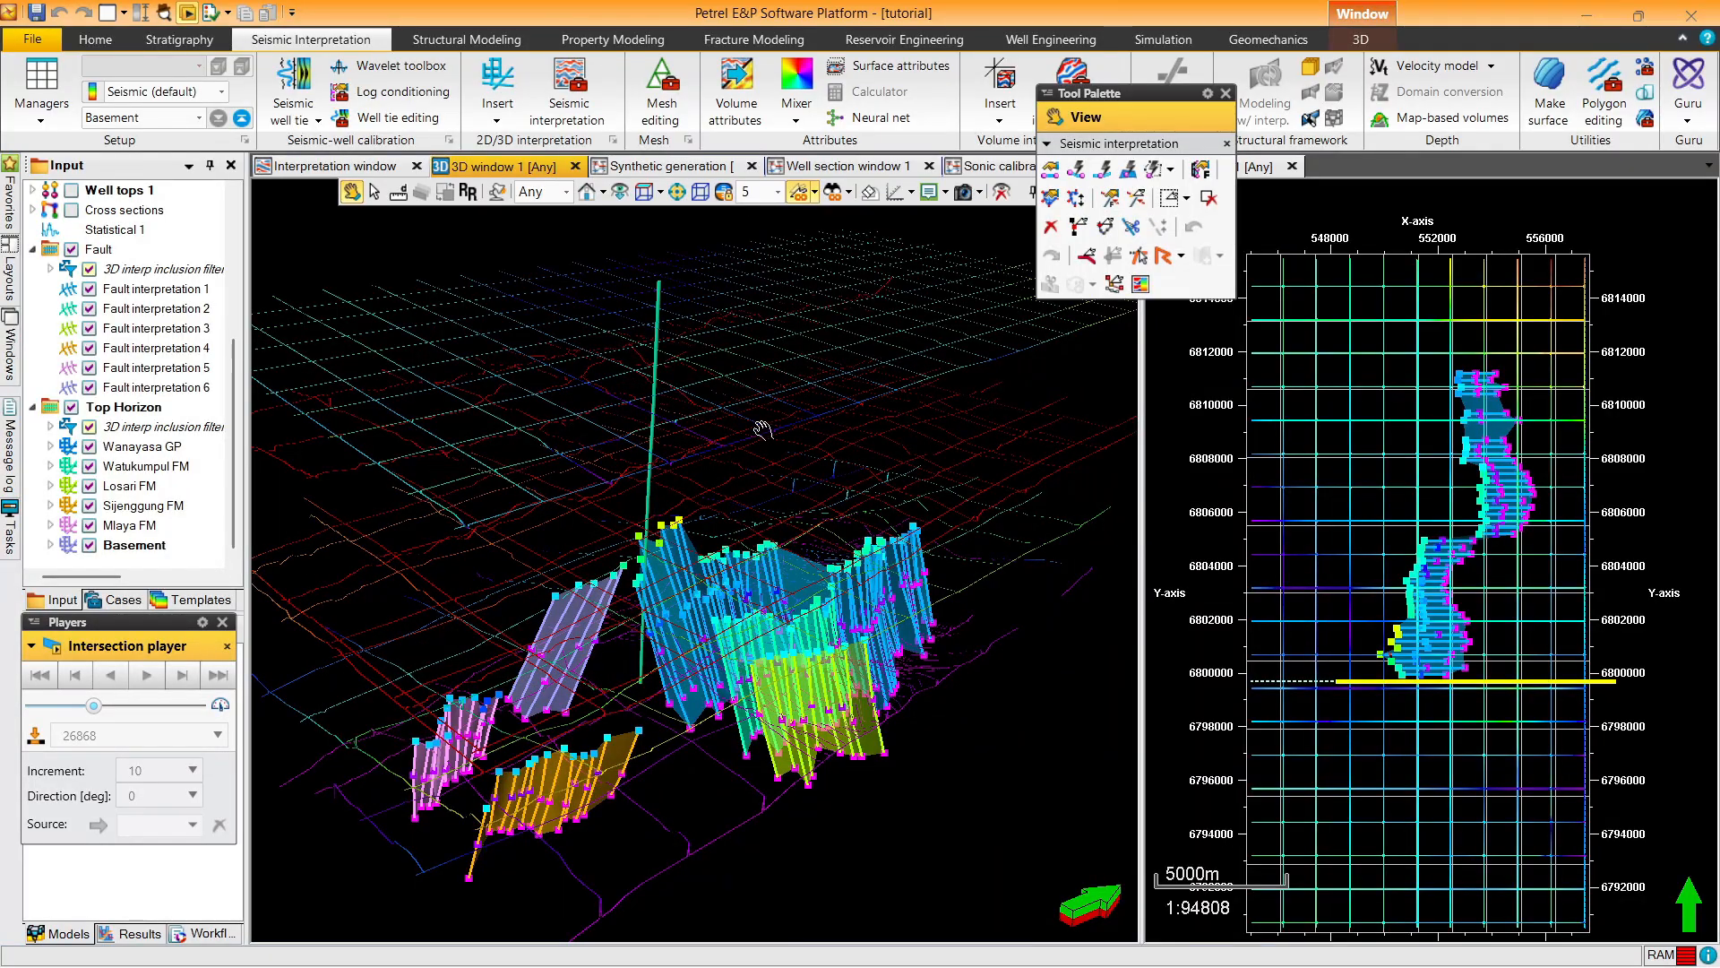
Close the floating tool palette and the intersection player to clear the workspace
drag(644, 617, 724, 638)
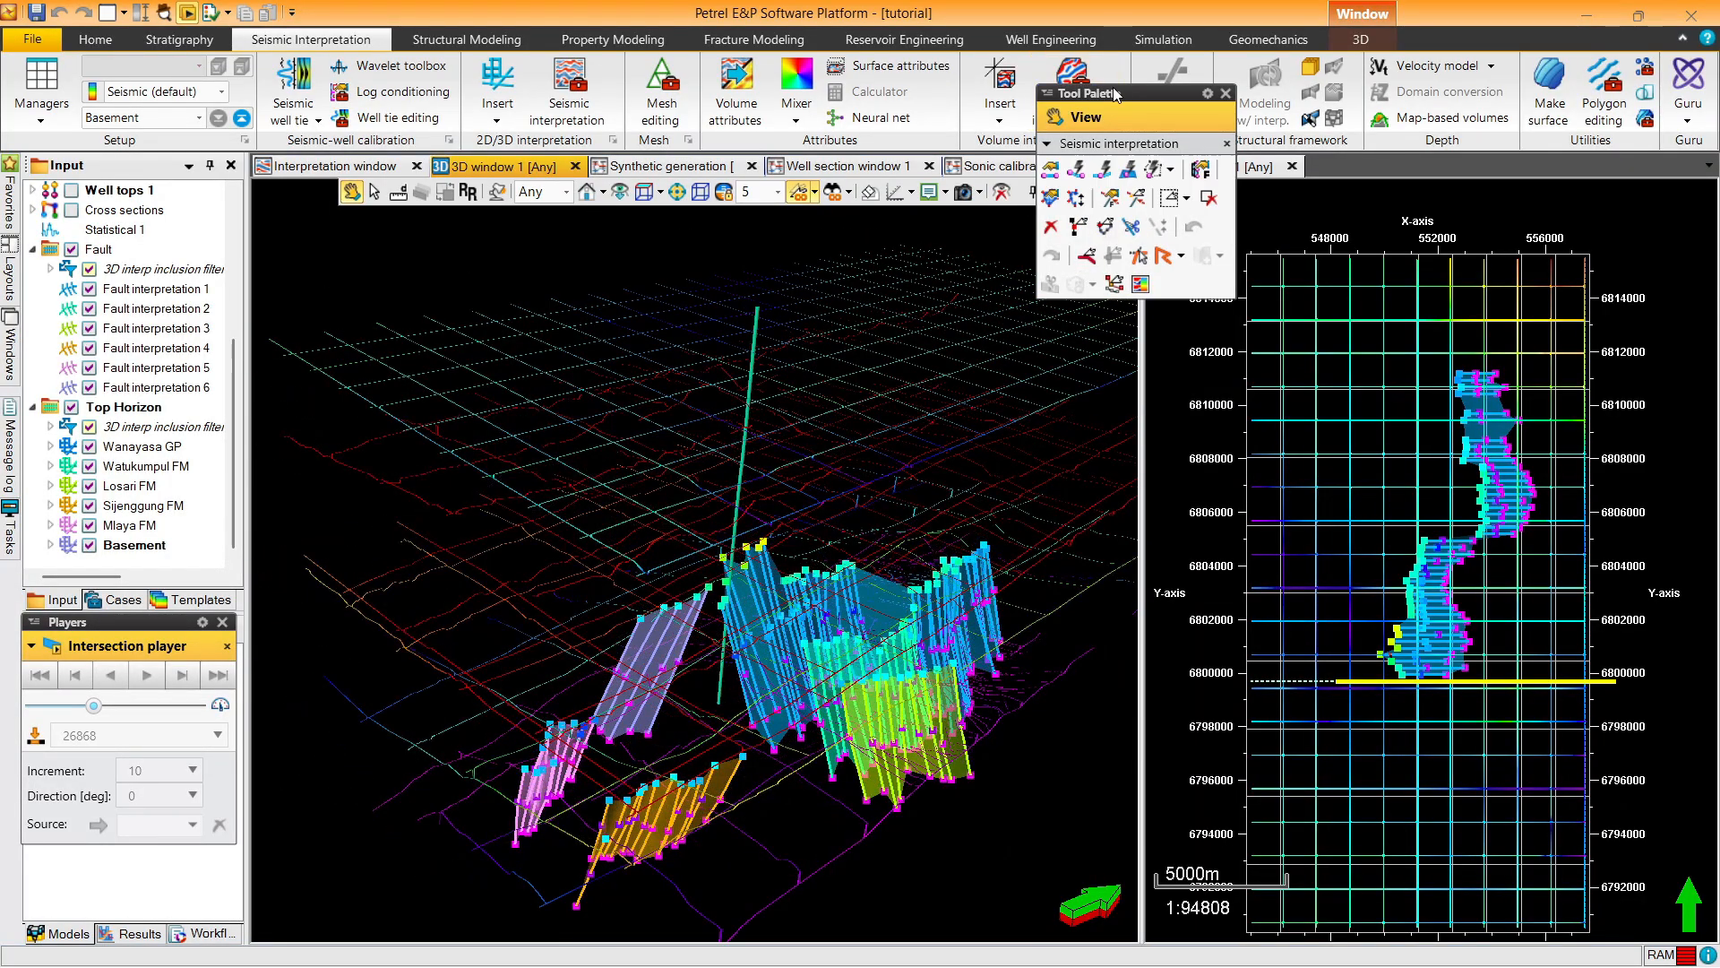
drag(1126, 93, 1138, 88)
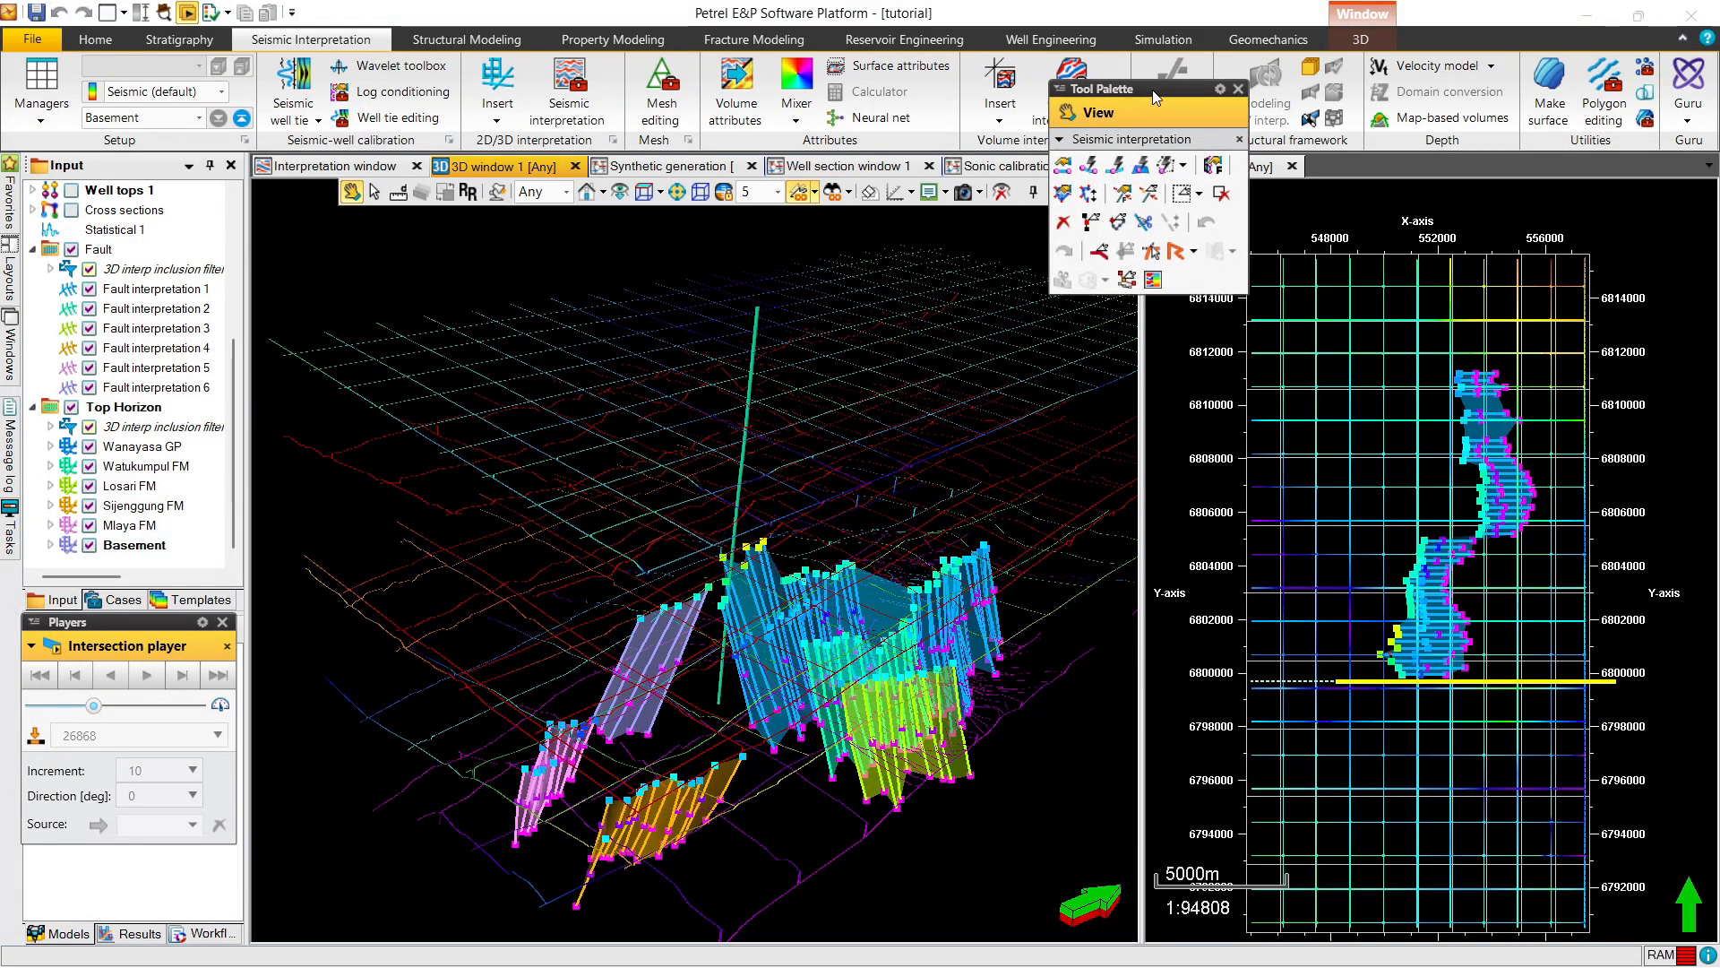
click(1238, 88)
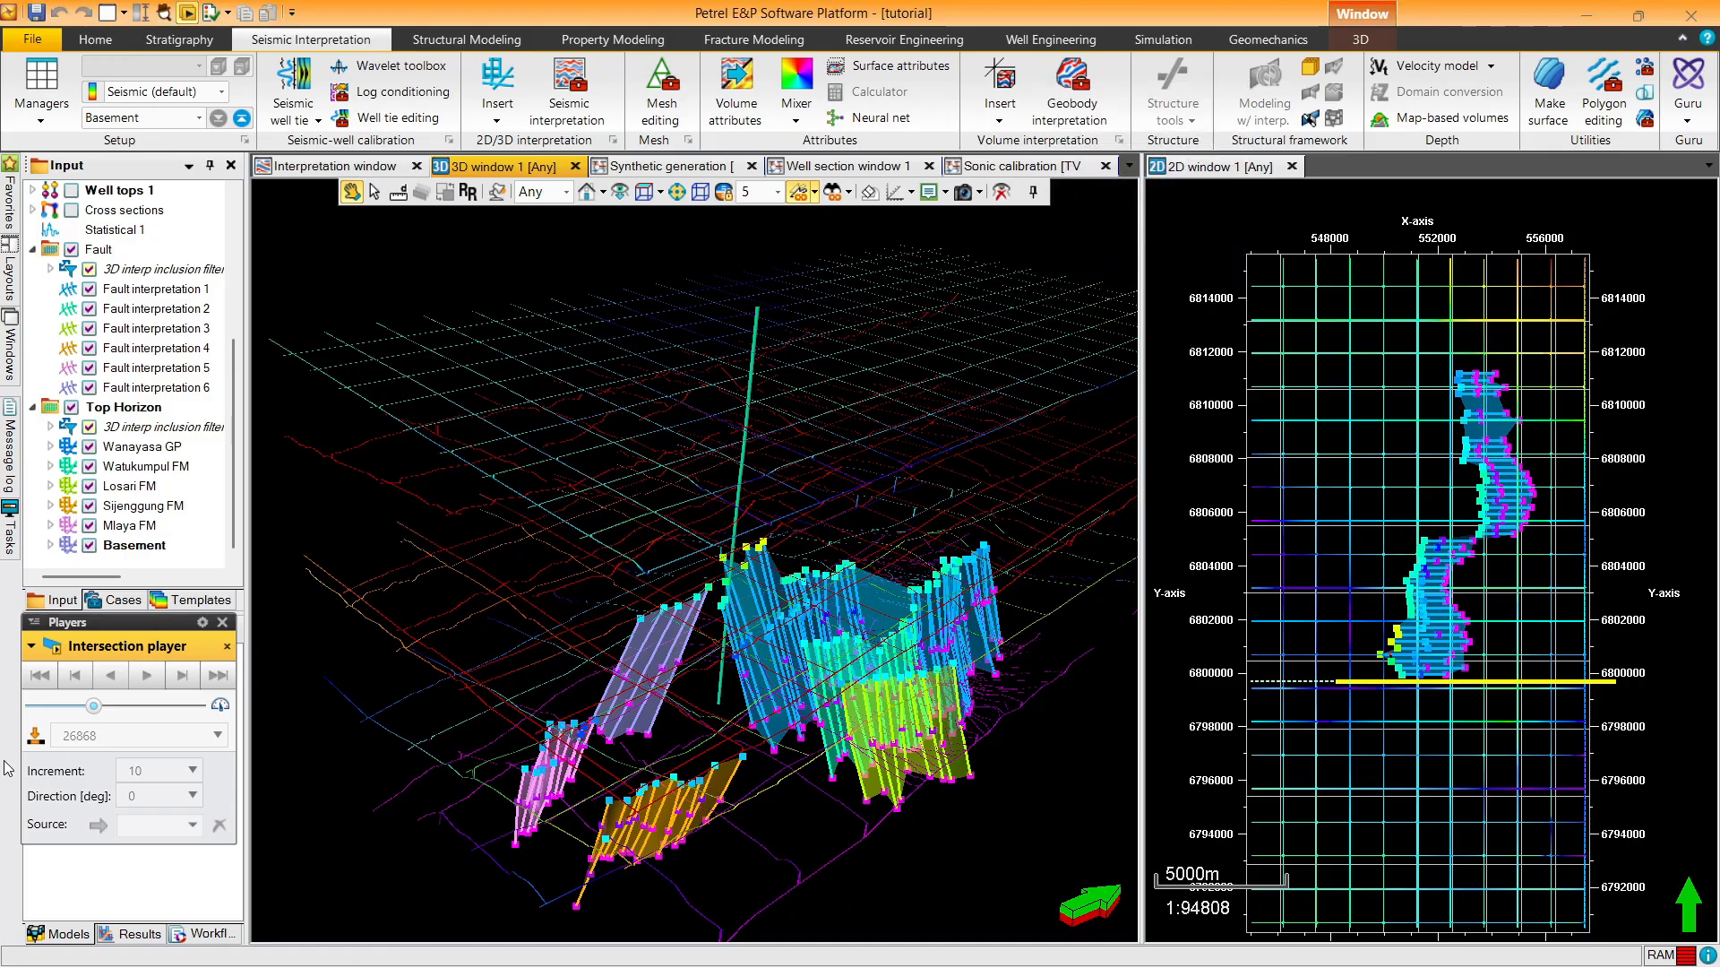
click(223, 623)
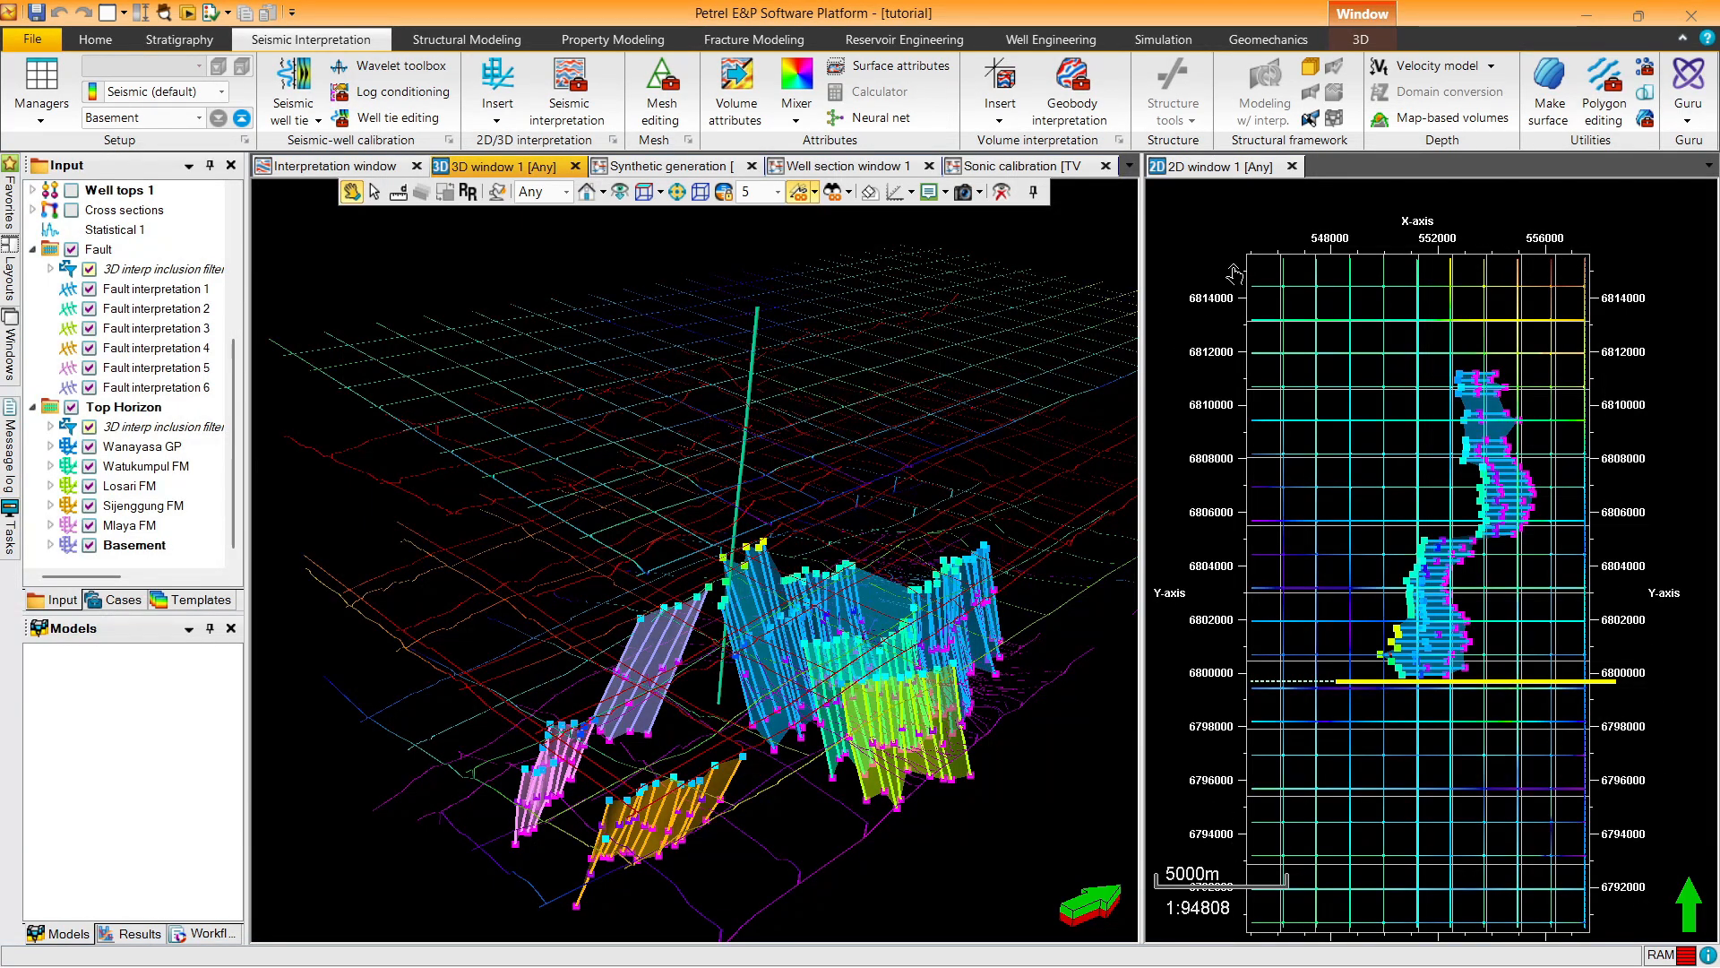
Start a new polygon in the 2D window with its first two points at the survey grid's northwest and northeast corners
click(1197, 169)
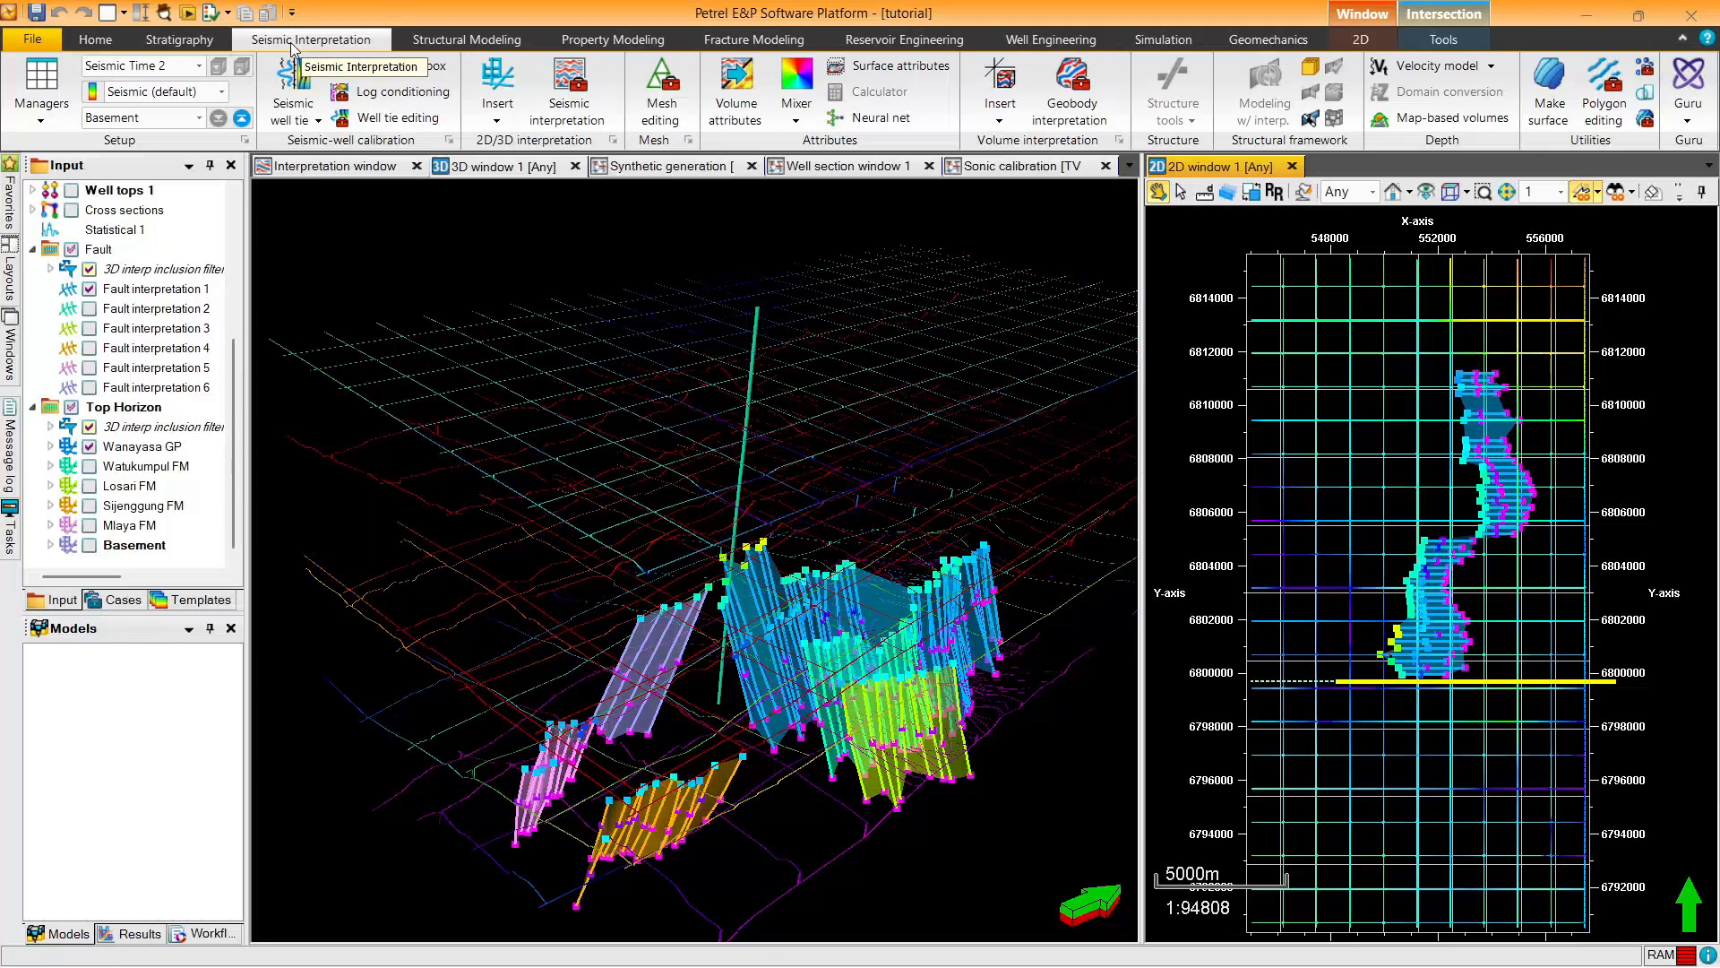
click(1597, 111)
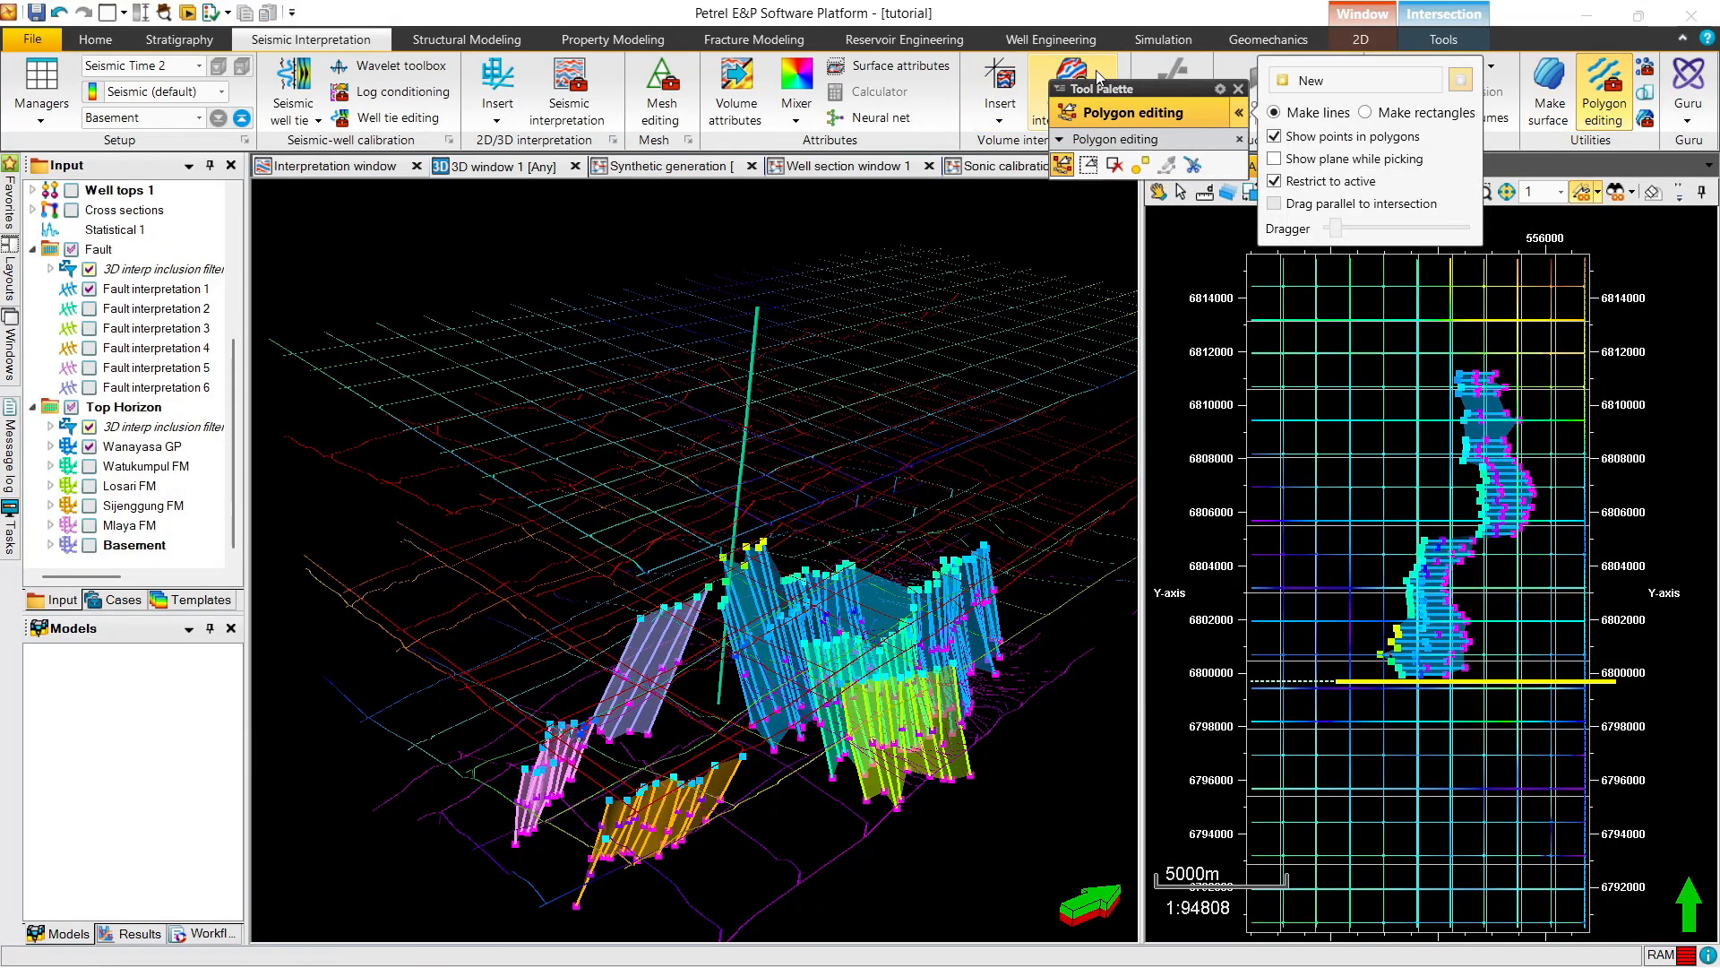
drag(1111, 92, 967, 92)
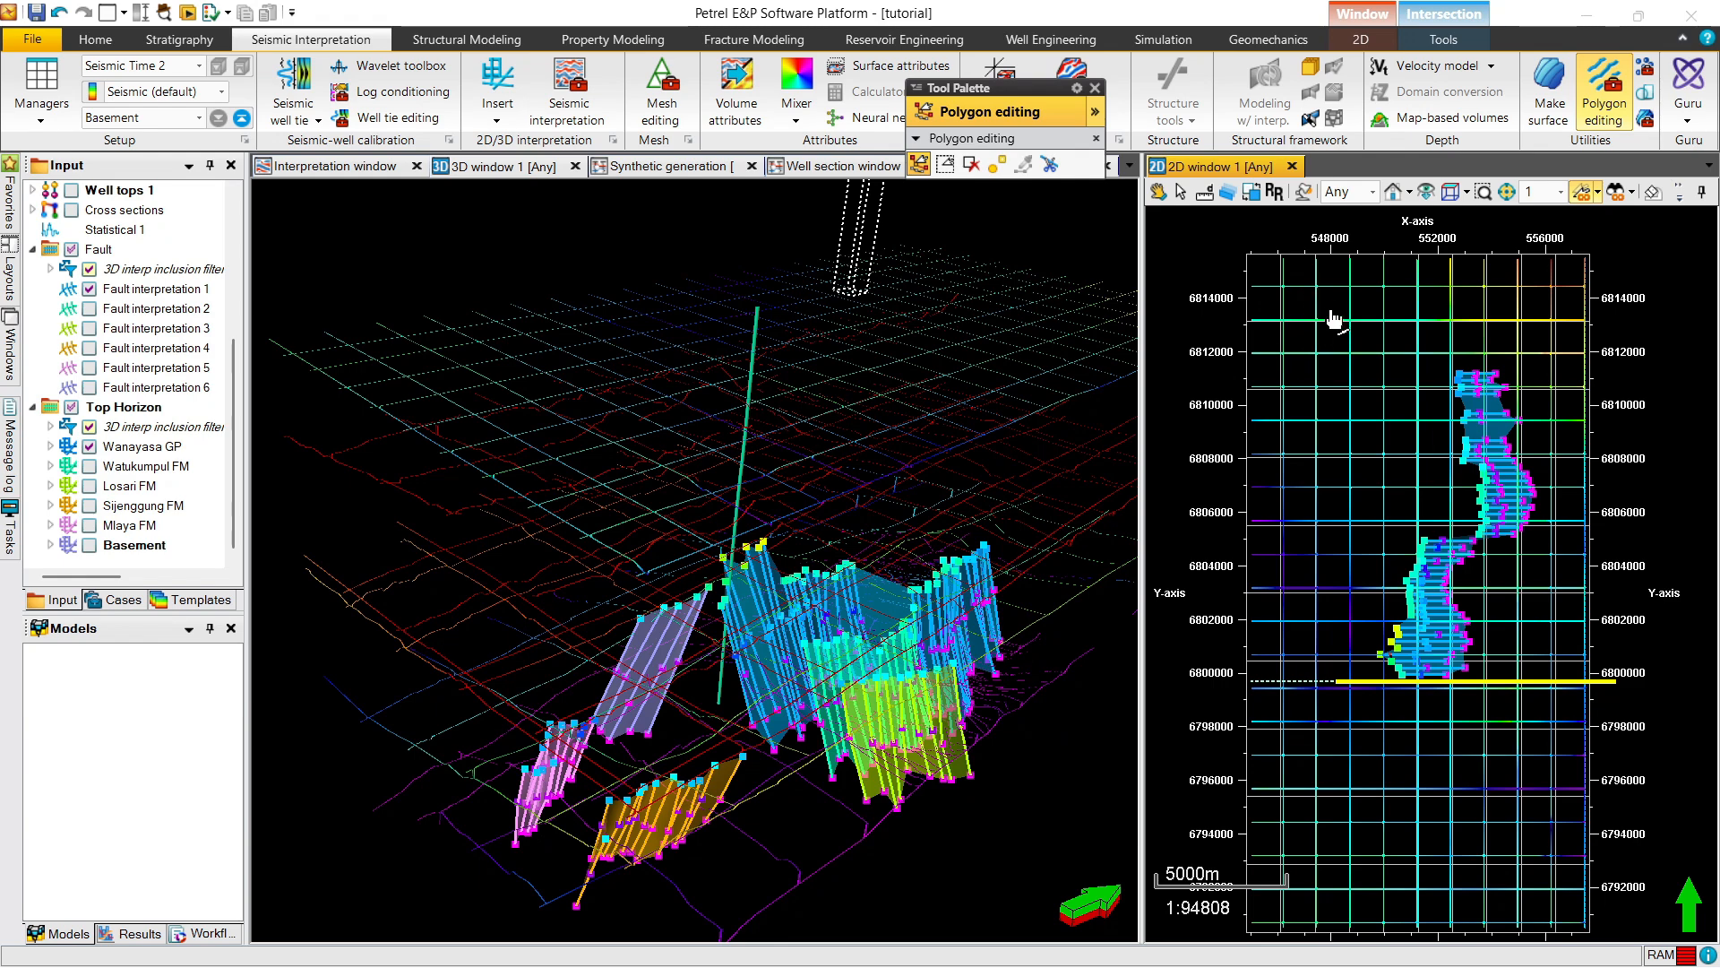
click(1247, 256)
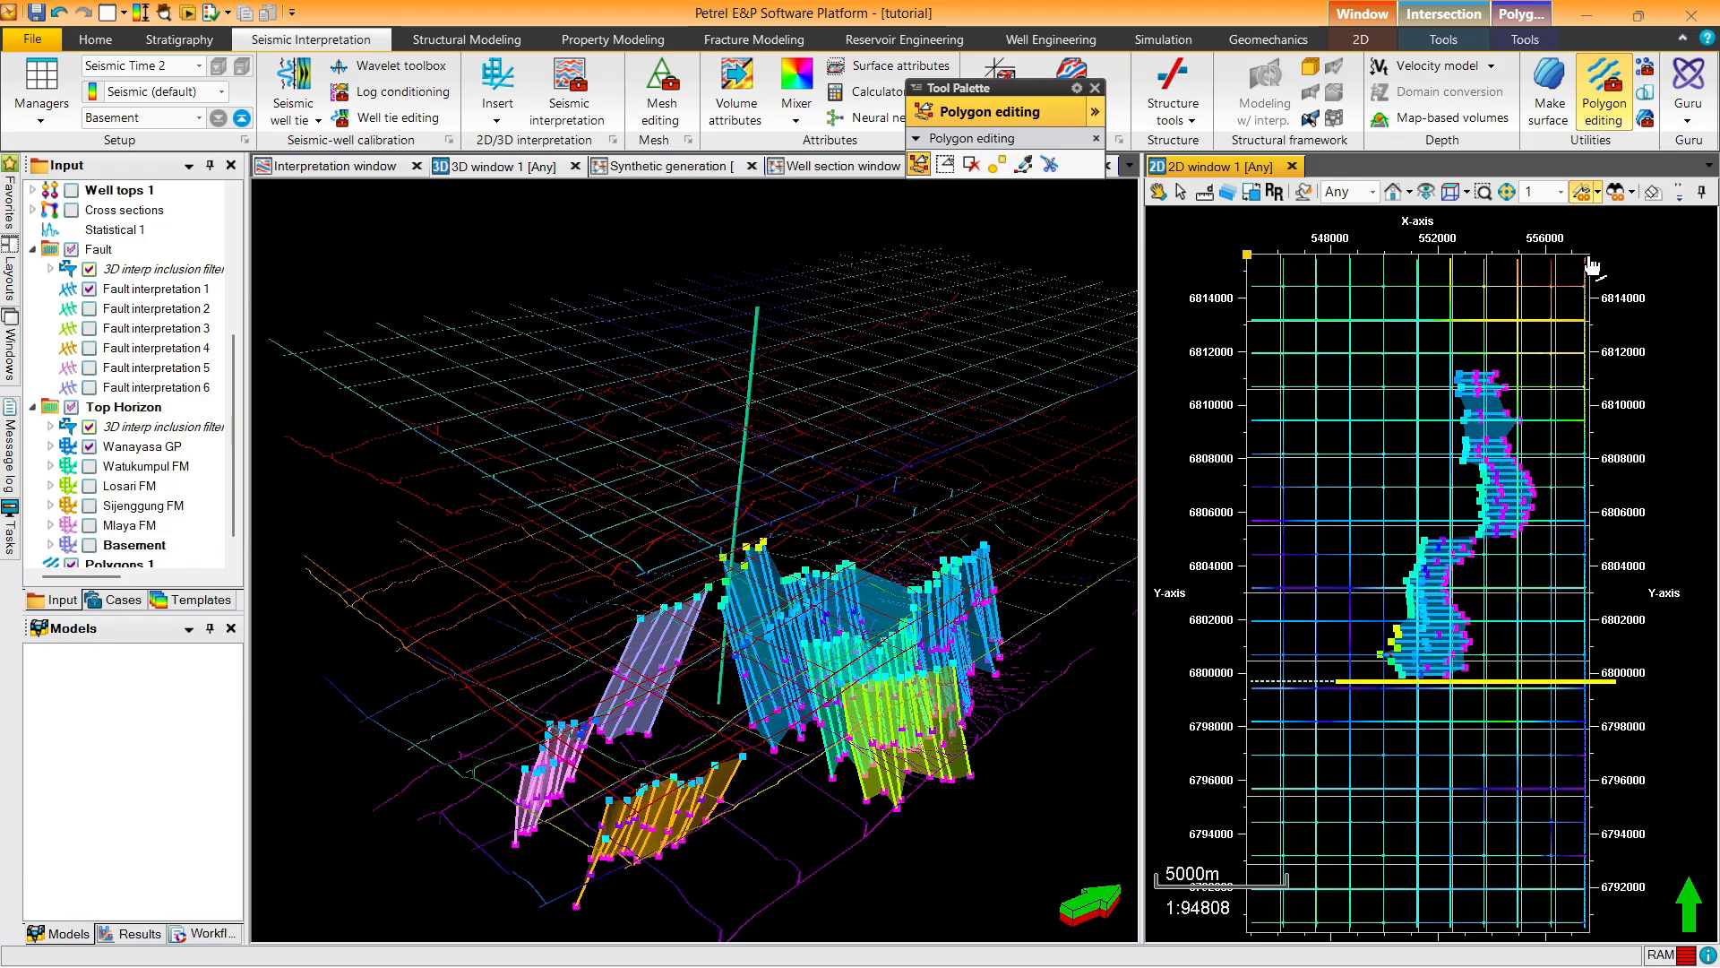
click(1586, 258)
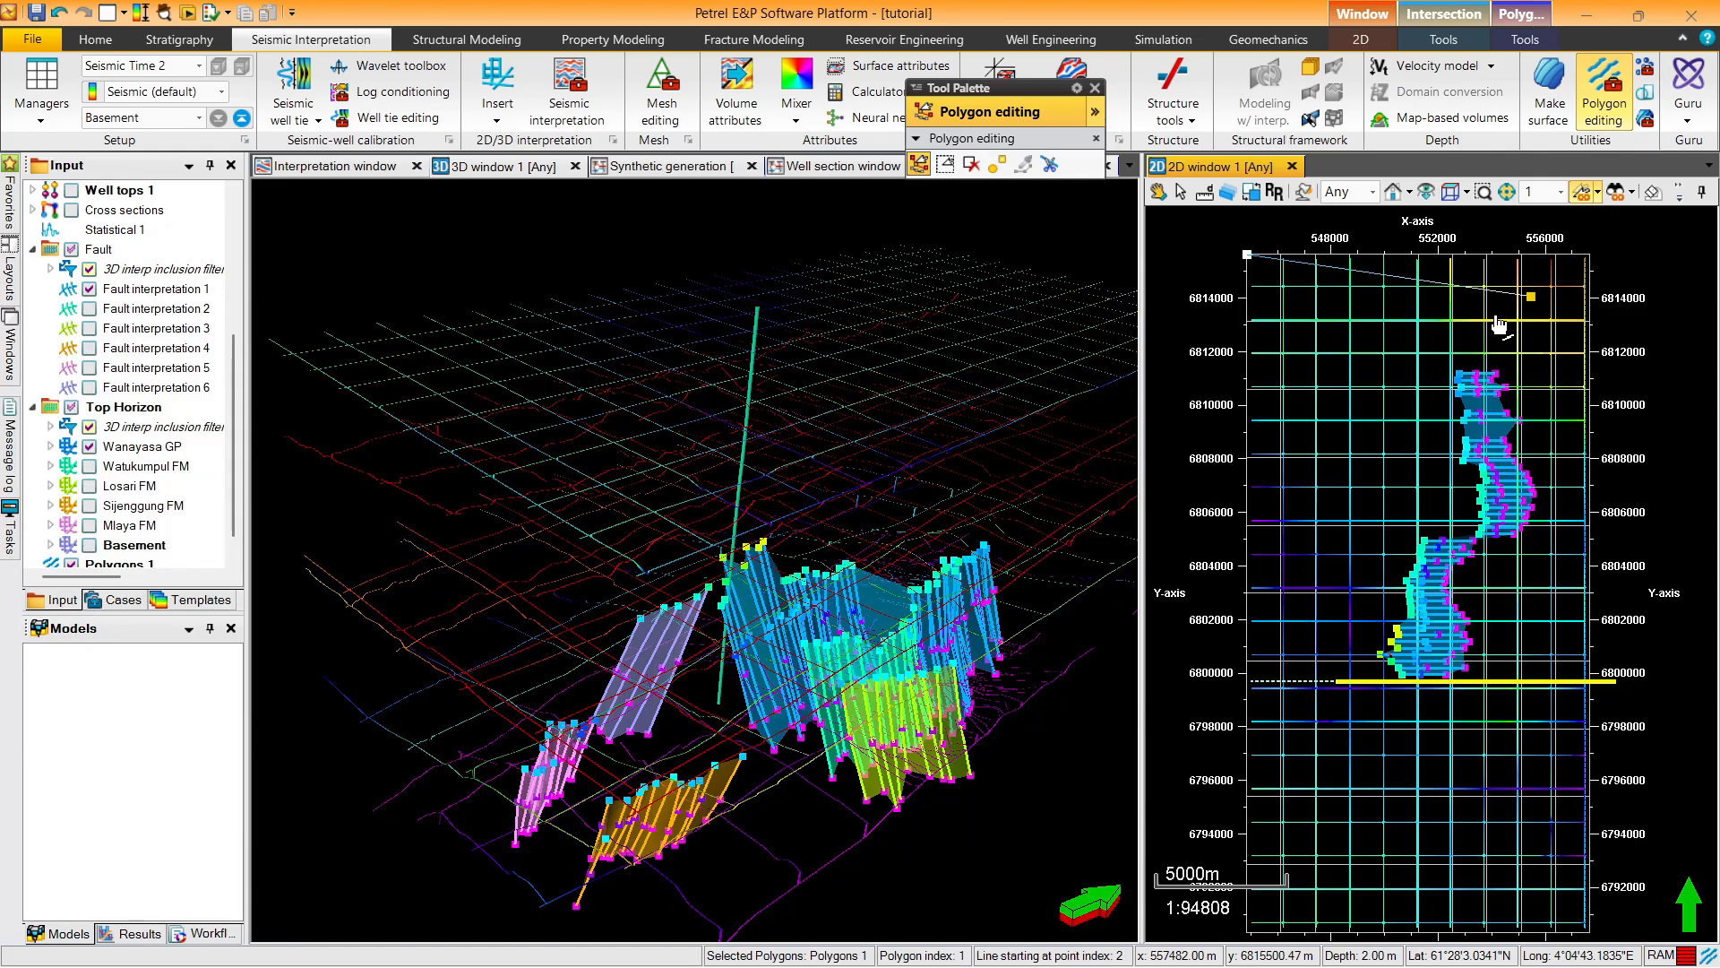
Adjust the polygon's second point and continue the line in a zigzag southward across the survey area
drag(1586, 259, 1506, 301)
click(1377, 325)
click(1550, 371)
click(1348, 436)
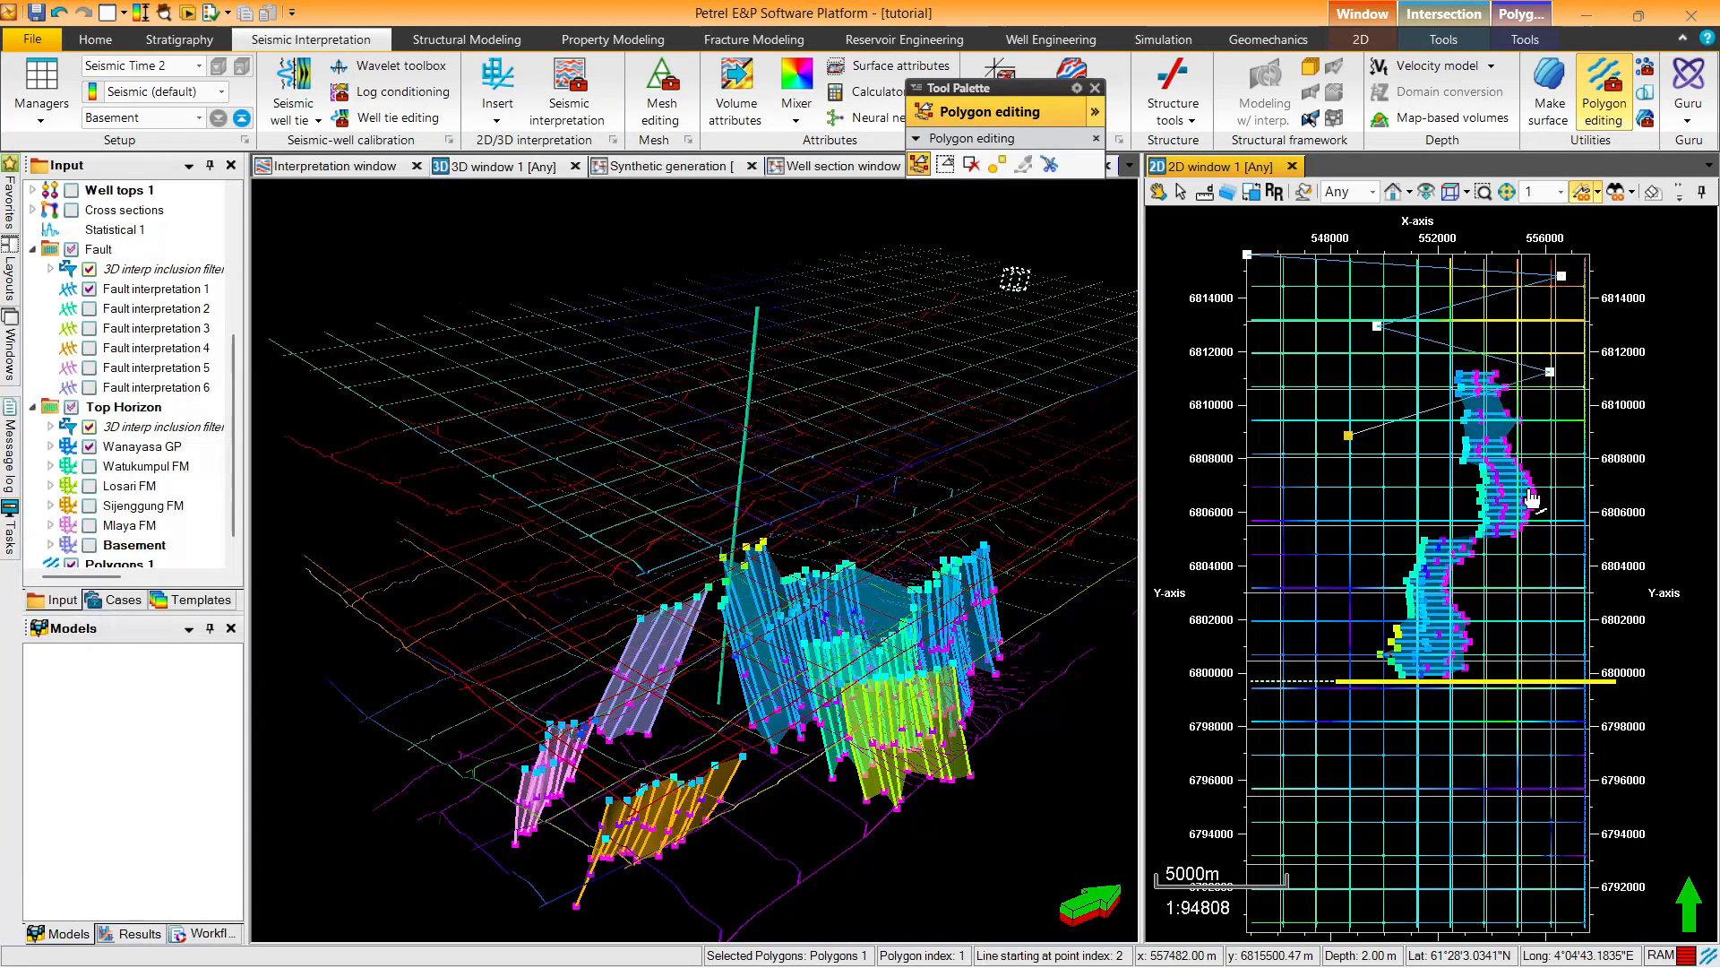
click(1569, 498)
click(1367, 555)
click(1528, 620)
click(1350, 645)
click(1591, 714)
click(1289, 756)
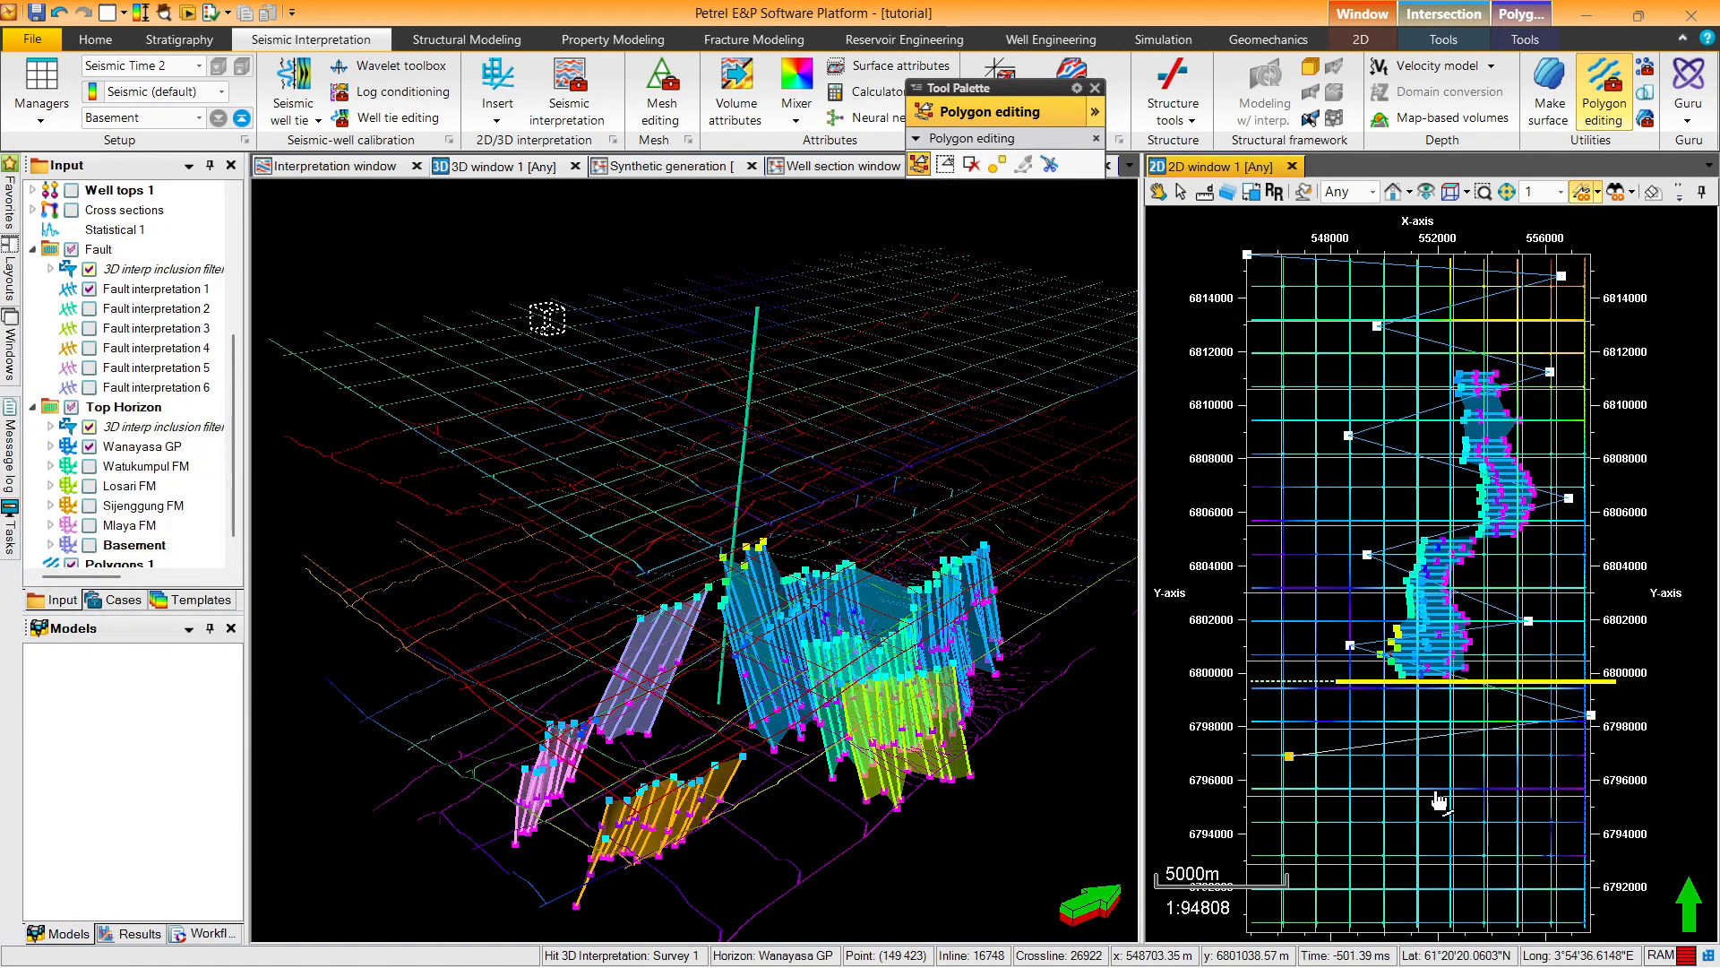
click(1509, 810)
click(1341, 862)
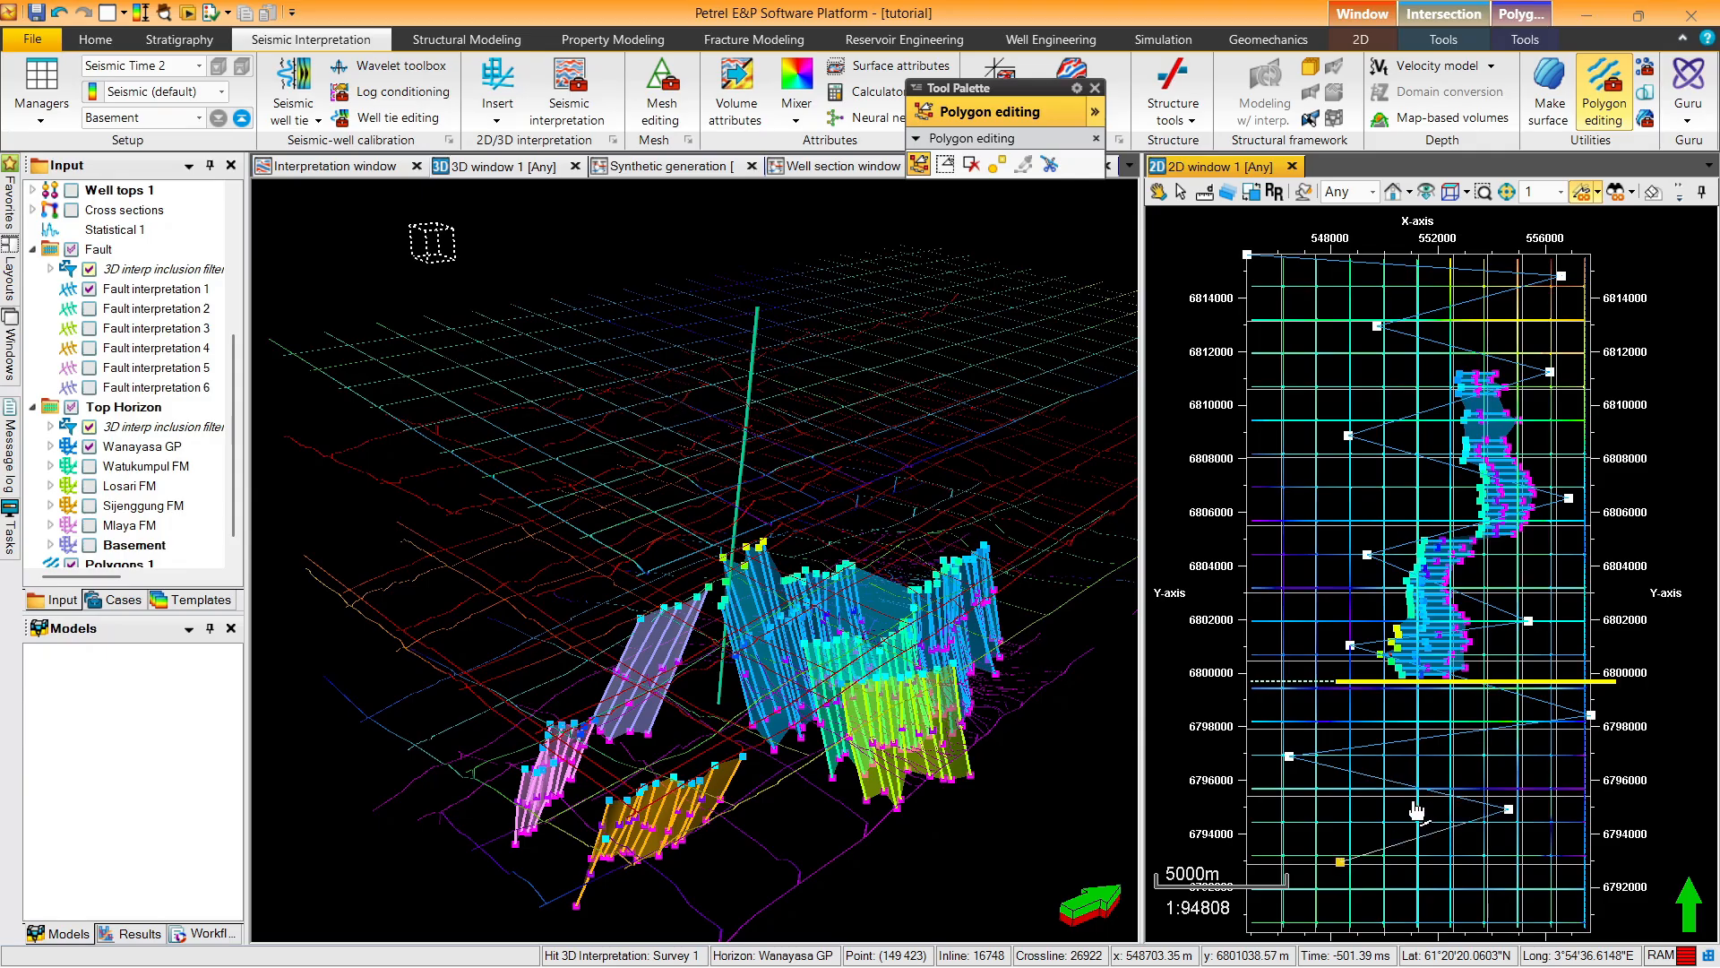
Undo the zigzag points added to the polygon line
key(ctrl+z)
key(ctrl+z)
key(ctrl+z)
key(ctrl+z)
key(ctrl+z)
key(ctrl+z)
key(ctrl+z)
key(ctrl+z)
key(ctrl+z)
key(ctrl+z)
key(ctrl+z)
key(ctrl+z)
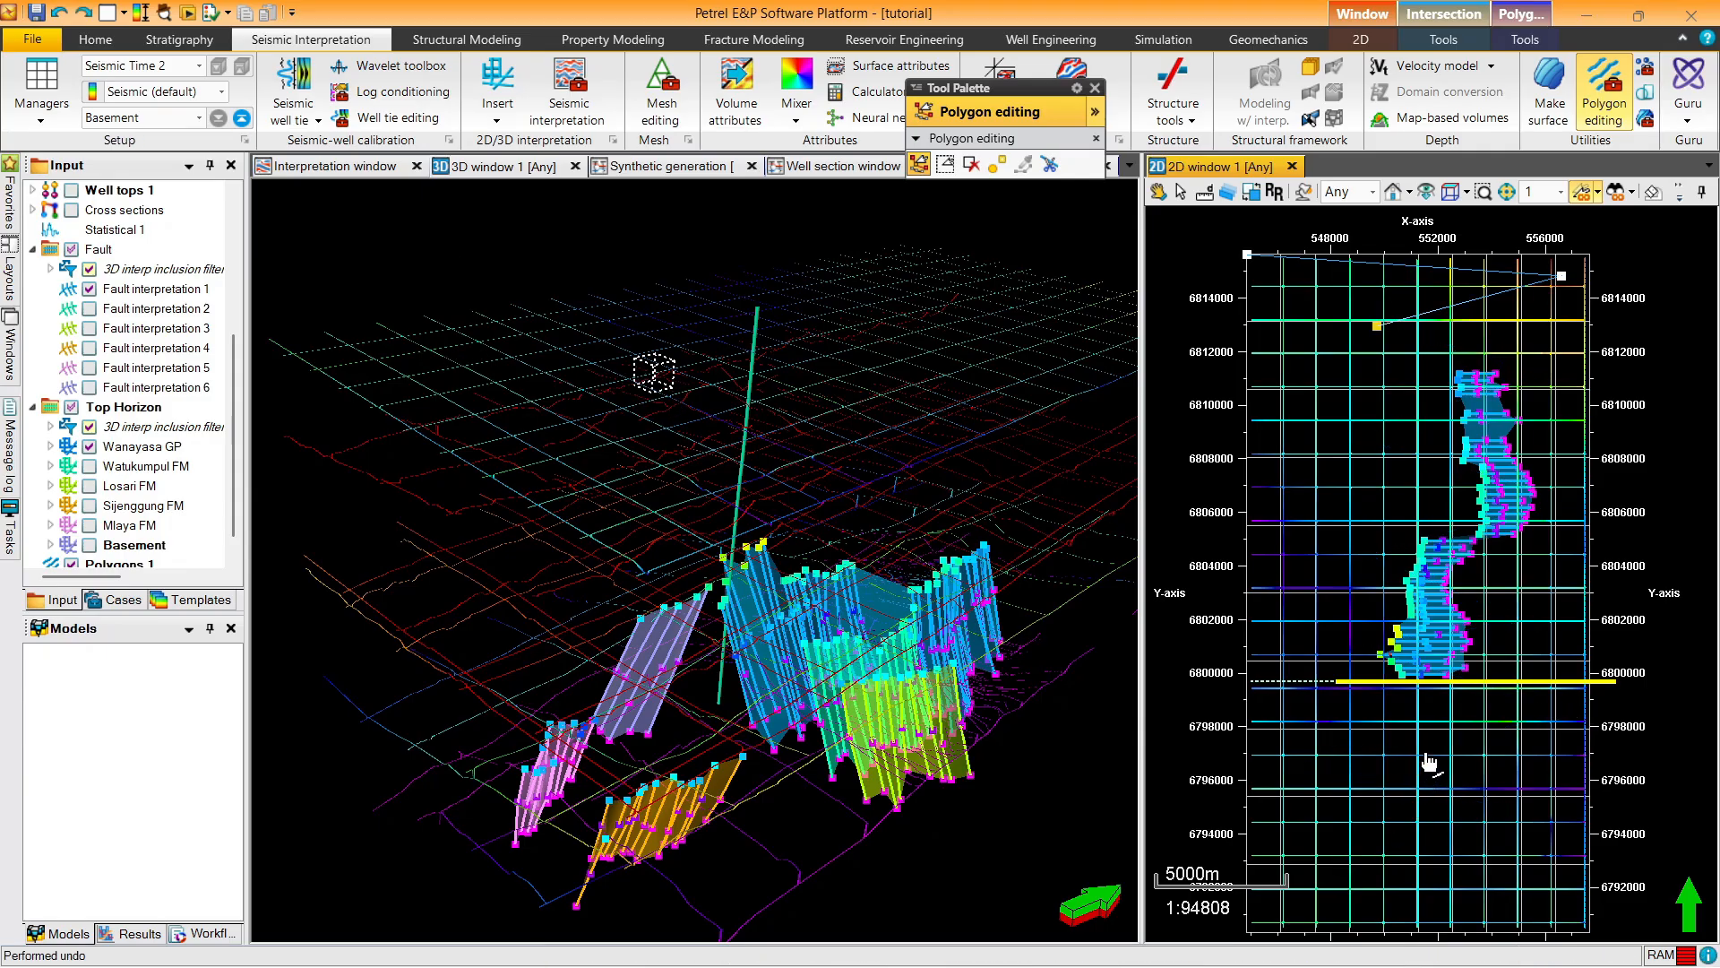
Place the second polygon point on the northeast corner, add both southern corners and close the polygon around the survey area
click(1575, 268)
drag(1577, 273, 1591, 262)
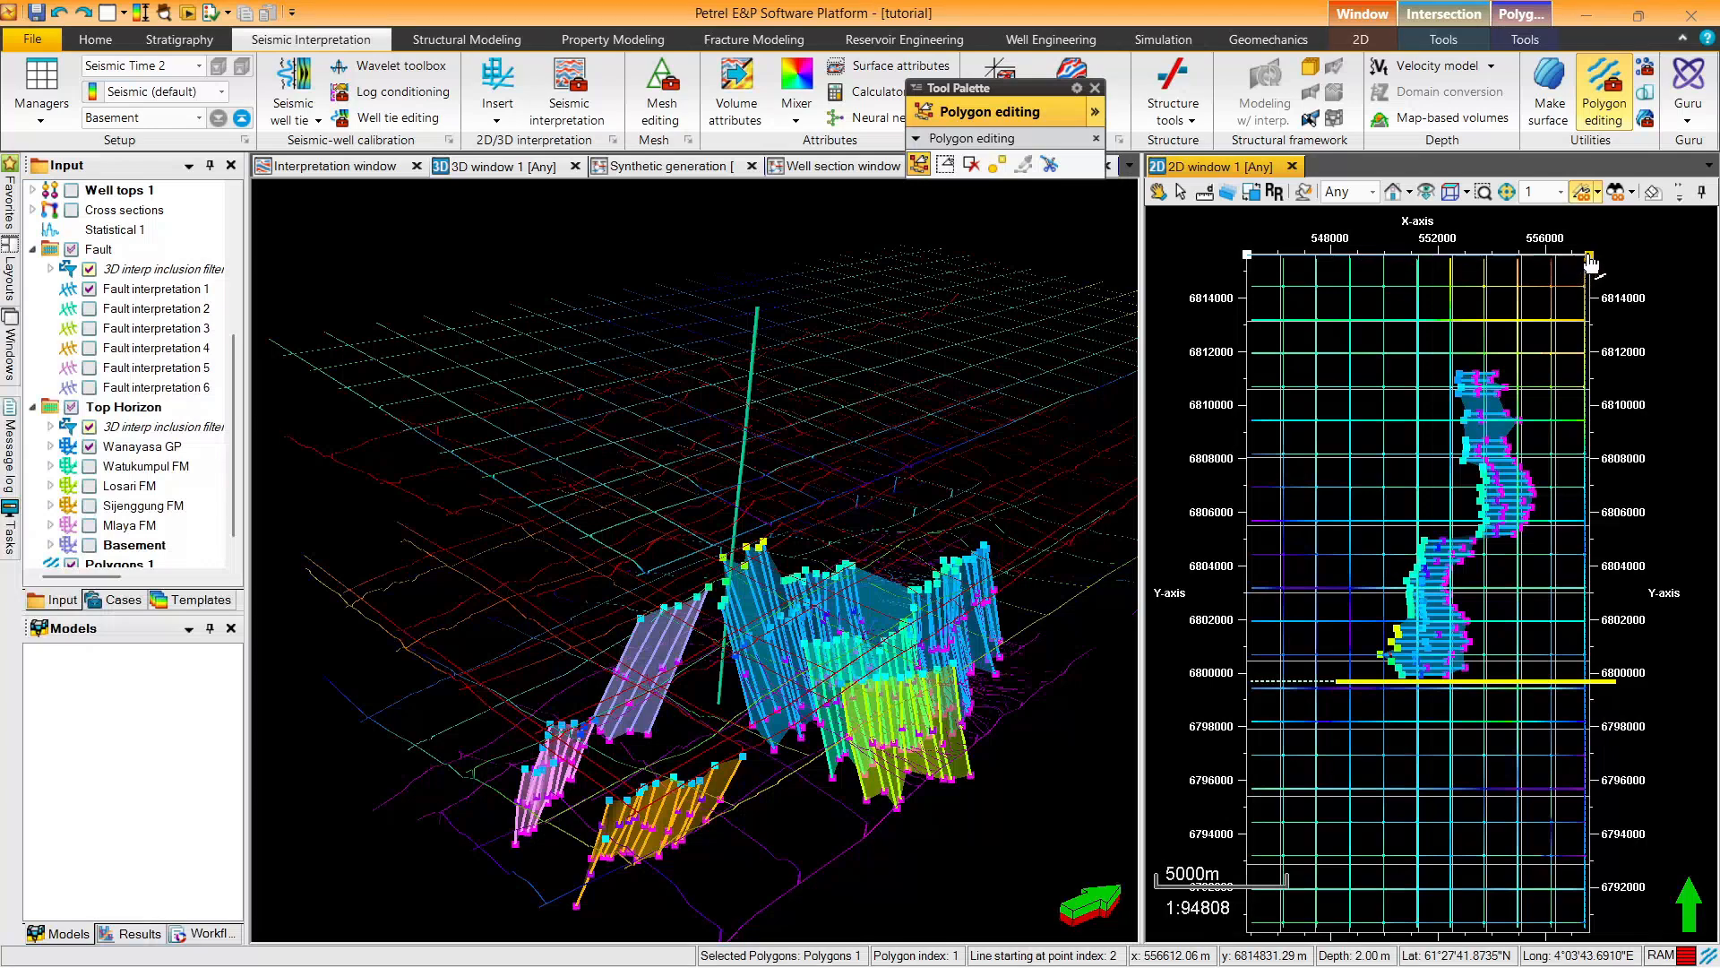
click(1593, 932)
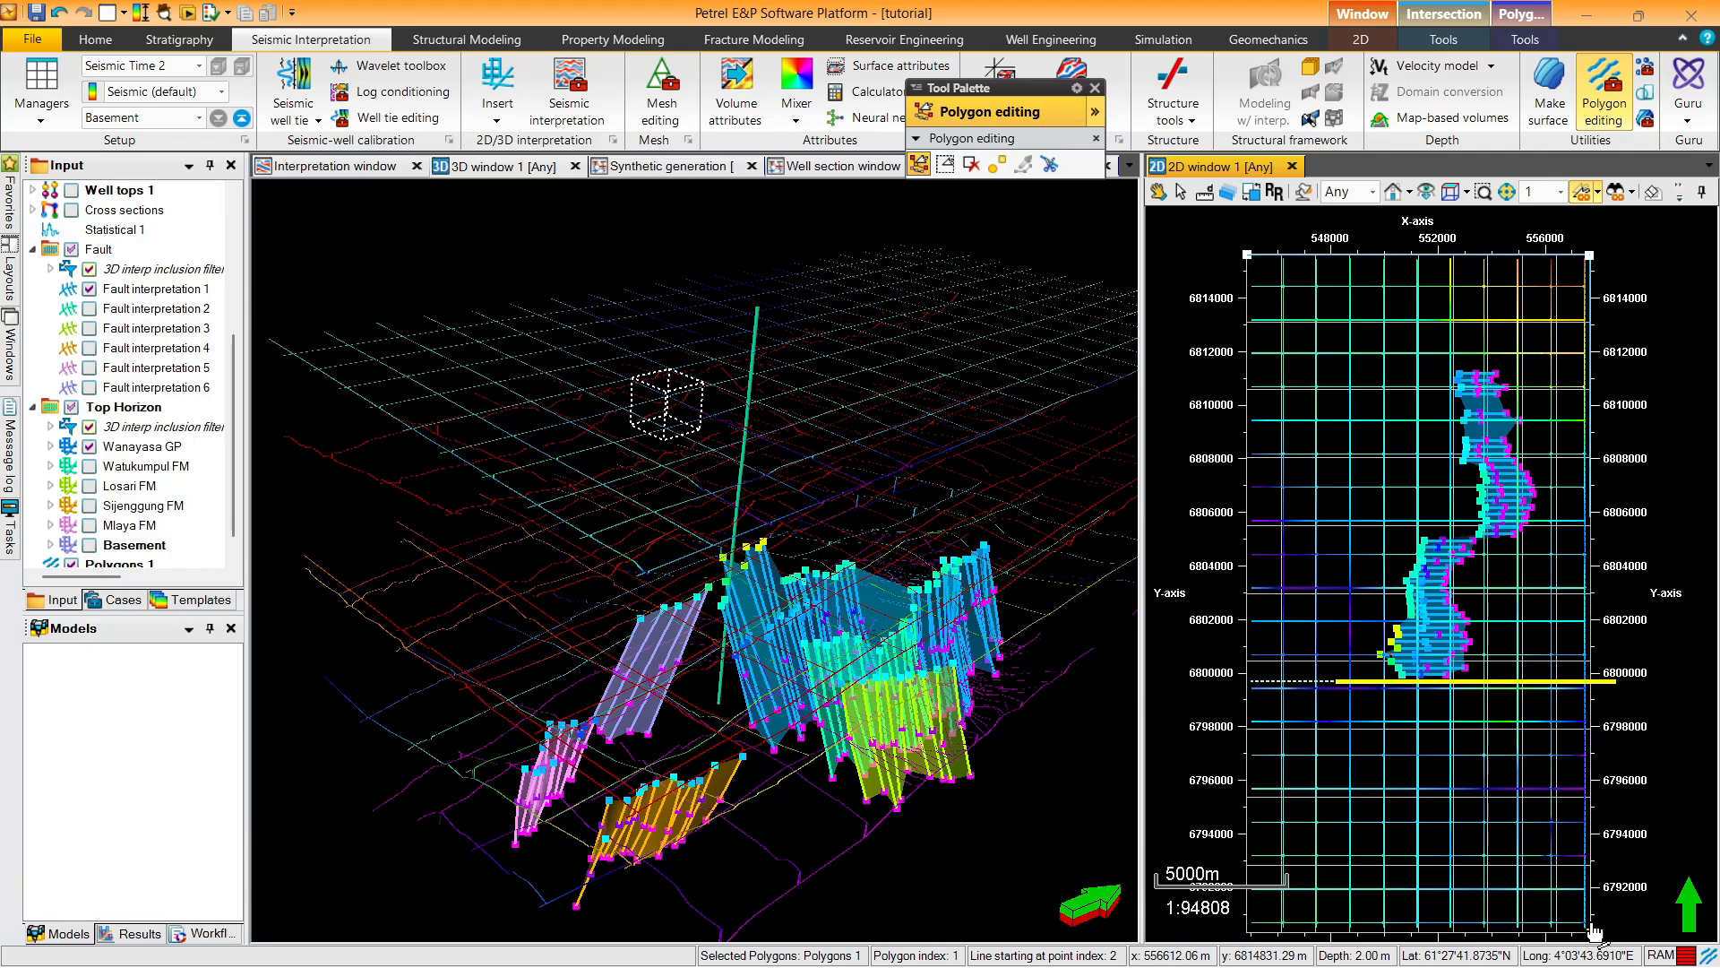
click(1250, 934)
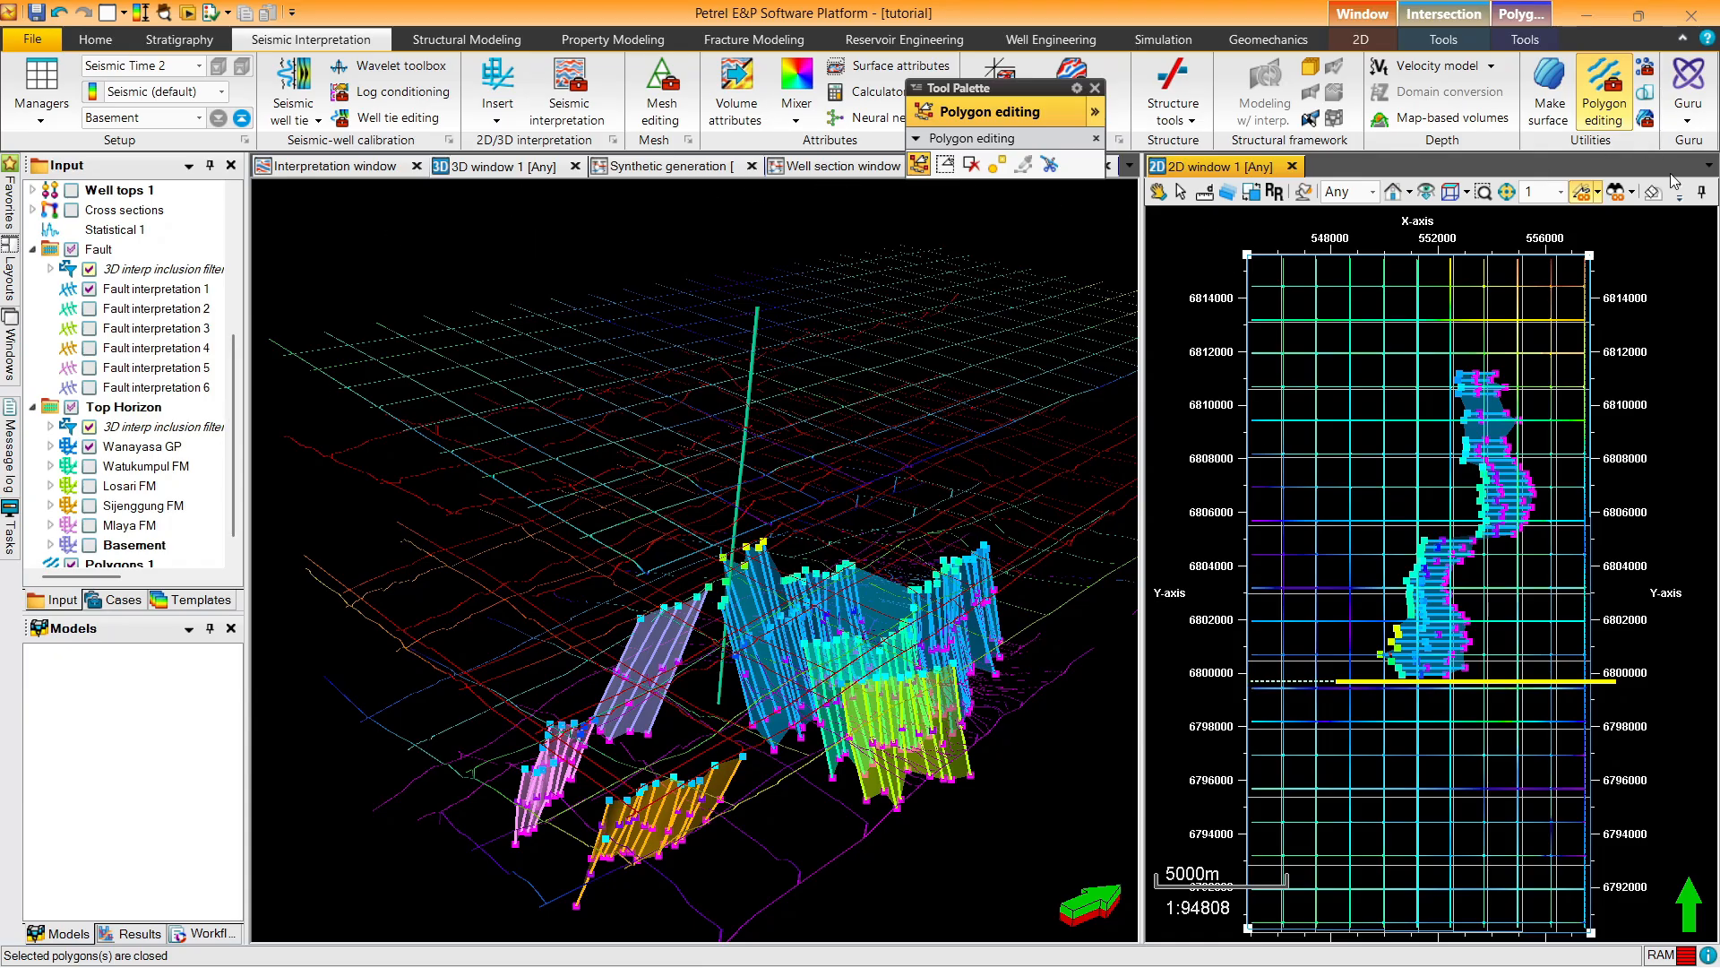
Hide the axis in the 2D window and switch from polygon editing to view mode
click(1679, 193)
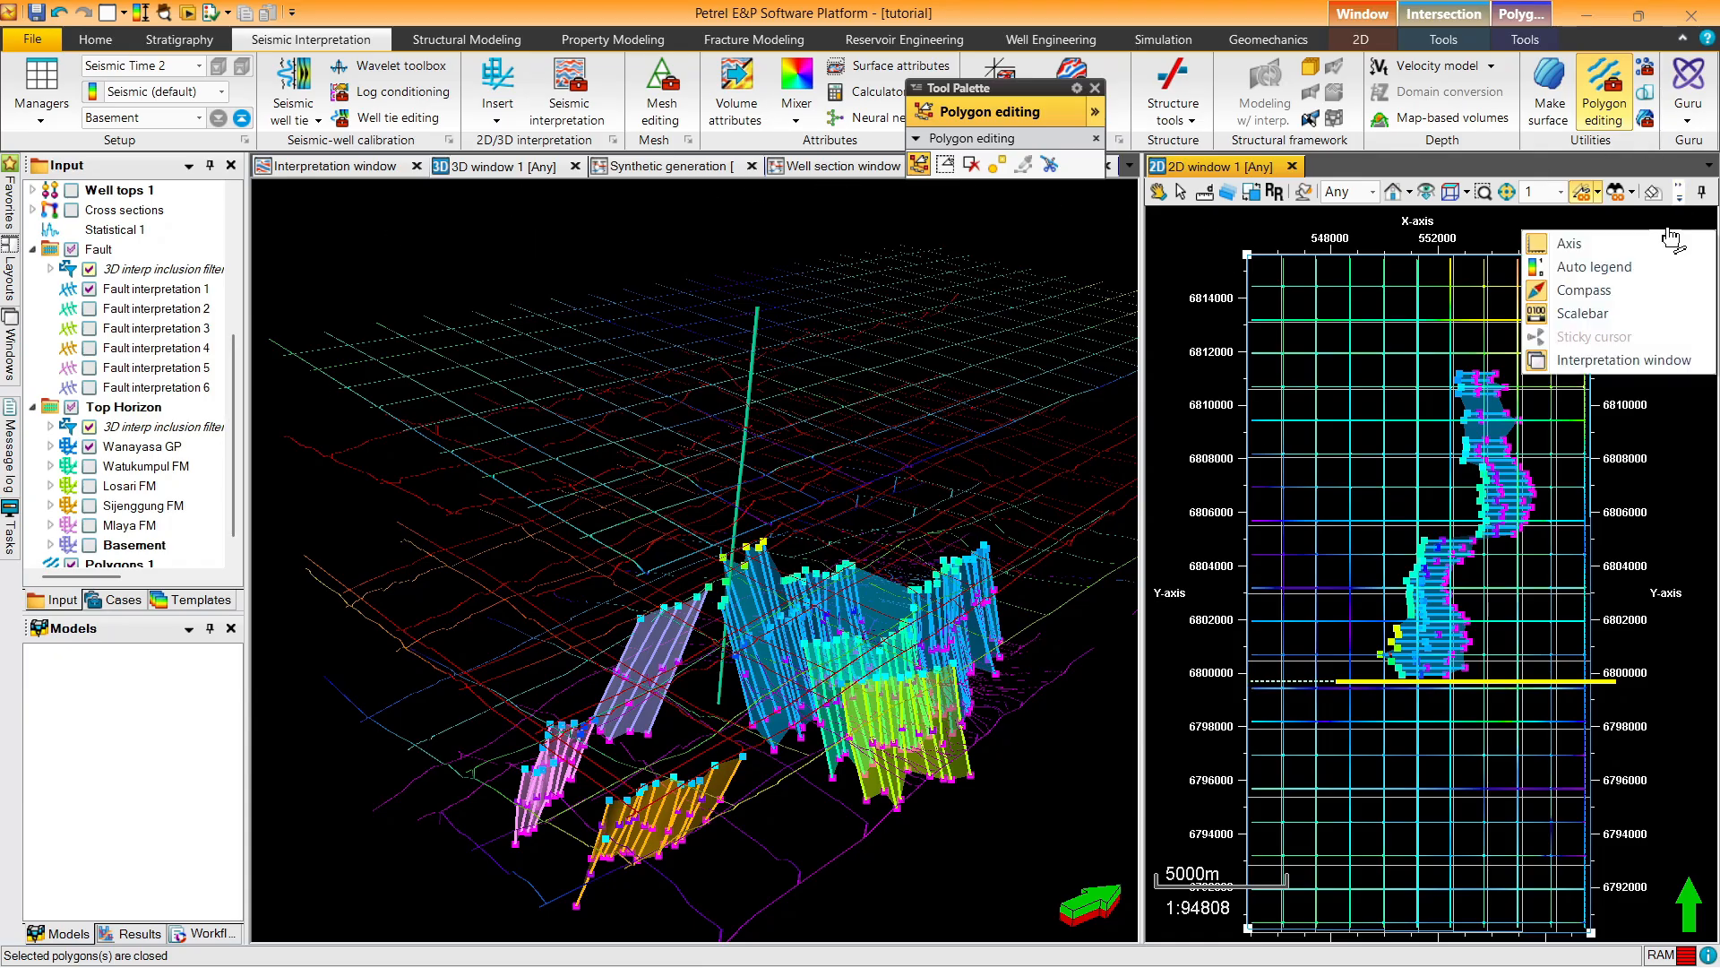
click(1575, 258)
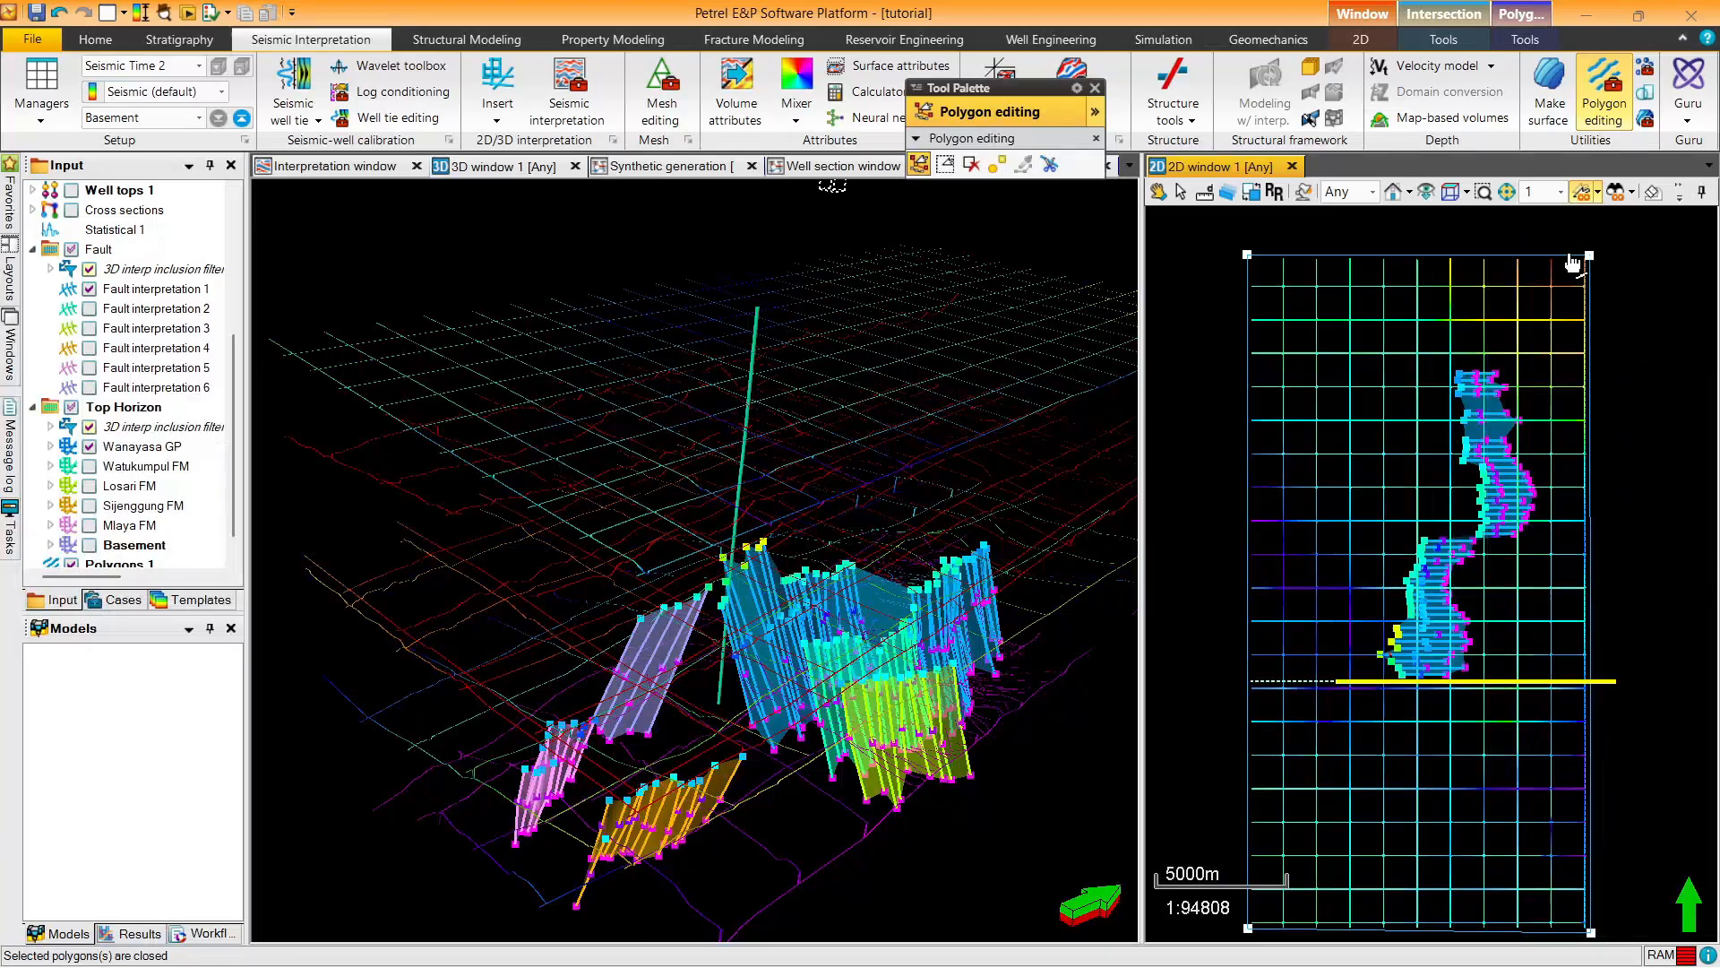
click(1158, 192)
scroll(1404, 364, down, 2)
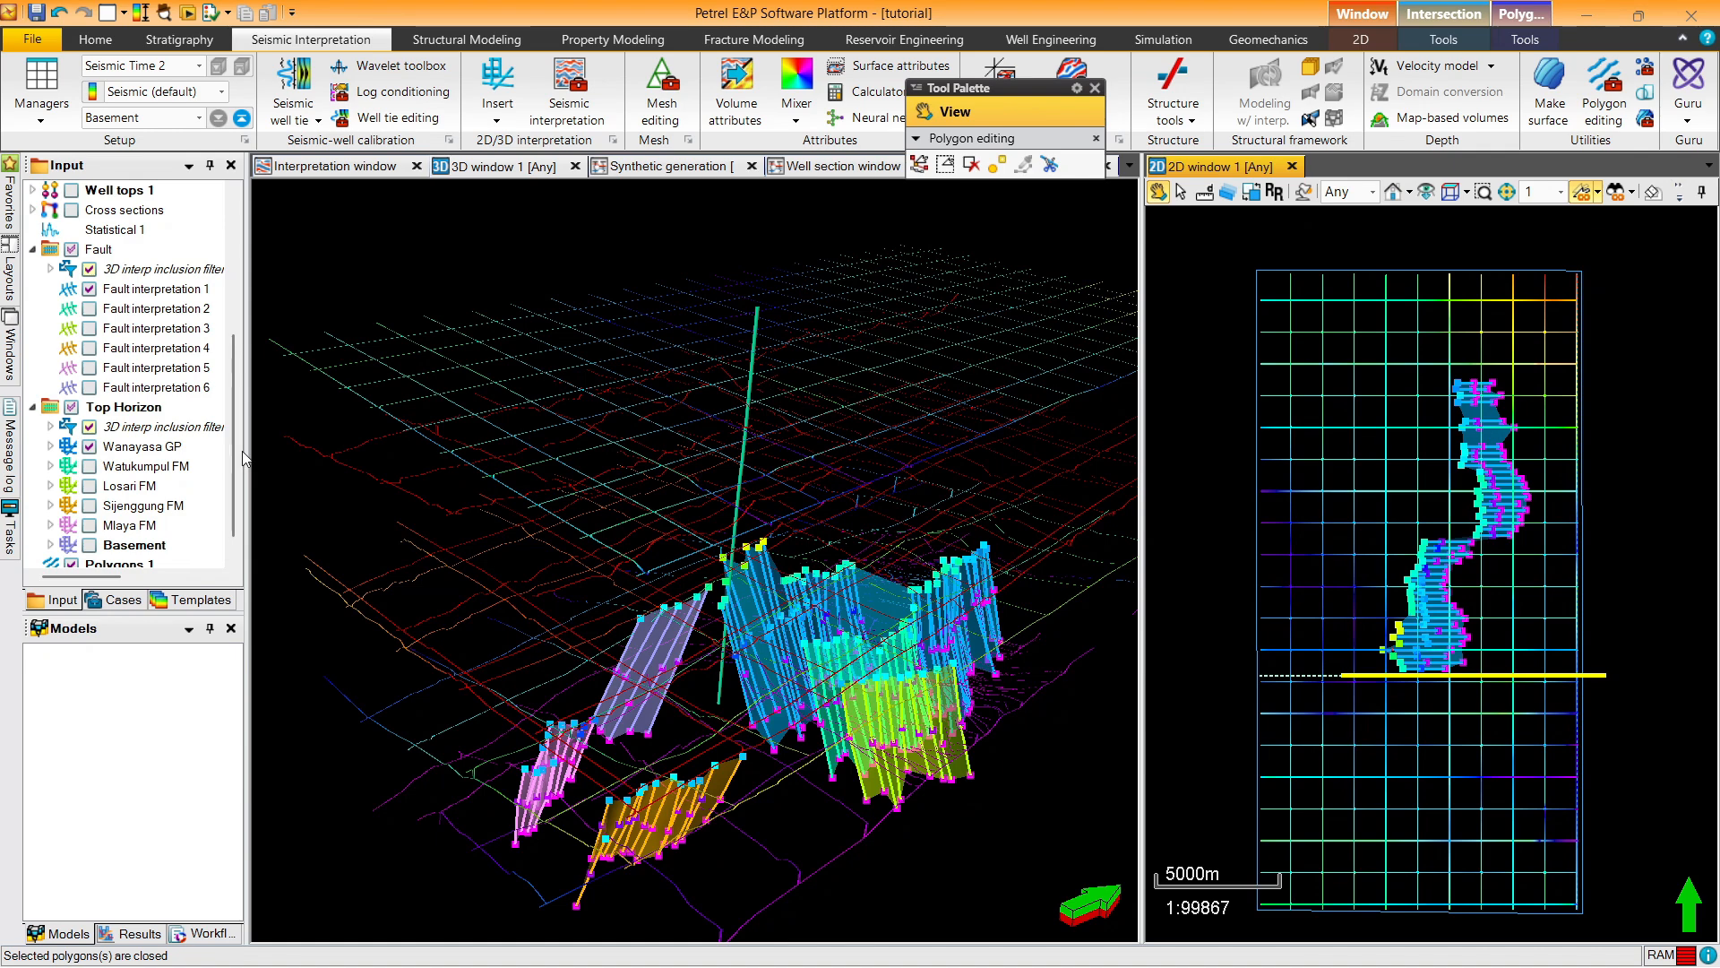
Rename the Polygons 1 object as Kavling in its settings
scroll(190, 513, down, 1)
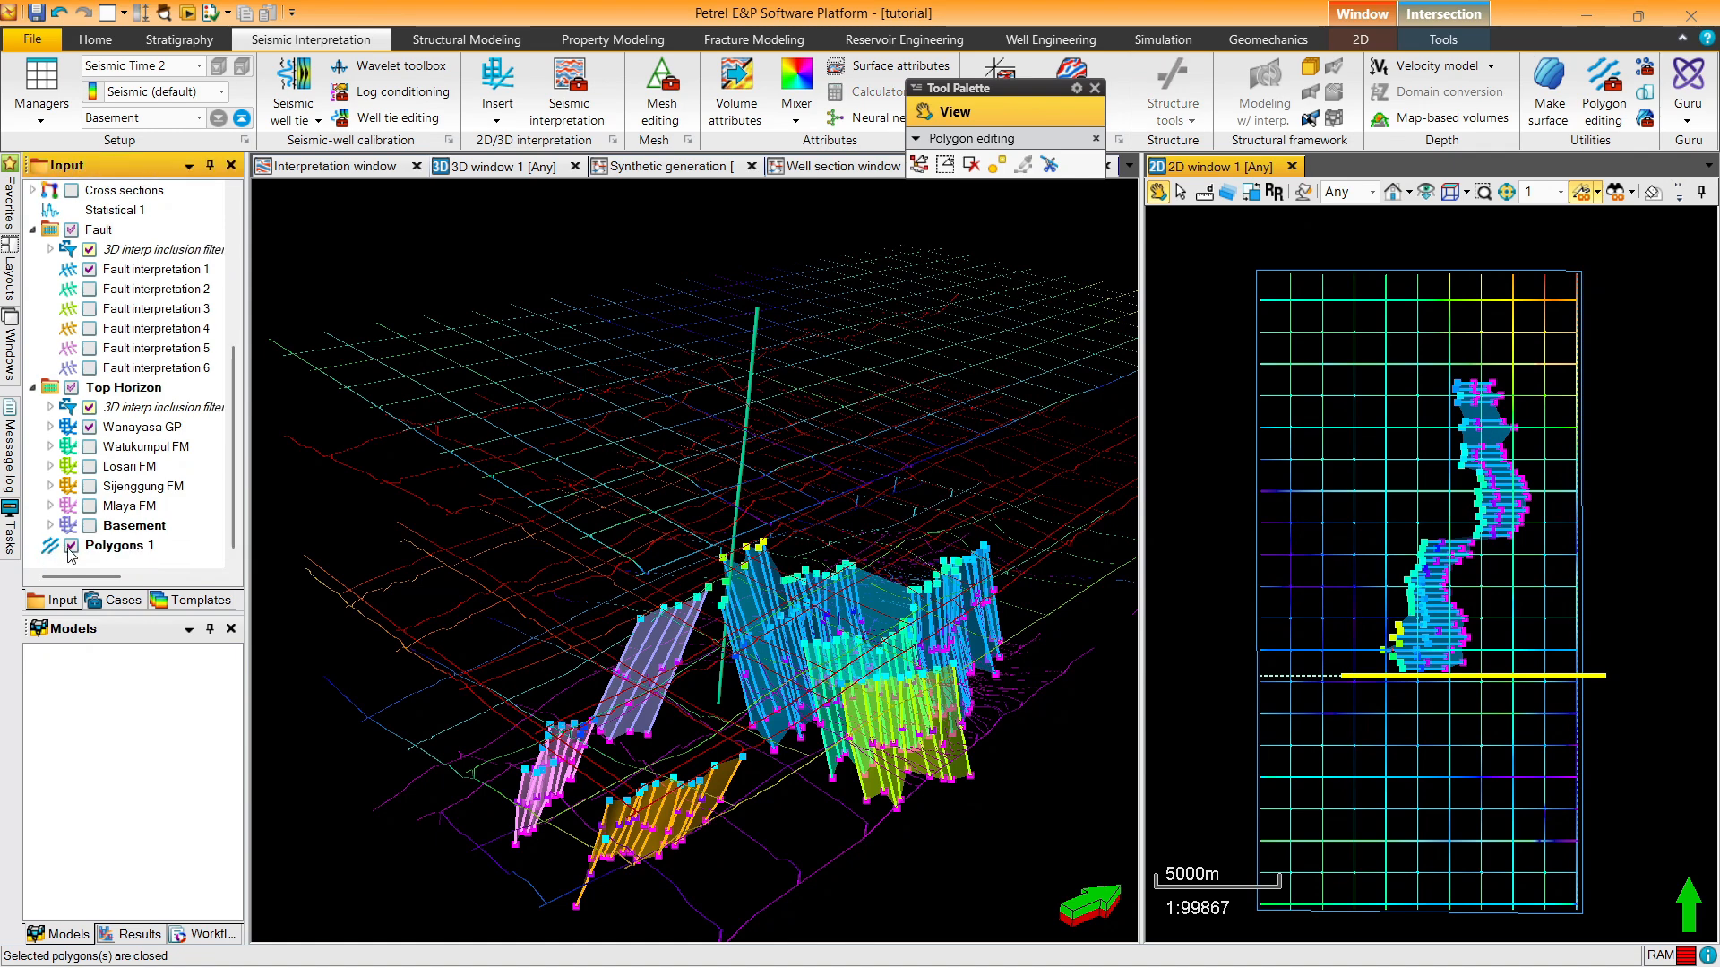
click(103, 546)
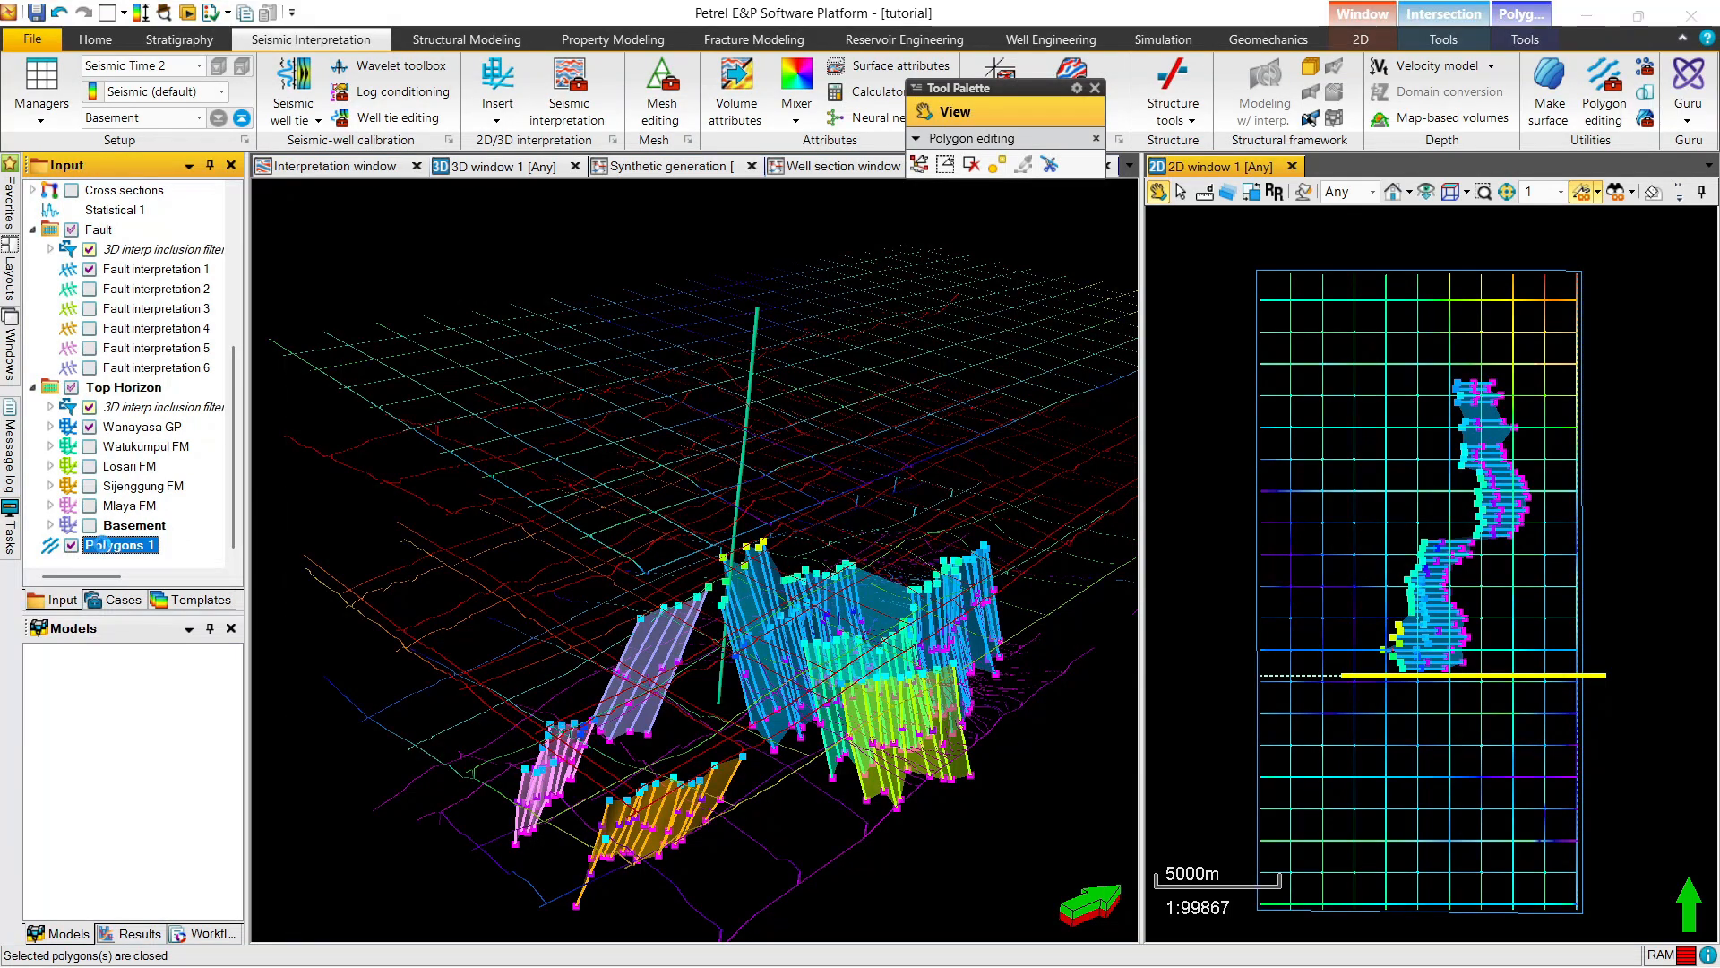
double_click(102, 546)
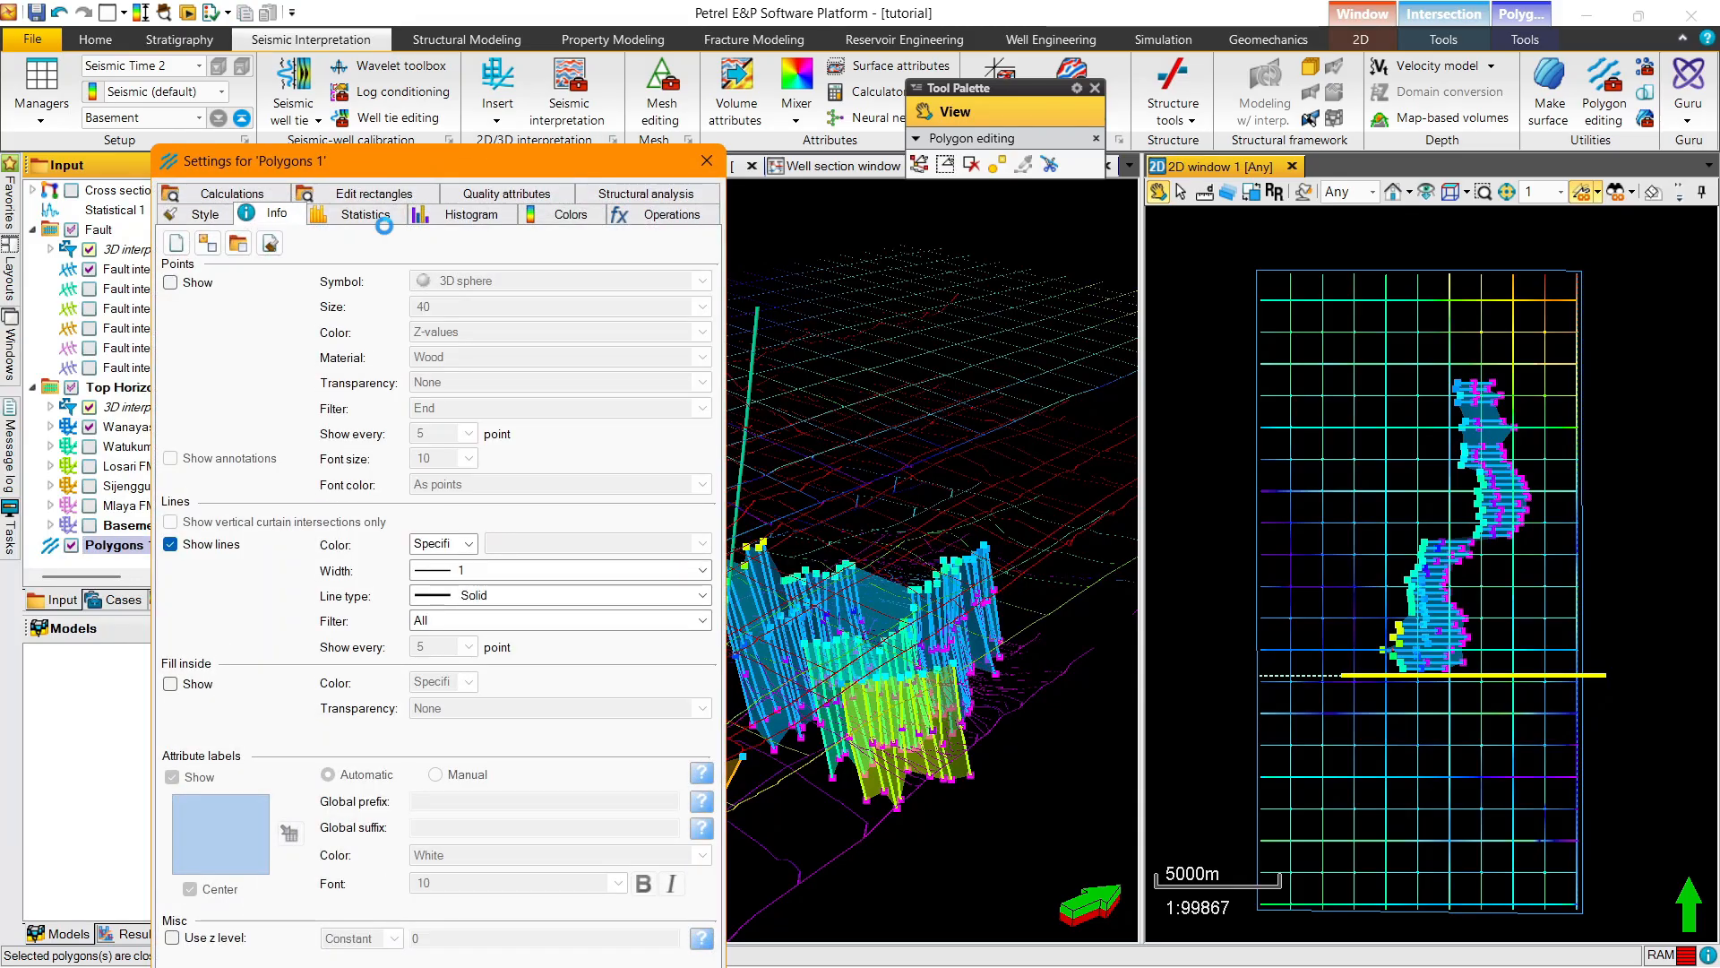
text(L)
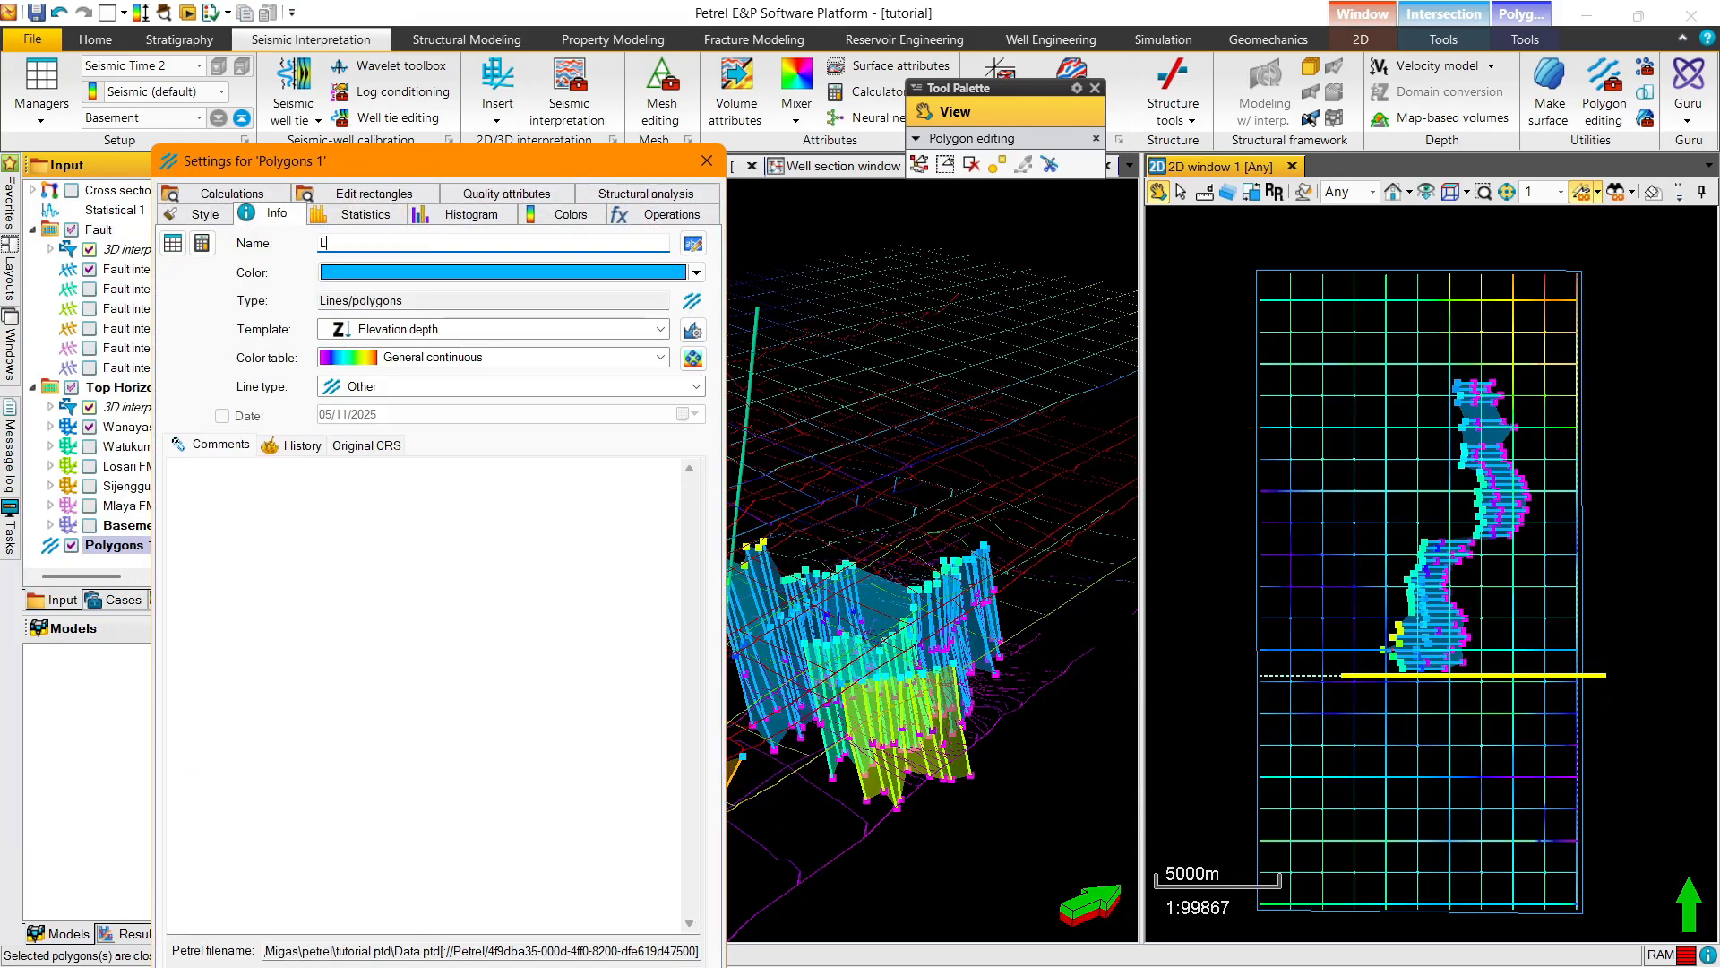
text(avling)
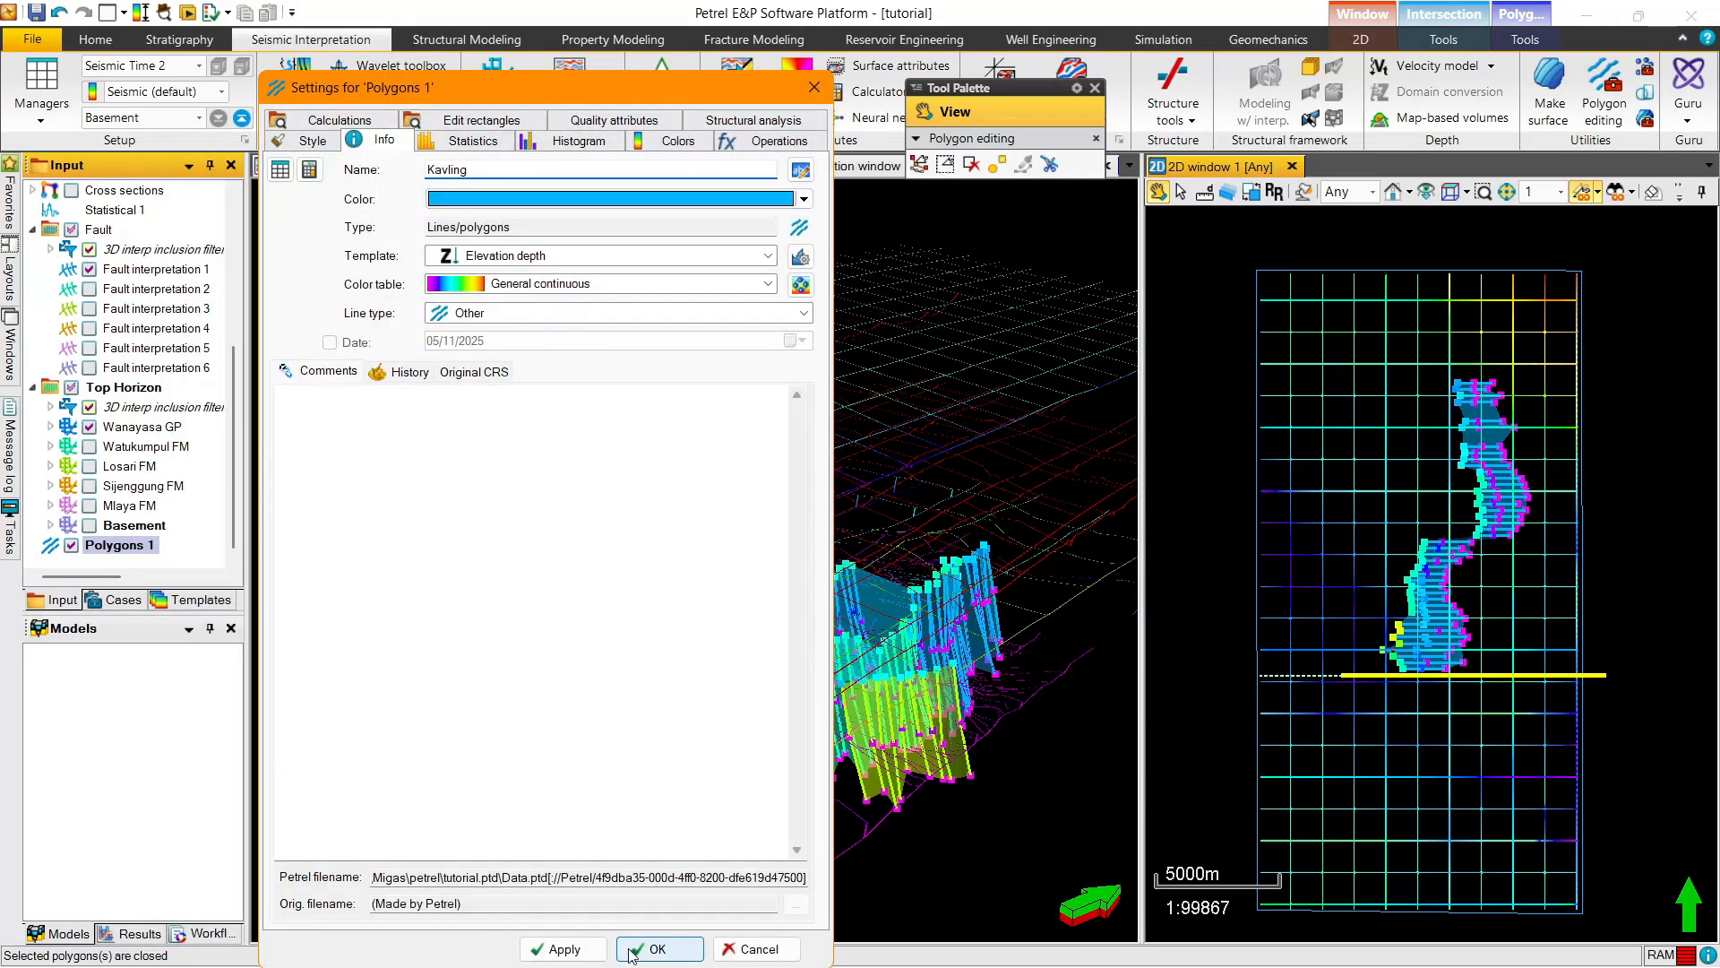
key(Return)
Show the Kavling polygon in the 3D window to check its extent against the interpretations, and hide it again
click(495, 167)
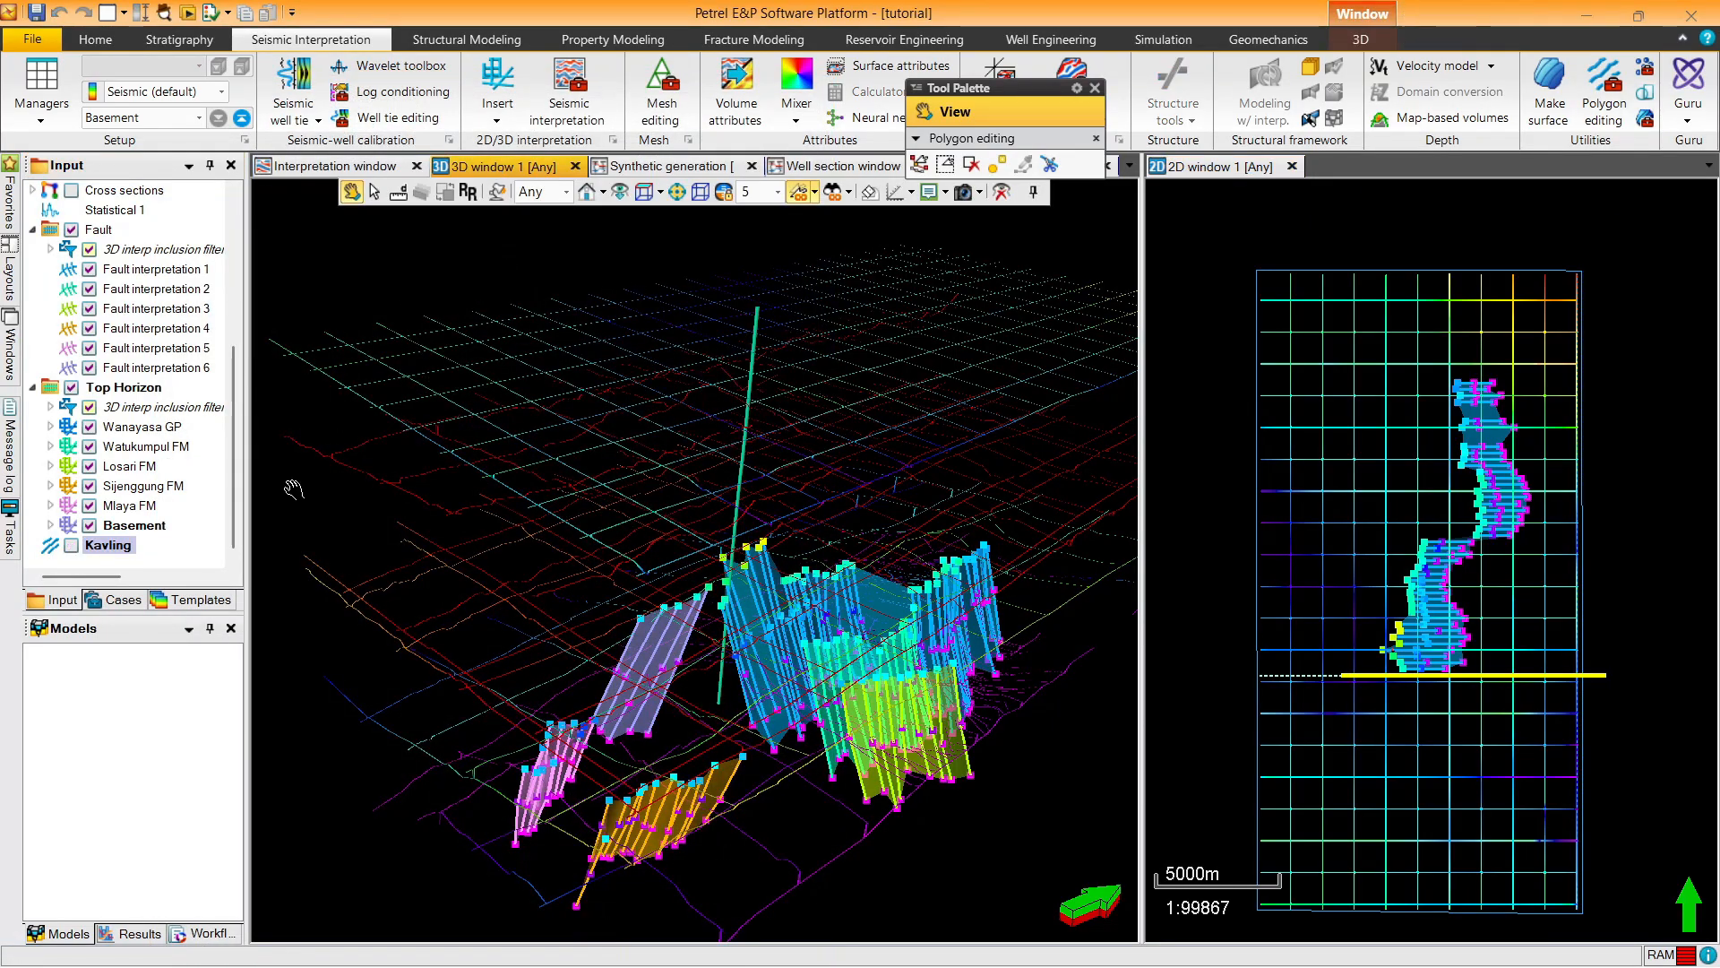
drag(529, 413, 543, 412)
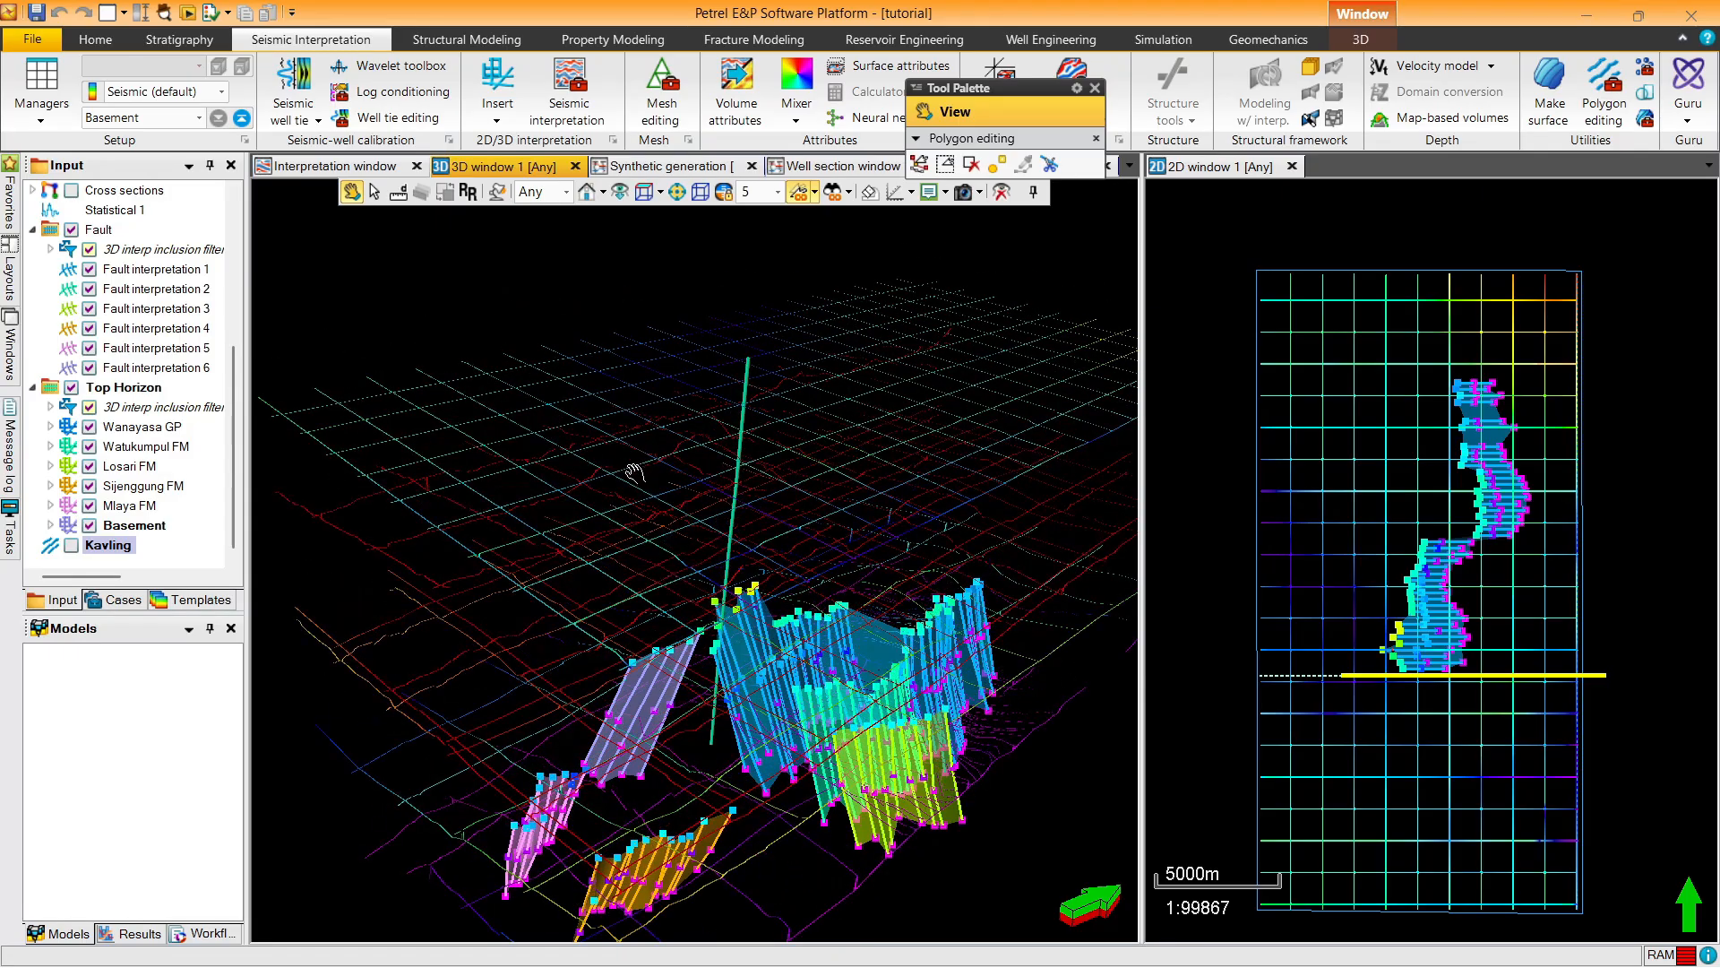
drag(720, 428, 698, 401)
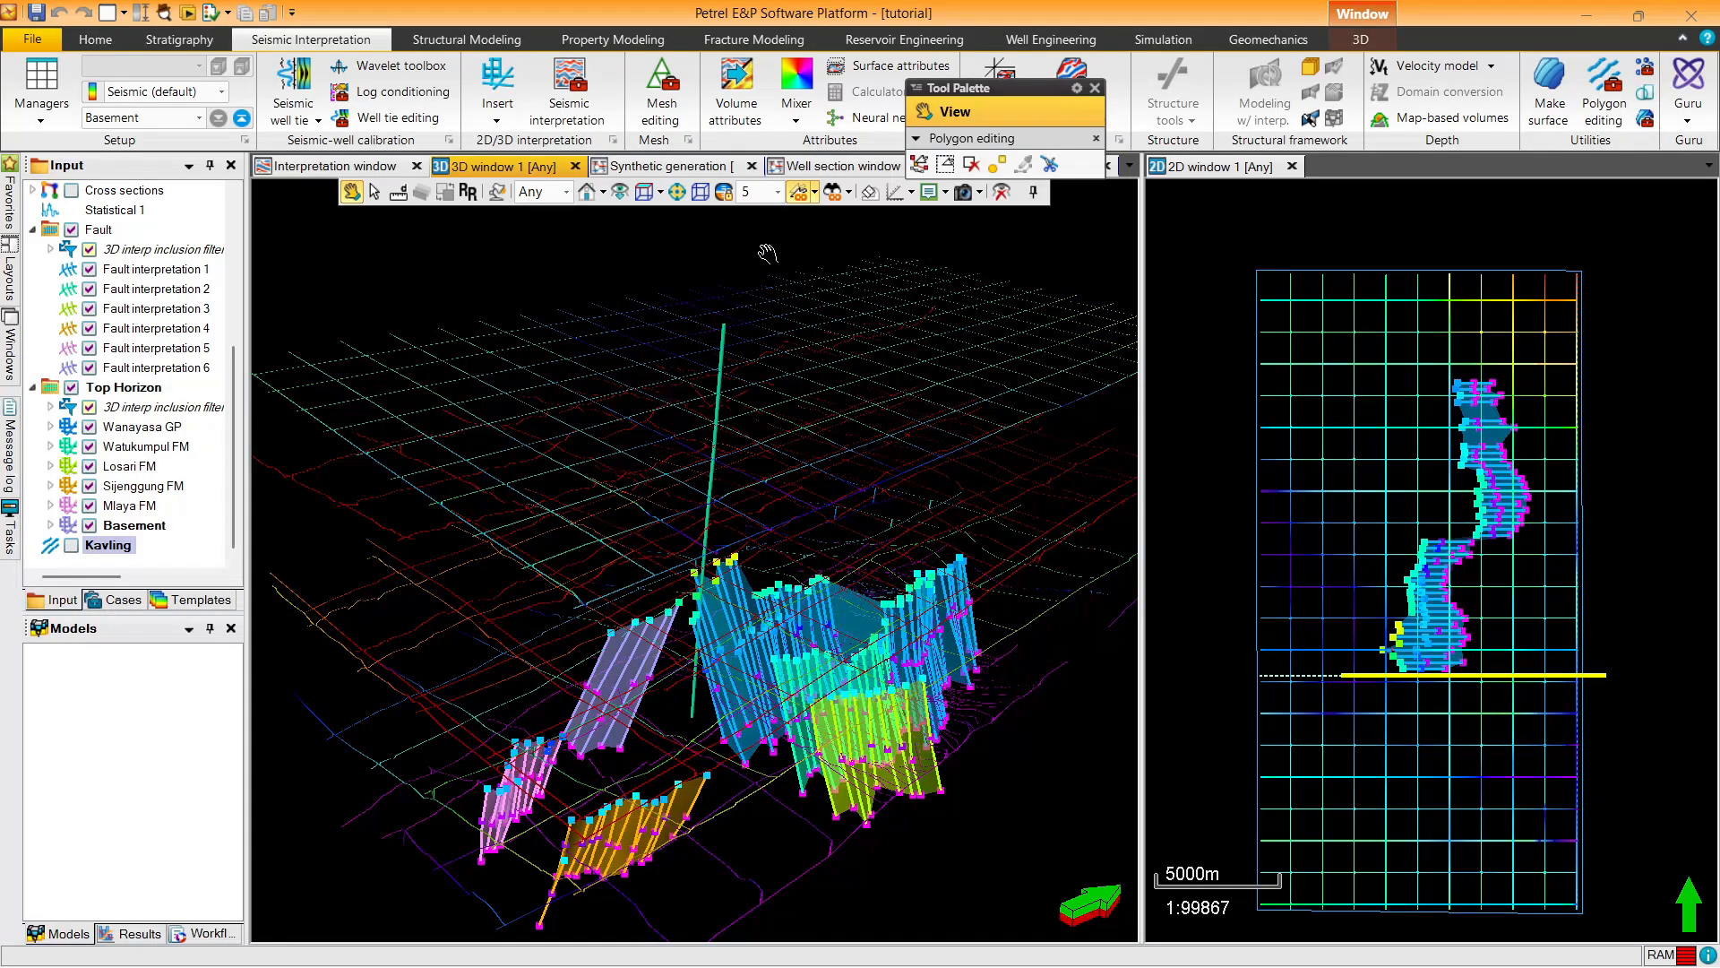
click(71, 545)
drag(570, 439, 309, 326)
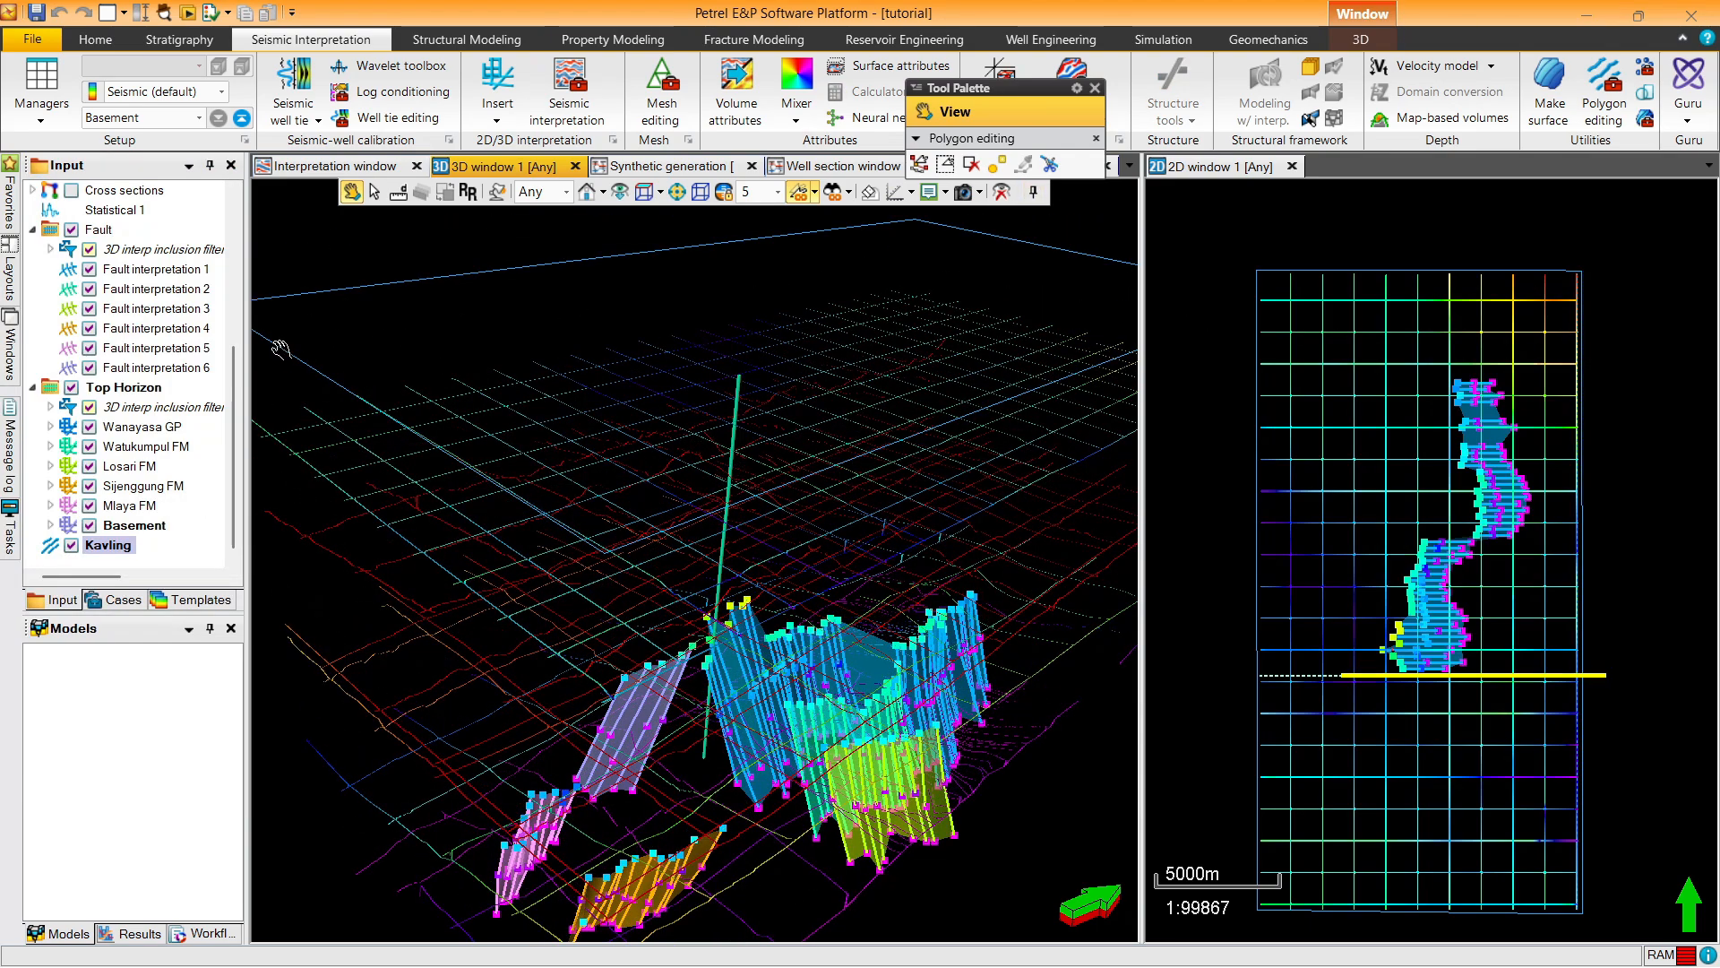
click(1226, 170)
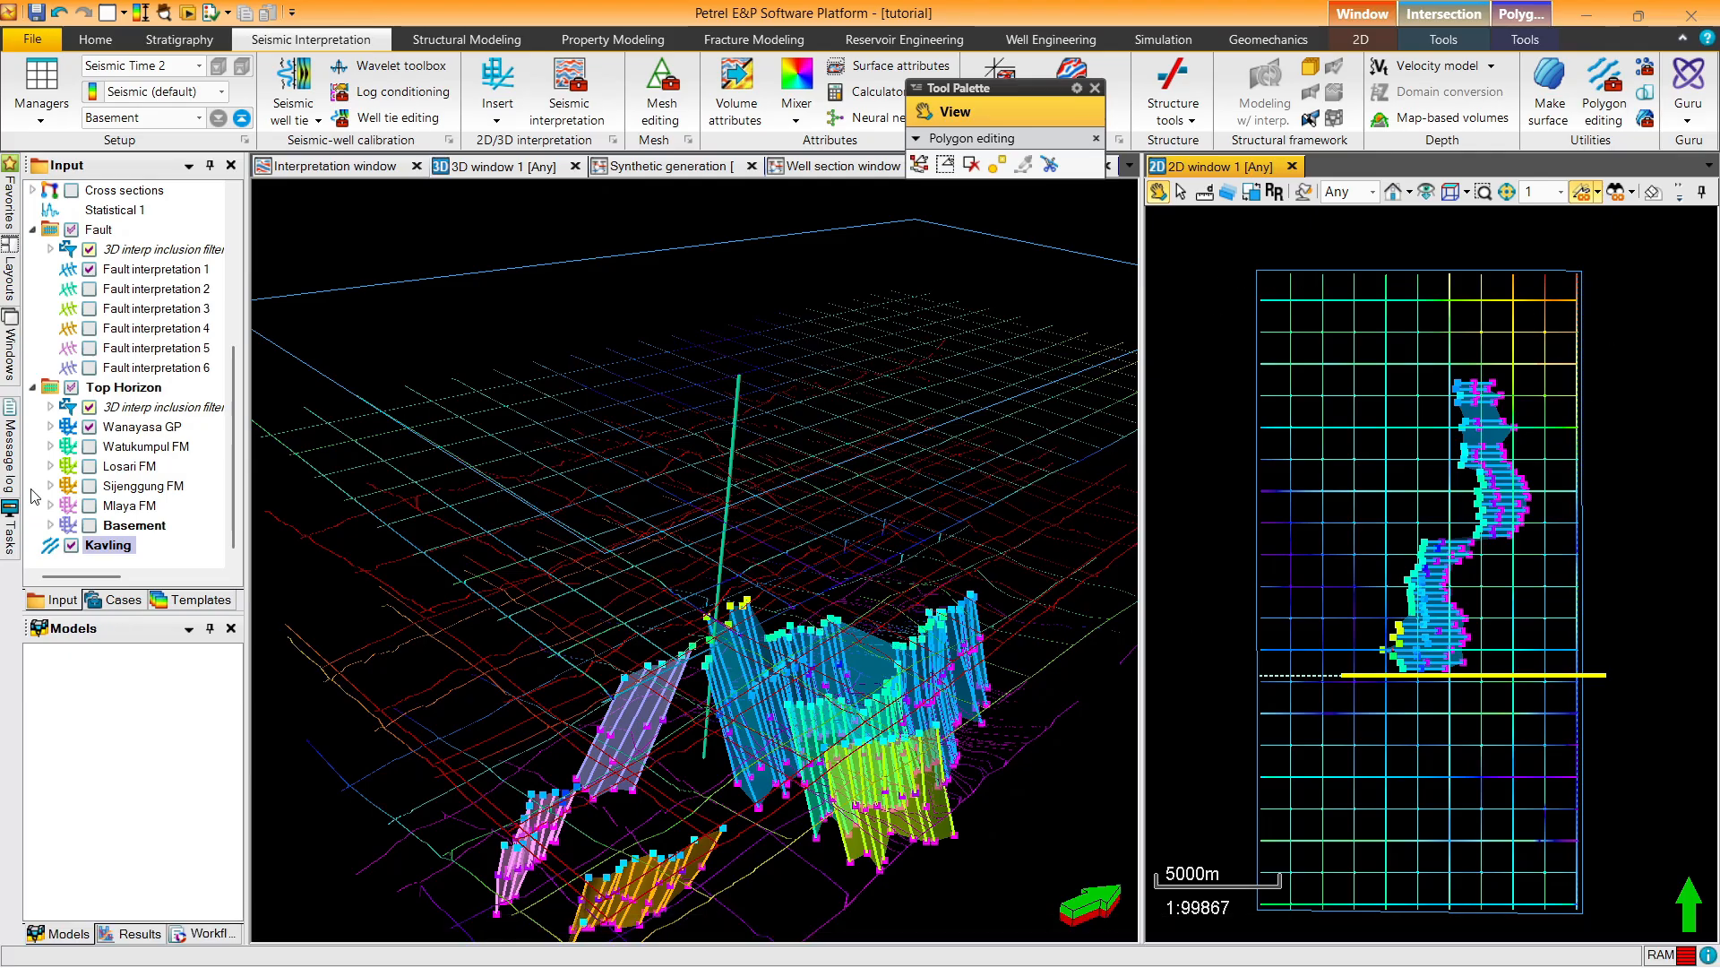
click(515, 168)
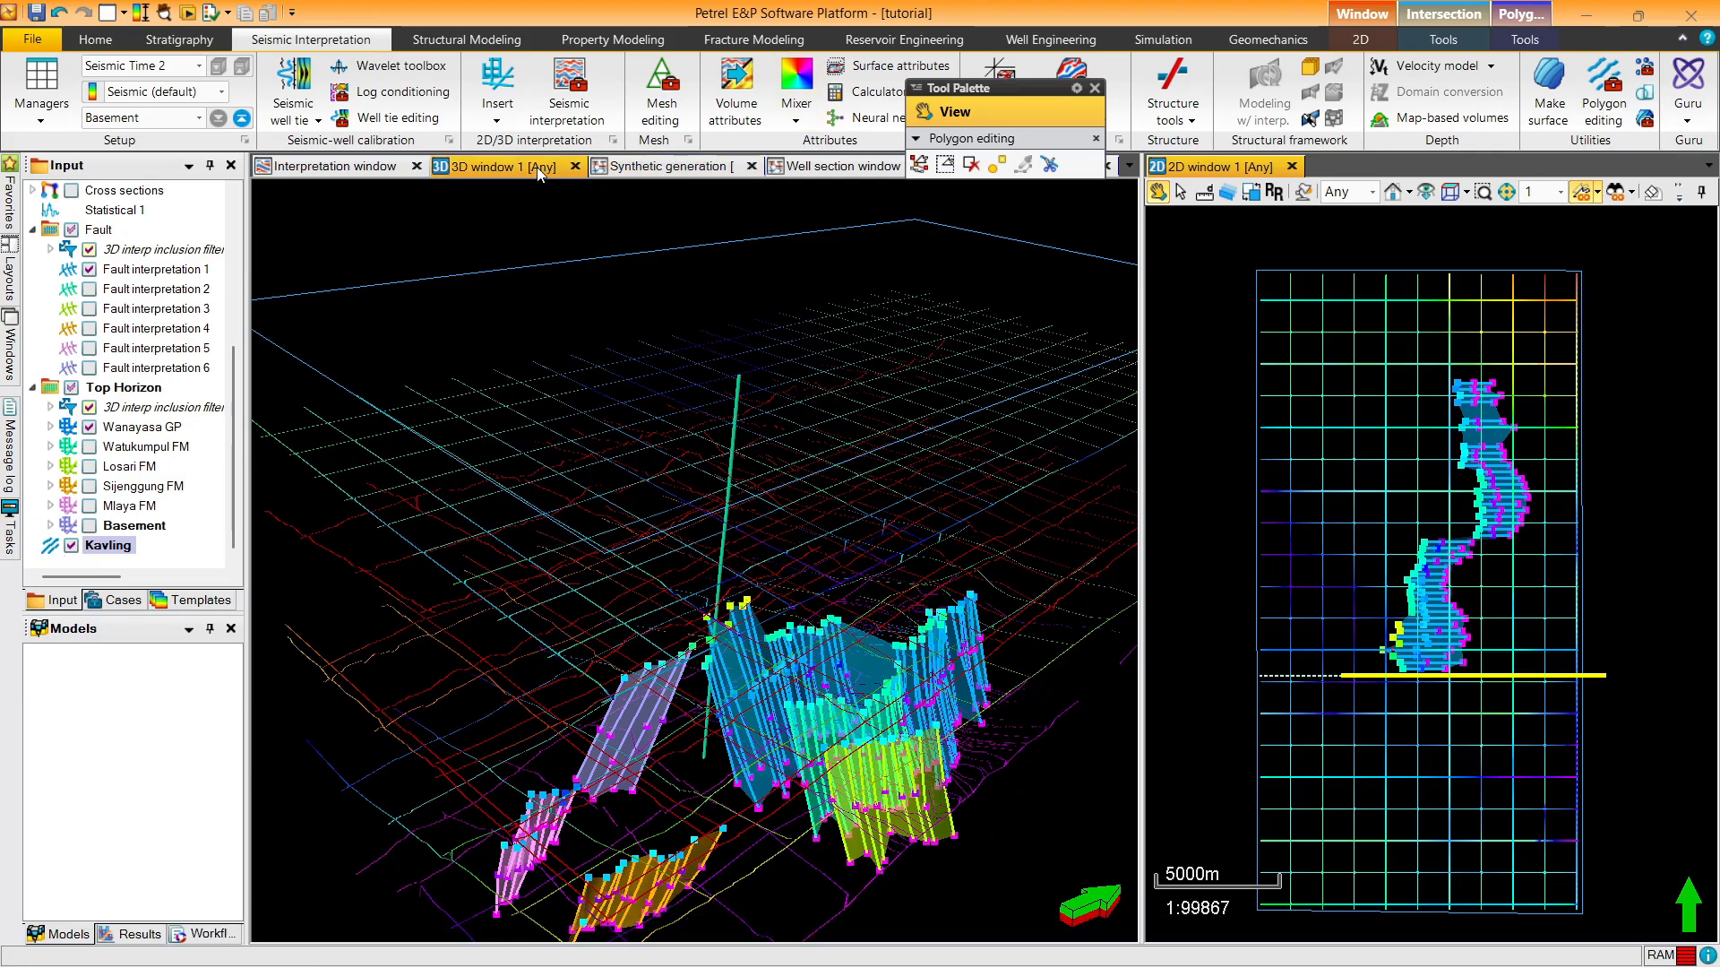
click(72, 548)
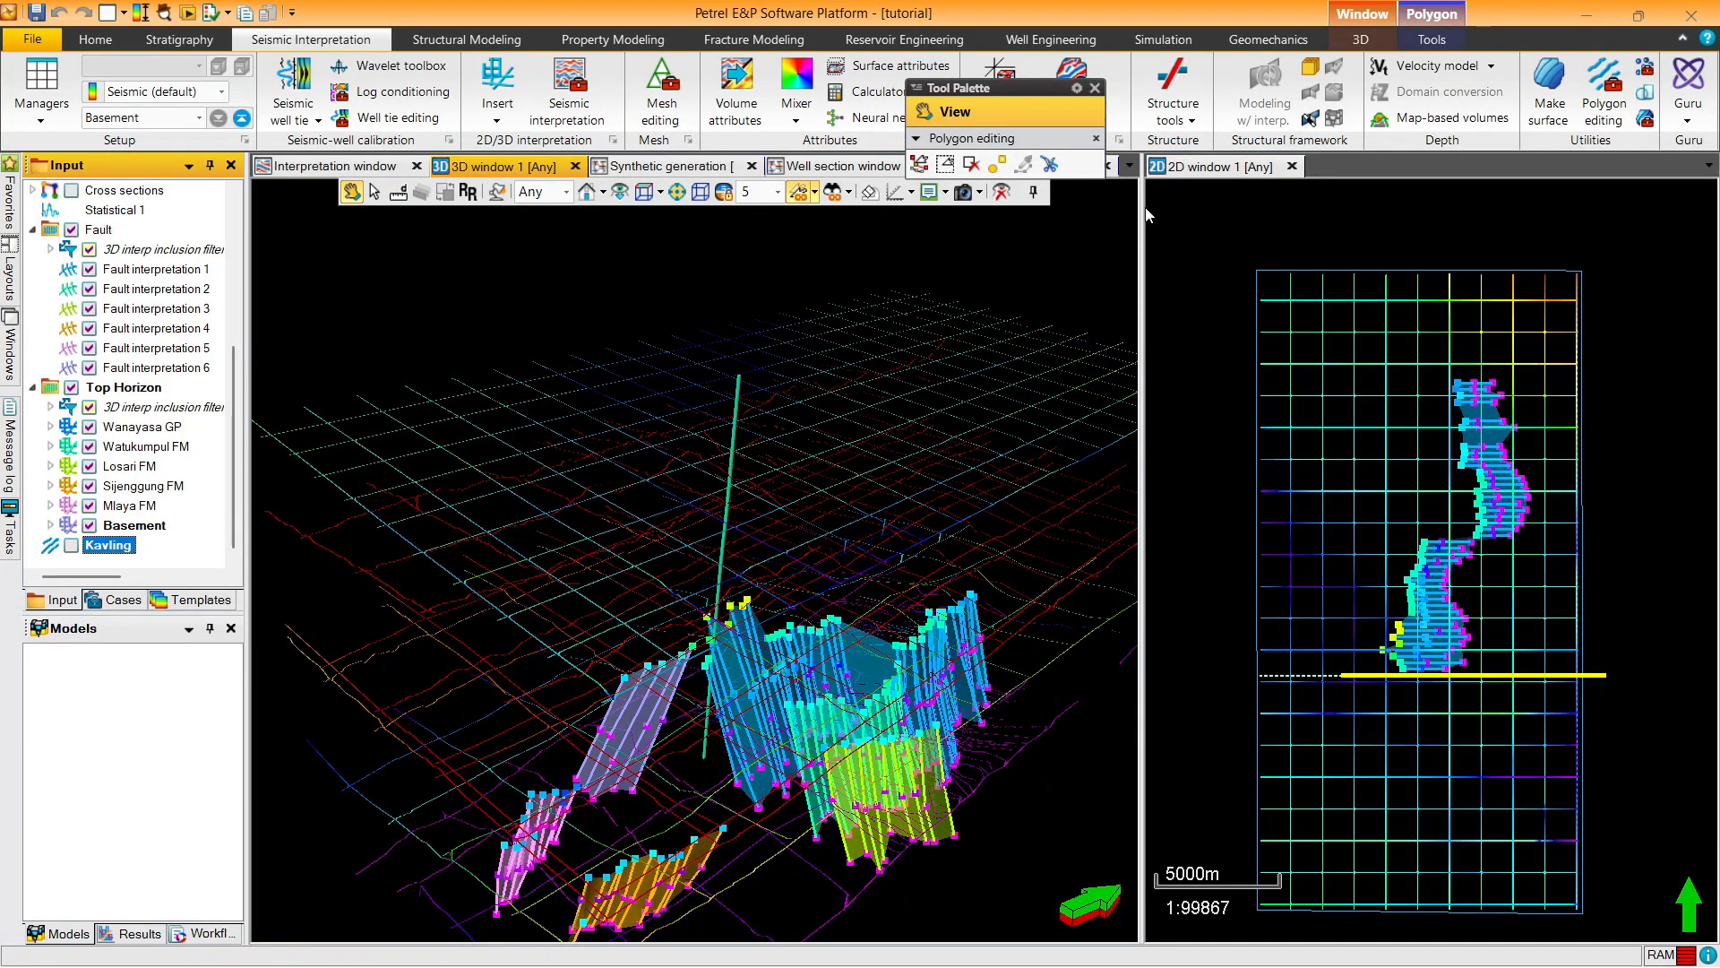
Widen the 3D window and hide all Fault and Top Horizon interpretations in it
drag(1145, 252, 1308, 254)
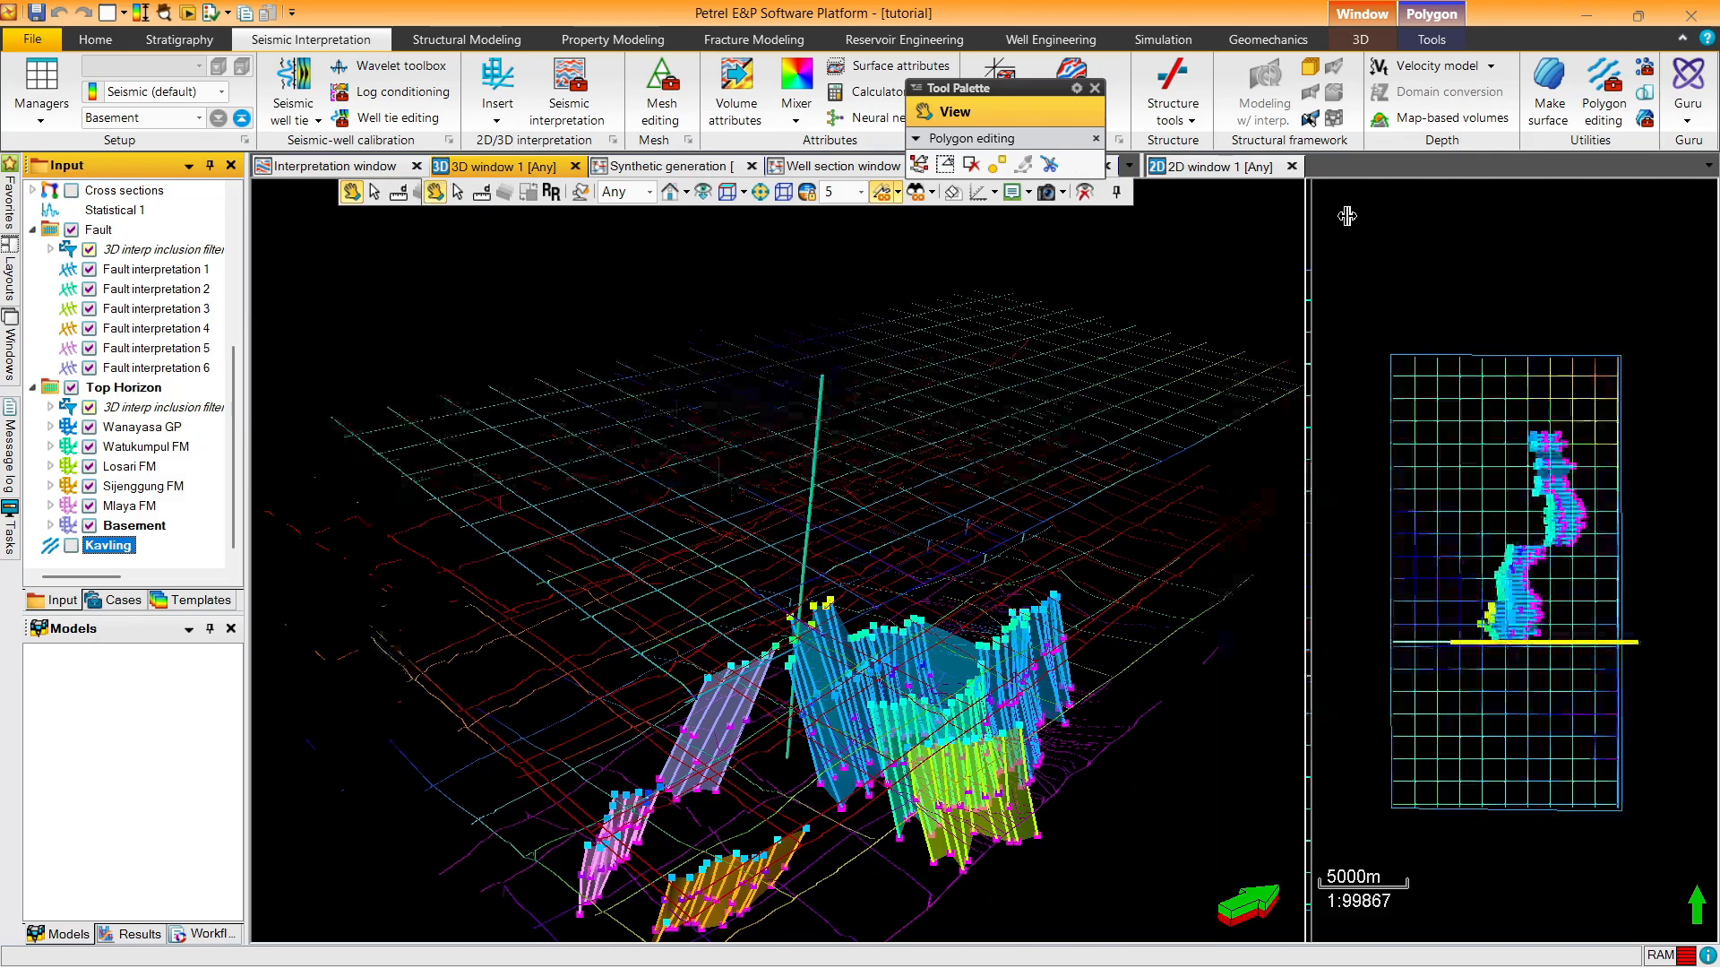
click(71, 229)
click(72, 387)
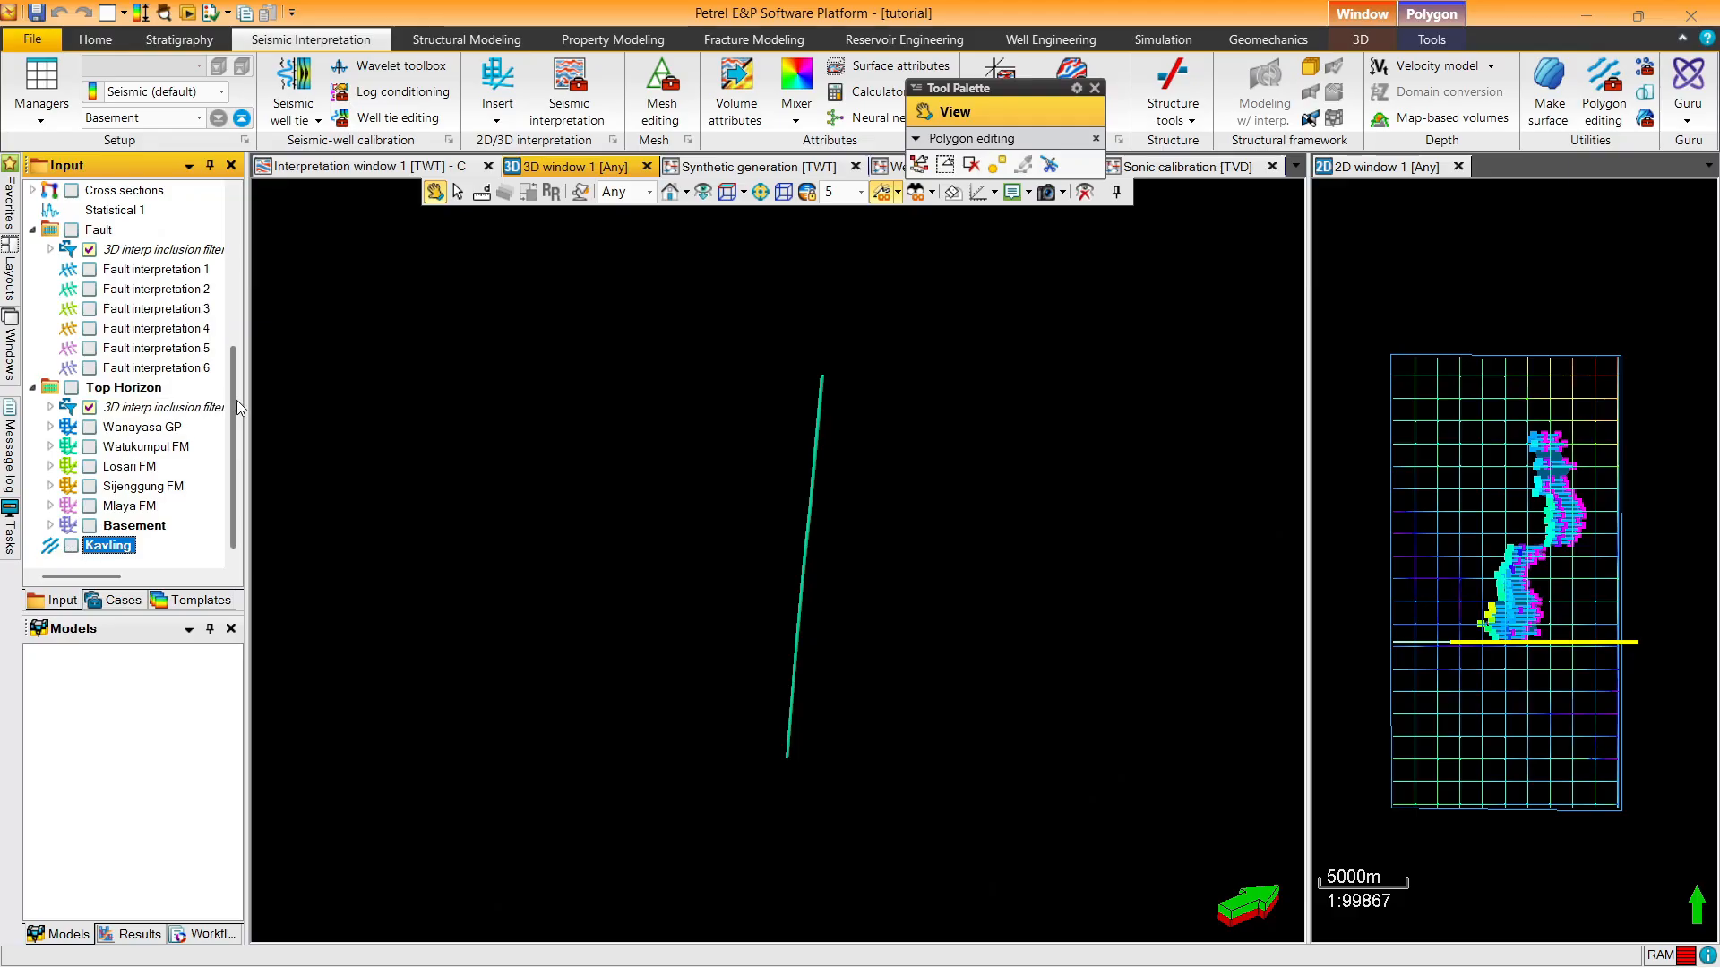
Open the Make/edit surface settings and assign the Wanayasa GP horizon interpretation as the main input, leaving the custom result name off
click(158, 429)
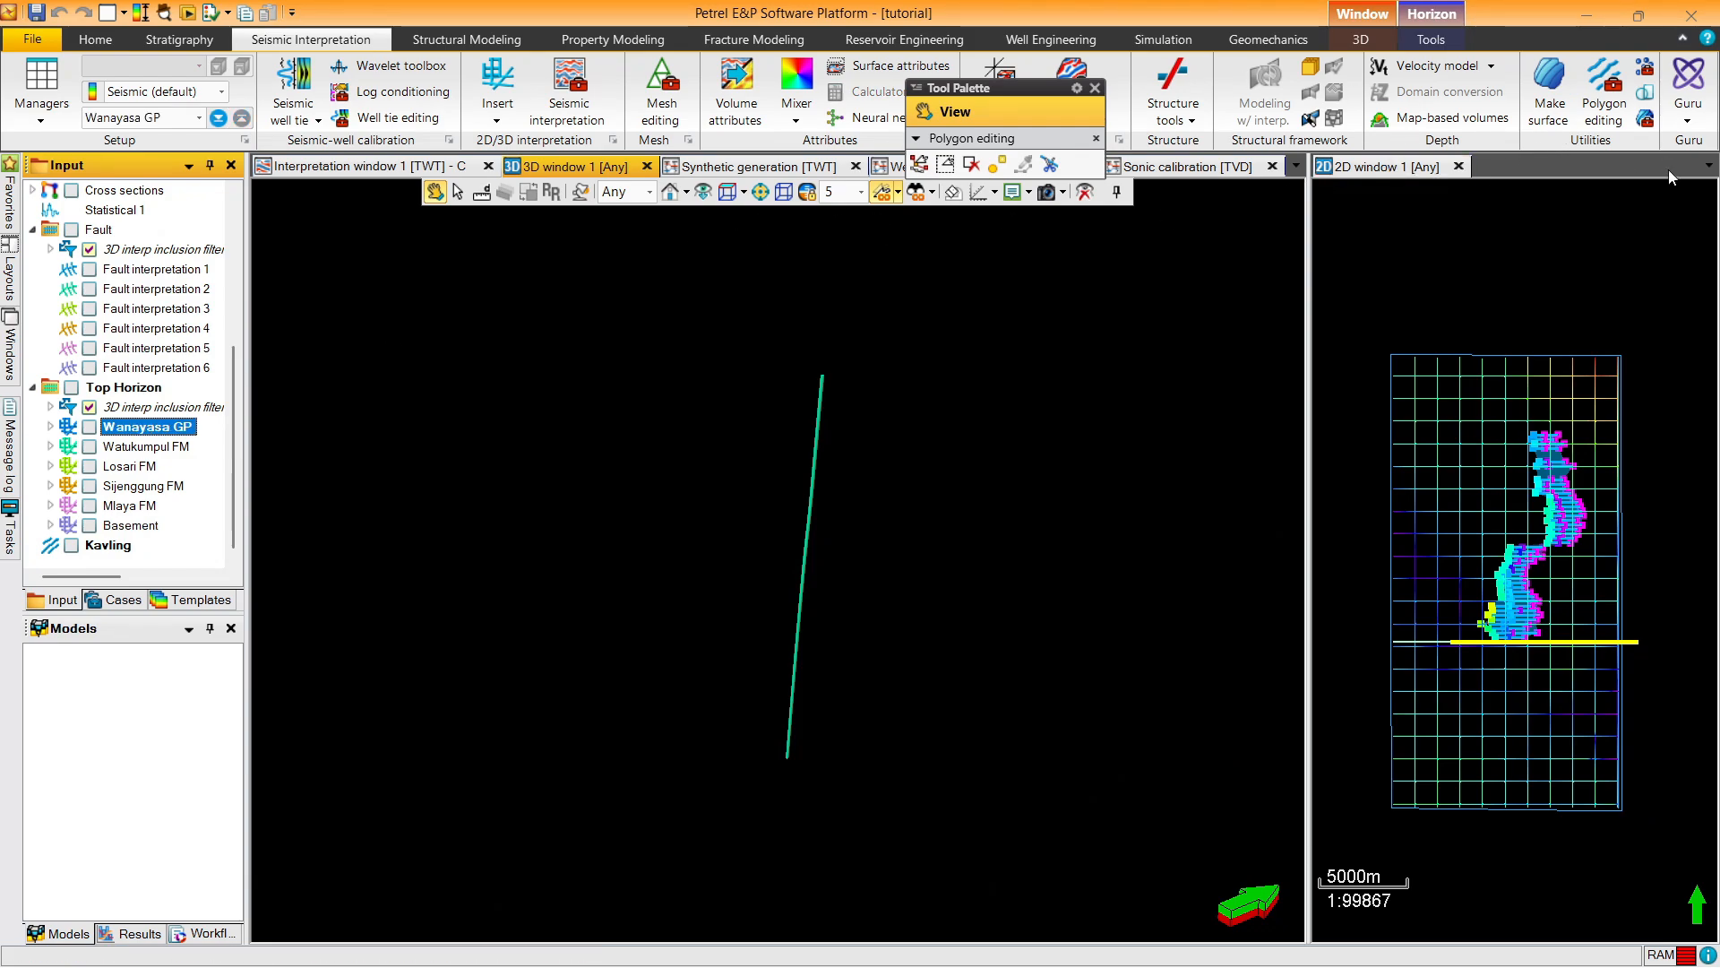
click(1547, 112)
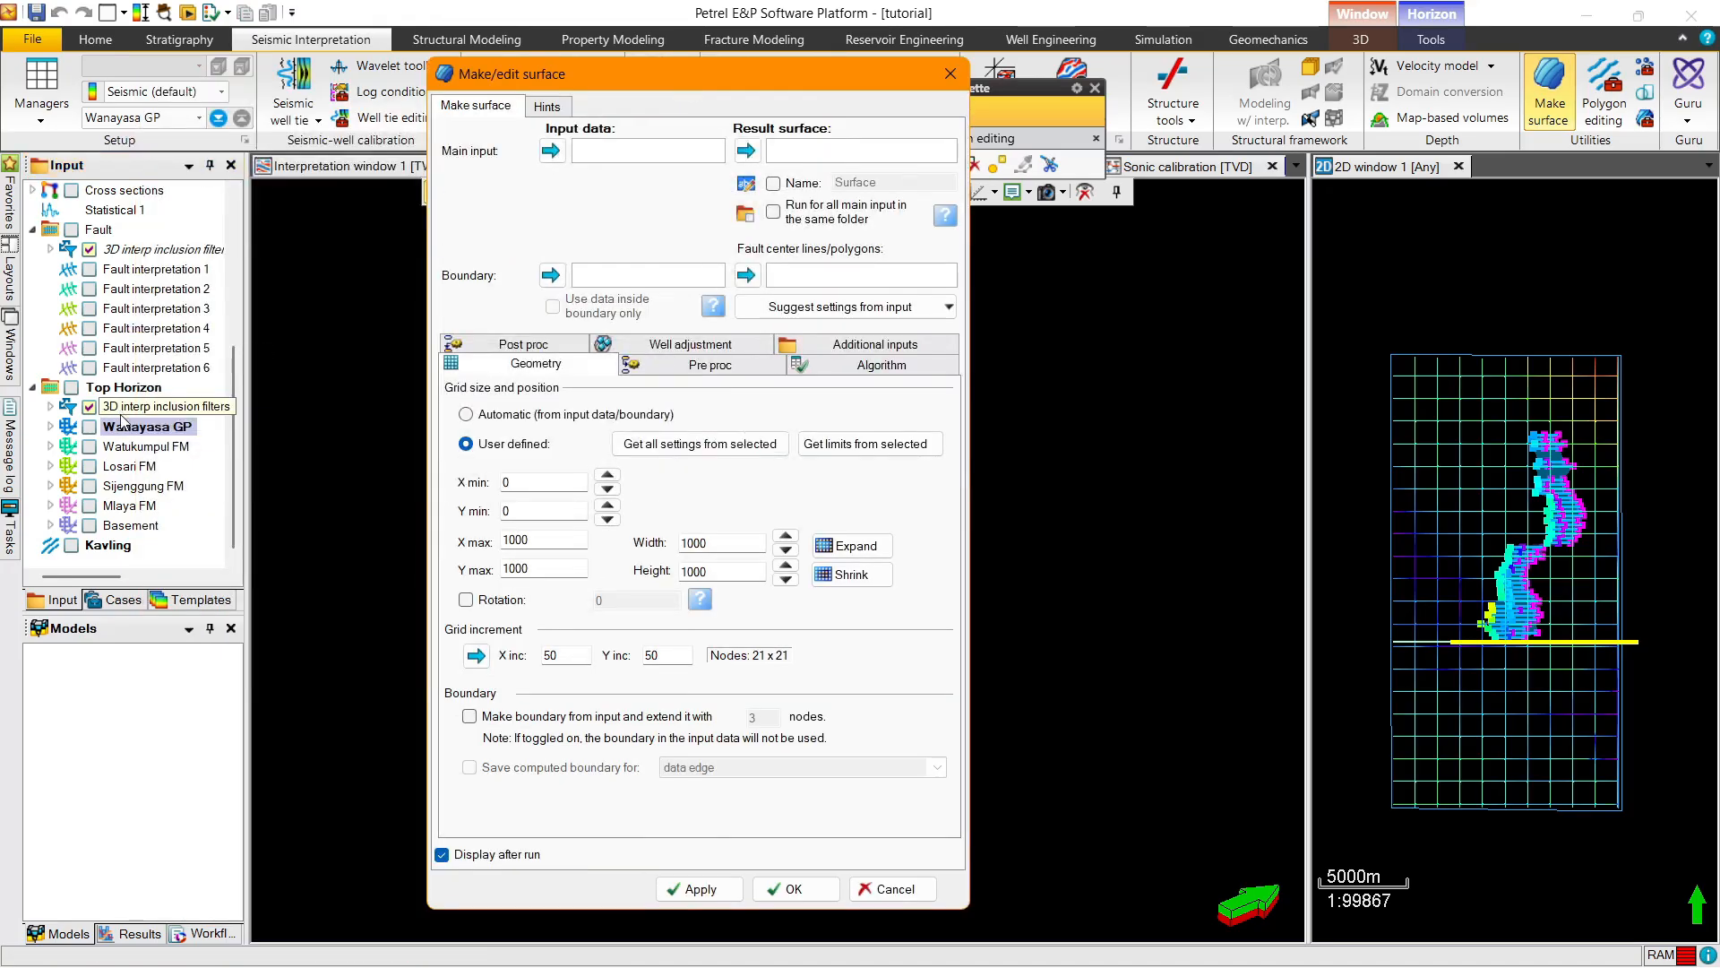
click(144, 426)
click(552, 151)
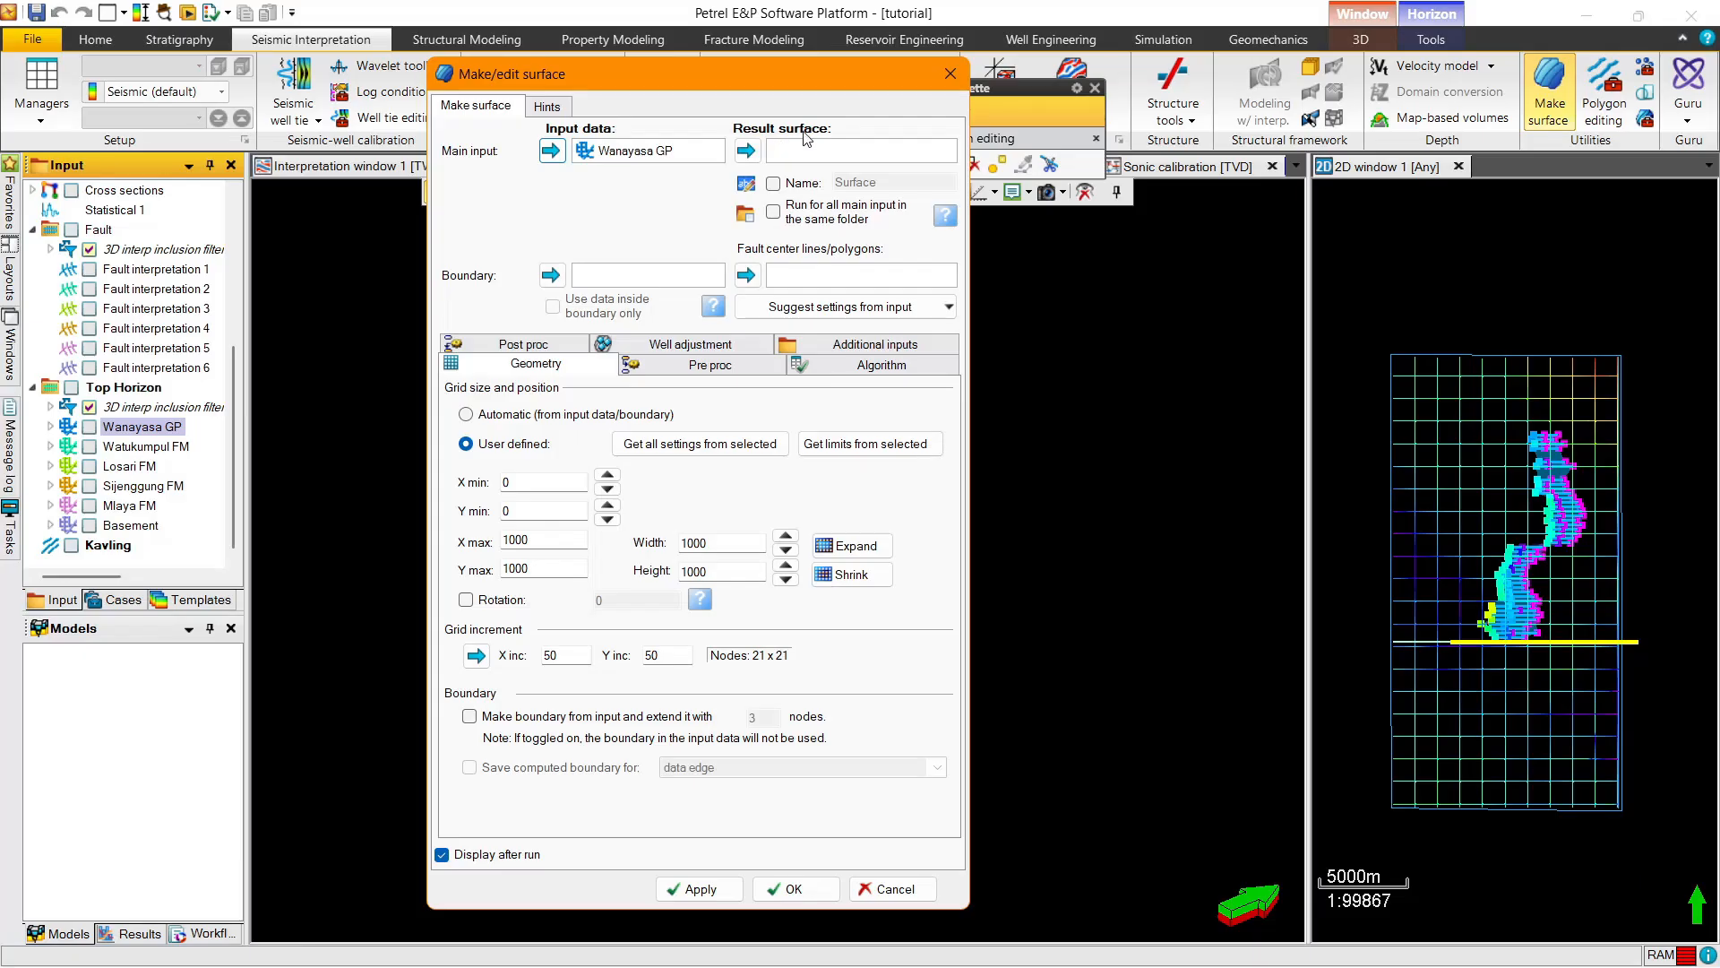
click(772, 184)
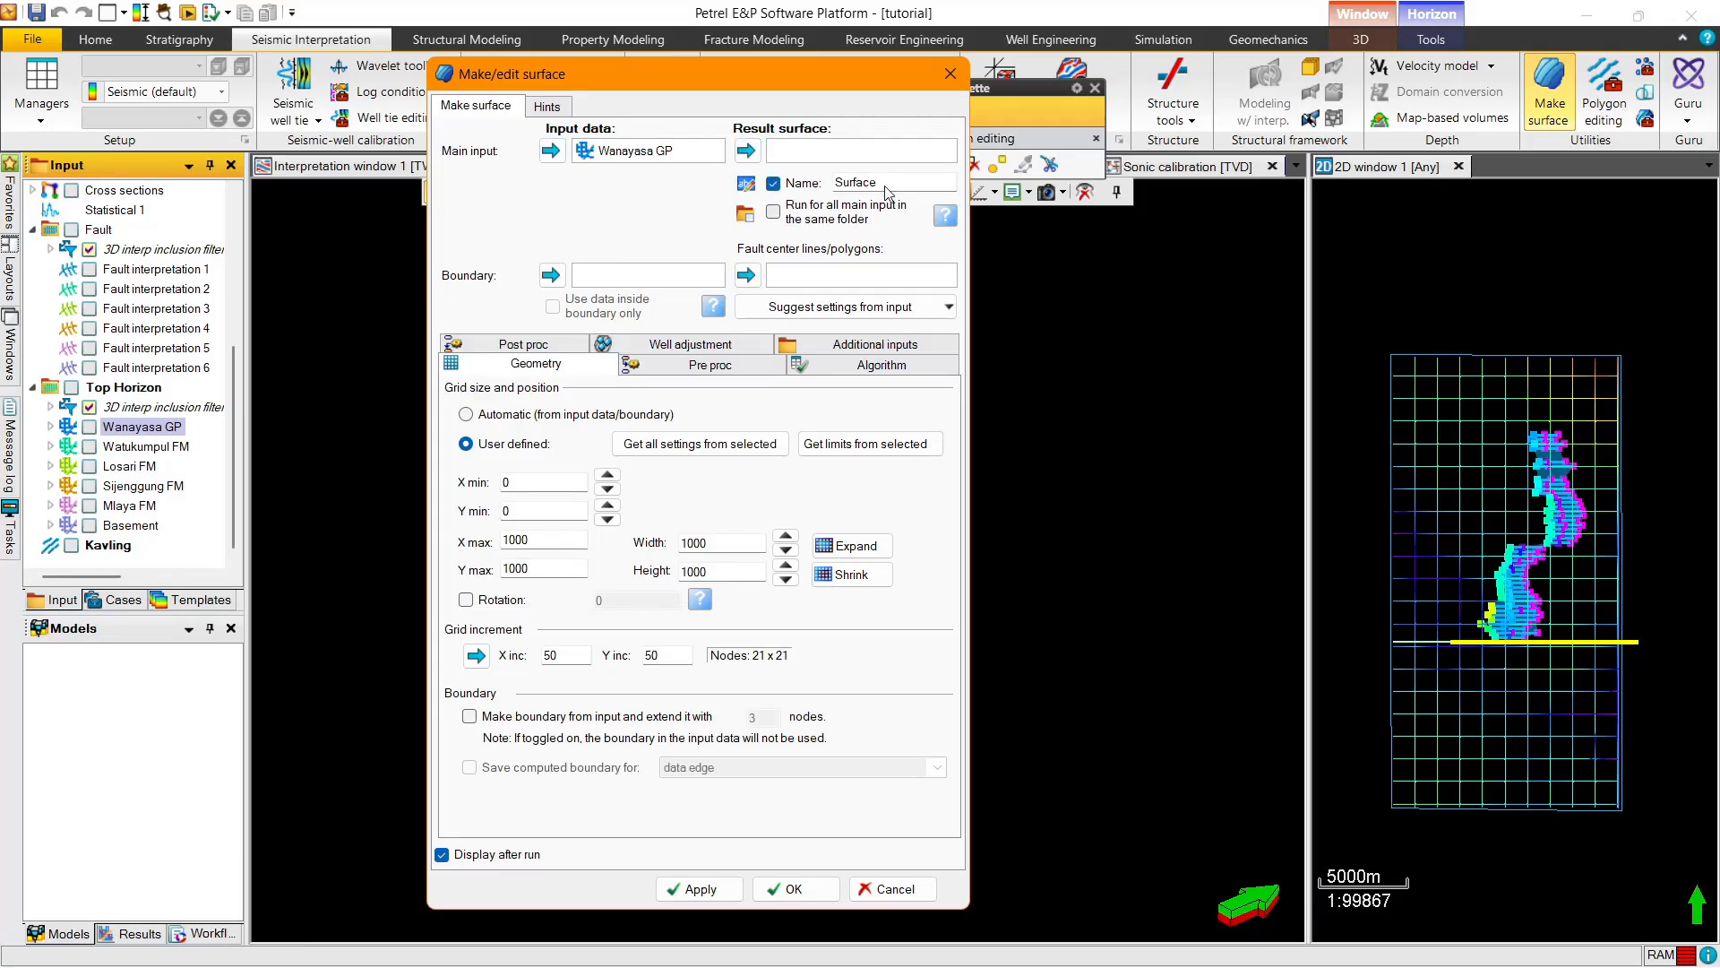
click(796, 186)
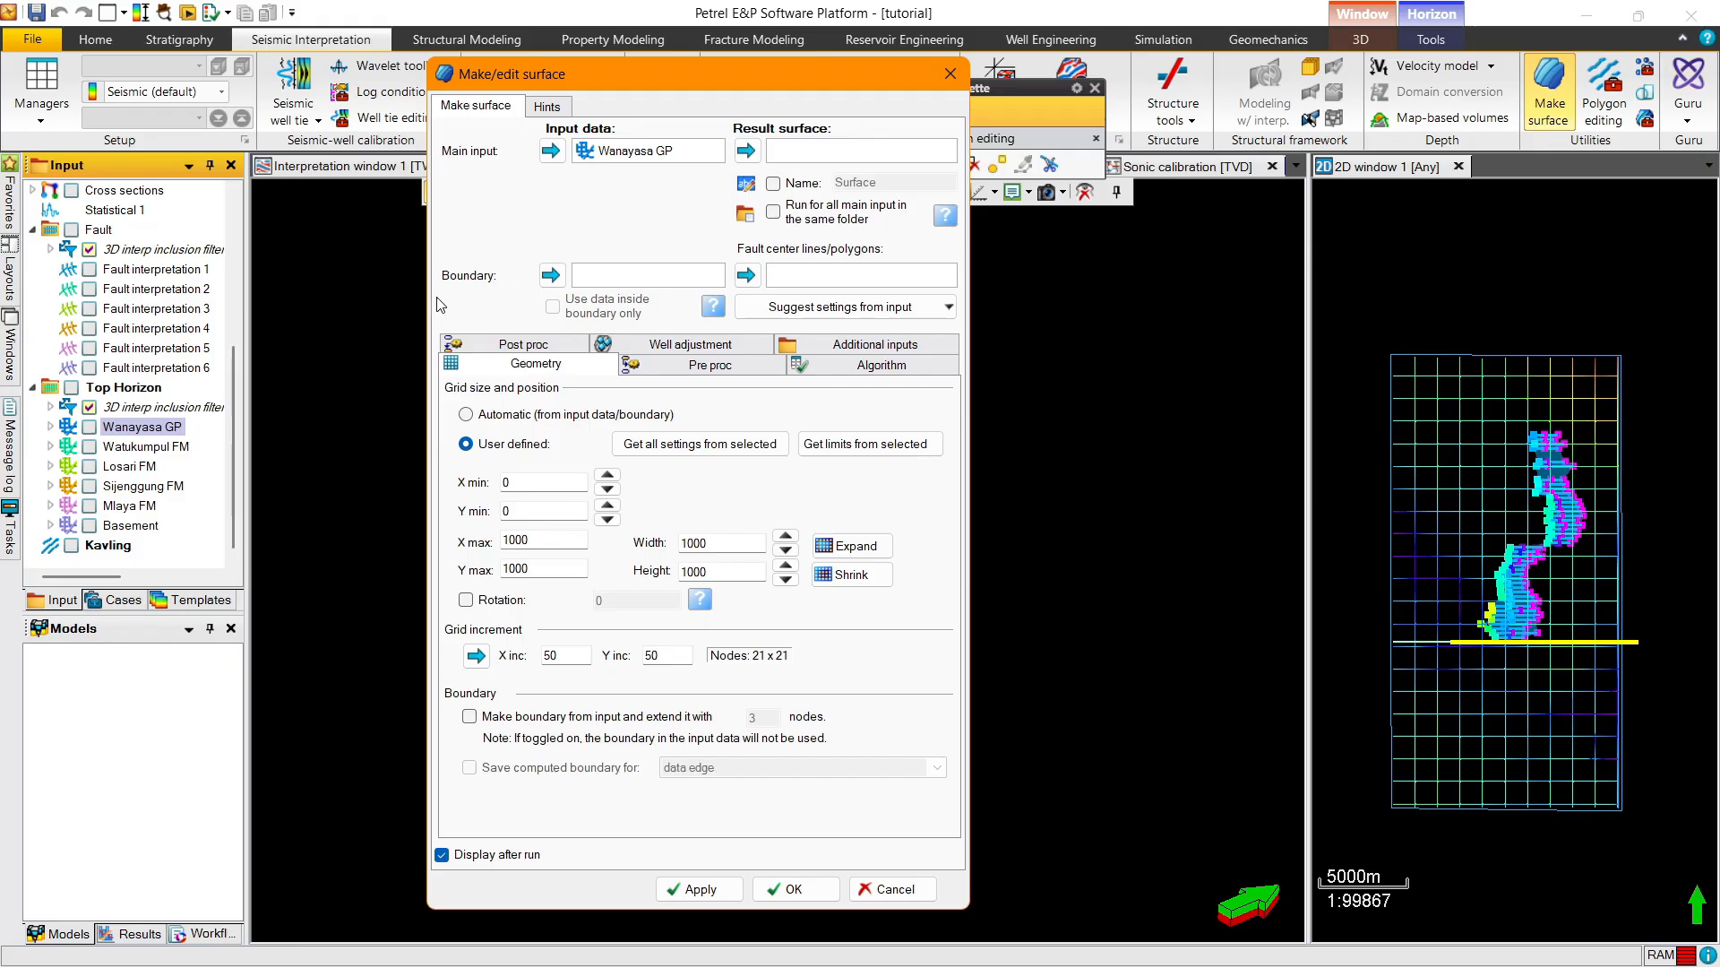
Assign the Kavling polygon as the boundary, set grid size and position to automatic, and generate the Wanayasa GP surface
click(108, 545)
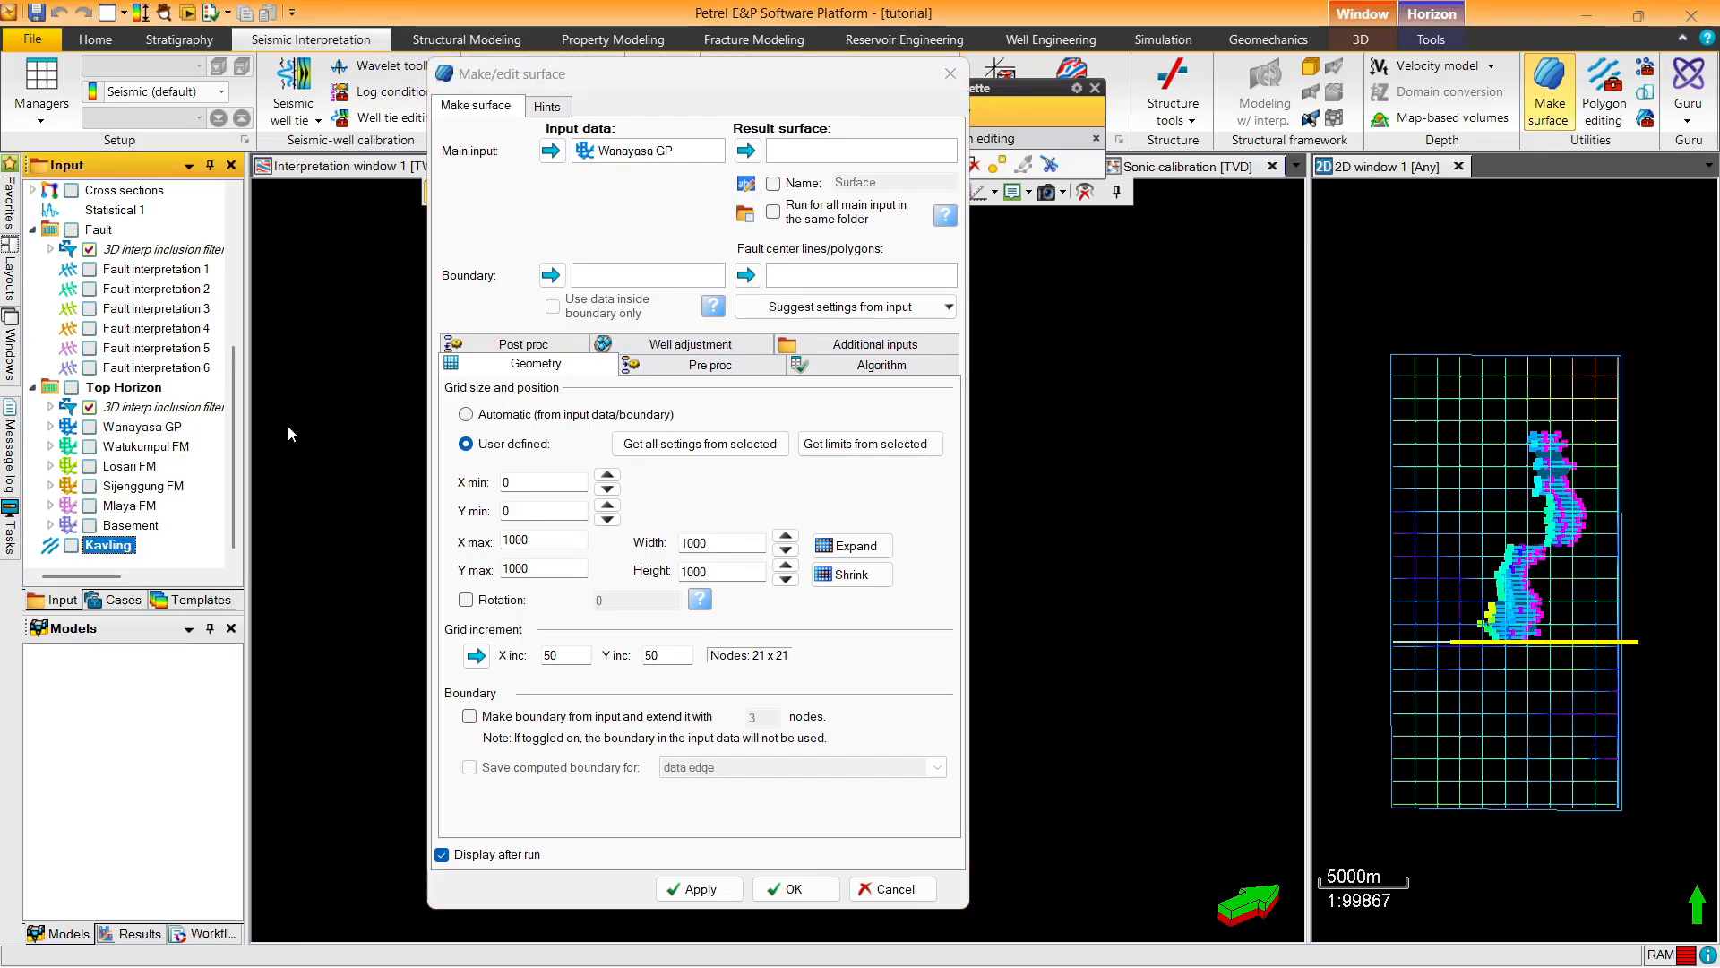
click(551, 275)
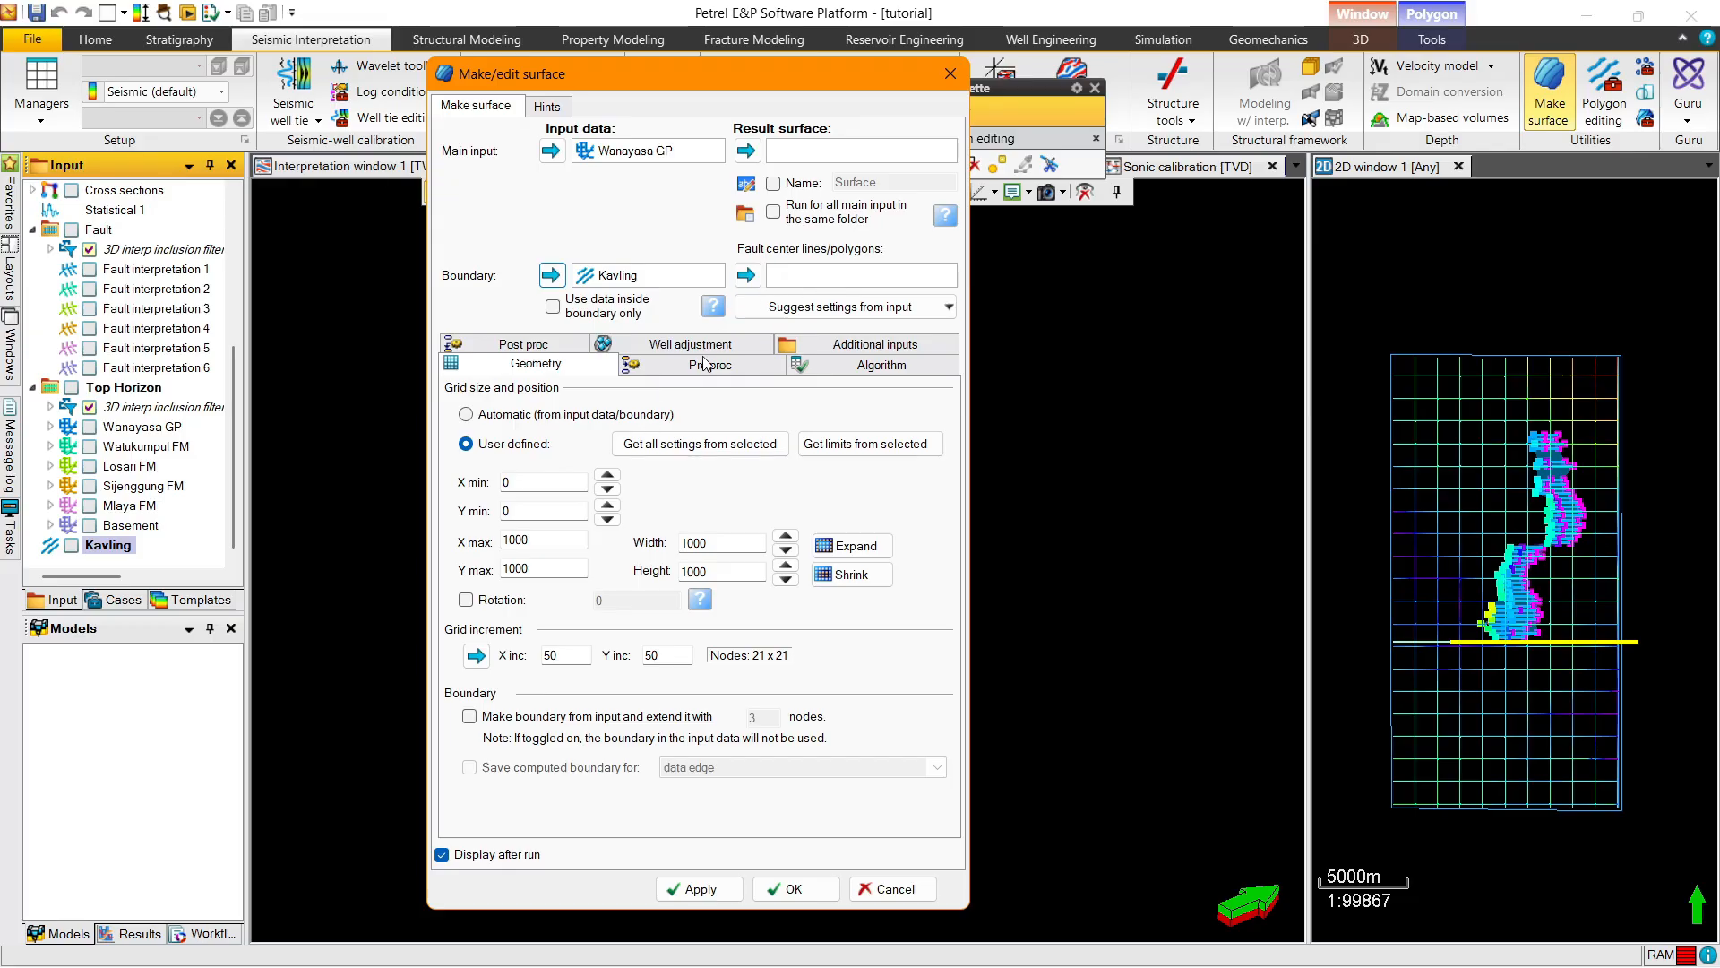
click(134, 546)
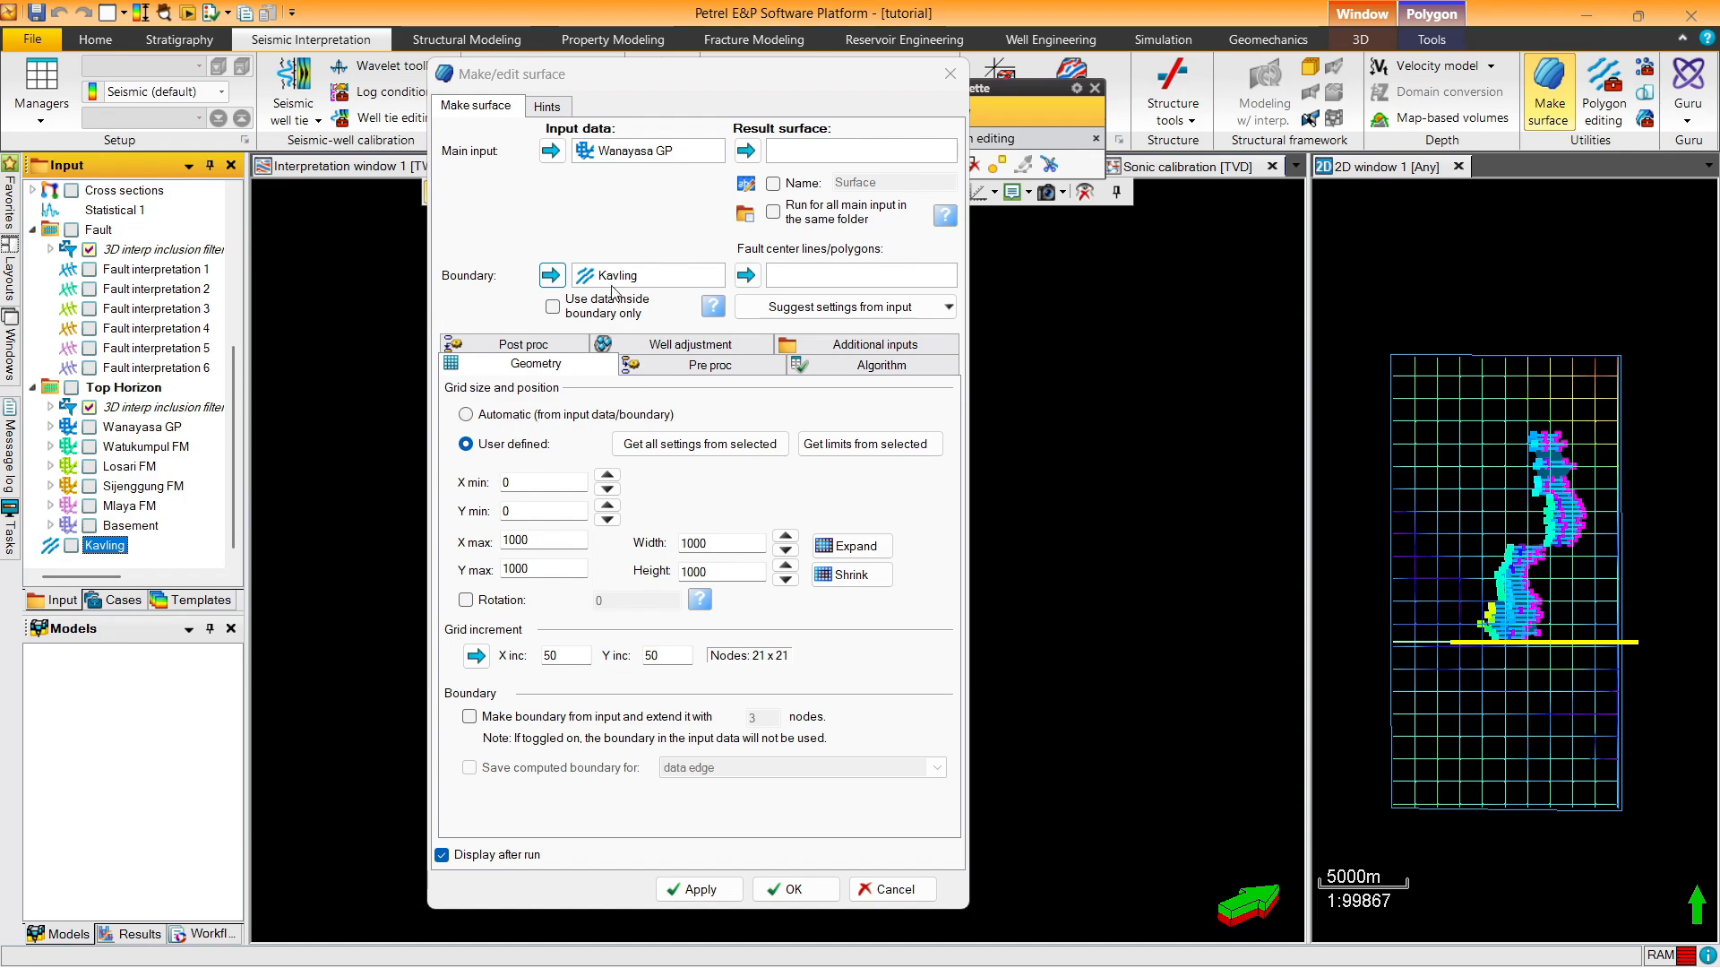
click(489, 419)
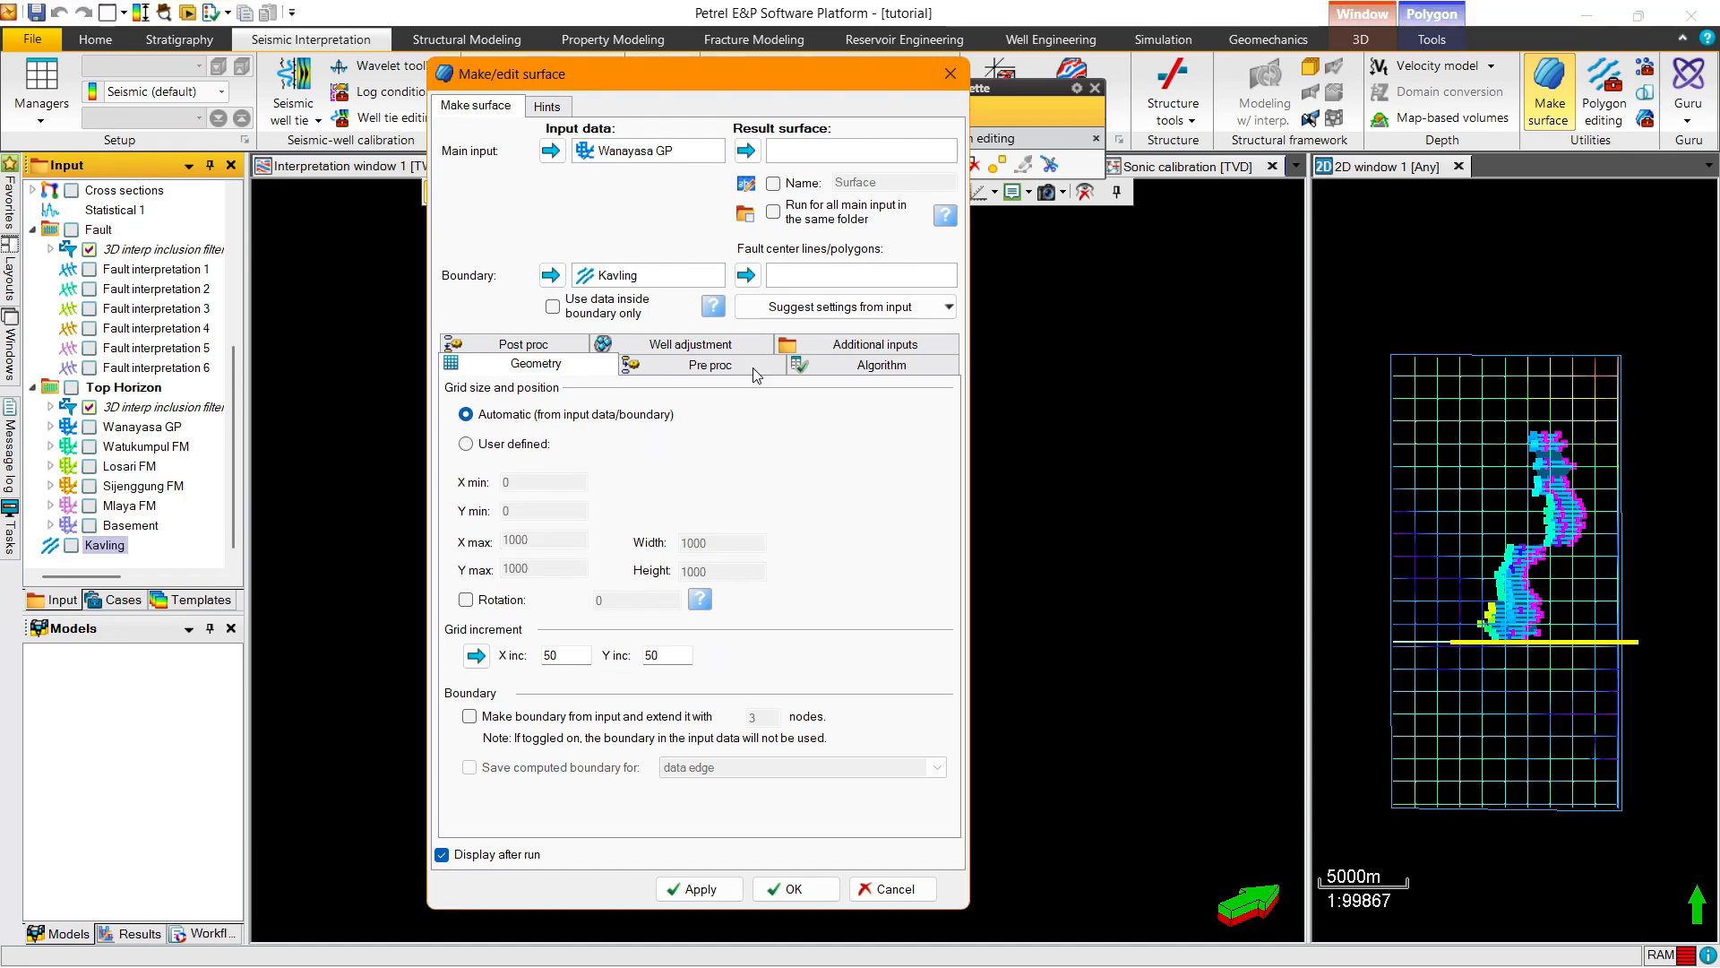
click(770, 889)
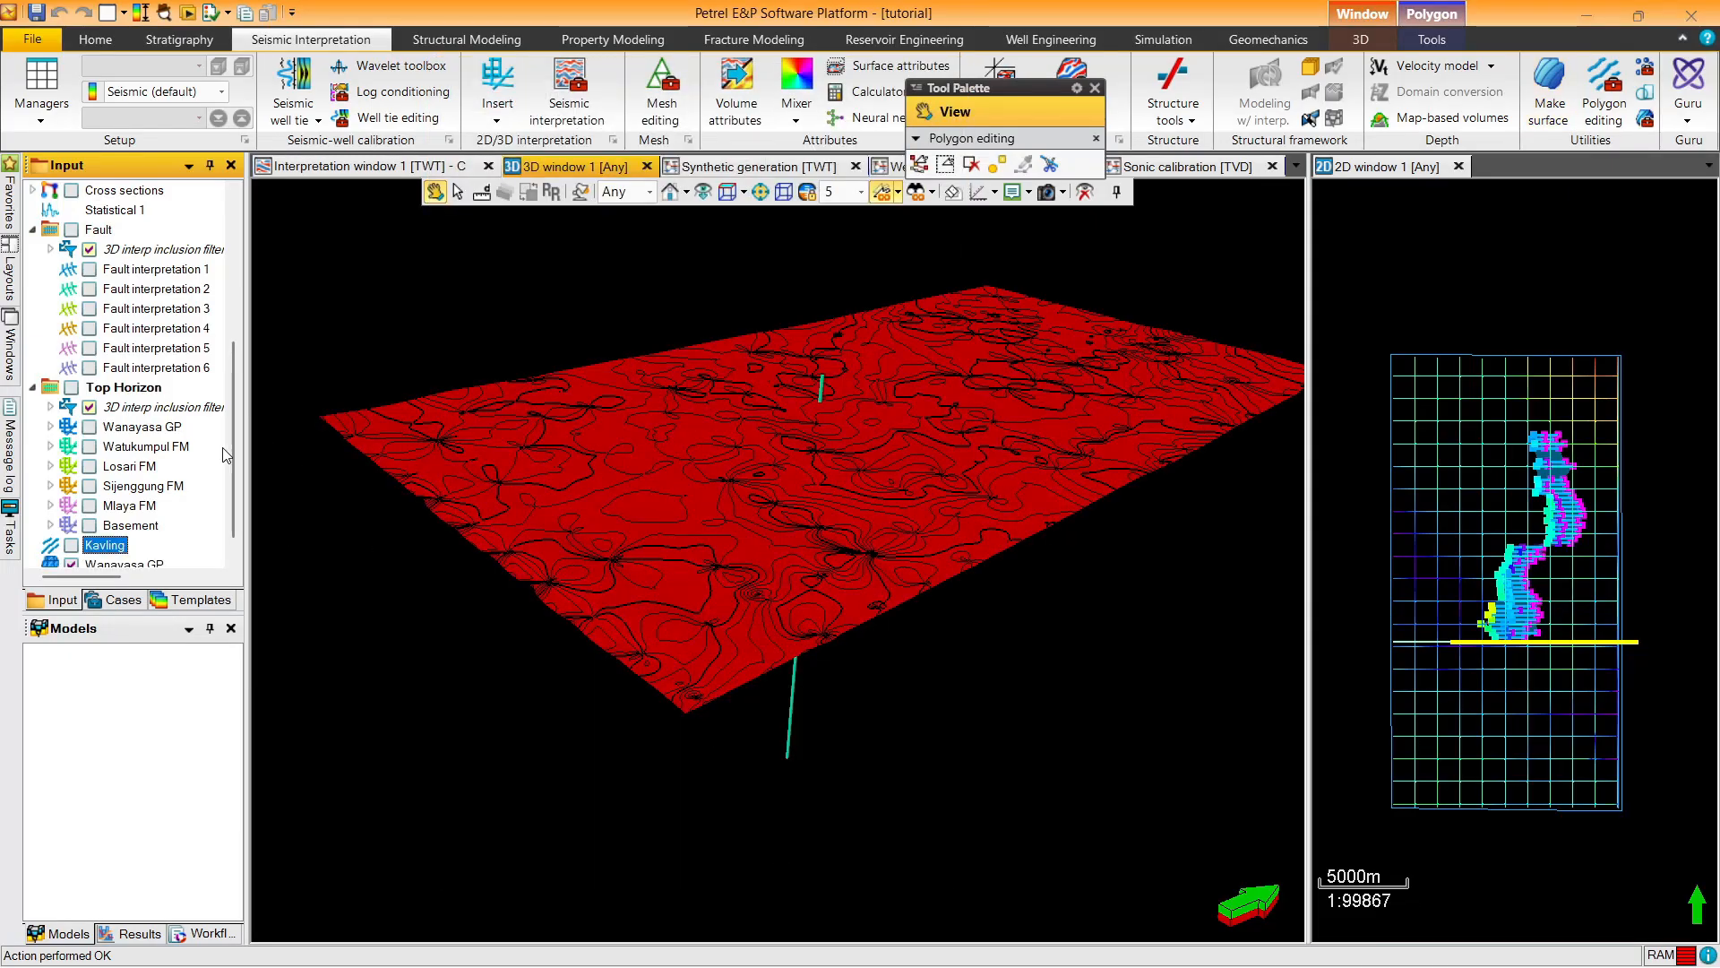
Make a new surface from the Watukumpul FM interpretation with an empty result surface, Kavling as the boundary and automatic grid size and position
drag(232, 459, 239, 477)
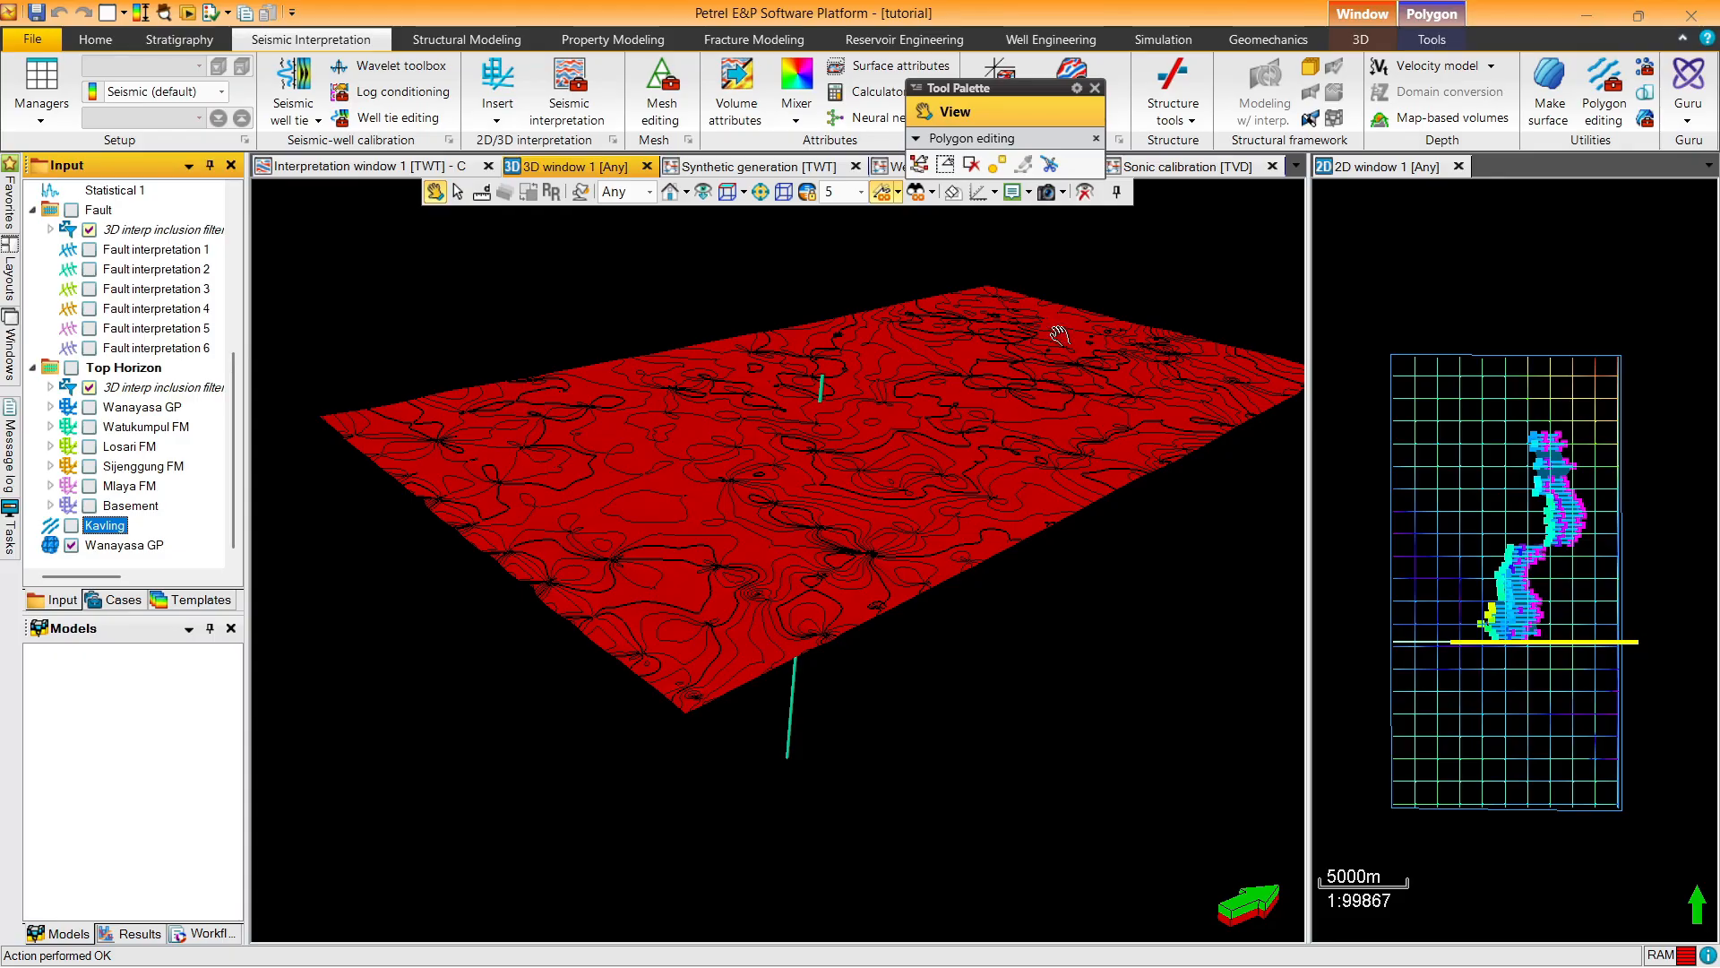
drag(828, 472, 505, 665)
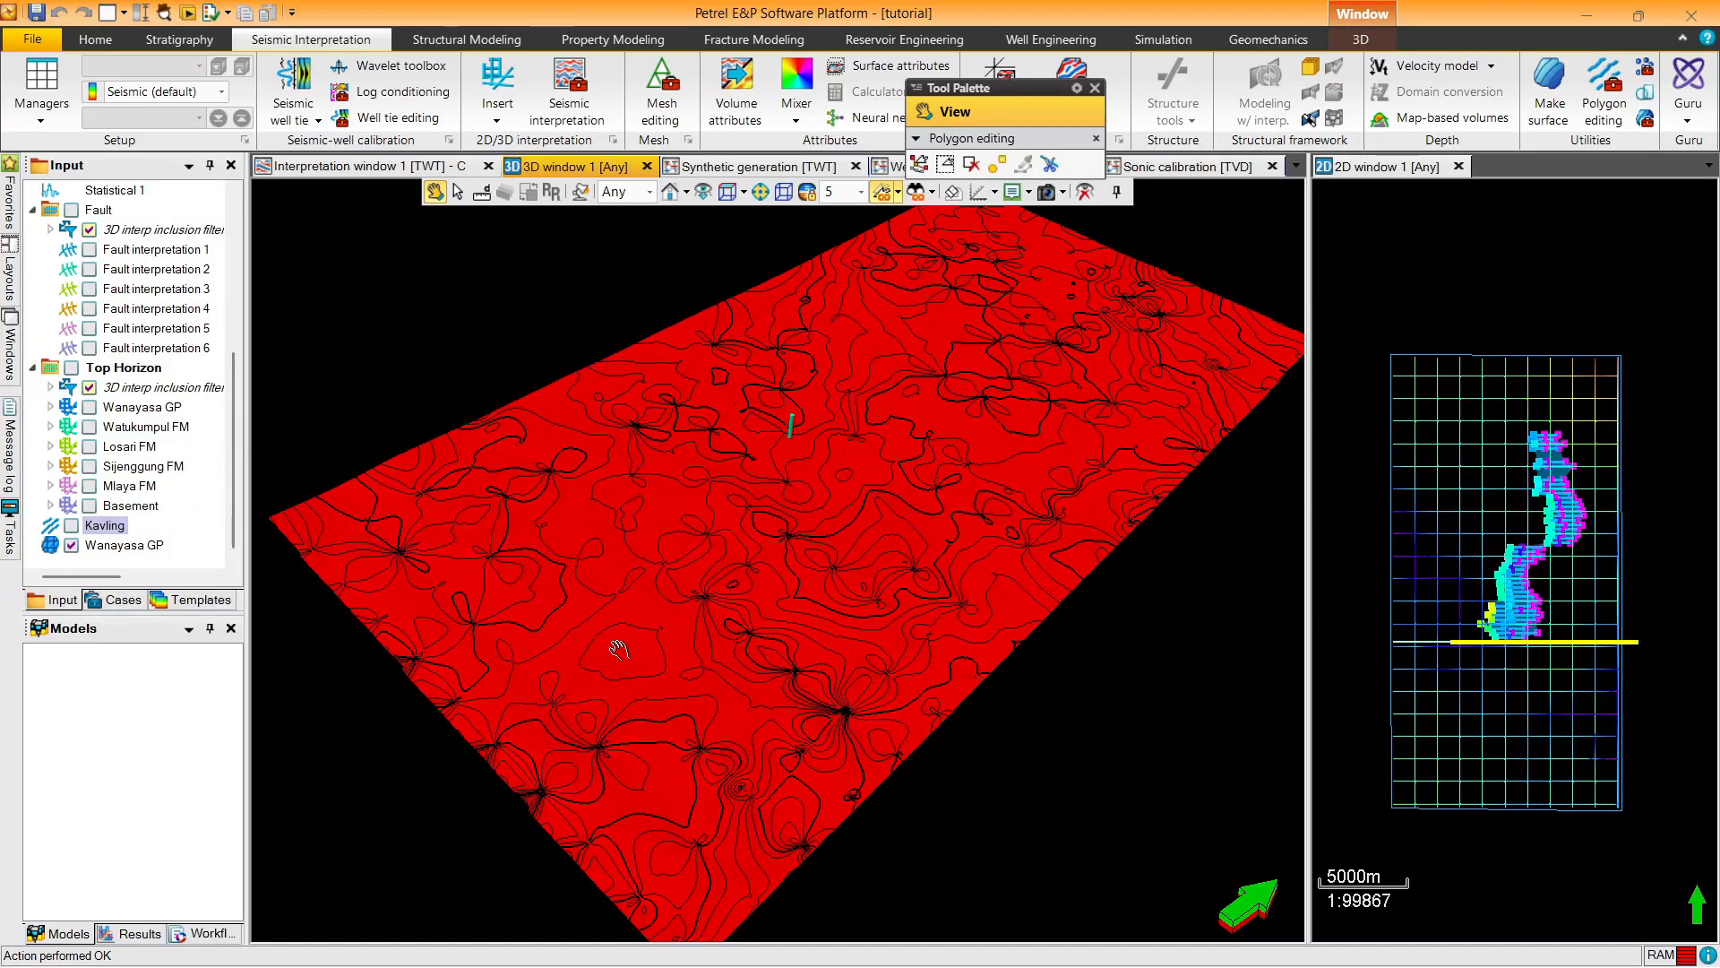
drag(644, 624, 741, 598)
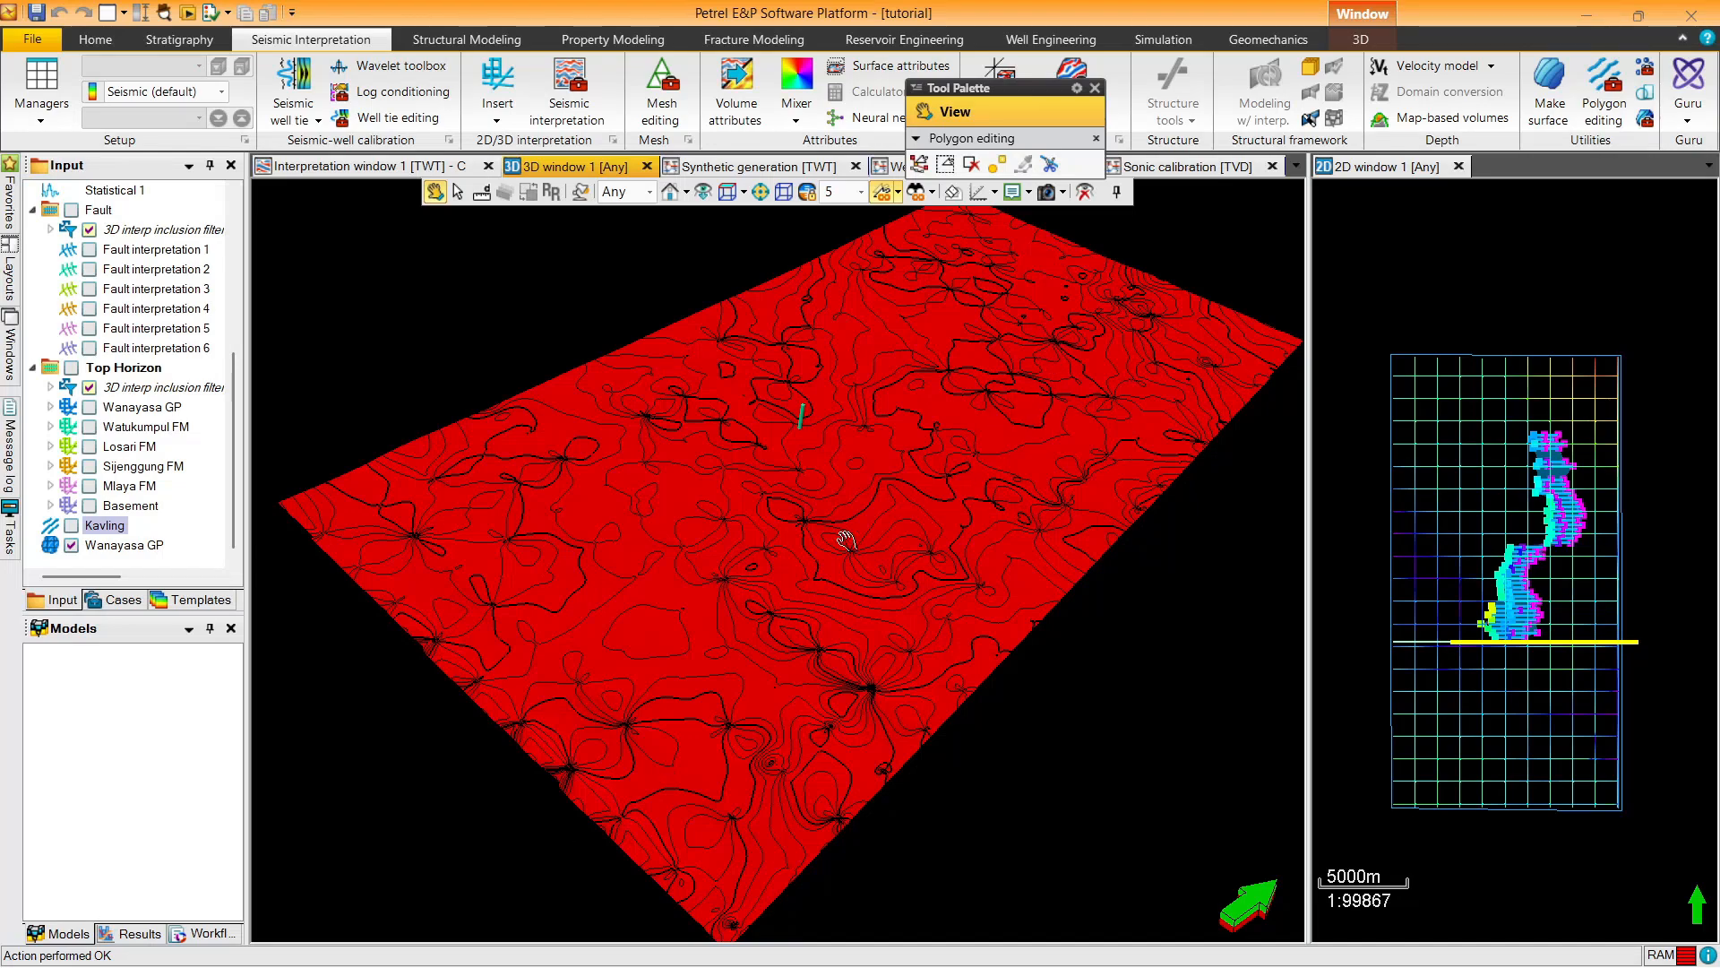
mouse_move(831, 403)
mouse_down()
mouse_move(788, 373)
mouse_move(829, 401)
mouse_move(823, 379)
mouse_up()
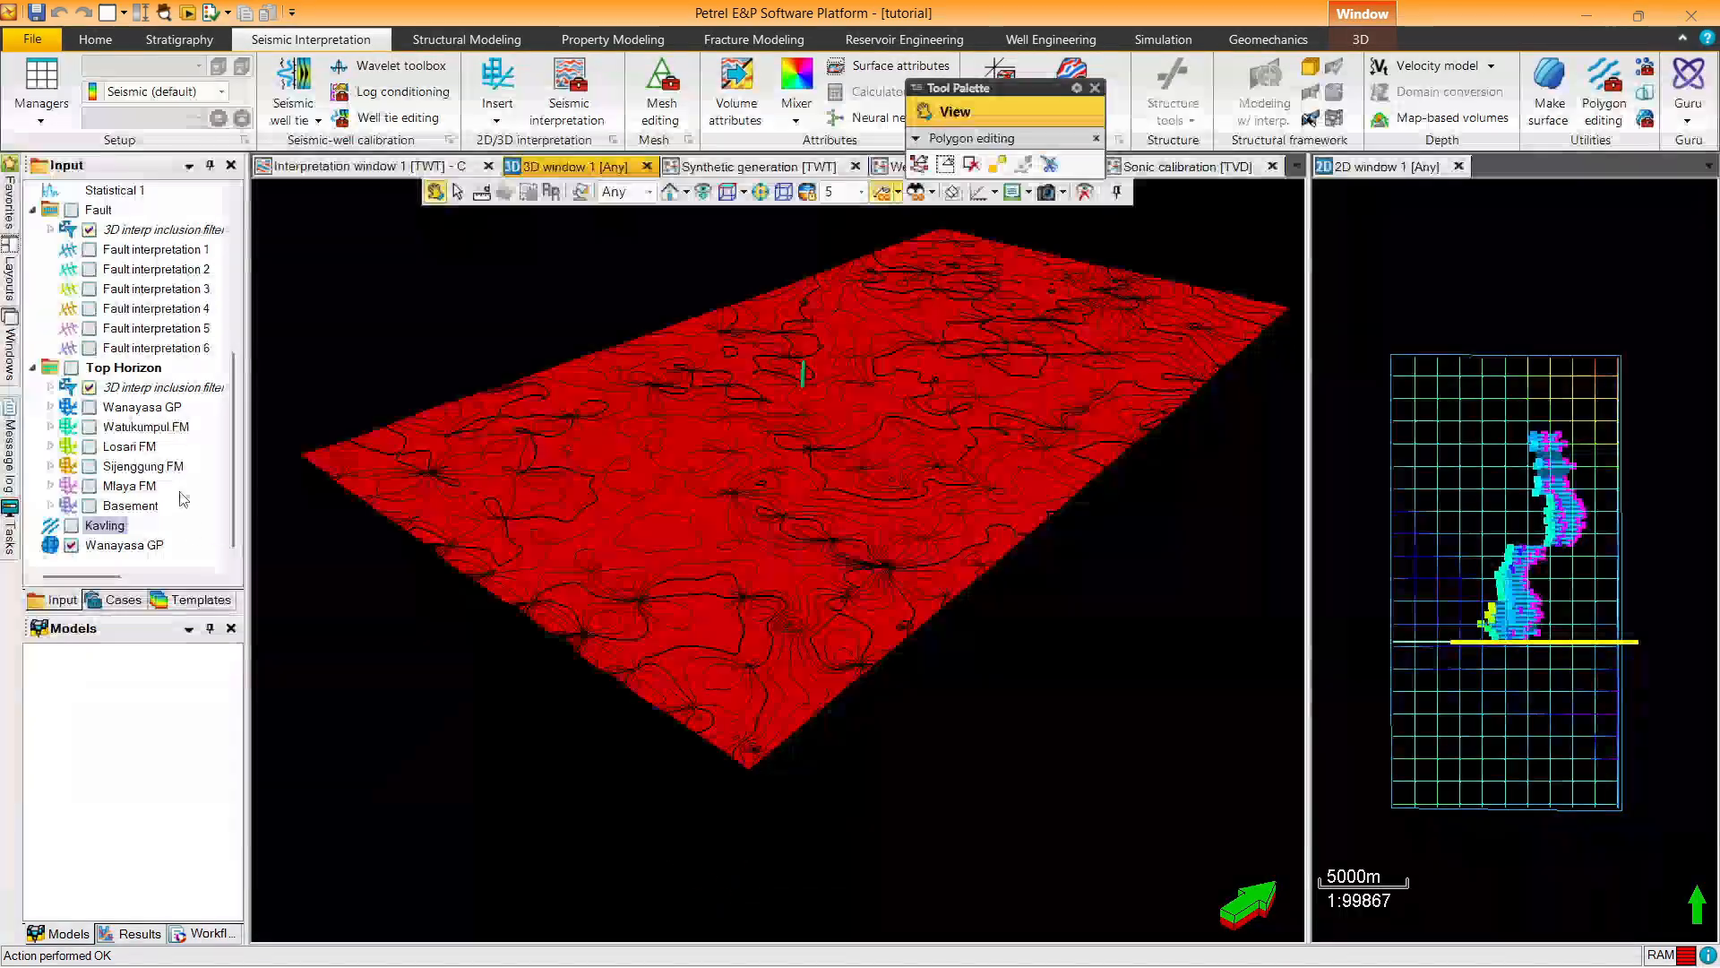
click(148, 427)
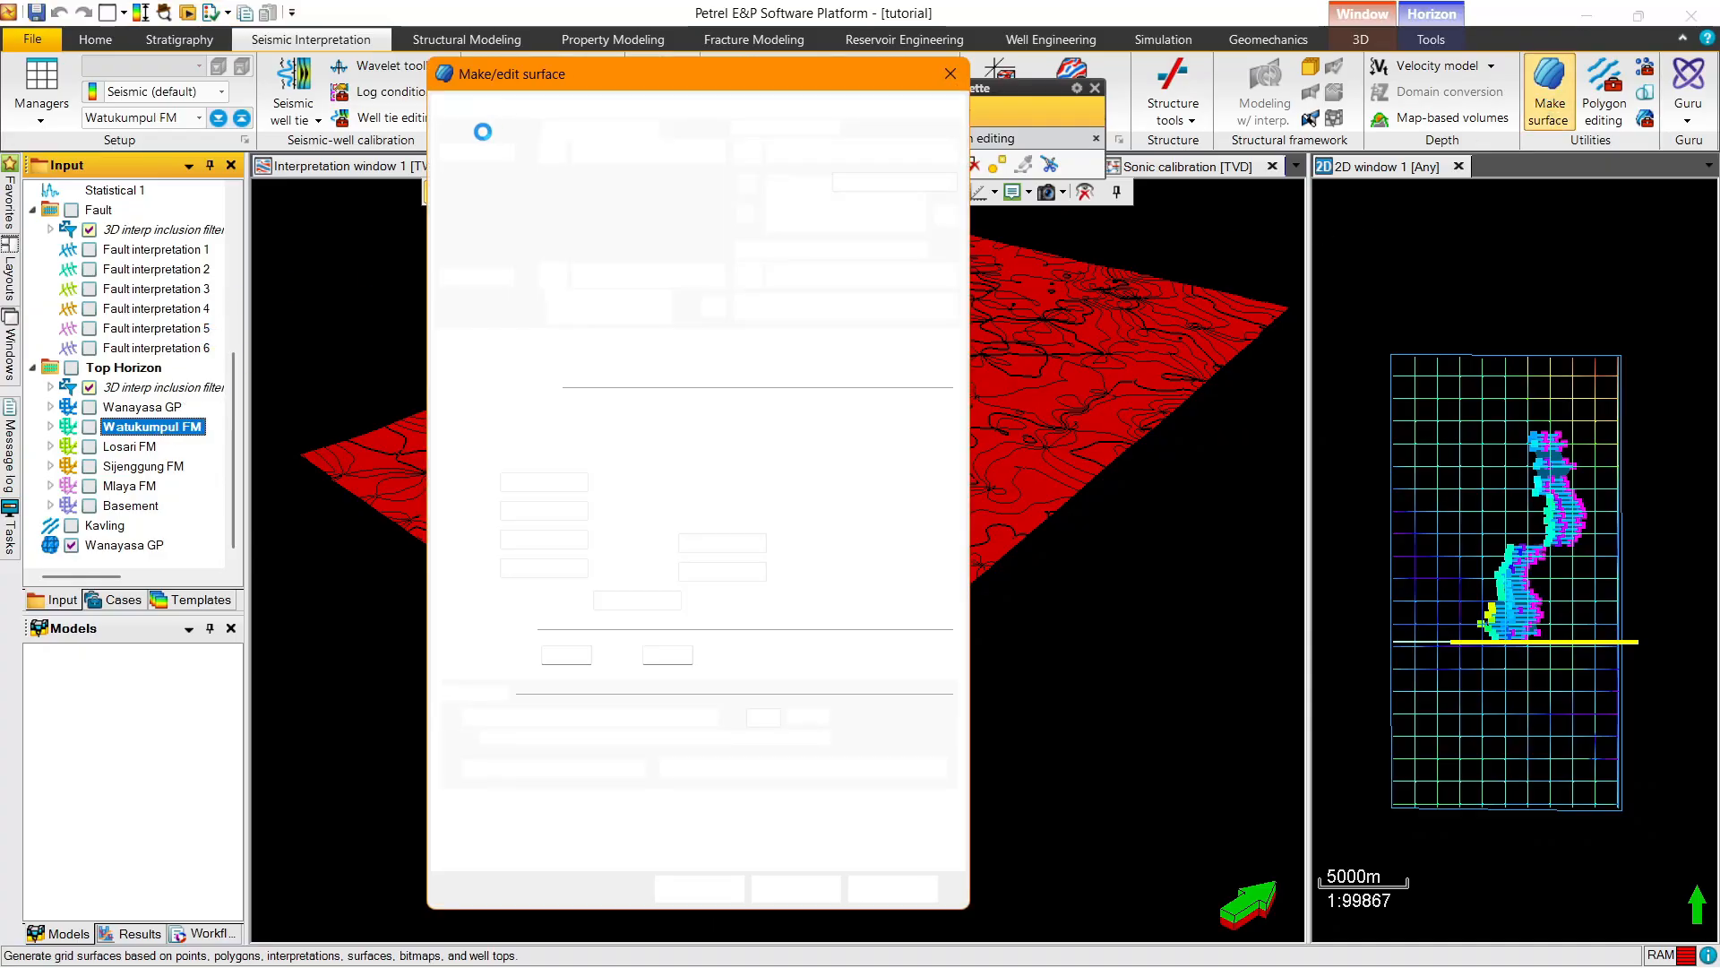
click(797, 159)
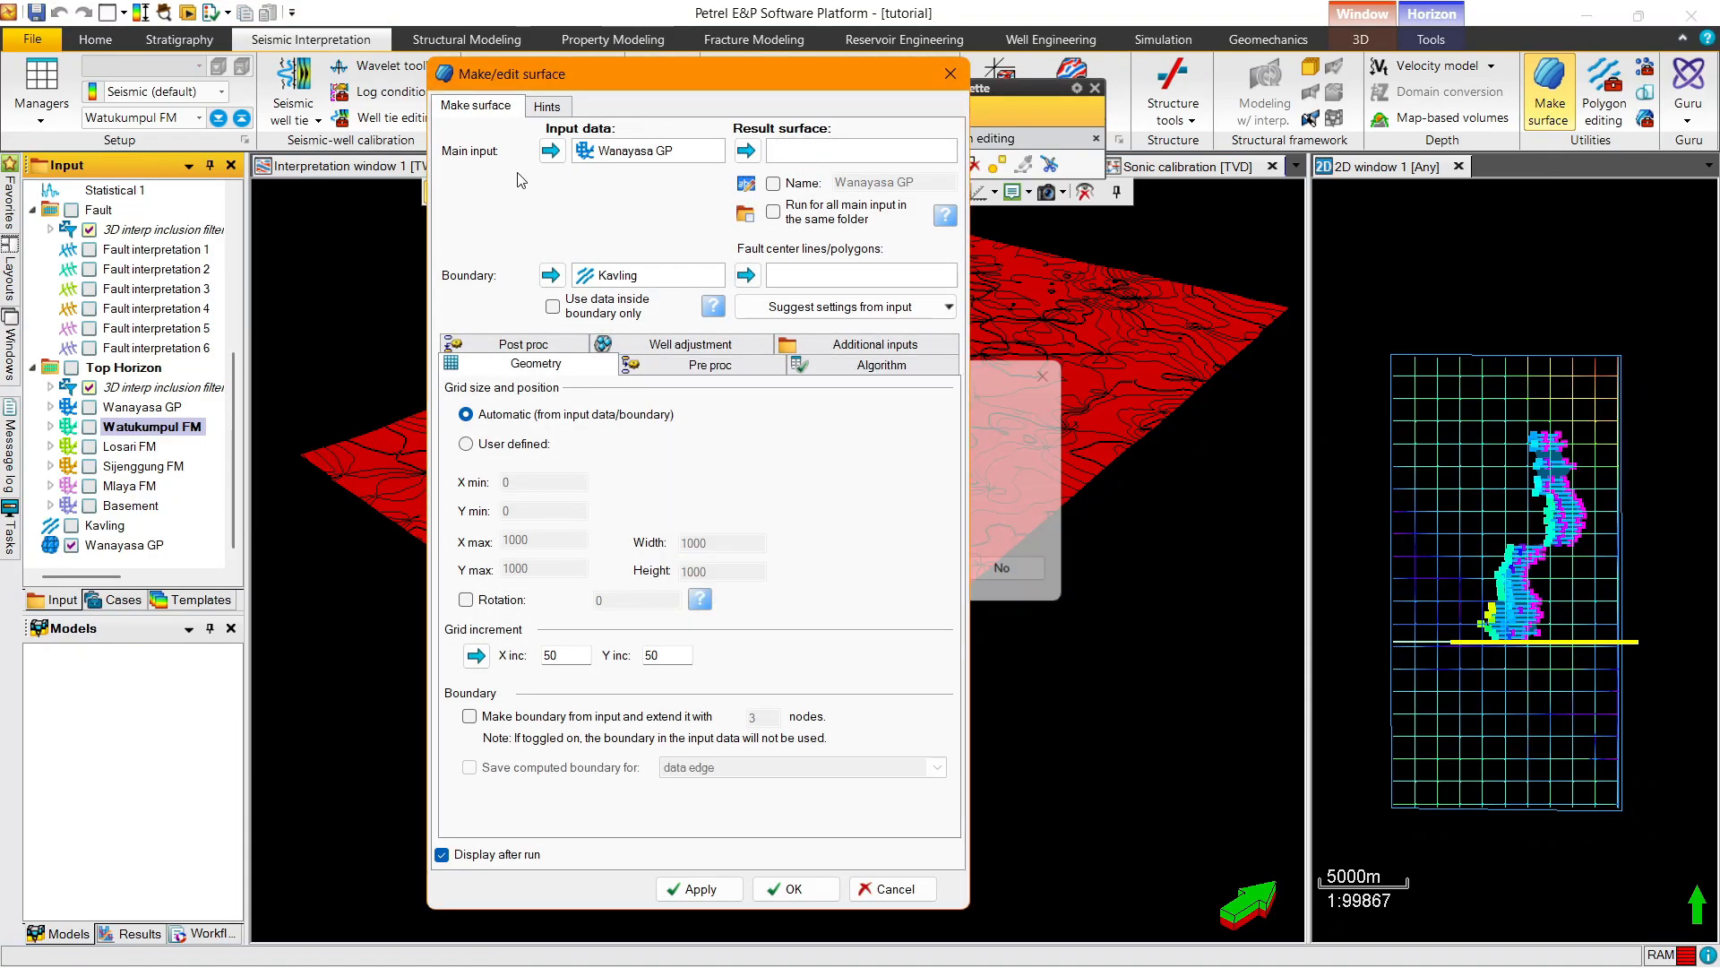
click(466, 444)
click(551, 151)
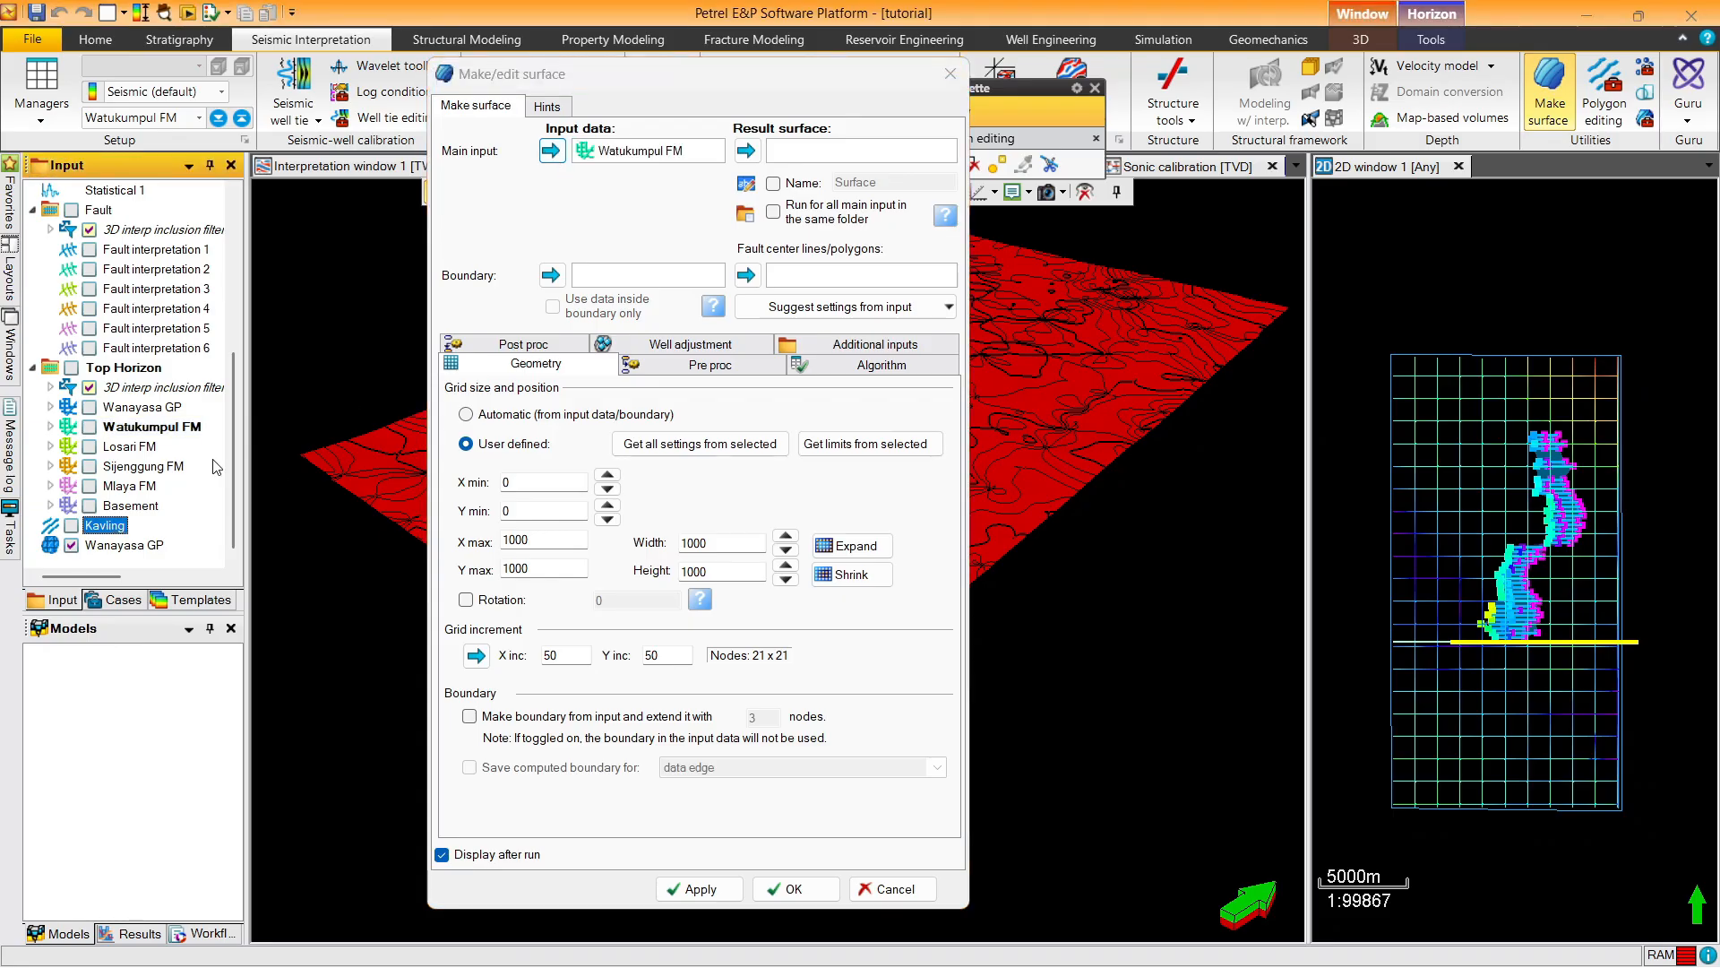
click(108, 526)
click(552, 275)
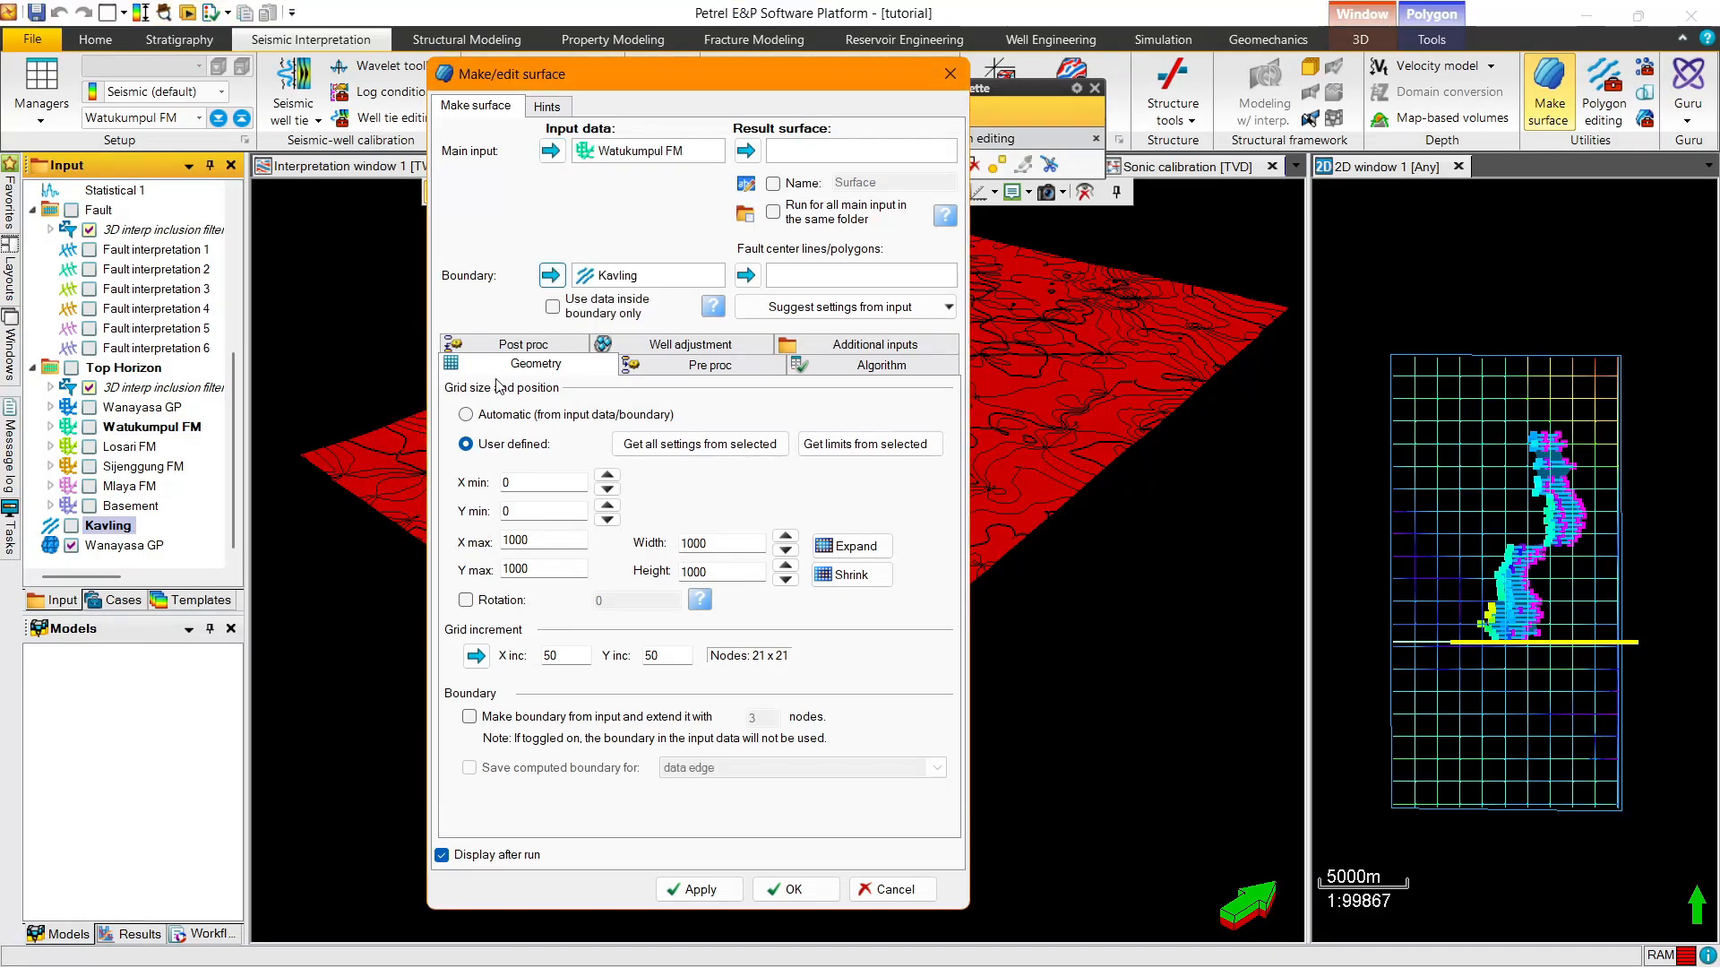
click(507, 417)
click(795, 889)
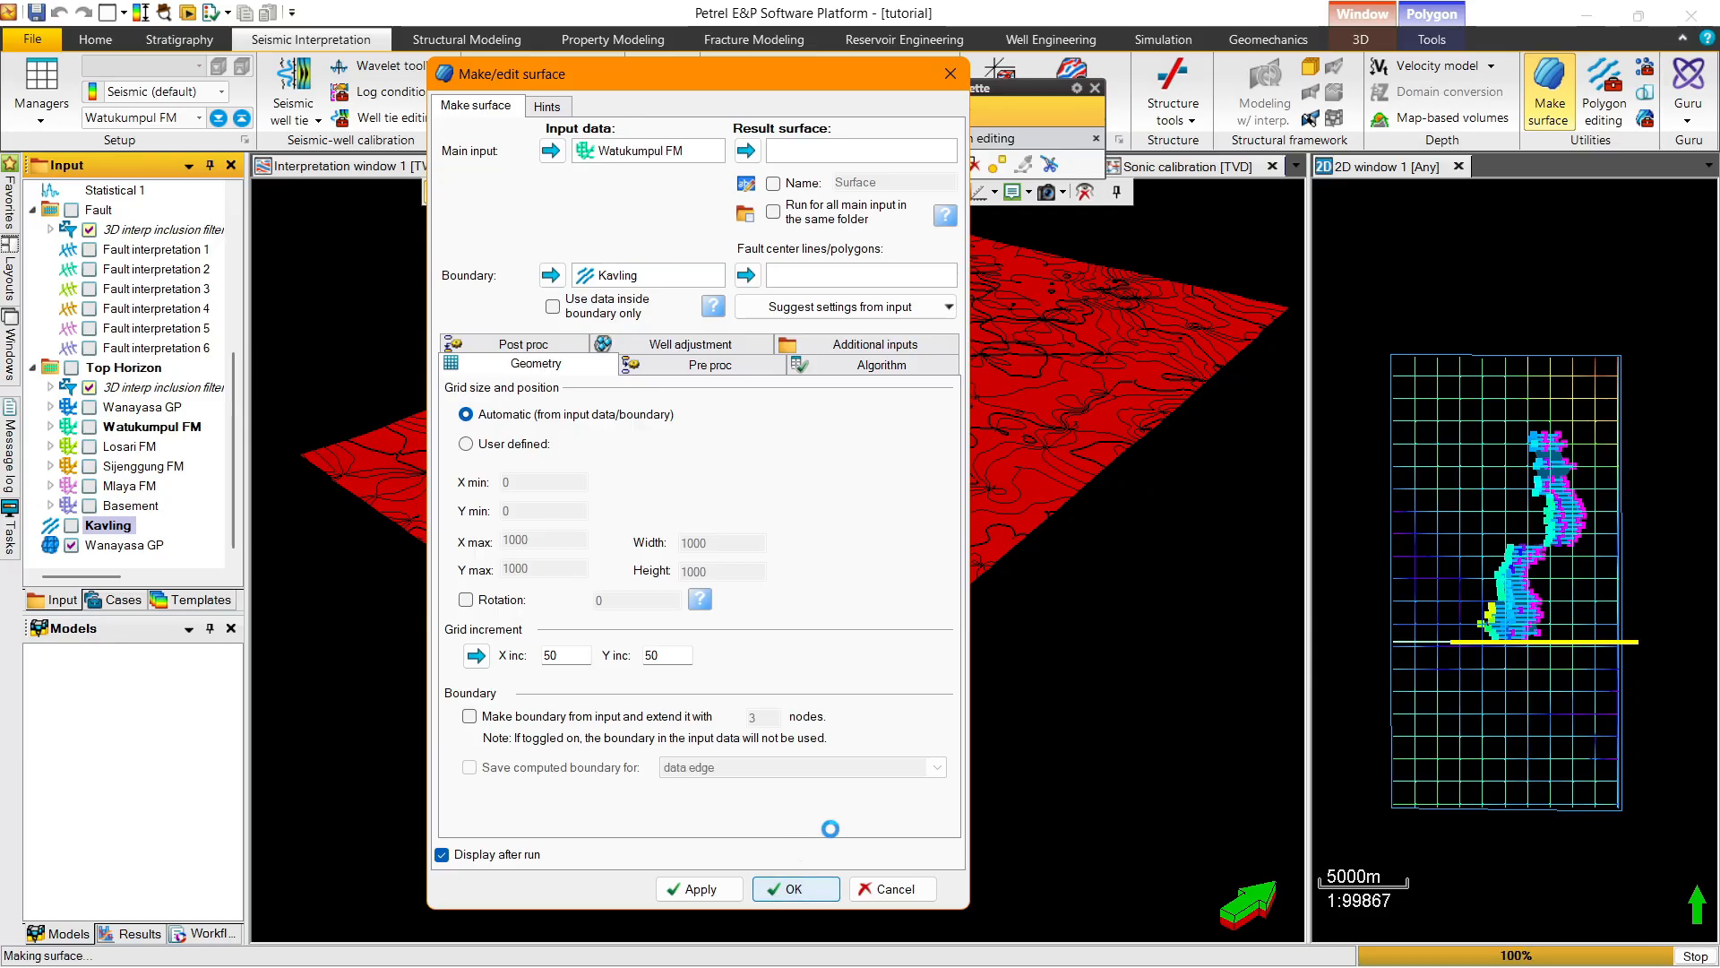
Make a new surface from the Losari FM interpretation with an empty result surface, Kavling as the boundary and automatic grid size and position
drag(841, 604, 839, 420)
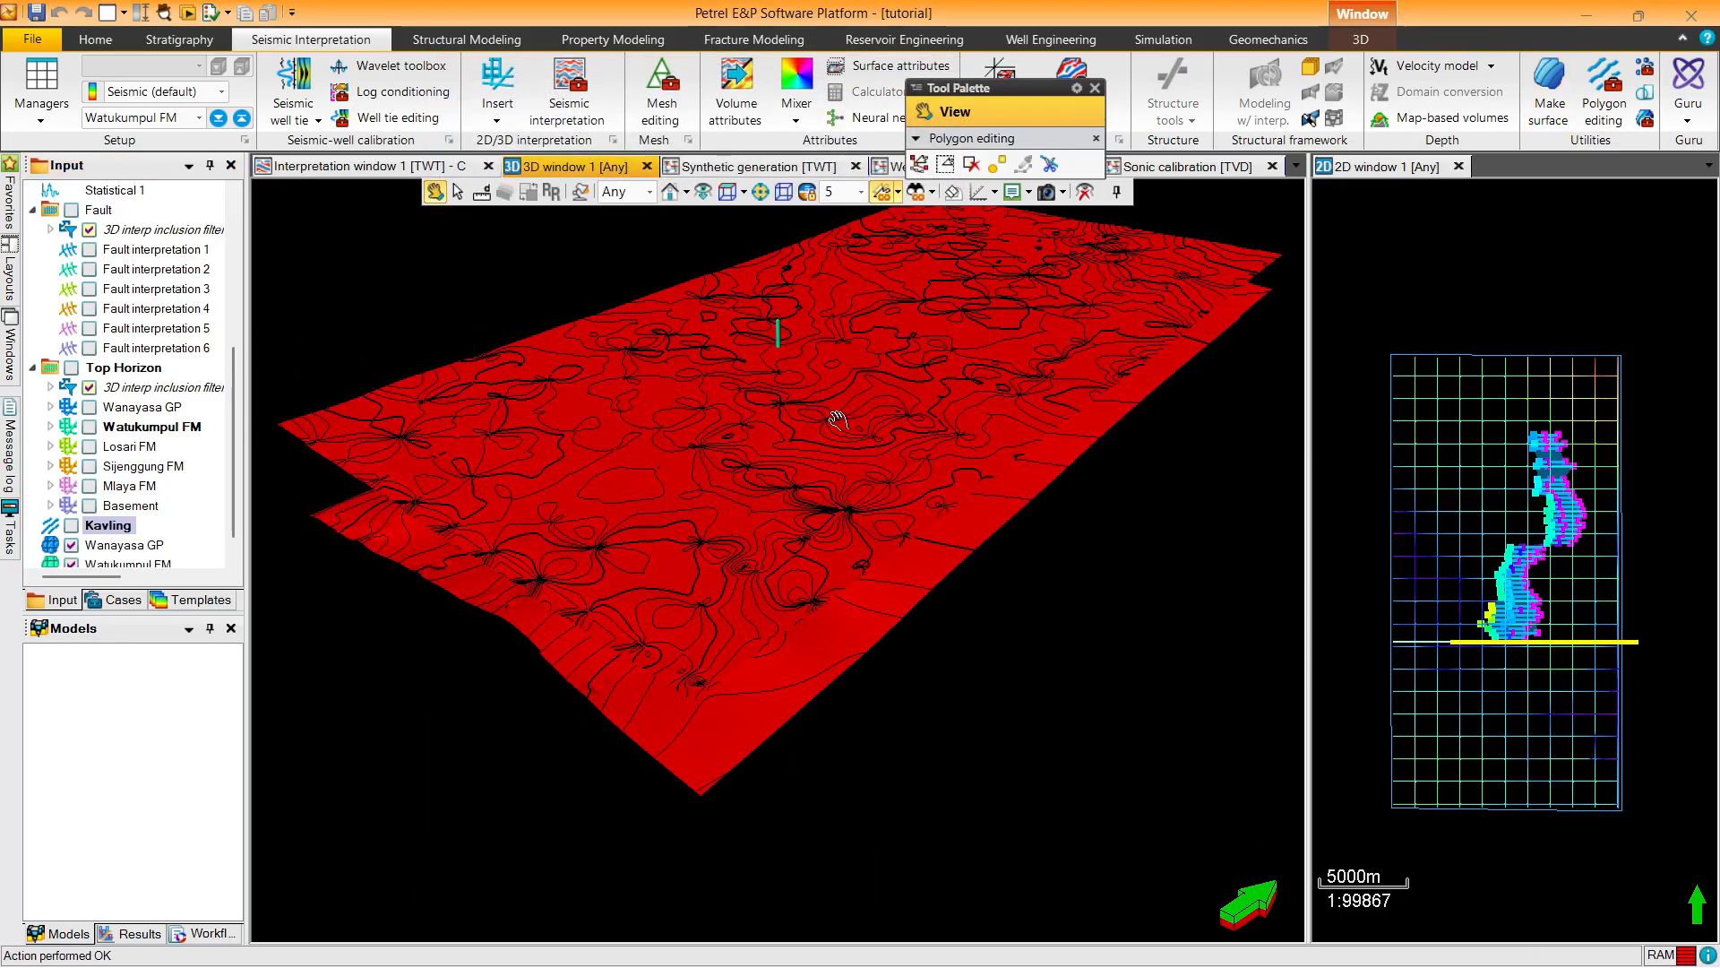
click(1540, 107)
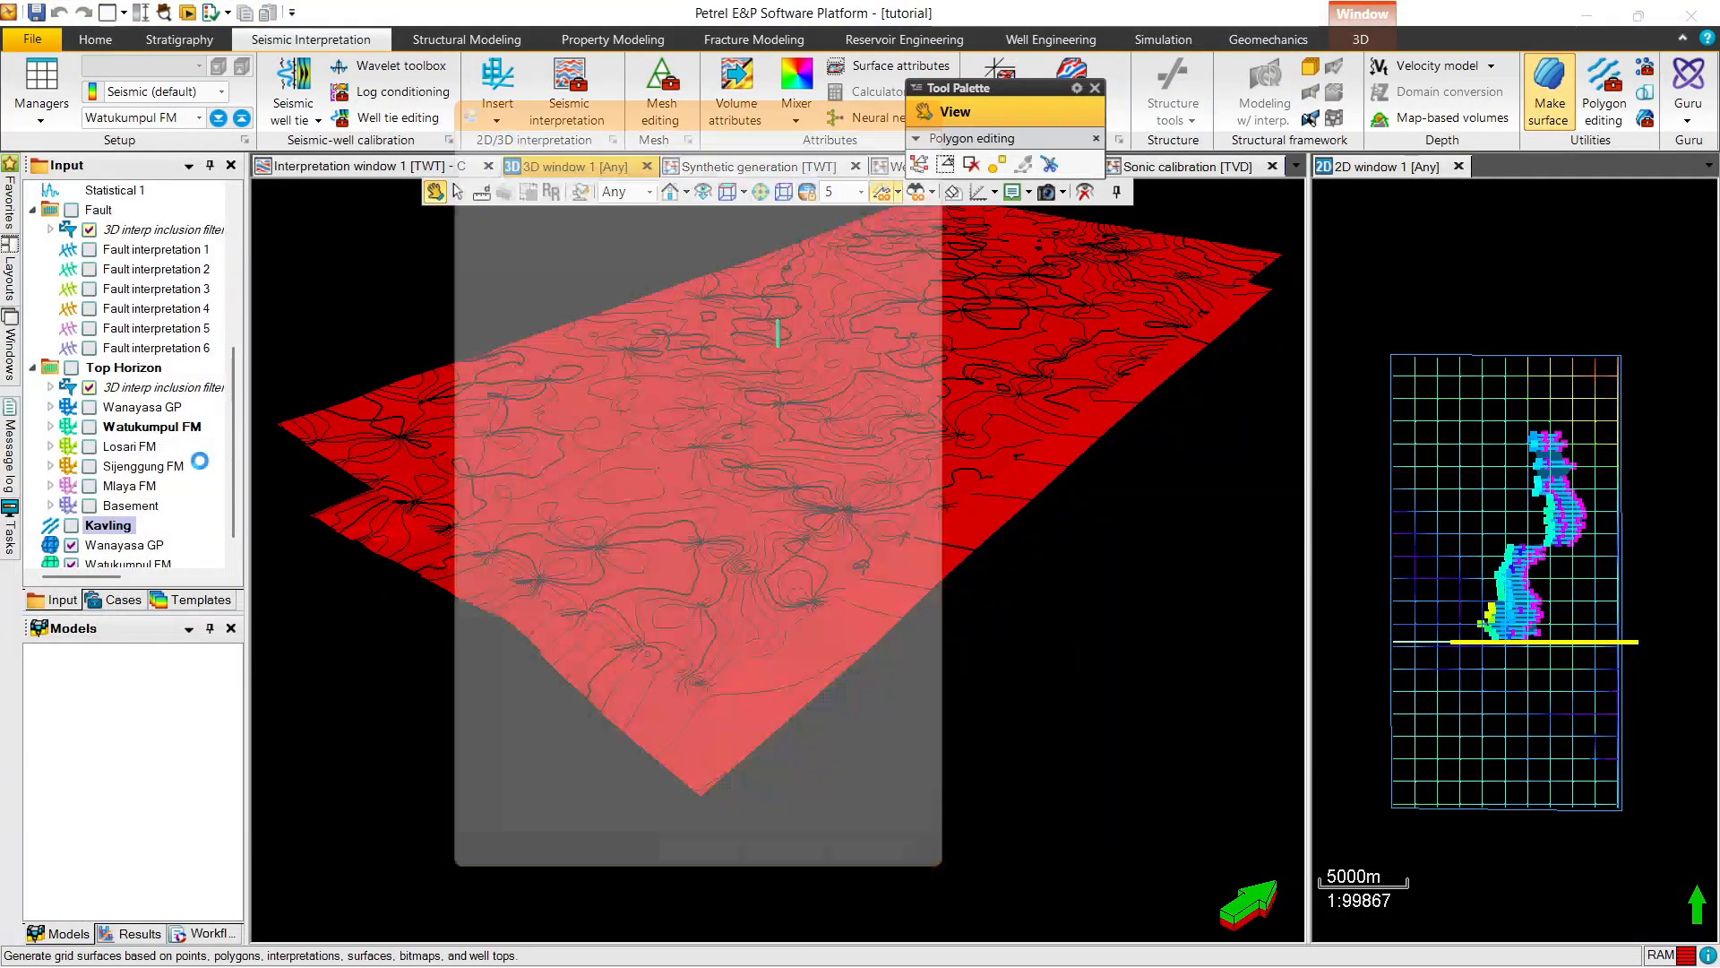
click(130, 446)
click(570, 175)
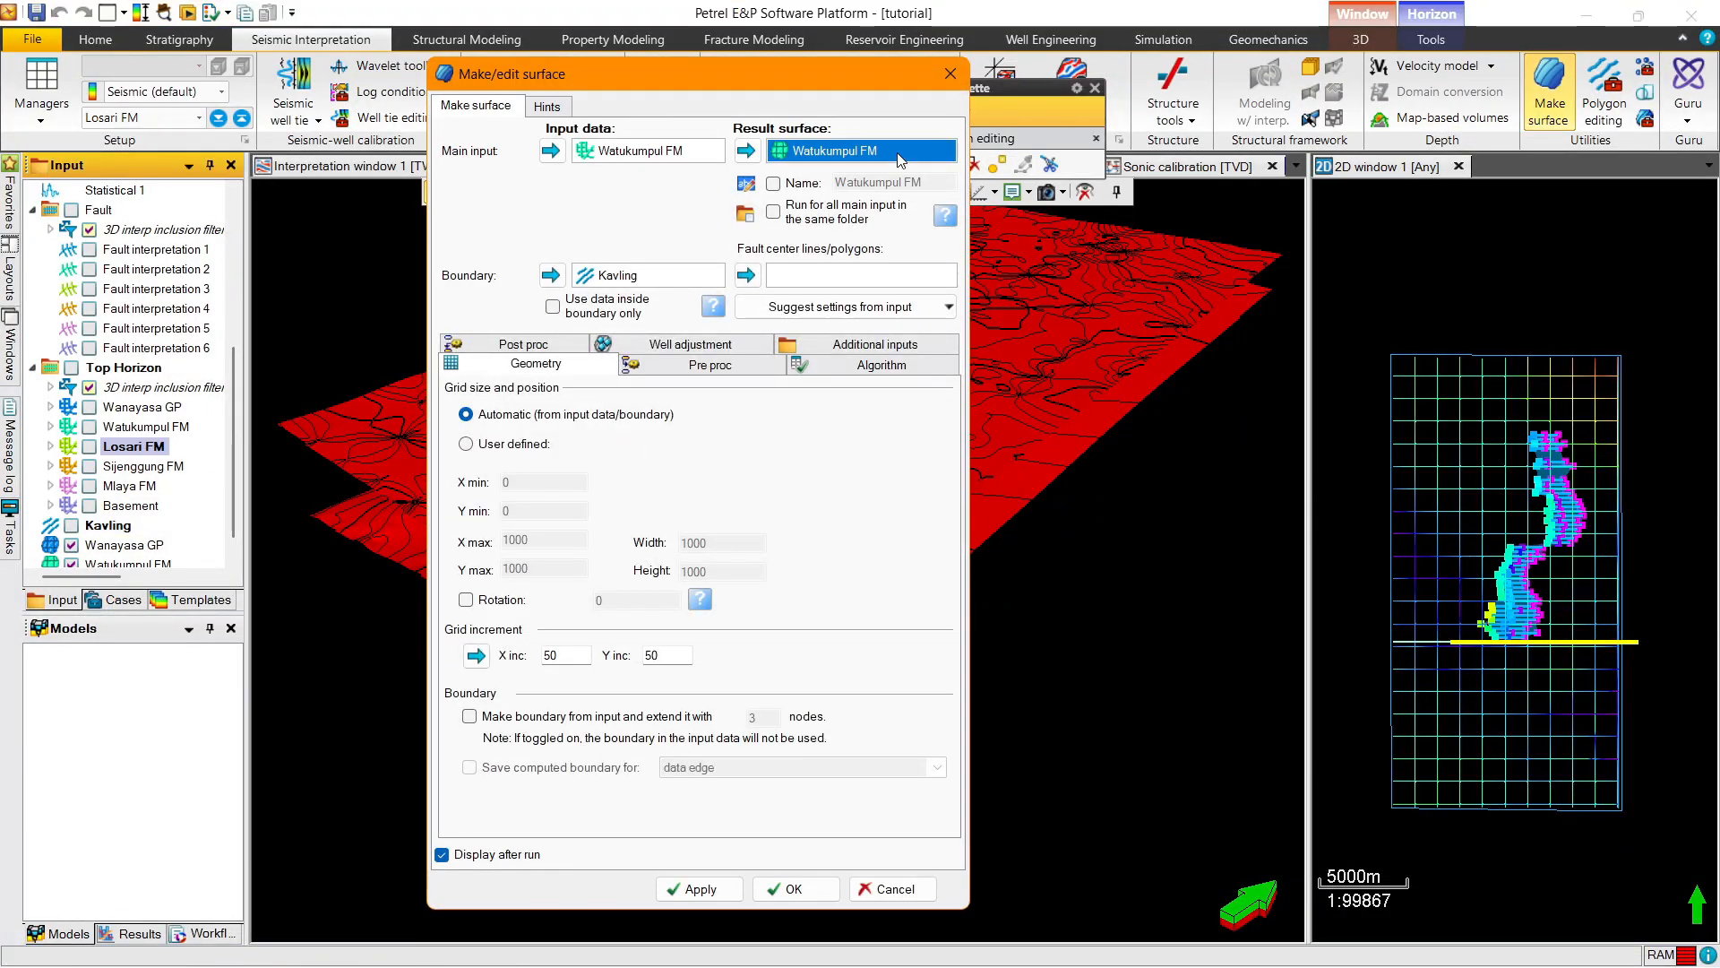
click(551, 150)
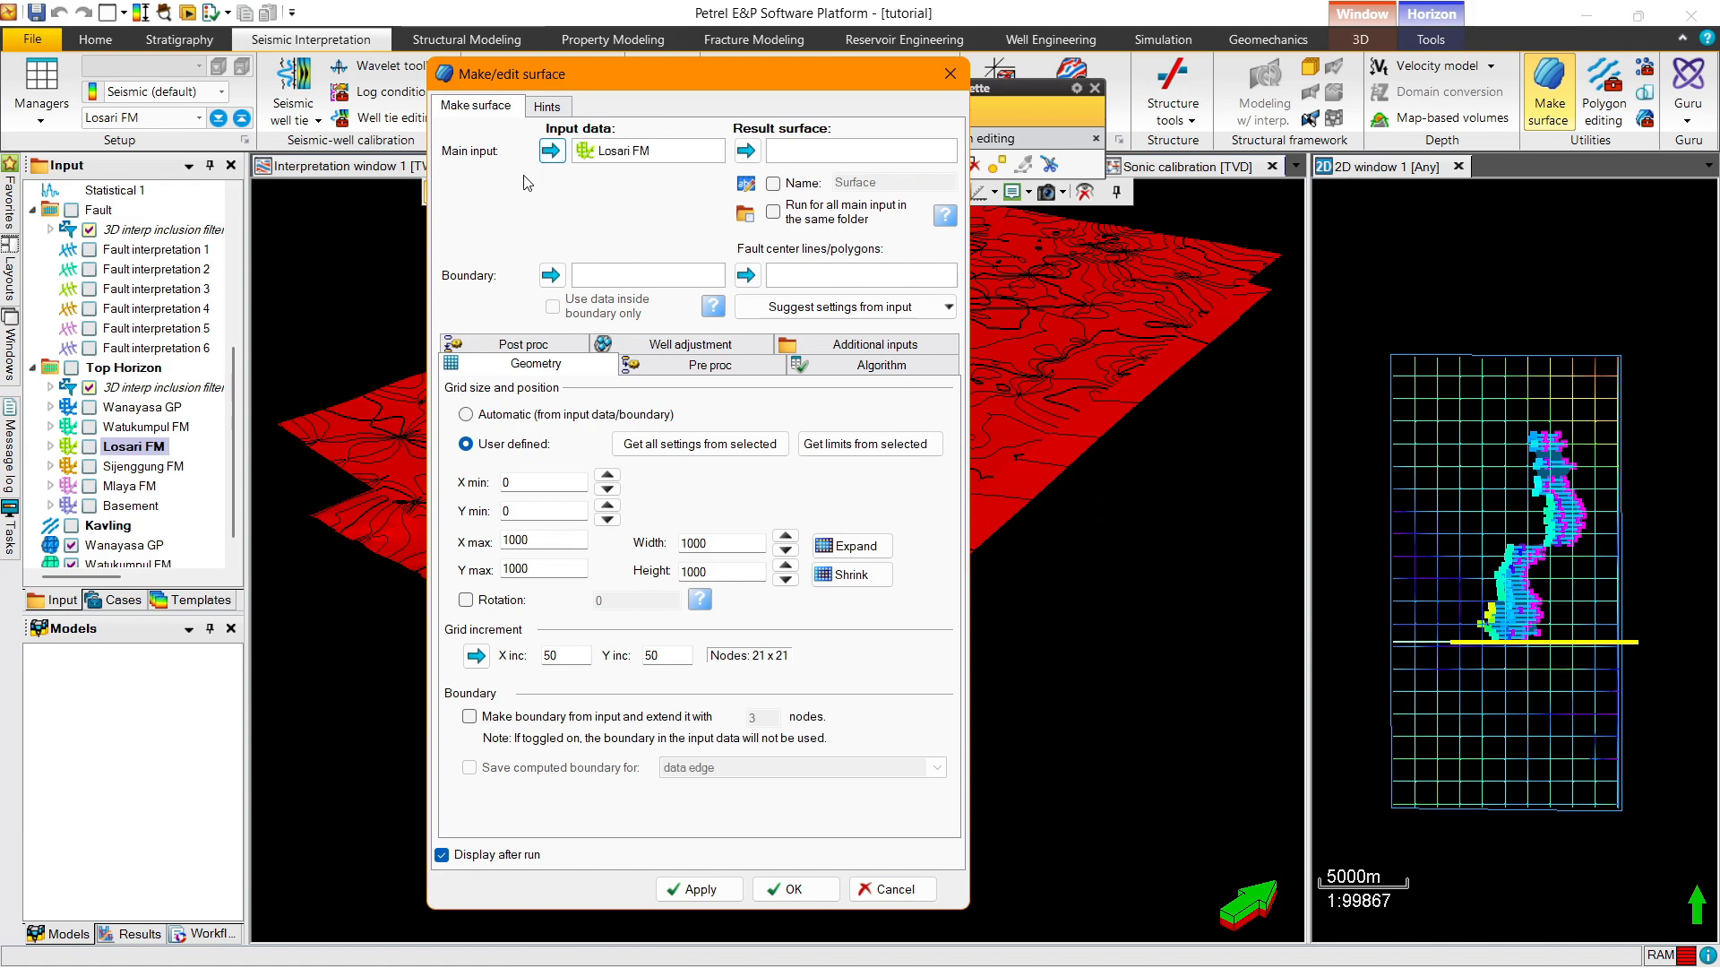
click(108, 525)
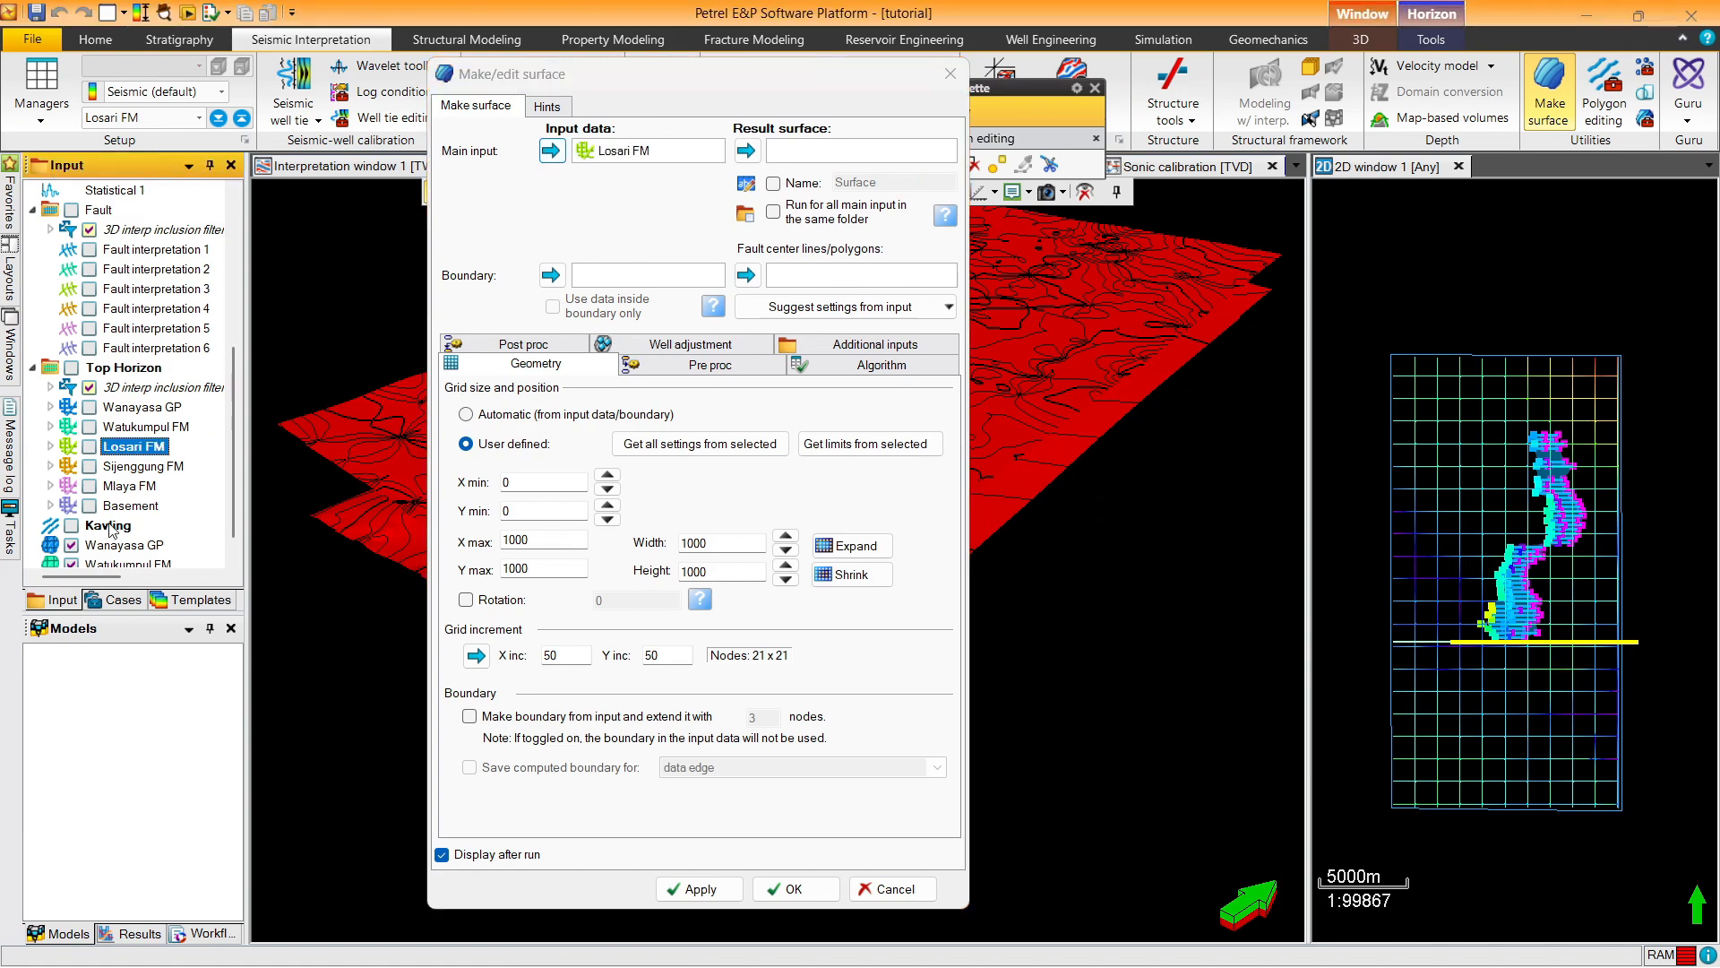
click(551, 275)
click(518, 415)
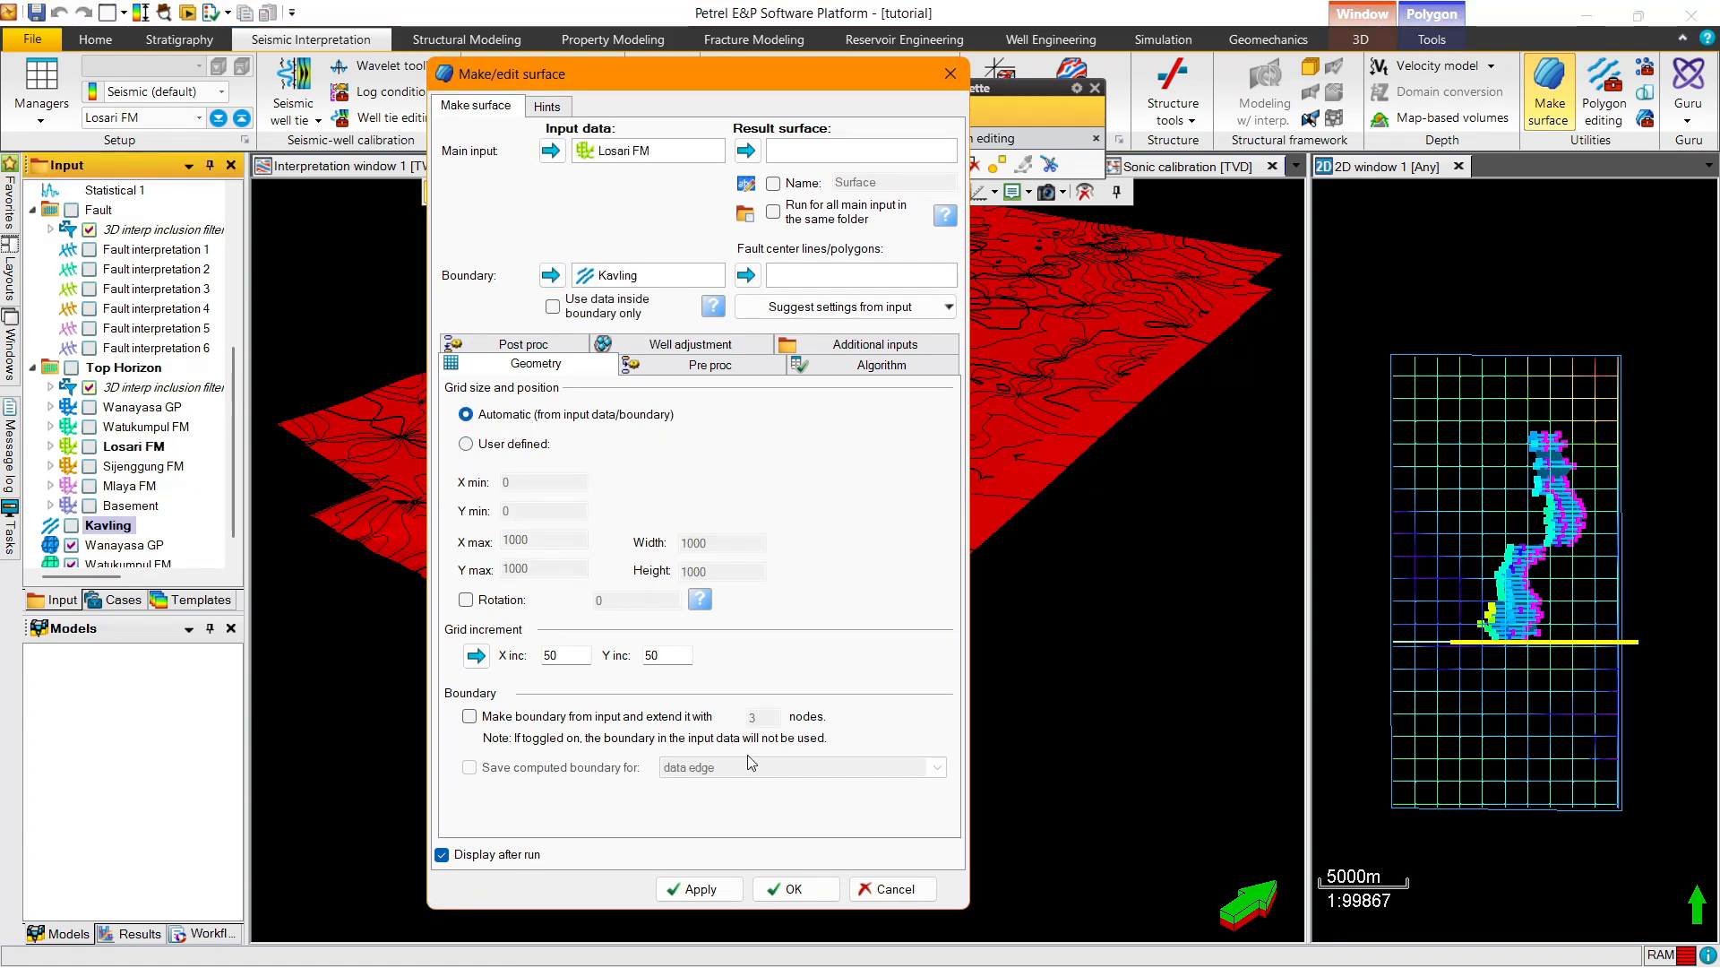
click(794, 889)
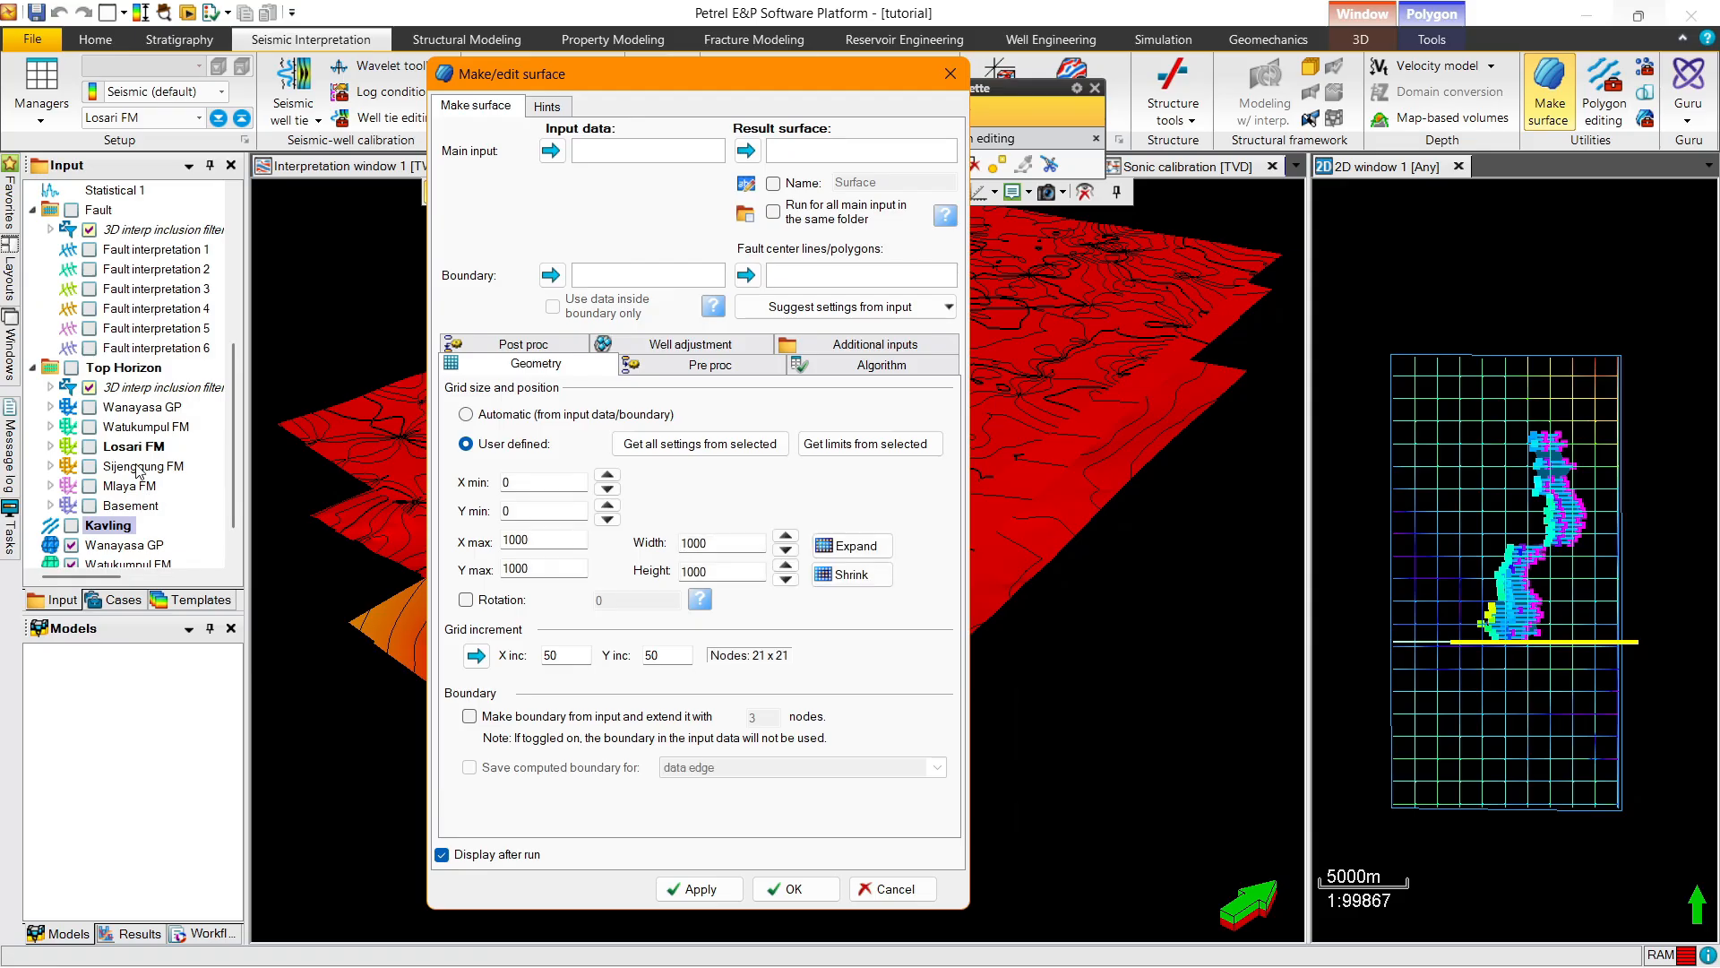
Make a surface from the Sijenggung FM interpretation, using Kavling as the boundary and automatic grid size and position
click(551, 150)
click(109, 529)
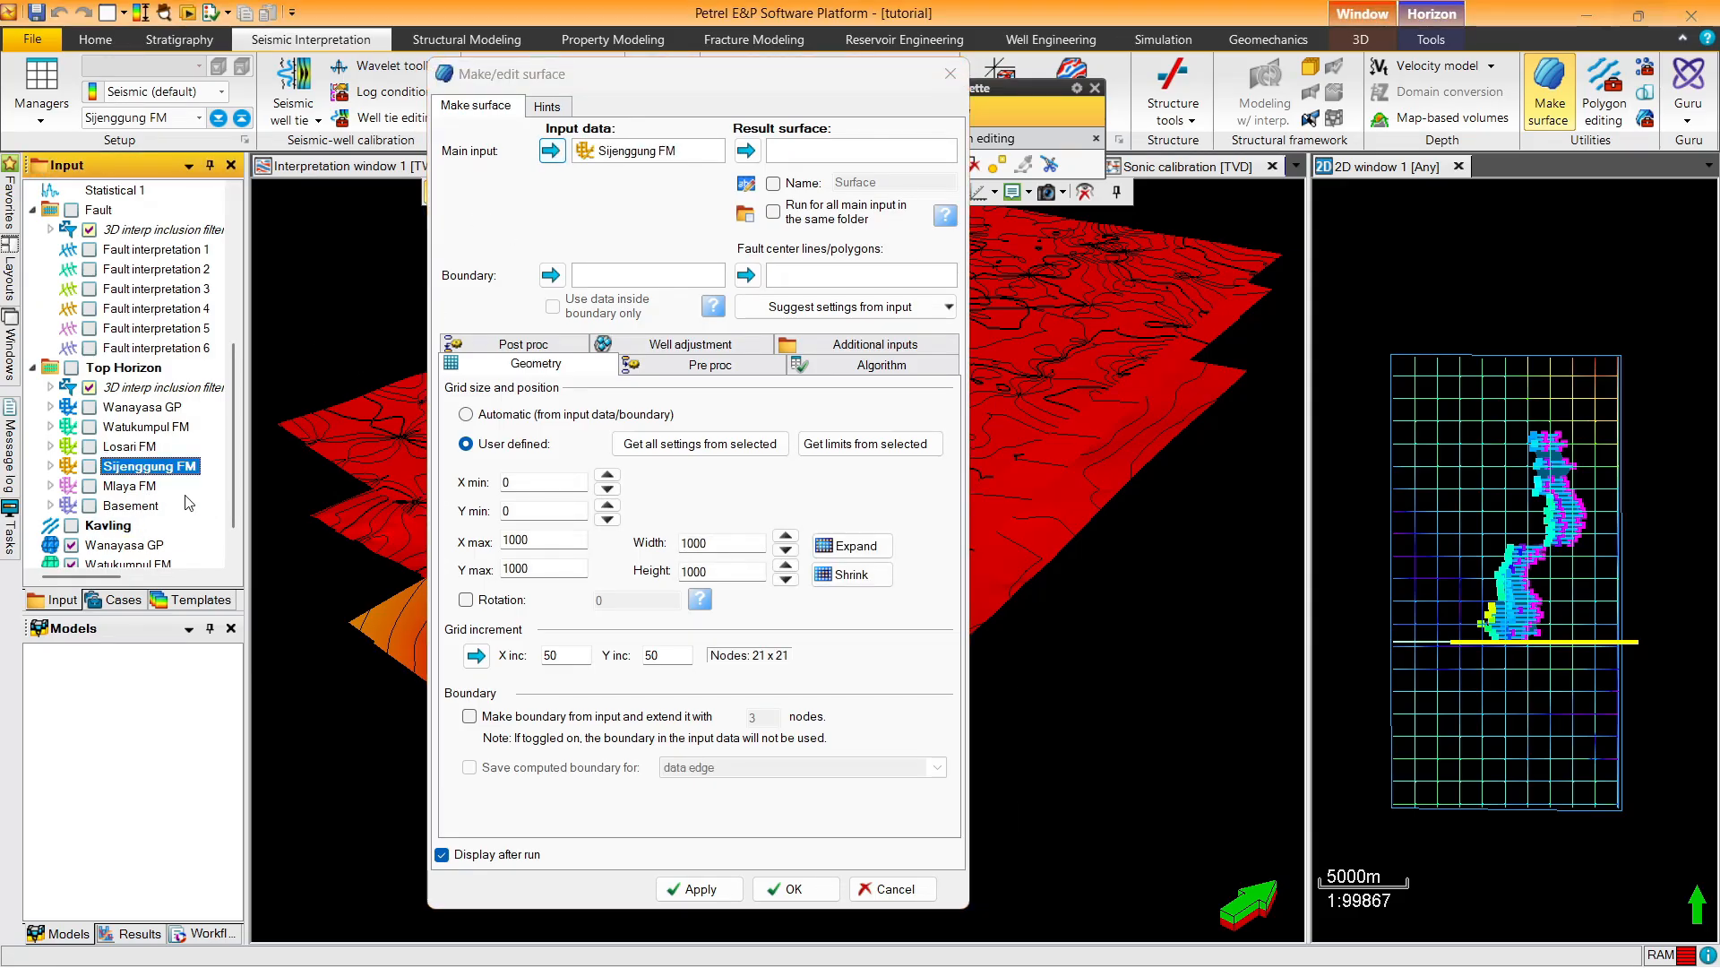
click(551, 275)
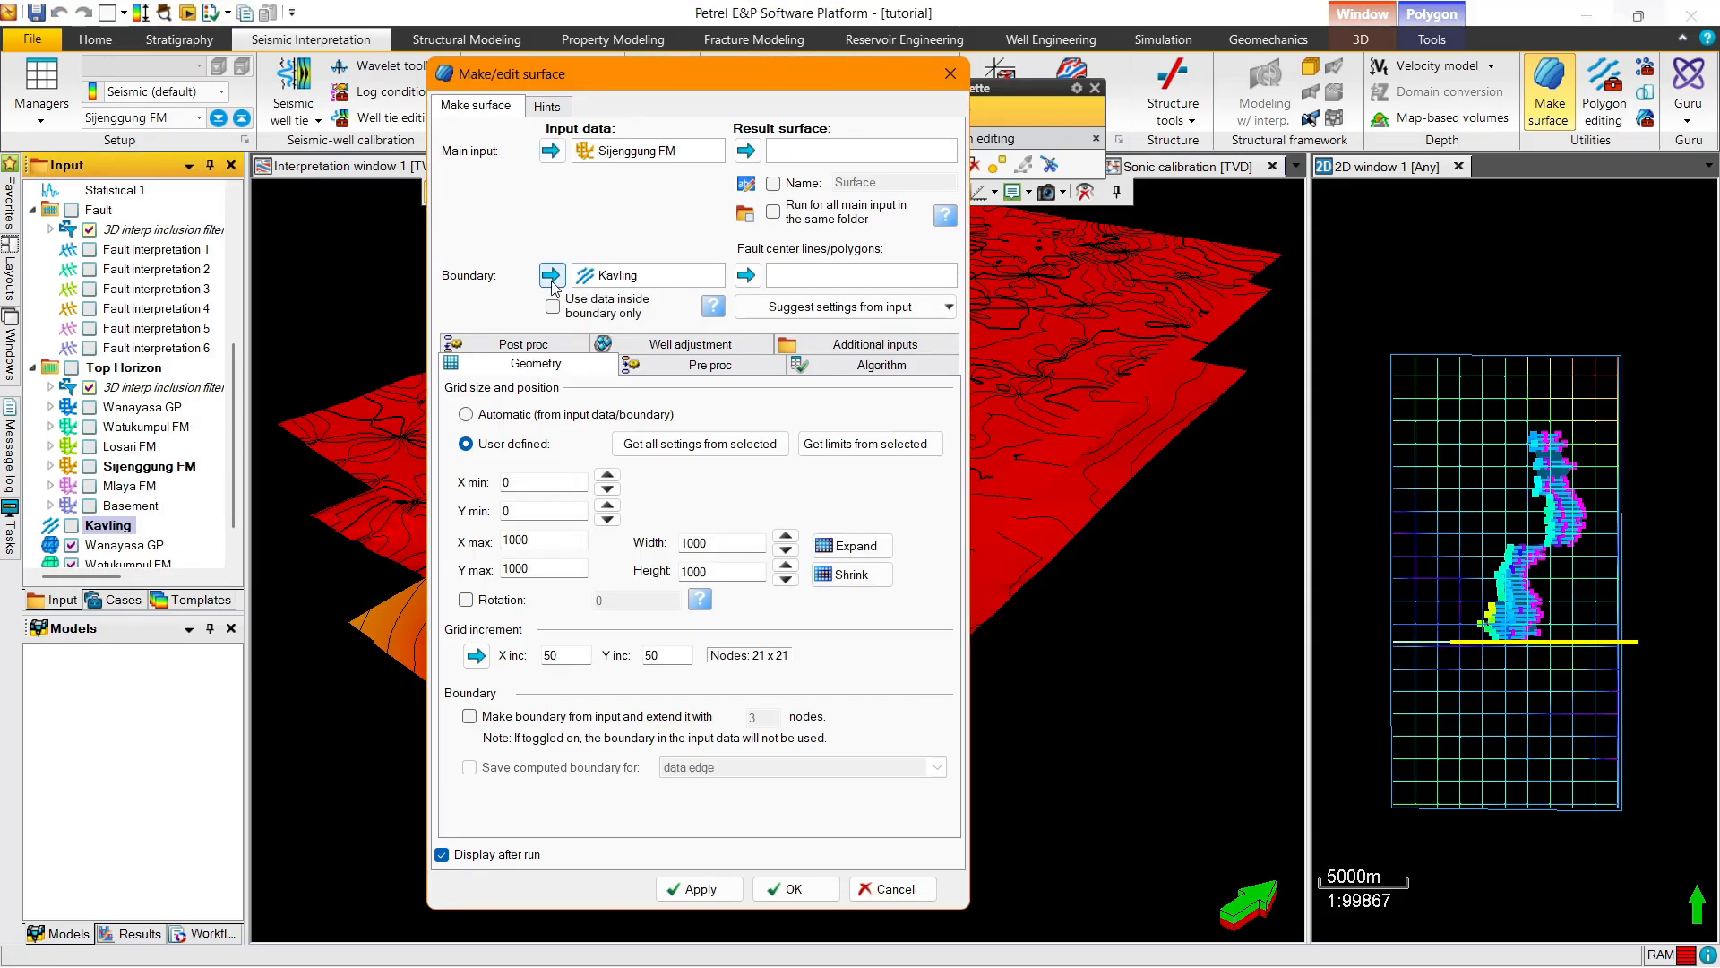
click(526, 416)
click(794, 889)
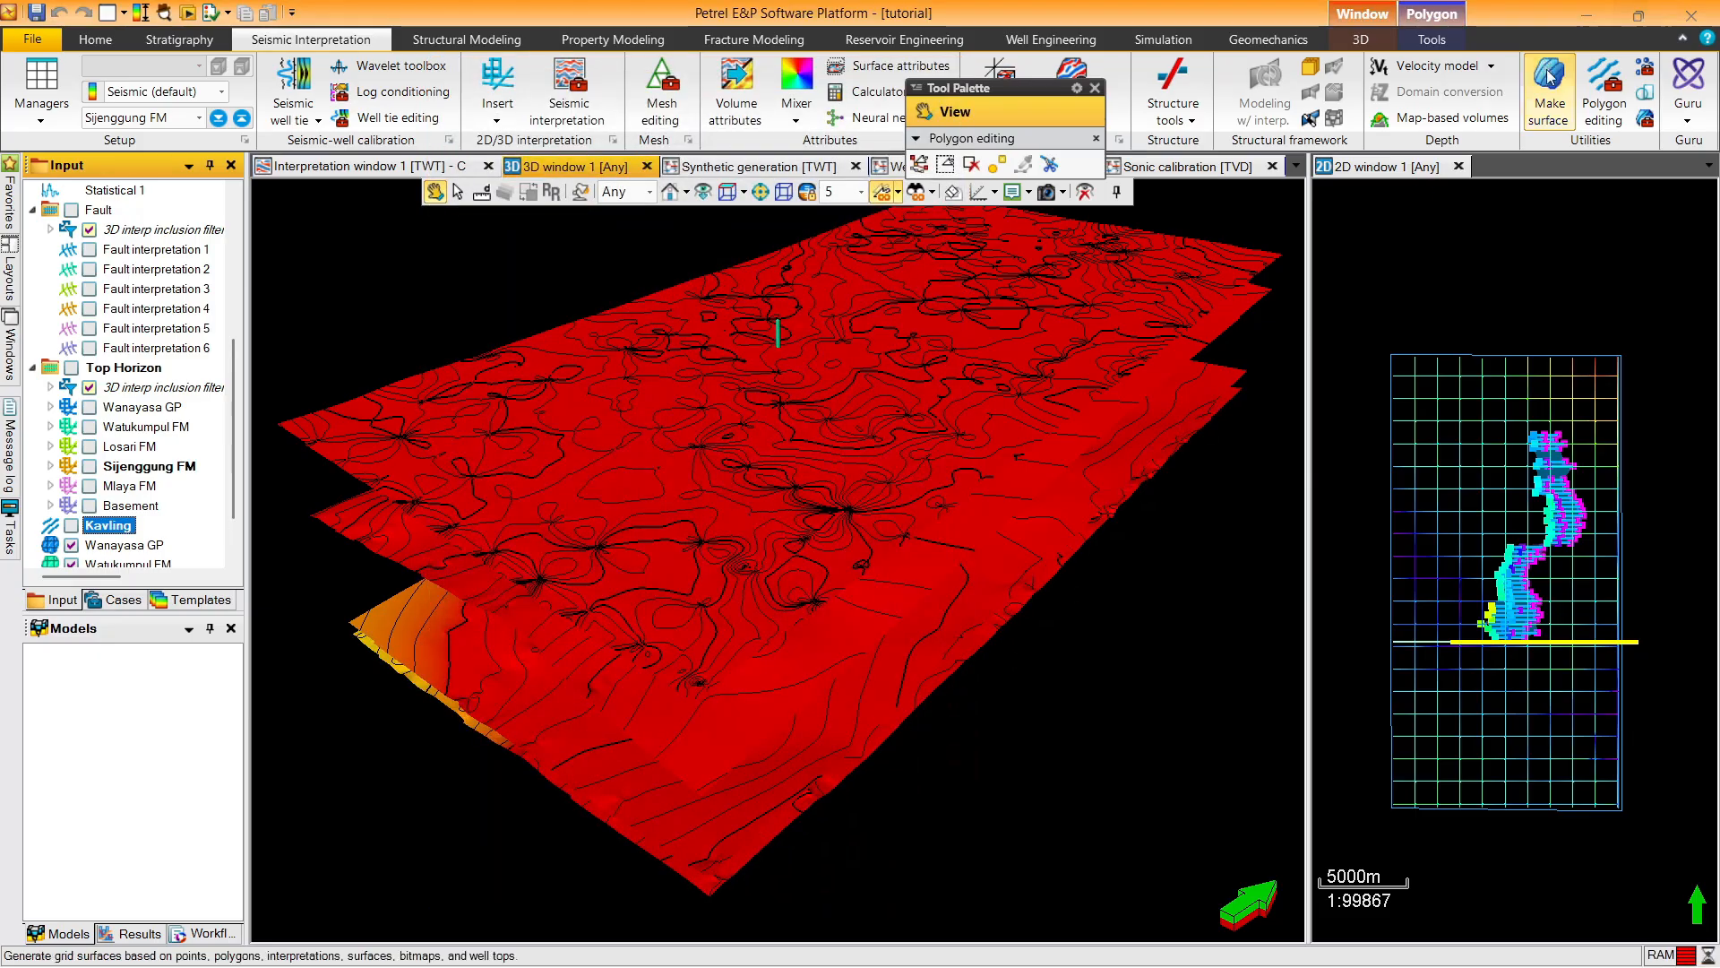
Make a surface from the Mlaya FM interpretation, using Kavling as the boundary and automatic grid size and position
click(1550, 79)
click(143, 486)
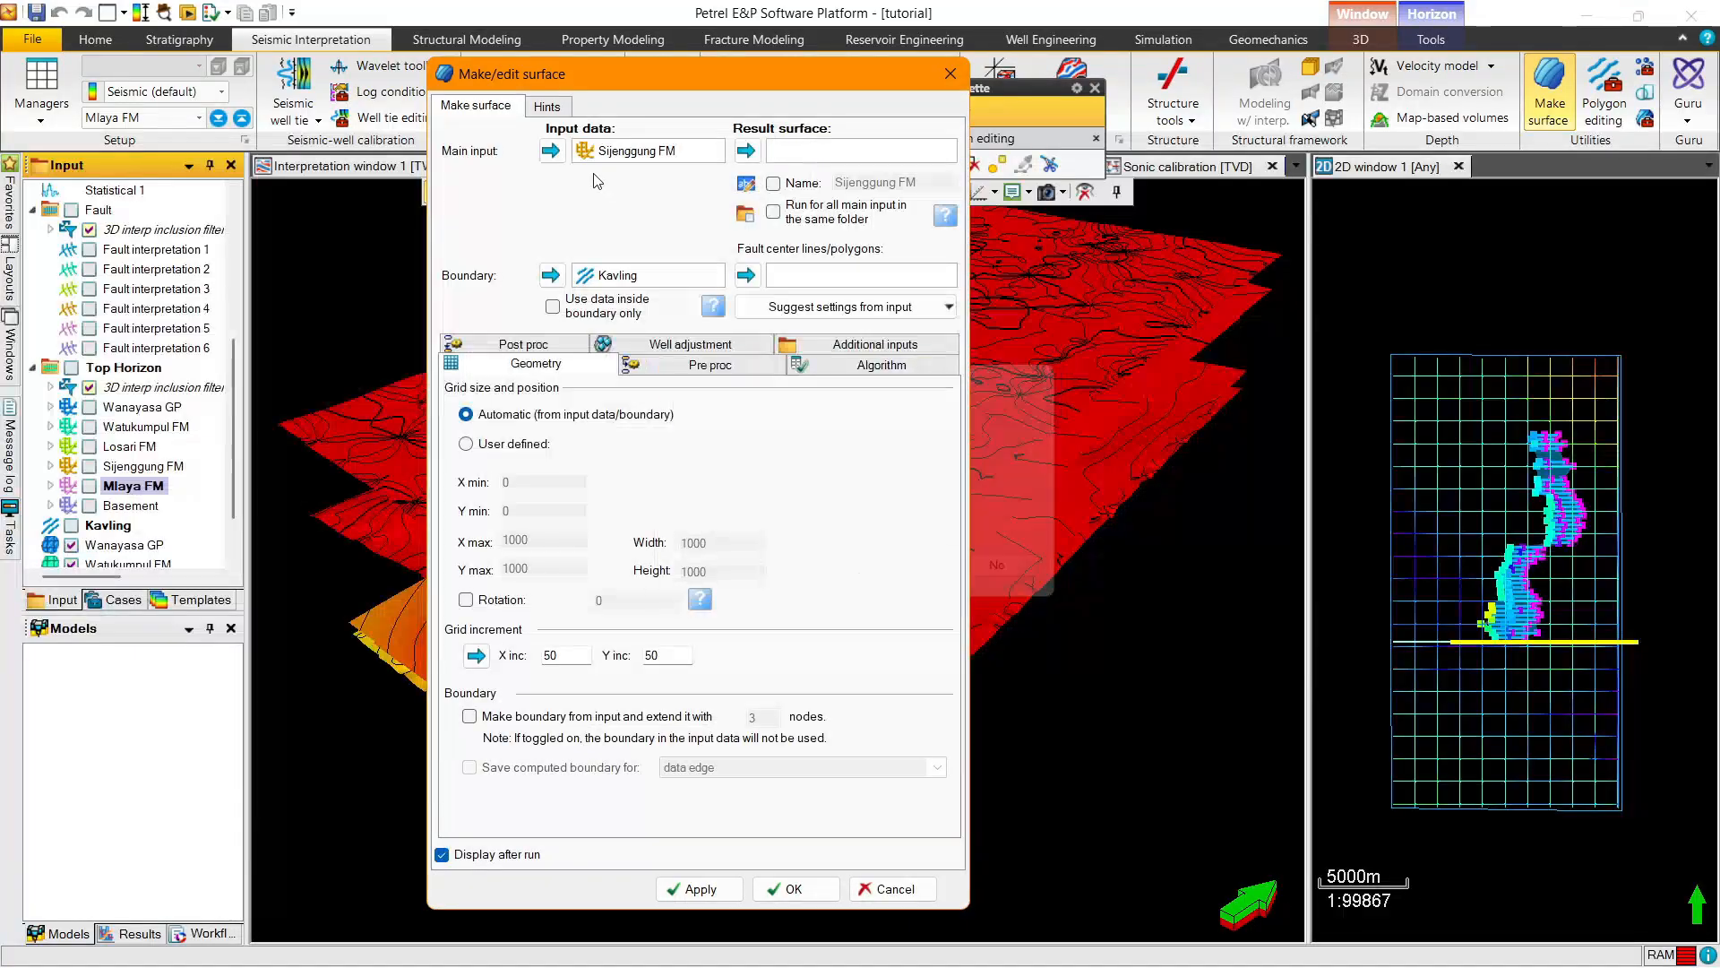
click(551, 151)
click(124, 527)
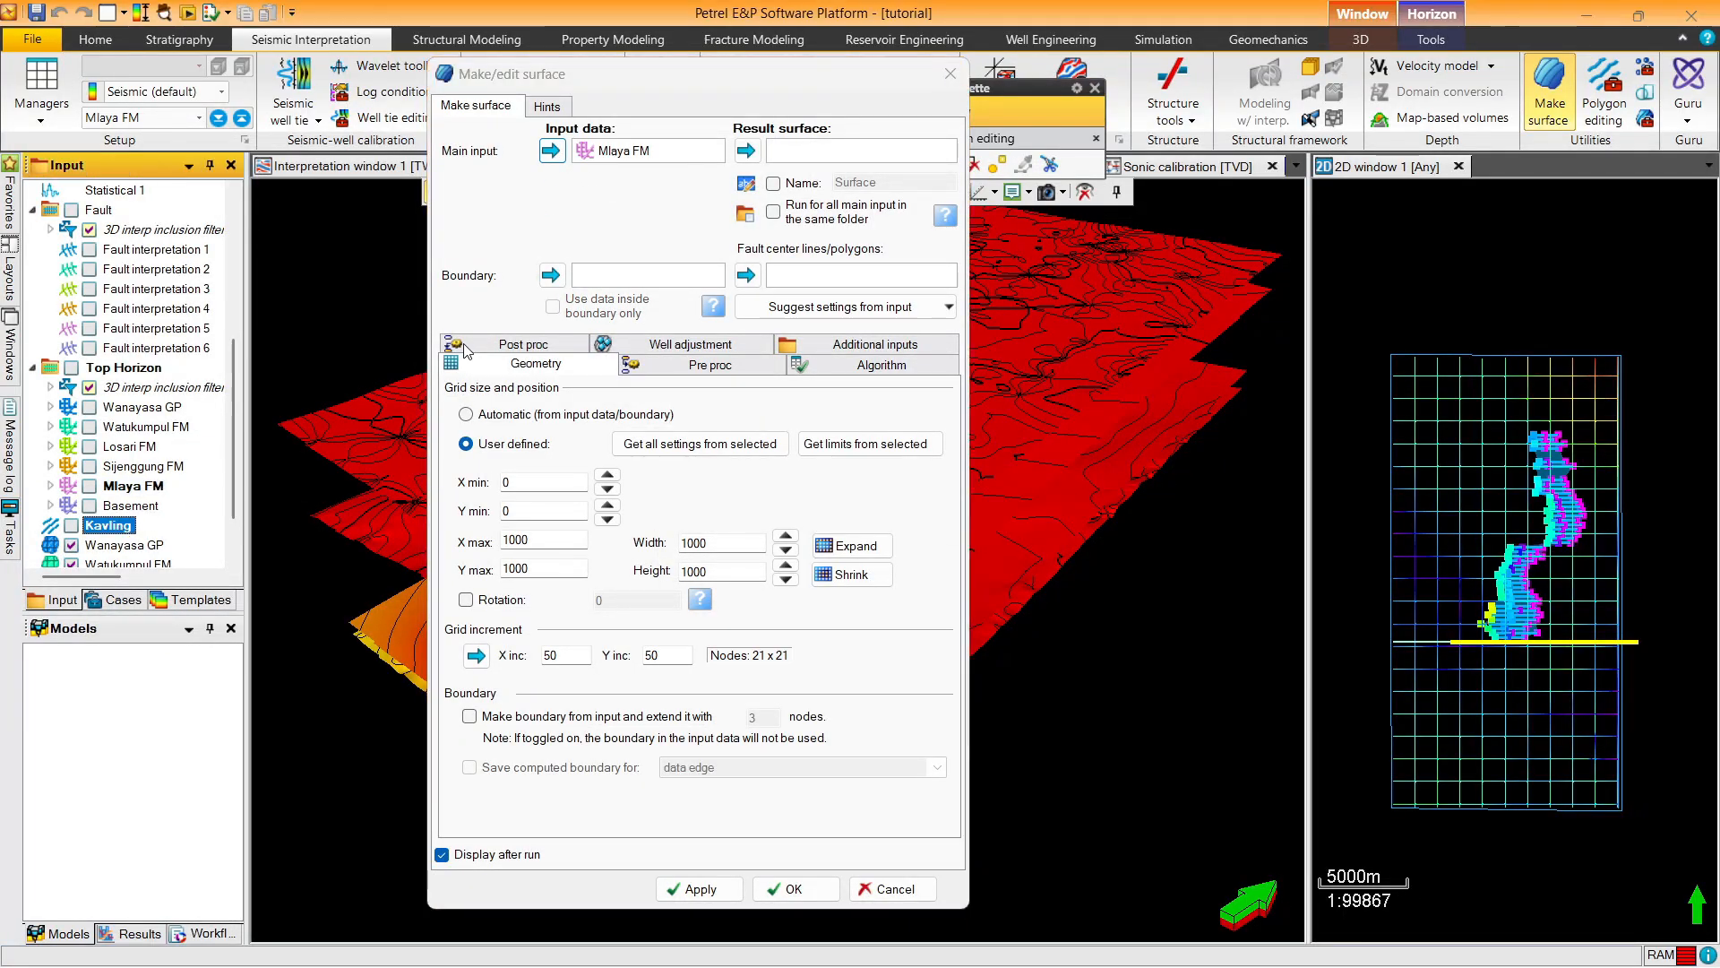
click(551, 275)
click(466, 415)
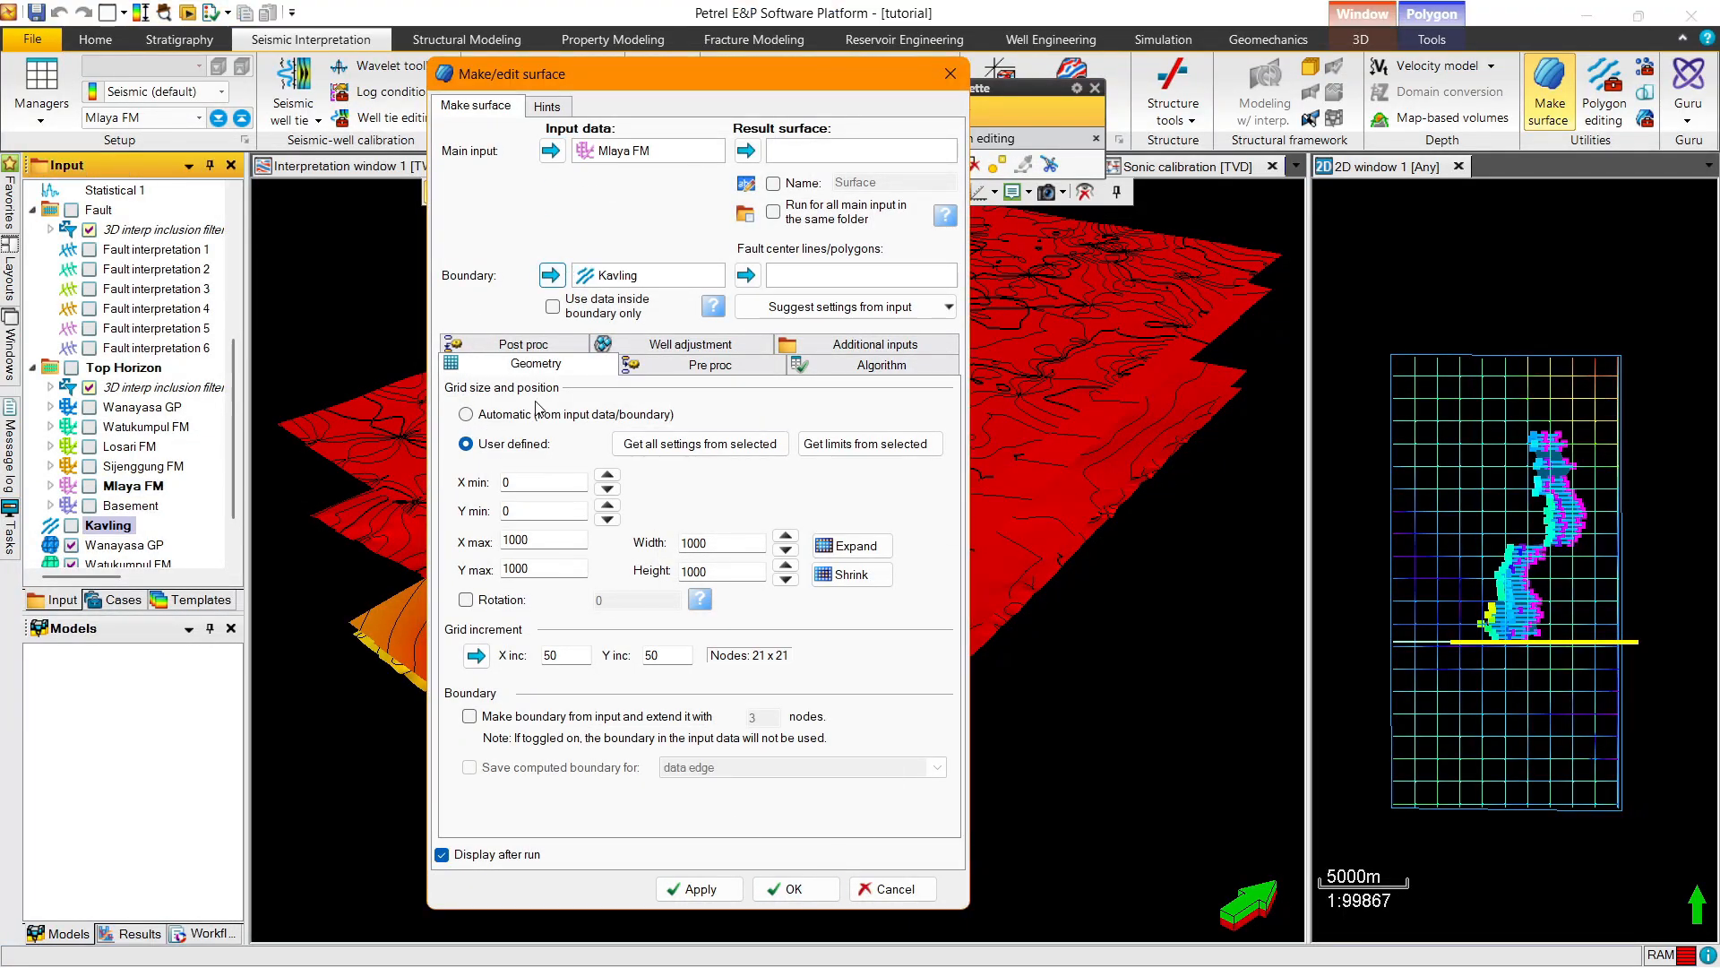
click(770, 887)
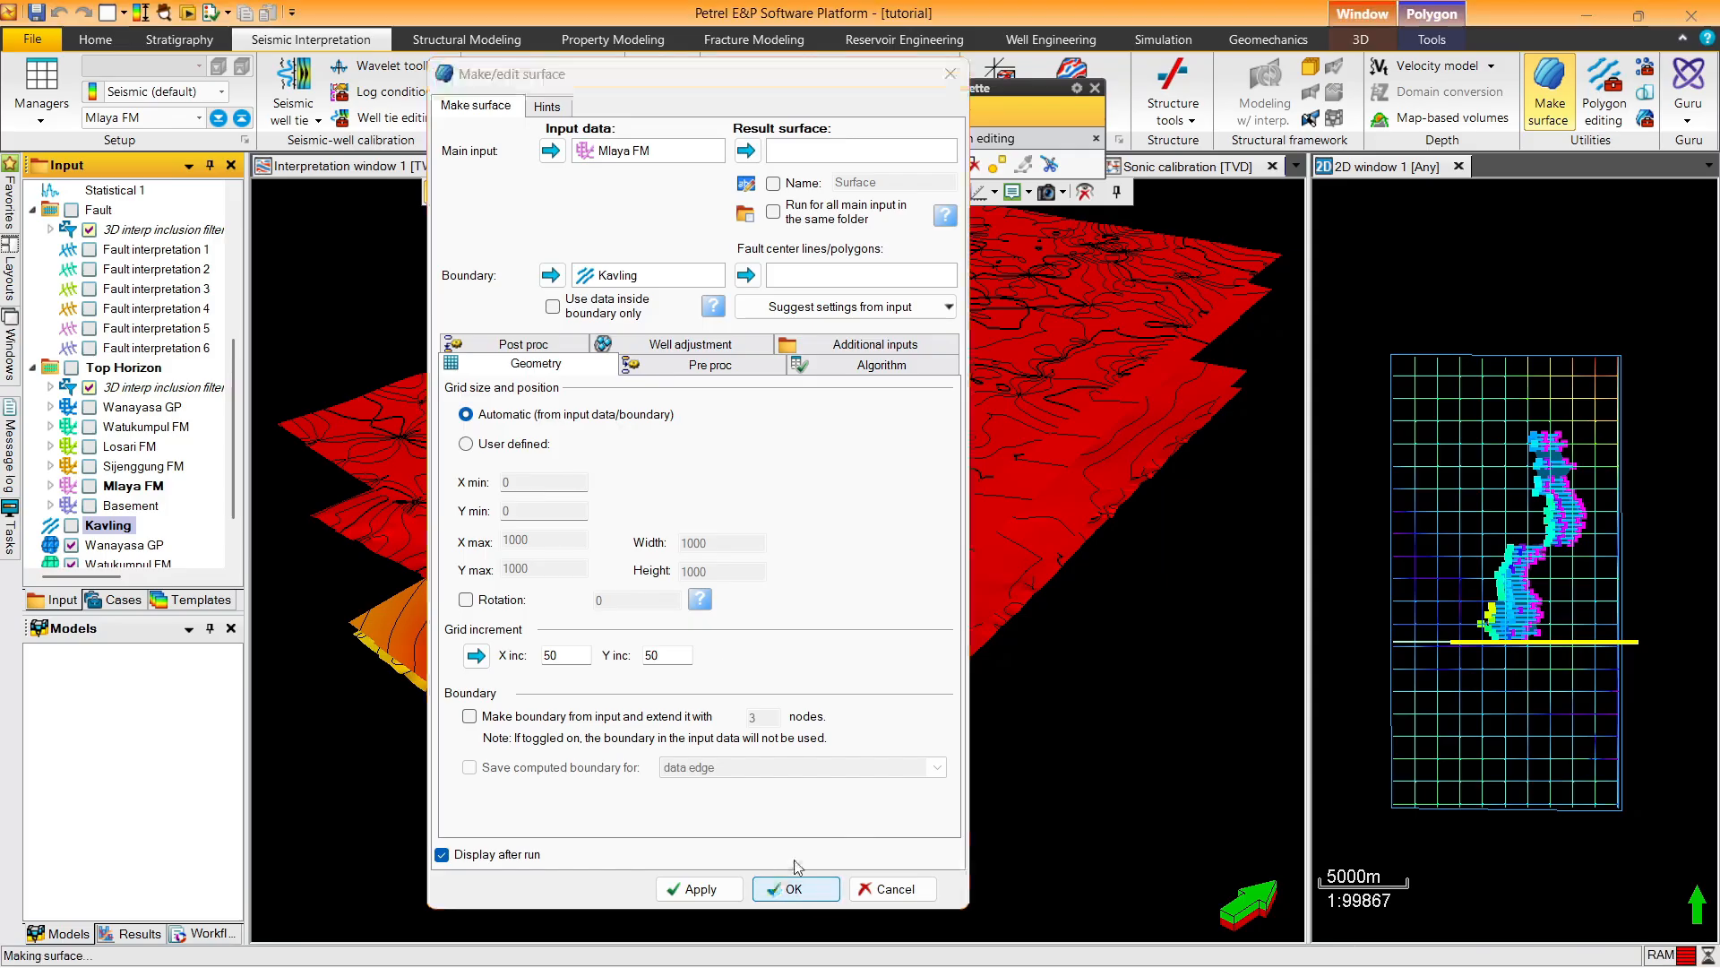
Make a new surface from the Basement interpretation with an empty result surface, Kavling as the boundary and automatic grid size and position
mouse_move(840, 476)
mouse_down()
mouse_move(845, 338)
mouse_move(876, 377)
mouse_move(868, 476)
mouse_up()
click(1543, 92)
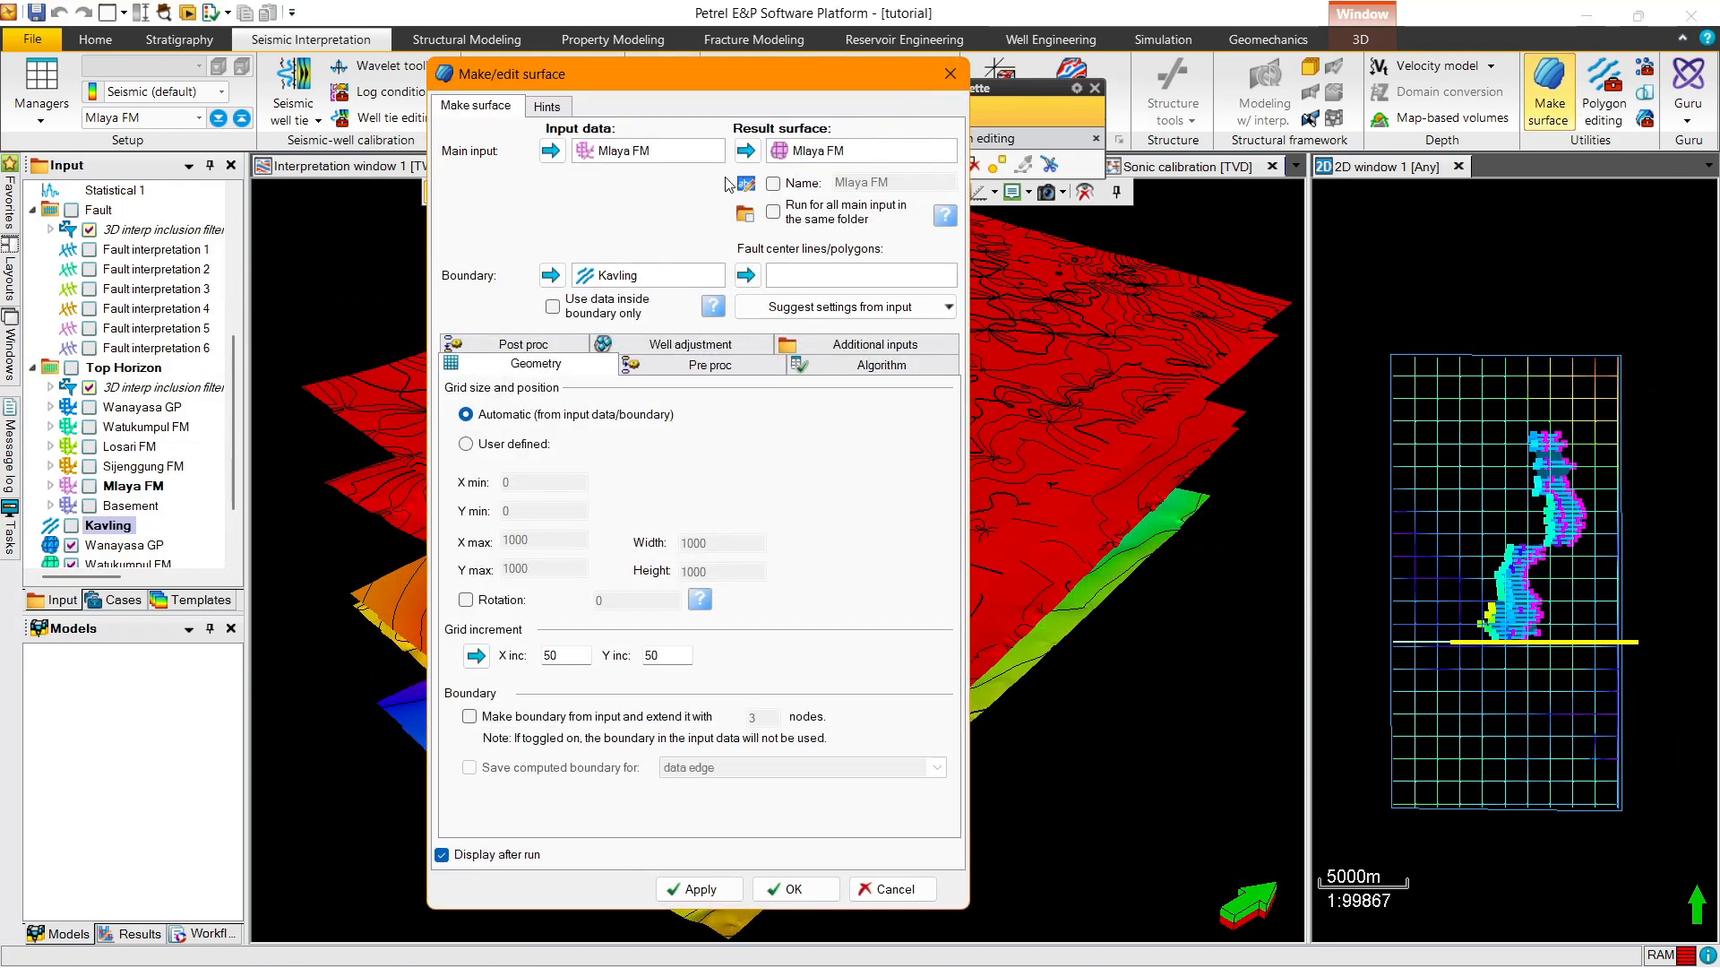
click(859, 154)
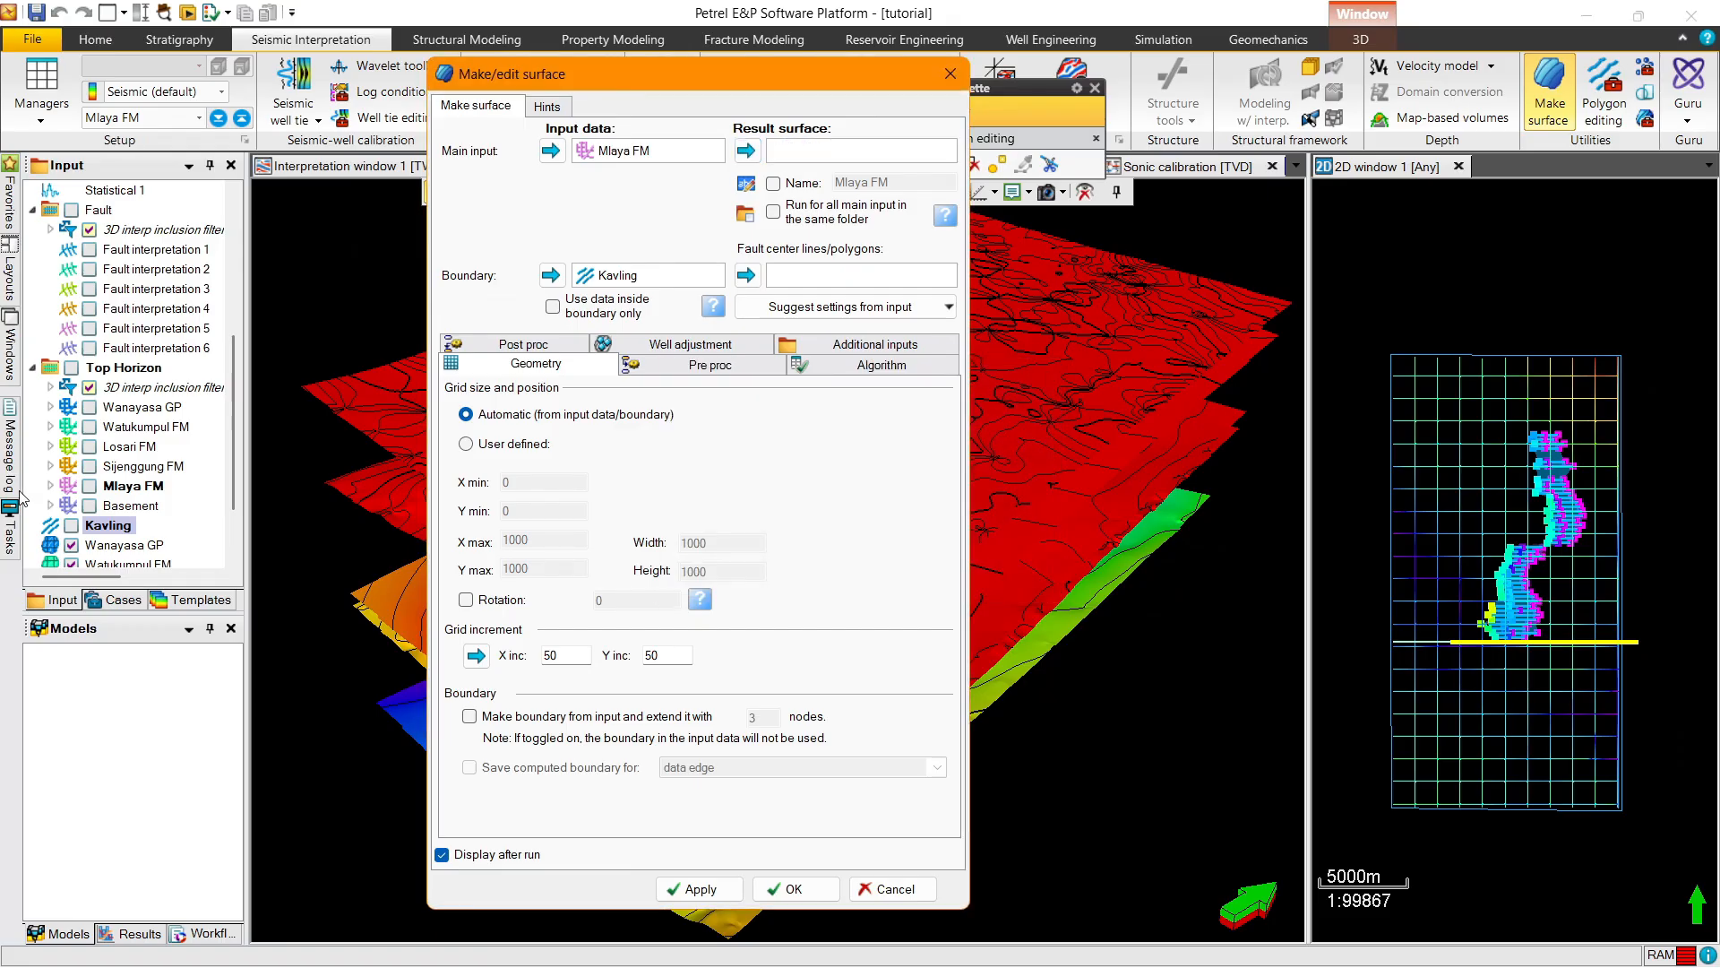
click(550, 150)
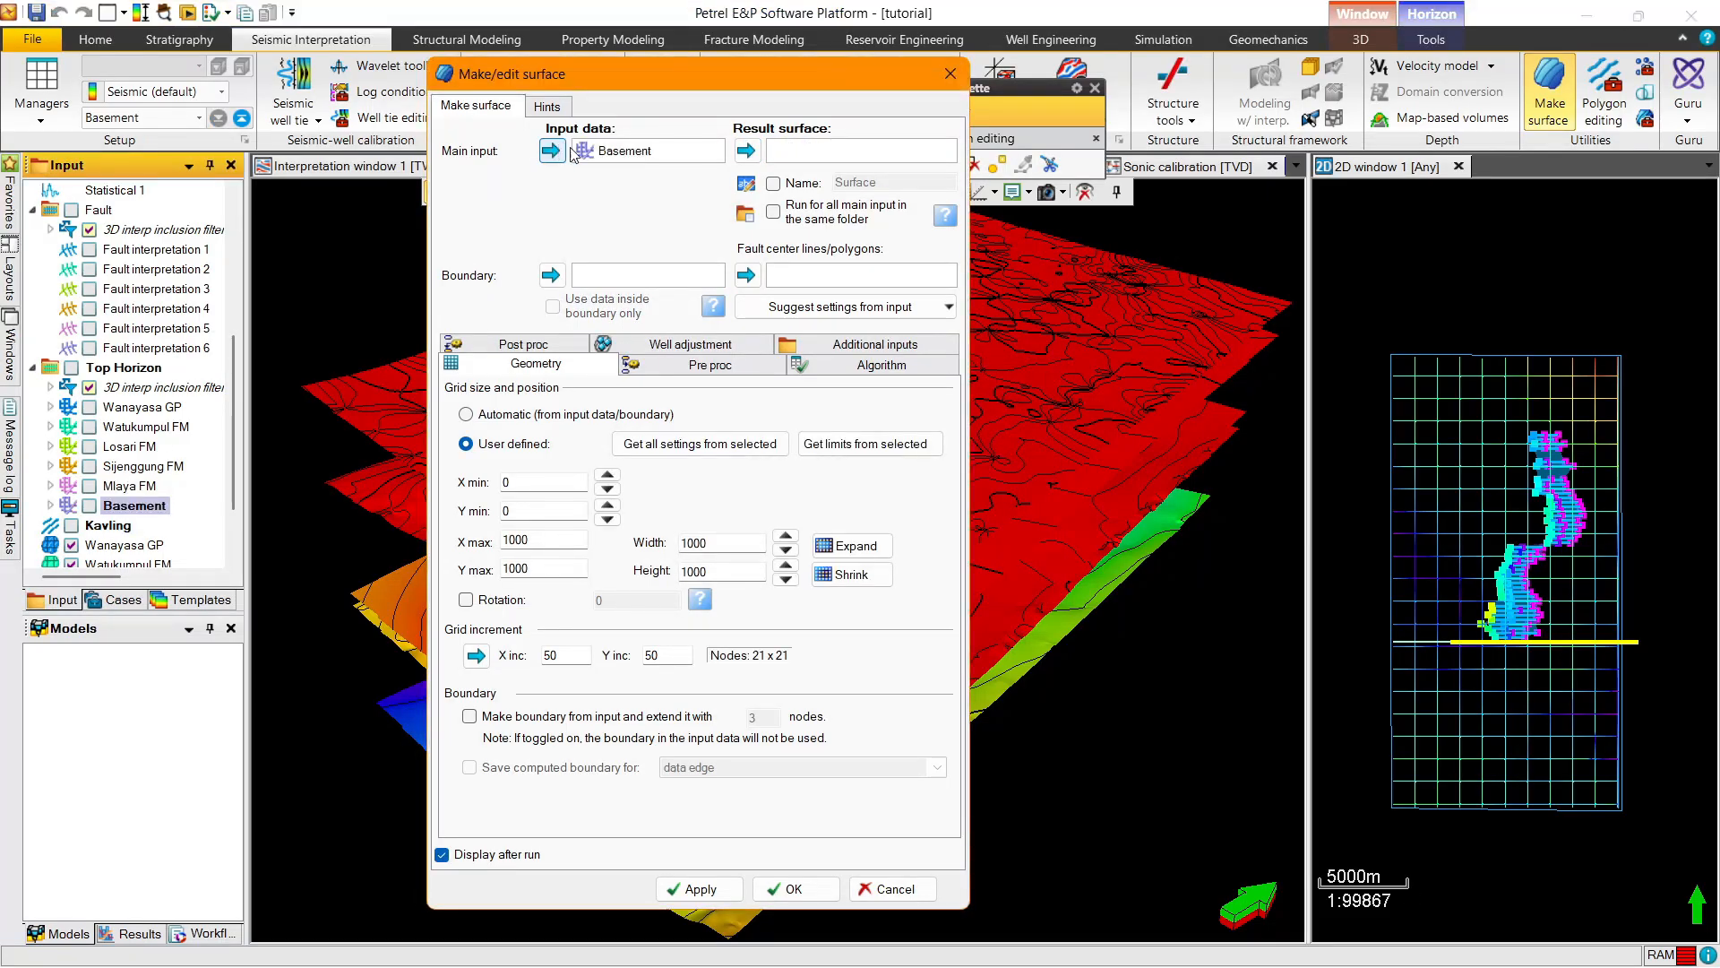
click(108, 525)
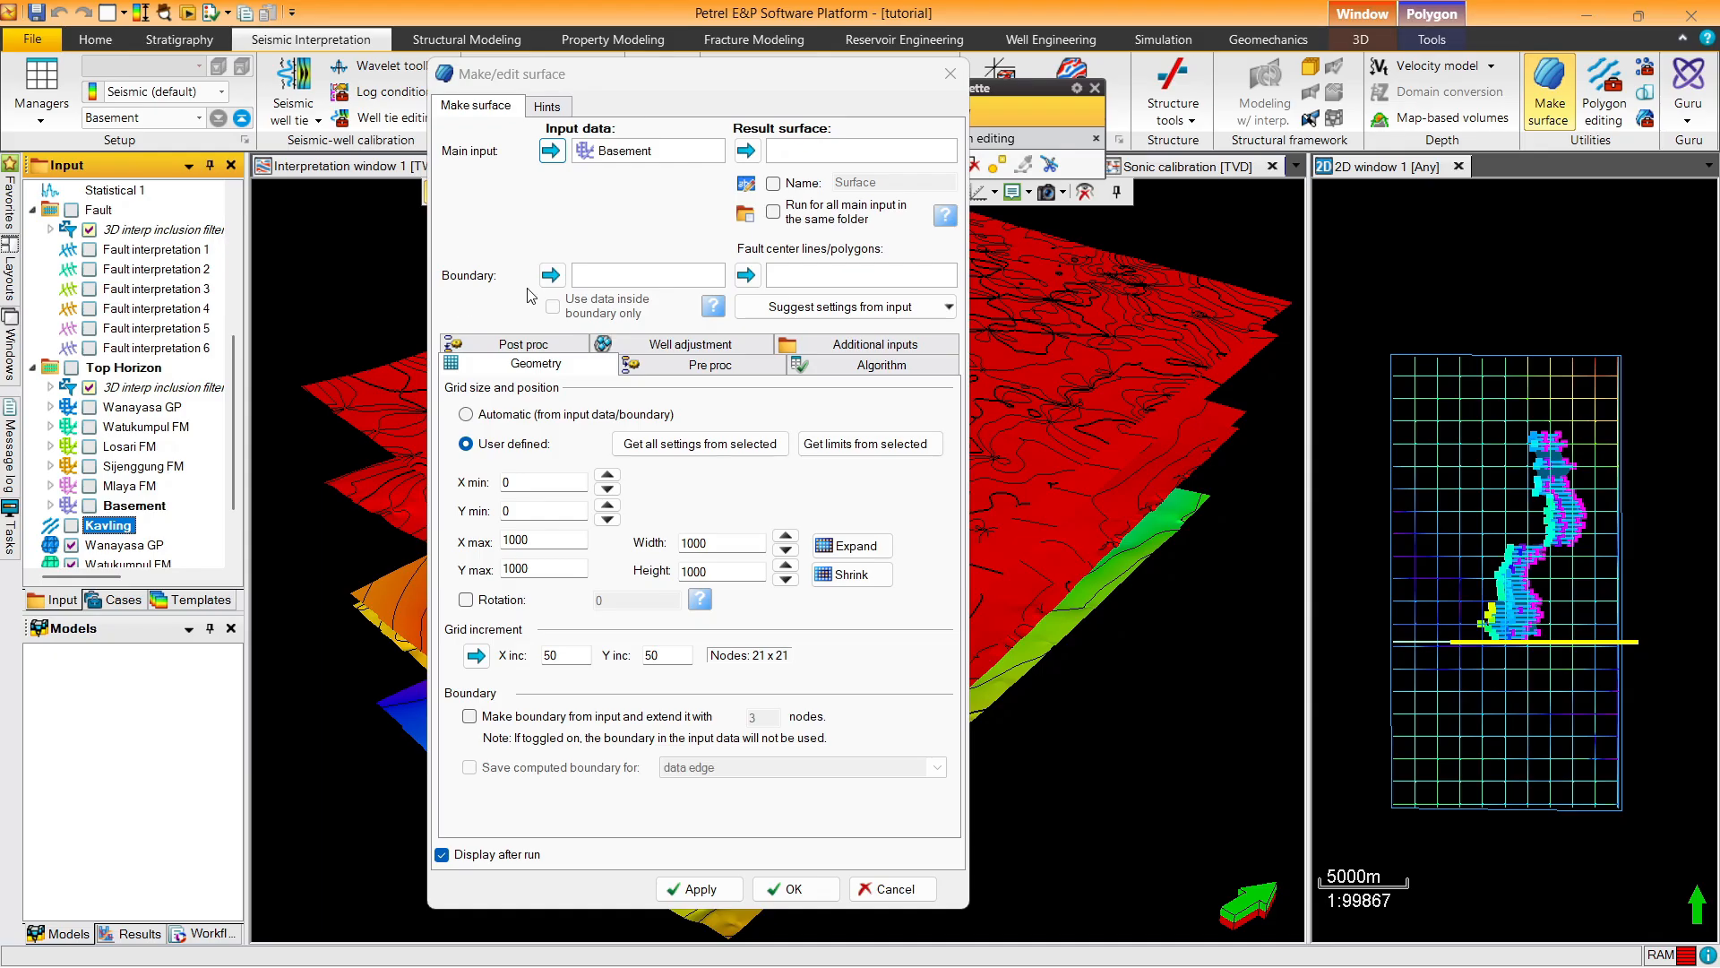
click(552, 276)
click(504, 413)
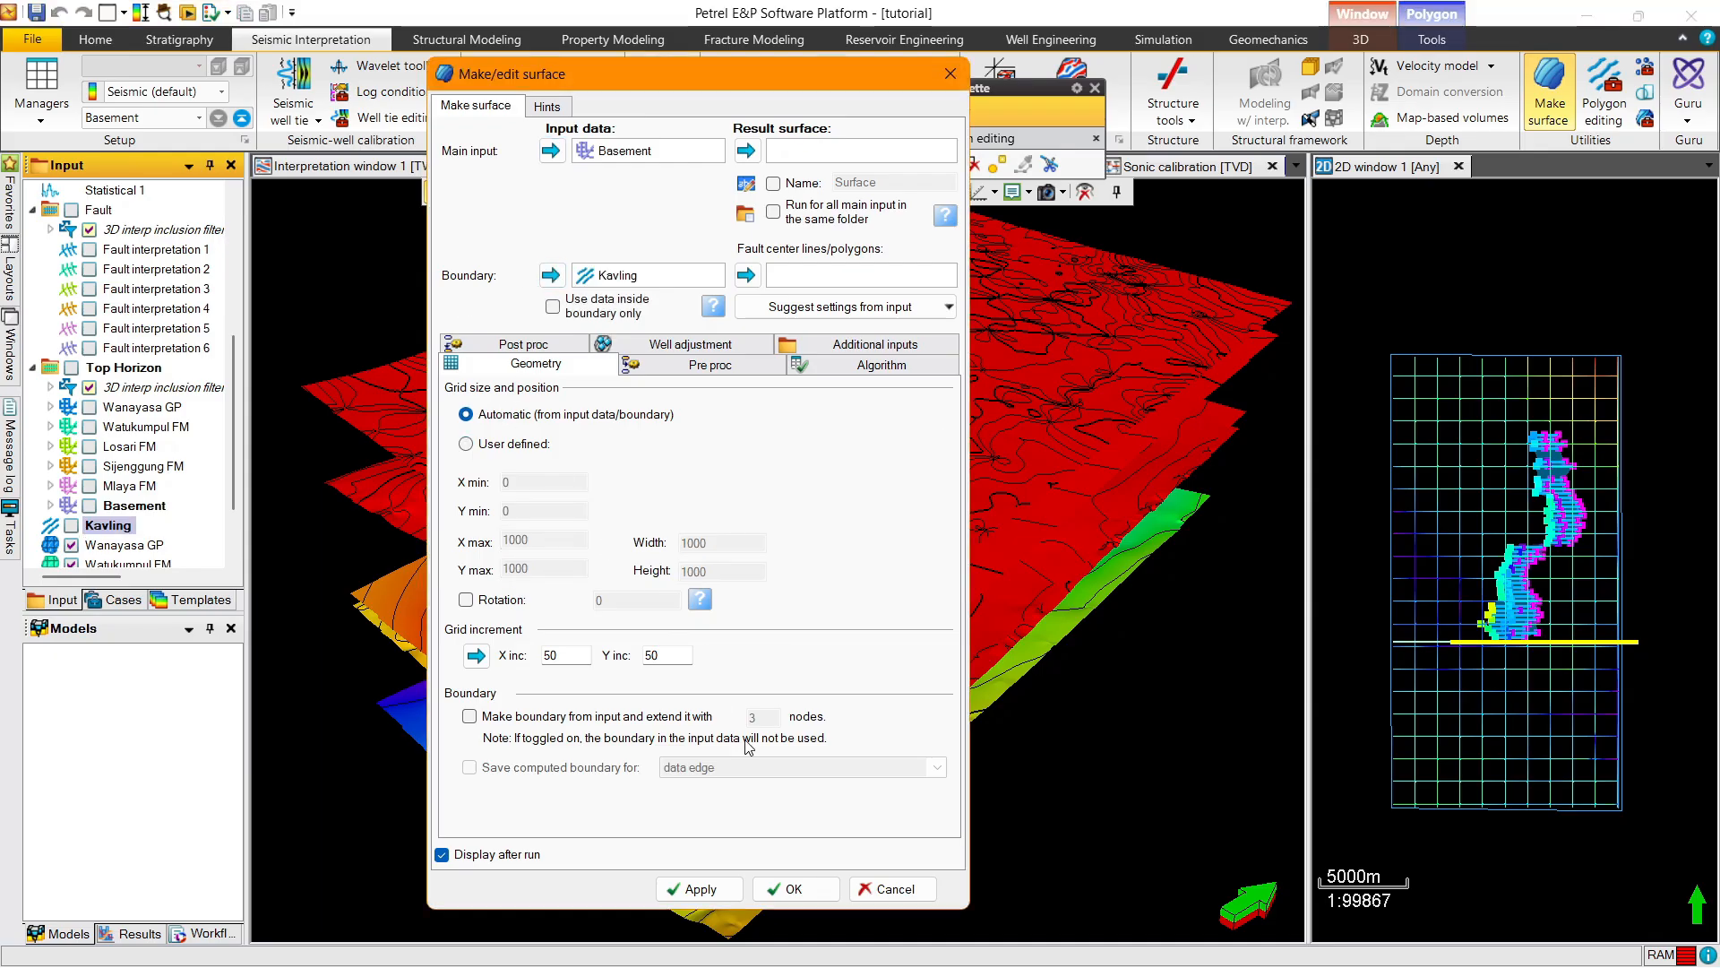
click(796, 890)
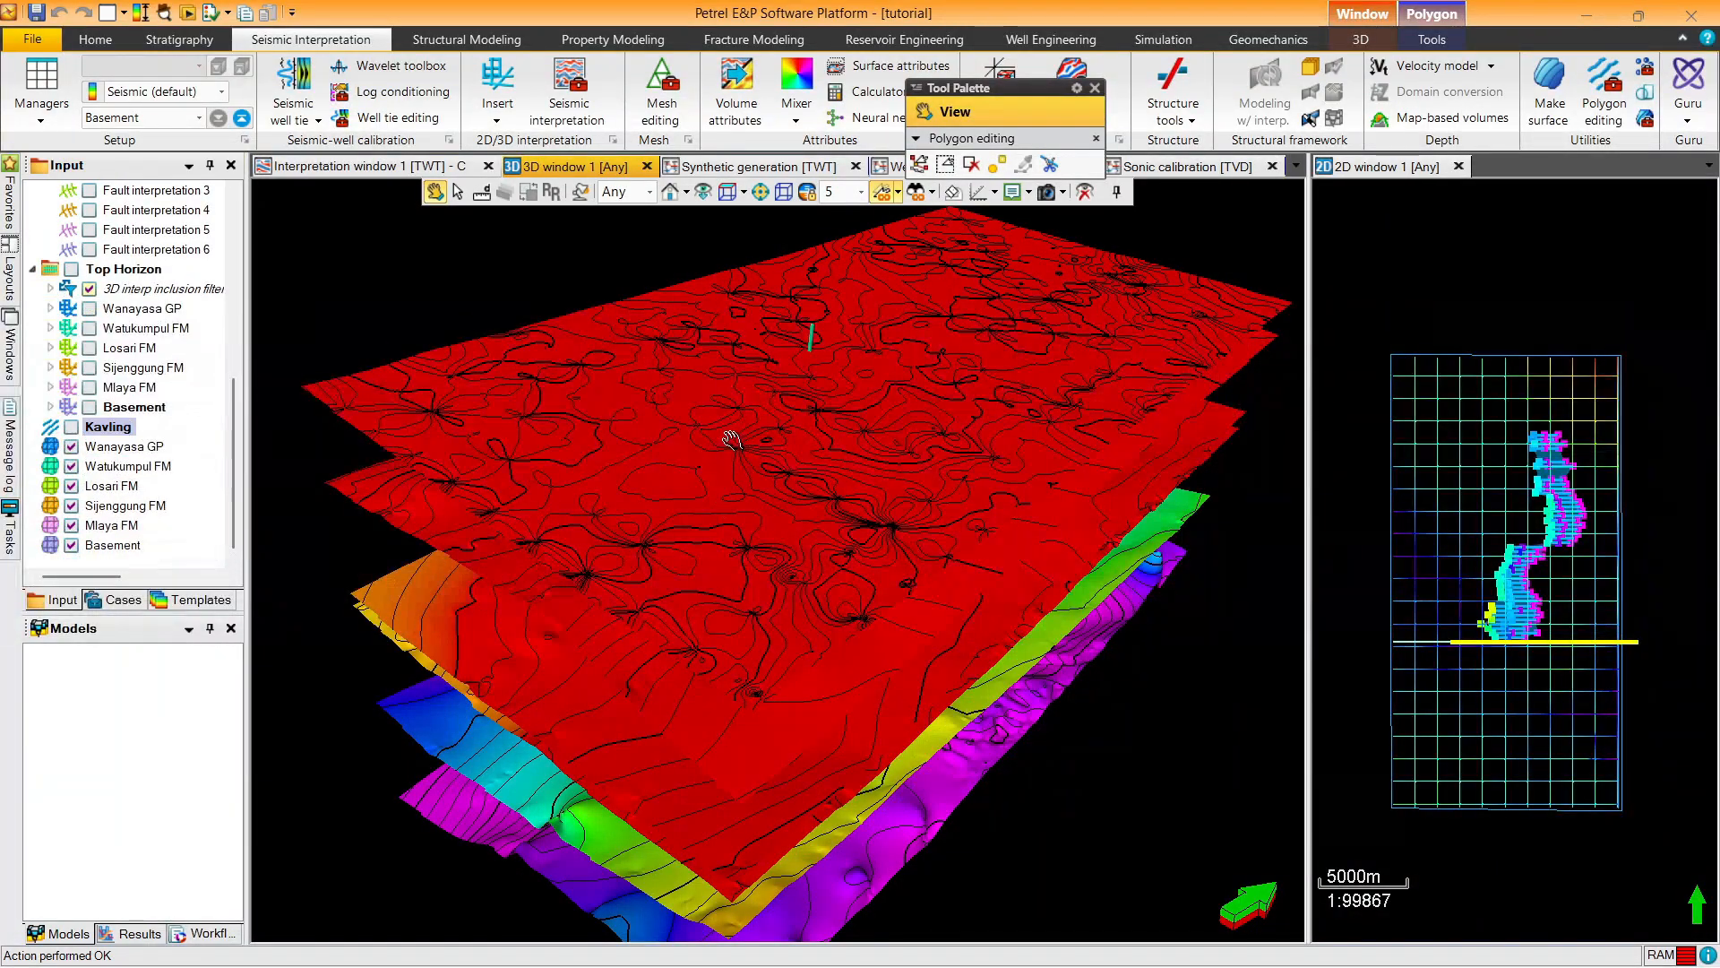
Insert a new folder and move the six surfaces from Wanayasa GP through Basement into it
drag(721, 444, 772, 287)
drag(847, 488, 833, 492)
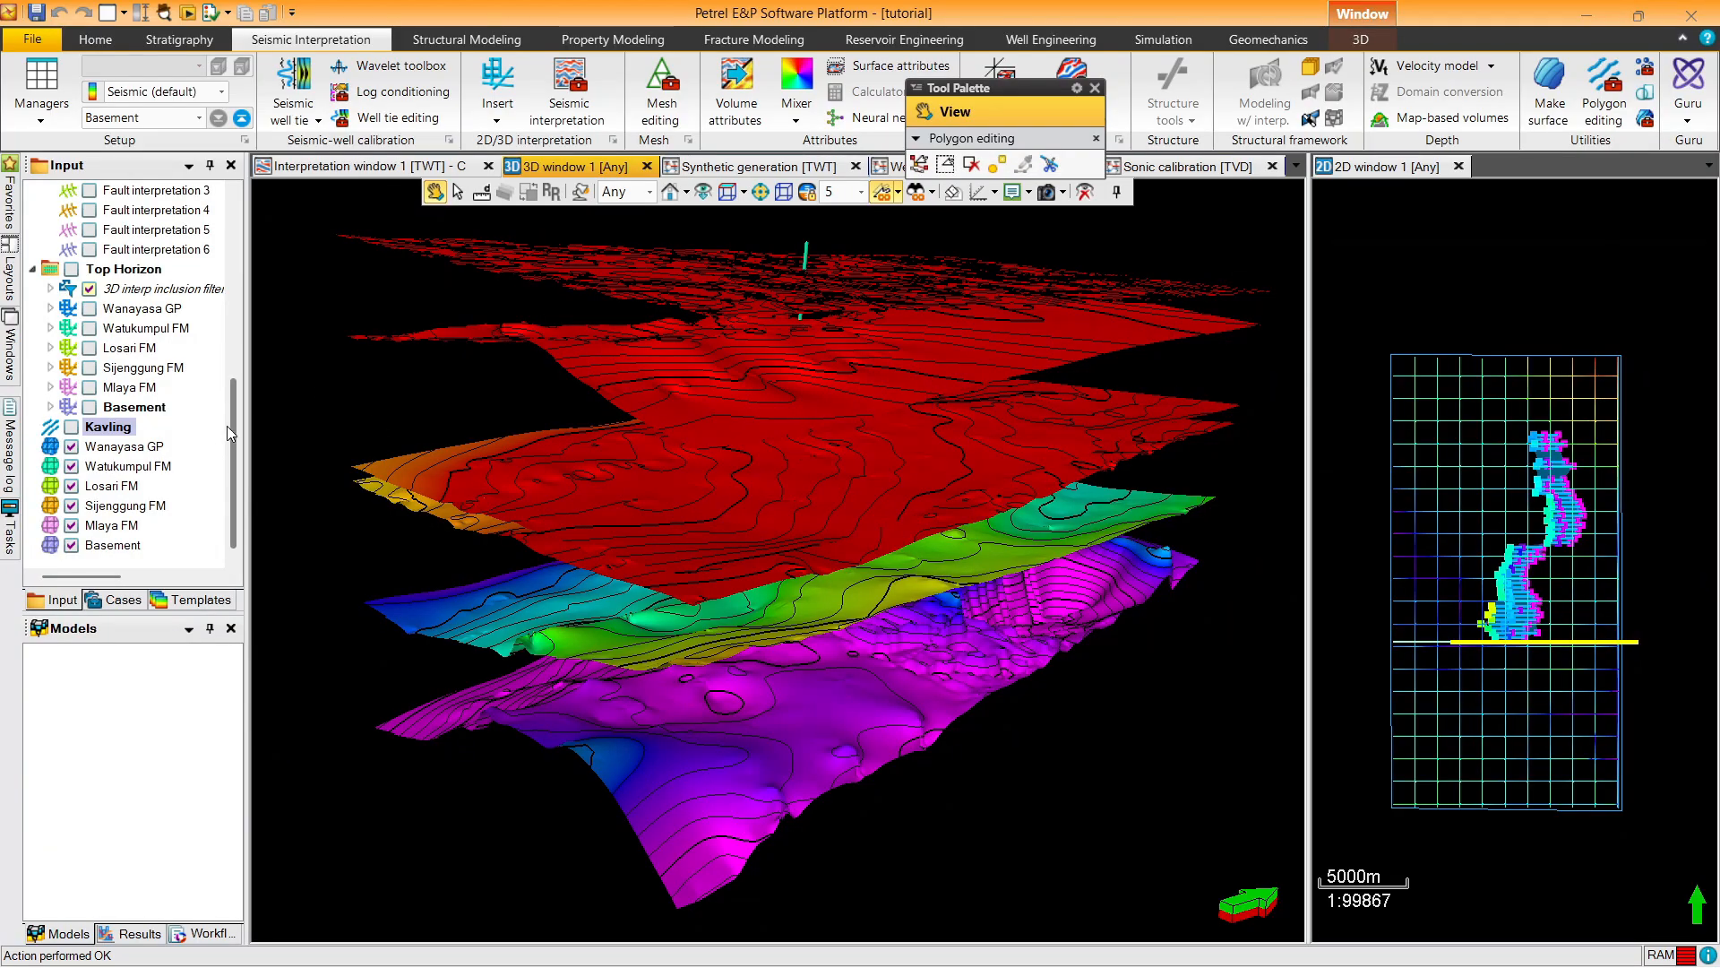
click(121, 446)
shift+click(99, 548)
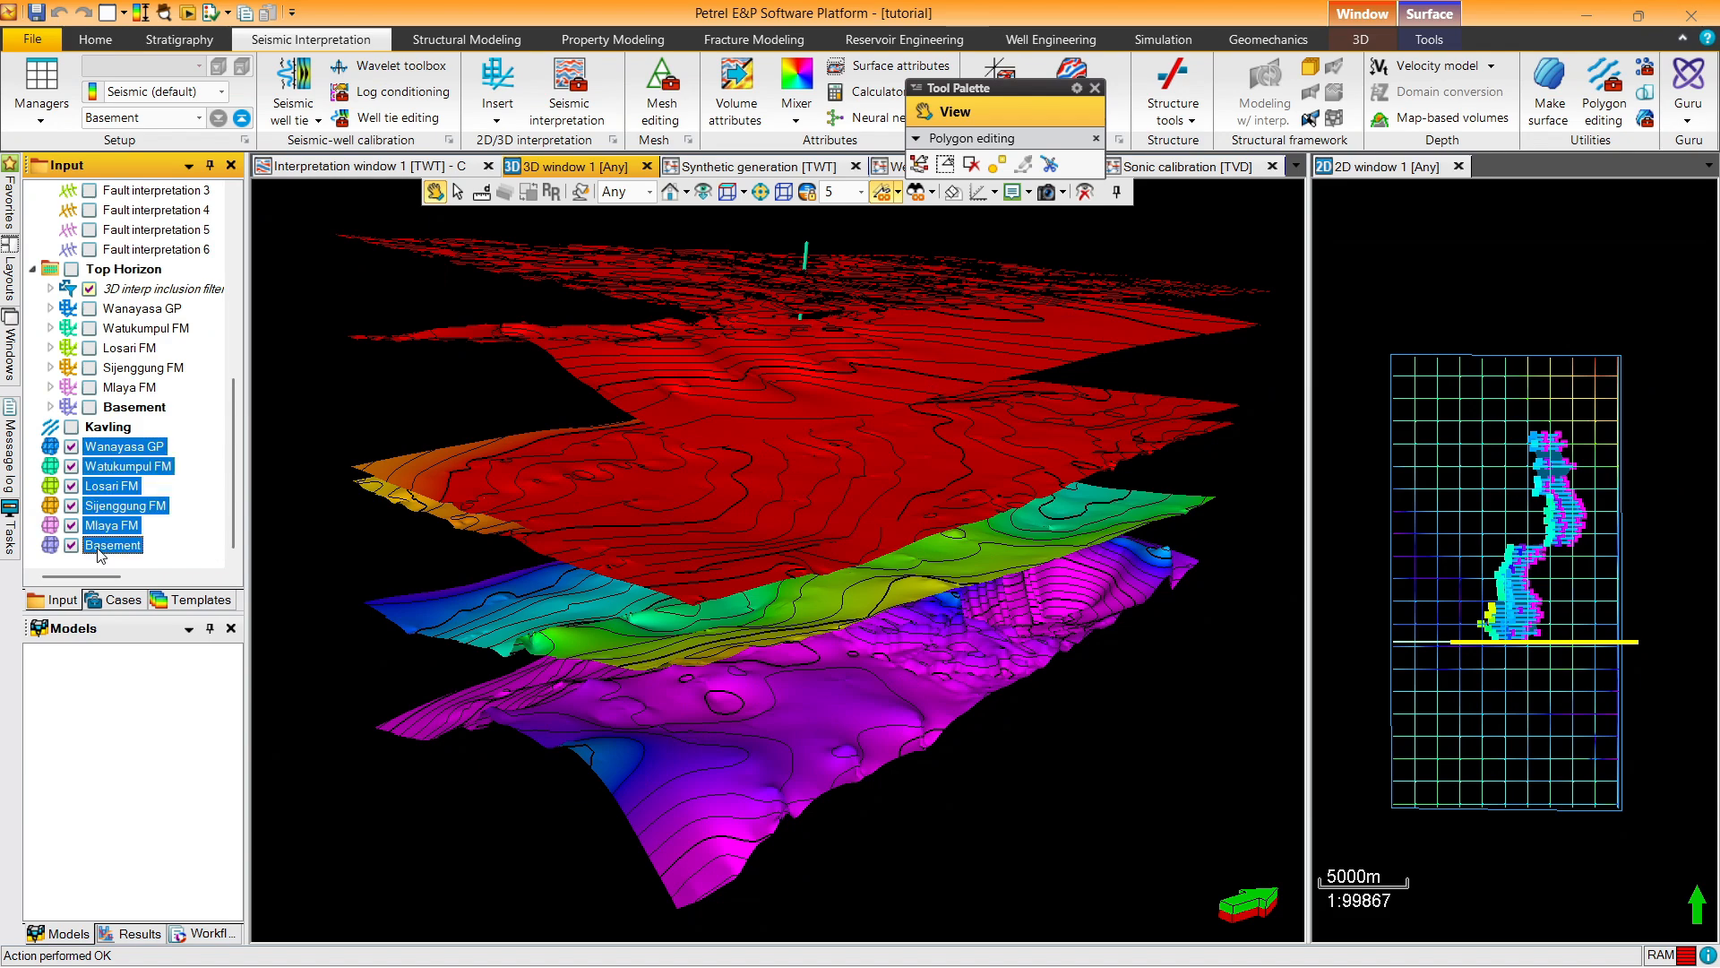
click(83, 41)
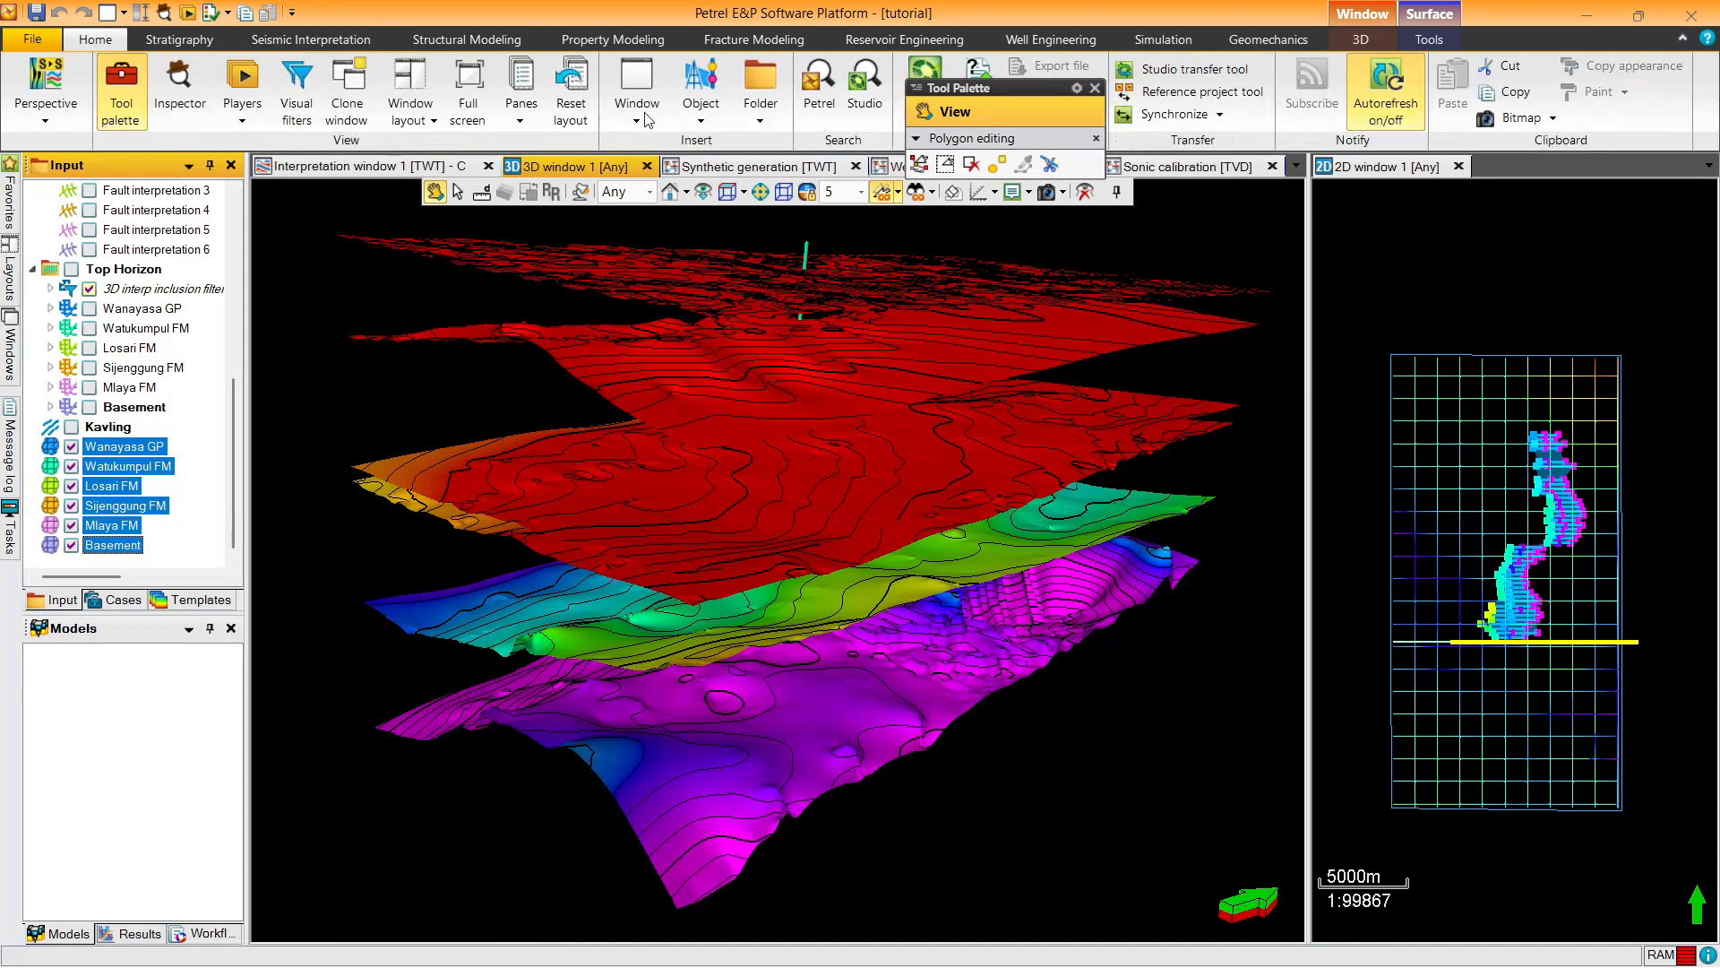
click(761, 108)
click(780, 146)
scroll(124, 486, down, 1)
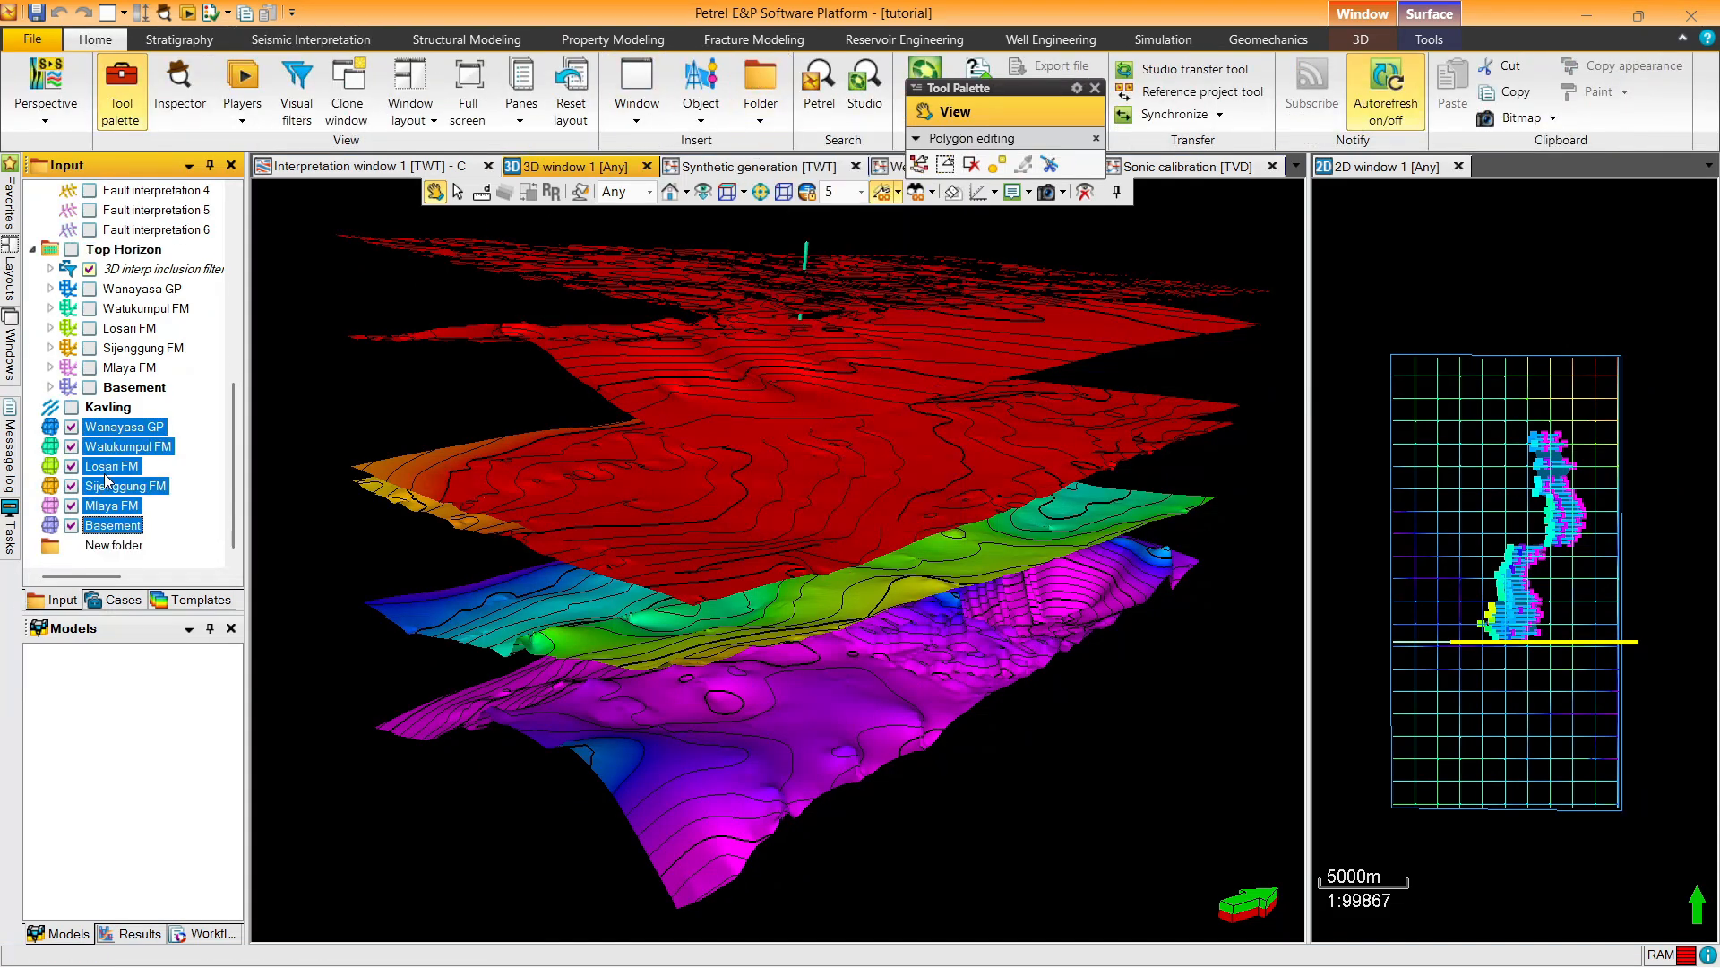
drag(119, 488, 122, 547)
click(32, 546)
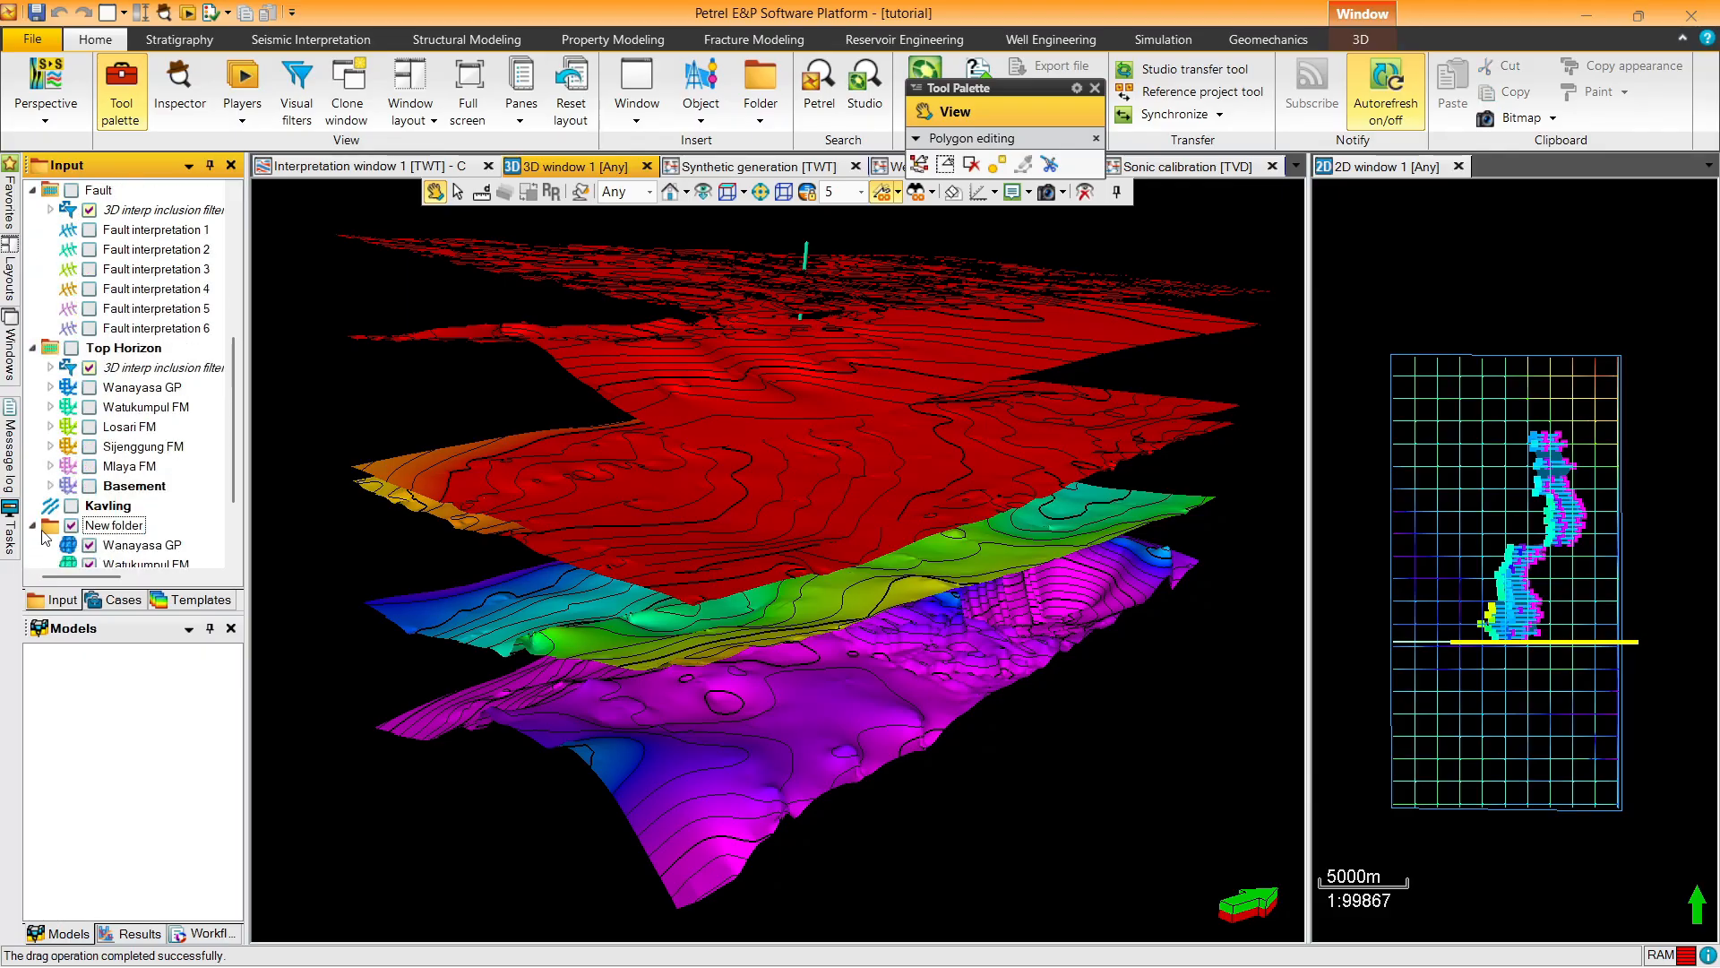
Rename the new folder holding the surfaces as Raw horizon
scroll(125, 448, down, 2)
double_click(143, 425)
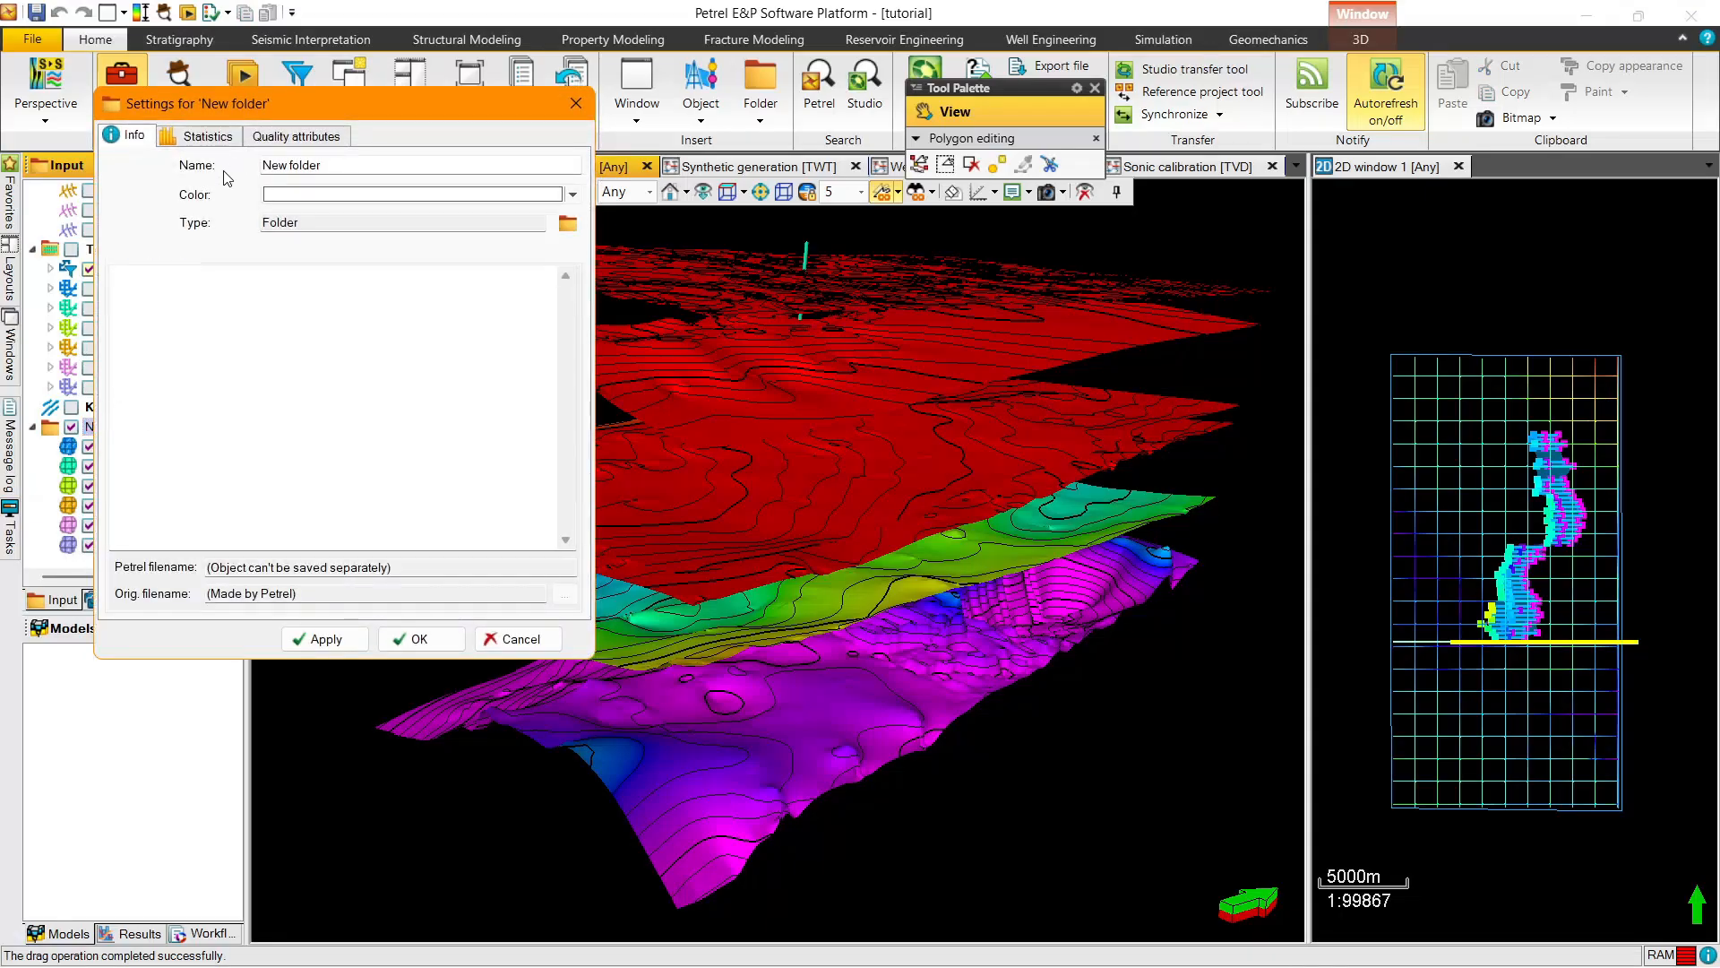
key(BackSpace)
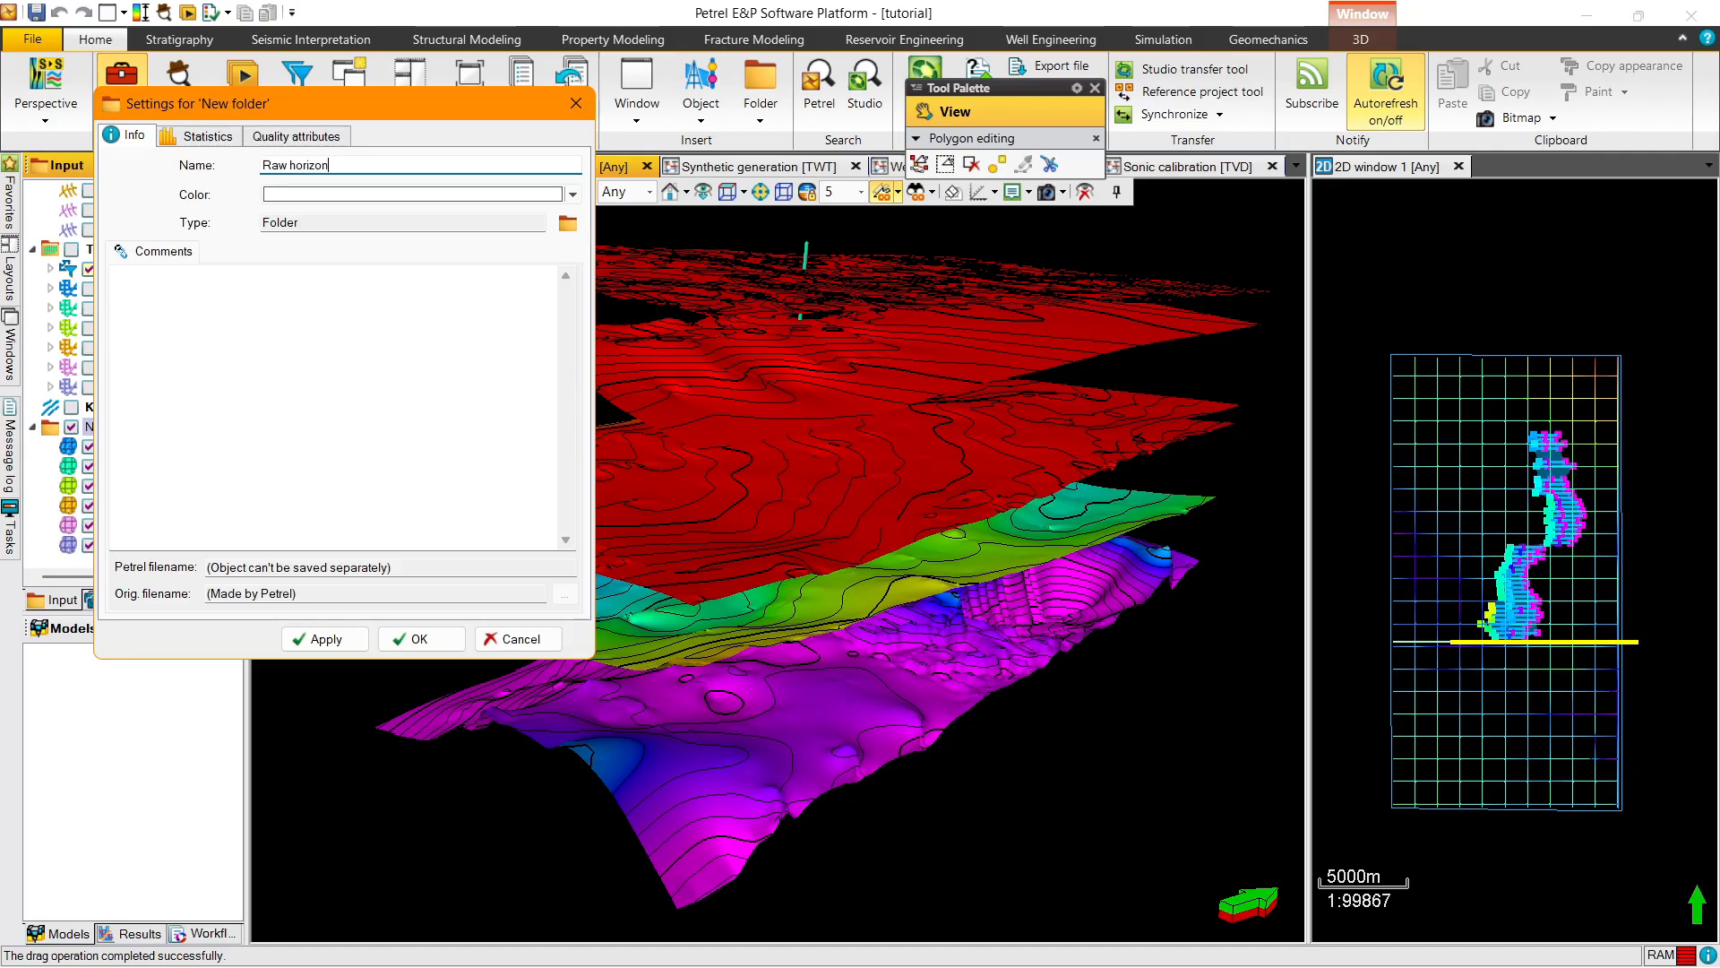
click(415, 638)
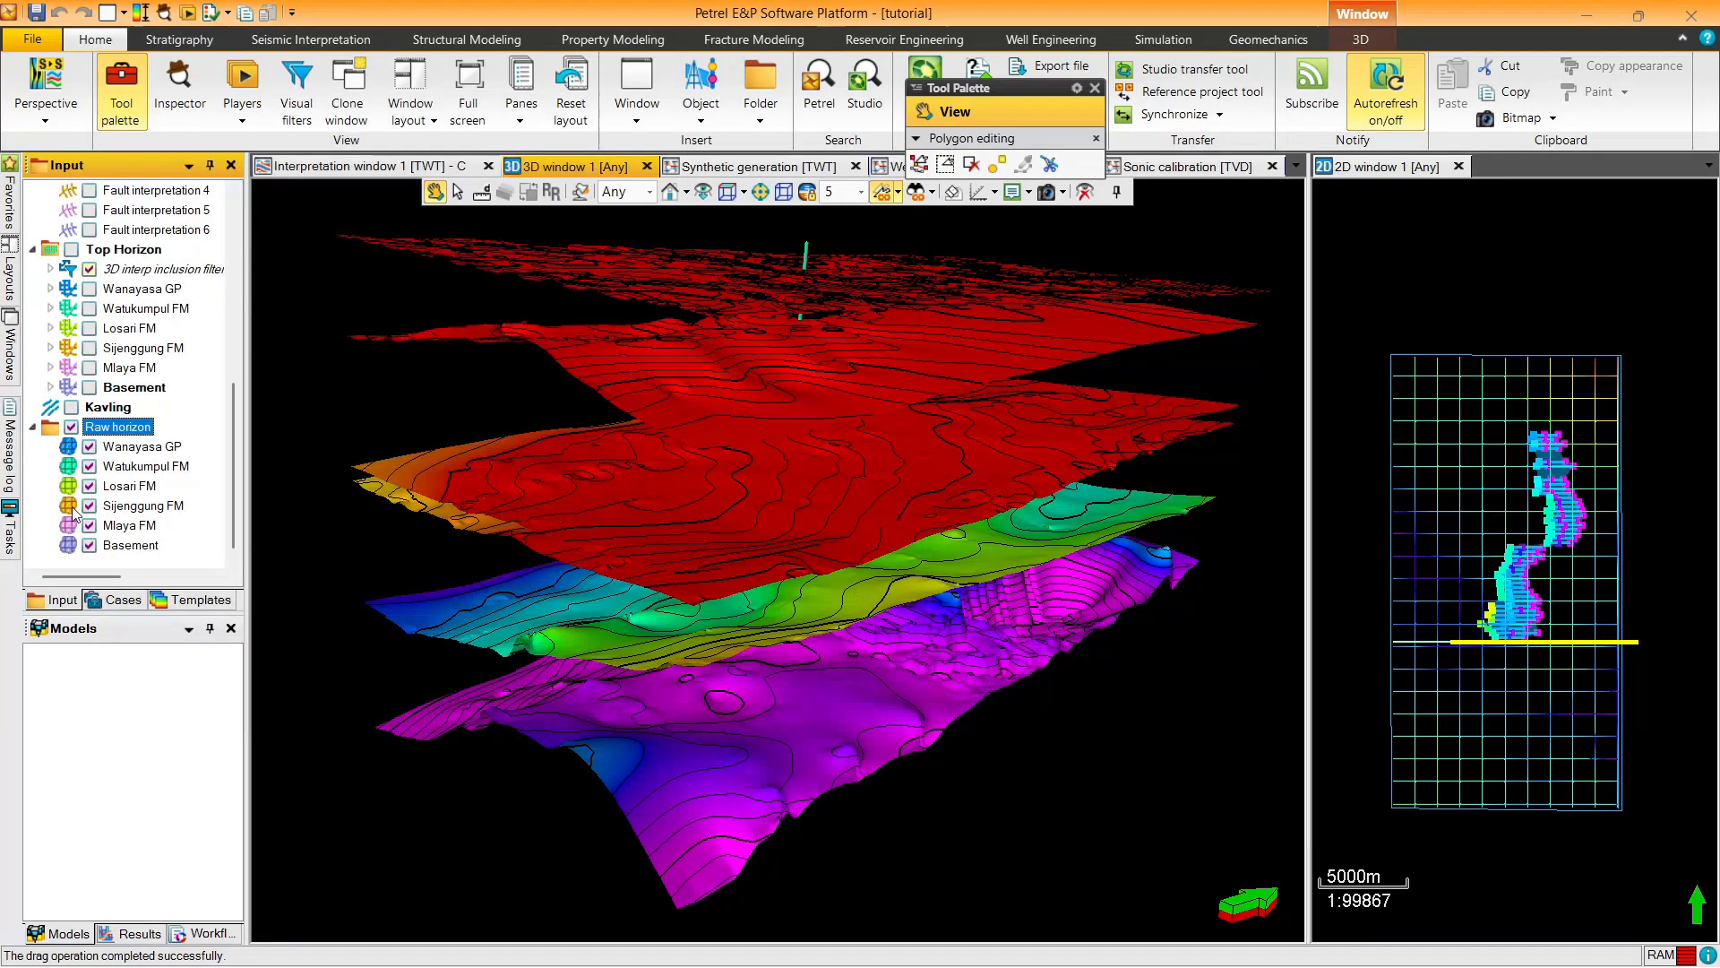
Display only the Wanayasa GP surface from the Raw horizon folder in the 3D window
click(108, 452)
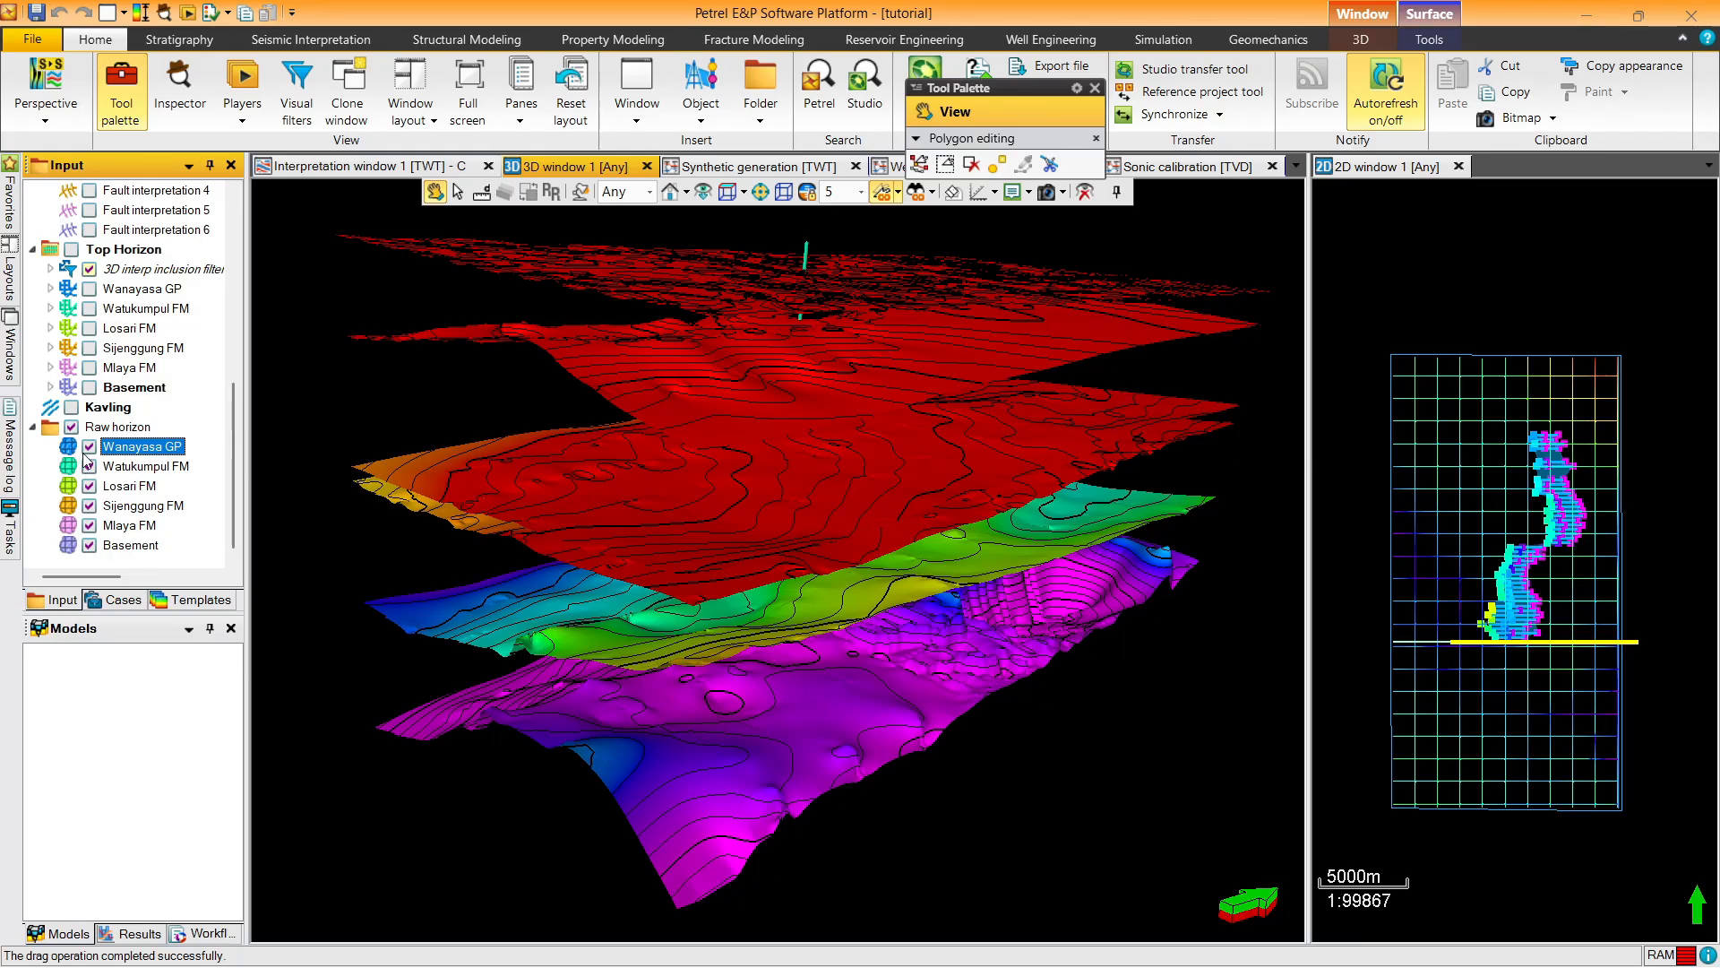
click(72, 428)
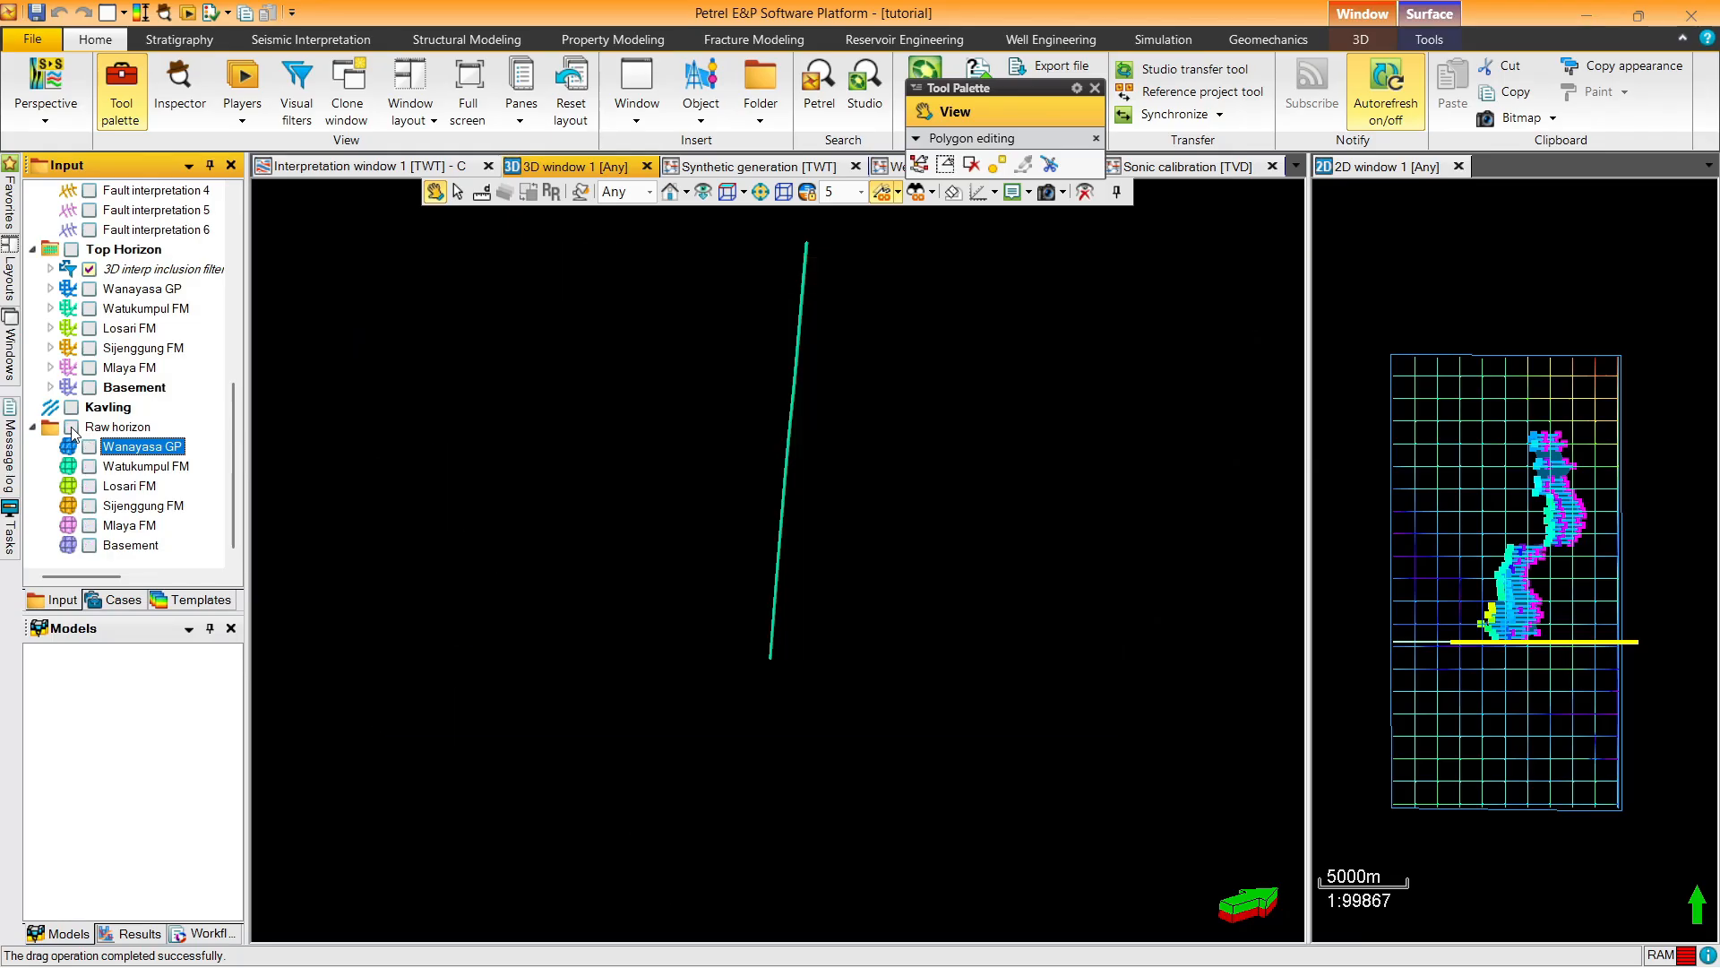
click(71, 427)
right_click(153, 451)
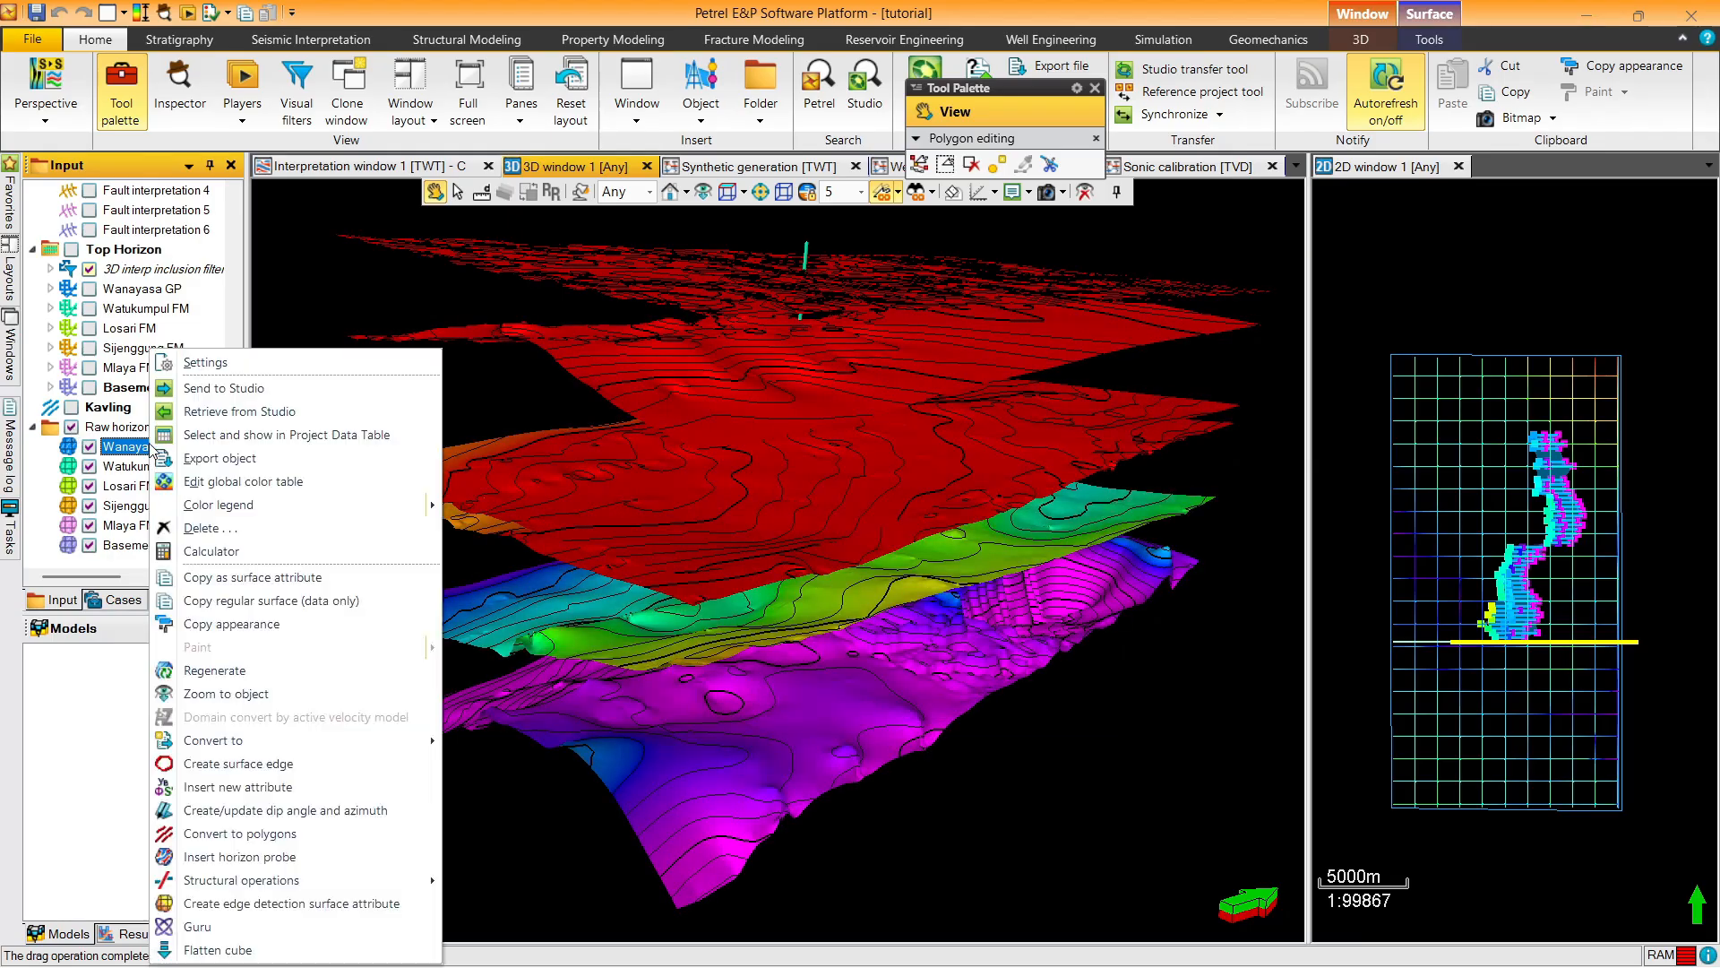
click(72, 428)
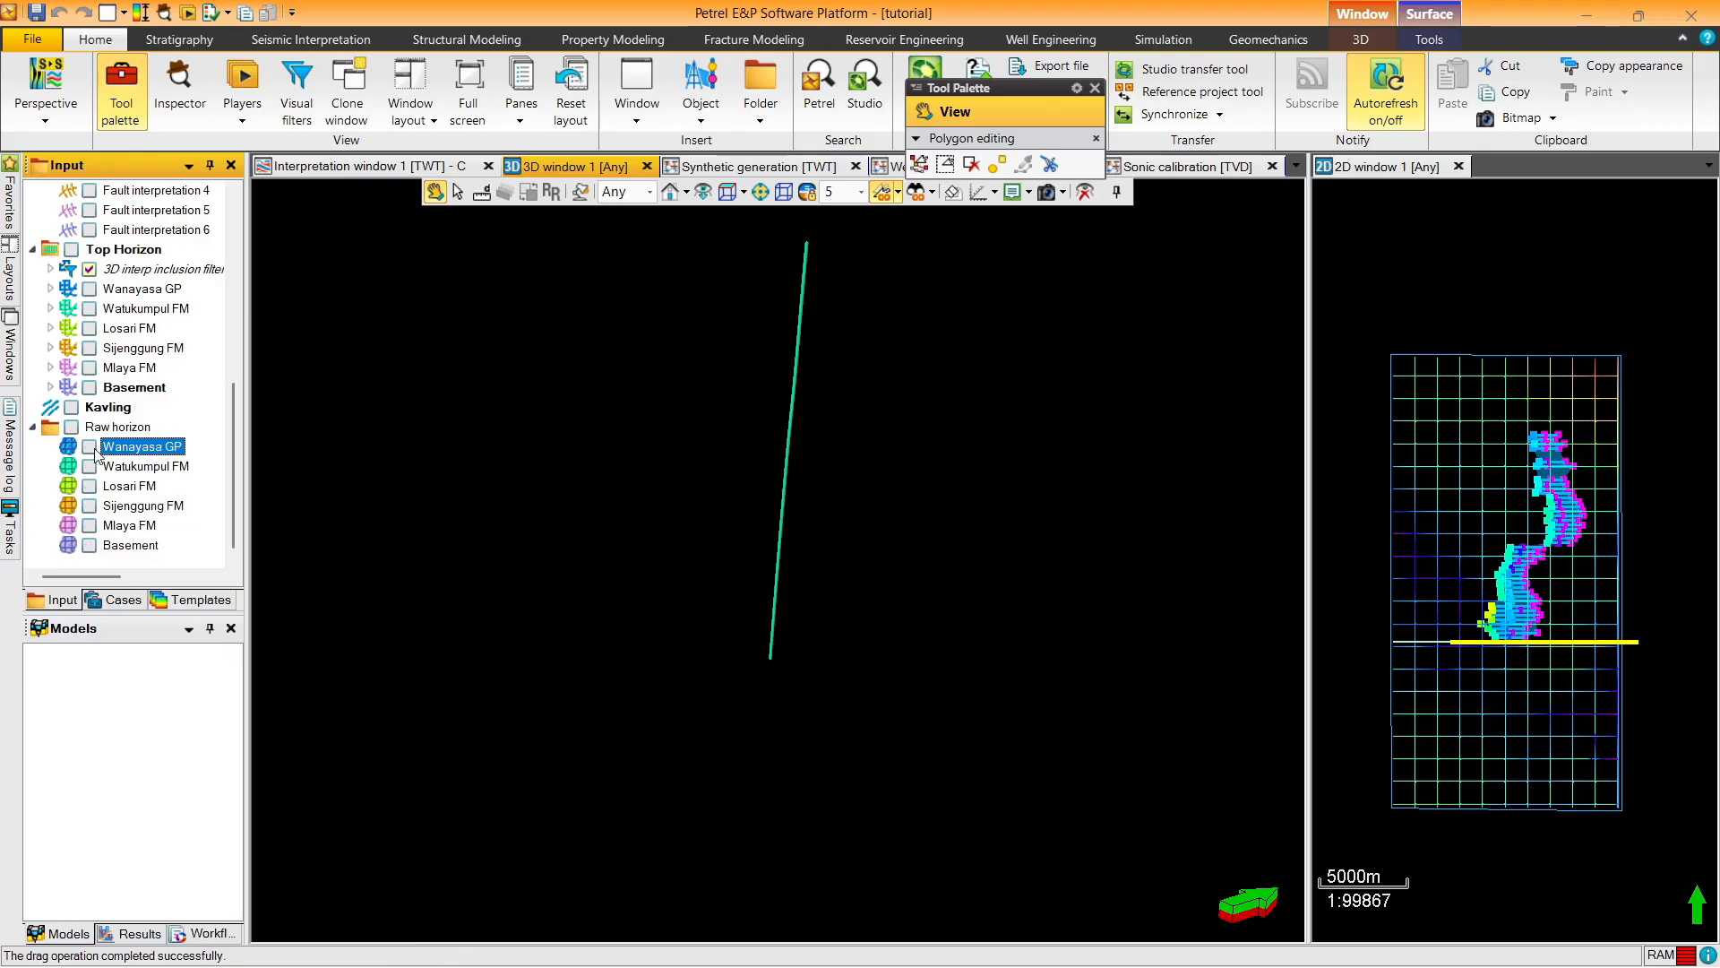
click(89, 446)
Run surface smoothing on the Wanayasa GP surface with half-widths of 1, Combo smooth, Smooth edges and one pass
right_click(108, 448)
mouse_move(269, 883)
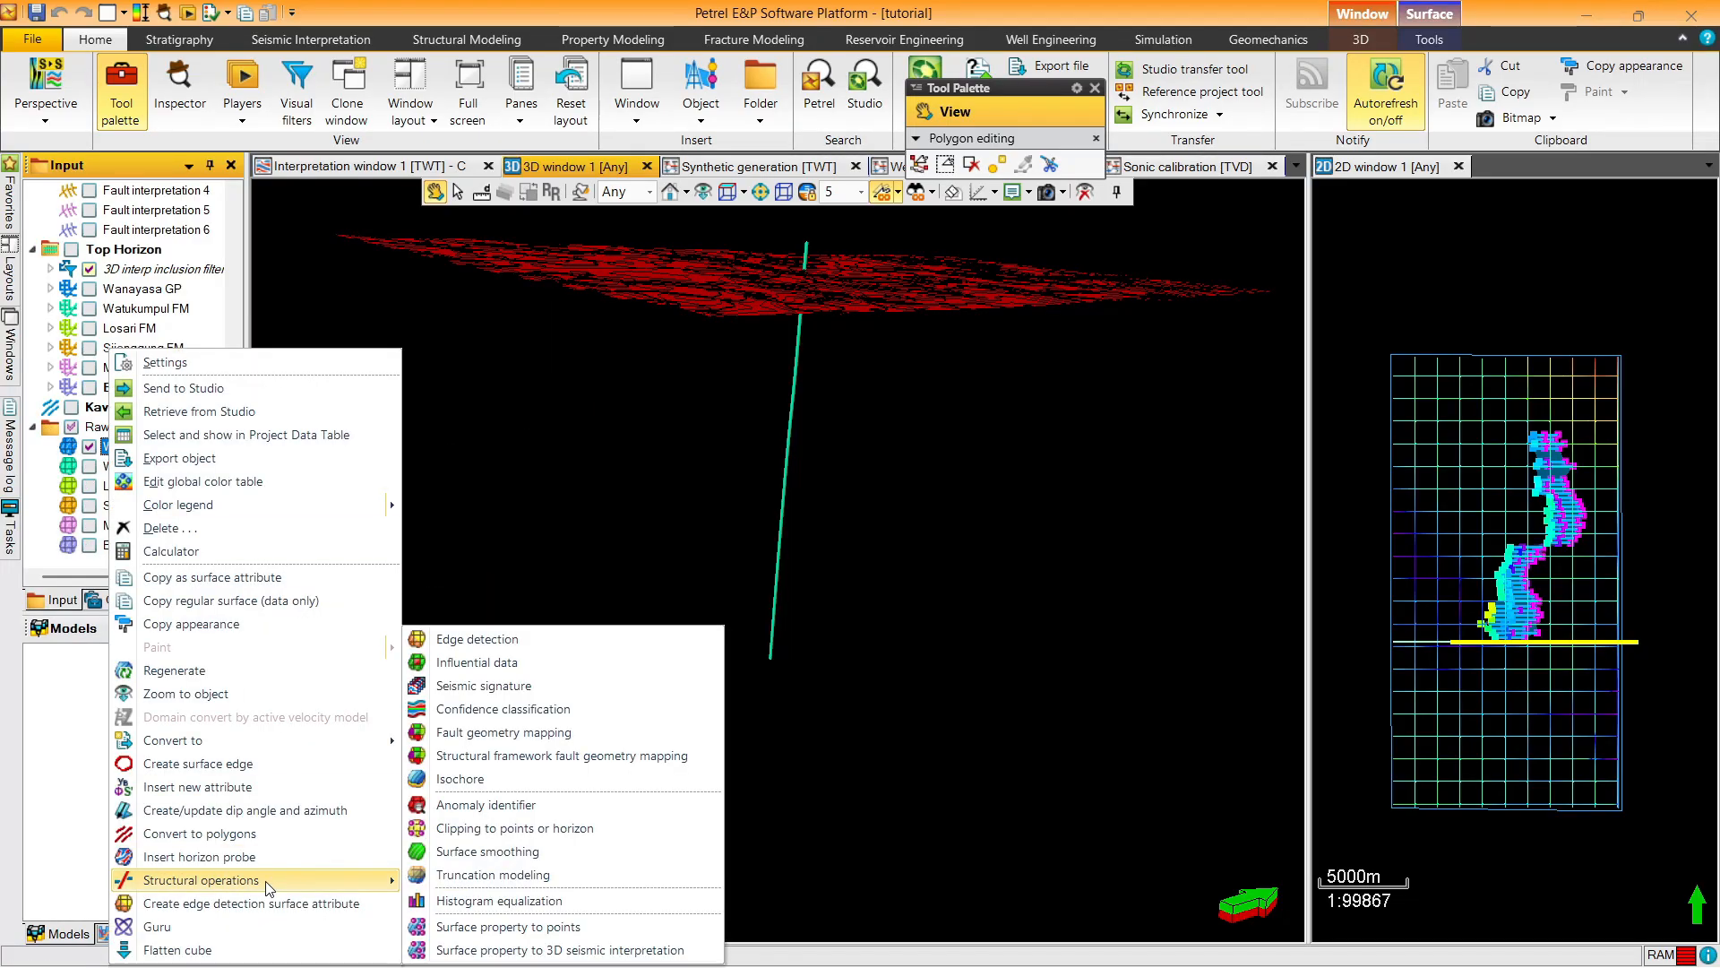
click(488, 852)
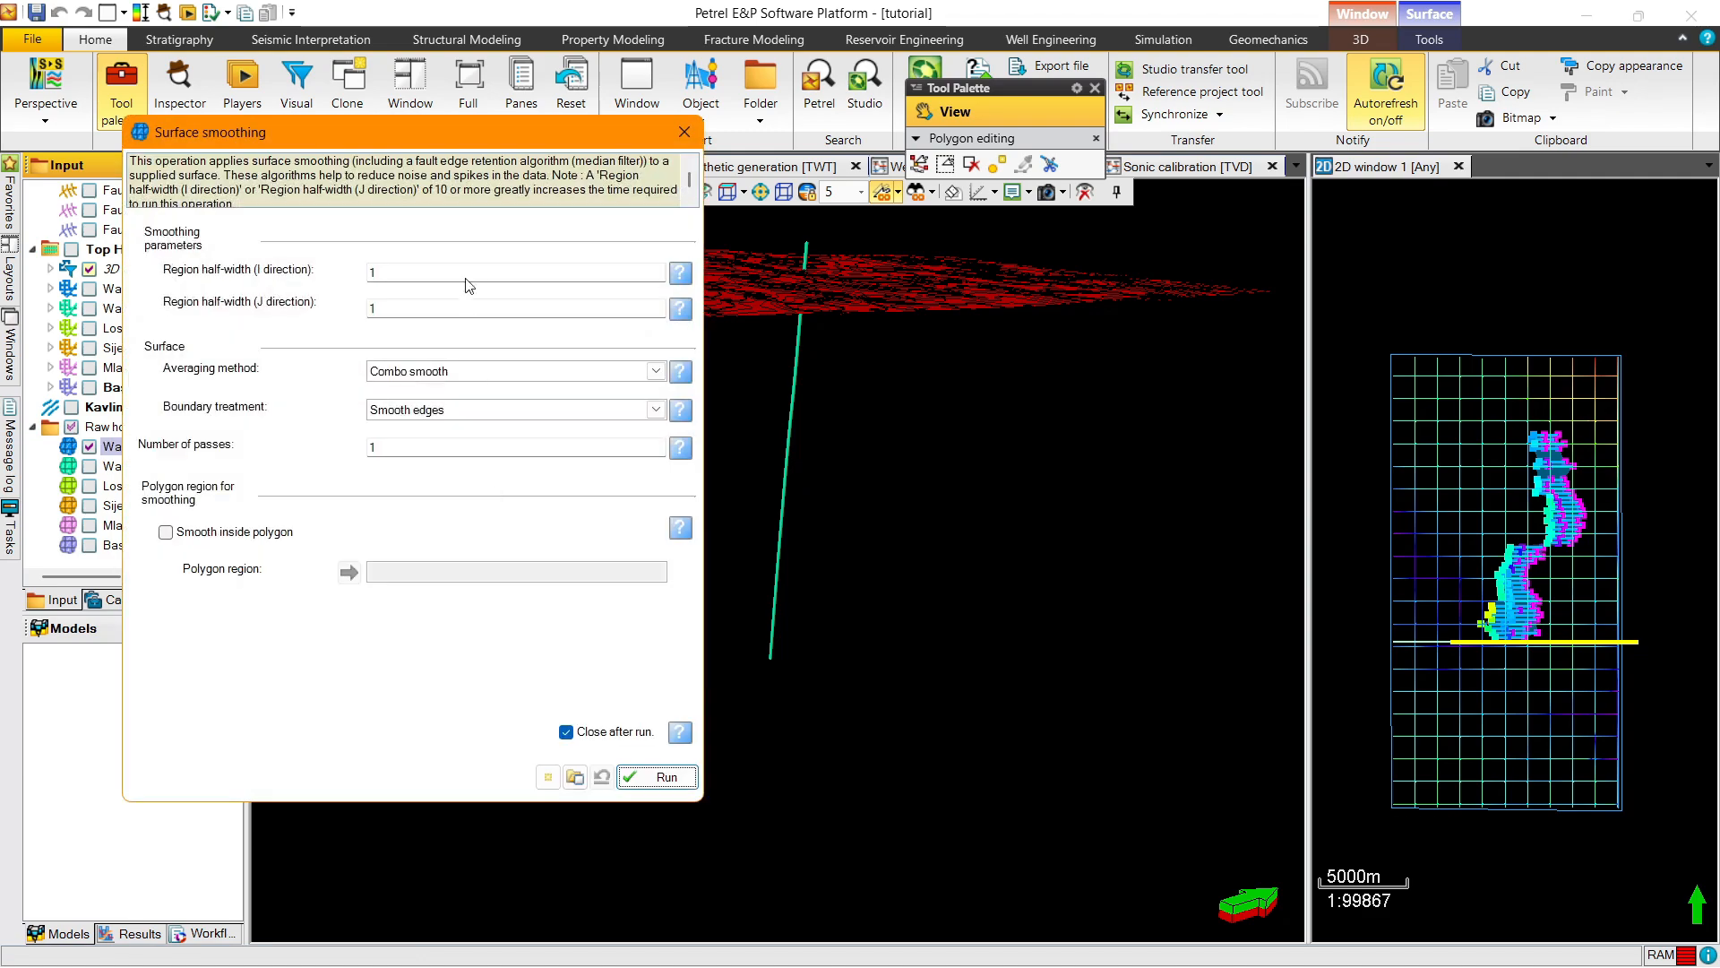
drag(481, 144, 1295, 139)
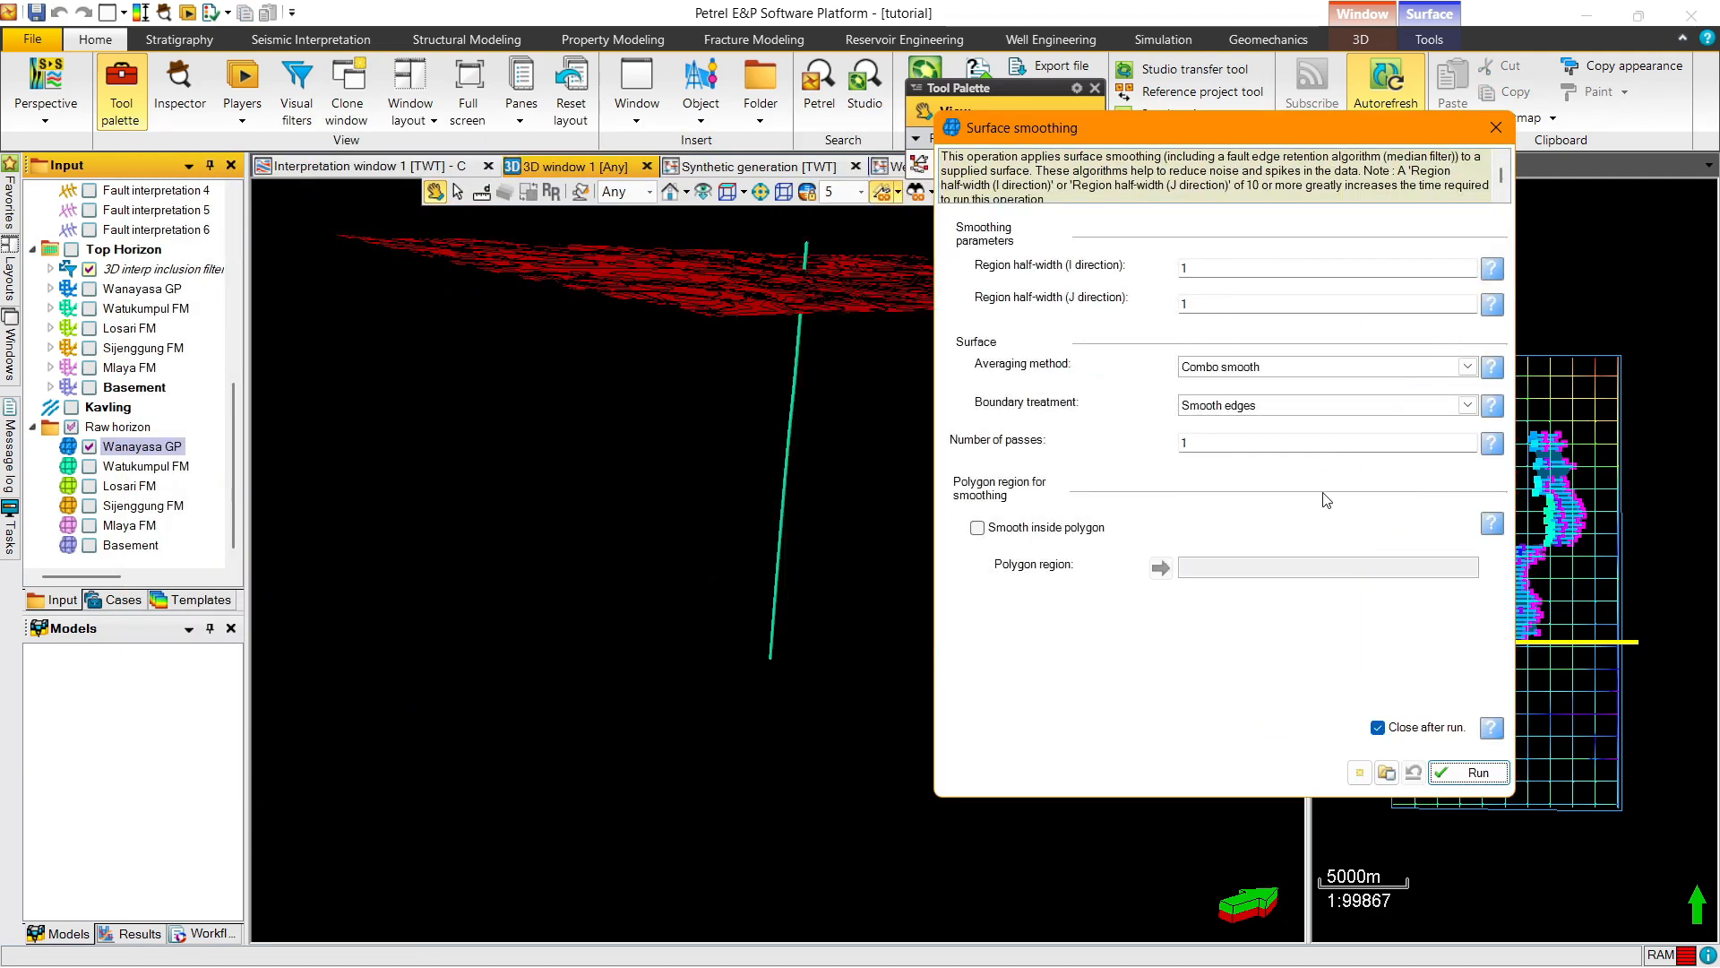
click(1470, 773)
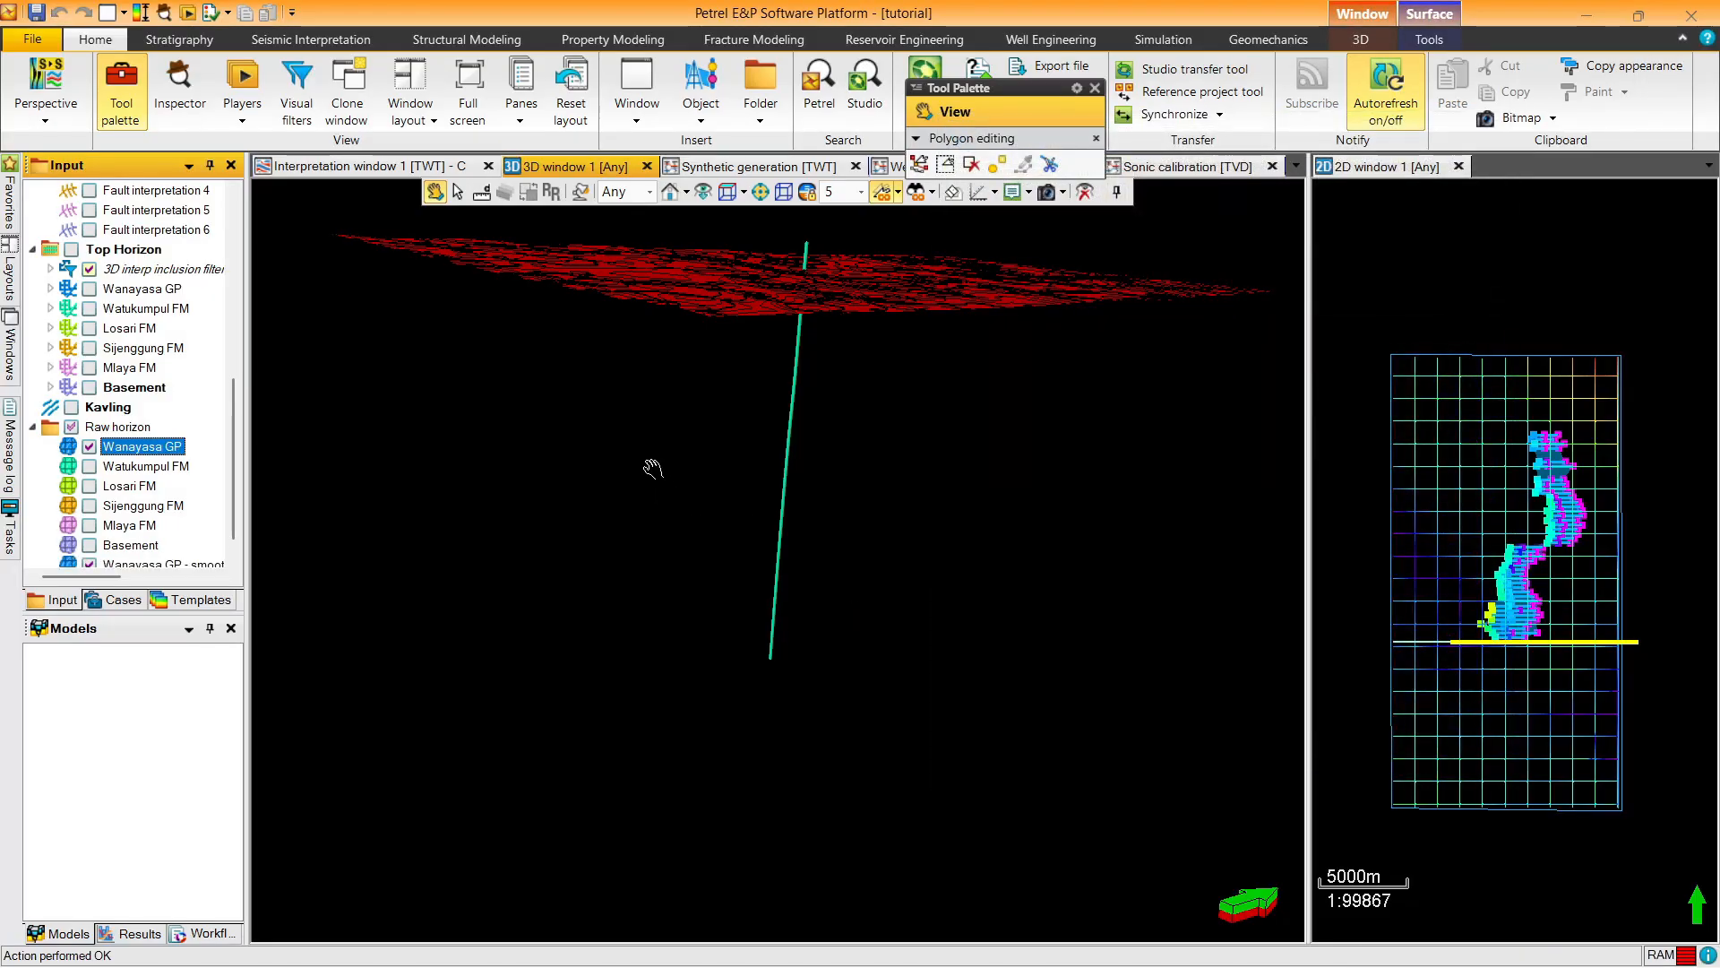
Move the smoothed Wanayasa GP surface out of the Raw horizon folder and hide it in the 3D window
drag(562, 382, 564, 468)
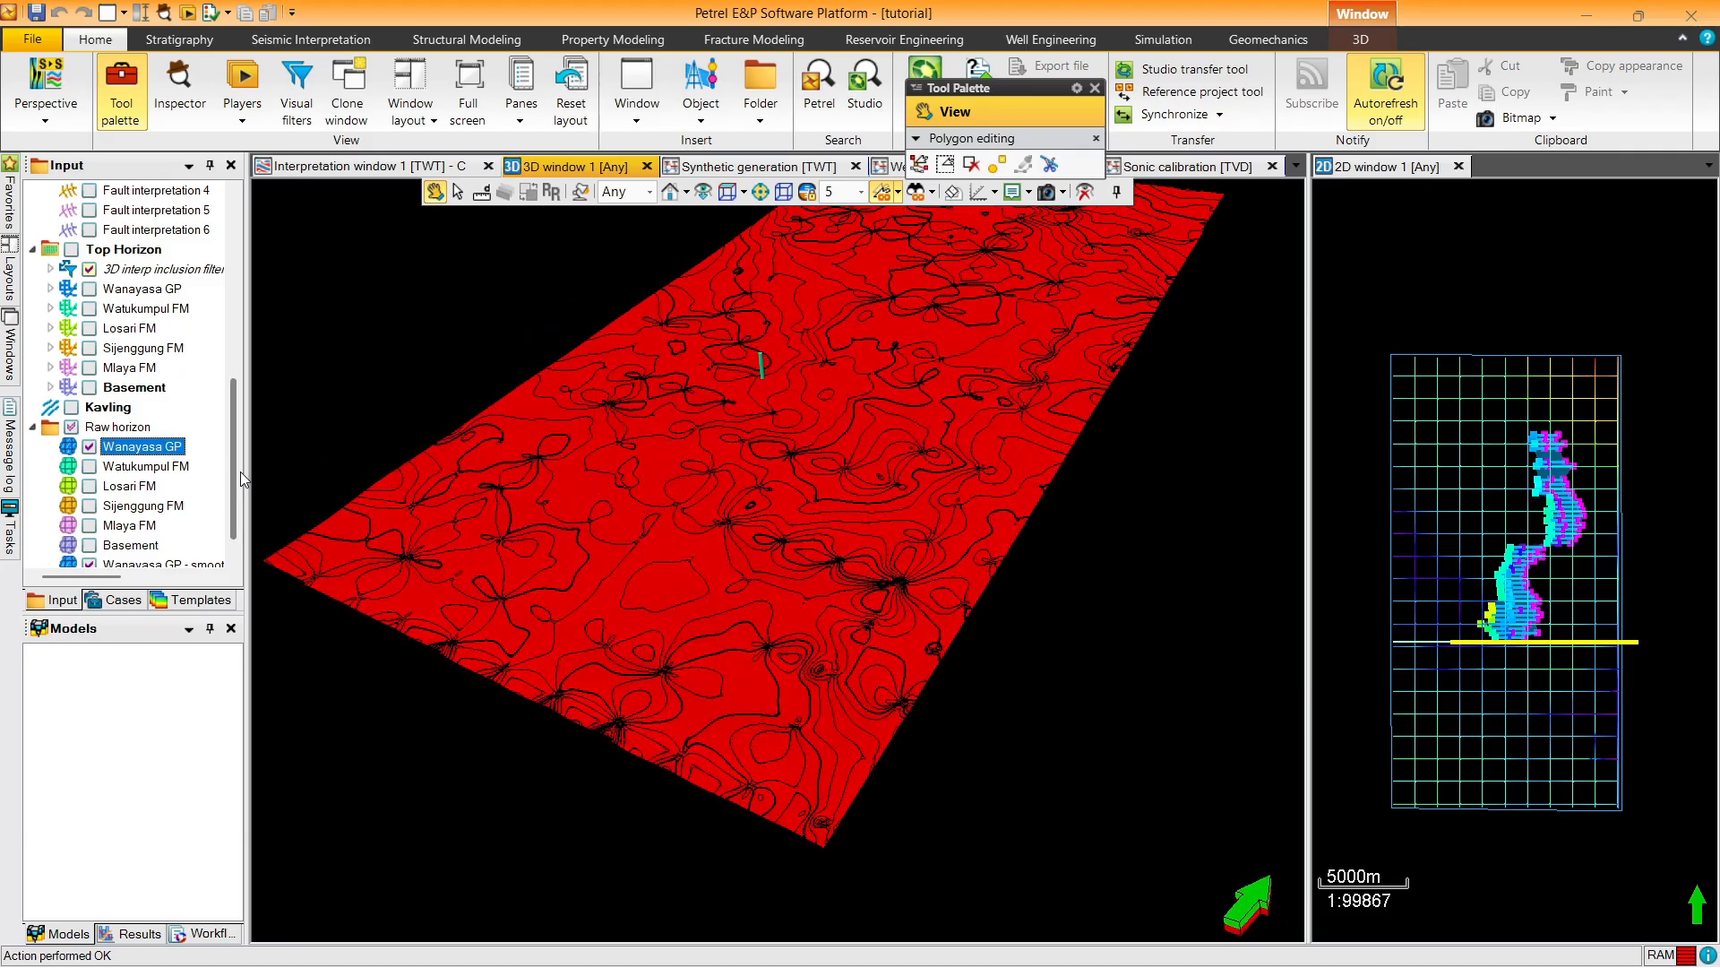
scroll(143, 501, down, 1)
click(126, 544)
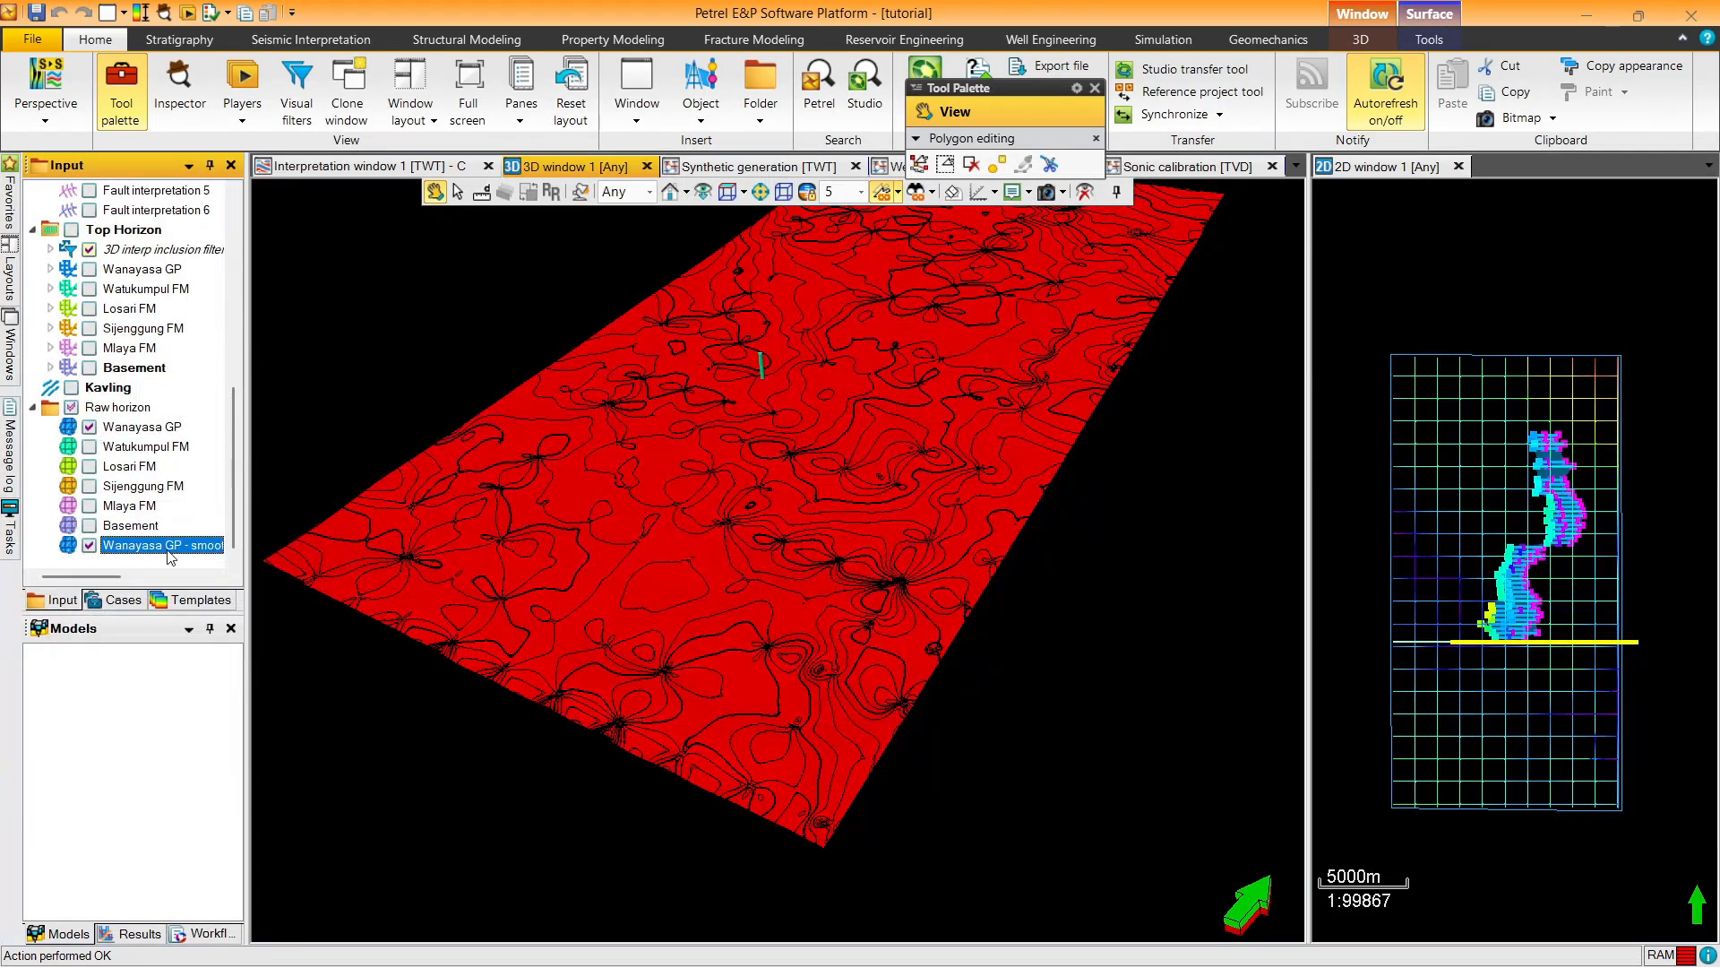
drag(132, 567, 70, 551)
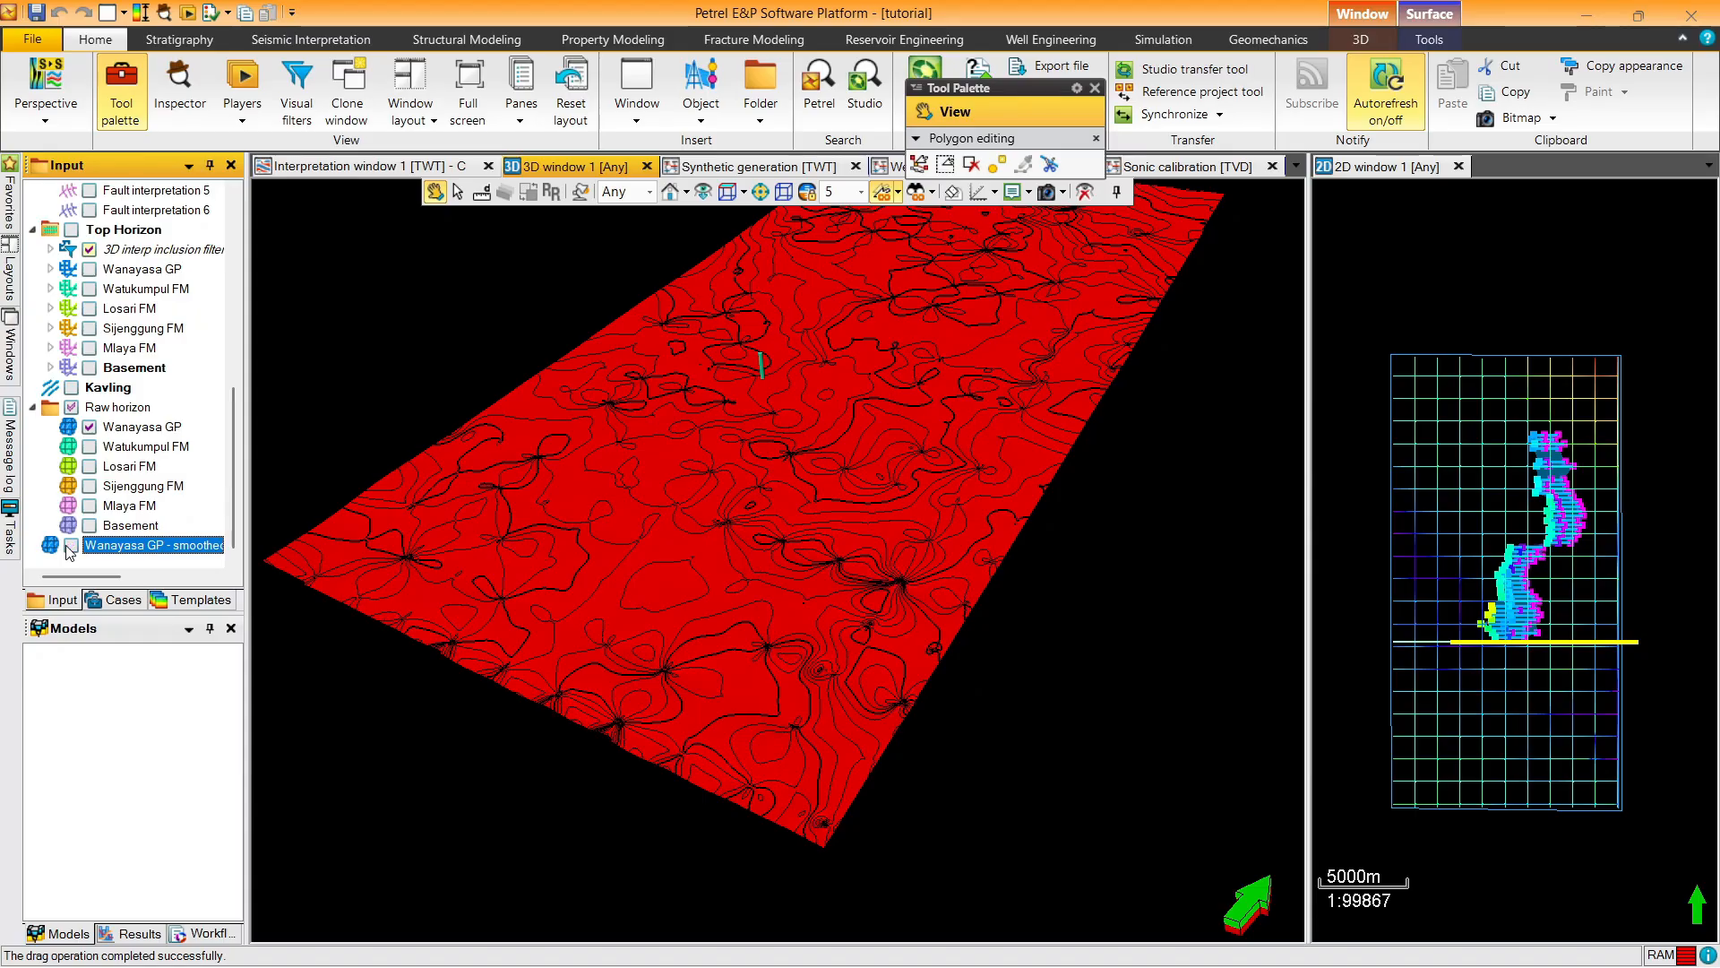
drag(779, 414, 703, 513)
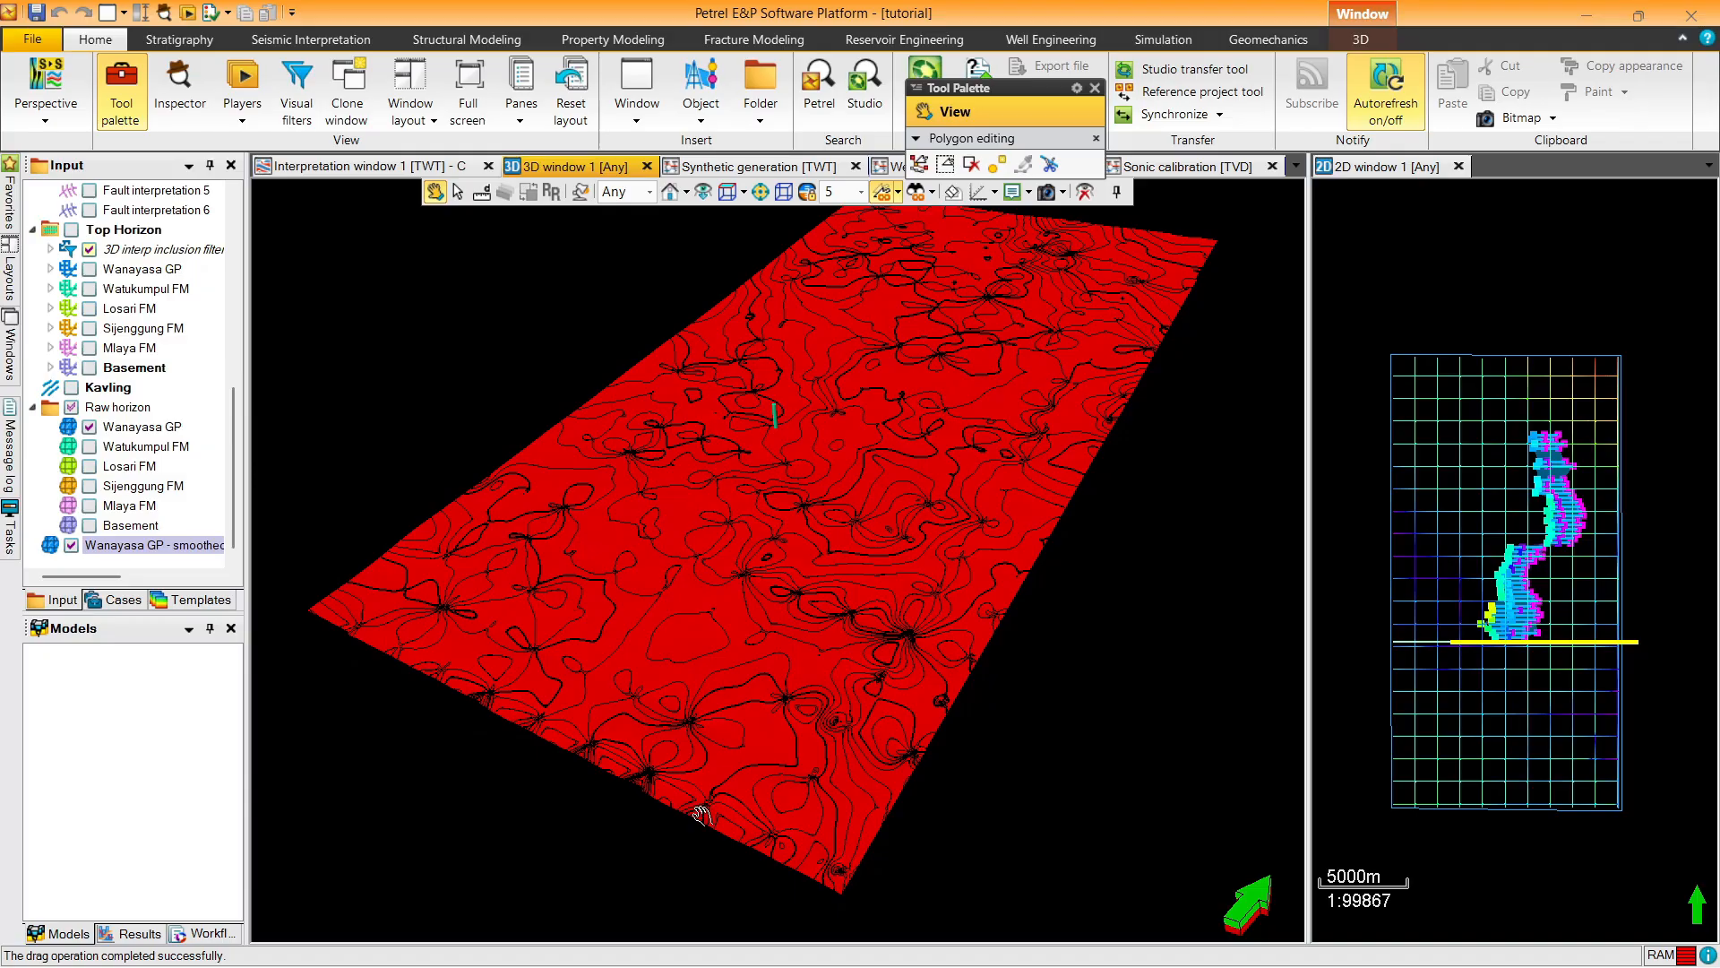
click(72, 546)
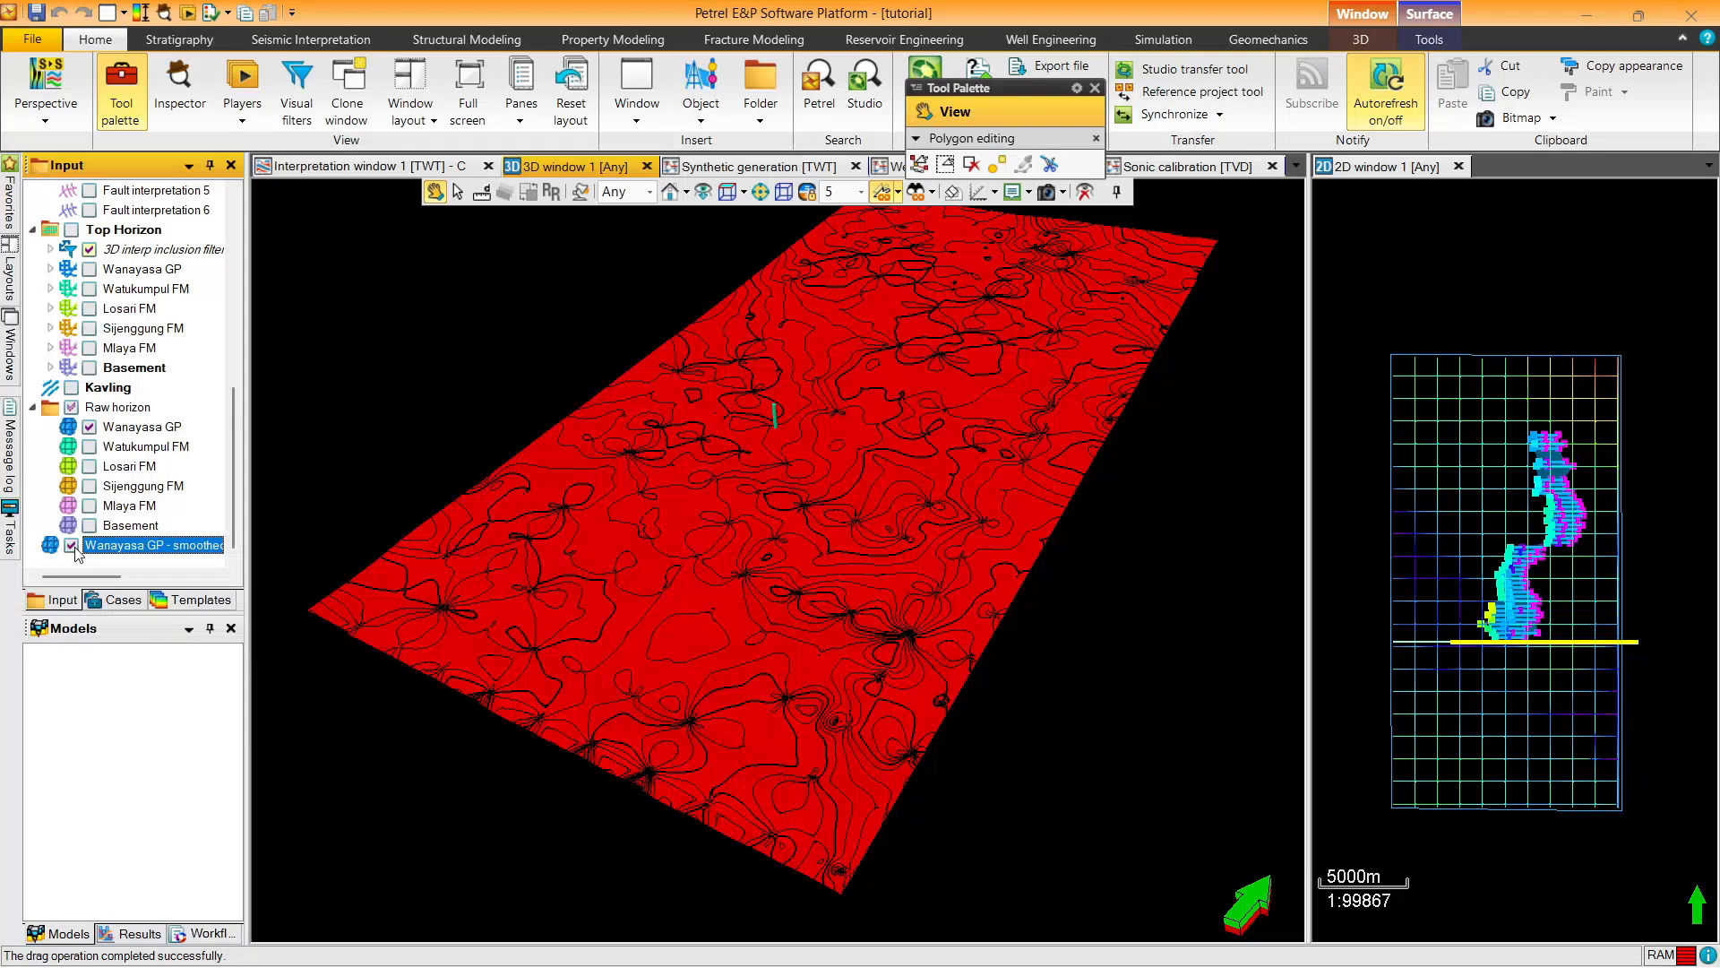
Run surface smoothing on the original Wanayasa GP surface with the number of passes set to 50
right_click(142, 428)
mouse_move(152, 768)
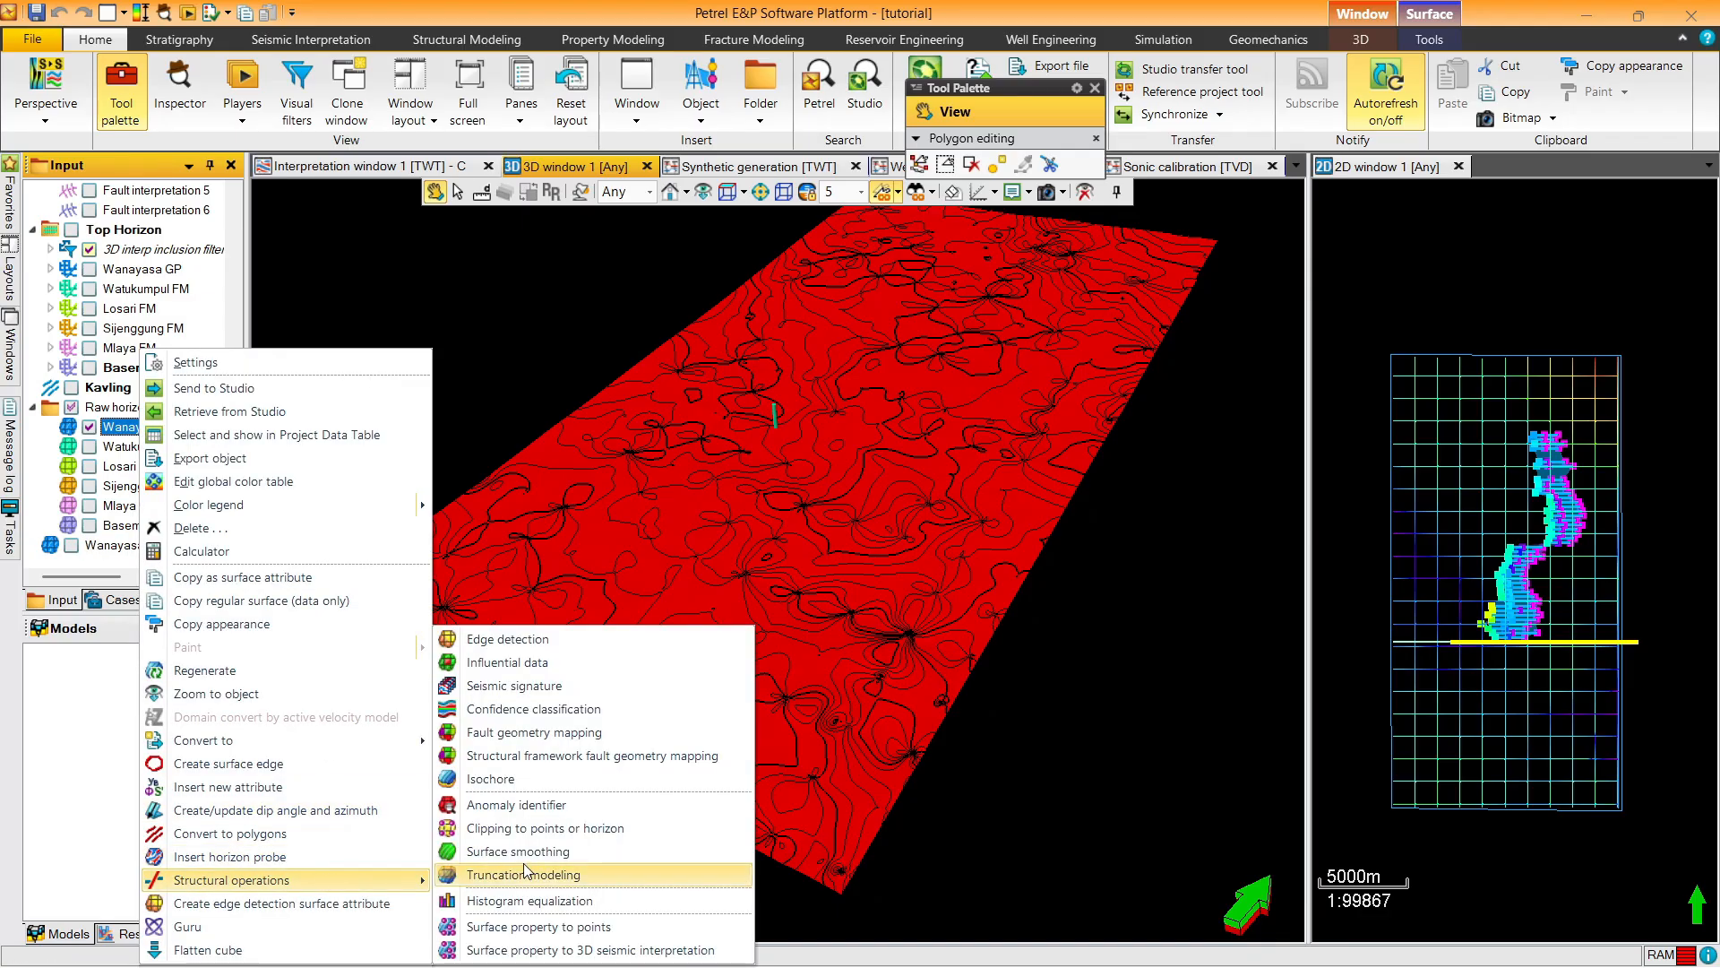
click(543, 843)
click(377, 478)
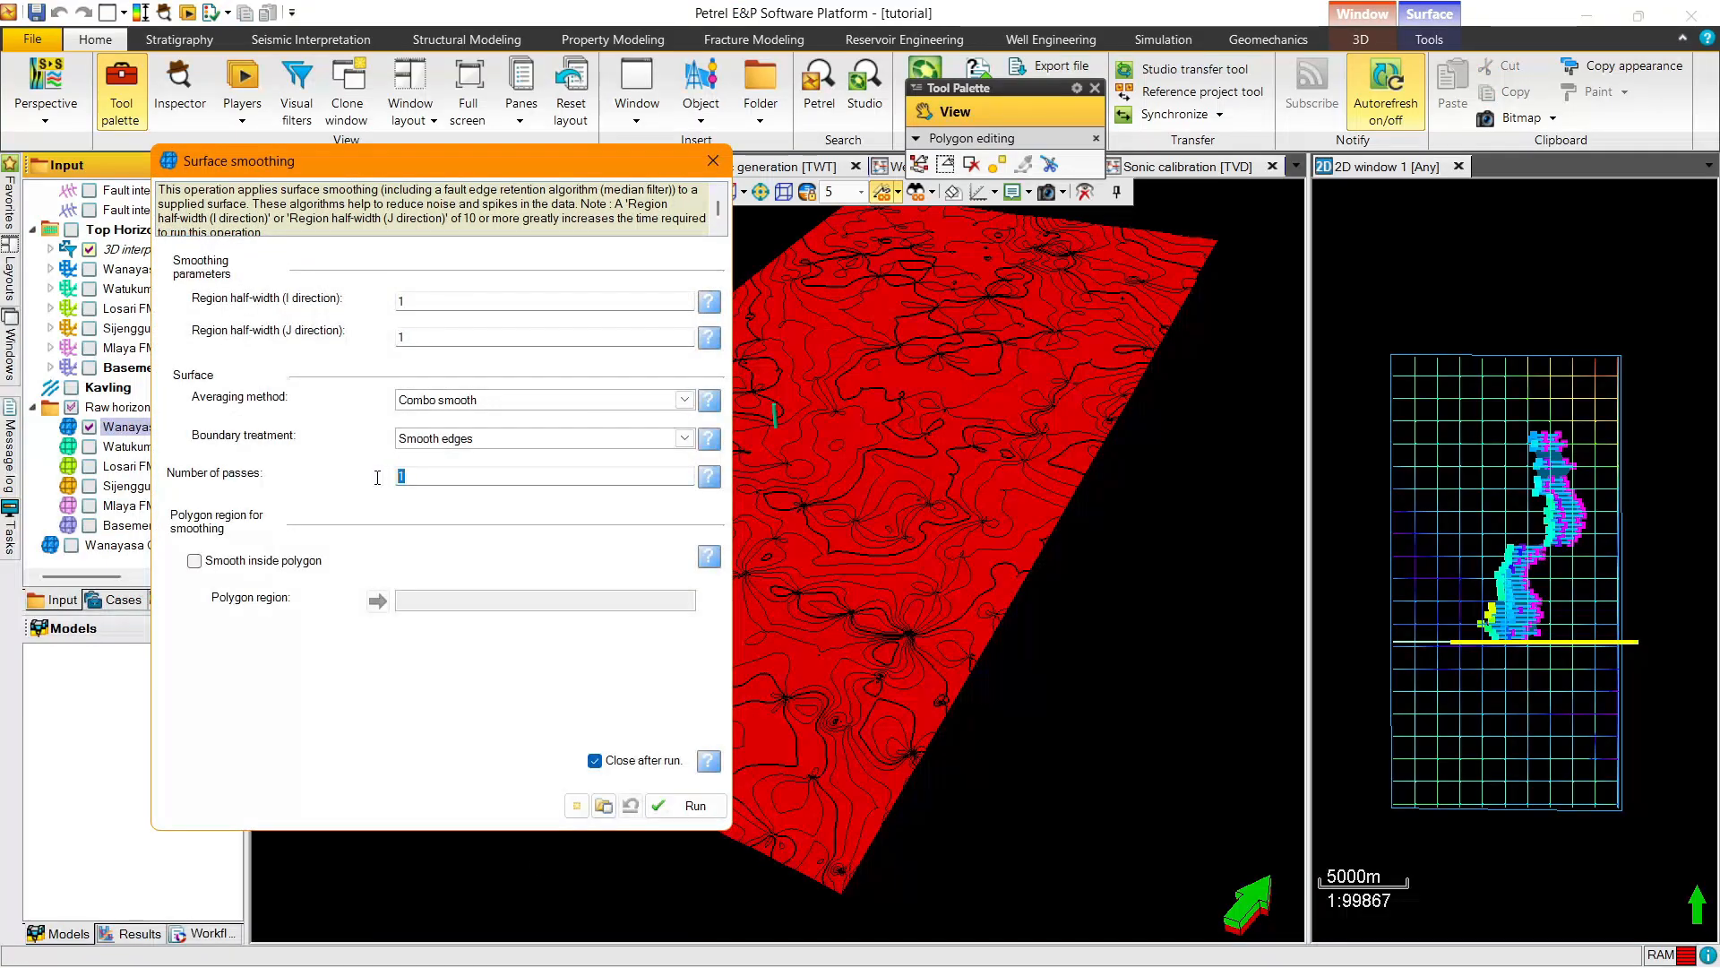
text(50)
click(694, 804)
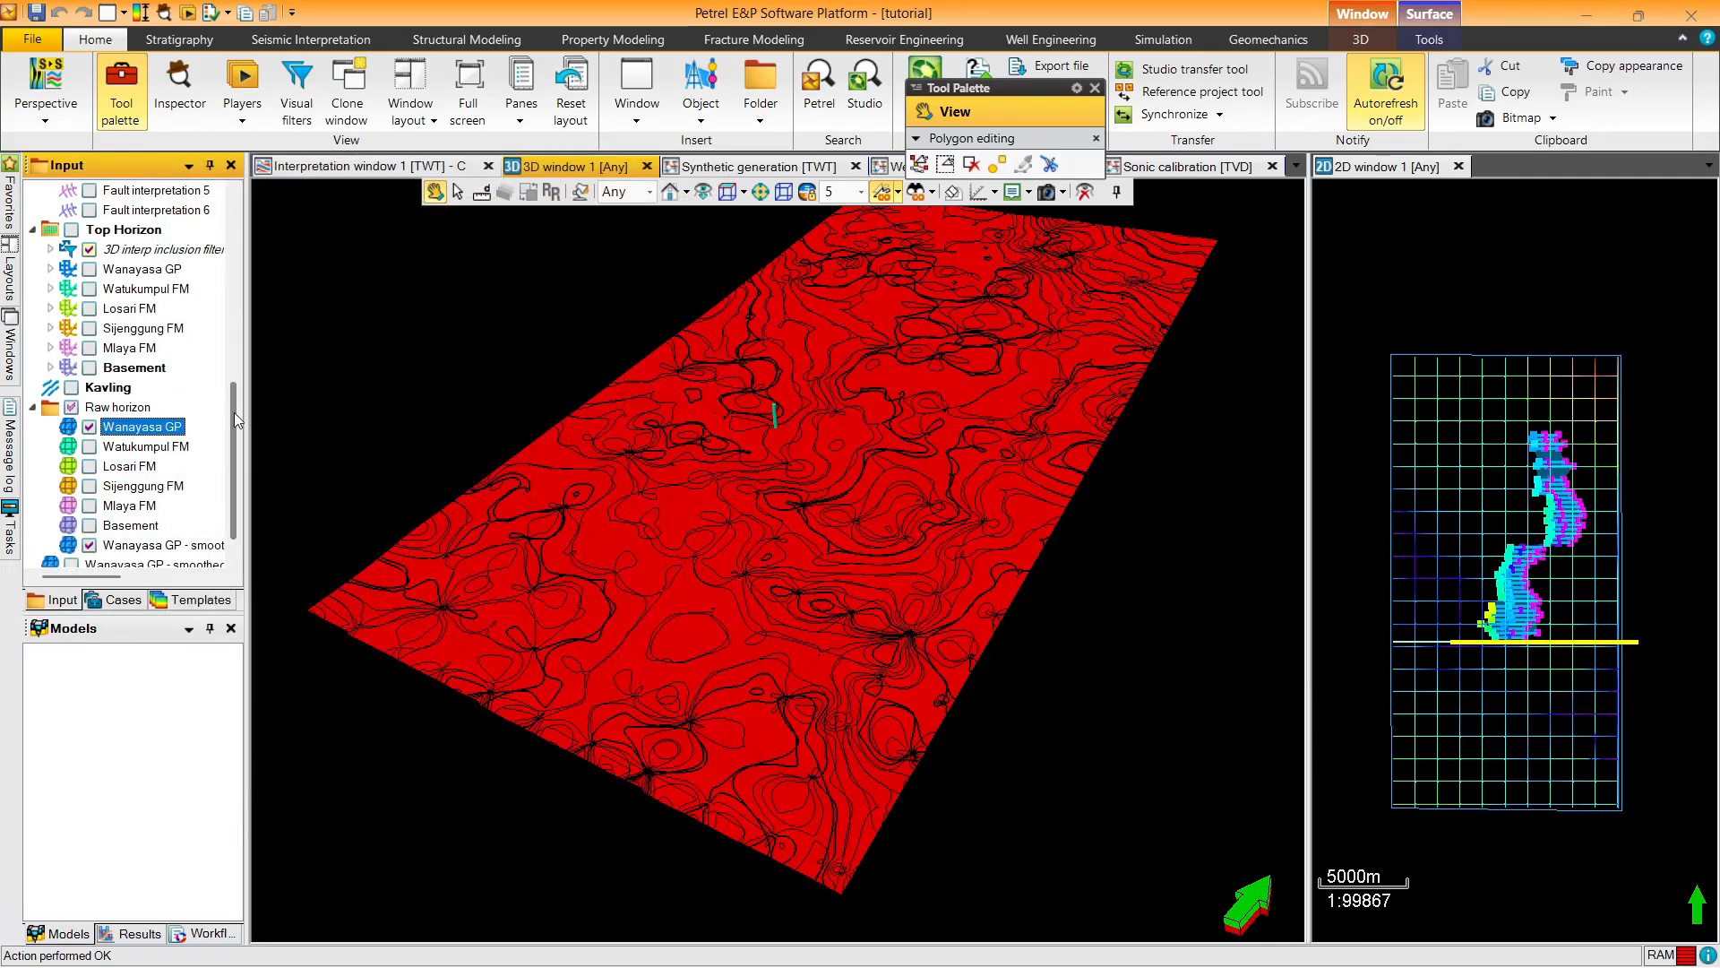
Hide the original Wanayasa GP surface and compare the contours of its one-pass and 50-pass smoothed versions in the 3D window
scroll(237, 419, down, 1)
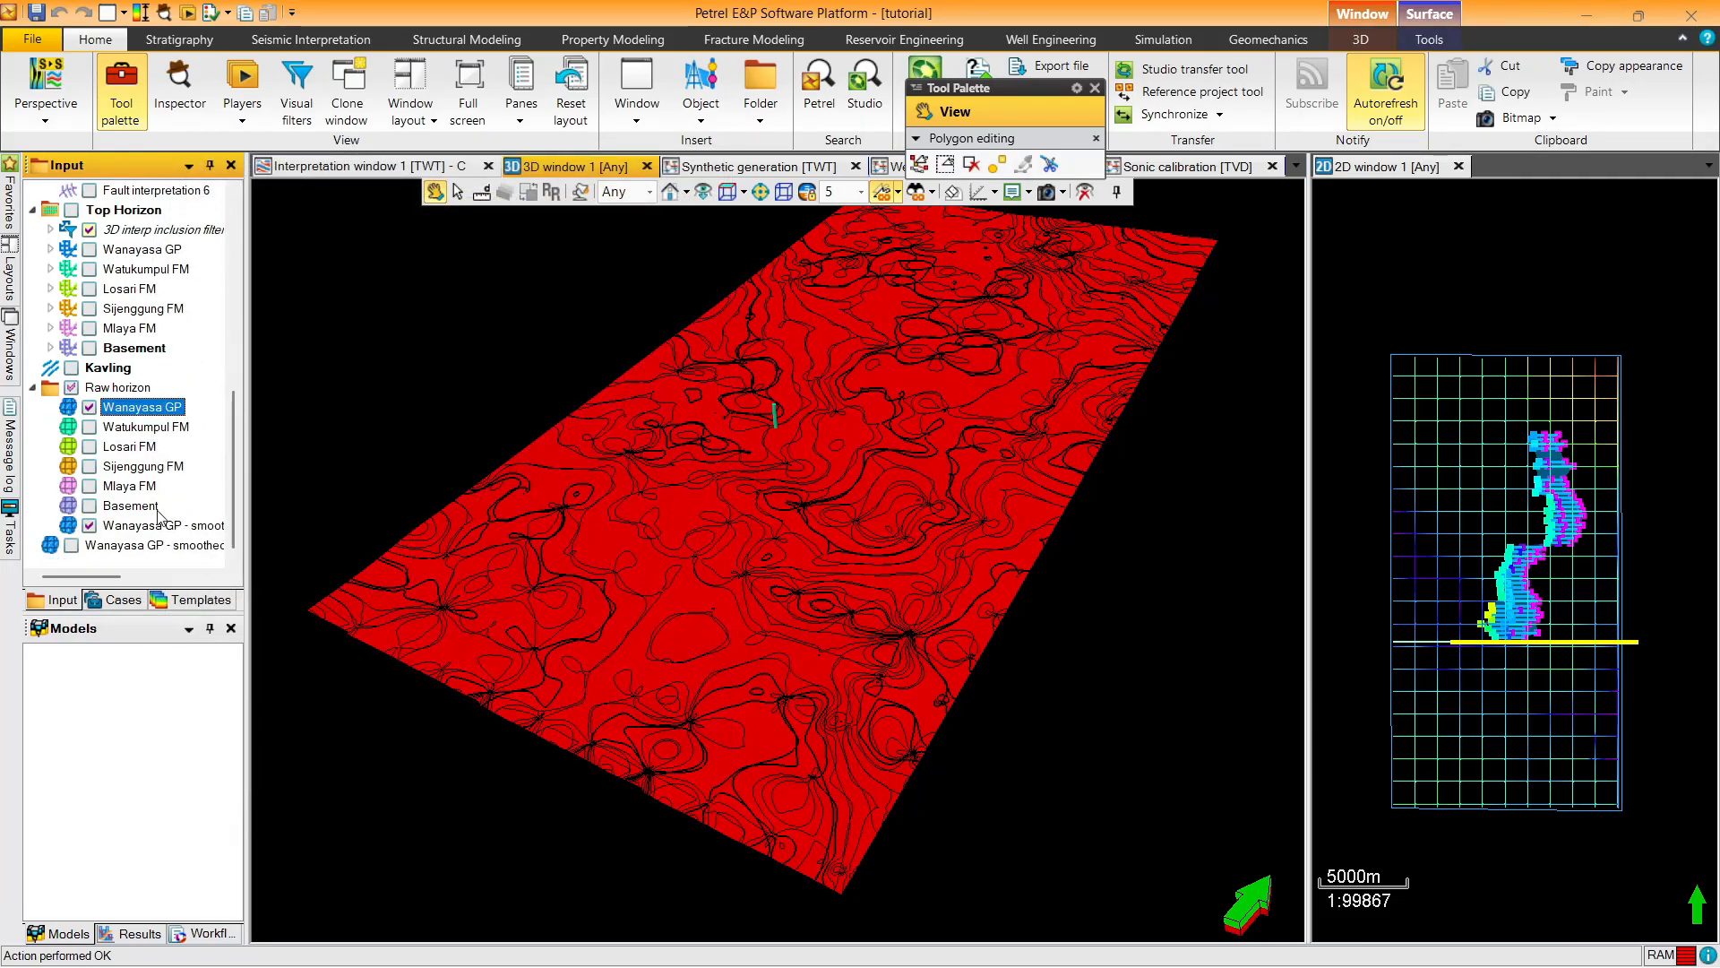
click(90, 527)
click(90, 408)
drag(605, 362, 788, 401)
click(71, 545)
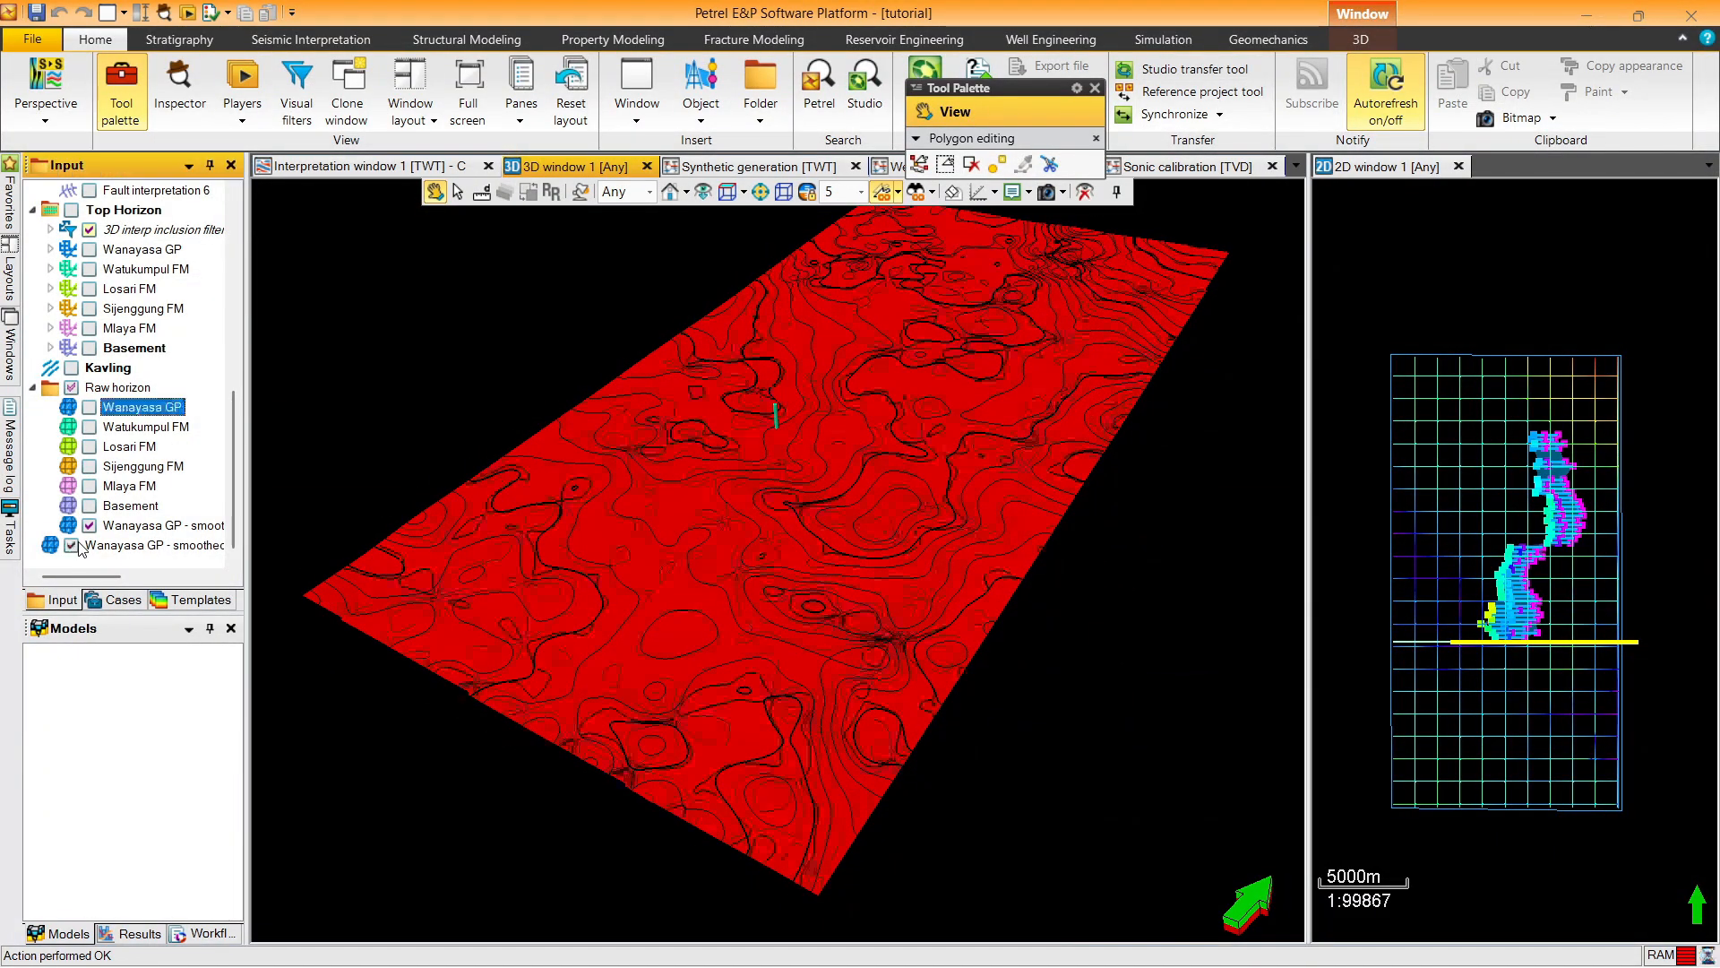
click(89, 526)
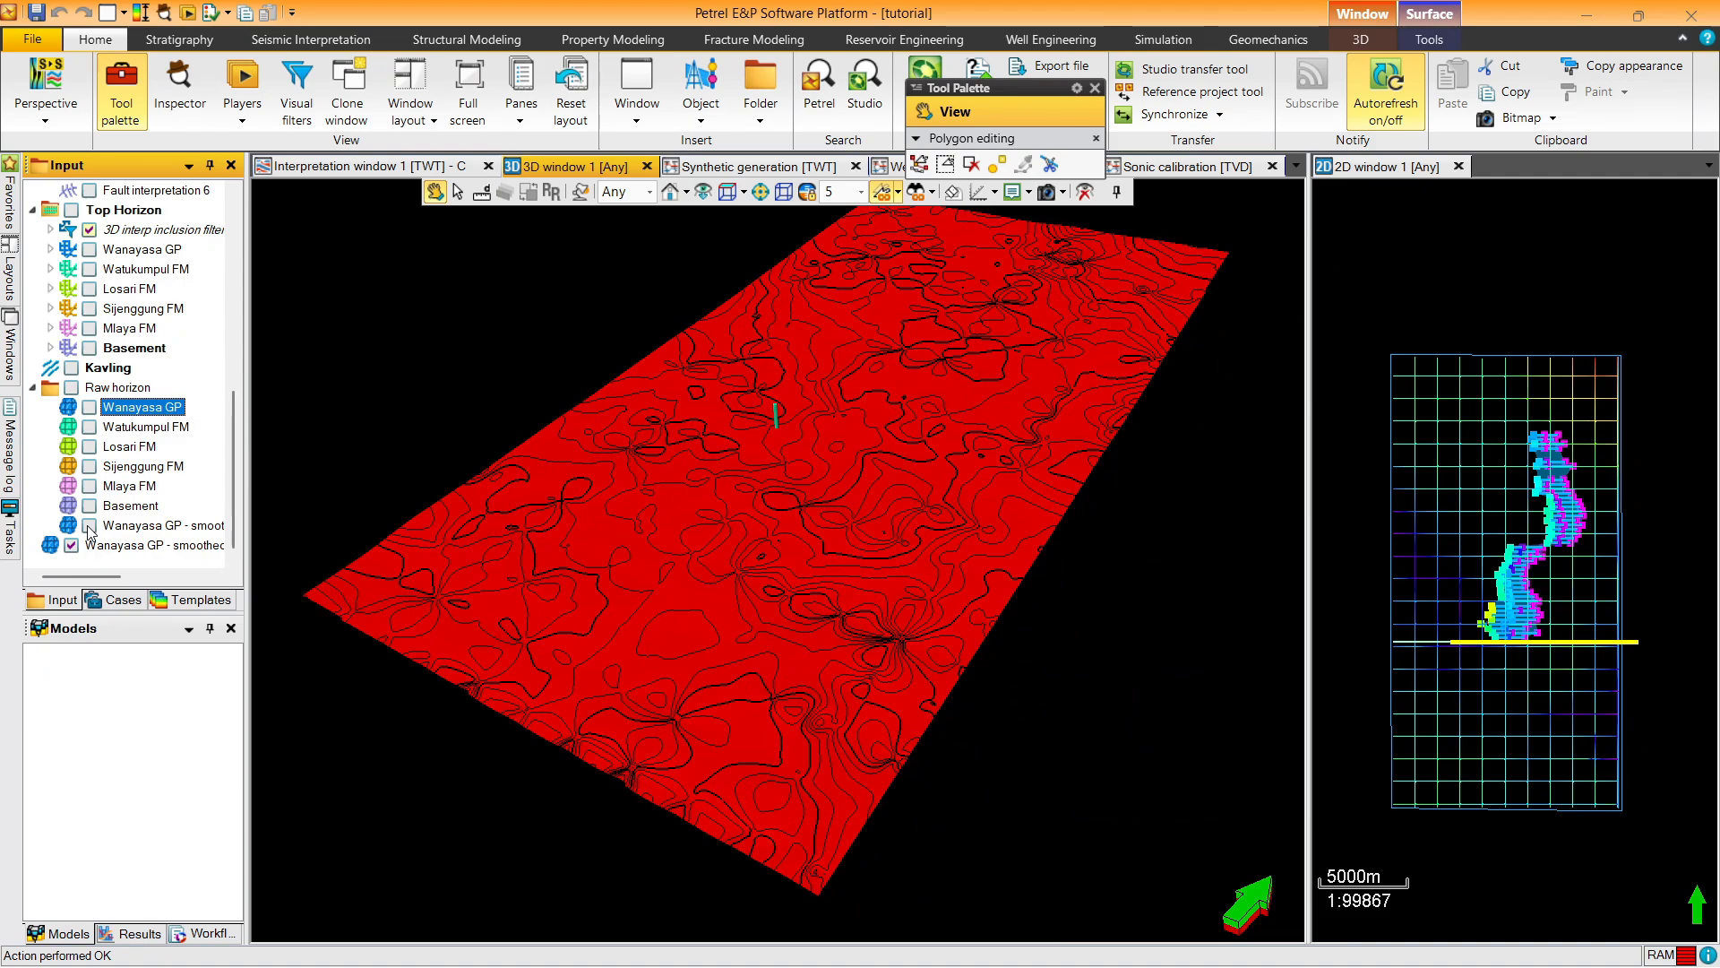
click(90, 526)
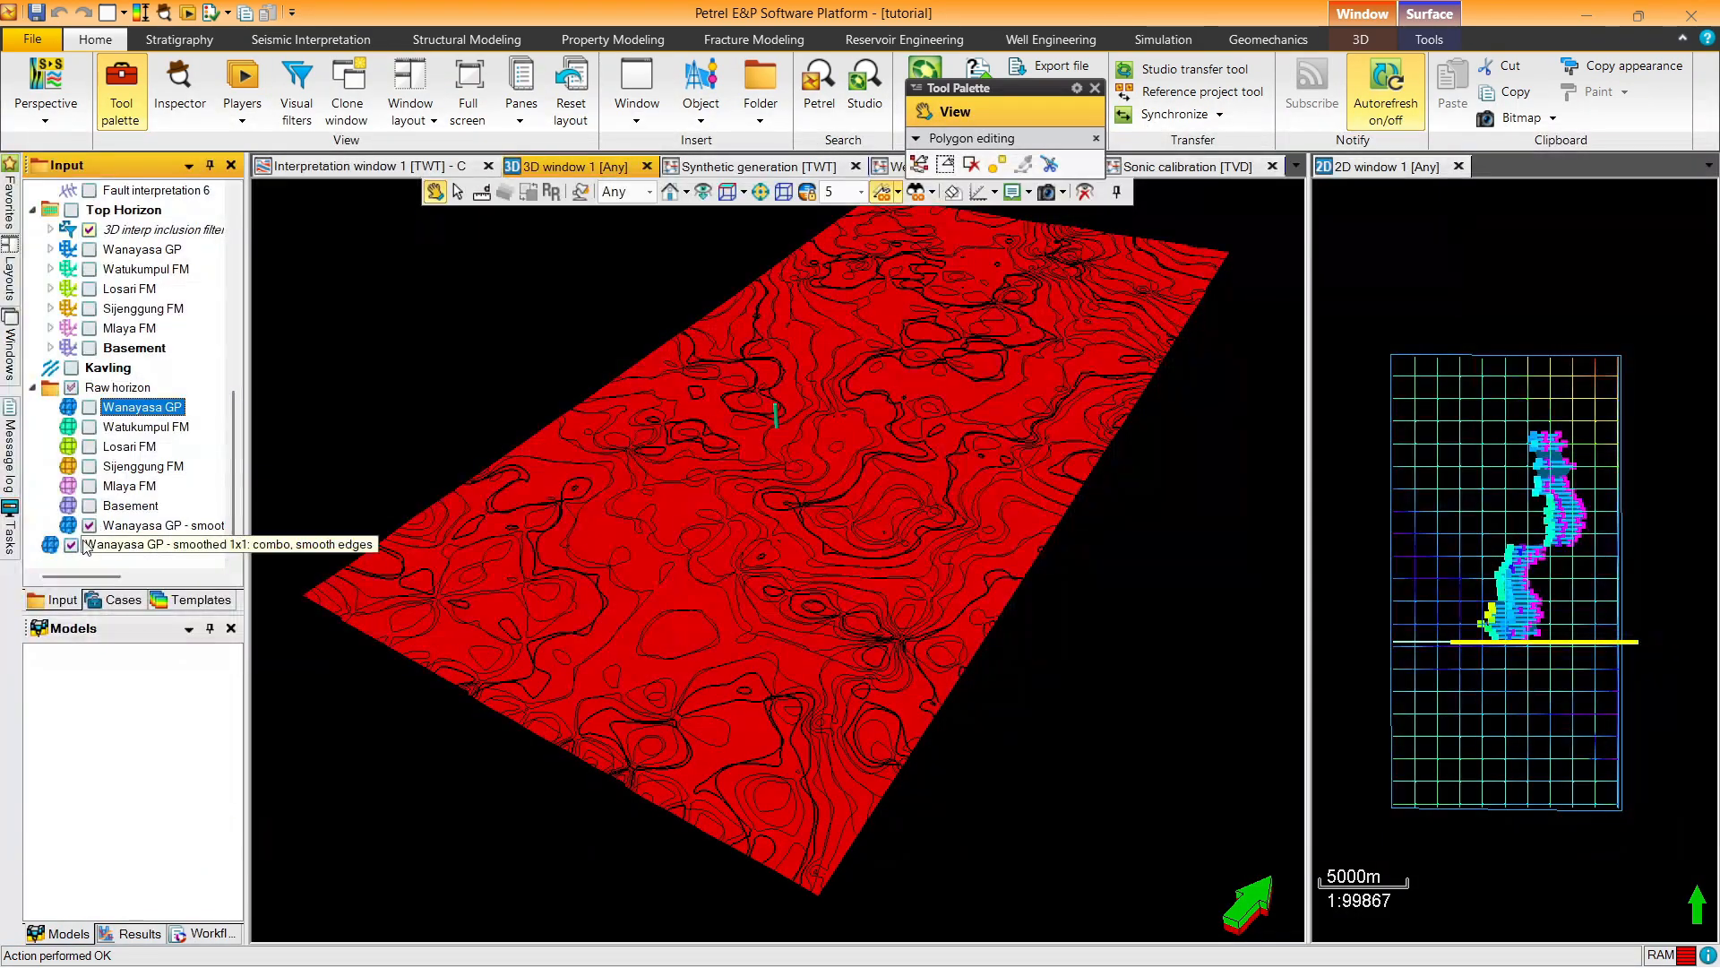
click(71, 545)
click(72, 546)
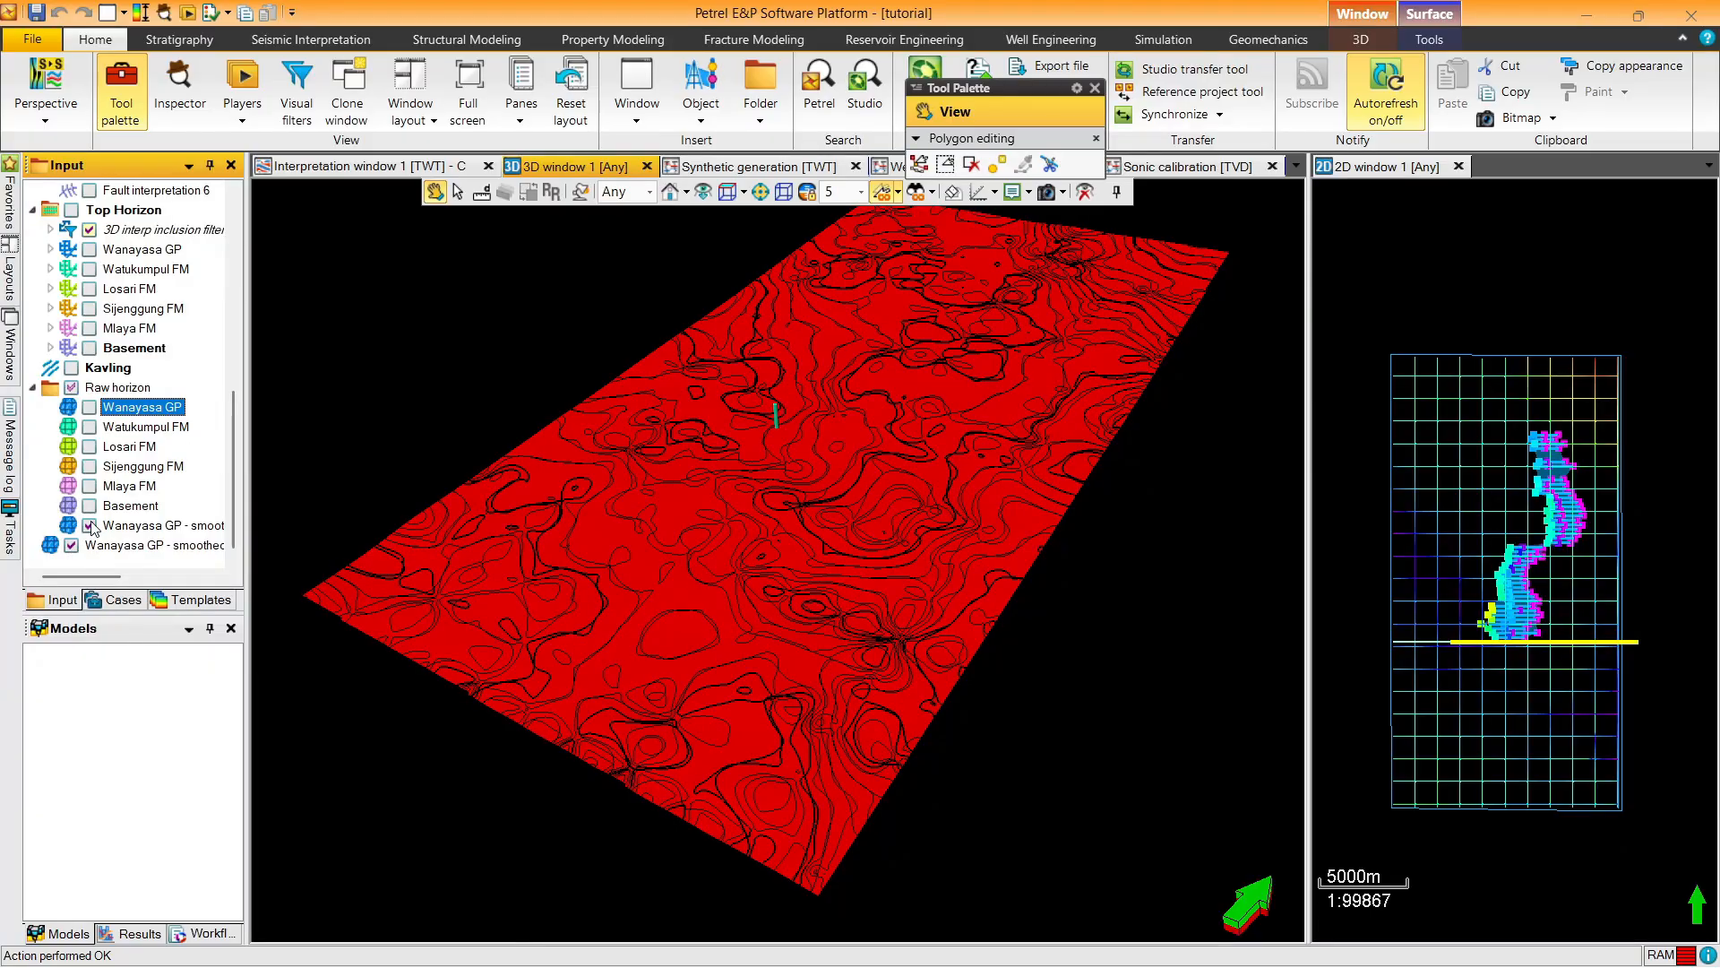
Alternate the 3D display between the one-pass and 50-pass smoothed Wanayasa GP surfaces to judge how much contour detail remains
click(90, 526)
click(71, 545)
click(89, 526)
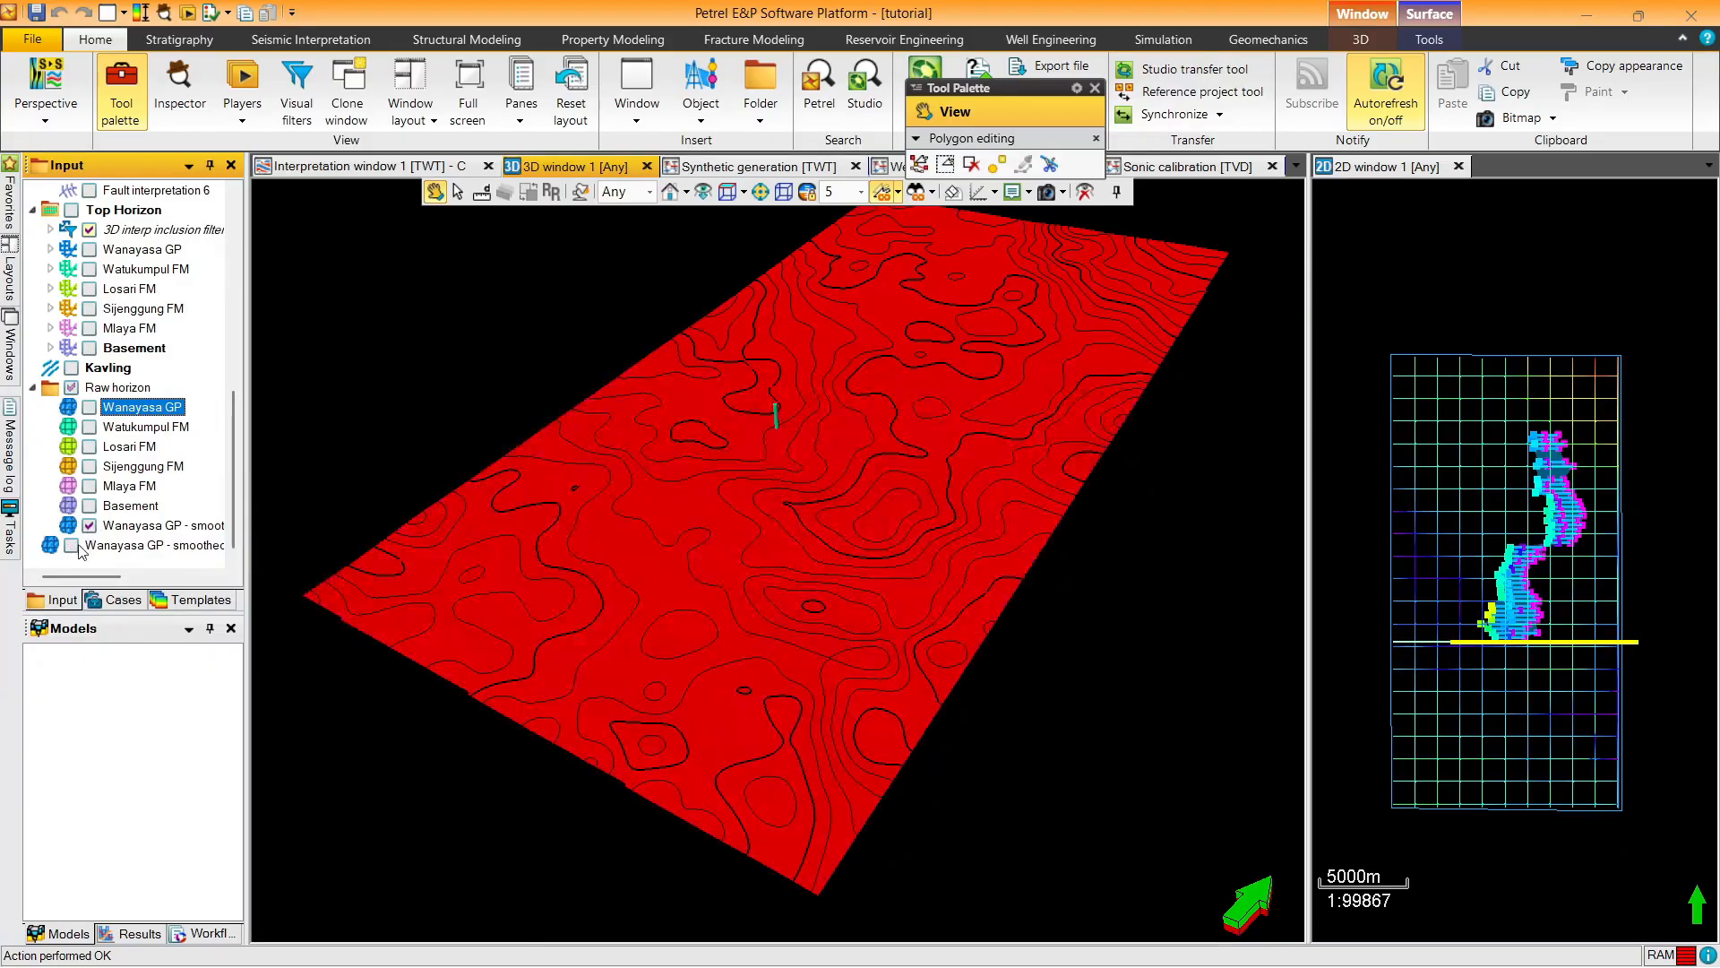
click(90, 526)
click(72, 546)
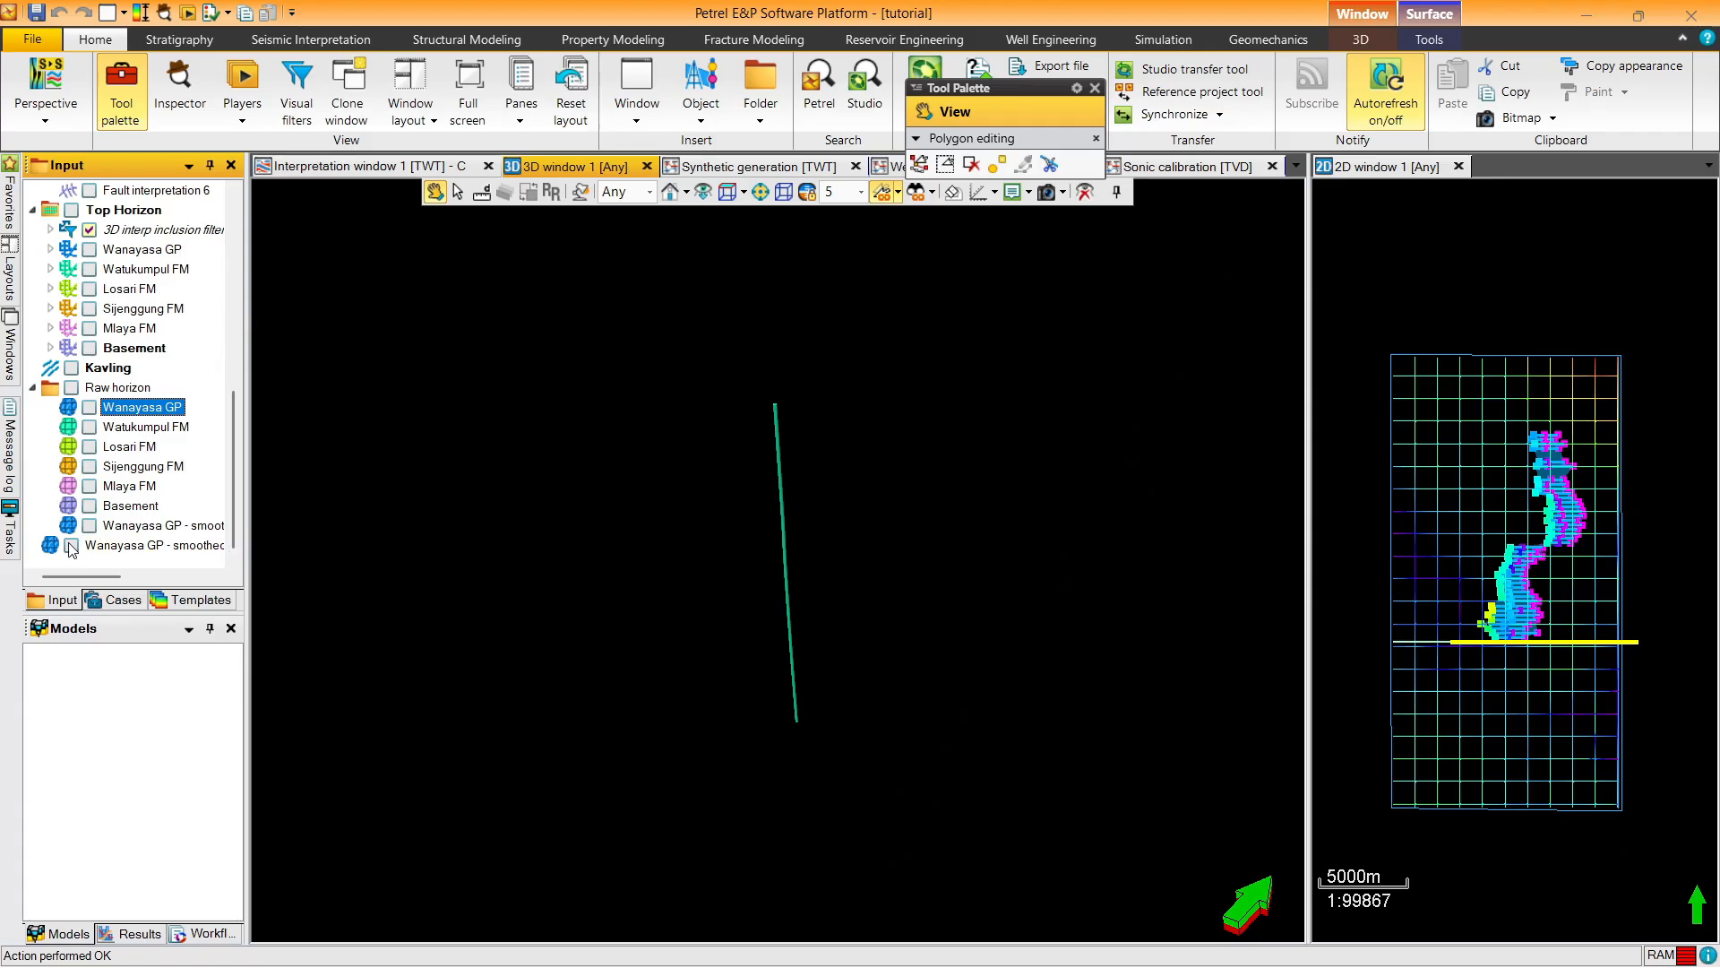
click(71, 546)
click(89, 526)
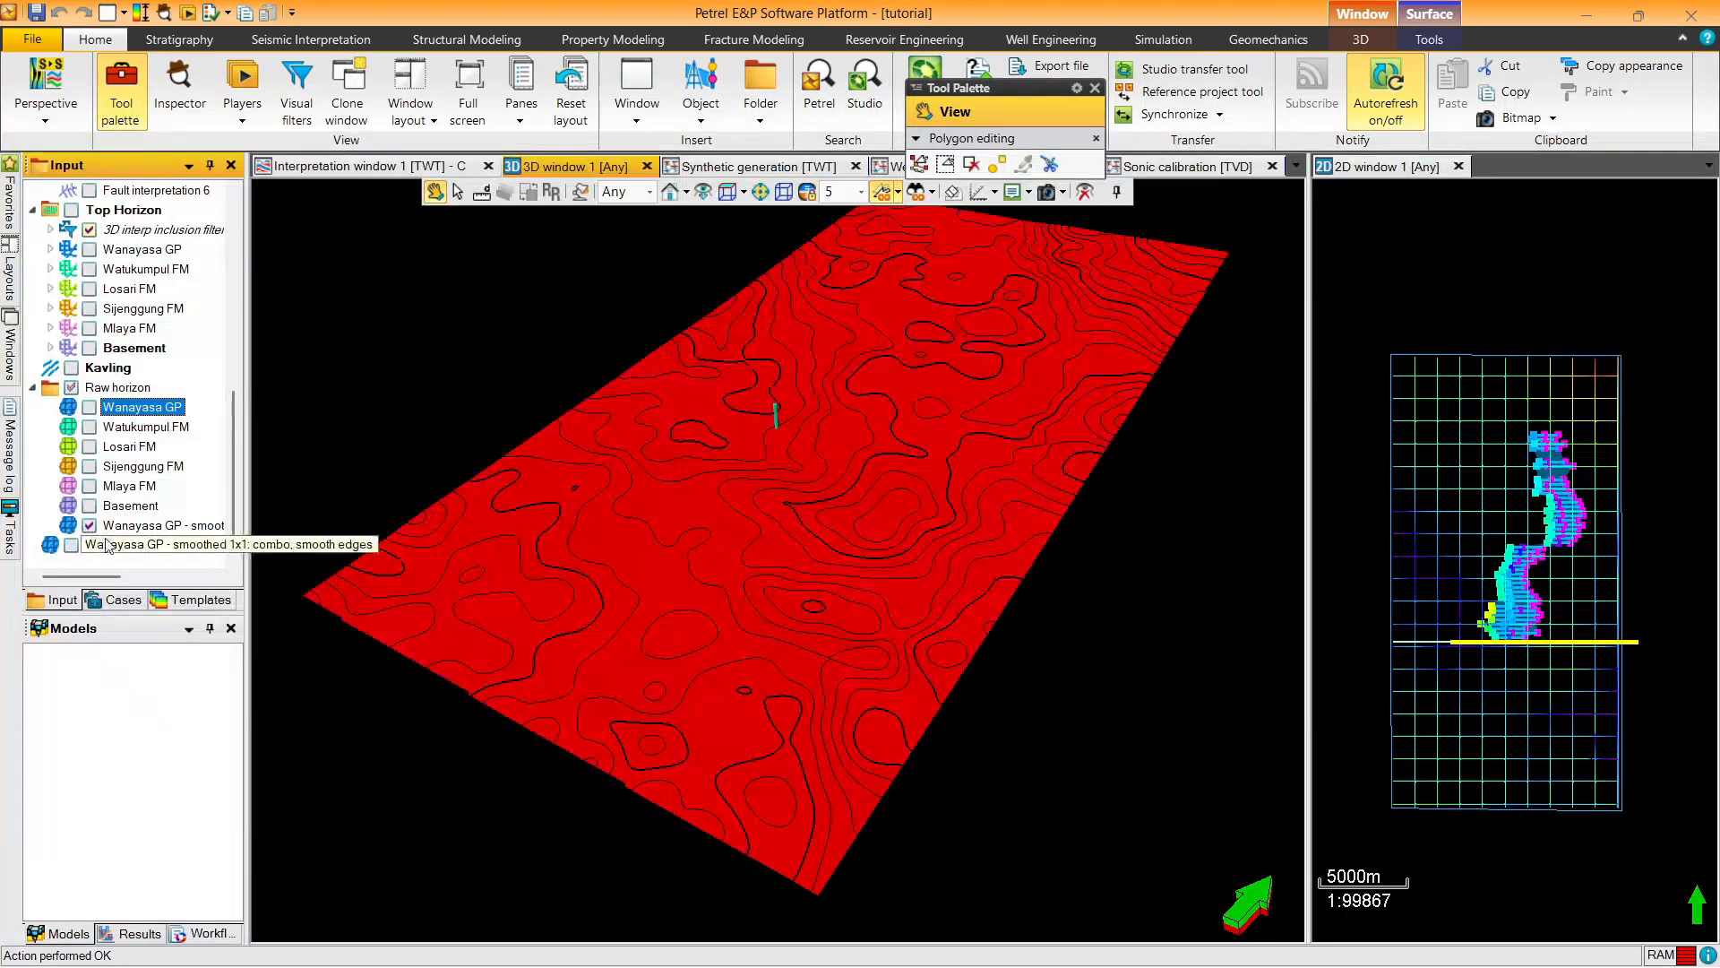
Delete the one-pass smoothed Wanayasa GP surface stored outside the Raw horizon folder and hide the 50-pass version
click(127, 527)
key(Down)
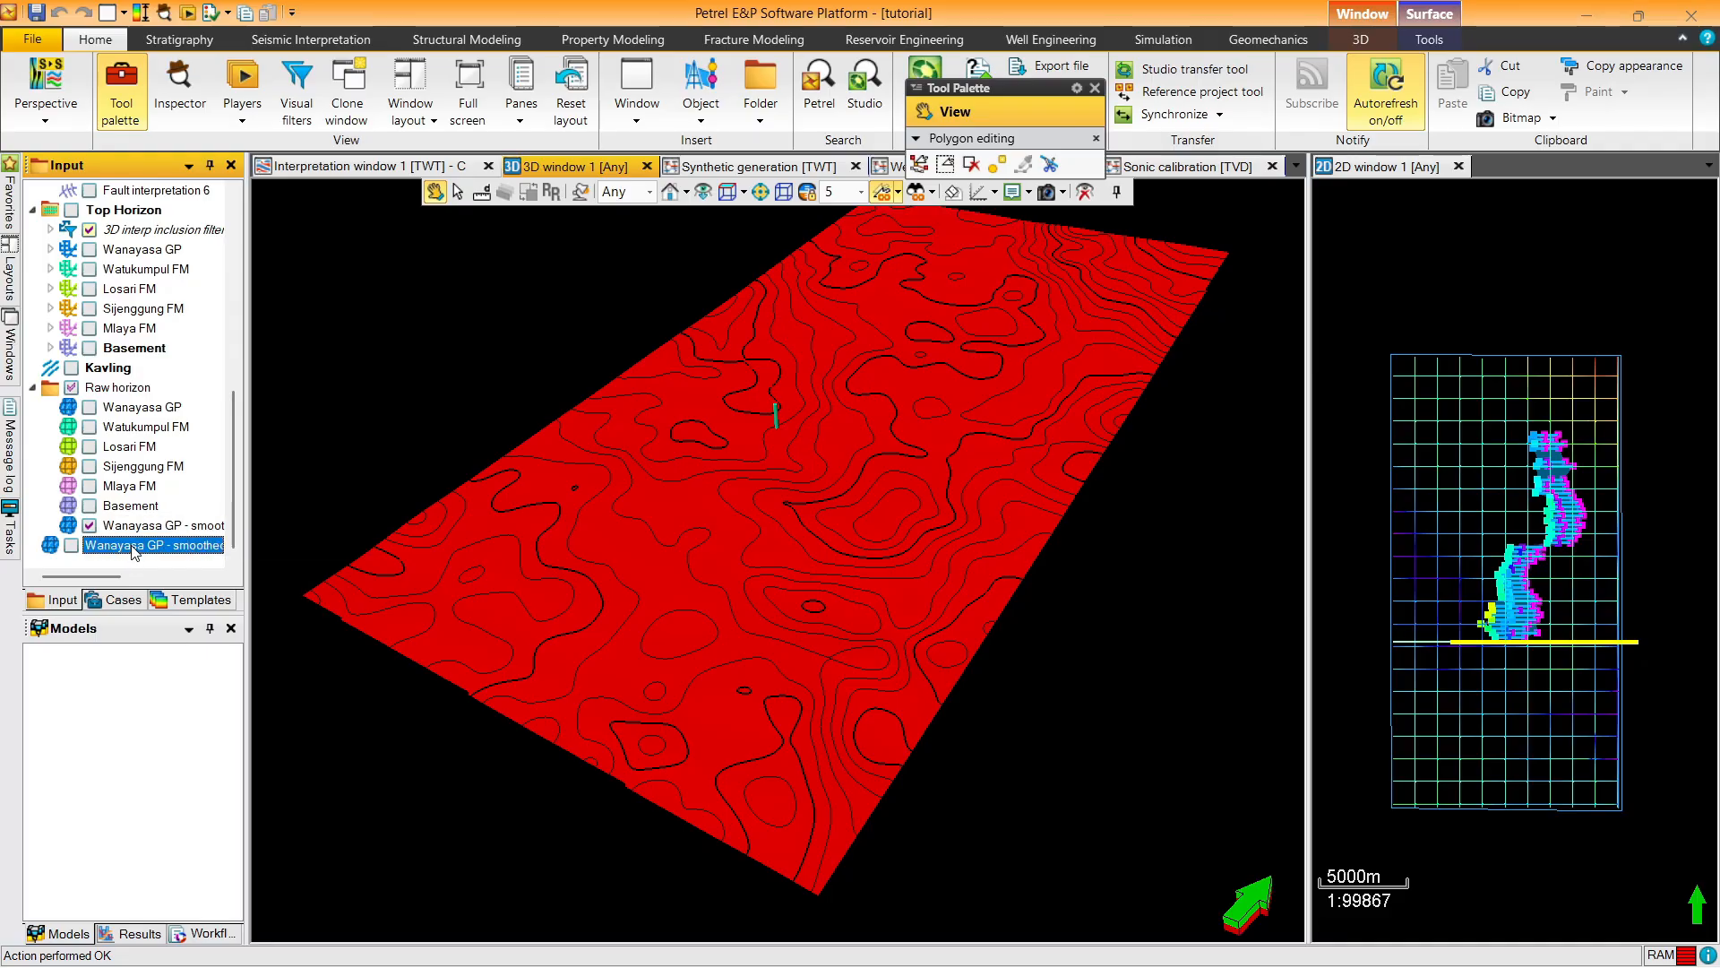
right_click(133, 545)
click(270, 582)
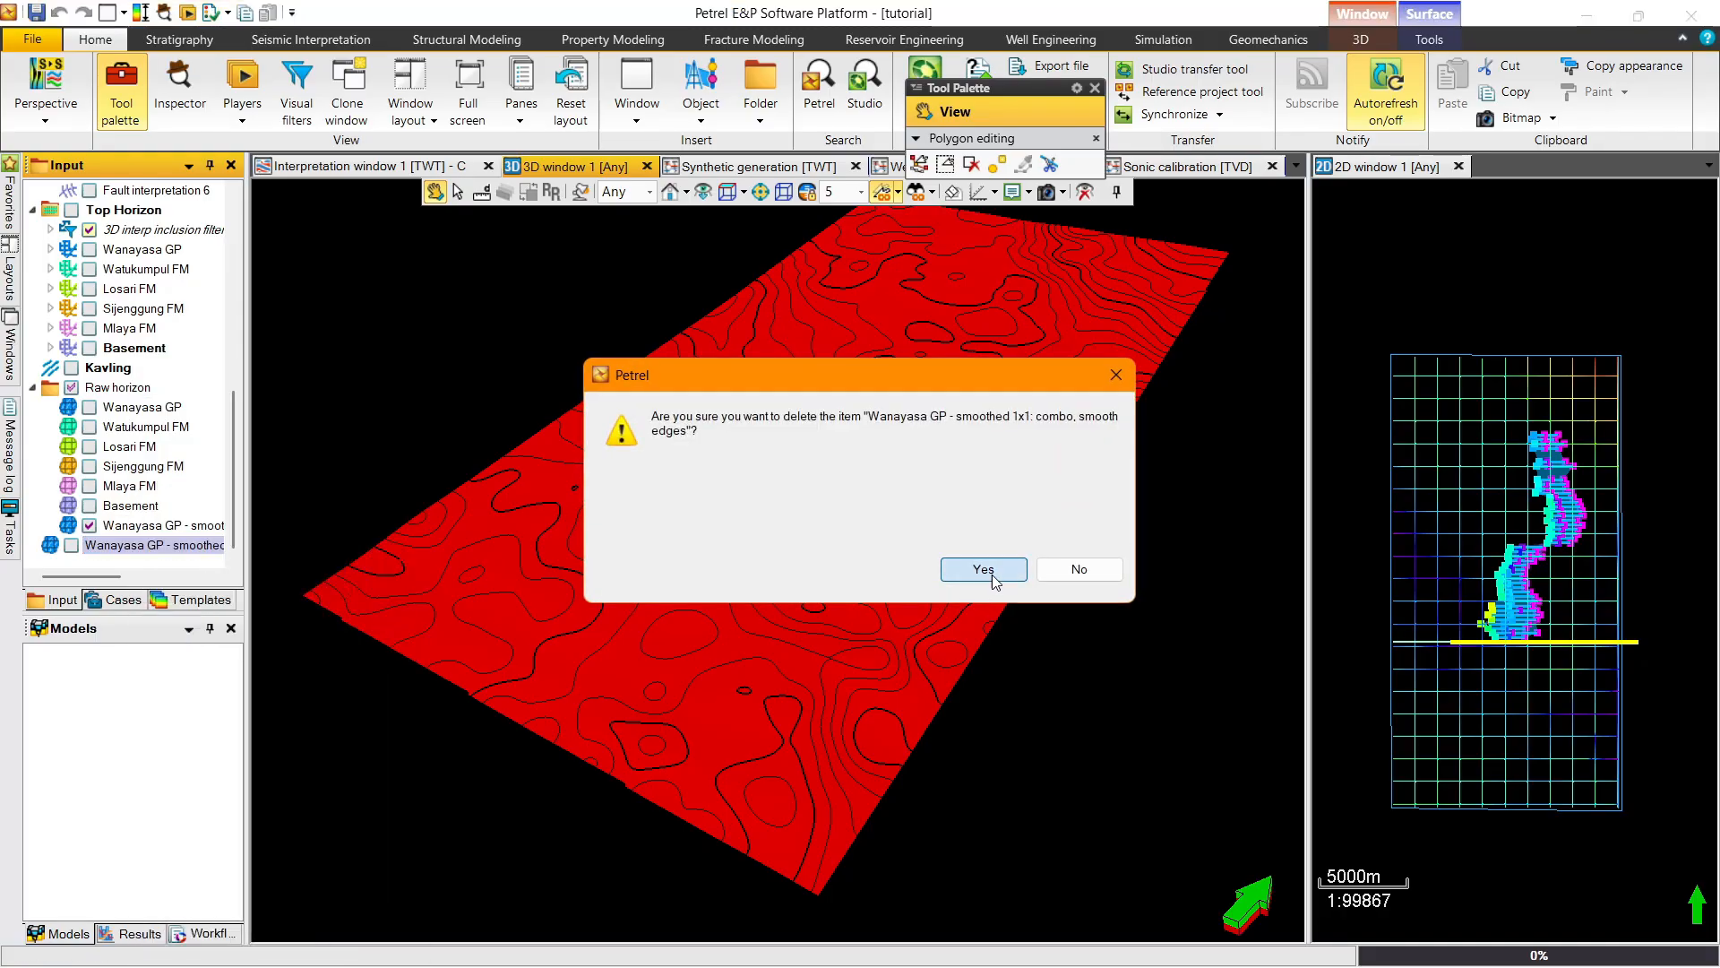
click(953, 581)
click(89, 545)
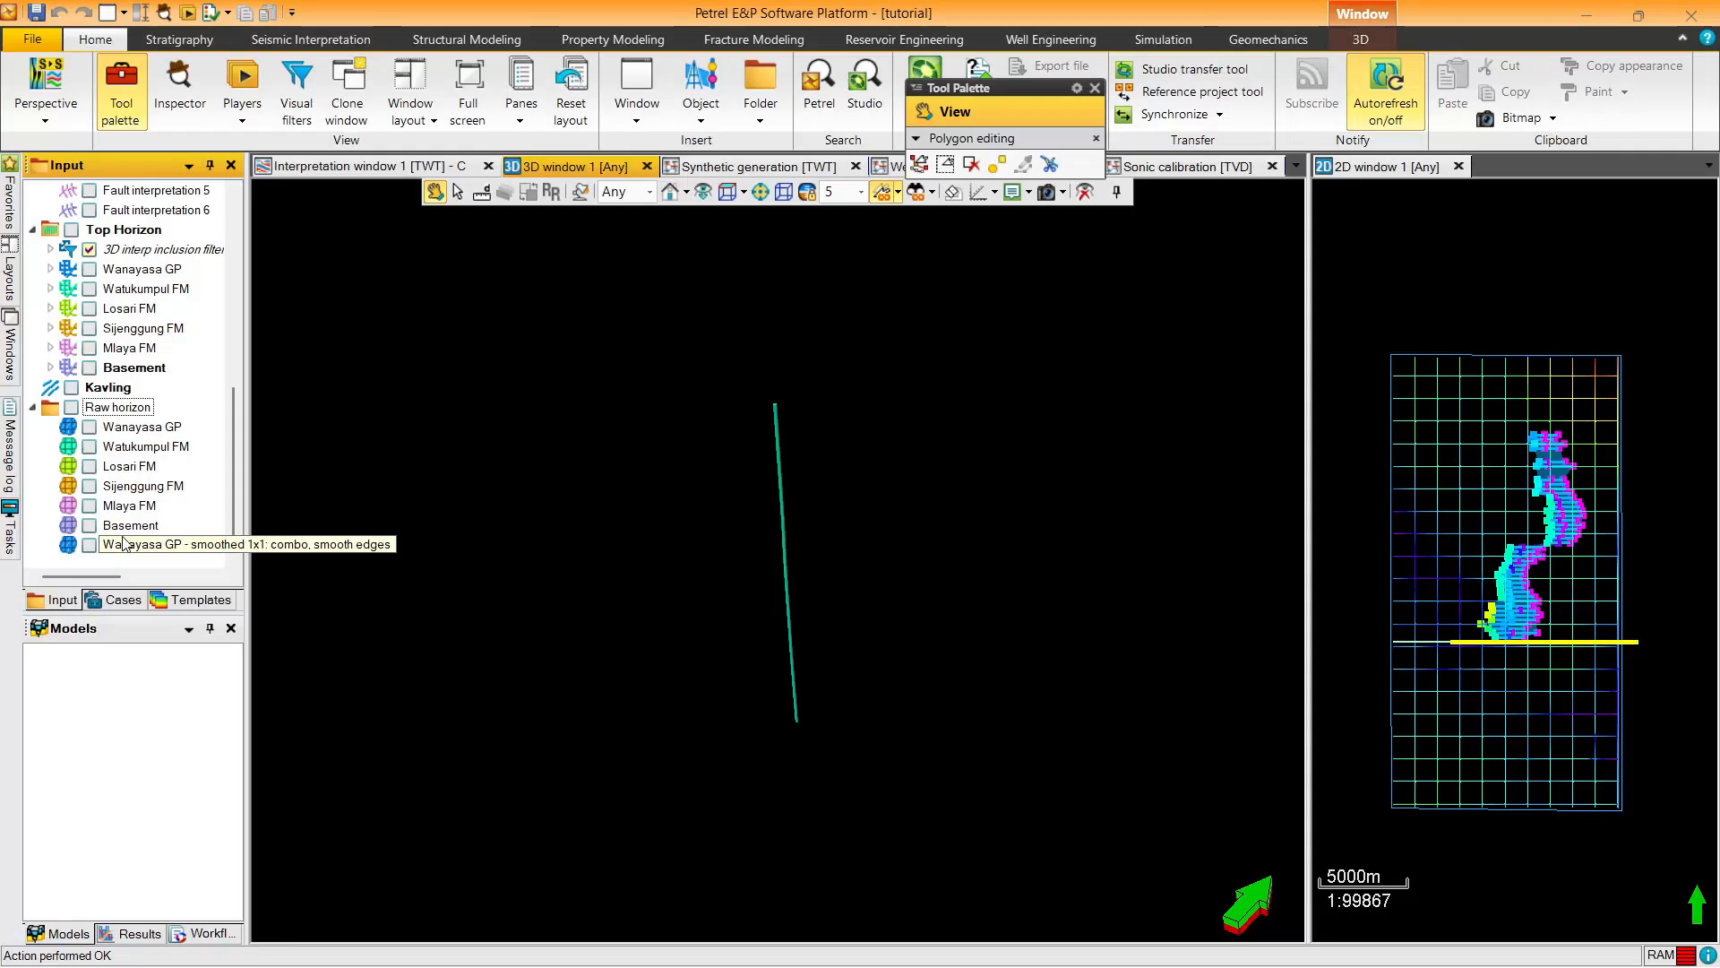
Move the 50-pass smoothed Wanayasa GP surface out of the Raw horizon folder
click(134, 545)
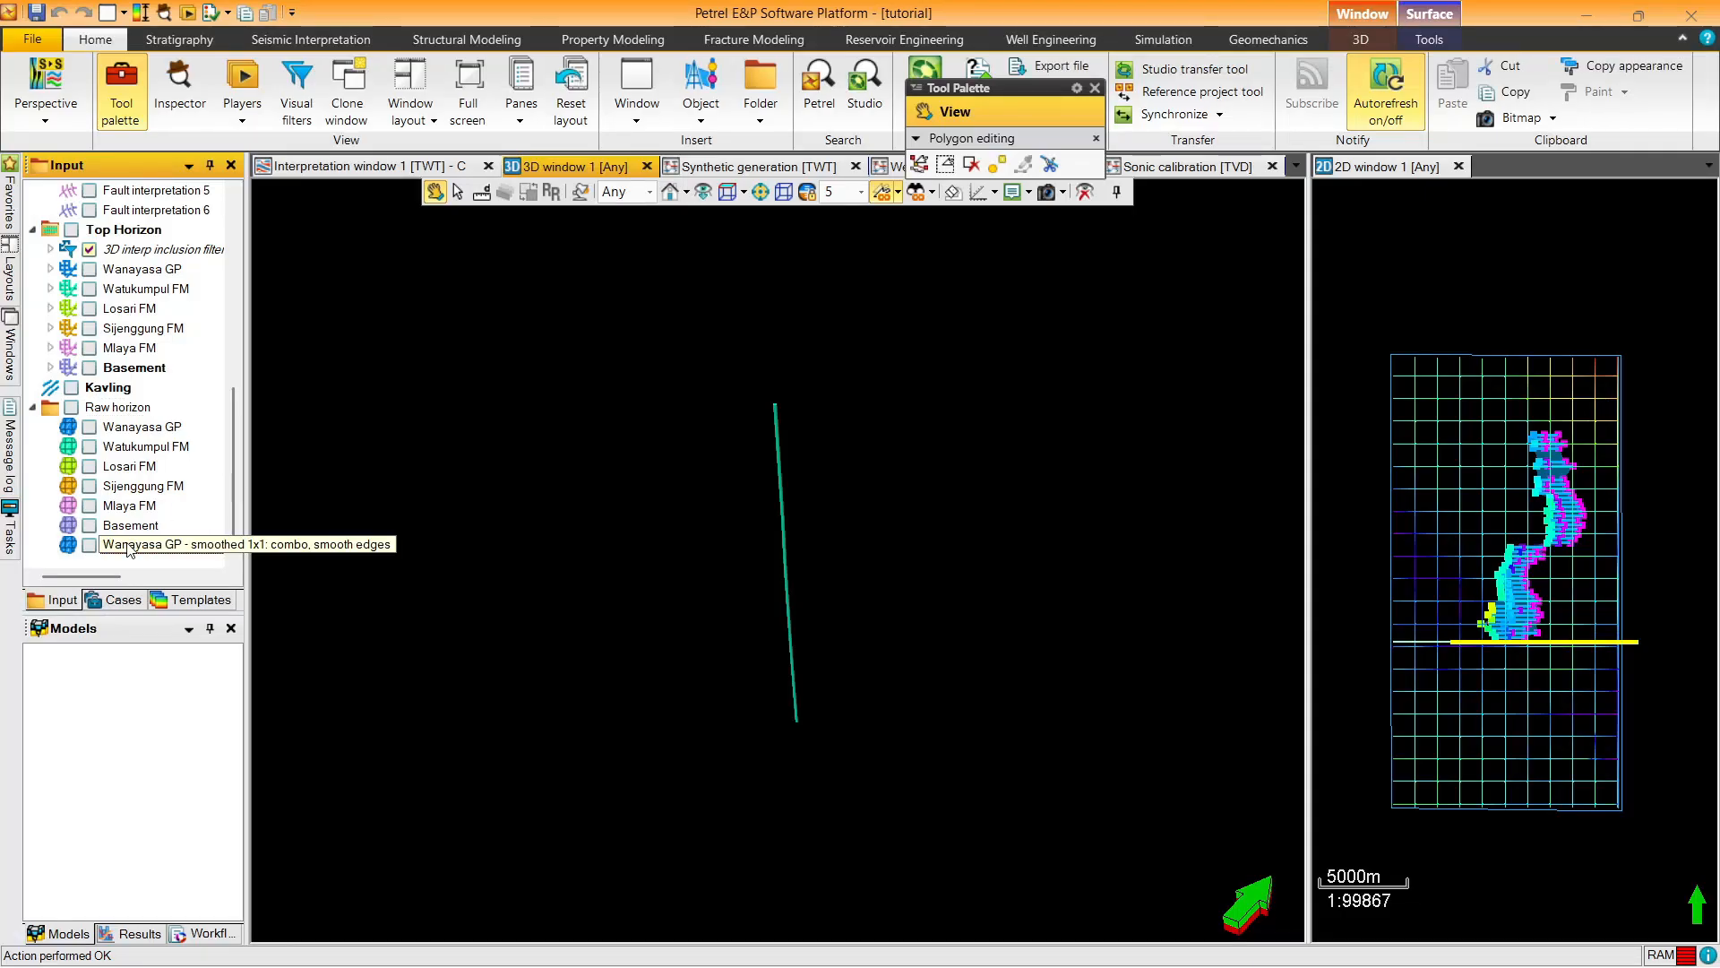
drag(129, 547, 111, 563)
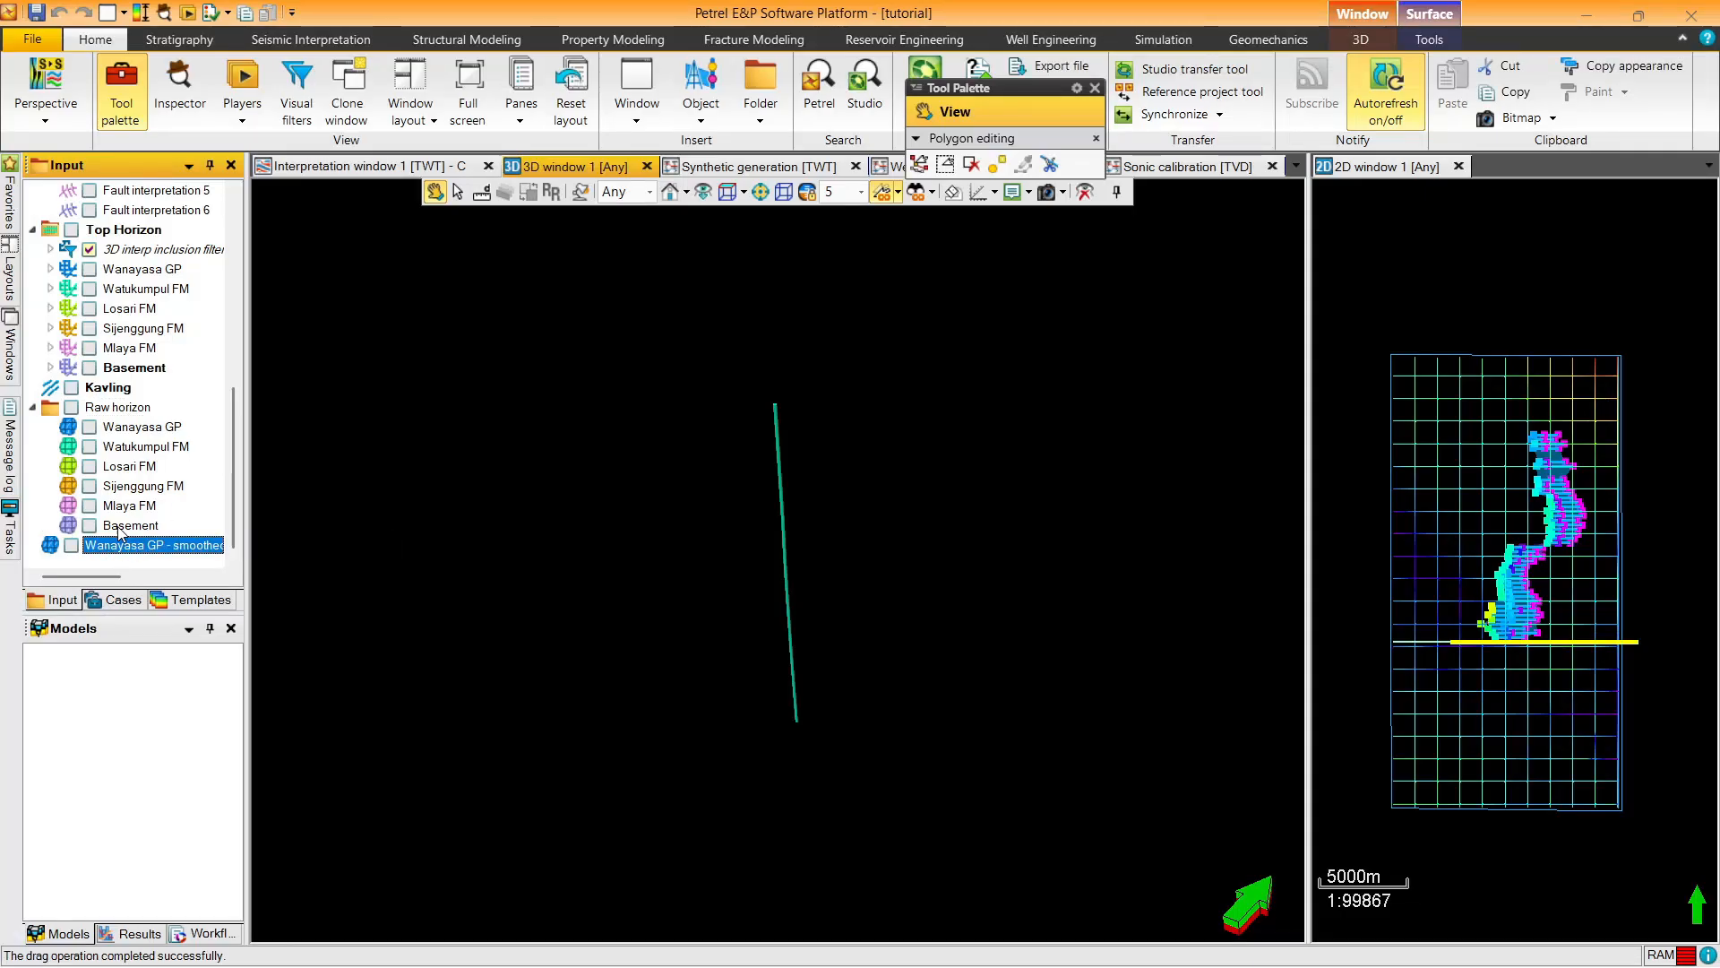
click(33, 408)
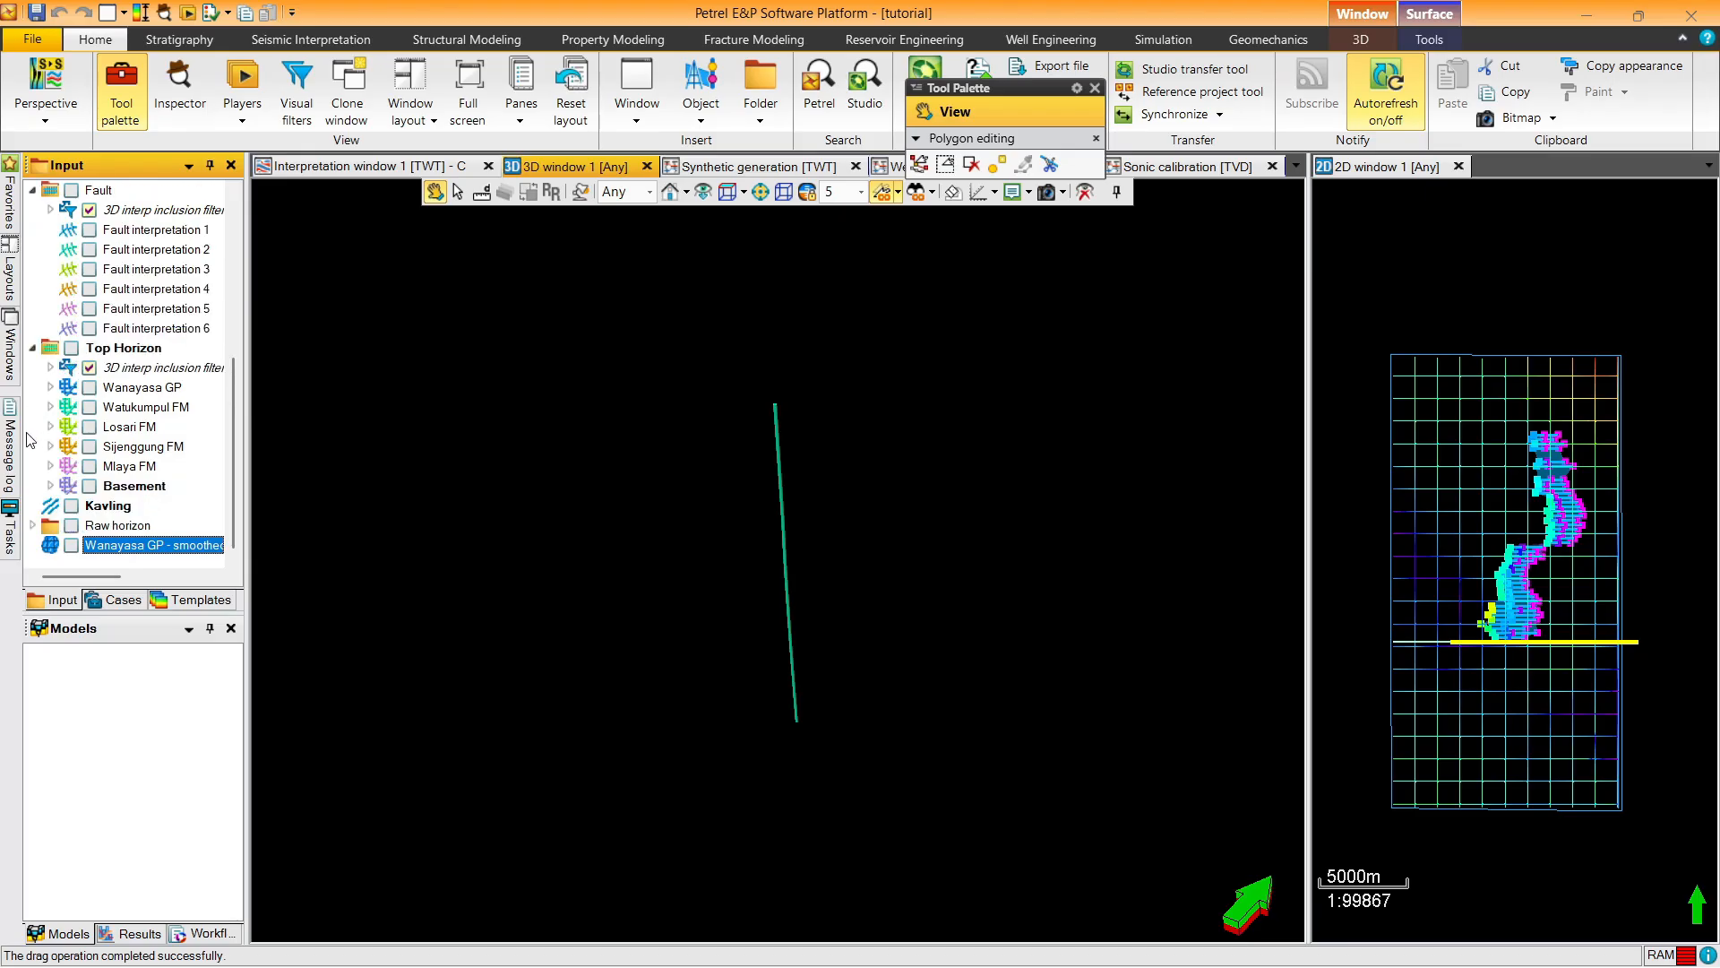
click(33, 525)
Display the Watukumpul FM surface from the Raw horizon folder in the 3D window and inspect its contours
click(123, 450)
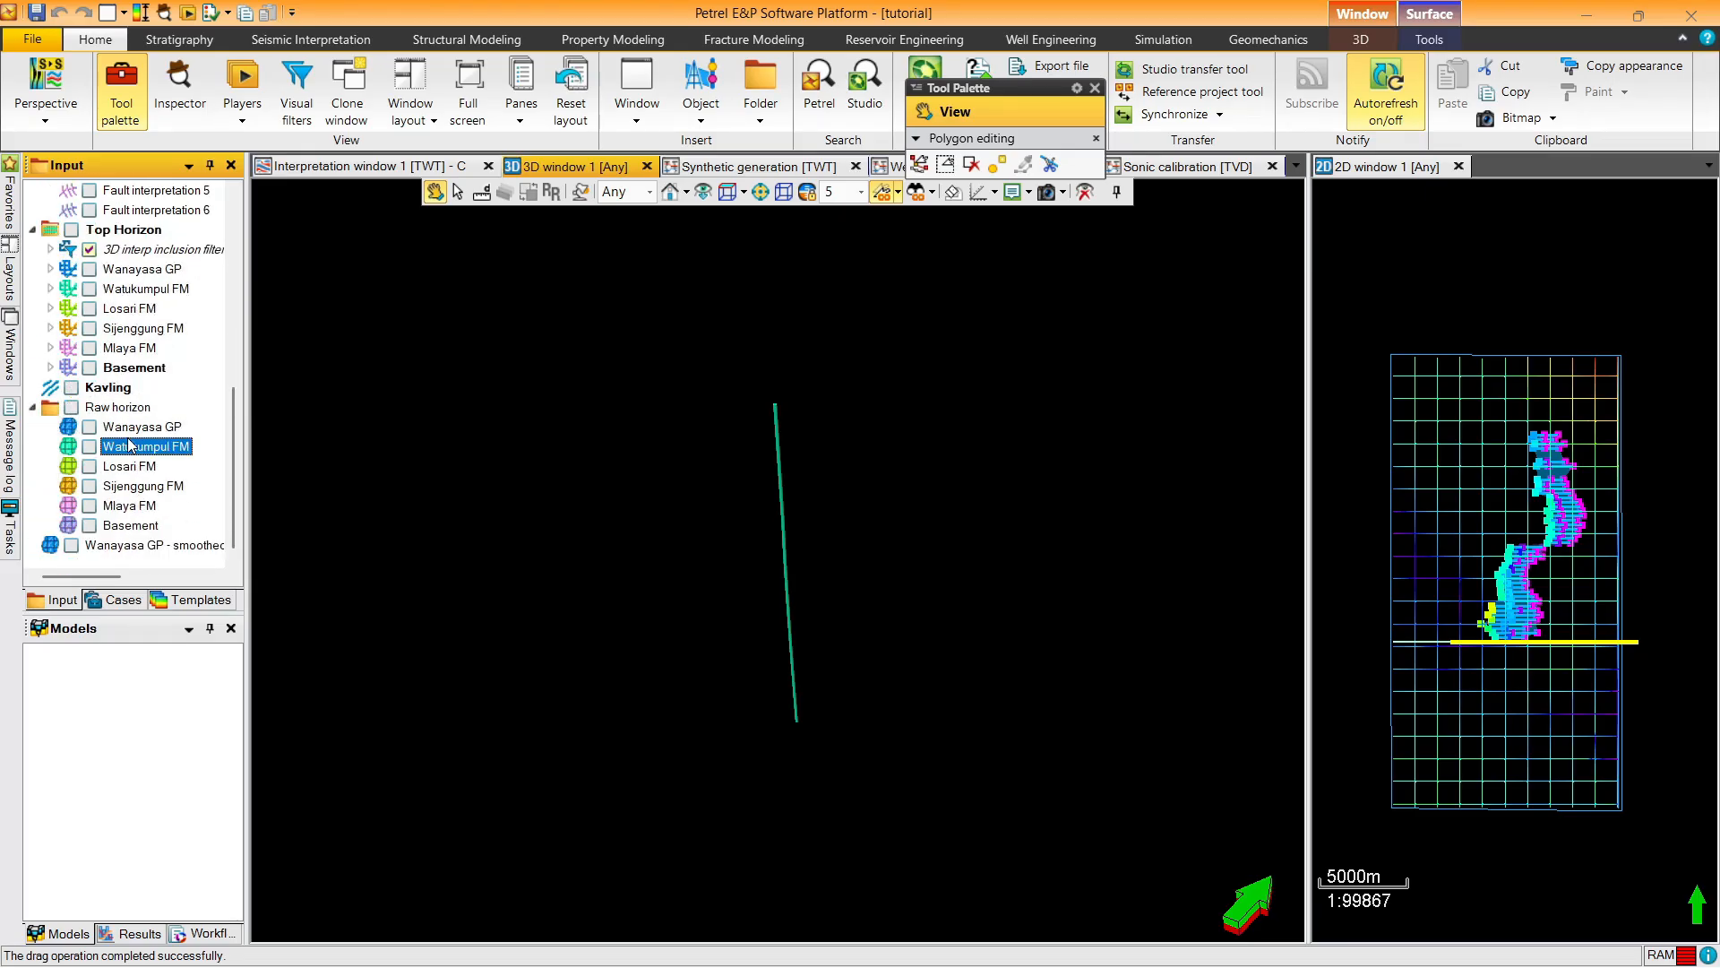
right_click(123, 451)
click(91, 447)
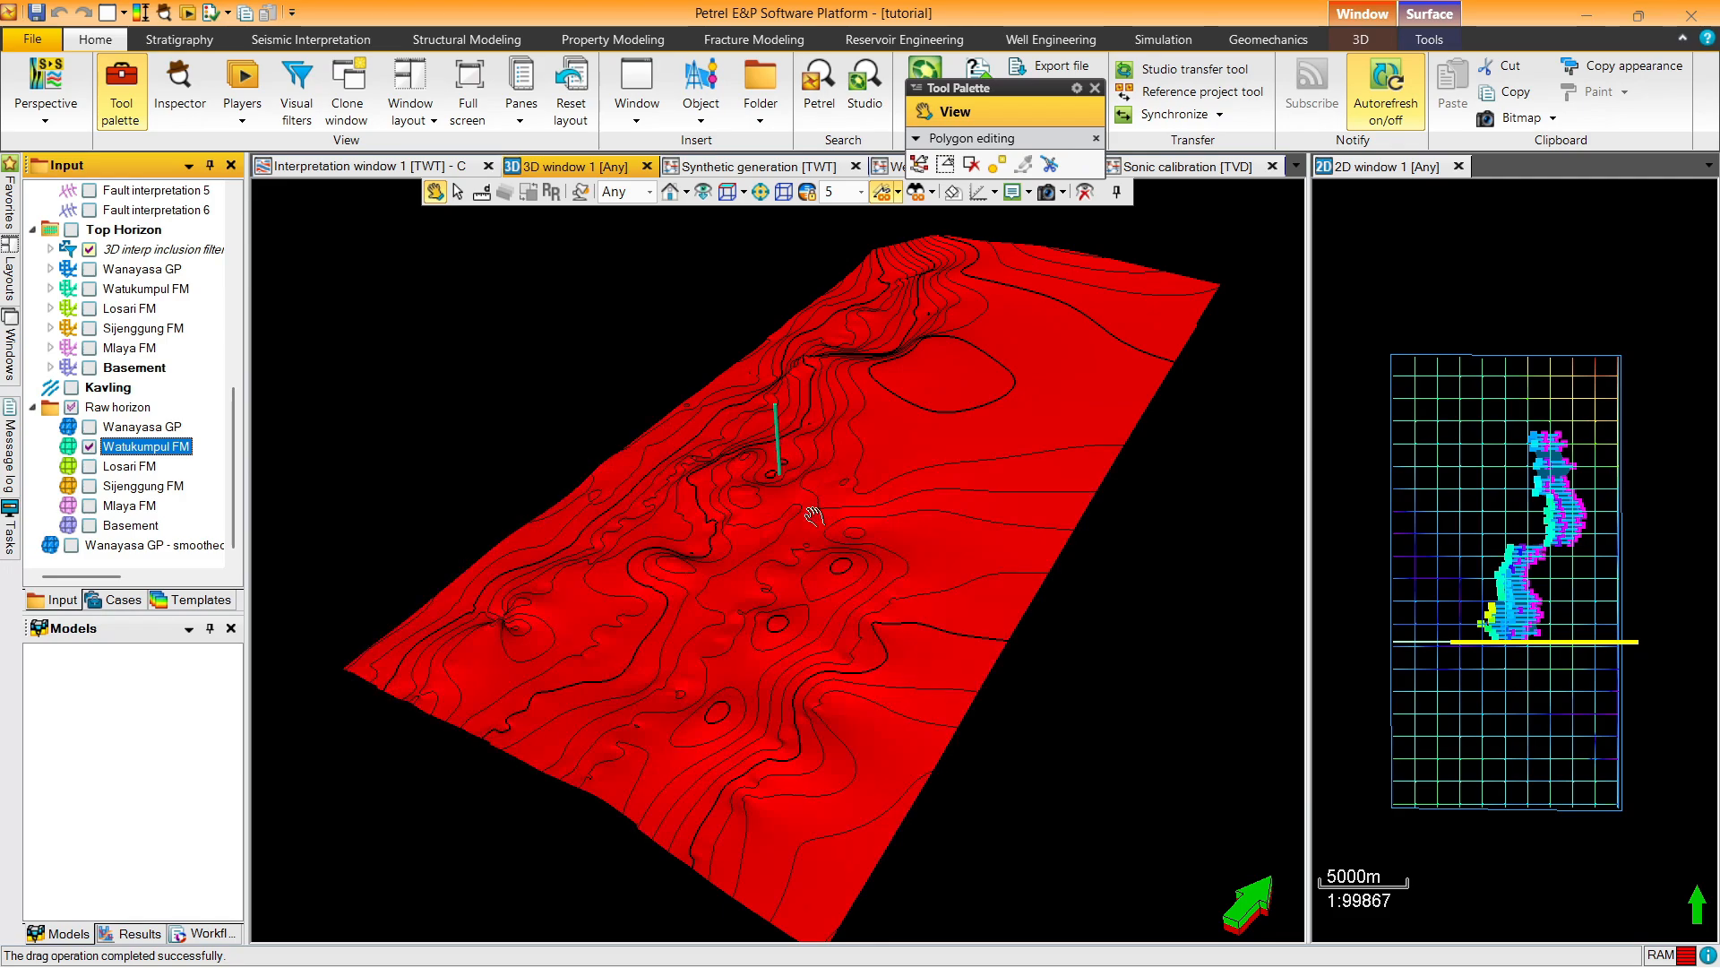
drag(815, 516, 775, 605)
drag(1029, 483, 783, 547)
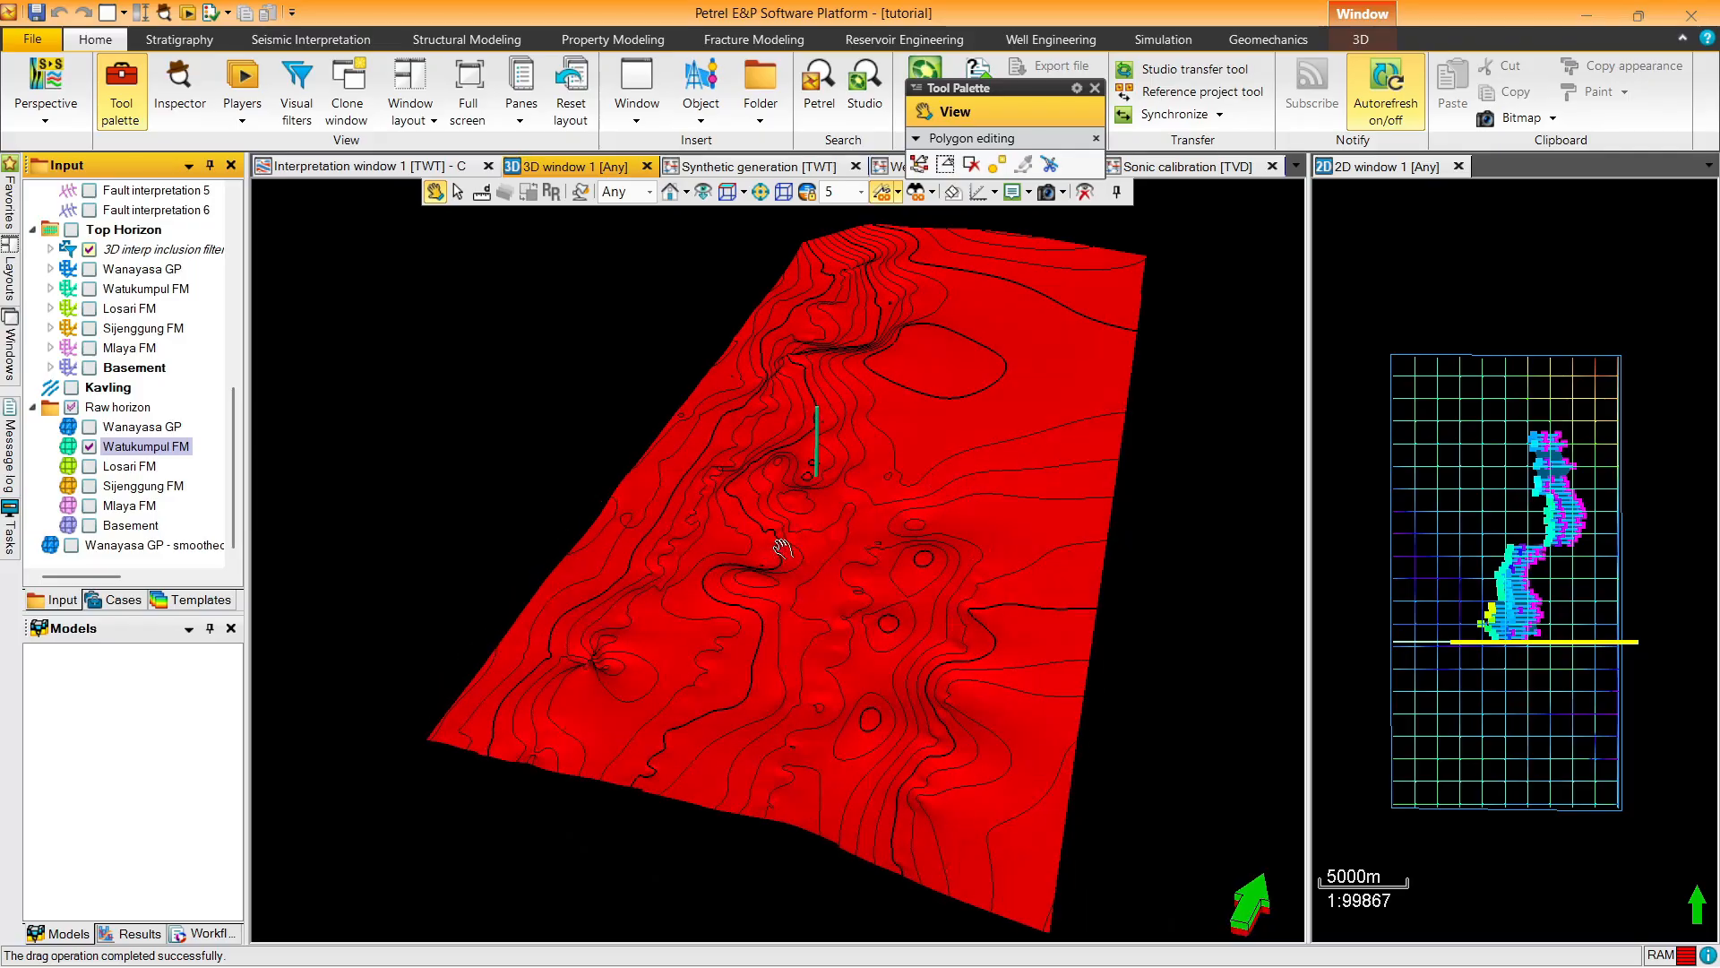
Run surface smoothing on the Watukumpul FM surface with half-widths of 1, Combo smooth, Smooth edges and 5 passes
right_click(146, 448)
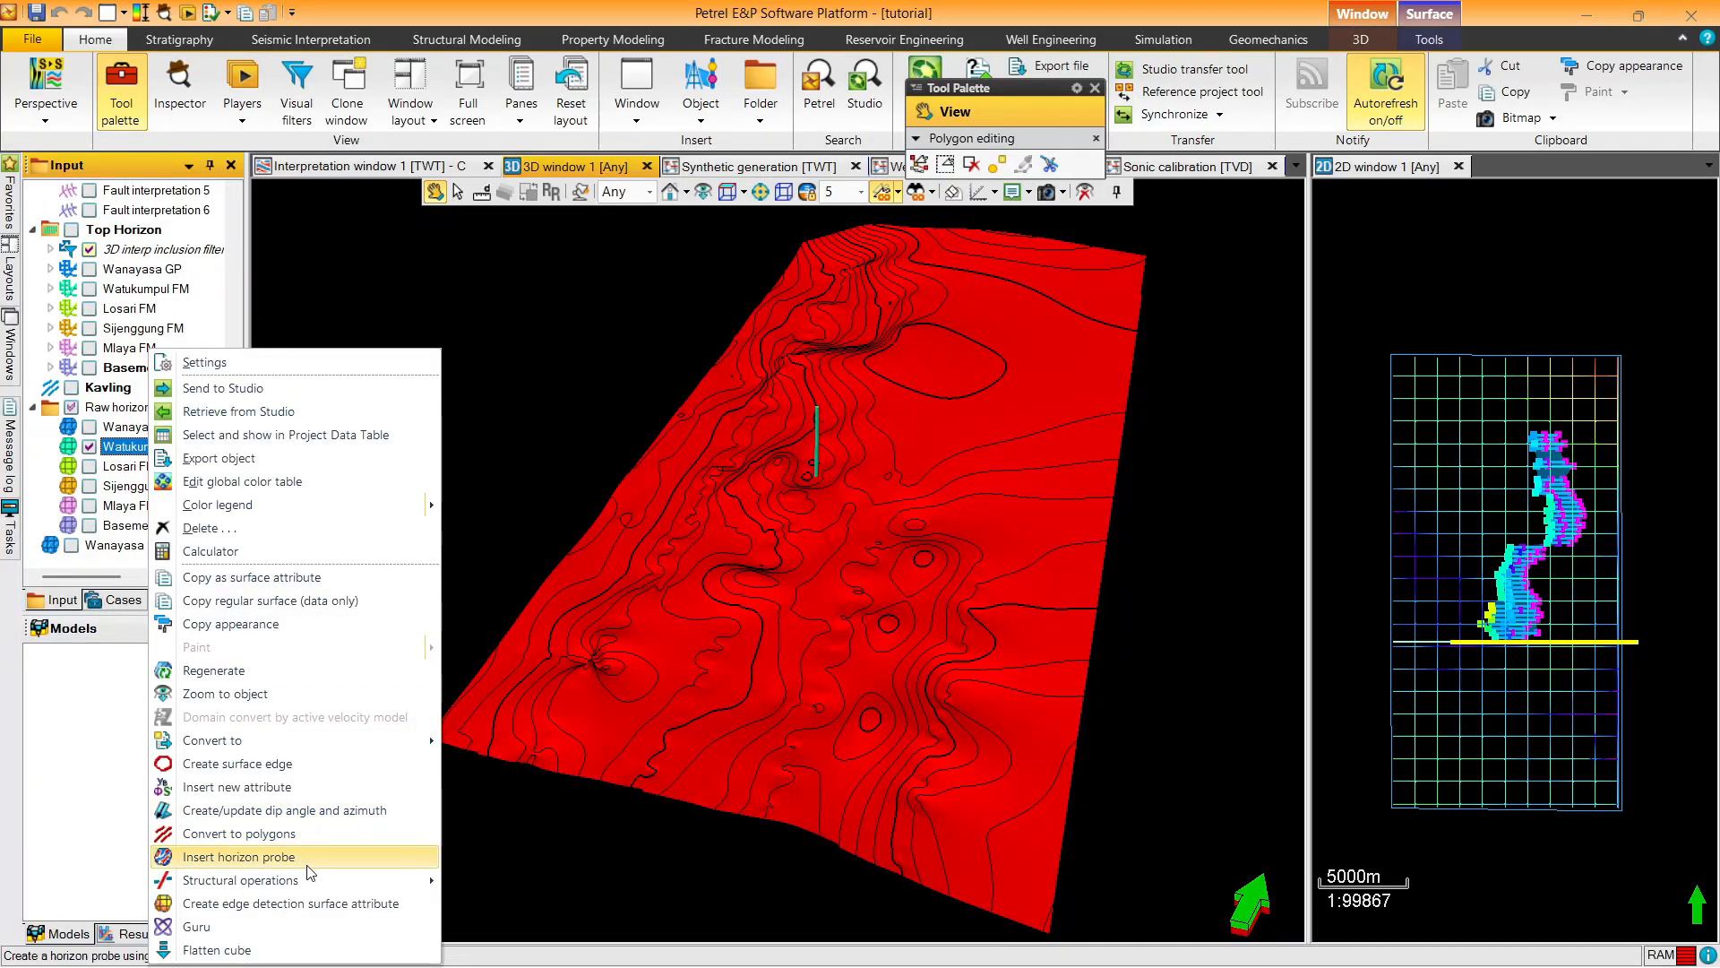
mouse_move(320, 874)
click(498, 856)
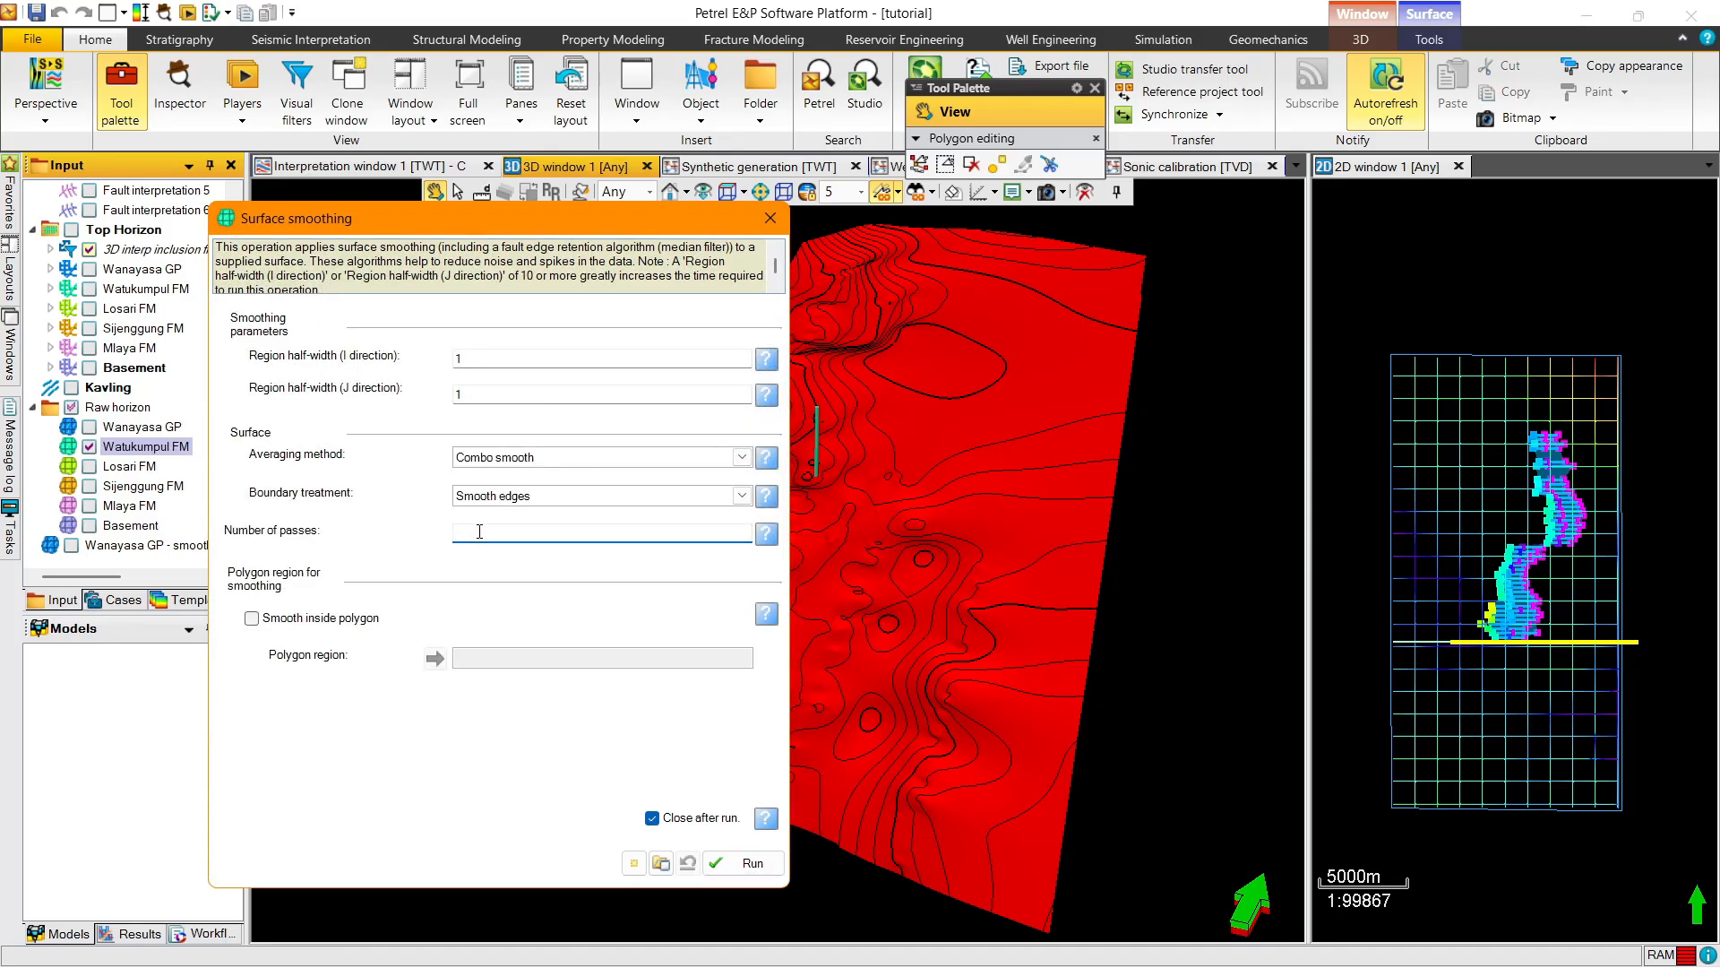
click(743, 865)
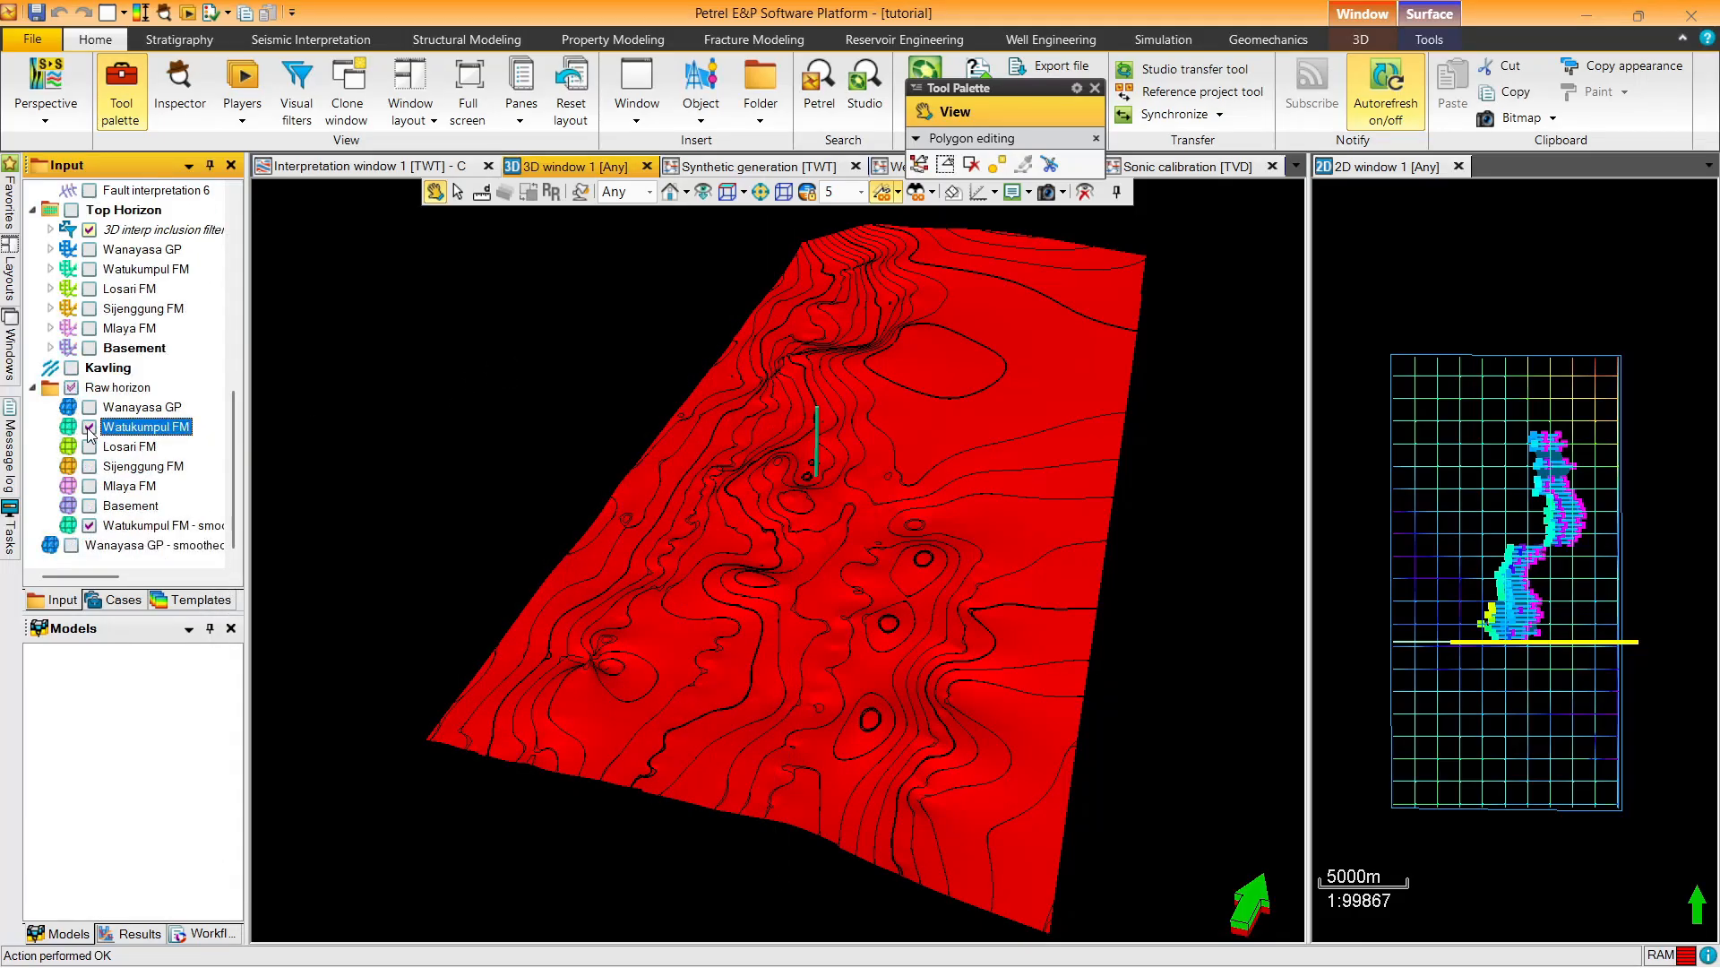
Hide the original Watukumpul FM surface and move its smoothed version out of the Raw horizon folder
click(88, 429)
click(89, 428)
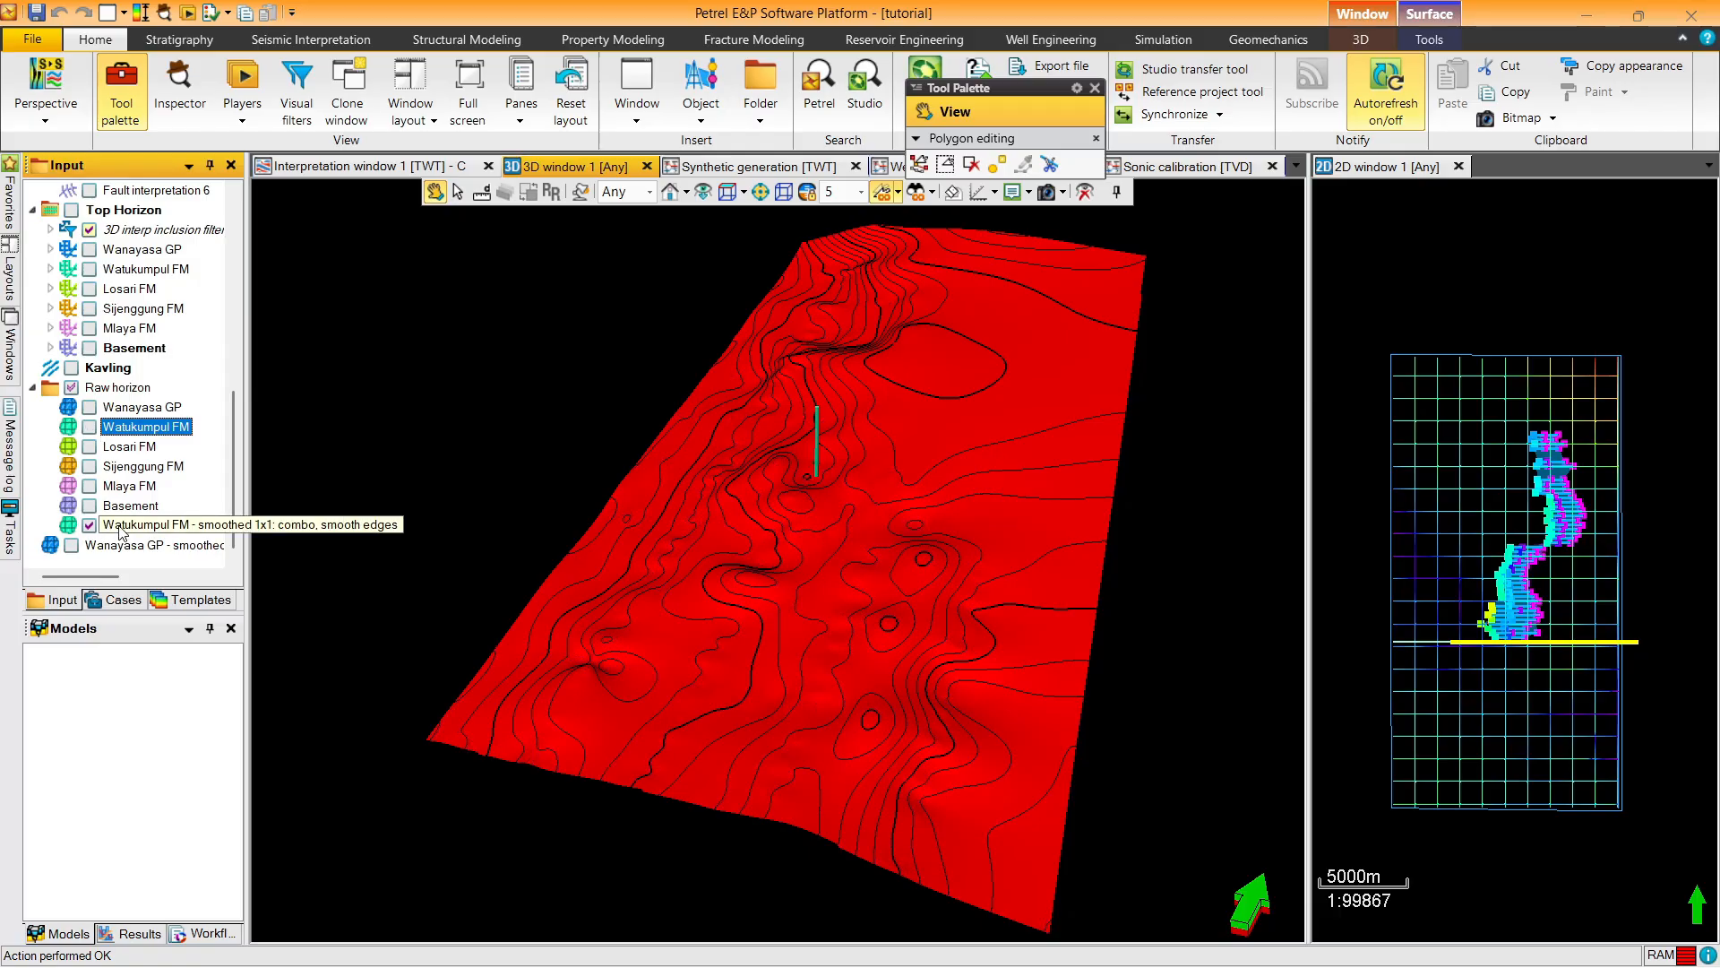
drag(121, 531, 119, 561)
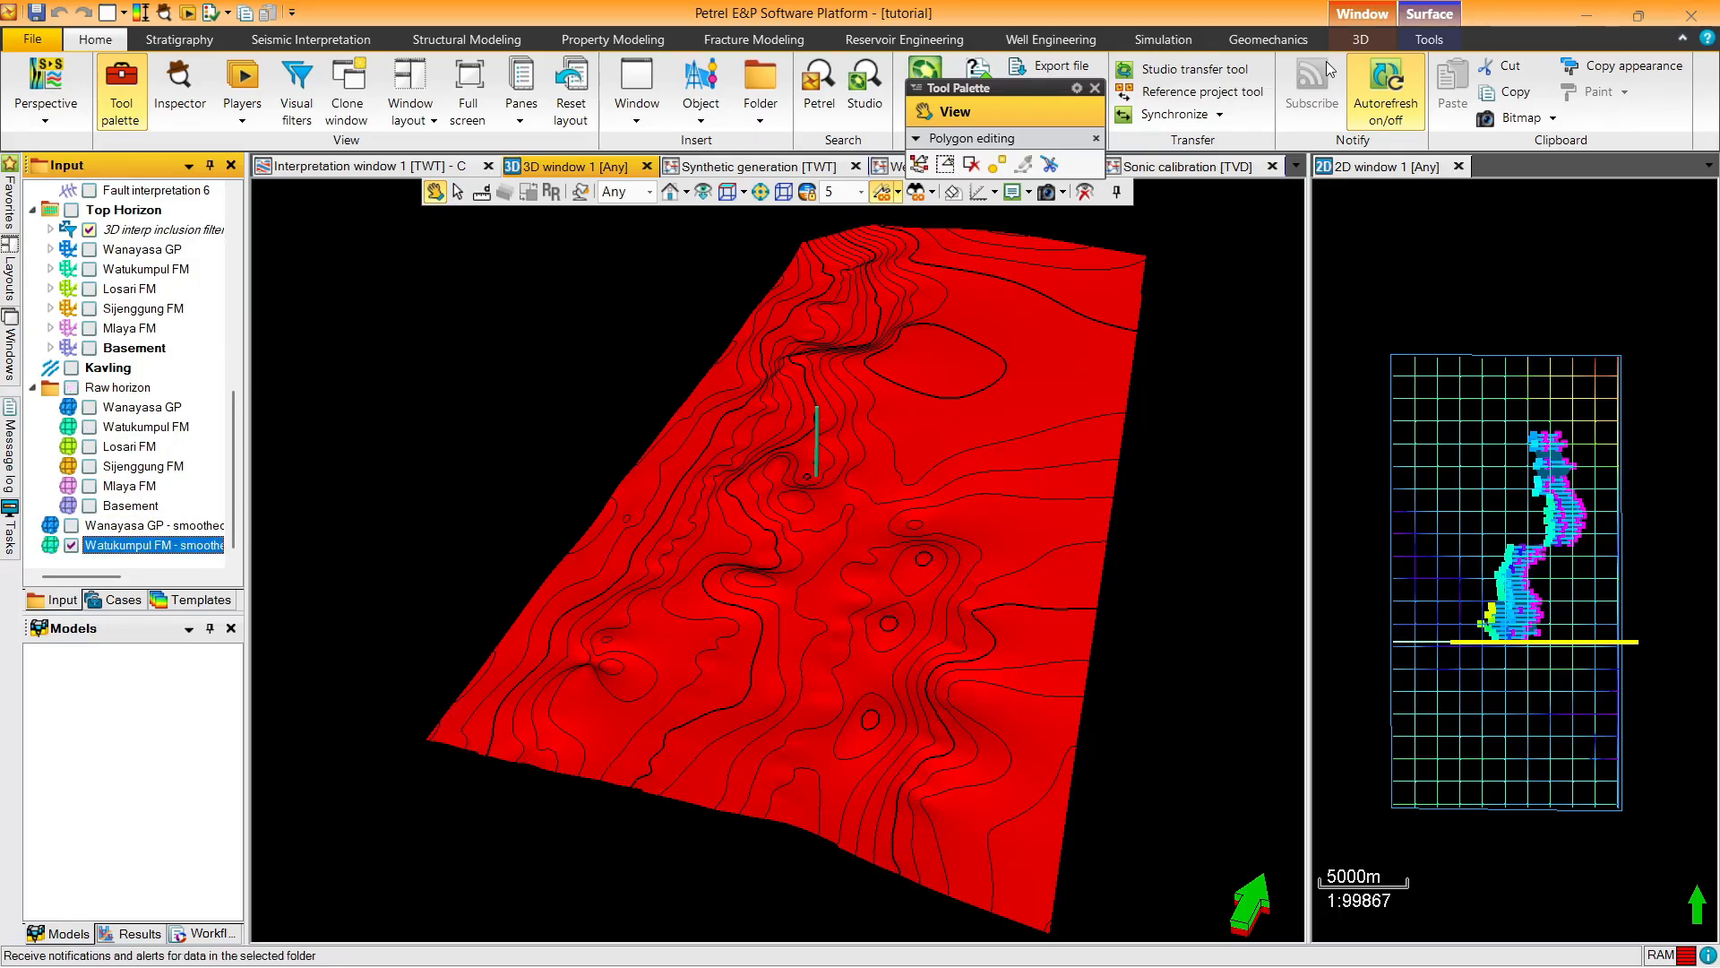
Display the original Losari FM surface in the 3D window and hide the smoothed Watukumpul FM surface
right_click(127, 447)
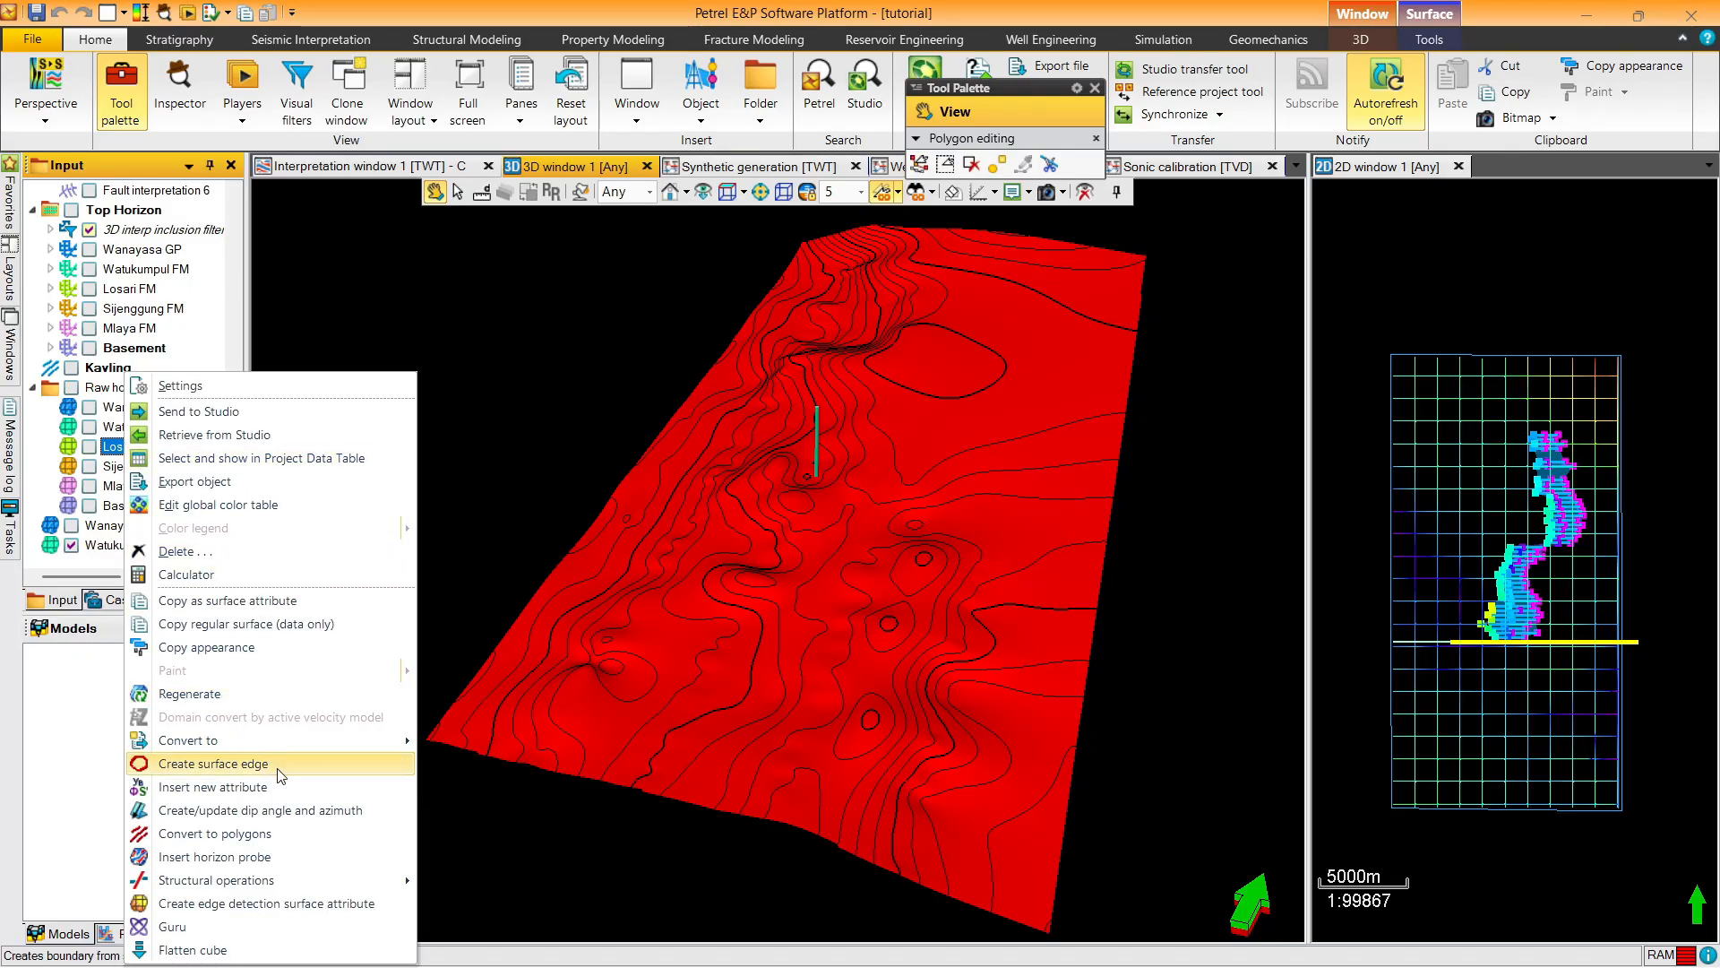
mouse_move(269, 880)
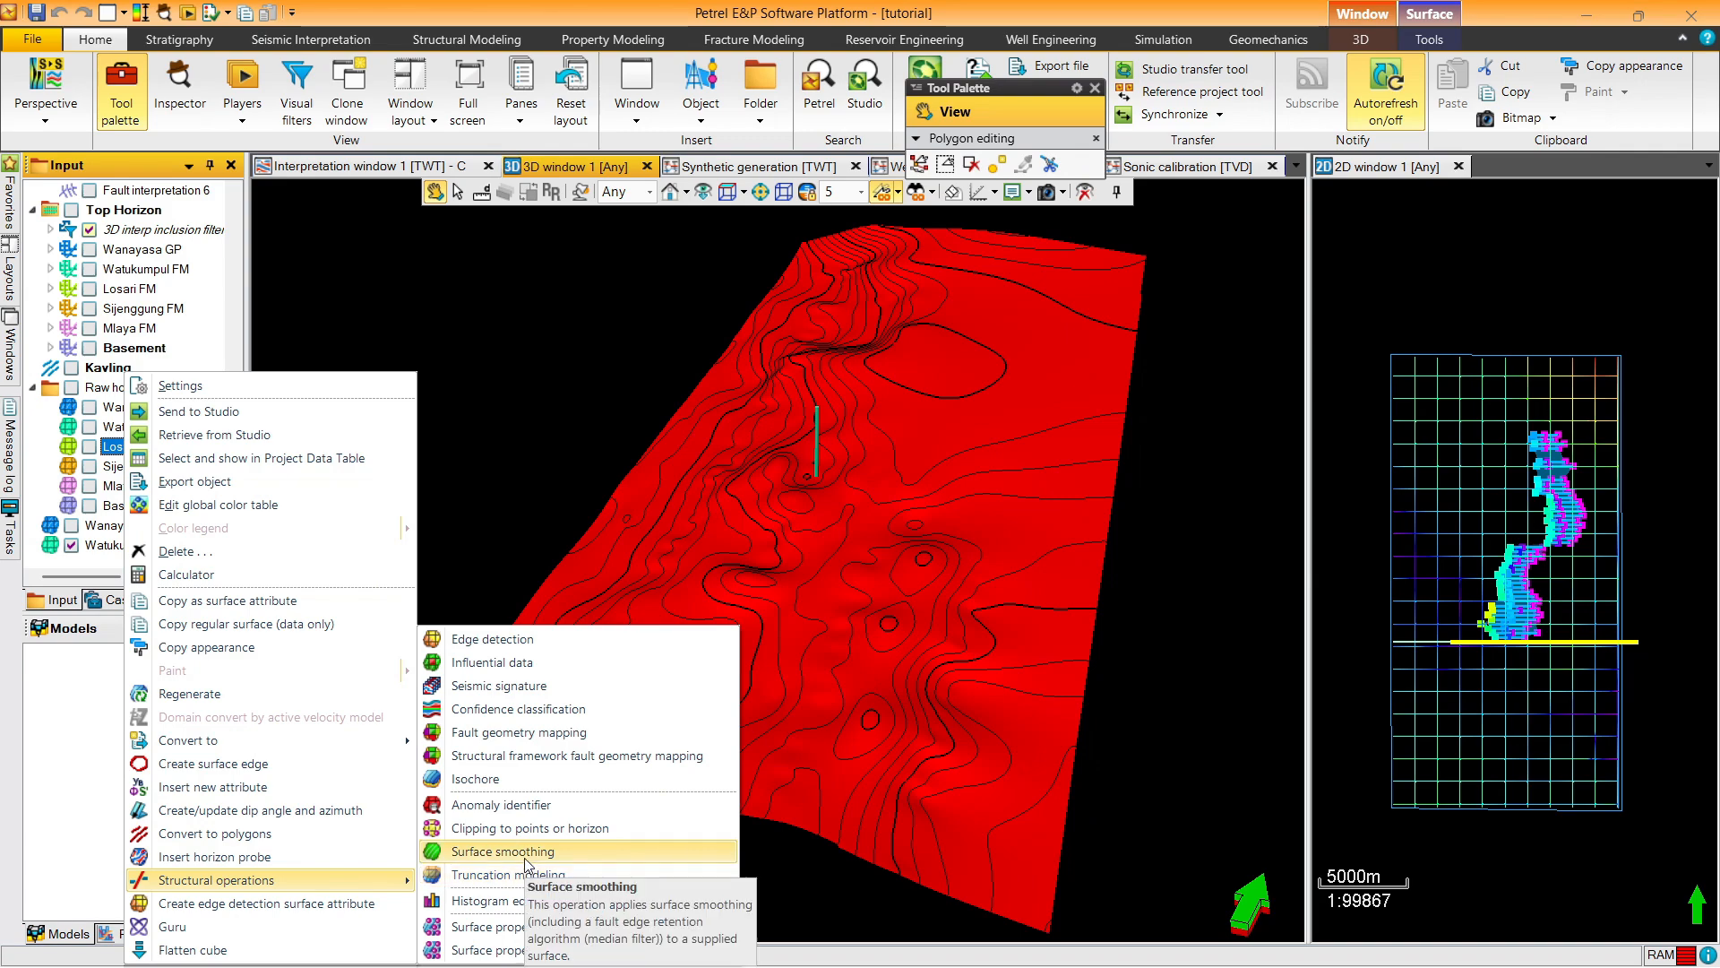
click(89, 447)
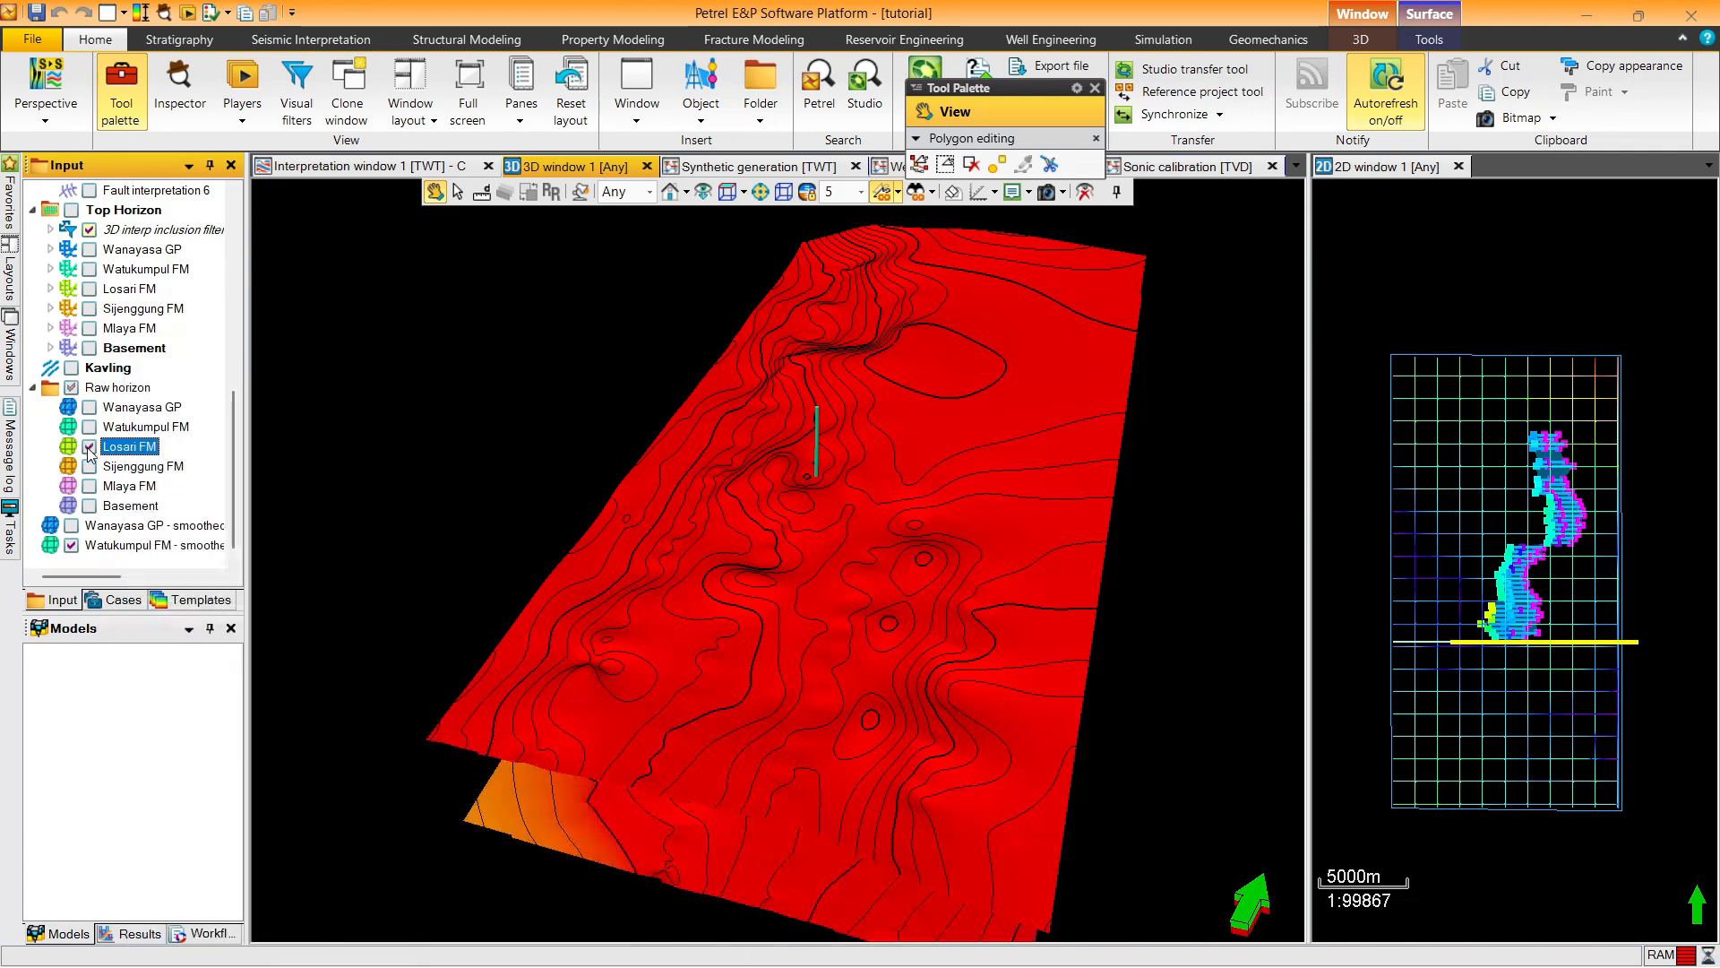
click(70, 545)
mouse_move(1000, 541)
mouse_down()
mouse_move(1046, 519)
mouse_move(1021, 529)
mouse_up()
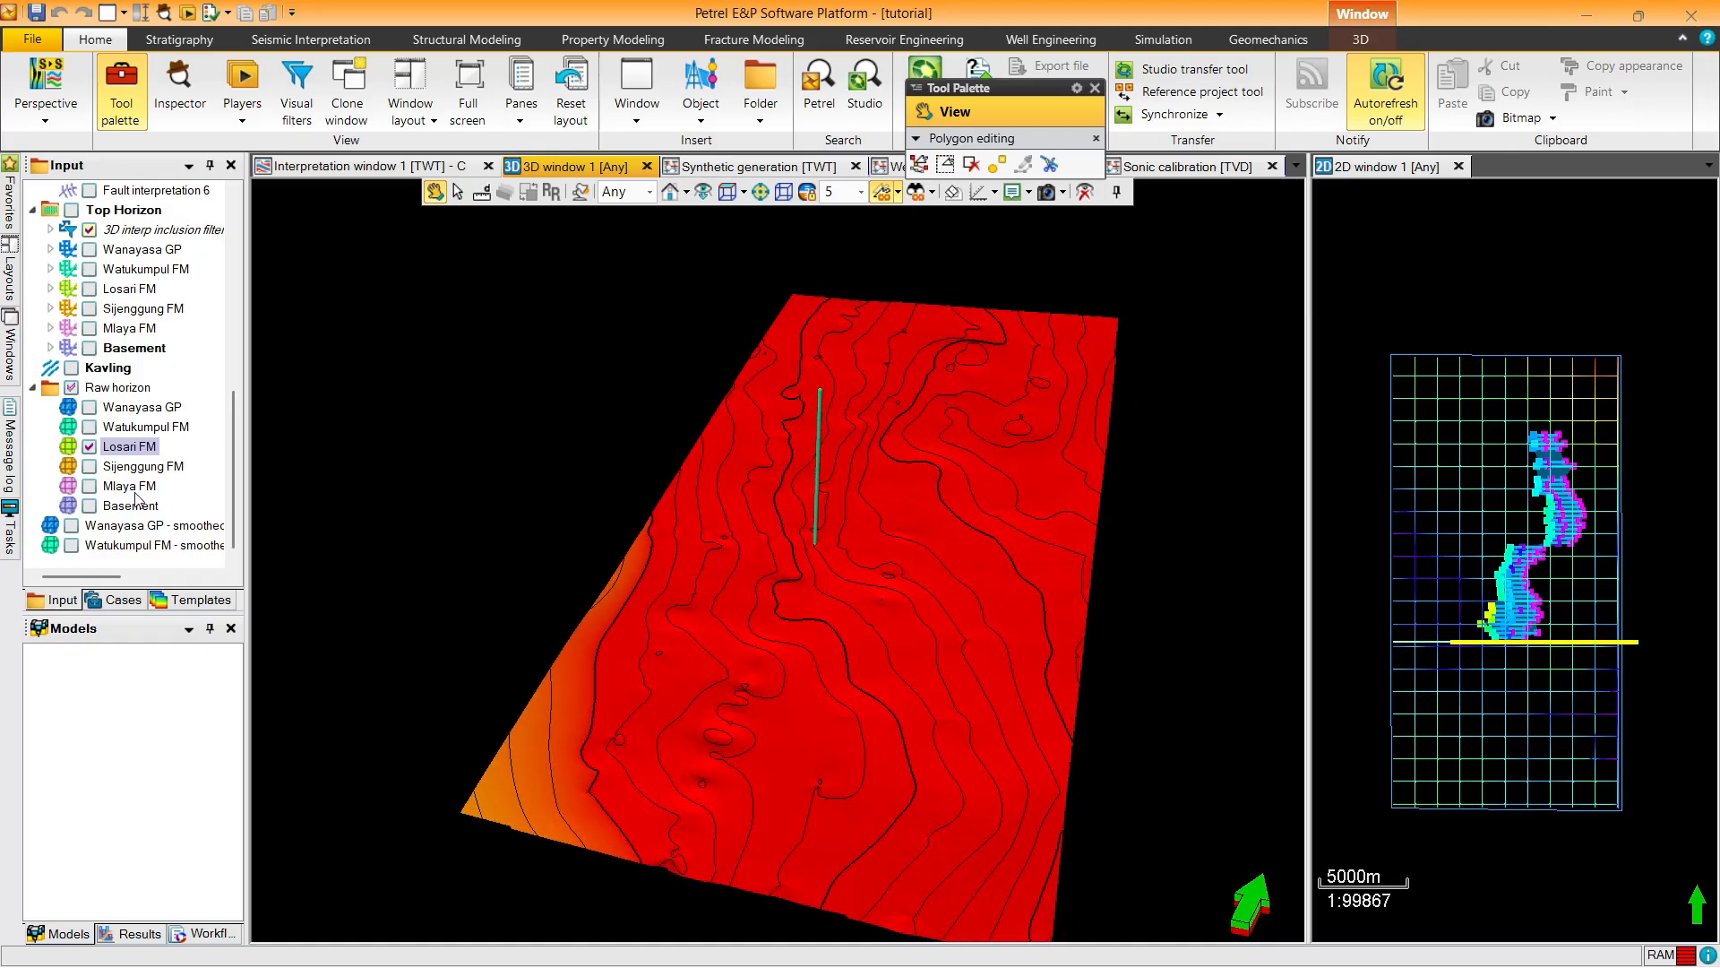
Run surface smoothing on the Losari FM surface with half-widths of 1, Combo smooth, Smooth edges and 5 passes
right_click(143, 448)
mouse_move(328, 878)
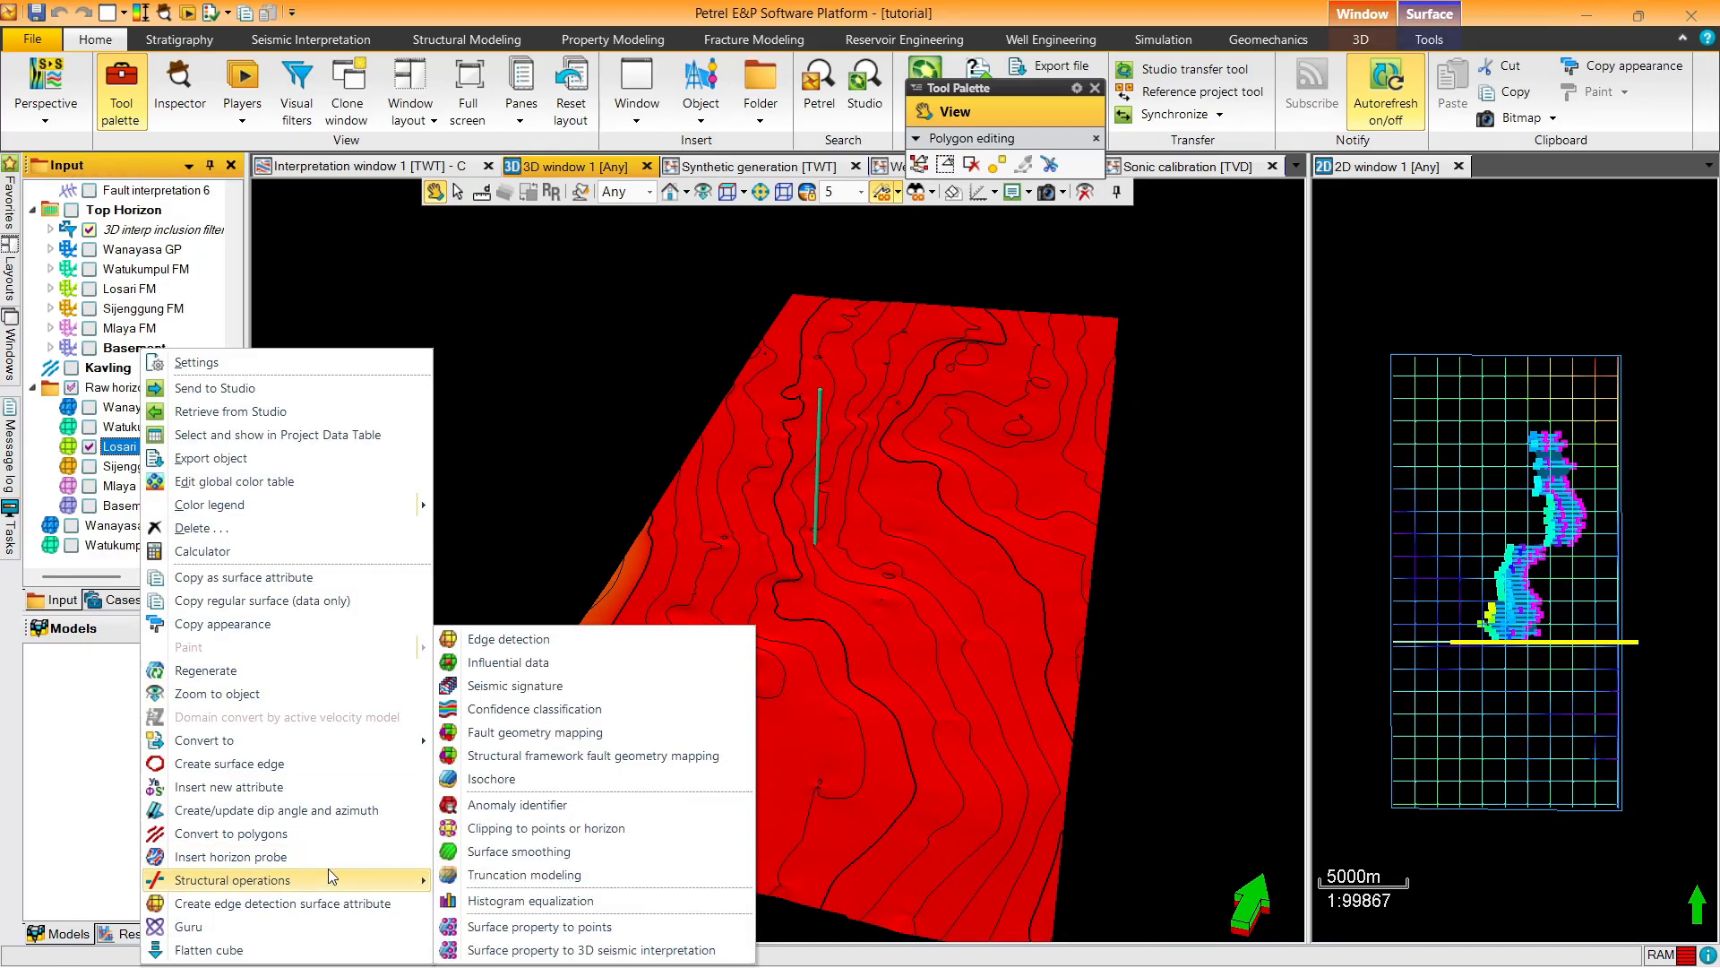
click(524, 851)
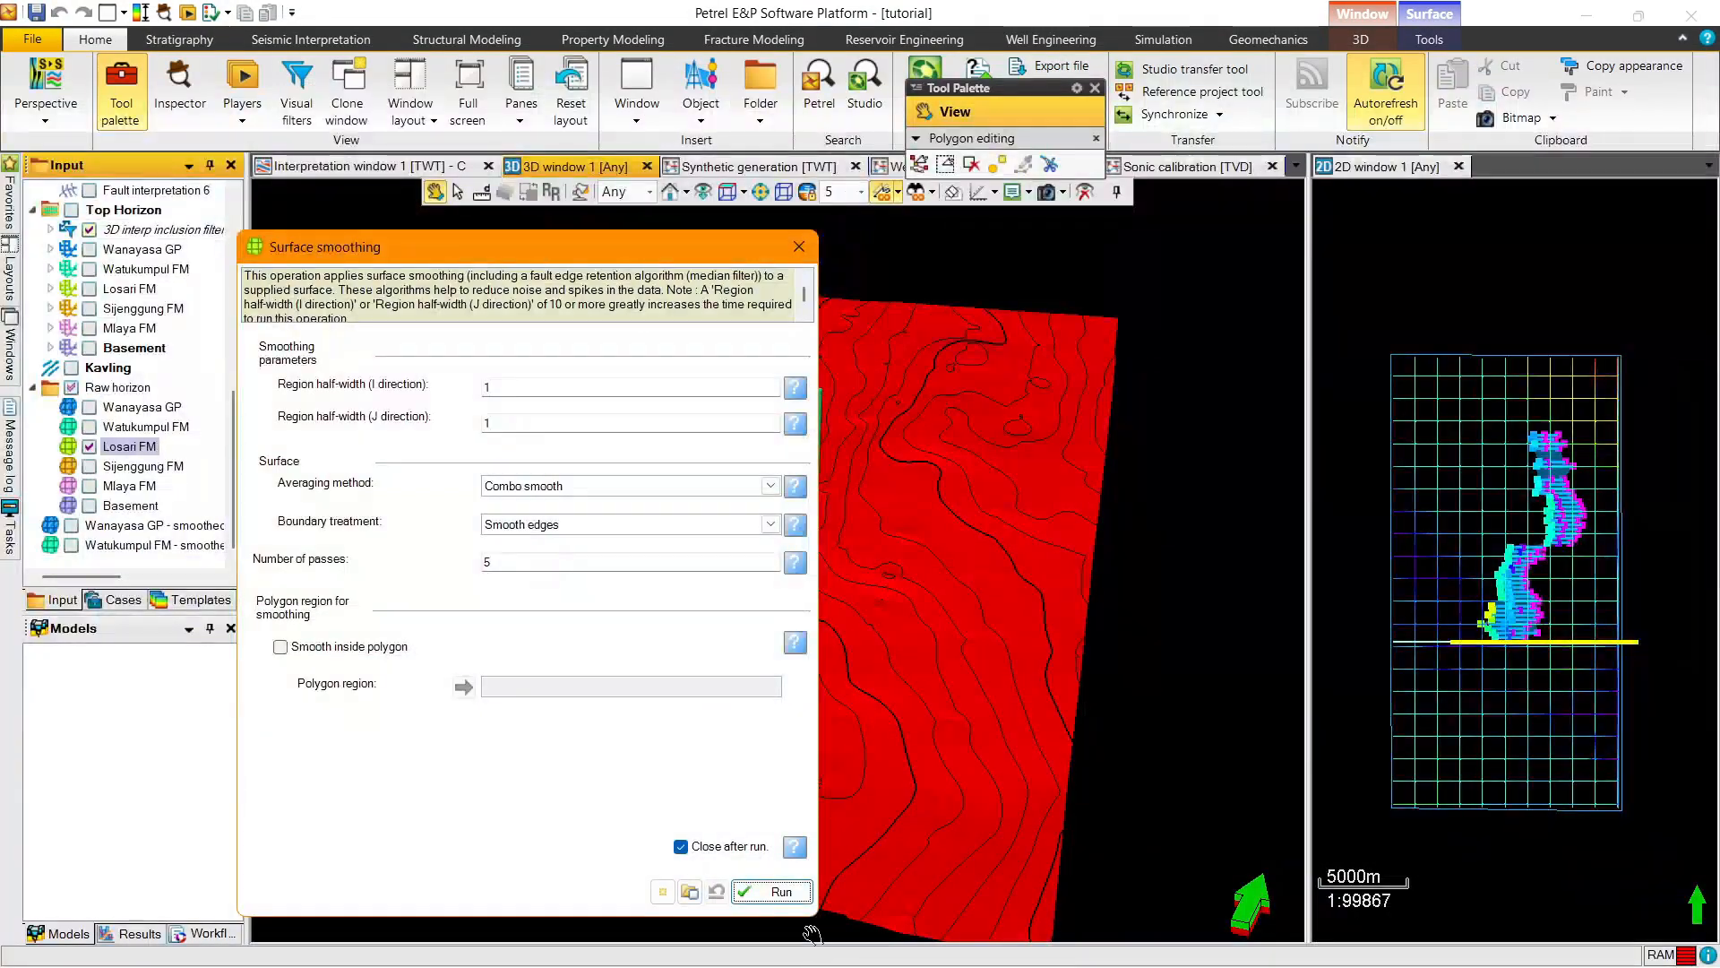
click(789, 893)
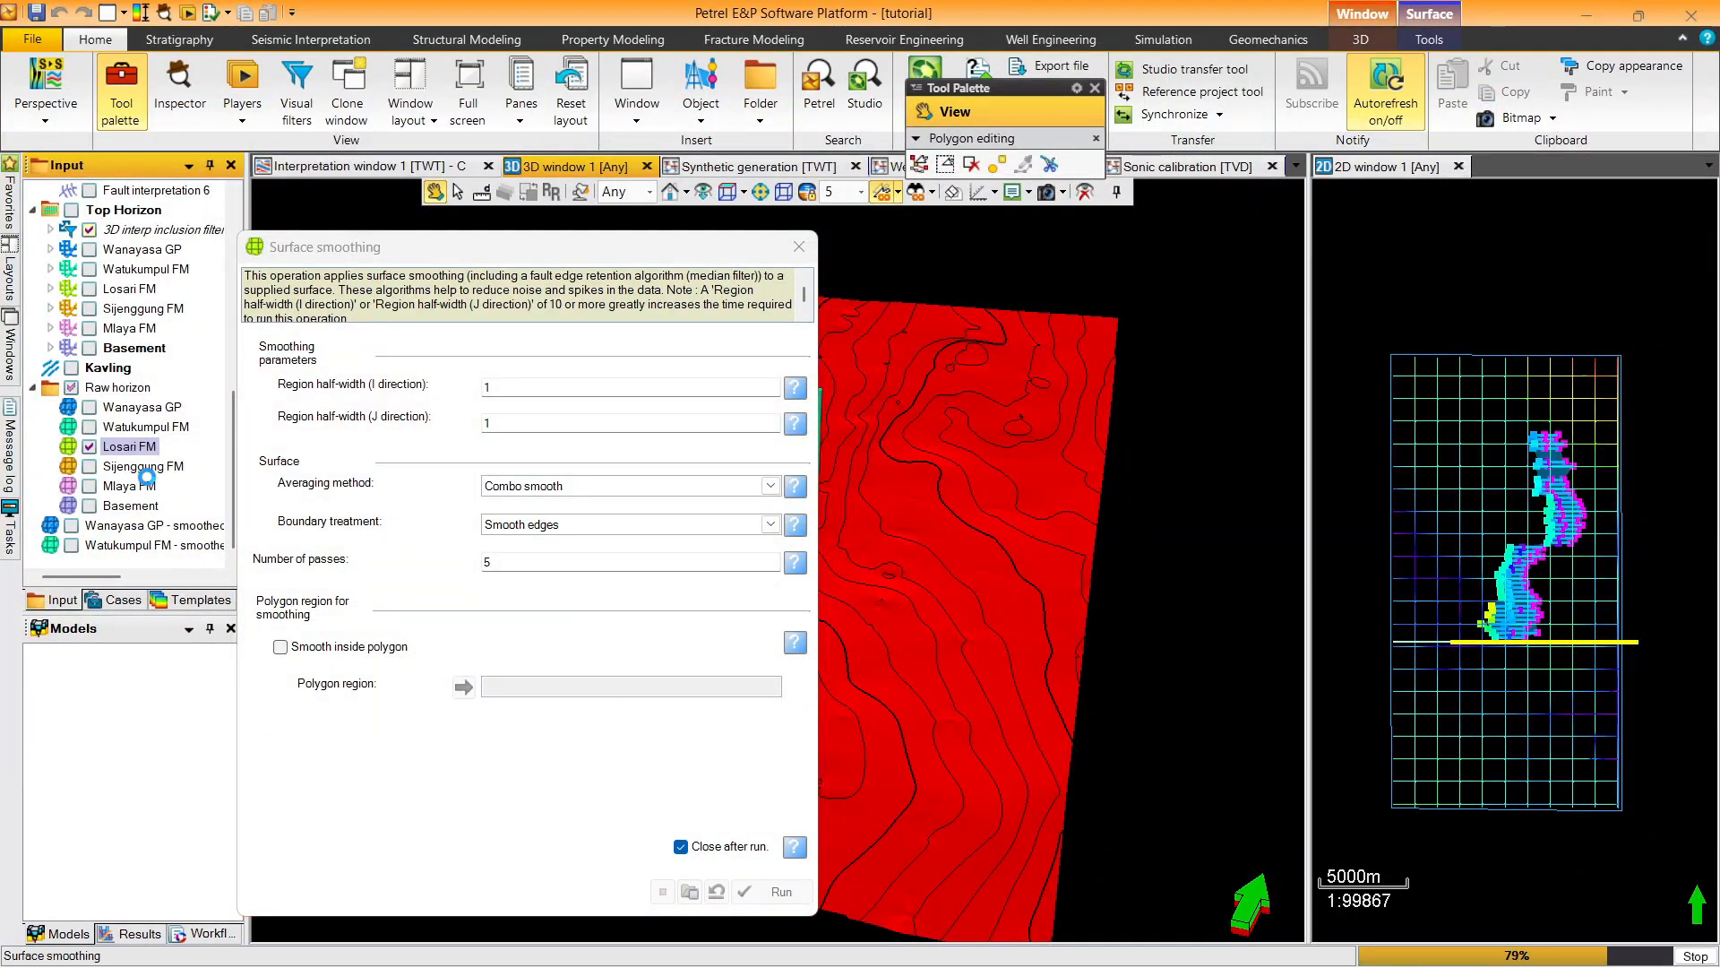
Move the smoothed Losari FM surface out of the Raw horizon folder
scroll(150, 481, down, 1)
click(141, 506)
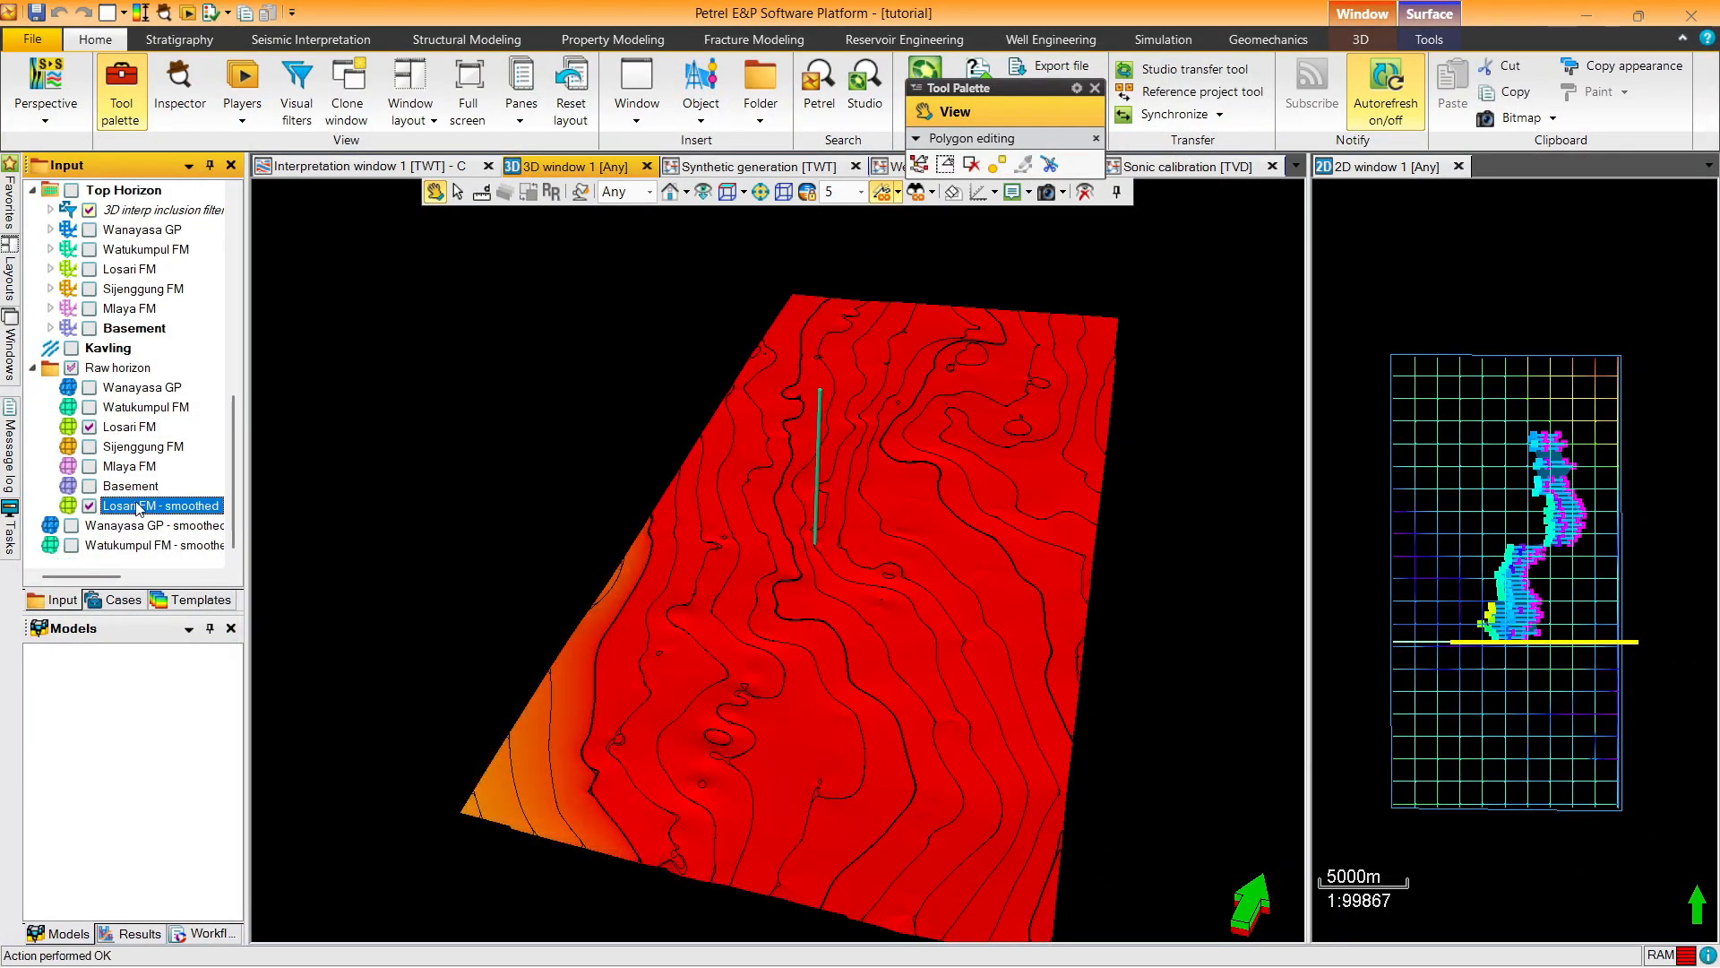
drag(115, 569, 110, 532)
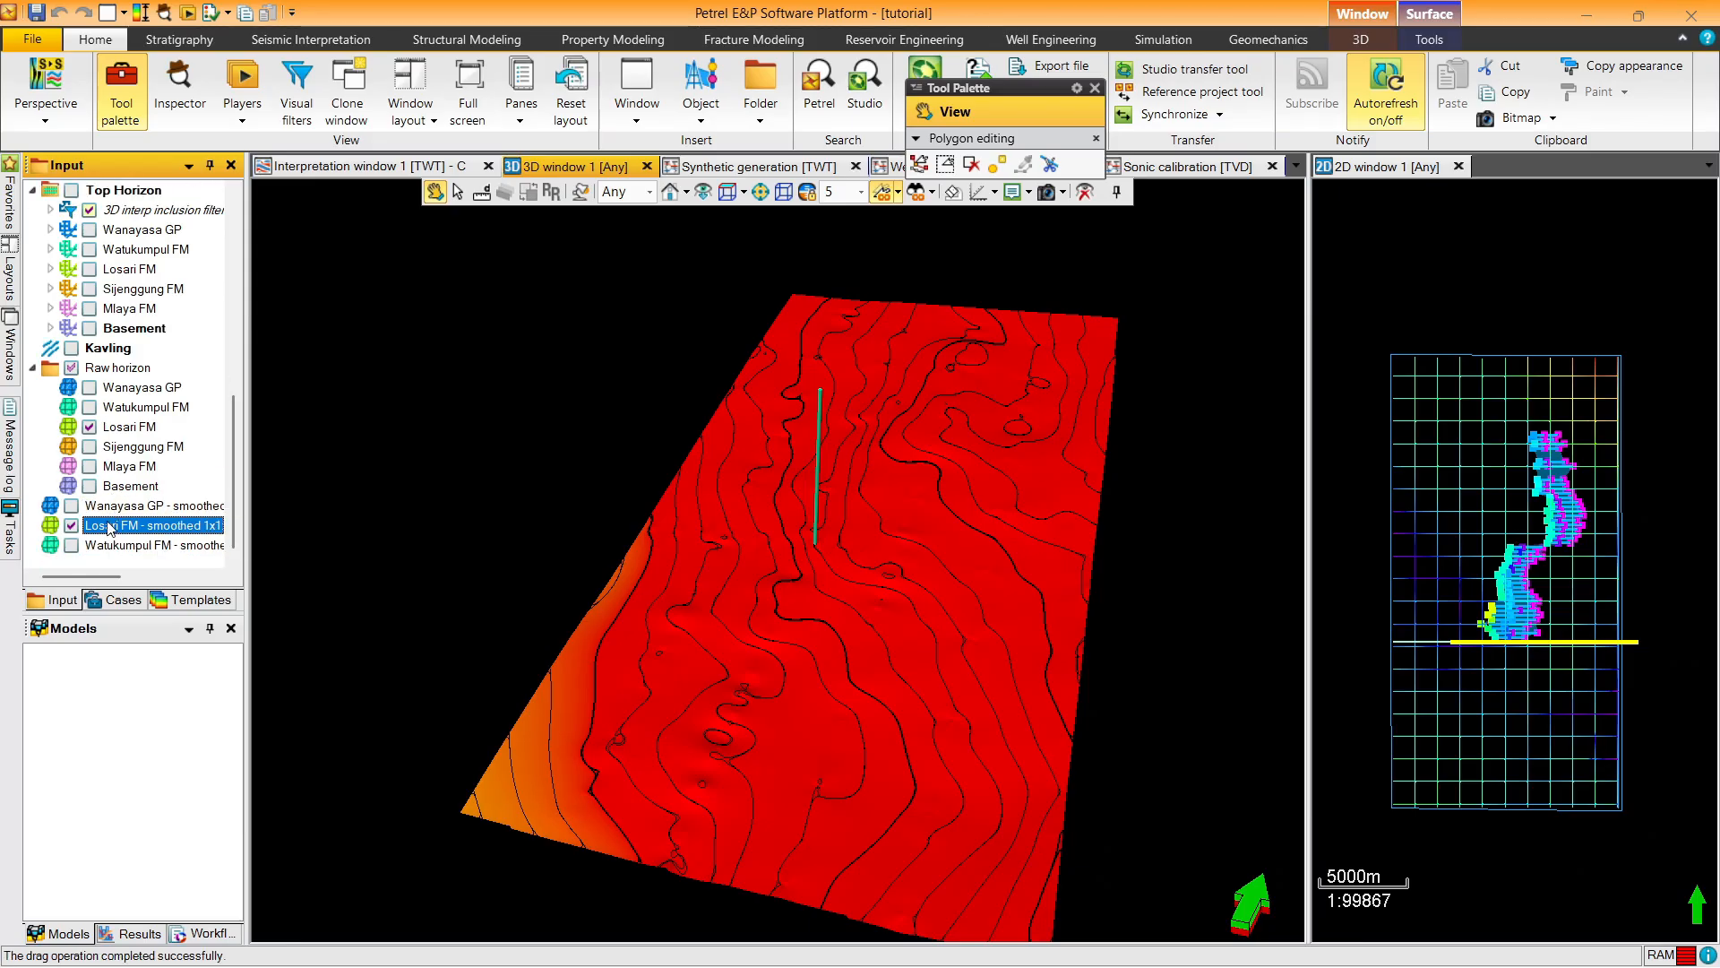
Hide the original and smoothed Losari FM surfaces and display the original Sijenggung FM surface in the 3D window
click(128, 450)
right_click(126, 448)
click(89, 427)
click(89, 446)
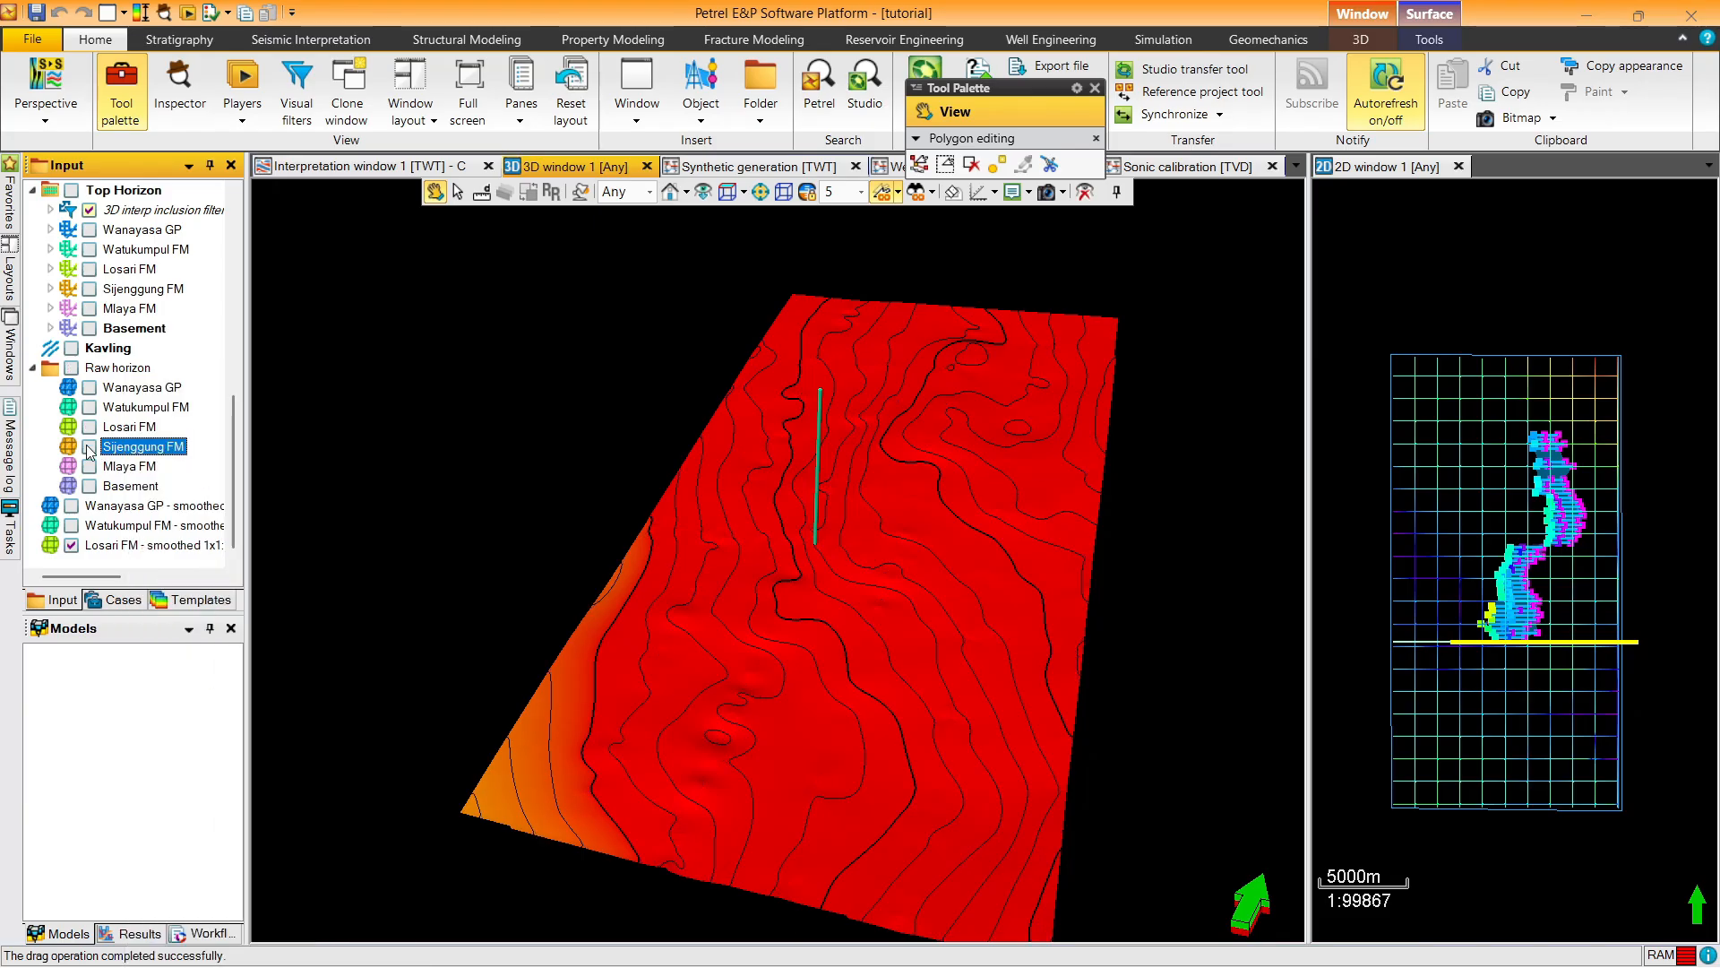
click(72, 546)
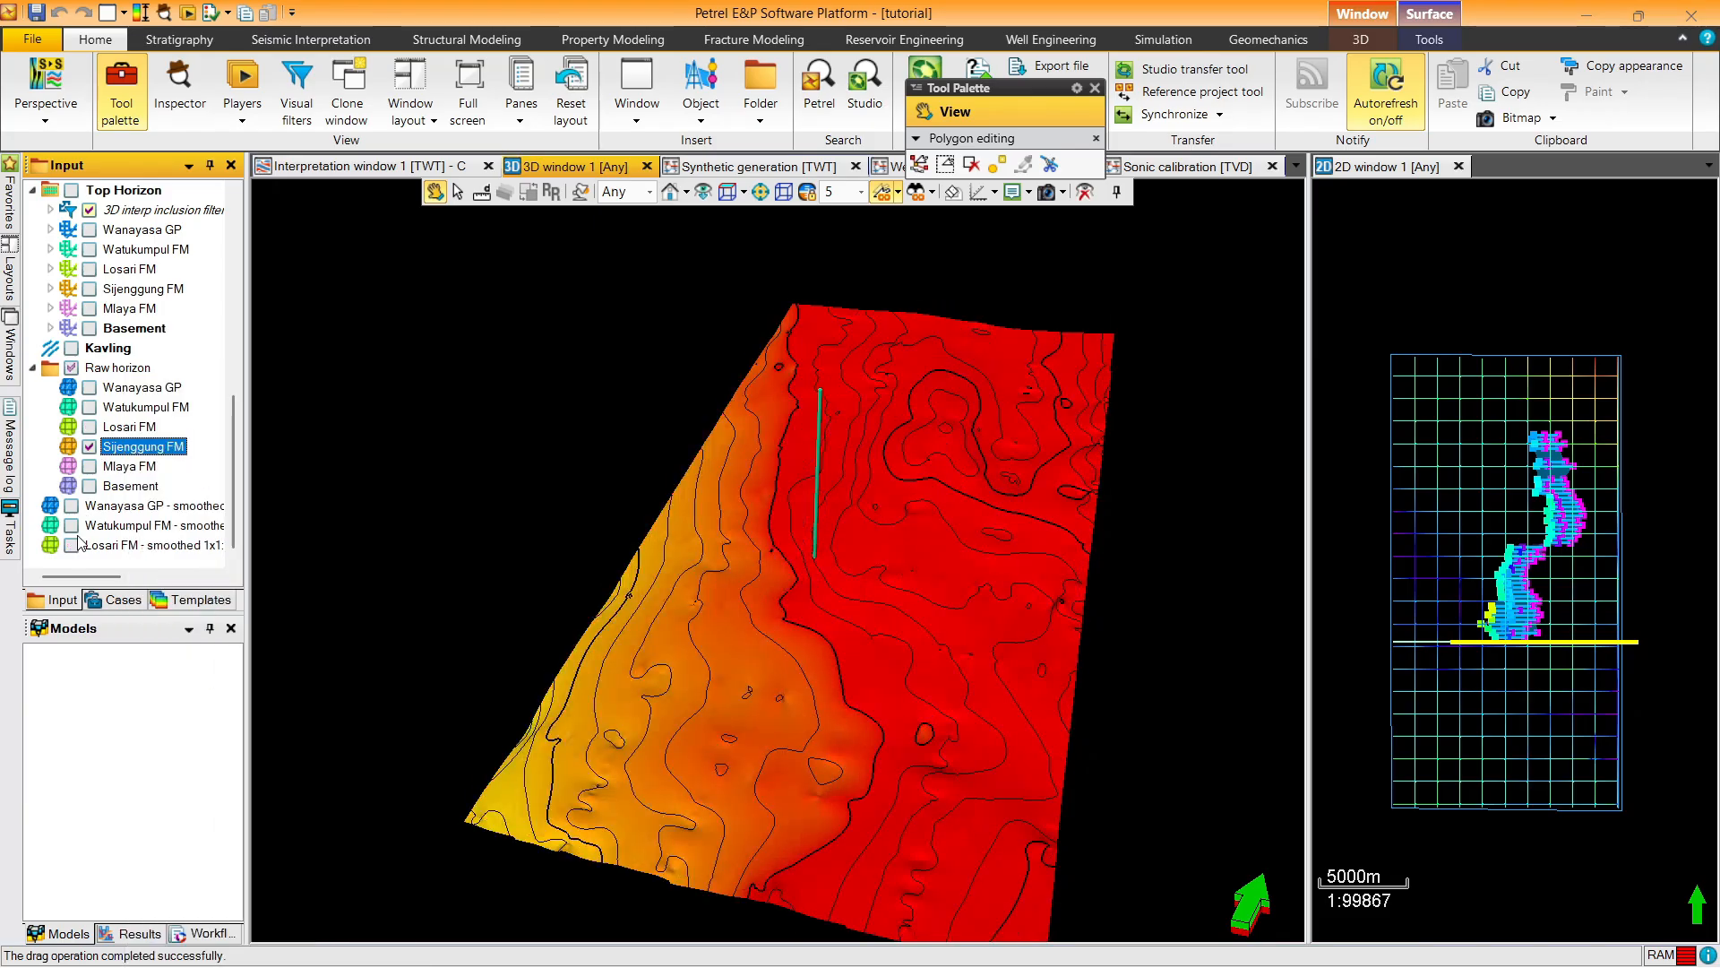
Run surface smoothing on the Sijenggung FM surface with half-widths of 1, Combo smooth, Smooth edges and 5 passes
right_click(125, 447)
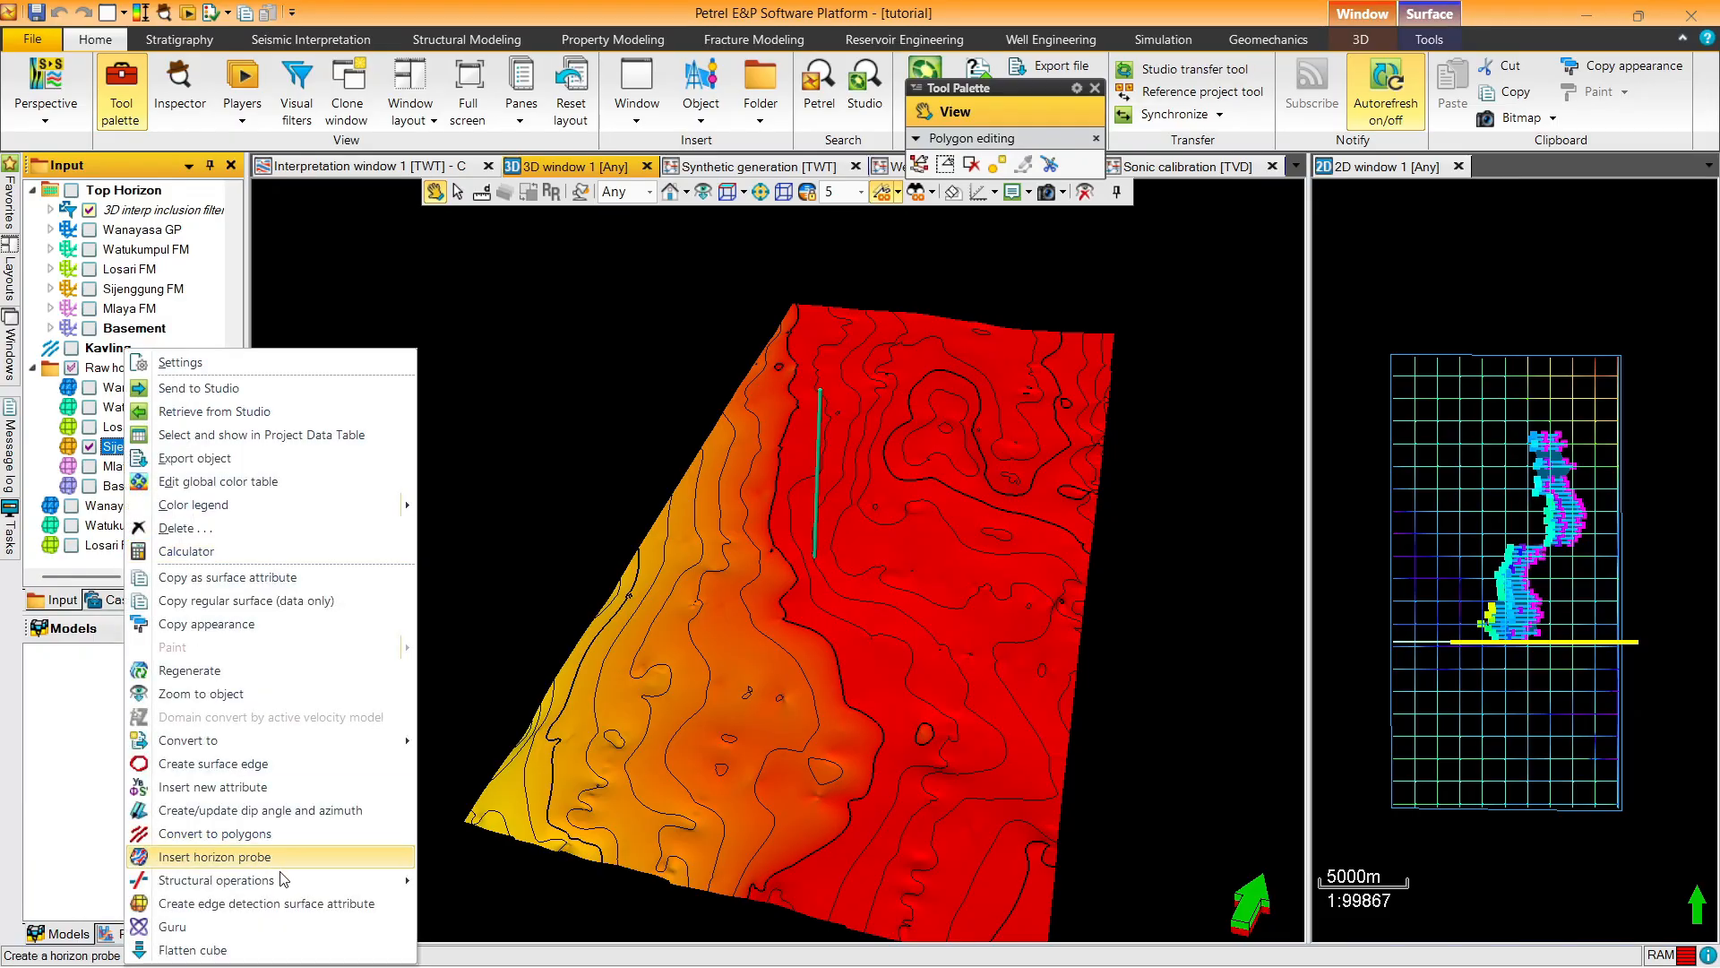
mouse_move(283, 880)
click(538, 741)
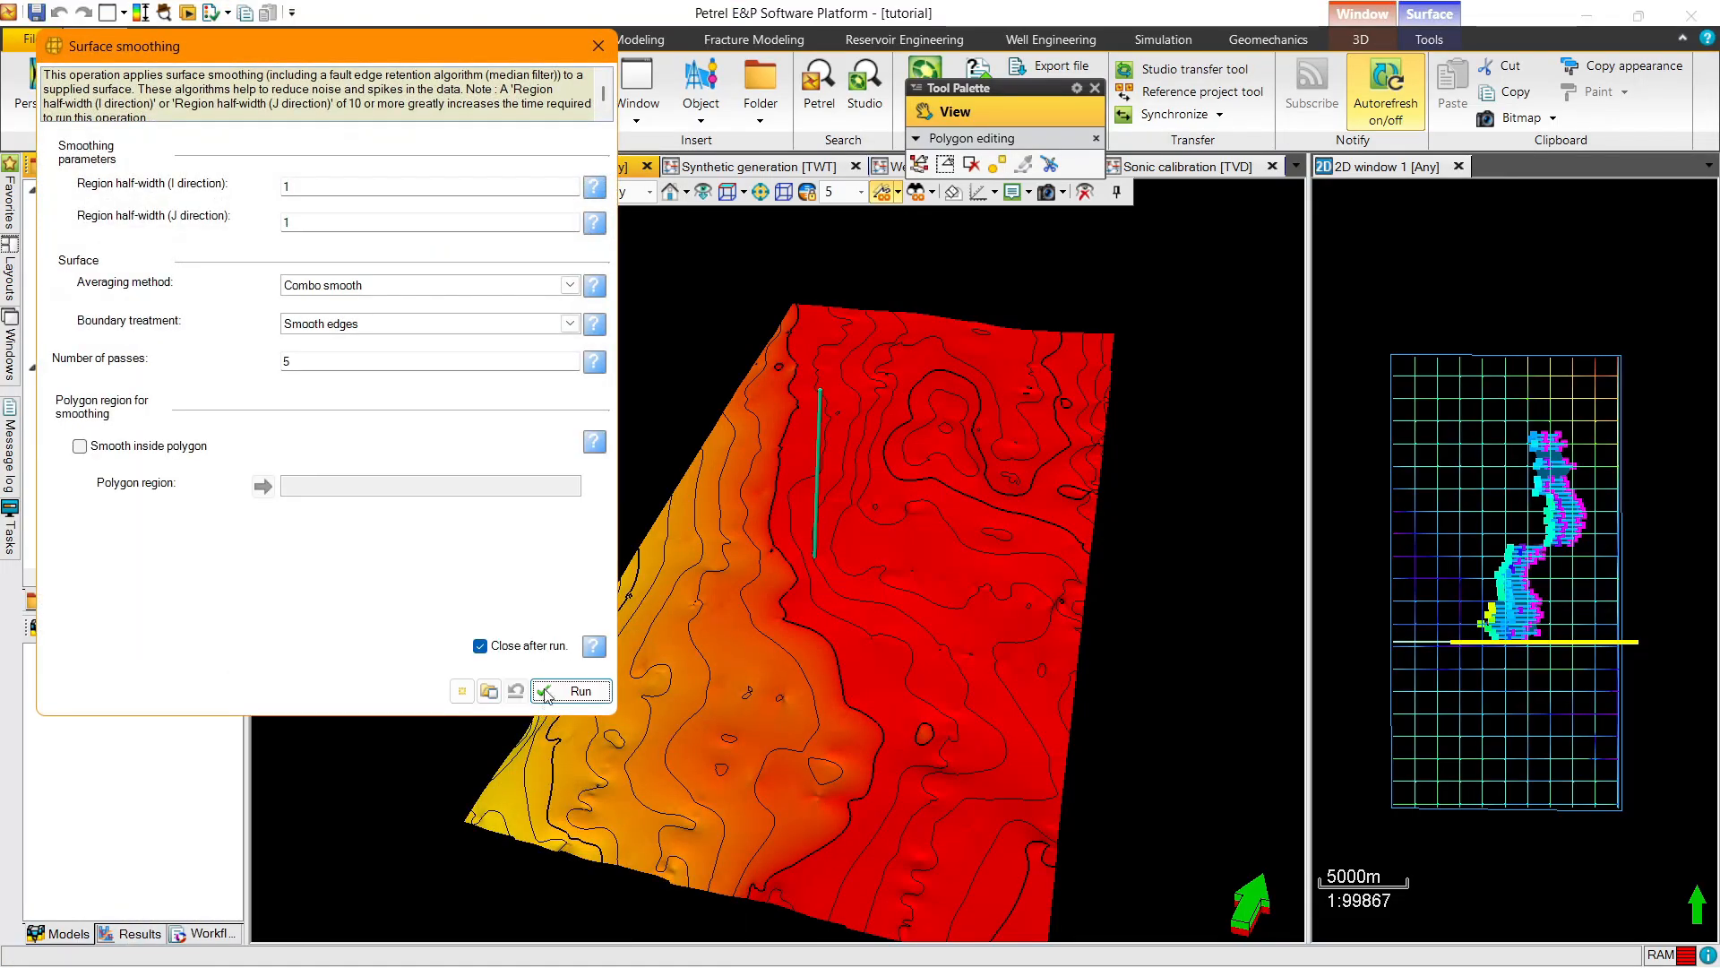
click(548, 695)
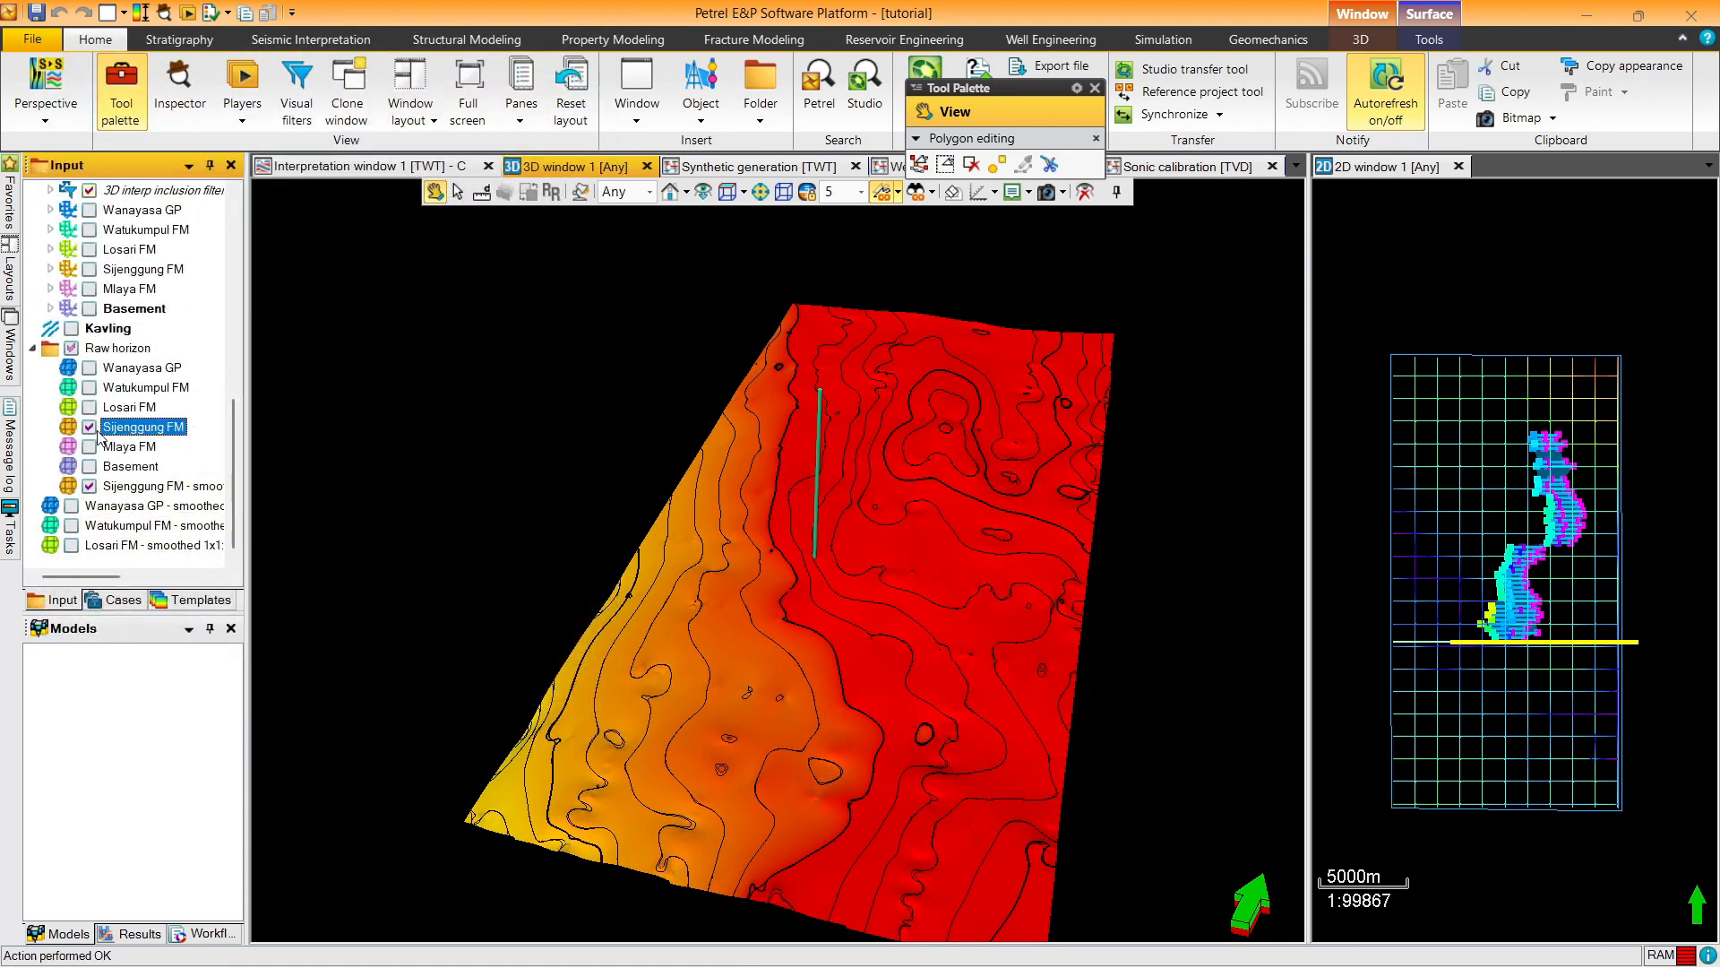
Hide the original Sijenggung FM surface and move its smoothed version out of the Raw horizon folder
click(91, 428)
click(91, 427)
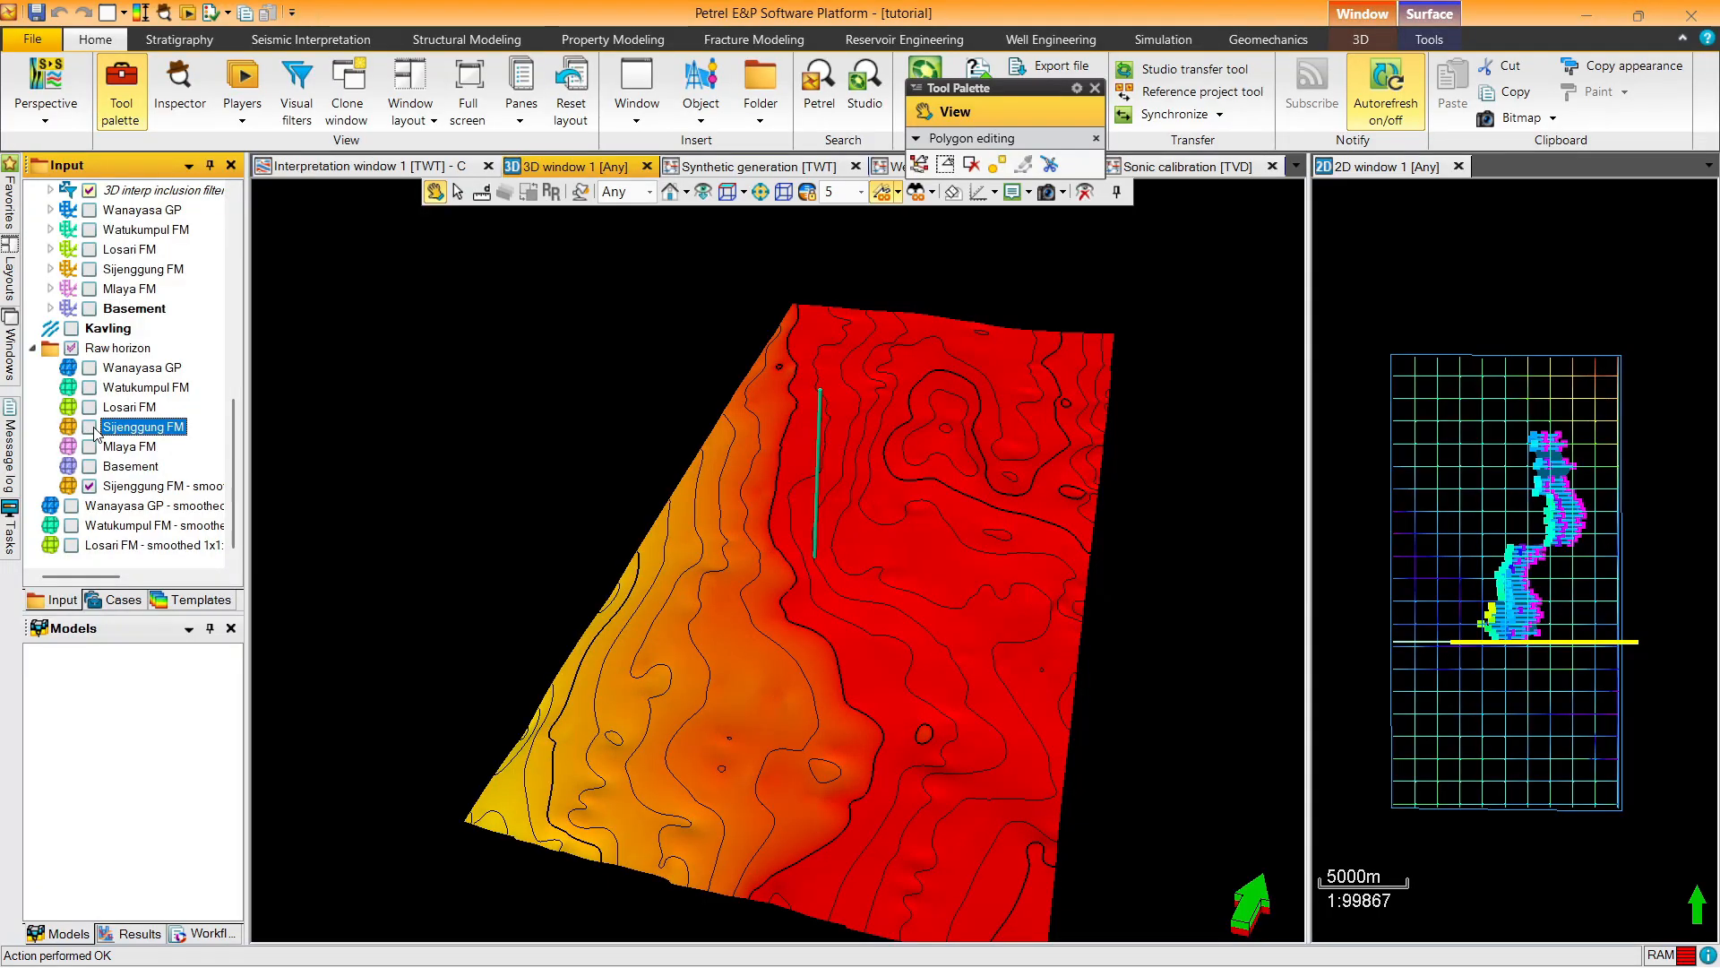
click(125, 489)
ctrl+click(116, 546)
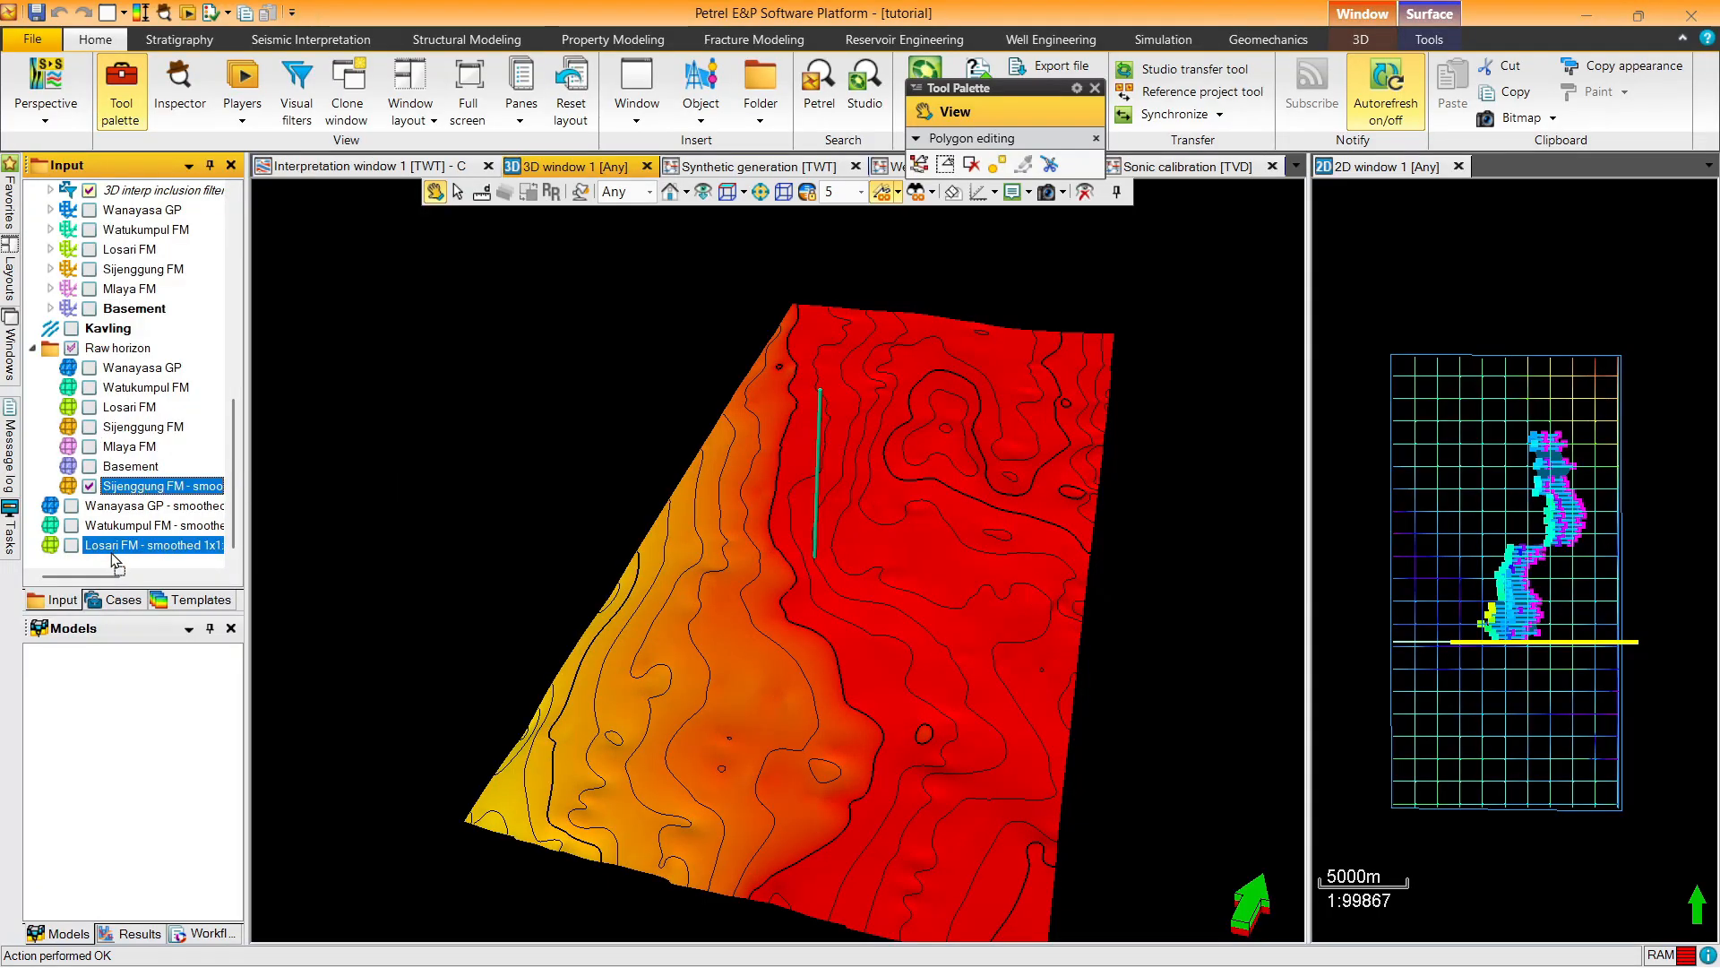
drag(114, 561, 120, 555)
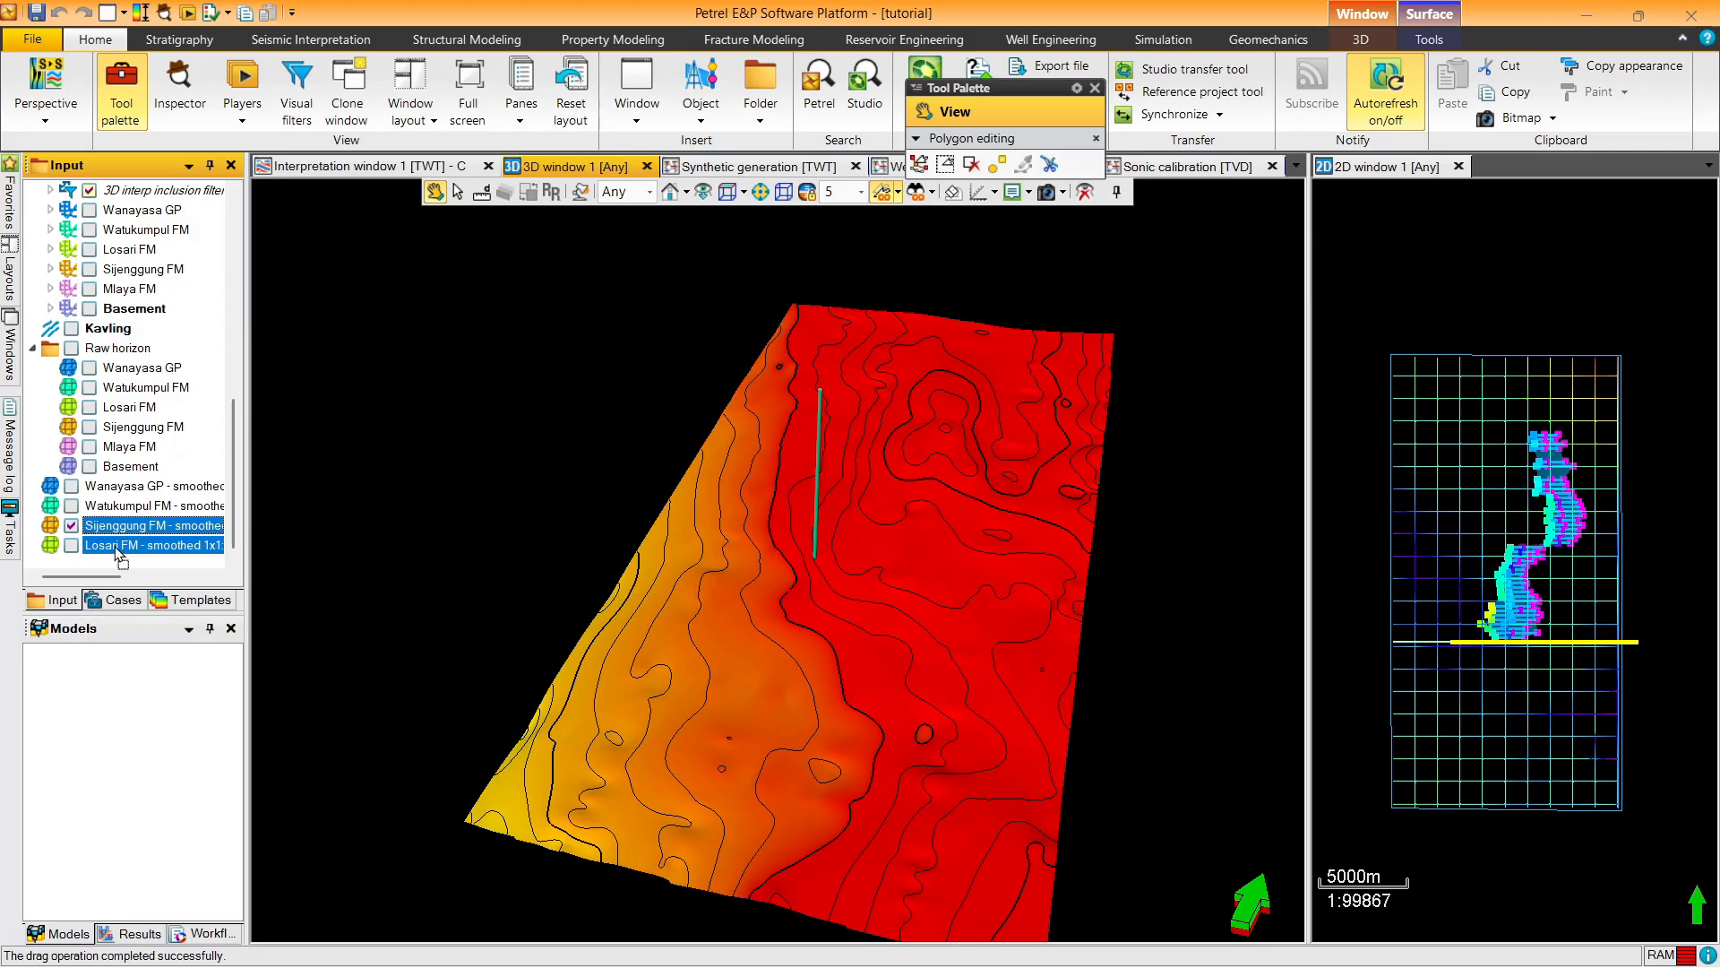
Hide the smoothed Sijenggung FM surface and display the original Mlaya FM surface in the 3D window
right_click(126, 447)
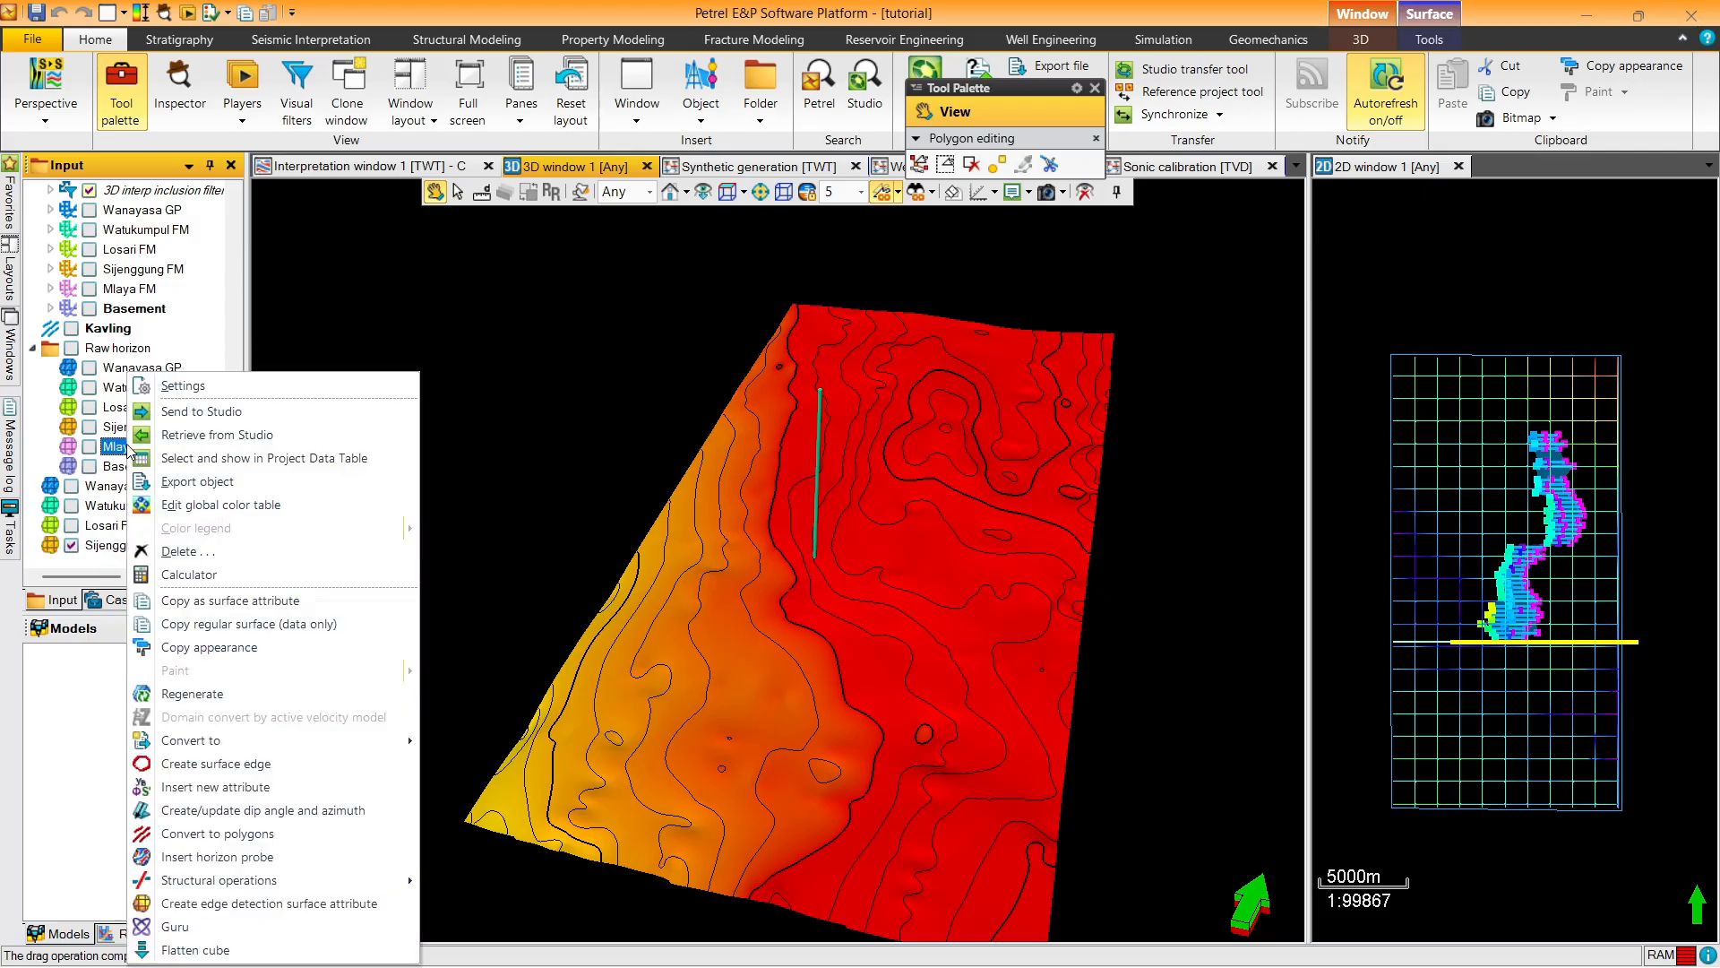
click(66, 551)
click(70, 545)
click(89, 447)
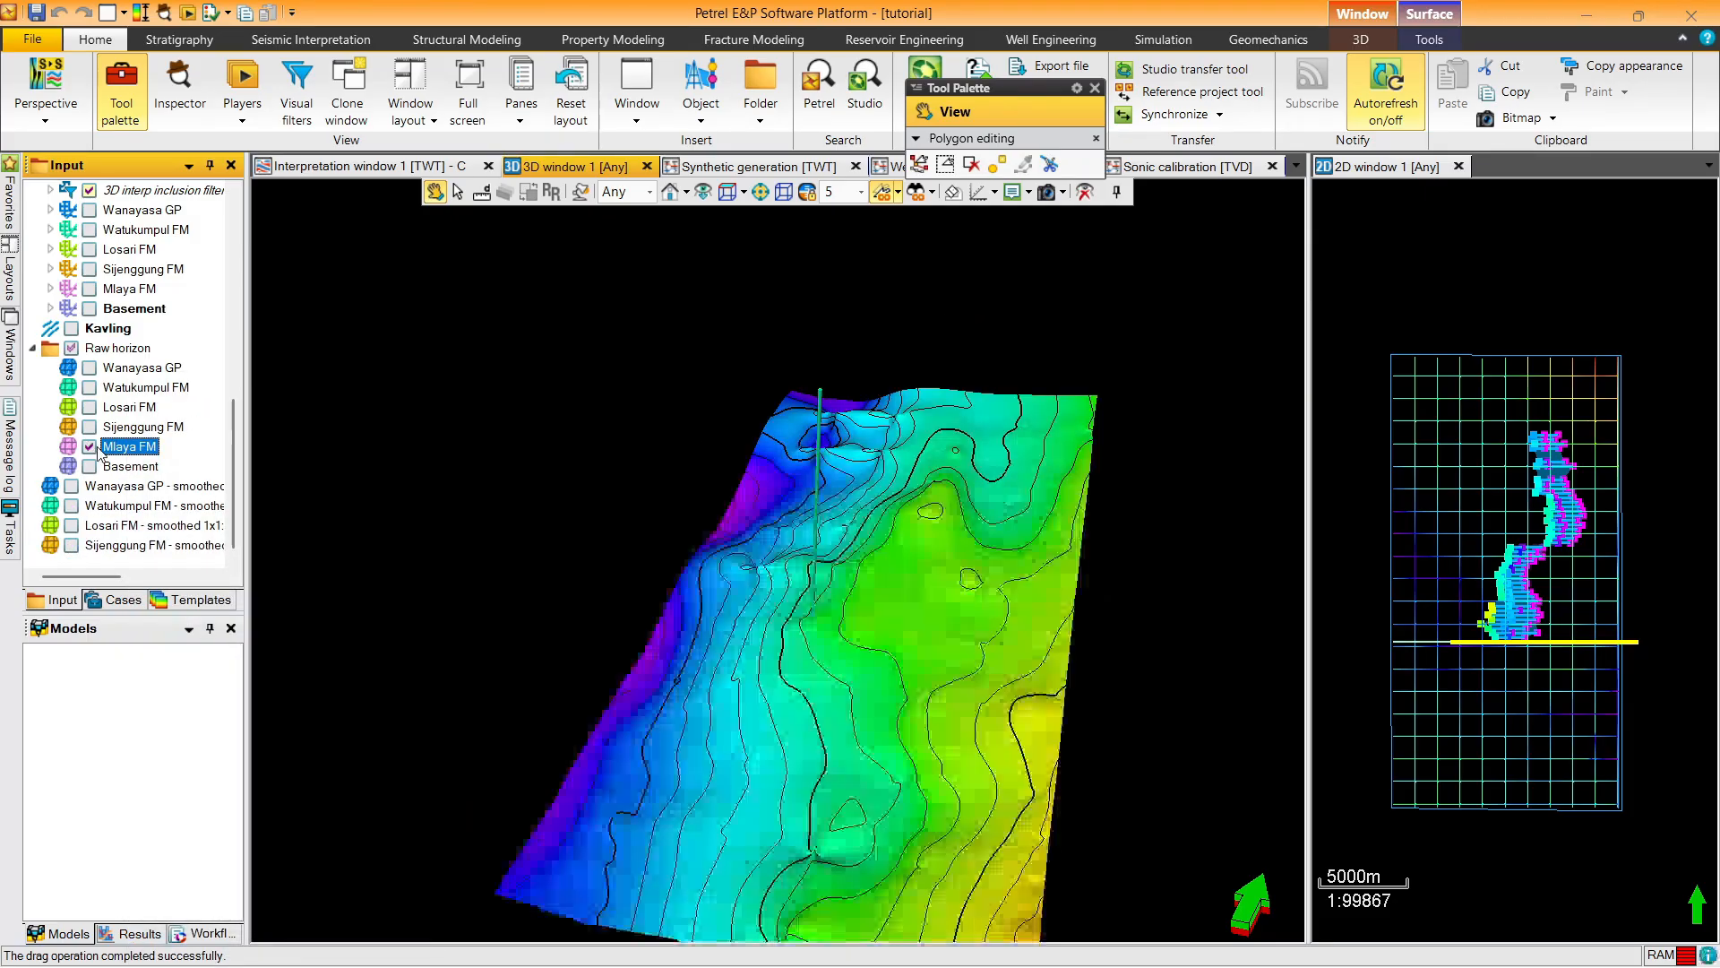
Run surface smoothing on the Mlaya FM surface with half-widths of 1, Combo smooth, Smooth edges and 5 passes
right_click(106, 451)
mouse_move(190, 880)
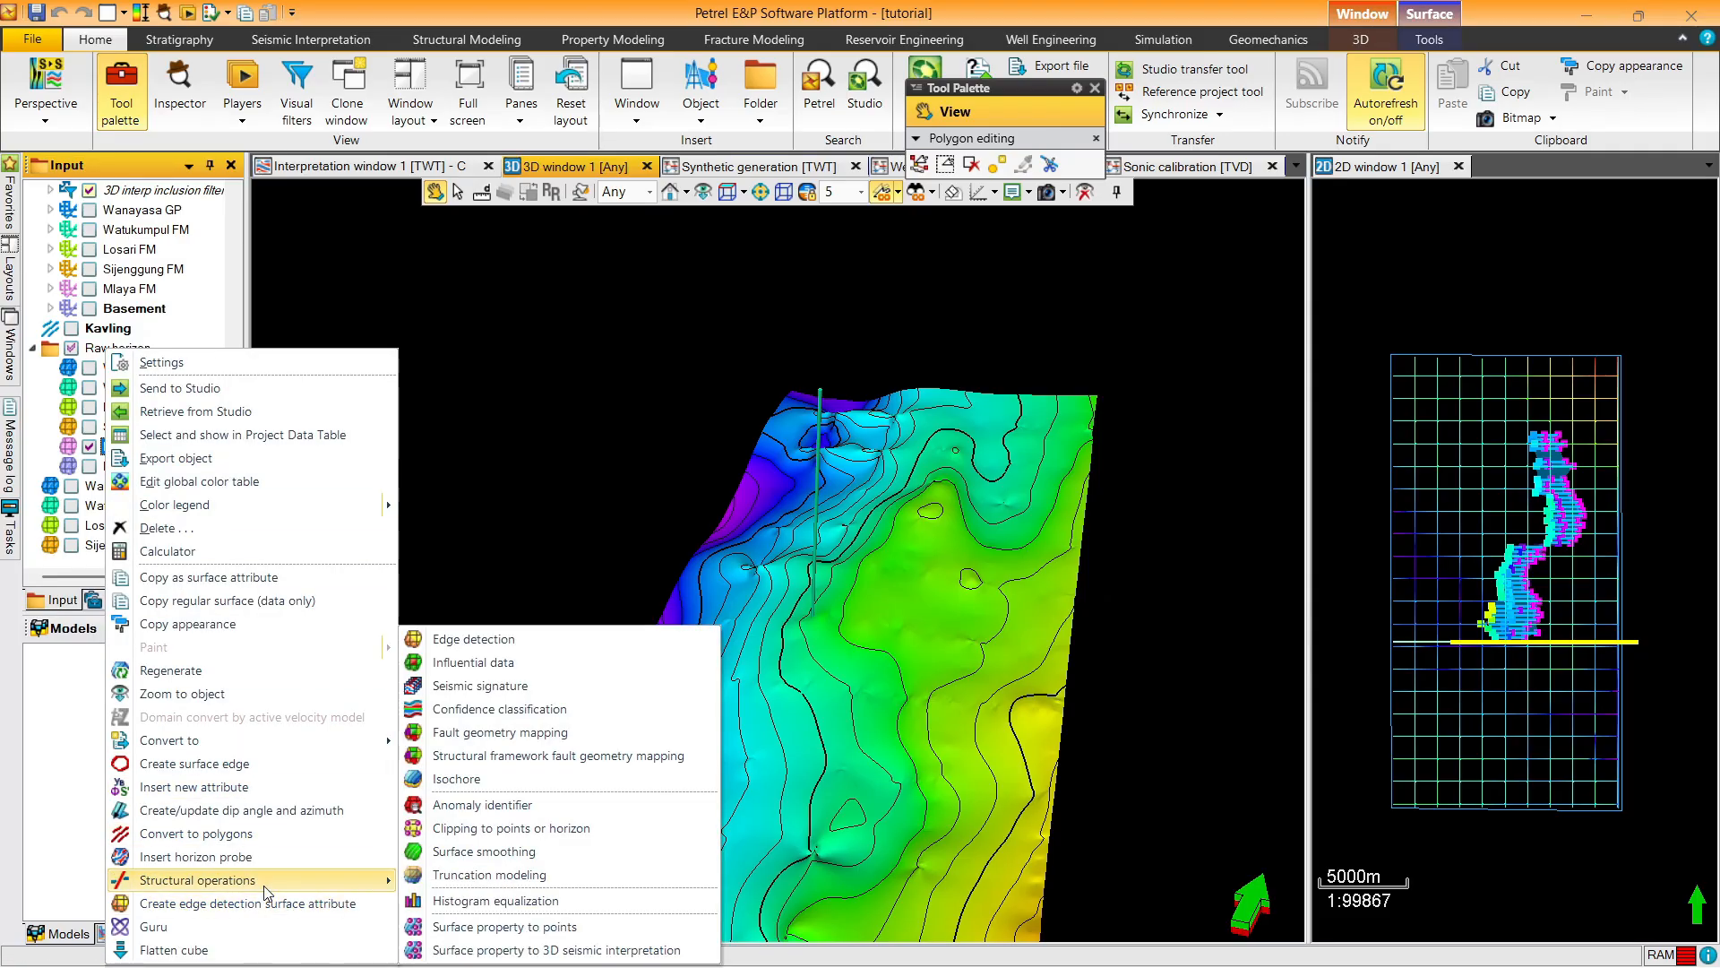
click(455, 856)
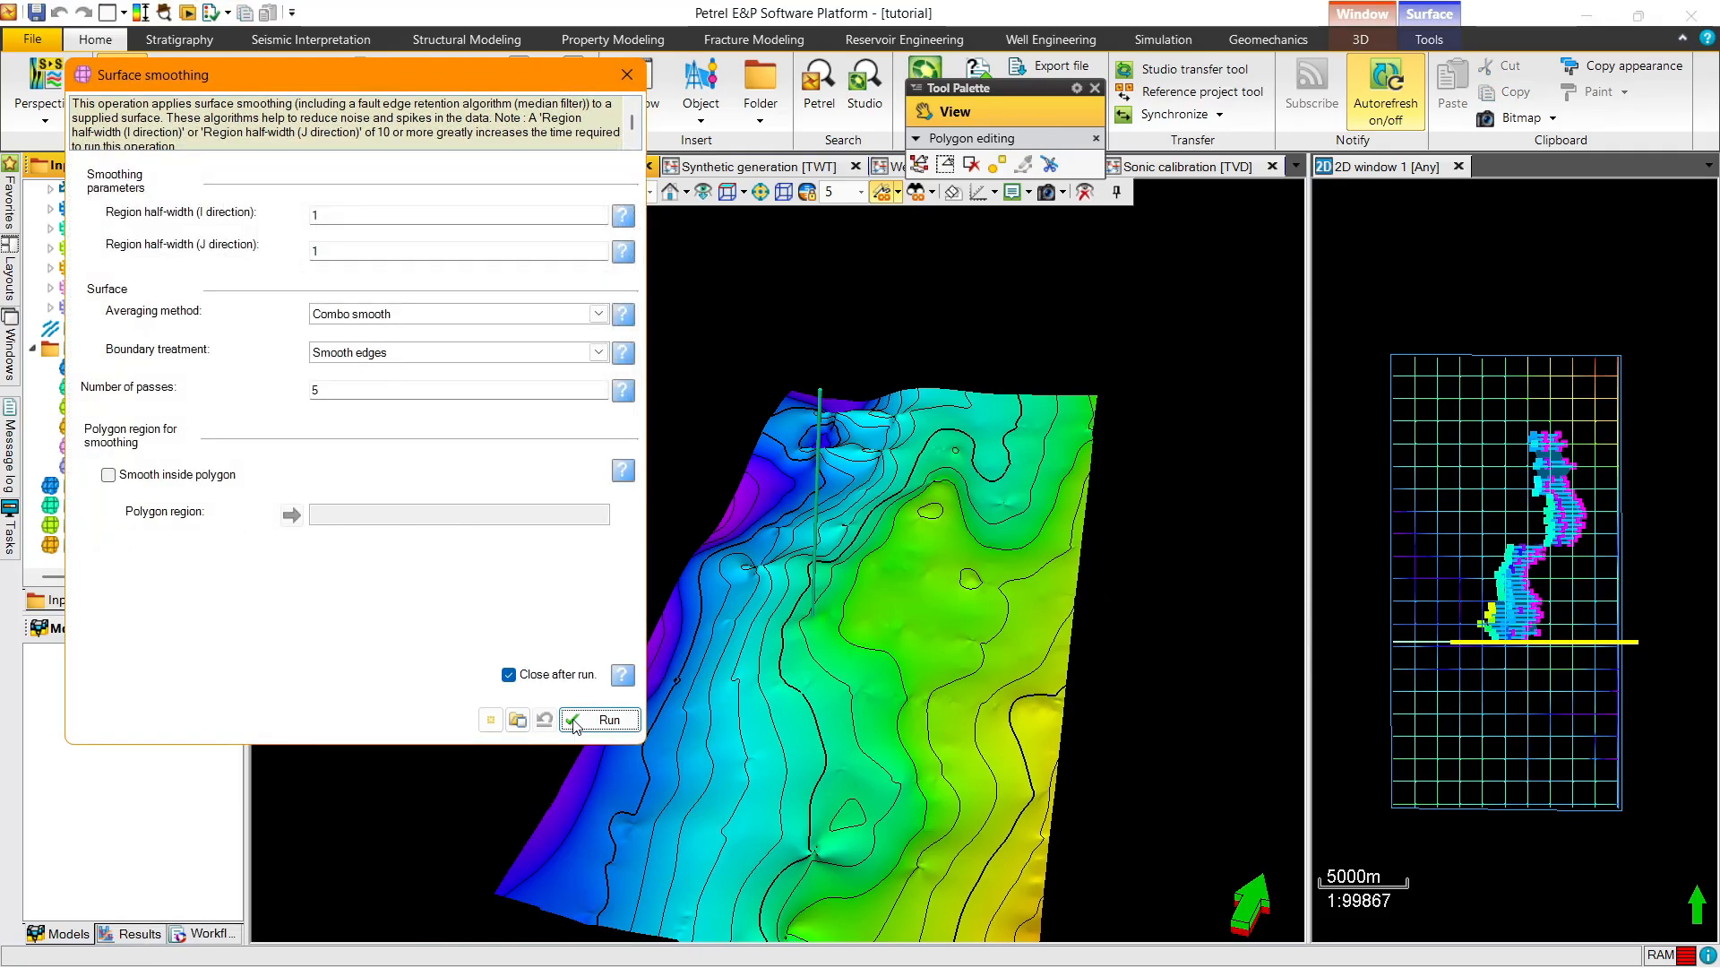
click(575, 722)
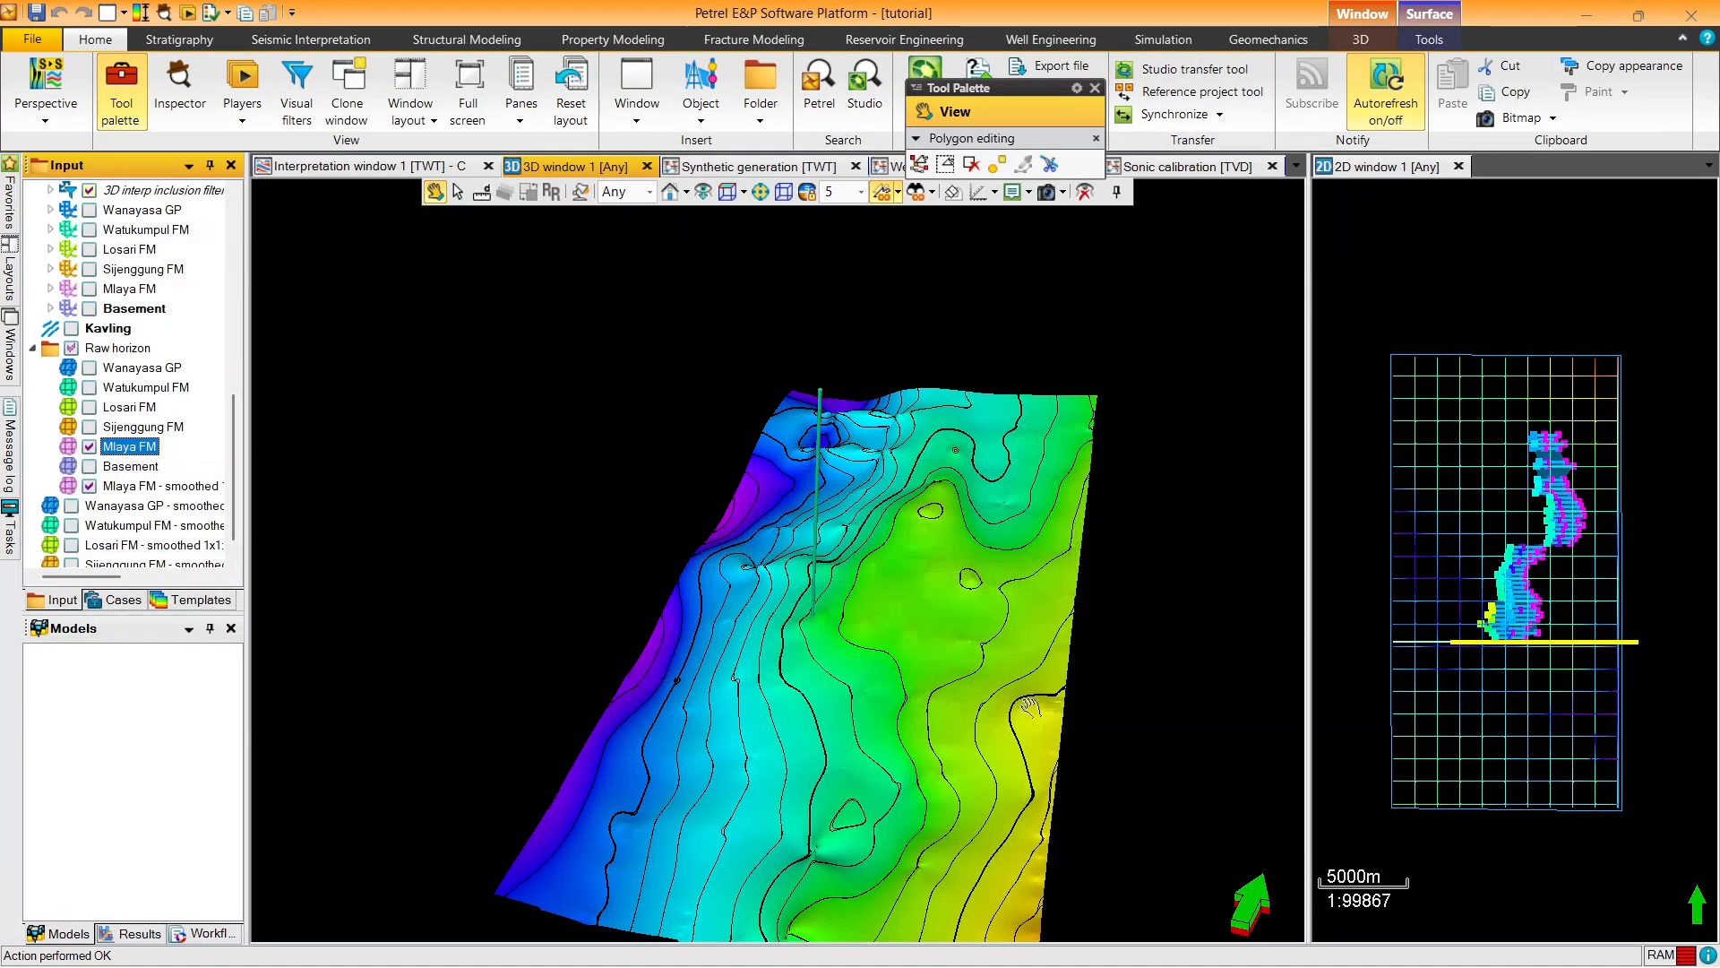
drag(1007, 693, 1086, 681)
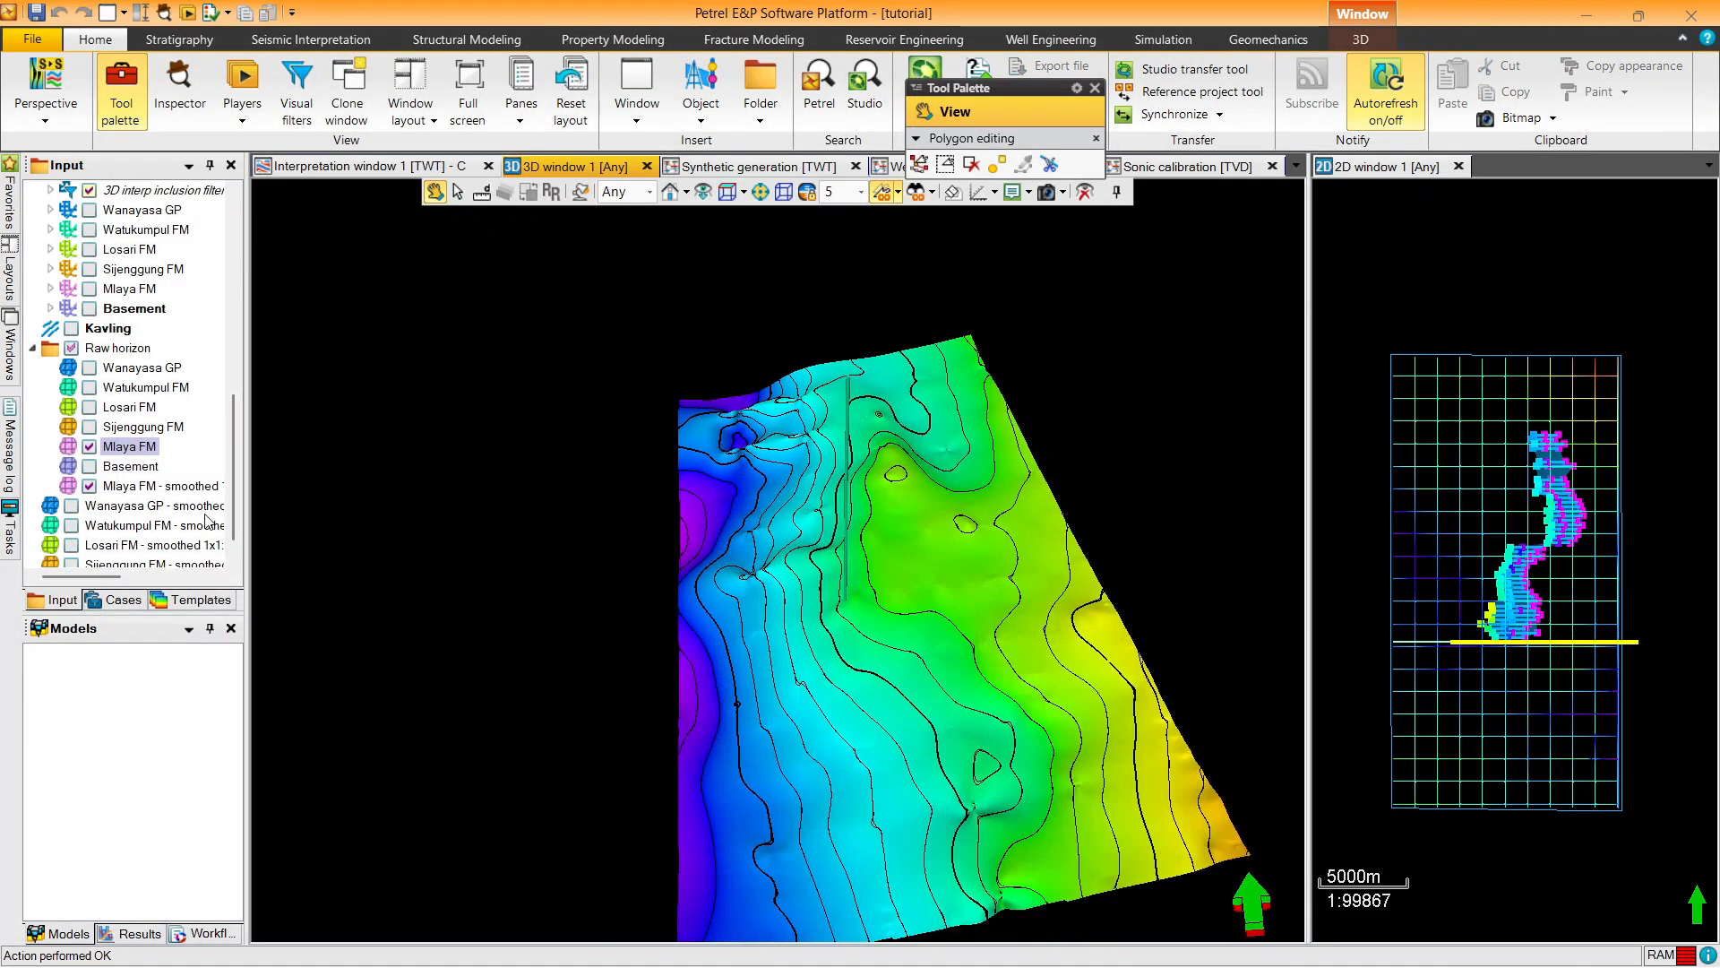
Hide the original Mlaya FM surface and examine the contours of its smoothed version in the 3D window
click(130, 447)
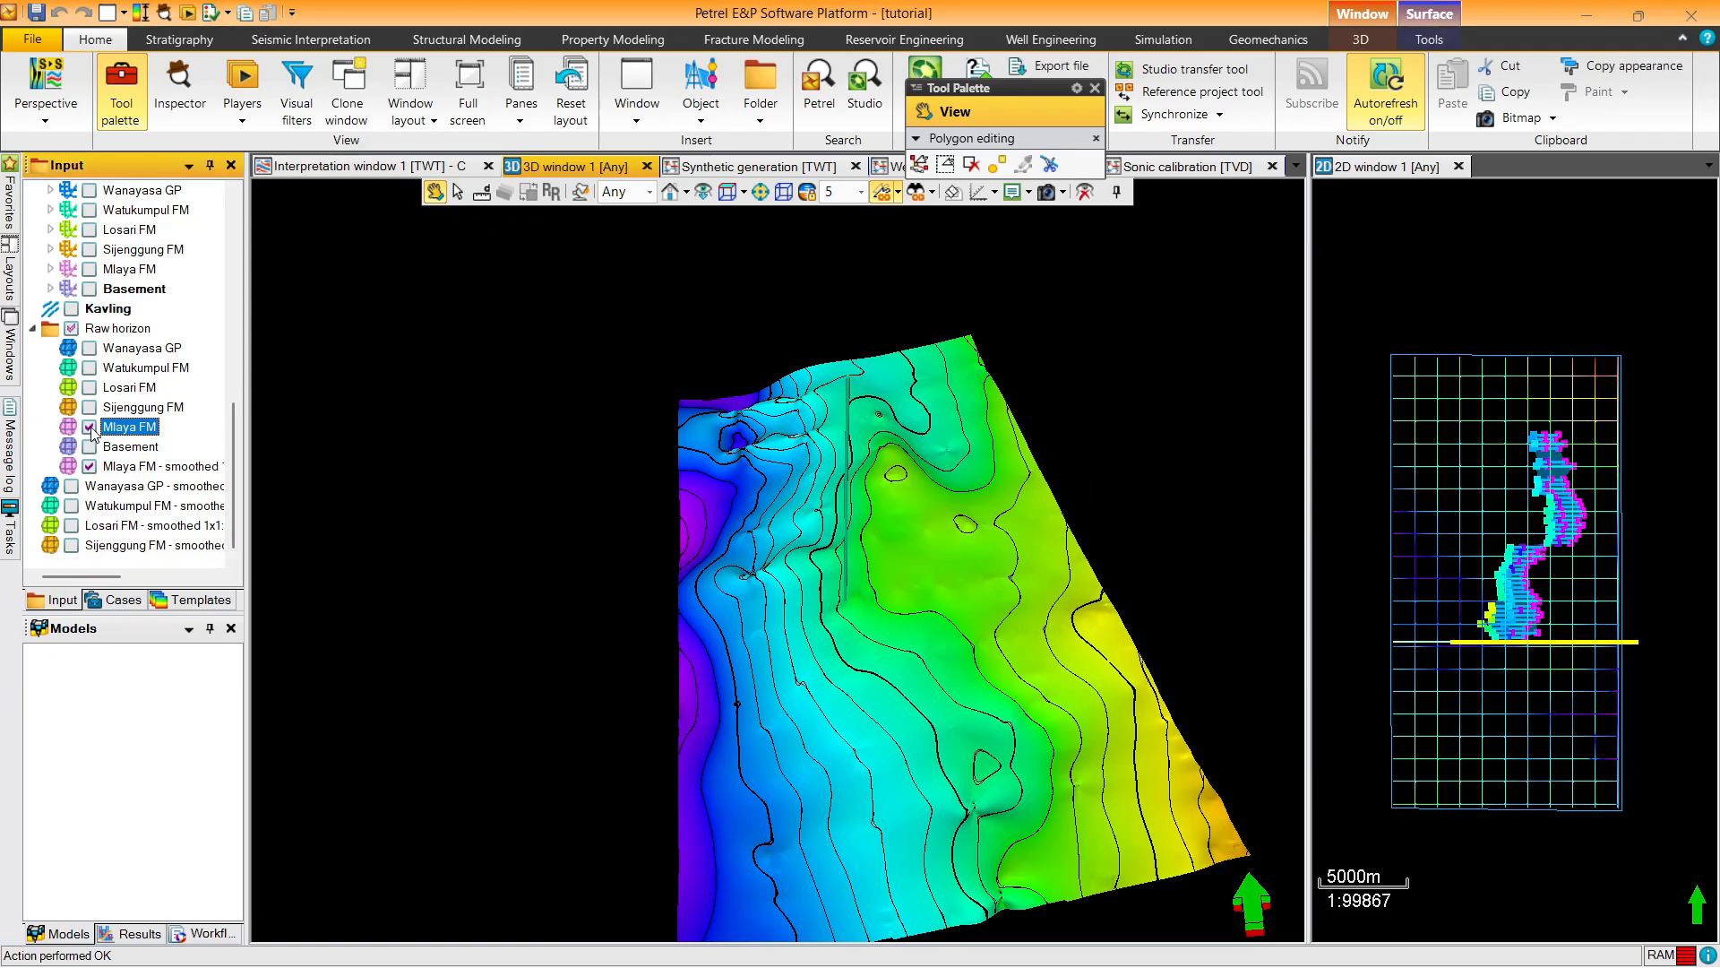
click(89, 427)
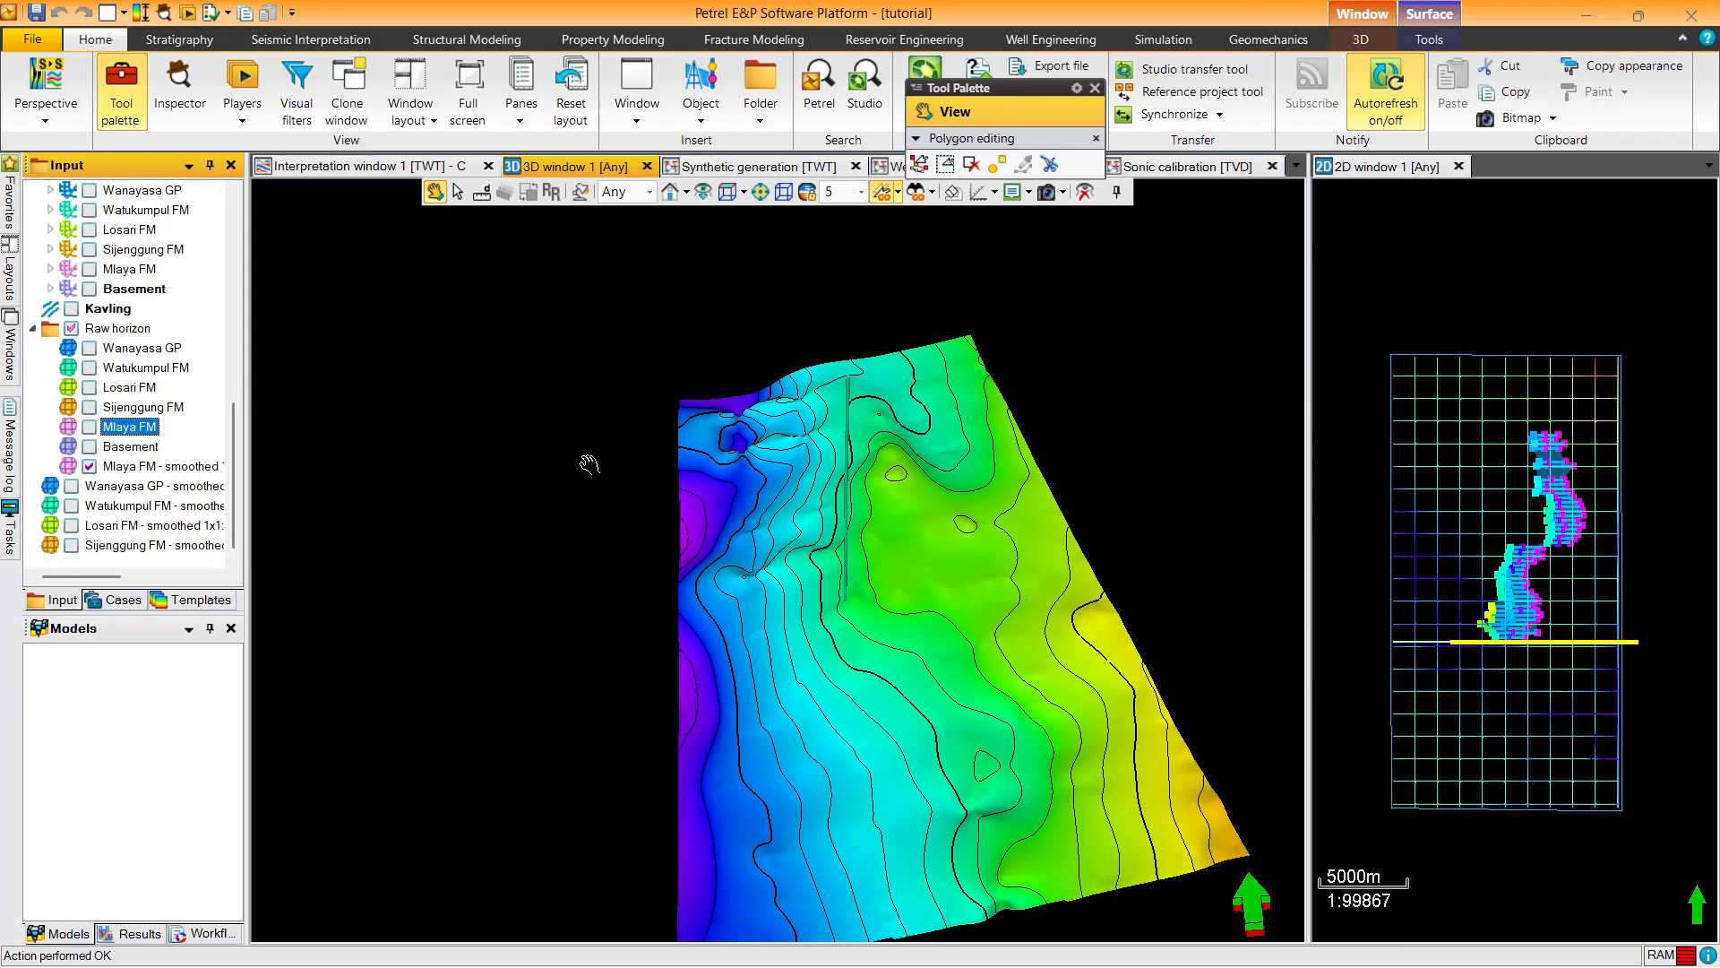
drag(772, 467, 794, 400)
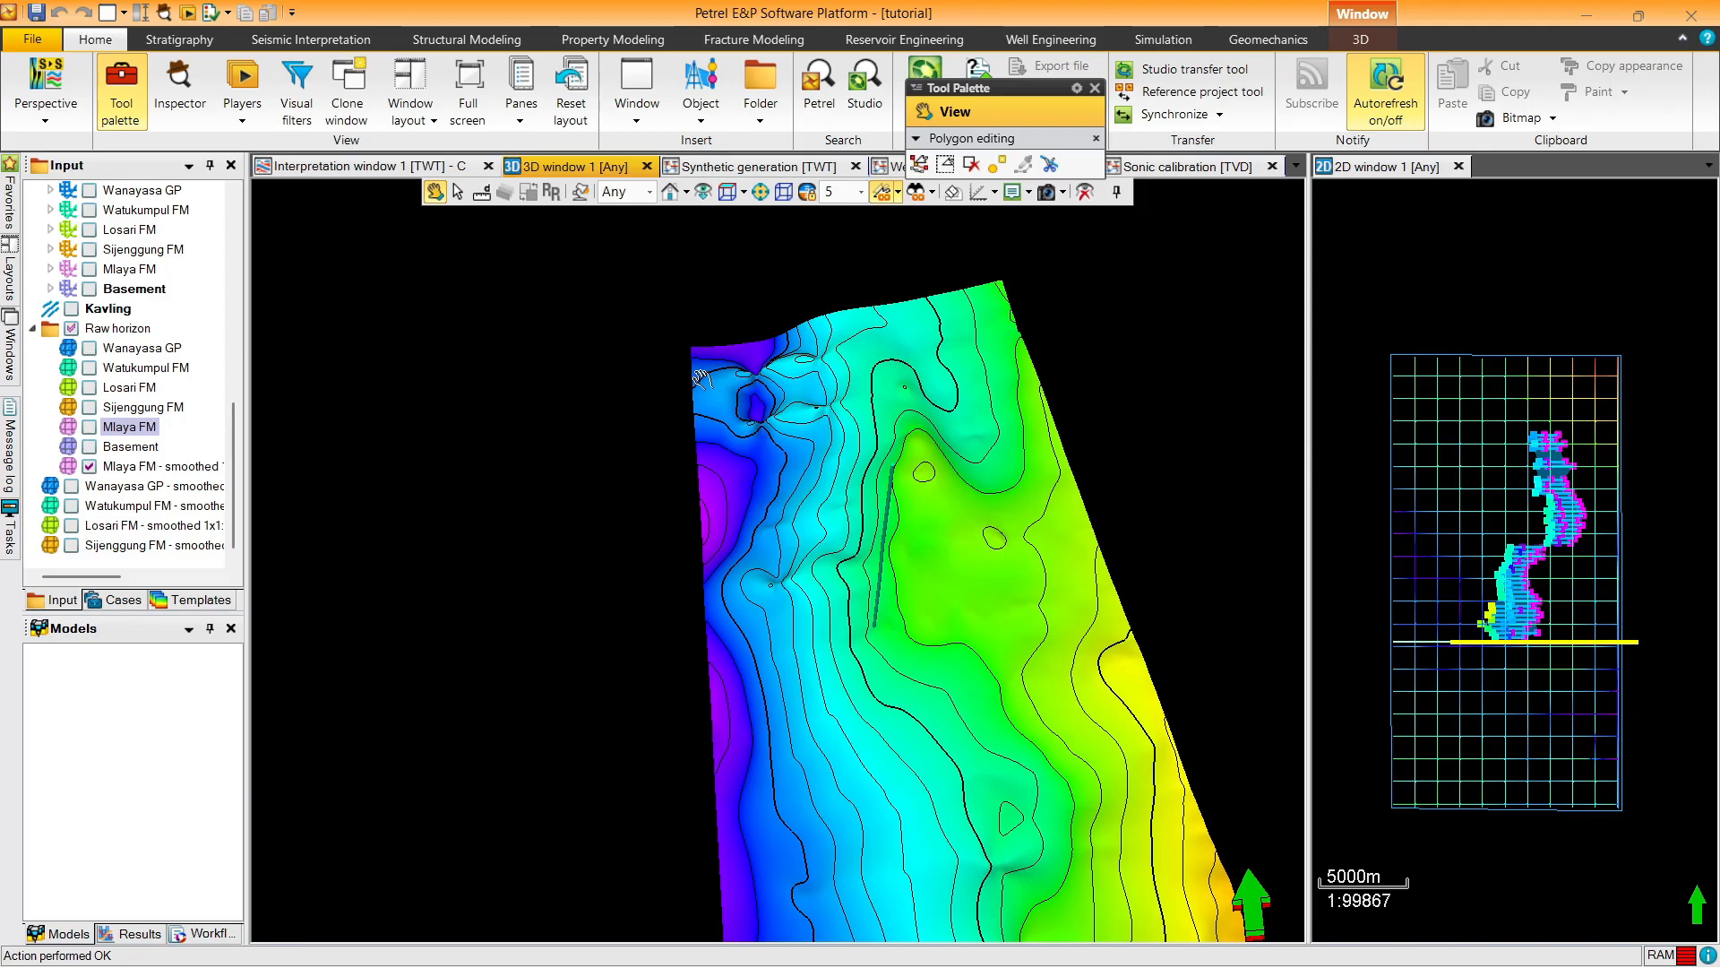
click(366, 165)
click(534, 165)
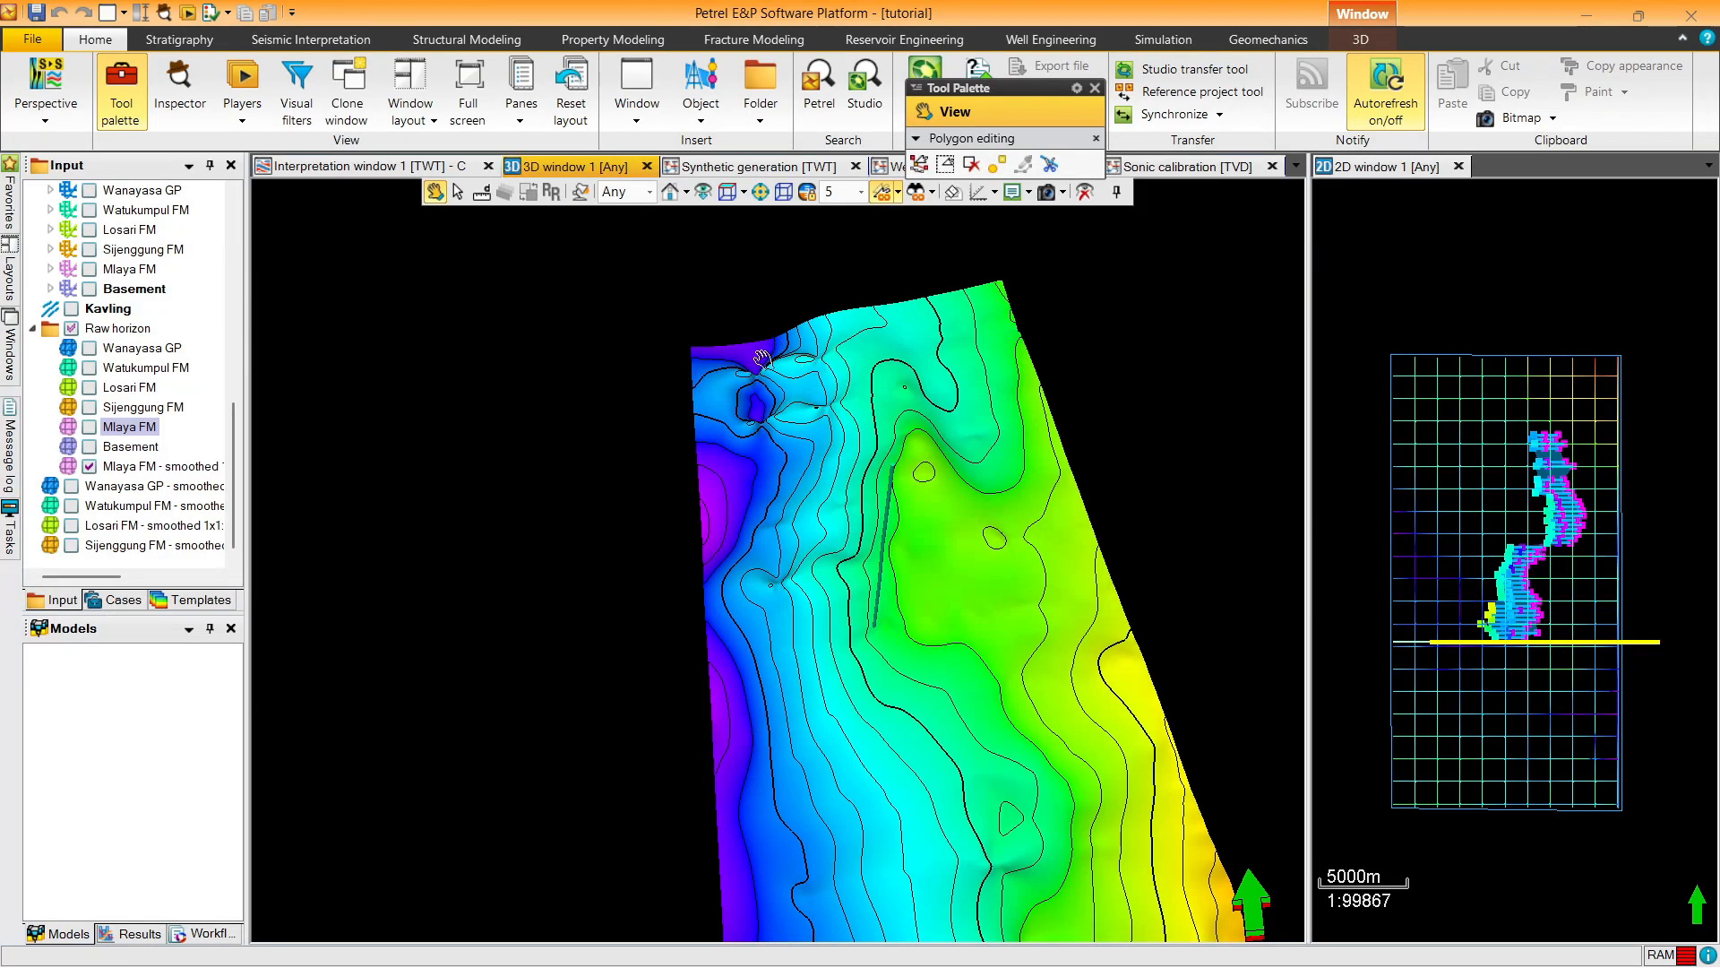
drag(739, 395, 875, 395)
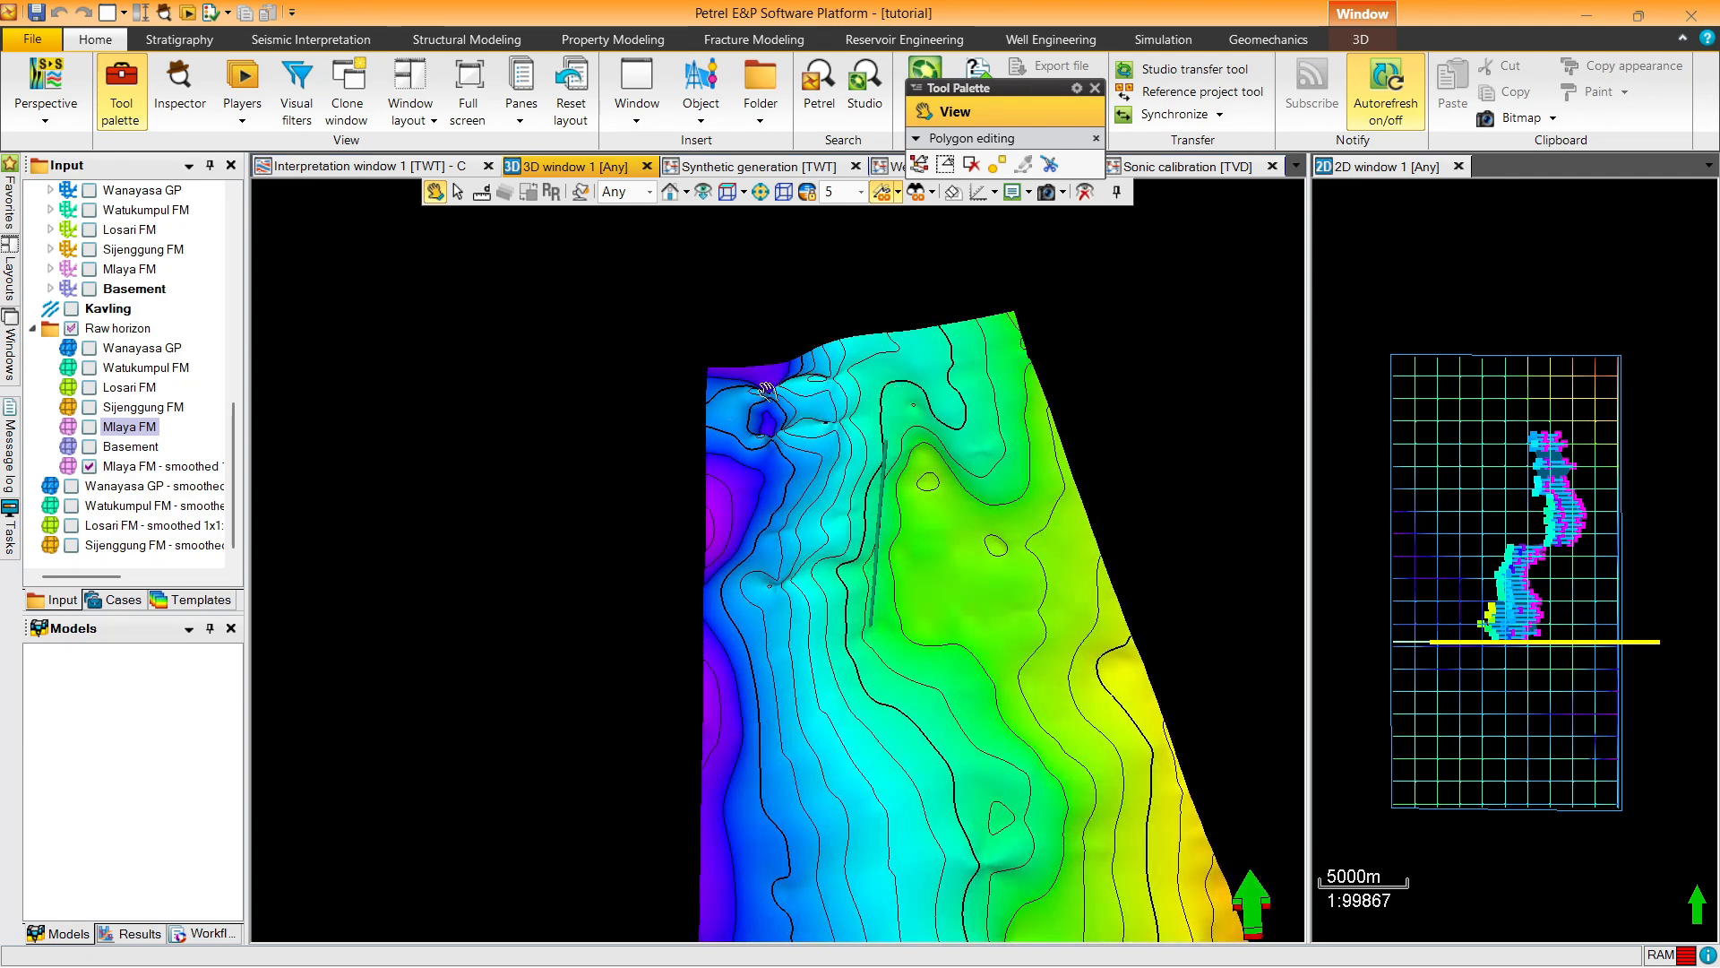
drag(788, 542, 835, 521)
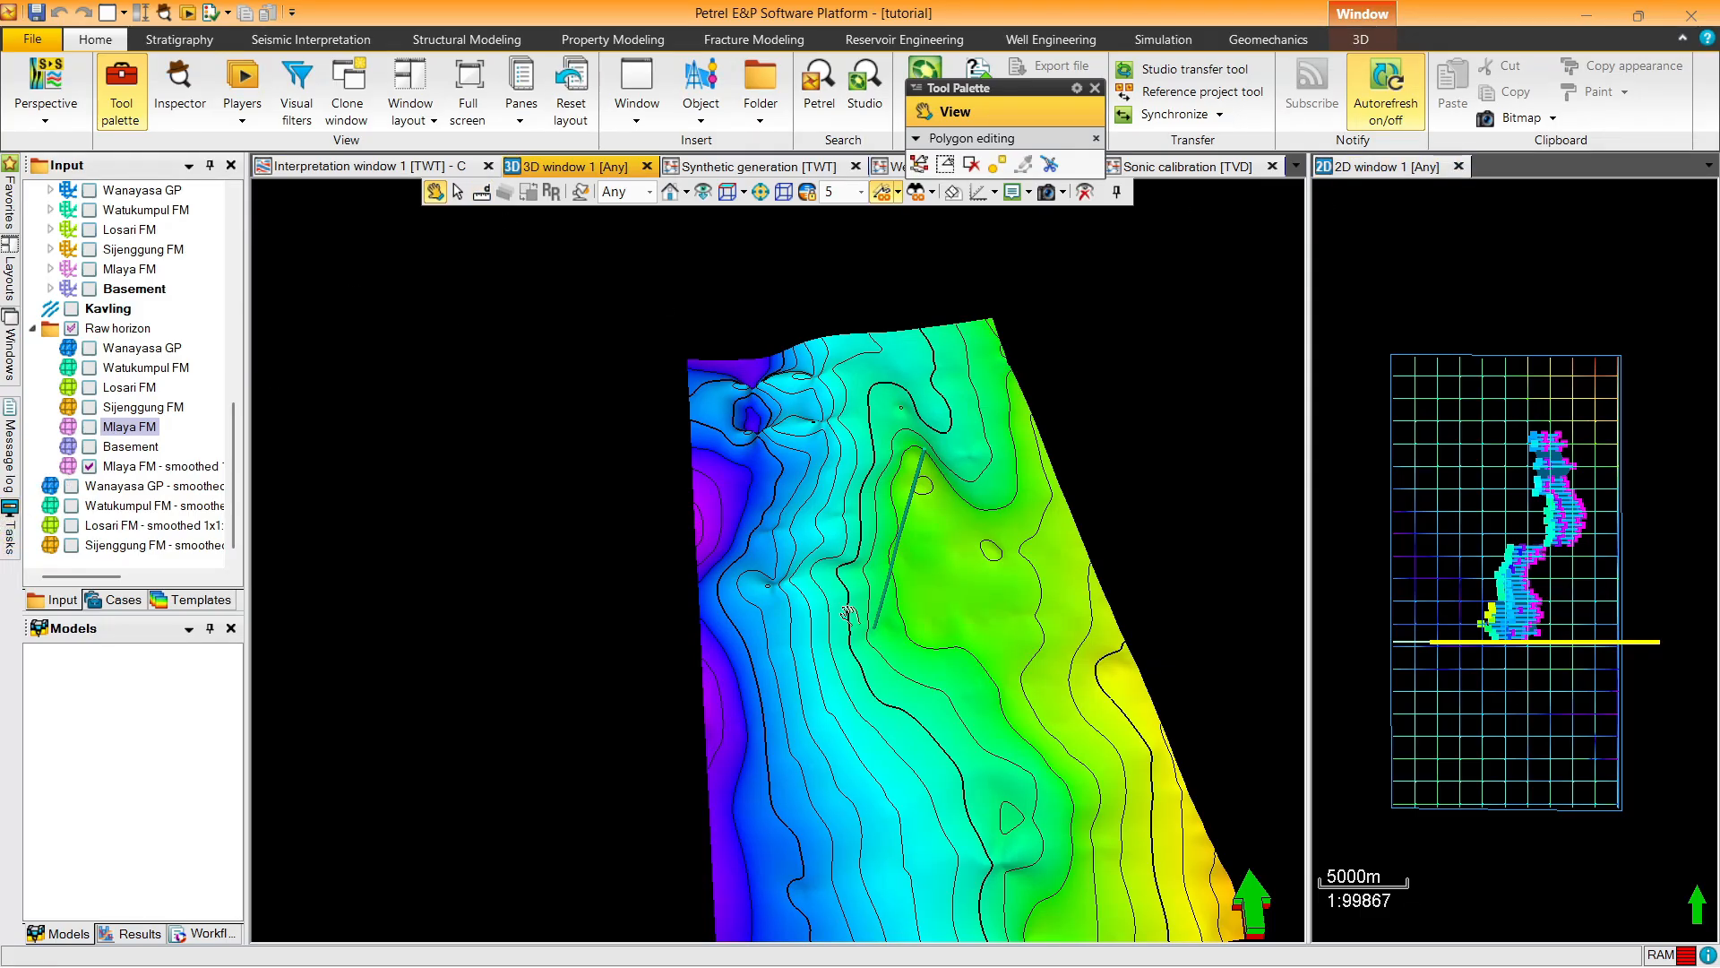
Move the smoothed Mlaya FM surface out of the Raw horizon folder
click(90, 469)
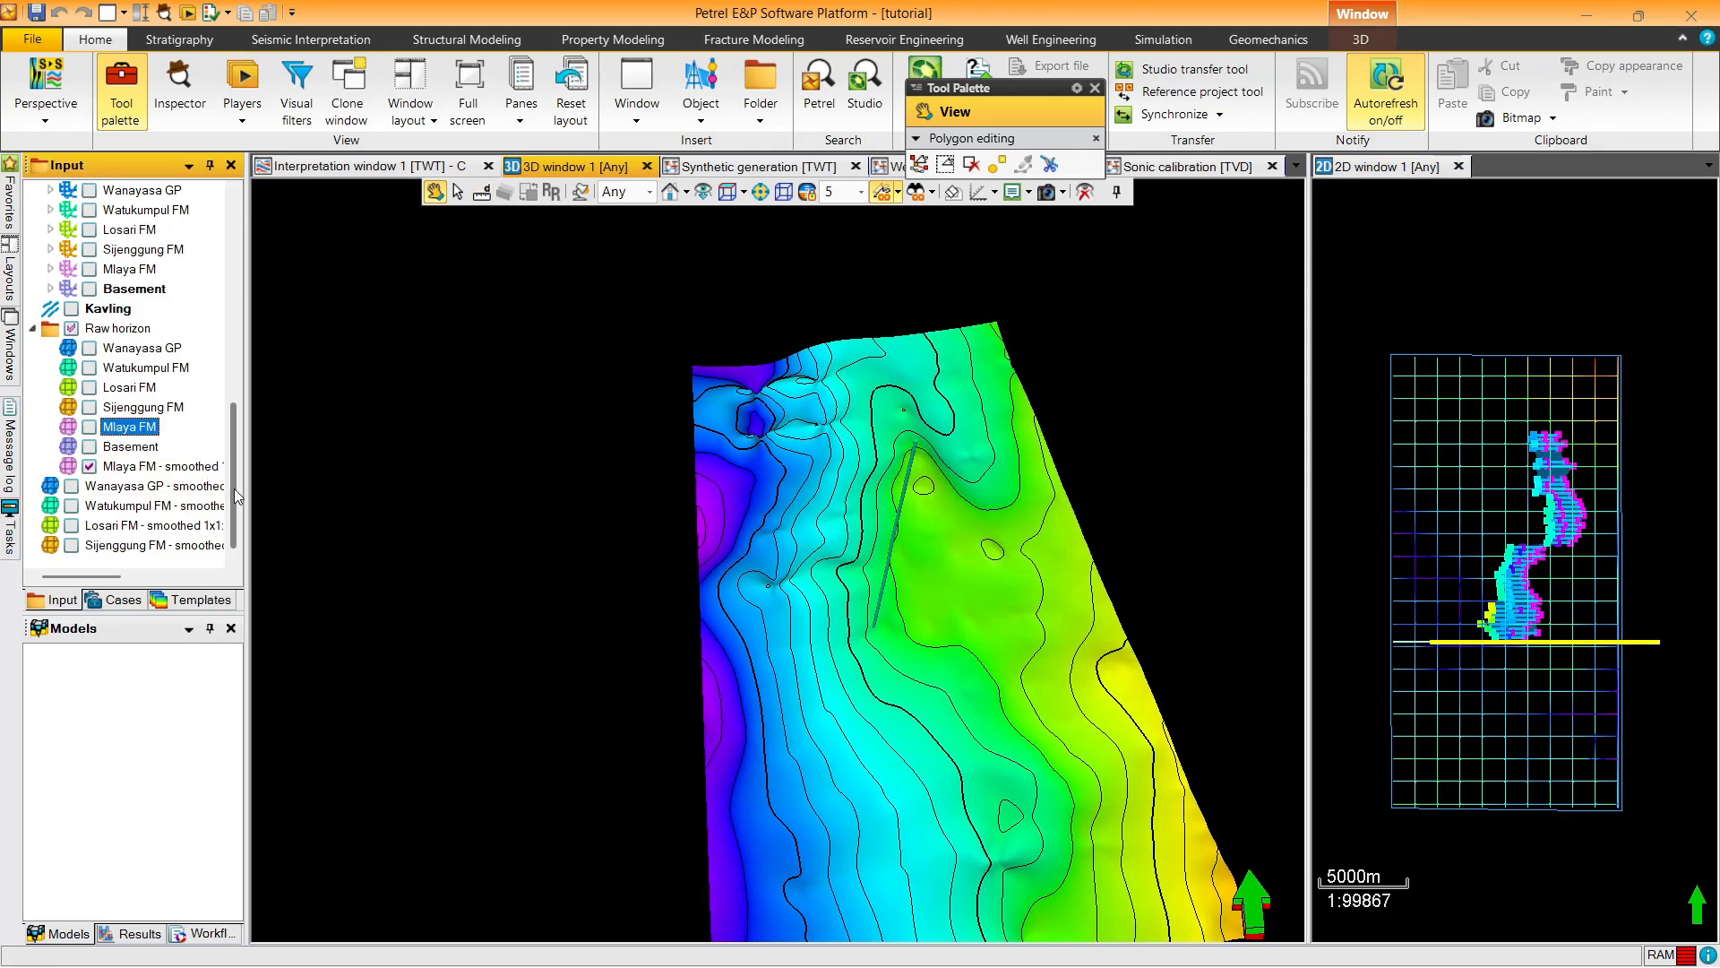
click(139, 467)
drag(163, 475, 122, 566)
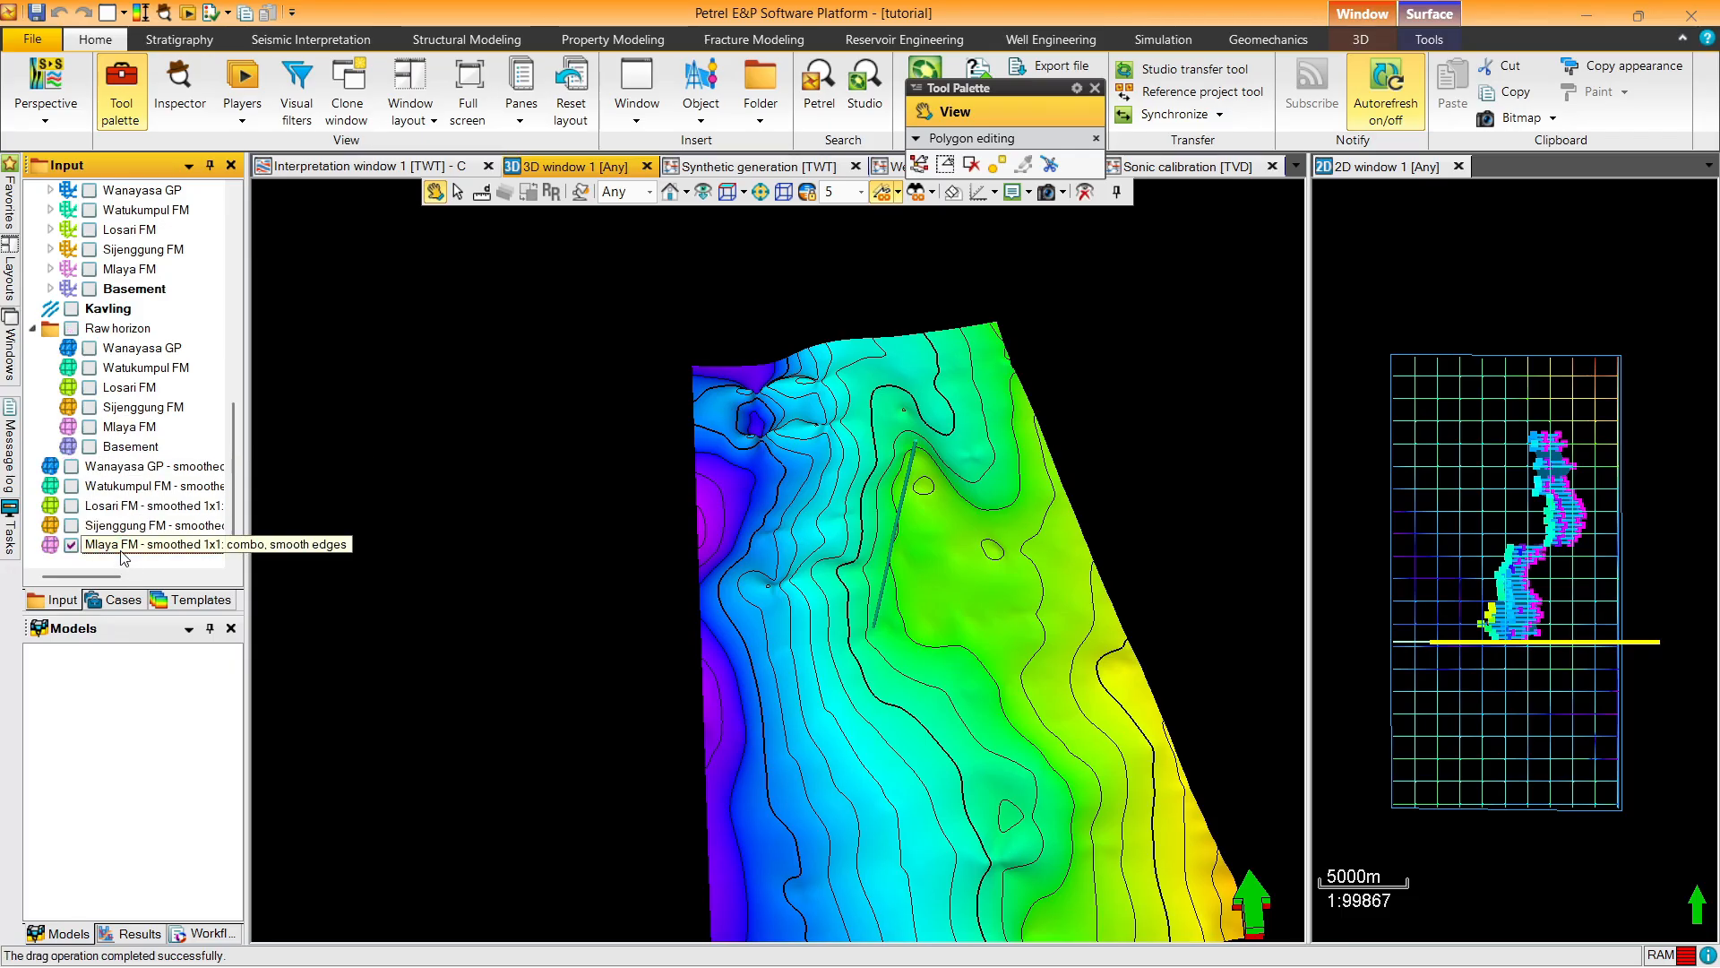
Display the original Basement surface in the 3D window and hide the smoothed Mlaya FM surface
click(122, 430)
click(90, 447)
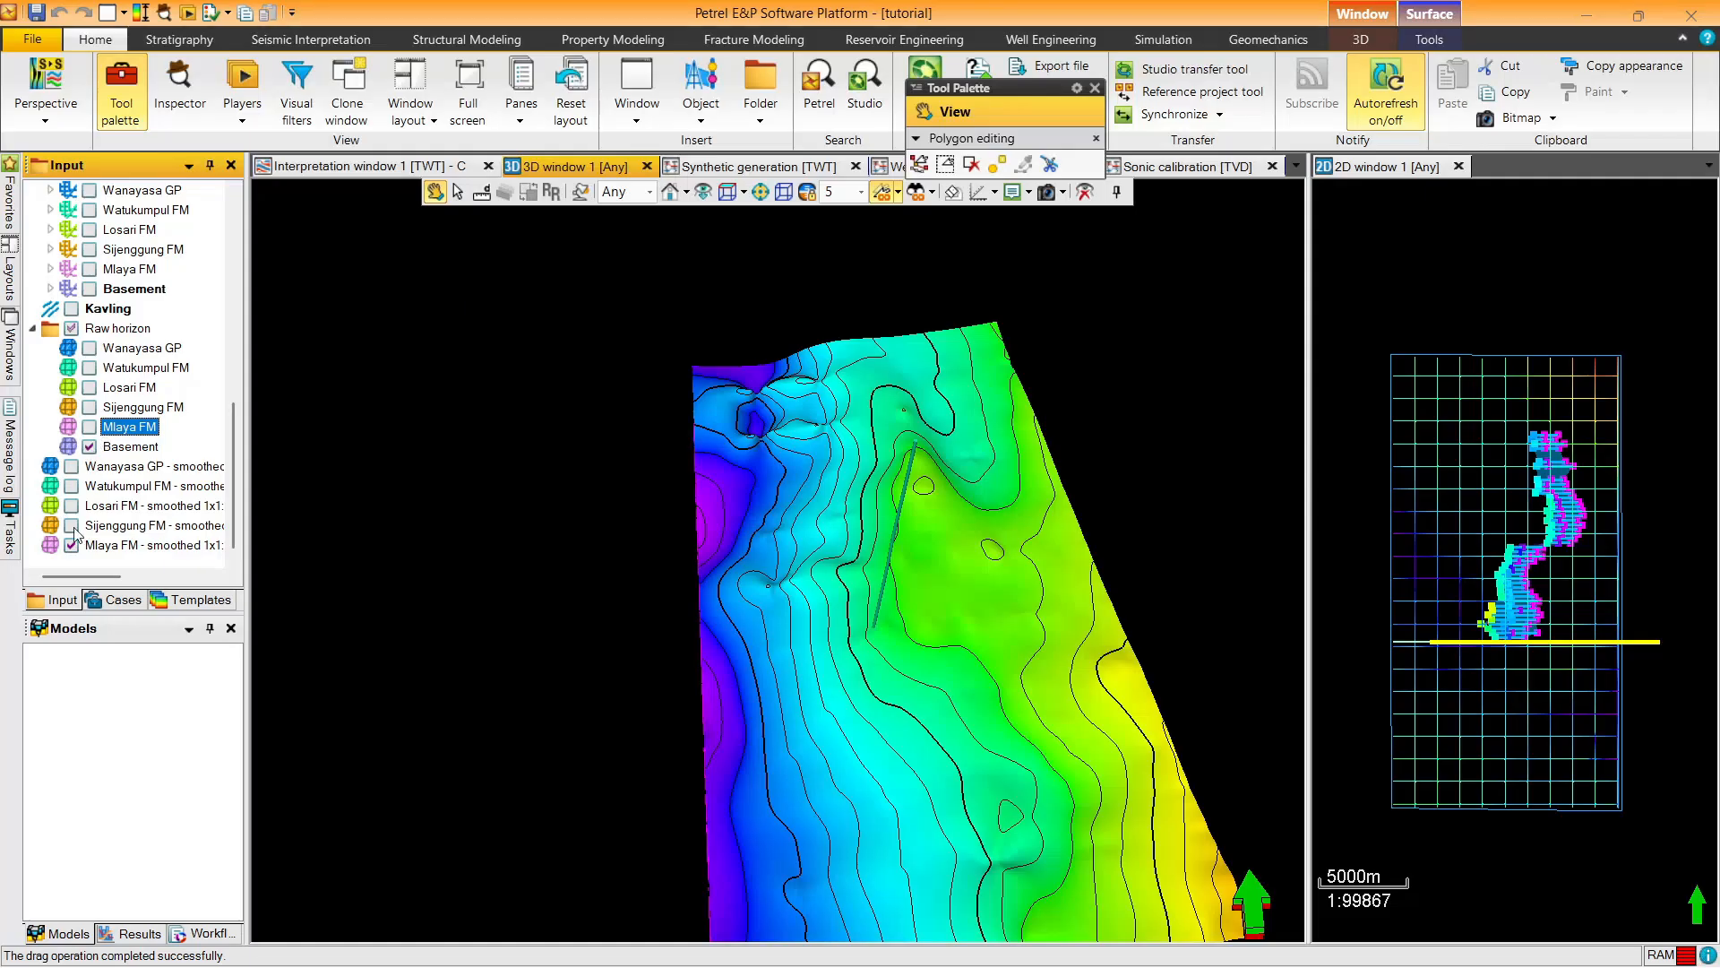
click(72, 544)
drag(519, 526, 764, 538)
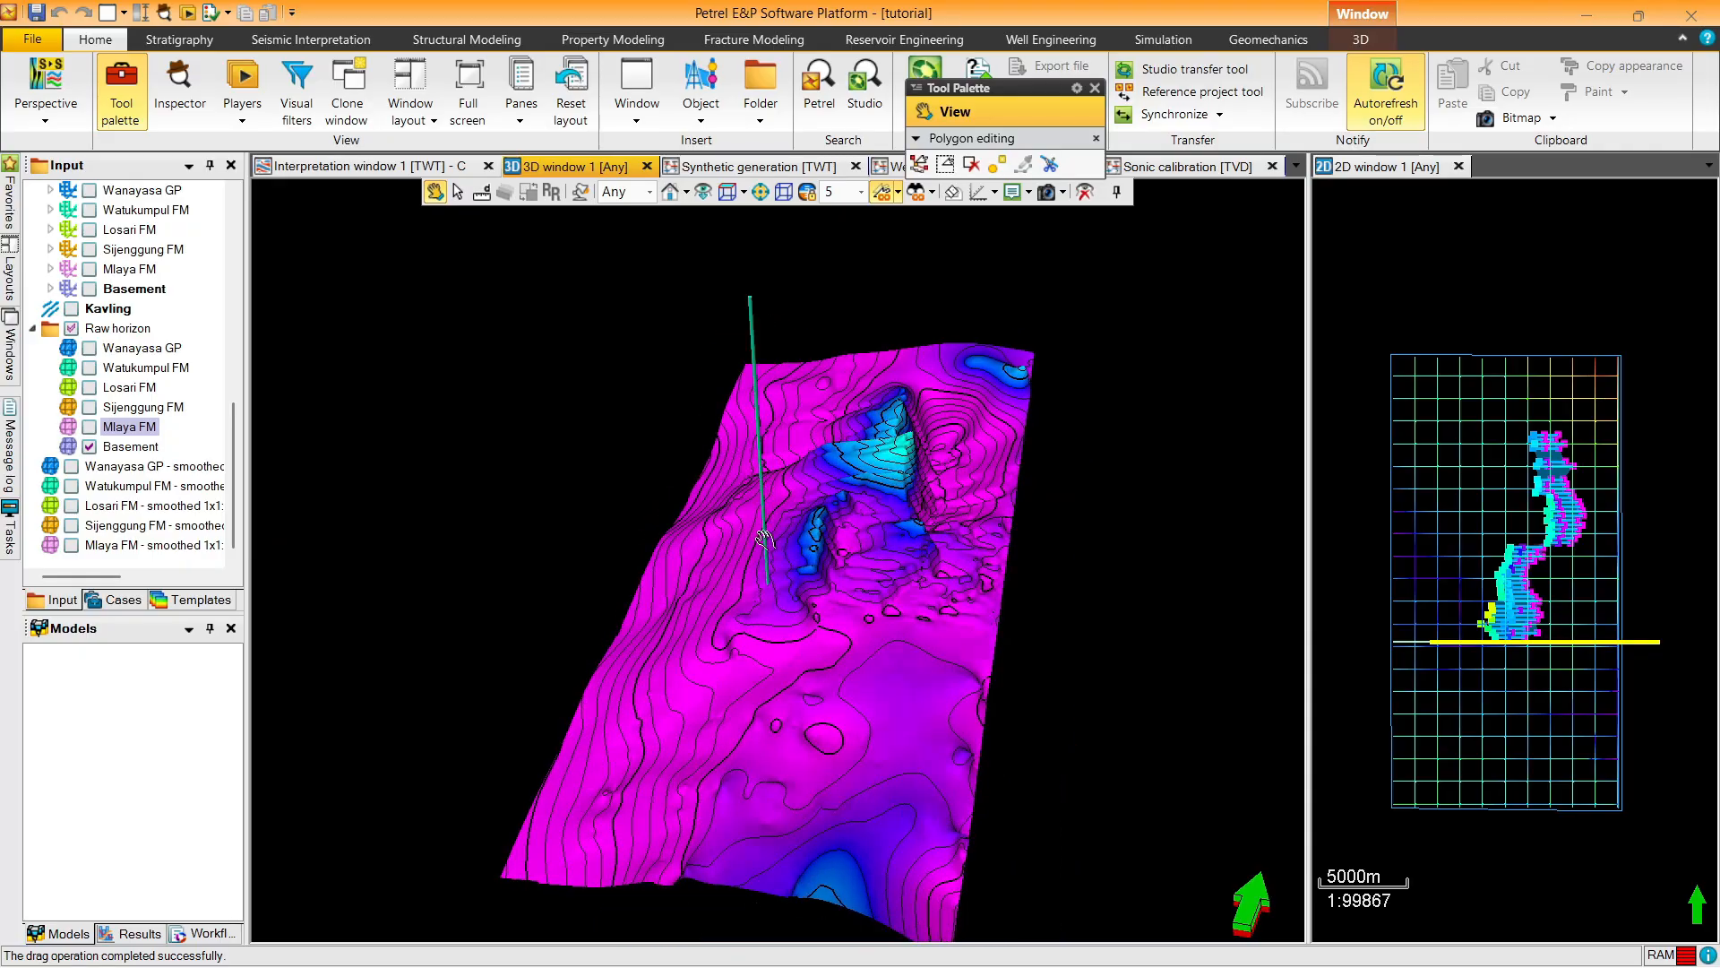
Run surface smoothing on the Basement surface with half-widths of 1, Combo smooth, Smooth edges and 50 passes
click(126, 447)
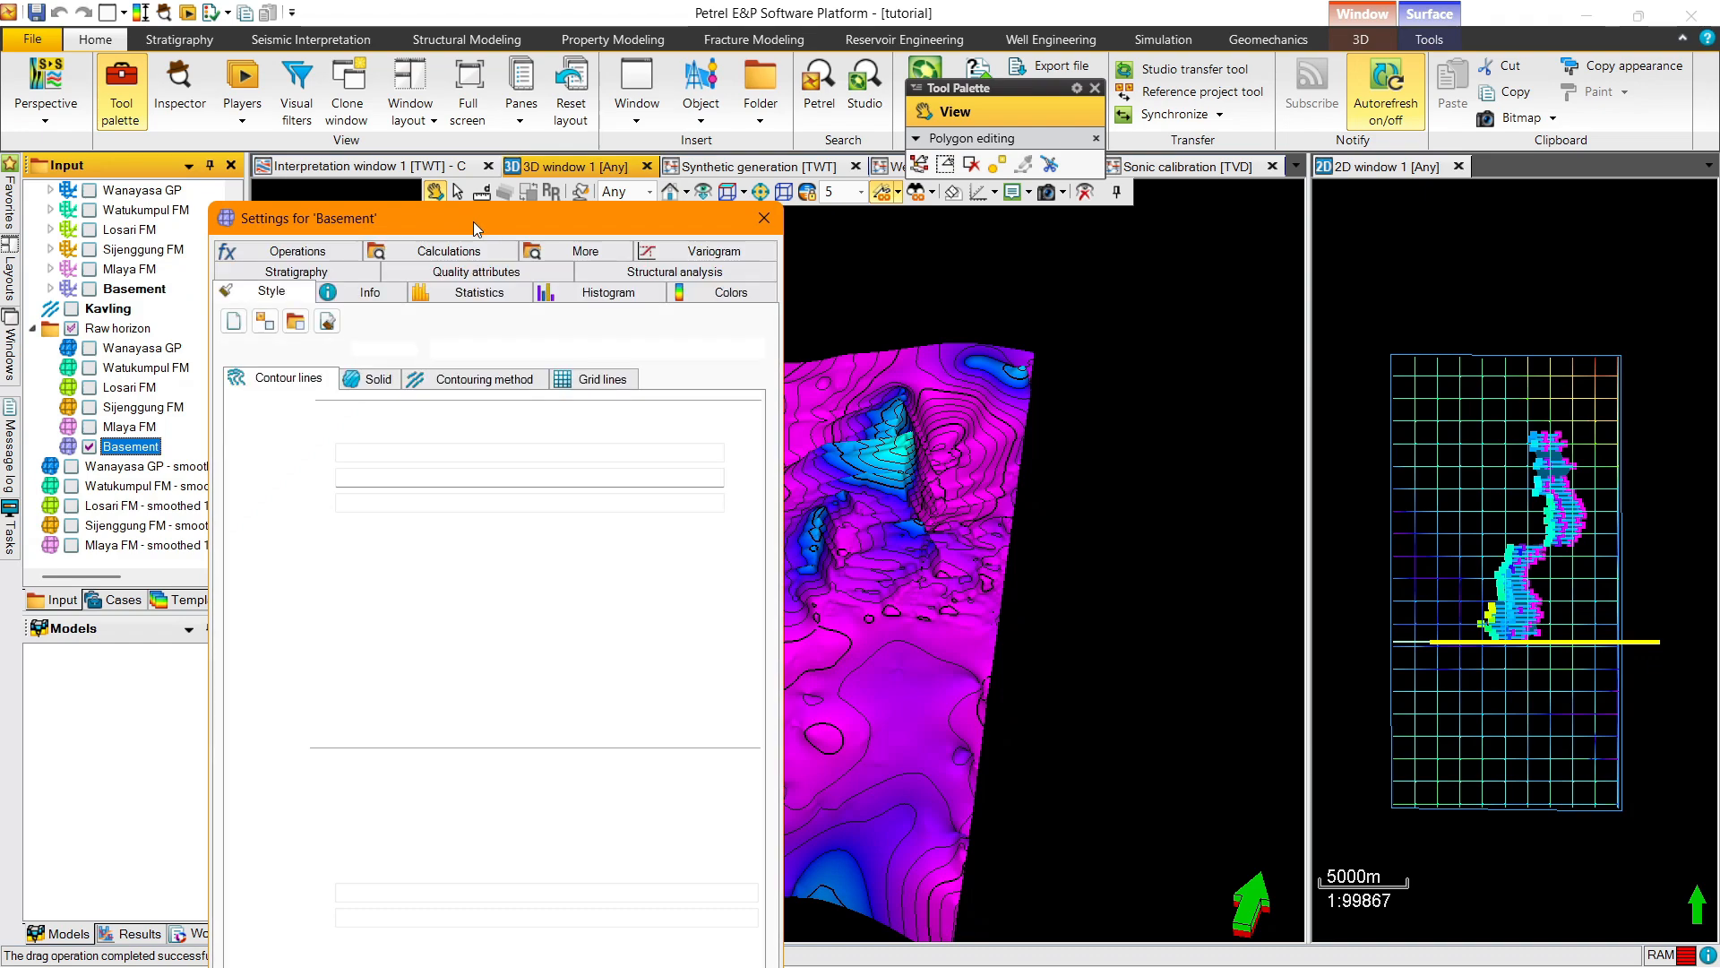
click(800, 91)
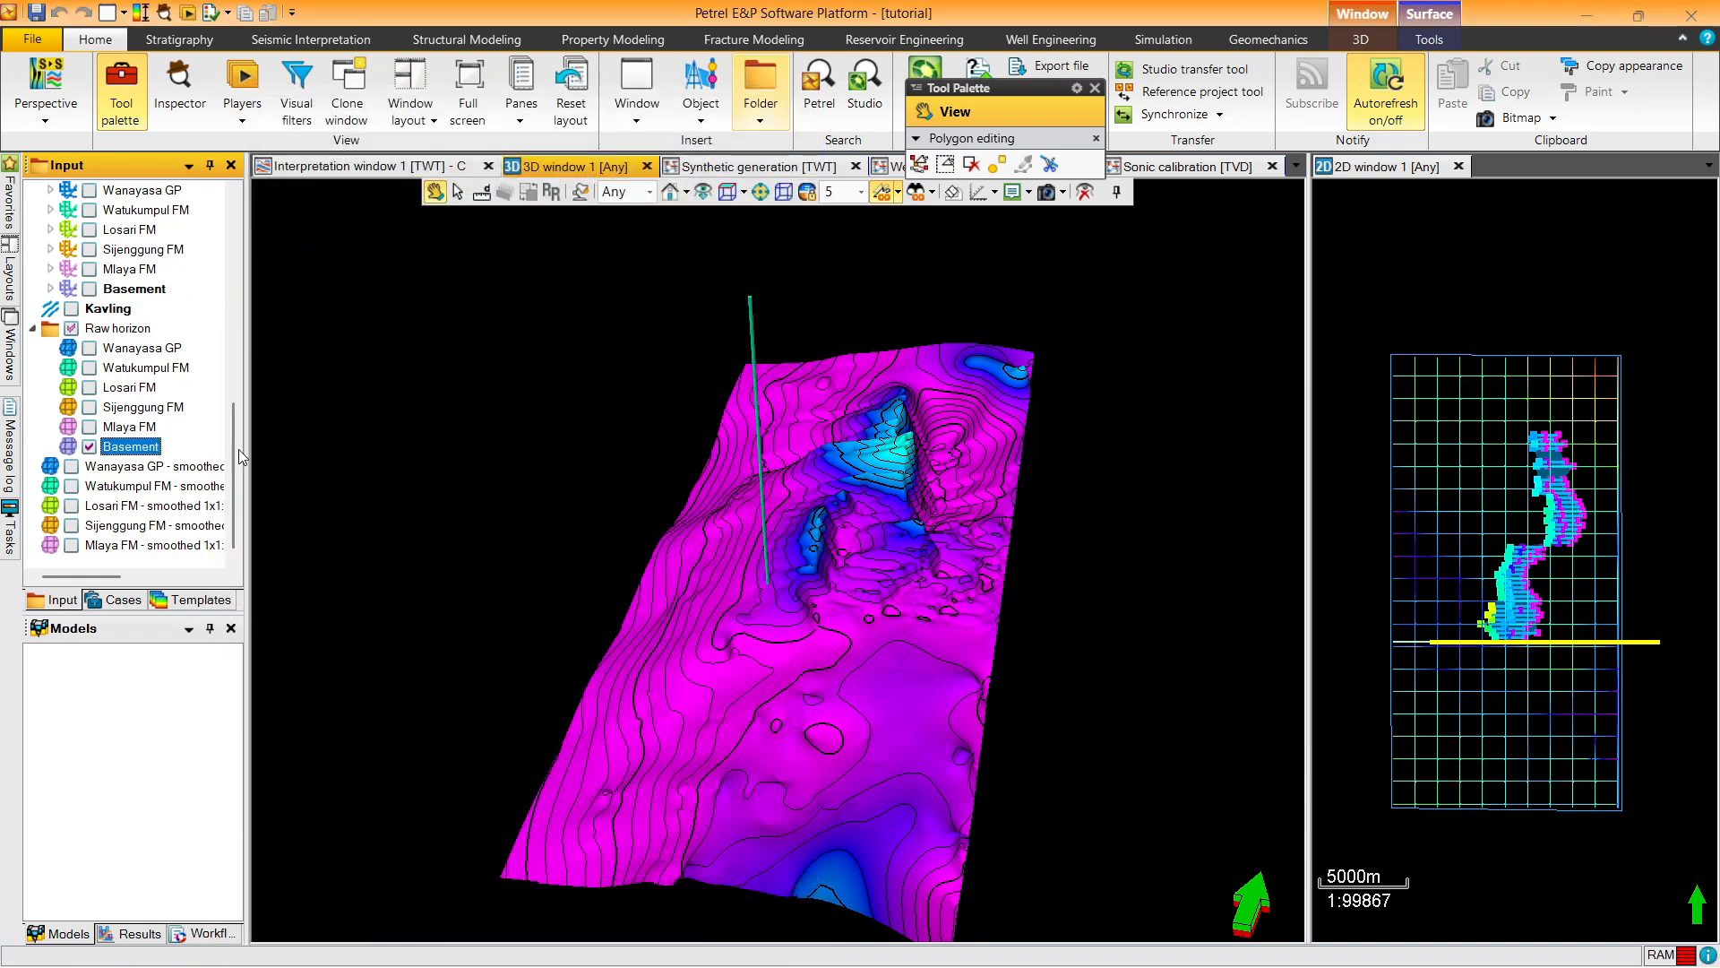
right_click(135, 447)
mouse_move(298, 874)
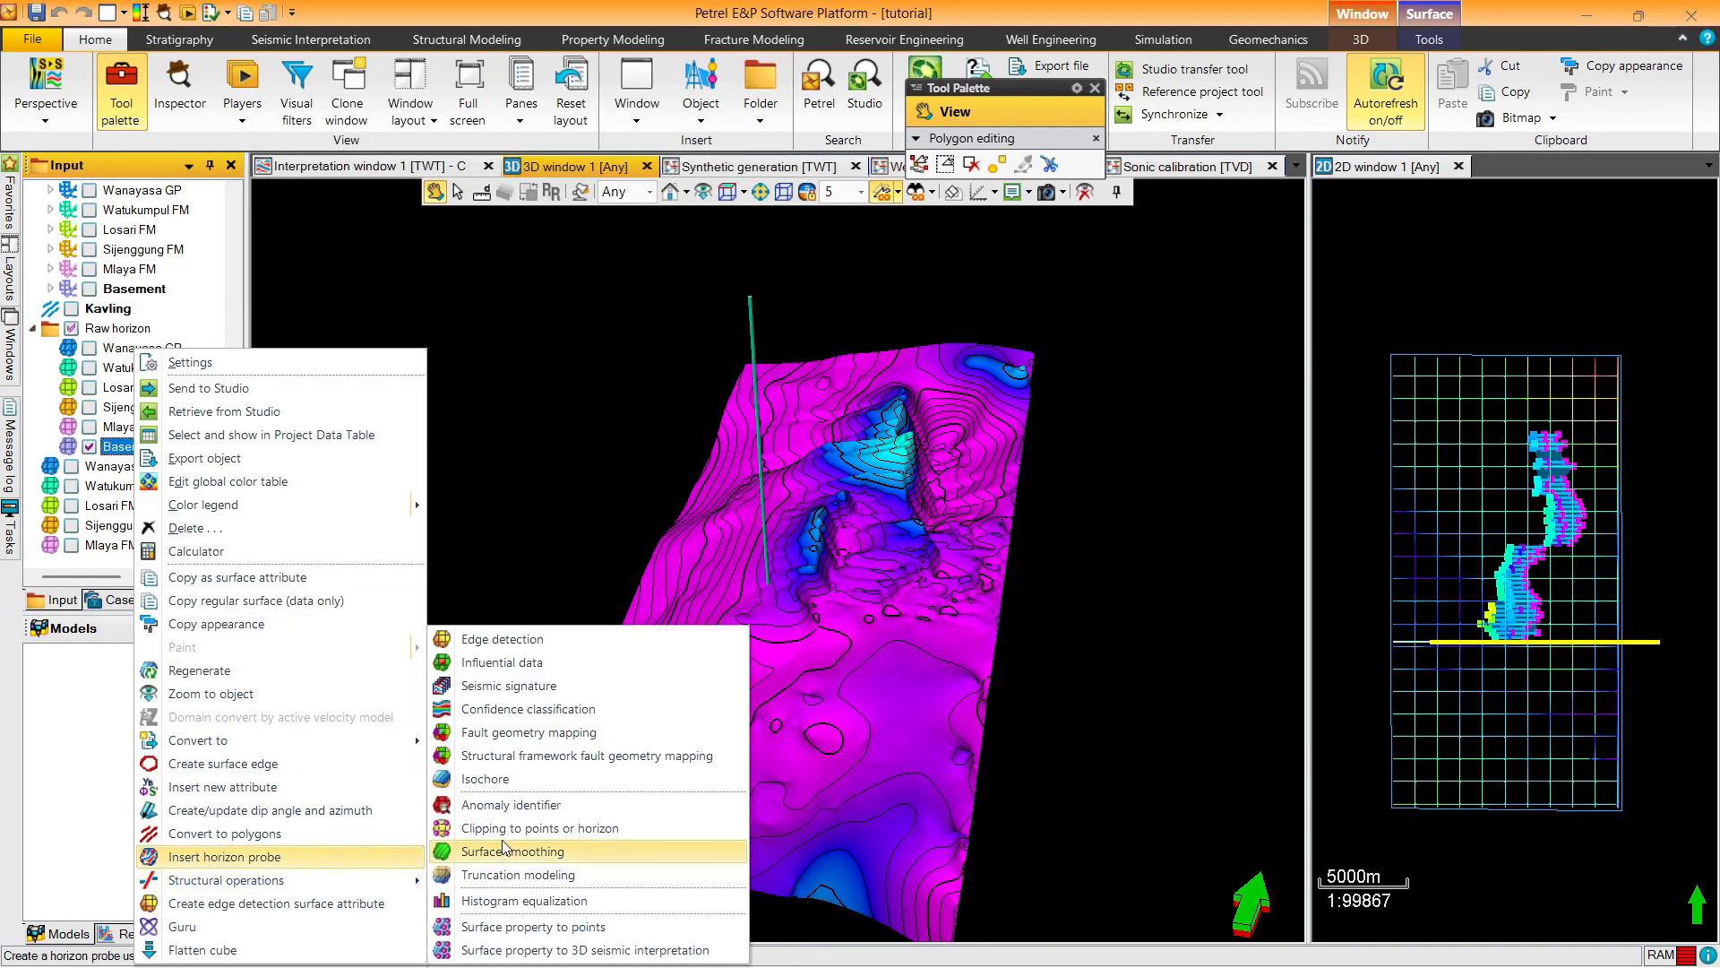
click(506, 851)
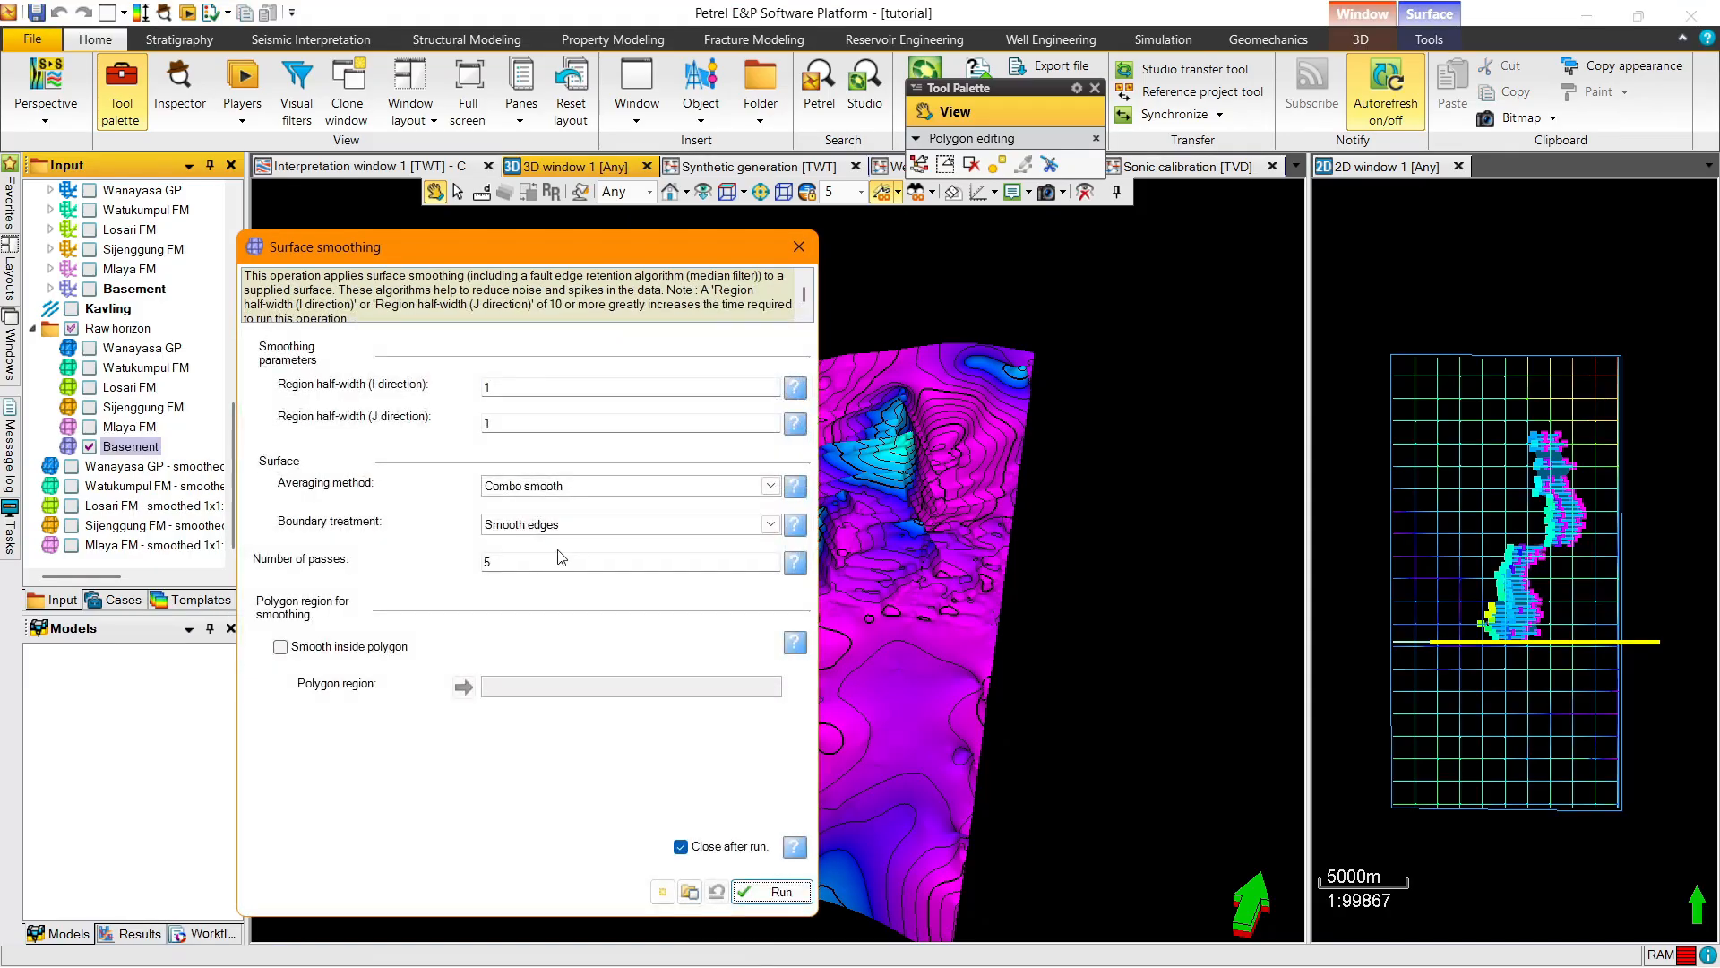
text(0)
click(776, 891)
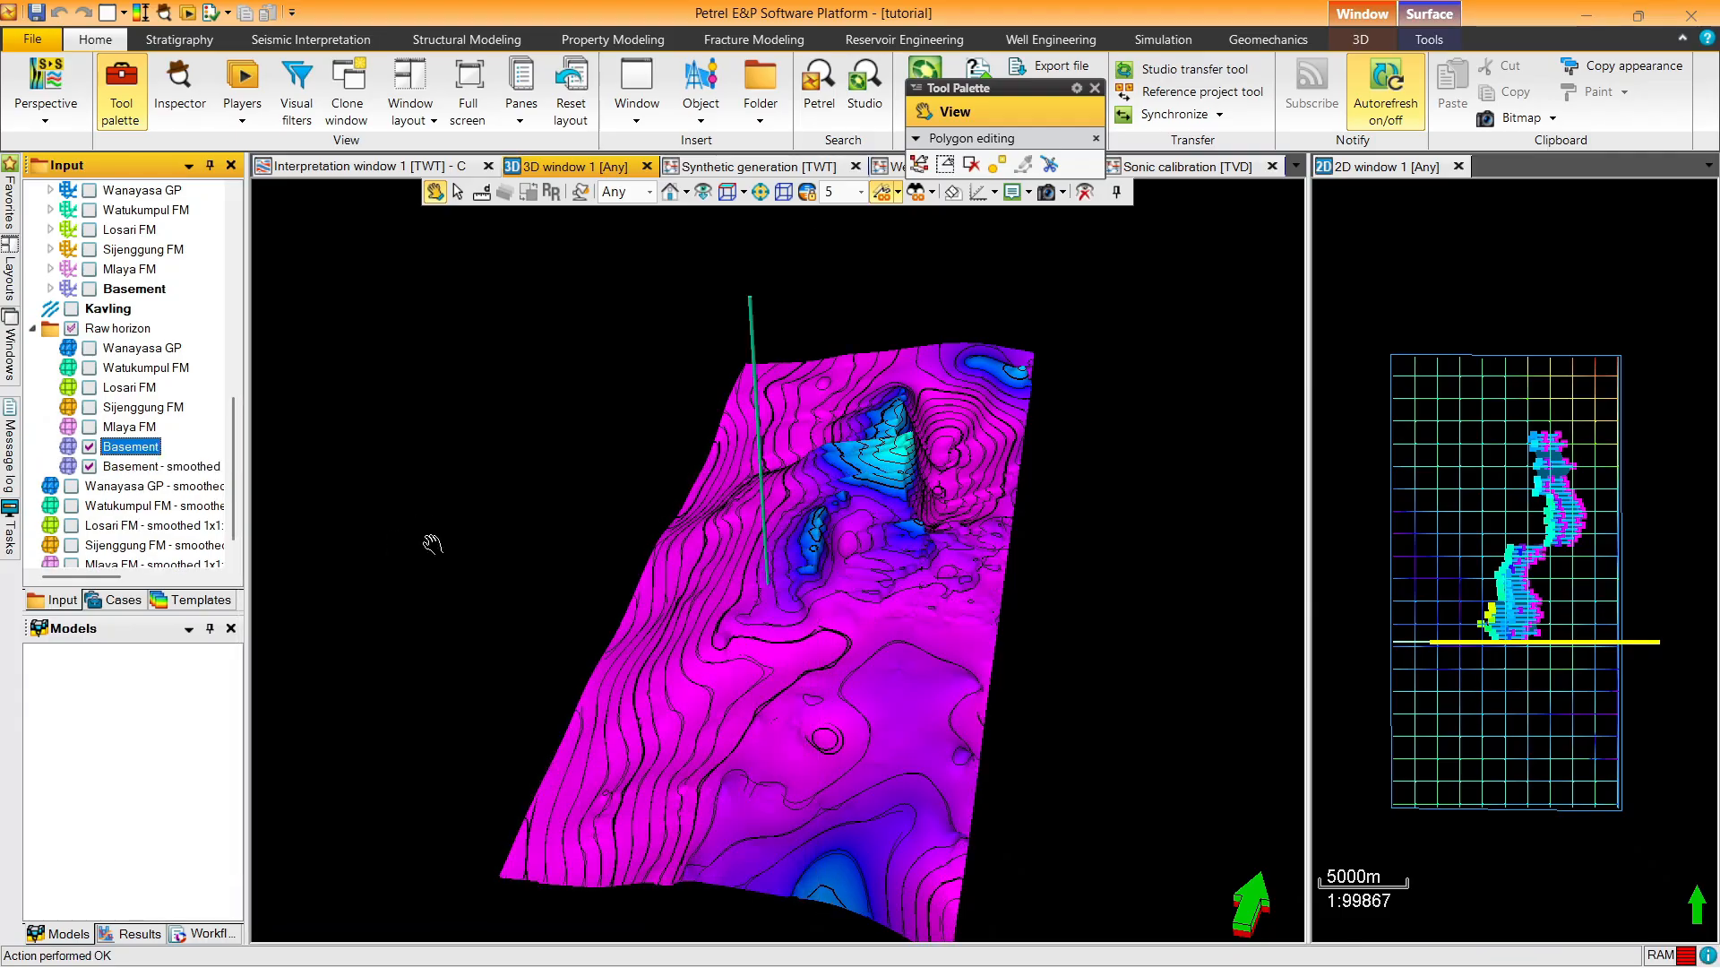
Hide the original Basement surface and move its smoothed version out of the Raw horizon folder
drag(718, 505, 674, 660)
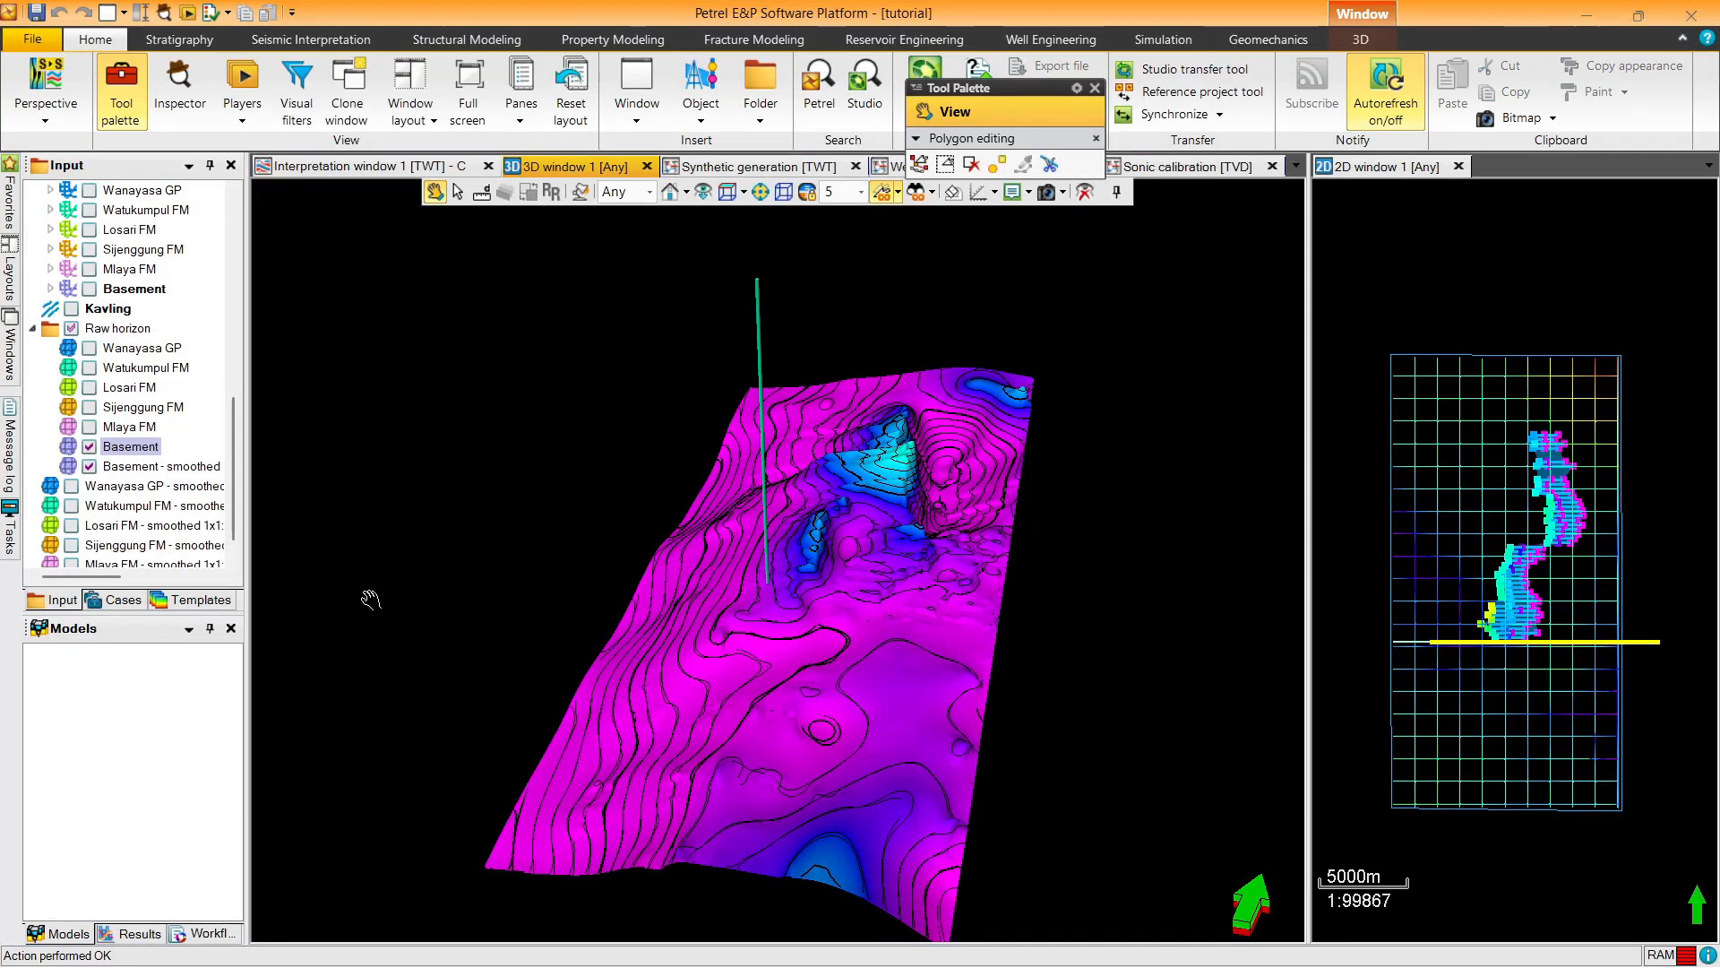
click(101, 446)
scroll(93, 440, down, 1)
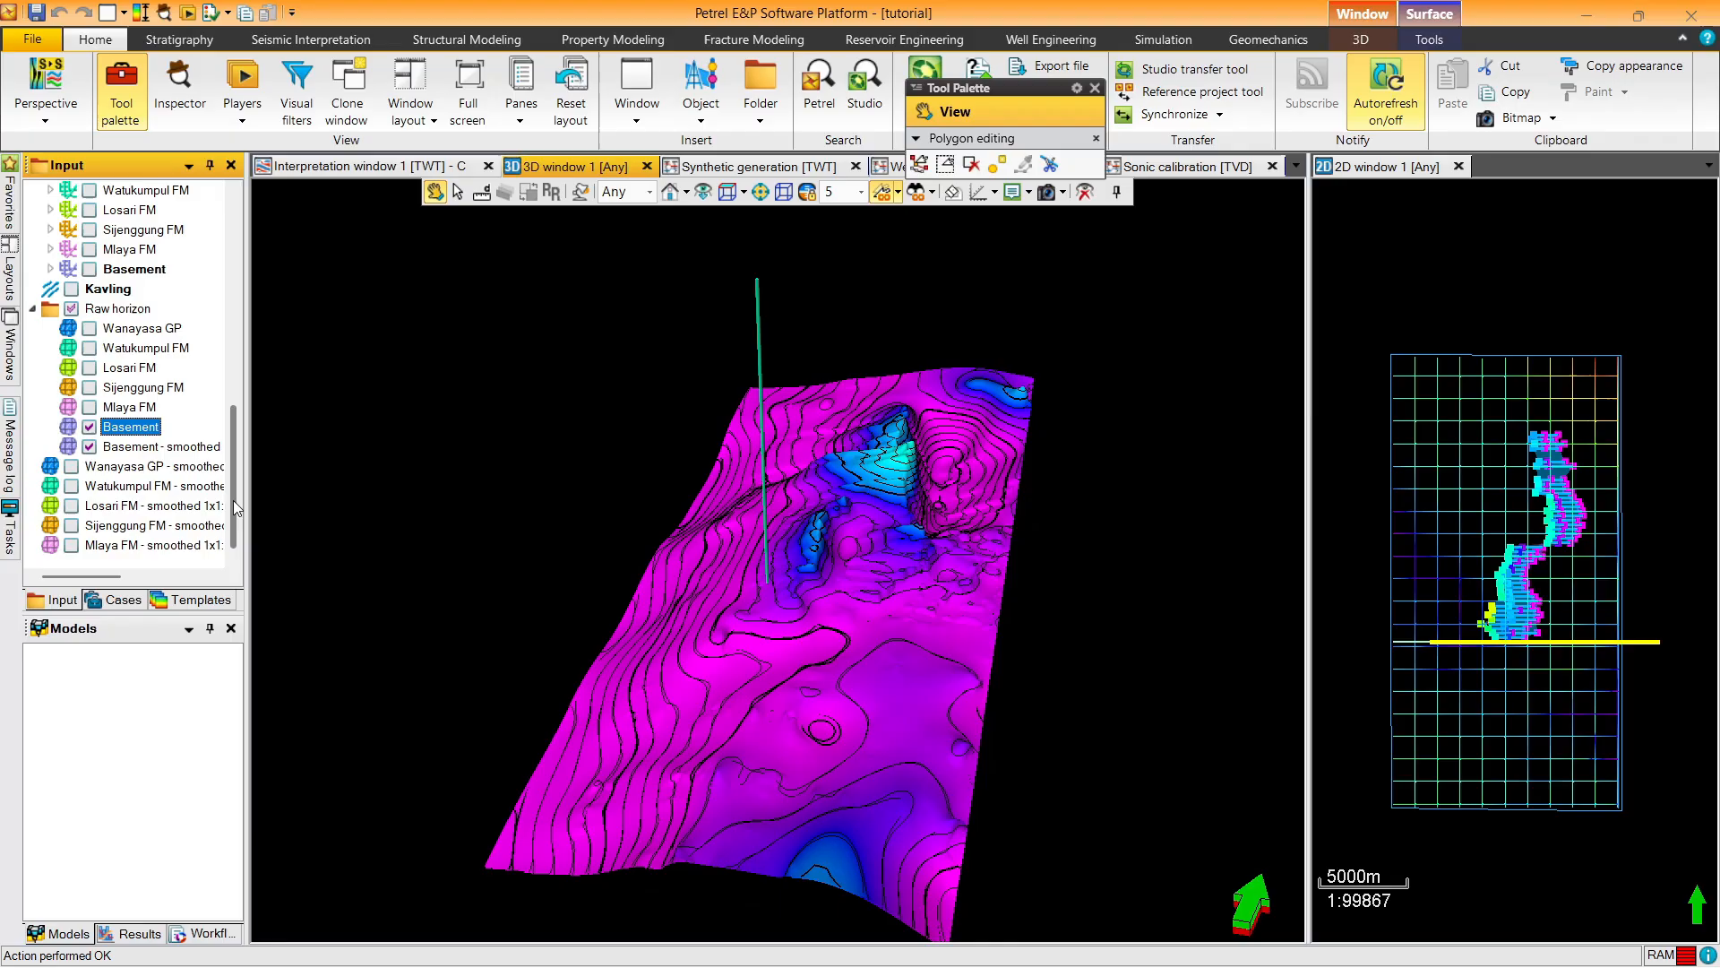
click(89, 427)
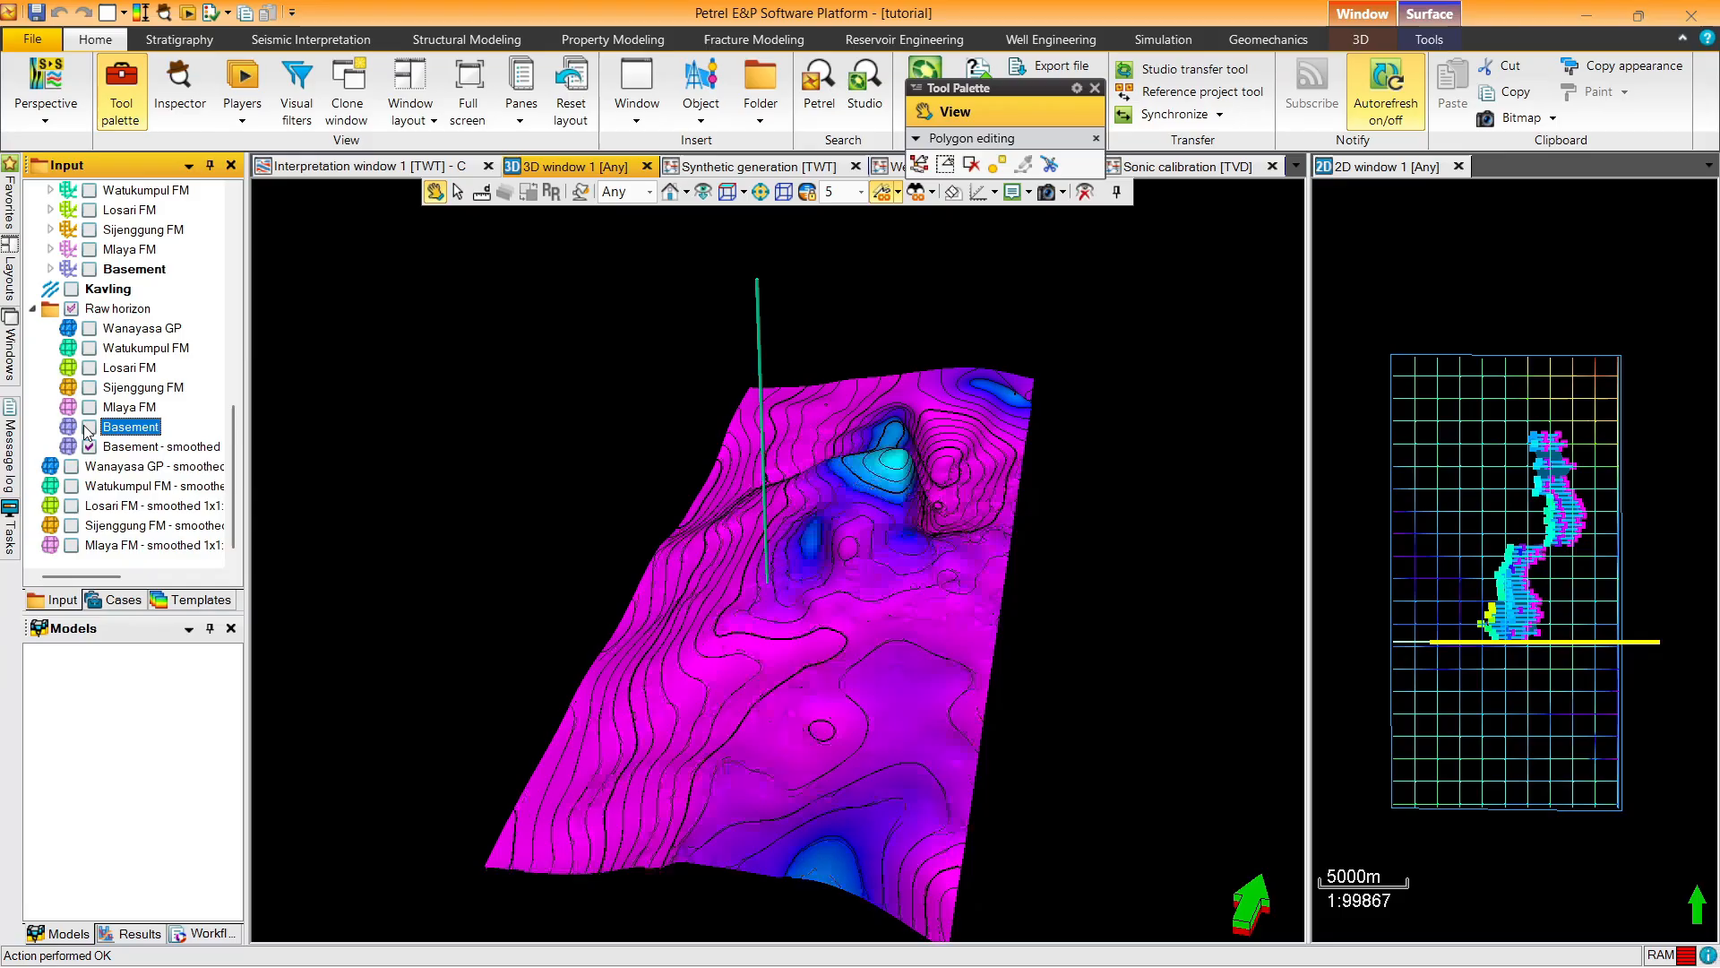
click(126, 446)
ctrl+click(126, 546)
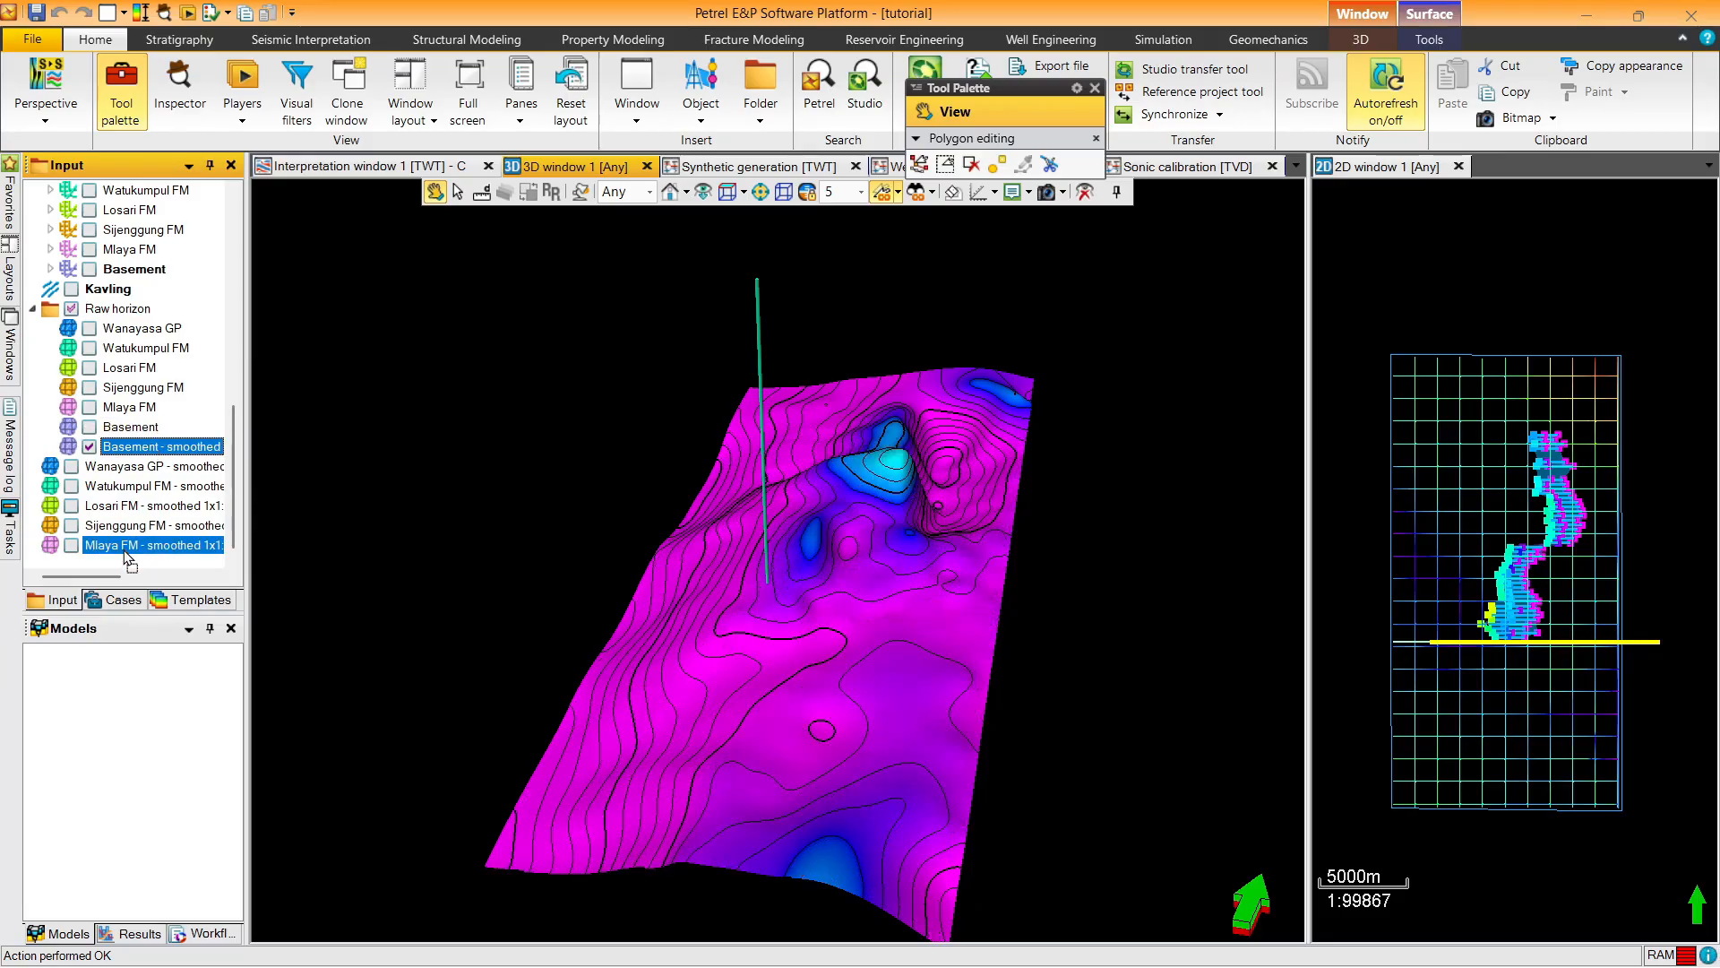
drag(128, 566, 127, 563)
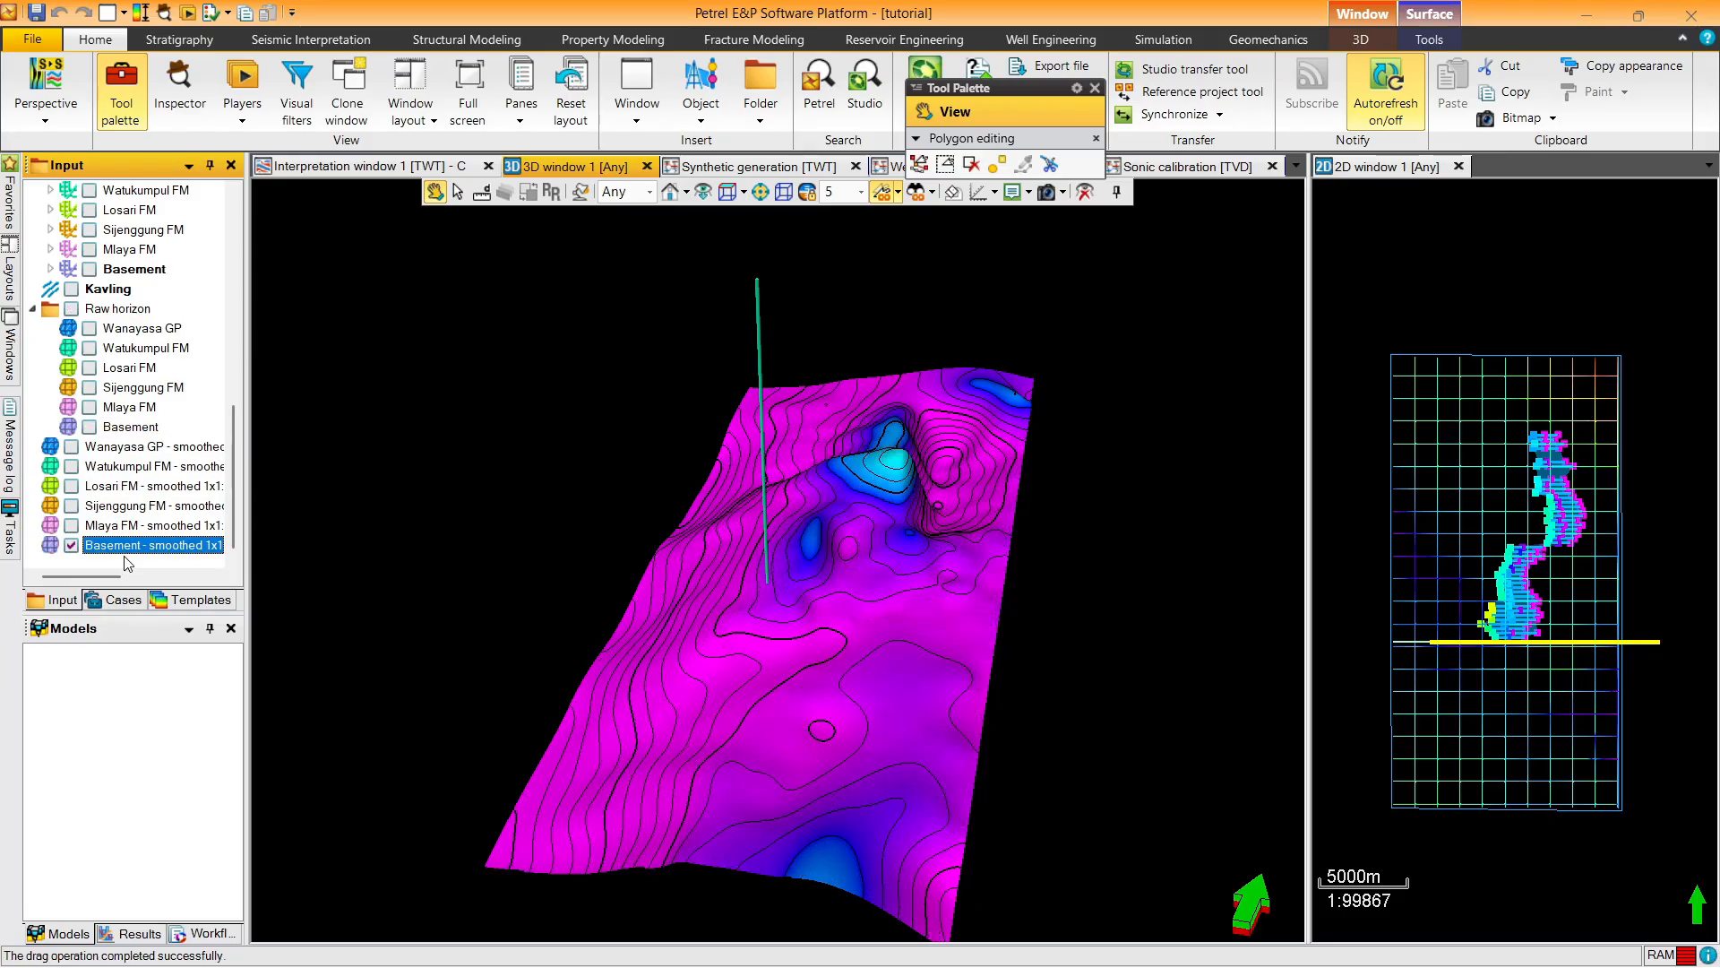
Insert a new folder in the input tree and move all six smoothed surfaces into it
click(759, 119)
click(780, 148)
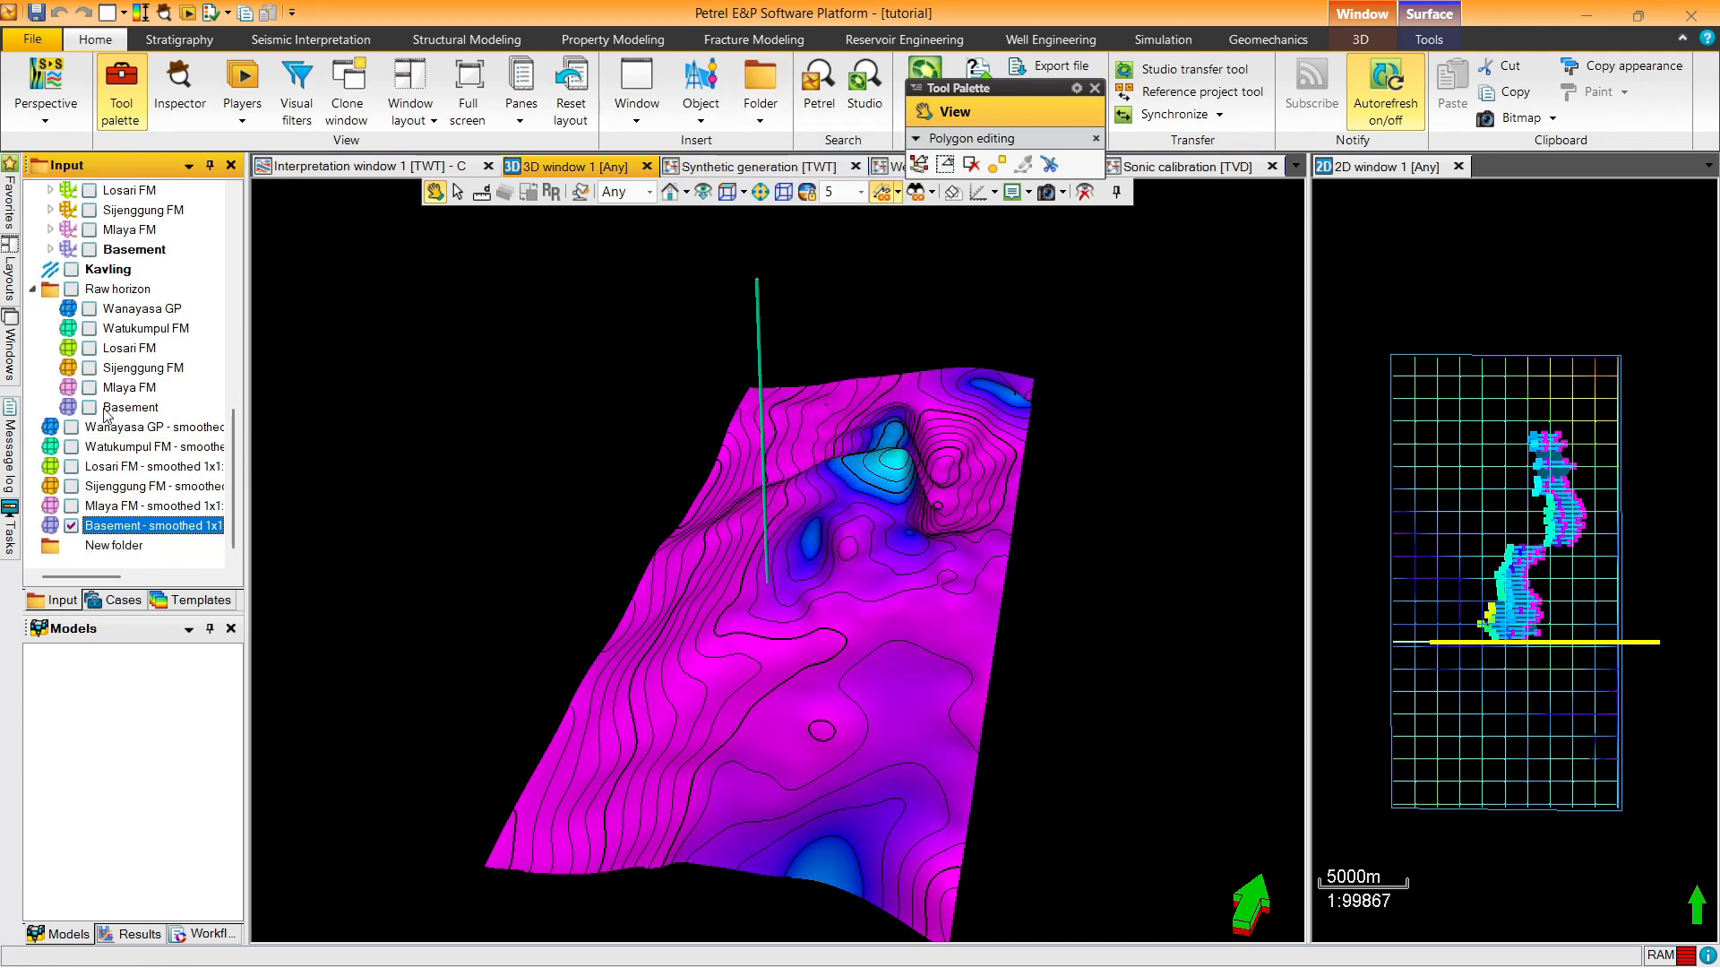
shift+click(112, 428)
drag(114, 430, 121, 548)
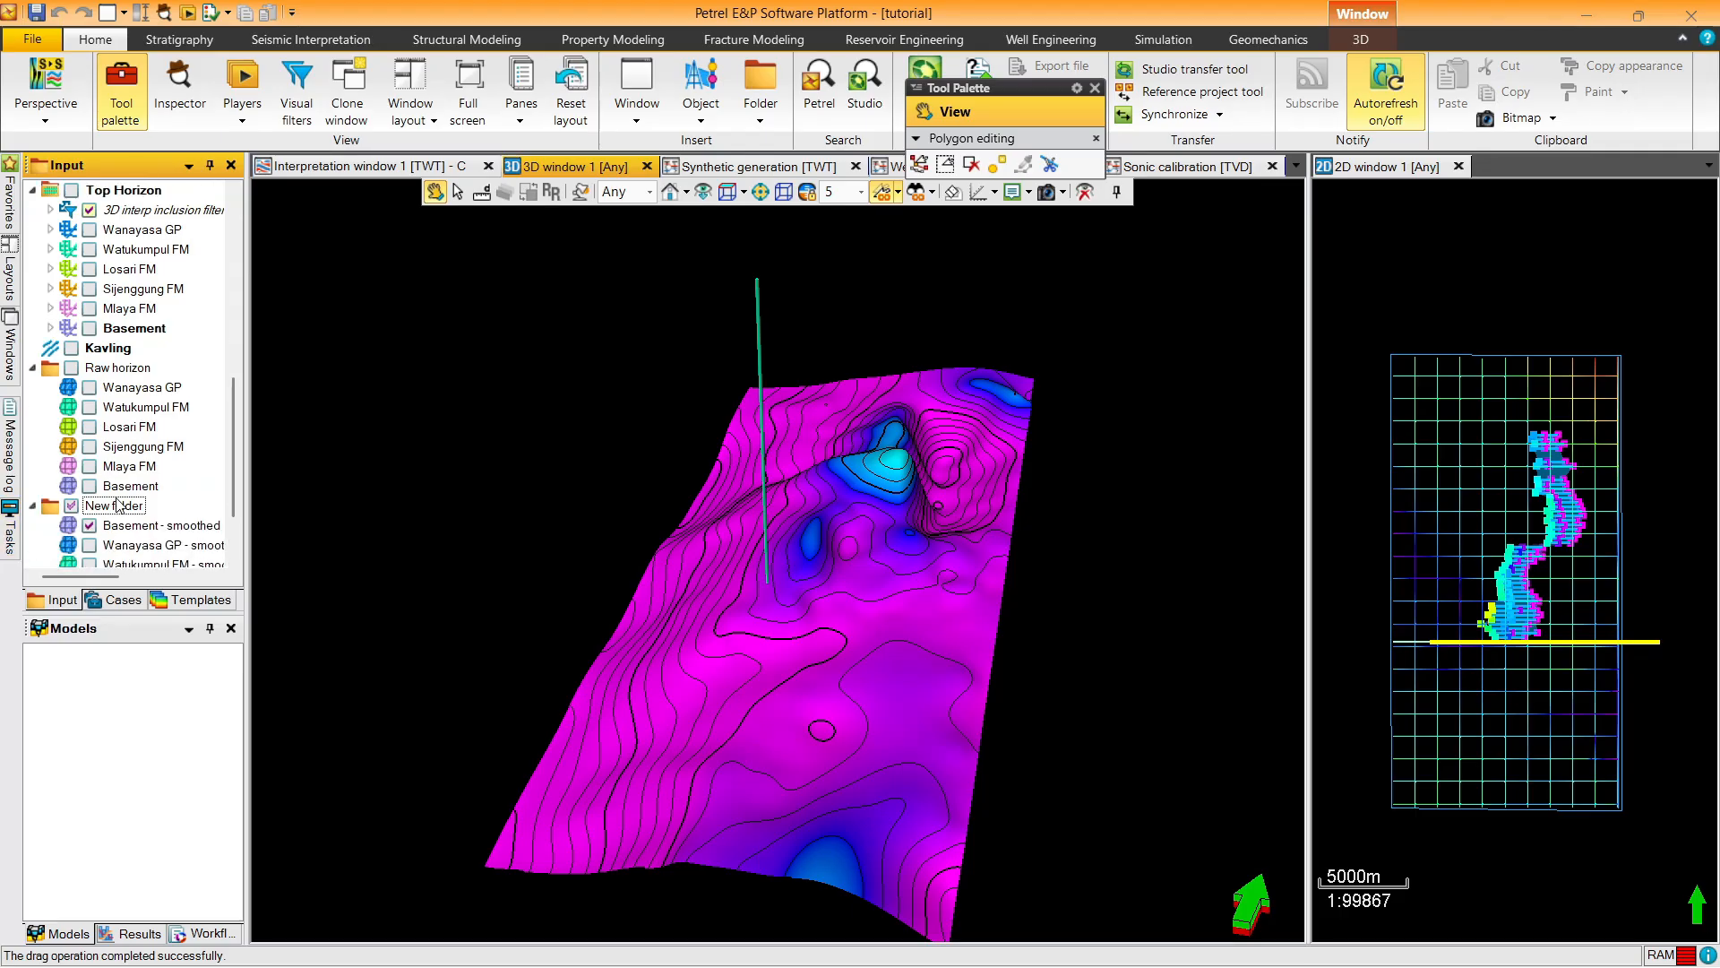
Rename the new folder as Horizon smoothing
double_click(116, 505)
click(283, 107)
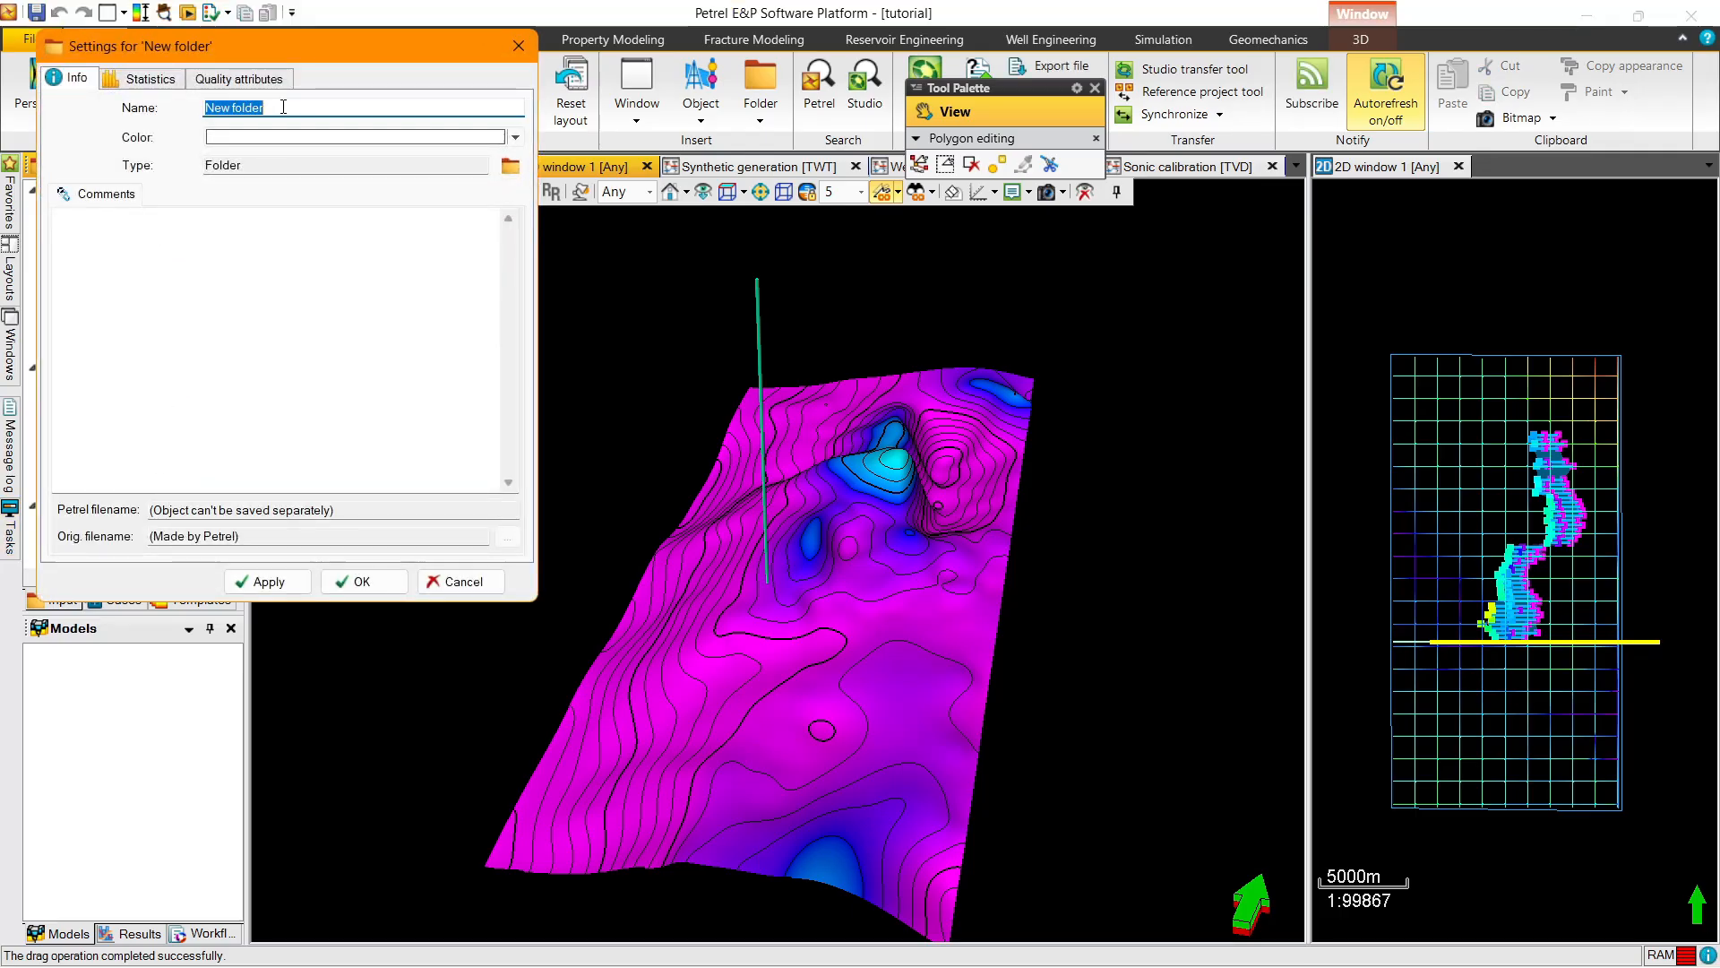
text(Horizon smoothing)
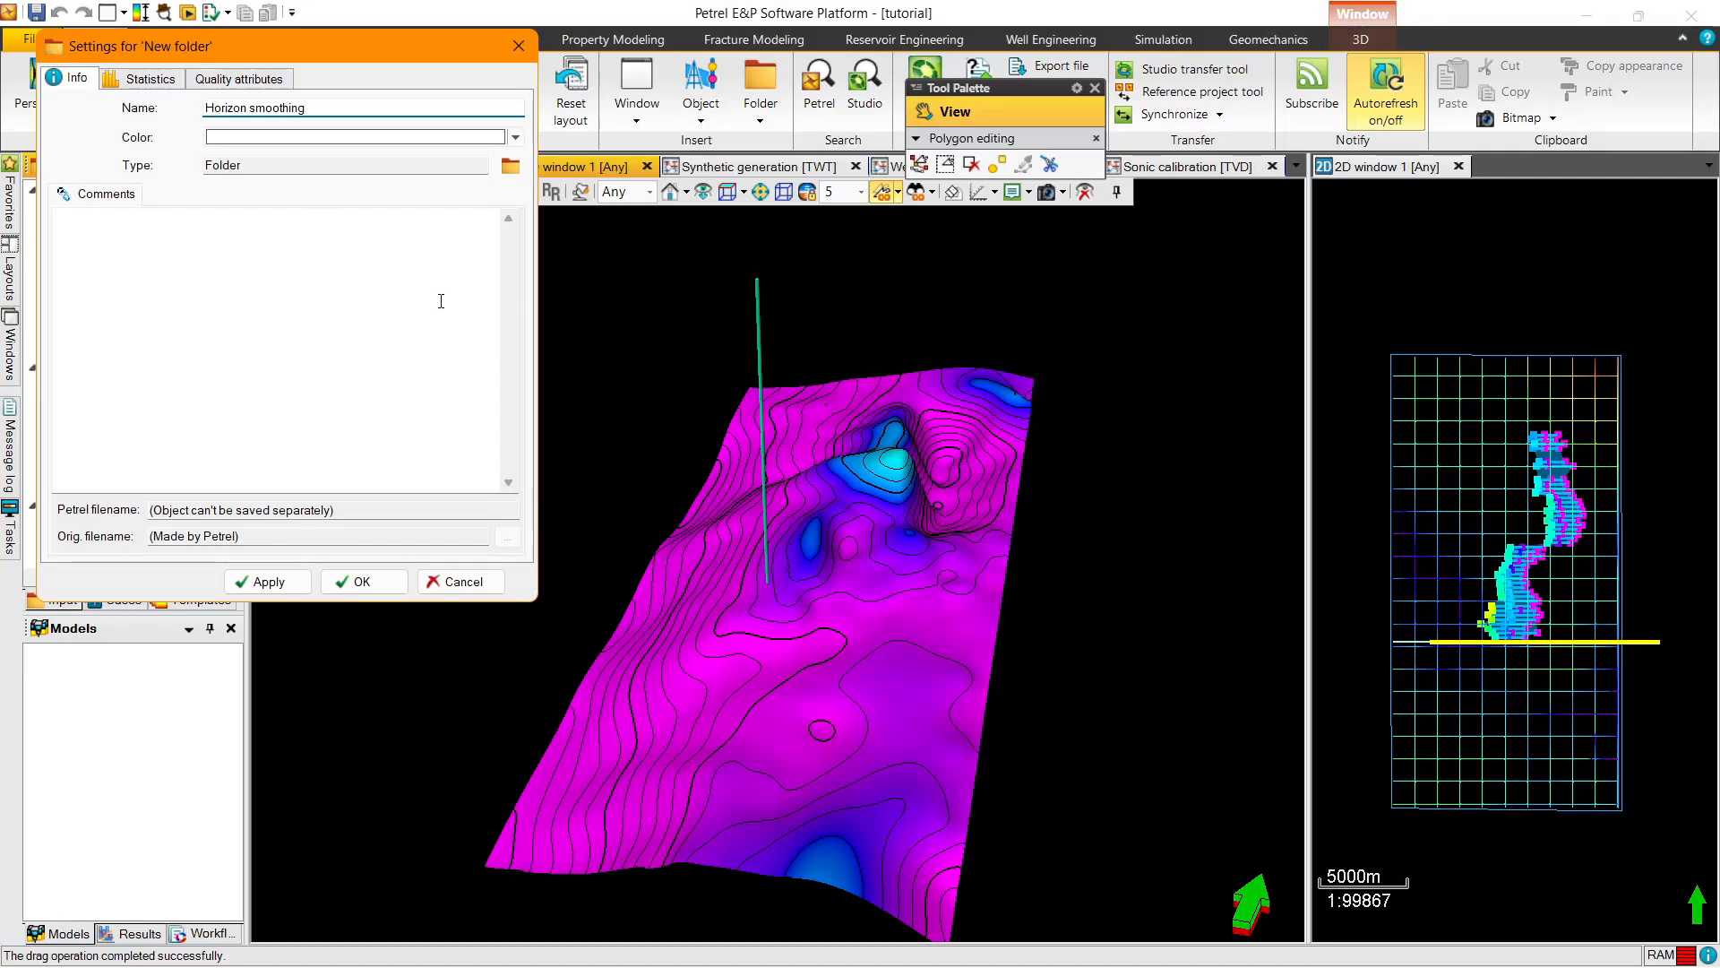
click(358, 581)
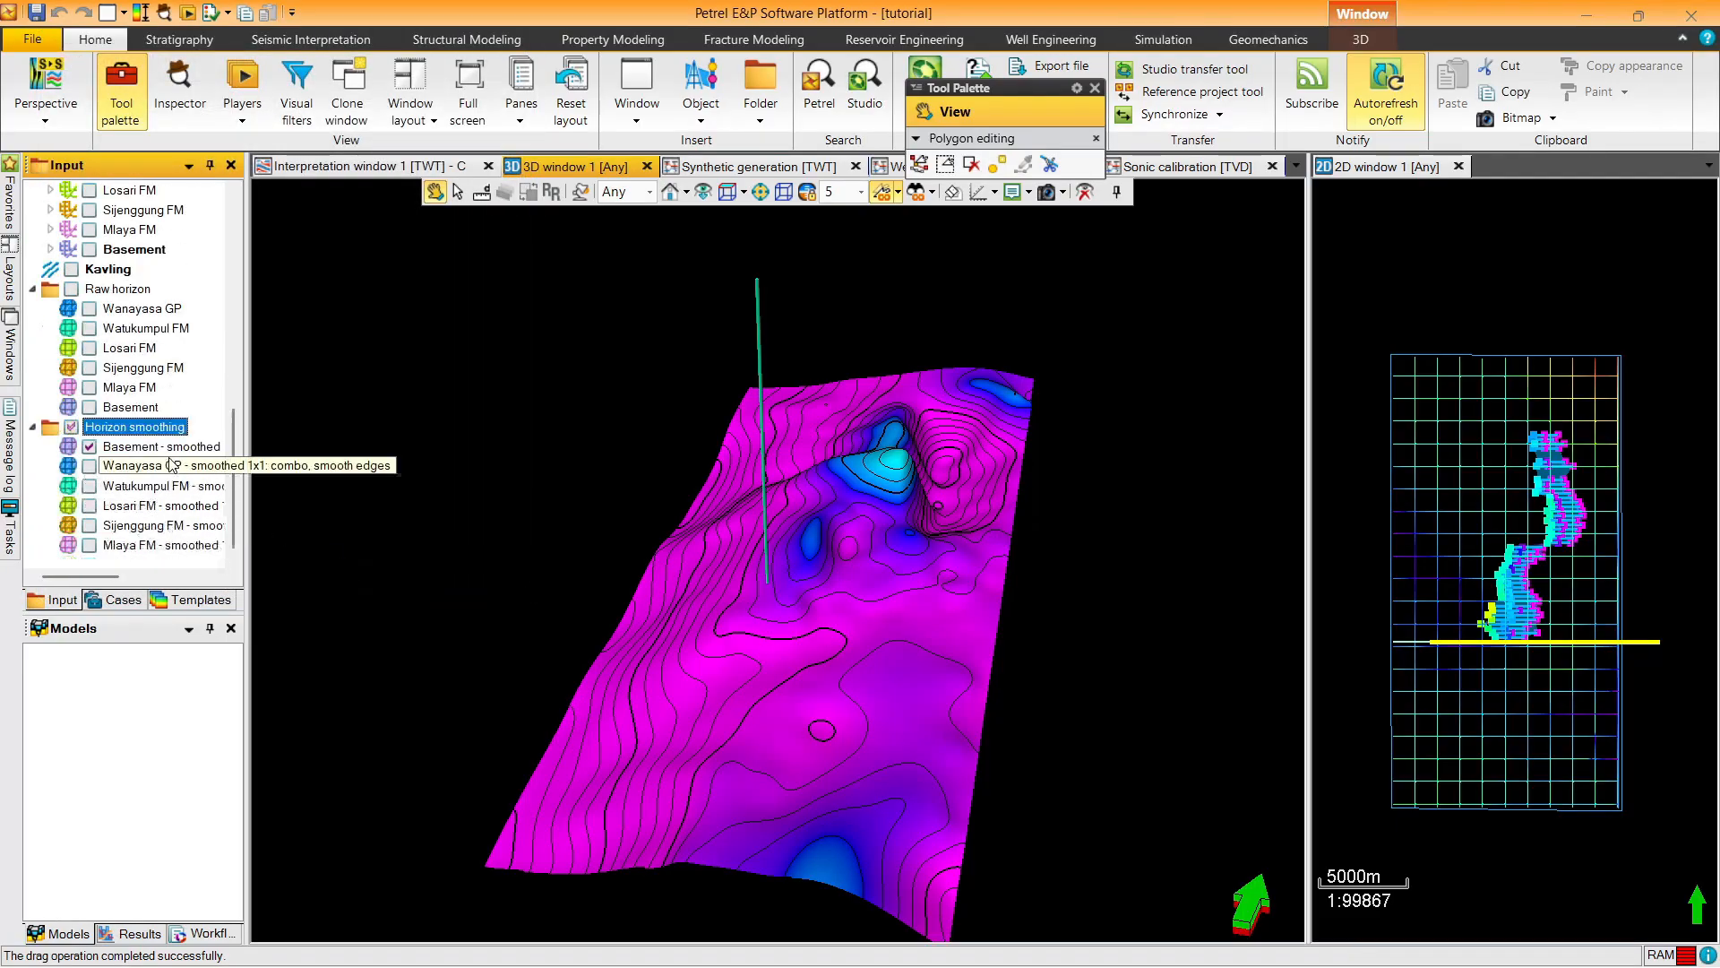
Reorder the Horizon smoothing folder so the smoothed Basement surface comes last, below the smoothed Mlaya FM
click(91, 447)
click(93, 448)
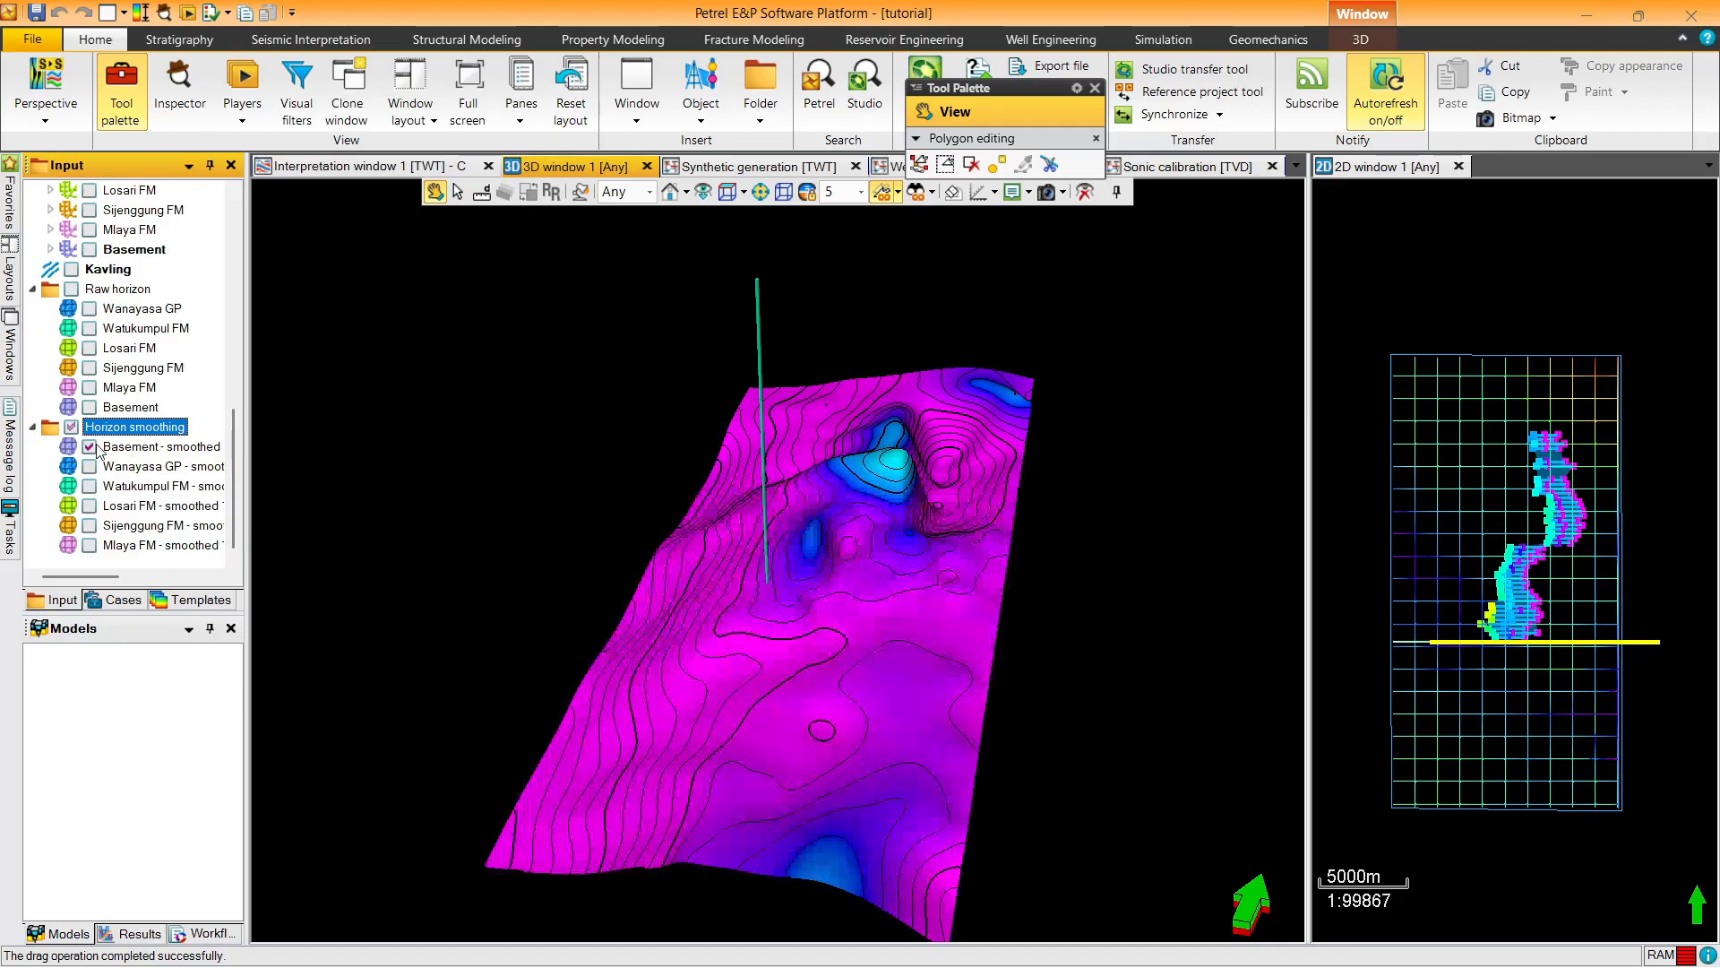
drag(123, 456, 128, 564)
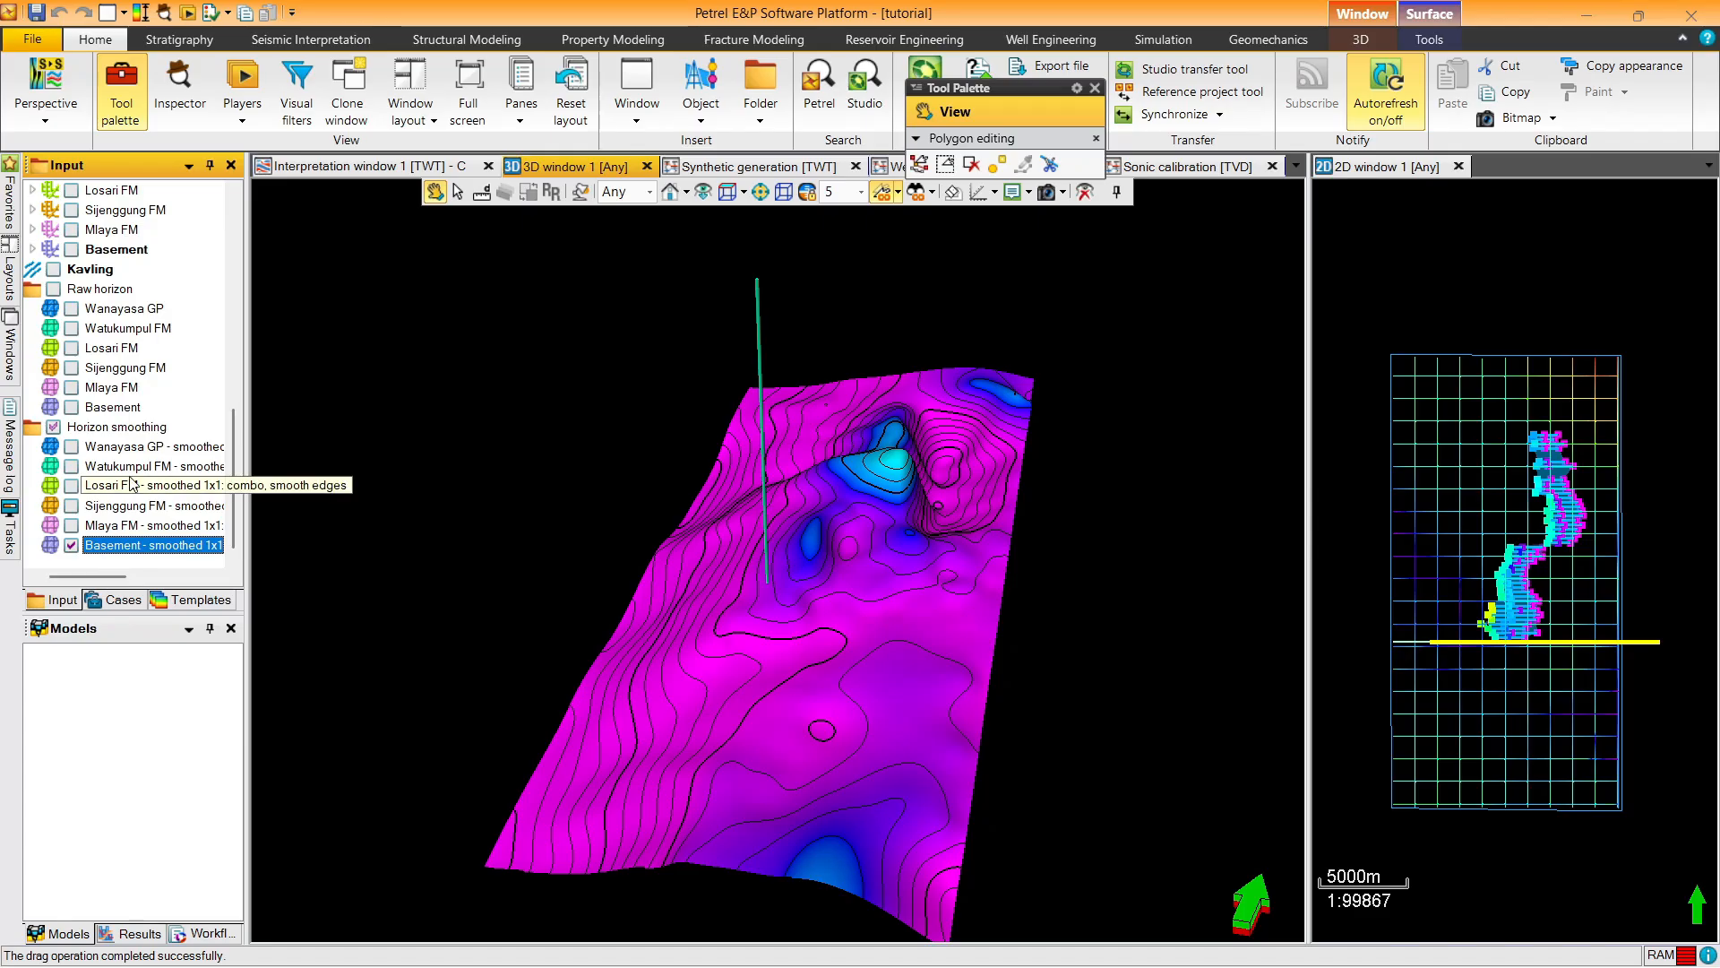
Display all the smoothed surfaces of the Horizon smoothing folder in the 3D window and view them together
click(71, 545)
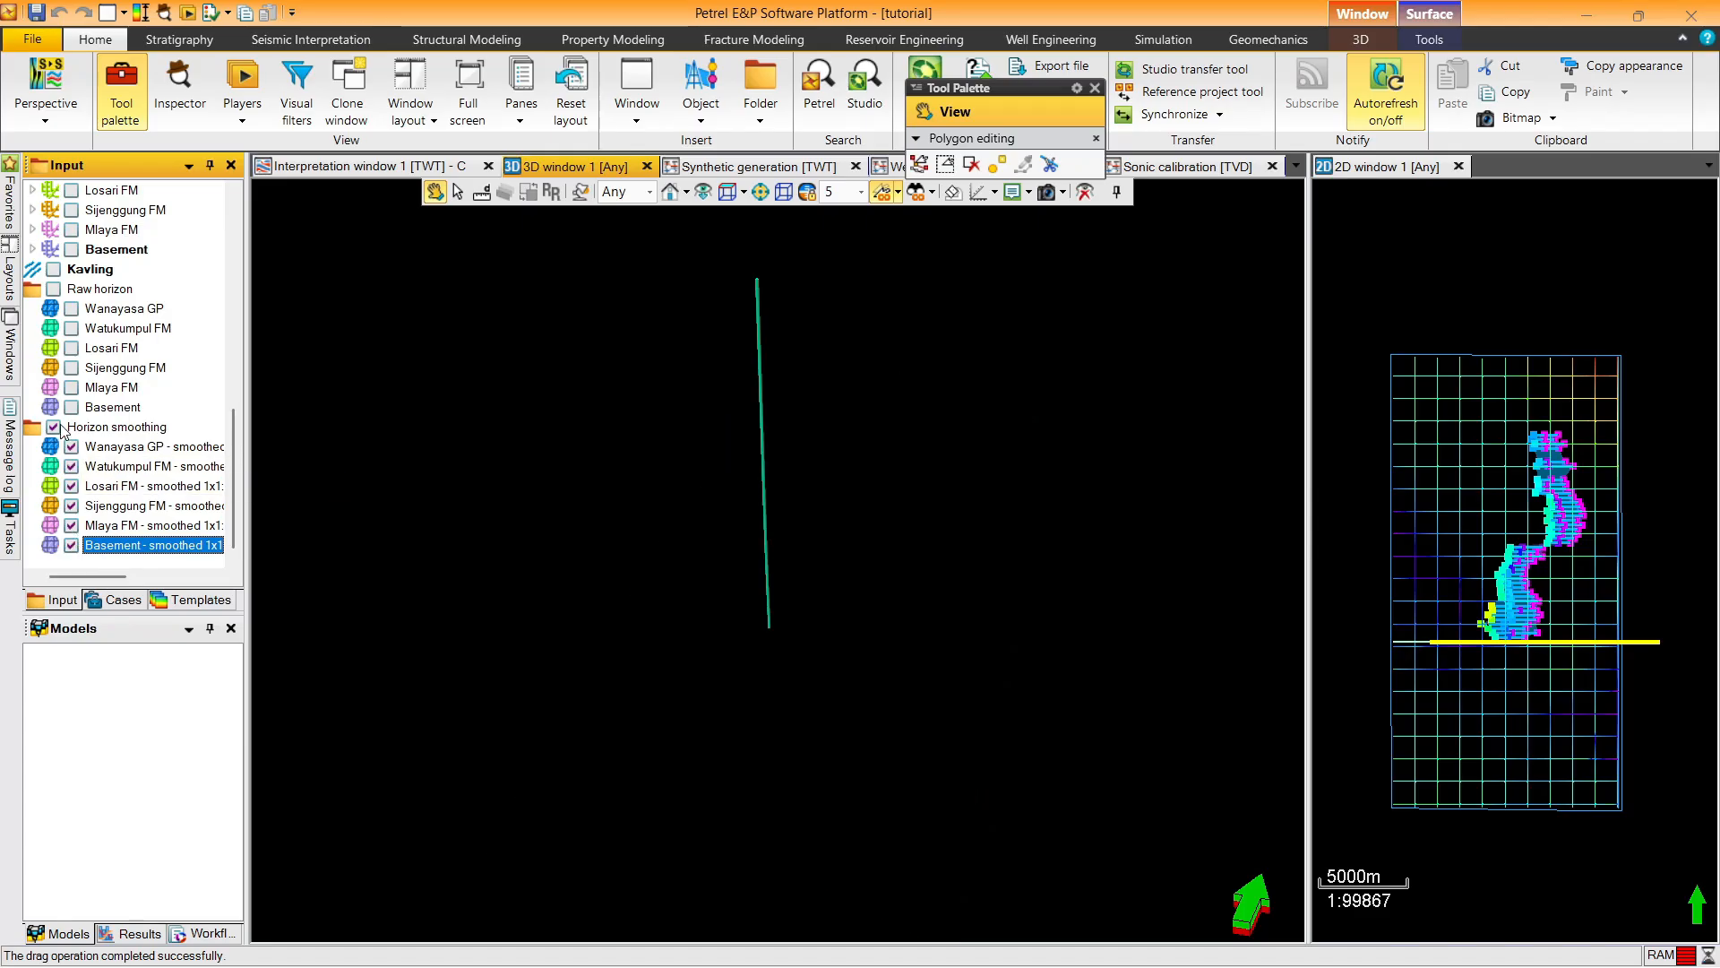
drag(554, 312, 926, 418)
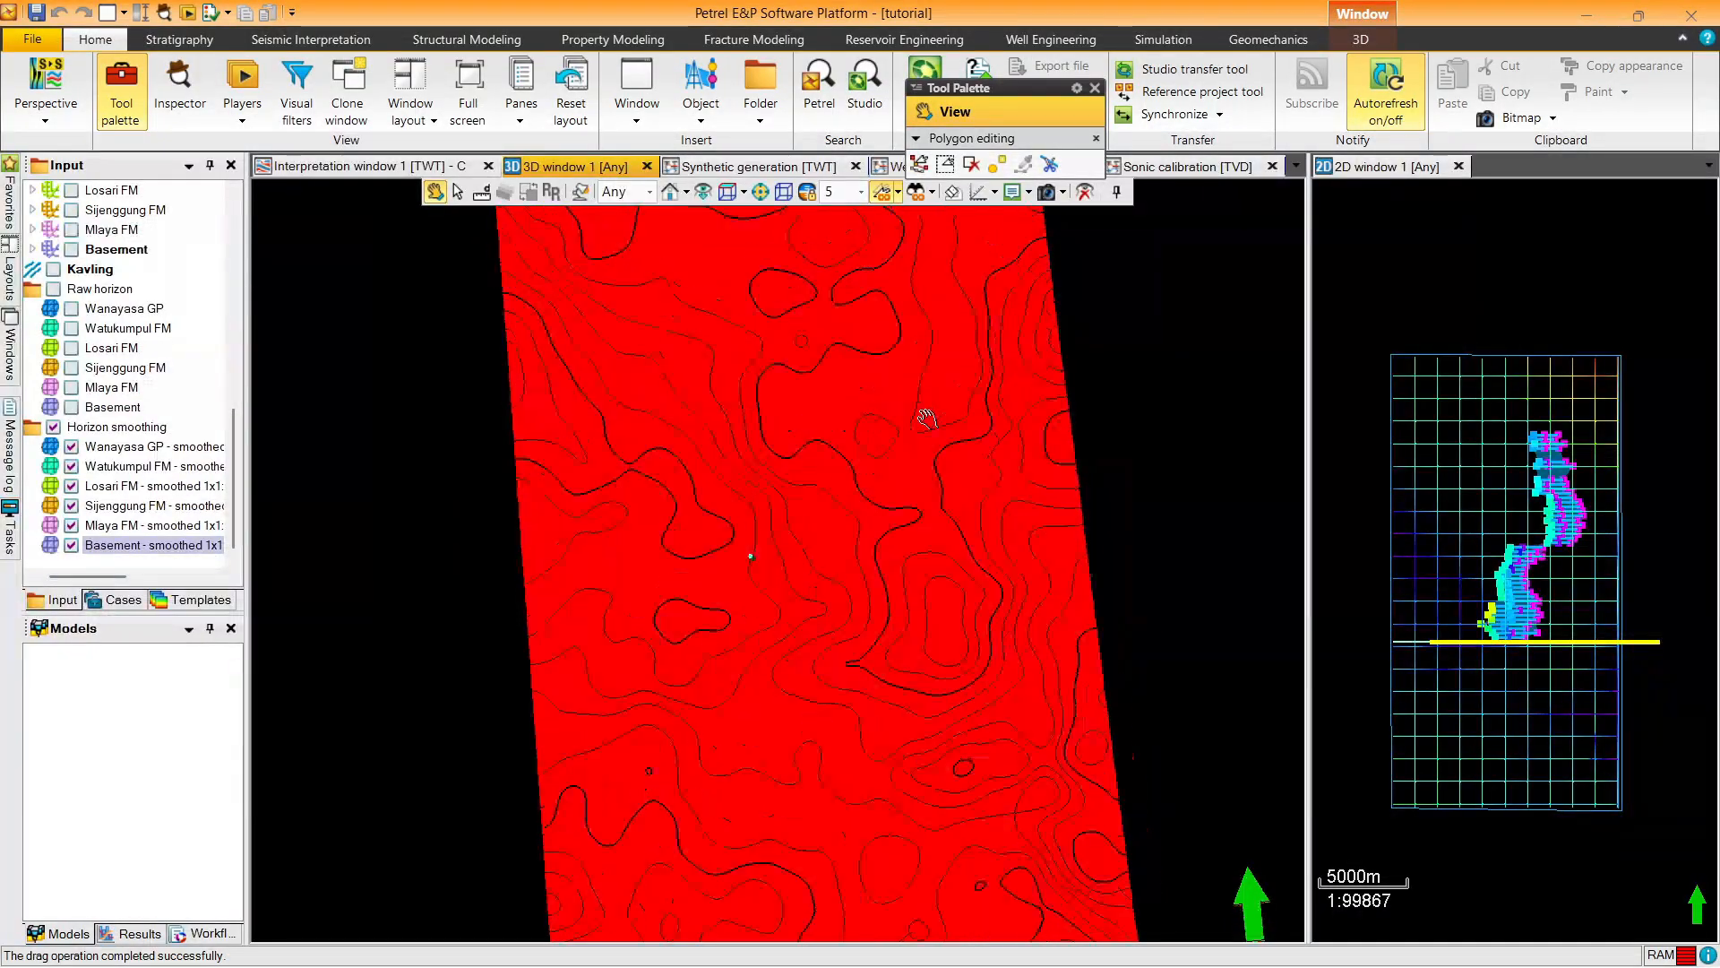
Give the smoothed Wanayasa GP surface a local color table with limits defined in the table, taking maximum and minimum from the surface data
click(154, 446)
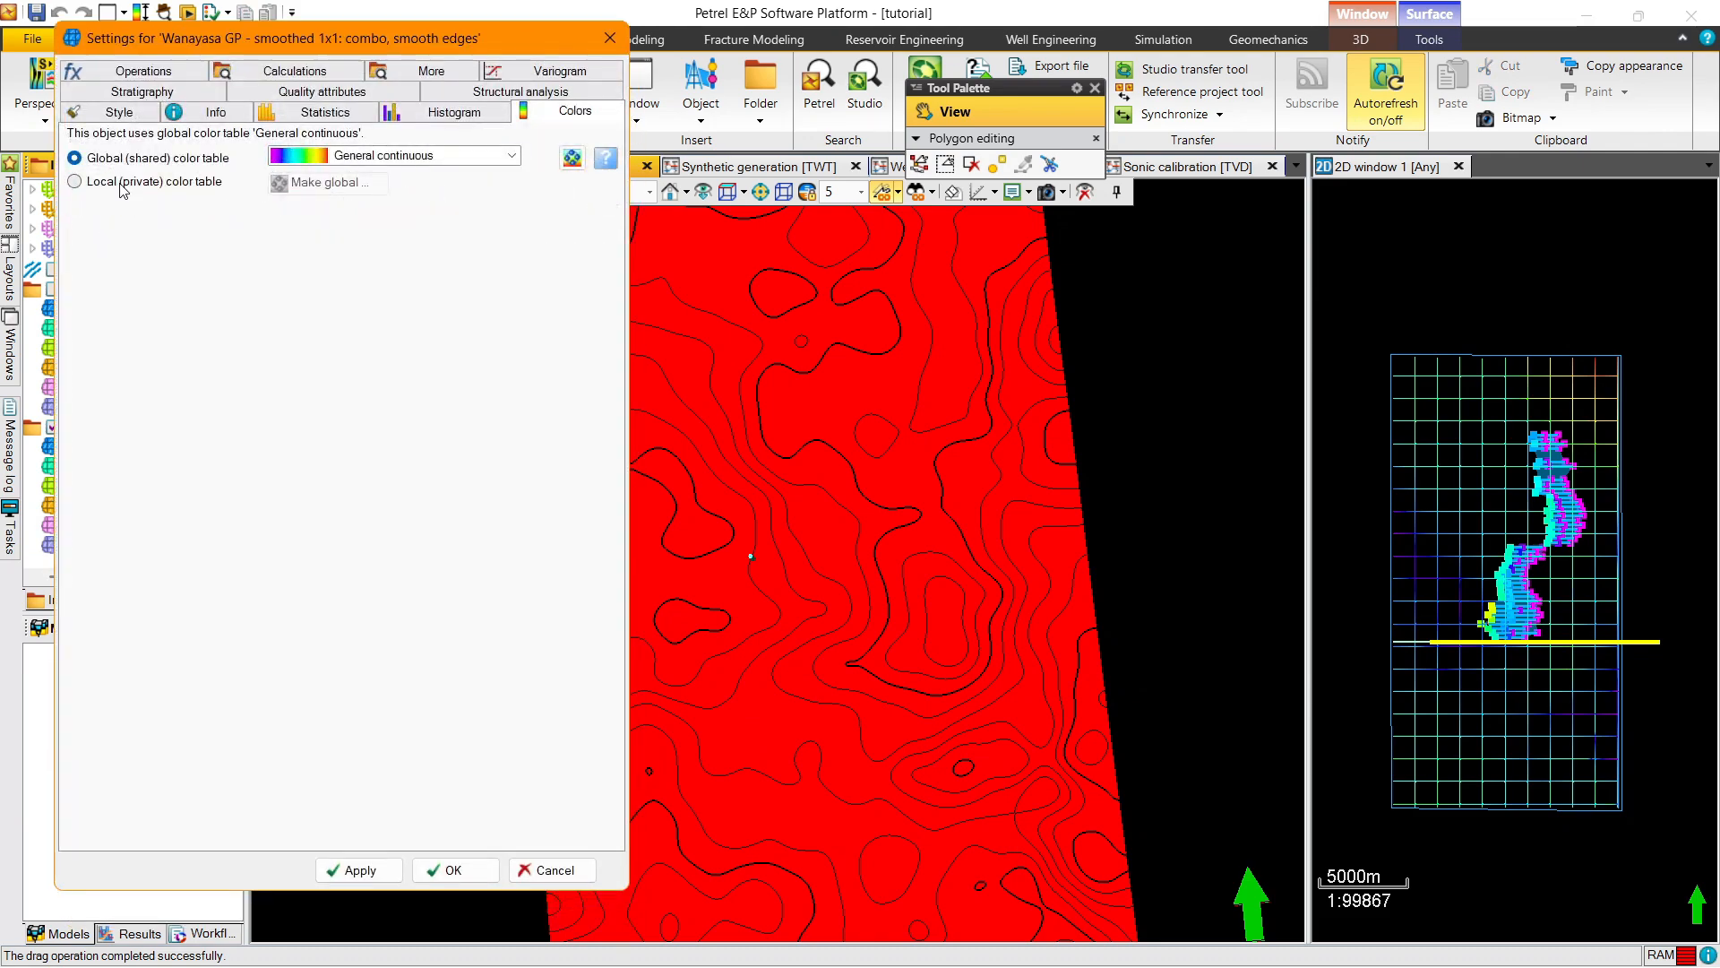
click(123, 185)
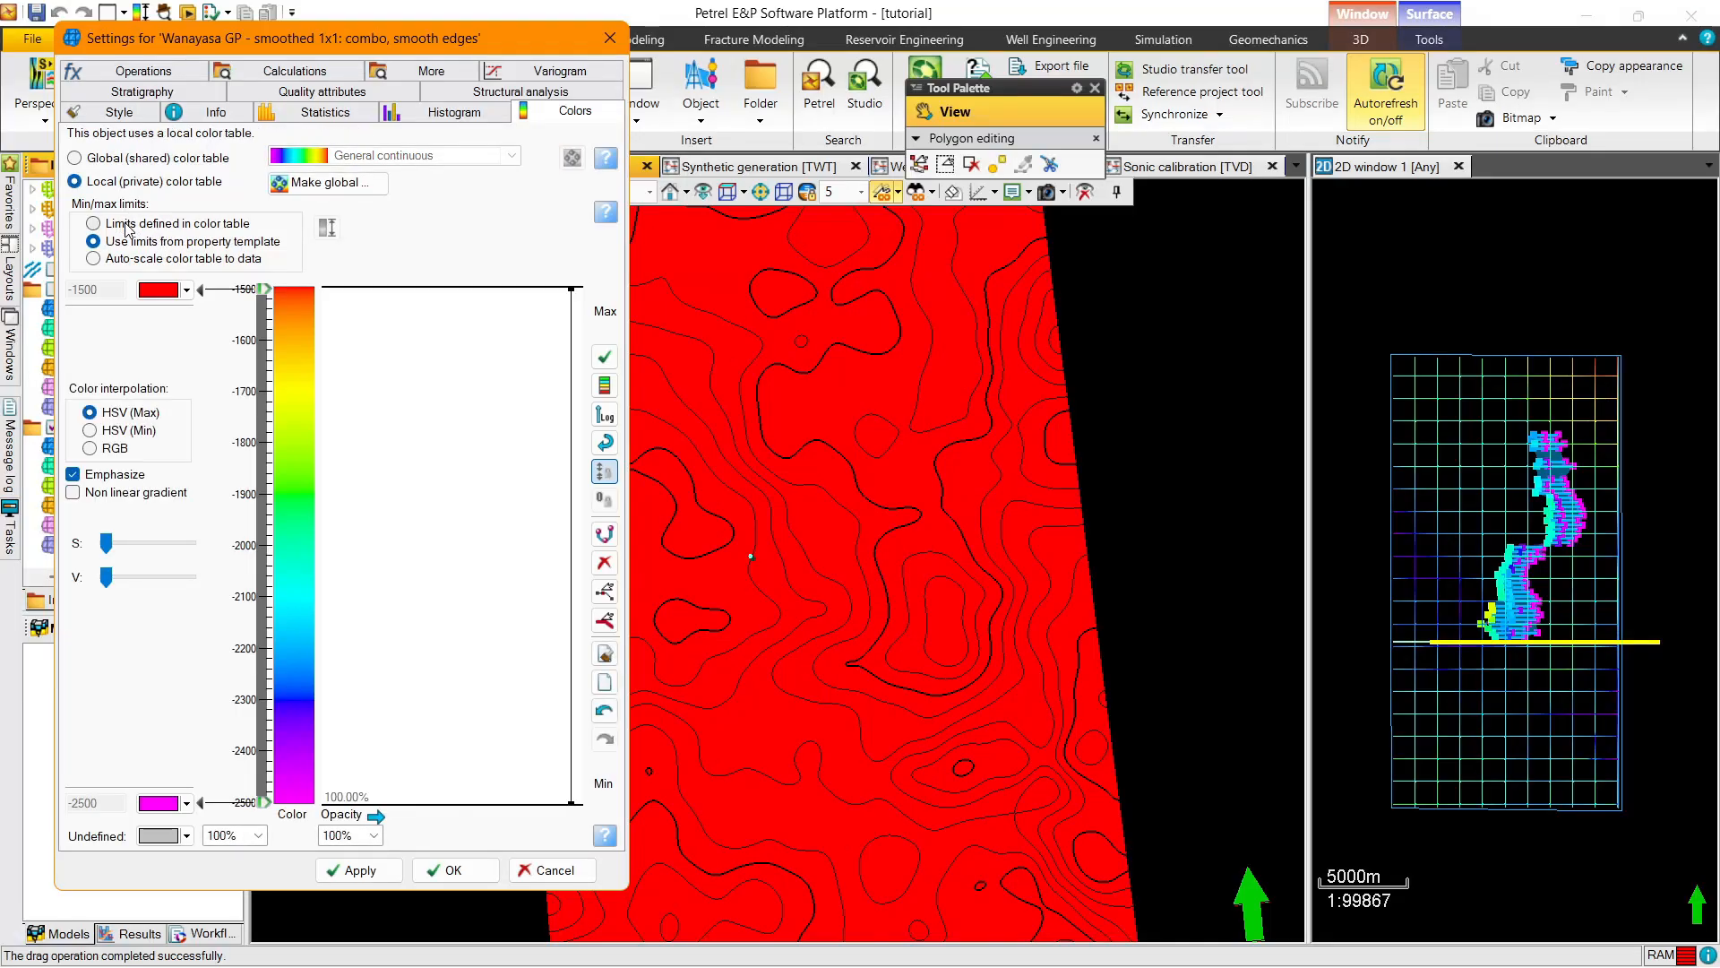
click(182, 225)
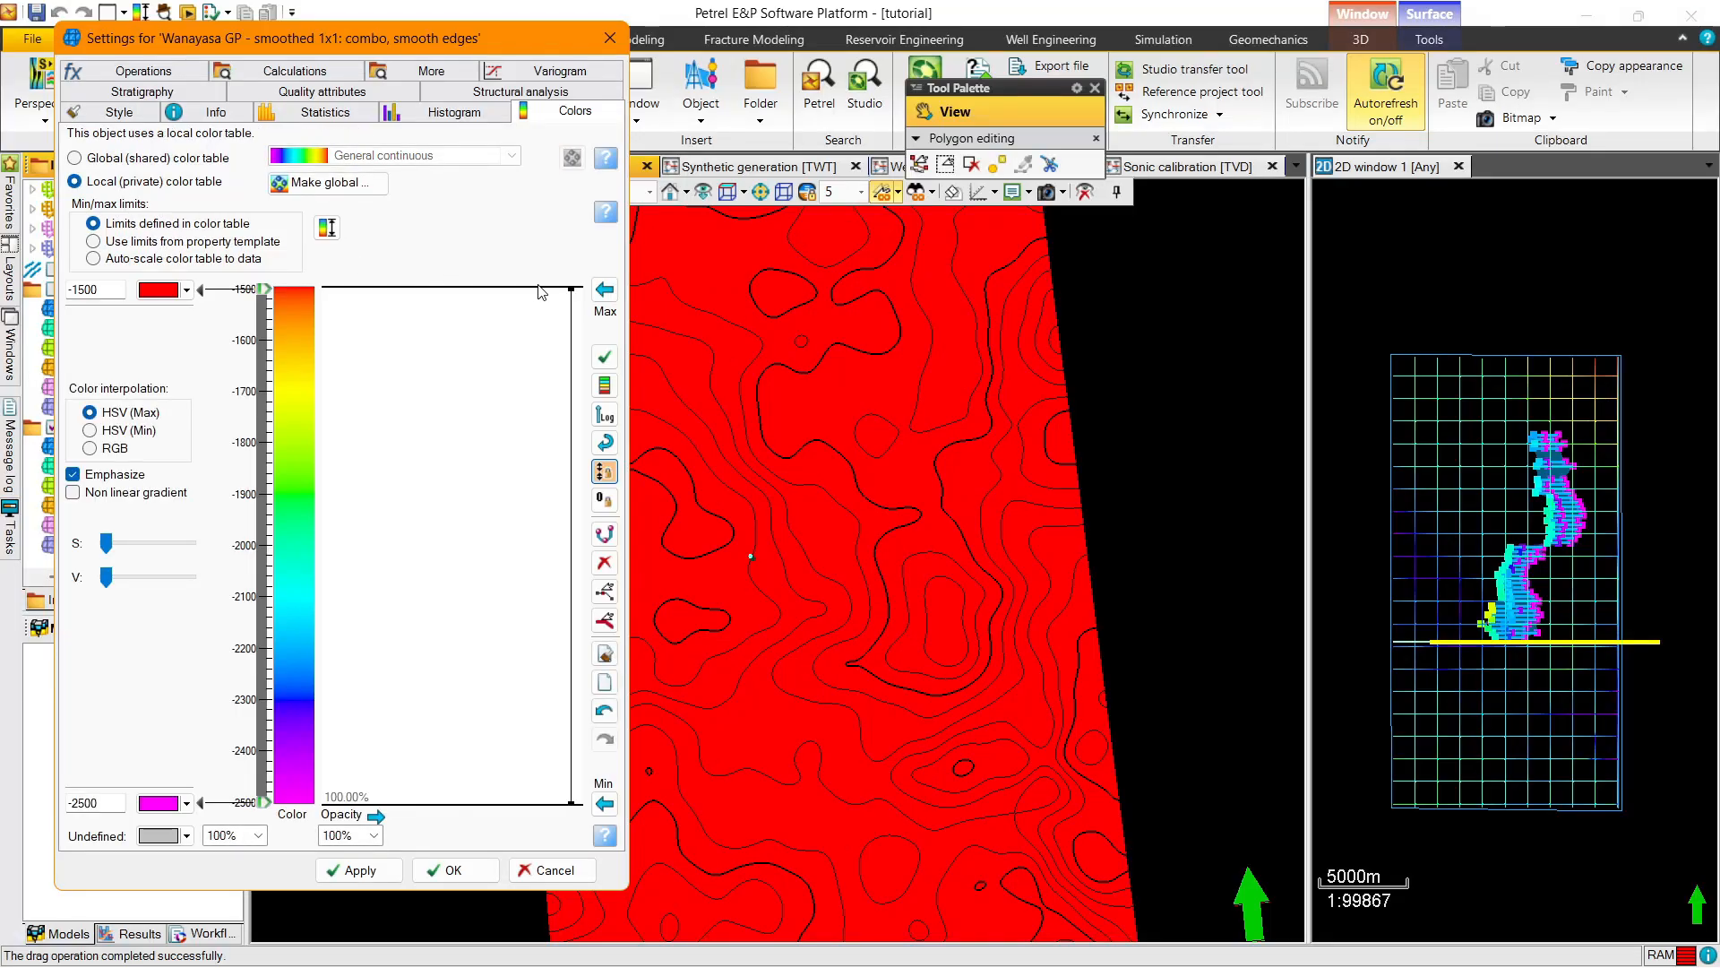
click(605, 290)
mouse_move(609, 842)
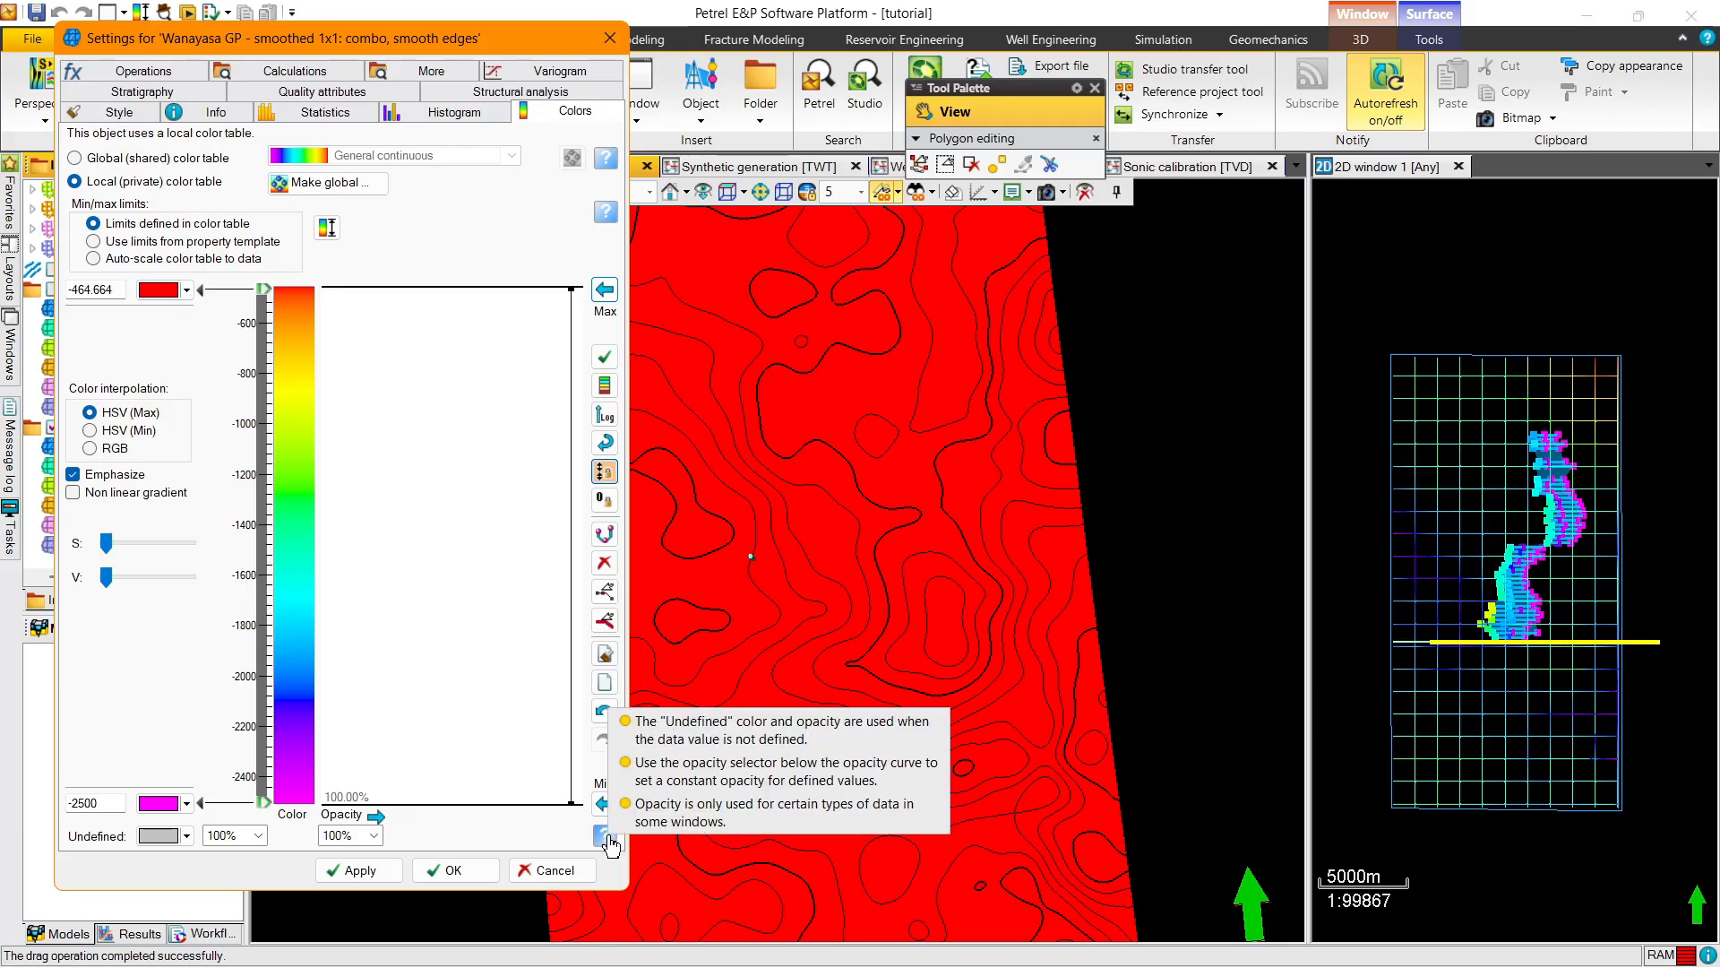
click(604, 804)
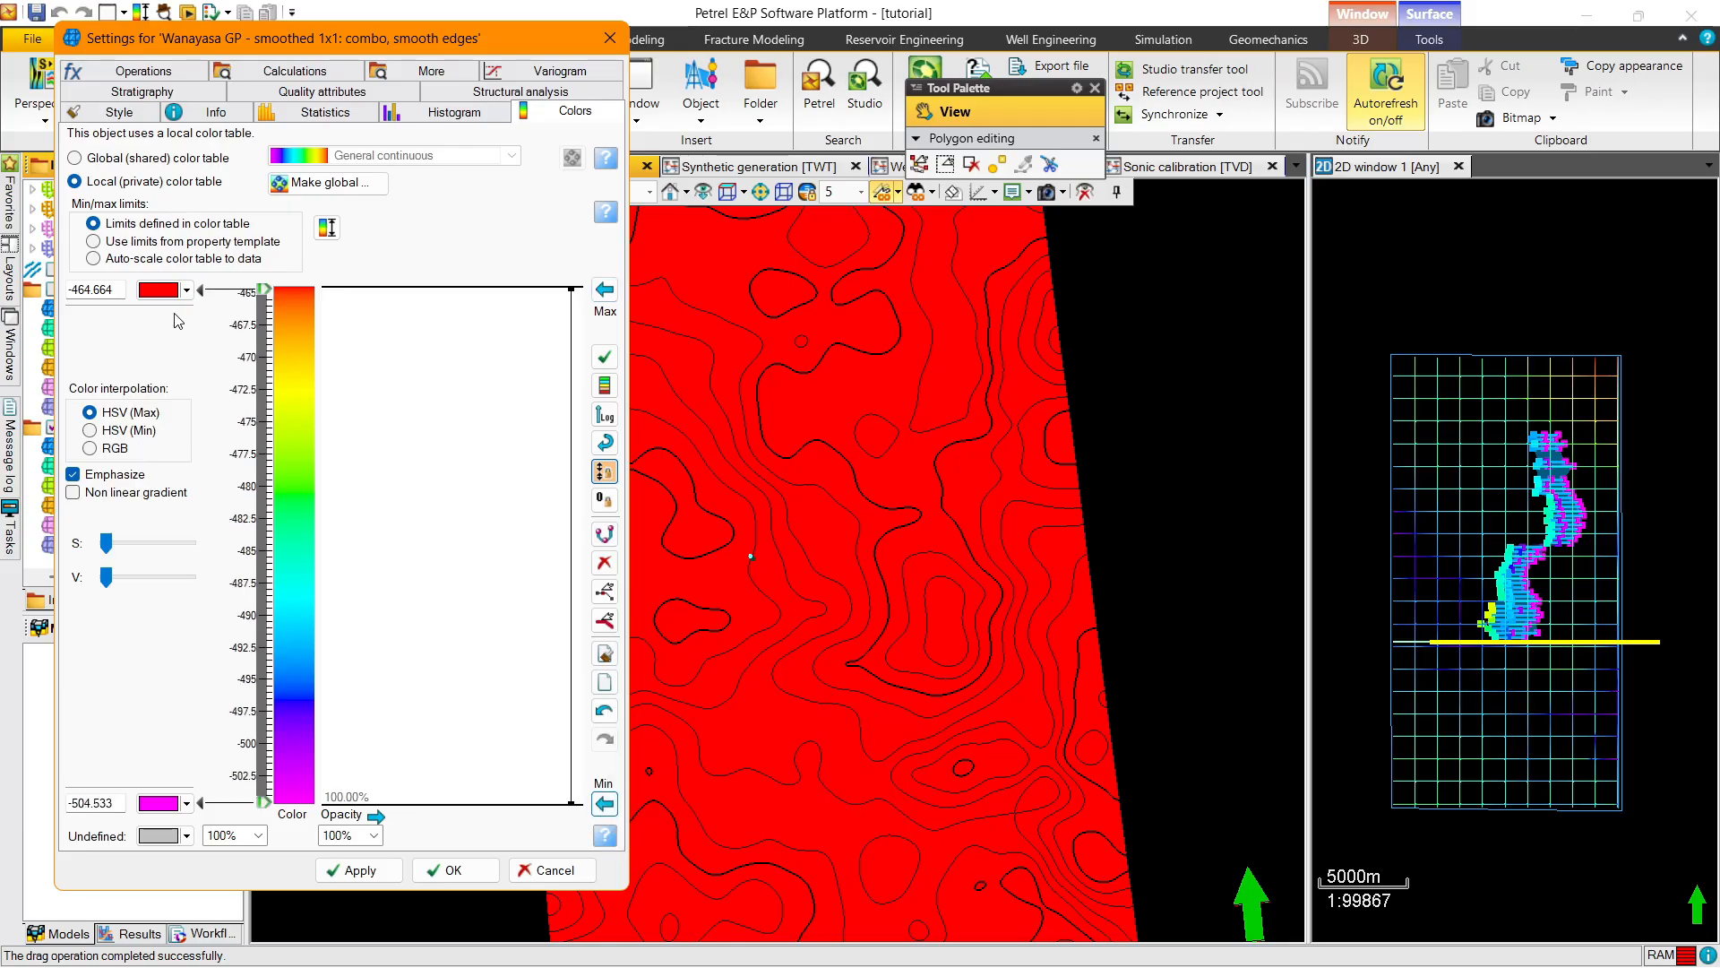
click(353, 870)
click(831, 550)
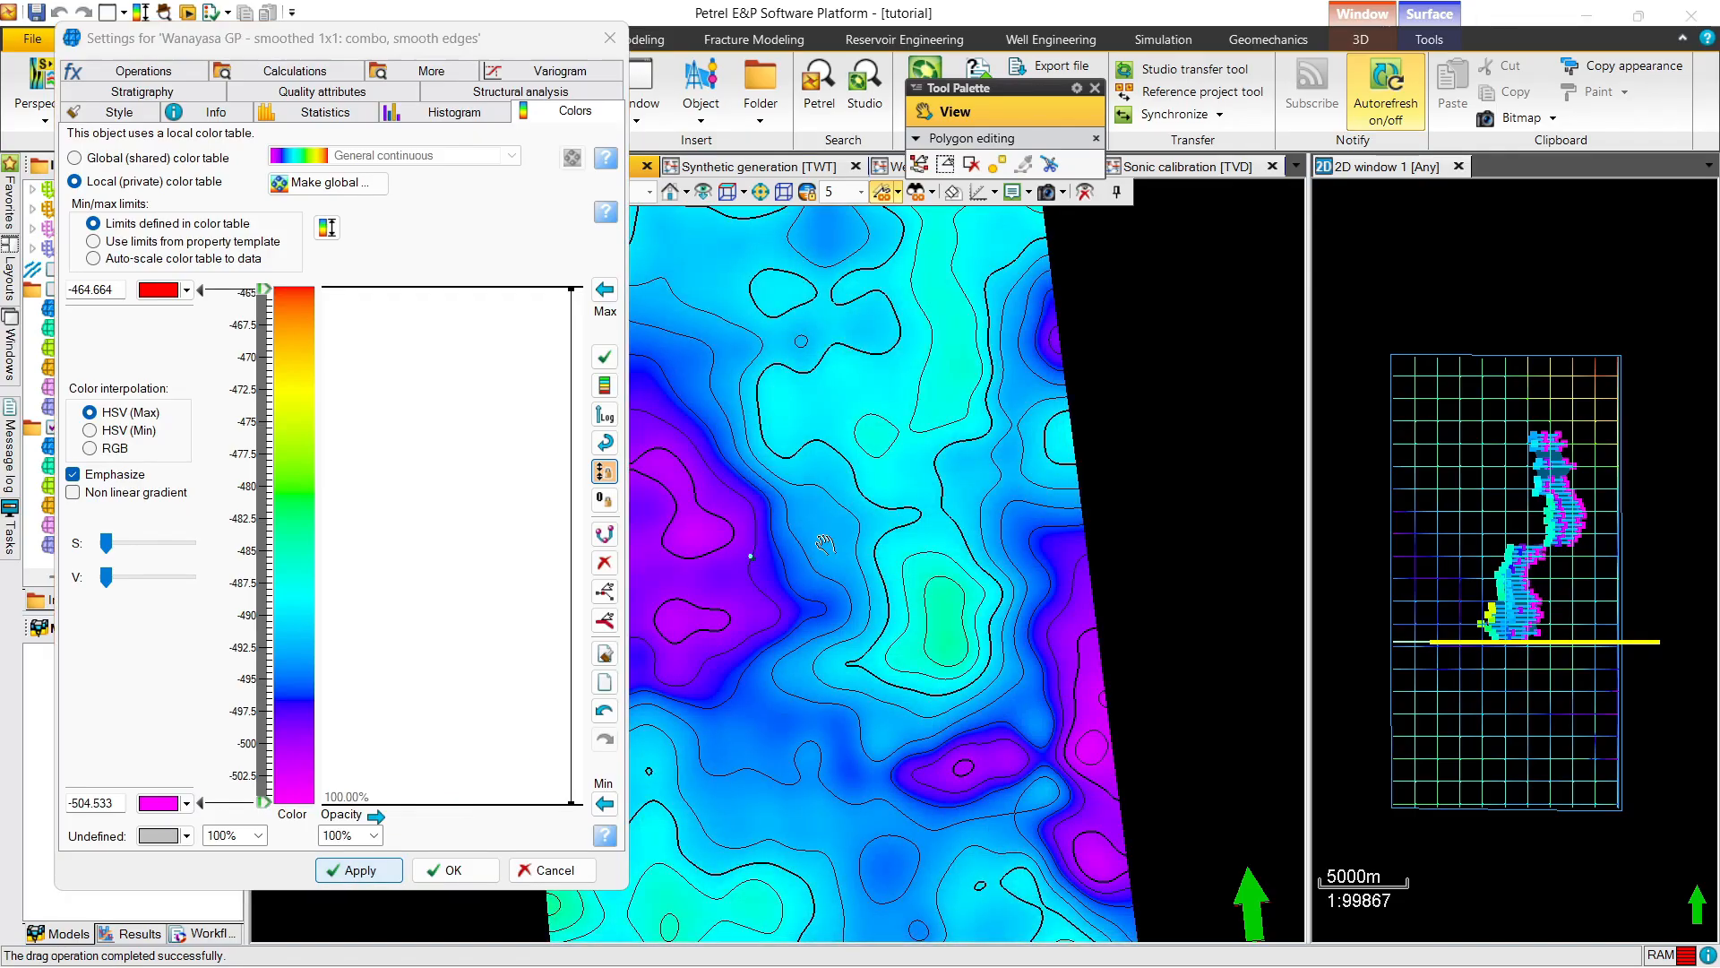
drag(833, 511, 888, 546)
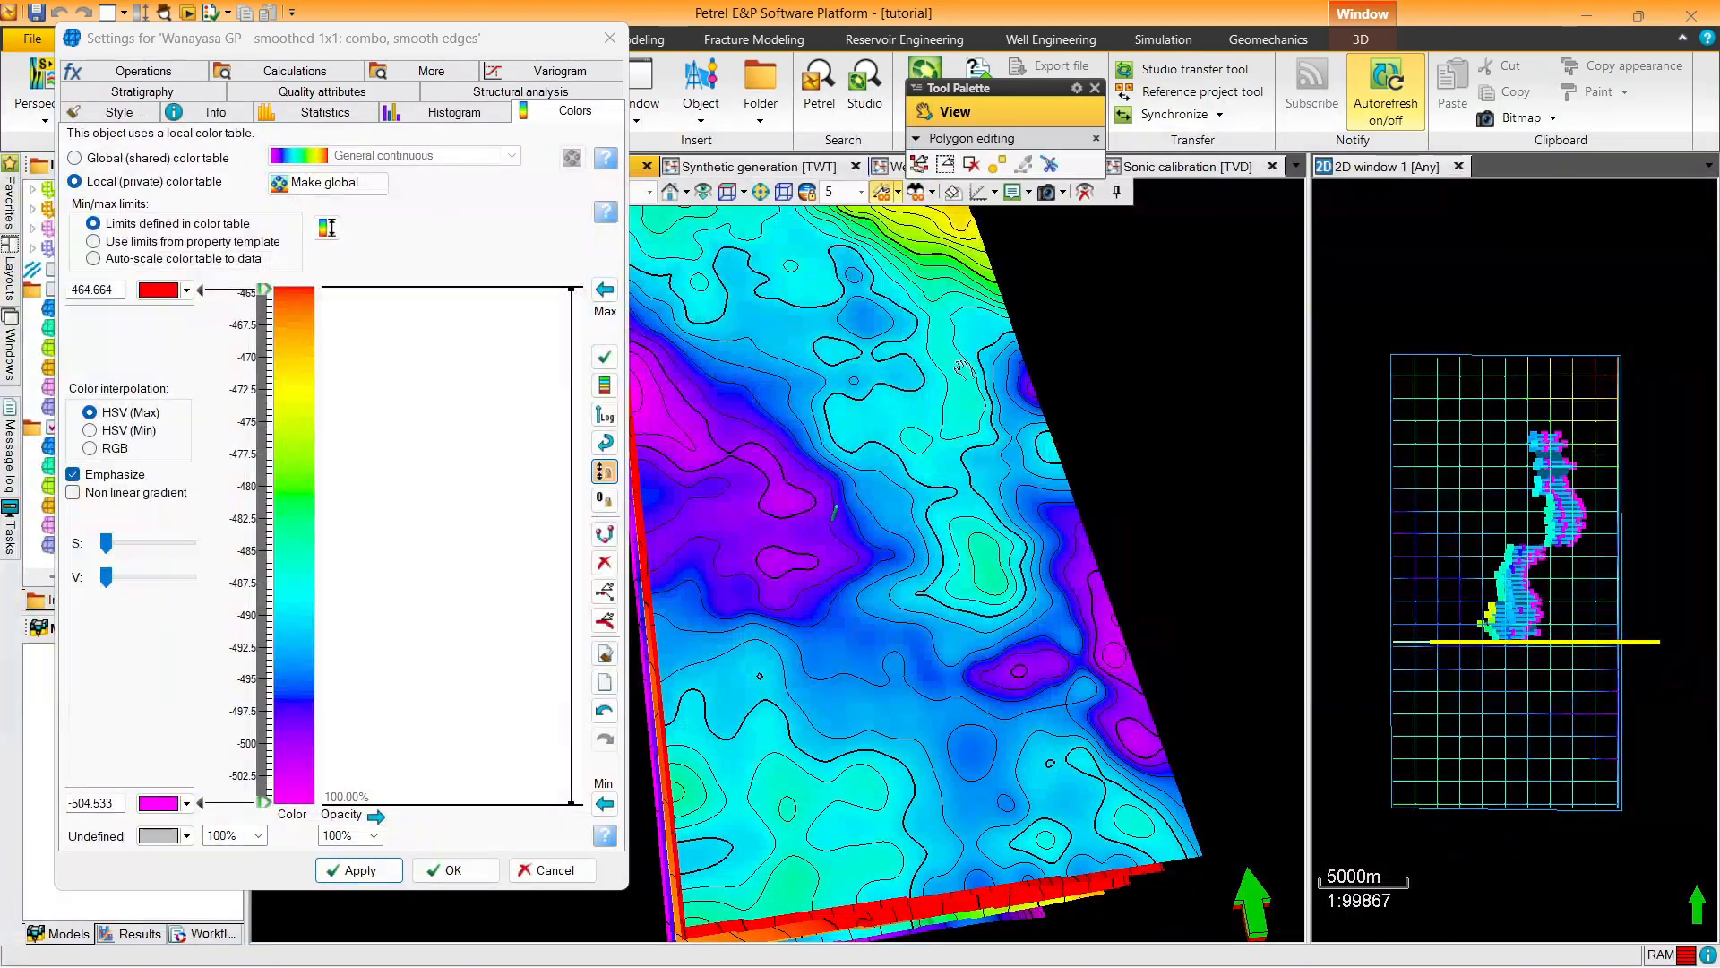
Try a contour increment of 5 on the smoothed Wanayasa GP surface, and return the increment to 2
click(134, 115)
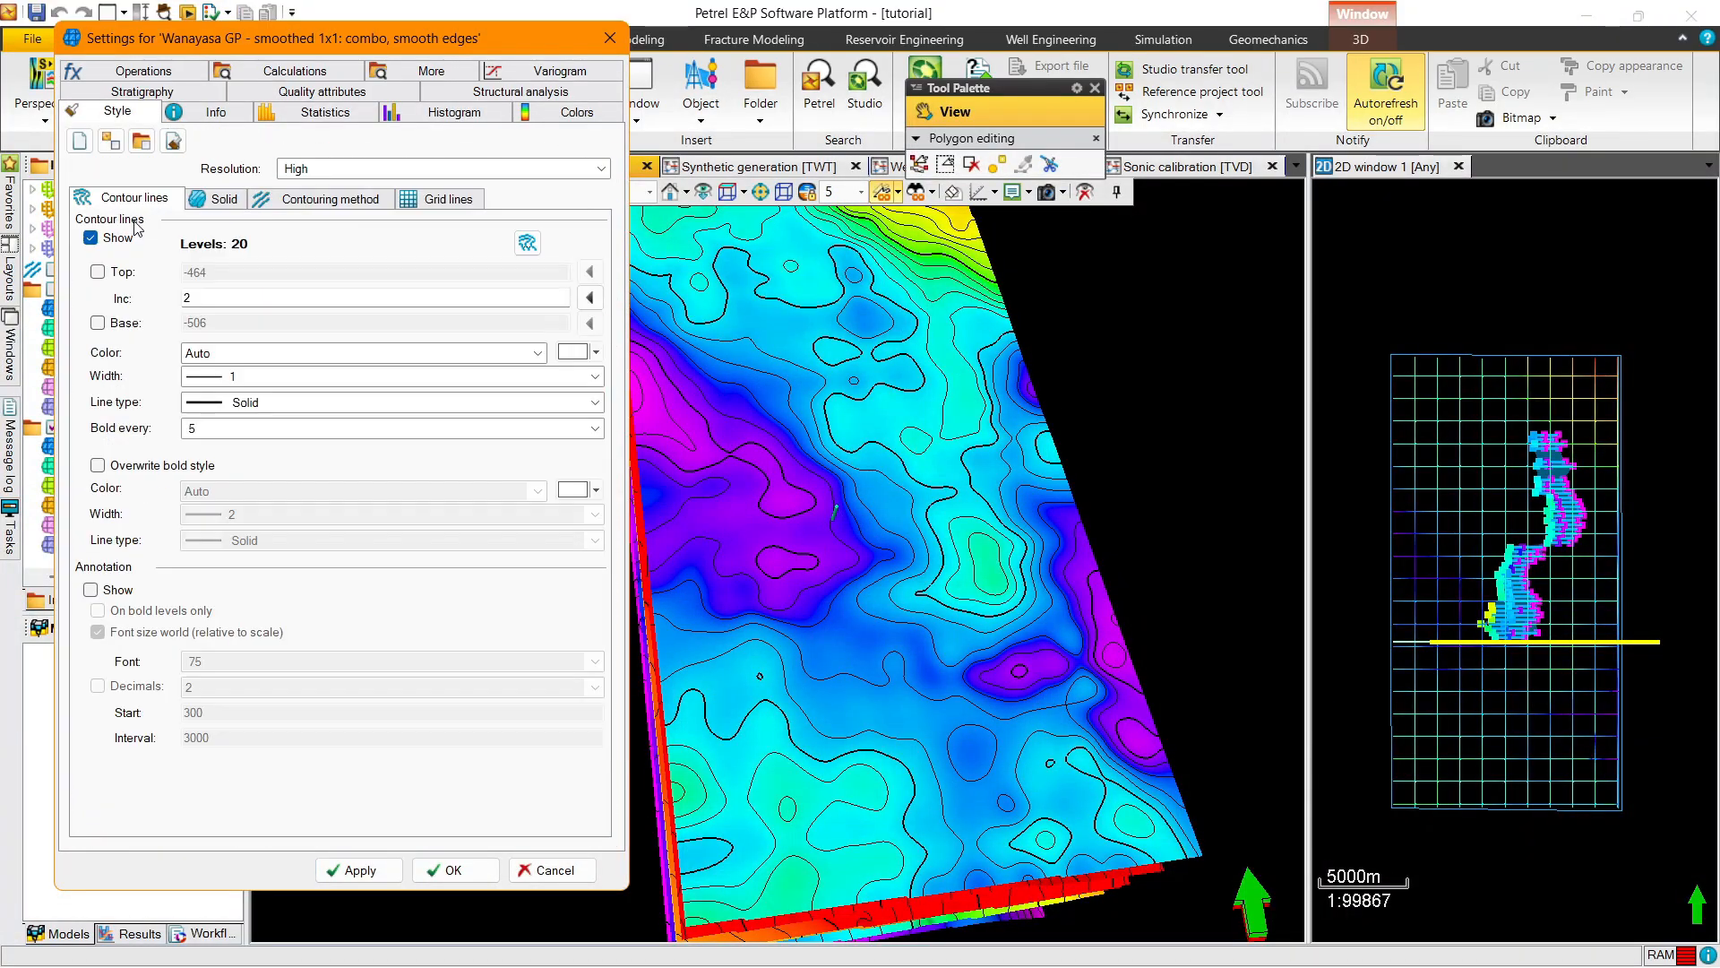
double_click(187, 299)
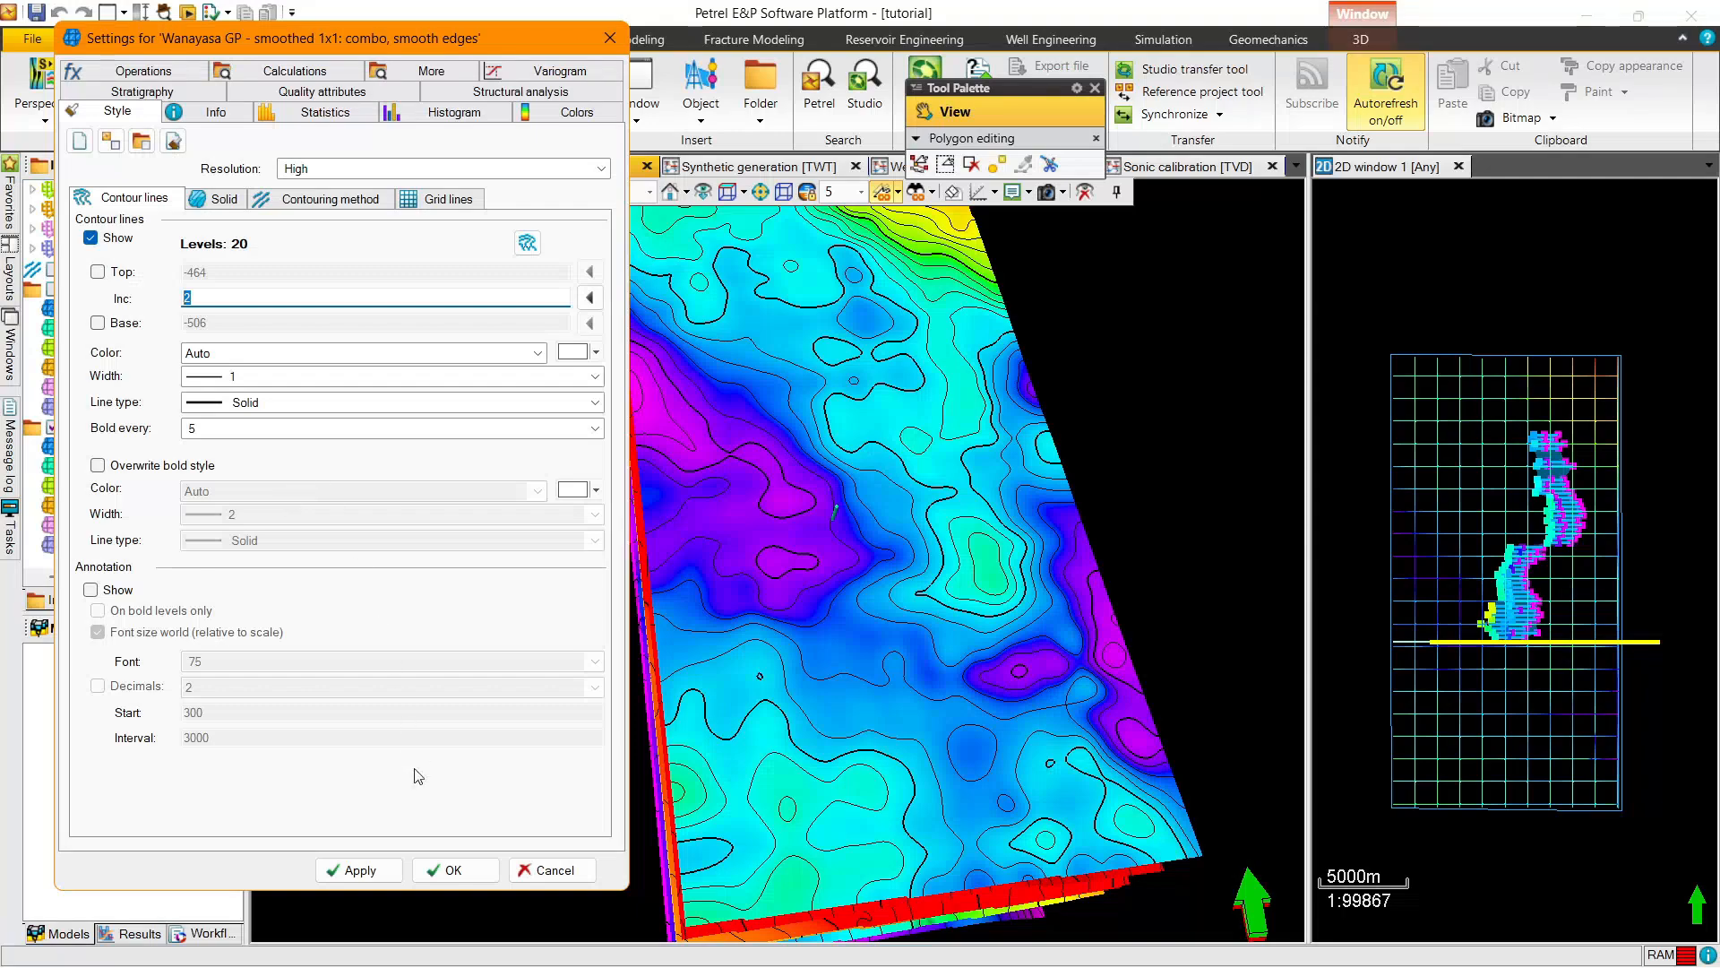
text(5)
click(358, 870)
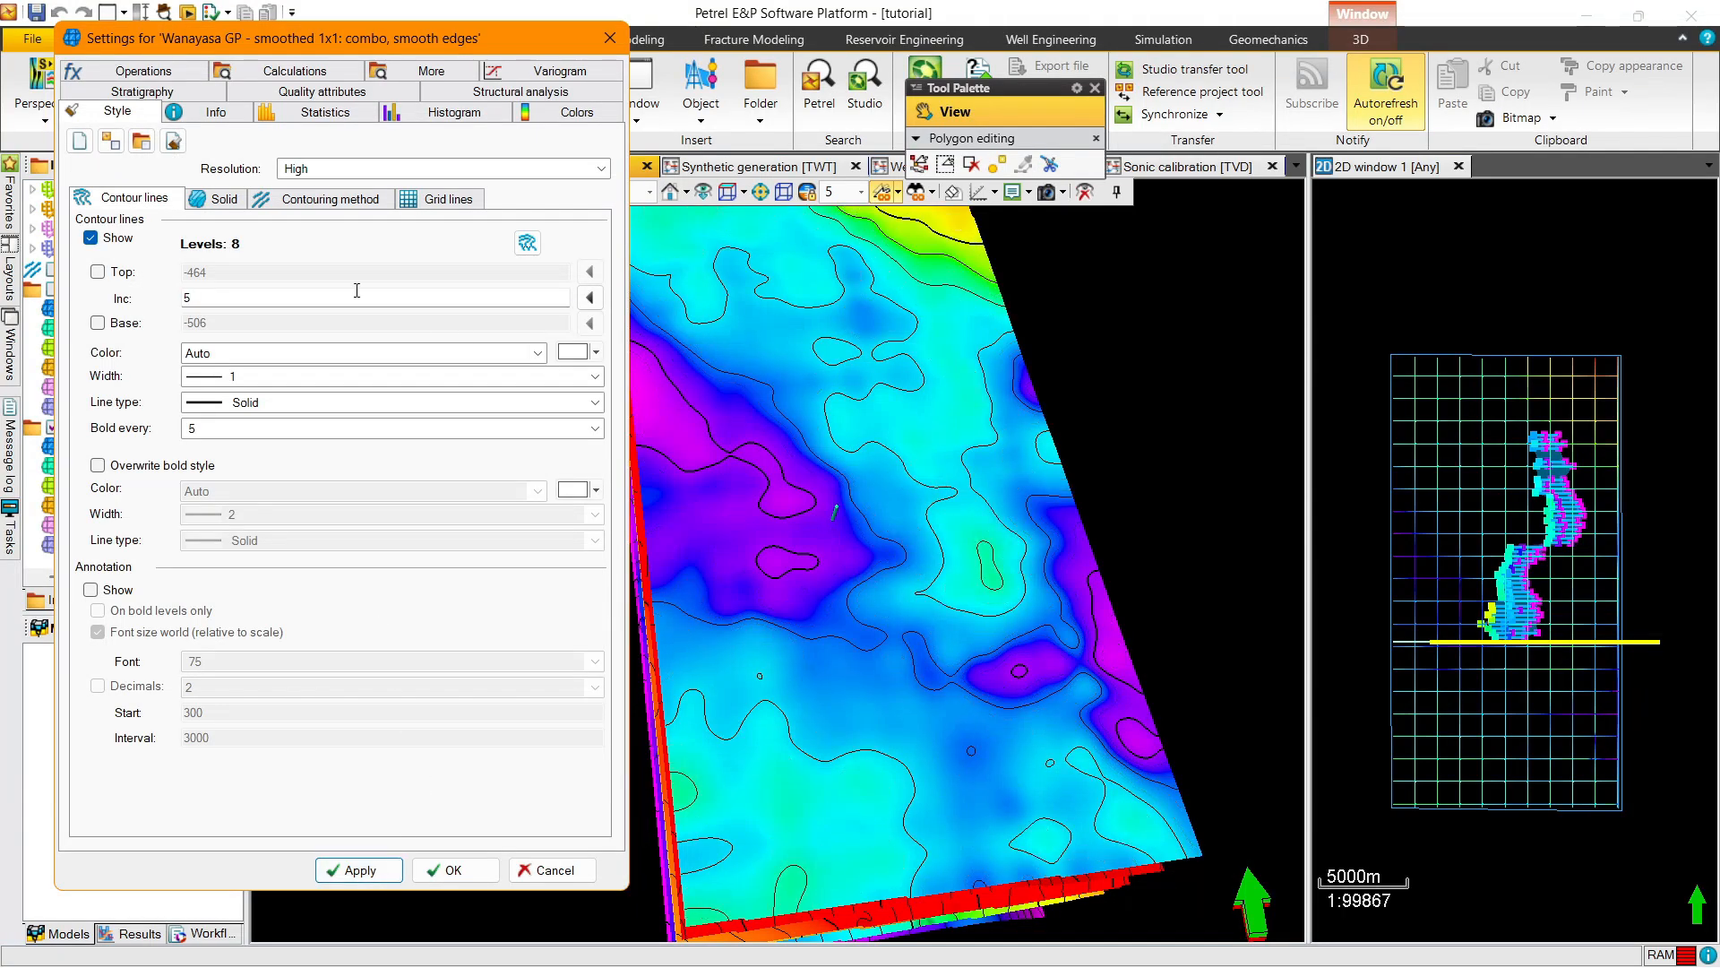
double_click(314, 301)
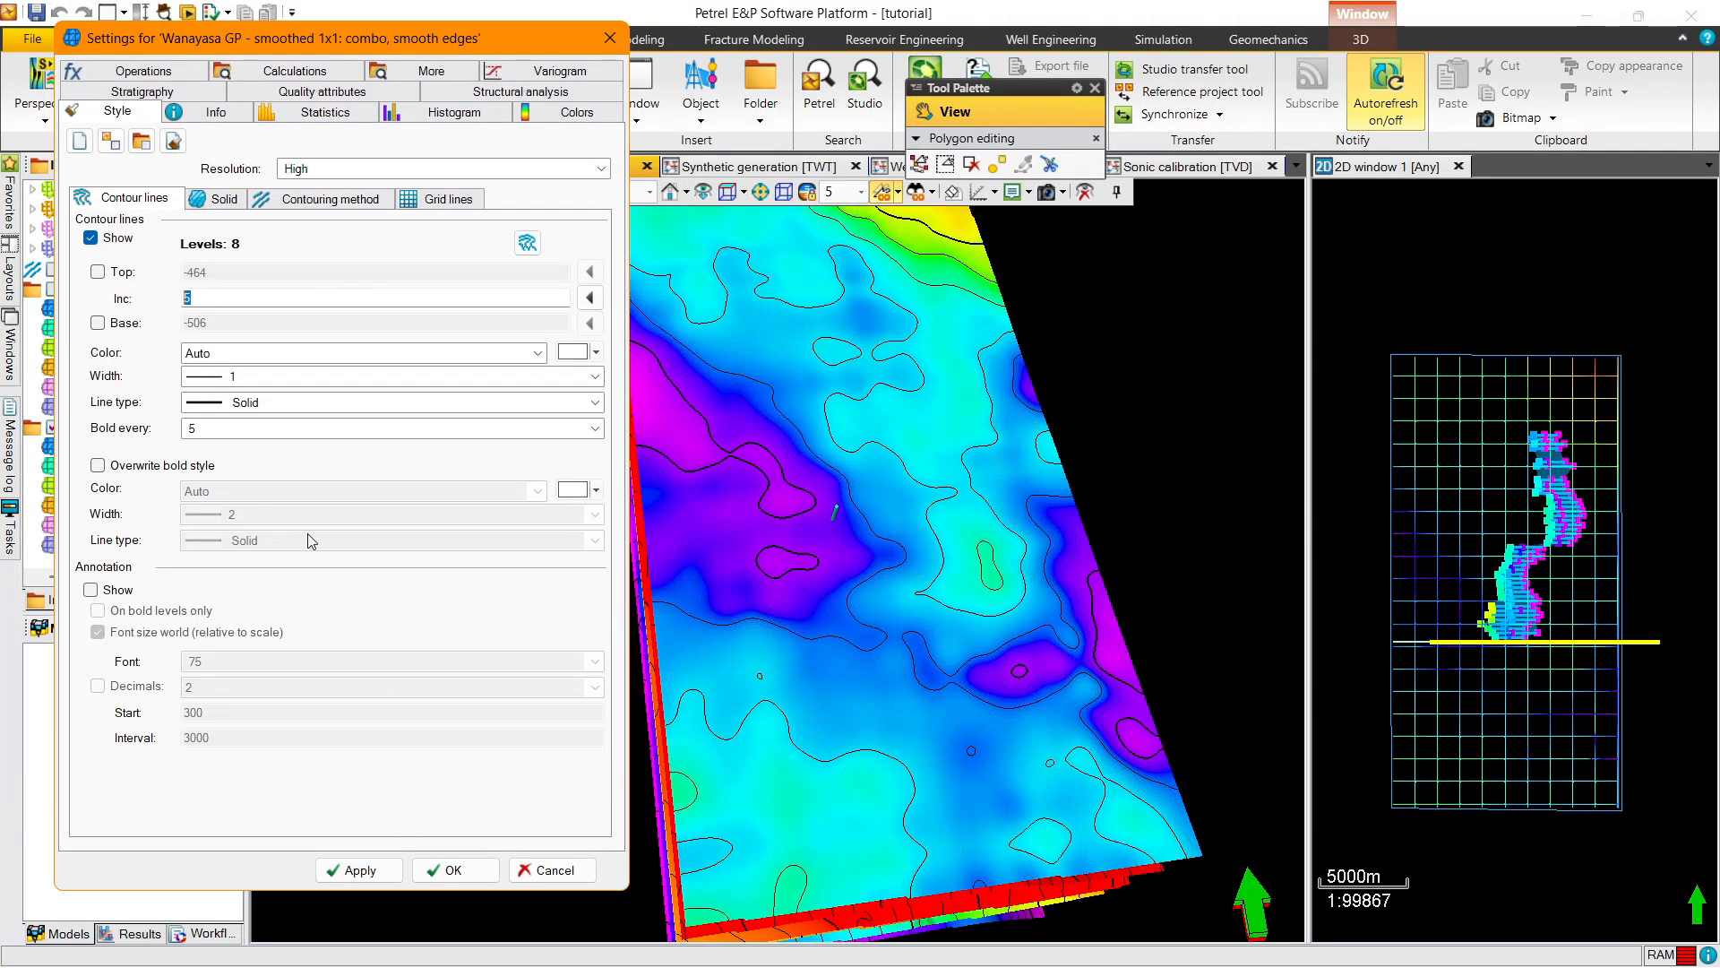
click(359, 870)
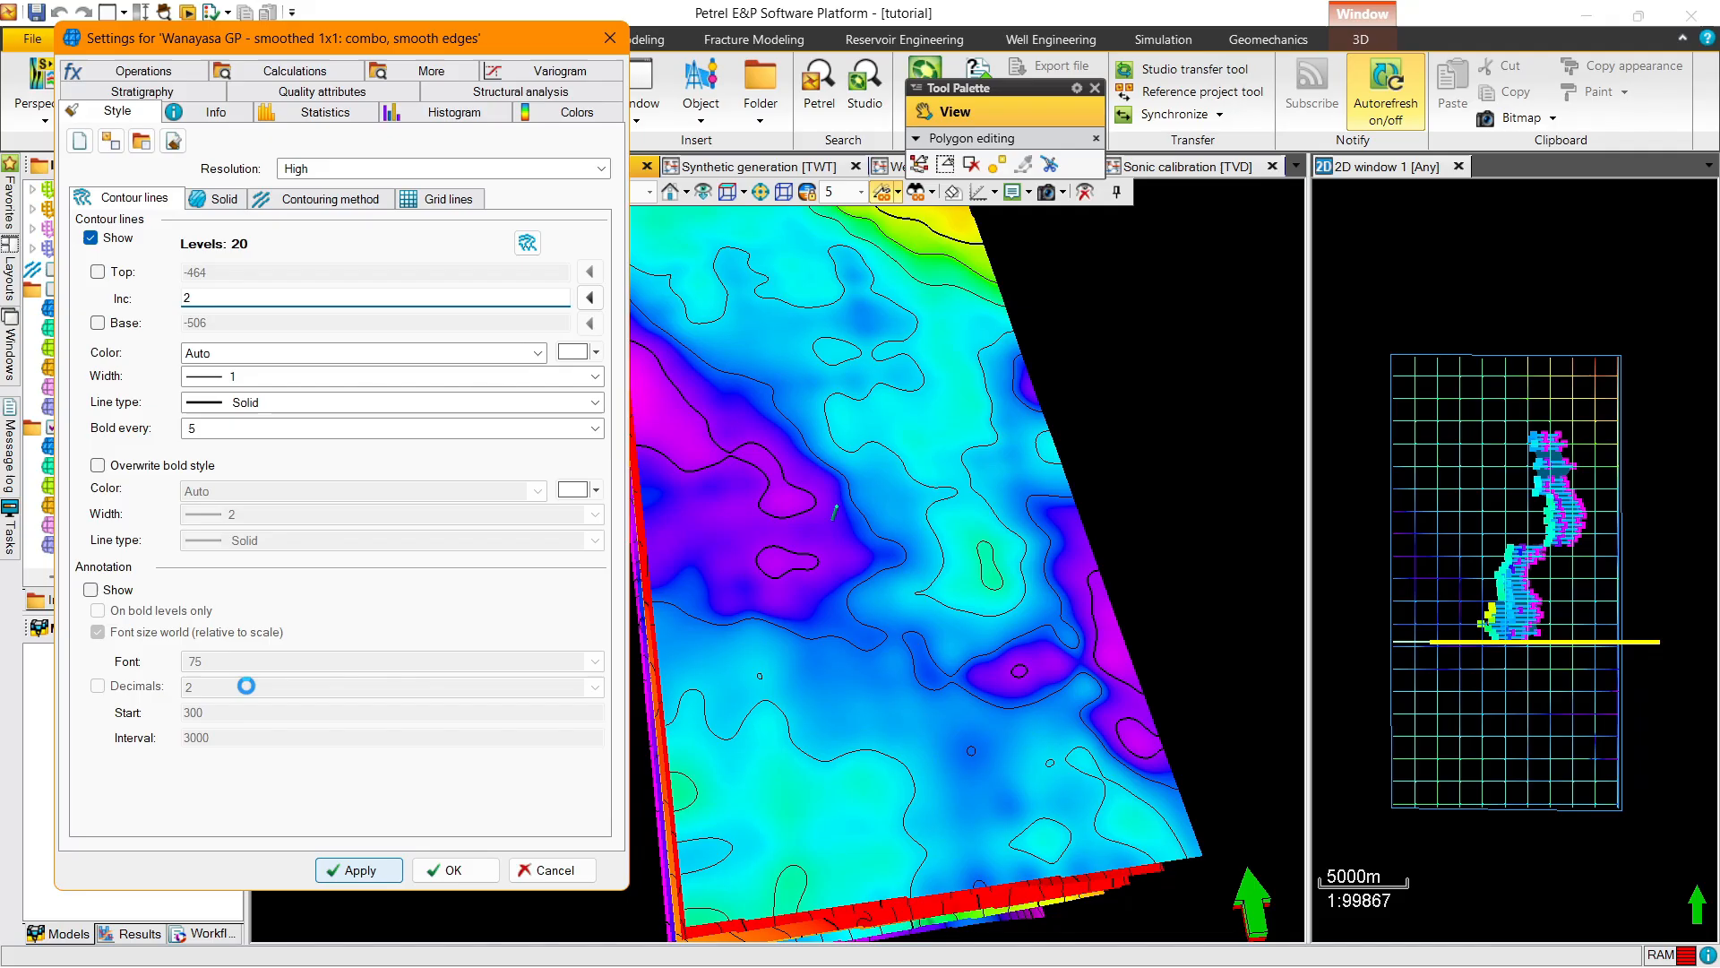
Show contour annotations on the smoothed Wanayasa GP surface with a font size of 200
click(105, 593)
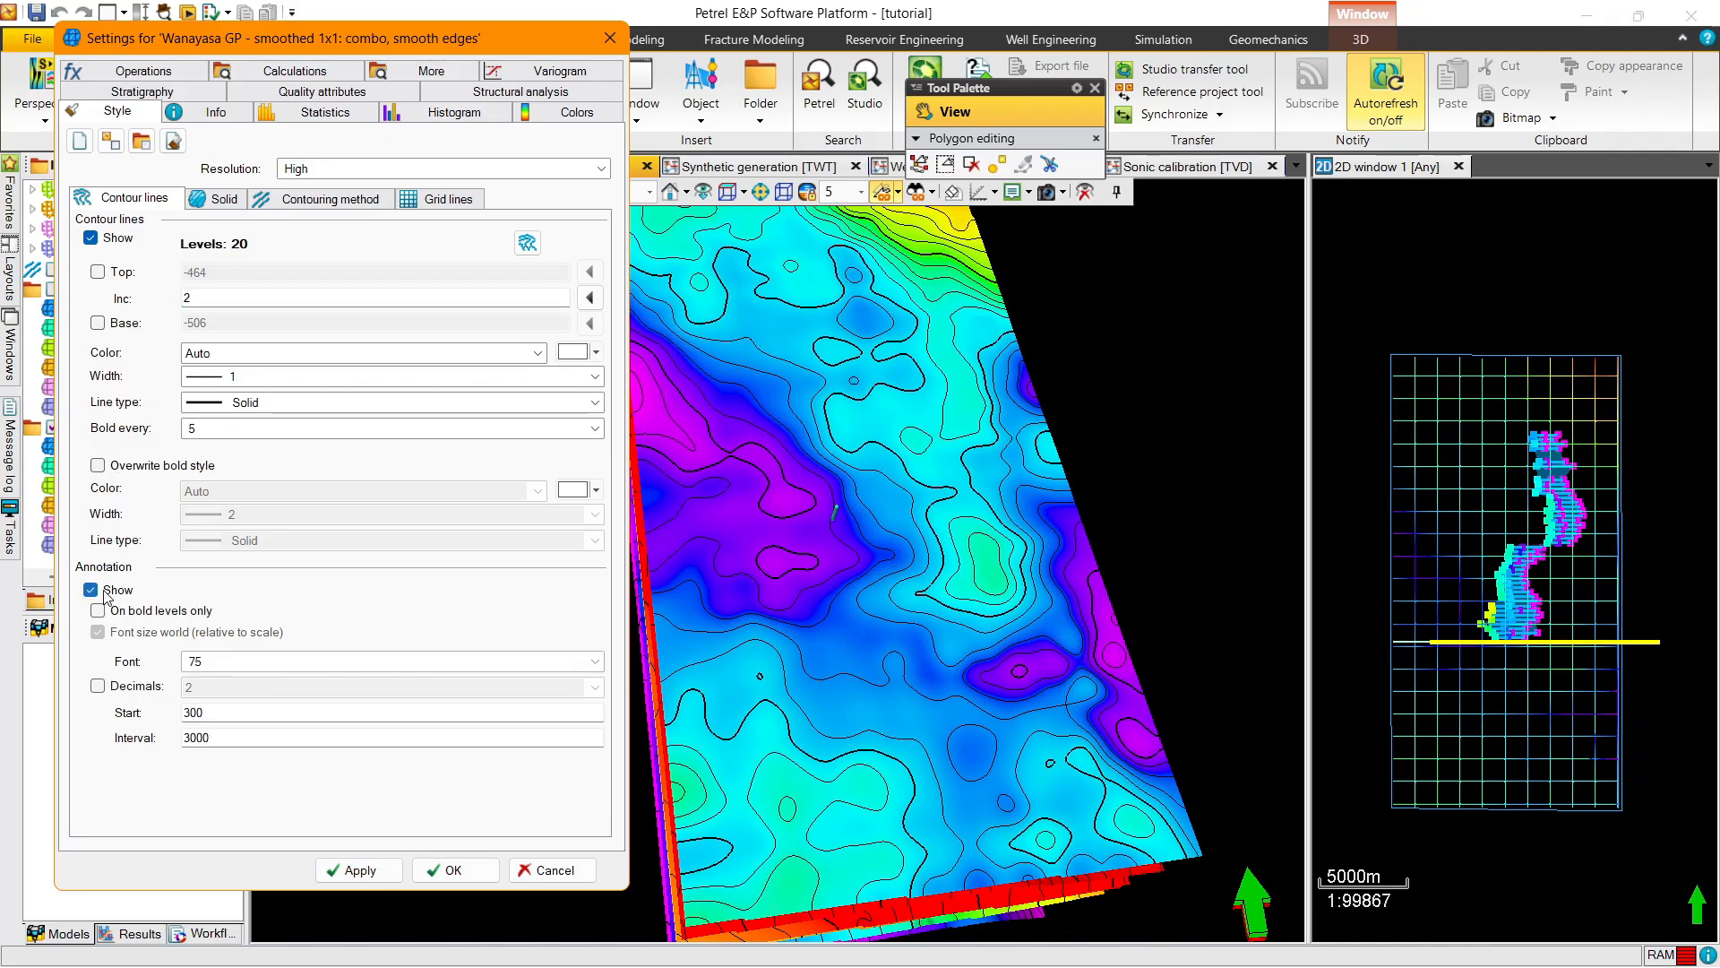
click(384, 874)
click(332, 674)
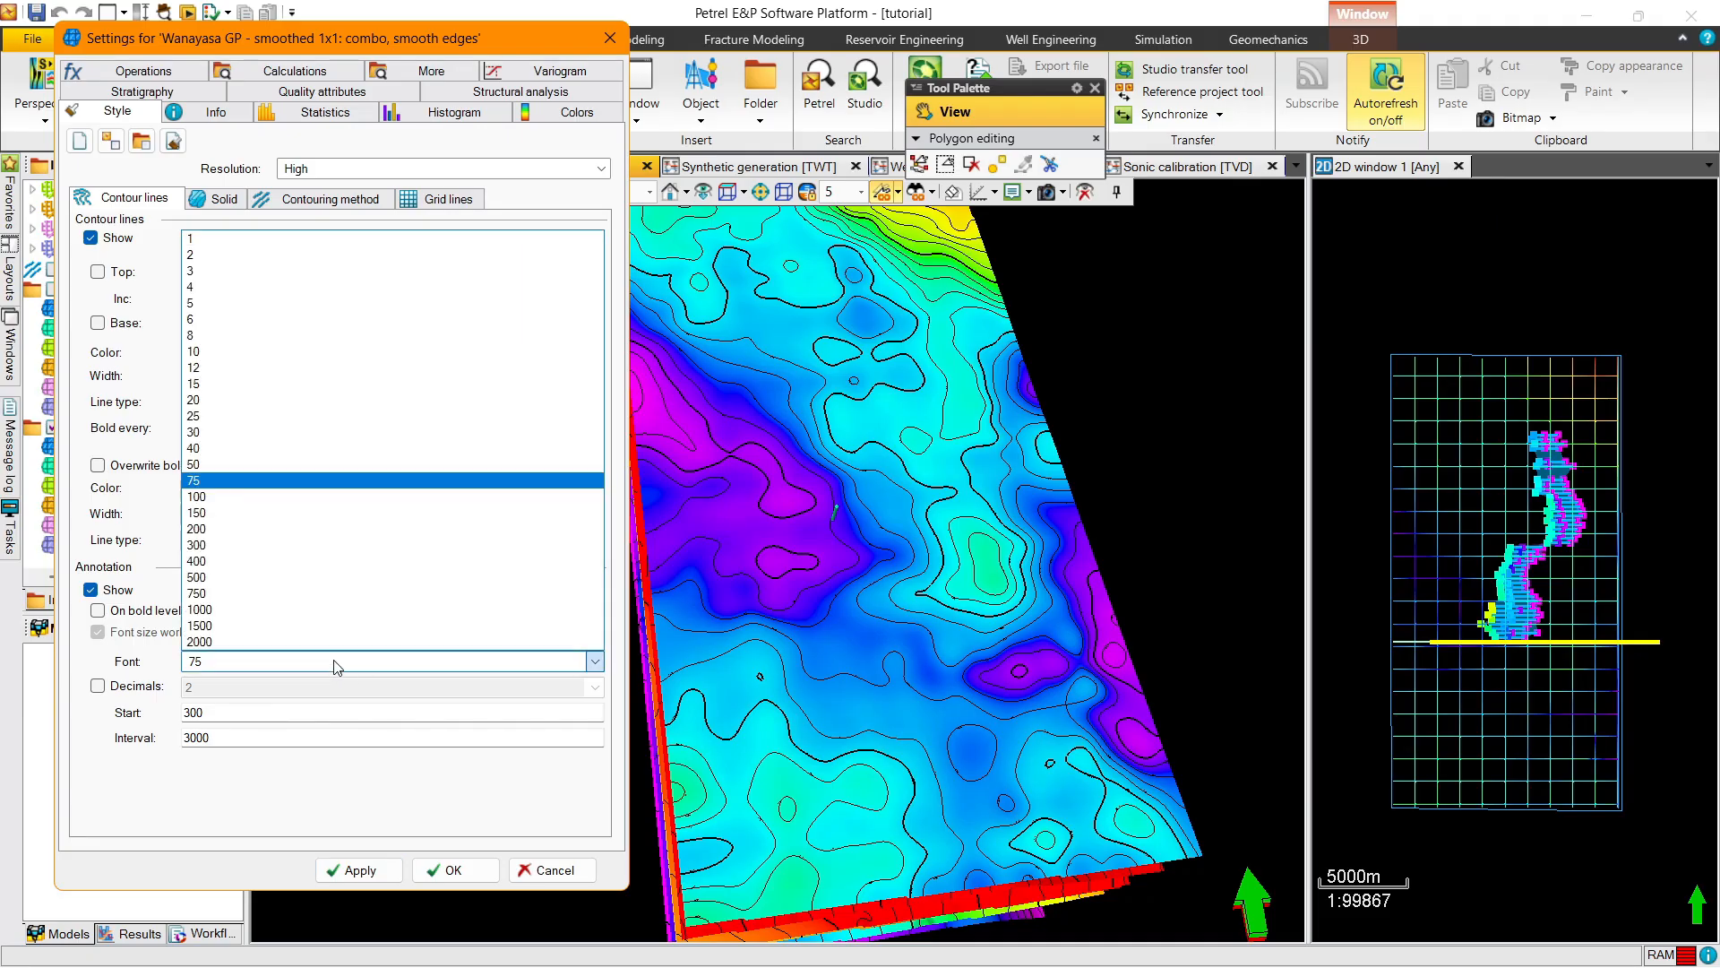
click(299, 525)
click(378, 871)
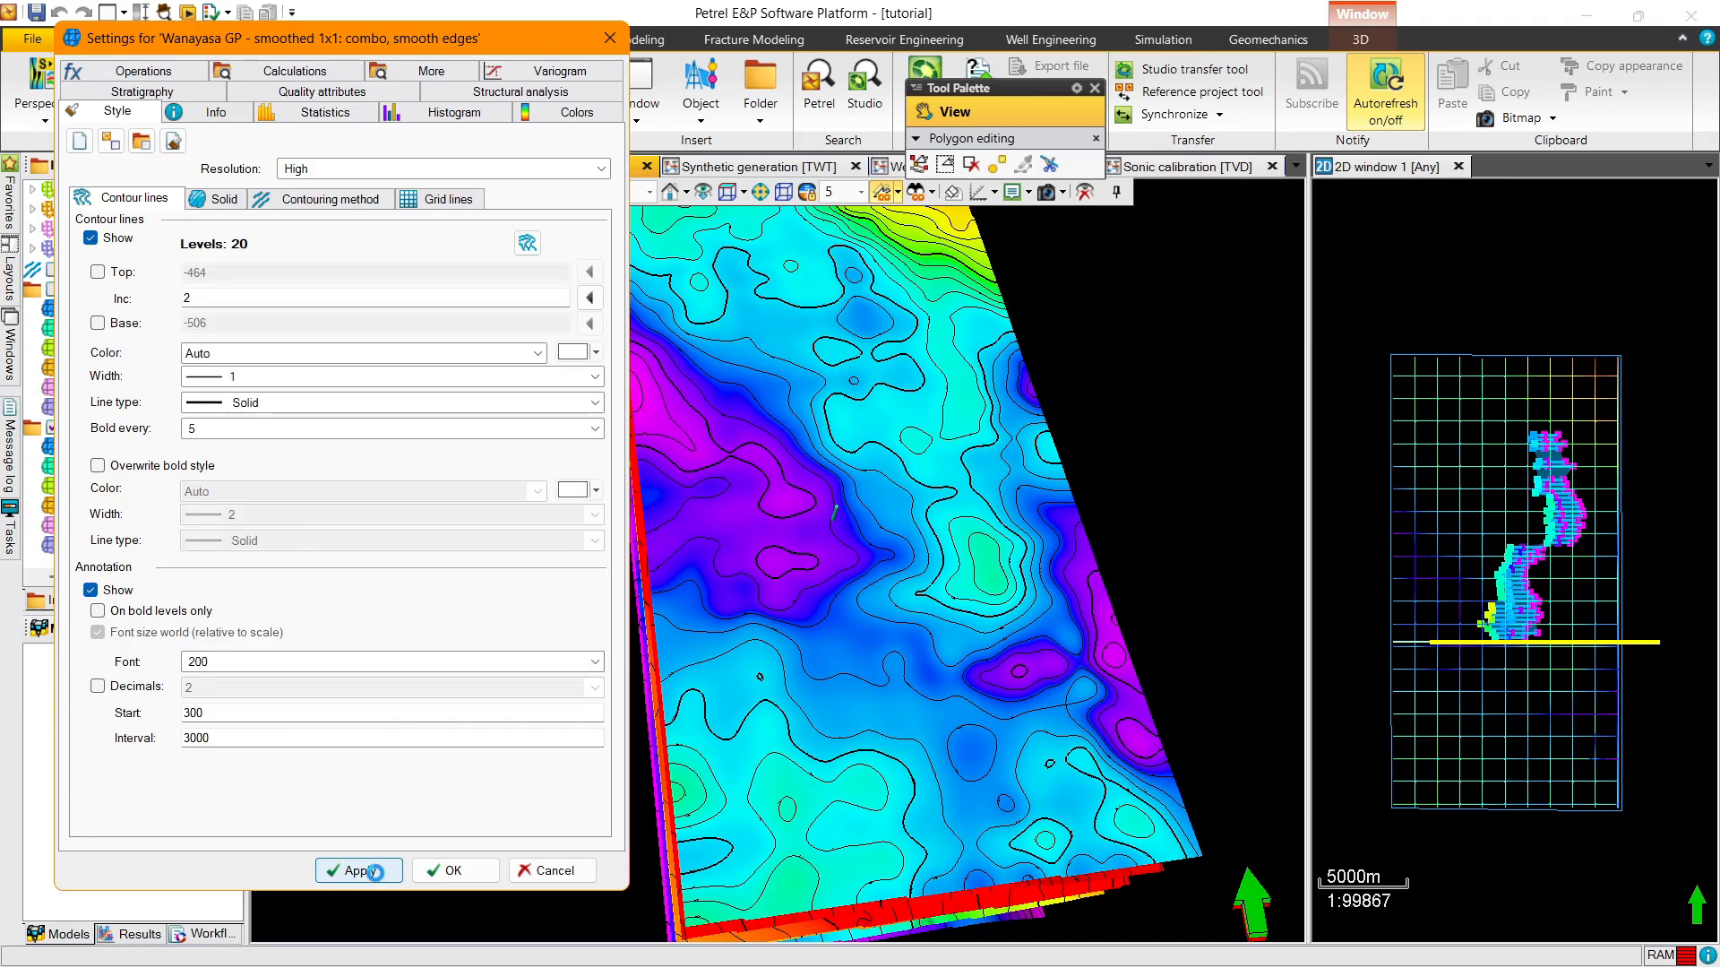
Enlarge the contour annotation font of the smoothed Wanayasa GP surface to 500
click(336, 663)
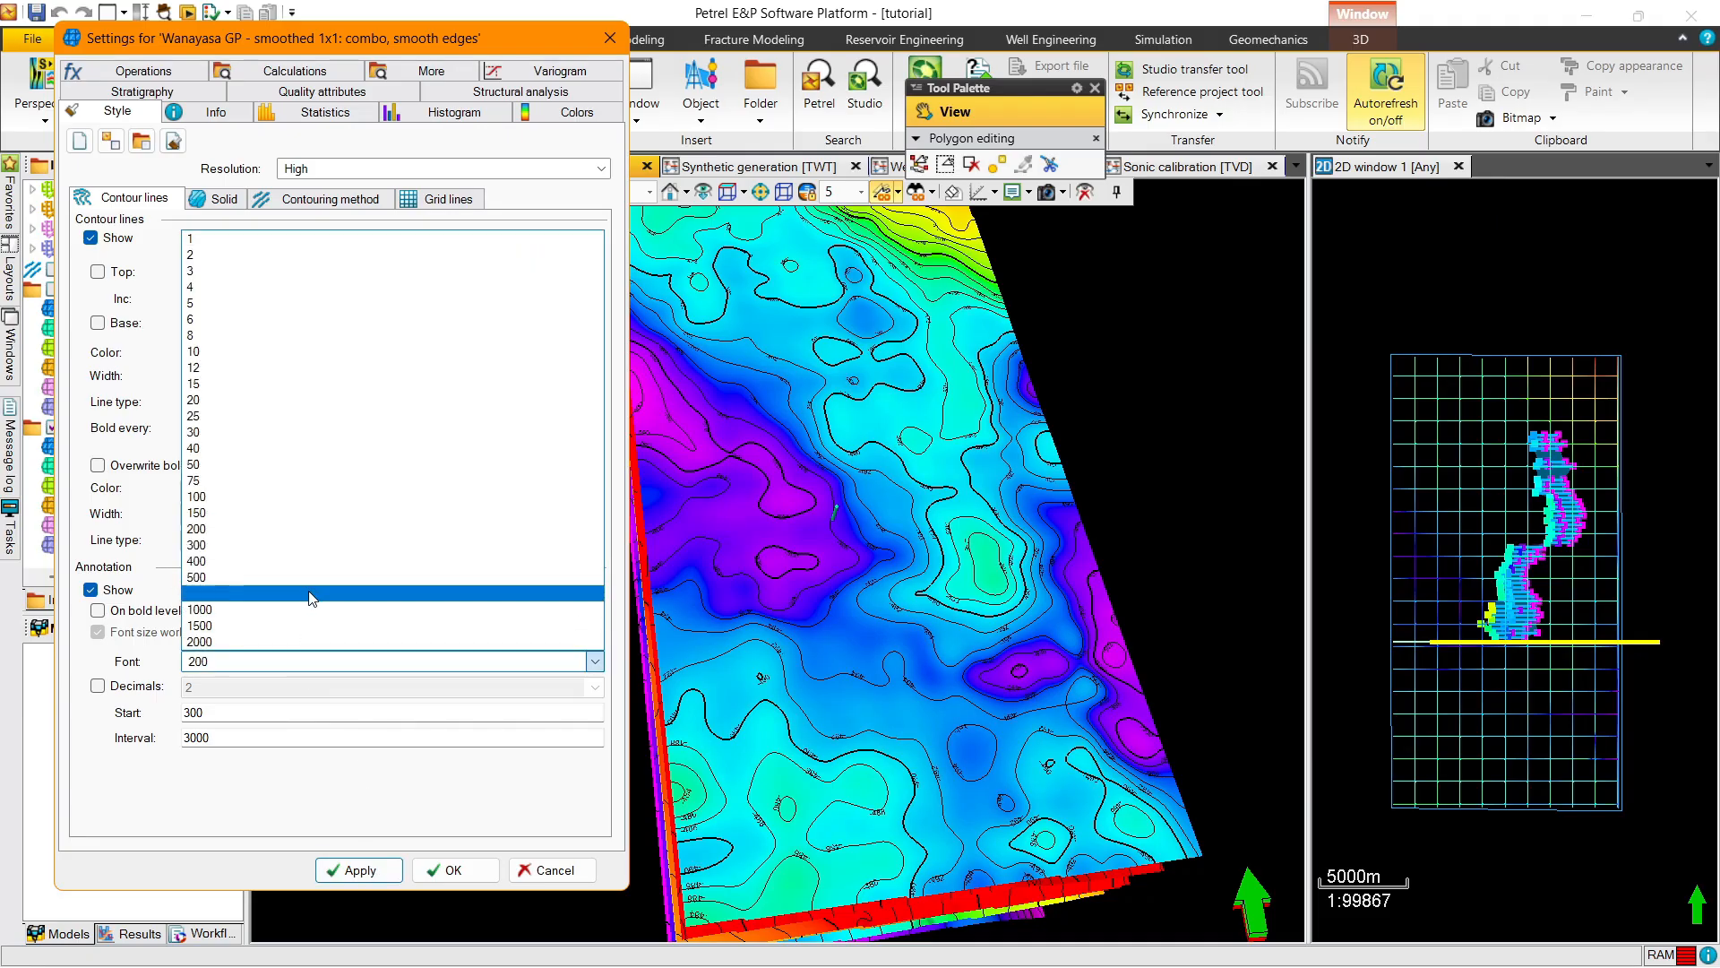
click(336, 674)
key(BackSpace)
text(500)
click(378, 871)
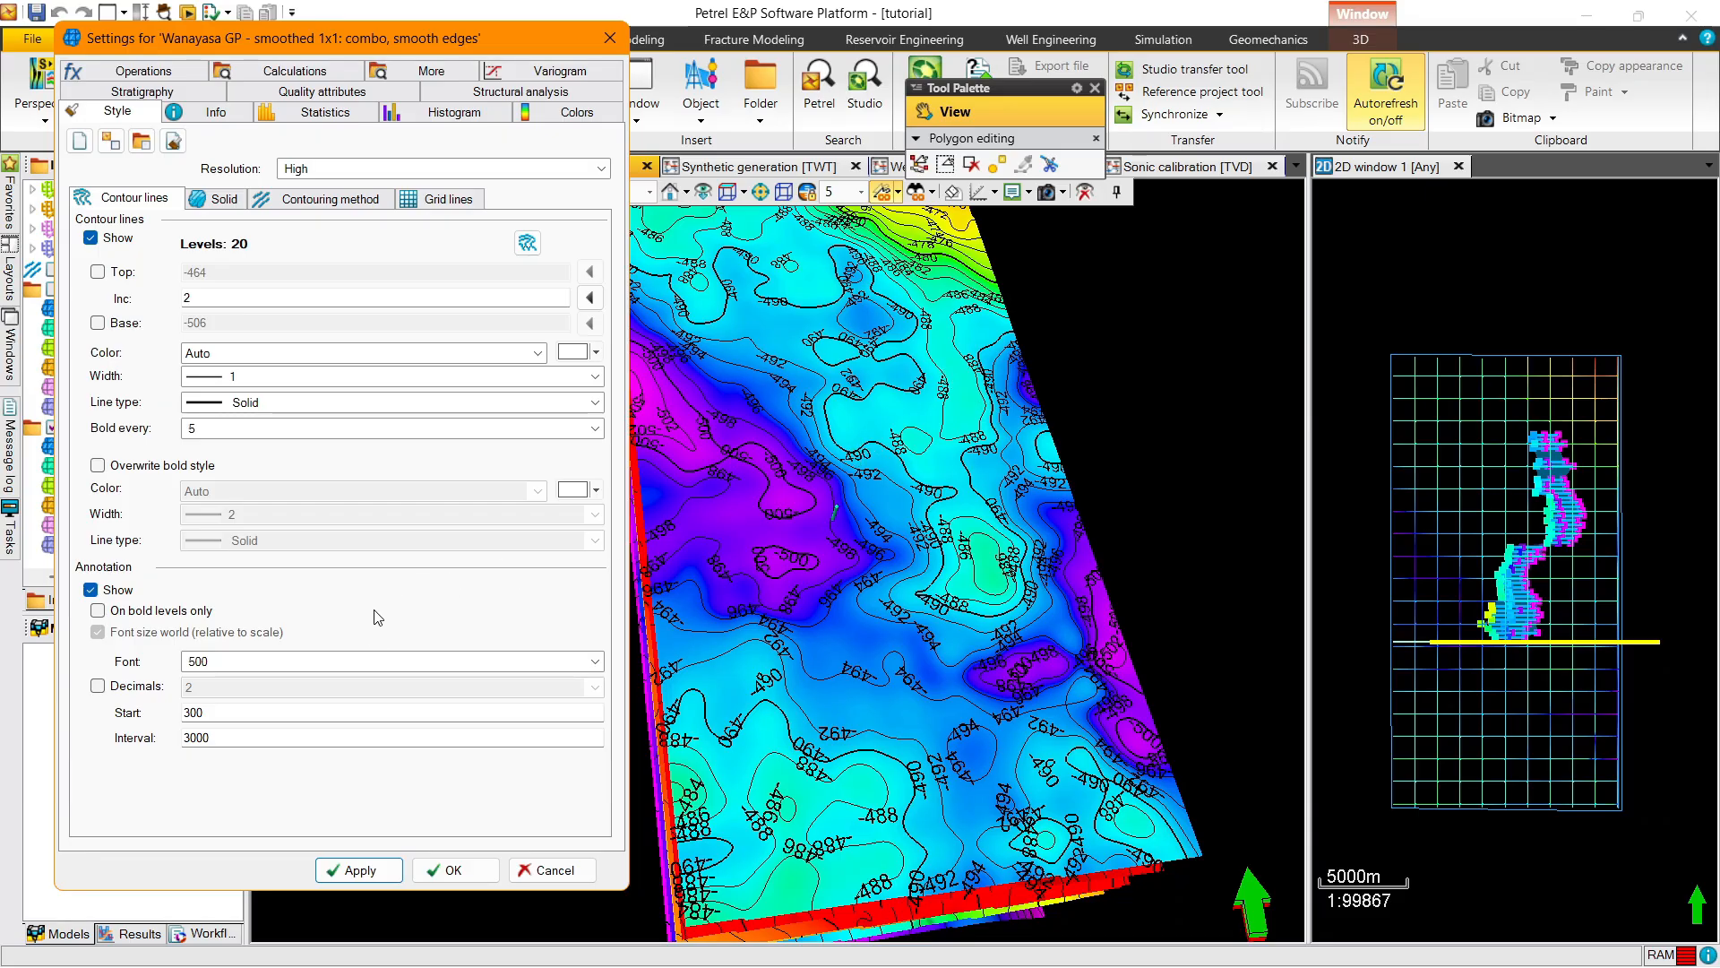
Turn off the contour annotations of the smoothed Wanayasa GP surface and accept its settings
click(116, 590)
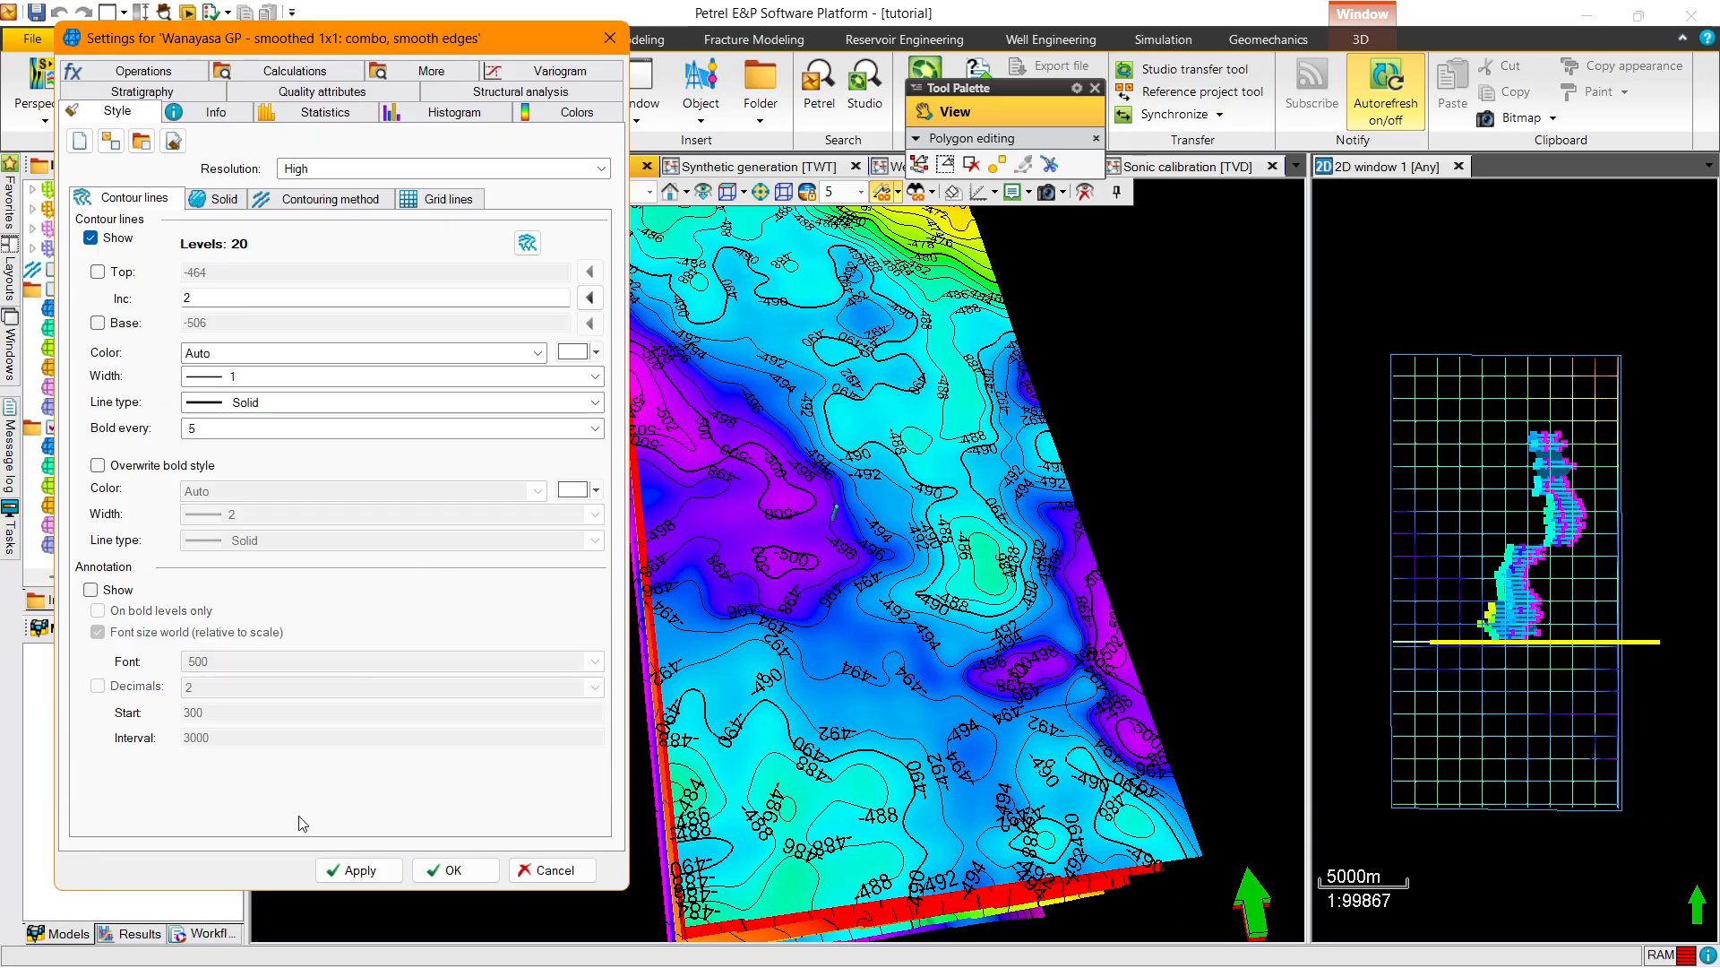
click(360, 870)
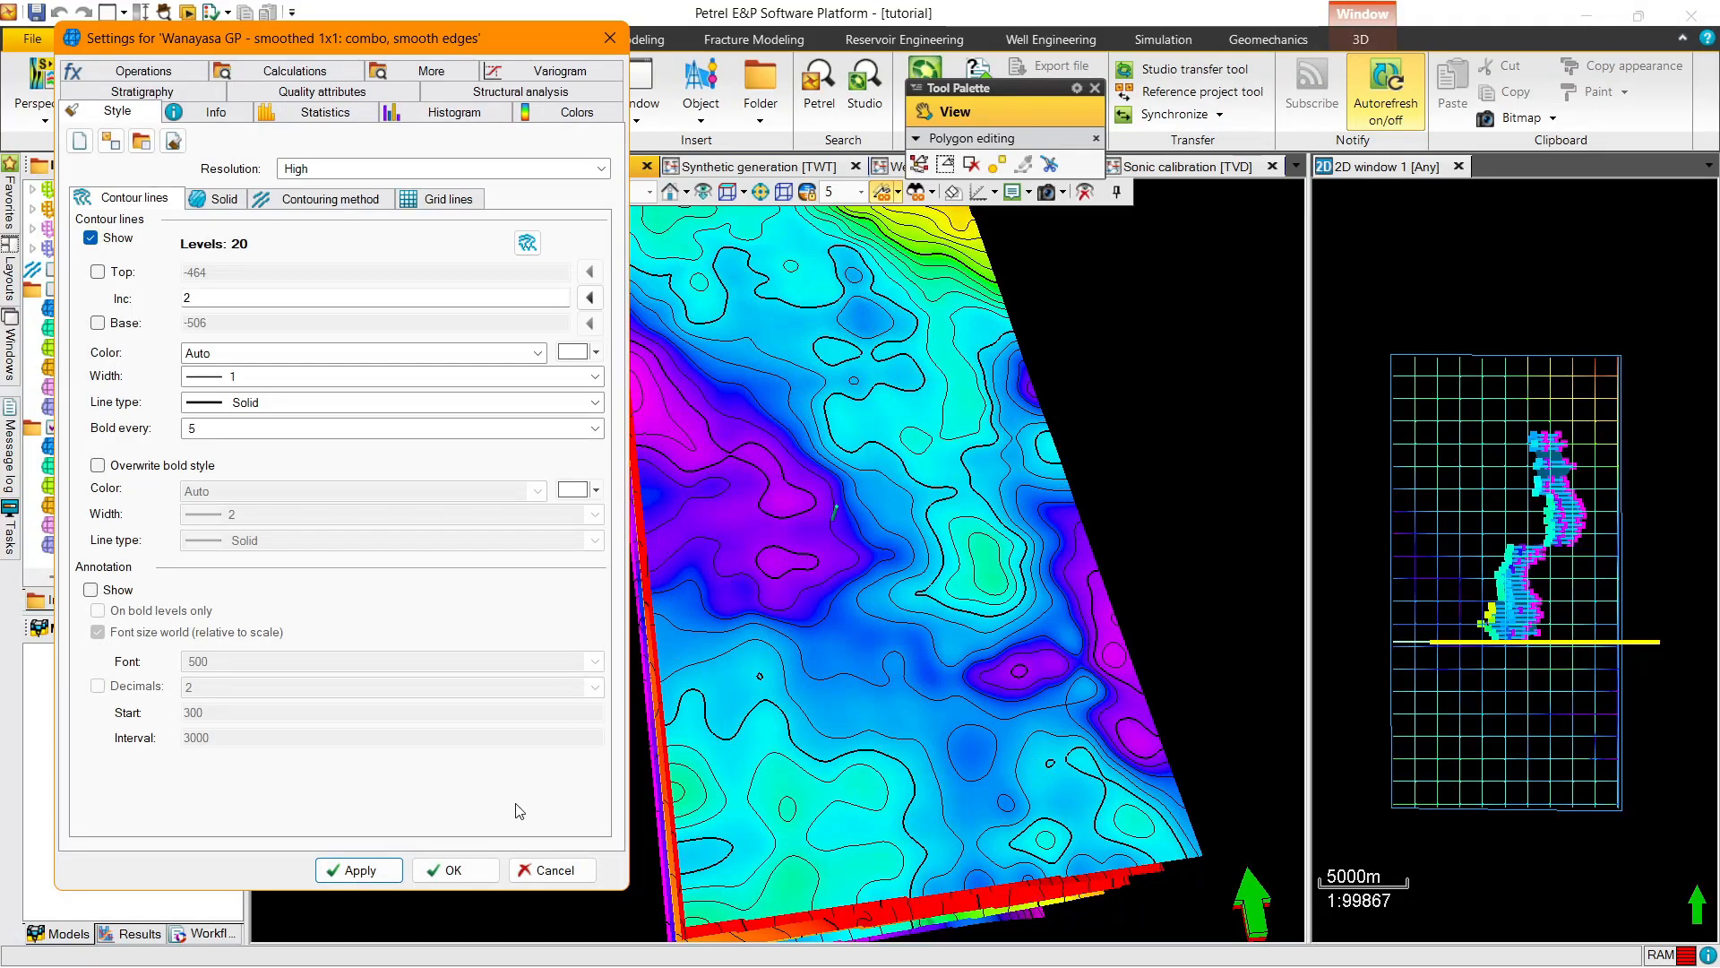
click(450, 870)
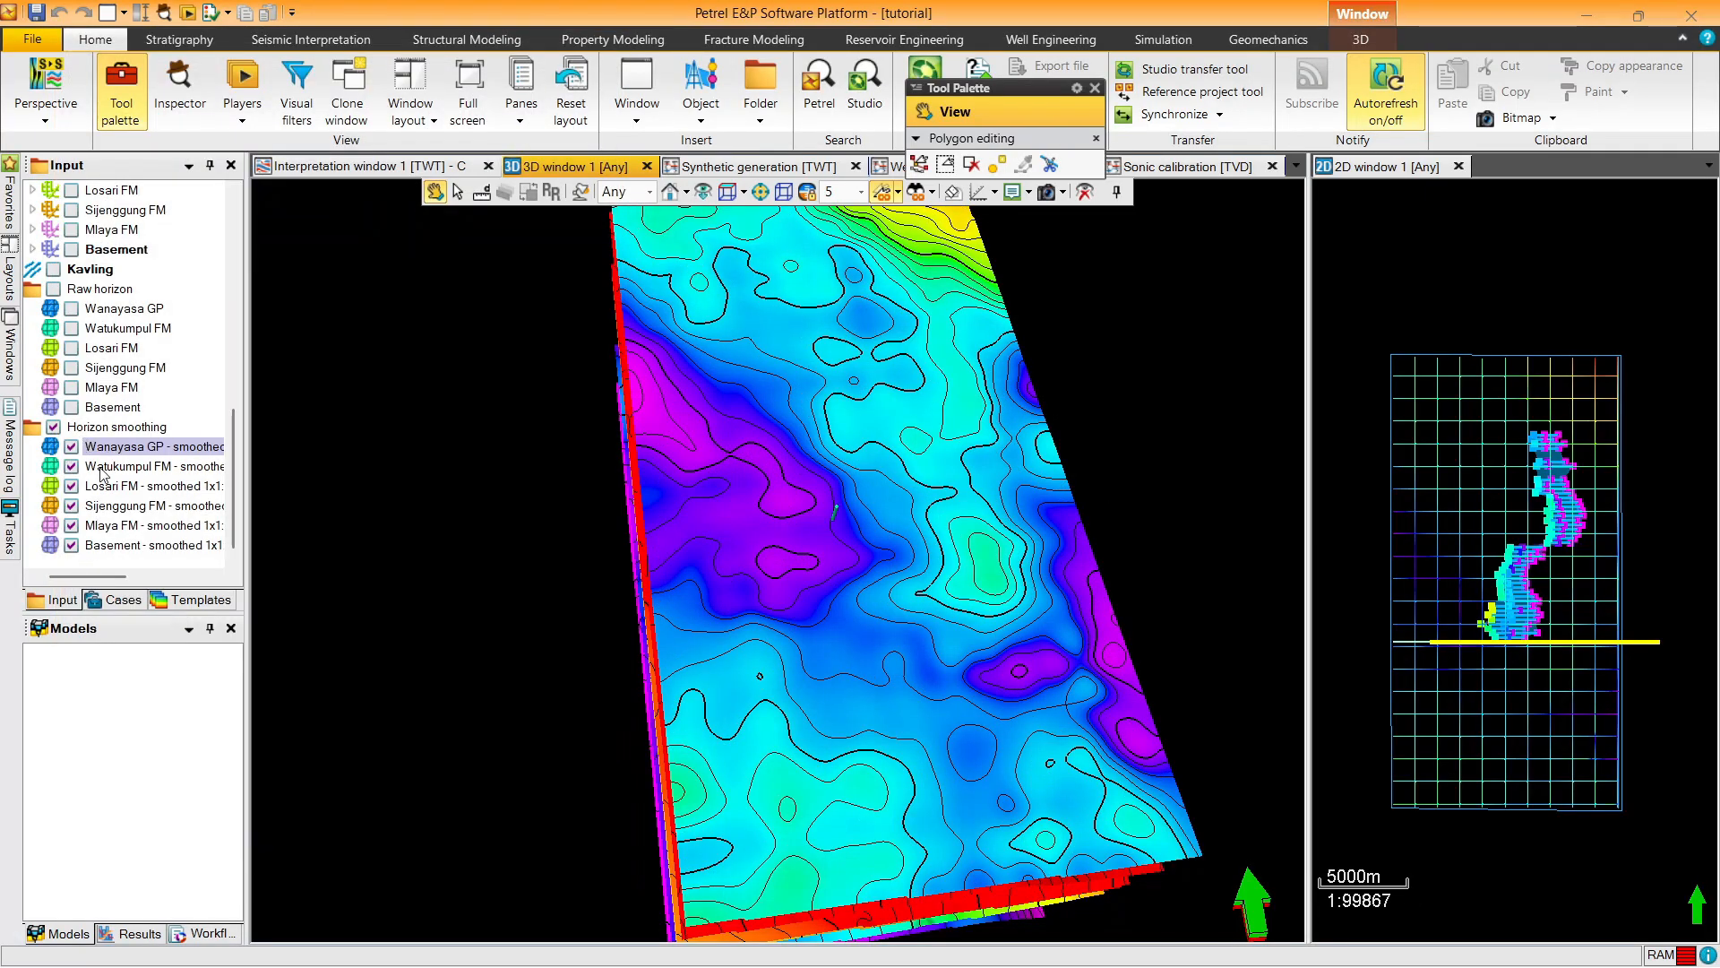
Hide the smoothed Wanayasa GP surface and give smoothed Watukumpul FM a local color table with maximum and minimum limits taken from its data
click(103, 475)
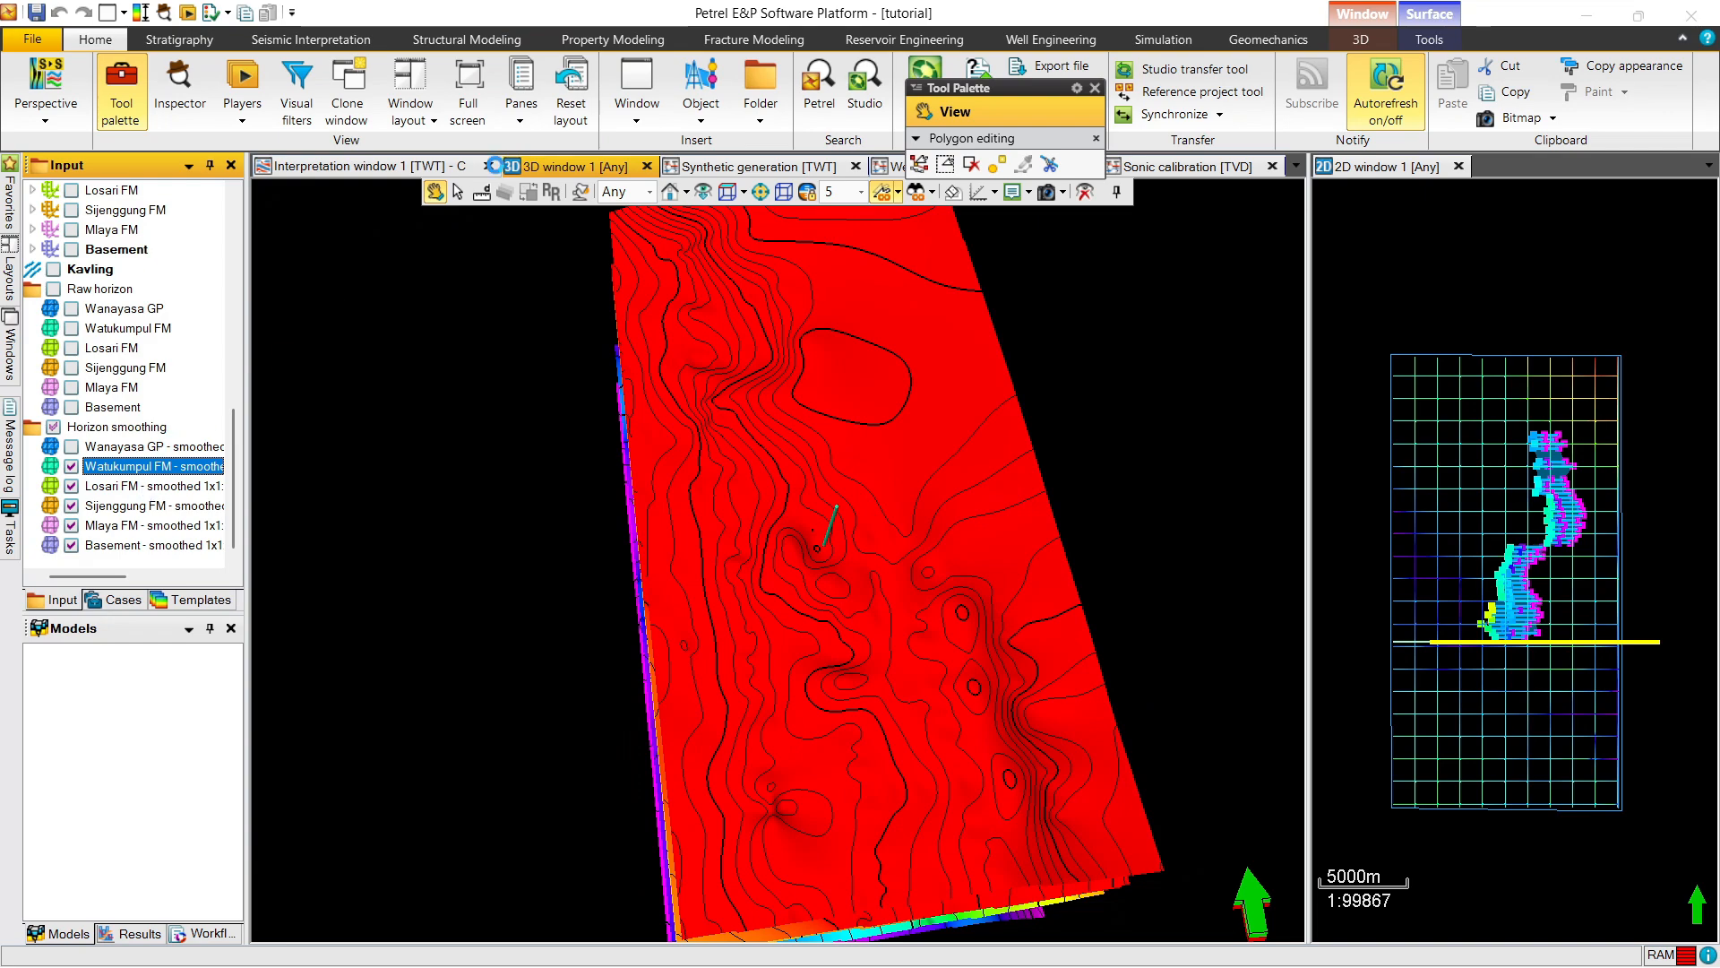
double_click(154, 466)
click(615, 175)
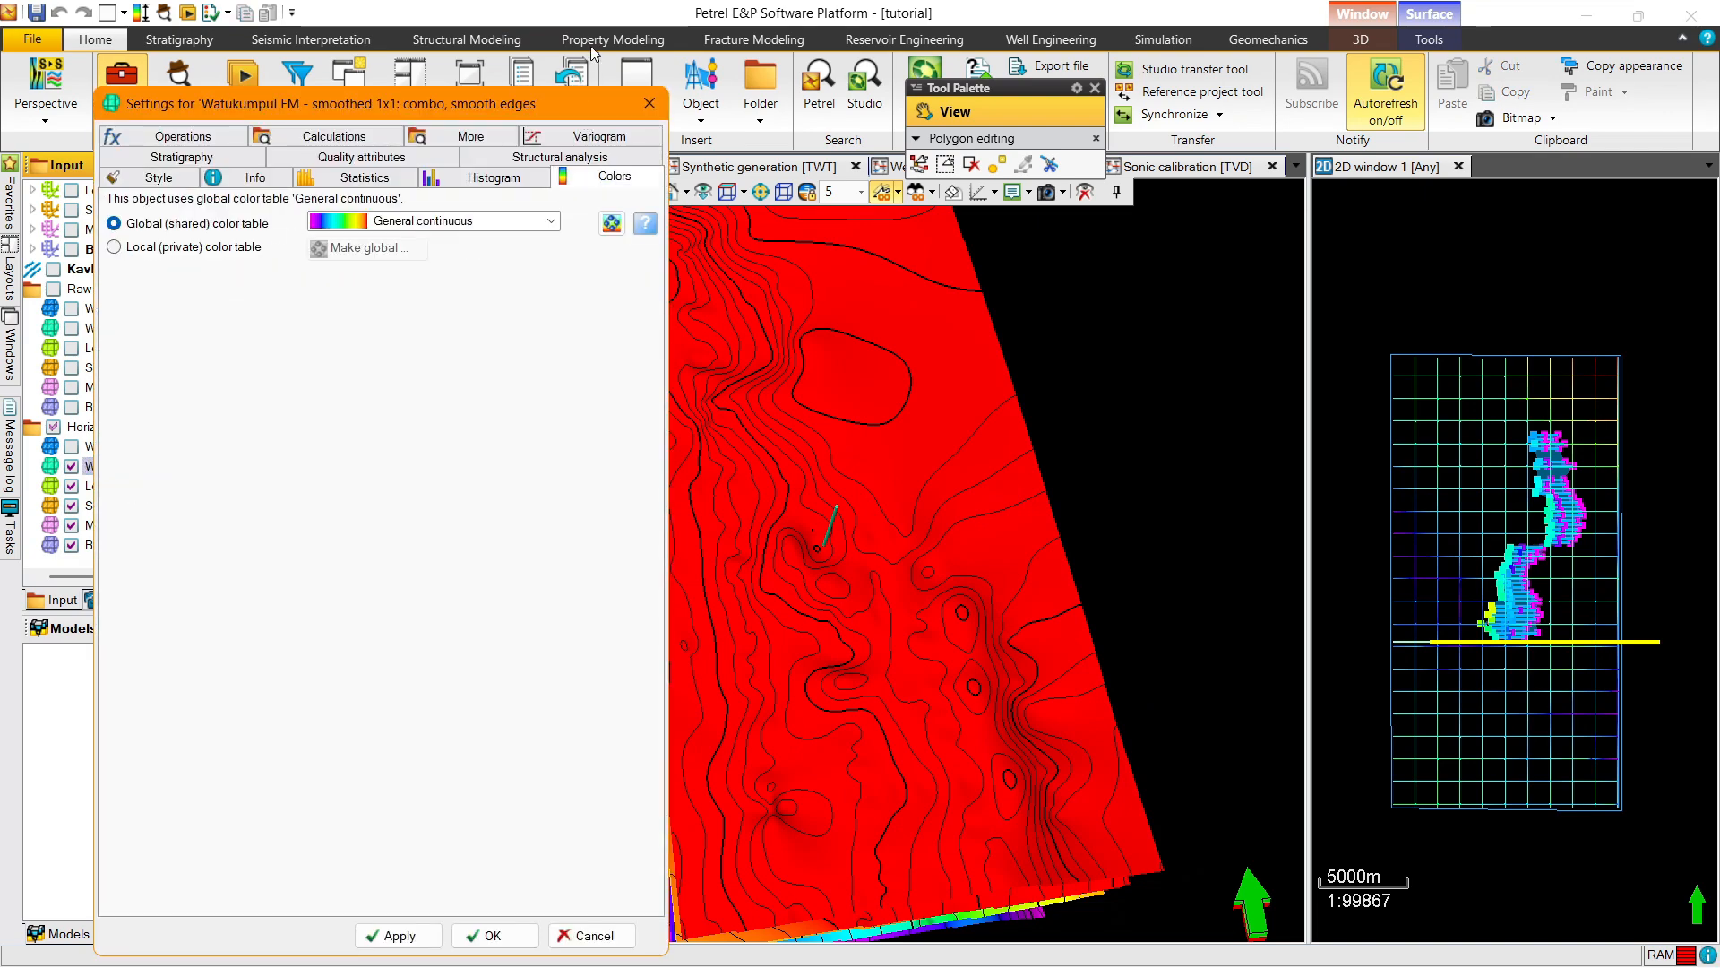
click(124, 187)
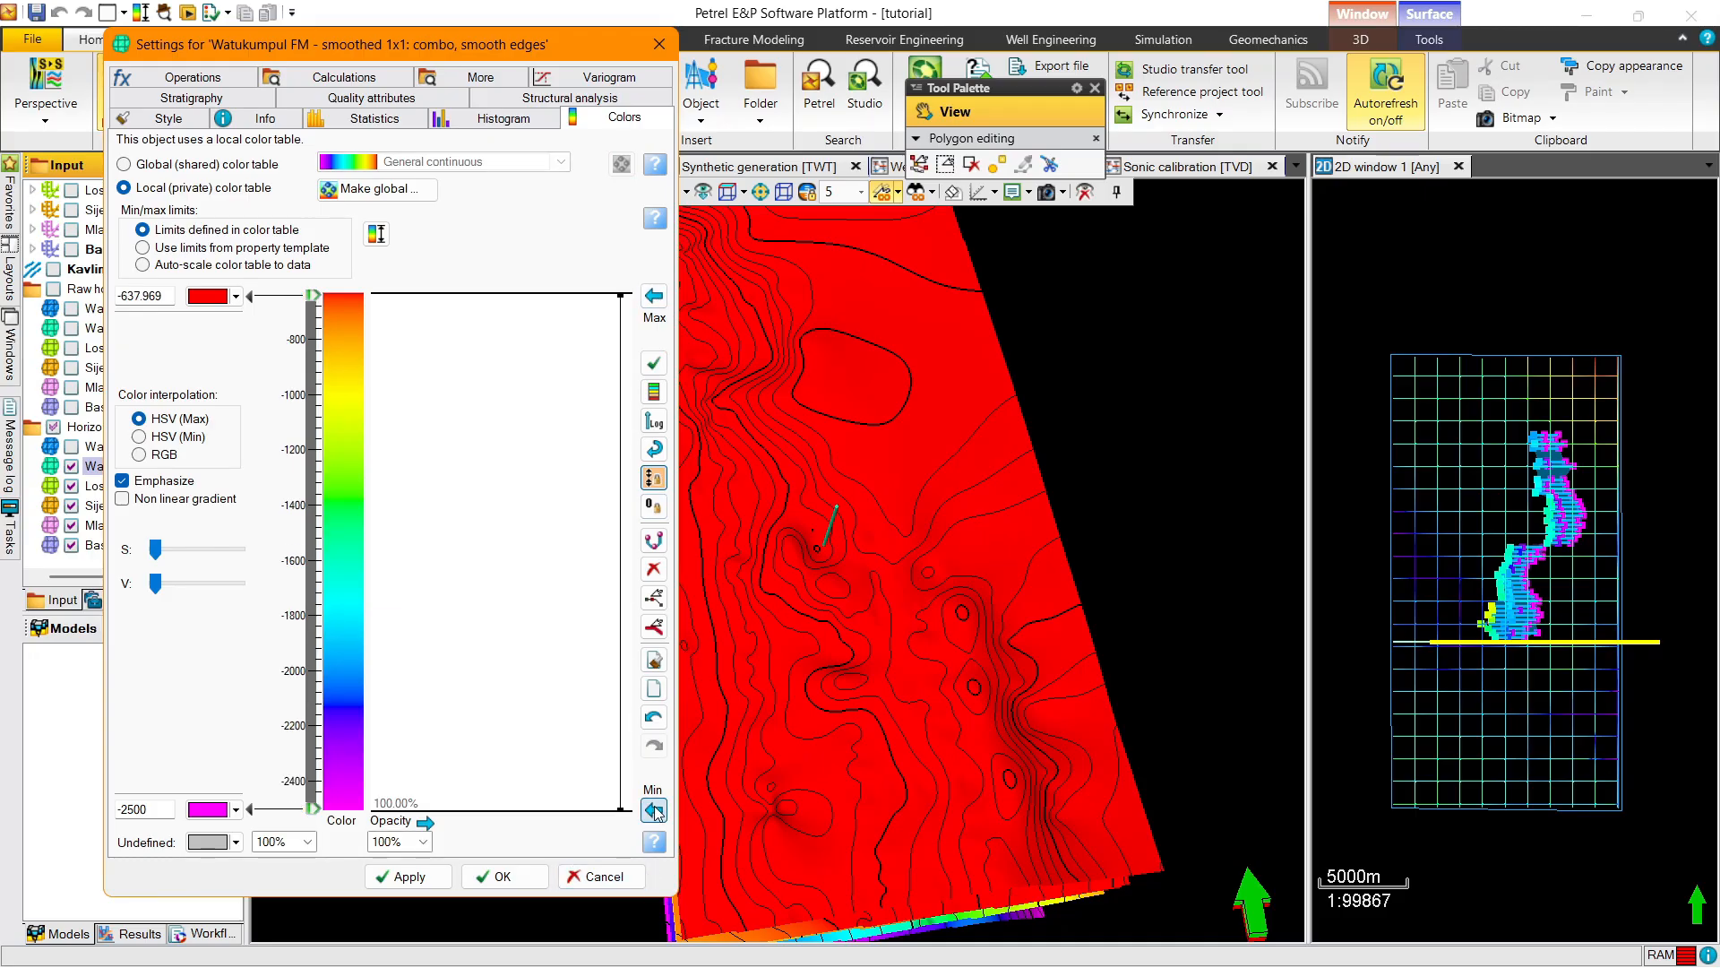
click(654, 810)
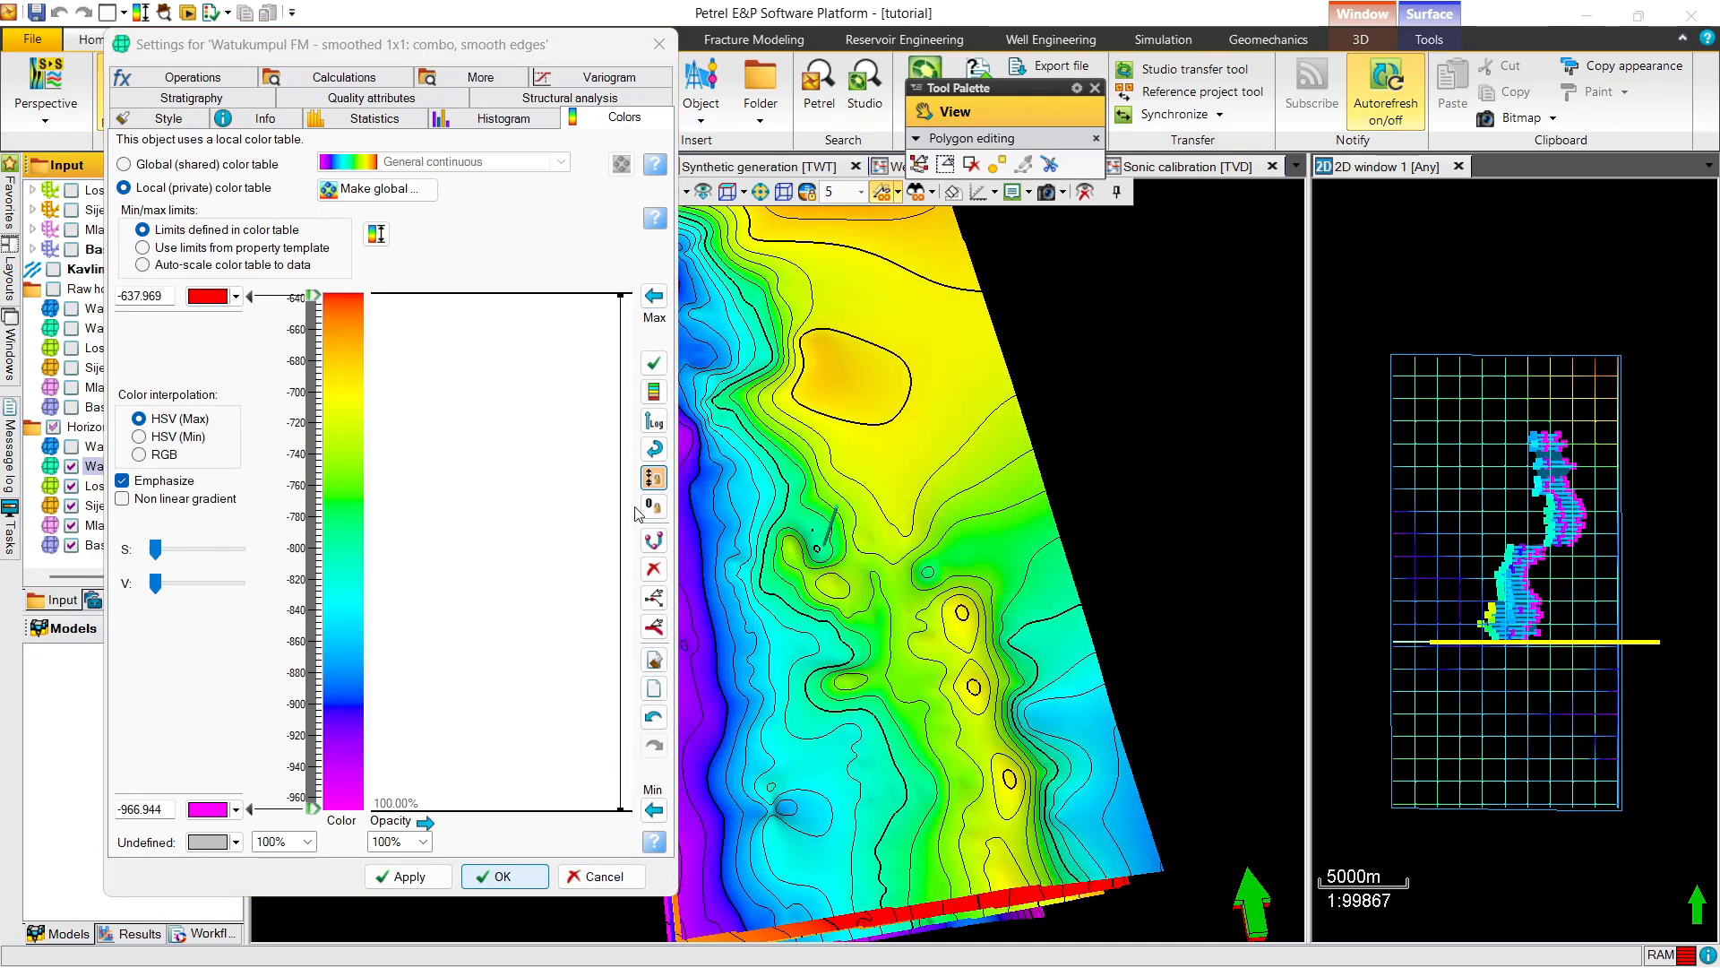
key(Escape)
Hide smoothed Watukumpul FM and give smoothed Losari FM a local color table with maximum and minimum limits taken from its data
click(153, 485)
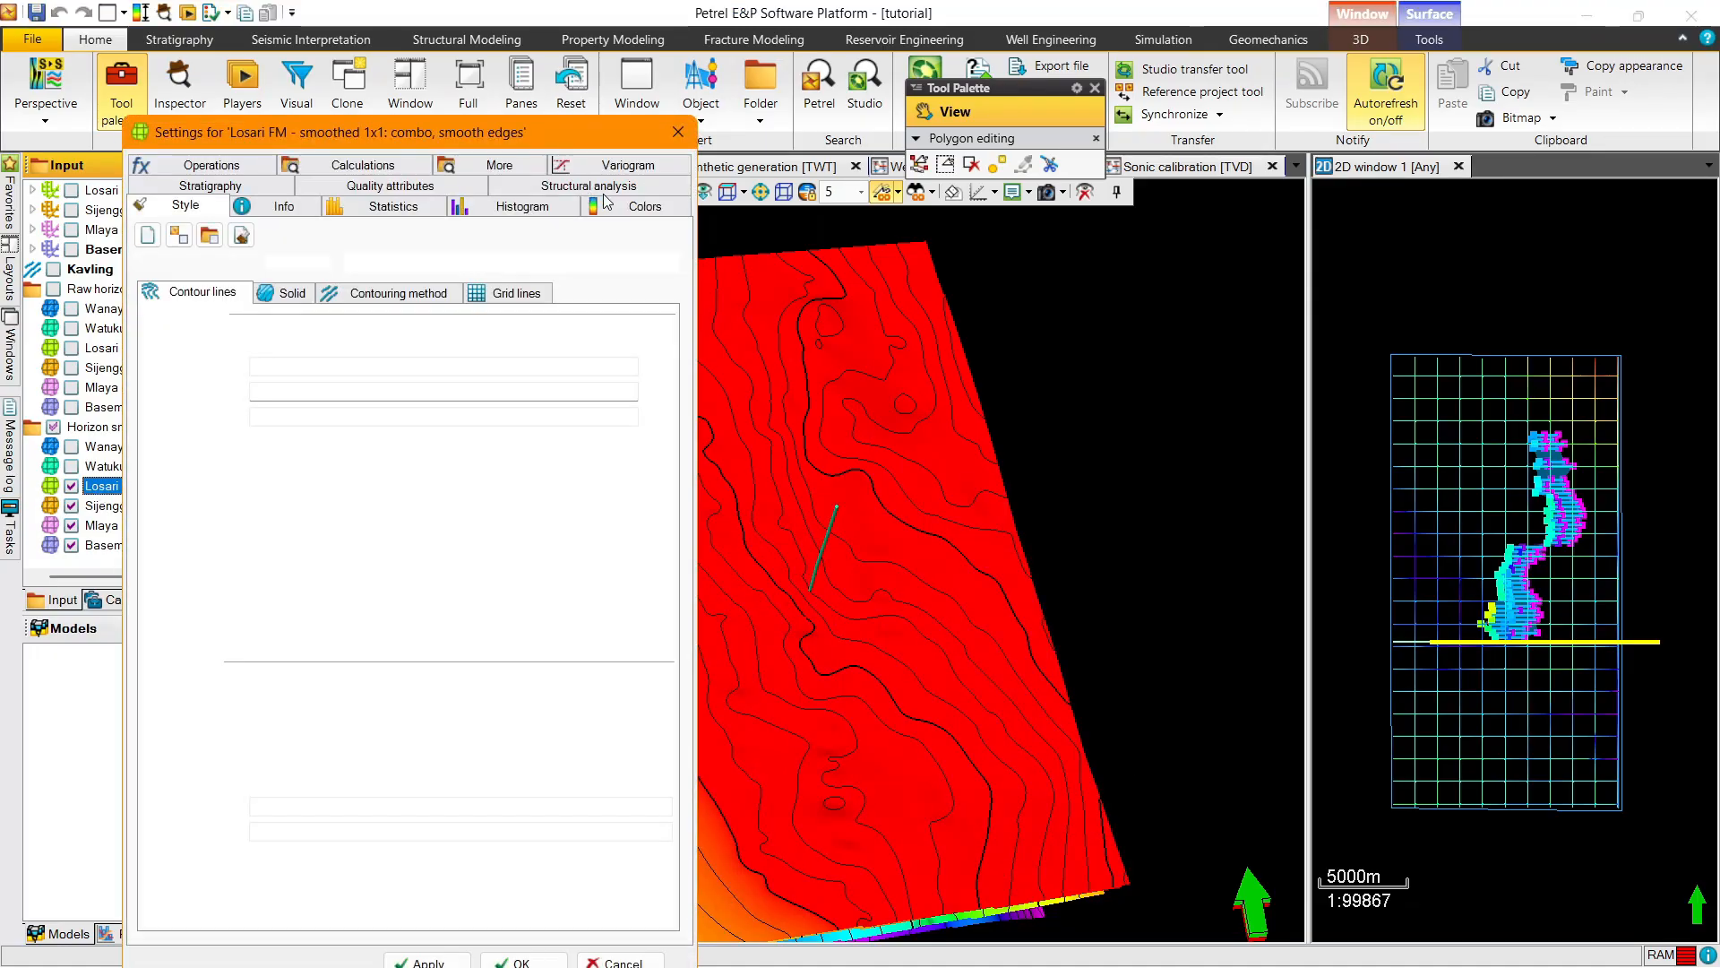
click(233, 279)
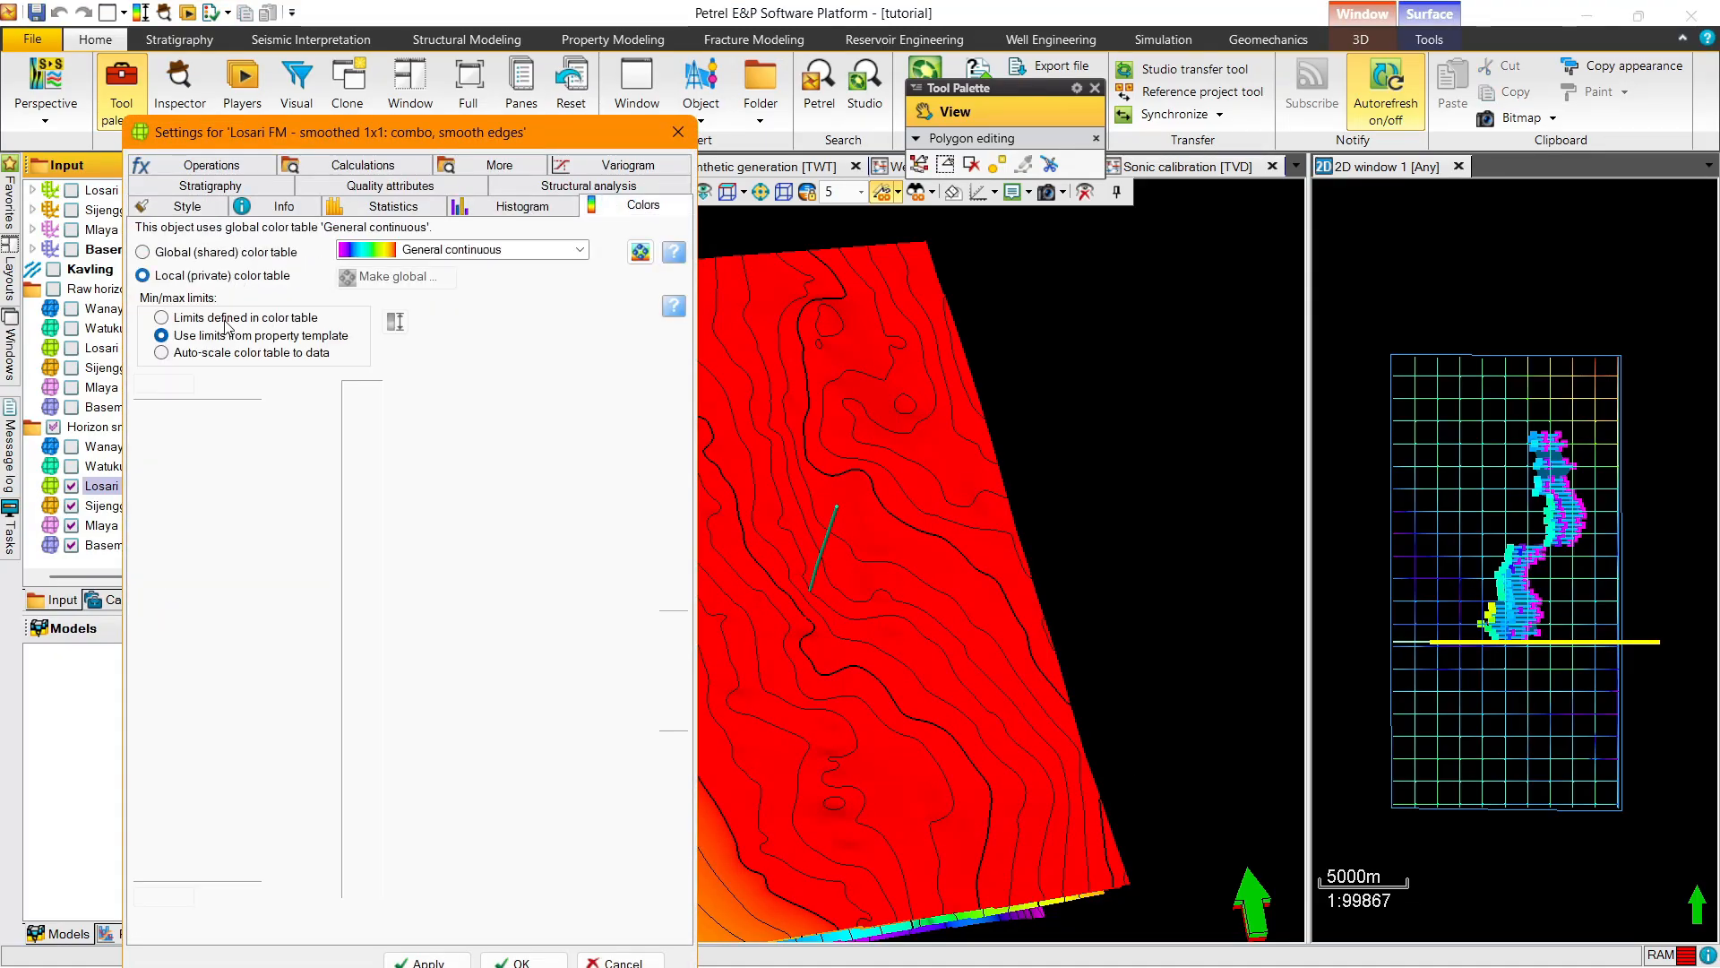
click(674, 387)
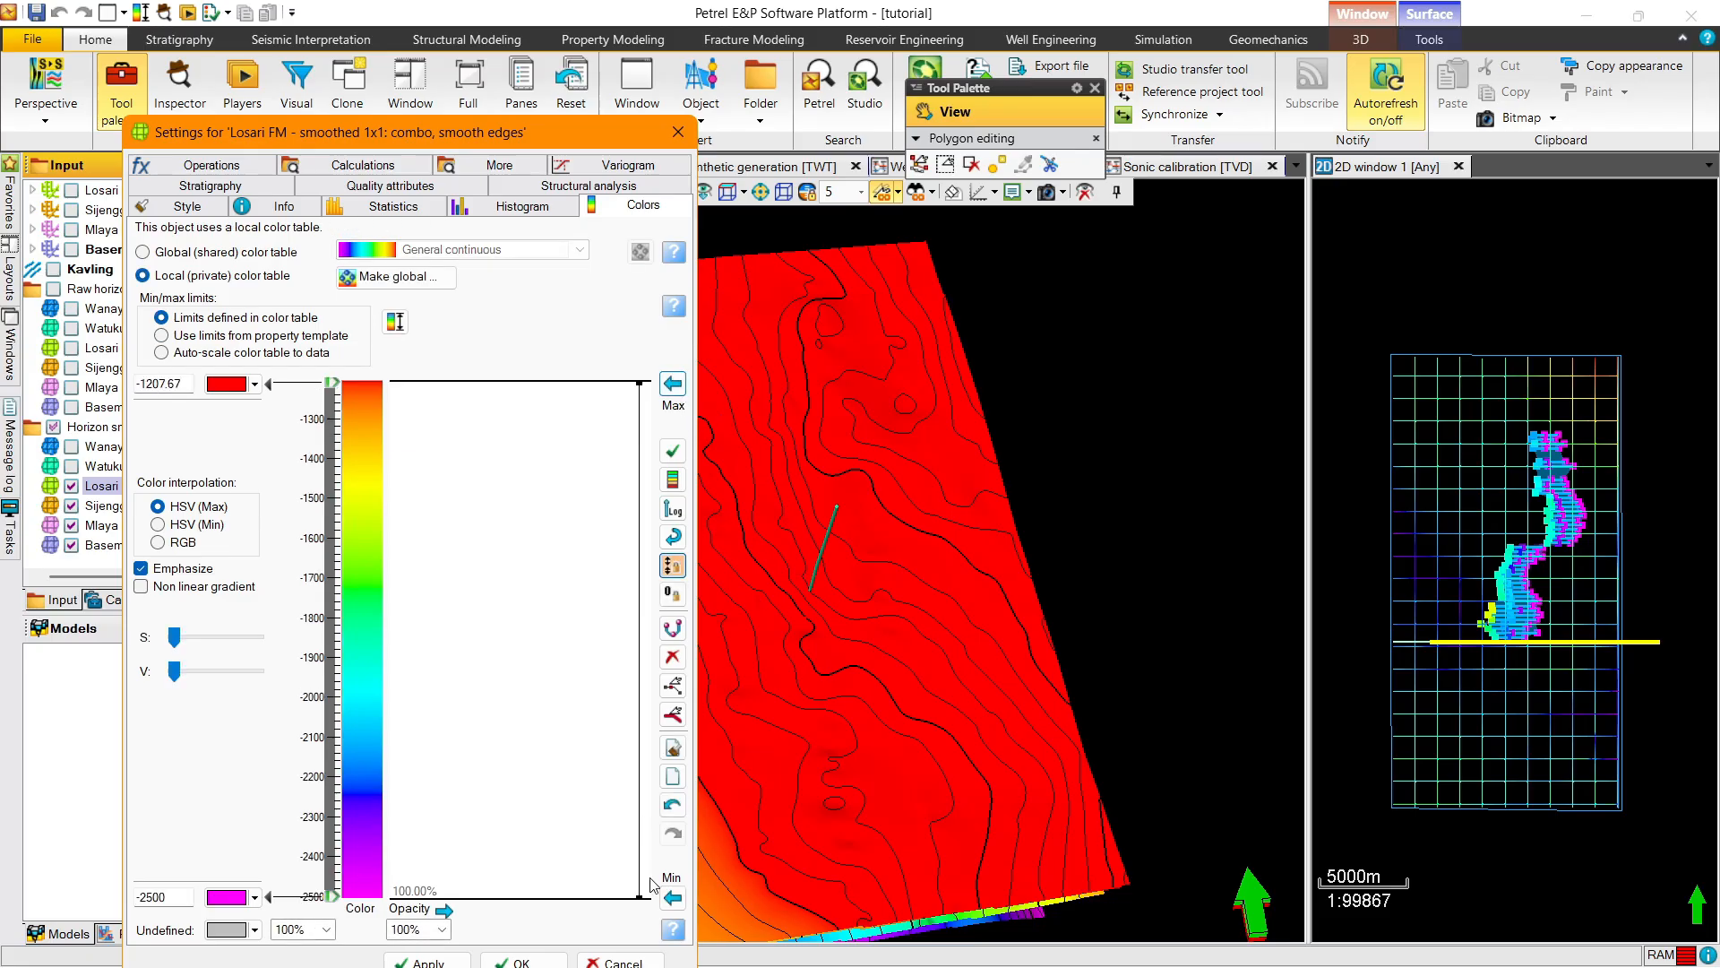
click(672, 897)
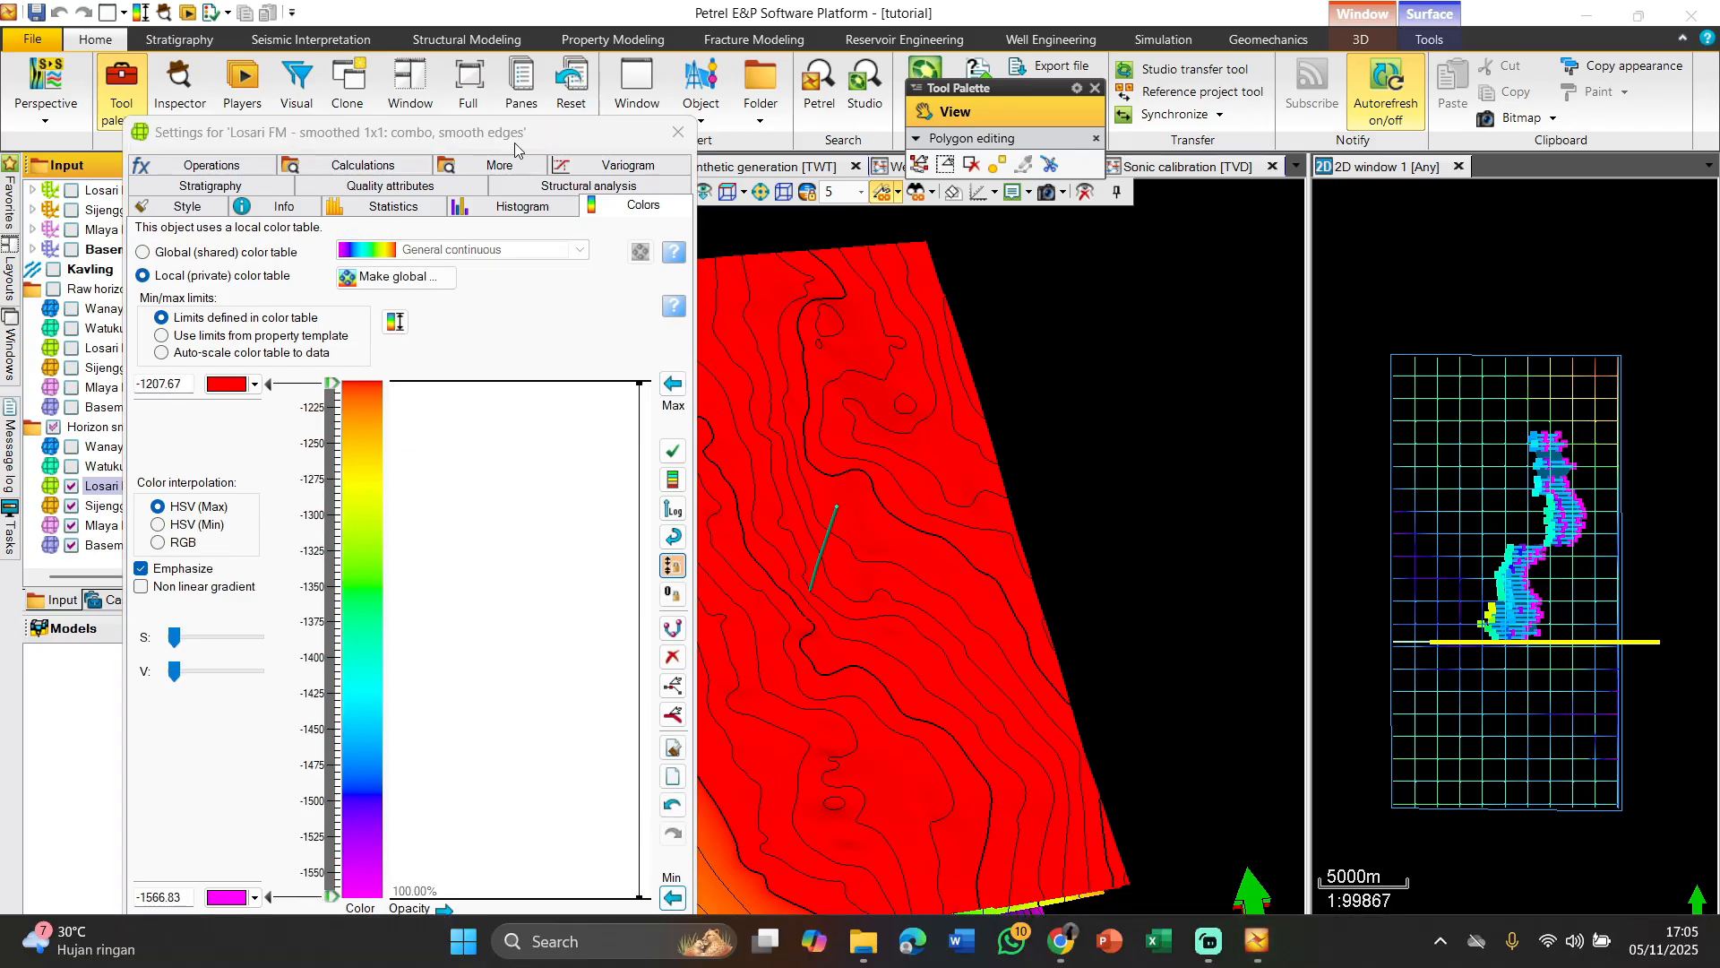
drag(514, 143, 570, 48)
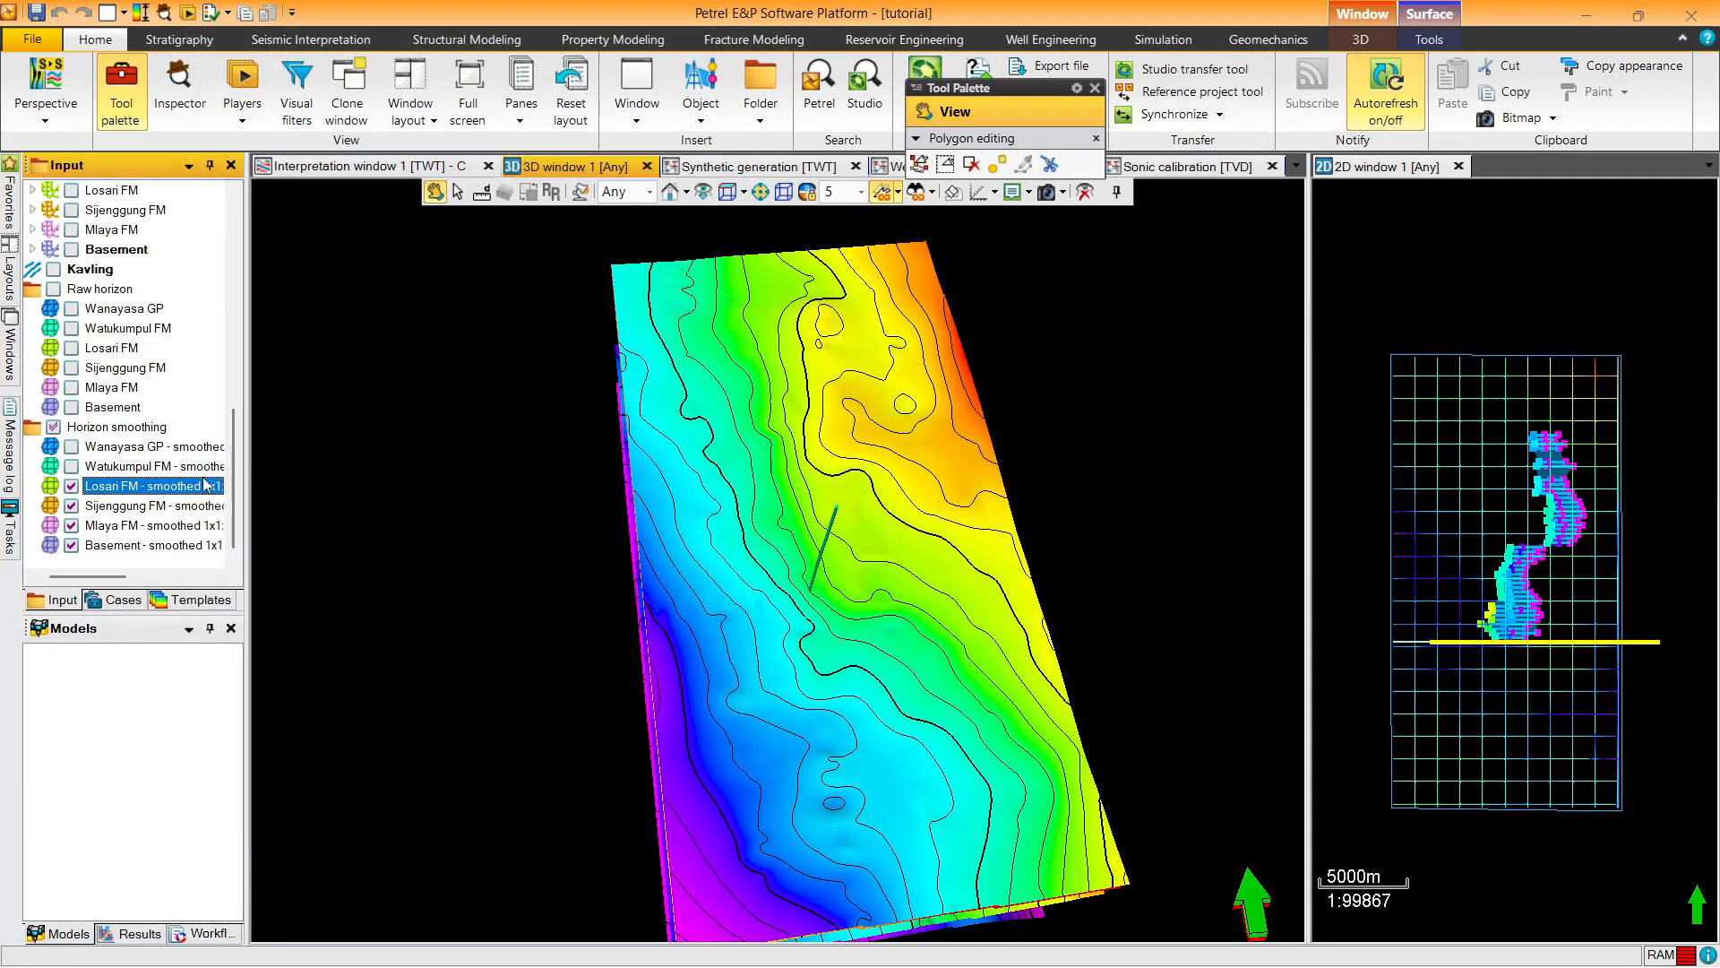
Hide smoothed Losari FM and give smoothed Sijenggung FM a local color table with maximum and minimum limits taken from its data
click(72, 505)
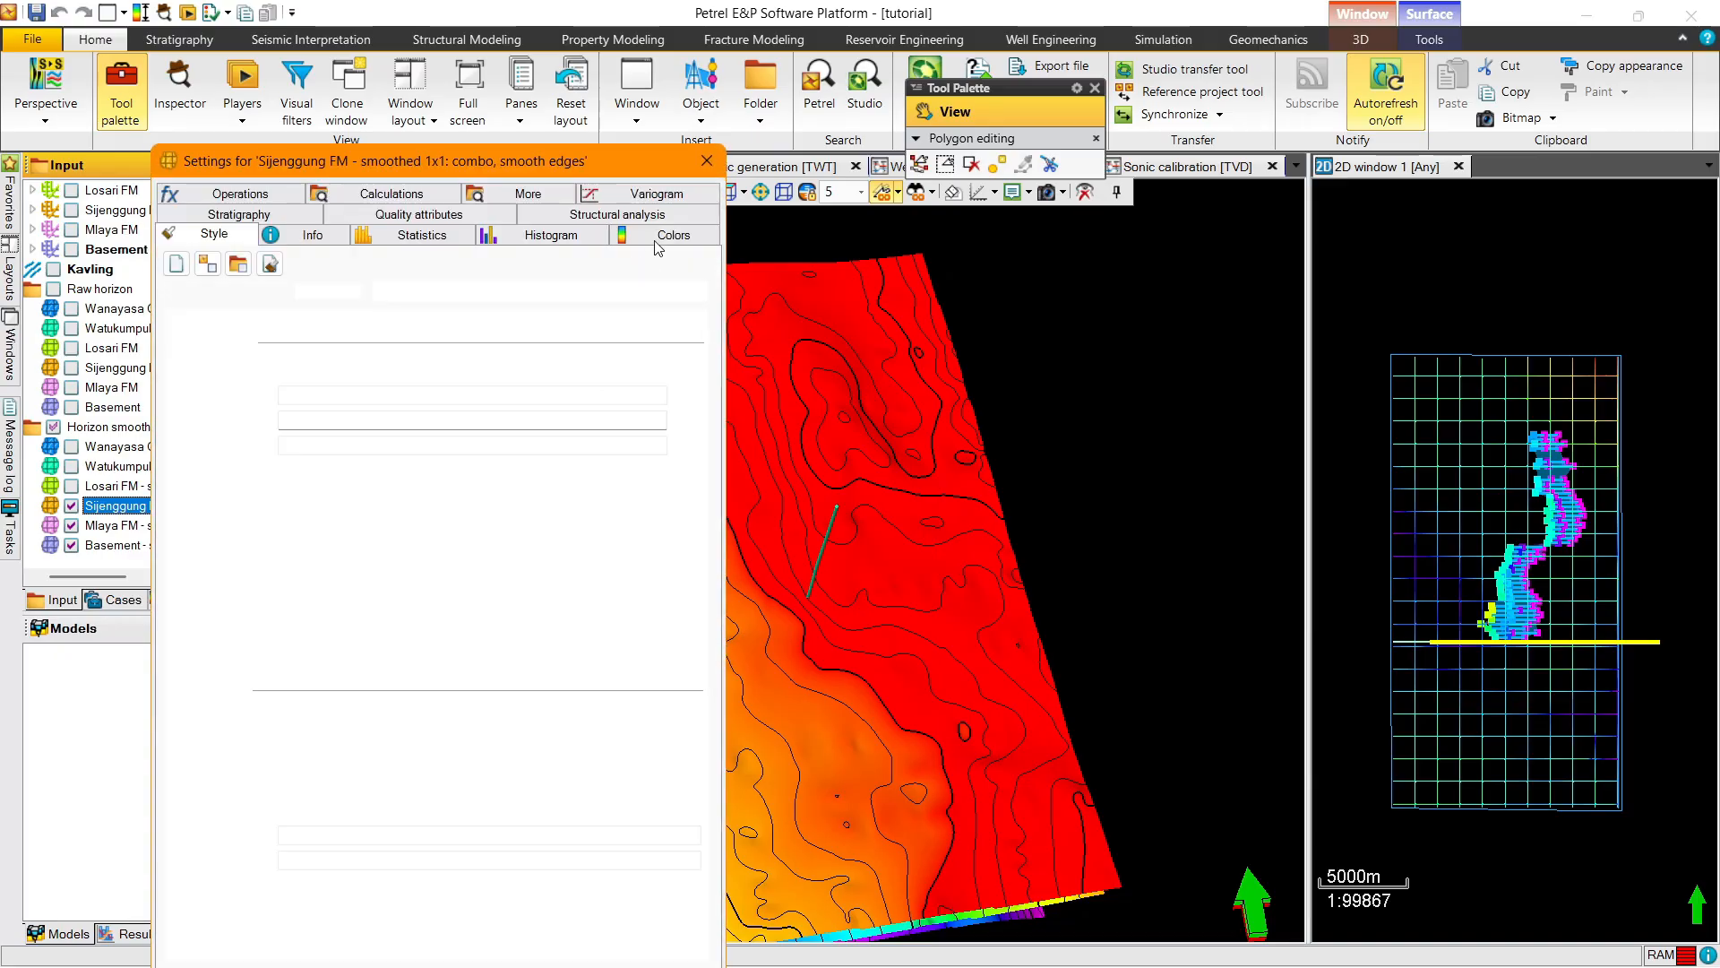
drag(626, 161, 686, 57)
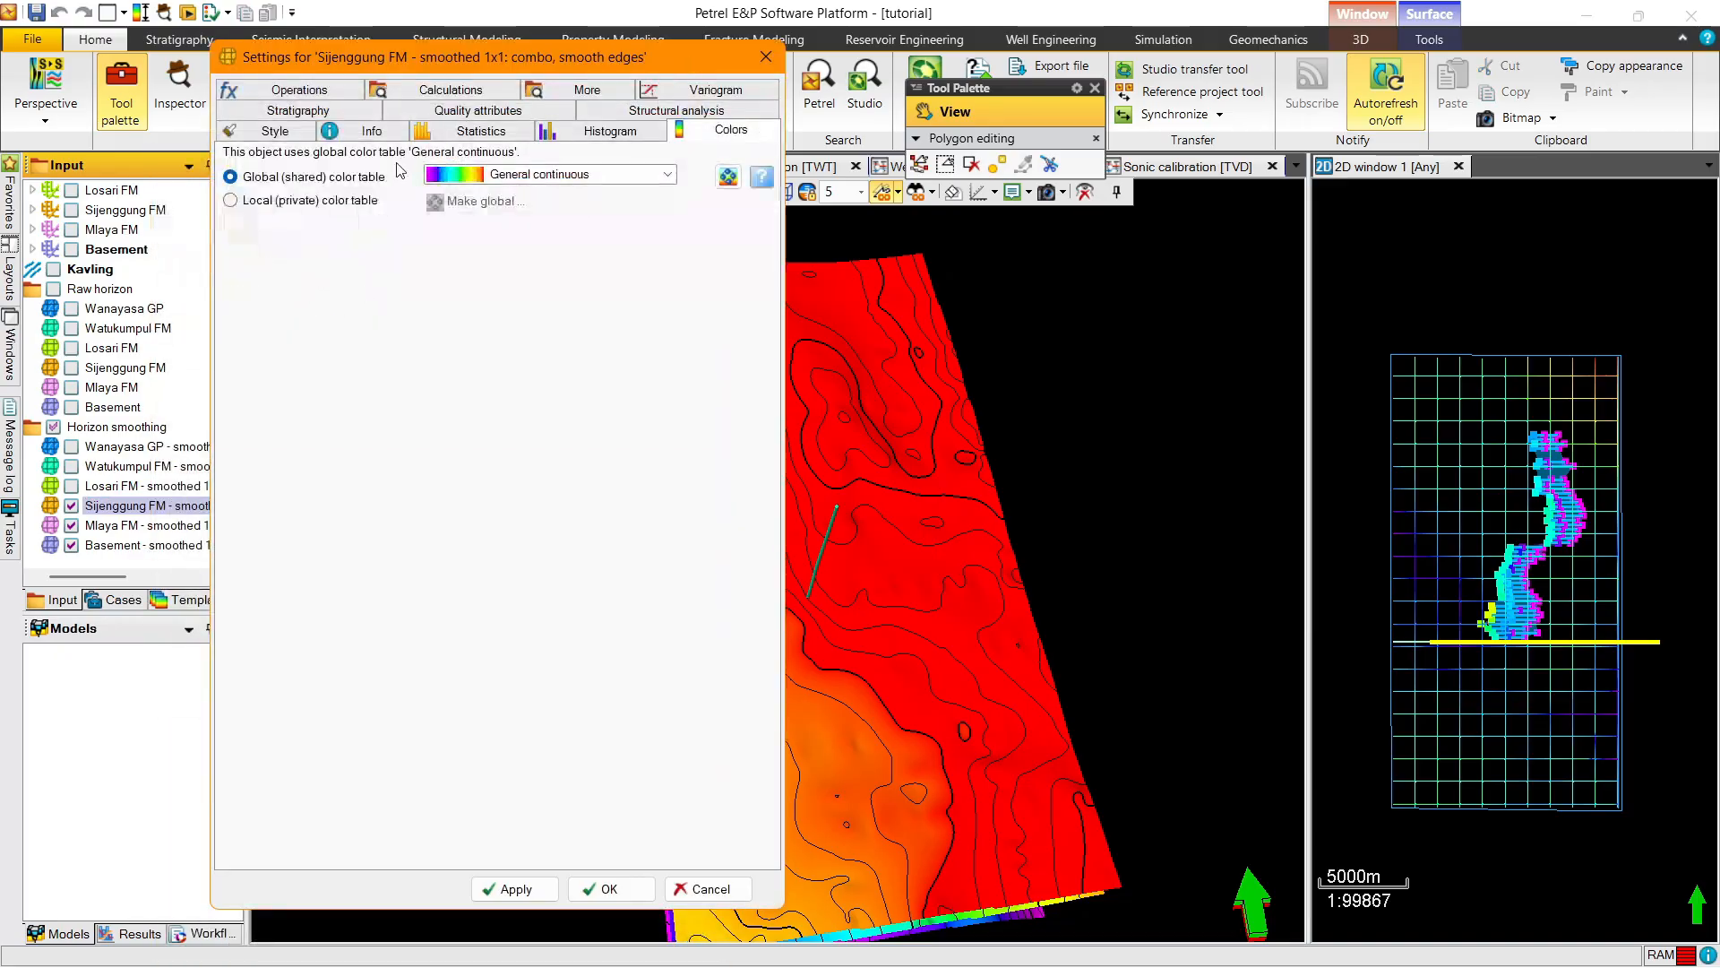
click(346, 200)
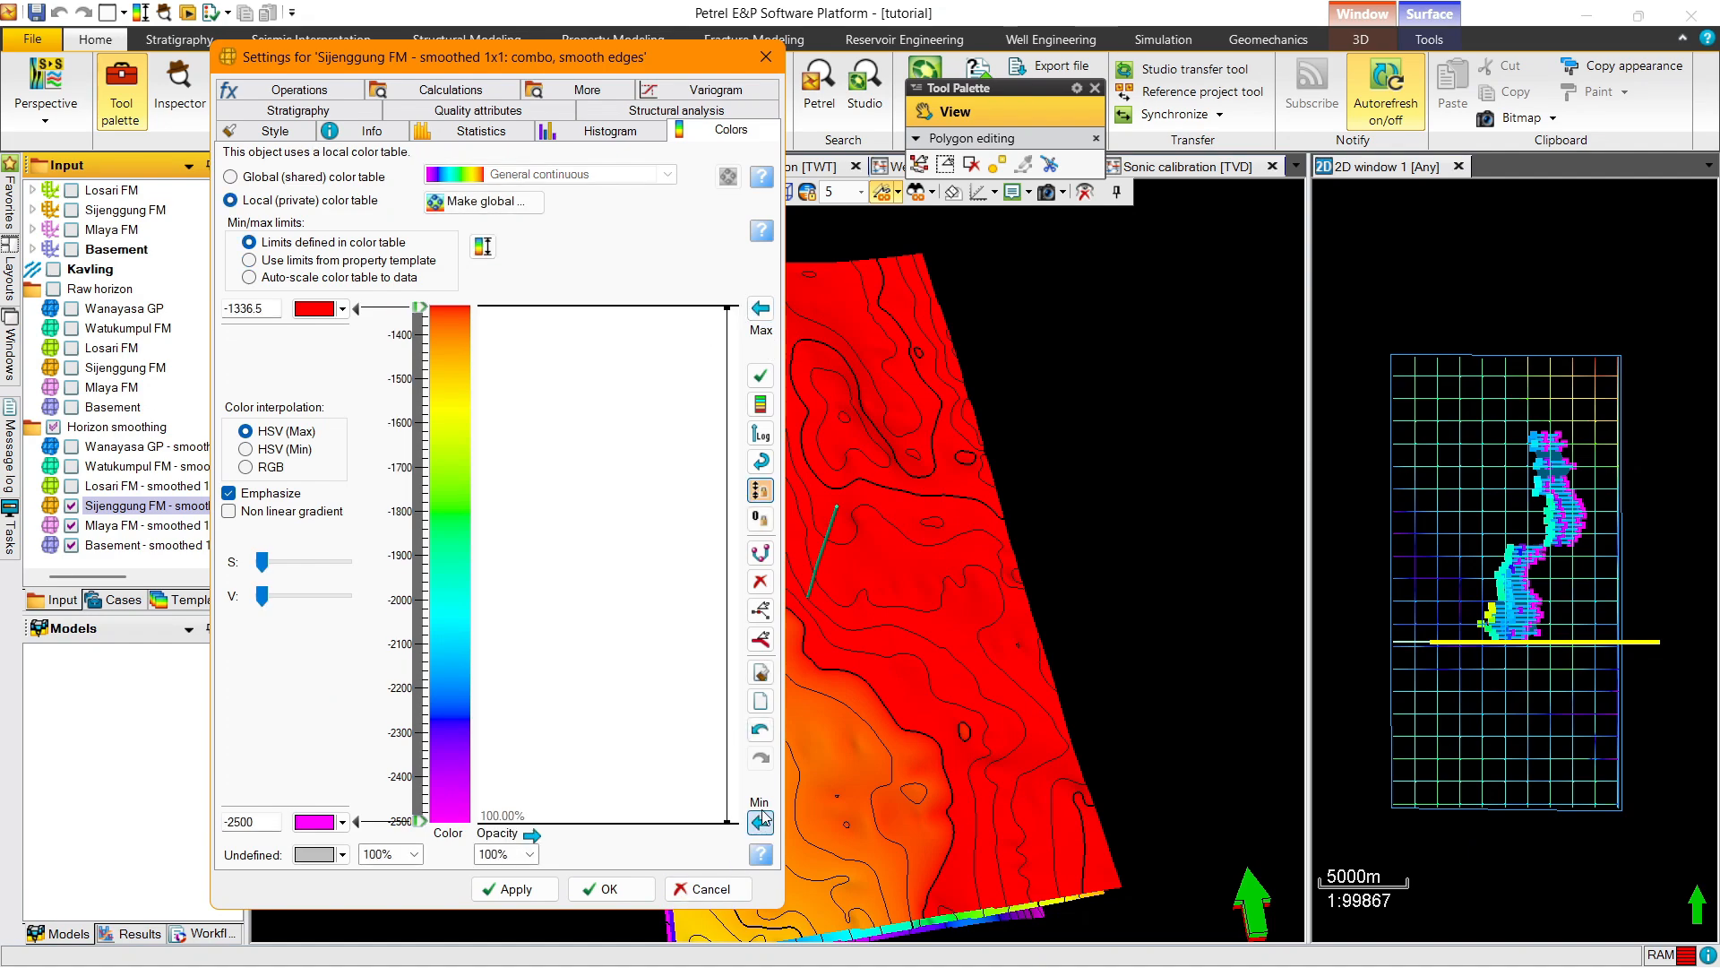
click(762, 820)
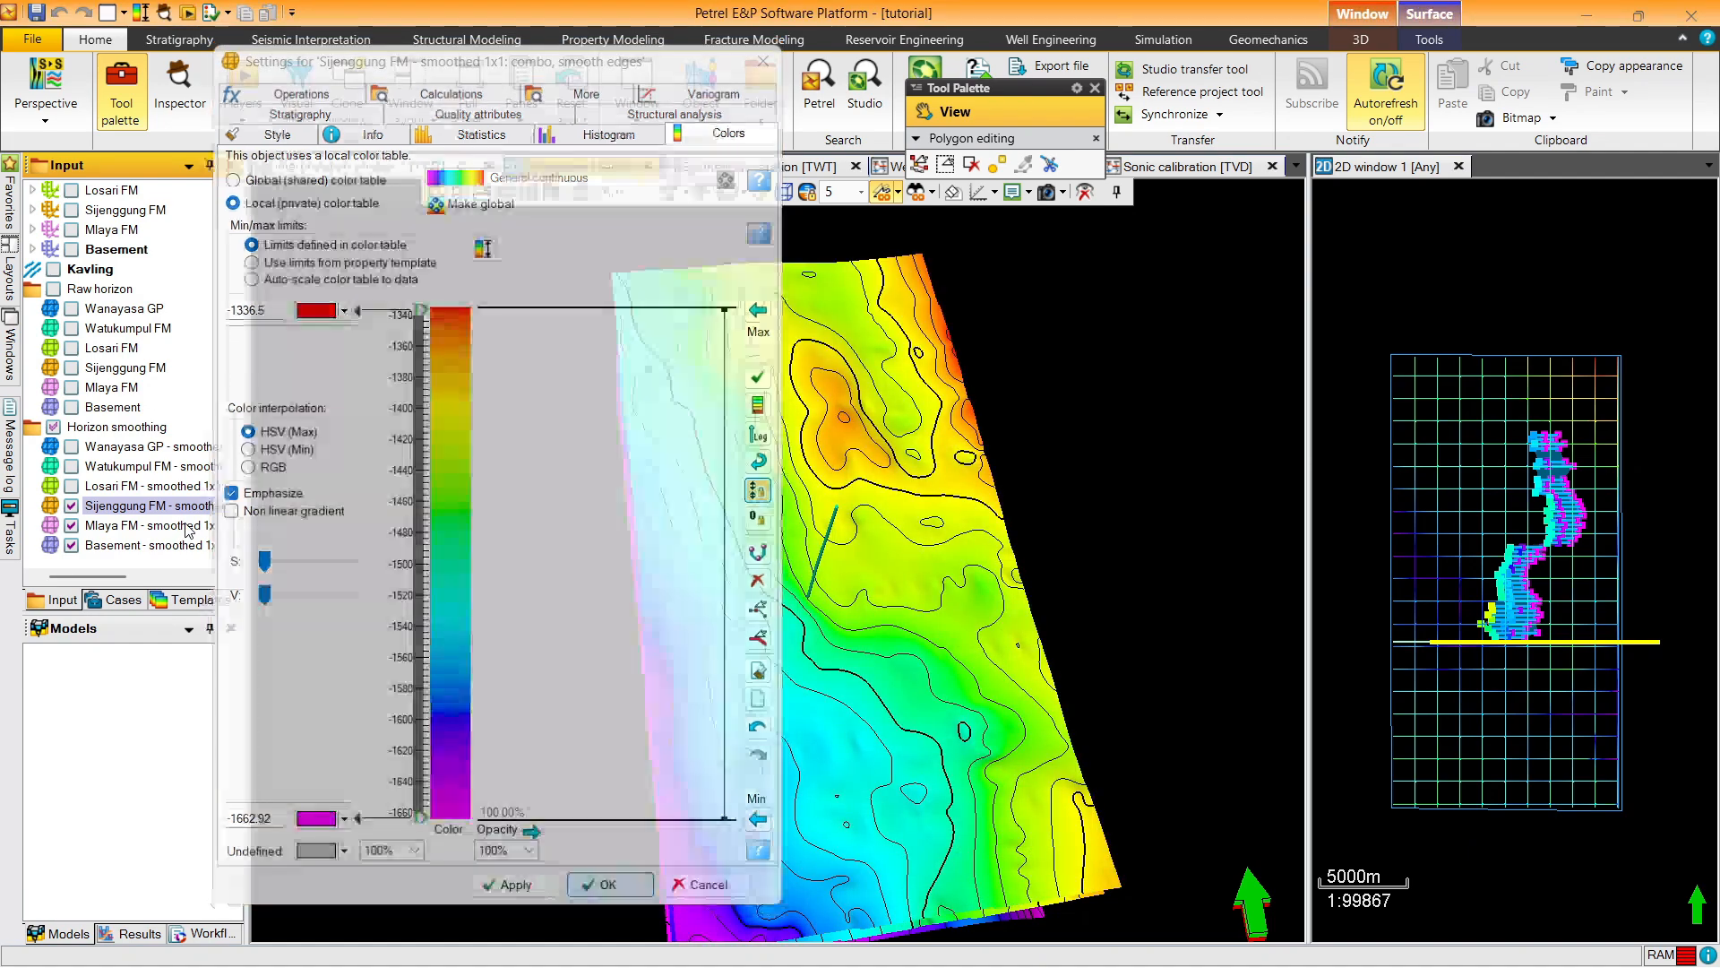
Hide smoothed Sijenggung FM and give smoothed Mlaya FM a local color table with maximum and minimum limits taken from its data
click(108, 527)
click(71, 506)
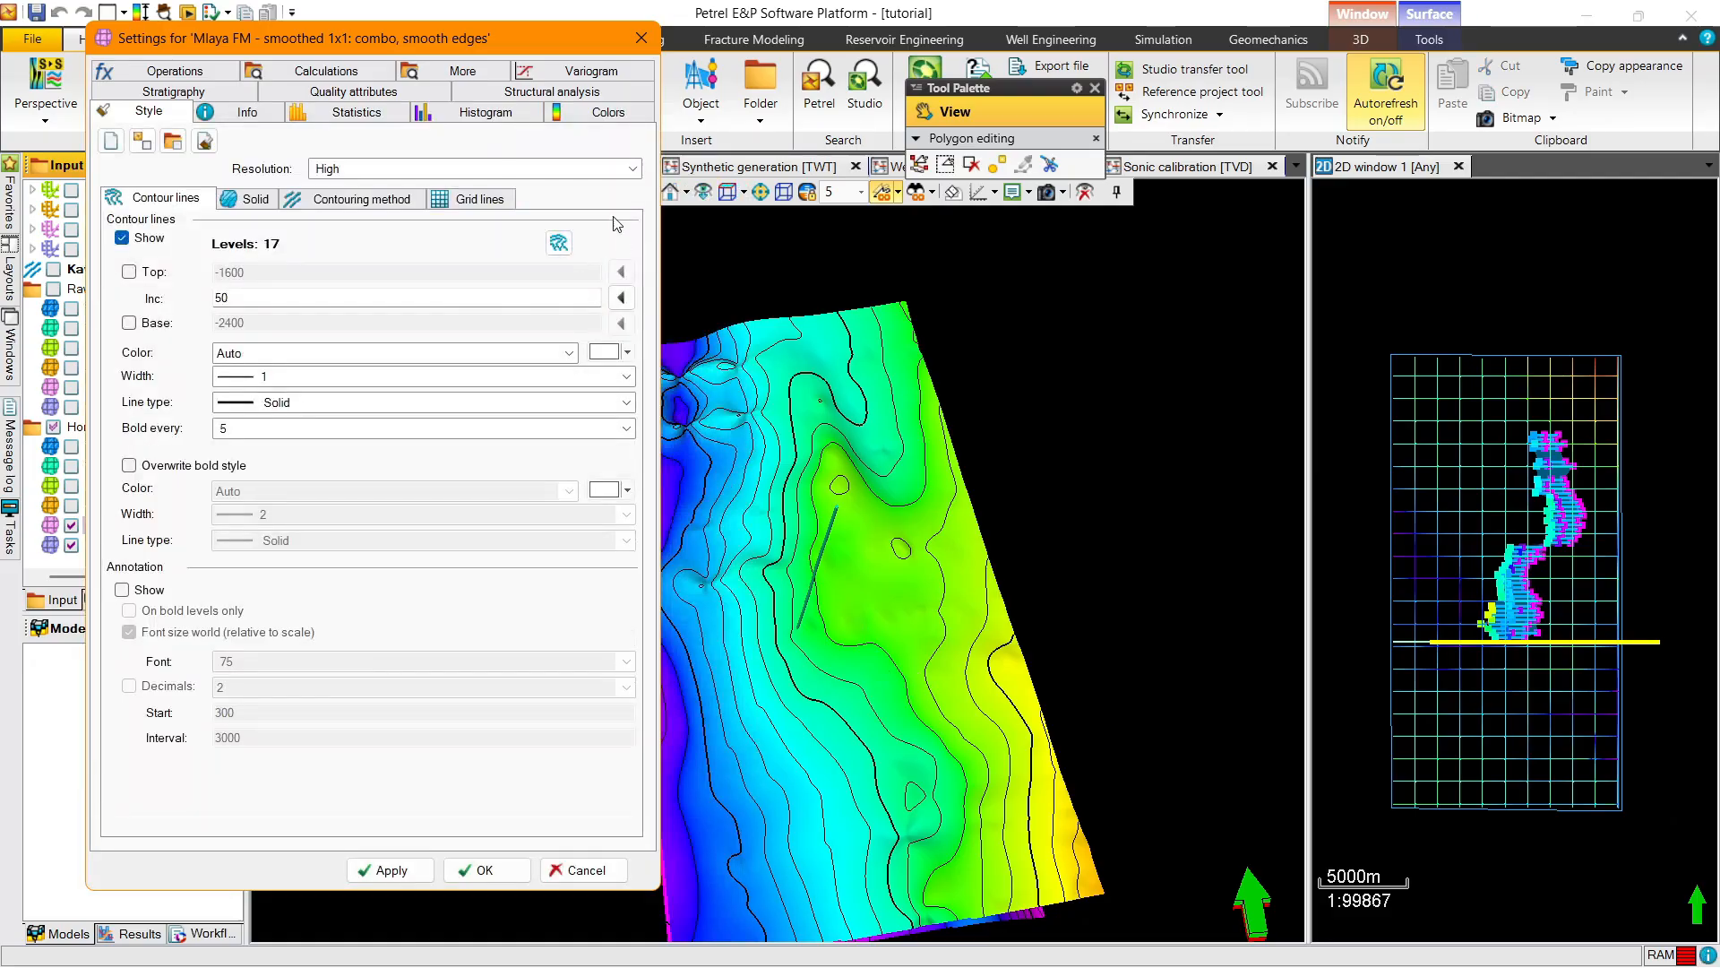
click(618, 113)
click(106, 181)
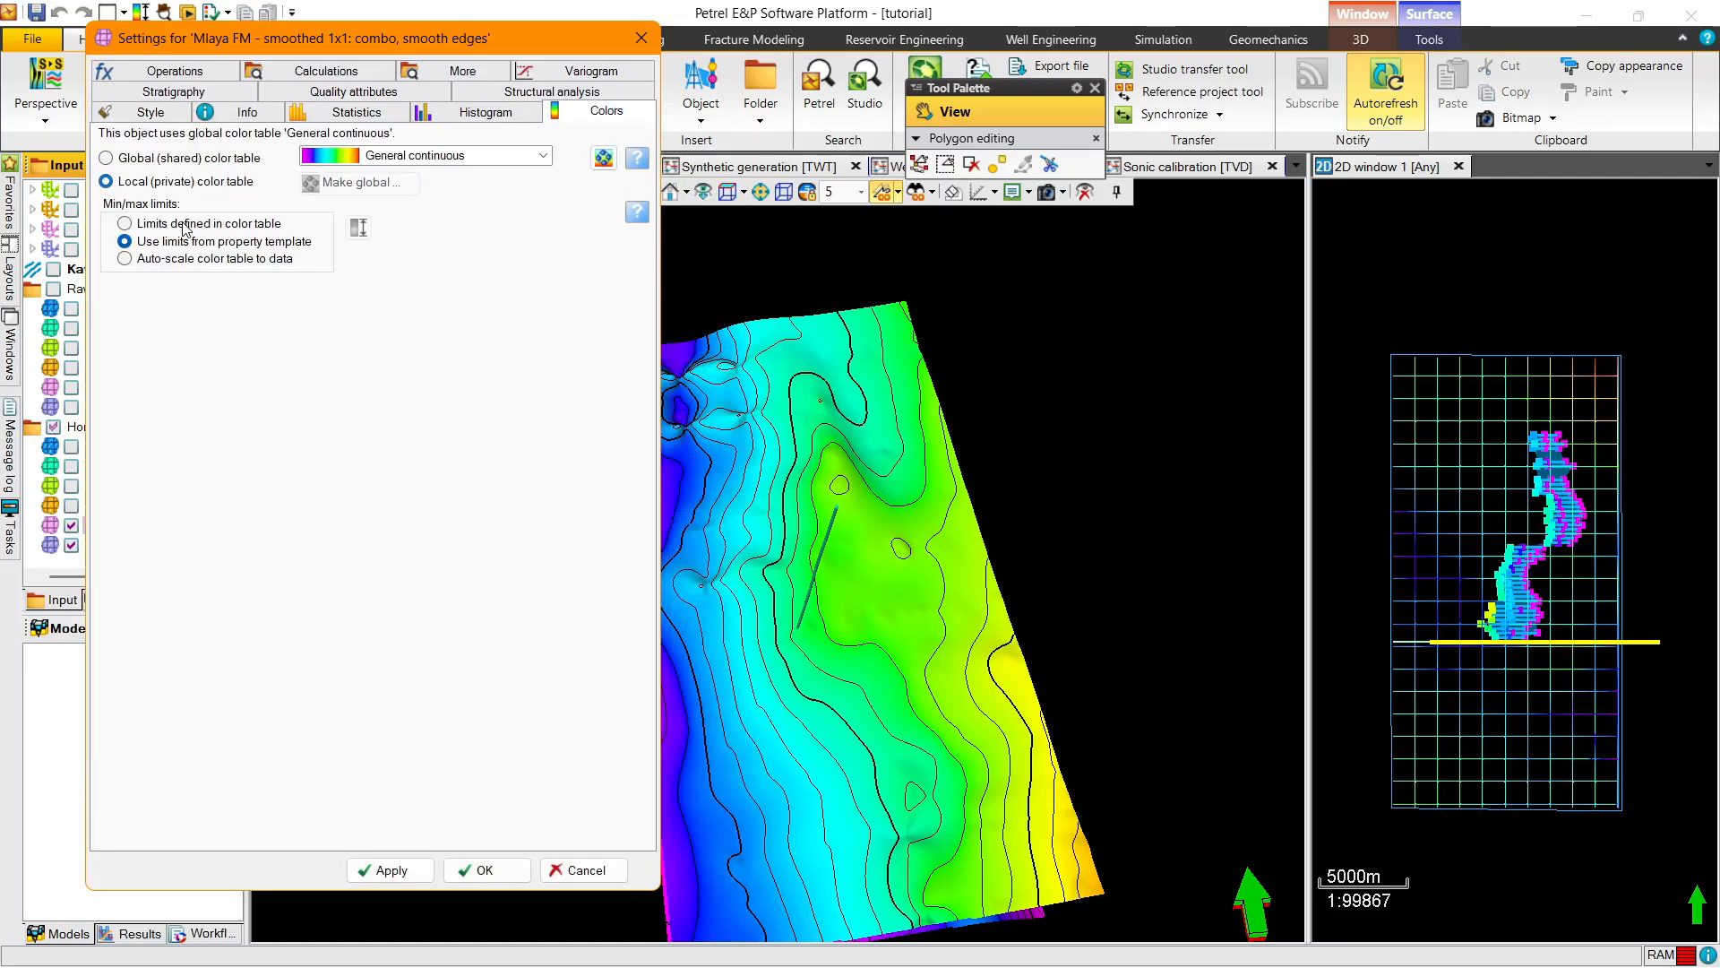
click(183, 231)
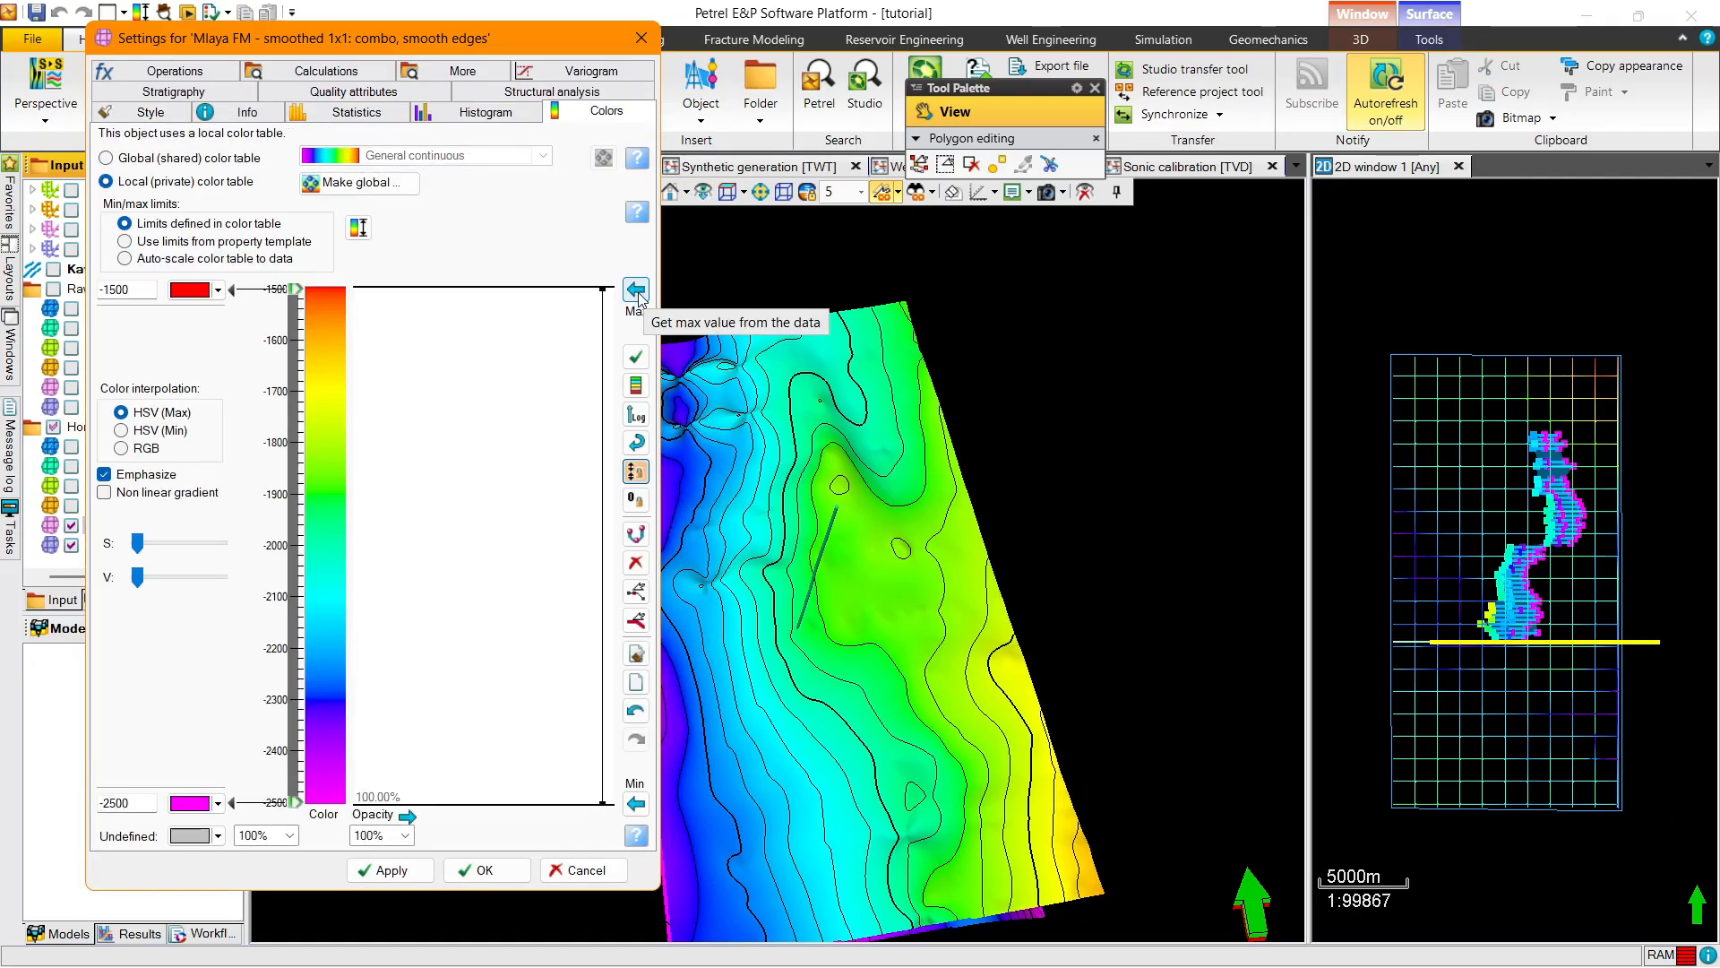
click(636, 804)
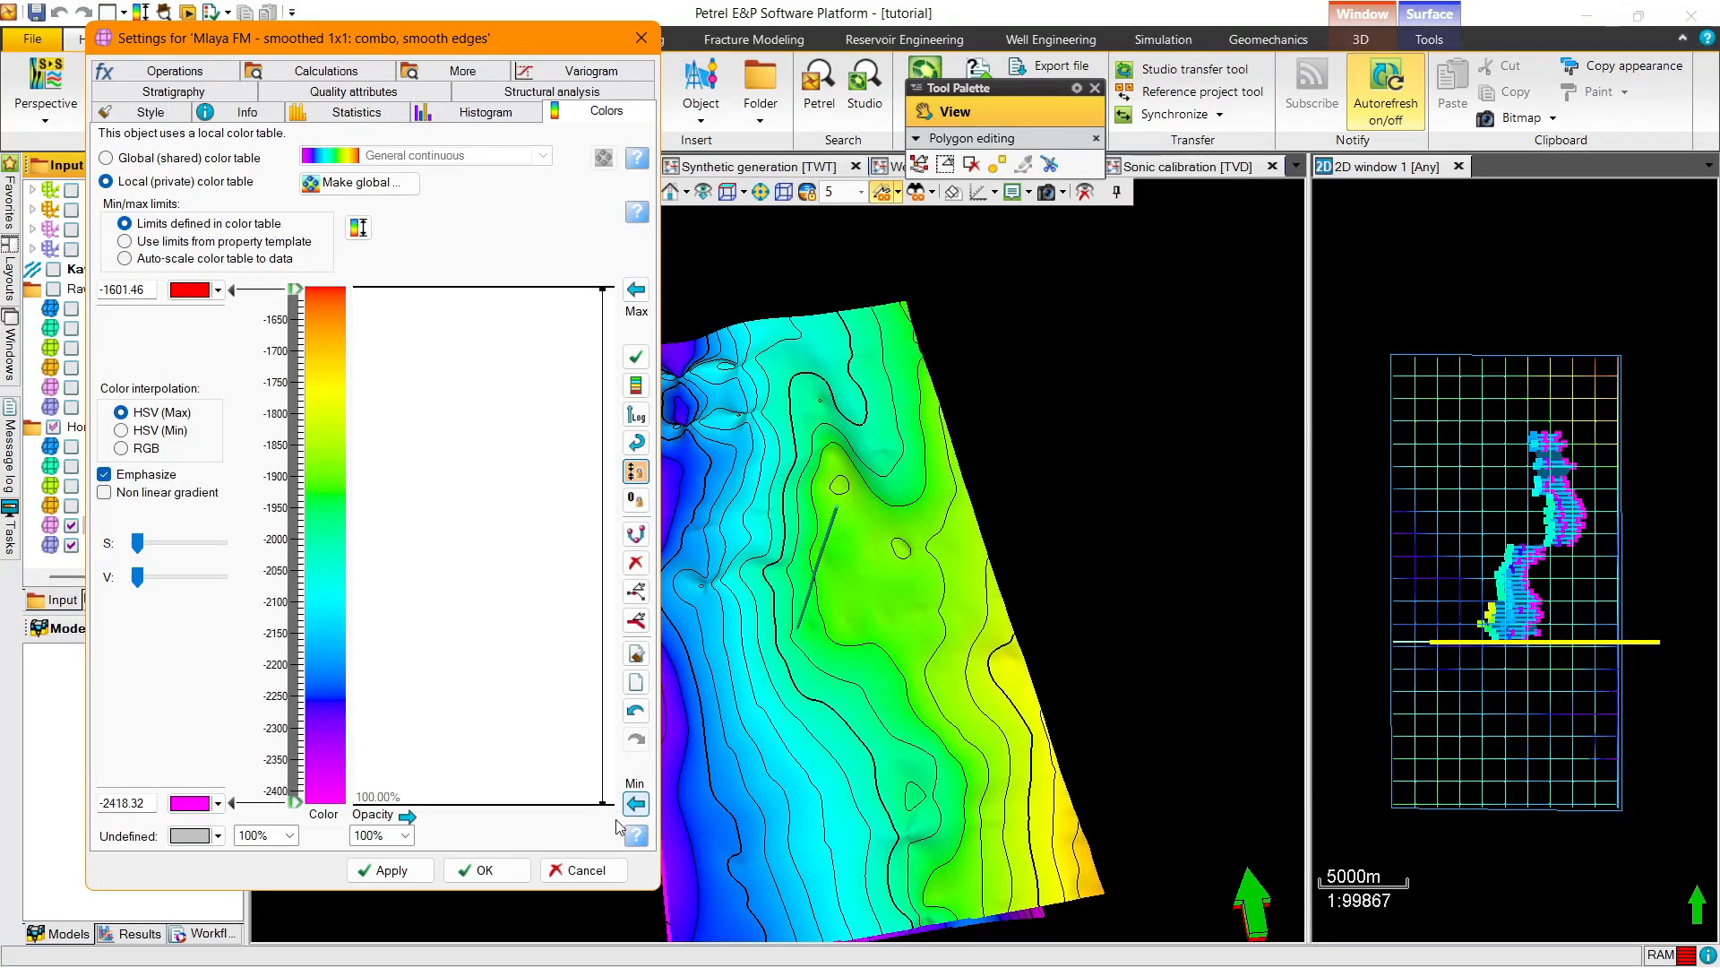
click(485, 870)
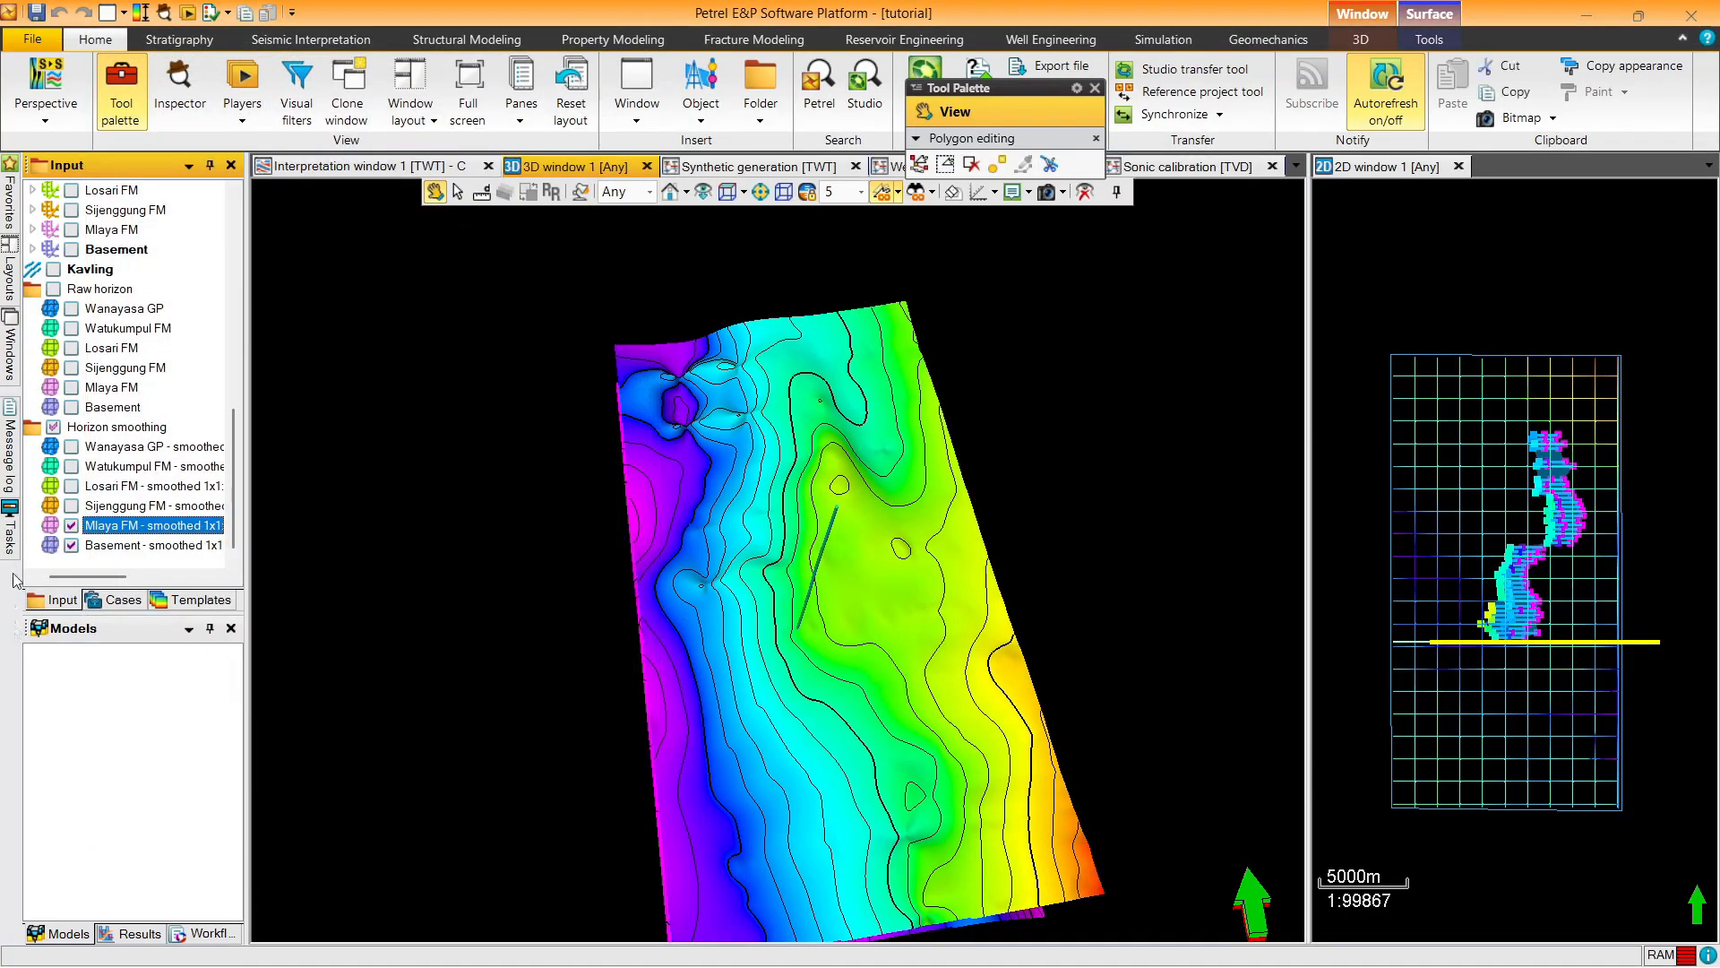
Hide smoothed Mlaya FM and give smoothed Basement a local color table with maximum and minimum limits taken from its data
click(71, 526)
click(152, 545)
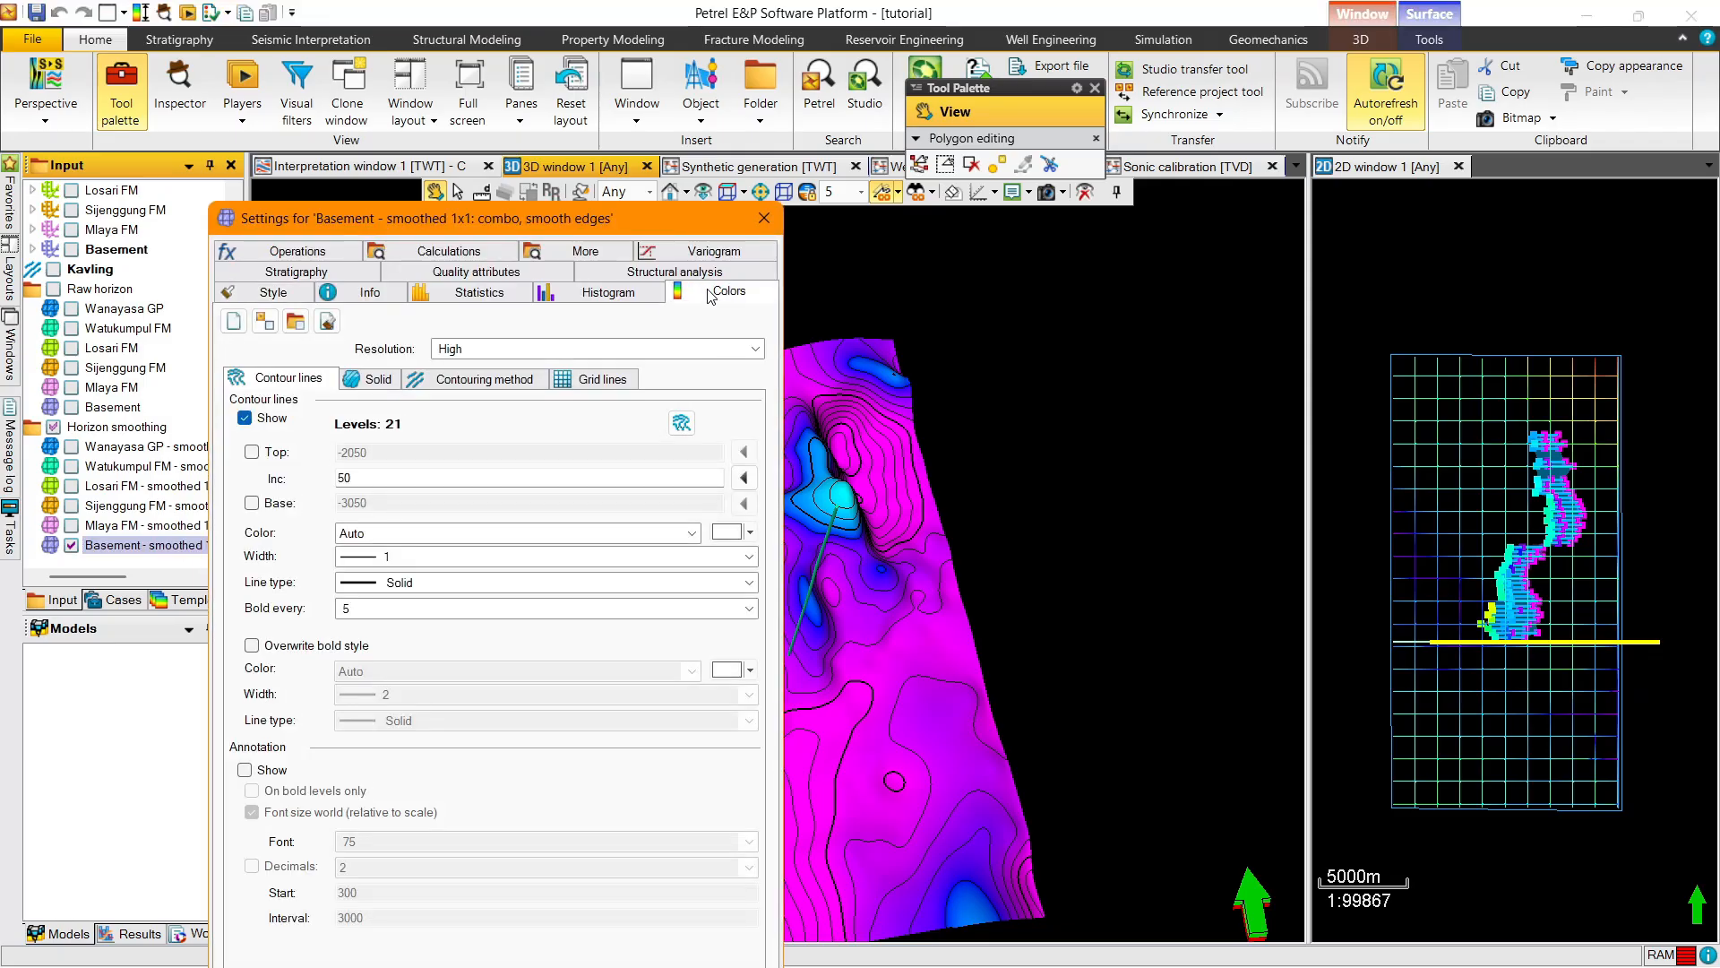
click(728, 292)
drag(695, 234, 694, 97)
click(229, 223)
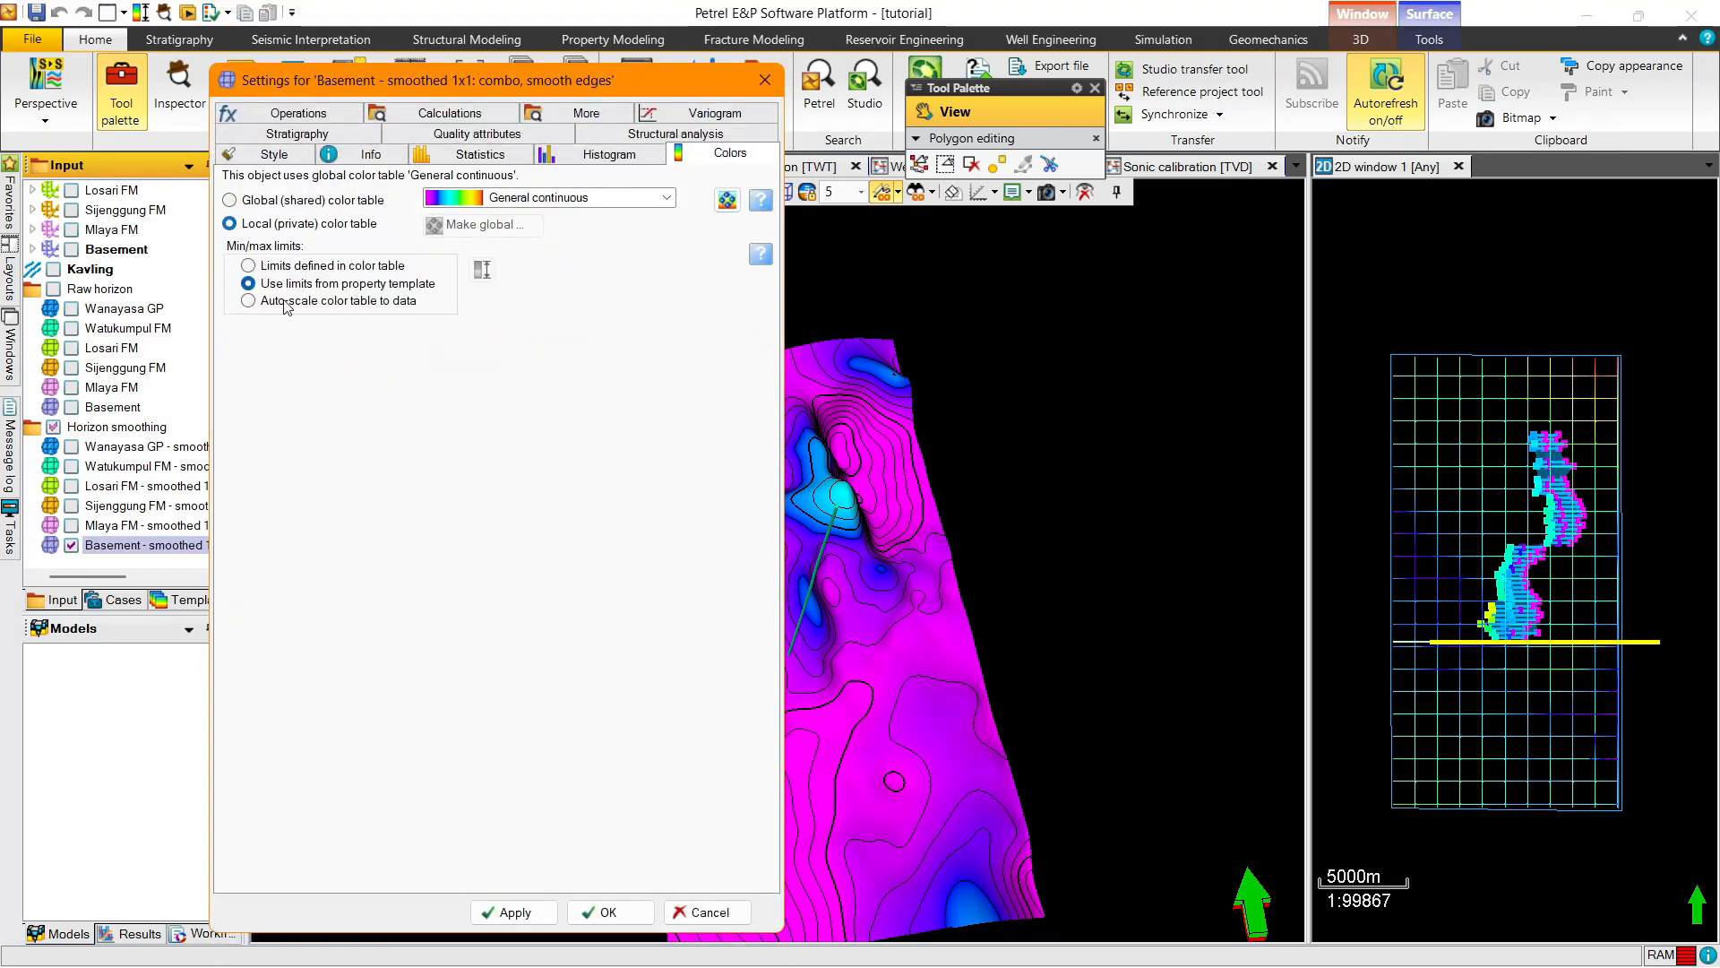
click(320, 267)
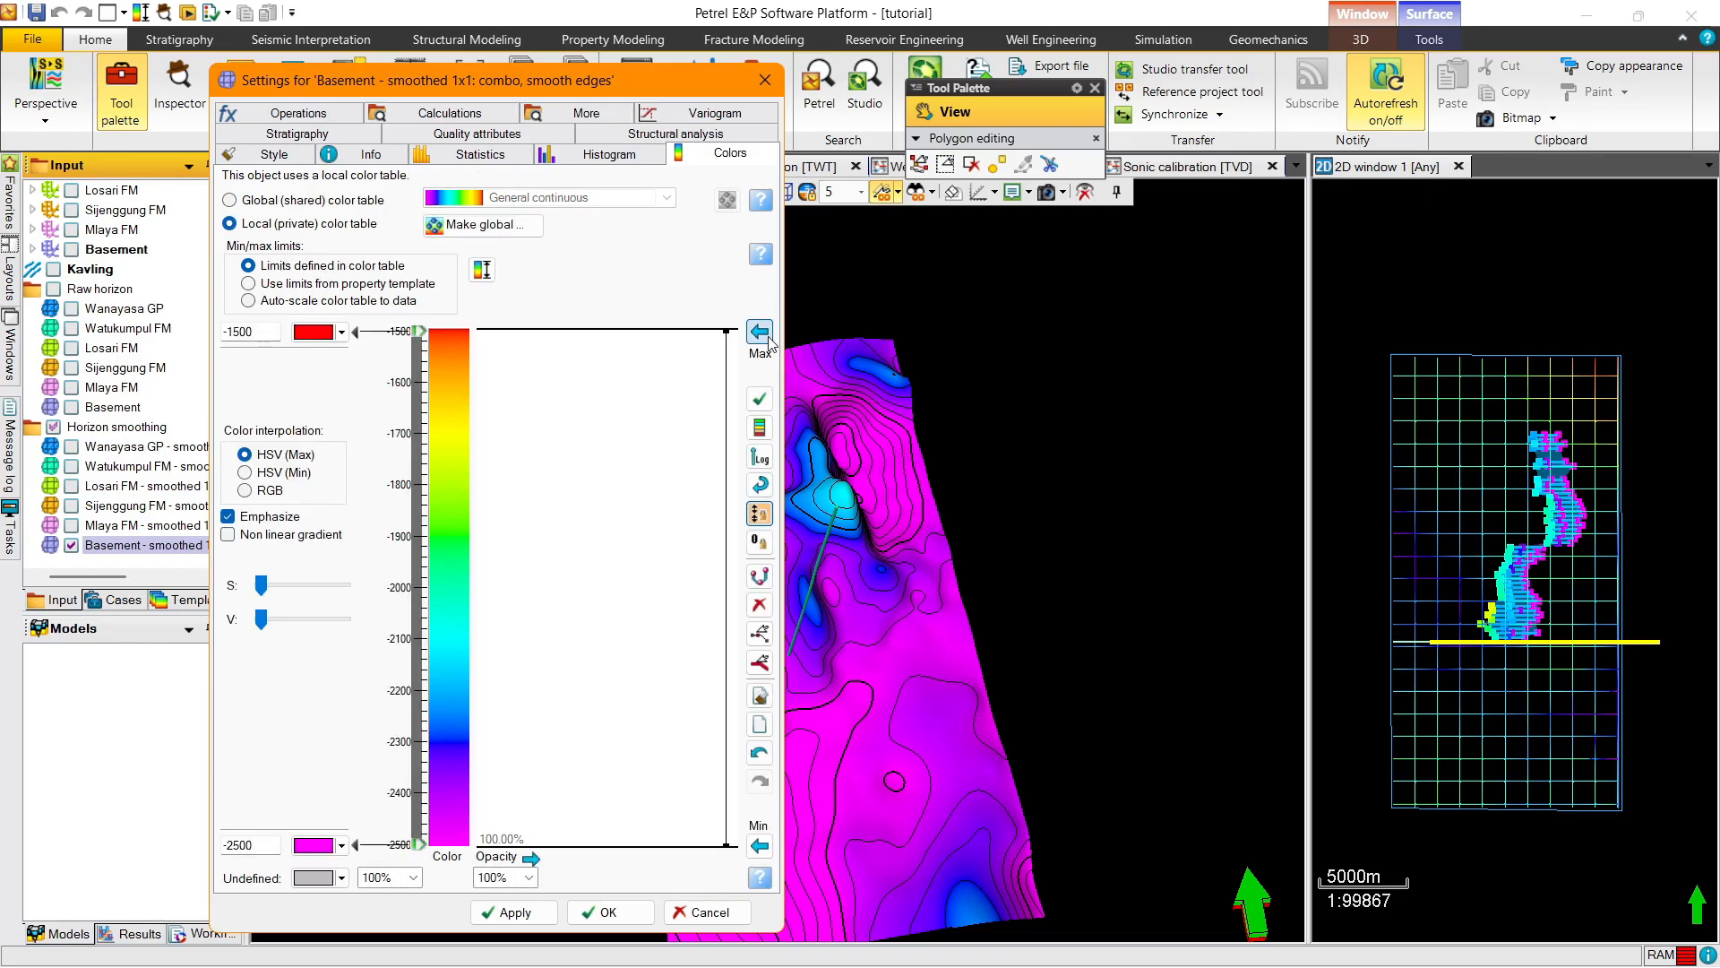
click(760, 846)
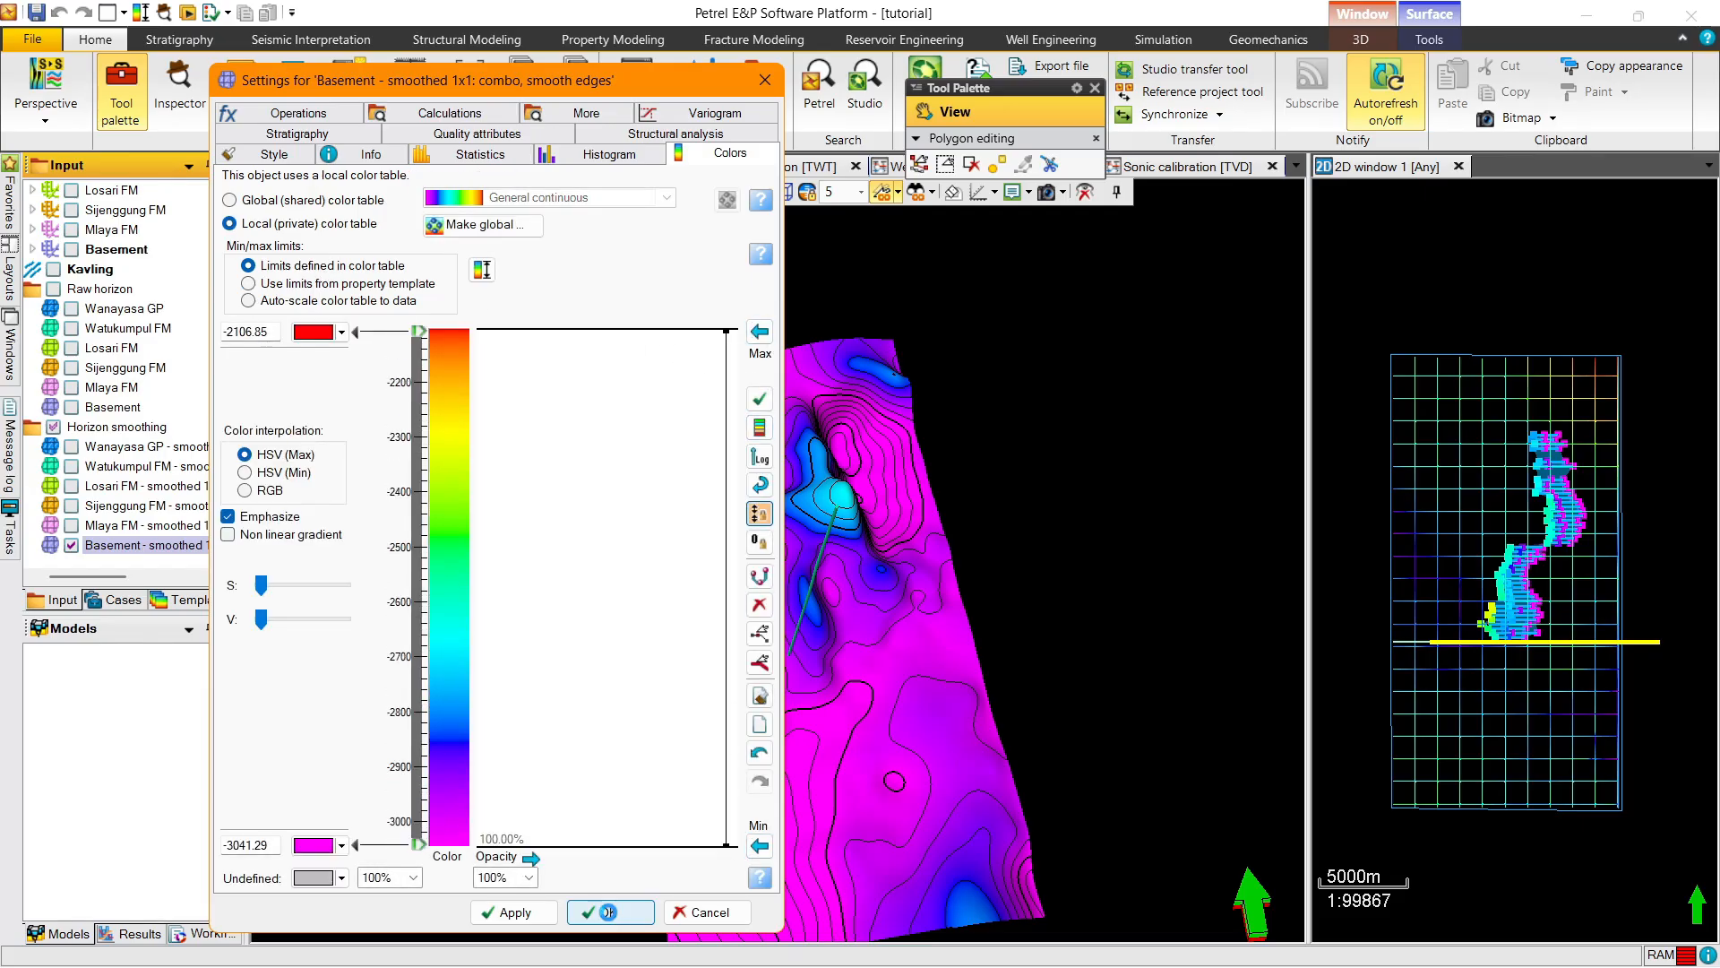
click(608, 912)
Show all surfaces of the Horizon smoothing folder together with the six fault interpretations in the 3D window
drag(538, 753, 660, 511)
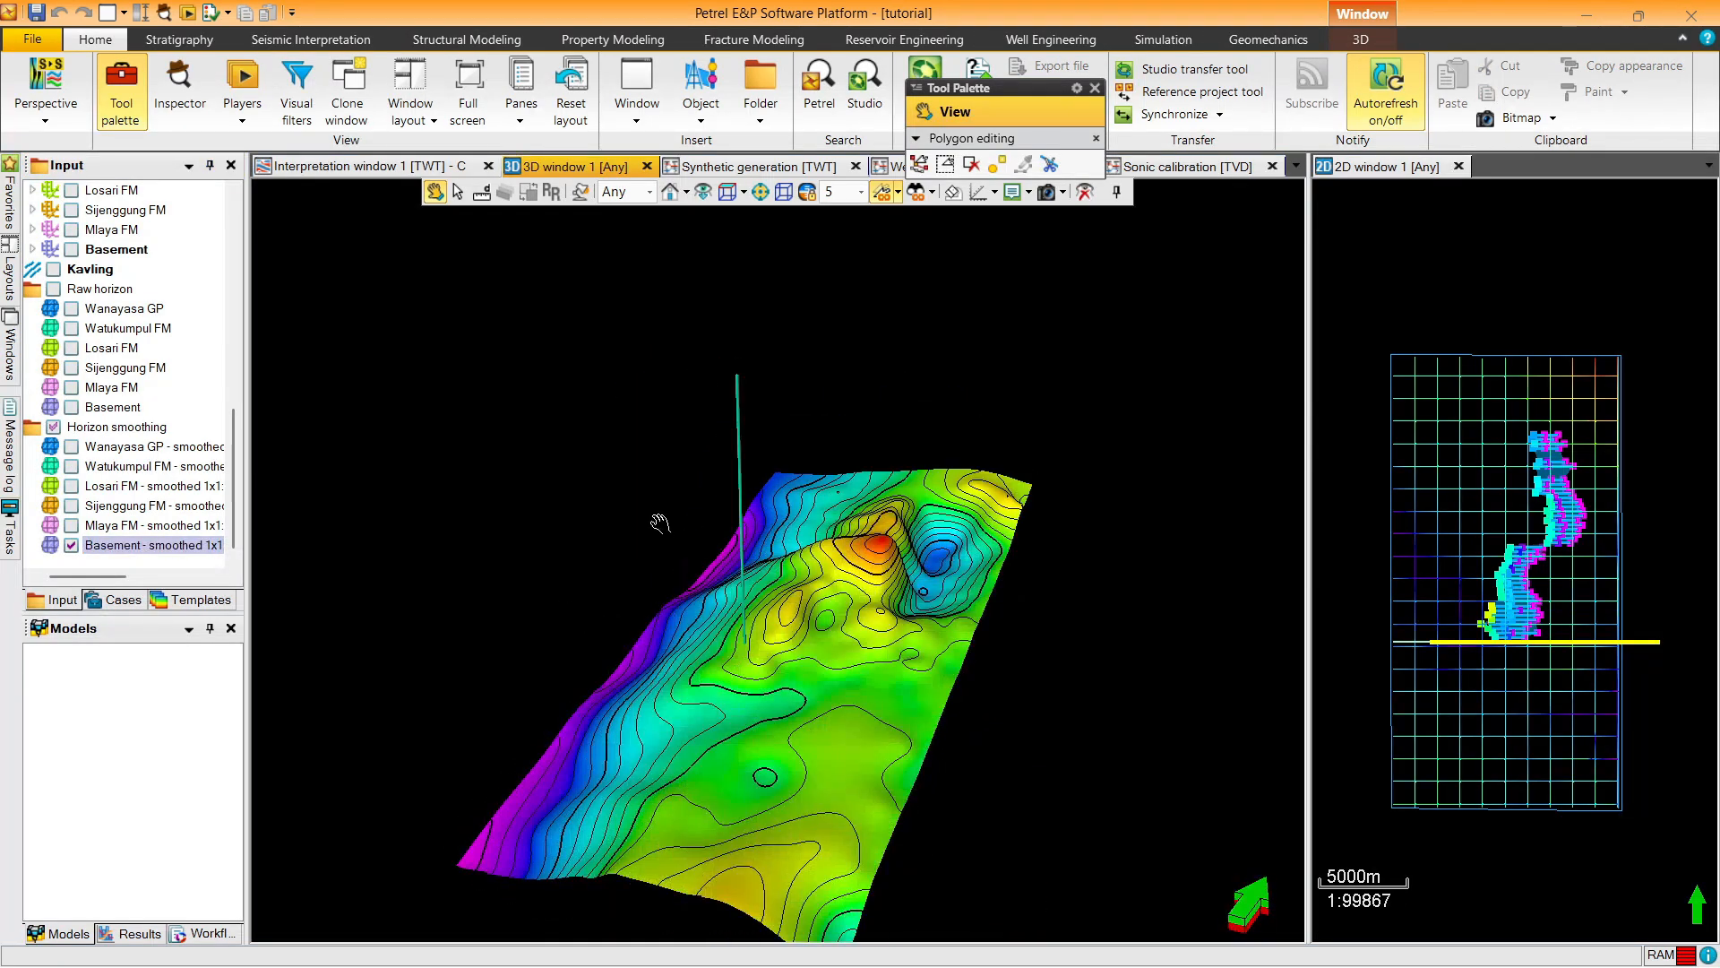
click(54, 426)
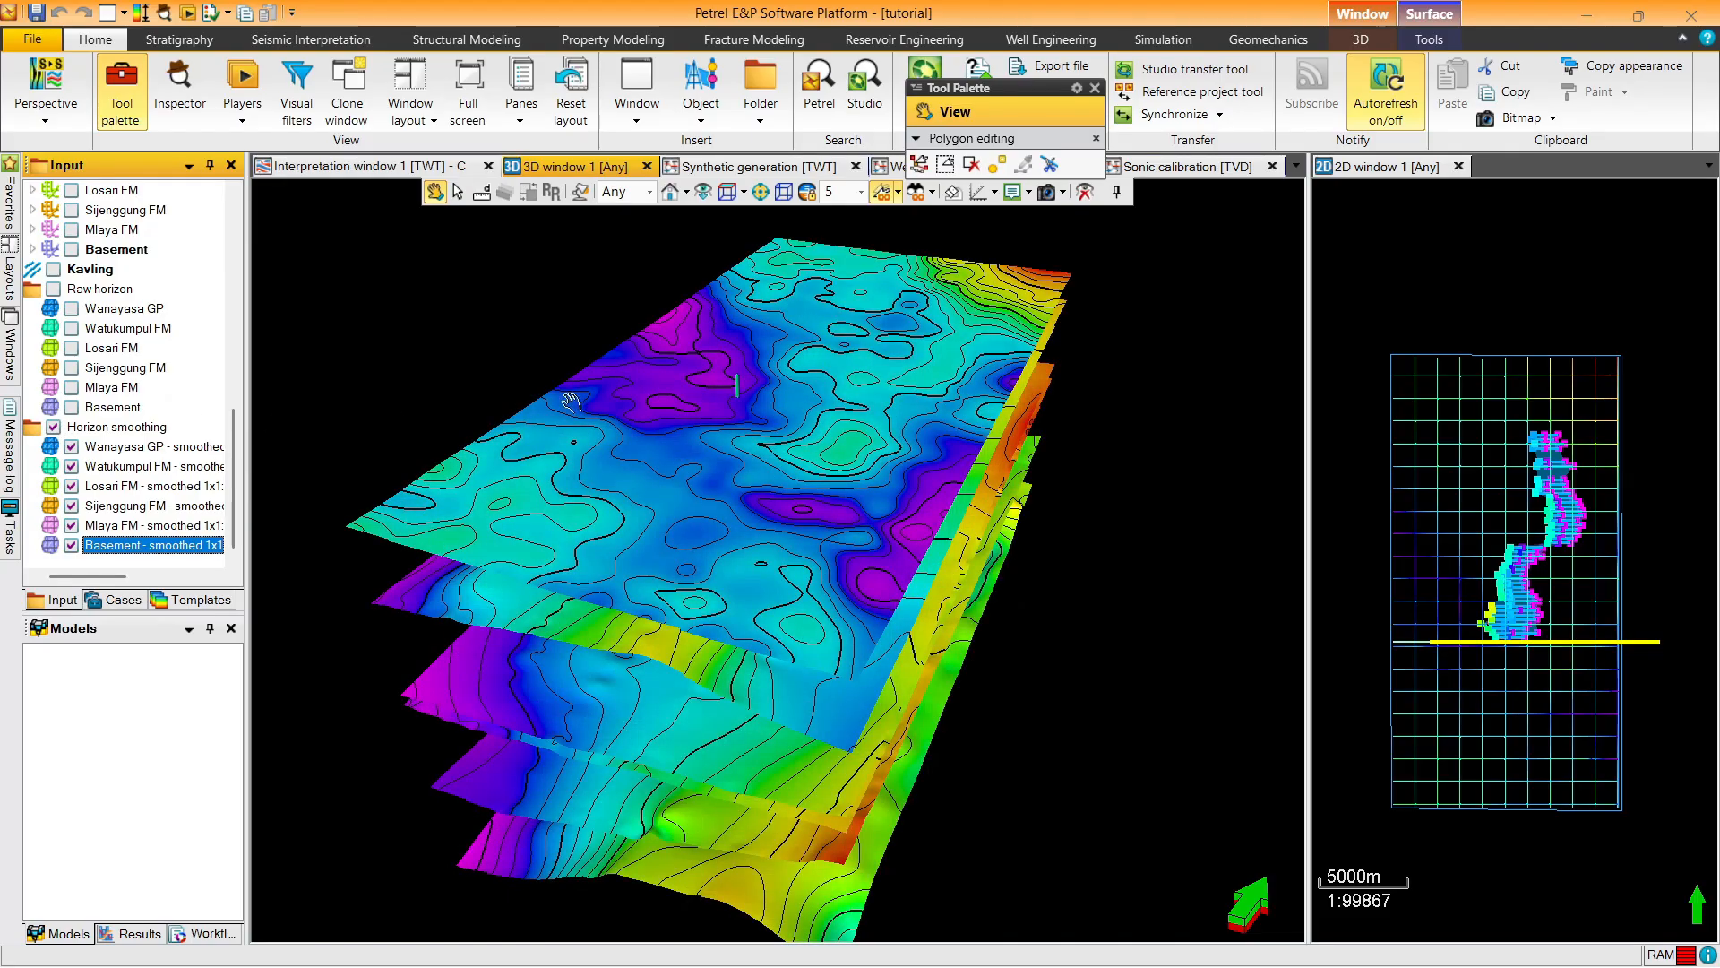
drag(571, 402, 568, 339)
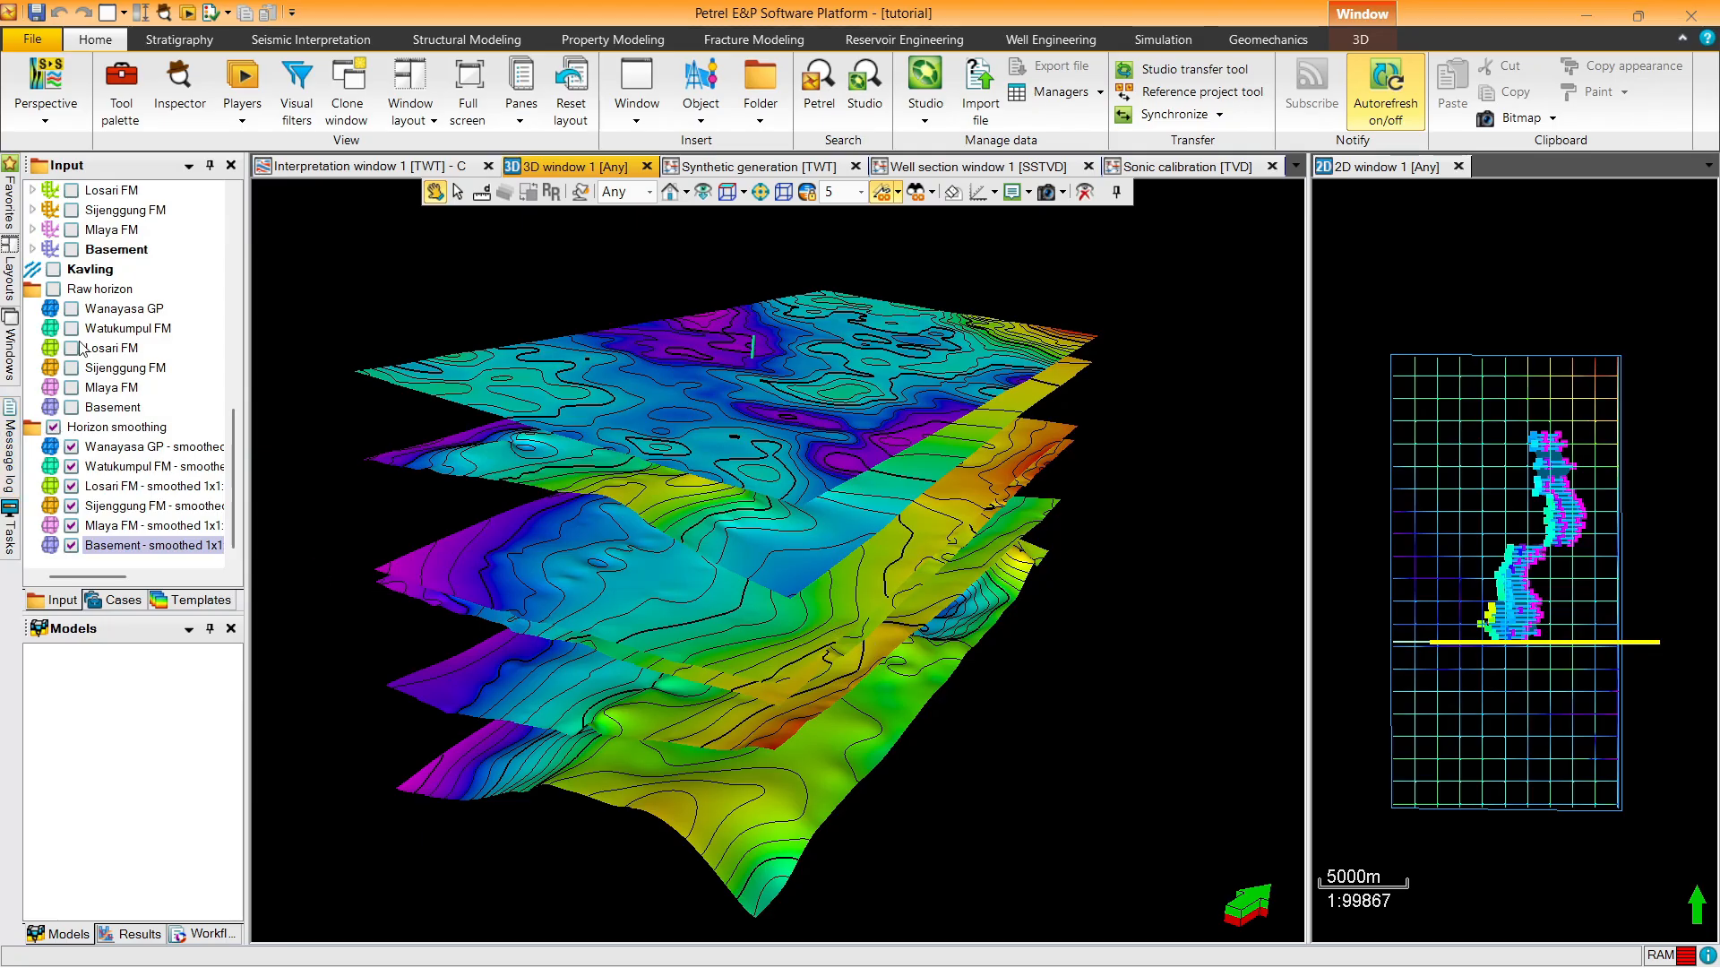
scroll(229, 437, up, 2)
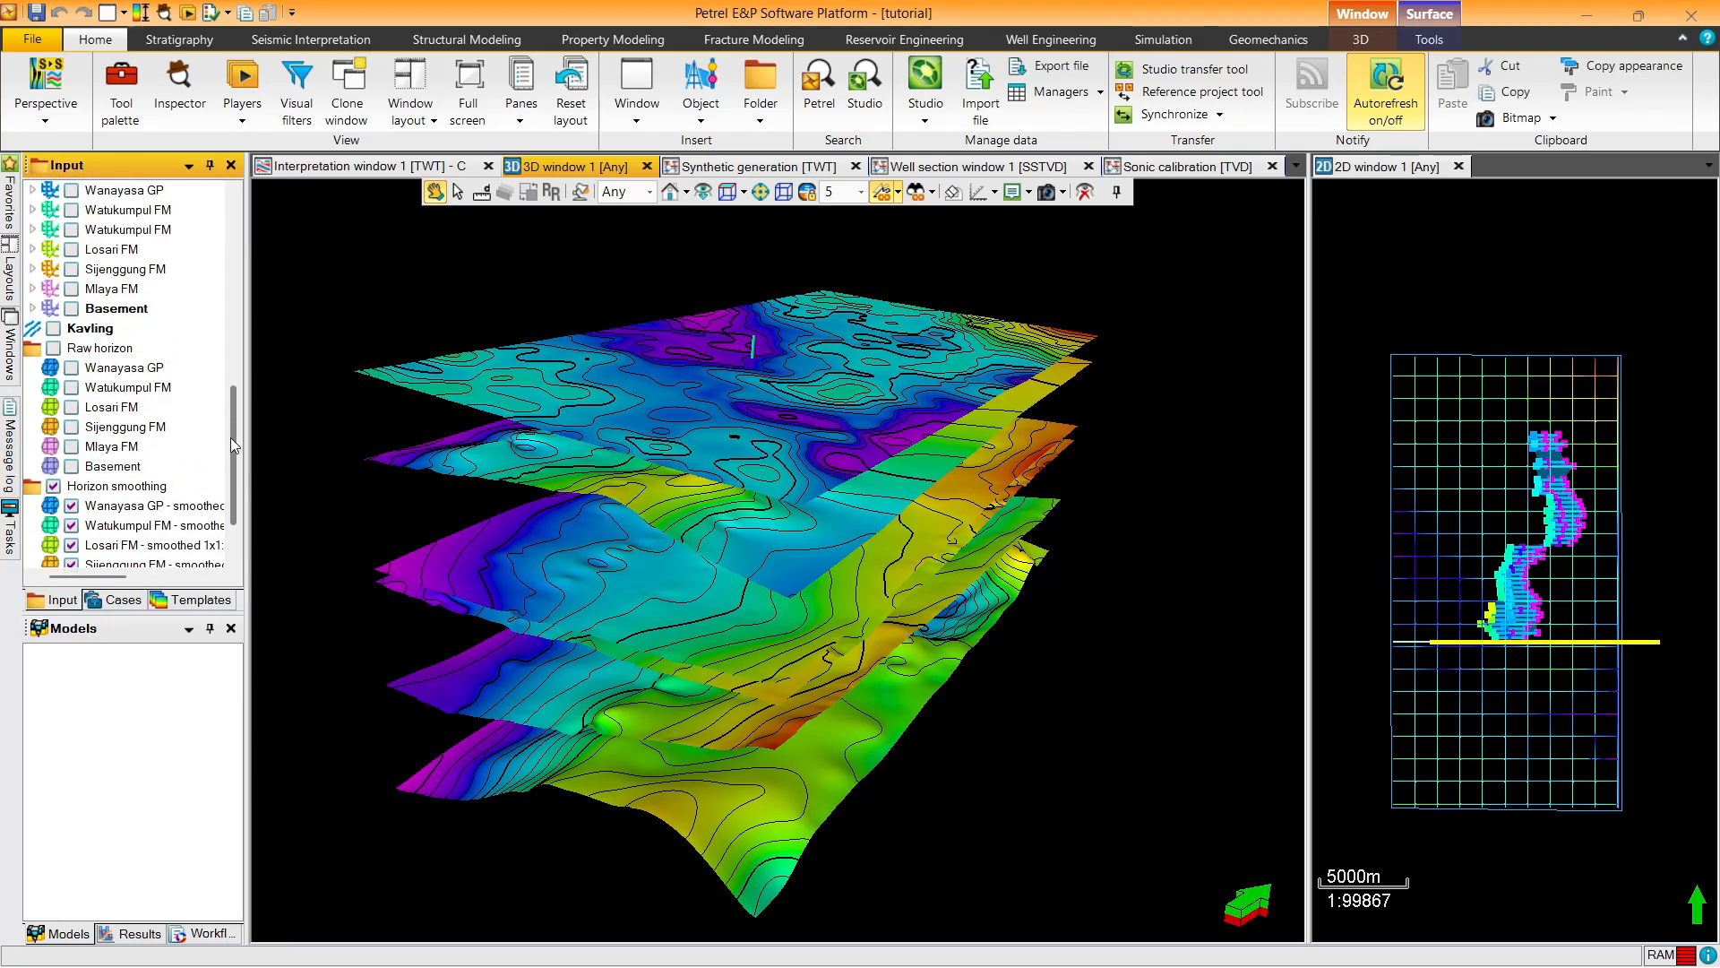
scroll(49, 234, up, 3)
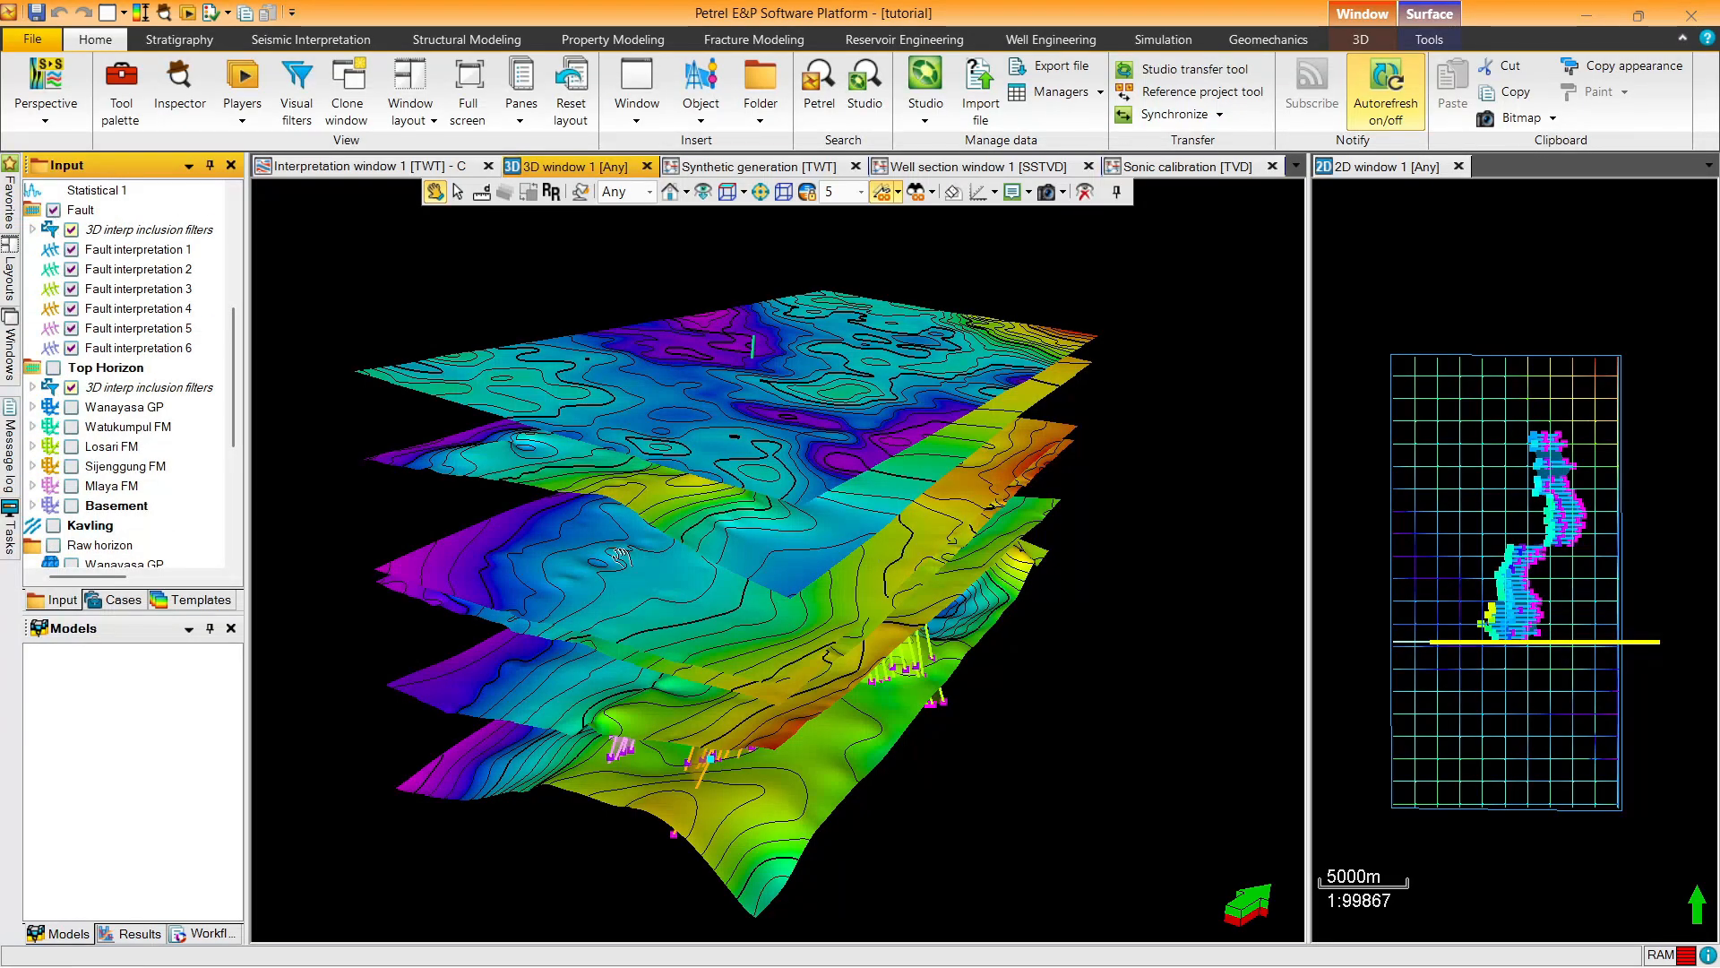
scroll(231, 511, down, 1)
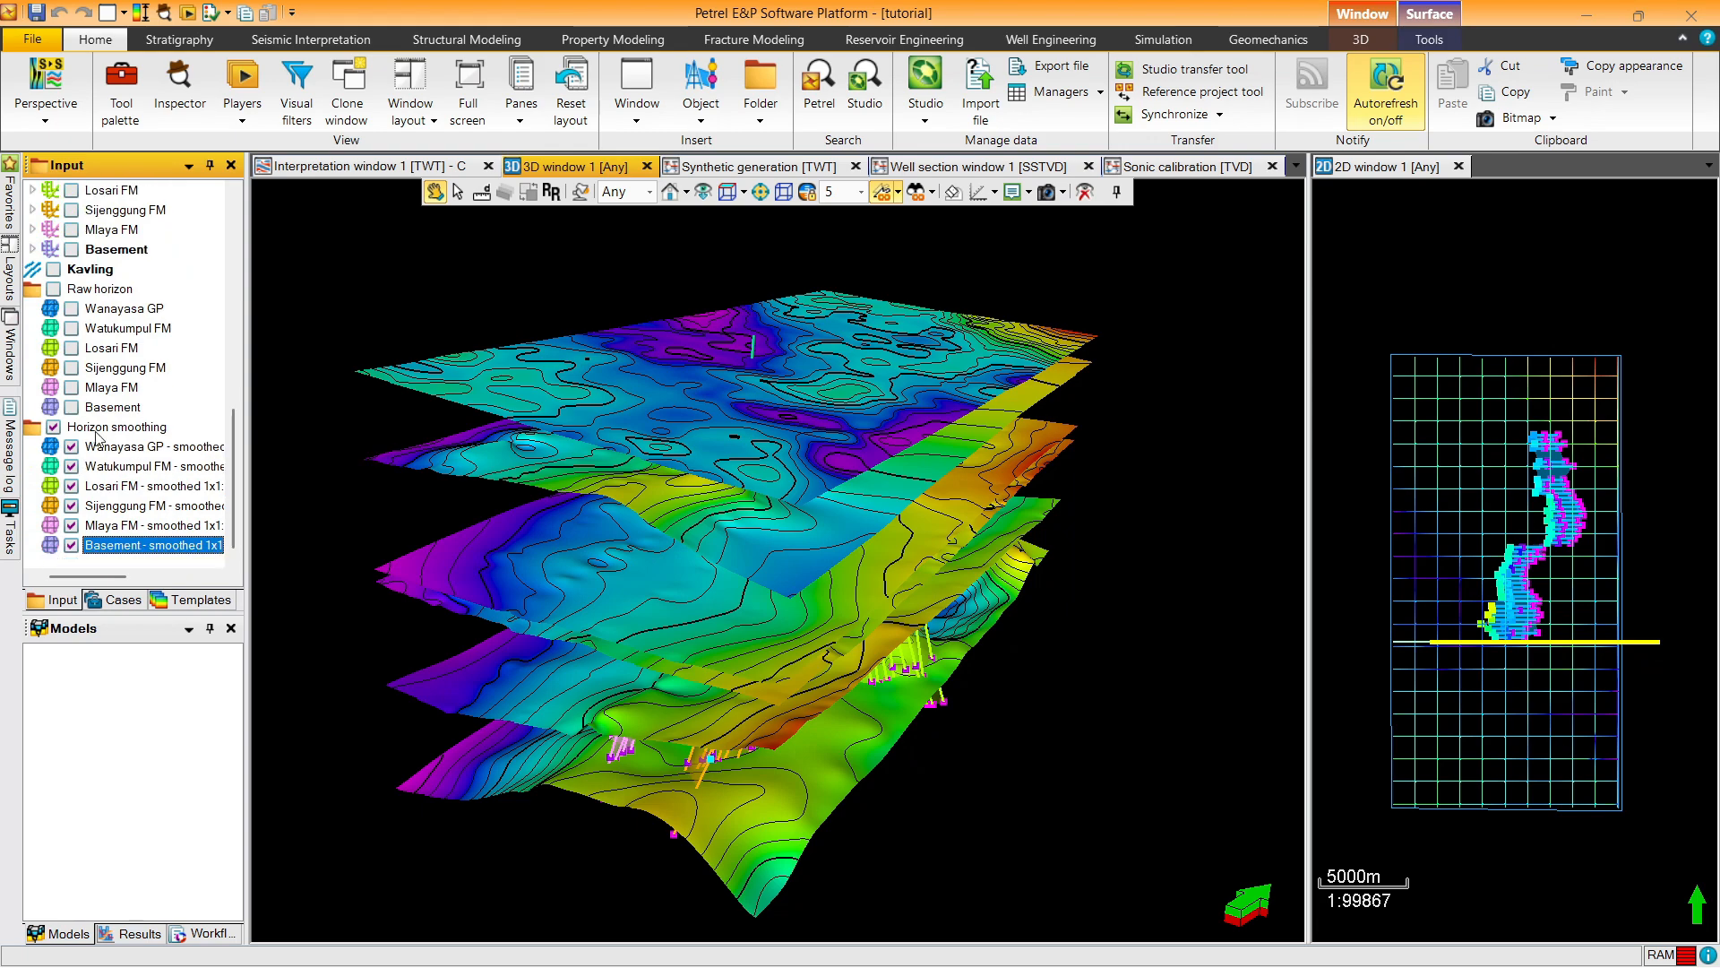
Hide the smoothed Wanayasa GP, Watukumpul FM, Losari FM and Sijenggung FM surfaces, and briefly hide Mlaya FM to view the faults against Basement
click(72, 447)
click(71, 466)
click(72, 485)
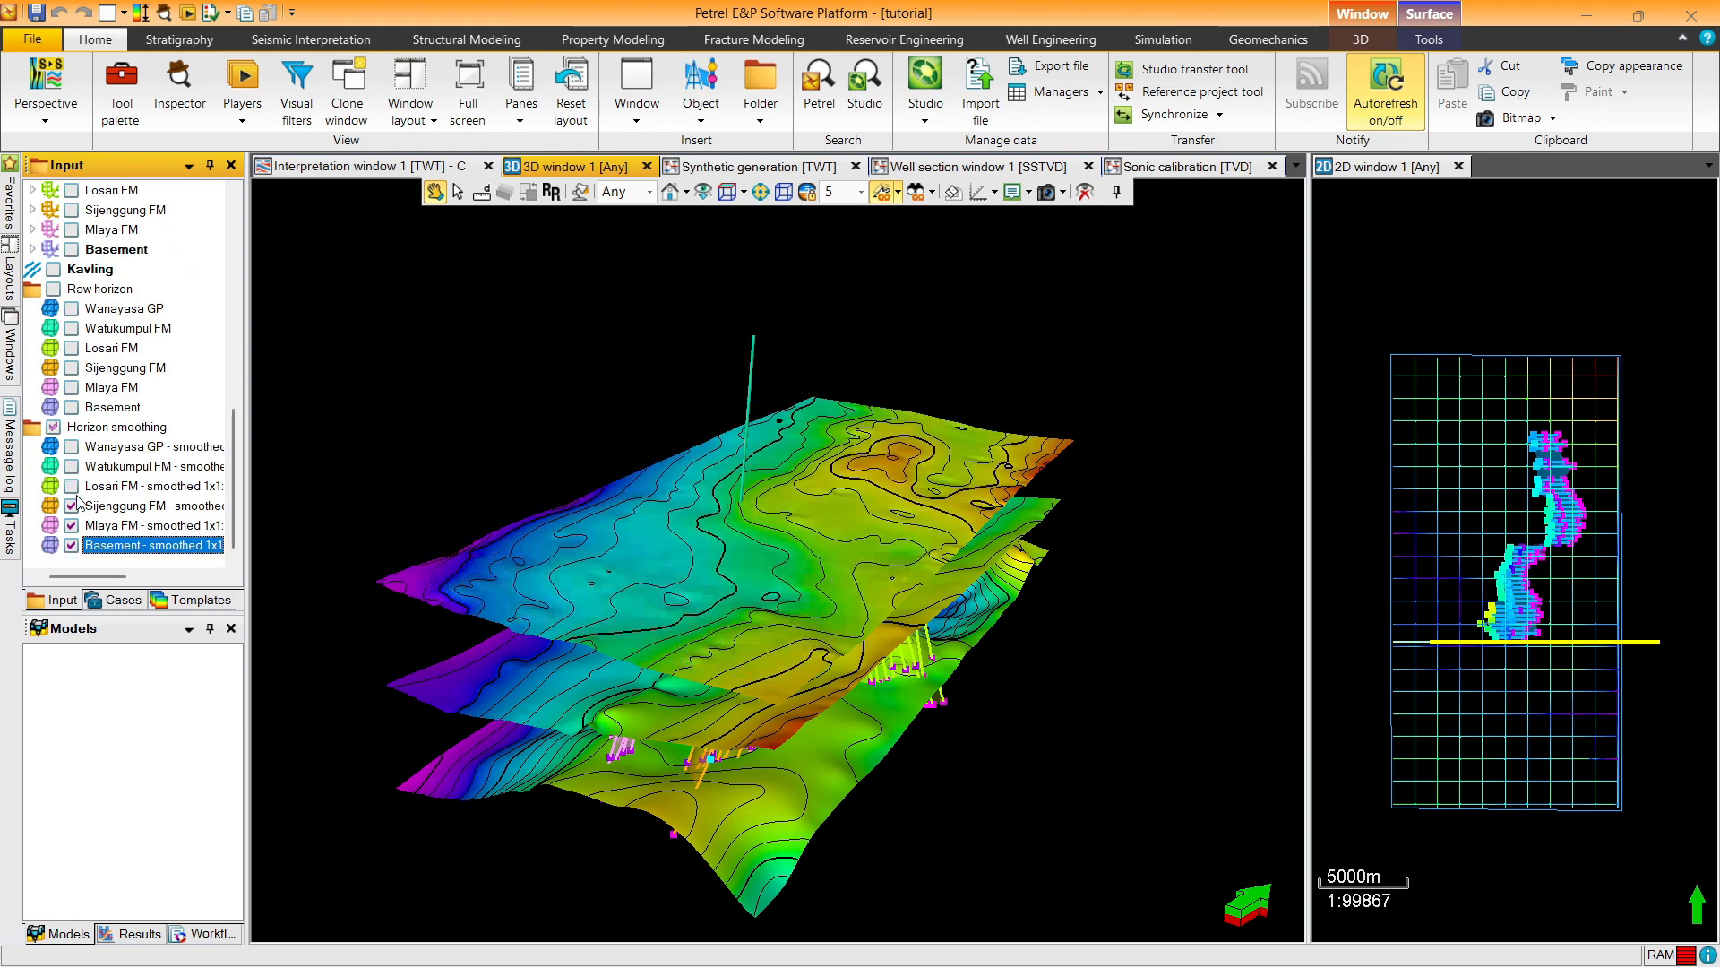
click(71, 505)
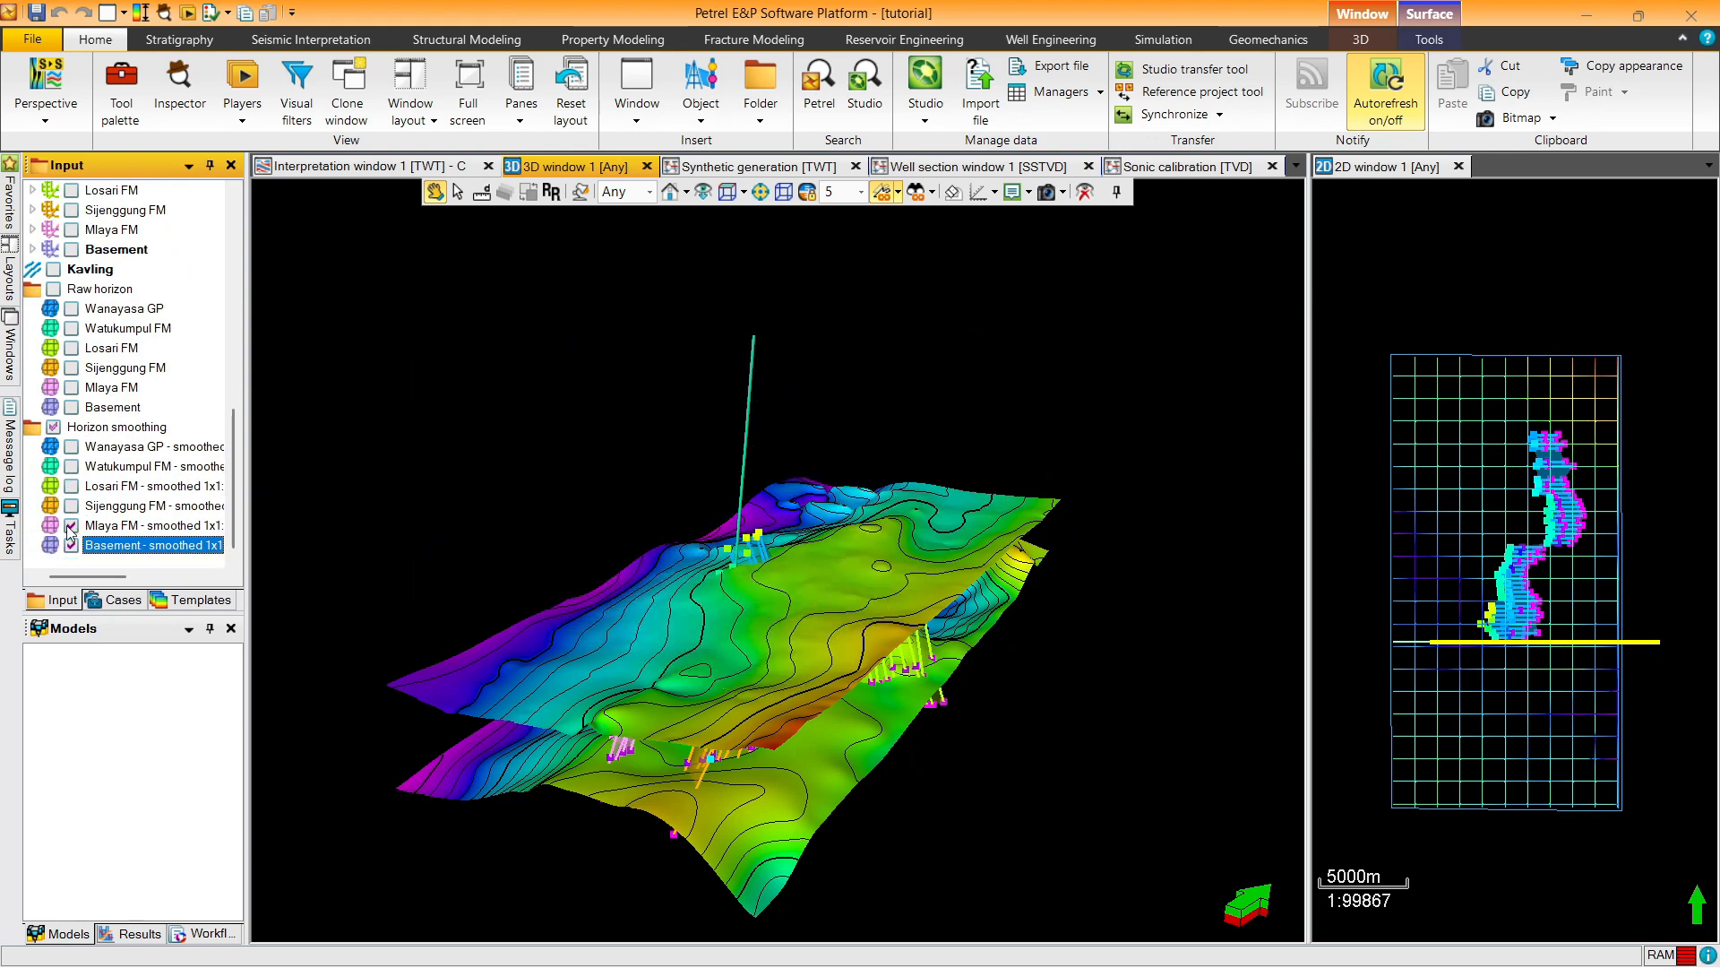
click(70, 526)
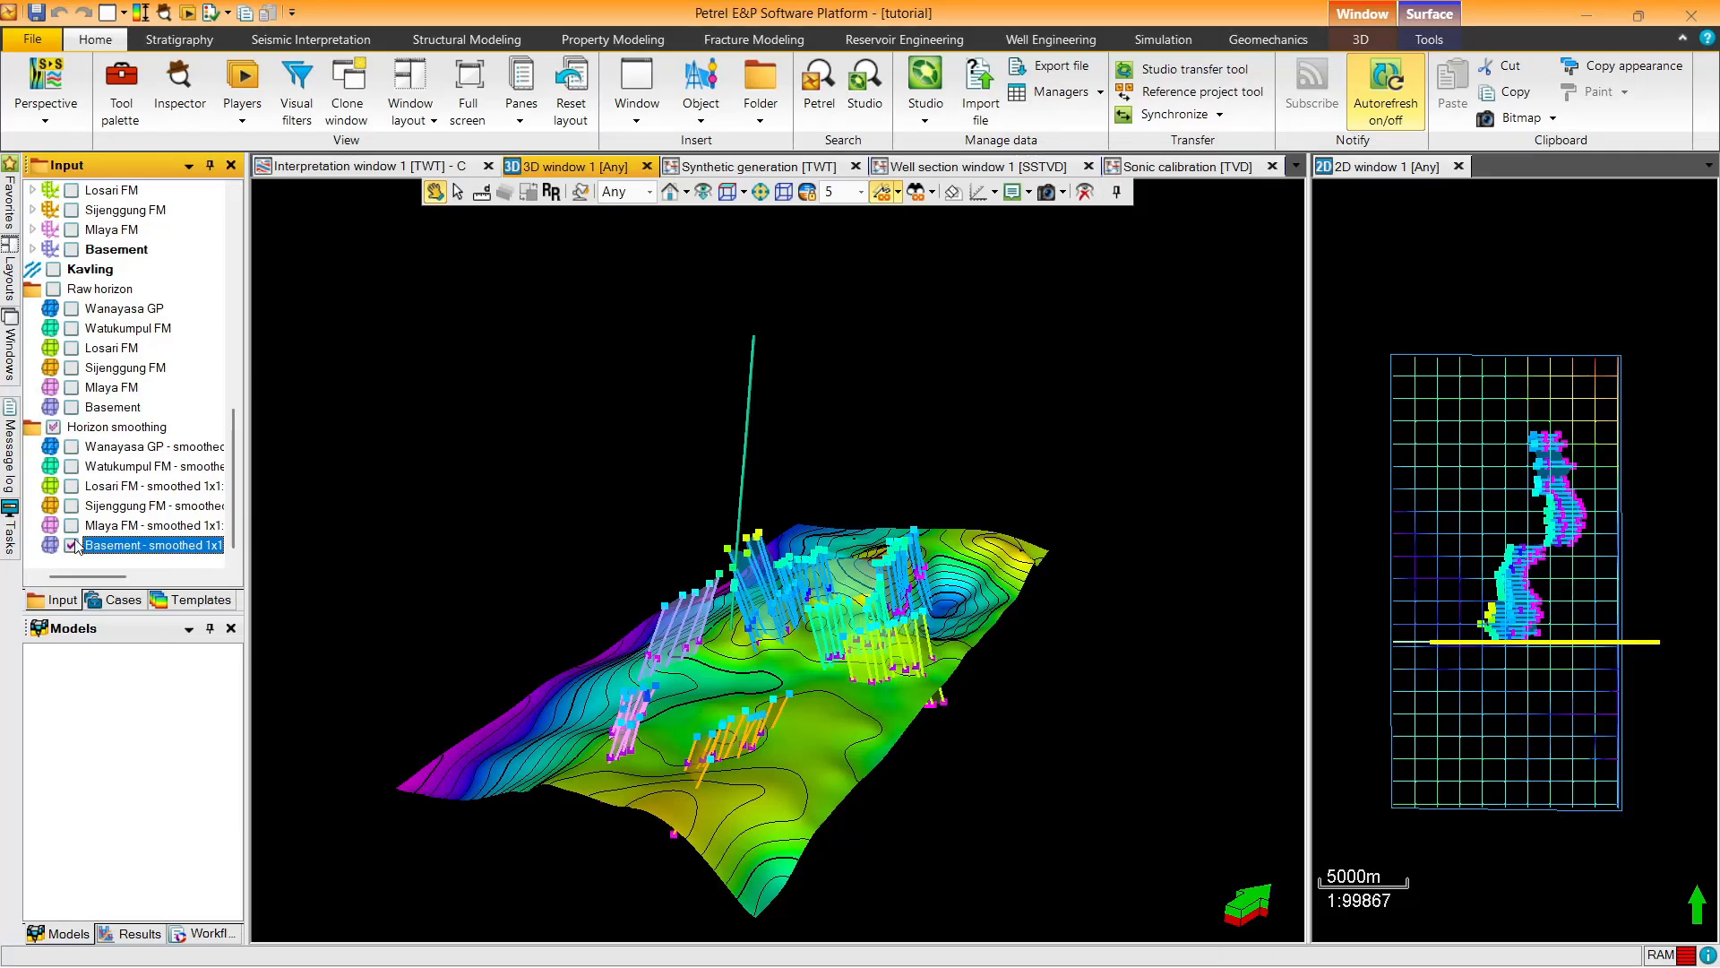
click(71, 526)
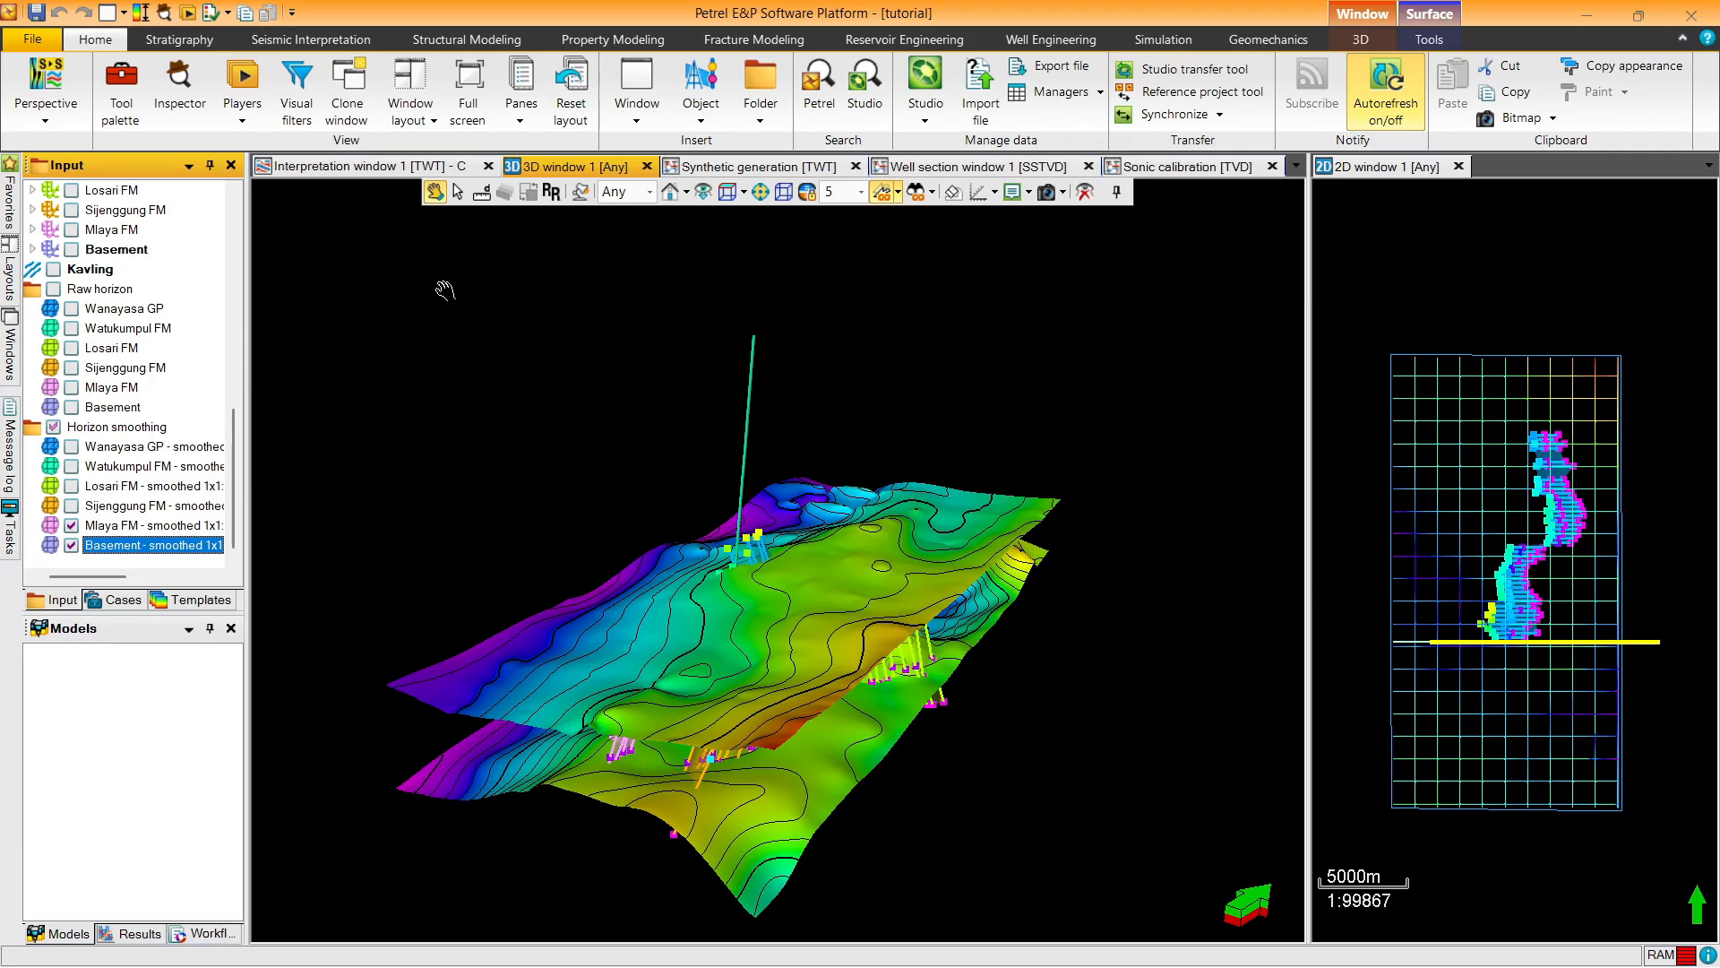
Create a structural framework in the Time domain with the default name and expand its Fault Framework contents
click(460, 40)
click(37, 90)
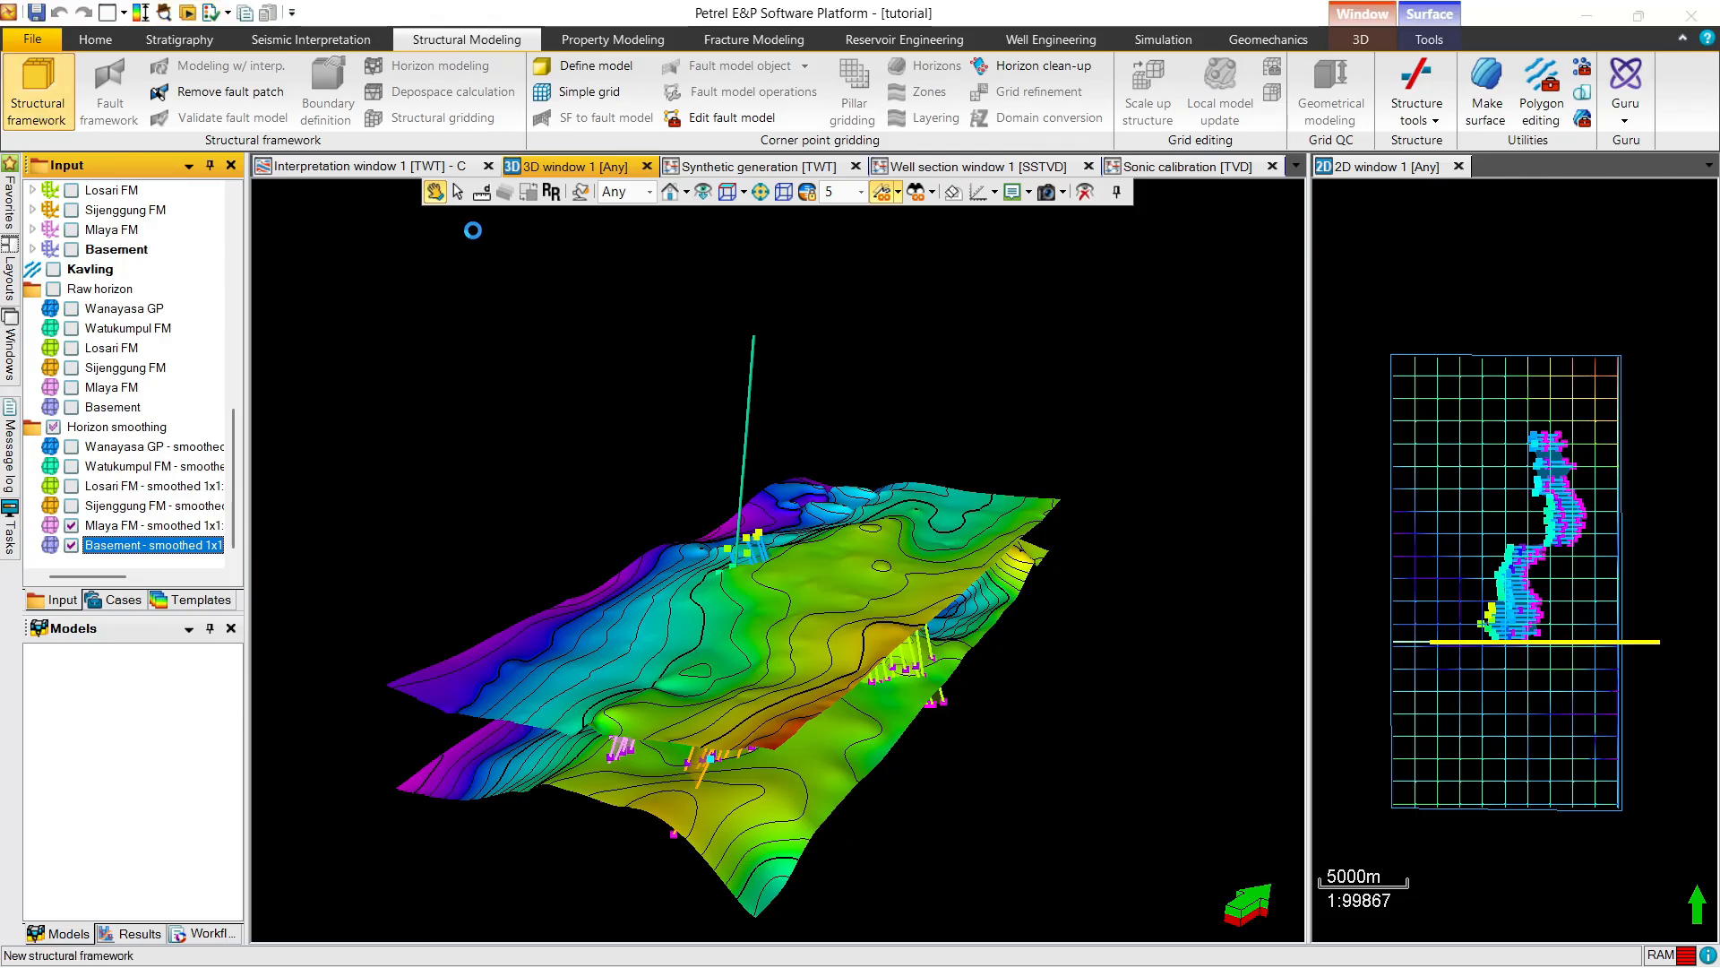
drag(515, 251, 631, 237)
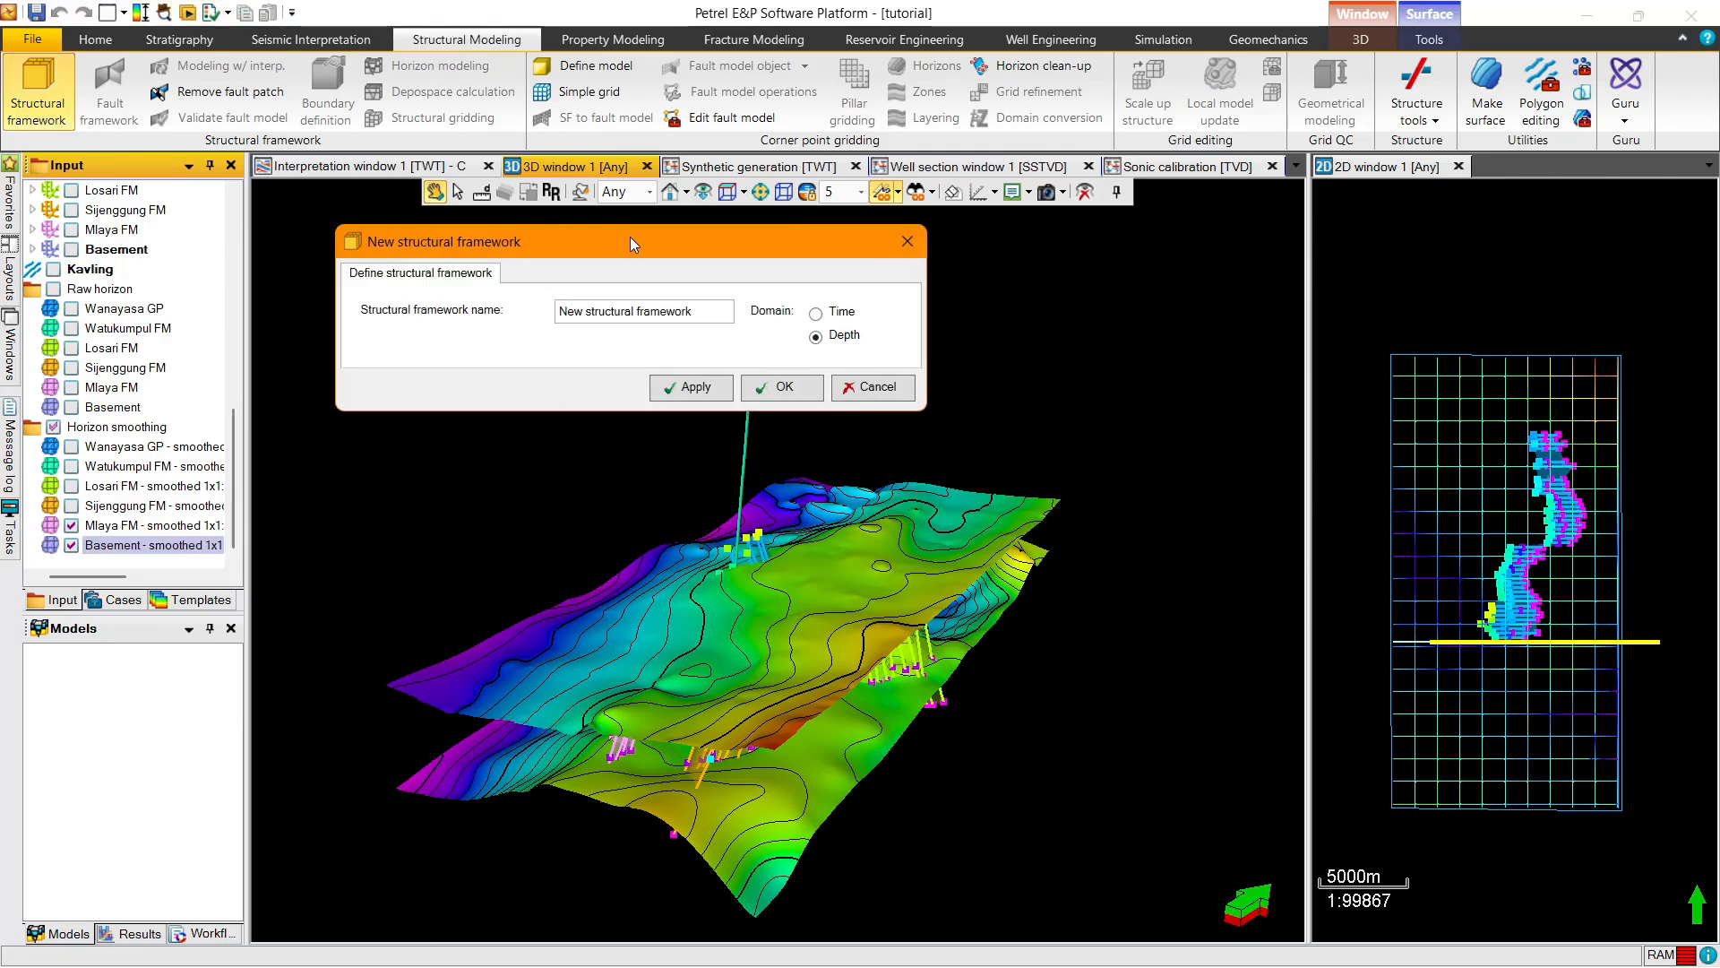
click(816, 314)
click(772, 390)
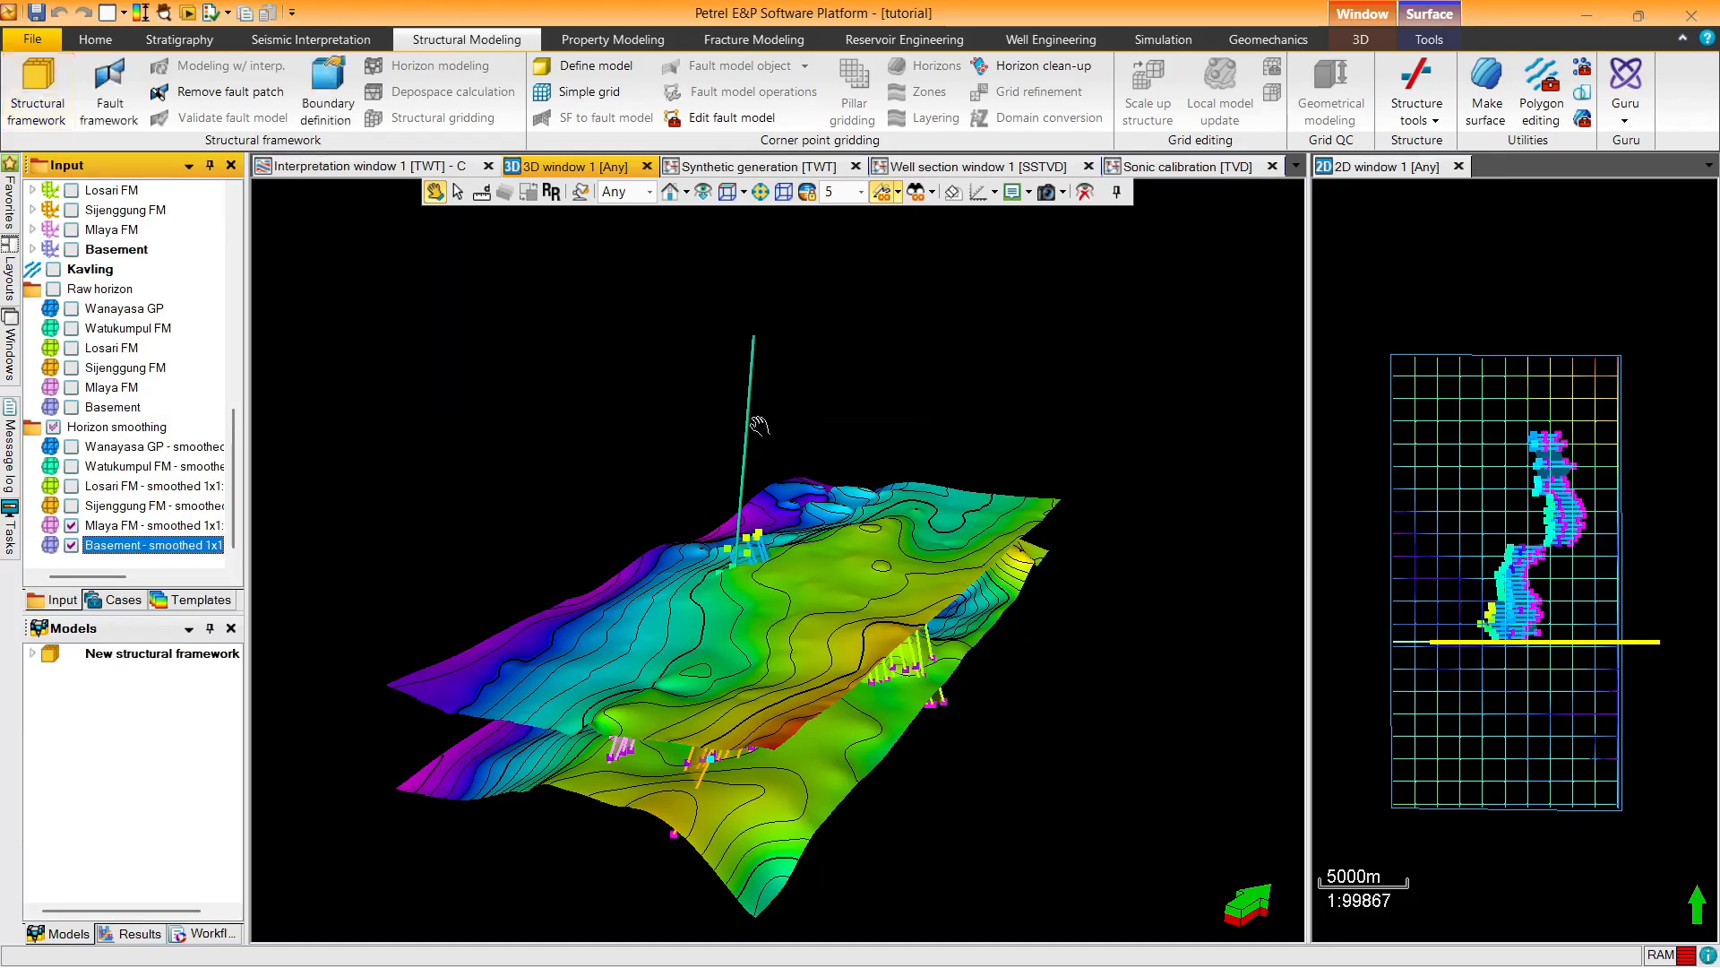
click(32, 653)
click(50, 673)
click(148, 694)
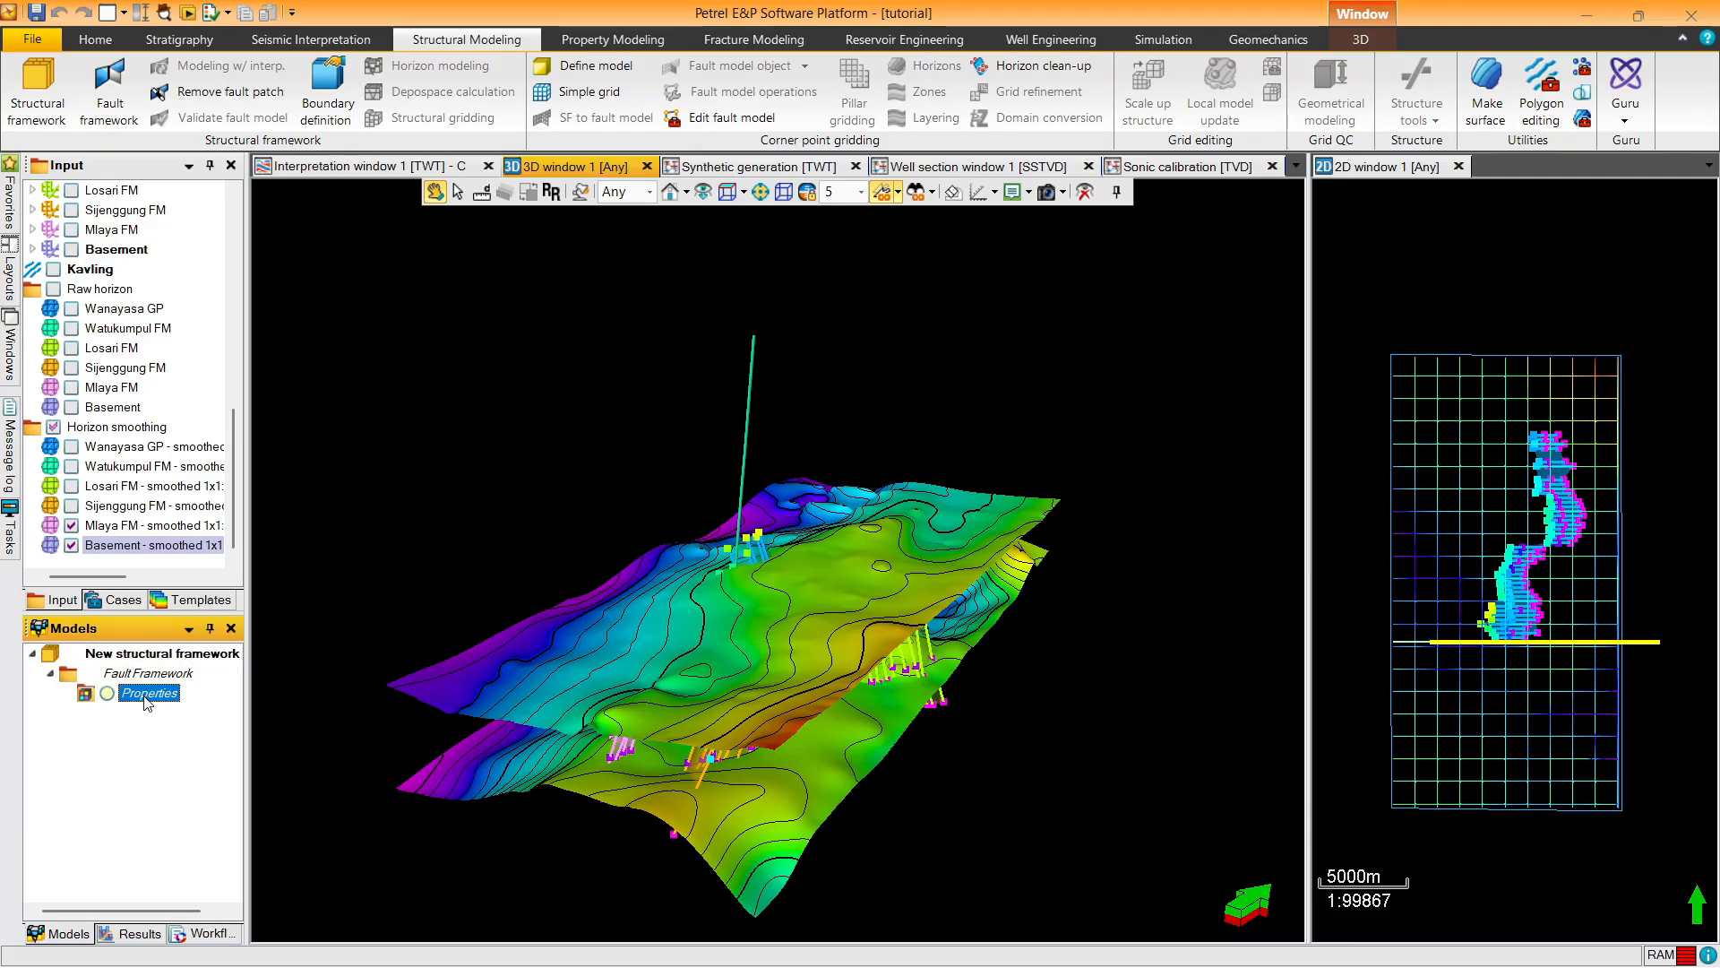
Start fault framework modeling for the new structural framework and add rows to get six faults, matching the six fault interpretations
click(109, 87)
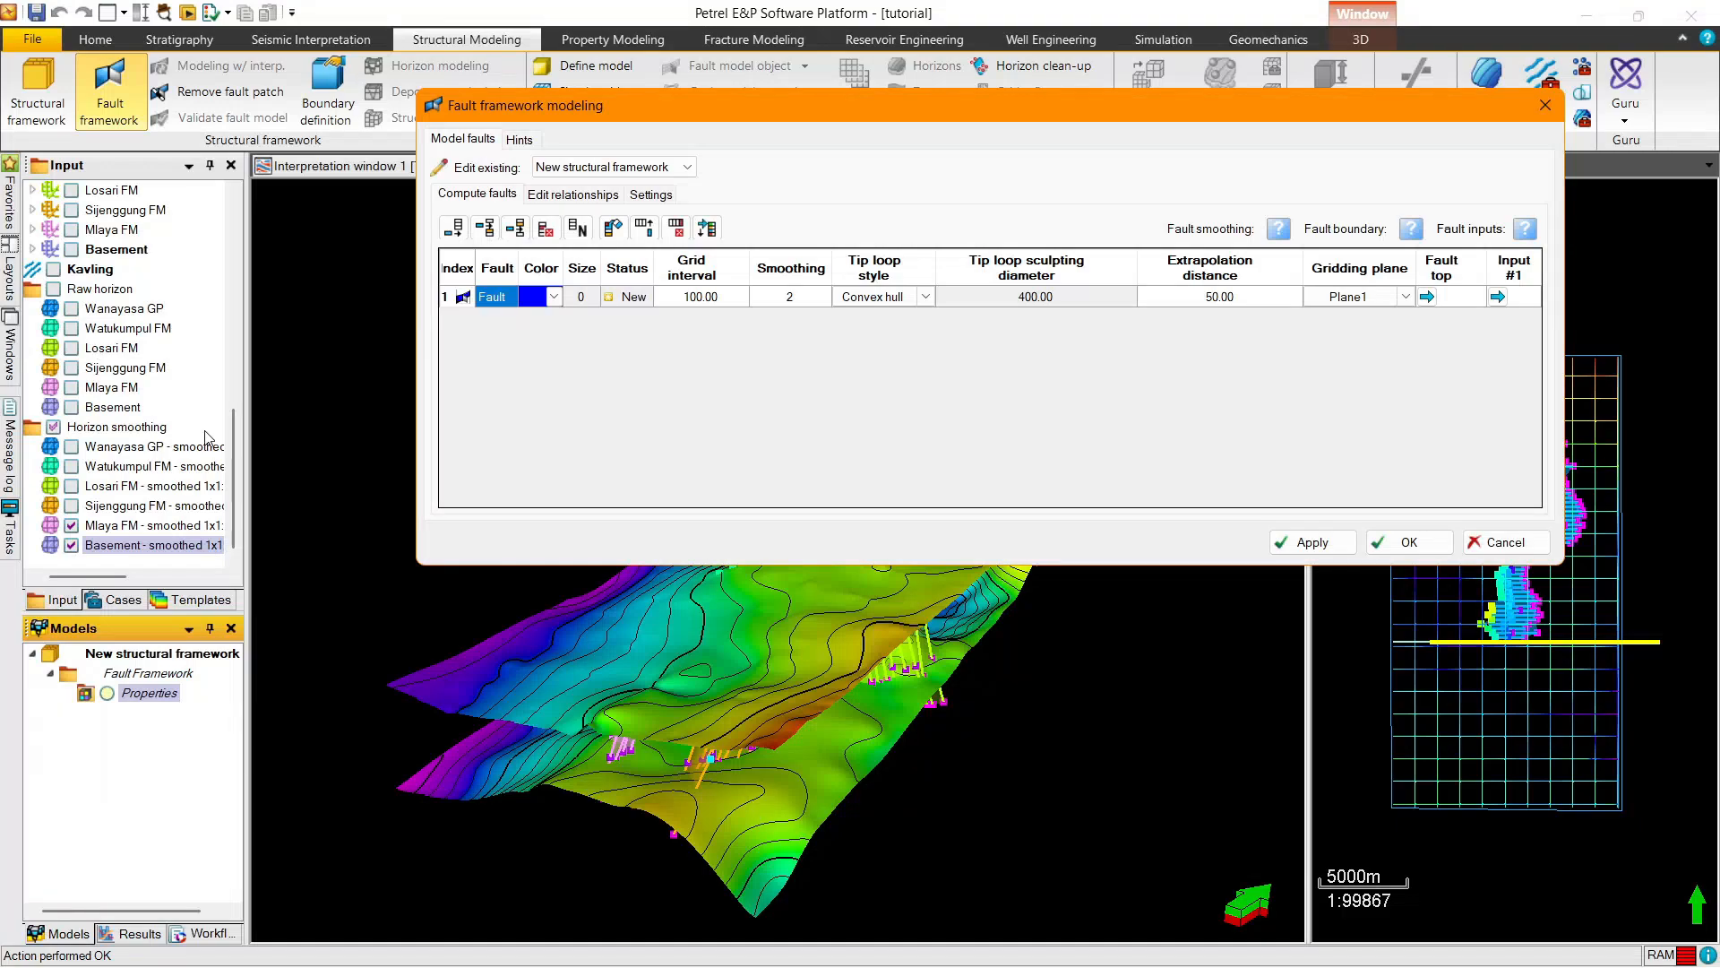
click(234, 399)
scroll(235, 399, up, 4)
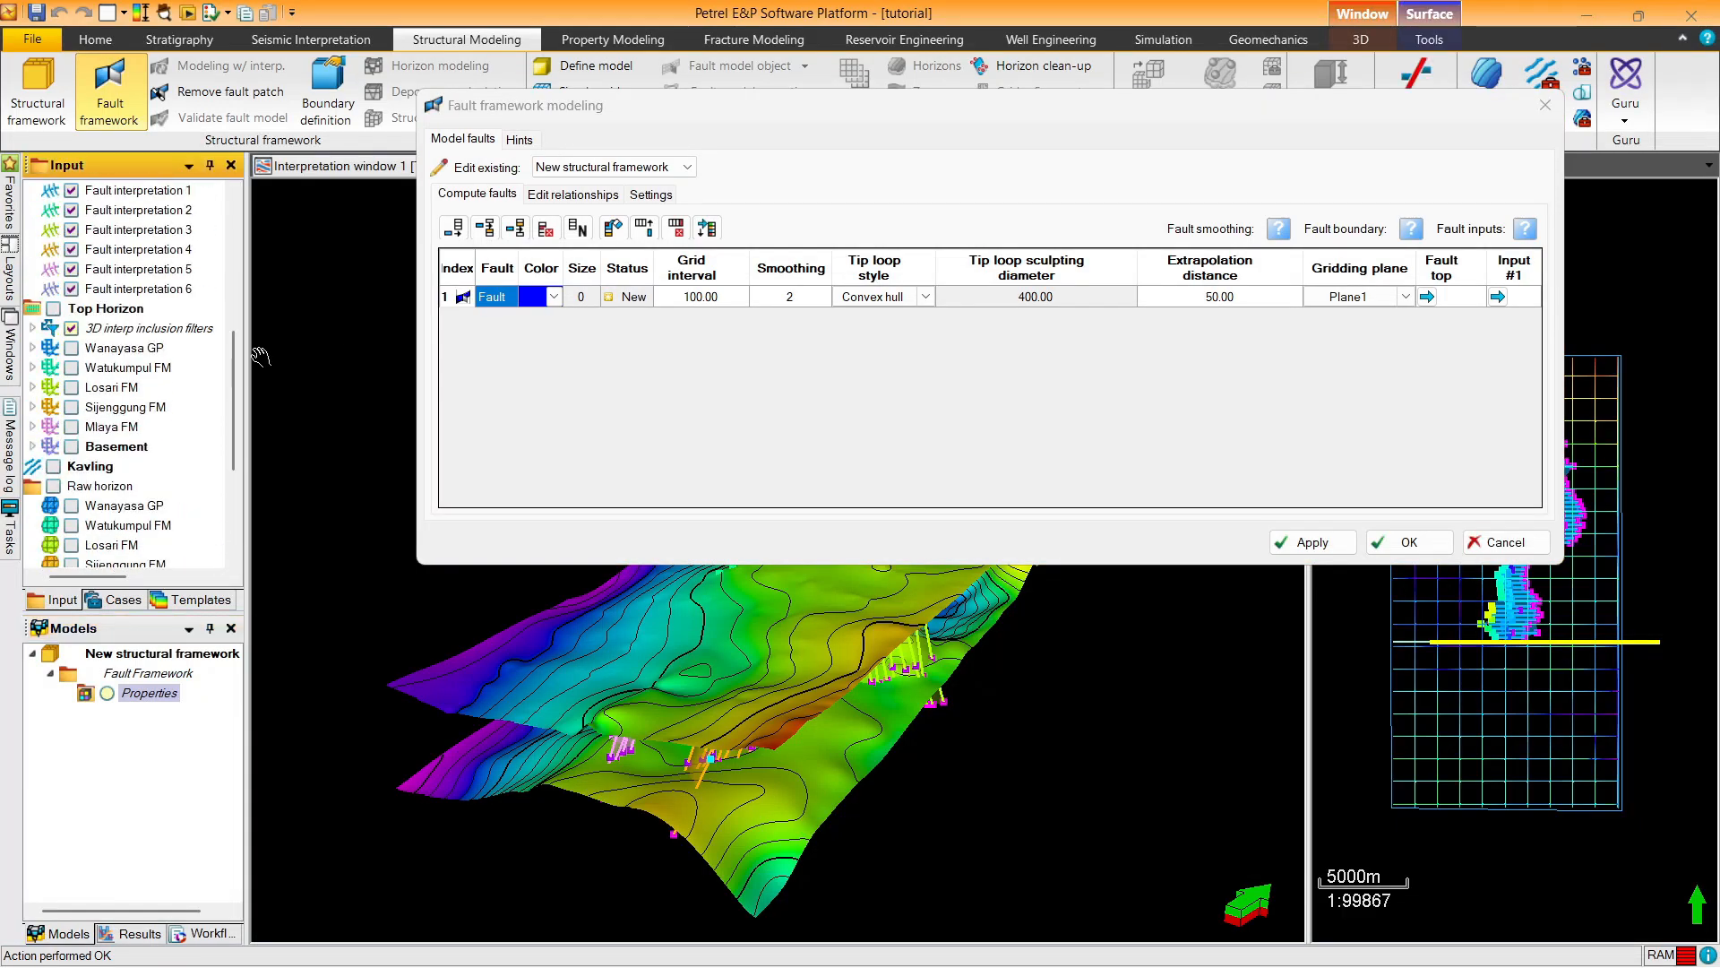
click(452, 228)
click(453, 227)
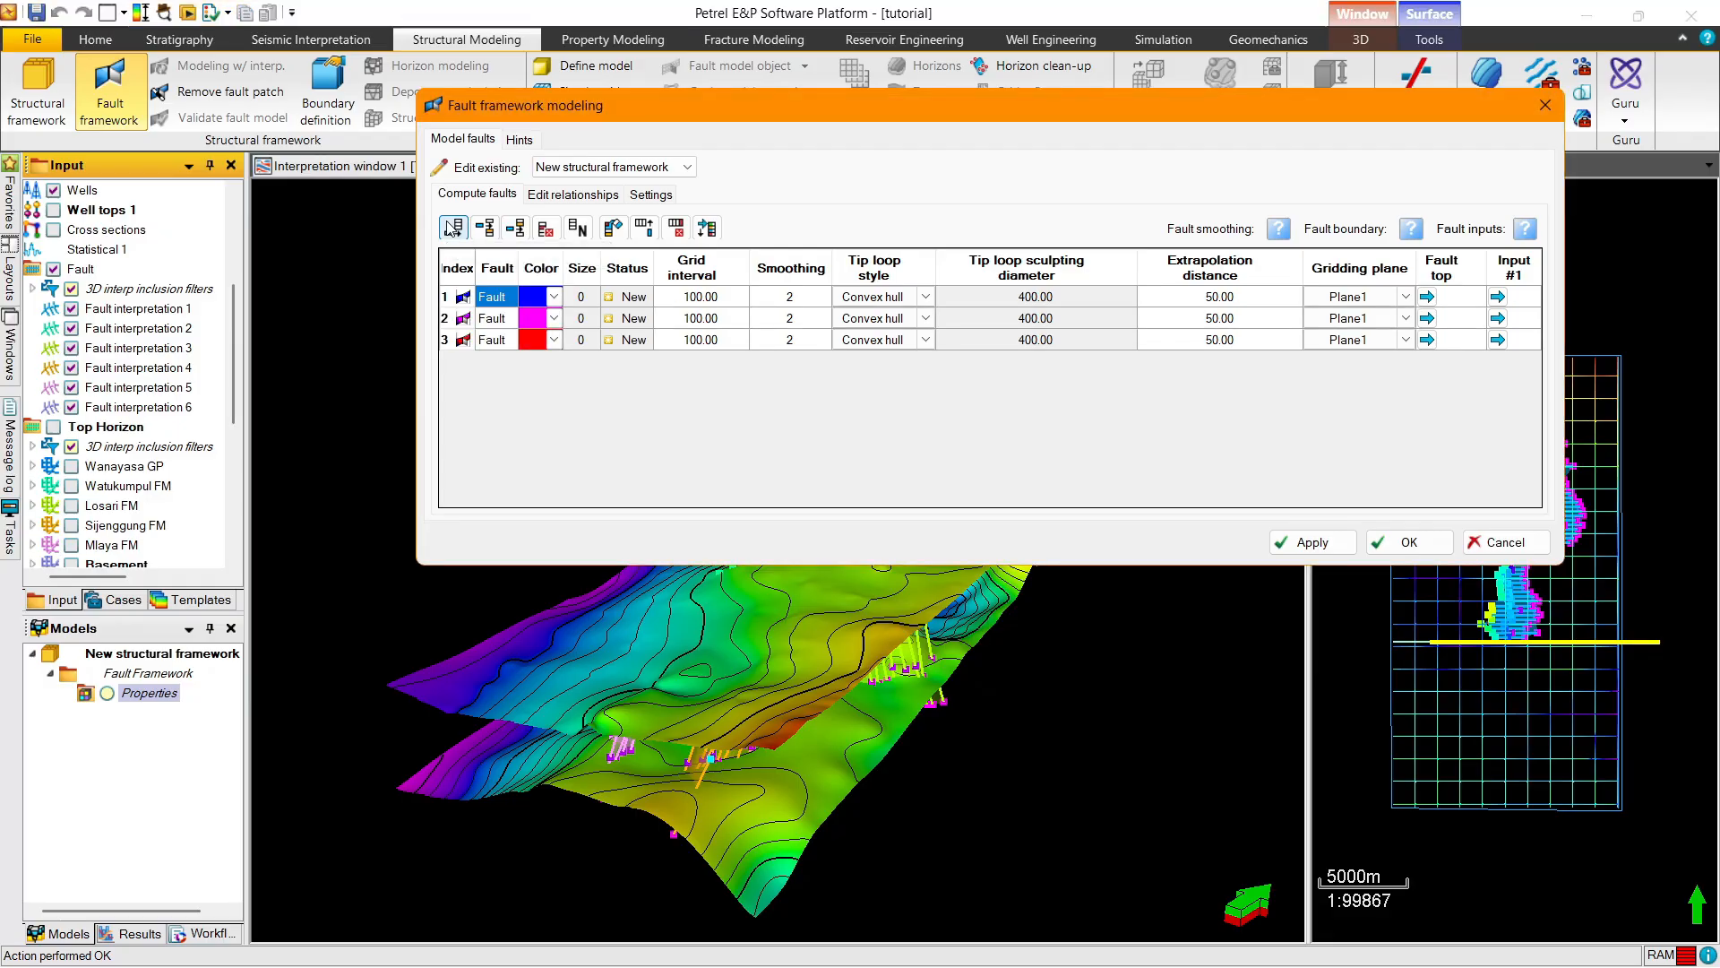
click(453, 228)
click(452, 228)
click(452, 227)
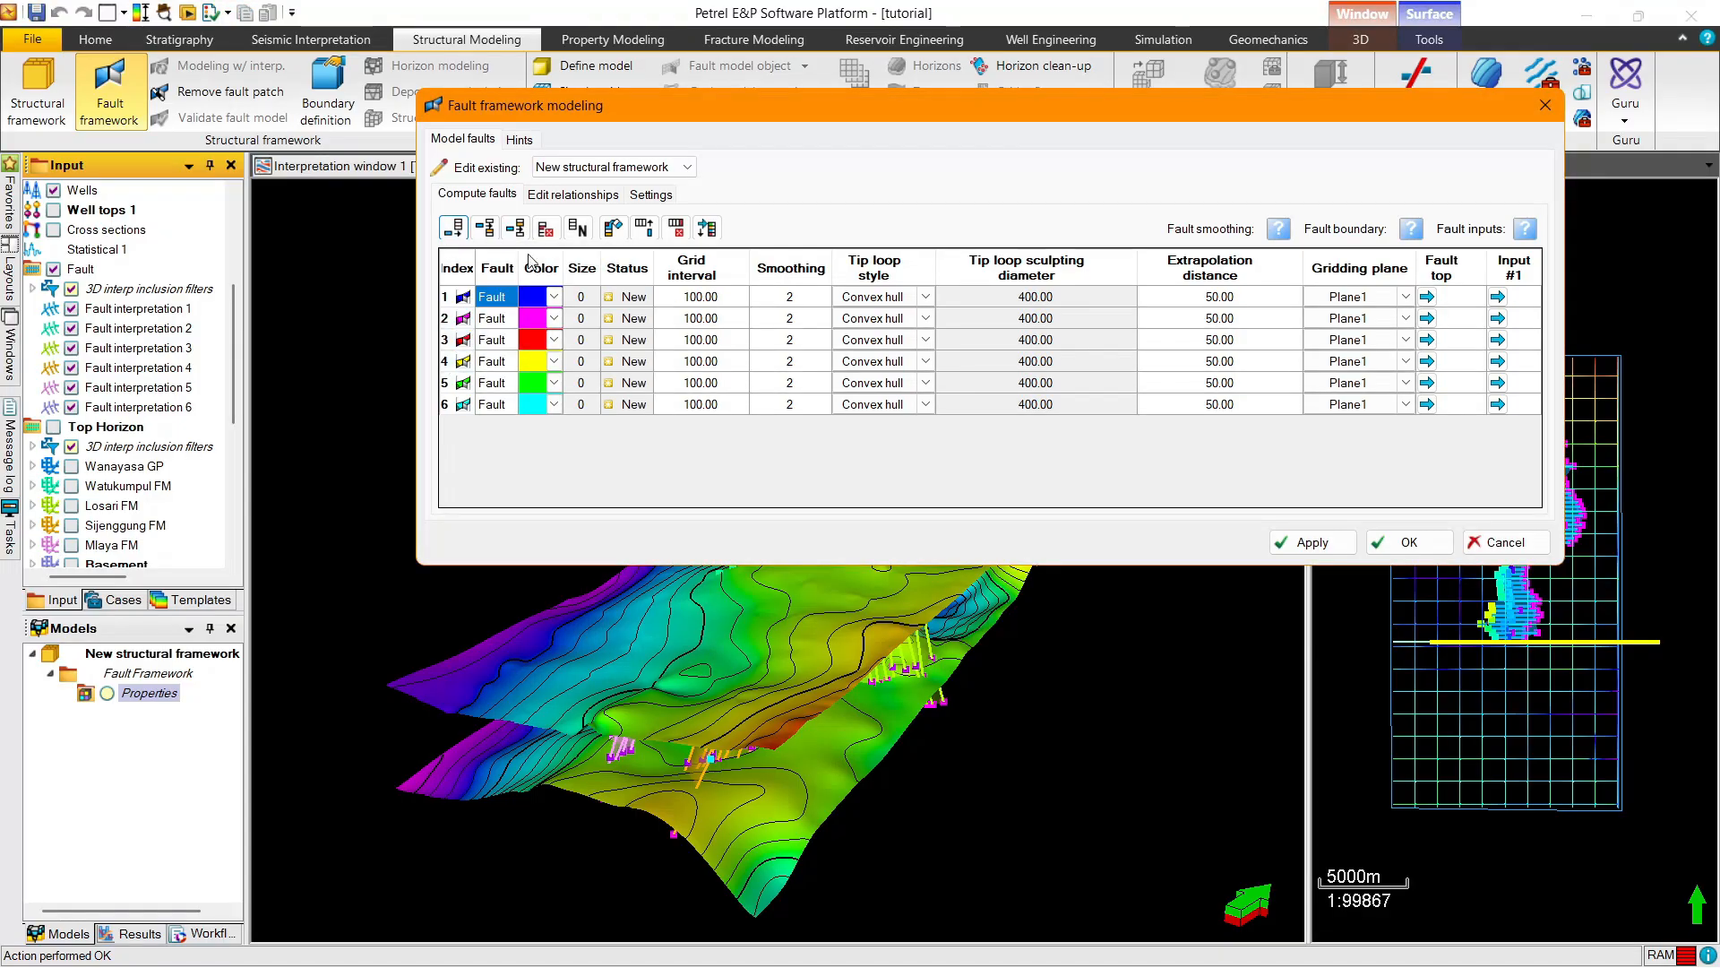
Delete the sixth fault row and insert a new row before the last remaining fault
click(445, 404)
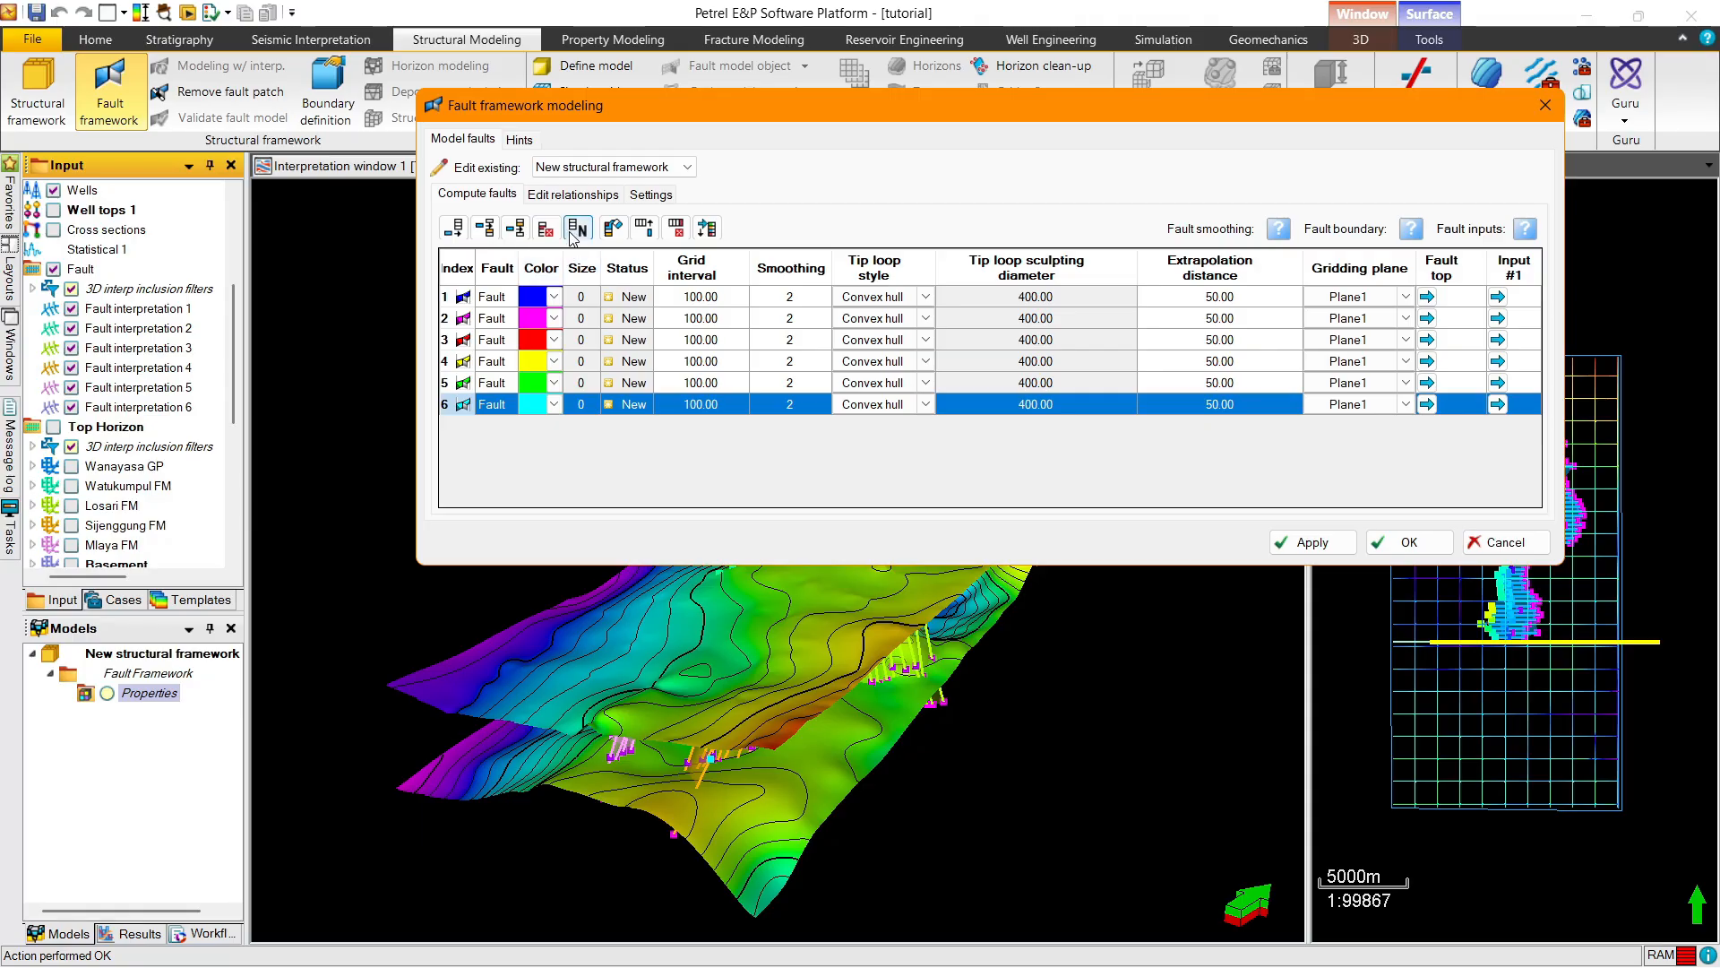
click(545, 228)
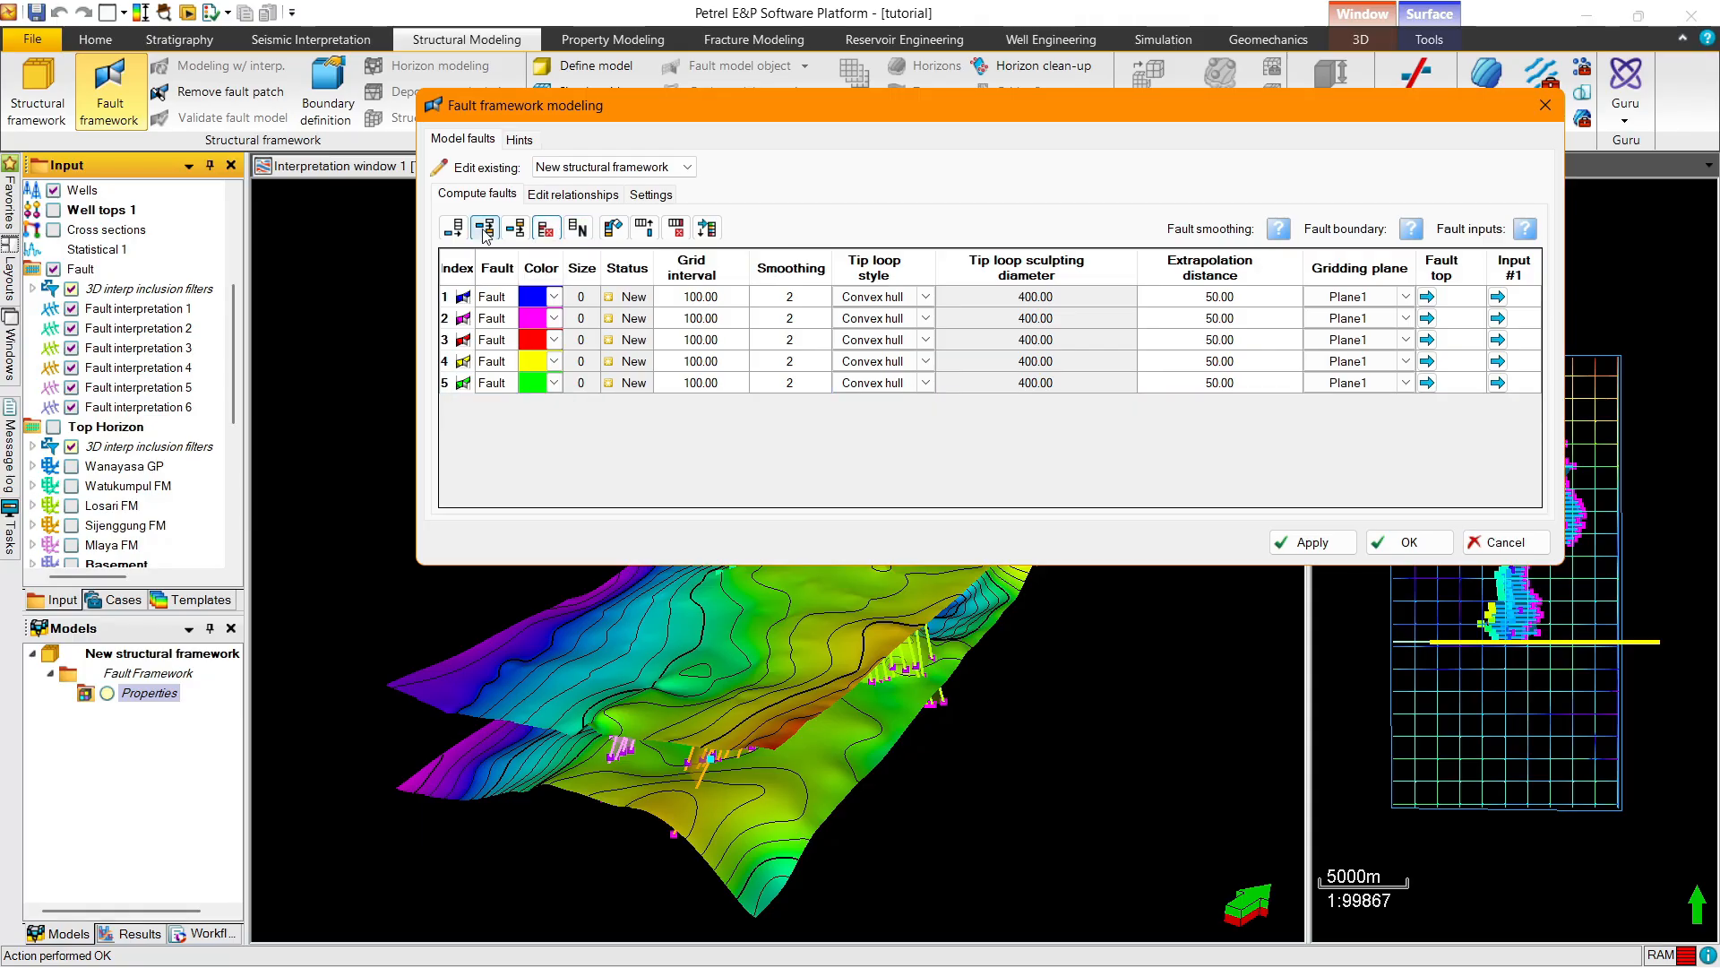
click(445, 383)
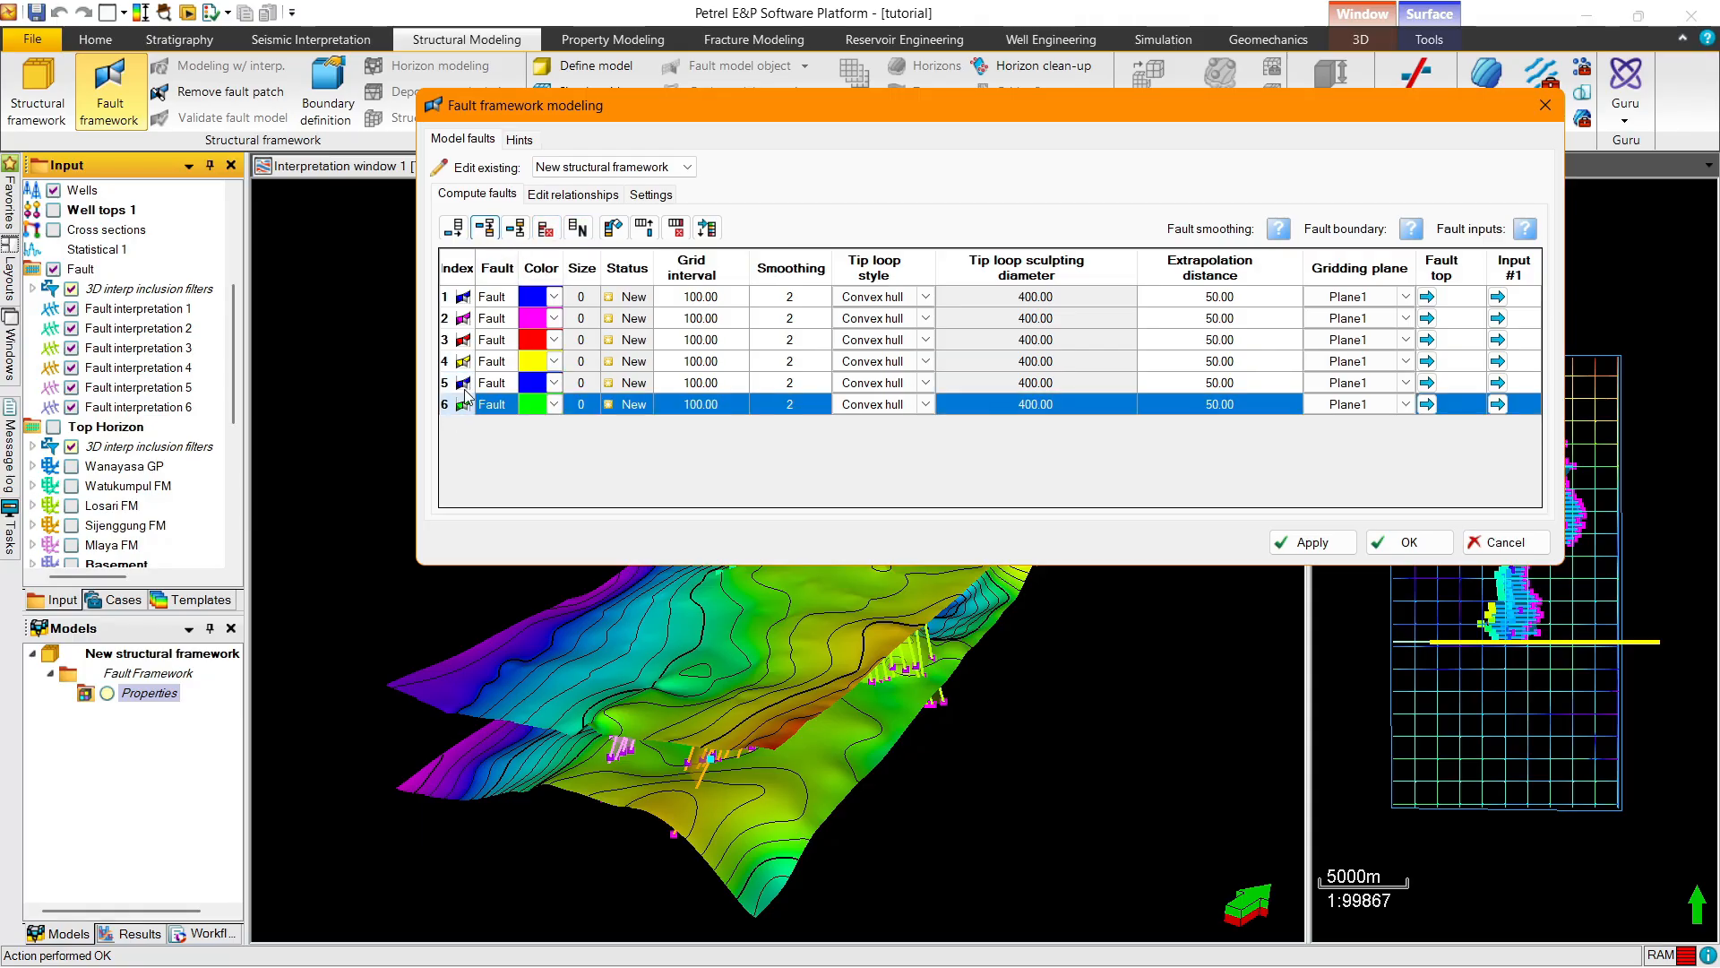
click(493, 231)
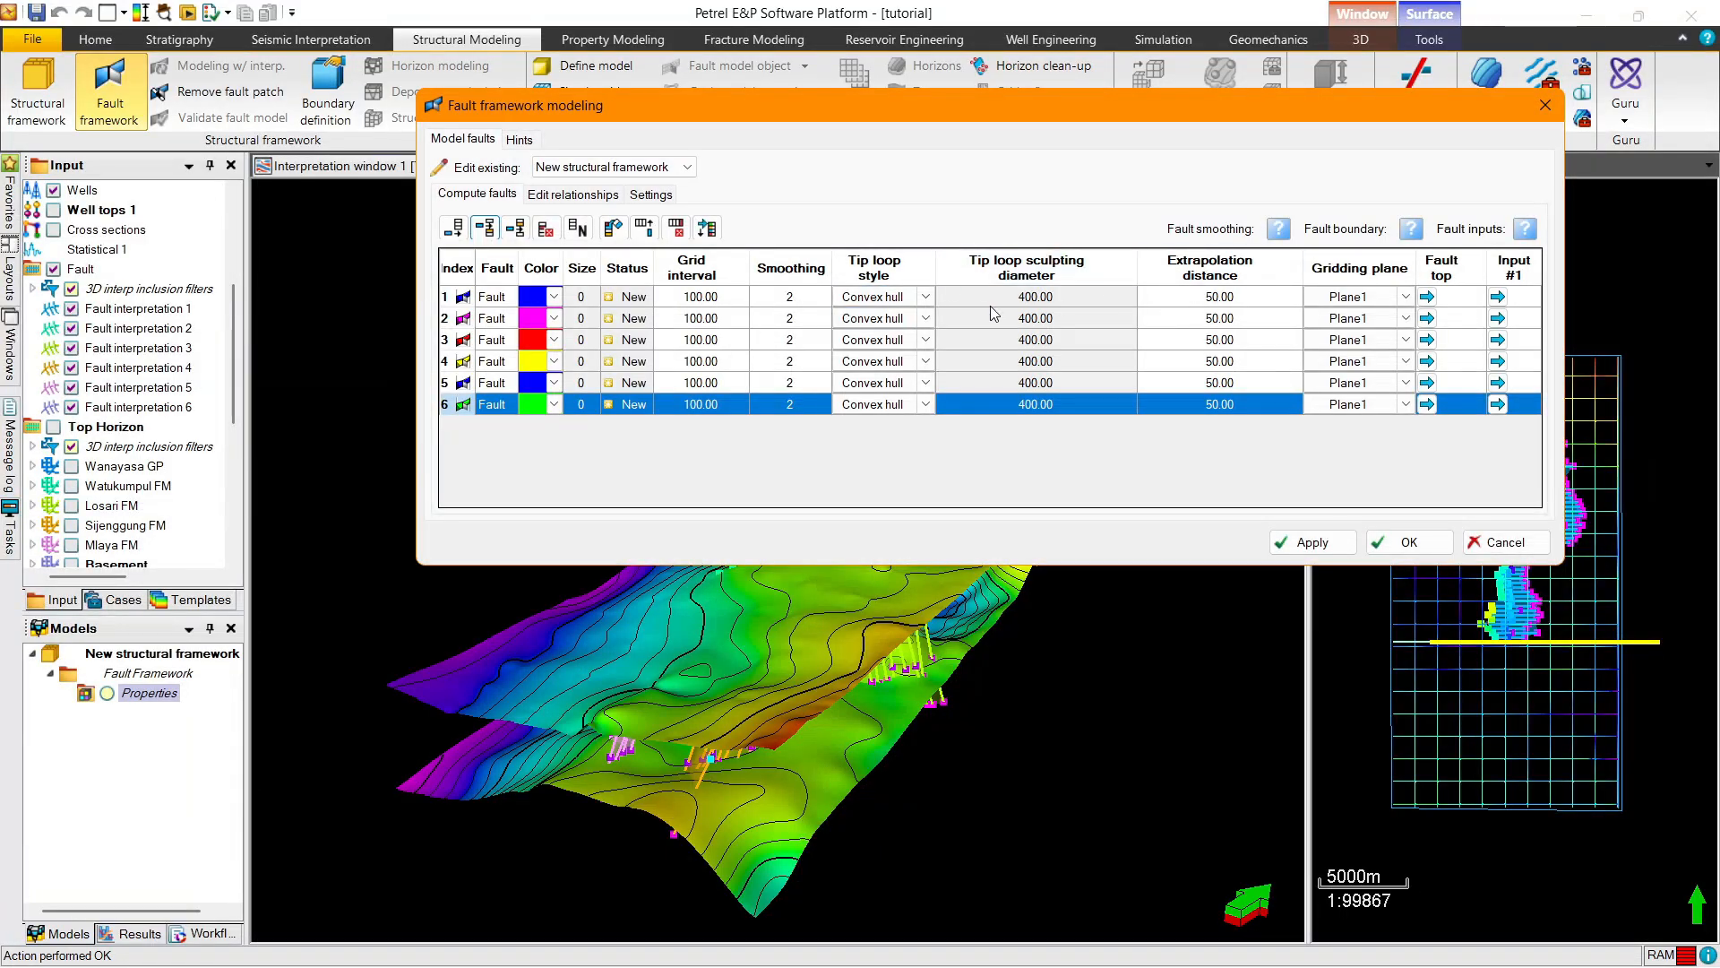
Keep the first fault's gridding plane at Plane1 and assign Fault interpretation 1 as its Input #1
click(1404, 299)
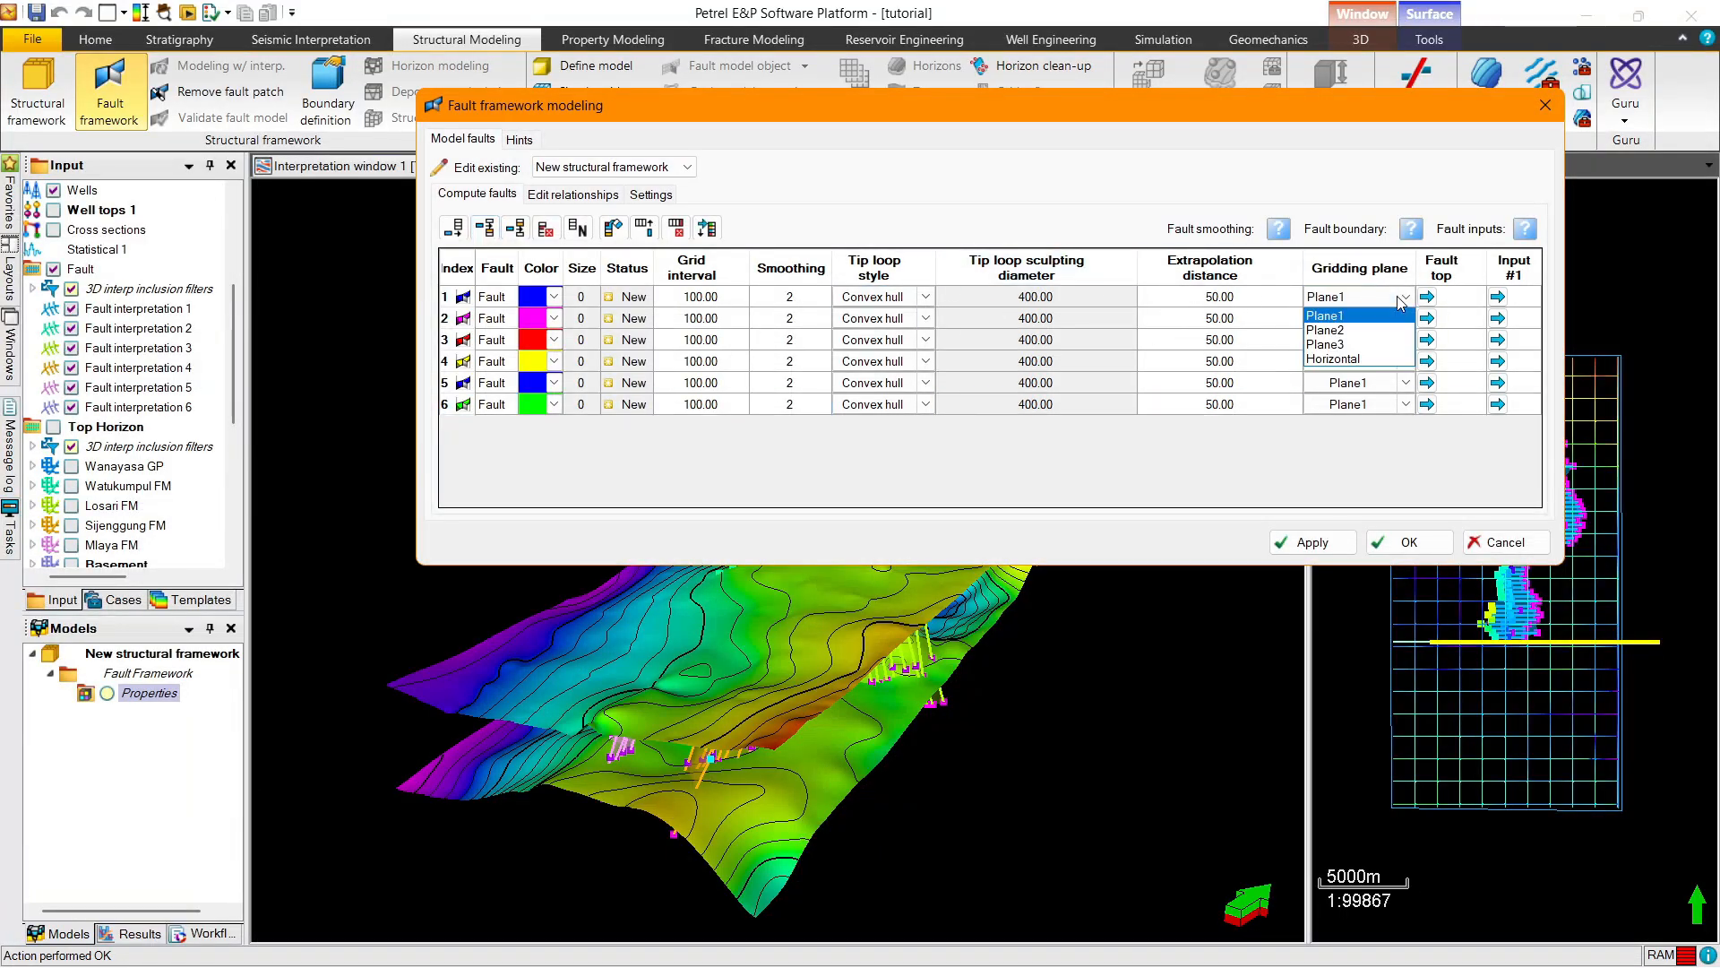
click(1404, 298)
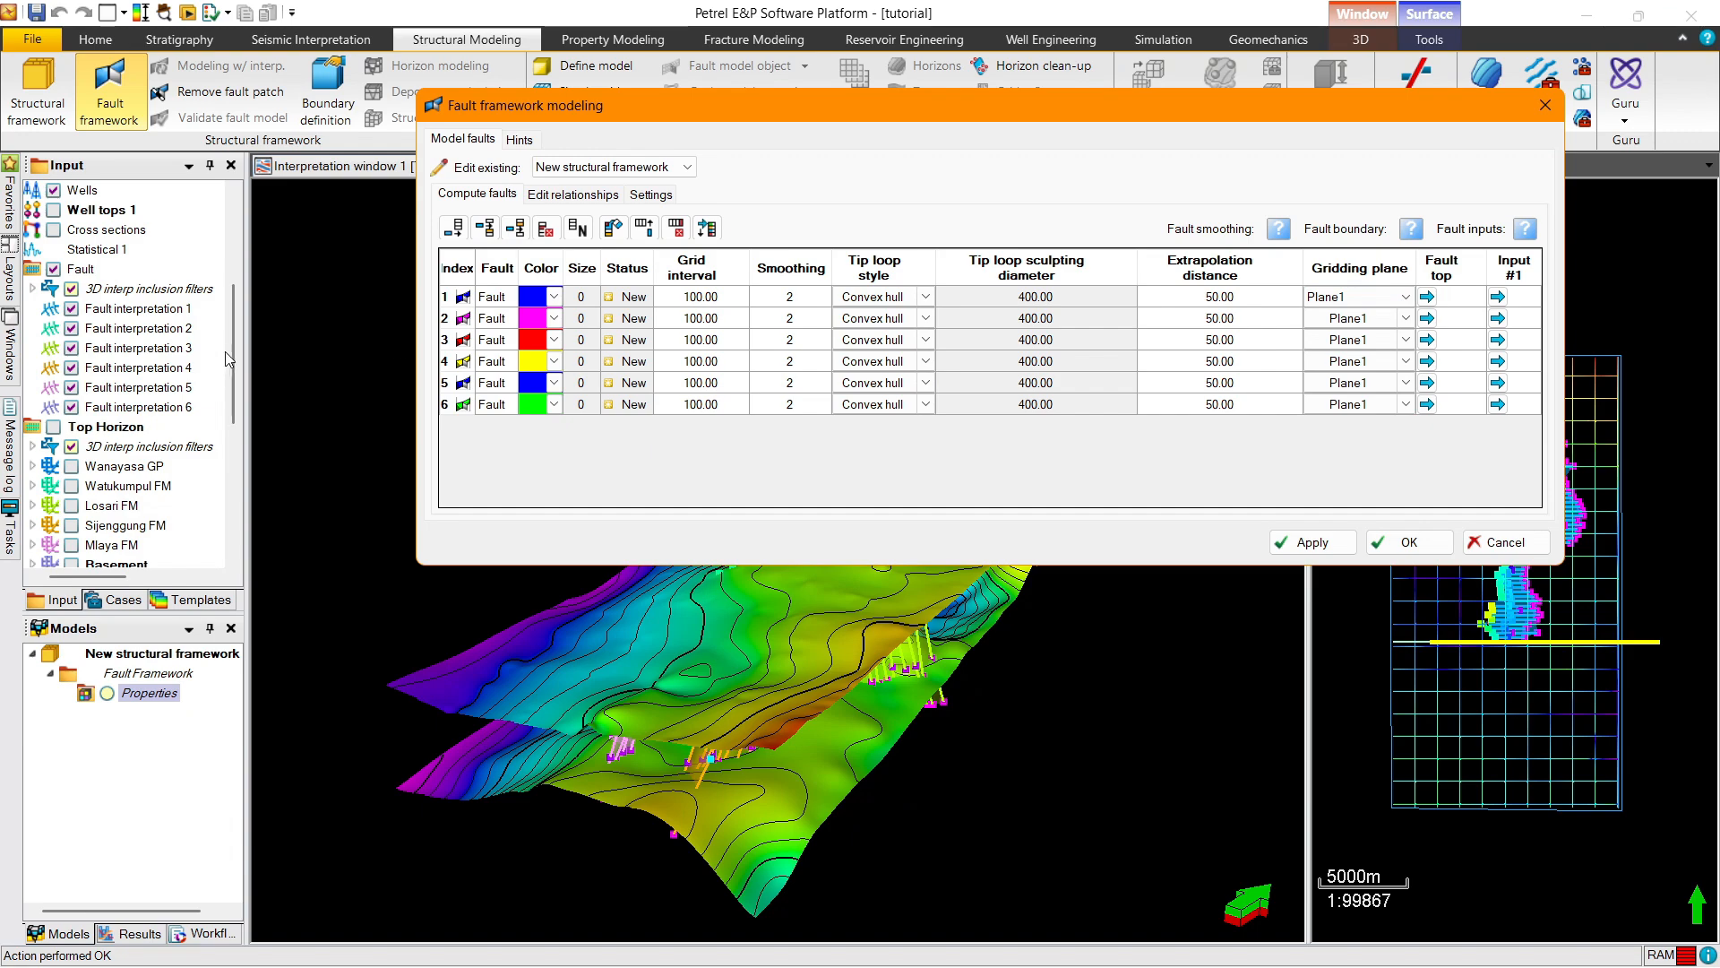
click(134, 309)
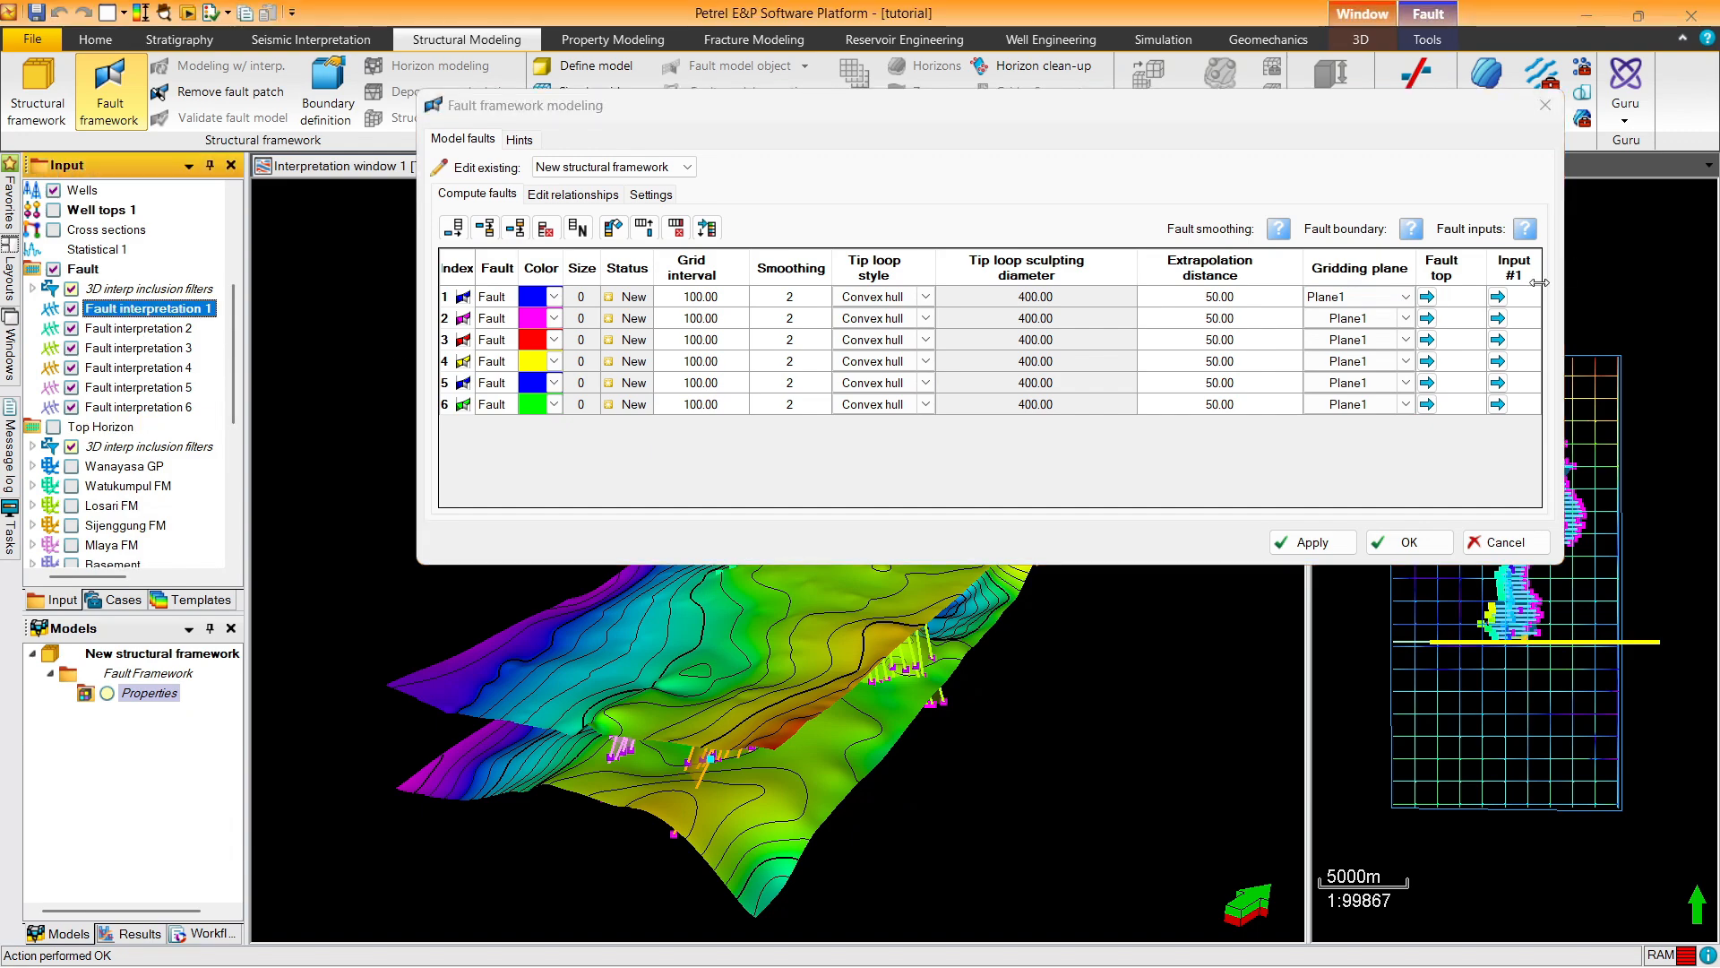
click(1500, 297)
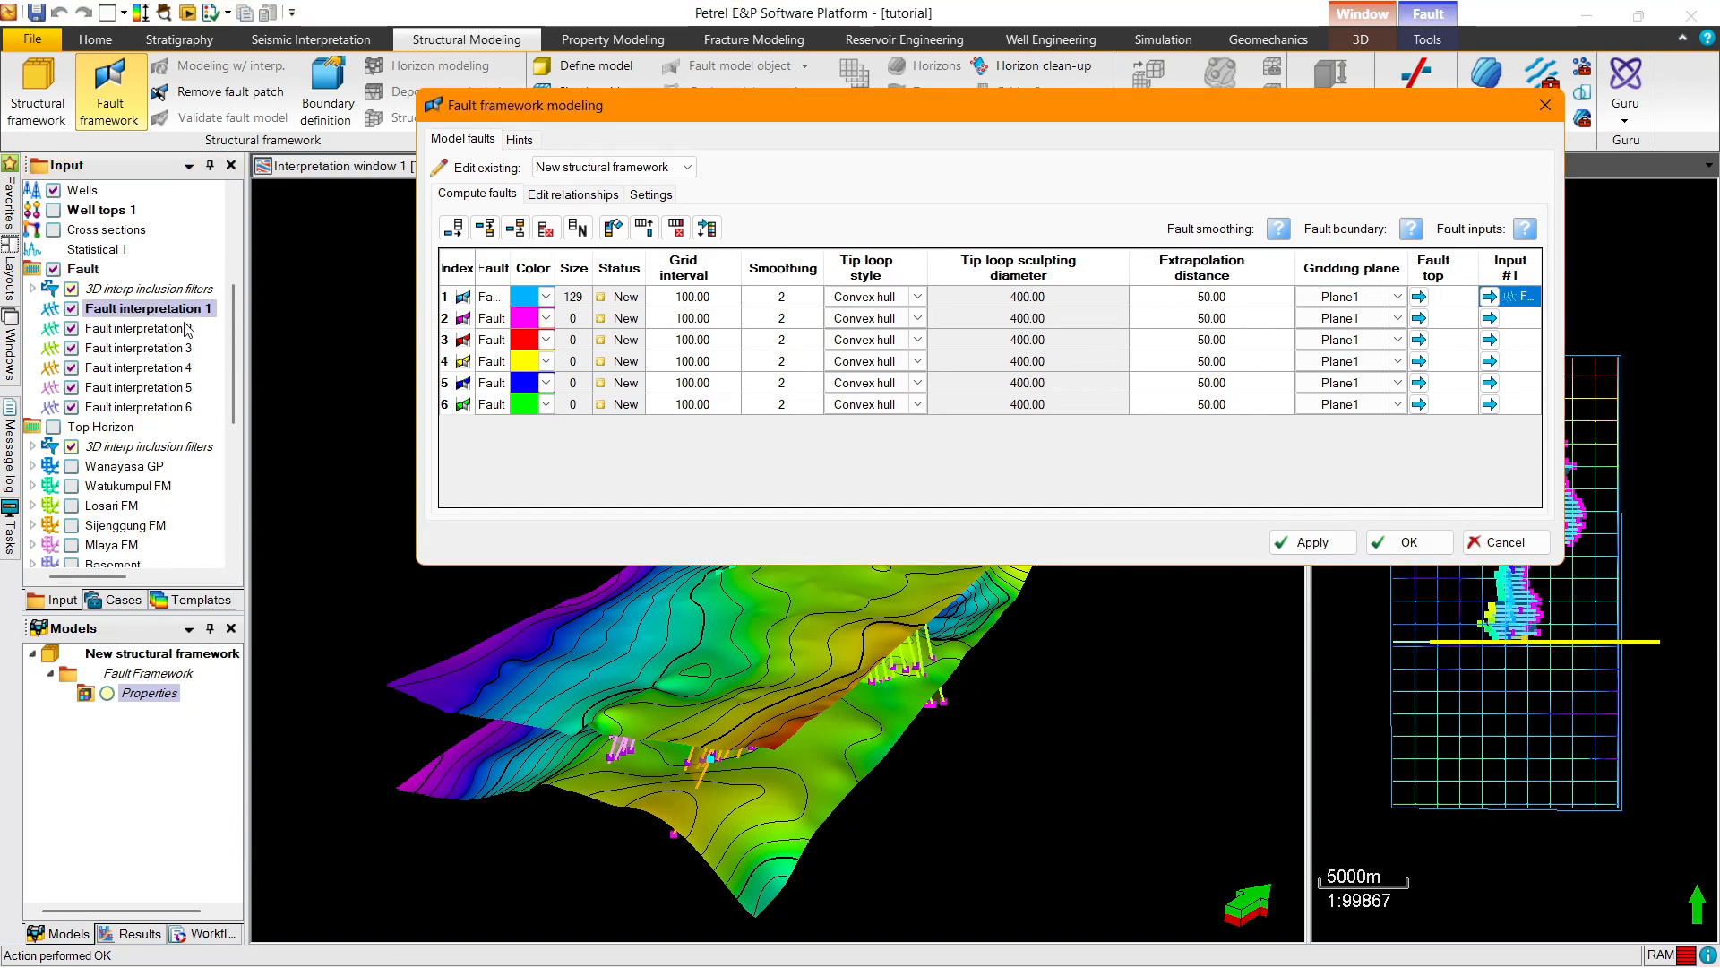
Assign Fault interpretations 2 through 6 as Input #1 of the second to sixth faults and compute the fault framework
click(1489, 318)
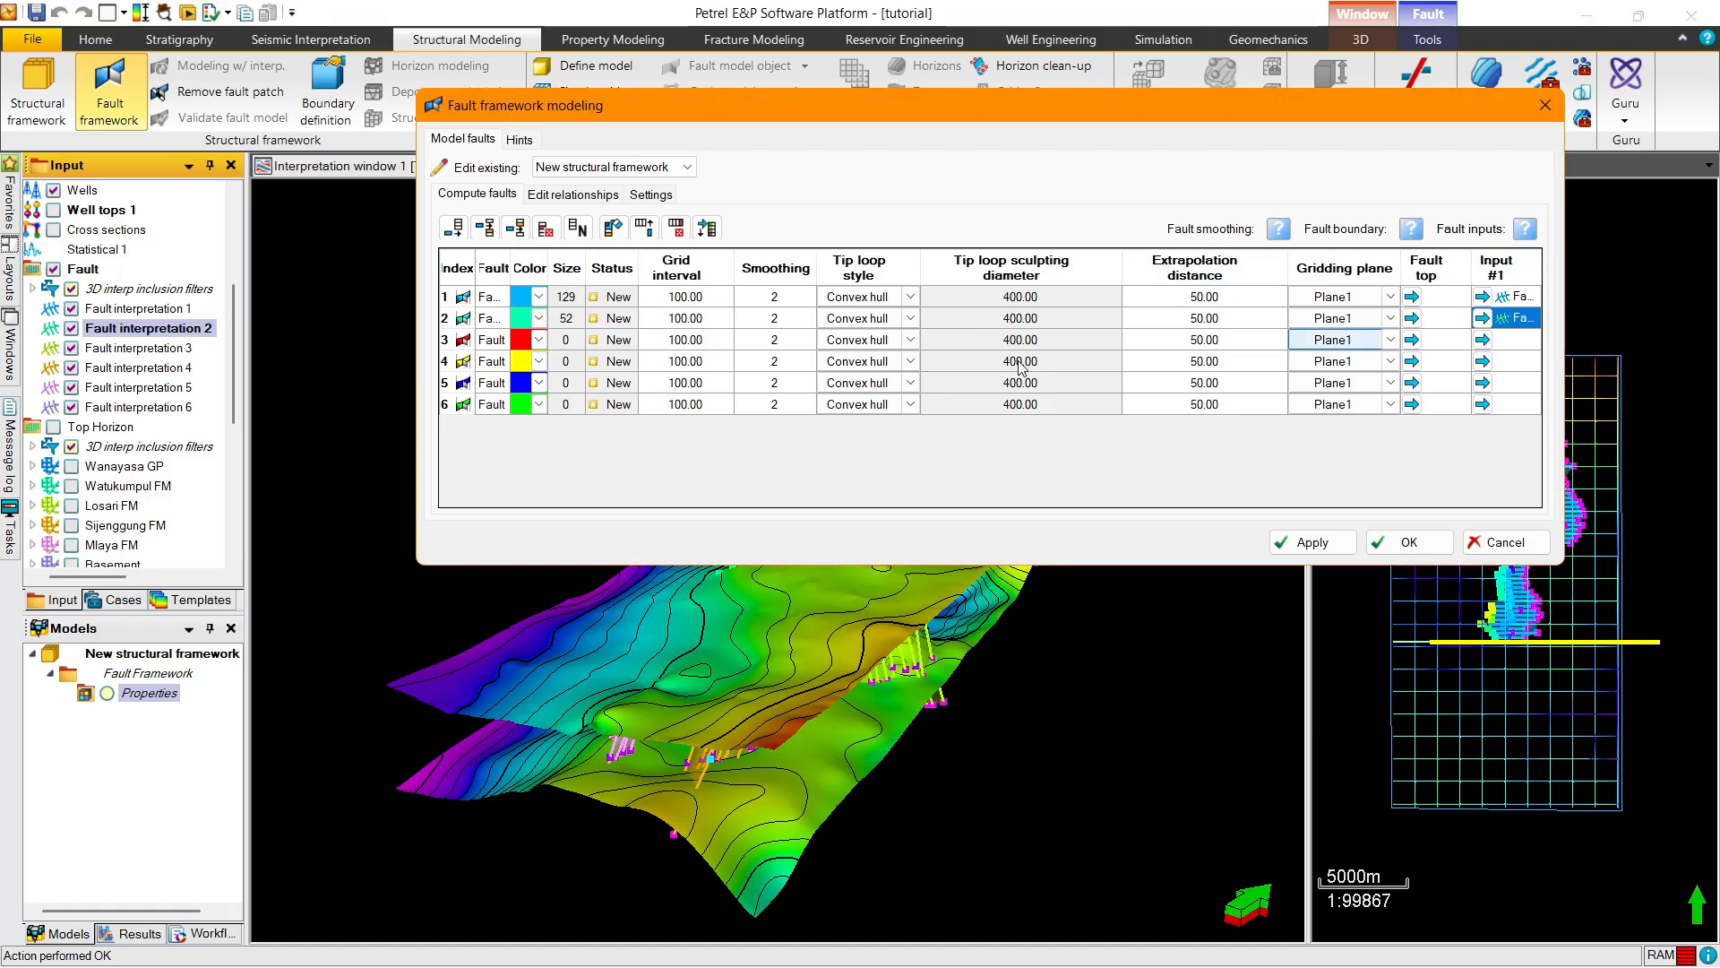
click(1481, 341)
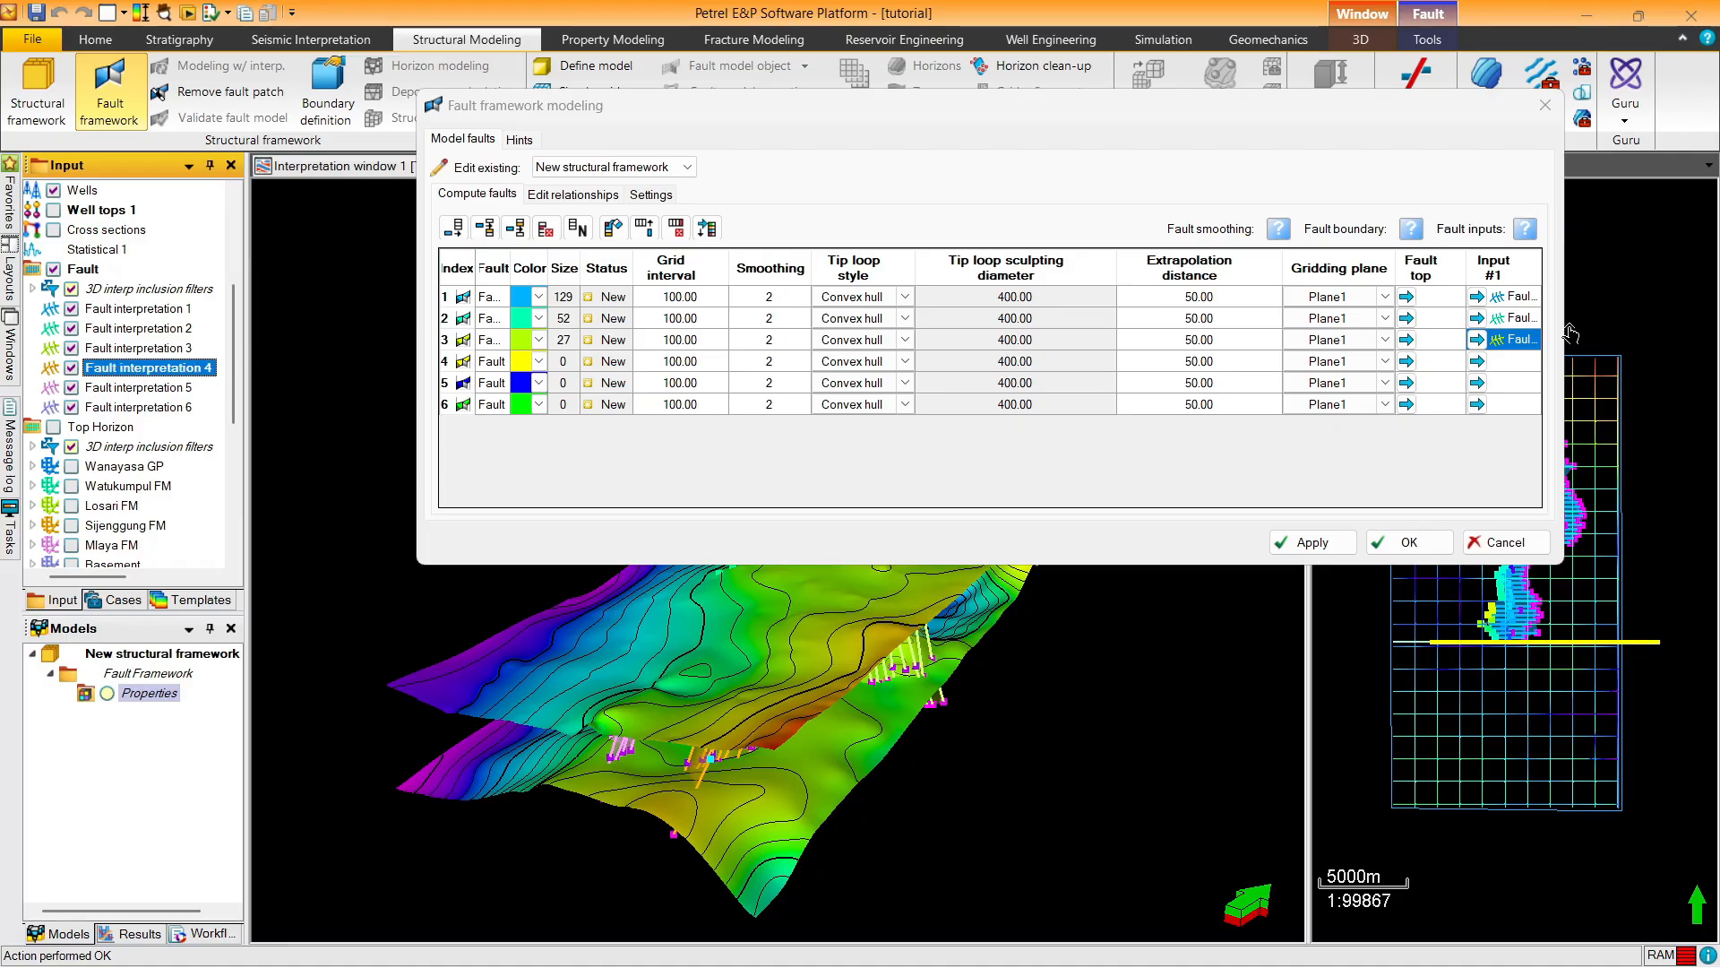
click(1476, 361)
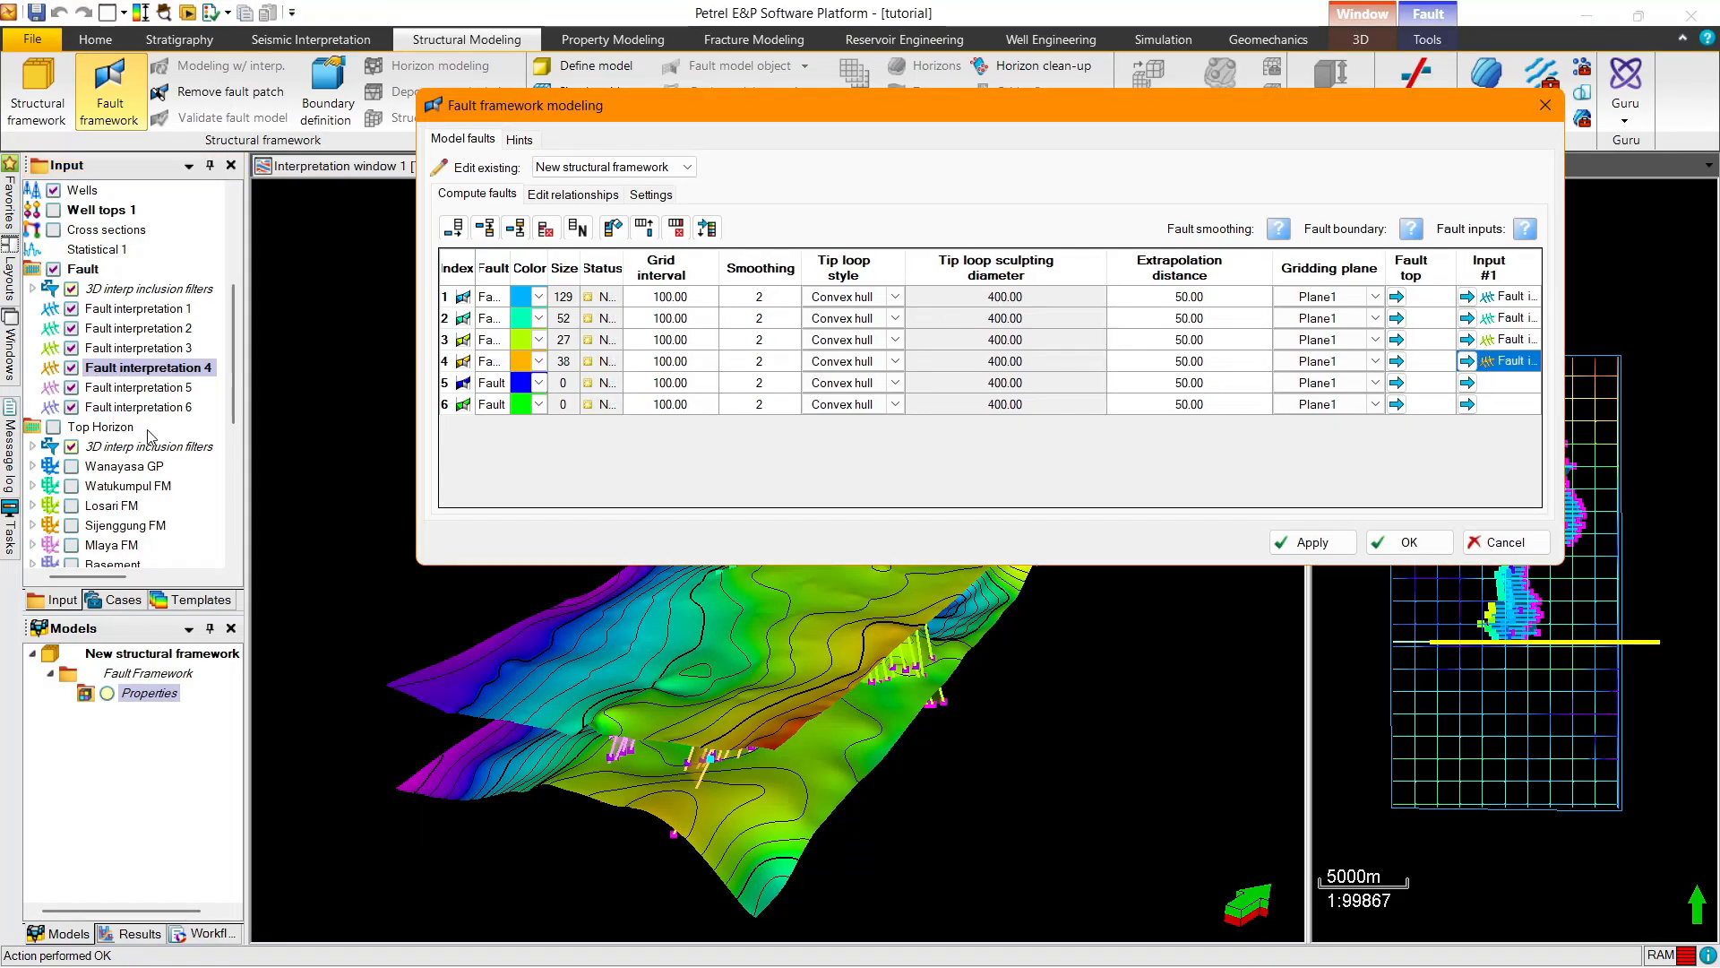
click(136, 387)
click(1467, 383)
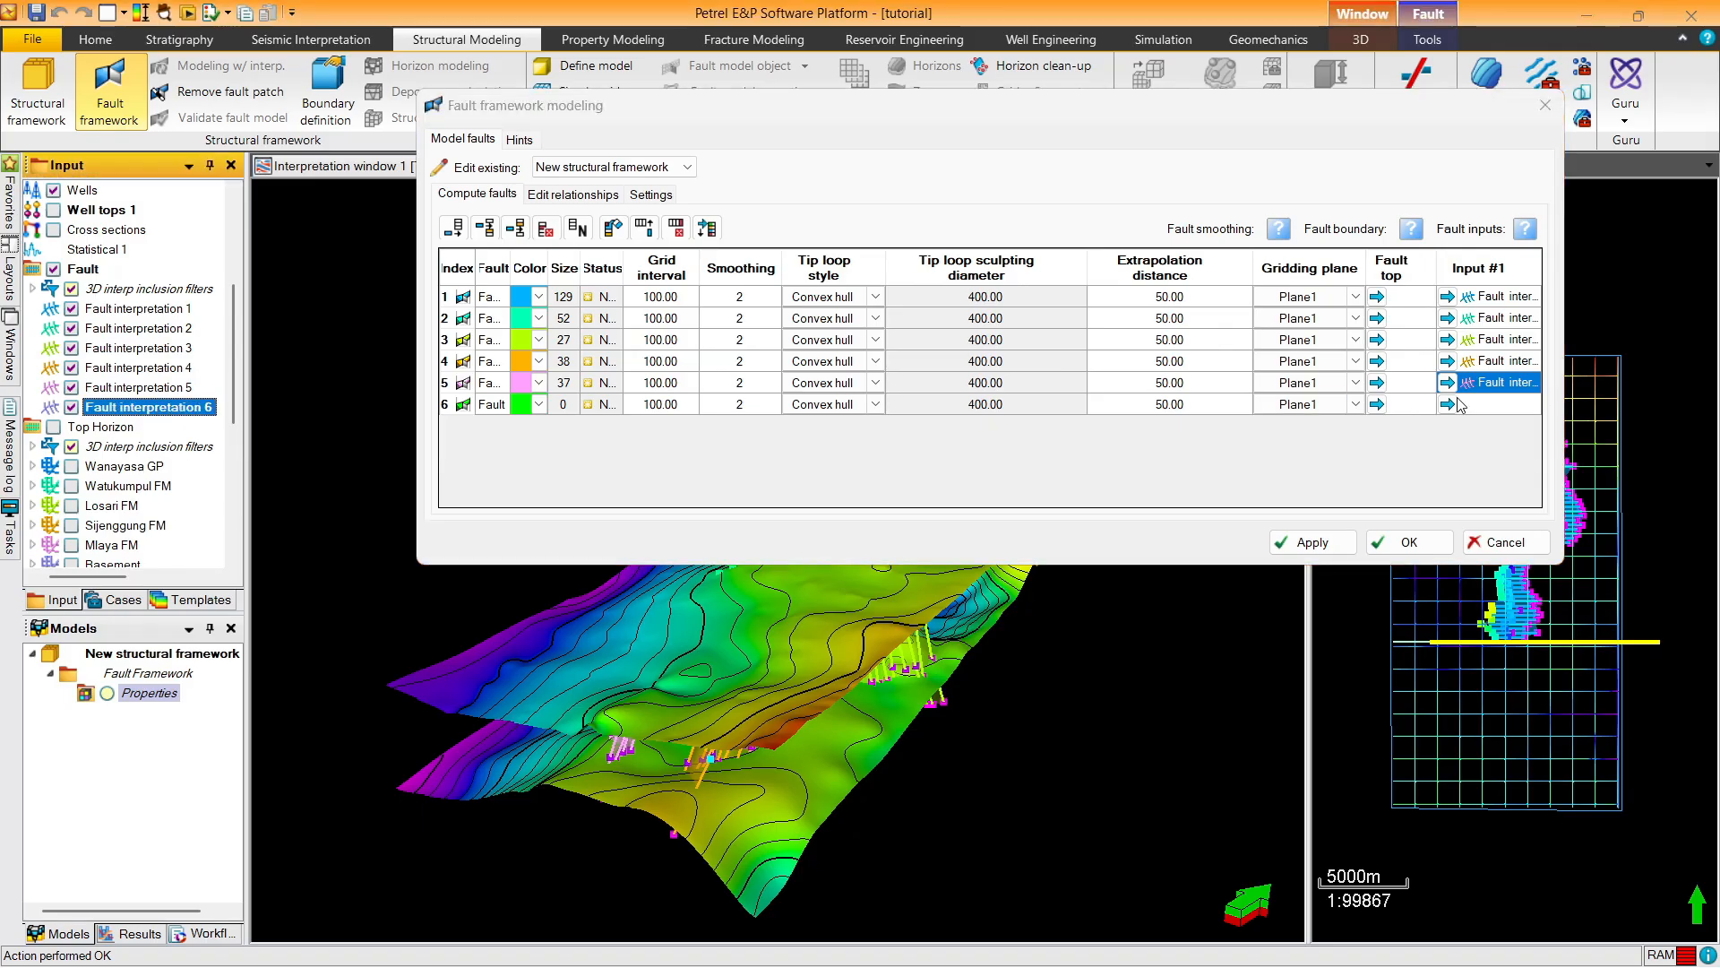
click(1457, 402)
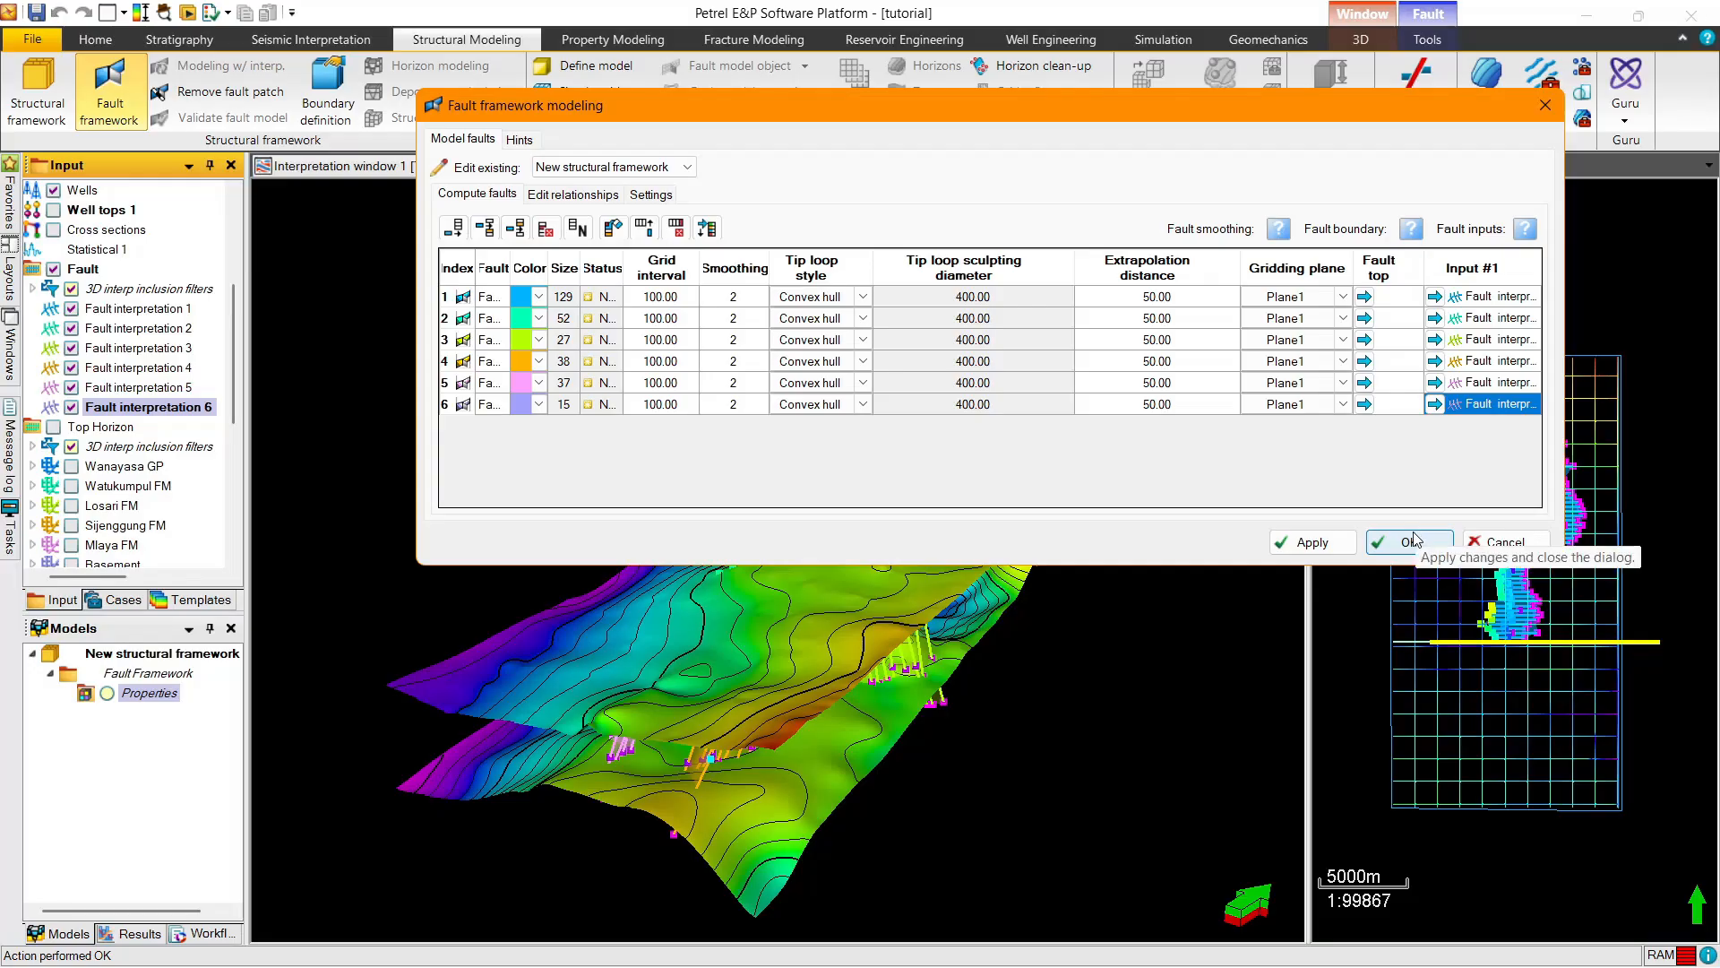
click(598, 199)
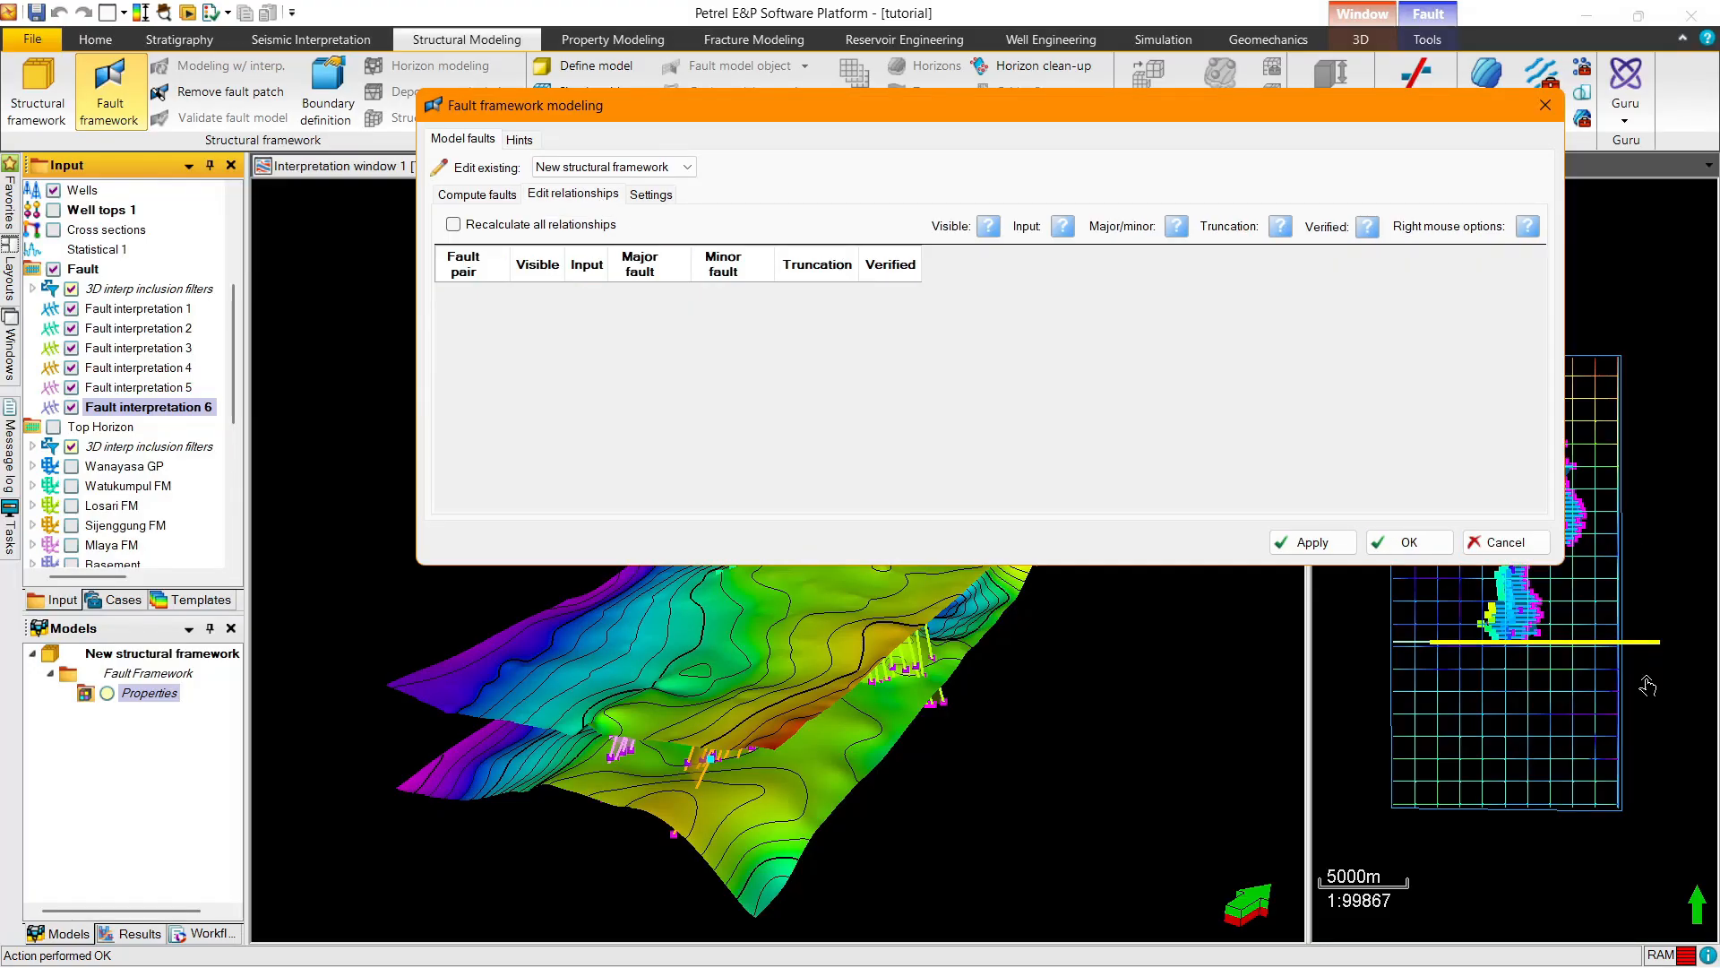
click(1414, 541)
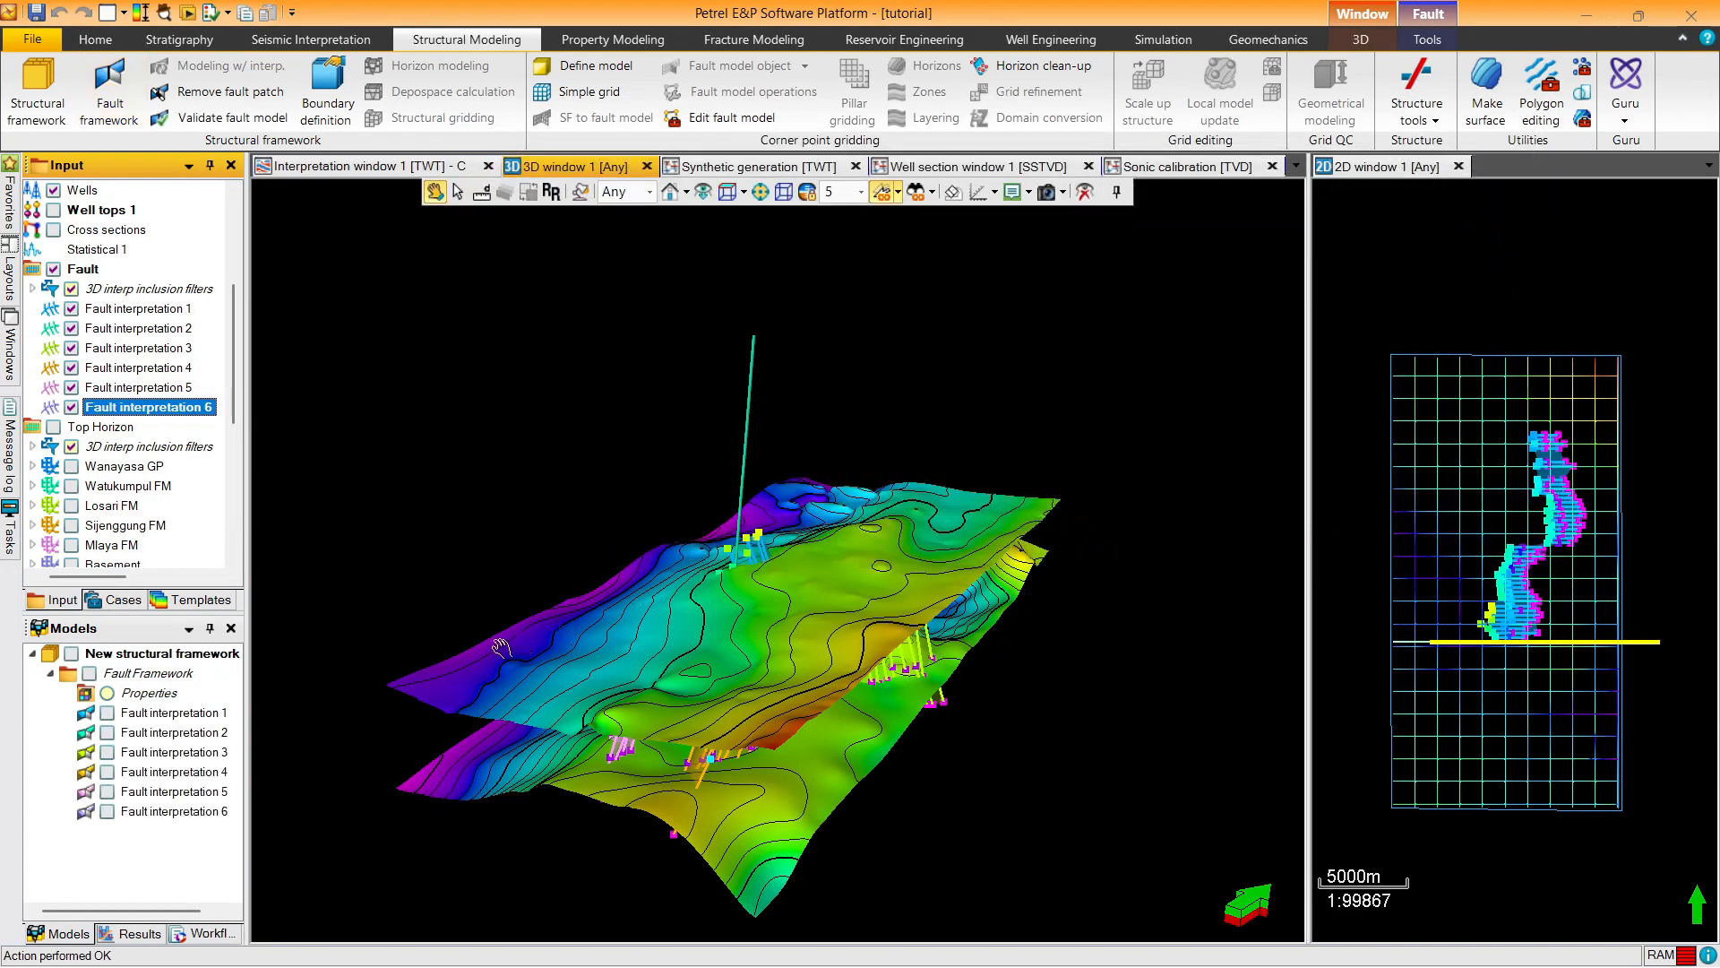
Display the whole modeled Fault Framework in the 3D window and hide the input fault interpretations
click(91, 672)
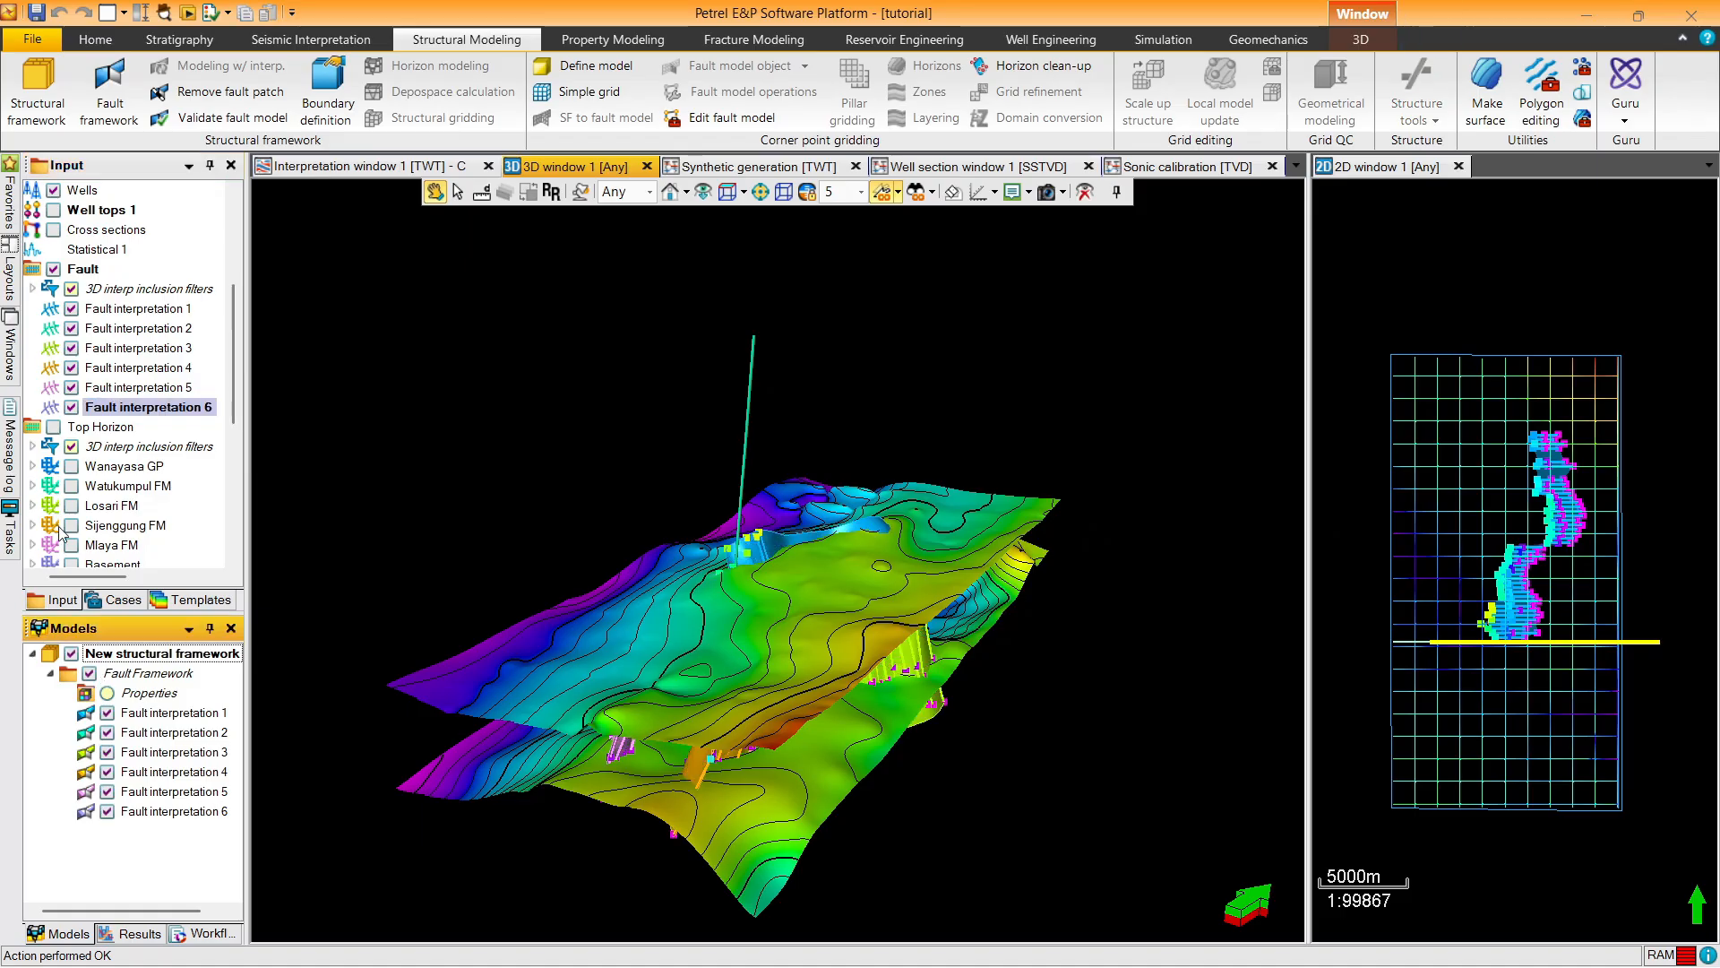
click(54, 269)
drag(595, 511, 980, 484)
drag(672, 524, 725, 516)
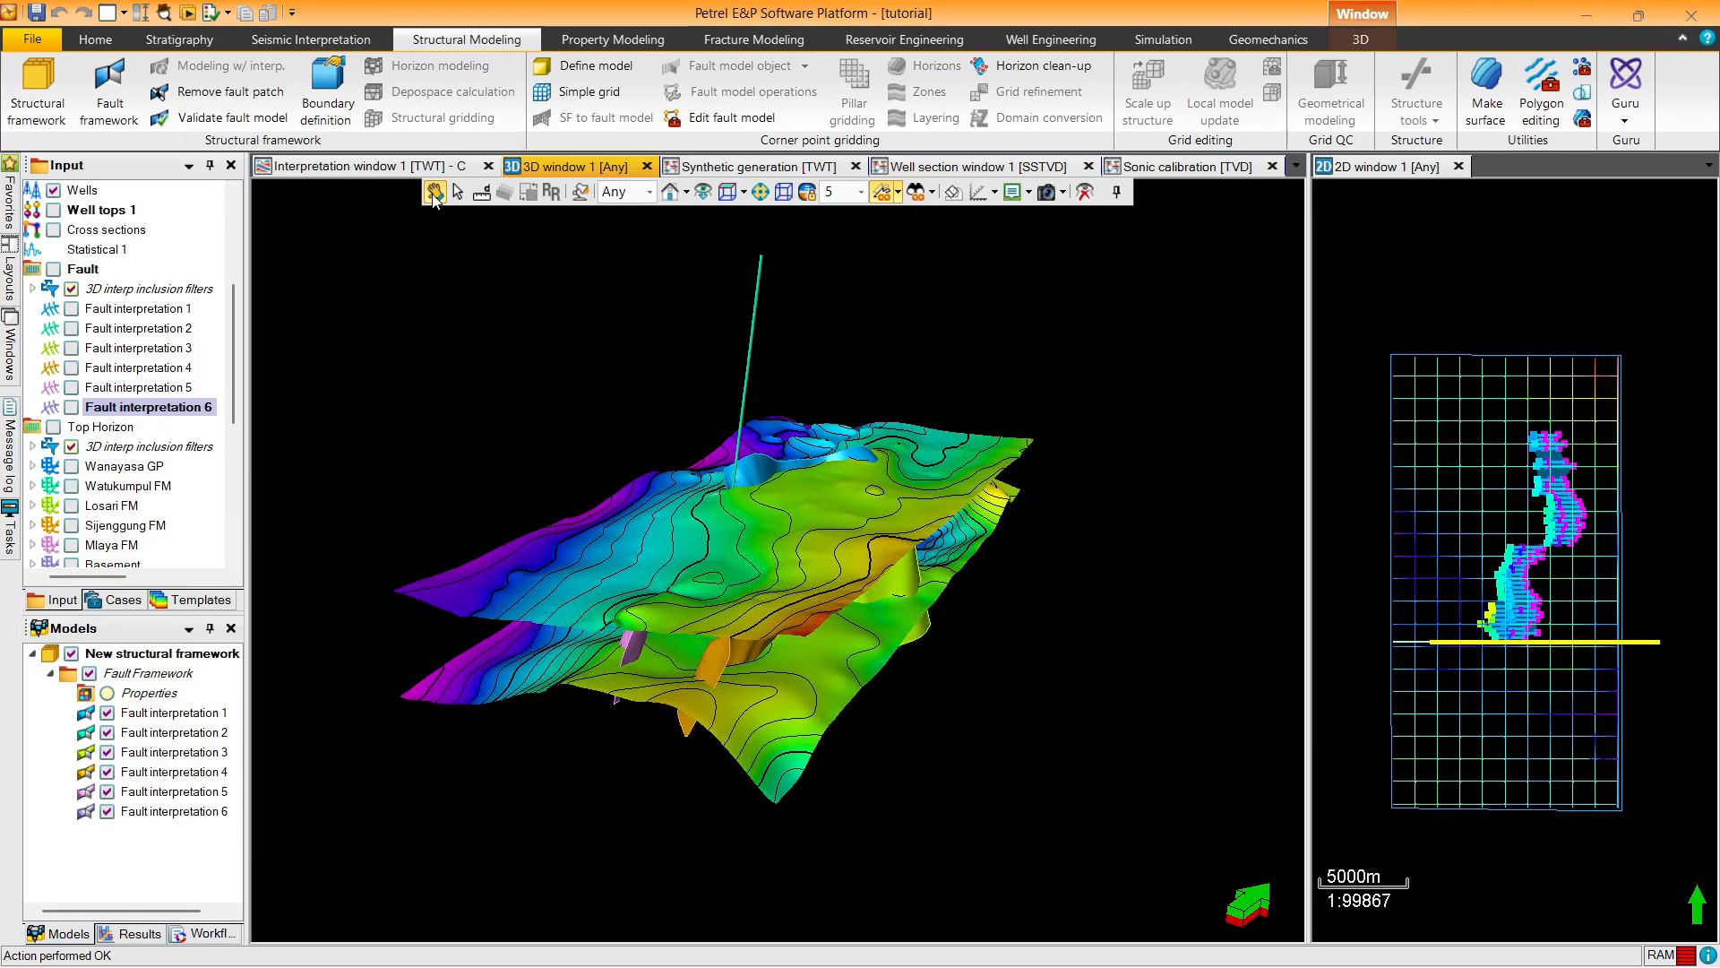
Start the boundary definition for a new structural model, keeping the name Structural model
click(316, 92)
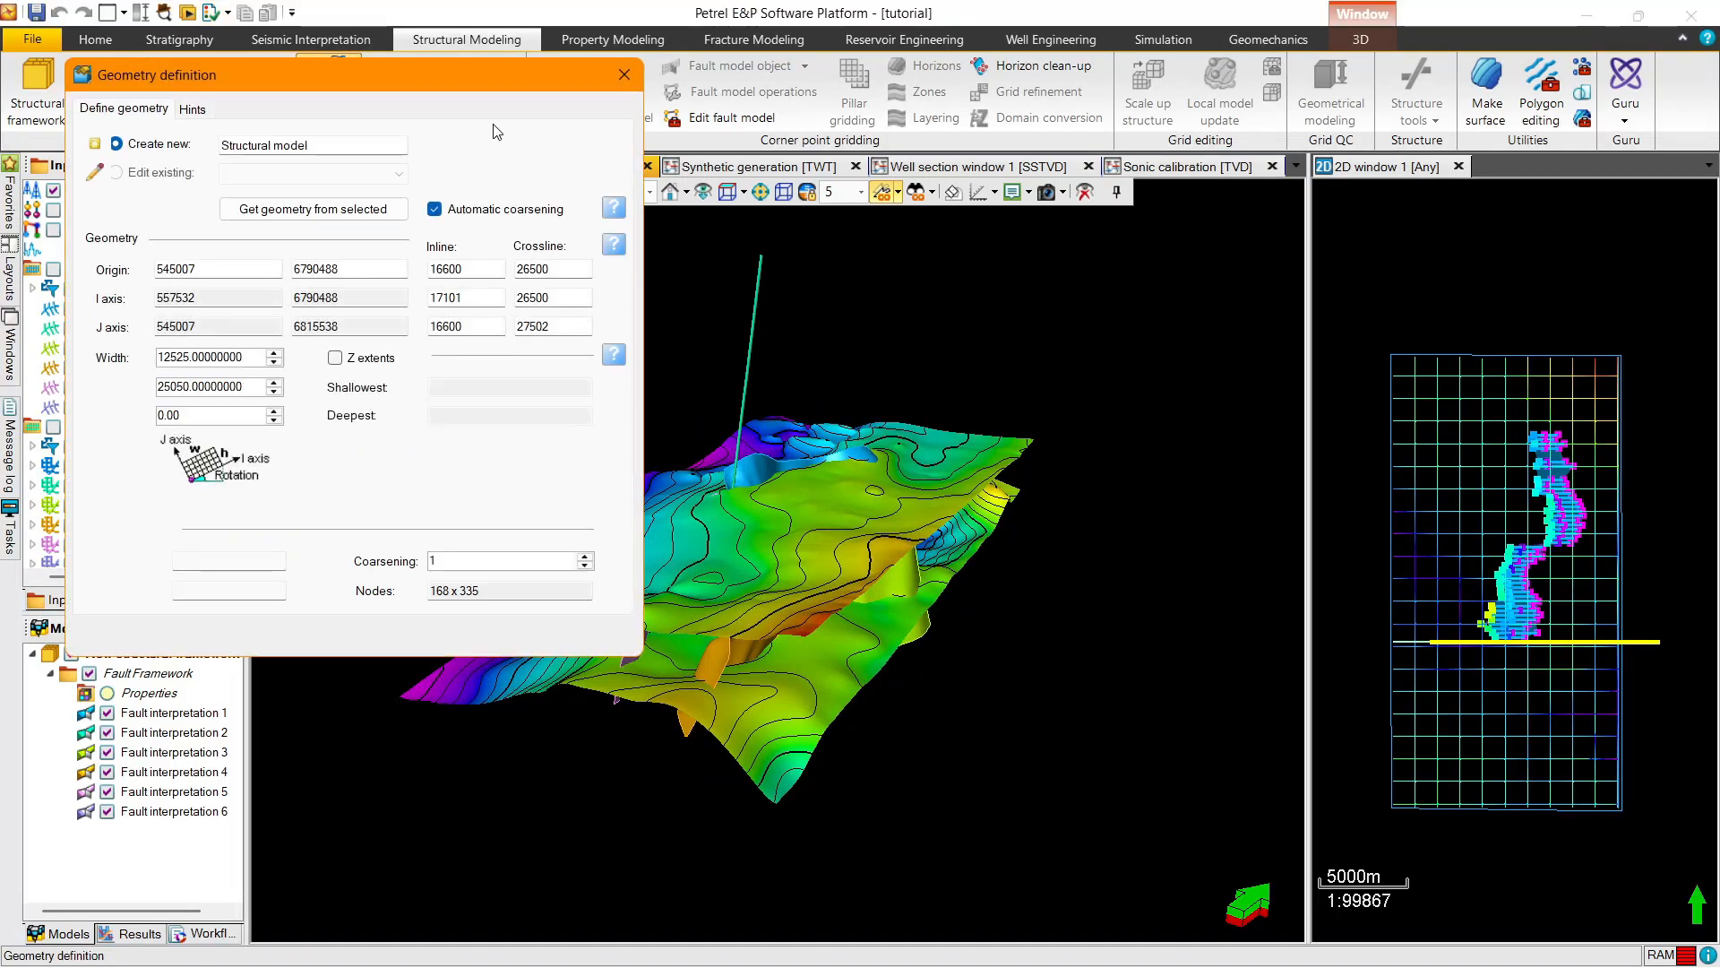
drag(438, 72, 1051, 213)
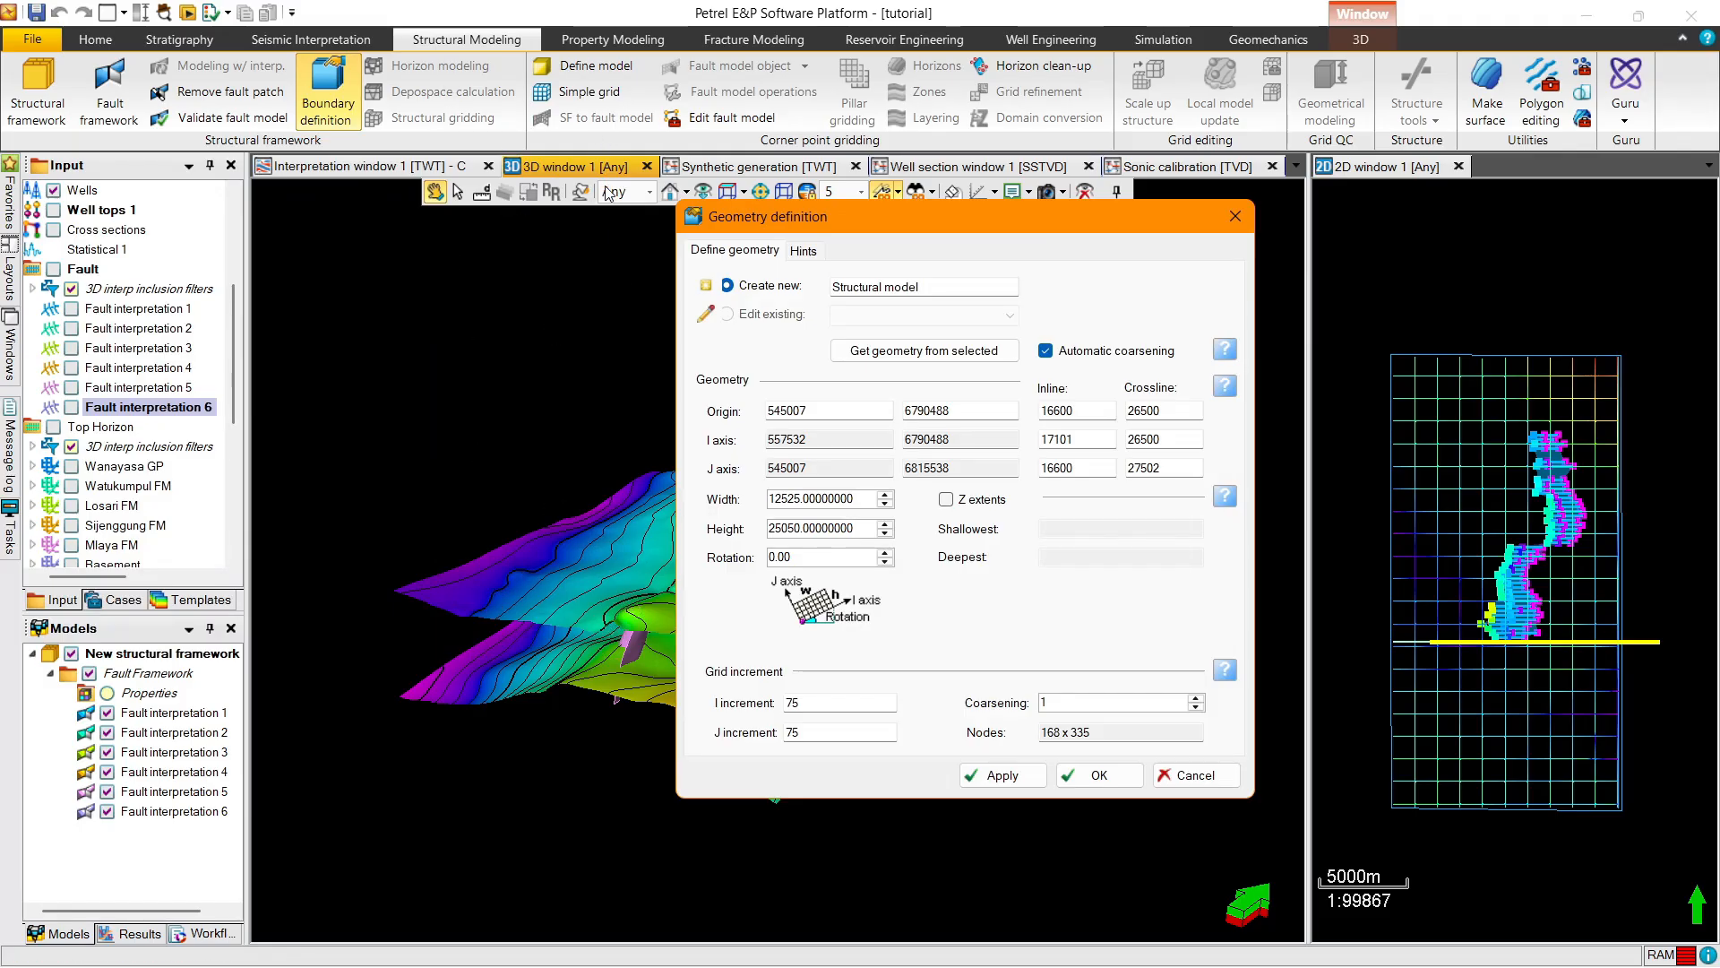
drag(825, 229, 737, 248)
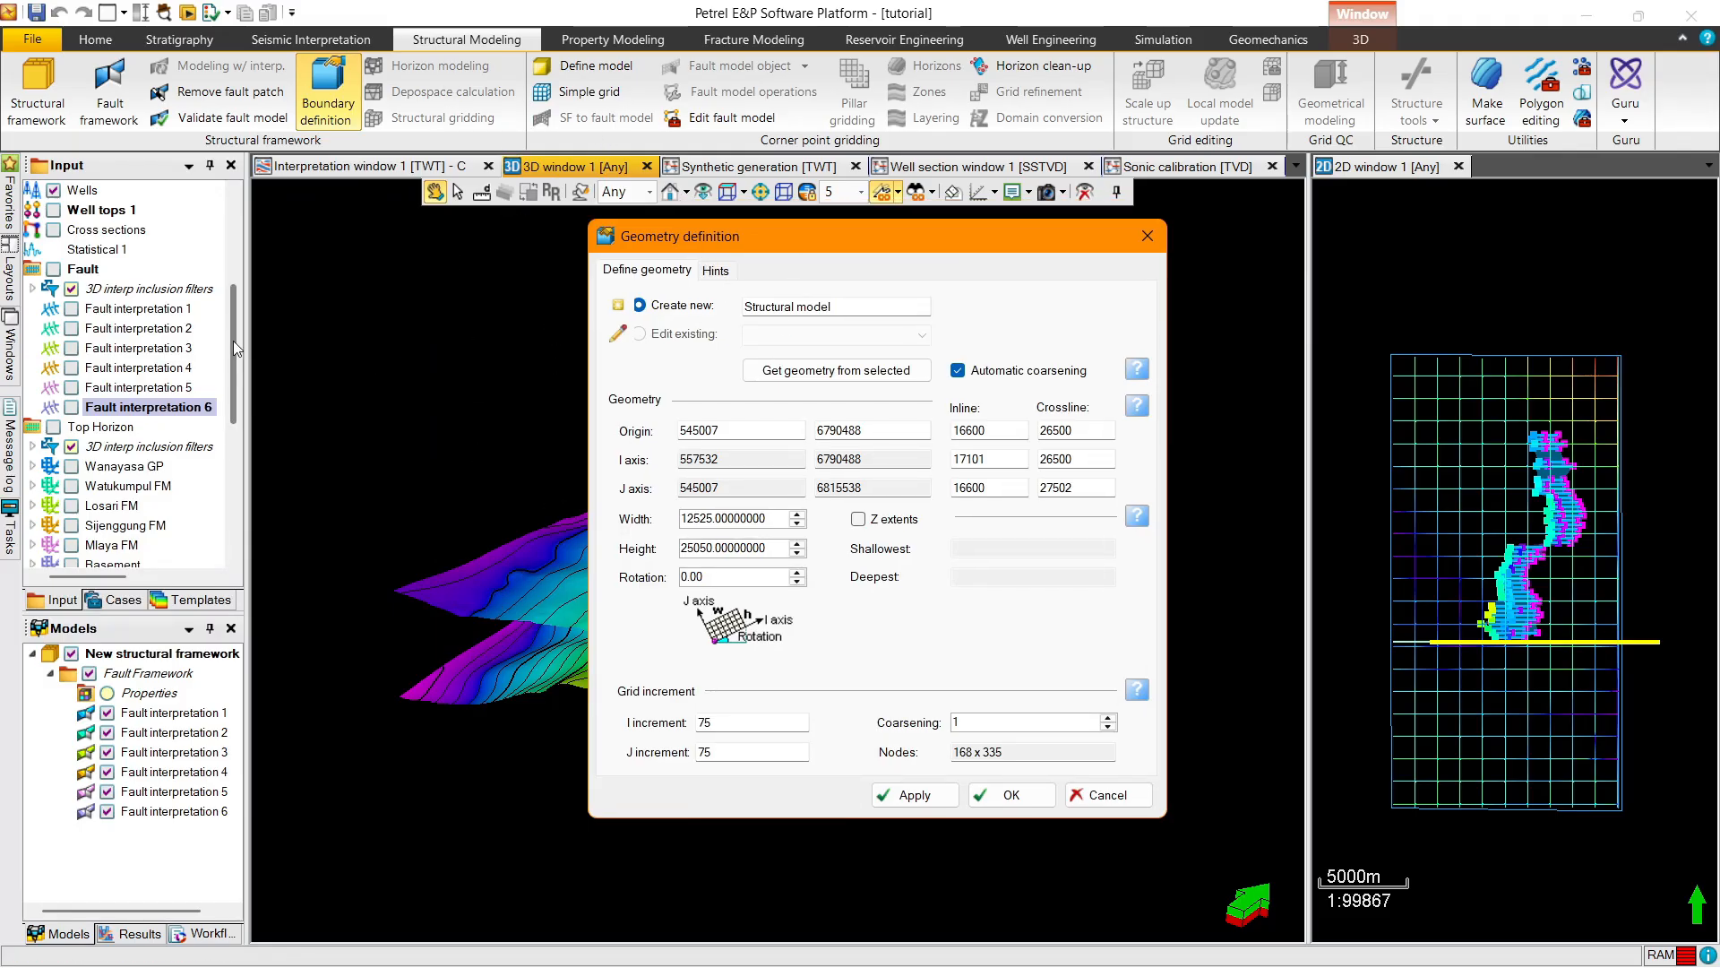
Try to get the boundary geometry from the Kavling polygon
drag(233, 342, 225, 496)
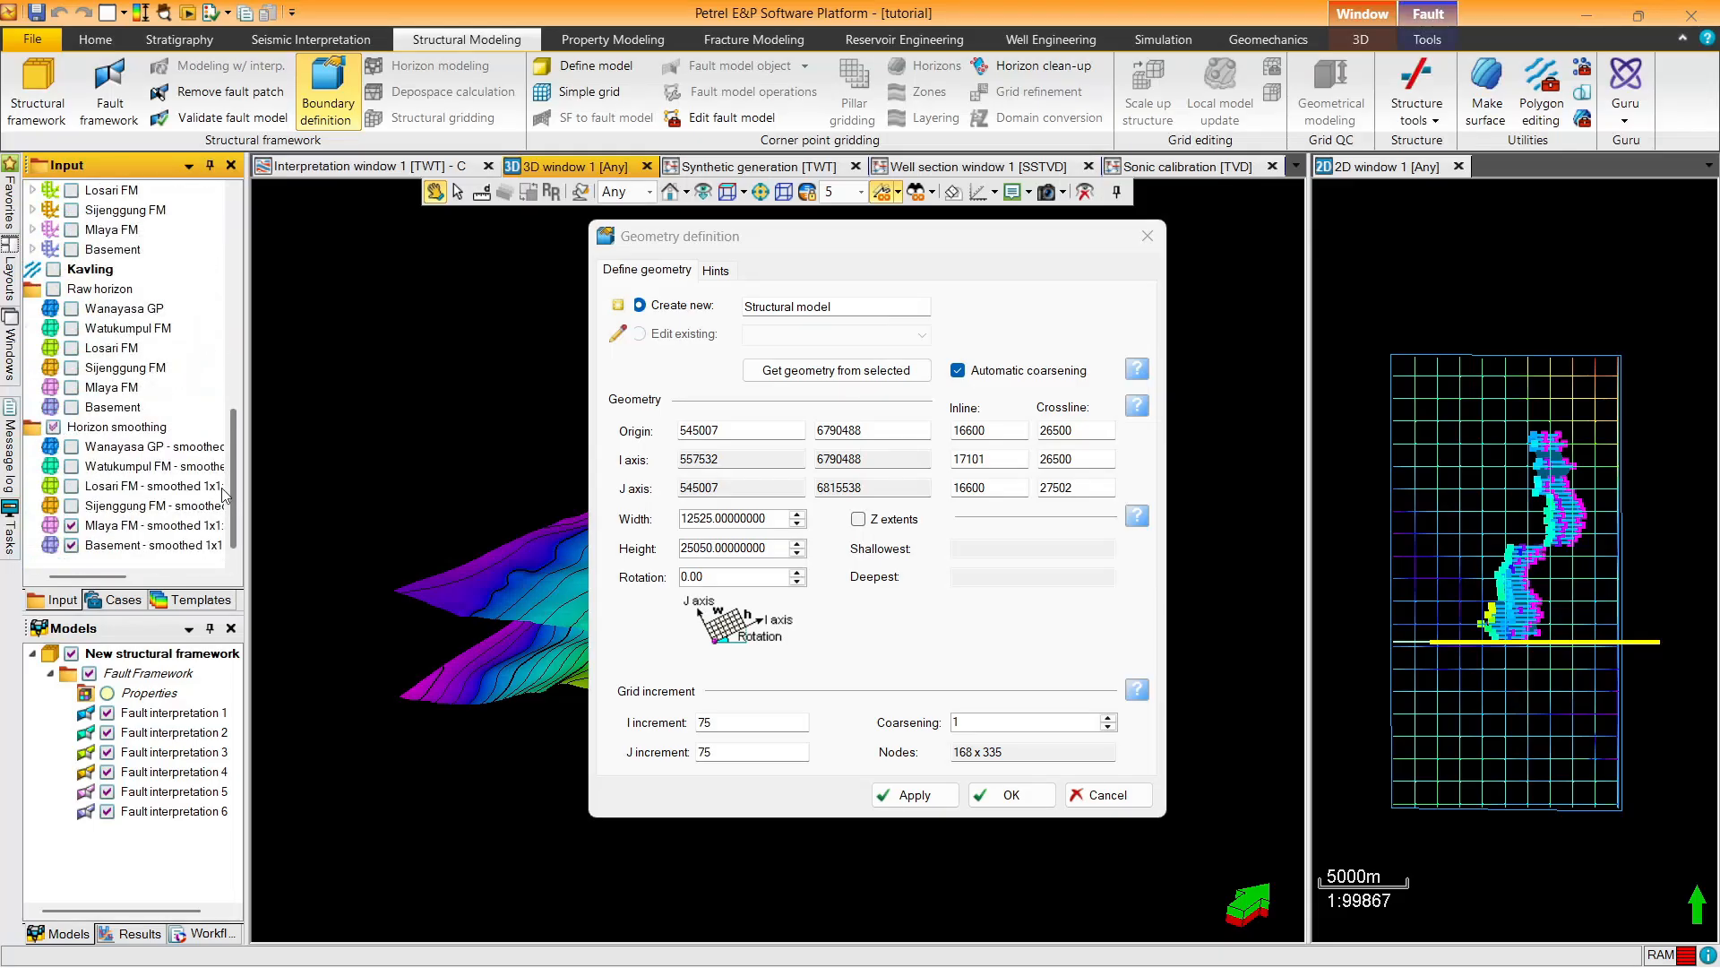
click(89, 270)
click(751, 372)
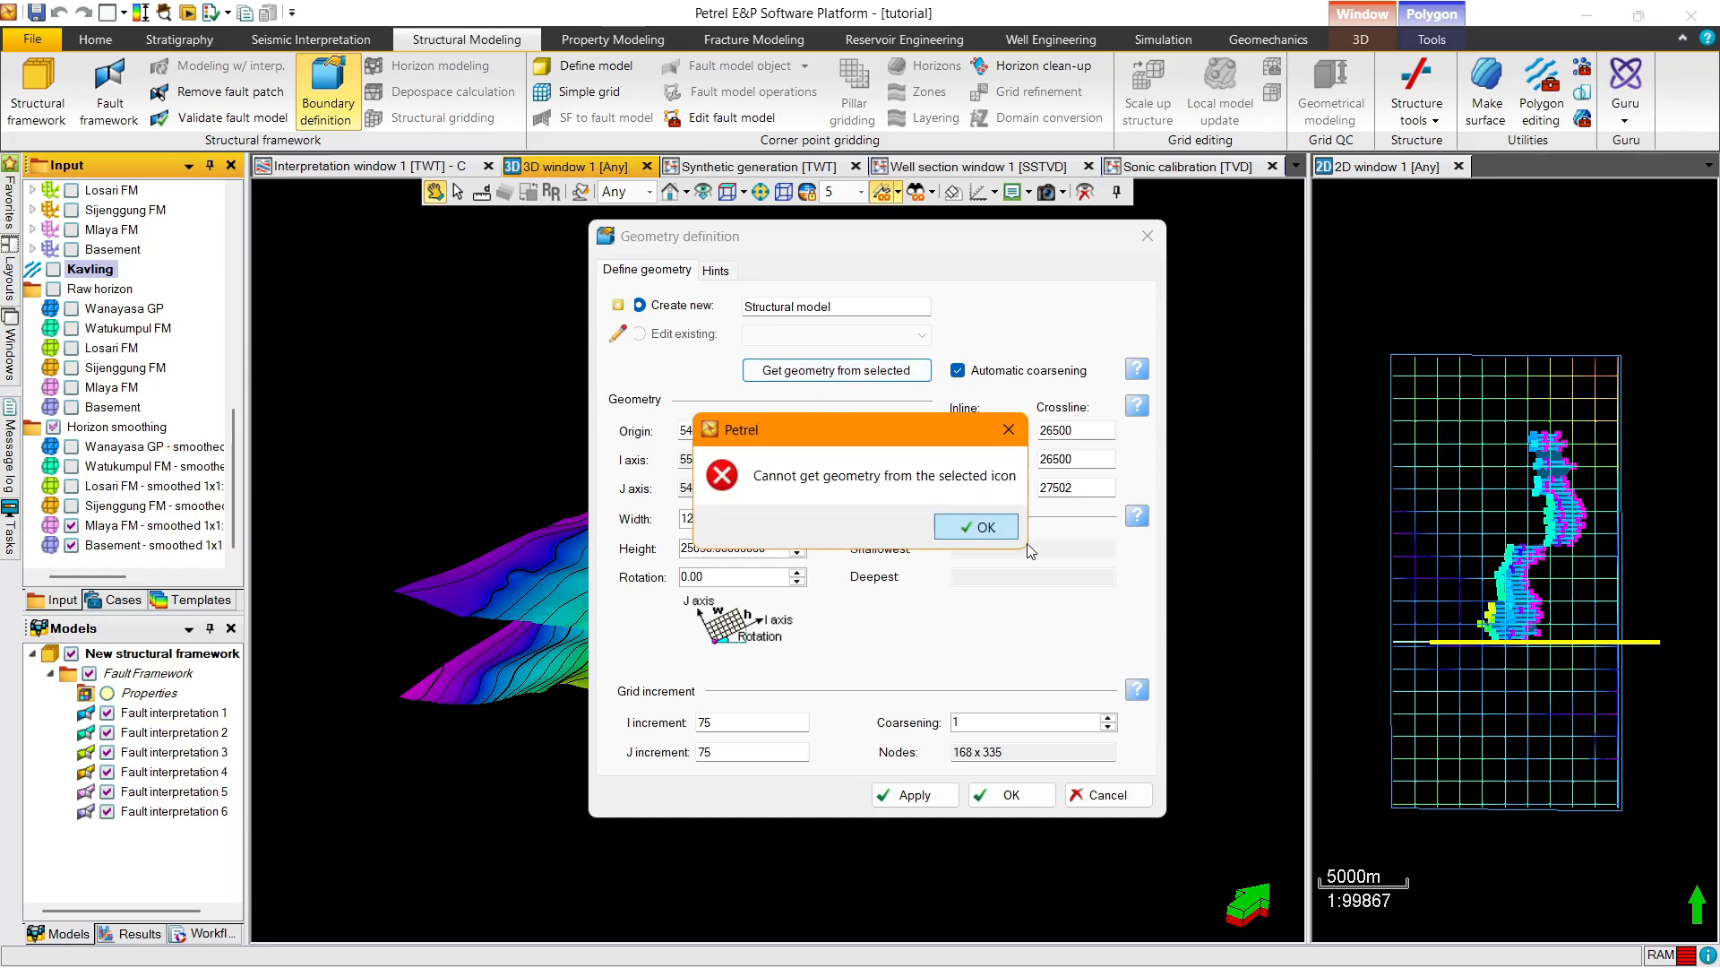
click(984, 527)
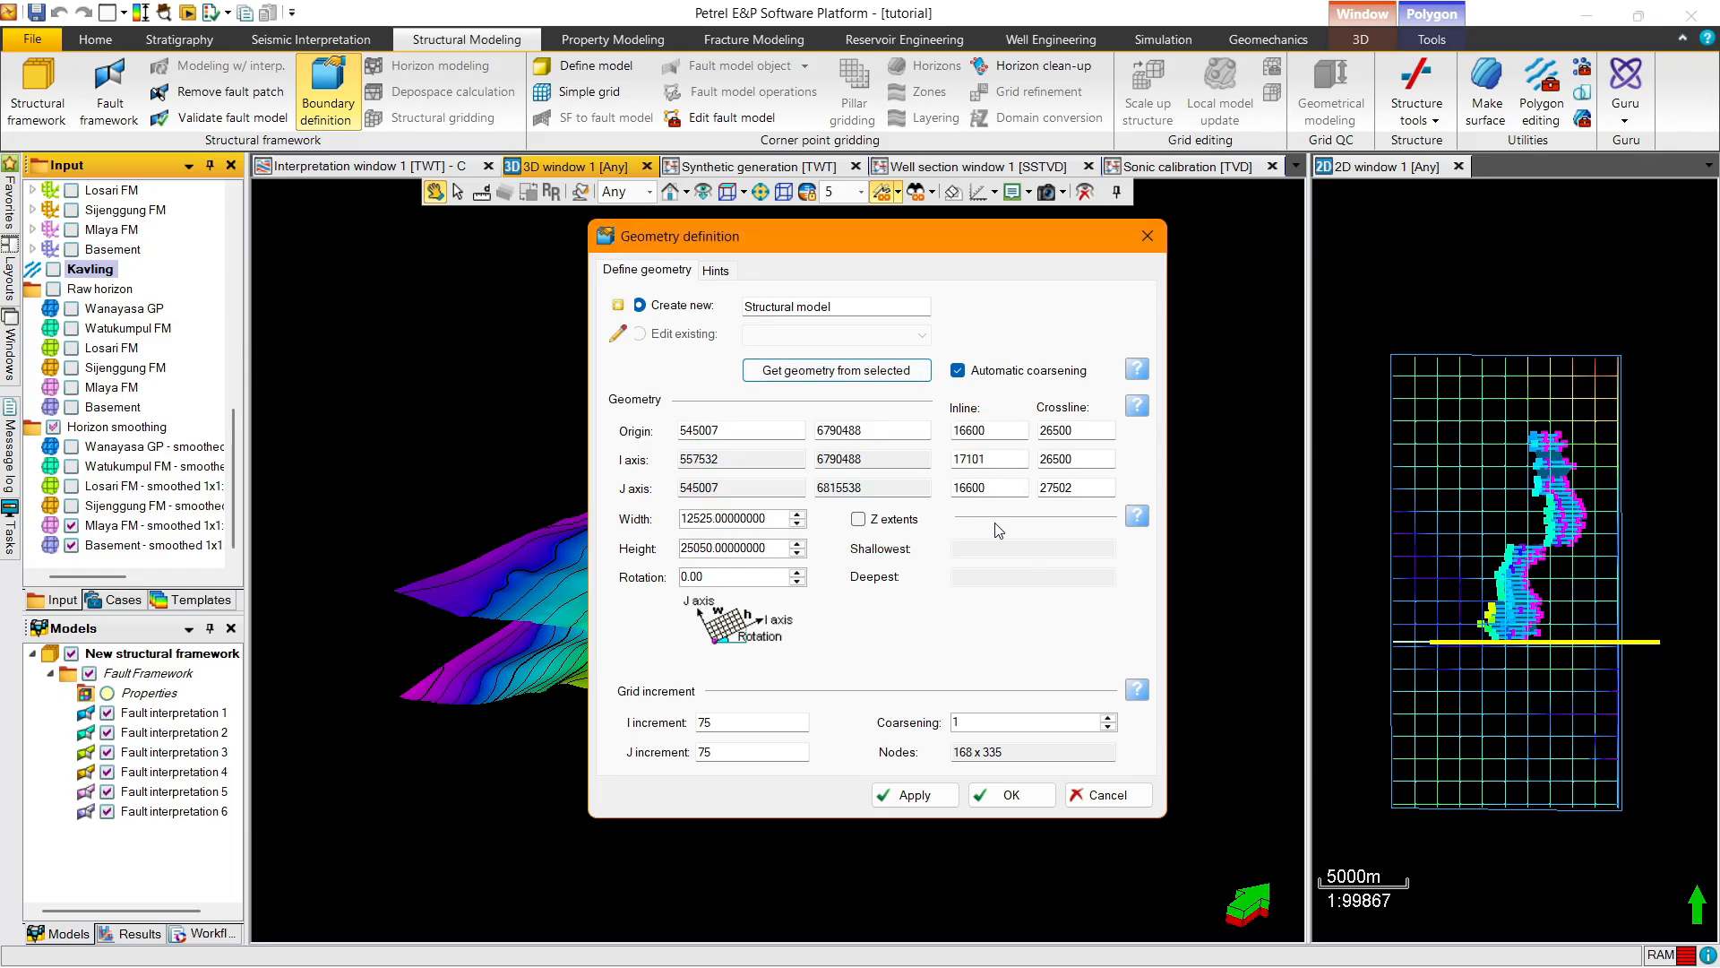
Get the boundary geometry from the smoothed Basement surface and create the structural model with automatic coarsening and 100 grid increments
click(125, 547)
click(764, 368)
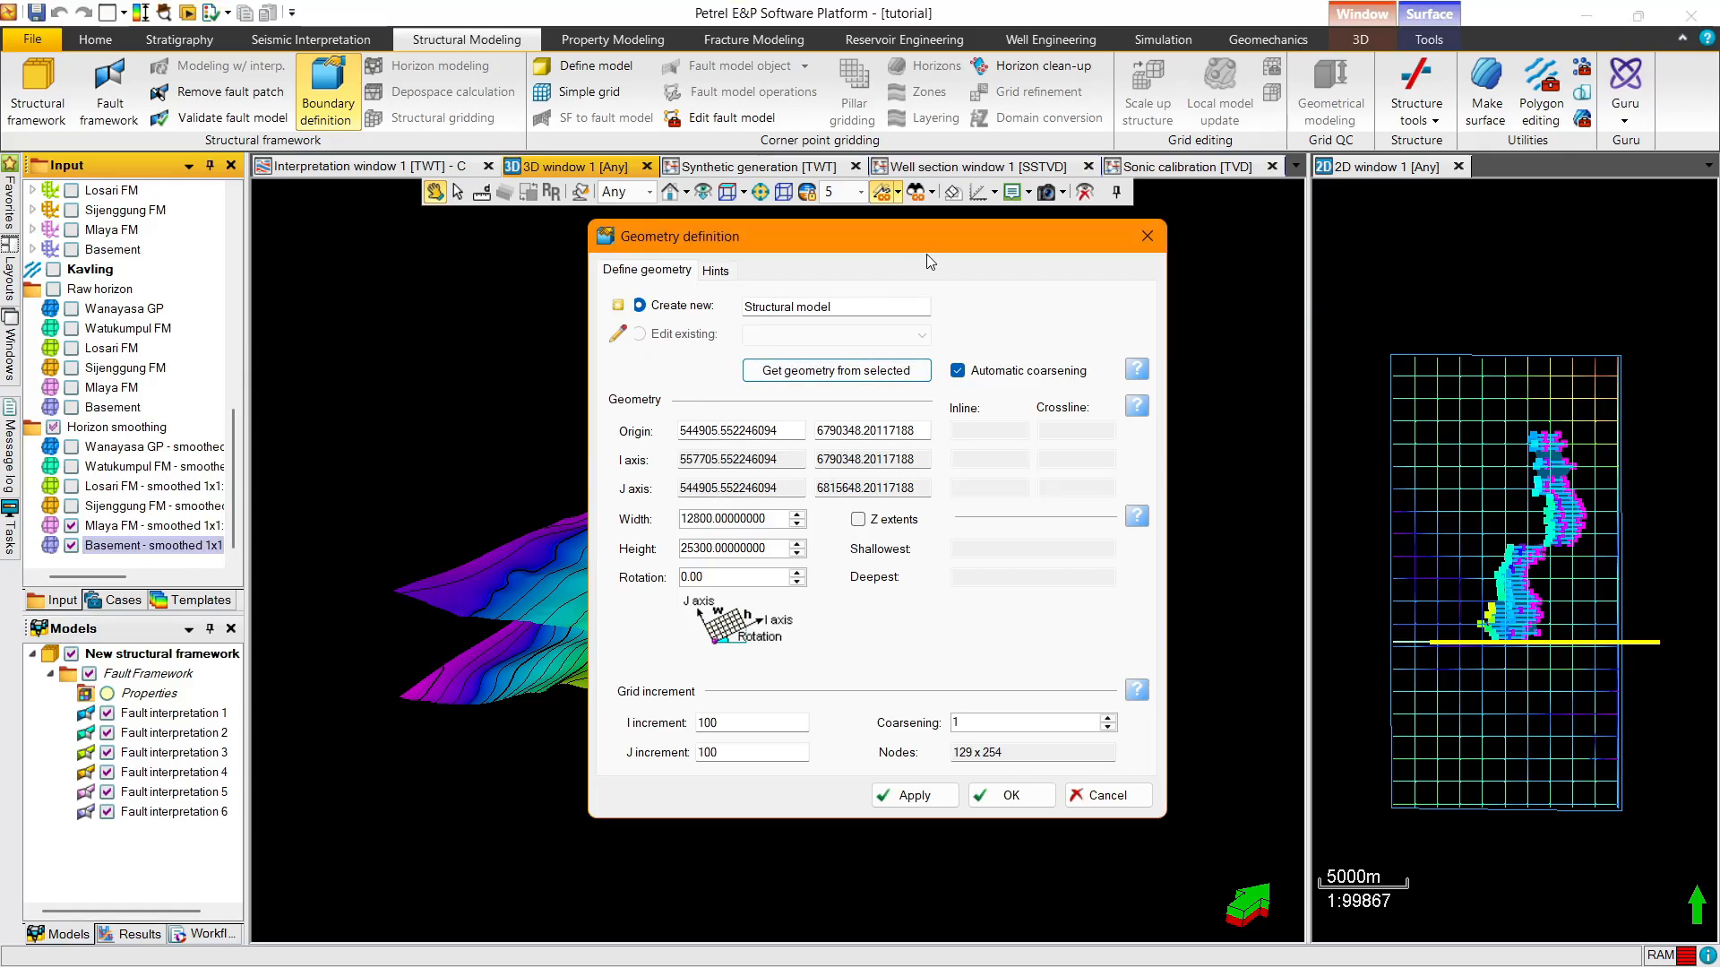
drag(1036, 228, 1136, 208)
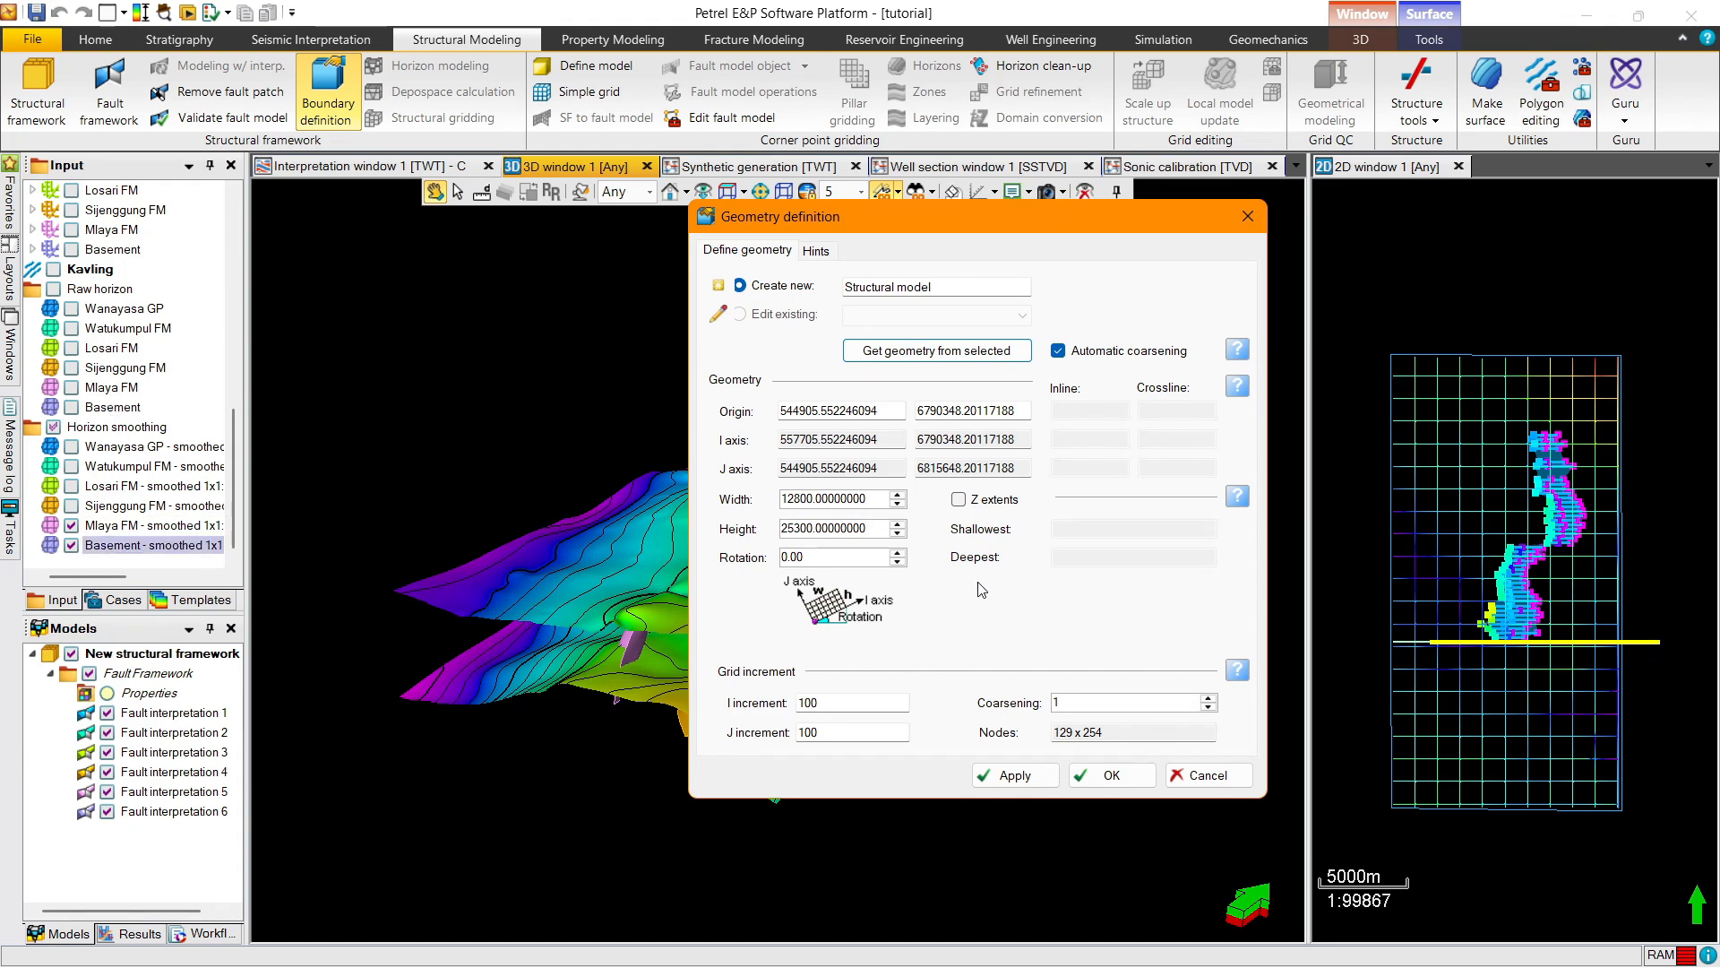
click(65, 544)
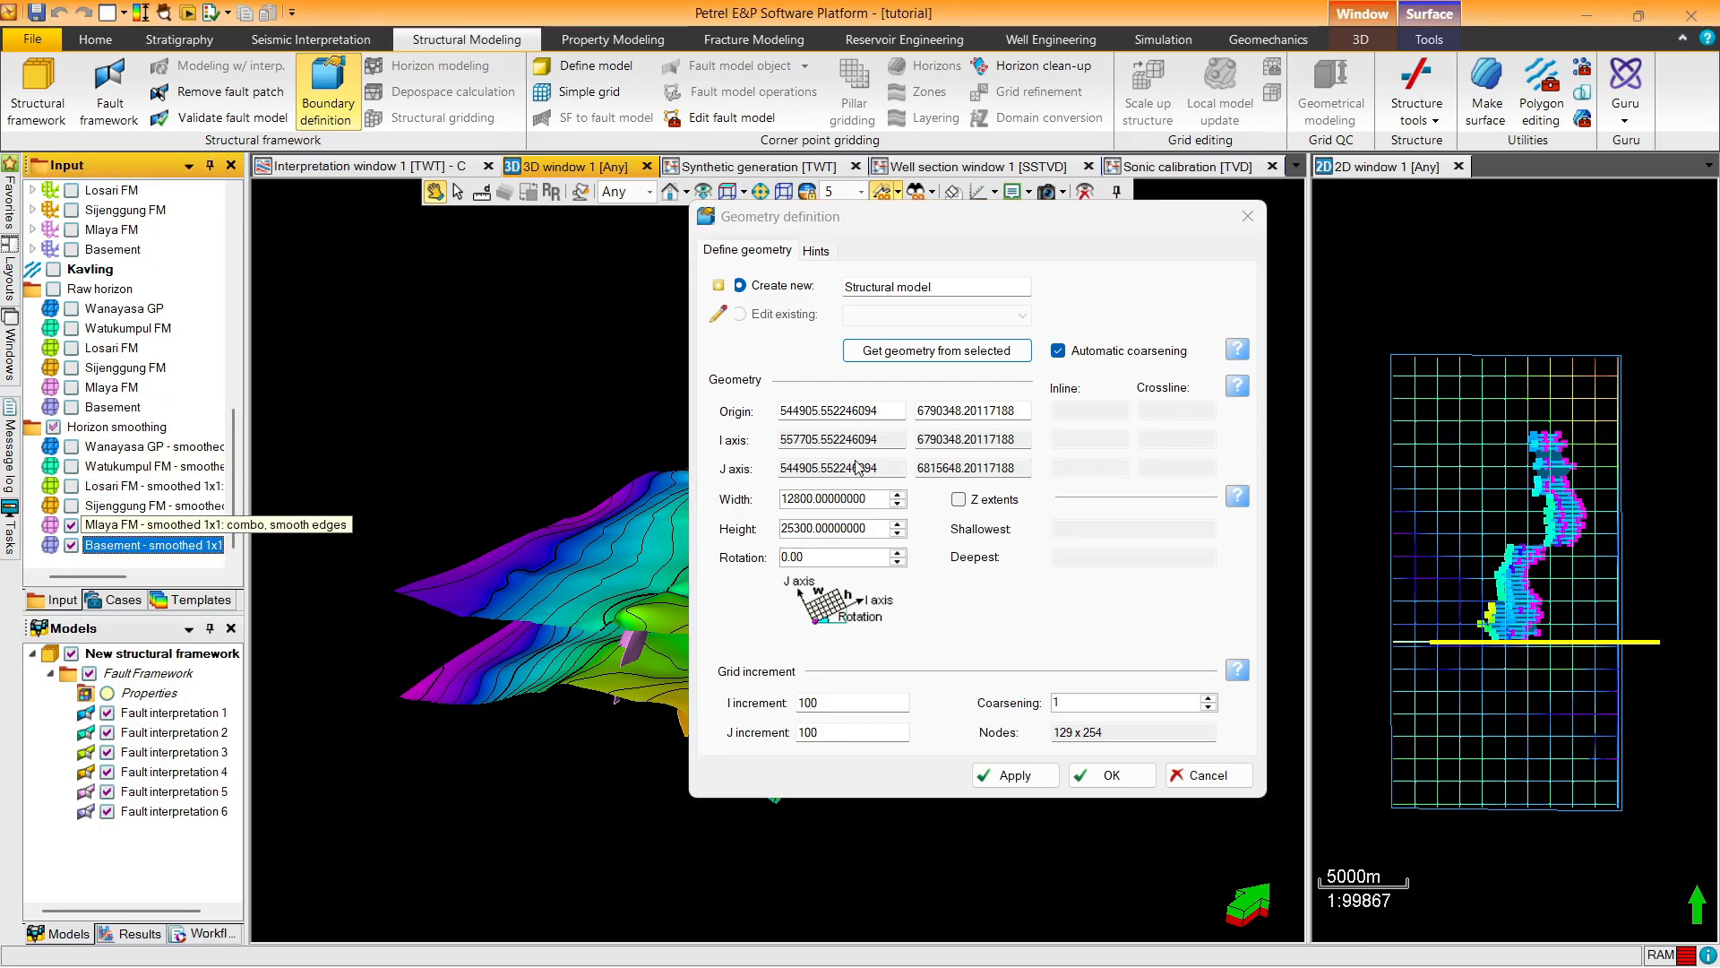
click(937, 350)
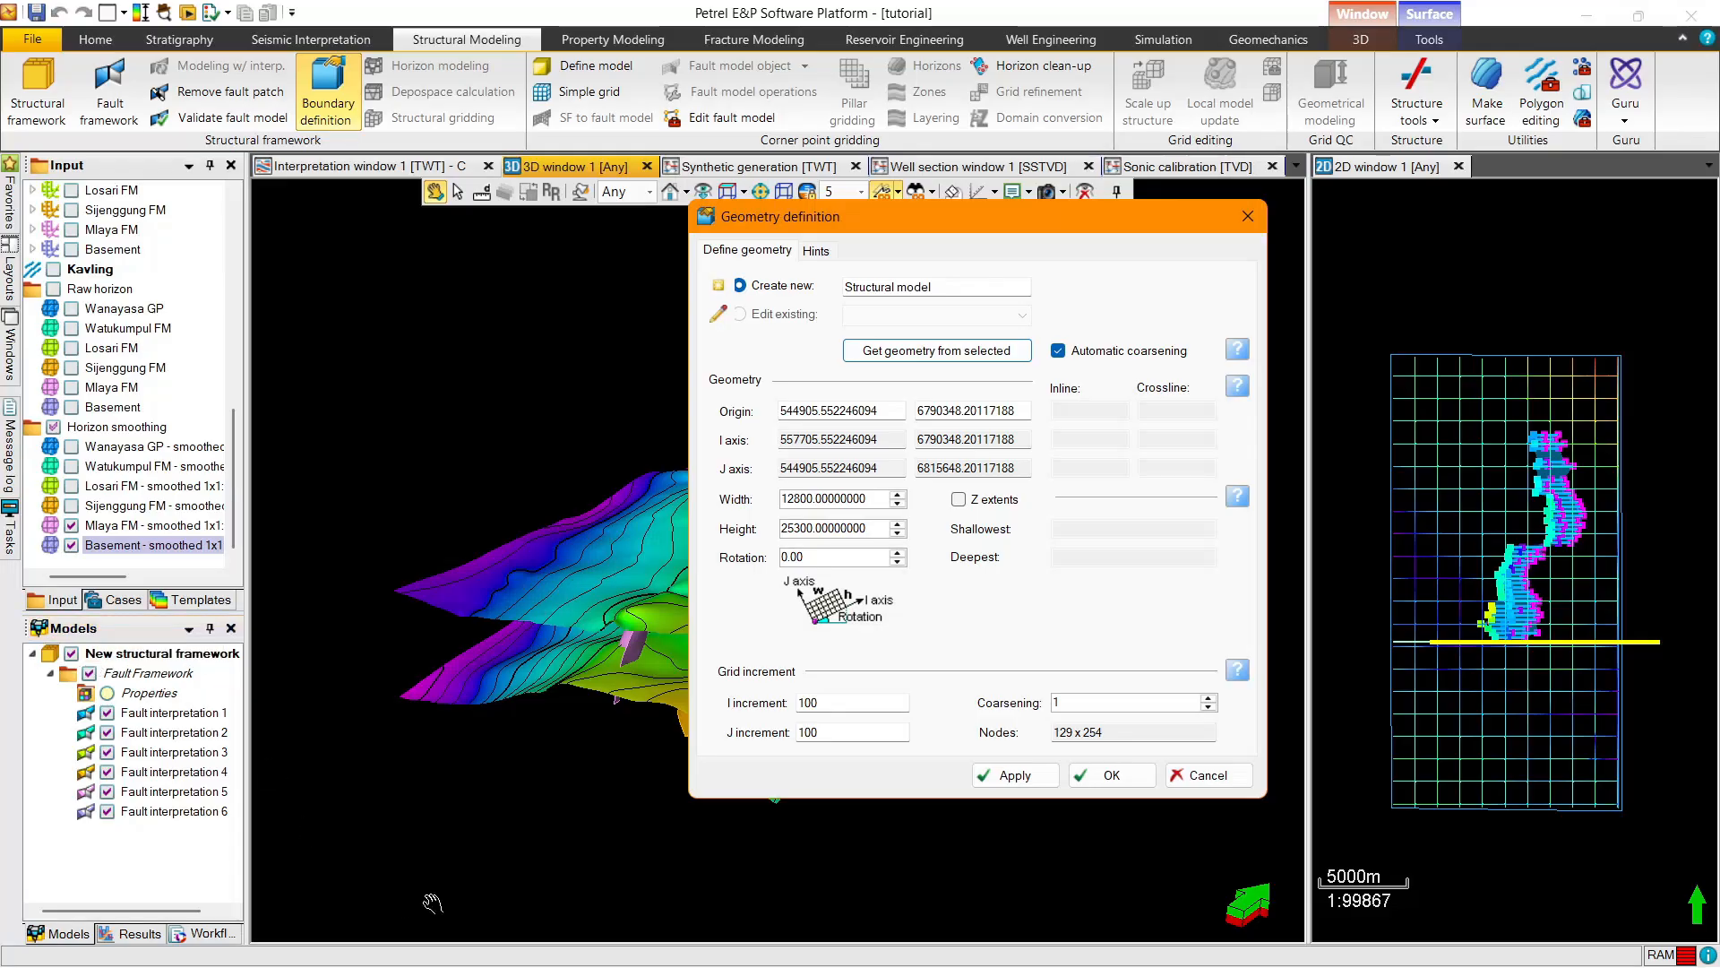
click(1111, 775)
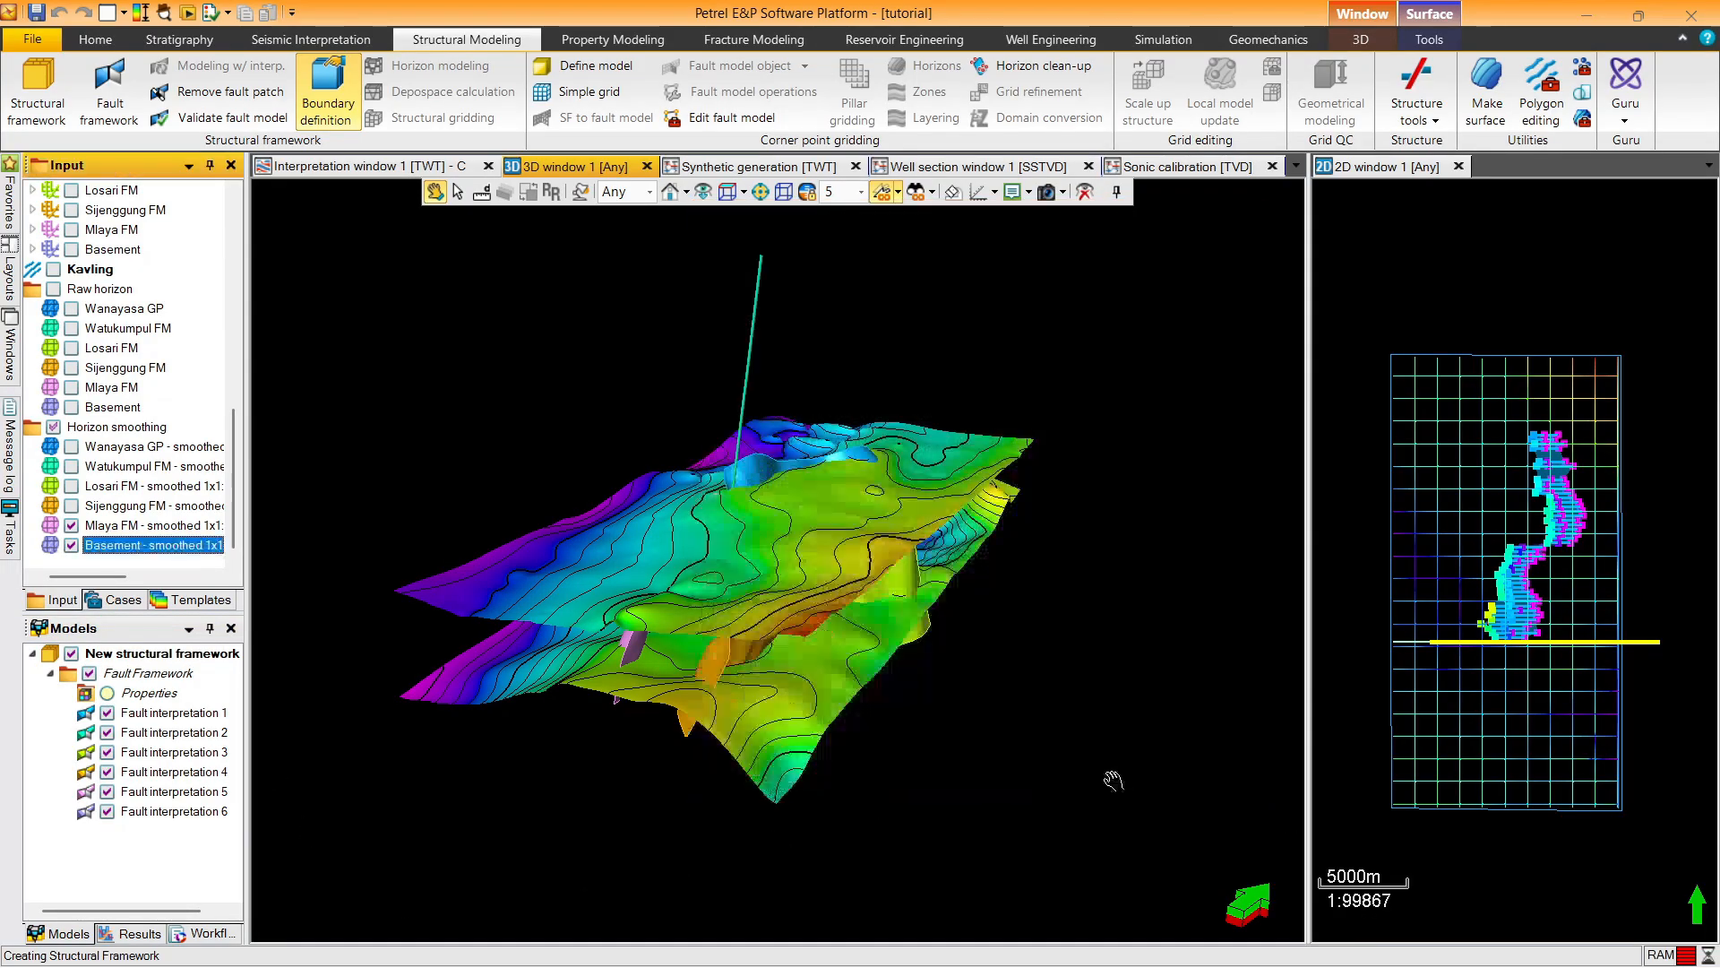
click(49, 830)
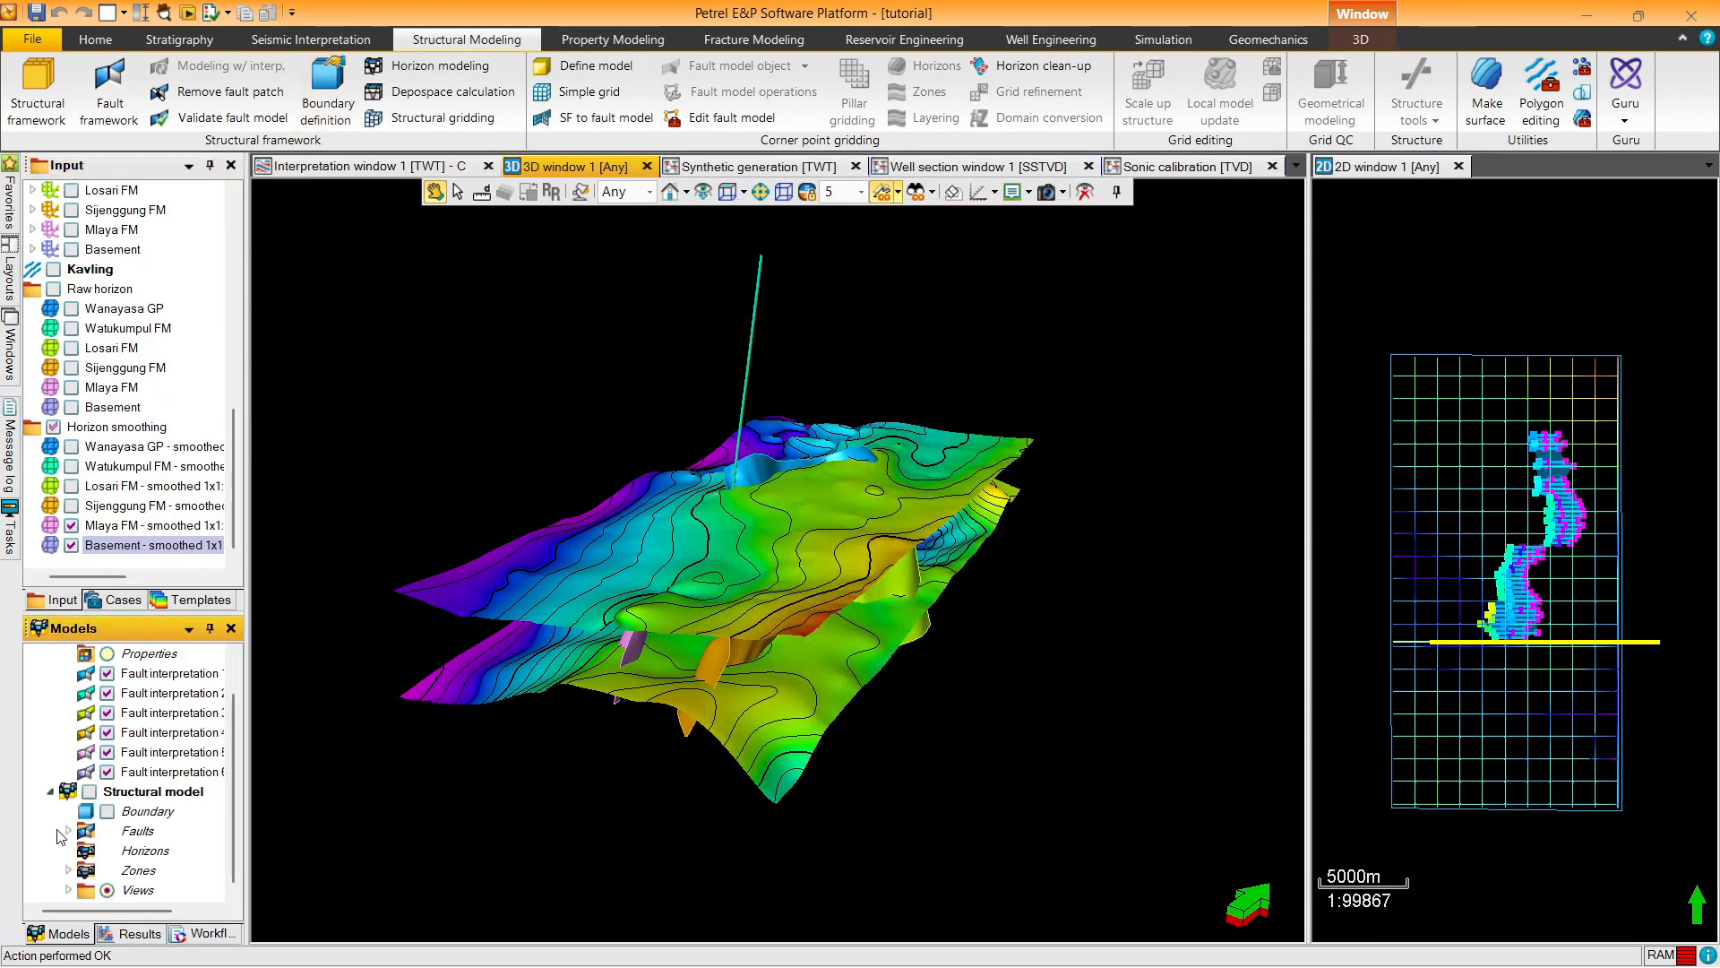
Model two horizons in the structural model, using the smoothed Mlaya FM and smoothed Basement surfaces as their Input #1
click(429, 66)
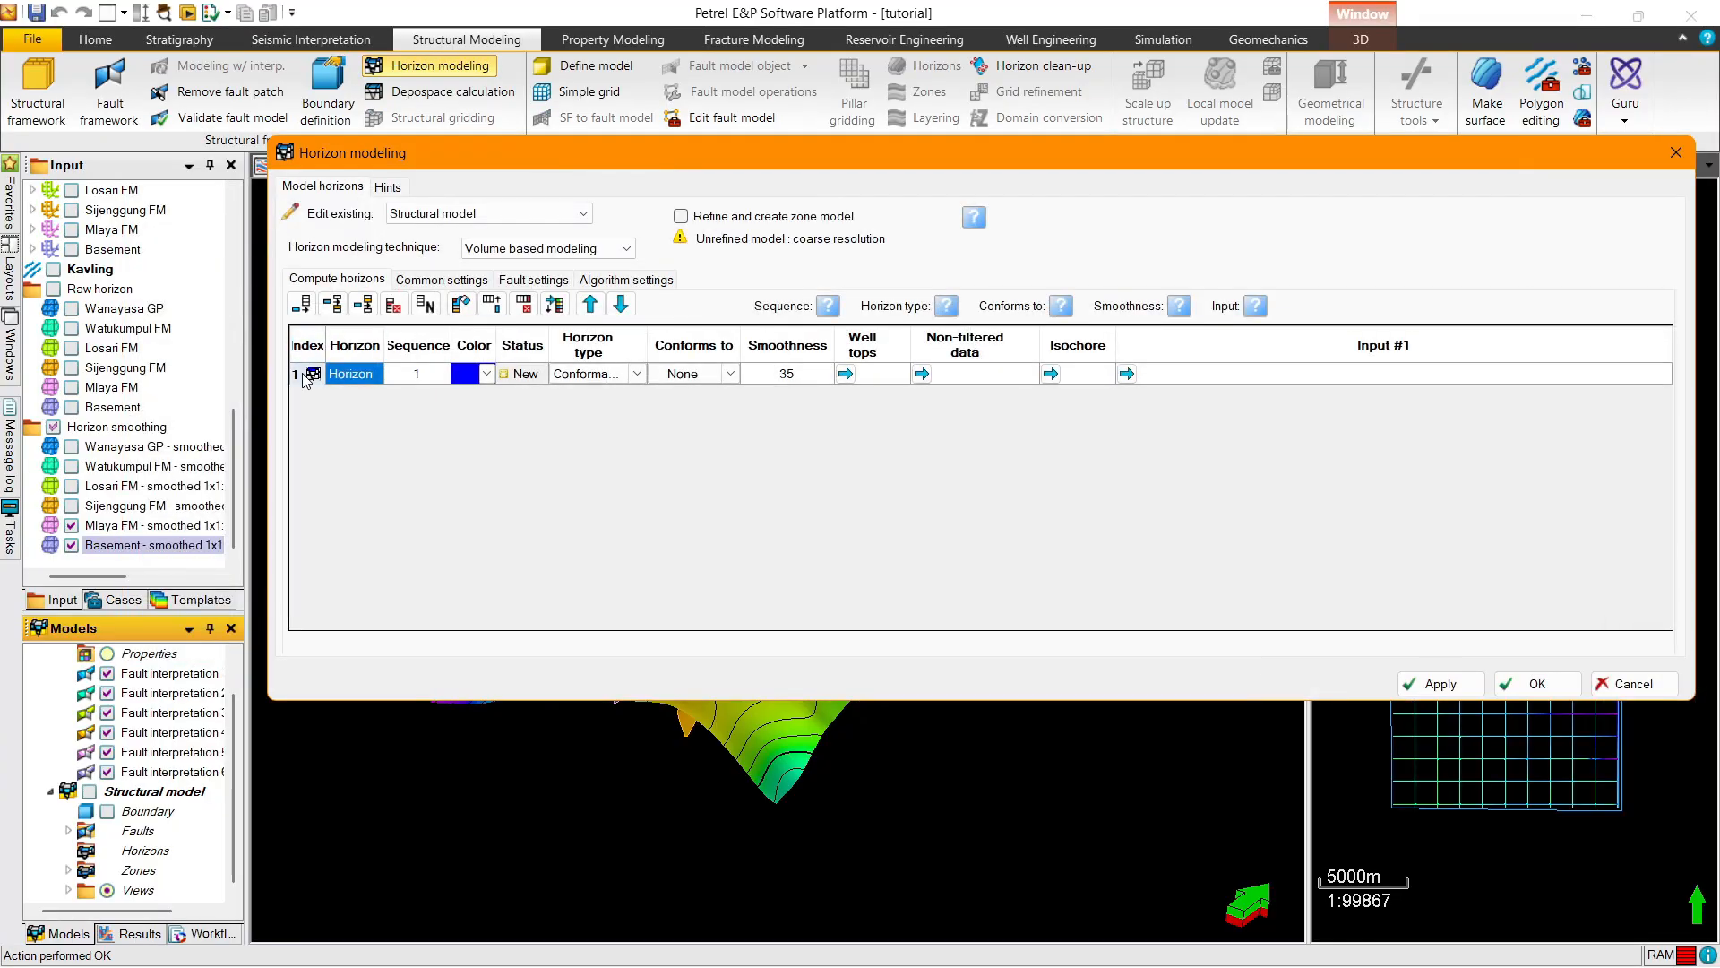
click(303, 305)
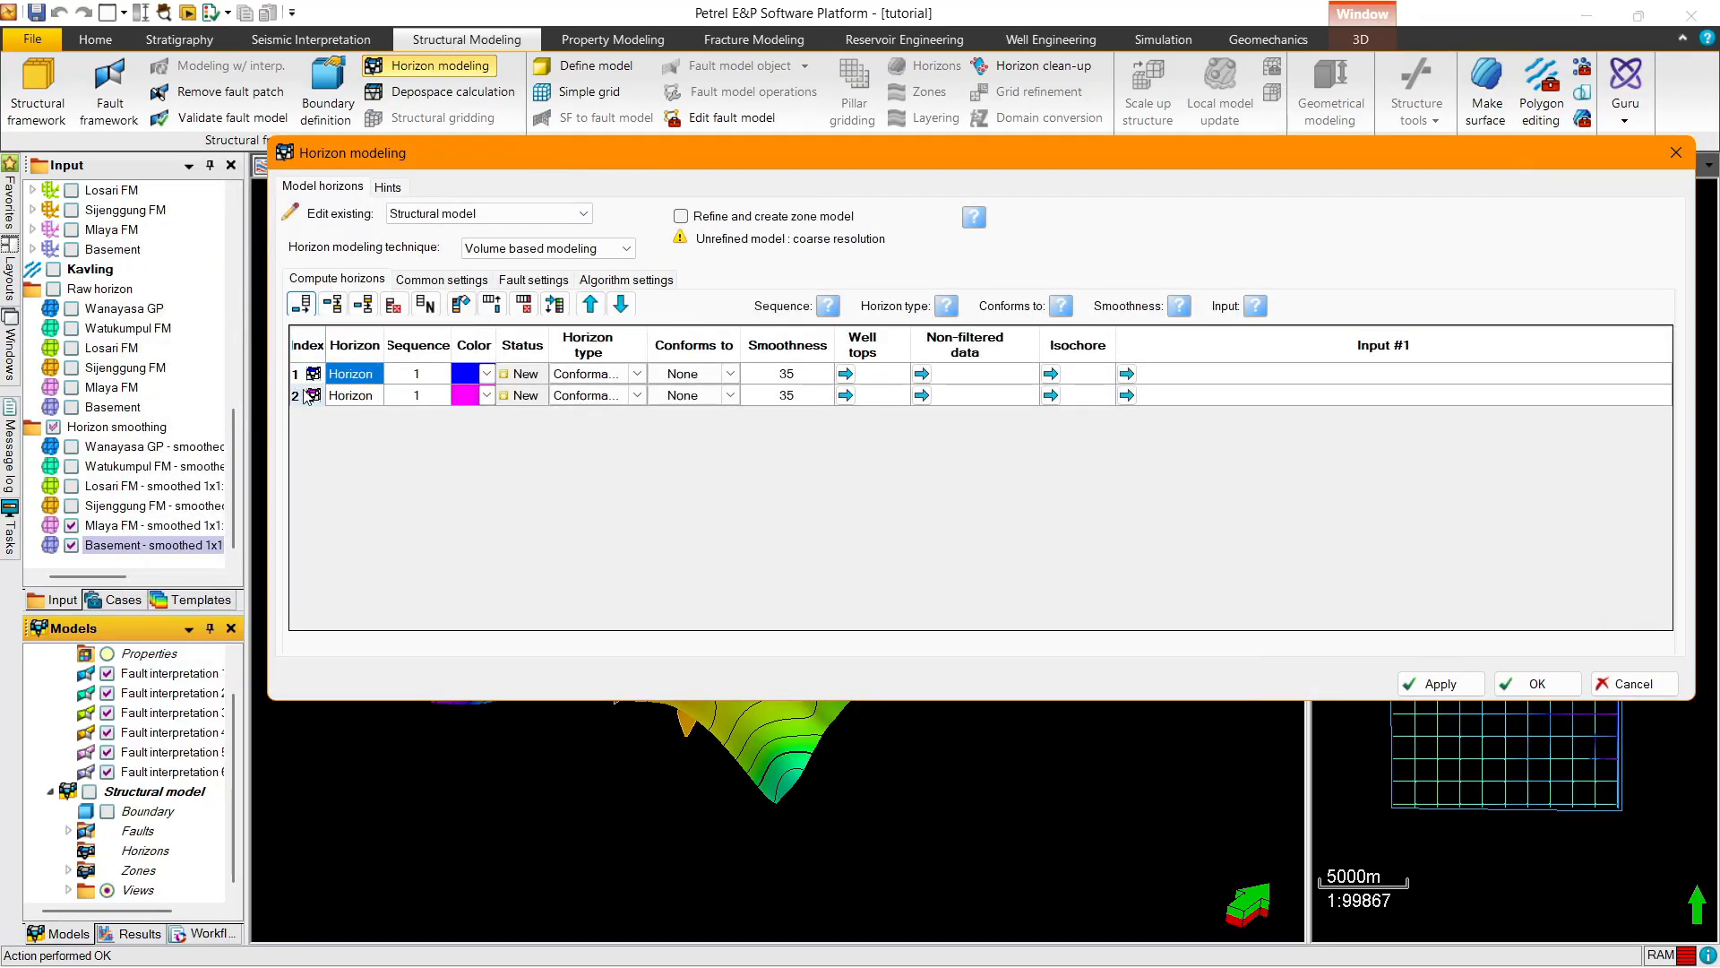
click(125, 529)
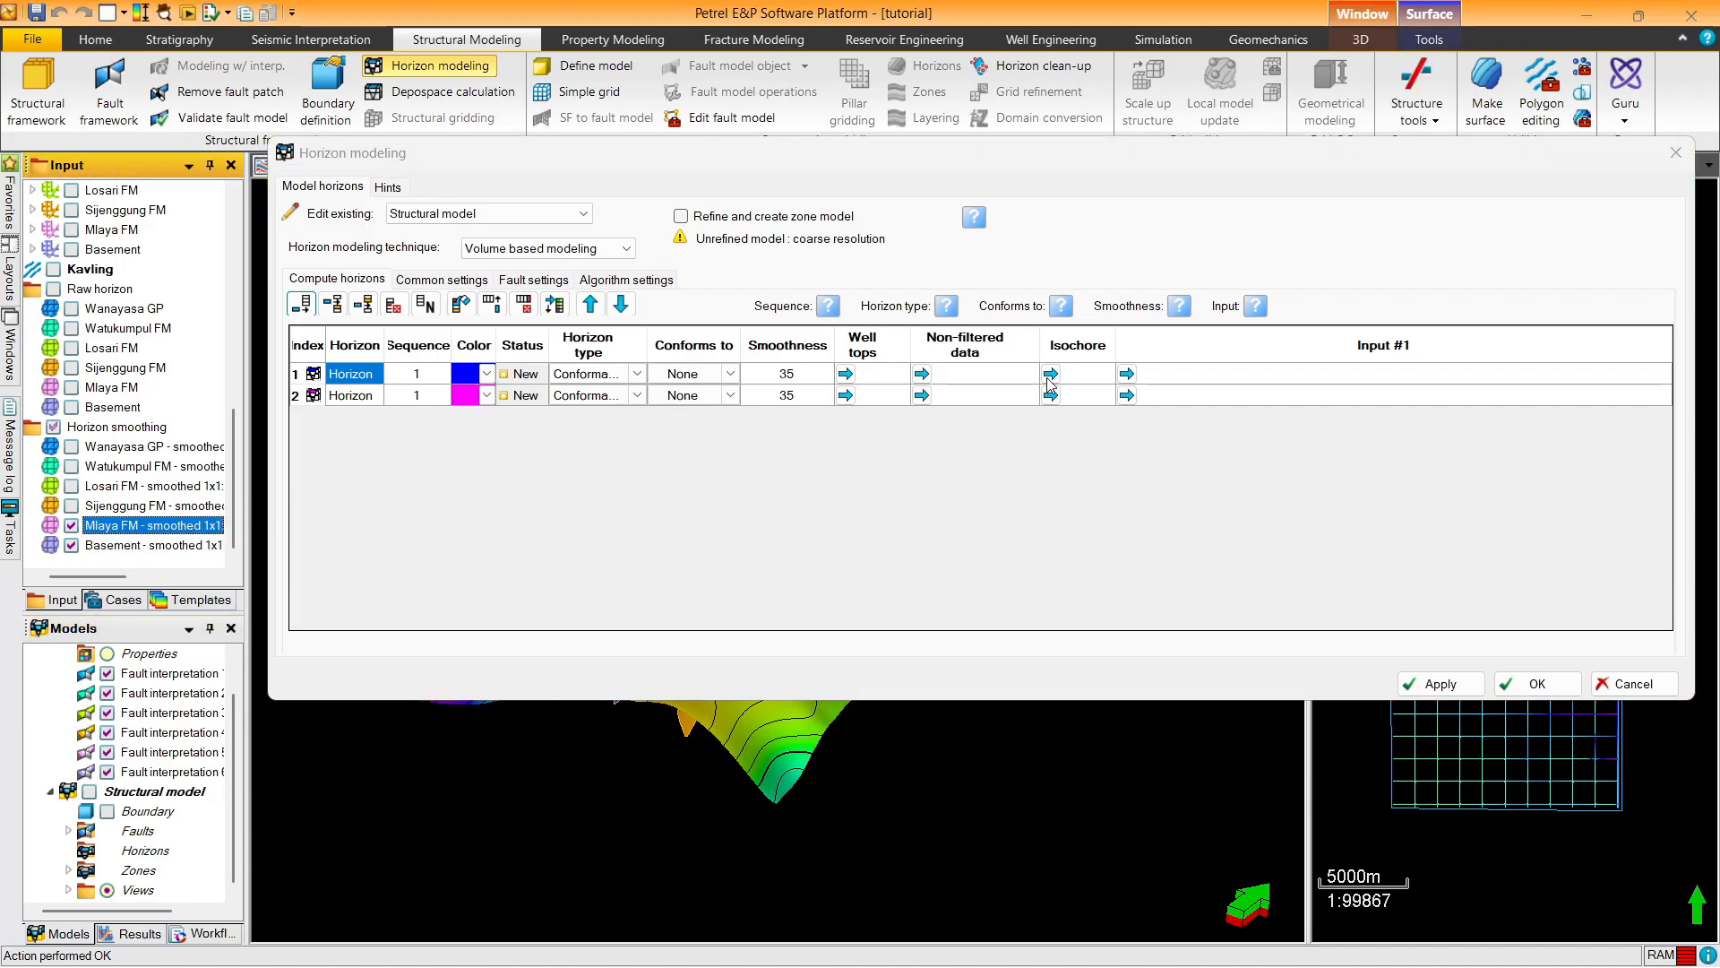
click(1128, 374)
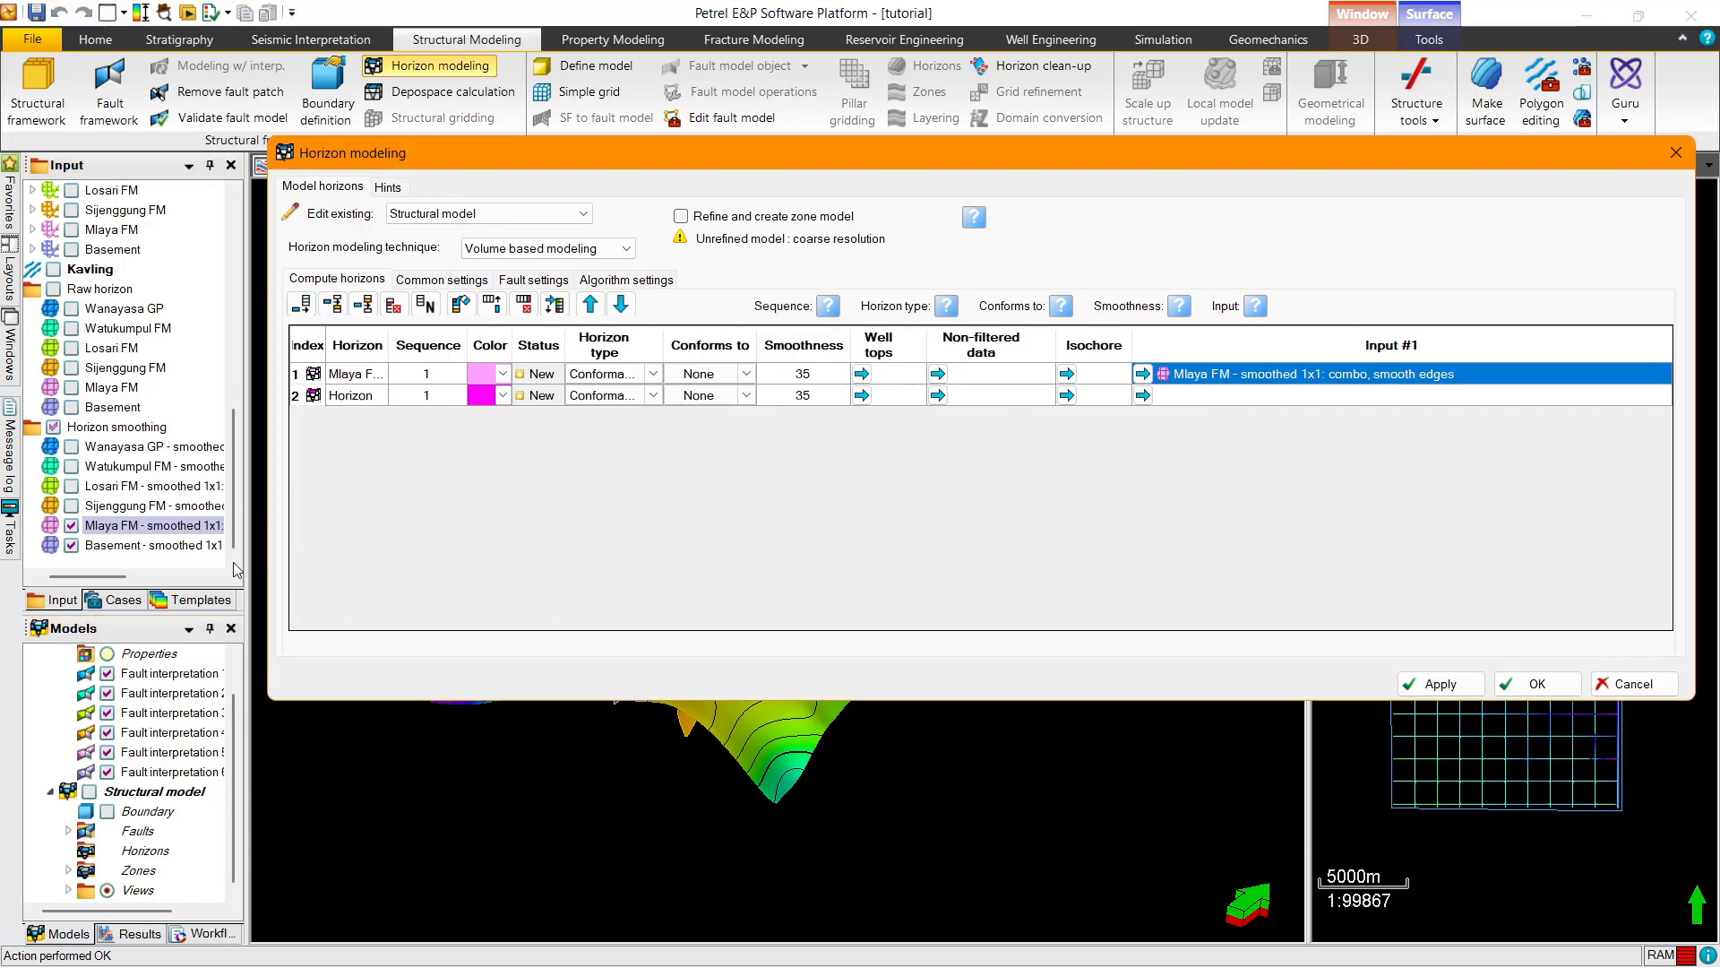
click(173, 544)
click(1142, 395)
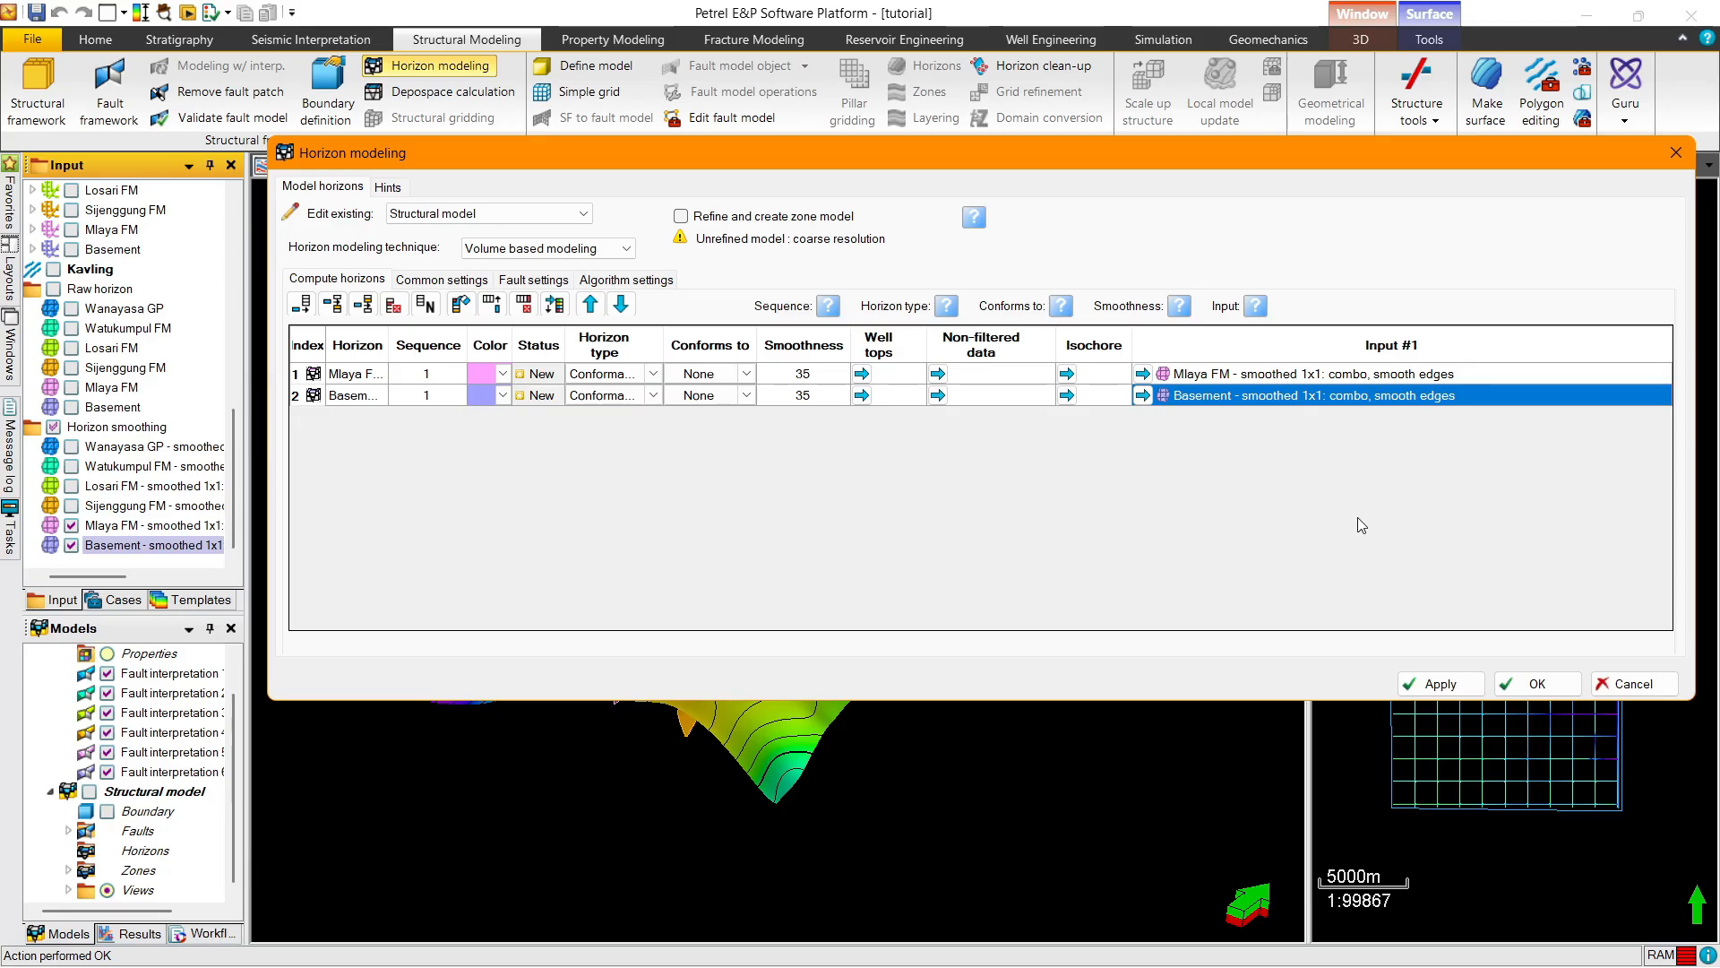
click(1536, 685)
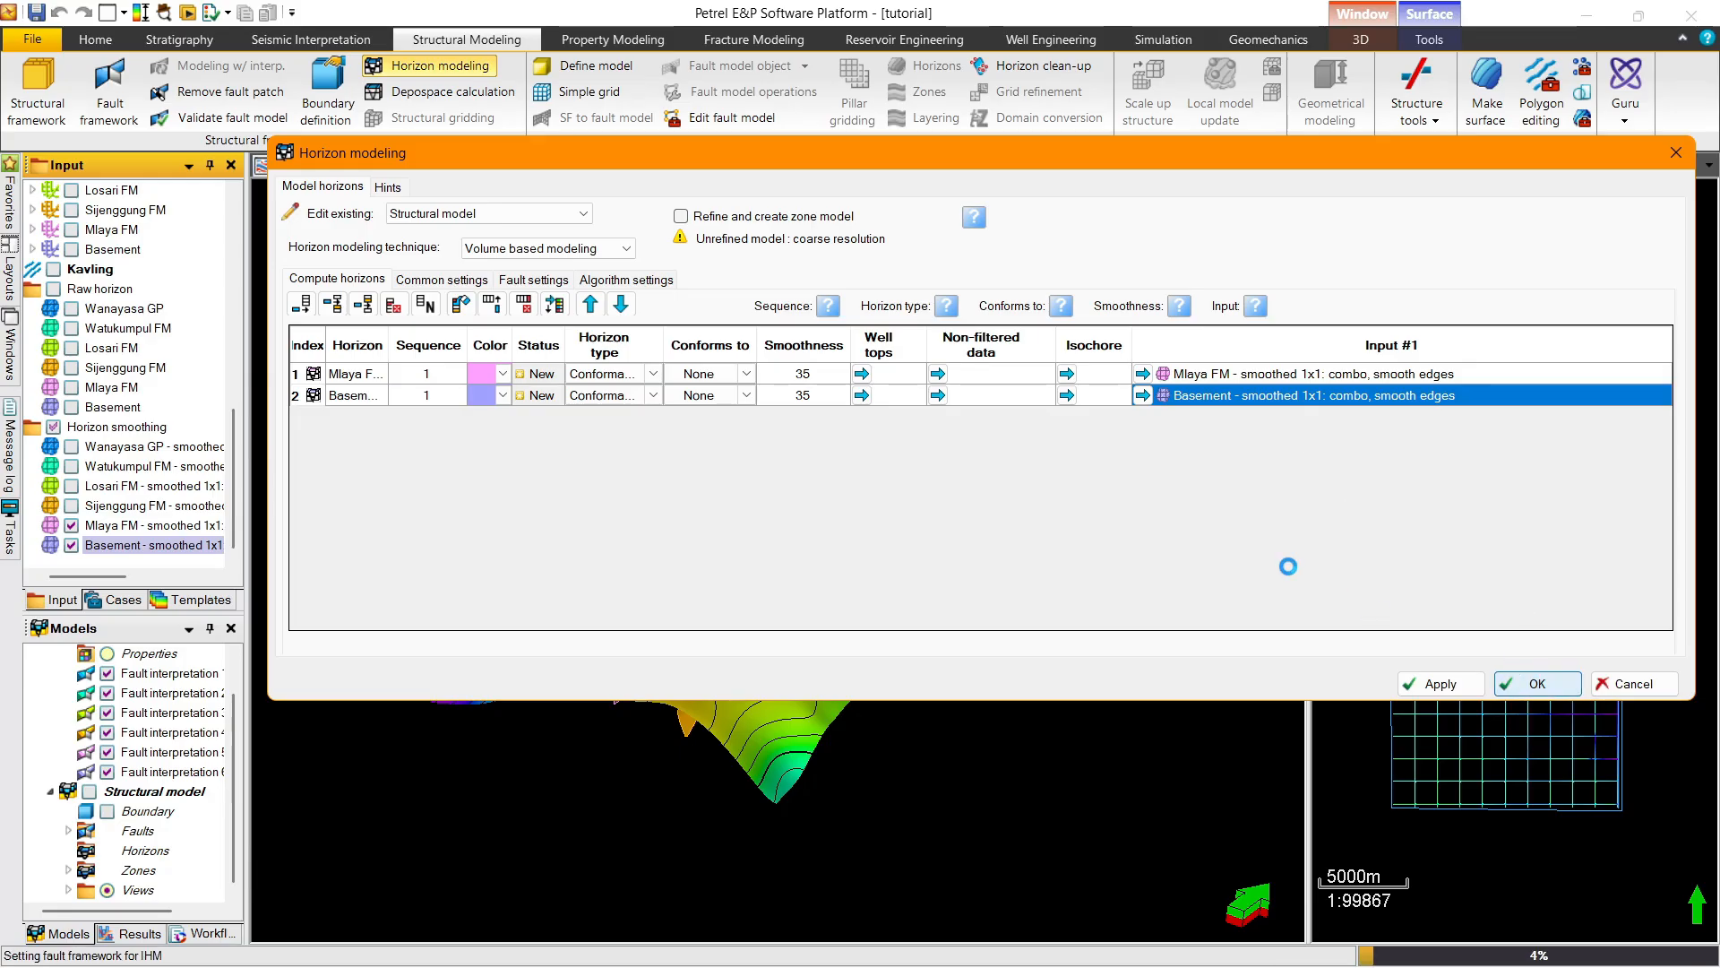
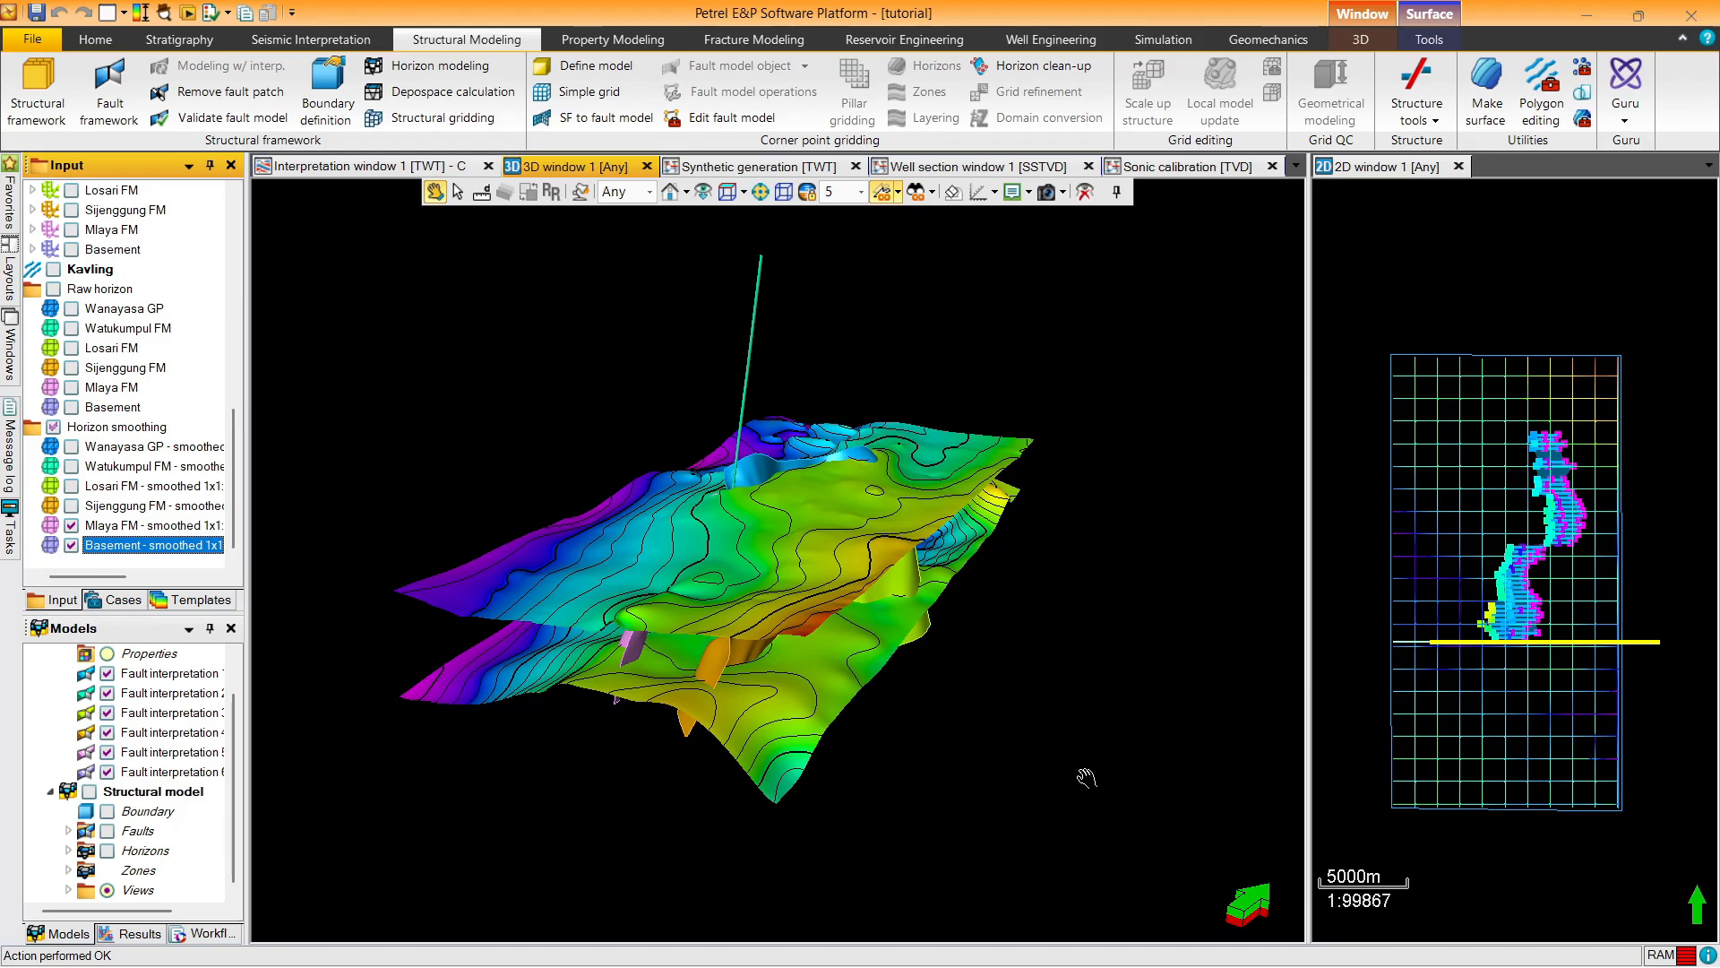
Hide the Fault Framework and all smoothed horizon surfaces in the 3D window
drag(231, 714, 231, 679)
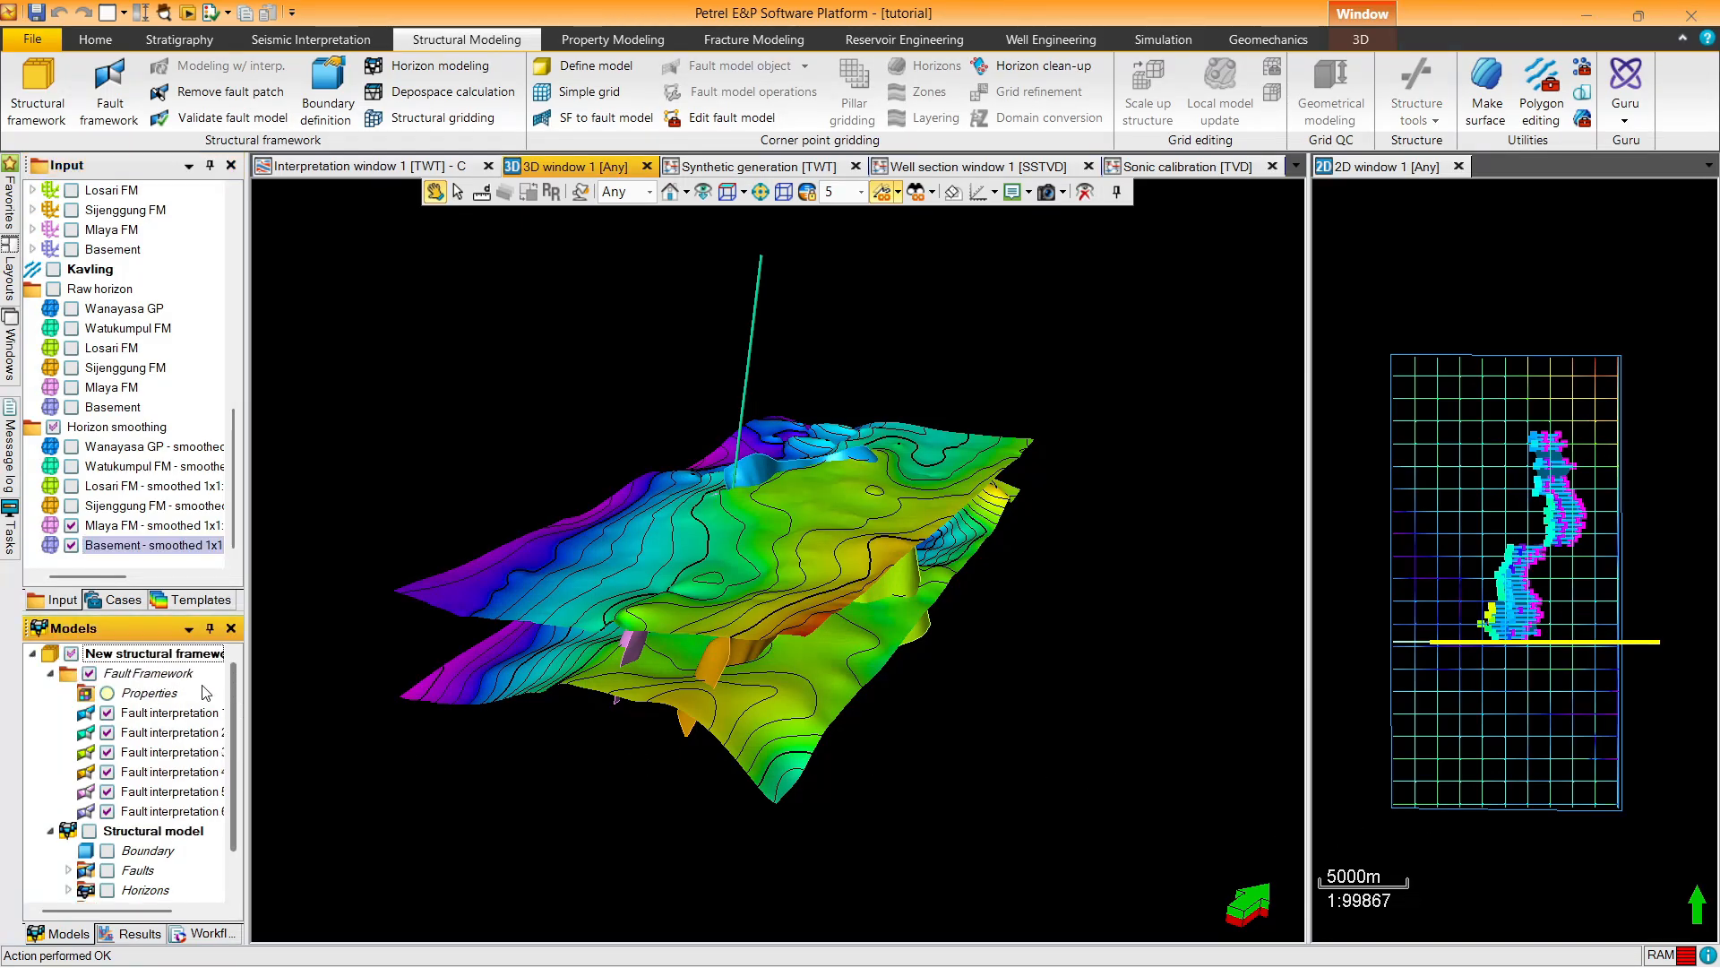
click(88, 673)
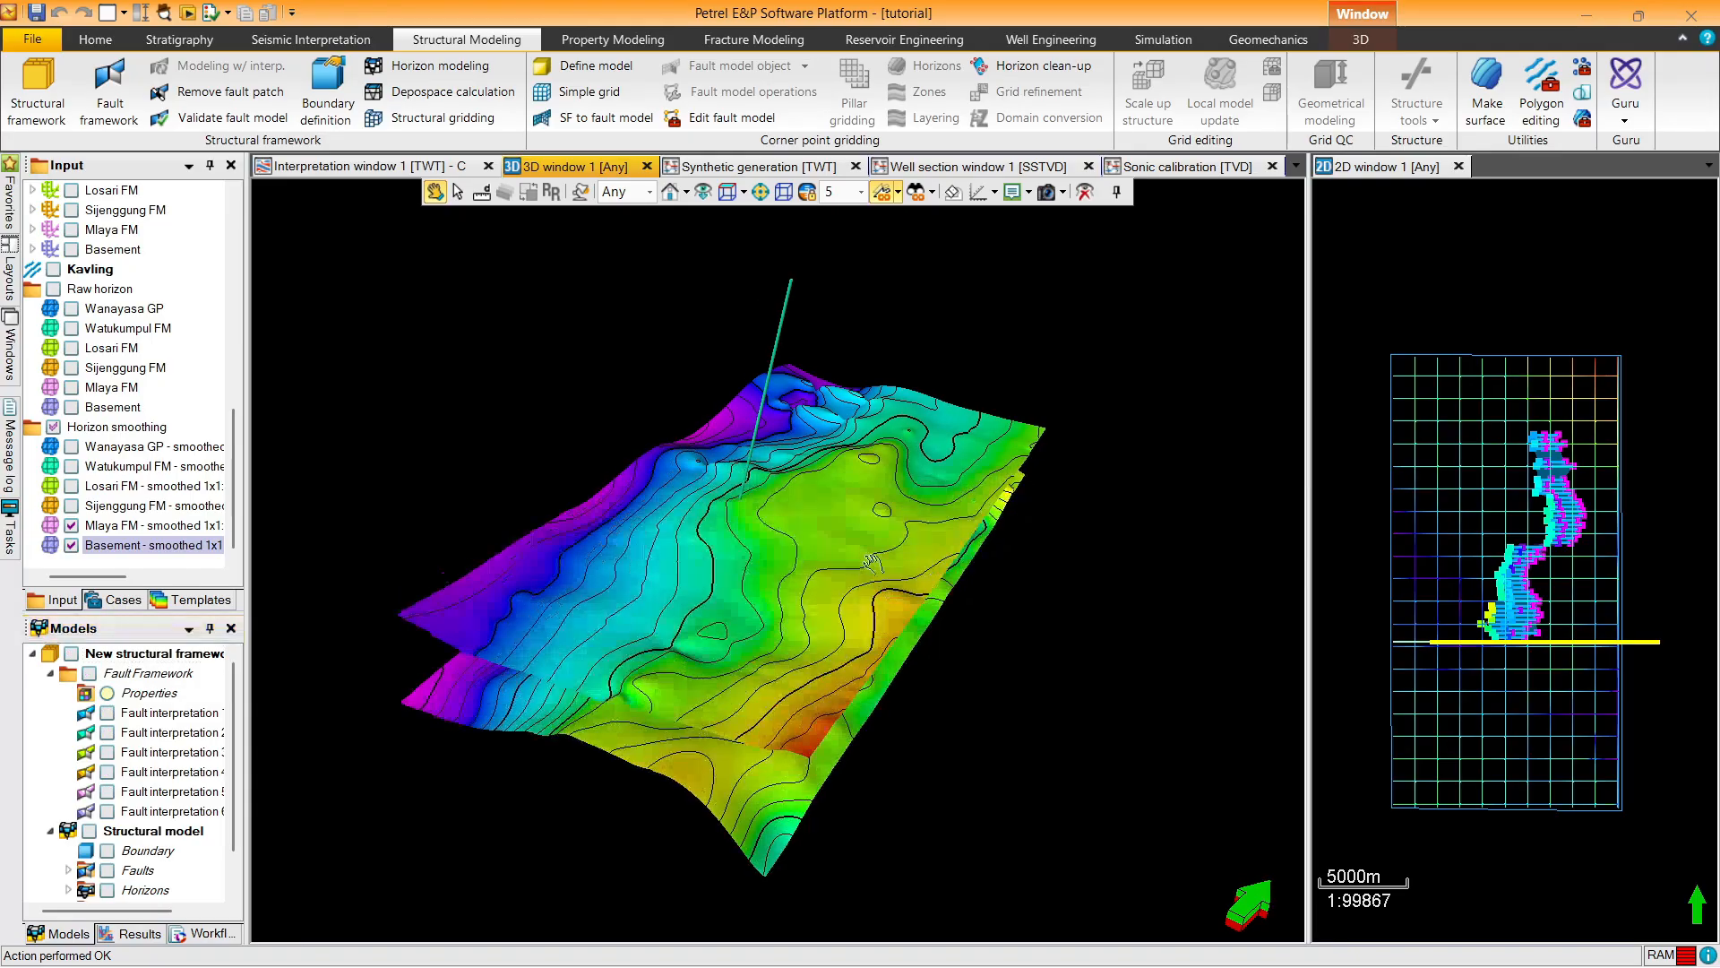
click(52, 427)
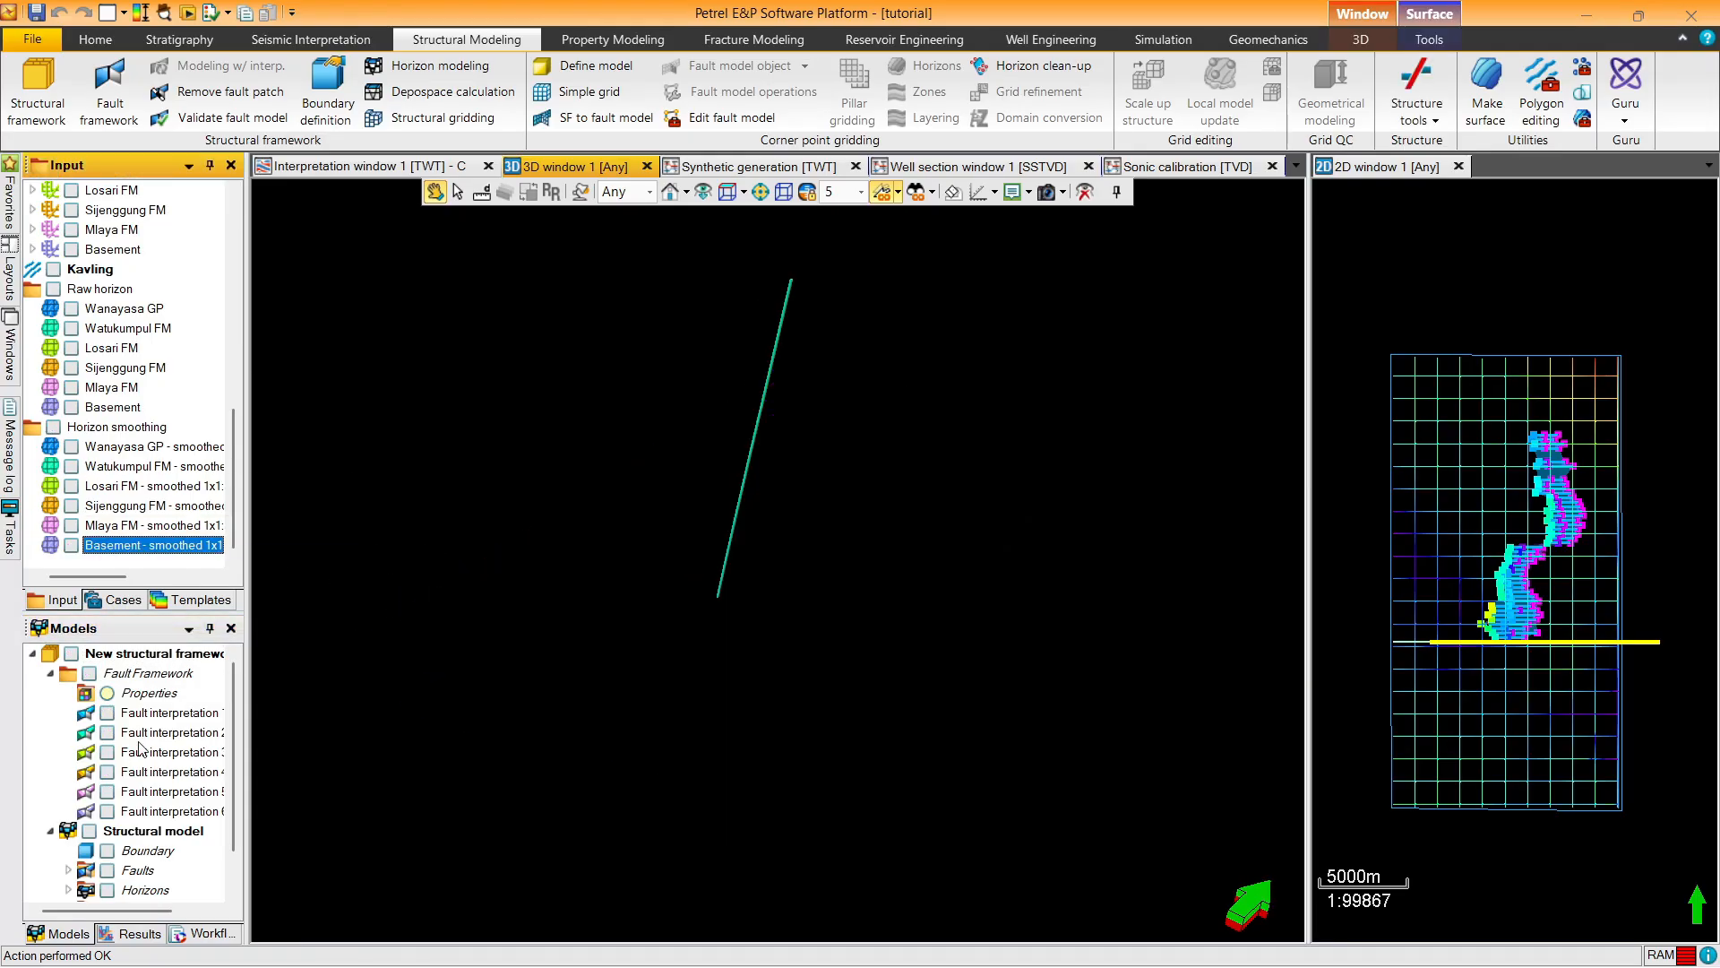
Expand the structural model's Horizons and display the modeled Mlaya FM horizon in the 3D window
drag(230, 743, 240, 784)
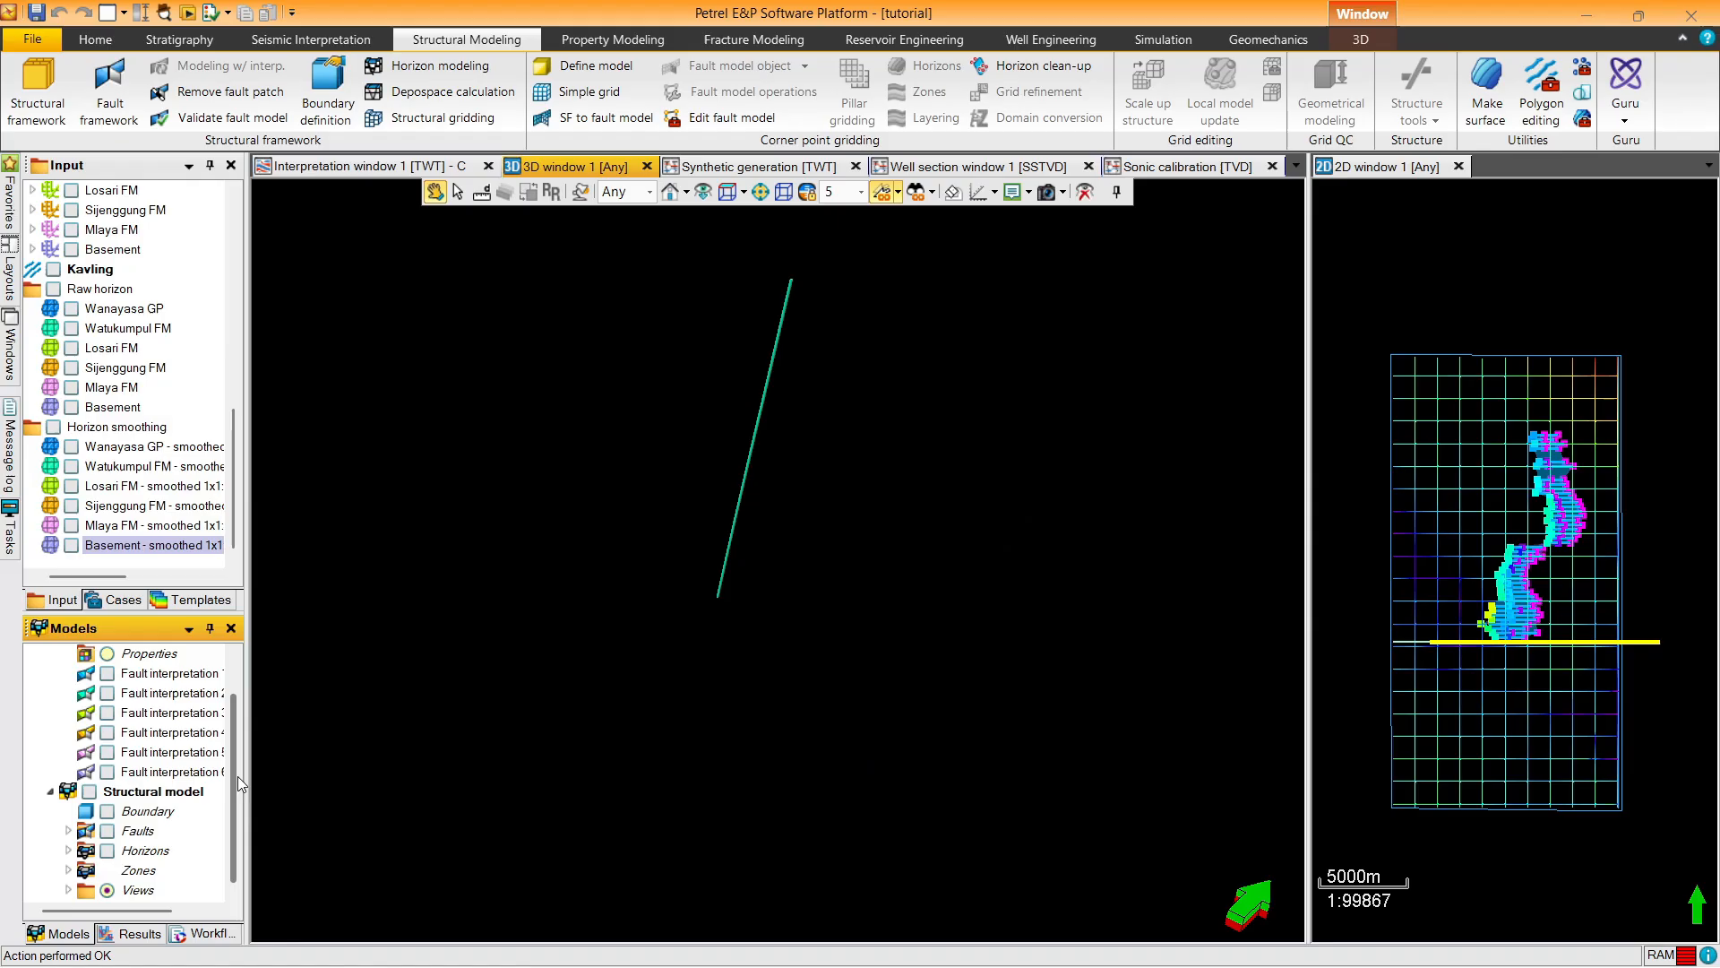
click(69, 851)
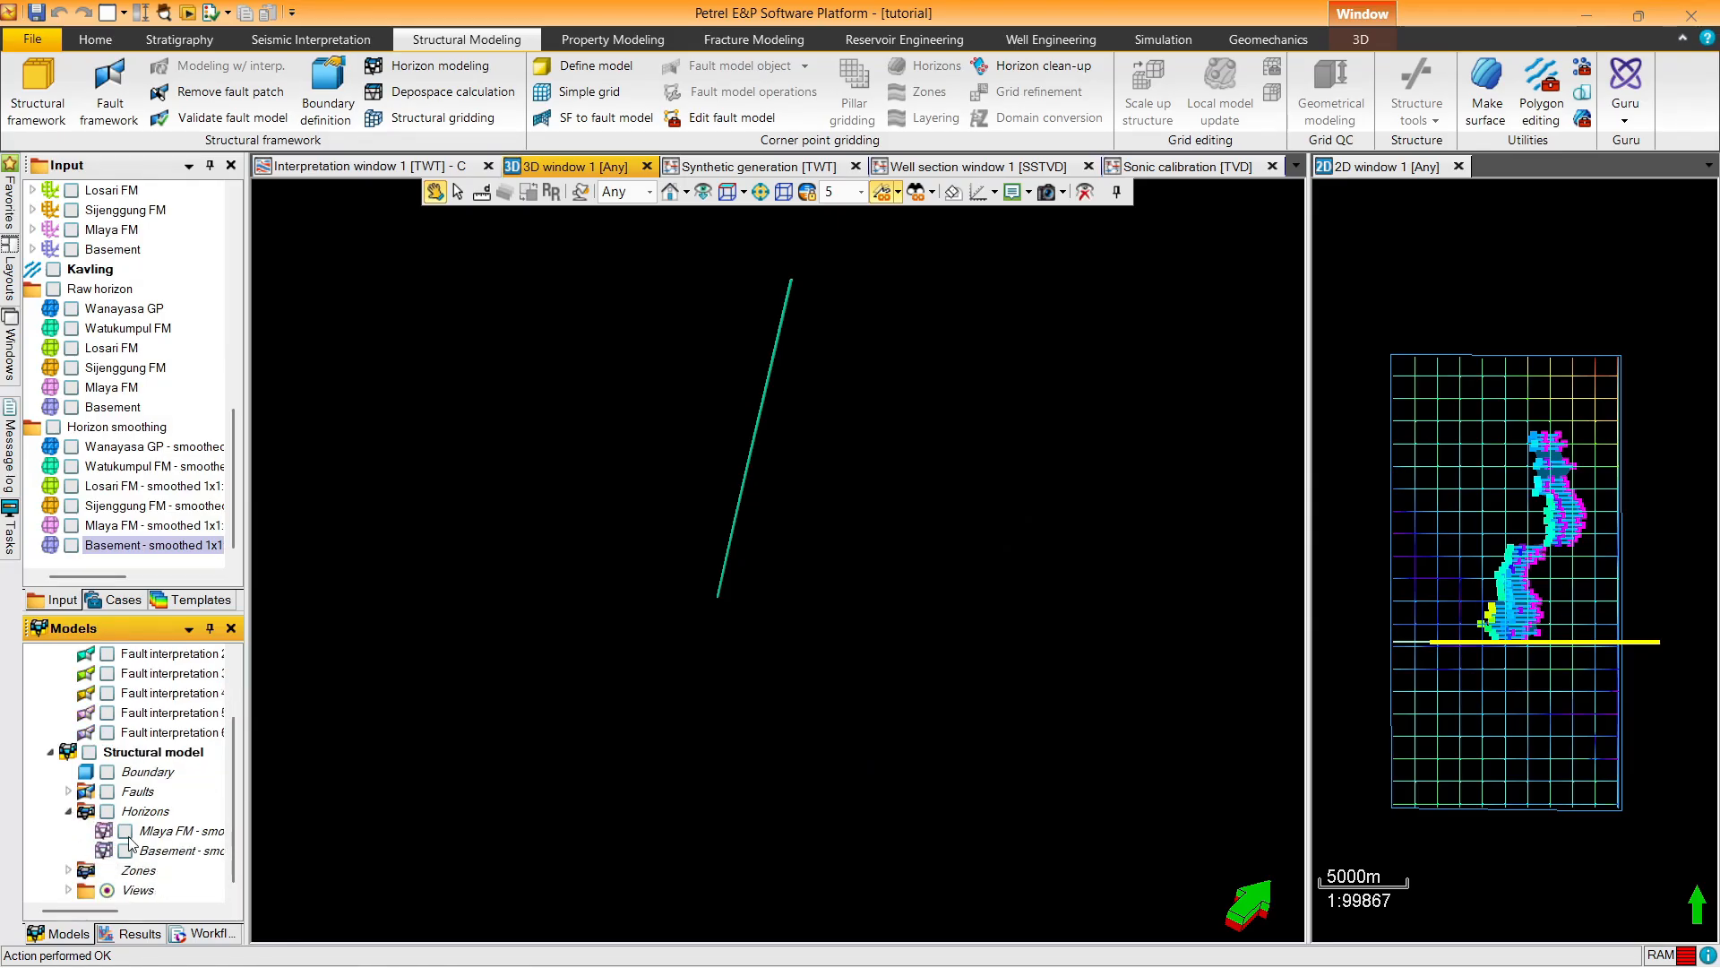
click(126, 830)
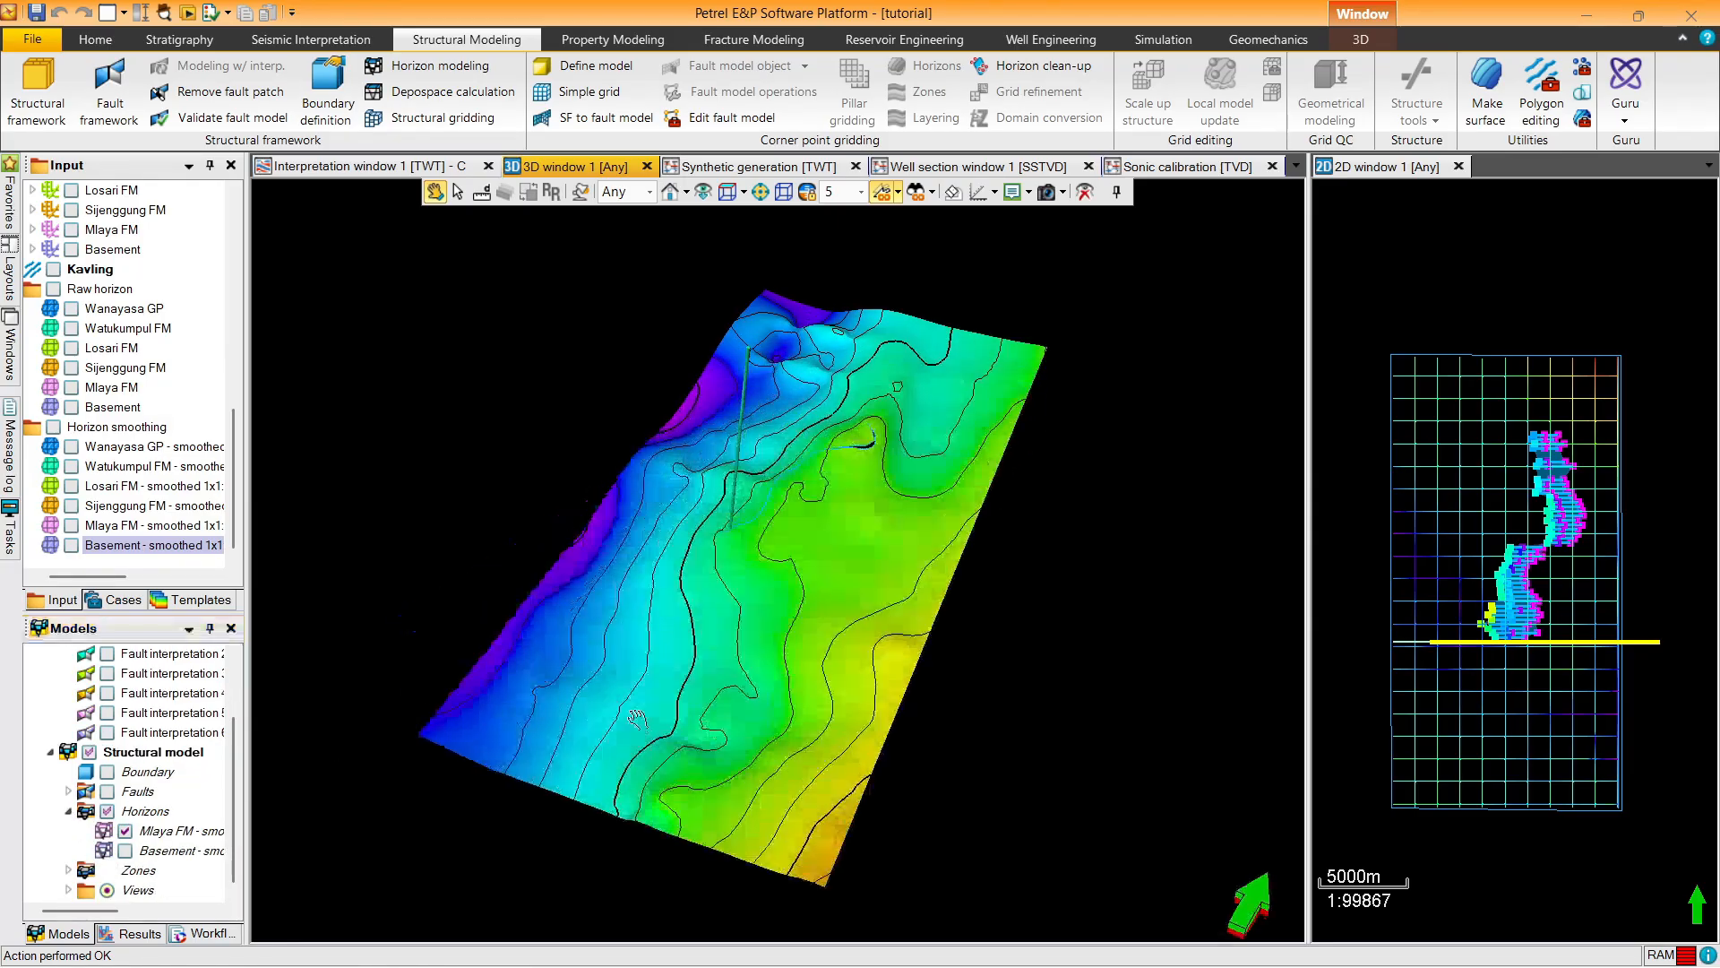
scroll(627, 663, up, 5)
scroll(672, 592, up, 4)
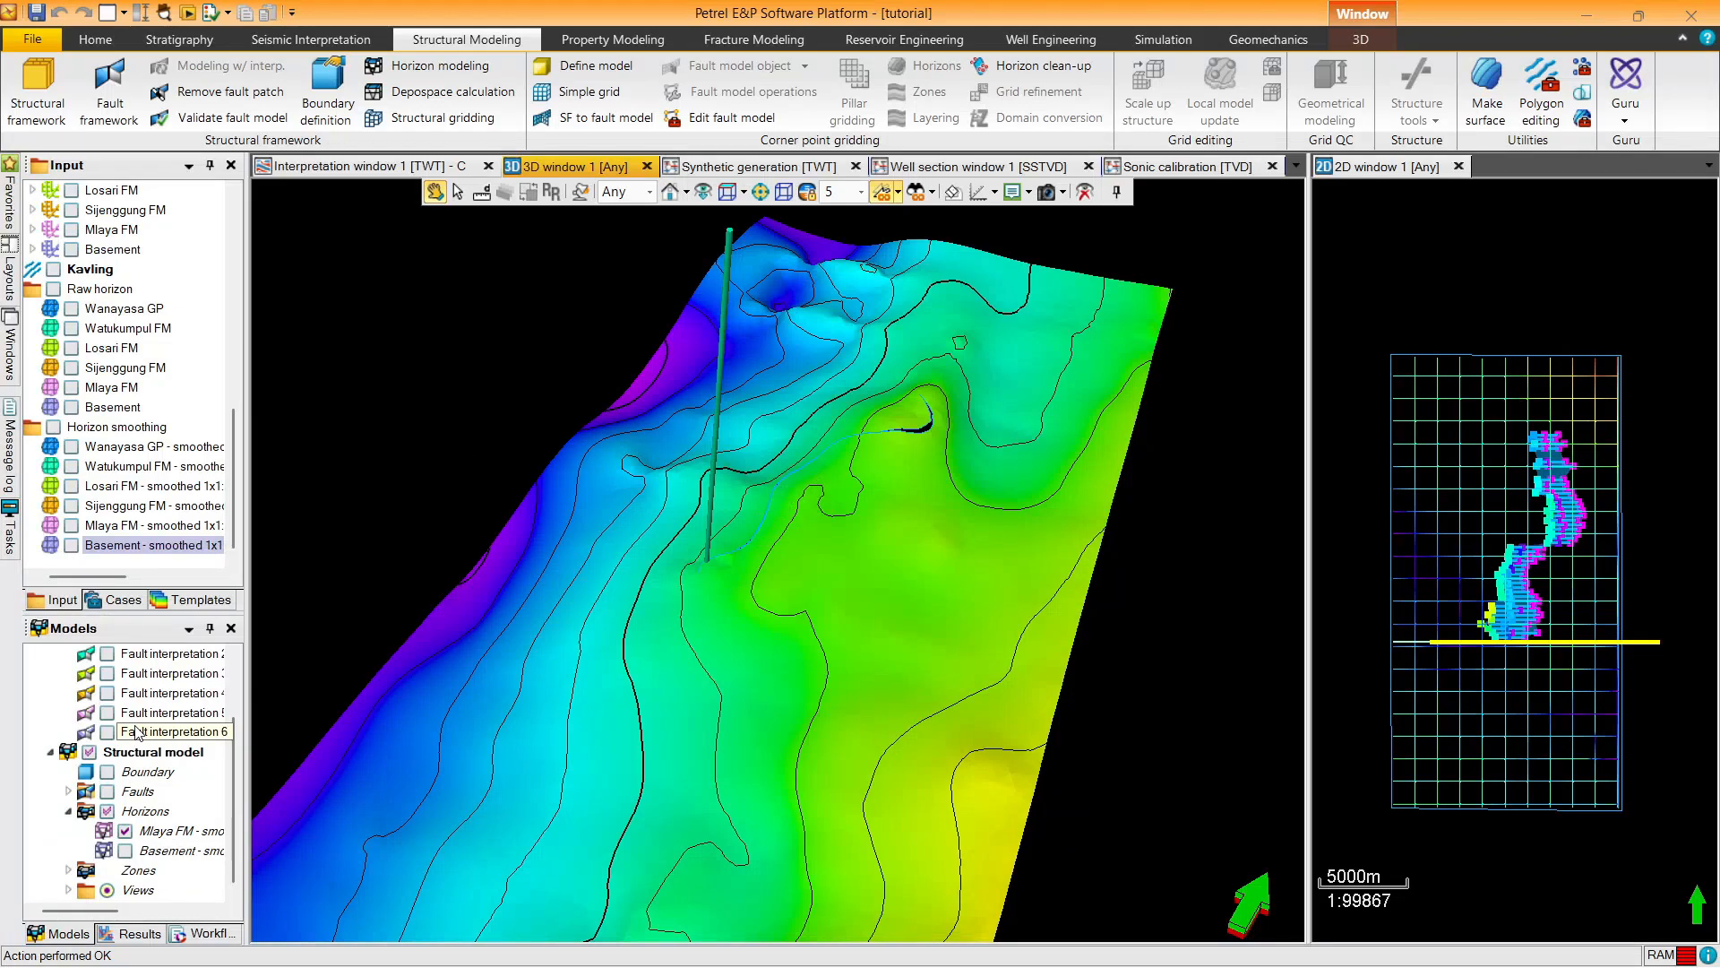
Compare the modeled Mlaya FM horizon with its smoothed input surface by displaying each alone in the 3D window
scroll(215, 748, up, 2)
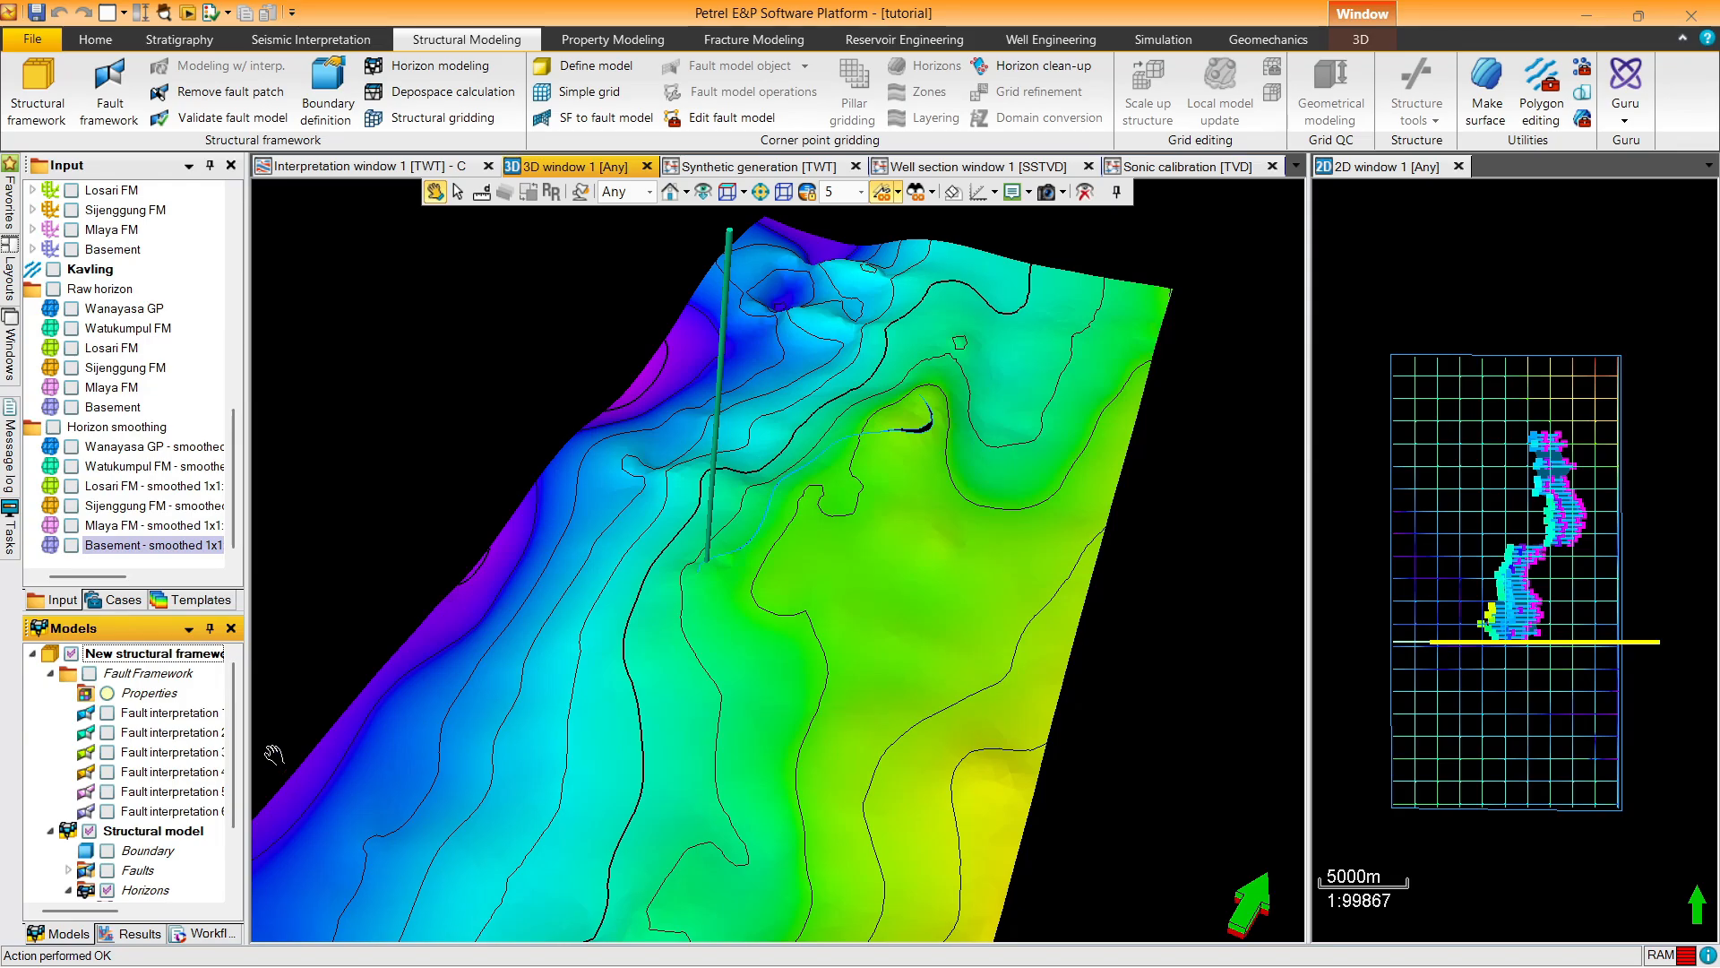
drag(233, 739, 234, 786)
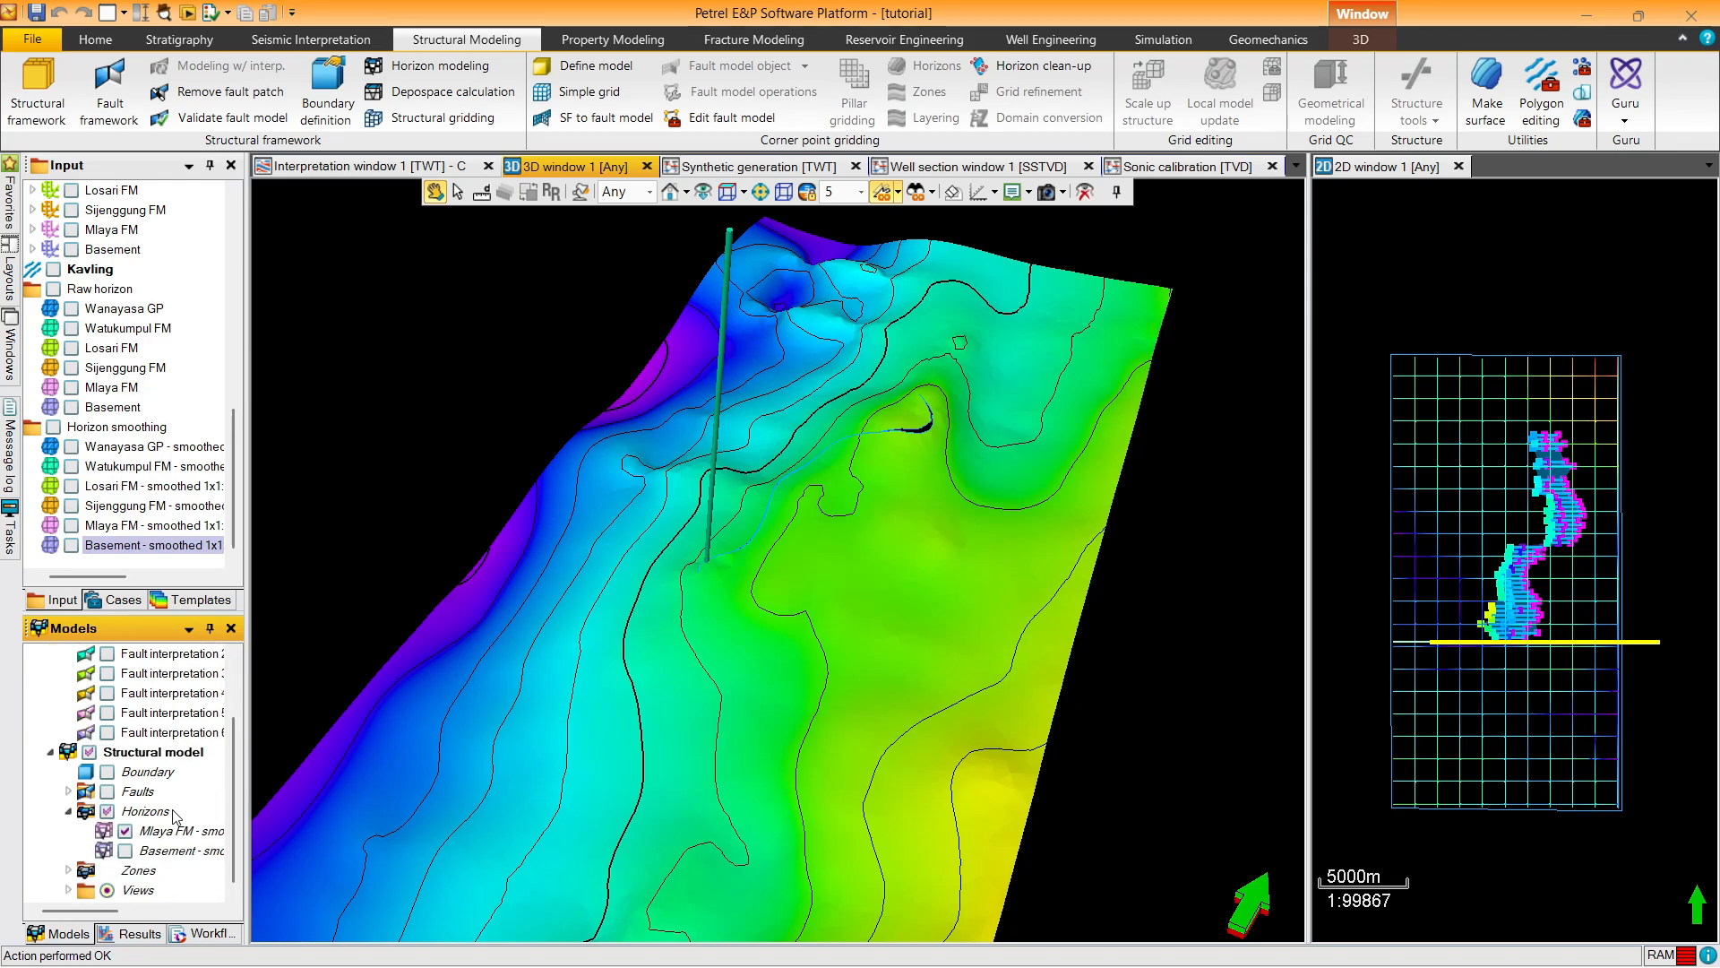
click(124, 831)
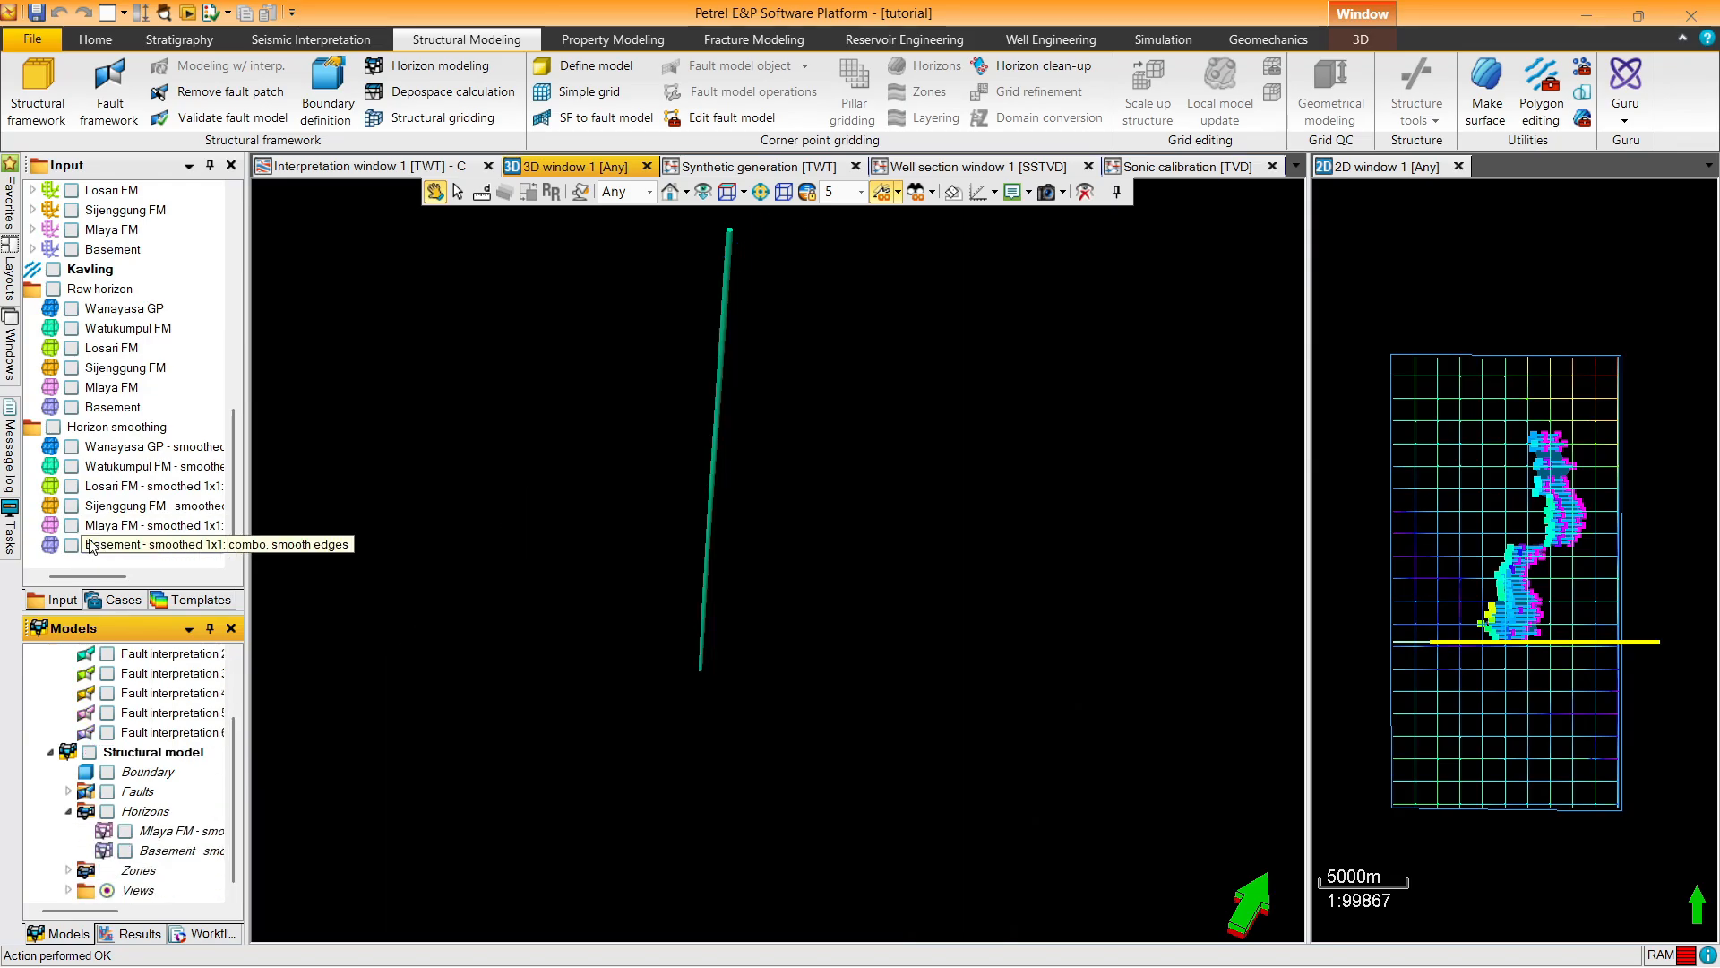
click(112, 545)
click(71, 525)
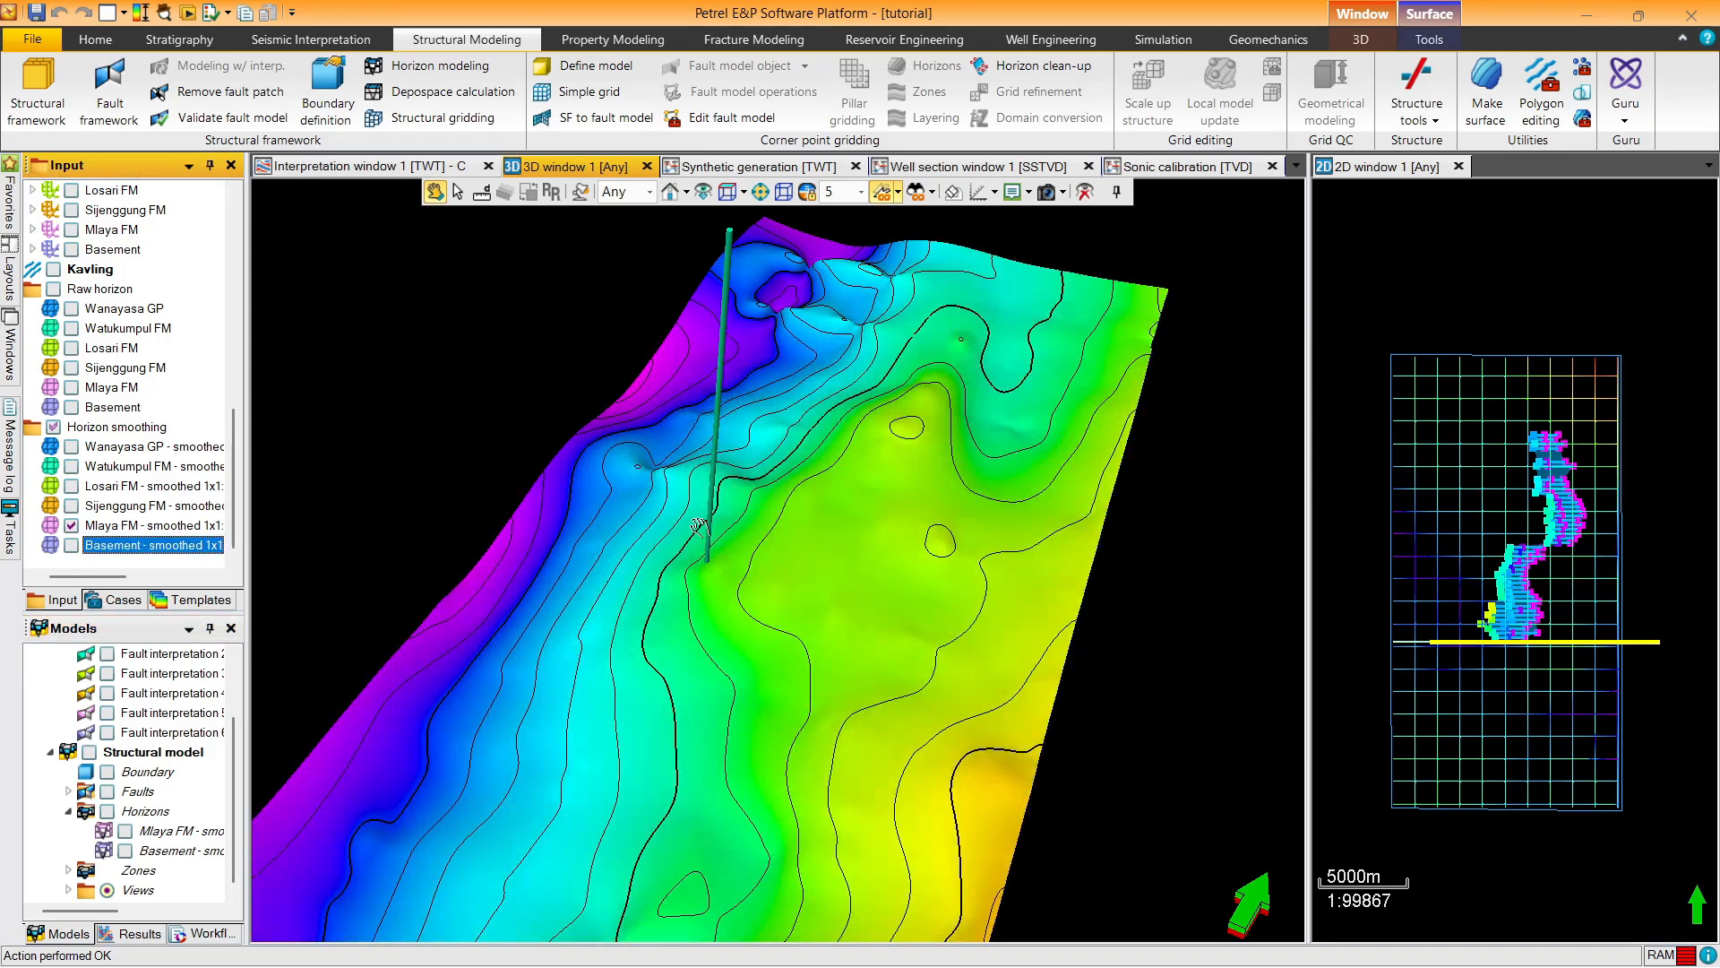
click(124, 831)
click(71, 525)
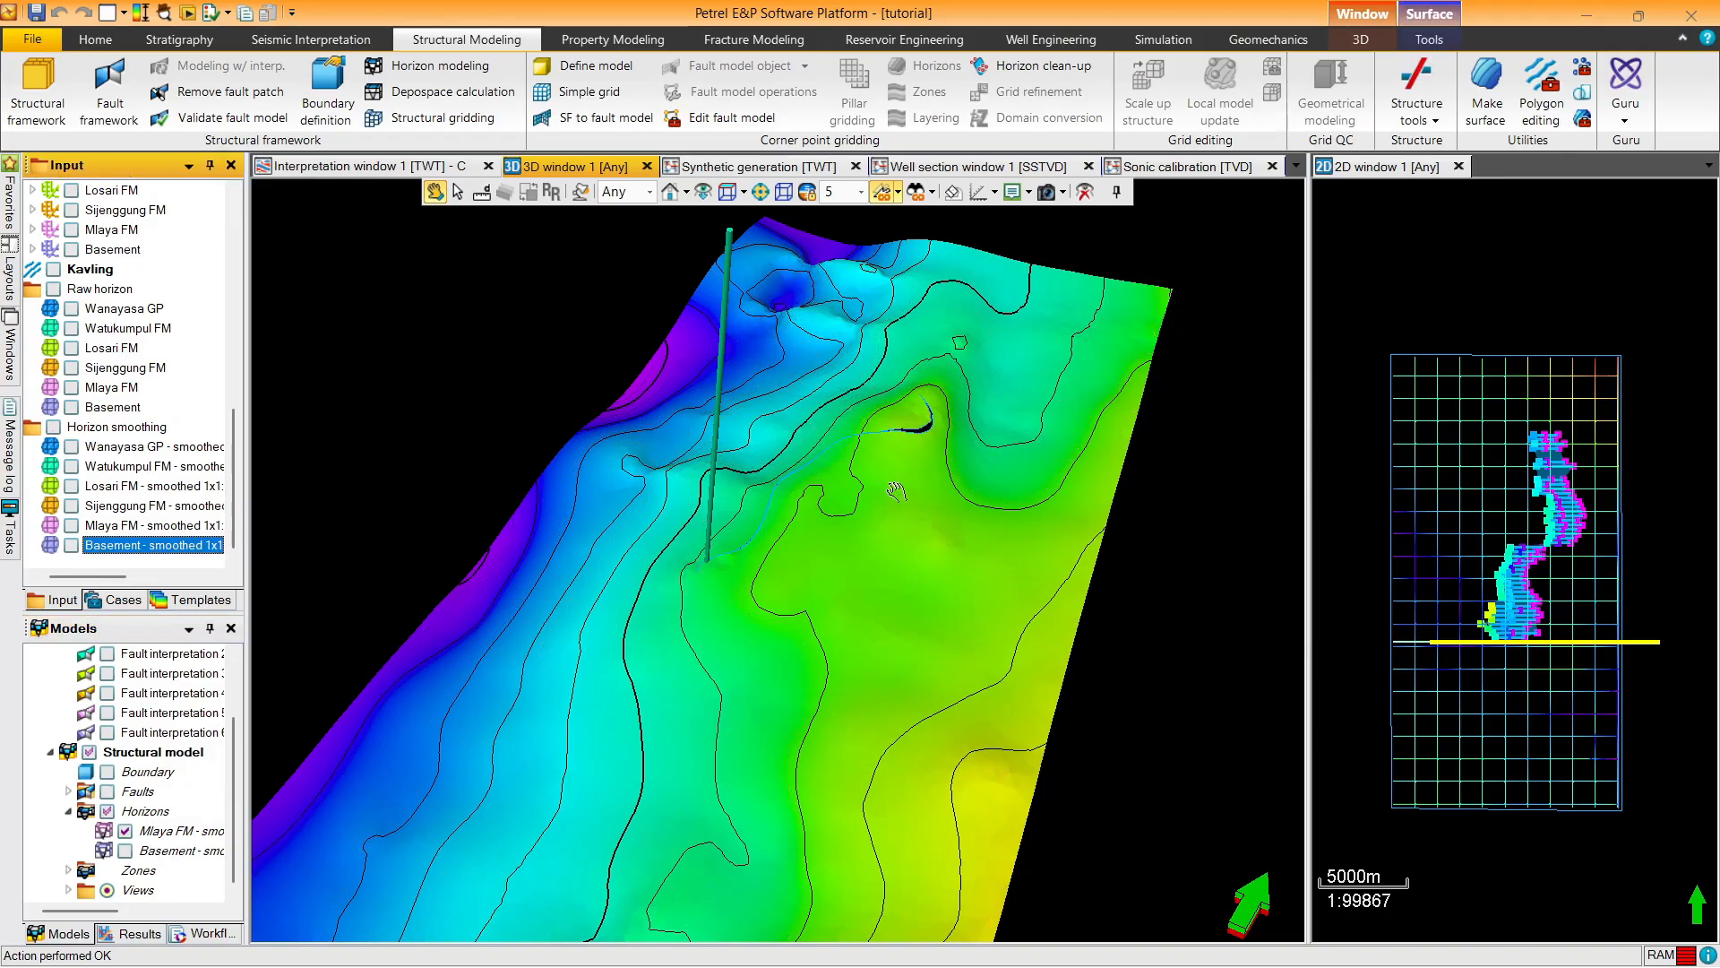
Display the modeled Basement horizon instead of Mlaya FM and examine its fault offsets from several 3D angles
click(125, 831)
click(124, 851)
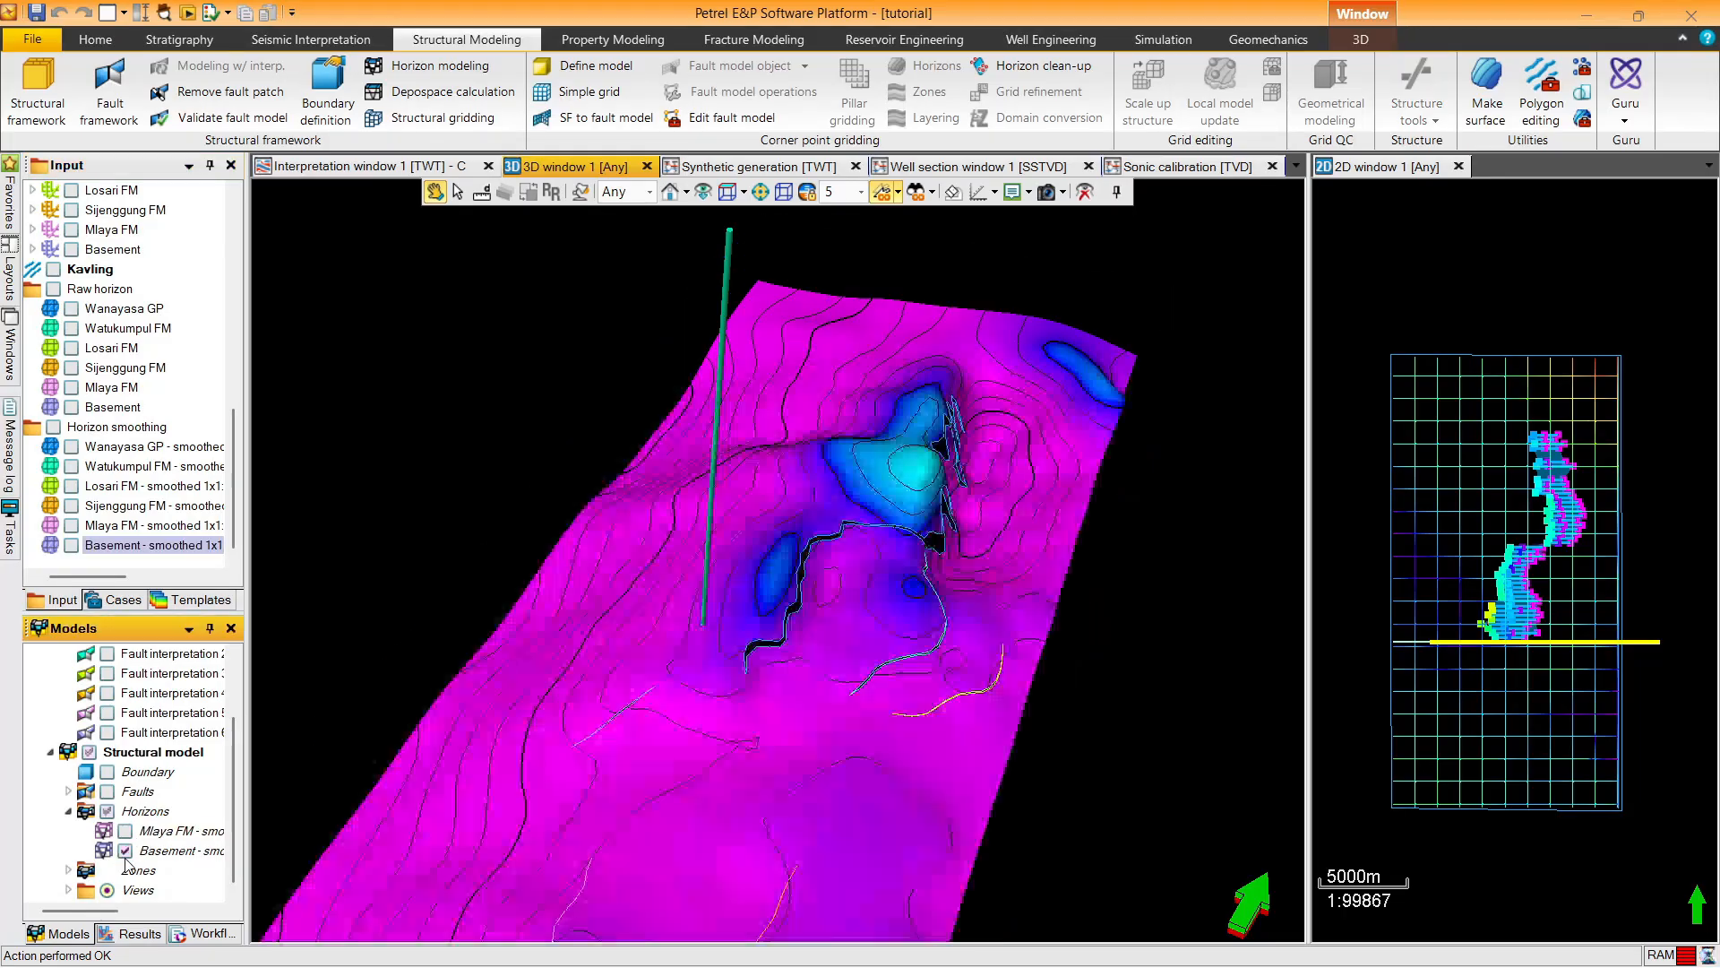
drag(890, 616, 797, 509)
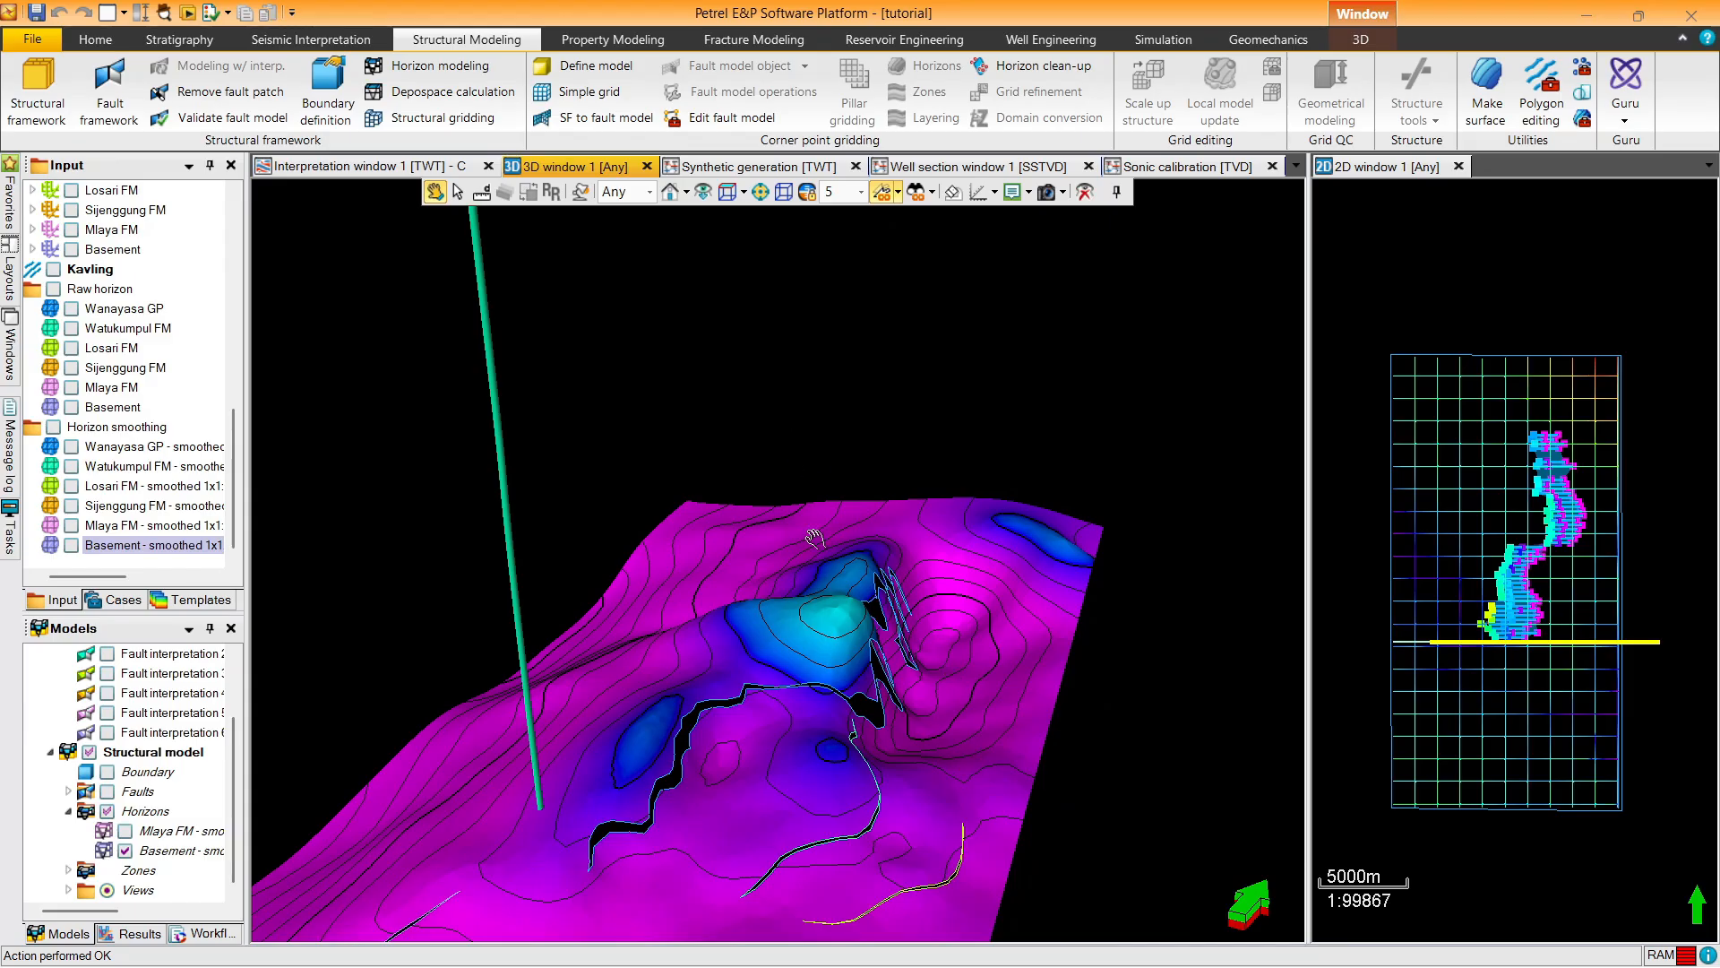
drag(871, 689, 807, 724)
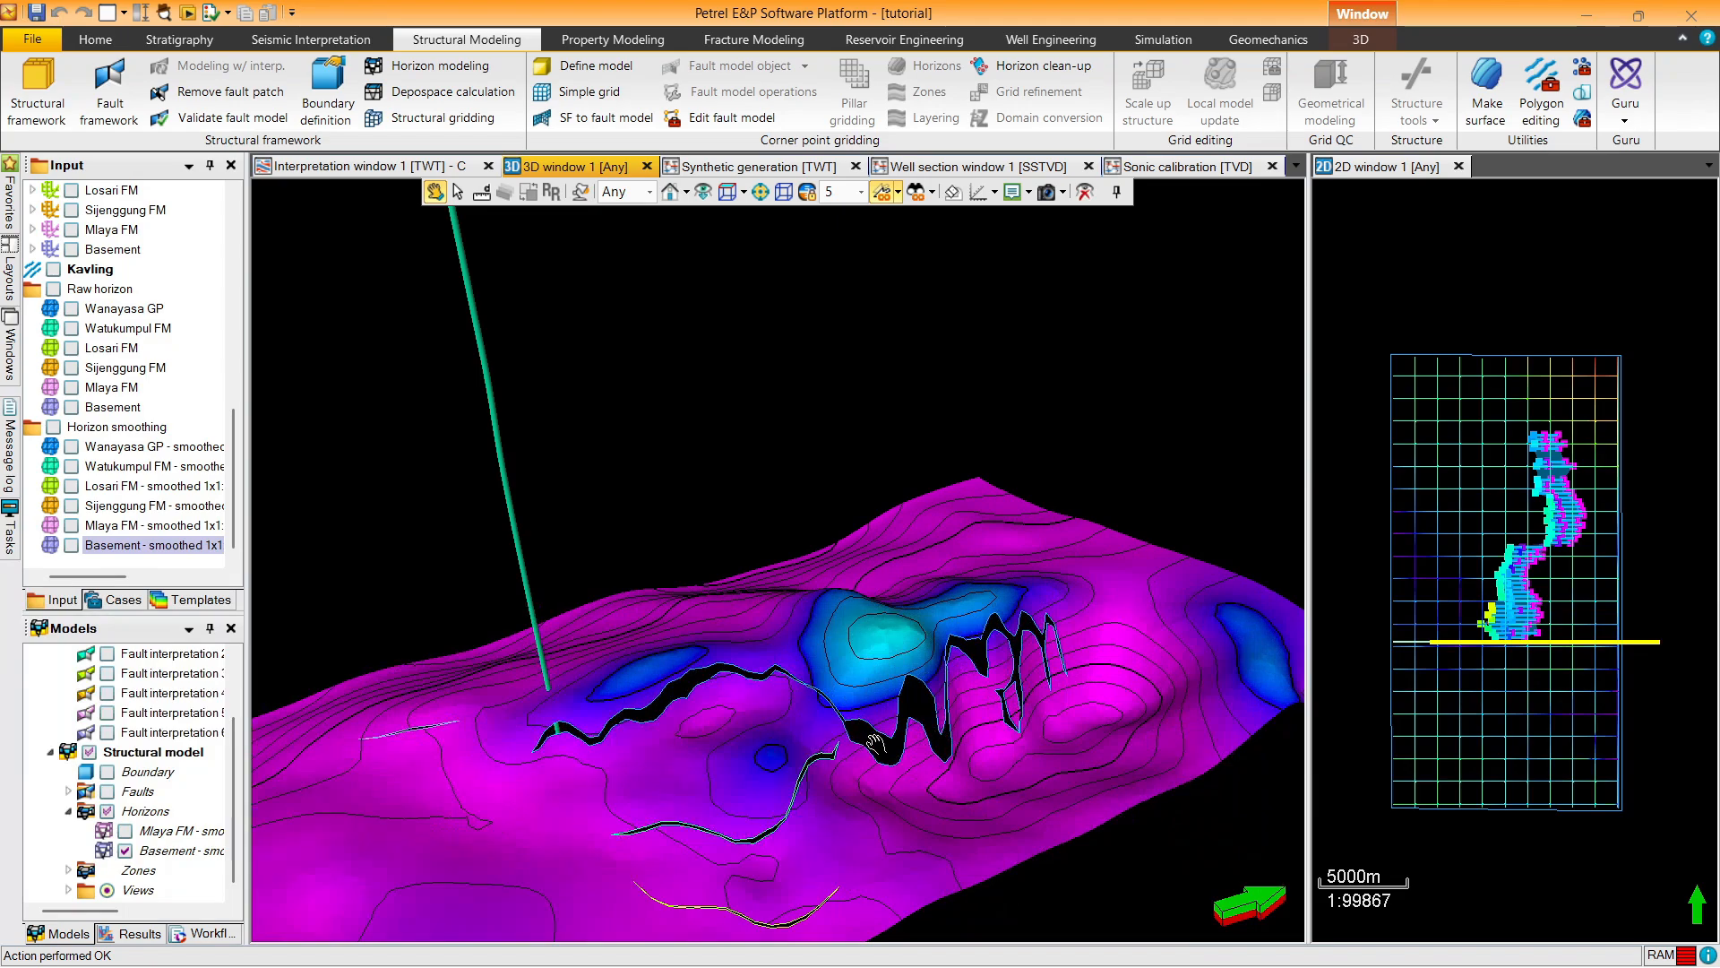
drag(928, 691, 1137, 769)
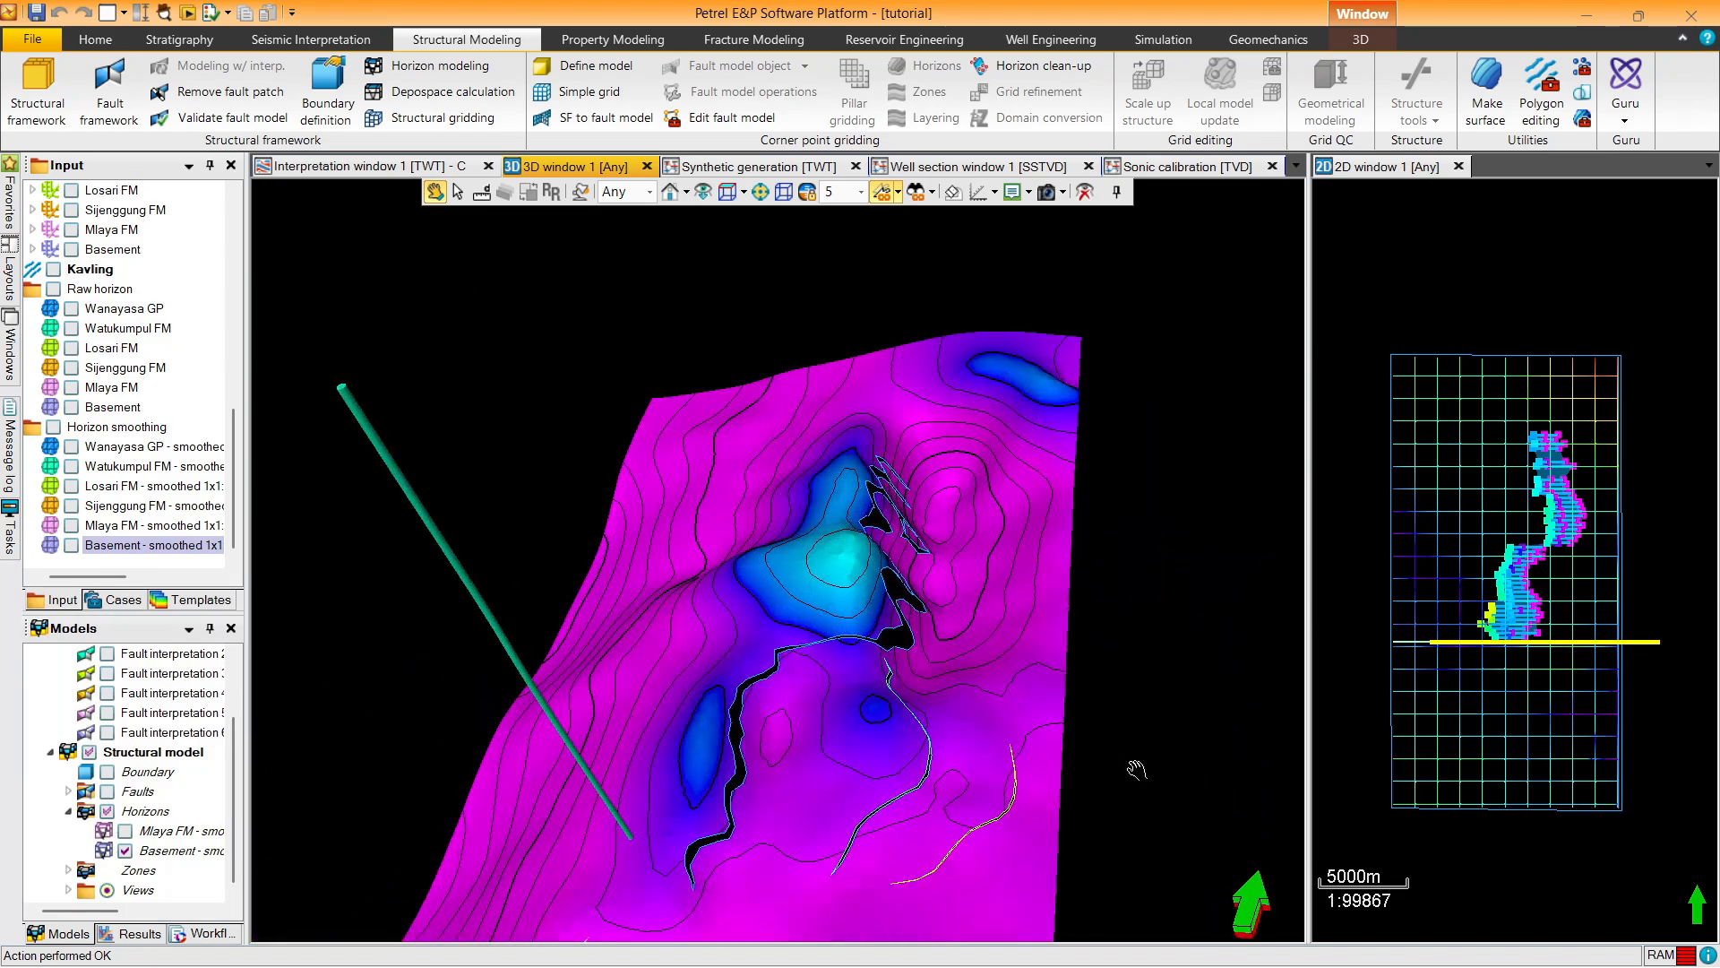
drag(957, 726, 945, 502)
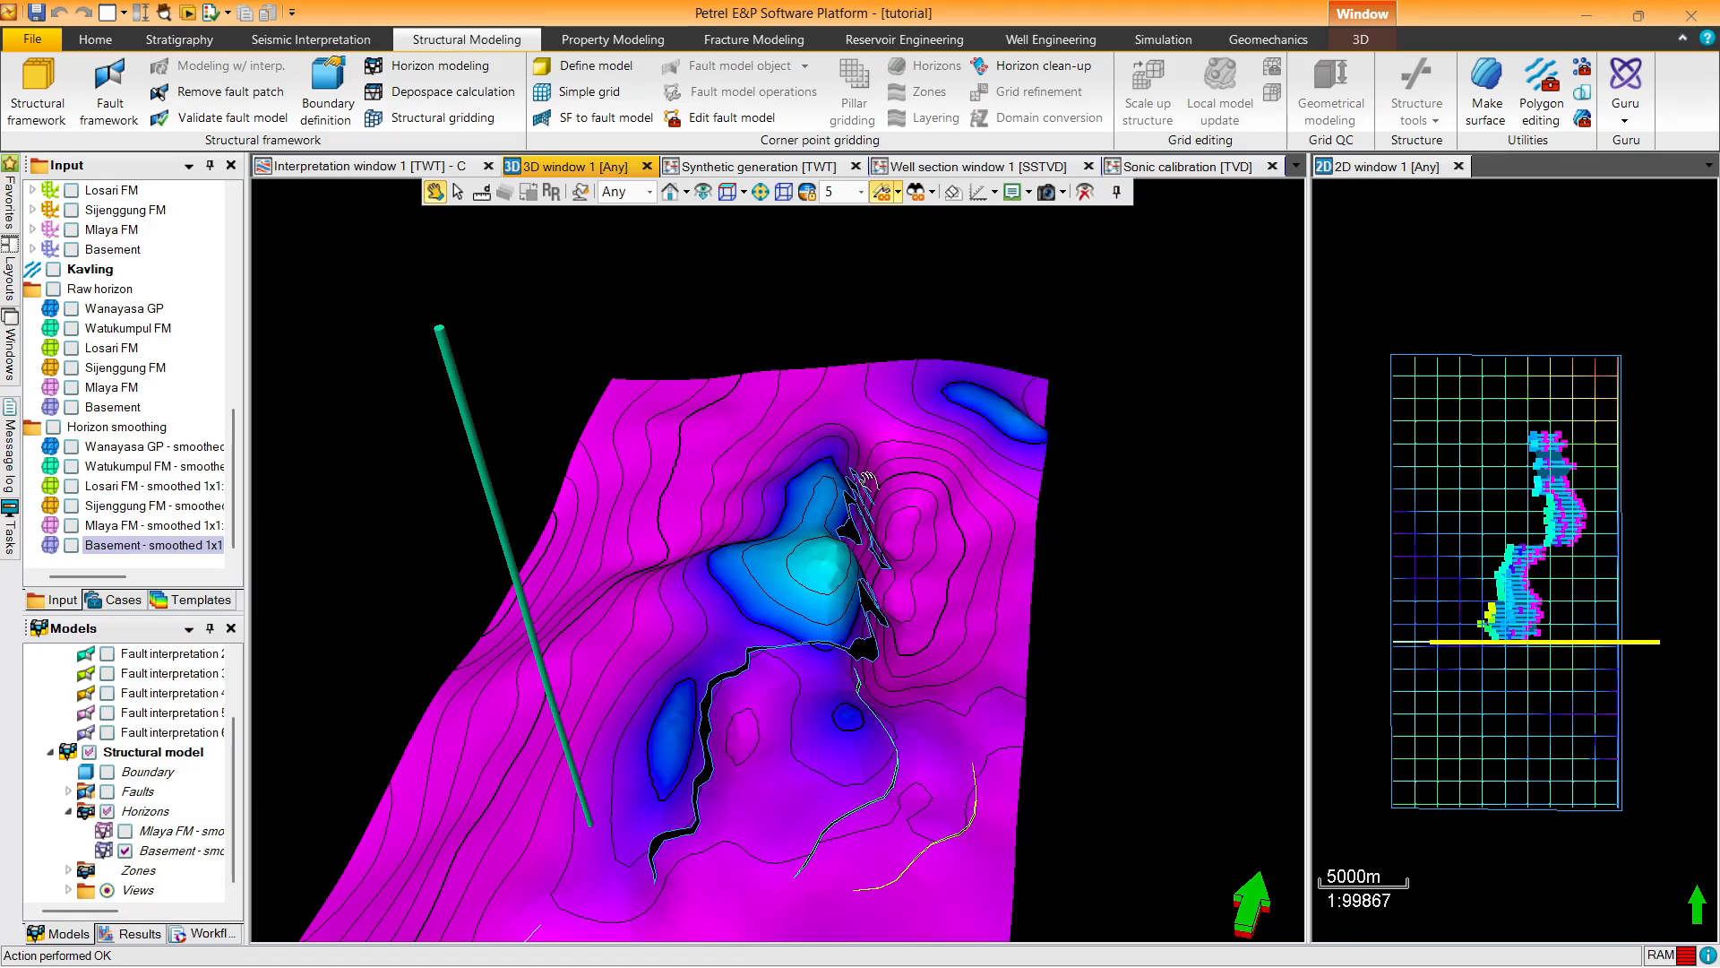
drag(856, 510, 663, 692)
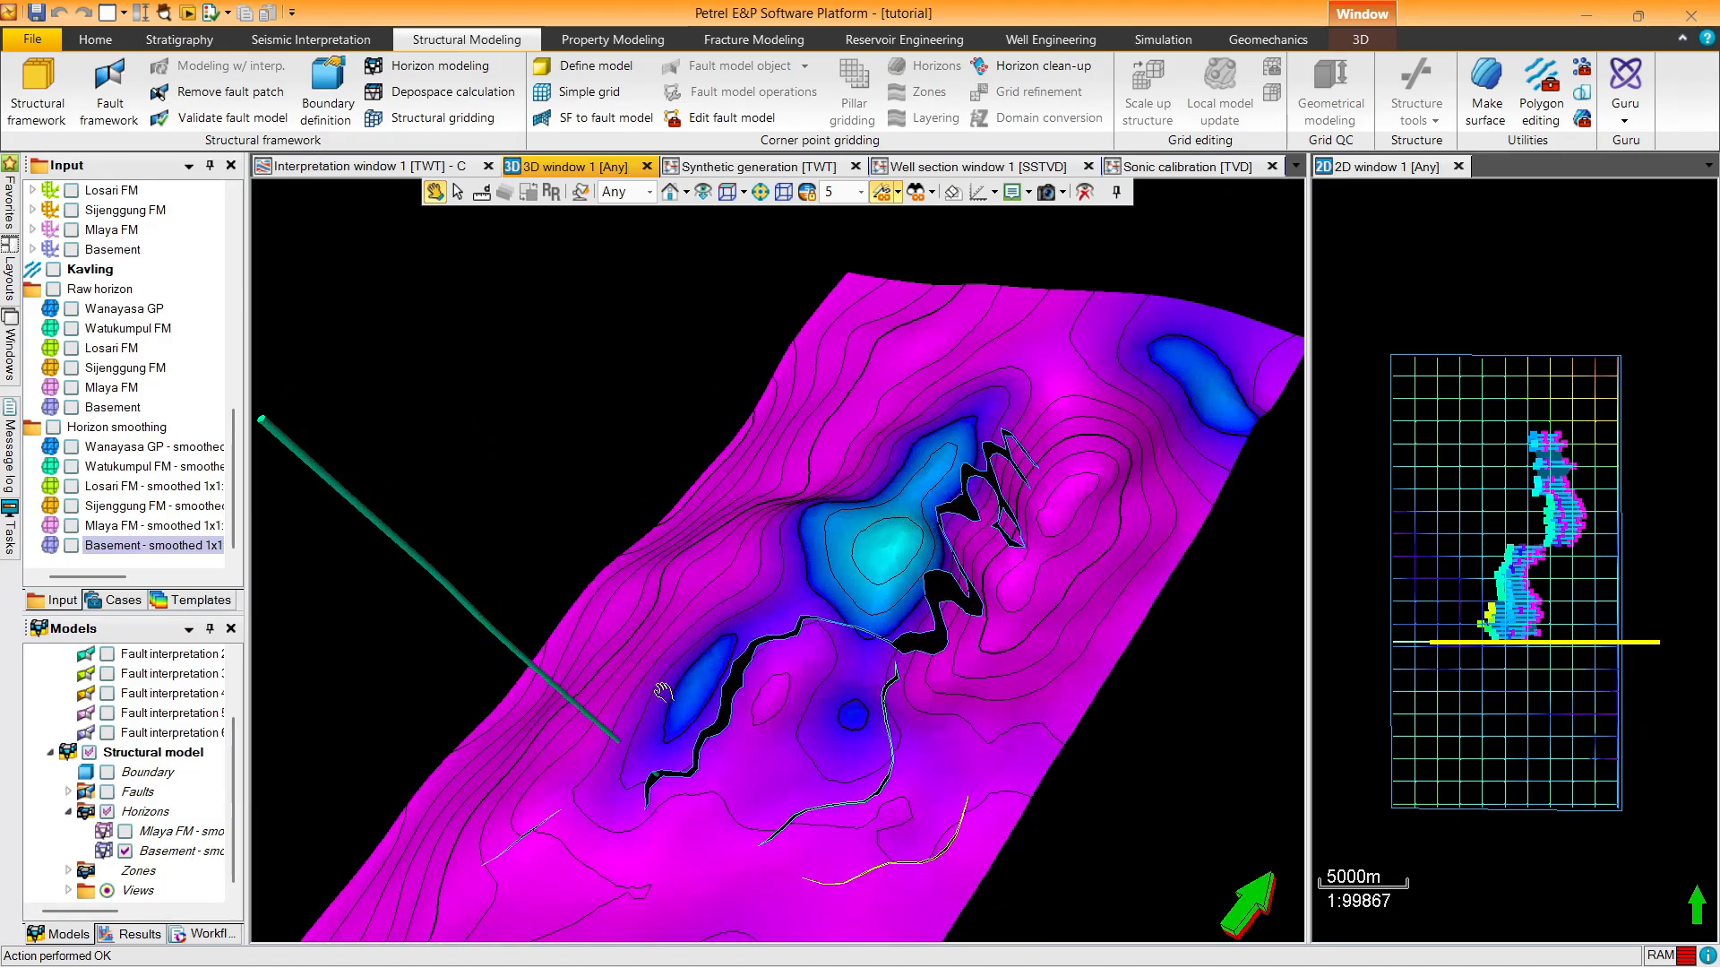
drag(942, 713, 1003, 695)
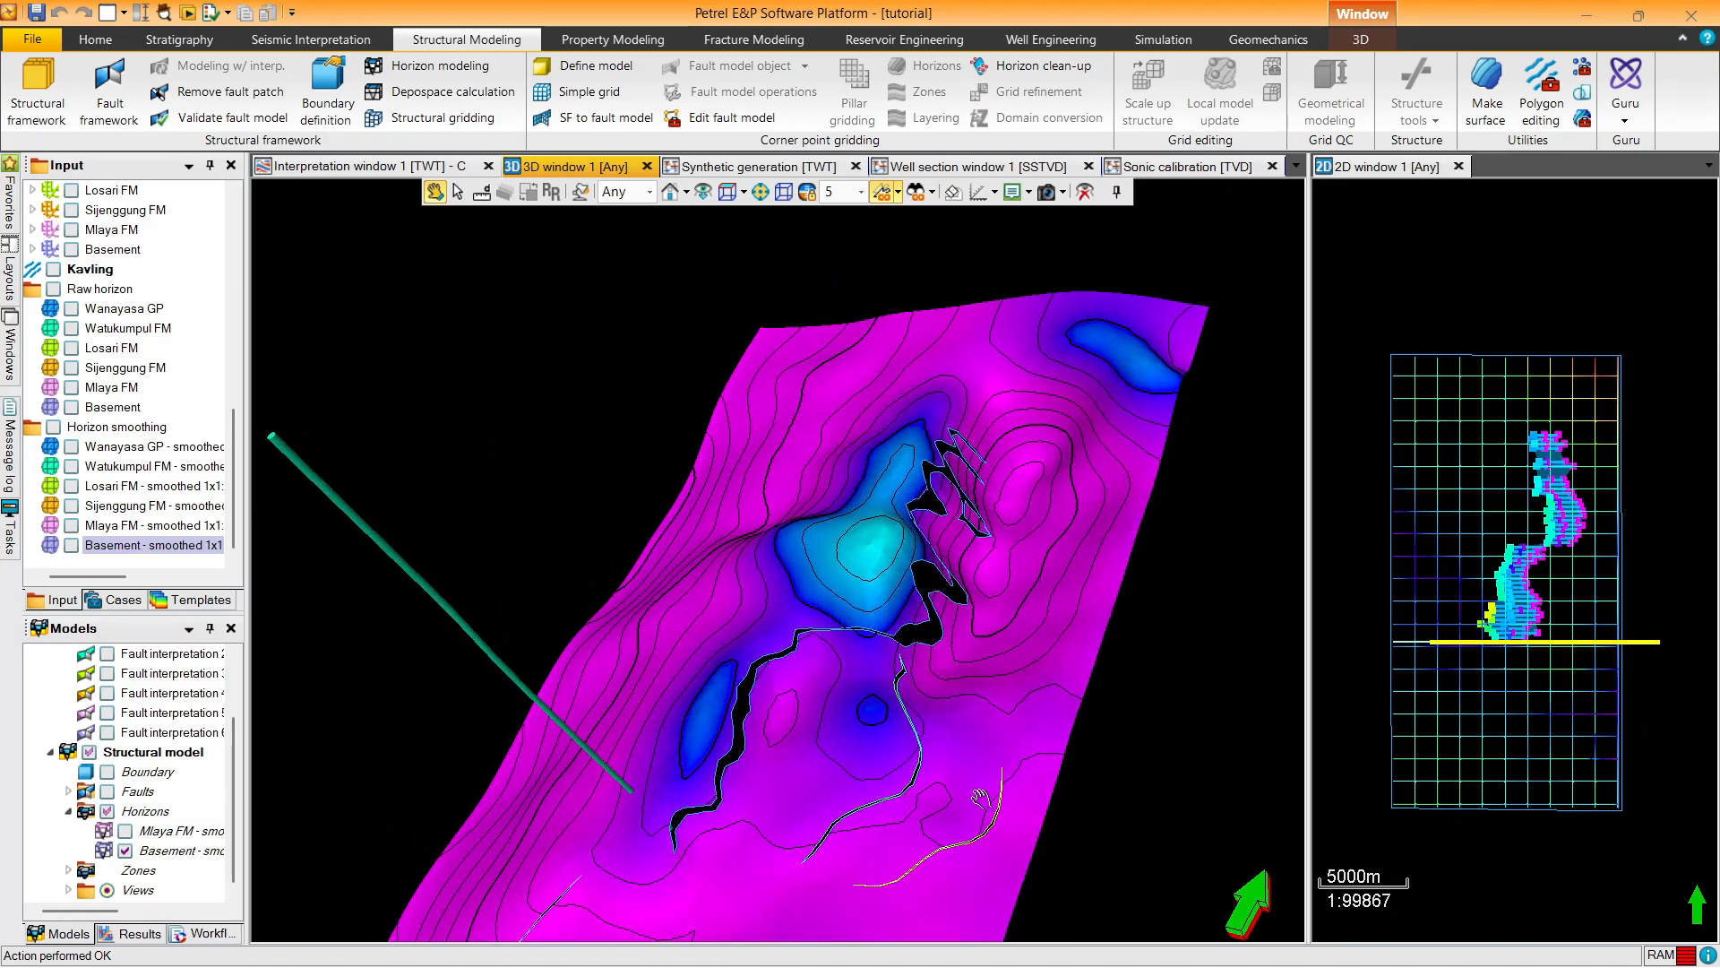
drag(921, 855, 956, 351)
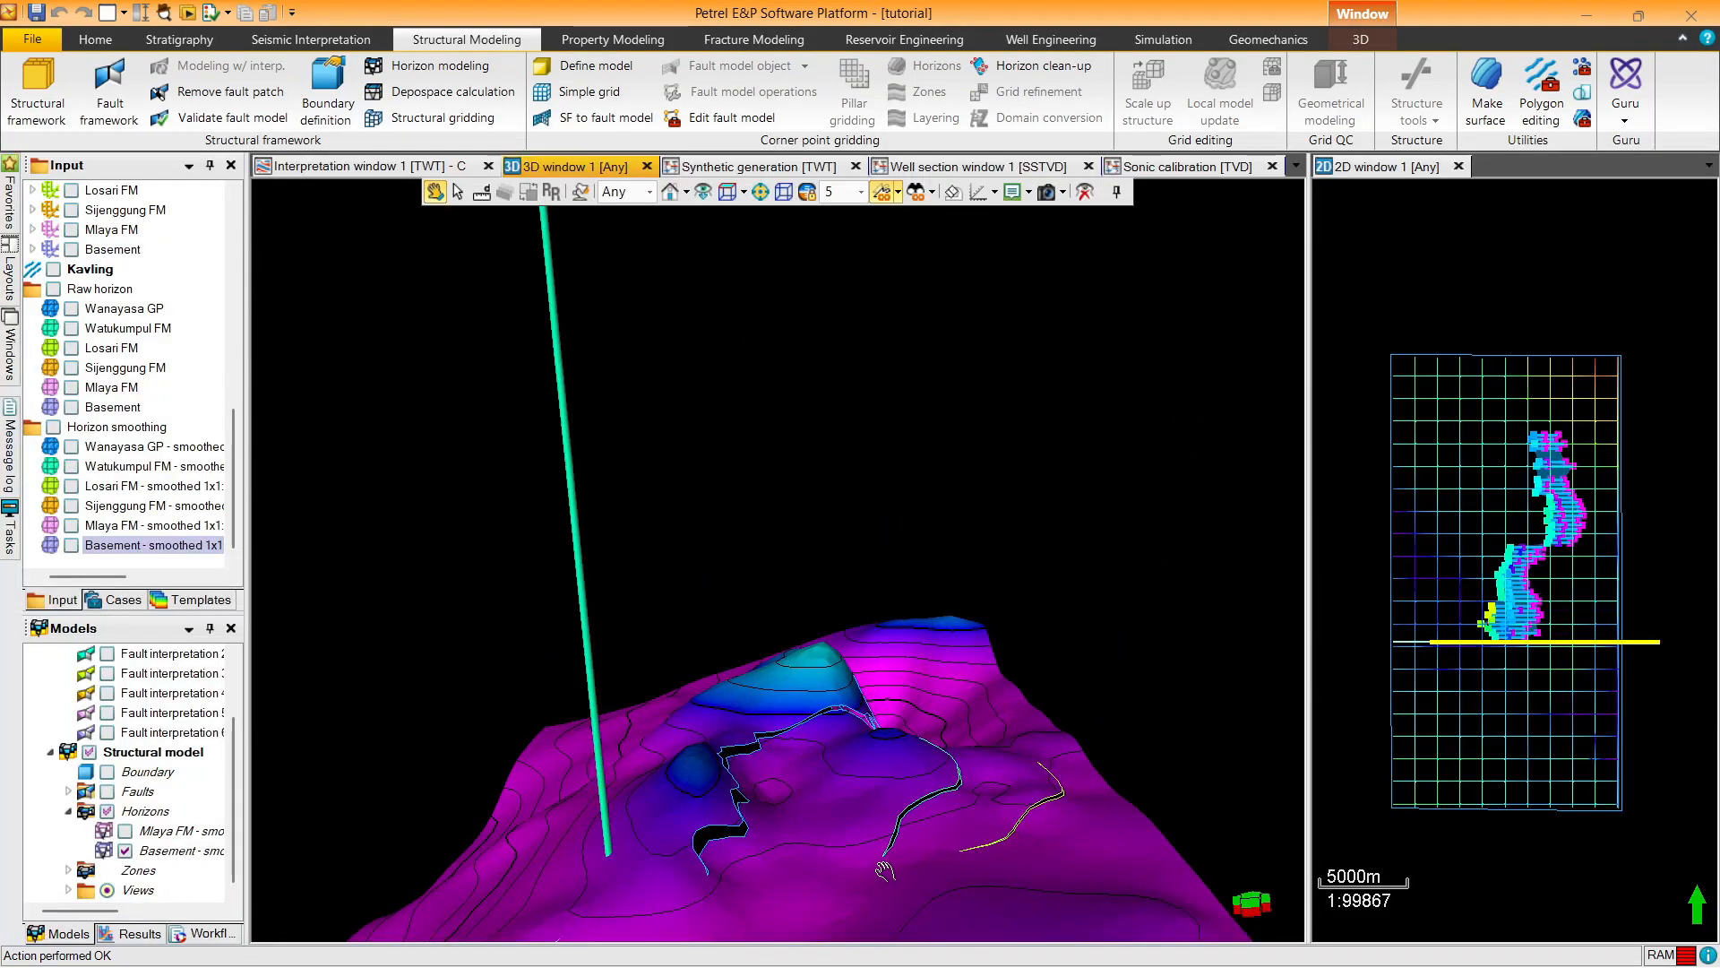
drag(884, 869, 909, 814)
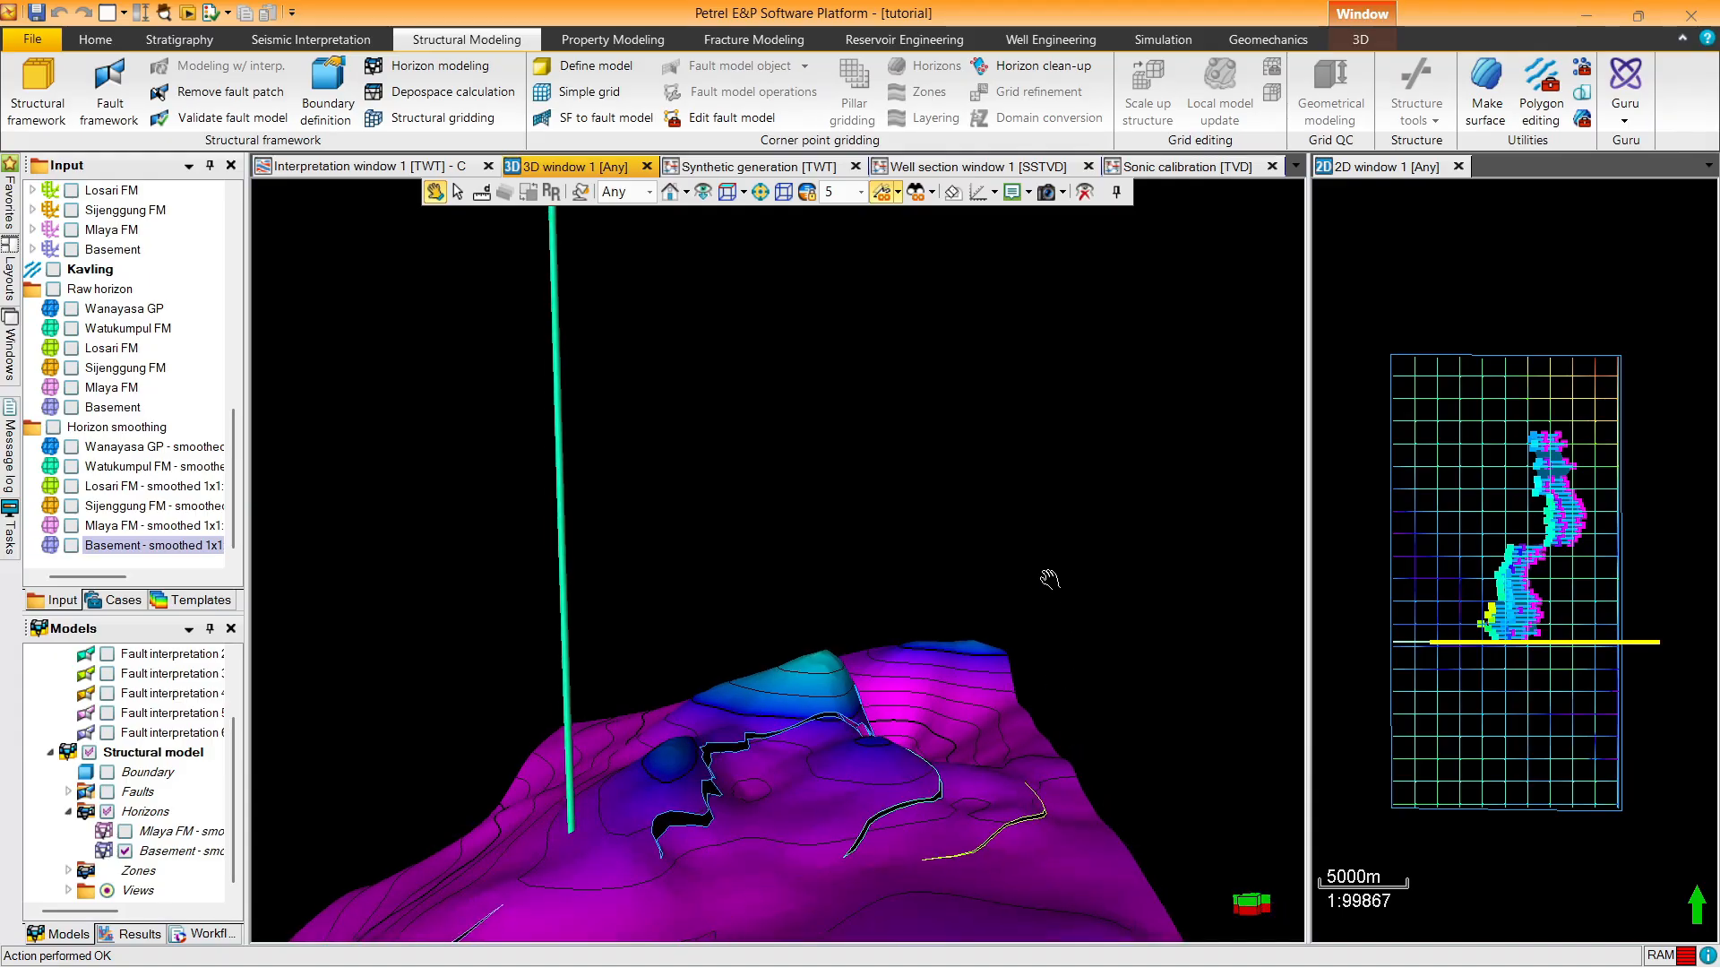
drag(814, 838, 907, 627)
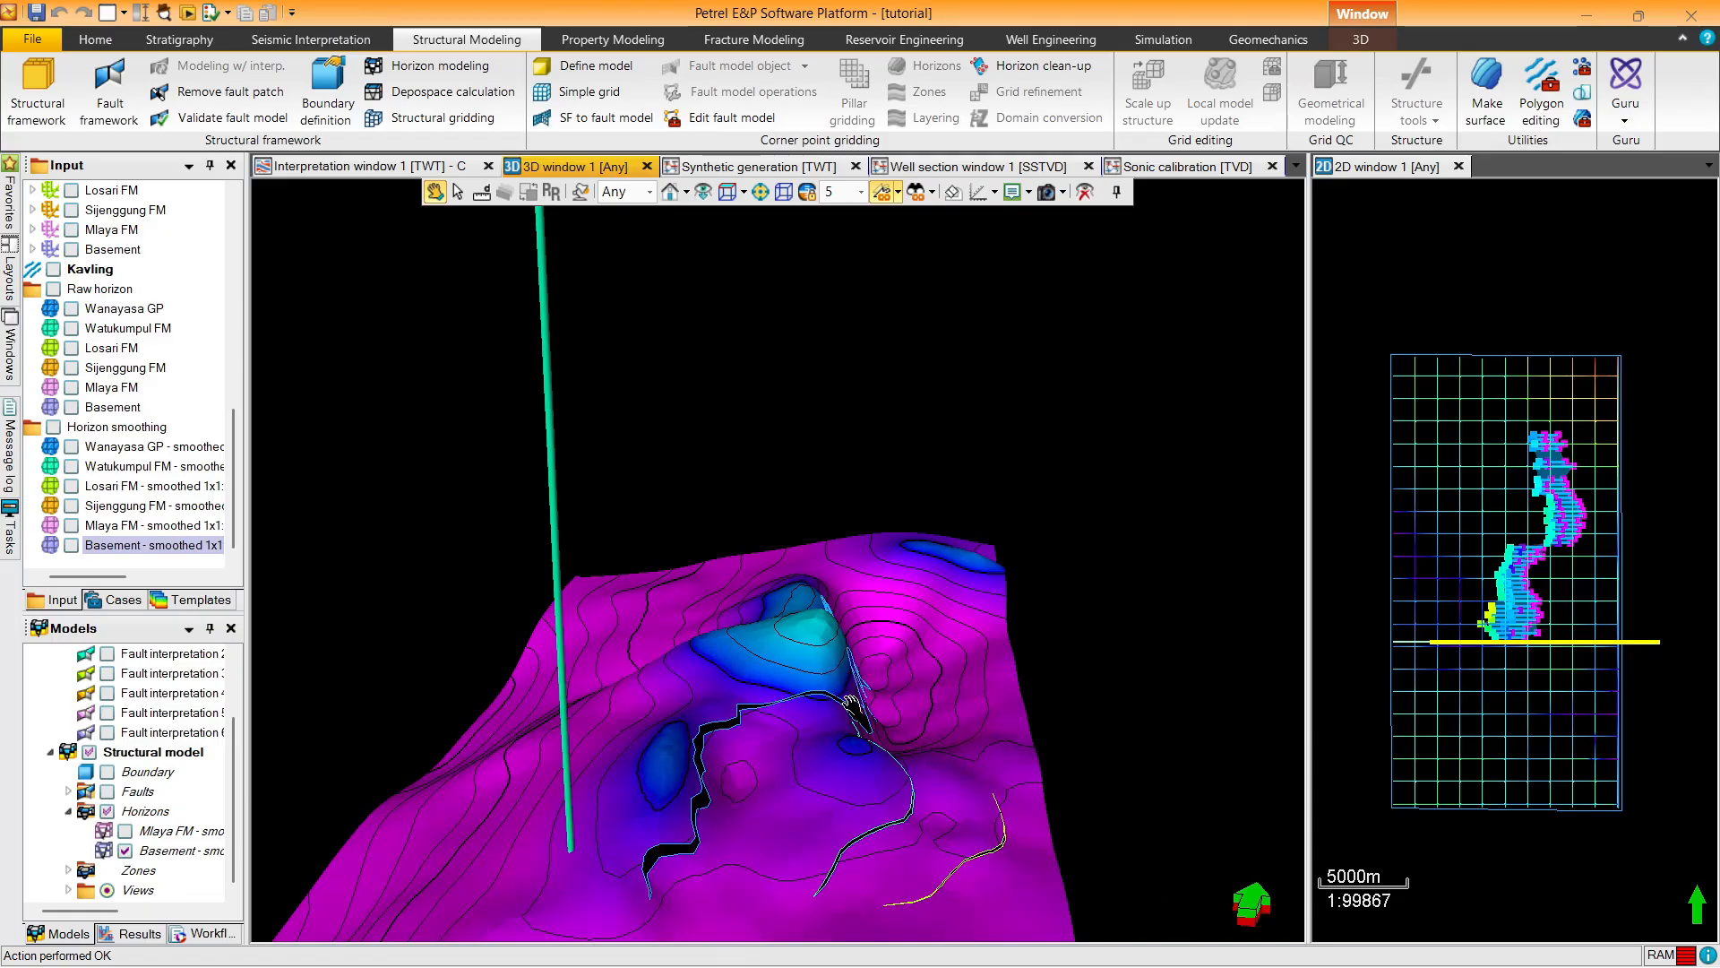
drag(849, 708, 929, 707)
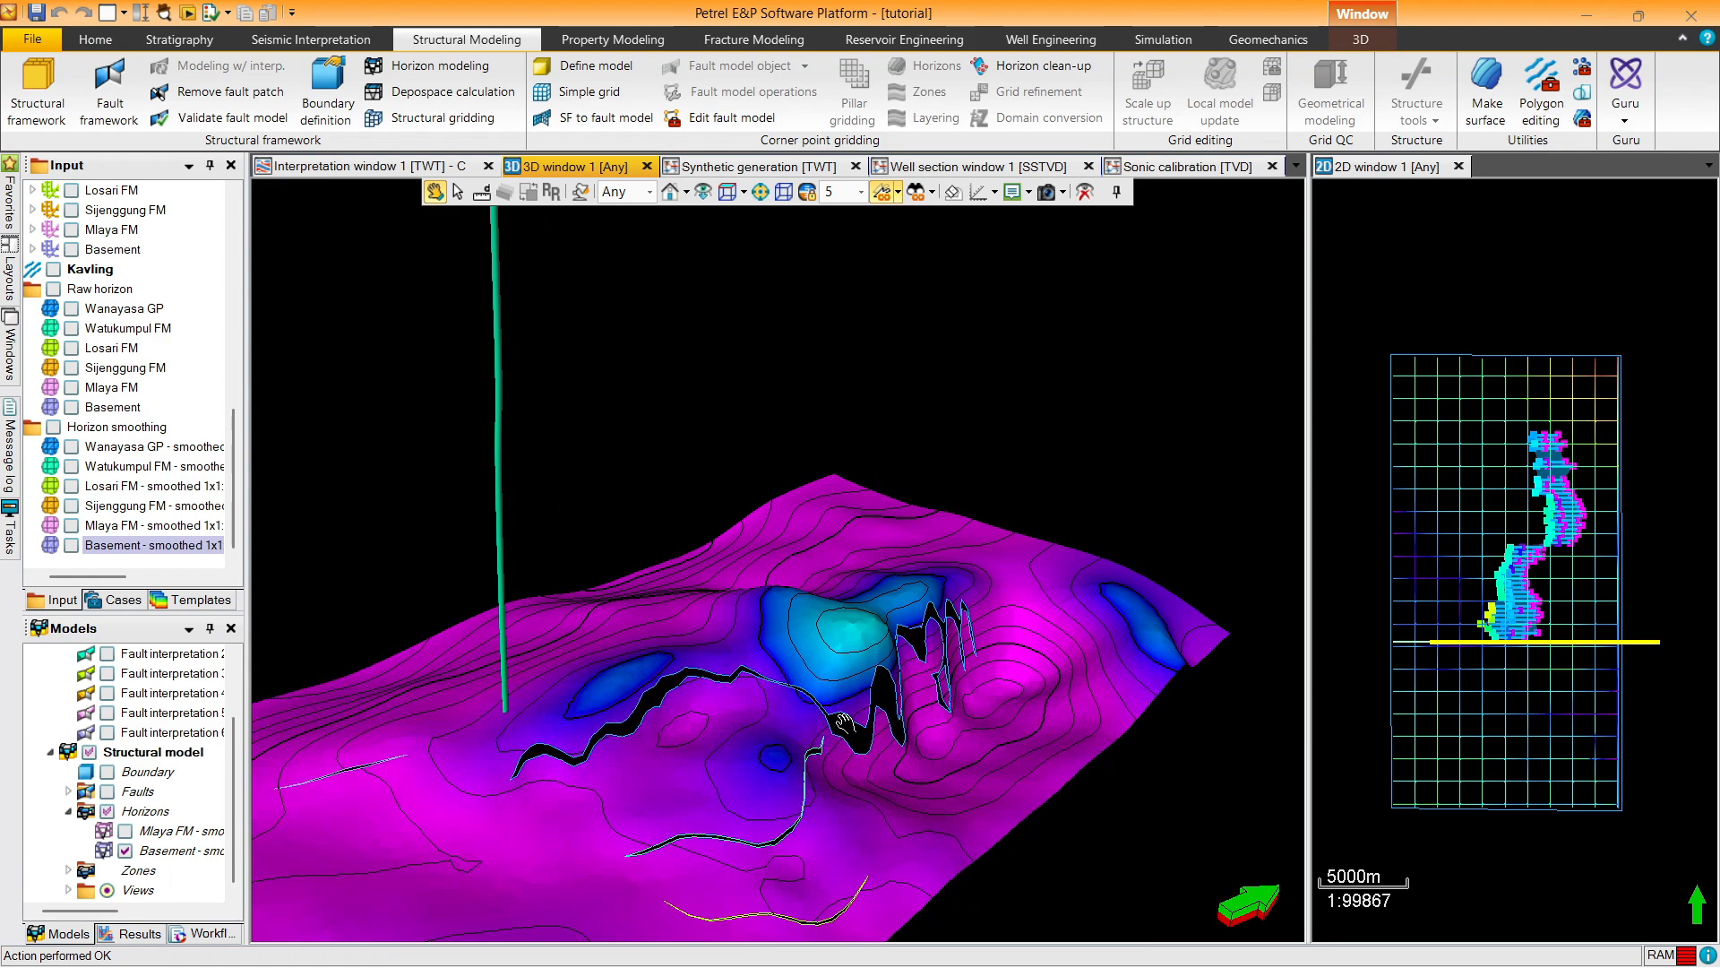
drag(839, 641, 910, 647)
drag(172, 792, 362, 804)
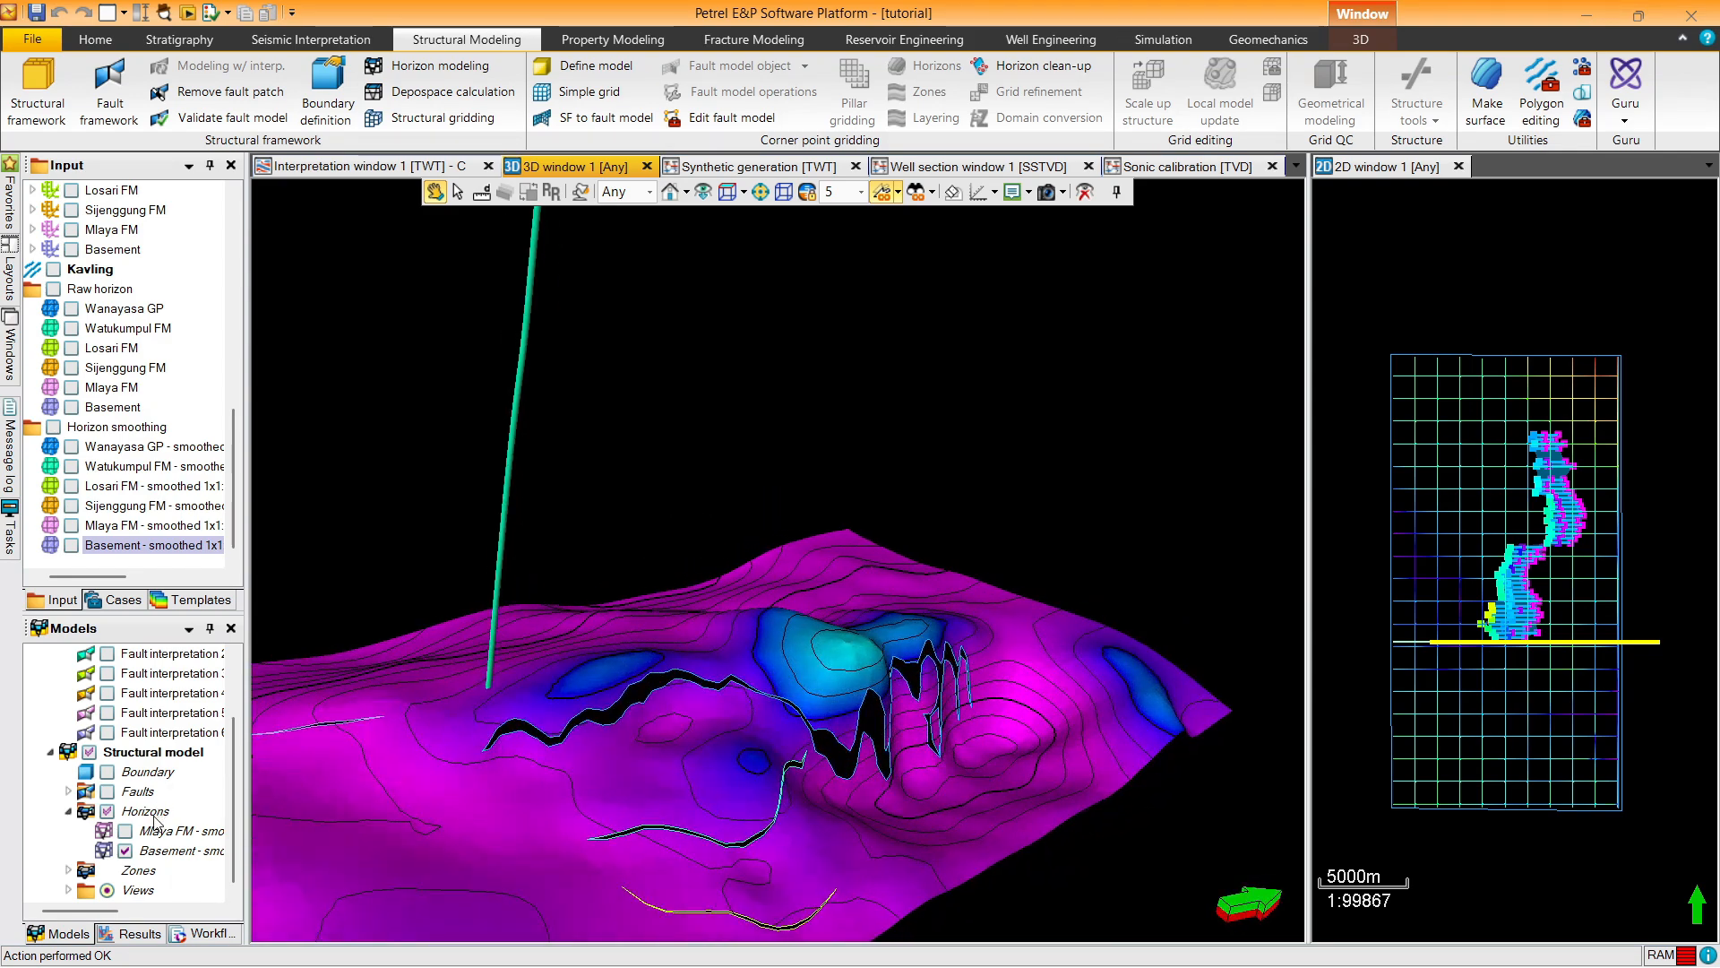
Display the modeled Mlaya FM horizon together with the modeled Basement horizon in the 3D window
click(125, 849)
click(125, 831)
click(125, 831)
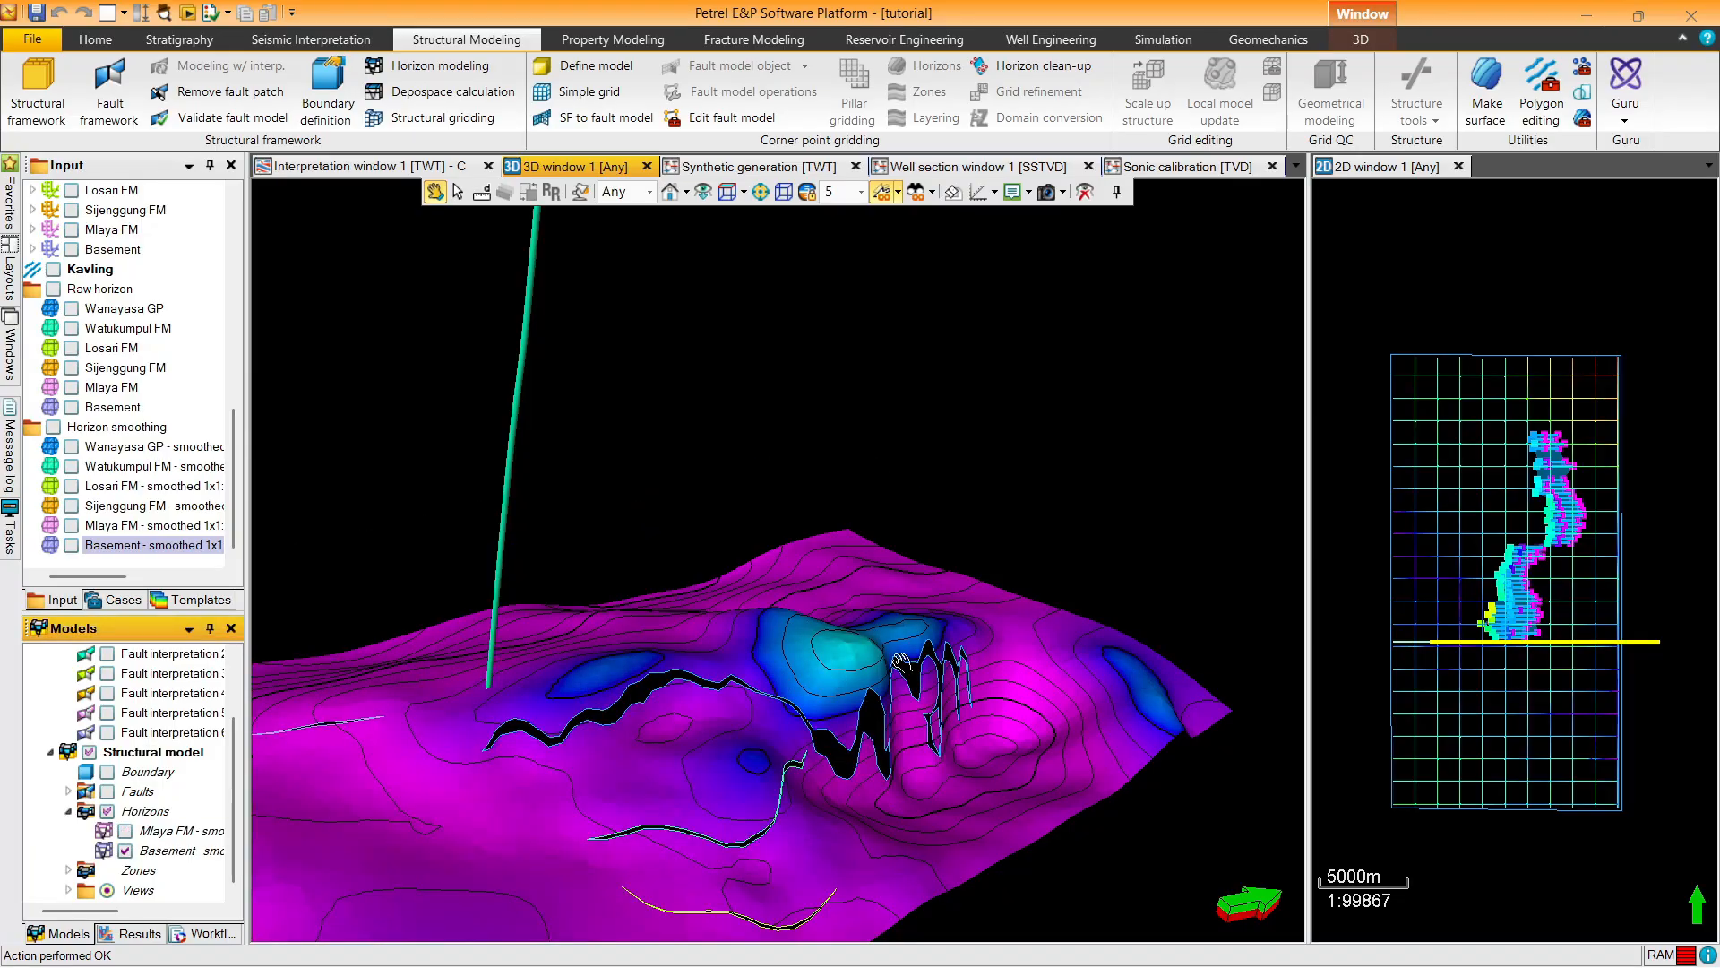
drag(628, 681, 763, 626)
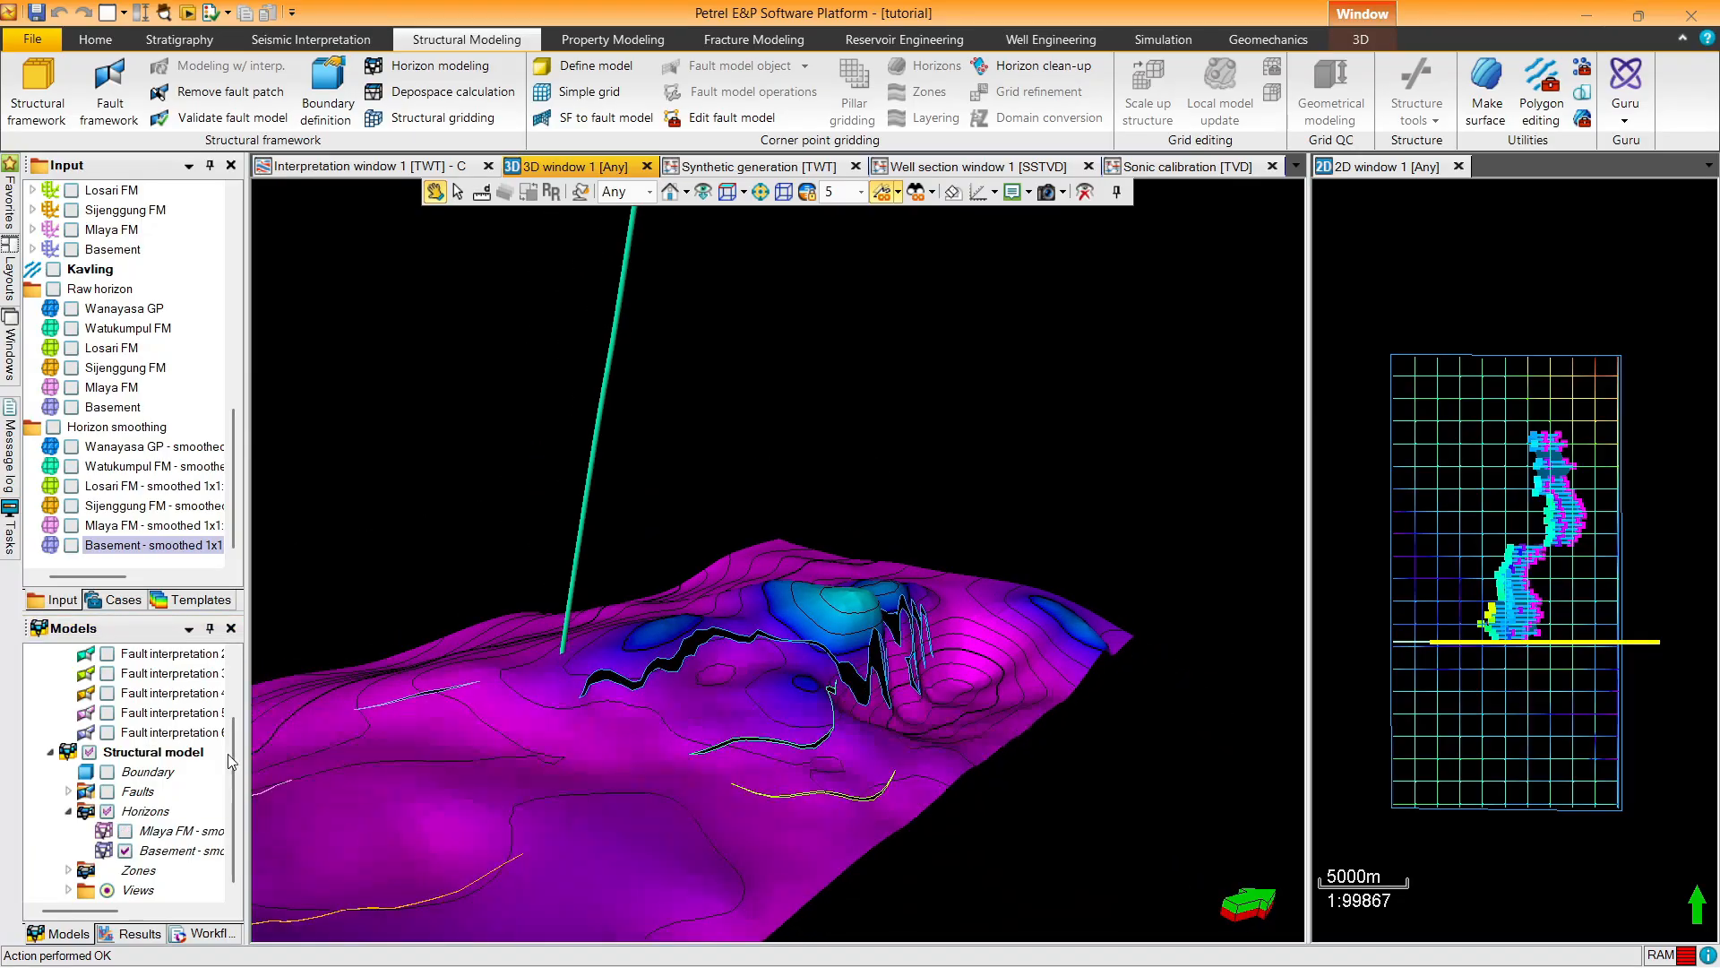
click(125, 831)
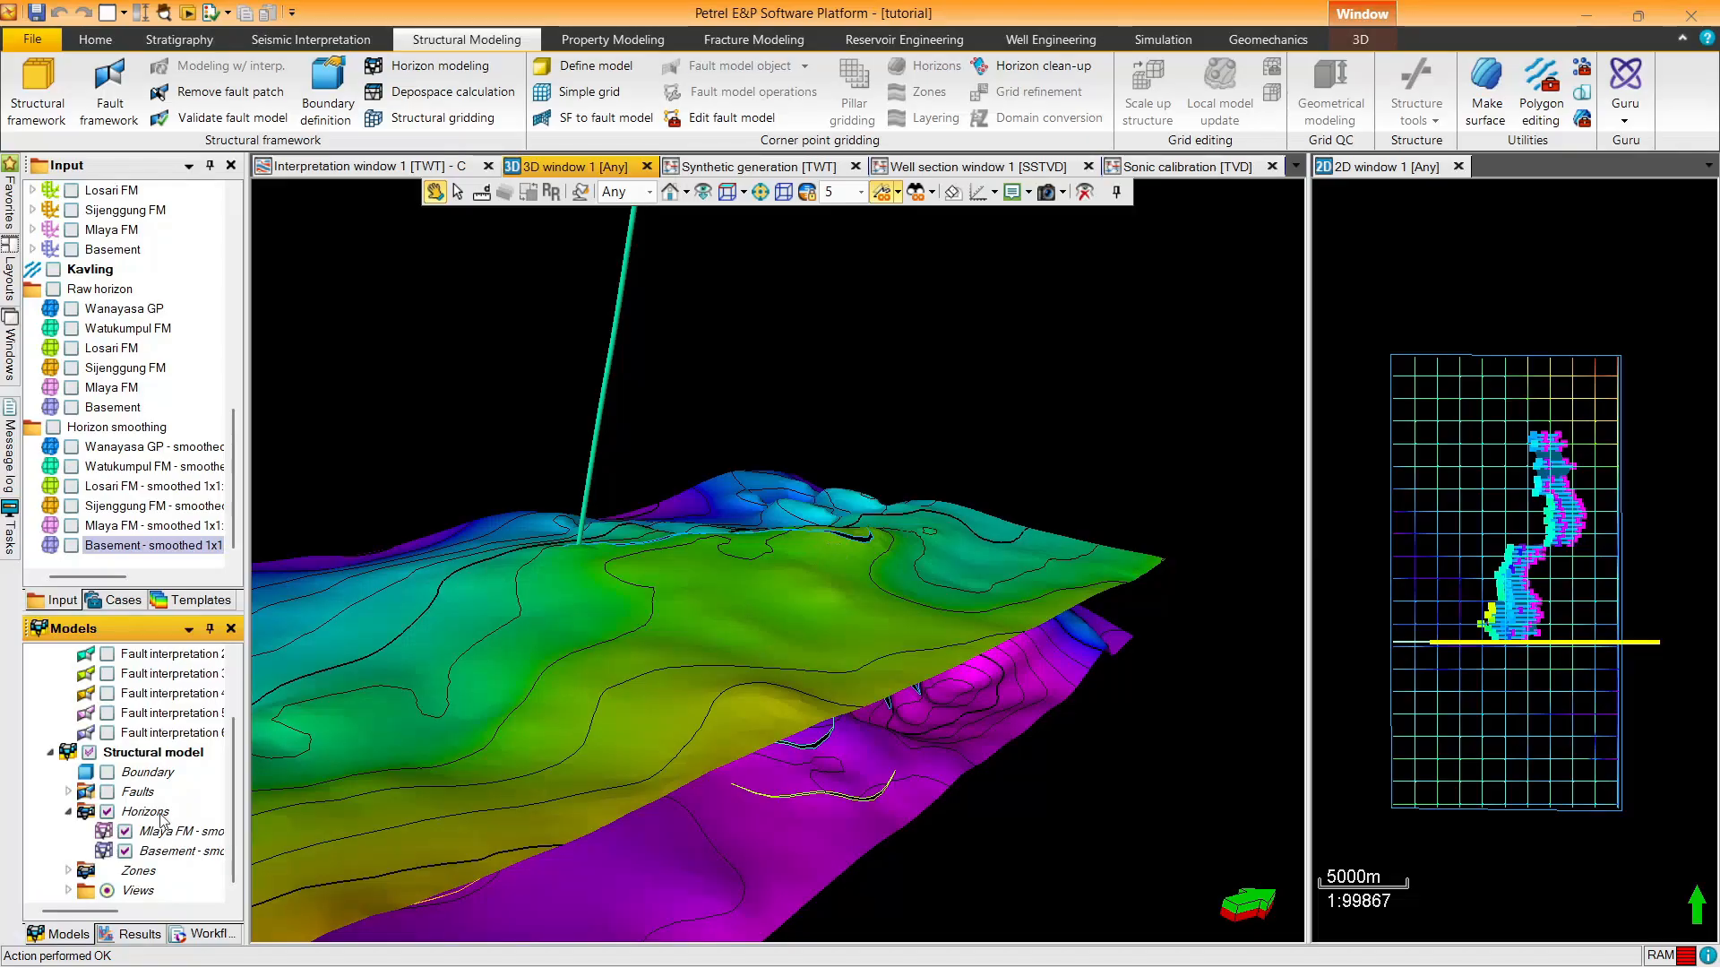
click(165, 831)
right_click(165, 831)
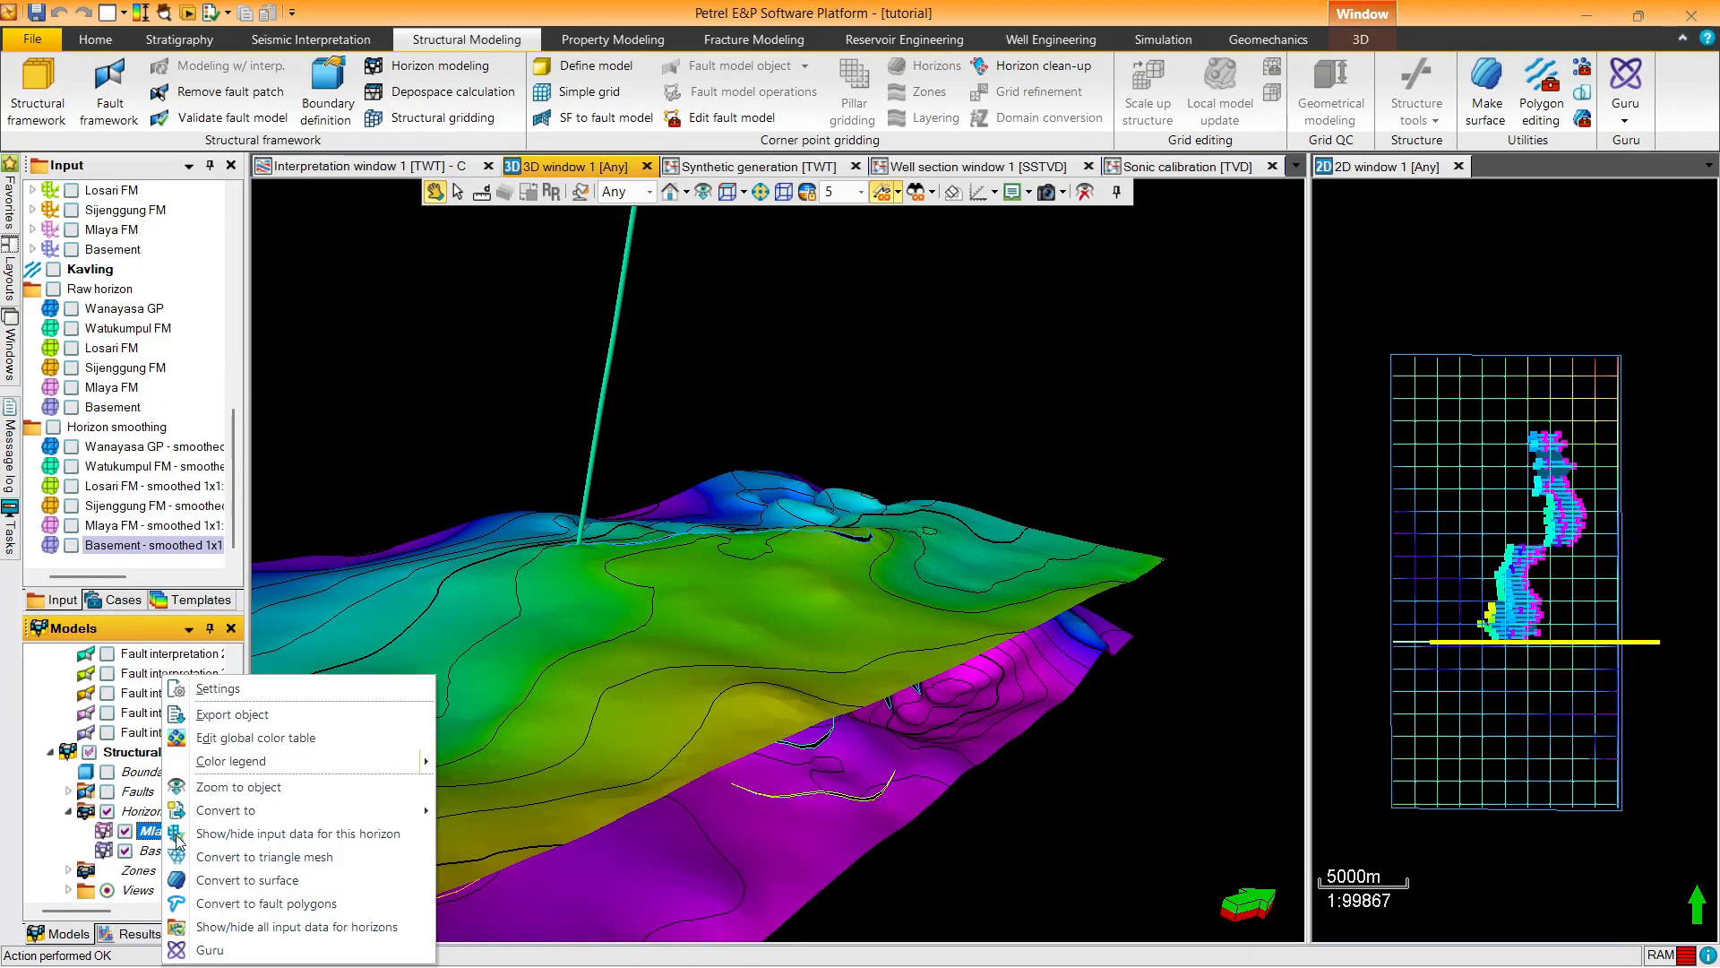
click(207, 744)
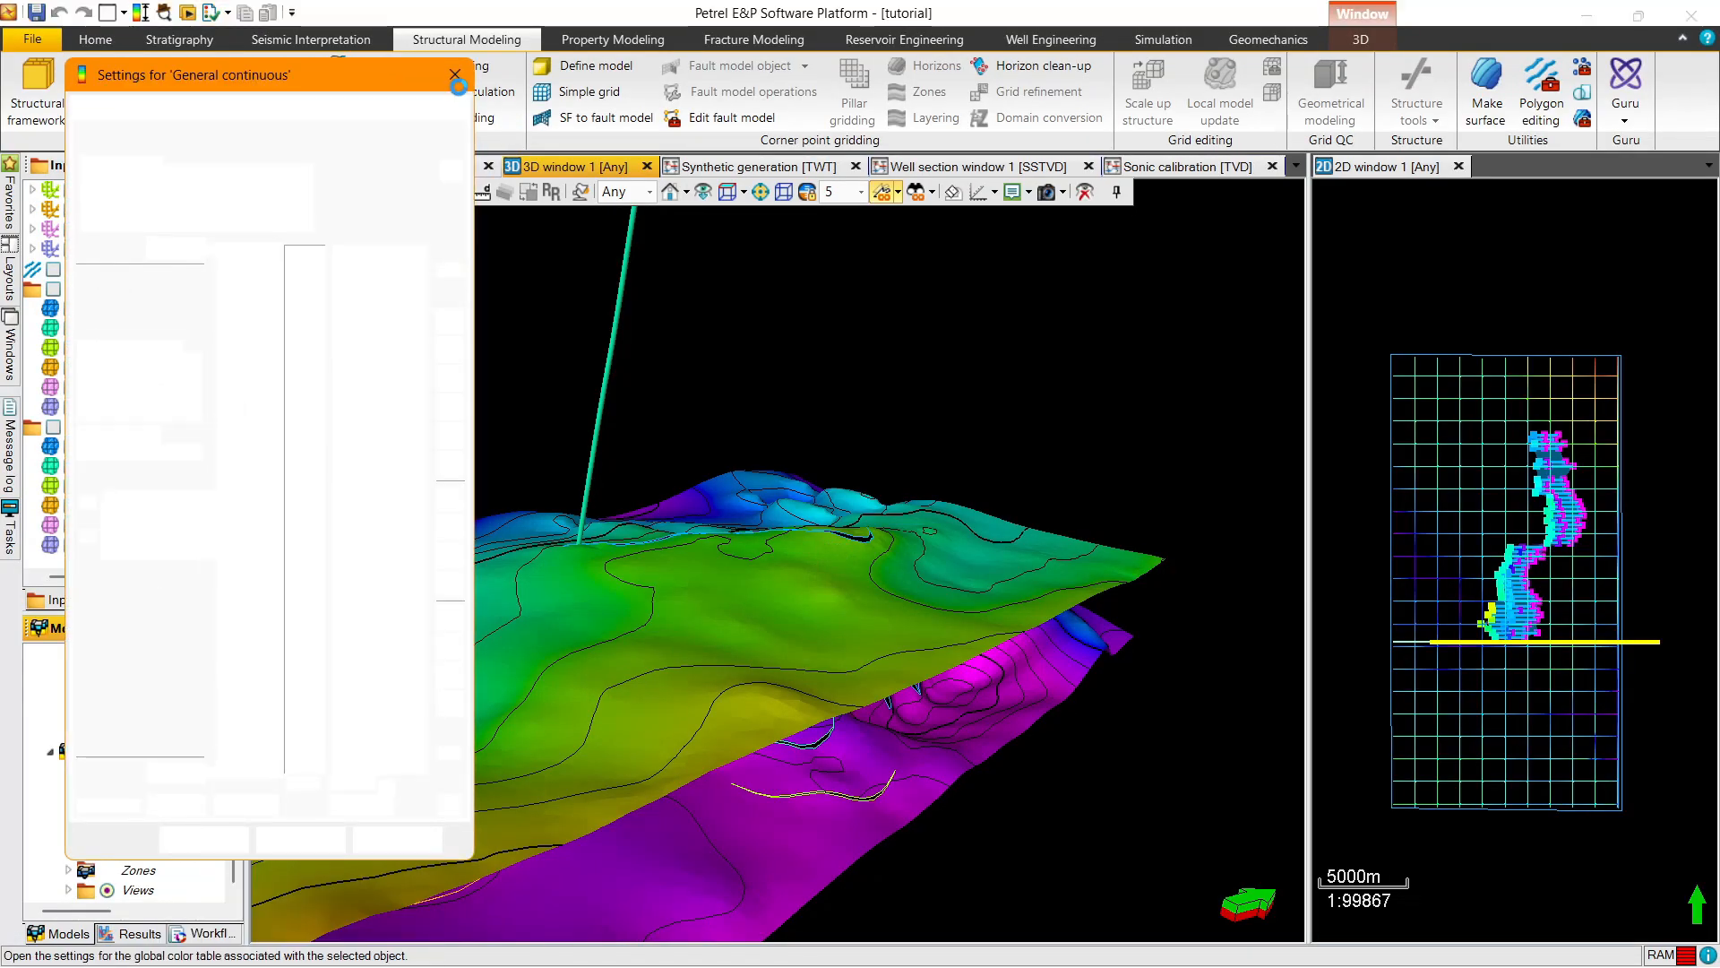
click(457, 76)
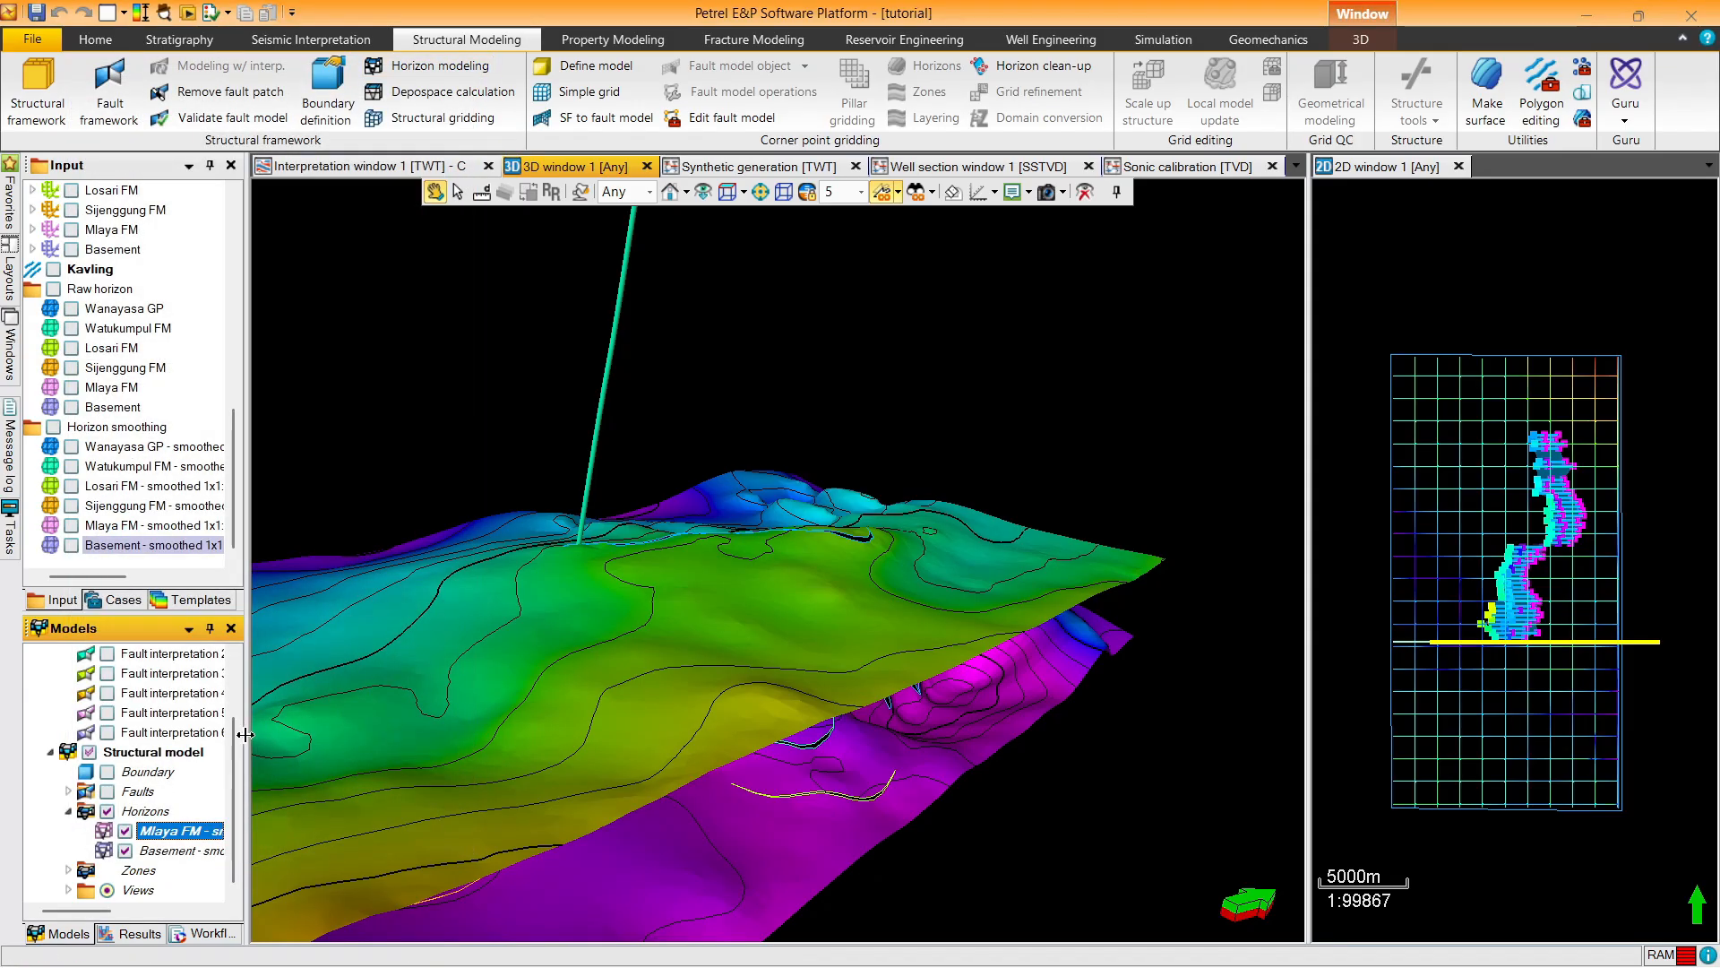
right_click(180, 831)
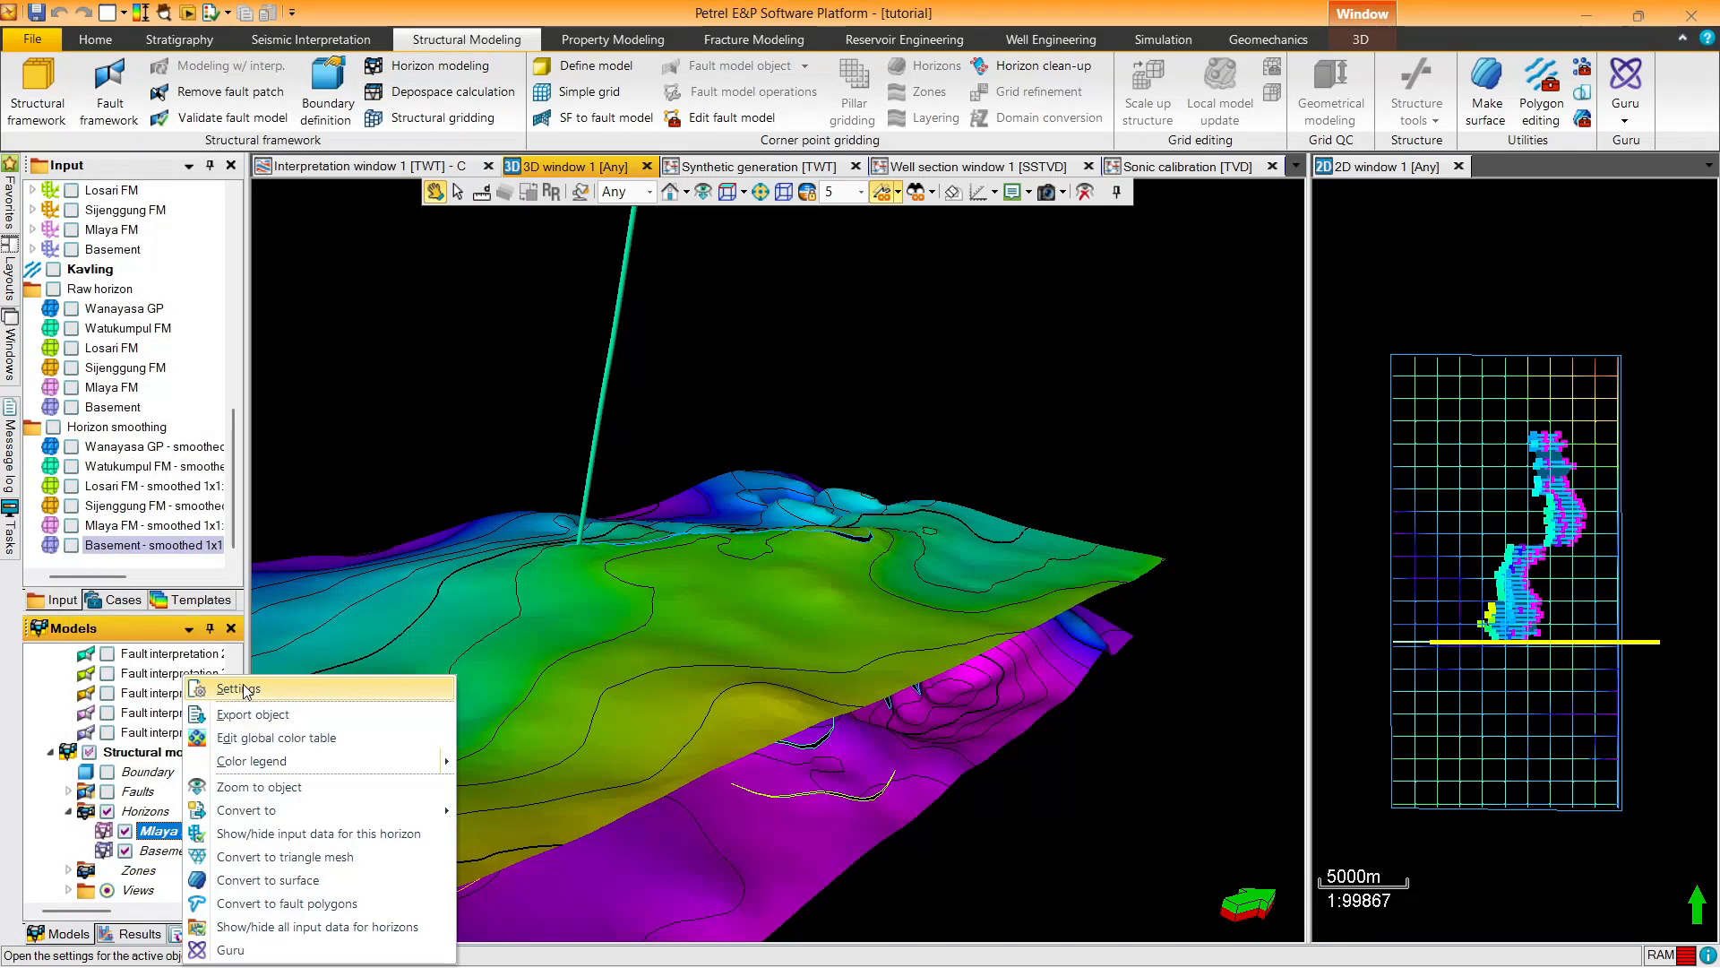
click(268, 667)
click(264, 135)
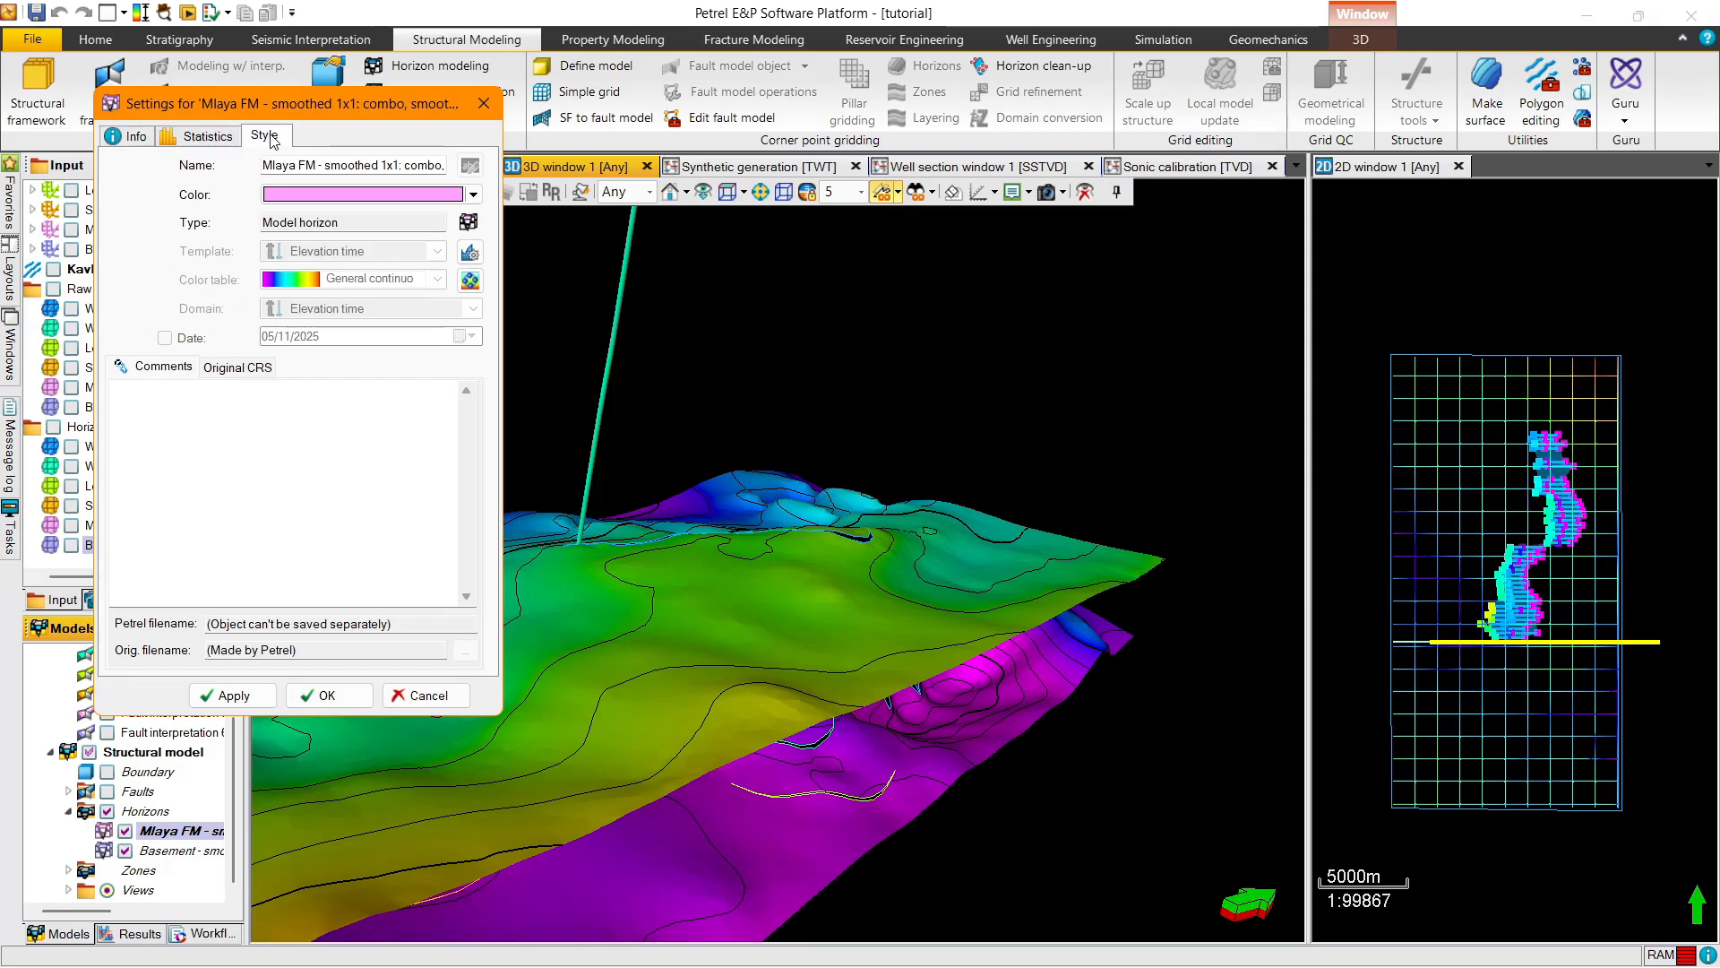
click(484, 103)
Convert the modeled Mlaya FM horizon of the structural model to a surface
drag(492, 358, 693, 504)
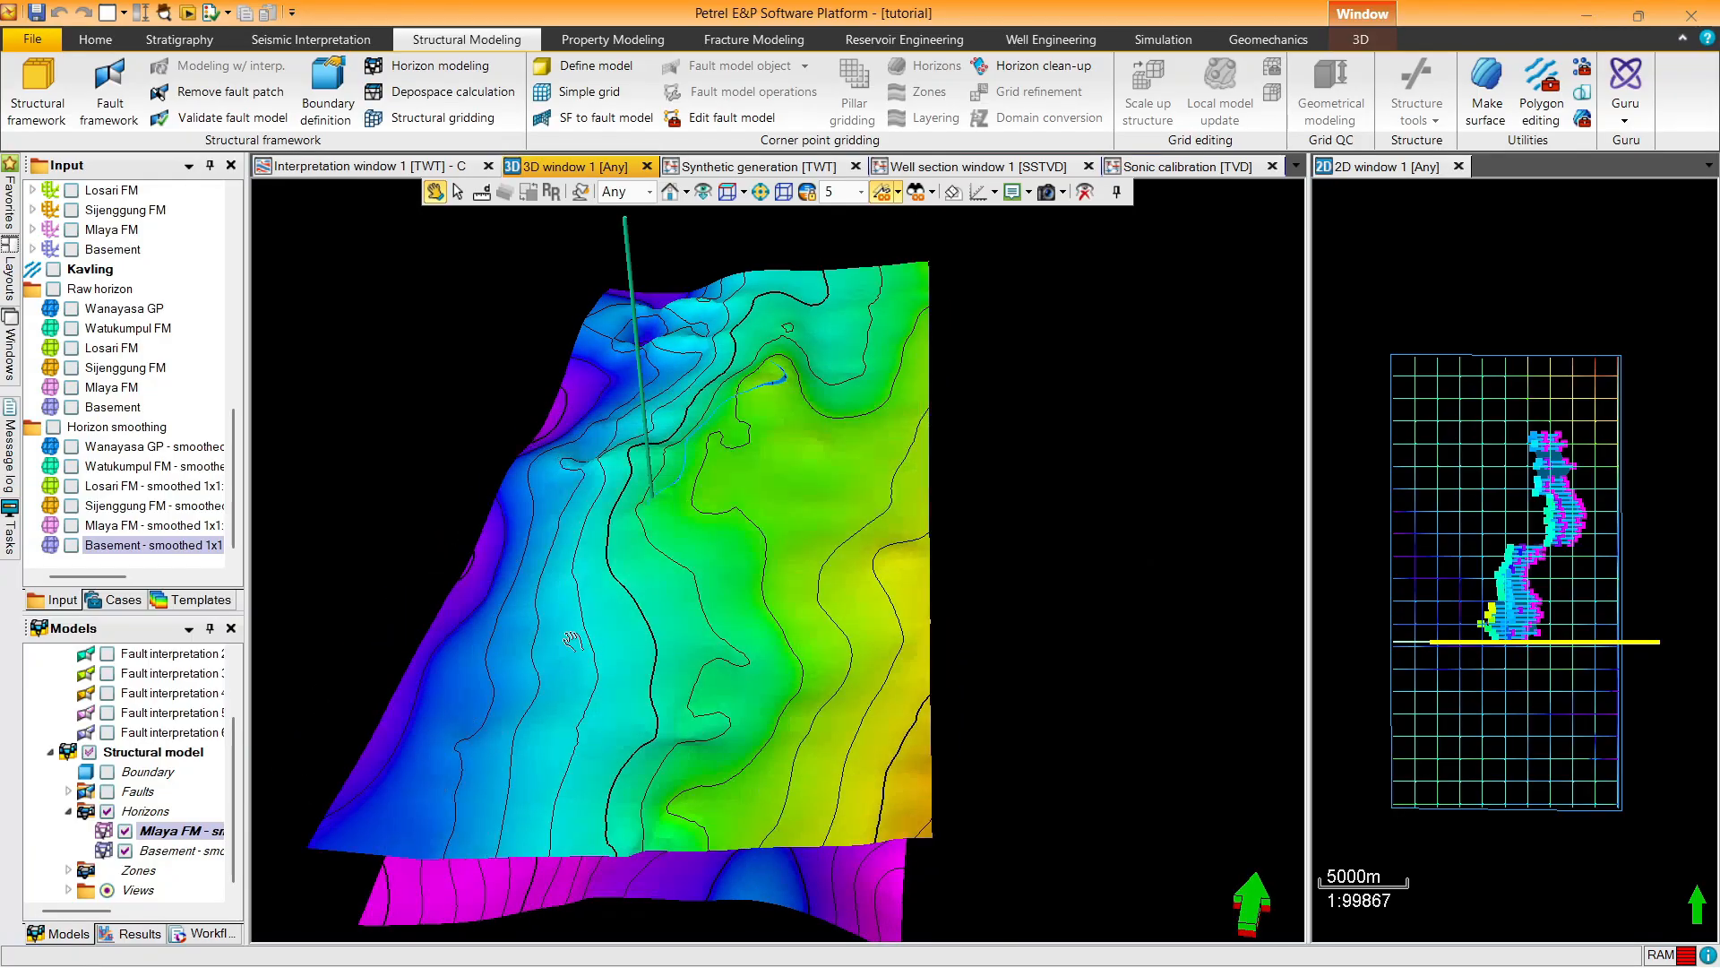
right_click(186, 835)
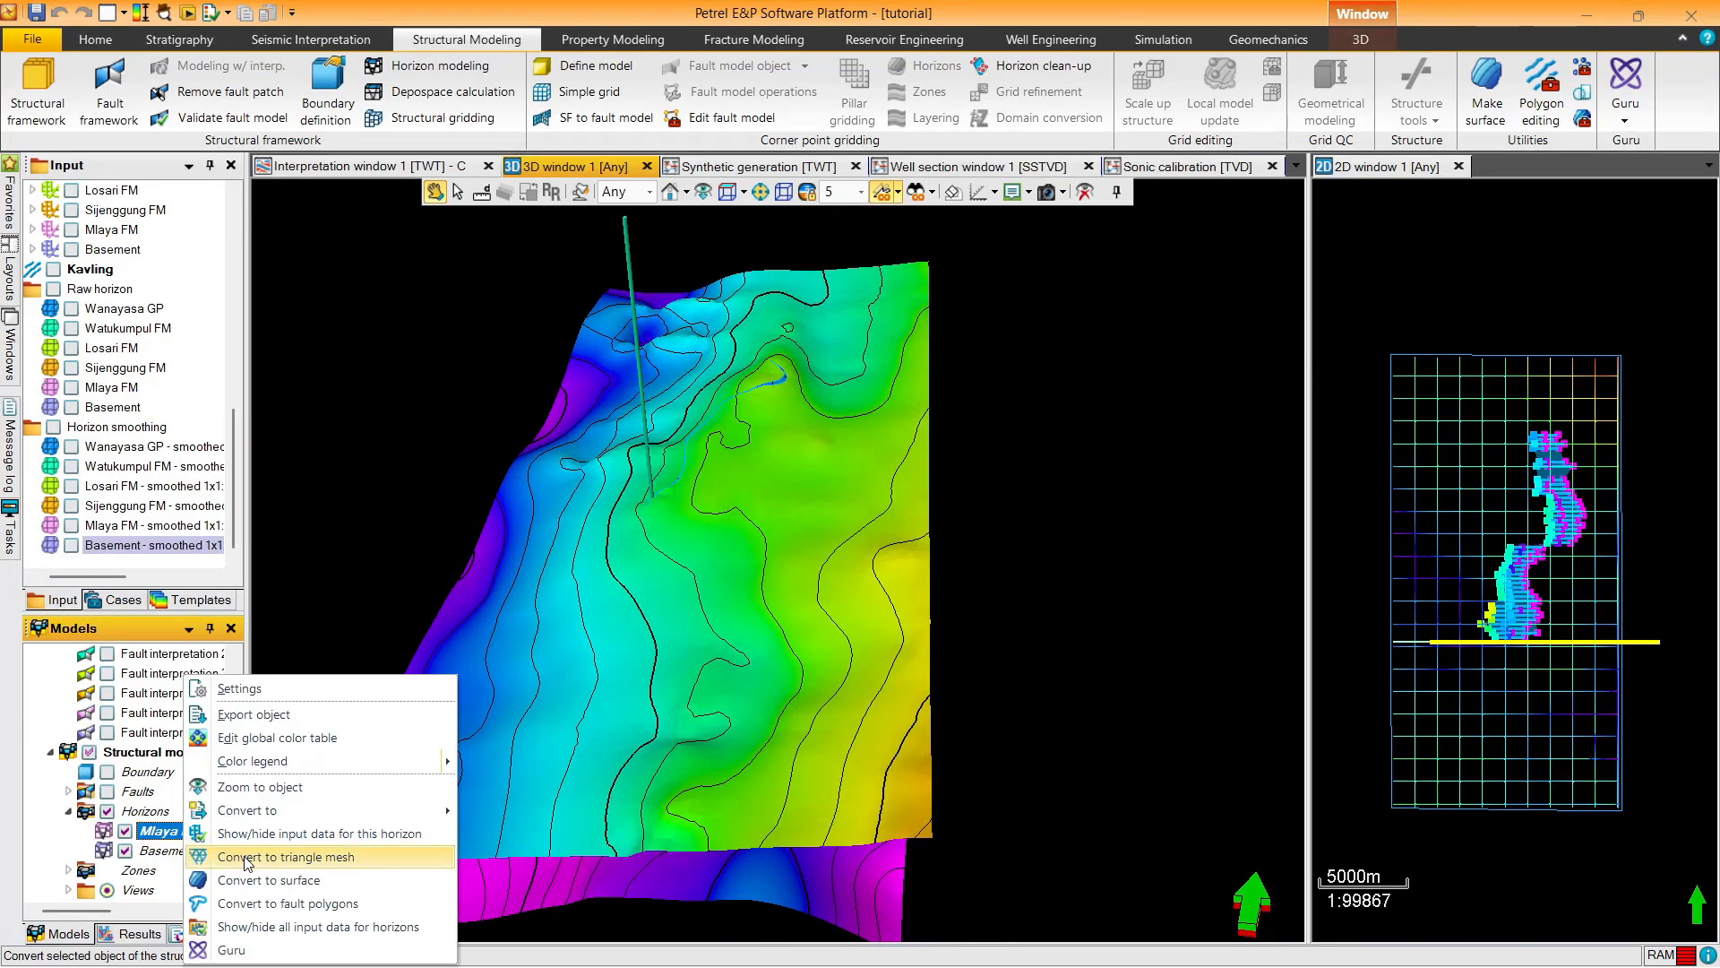
click(261, 883)
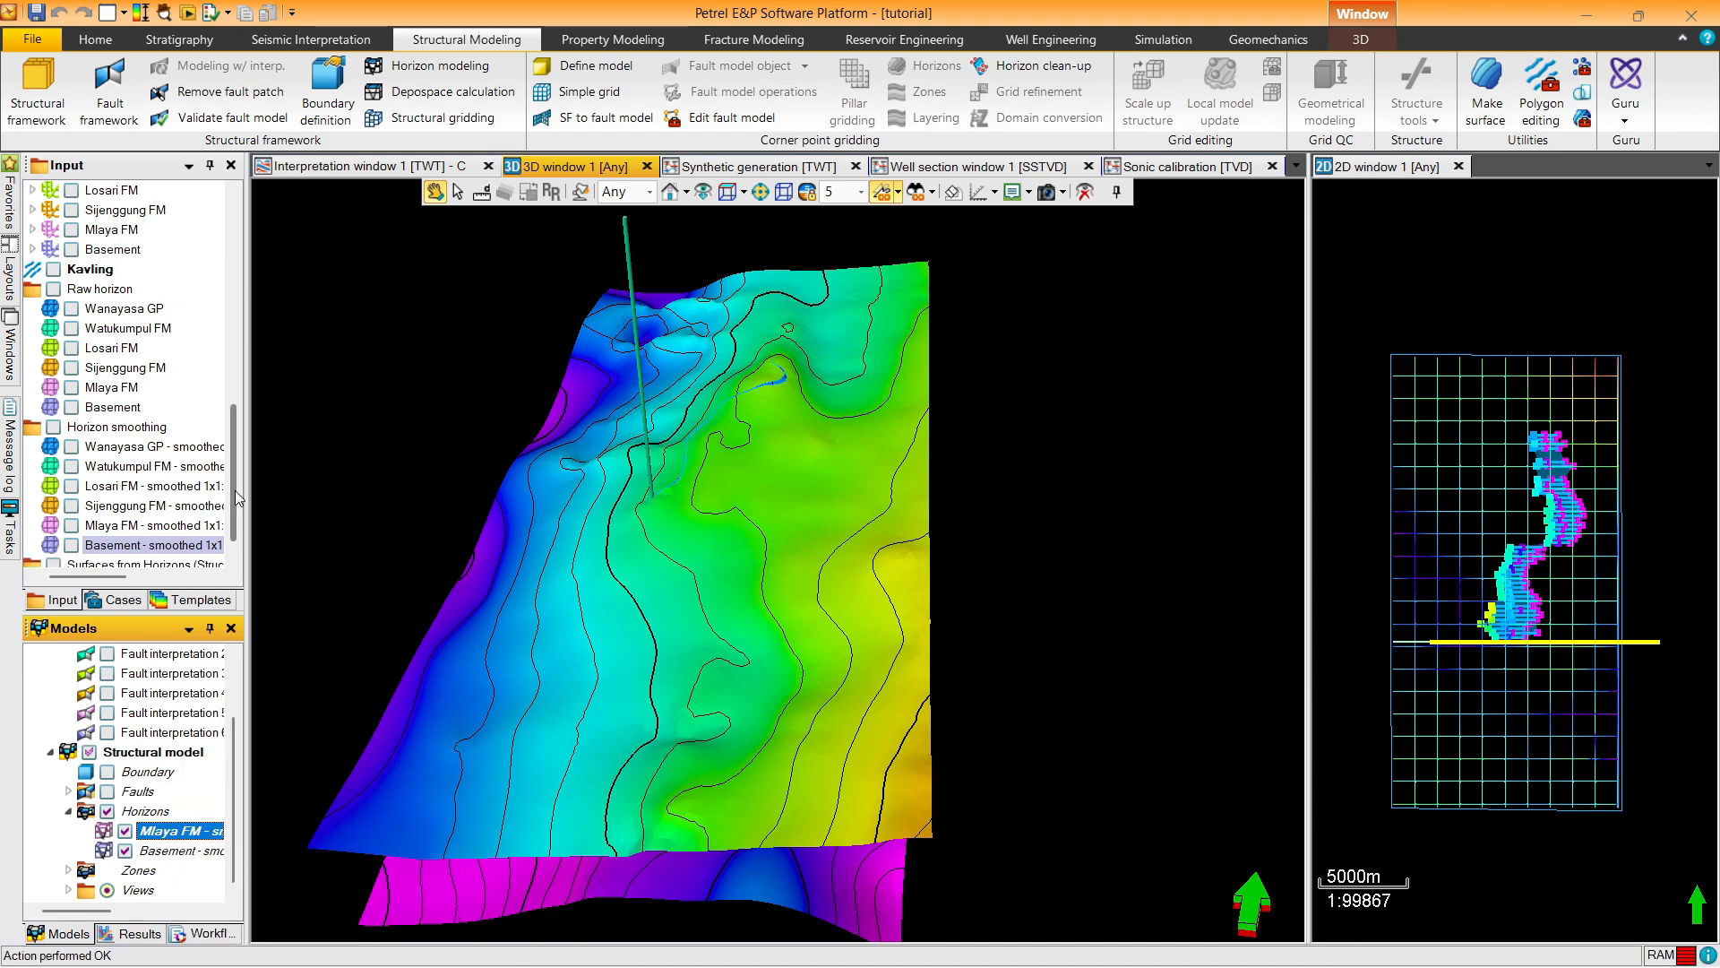
Expand the Surfaces from Horizons folder and view its converted Mlaya FM surface in place of the modeled horizon
drag(87, 578, 59, 564)
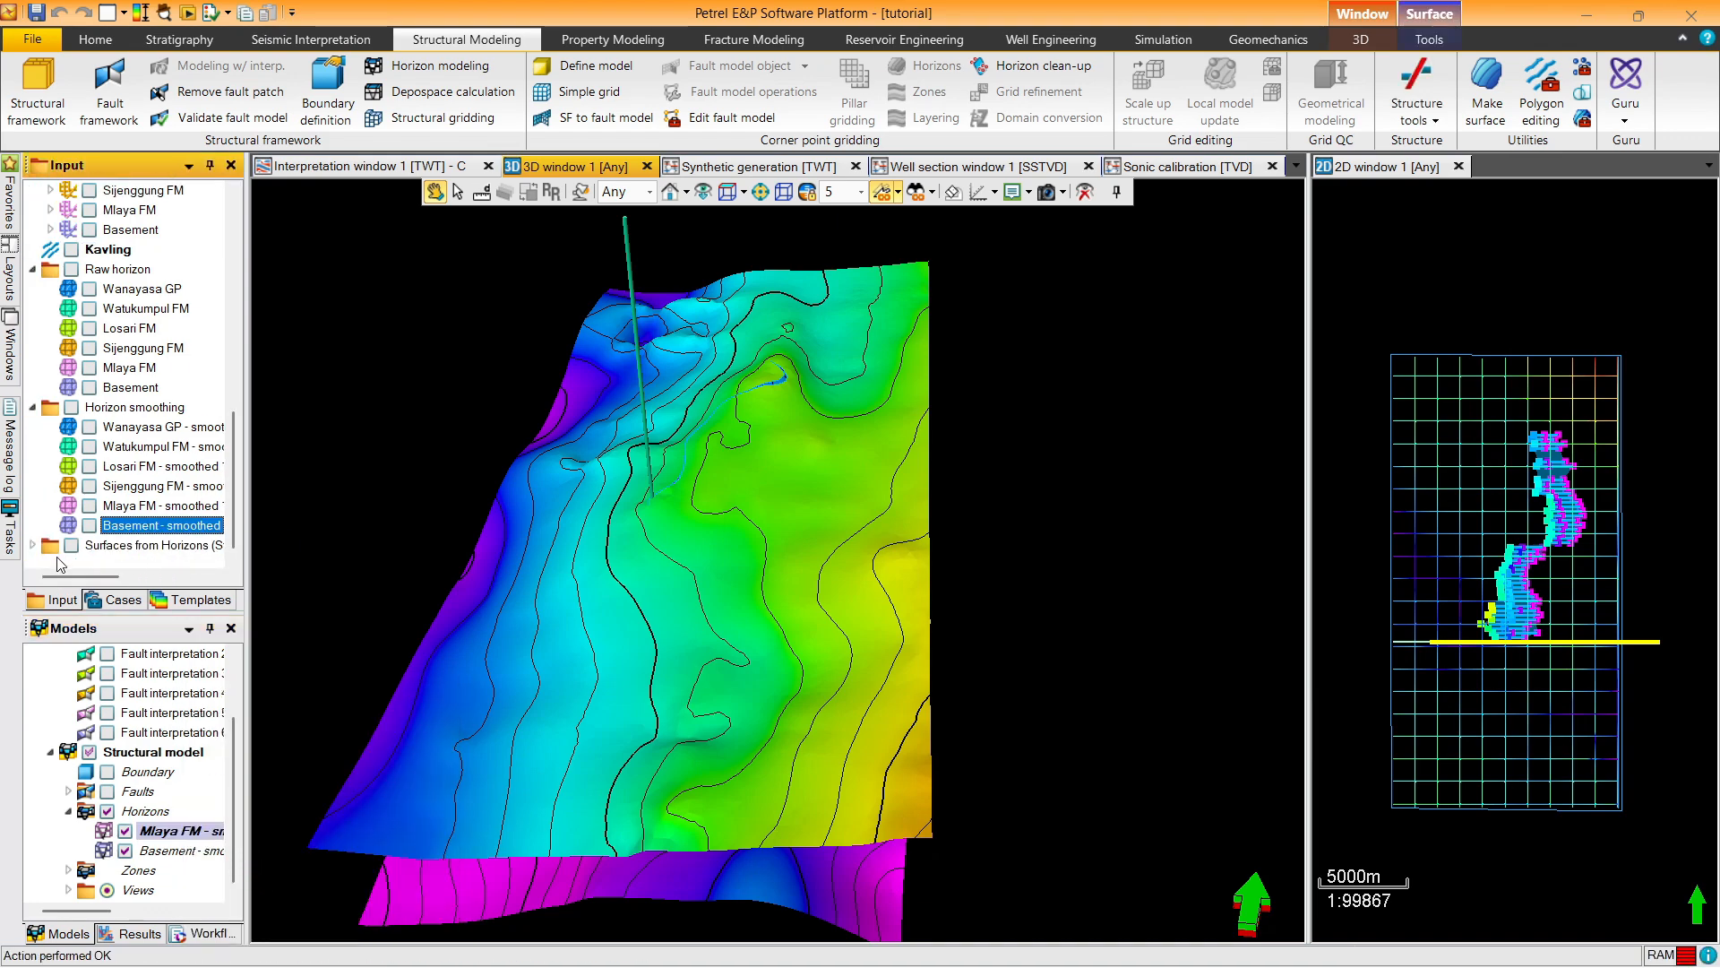
click(32, 546)
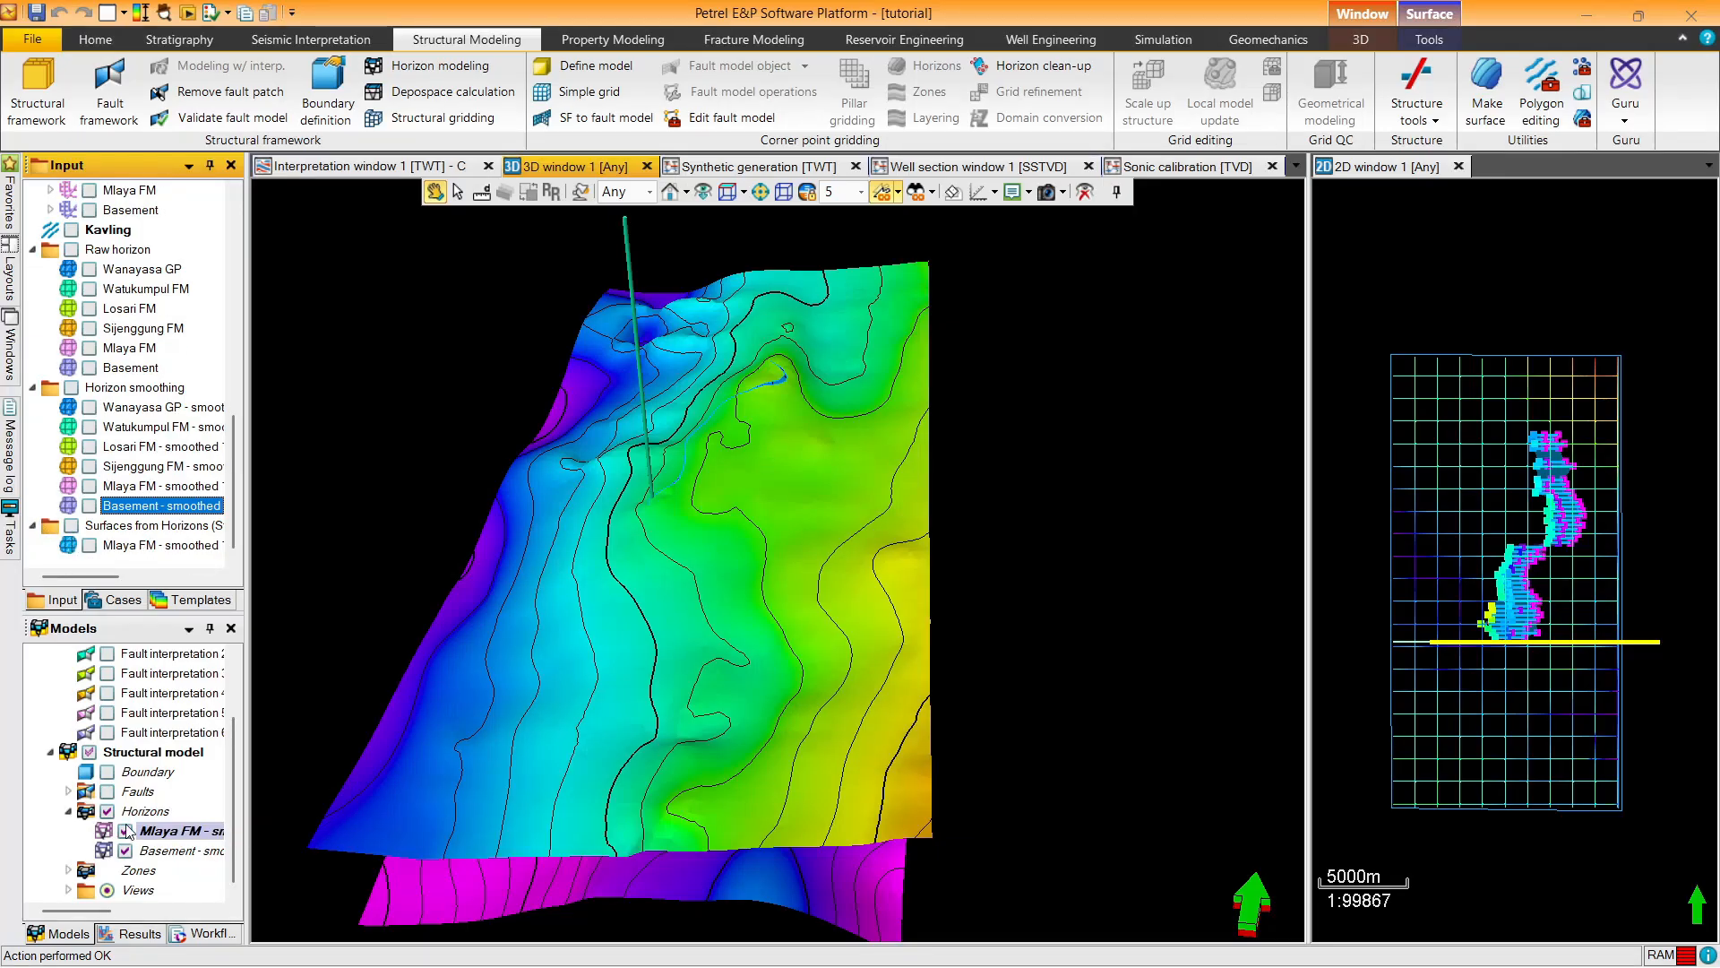
click(90, 545)
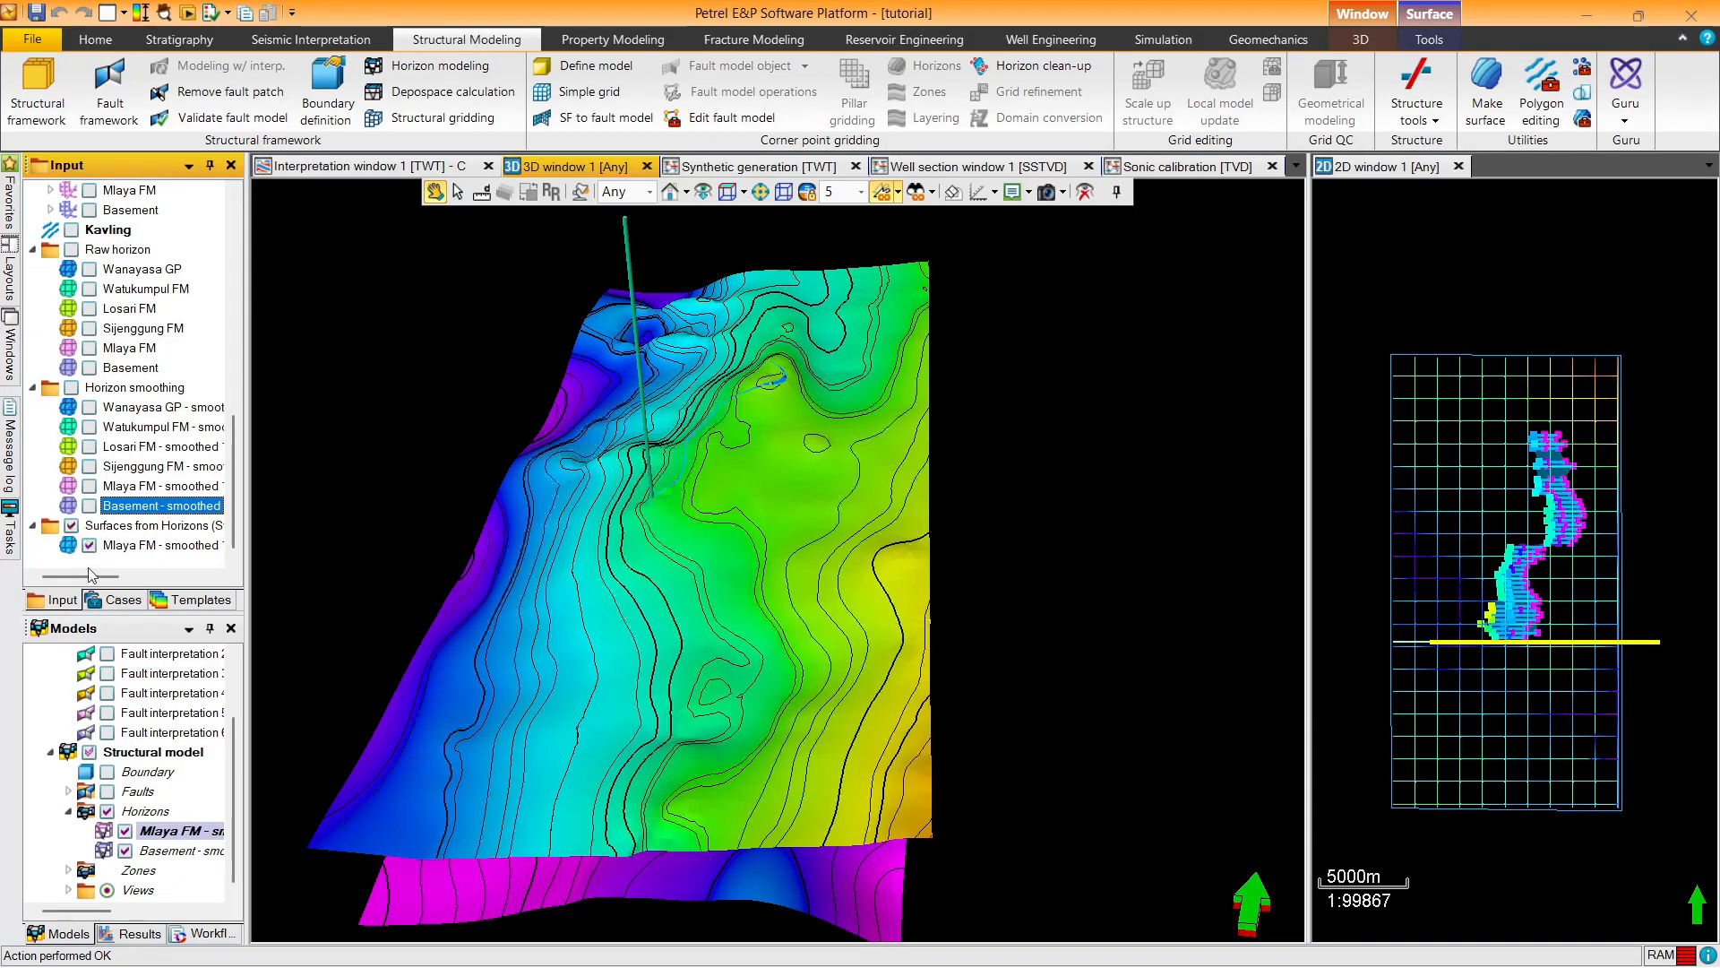
click(125, 831)
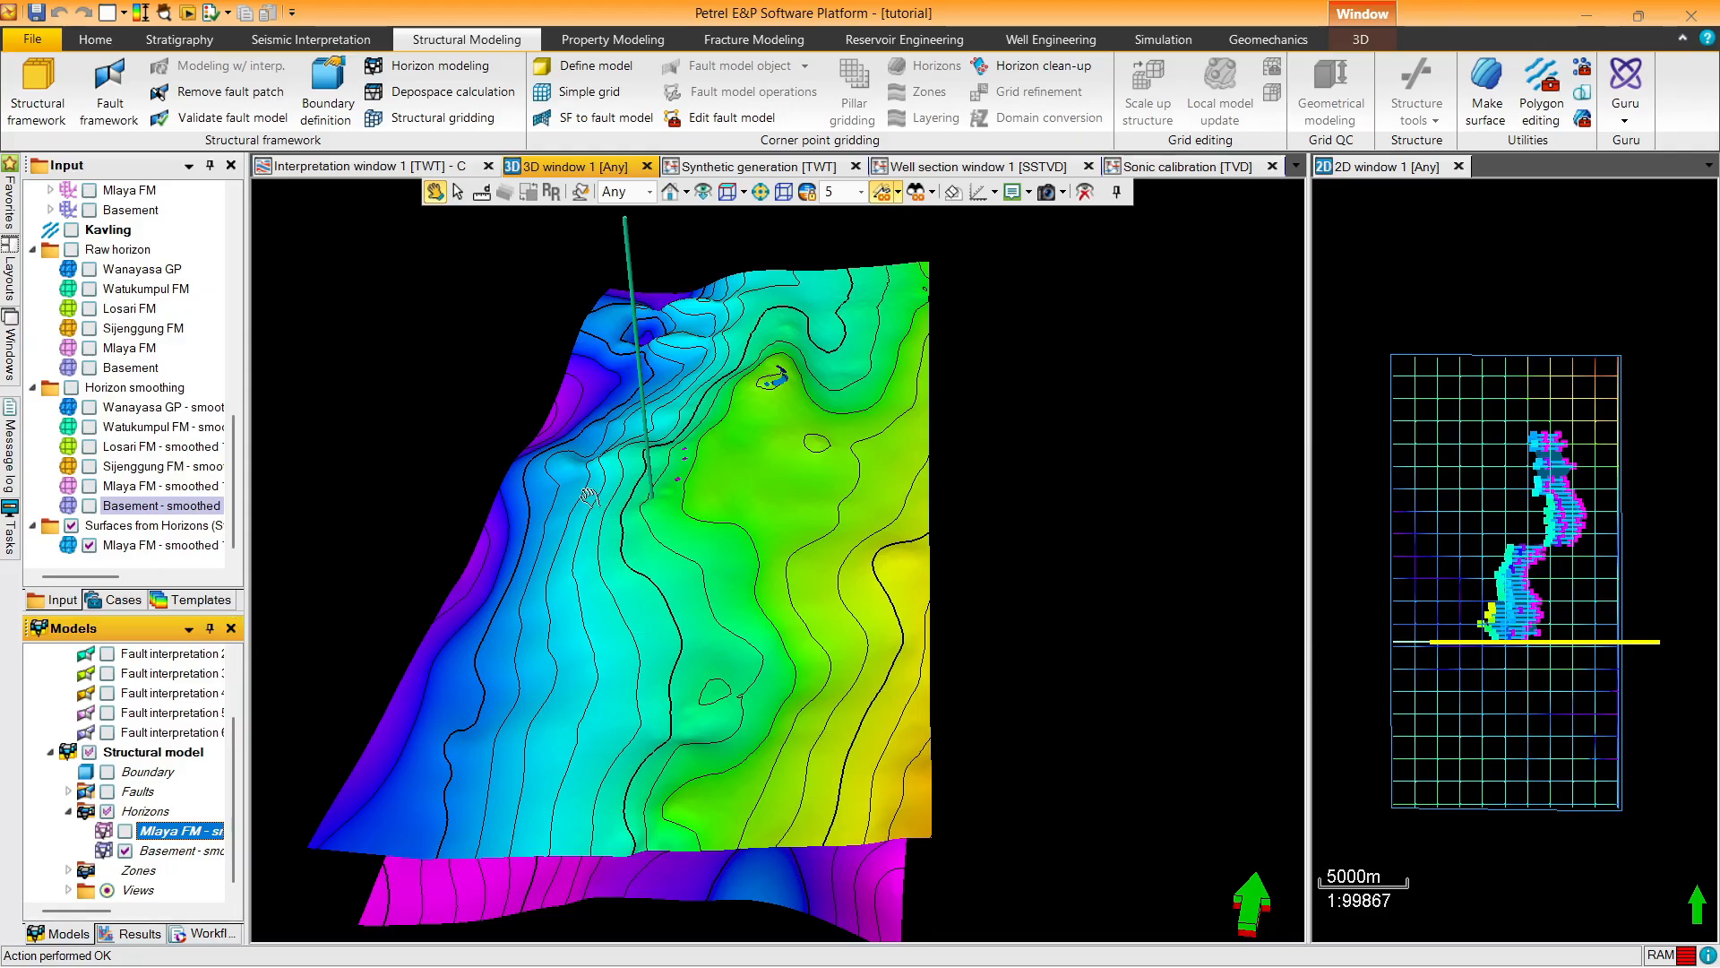
drag(589, 496, 683, 407)
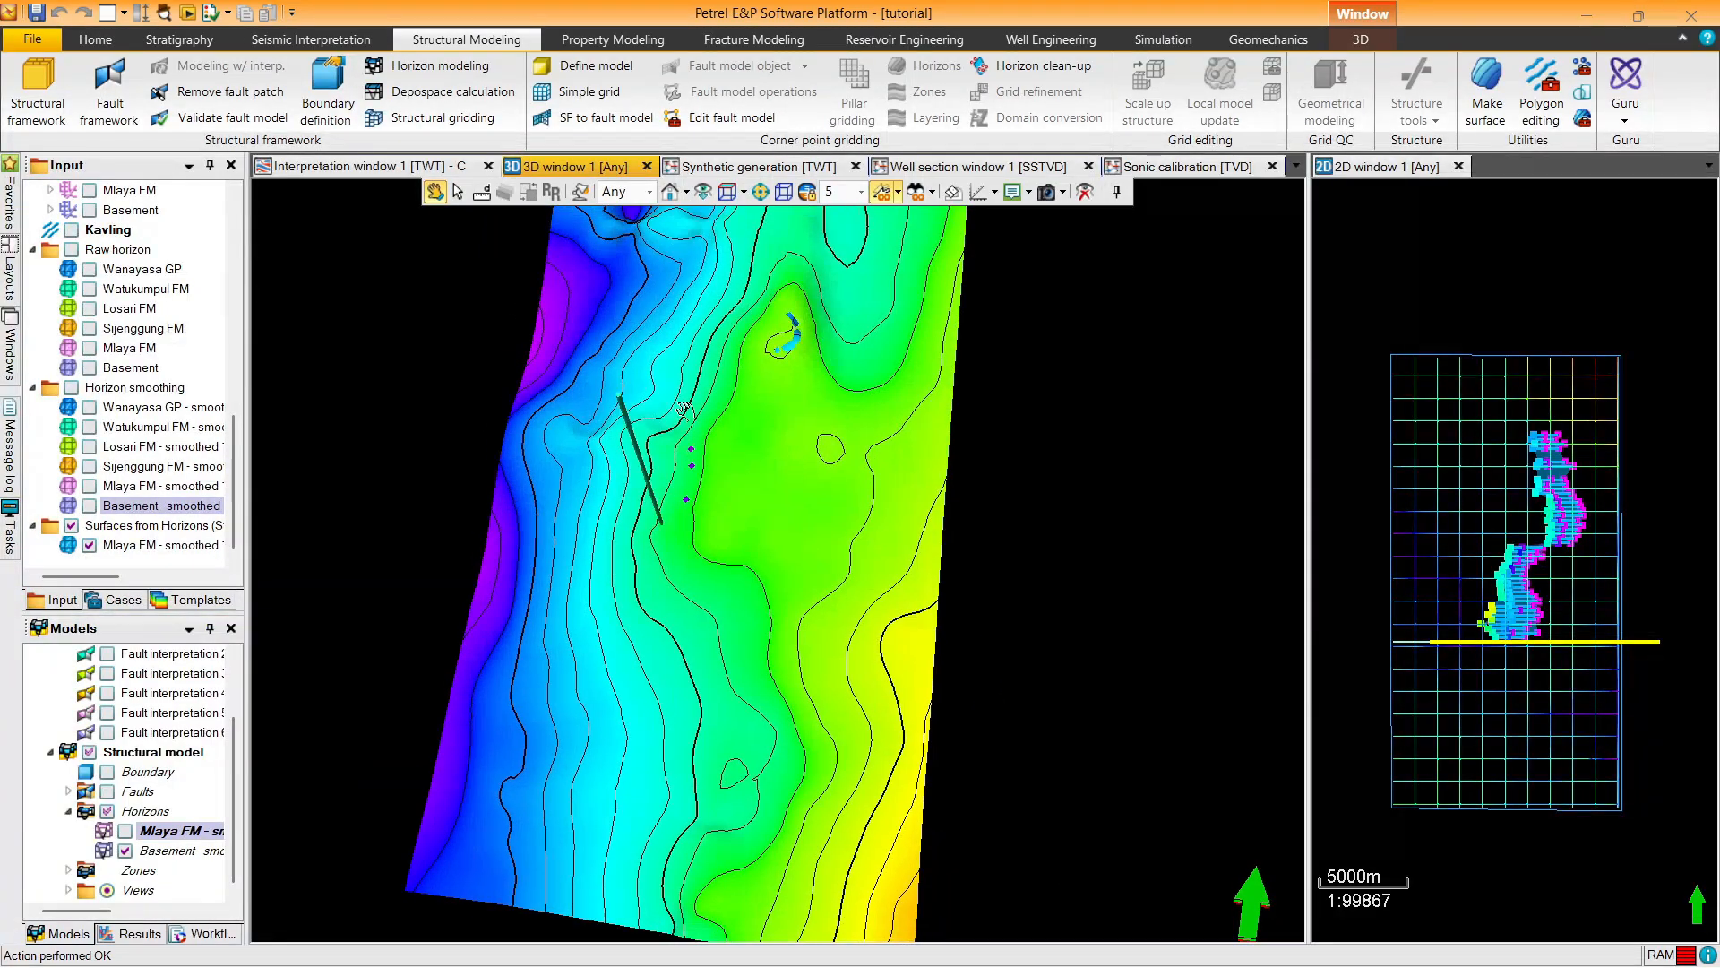
Hide the converted Mlaya FM surface and display the modeled Mlaya FM horizon again
click(87, 544)
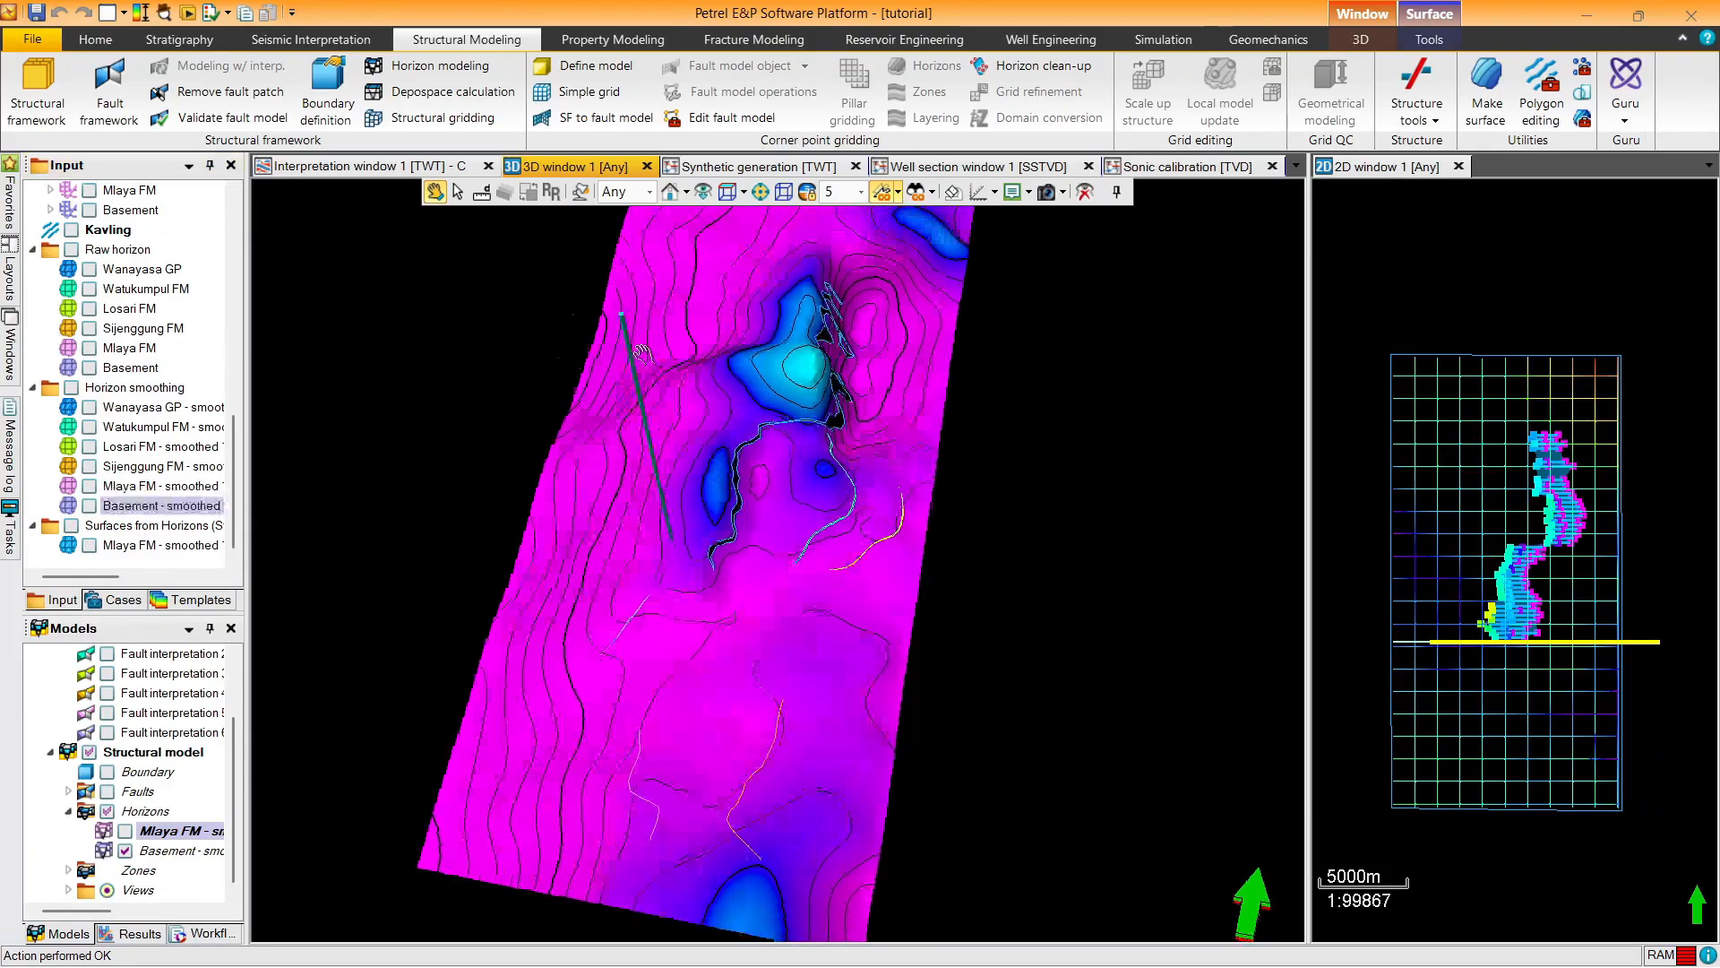
click(125, 832)
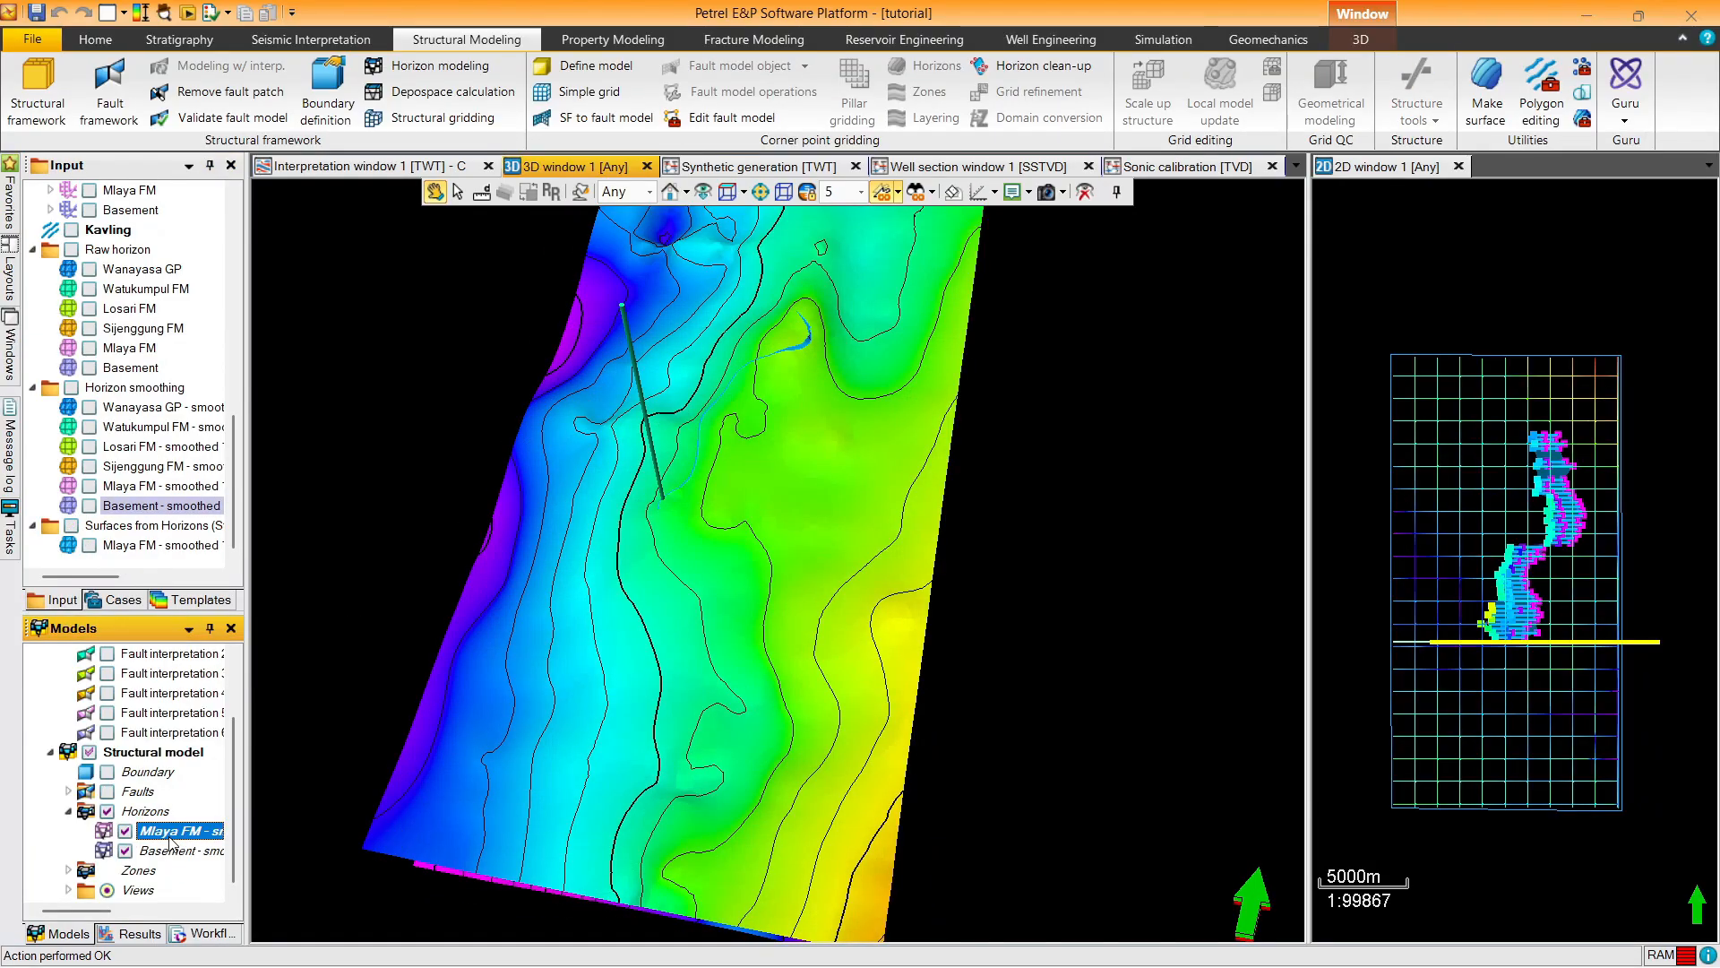
Switch the modeled Mlaya FM horizon's global color table to limits defined in the table, fitted to the horizon at -1598.14 and -2419.44
right_click(169, 831)
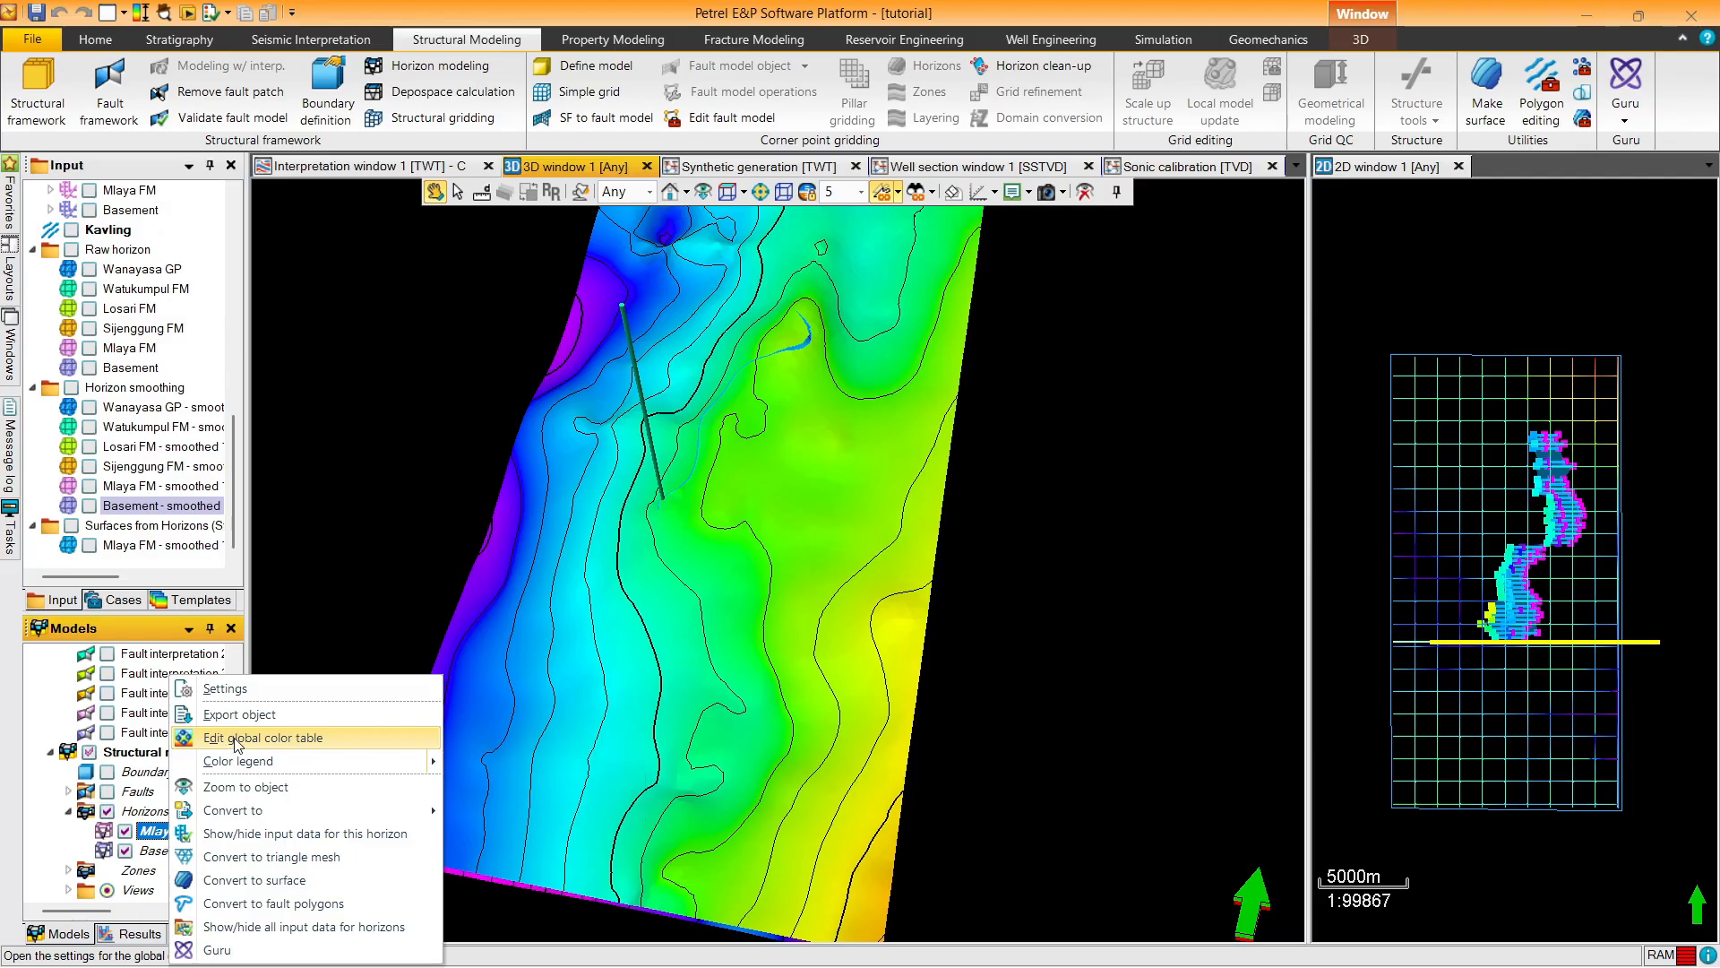
click(263, 737)
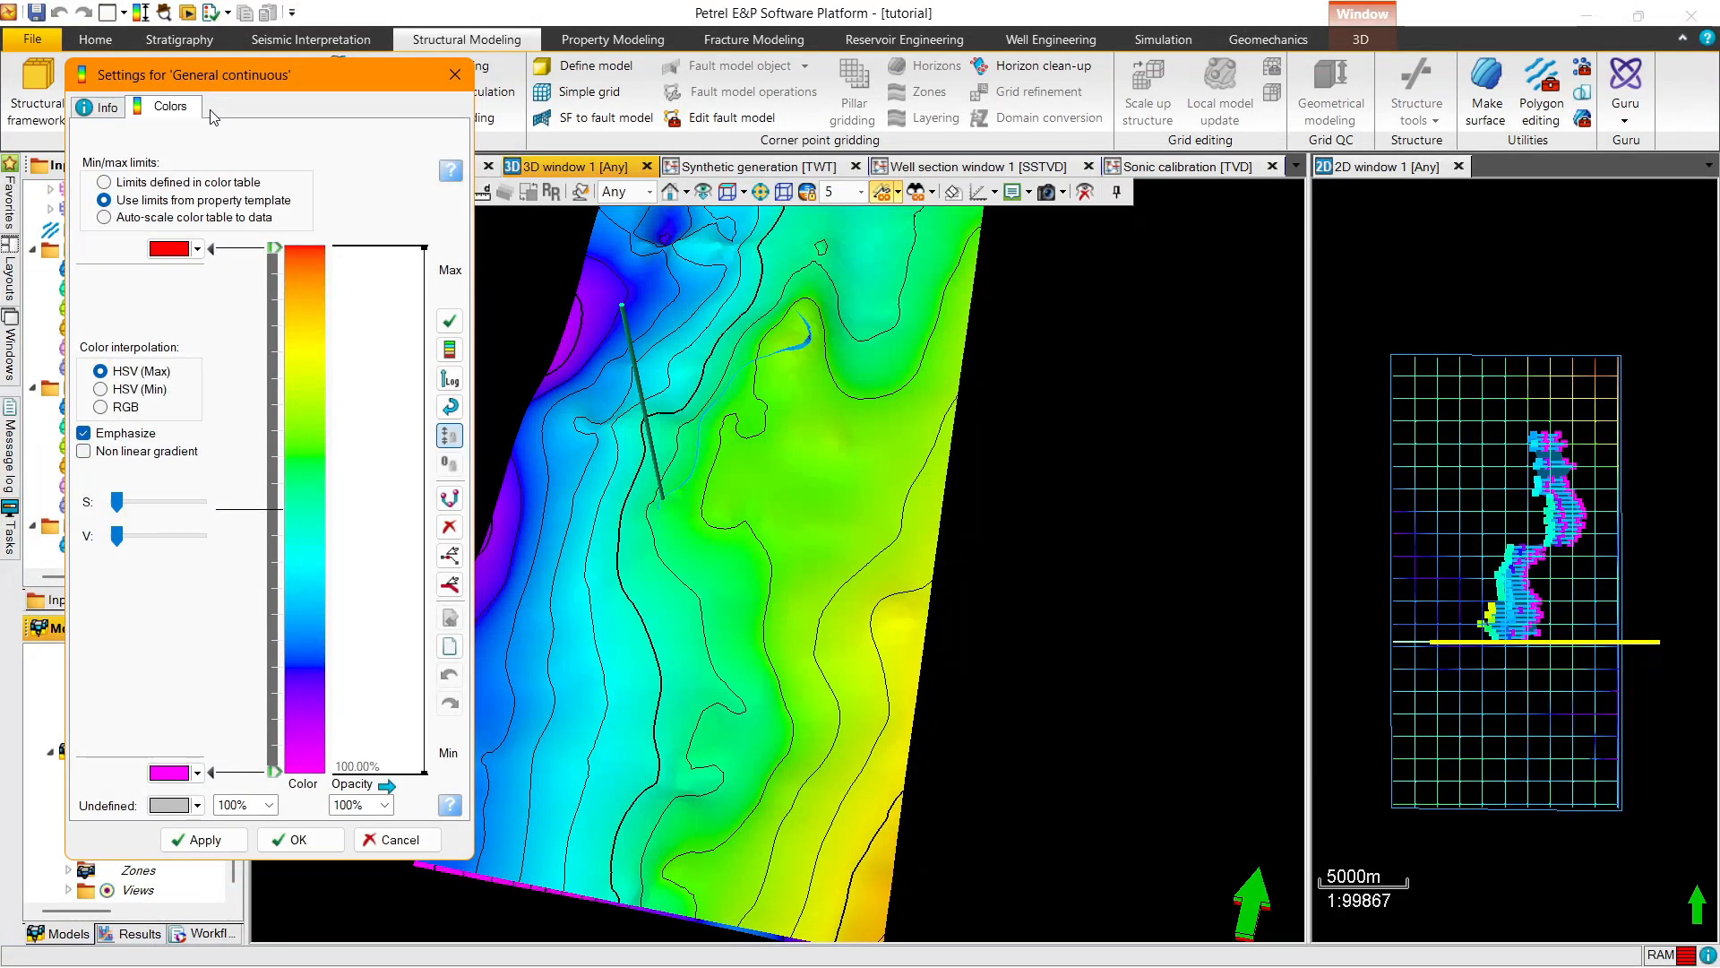
click(199, 166)
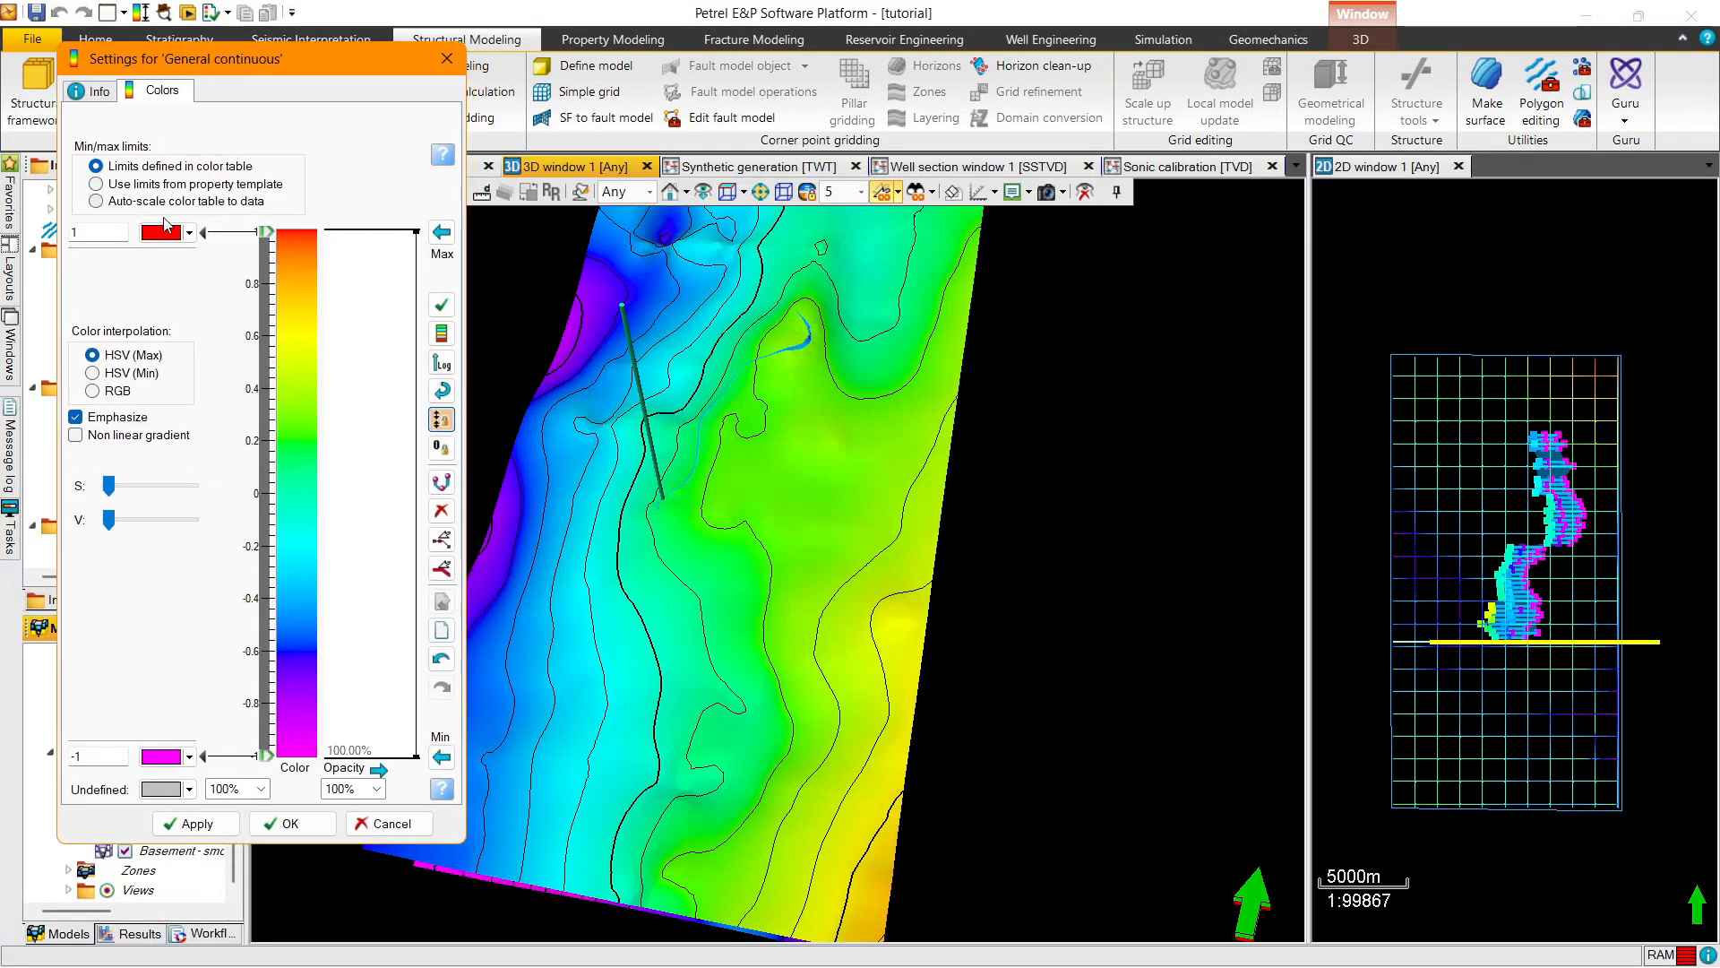
click(441, 759)
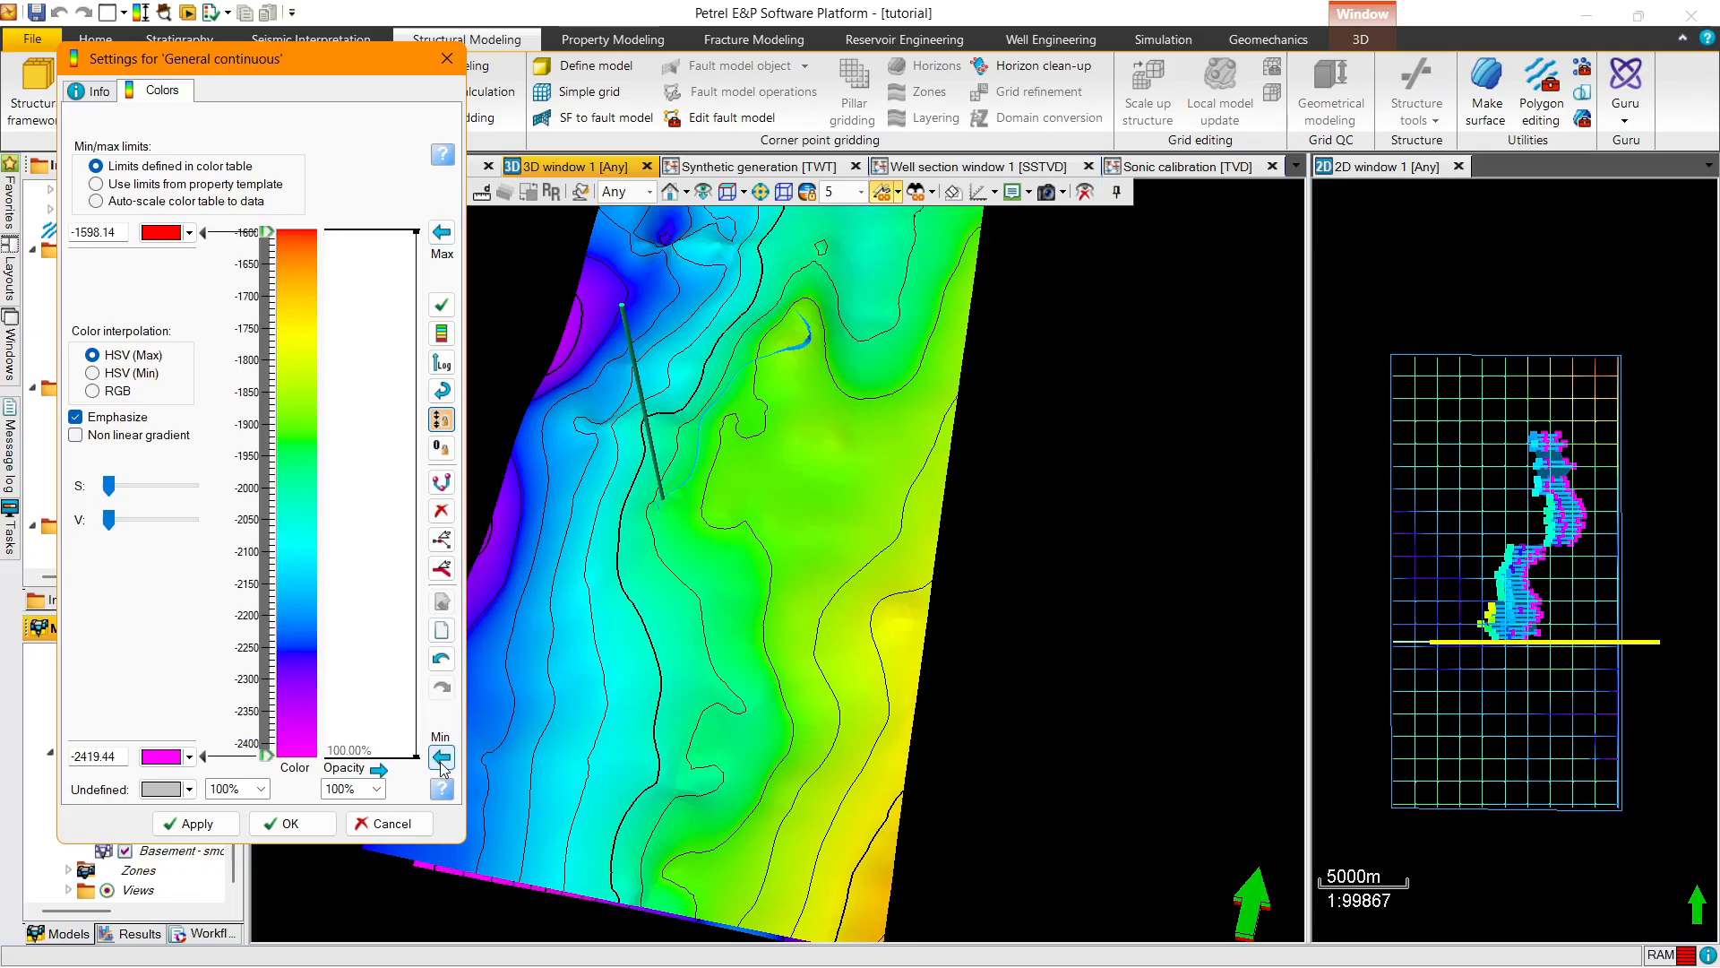
click(299, 823)
Hide the modeled Mlaya FM horizon and fit the global color table's maximum and minimum limits to the modeled Basement horizon
drag(753, 538, 526, 550)
click(124, 830)
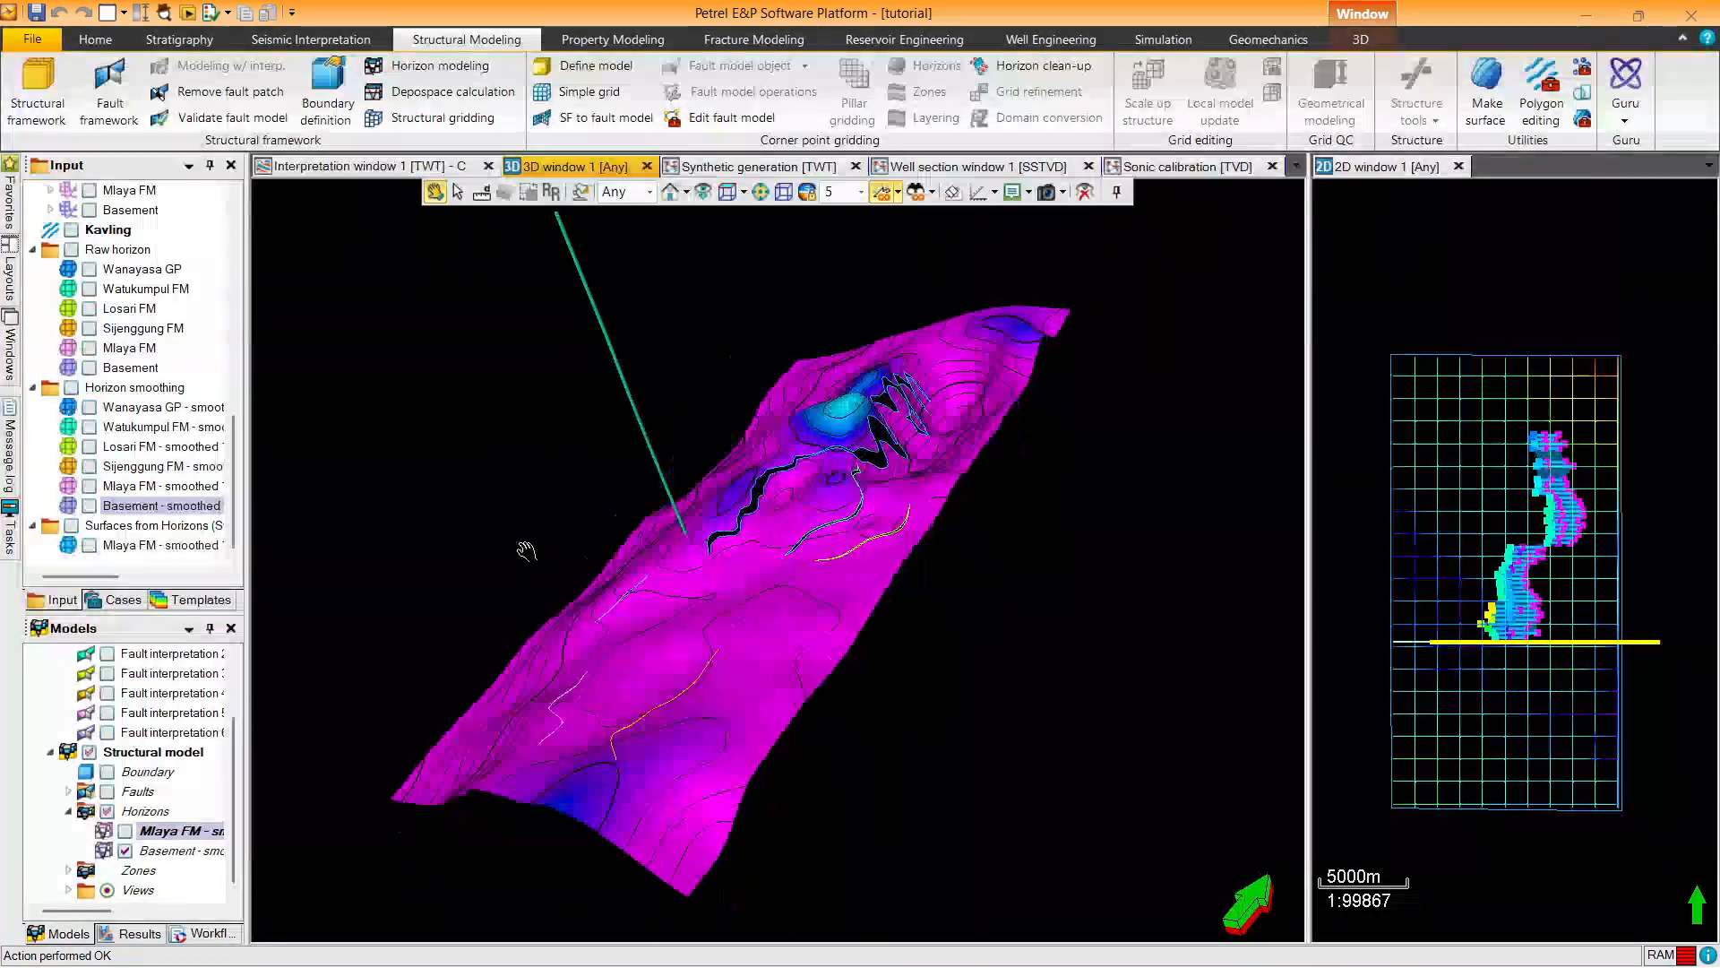
right_click(166, 850)
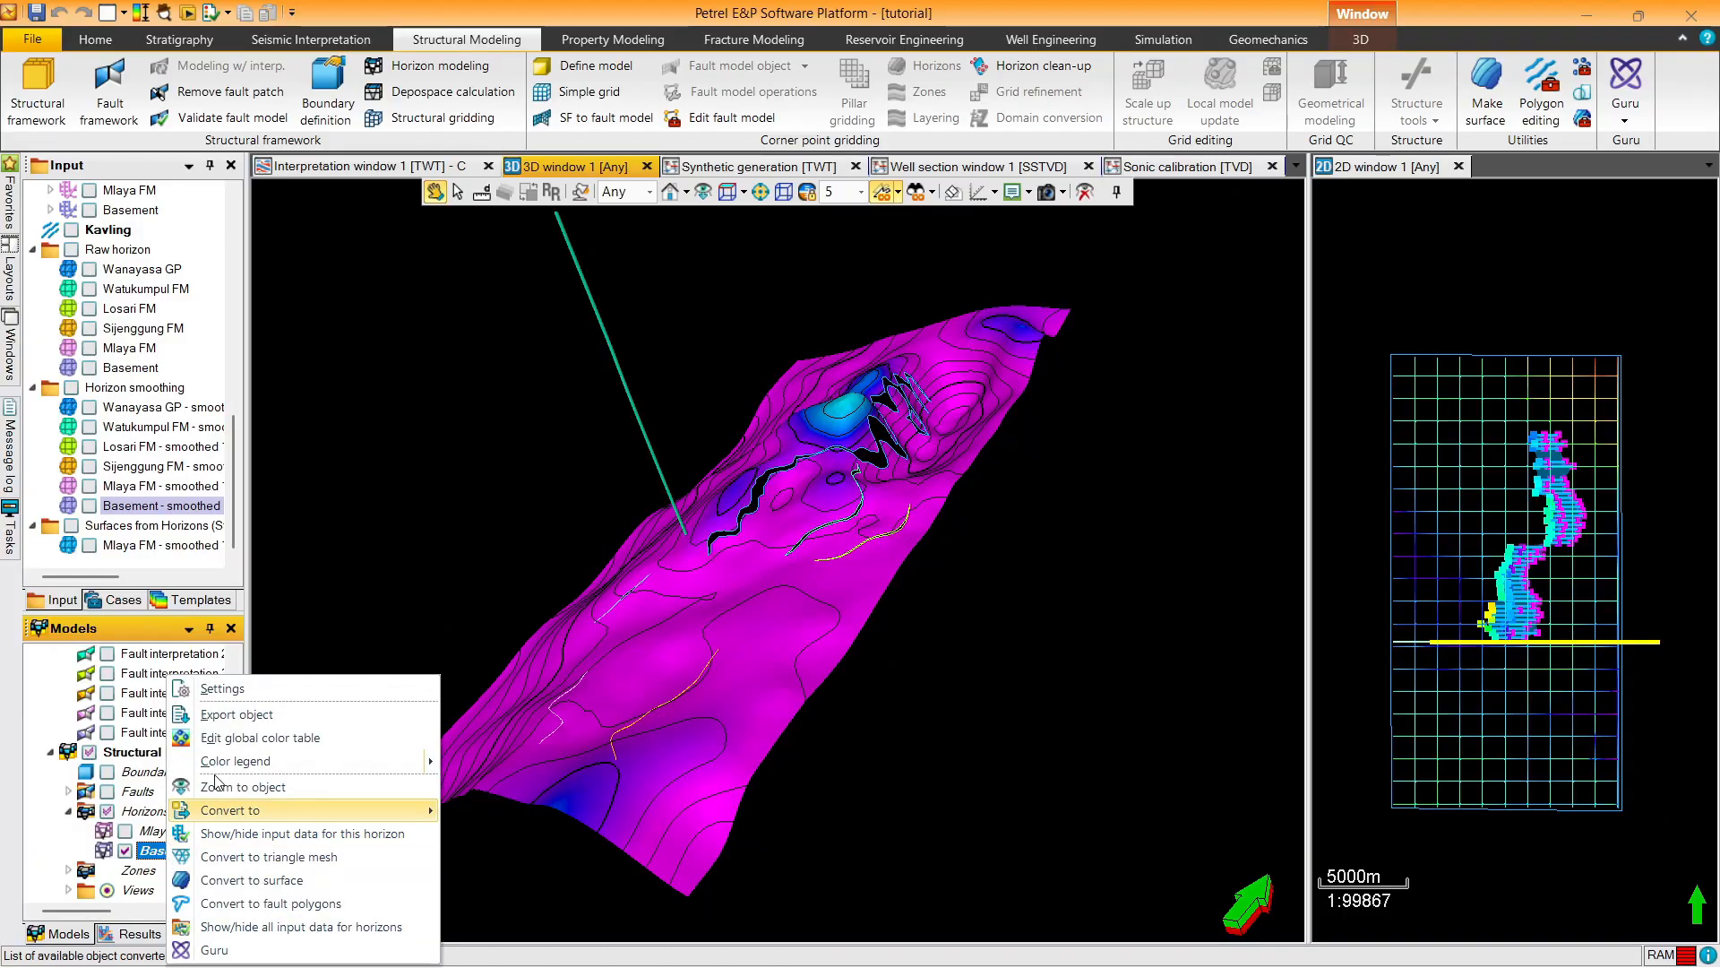
click(233, 737)
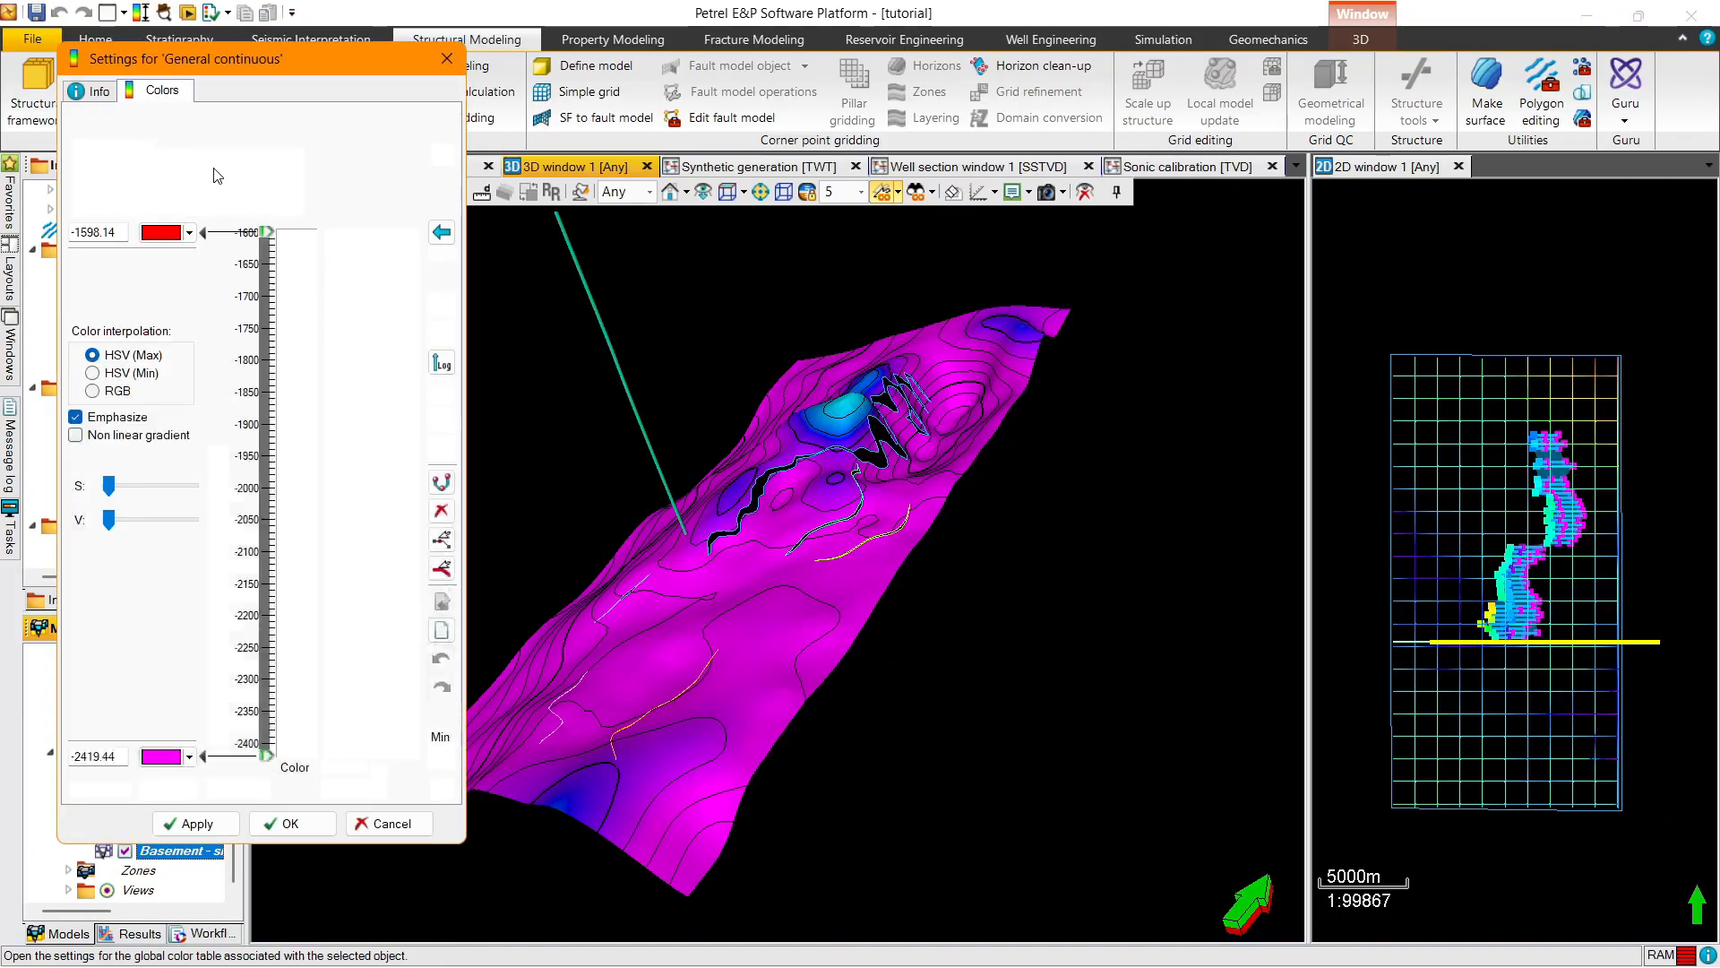
click(441, 233)
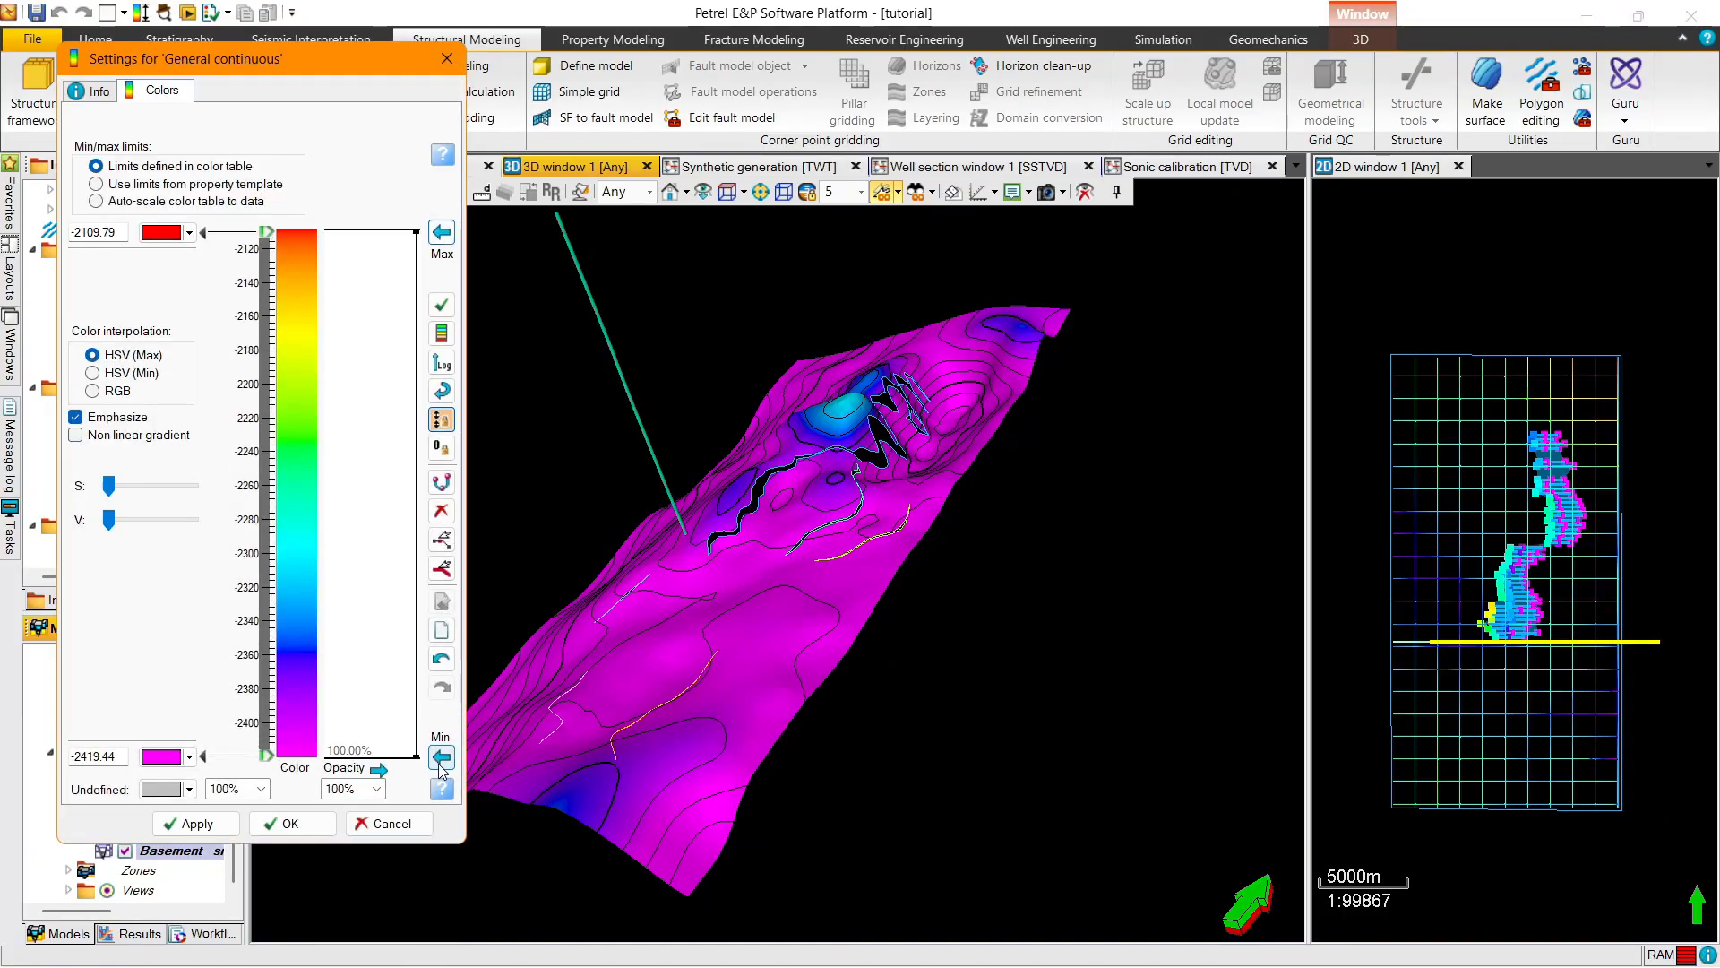
click(441, 759)
click(290, 823)
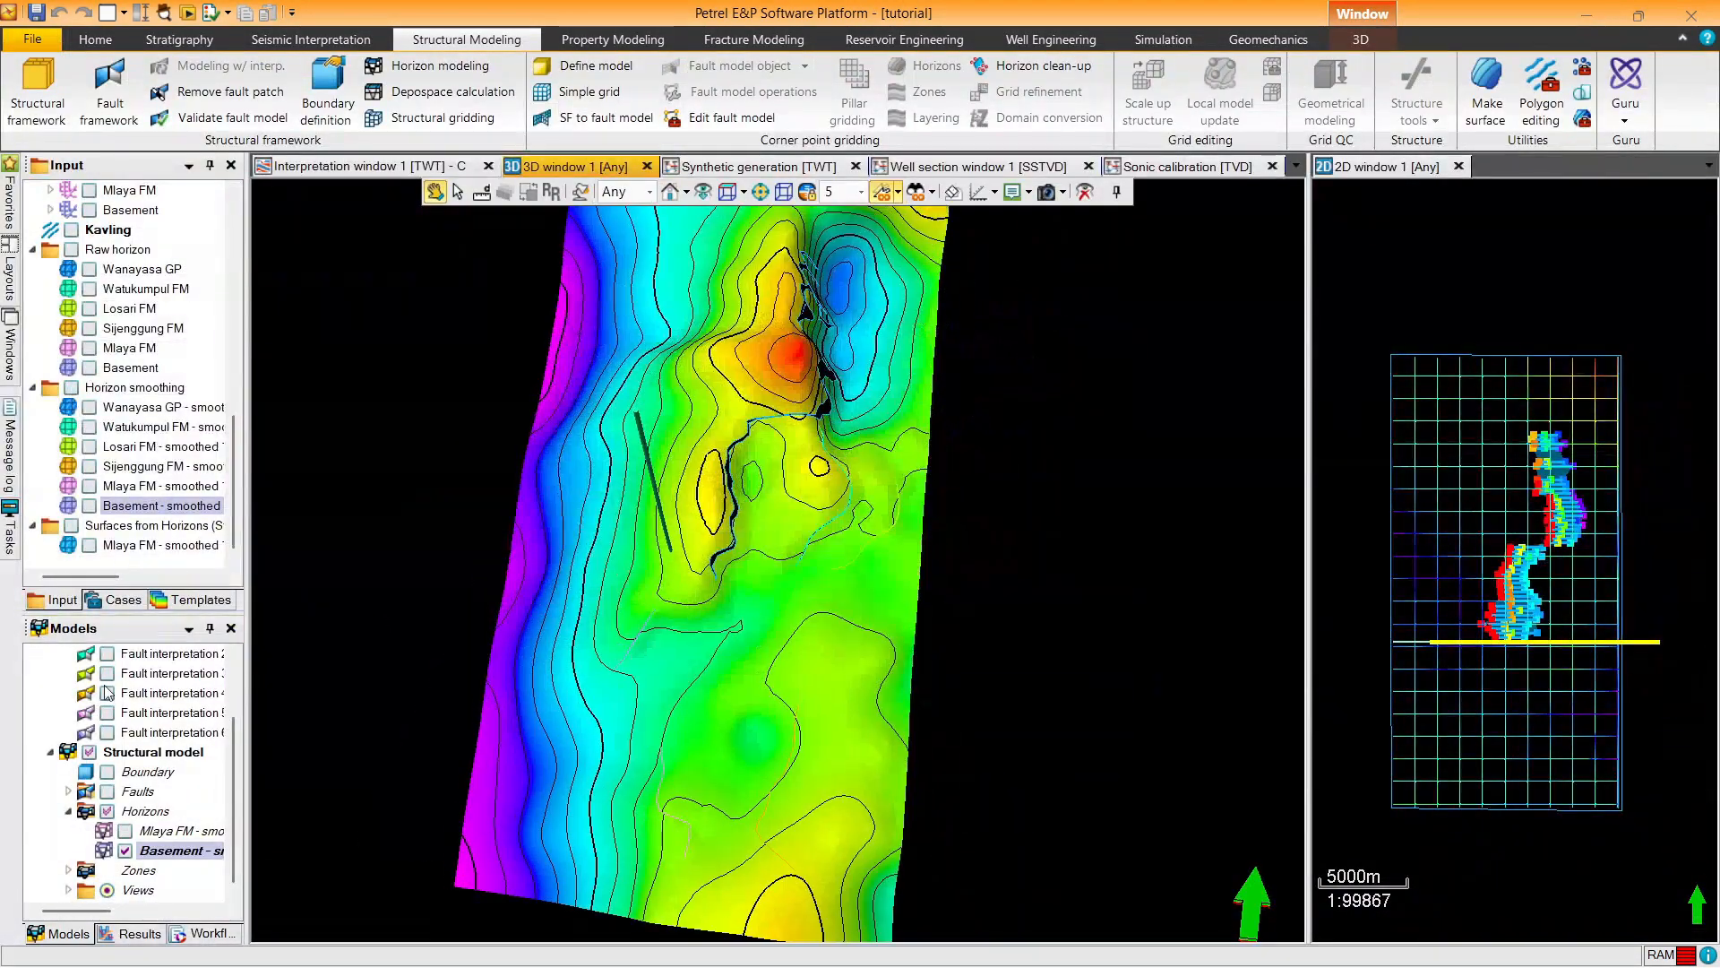
Display the modeled Mlaya FM horizon above Basement and examine both from several angles in the 3D window
click(131, 849)
click(124, 831)
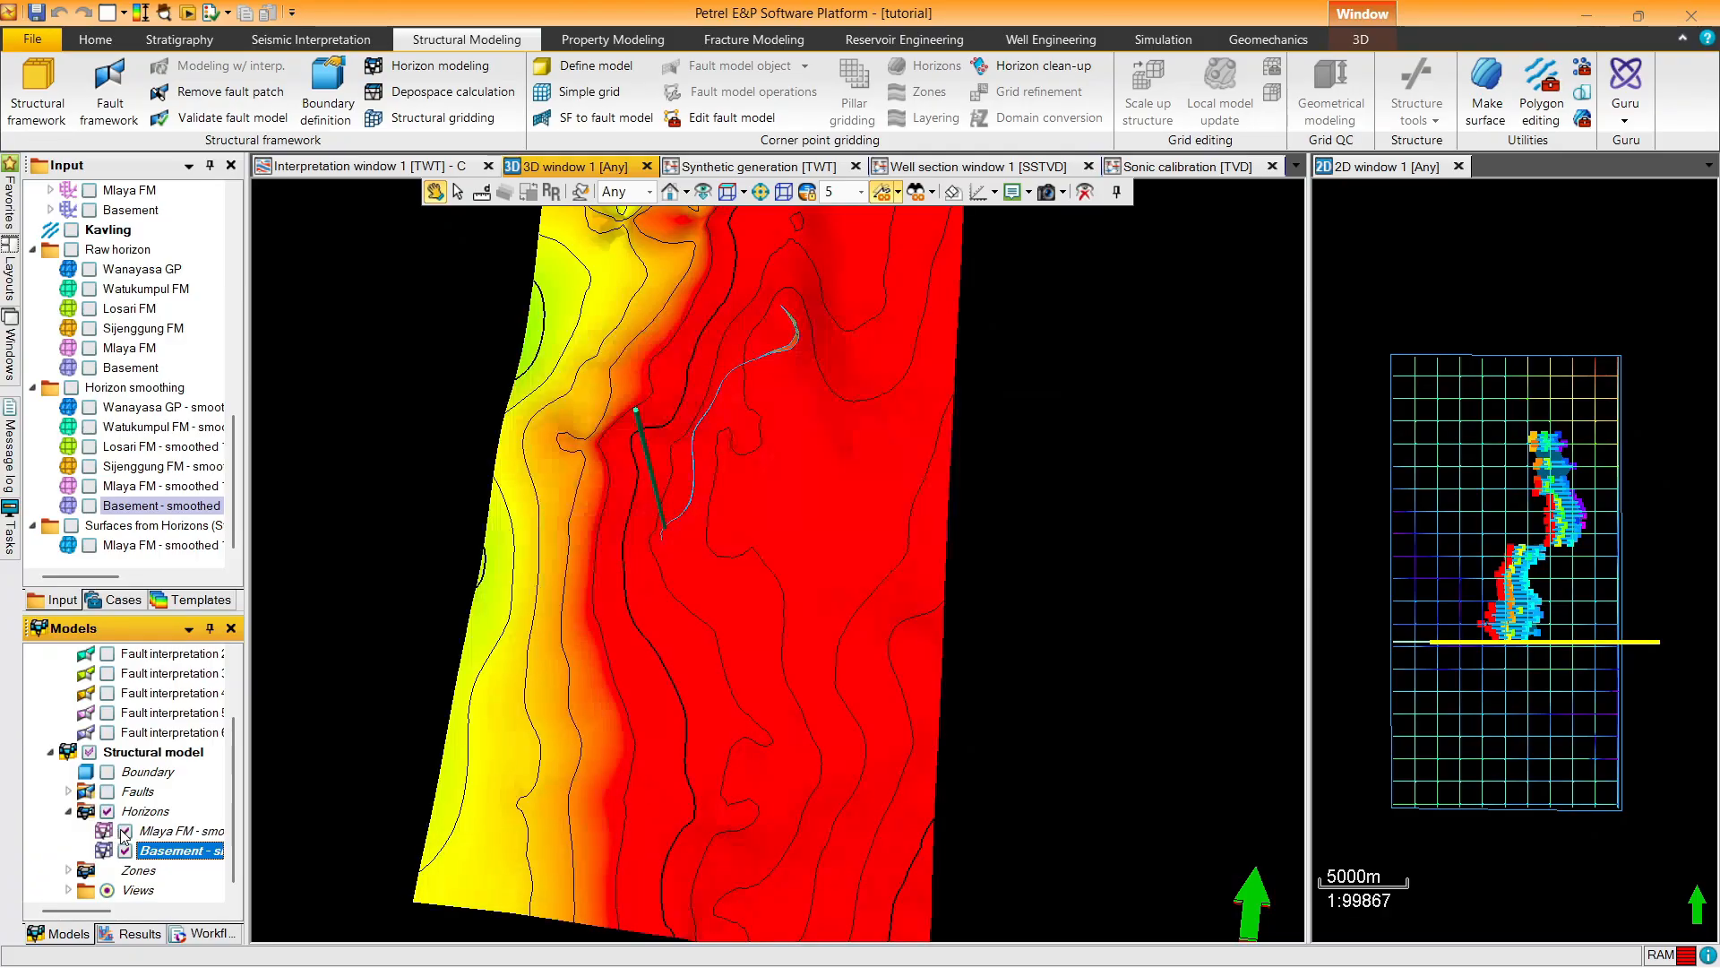
drag(327, 684, 338, 510)
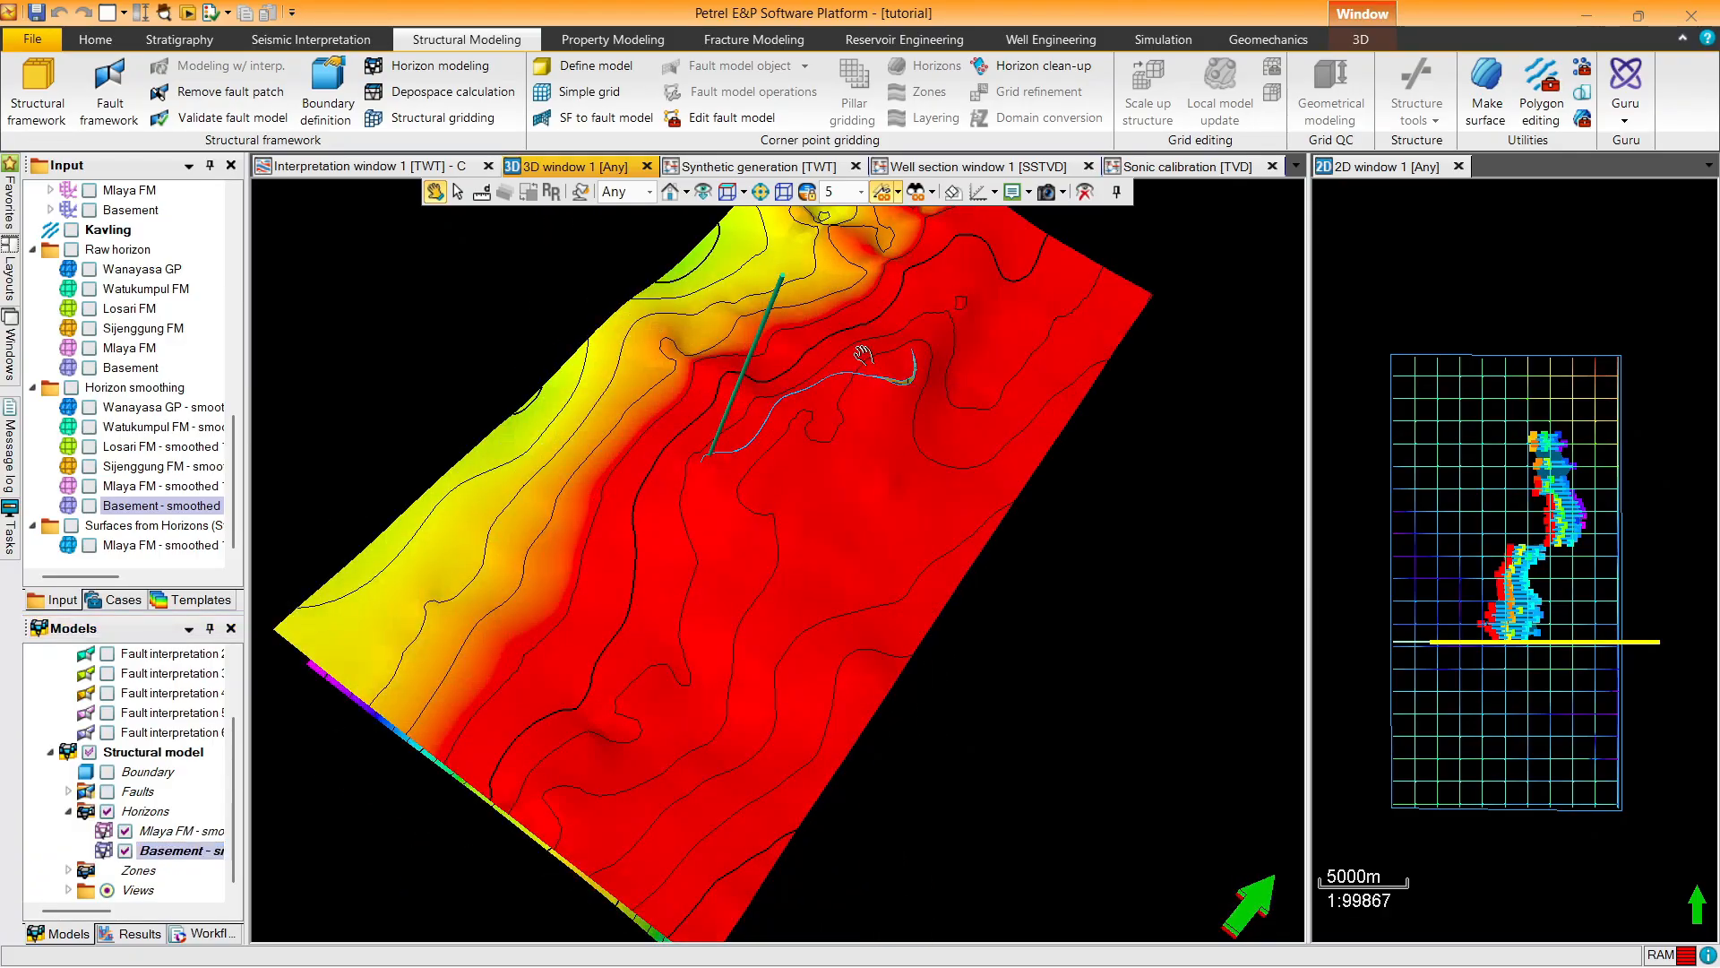
drag(862, 354, 661, 366)
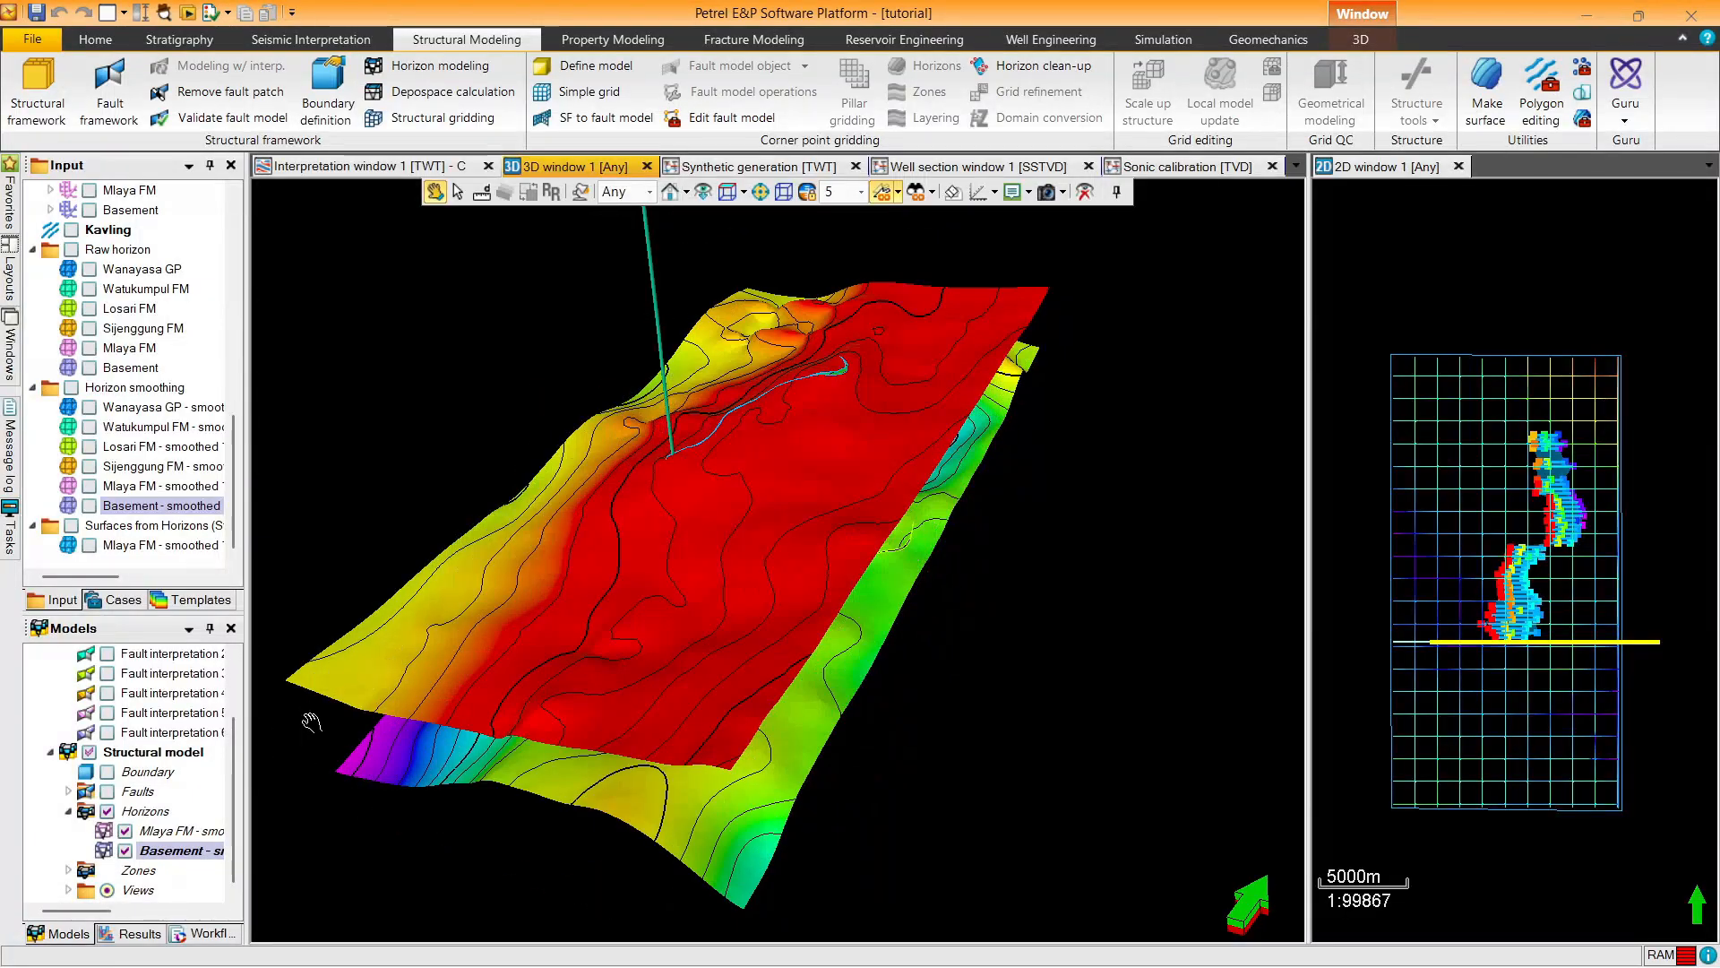
drag(652, 469, 669, 436)
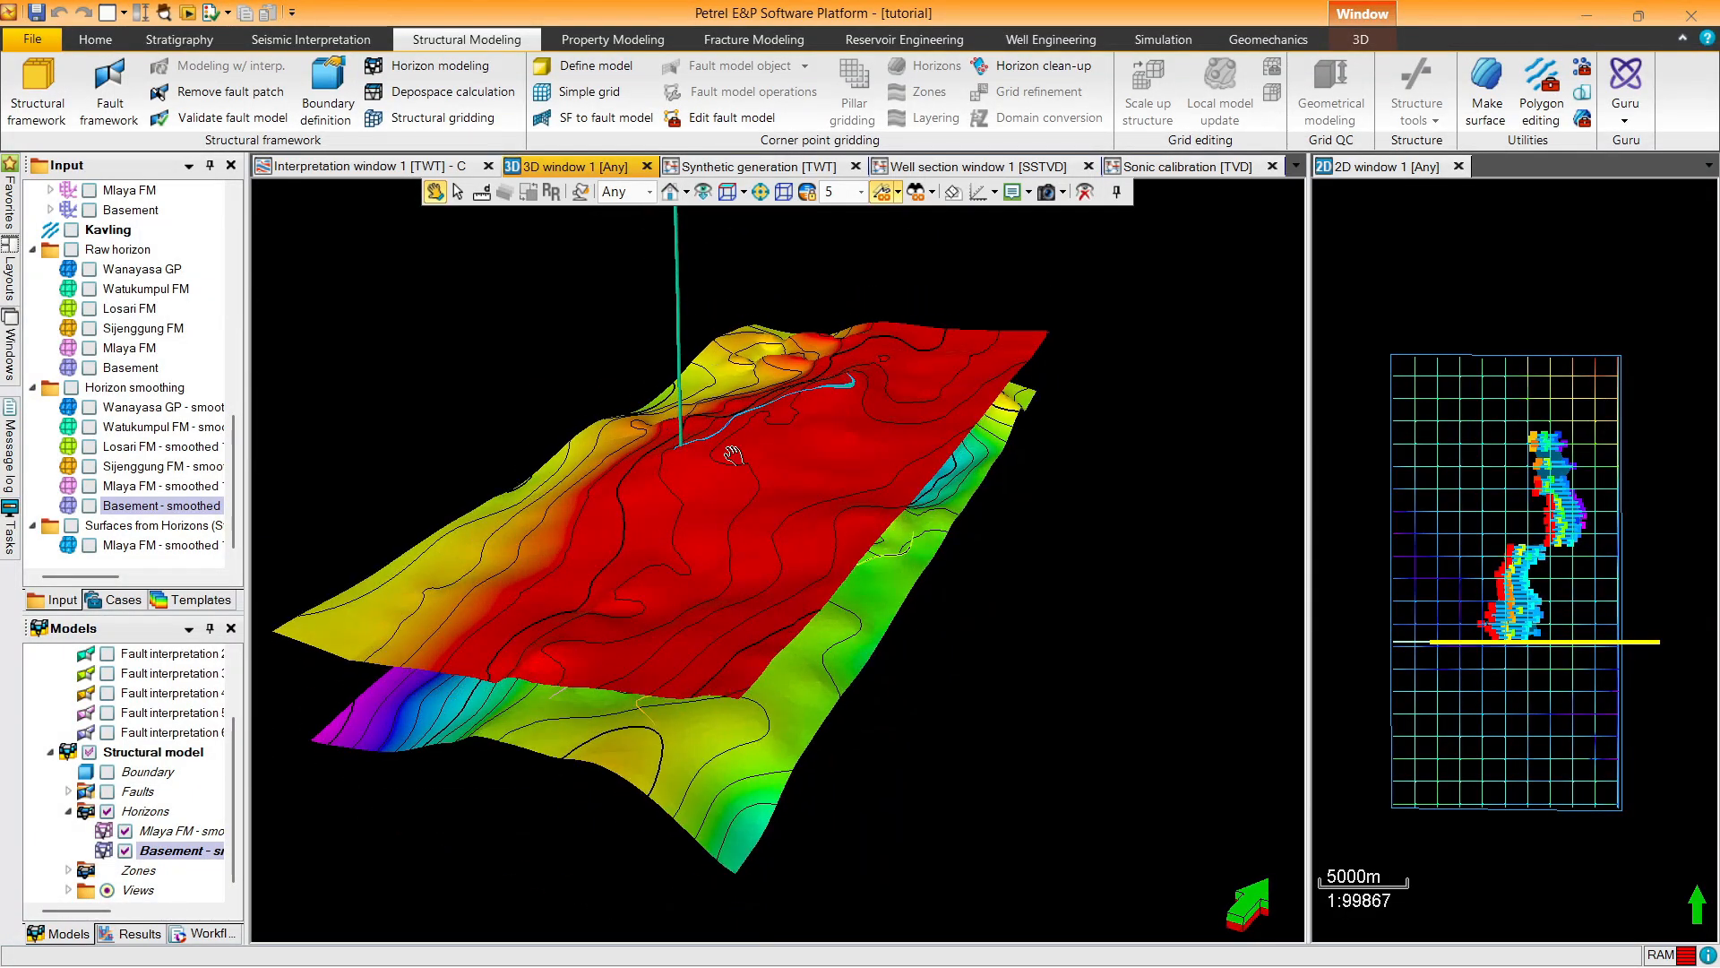
drag(669, 376, 618, 334)
Hide the modeled Mlaya FM horizon to inspect the Basement horizon alone from above, and display Mlaya FM again
click(124, 832)
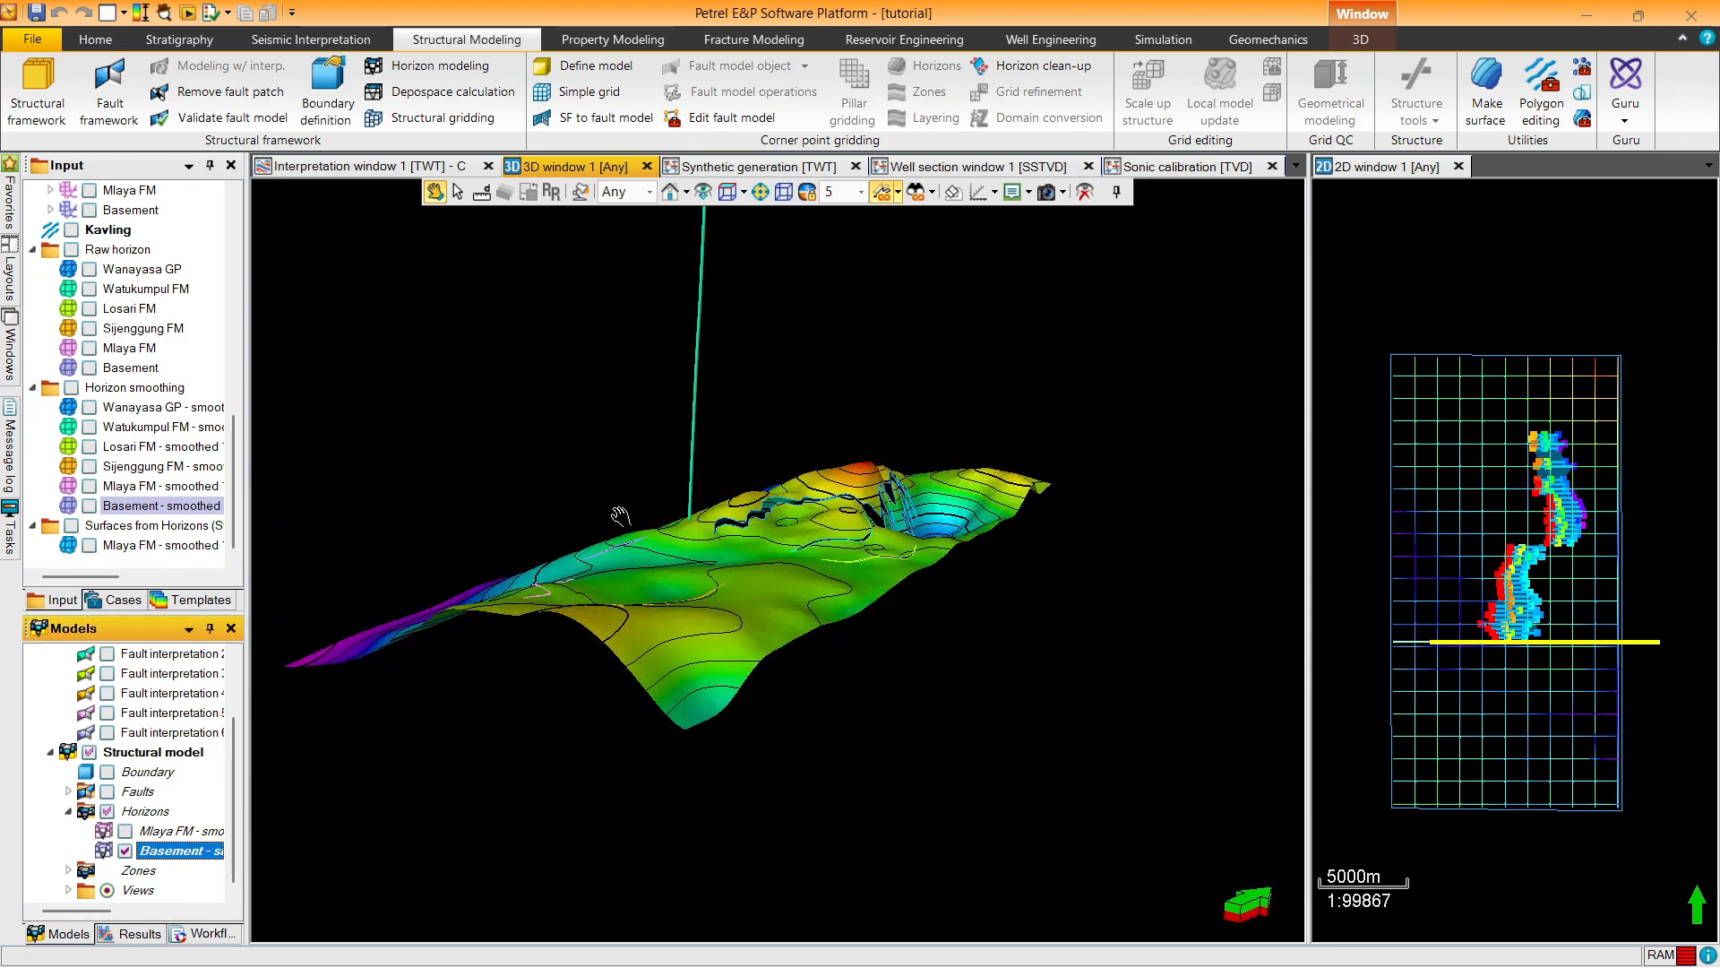
mouse_move(614, 511)
mouse_down()
mouse_move(923, 479)
mouse_move(879, 232)
mouse_up()
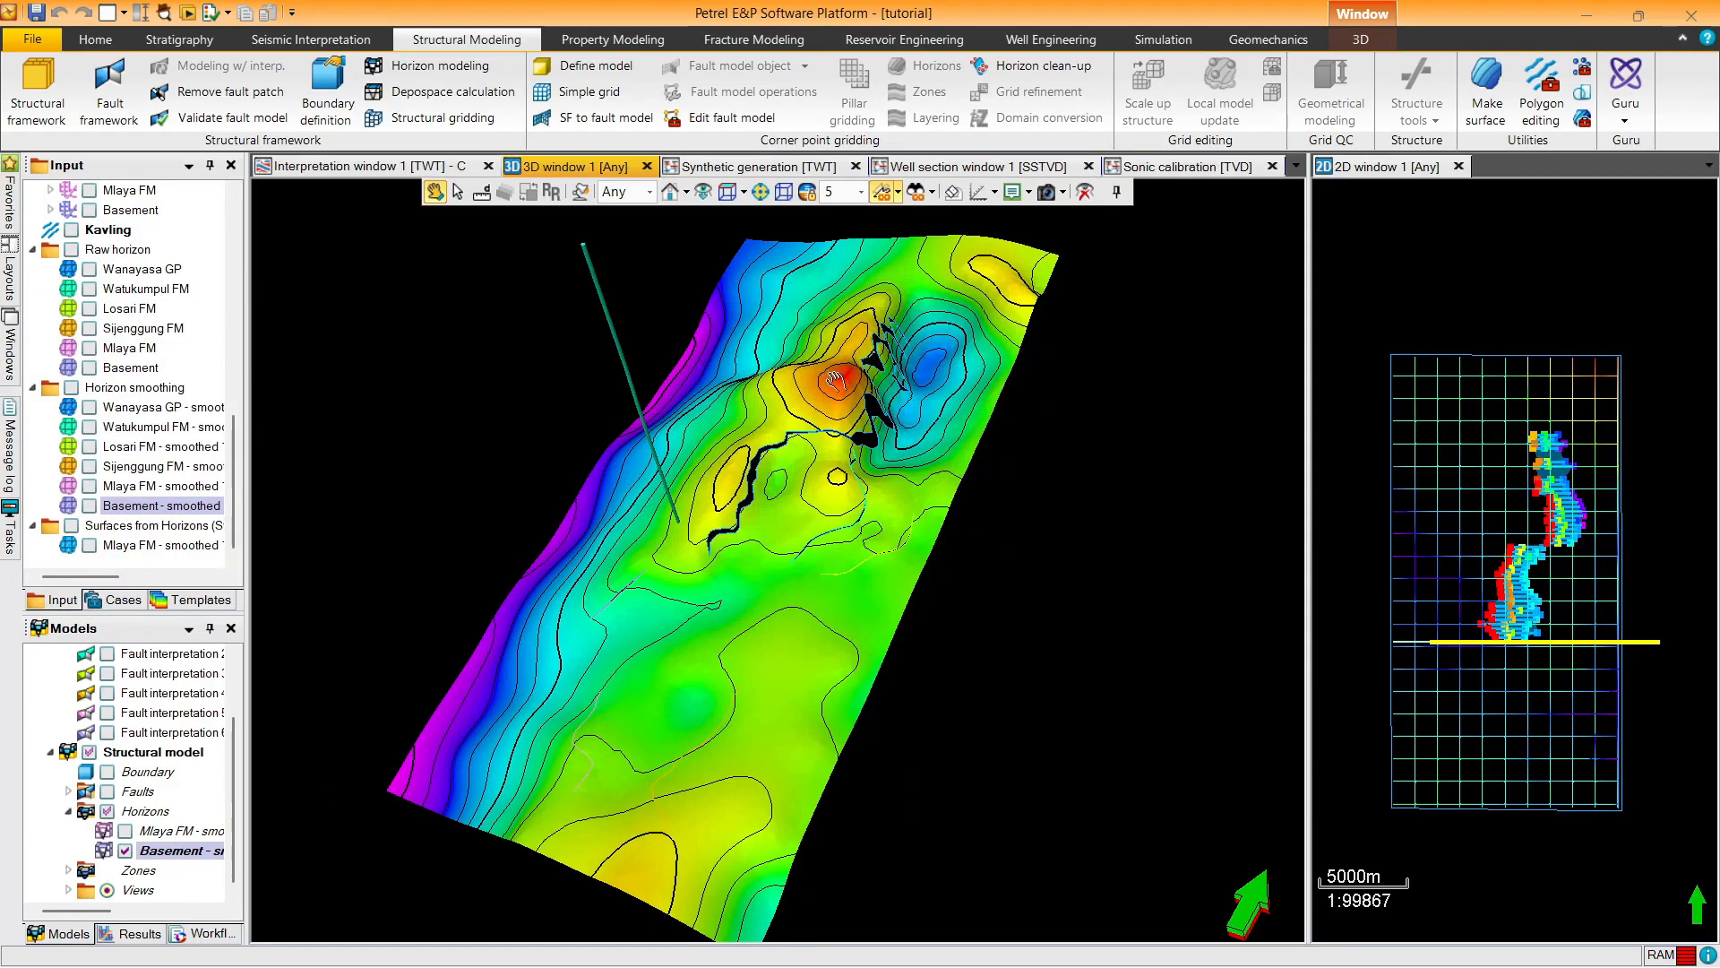
click(125, 831)
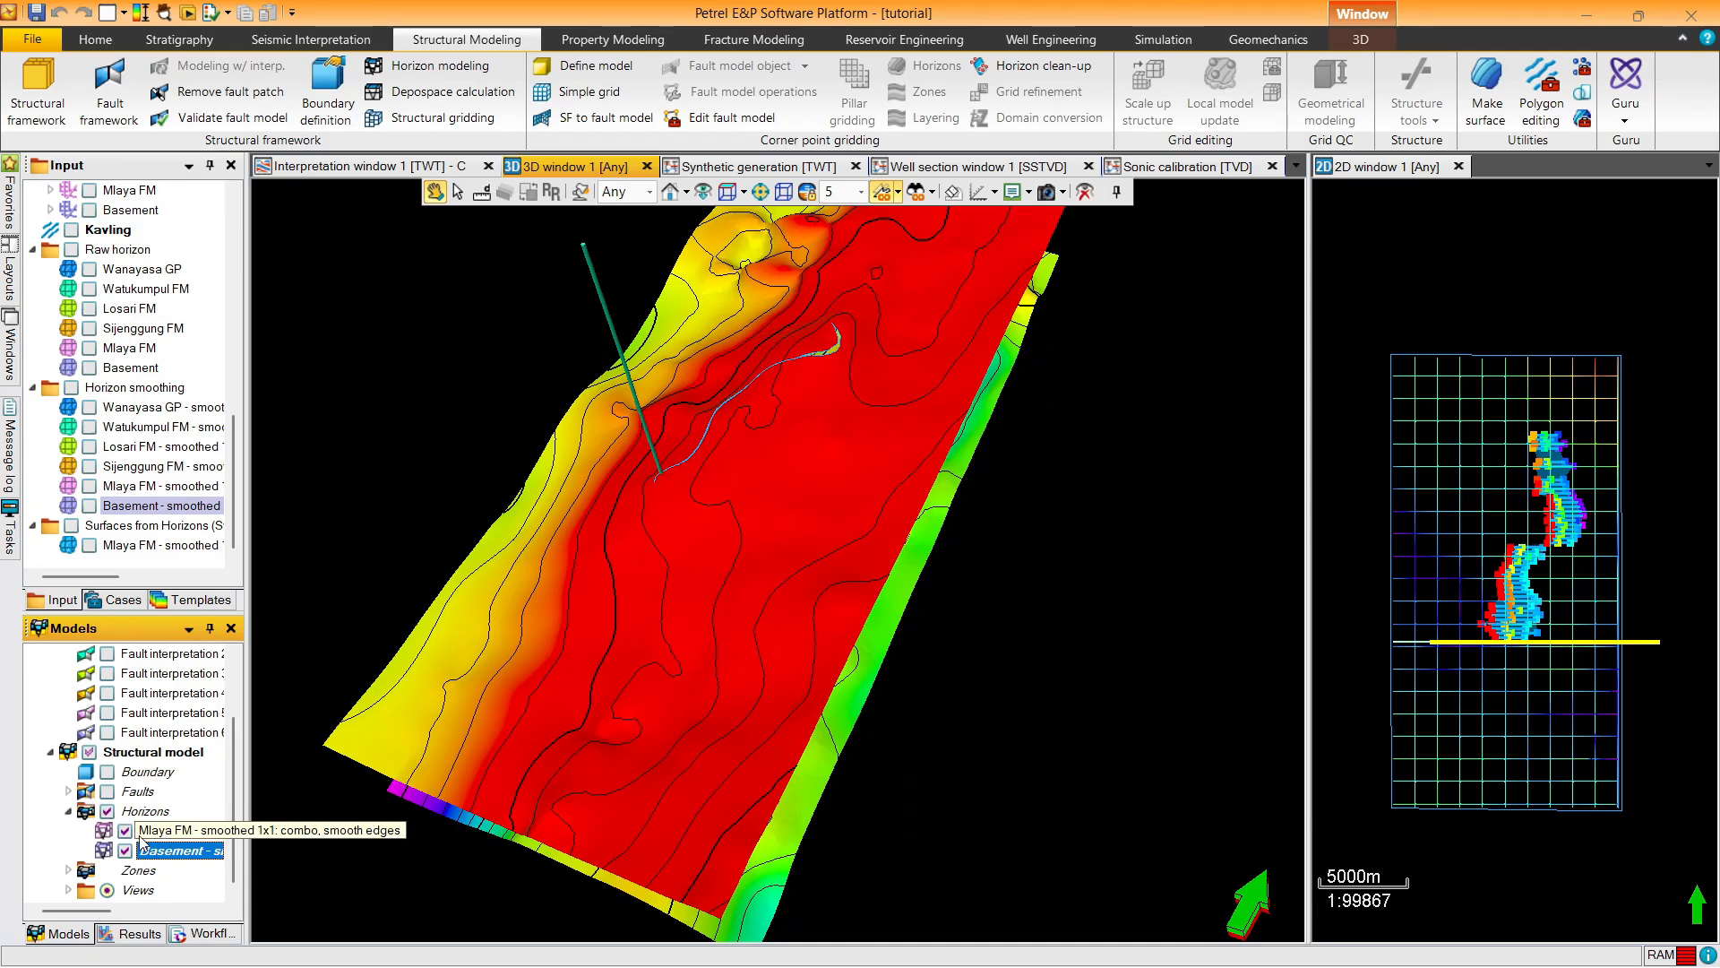
Hide all modeled horizons and briefly view the Mlaya FM and Basement surfaces from the Horizon smoothing folder
click(107, 811)
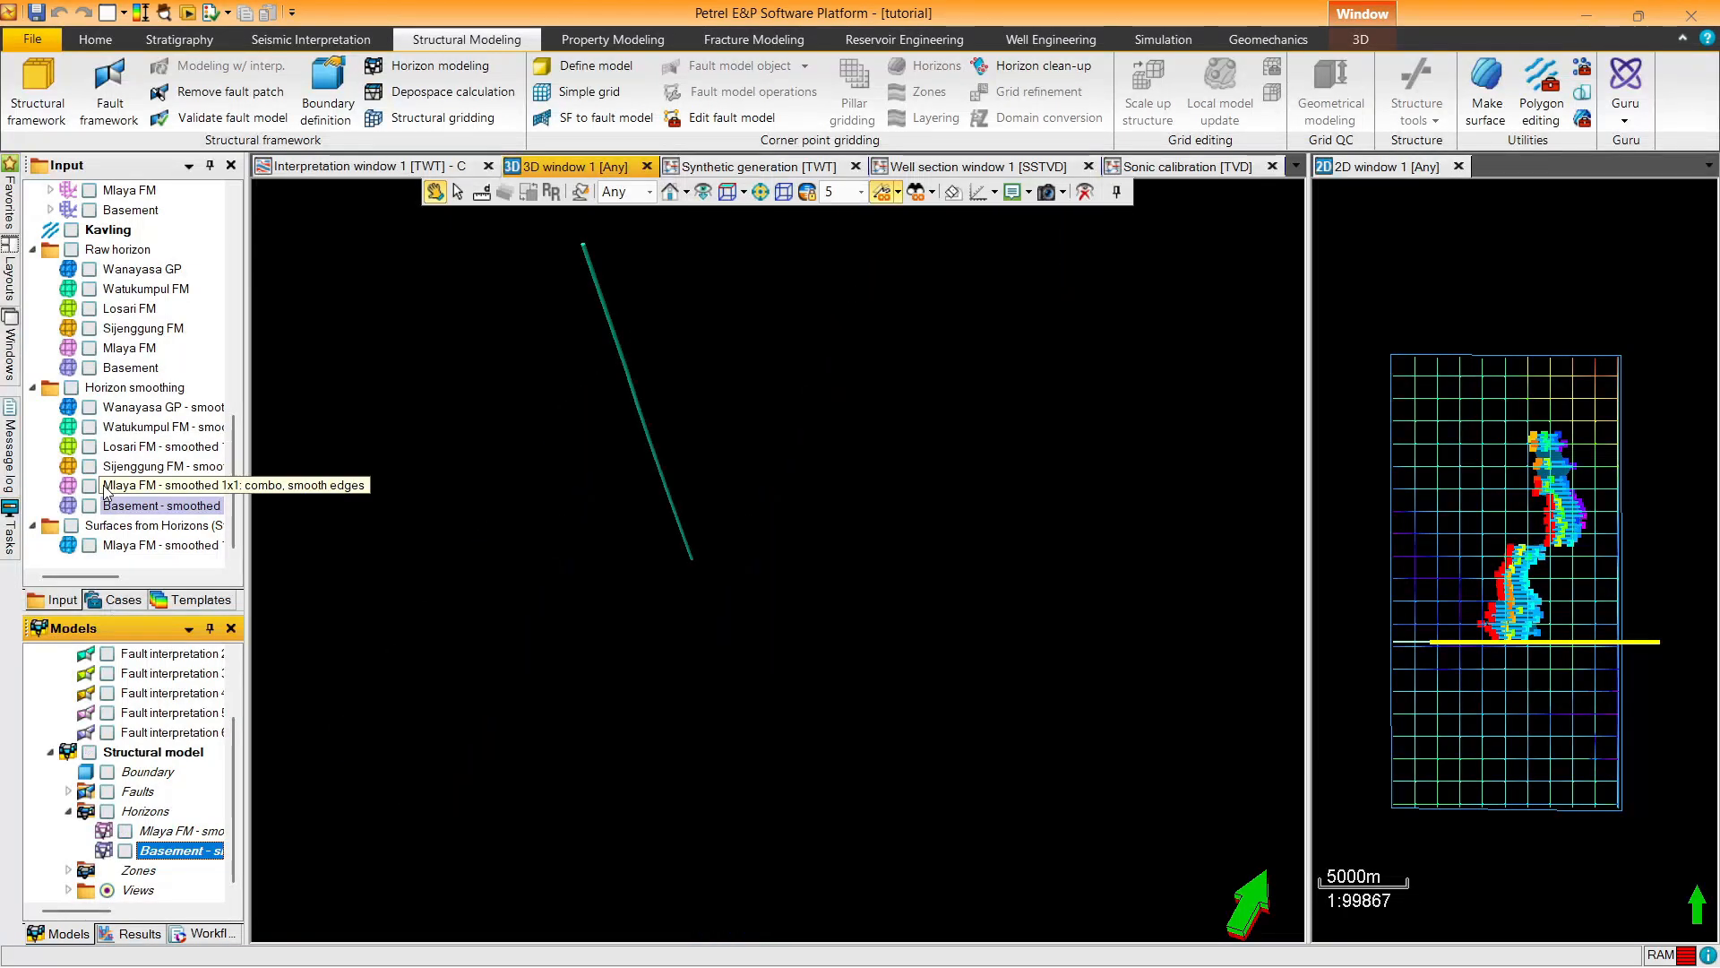
click(89, 507)
click(89, 486)
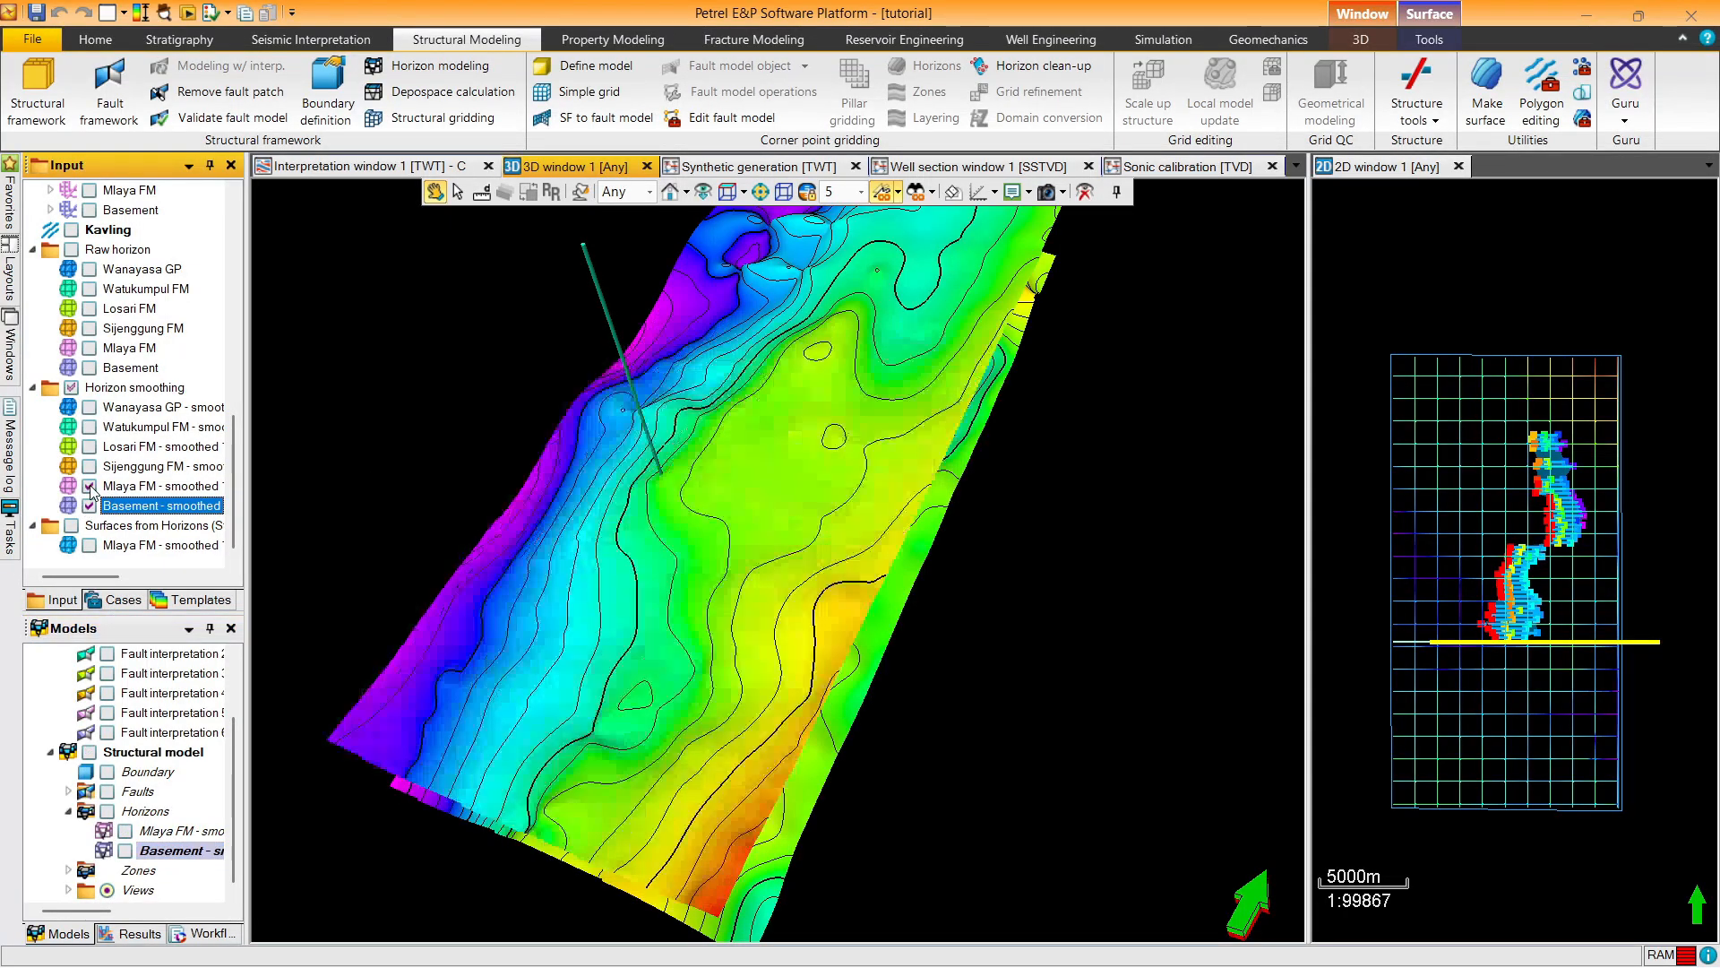
click(89, 487)
click(90, 506)
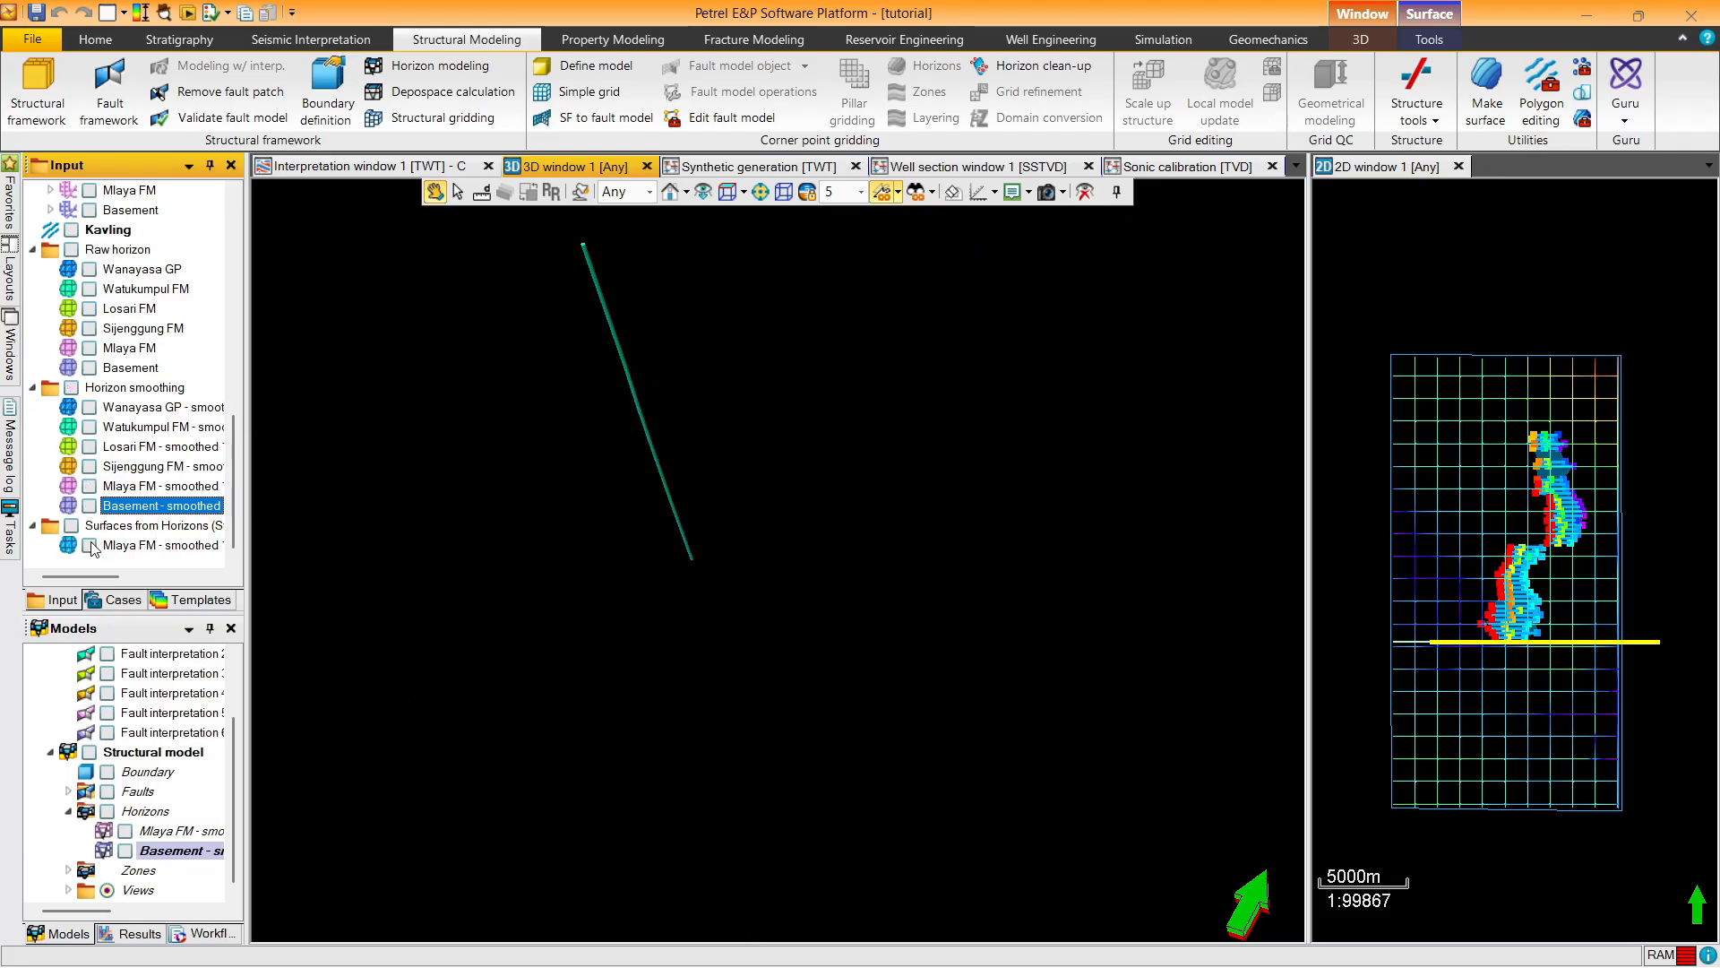
View the Mlaya FM surface in the Surfaces from Horizons folder and hide it again
click(90, 546)
click(89, 545)
click(89, 545)
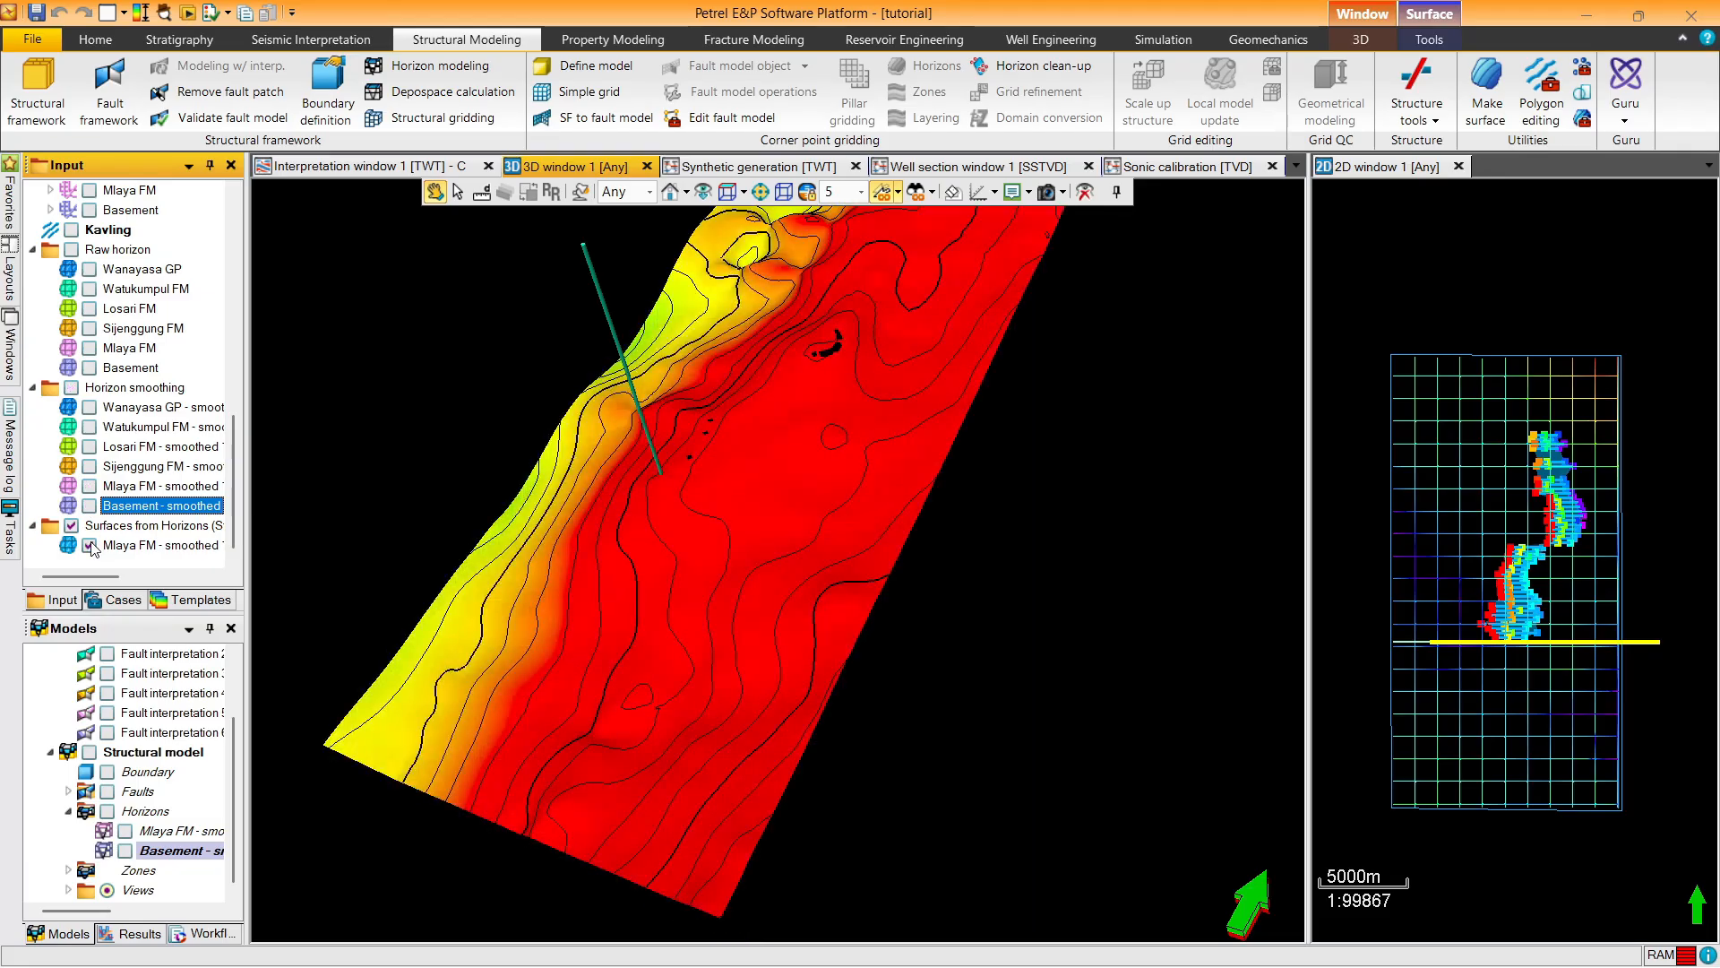
click(90, 546)
click(601, 625)
drag(601, 626, 620, 627)
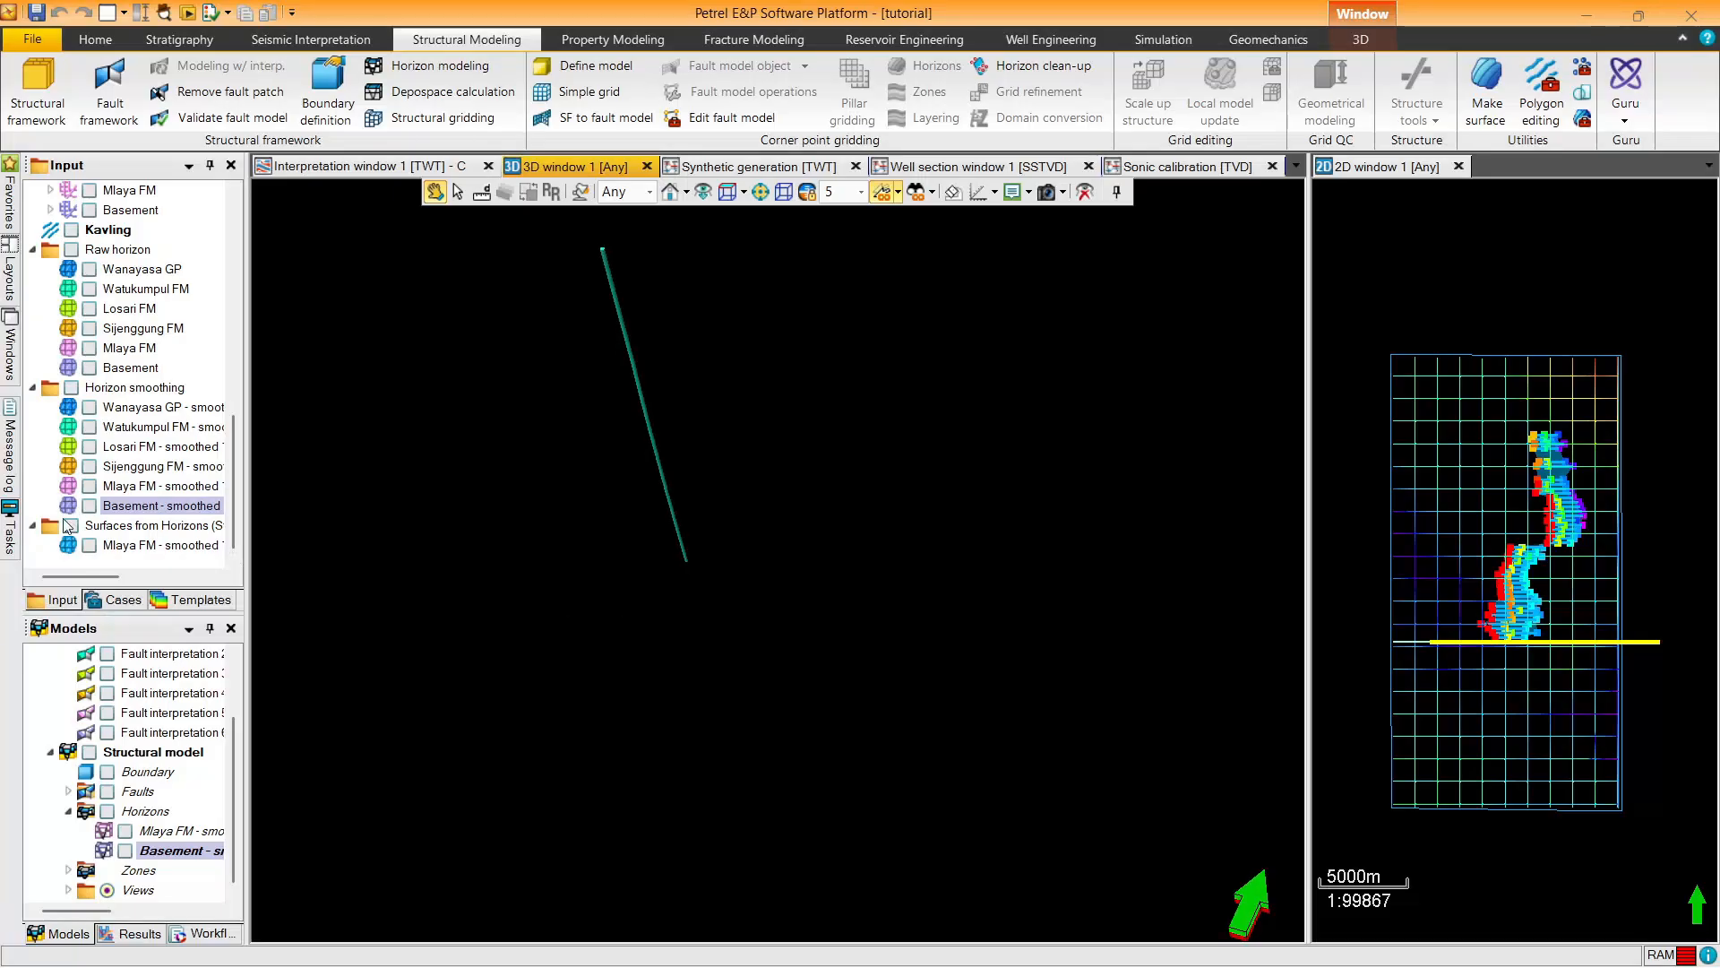
Display the Mlaya FM surface made from the structural model horizon in the 3D window, and hide it again
click(89, 546)
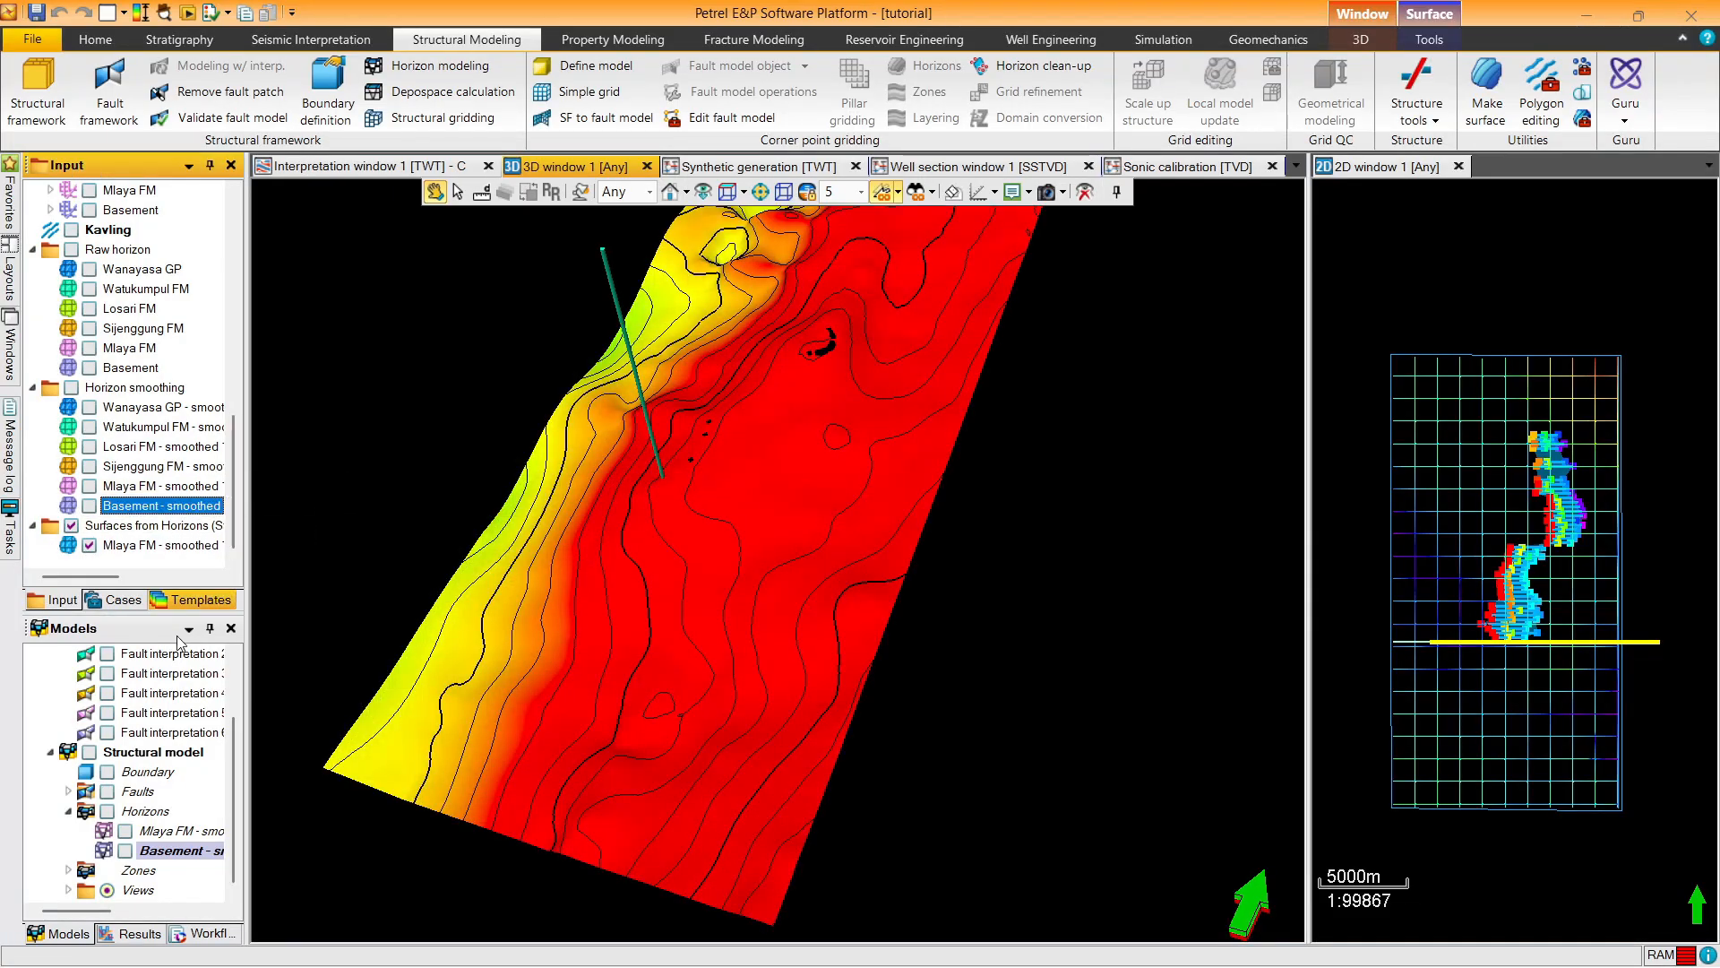
click(166, 829)
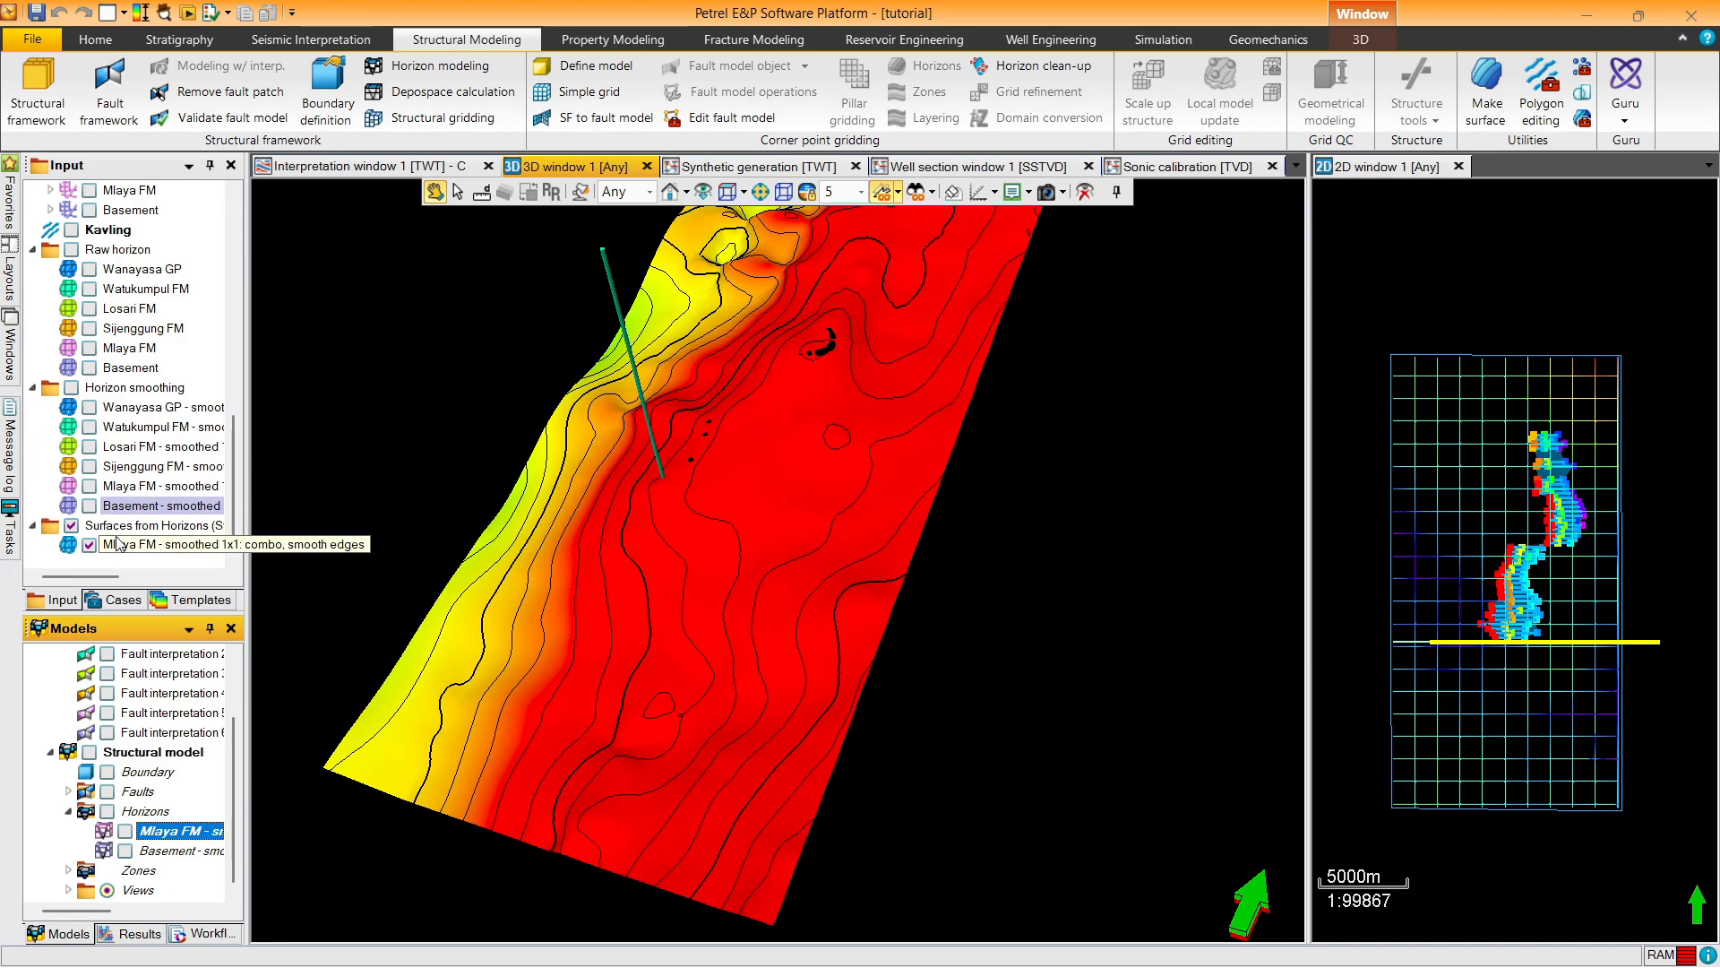
click(114, 578)
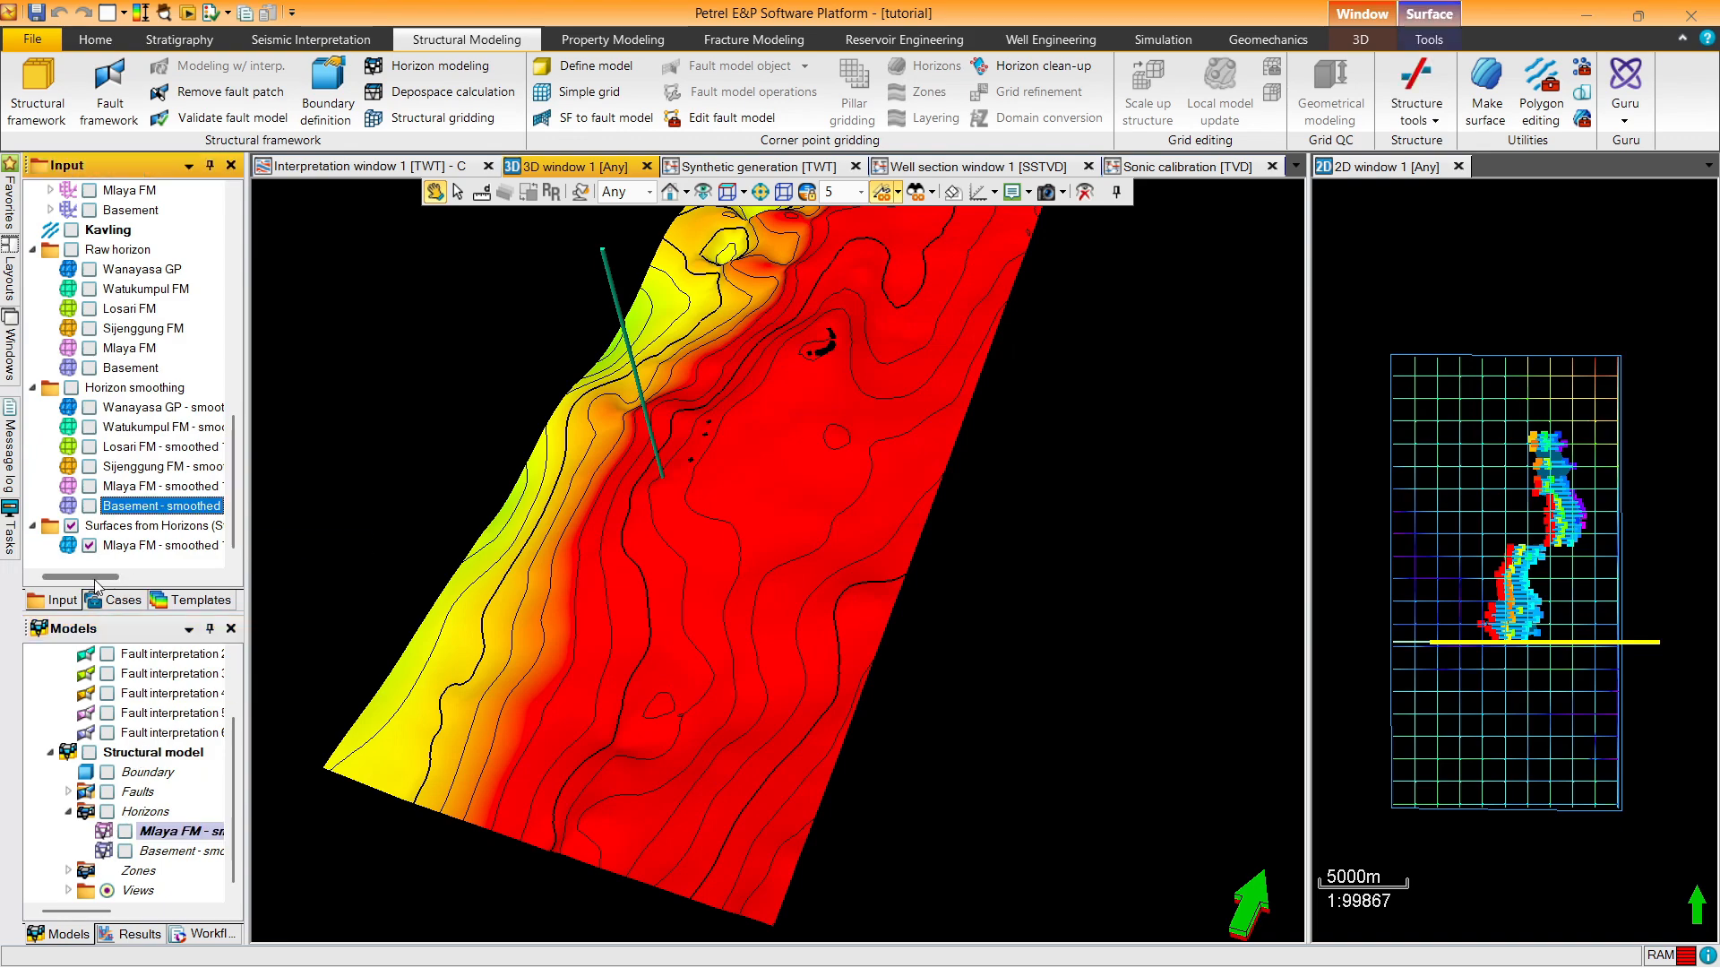
click(88, 545)
Convert the structural model's Basement horizon to a surface and display the new surface in the 3D window, seen from above
right_click(186, 851)
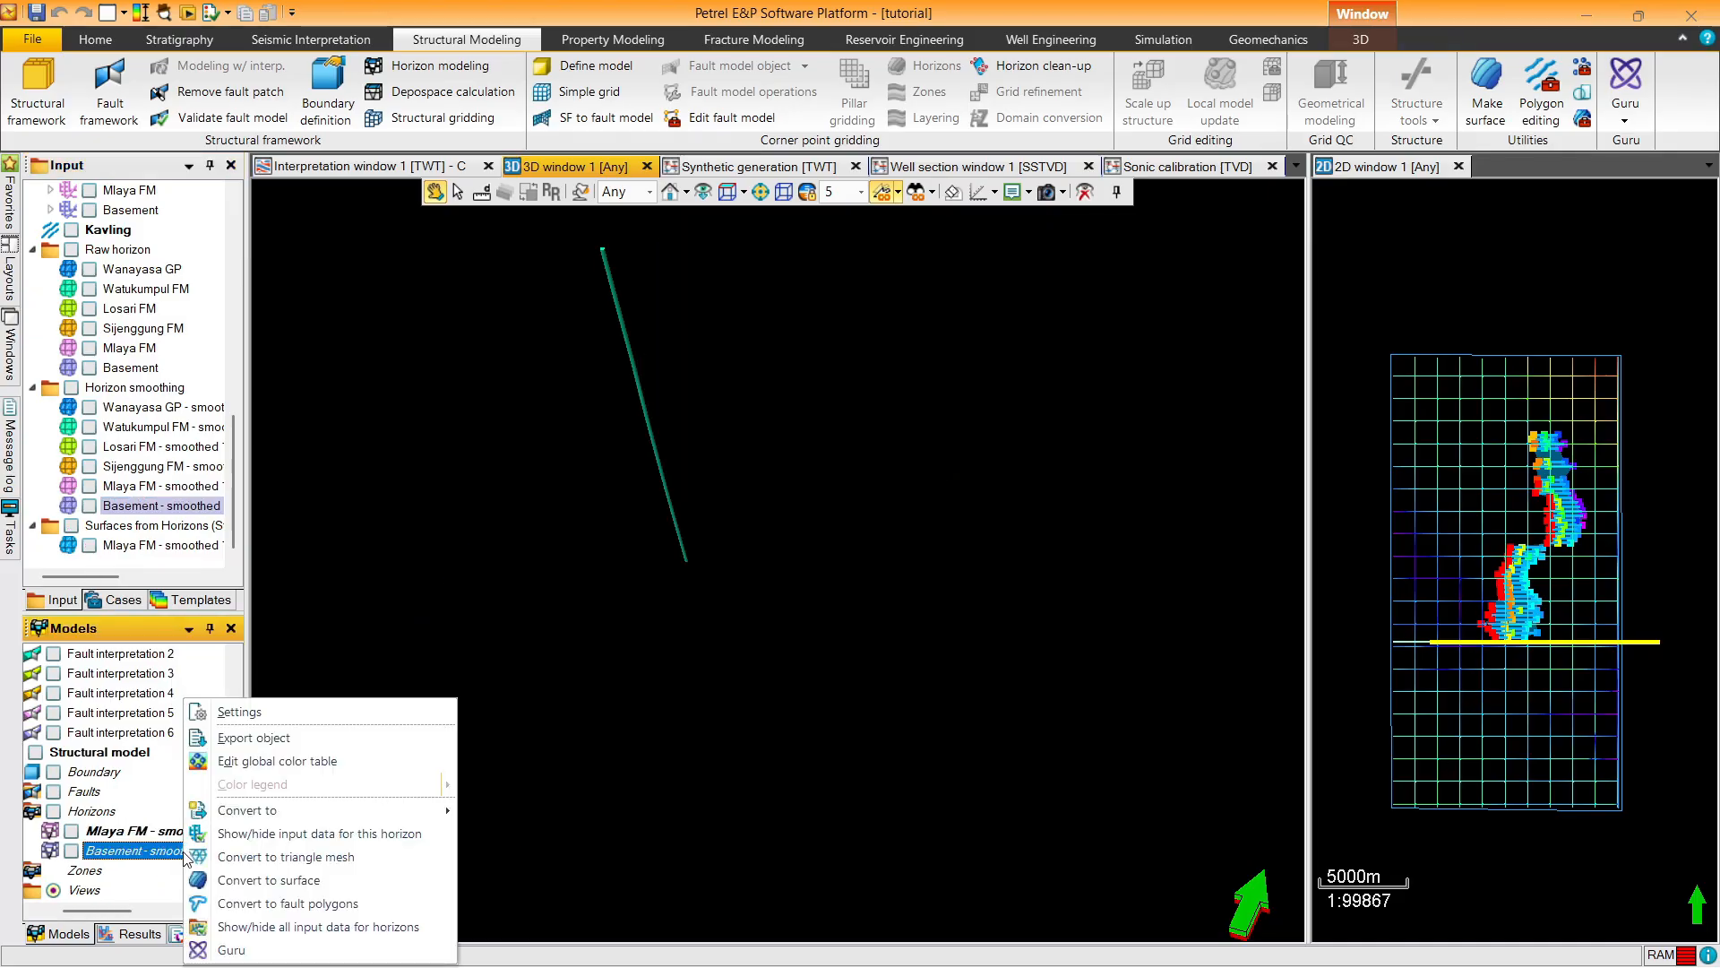
right_click(156, 851)
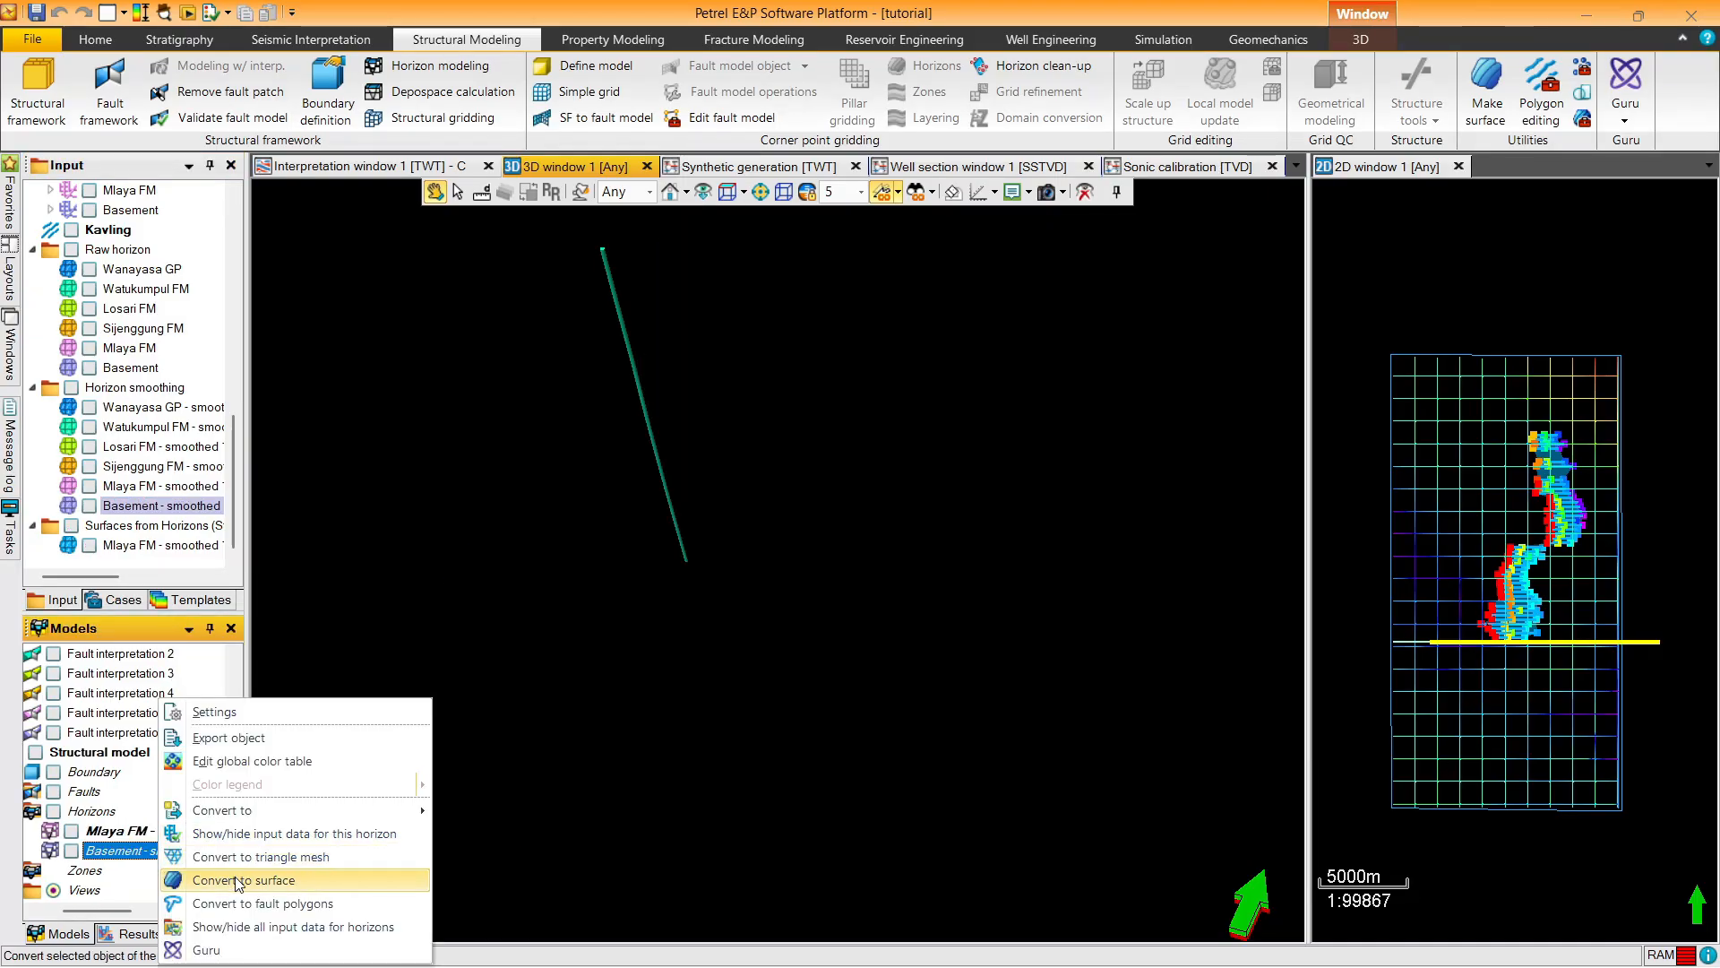
click(237, 878)
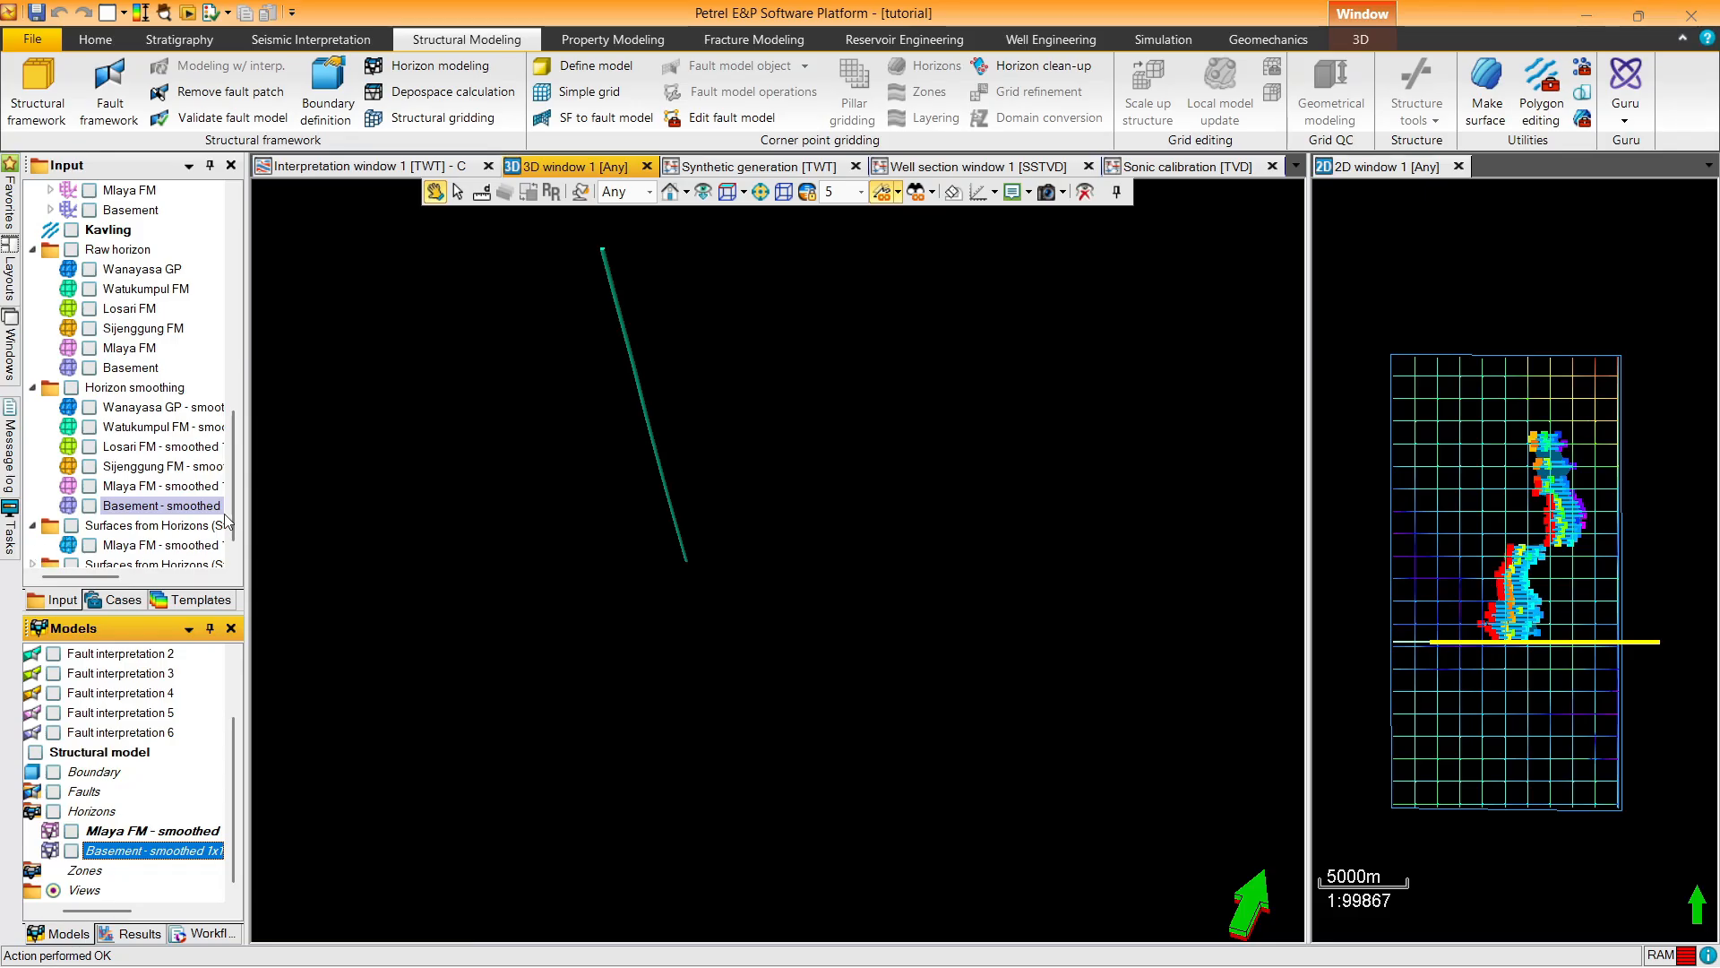
drag(233, 503, 233, 513)
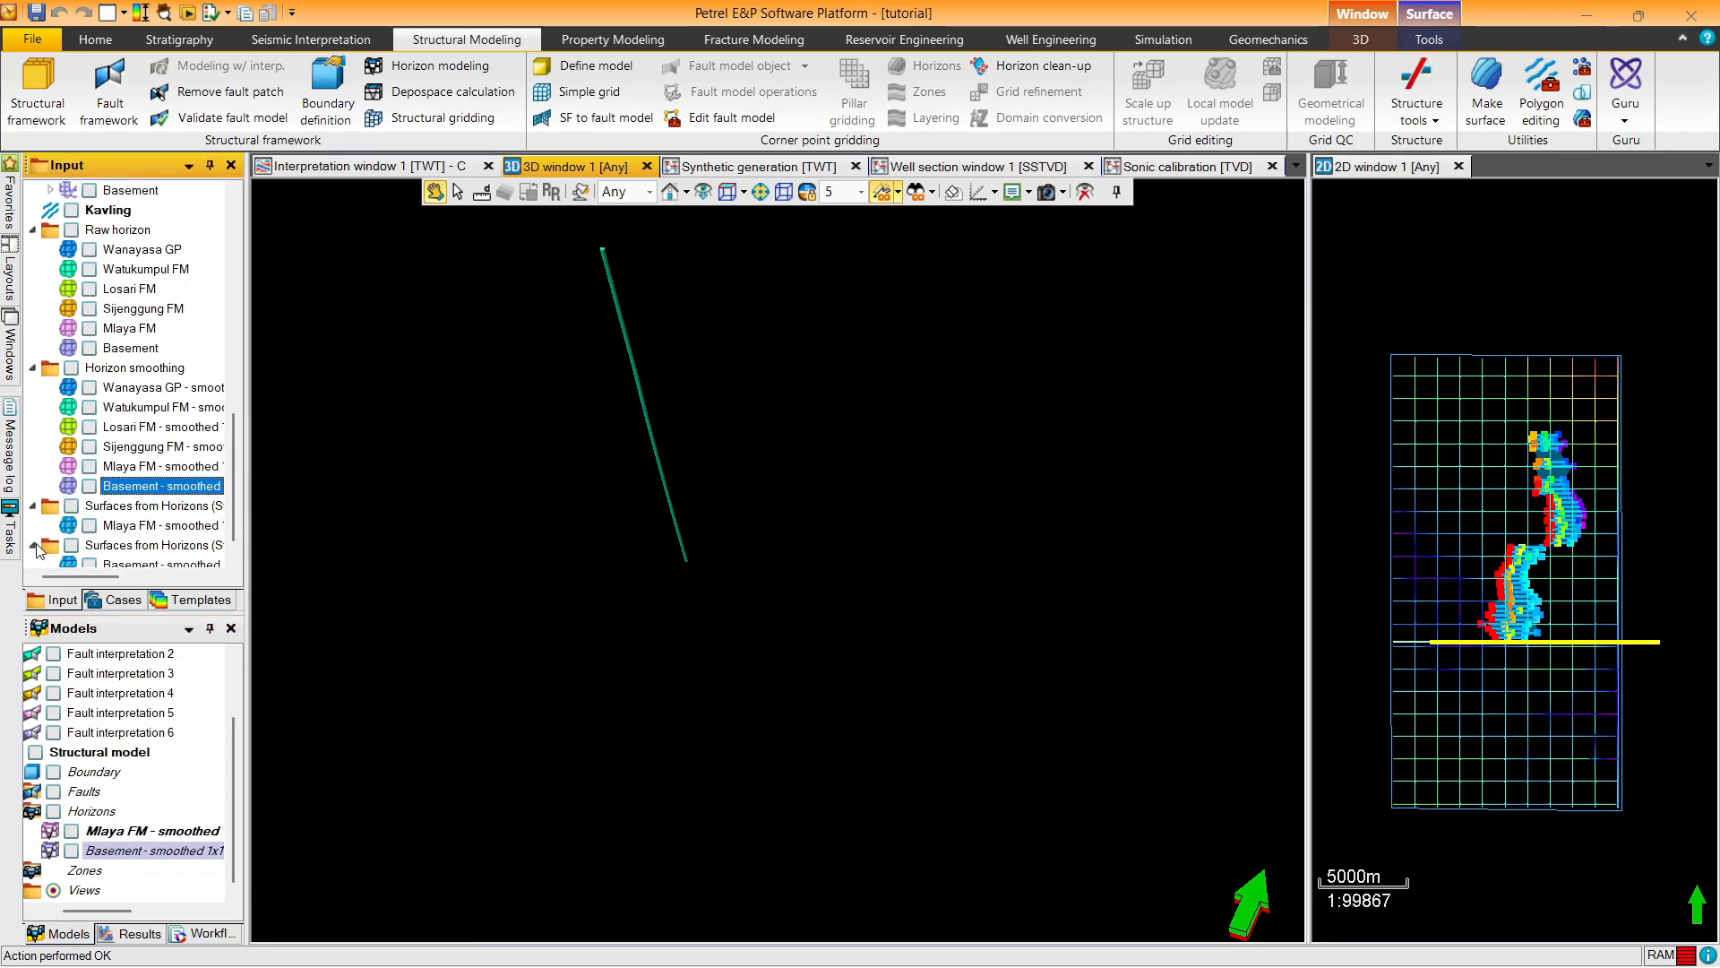
scroll(38, 549, down, 1)
click(71, 525)
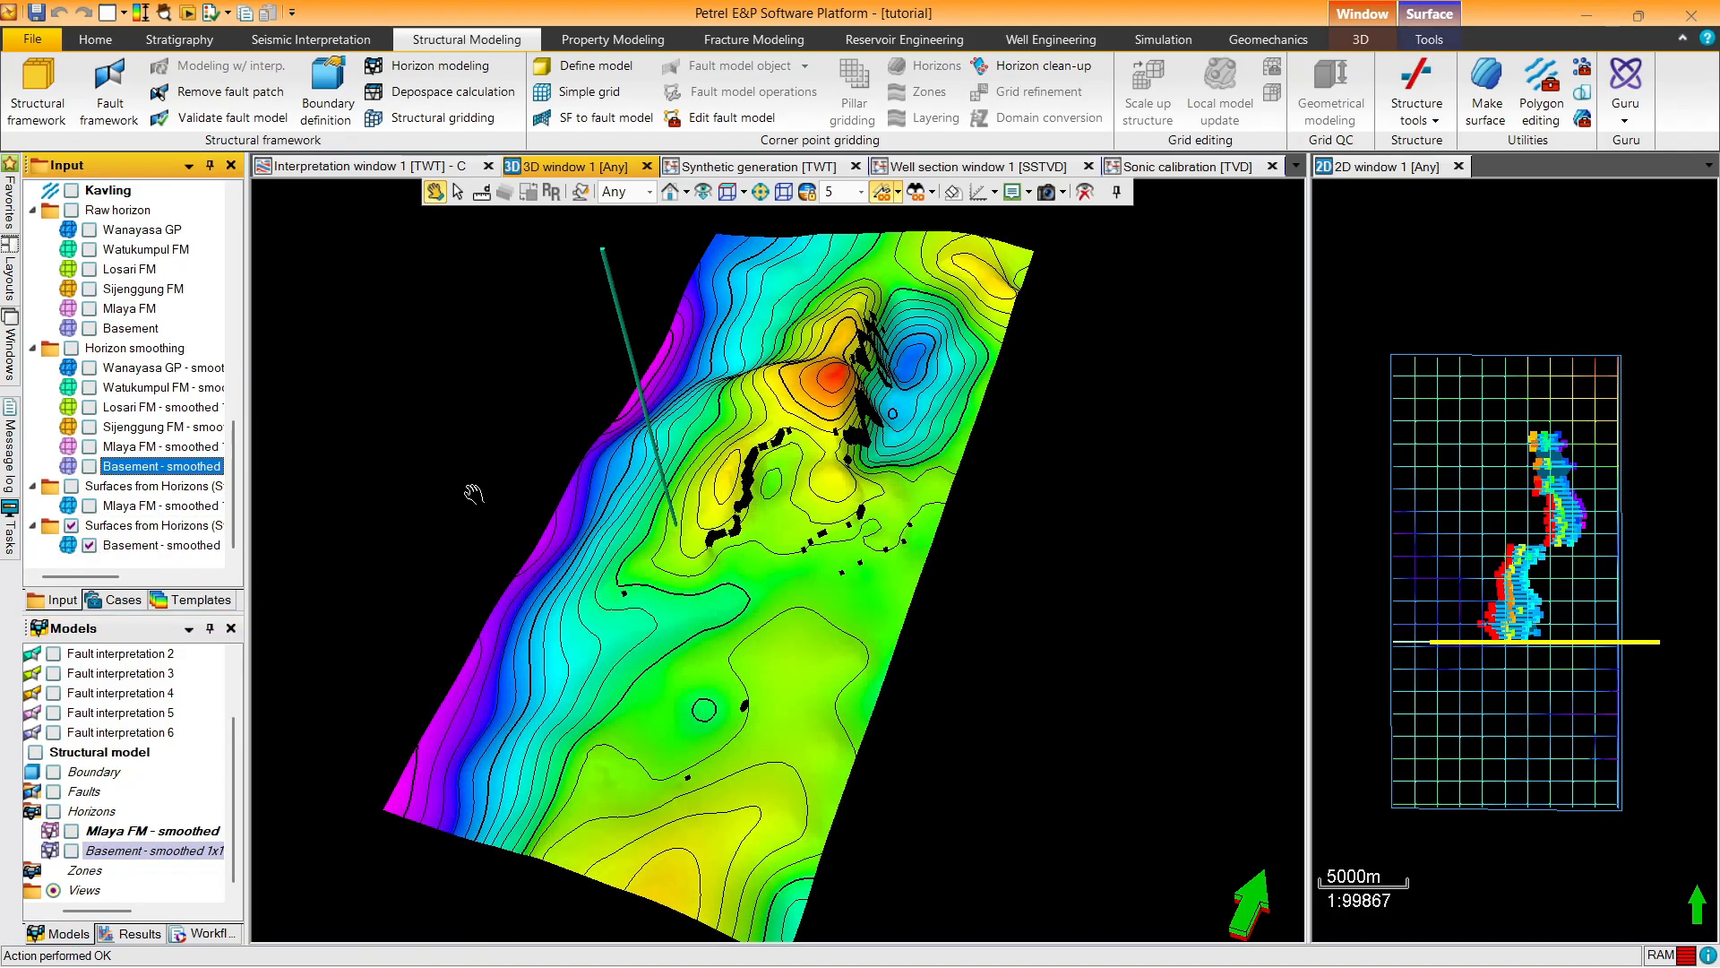
drag(473, 494, 868, 468)
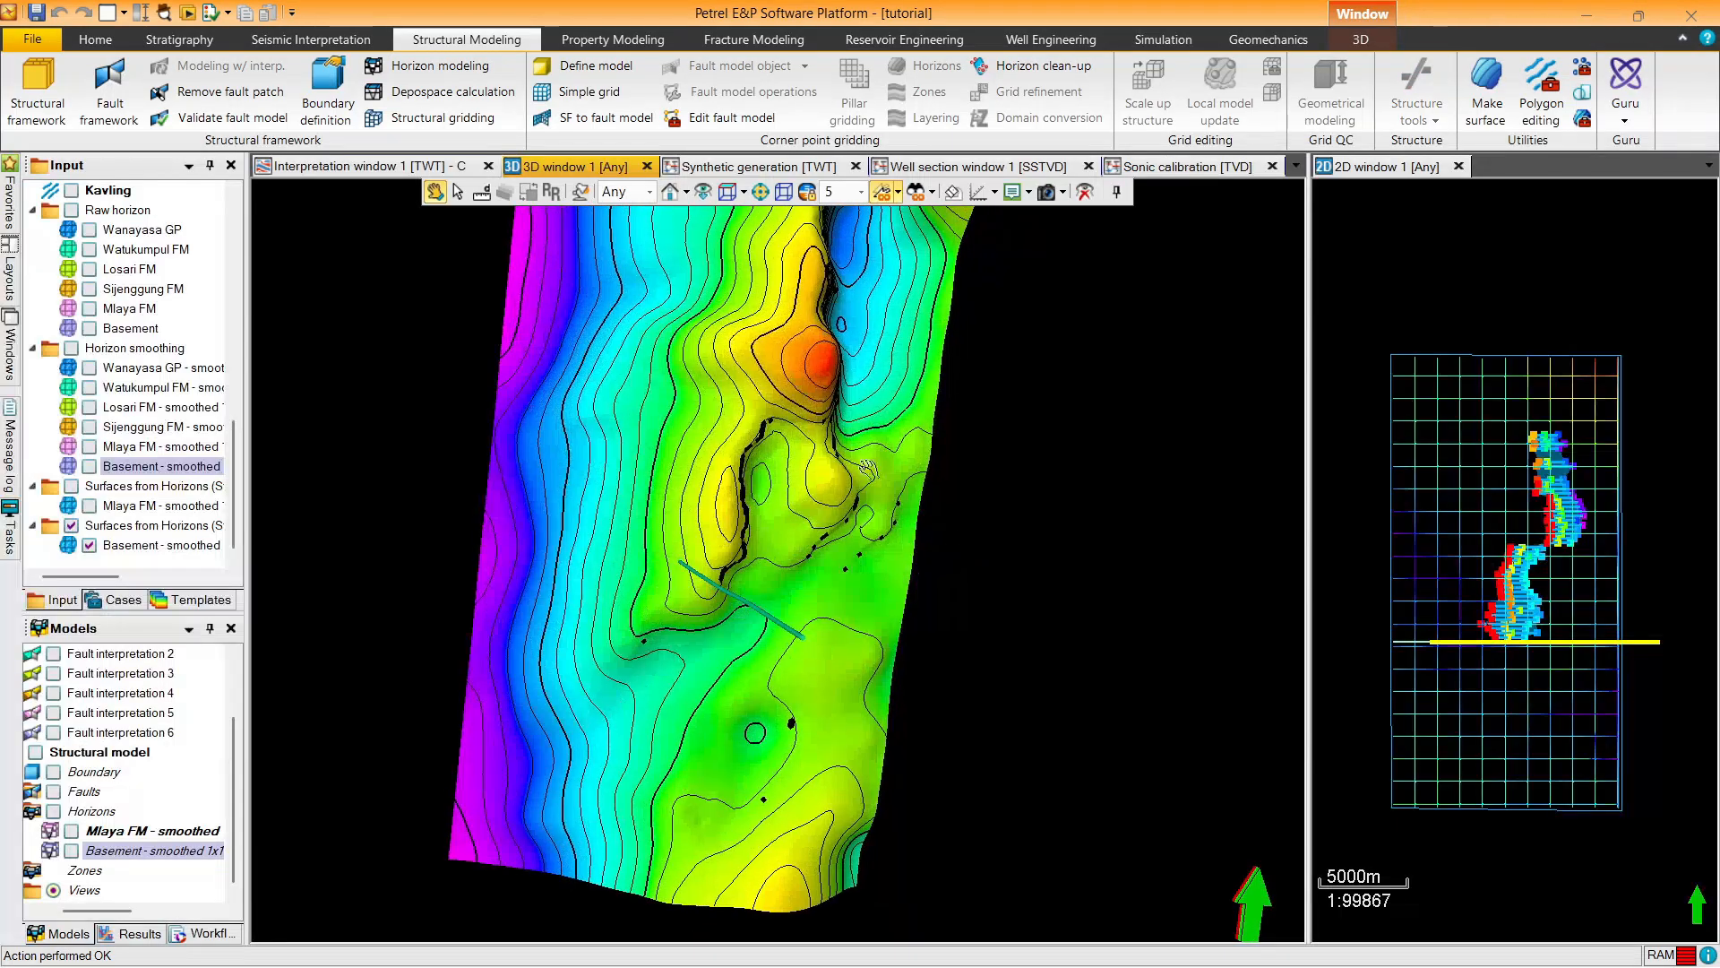
click(726, 192)
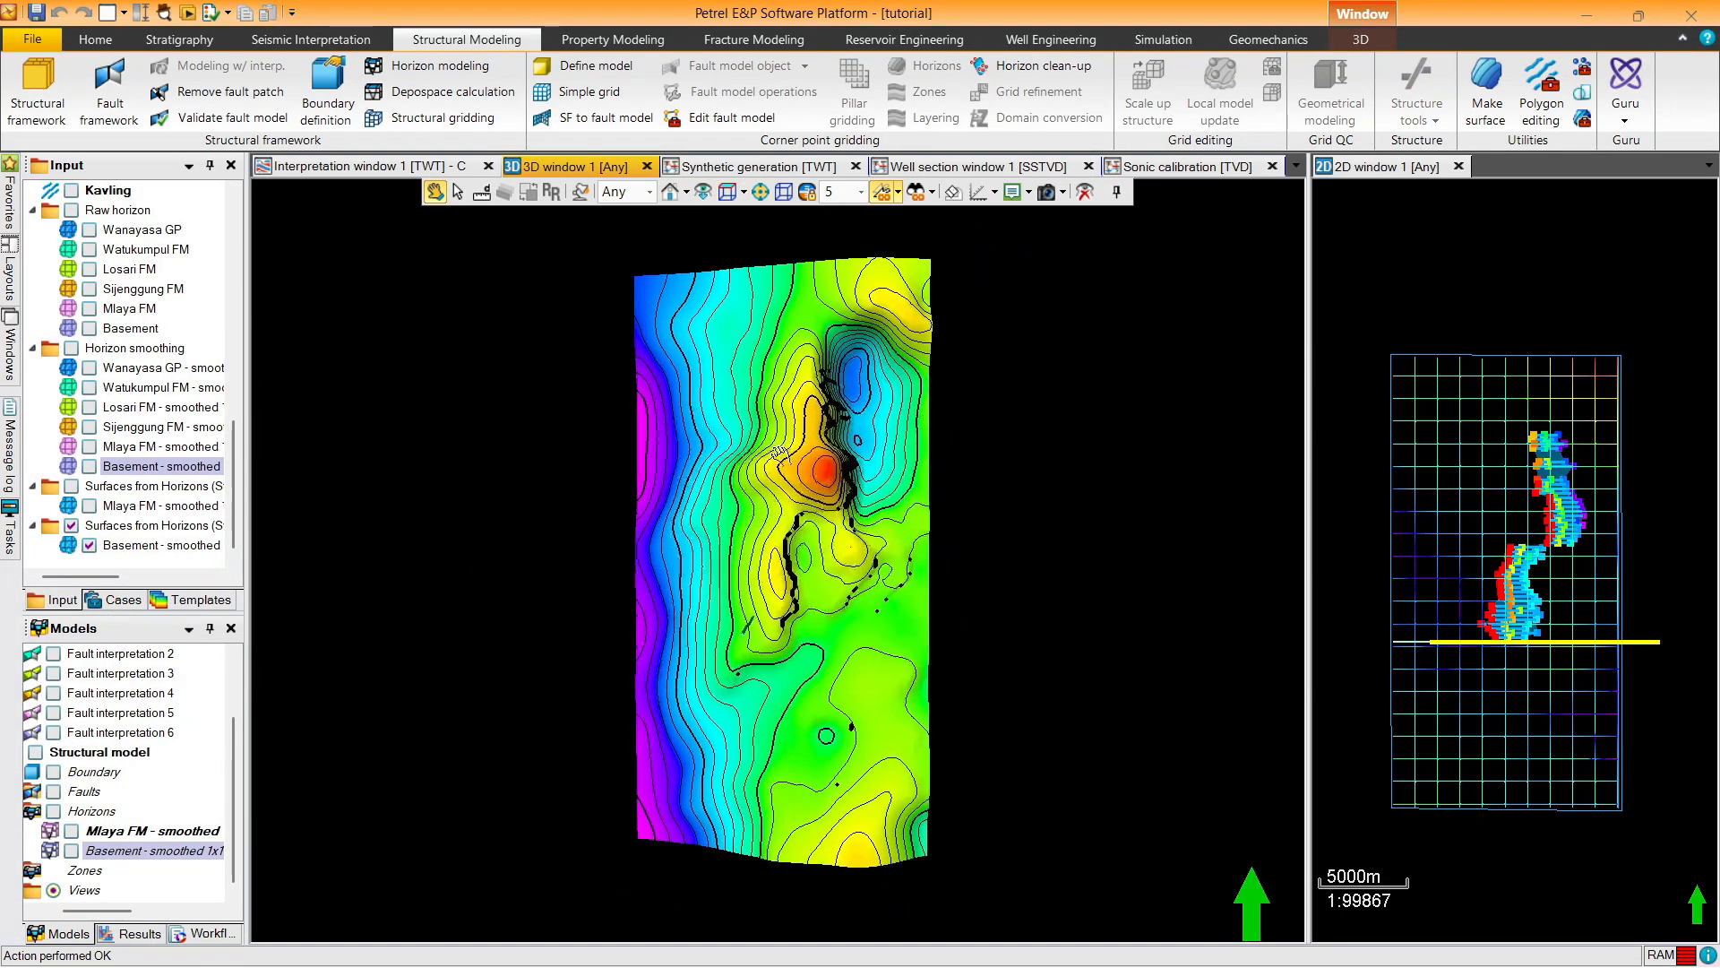
Display the Mlaya FM surface and give it a local color table with minimum and maximum limits taken from its own data
click(161, 506)
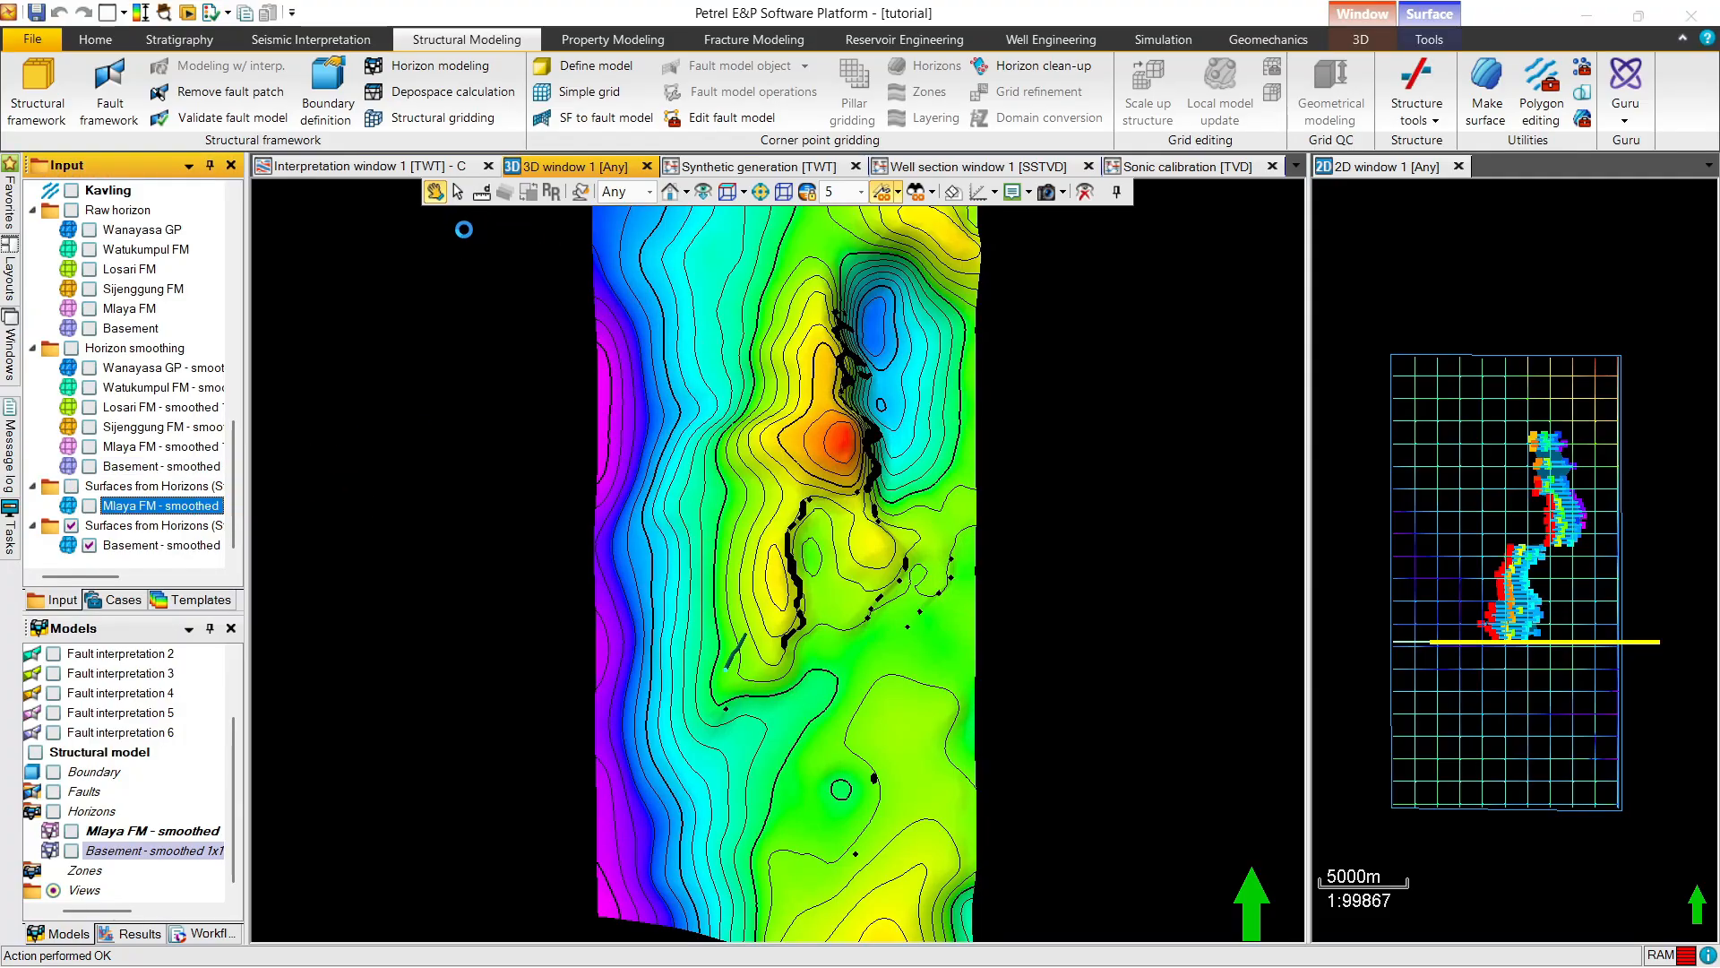
key(Escape)
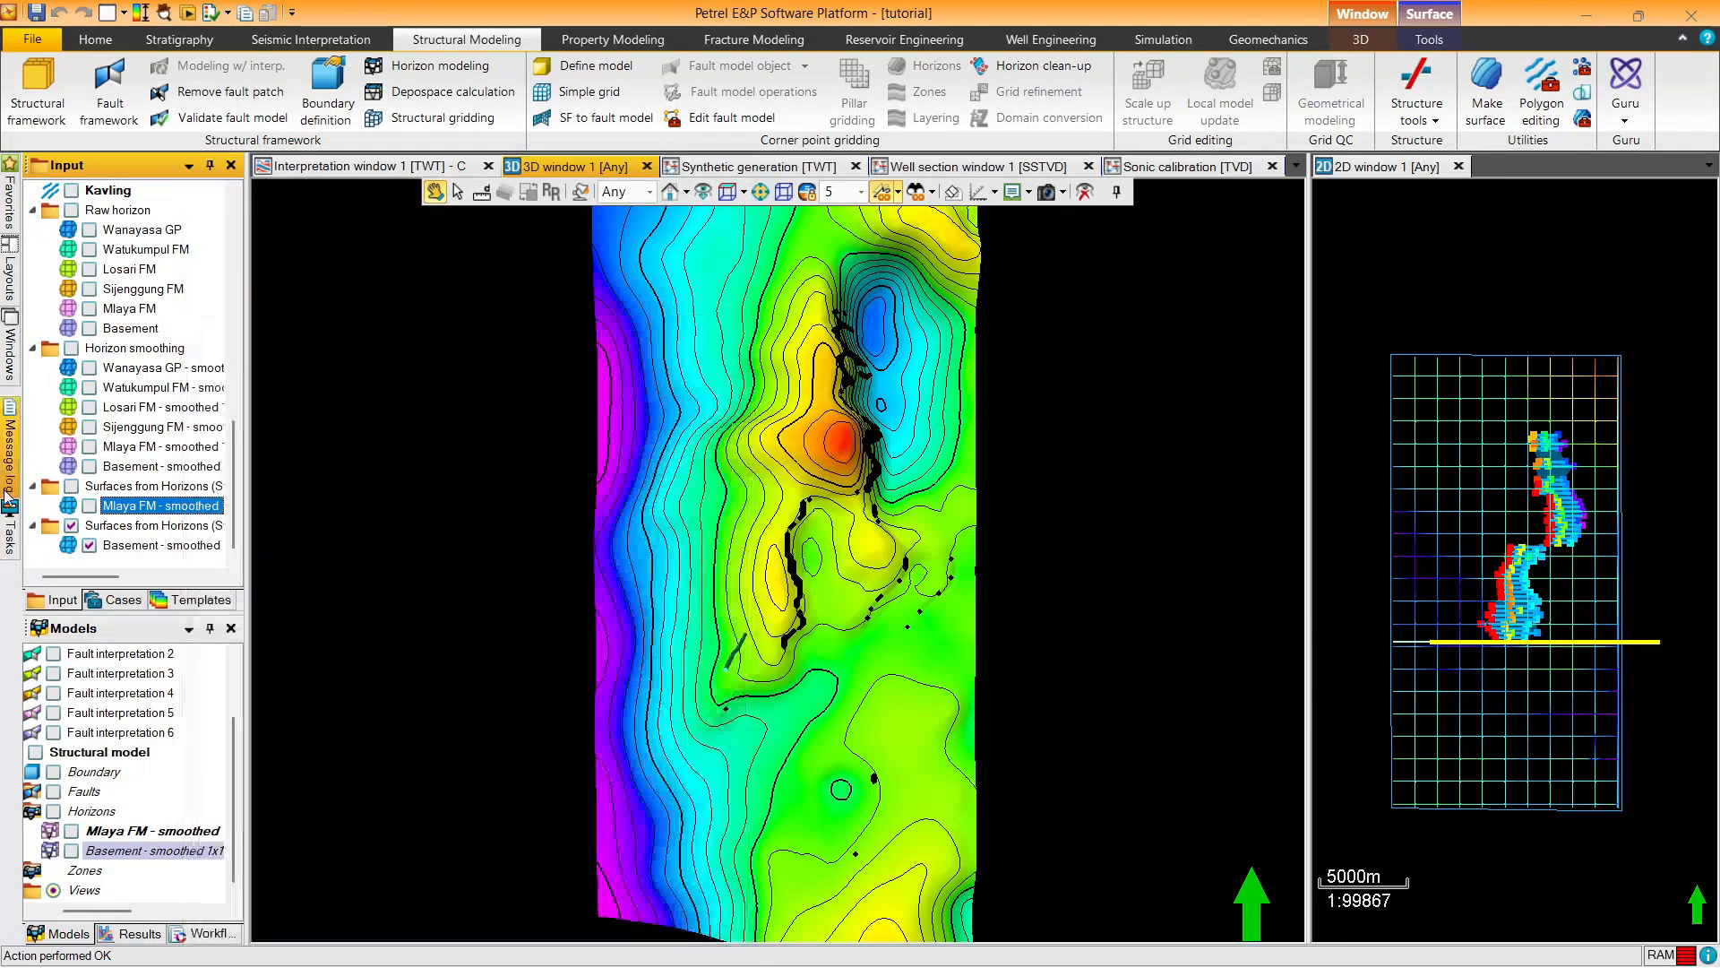
click(89, 505)
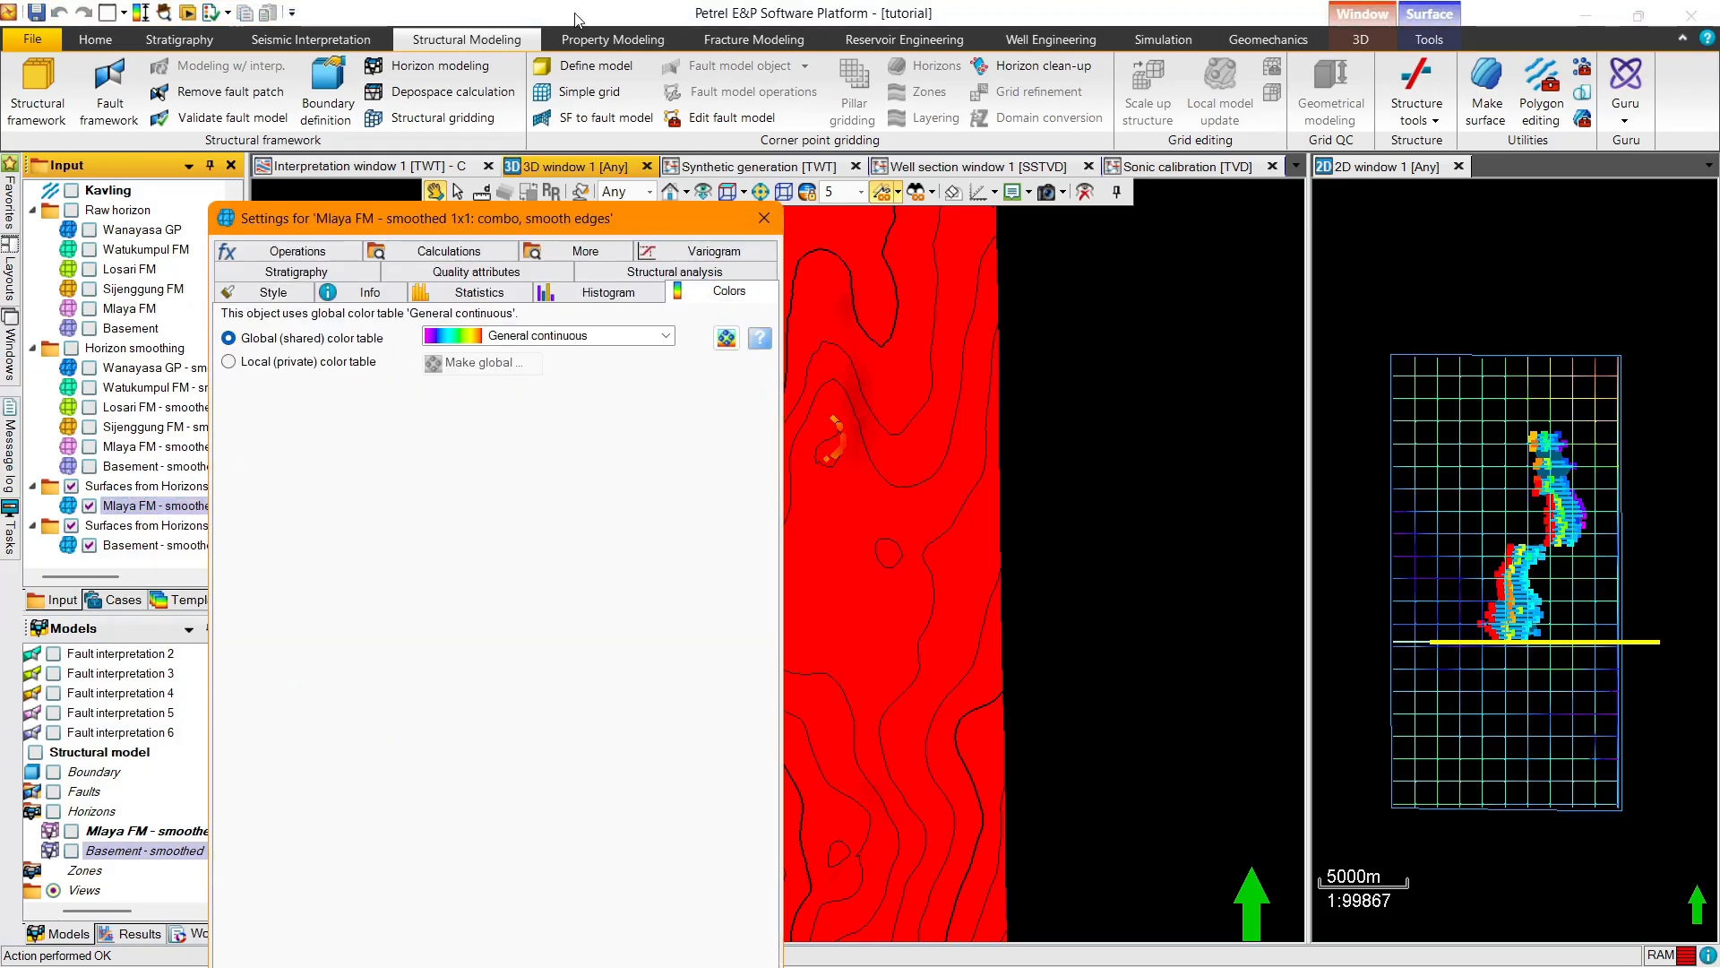
click(250, 165)
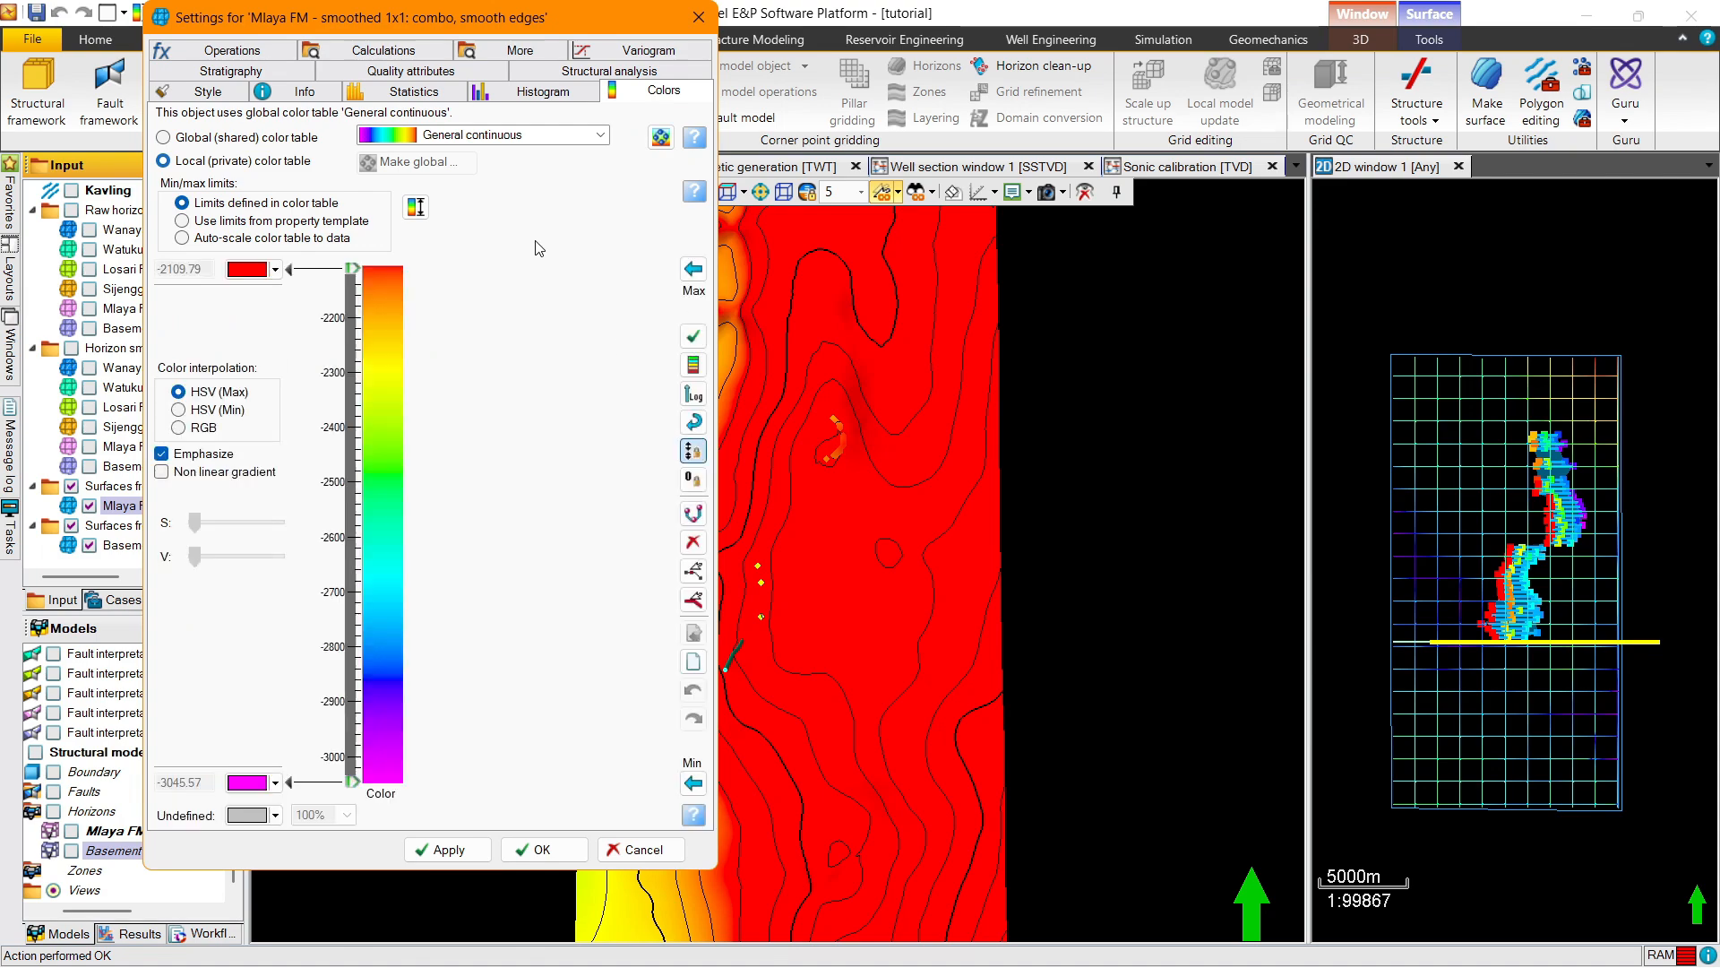
click(693, 781)
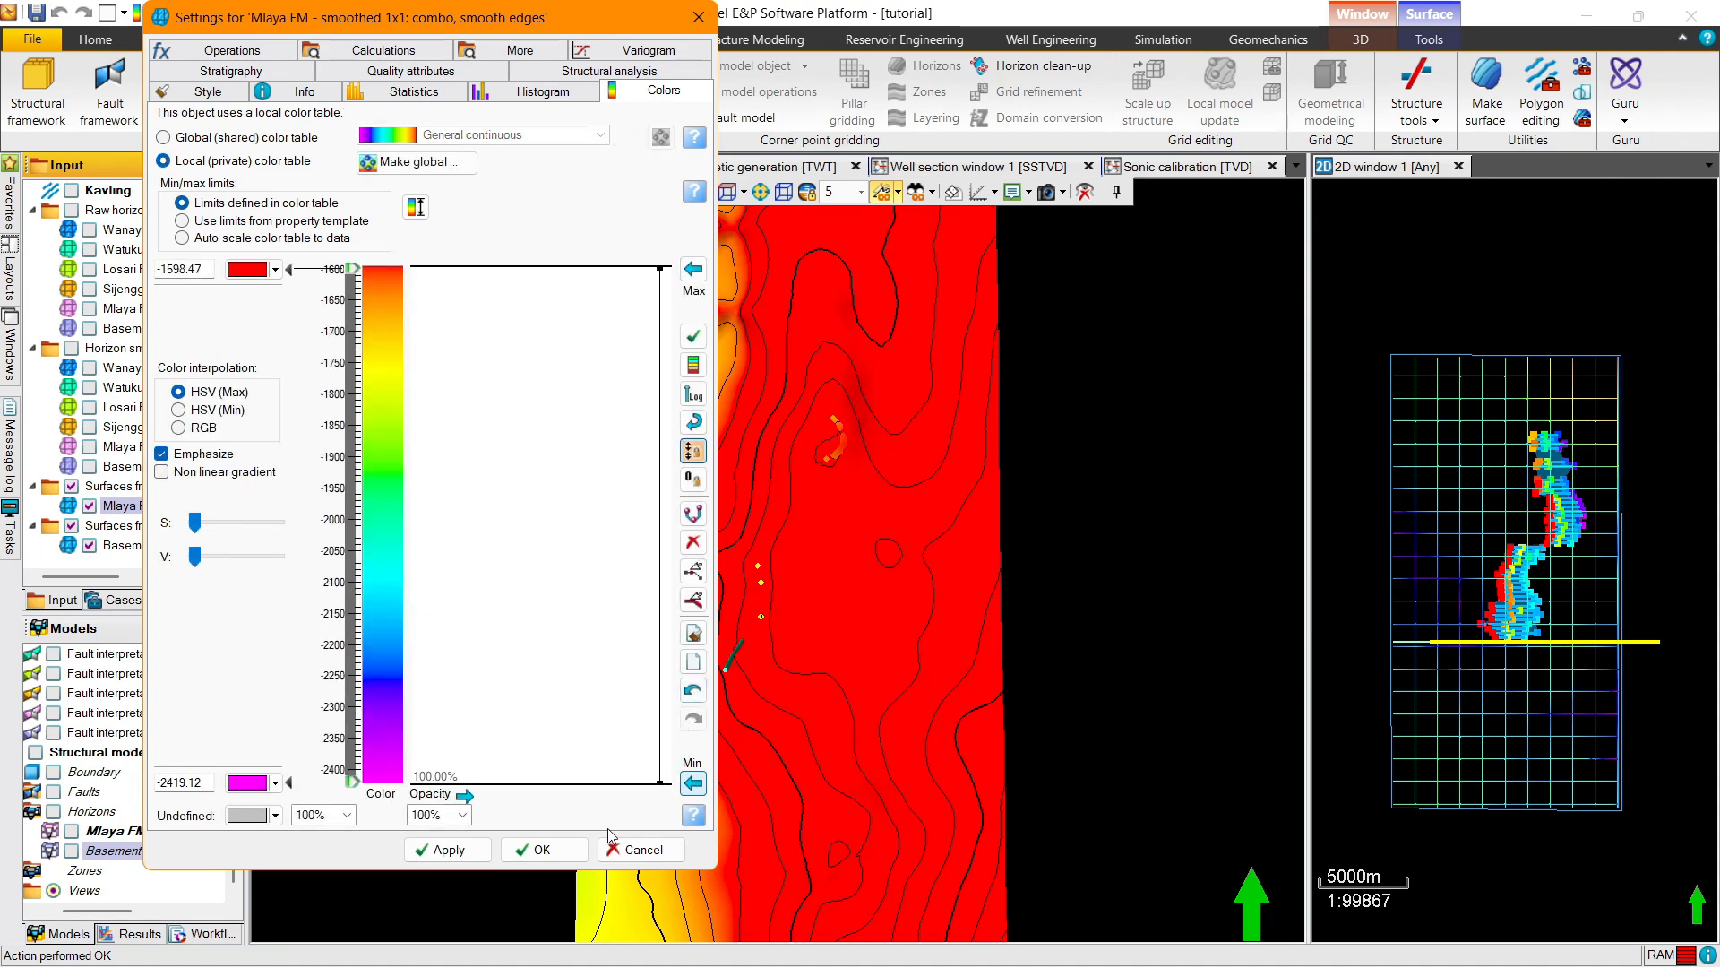
click(544, 849)
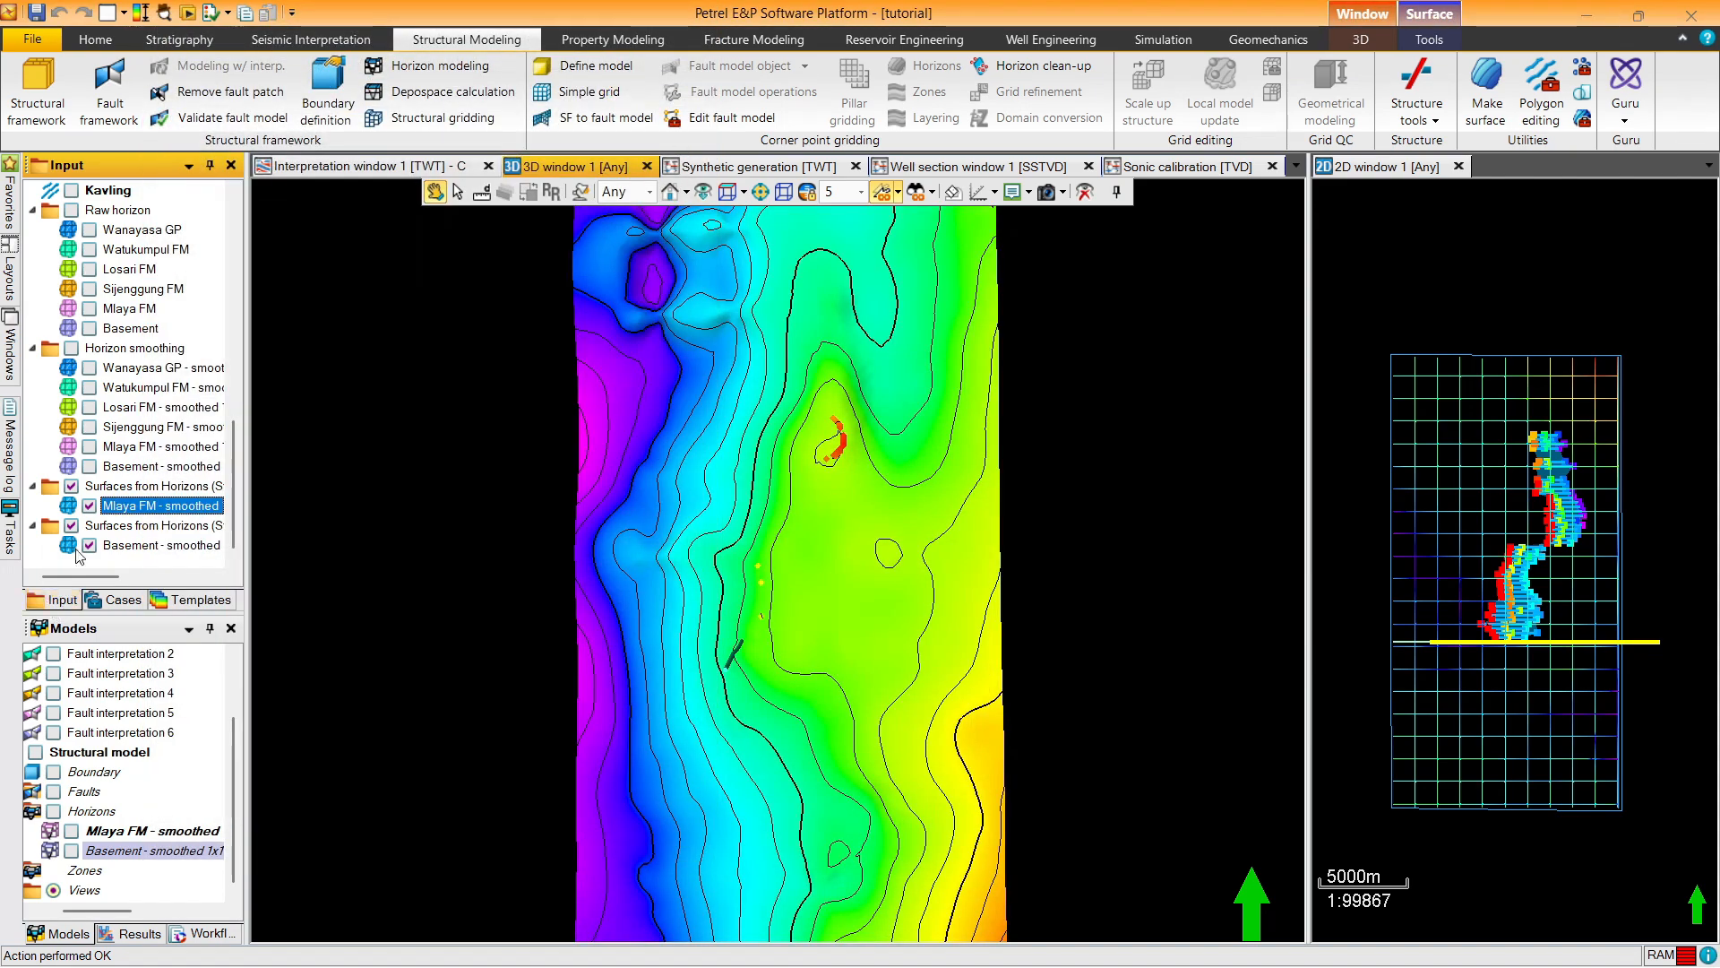
Hide the Mlaya FM surface and compare the Basement surface with the structural model's Basement horizon by briefly overlaying it
click(89, 505)
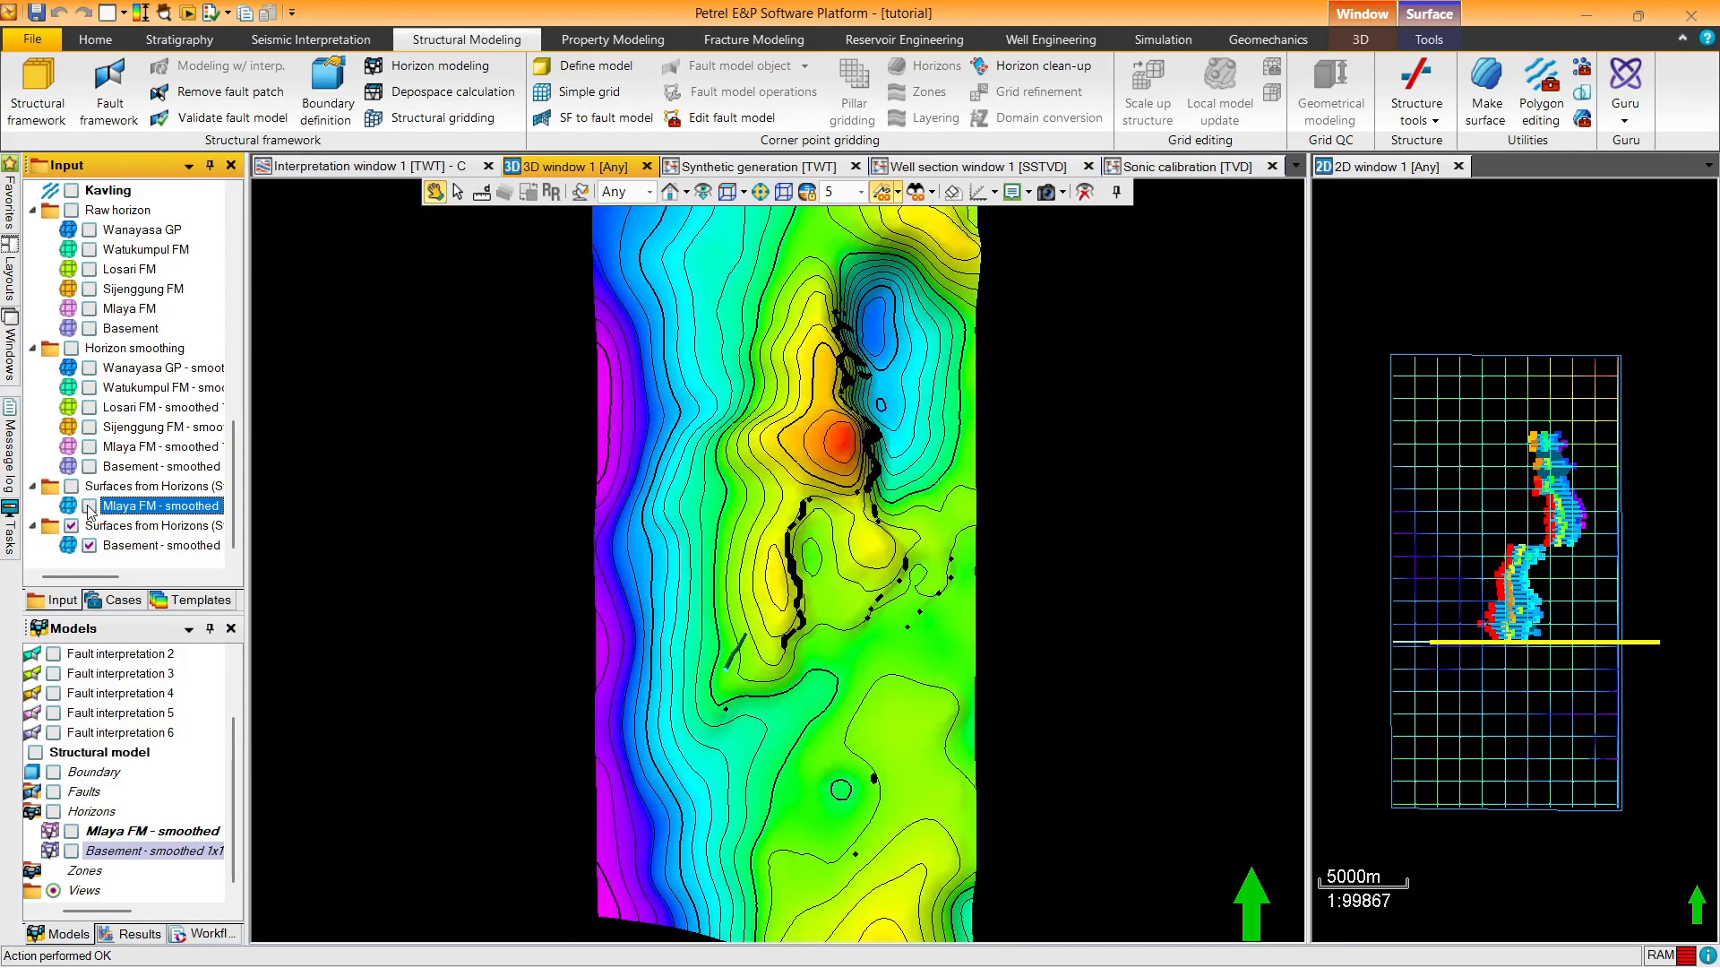
click(72, 833)
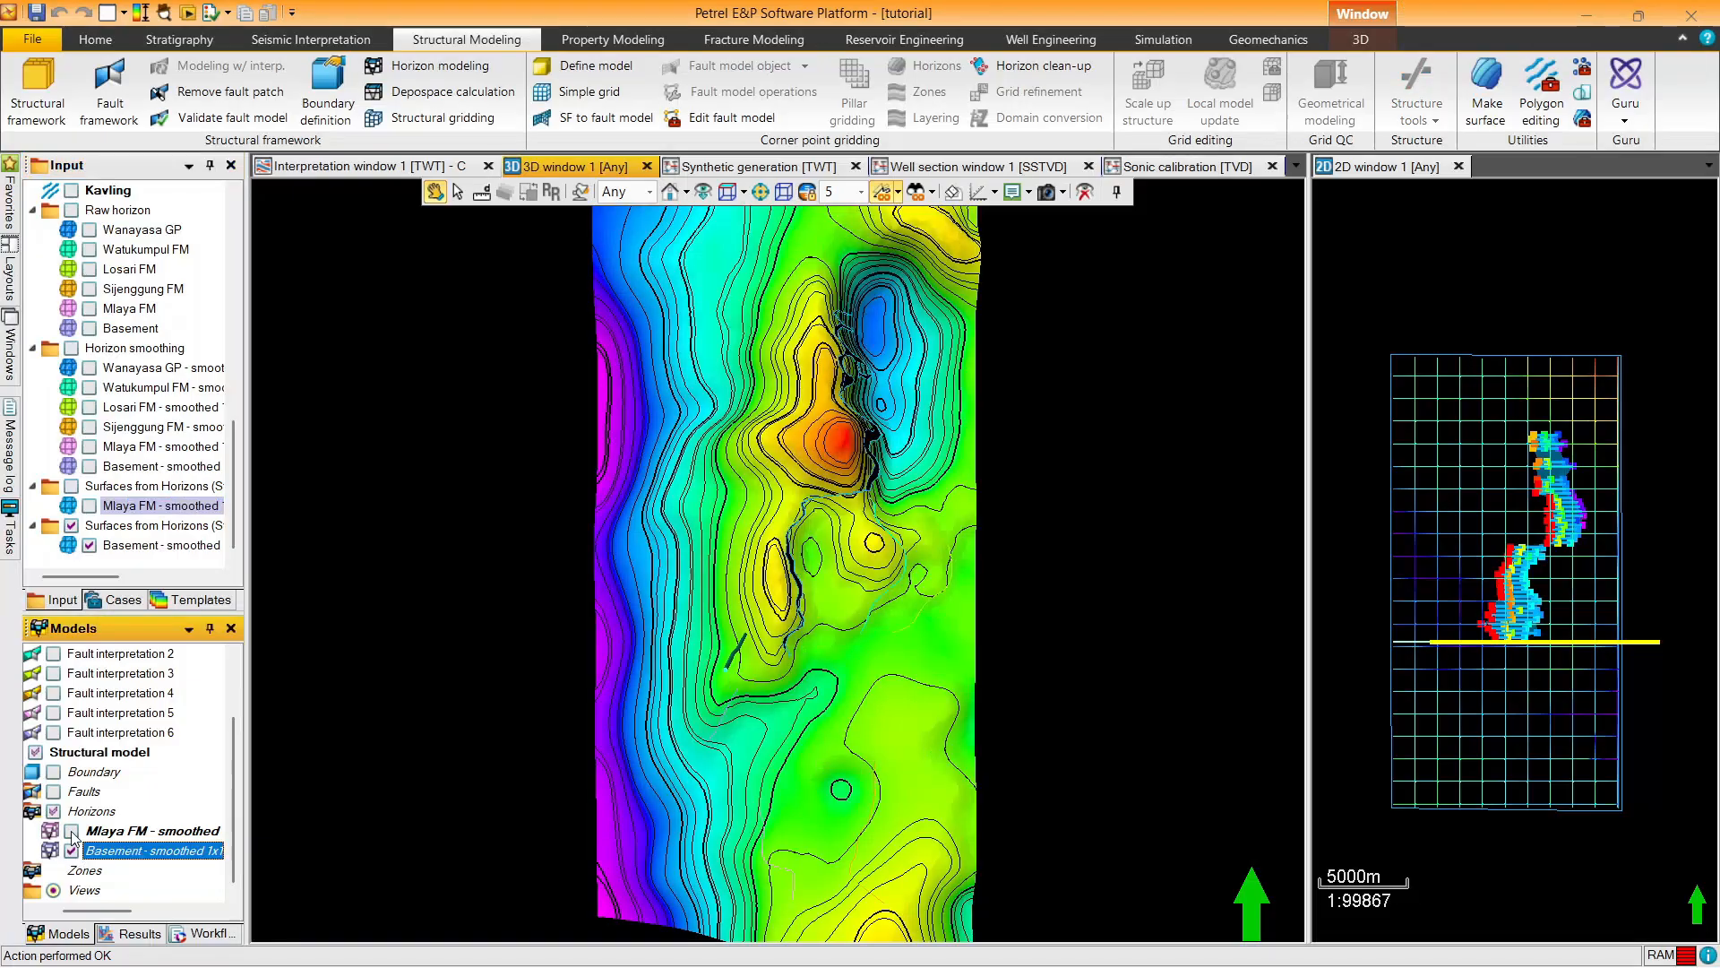
click(72, 832)
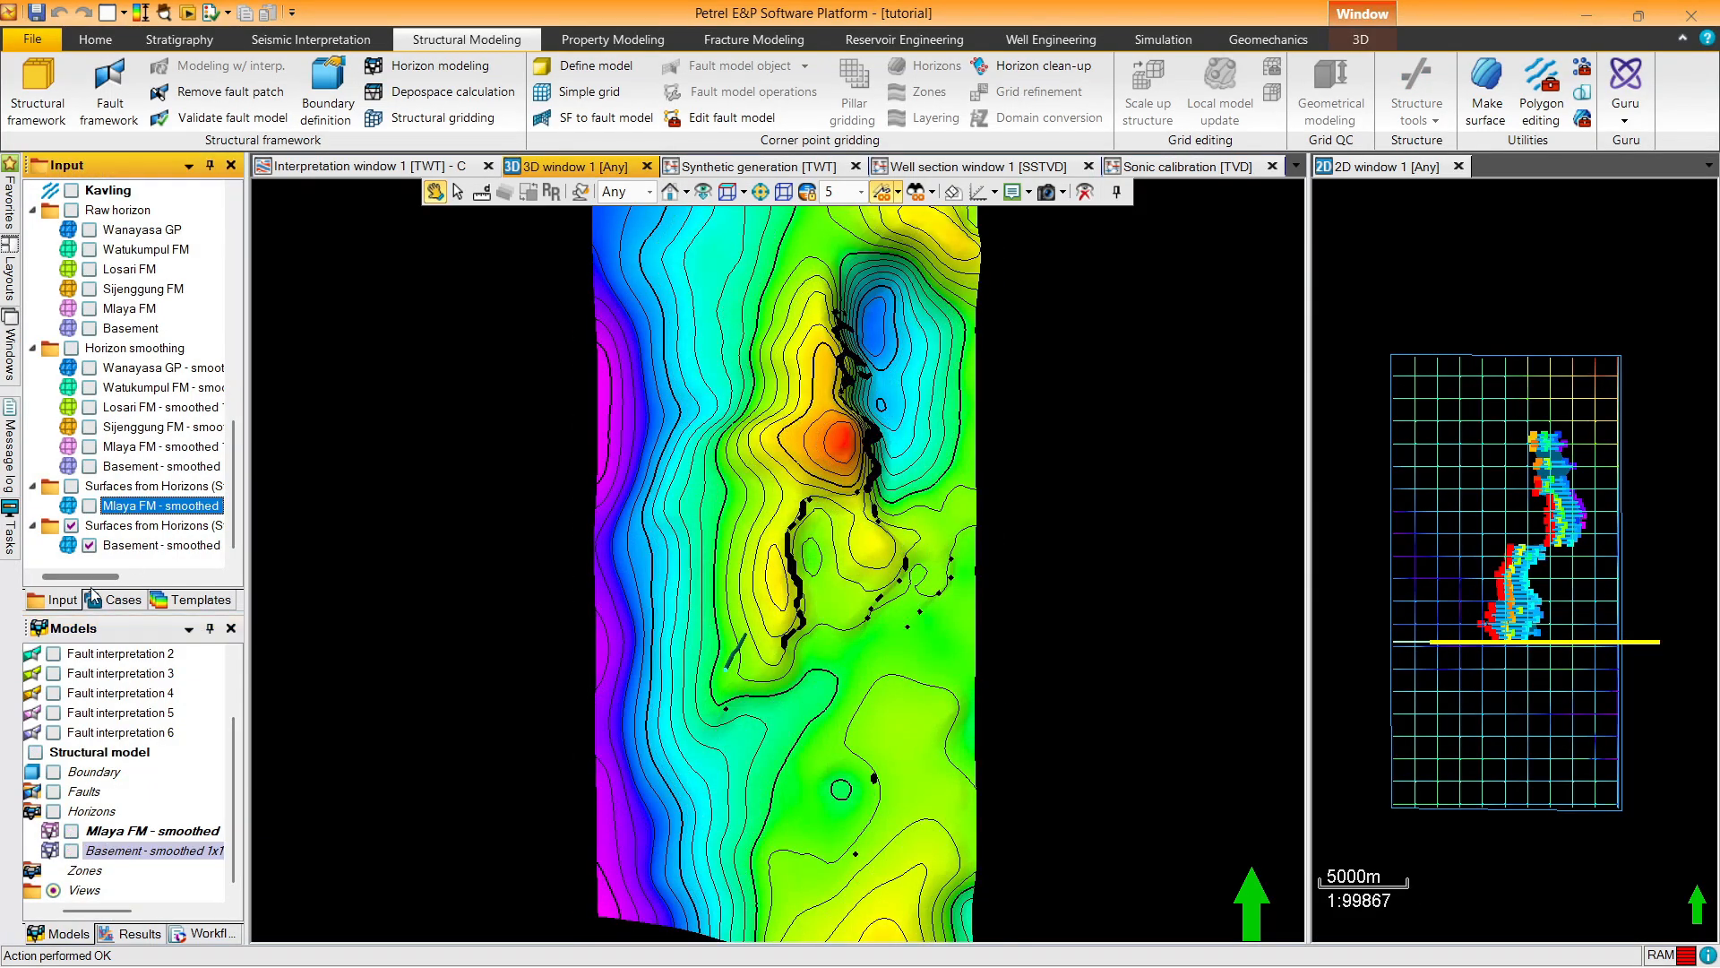
Examine the relief and fault gaps of the Basement surface in 3D from several angles
drag(537, 412, 721, 367)
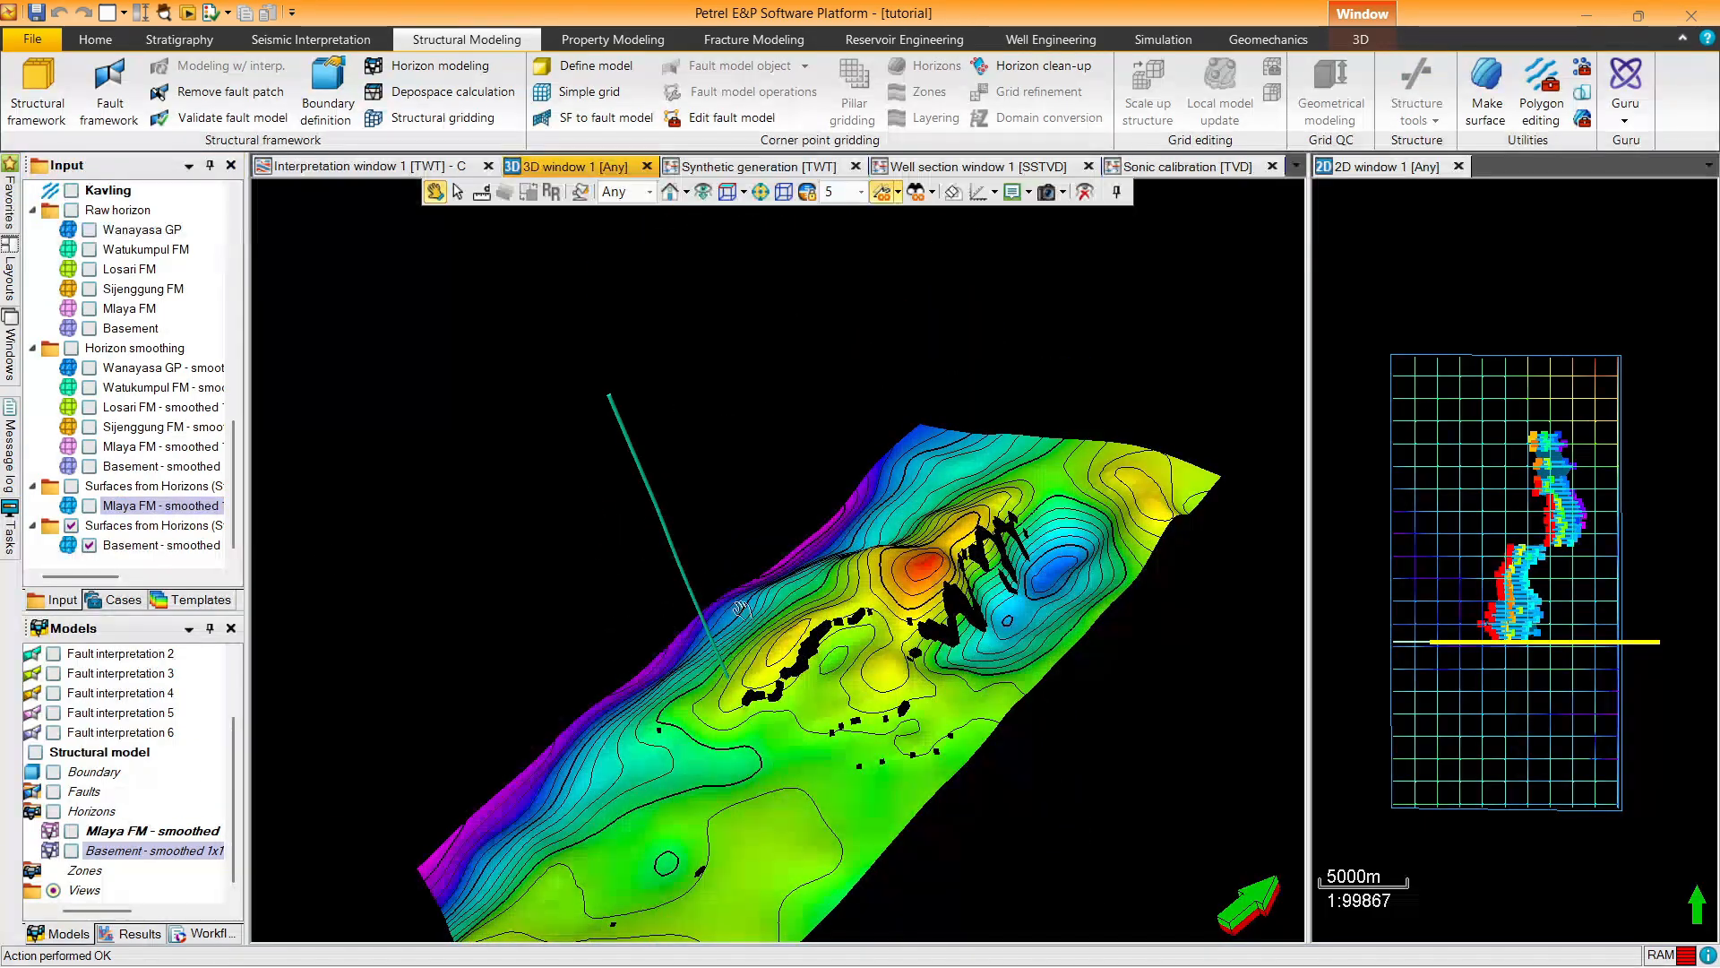
drag(742, 609, 874, 628)
drag(830, 717, 911, 680)
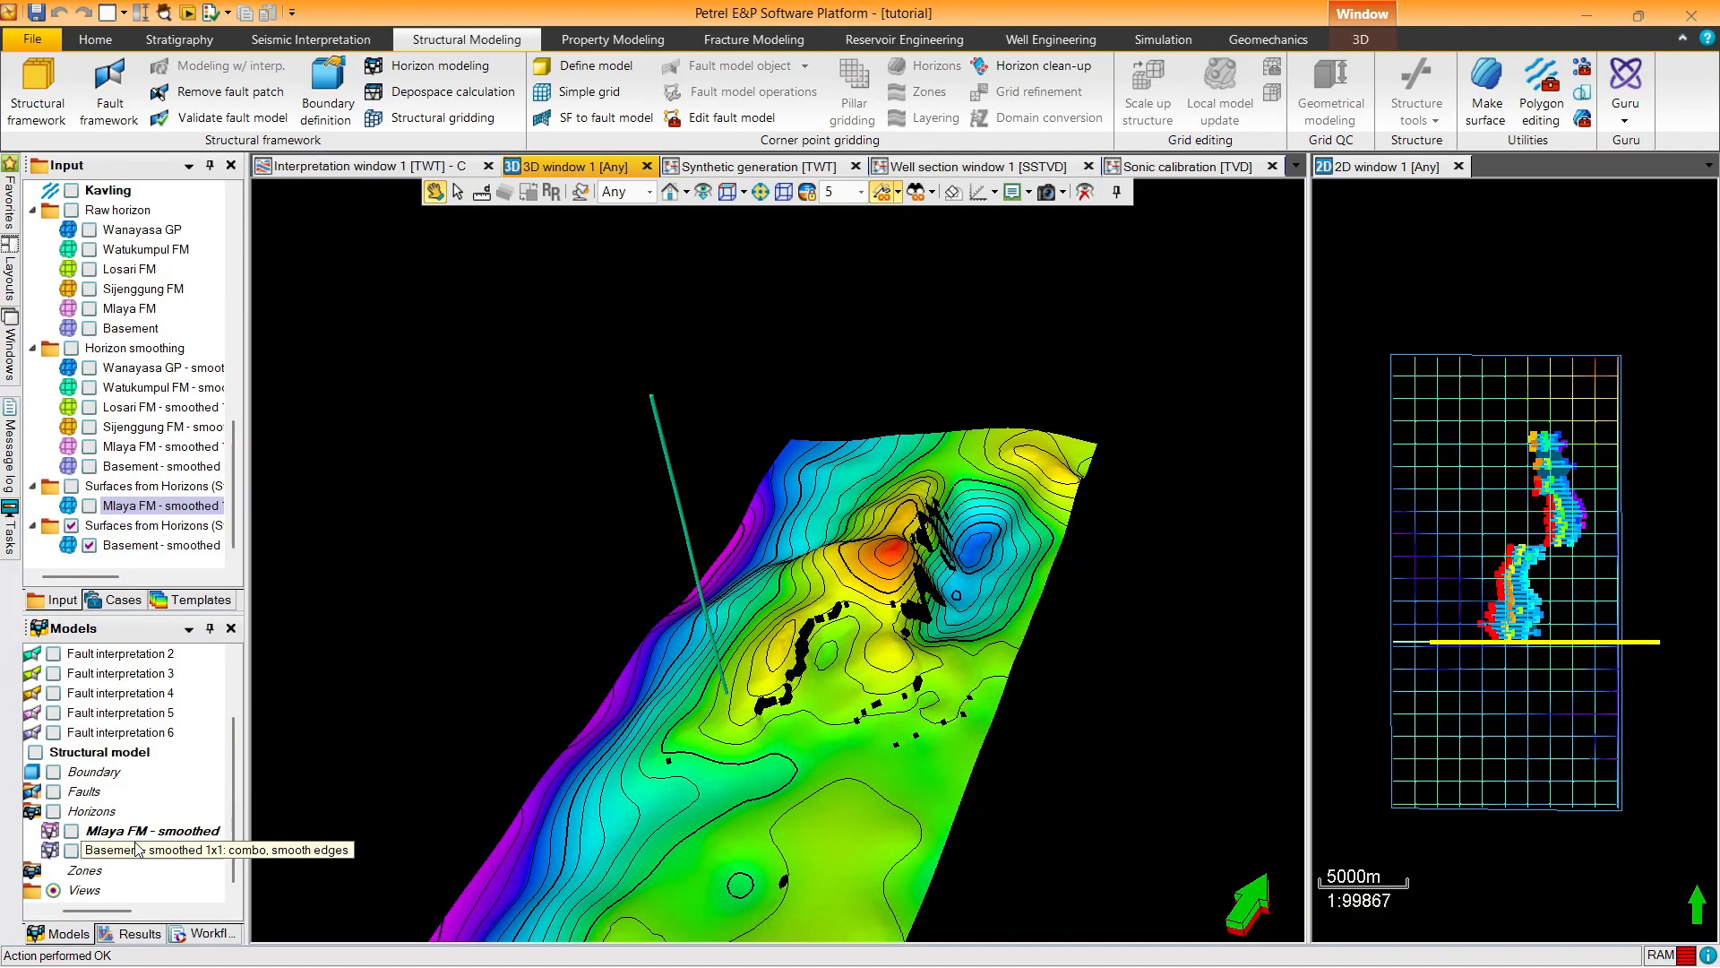
click(161, 507)
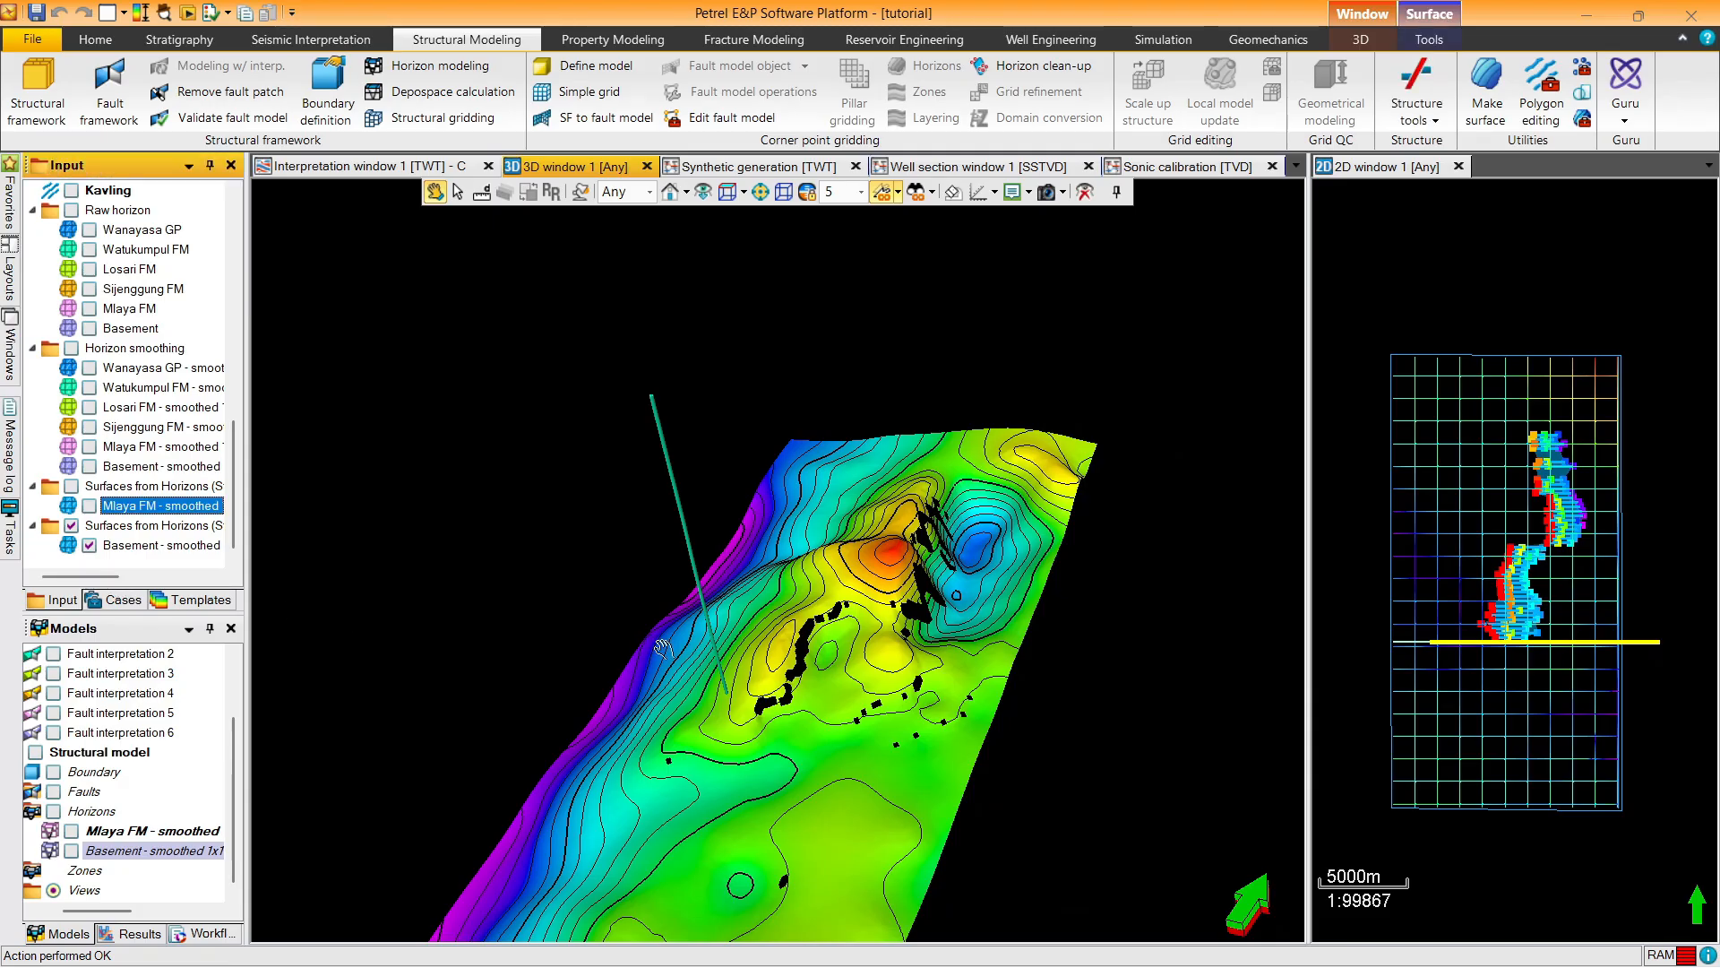
drag(661, 648, 776, 686)
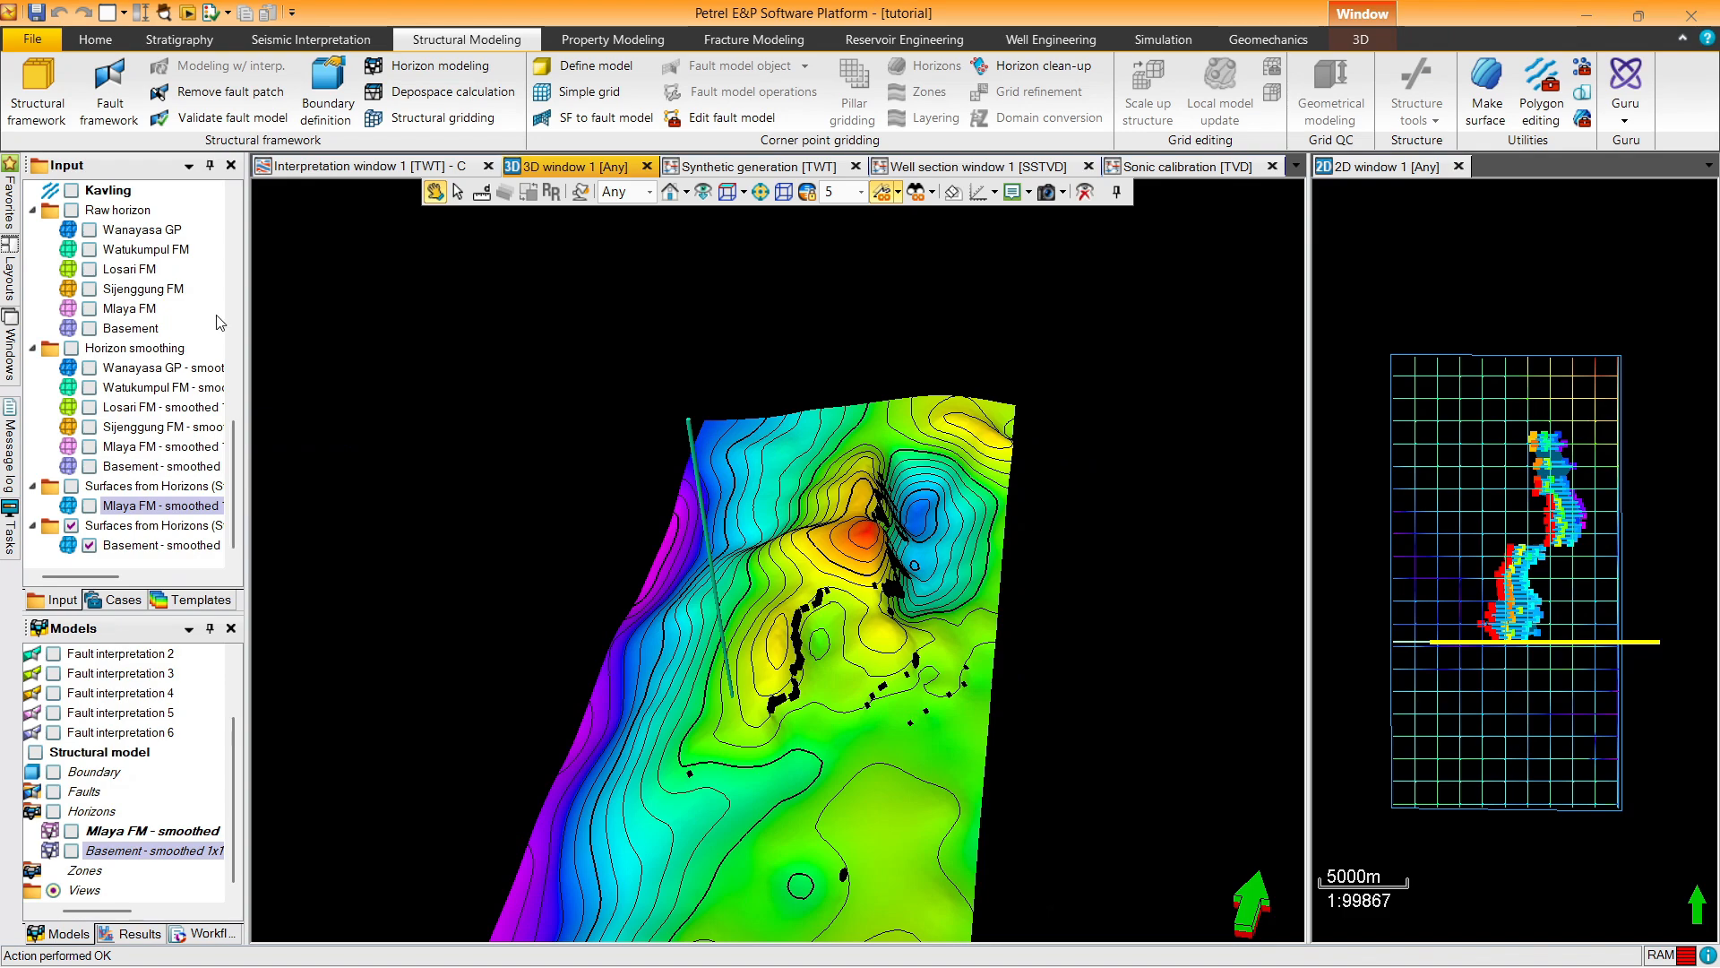
Create a new map window and display the smoothed Wanayasa GP surface in it
click(95, 40)
click(637, 98)
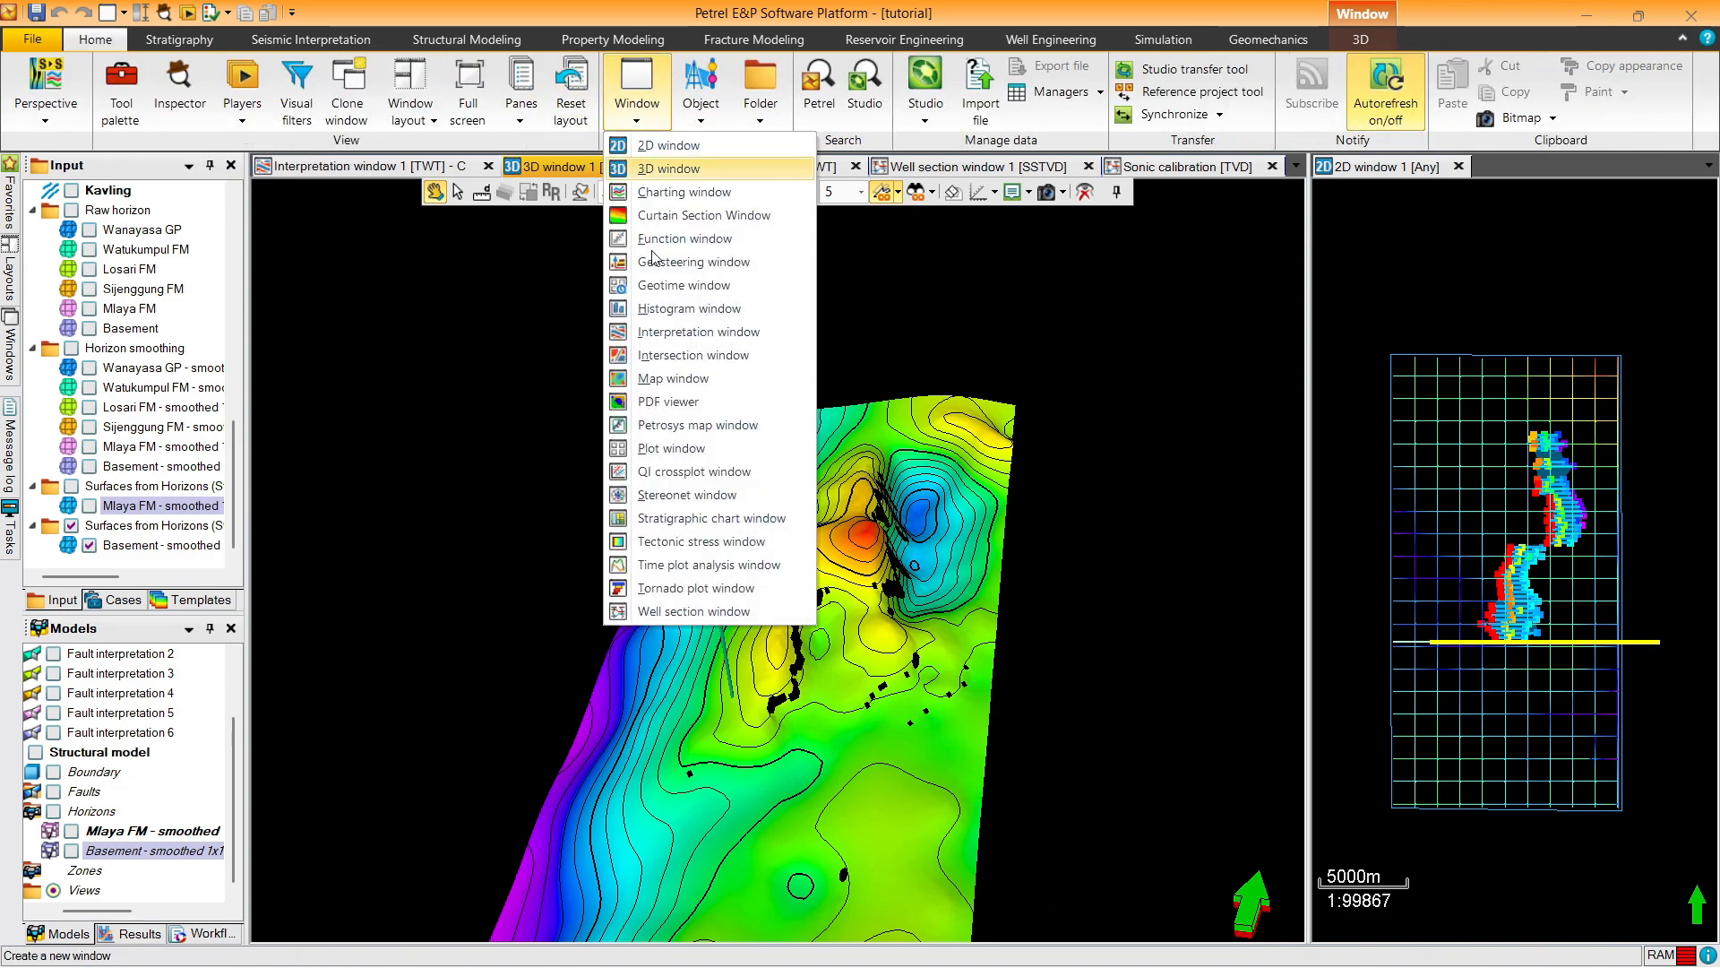
click(672, 377)
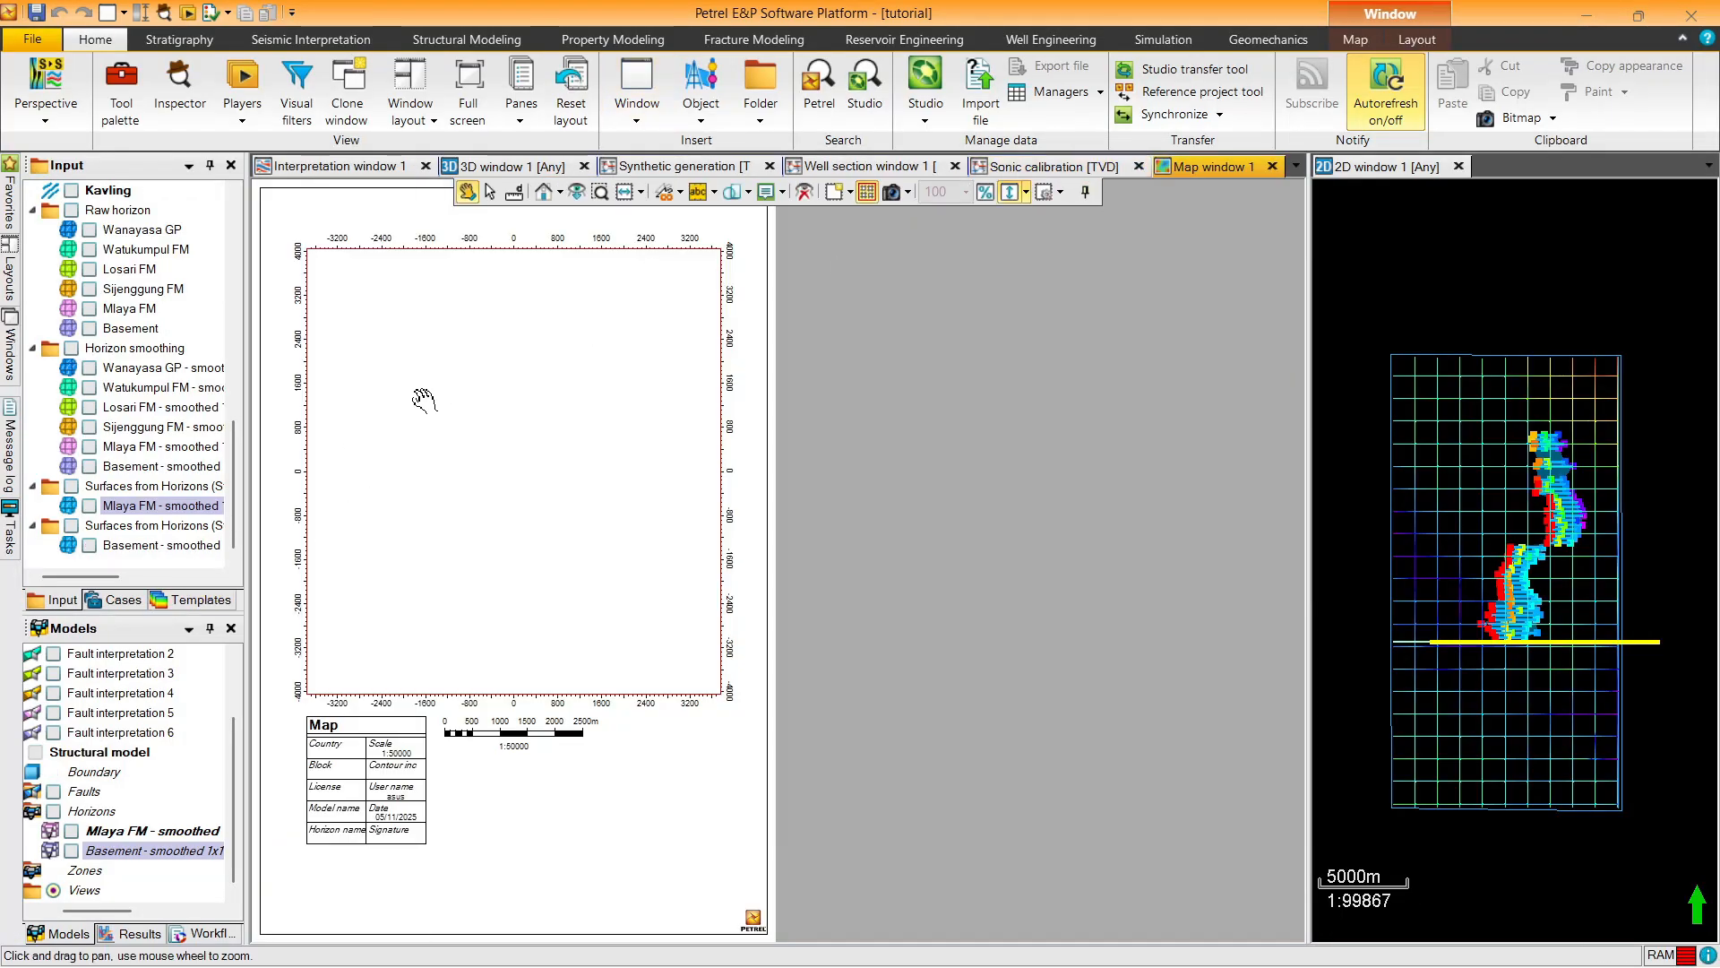
click(229, 503)
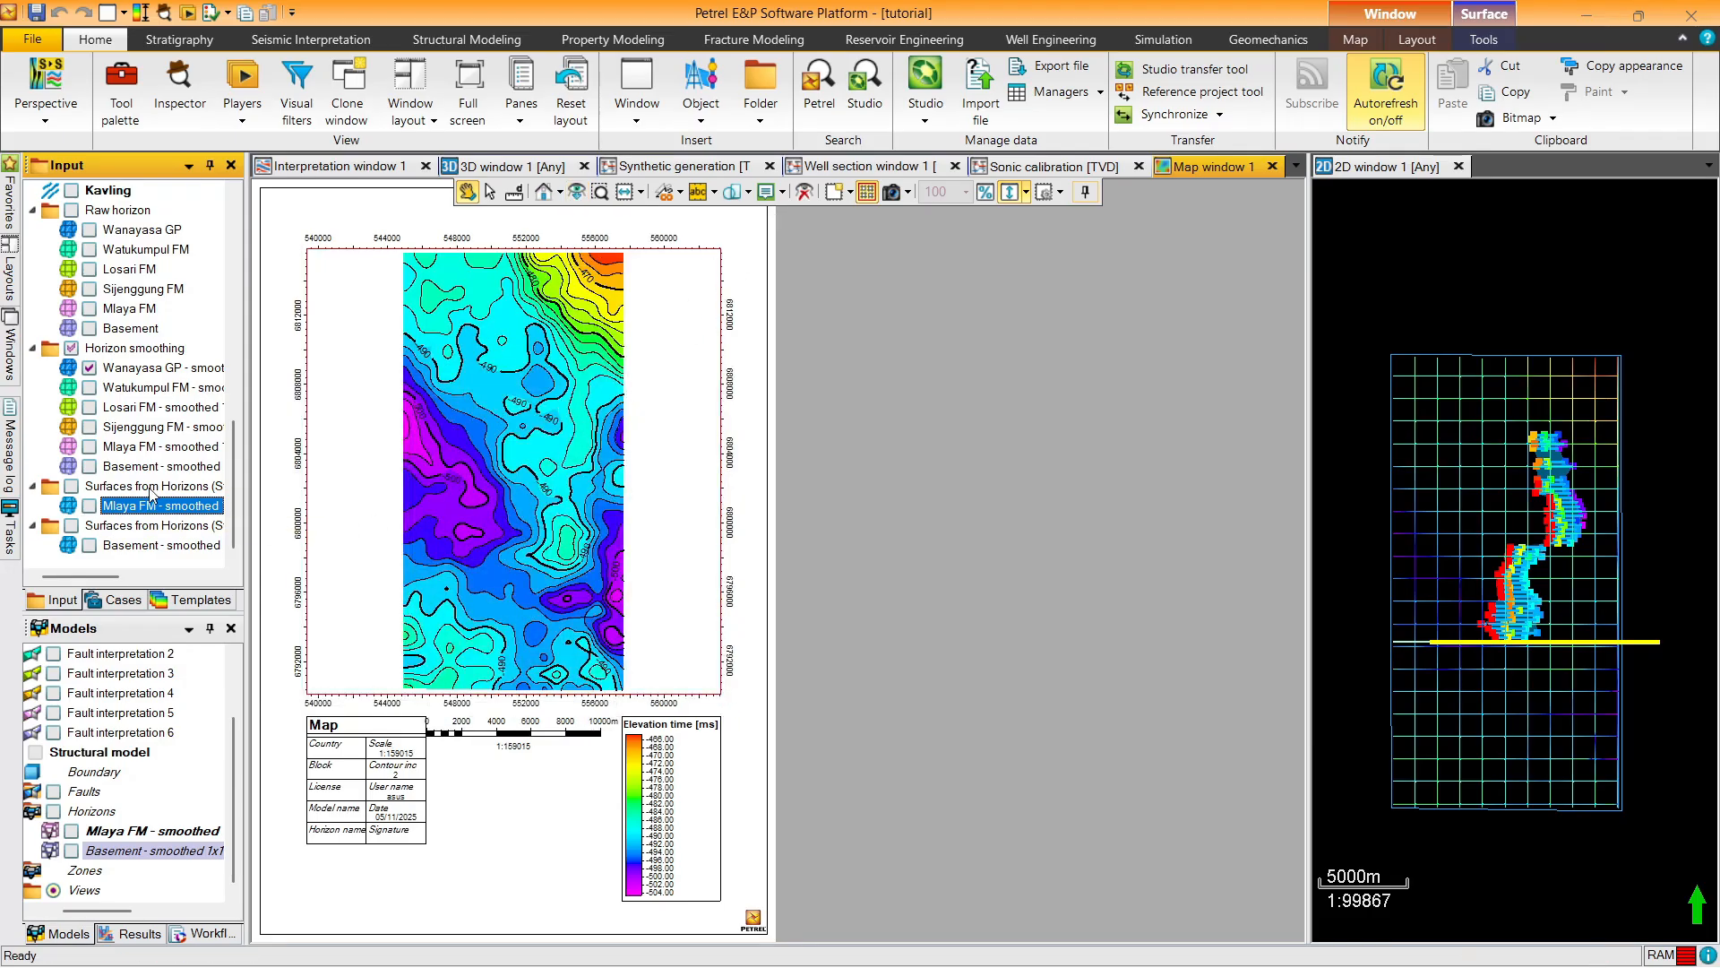
Review the contour line and annotation style settings of the smoothed Wanayasa GP surface without applying changes
click(151, 367)
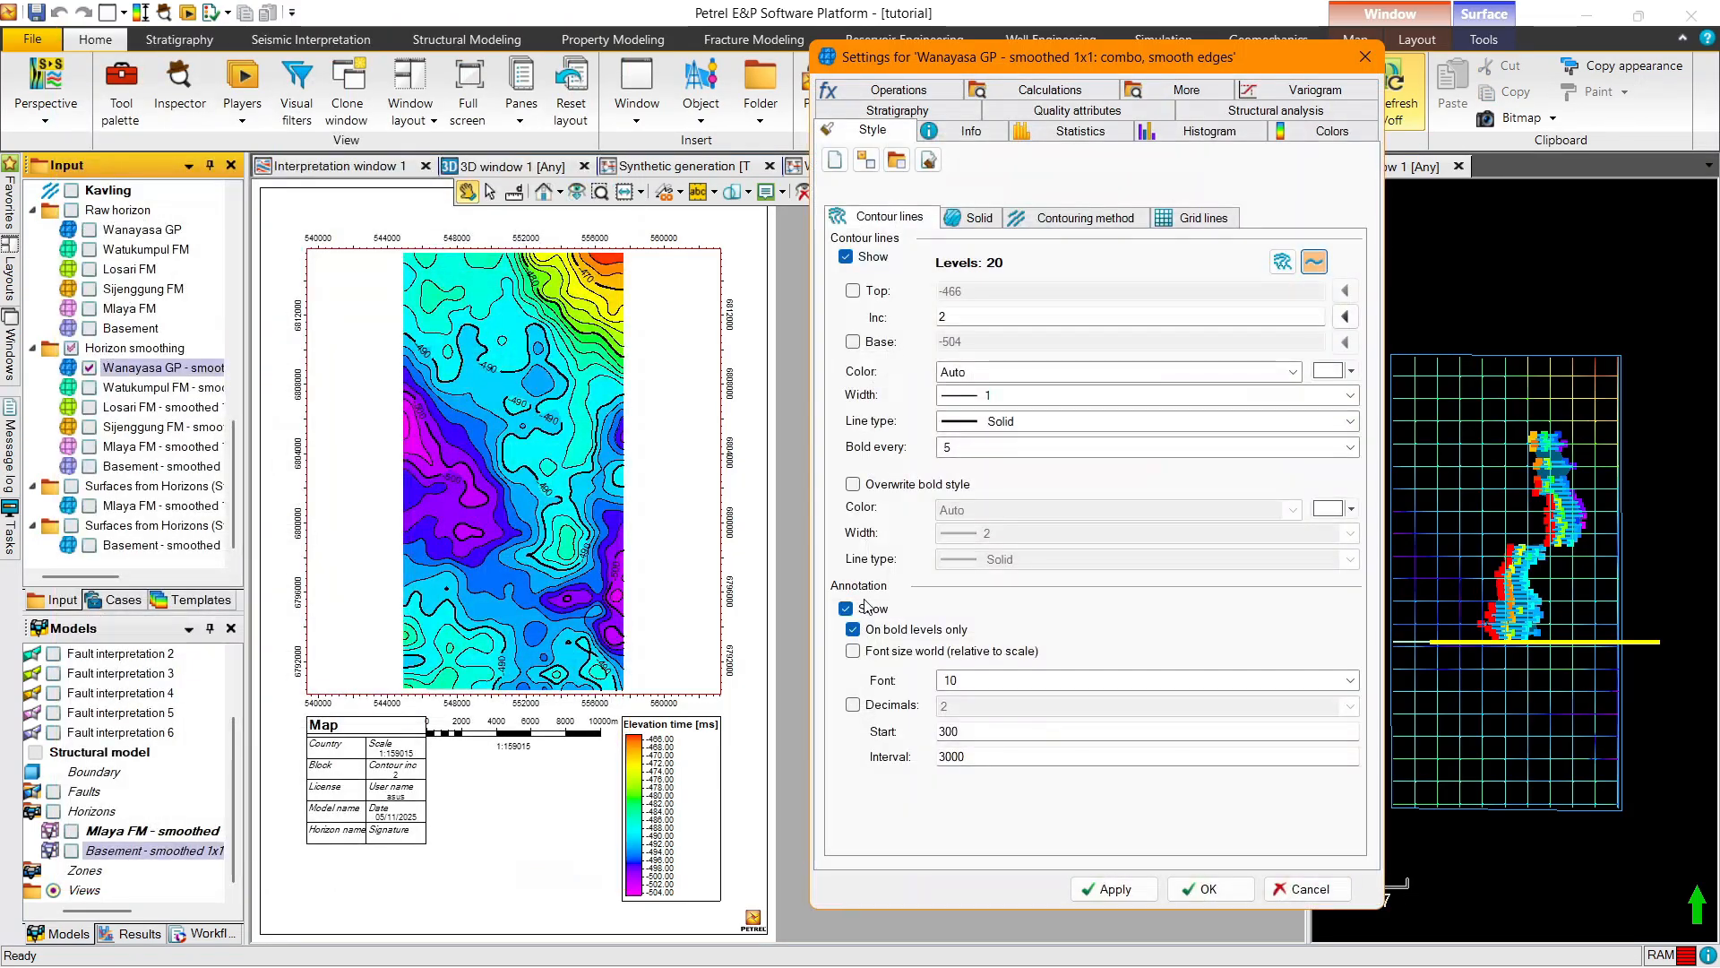
click(866, 607)
click(866, 607)
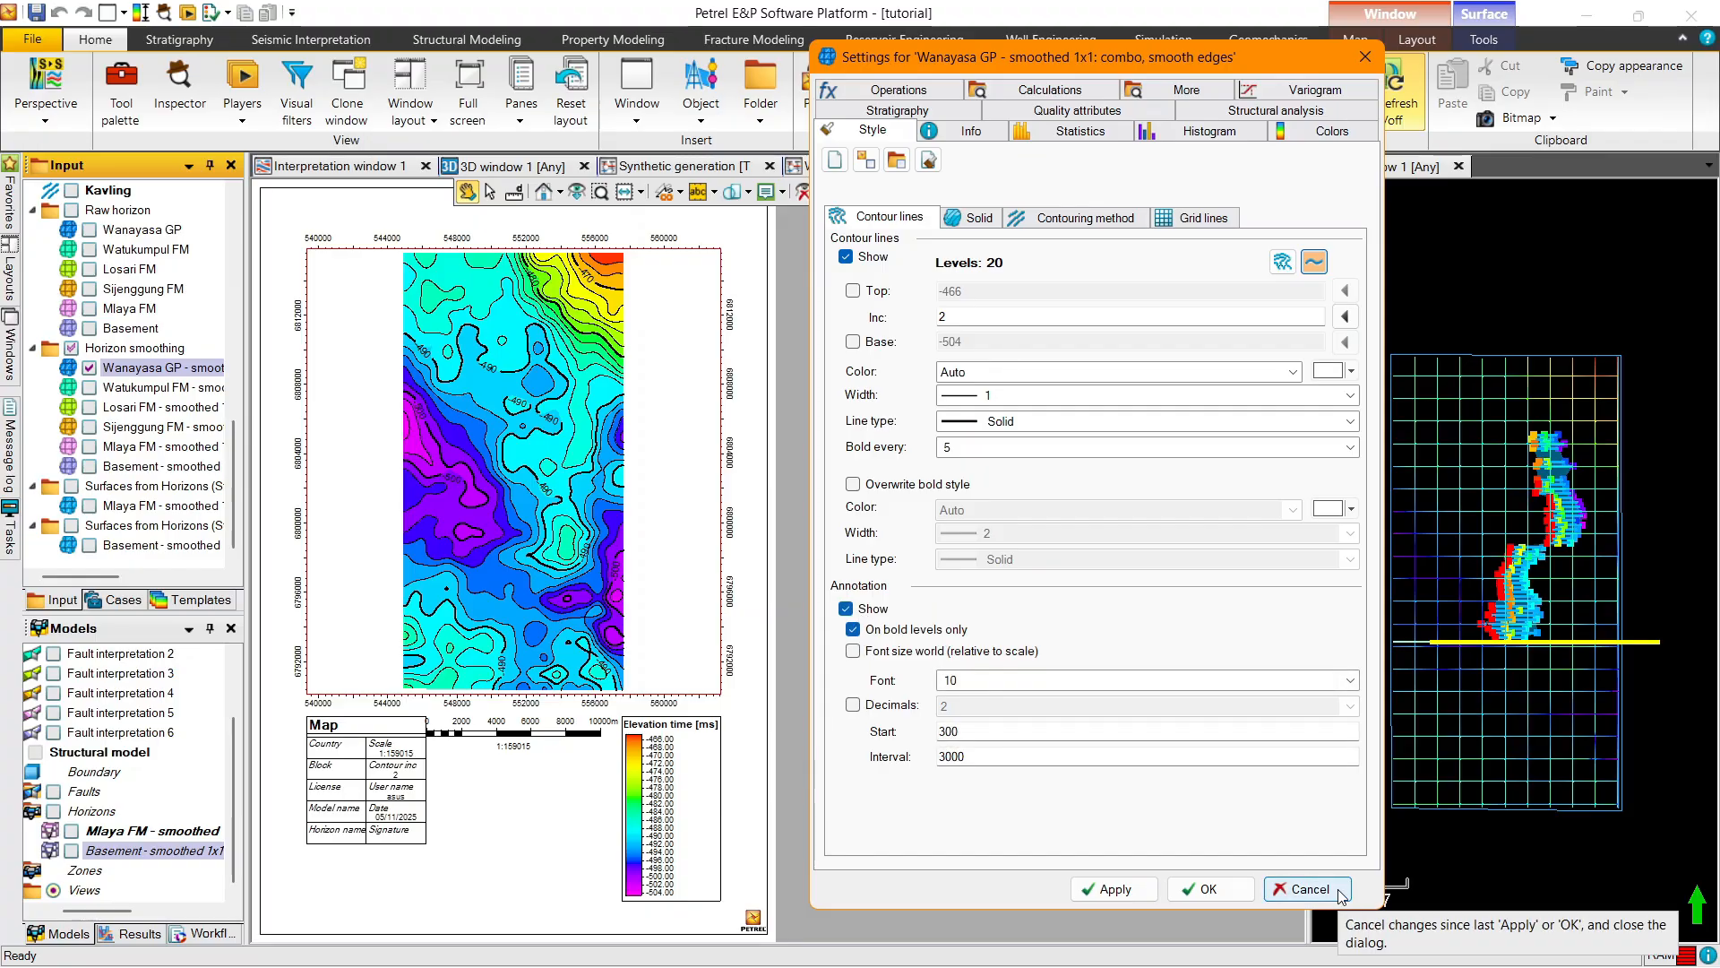
click(1311, 889)
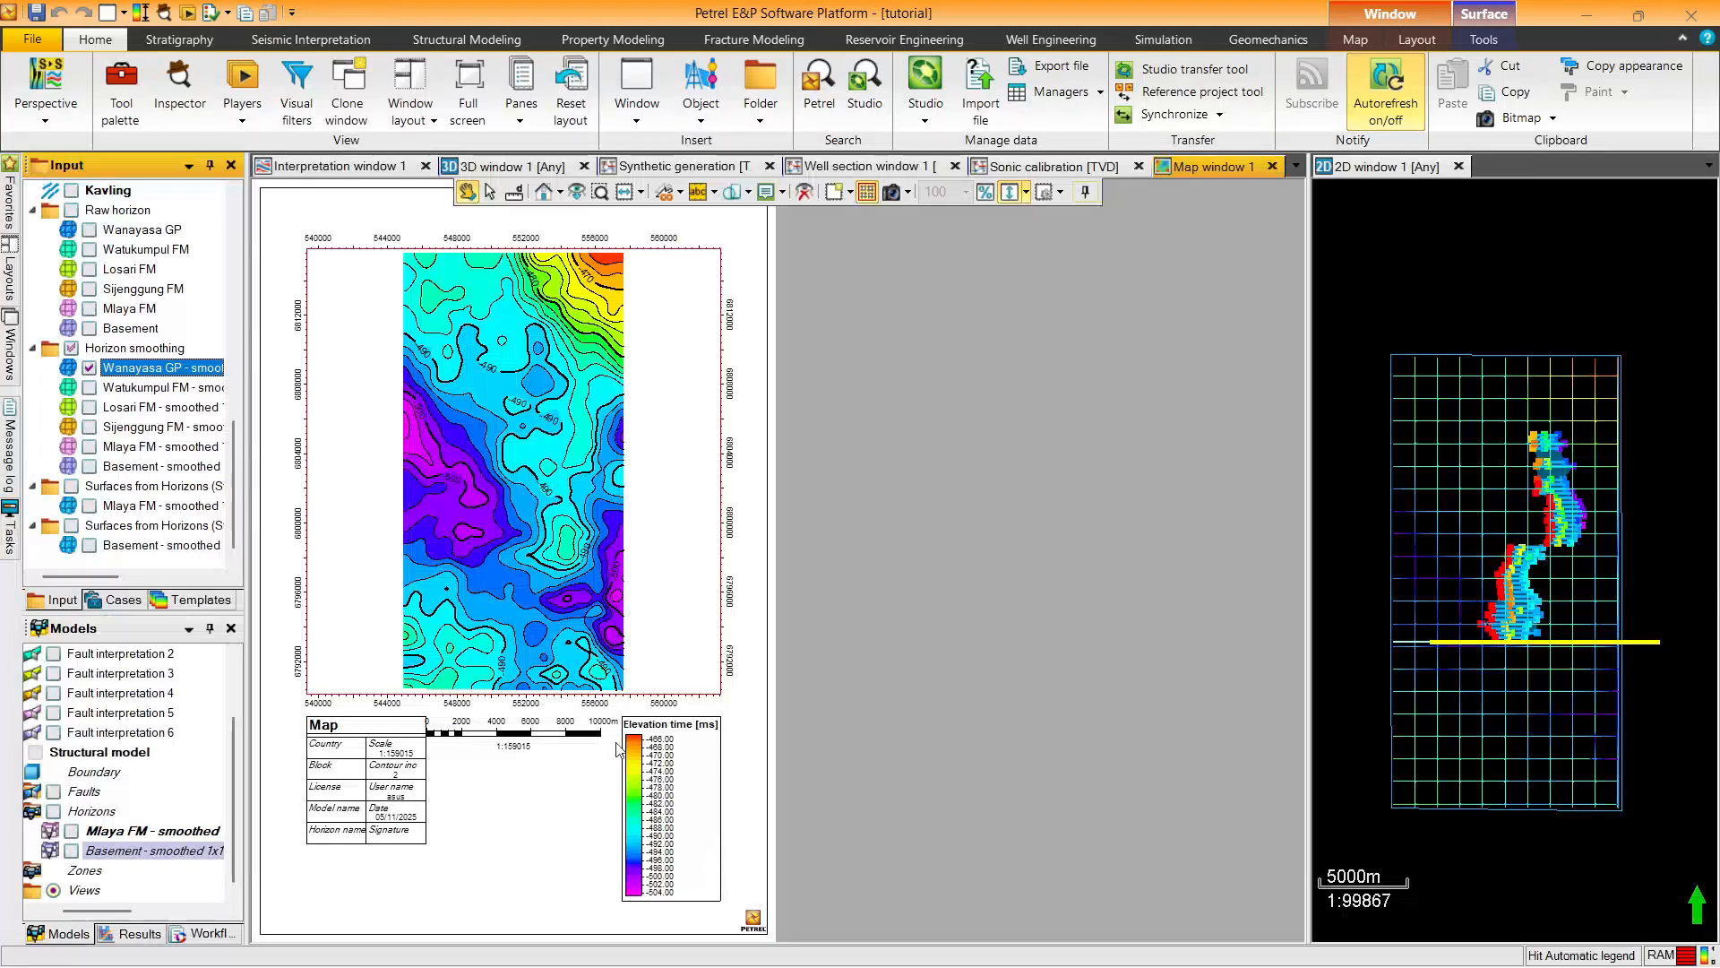
Add a header to the map and set its object name to Top Wanayasa
click(714, 192)
click(731, 215)
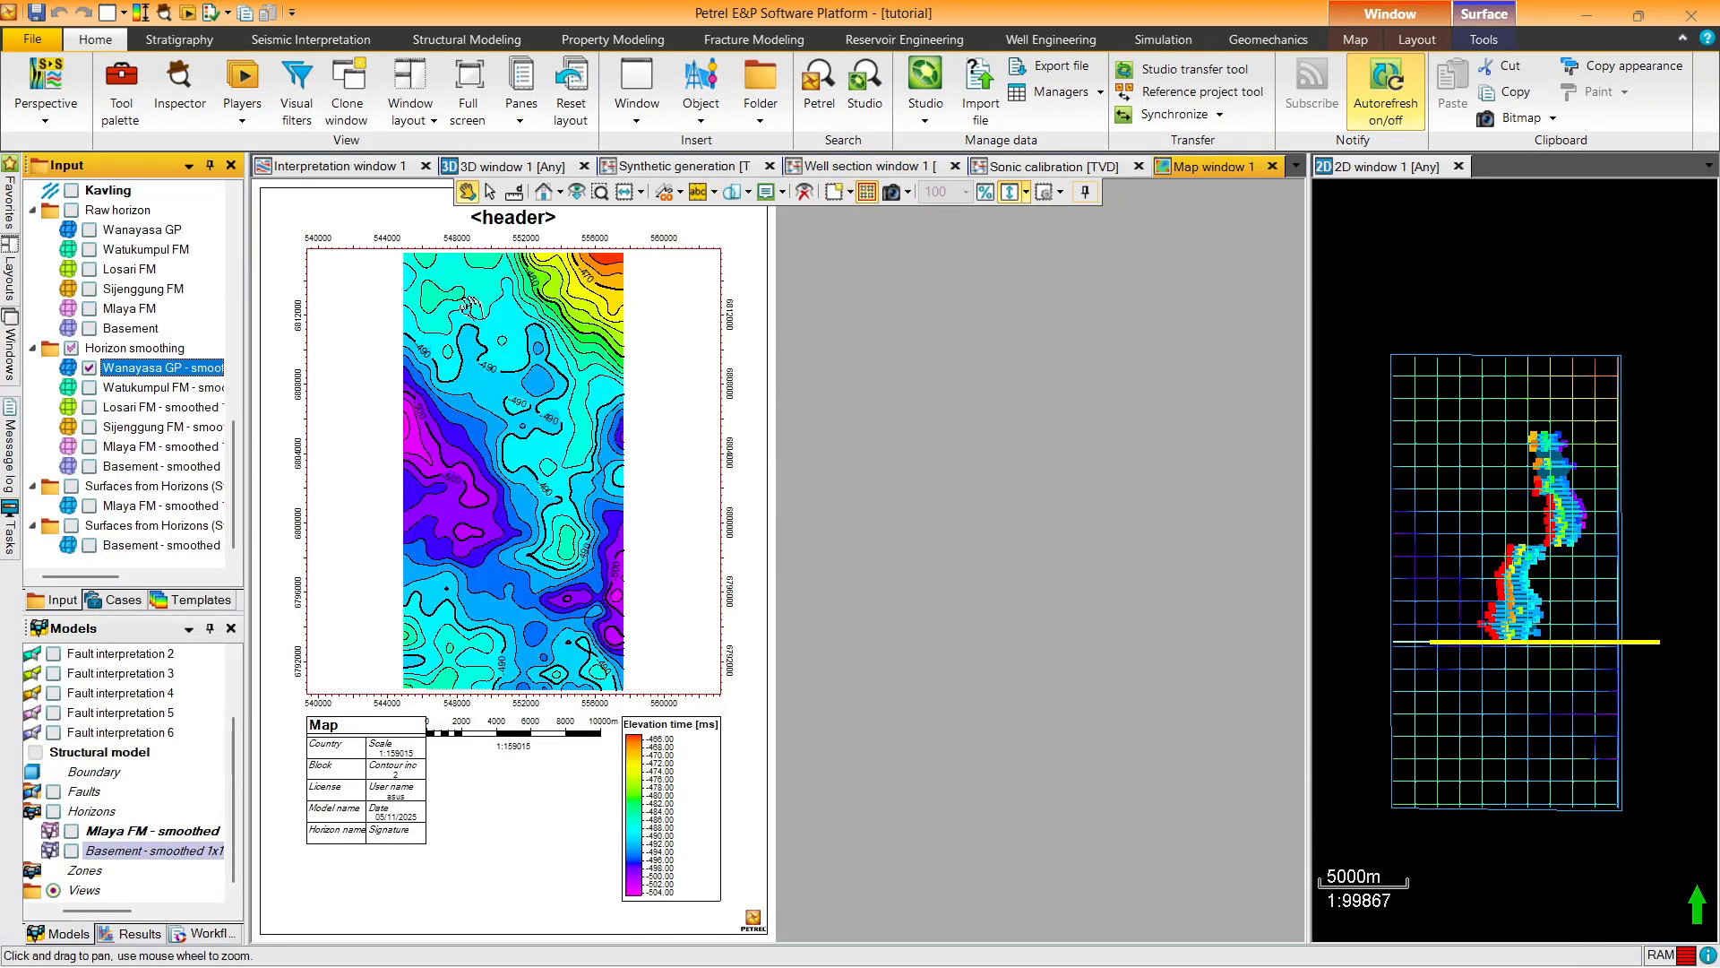
double_click(517, 224)
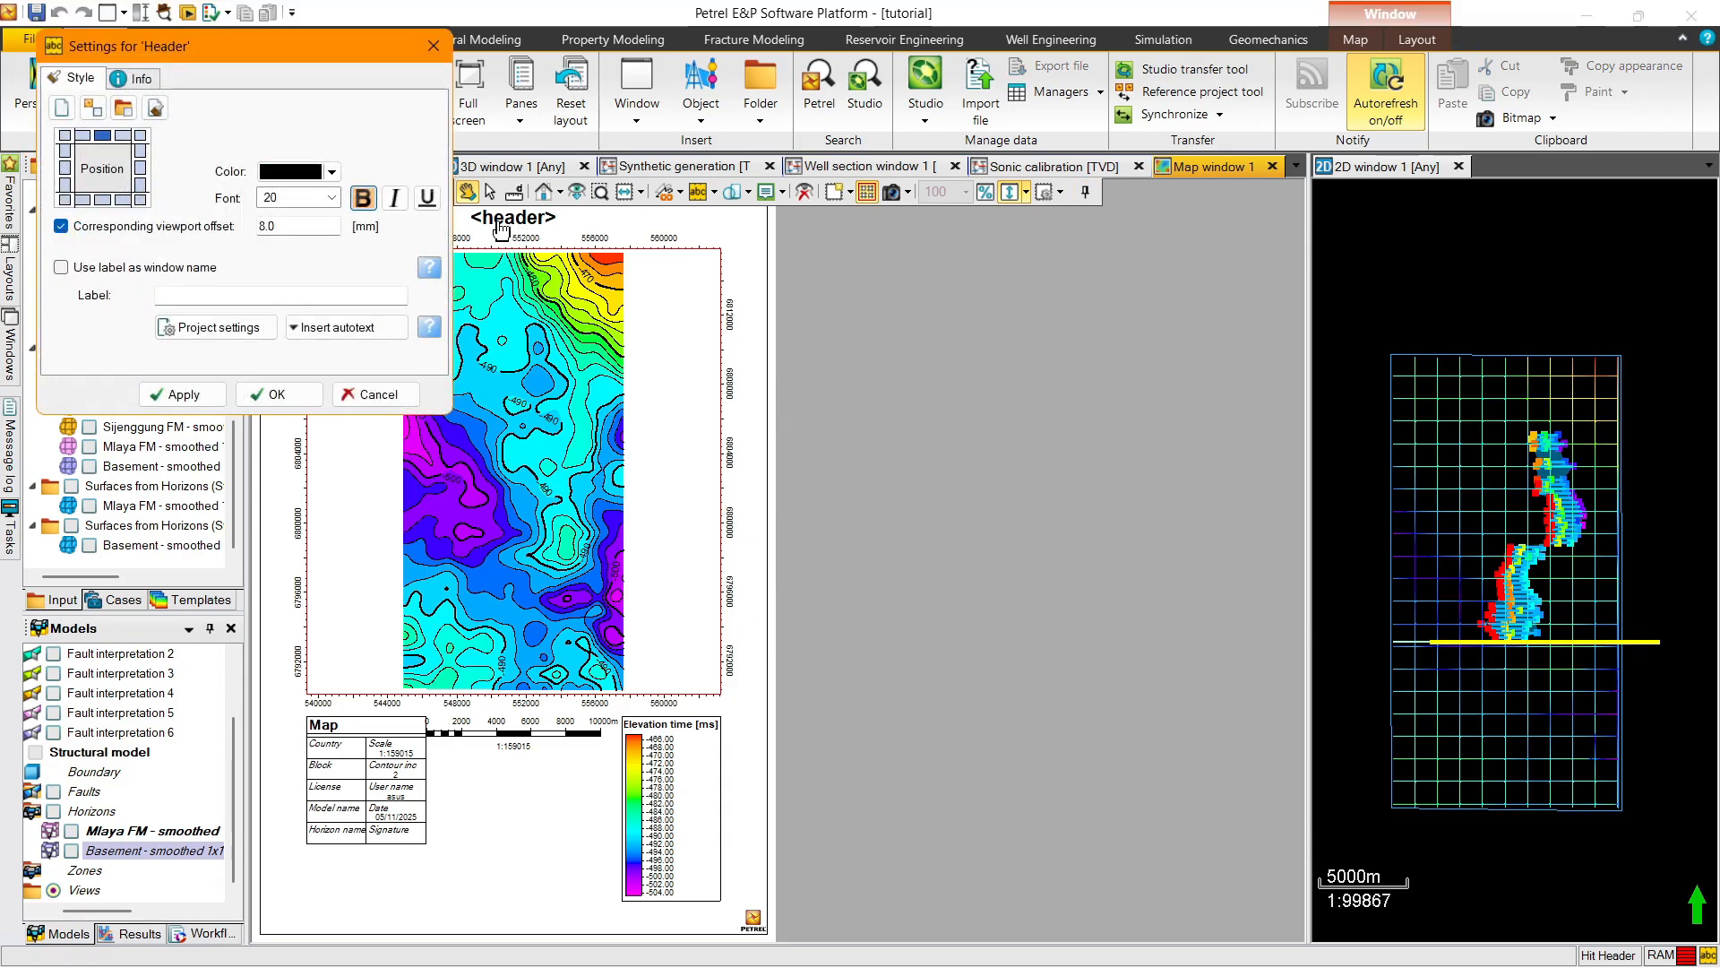
click(138, 80)
drag(258, 109, 173, 119)
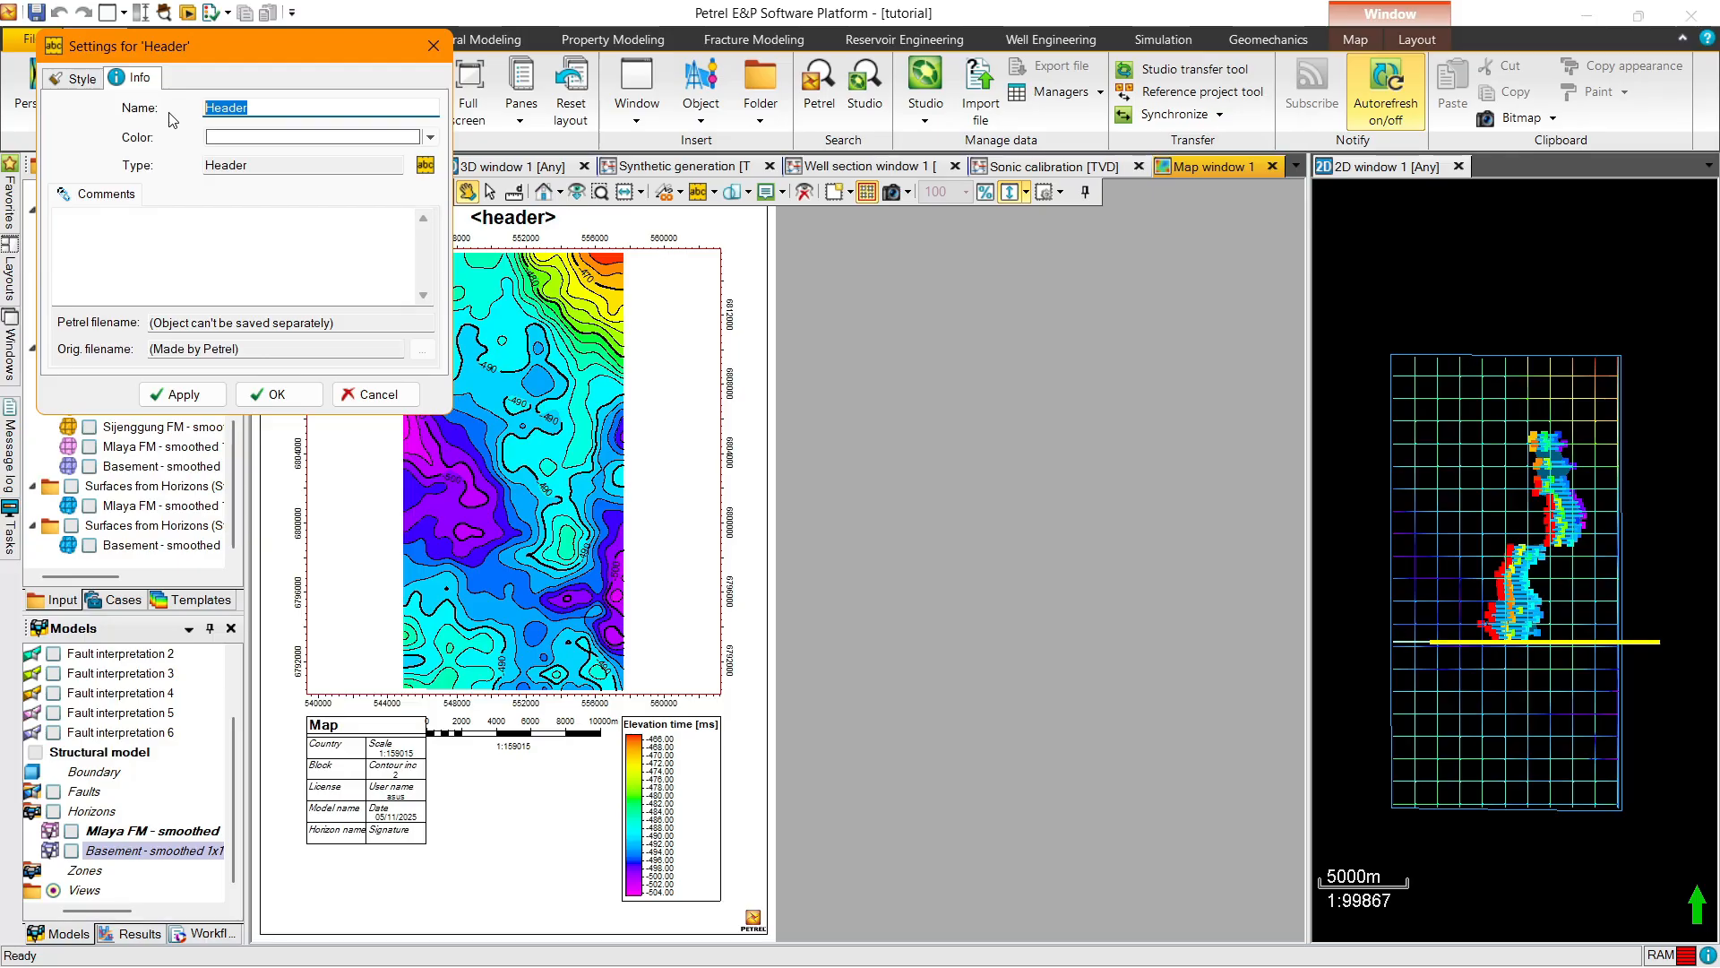
drag(271, 61, 545, 51)
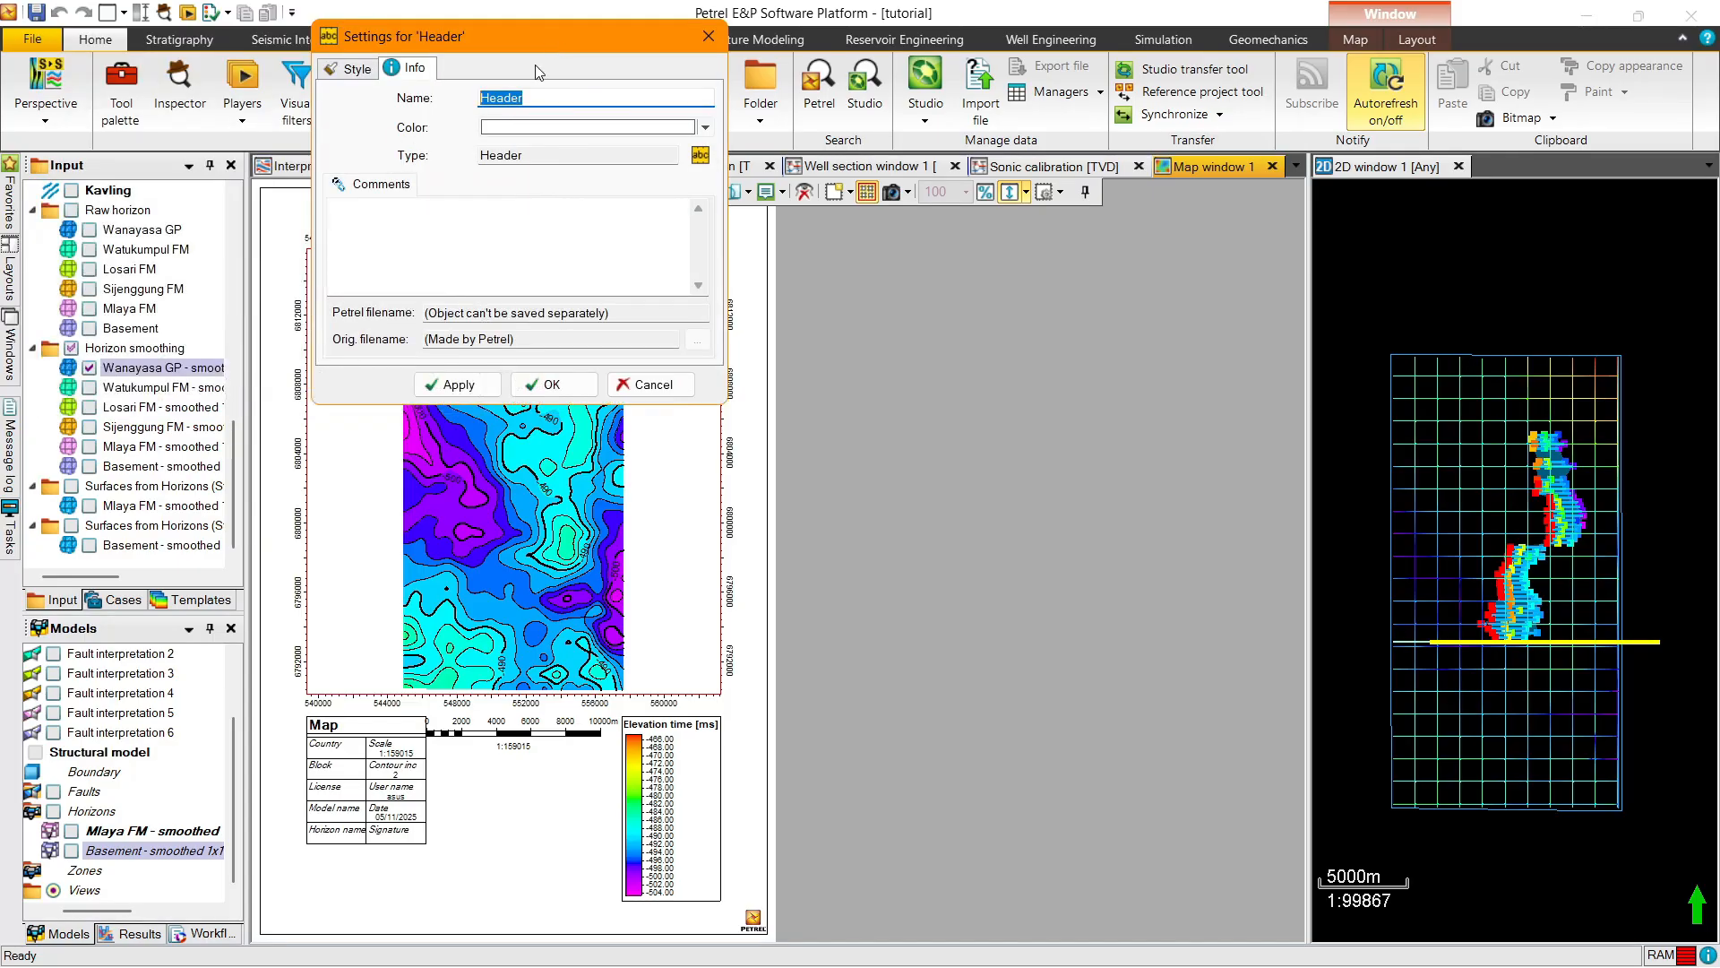
text(T)
key(BackSpace)
key(BackSpace)
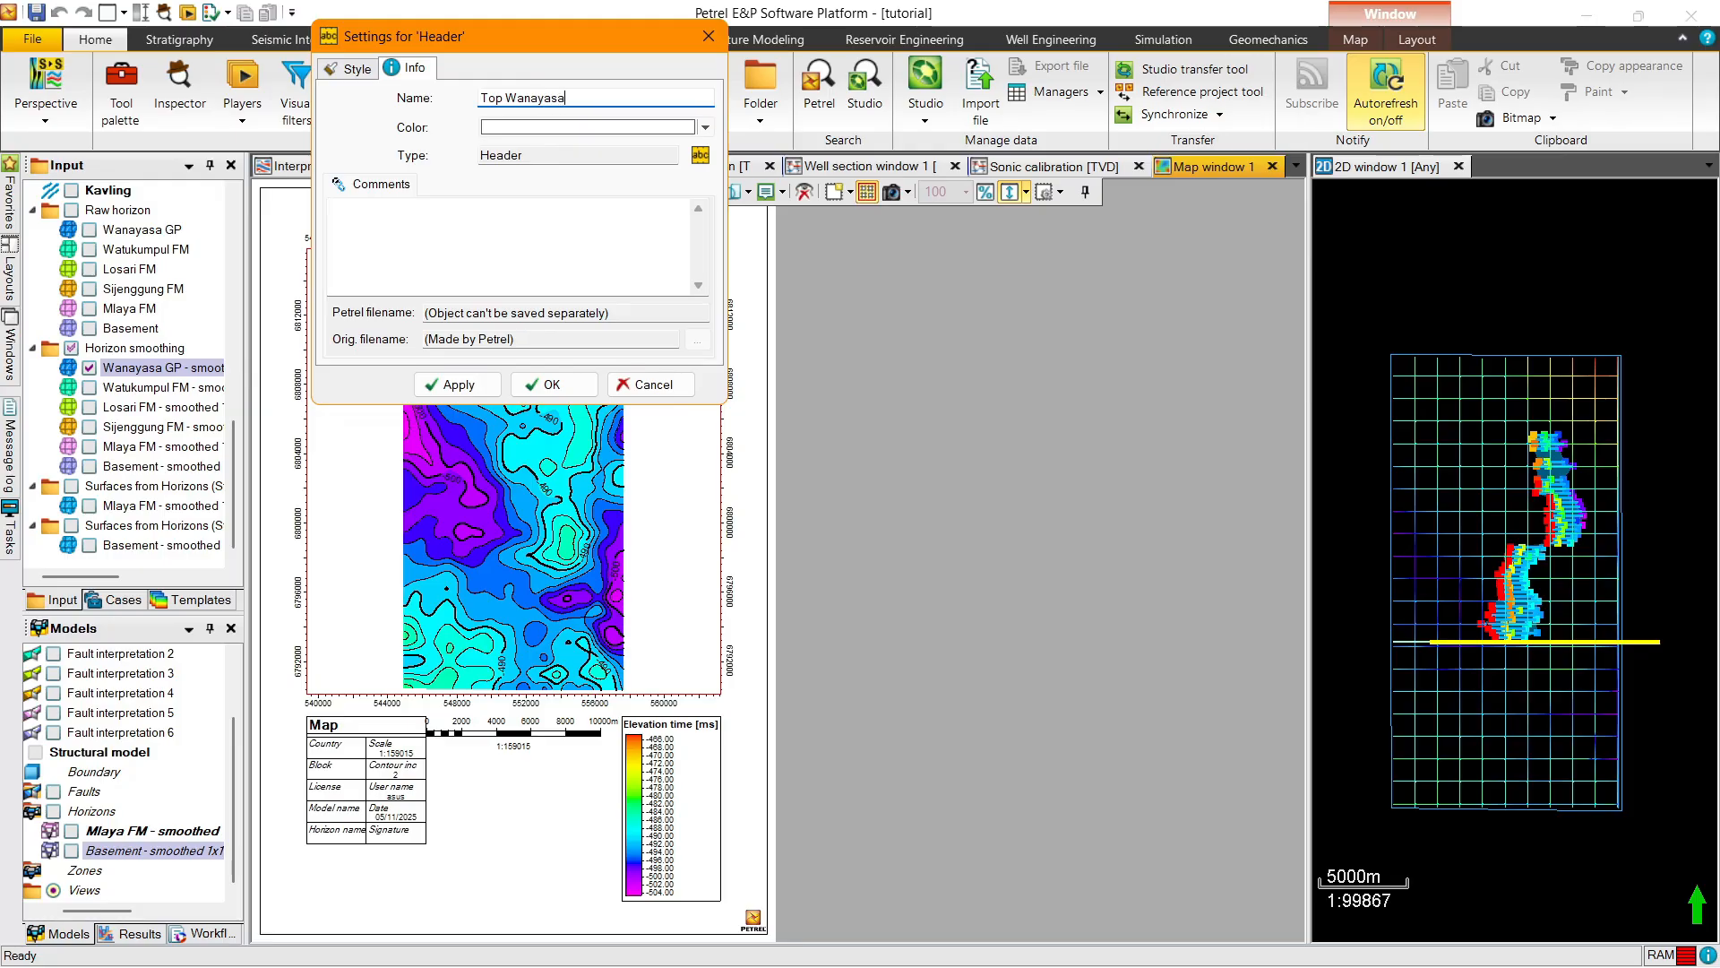
click(551, 384)
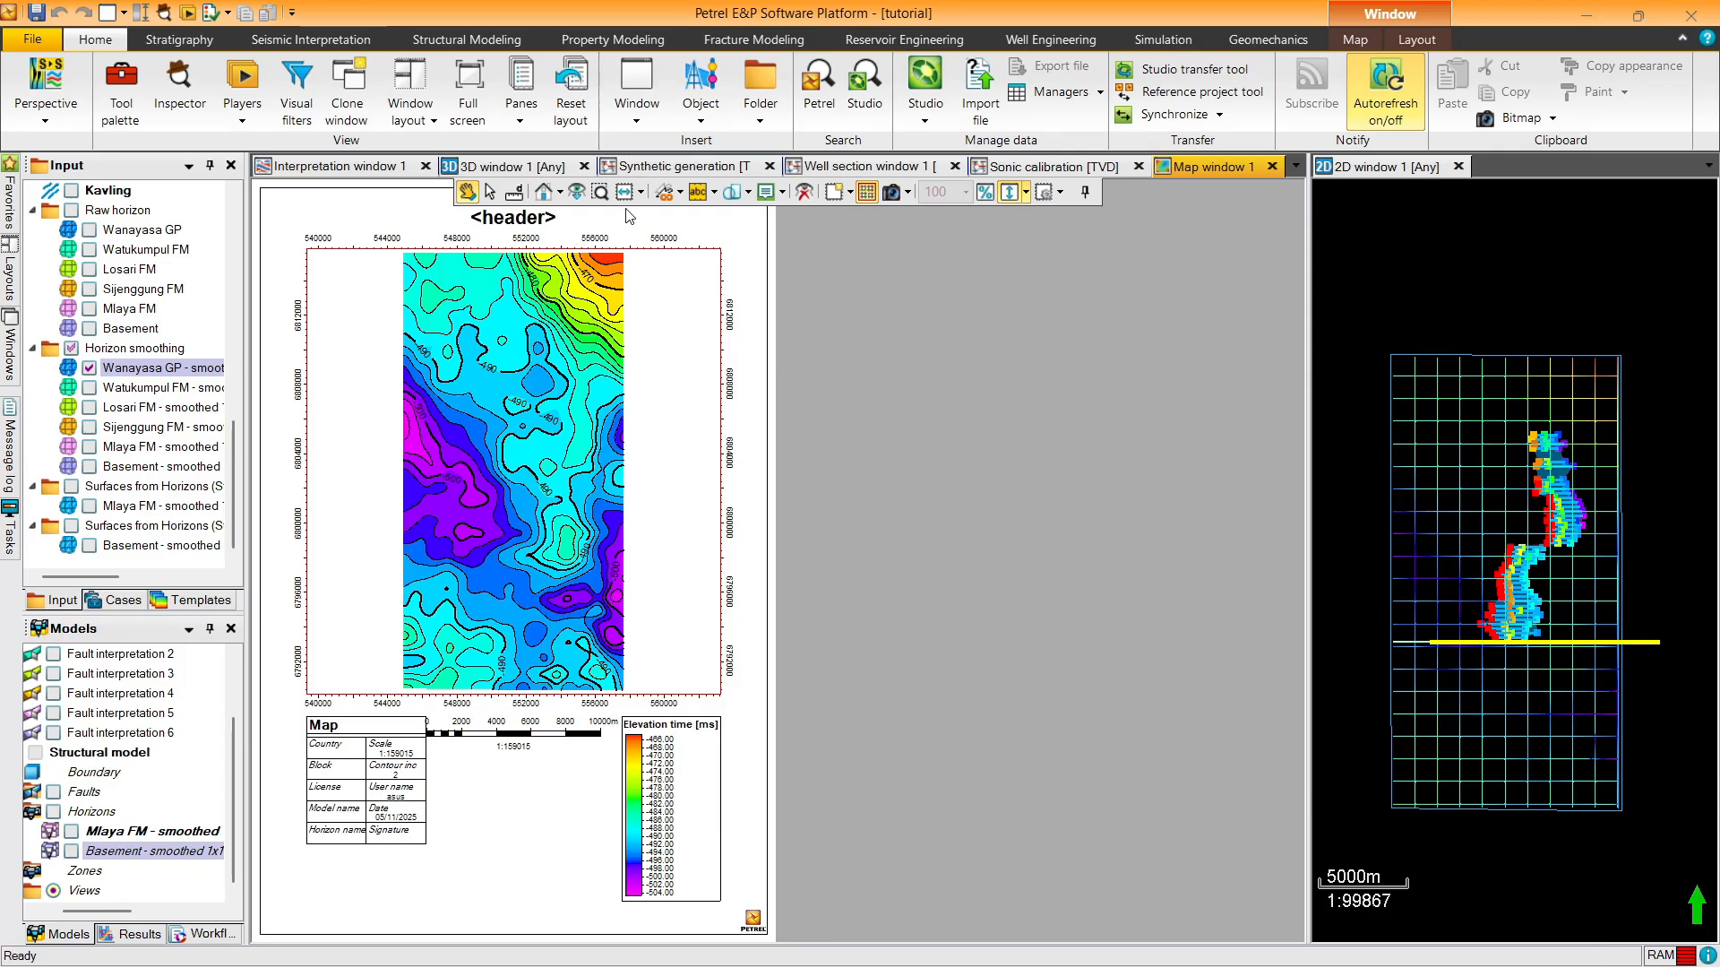
Set the map header's label to Top Wanayasa GP and apply it to the map
double_click(540, 228)
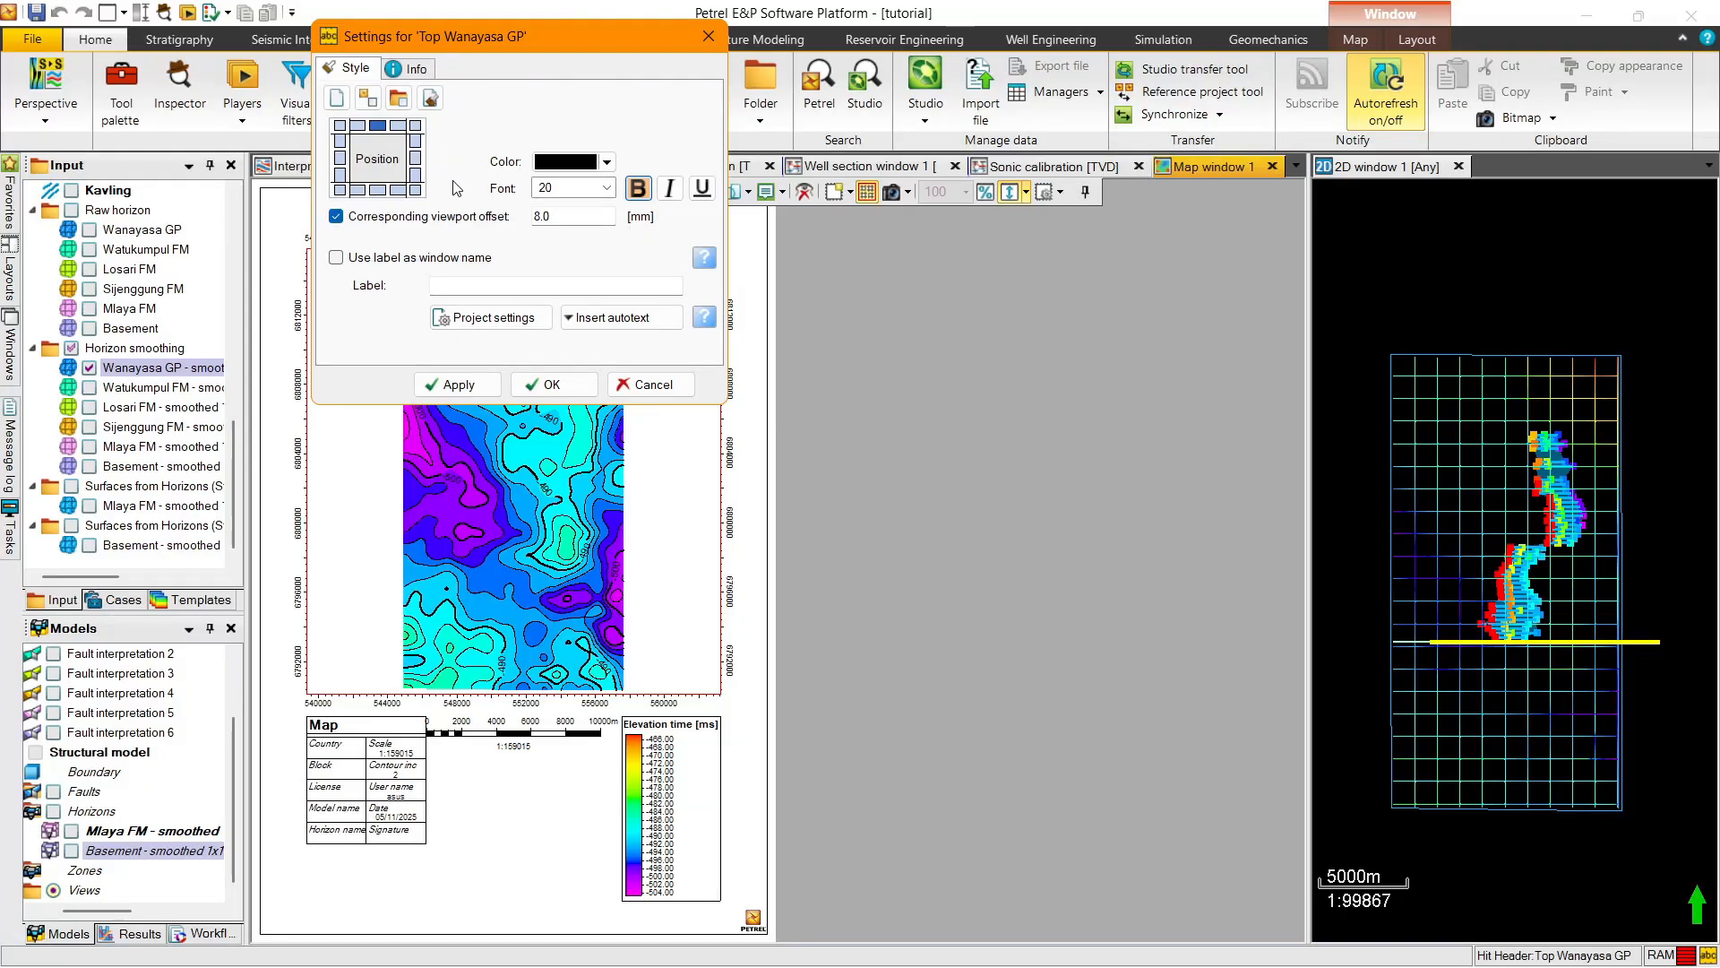
click(413, 69)
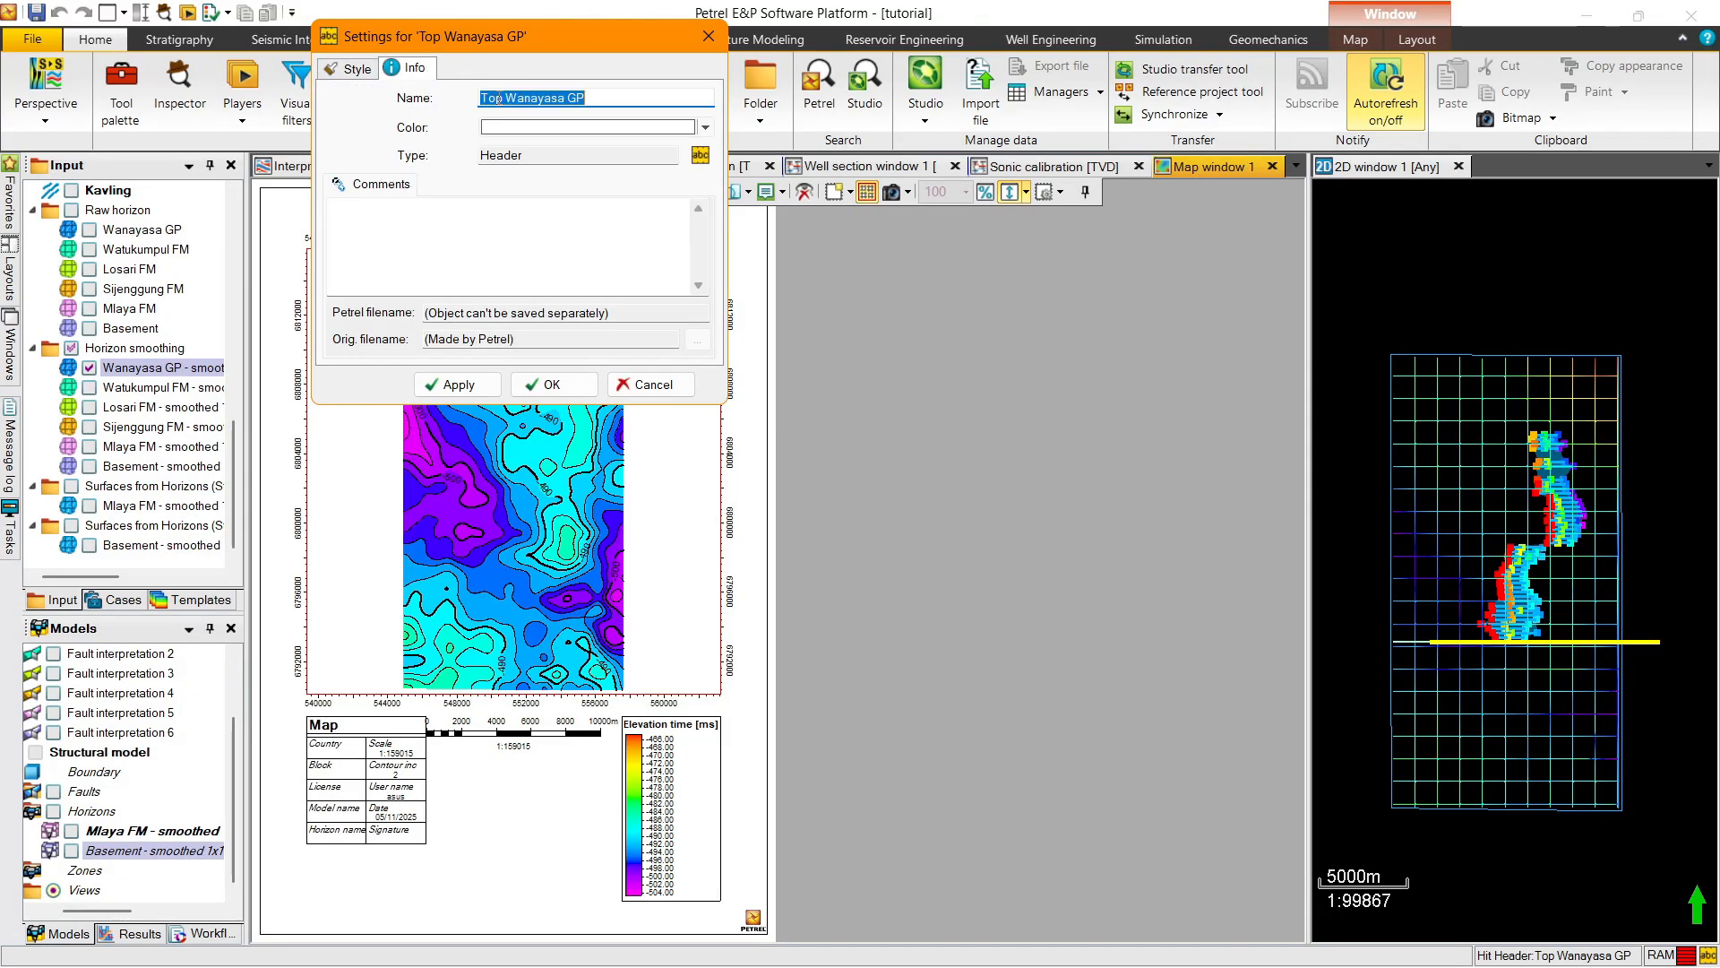
click(352, 66)
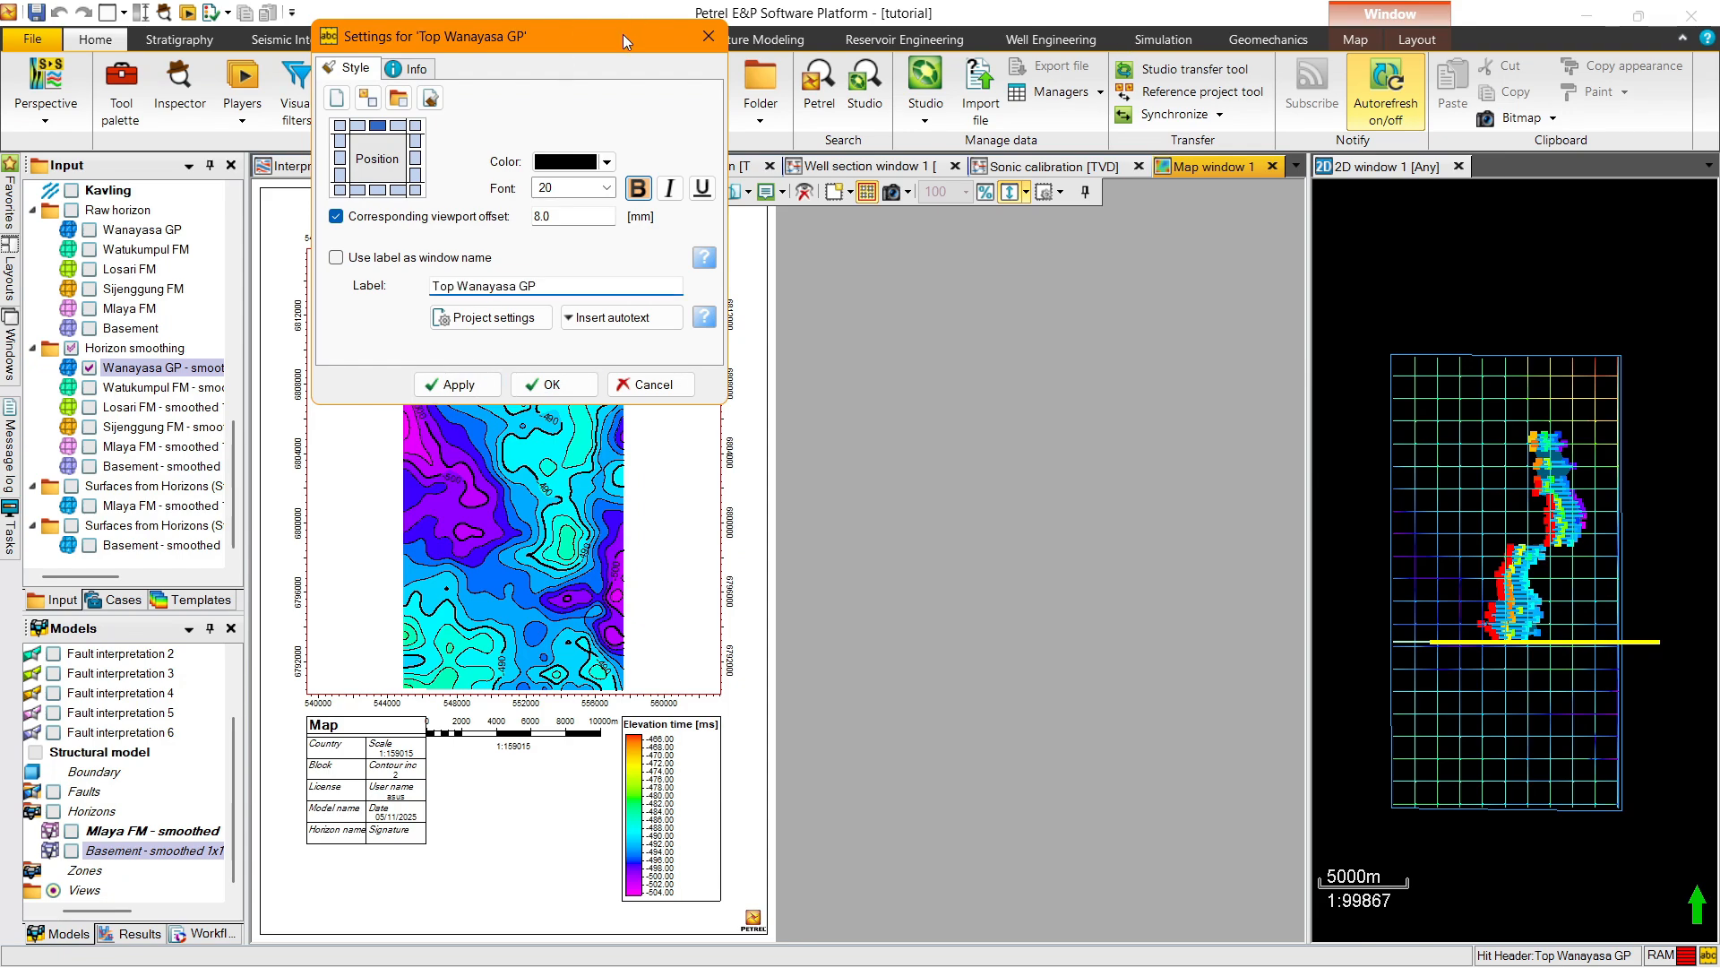
drag(622, 34, 1320, 156)
click(1154, 507)
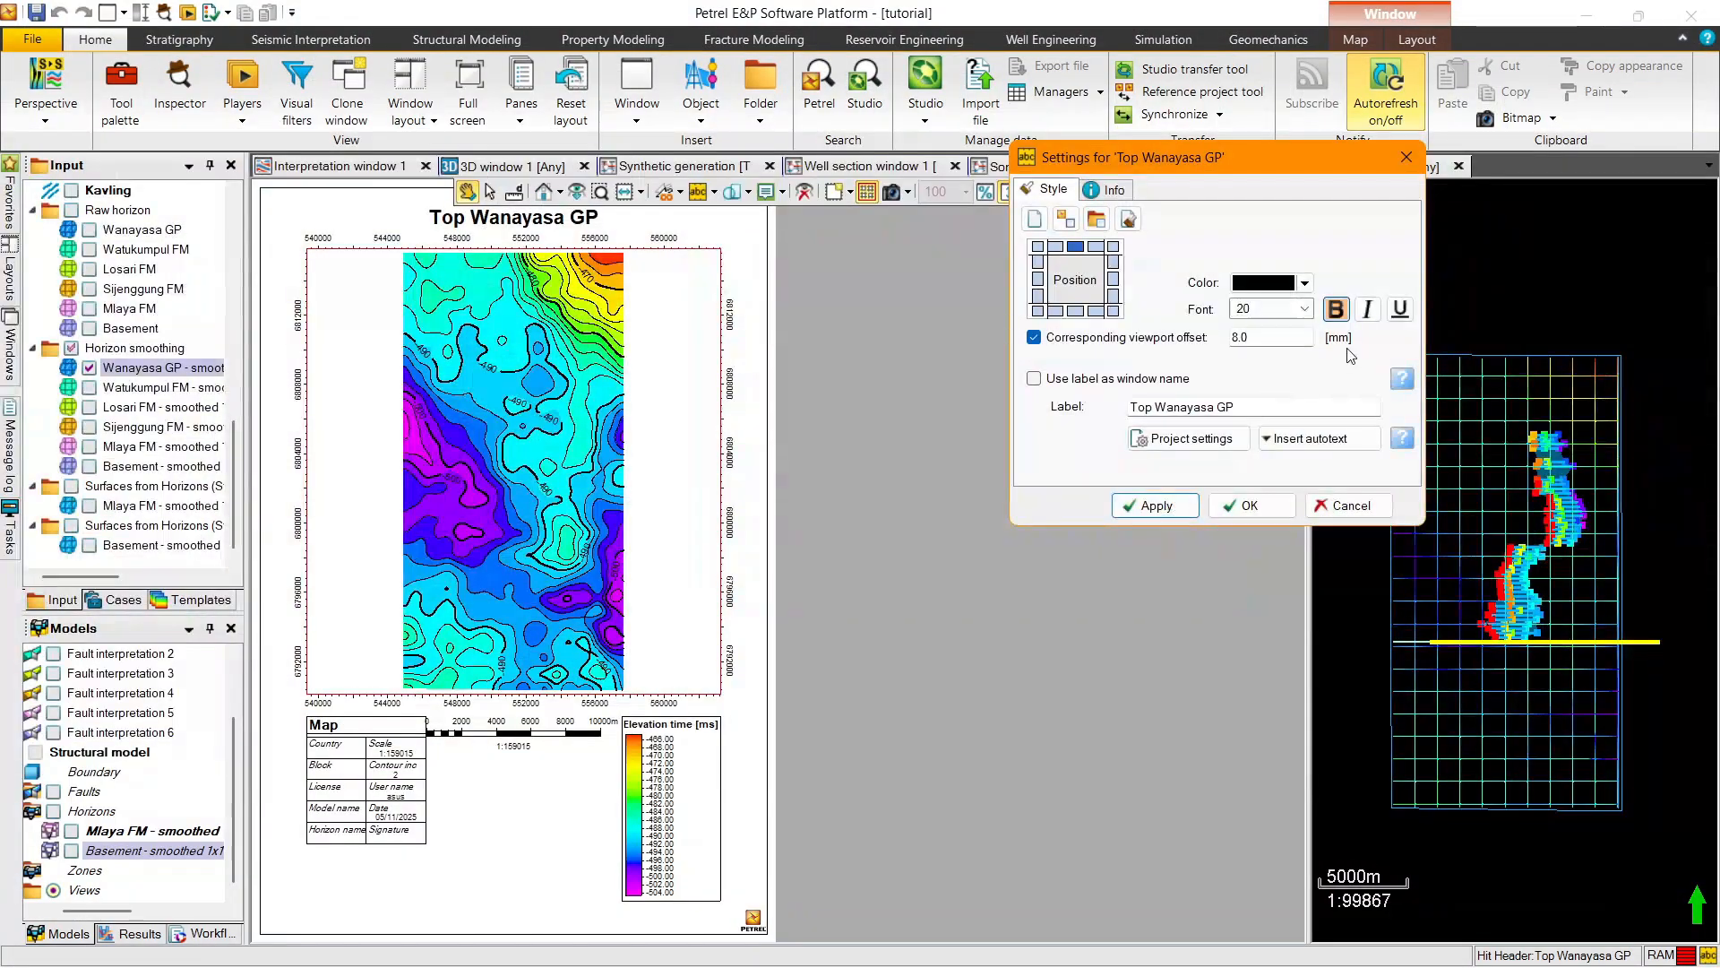
Try italic styling on the map header and restore the upright bold style
click(1367, 309)
click(1155, 508)
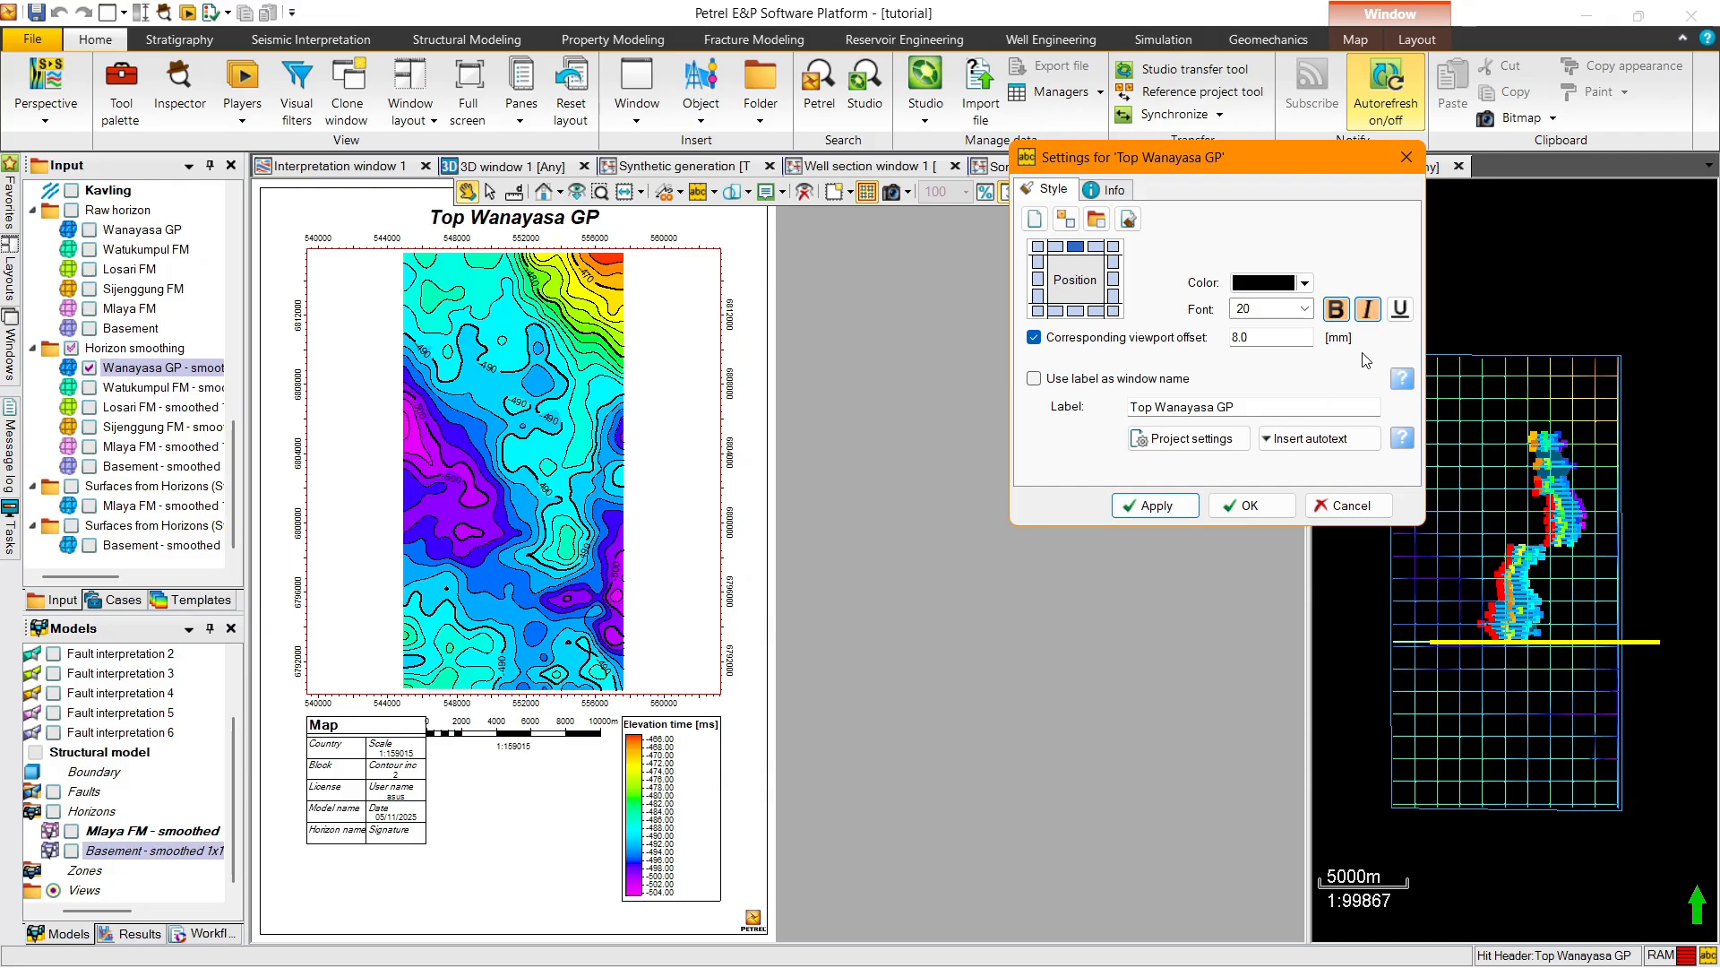
click(1369, 311)
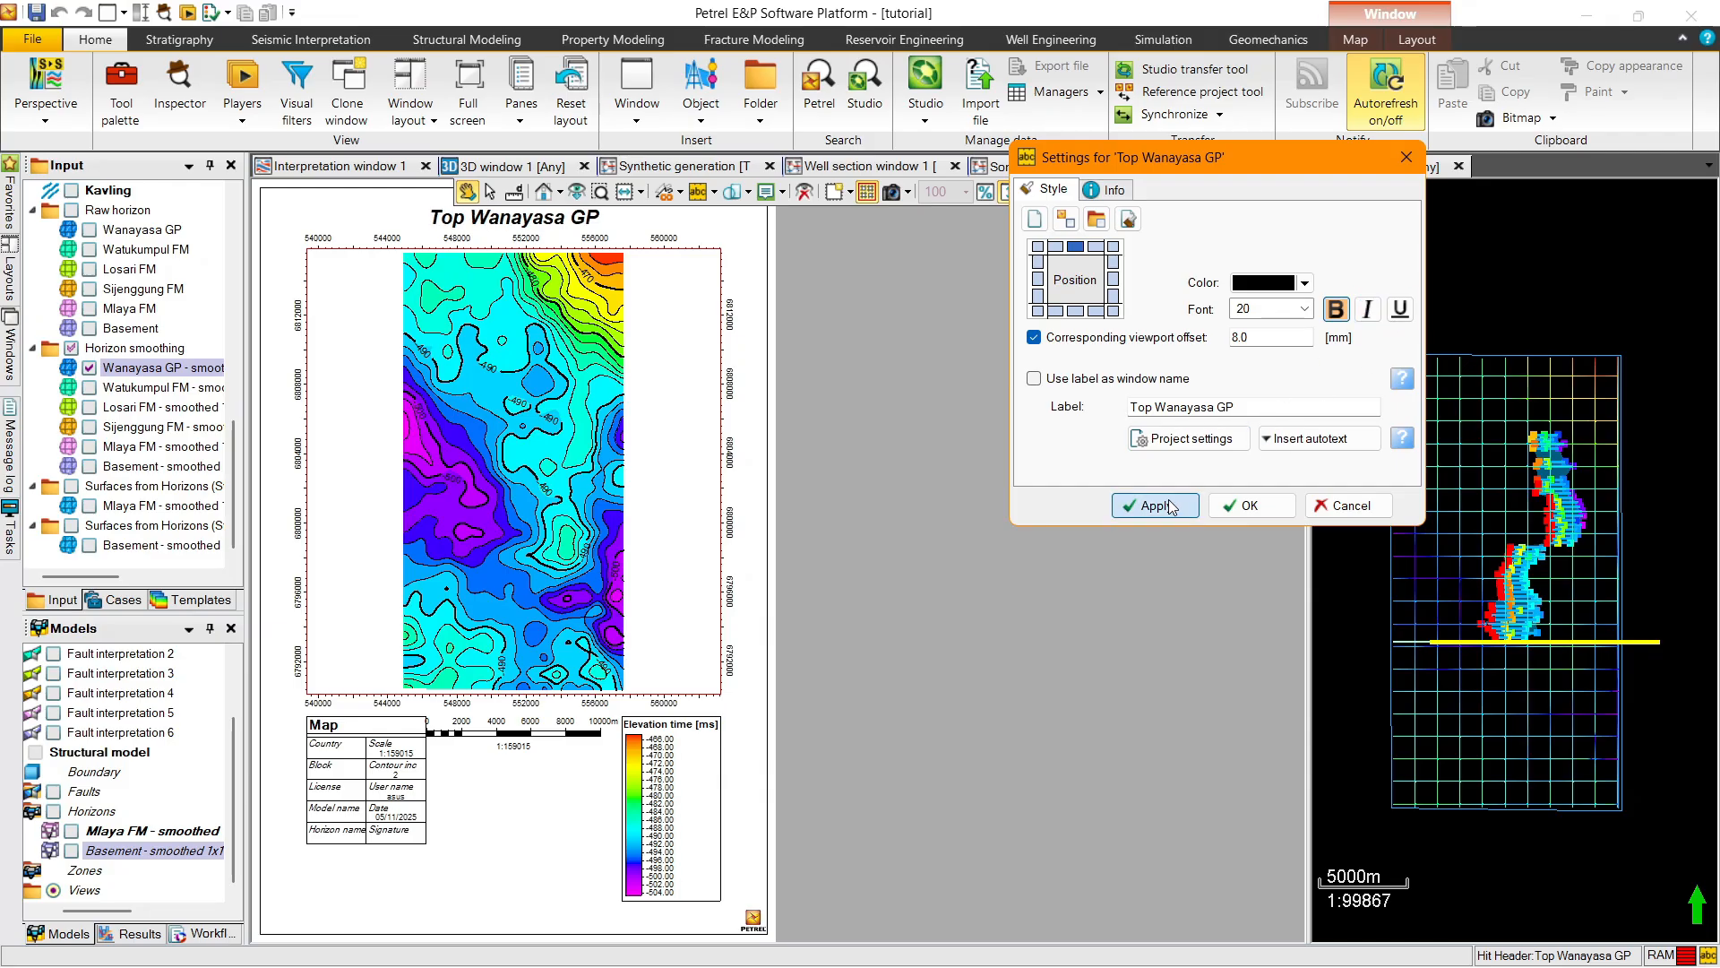
click(1155, 507)
click(1249, 505)
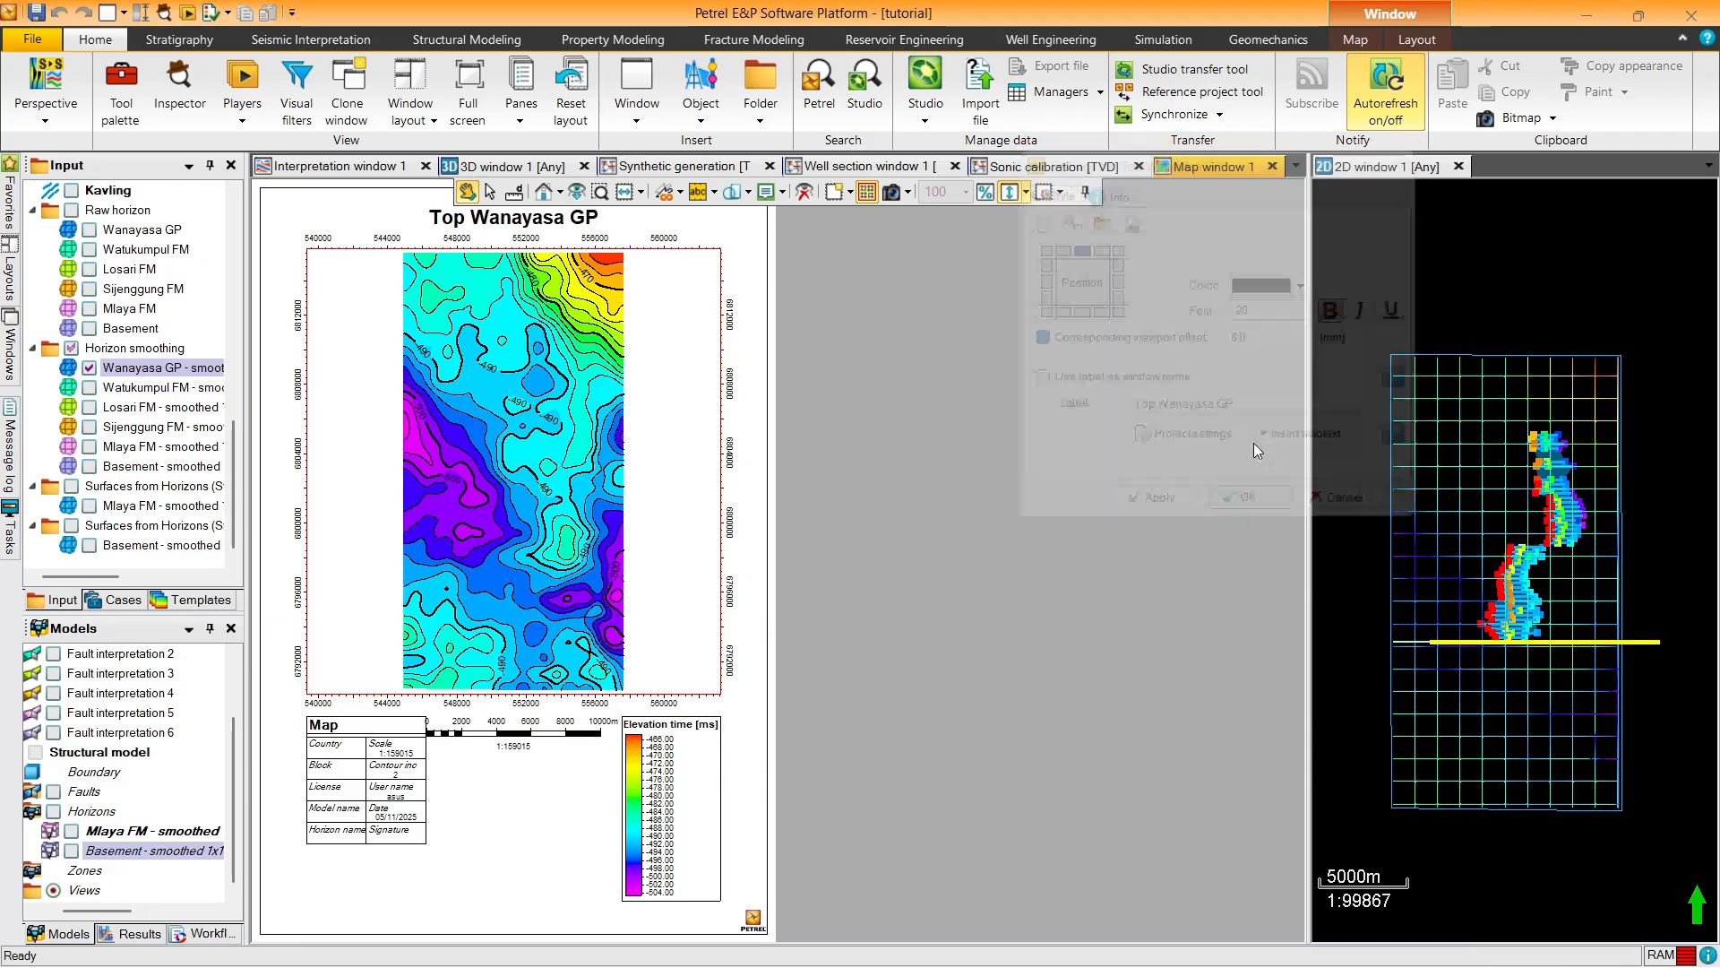
Add a north arrow and place it in the map frame's upper-left corner, beside the surface
click(714, 192)
click(757, 285)
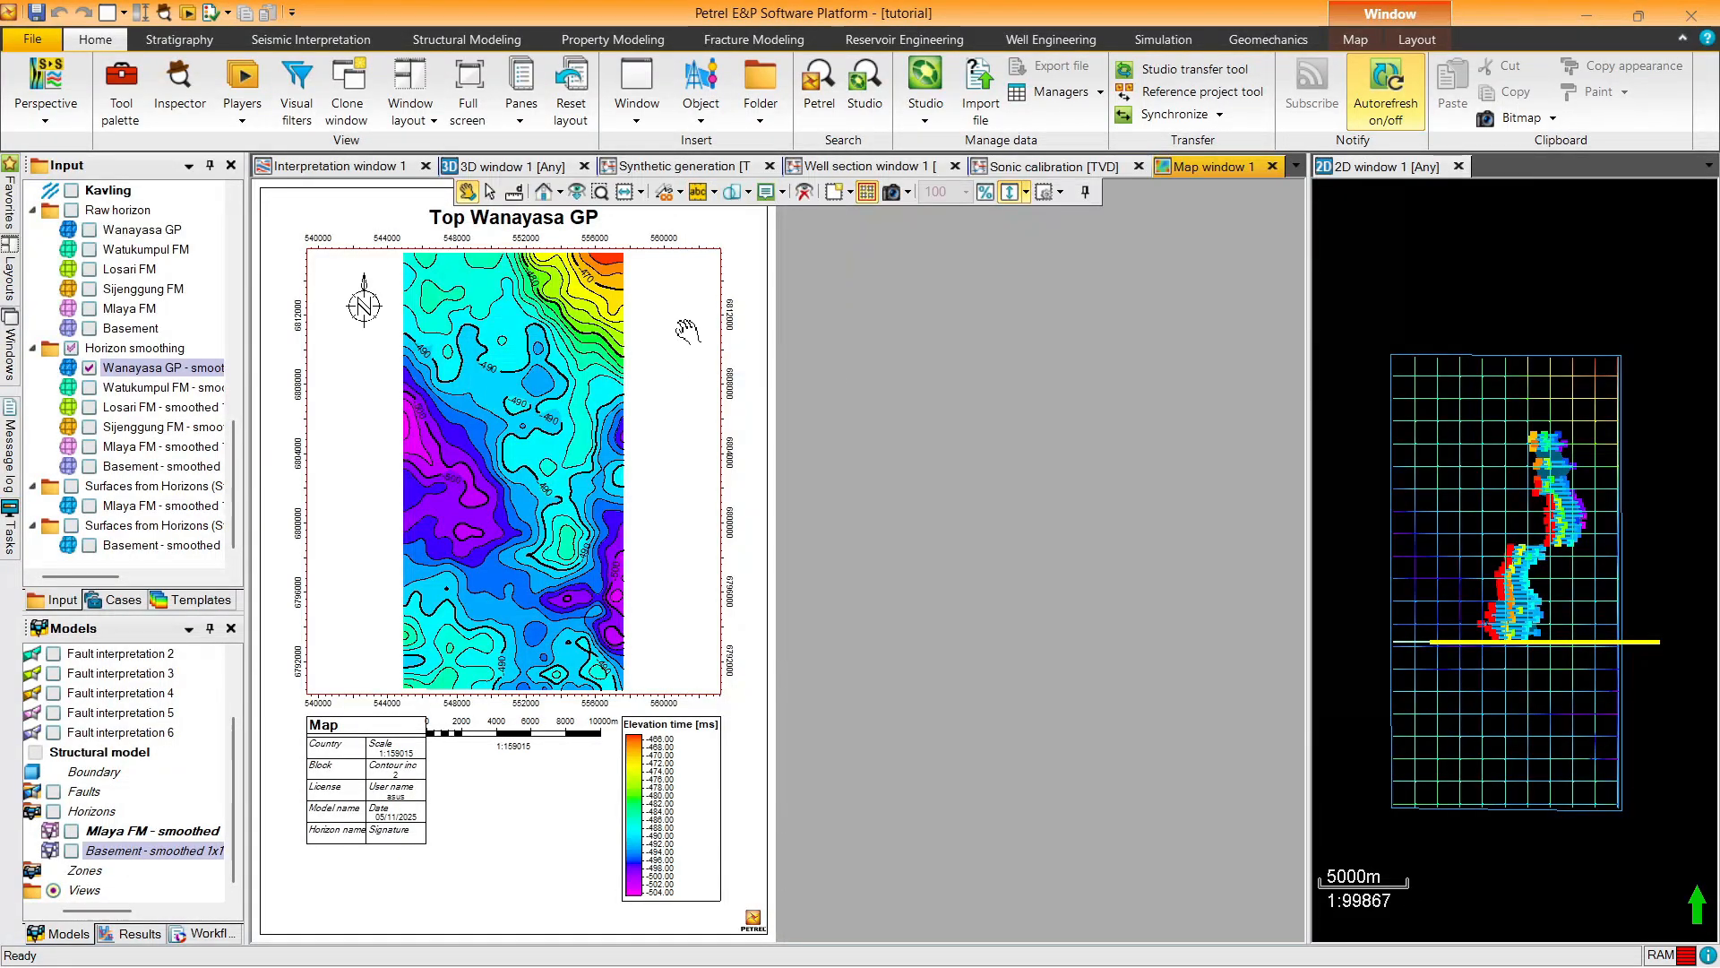
click(350, 312)
drag(345, 295, 342, 294)
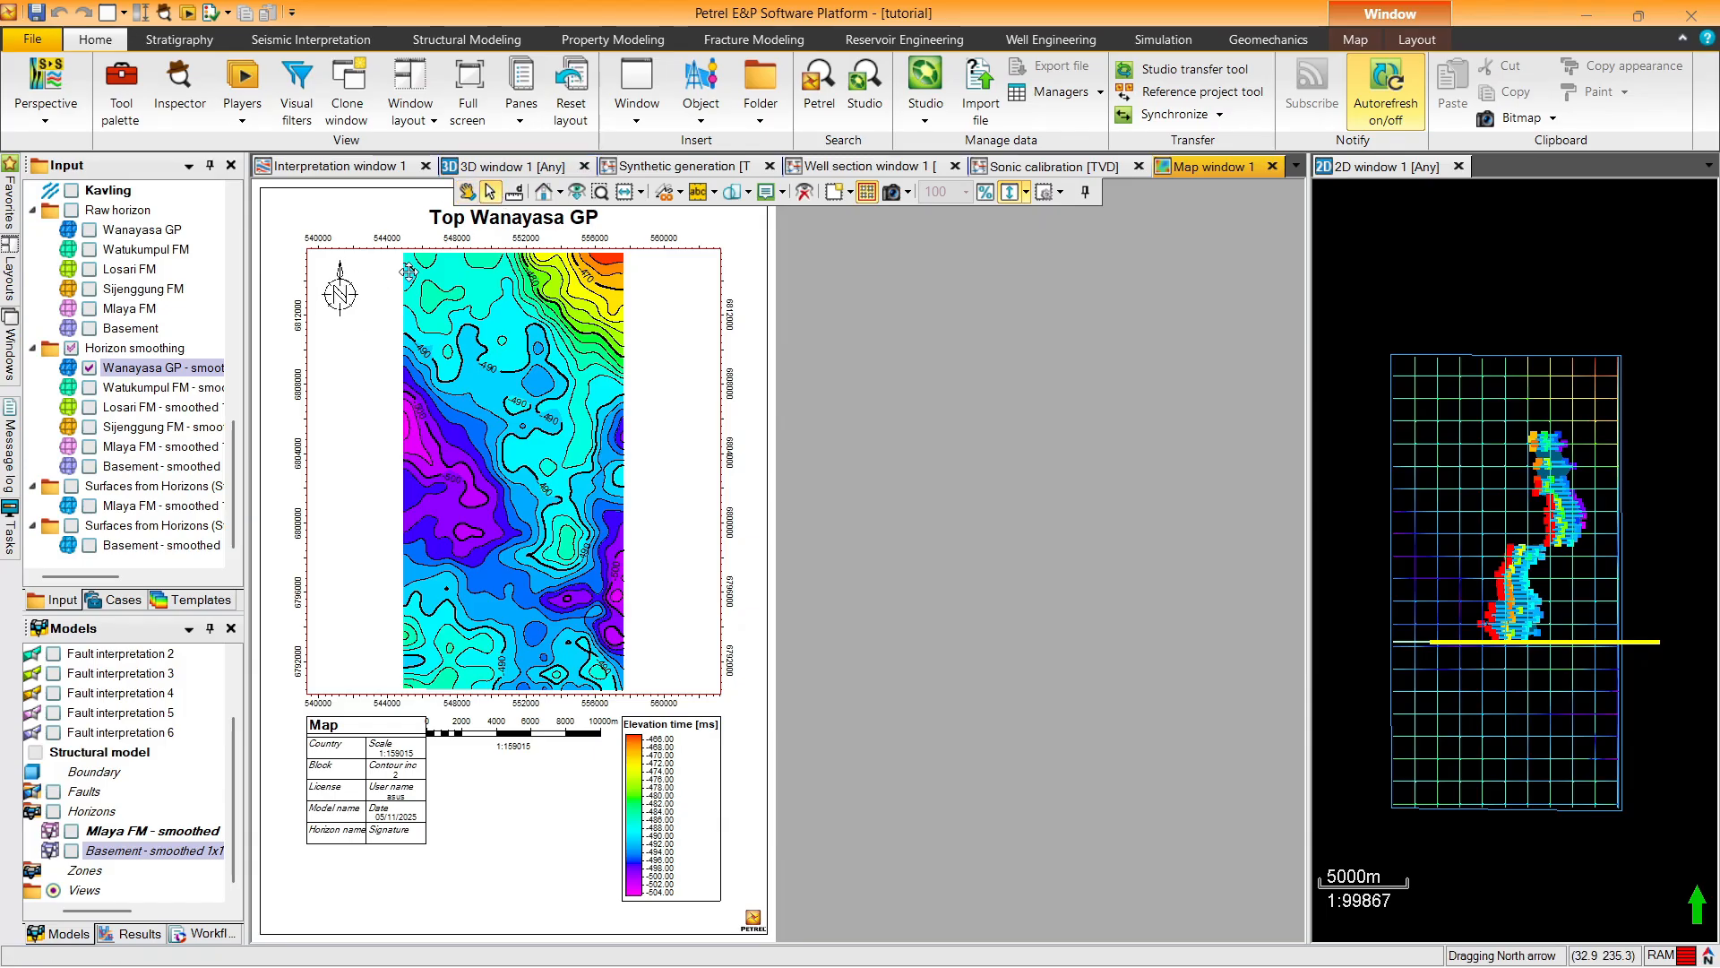
Try a symbol legend below the scale bar, review its settings, and remove it from the map
click(714, 192)
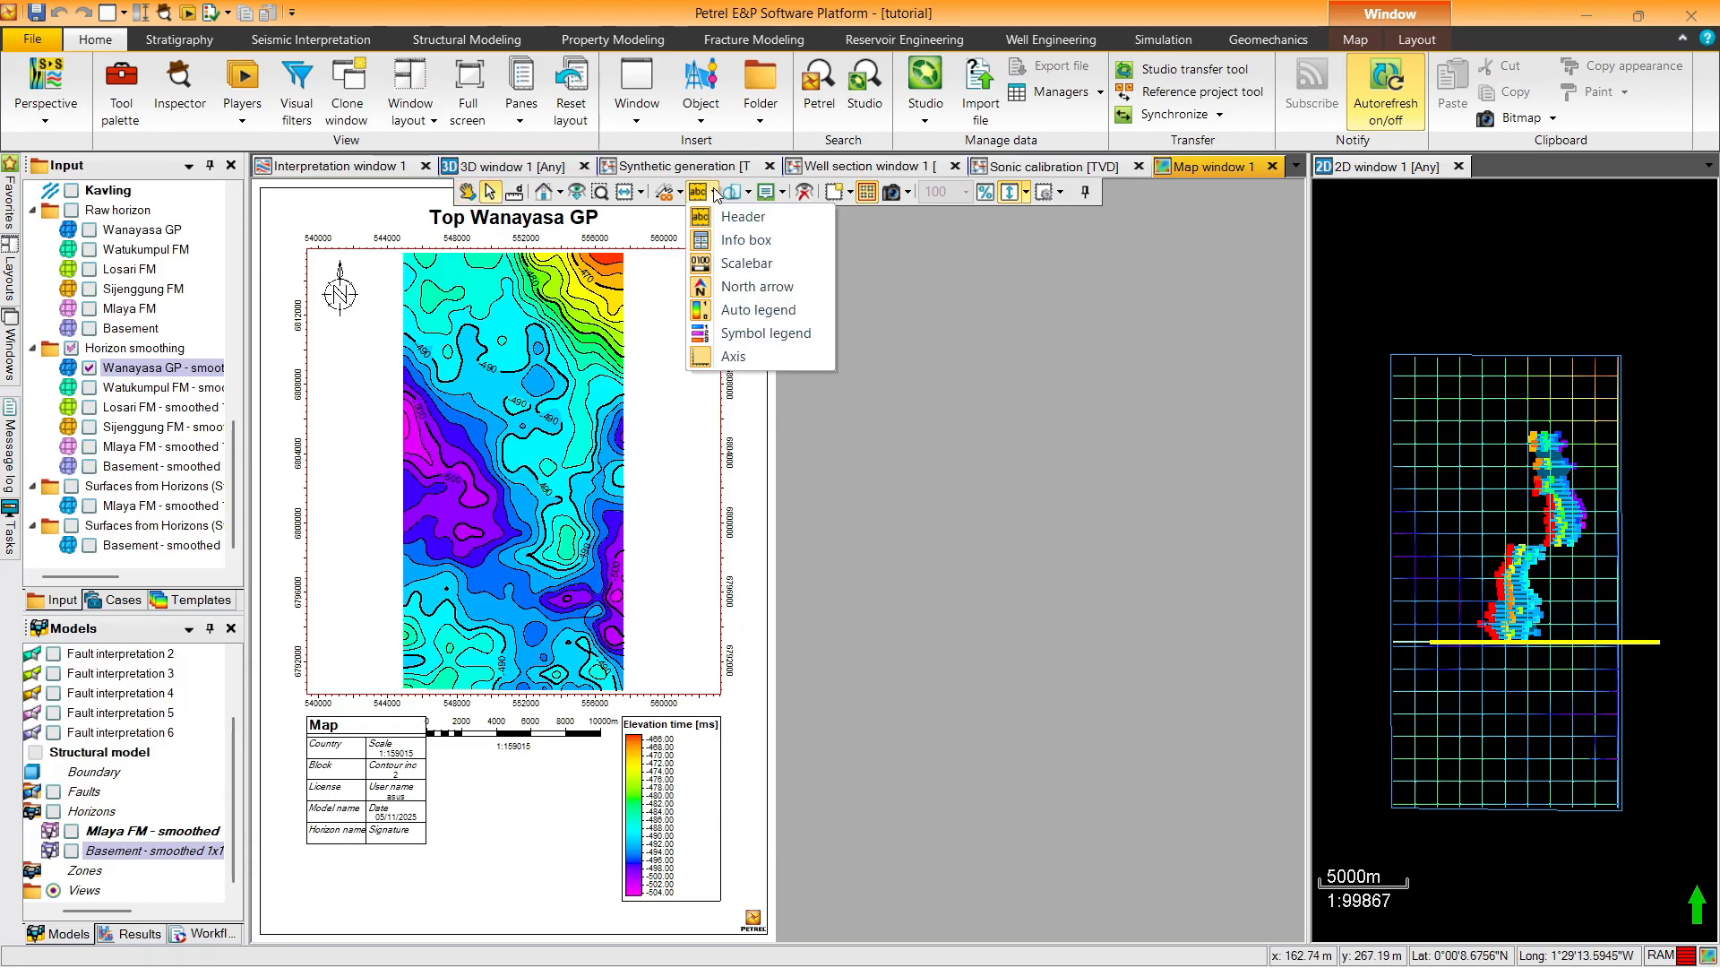
click(740, 336)
drag(559, 805, 572, 800)
double_click(573, 800)
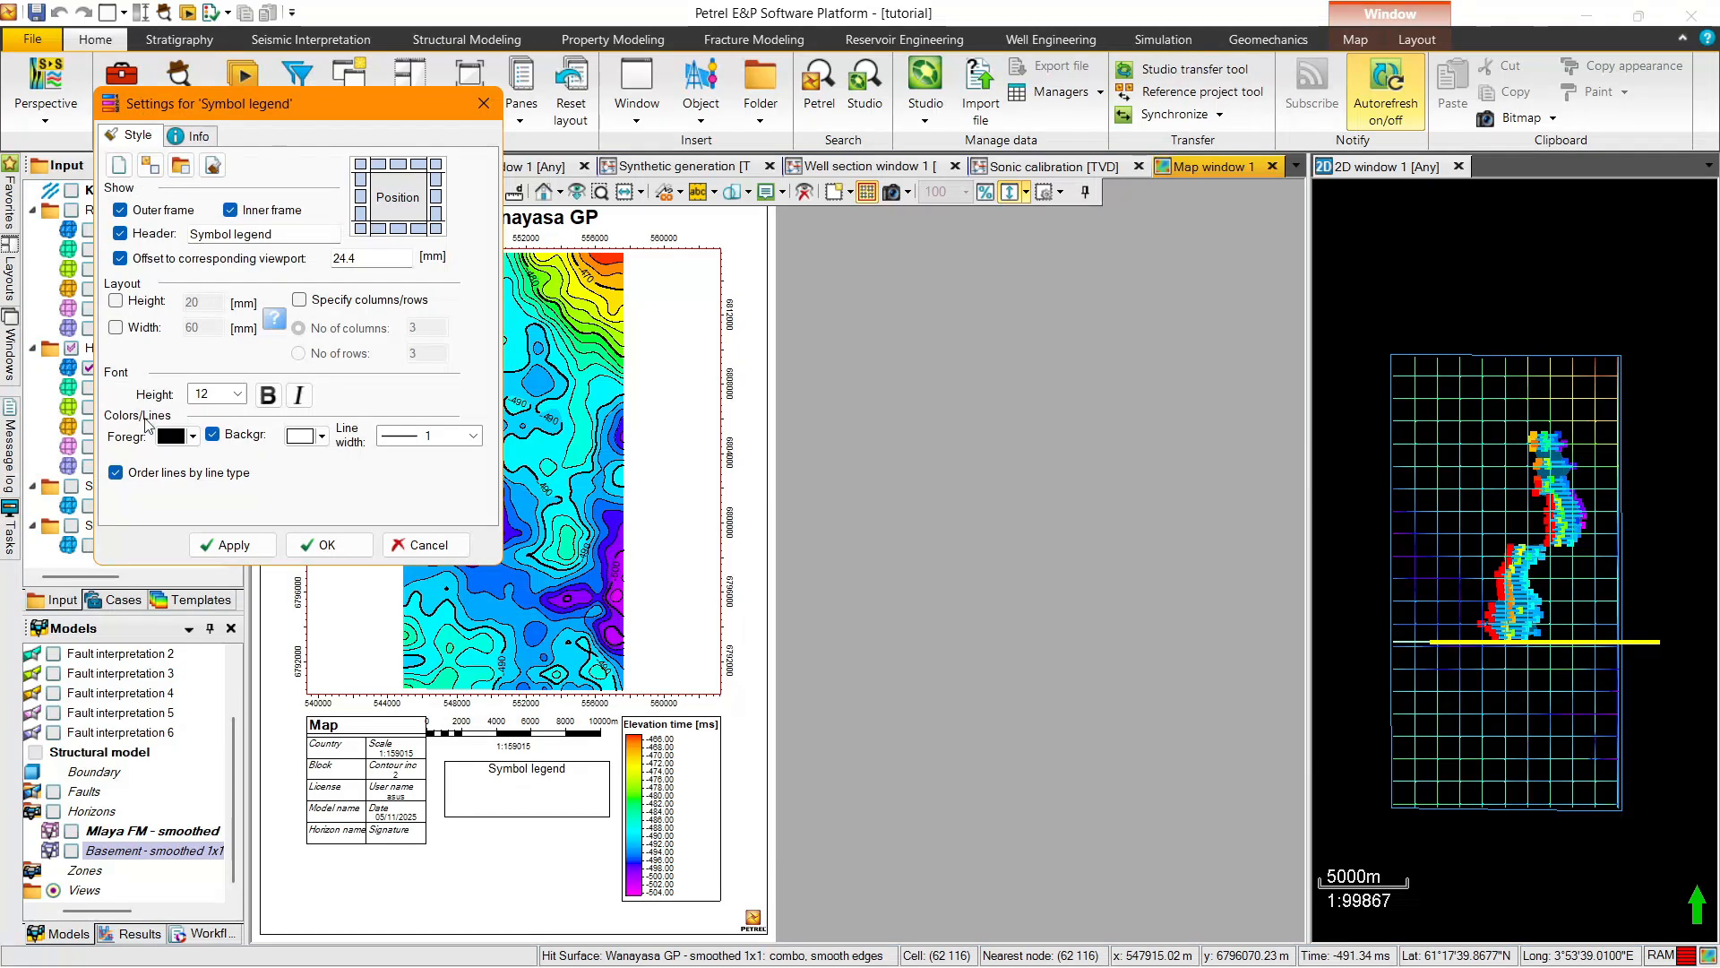
click(191, 136)
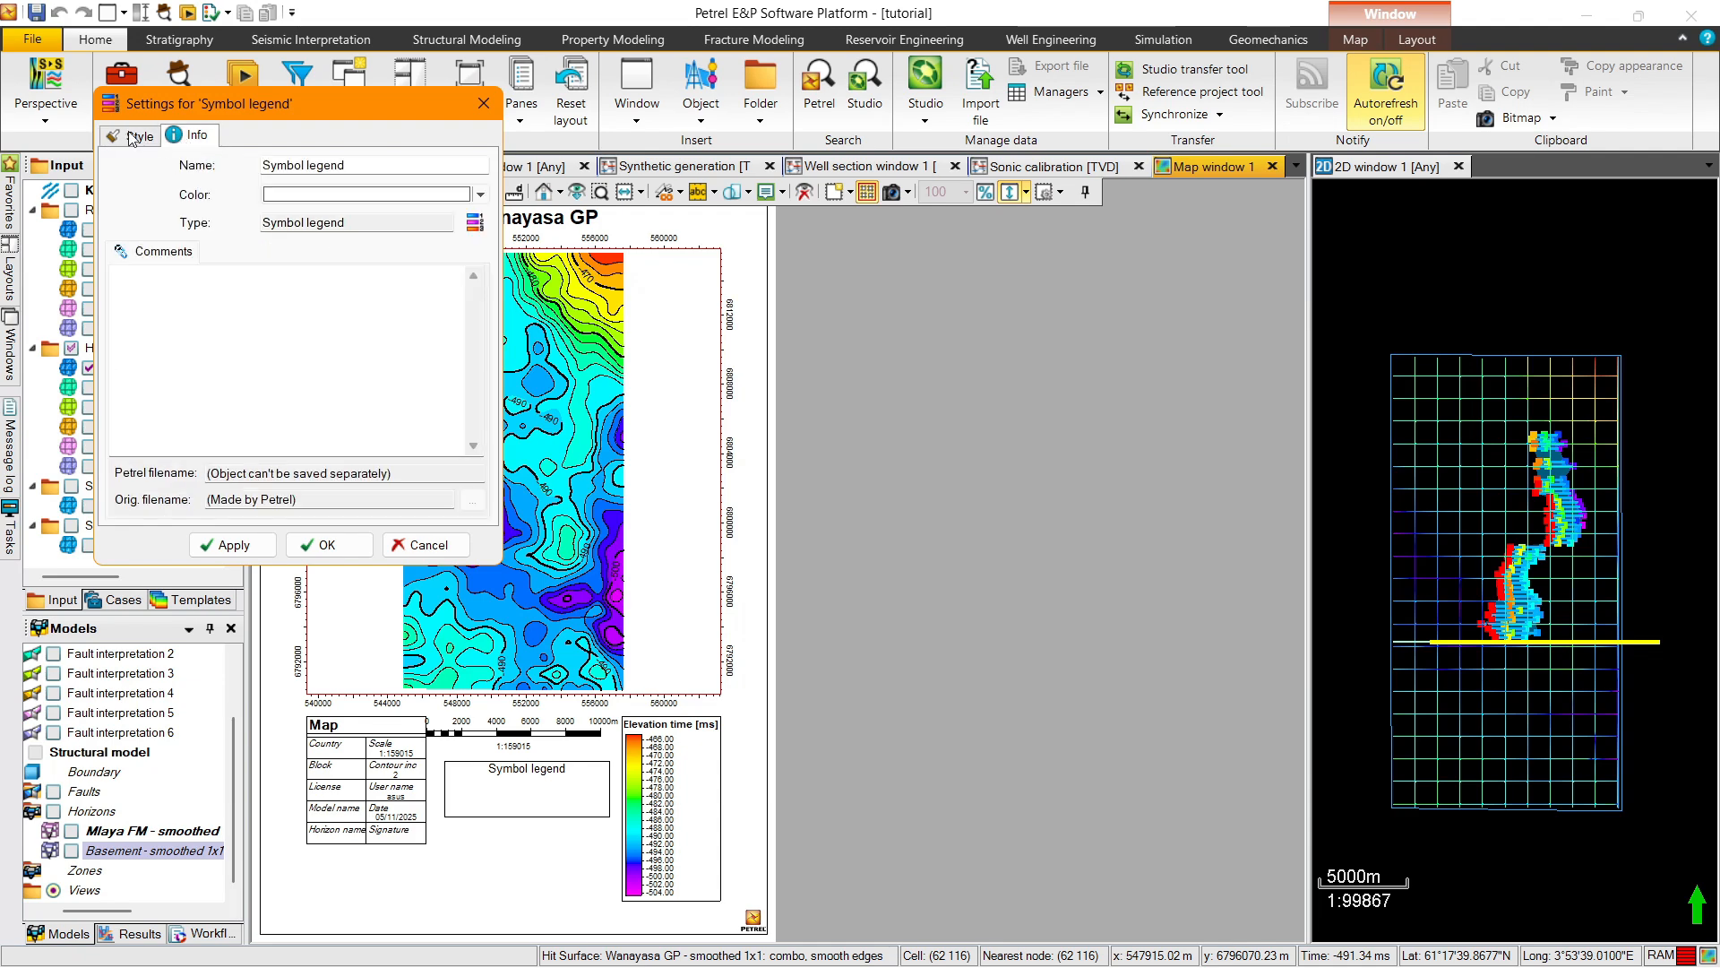
click(132, 136)
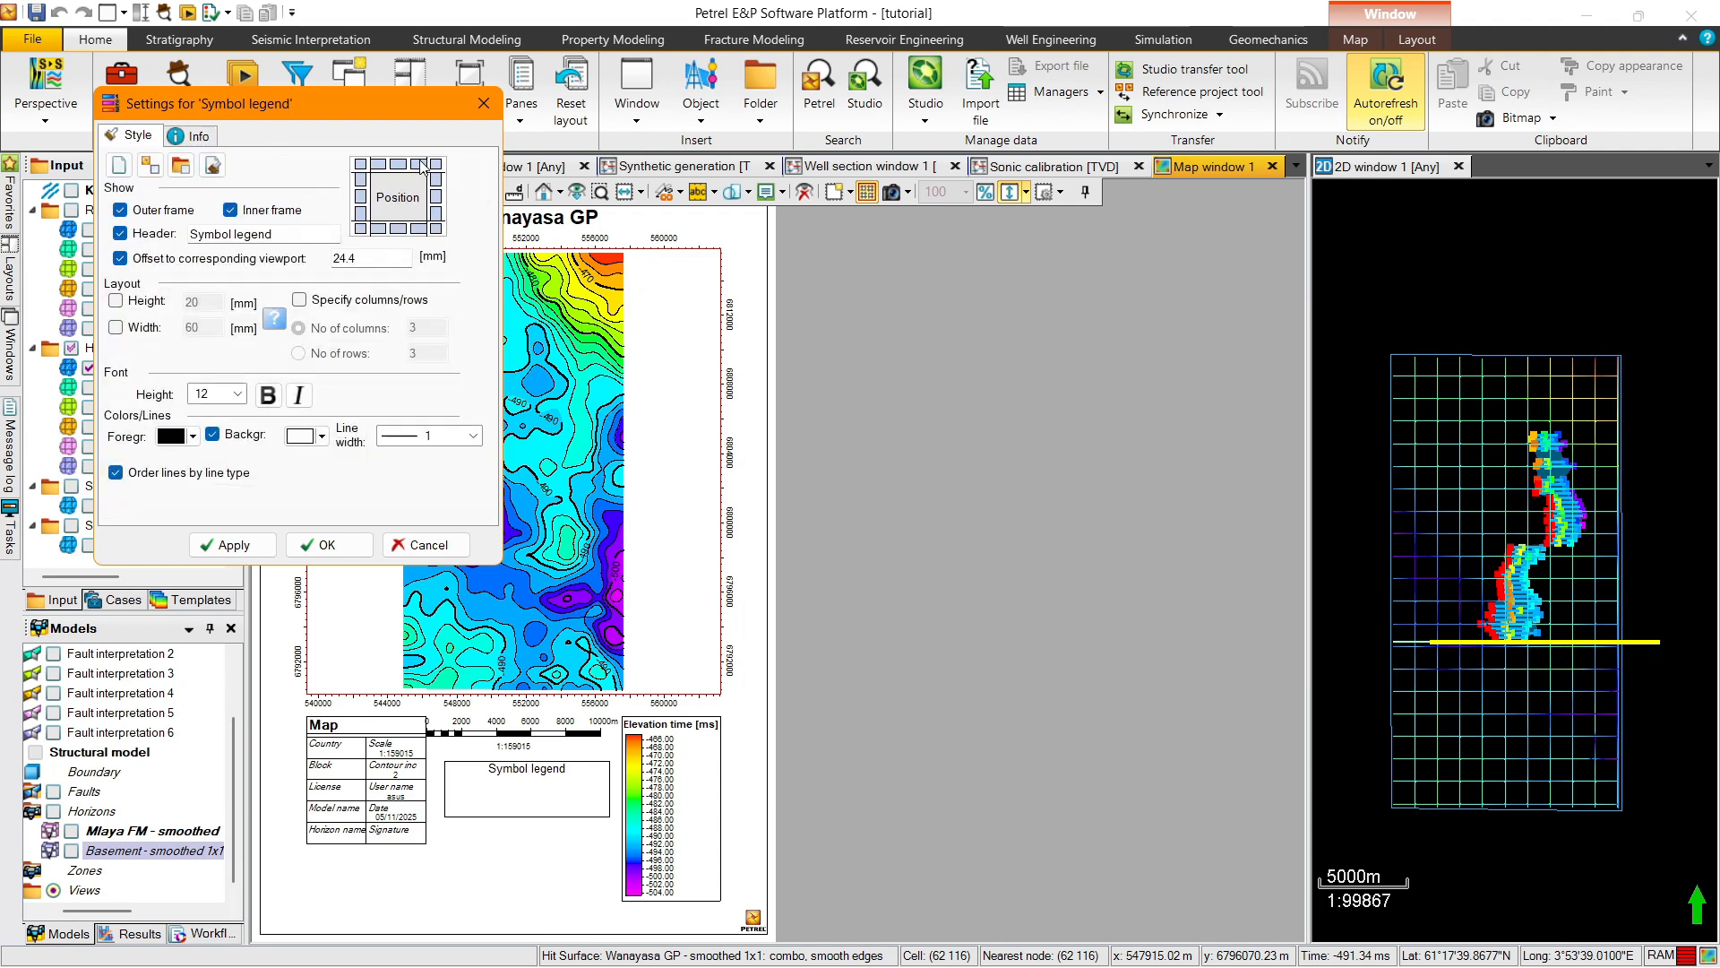
click(481, 104)
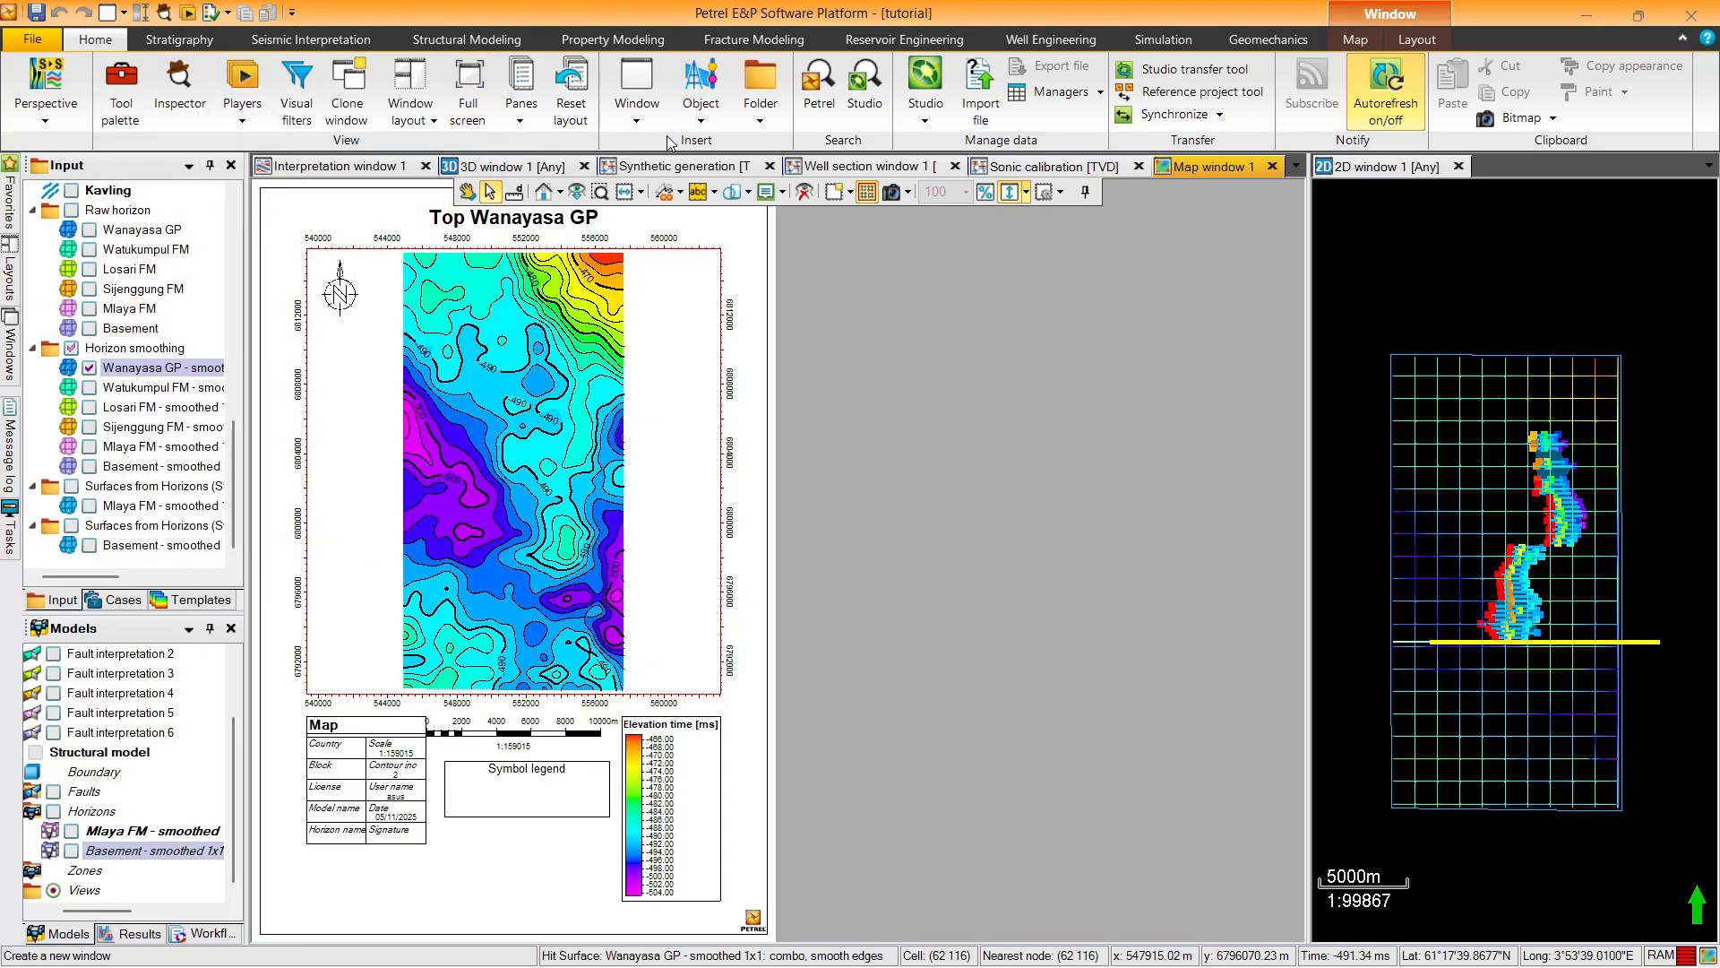
click(718, 195)
click(742, 330)
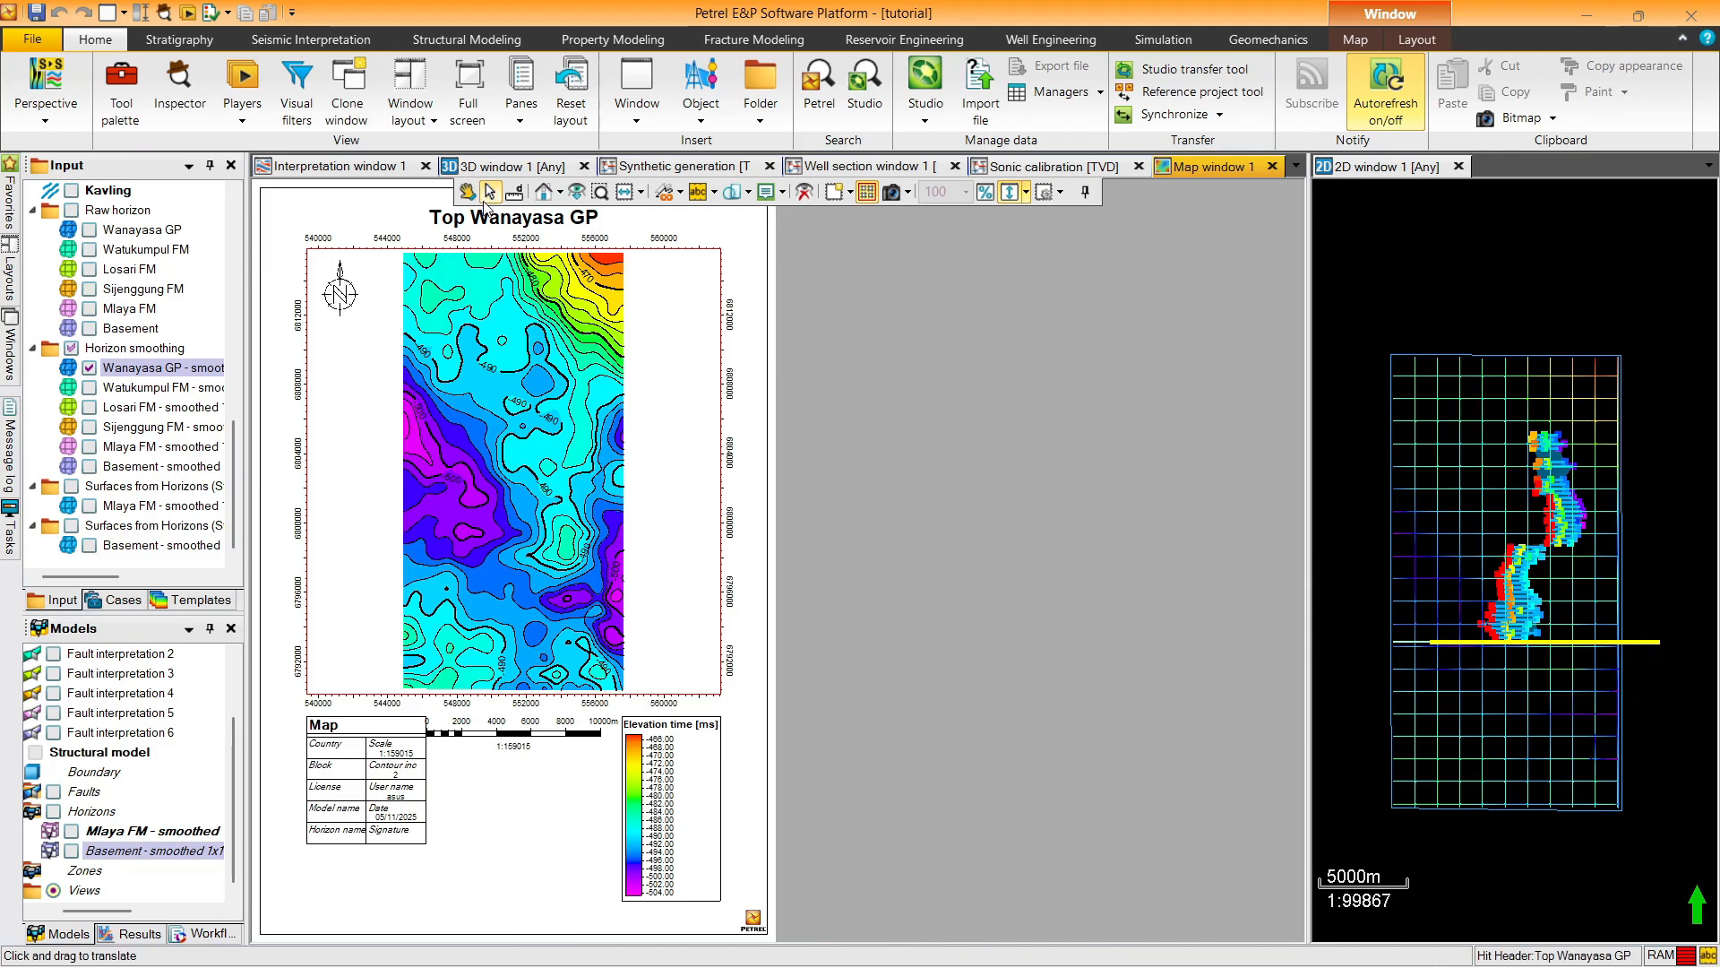
Shift the Map info box and the scale bar slightly to the left below the map frame
drag(535, 734, 538, 737)
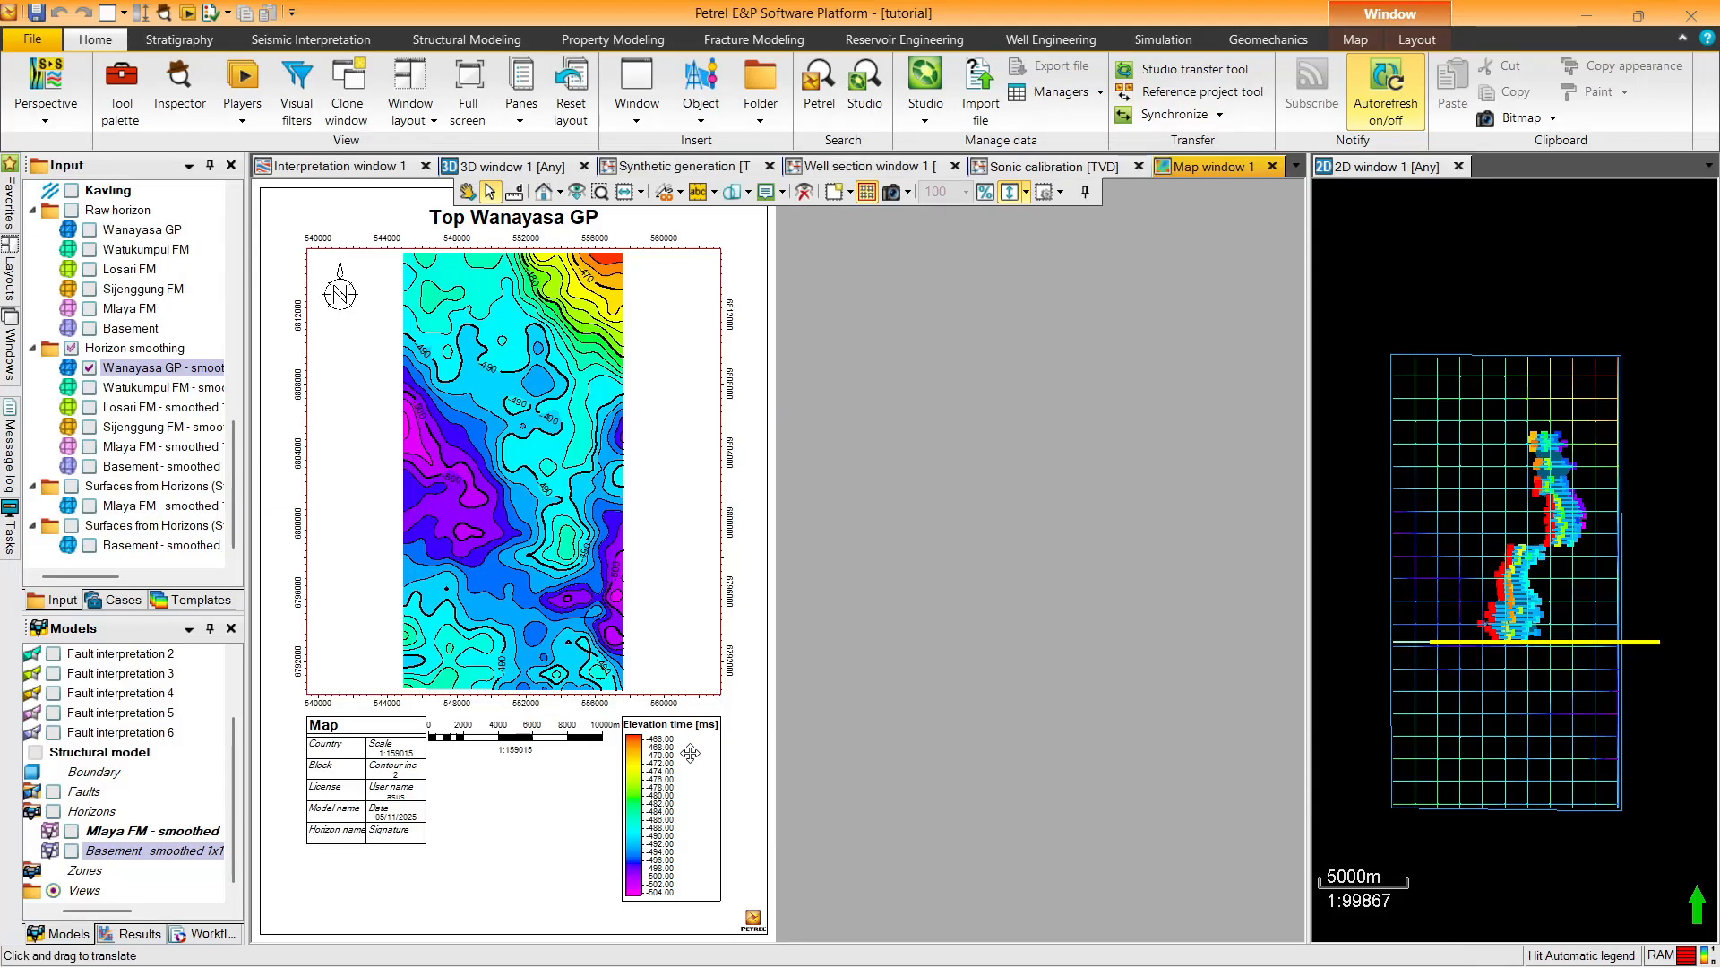
drag(393, 759, 385, 759)
drag(504, 740, 503, 737)
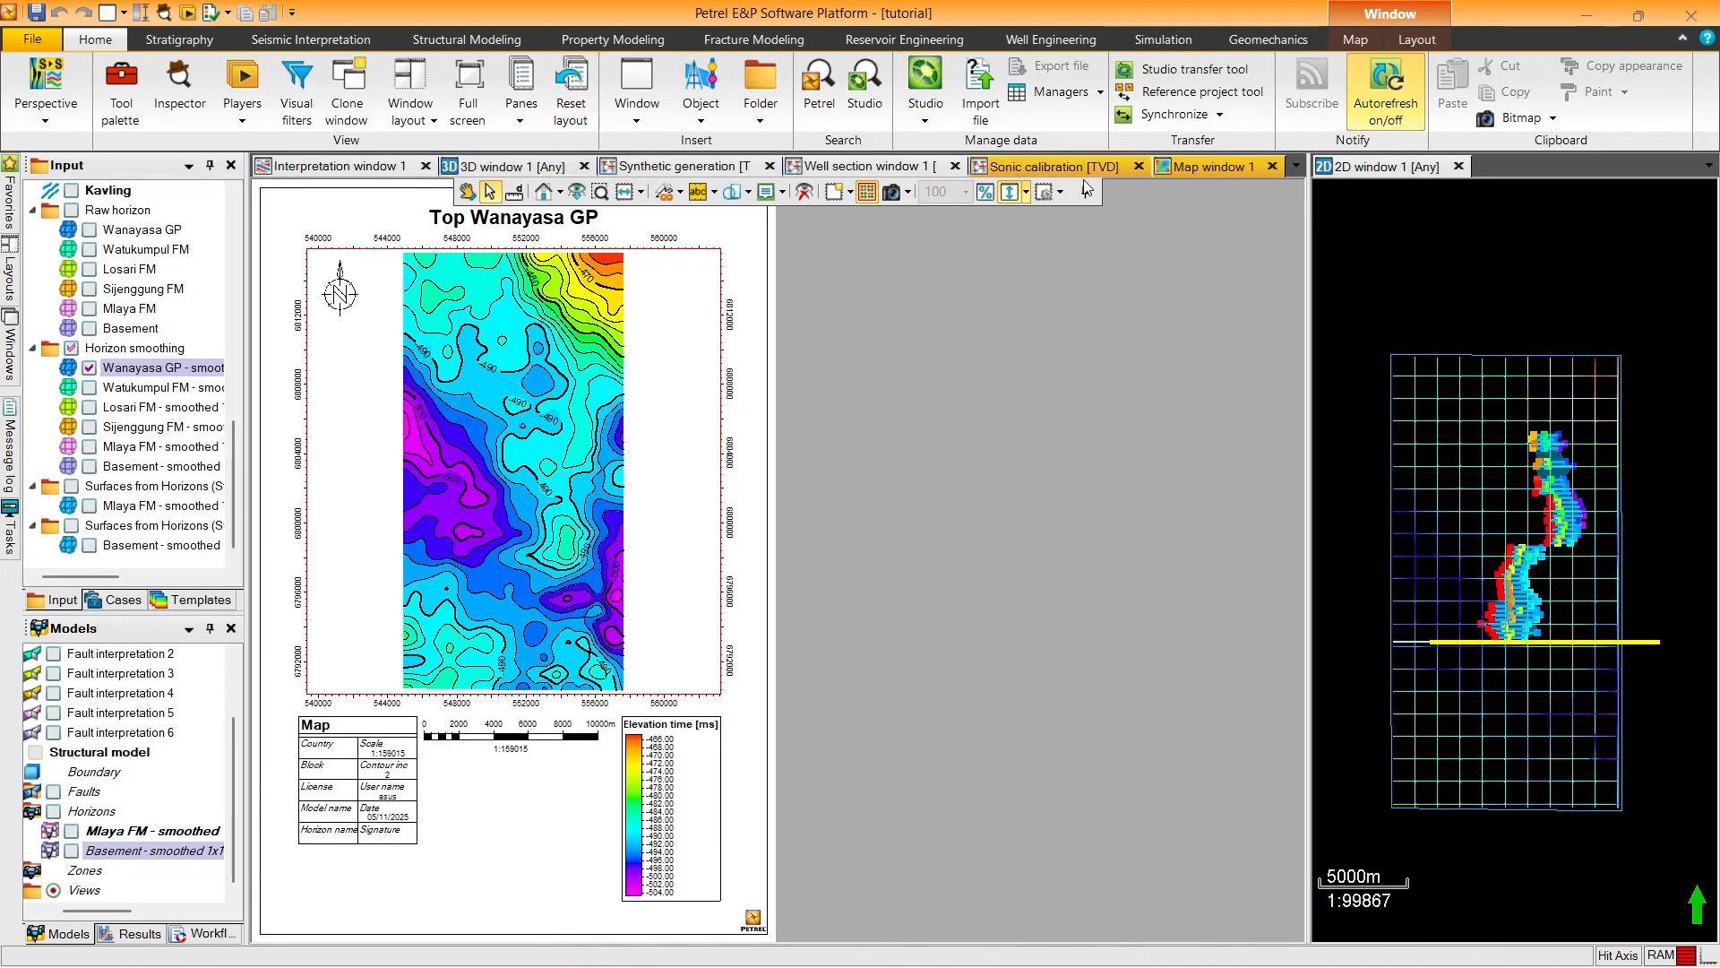
Check which file types the map graphic export offers and cancel without saving
click(907, 196)
click(935, 334)
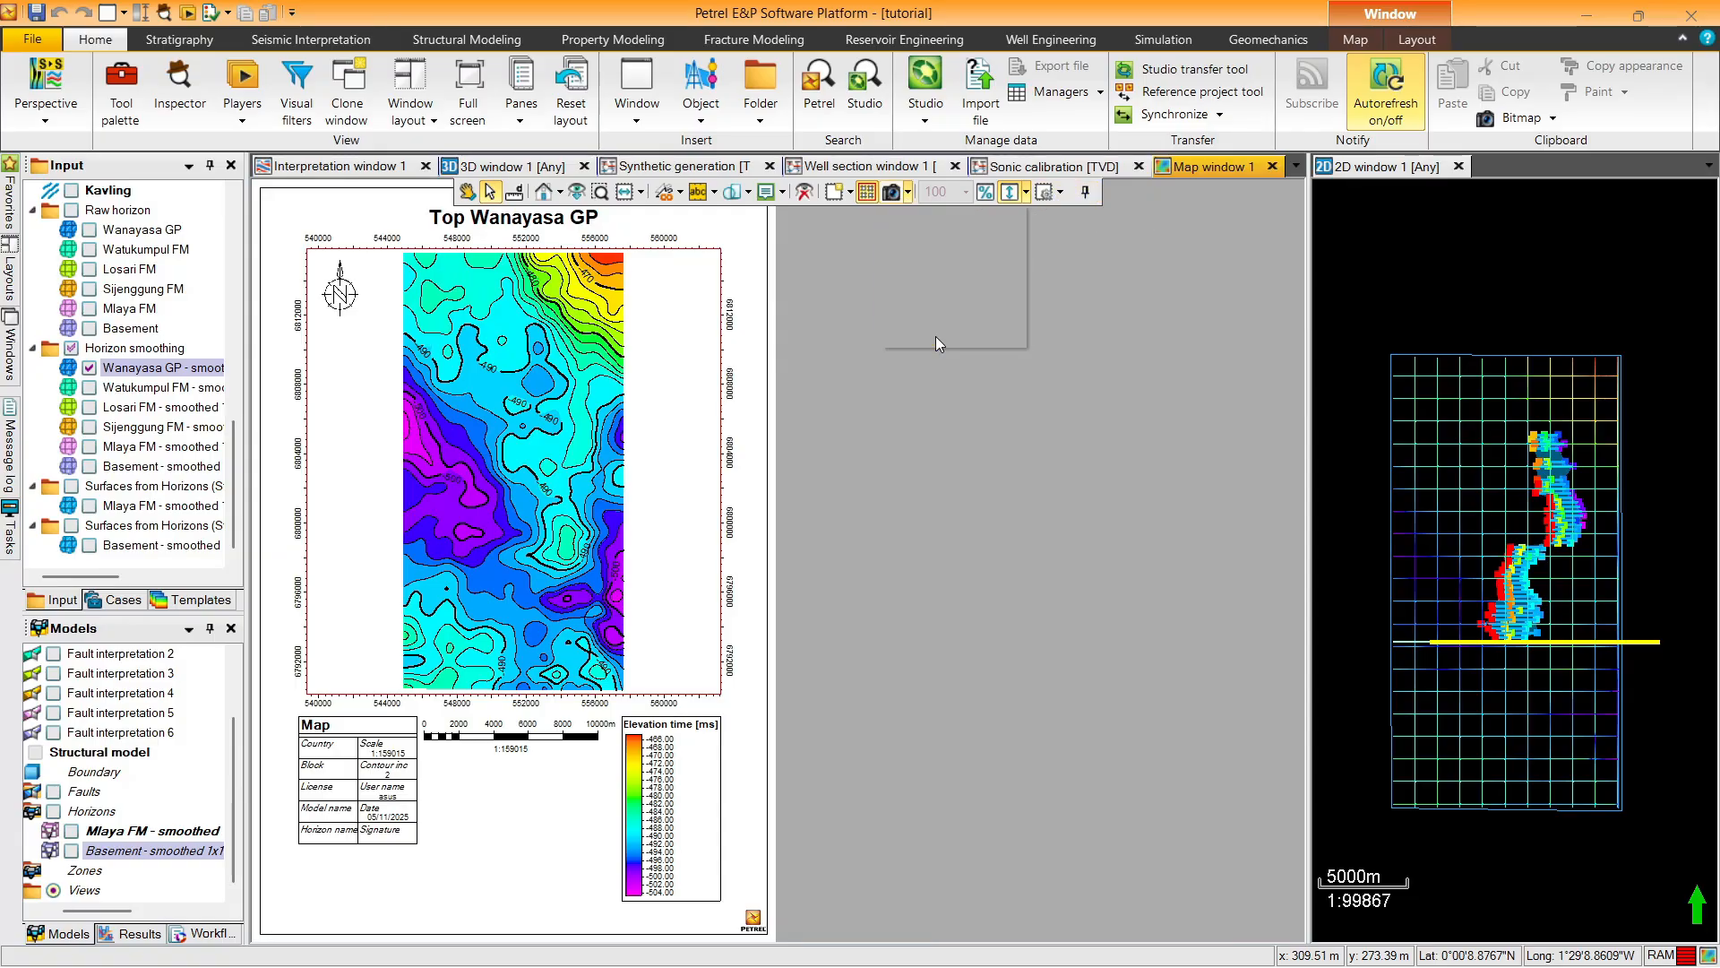
click(374, 437)
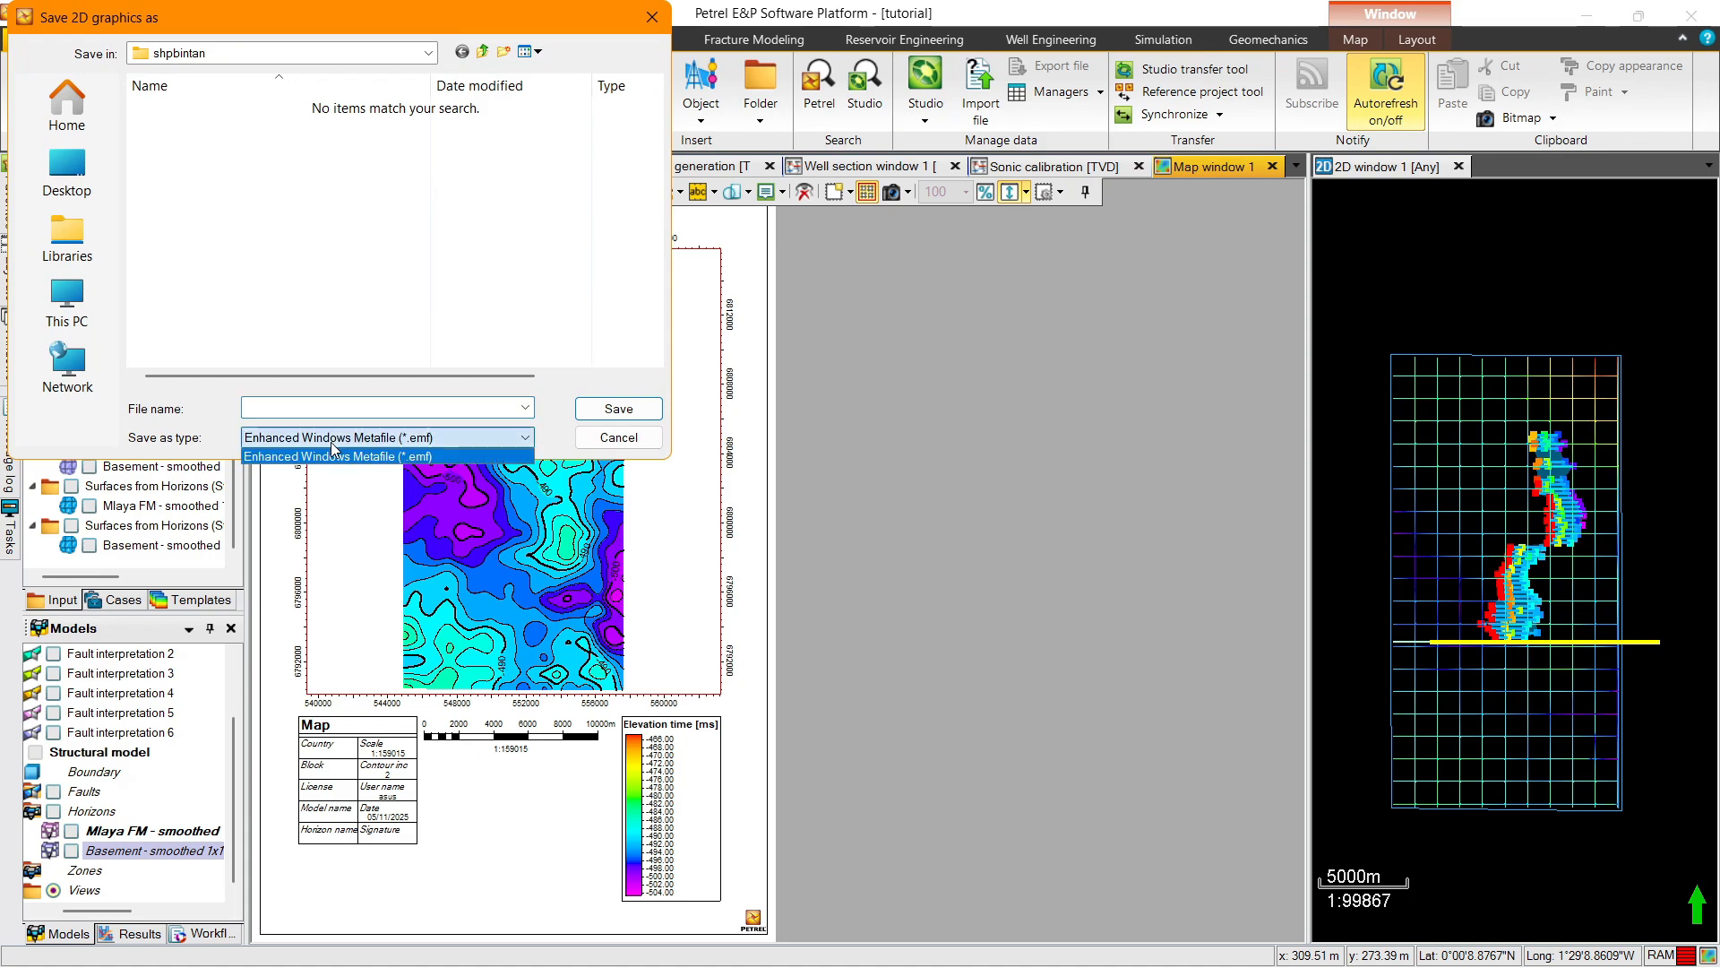
click(653, 17)
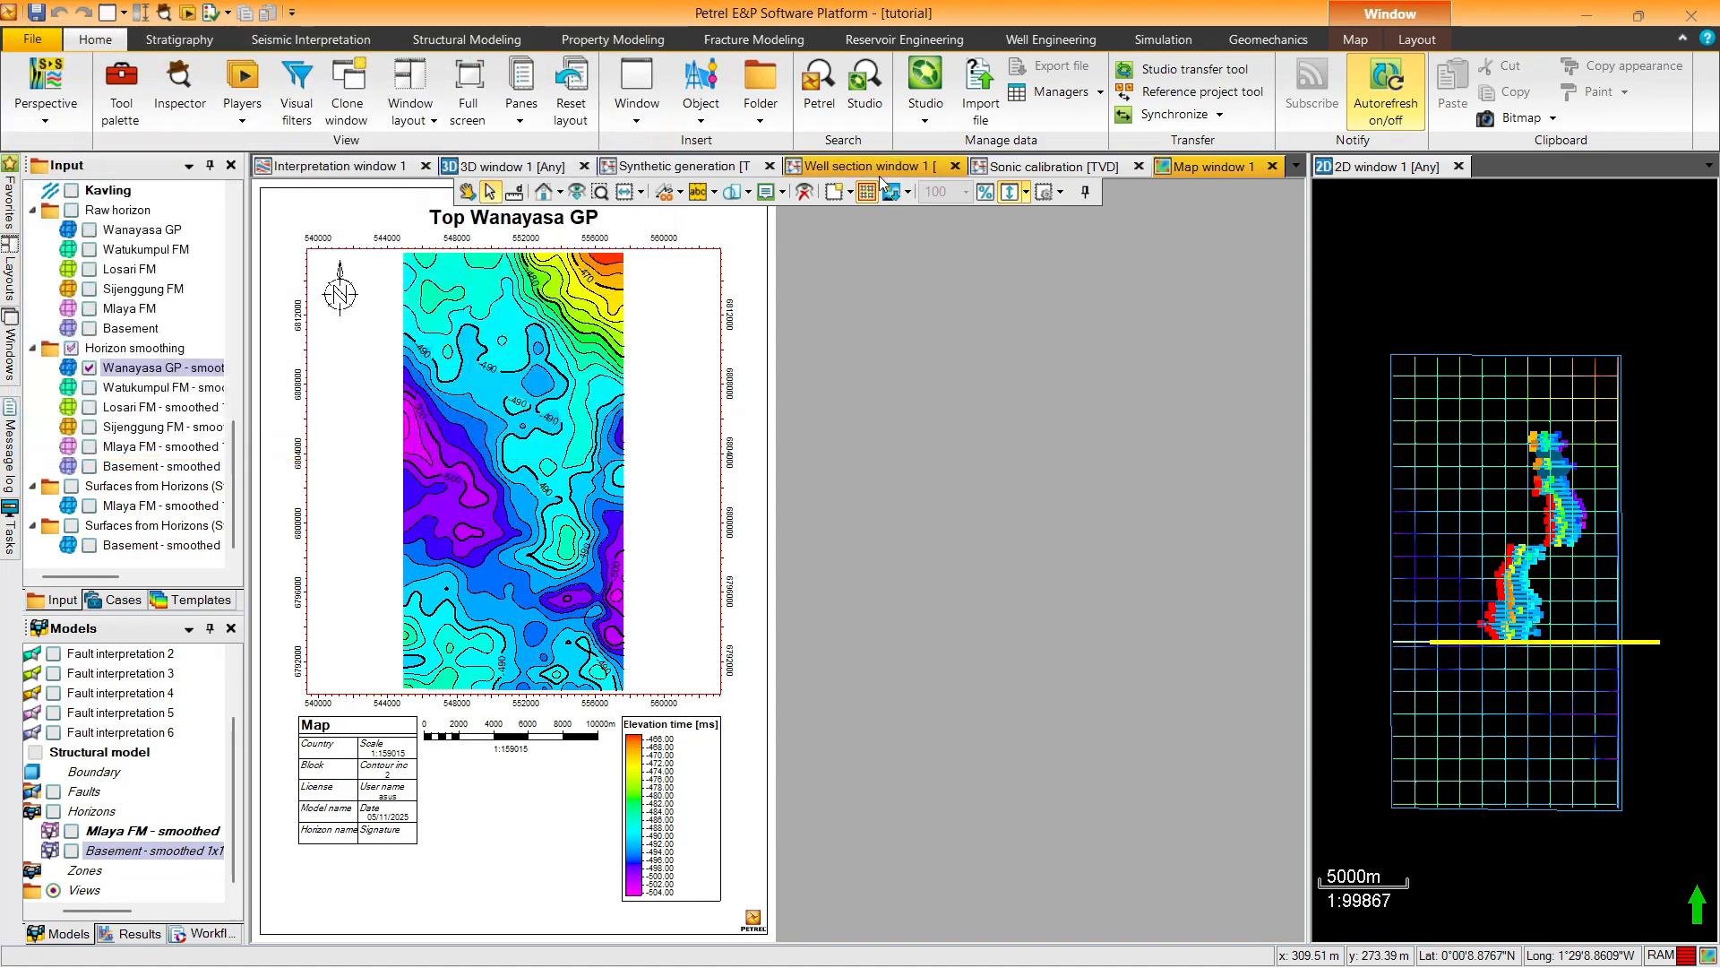
Copy the finished map as a bitmap
click(908, 193)
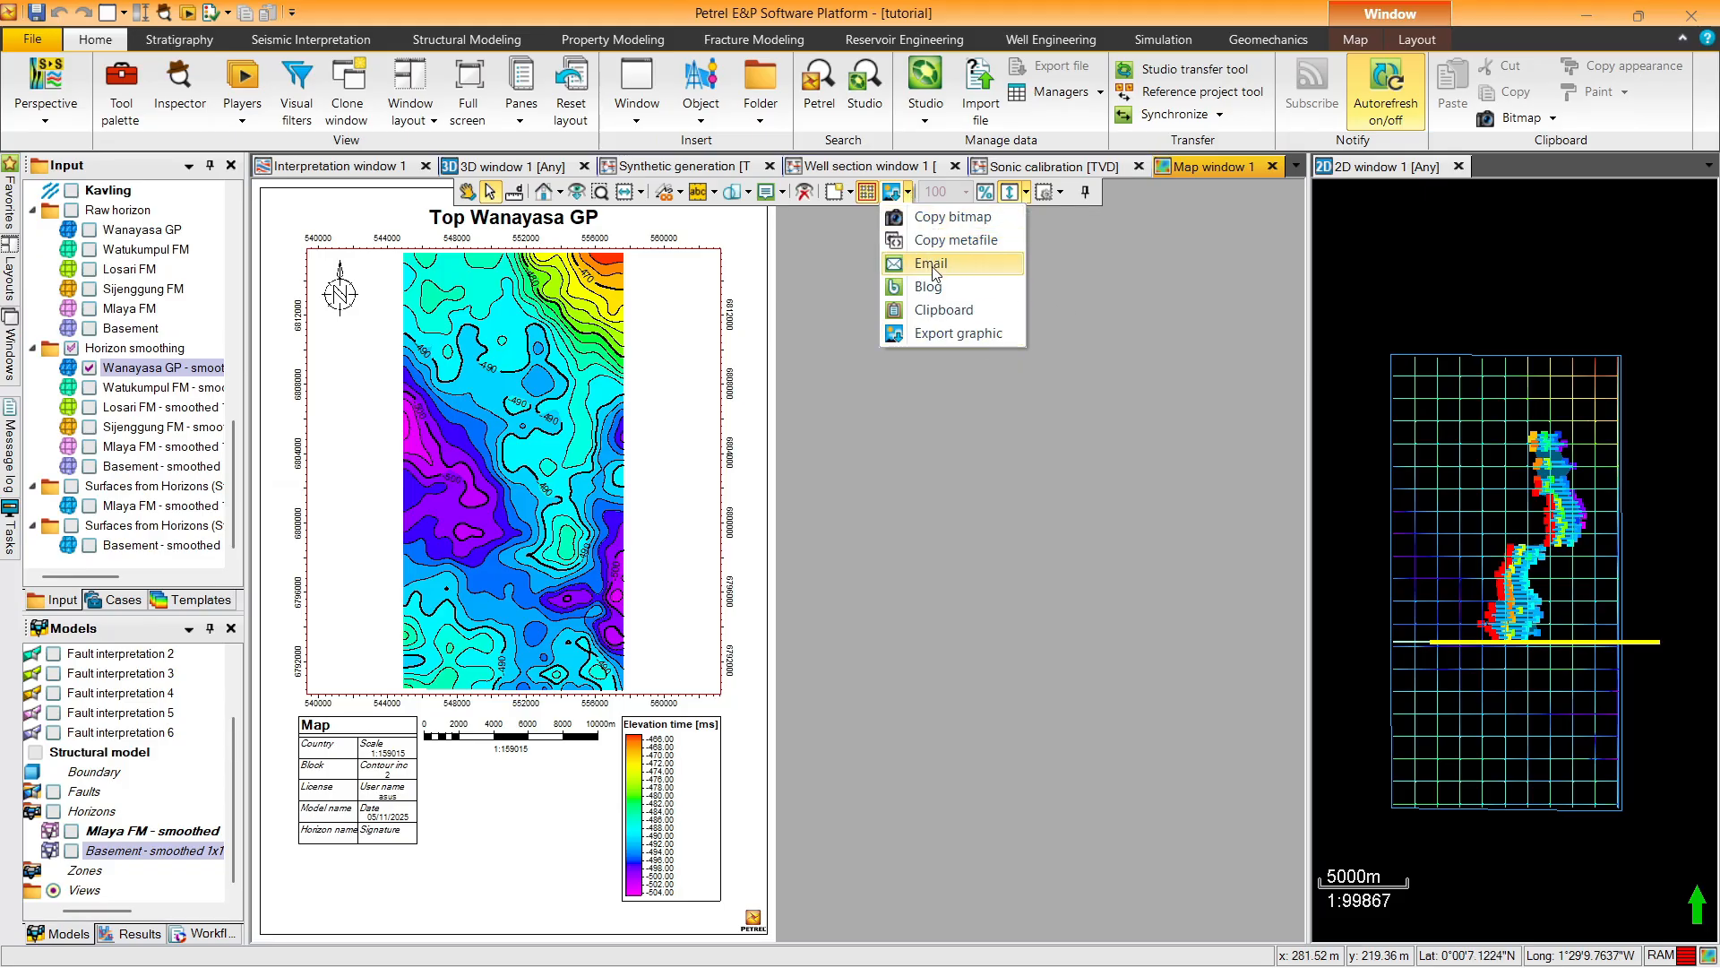
click(948, 221)
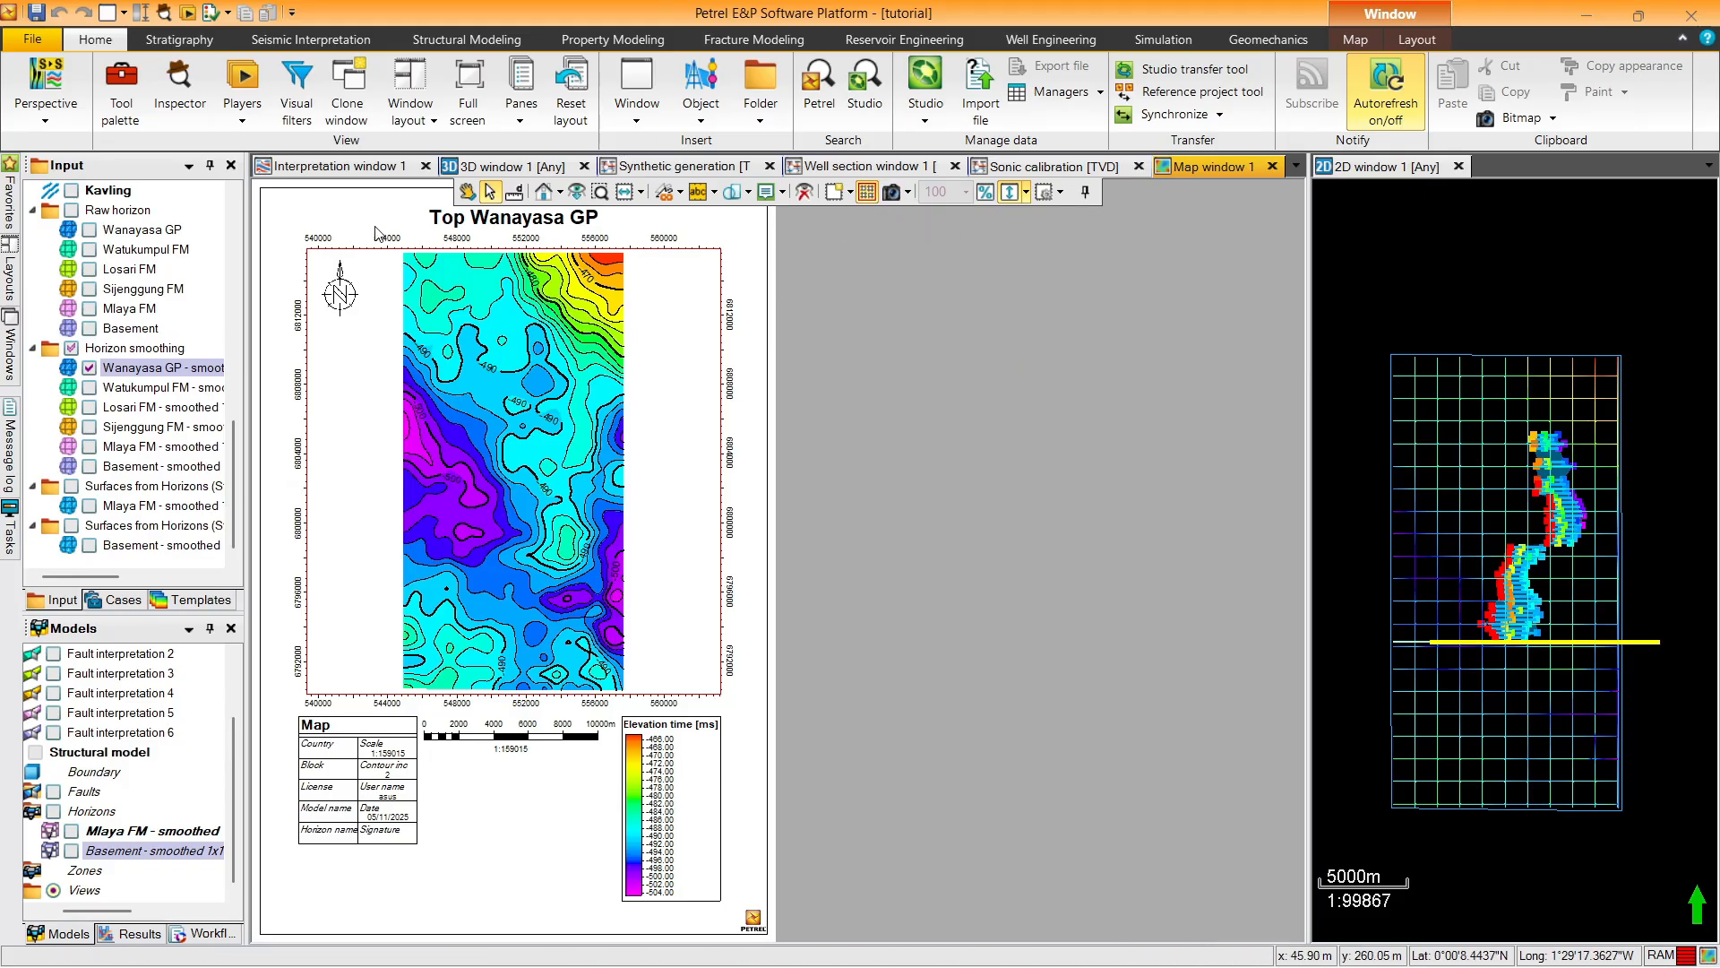
click(1086, 192)
click(1087, 196)
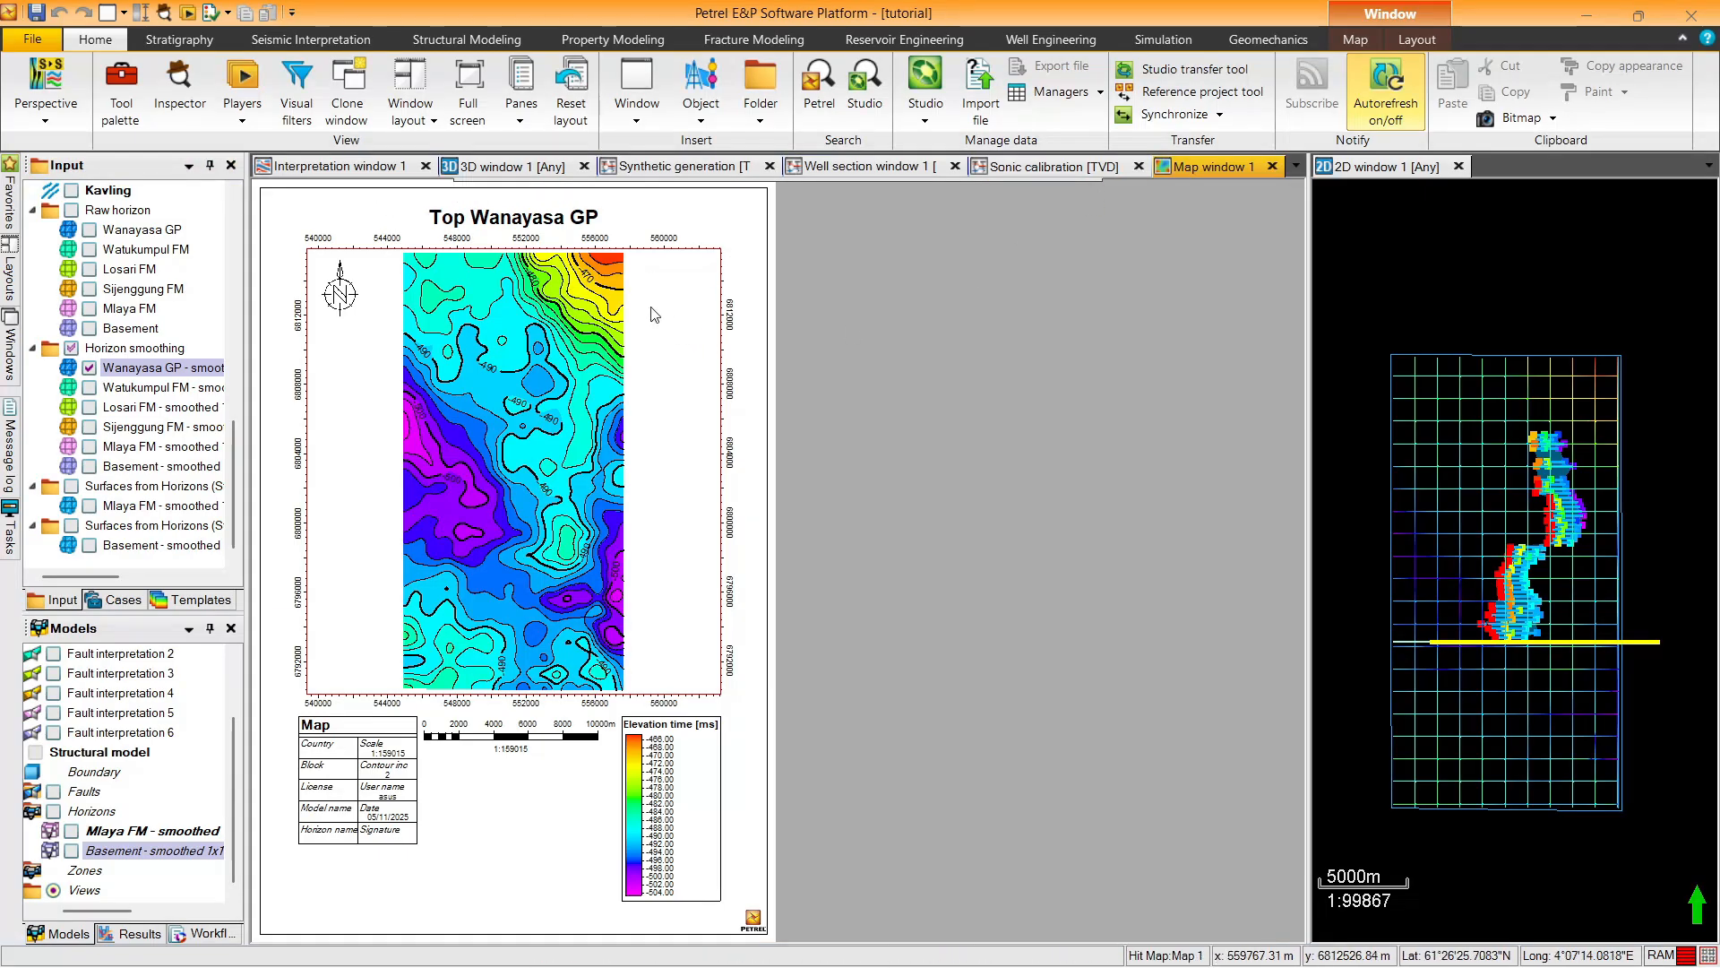
Recheck the Enhanced Windows Metafile option for exporting the map graphic and leave without exporting
mouse_move(1068, 191)
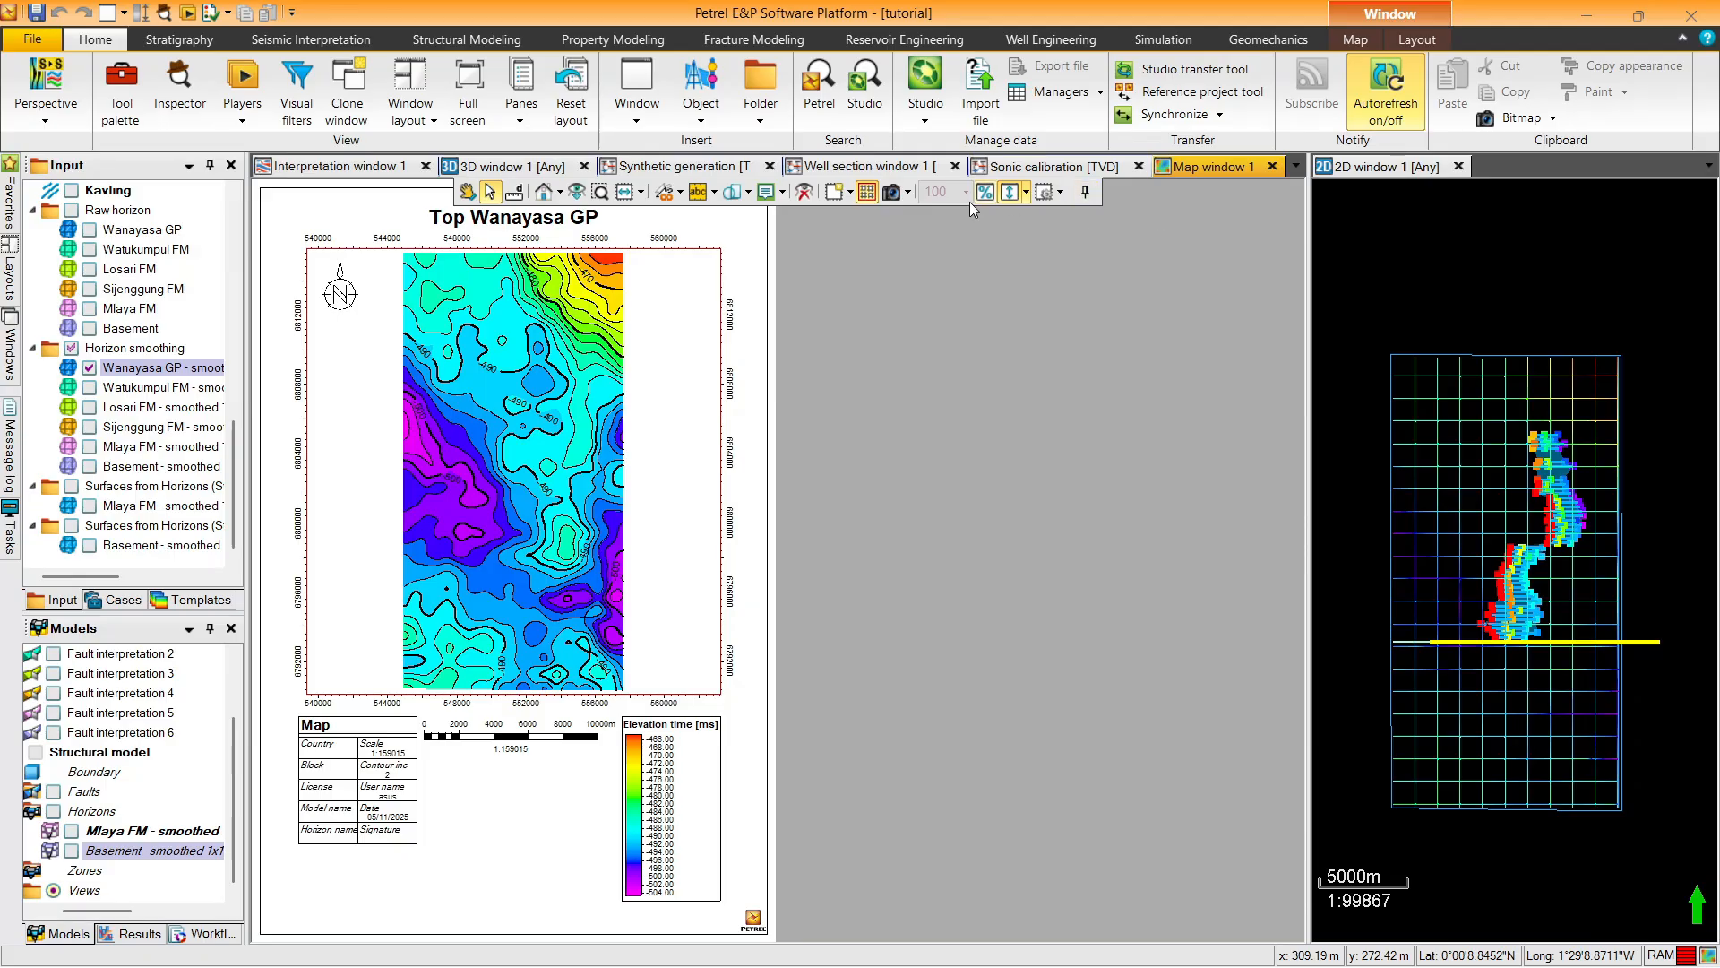
click(908, 192)
click(930, 330)
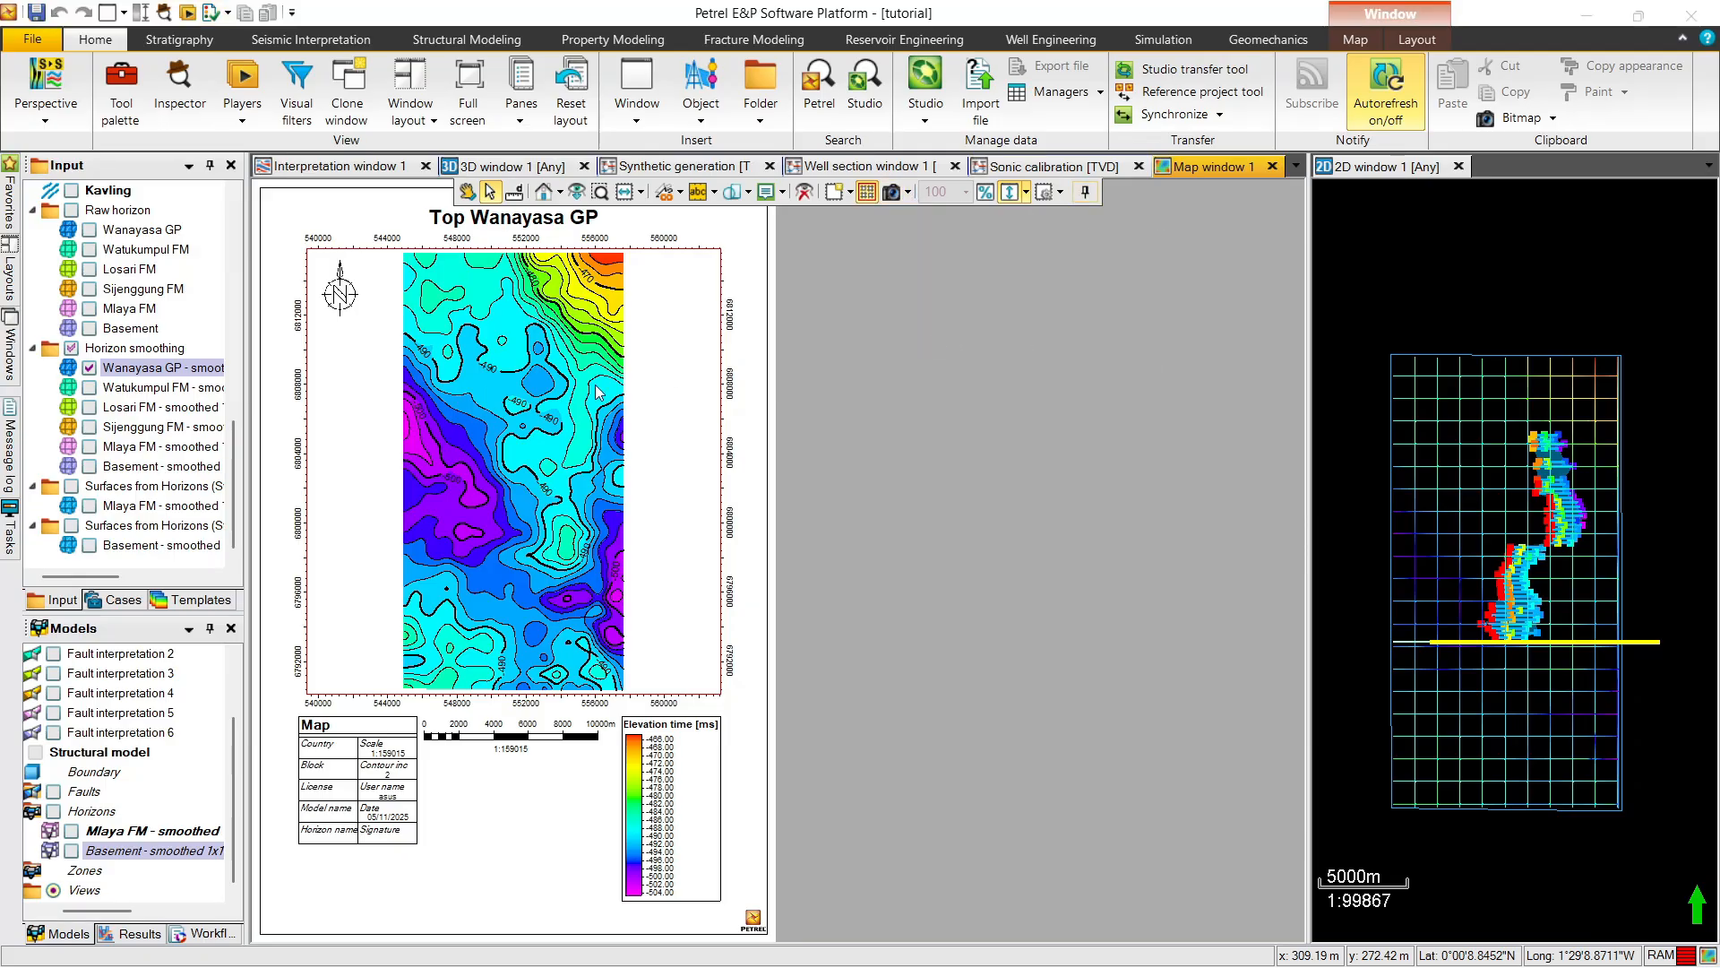
click(336, 435)
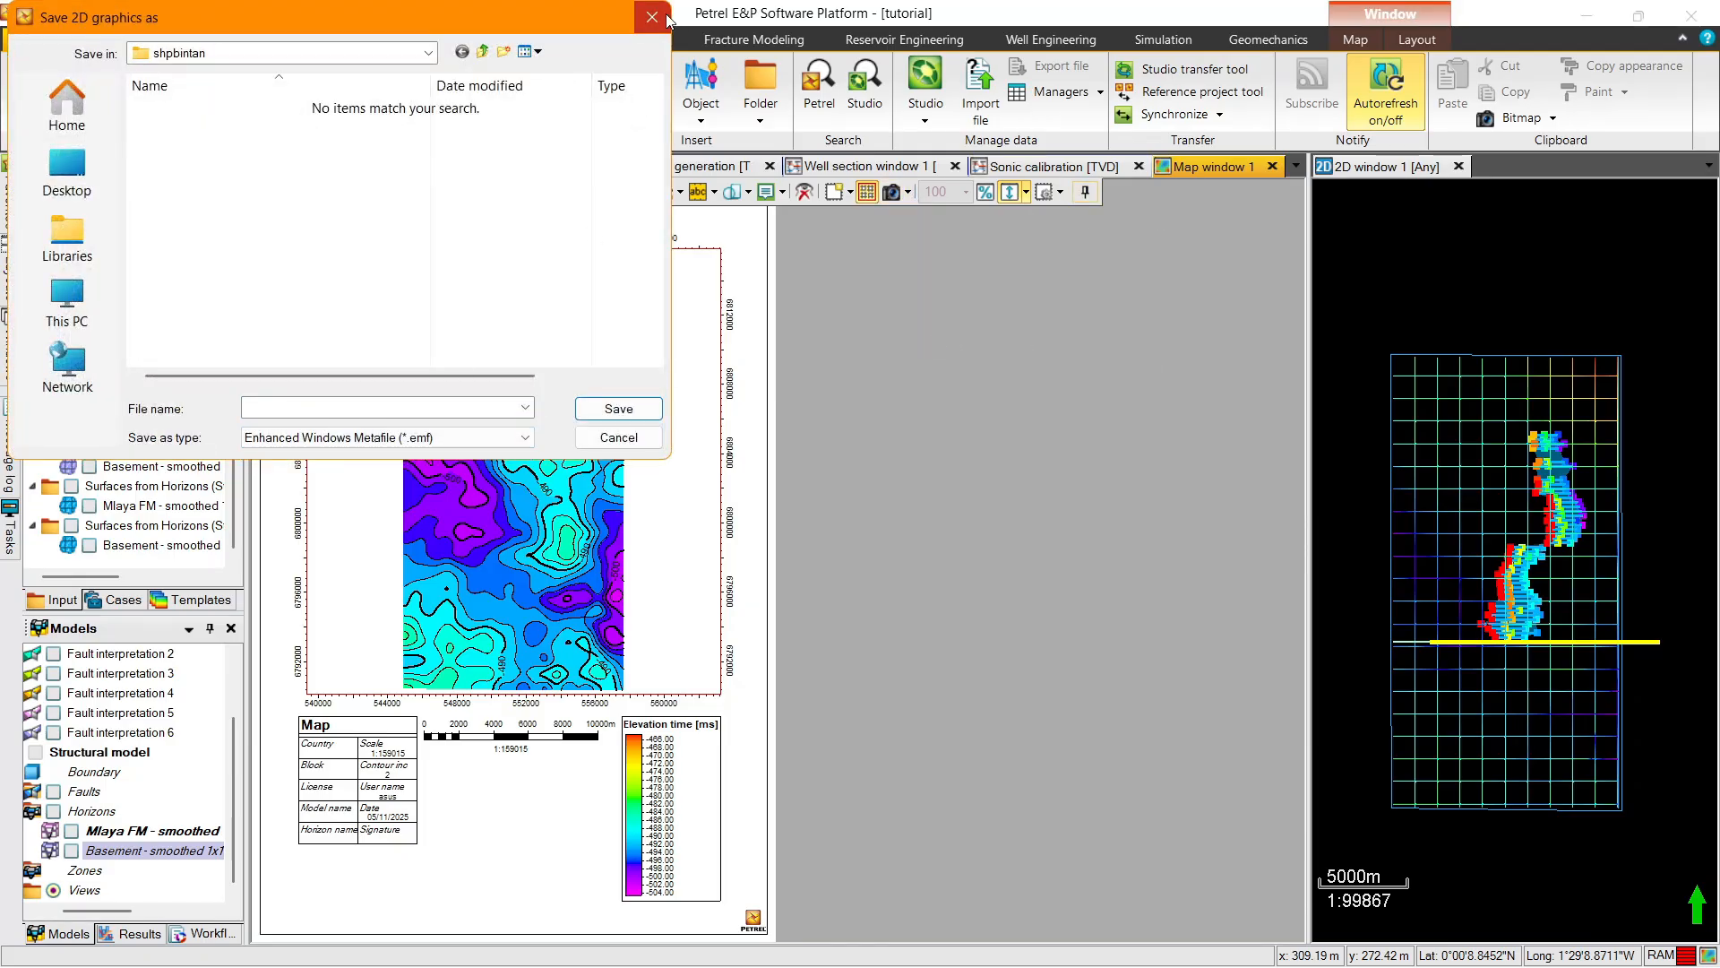
click(652, 17)
click(908, 191)
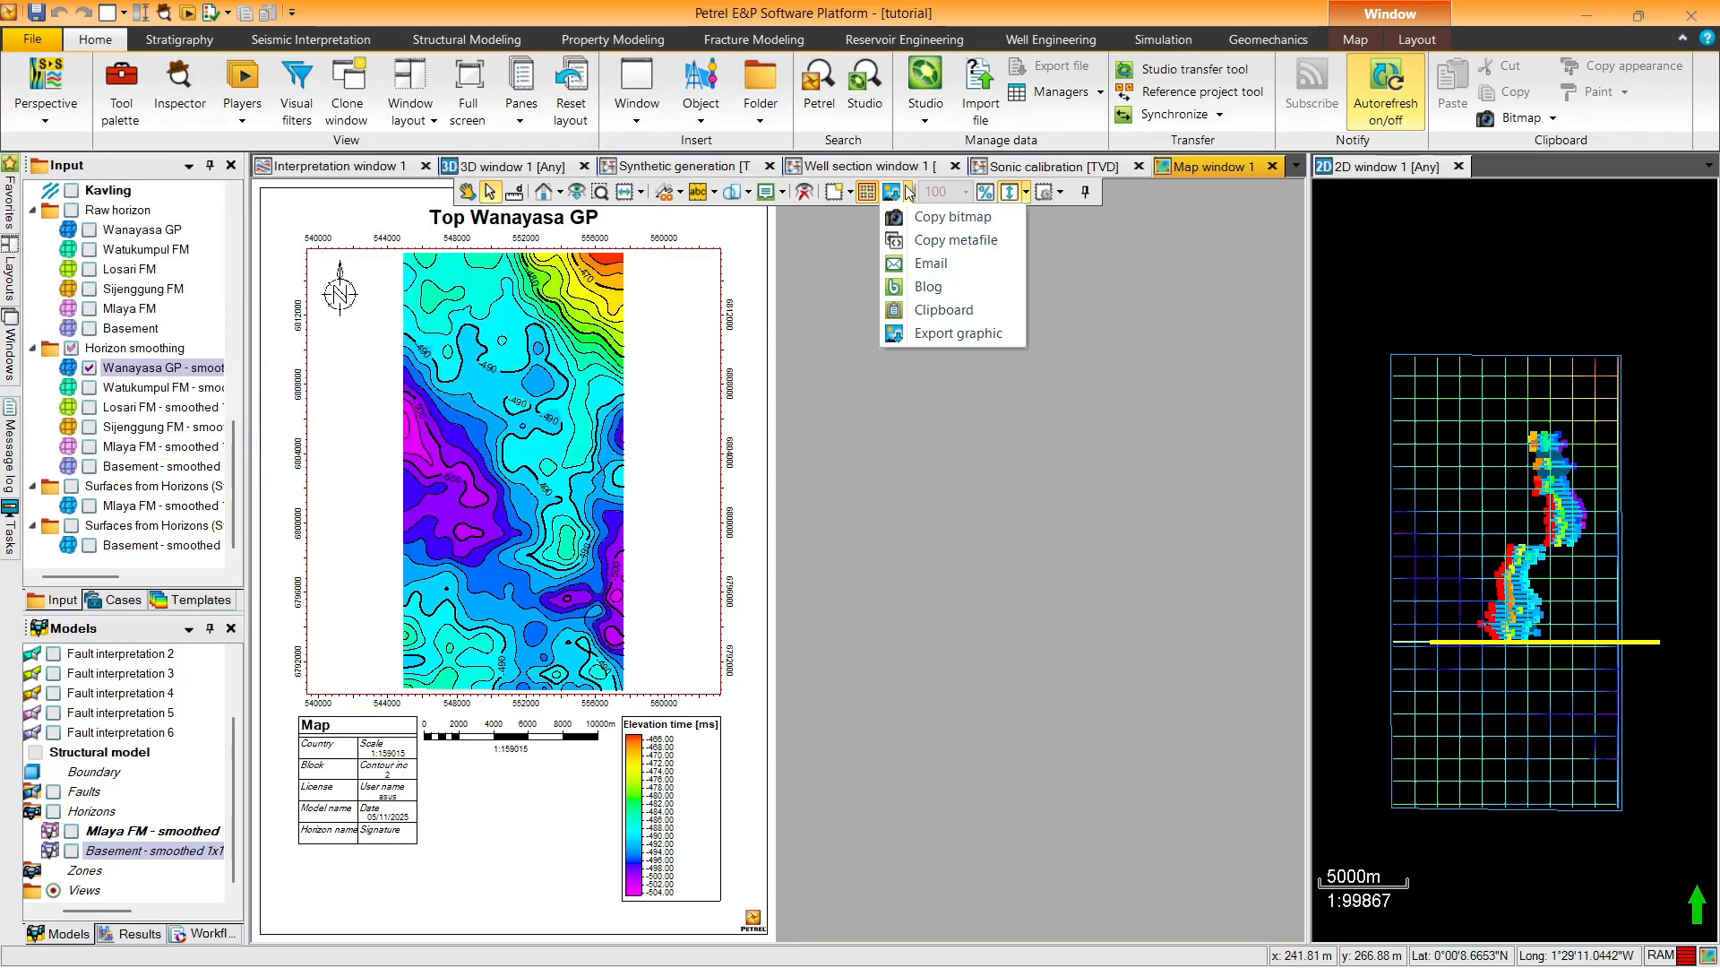
click(909, 192)
click(909, 192)
click(907, 191)
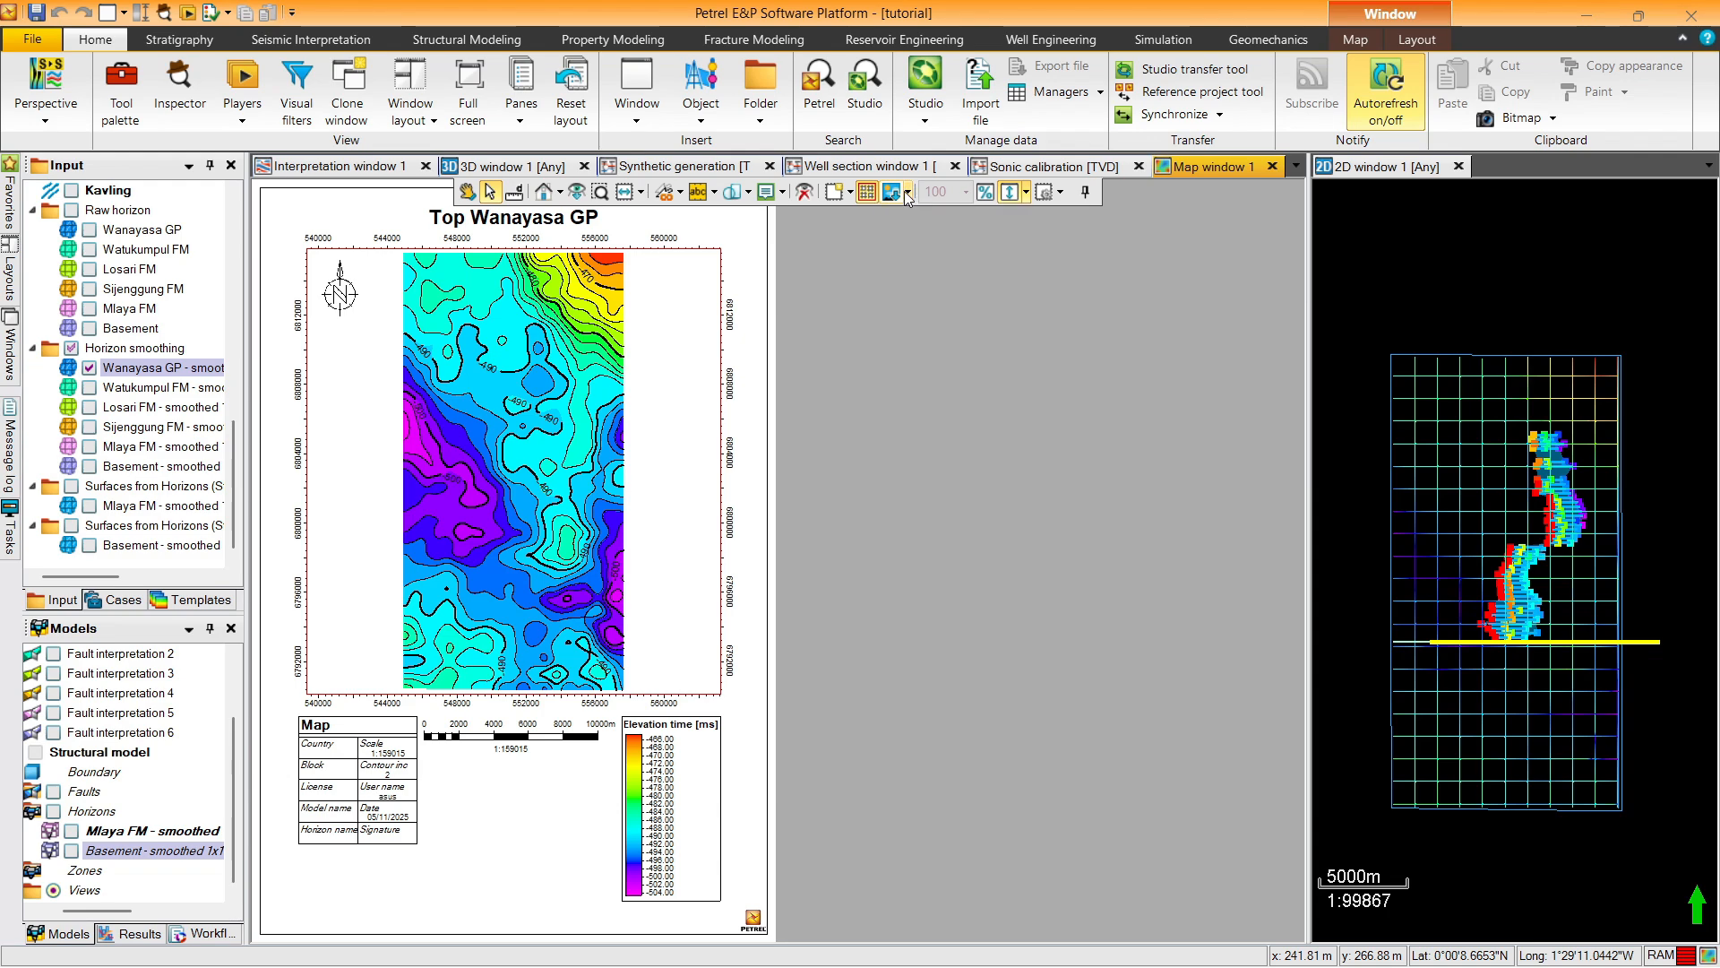
click(907, 192)
click(907, 191)
click(18, 38)
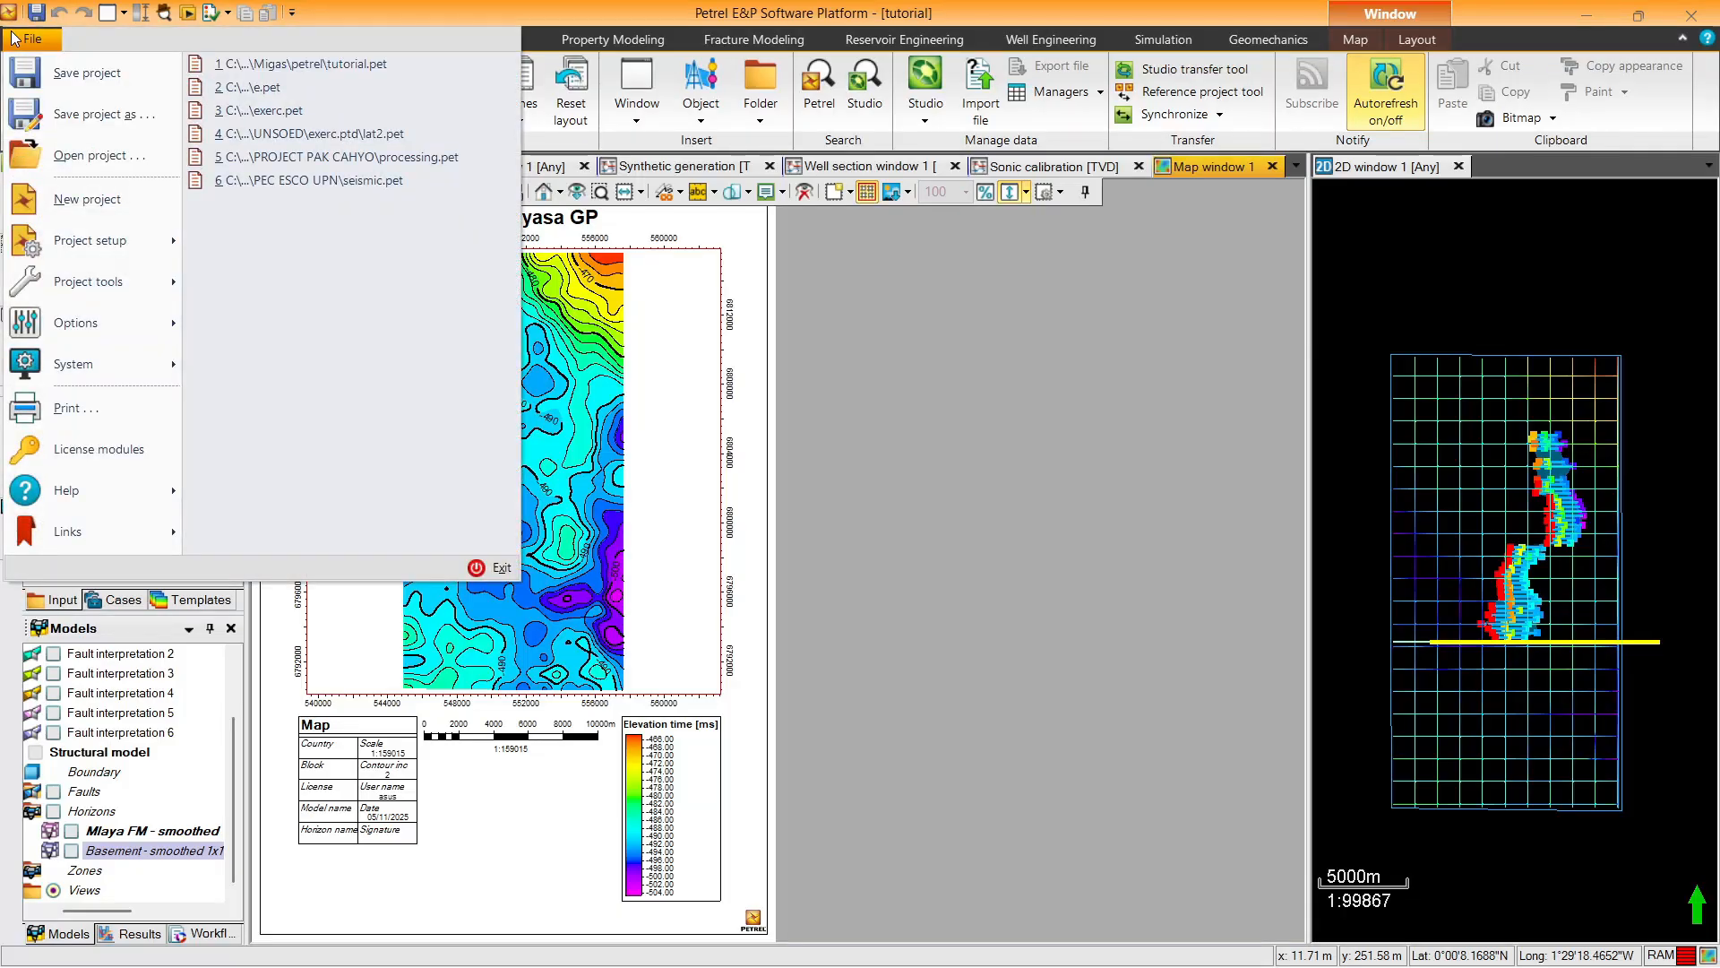
click(15, 39)
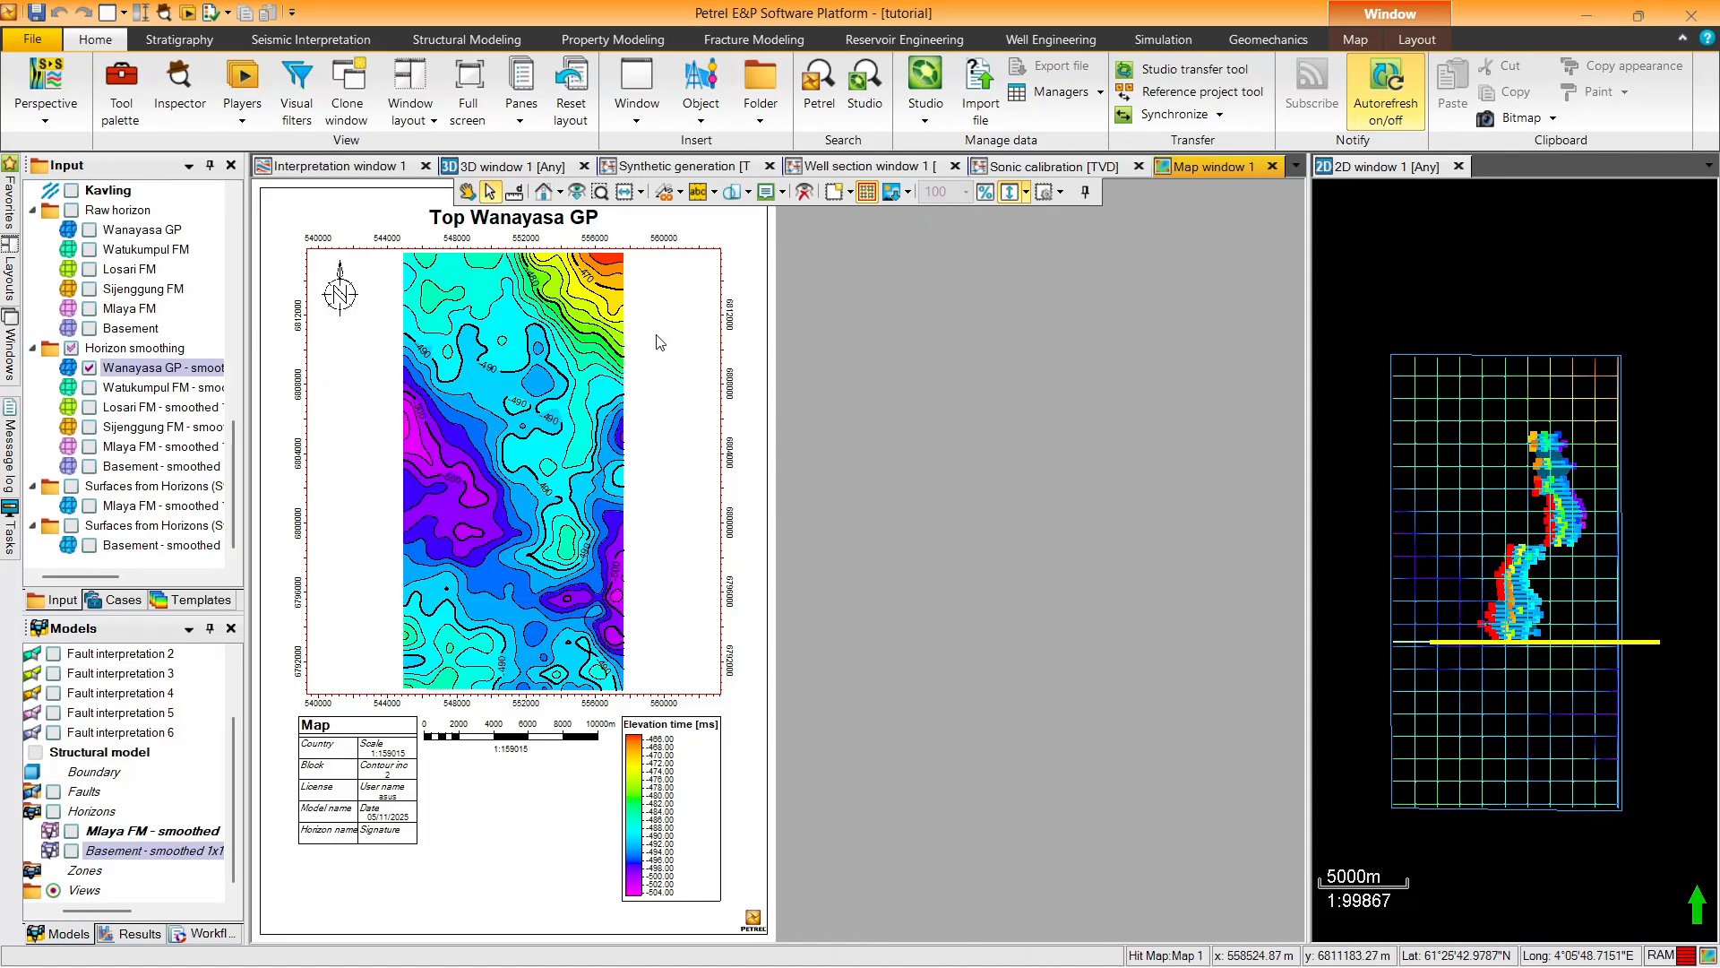
Hide the smoothed Wanayasa GP surface and view the smoothed Watukumpul FM, Losari FM and Sijenggung FM surfaces one after another in the map
click(89, 368)
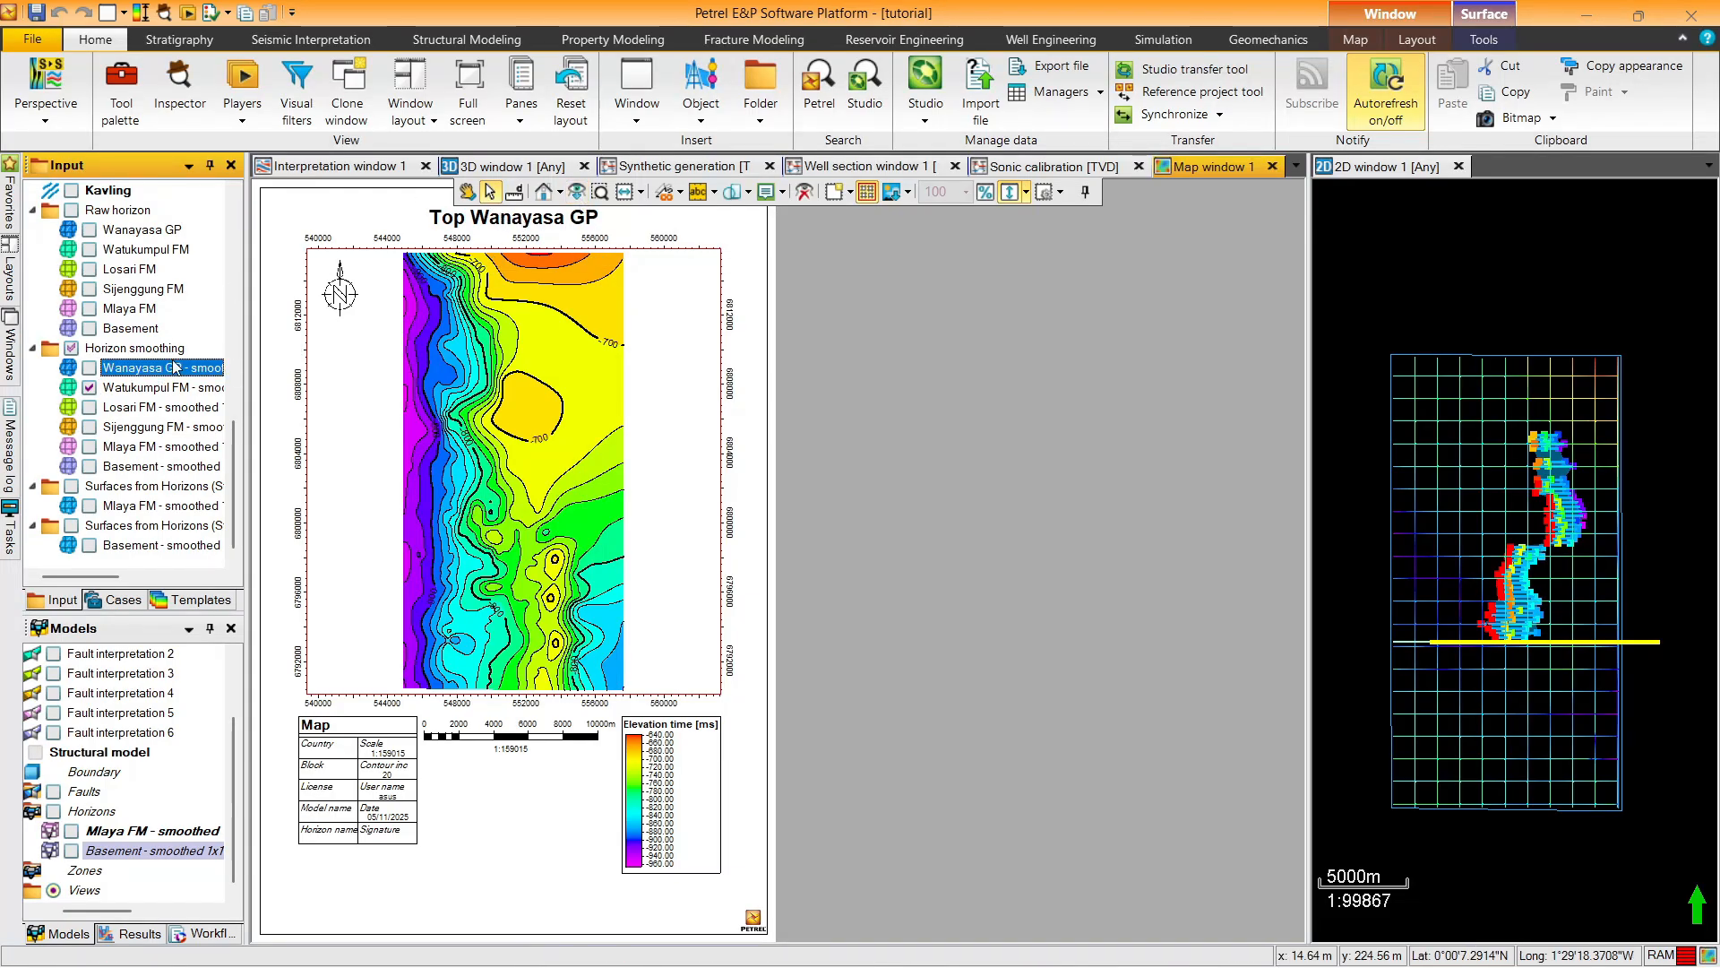
click(89, 387)
click(91, 413)
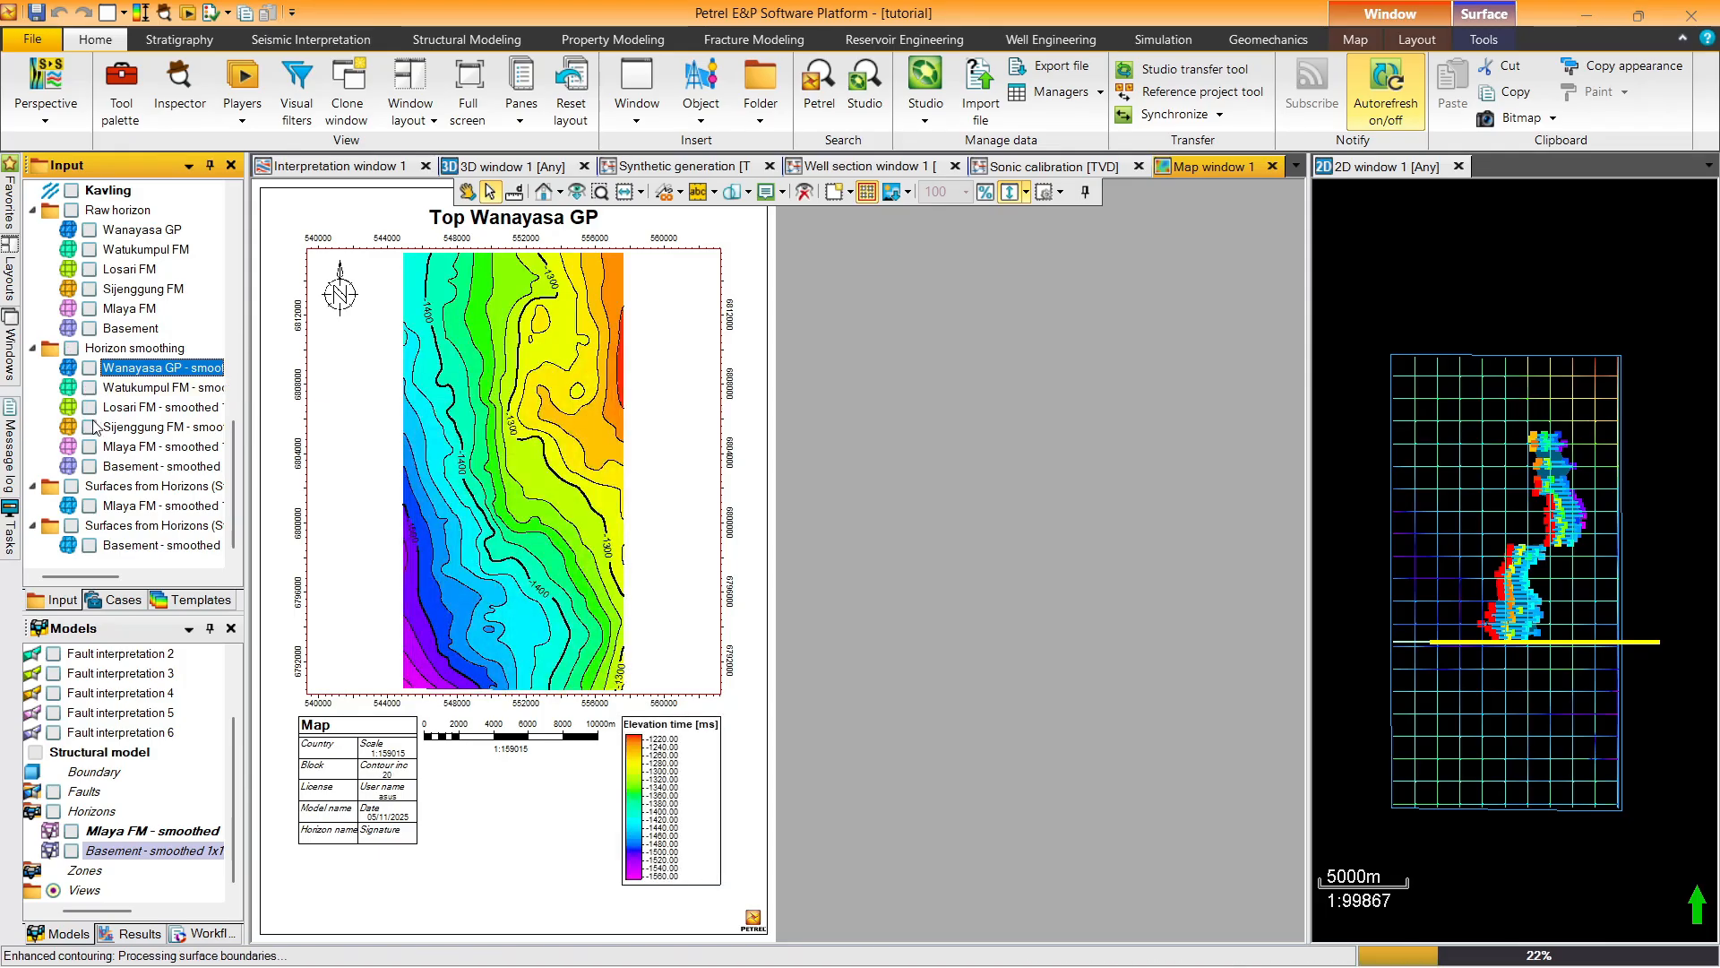
click(90, 427)
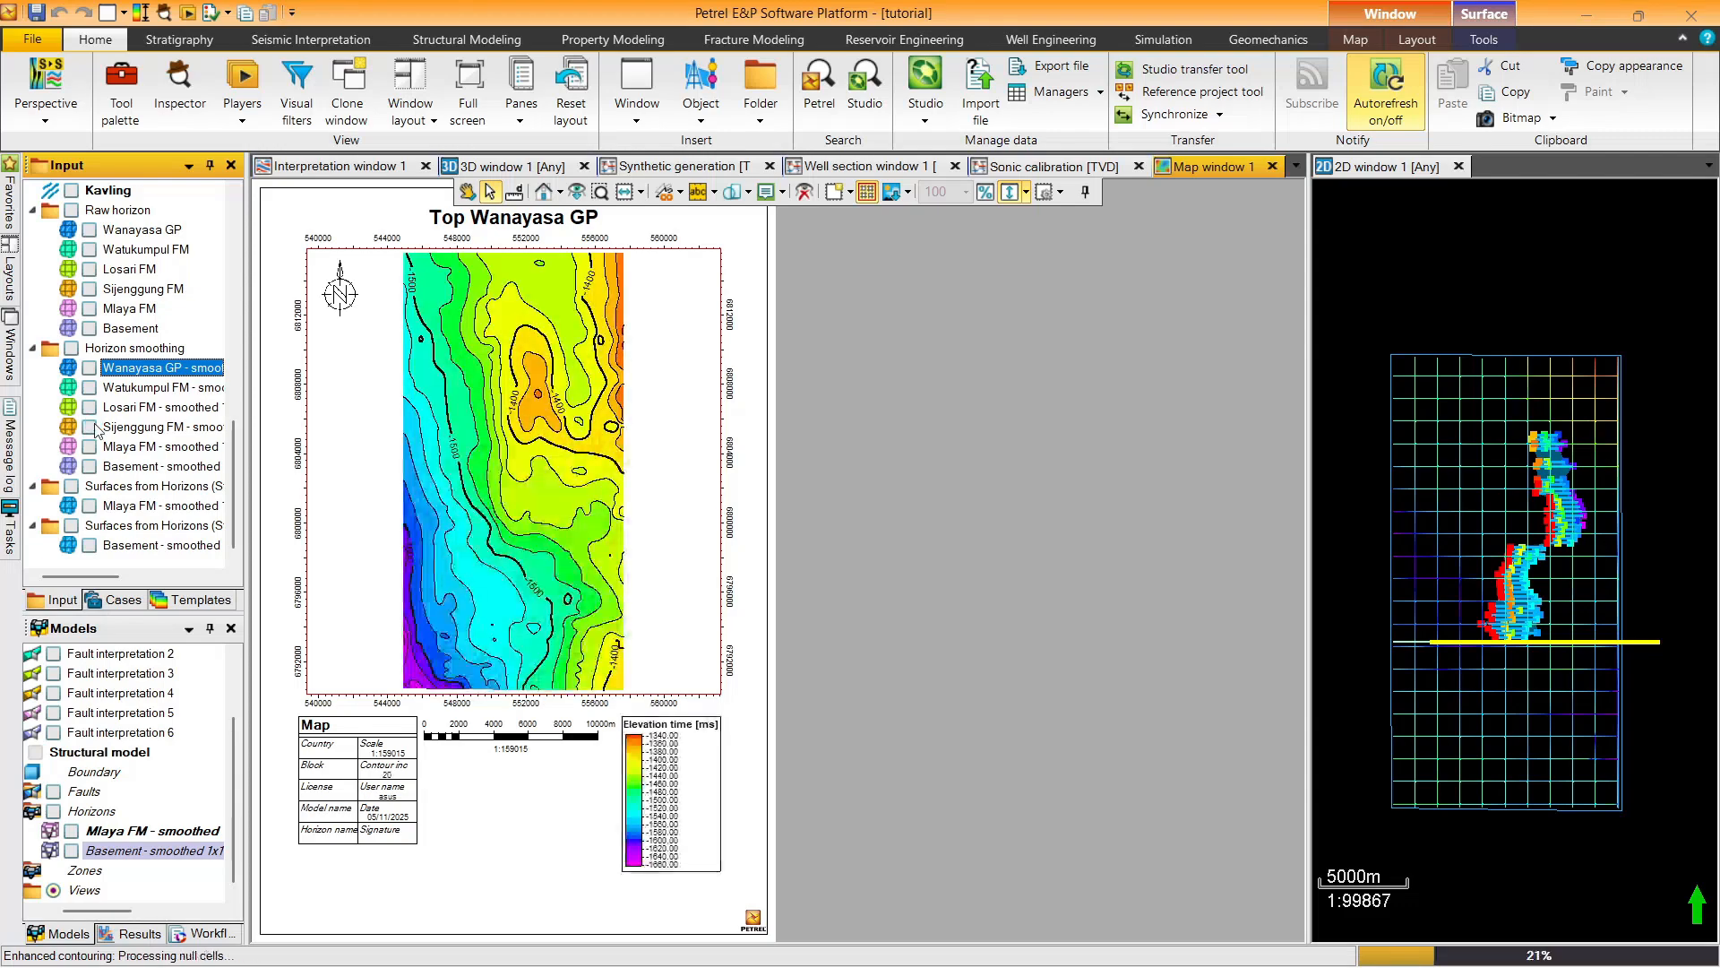
Display the smoothed Mlaya FM surface in the map and replace it with the Mlaya FM surface converted from the structural model horizon
click(90, 446)
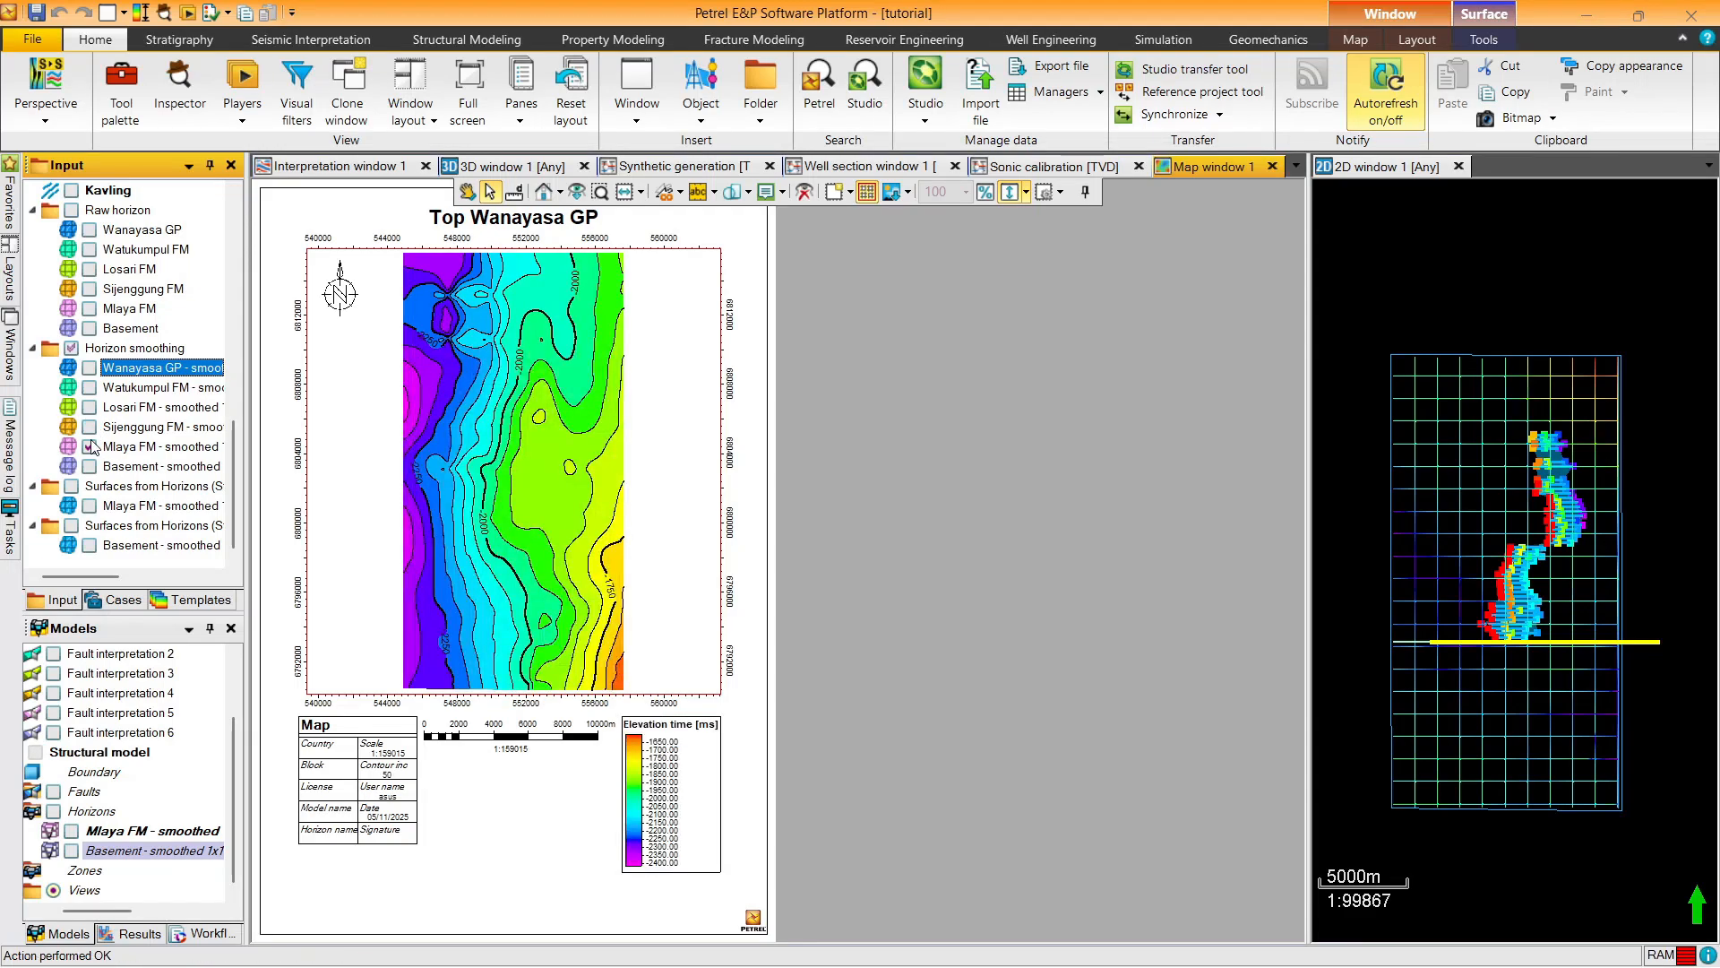
click(90, 446)
click(89, 505)
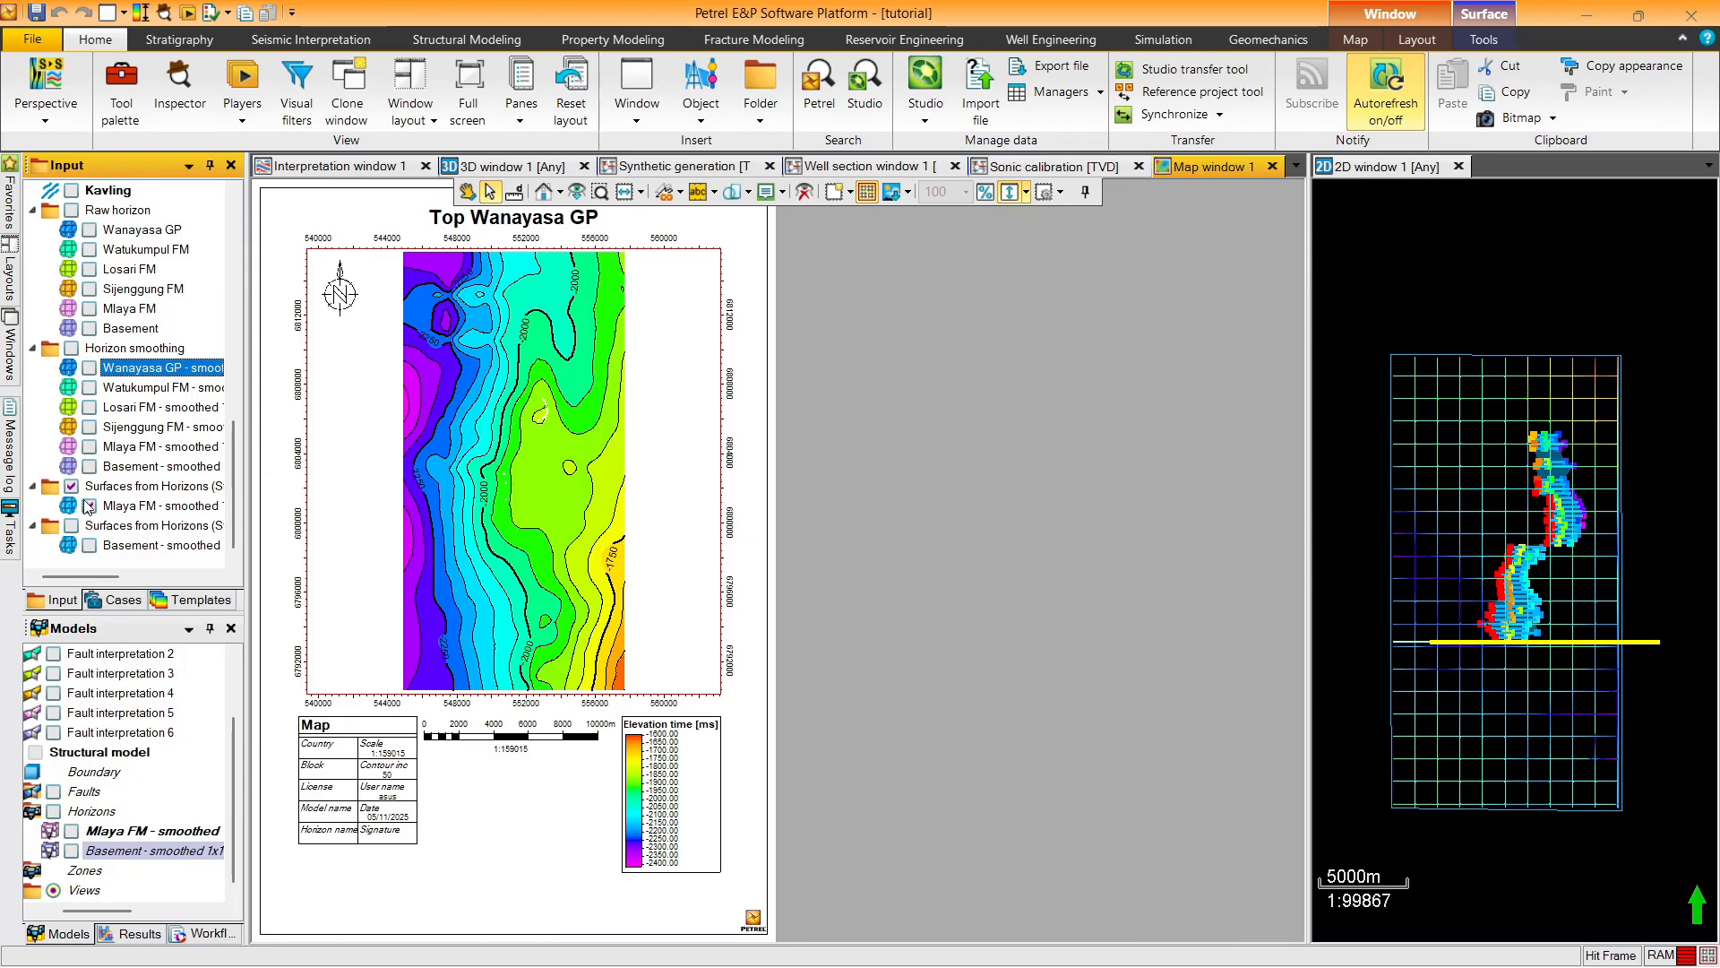
Hide the converted Mlaya FM surface and display the structural model's Mlaya FM horizon in the map instead
click(89, 506)
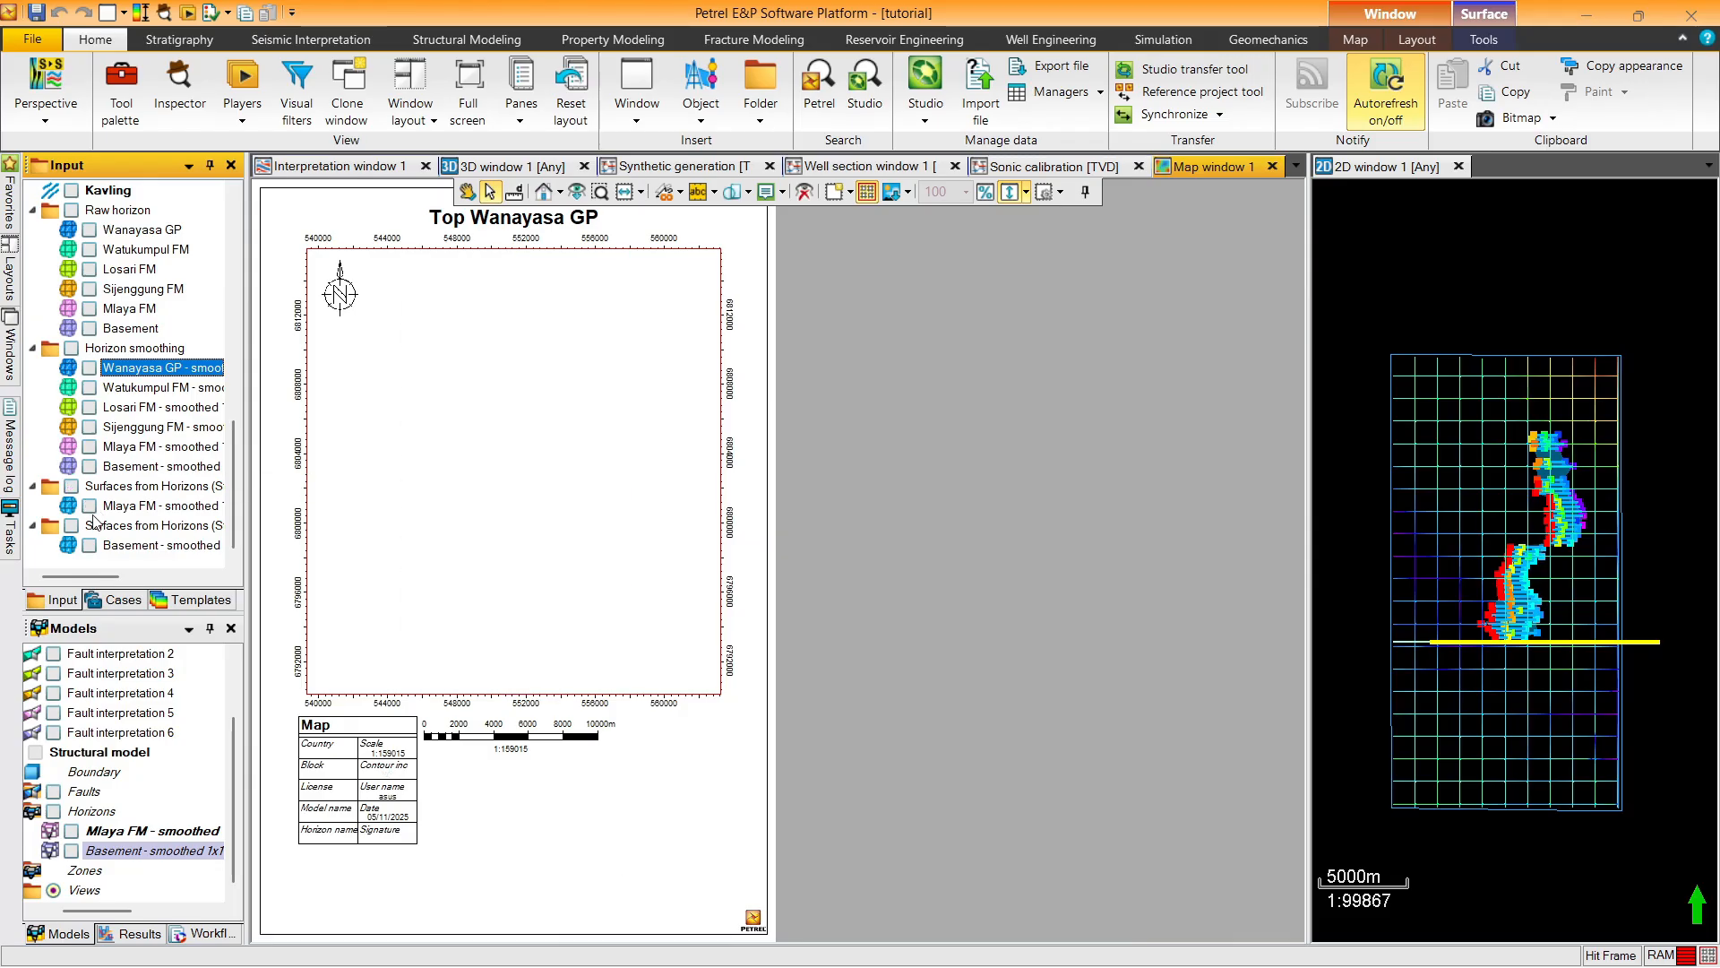
click(71, 831)
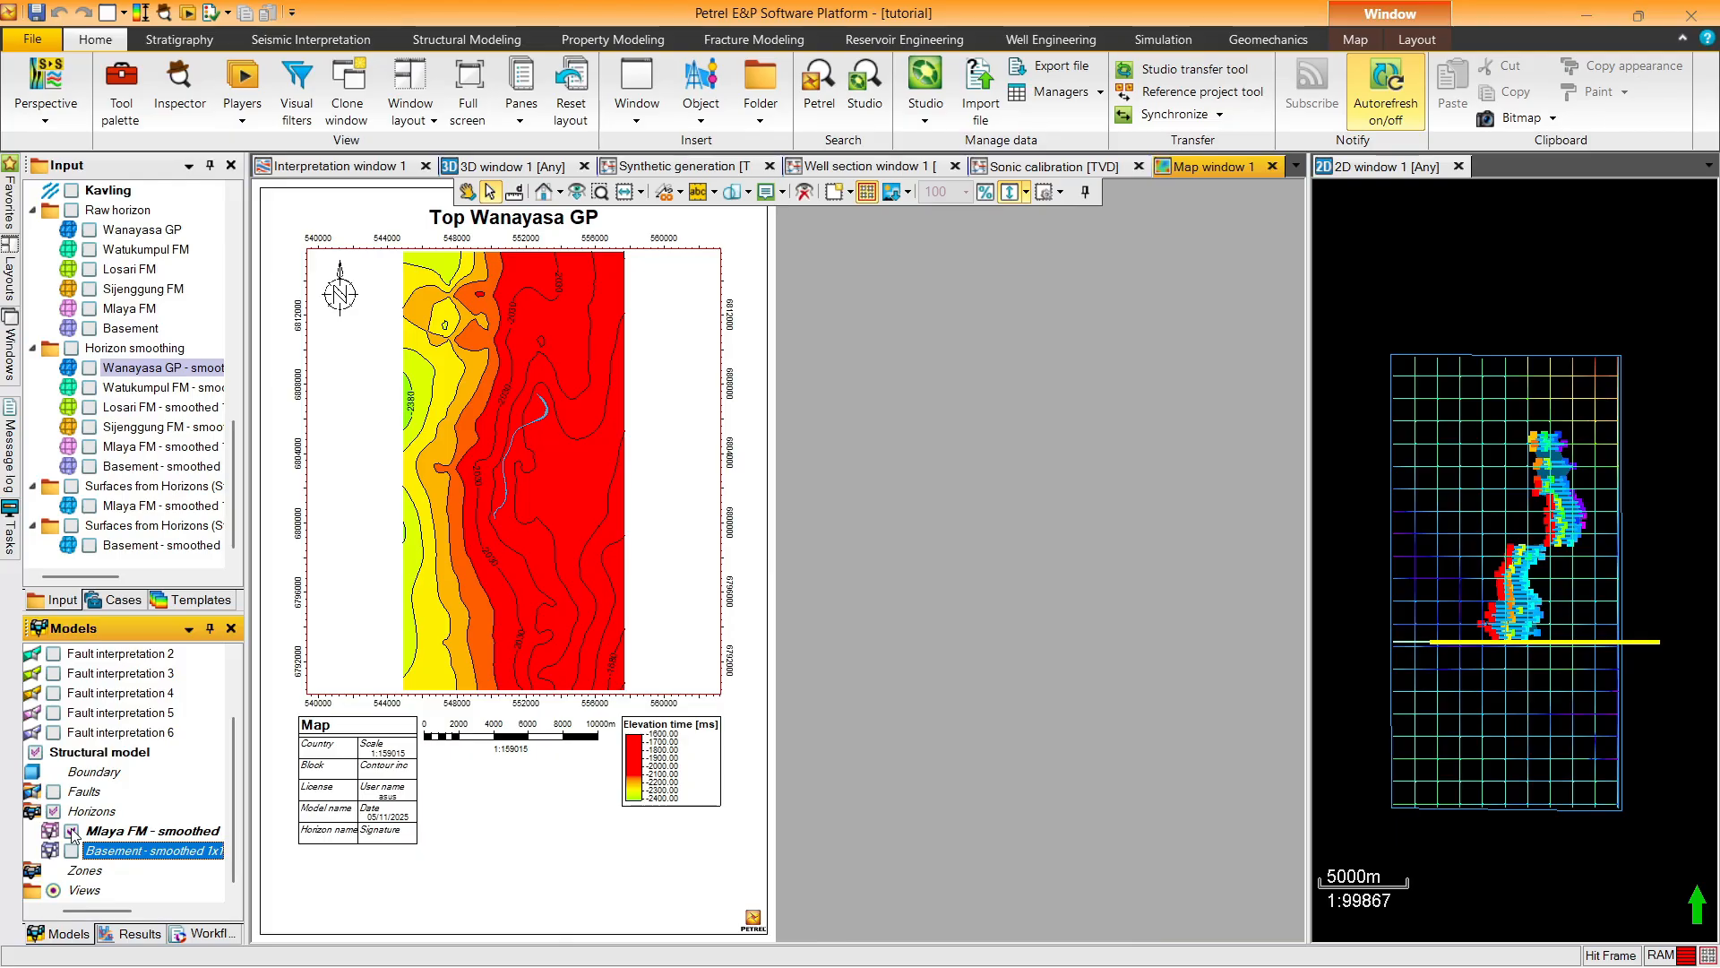
drag(98, 913, 78, 912)
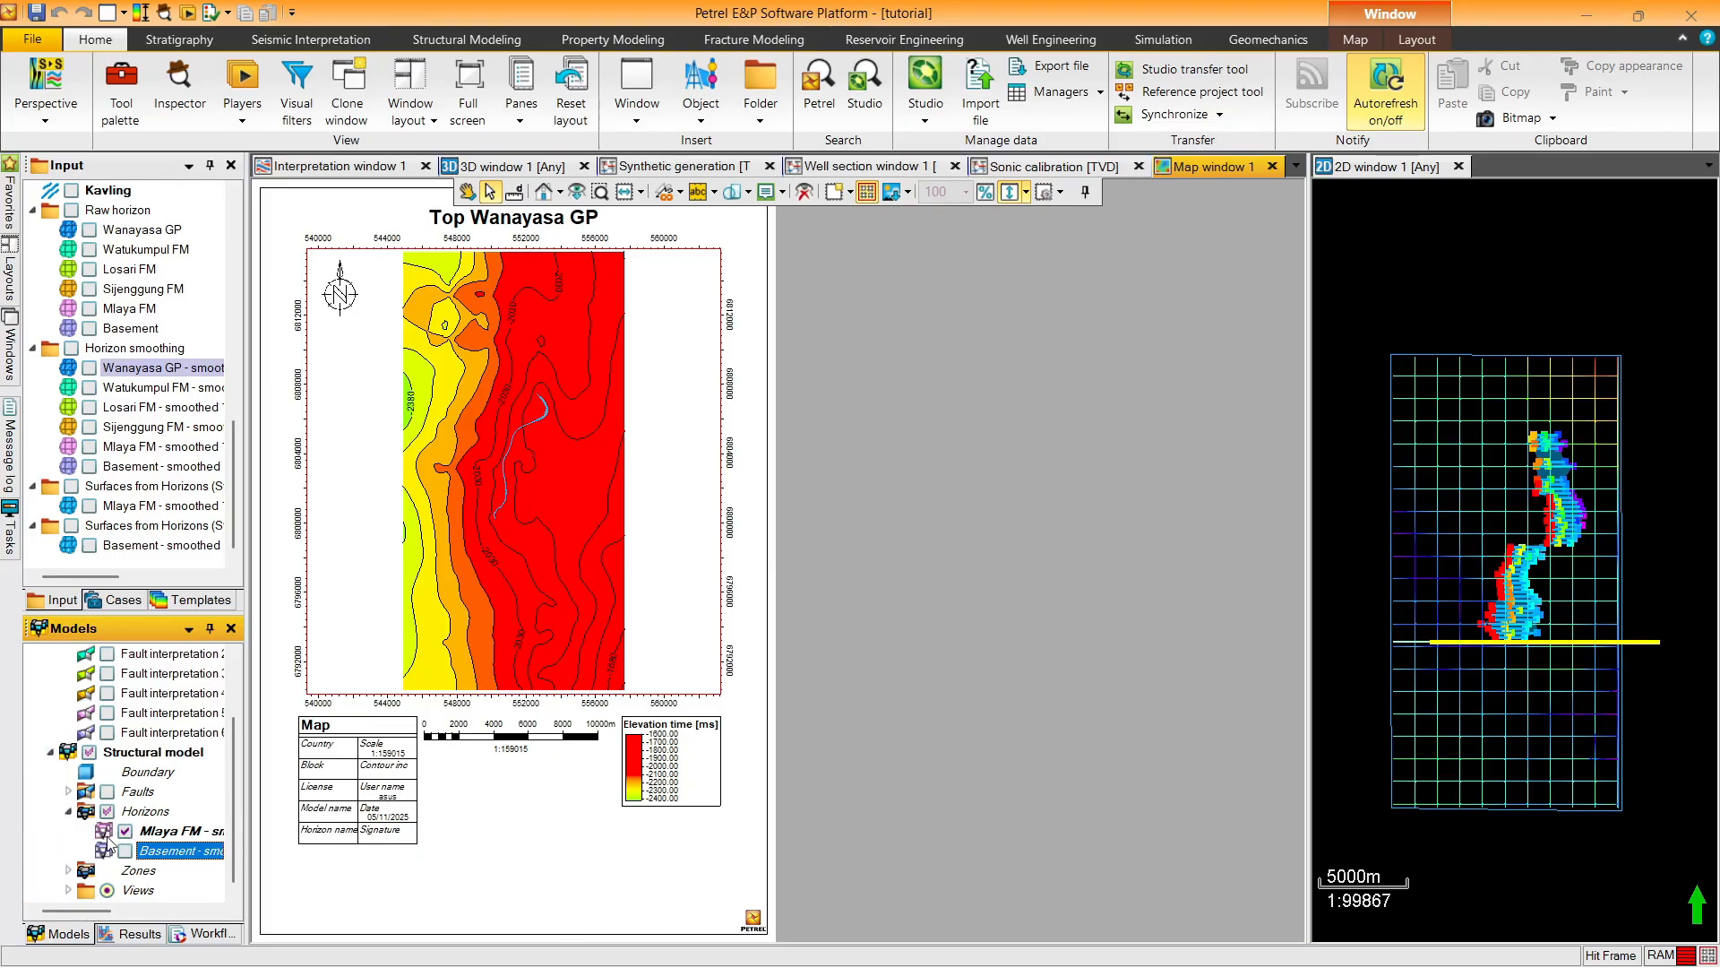
Toggle the first fault interpretation of the Fault Framework on and off to check it against the map
scroll(237, 749, up, 1)
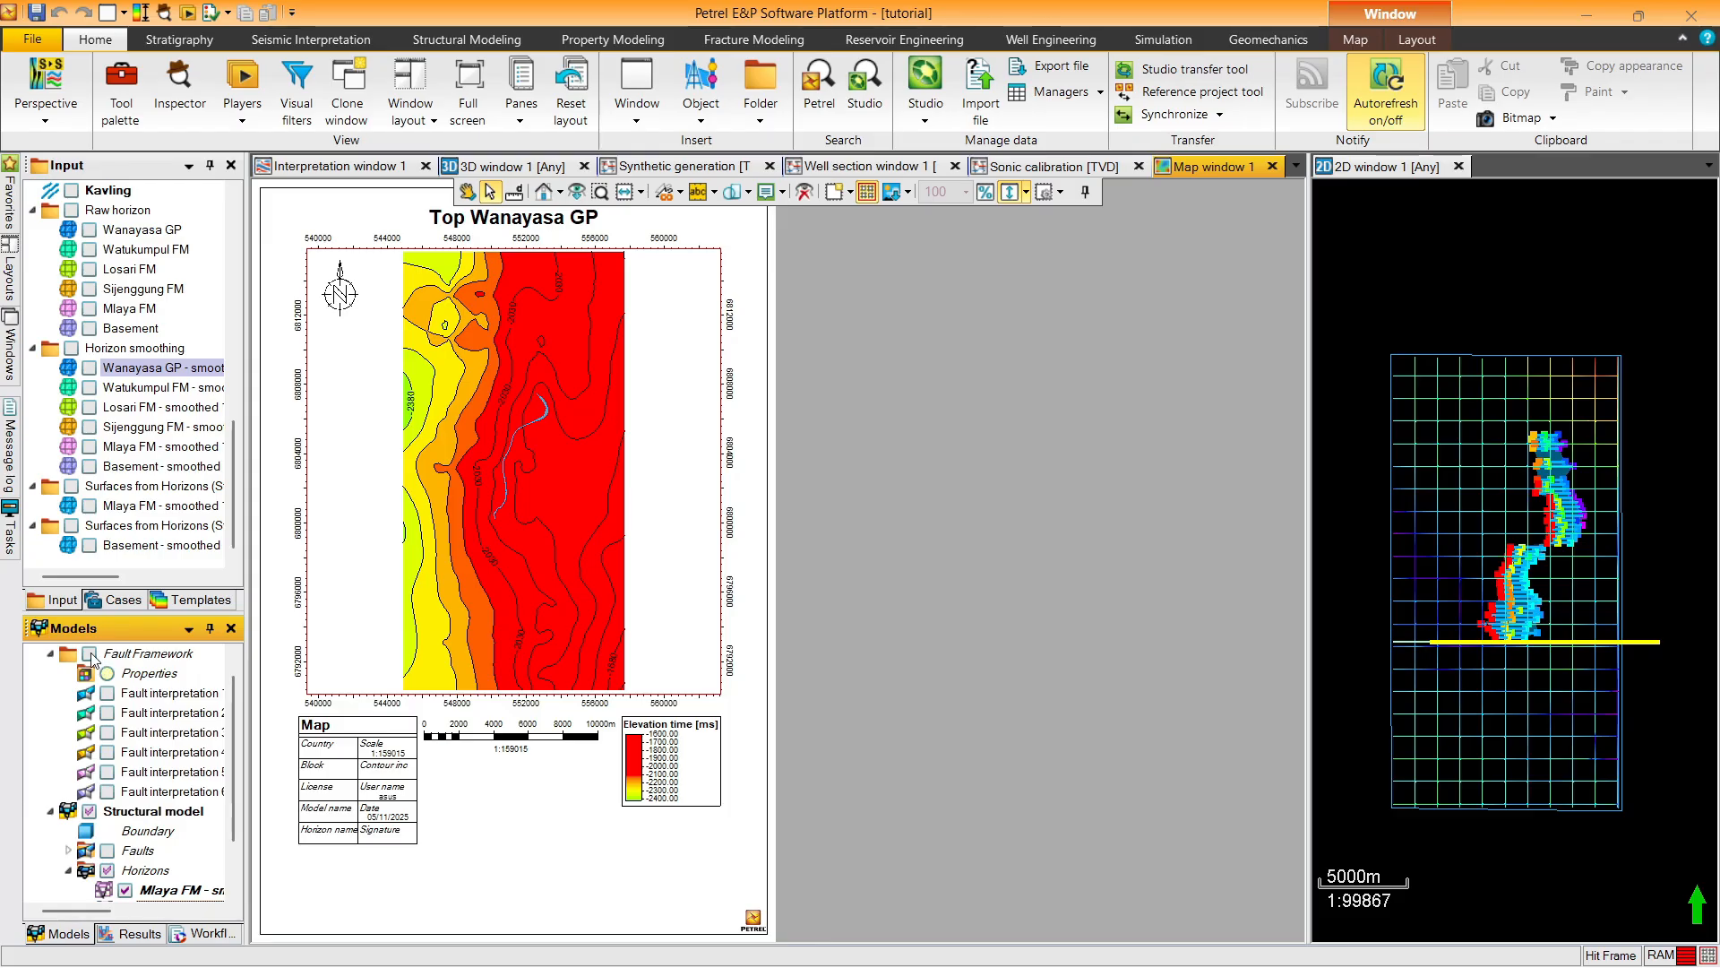
click(110, 692)
click(110, 691)
scroll(233, 720, down, 3)
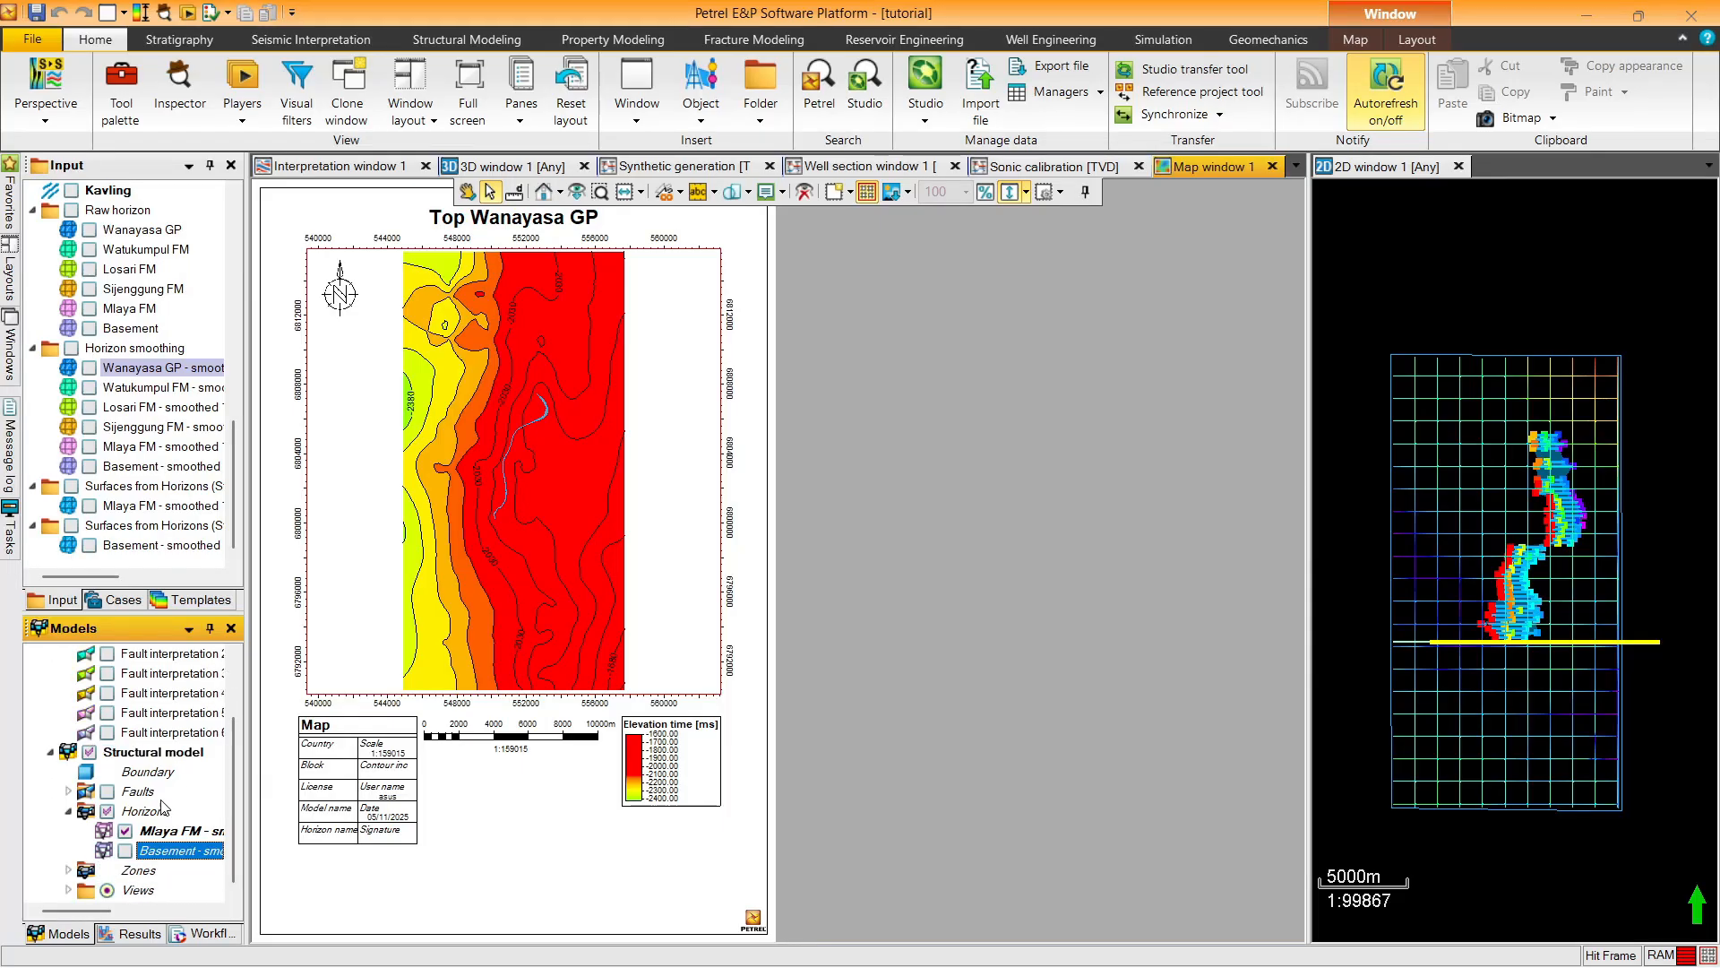
Set the Mlaya FM horizon's global color table limits from its data, with maximum -1598.14 and minimum -2419.44
double_click(175, 839)
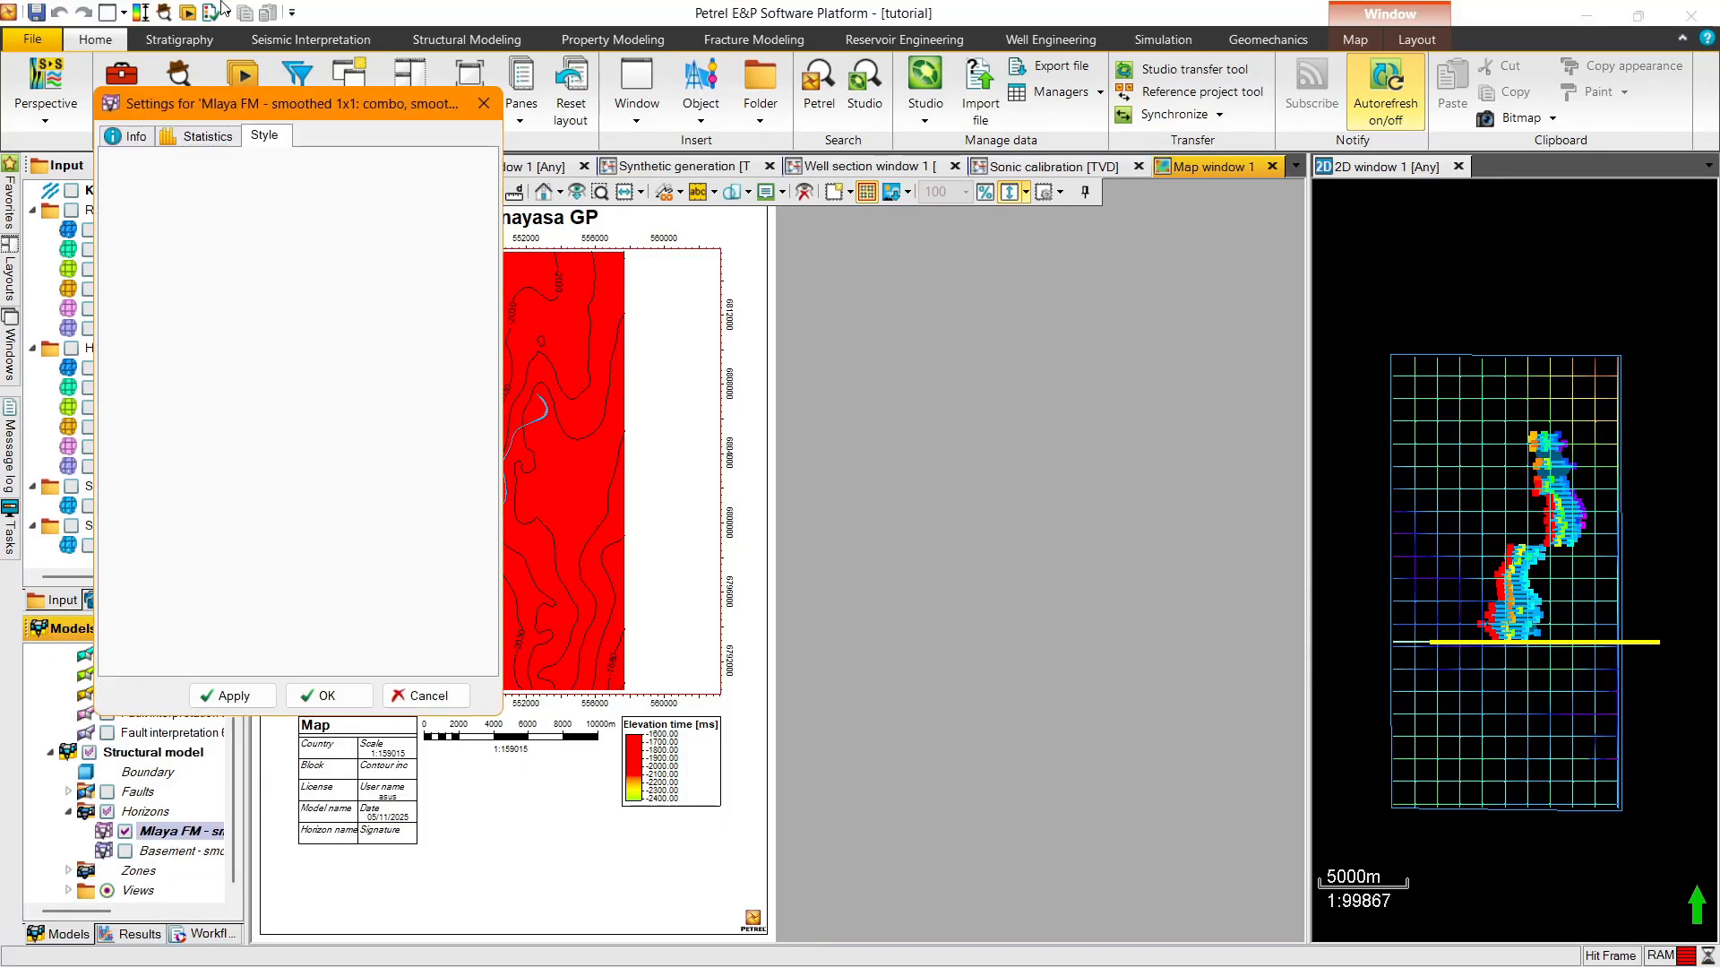
click(484, 103)
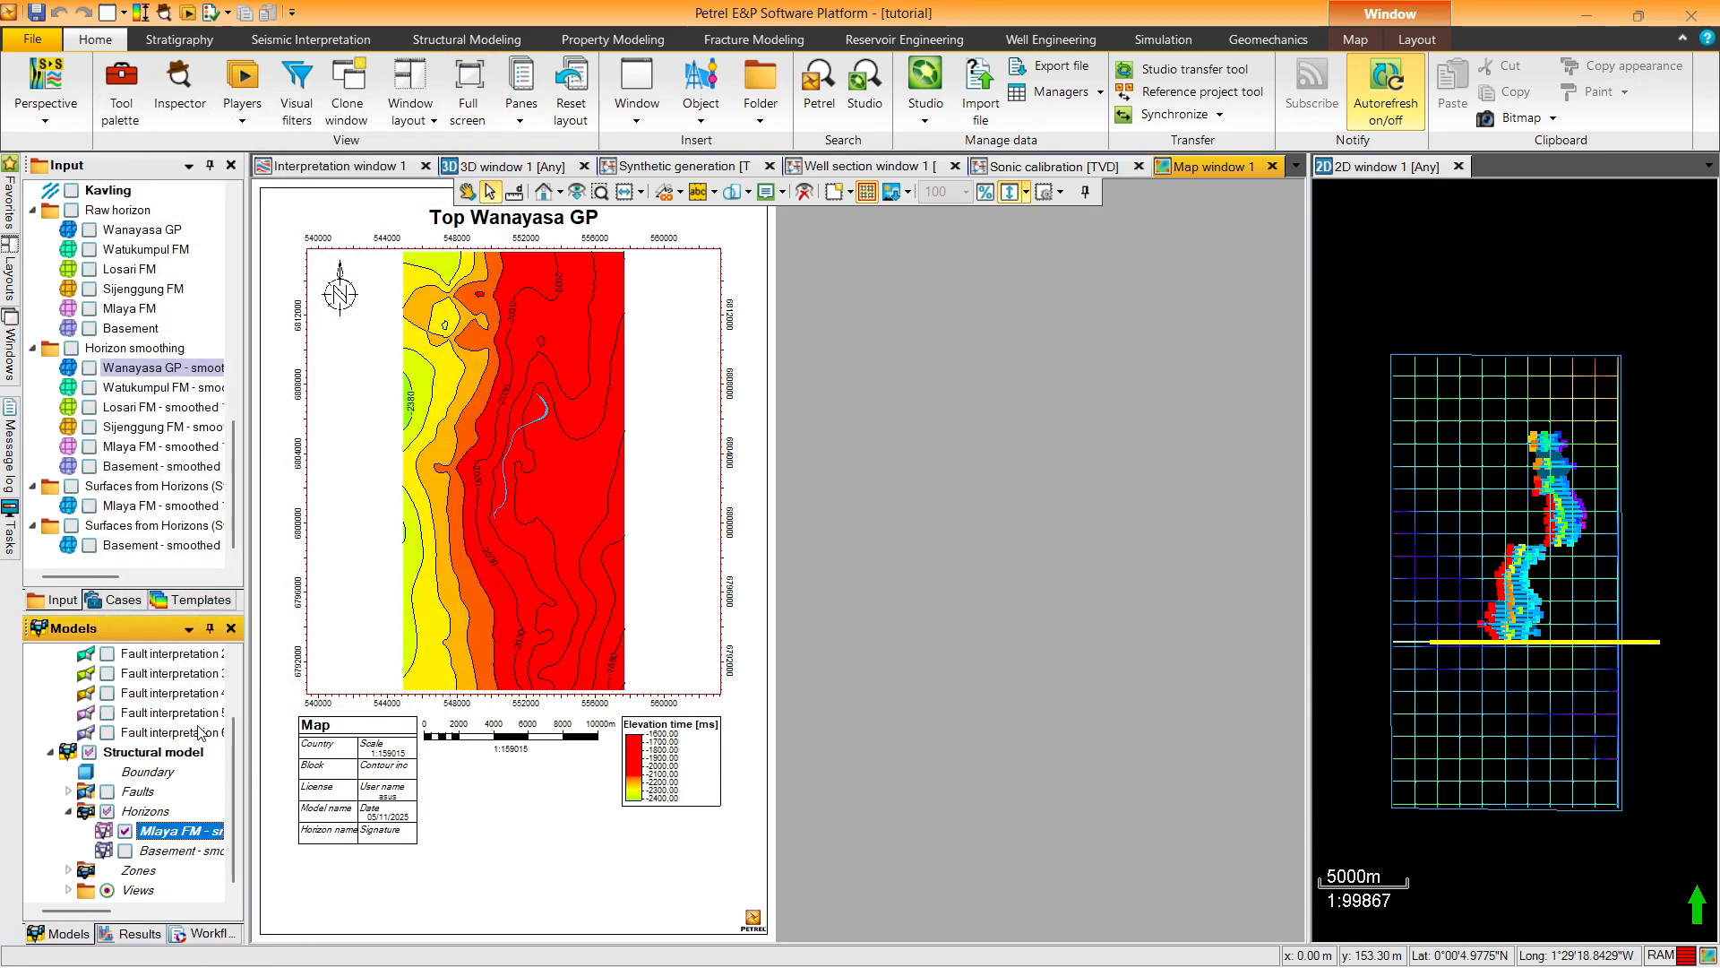
right_click(171, 842)
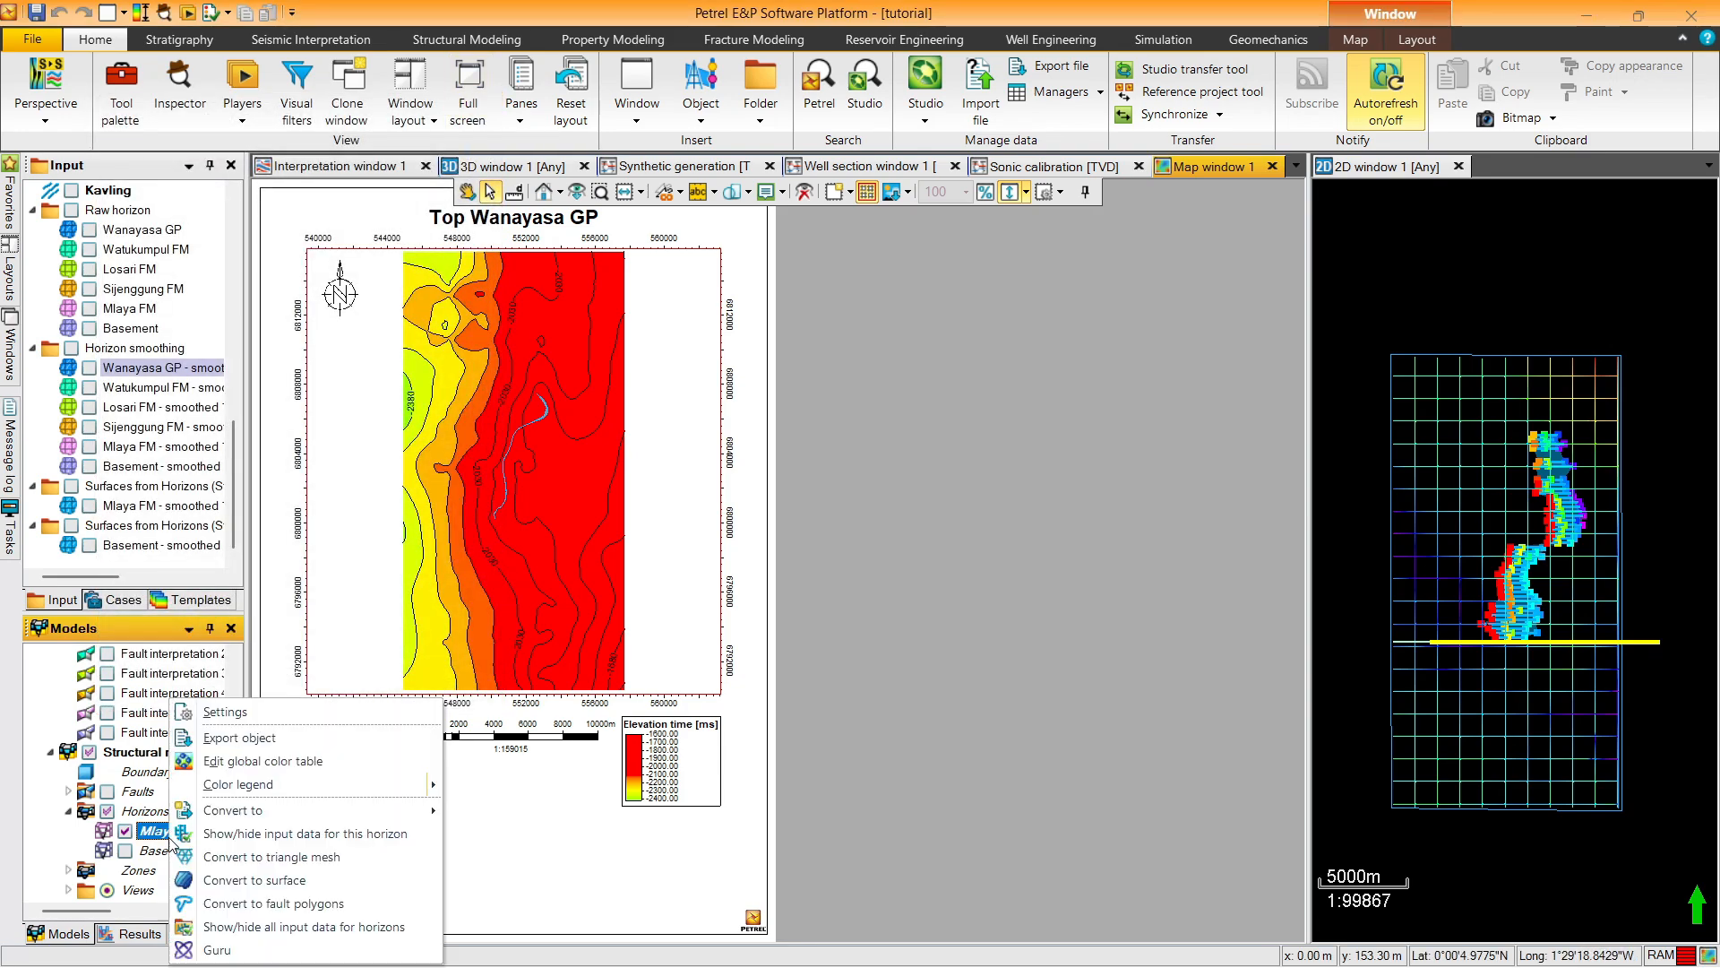
click(251, 759)
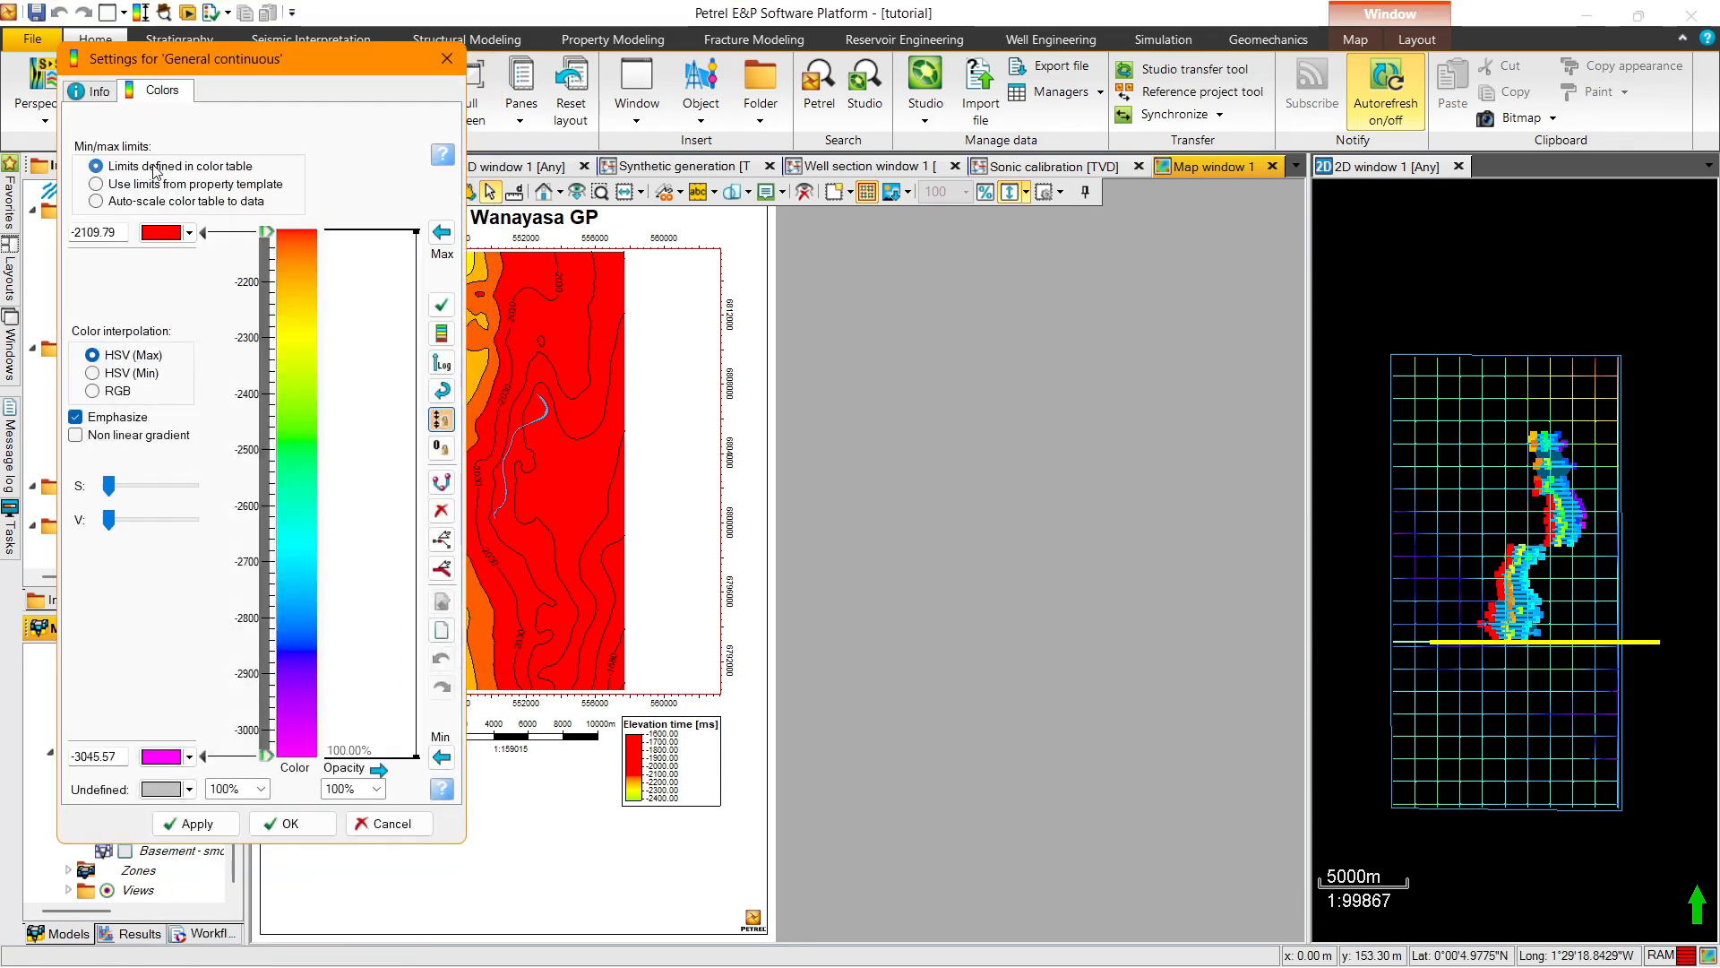
click(442, 233)
click(446, 757)
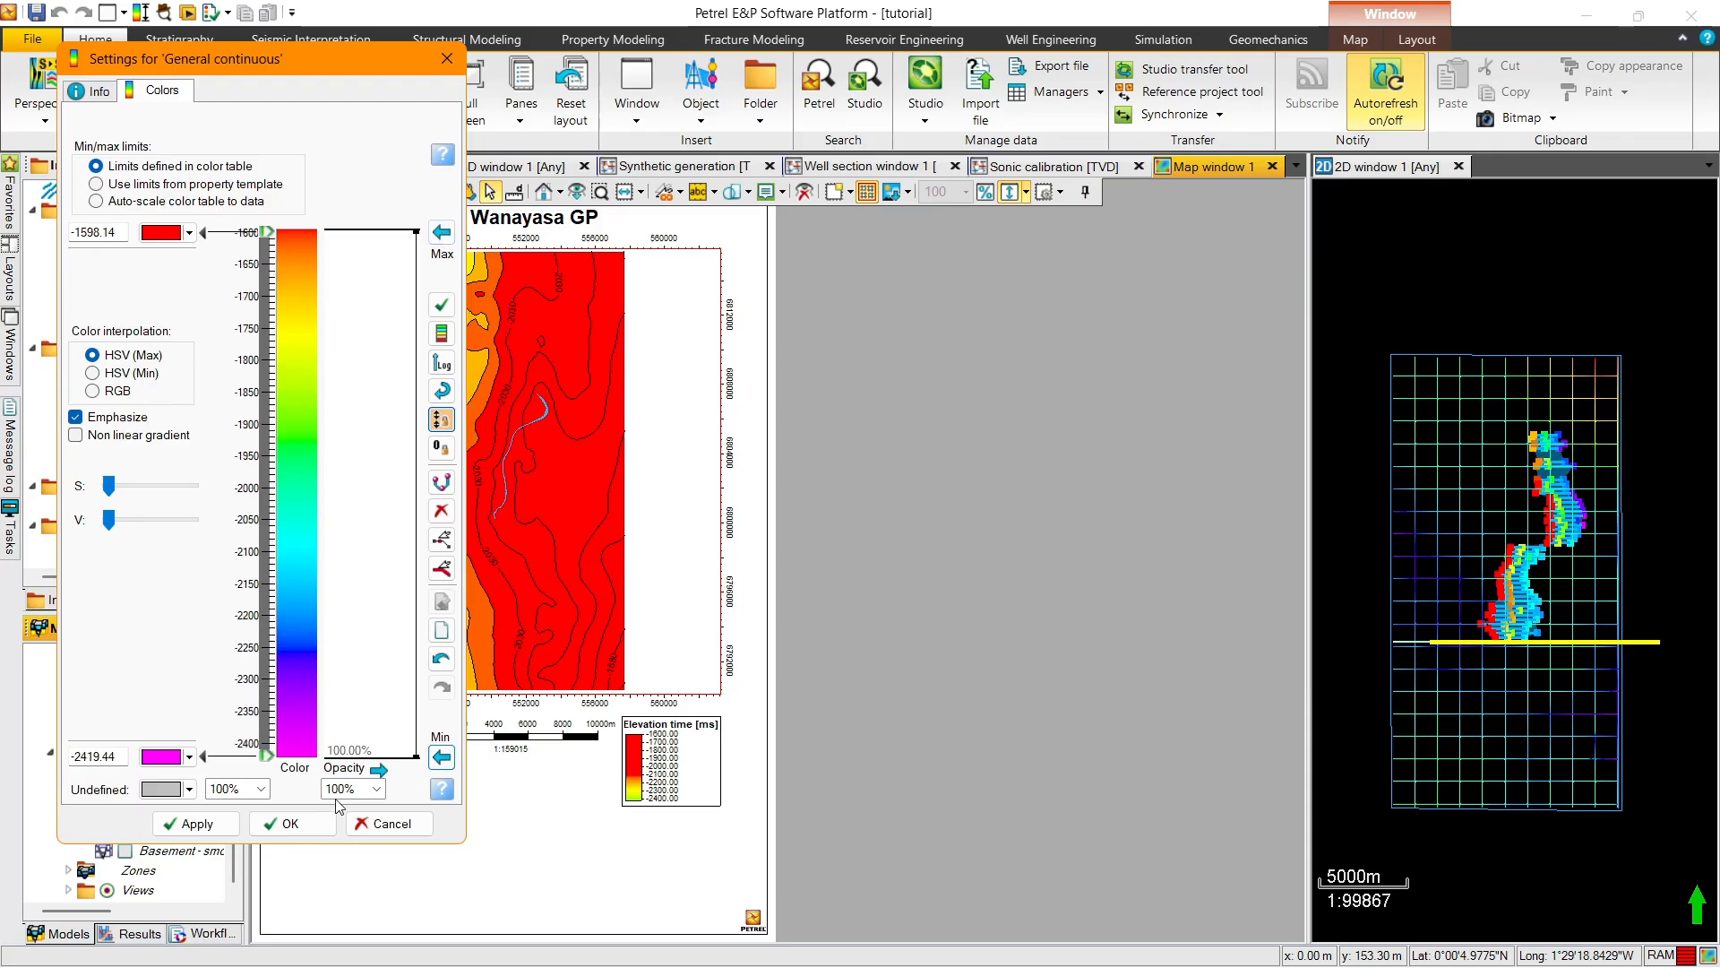
click(289, 823)
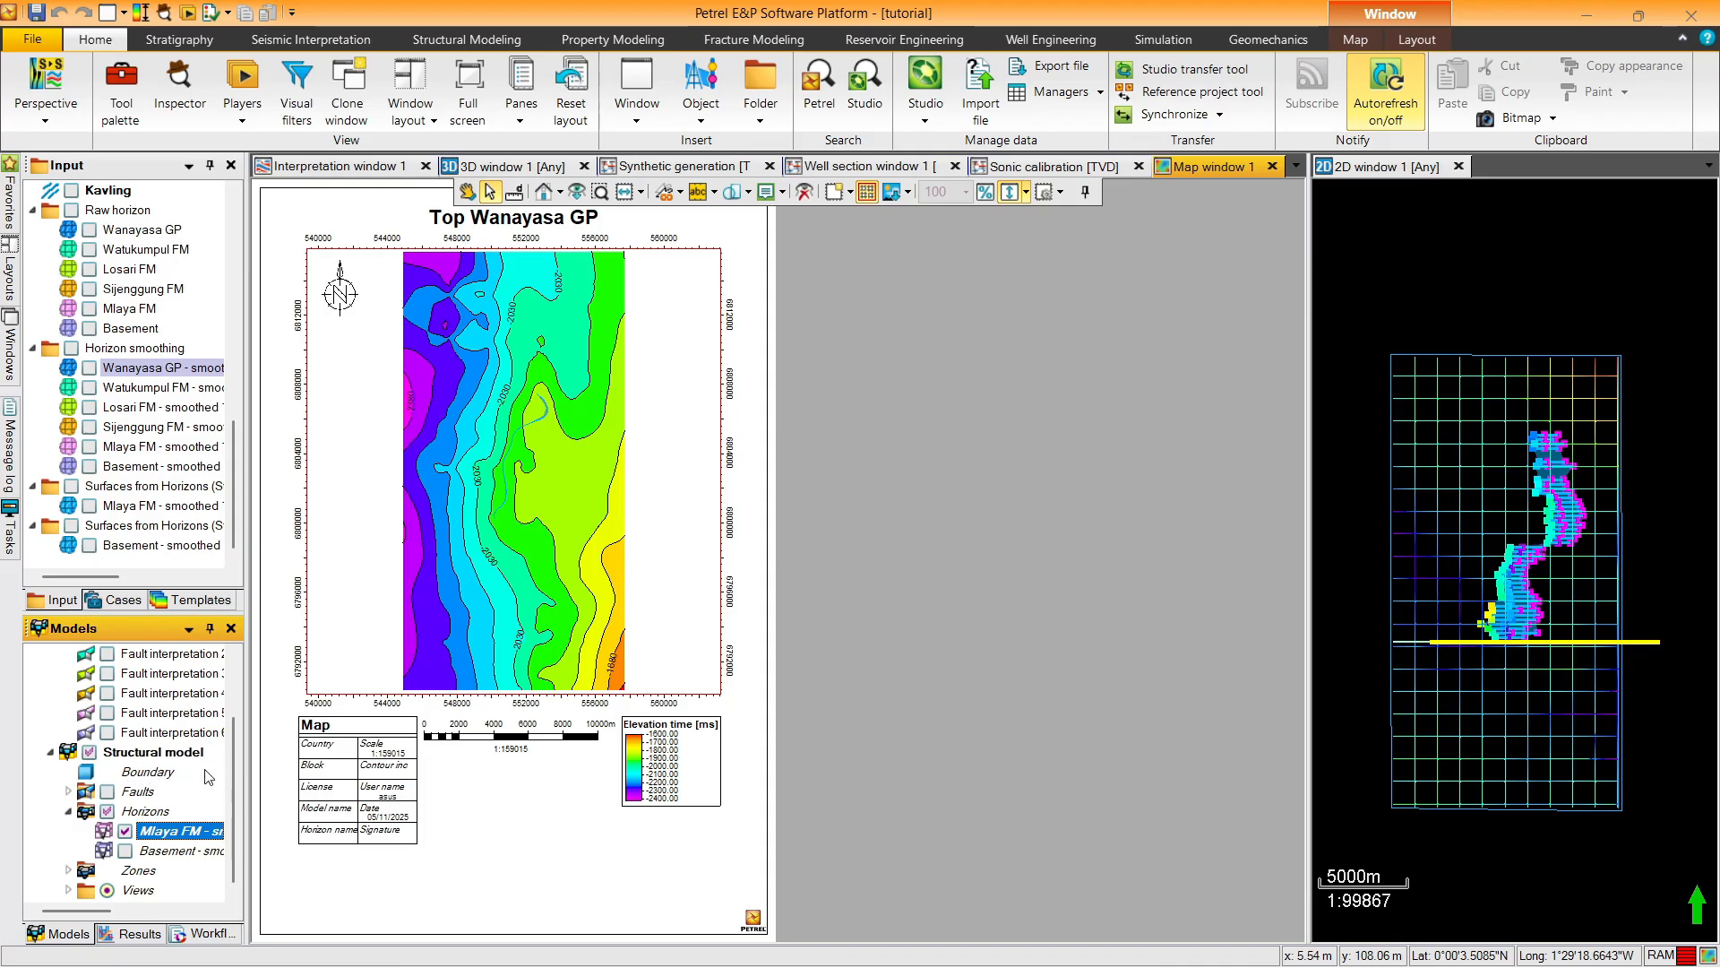
Toggle the first fault interpretation among the structural model's faults on and off in the map
click(68, 791)
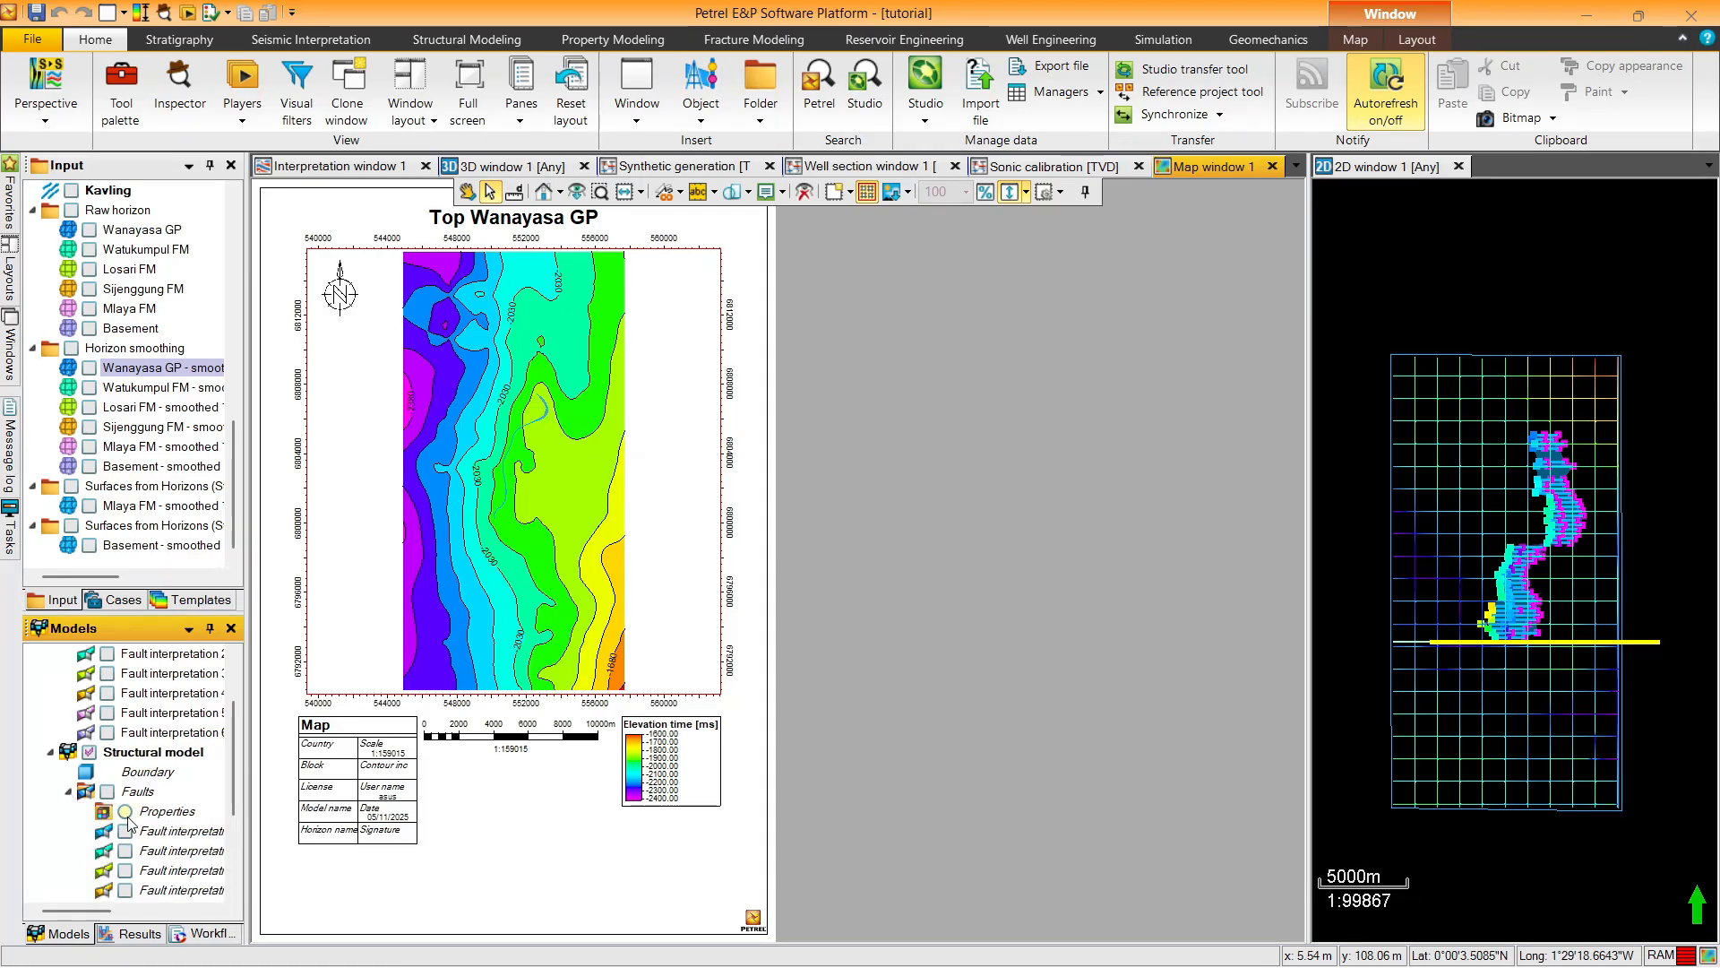
click(125, 831)
click(126, 831)
click(67, 792)
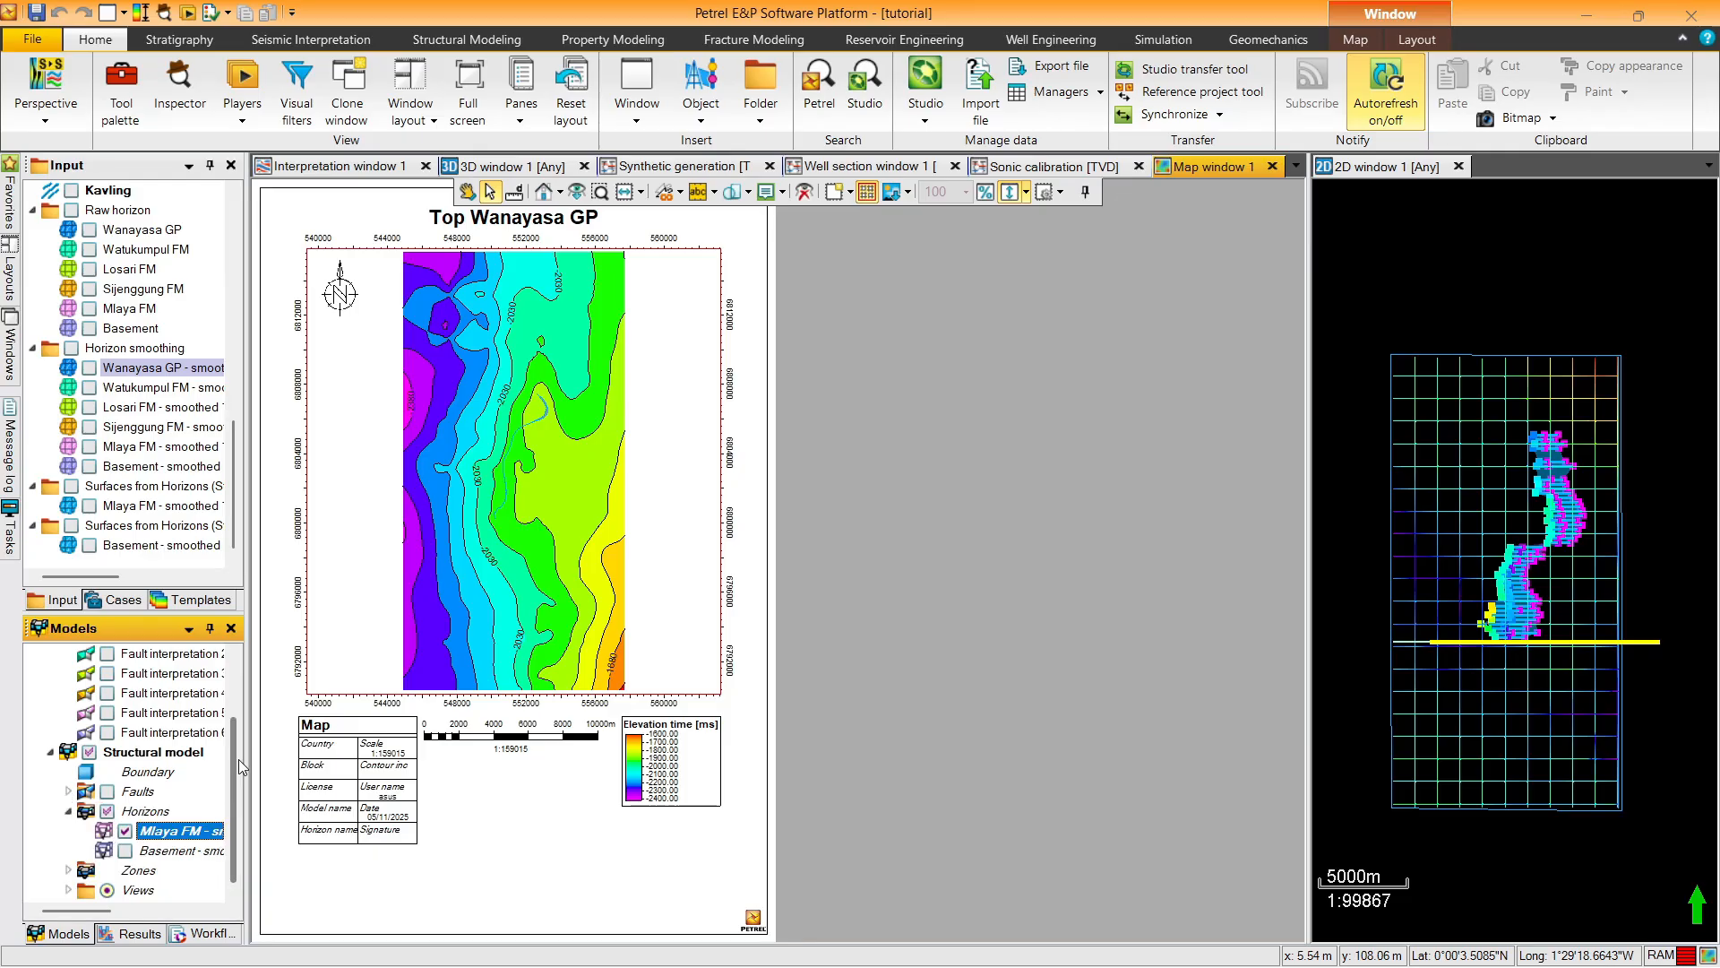
Toggle the structural model's entire Faults group on and off over the Mlaya FM horizon map
scroll(239, 743, up, 2)
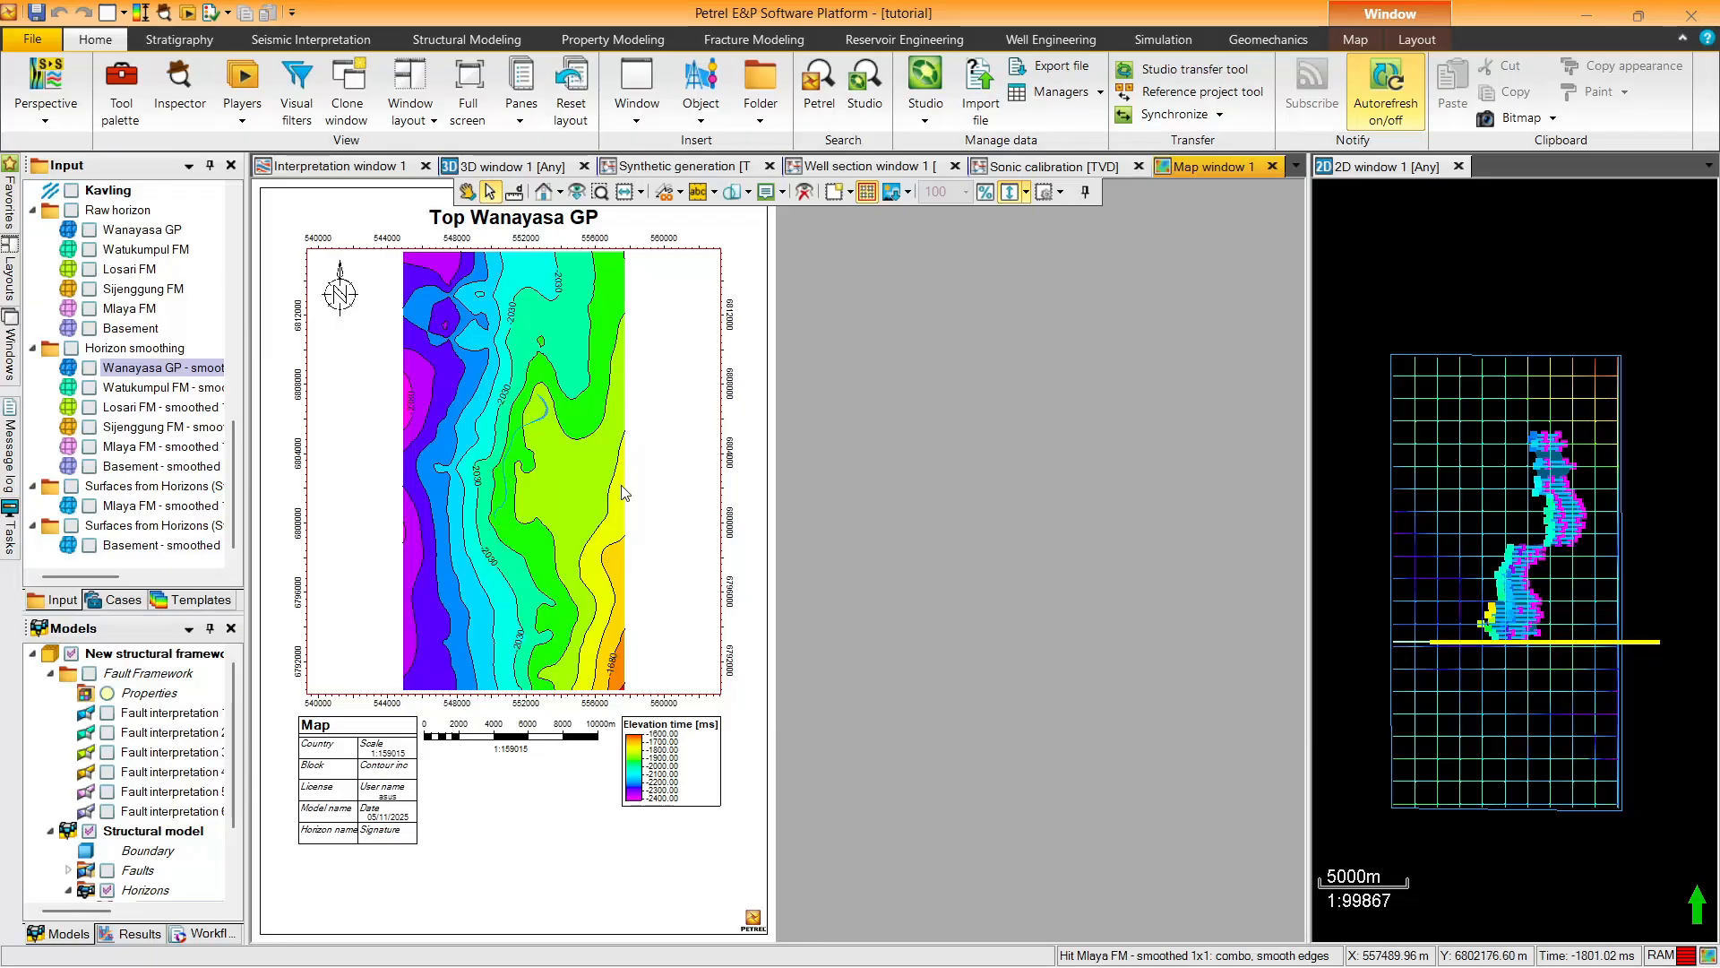
click(228, 502)
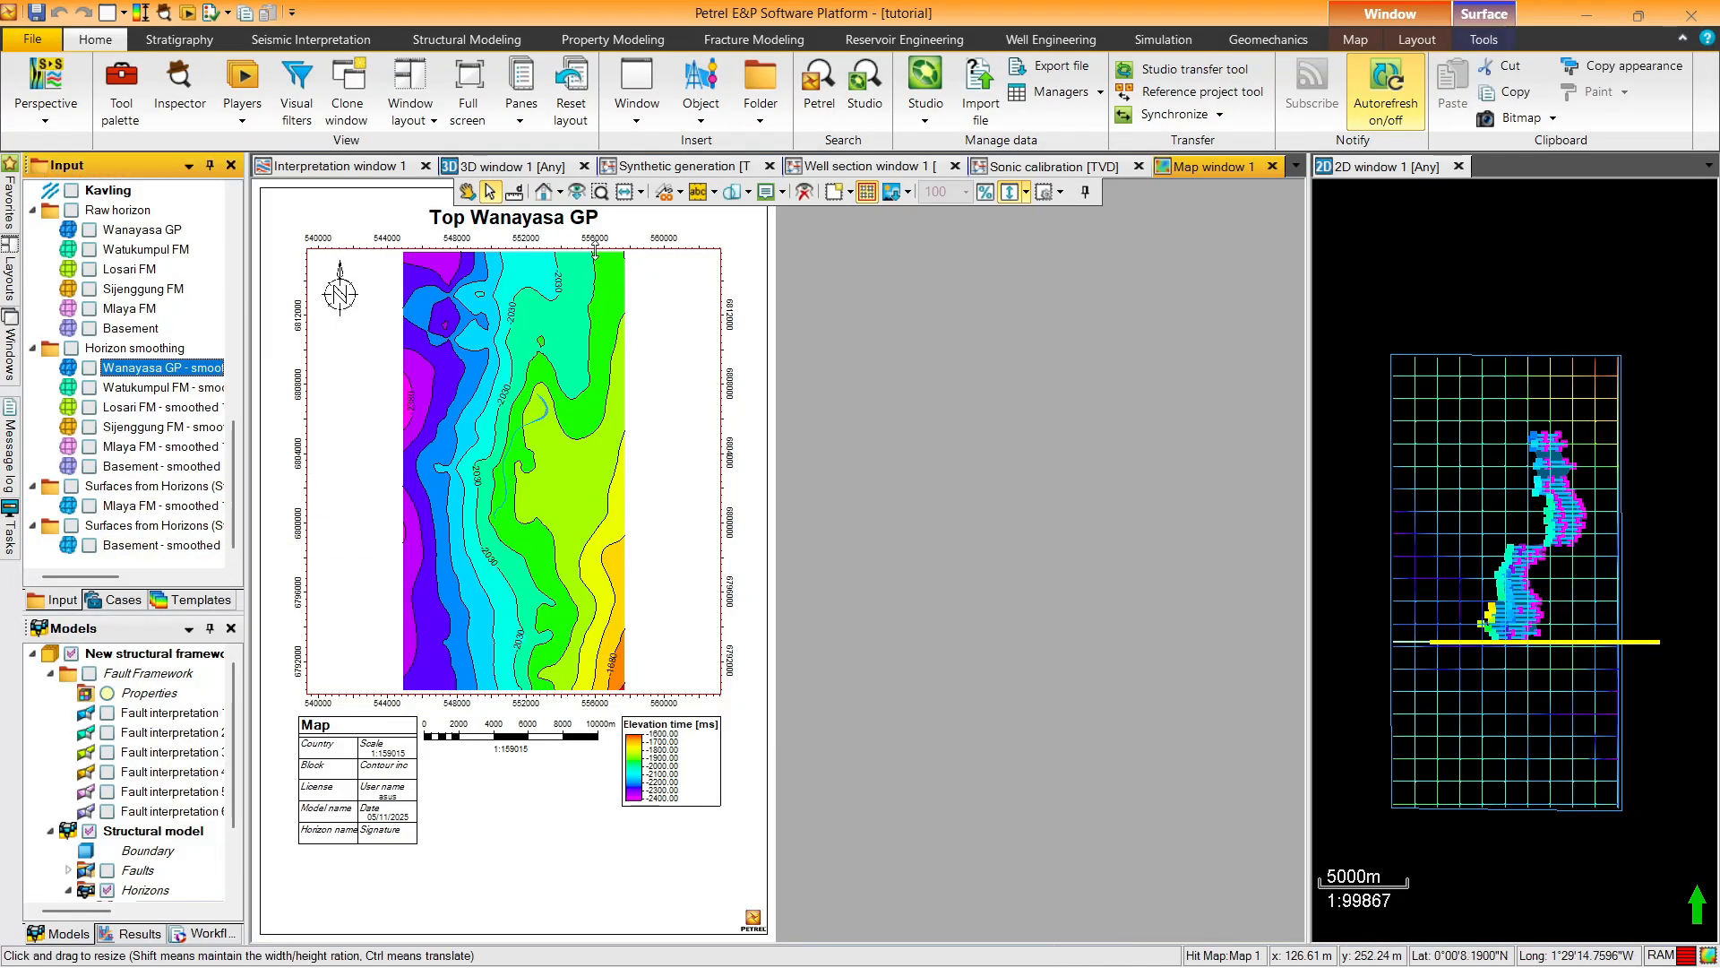
drag(229, 765, 232, 829)
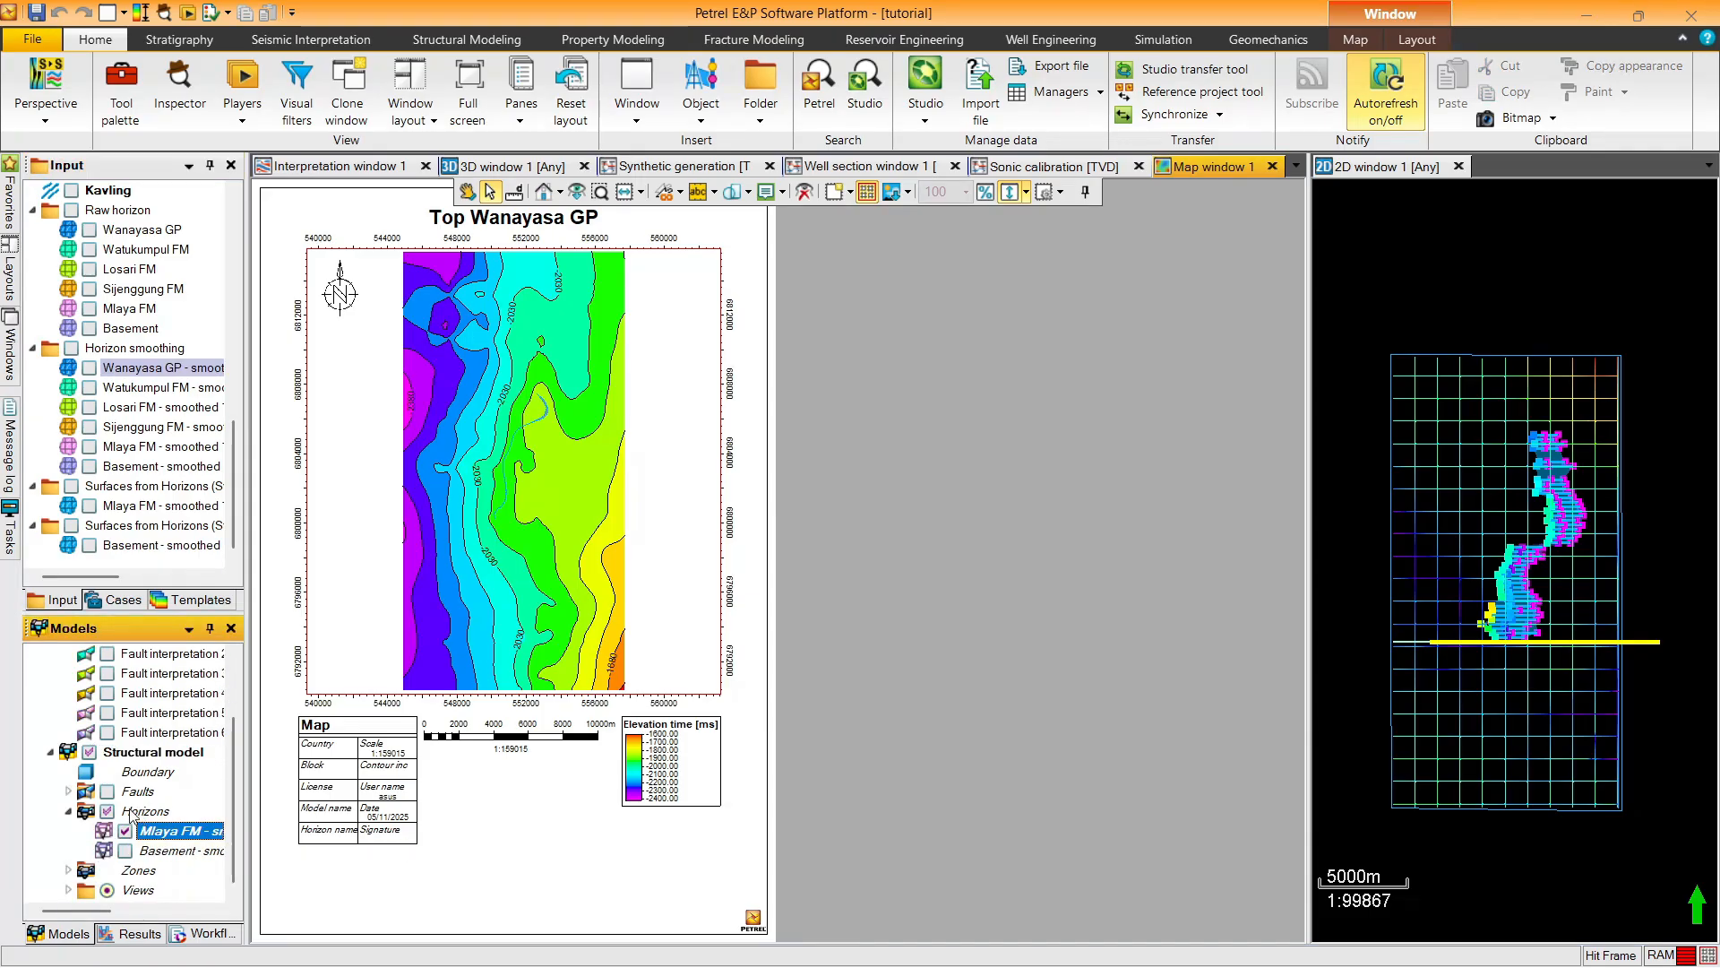
click(68, 792)
click(69, 792)
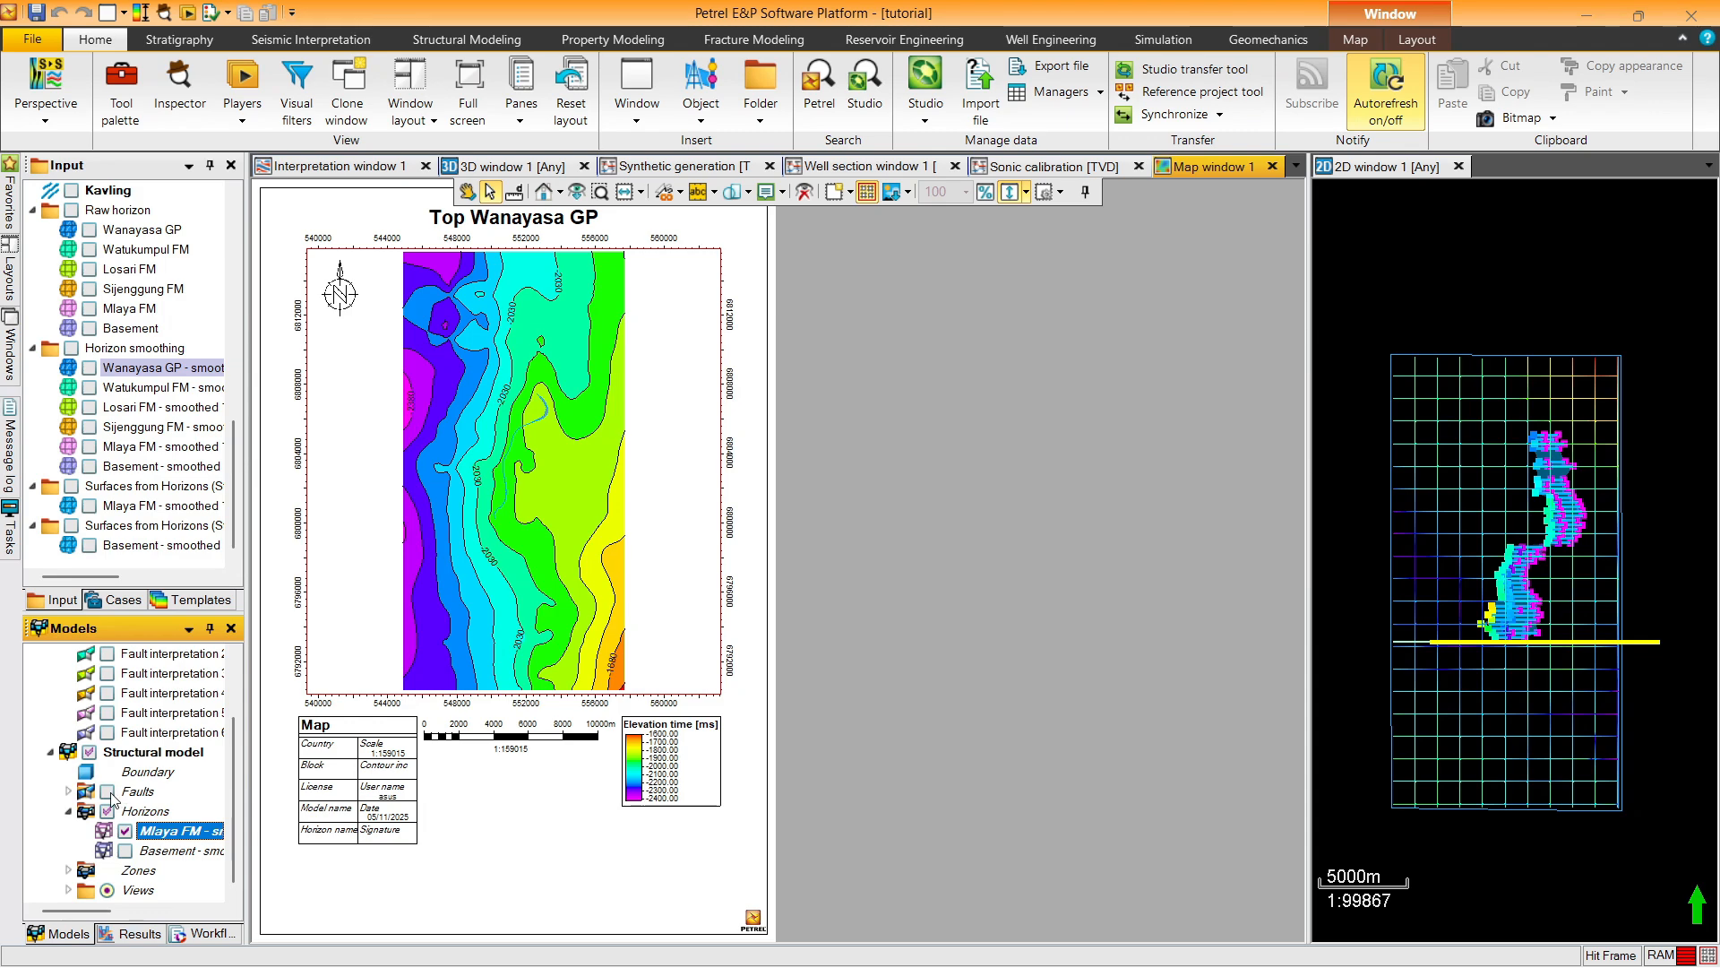
click(107, 791)
click(107, 791)
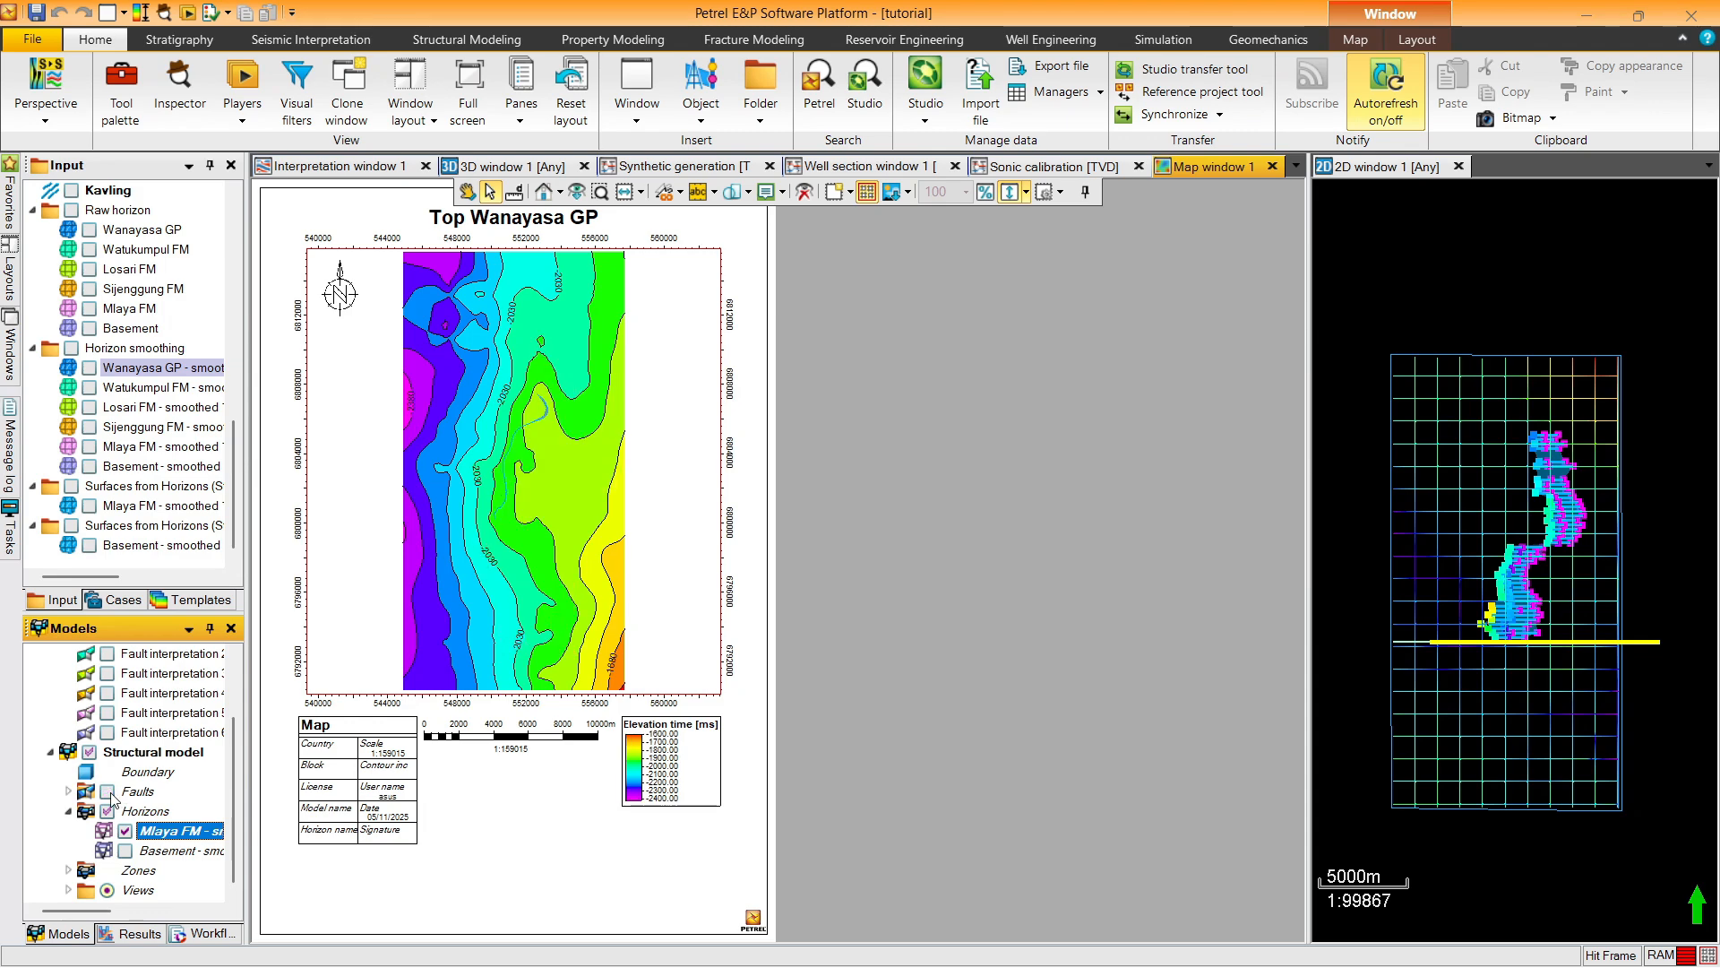
Replace the Mlaya FM horizon in the map with the structural model's Basement horizon
click(148, 831)
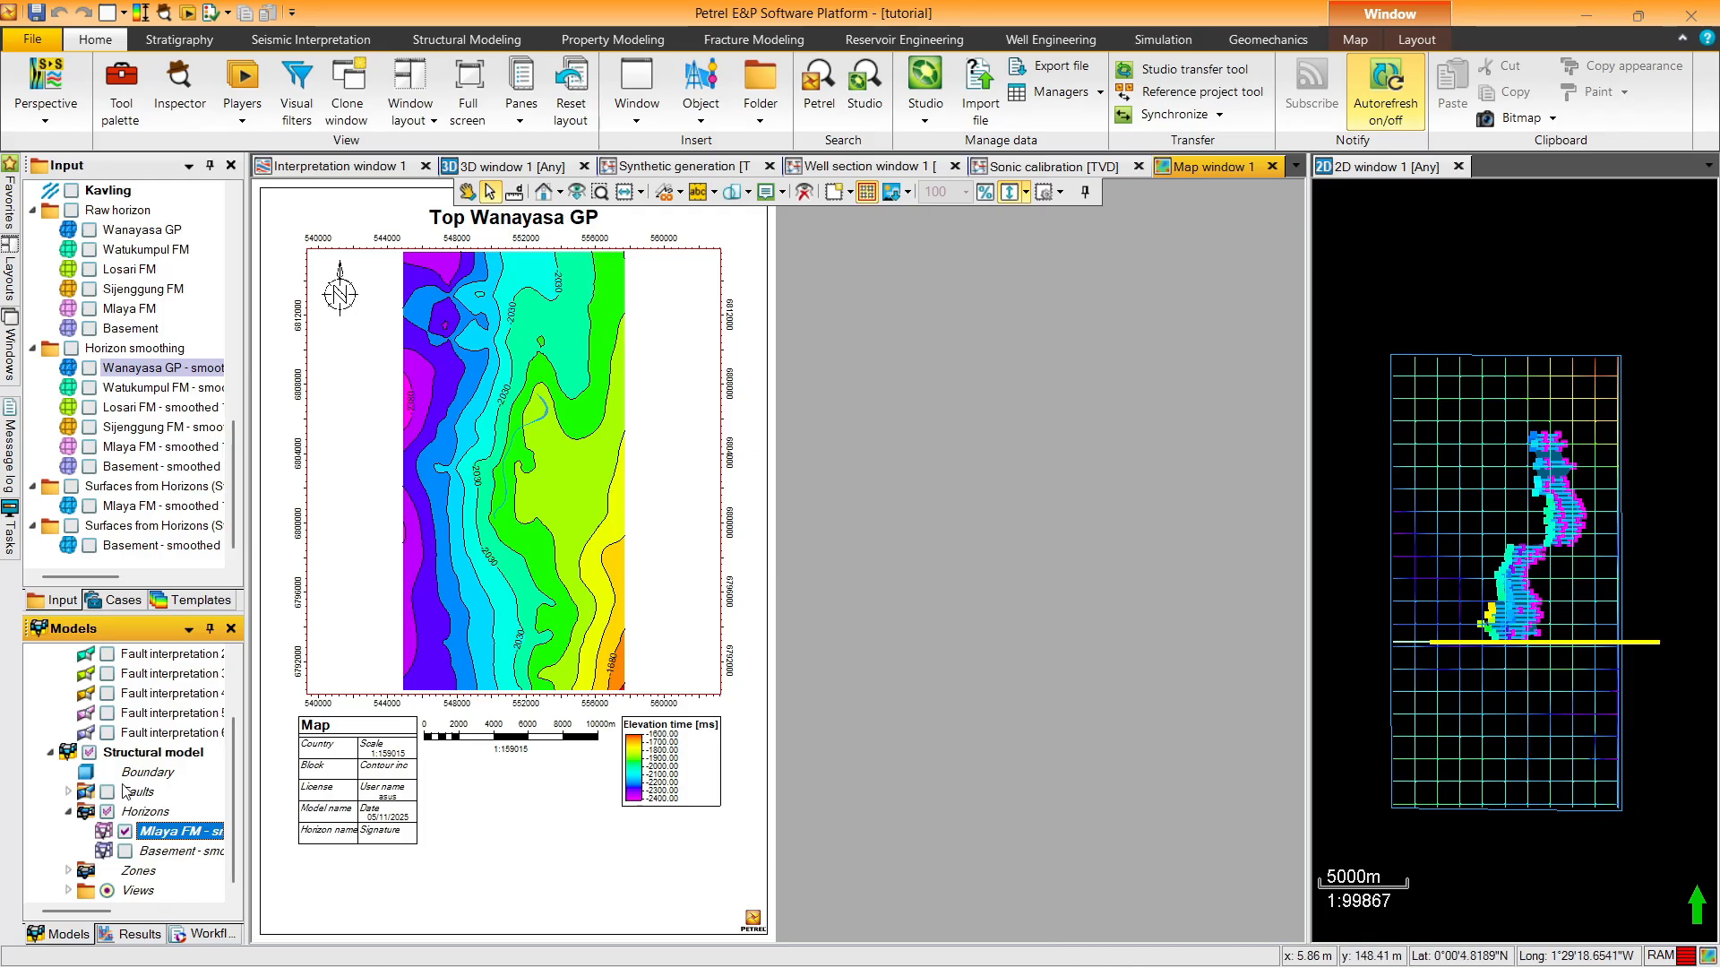
click(125, 831)
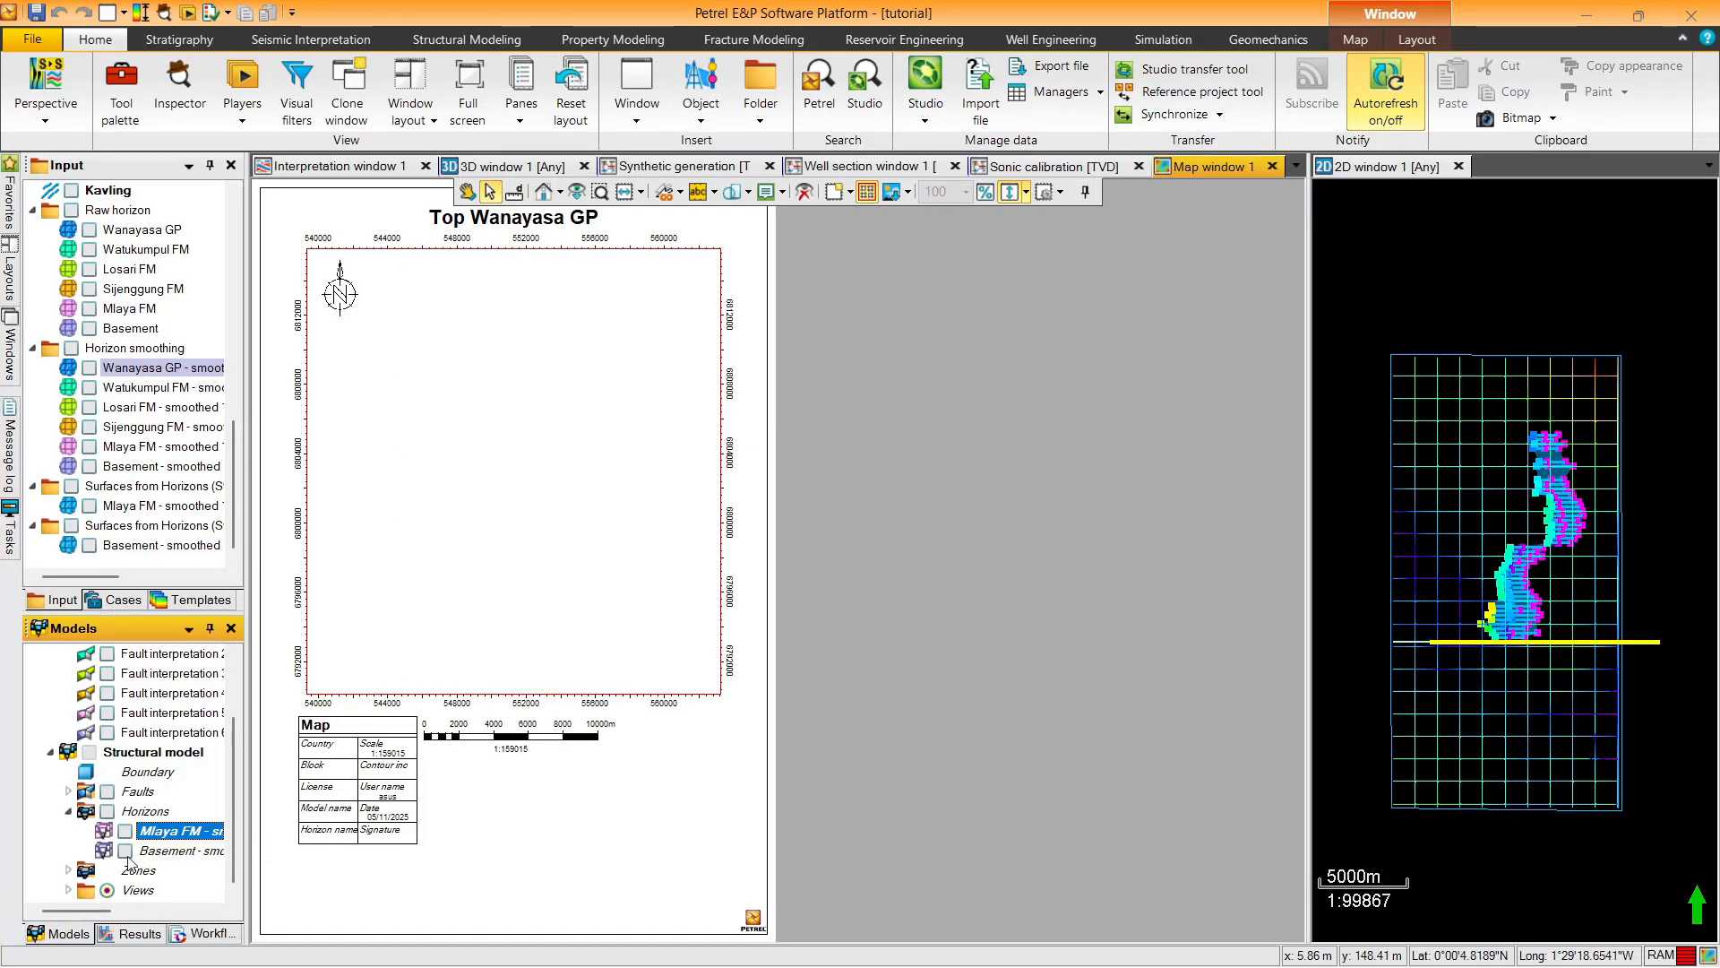
click(125, 850)
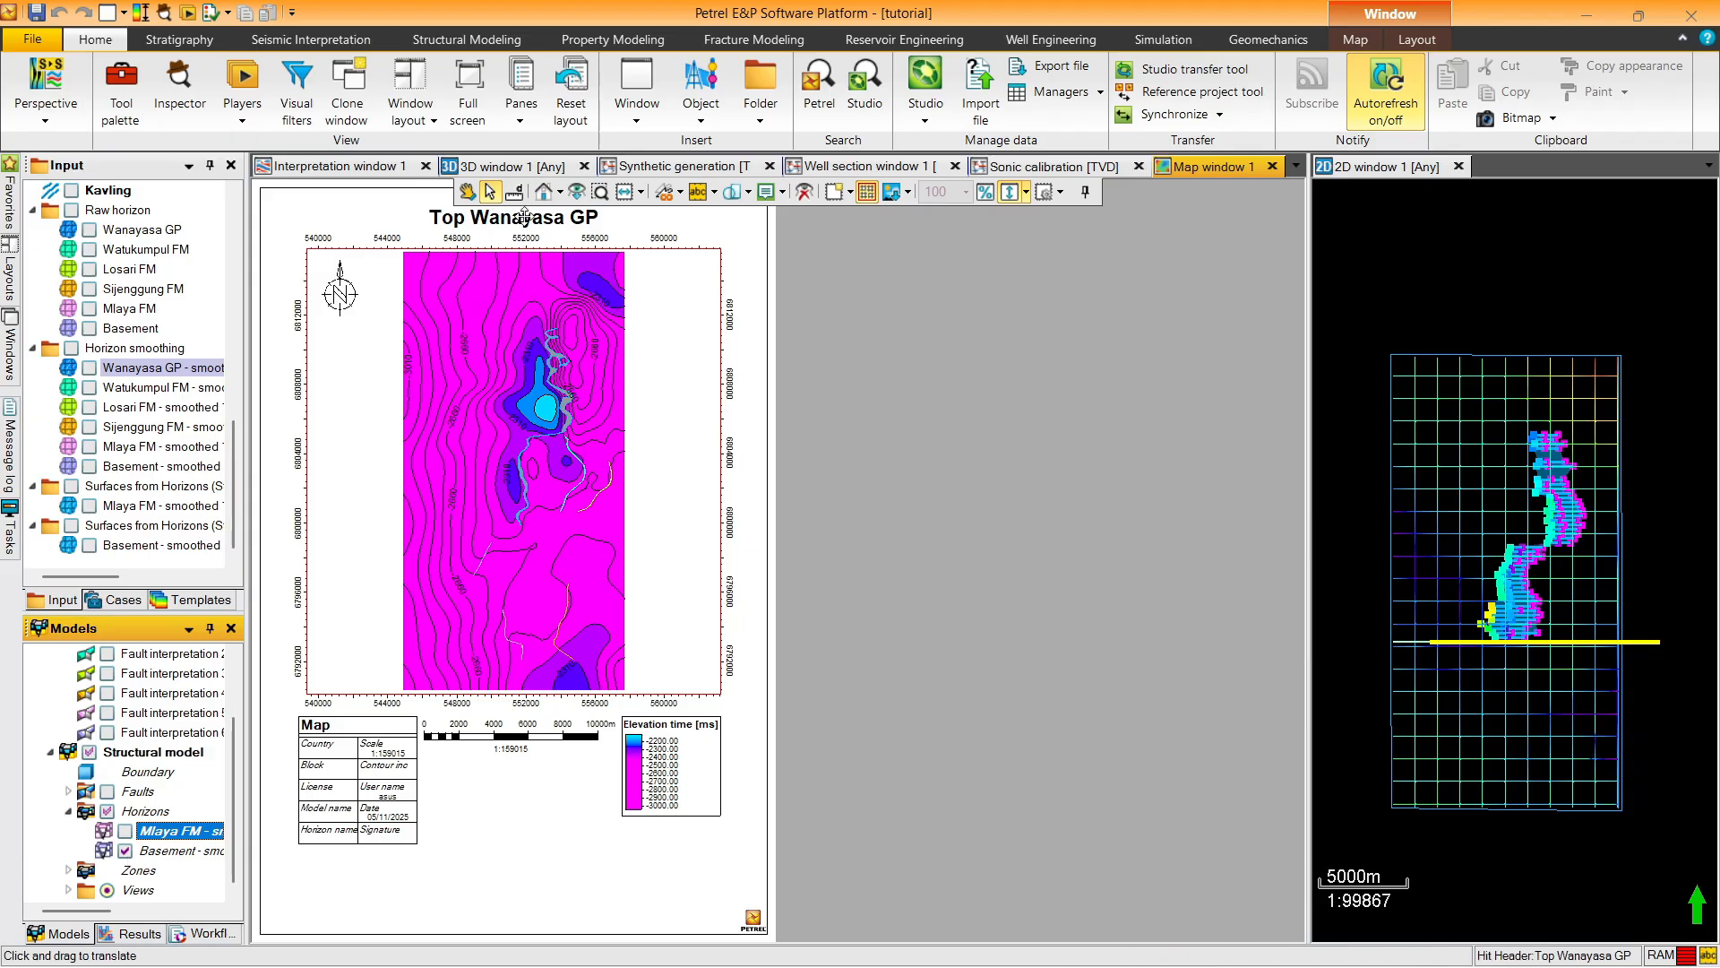
Examine the fault traces on the Basement horizon up close and return to the full map extent
scroll(540, 522, up, 3)
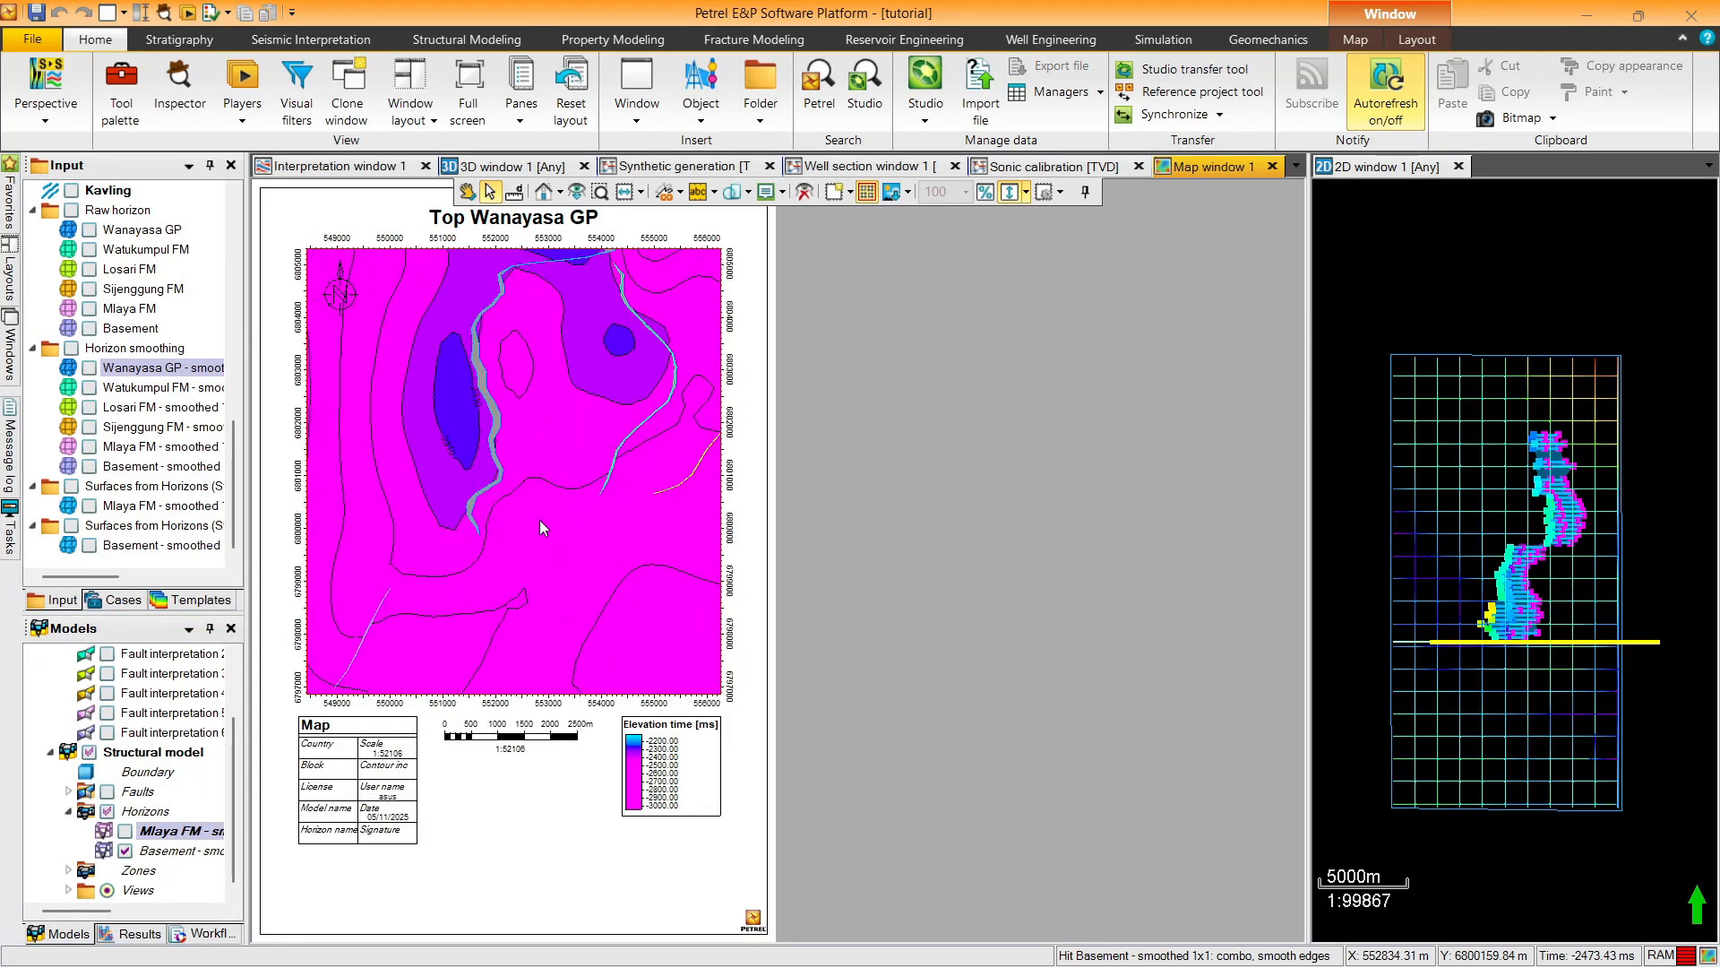
scroll(539, 520, up, 2)
scroll(539, 520, down, 2)
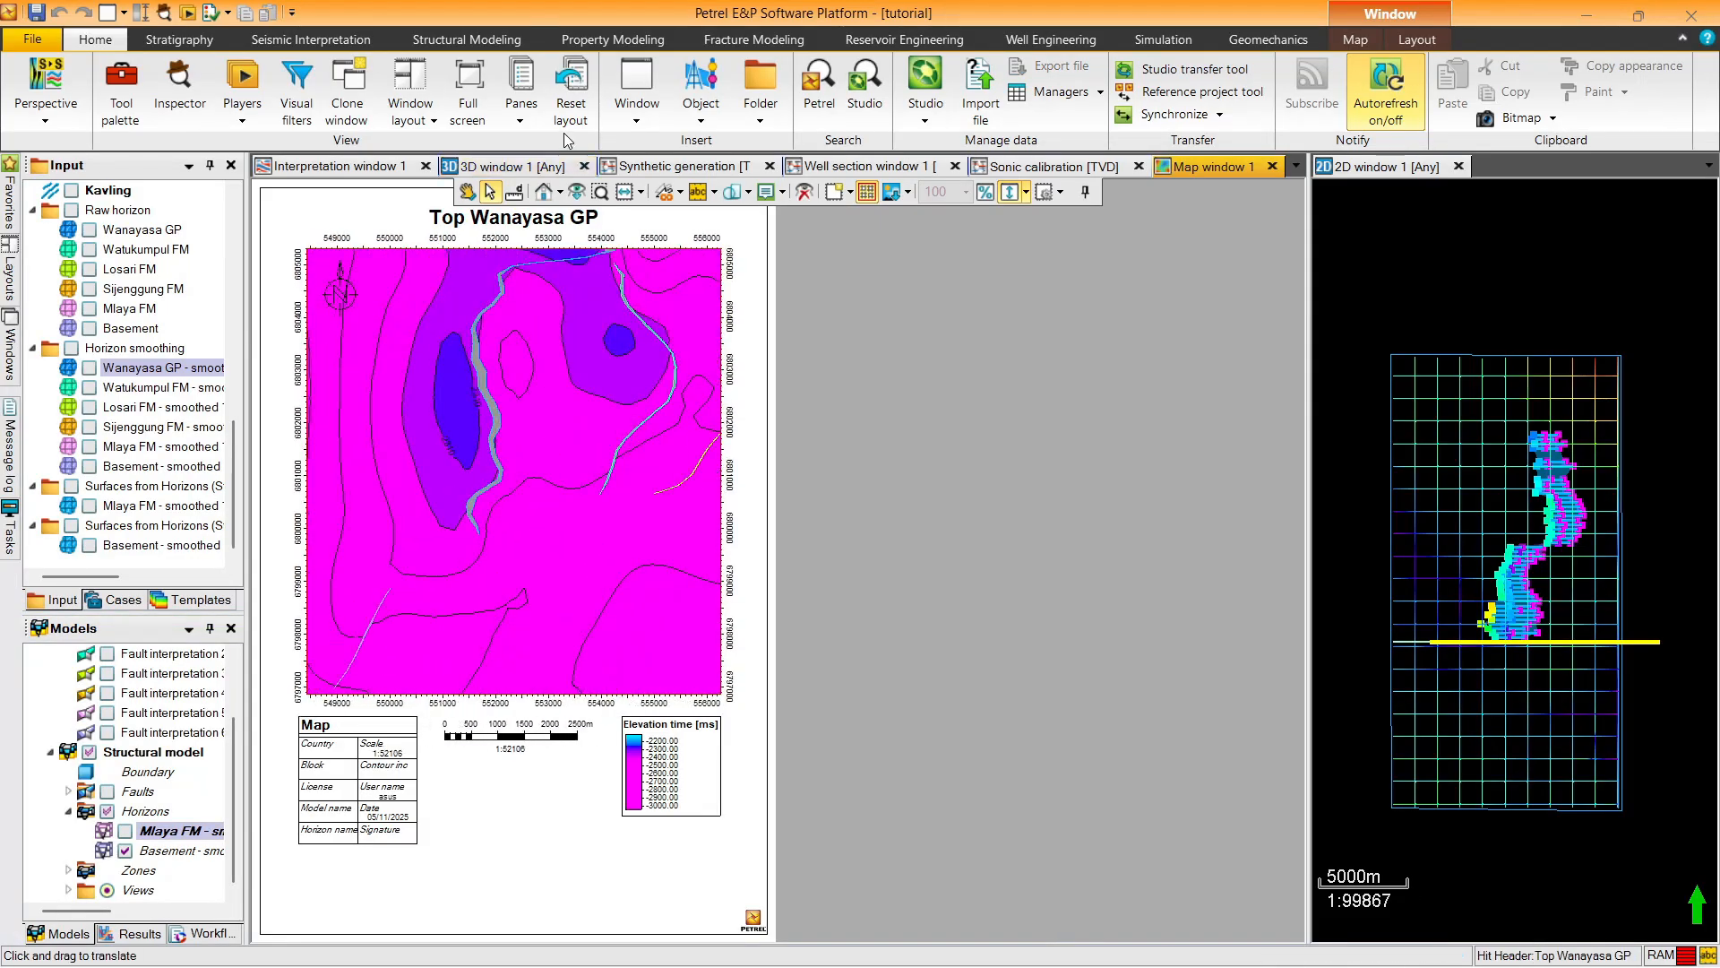
click(576, 191)
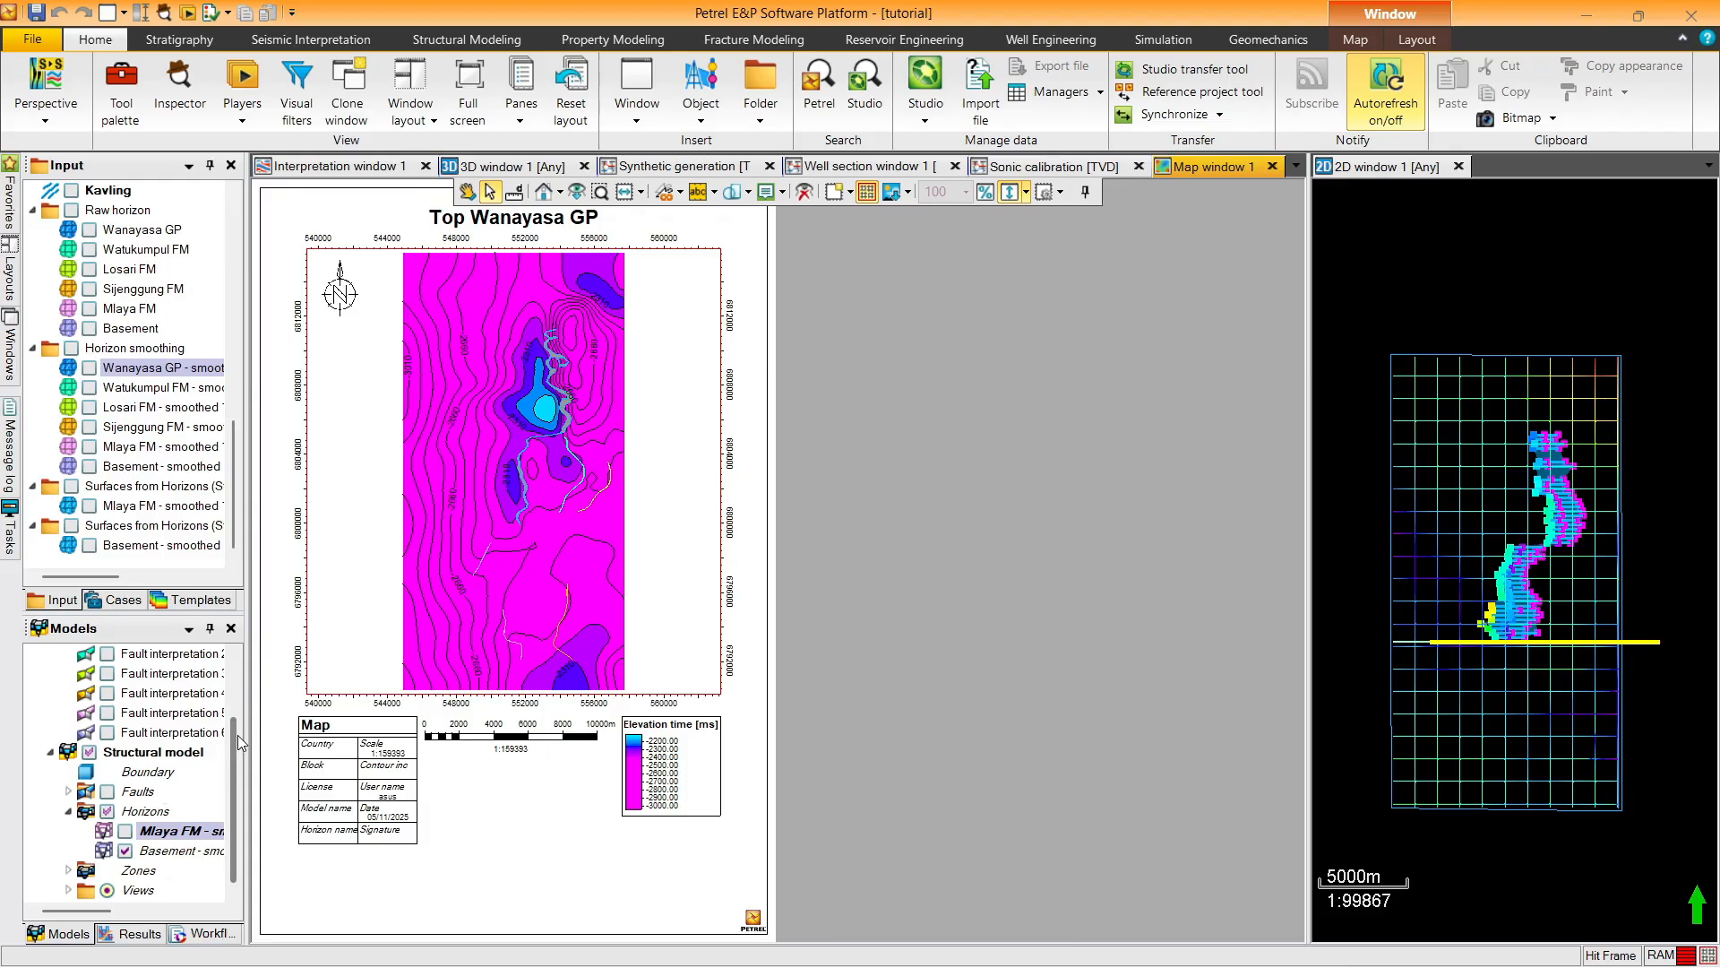
Compare the structural model's Basement horizon with its converted Basement surface by alternating their display in the map
drag(238, 734, 231, 710)
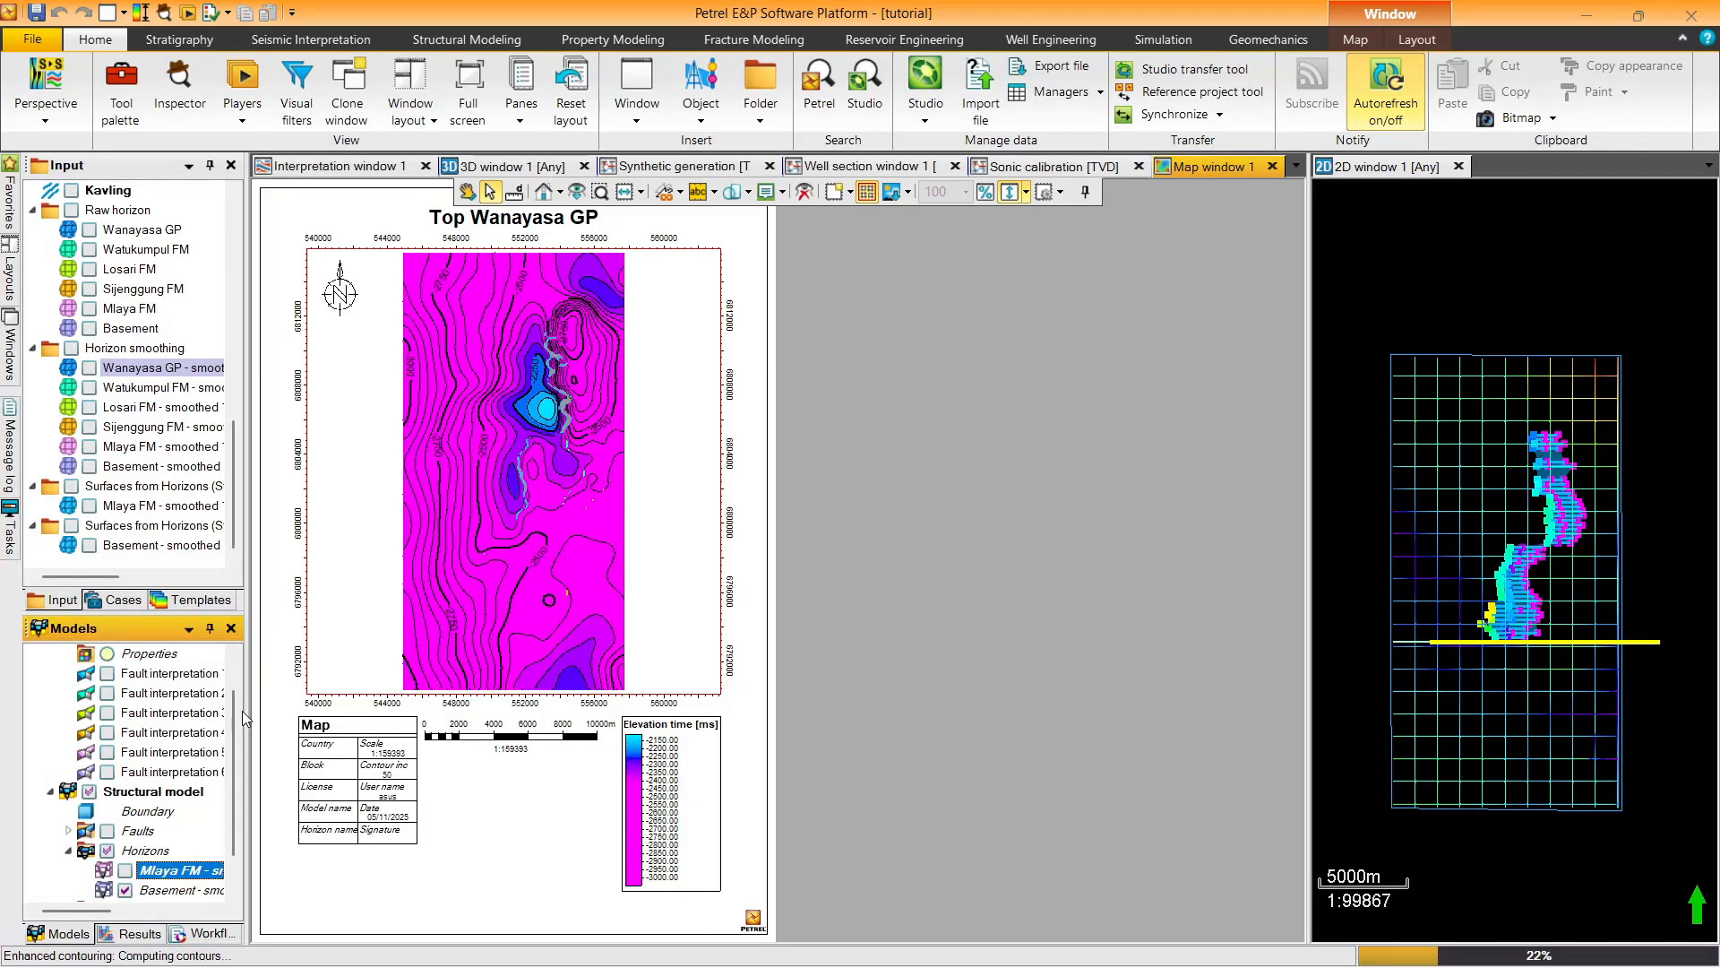
click(126, 850)
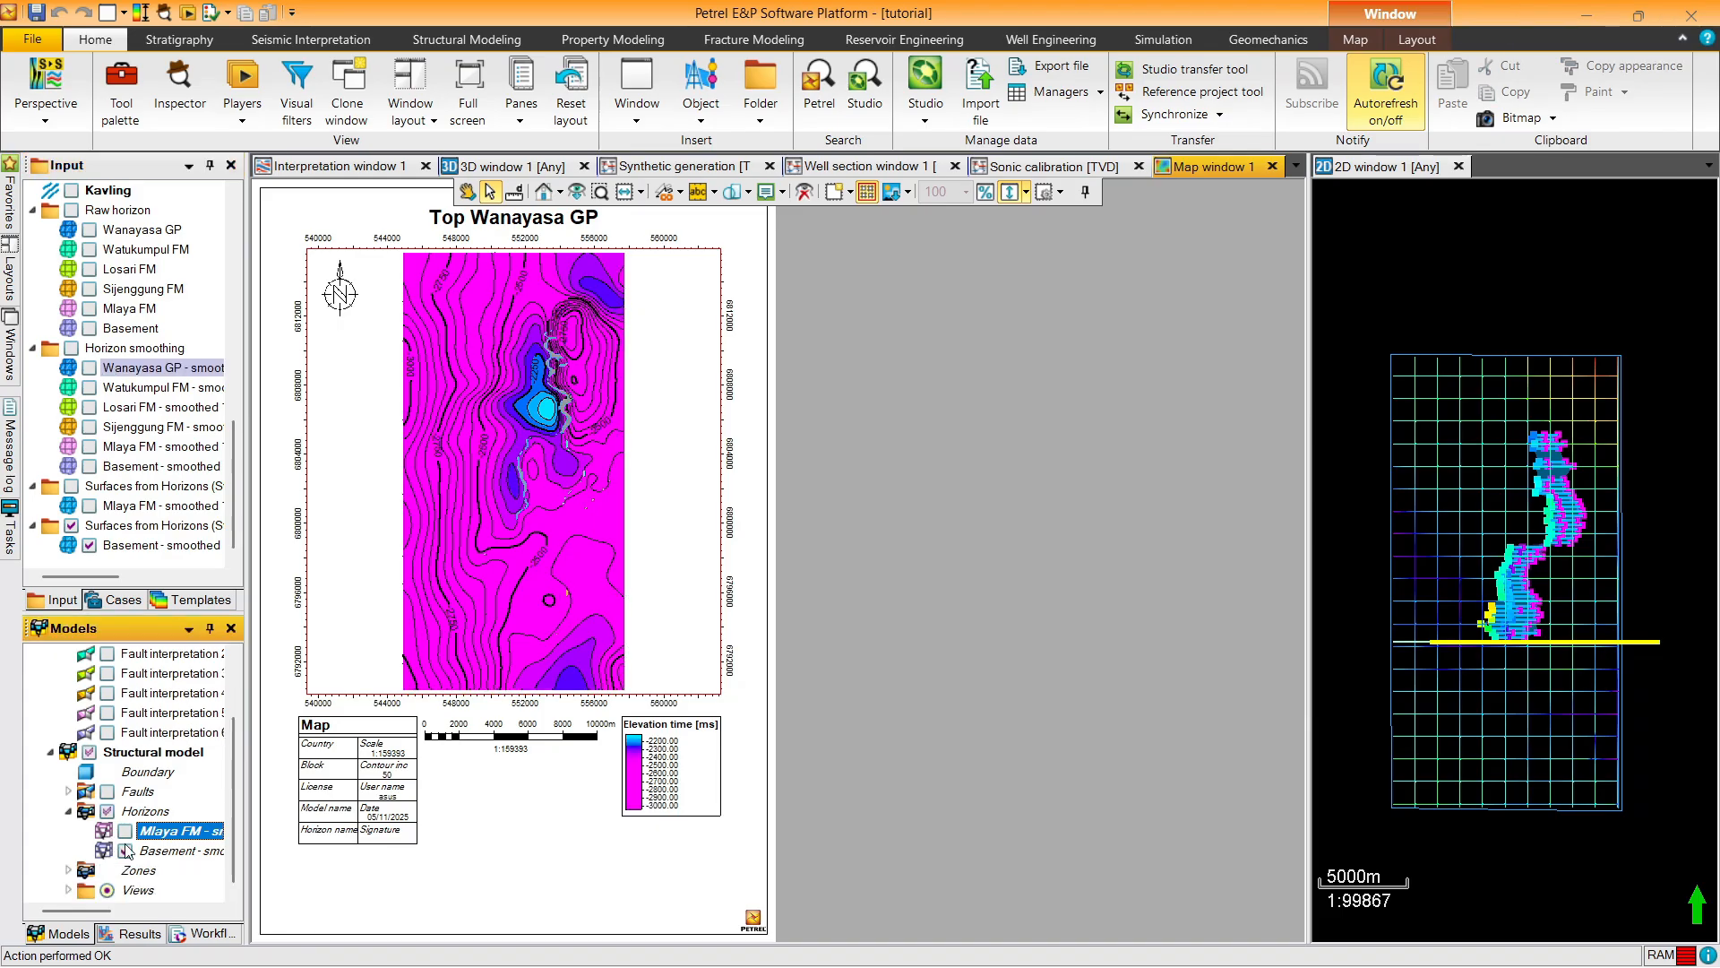
click(125, 850)
click(91, 546)
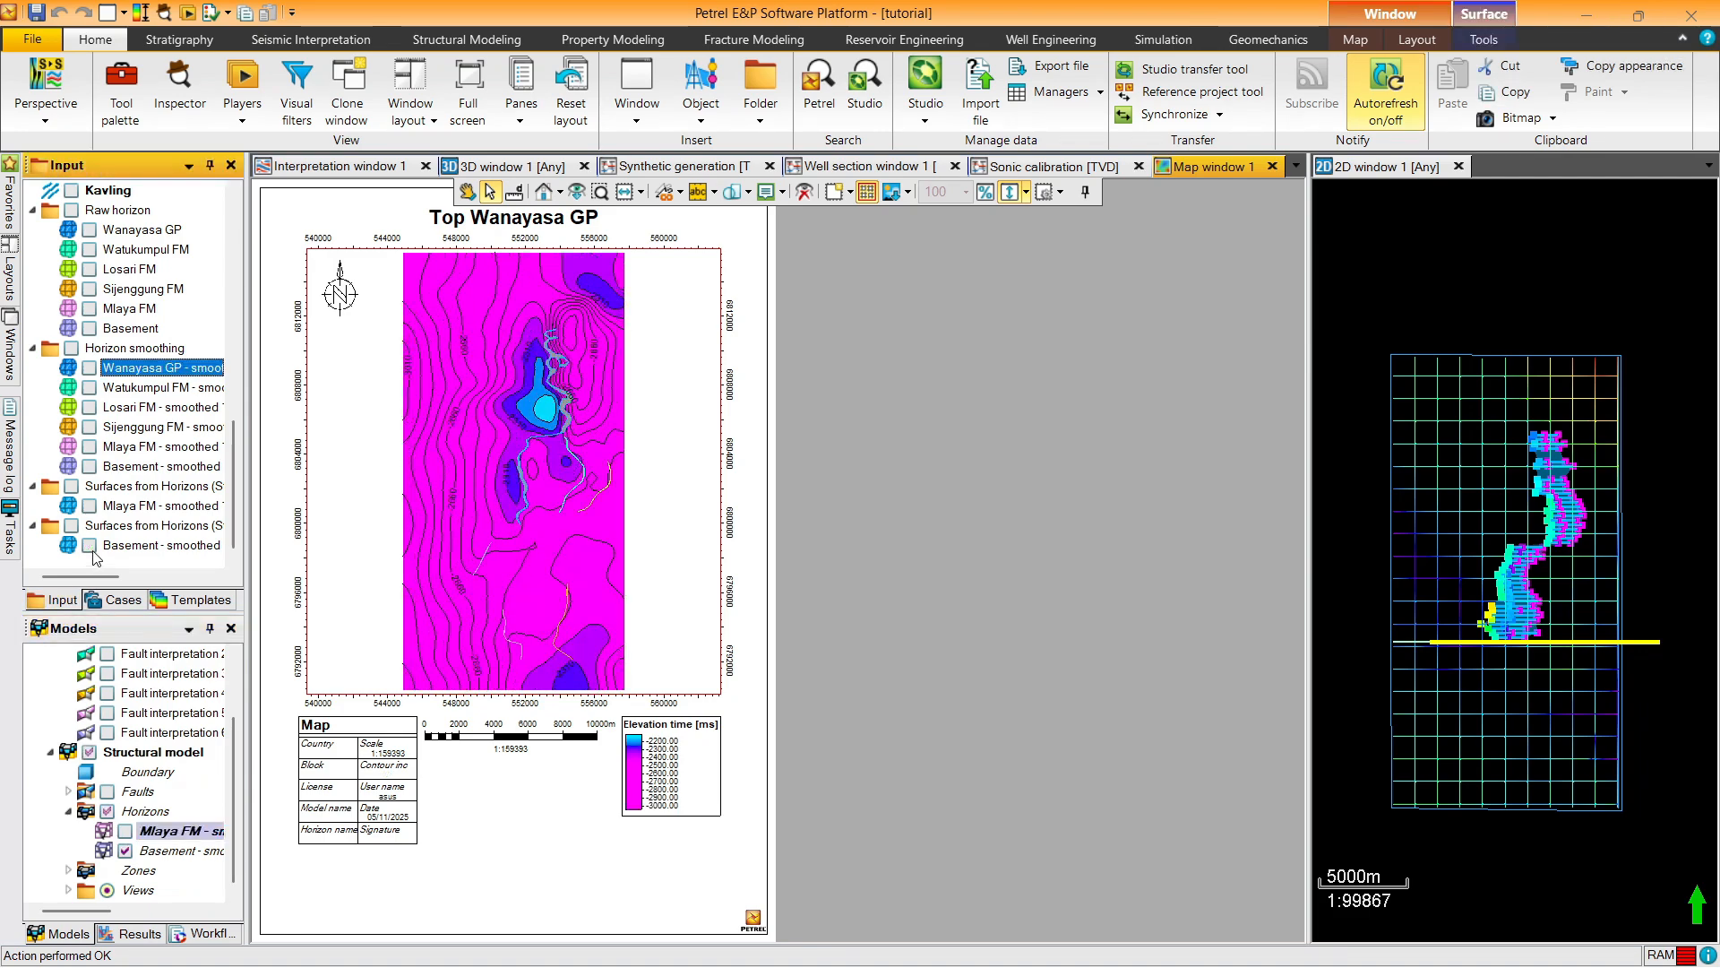
click(90, 546)
click(126, 851)
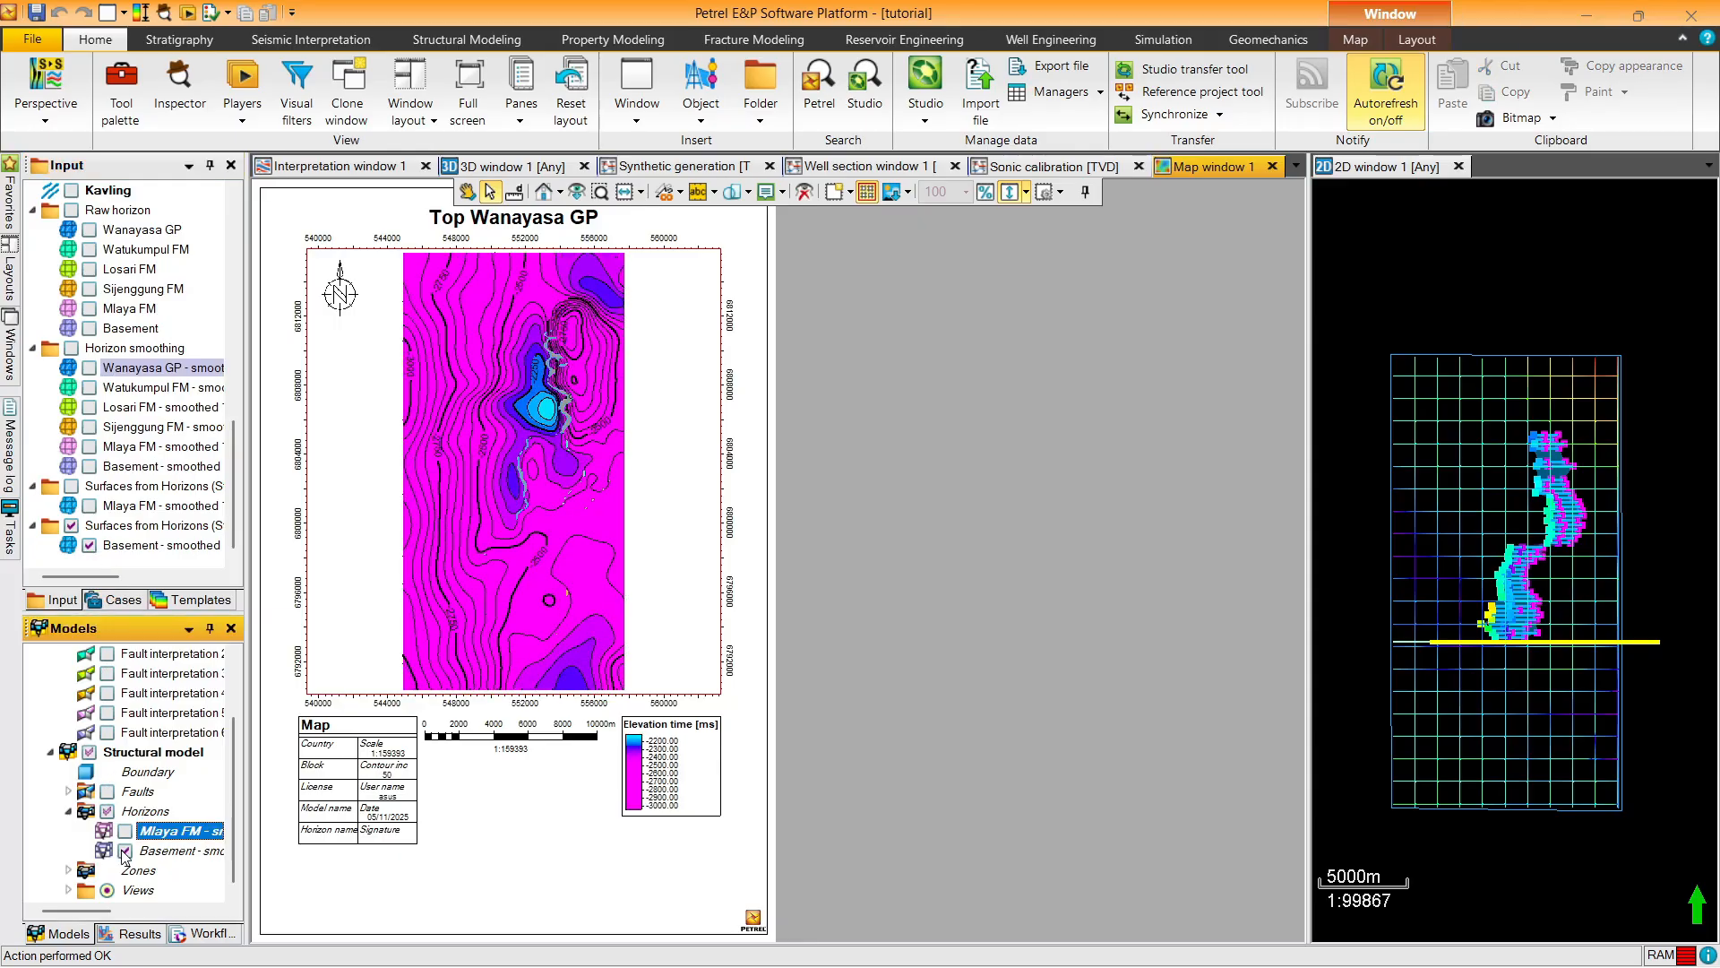
click(126, 851)
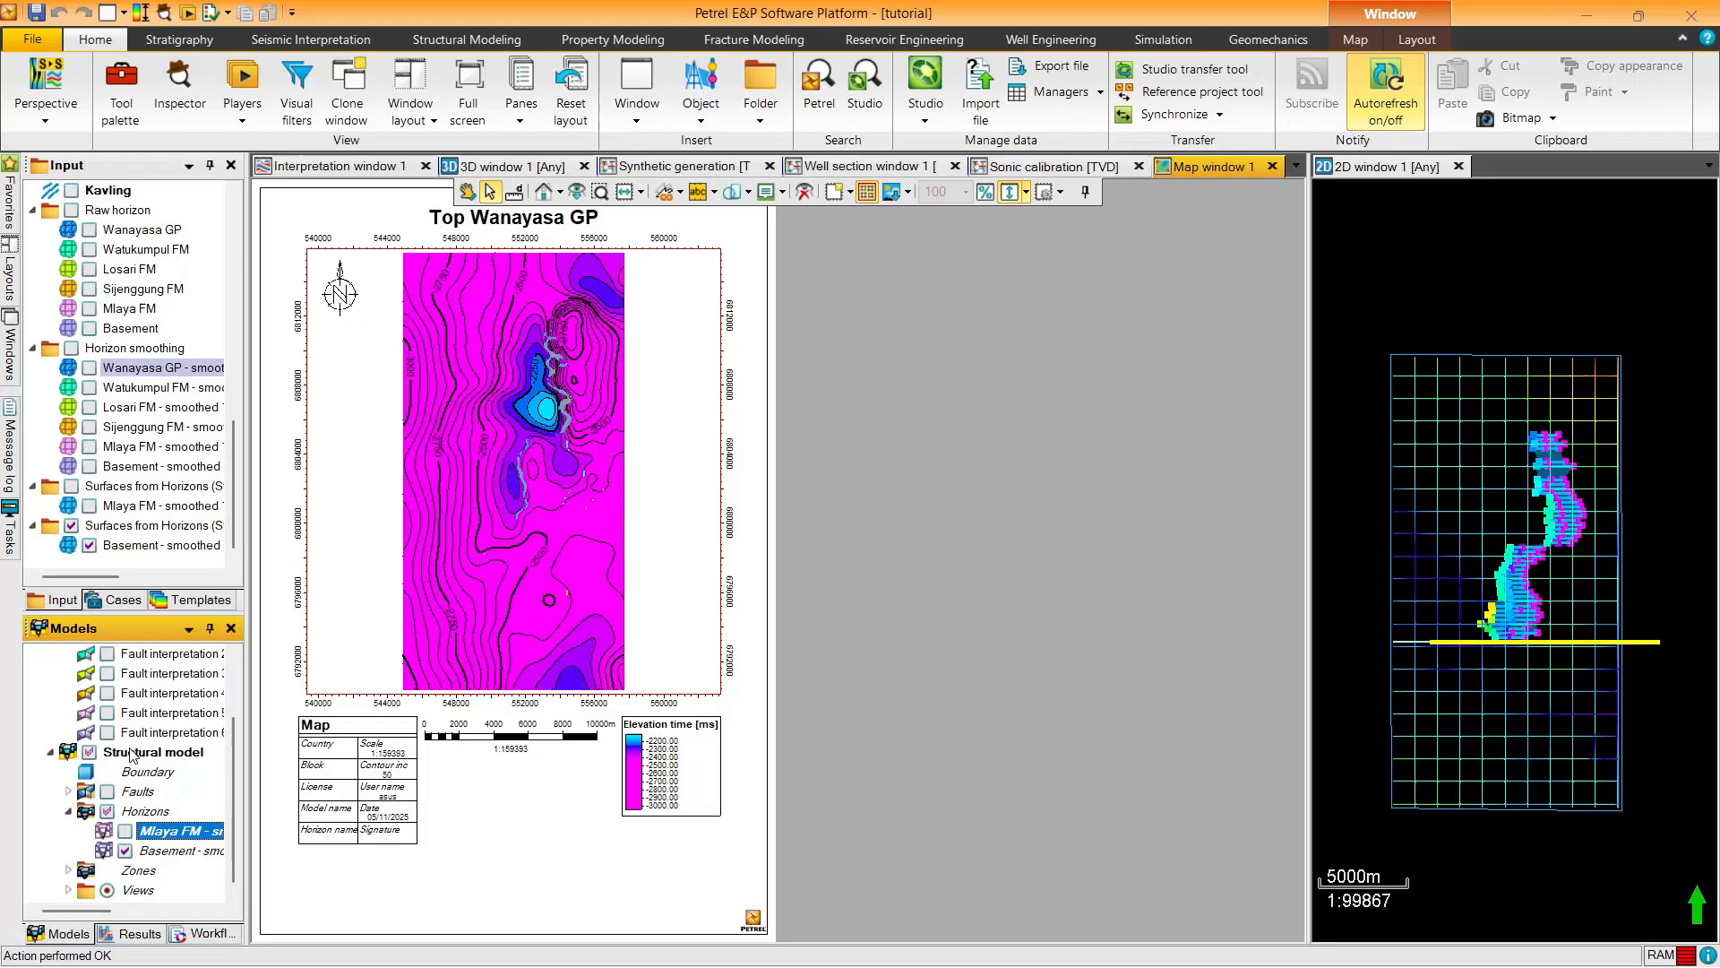
click(89, 546)
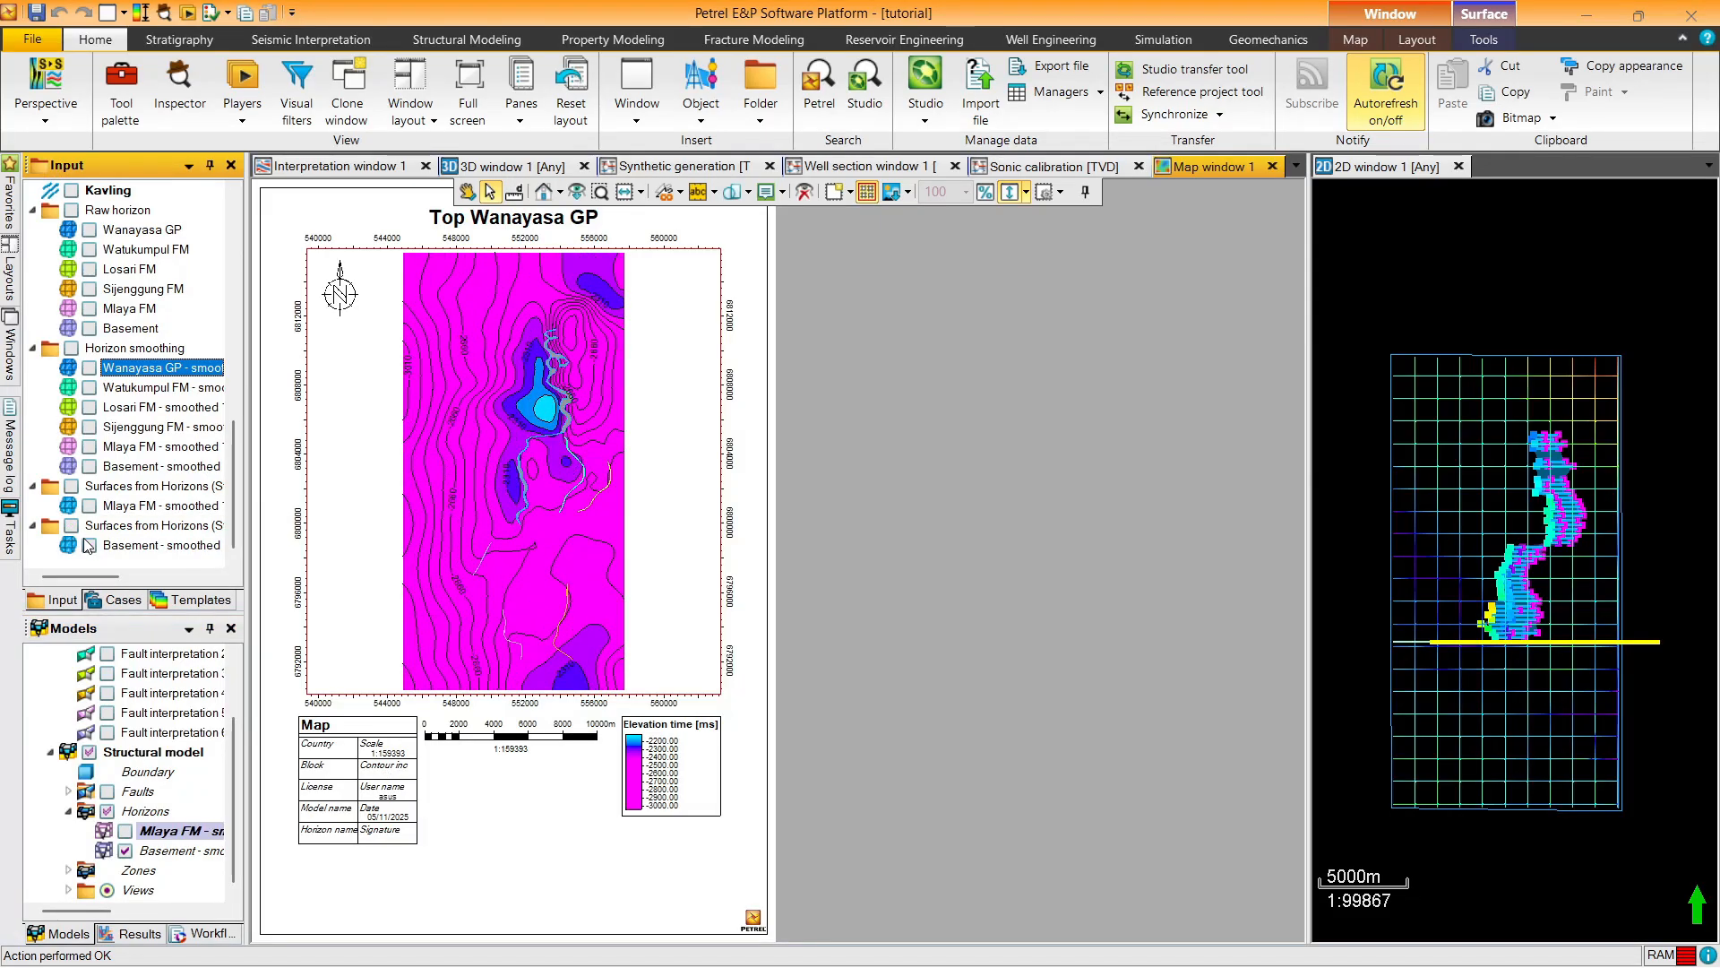
click(89, 545)
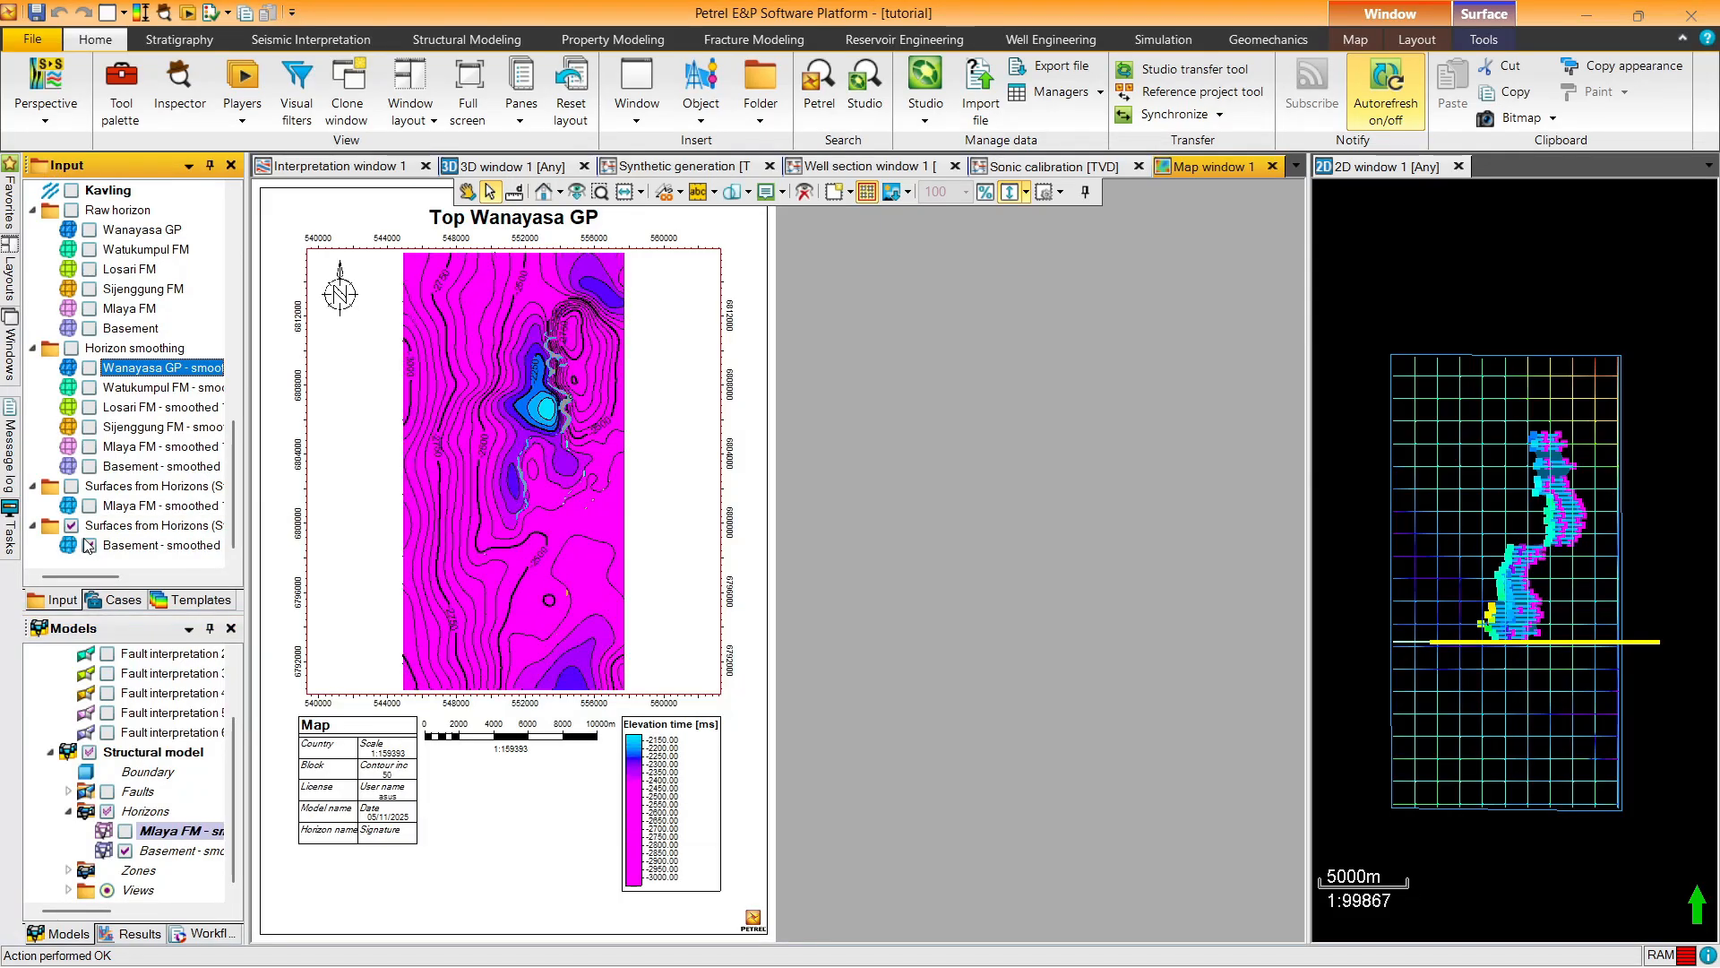
click(126, 851)
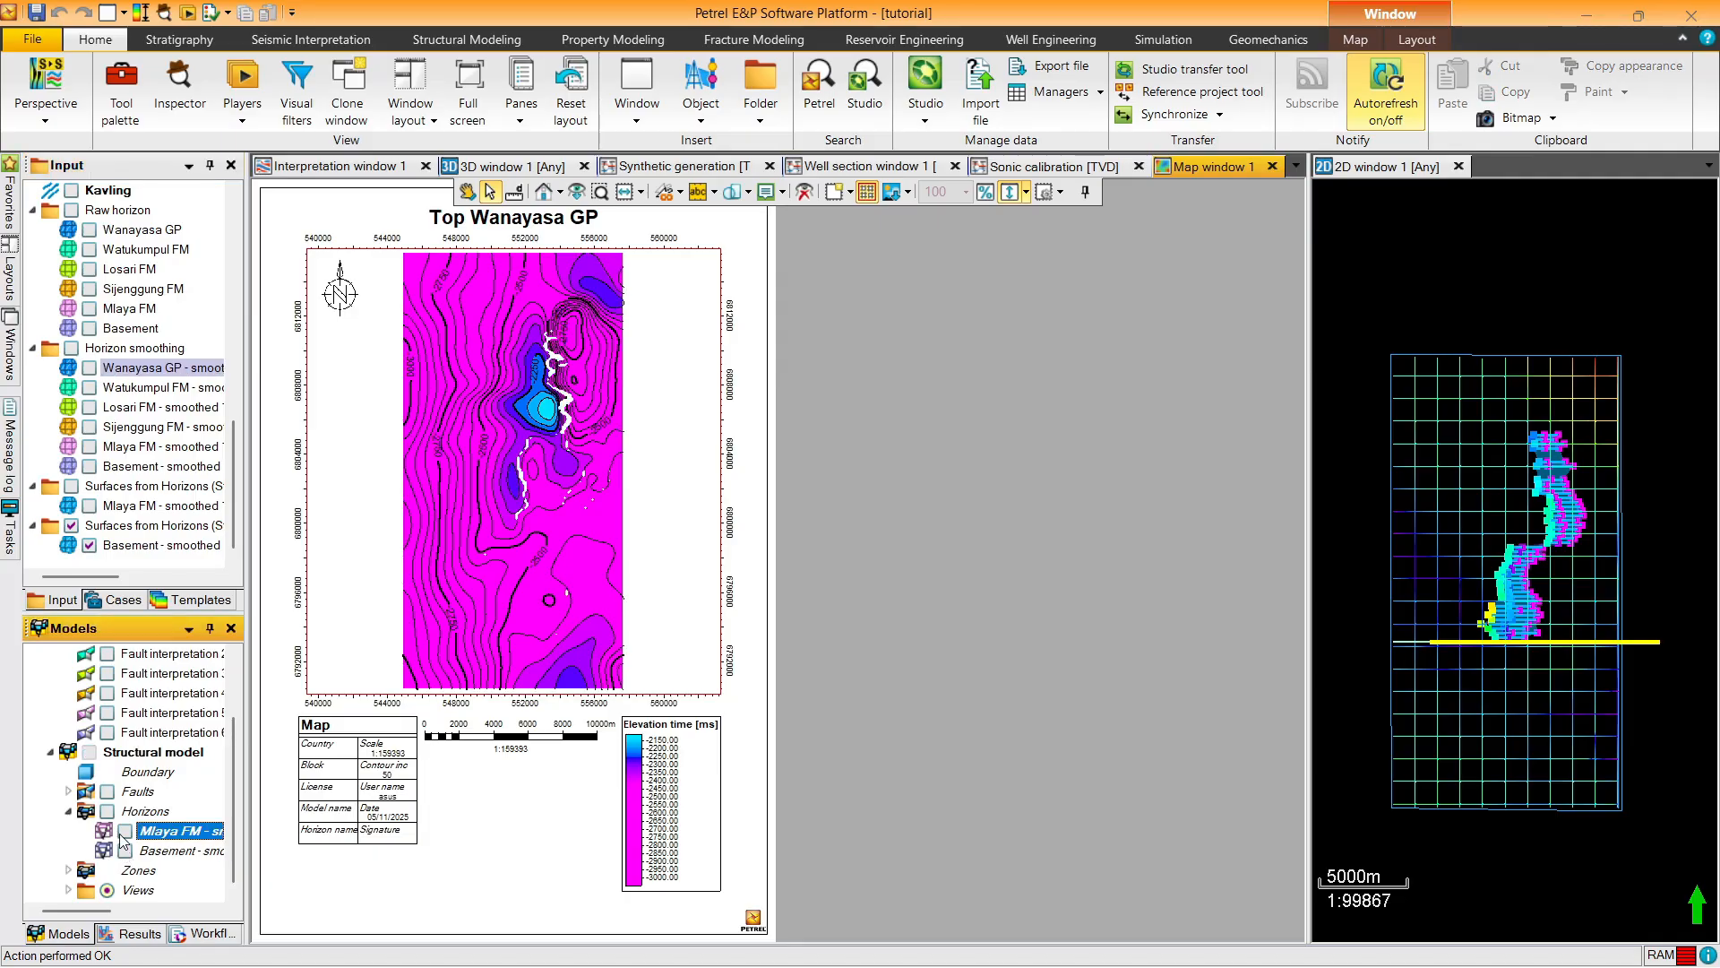
Compare the Mlaya FM horizon with its converted surface in the map, and show the Basement horizon again
click(125, 831)
click(89, 545)
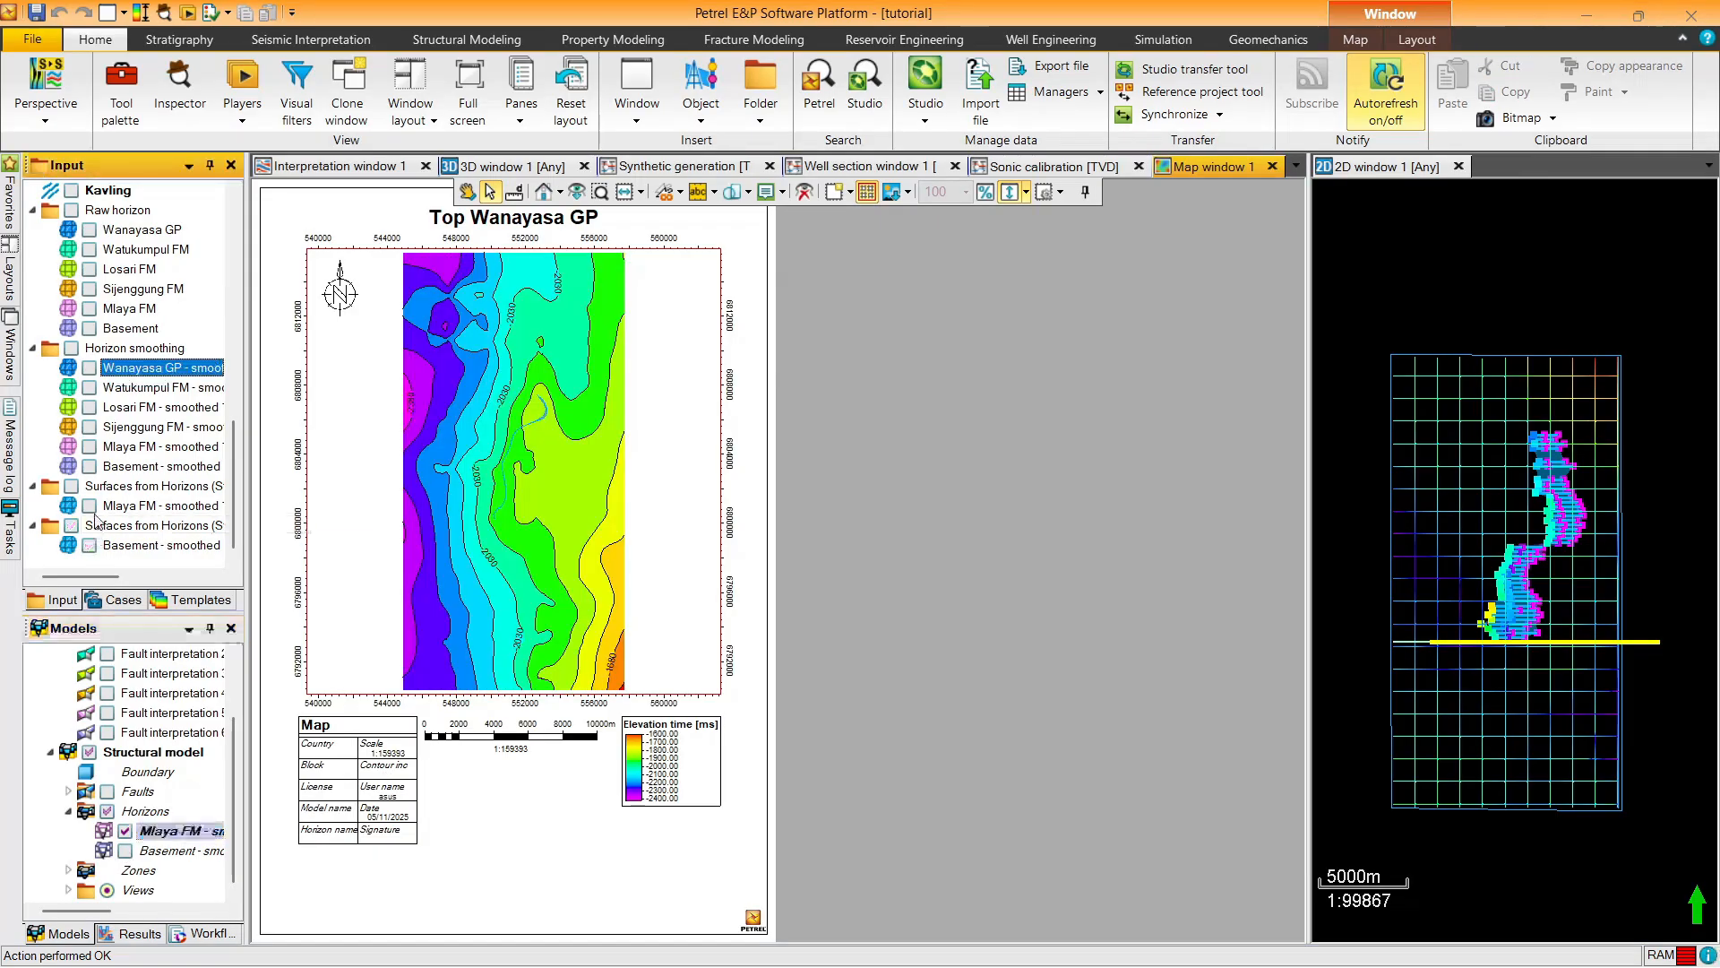
click(125, 830)
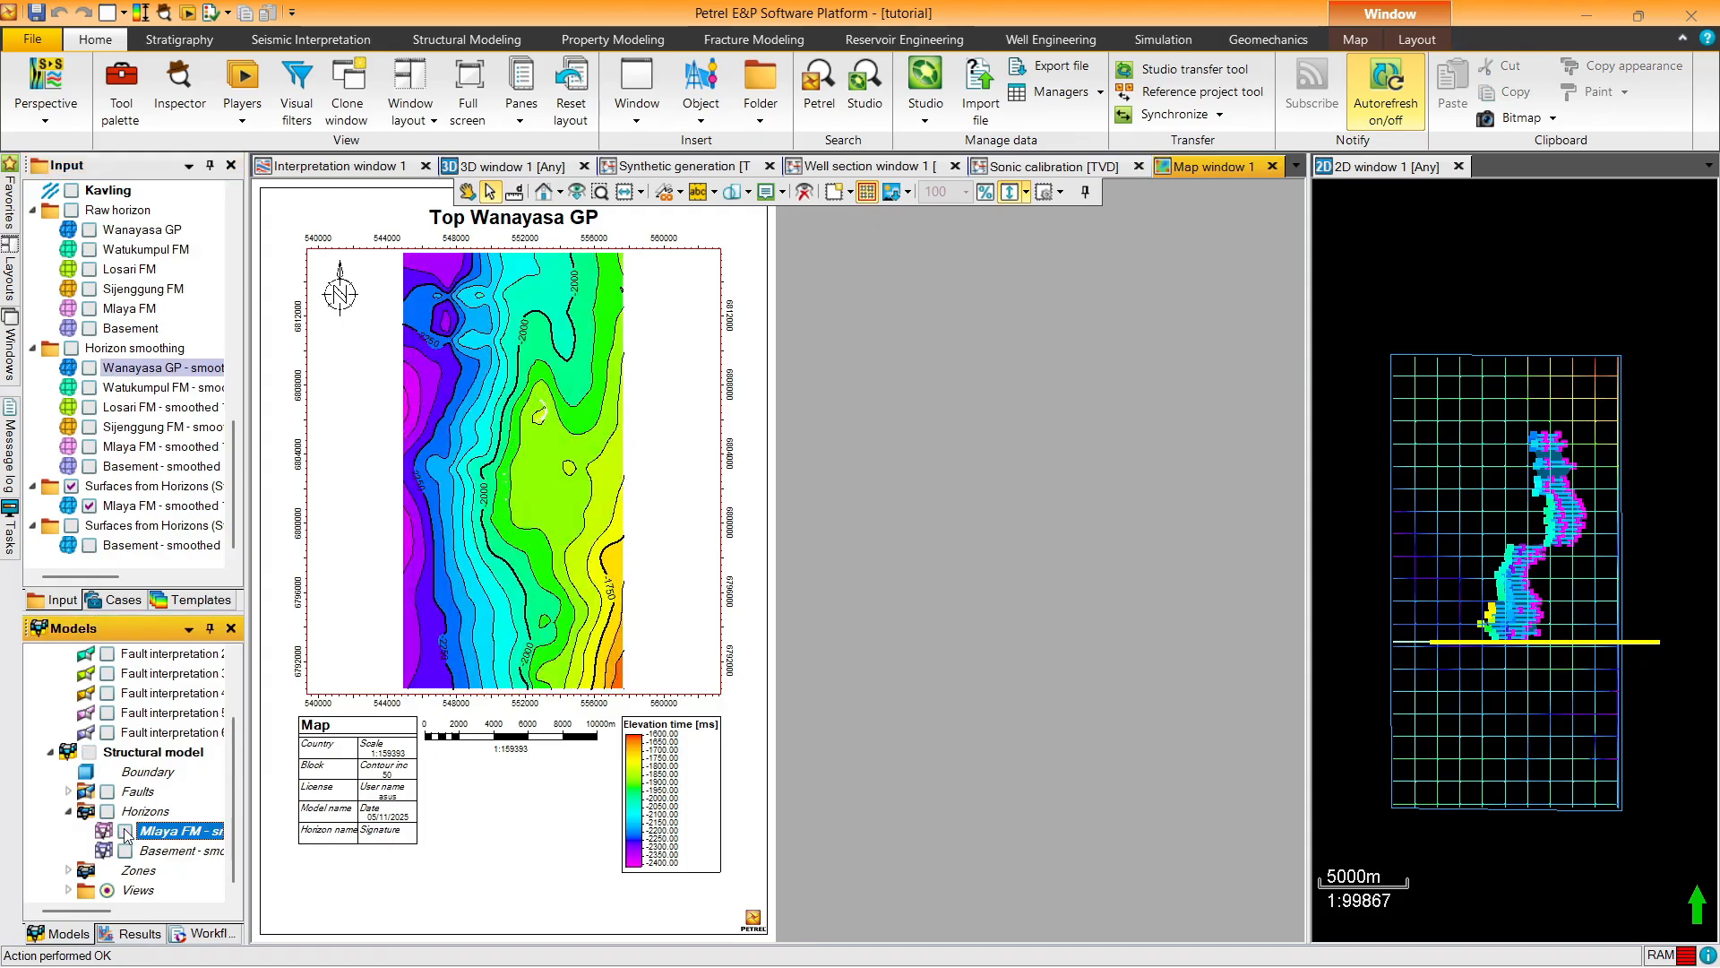
click(125, 831)
click(126, 830)
click(125, 830)
click(126, 850)
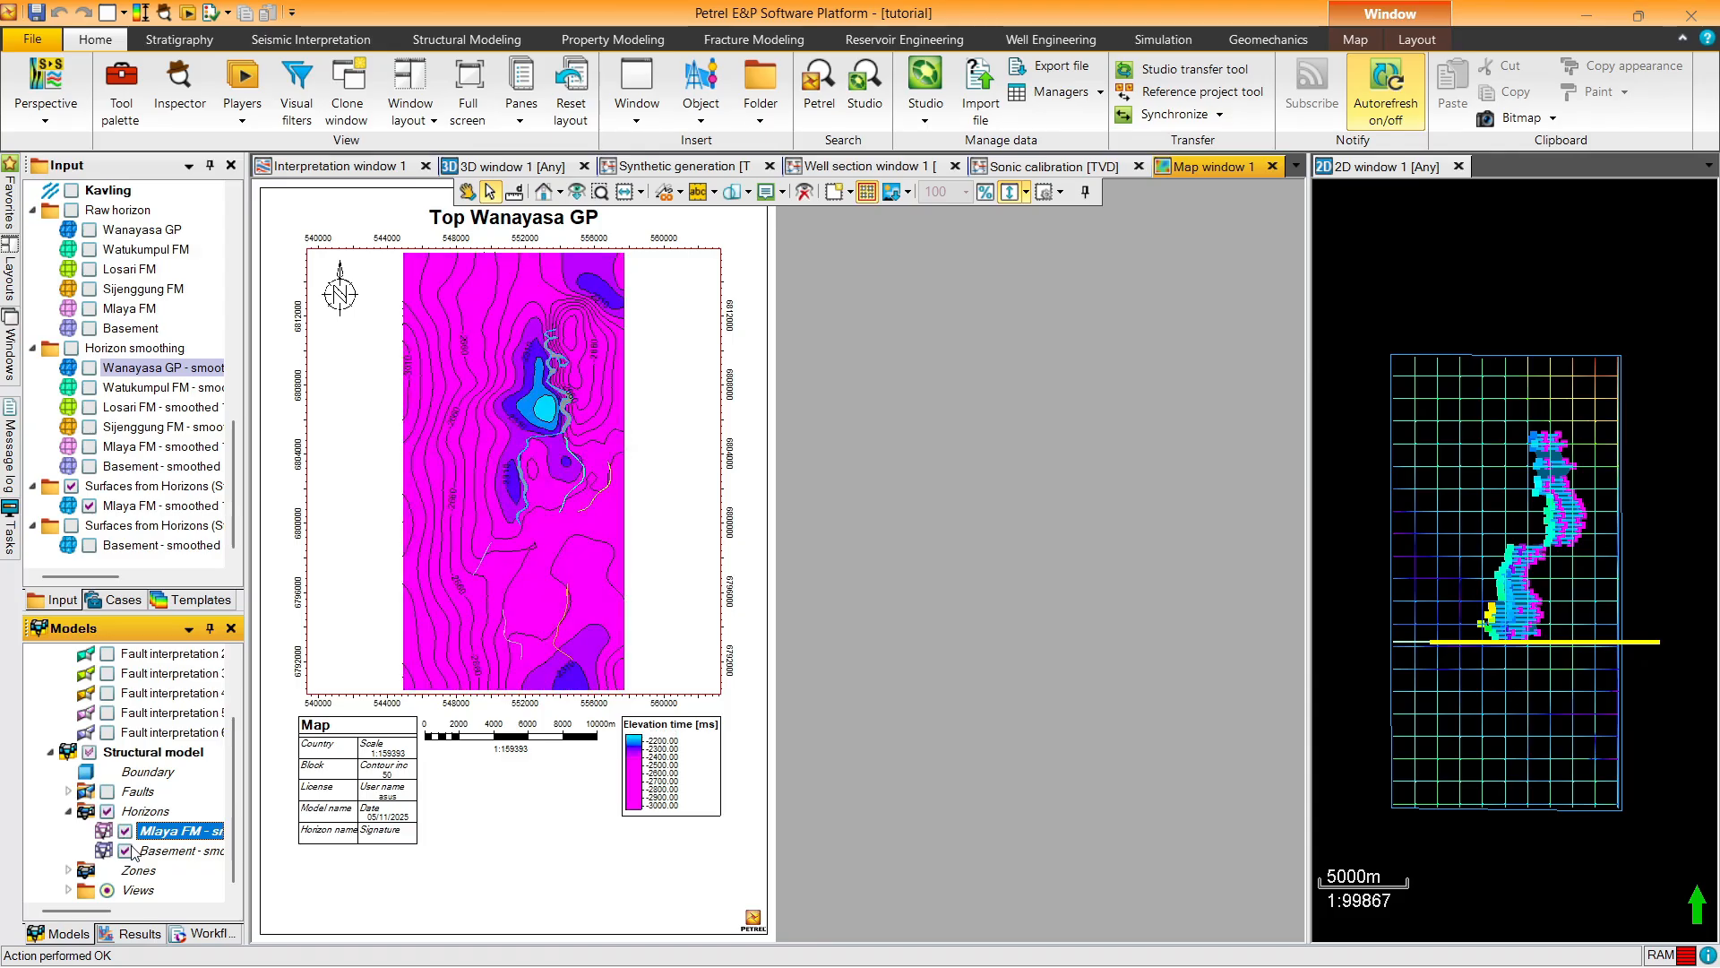
Hide the converted surfaces in the map and replace the converted Basement surface with the structural model's Basement horizon in the 3D window
click(88, 505)
click(90, 544)
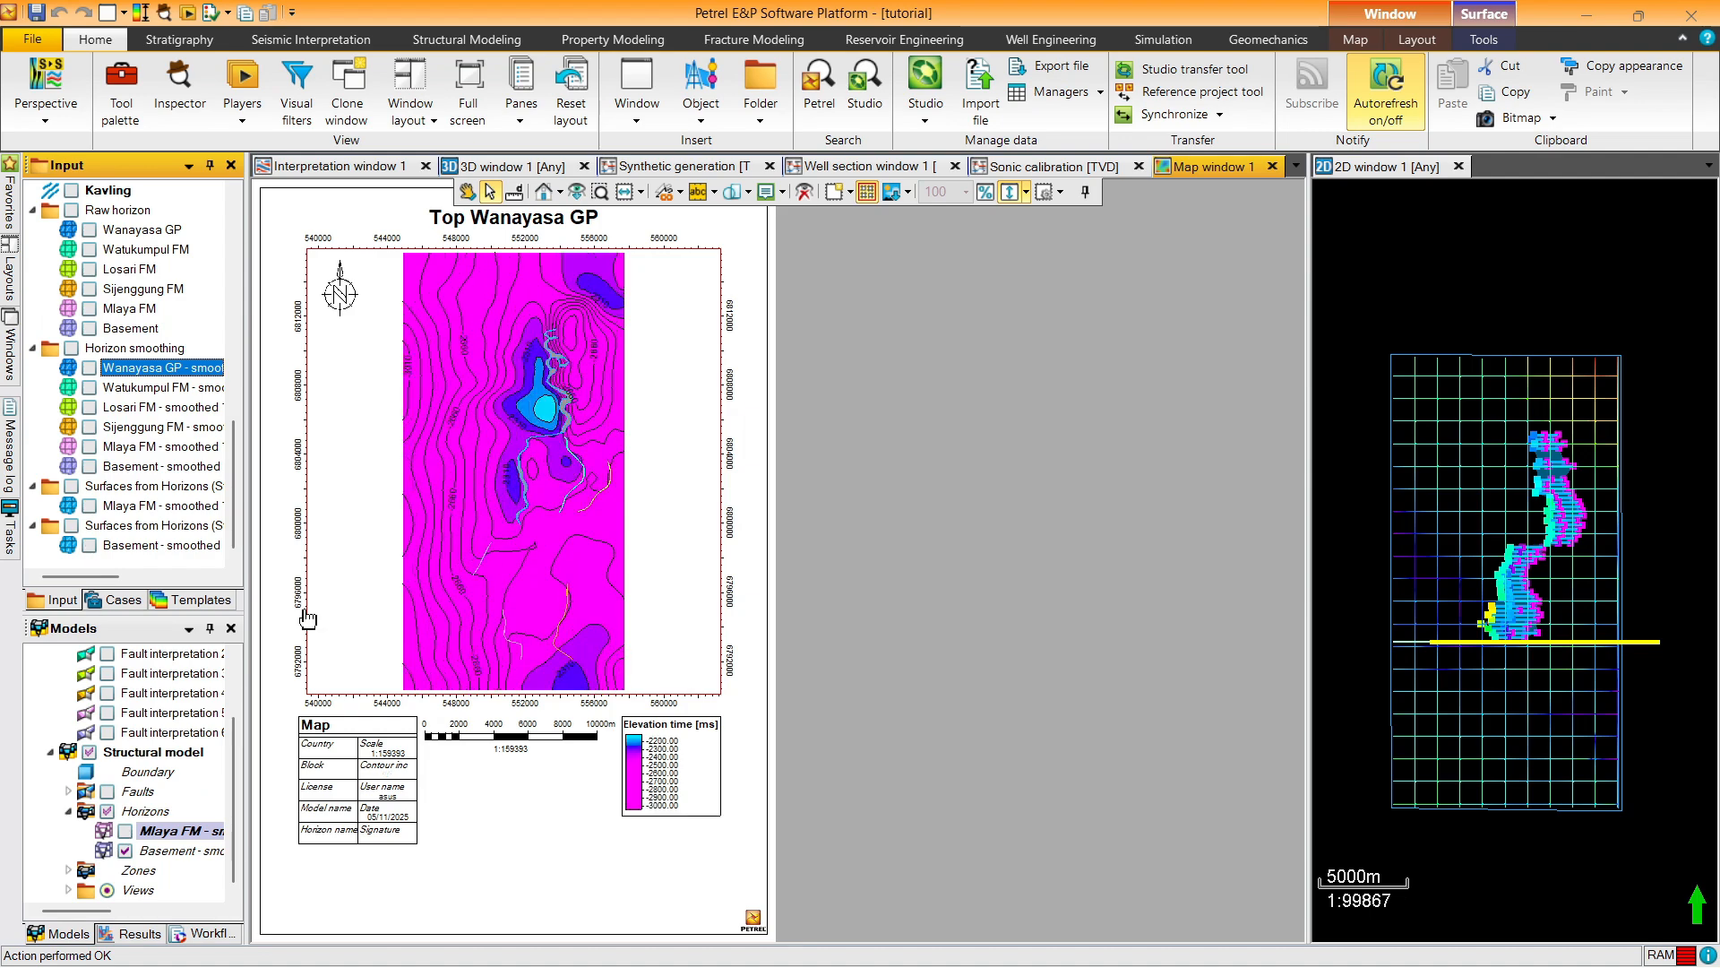
click(502, 166)
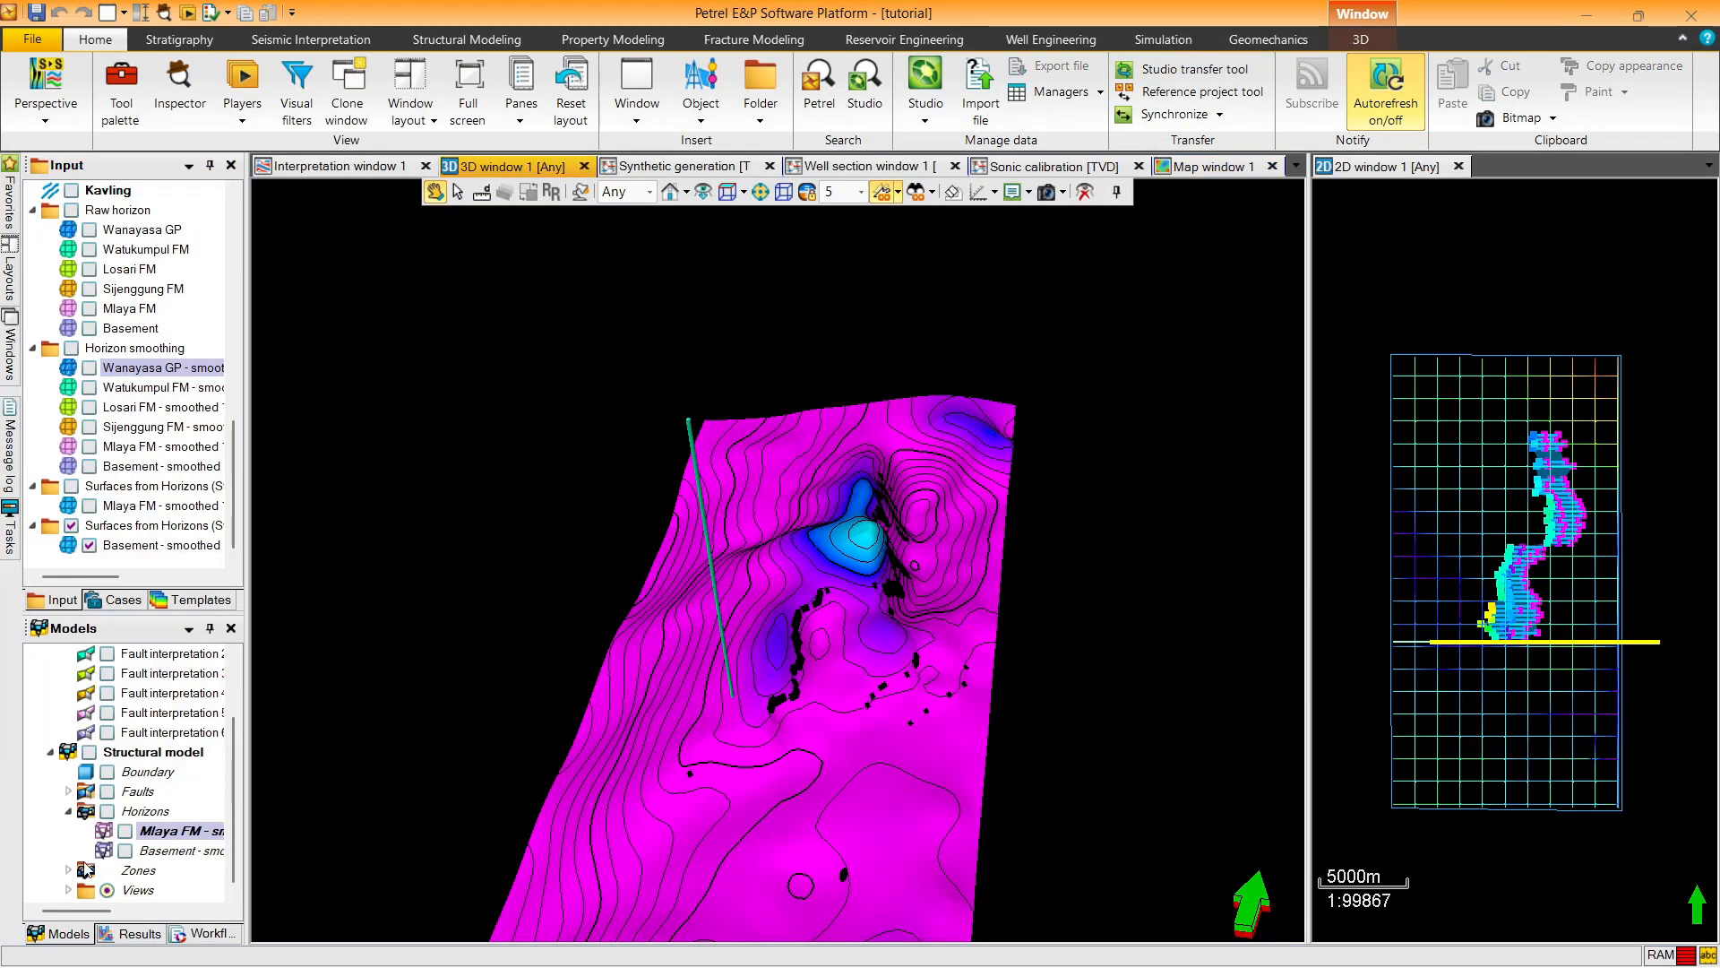
click(124, 851)
click(89, 544)
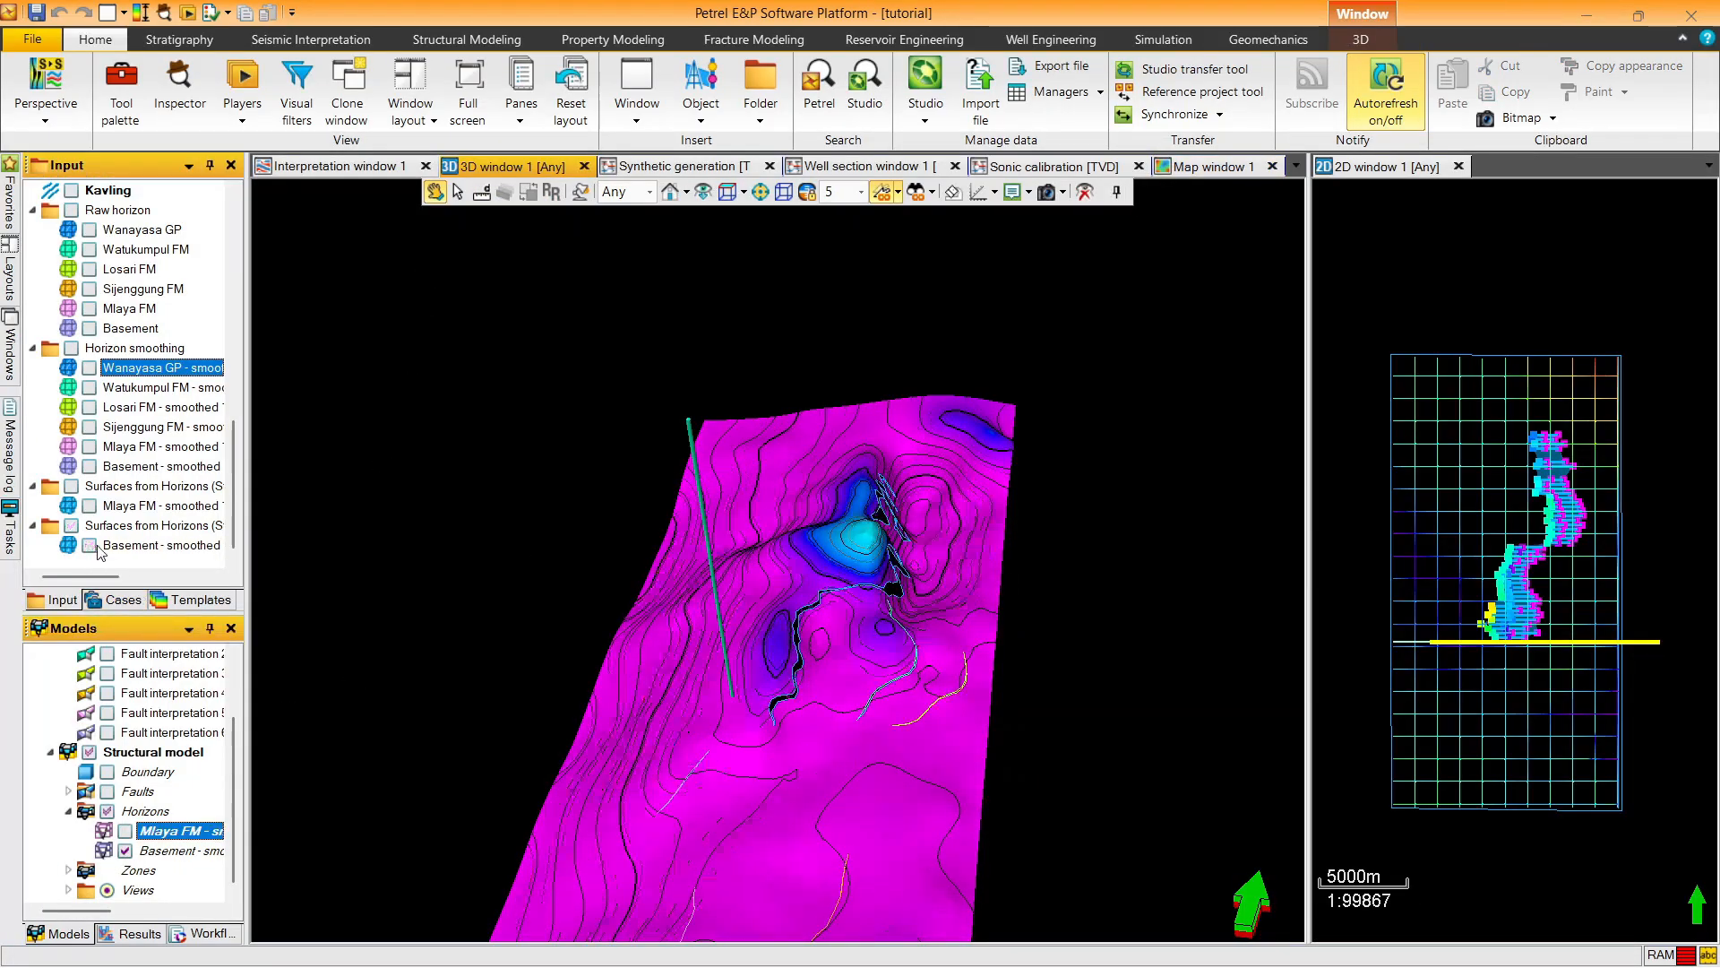
drag(866, 779, 610, 287)
Return to the map window, examine the Basement horizon's contours and fault traces up close, and restore the full map extent
click(1210, 167)
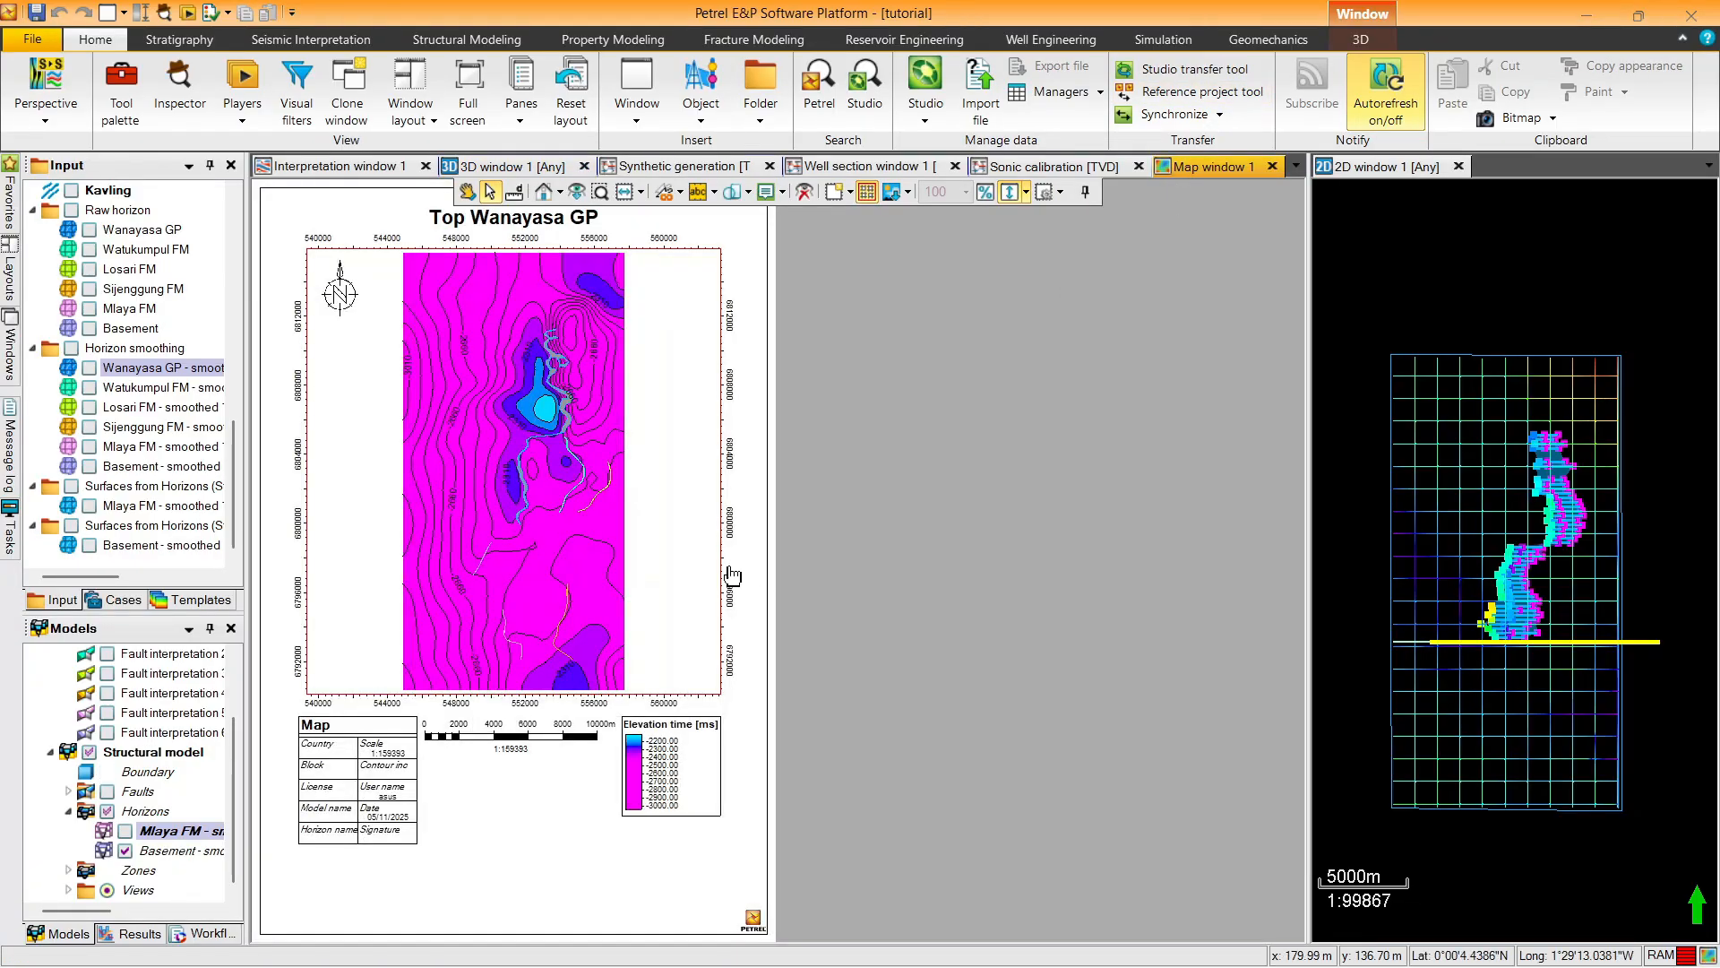
key(v)
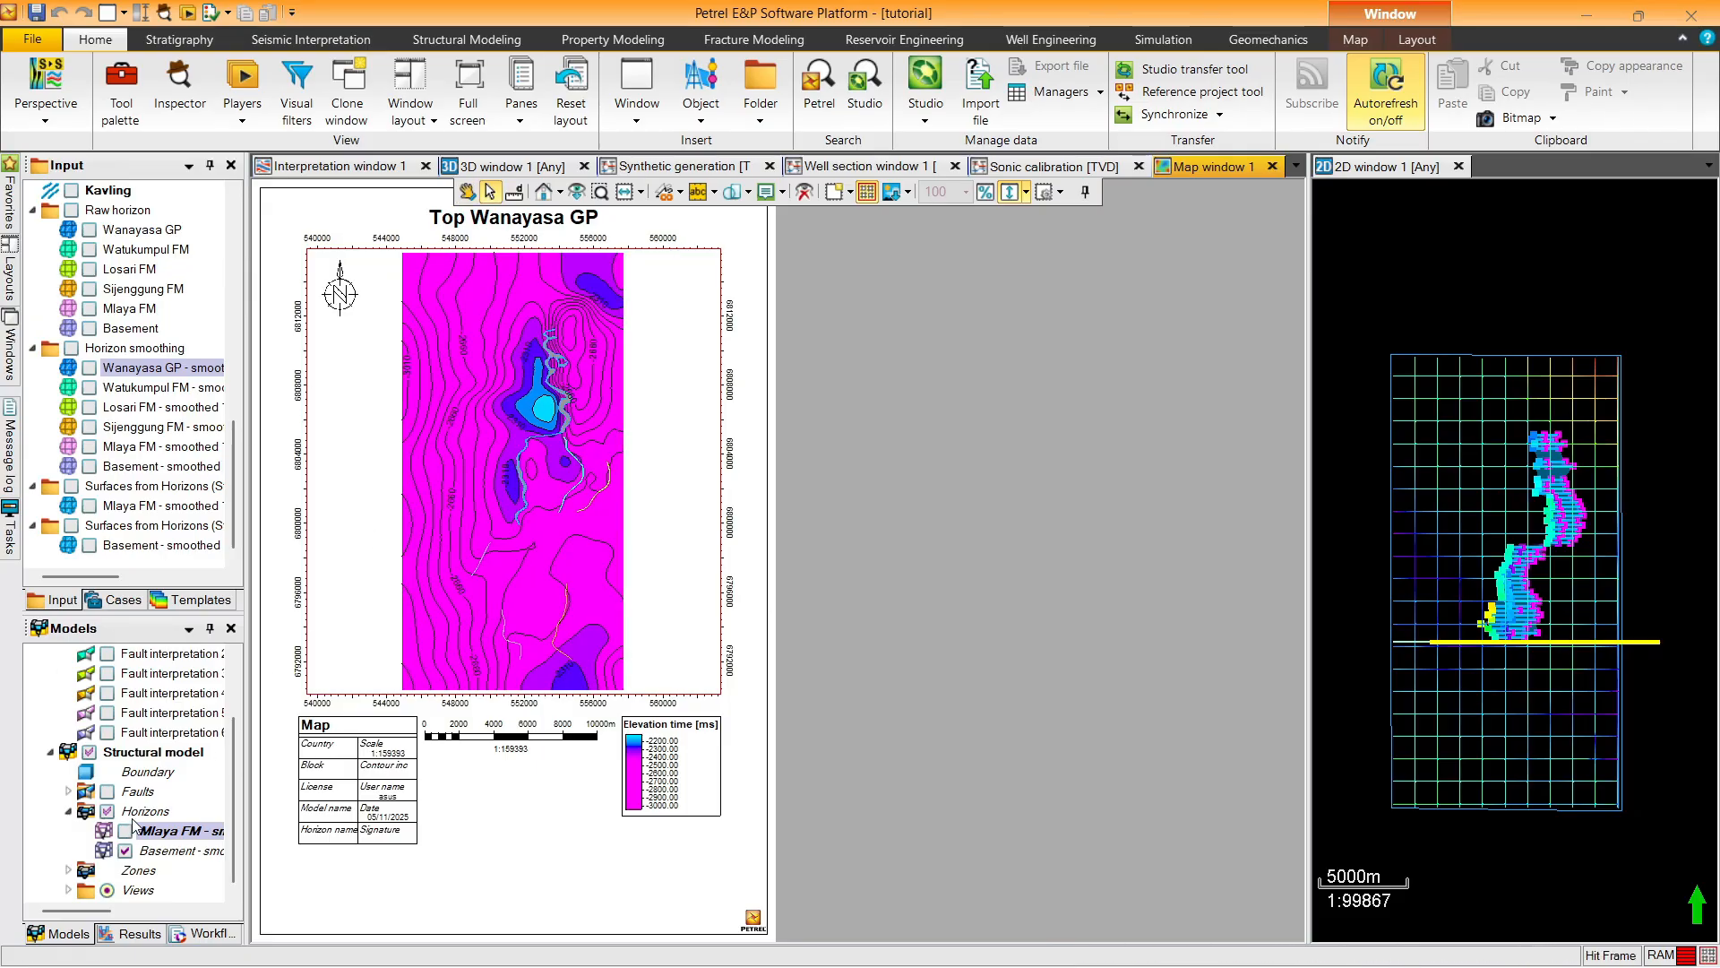
scroll(456, 507, up, 5)
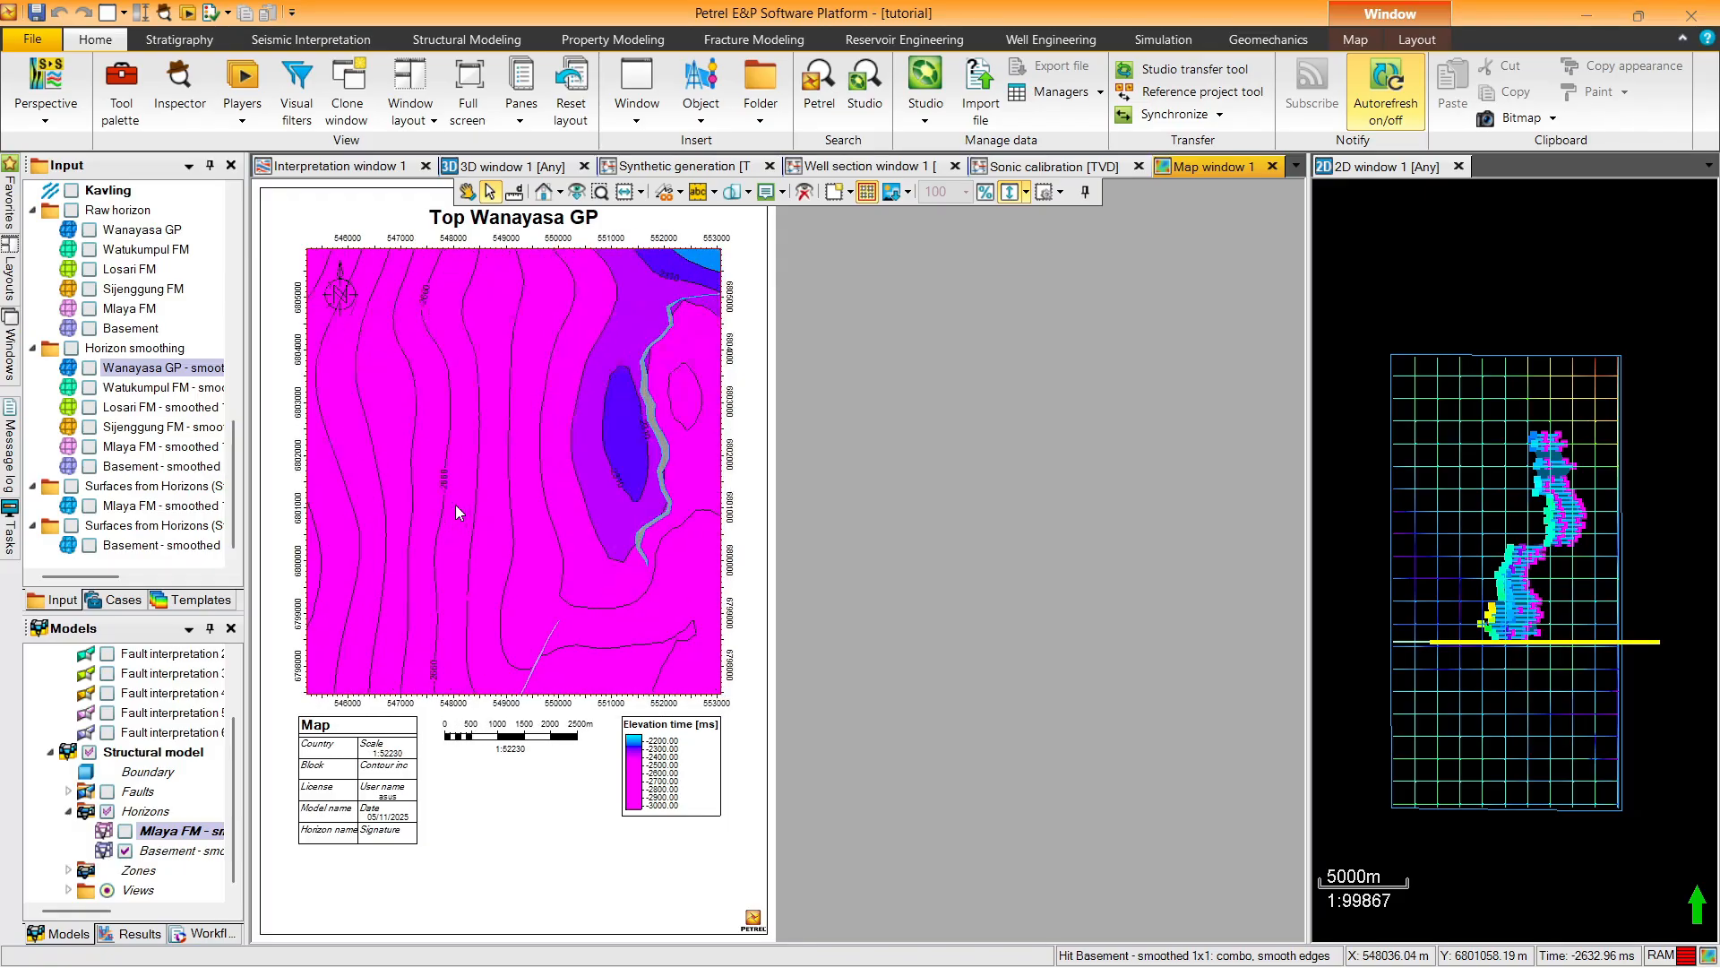
scroll(455, 504, down, 4)
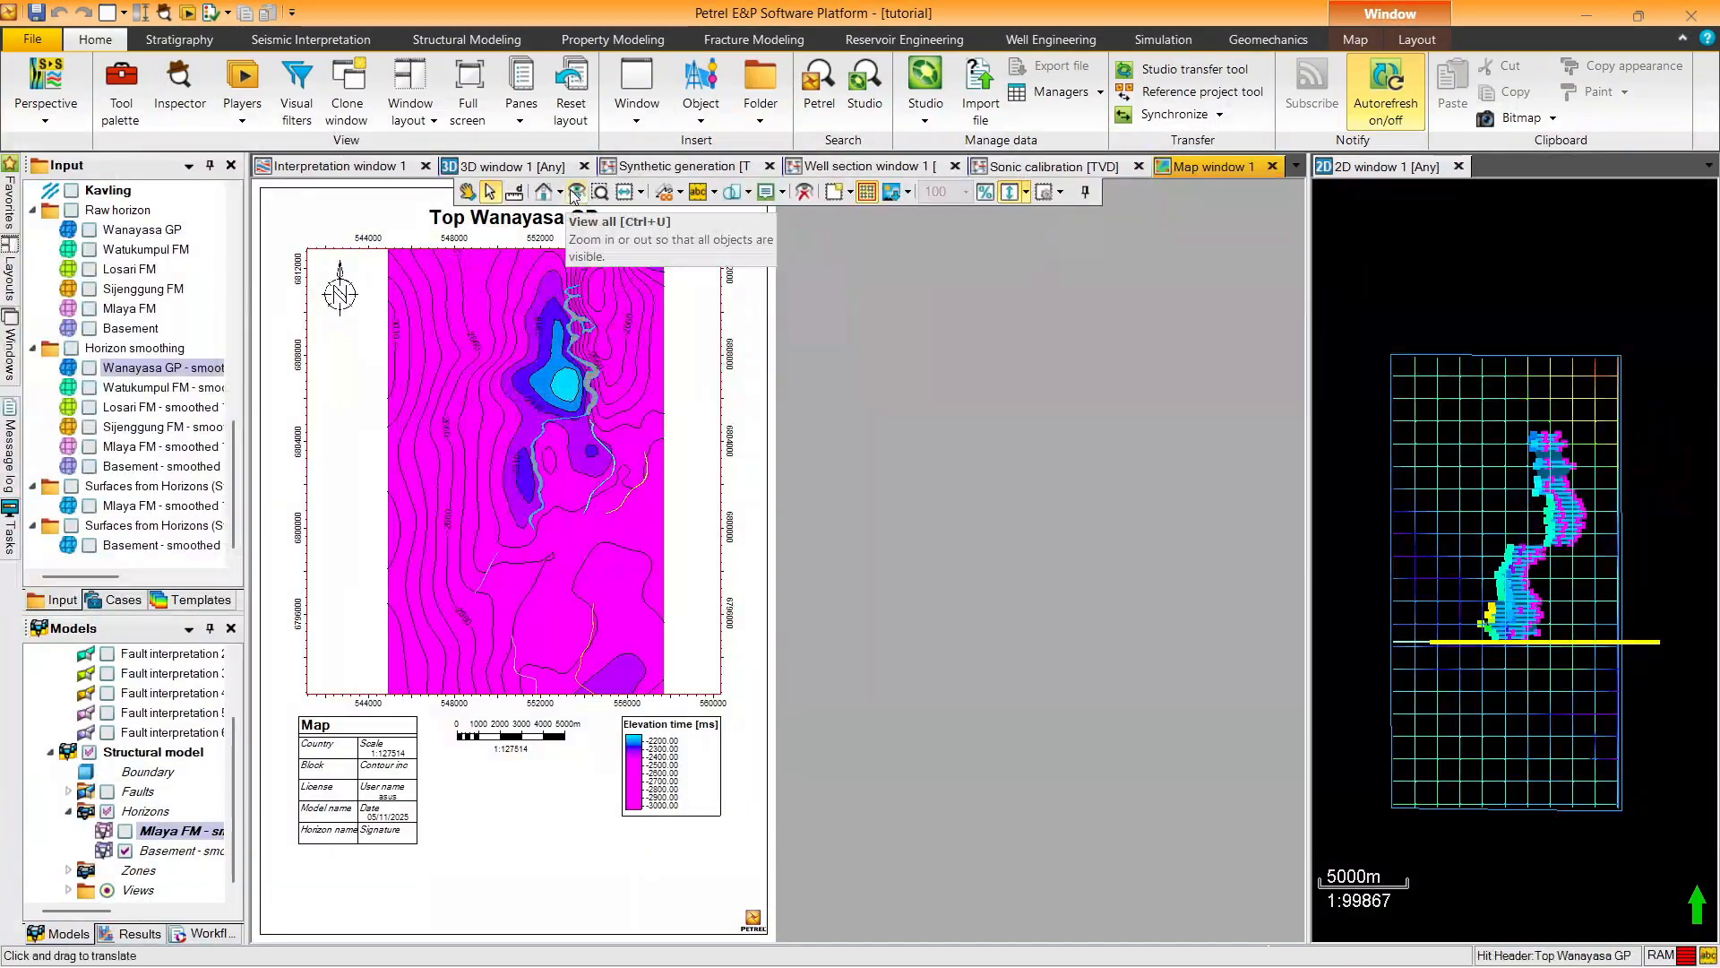
click(578, 192)
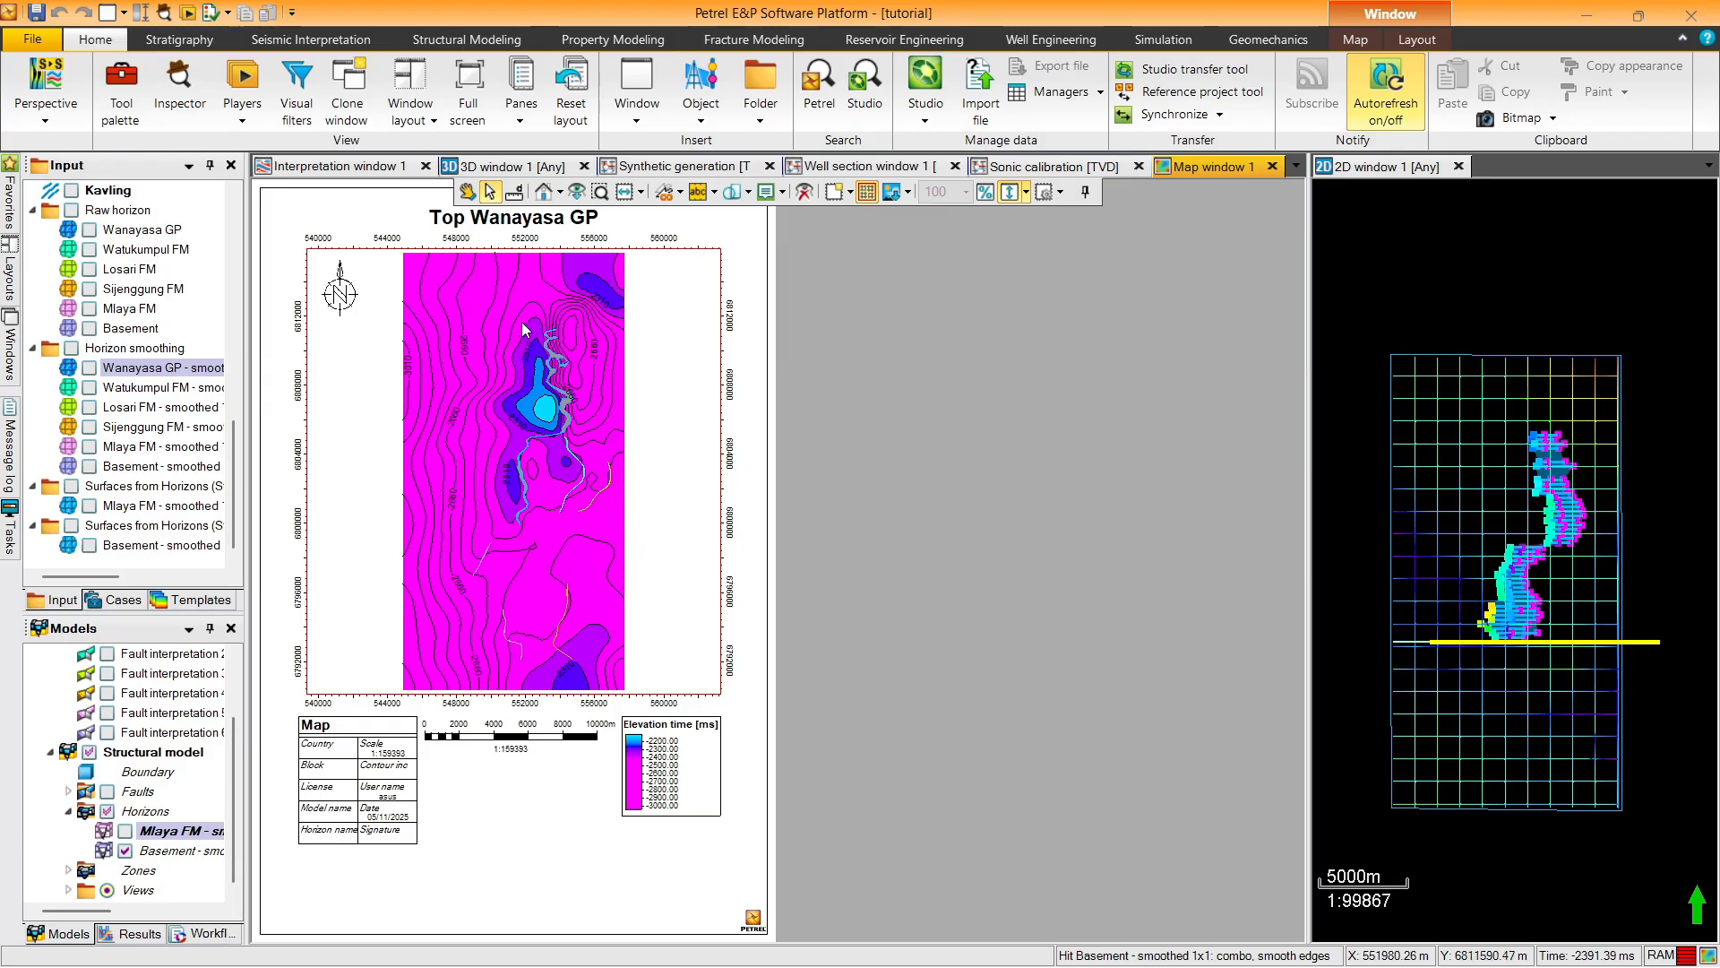
Fit the maximum and minimum limits of the Basement horizon's global color table to the horizon's own data range
double_click(175, 853)
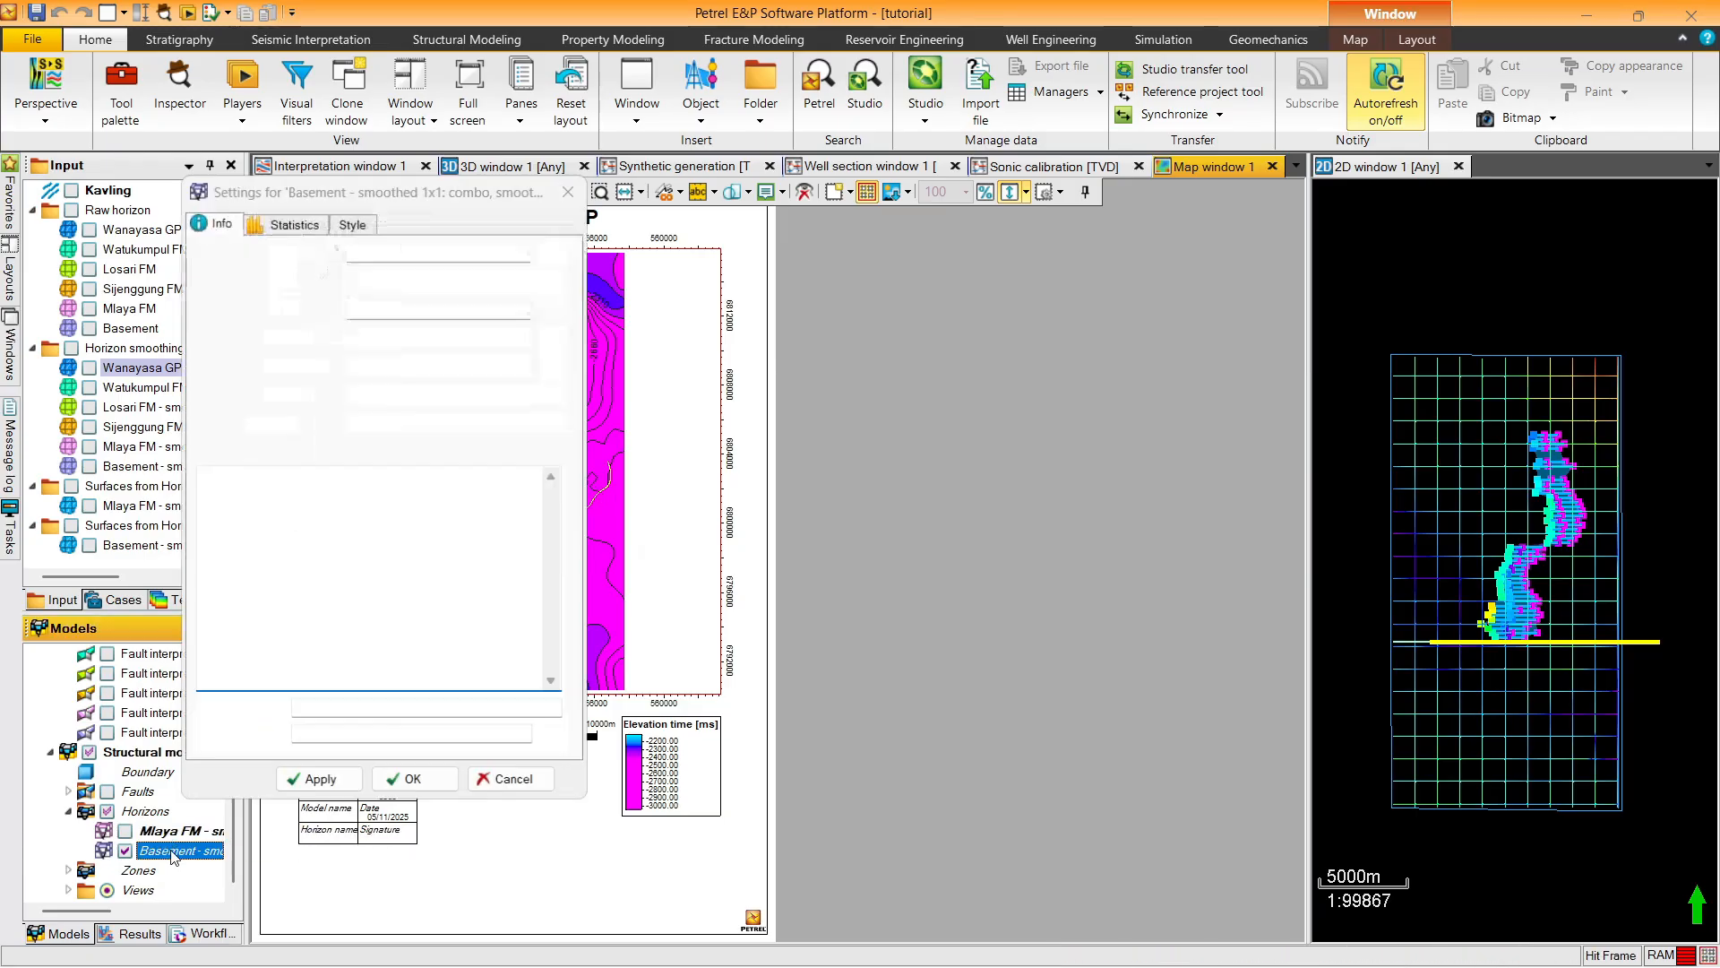
click(570, 189)
right_click(218, 856)
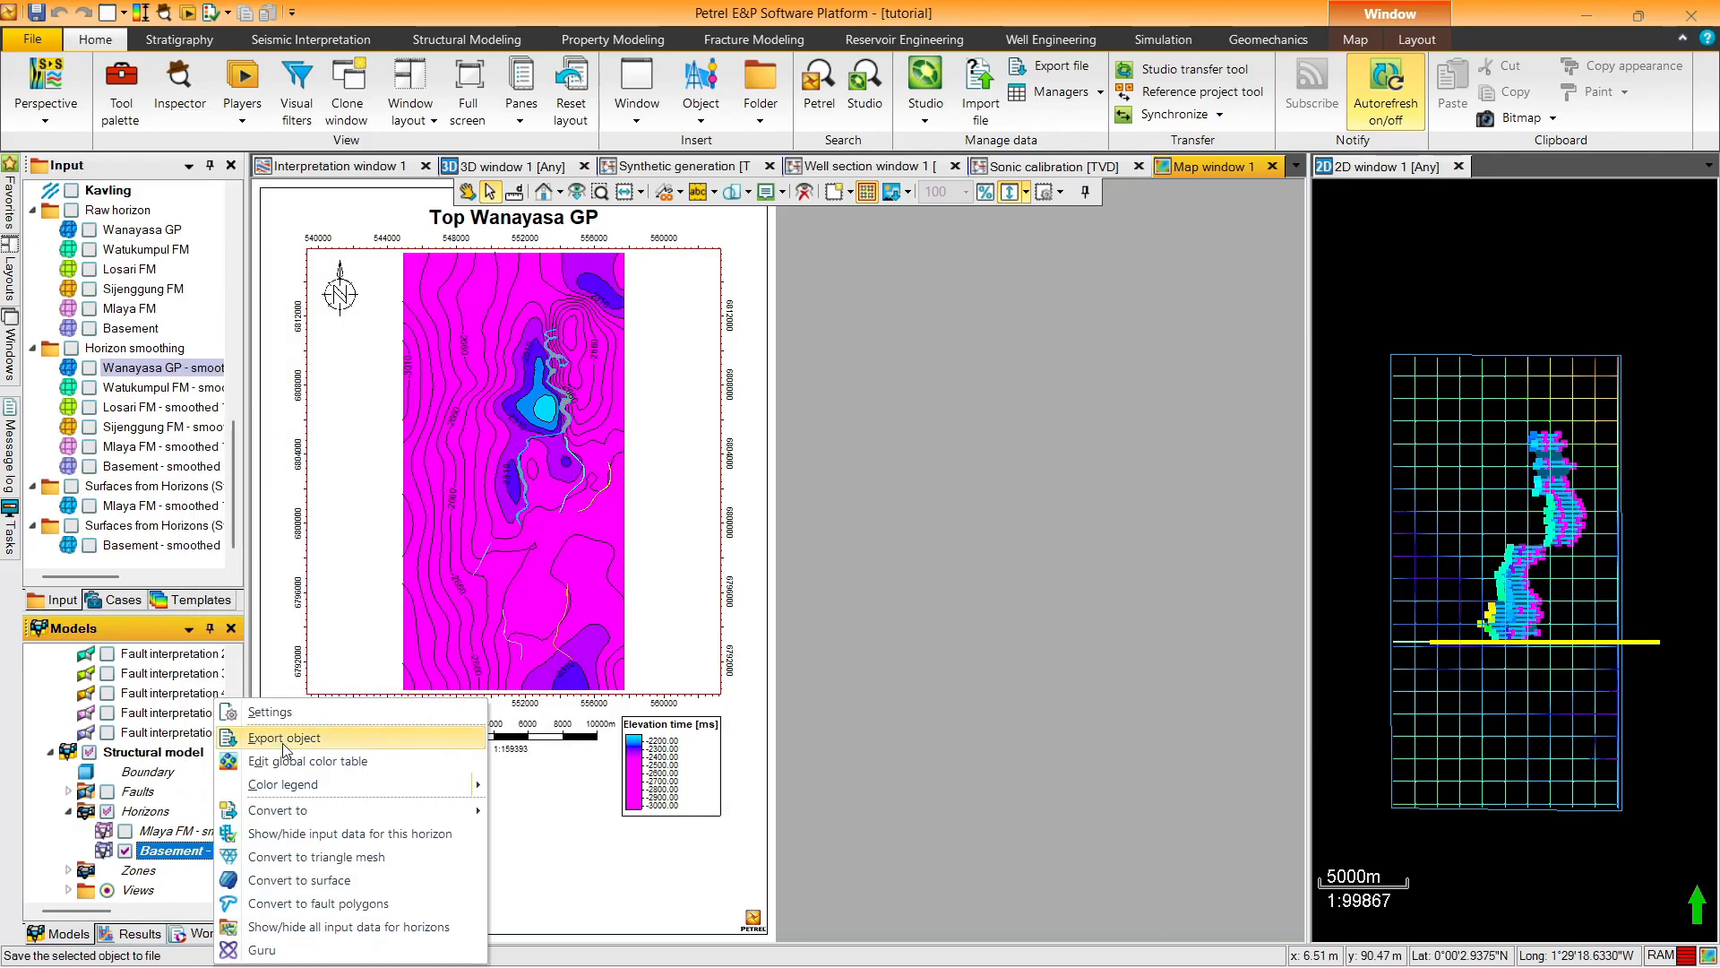
click(280, 757)
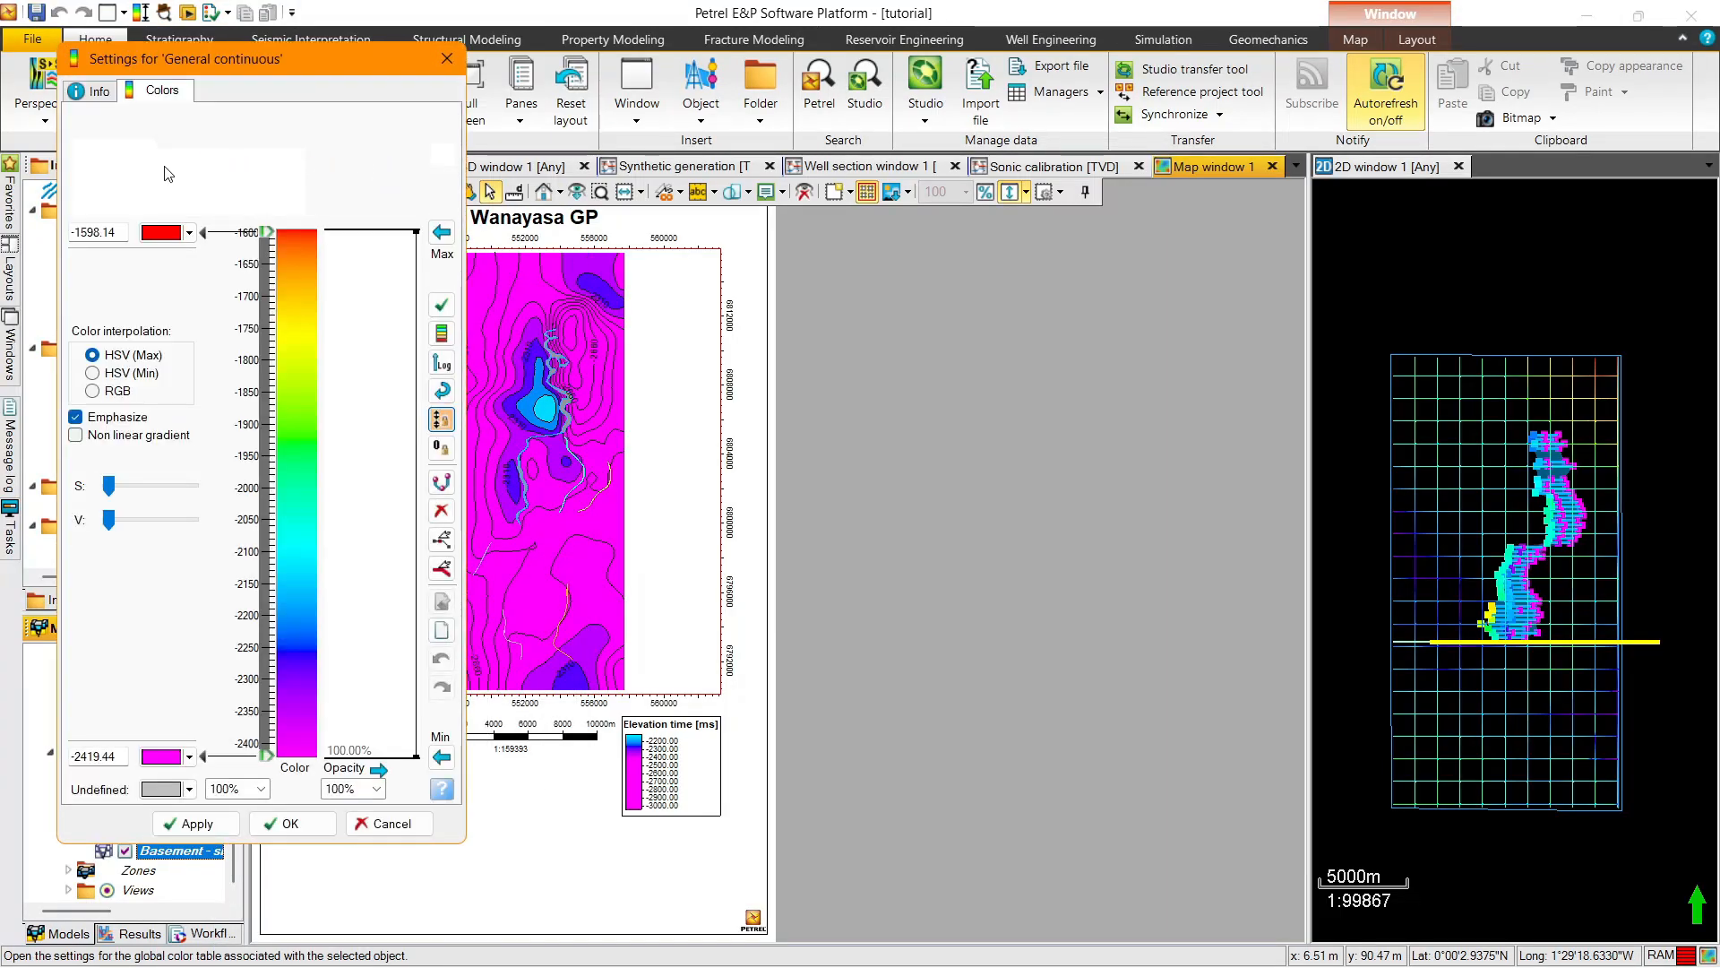
click(442, 233)
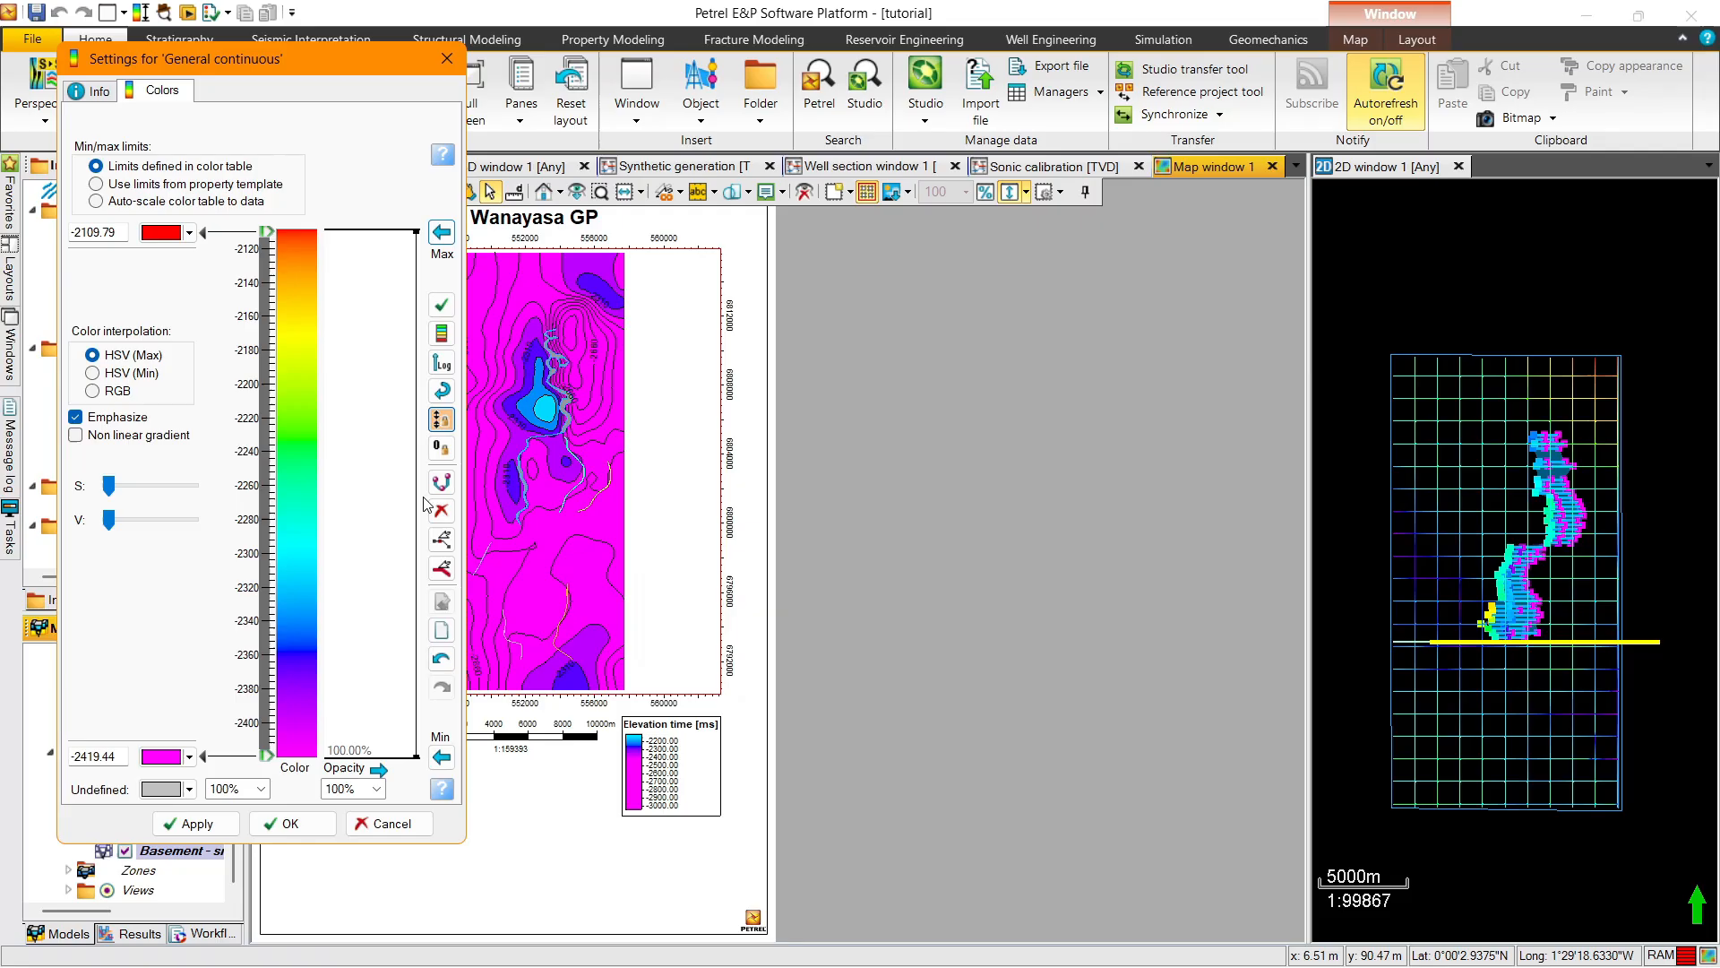
click(442, 757)
click(336, 822)
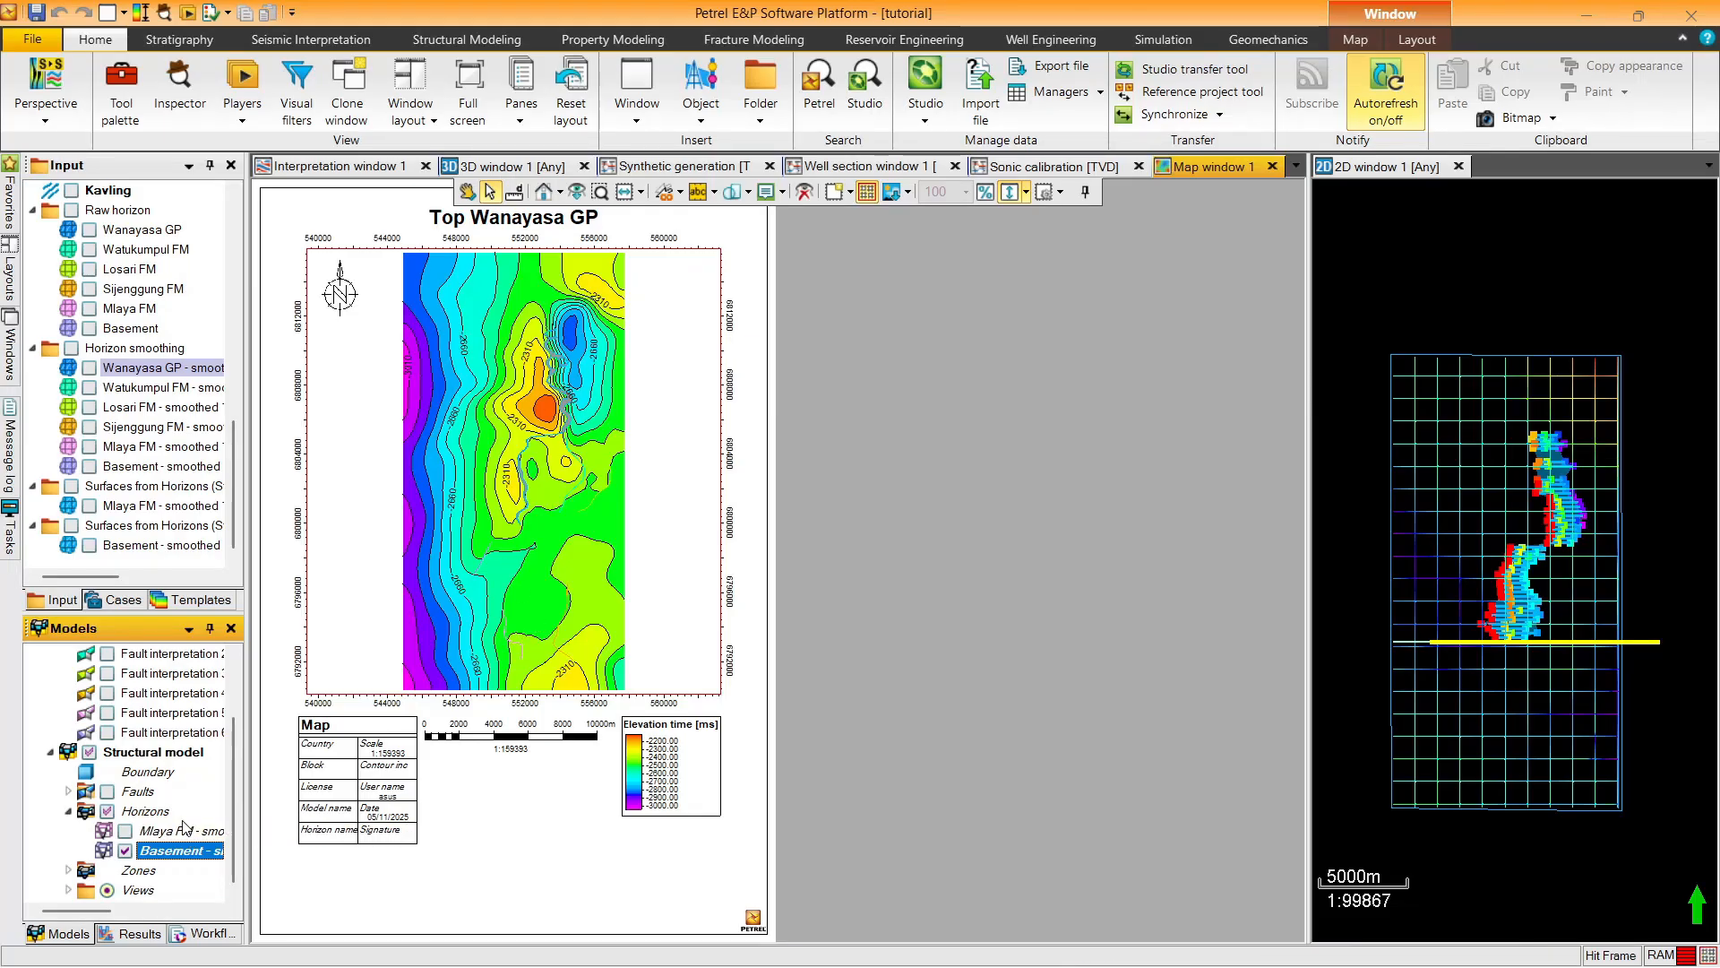
Check how the separate Fault interpretation 1 displays over the Basement horizon in the map, and hide it again
drag(234, 753, 242, 725)
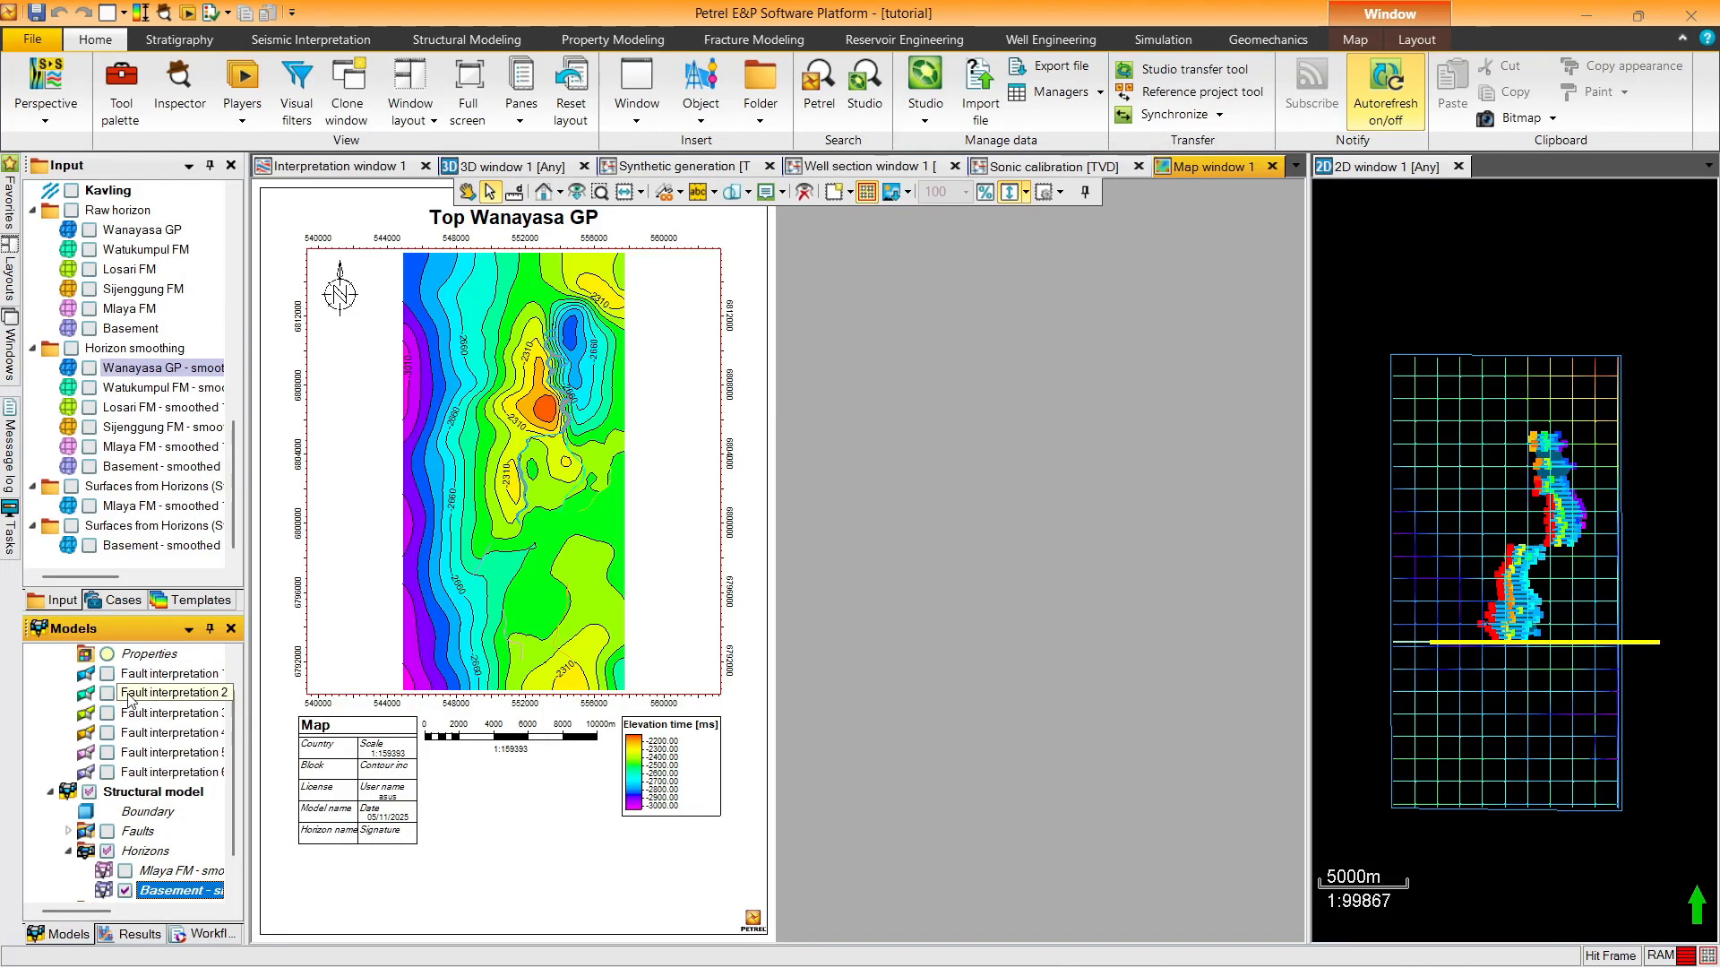
click(107, 673)
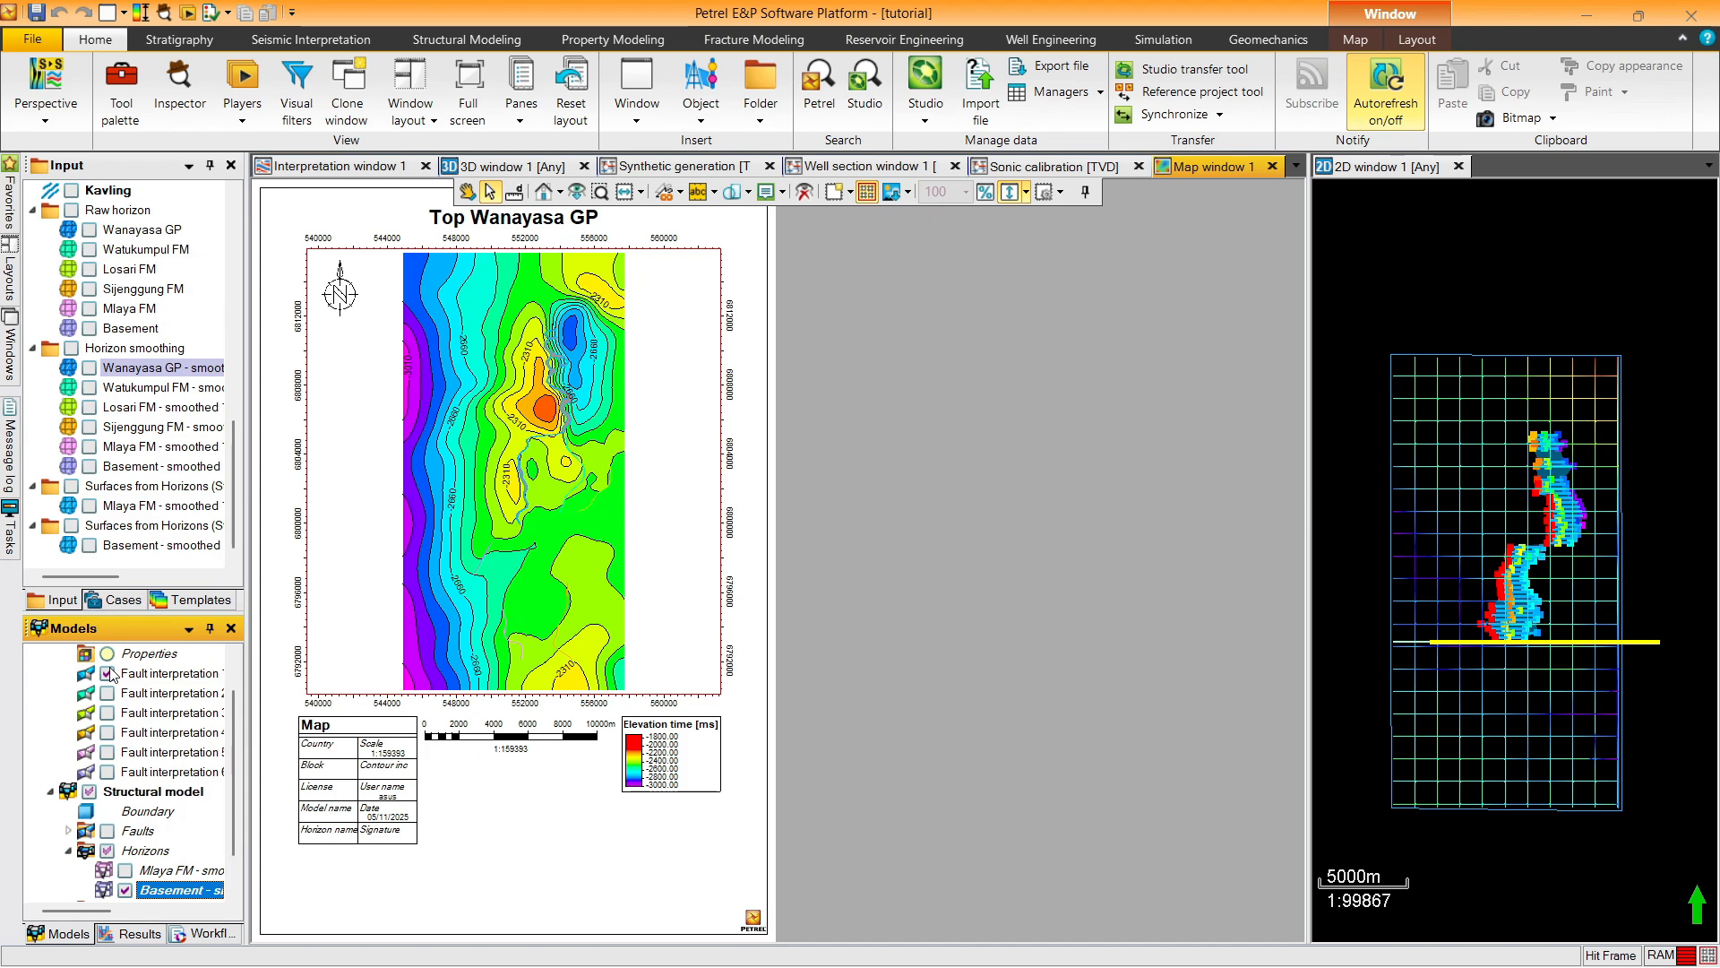
click(107, 673)
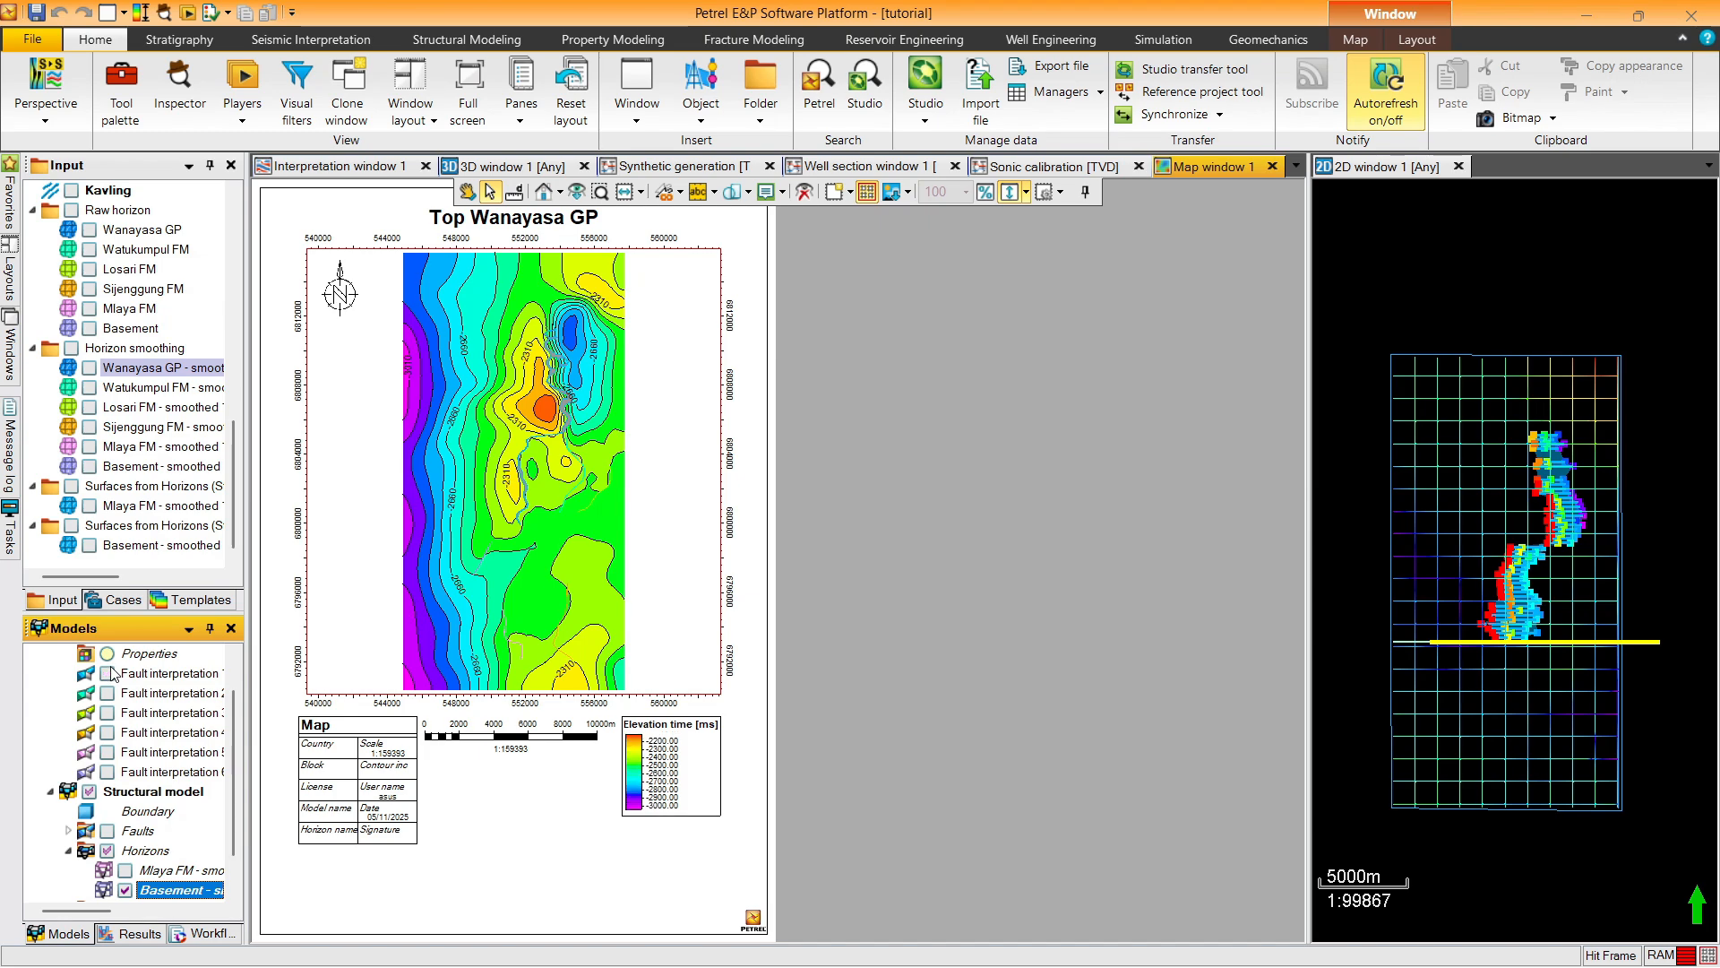
scroll(139, 730, up, 1)
scroll(139, 731, down, 2)
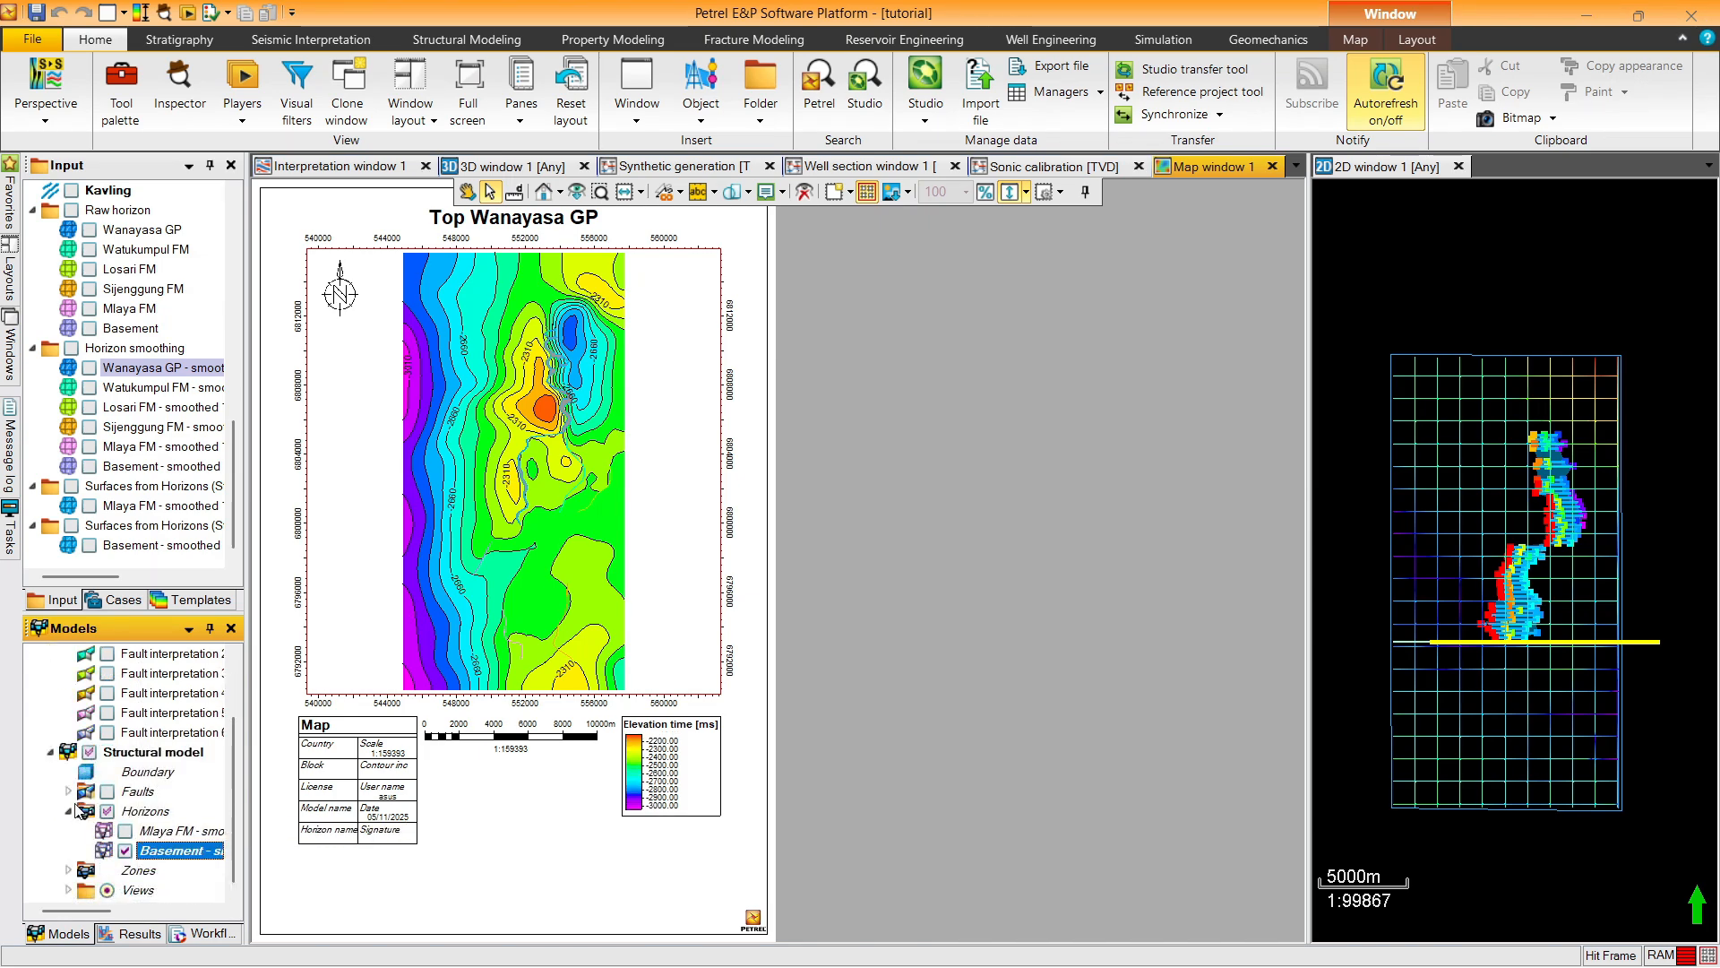
Expand the structural model's faults and check how its first fault and the Basement horizon display by toggling each in the map
click(68, 791)
click(126, 831)
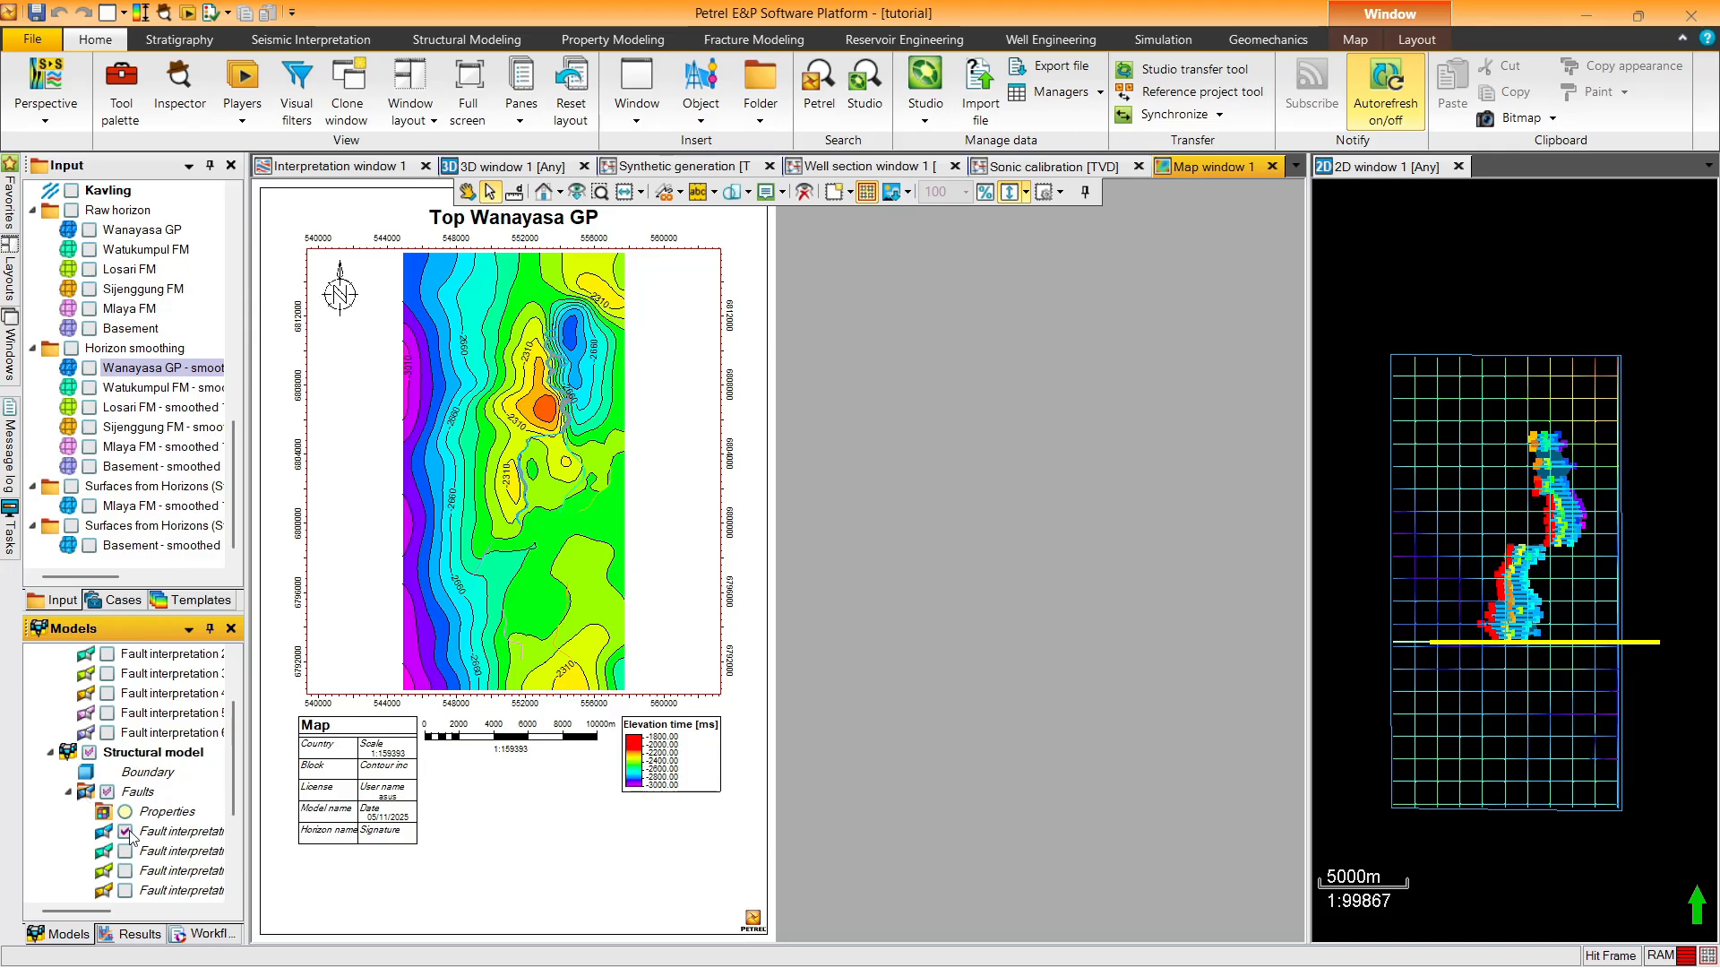
click(126, 830)
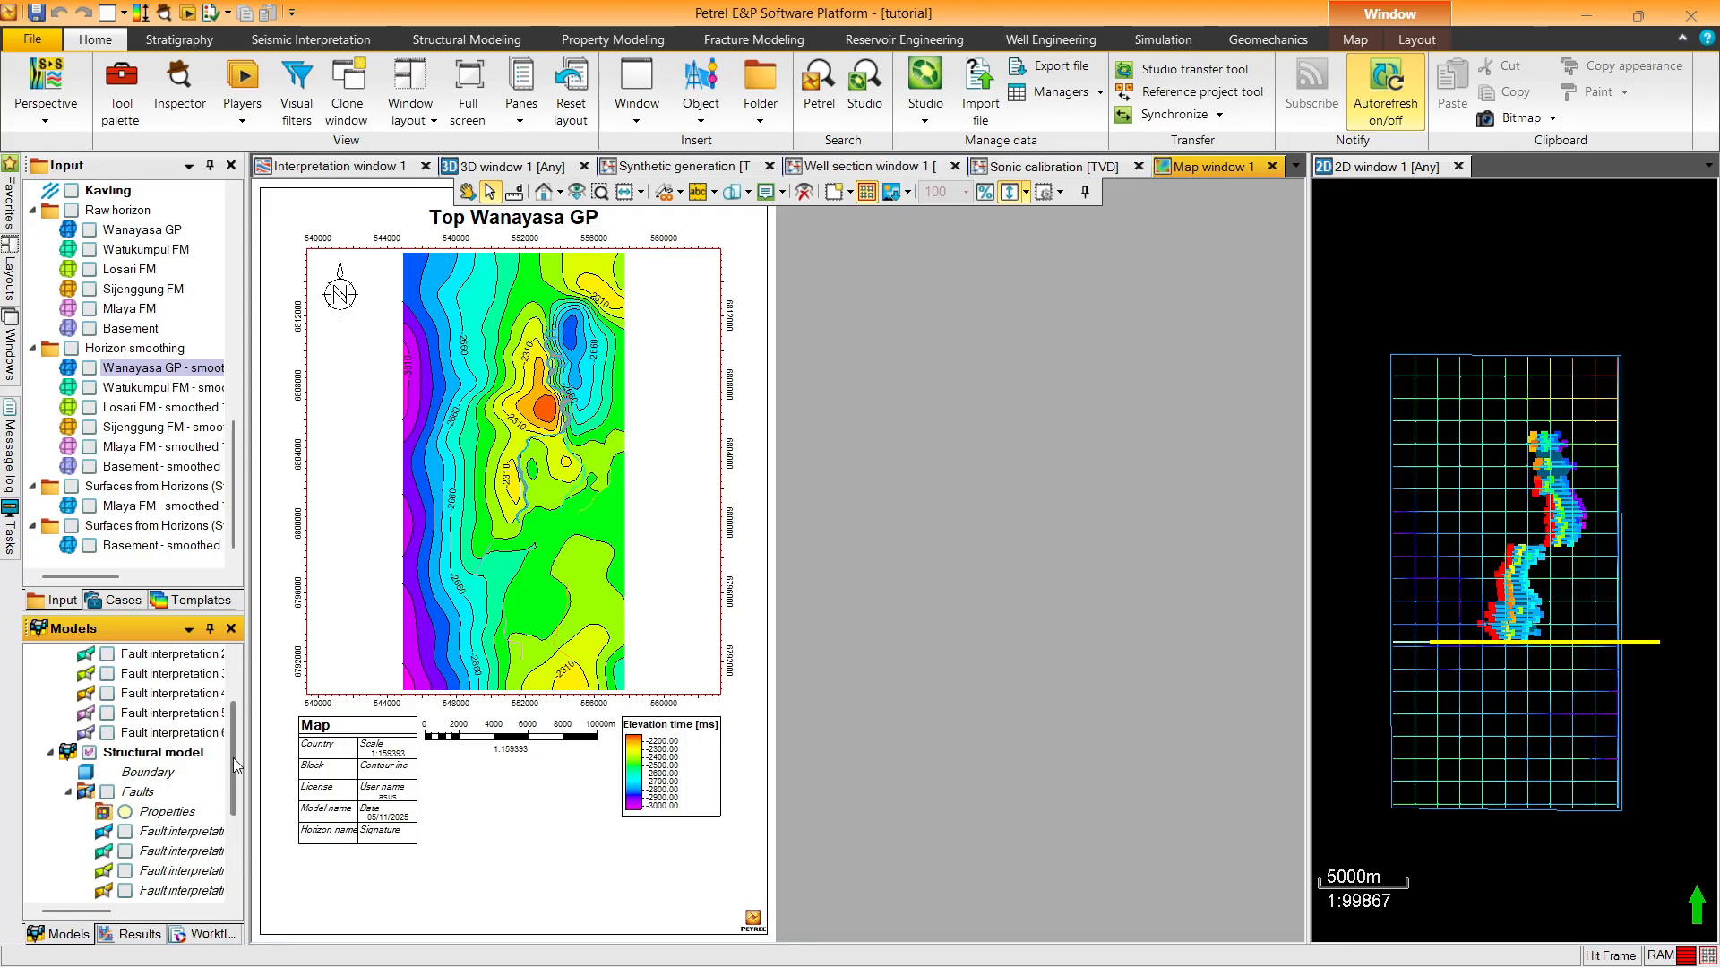
scroll(233, 756, down, 3)
click(175, 850)
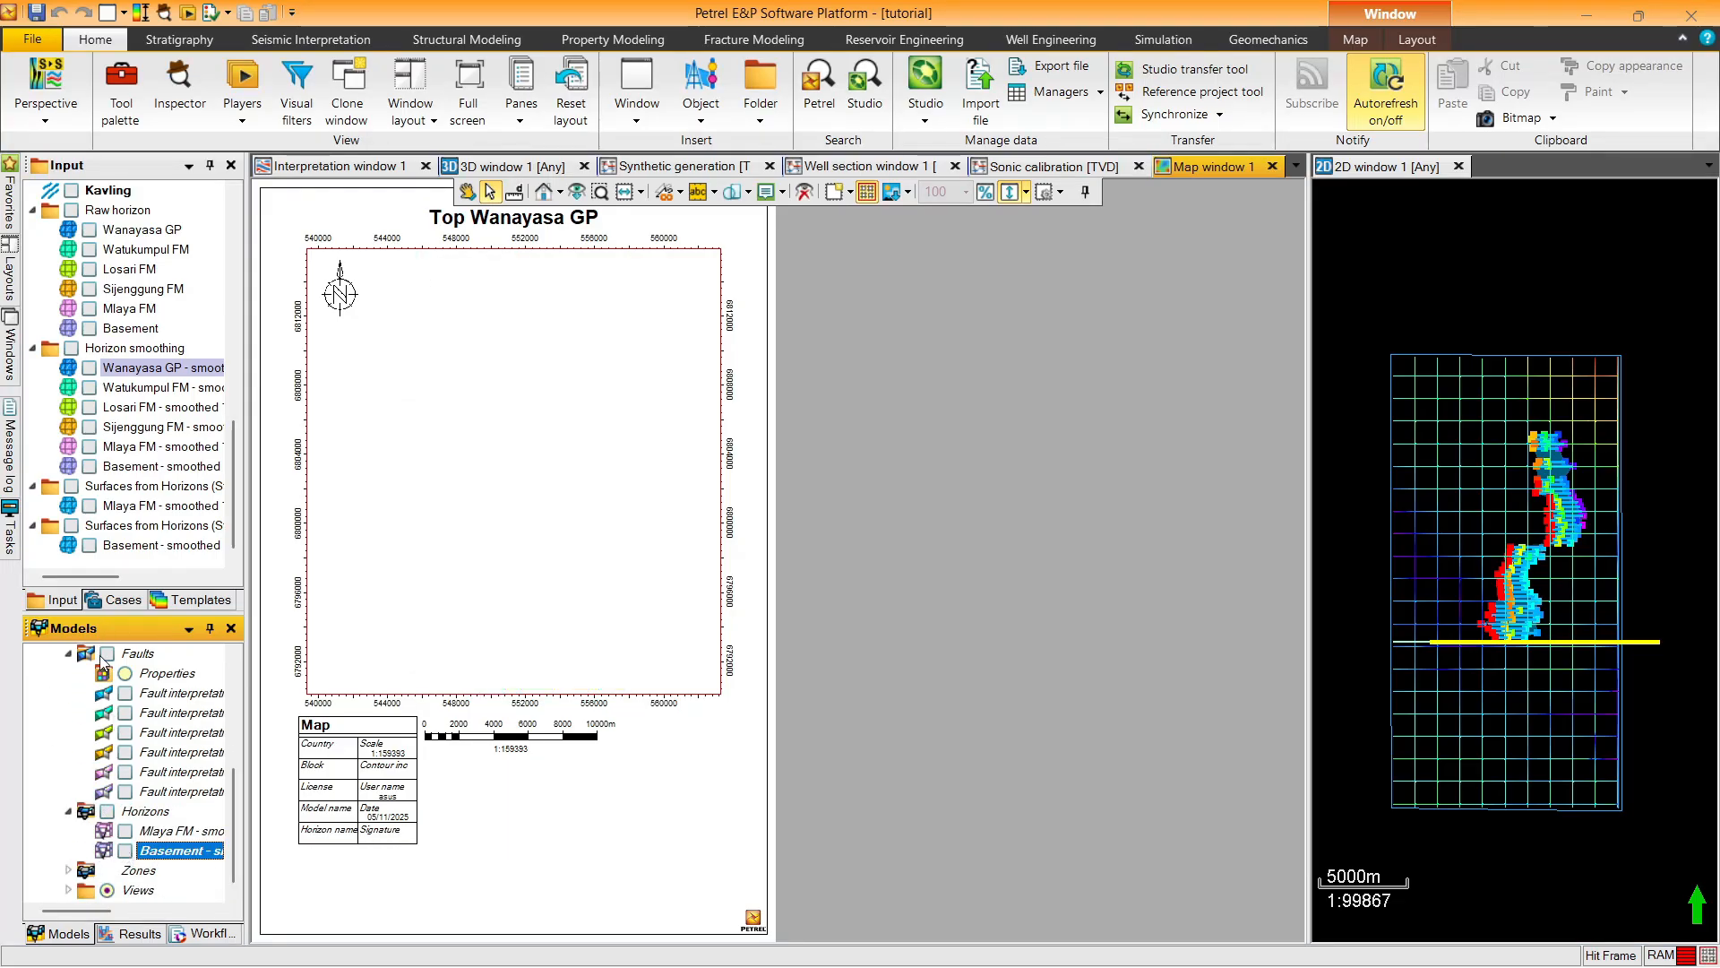
click(126, 850)
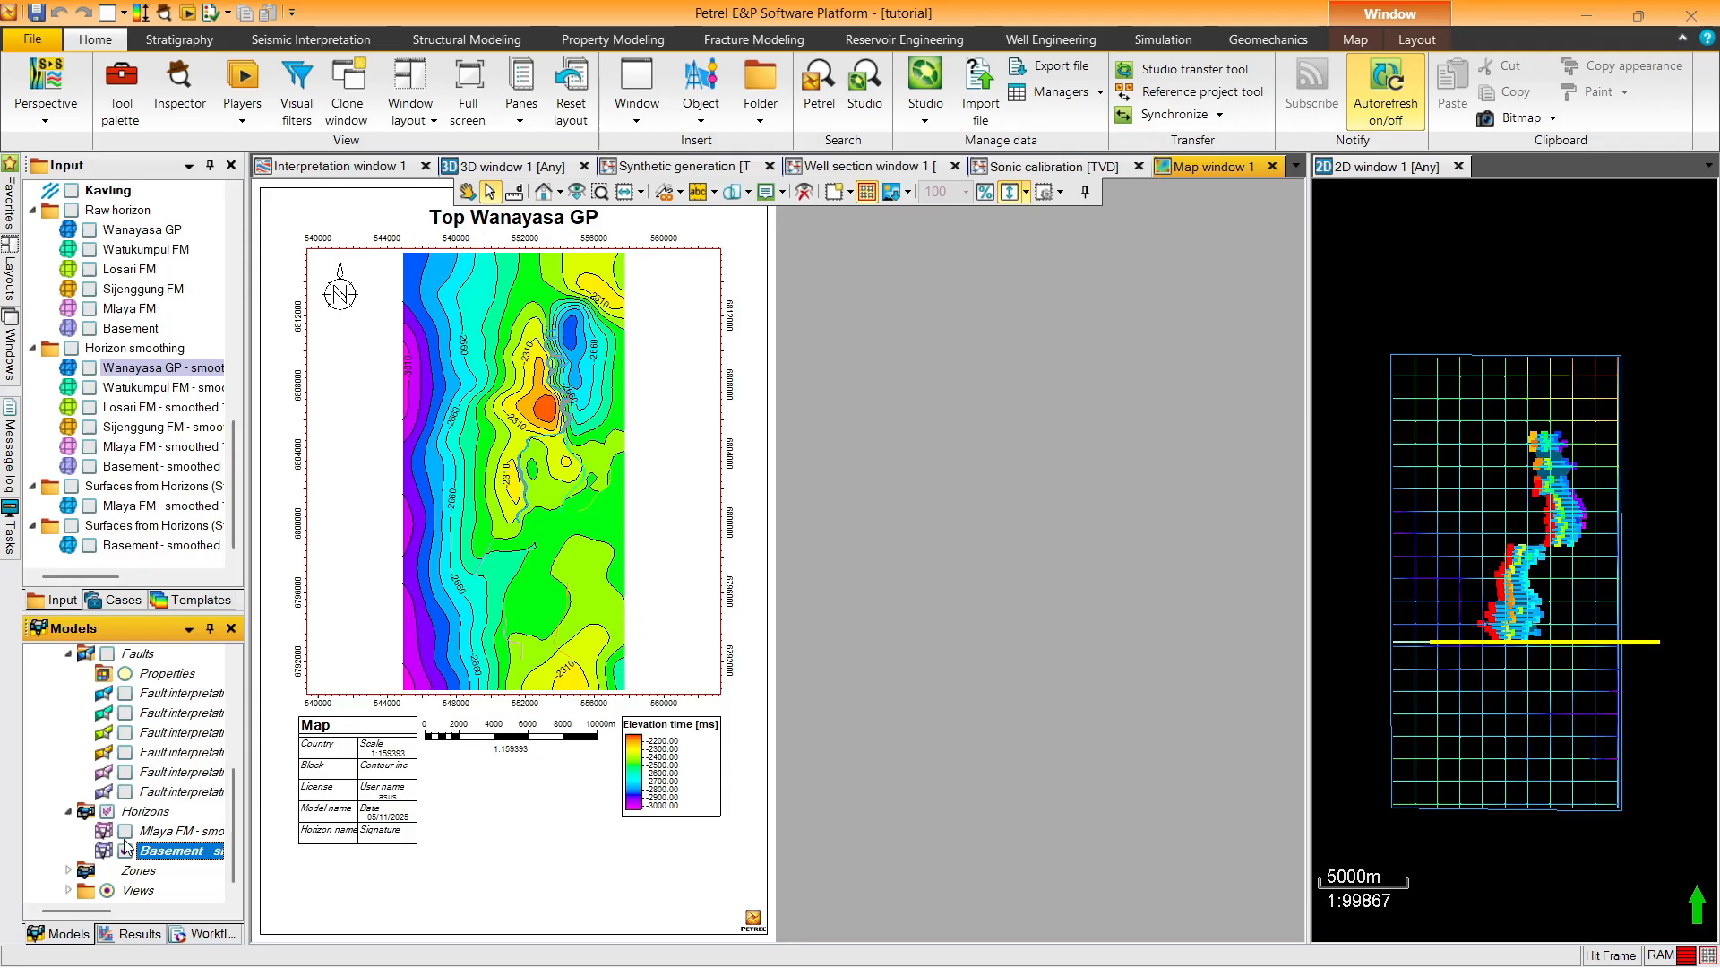
Set the color of the structural model's Fault interpretation 1 to black
click(150, 693)
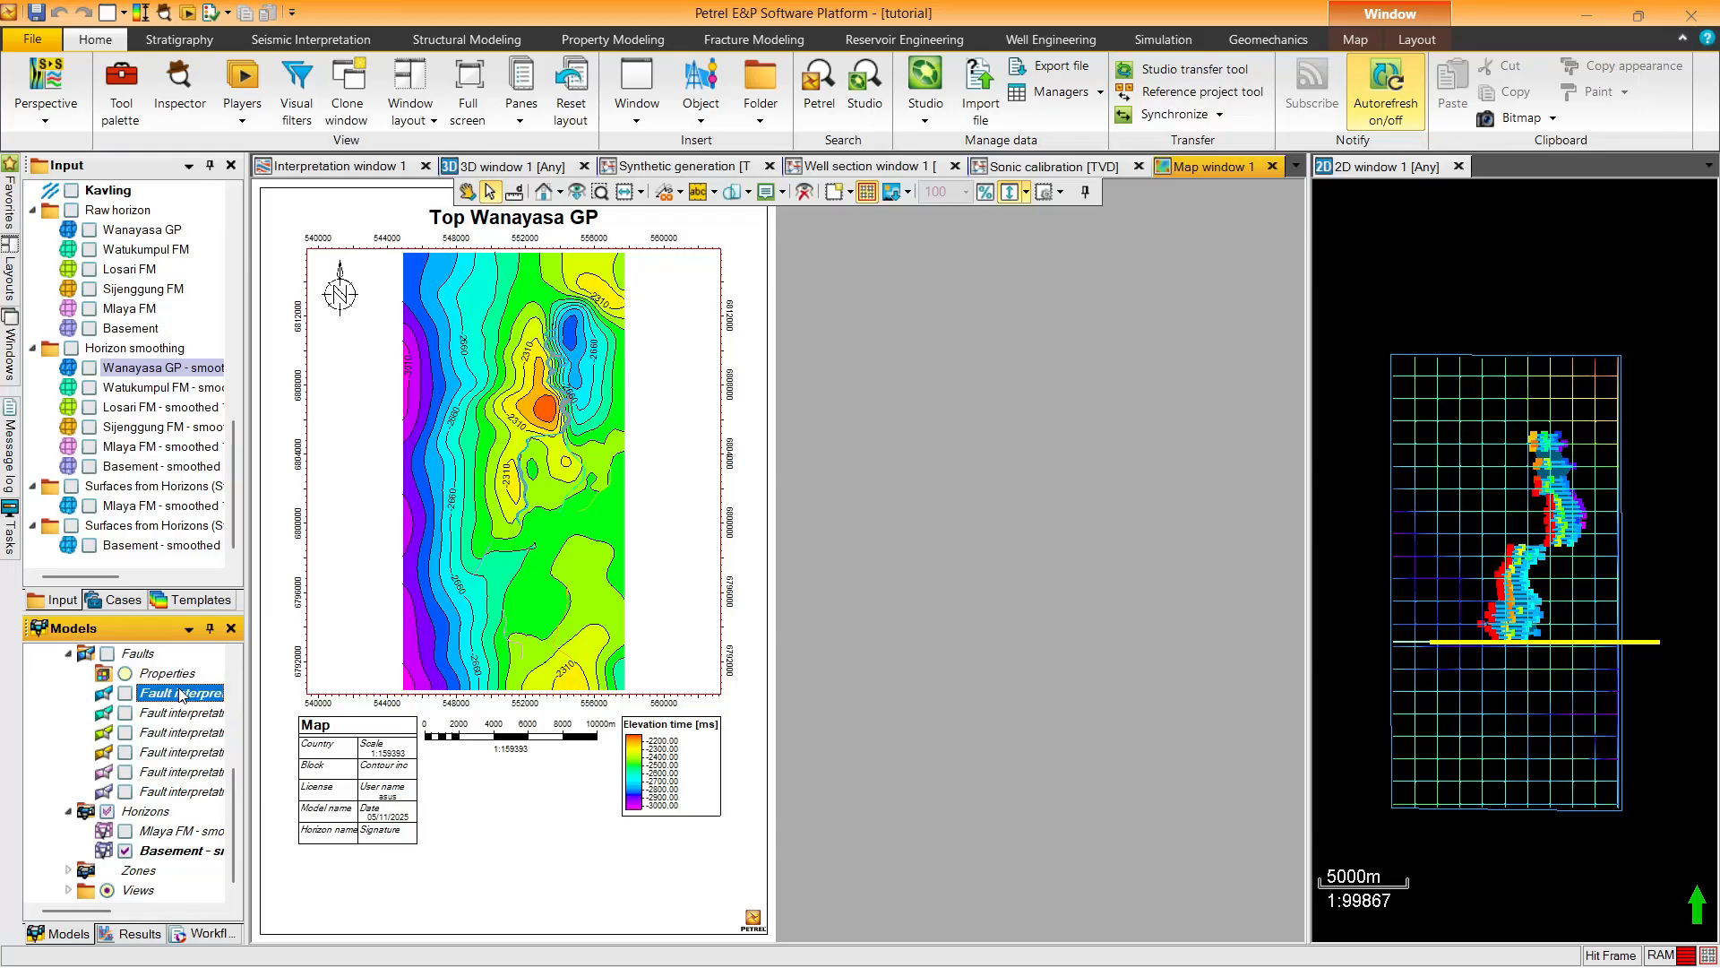
double_click(179, 692)
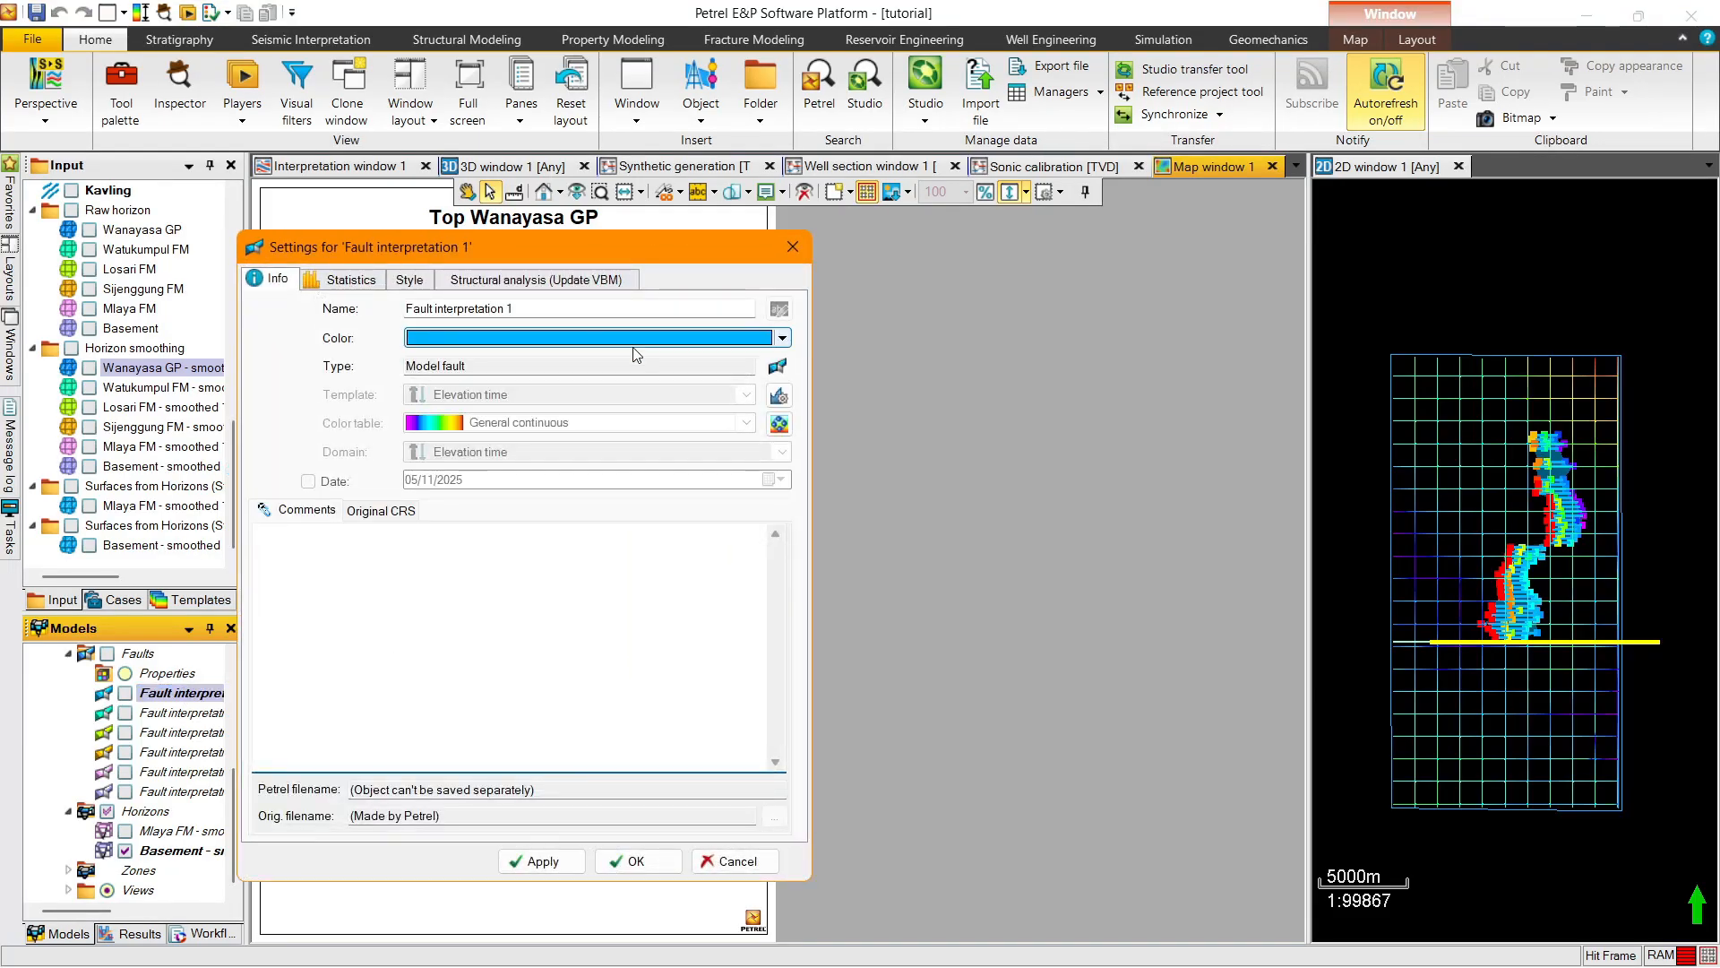
click(448, 338)
click(420, 479)
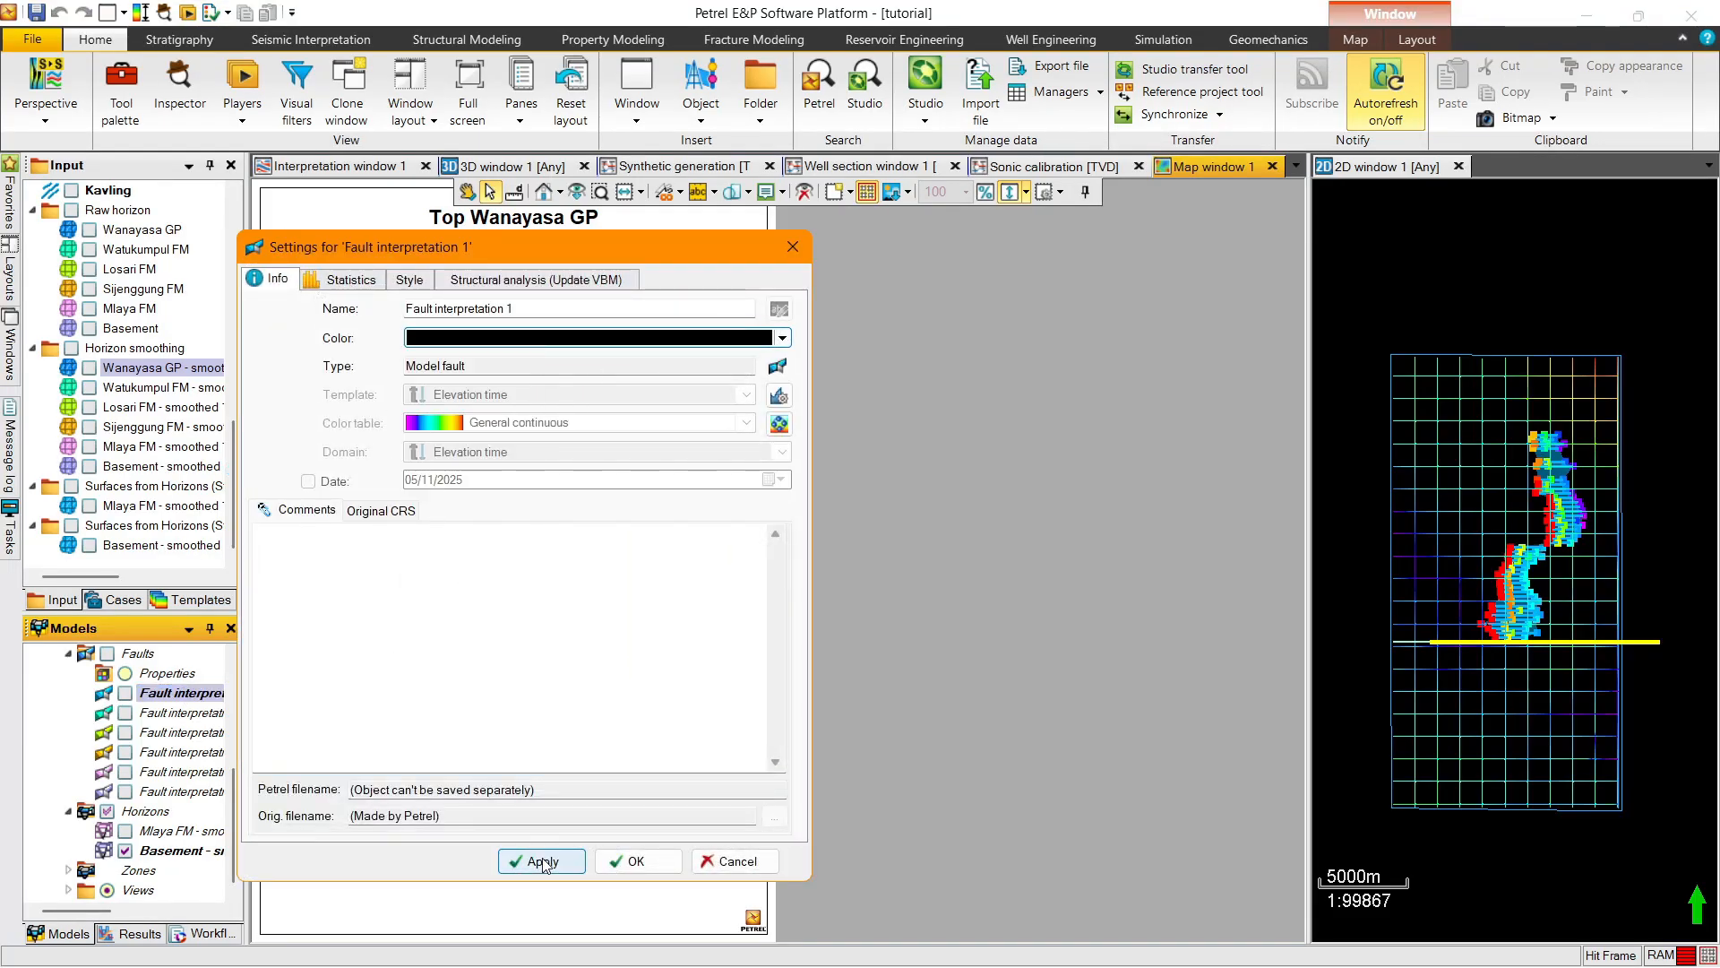
click(633, 862)
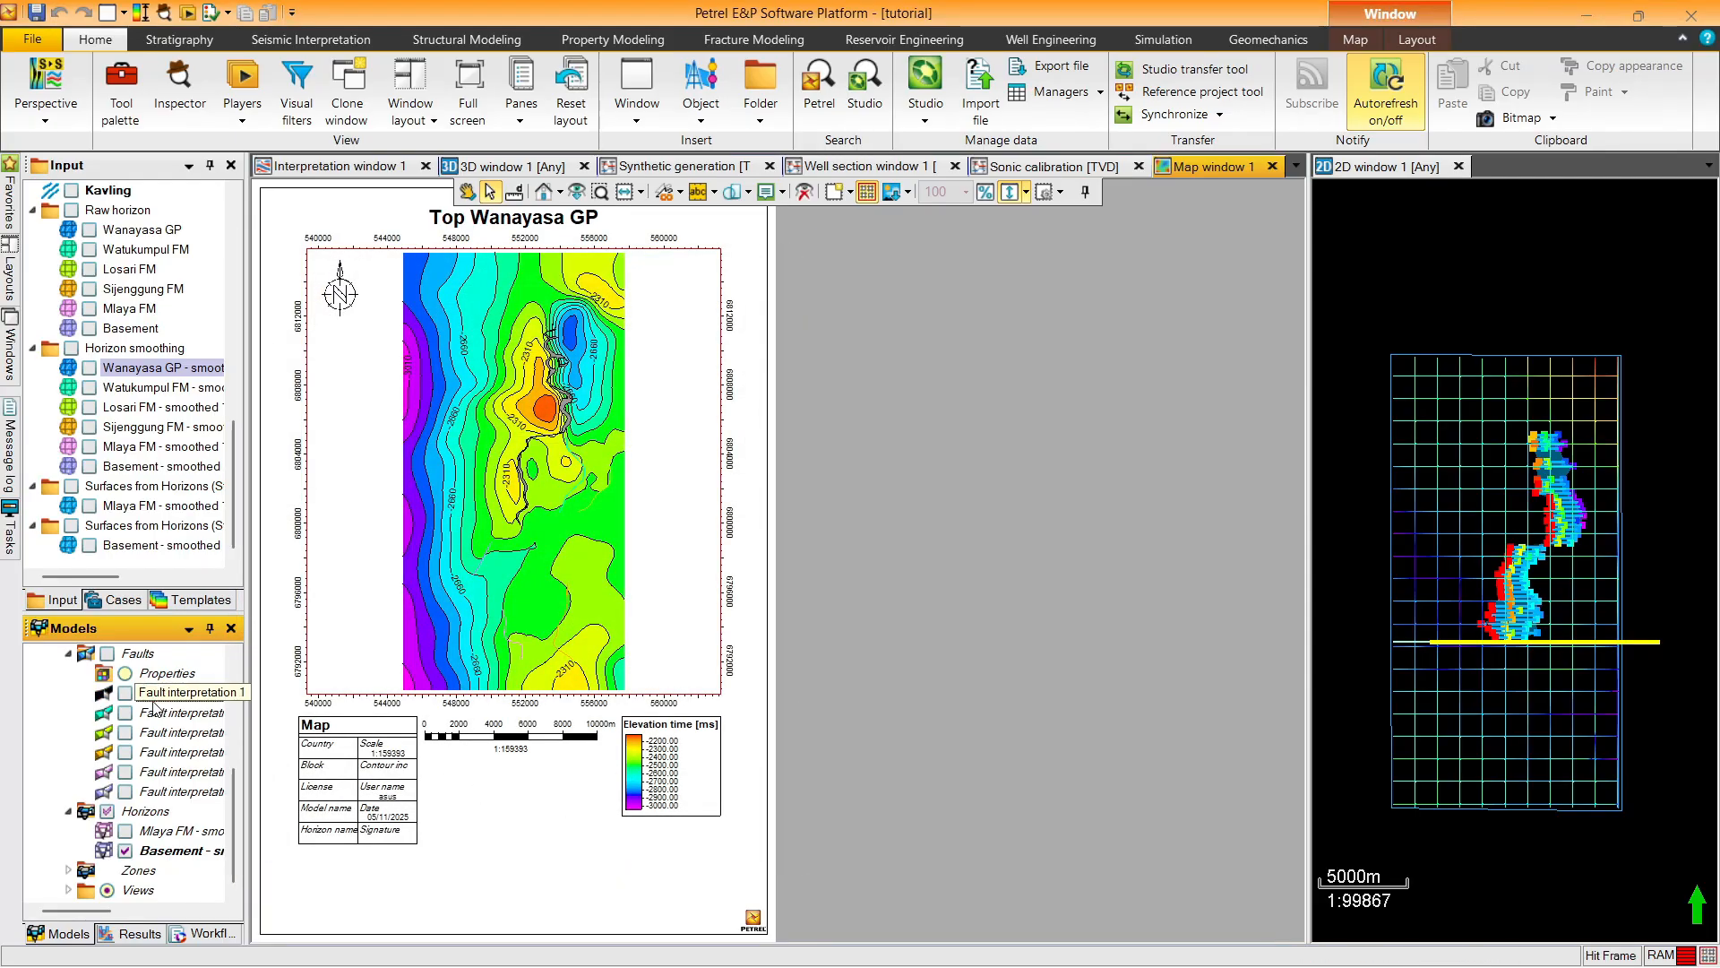
Try white and gray as the color of the structural model's Fault interpretation 1
double_click(104, 697)
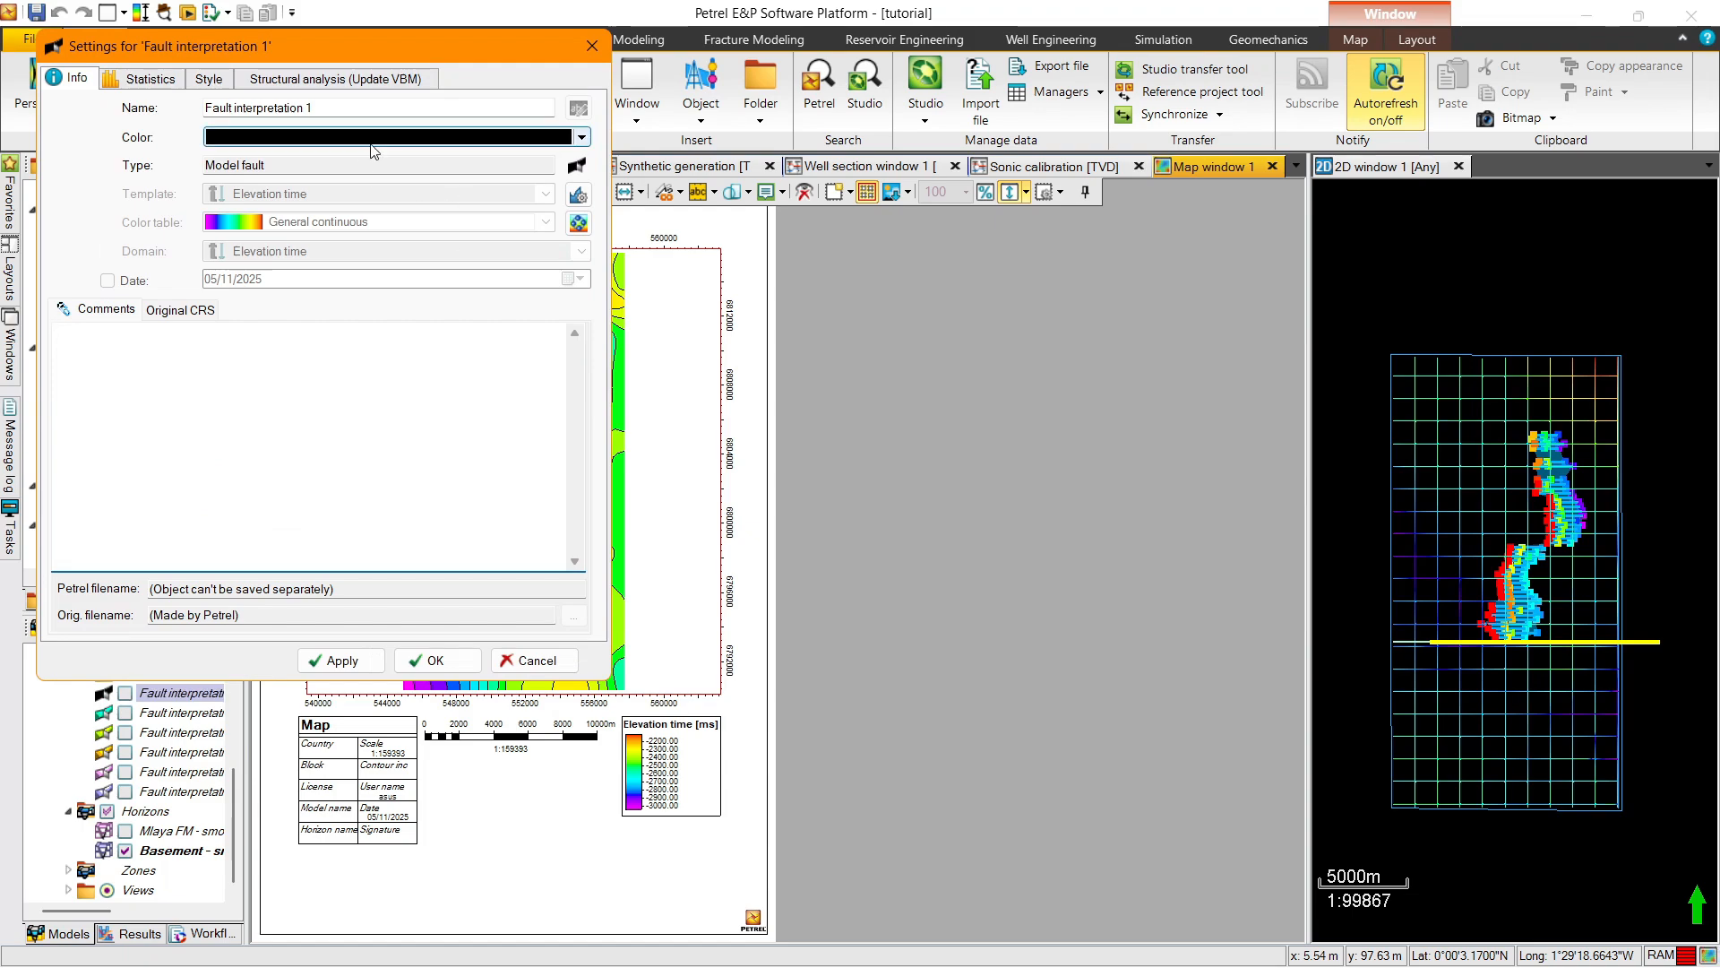
click(363, 136)
click(318, 278)
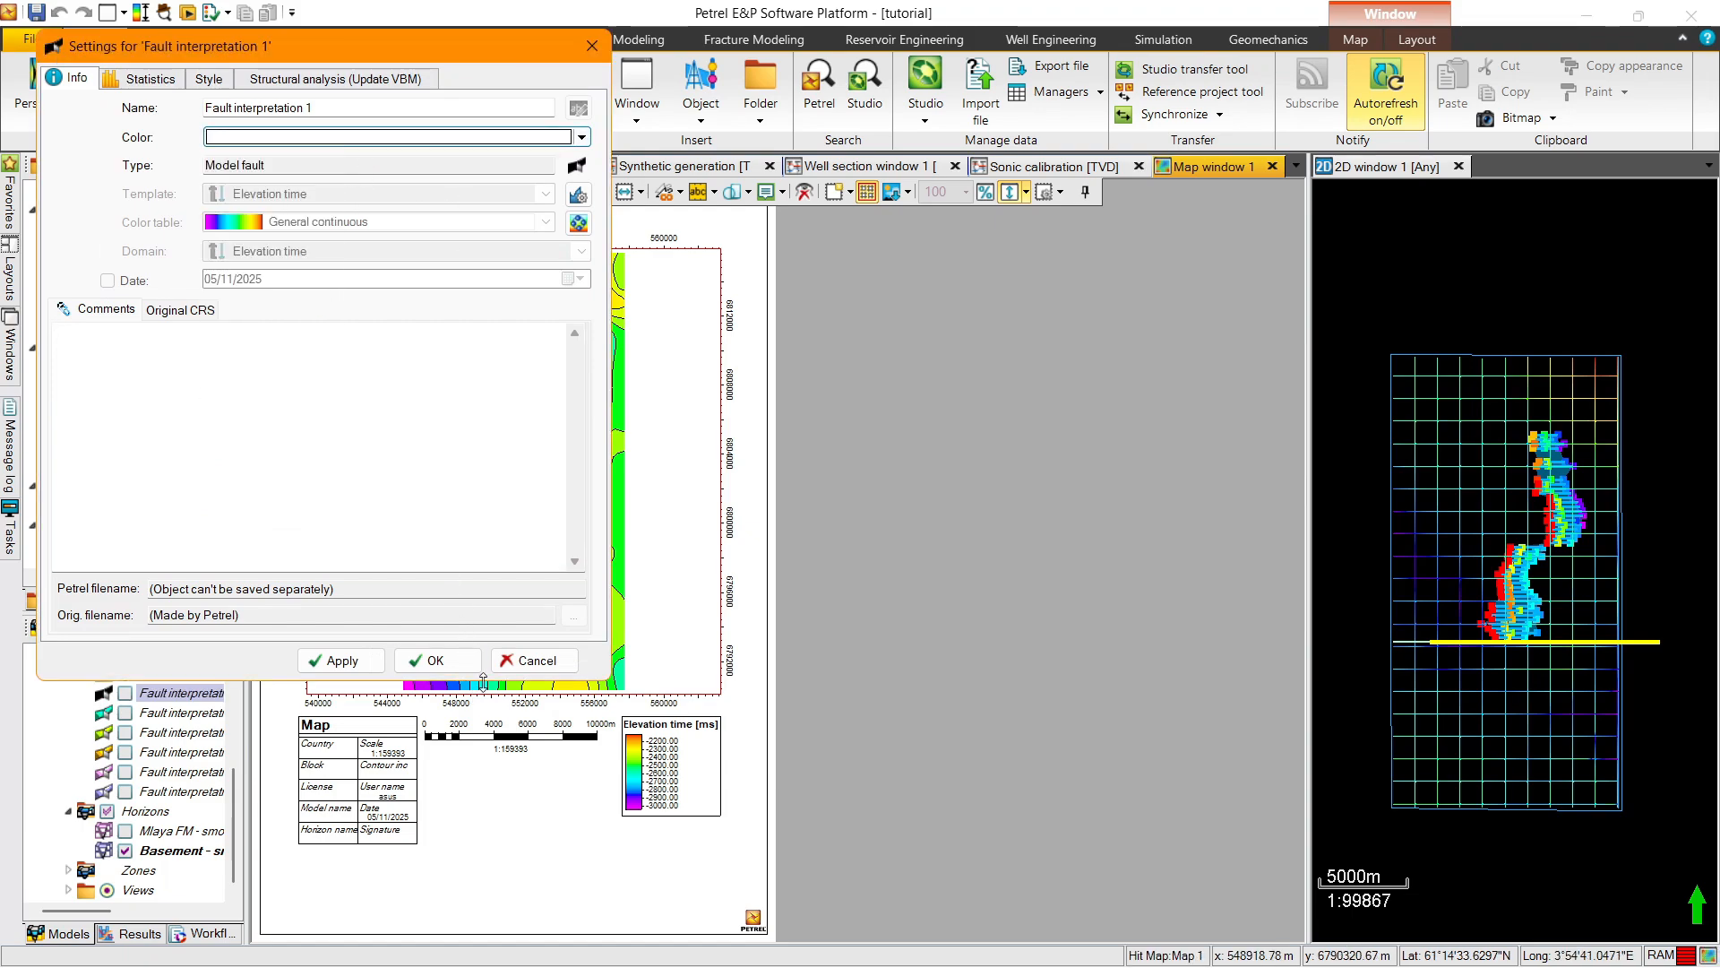
click(439, 660)
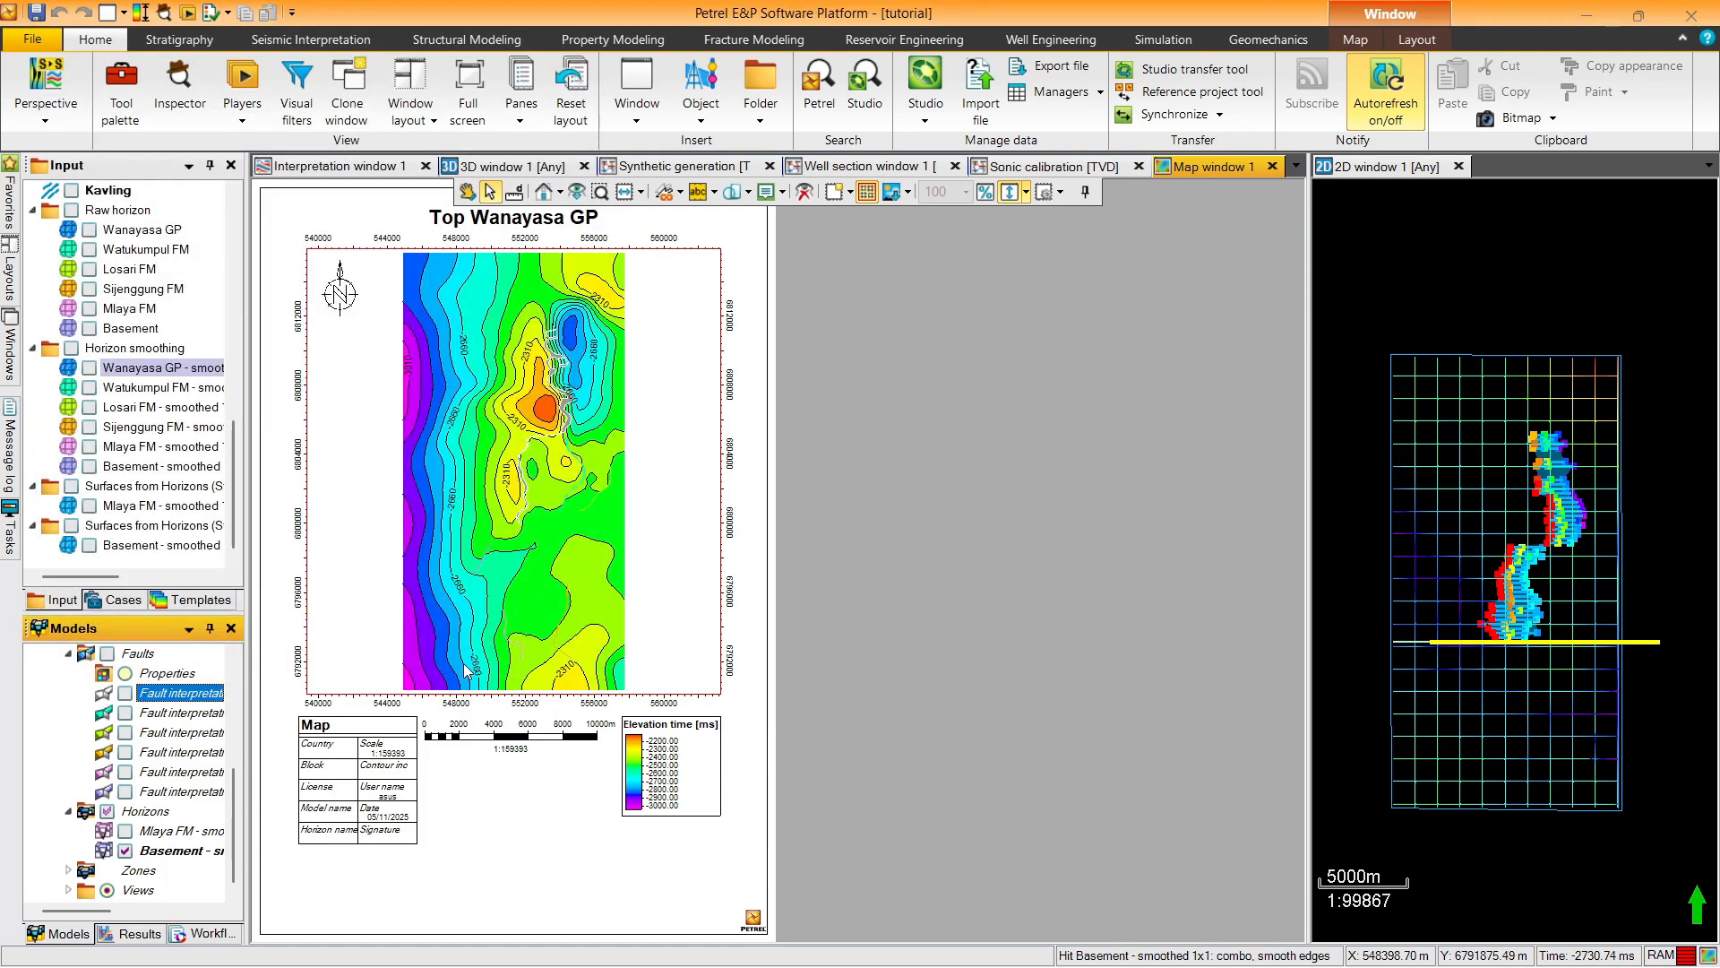
double_click(188, 697)
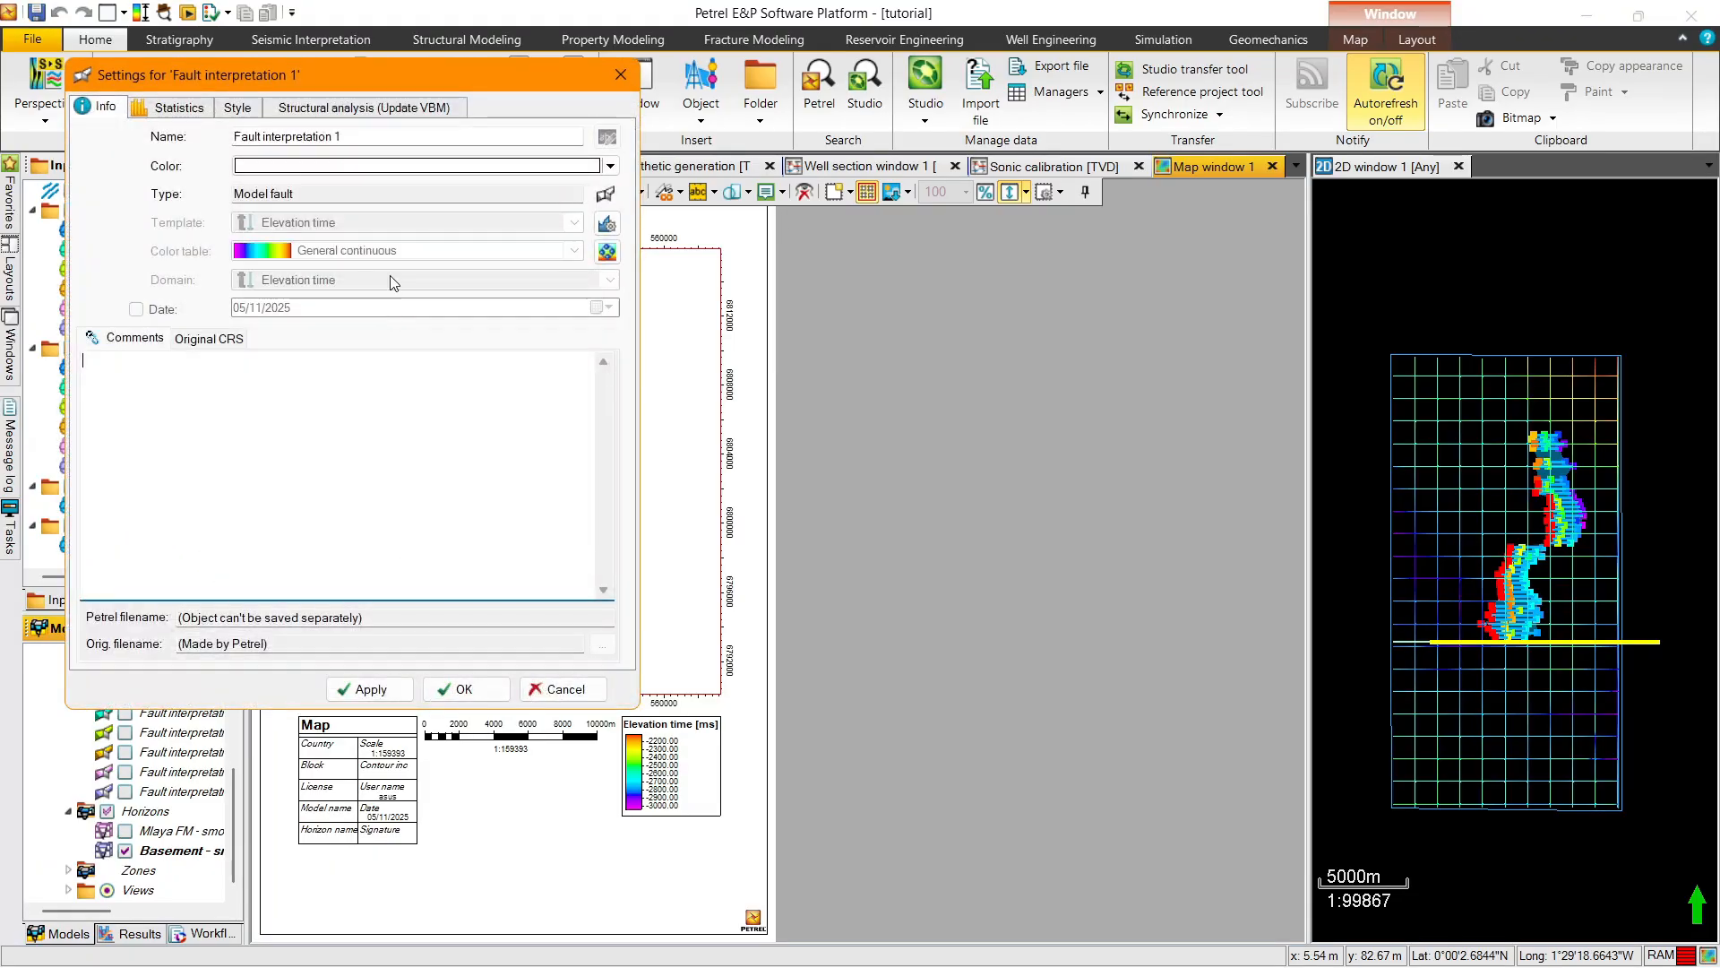
click(337, 165)
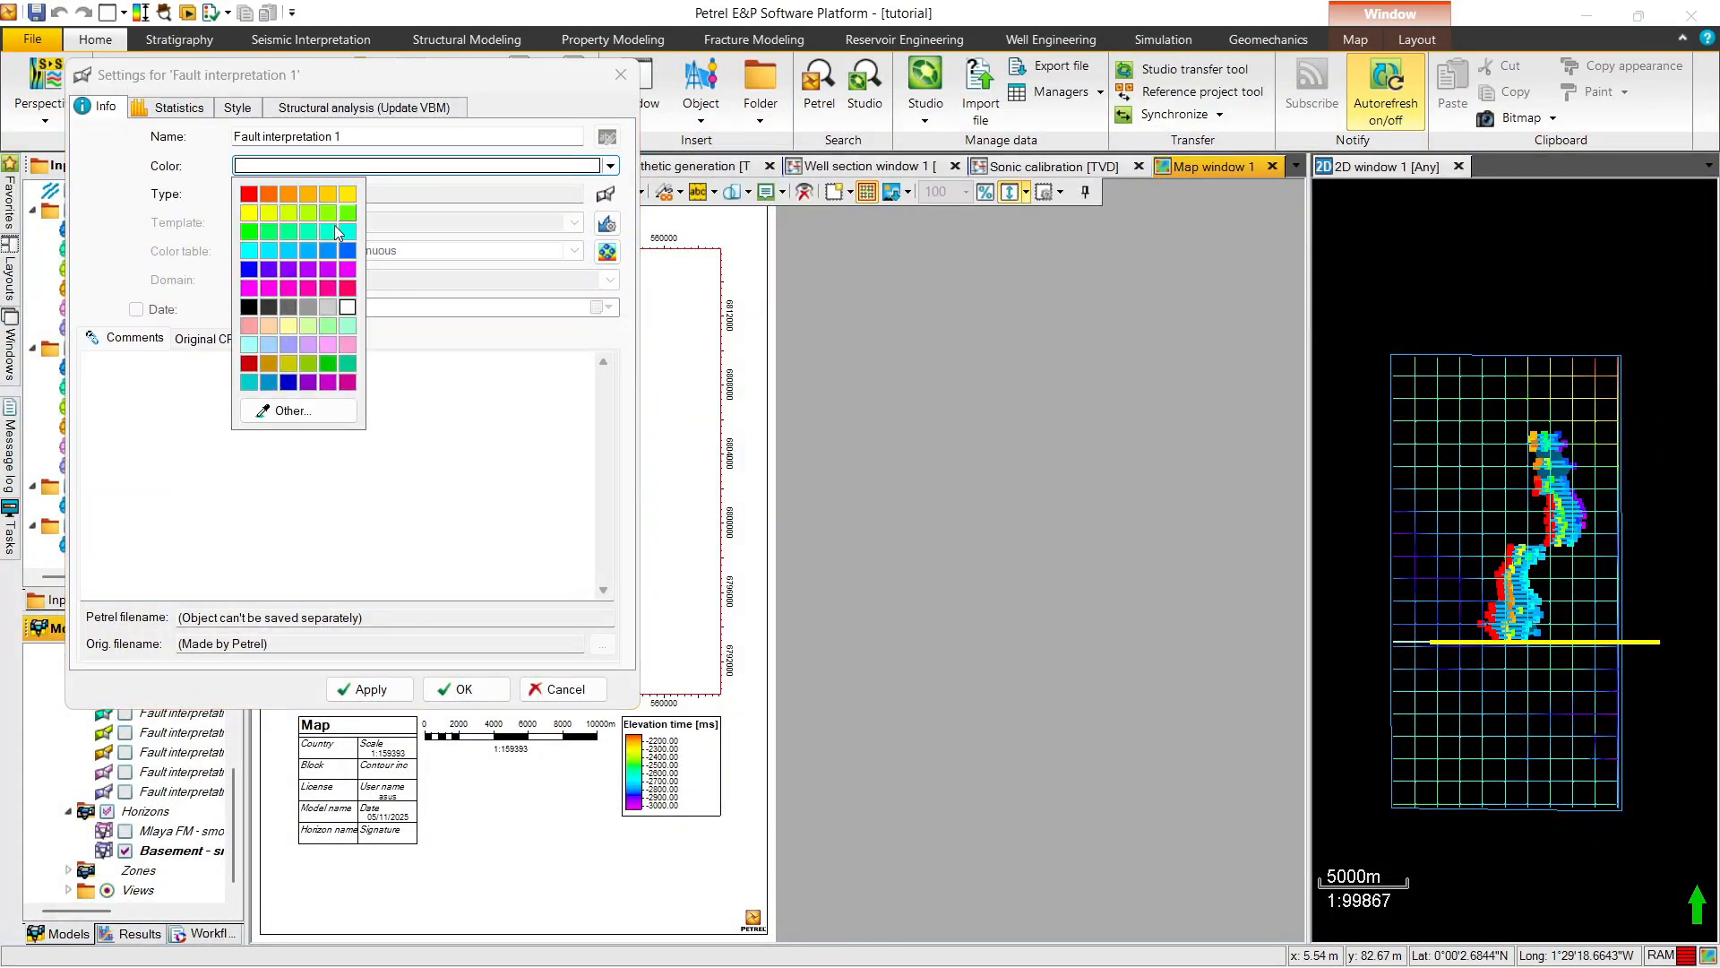
click(288, 309)
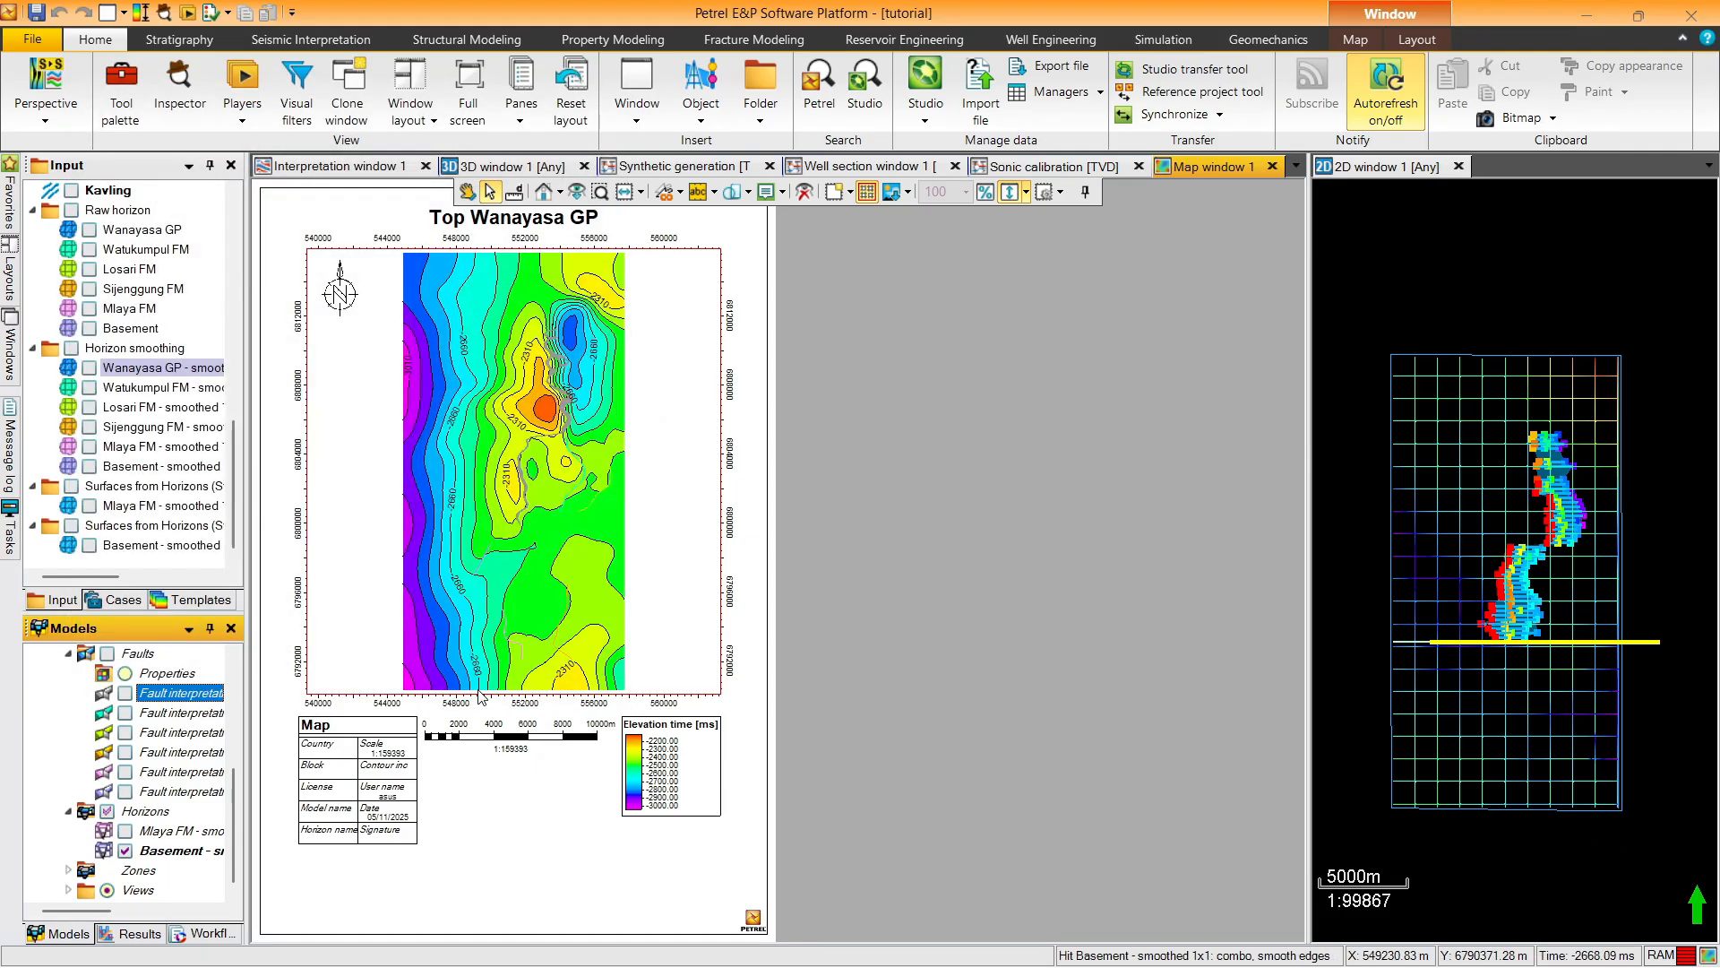
Change the structural model's Fault interpretation 1 back to black
double_click(147, 698)
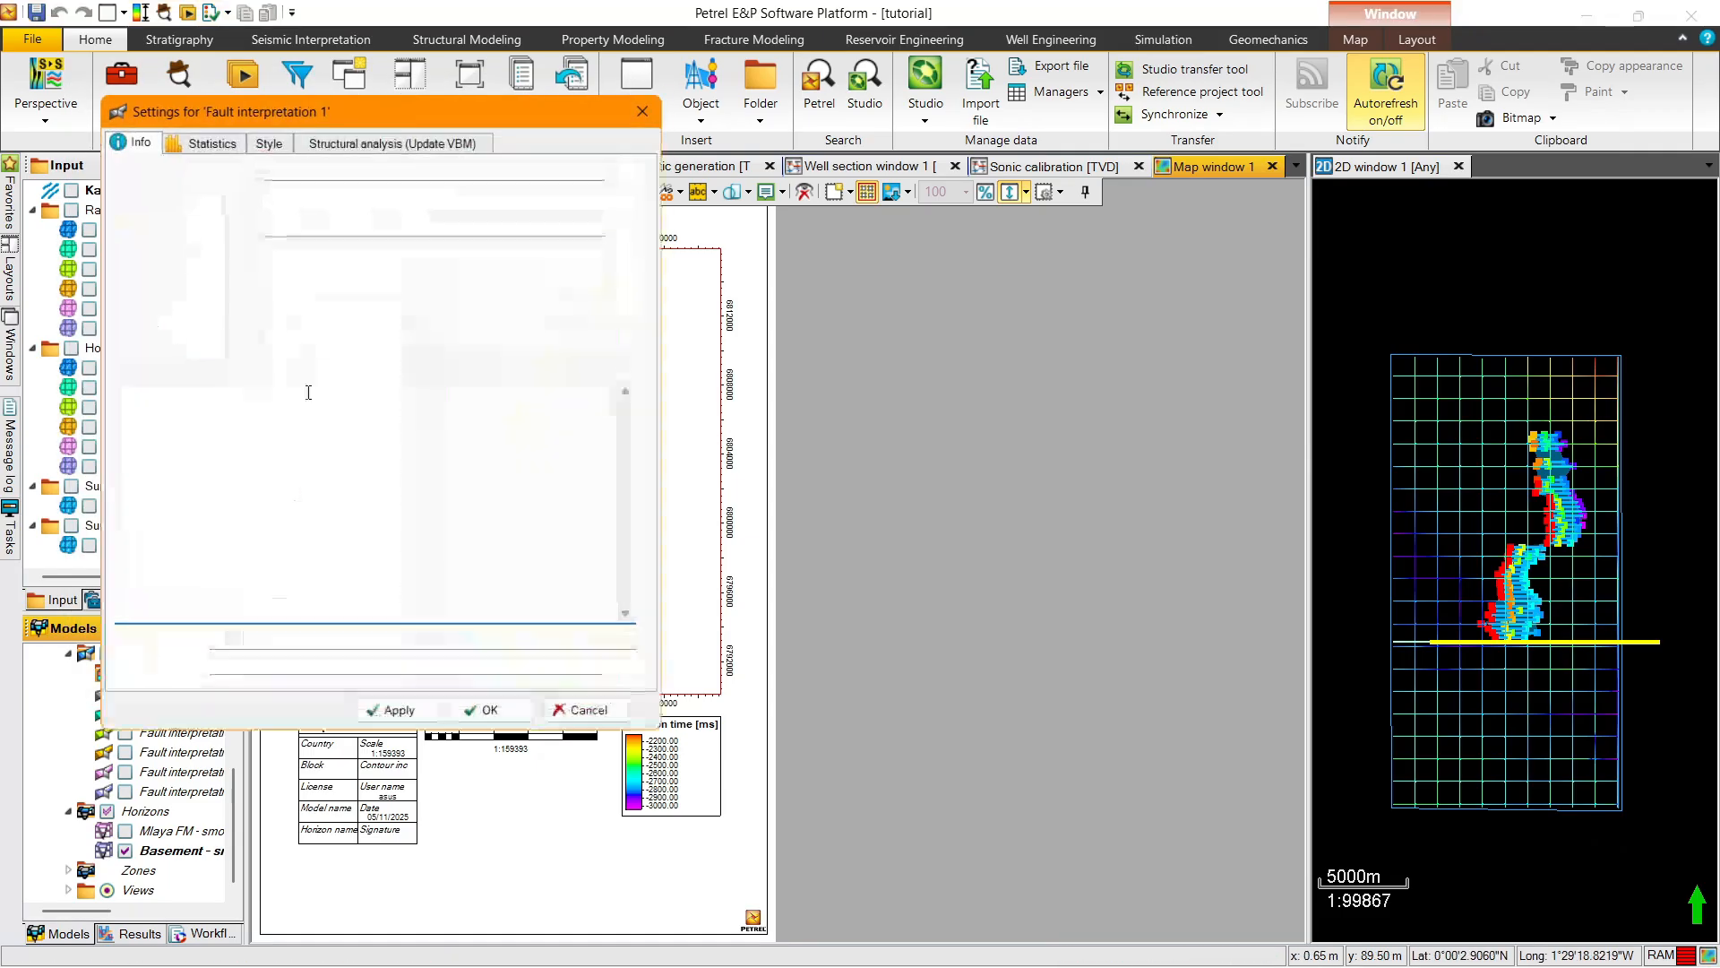
click(412, 194)
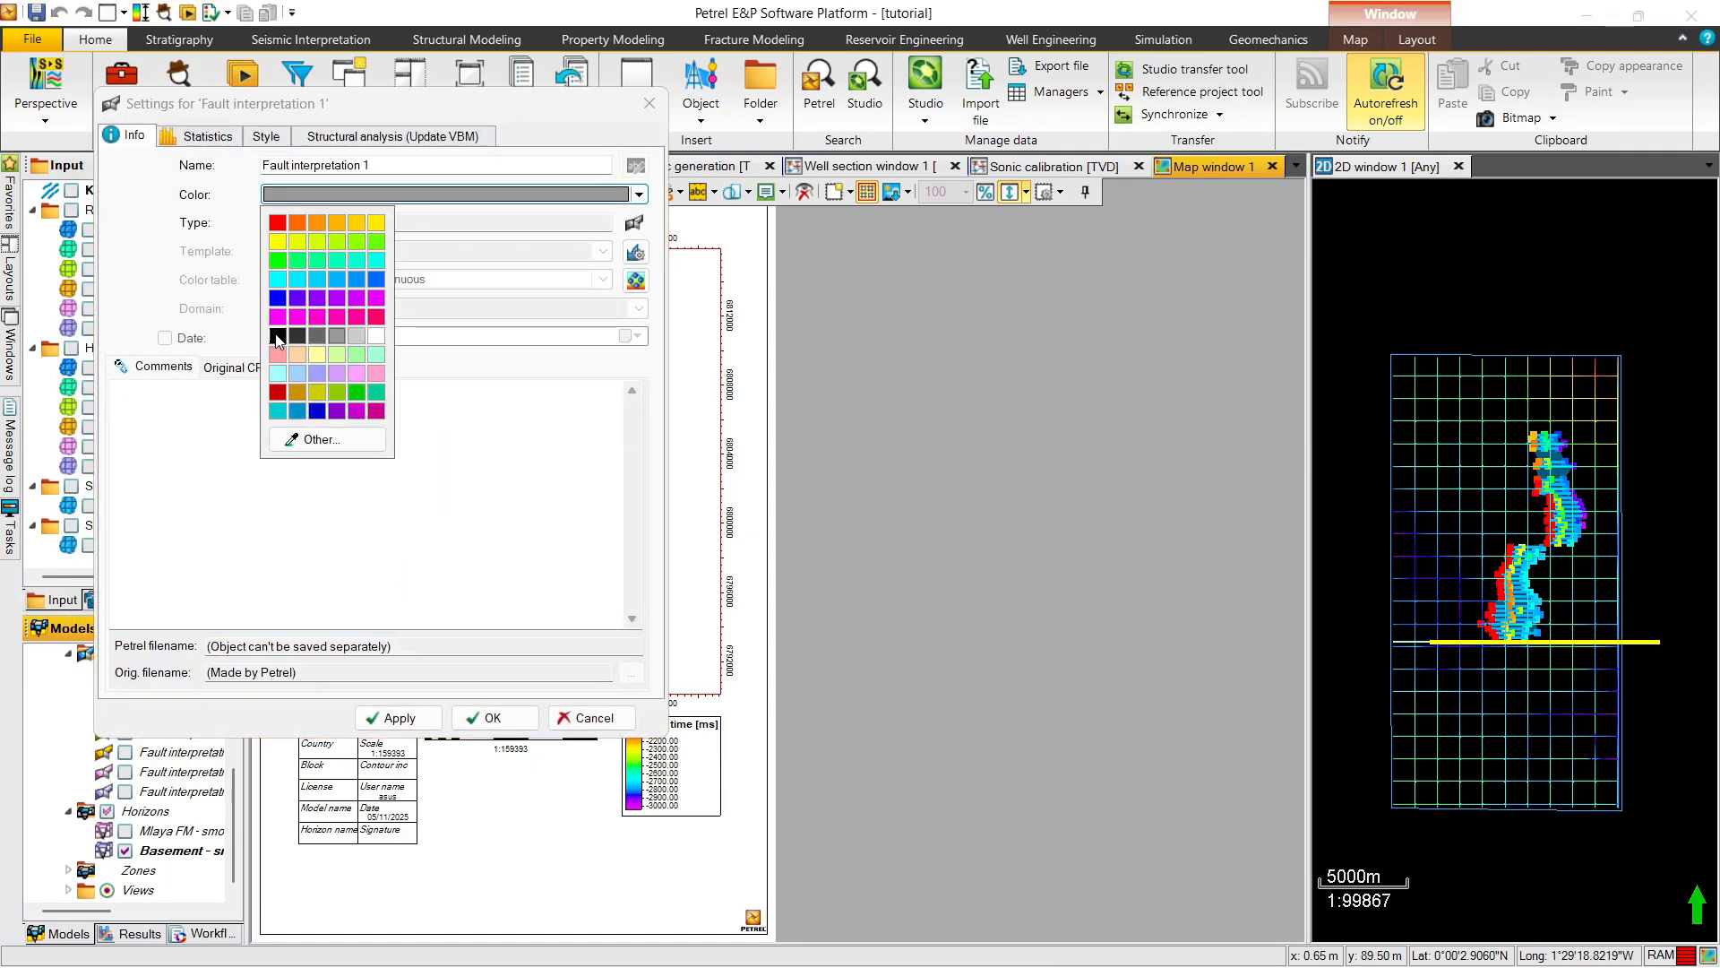
click(278, 335)
click(499, 719)
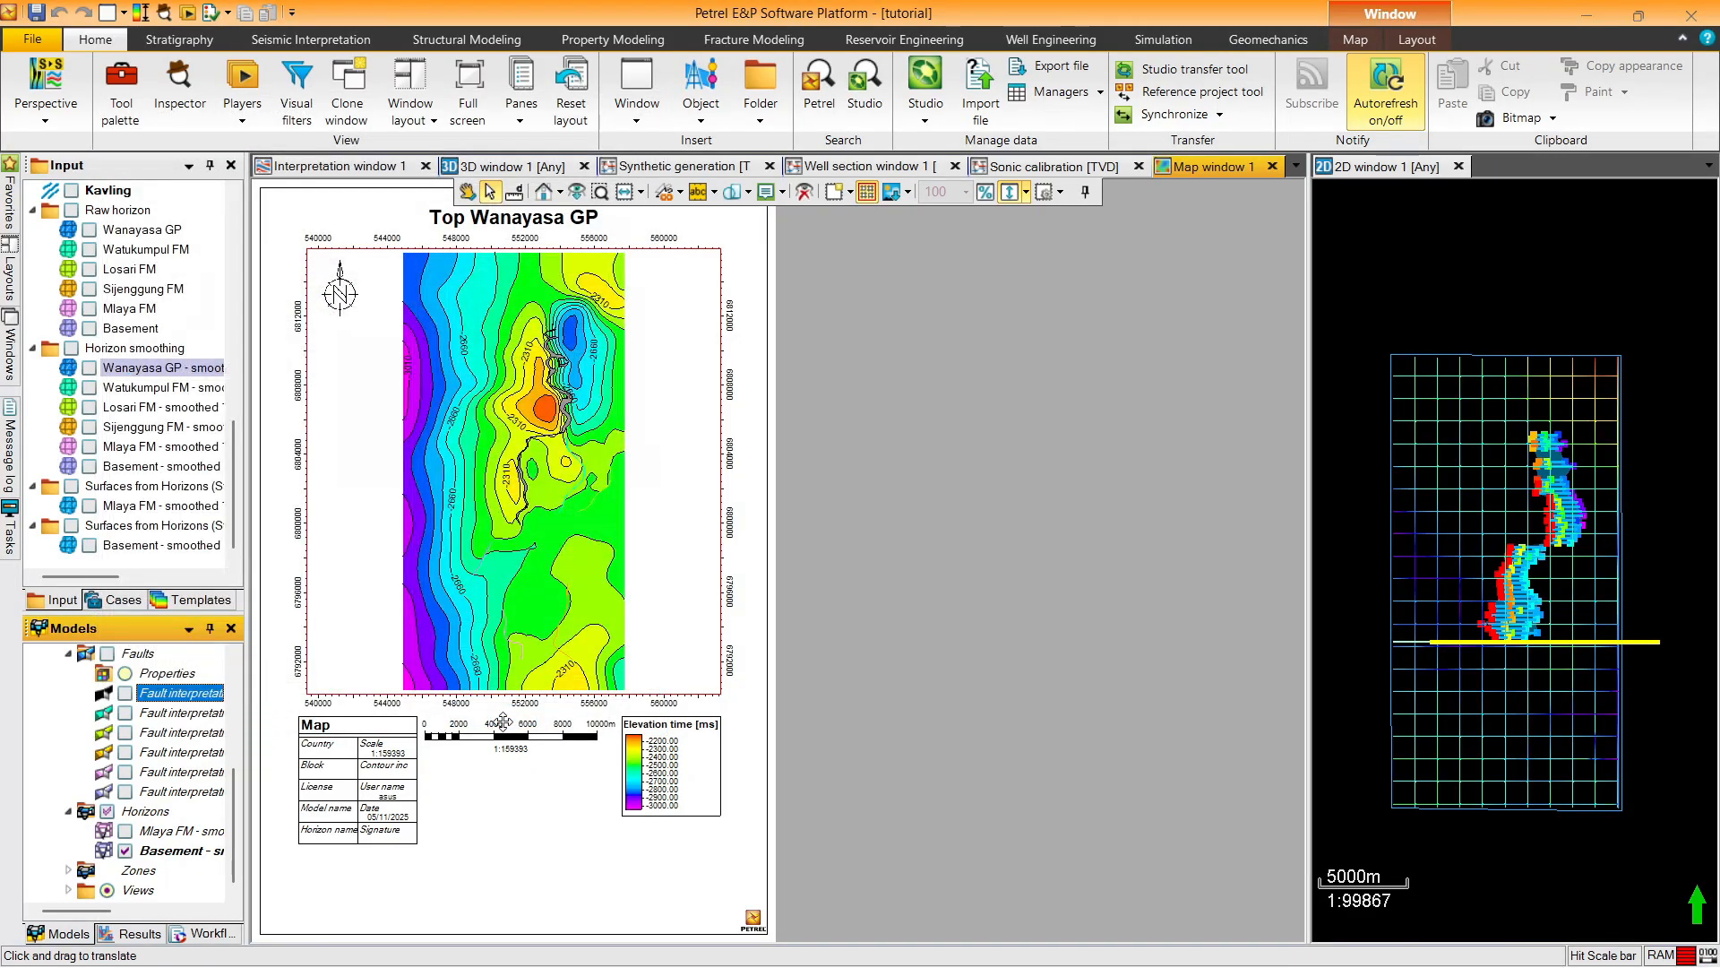
Set the color of the structural model's Fault interpretation 2 and Fault interpretation 3 to black
double_click(164, 713)
click(460, 224)
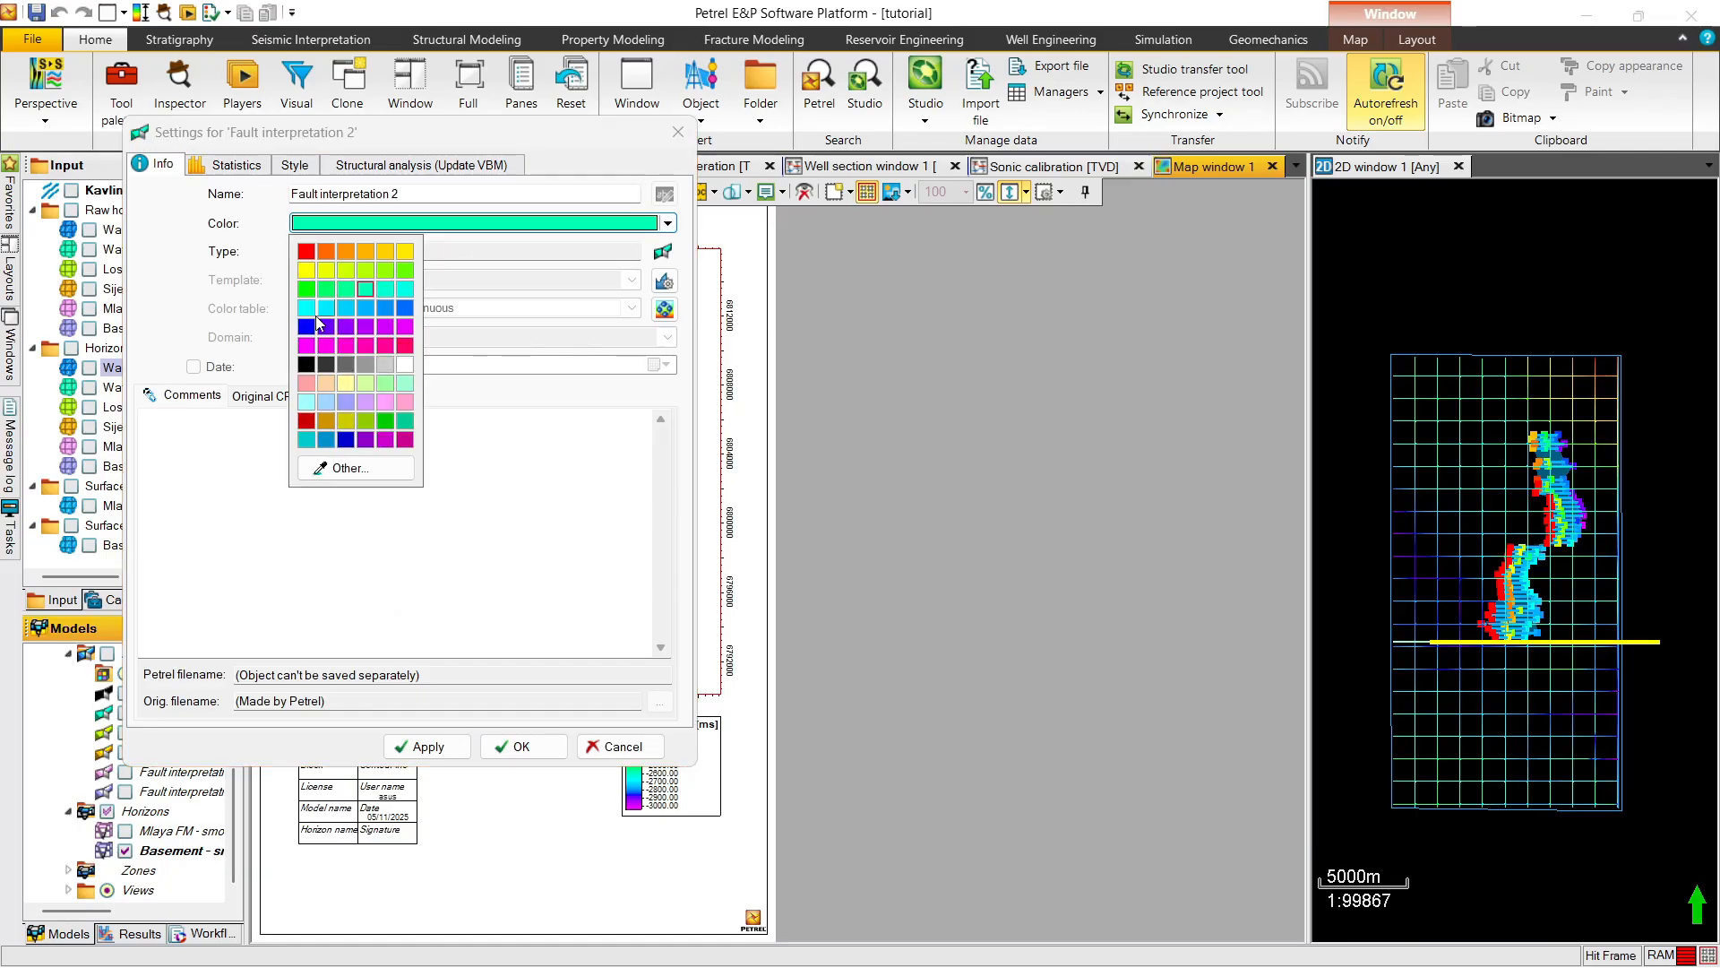
click(306, 374)
click(517, 749)
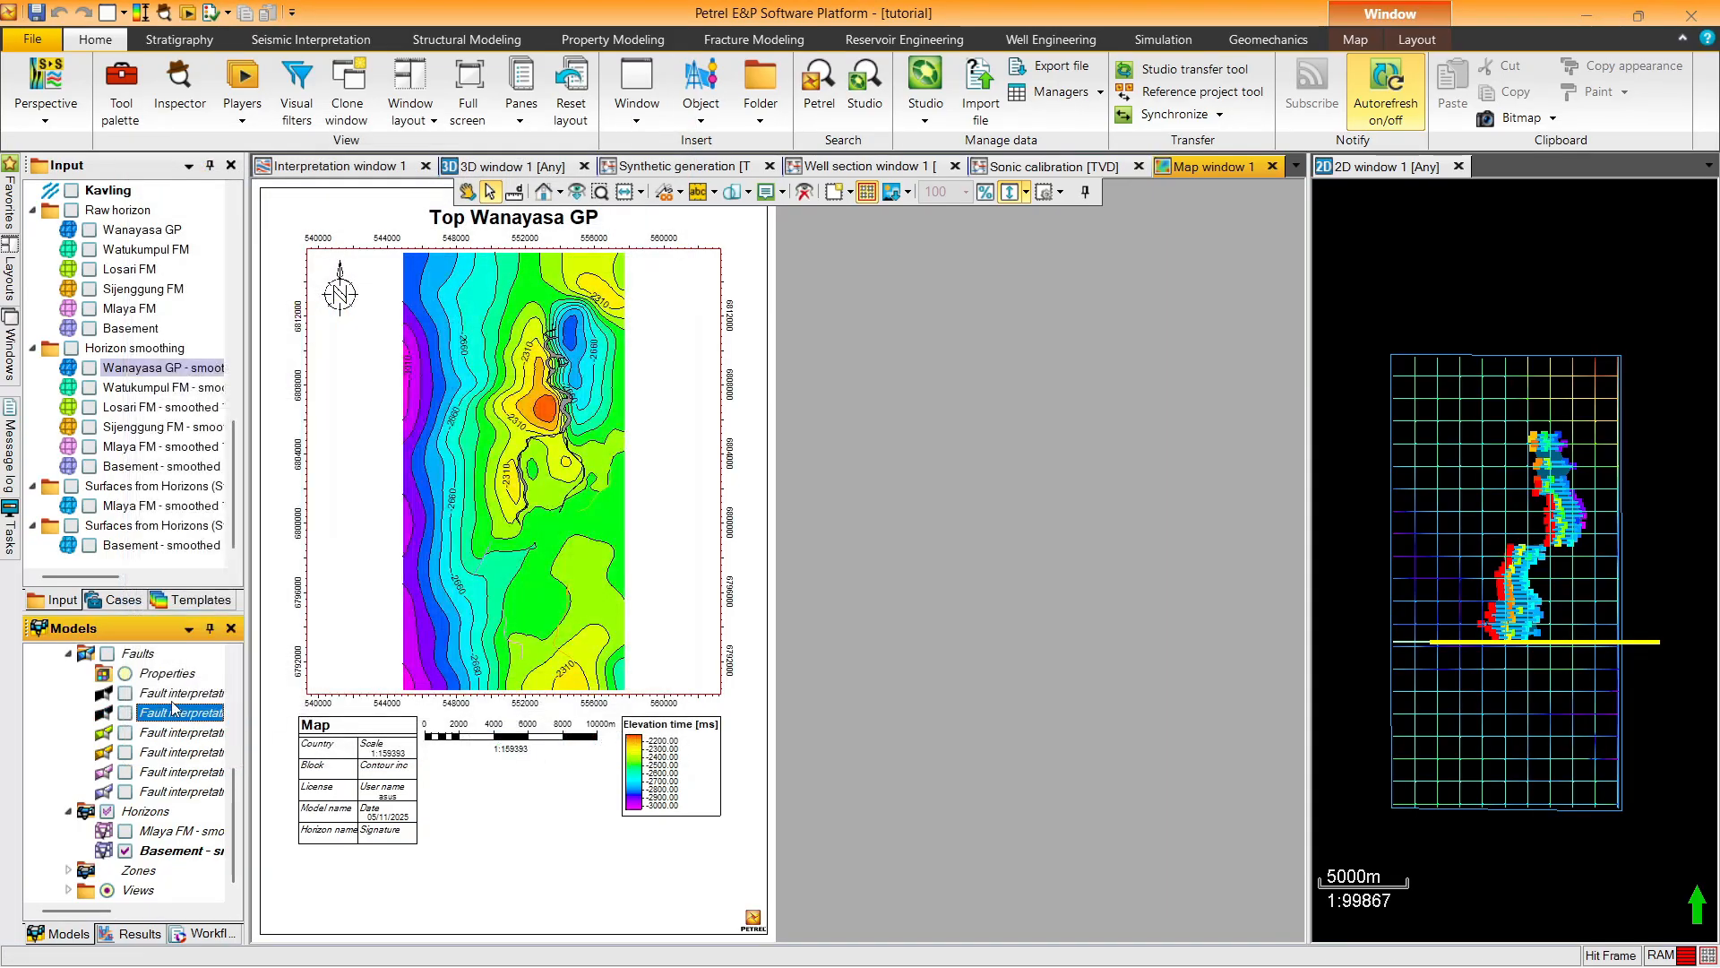
double_click(193, 733)
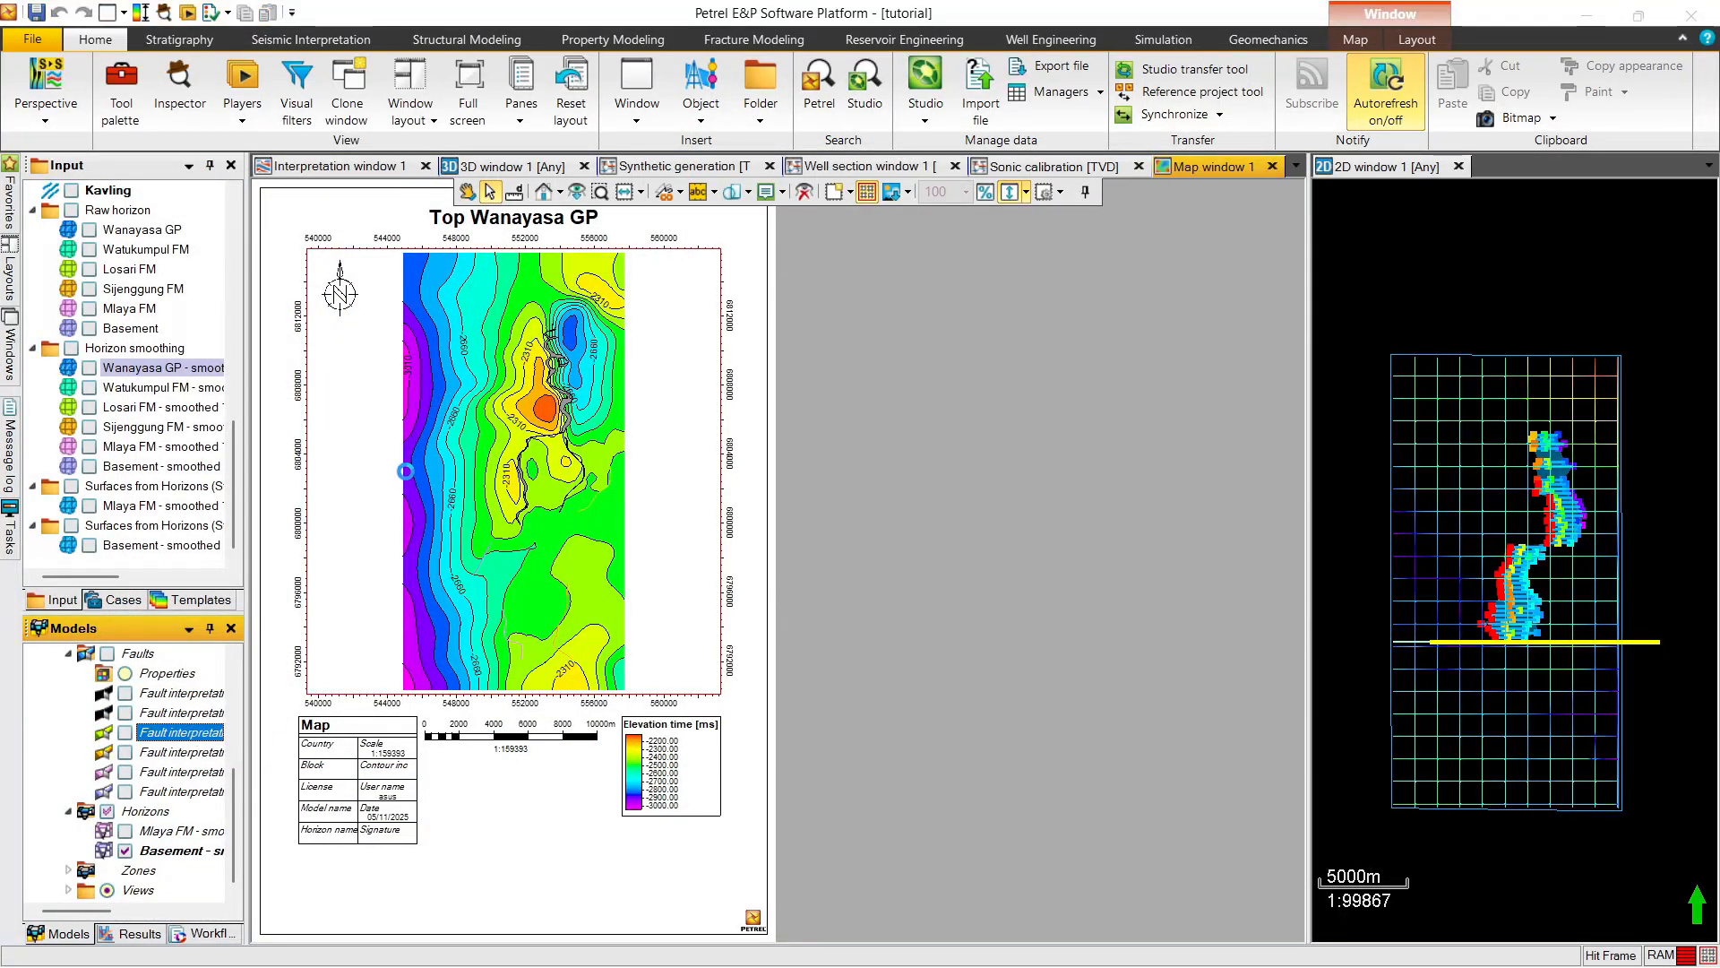
click(413, 251)
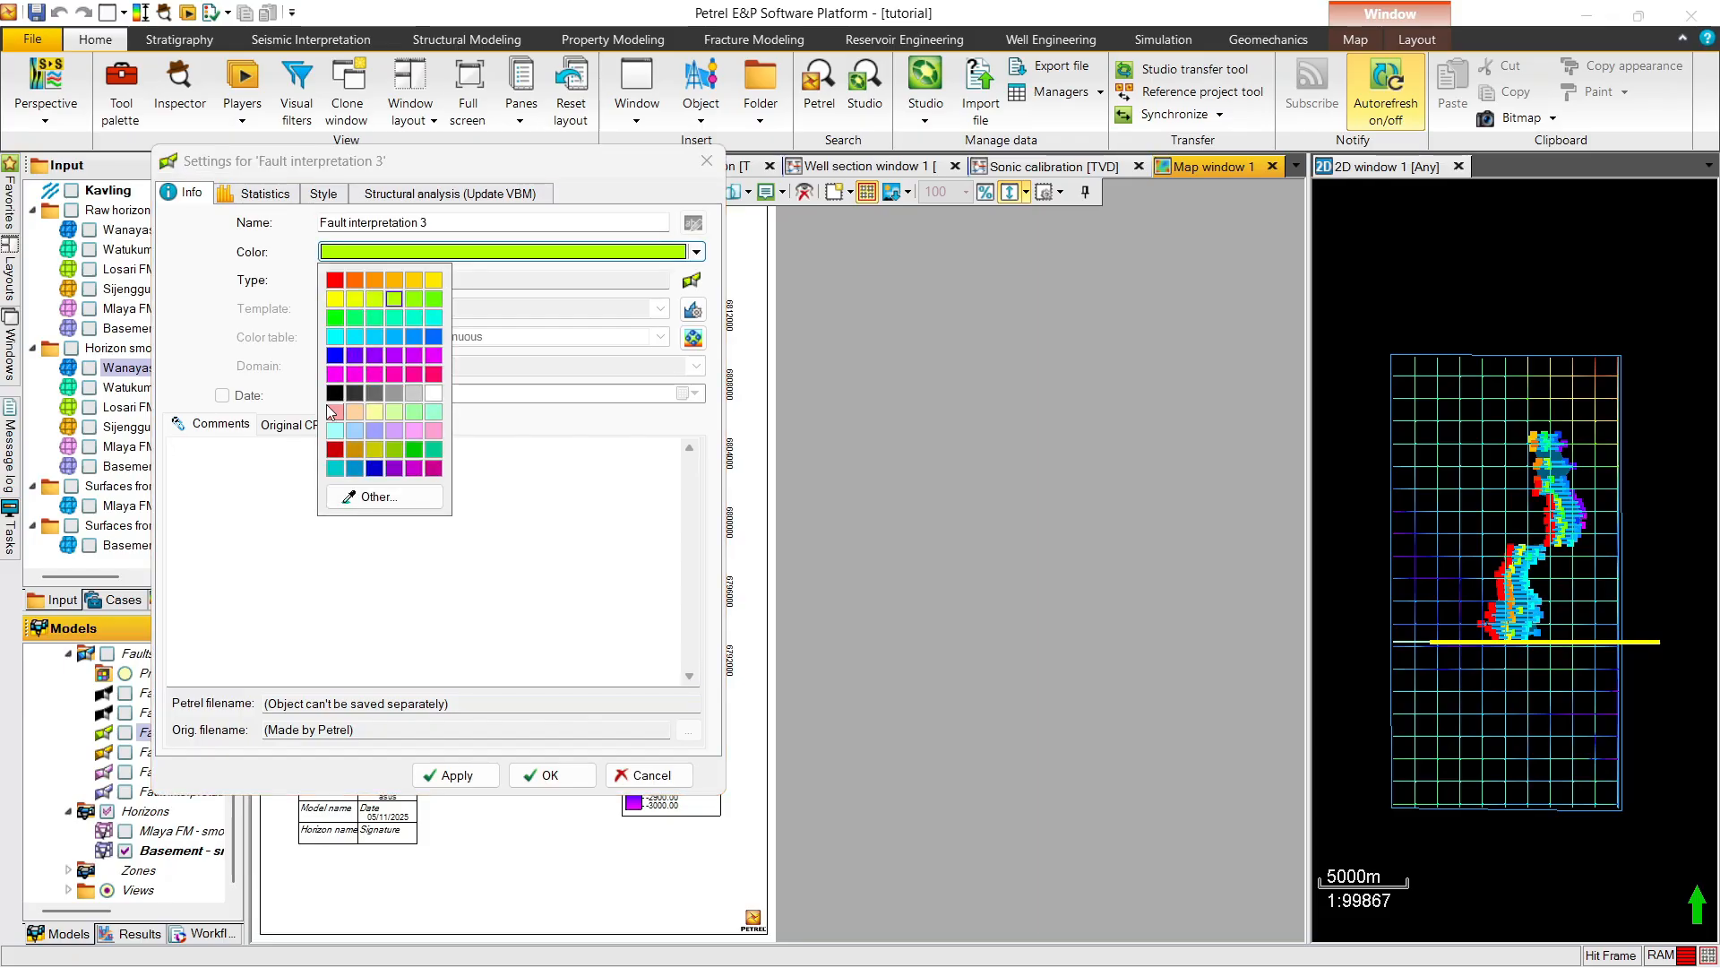
click(334, 393)
click(543, 775)
Set the color of the structural model's Fault interpretation 4 and Fault interpretation 5 to black
click(188, 753)
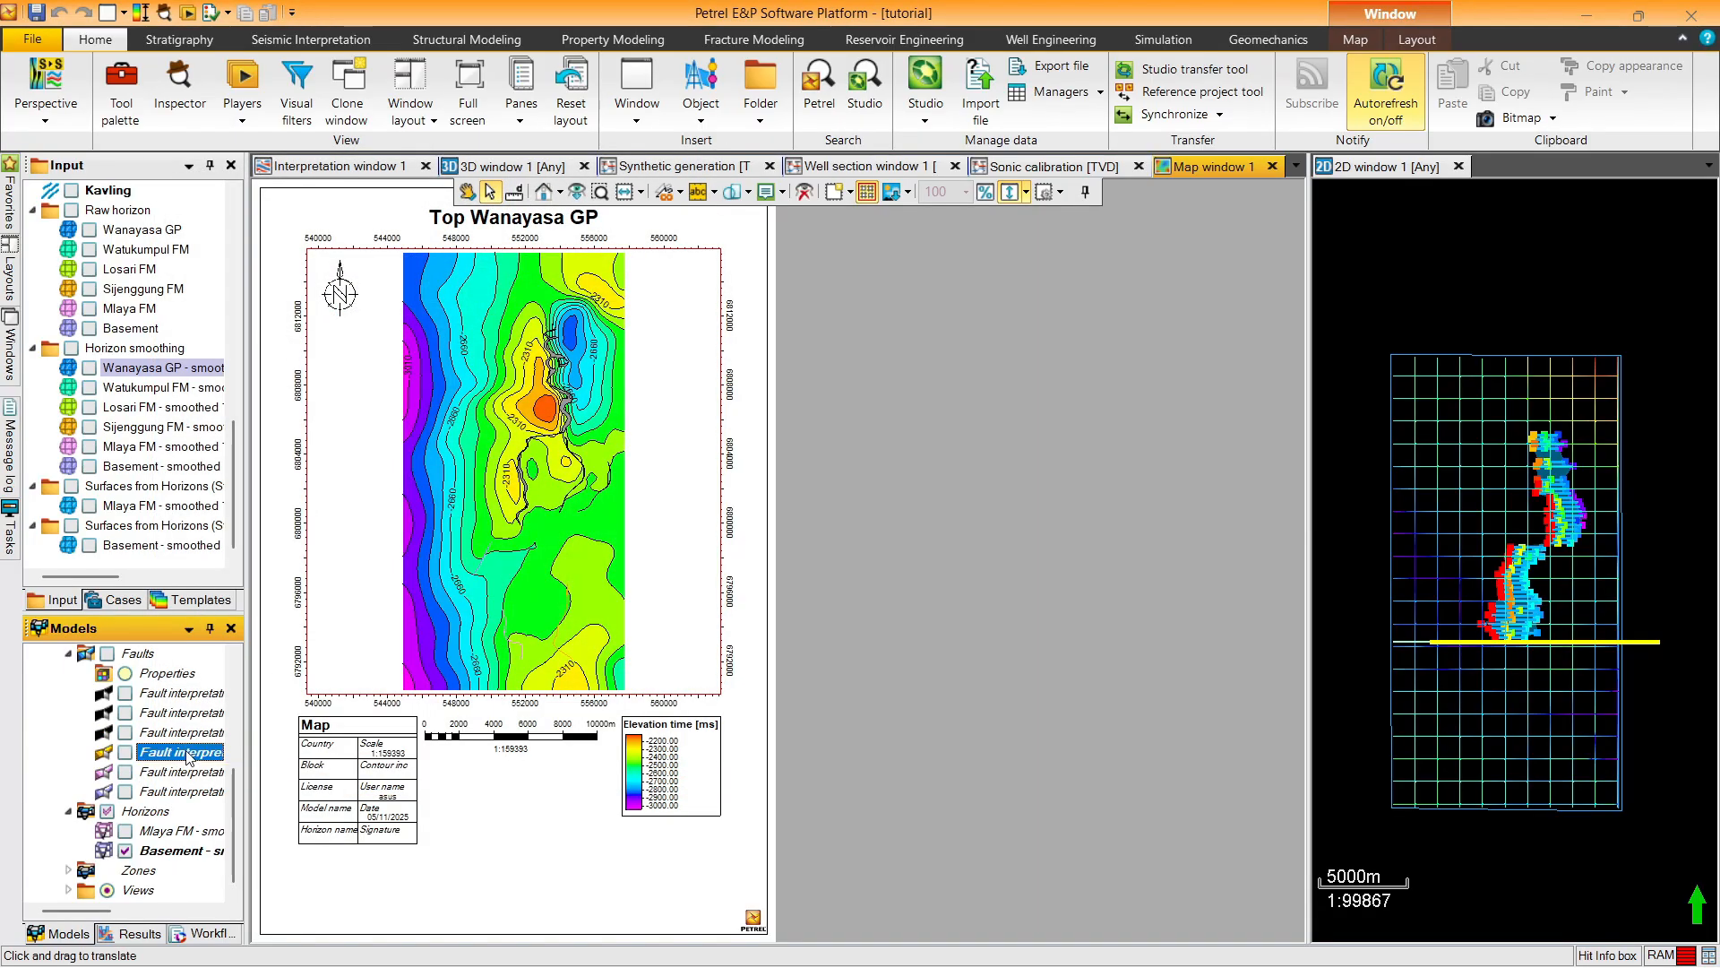
double_click(188, 753)
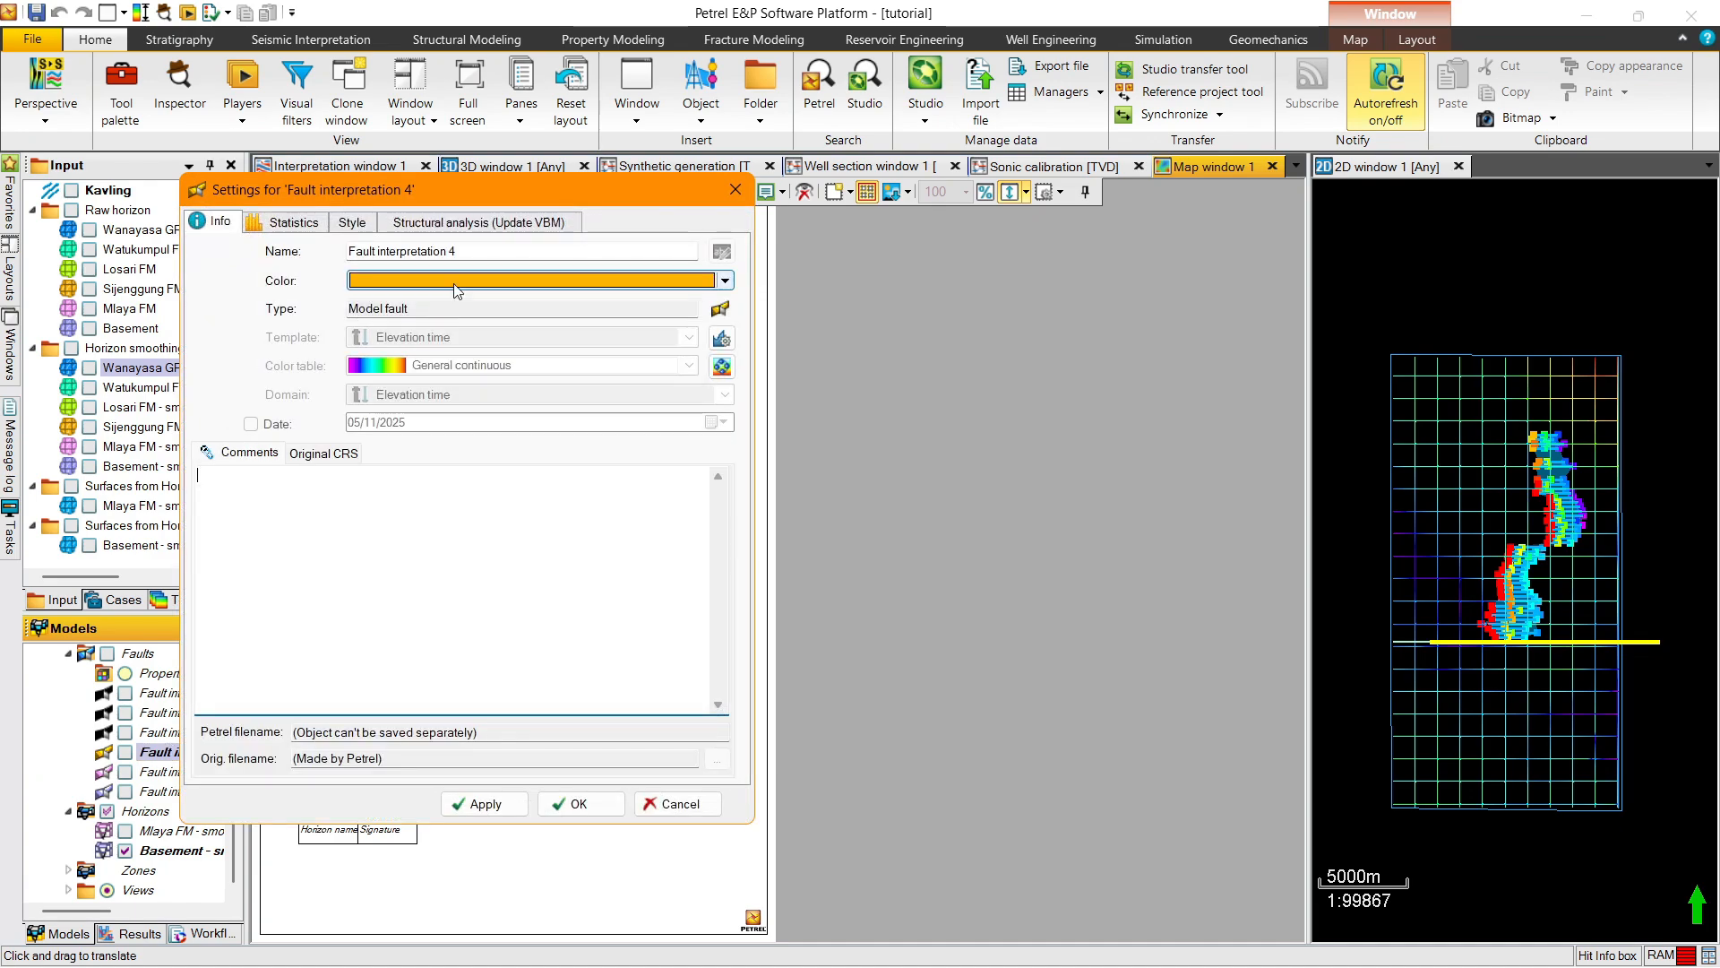
click(386, 281)
click(362, 421)
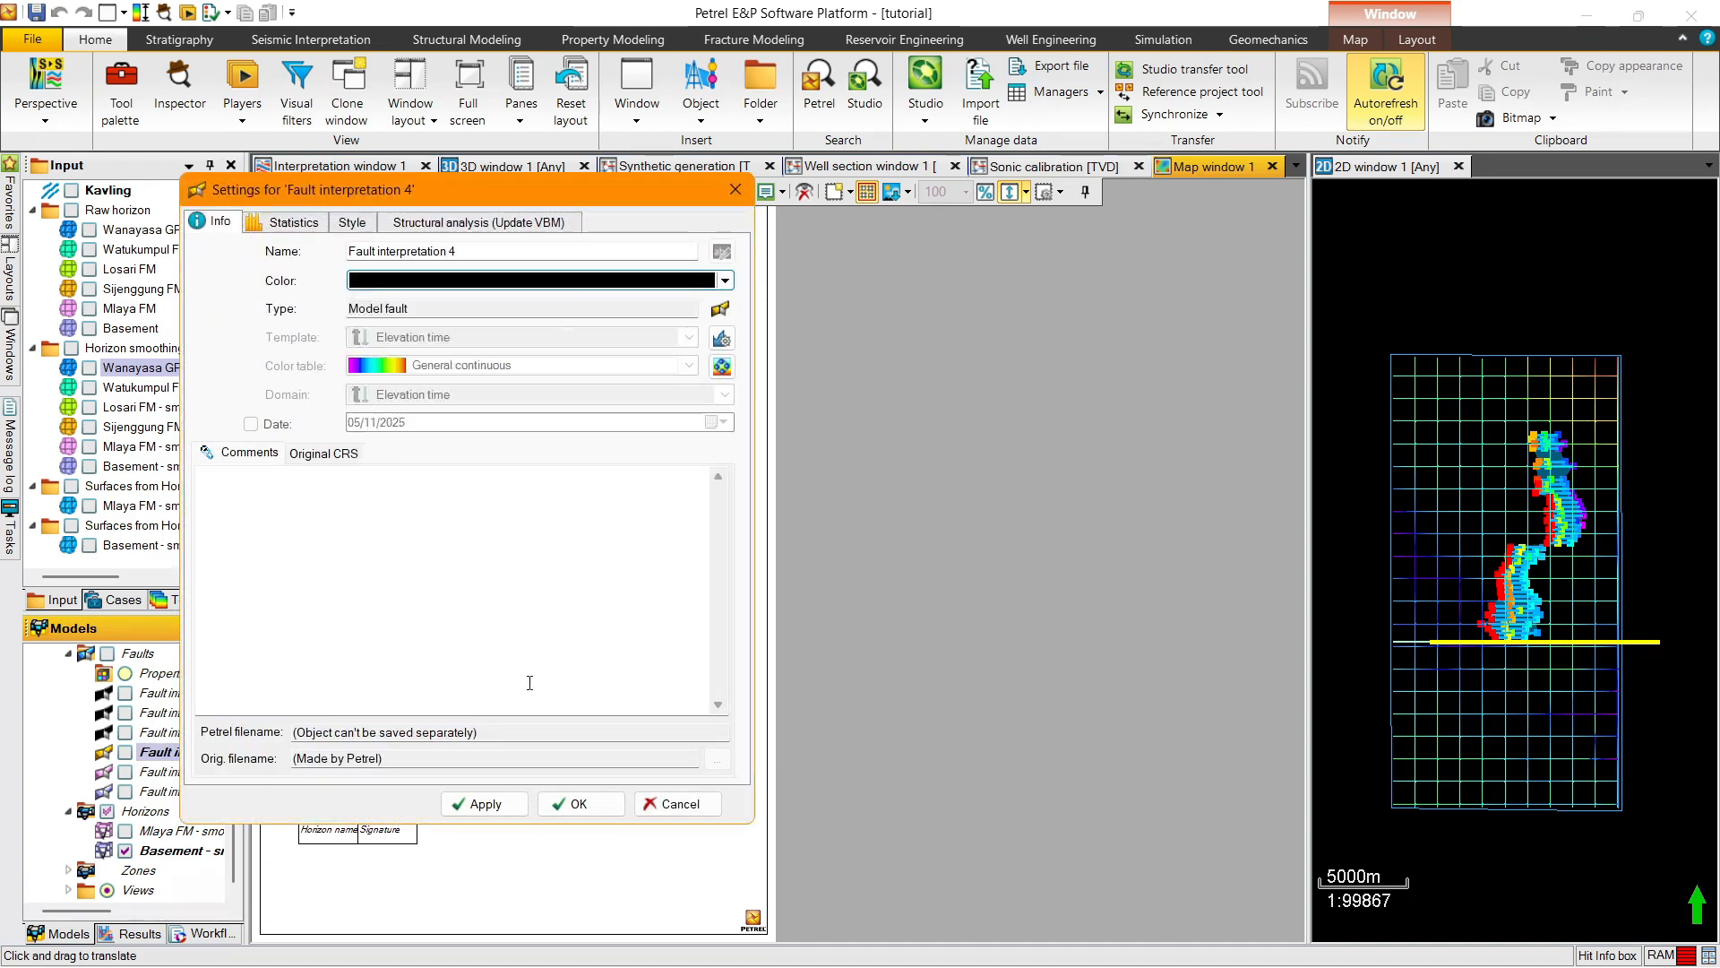
click(573, 804)
double_click(148, 771)
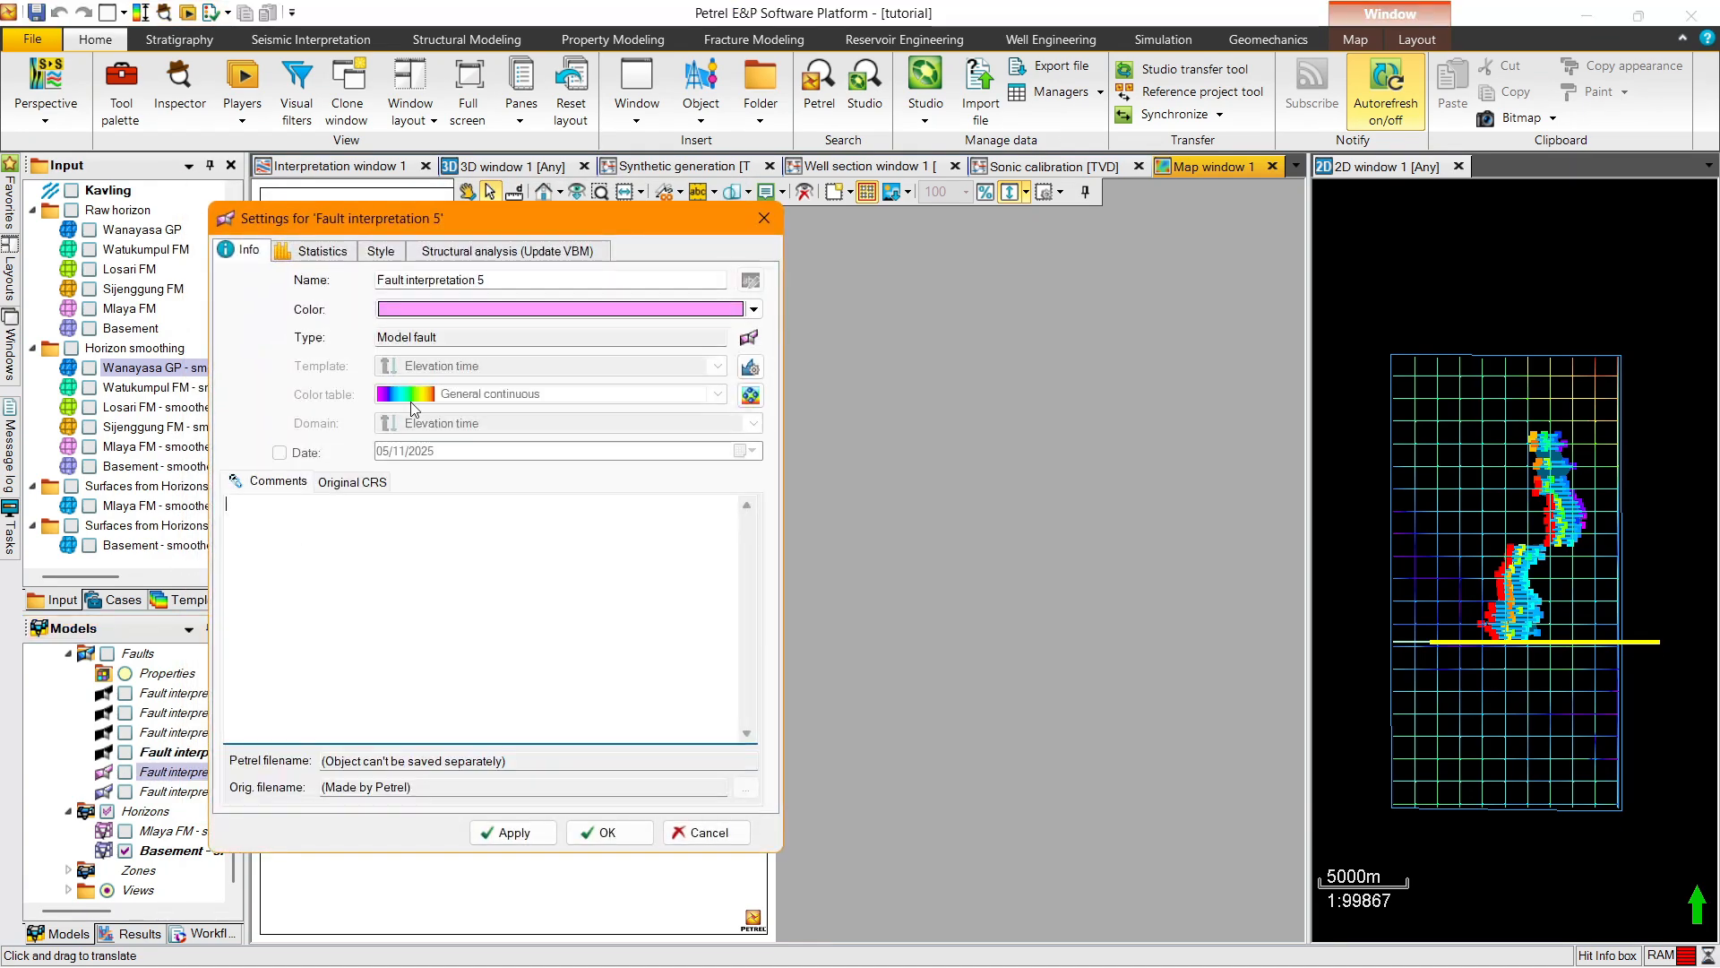
click(483, 320)
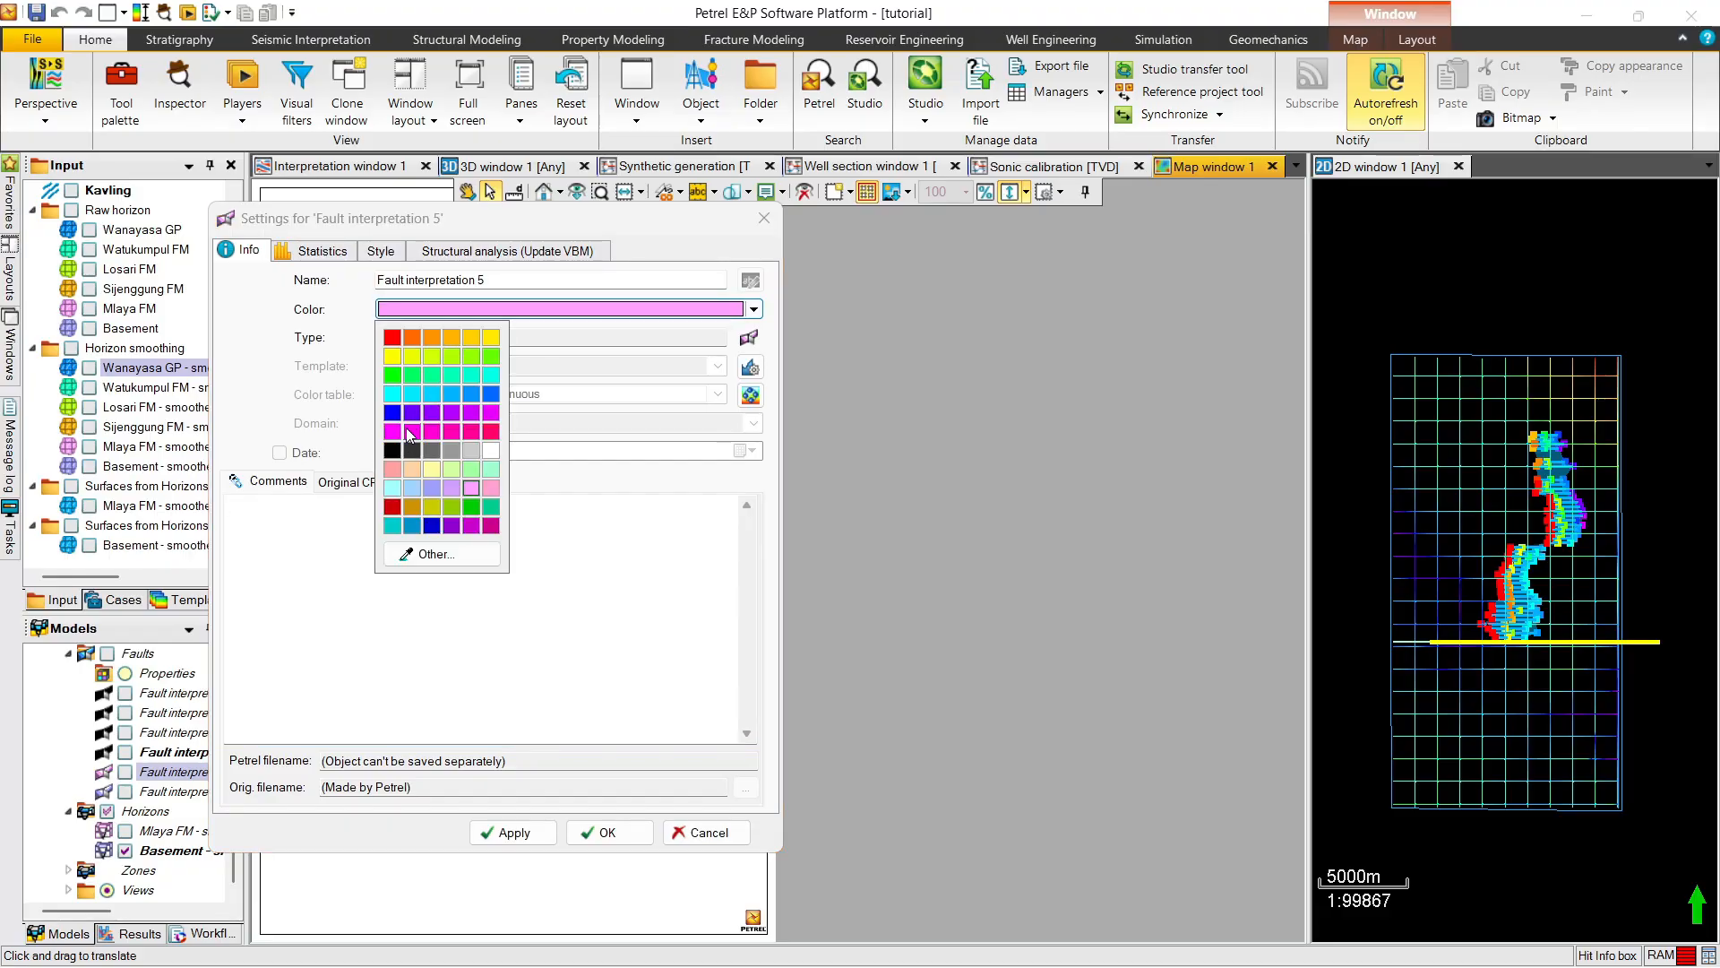
click(394, 453)
click(608, 832)
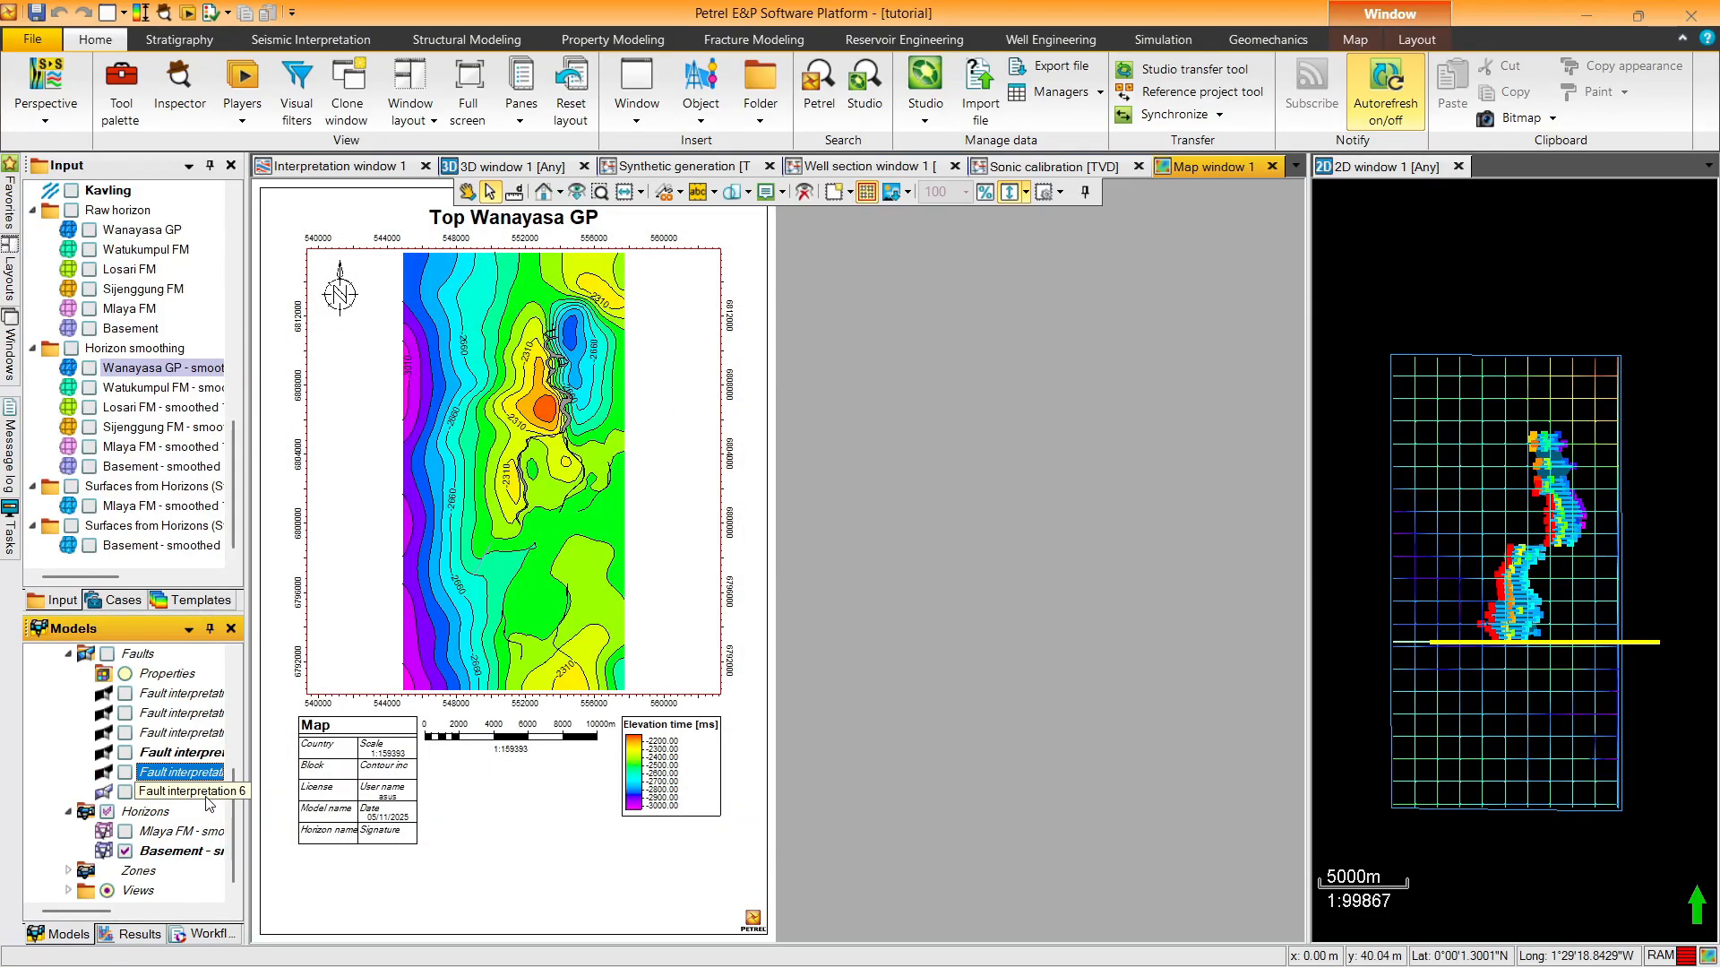
Set the color of the structural model's Fault interpretation 6 to black
double_click(179, 791)
click(464, 332)
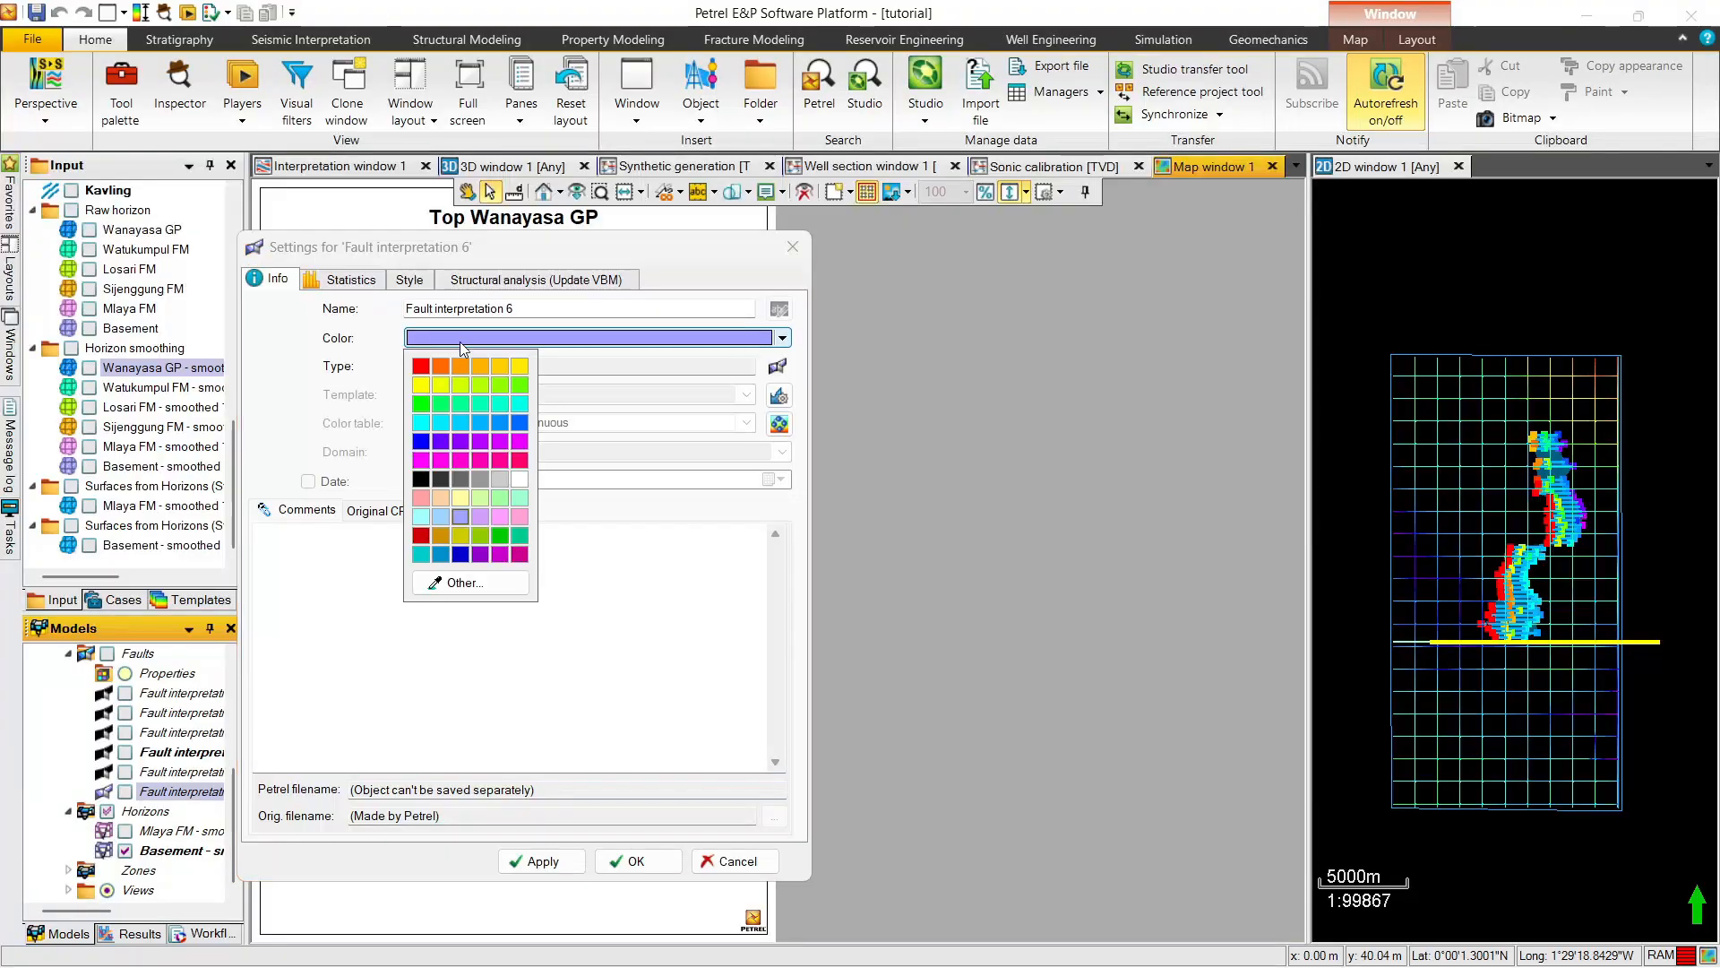
click(420, 478)
click(634, 861)
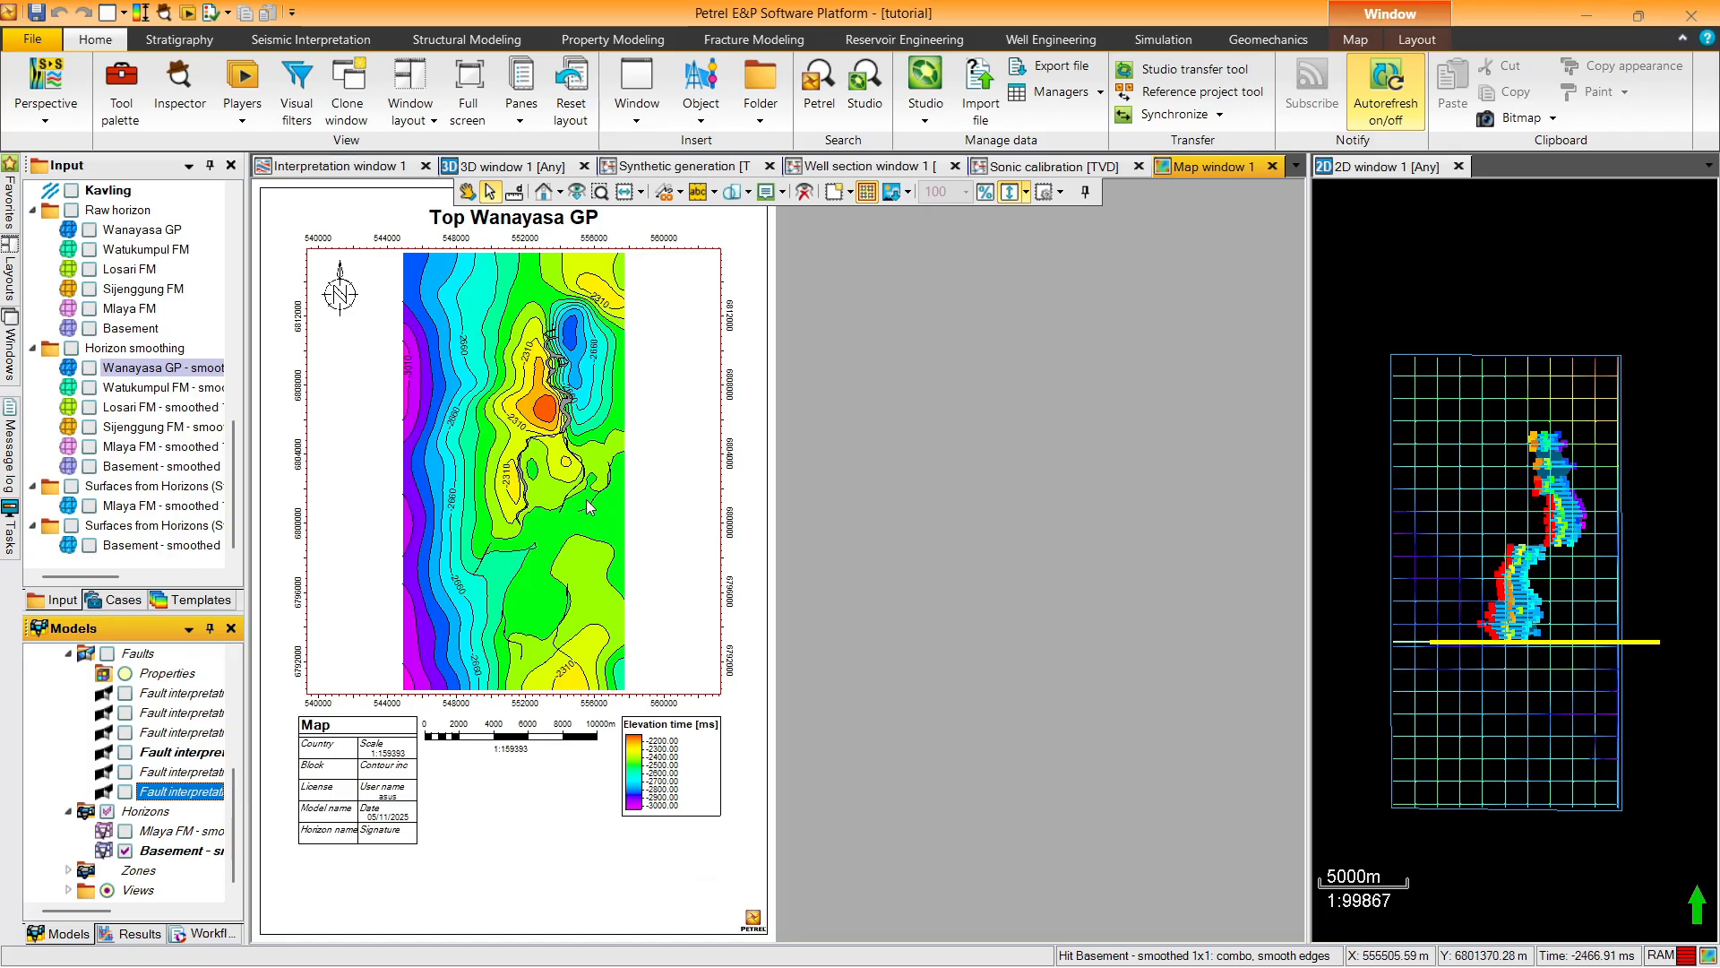
Change the map's title label to Basement
double_click(537, 217)
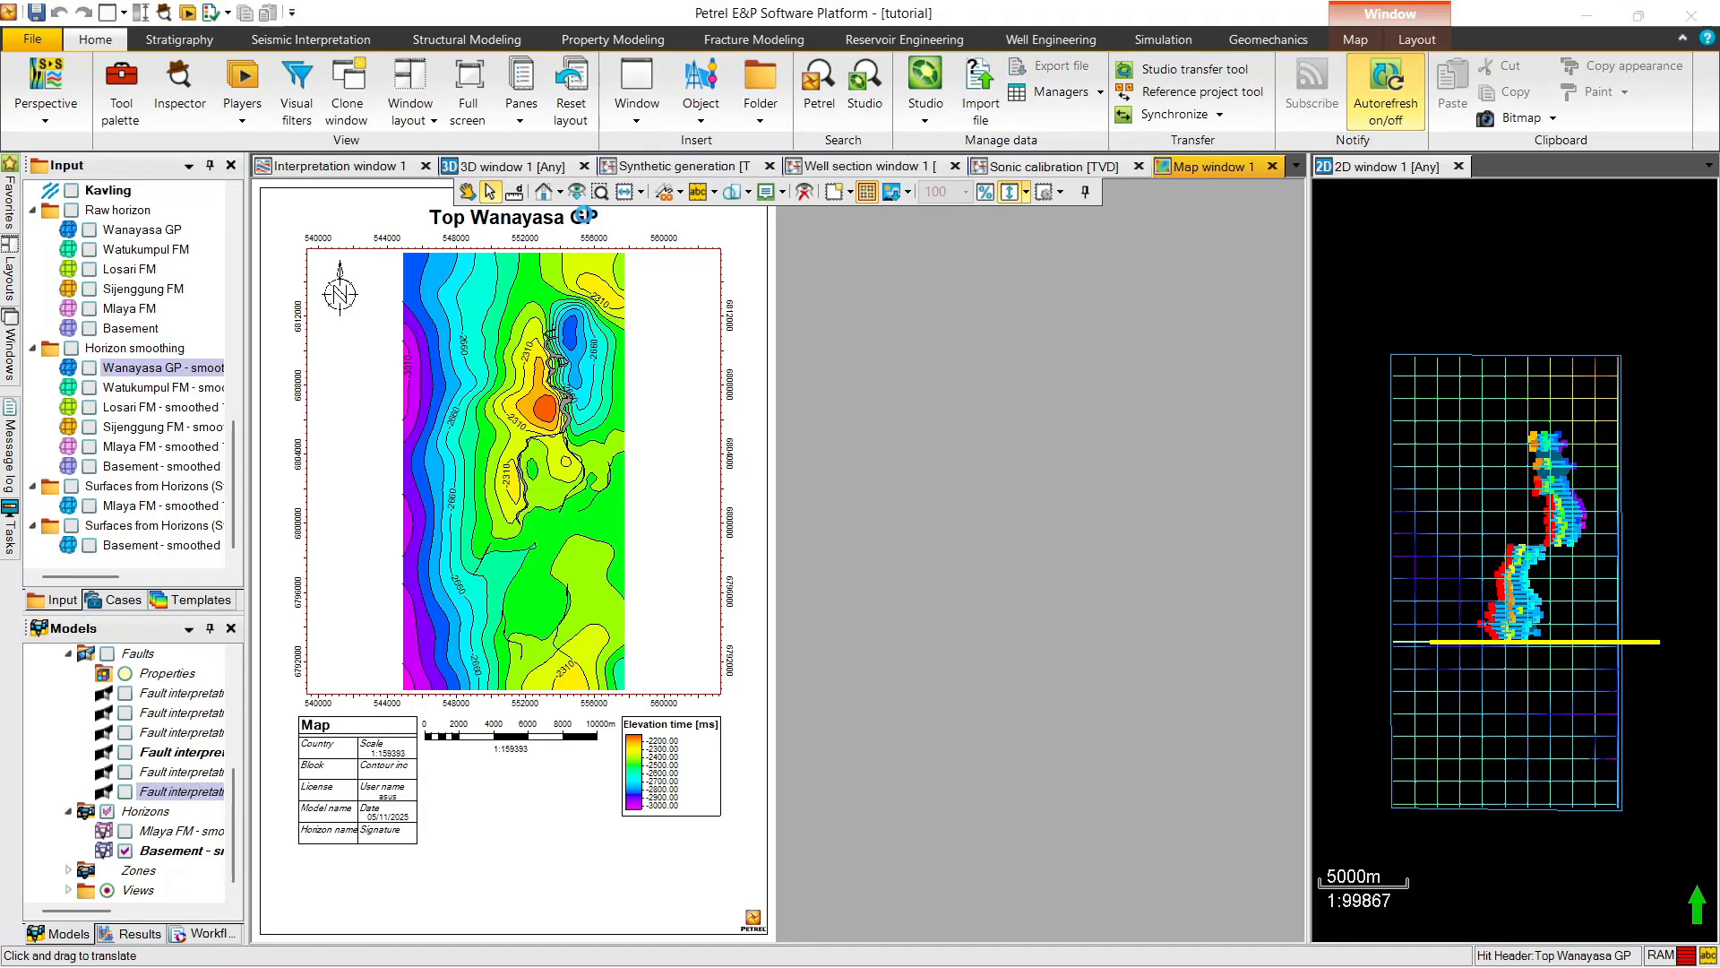
triple_click(1352, 405)
text(B)
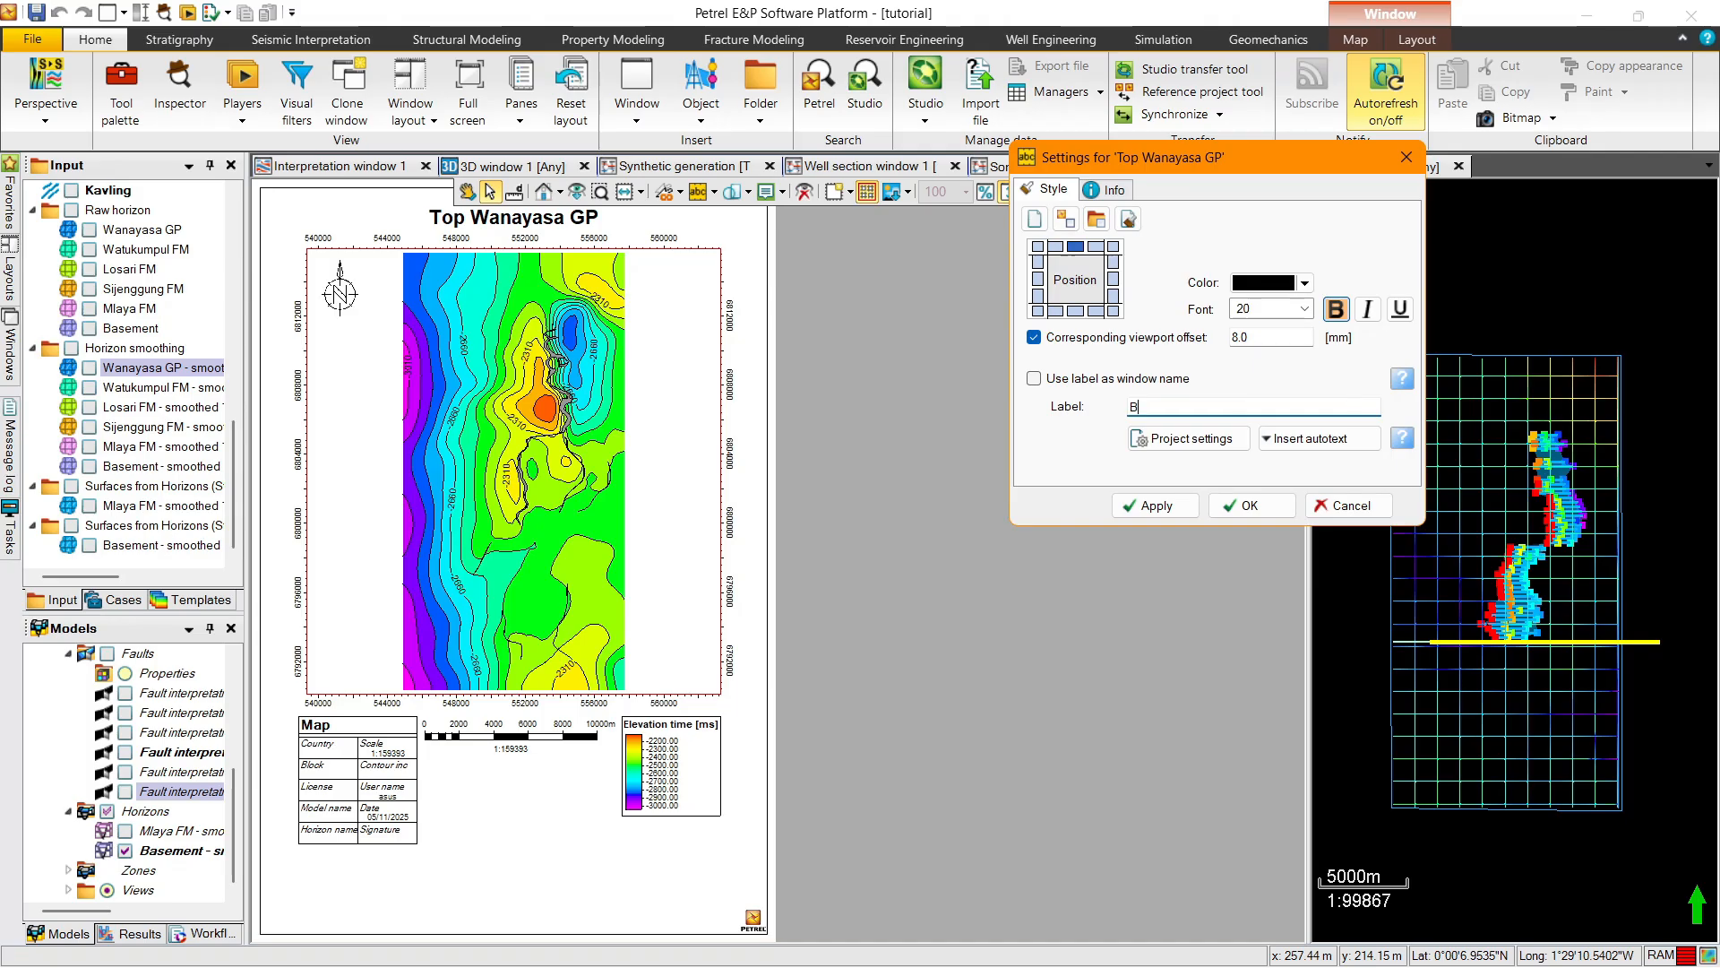
text(asement)
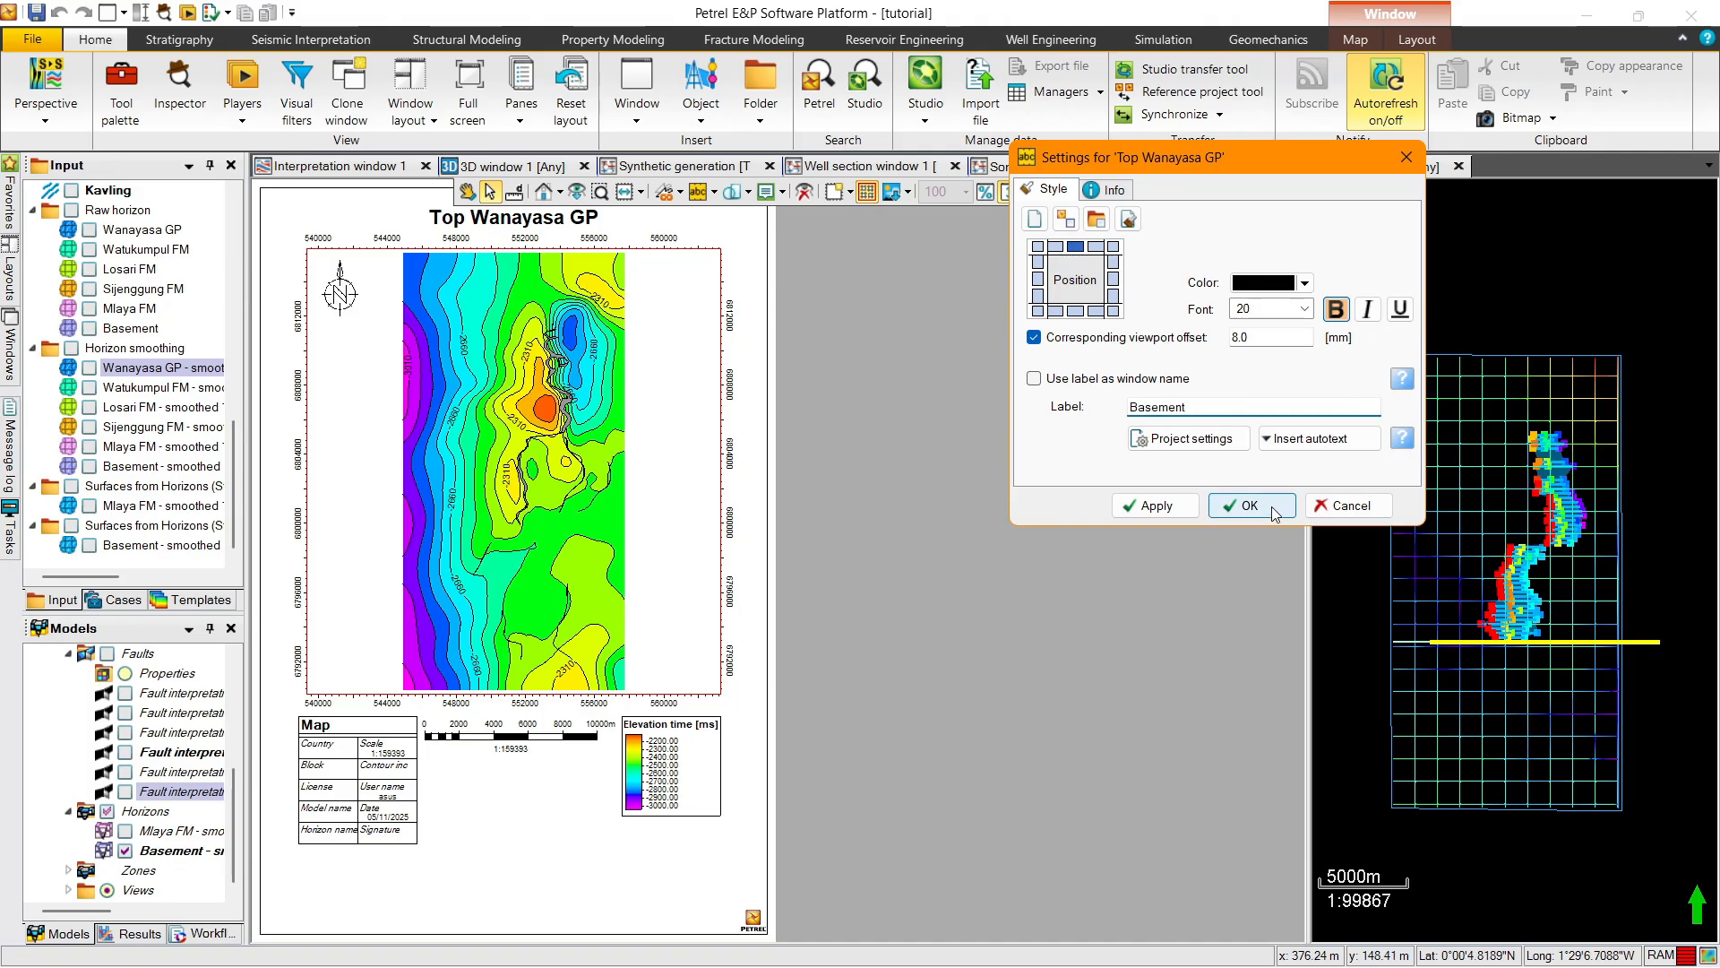
click(1250, 505)
Look through the project's input data, from the seismic survey and fault interpretations to the raw, smoothed and converted horizon surfaces
scroll(212, 466, up, 15)
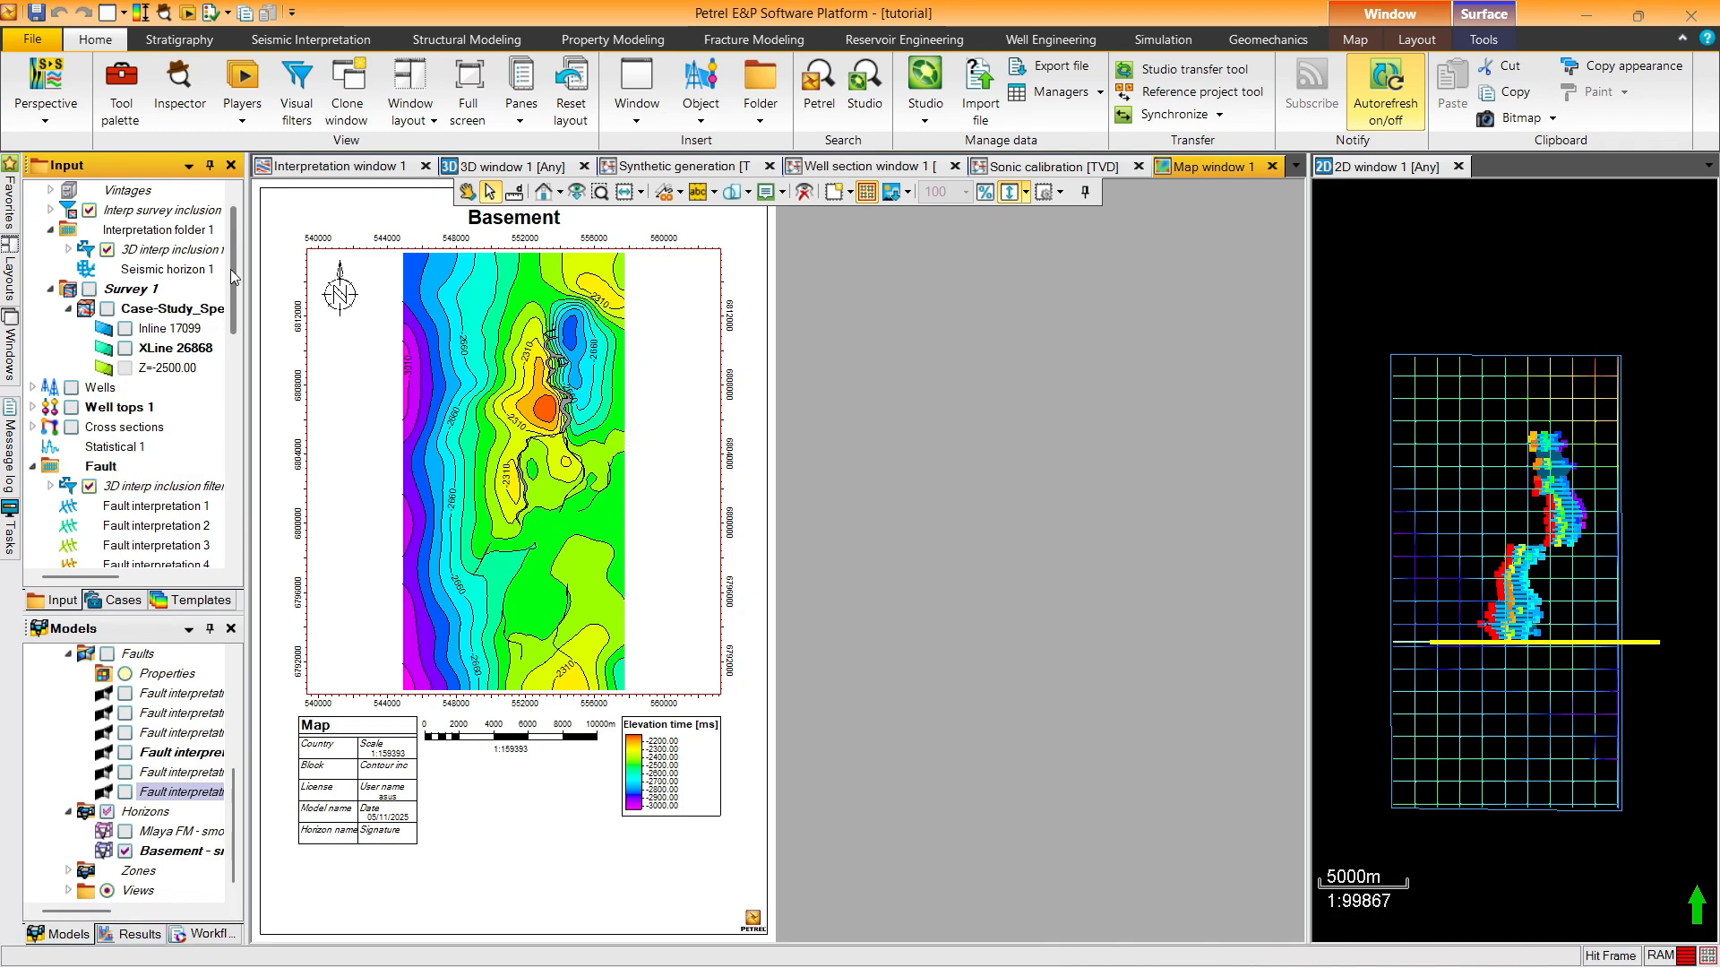
drag(230, 269, 240, 520)
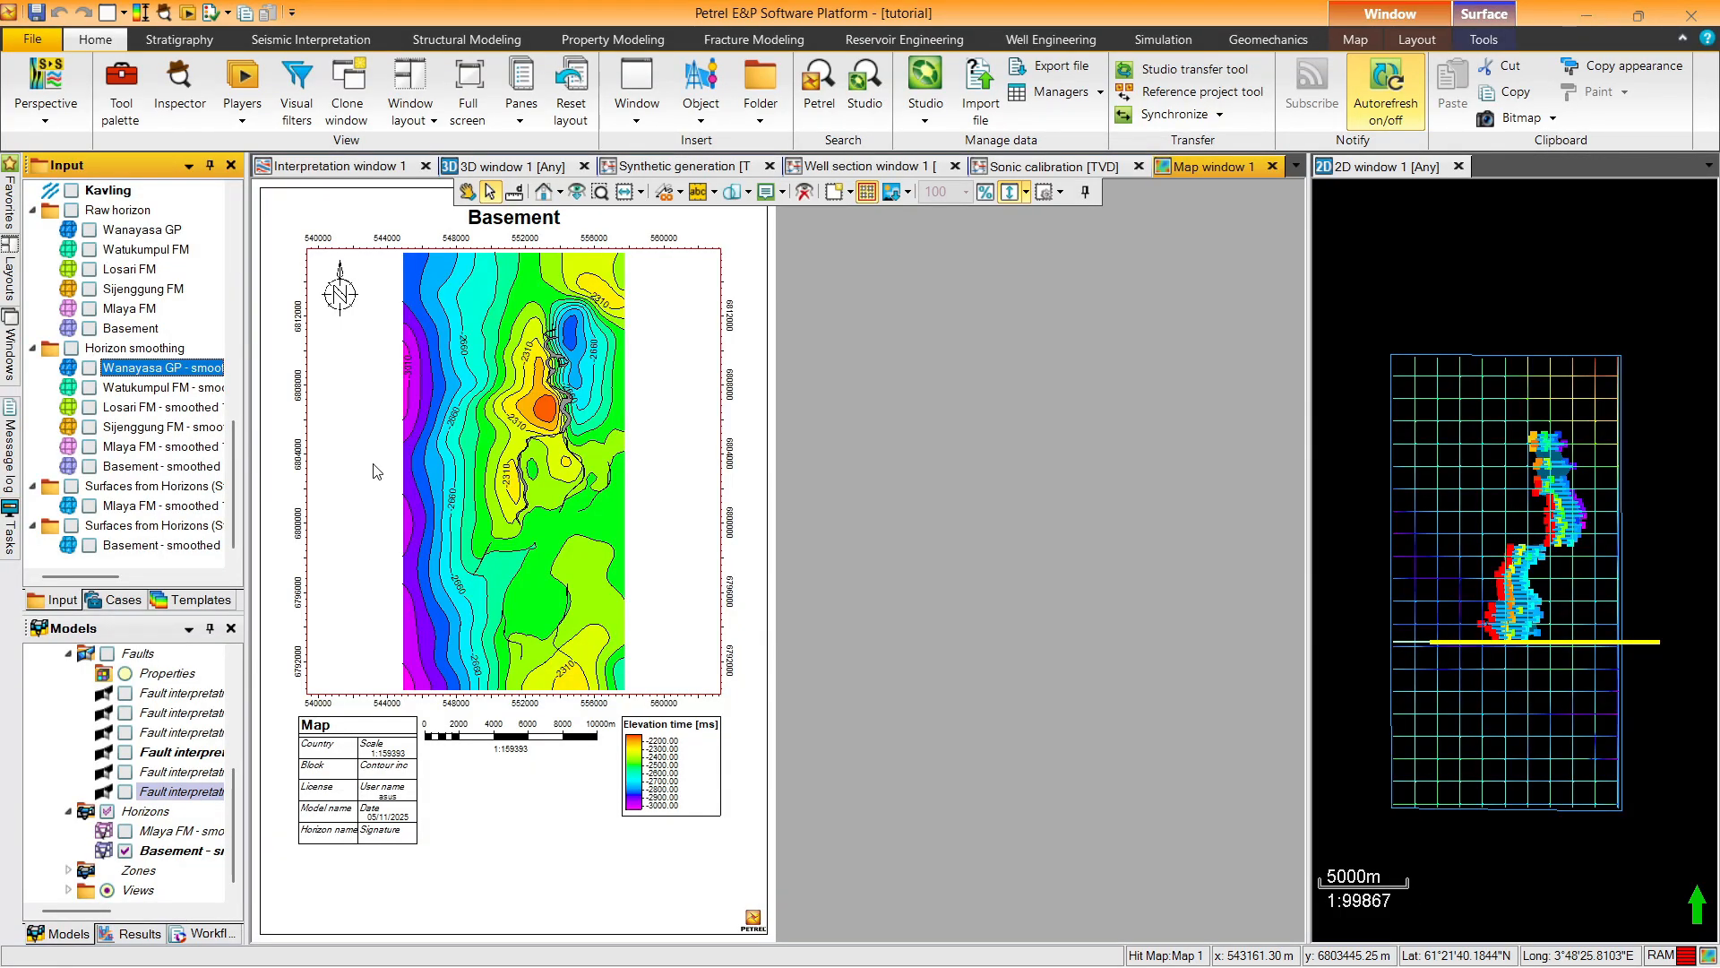
mouse_move(229, 461)
mouse_down()
mouse_move(233, 437)
mouse_move(254, 461)
mouse_up()
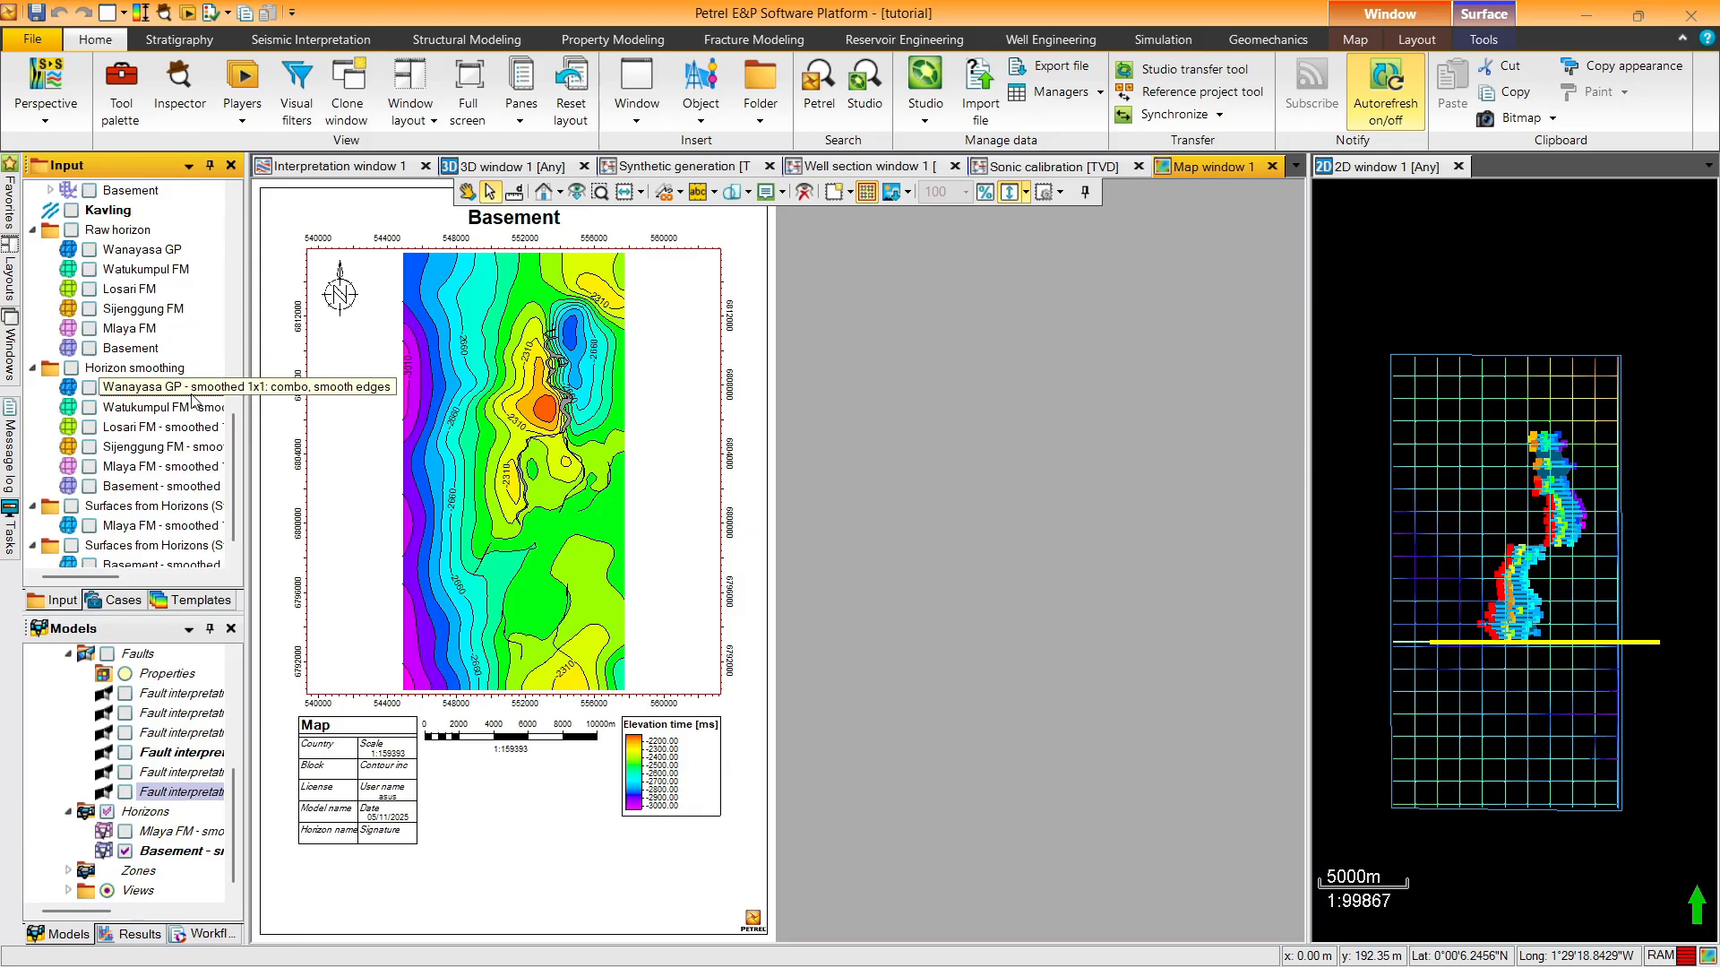
mouse_move(234, 441)
mouse_down()
mouse_move(239, 373)
mouse_move(238, 450)
mouse_up()
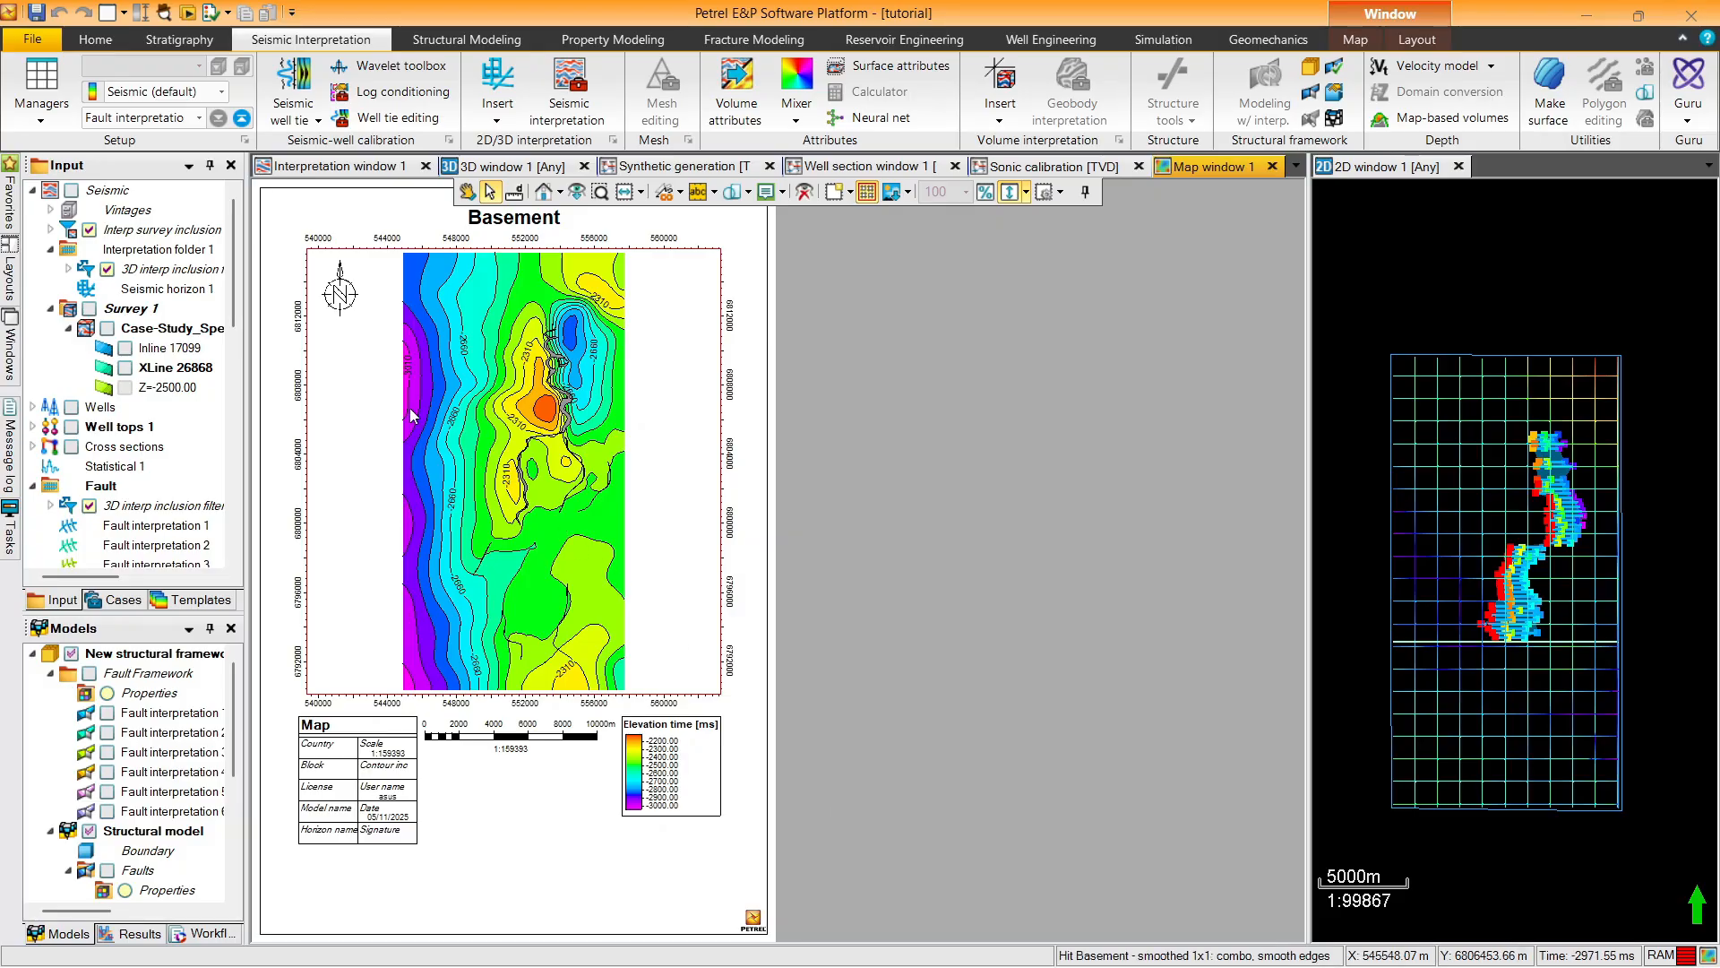
drag(237, 331, 240, 539)
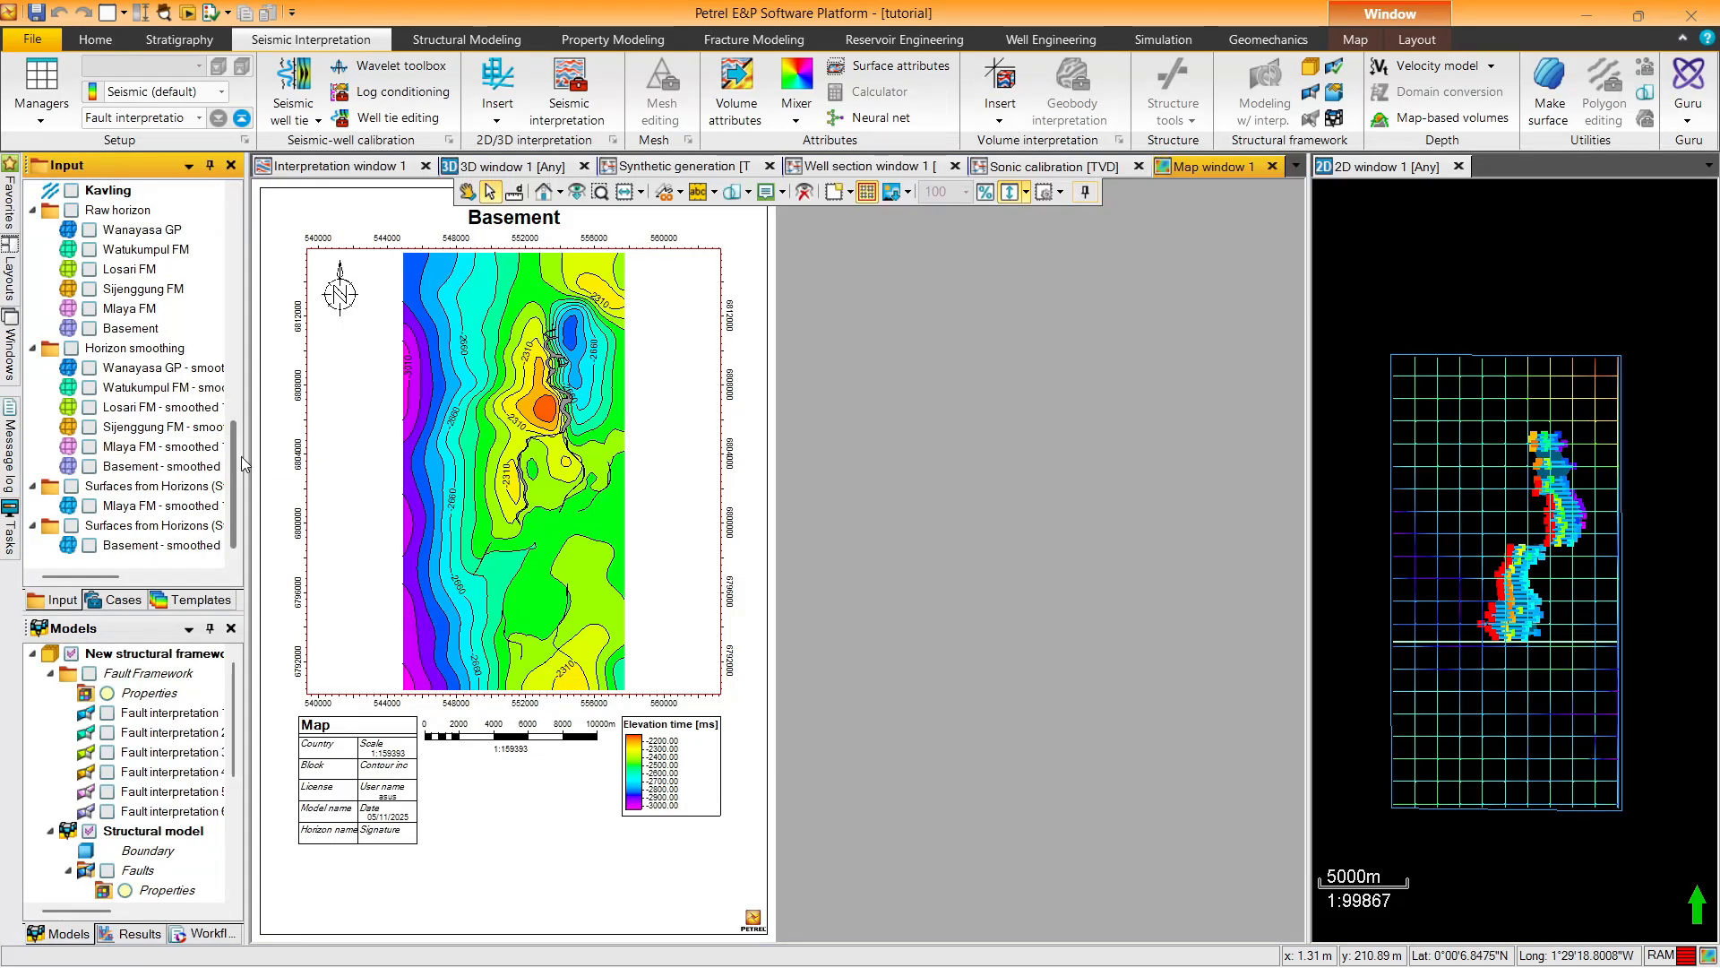
drag(238, 463, 235, 411)
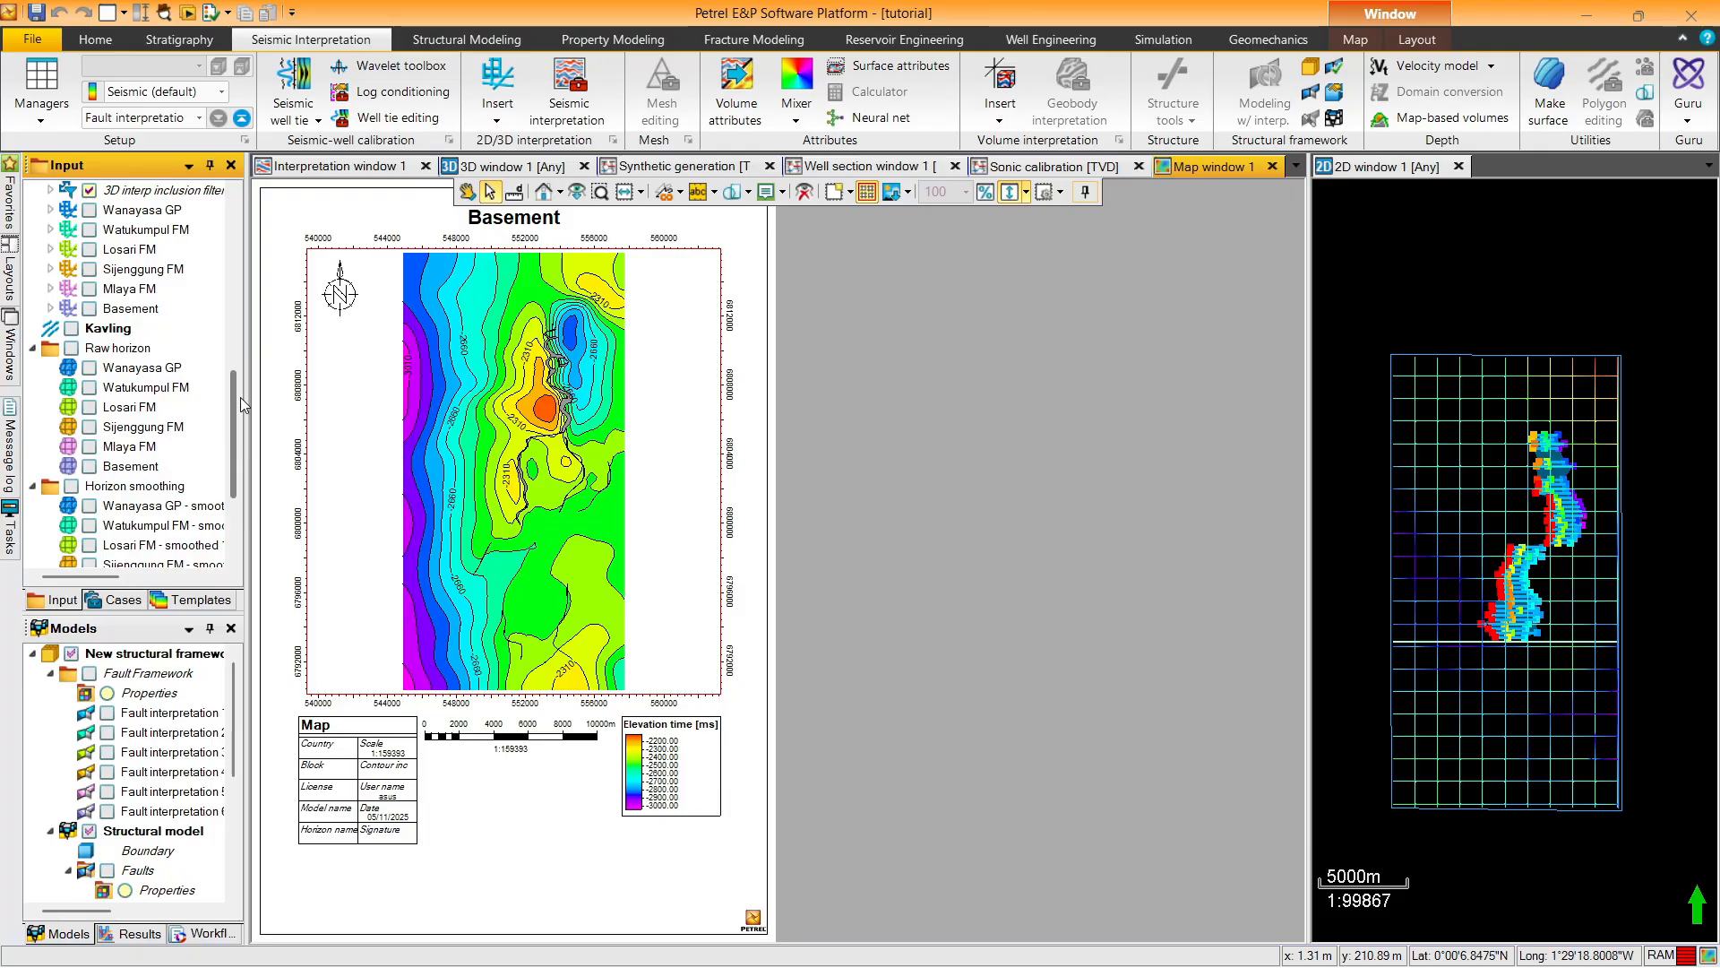
scroll(164, 363, up, 5)
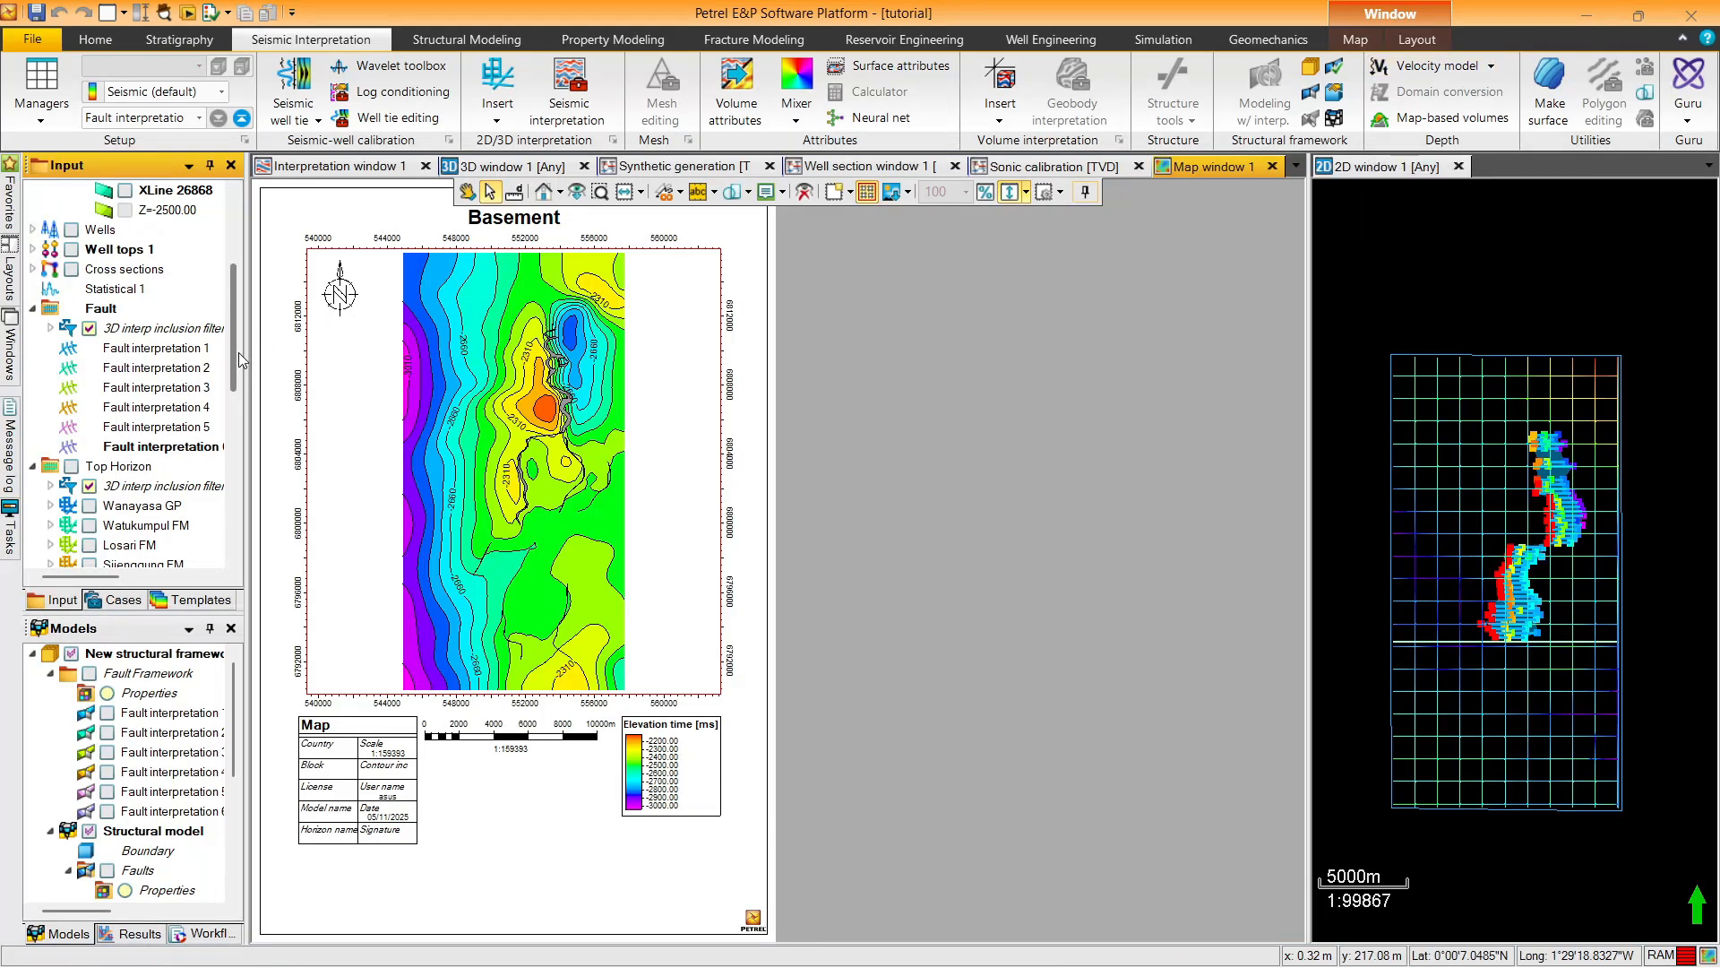
drag(237, 364, 238, 386)
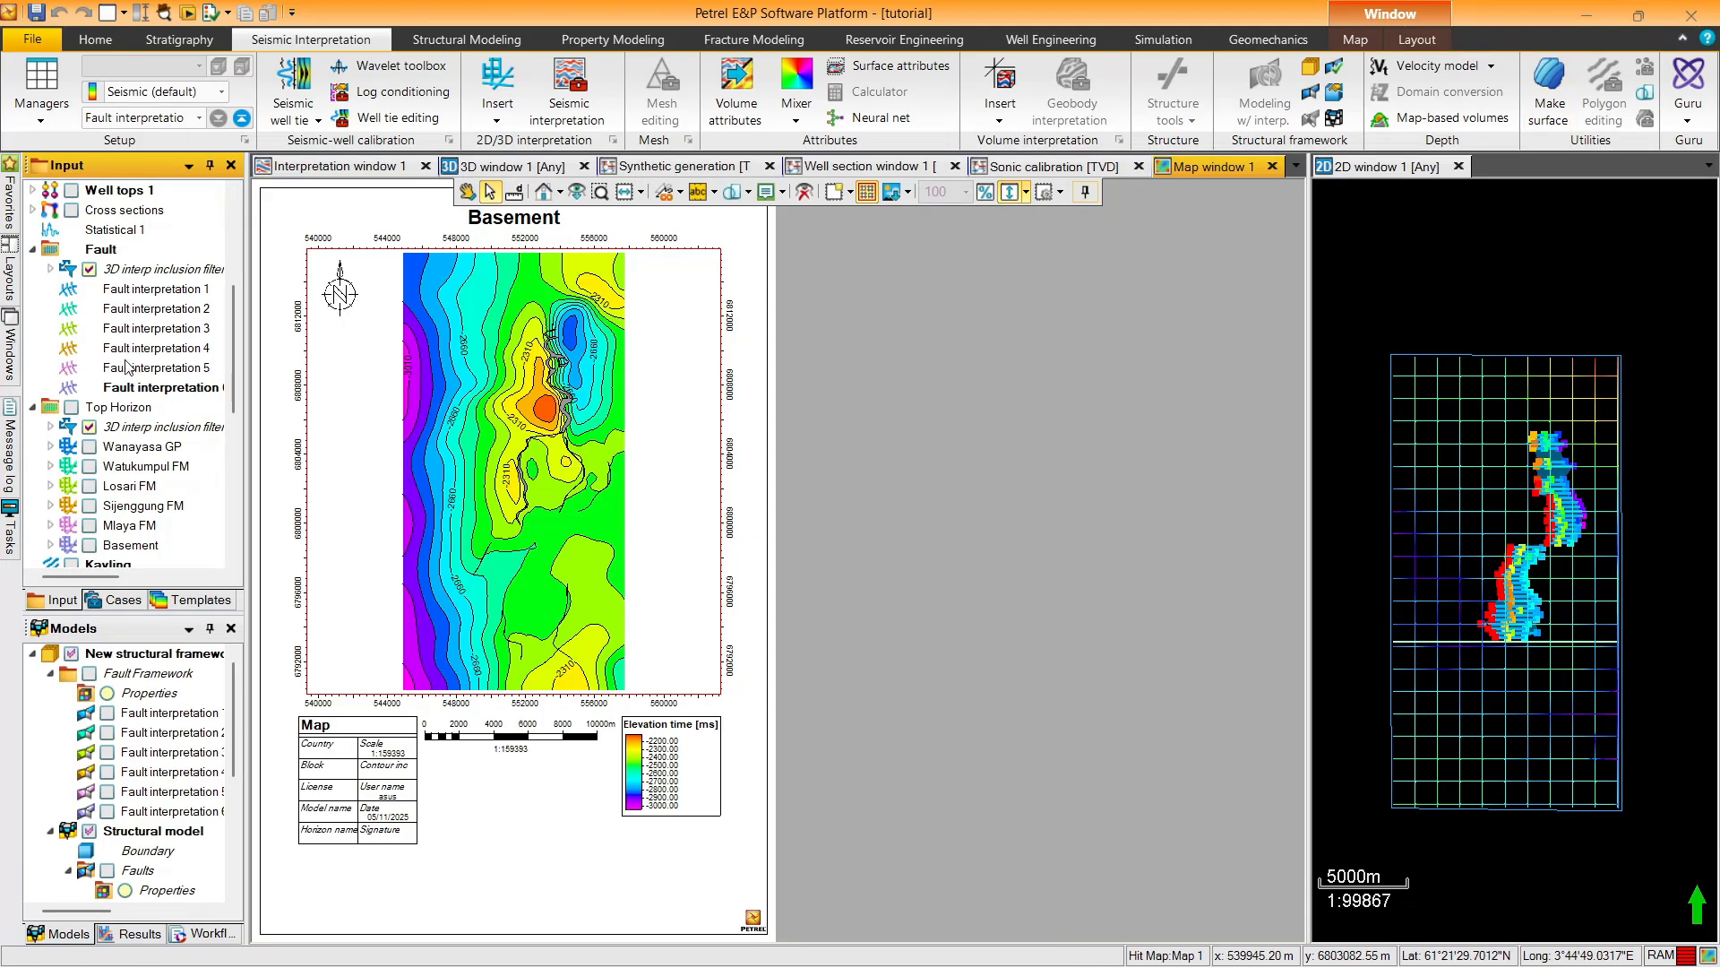
Examine the contoured Basement horizon and its faults from above in 3D window 1
click(473, 172)
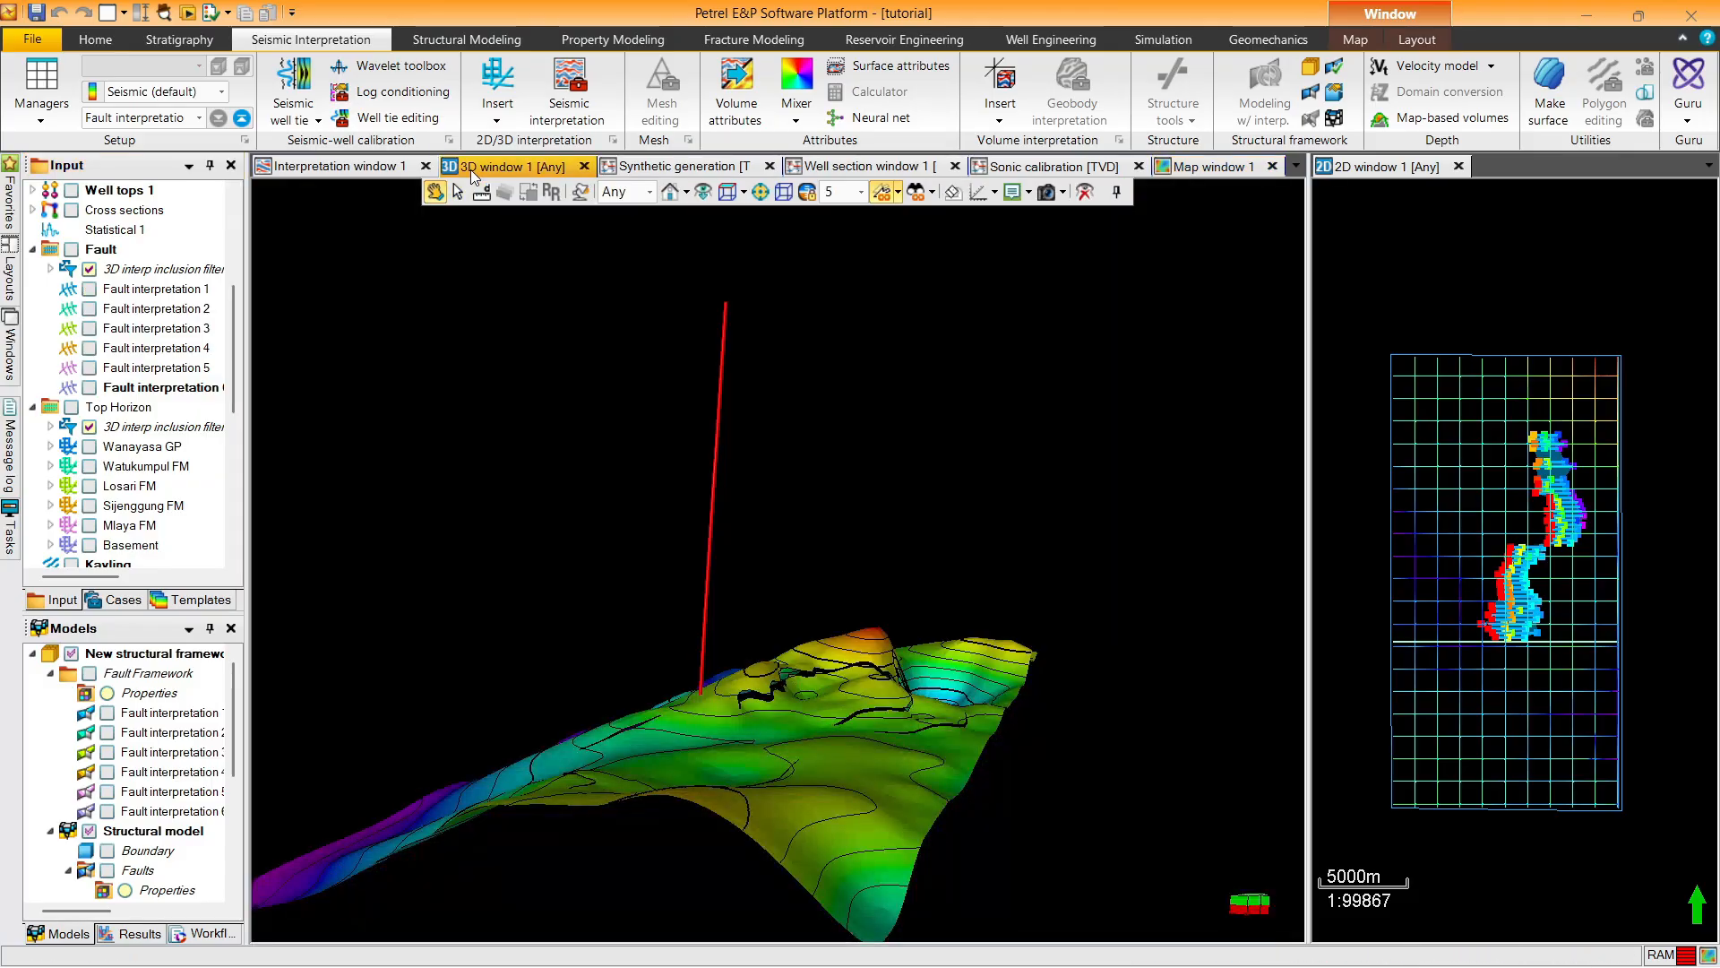
drag(789, 635, 908, 705)
drag(894, 535, 880, 480)
drag(612, 534, 717, 591)
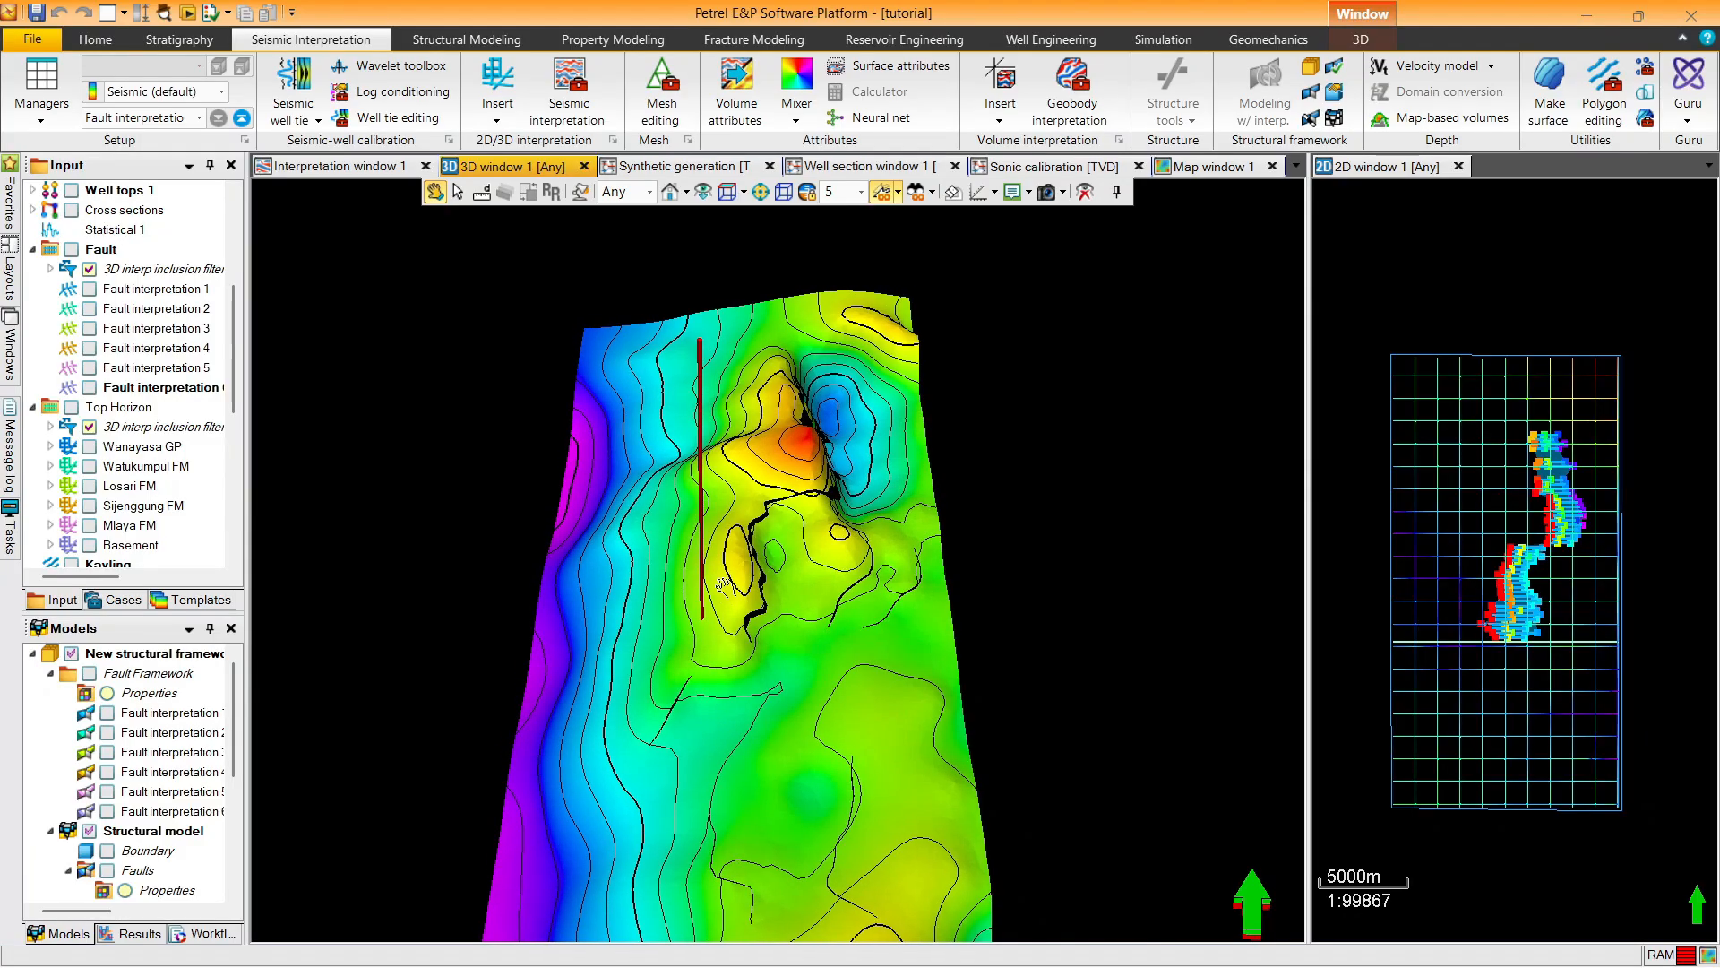
drag(725, 578, 736, 532)
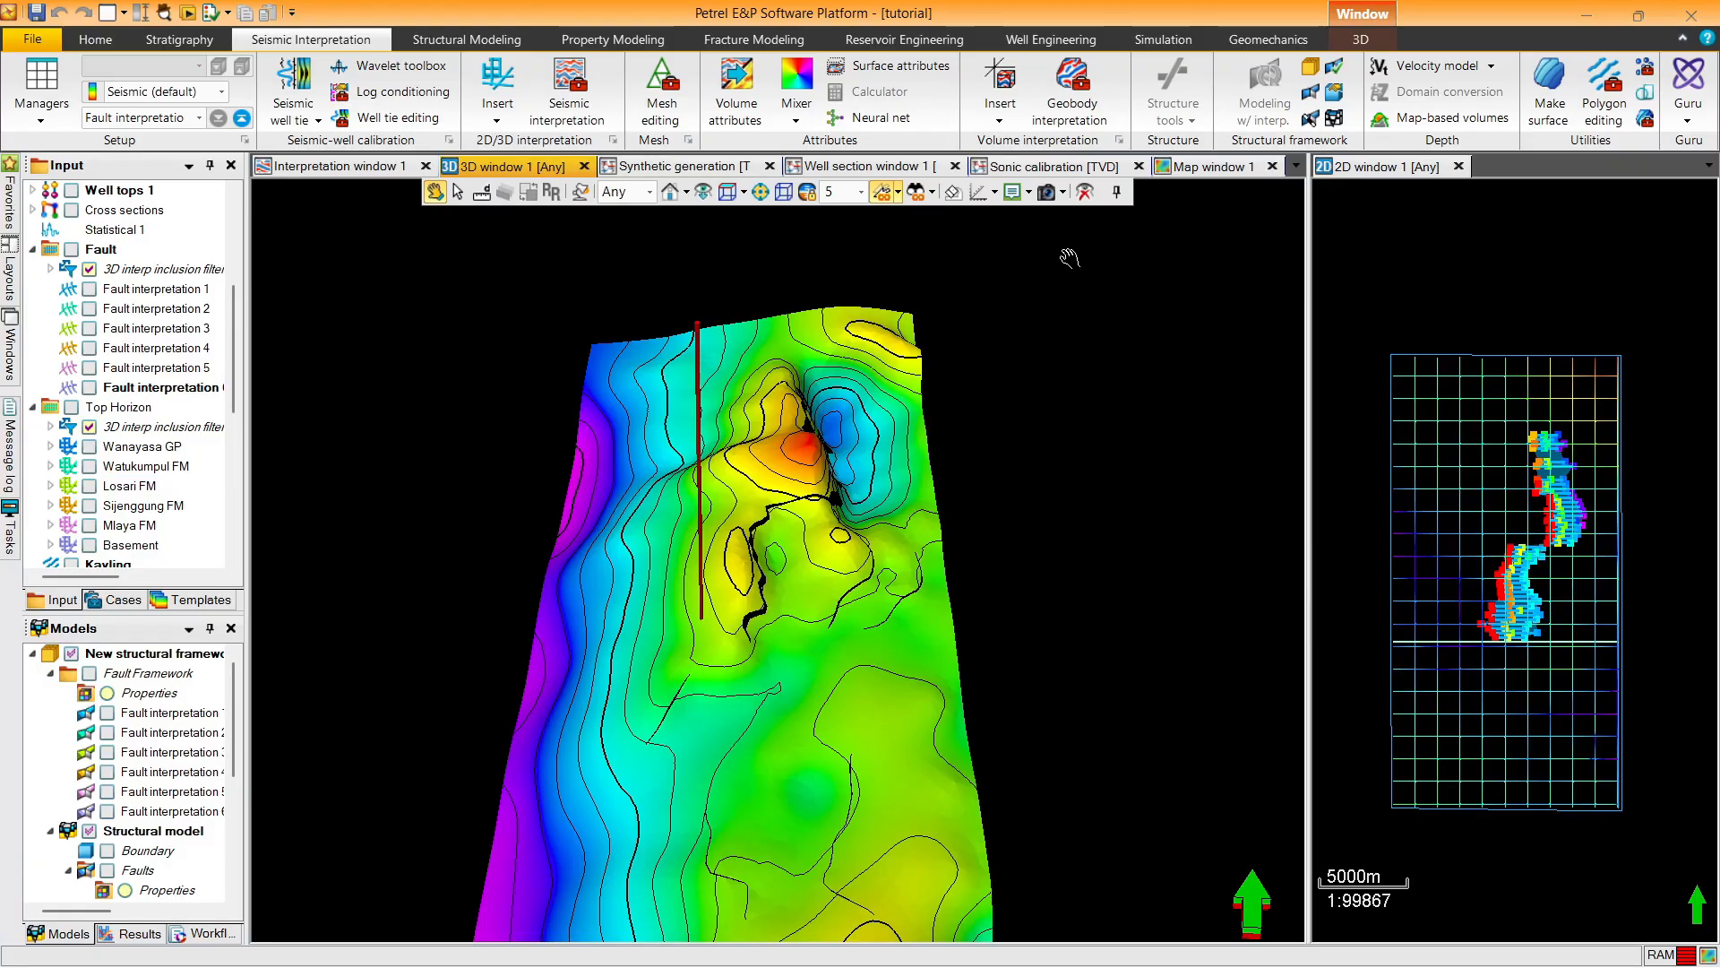
mouse_move(768, 509)
mouse_down()
mouse_move(766, 536)
mouse_move(784, 519)
mouse_up()
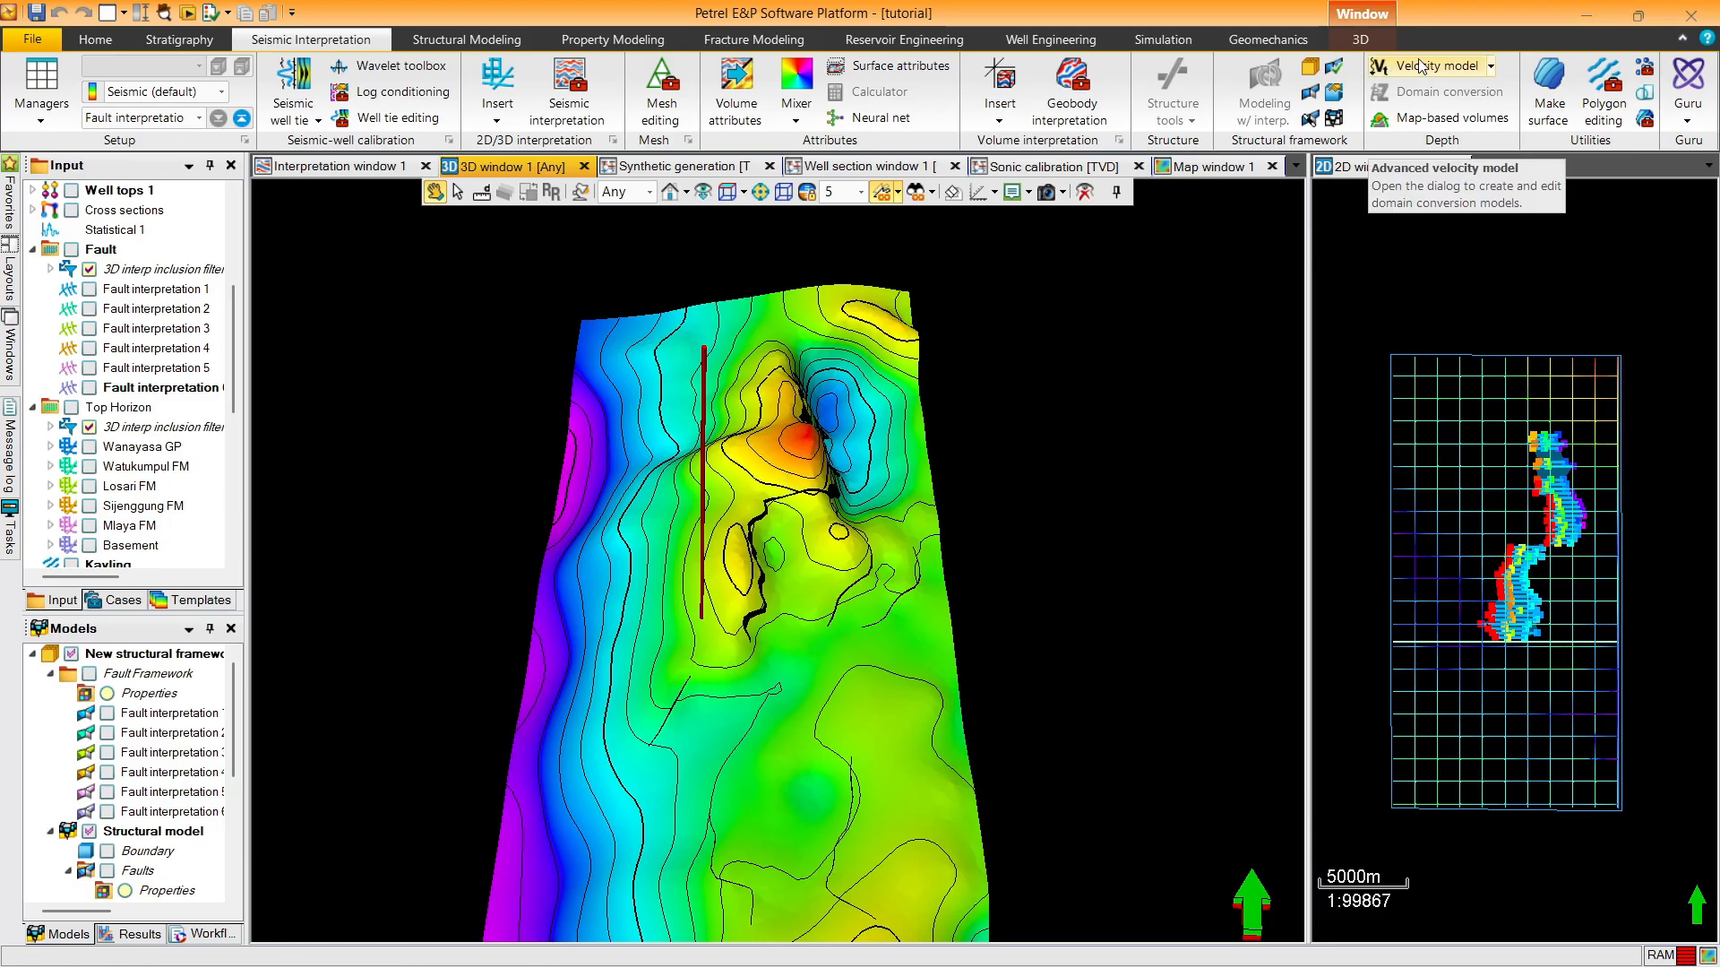
Open the Advanced velocity model dialog and place it clear of the input data
click(1492, 71)
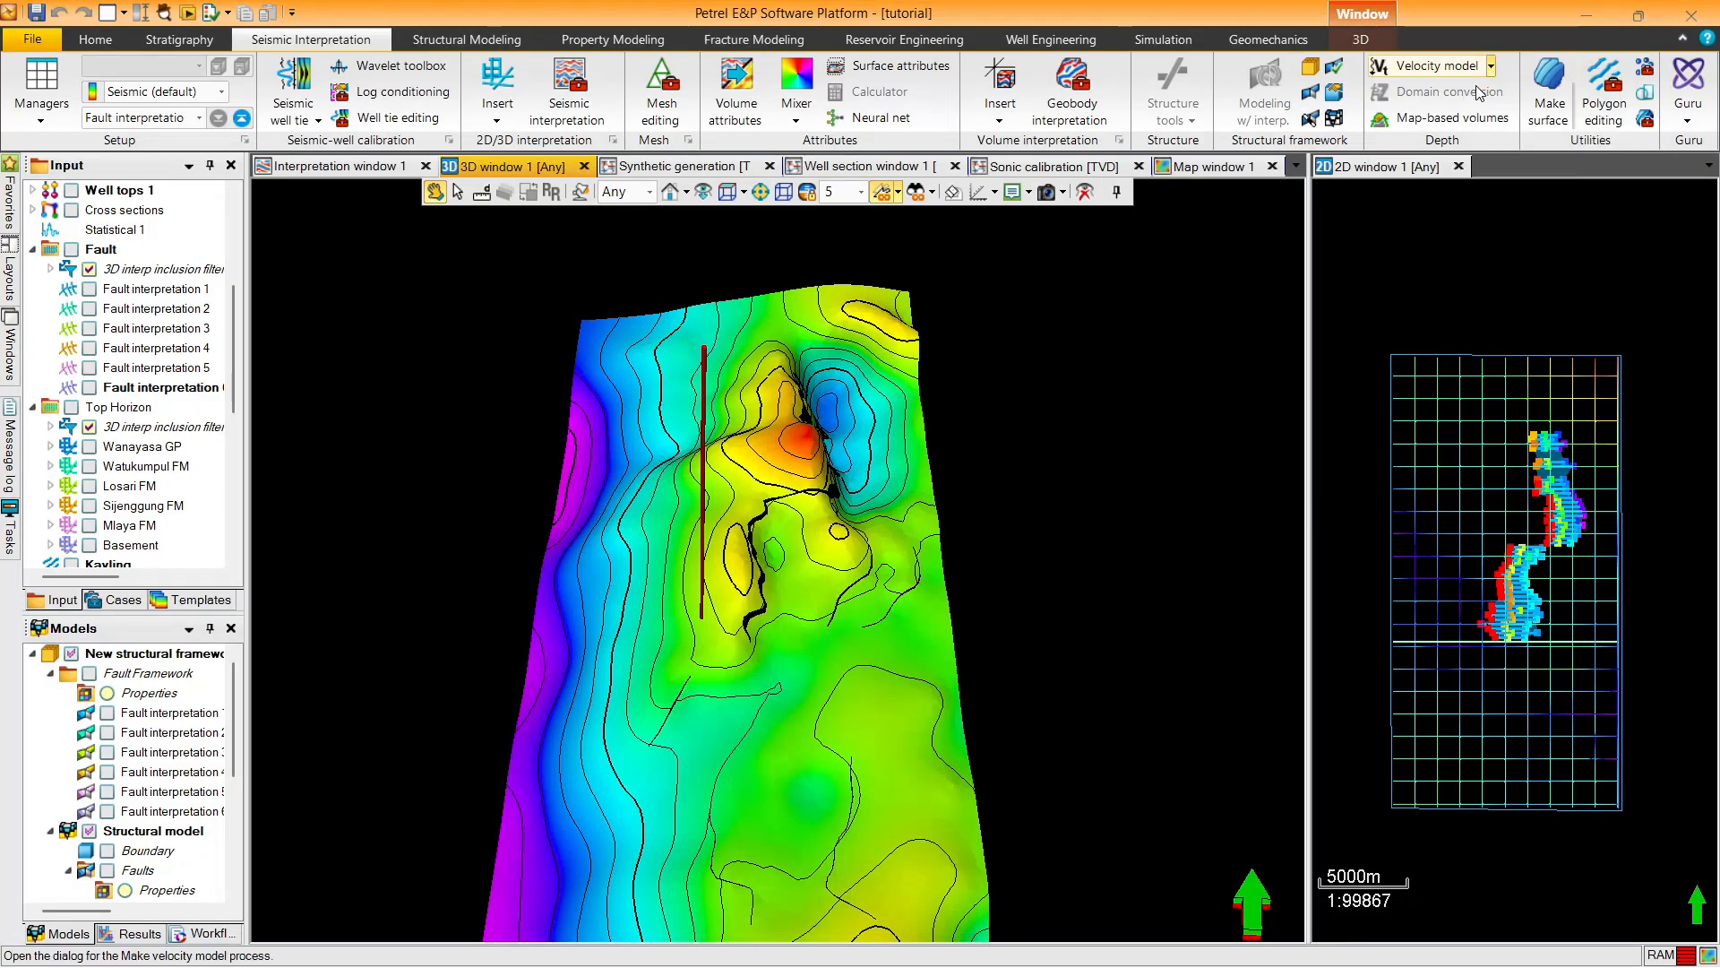
click(1534, 95)
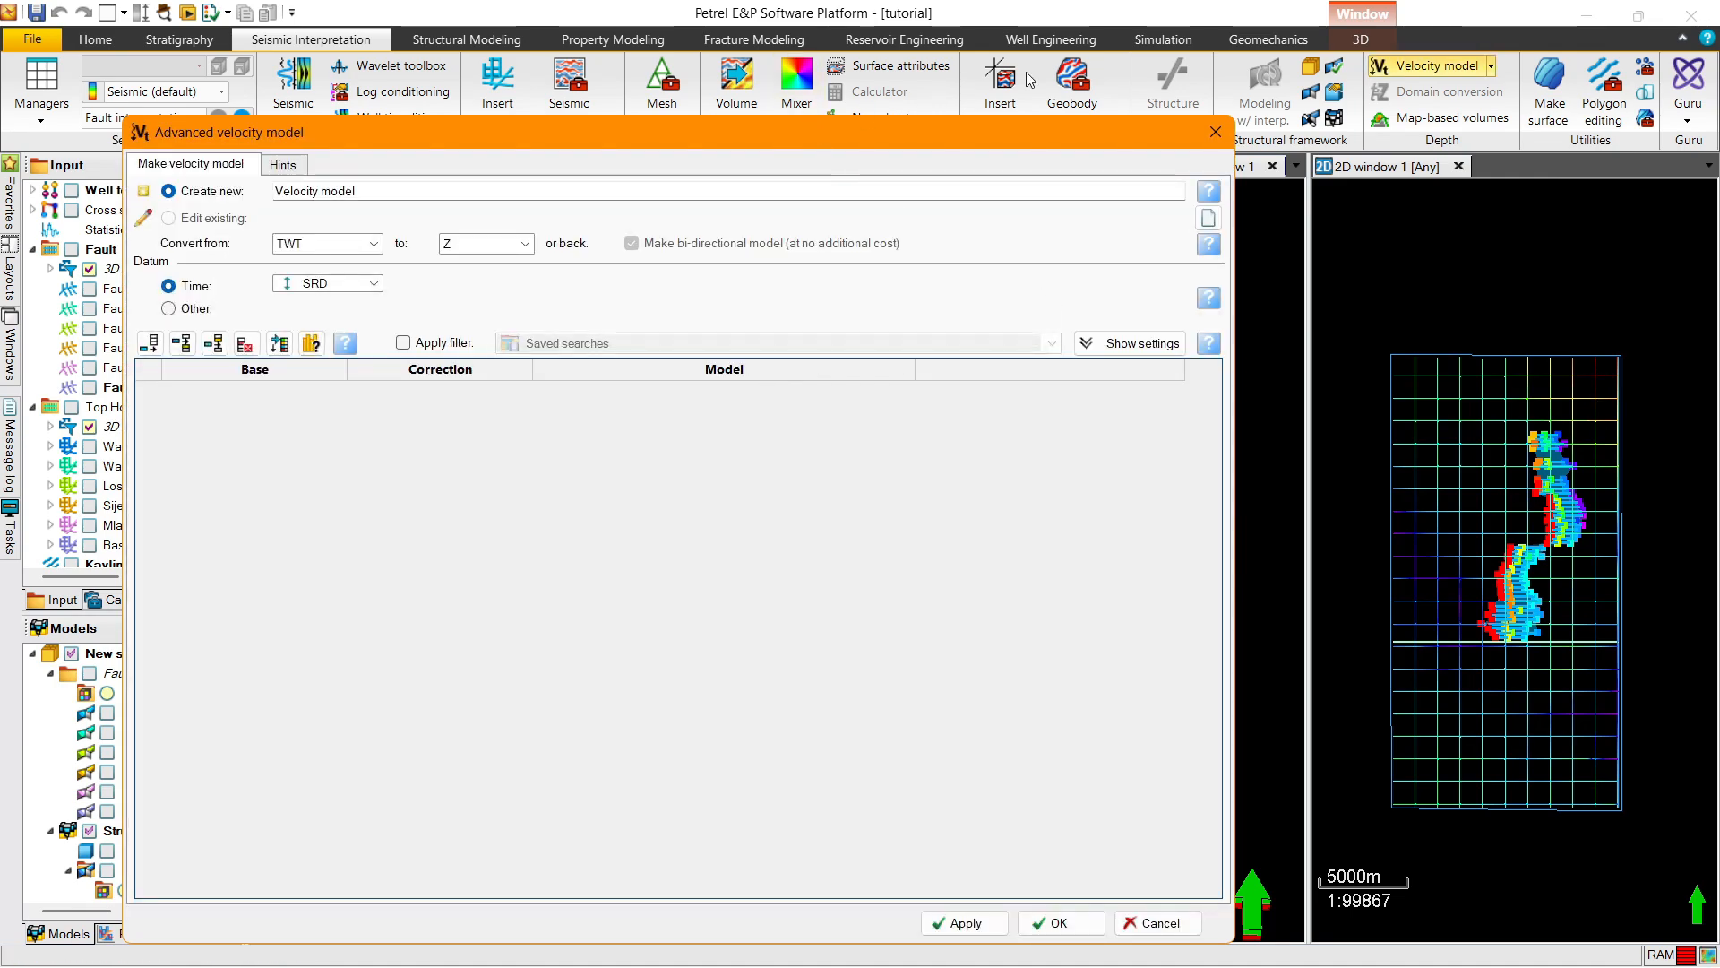
drag(782, 129, 956, 108)
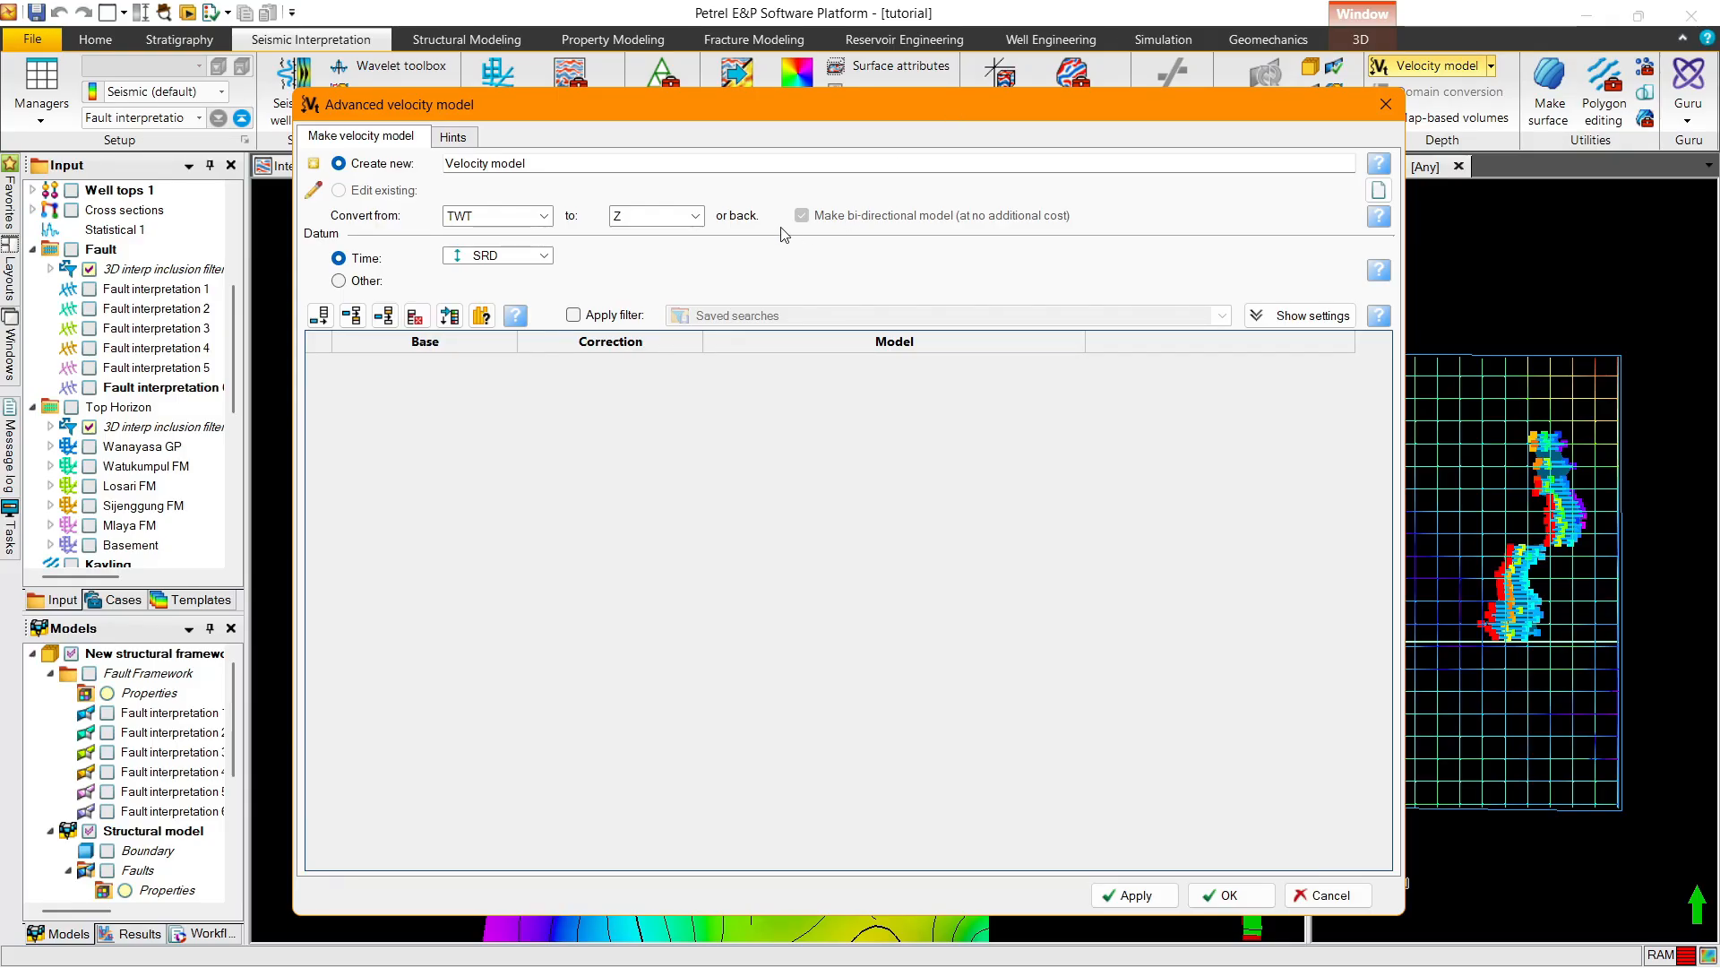
drag(690, 104, 1009, 109)
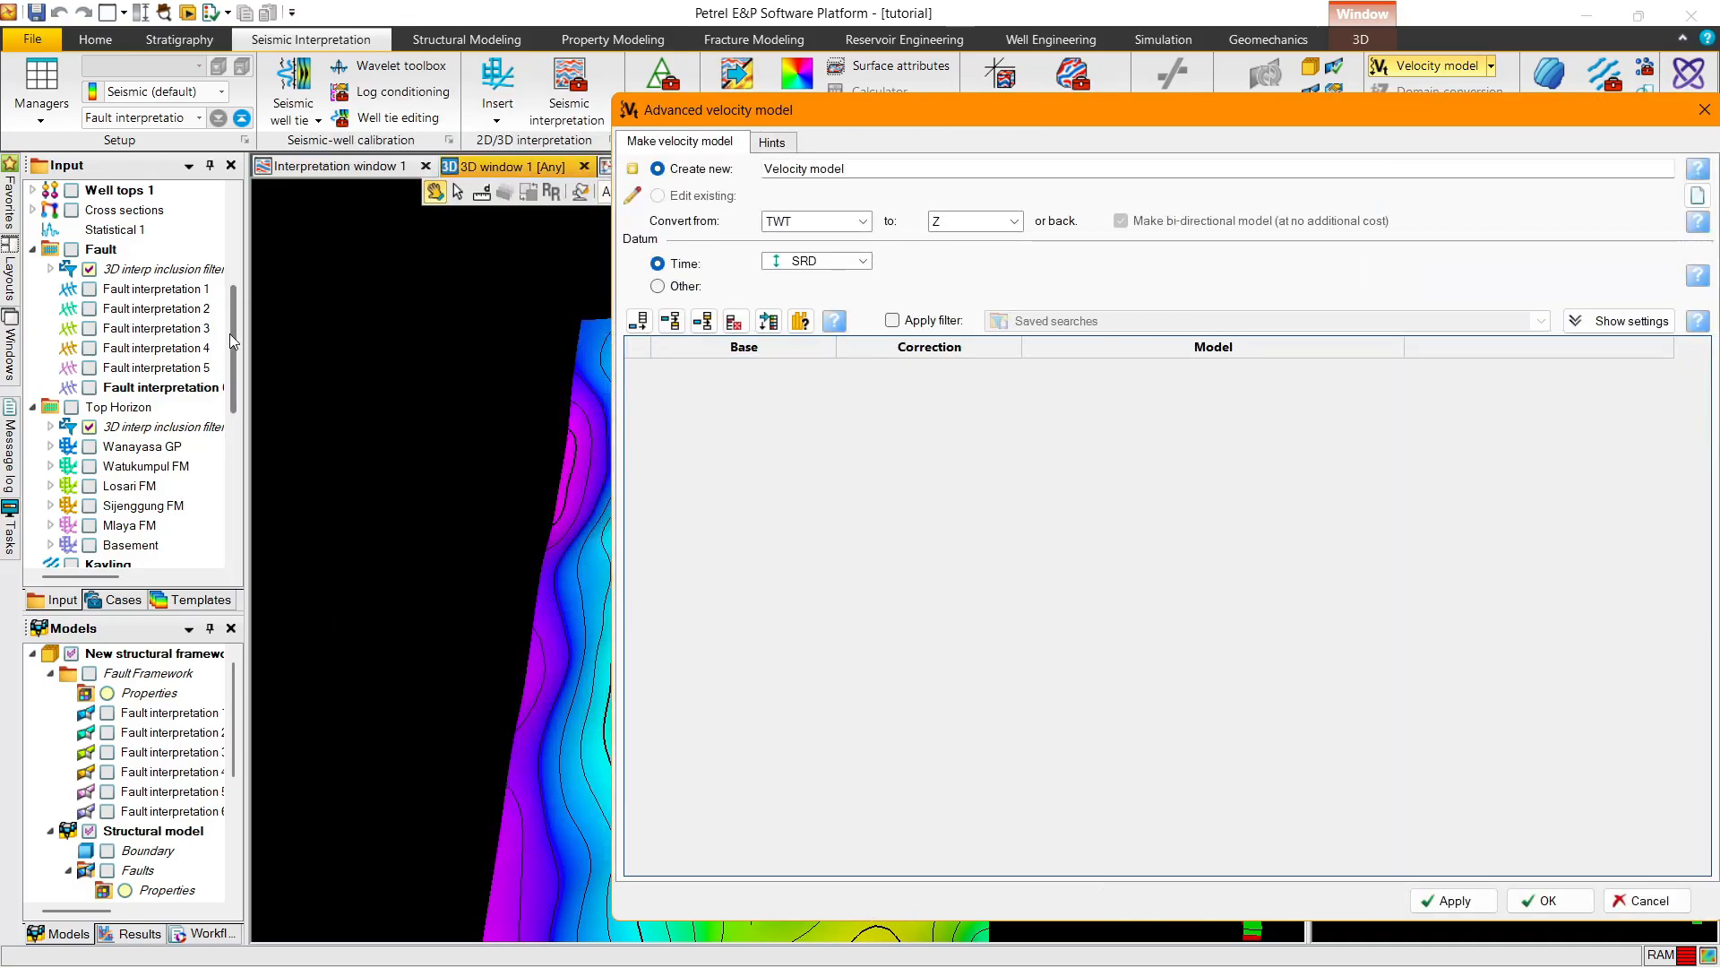
Bring the smoothed horizon surfaces into view and append a first interval to the new velocity model
drag(230, 333, 239, 468)
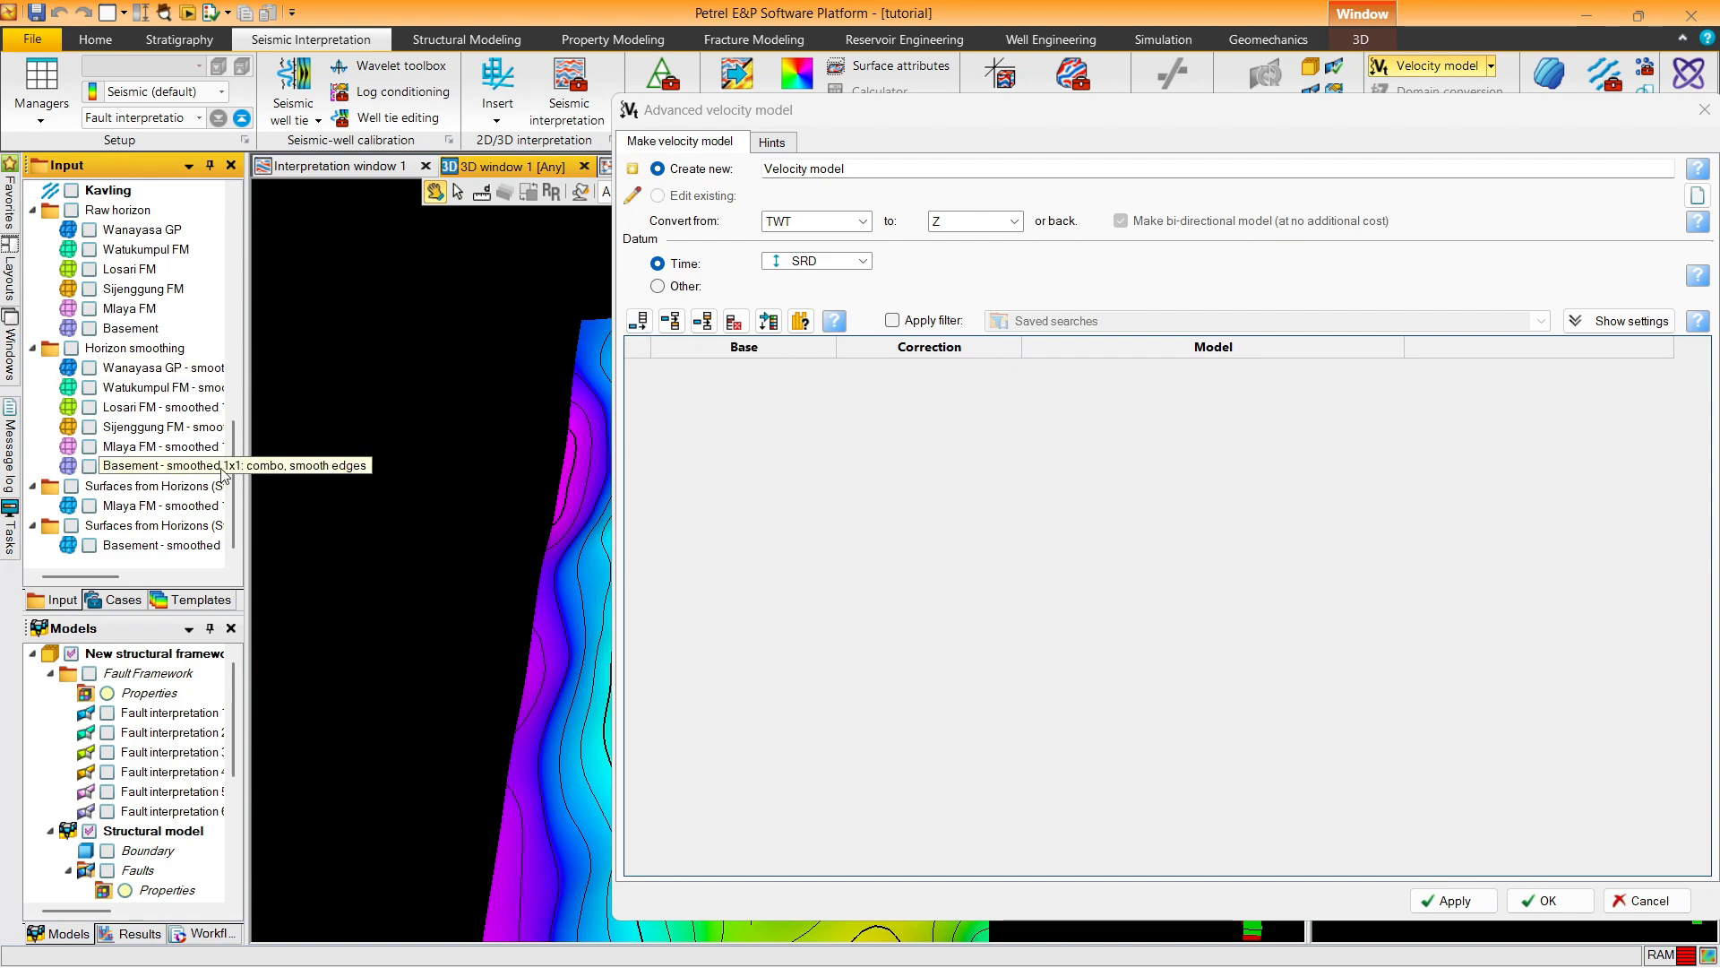
click(184, 454)
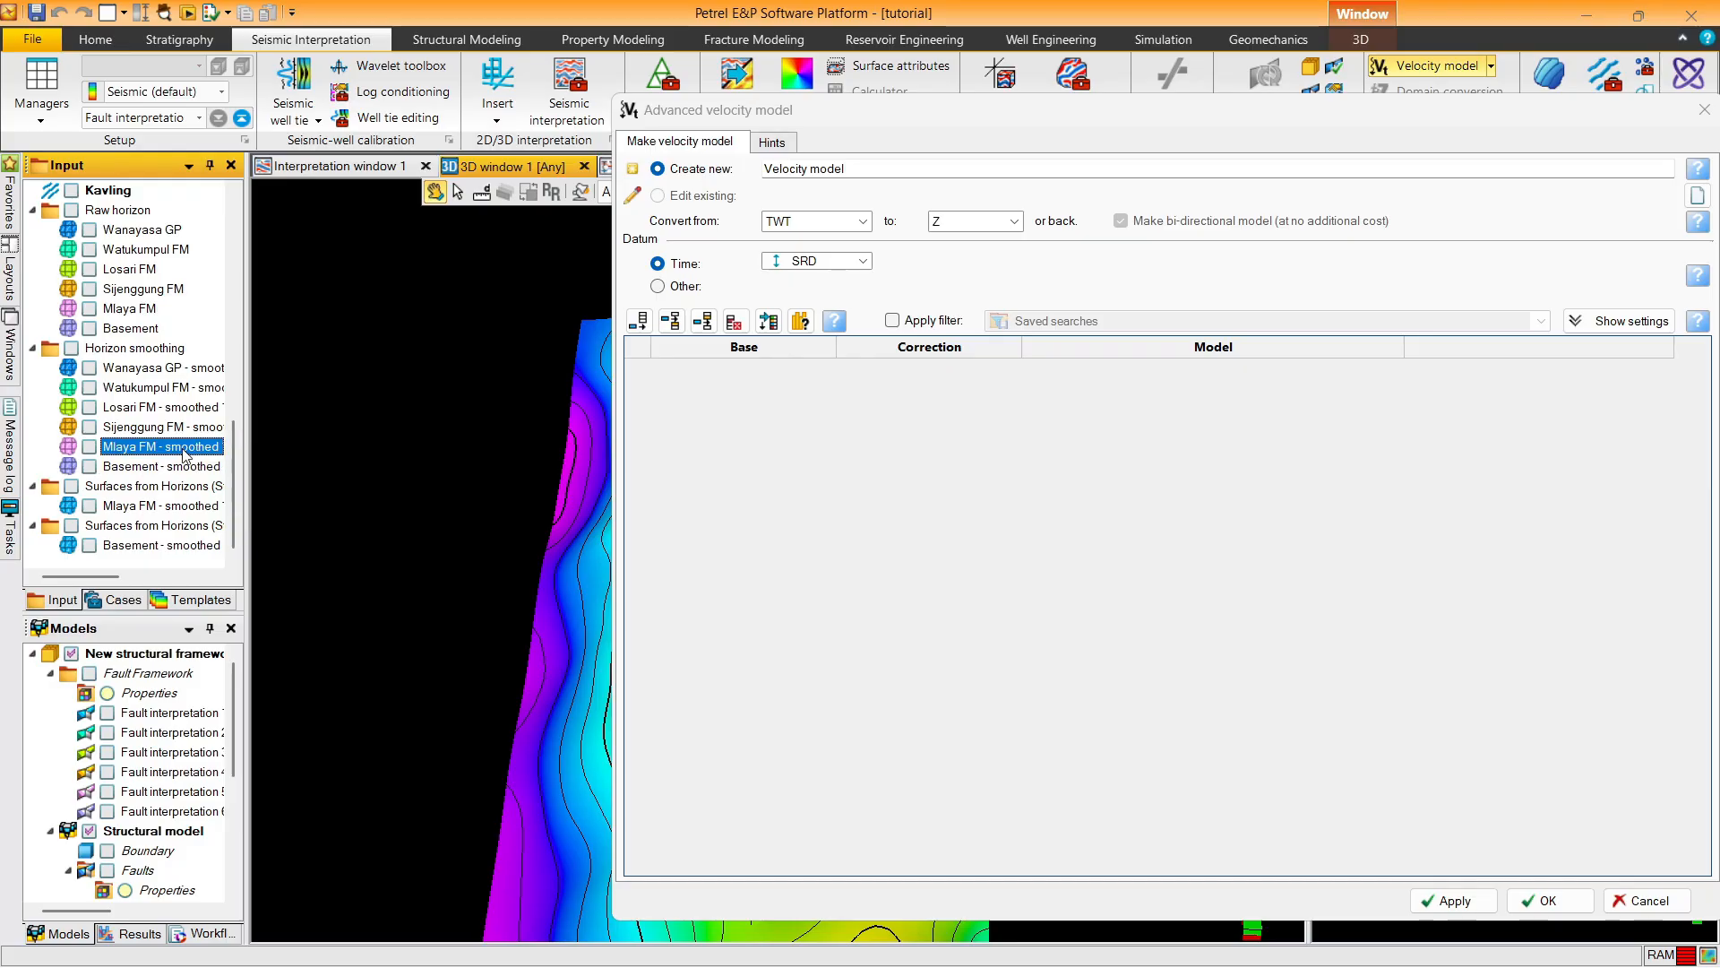
click(169, 392)
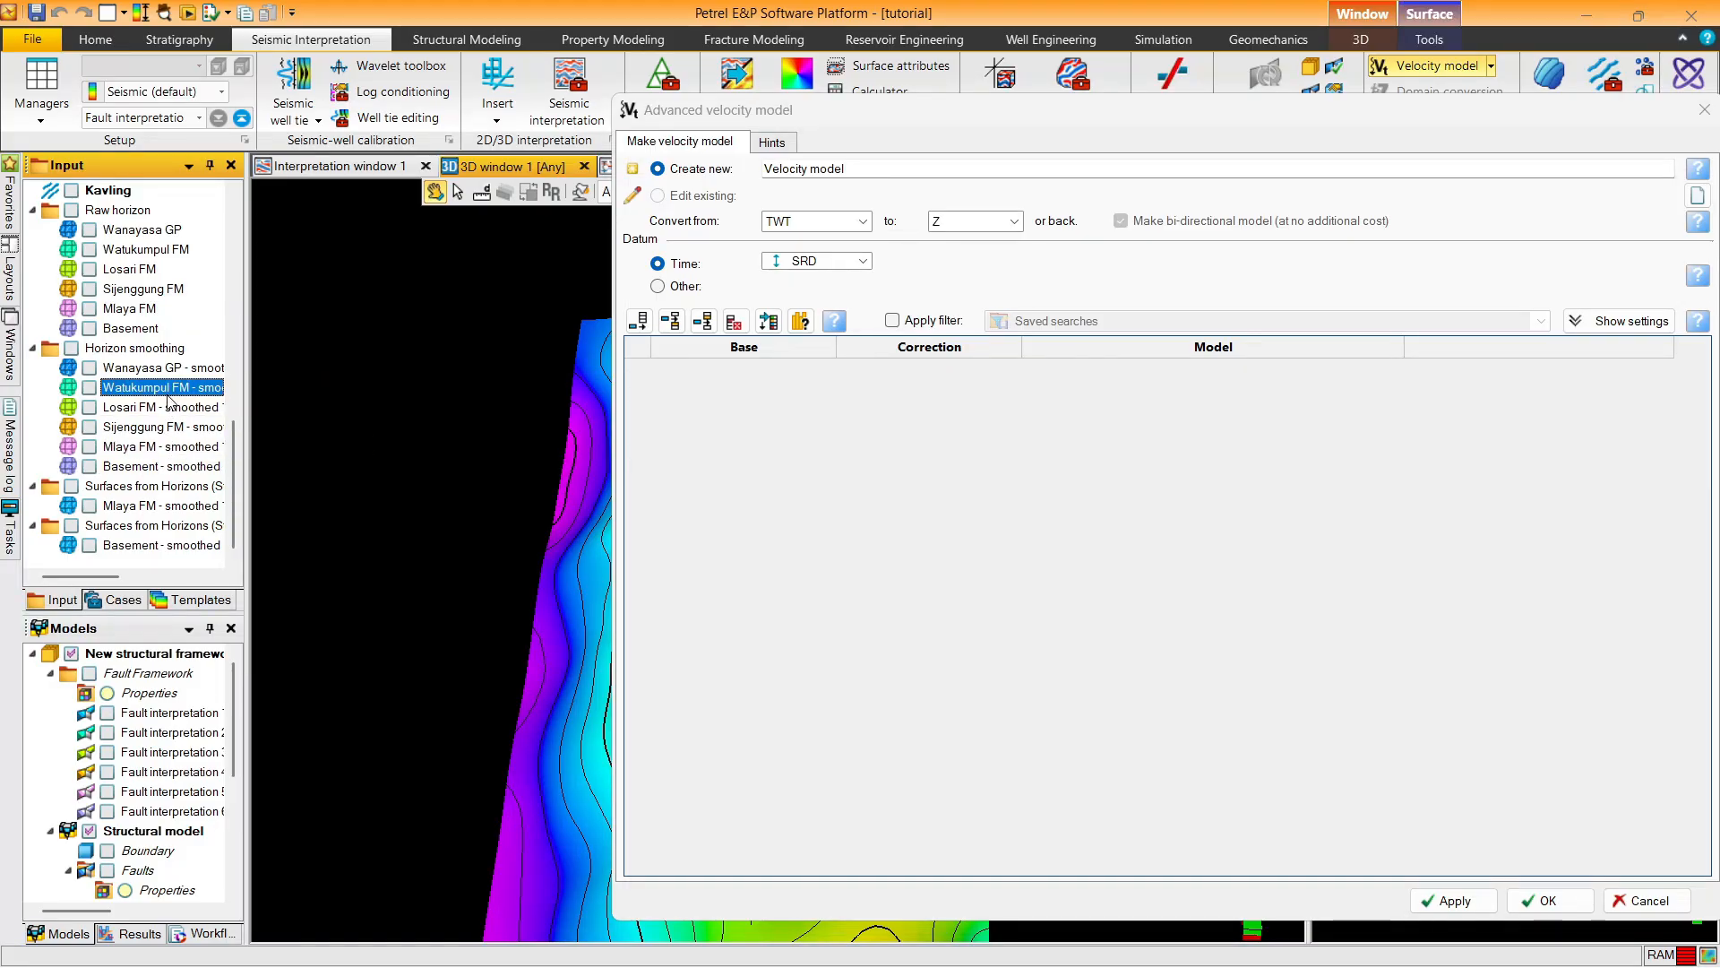
click(639, 321)
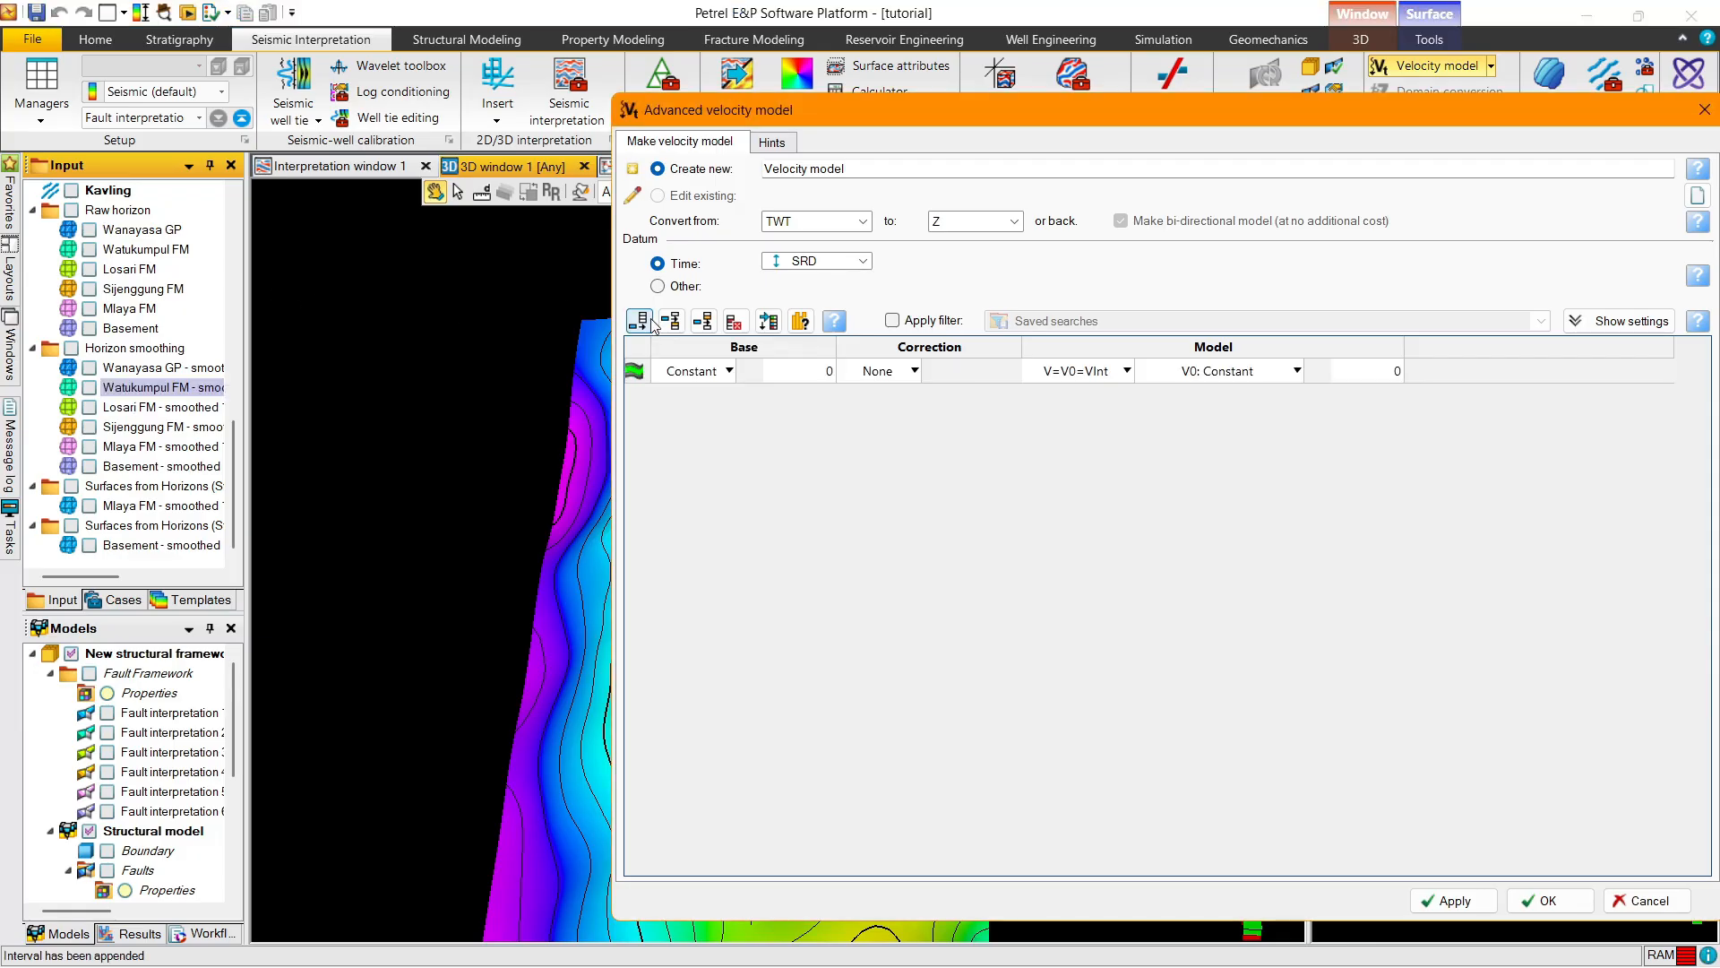
Append three more intervals to the velocity model
click(639, 321)
click(641, 321)
click(641, 321)
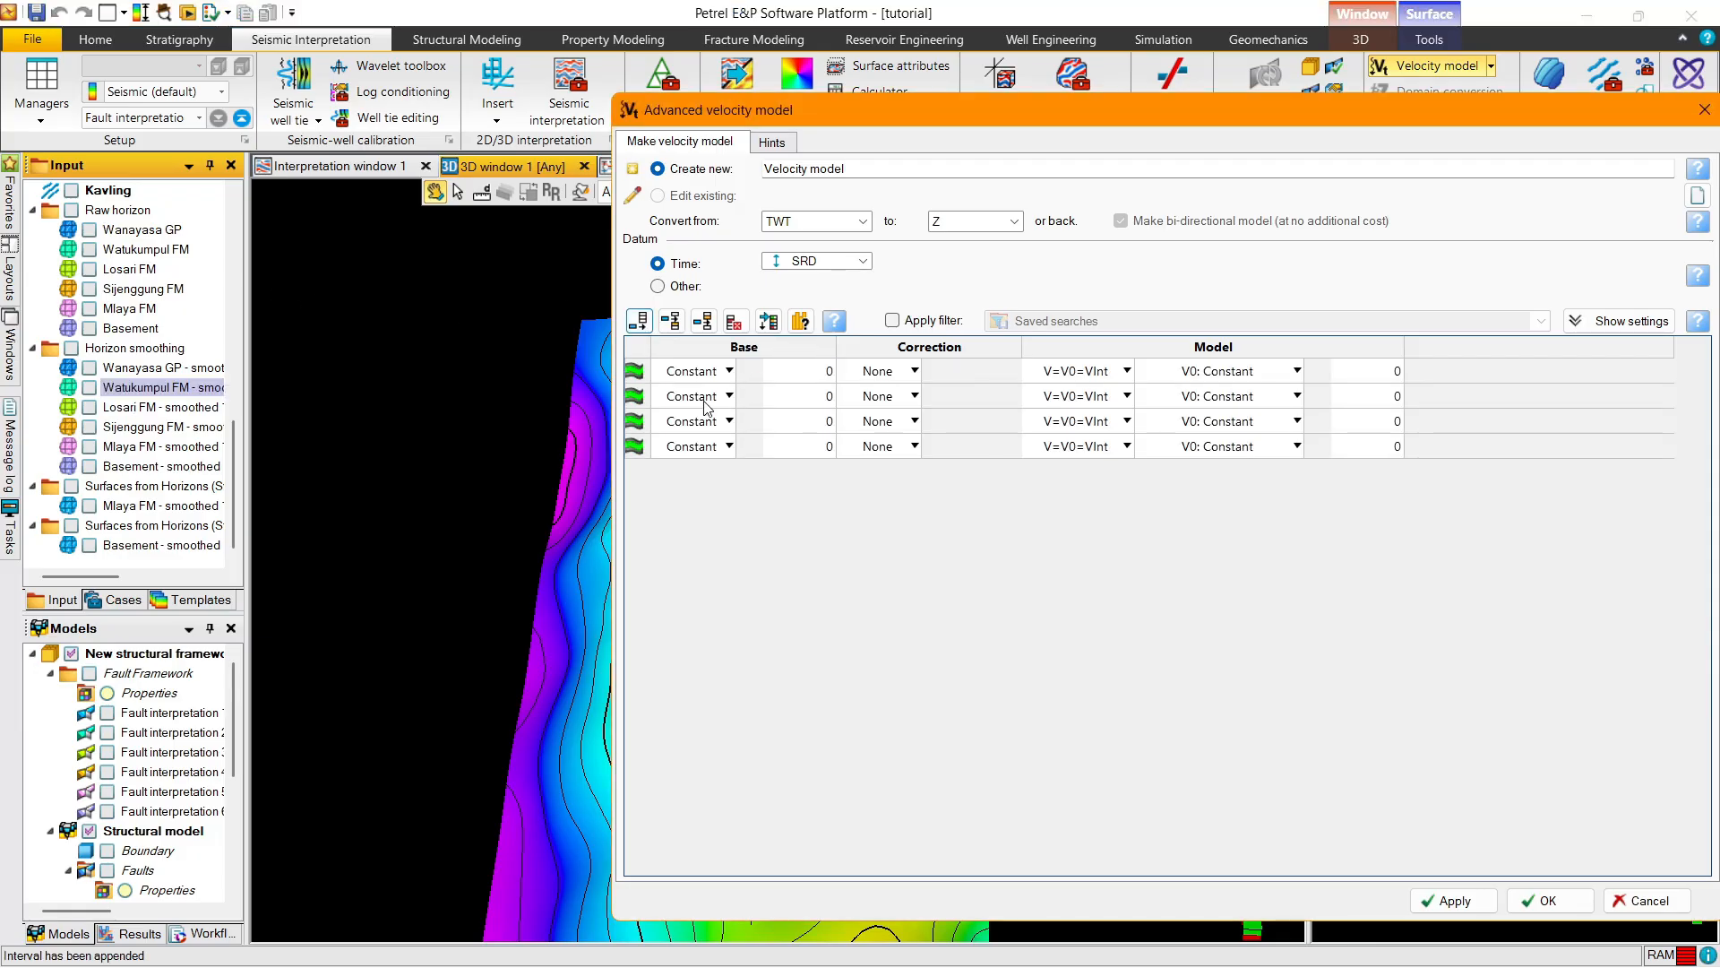
Set the base type of all four velocity model intervals to Surface
click(157, 387)
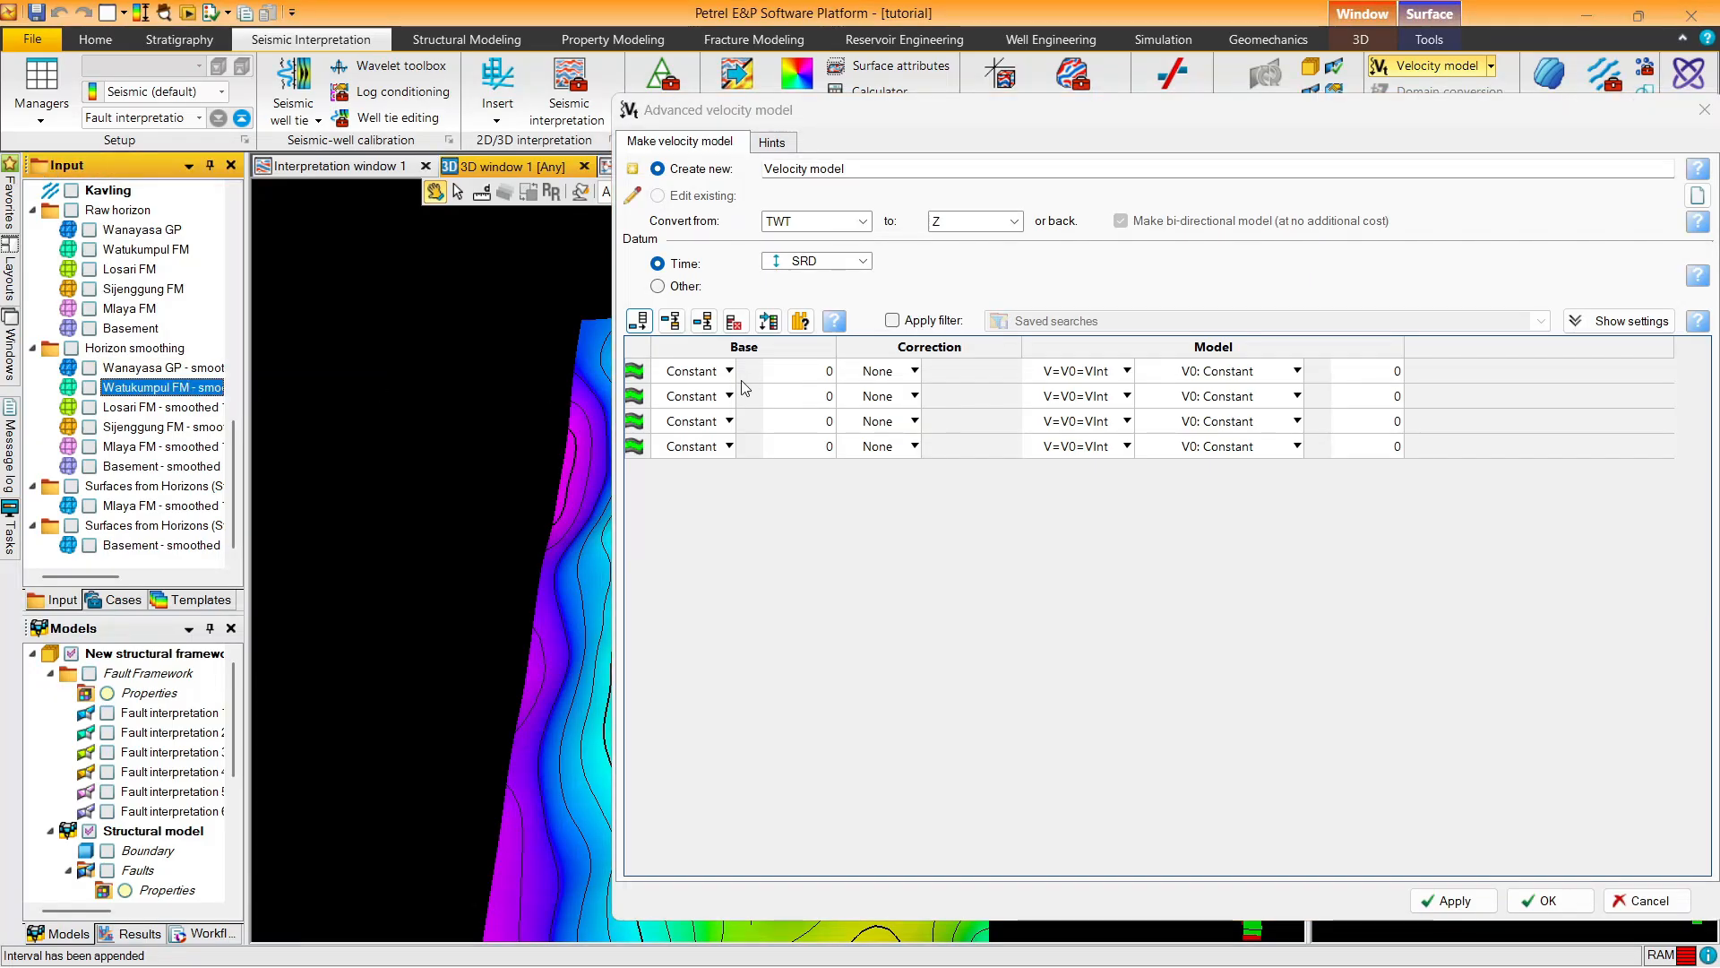
click(692, 371)
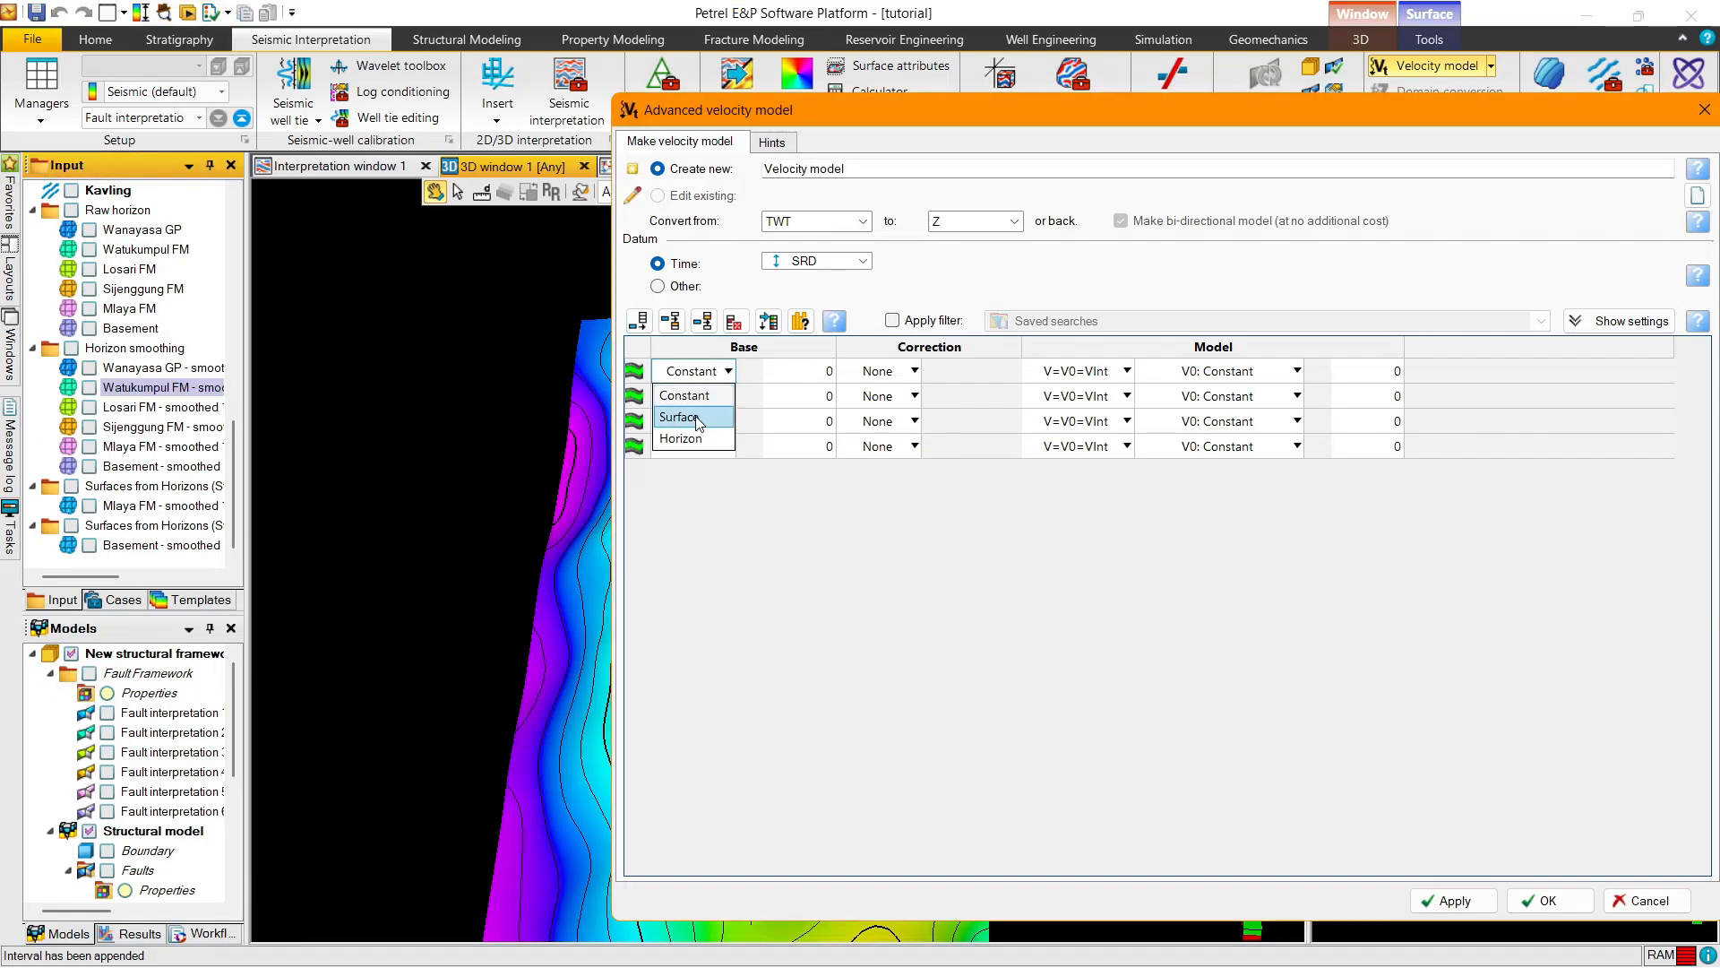
click(697, 419)
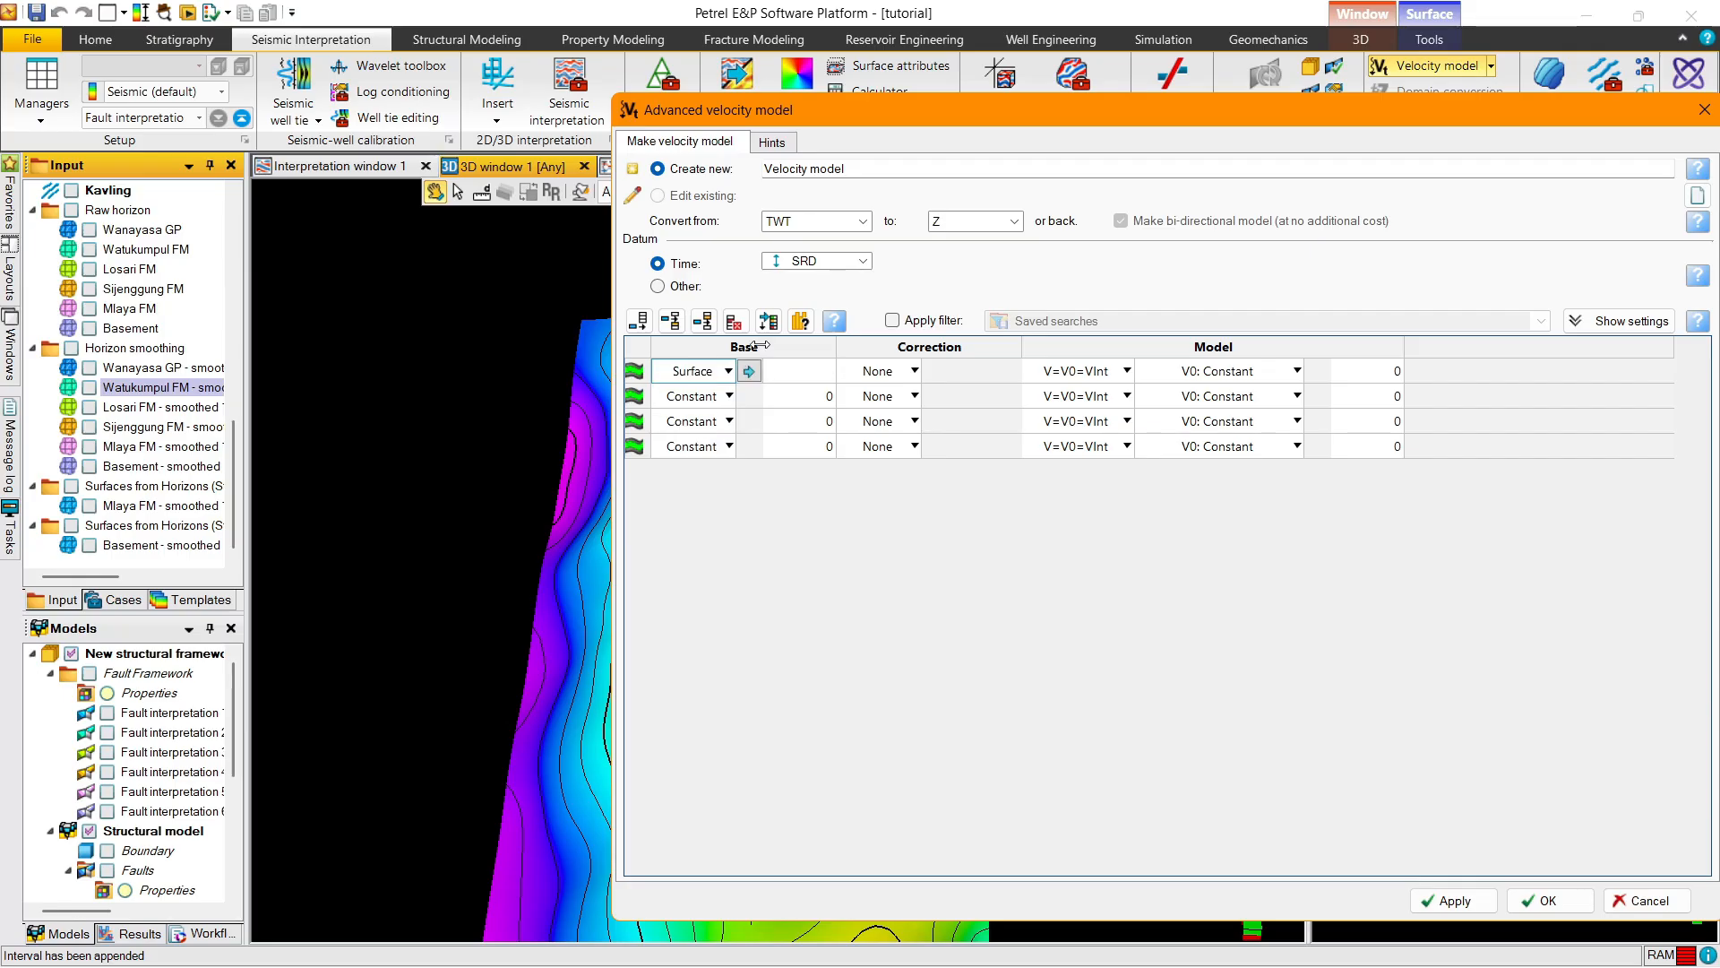
click(699, 400)
click(712, 444)
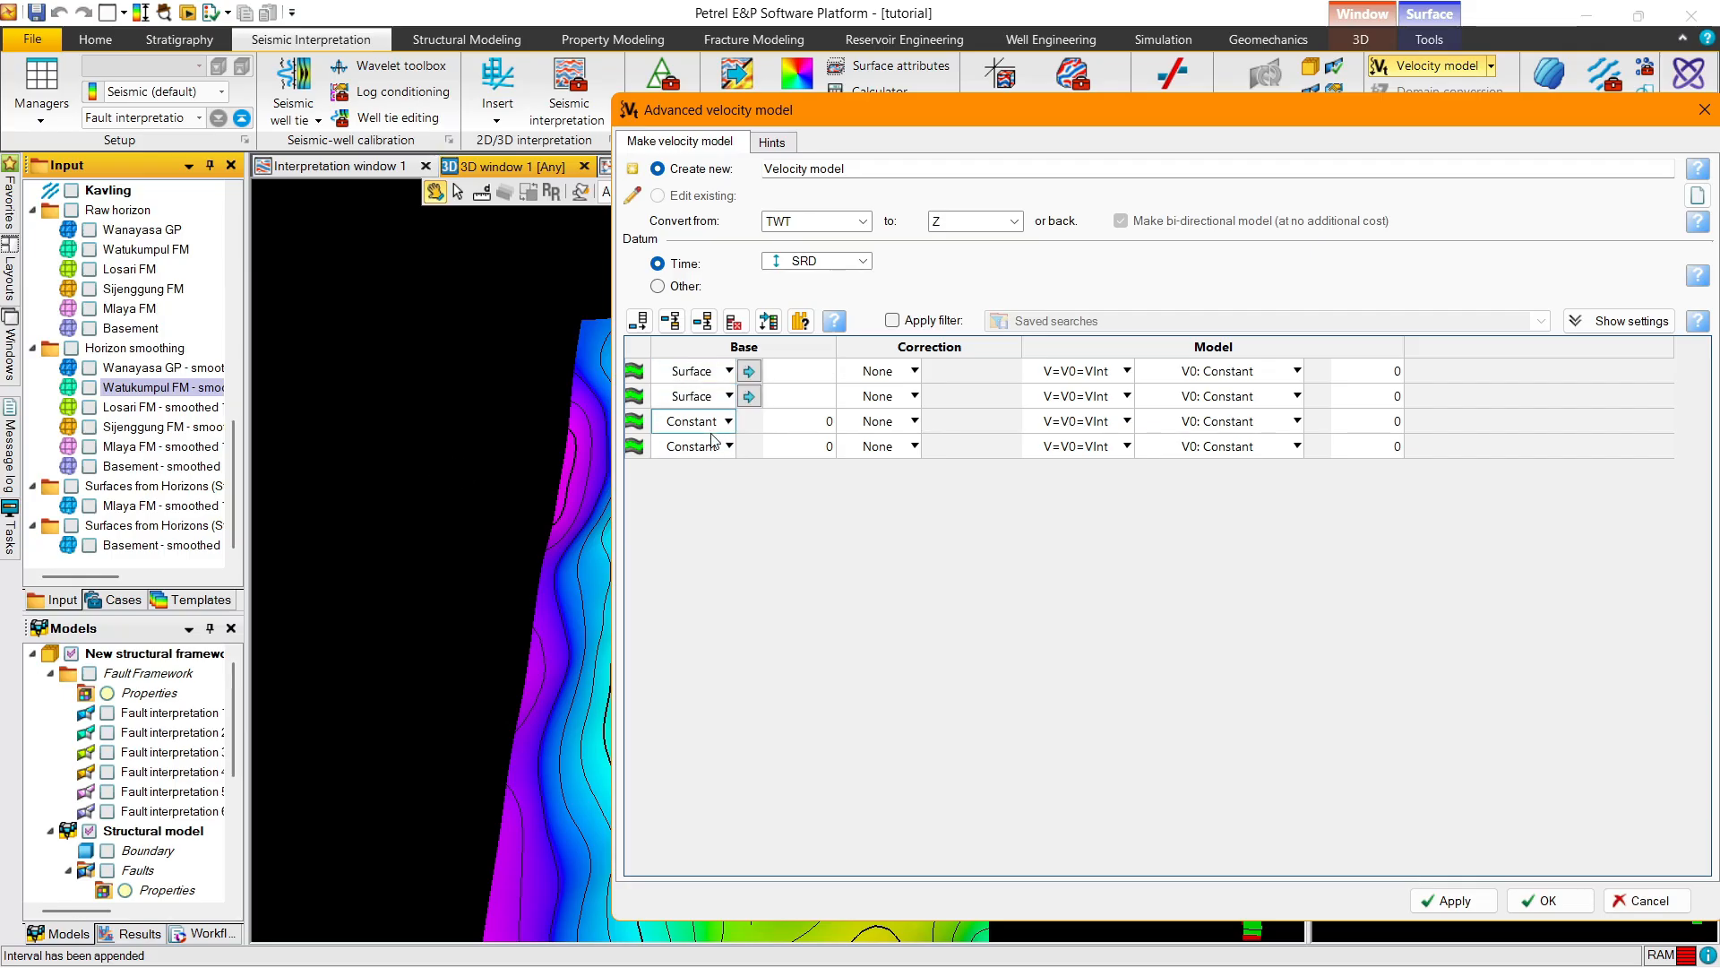
click(704, 469)
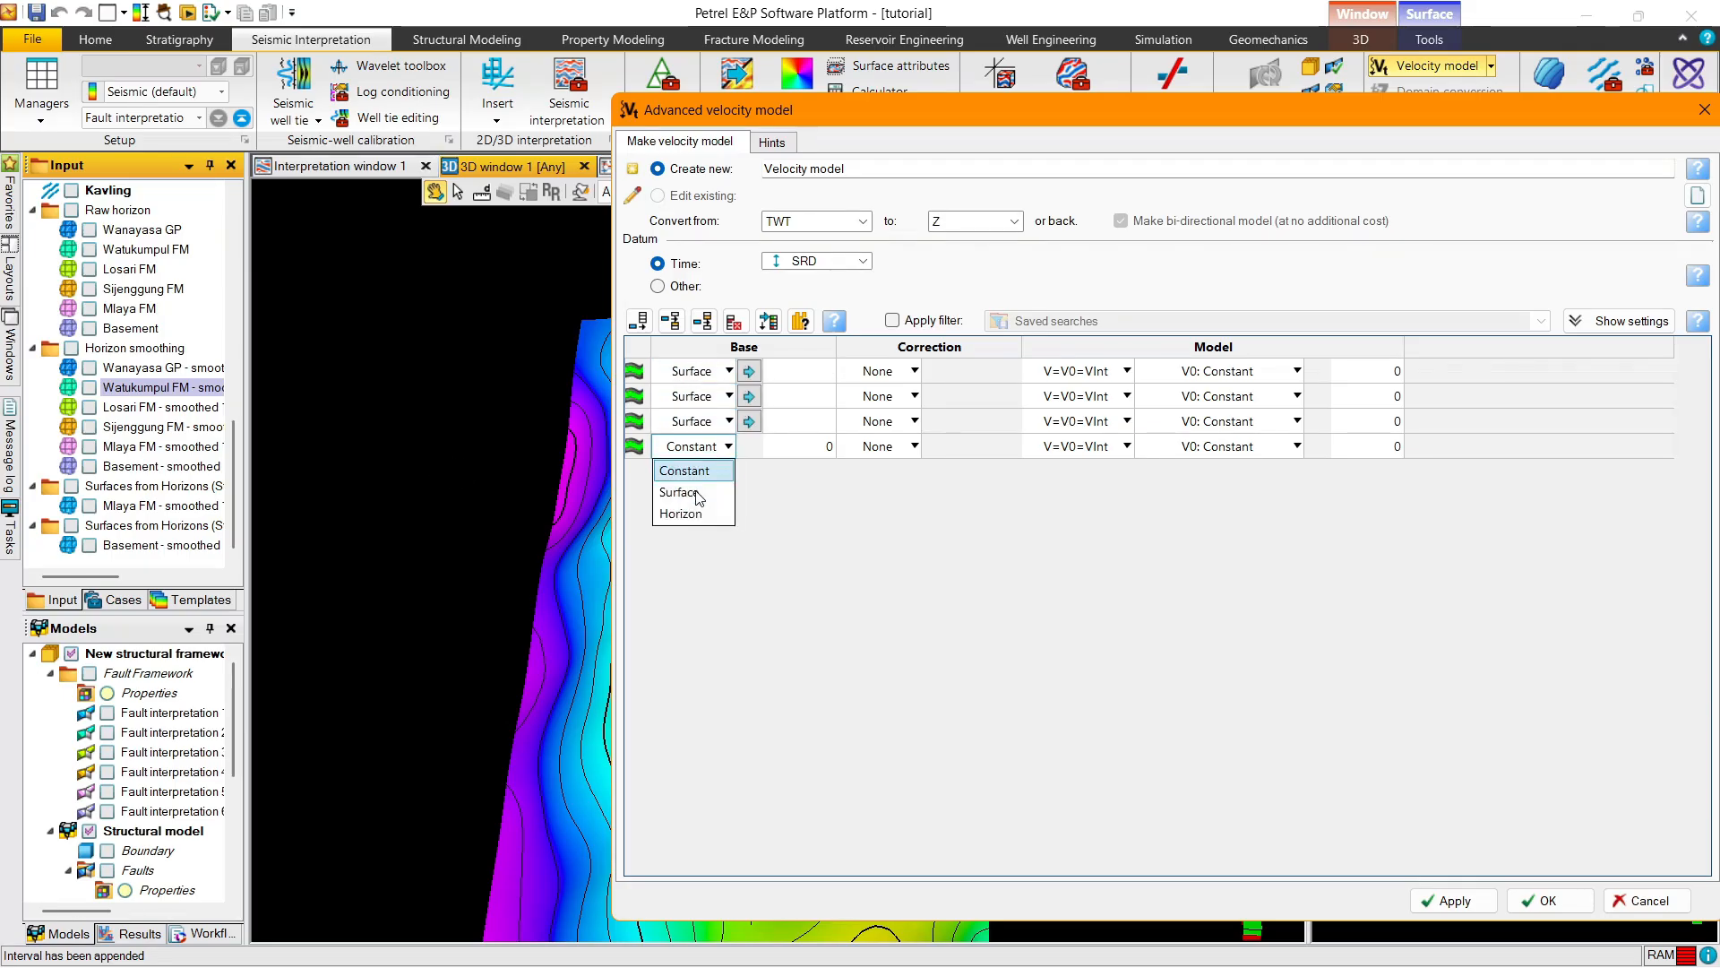
click(679, 492)
Assign the smoothed Watukumpul FM, Losari FM, Sijenggung FM and Mlaya FM surfaces as bases of the four intervals, in that order
click(161, 387)
click(749, 371)
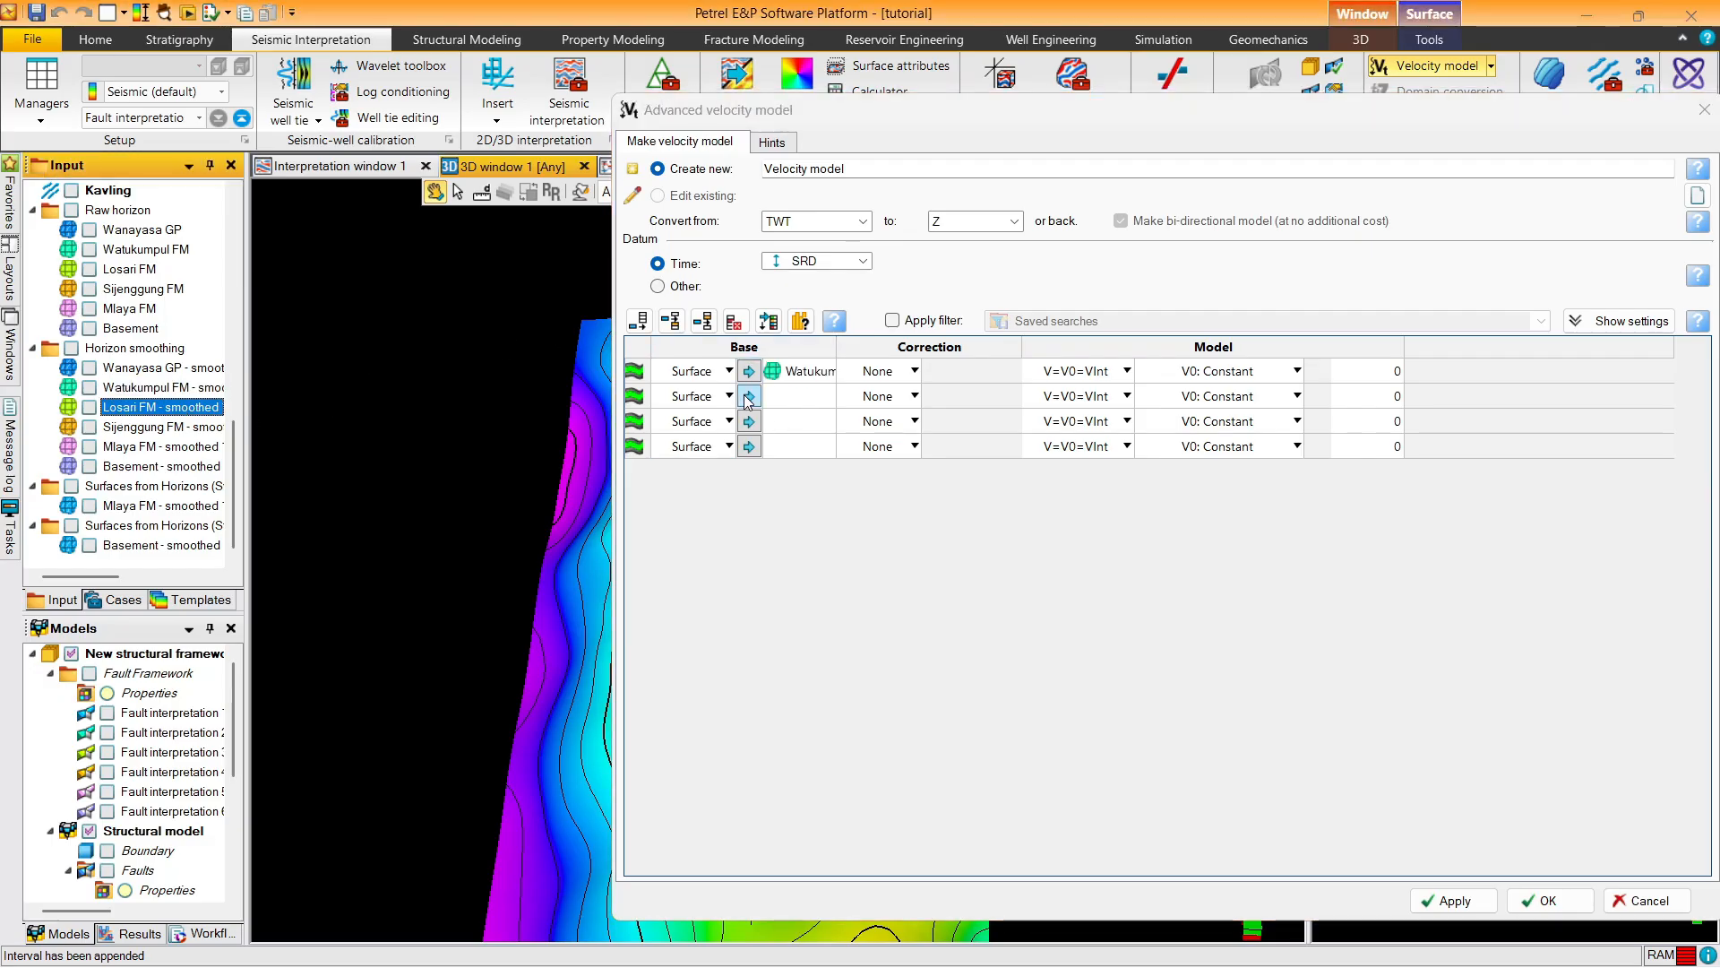
click(745, 397)
click(749, 421)
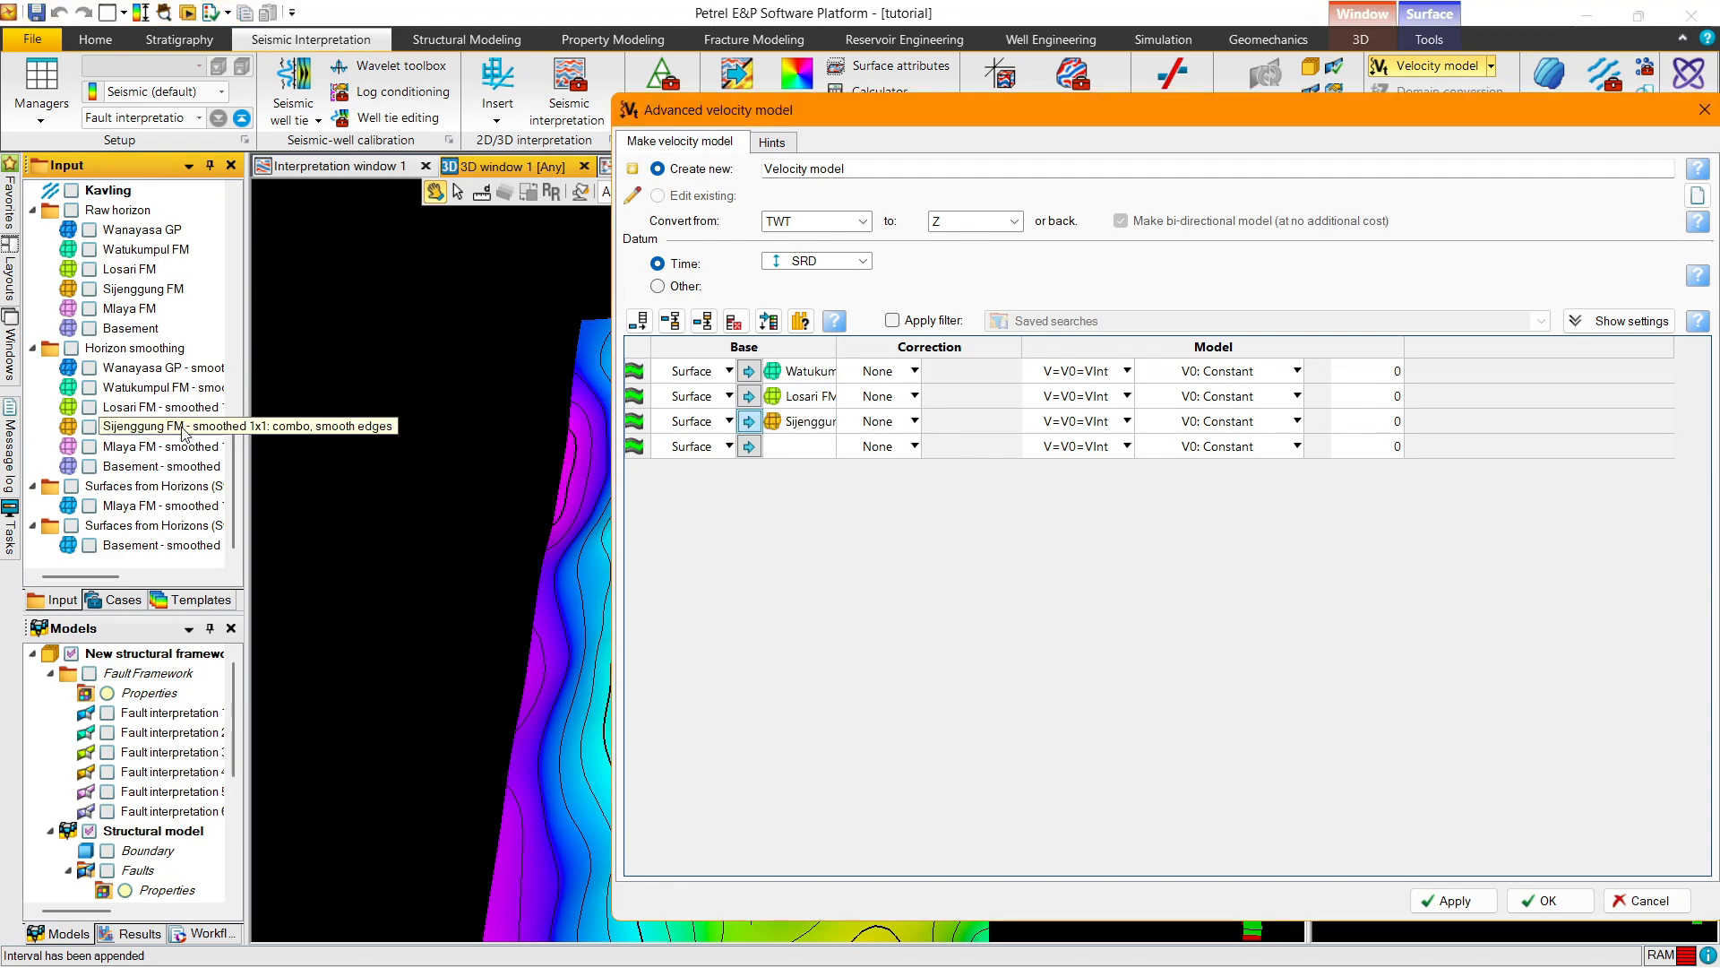
click(175, 446)
click(749, 446)
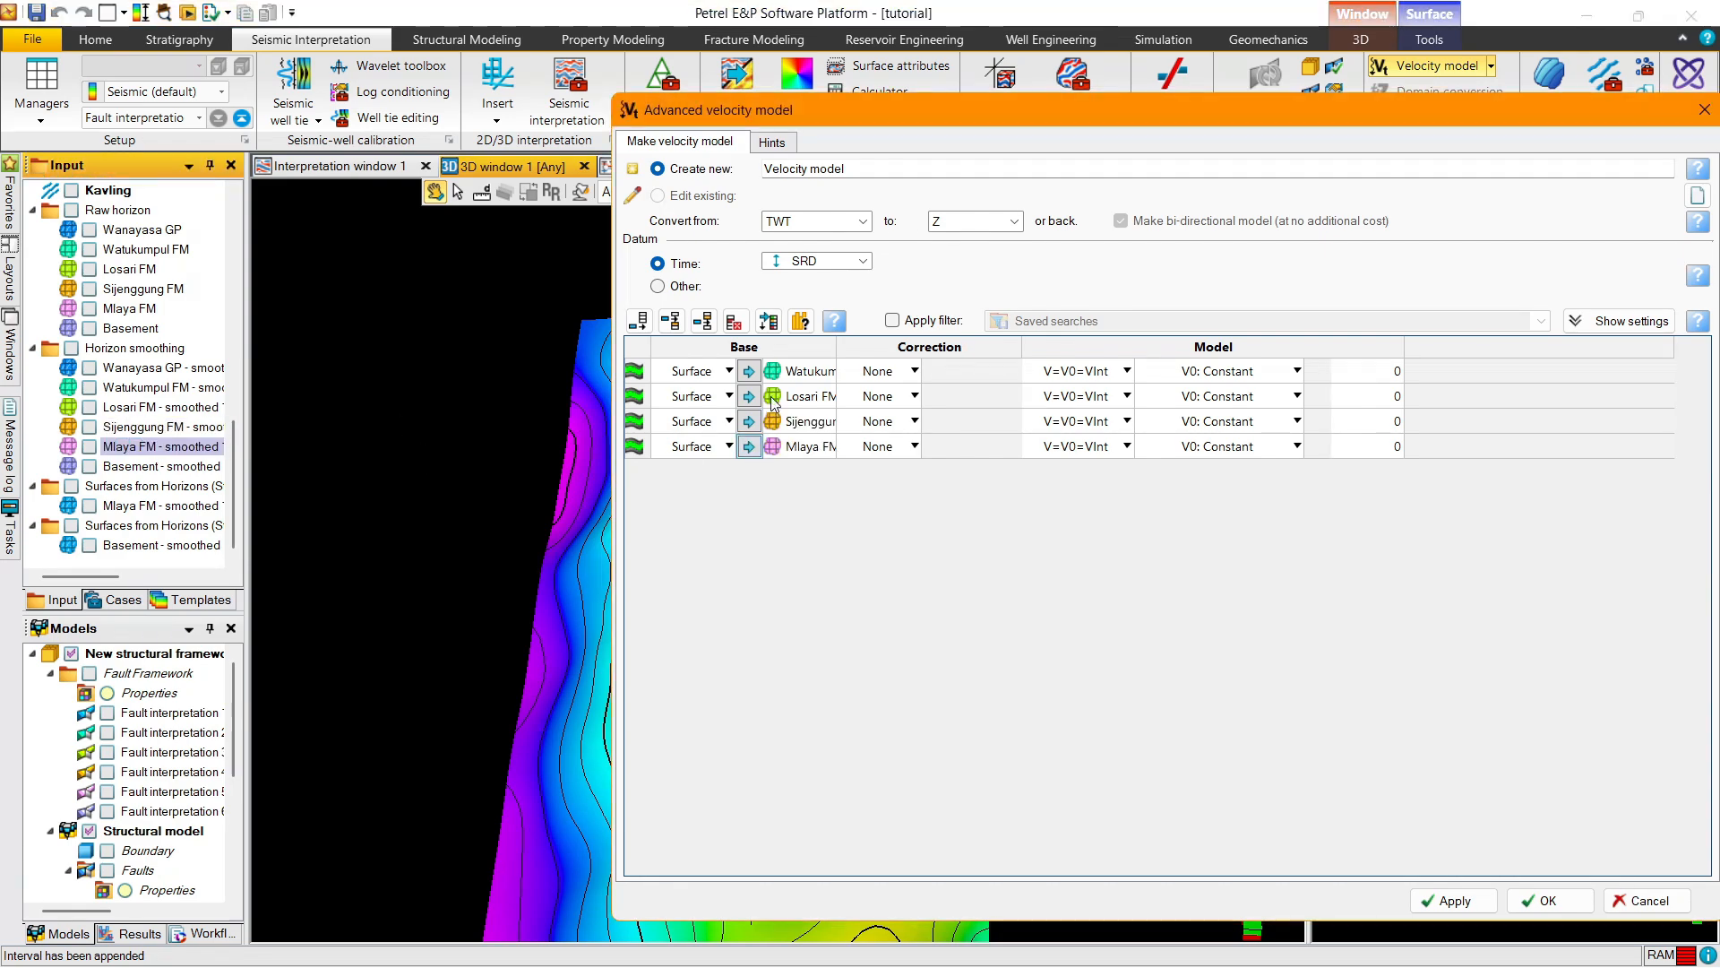
Set the velocity definition of all four intervals to V0: Well TDR - Surface
click(1298, 372)
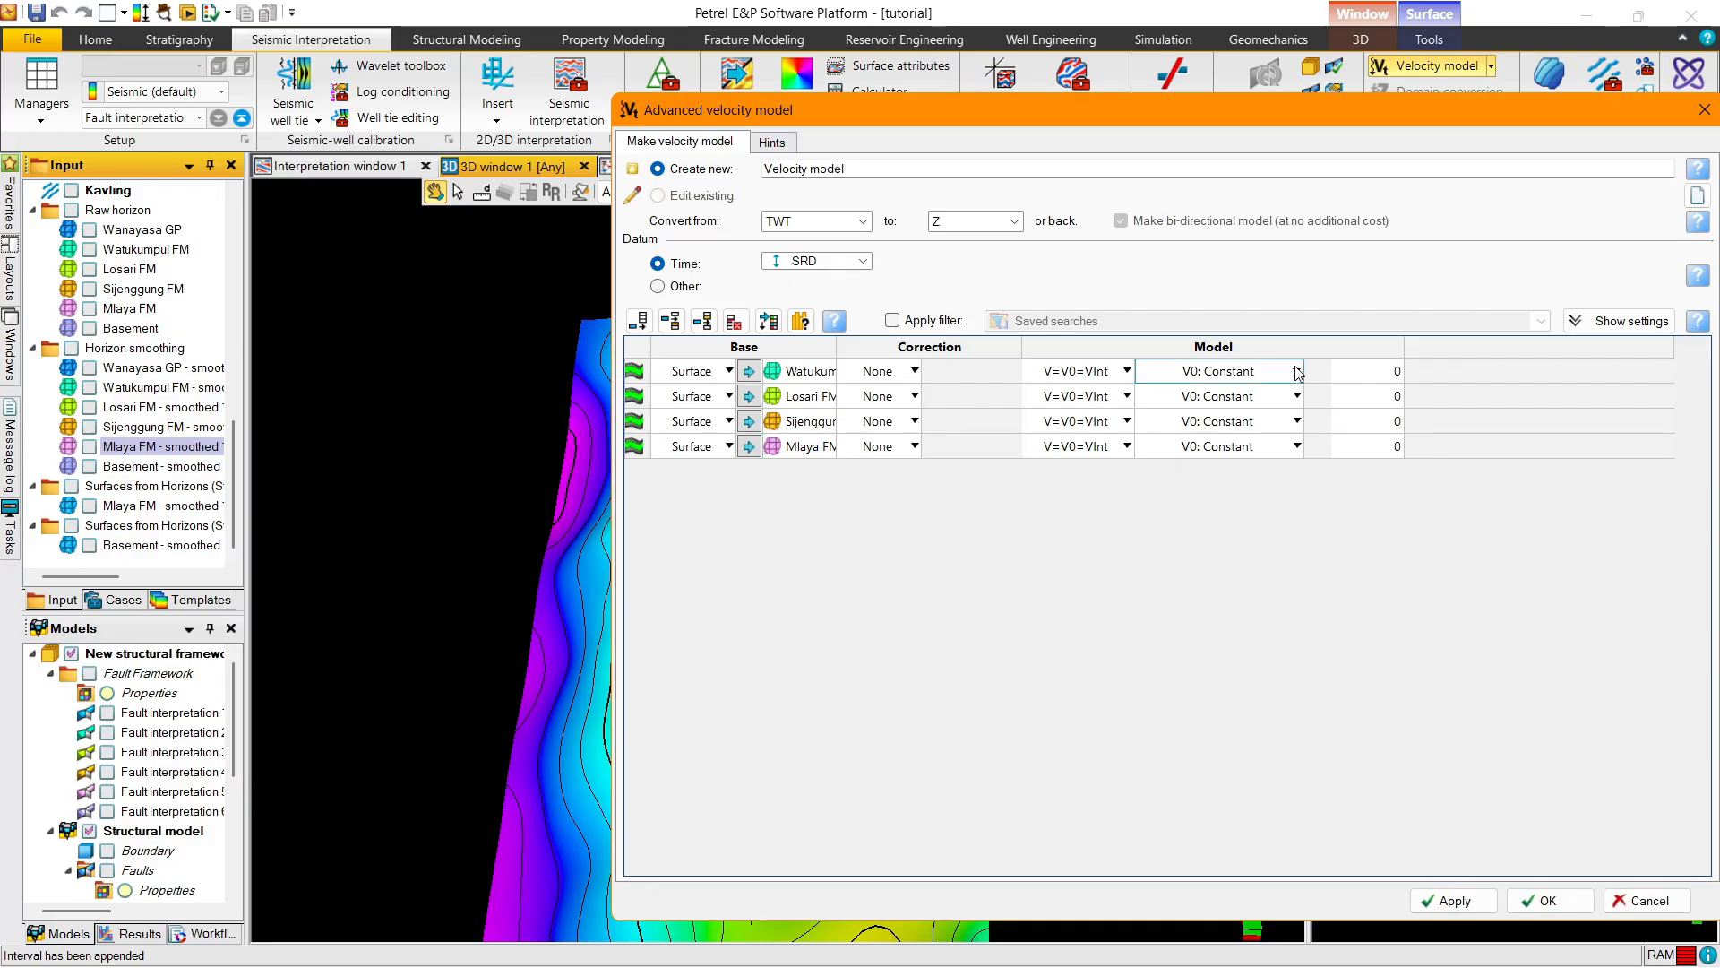
click(1296, 371)
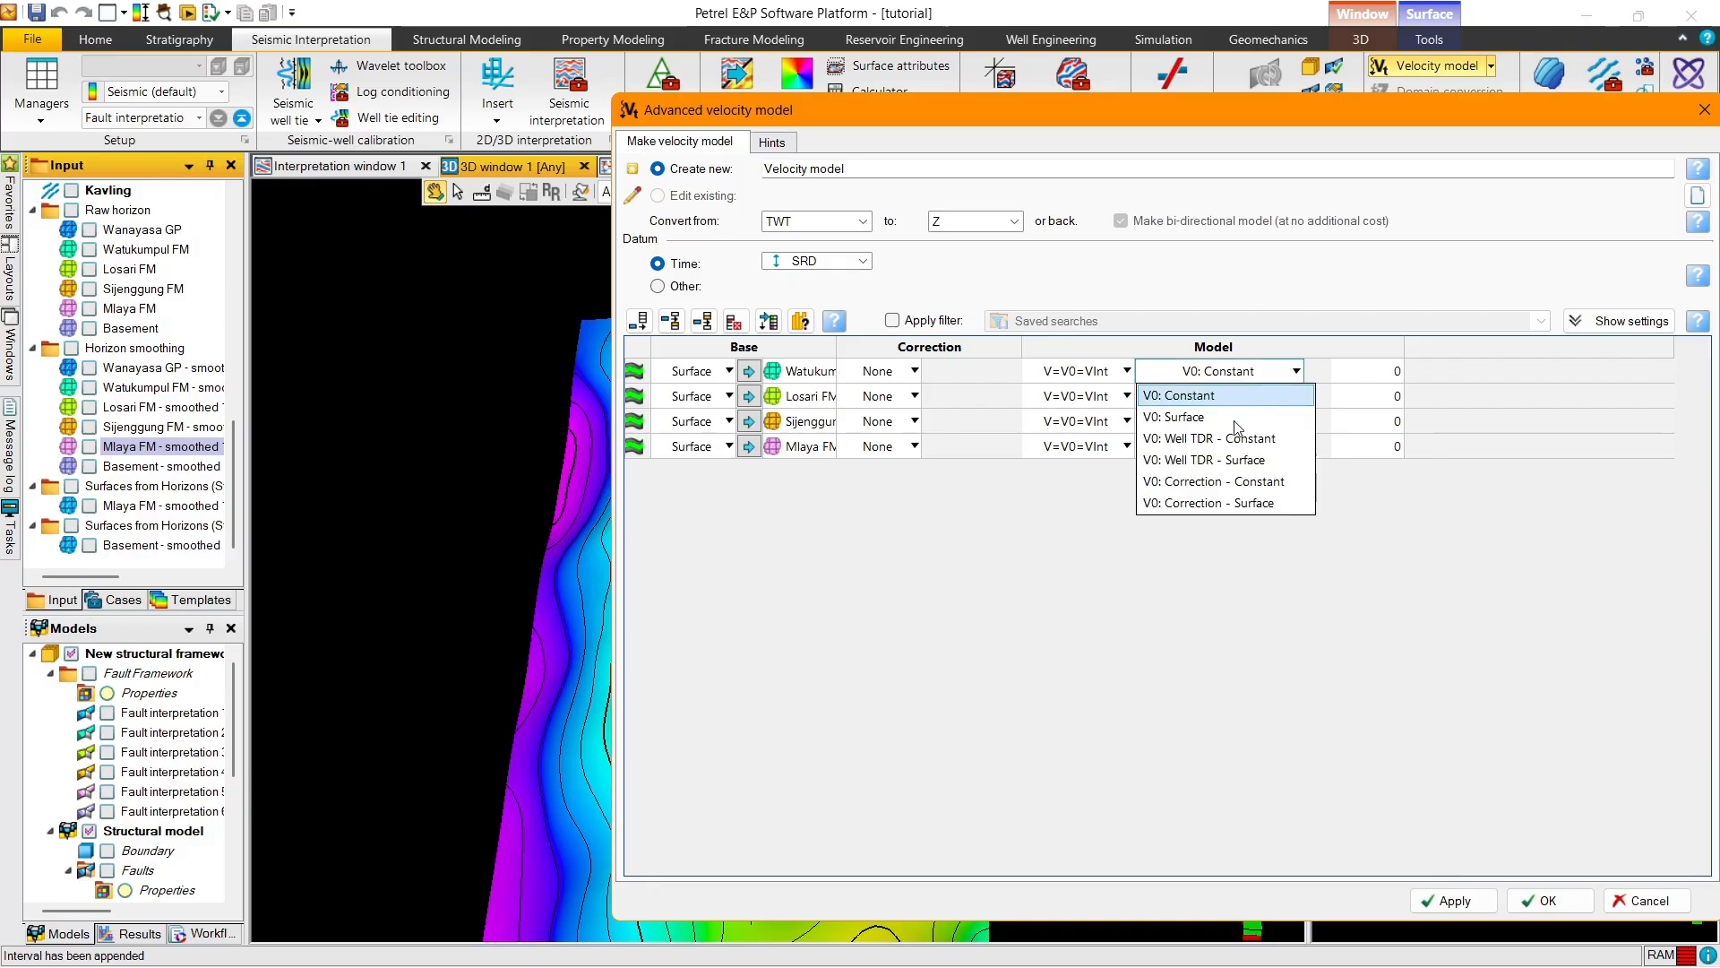
click(1206, 463)
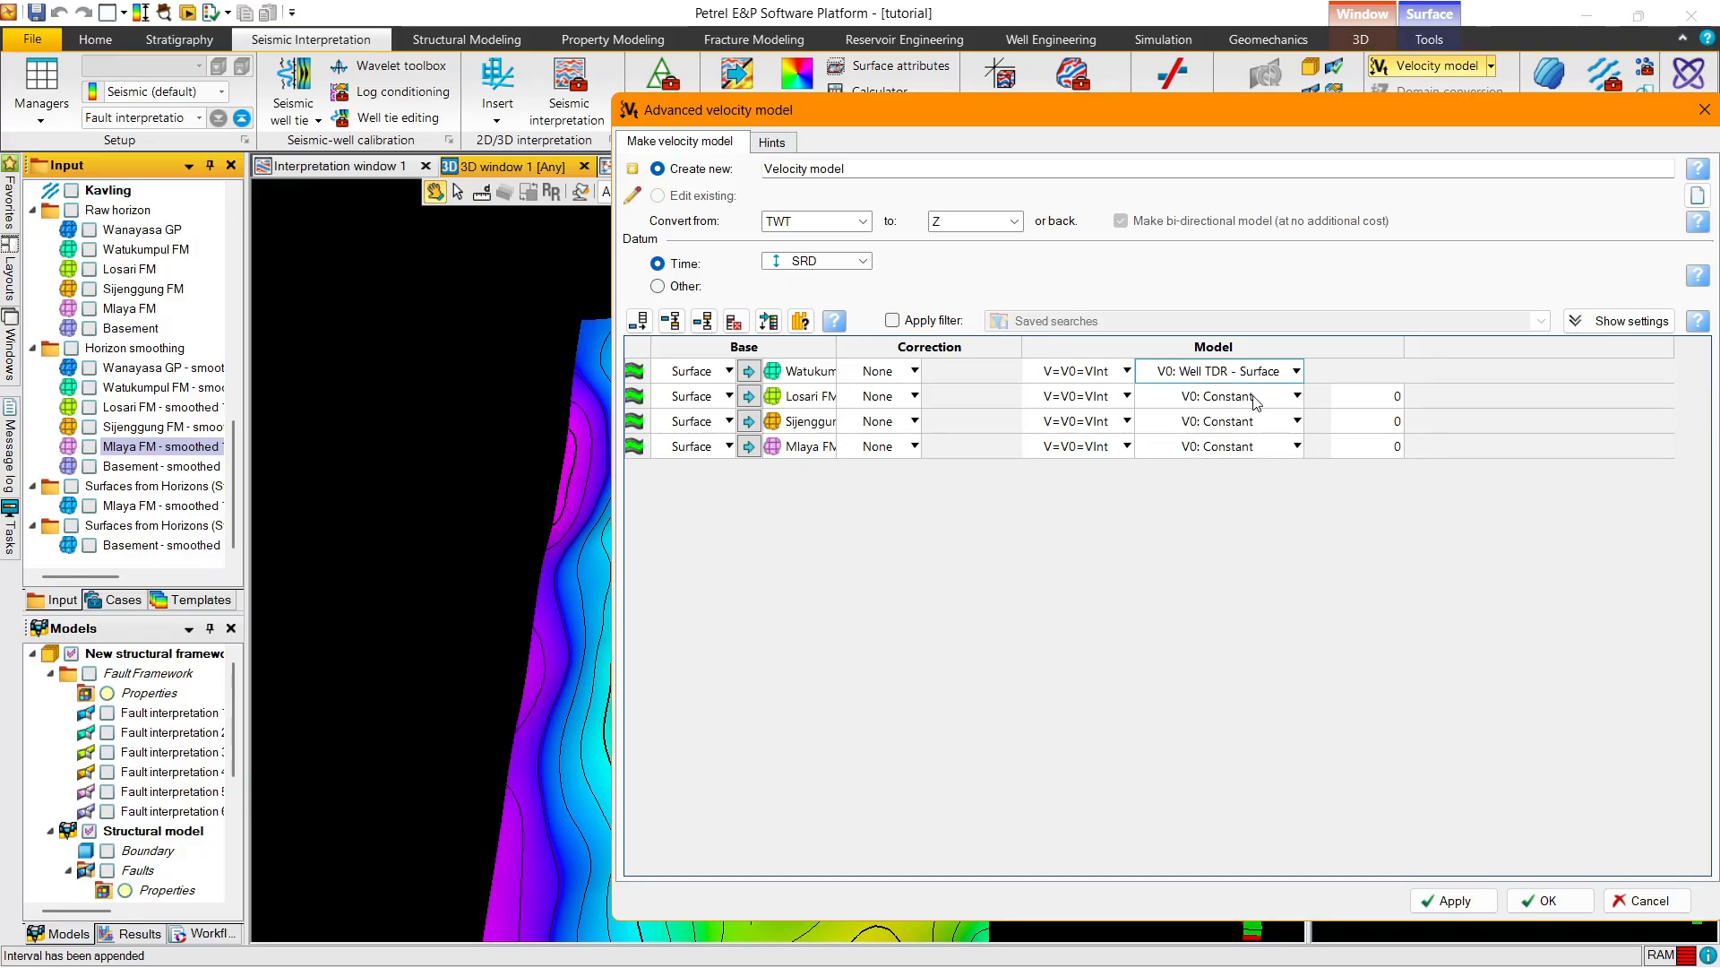
click(1258, 396)
click(1258, 396)
click(1255, 484)
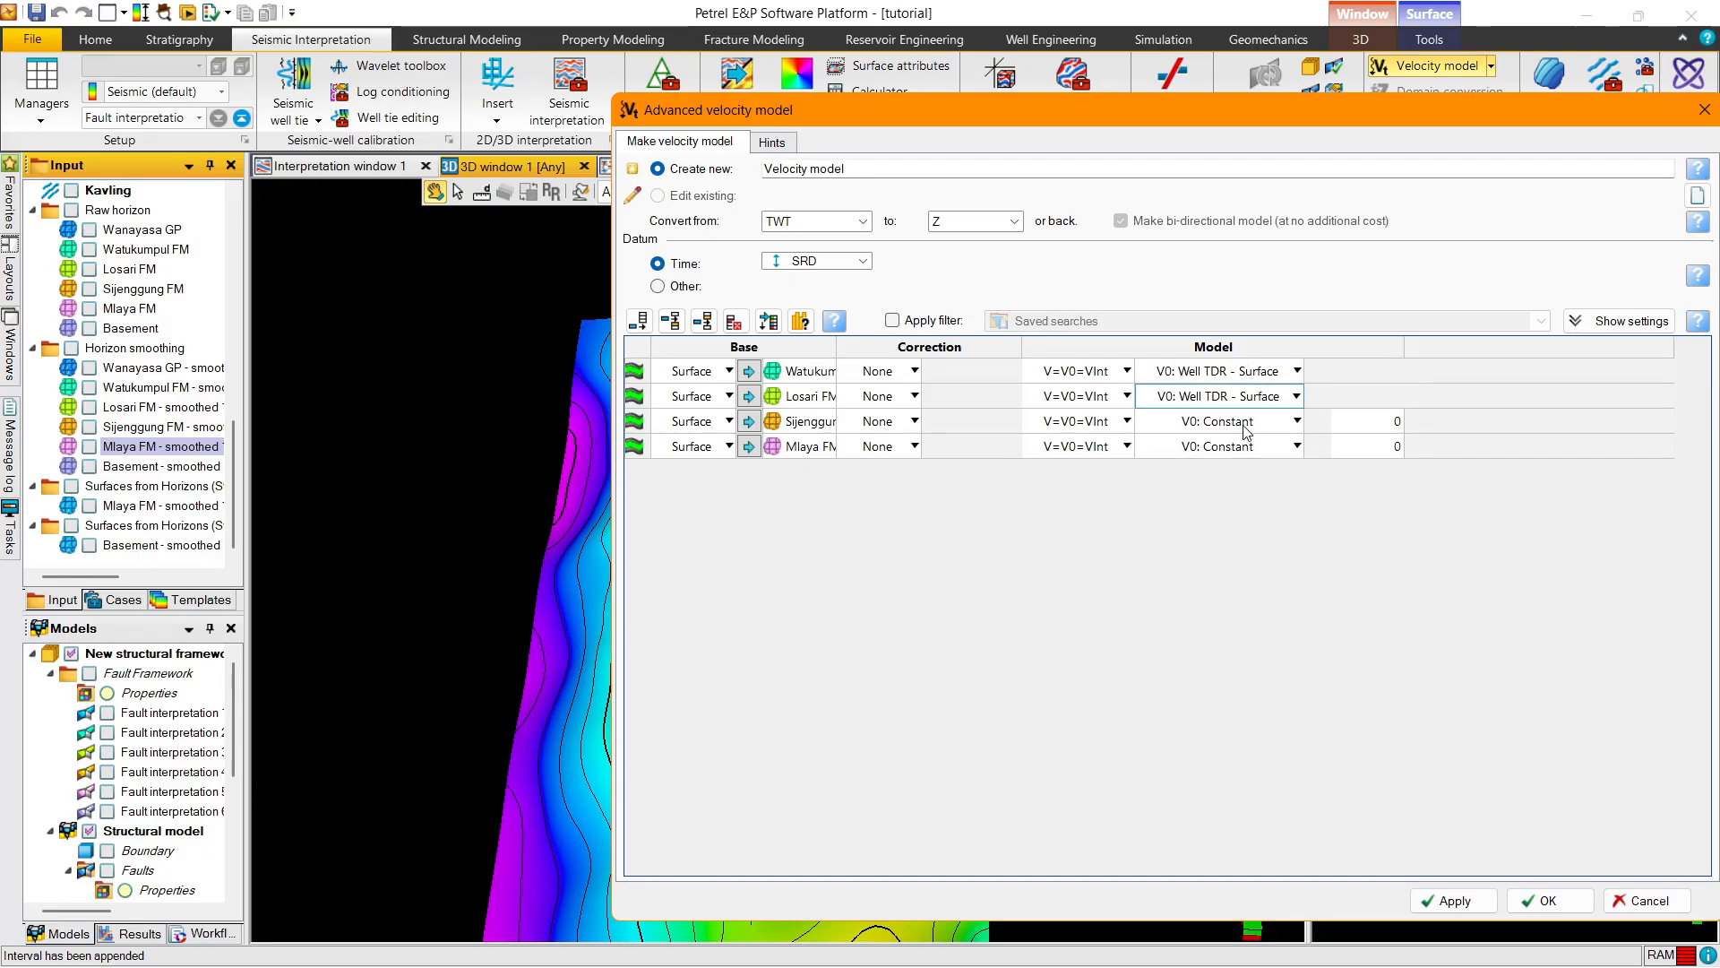
click(1245, 423)
click(1246, 423)
click(1233, 506)
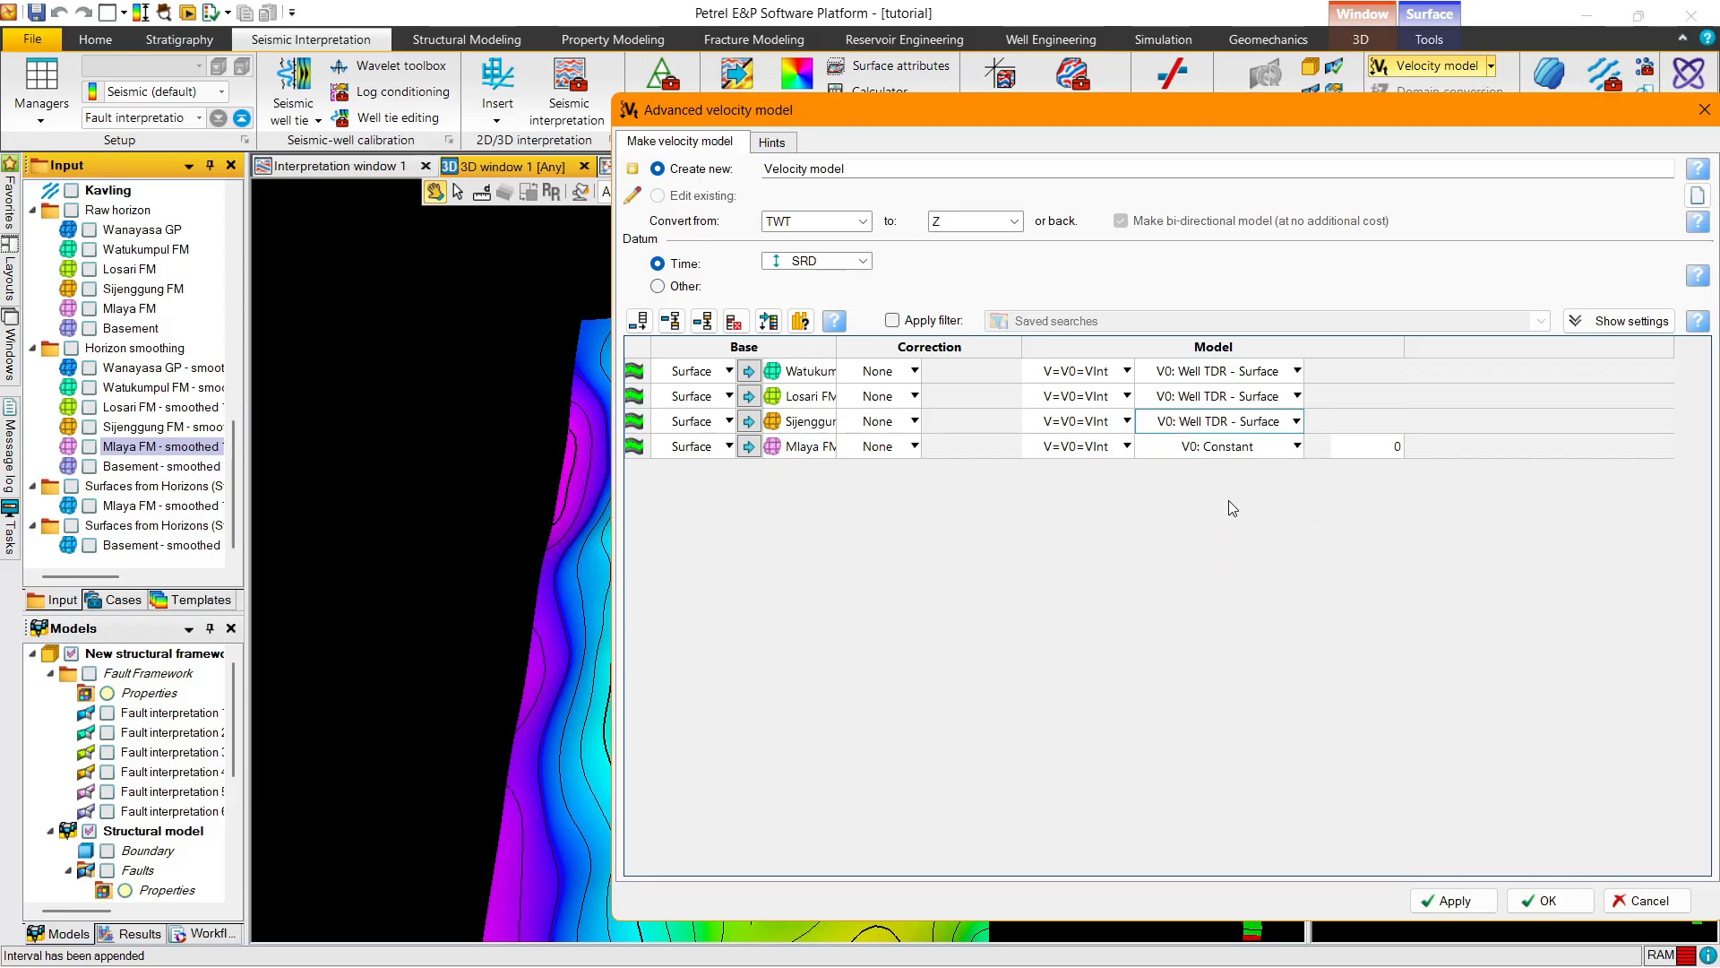
click(1234, 448)
click(1234, 448)
click(1205, 543)
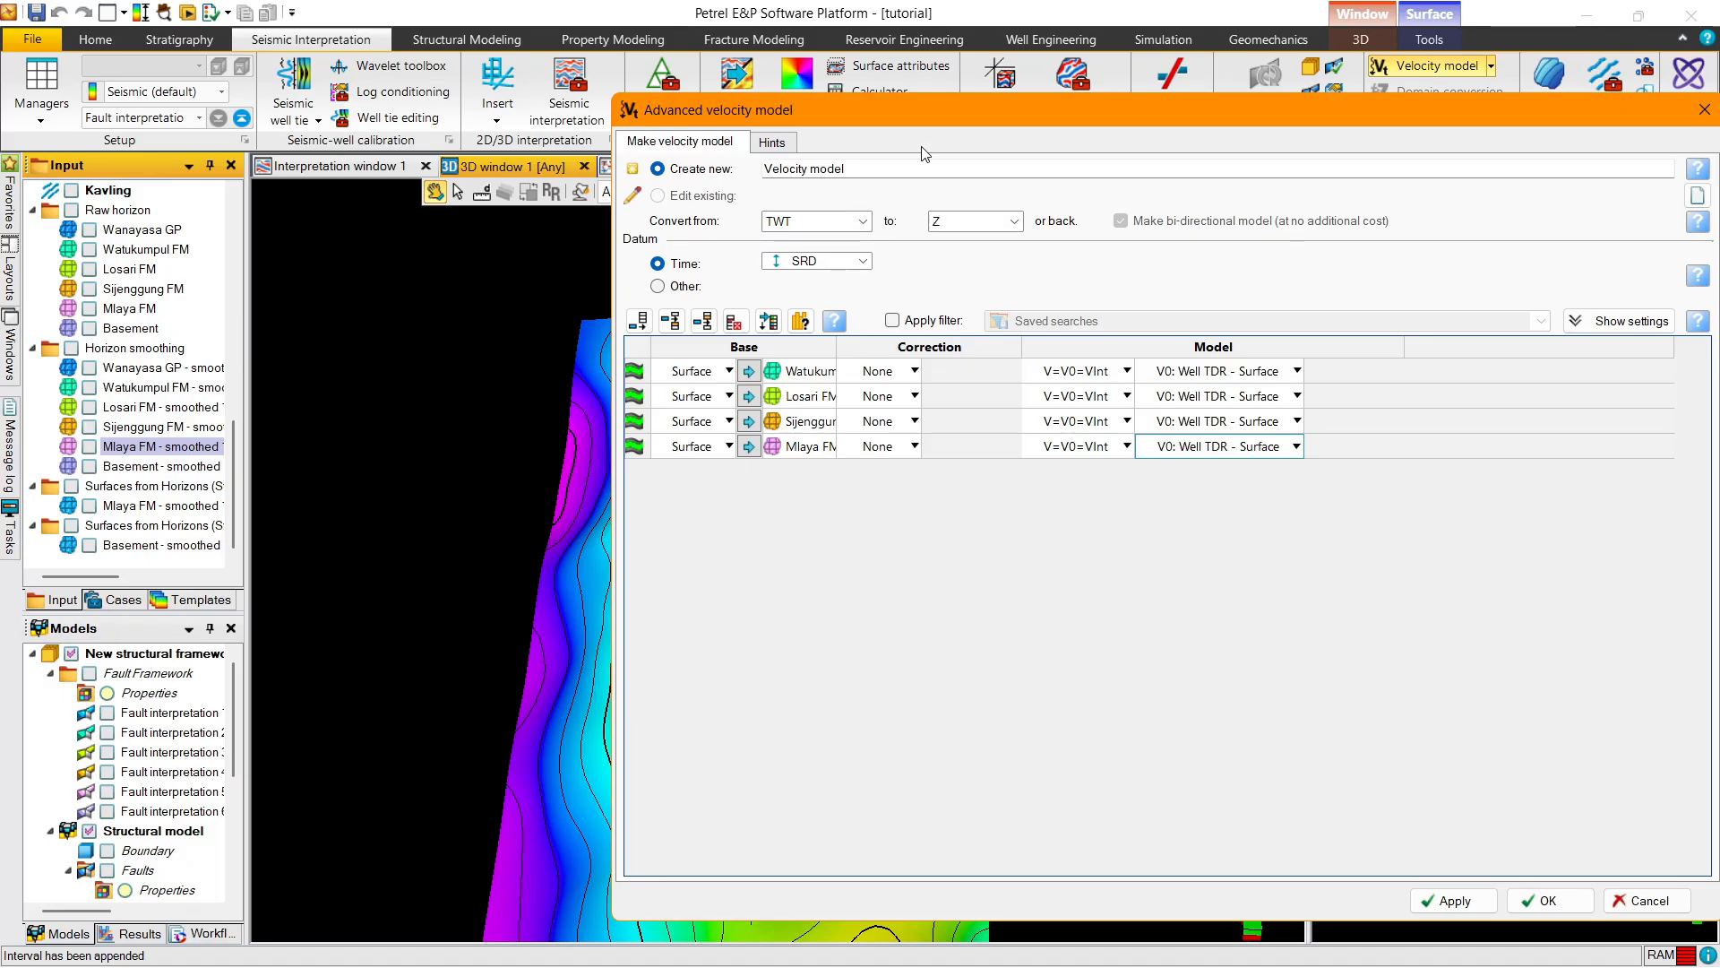
Create the velocity model from the defined intervals and return to 3D window 1
drag(879, 101, 661, 44)
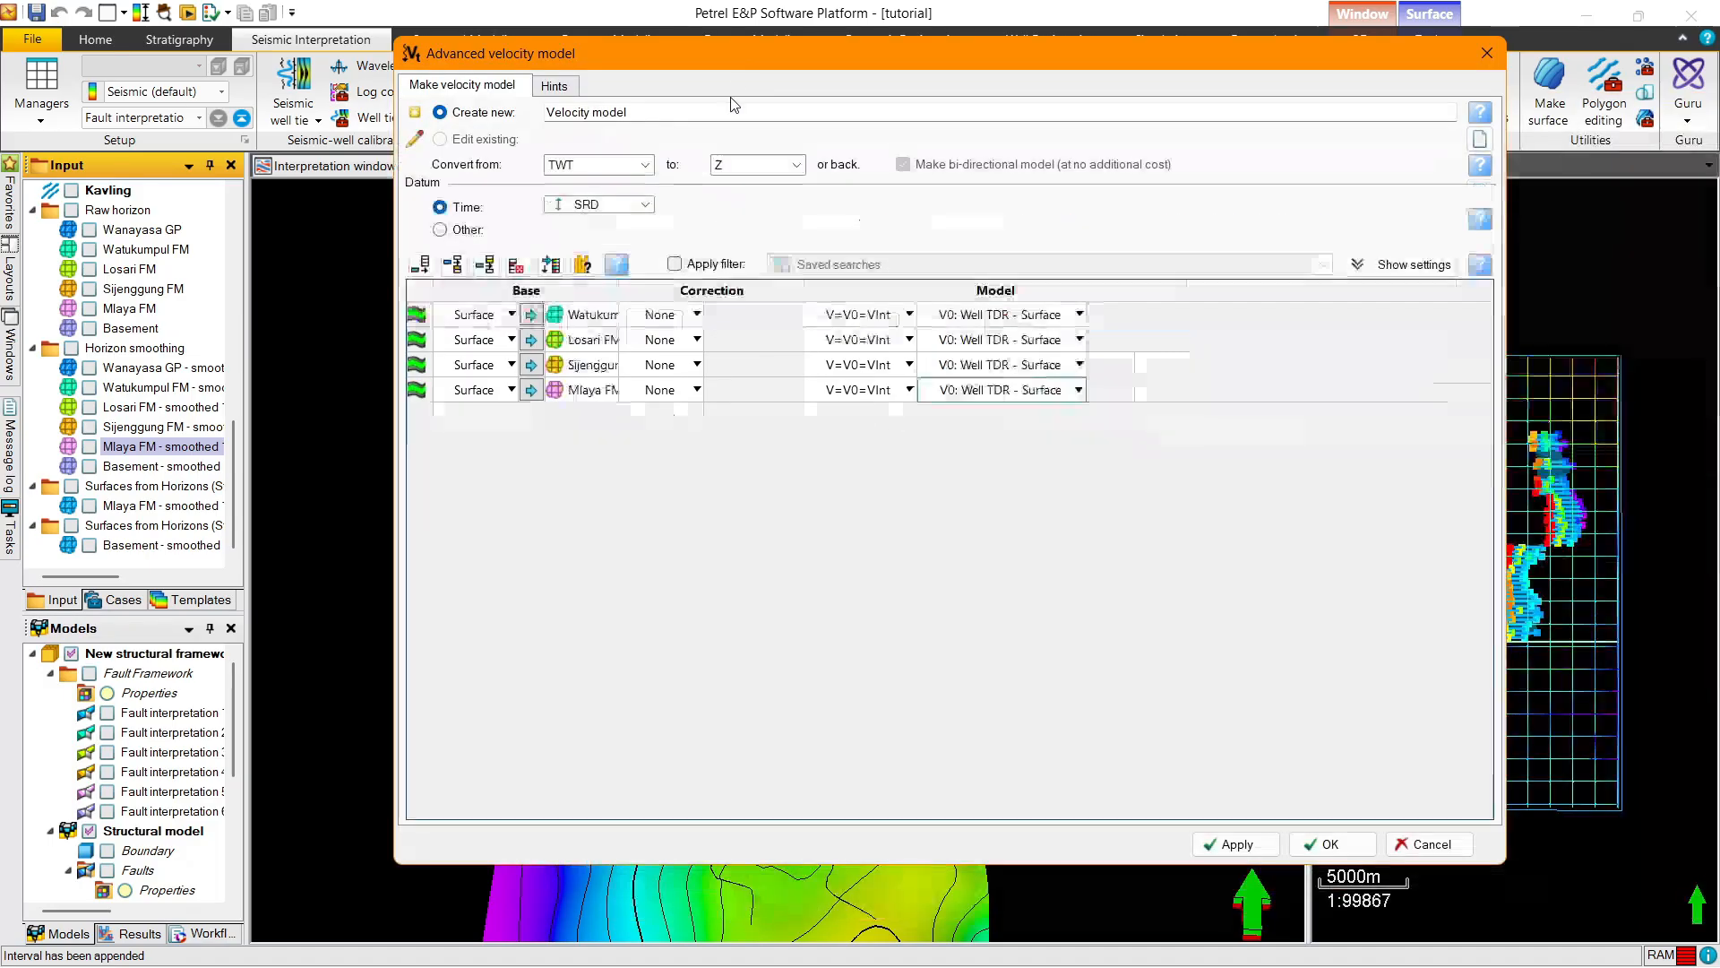
click(1301, 842)
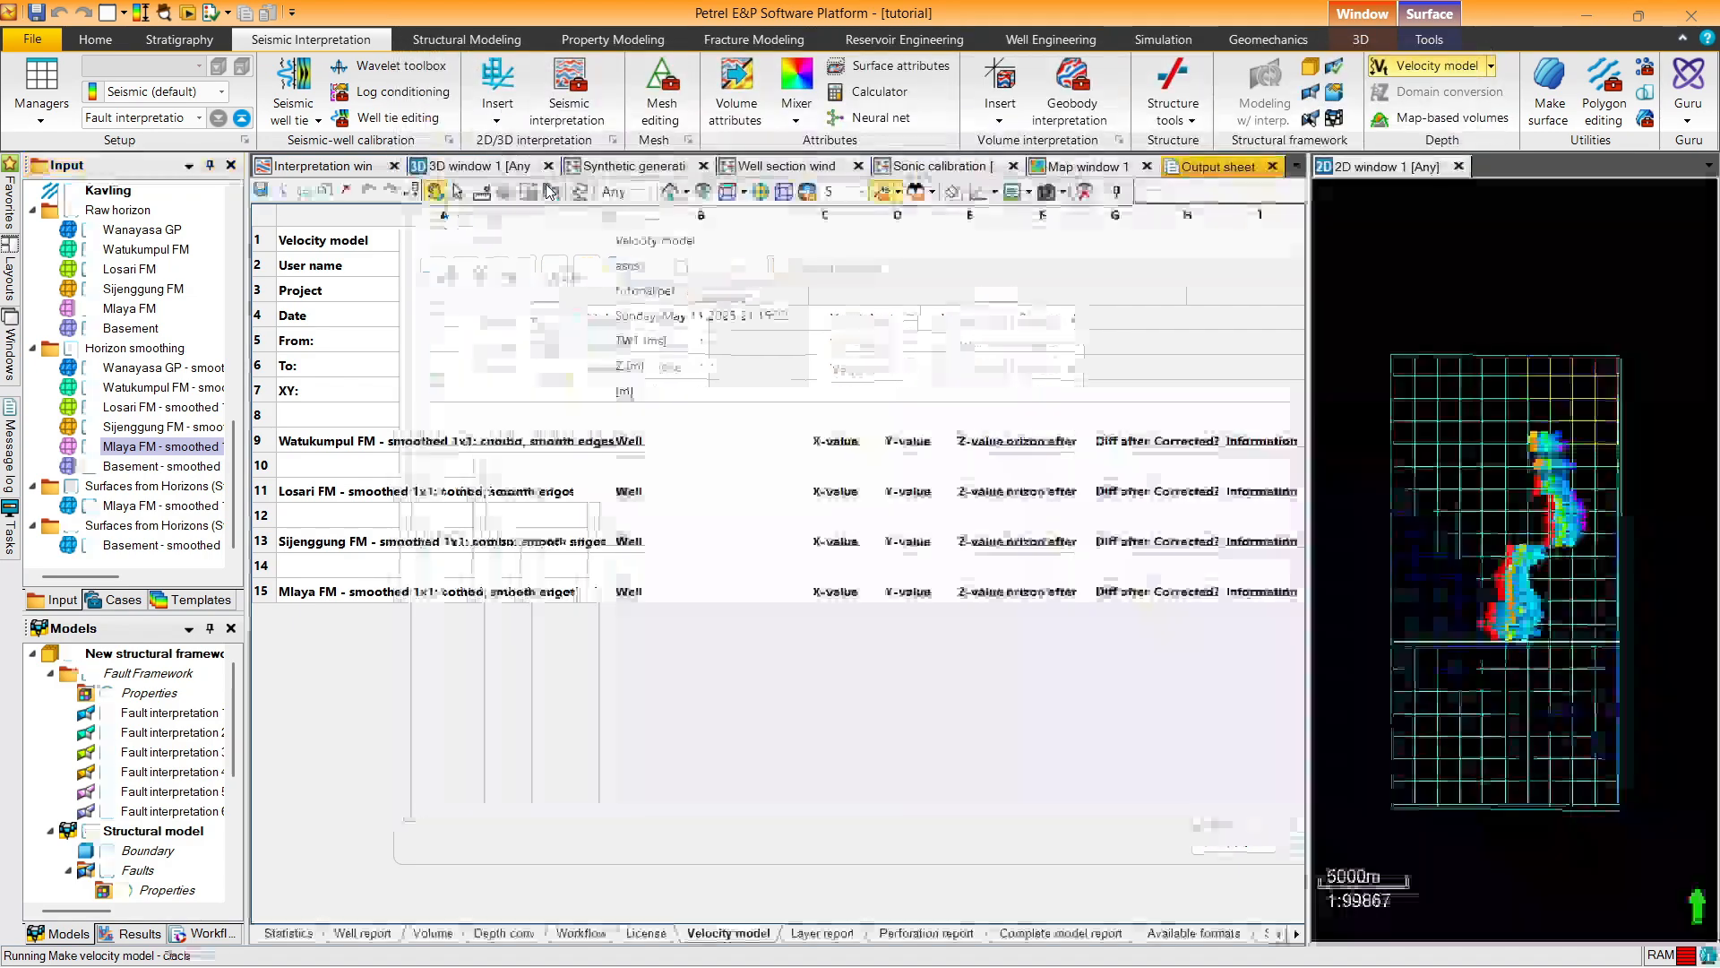
click(473, 165)
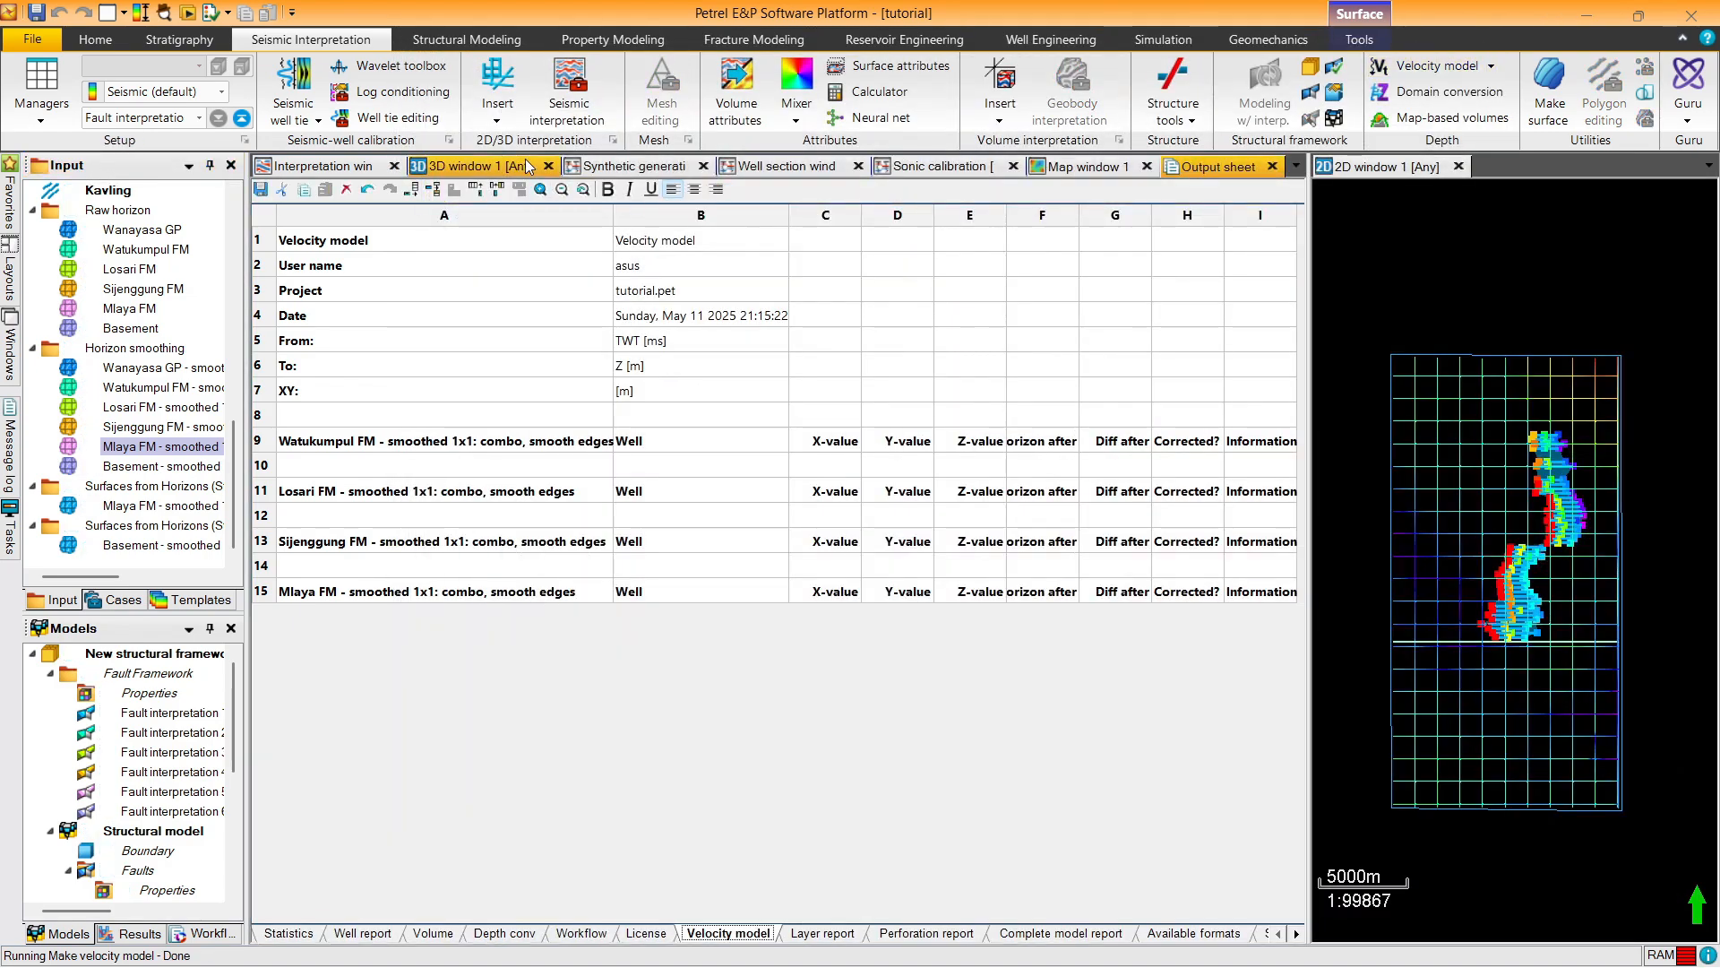
Hide the structural framework from the 3D window and expand the Velocity models folder
click(32, 653)
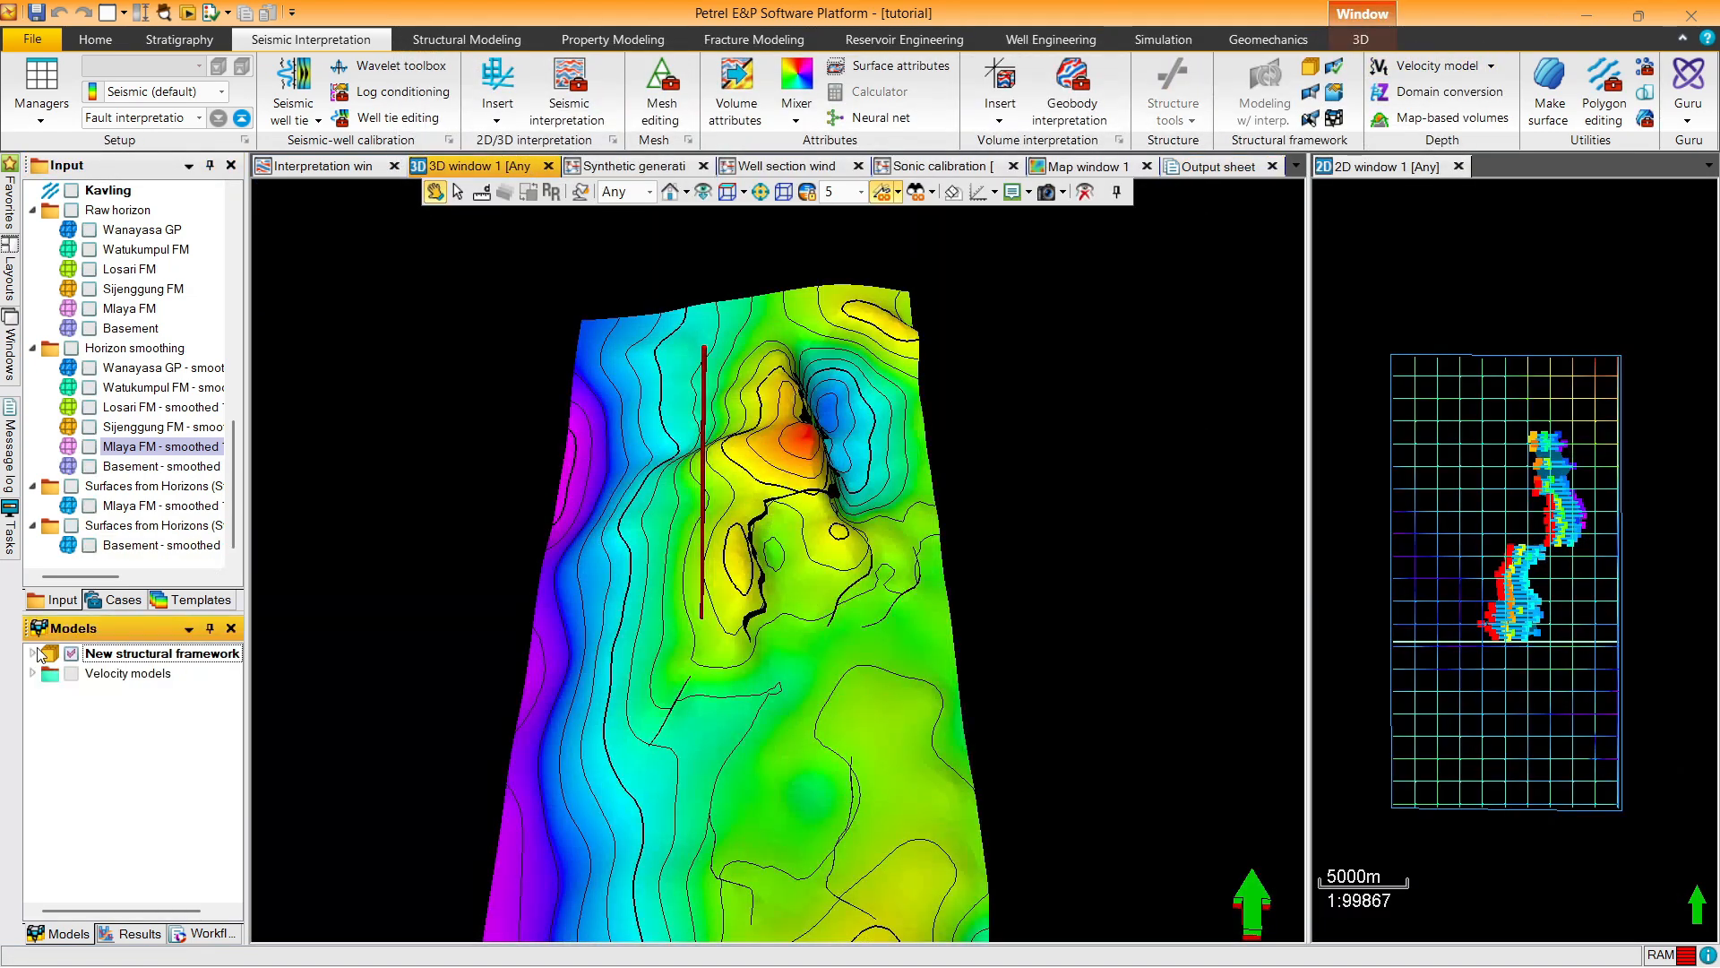
click(72, 653)
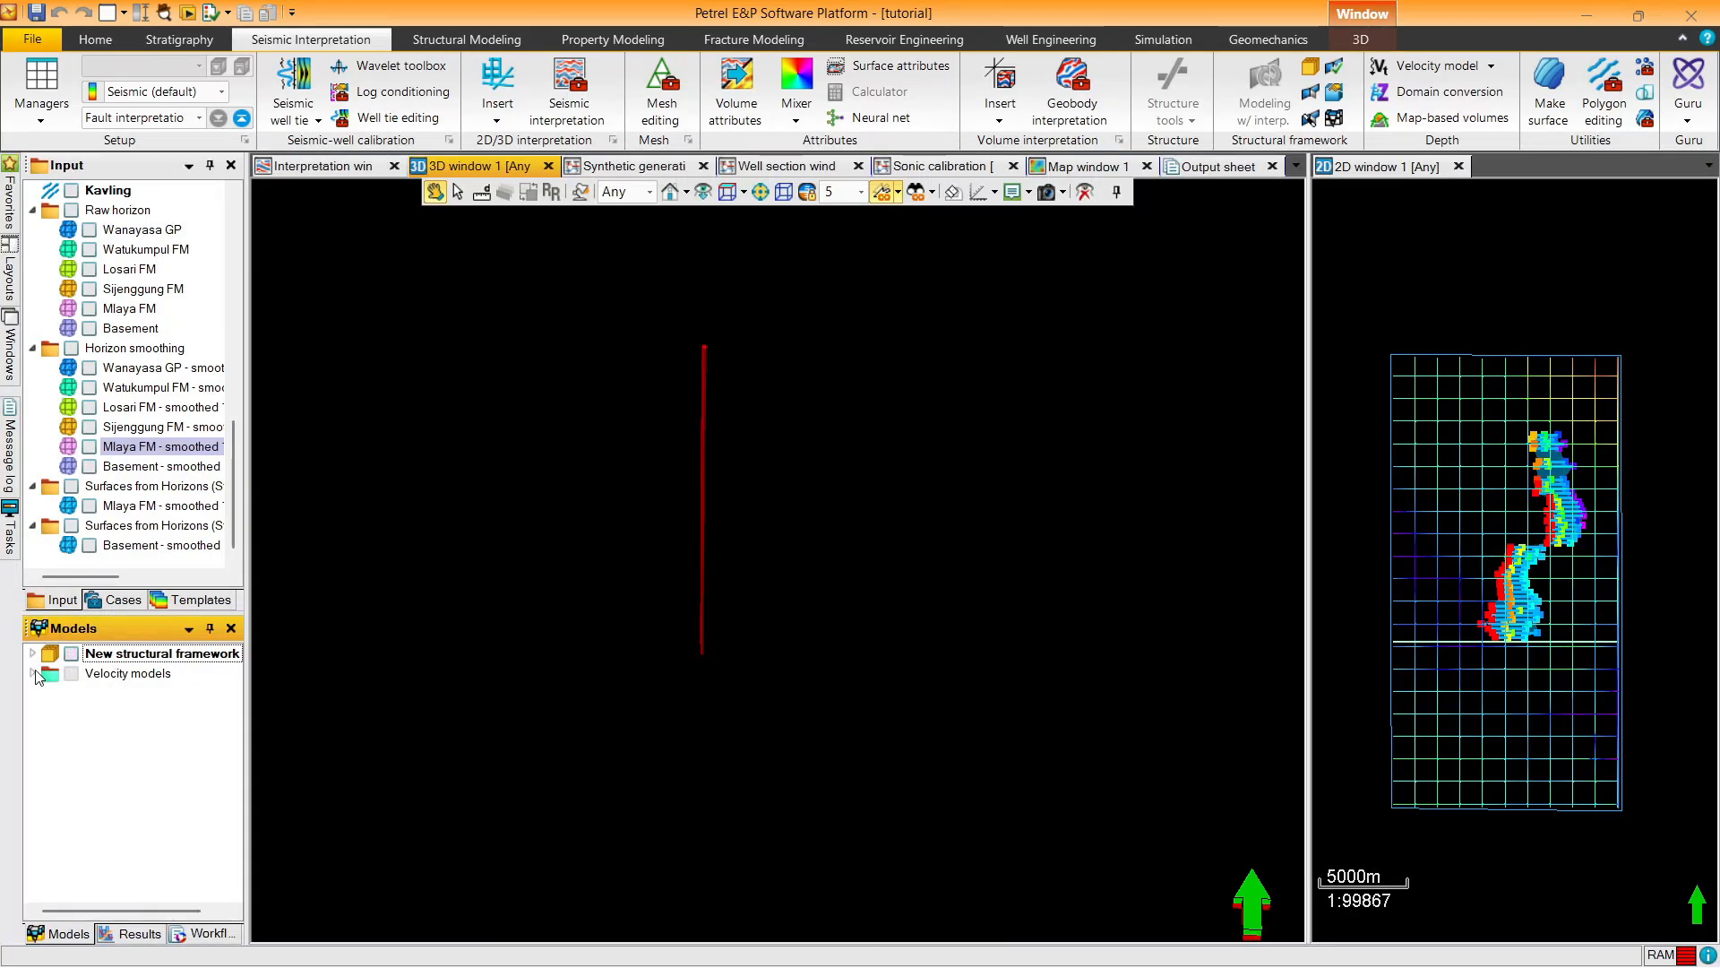
click(34, 674)
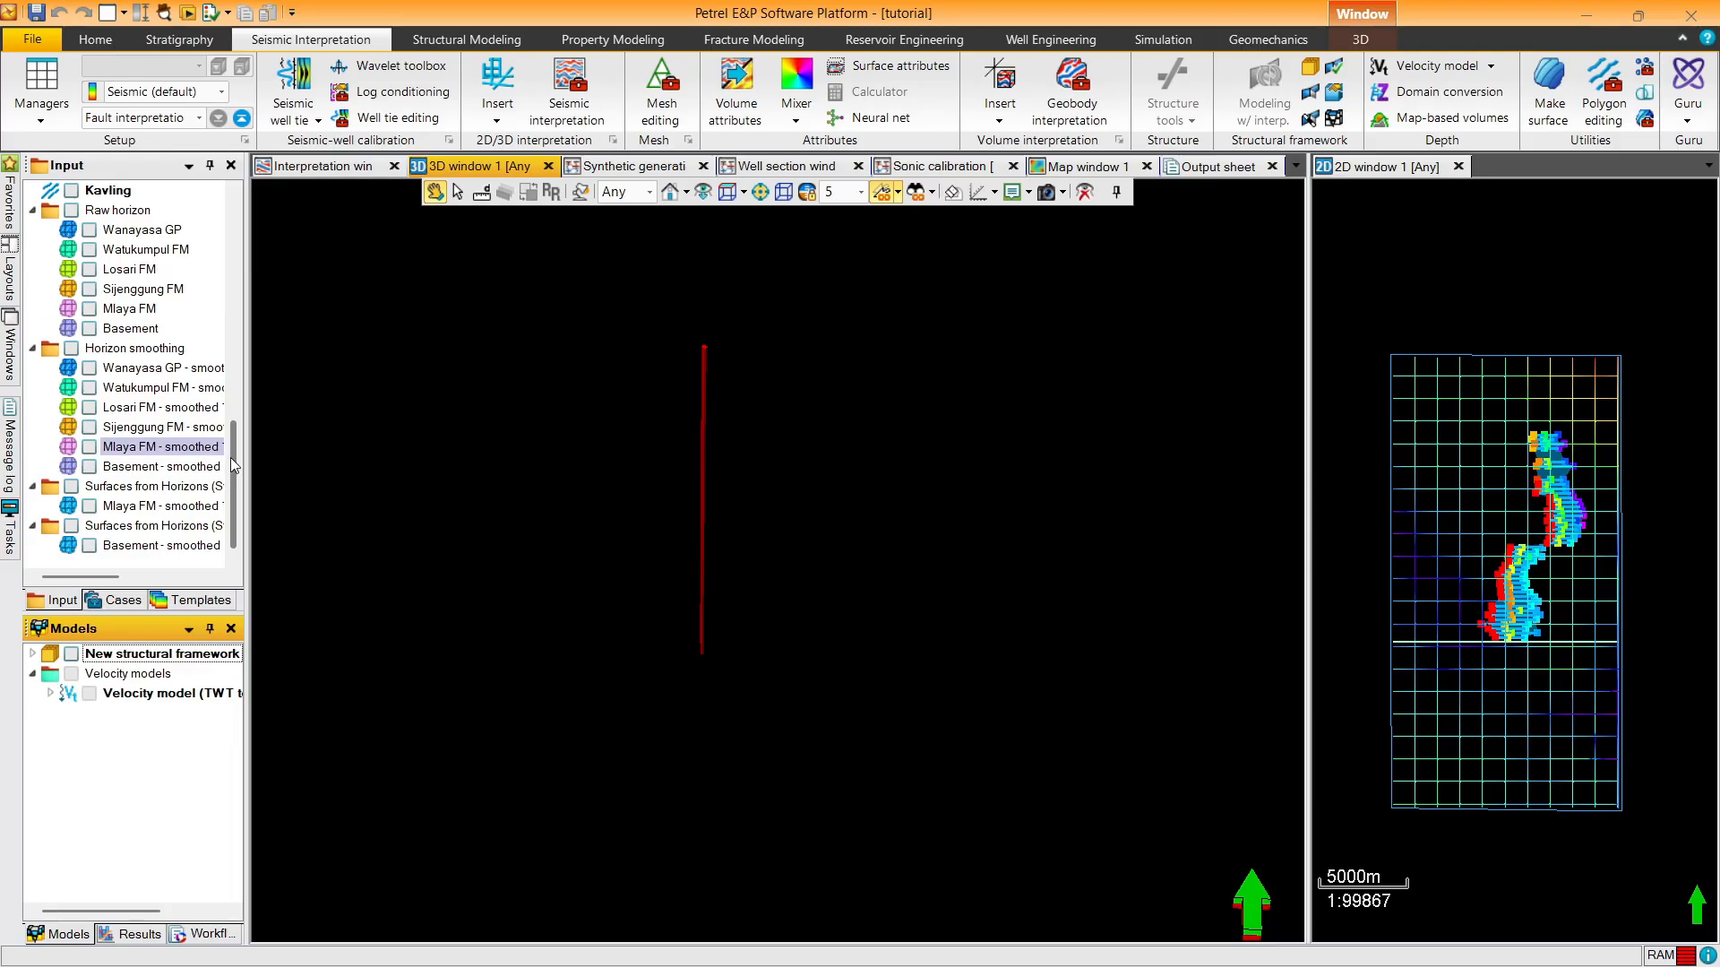
Domain convert Fault interpretation 1 by the active velocity model and expand its attributes
drag(233, 453, 239, 320)
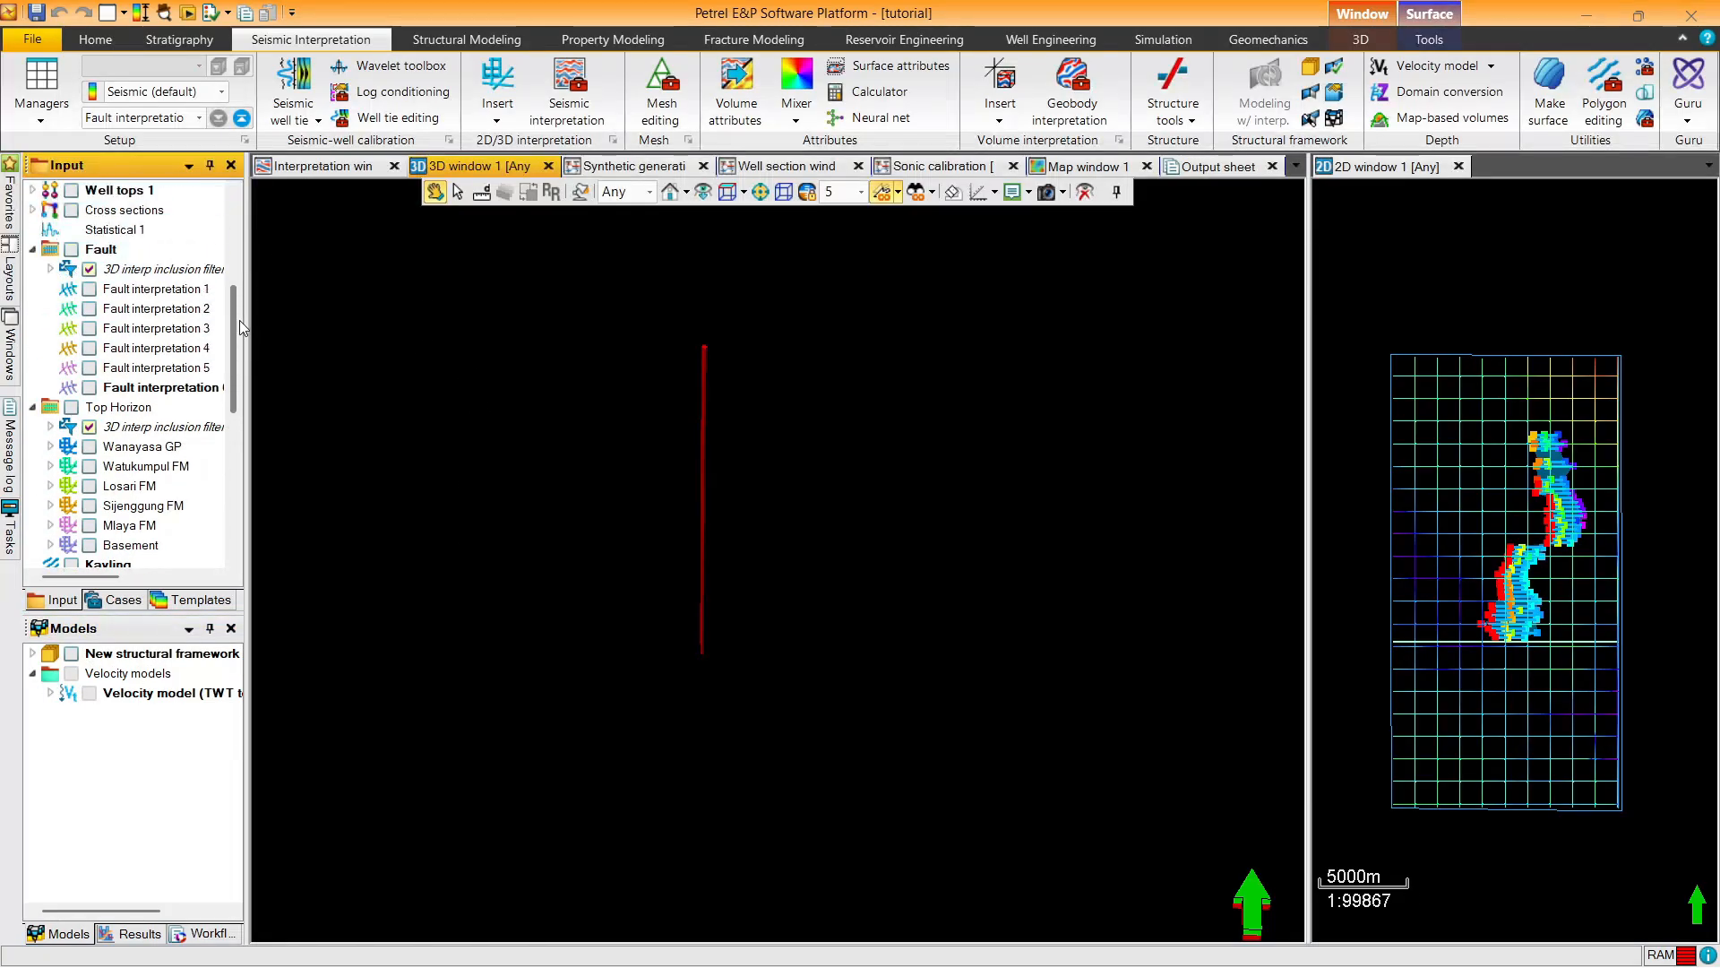
click(139, 292)
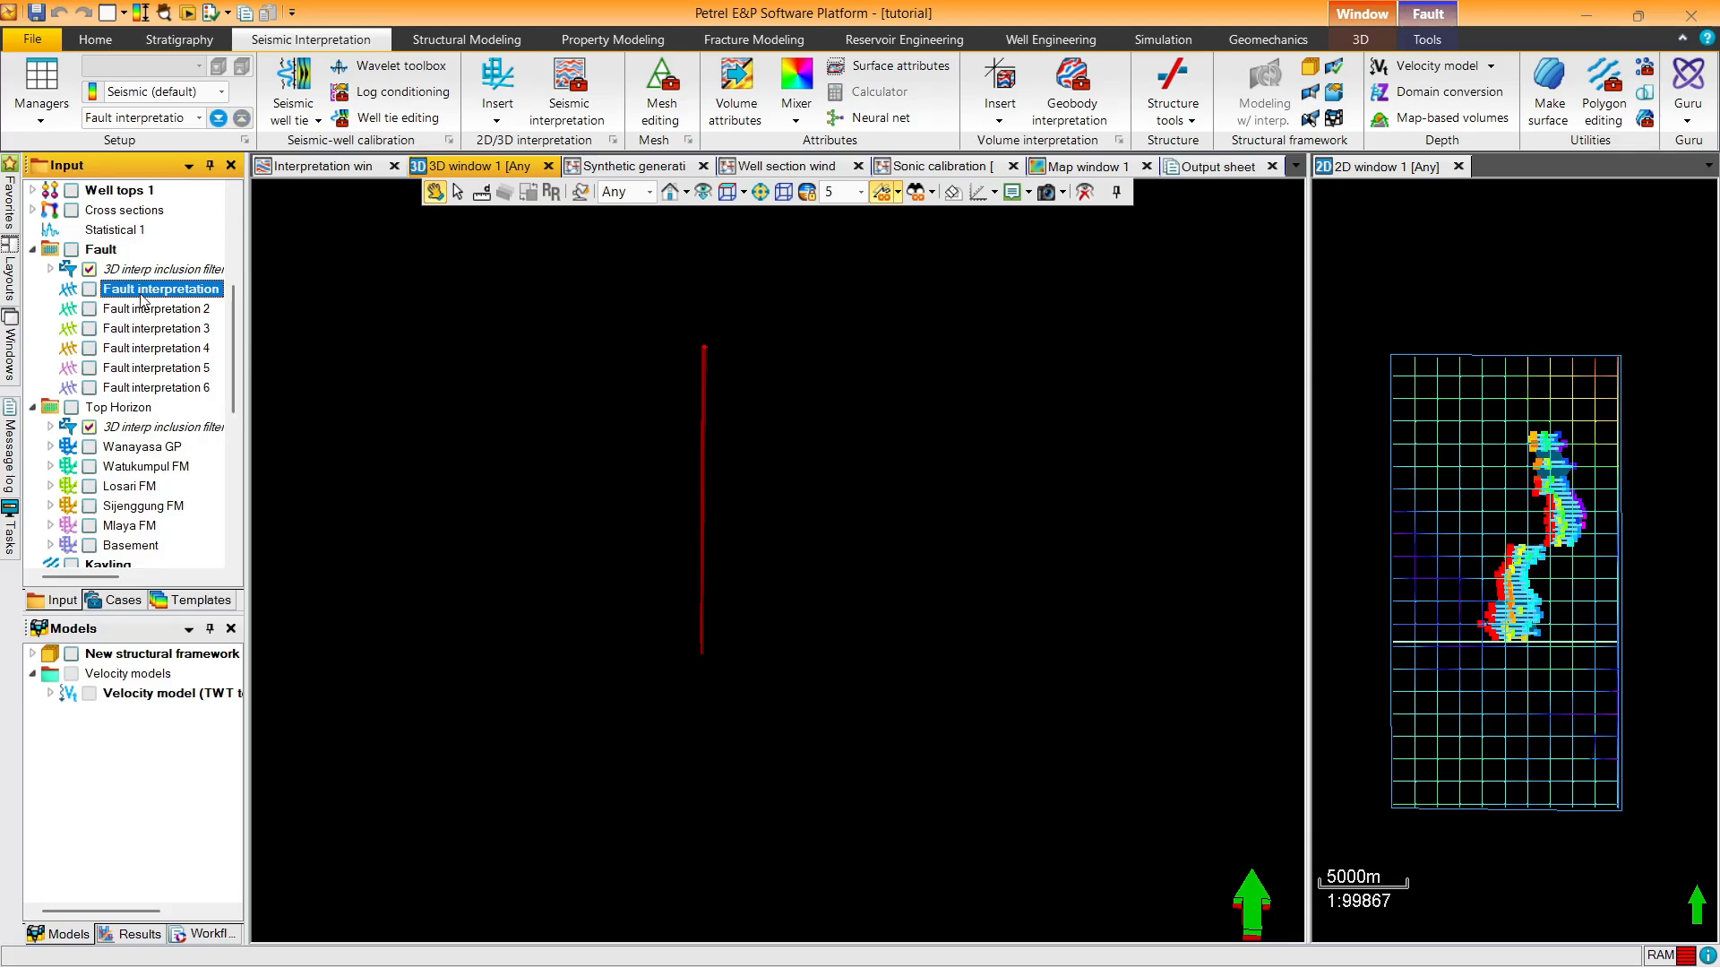
right_click(142, 294)
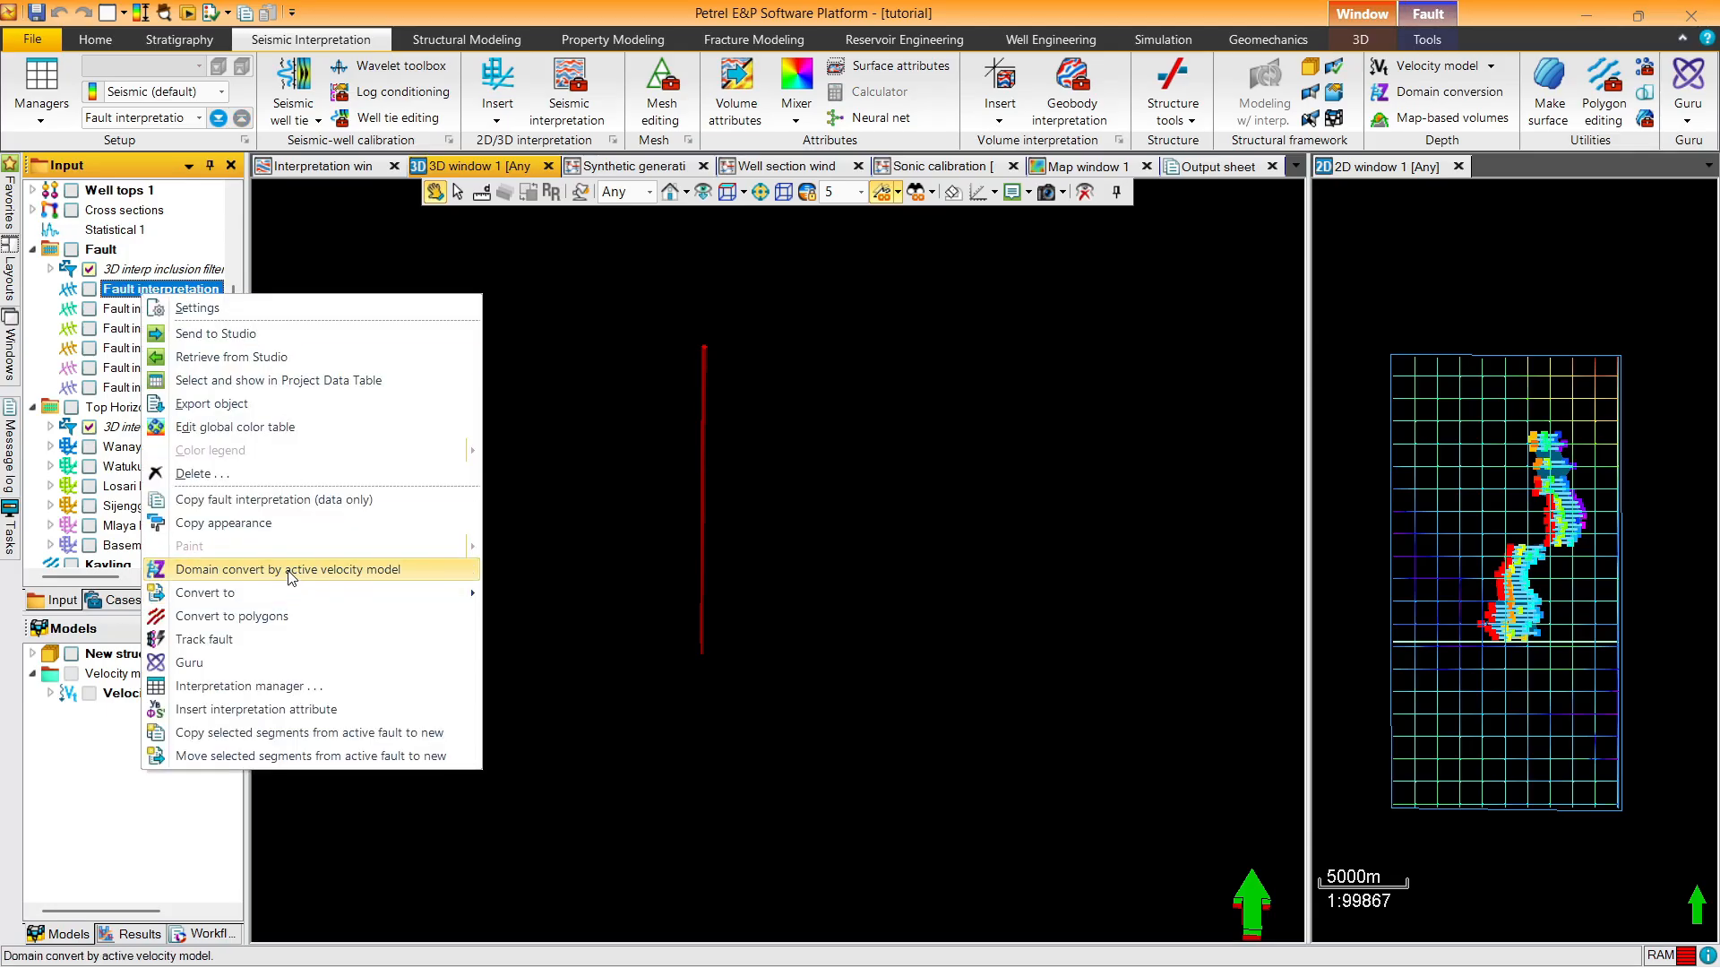
click(356, 571)
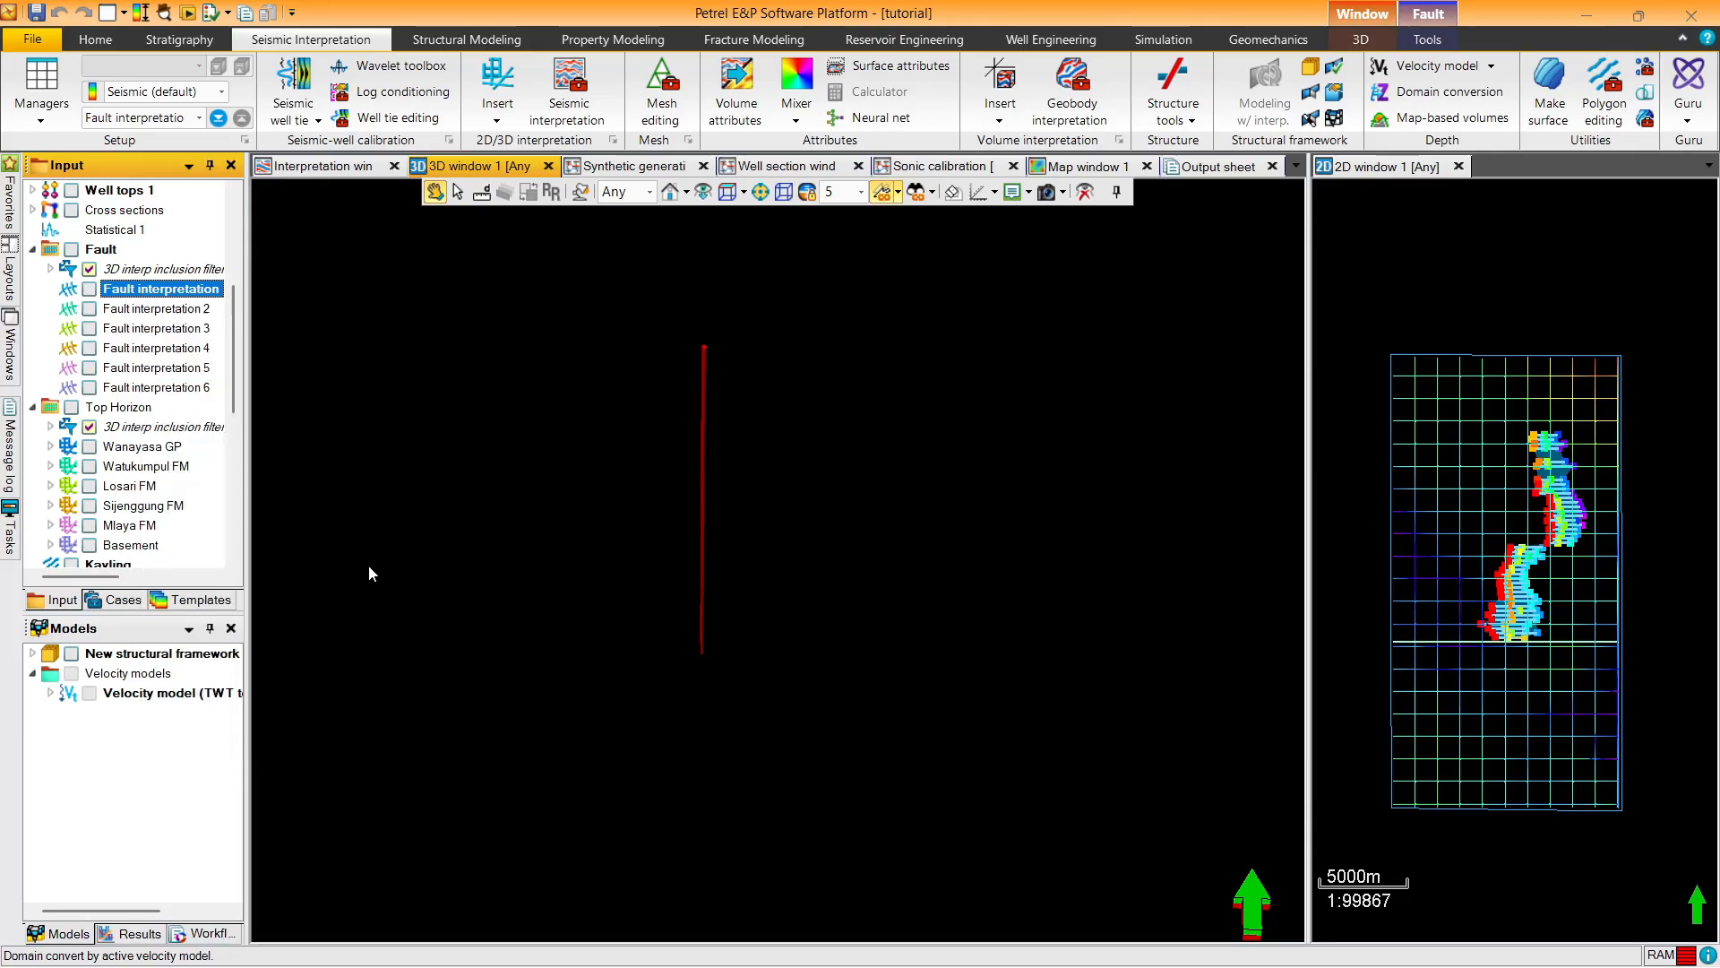
click(51, 290)
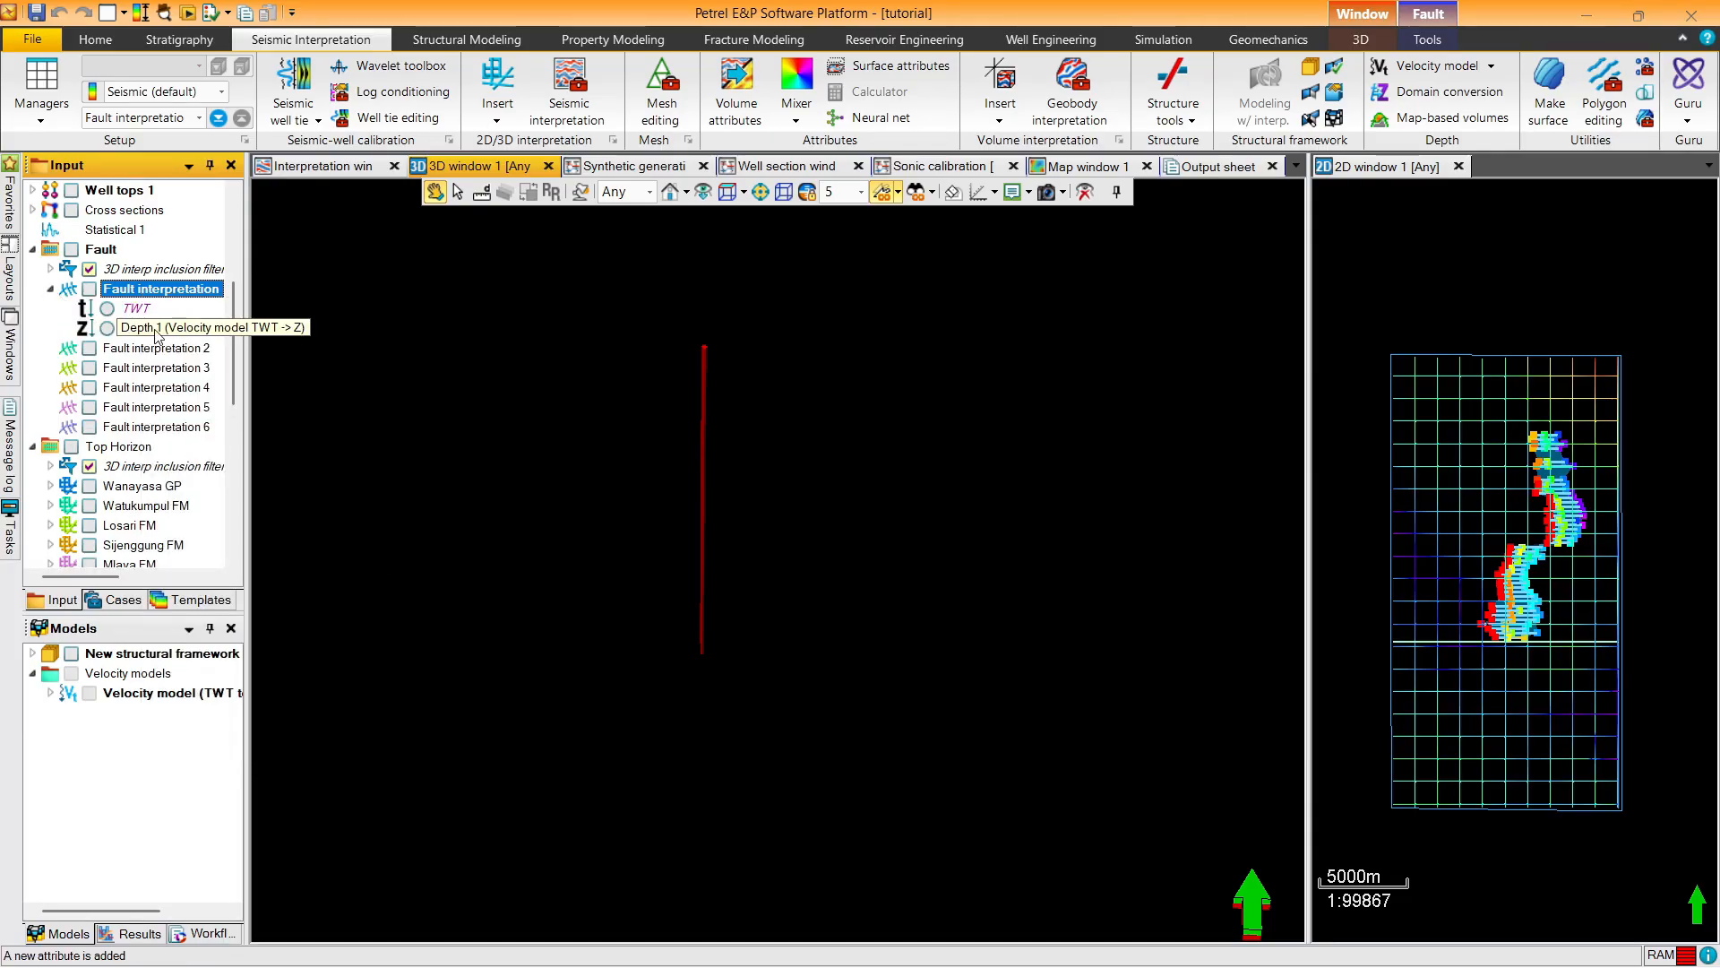
Display Fault interpretation 1 in the 3D window and compare it in the TWT and TVD domains, ending on TVD
click(89, 289)
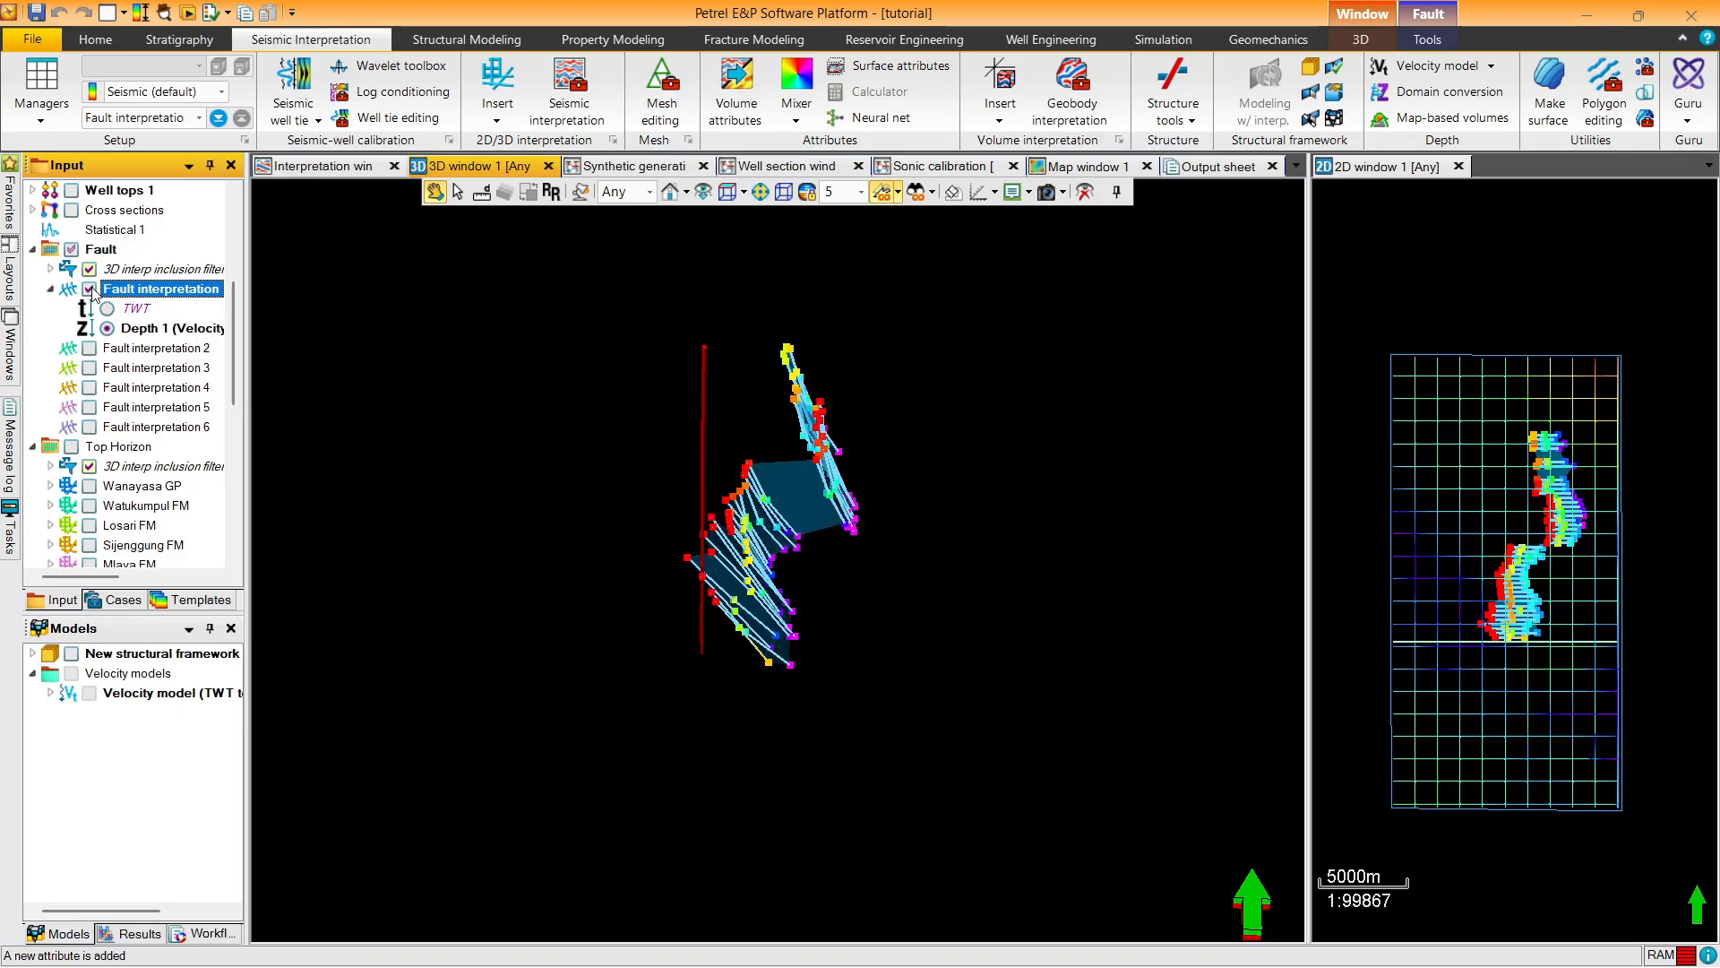
drag(706, 370, 713, 301)
click(649, 192)
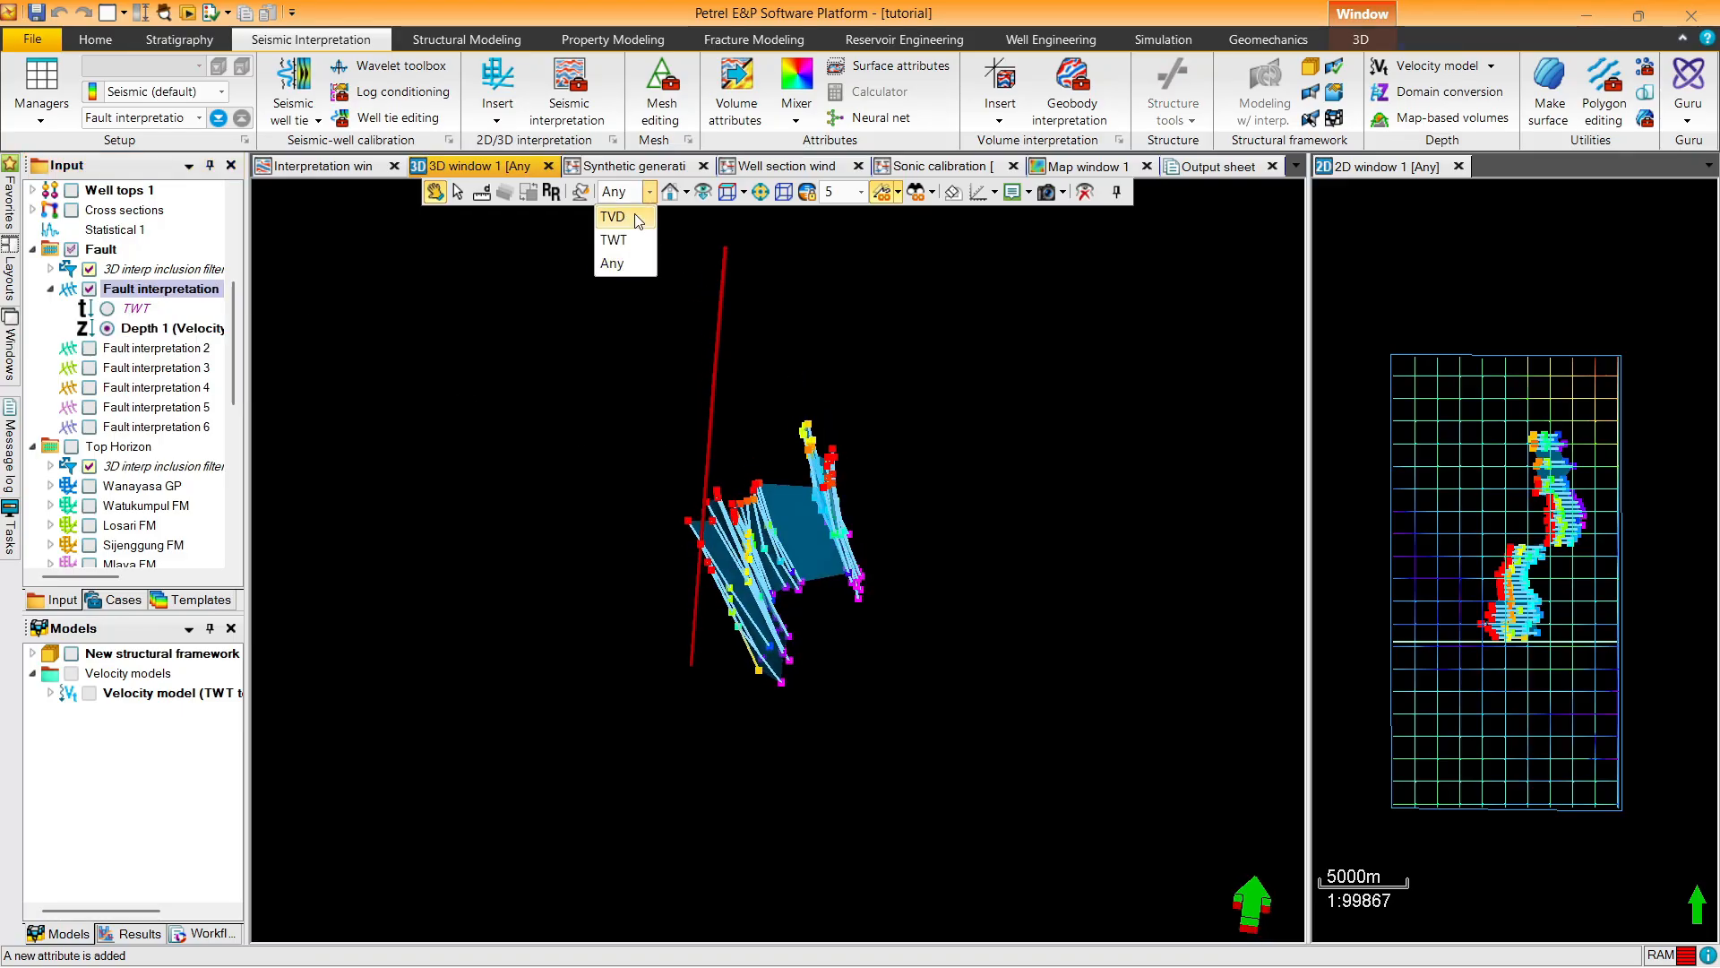
click(623, 240)
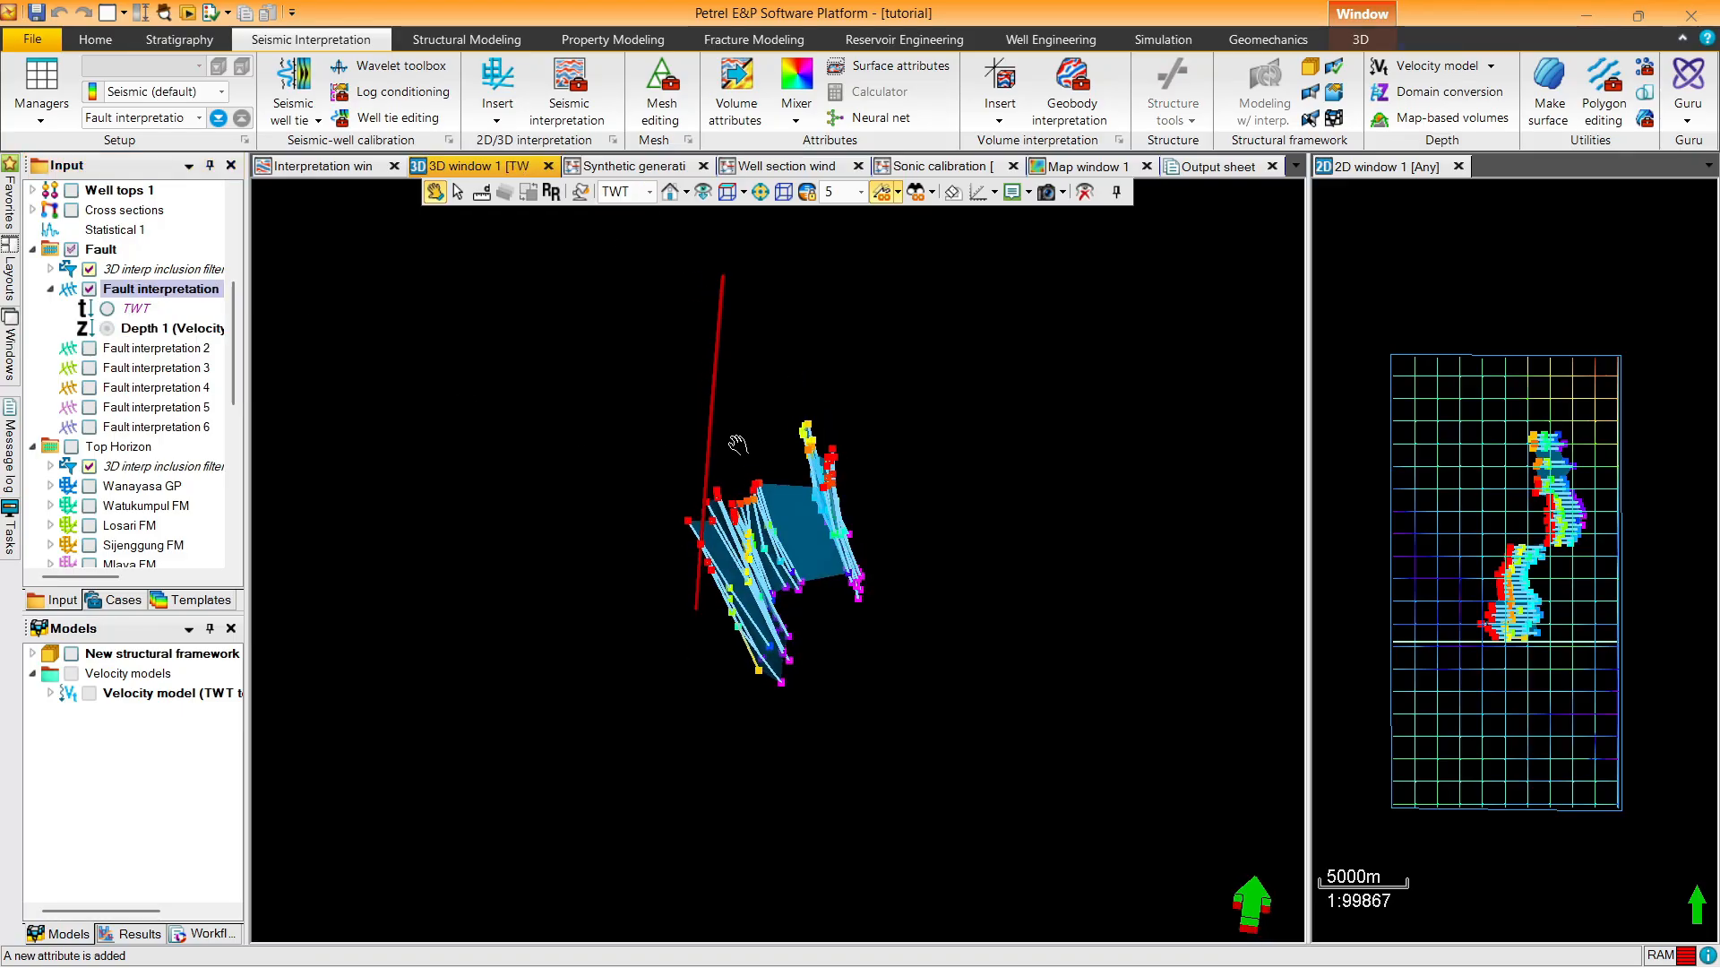
click(648, 192)
click(613, 217)
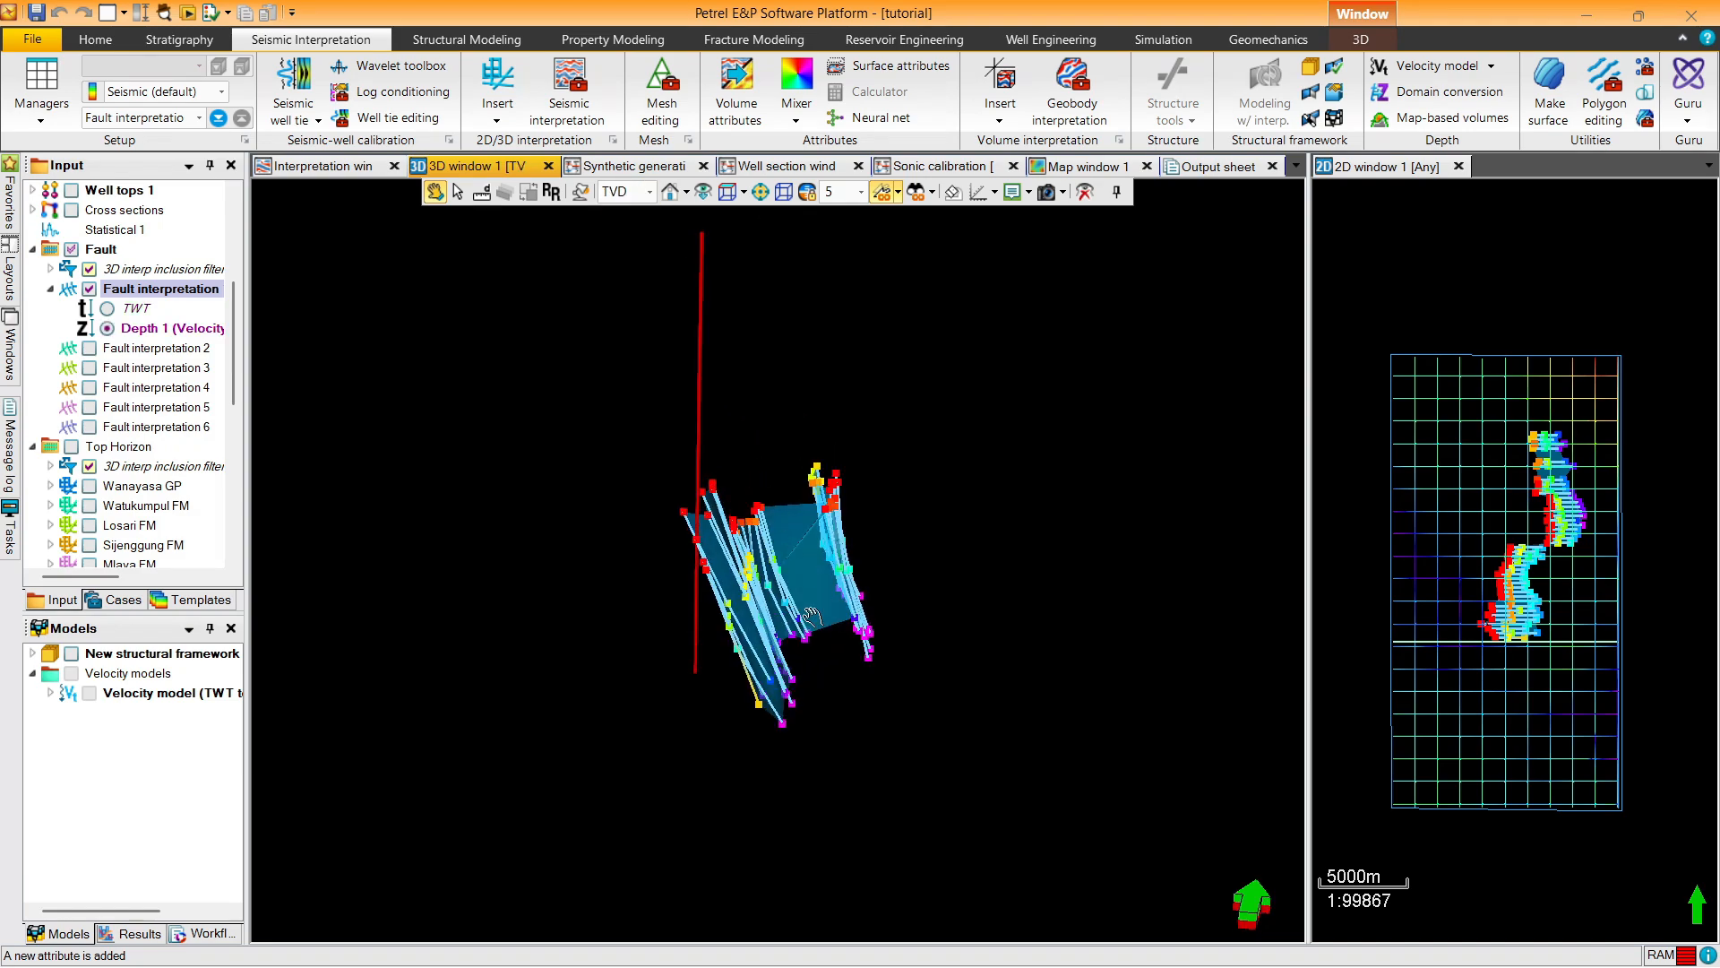
drag(811, 617, 697, 611)
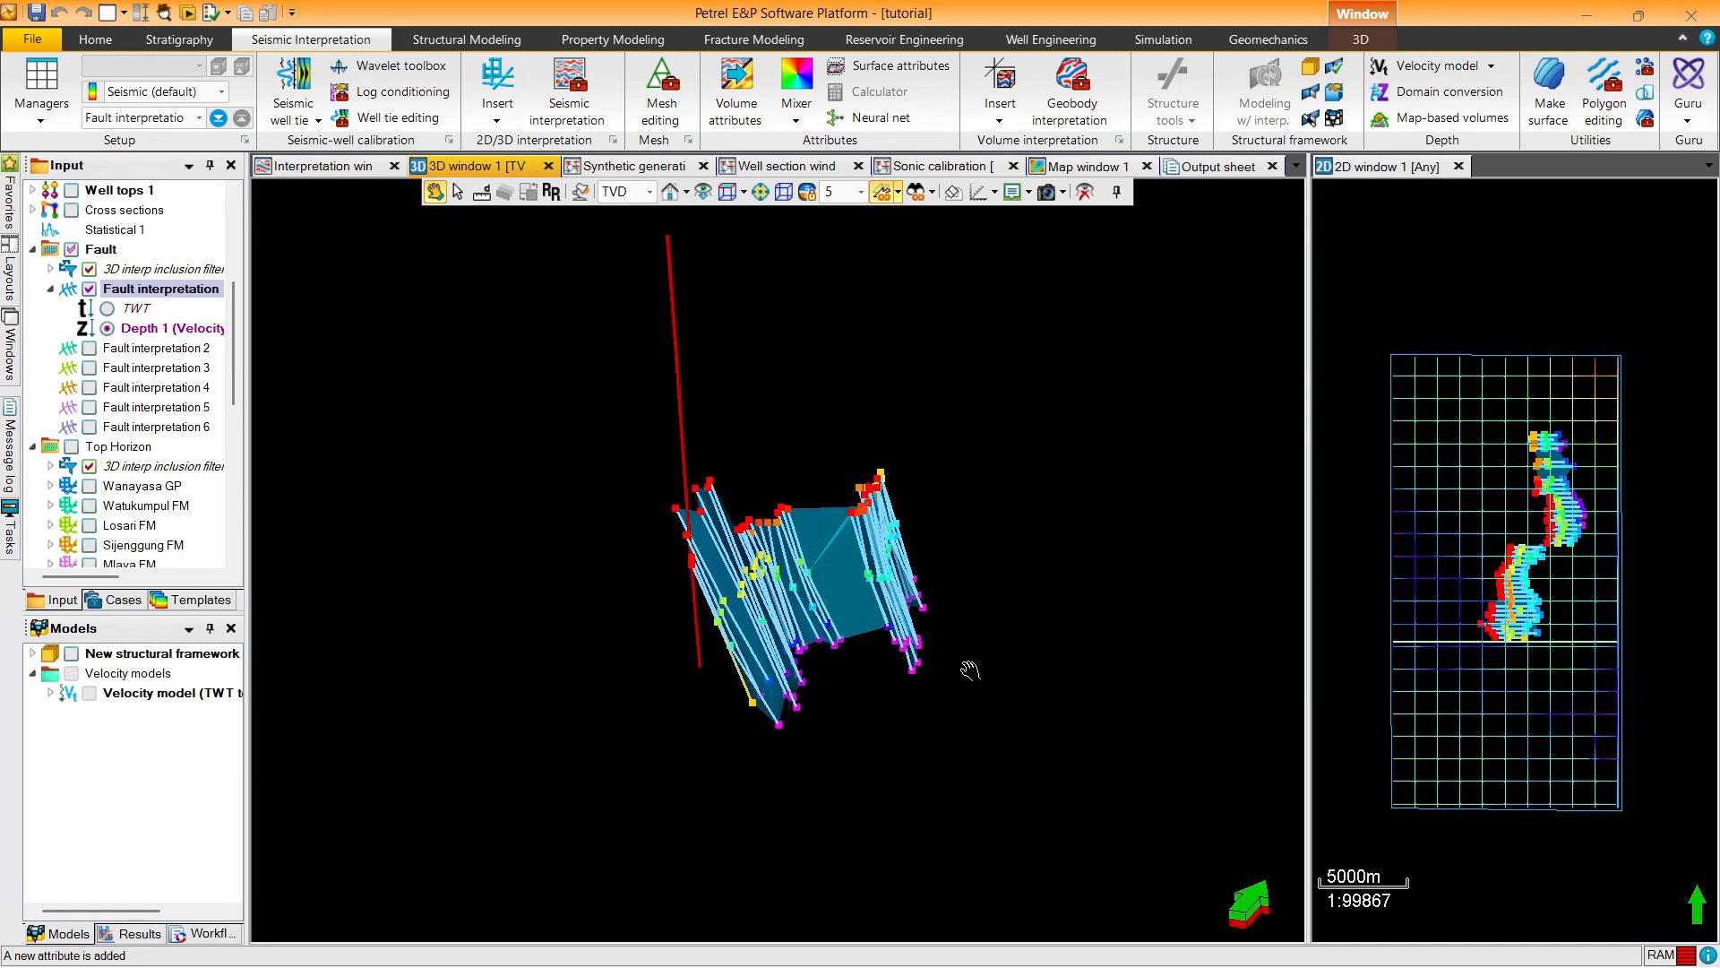
drag(906, 507, 932, 512)
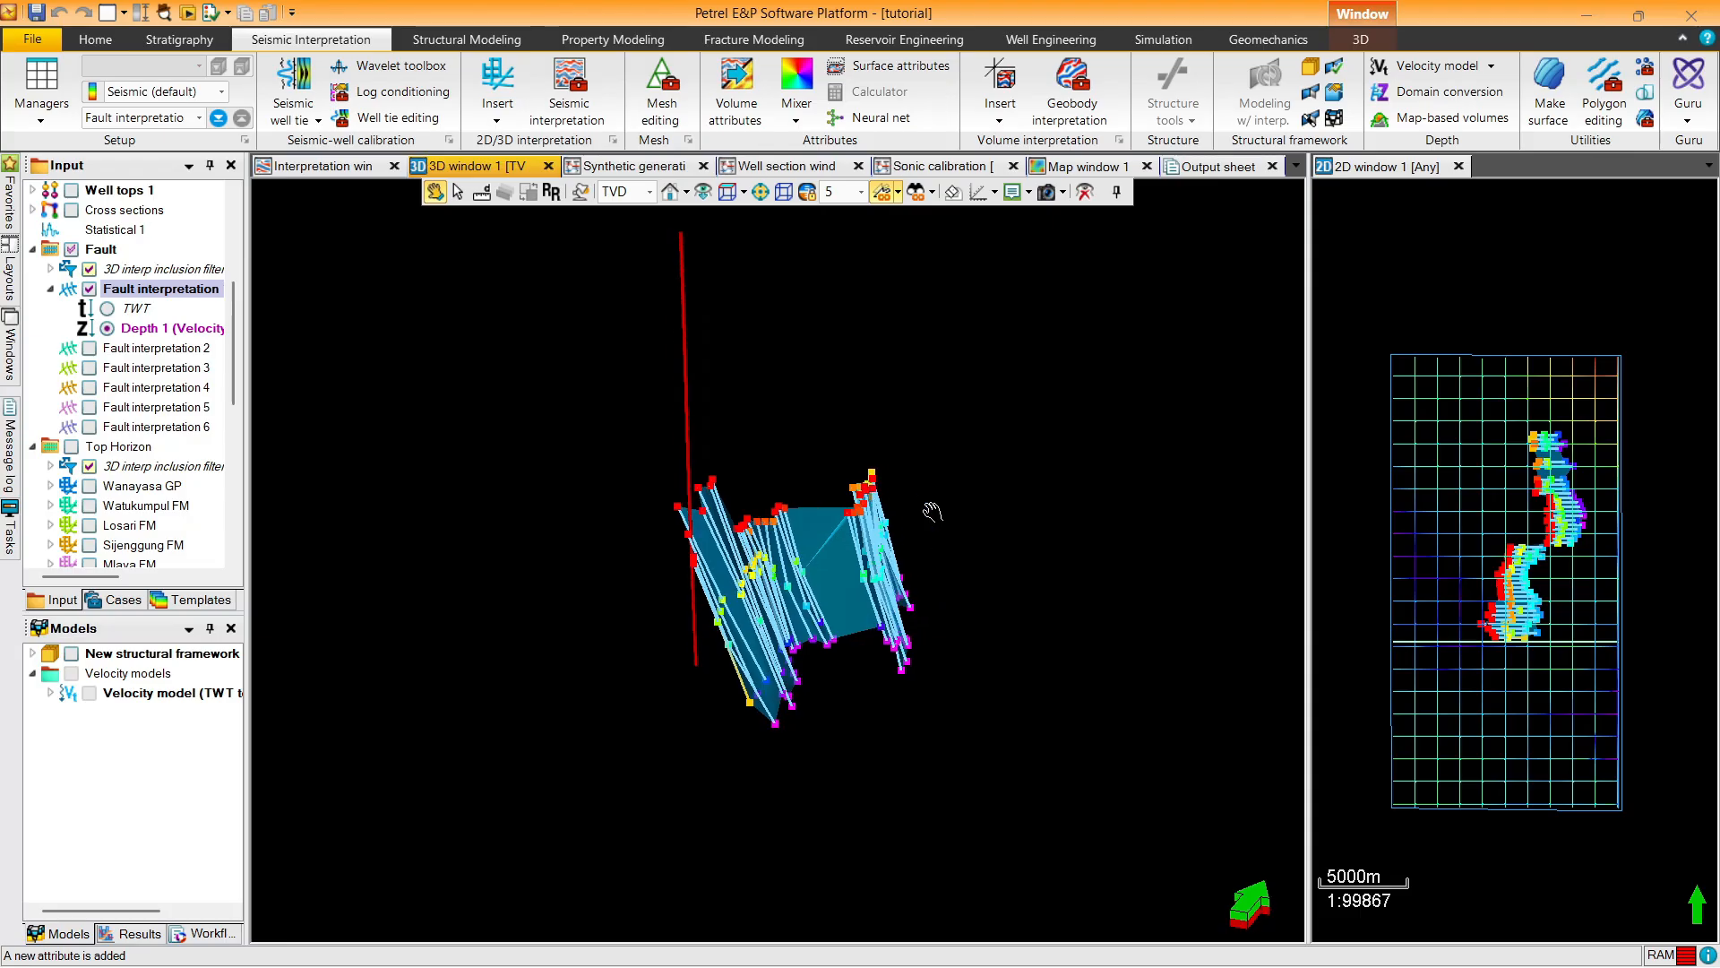
Add the color legend for Fault interpretation 1 to the 3D window and switch the display domain to TWT
click(997, 195)
click(1012, 250)
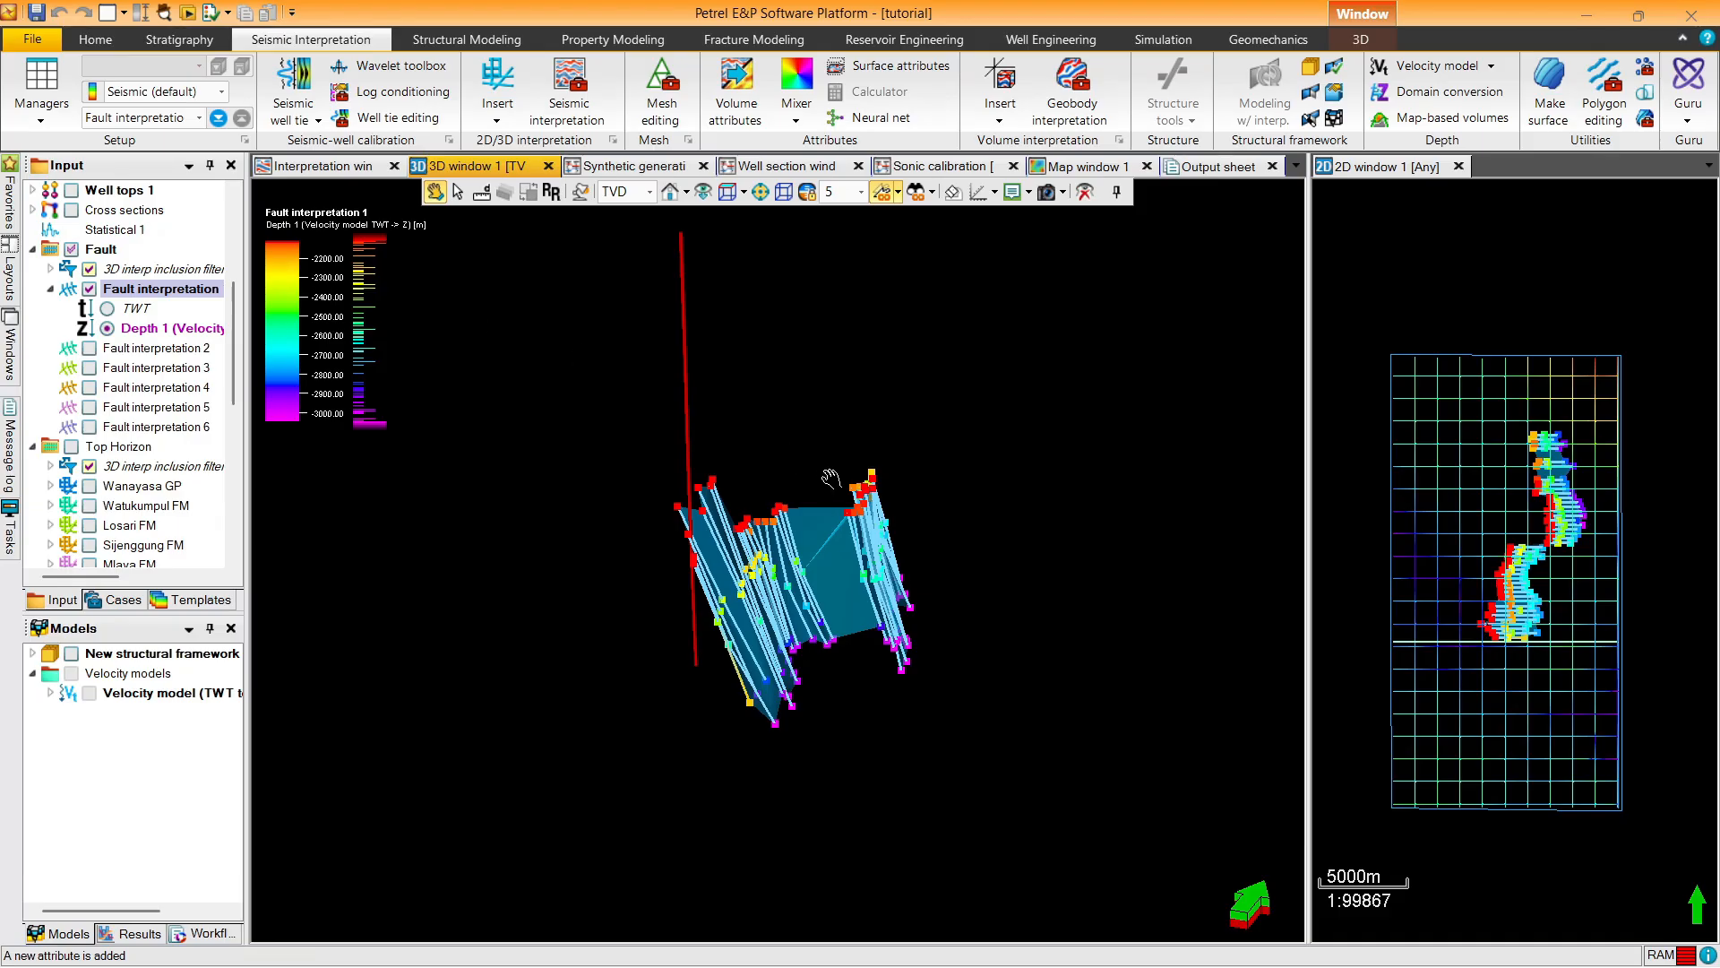
drag(831, 479, 840, 484)
click(648, 191)
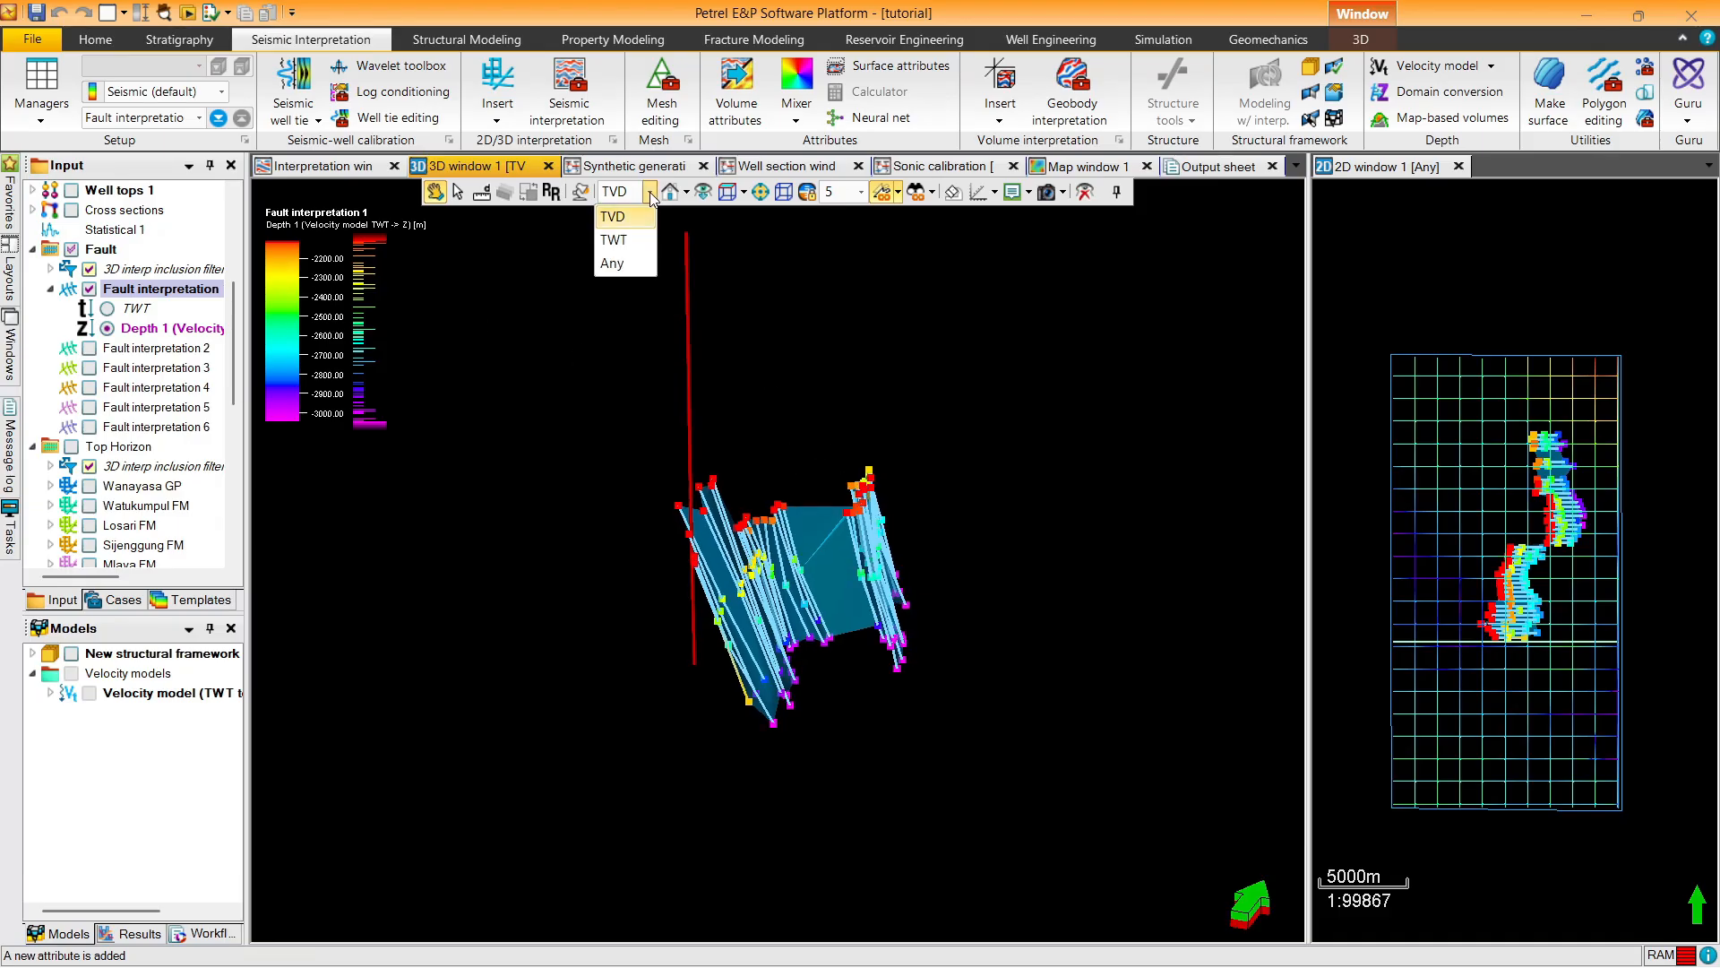
click(620, 235)
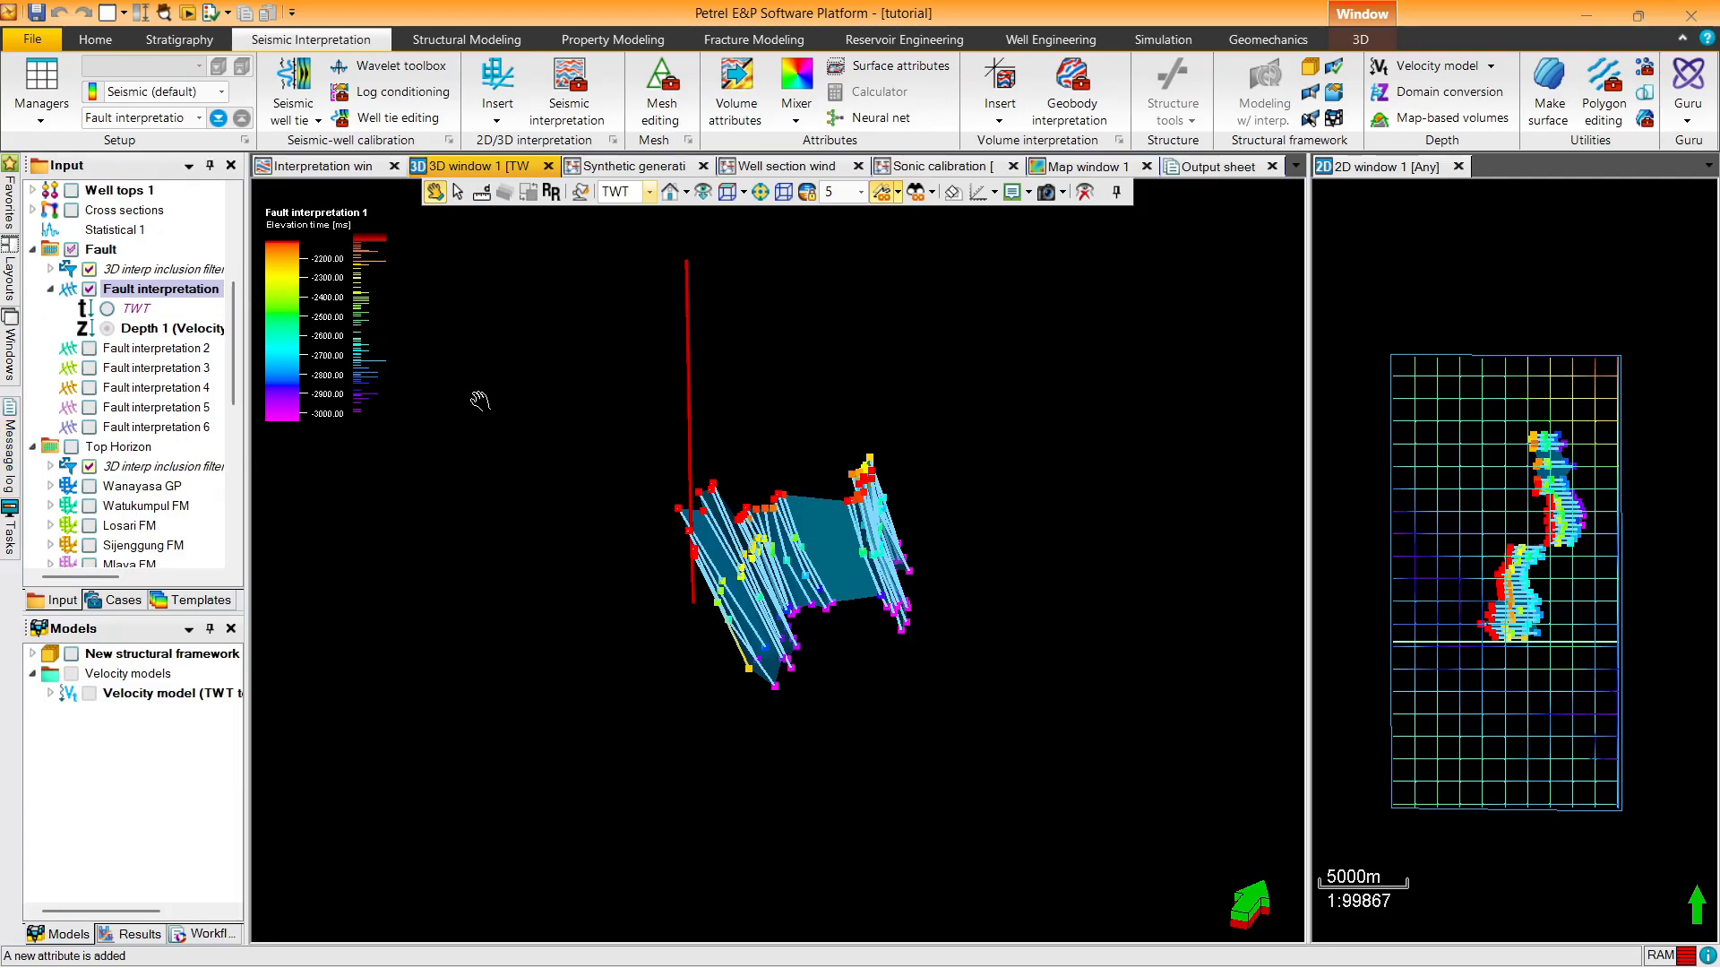
Domain convert Fault interpretations 2 through 6 by the active velocity model
right_click(134, 347)
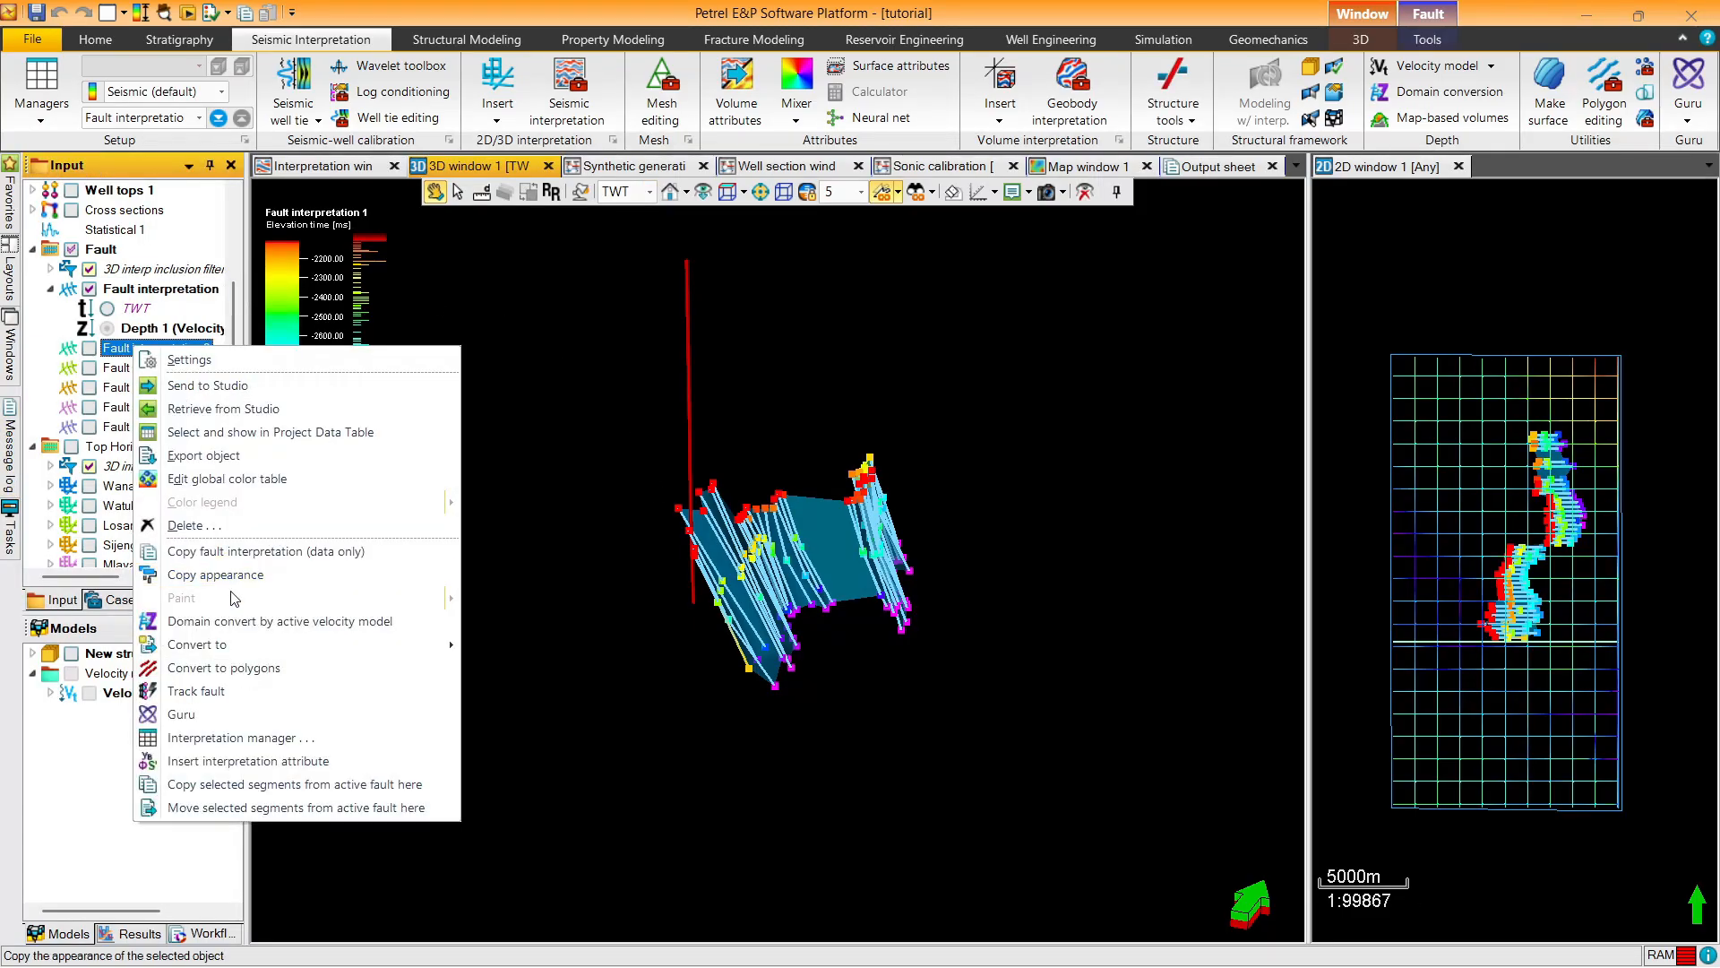
click(256, 621)
right_click(139, 367)
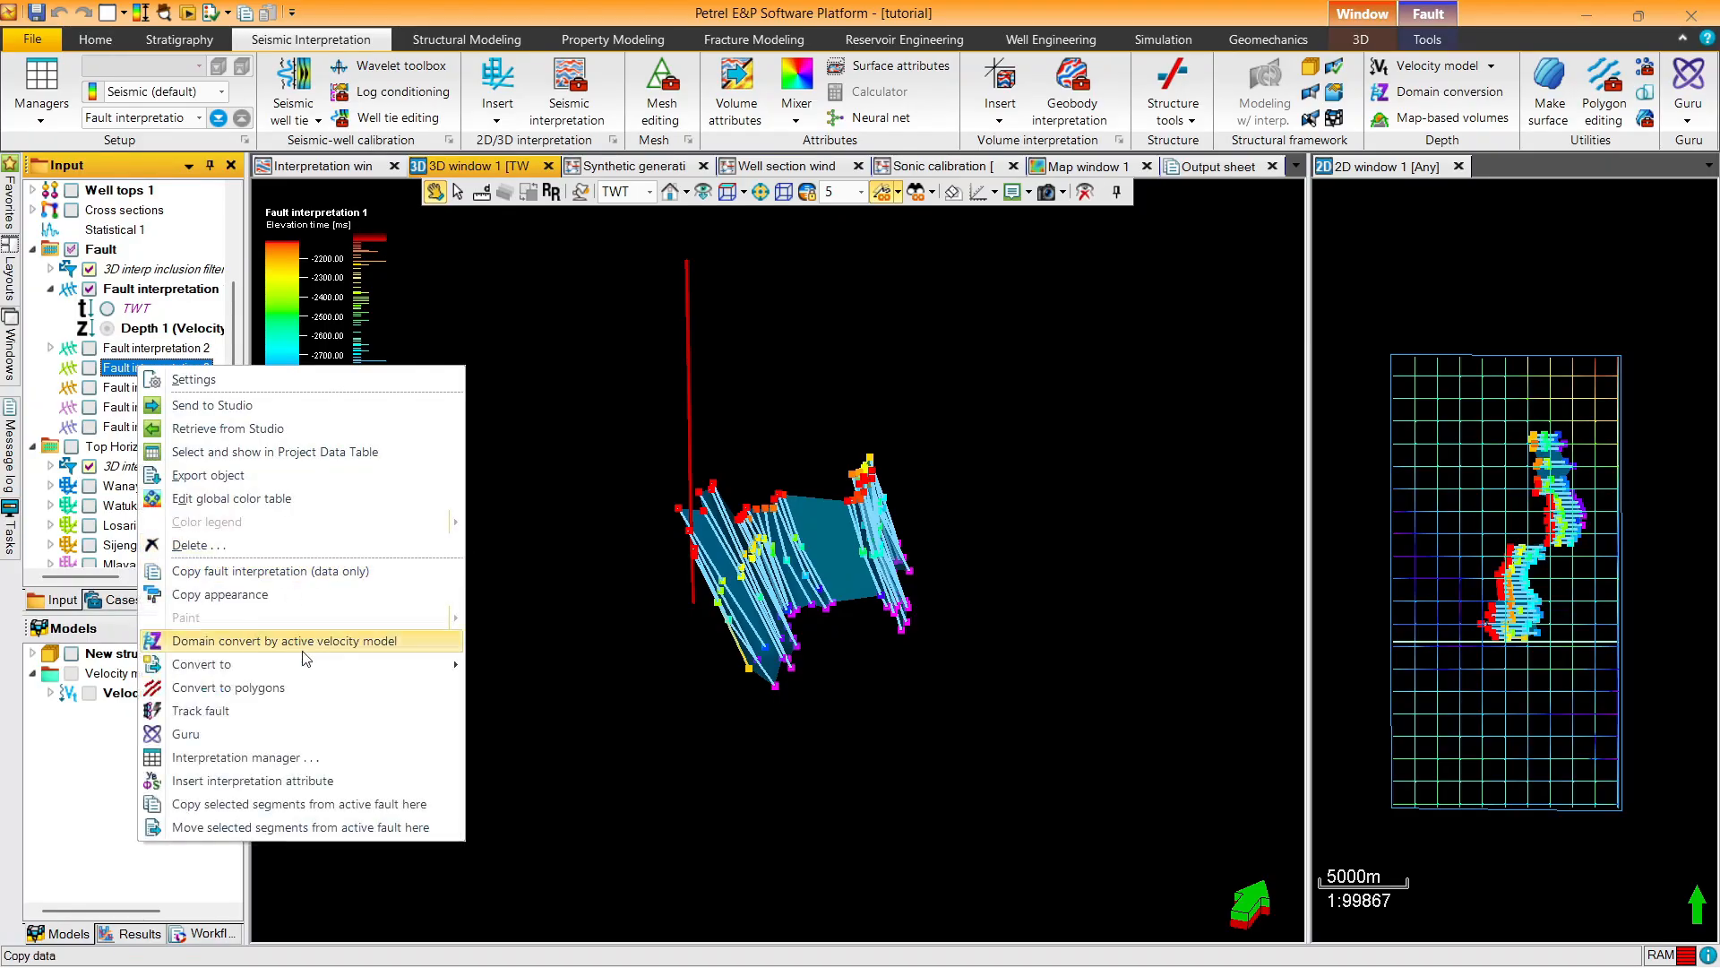
click(305, 659)
right_click(136, 387)
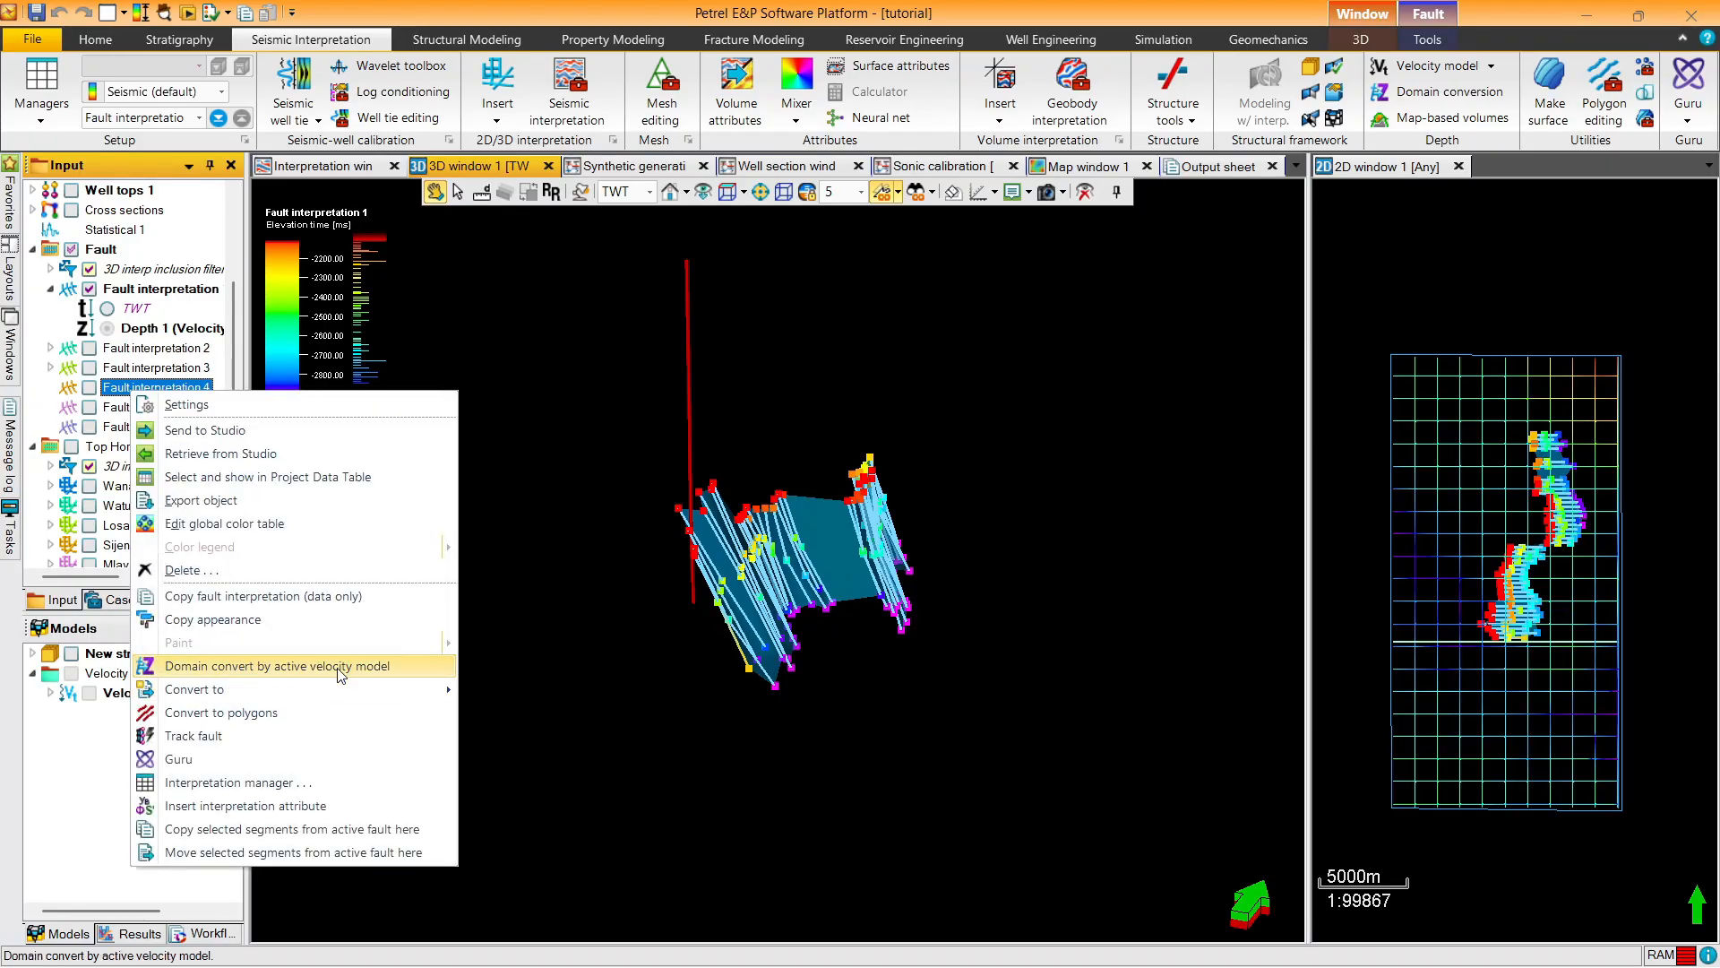
click(342, 667)
right_click(144, 407)
click(295, 688)
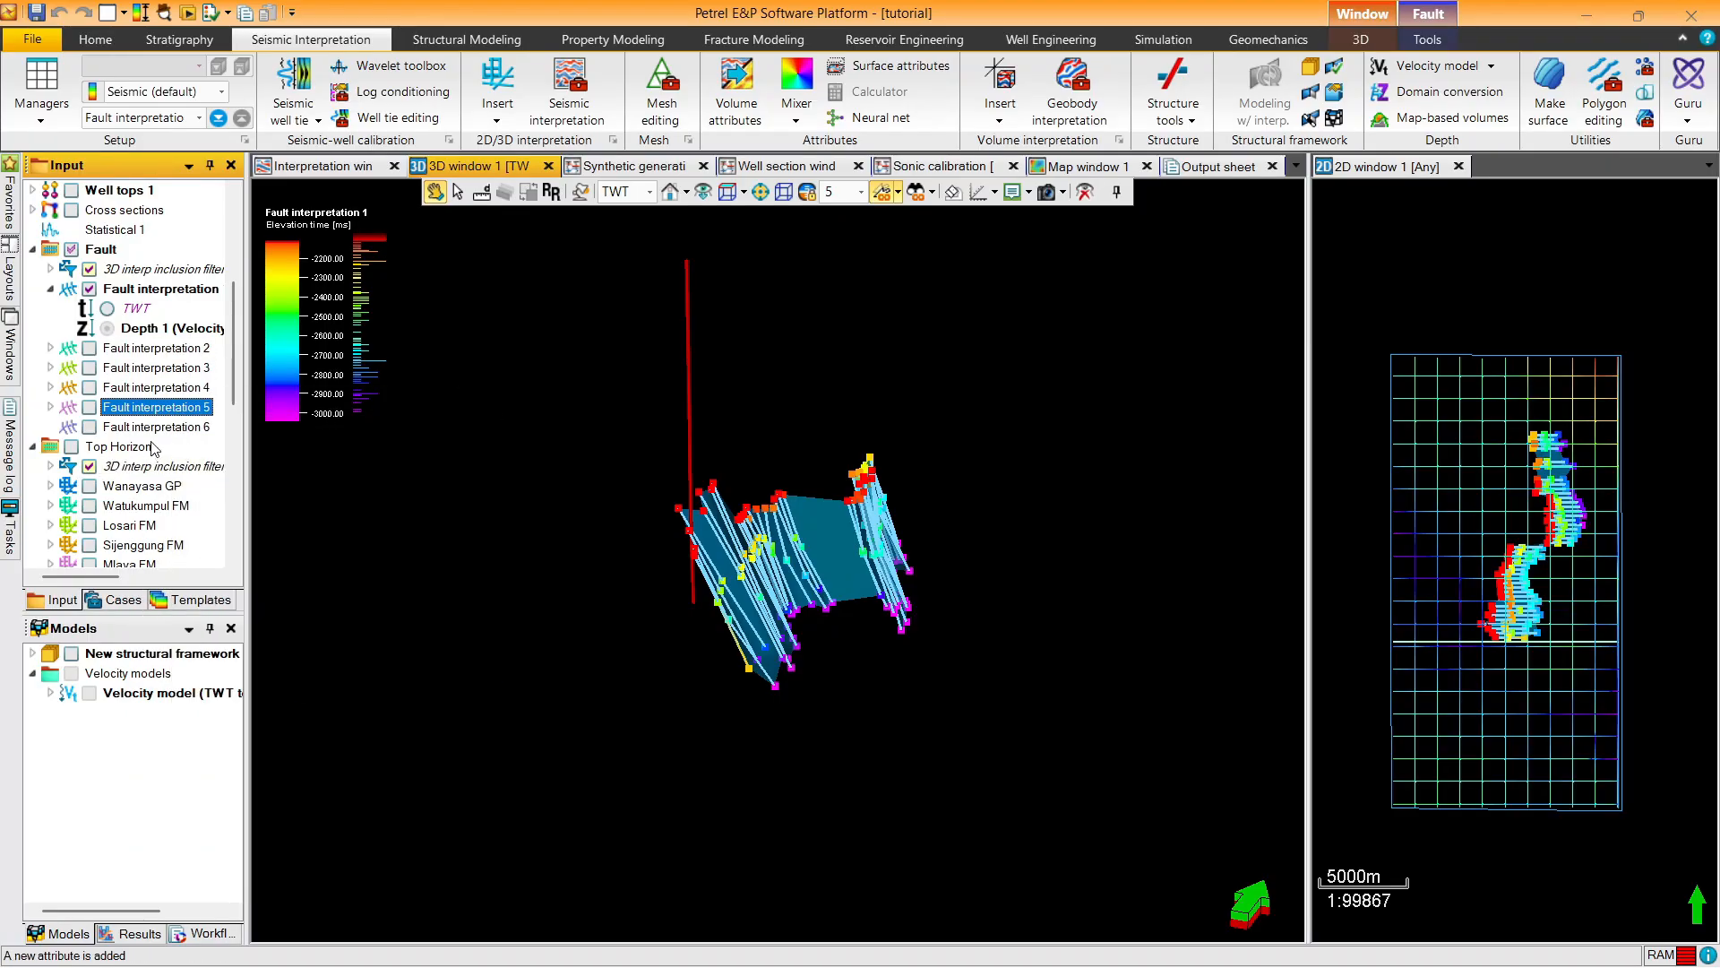
right_click(151, 427)
click(309, 705)
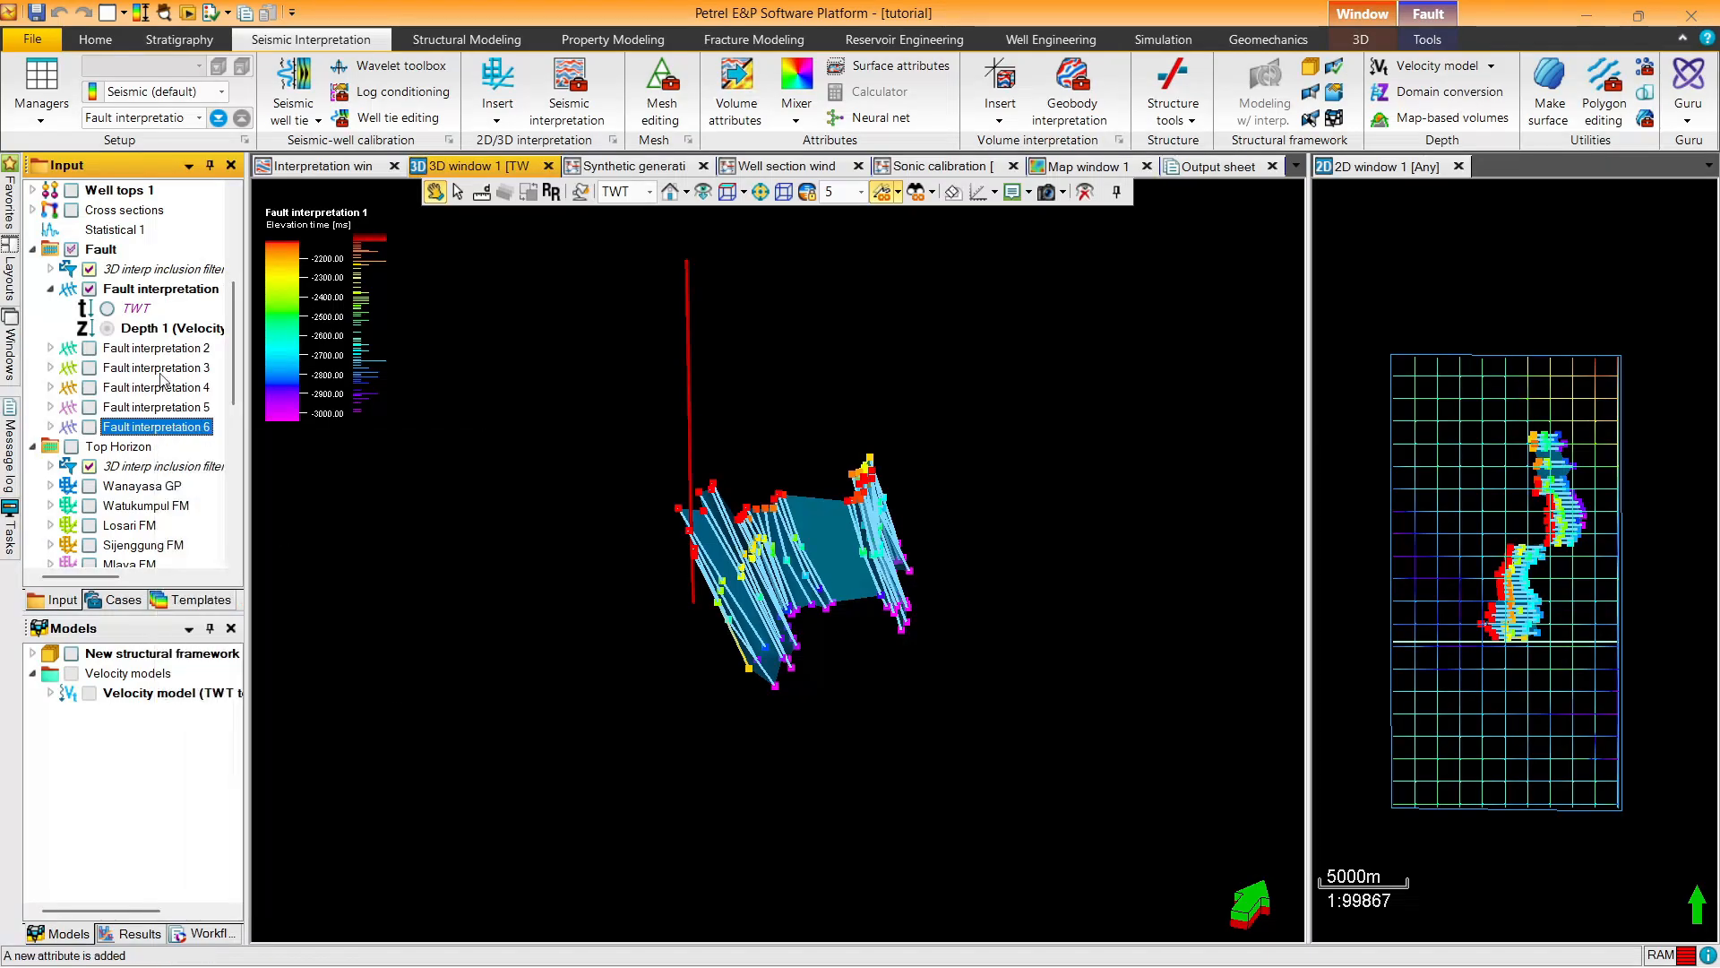
Display all the fault interpretations in the 3D window, inspect them in TWT, and set the display domain to TVD
click(72, 250)
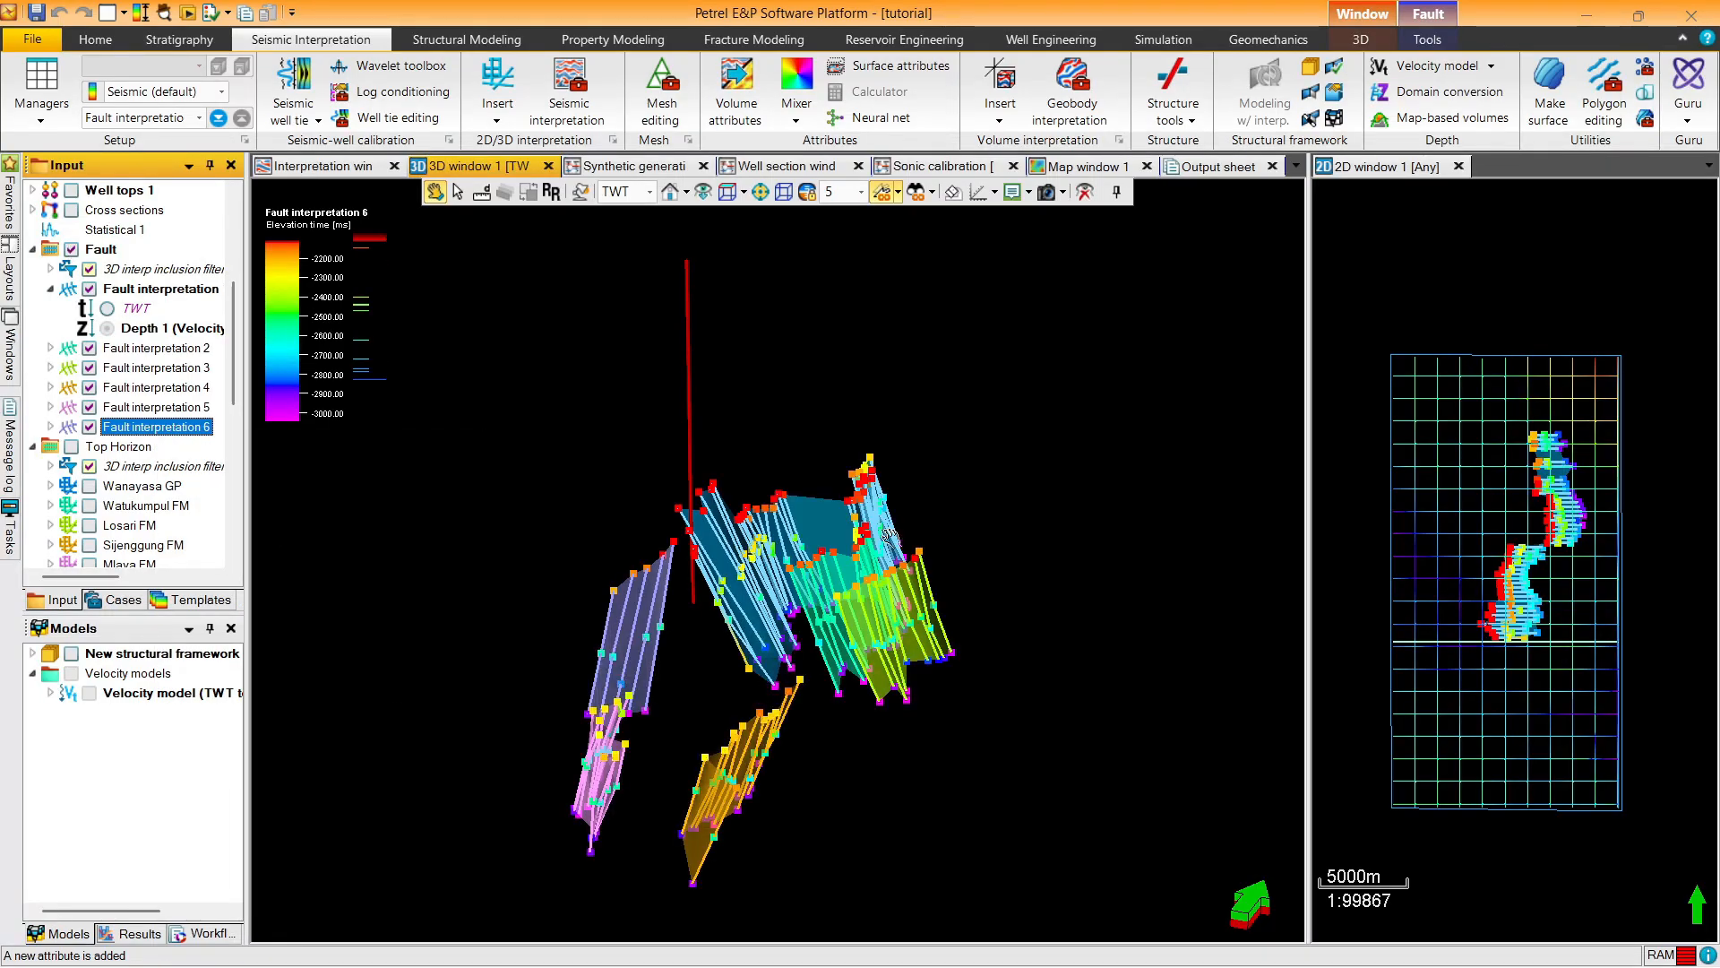
drag(889, 534, 836, 399)
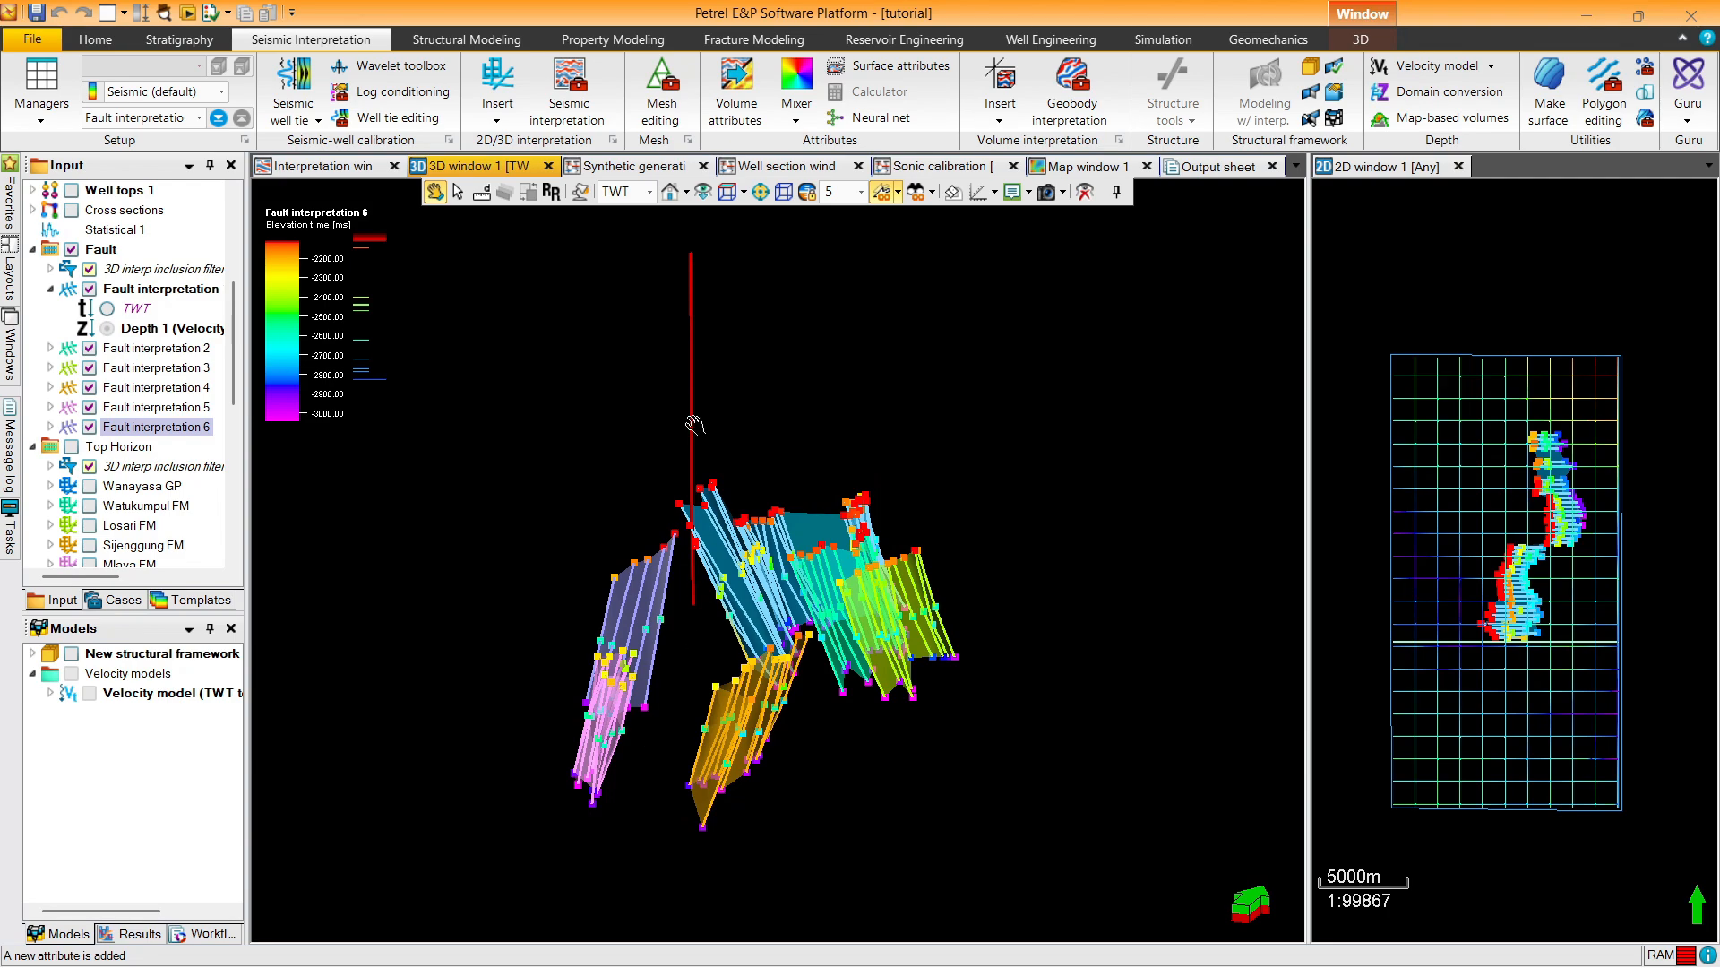
drag(696, 425, 731, 407)
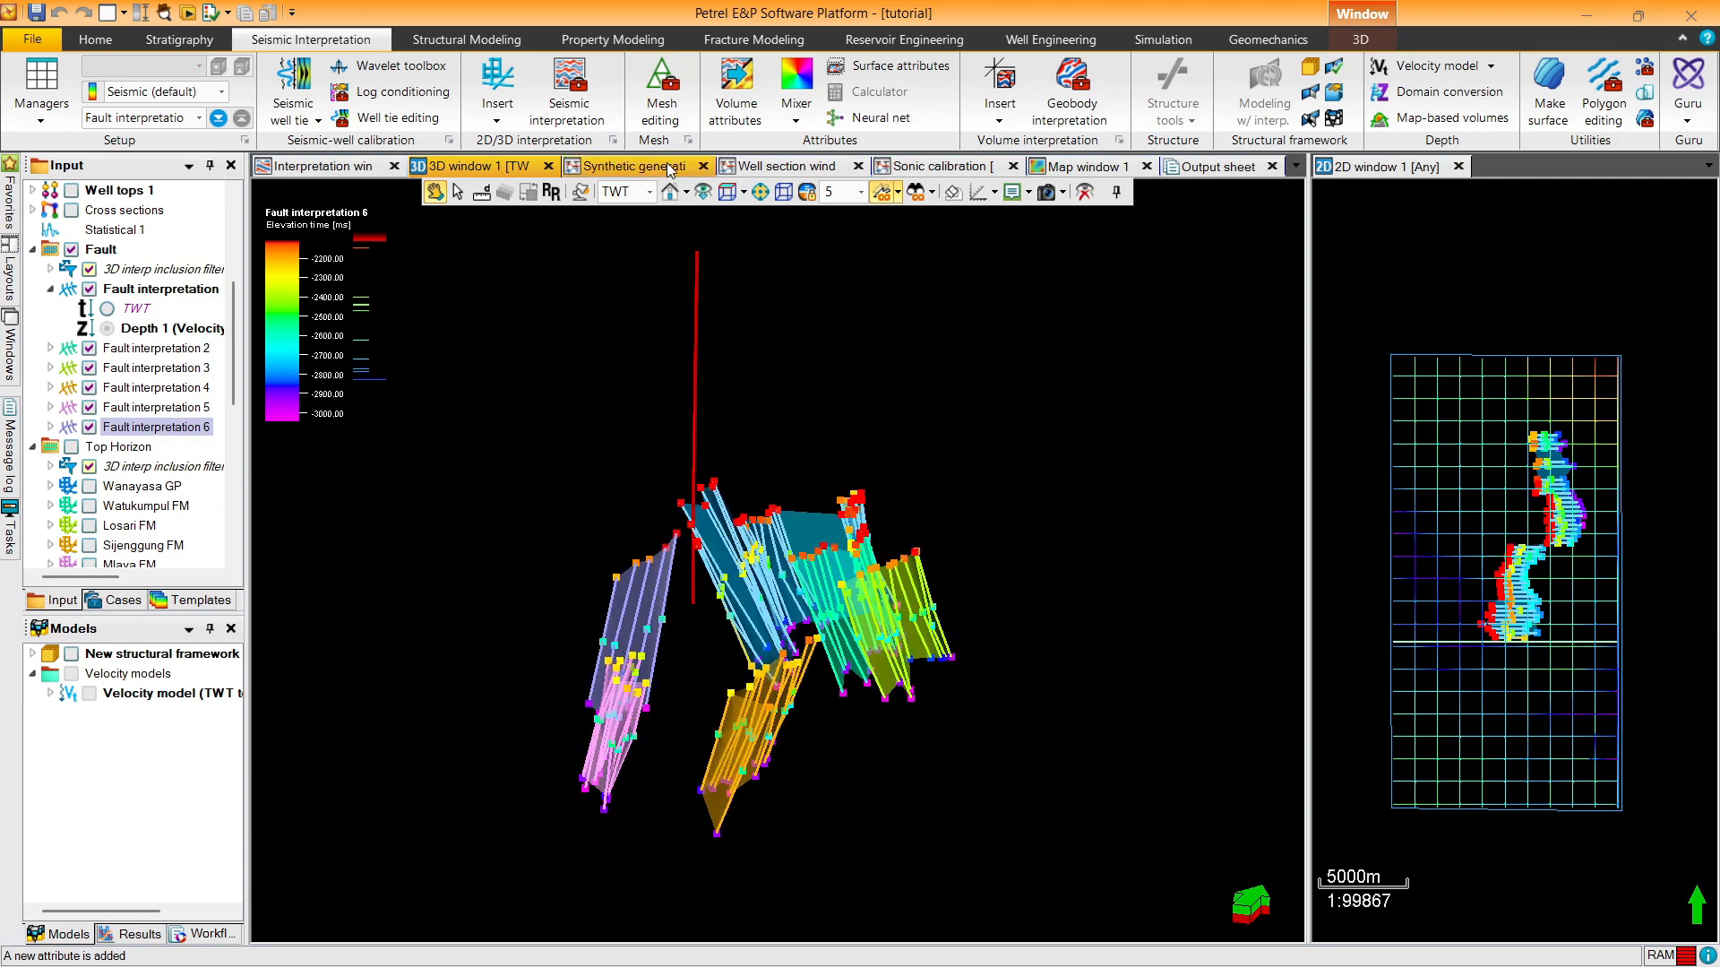
click(633, 192)
click(616, 225)
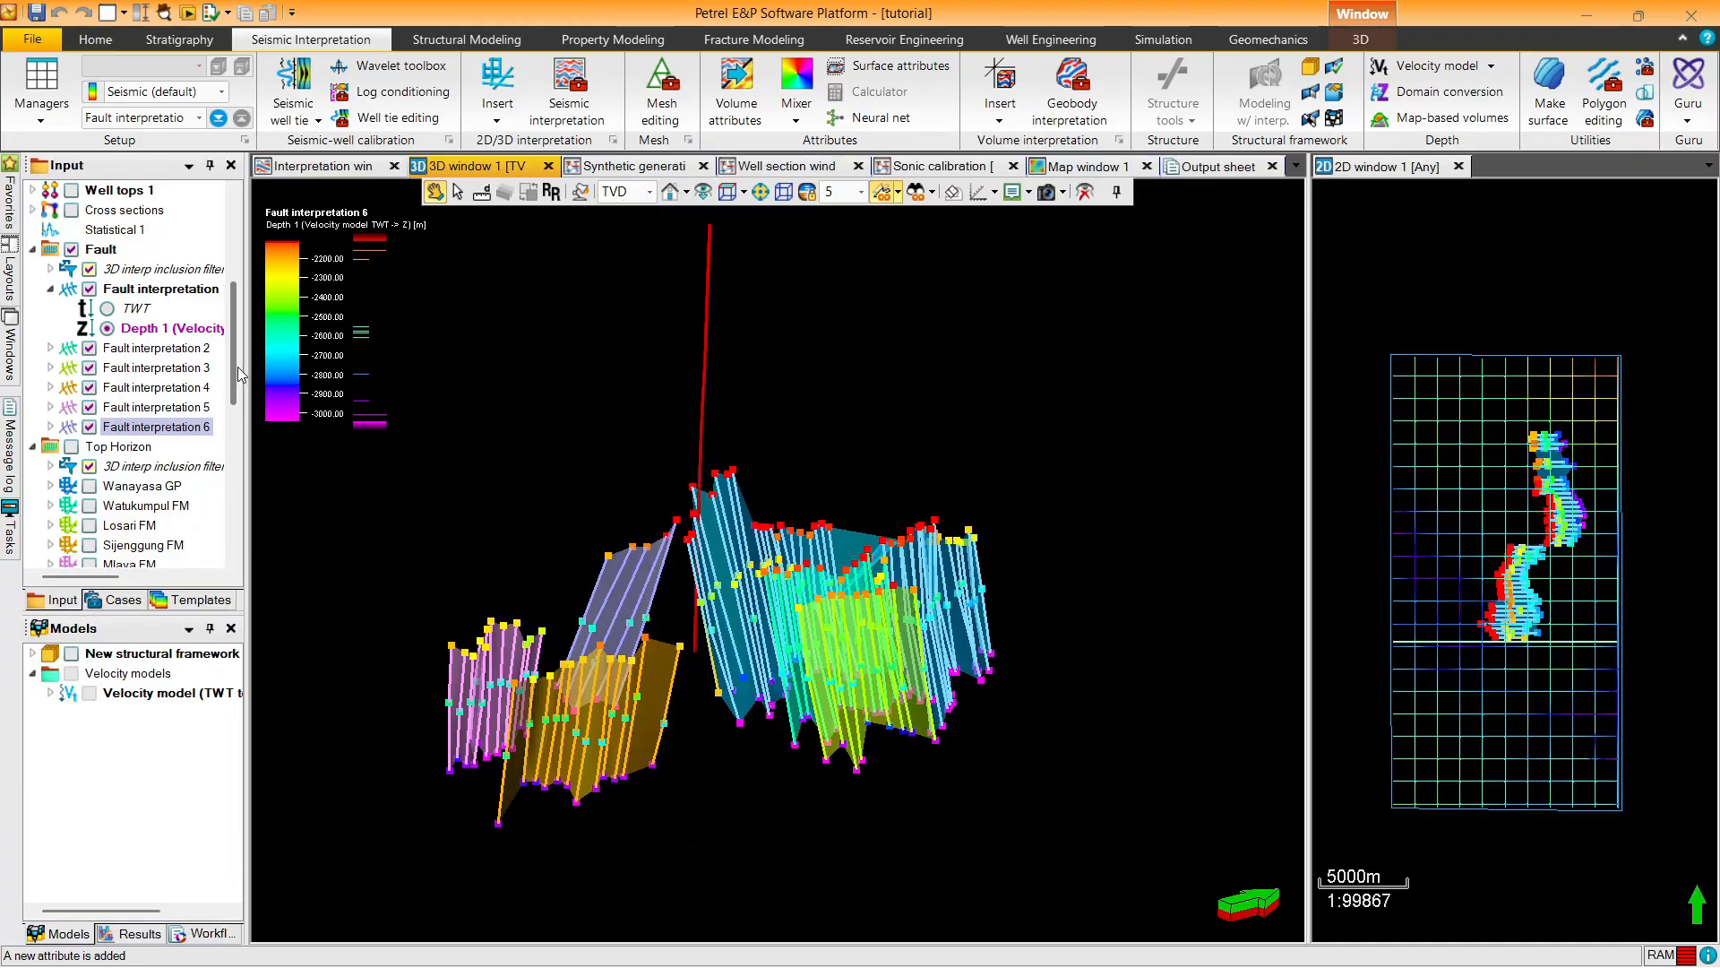
Collapse the Top Horizon, Raw horizon and Surfaces from Horizons folders in the input tree to reach the Horizon smoothing surfaces
drag(234, 374, 235, 416)
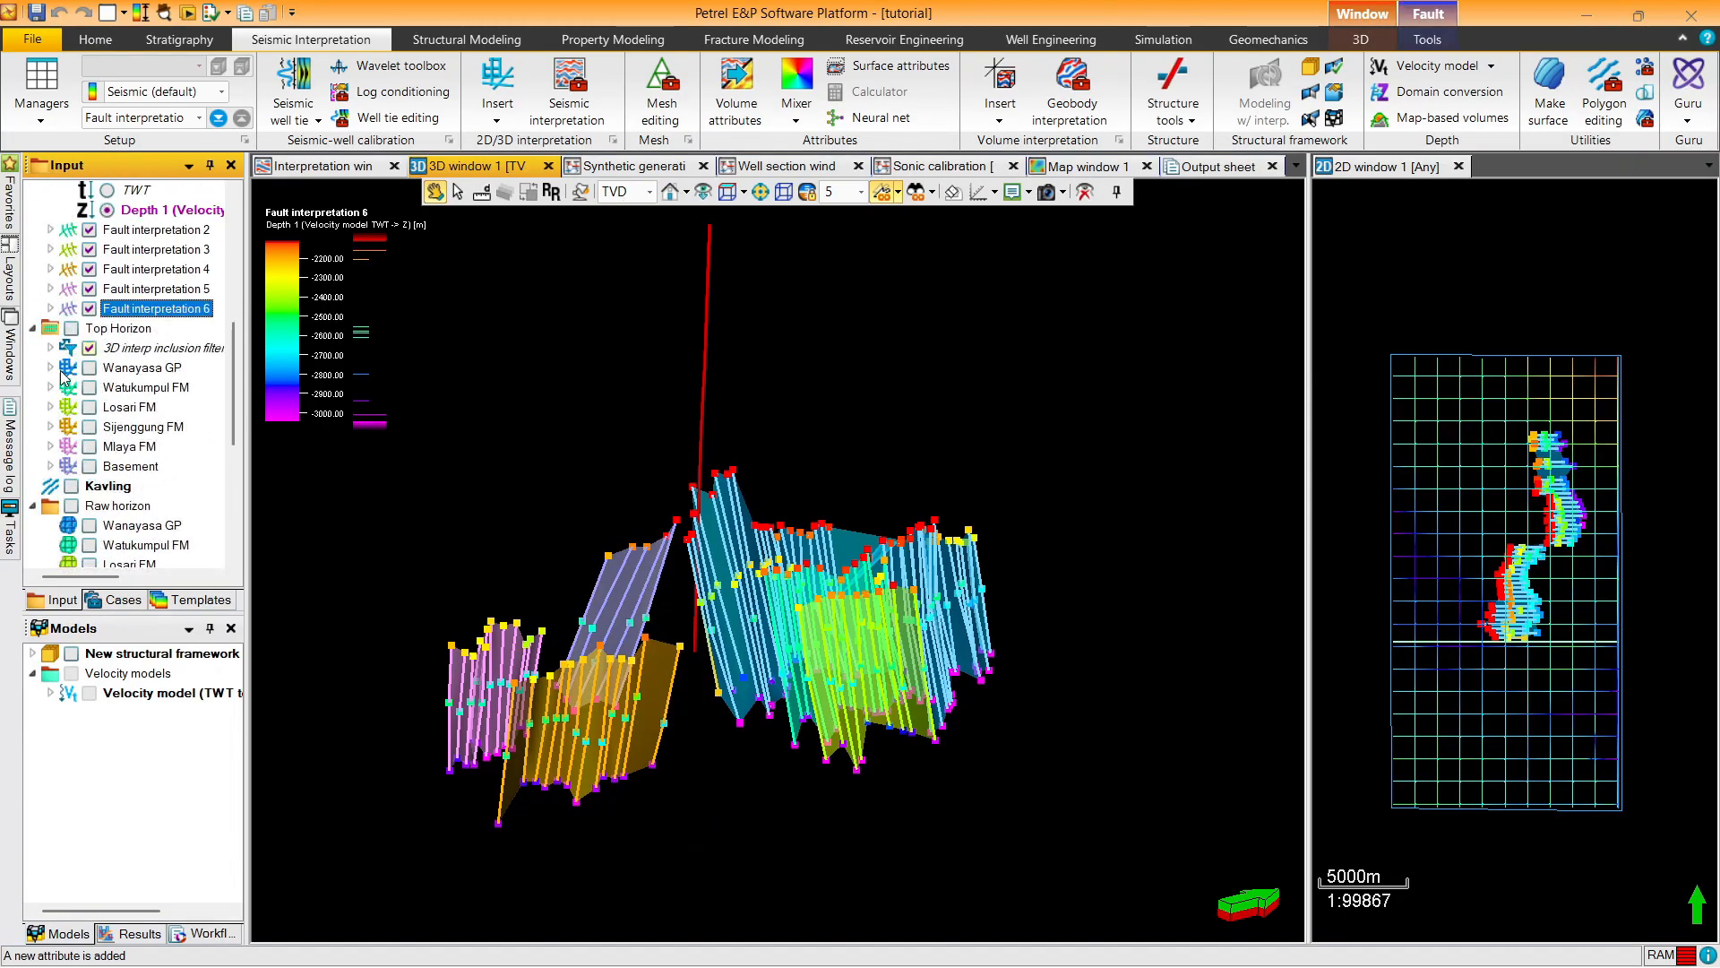
click(33, 330)
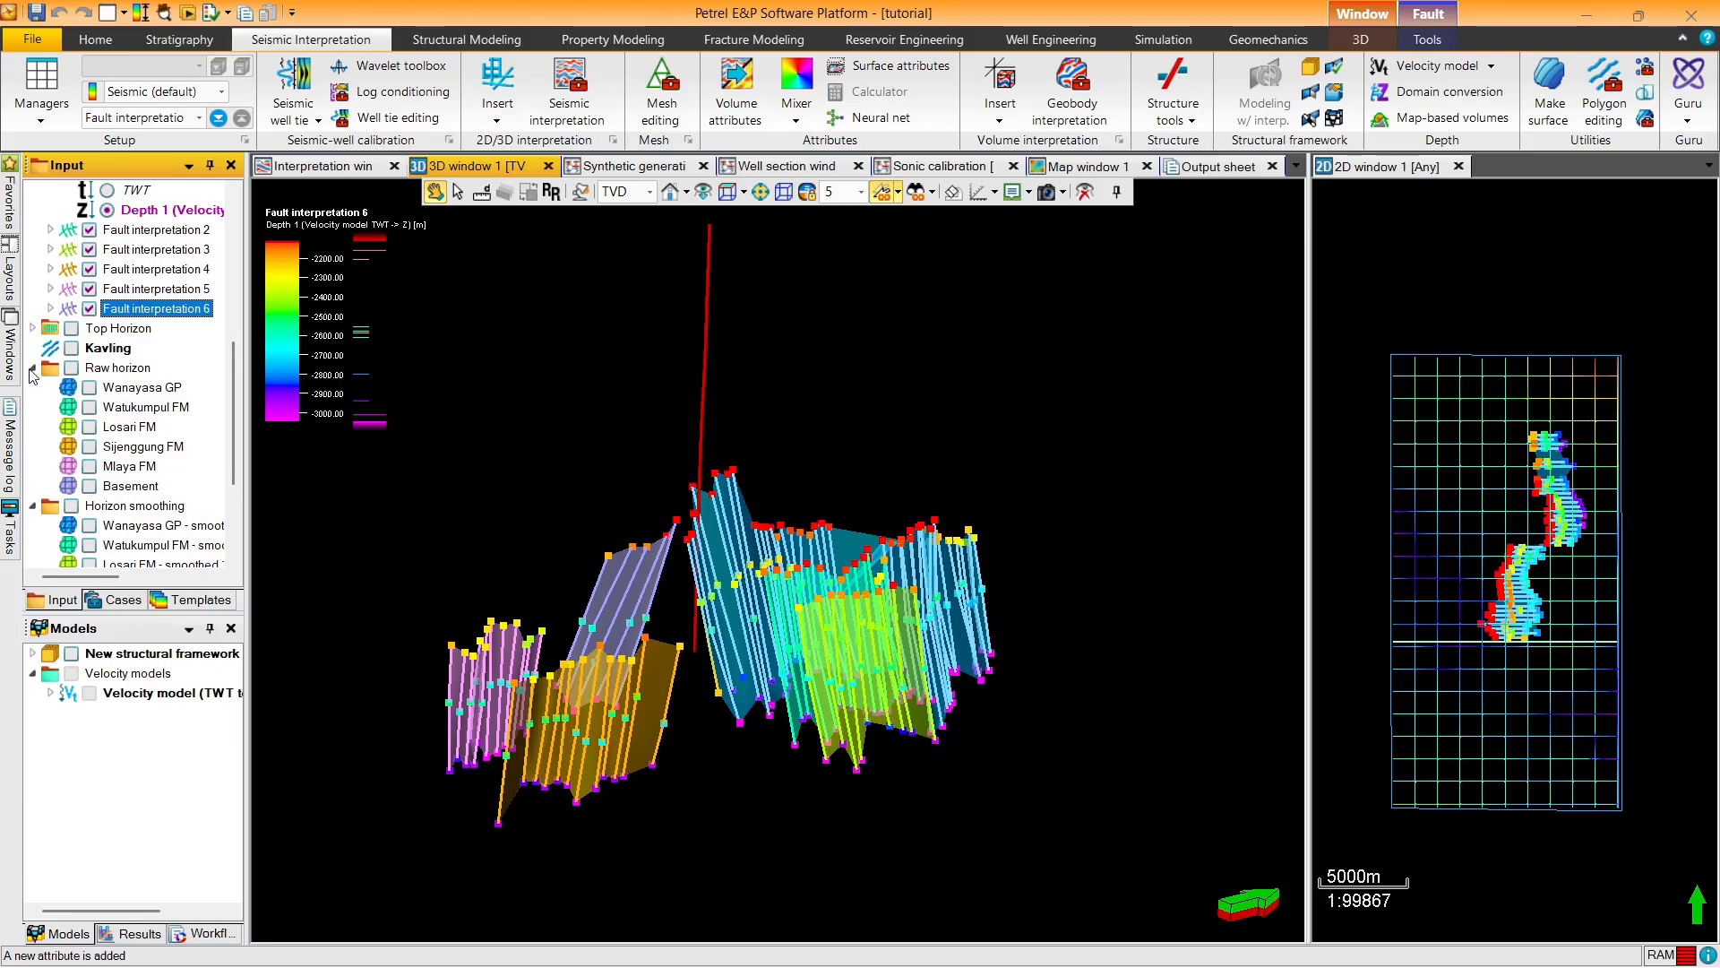
click(33, 367)
scroll(36, 421, down, 1)
click(33, 485)
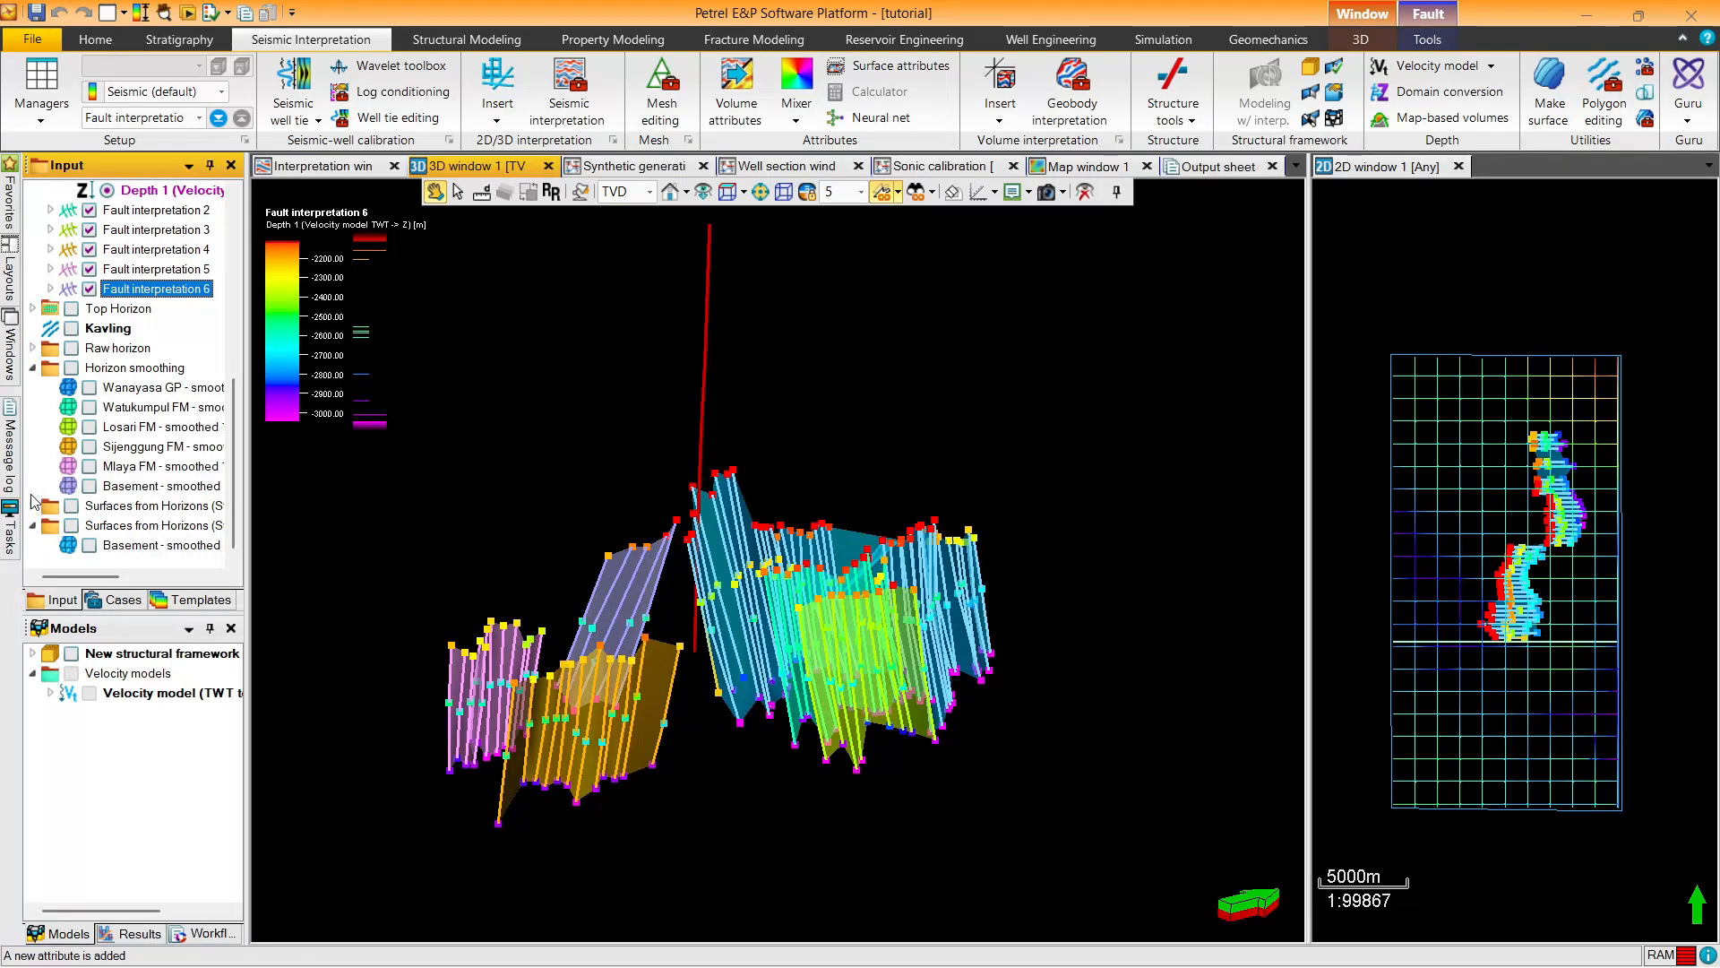
scroll(35, 531, up, 1)
Domain convert all six surfaces in the Horizon smoothing folder, from Wanayasa GP to Basement, by the active velocity model
click(115, 407)
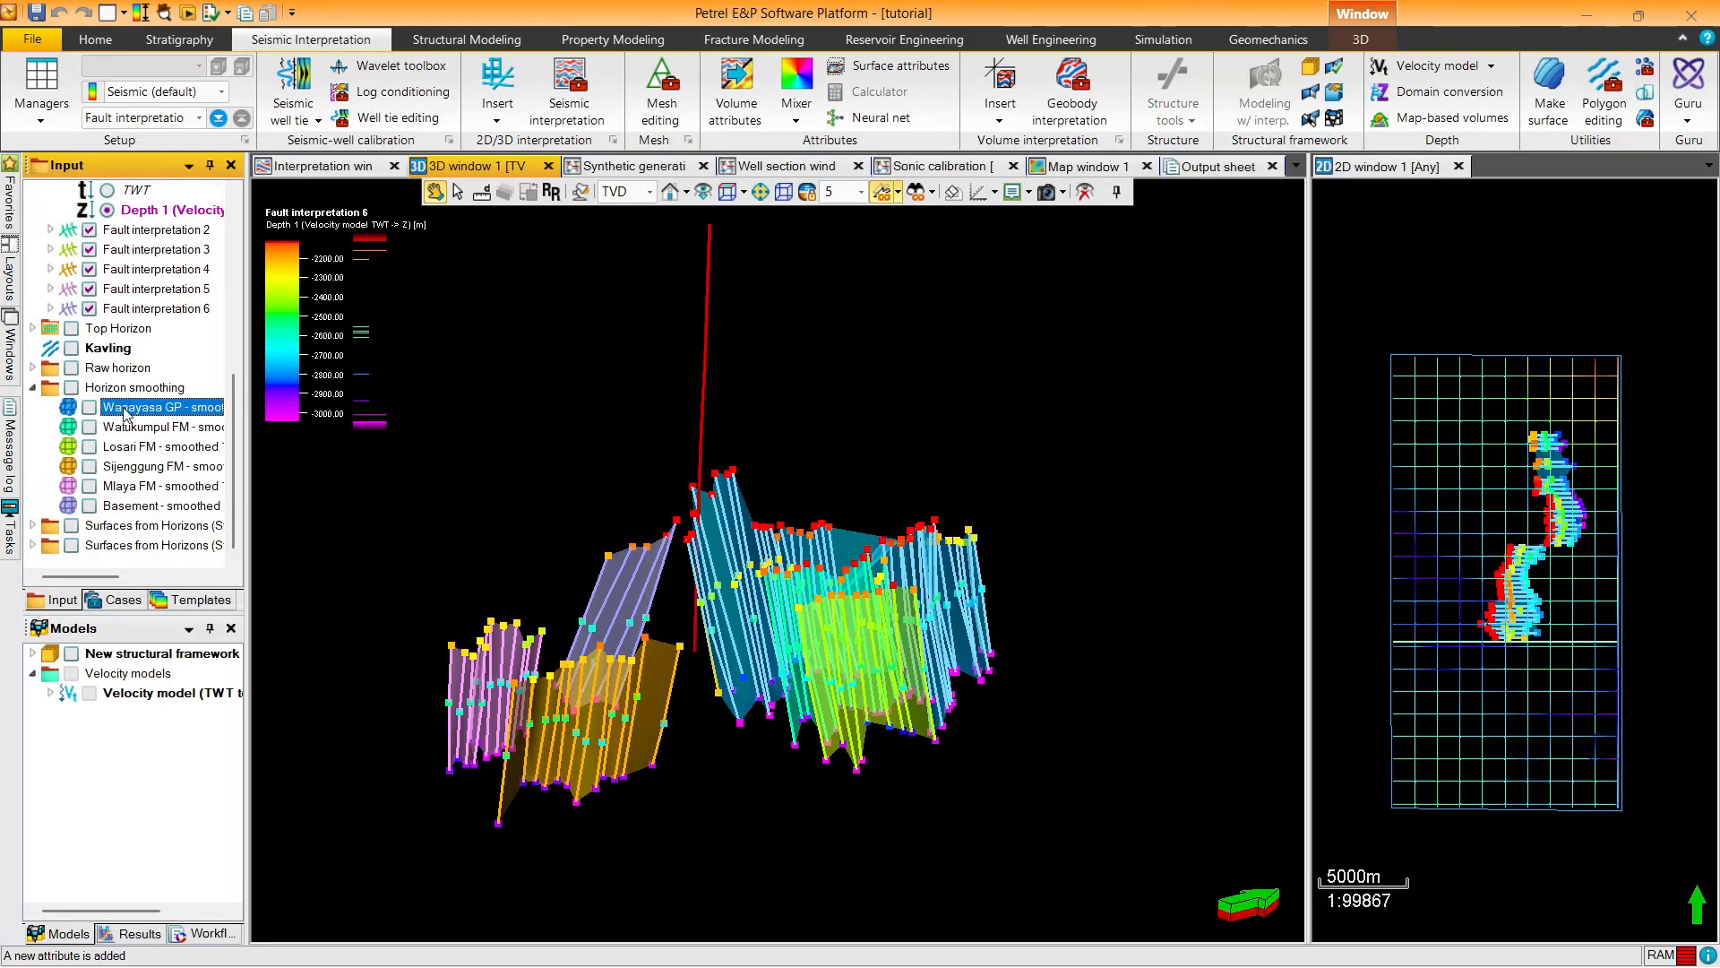
right_click(132, 410)
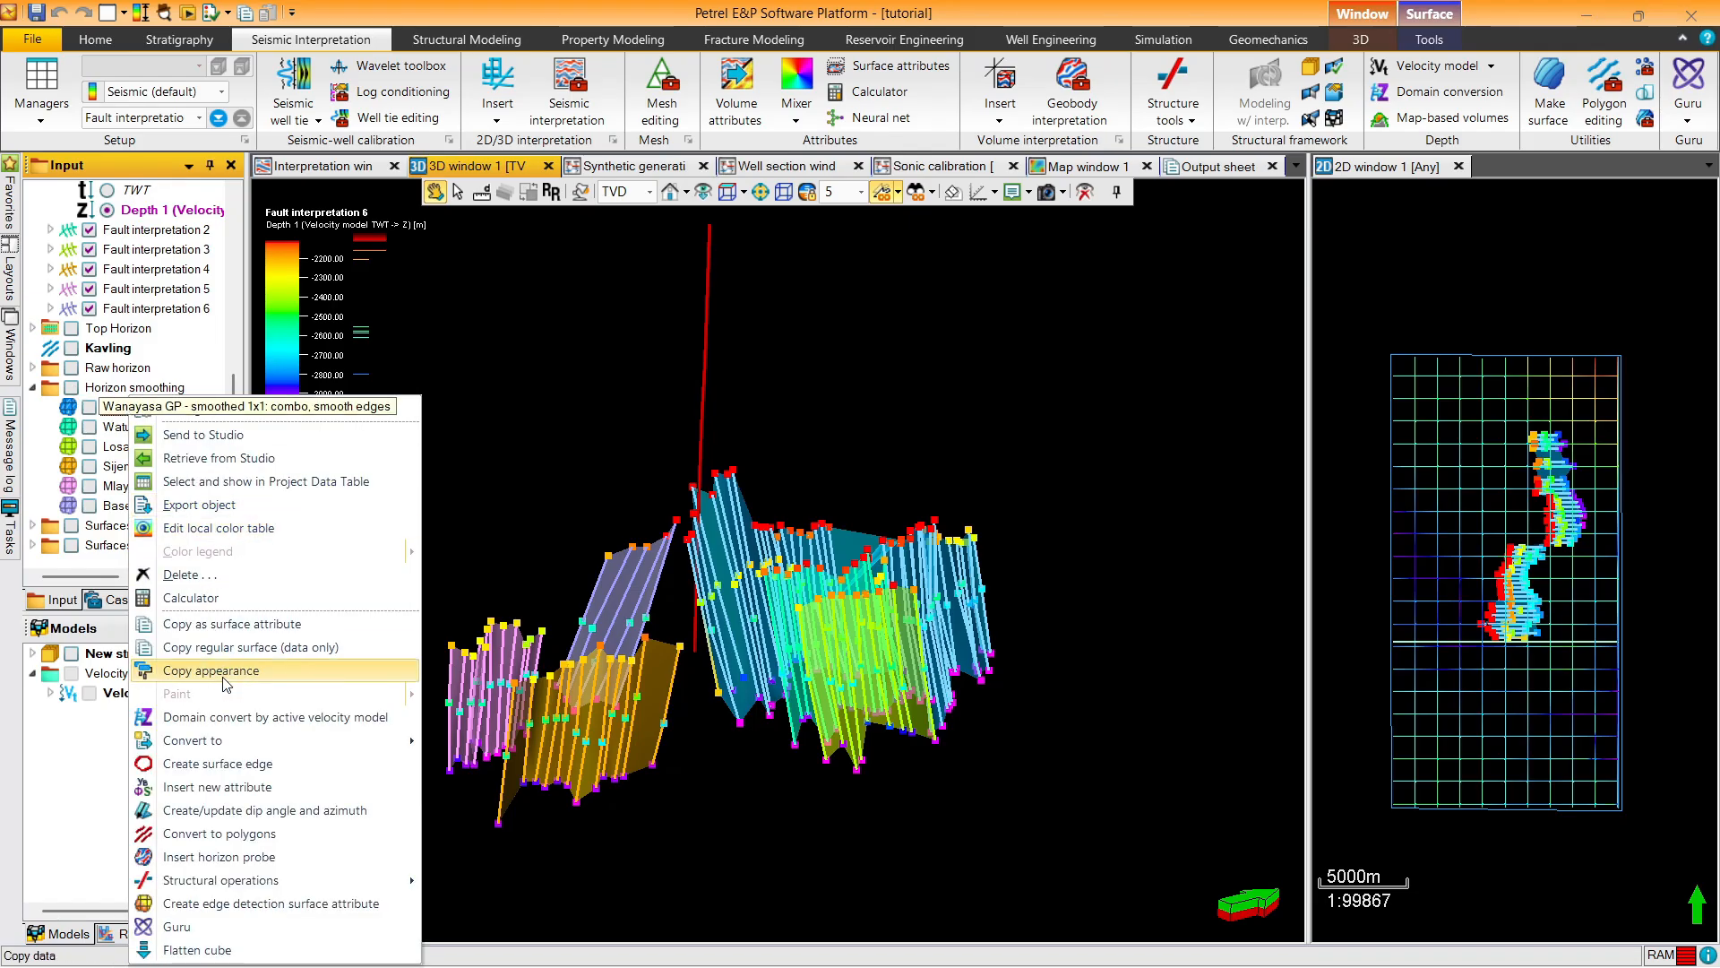
click(269, 716)
right_click(105, 427)
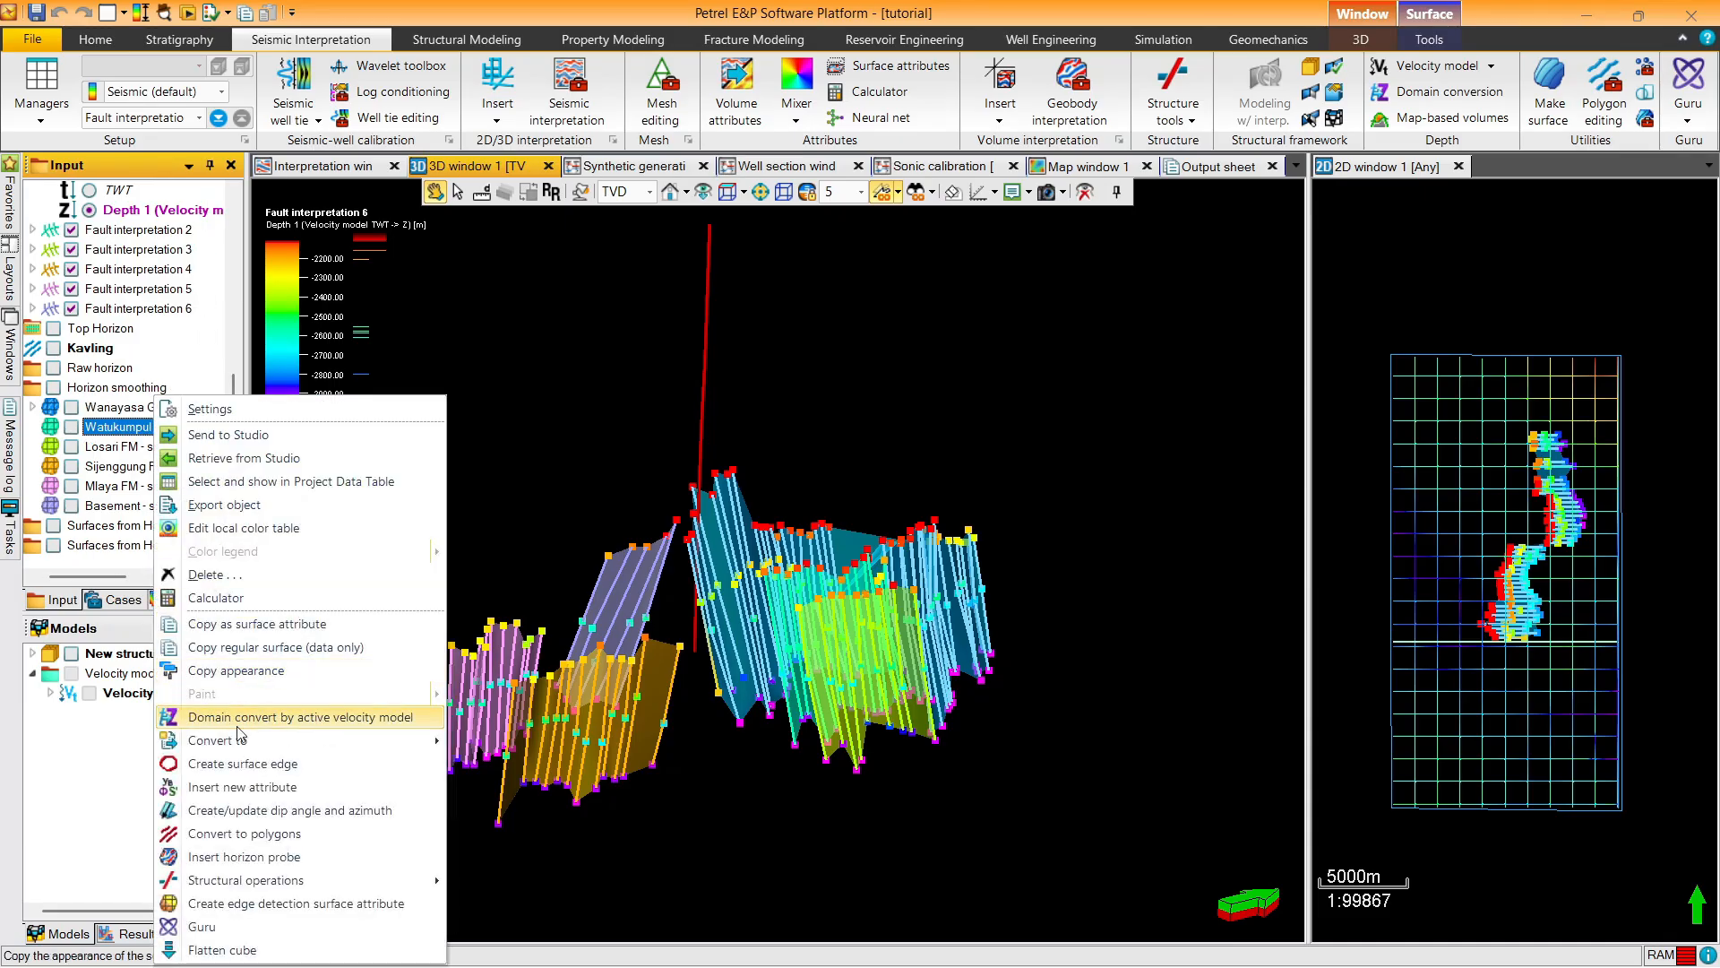
click(224, 714)
right_click(166, 446)
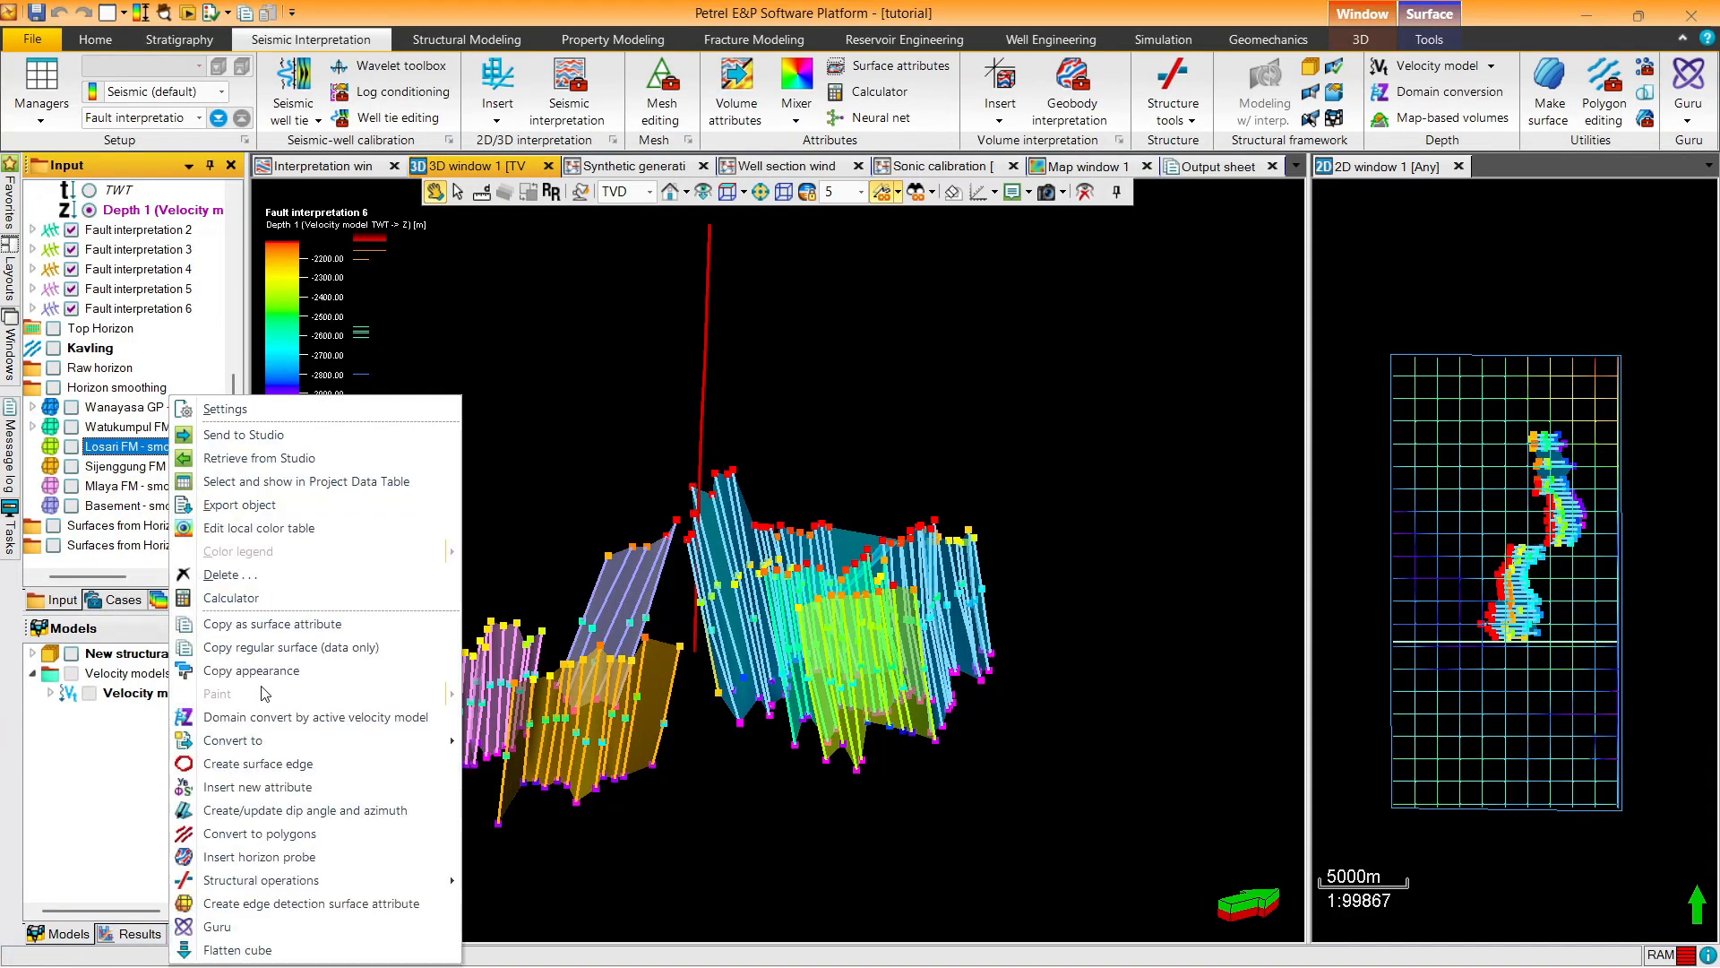
click(224, 714)
right_click(152, 484)
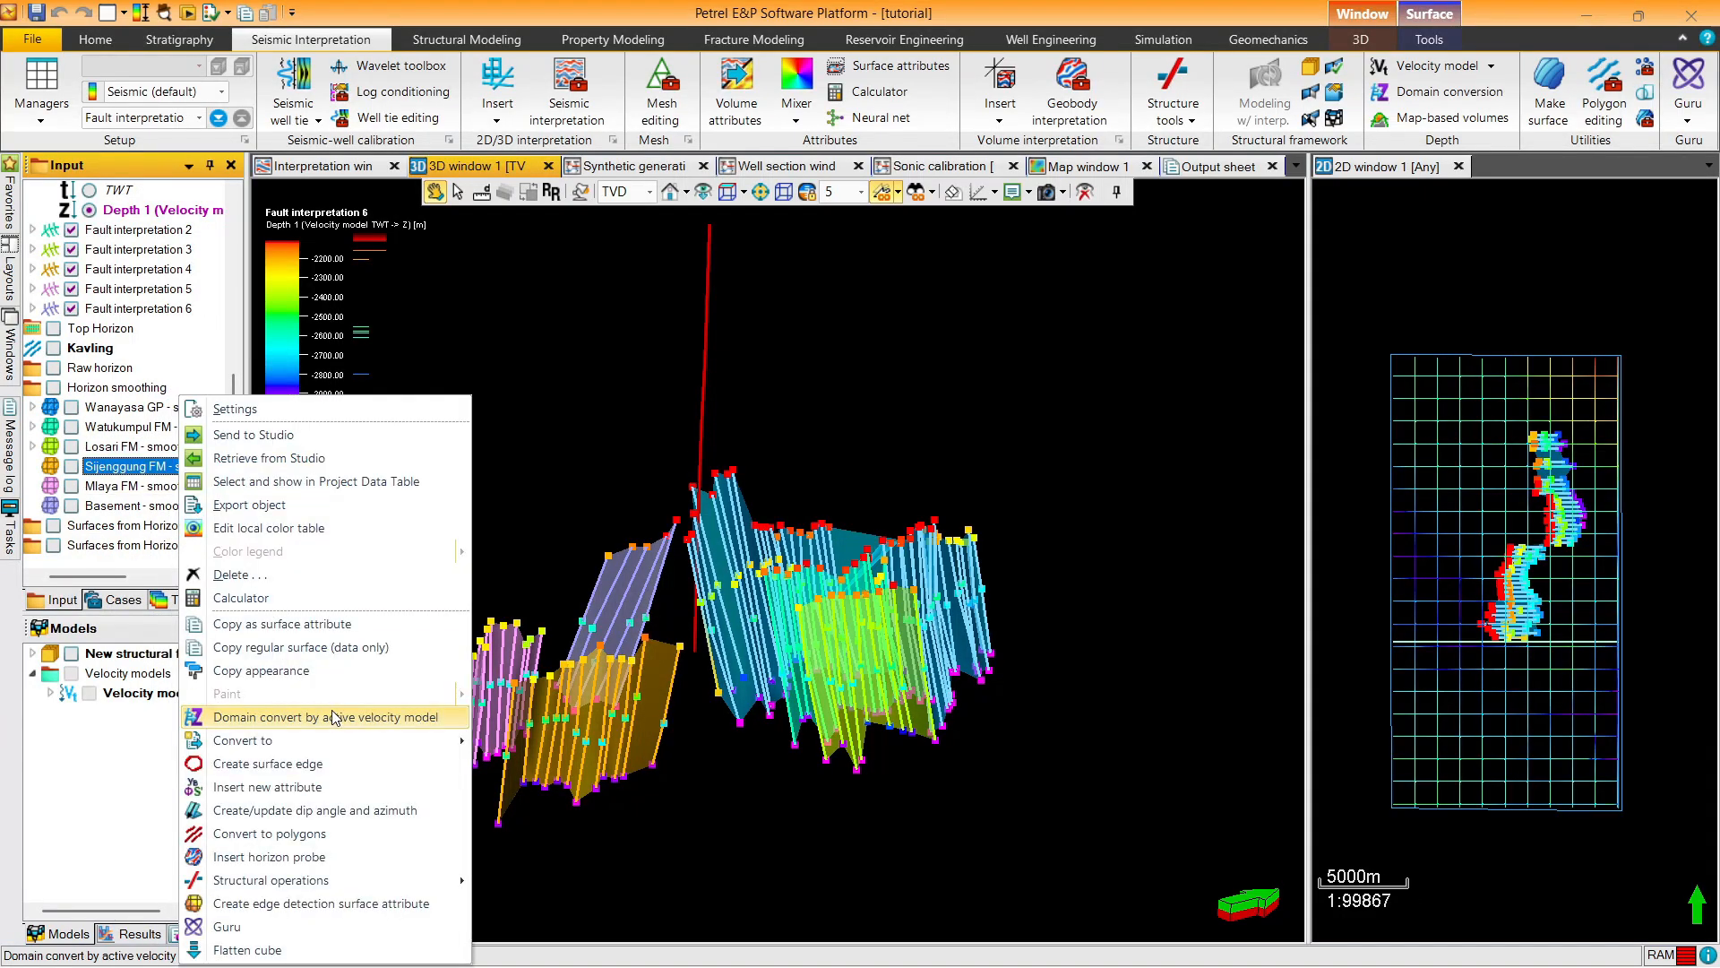
click(269, 715)
right_click(153, 485)
click(268, 715)
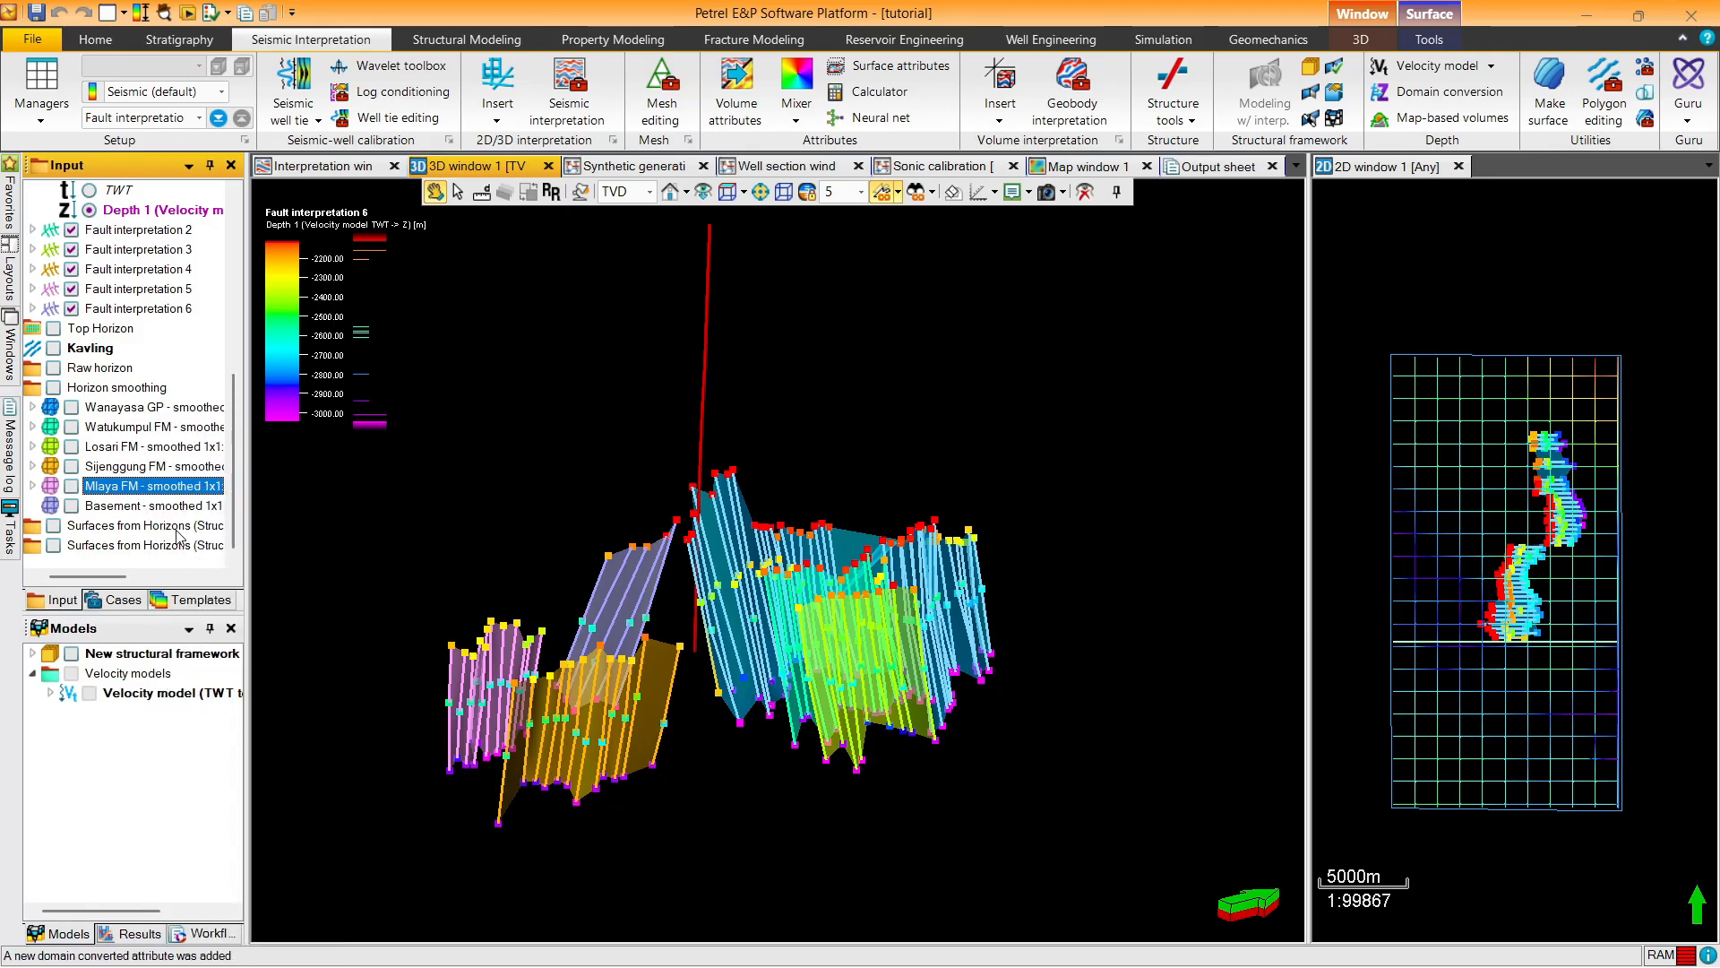
right_click(170, 506)
click(297, 718)
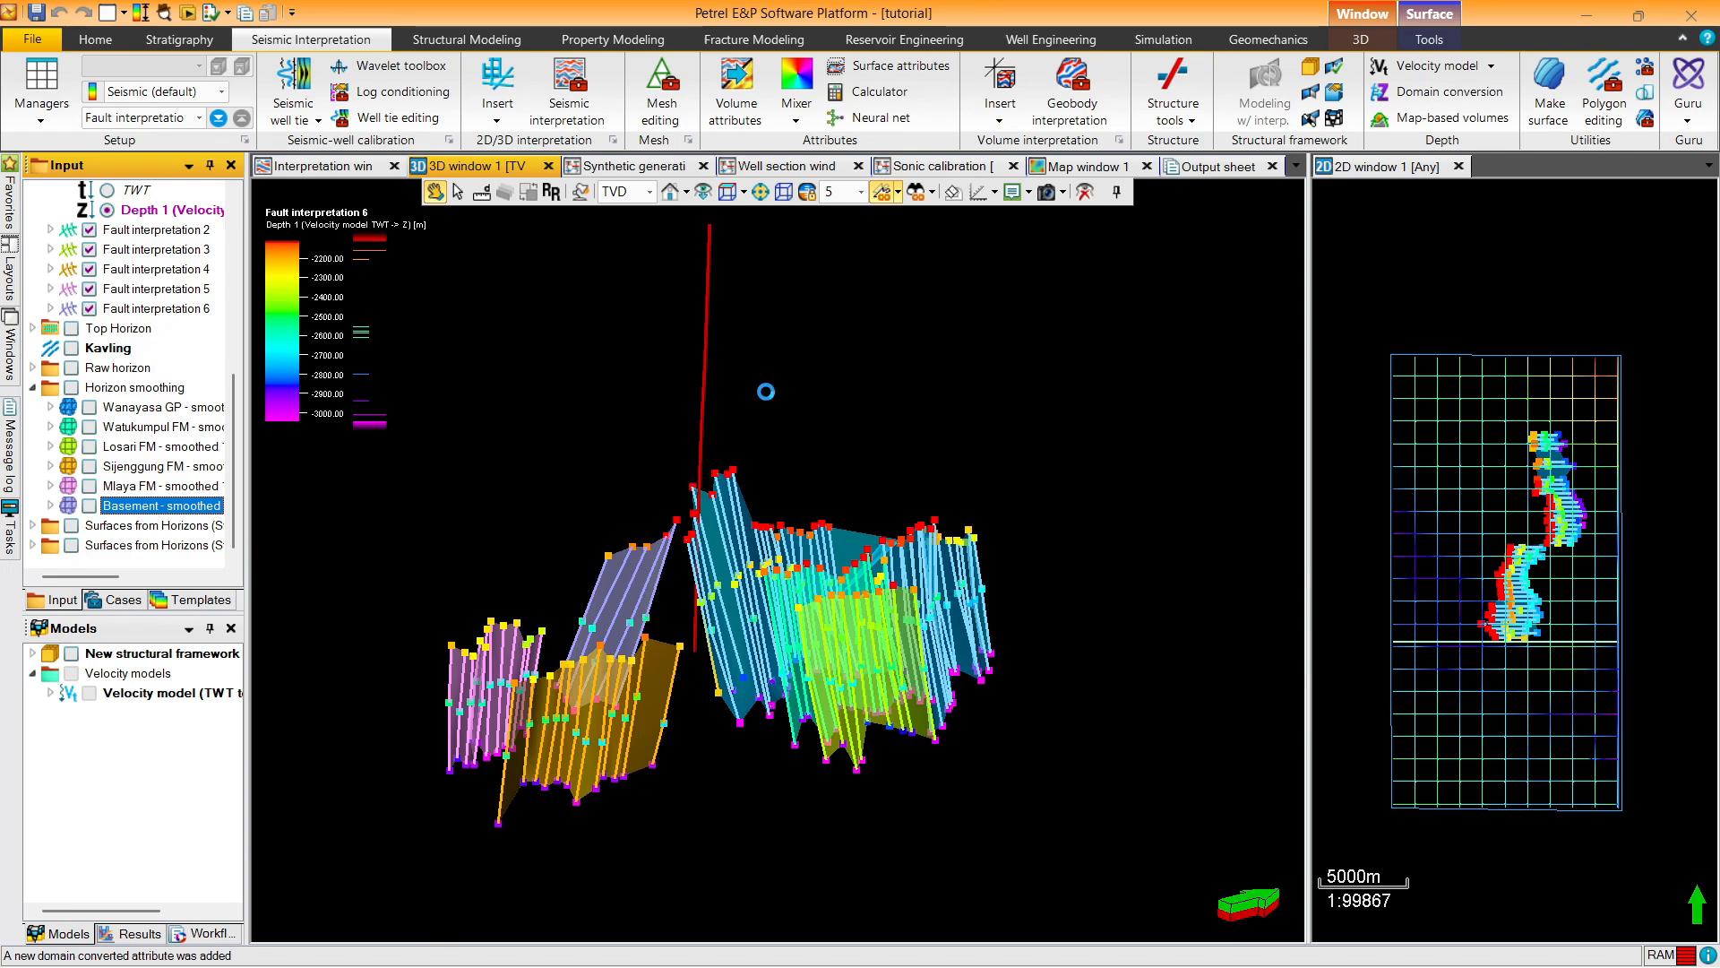
Display all the smoothed horizons together with the faults in the 3D window and inspect them in depth
click(72, 388)
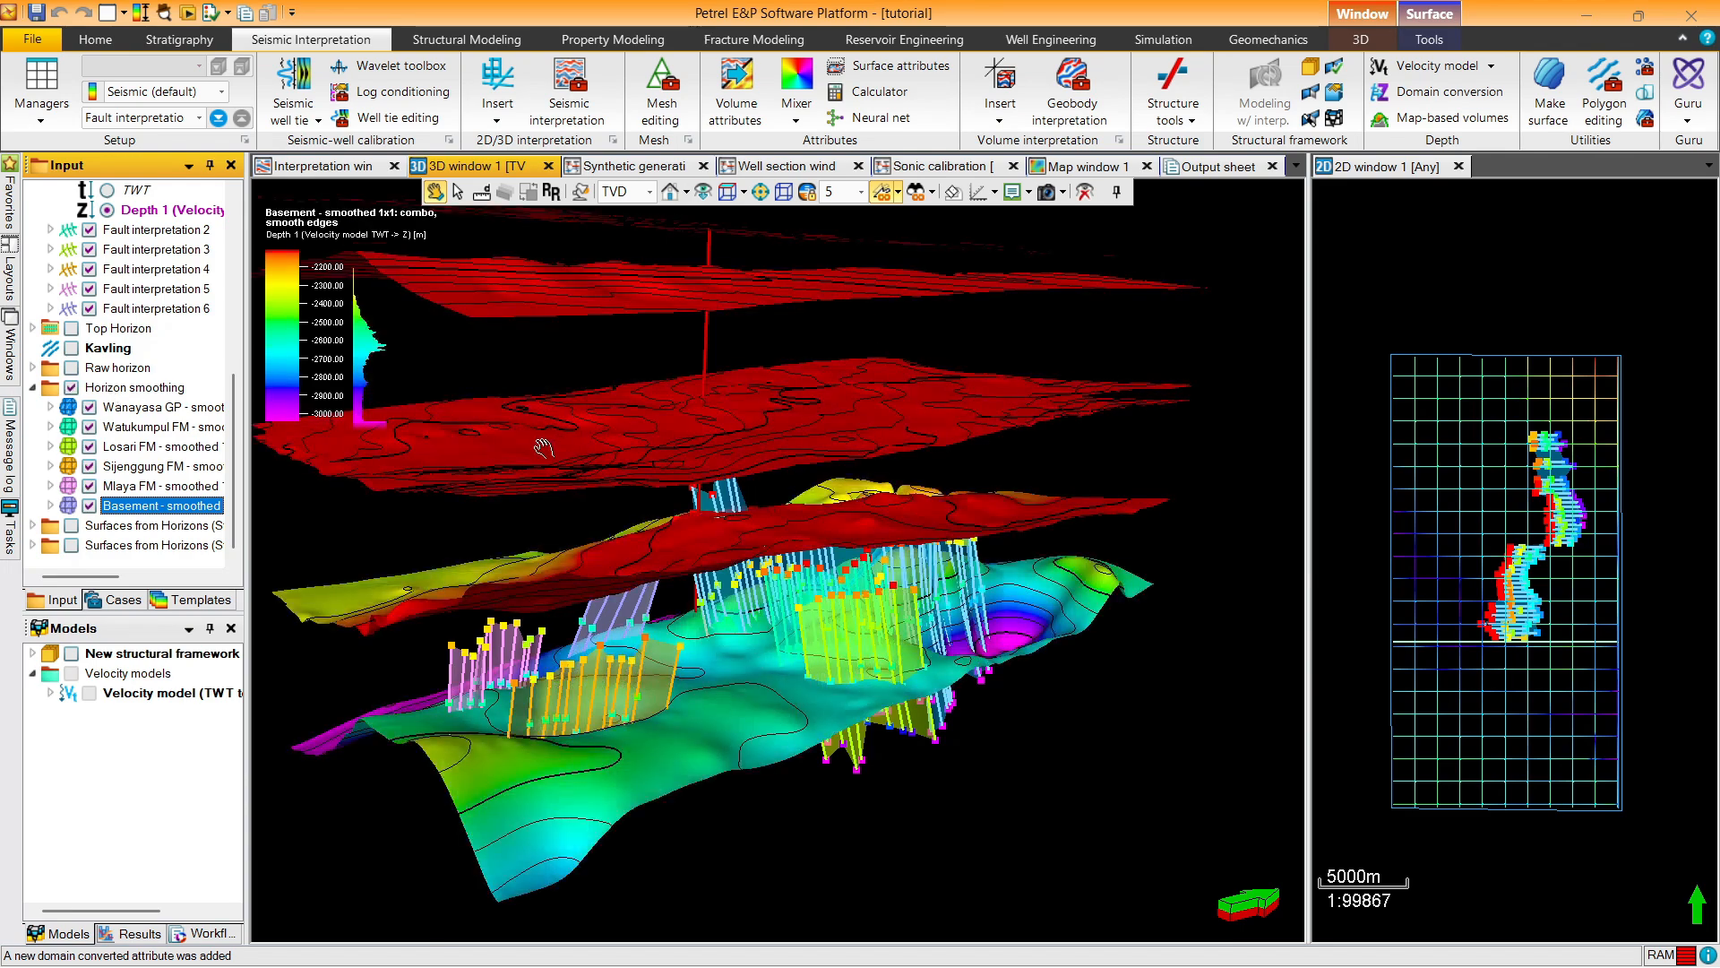
scroll(603, 519, up, 5)
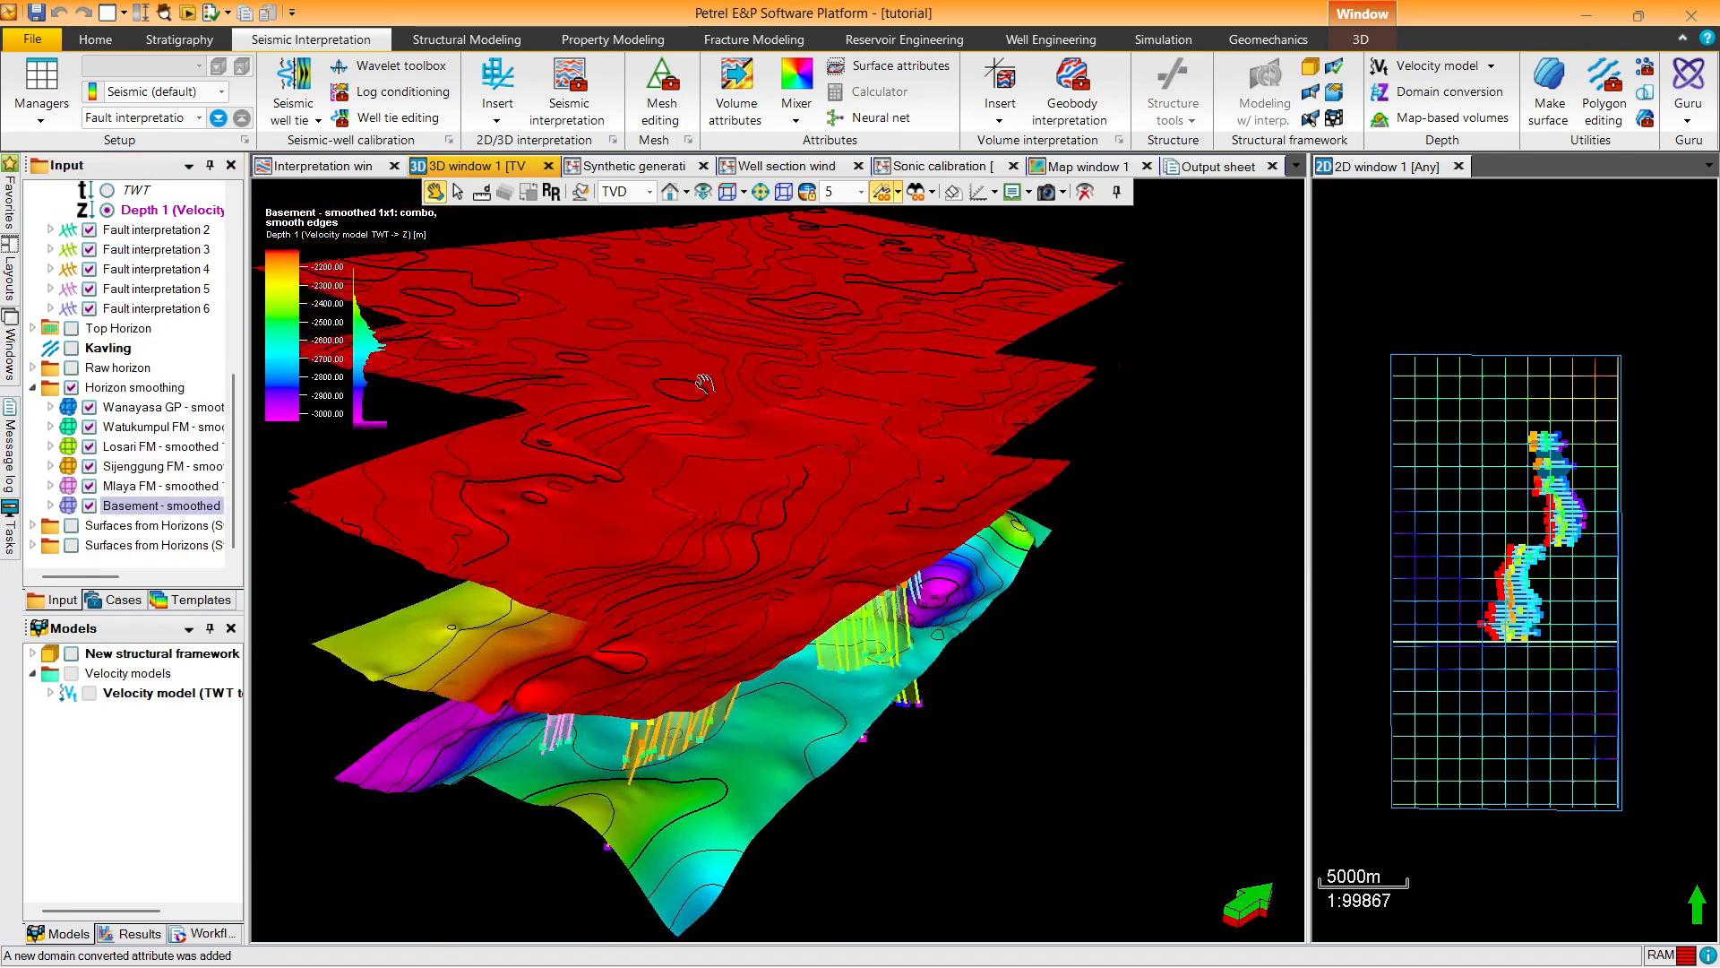
drag(705, 383, 638, 202)
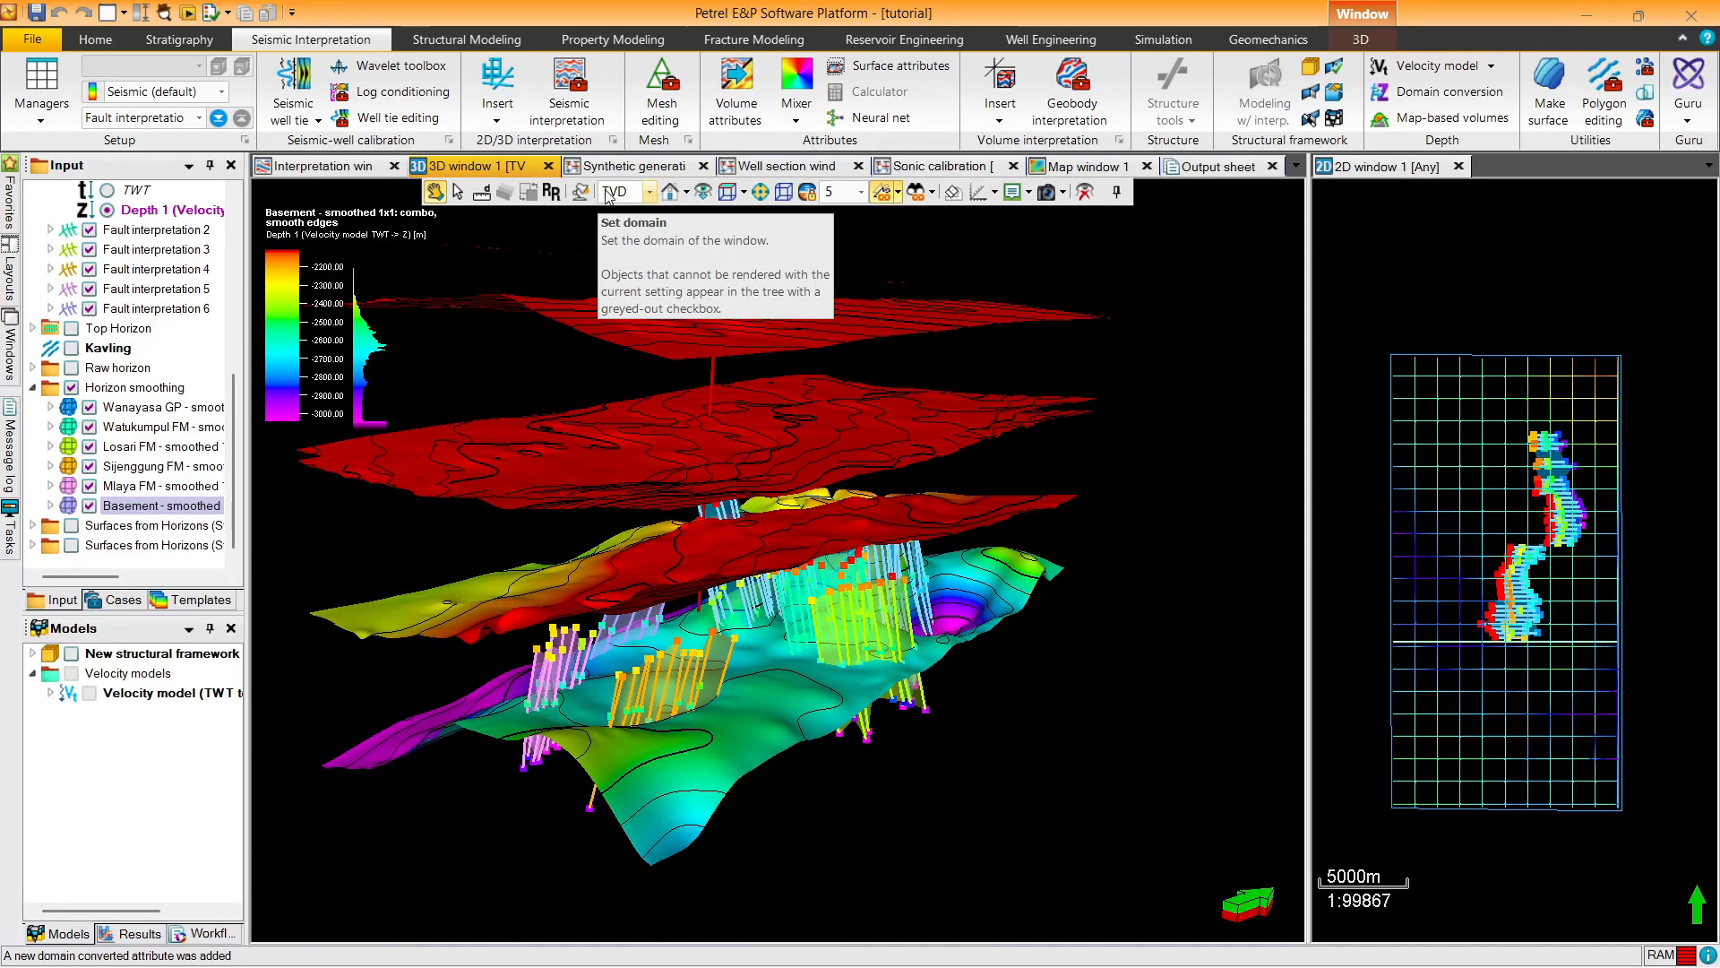
drag(665, 484, 690, 487)
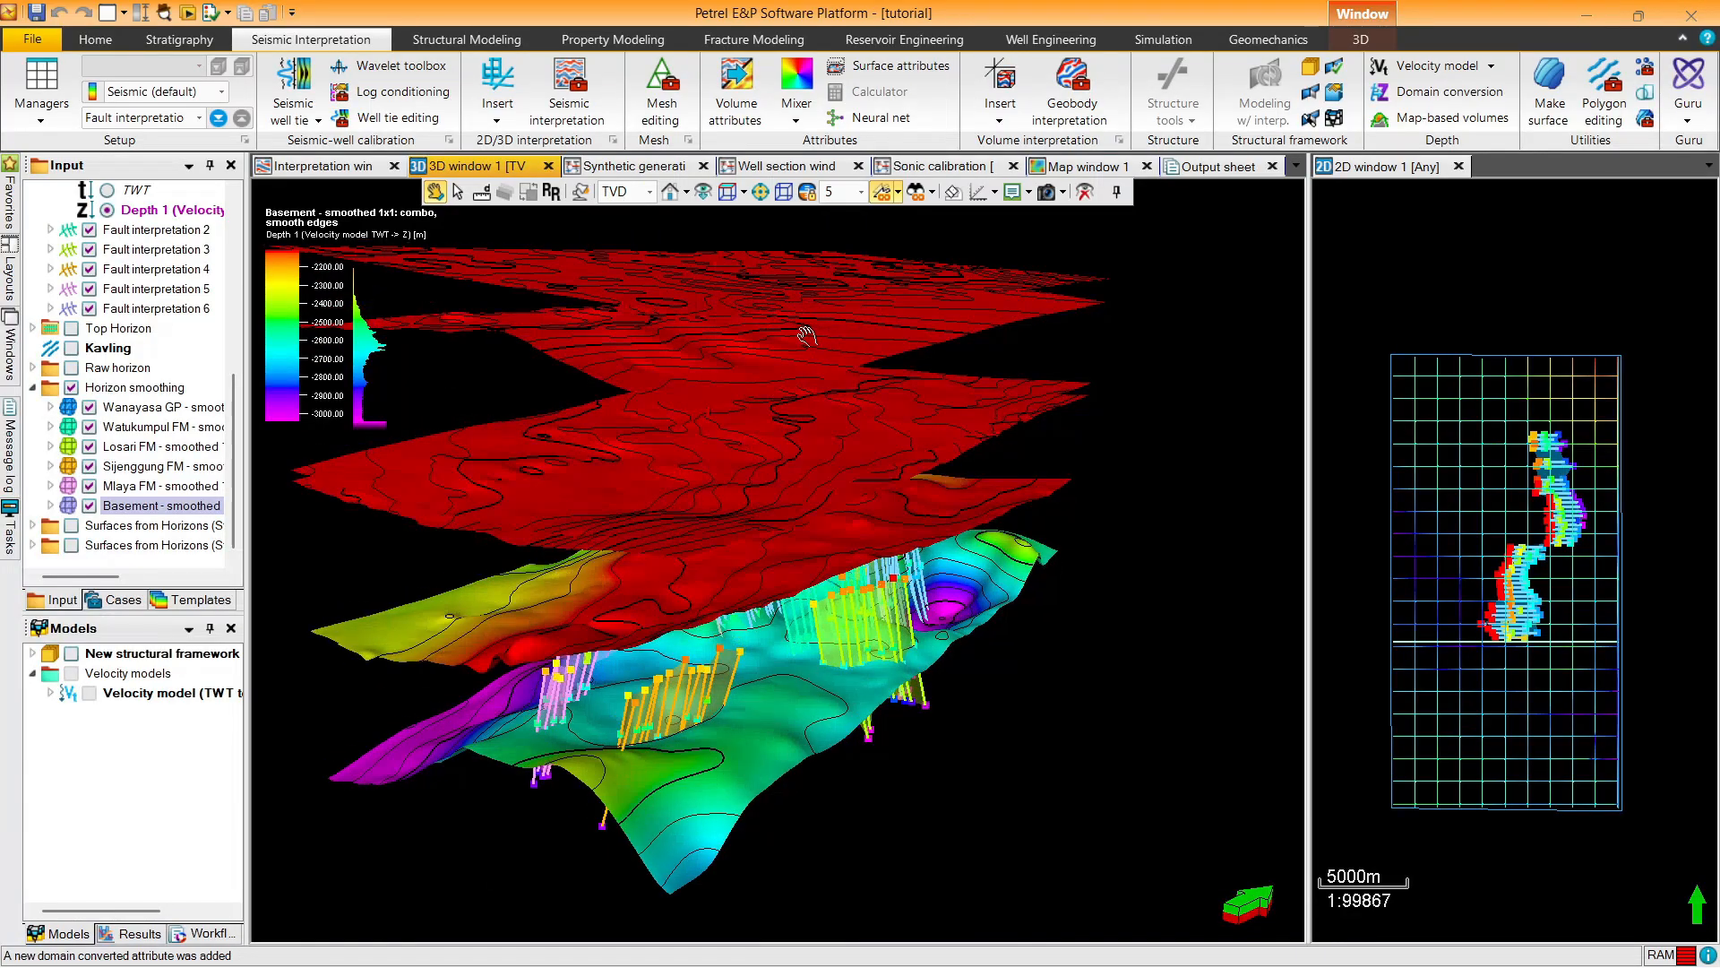
Compare the smoothed horizons and faults in the TWT and TVD domains from several angles, ending on TVD
click(649, 191)
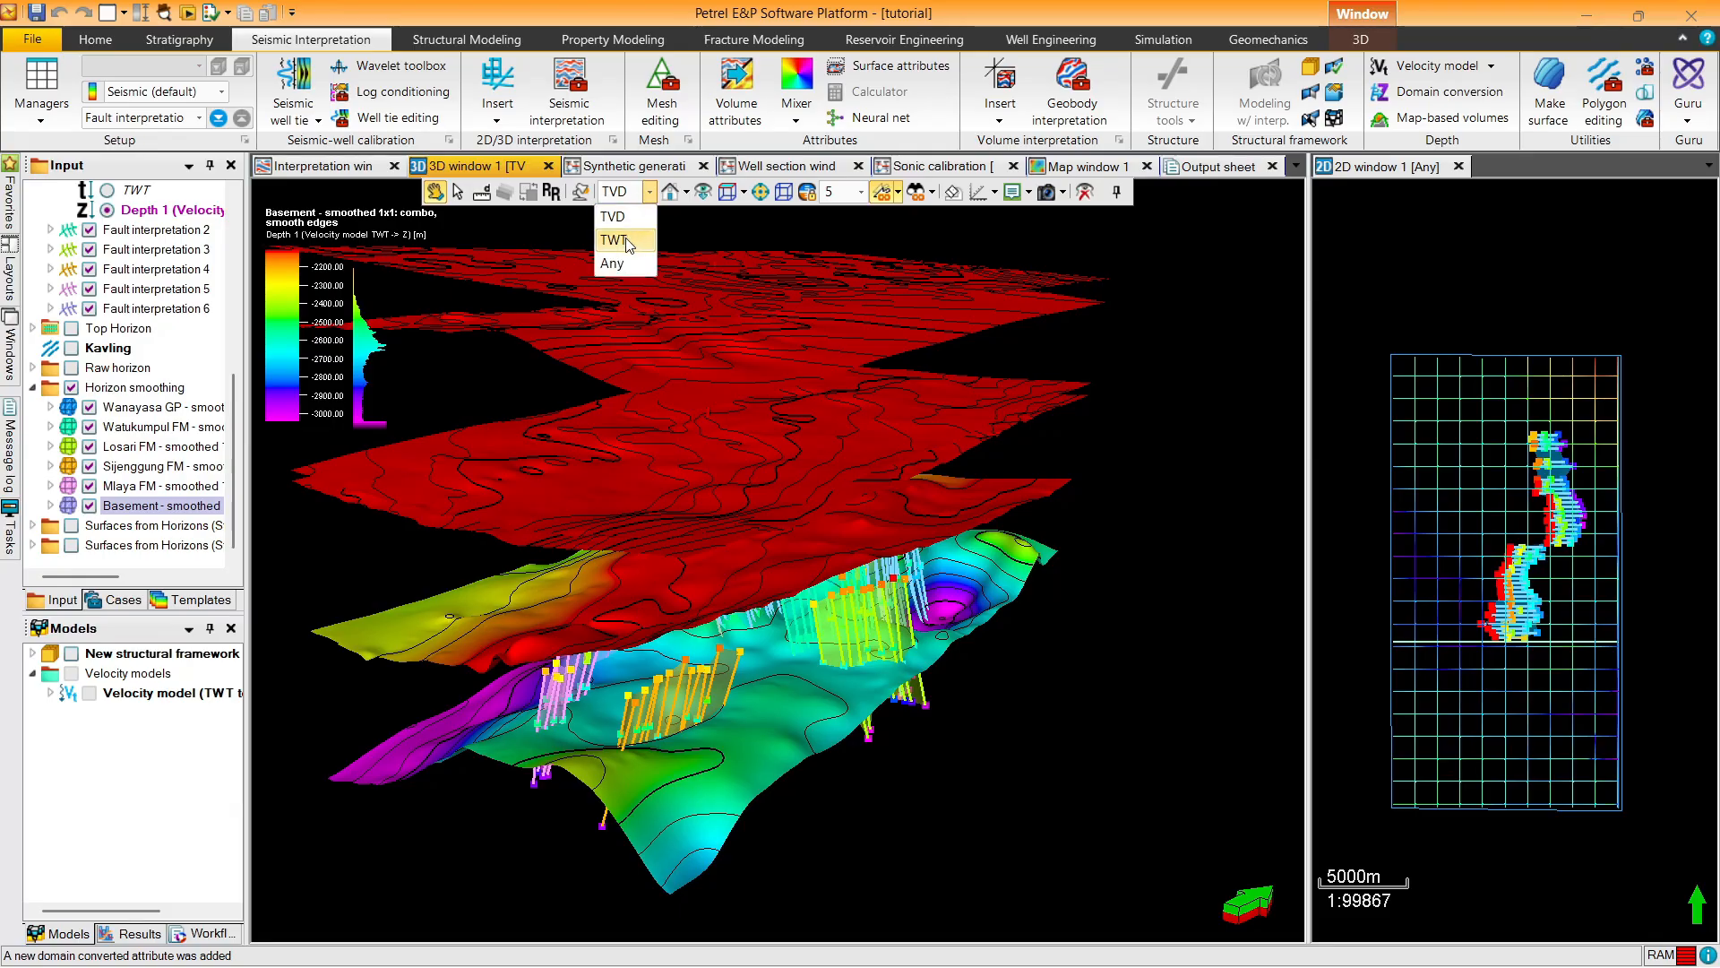
click(626, 240)
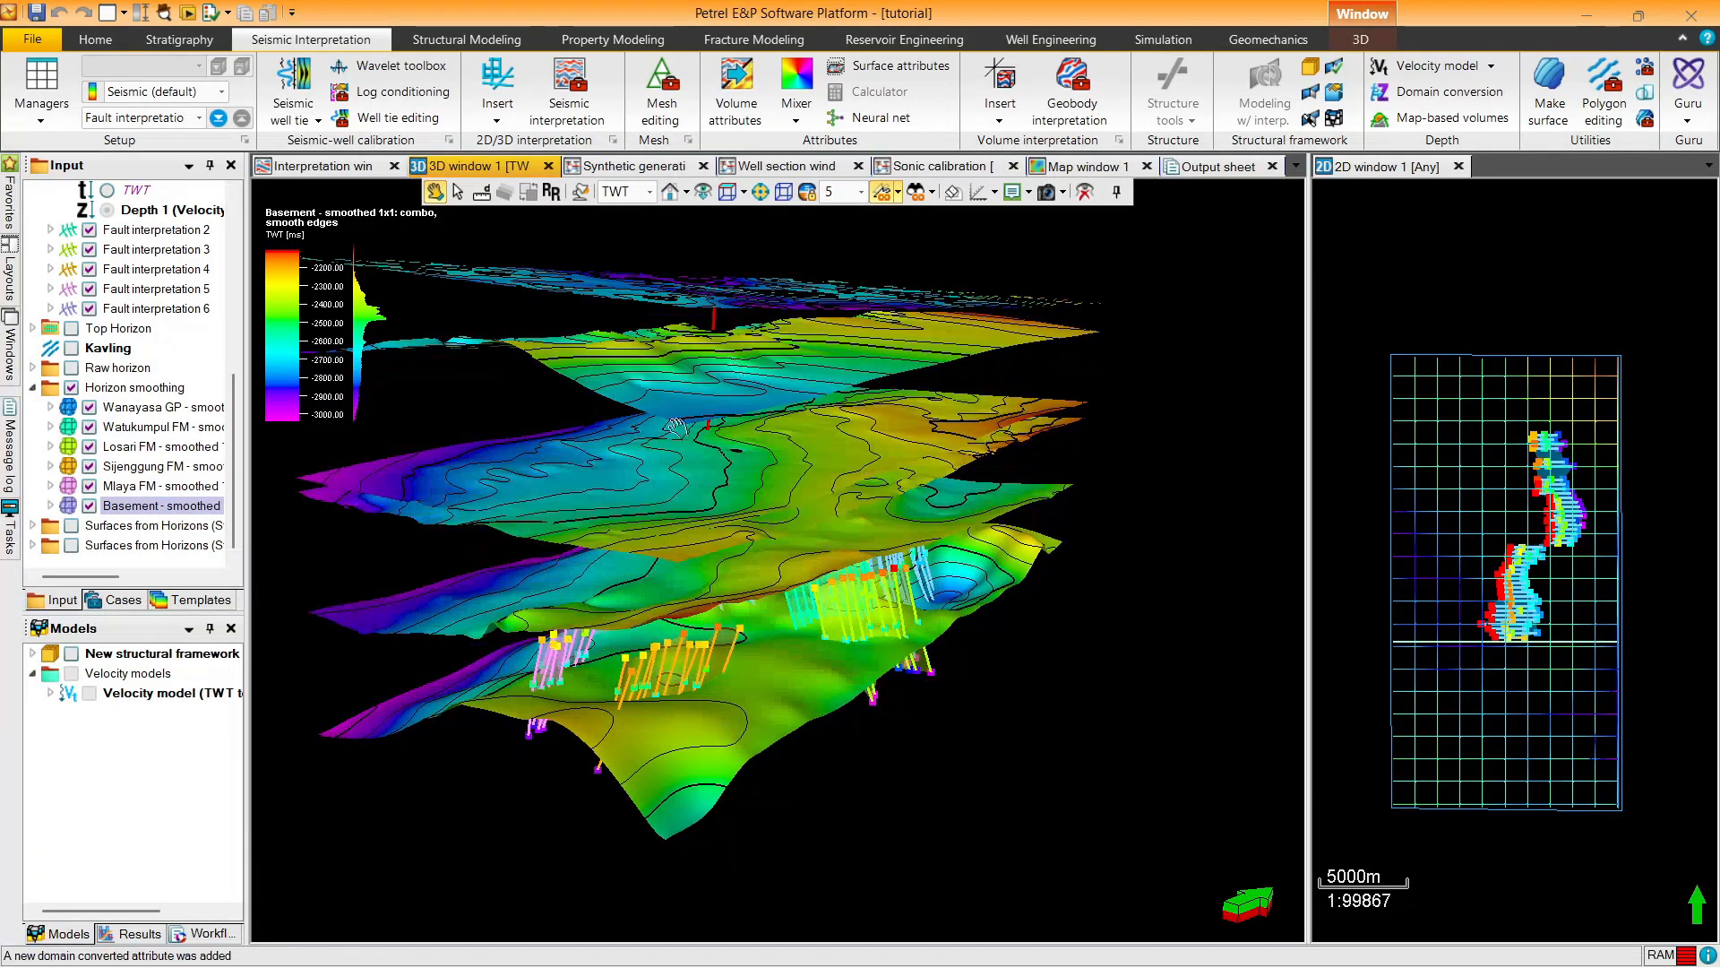
click(649, 192)
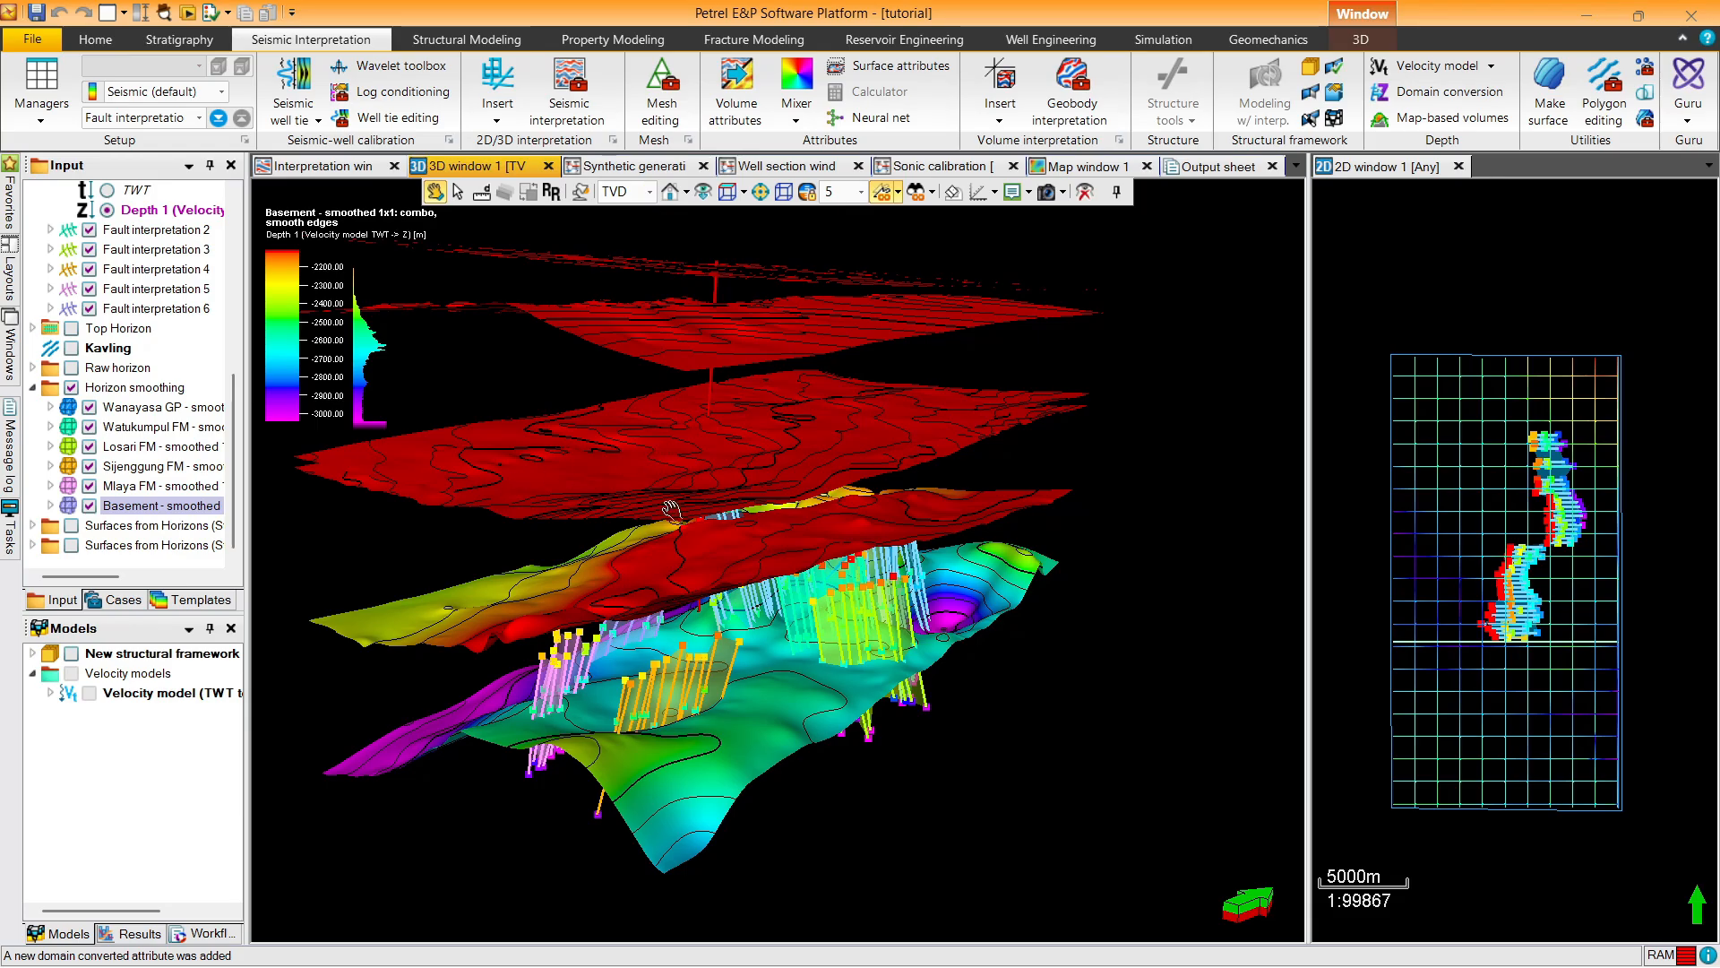
drag(670, 511, 664, 488)
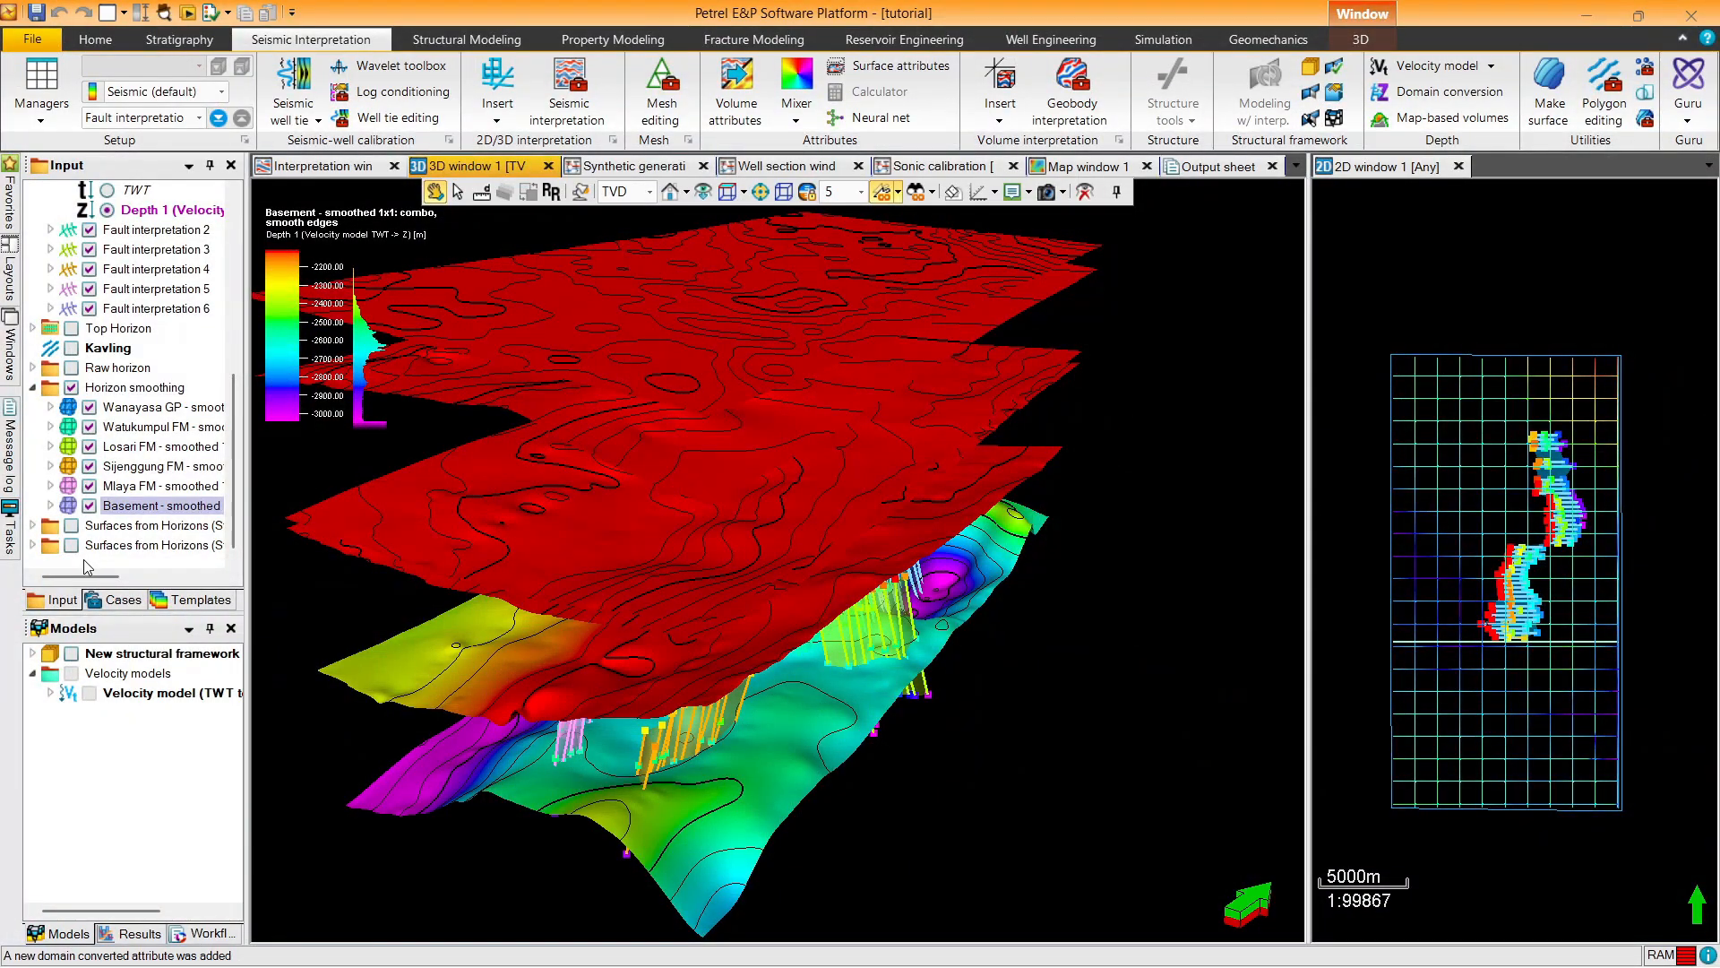
drag(673, 519, 790, 554)
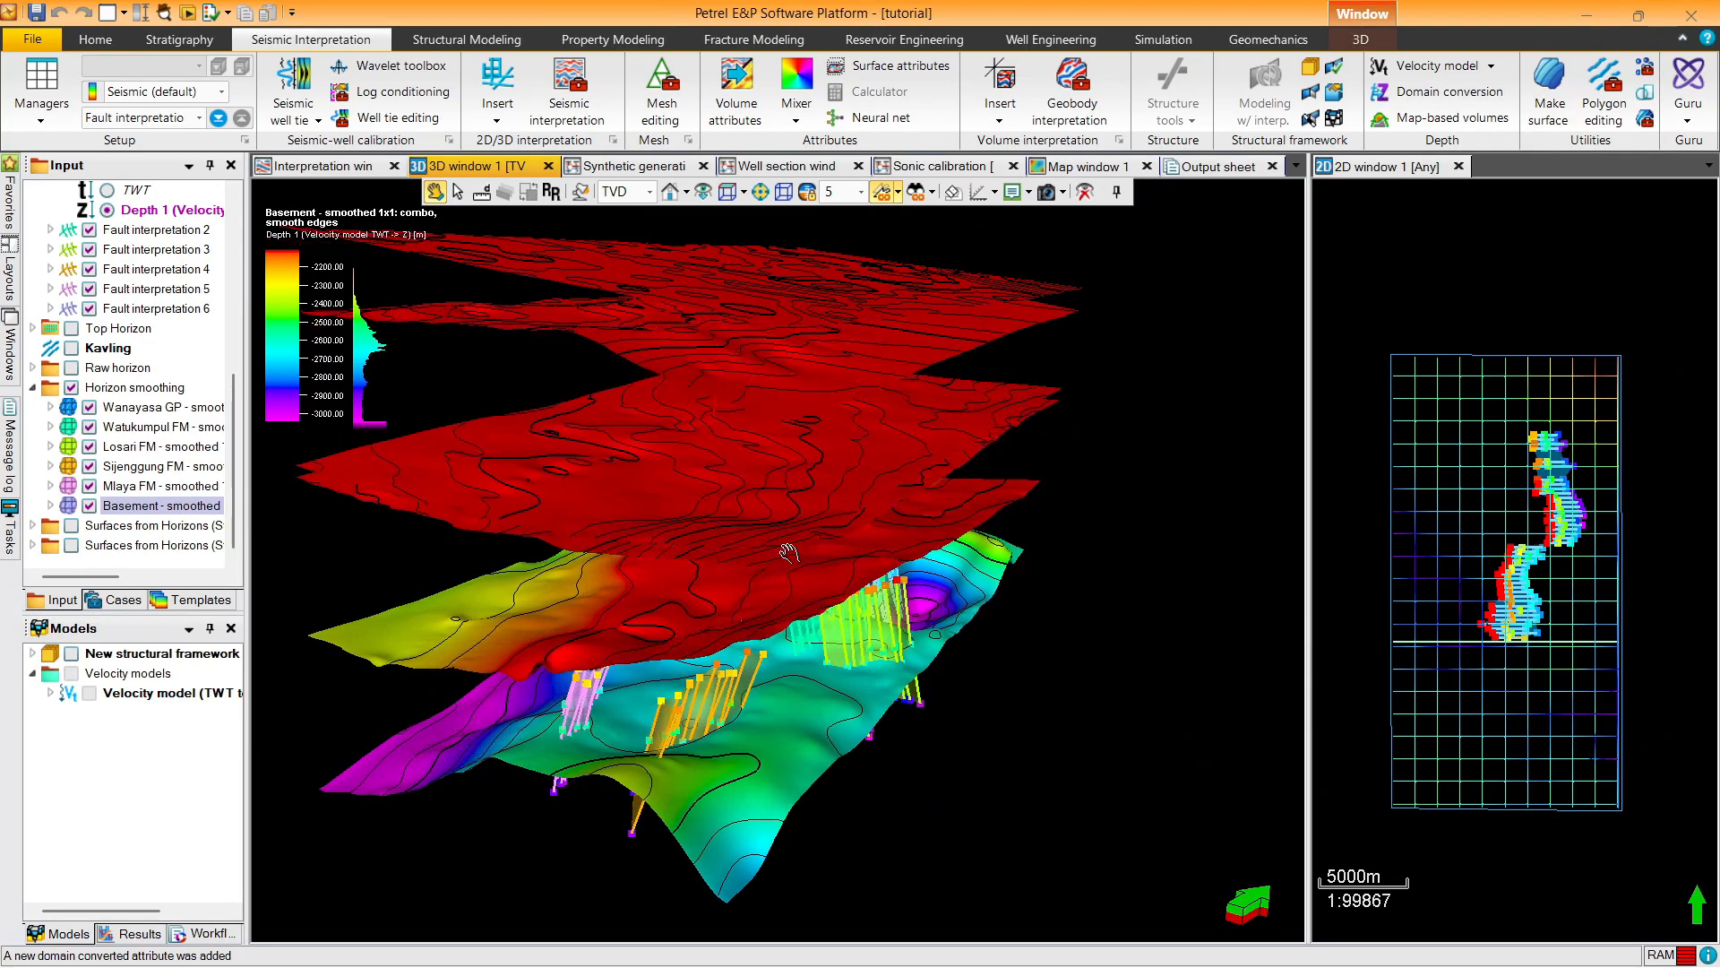
drag(764, 365, 767, 368)
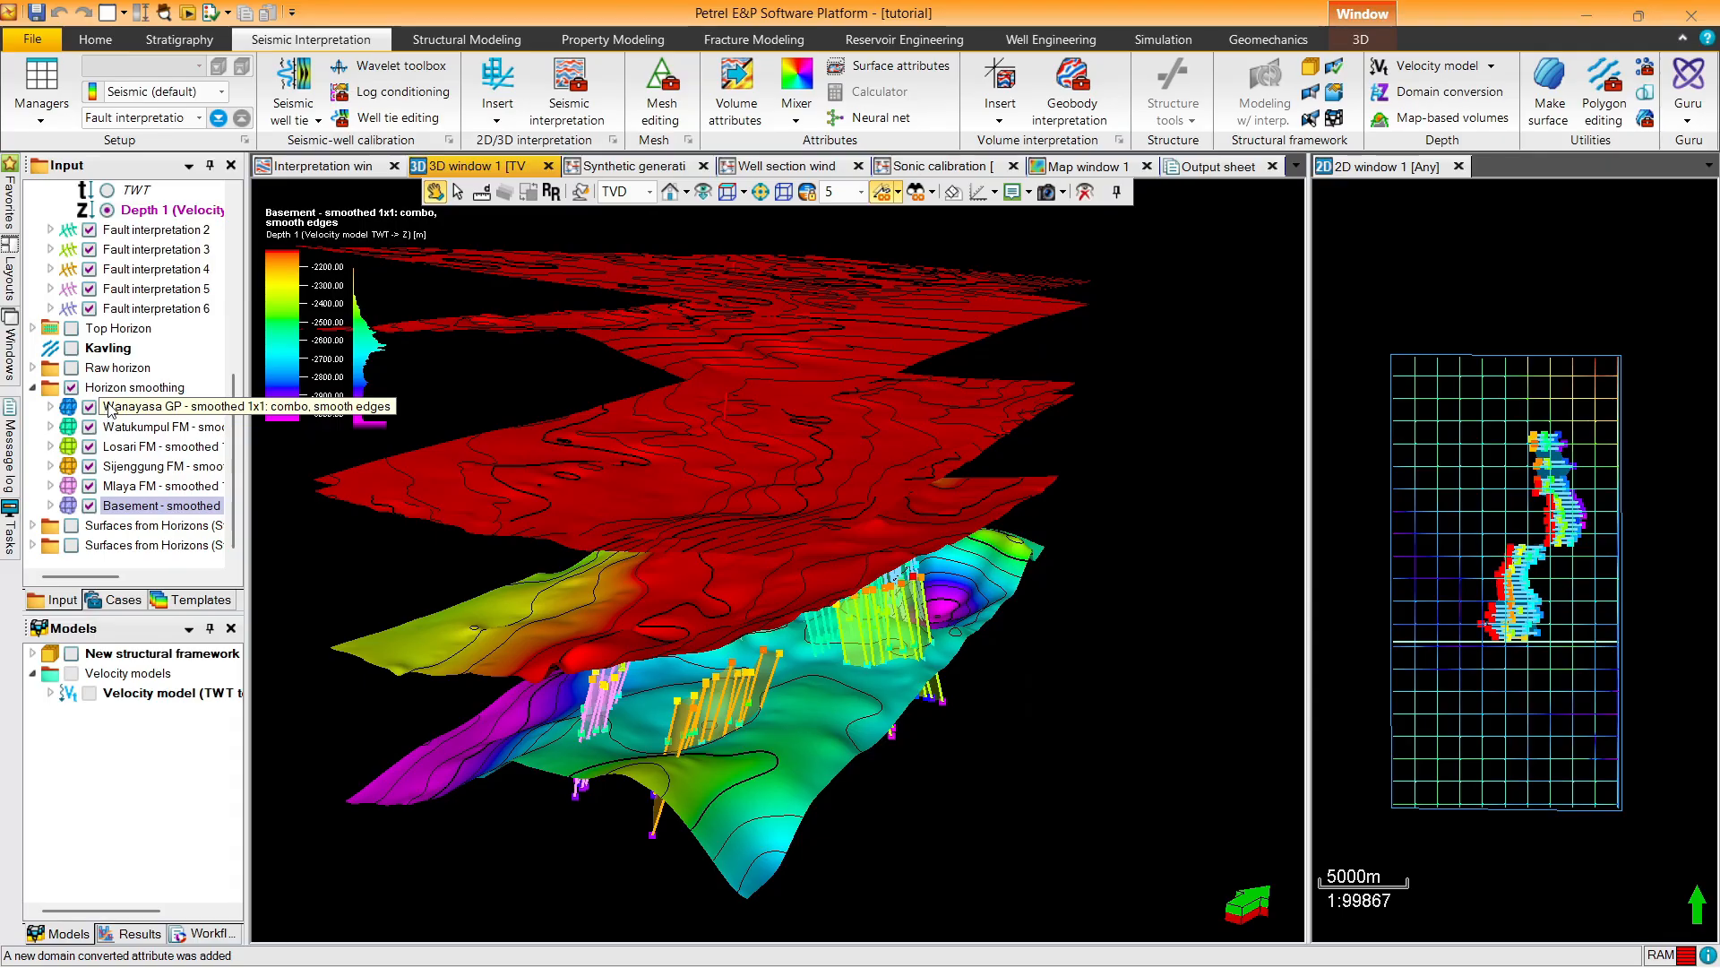
drag(615, 449, 618, 459)
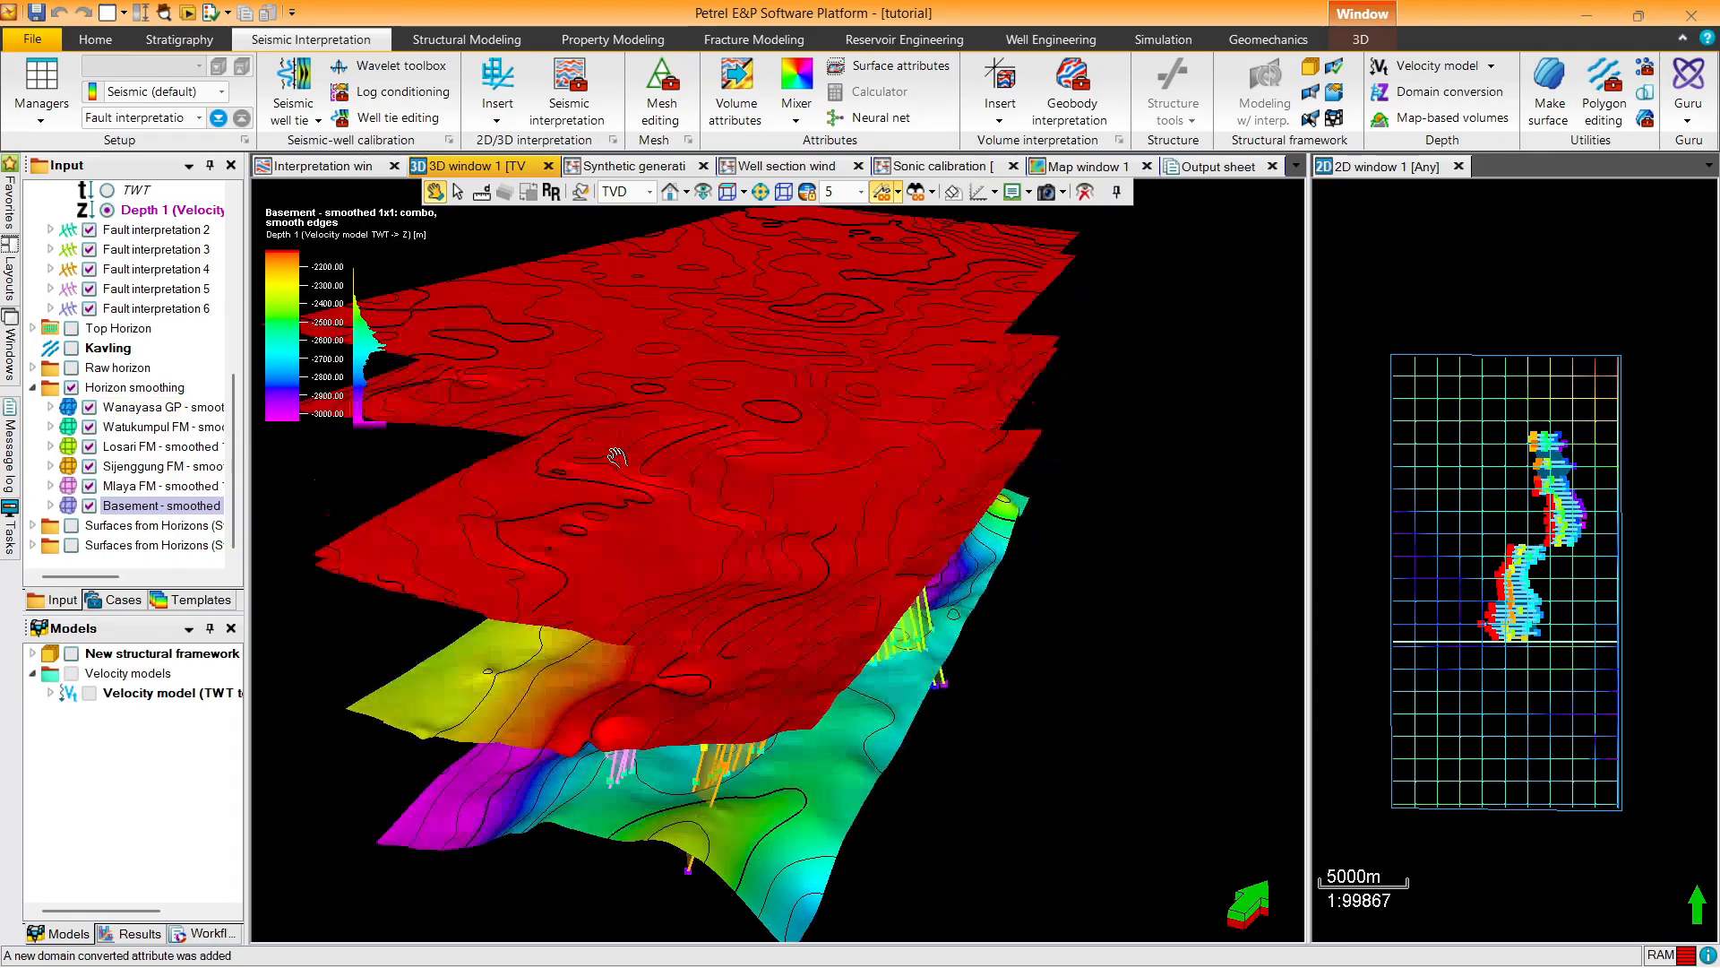
Give the Wanayasa GP smoothed surface's Depth 1 attribute a local color table with both limits fitted to its own depth range
click(51, 408)
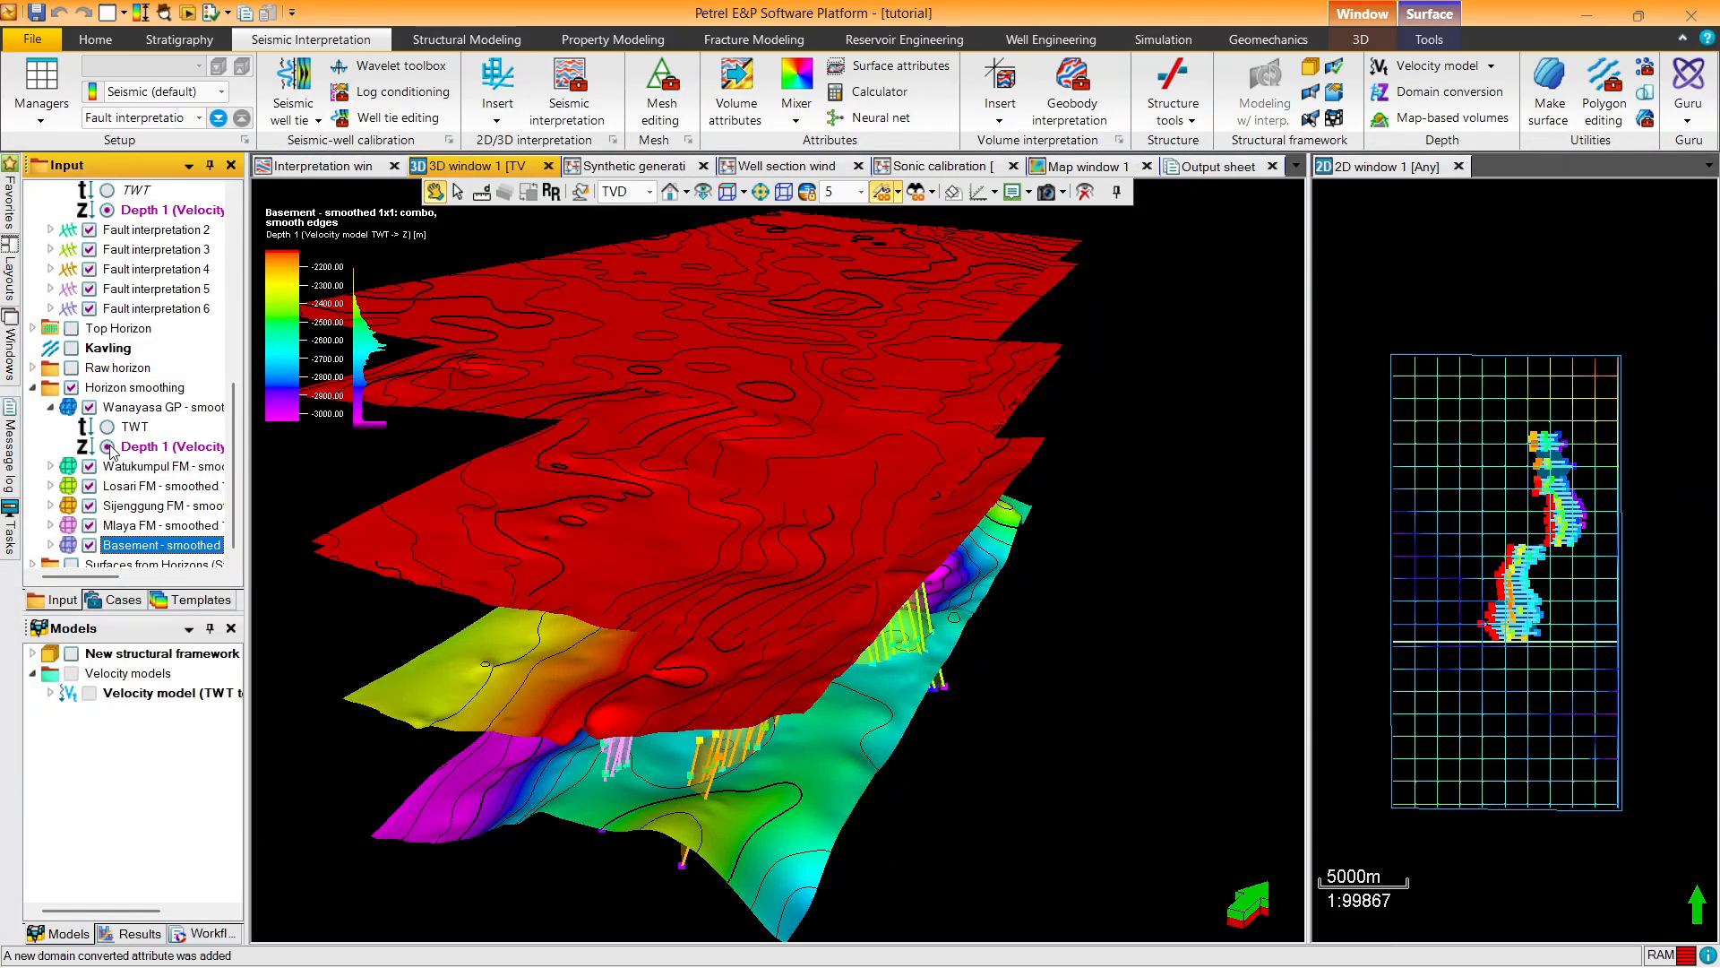
right_click(155, 449)
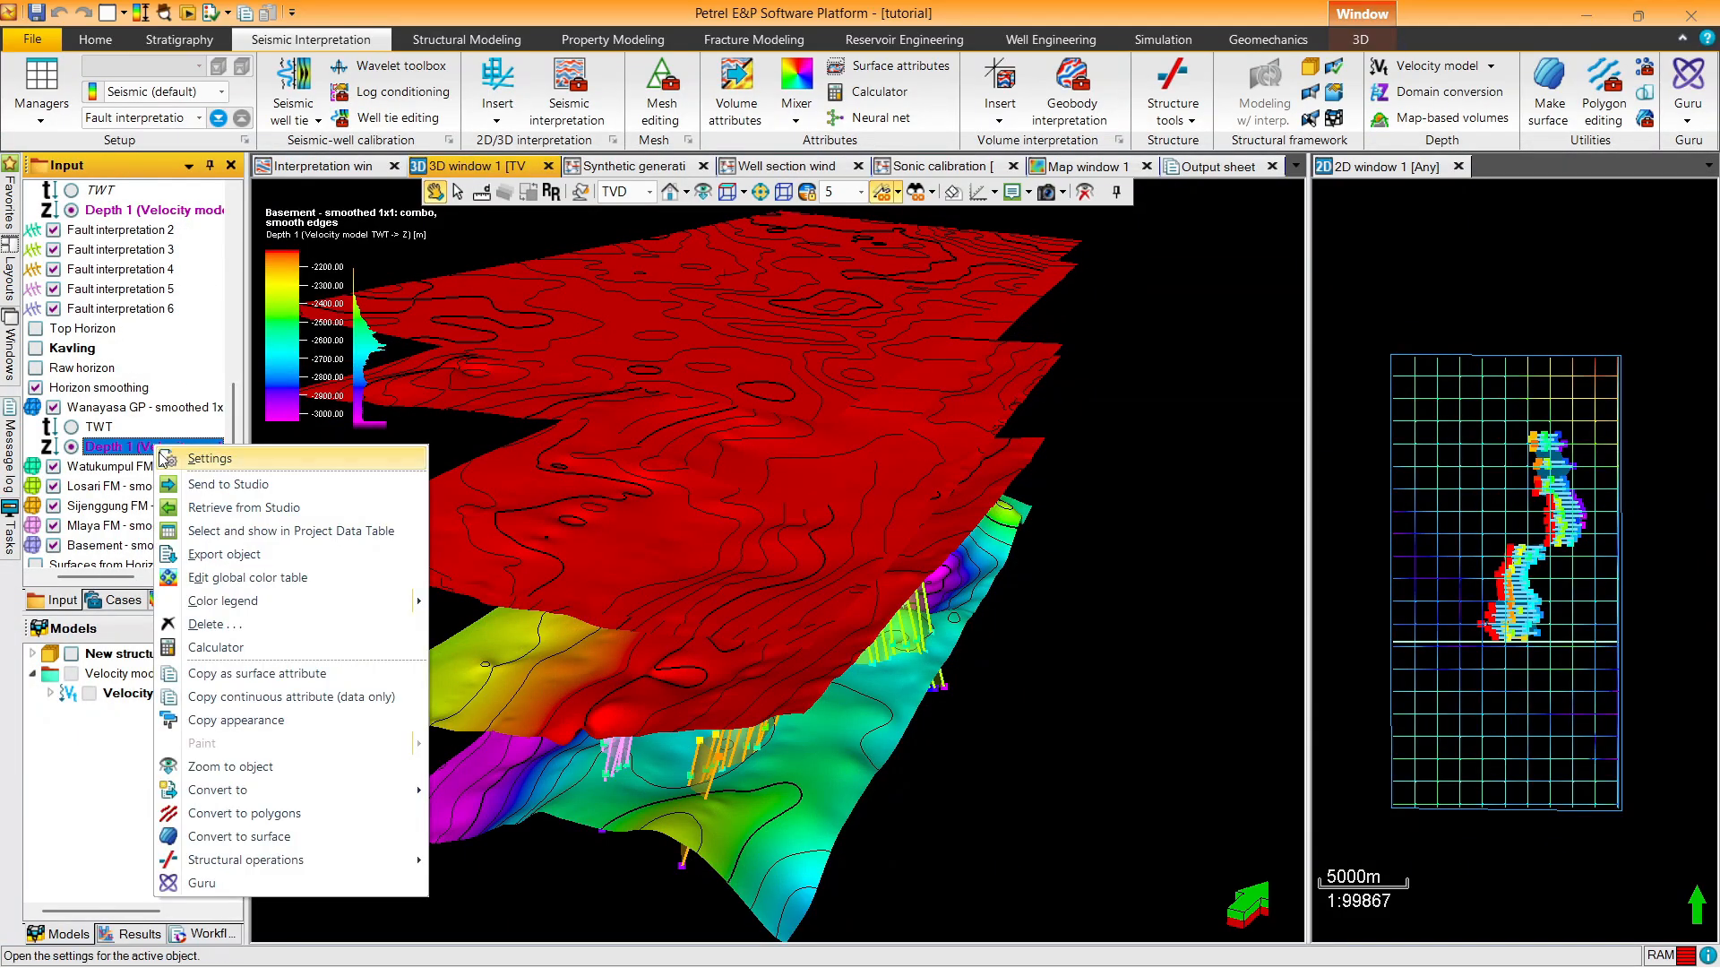
click(208, 459)
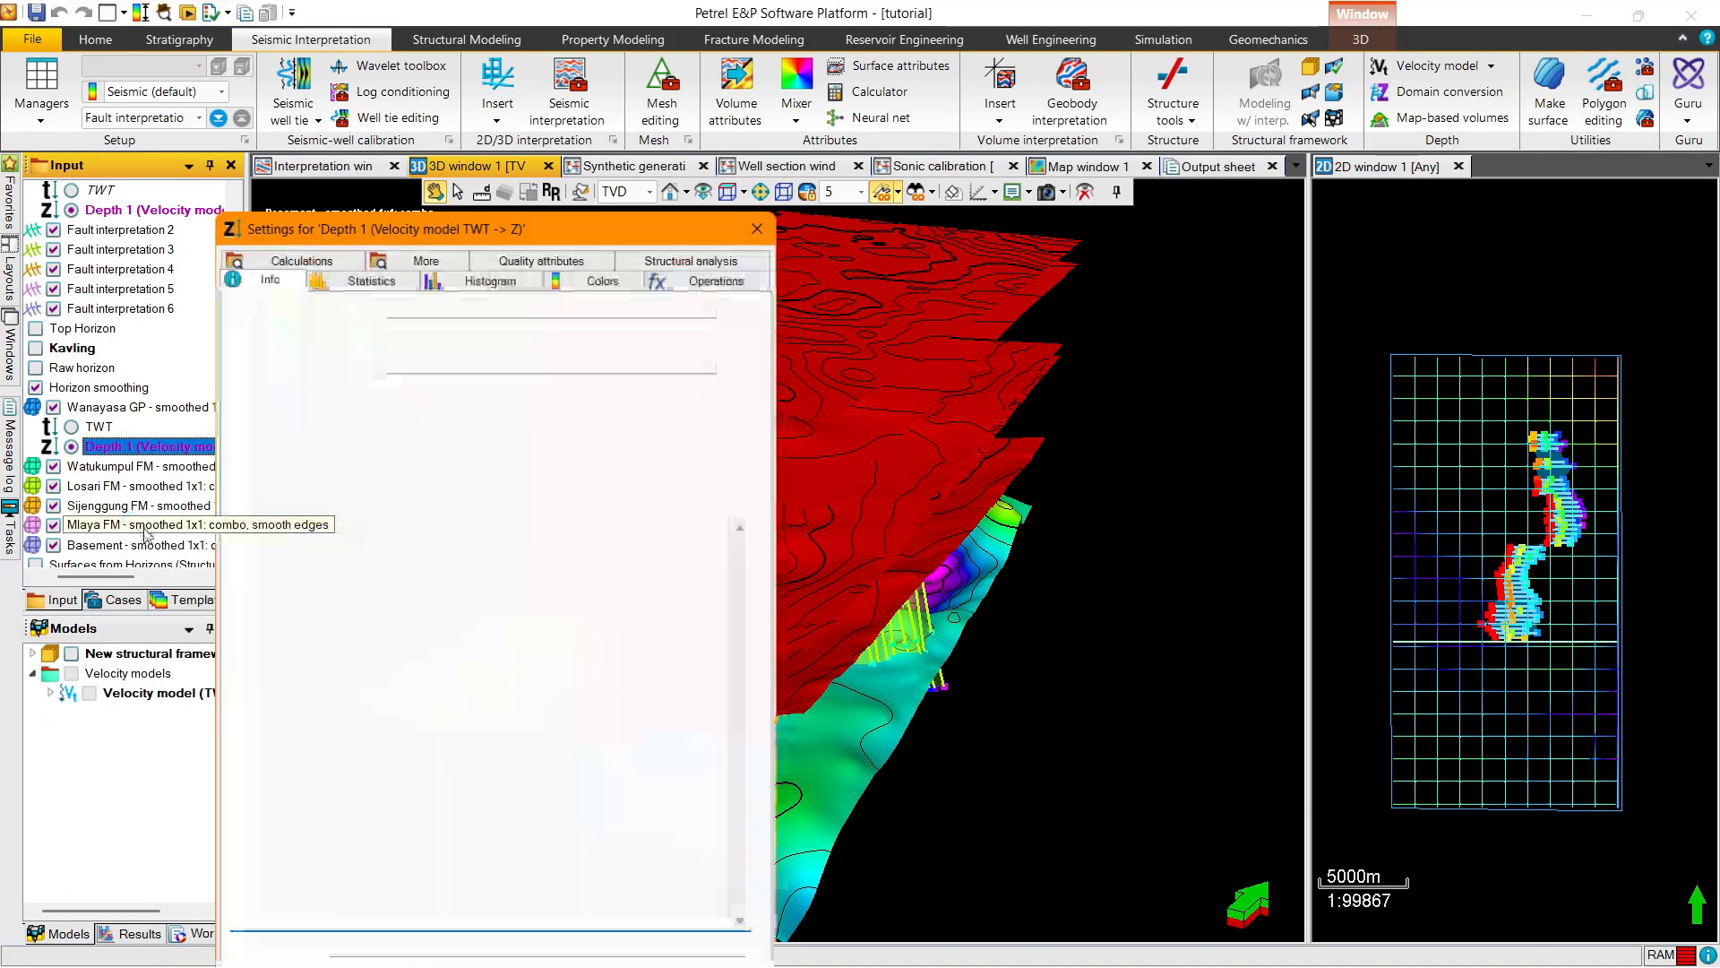
click(707, 108)
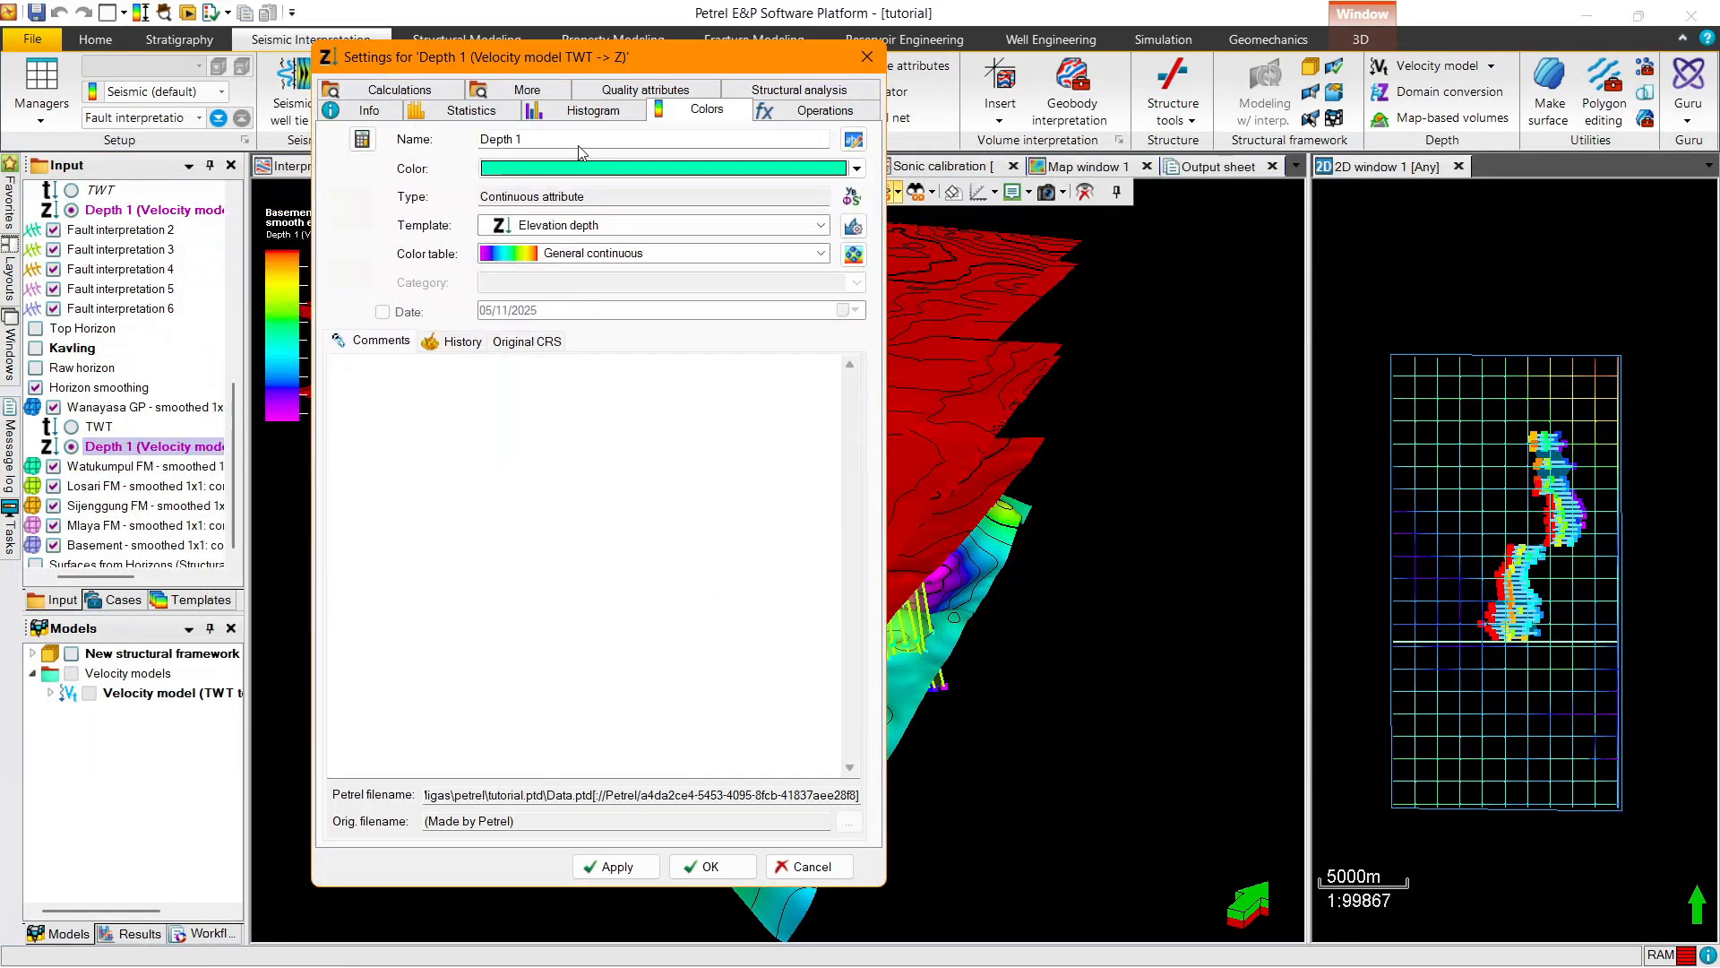
click(385, 179)
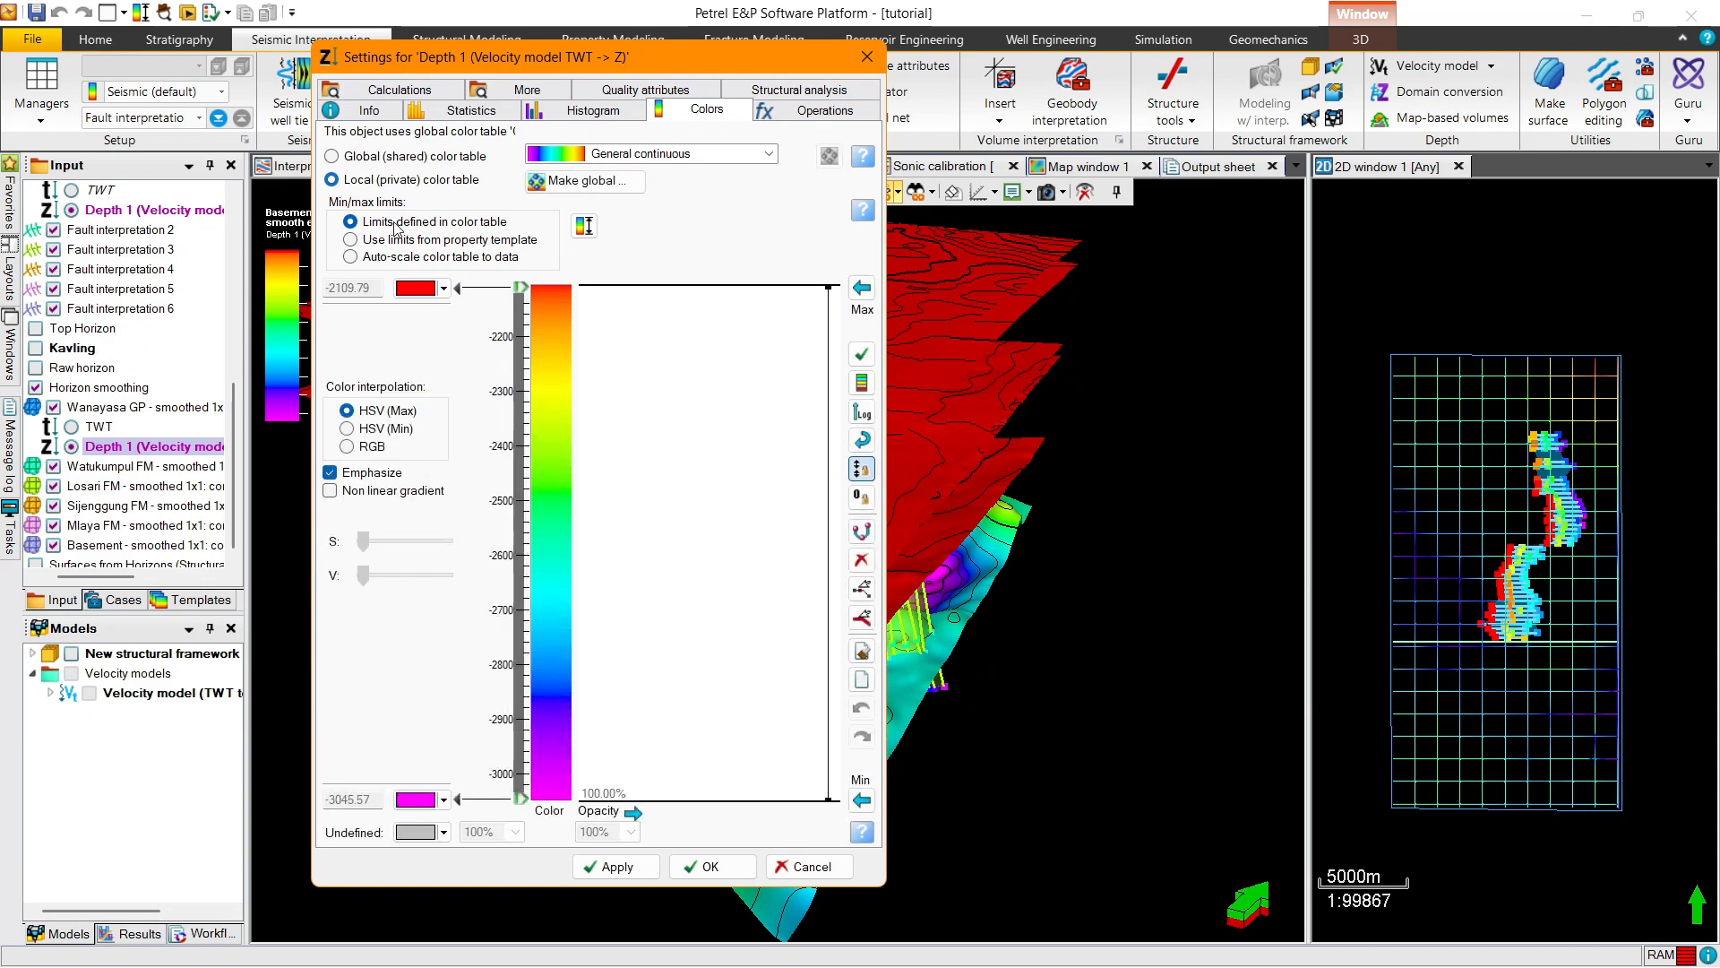
click(862, 288)
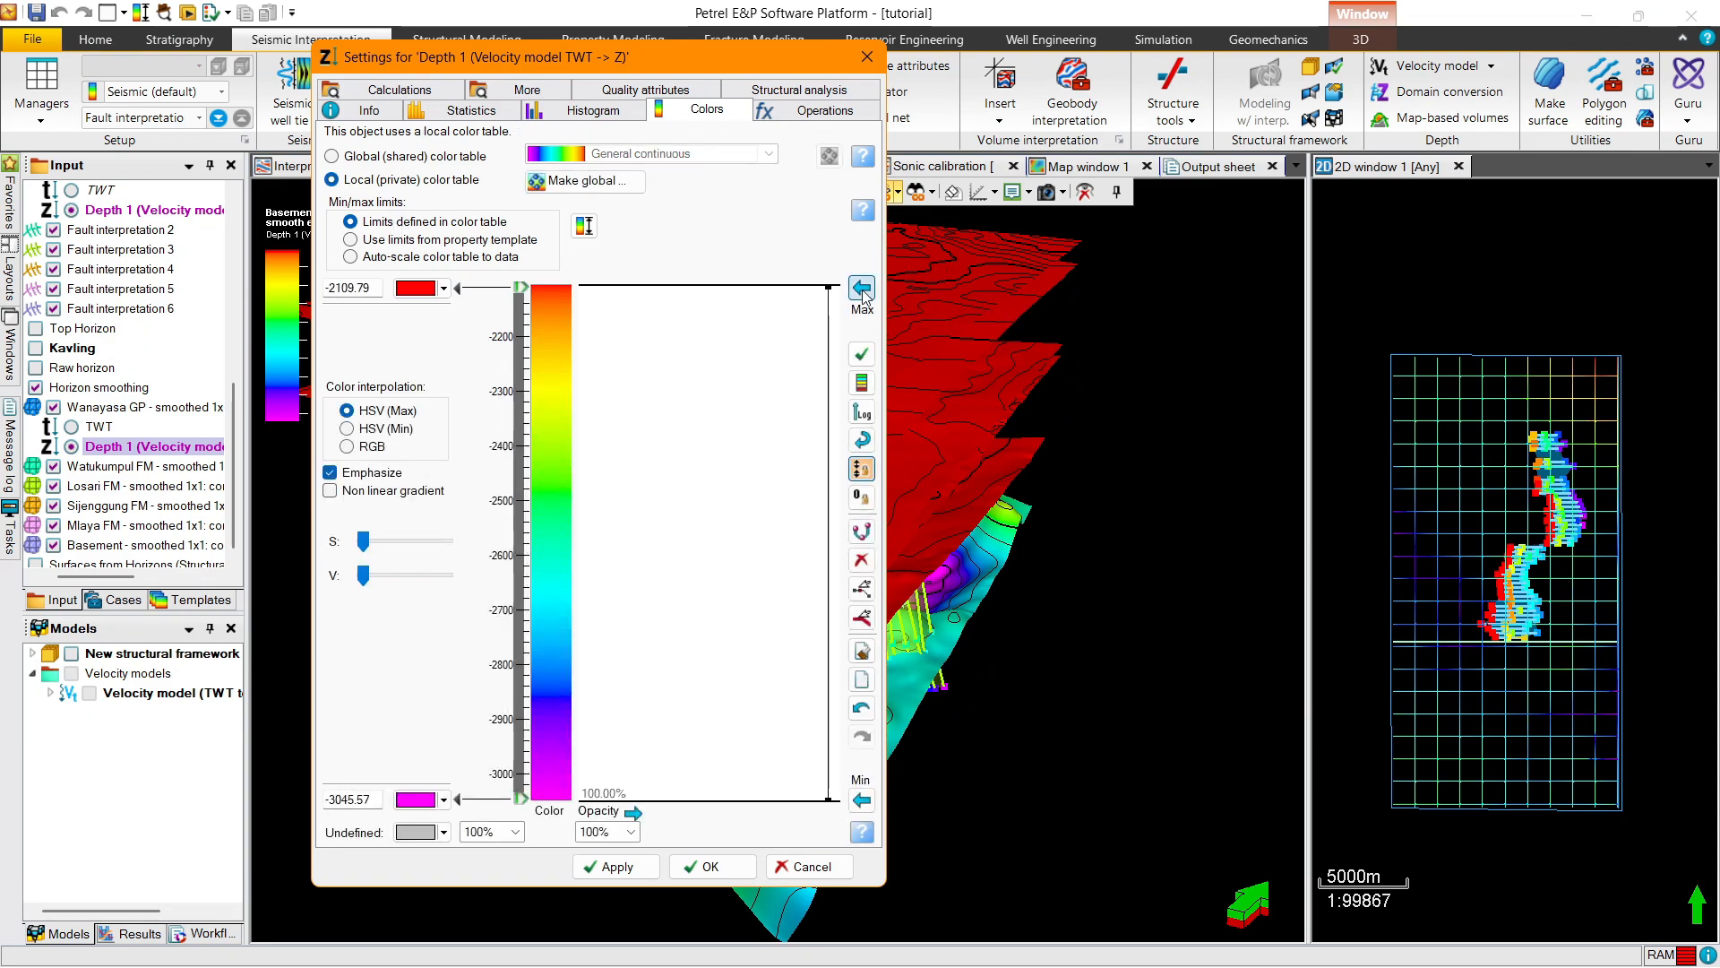
click(862, 800)
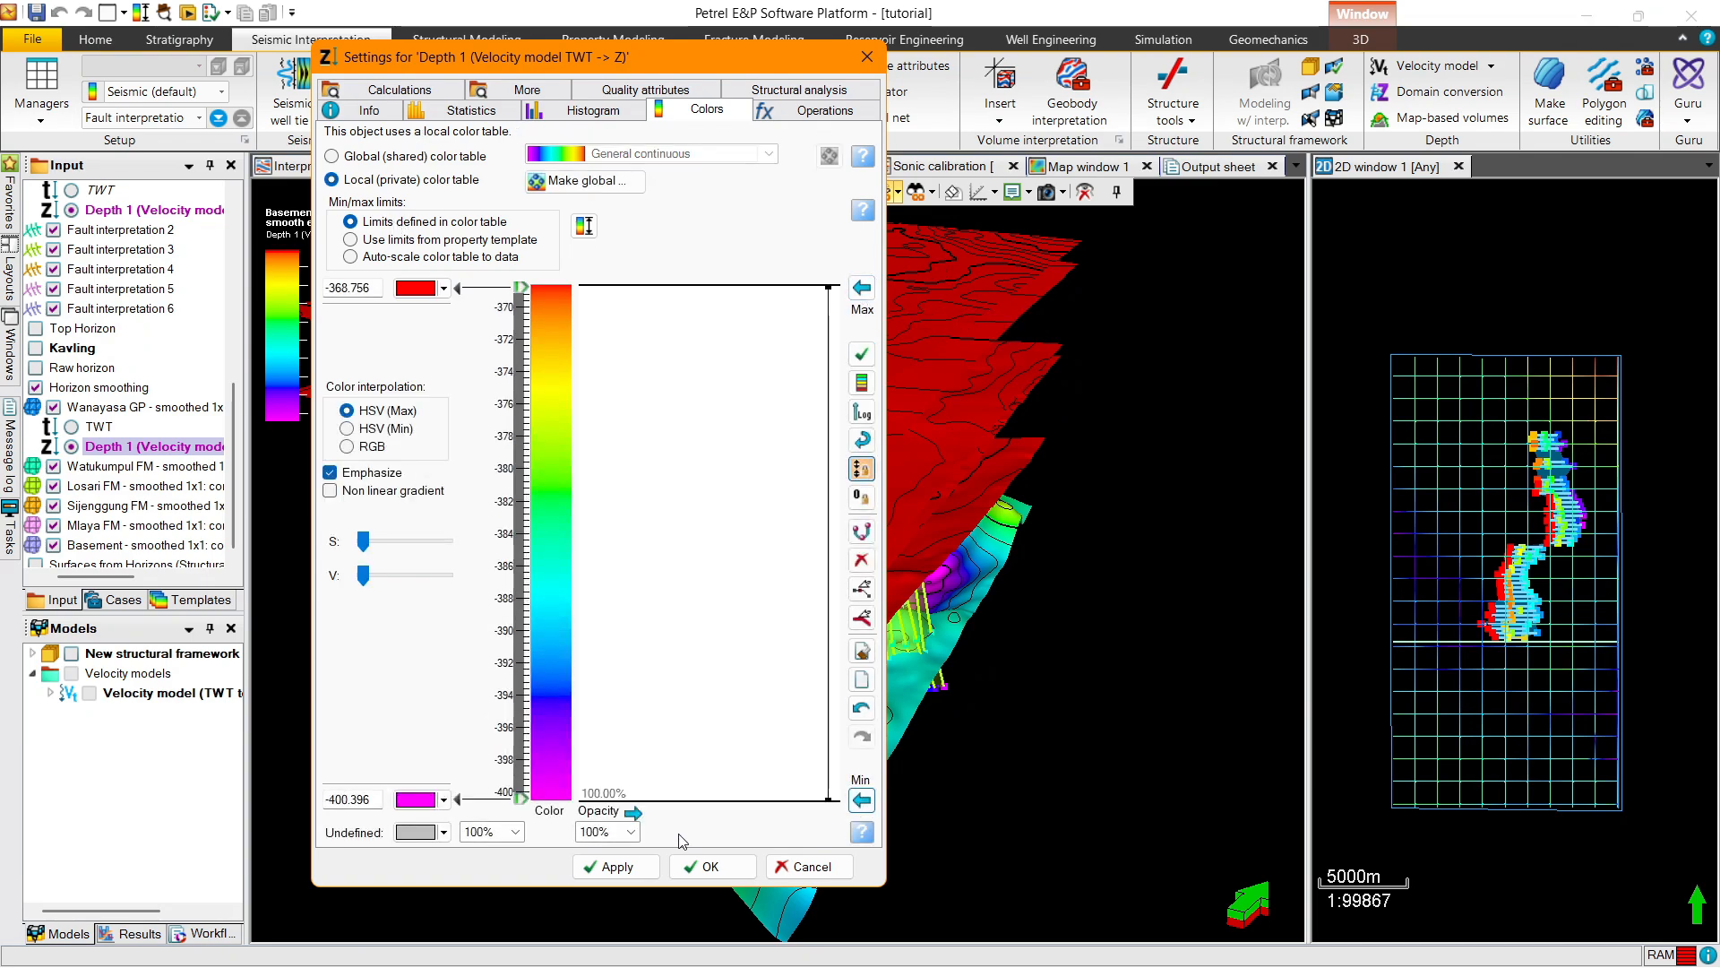
click(703, 865)
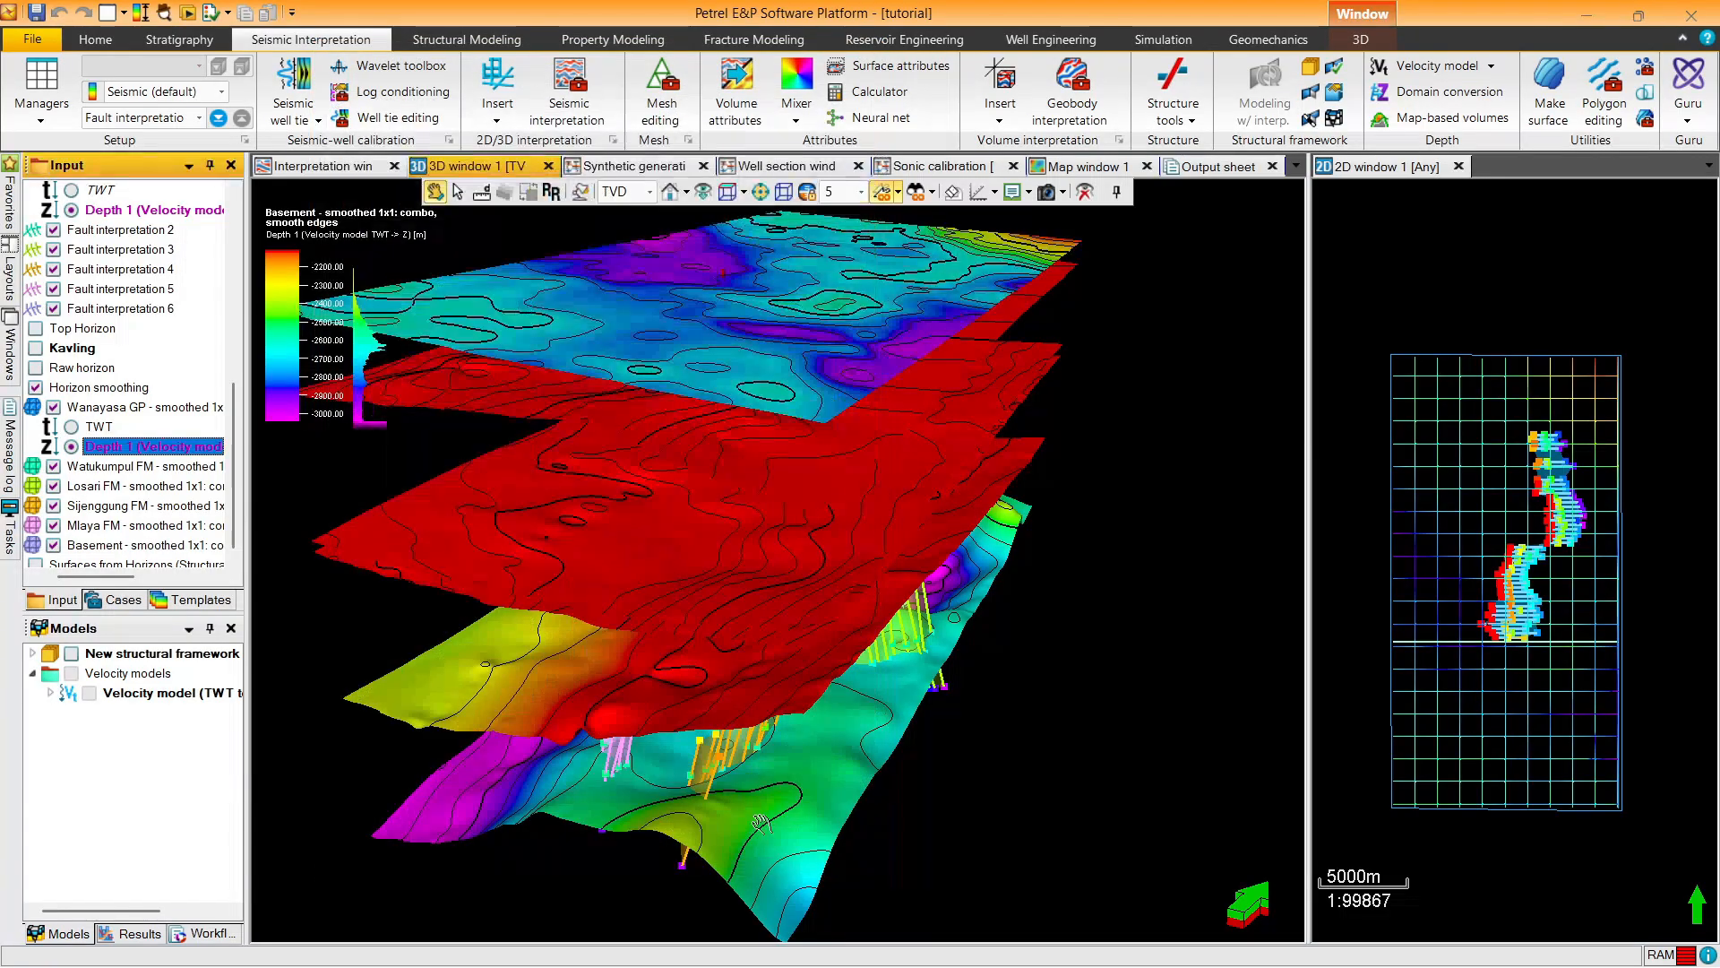
drag(700, 387, 271, 428)
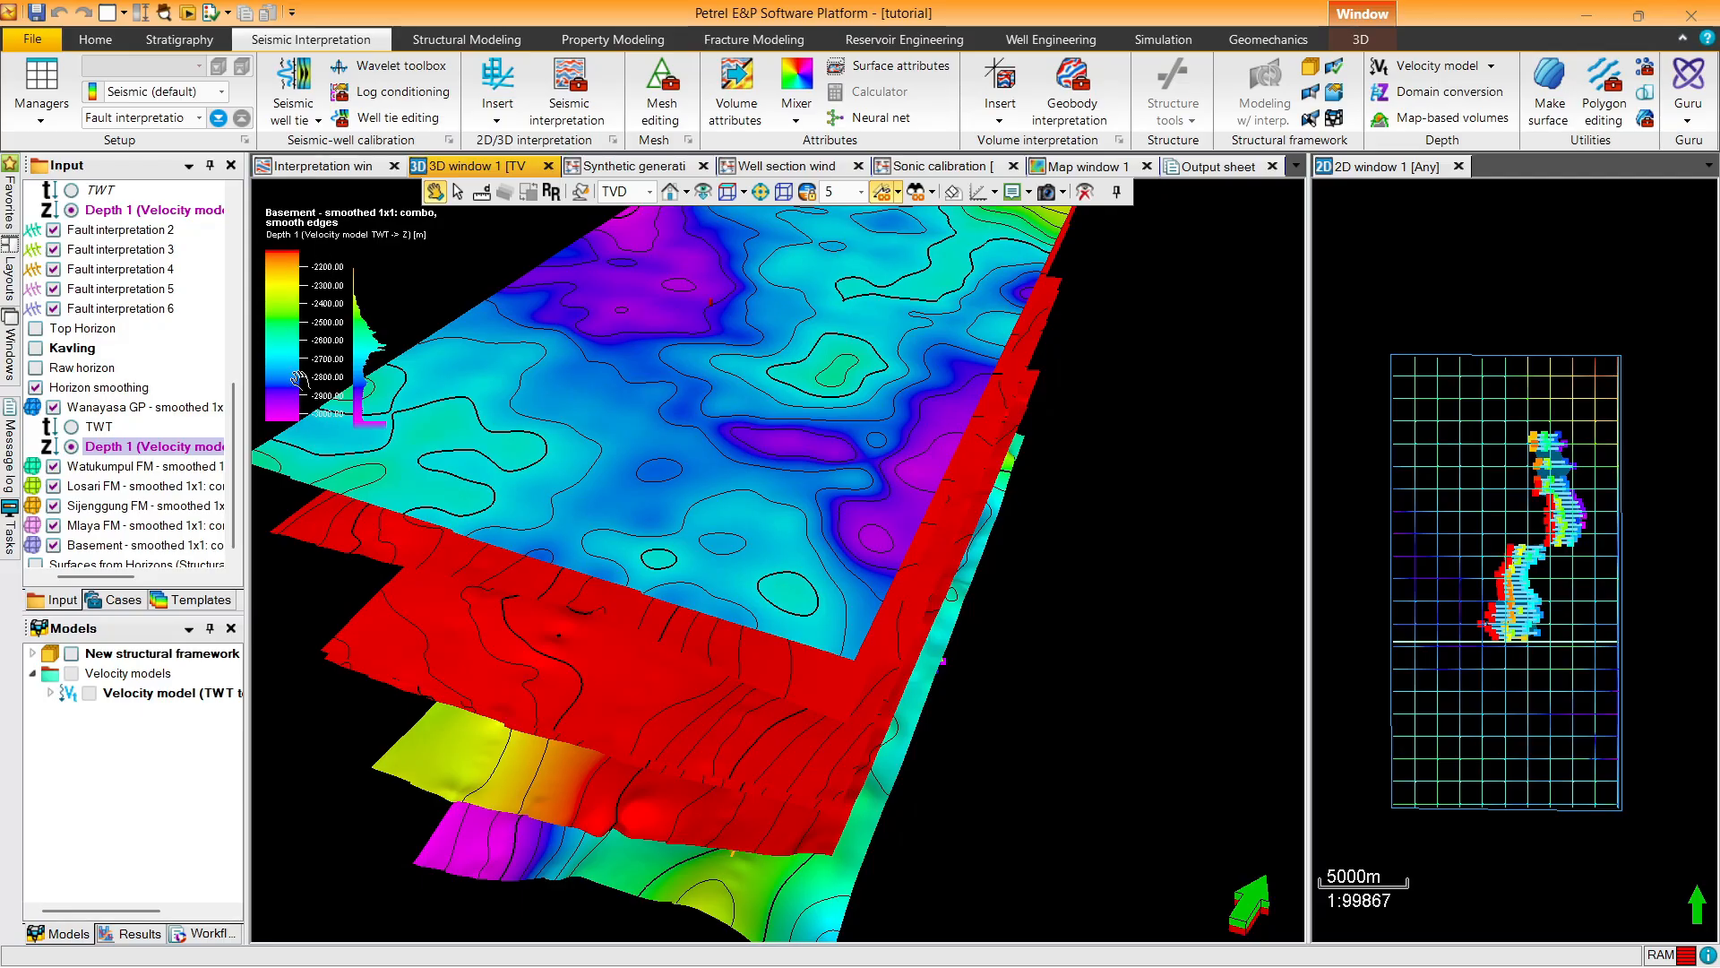
drag(705, 324, 657, 309)
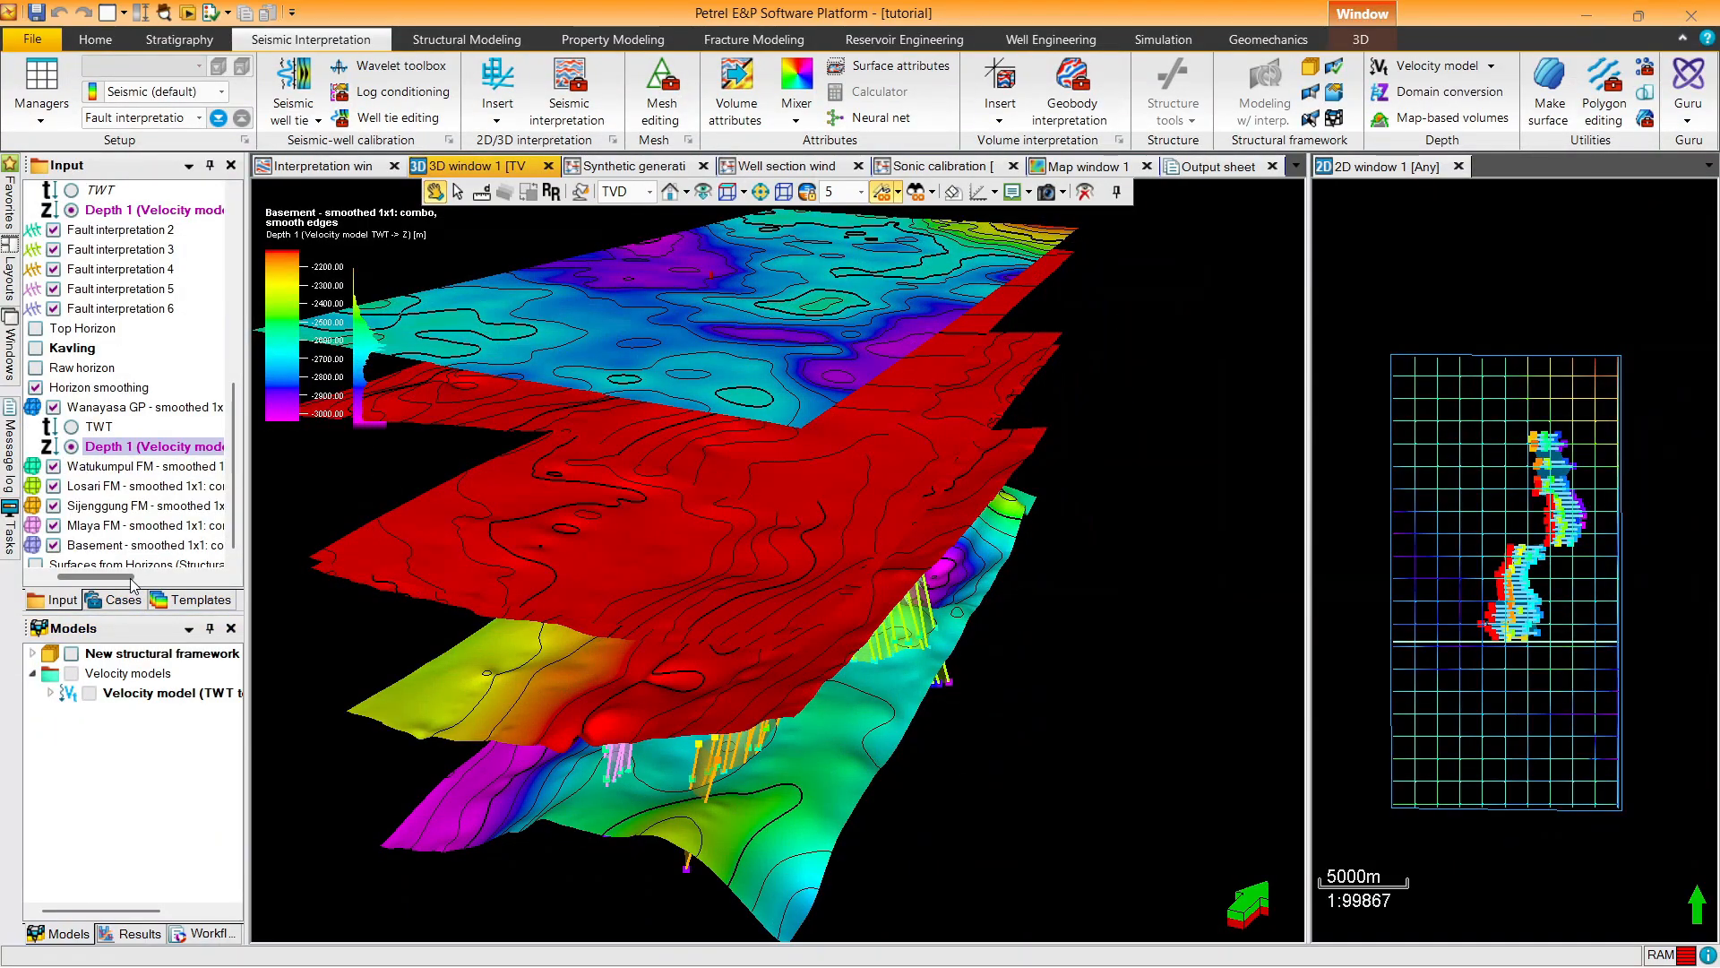
Switch the Watukumpul FM surface's Depth 1 attribute to a local color table and fit its maximum and minimum to the surface data
click(101, 556)
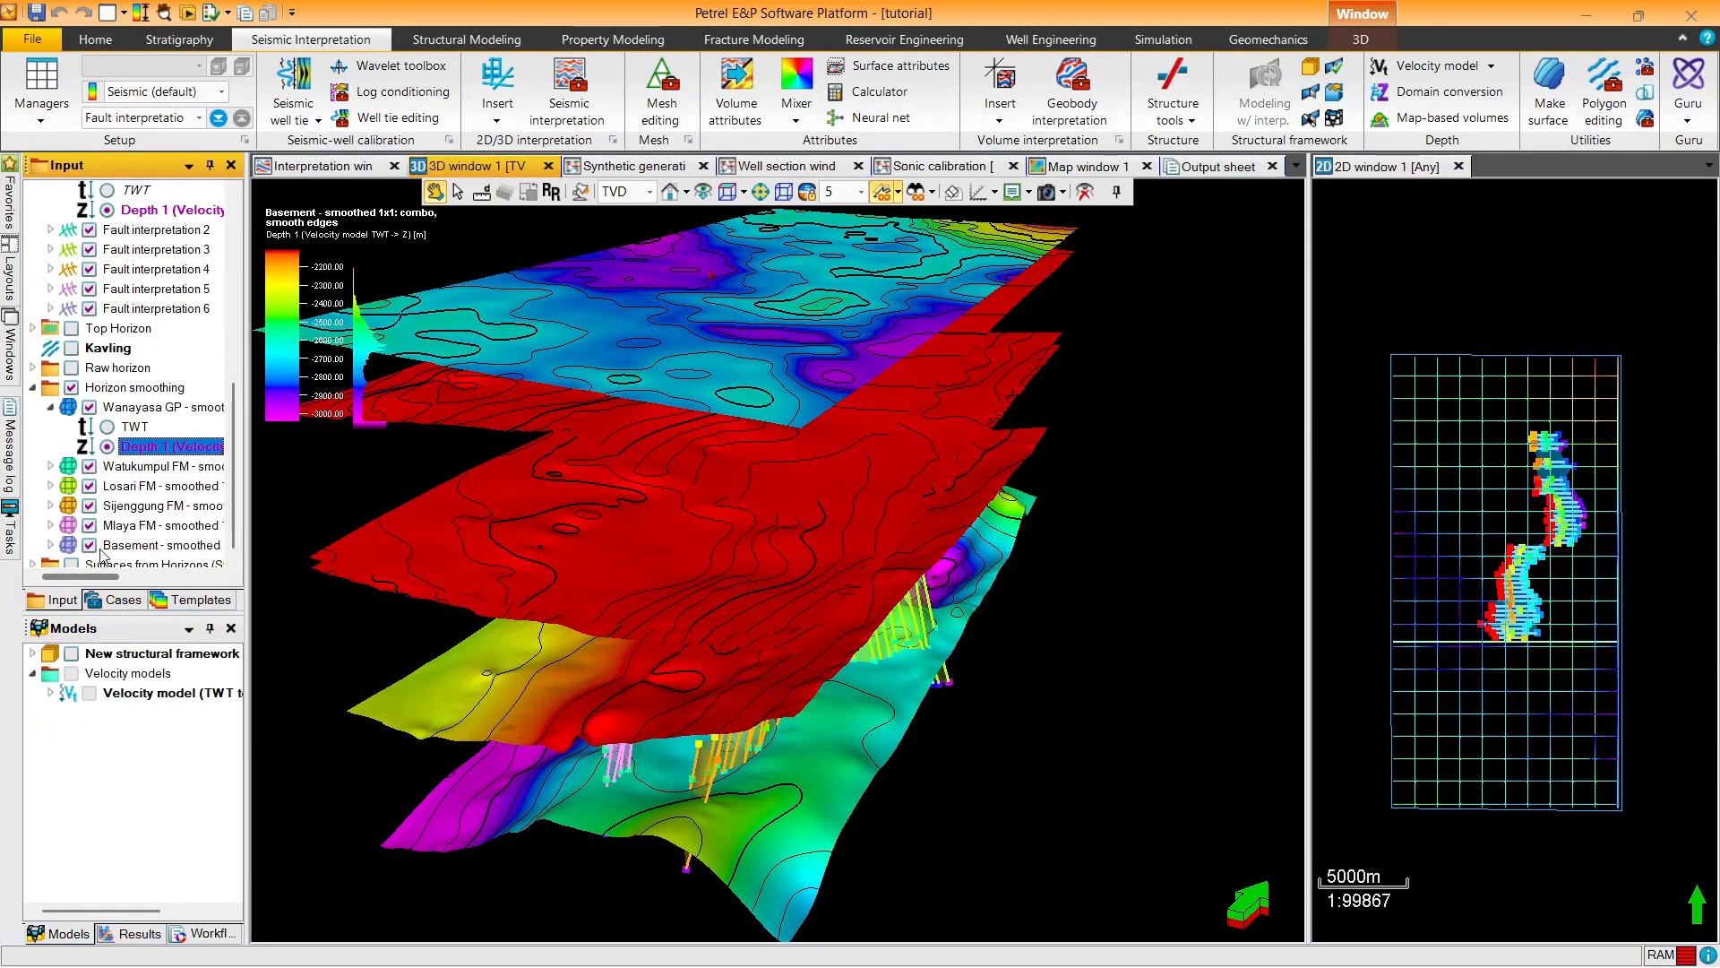
click(50, 466)
scroll(54, 470, down, 1)
double_click(154, 446)
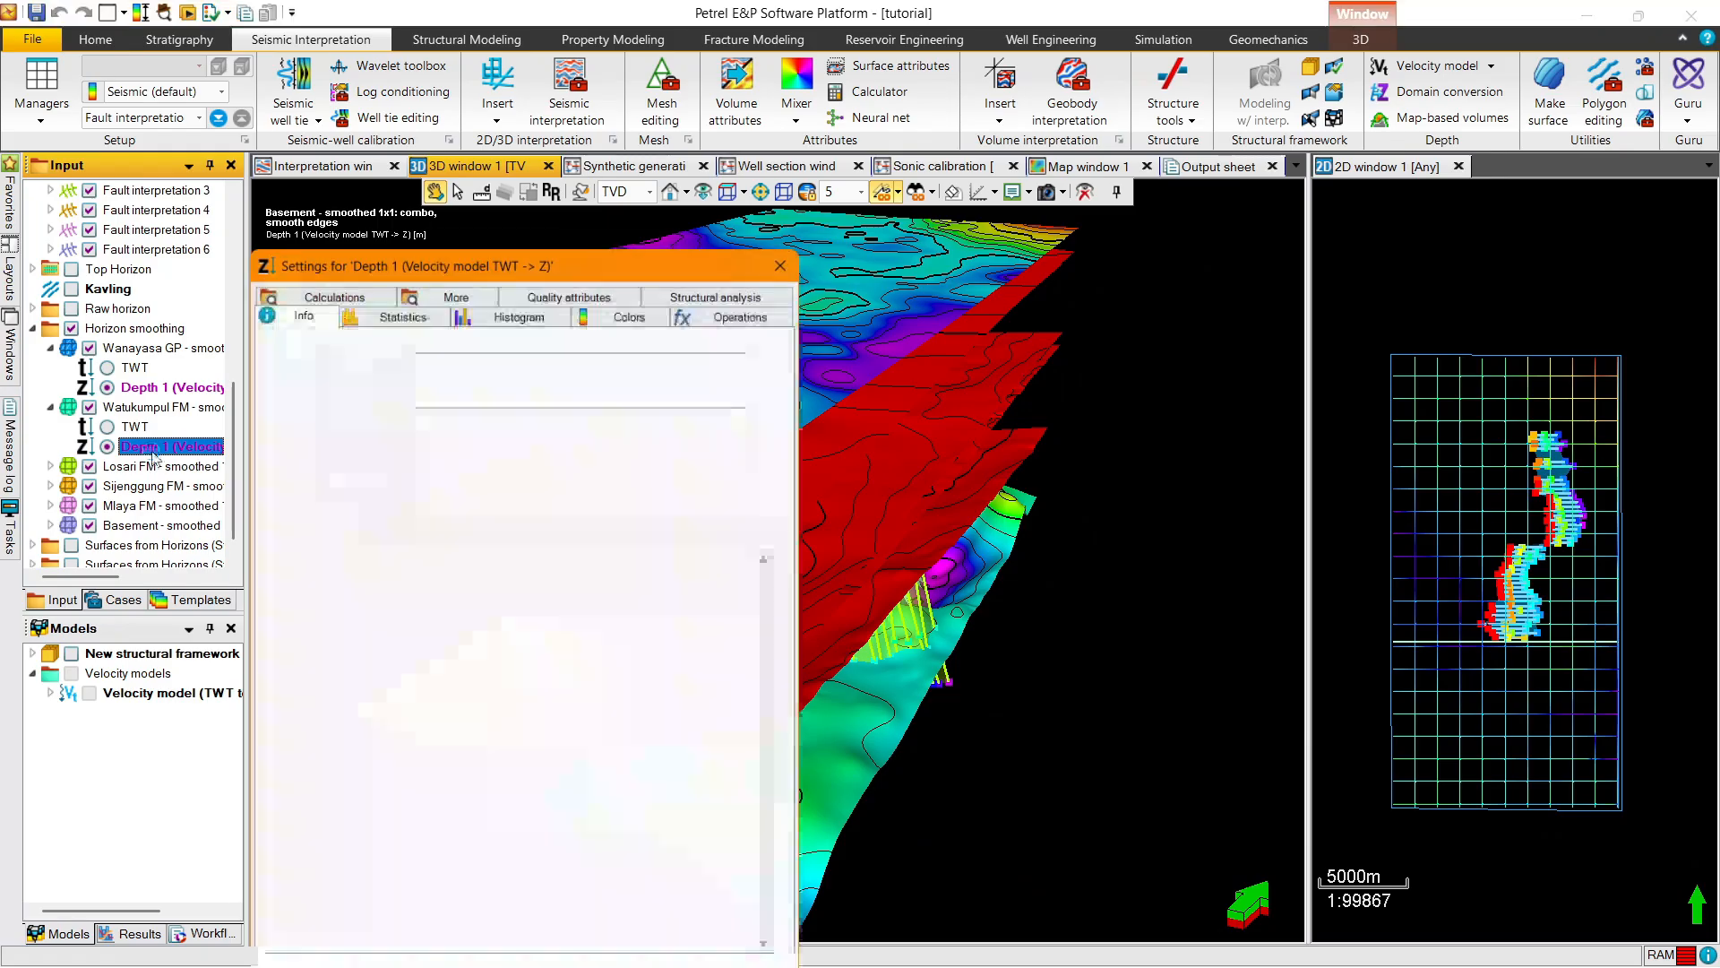
click(621, 302)
drag(634, 250, 739, 52)
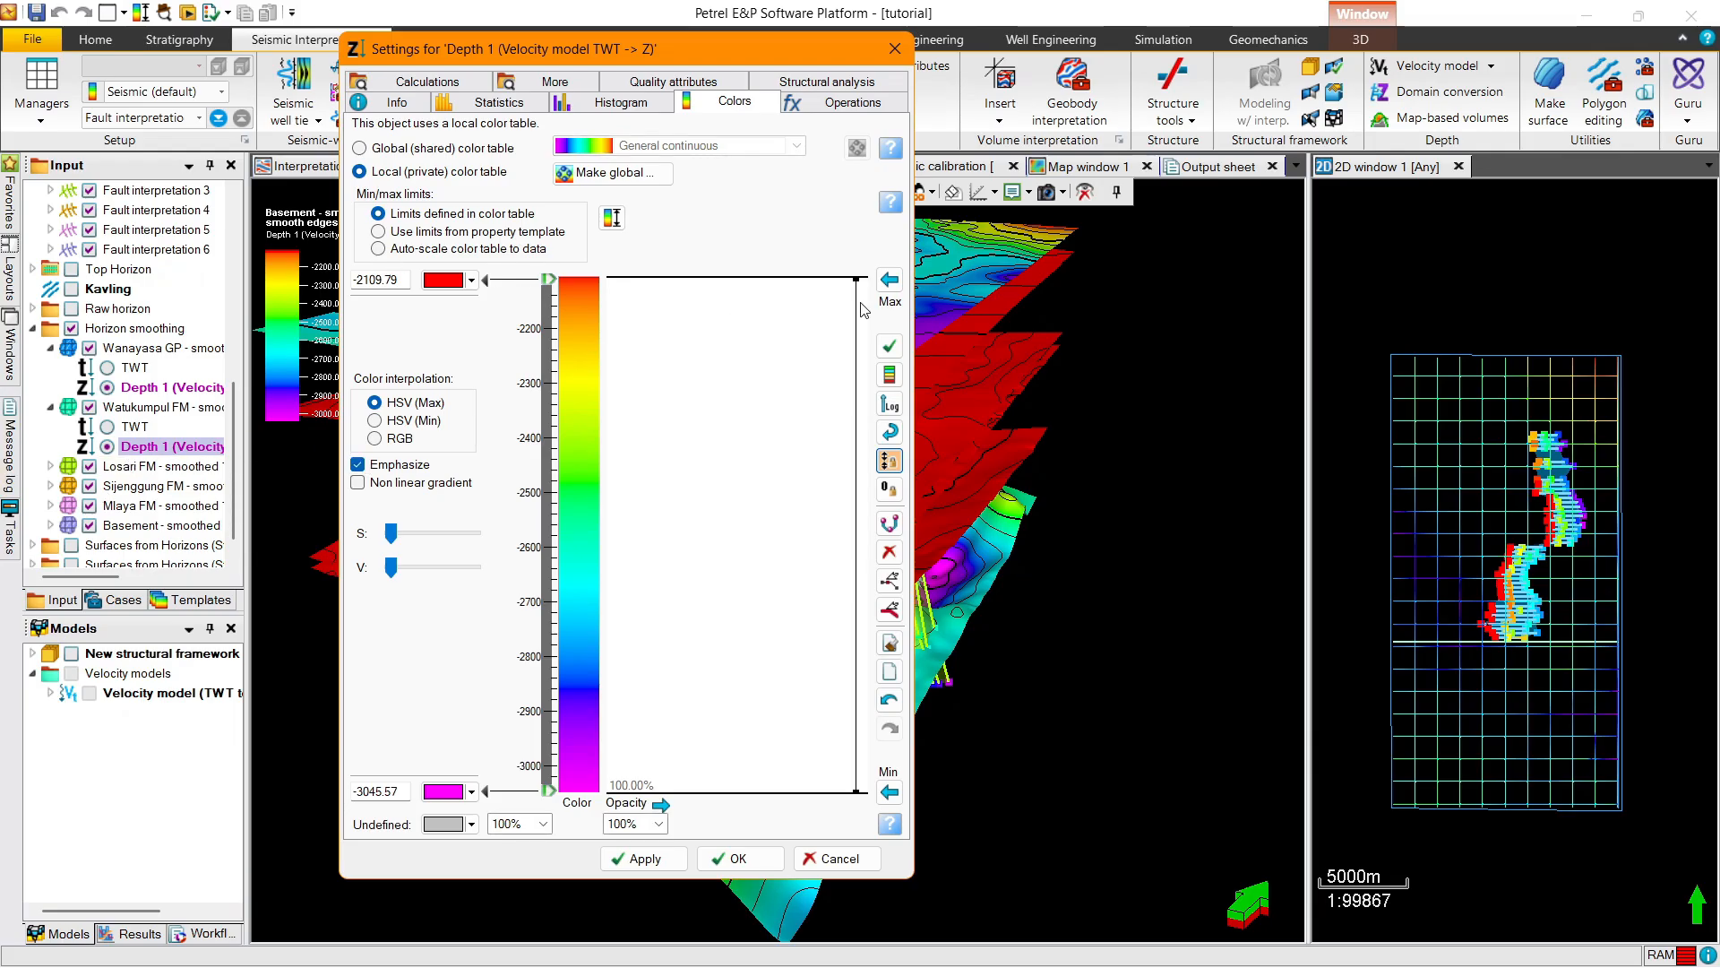
click(889, 281)
click(889, 790)
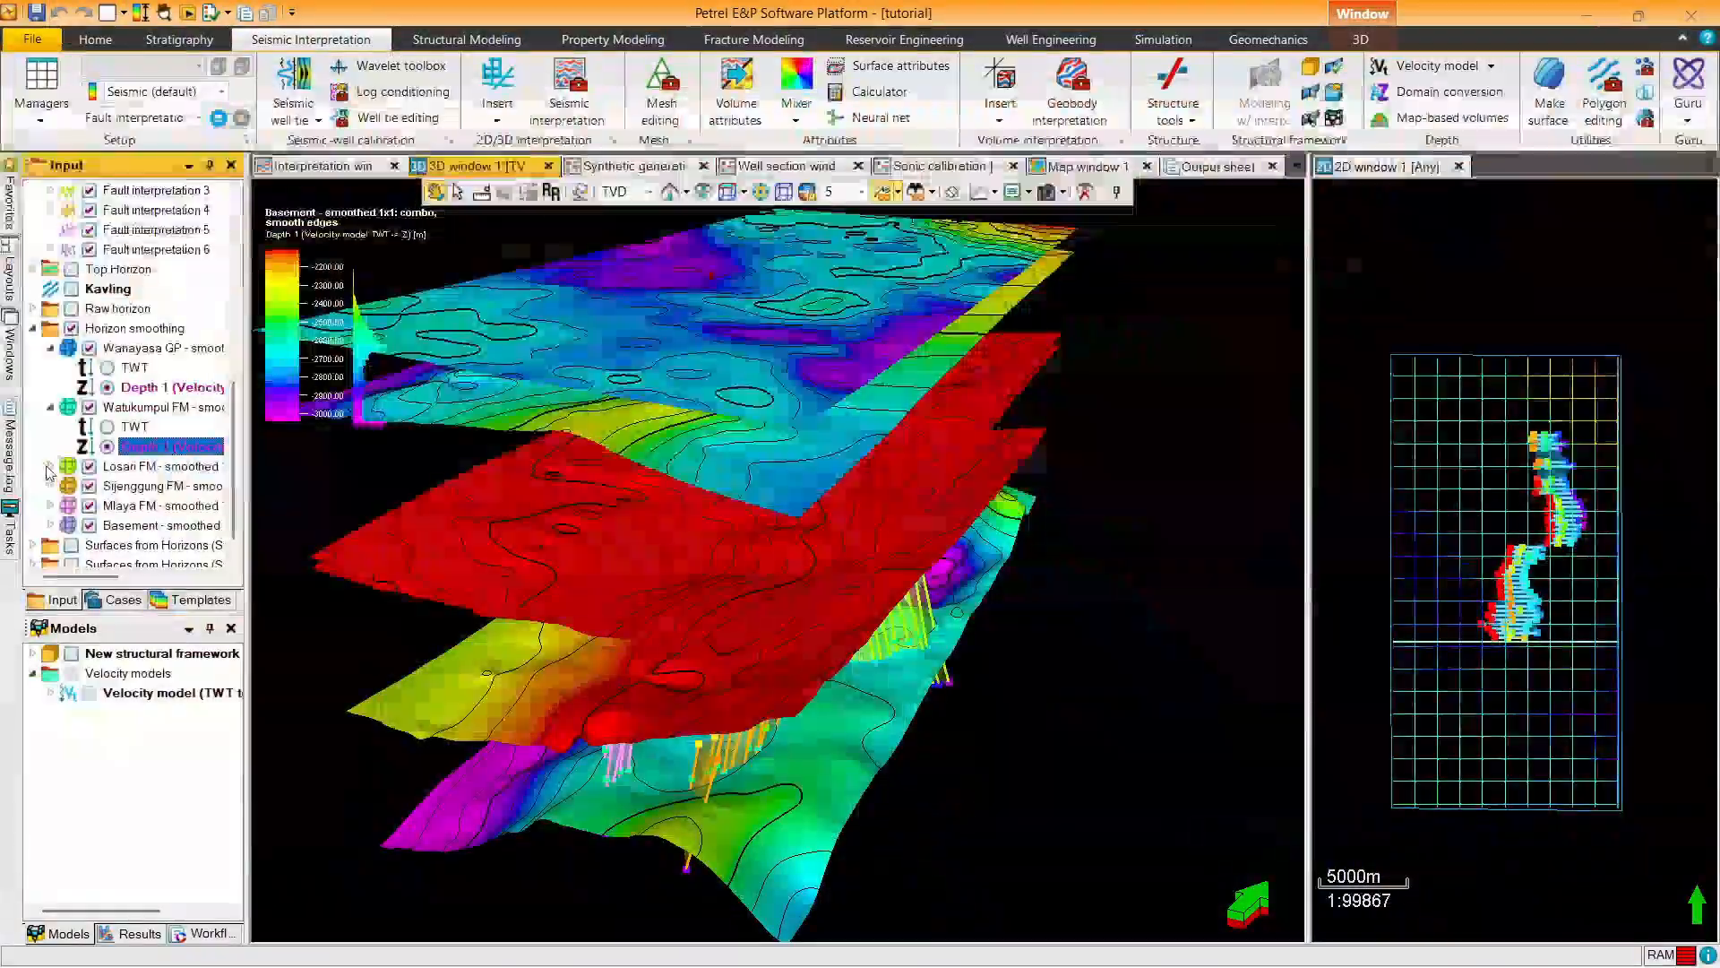
Set a local color table for the Losari FM surface's Depth 1 attribute, with maximum and minimum limits taken from its data
click(50, 466)
double_click(166, 466)
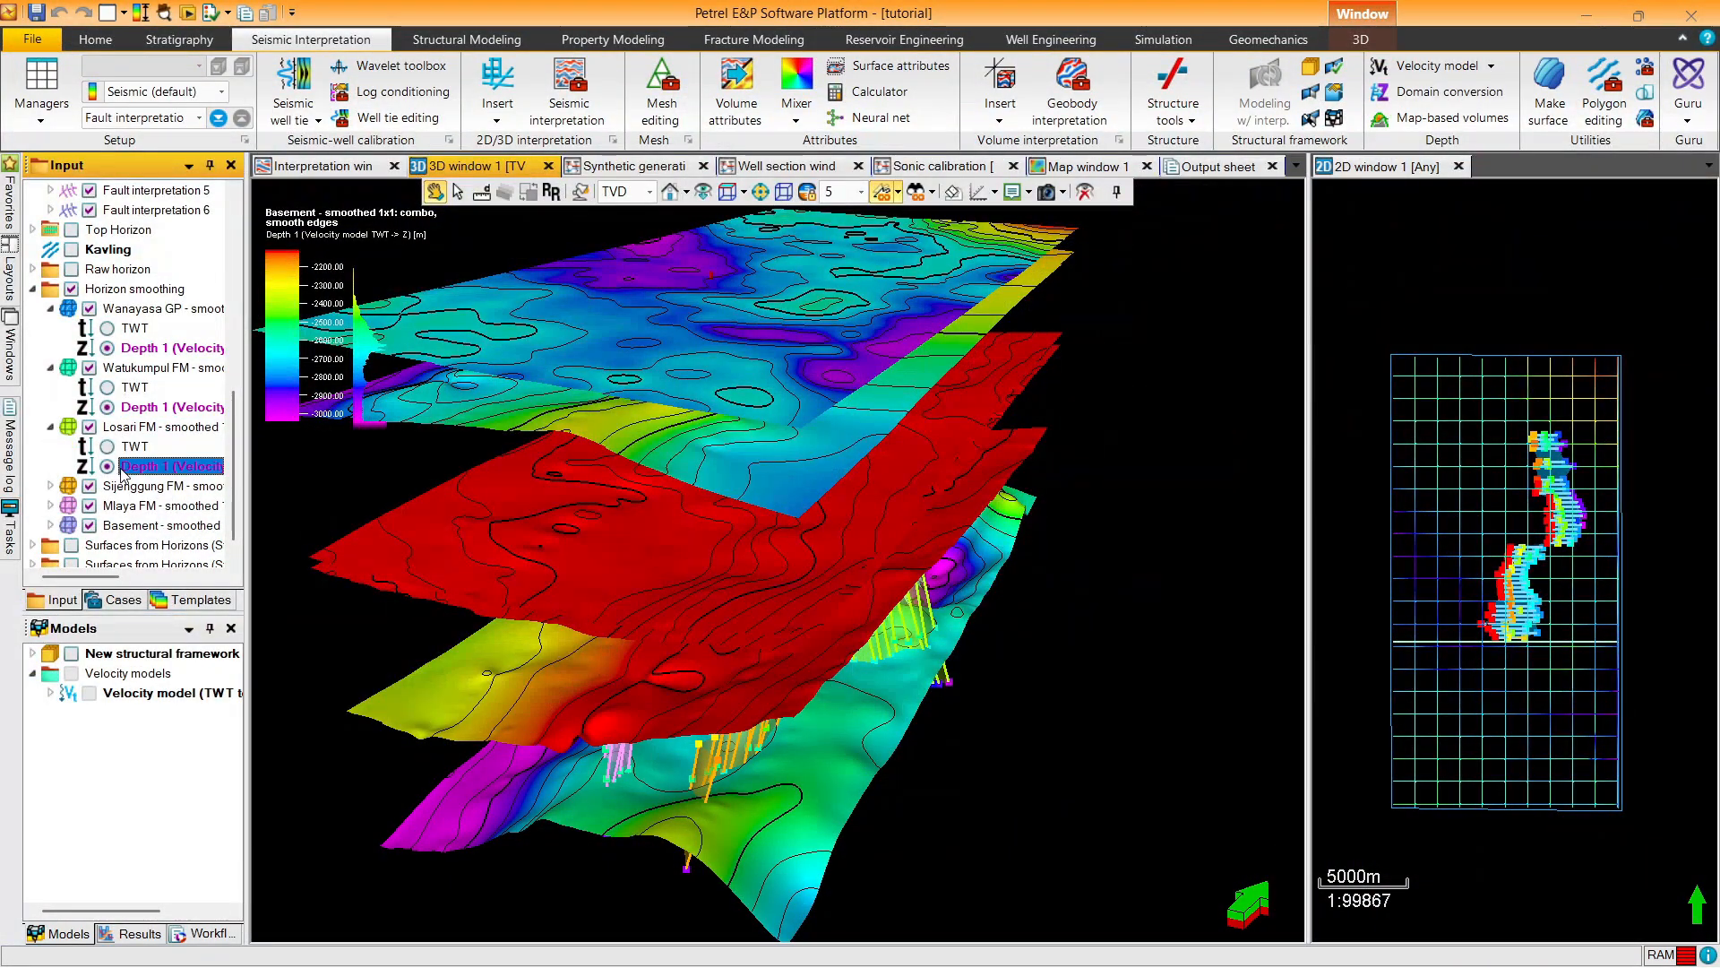
click(399, 100)
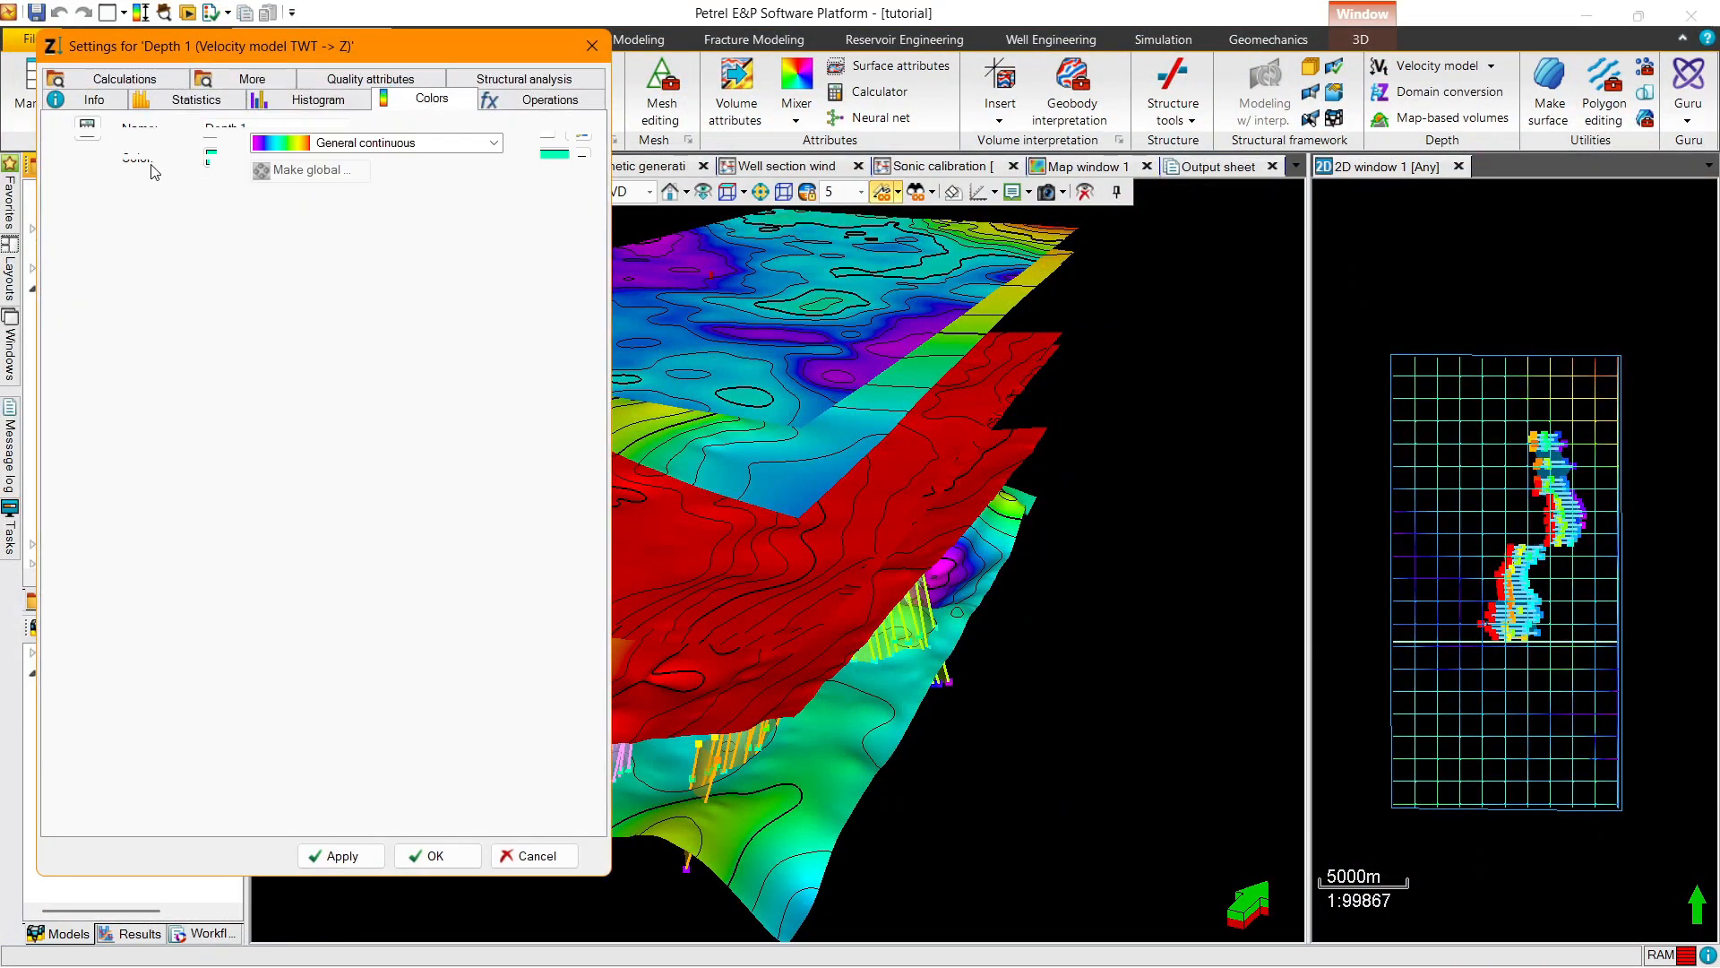
click(588, 276)
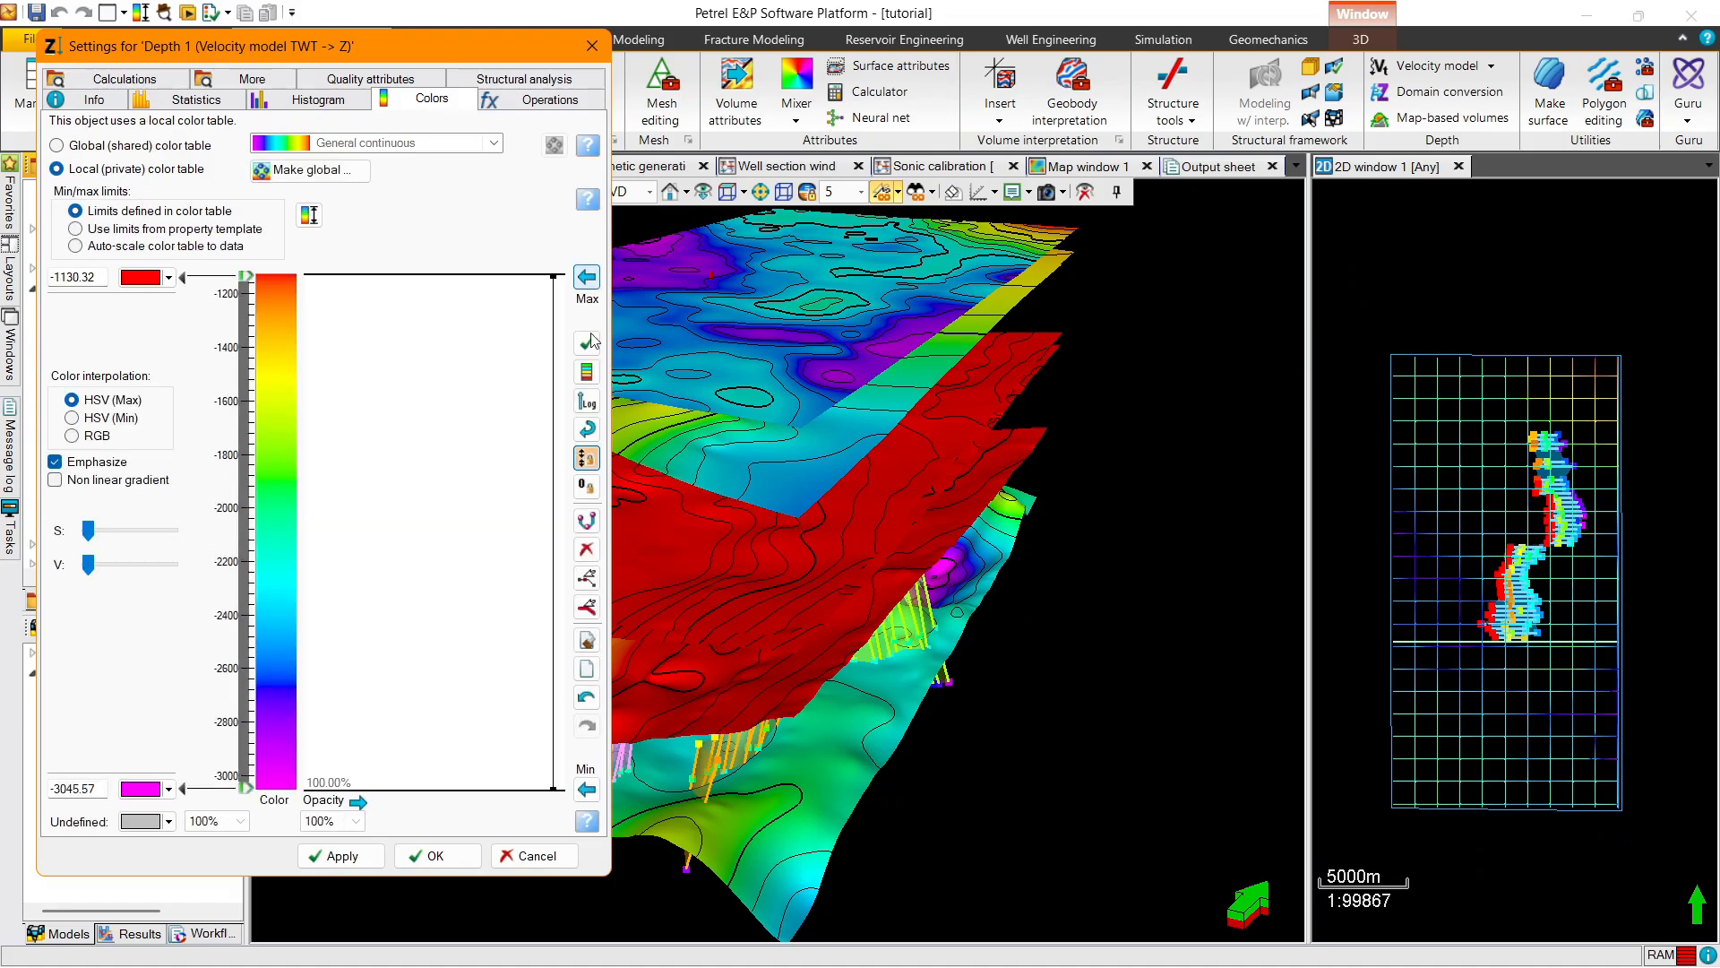
click(586, 789)
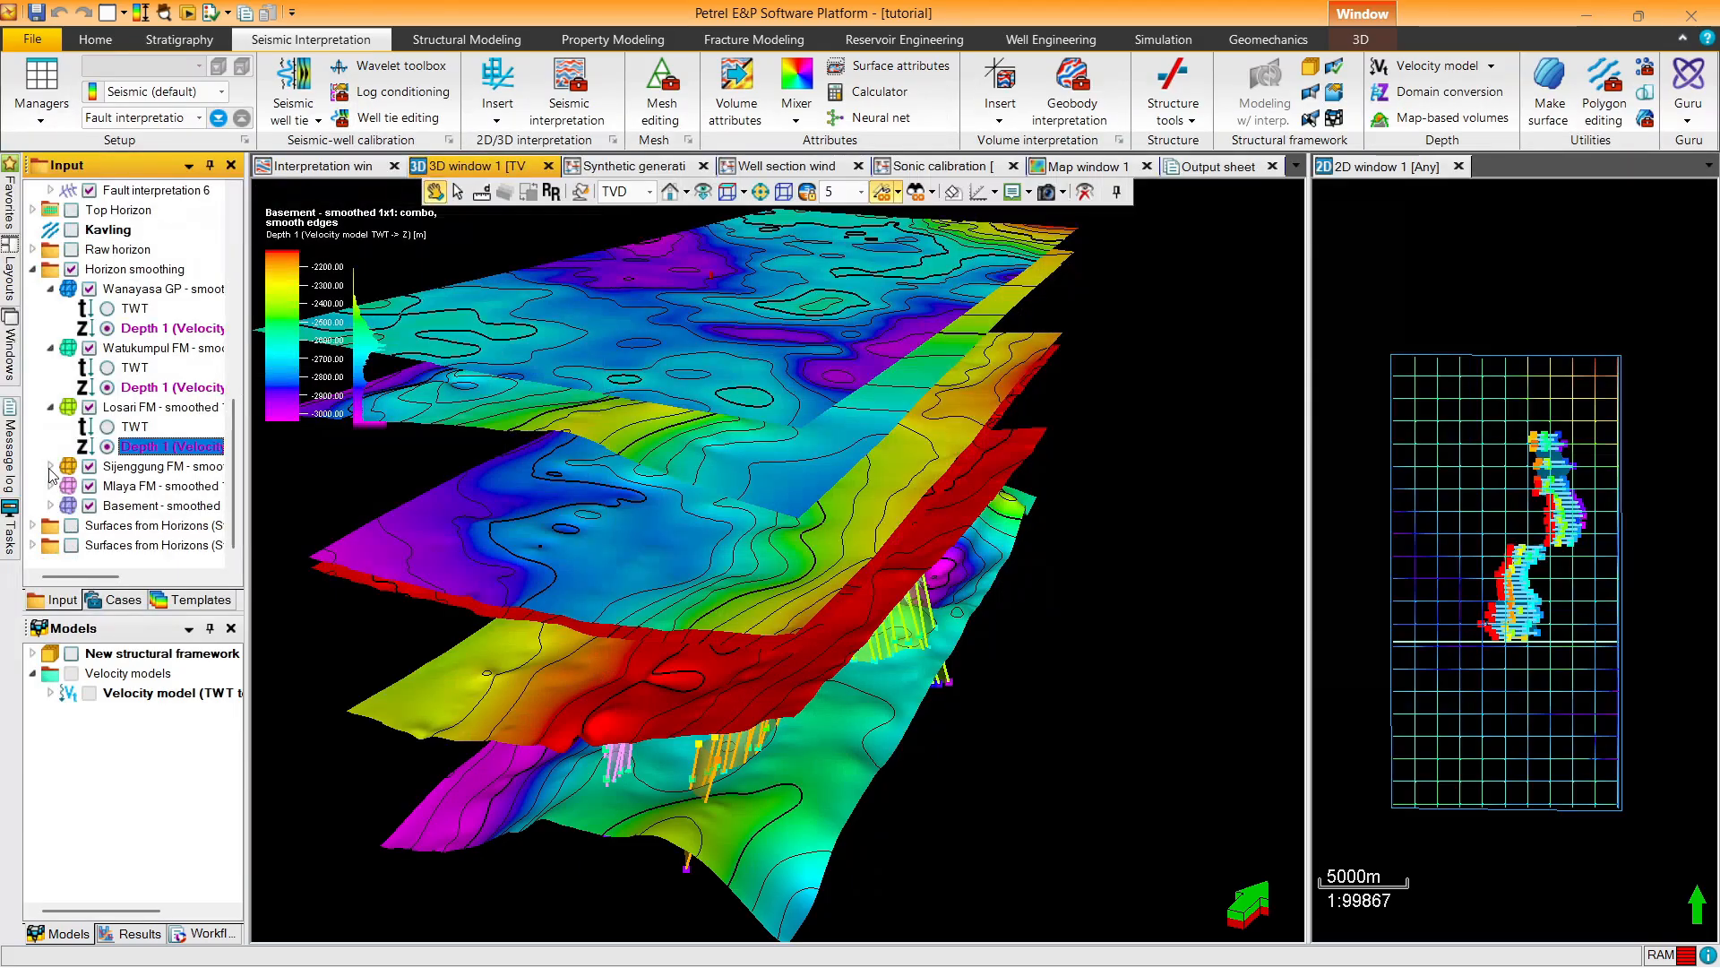
Use a local color table for the Sijenggung FM surface's Depth 1 attribute and fit its color limits to the data range
click(51, 466)
double_click(148, 506)
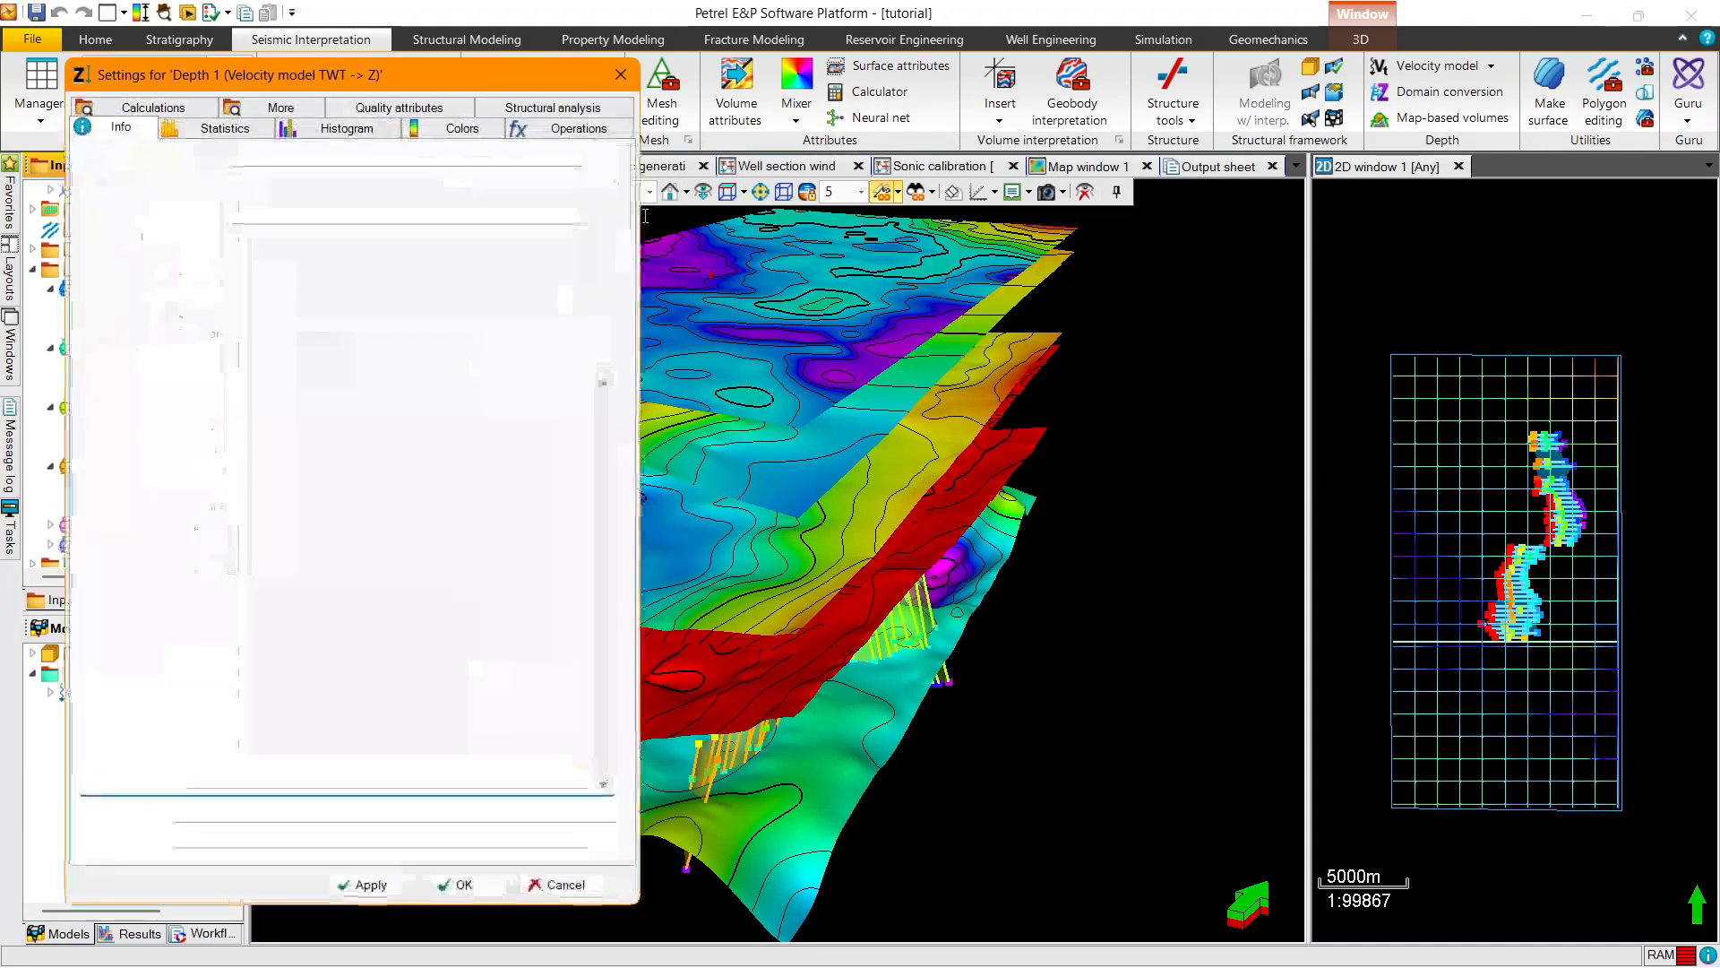
click(460, 127)
click(139, 199)
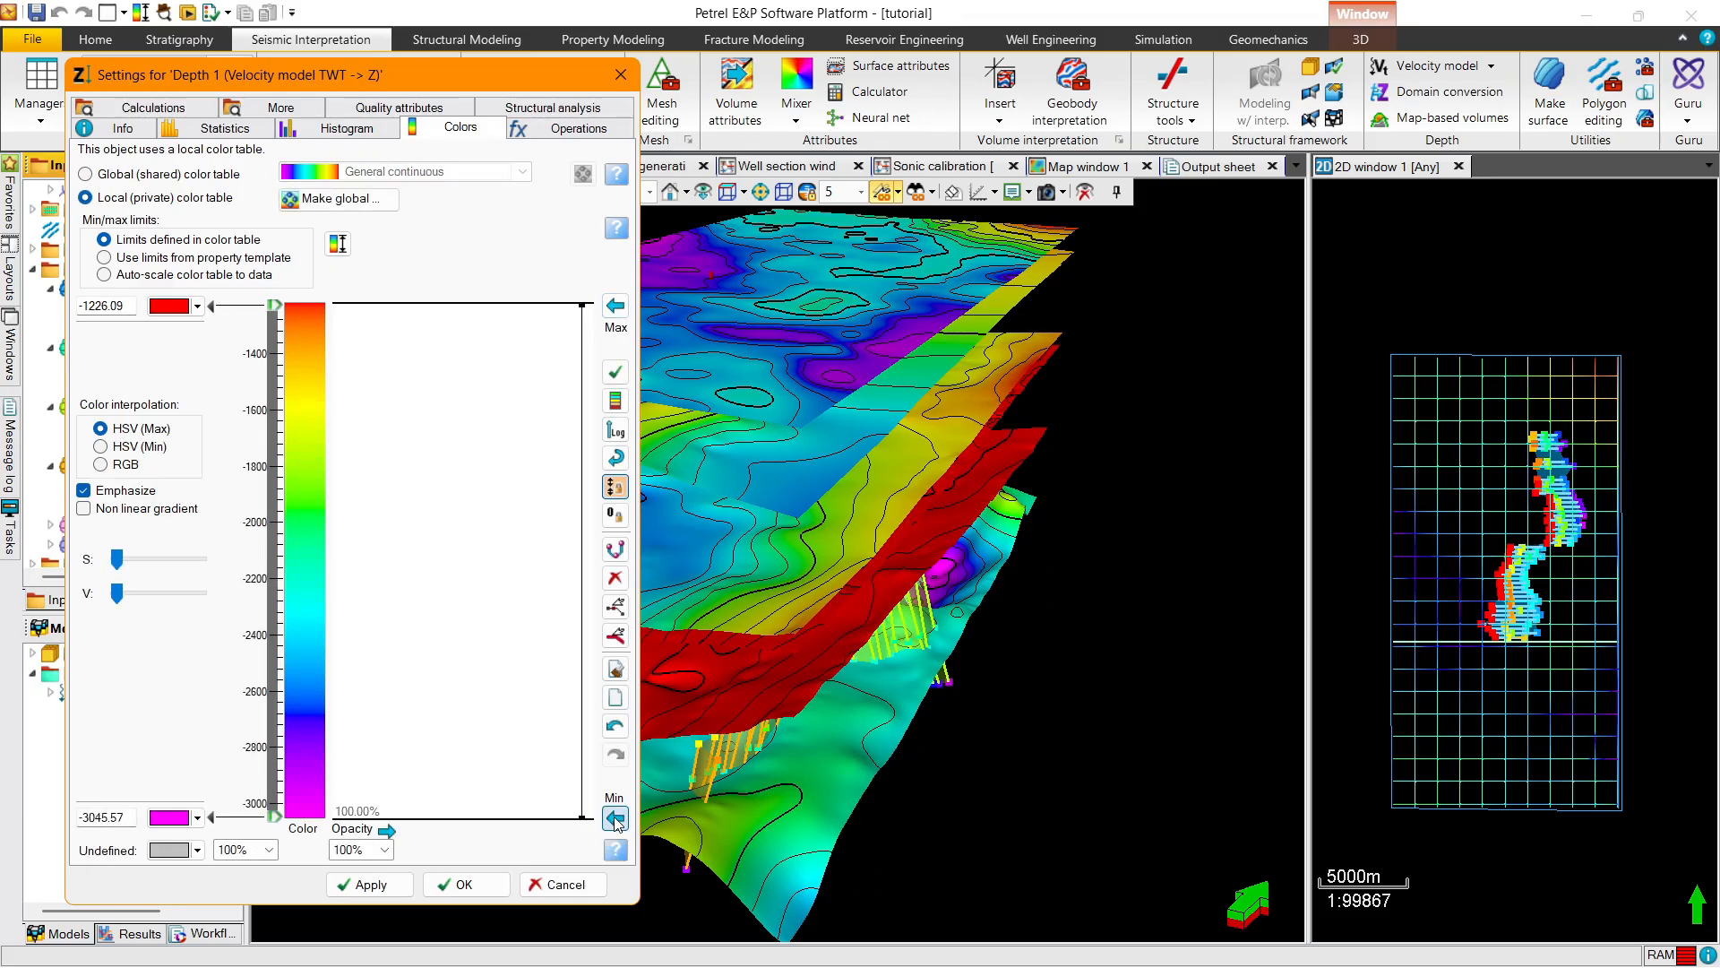
click(615, 818)
click(464, 884)
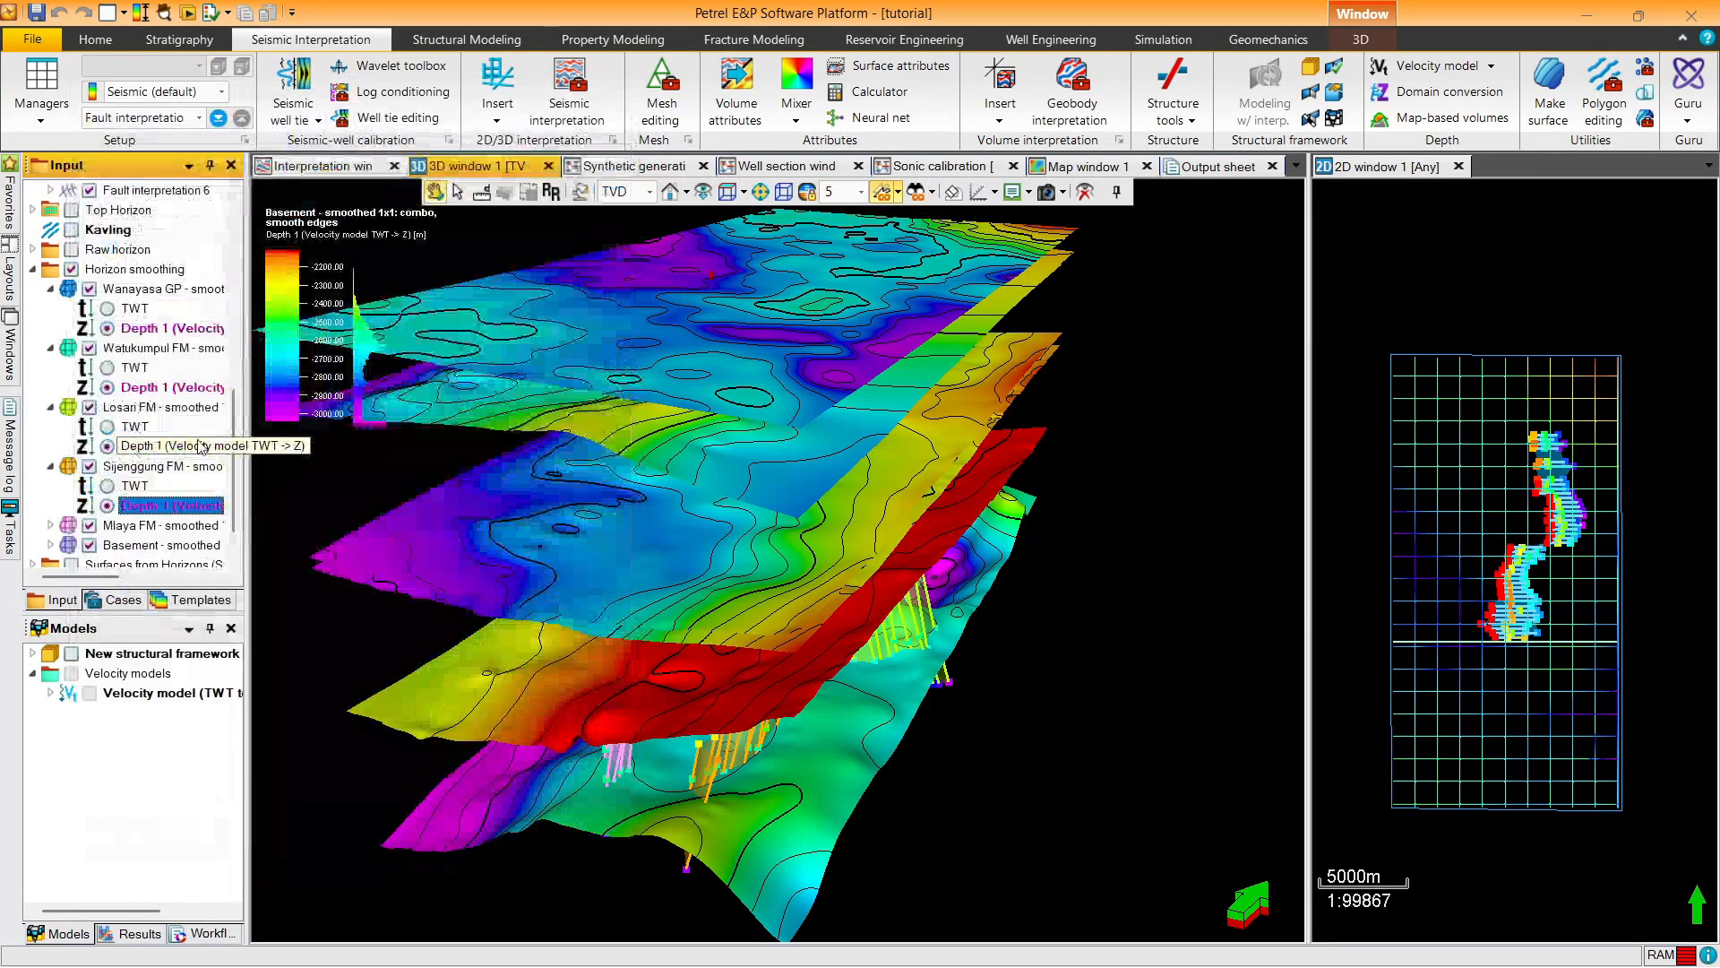
Use a local color table for the Mlaya FM surface's Depth 1 attribute and rescale its color limits to the data
scroll(38, 529, down, 1)
click(50, 486)
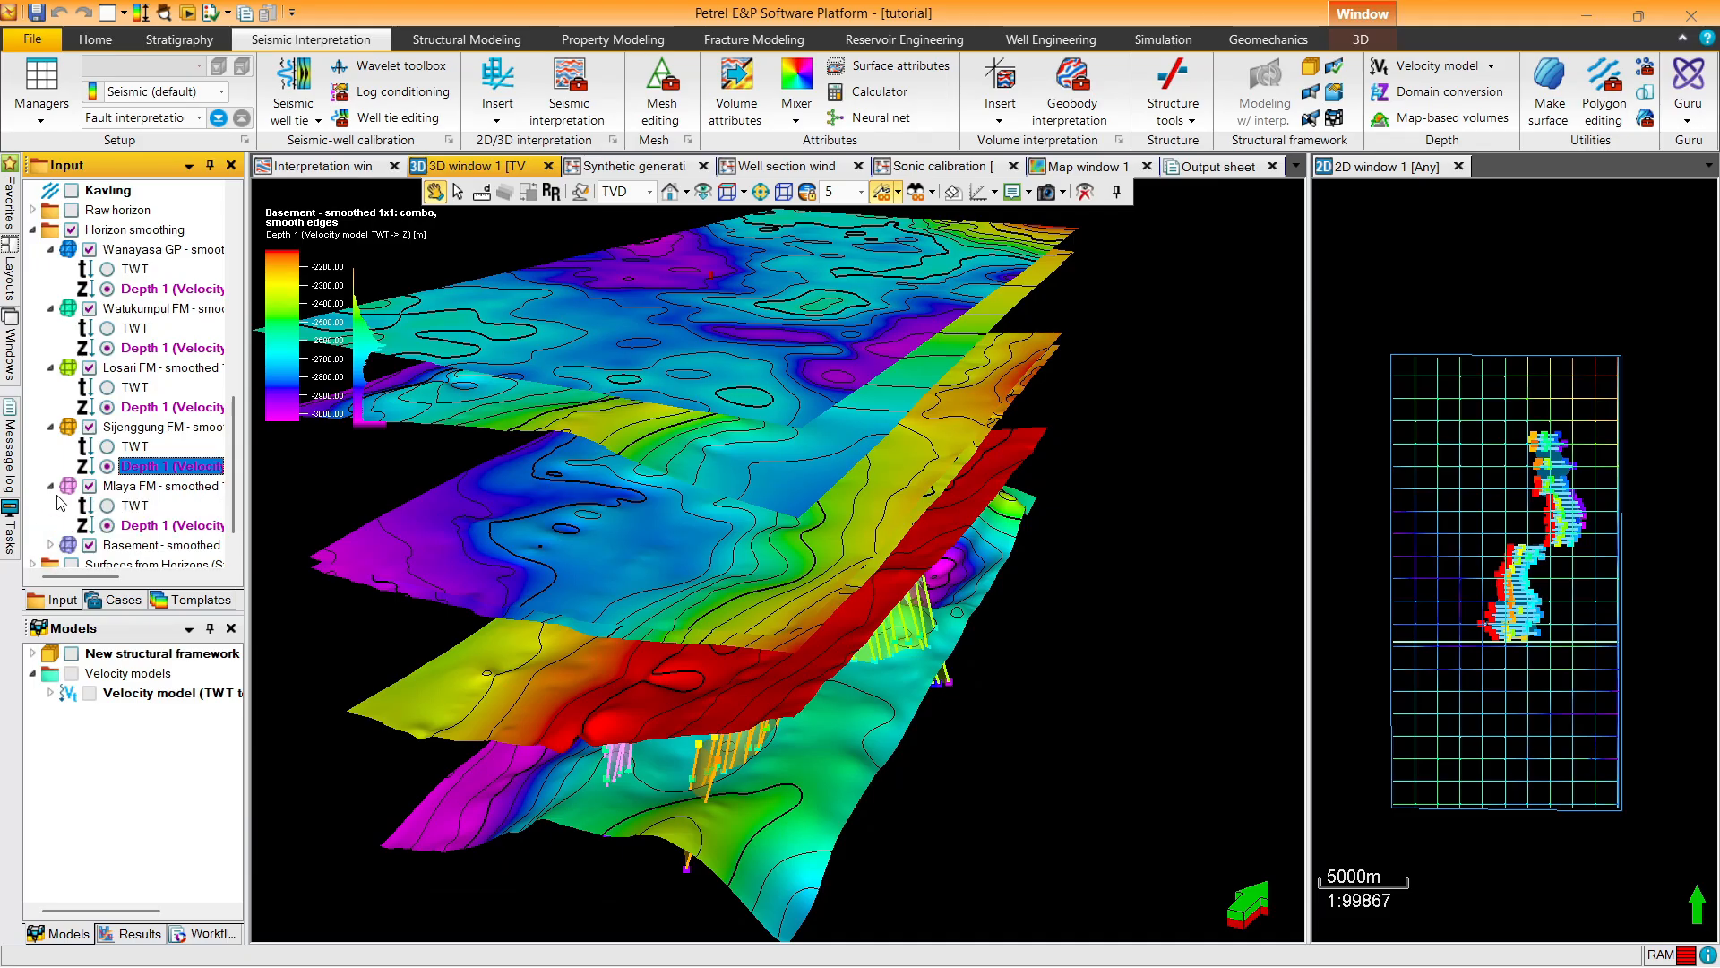
scroll(53, 502, down, 1)
click(199, 504)
double_click(199, 504)
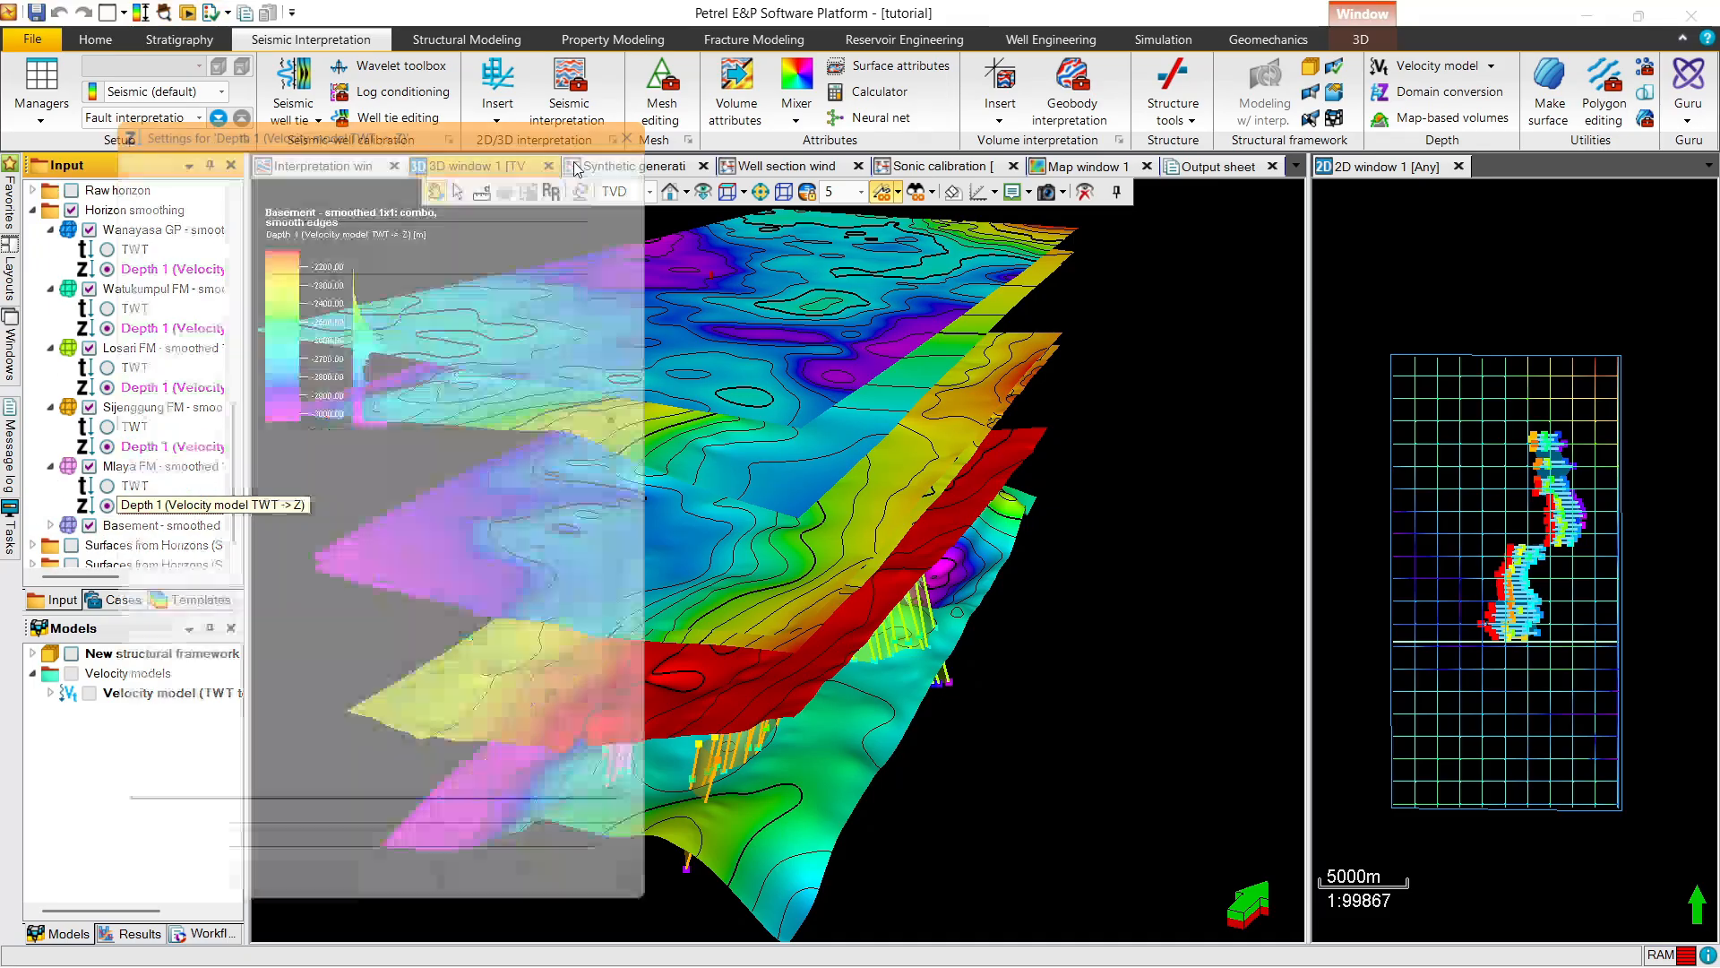
click(489, 156)
click(206, 229)
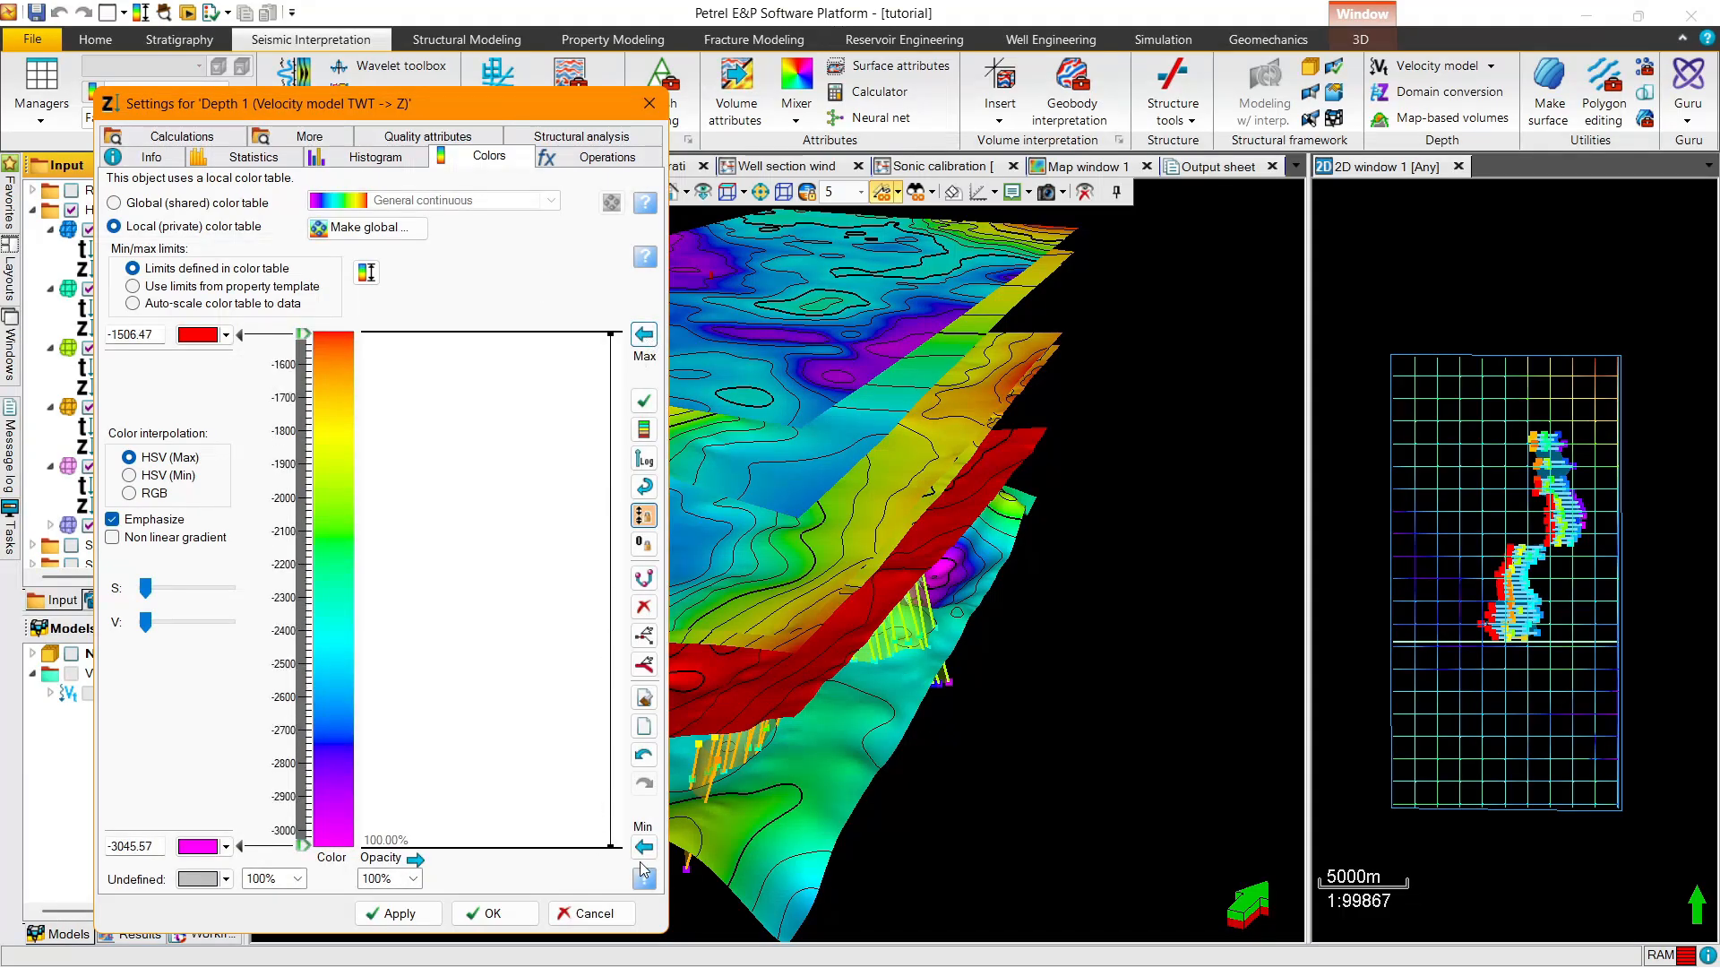
click(507, 913)
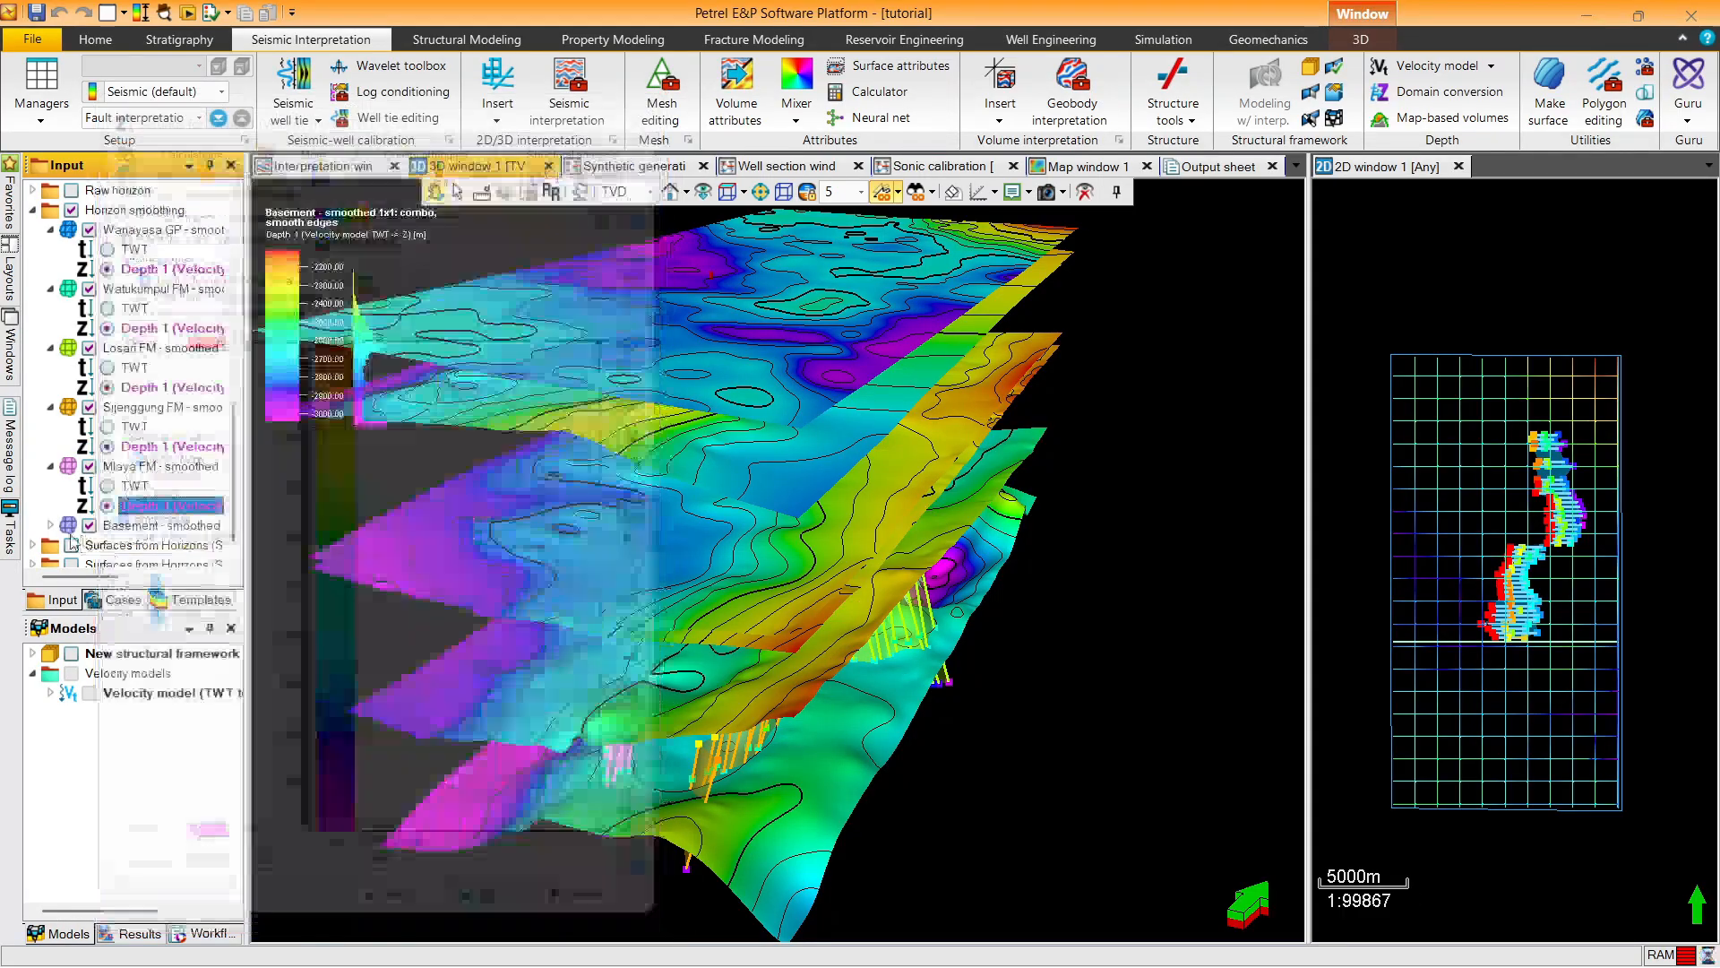
Assign the Basement surface's Depth 1 attribute a local color table and fit its maximum and minimum limits to the data
scroll(134, 537, down, 1)
double_click(171, 545)
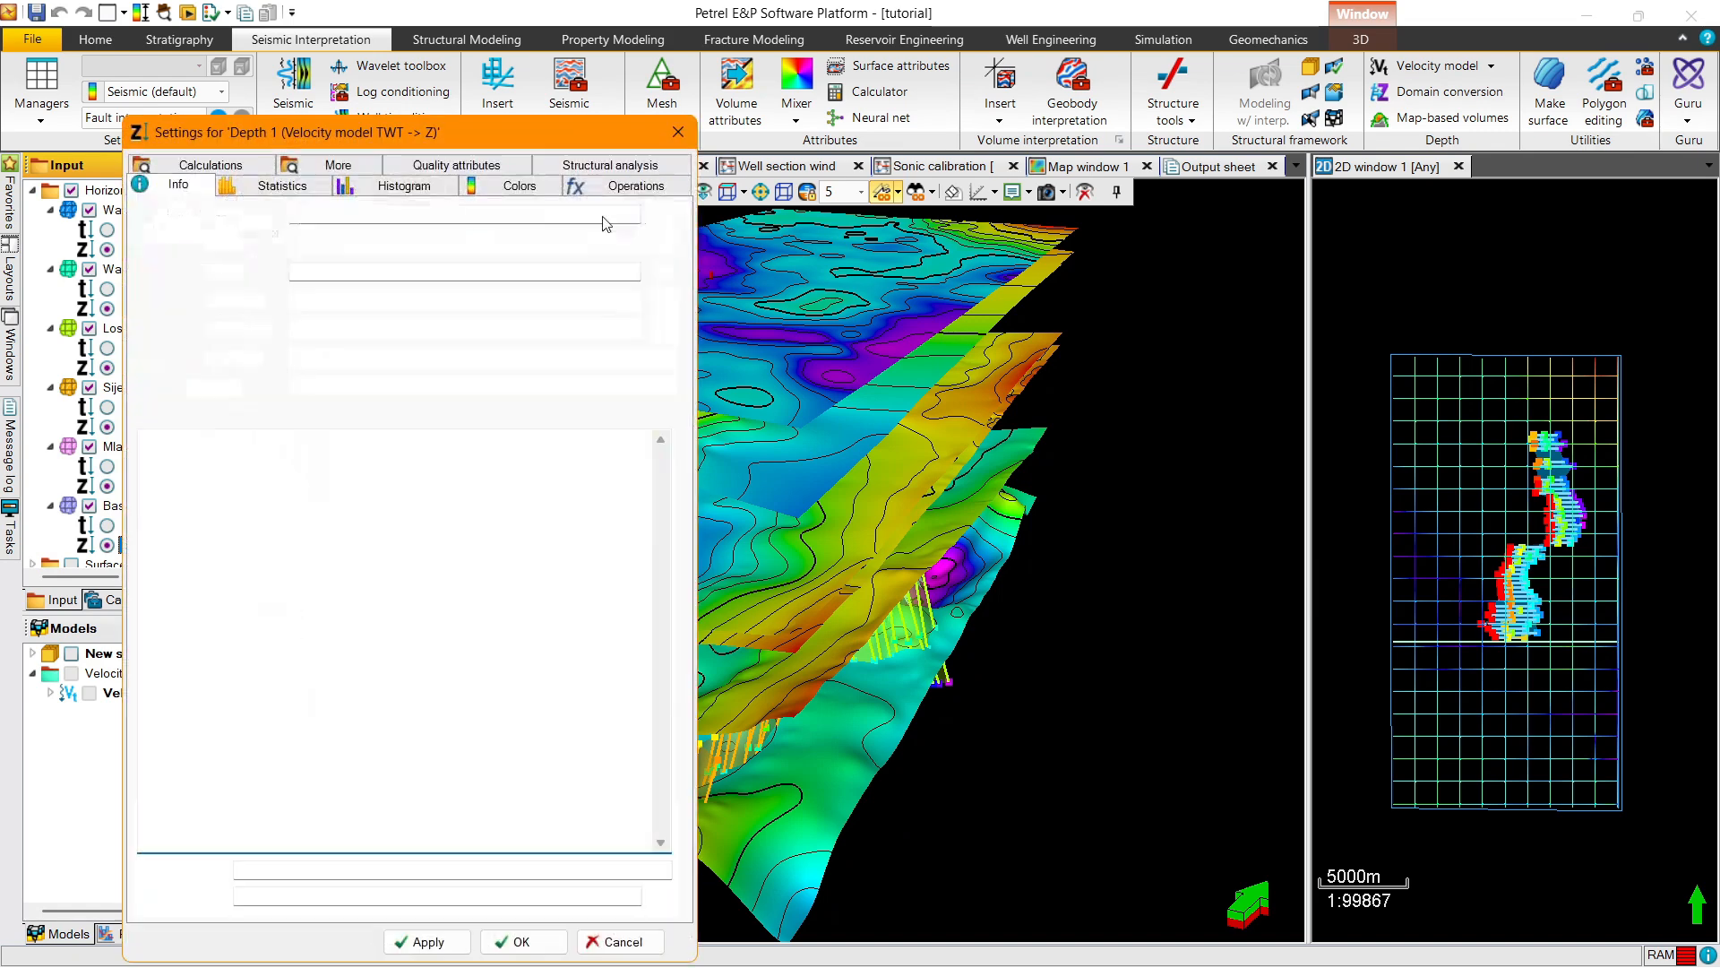
click(511, 186)
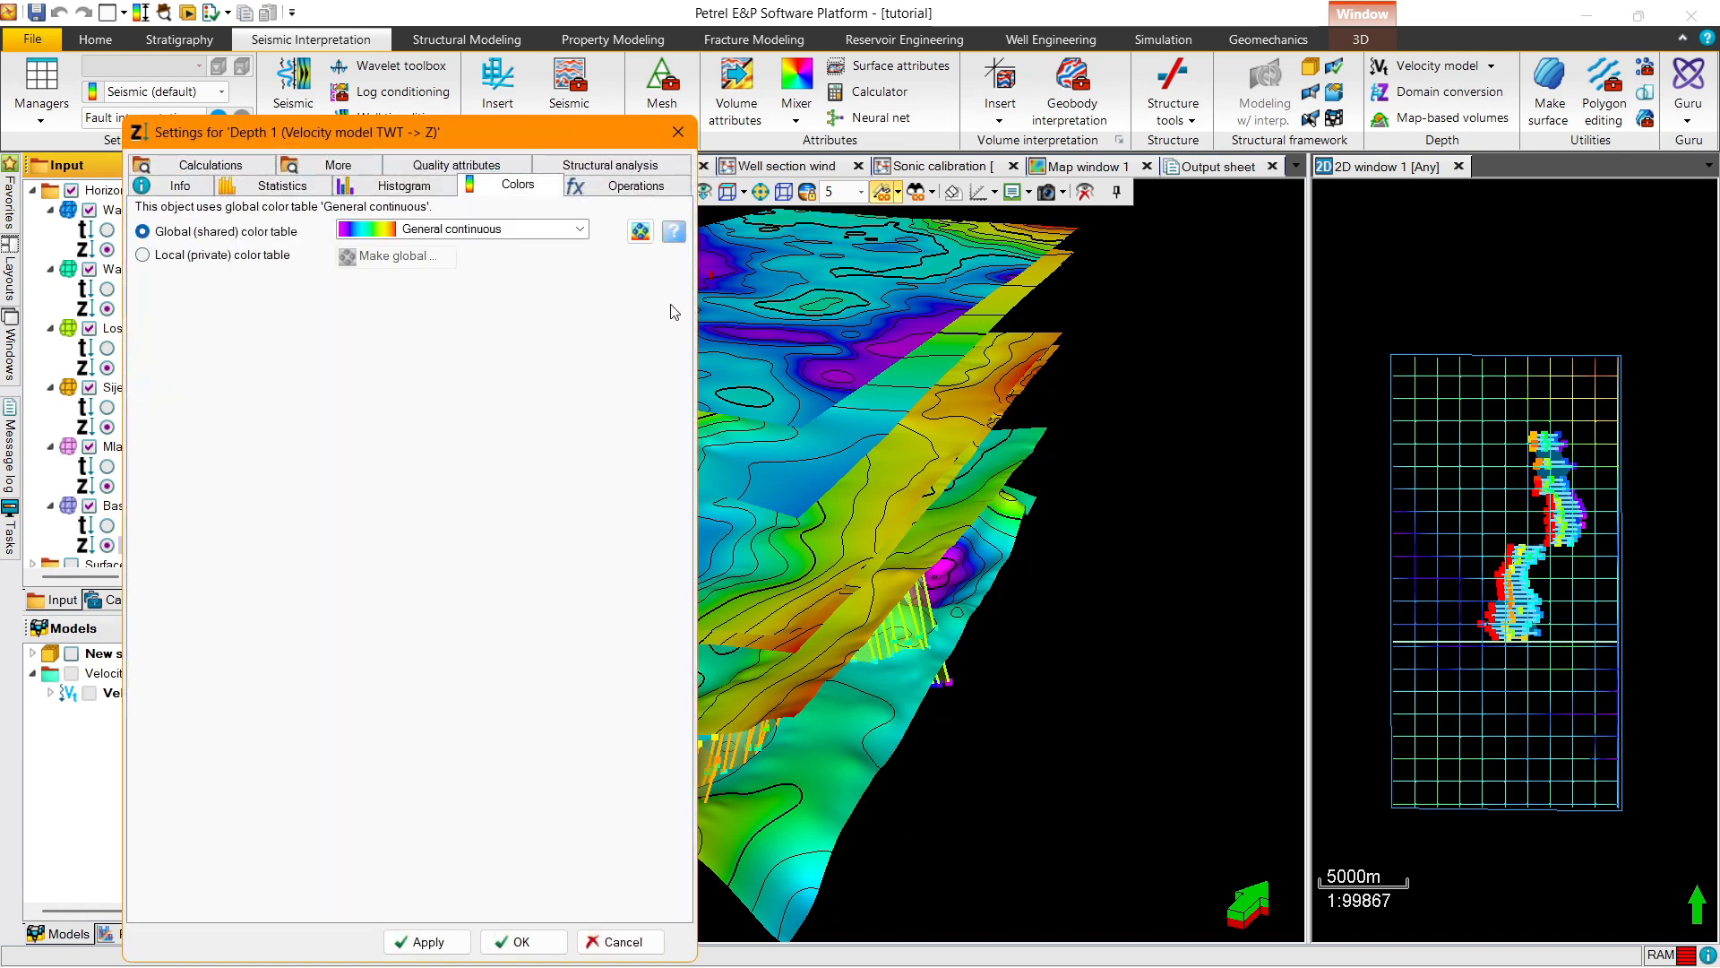
click(231, 256)
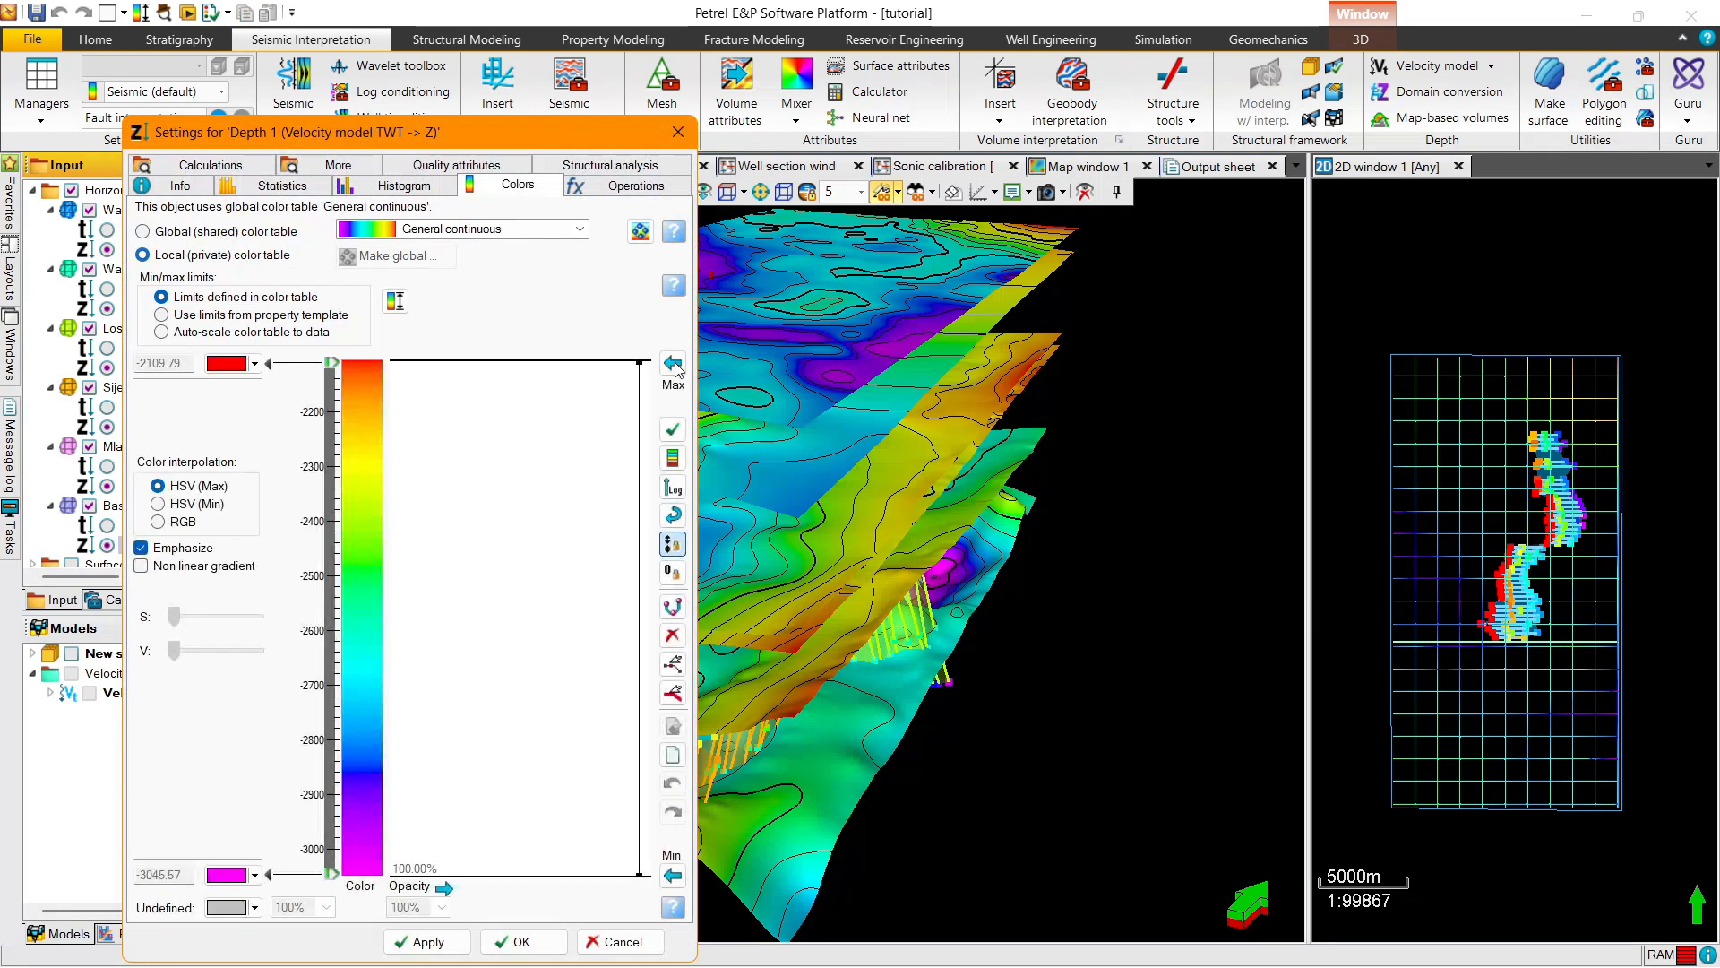
click(672, 875)
click(551, 937)
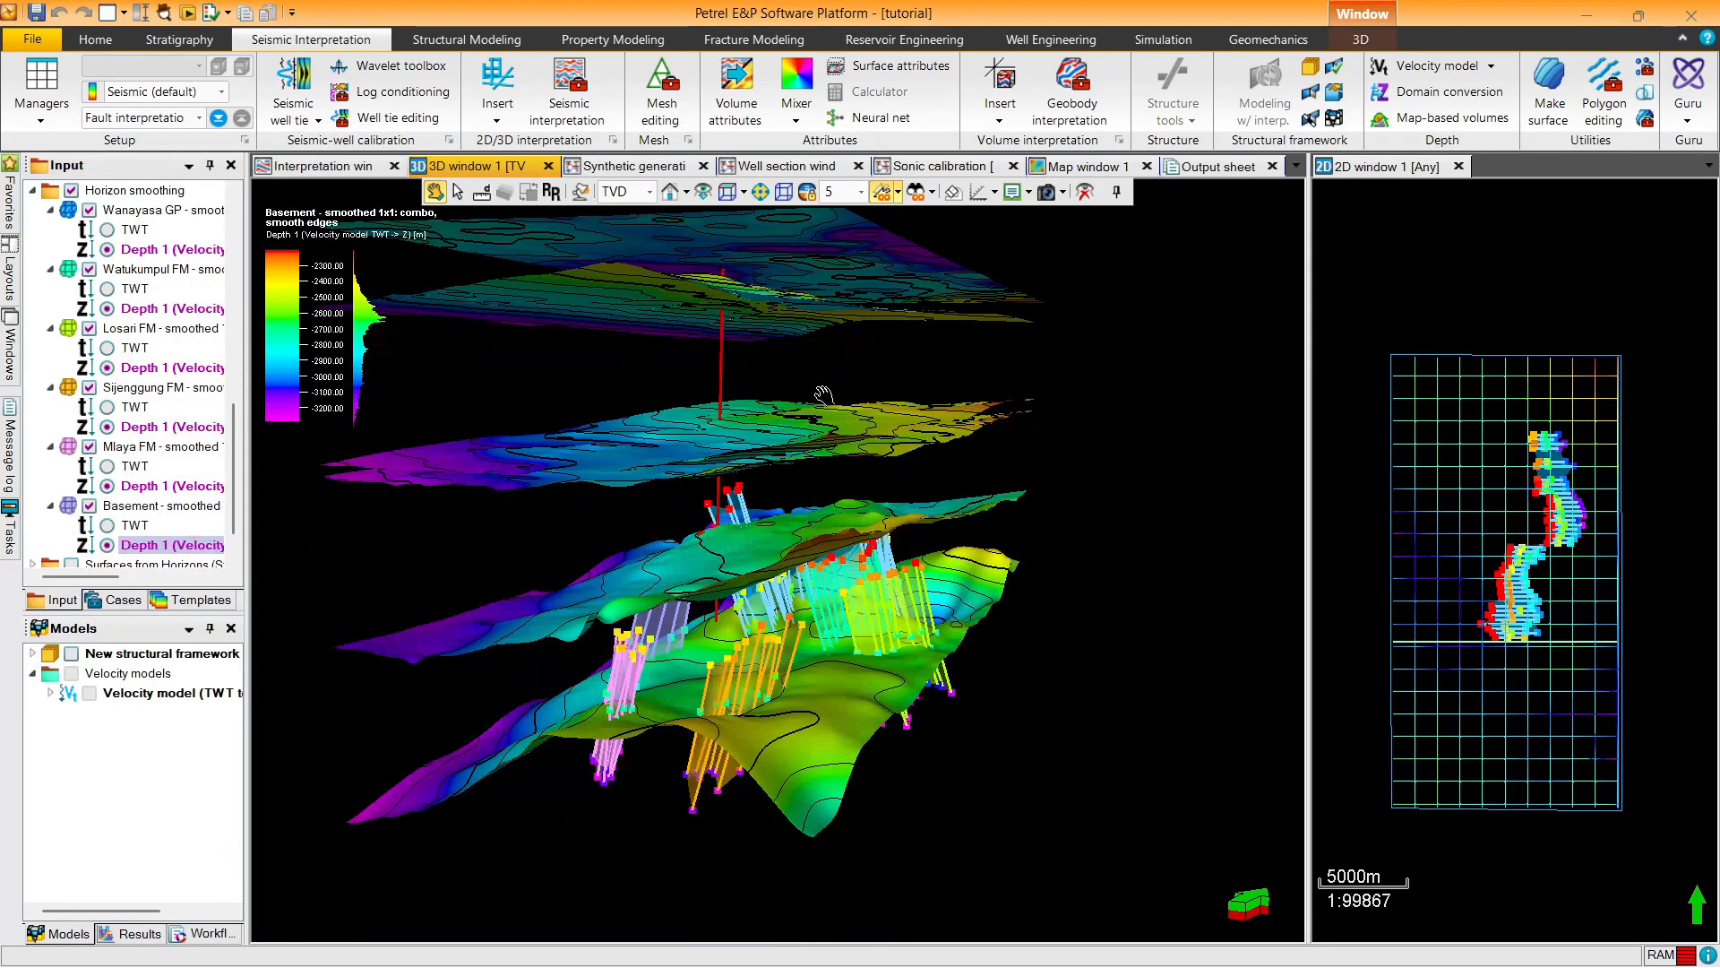
Compare the recolored horizons and faults in the TWT and TVD domains in the 3D window, ending on TVD
drag(826, 410, 397, 533)
click(649, 192)
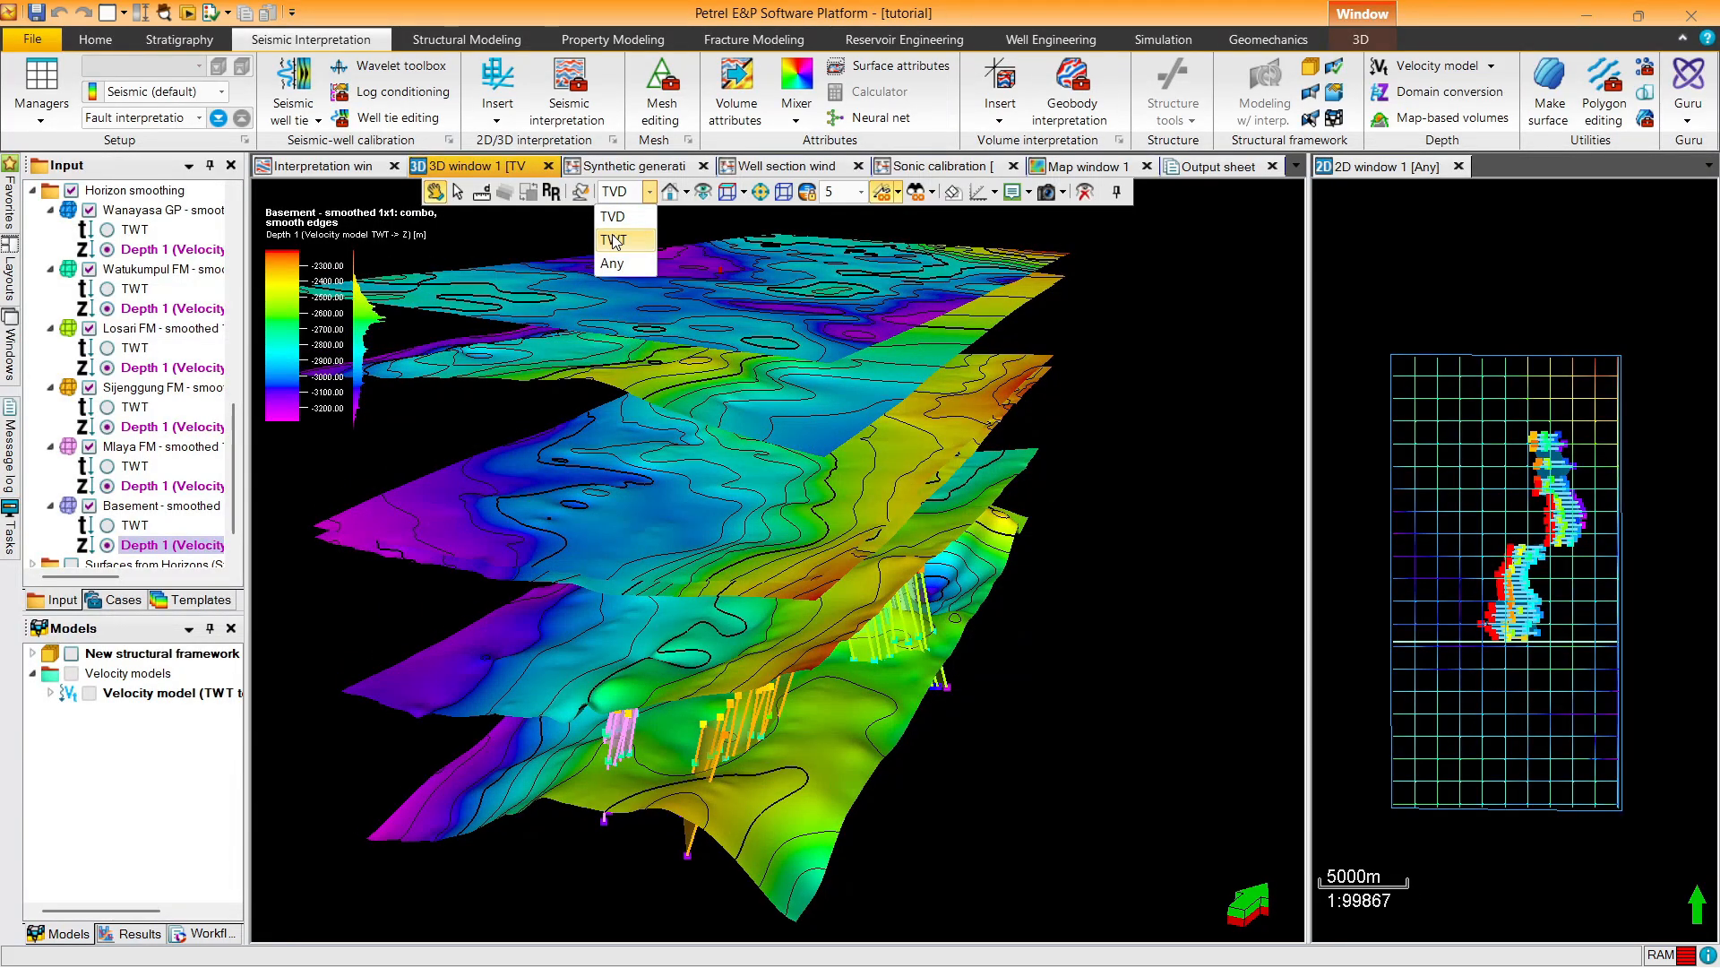
click(615, 240)
click(650, 192)
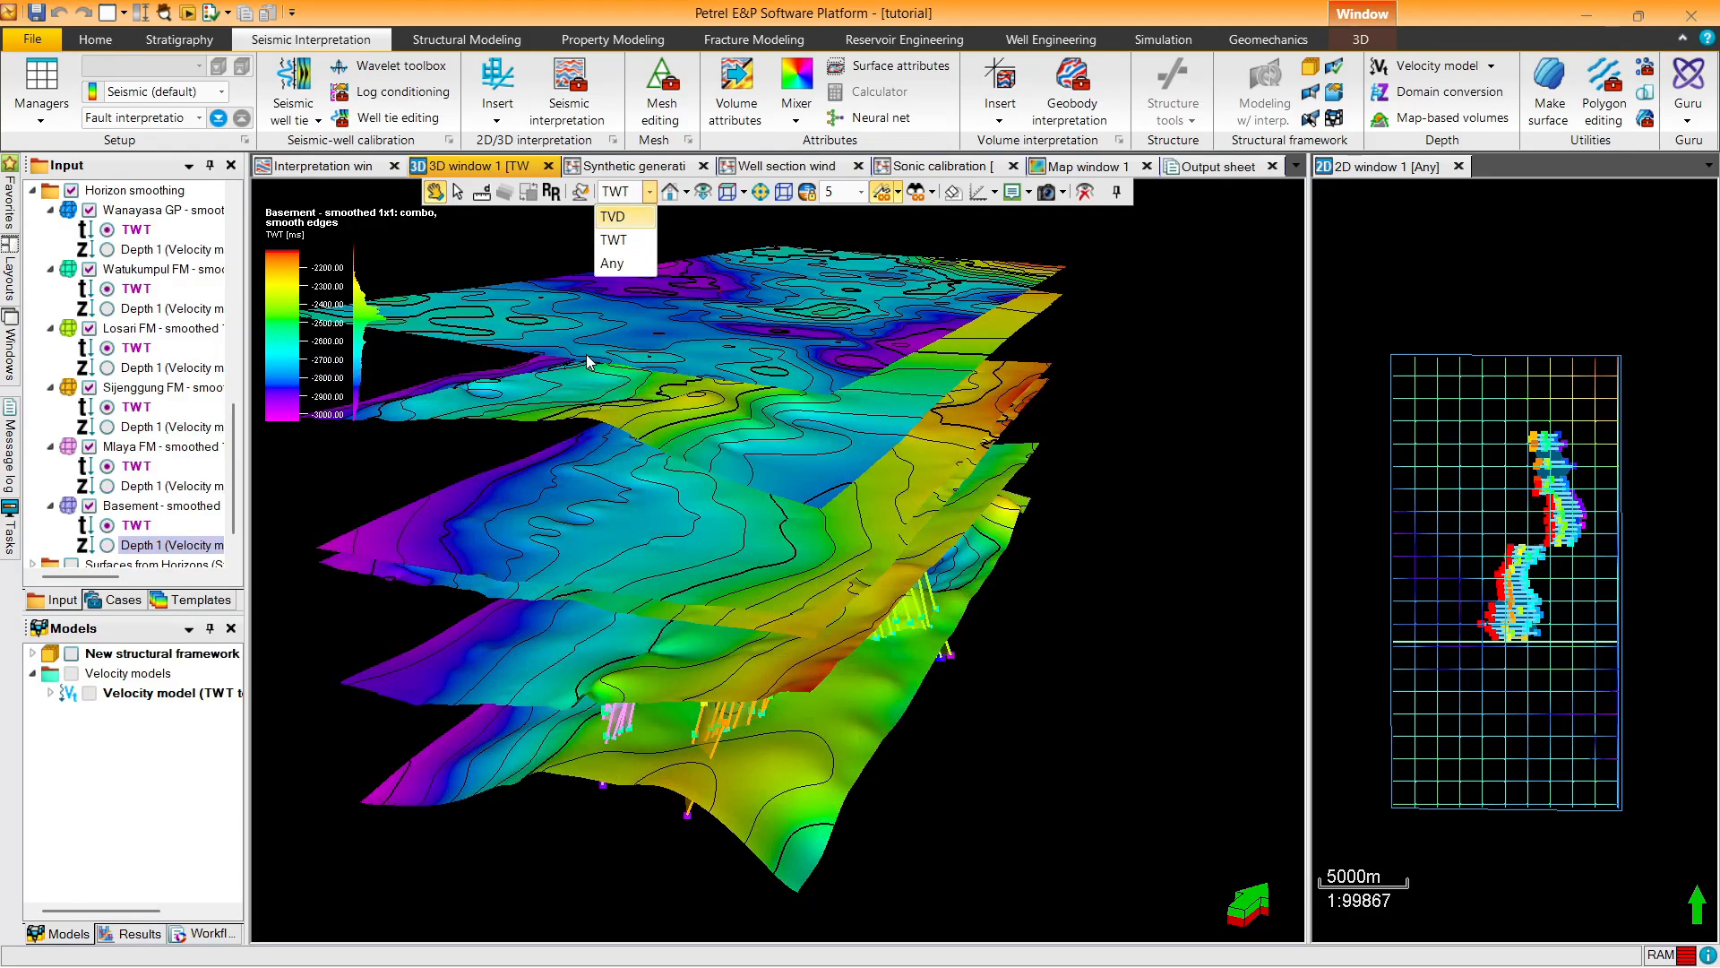
click(613, 216)
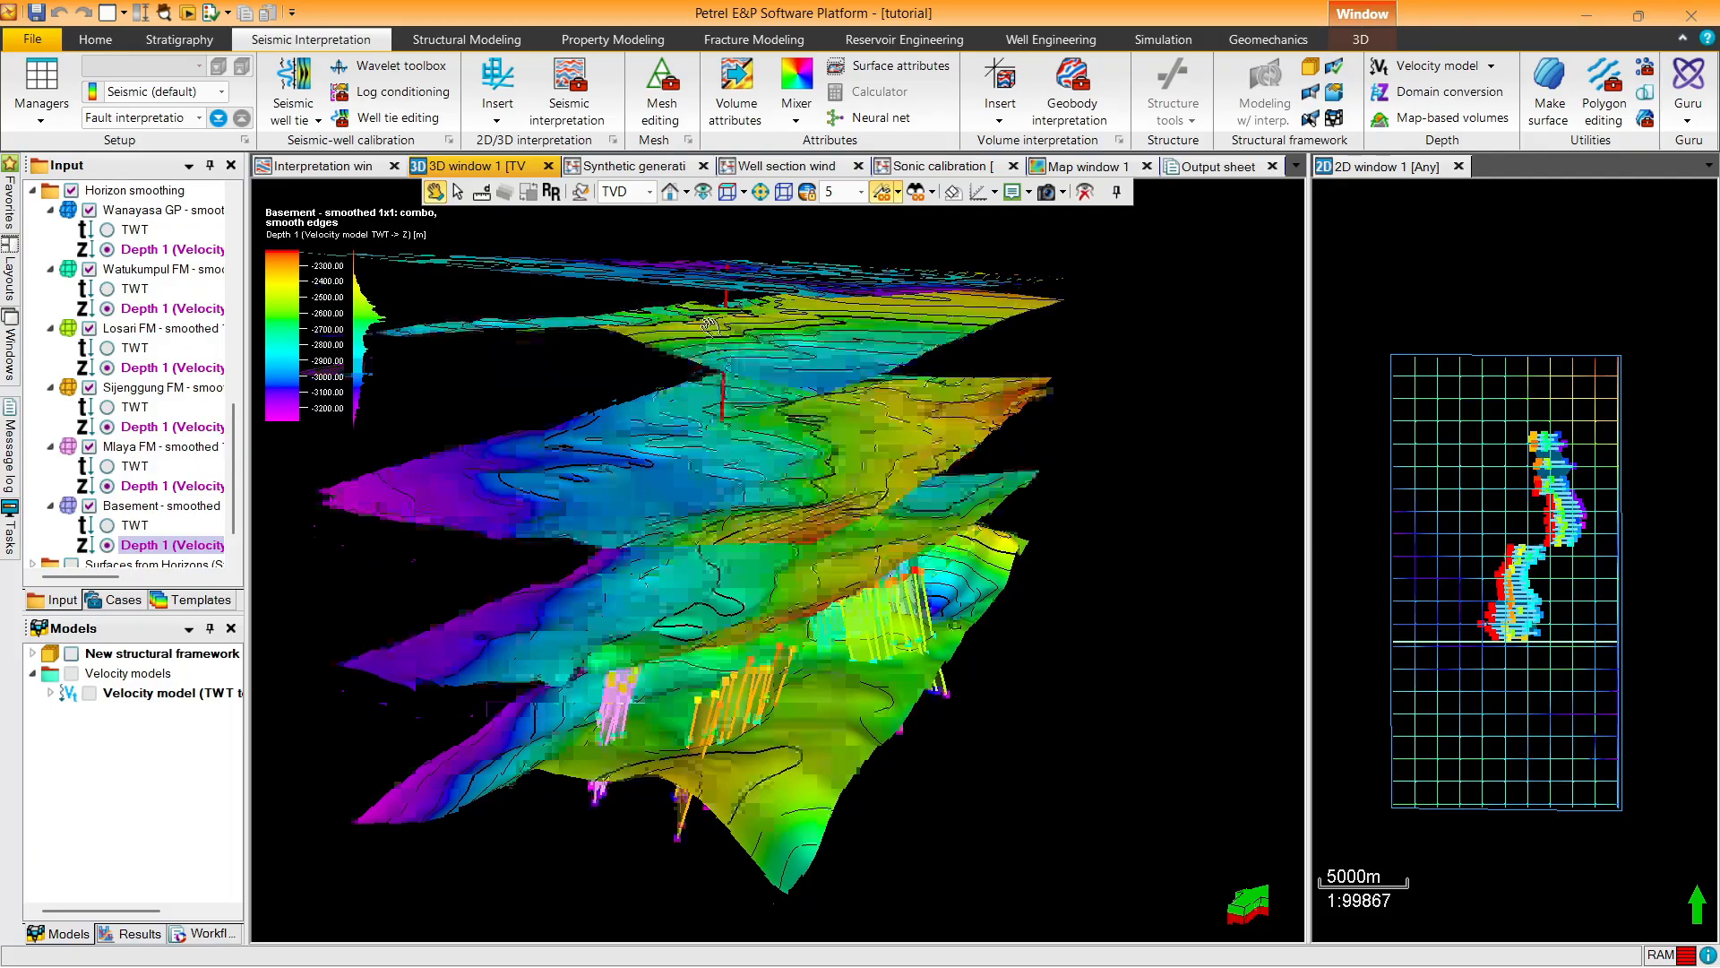
drag(708, 328, 711, 403)
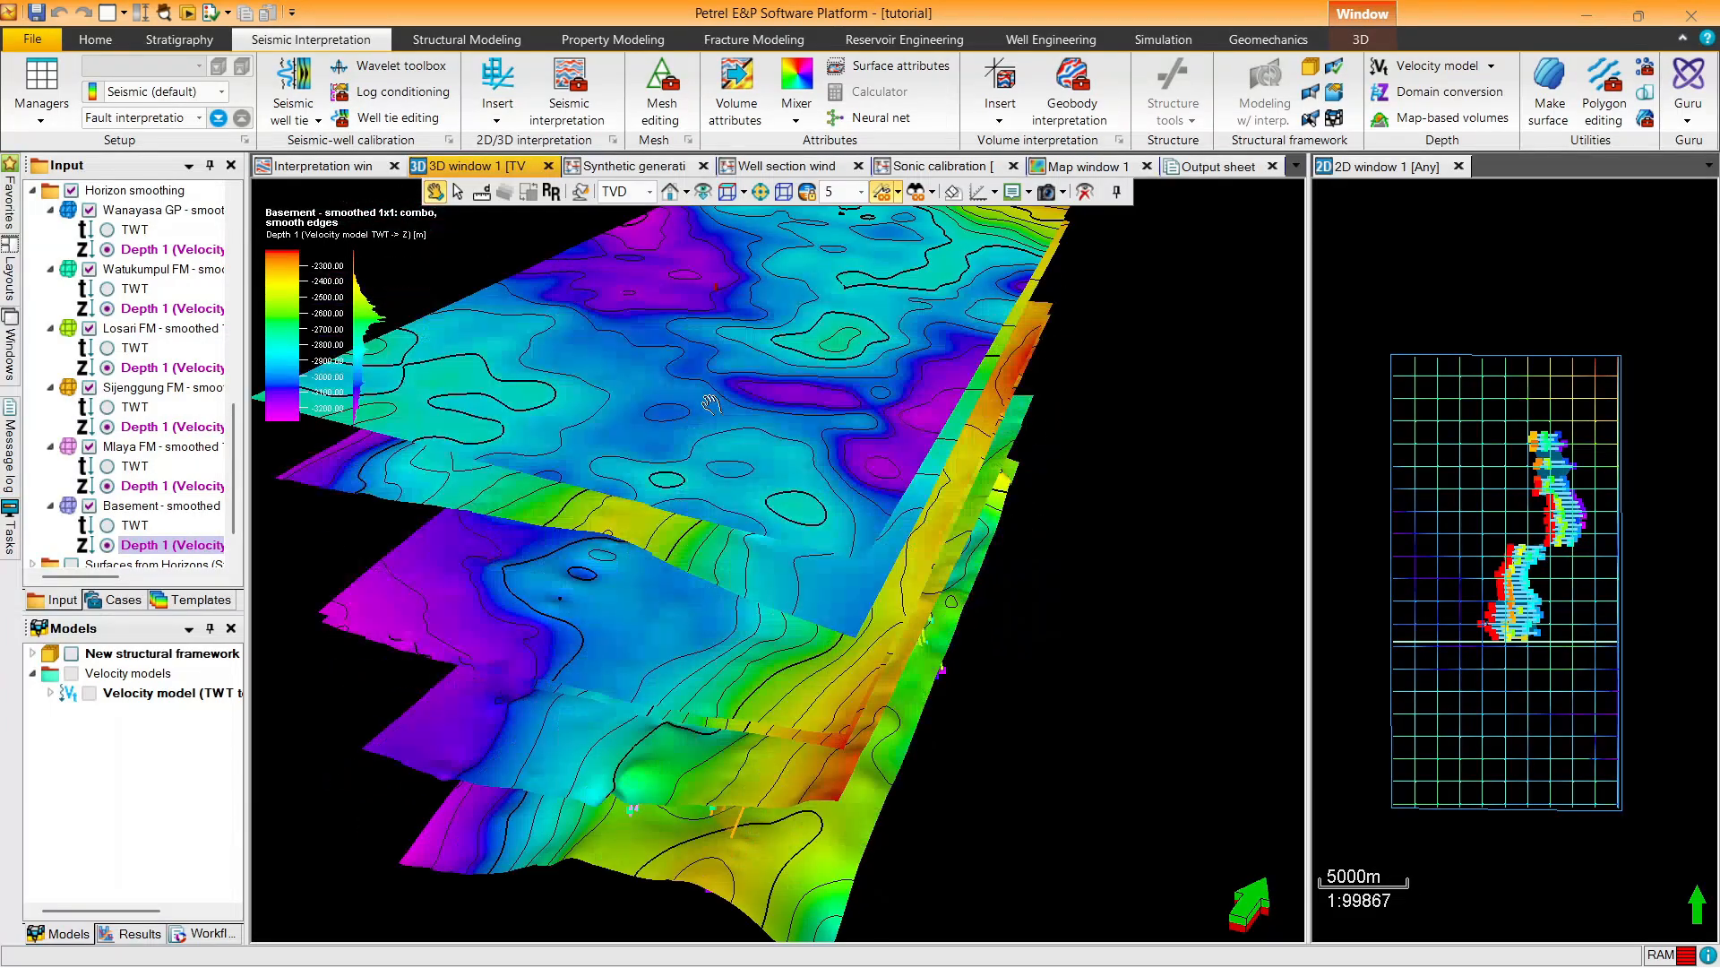
Collapse the attribute lists of the six smoothed surfaces, from Wanayasa GP to Basement, in the Horizon smoothing folder
click(52, 210)
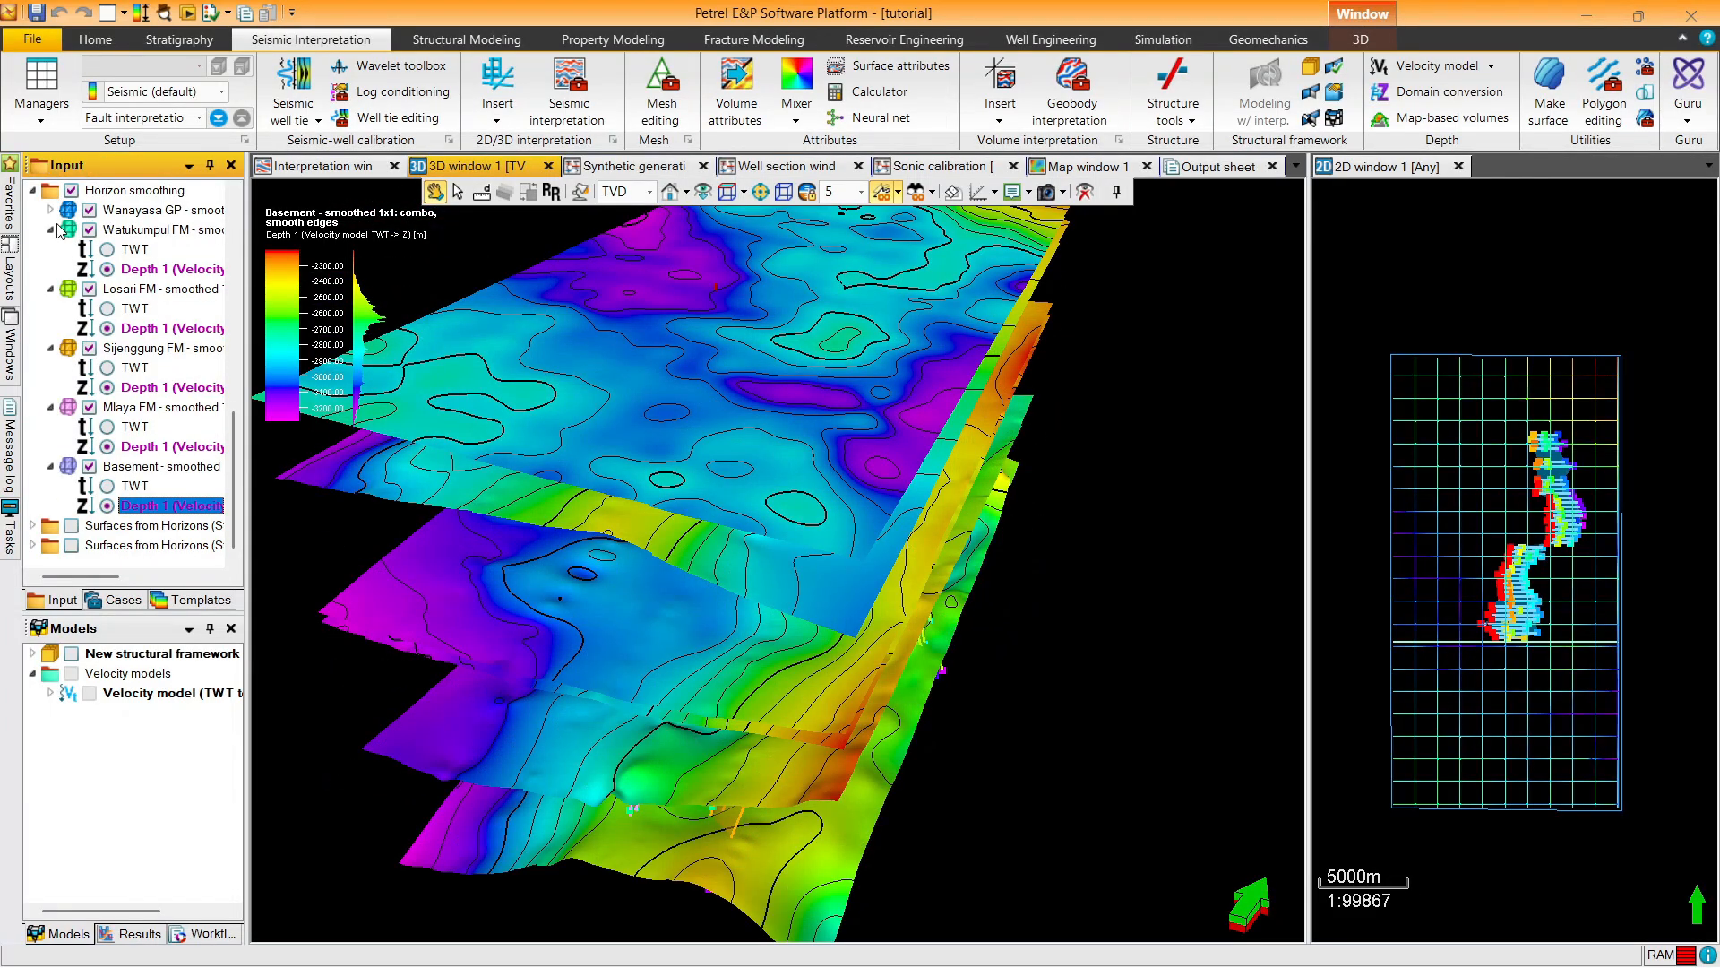
click(52, 230)
click(52, 288)
click(51, 347)
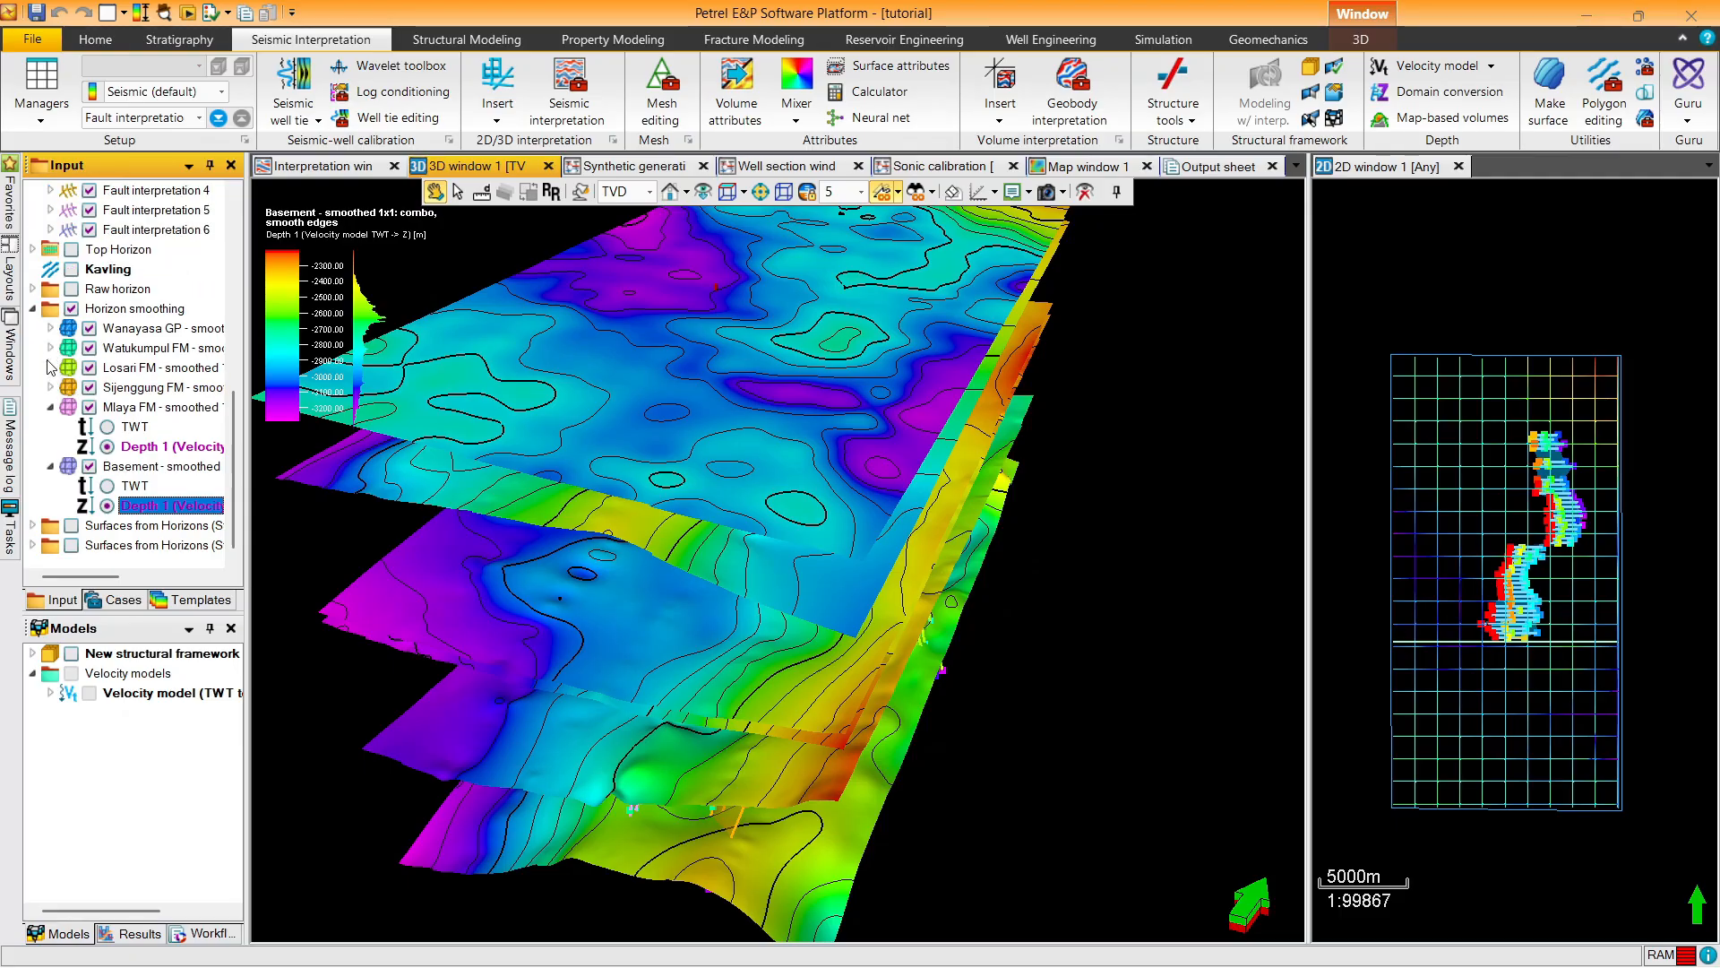
click(50, 407)
click(50, 466)
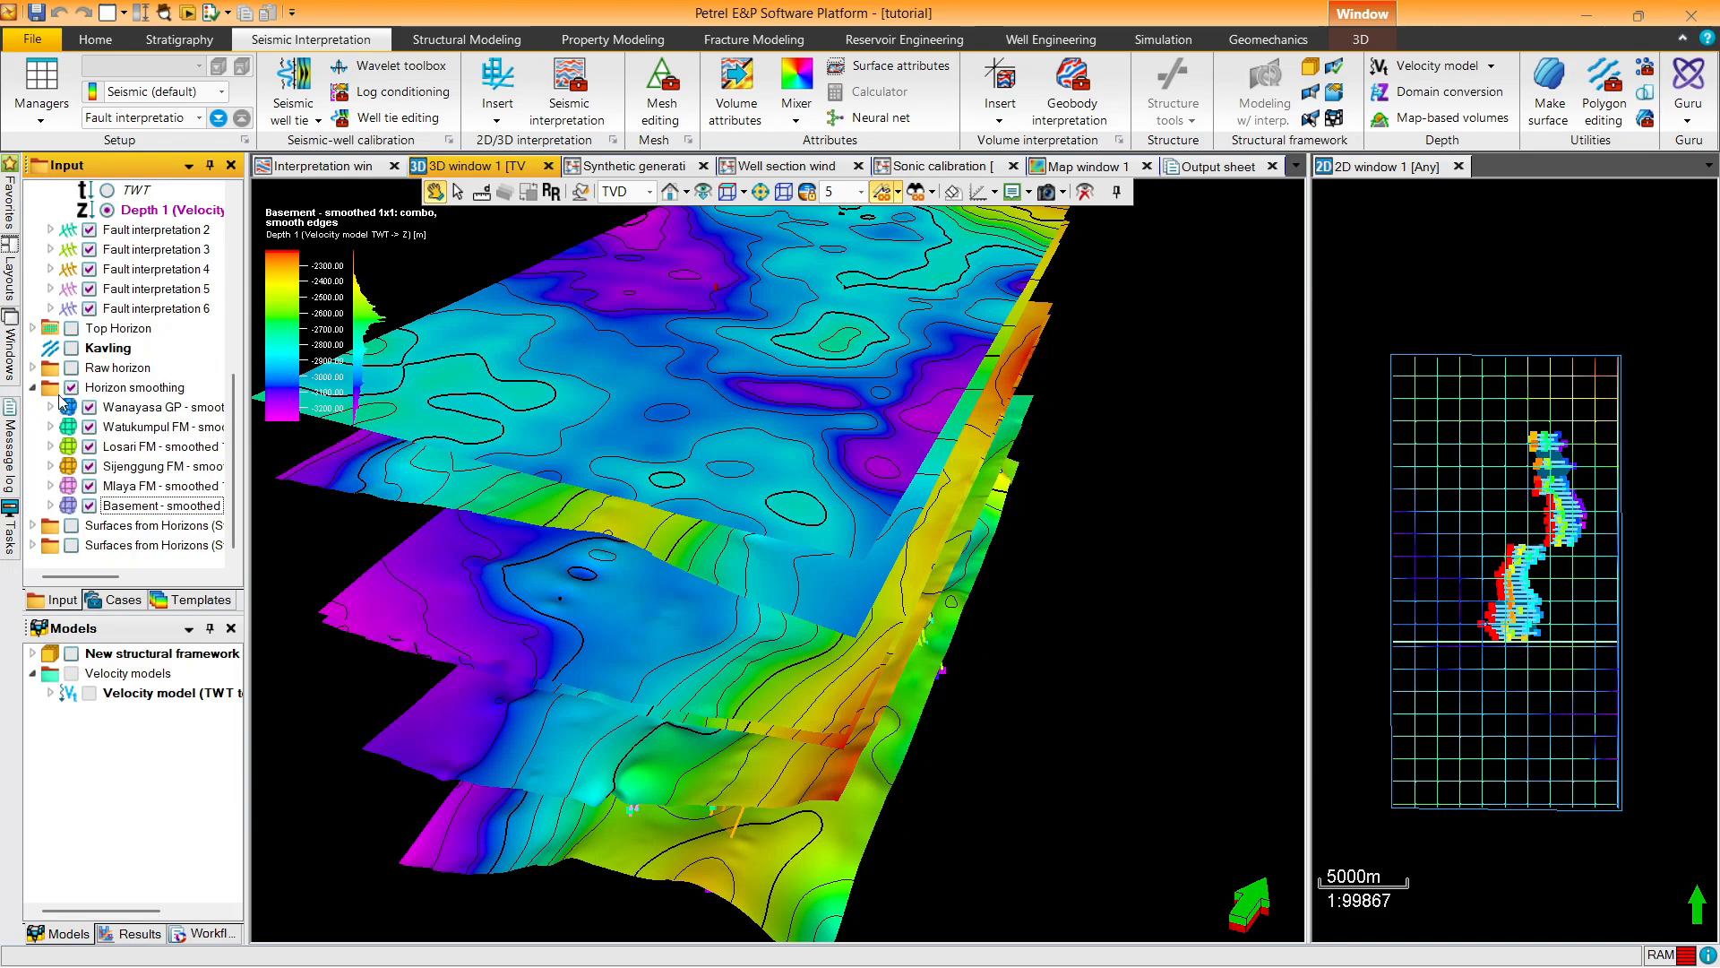
drag(825, 477, 869, 638)
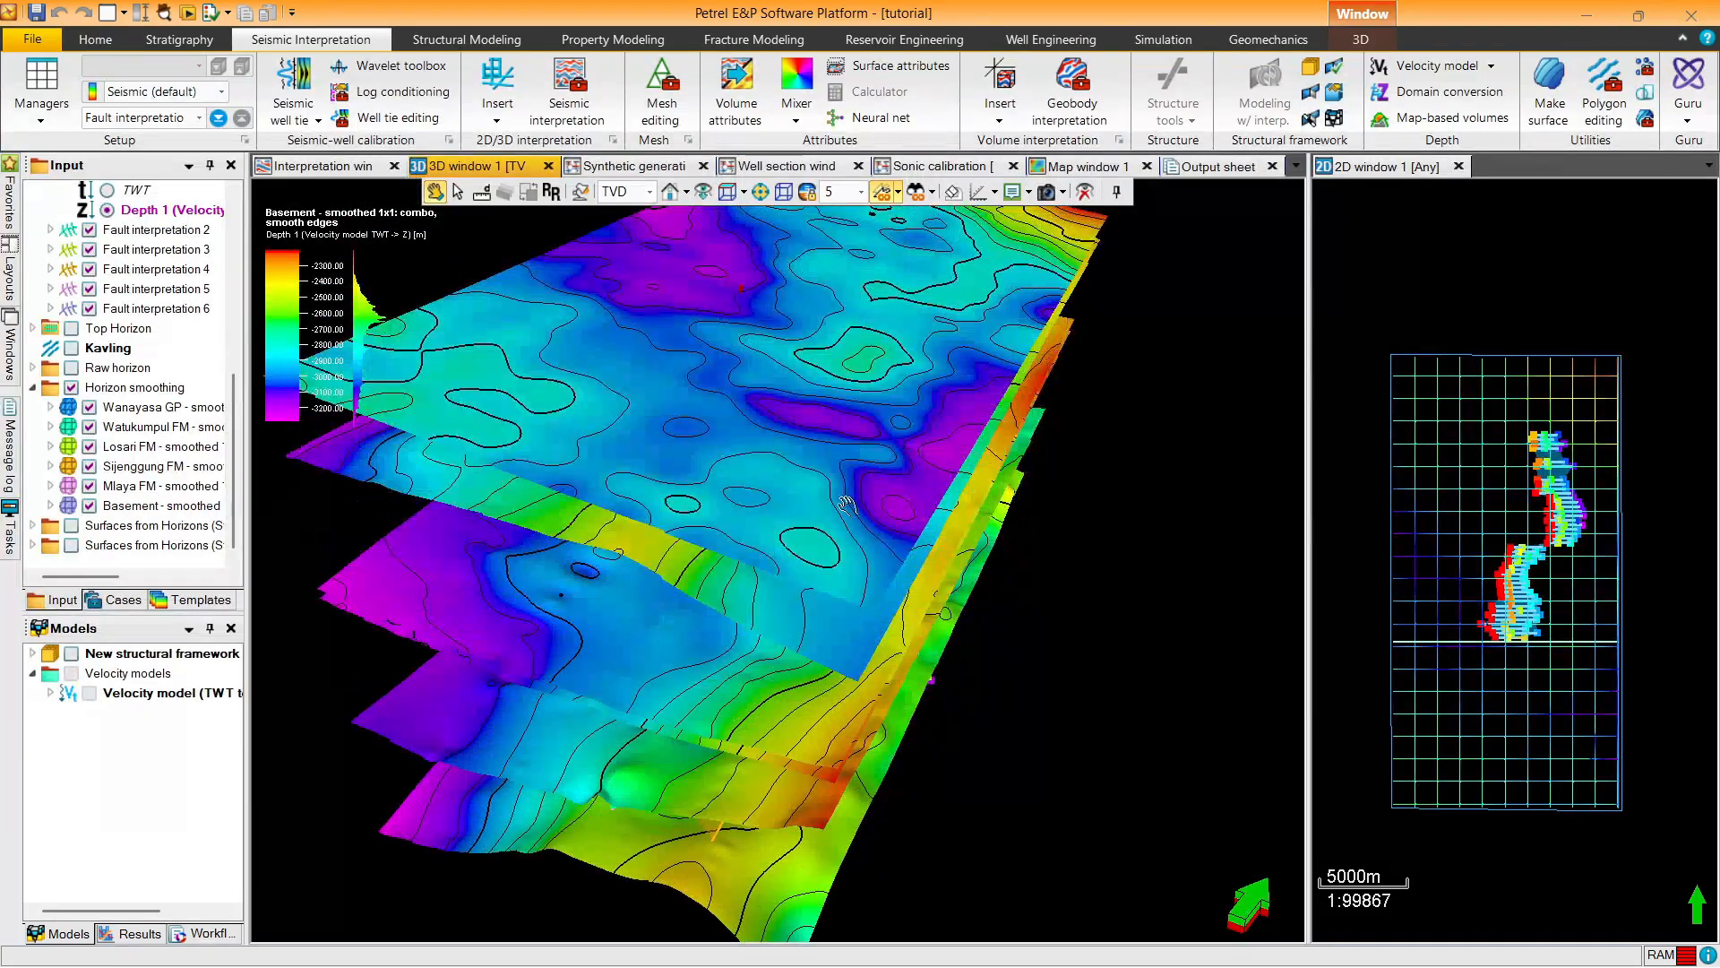
drag(847, 507, 826, 462)
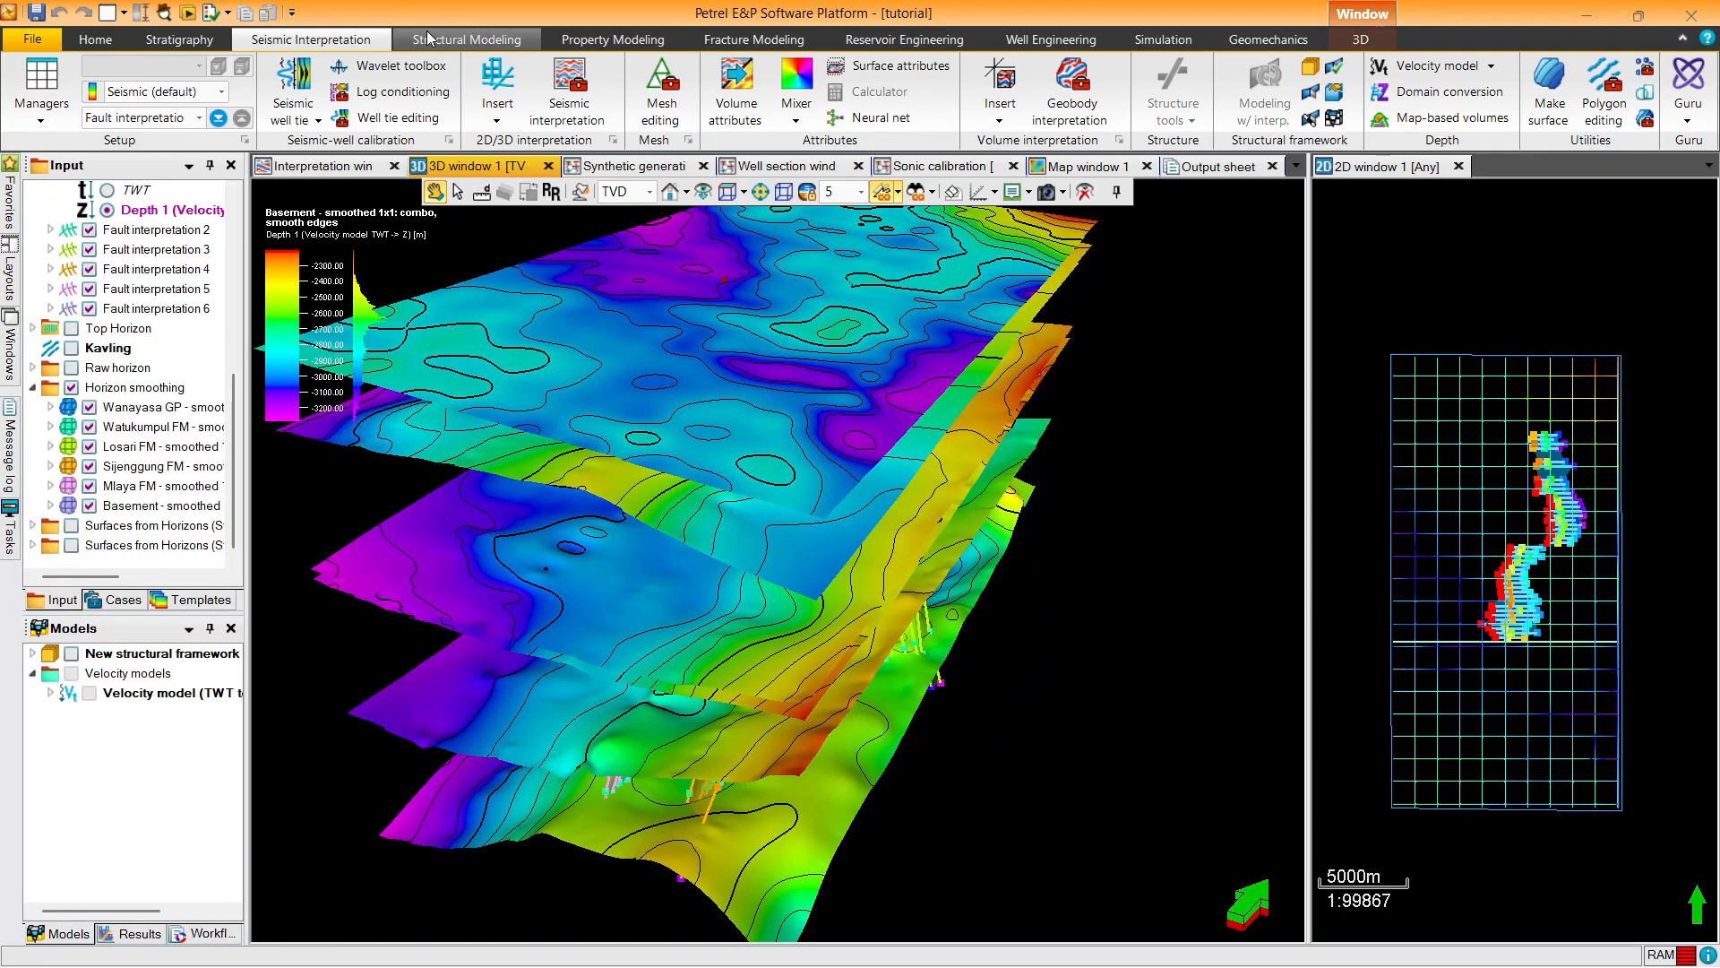
Switch to the structural modeling tools and set the domain of Fault interpretation 1 to Elevation depth
click(467, 40)
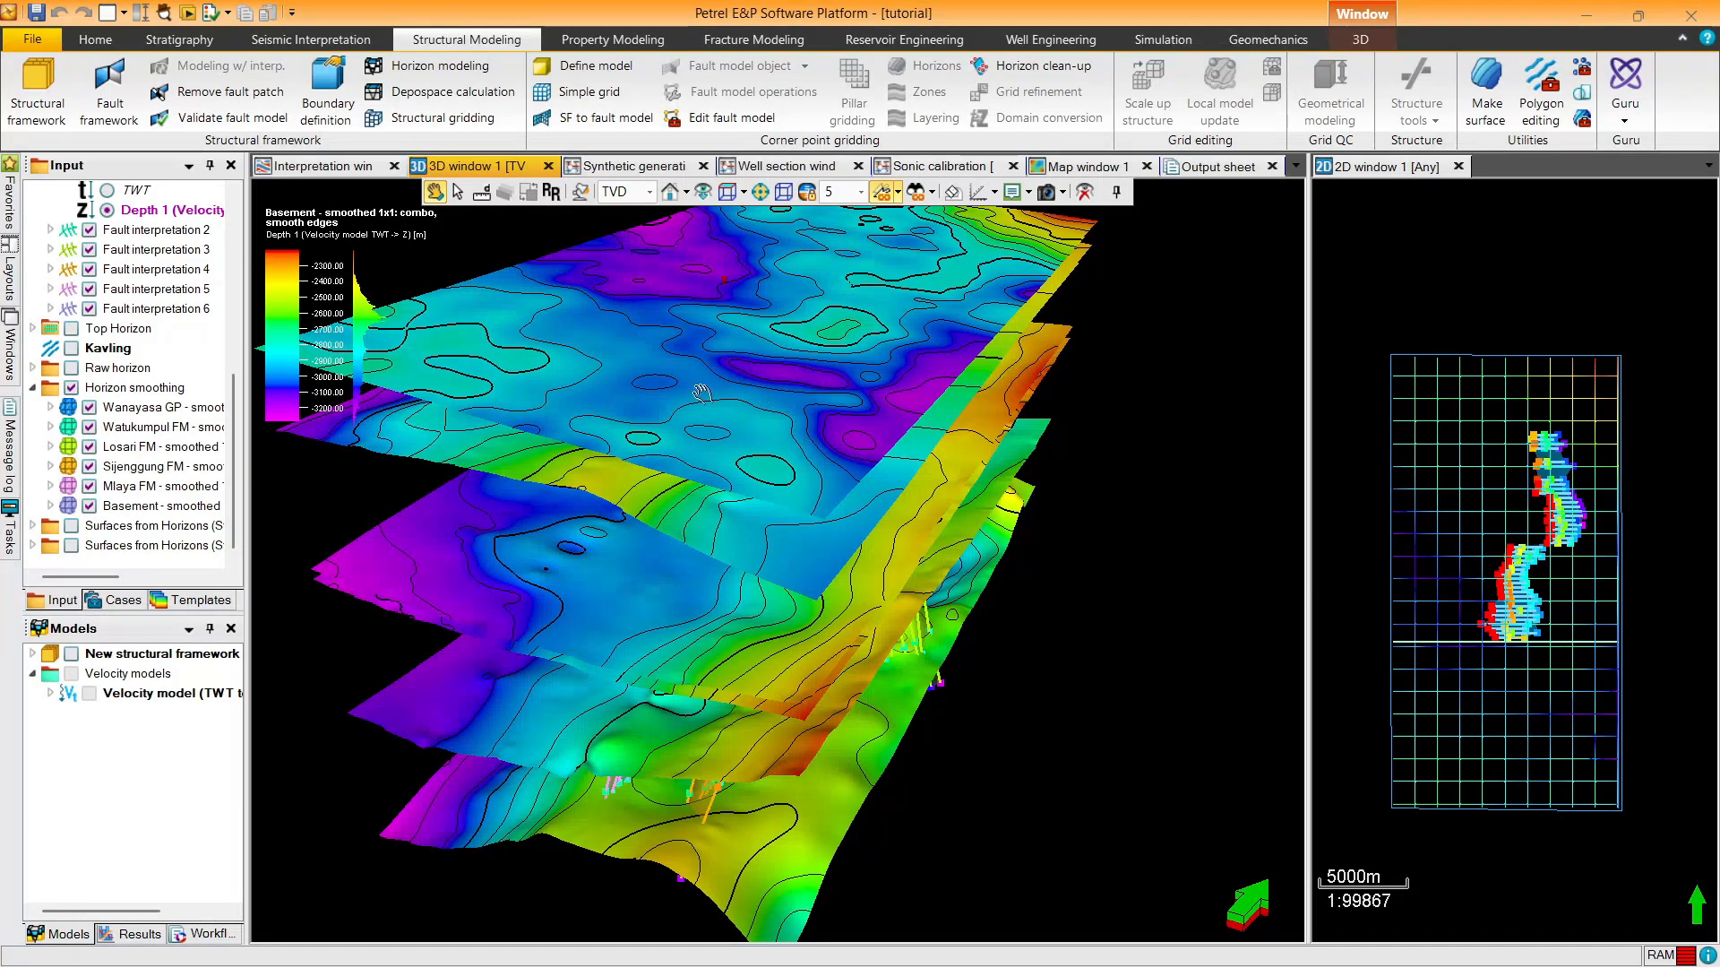
drag(747, 287, 639, 313)
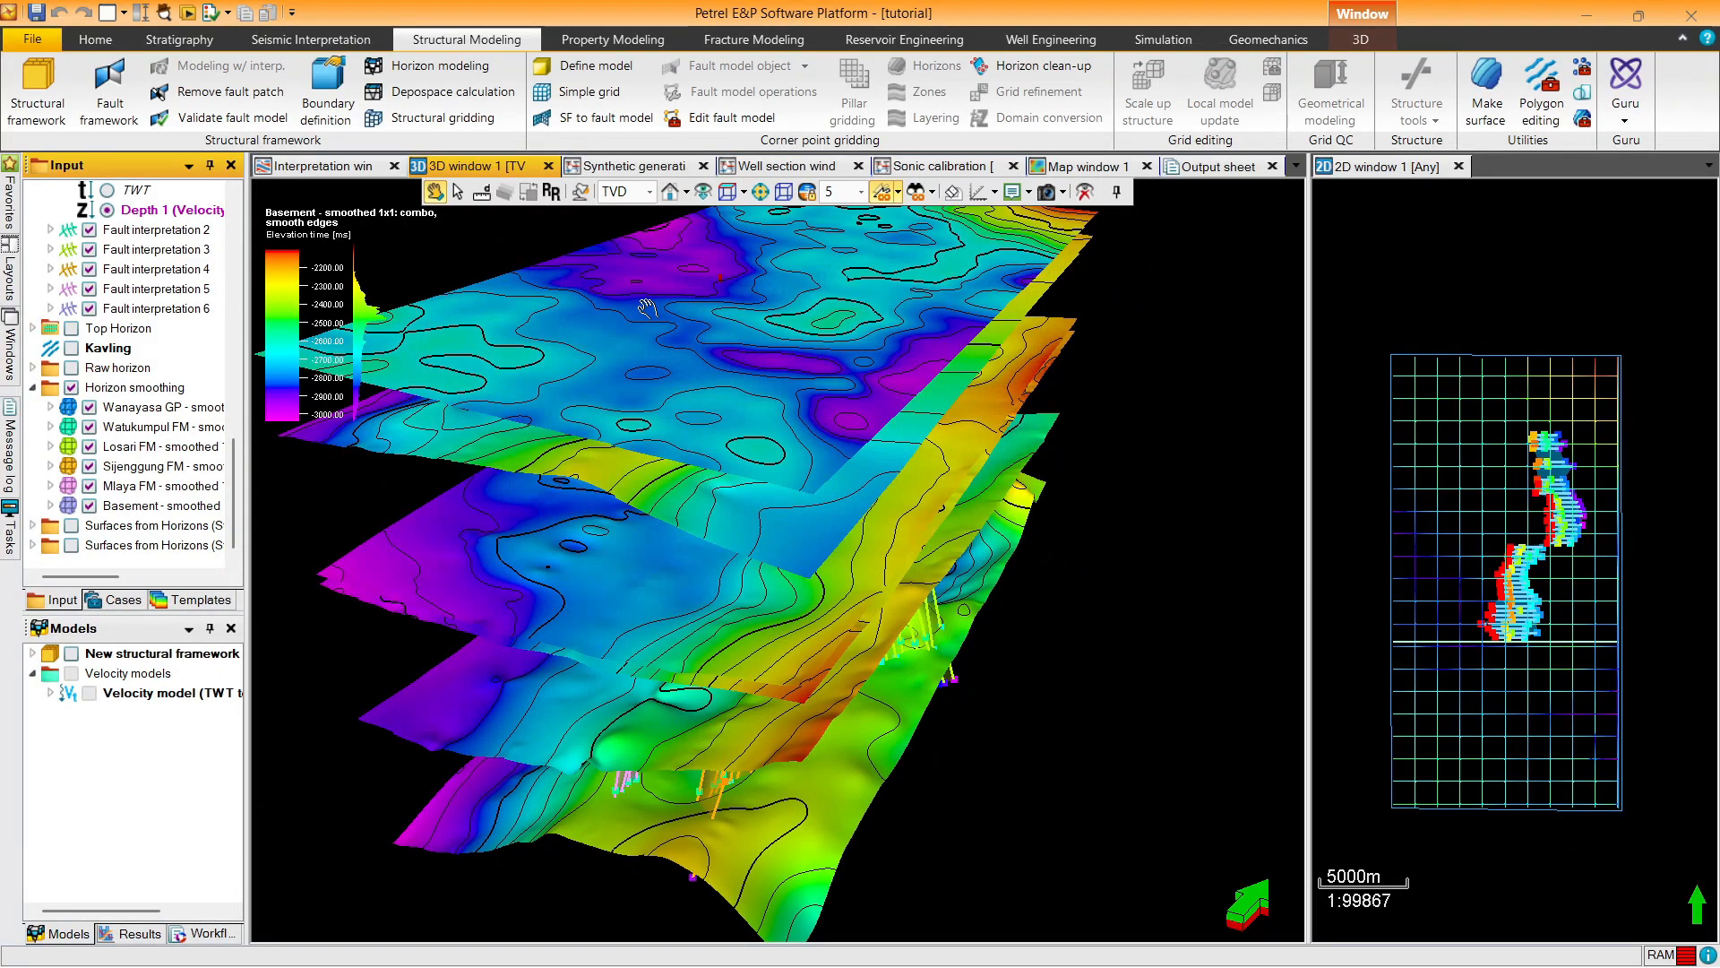
drag(229, 460, 227, 412)
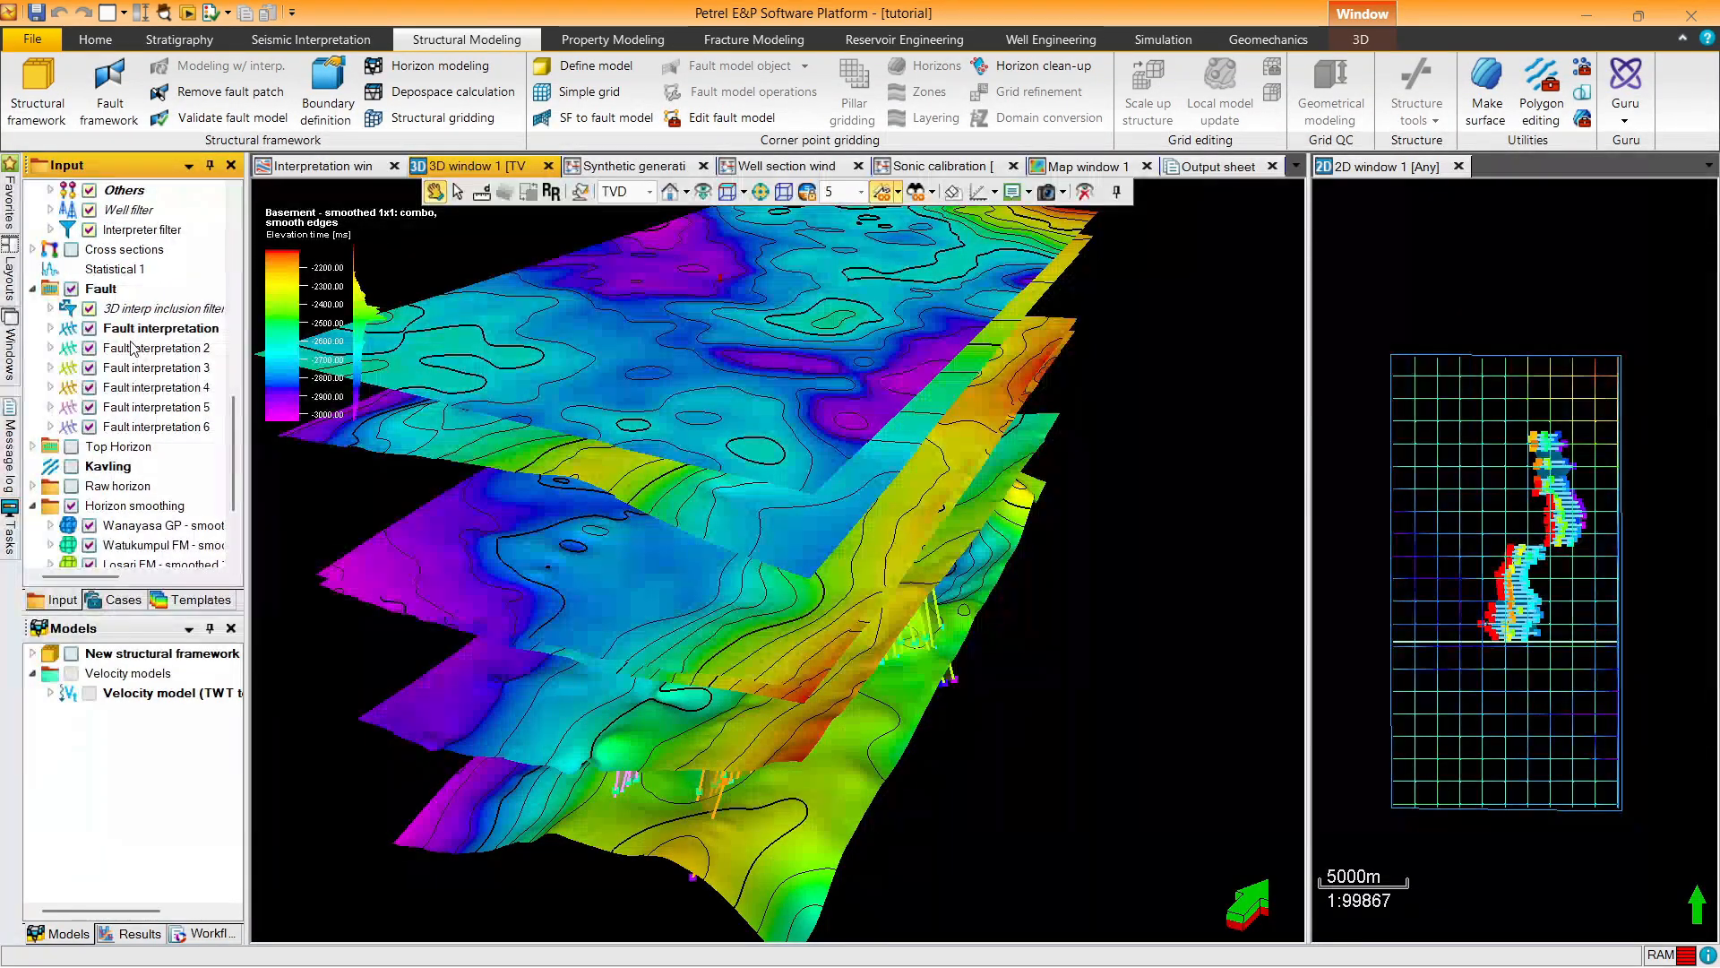
scroll(133, 347, down, 1)
right_click(173, 296)
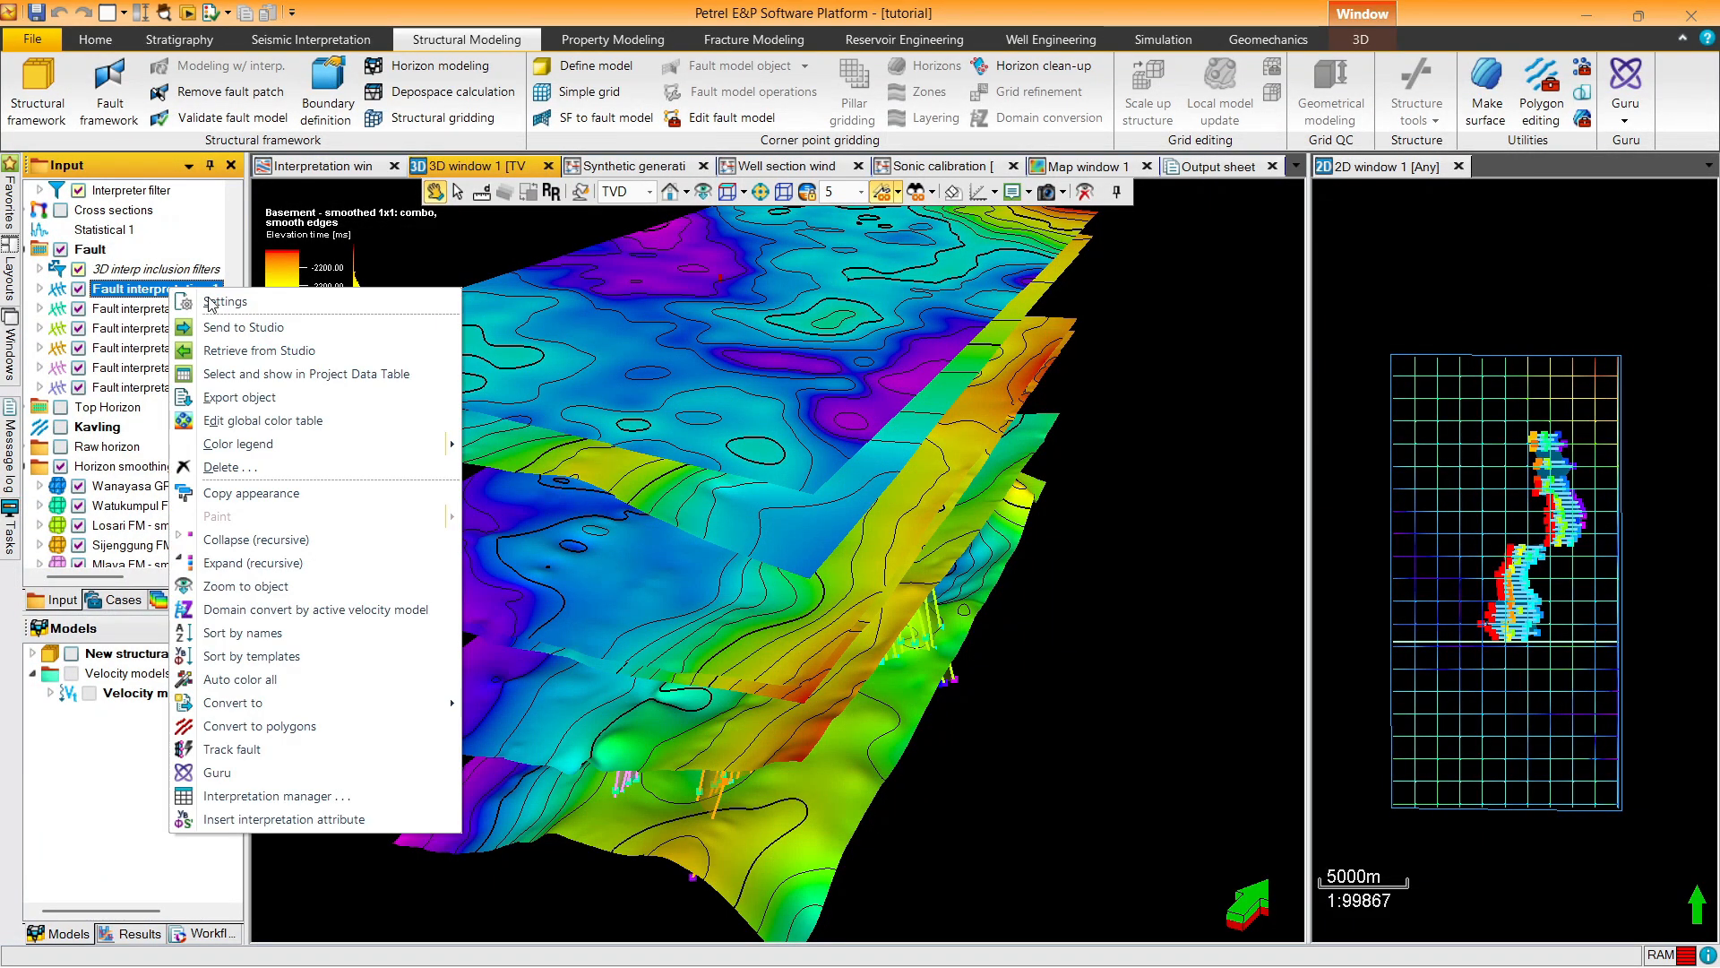
click(219, 302)
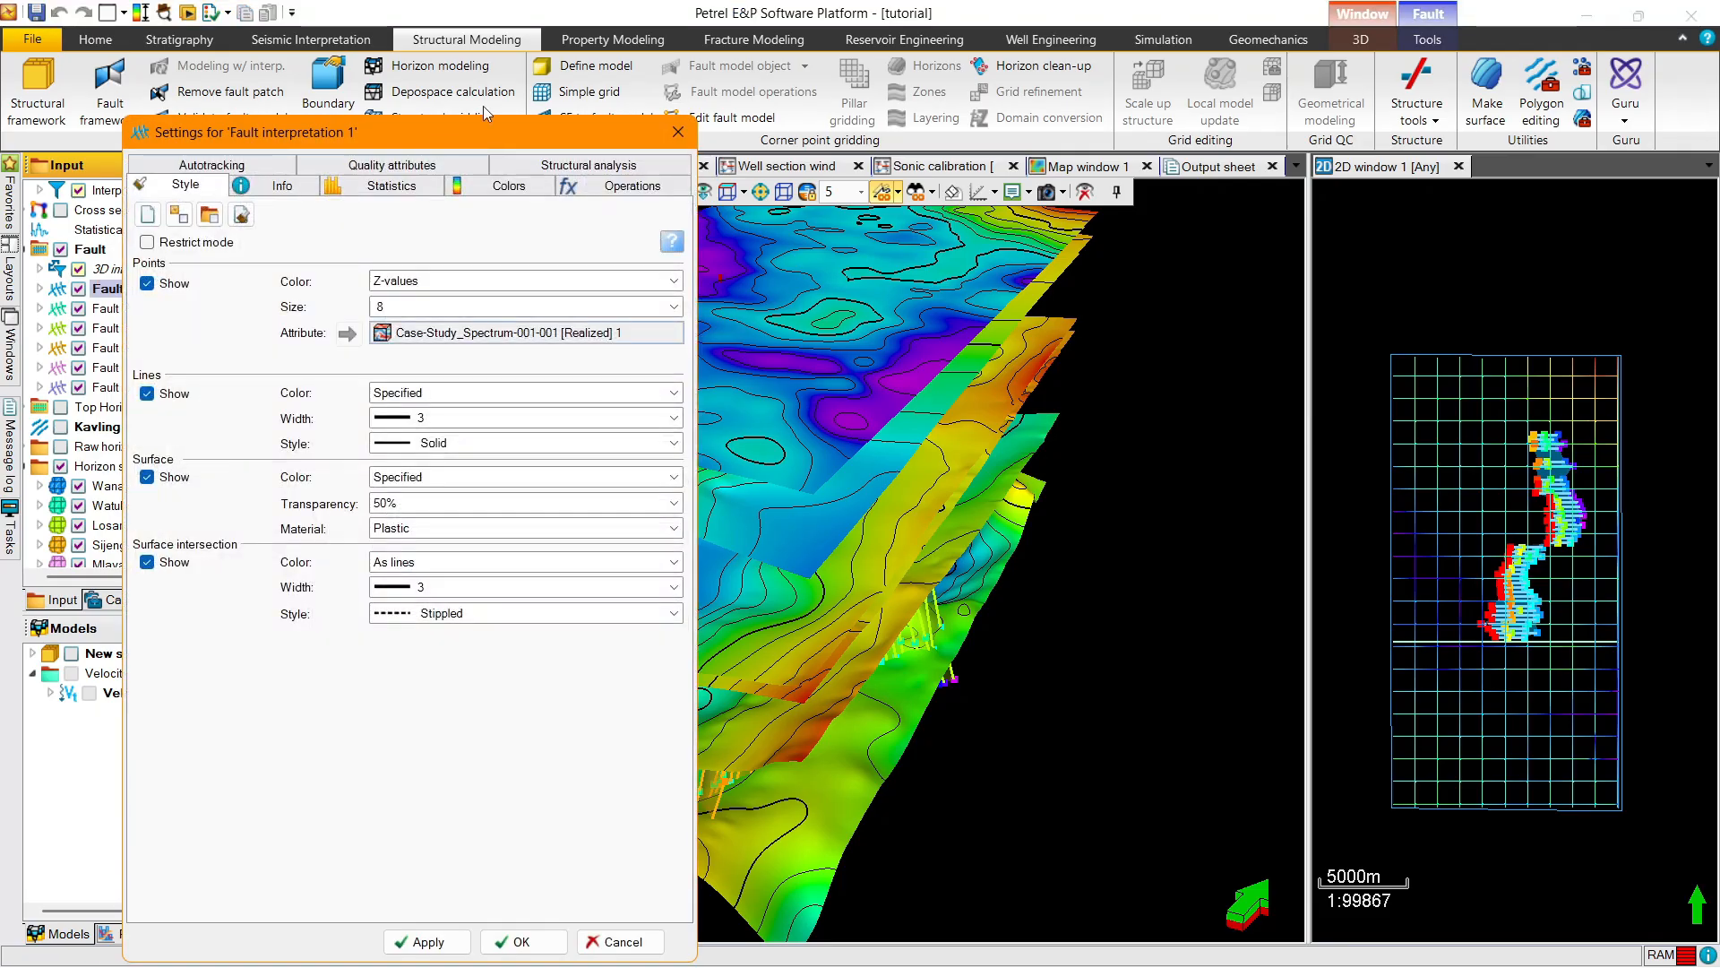
drag(479, 143, 698, 55)
click(497, 97)
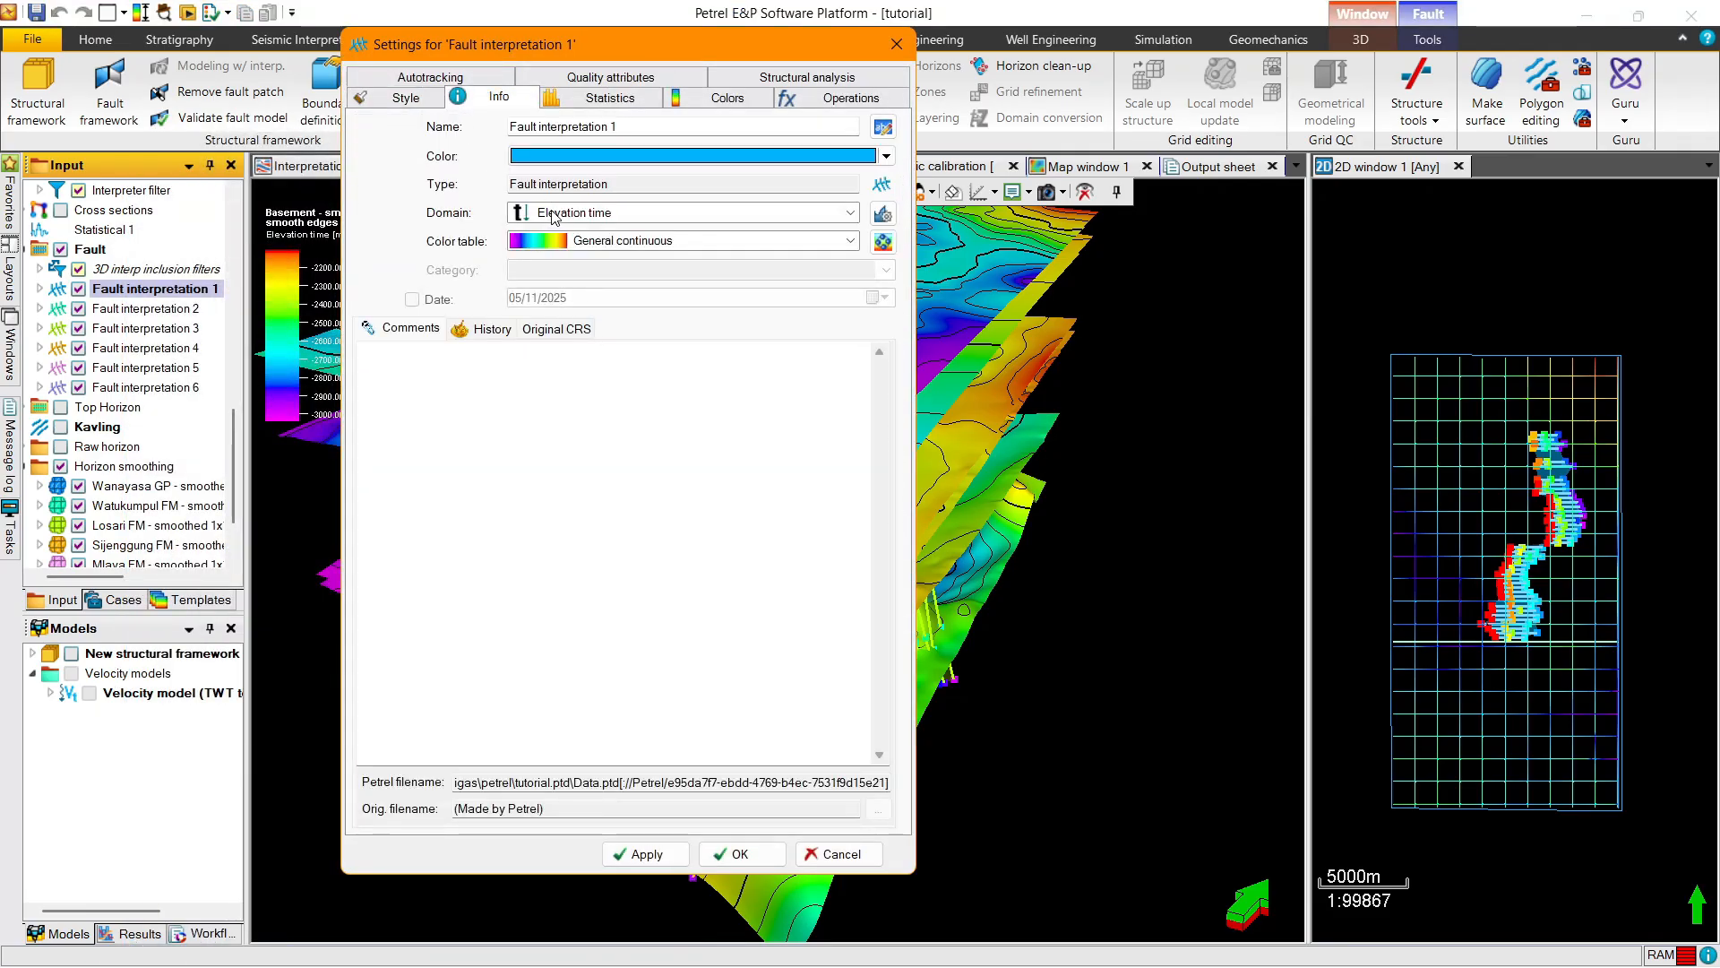
click(552, 216)
click(574, 253)
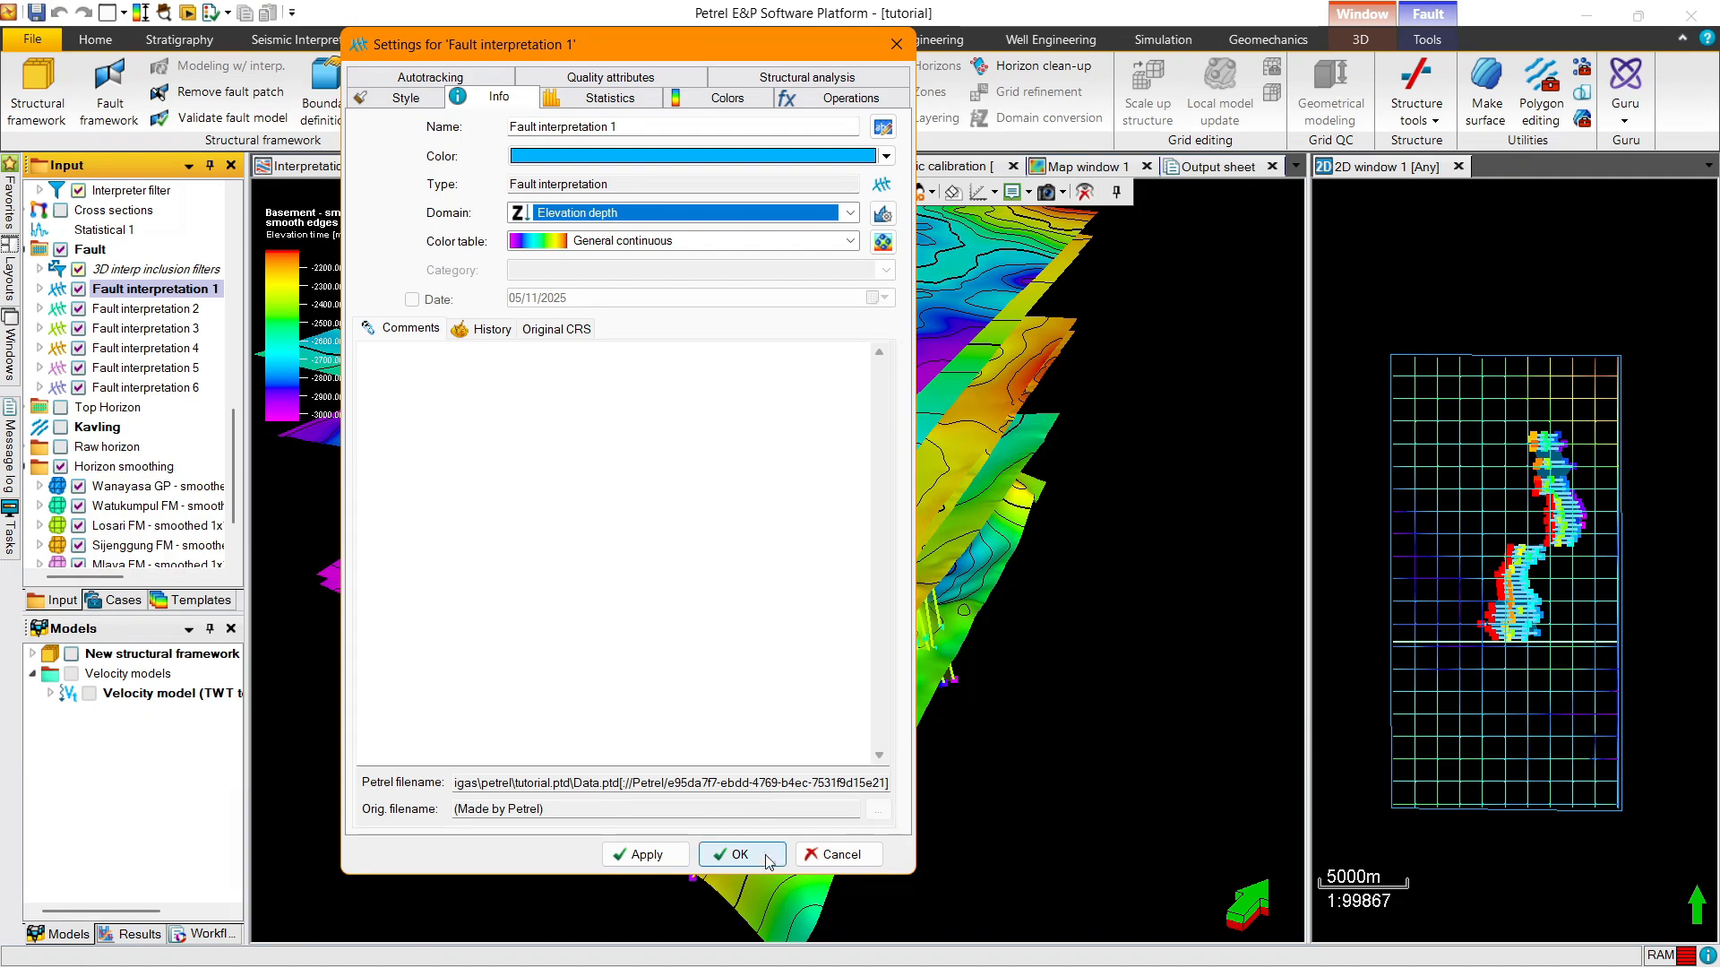
click(740, 854)
Set the domain of Fault interpretation 2 to Elevation depth
key(Down)
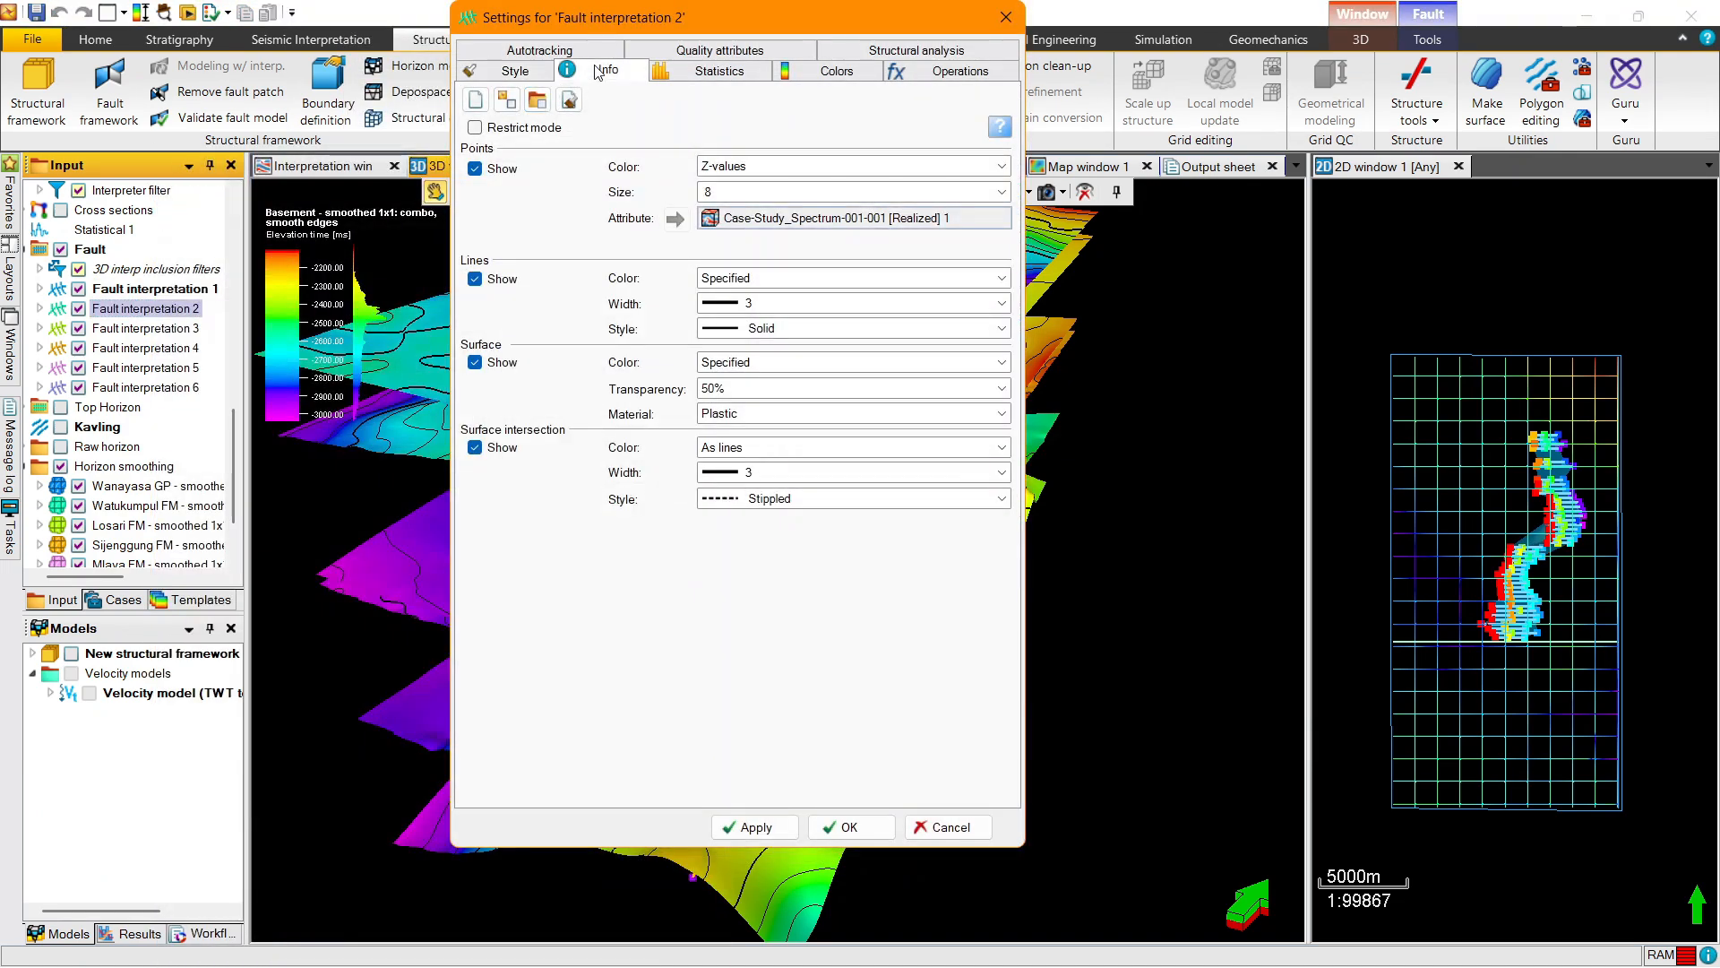
click(609, 70)
click(778, 185)
click(764, 225)
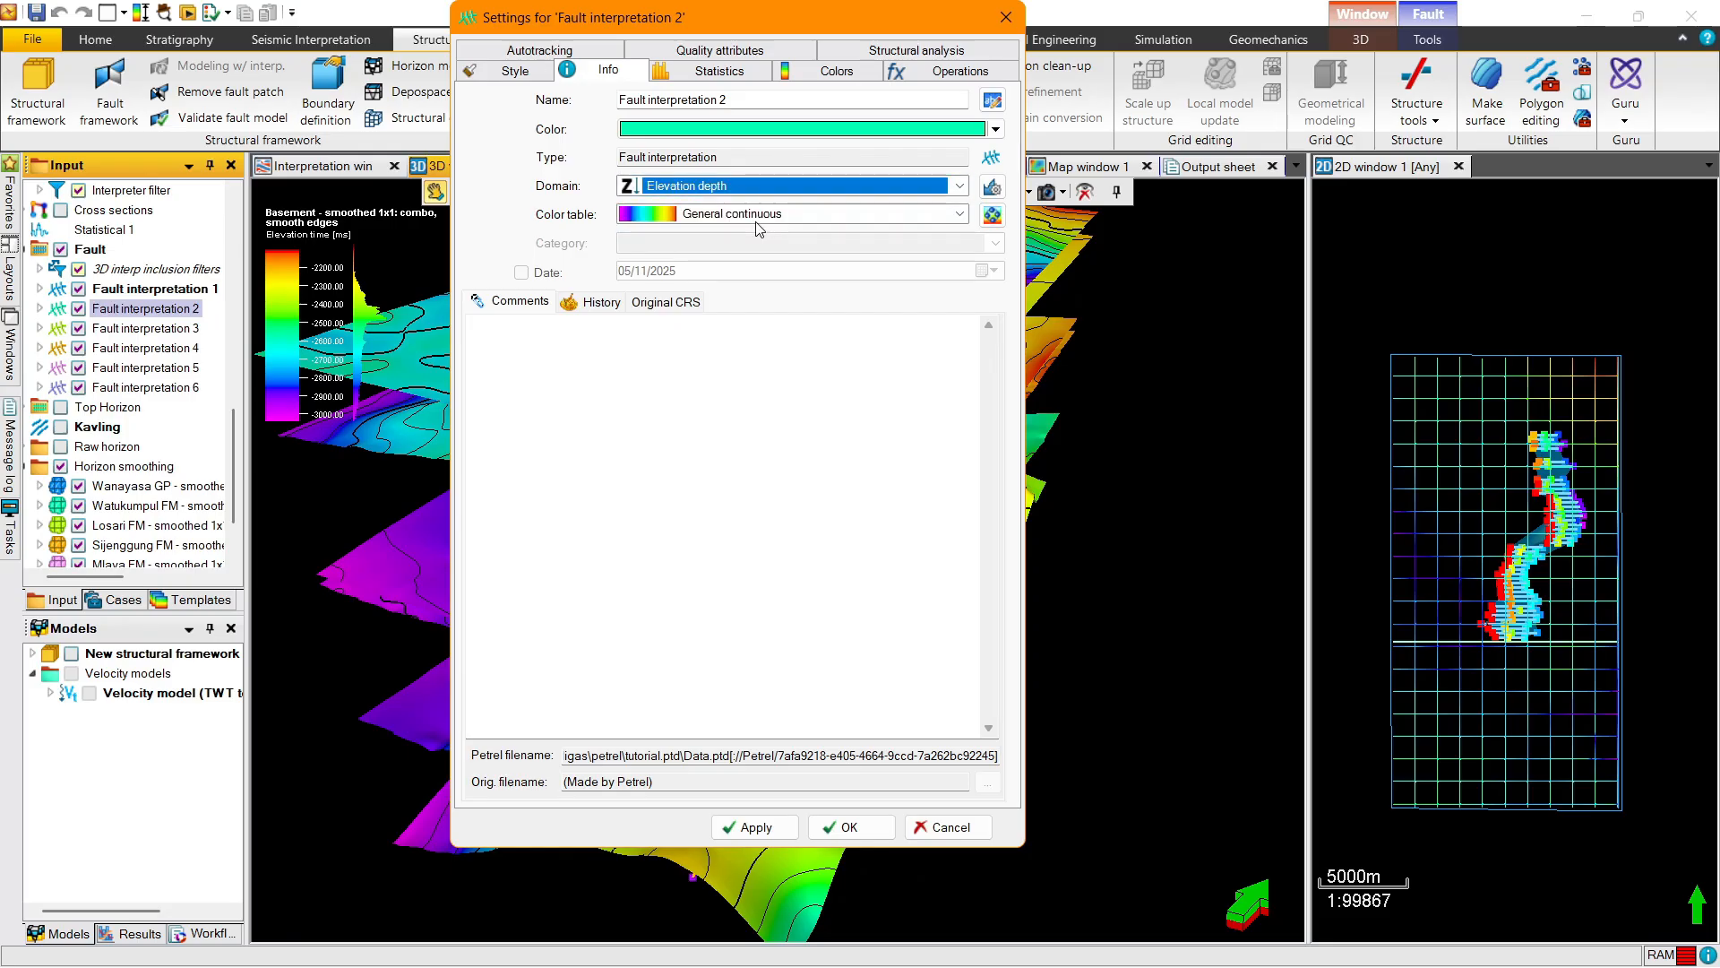
click(849, 827)
Set the domain of Fault interpretation 3 to Elevation depth
double_click(143, 328)
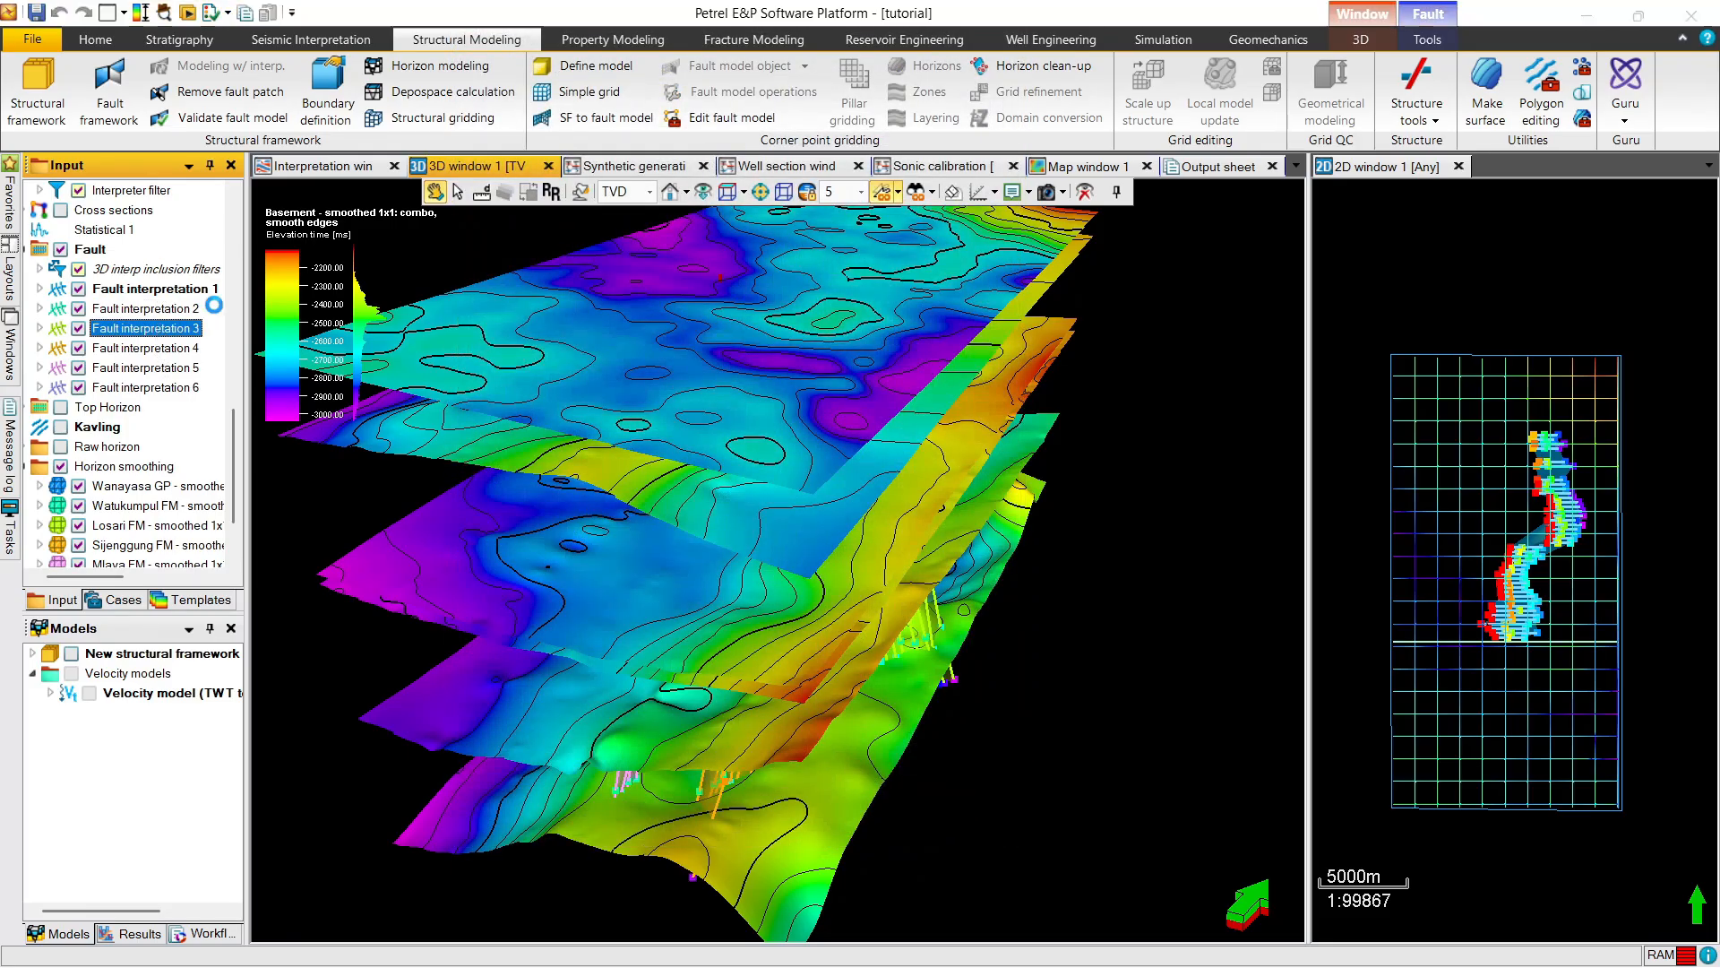
click(338, 242)
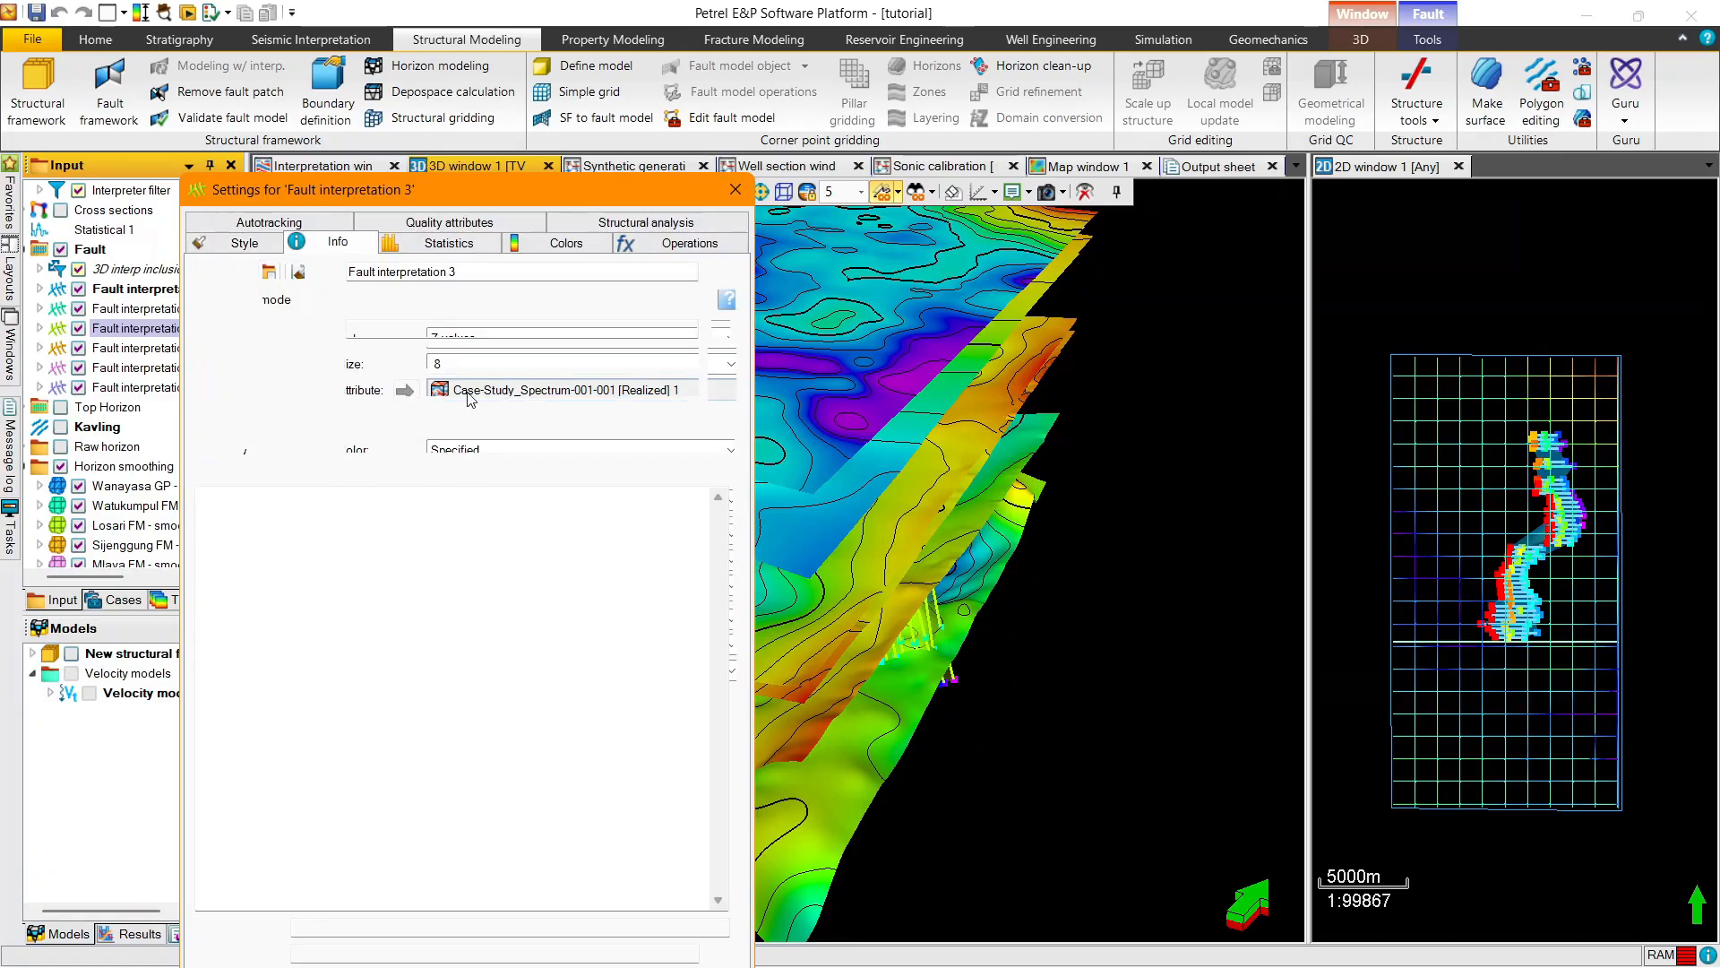
click(468, 359)
click(462, 396)
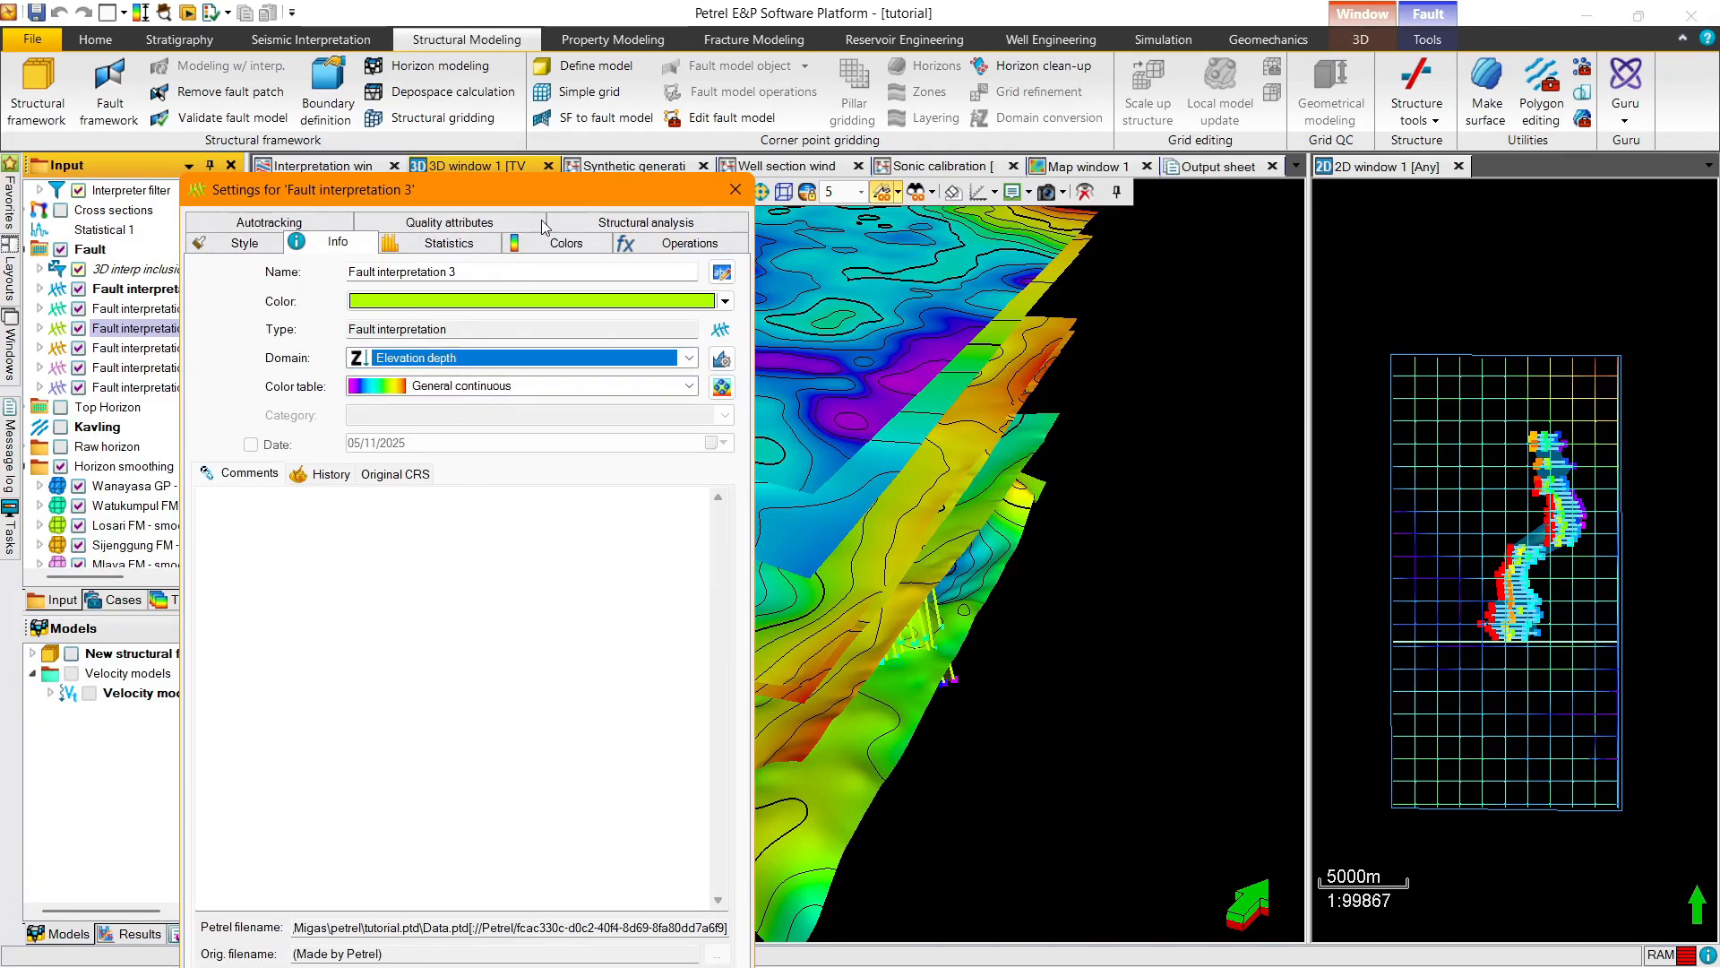
drag(566, 189, 765, 36)
click(776, 835)
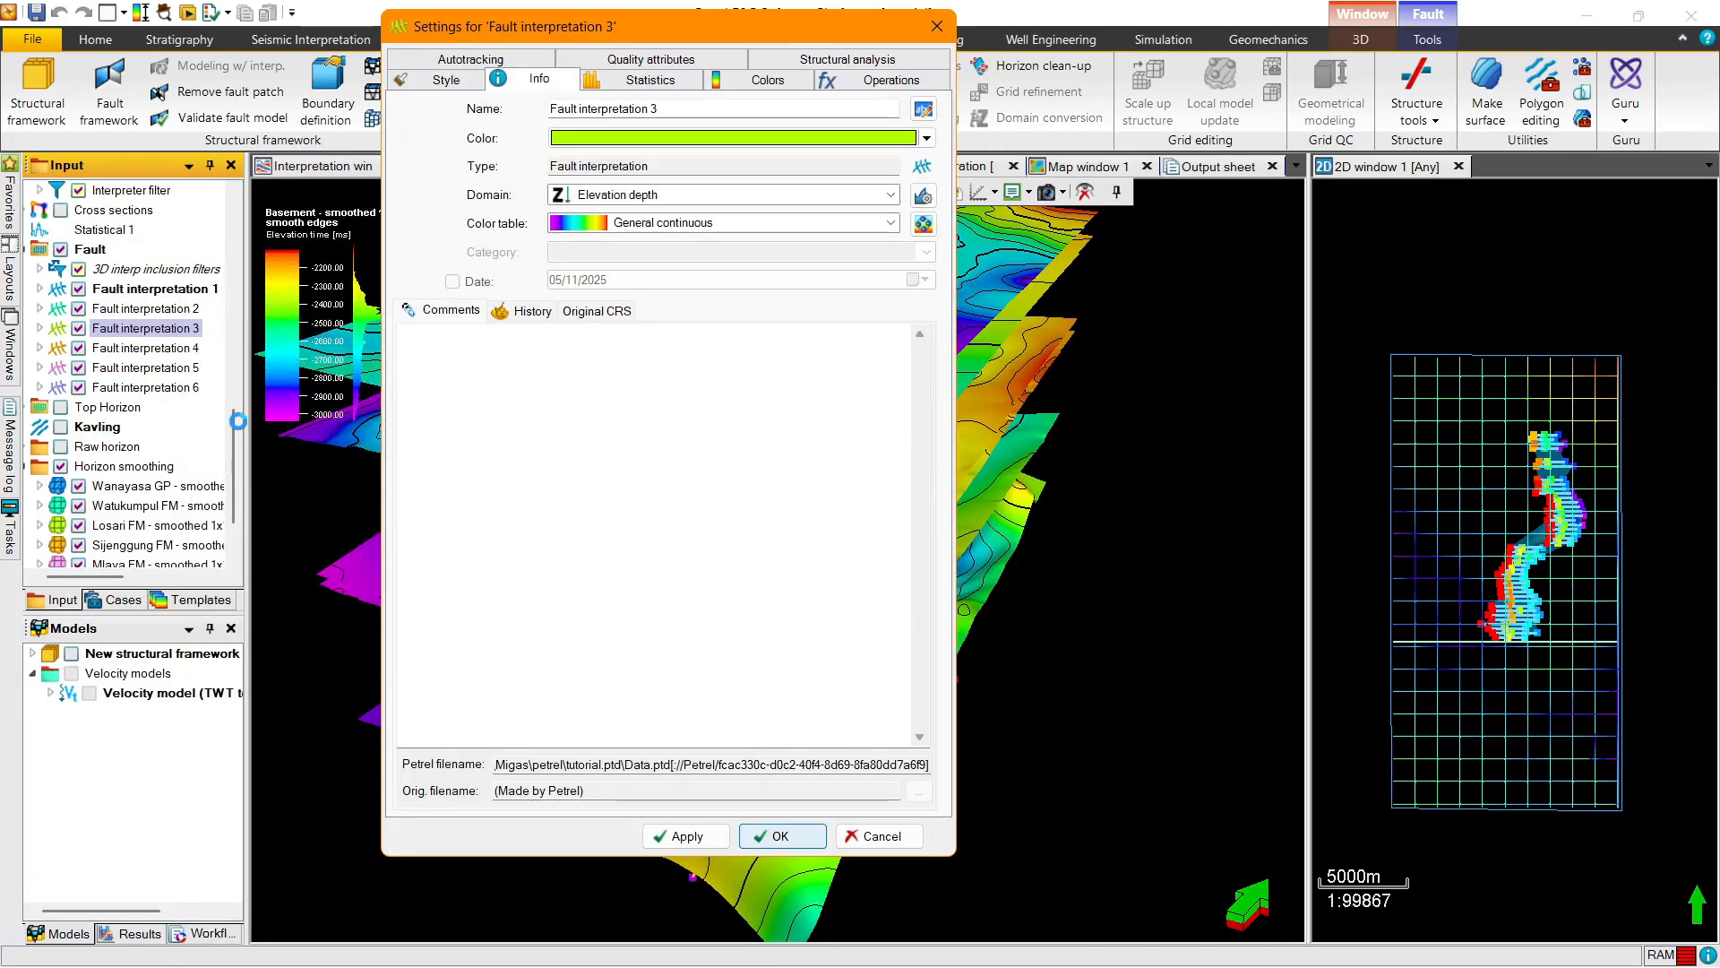
Set the domain of Fault interpretation 4 to Elevation depth
click(148, 347)
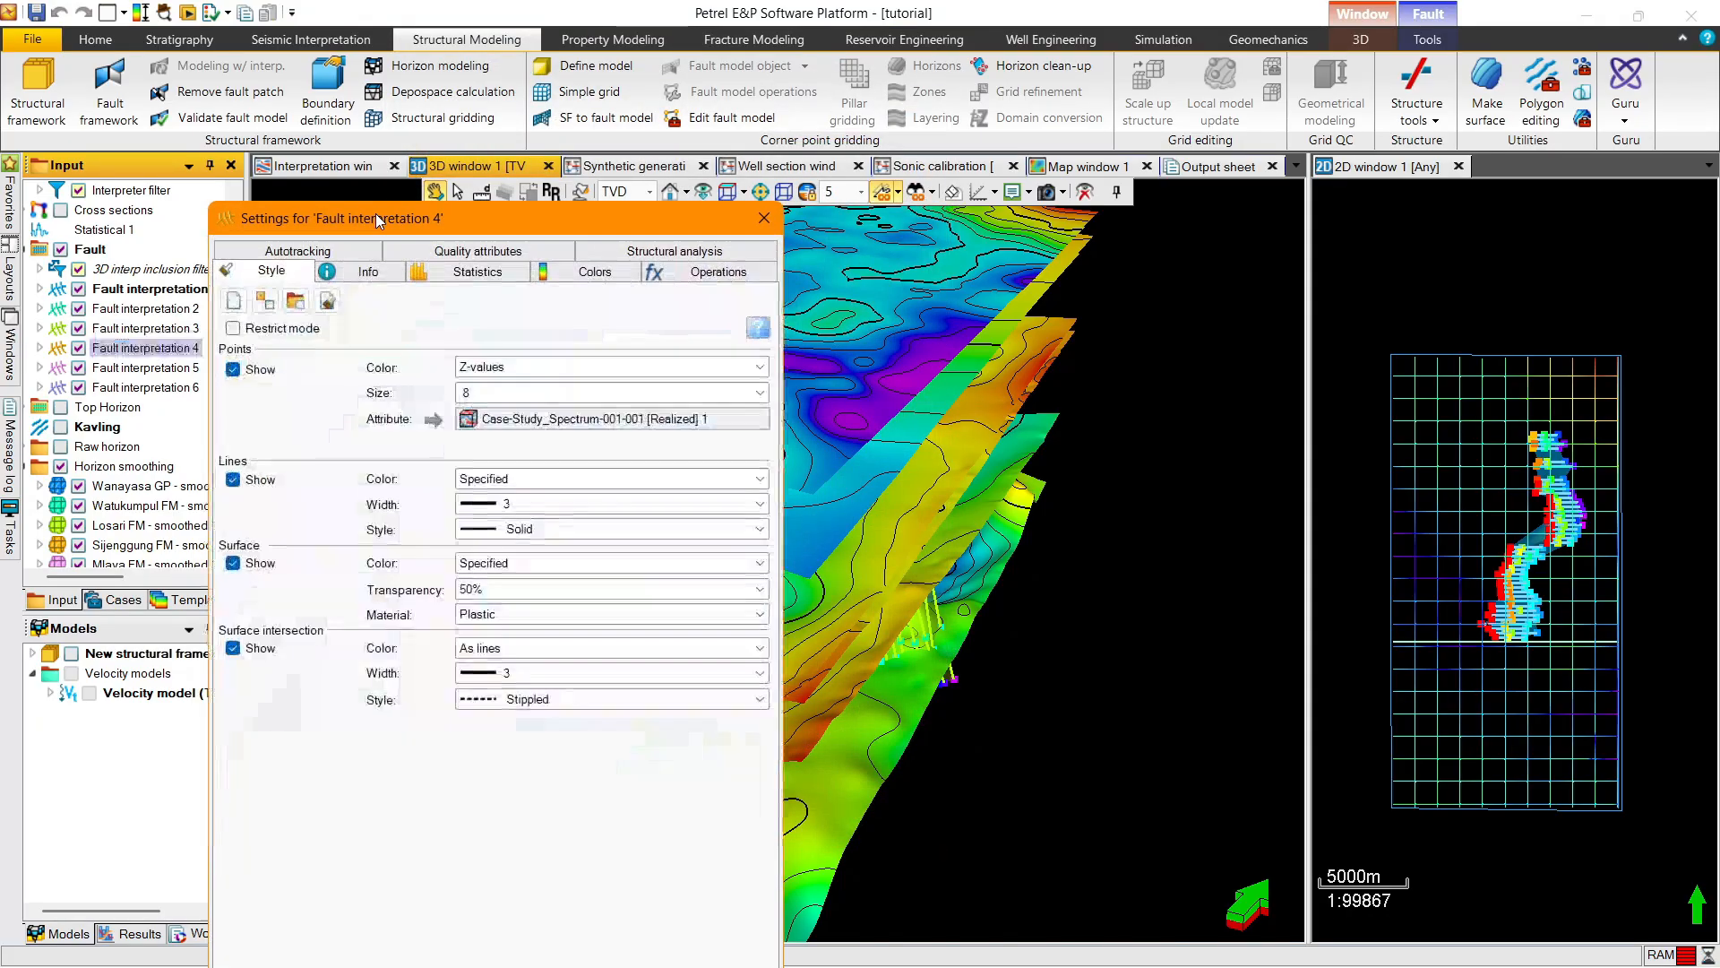
click(369, 271)
drag(434, 219, 641, 18)
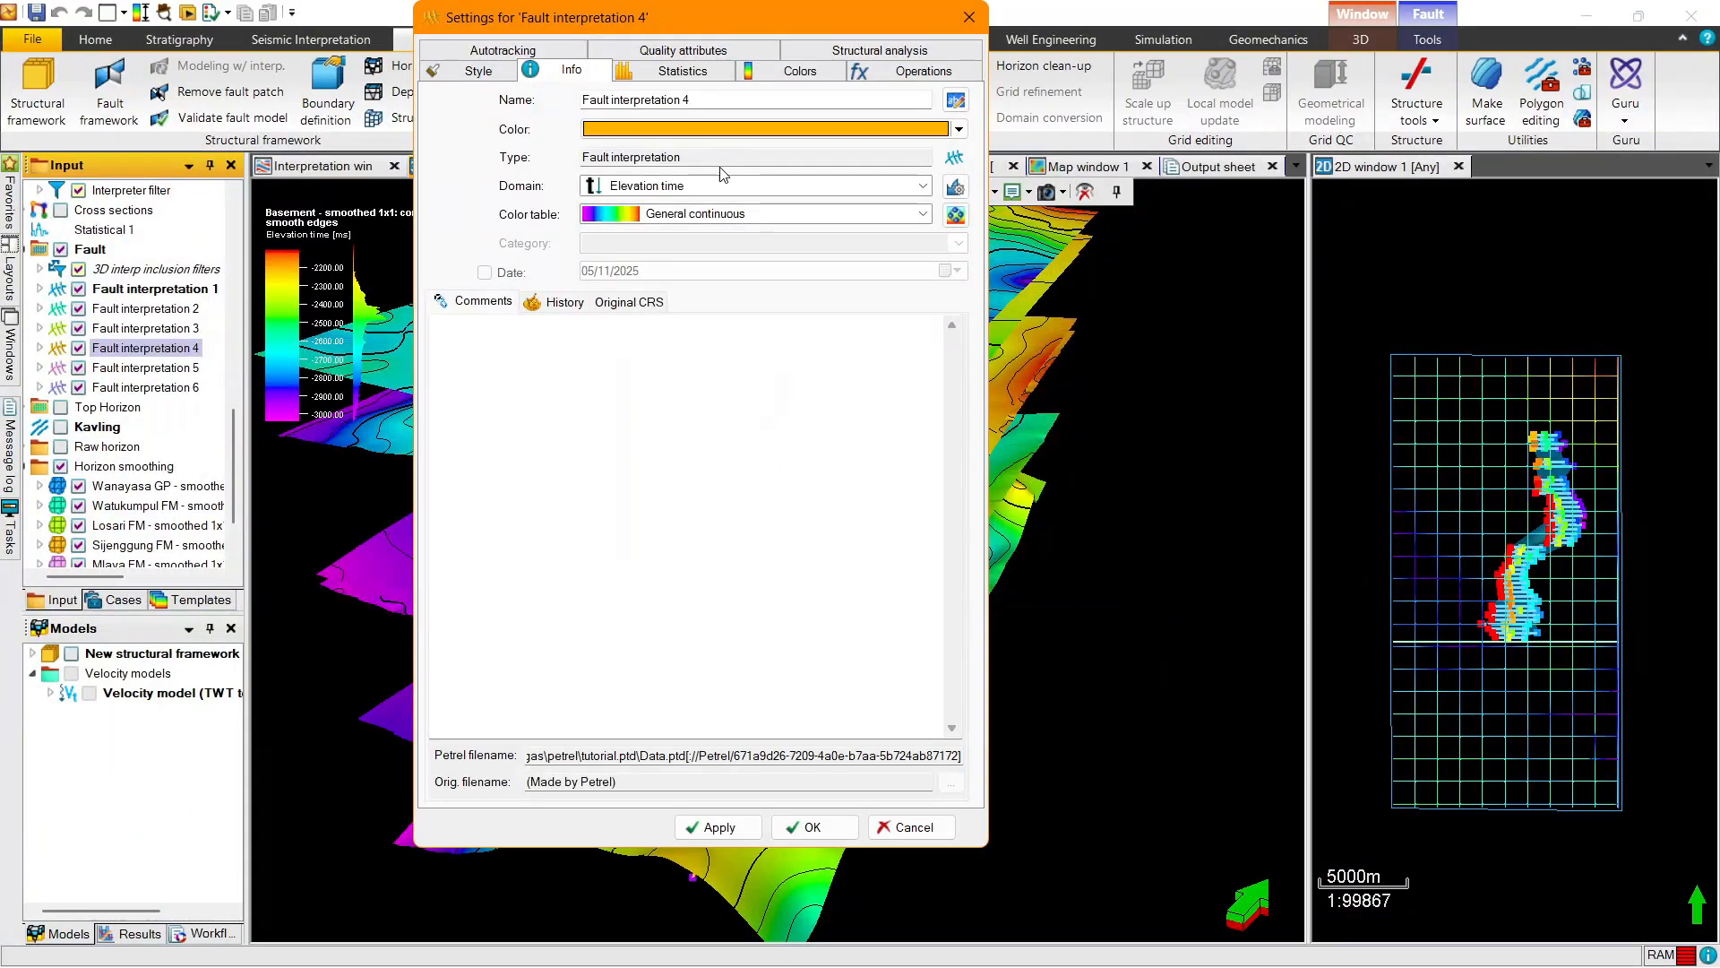
click(724, 185)
click(663, 203)
click(800, 822)
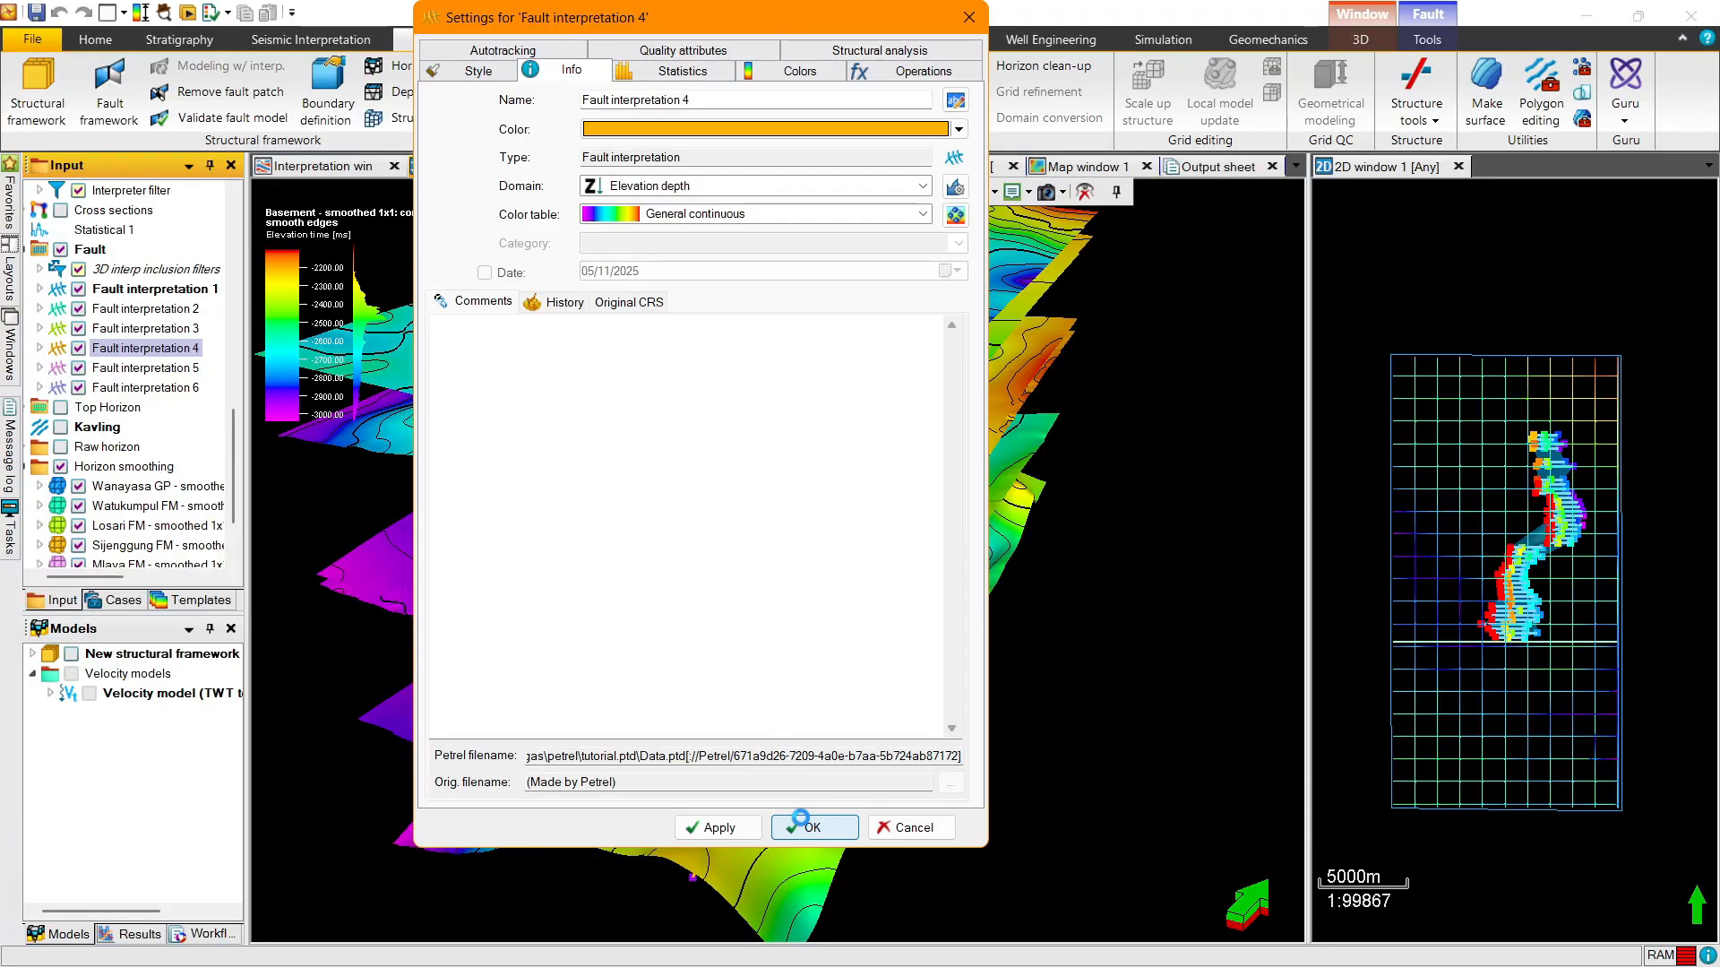
Set the domain of Fault interpretation 5 to Elevation depth
double_click(148, 367)
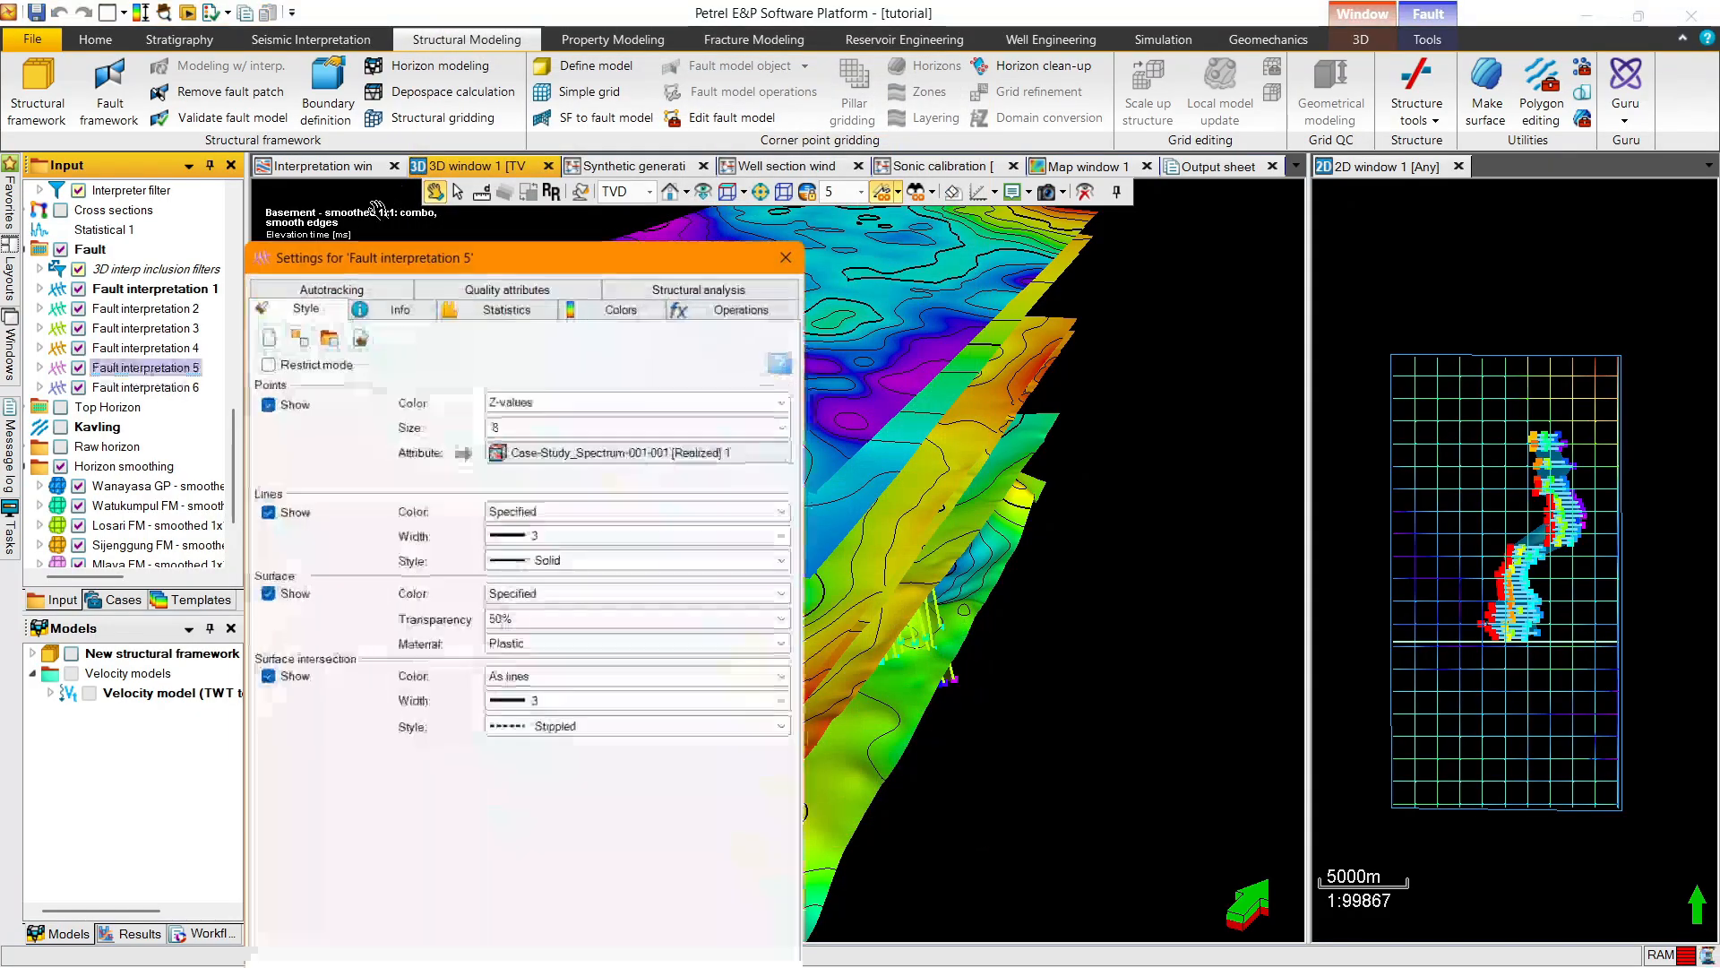
click(394, 310)
drag(519, 257, 742, 56)
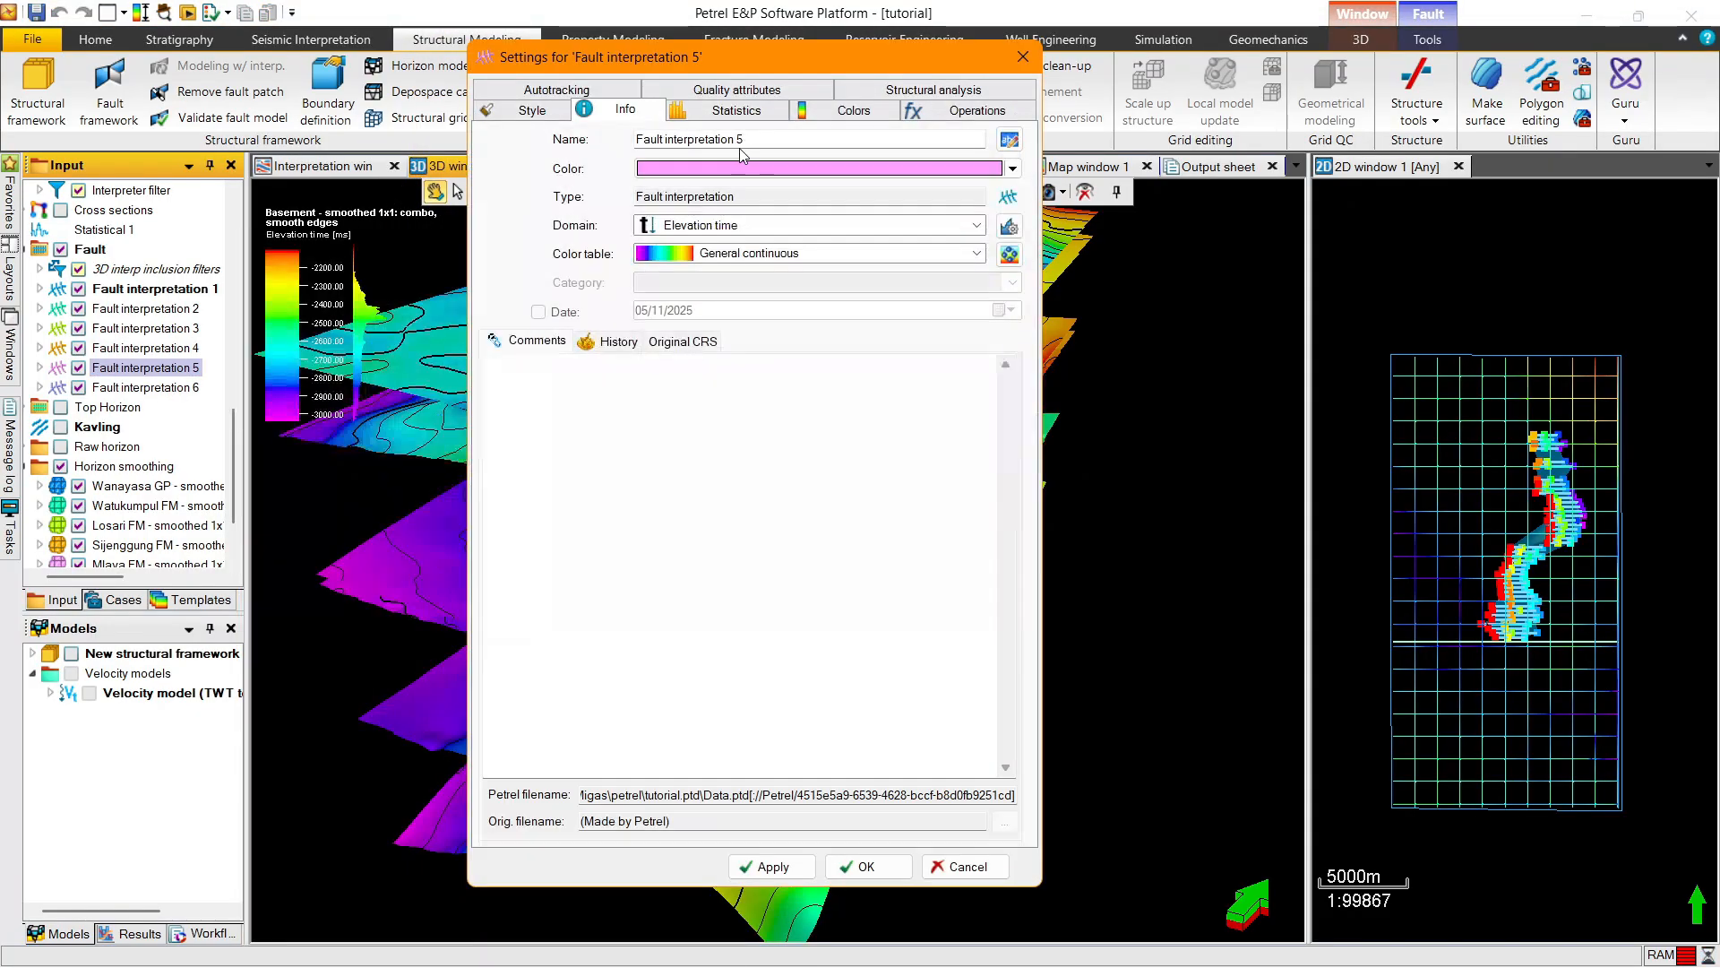
click(773, 225)
click(708, 260)
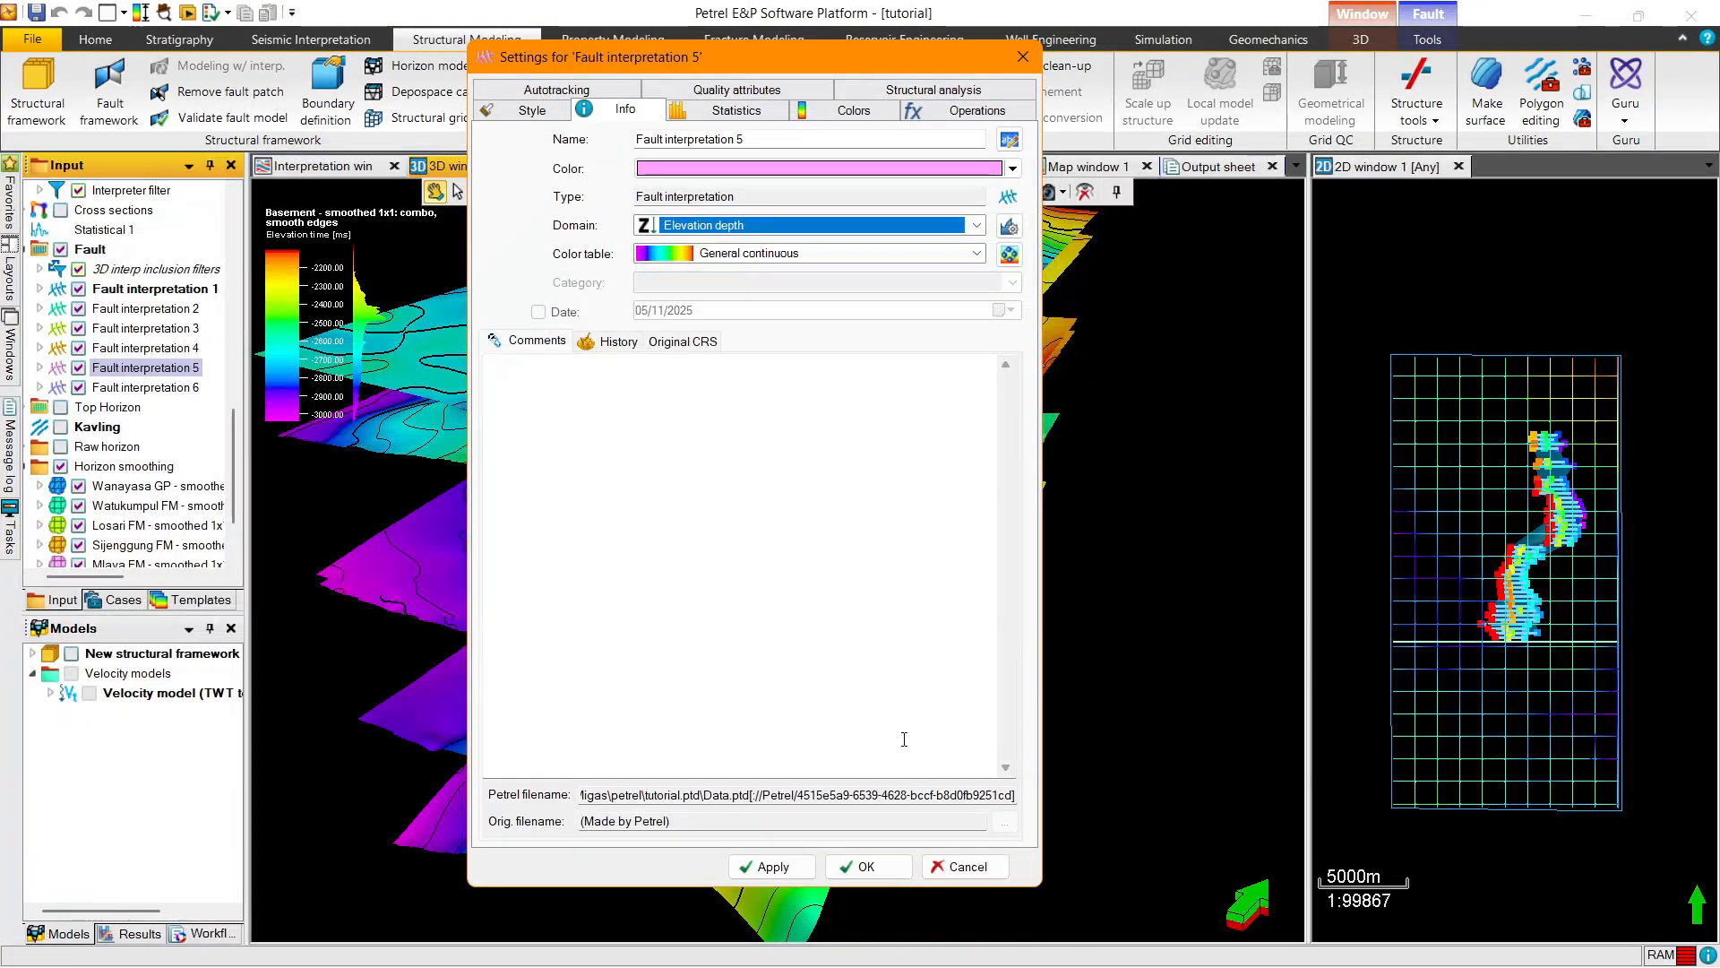
click(892, 866)
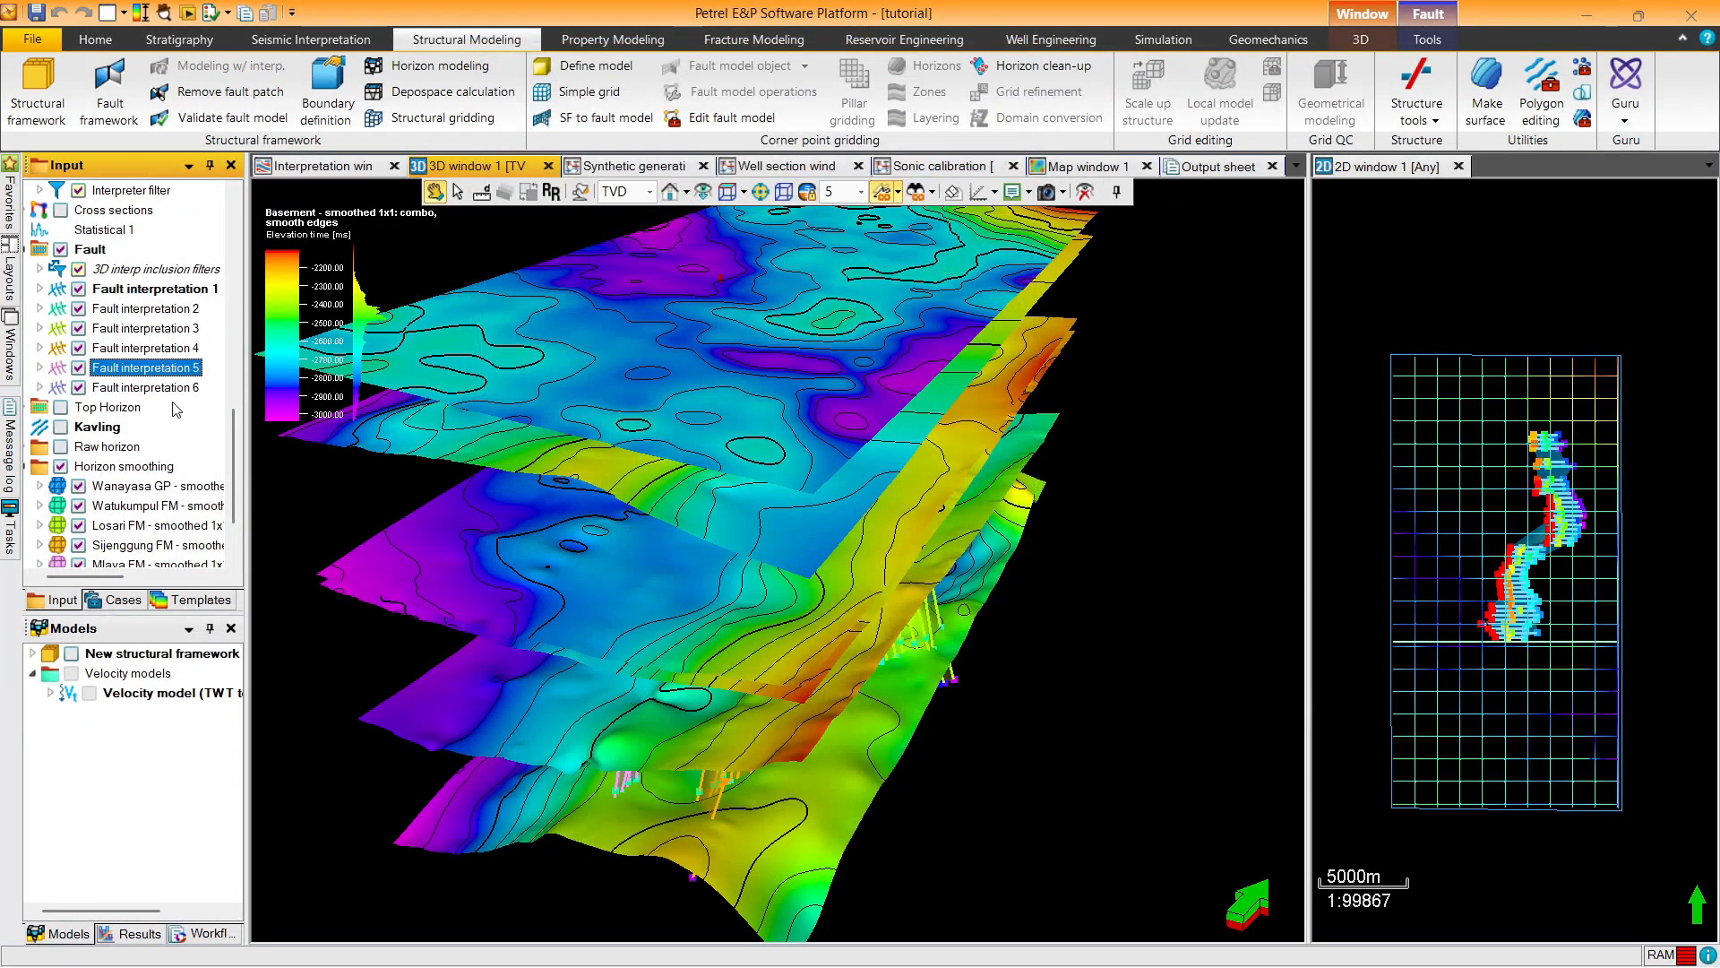
Set the domain of Fault interpretation 6 to Elevation depth
double_click(170, 389)
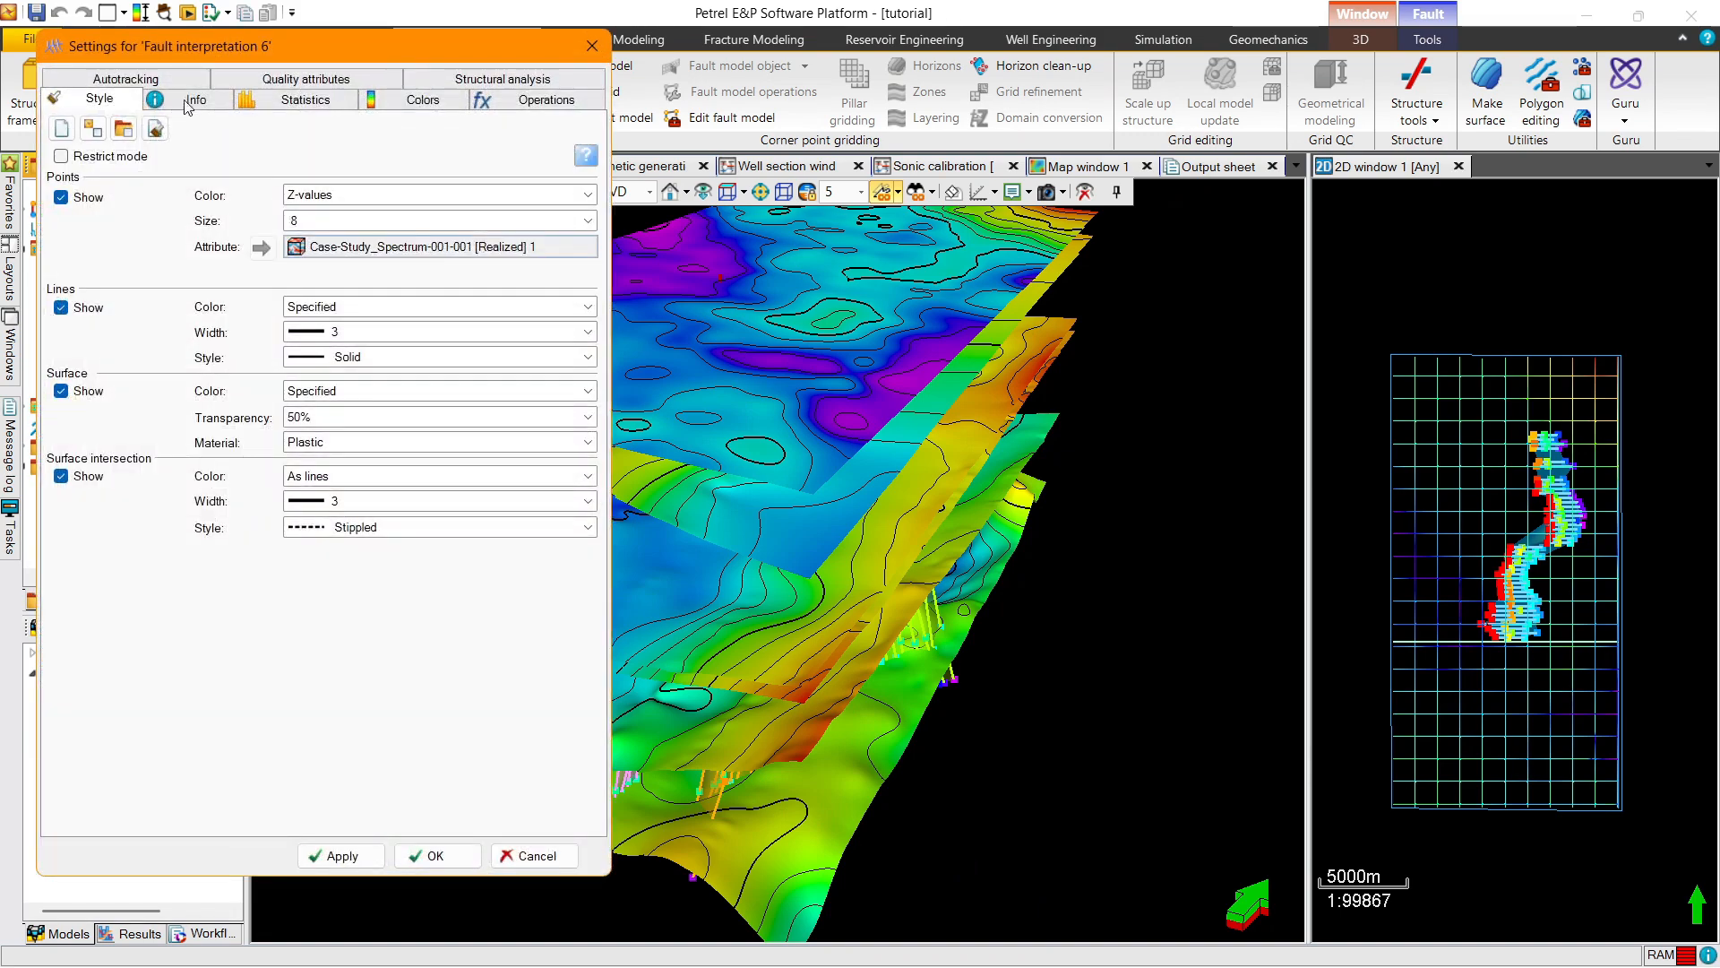
click(188, 107)
drag(224, 46, 555, 31)
click(663, 200)
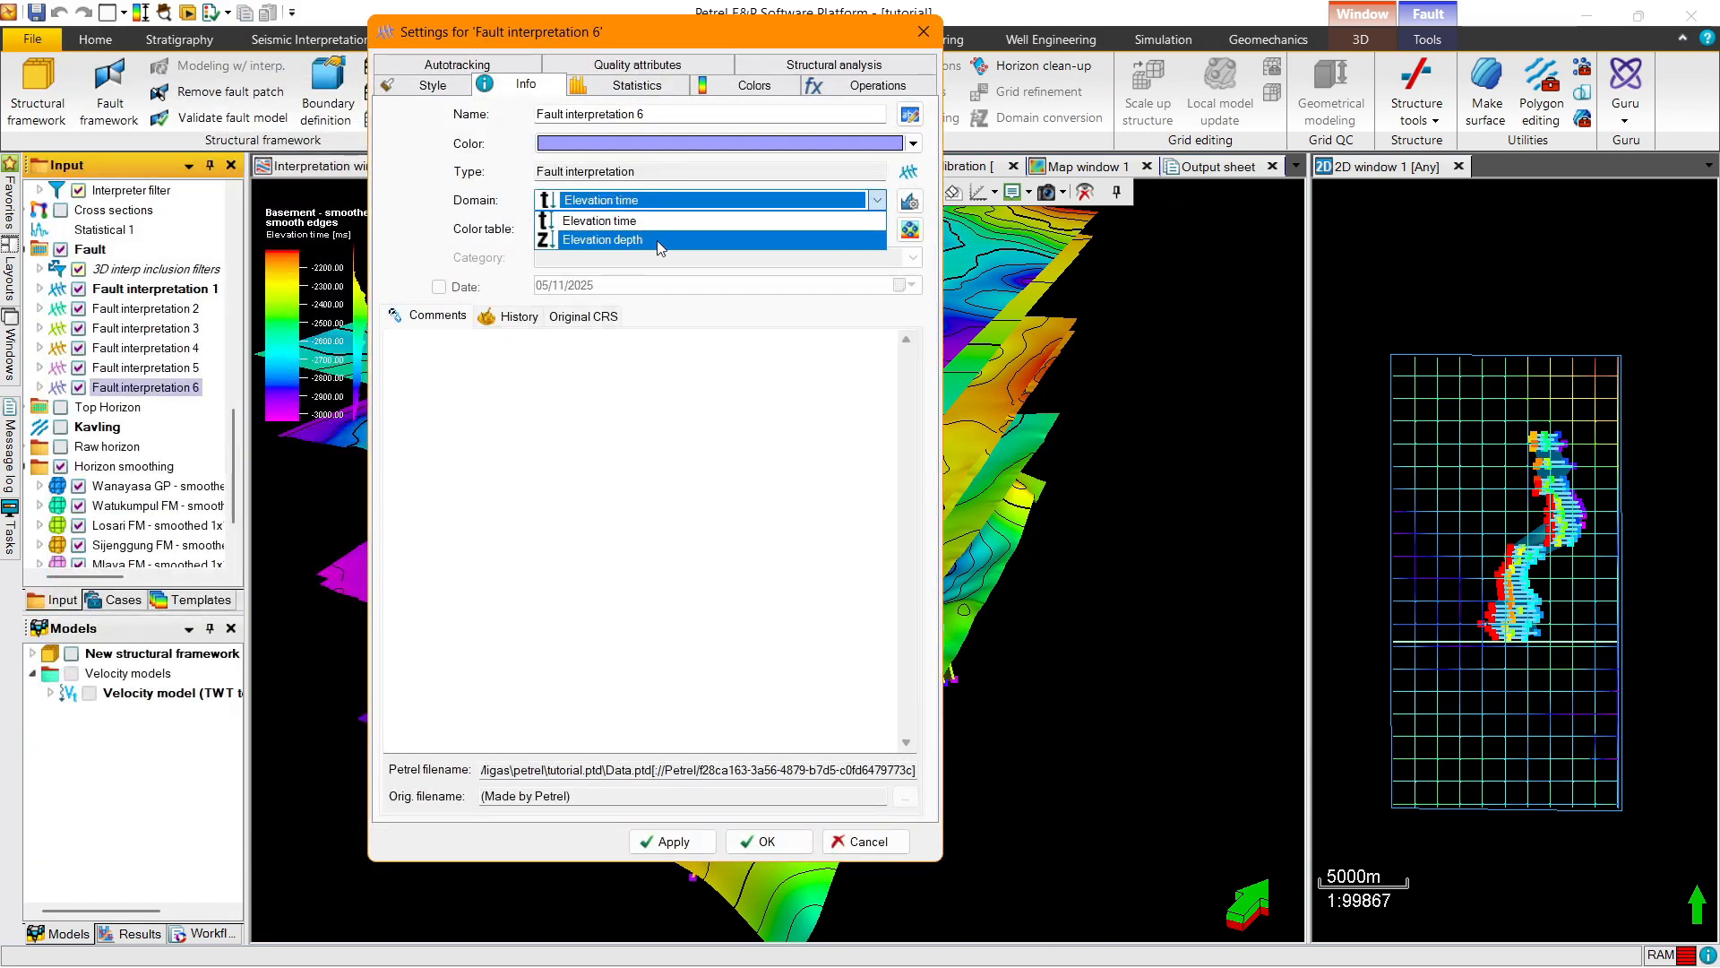
click(661, 239)
click(762, 841)
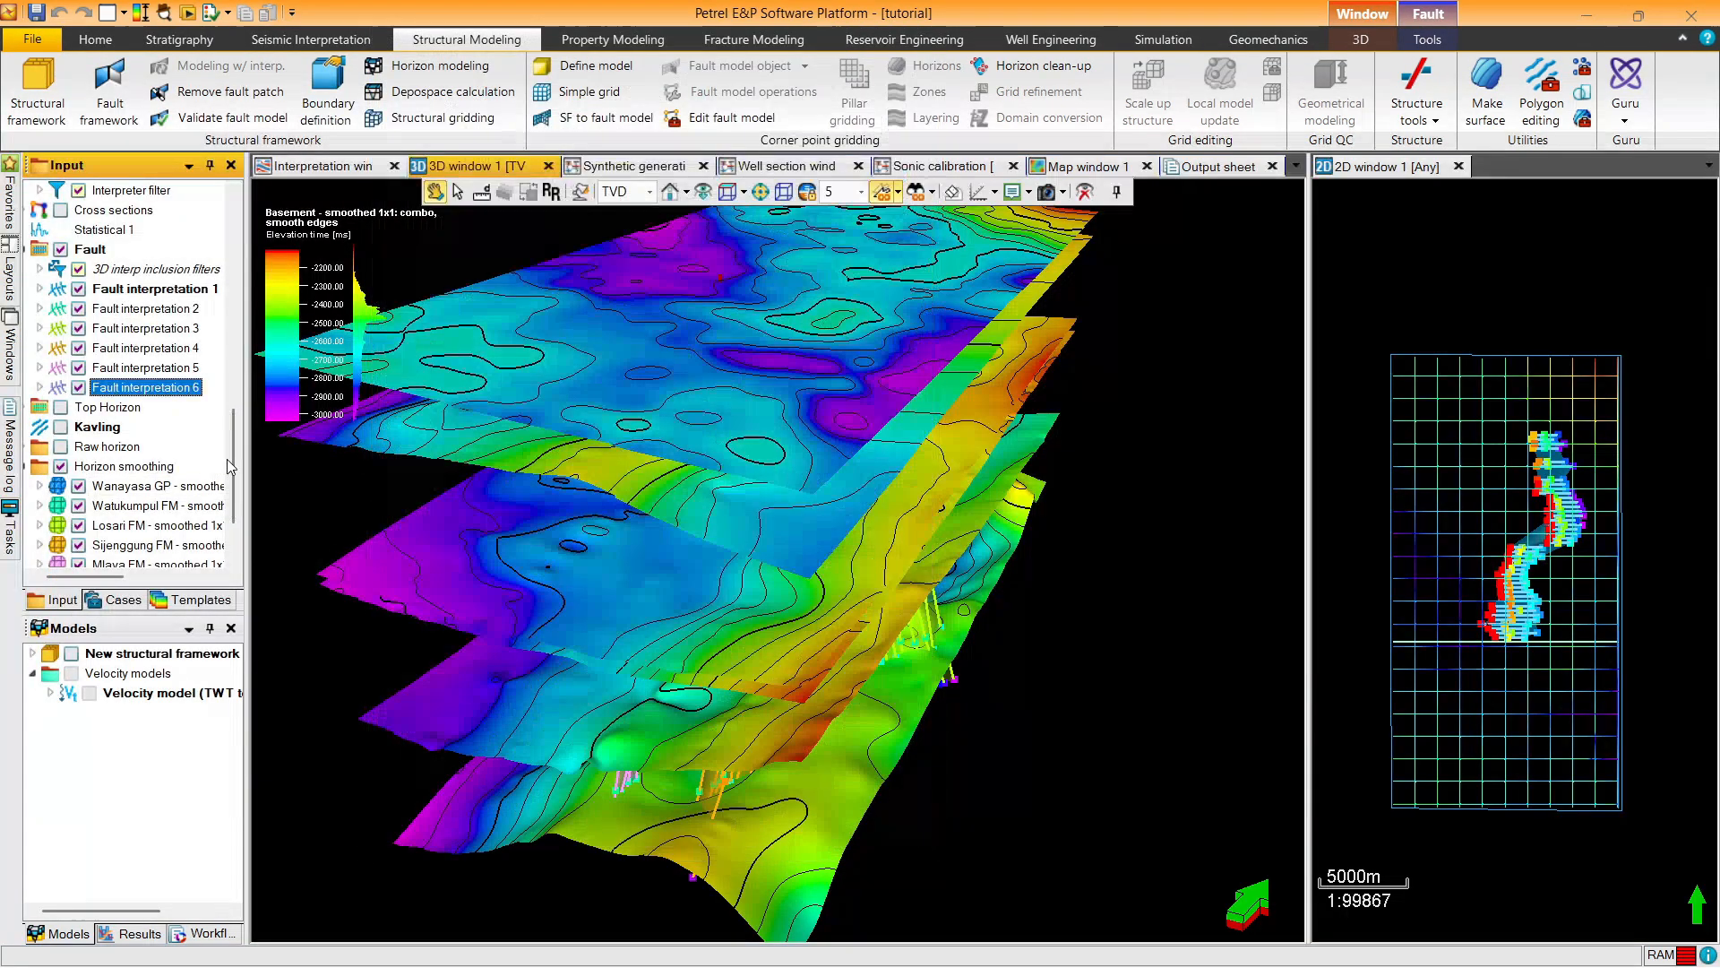
Change the template of the smoothed Wanayasa GP surface to Elevation depth
drag(230, 466, 230, 490)
click(162, 408)
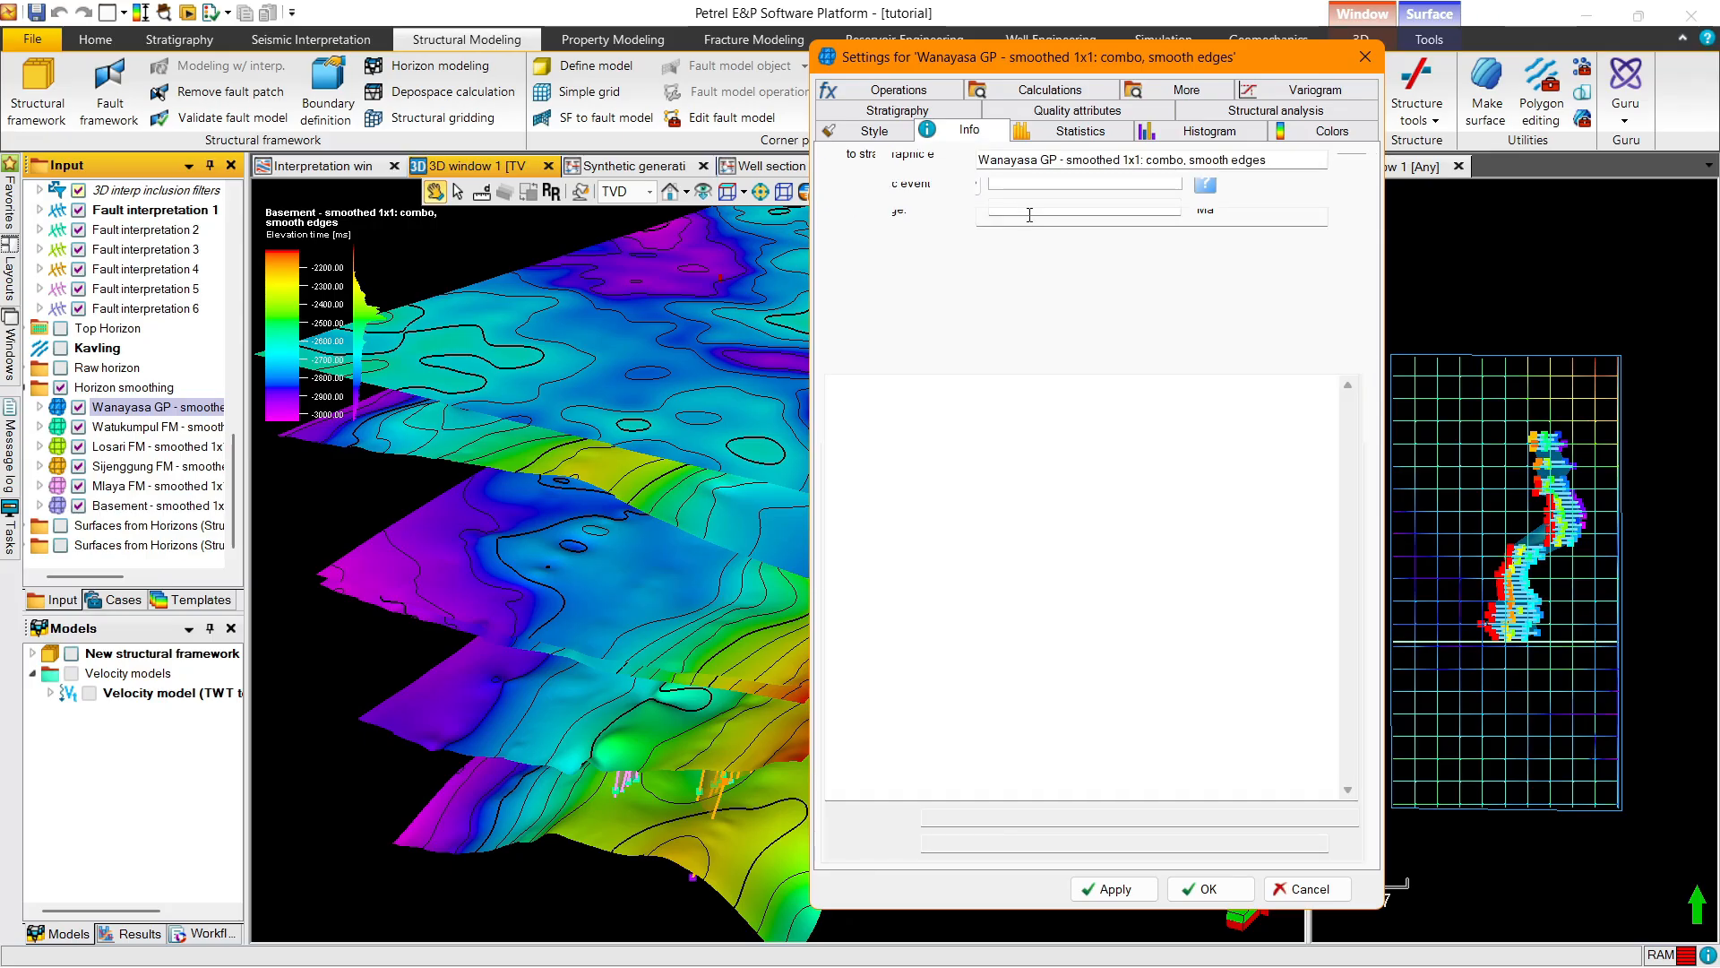
click(1043, 245)
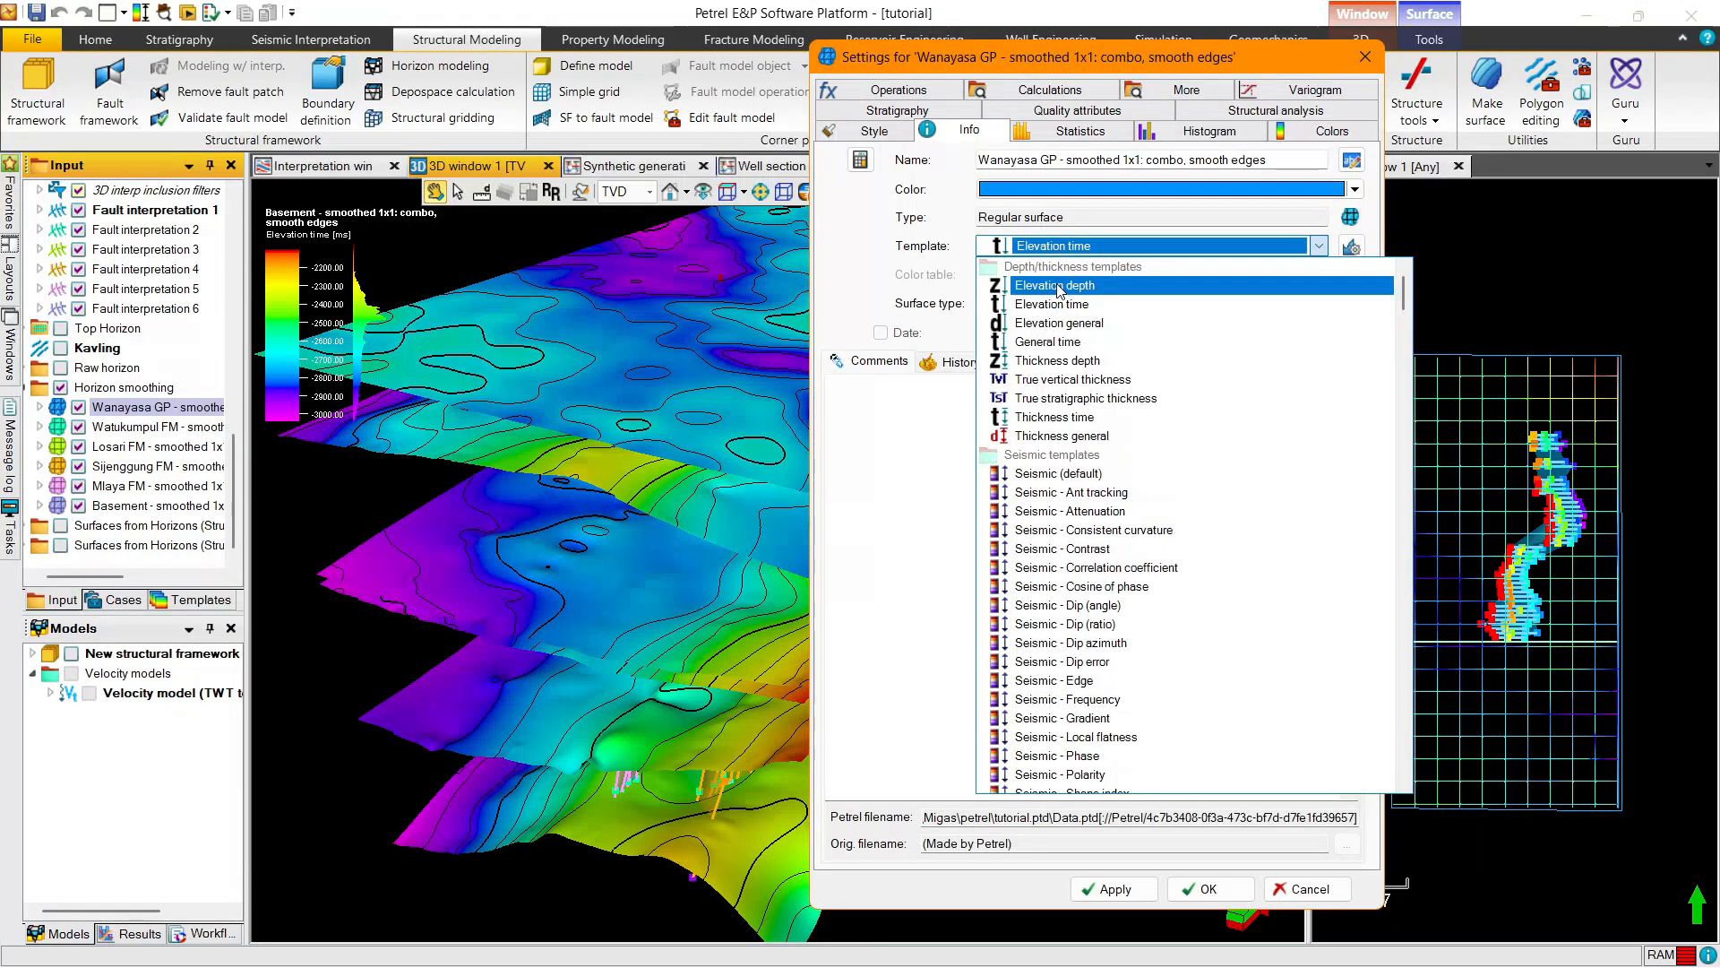
click(1055, 285)
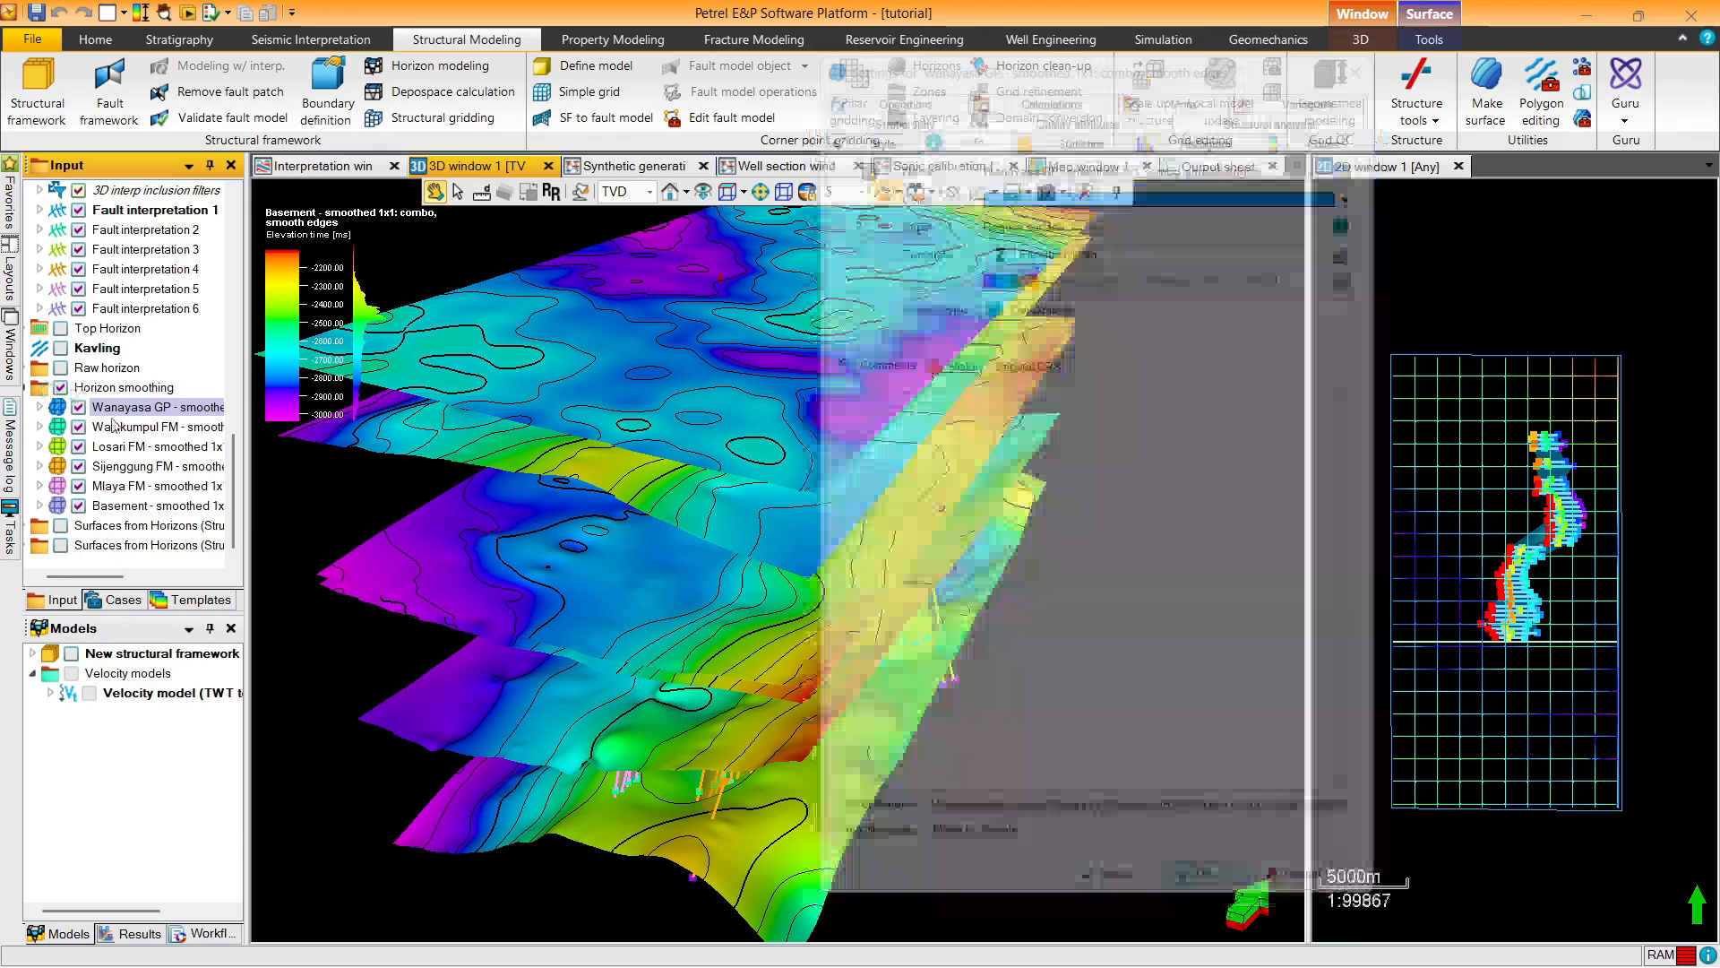
Change the template of the smoothed Watukumpul FM surface to Elevation depth
double_click(134, 426)
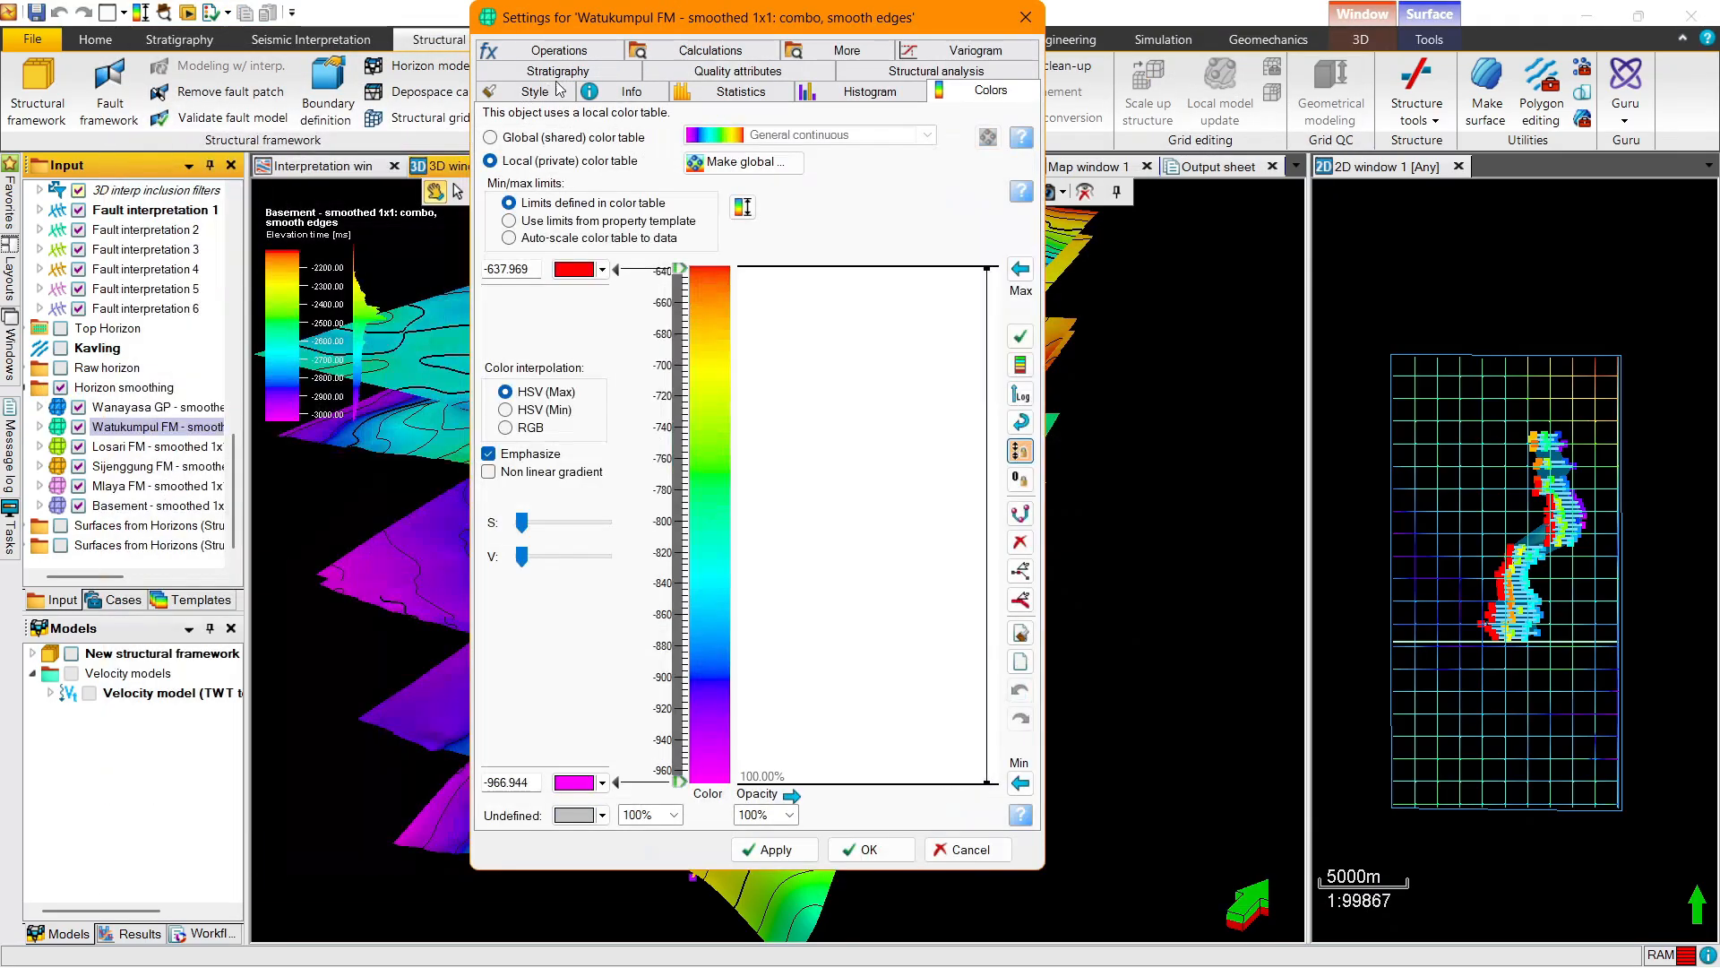
click(628, 91)
click(754, 212)
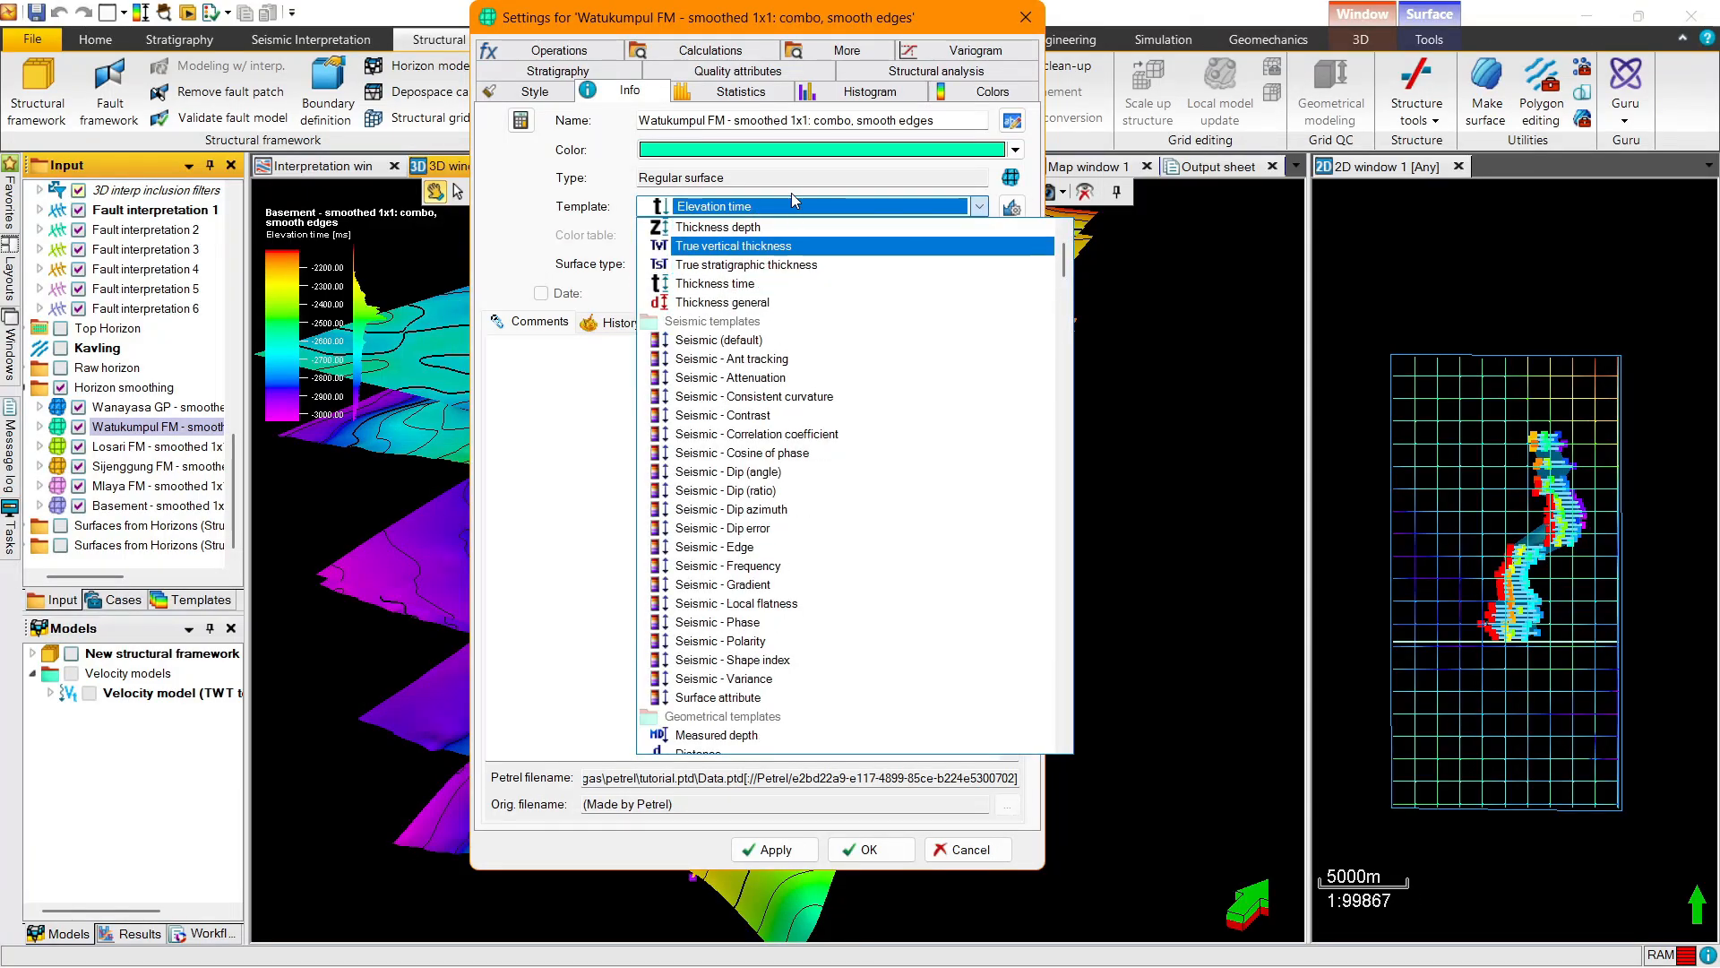
click(792, 192)
click(789, 207)
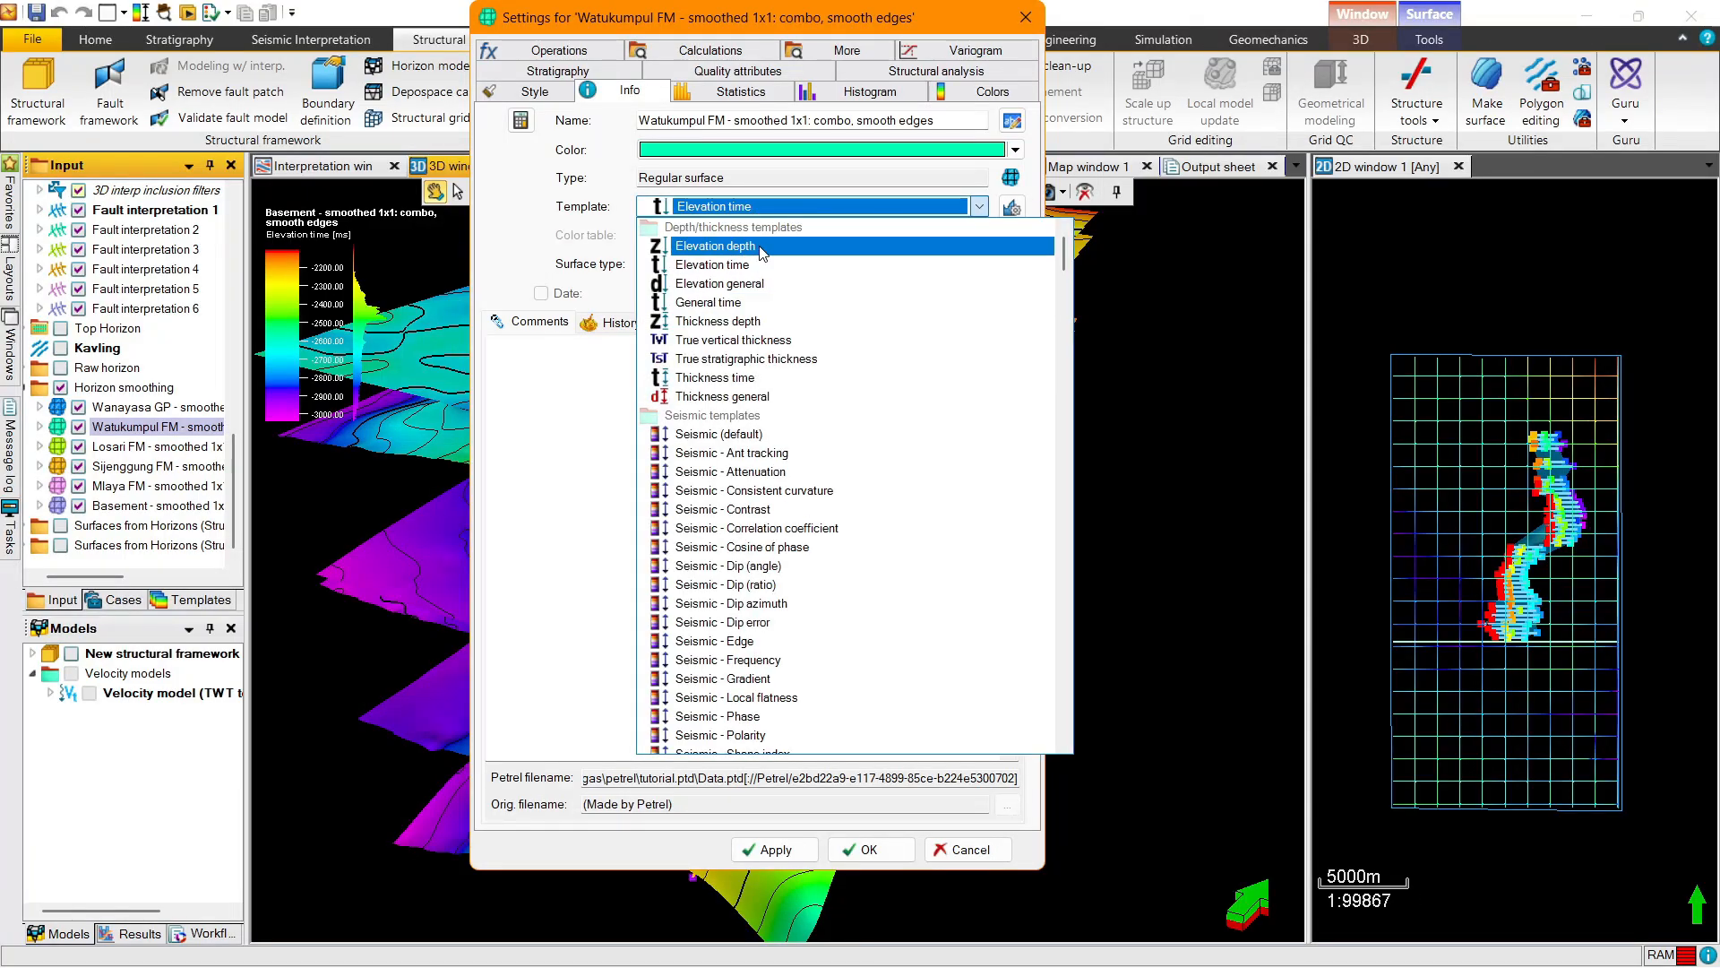
click(762, 246)
click(869, 850)
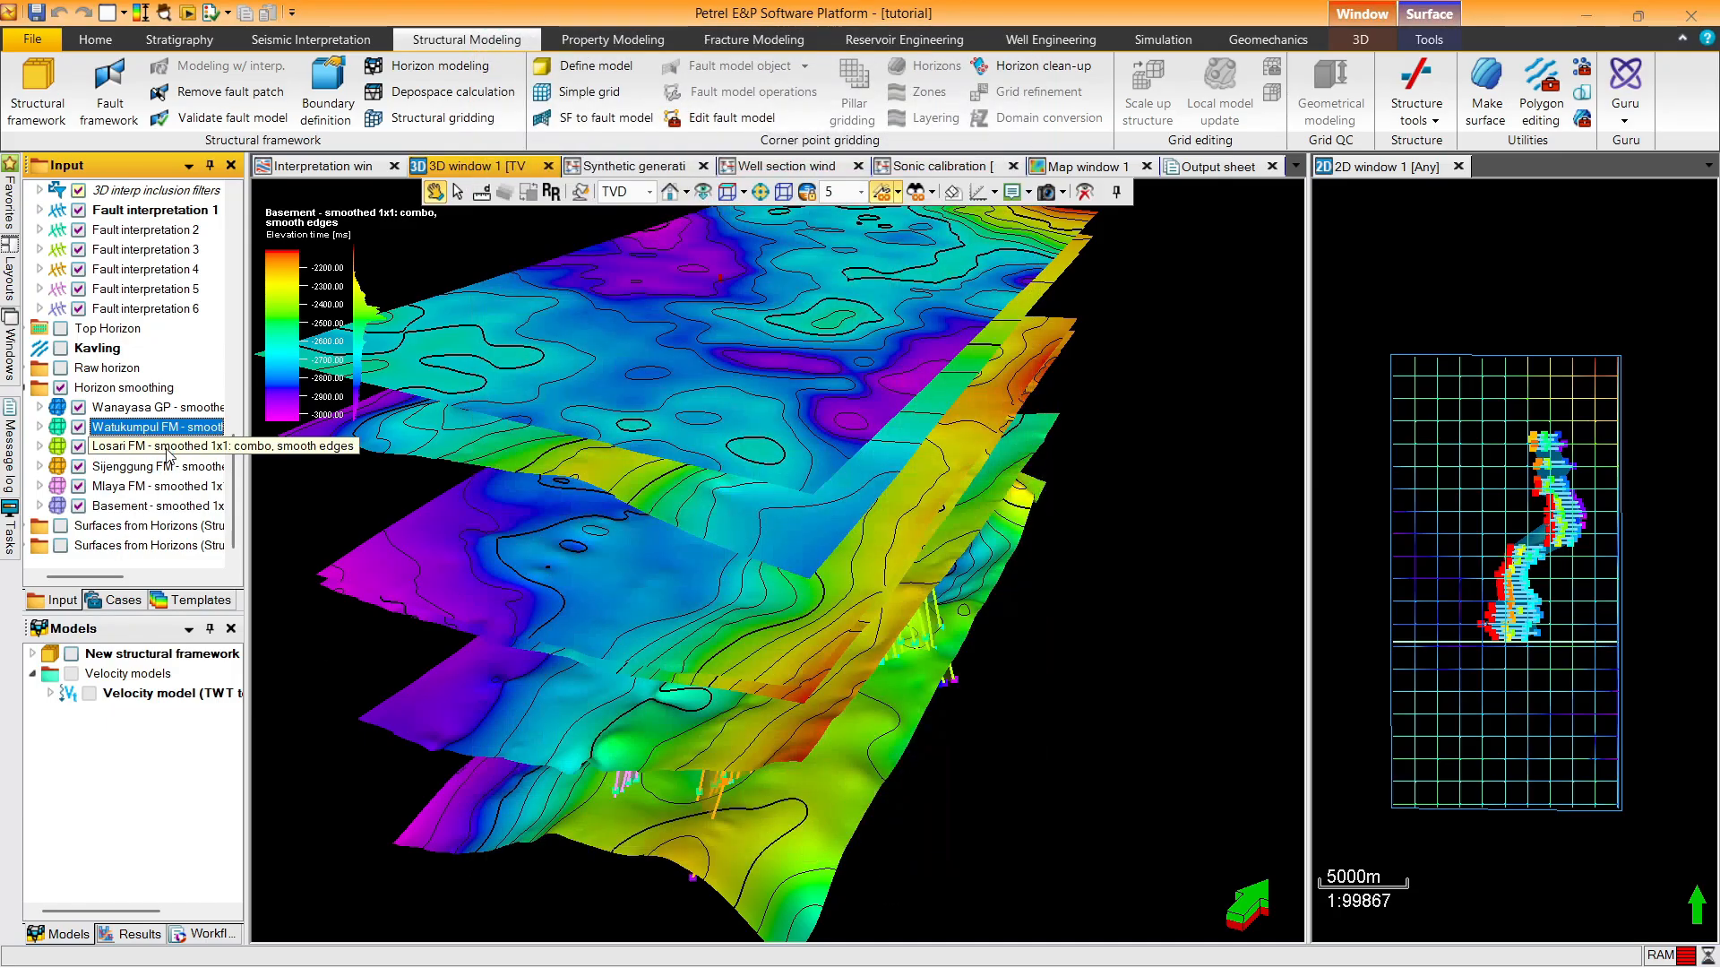
Change the templates of the smoothed Losari FM and Sijenggung FM surfaces to Elevation depth
double_click(165, 446)
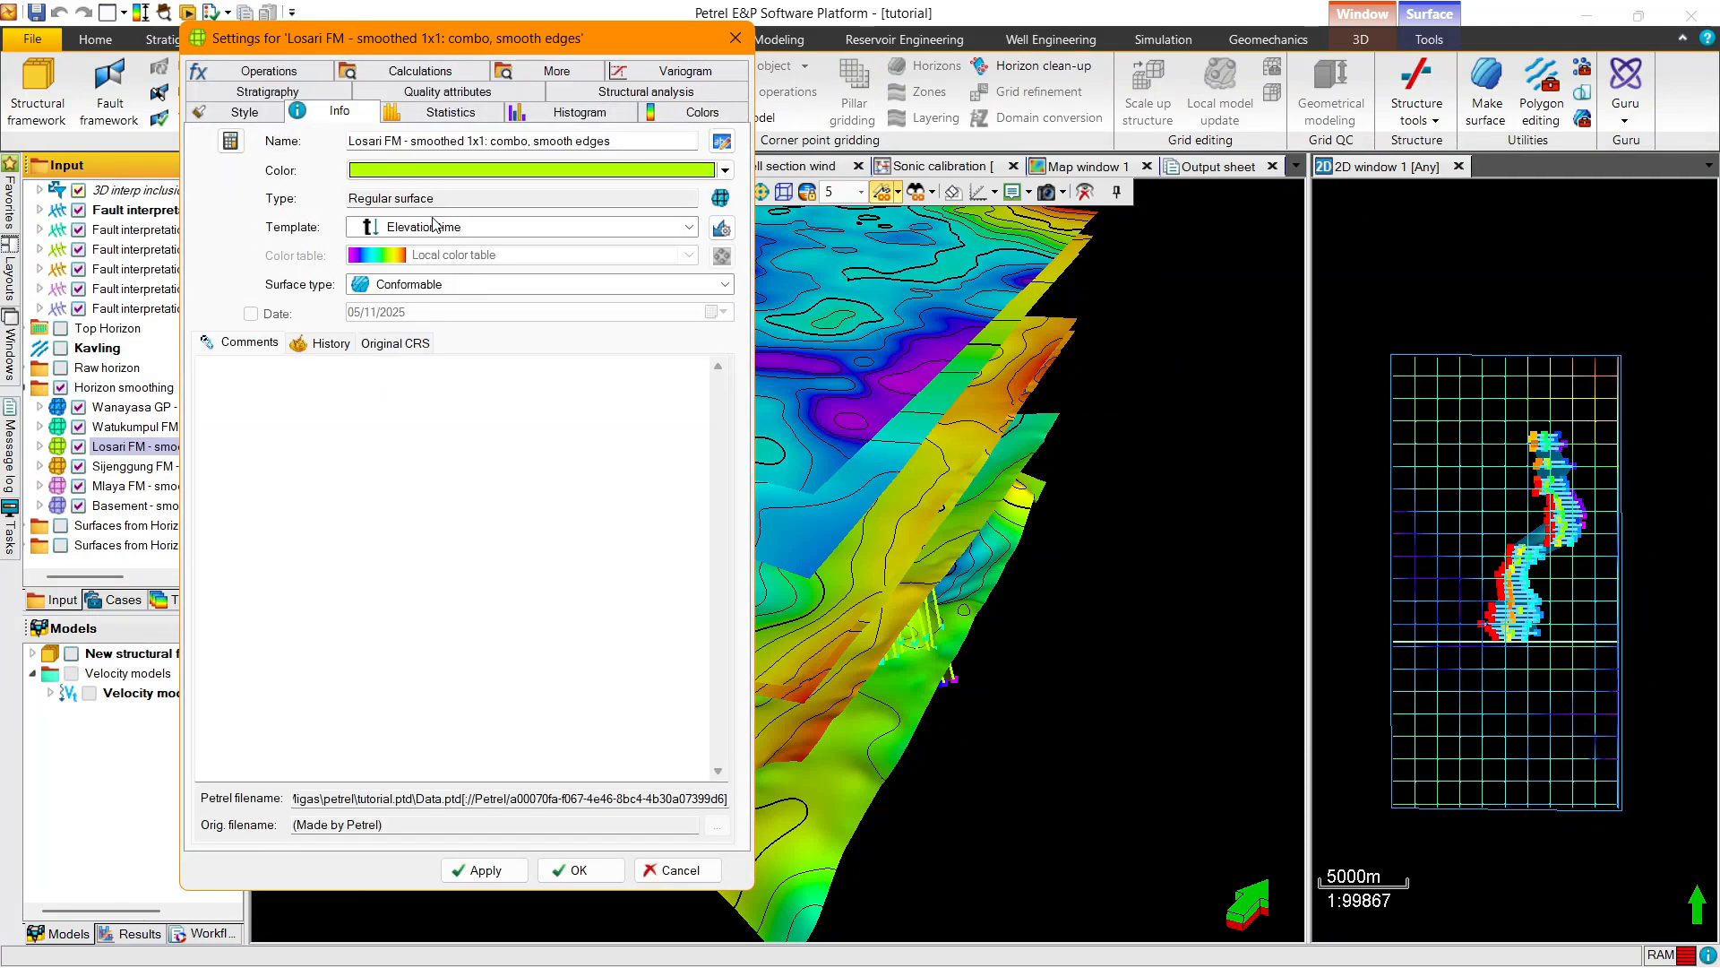
click(434, 224)
scroll(434, 287, up, 2)
click(425, 260)
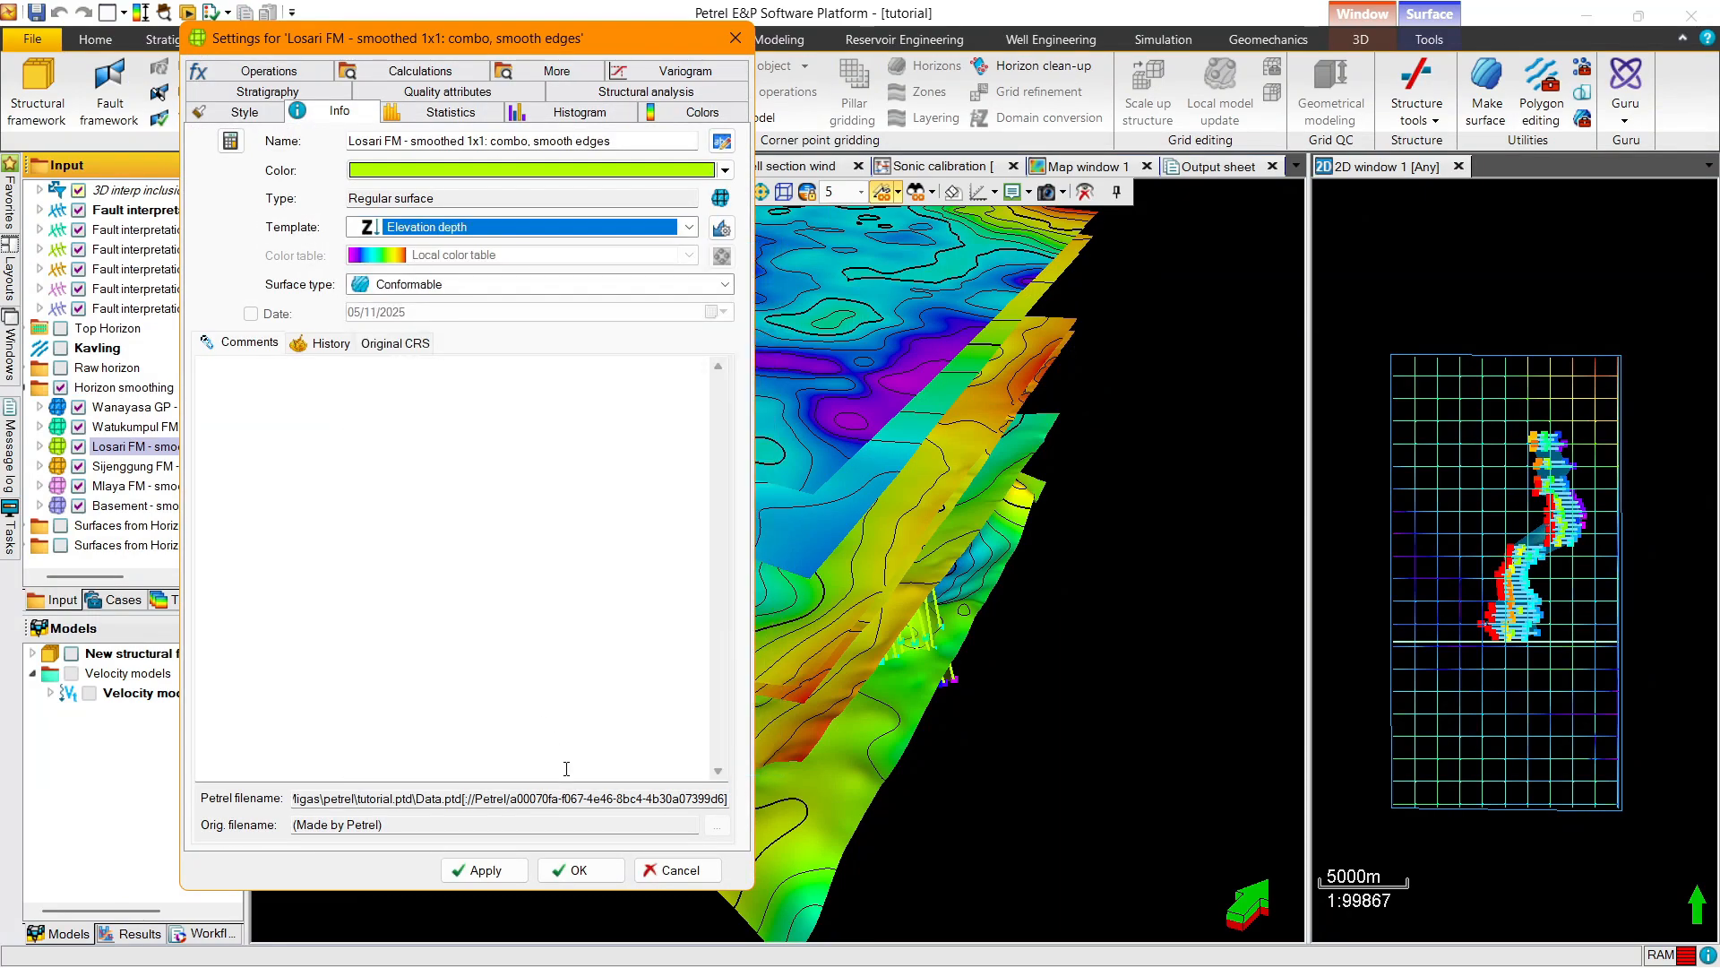
click(584, 872)
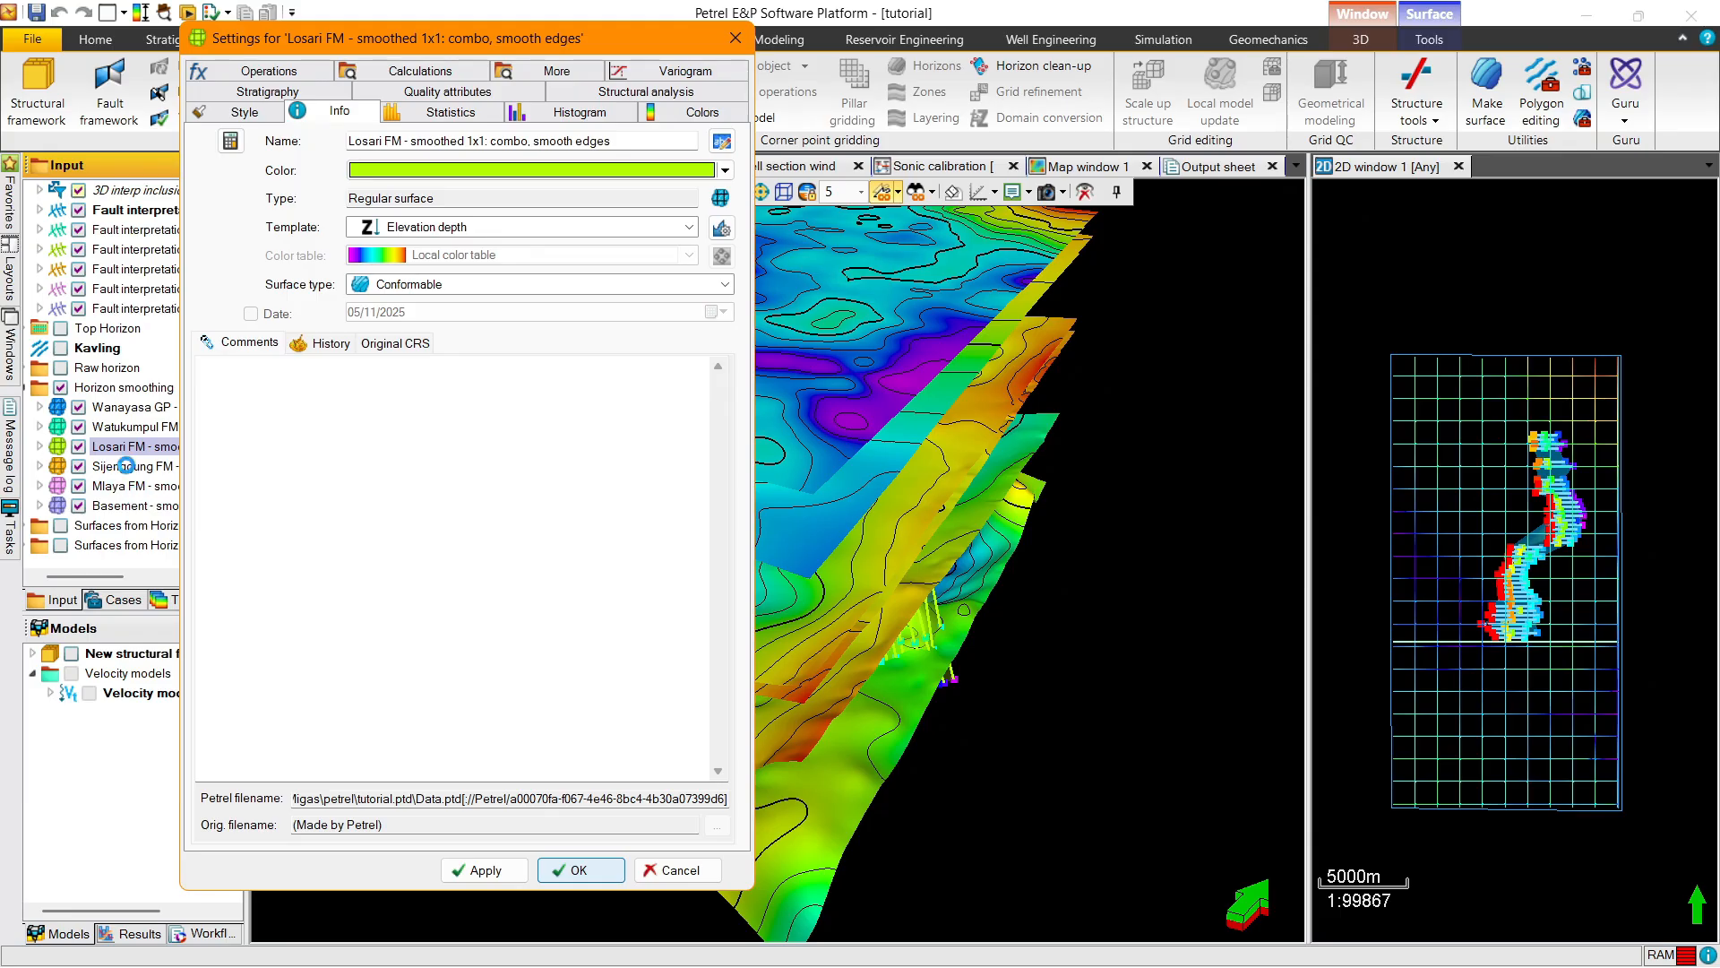
double_click(125, 465)
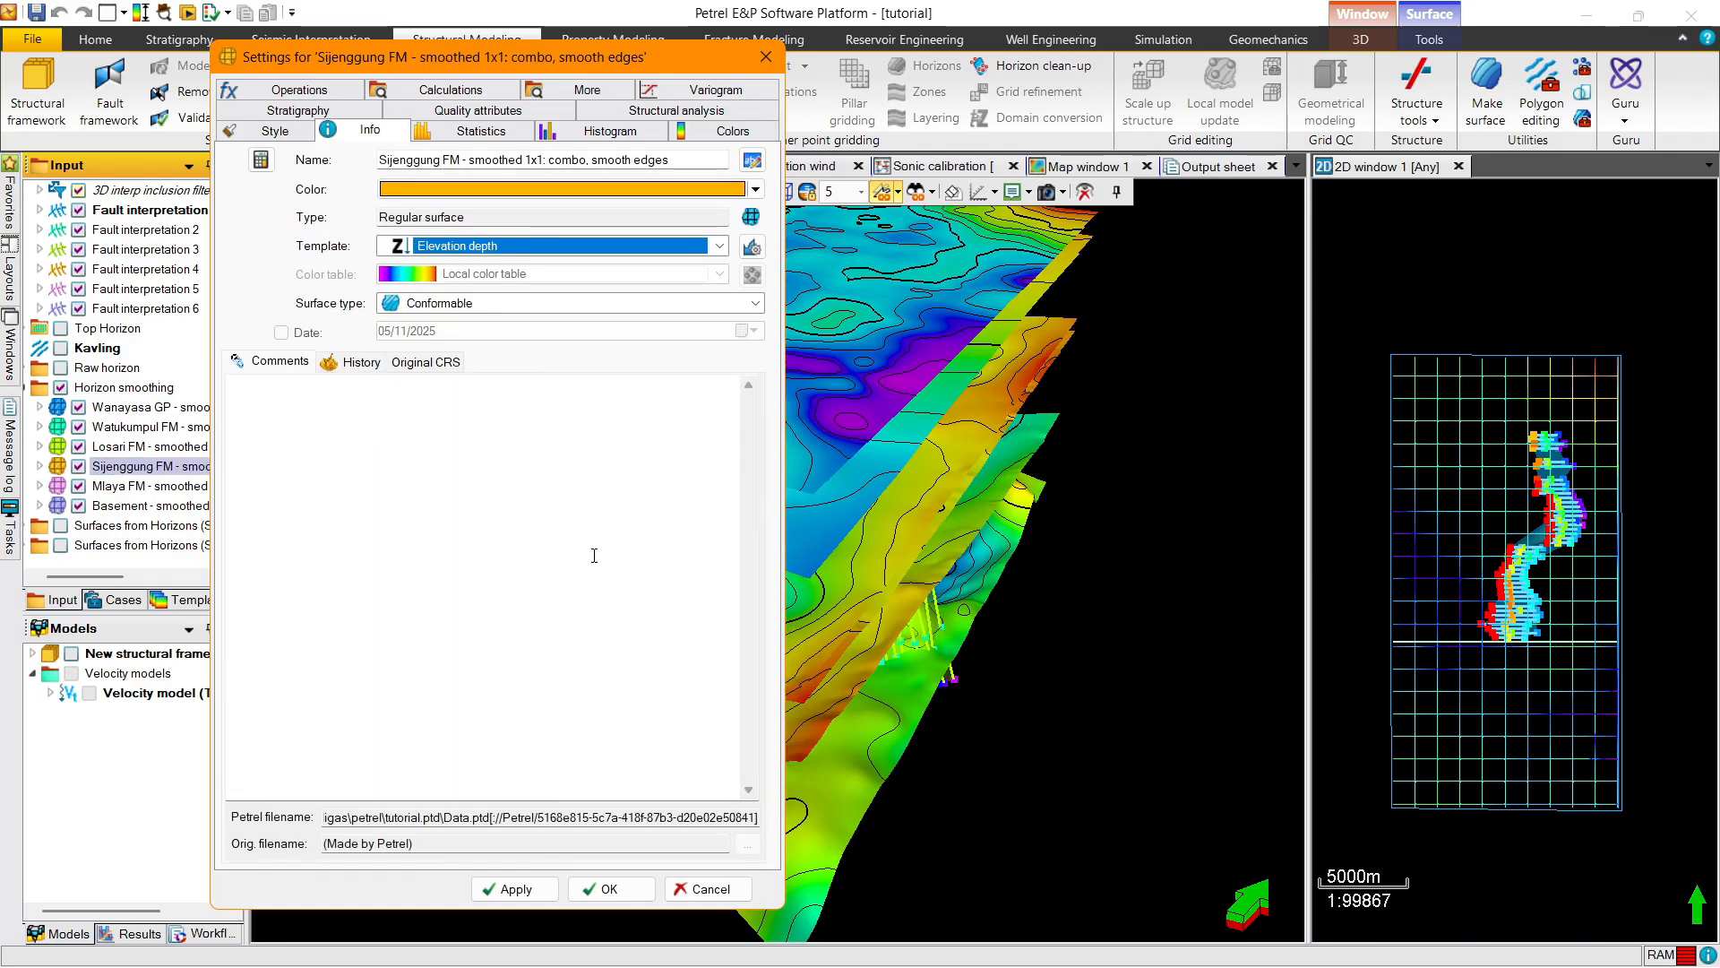
click(609, 888)
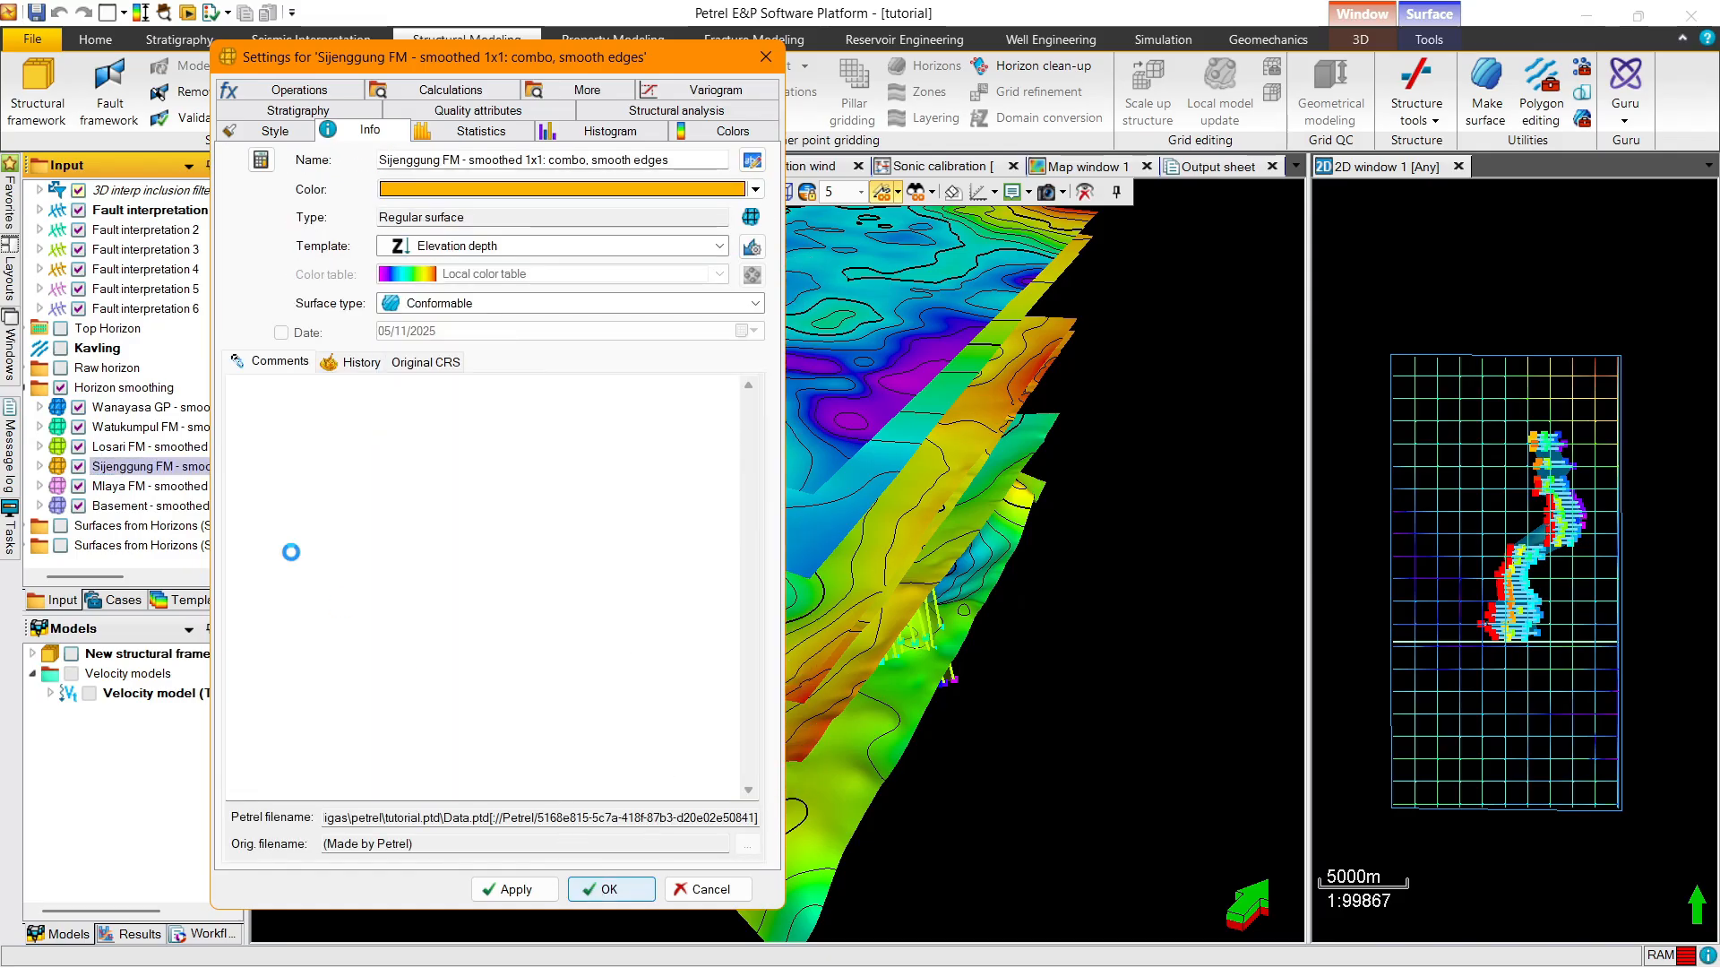
Change the template of the smoothed Mlaya FM surface to Elevation depth
click(184, 484)
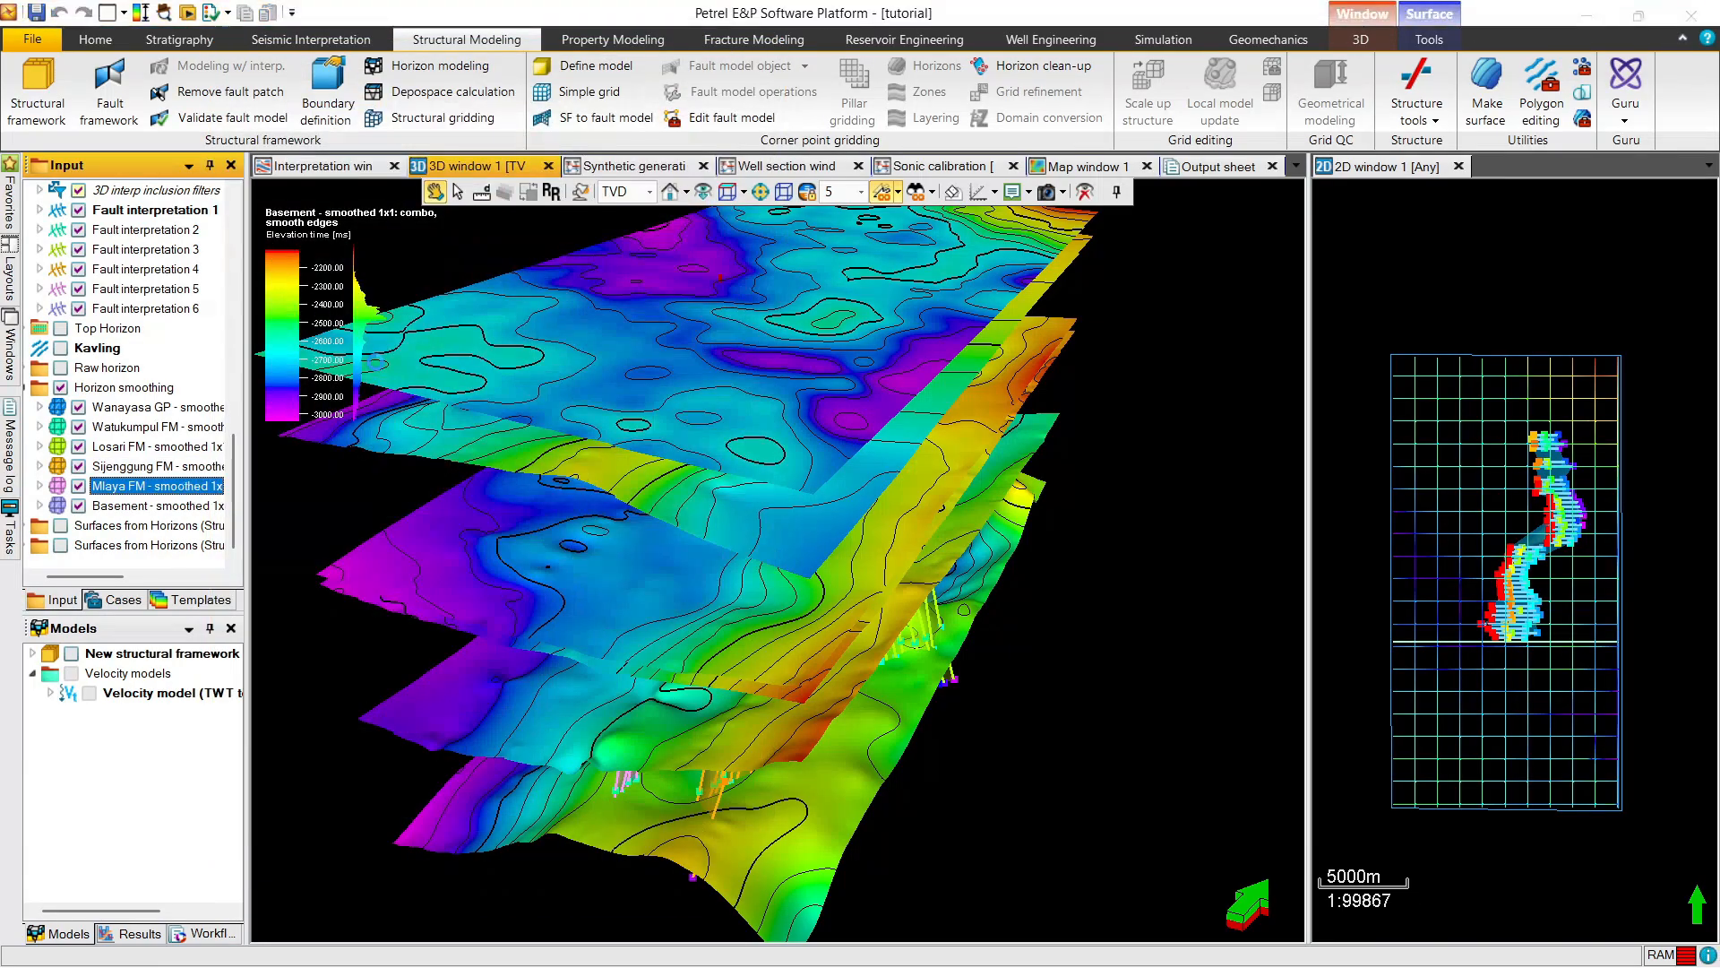
double_click(183, 484)
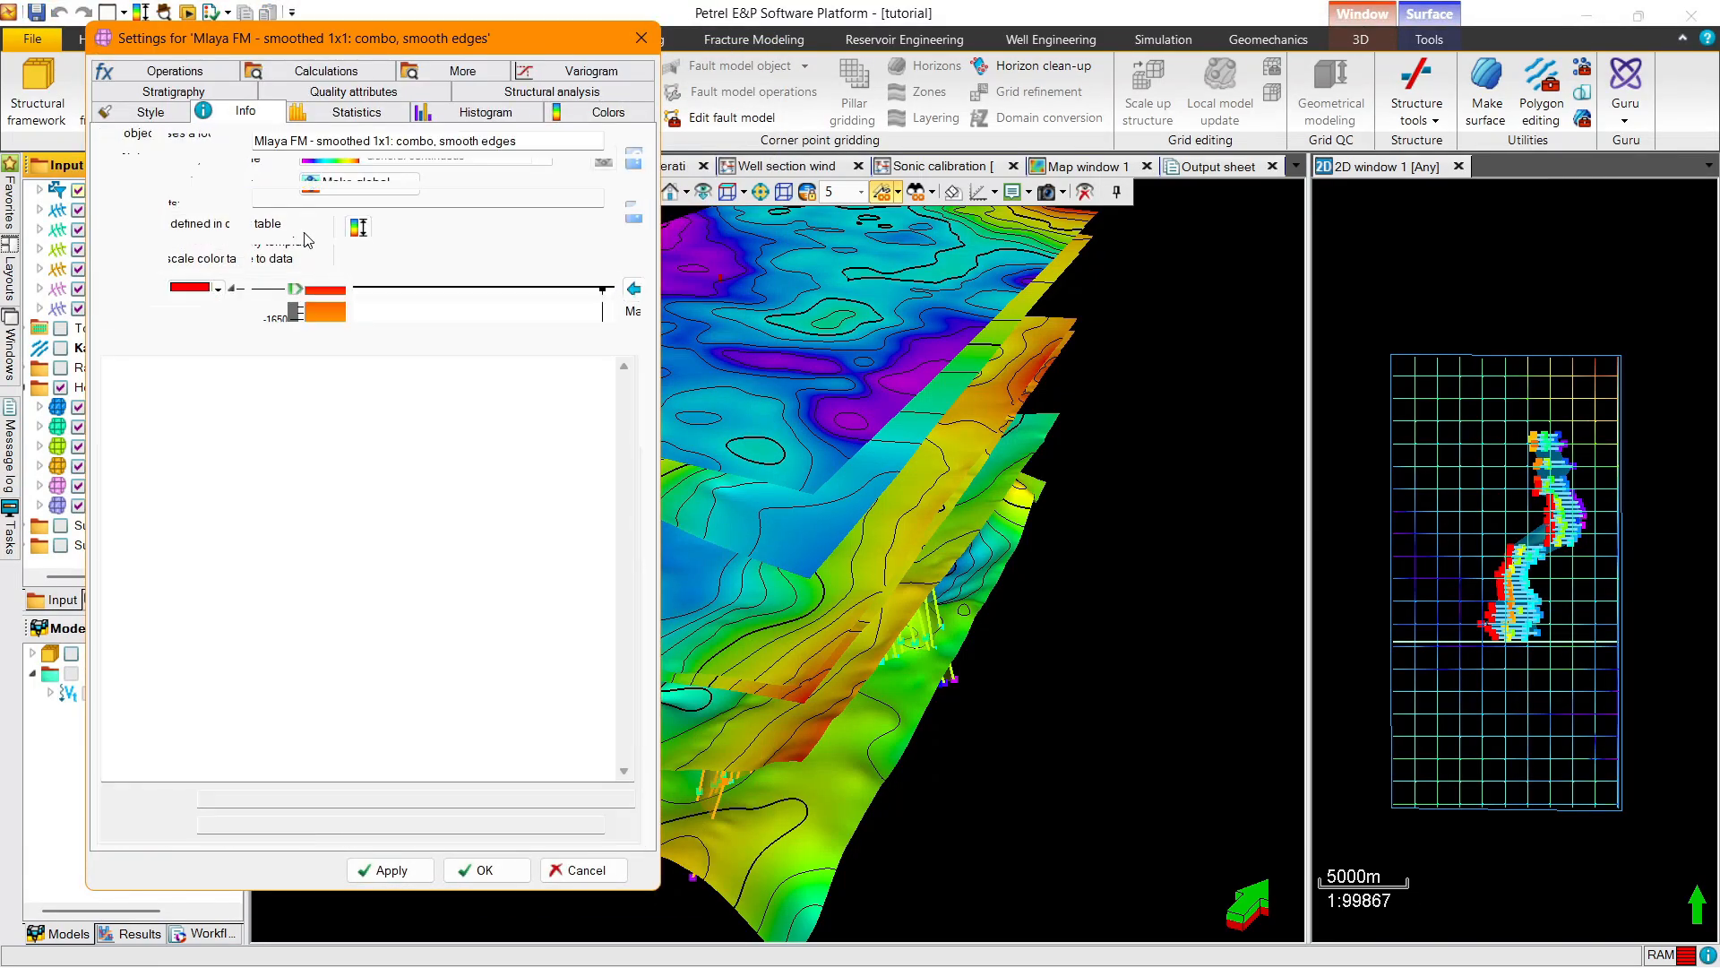
click(430, 227)
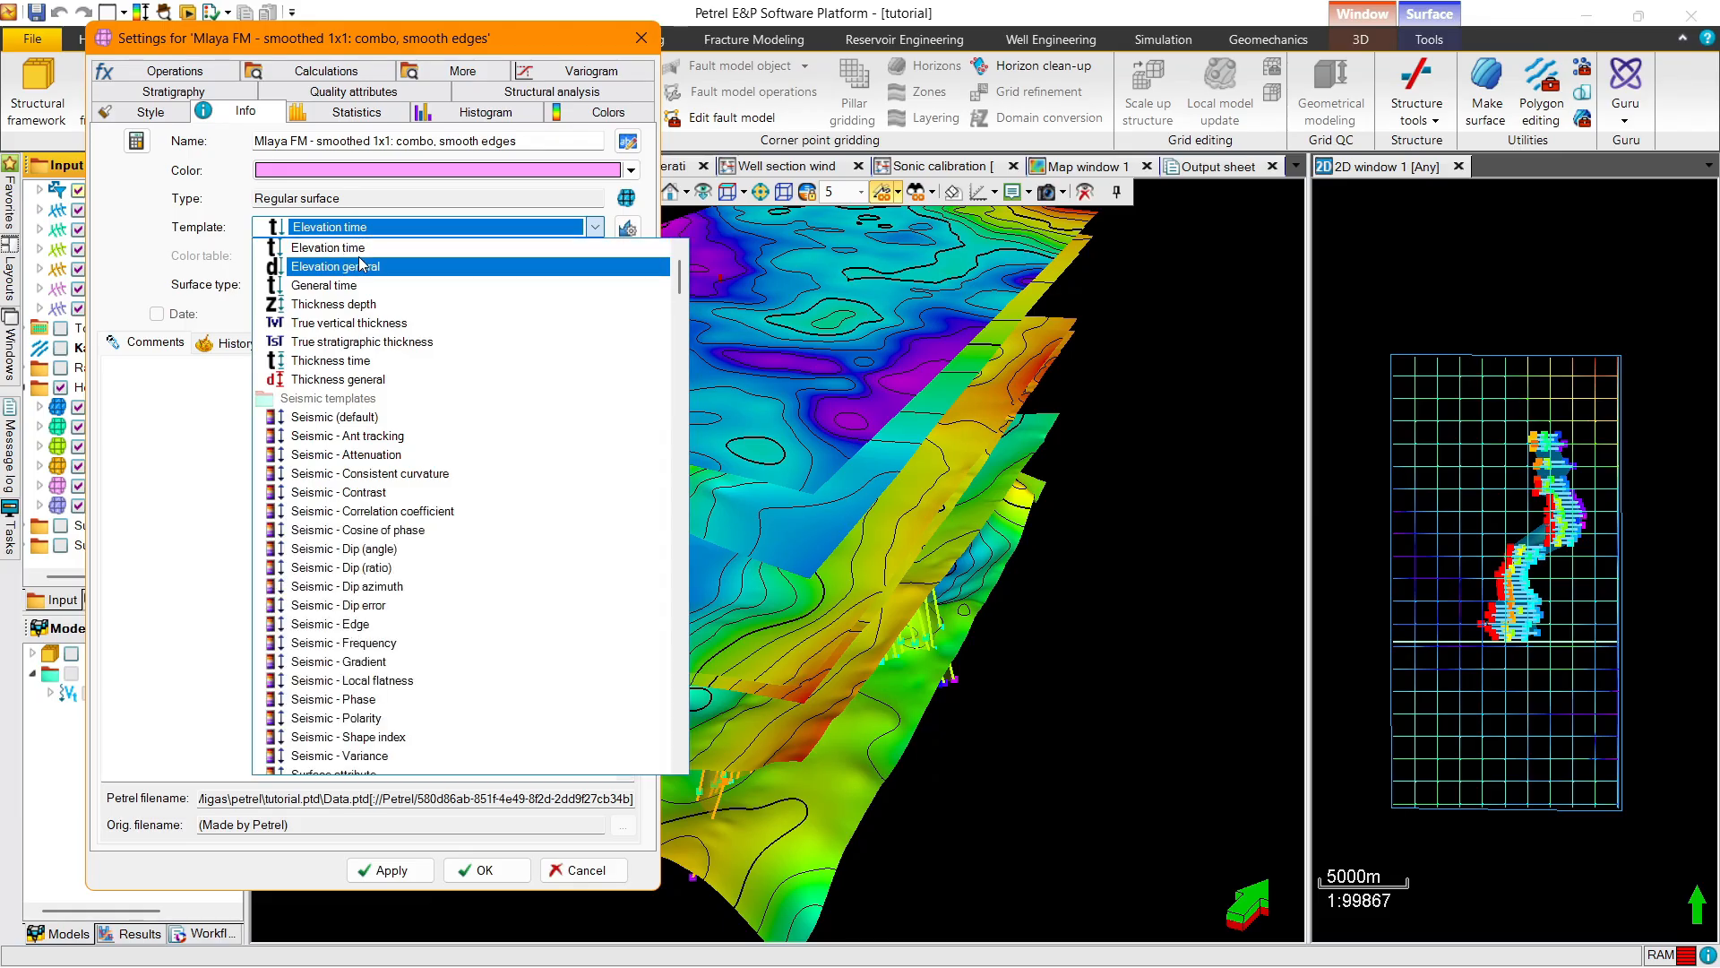
click(340, 271)
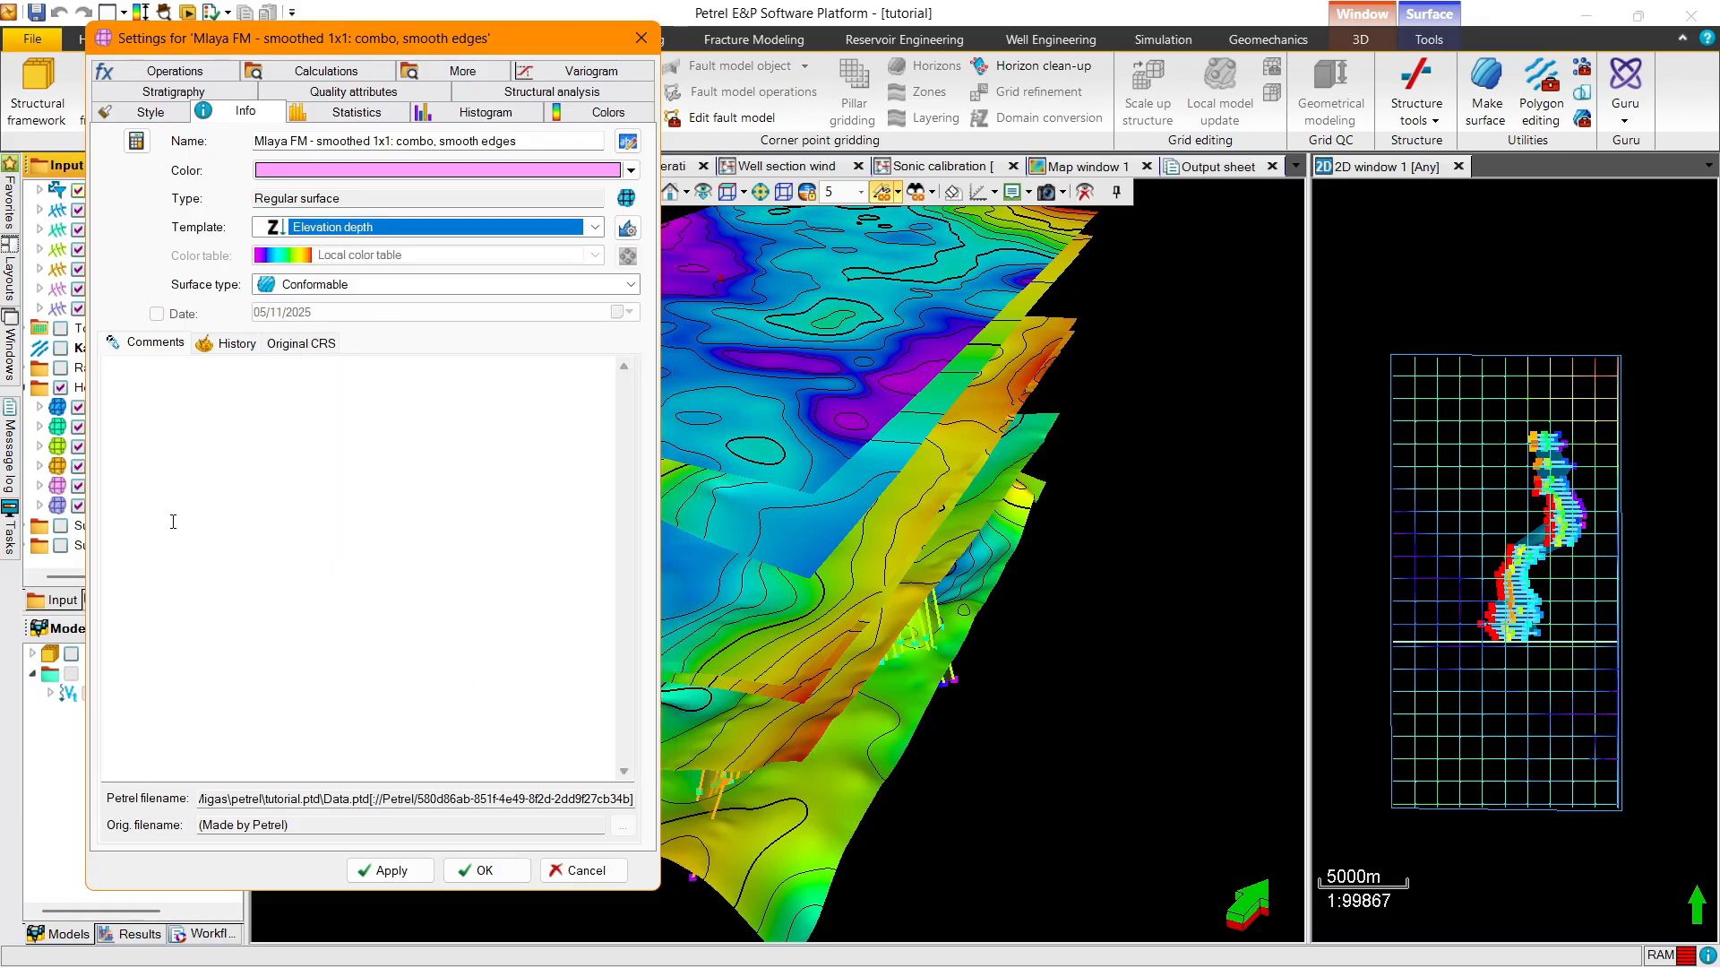
click(462, 864)
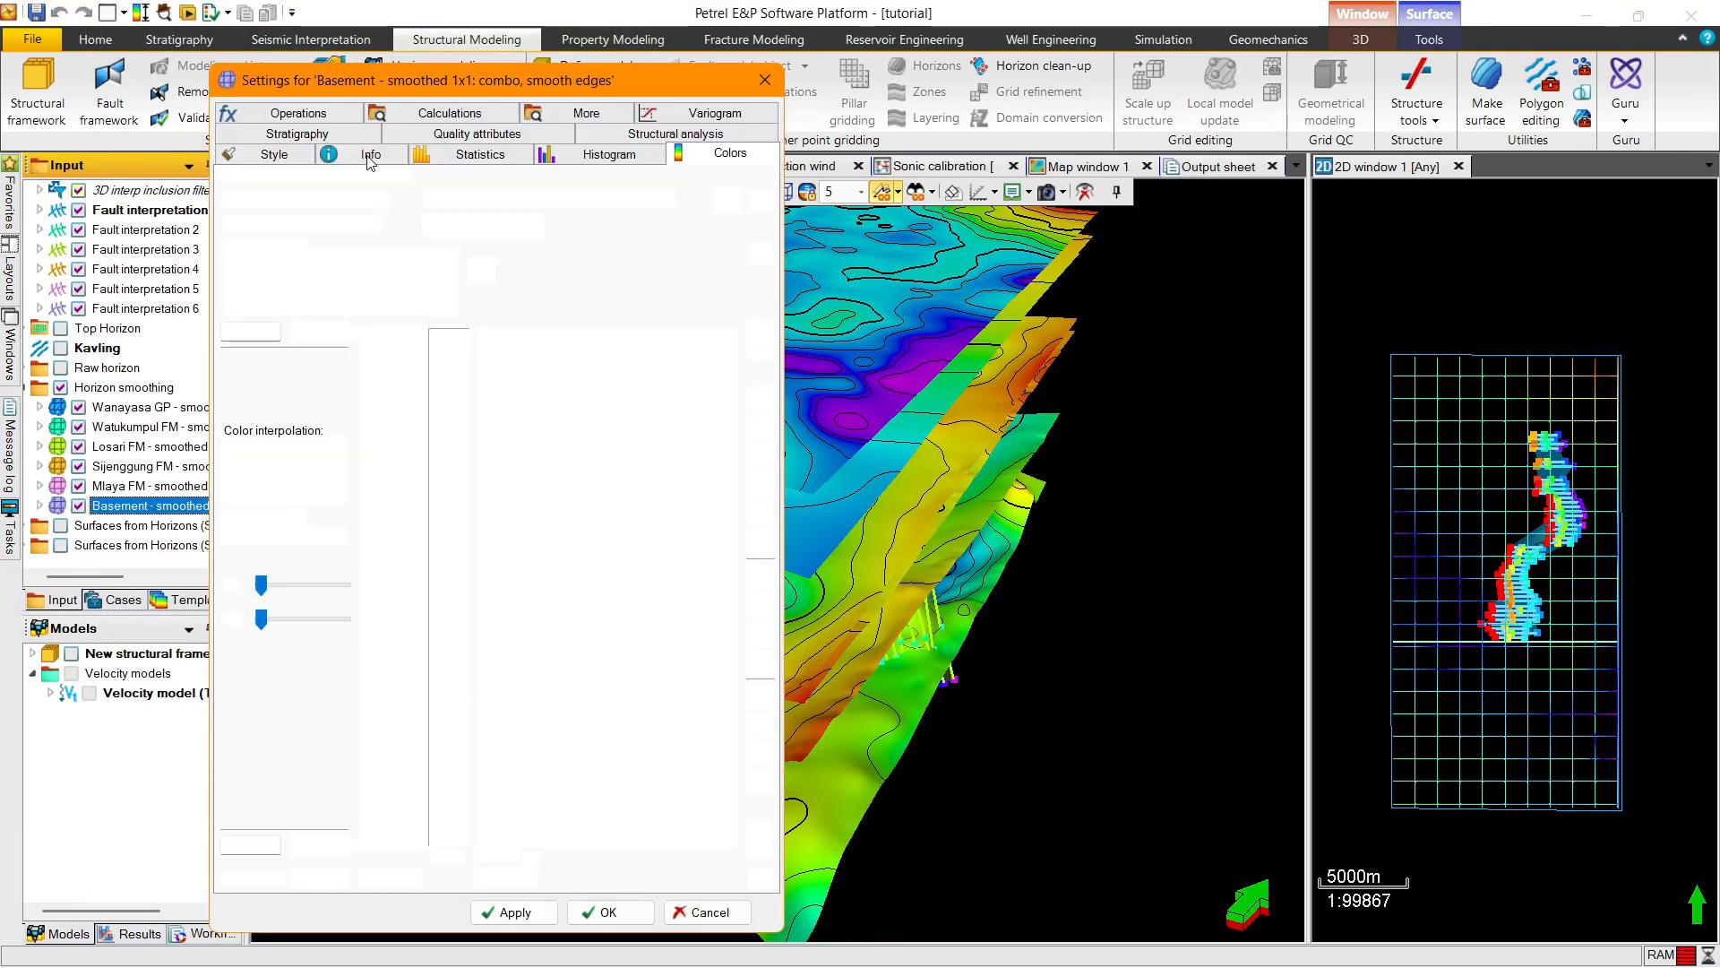
Change the template of the smoothed Basement surface to Elevation depth
click(448, 269)
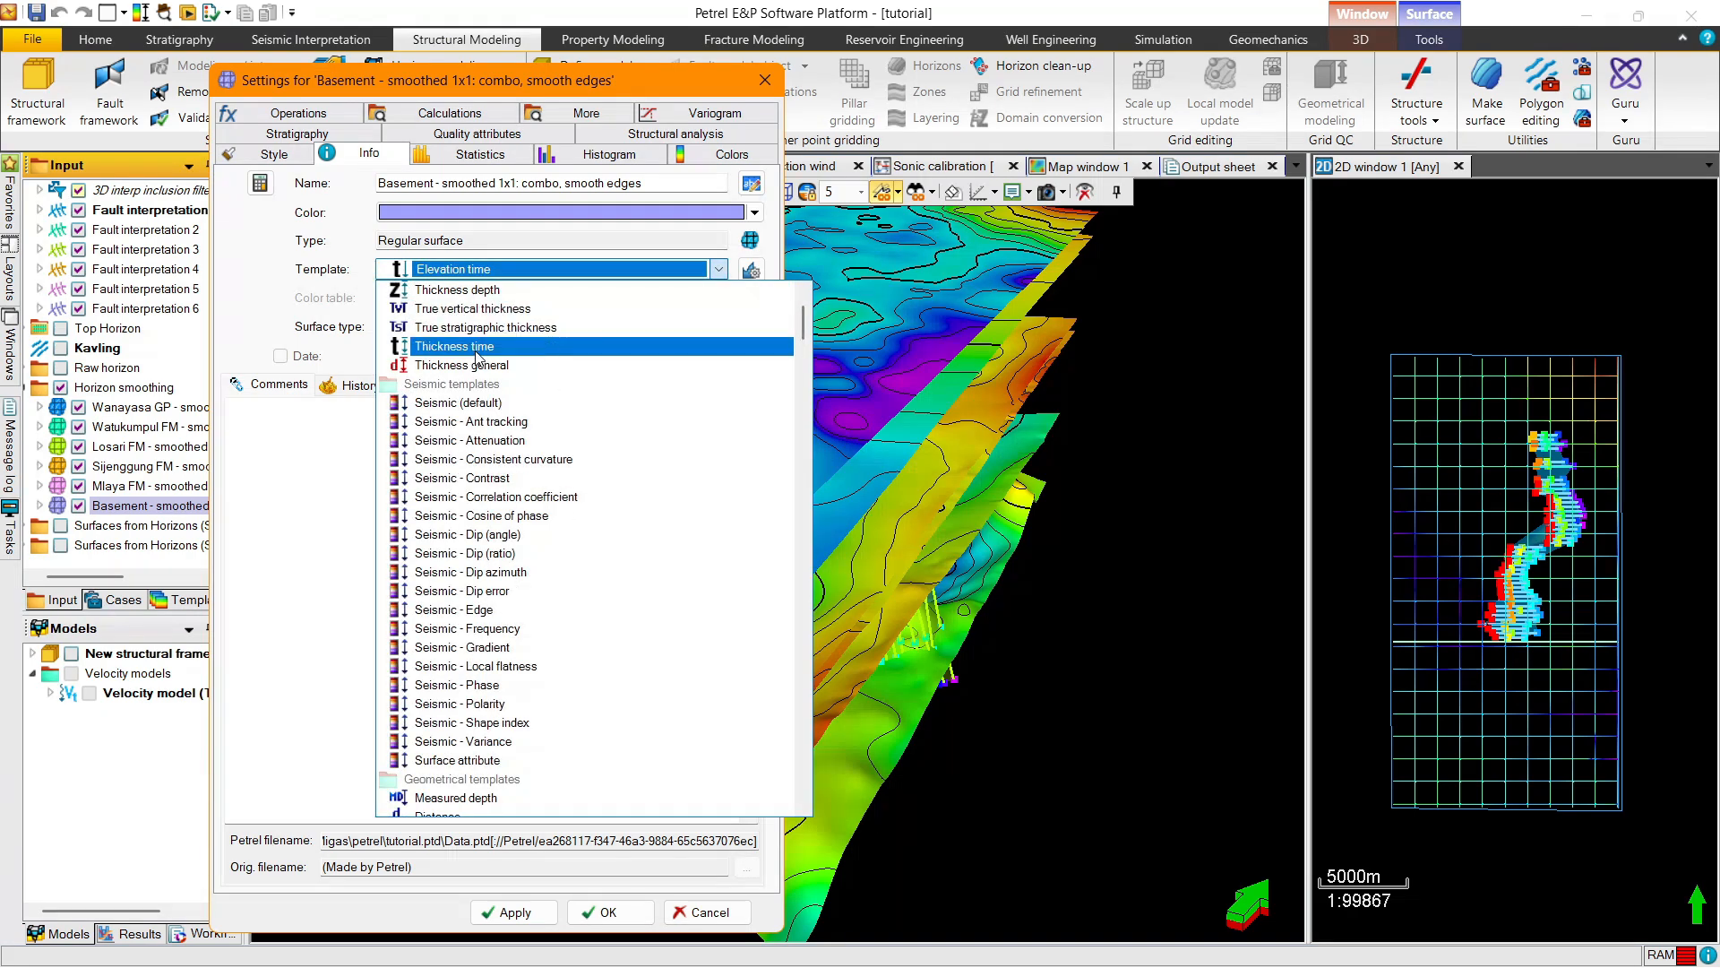
scroll(479, 352, up, 1)
scroll(479, 352, up, 2)
click(476, 342)
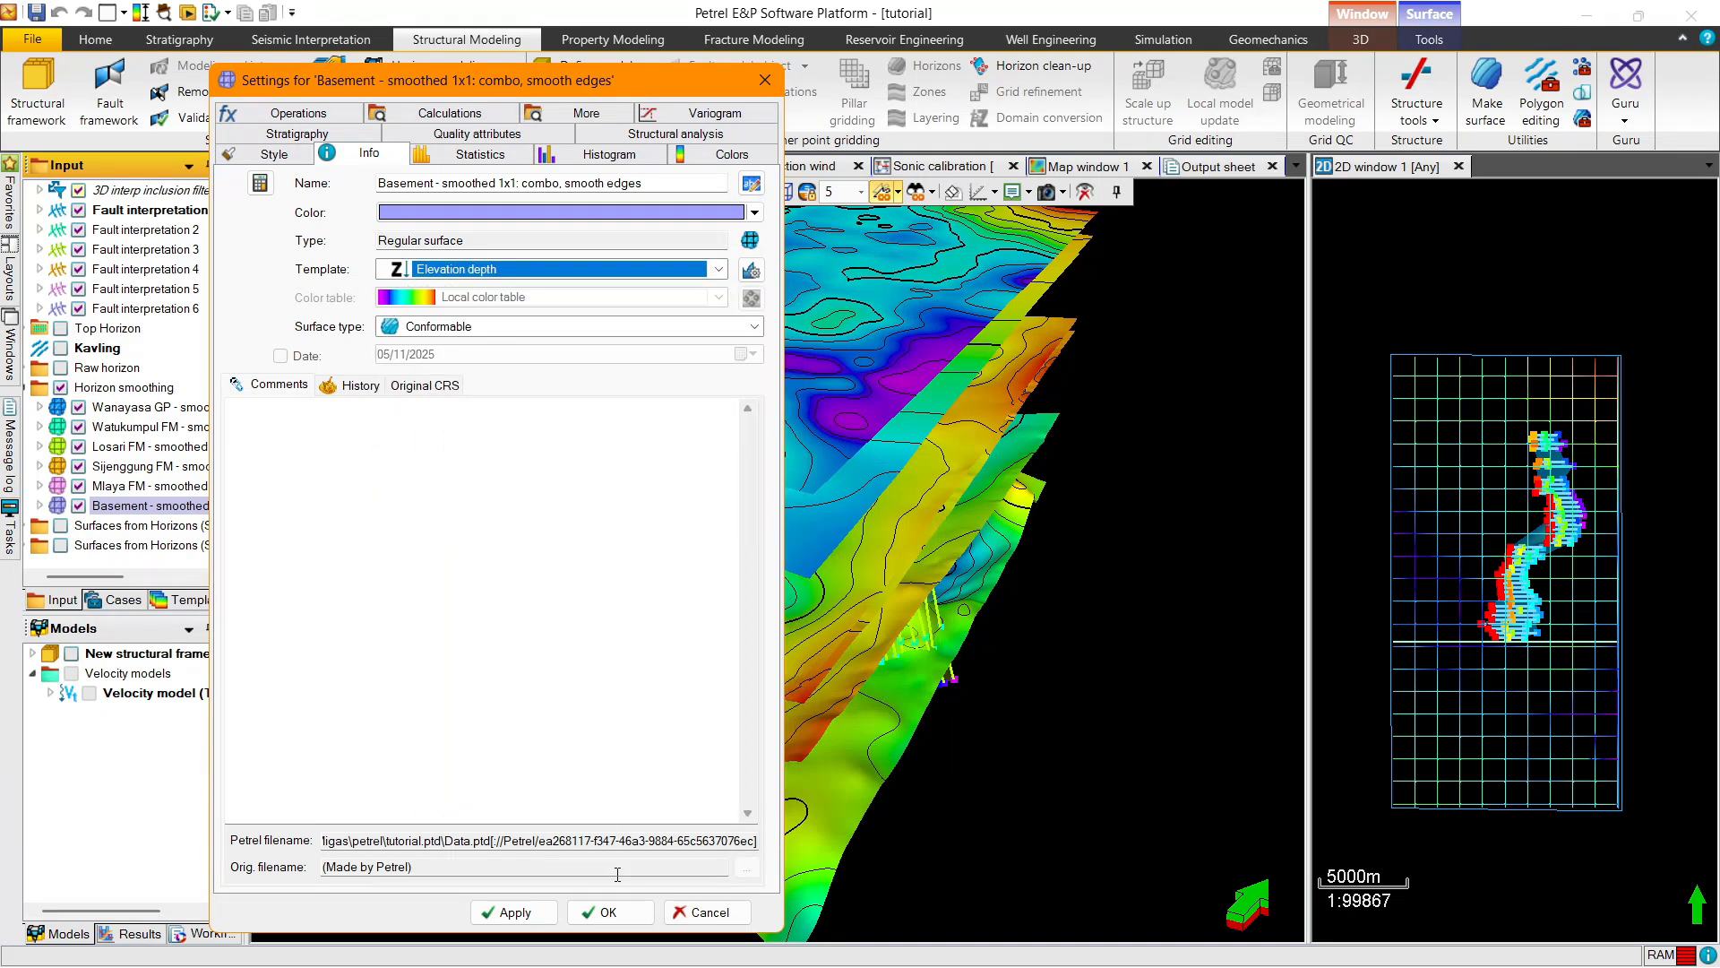
click(608, 912)
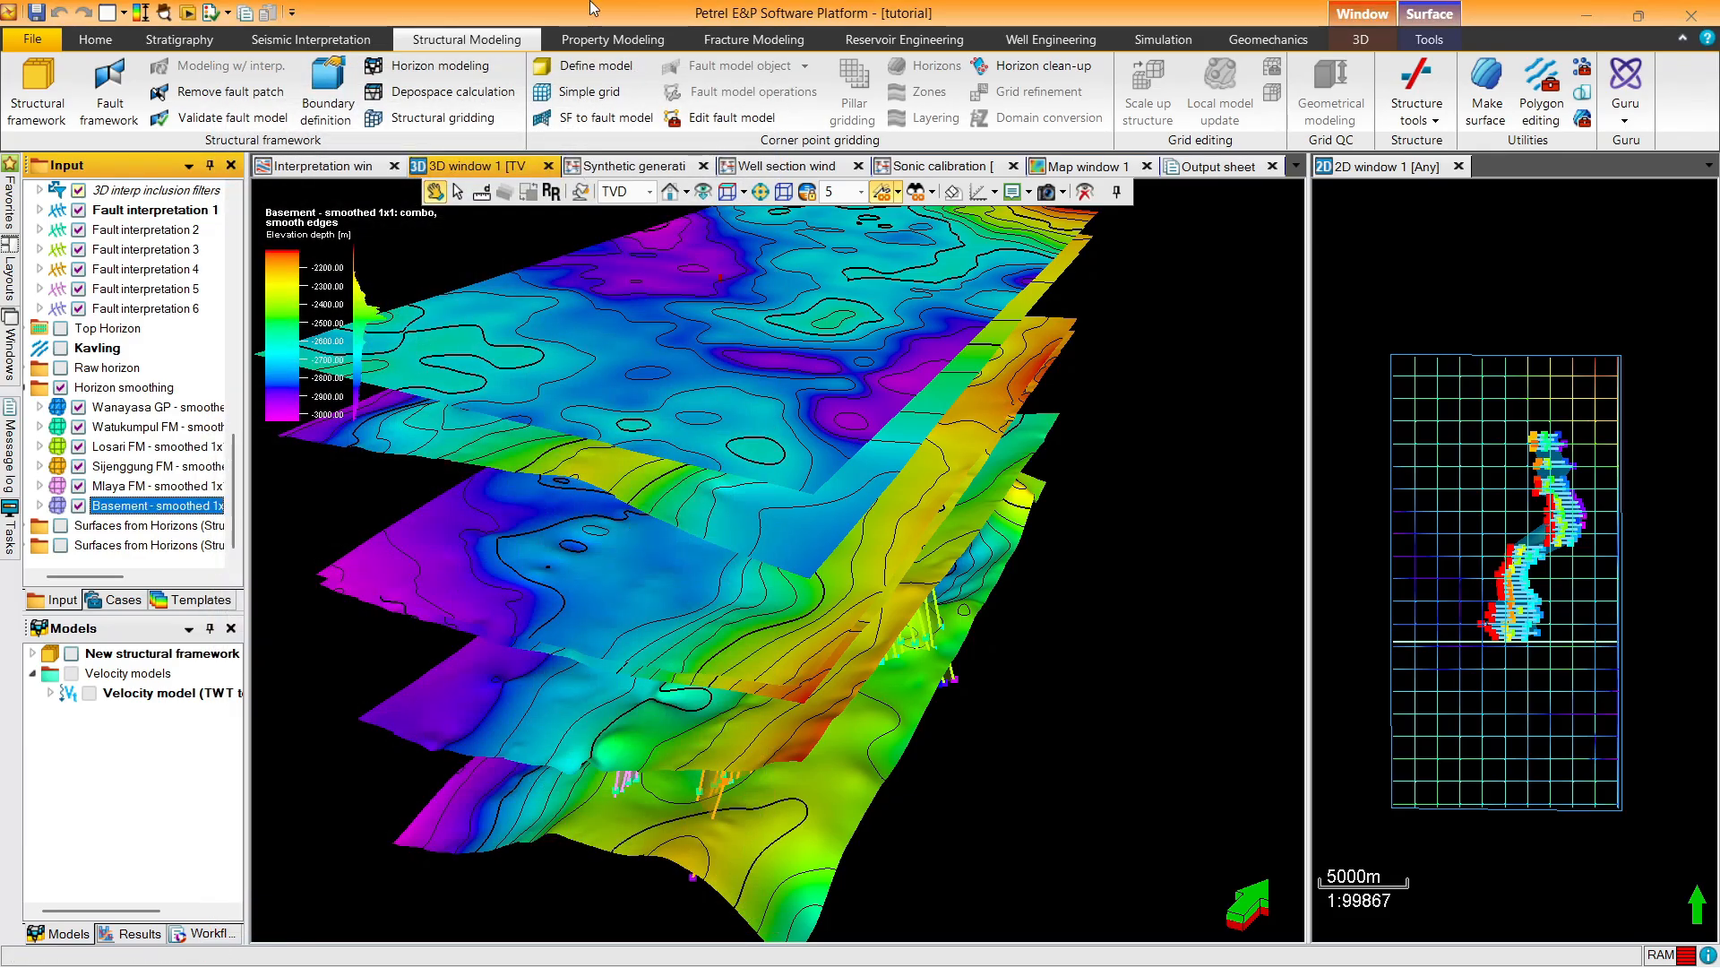
Define a new corner point gridding model named DSM
click(614, 68)
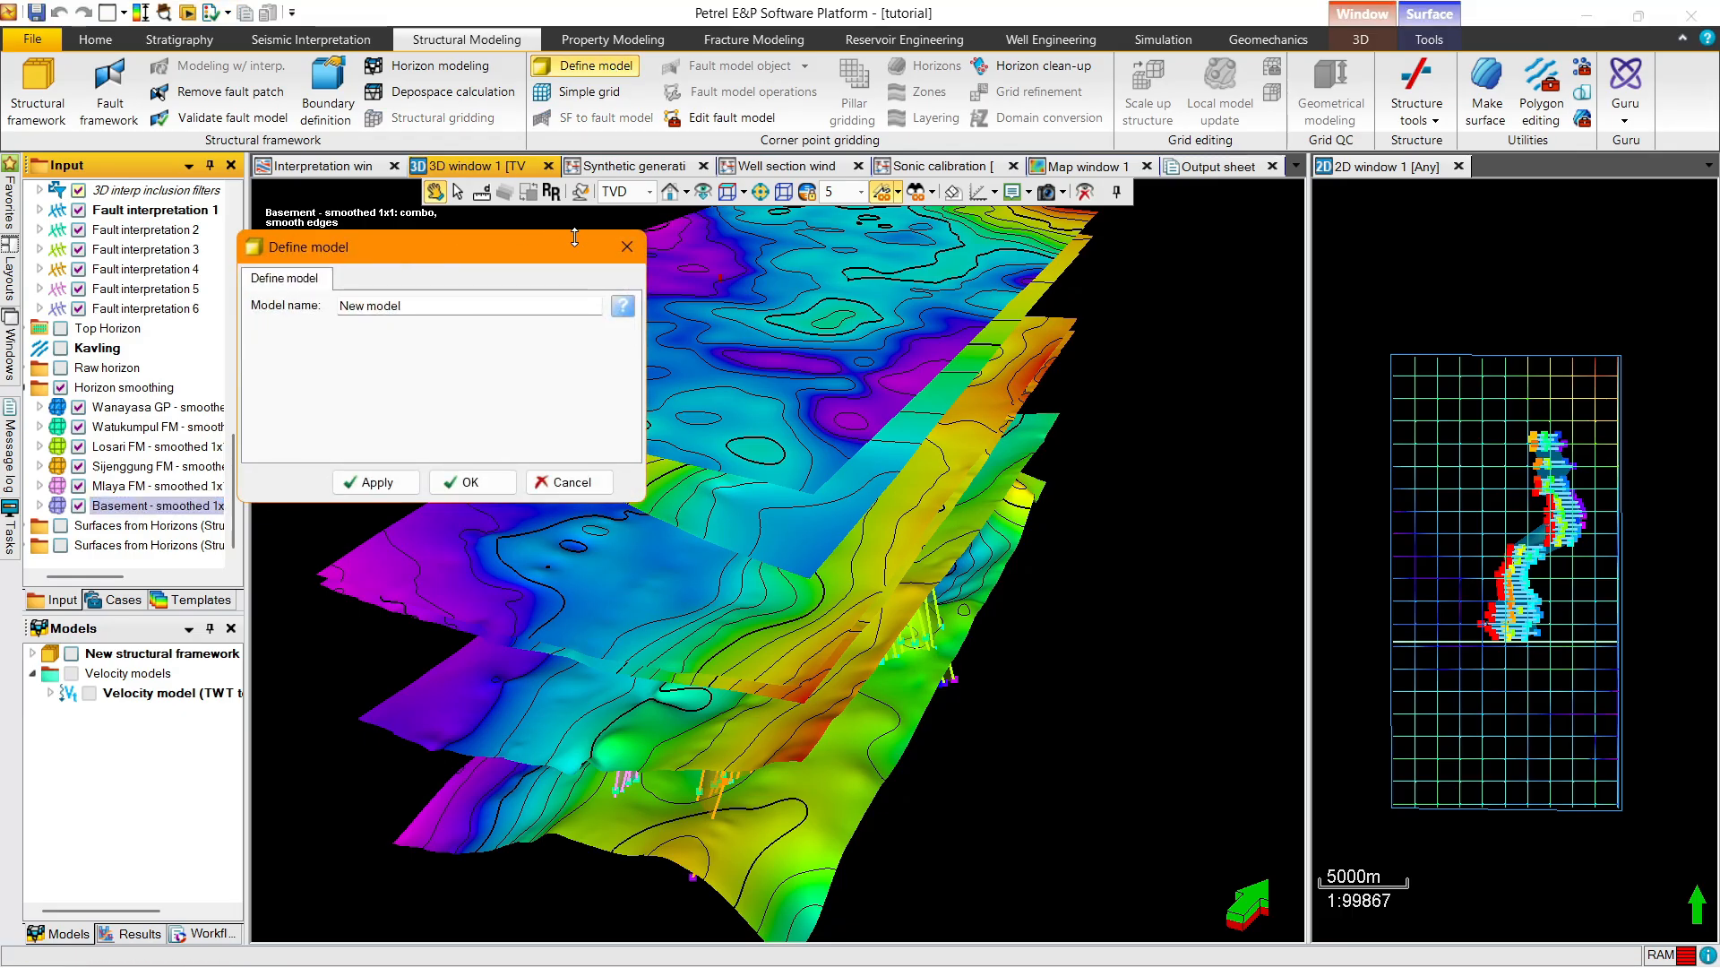
drag(565, 257, 638, 274)
triple_click(516, 325)
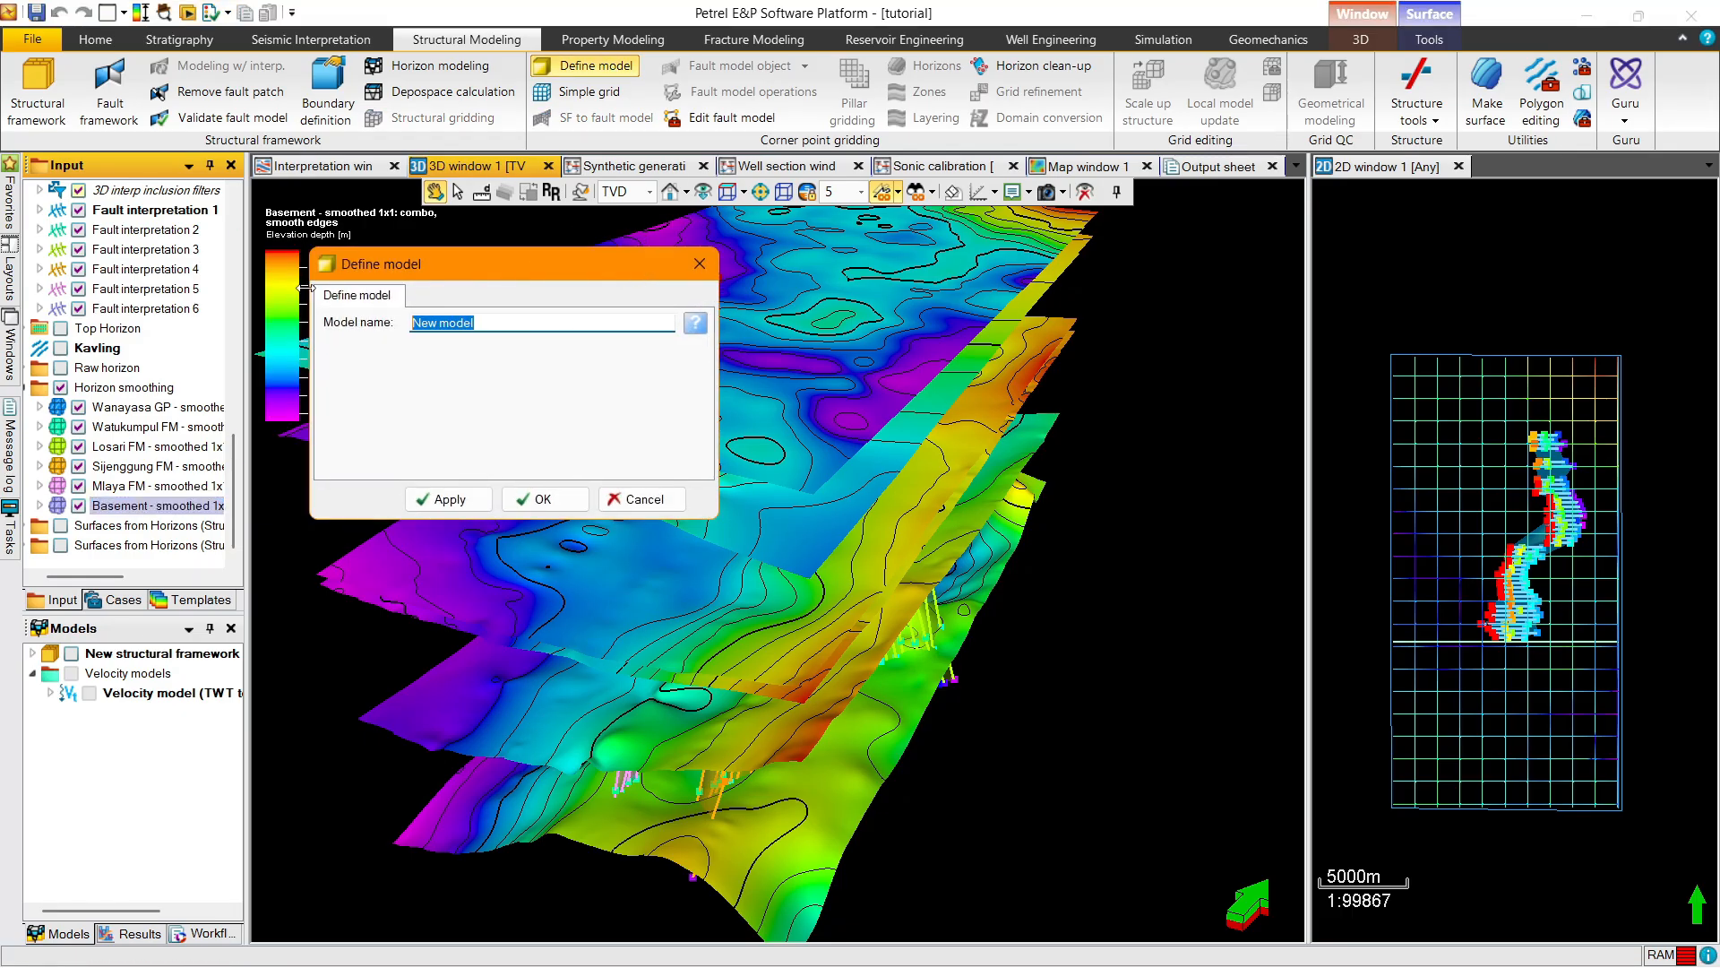
text(DSM)
click(541, 499)
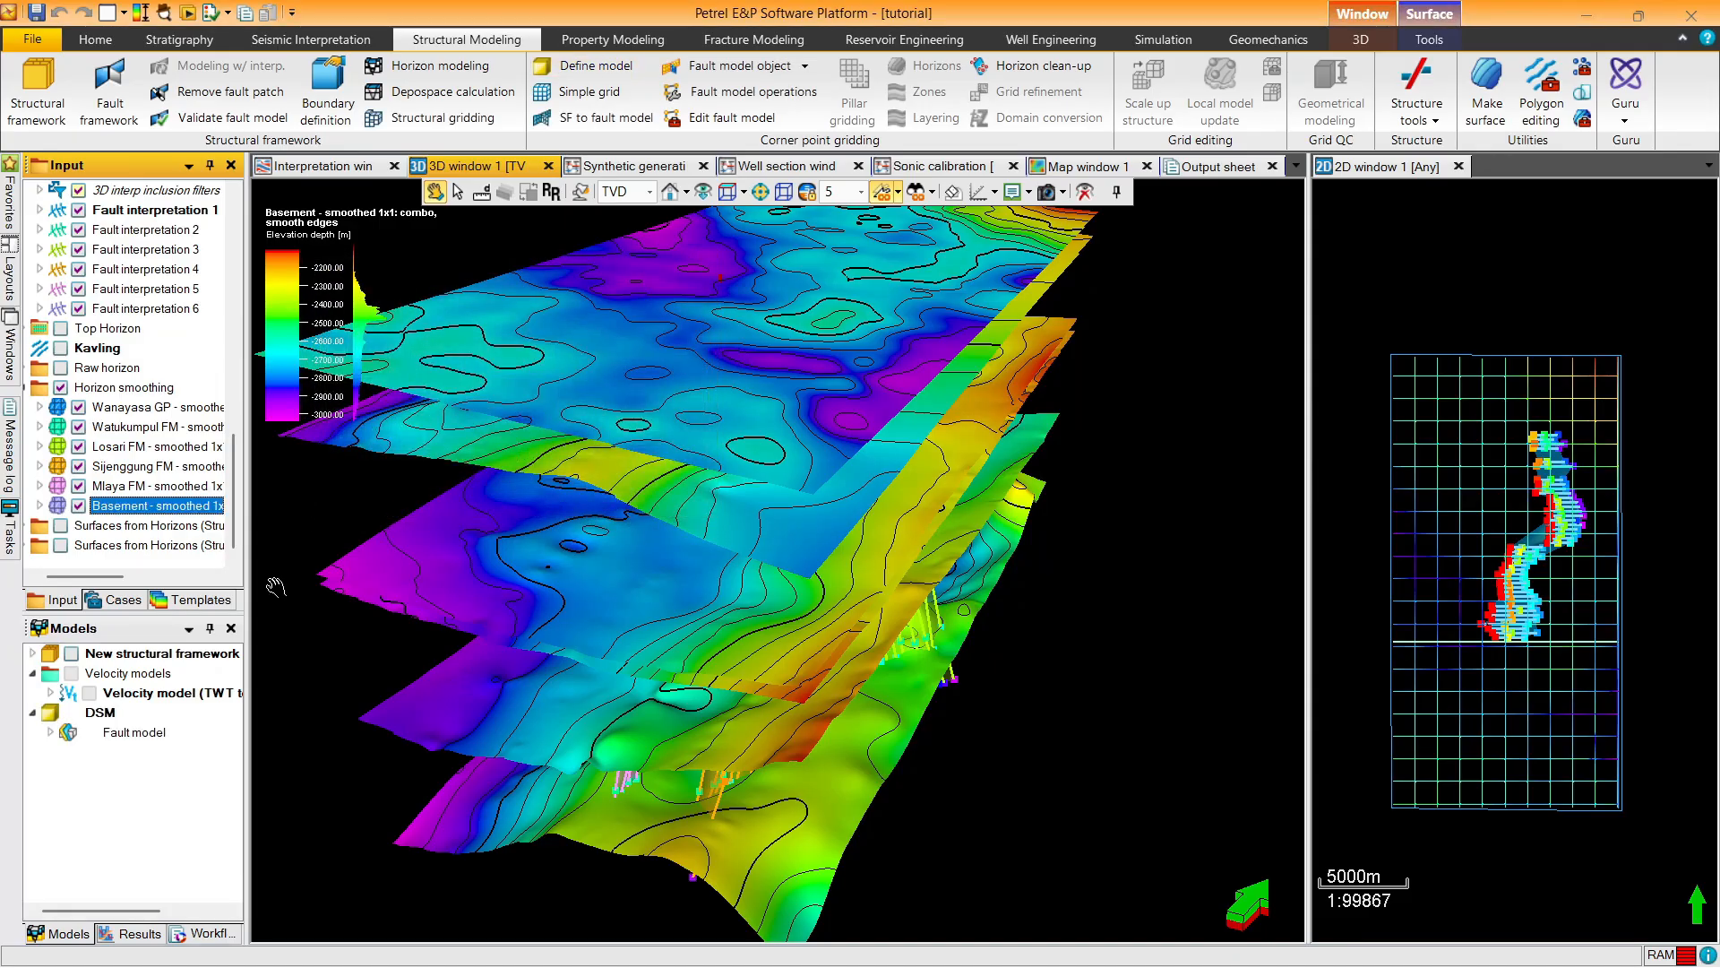
Convert Fault interpretation 1 to a new fault with linear pillars in the DSM fault model
click(101, 713)
click(757, 74)
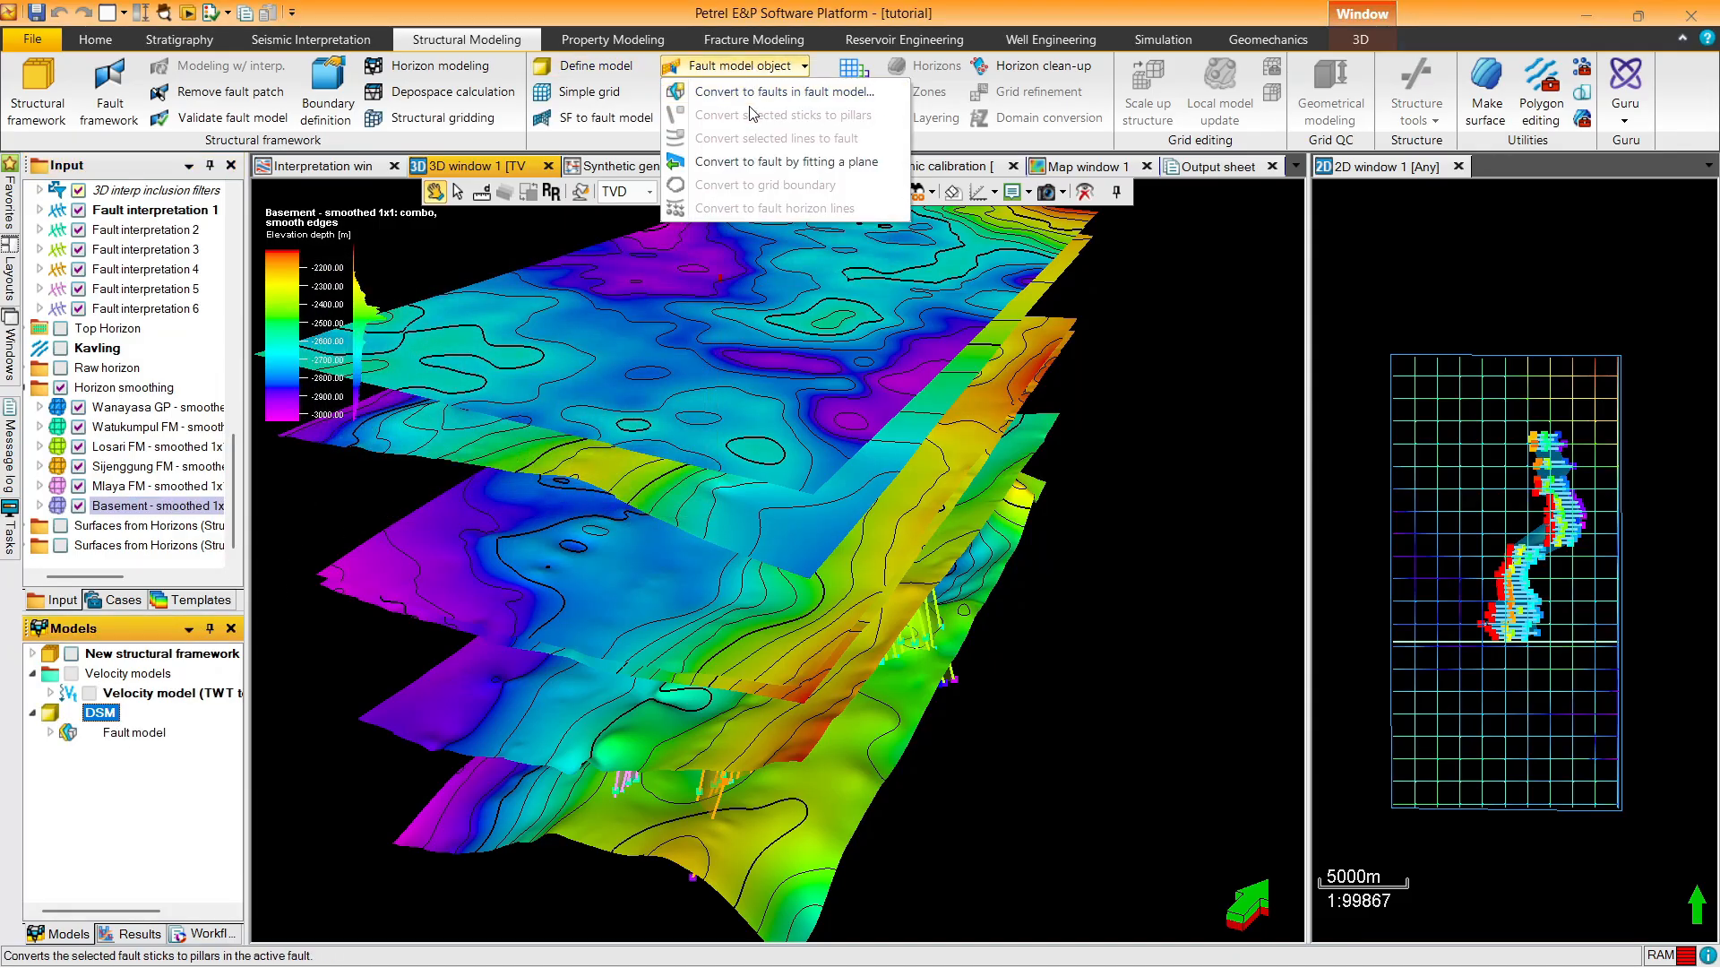
click(762, 98)
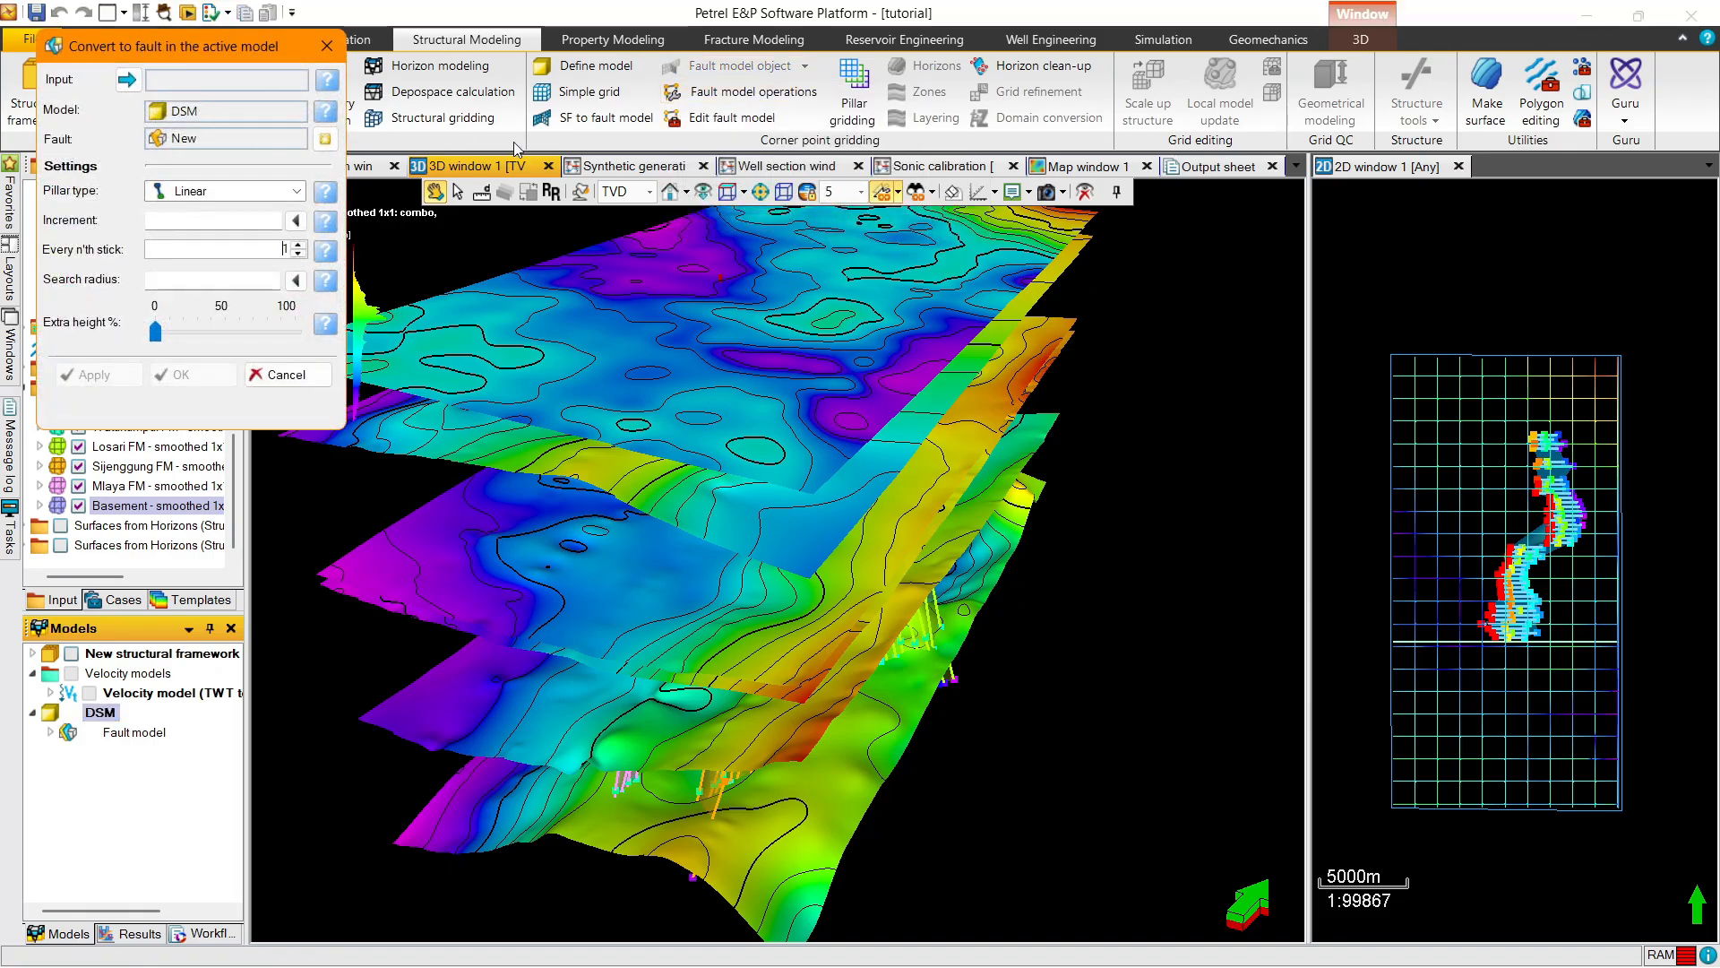
scroll(126, 358, up, 3)
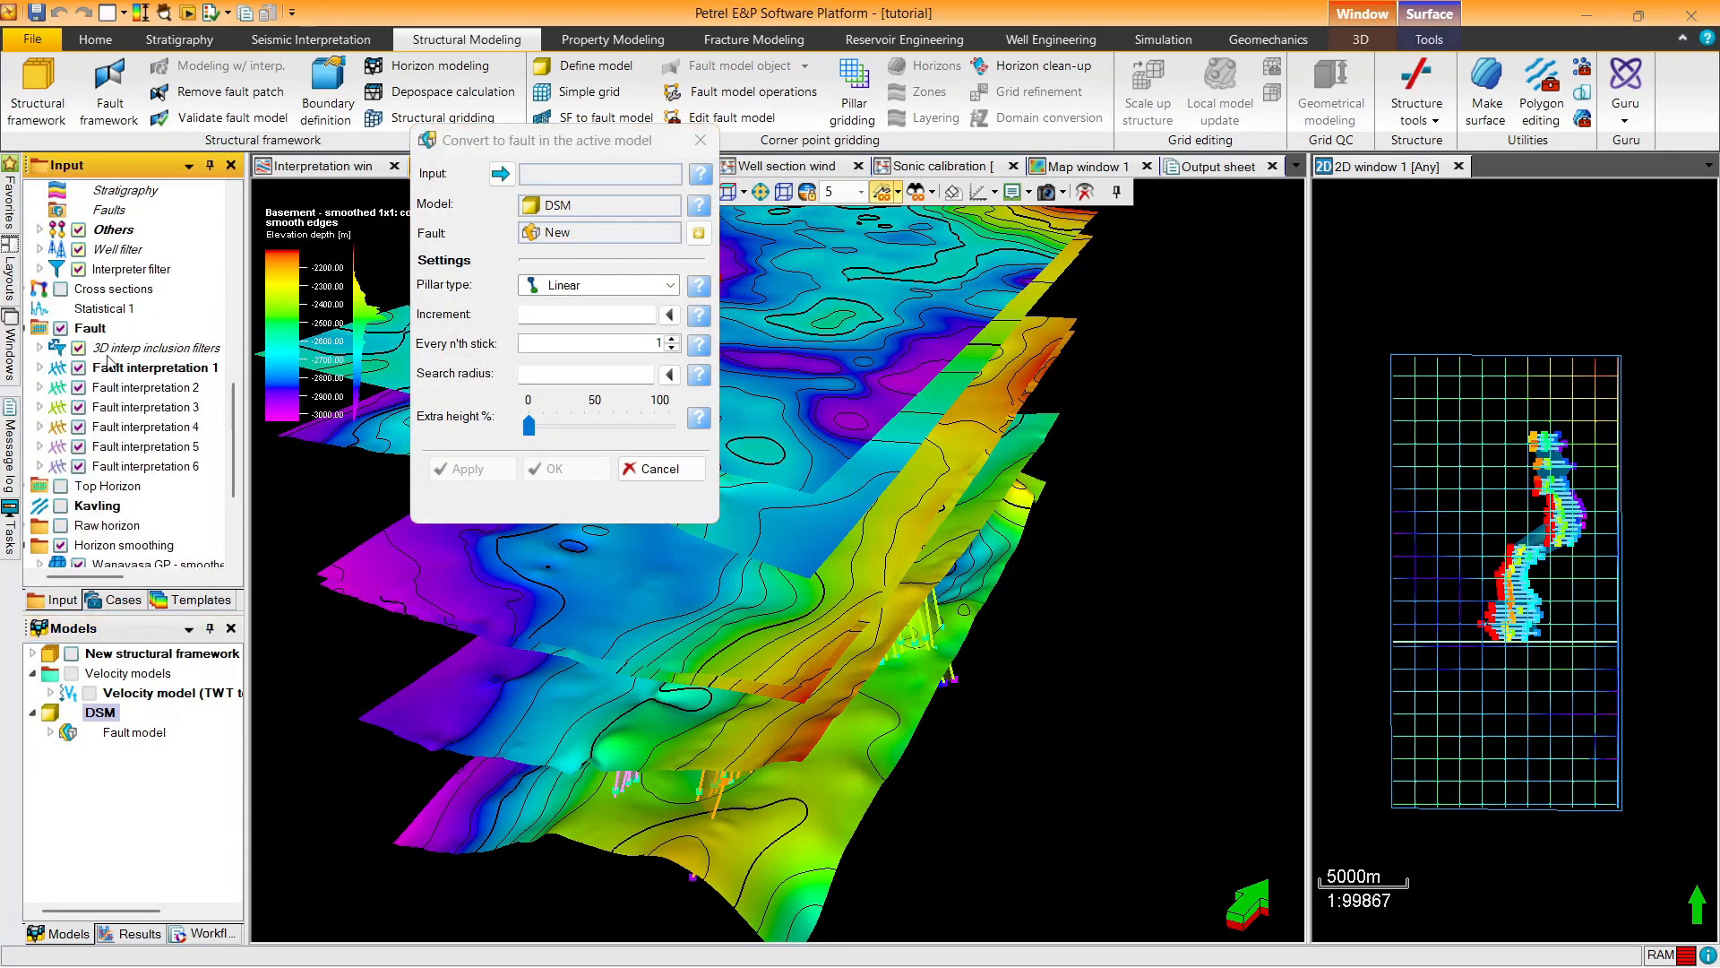
click(130, 368)
click(500, 173)
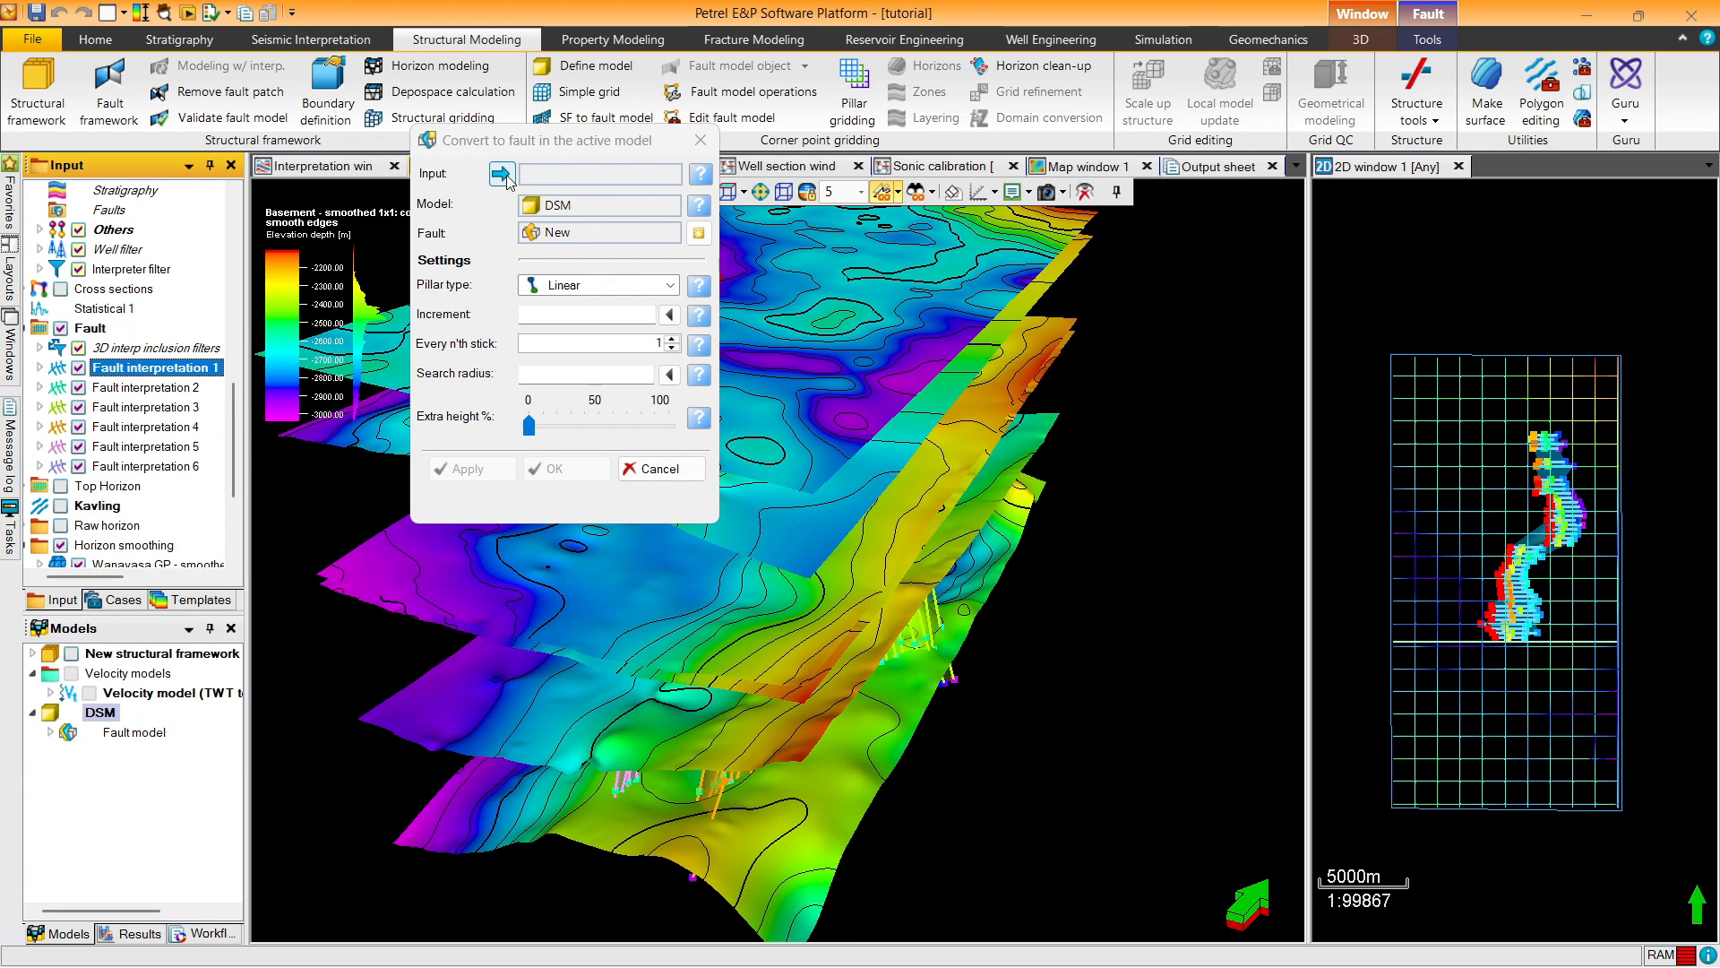
click(554, 467)
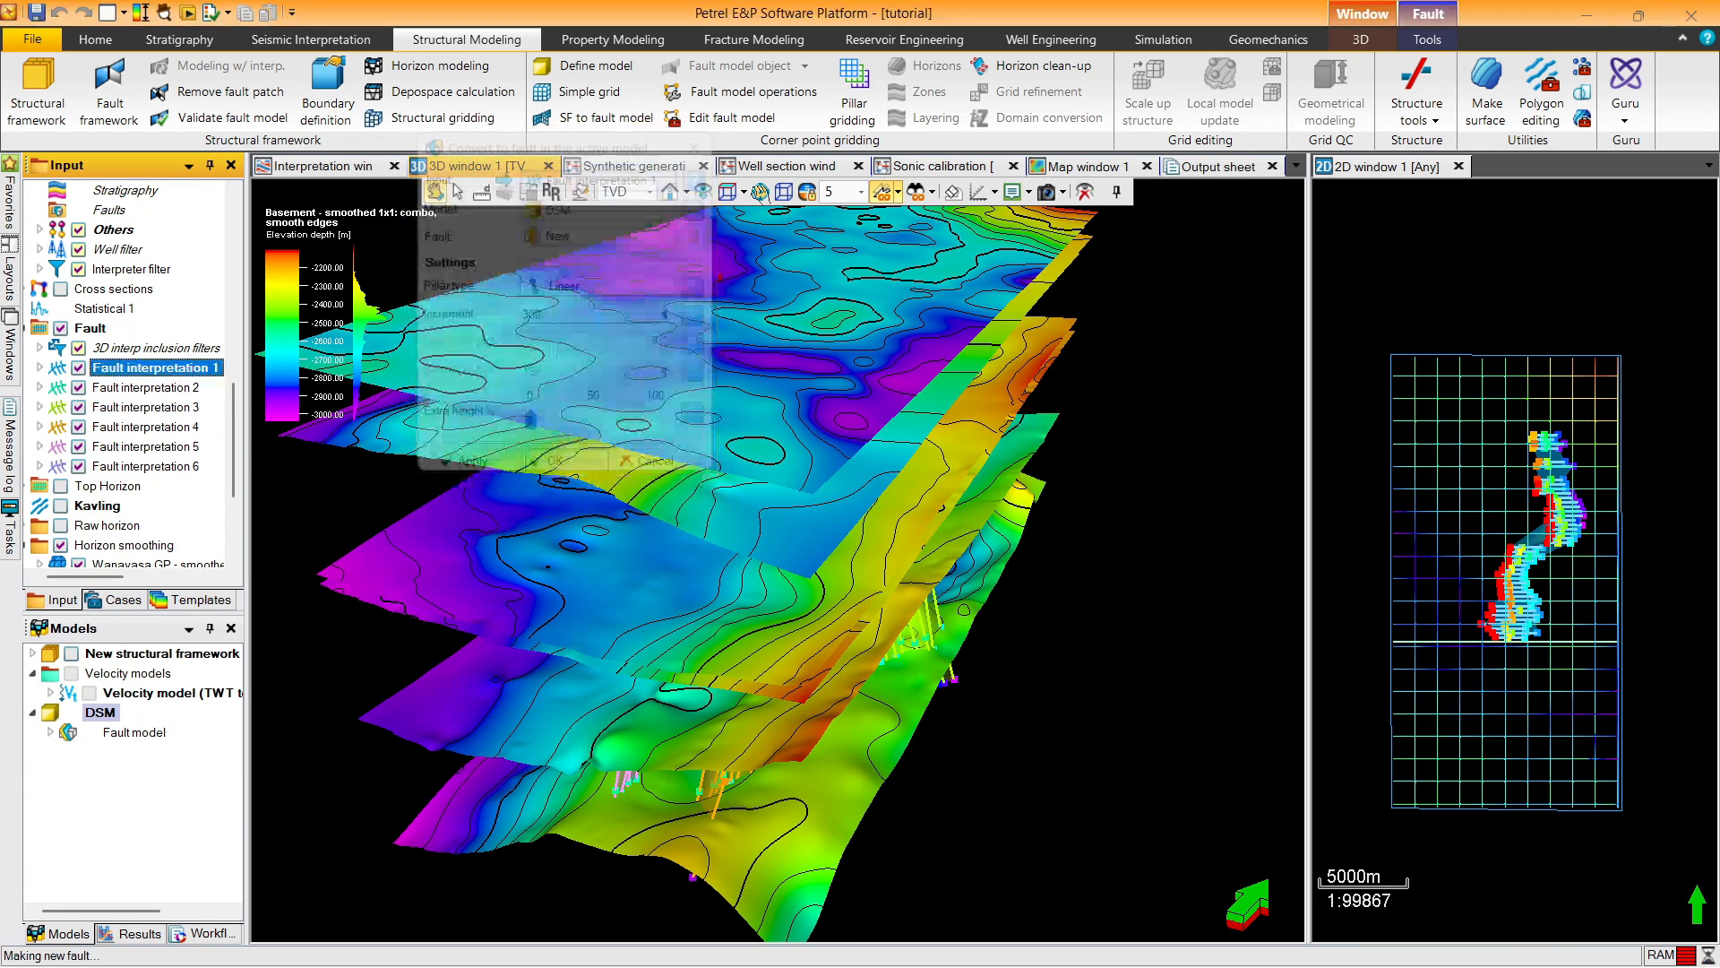
Start another conversion of a fault interpretation to a fault in the DSM model
click(728, 74)
click(753, 87)
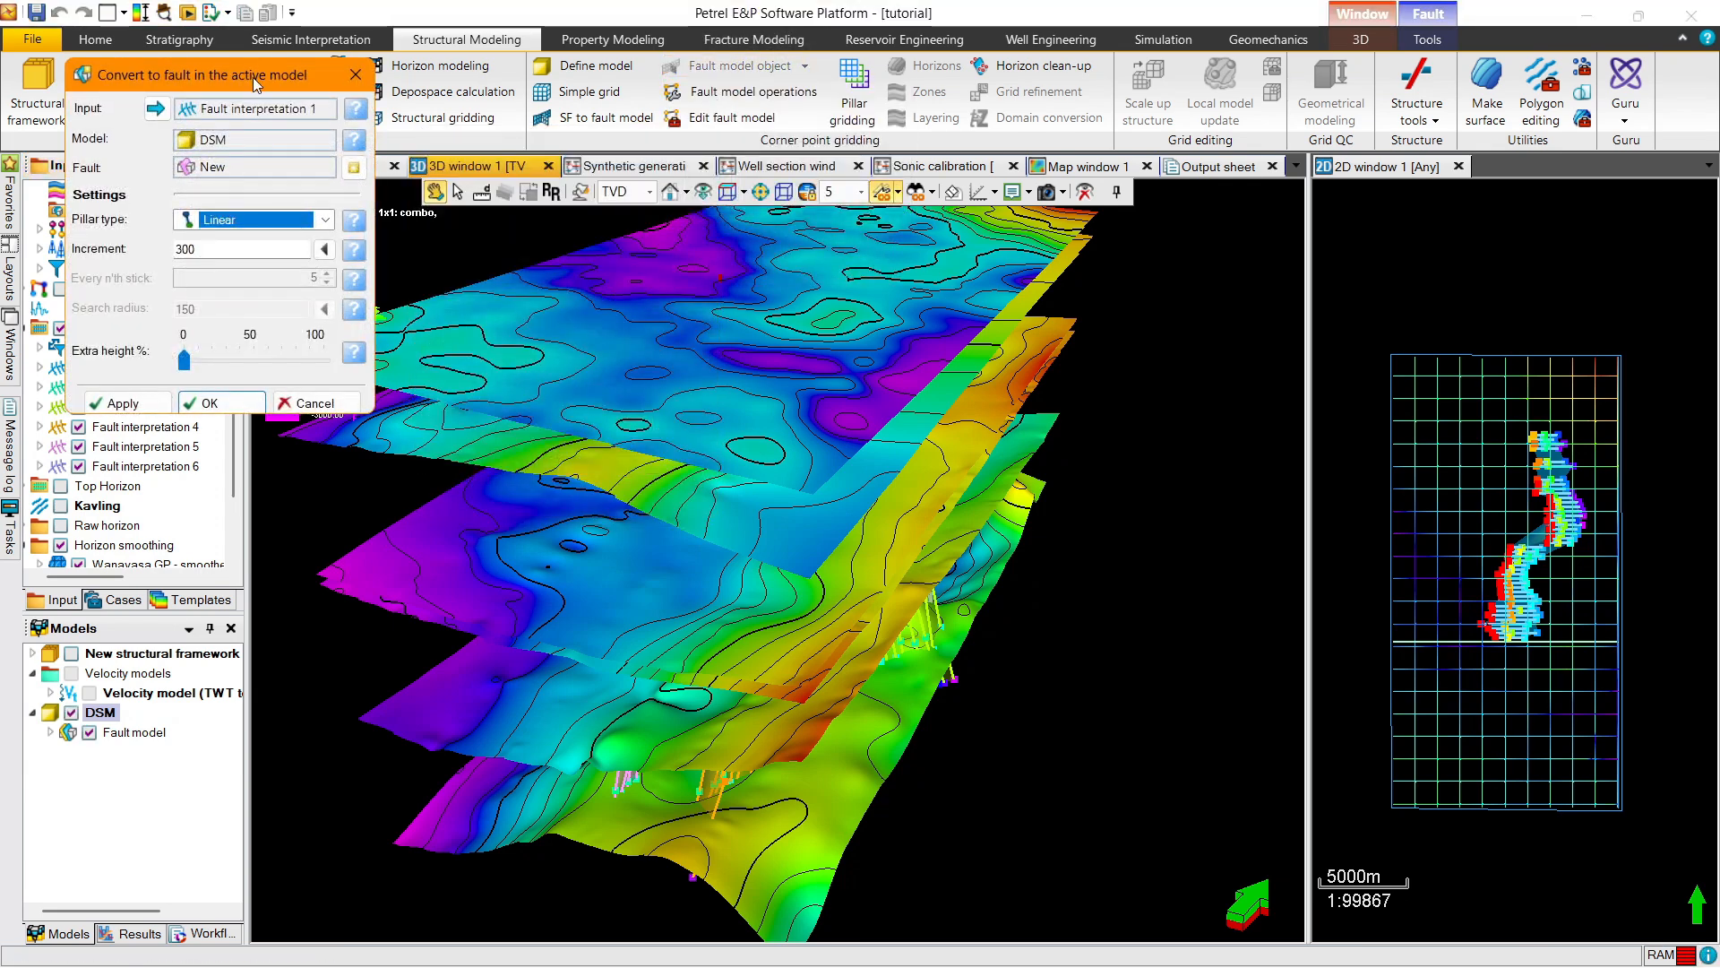
Convert Fault interpretation 2 to a new fault in the DSM model
drag(253, 77, 703, 221)
click(154, 387)
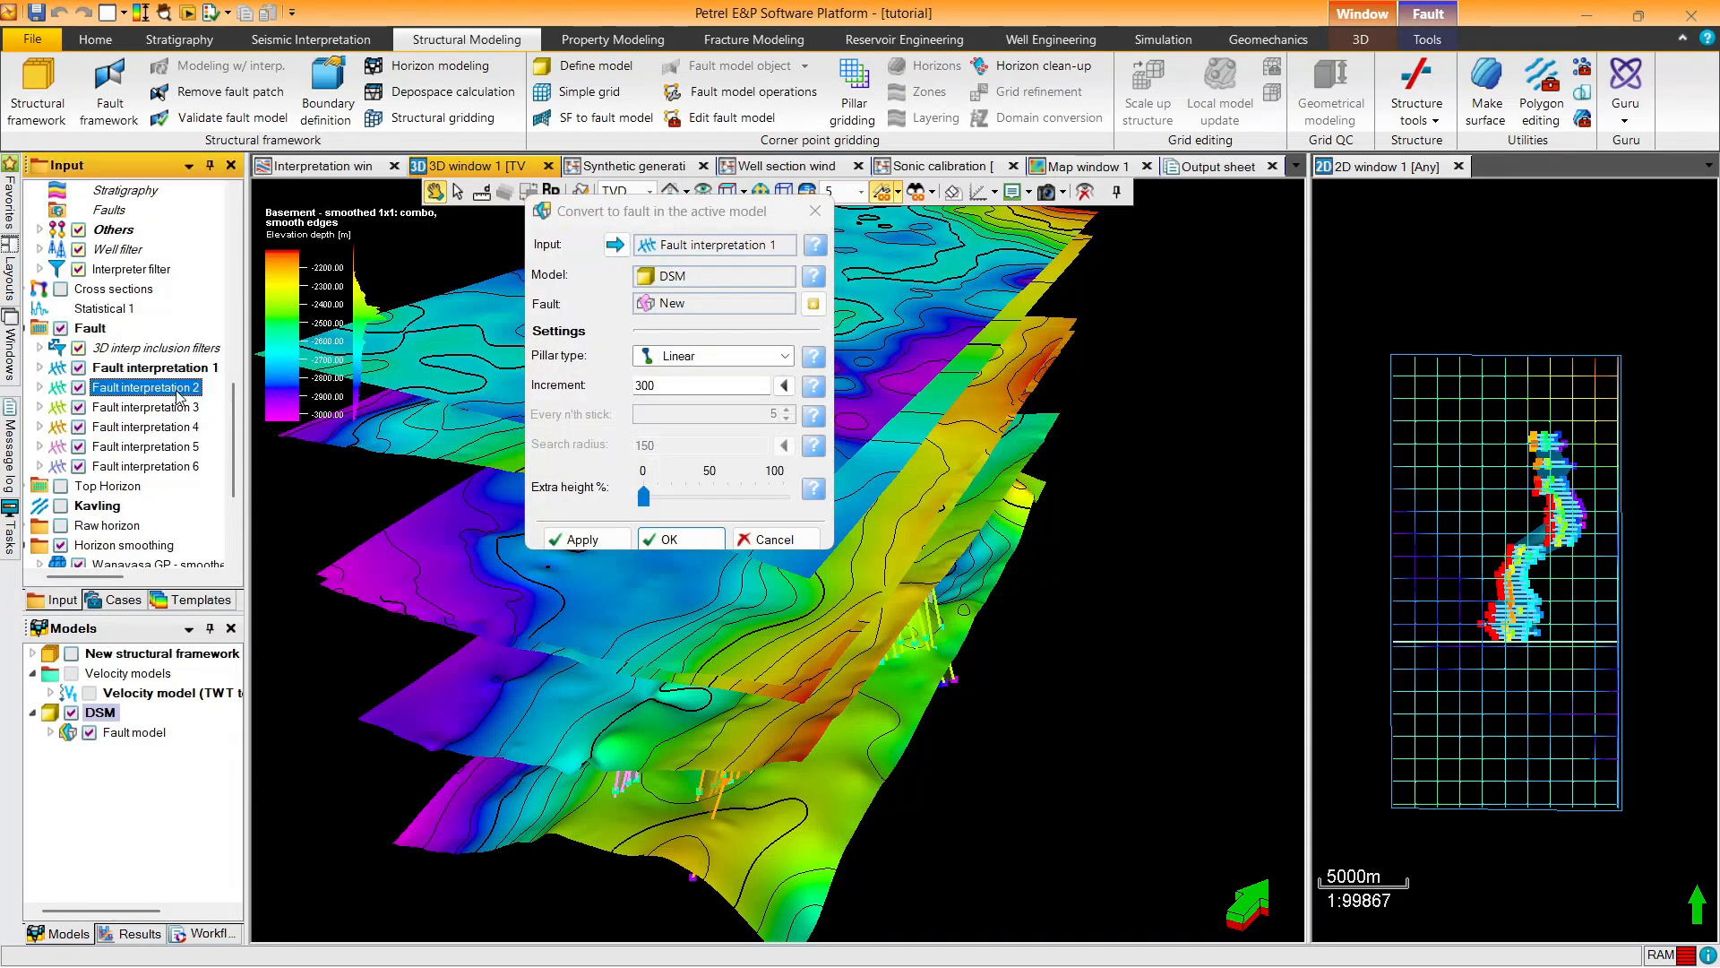
click(616, 245)
click(669, 539)
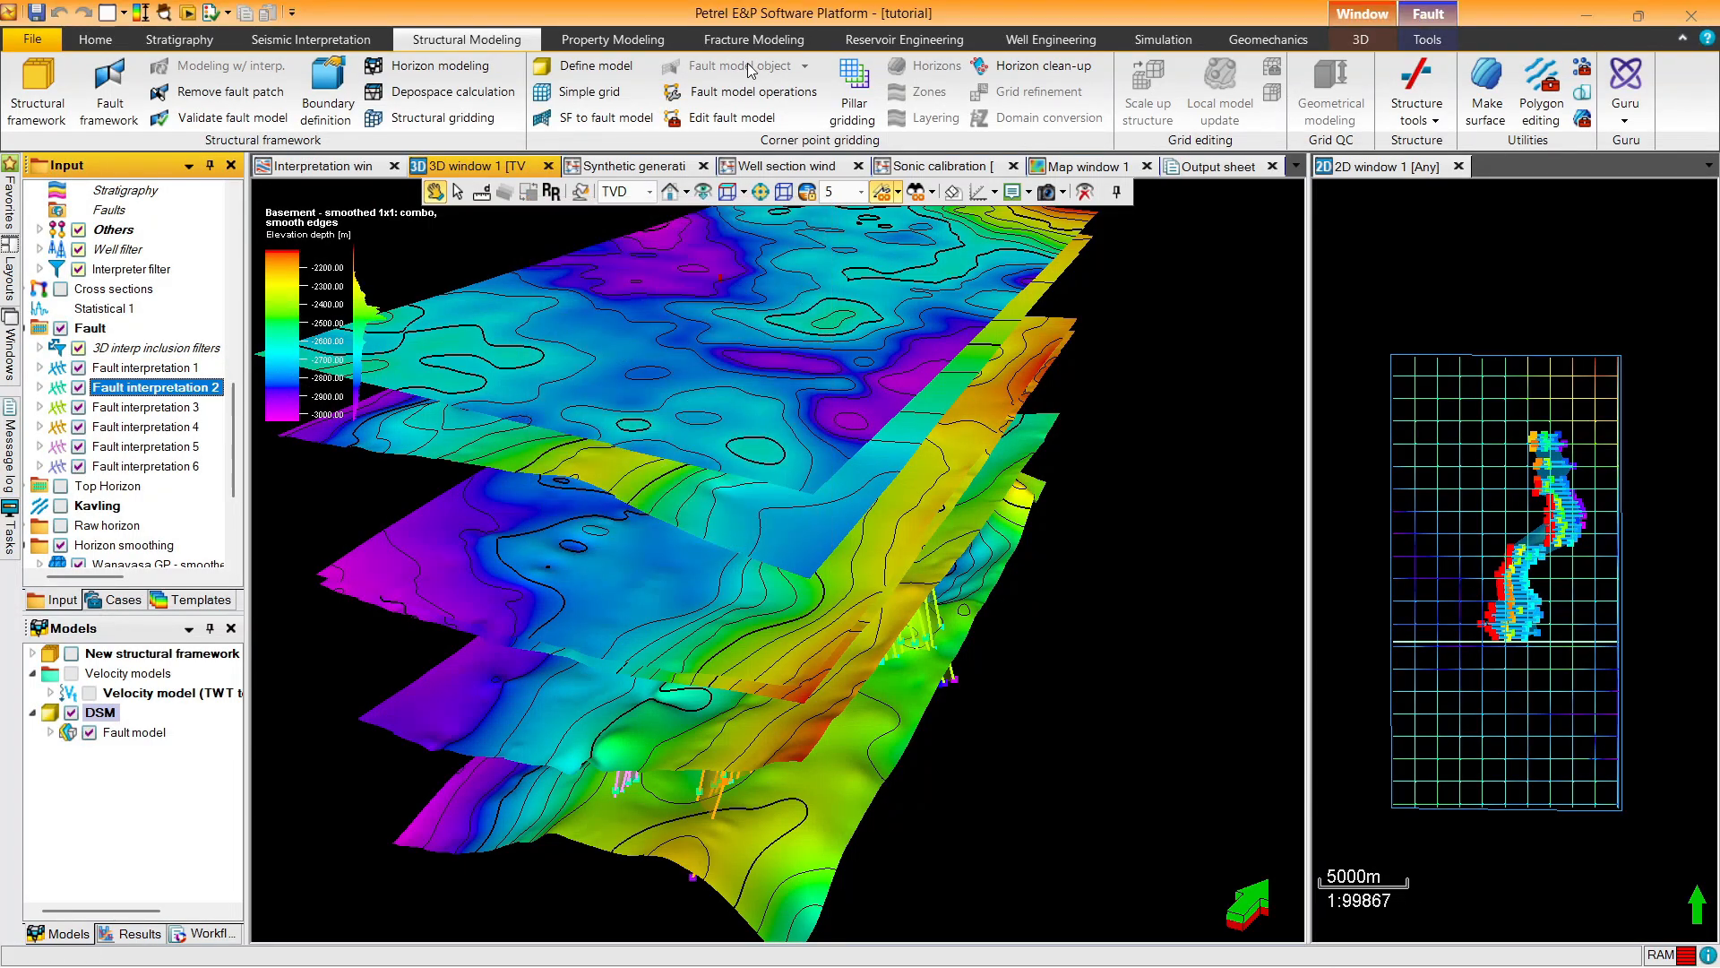
Convert Fault interpretation 3 to a new fault in the DSM model
click(751, 69)
click(771, 92)
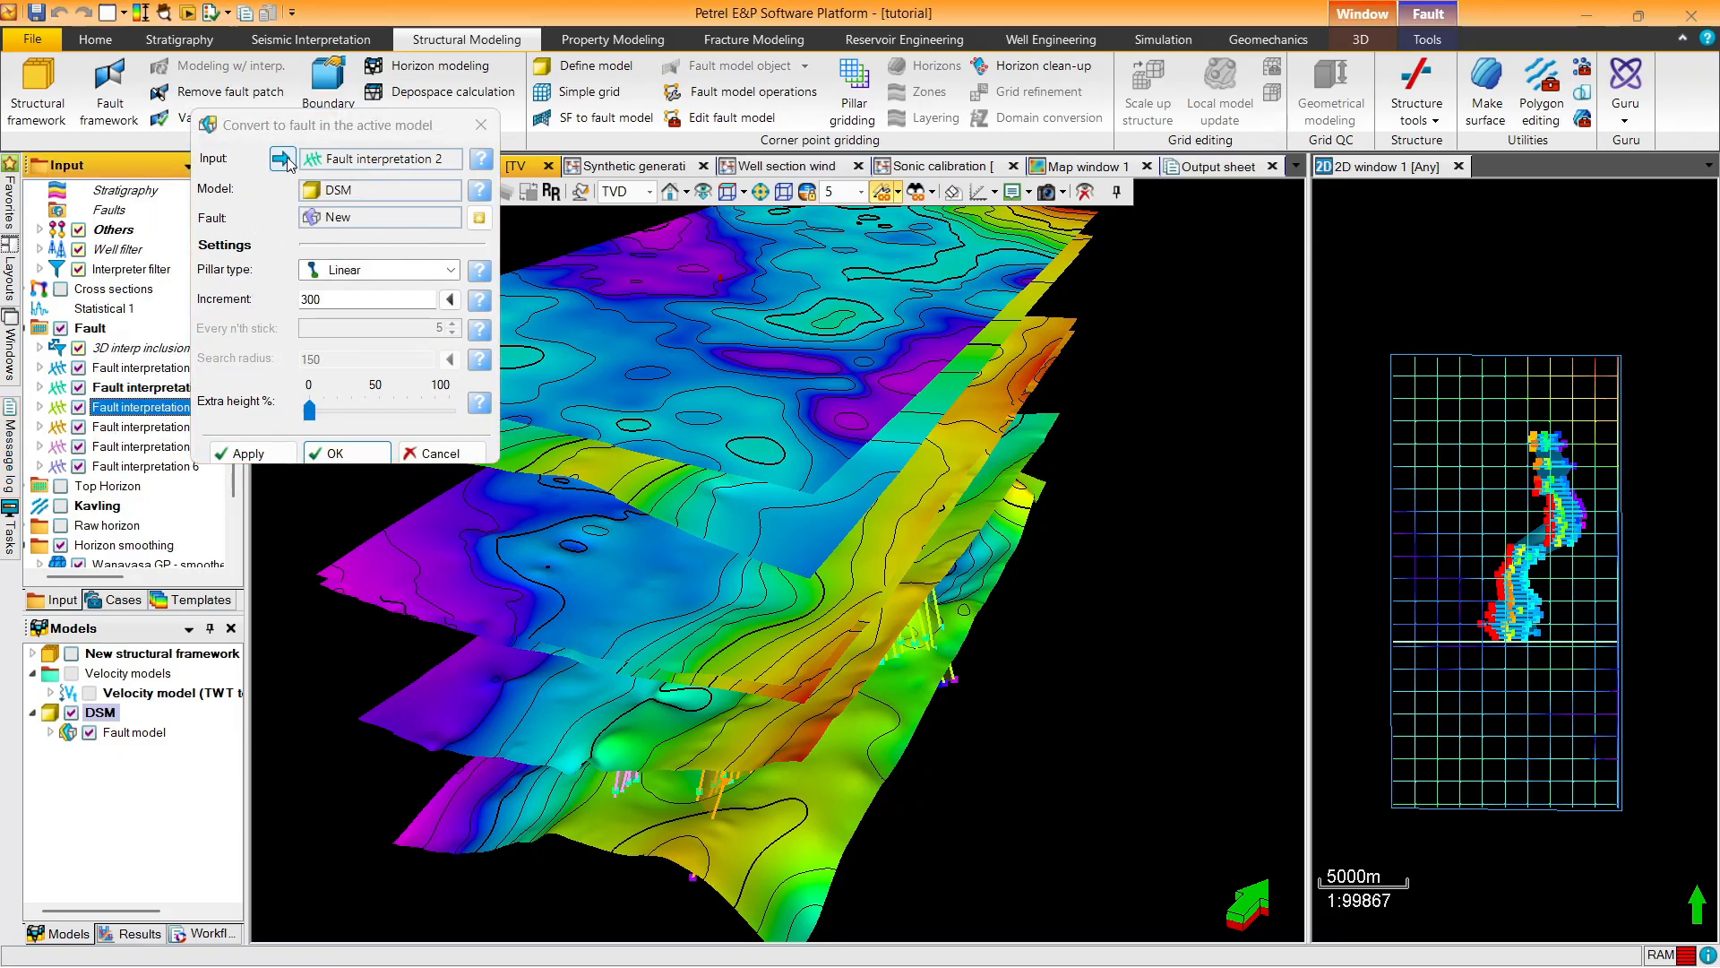
click(283, 158)
click(347, 454)
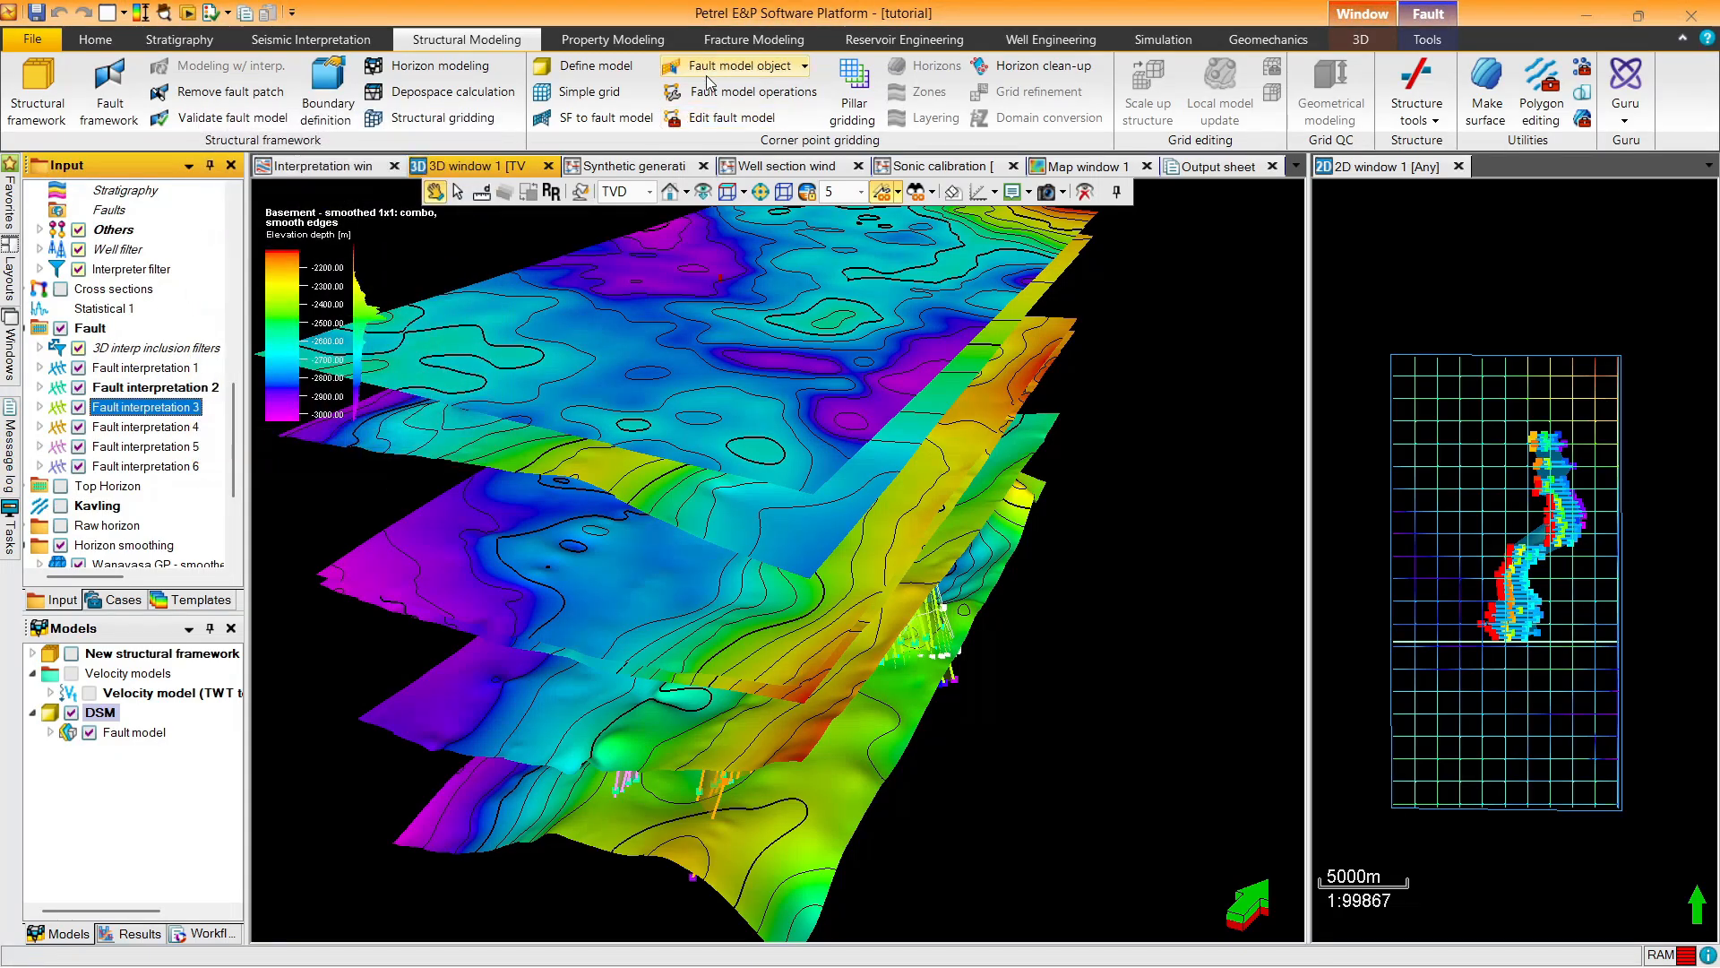
Convert Fault interpretation 4 to a new fault in the DSM model
click(708, 77)
click(770, 129)
click(106, 426)
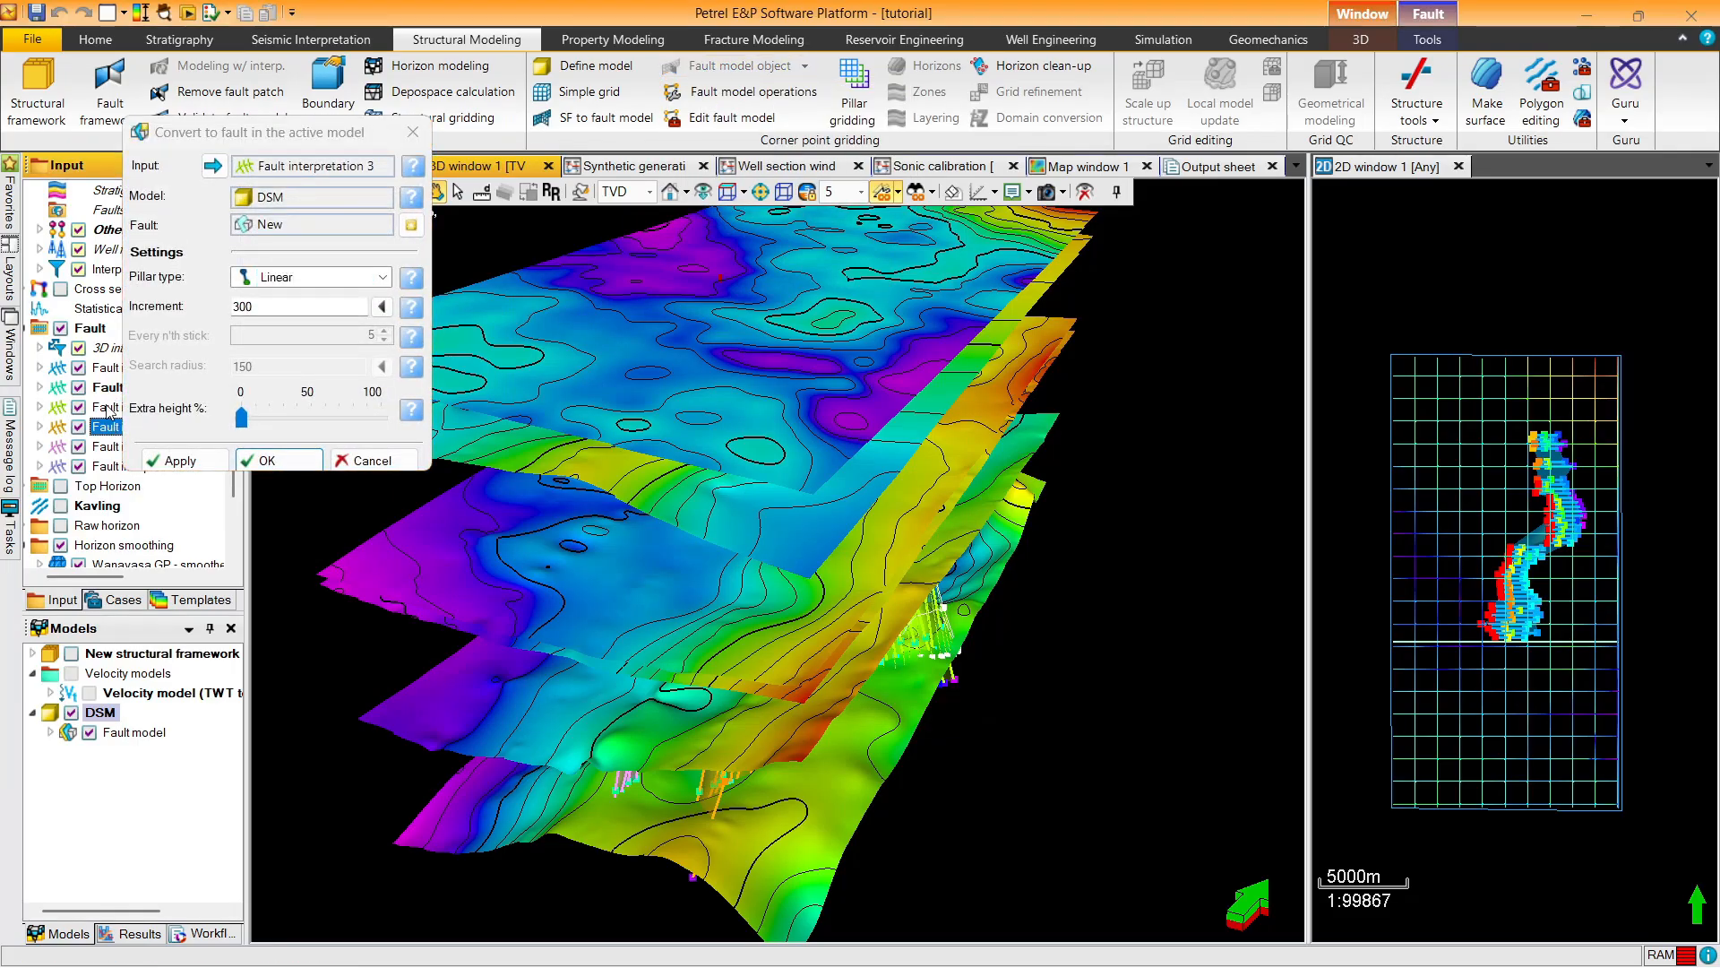
click(212, 165)
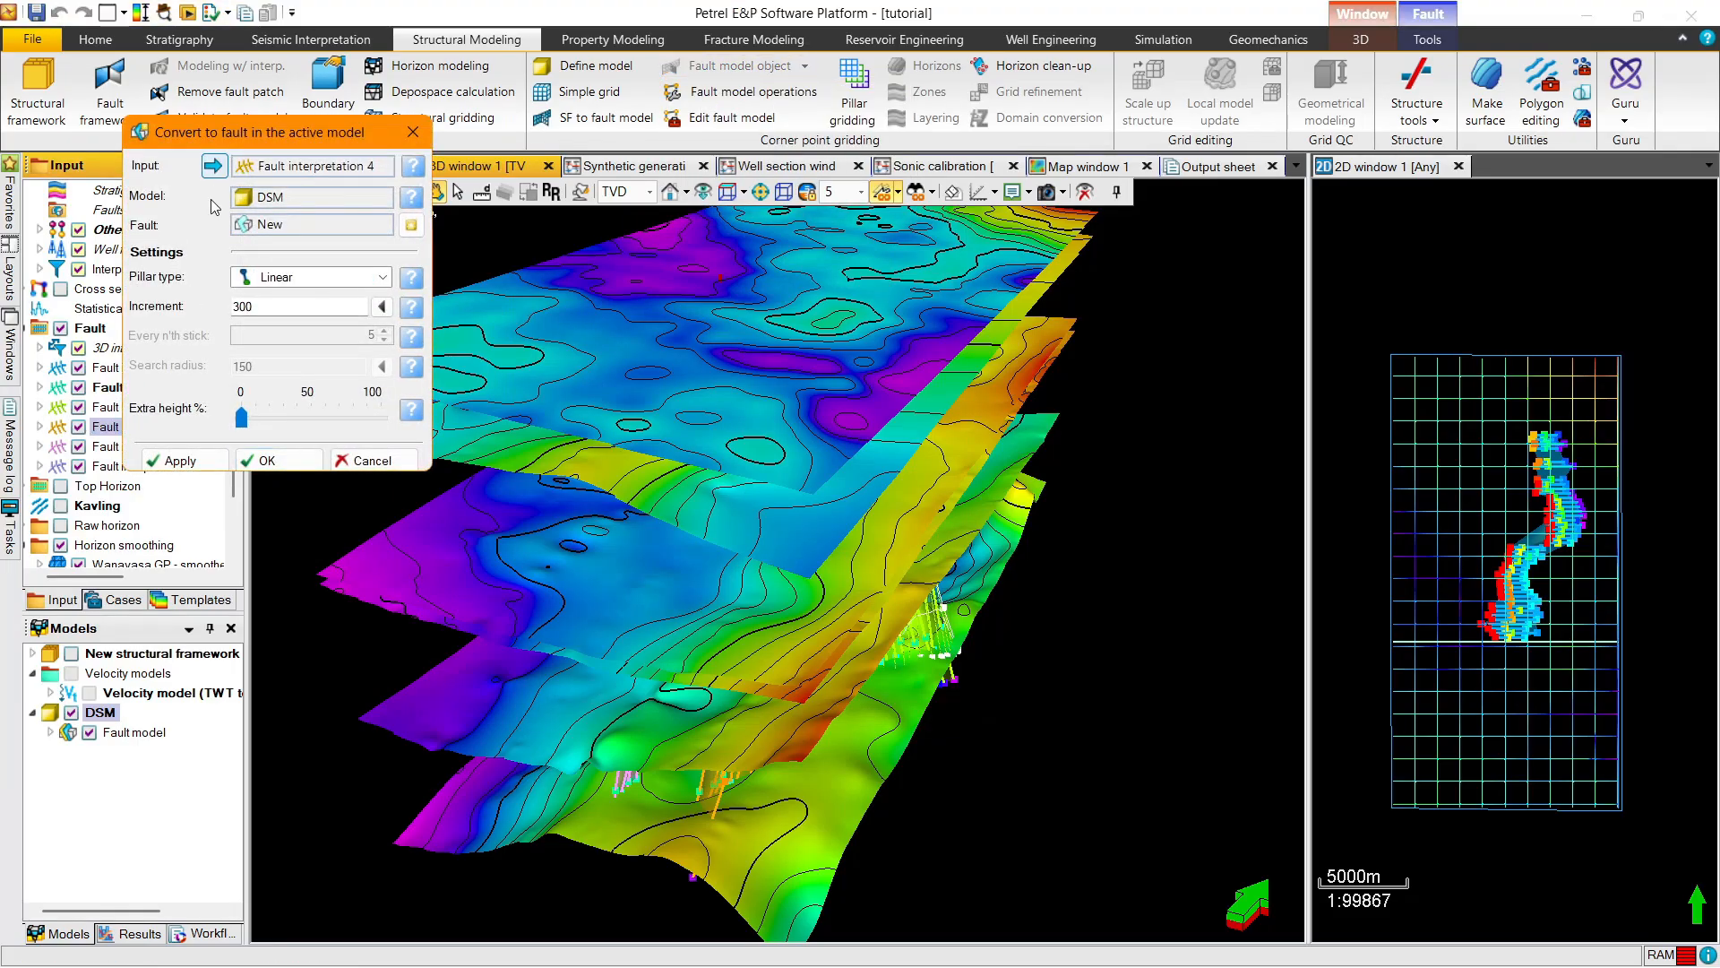
click(269, 459)
Convert Fault interpretation 5 to a new fault in the DSM model
click(717, 70)
click(753, 91)
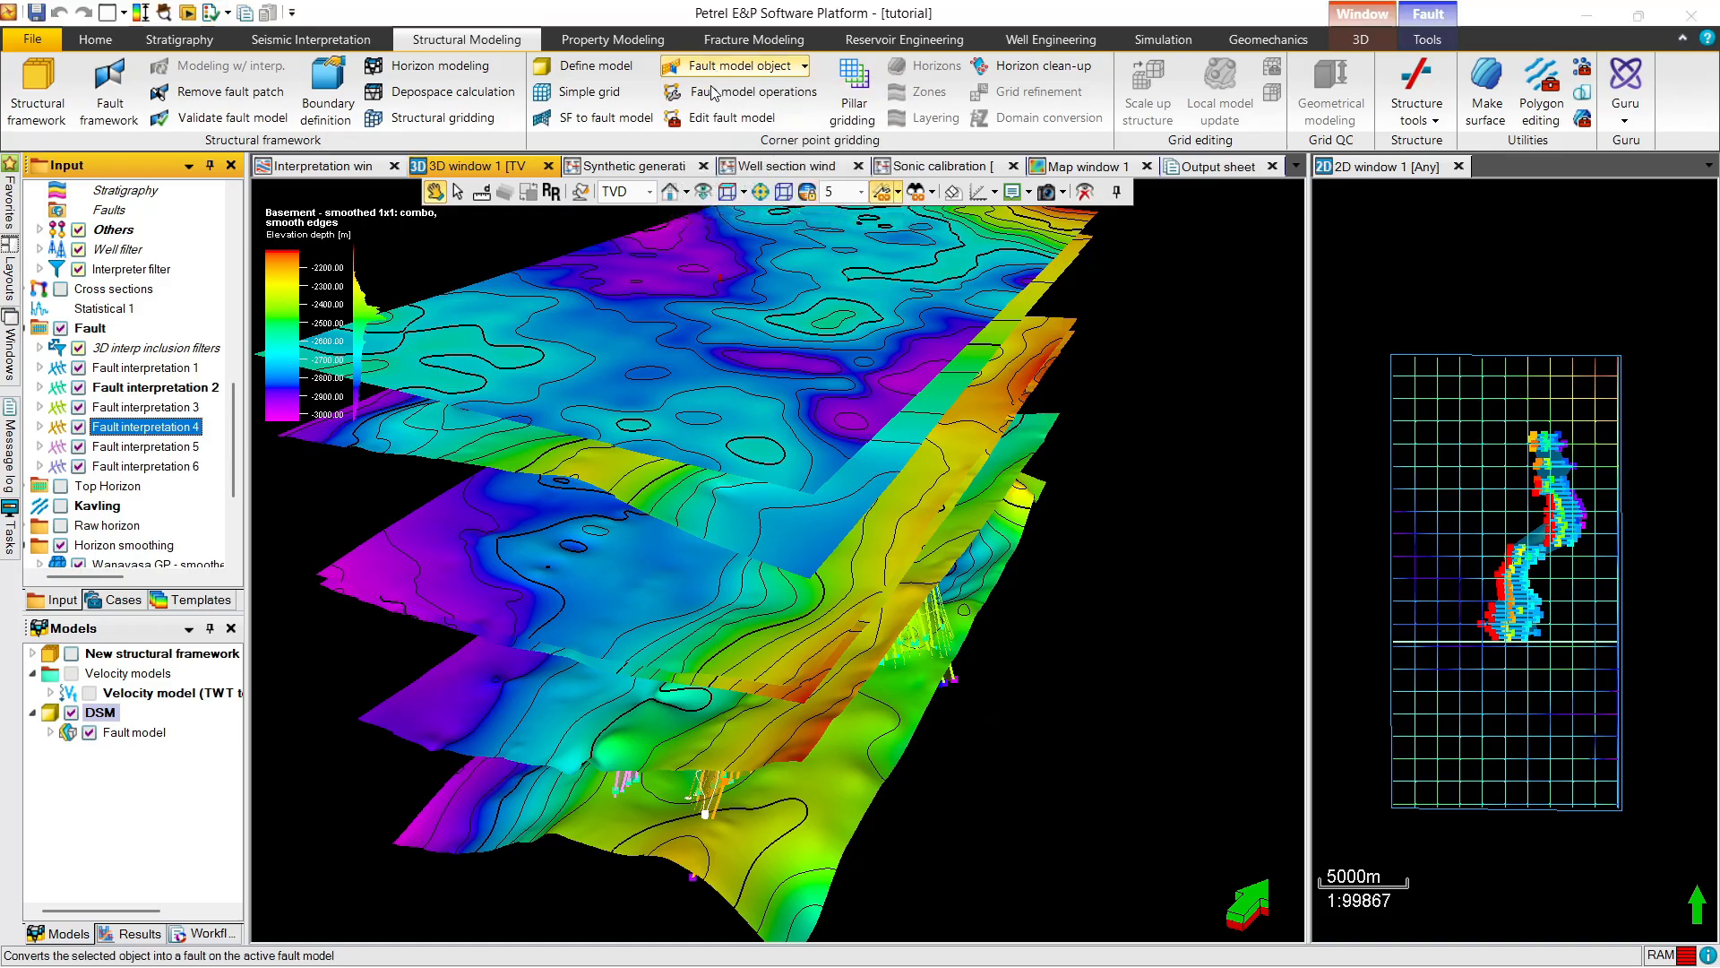
click(112, 447)
click(242, 194)
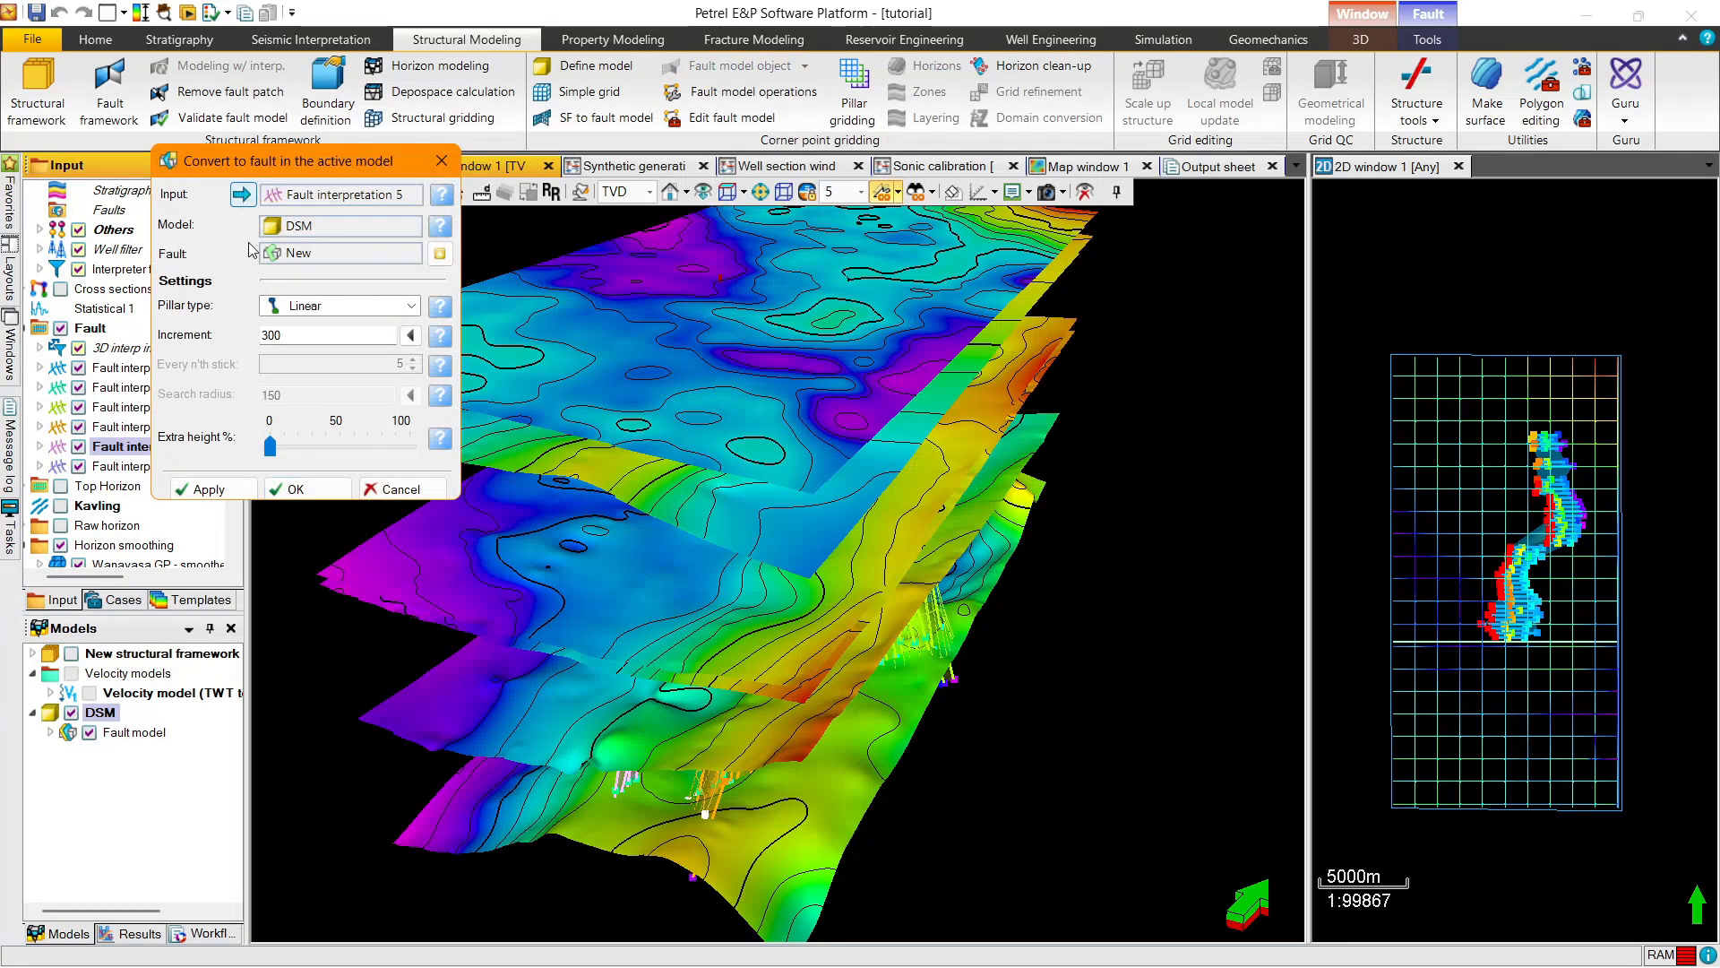
click(295, 489)
Convert Fault interpretation 6 to a new fault in the DSM model
click(717, 67)
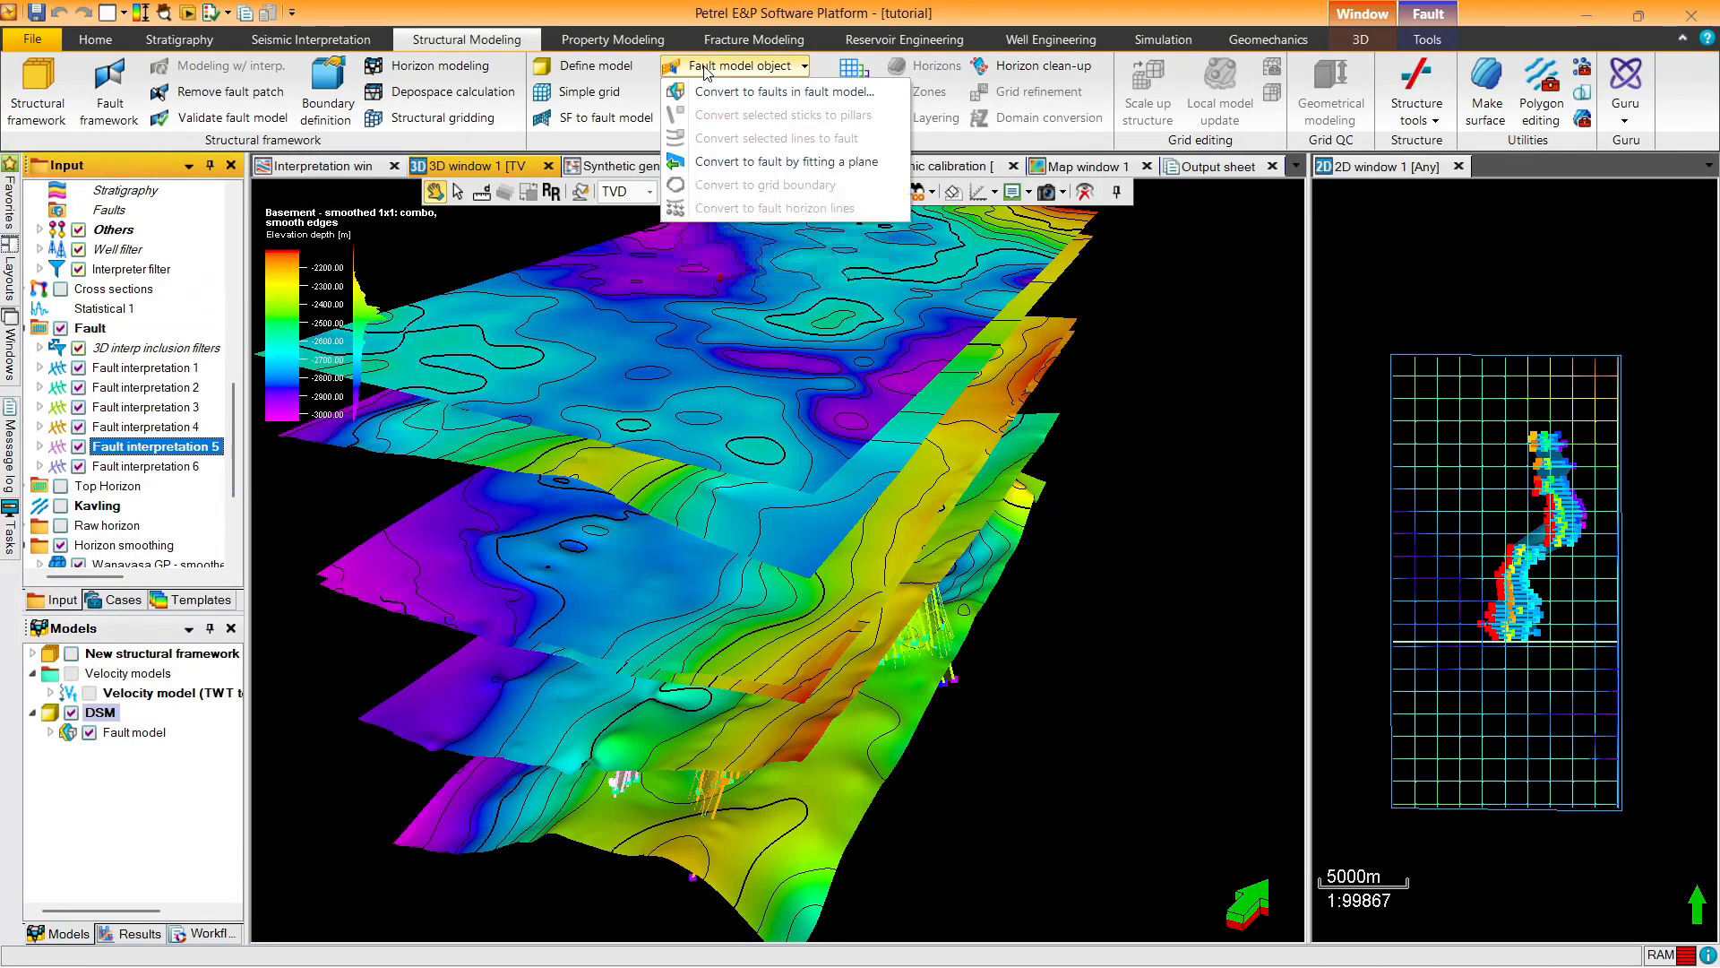
click(752, 91)
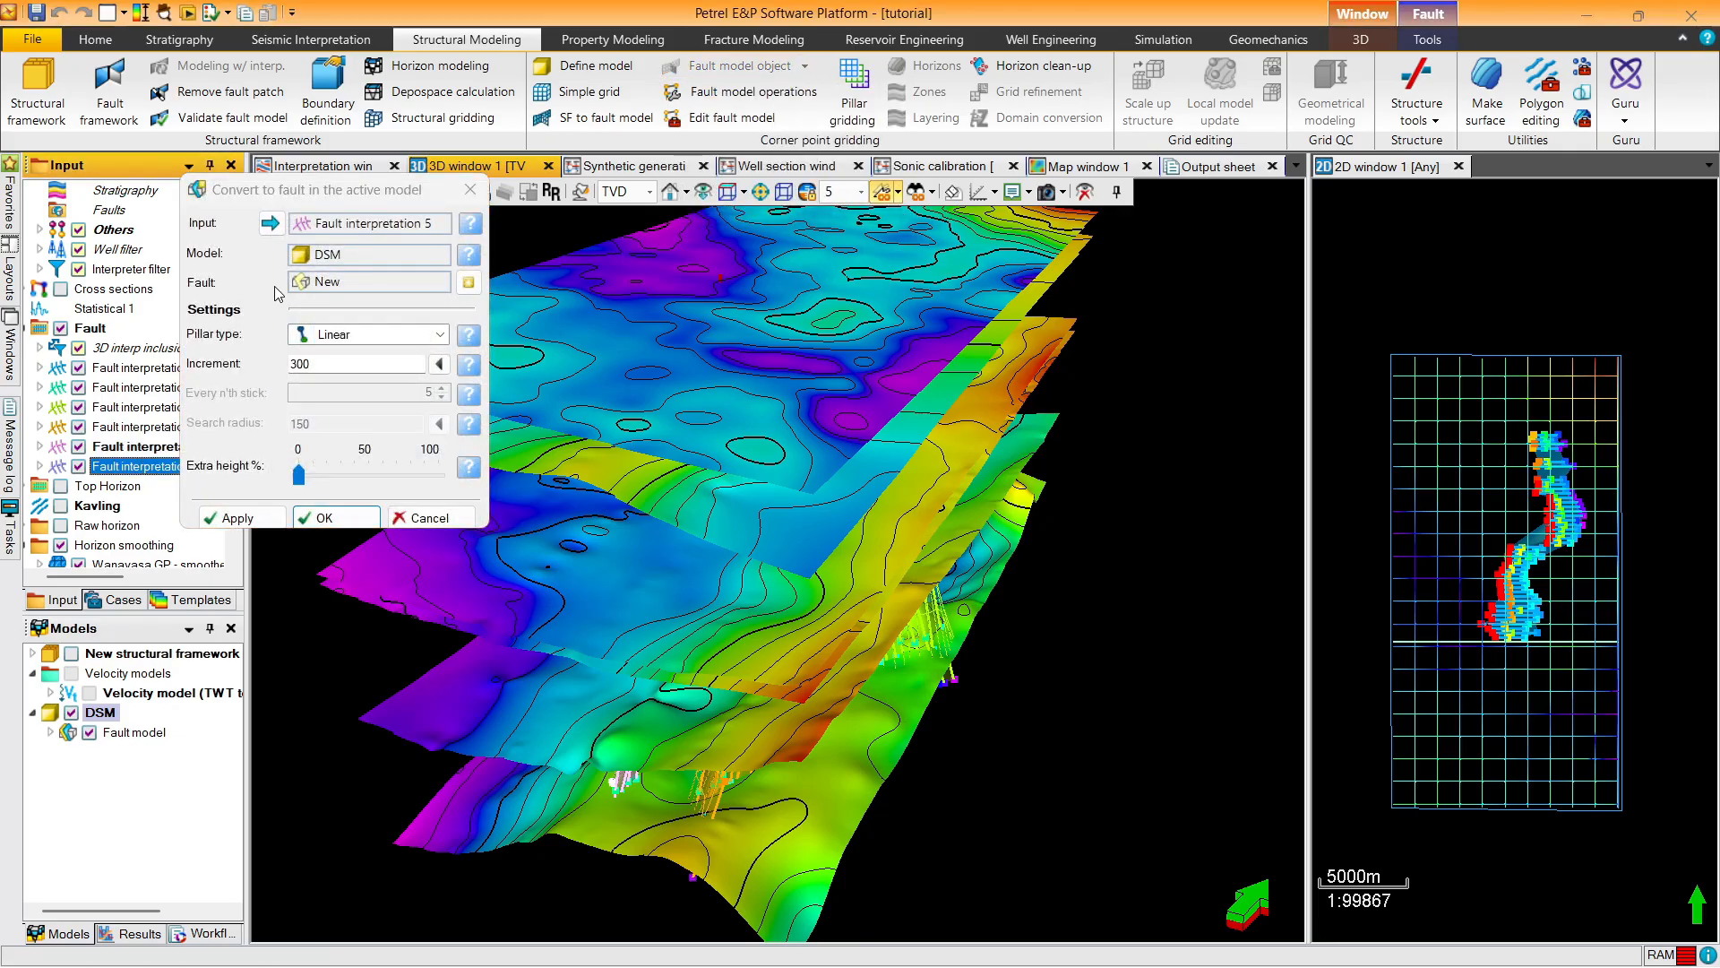
click(136, 466)
click(271, 223)
click(328, 518)
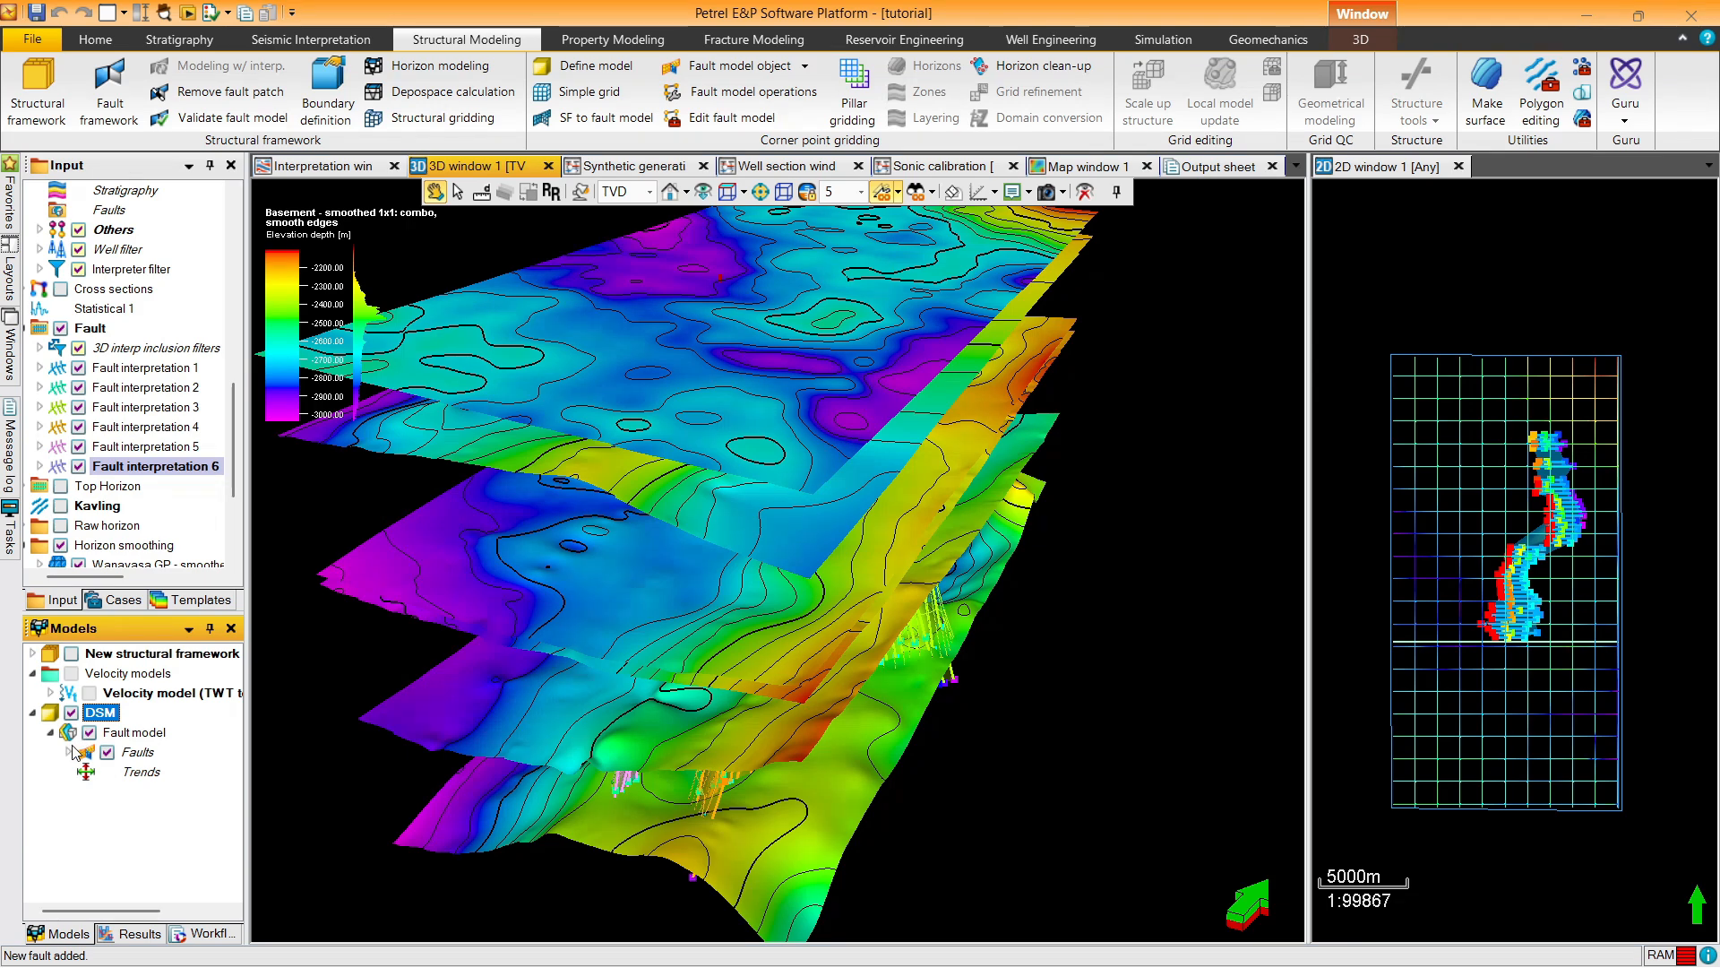
Hide the input Fault interpretations and Horizon smoothing surfaces in the 3D window, leaving only the DSM fault model displayed
click(69, 752)
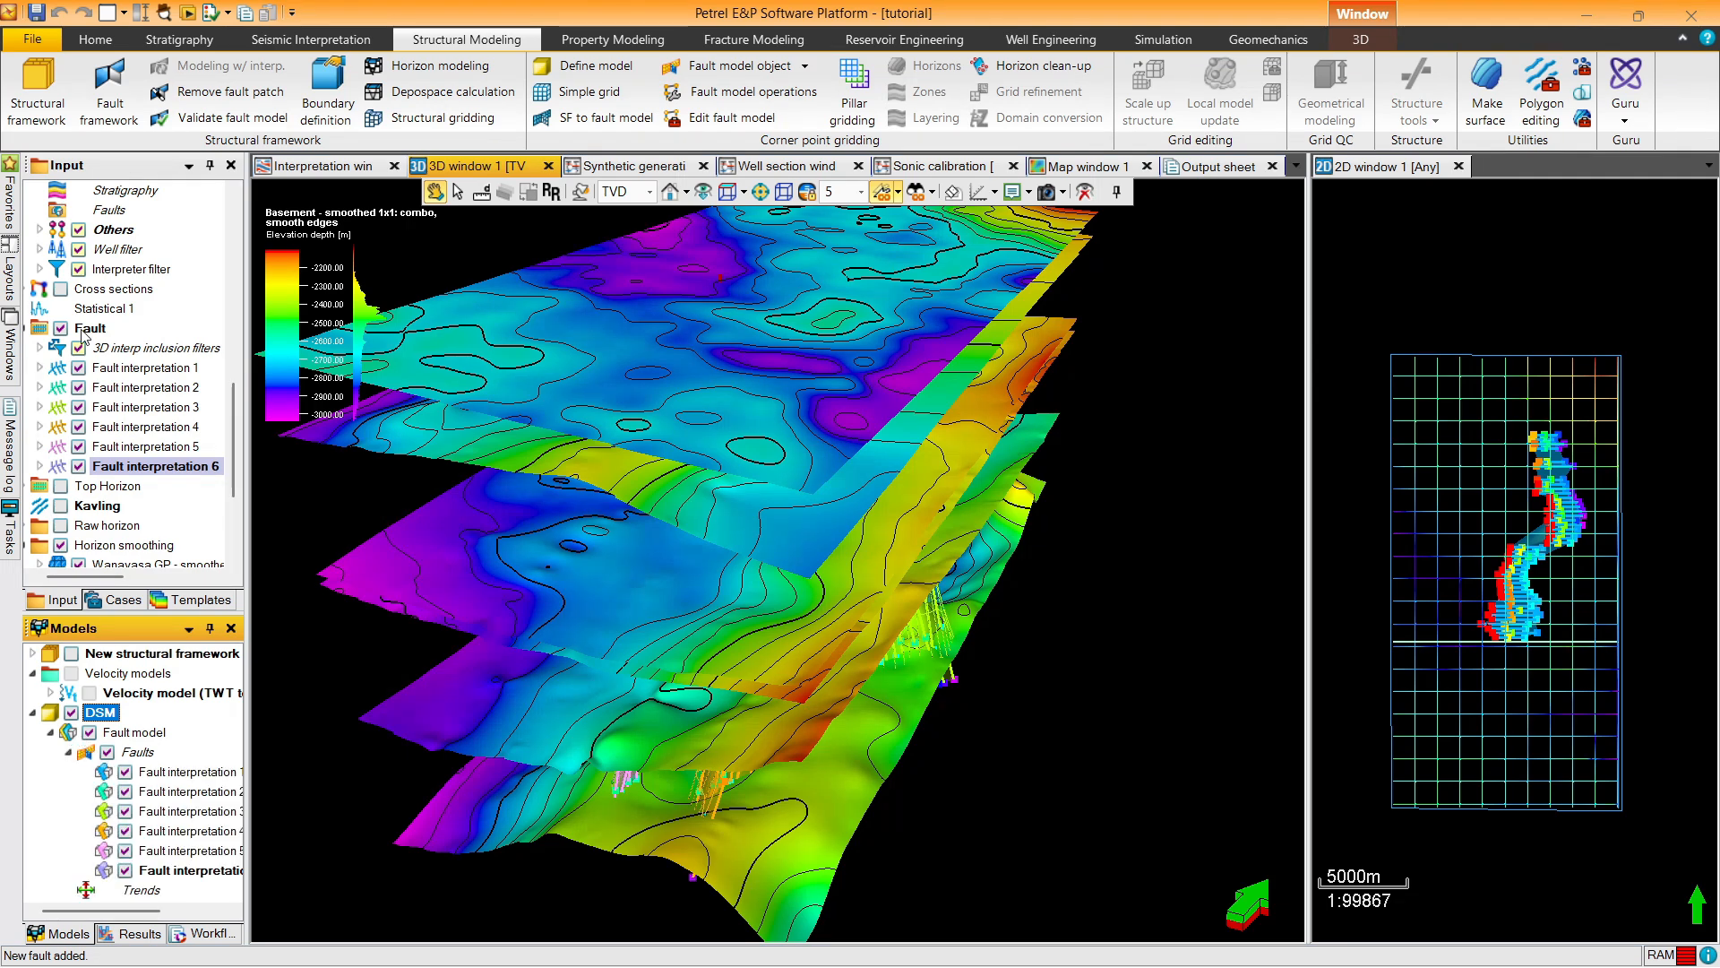
click(60, 328)
scroll(56, 448, down, 2)
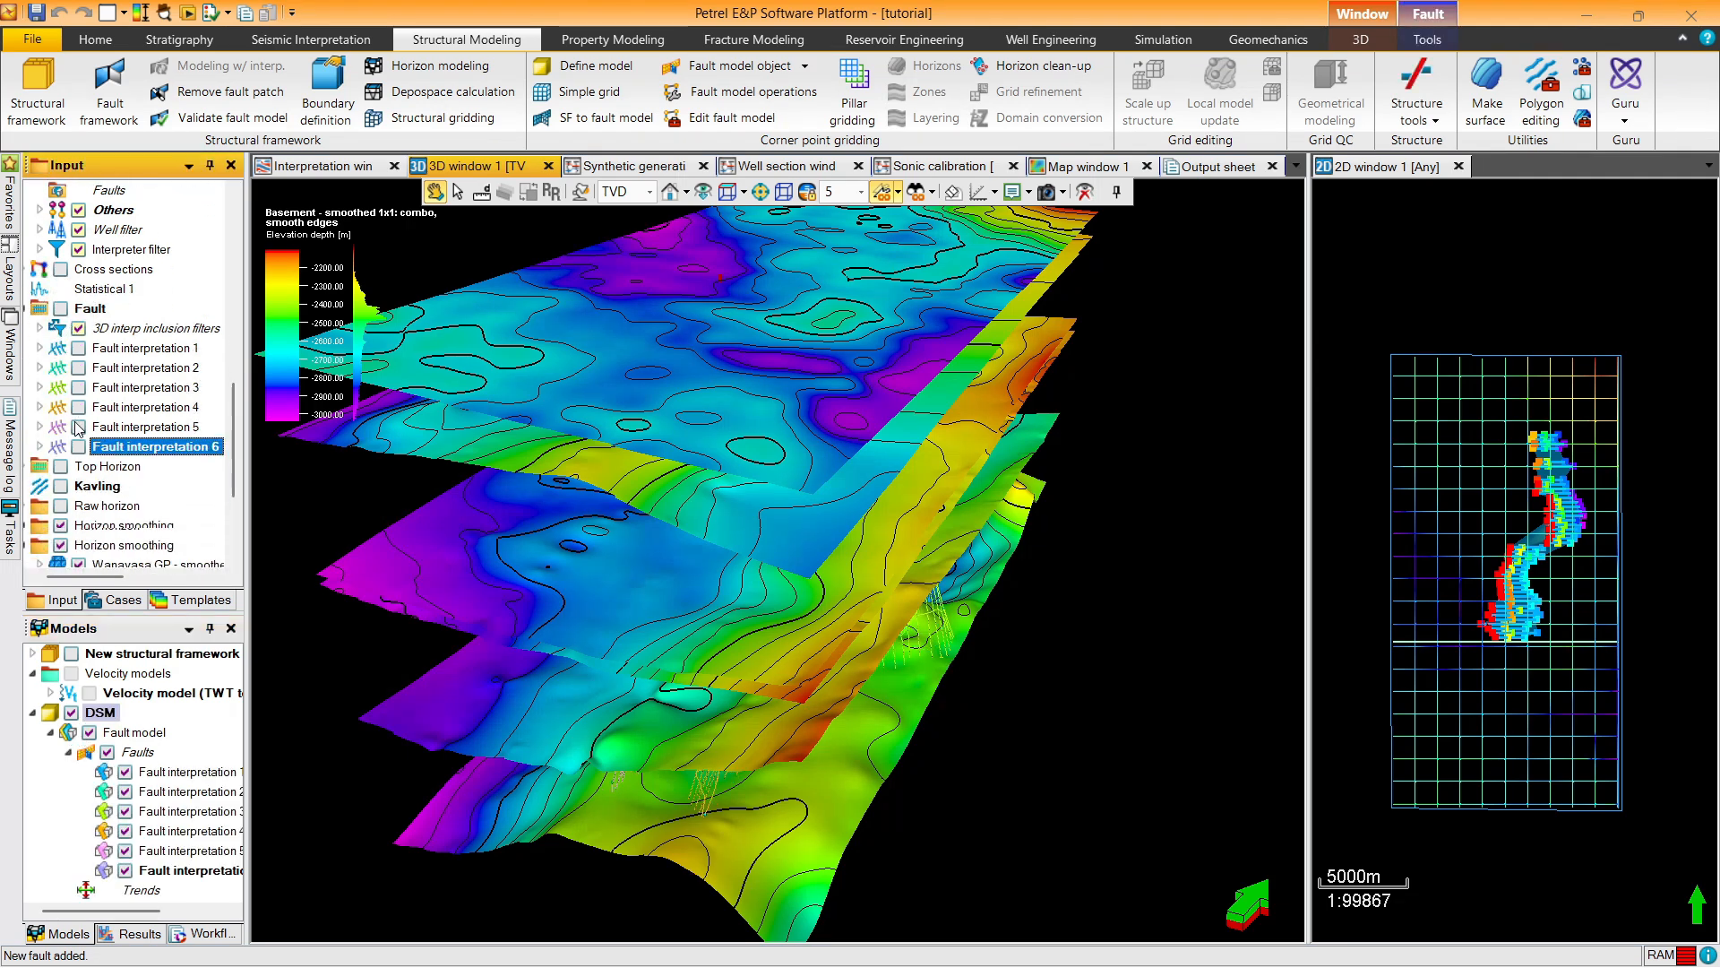
click(59, 447)
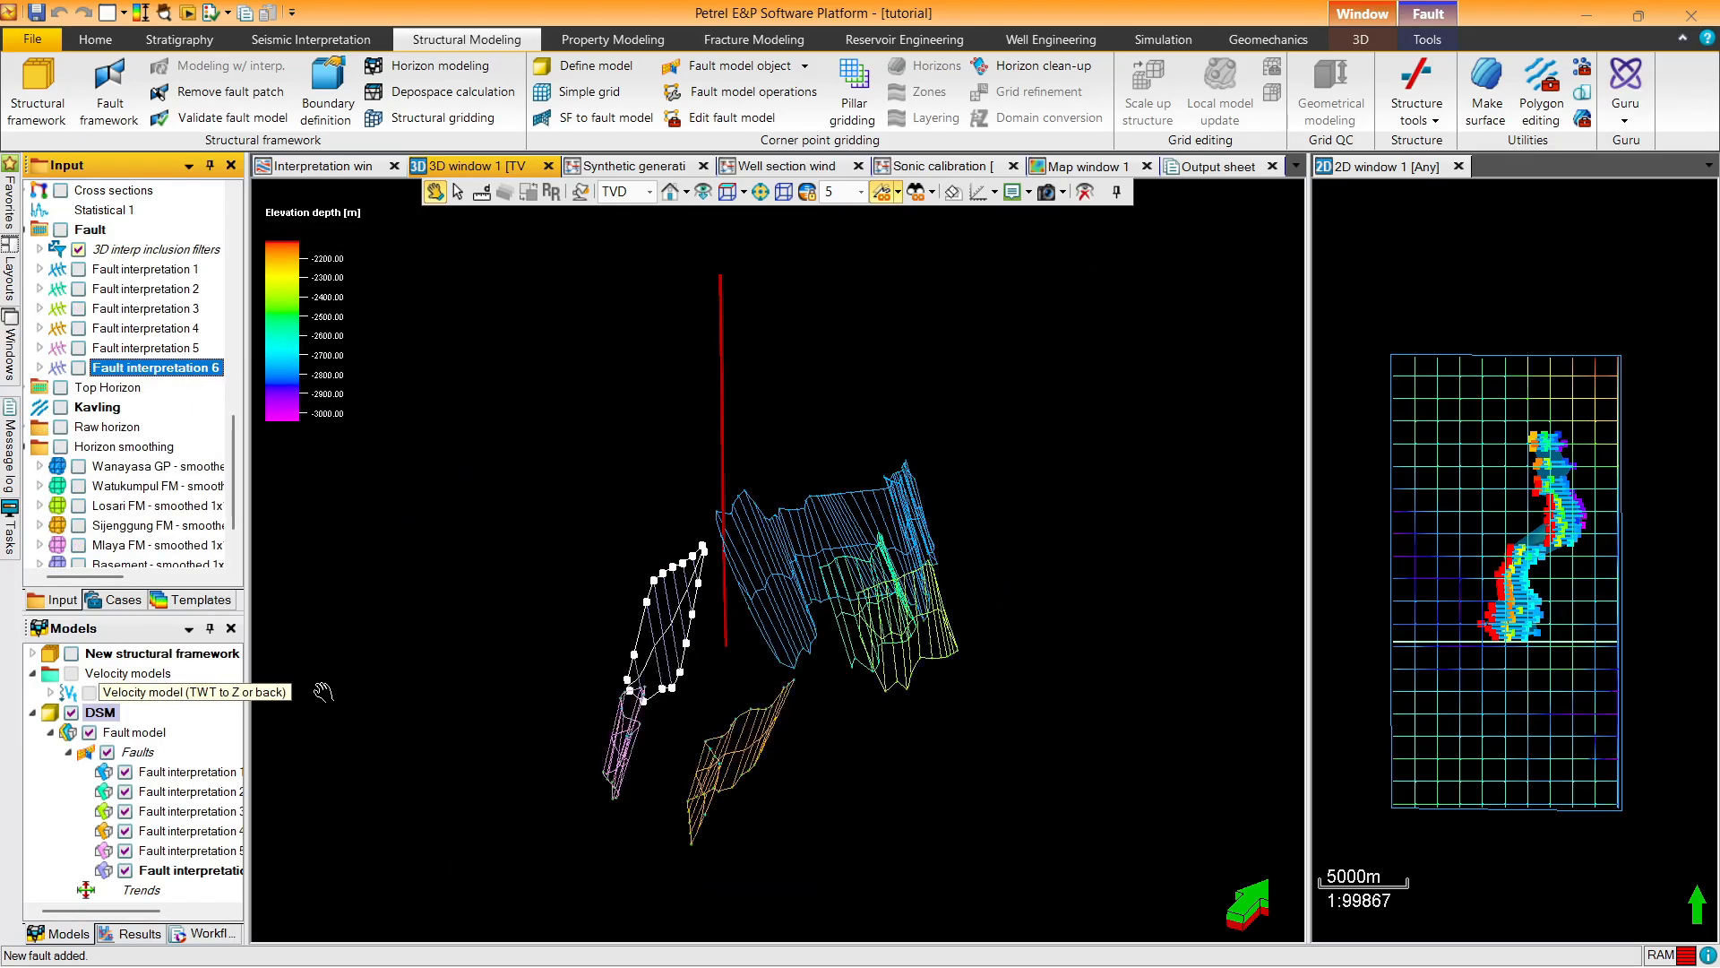
click(70, 712)
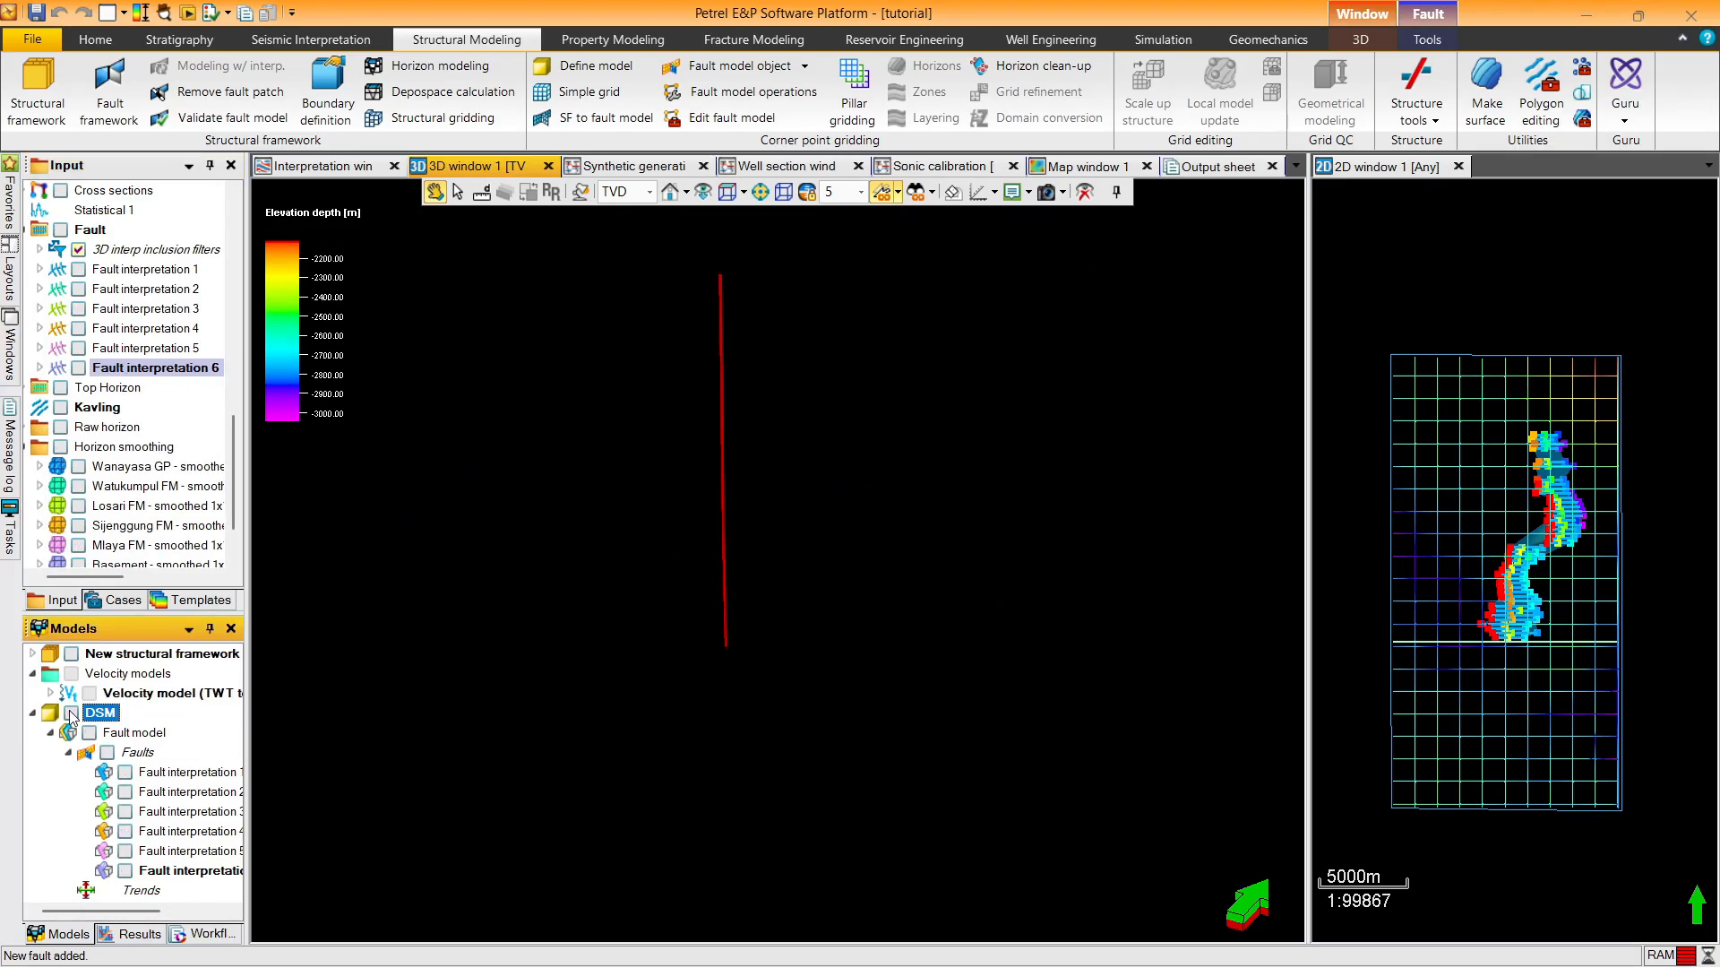
click(70, 711)
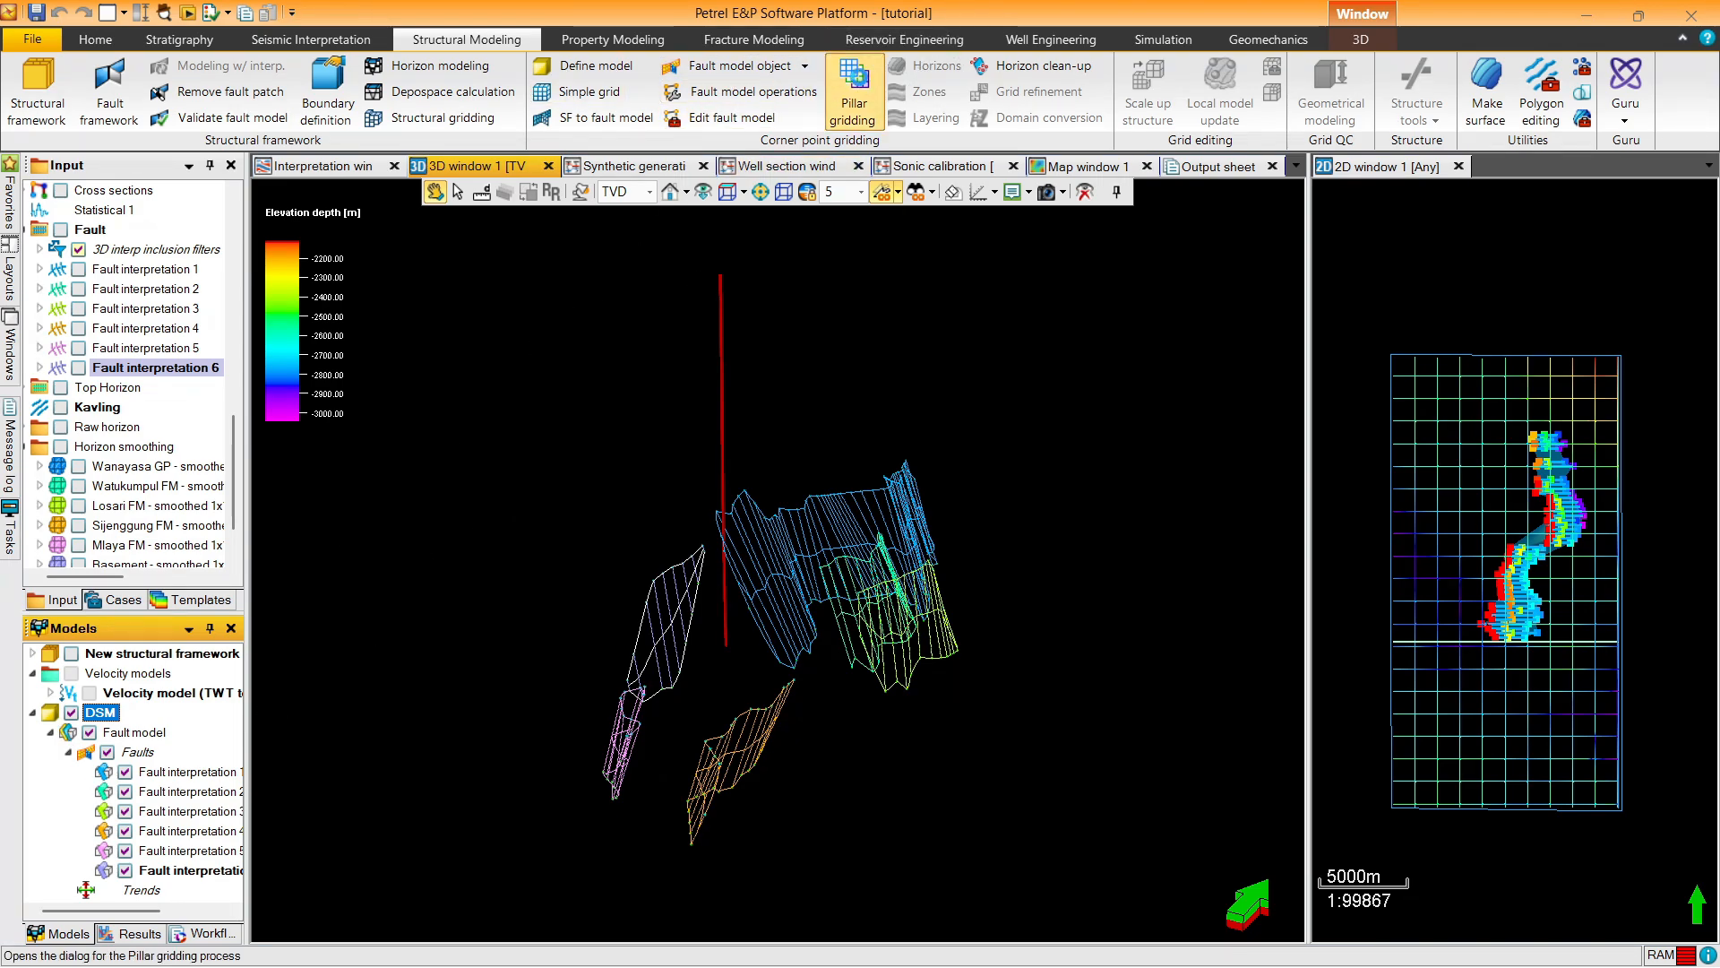
Open Pillar gridding for the DSM fault model, activate the 2D window and try to generate the grid
click(853, 89)
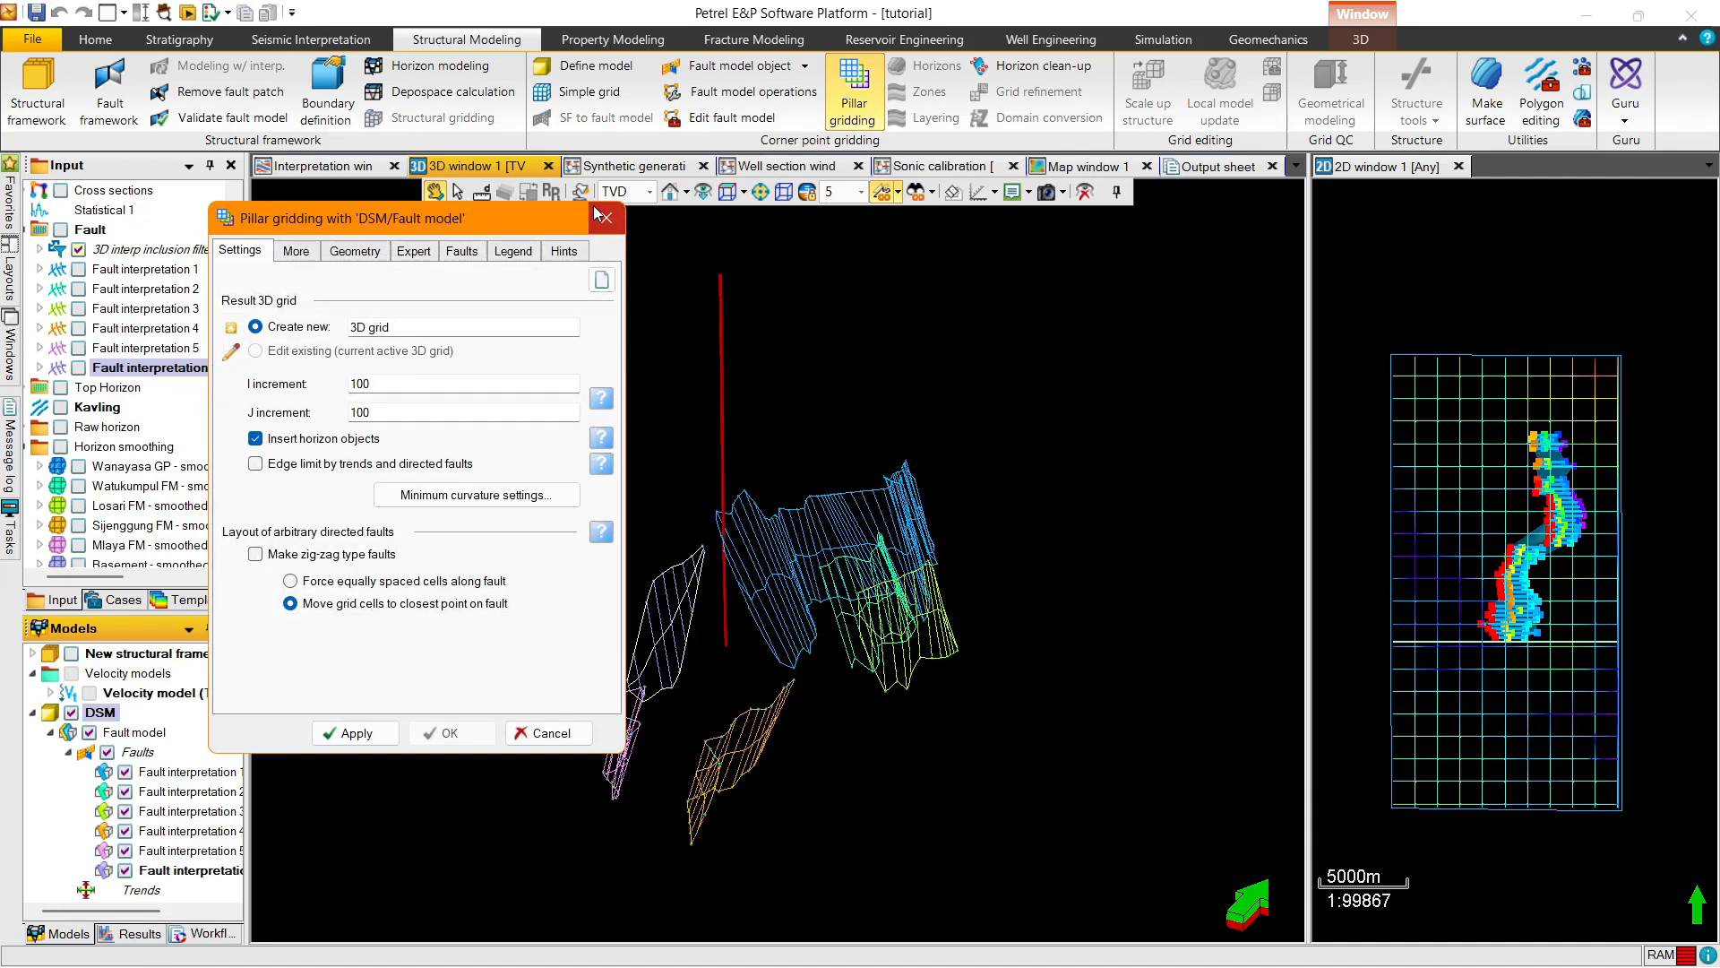
drag(540, 217, 871, 220)
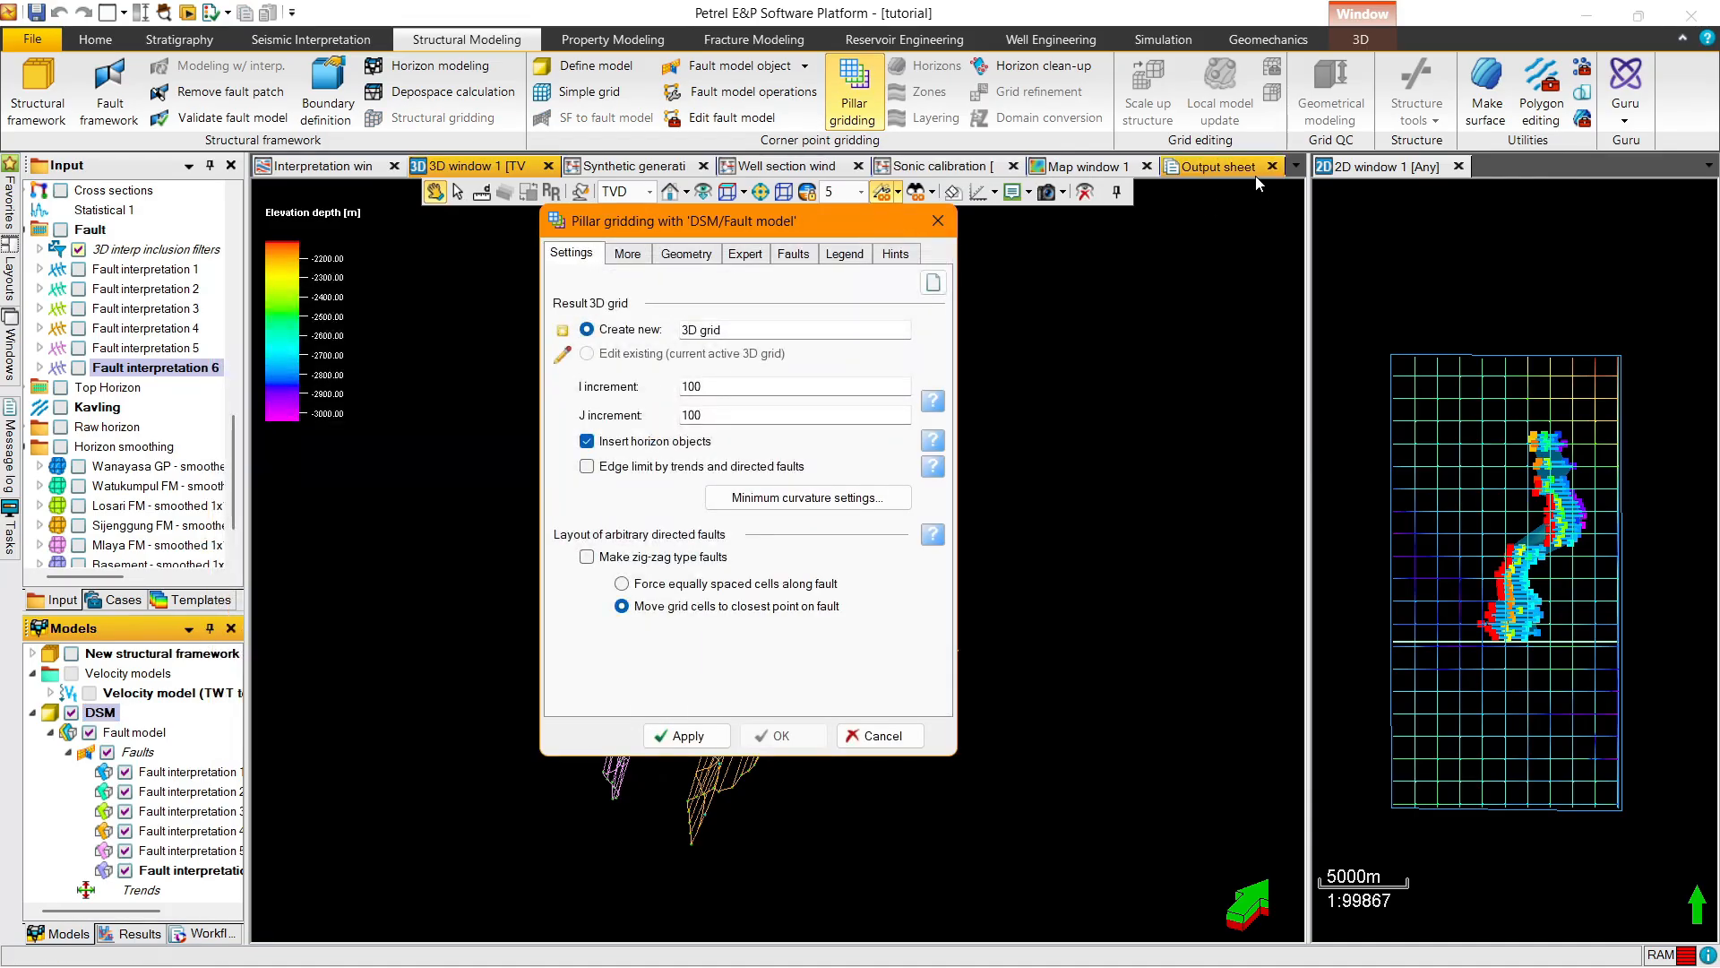
click(1359, 168)
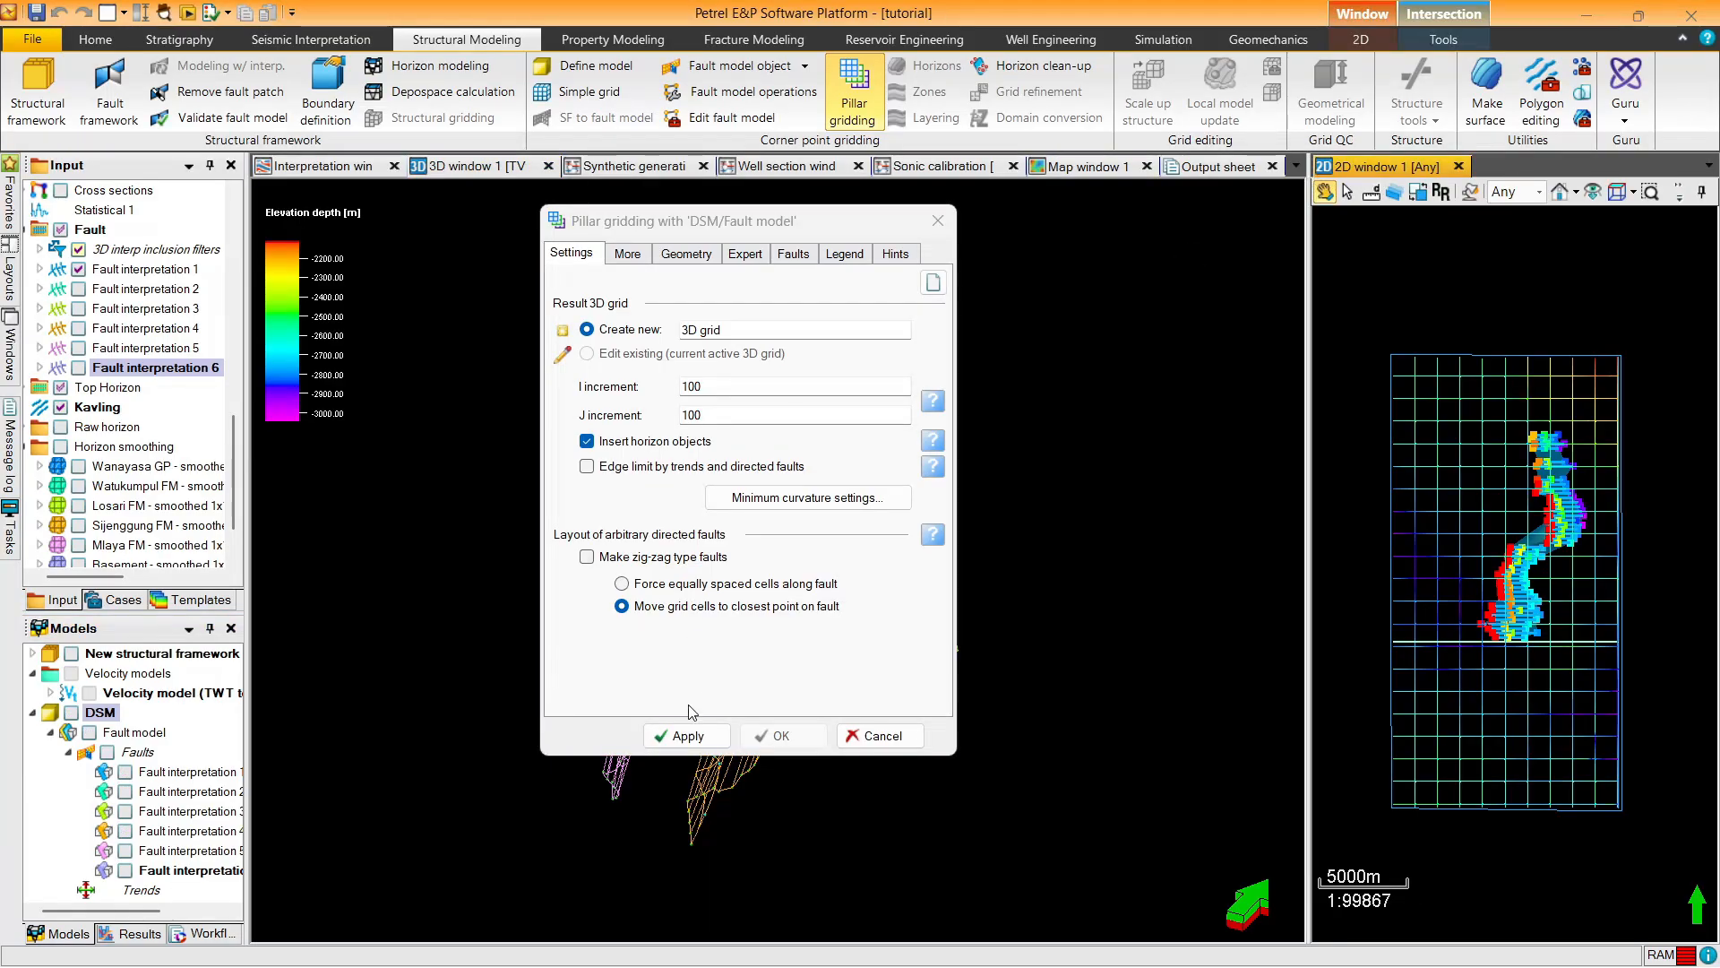
click(689, 737)
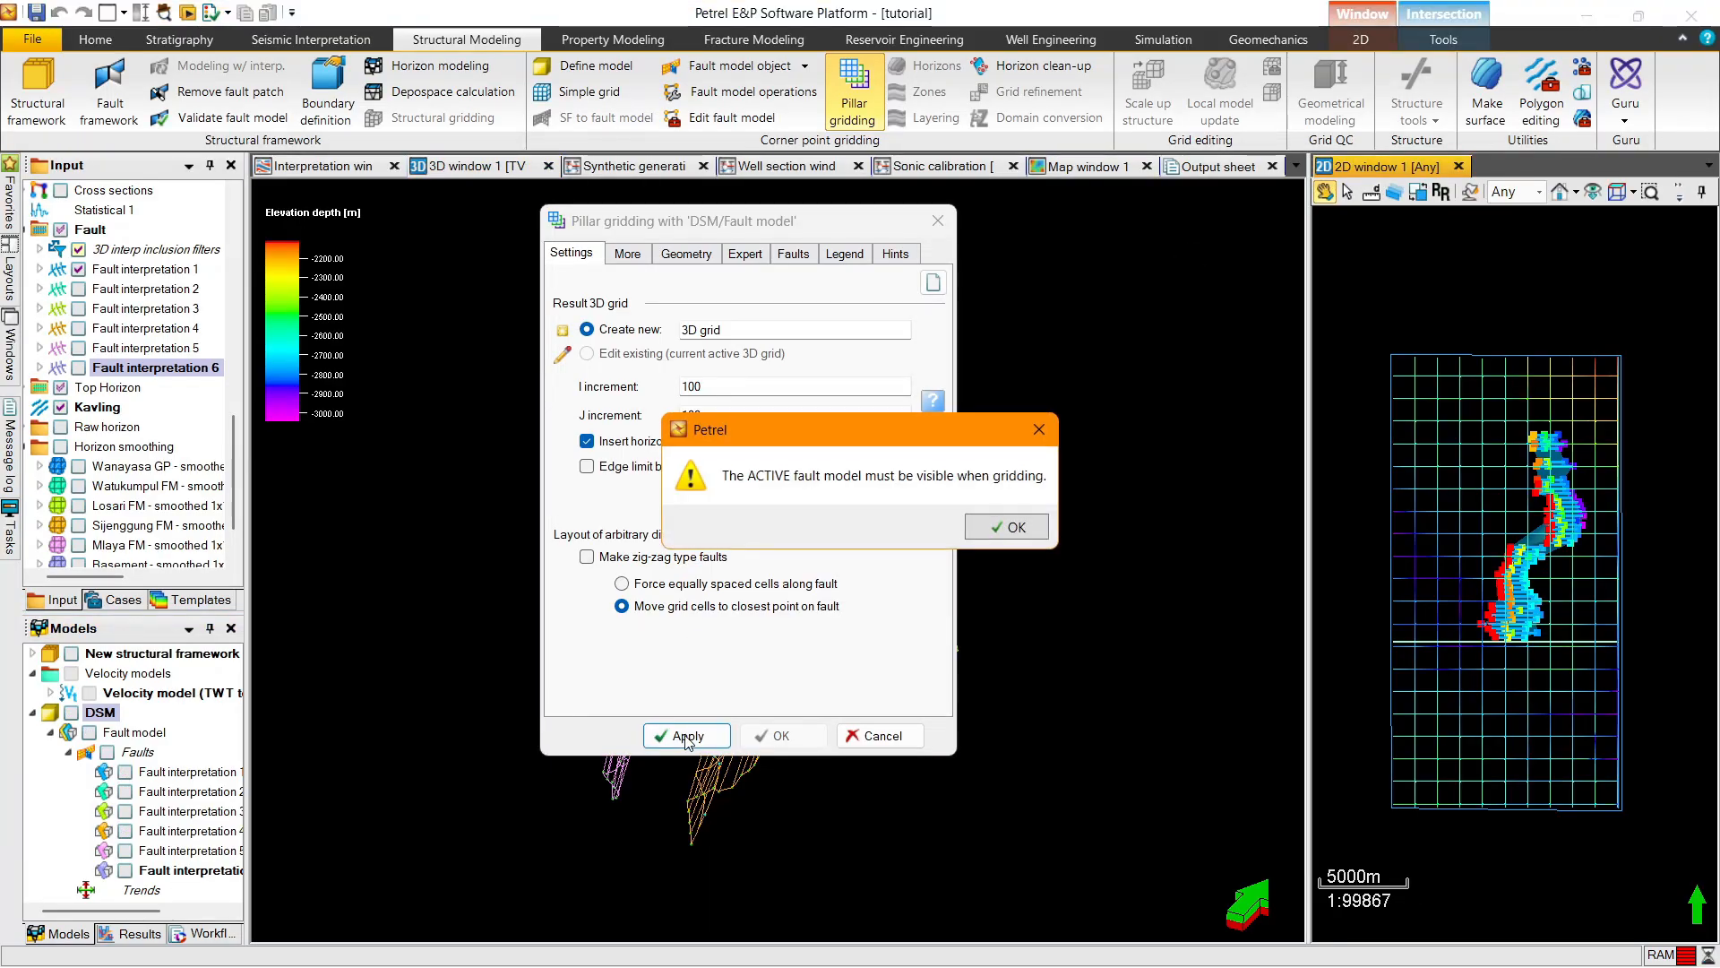
click(1013, 529)
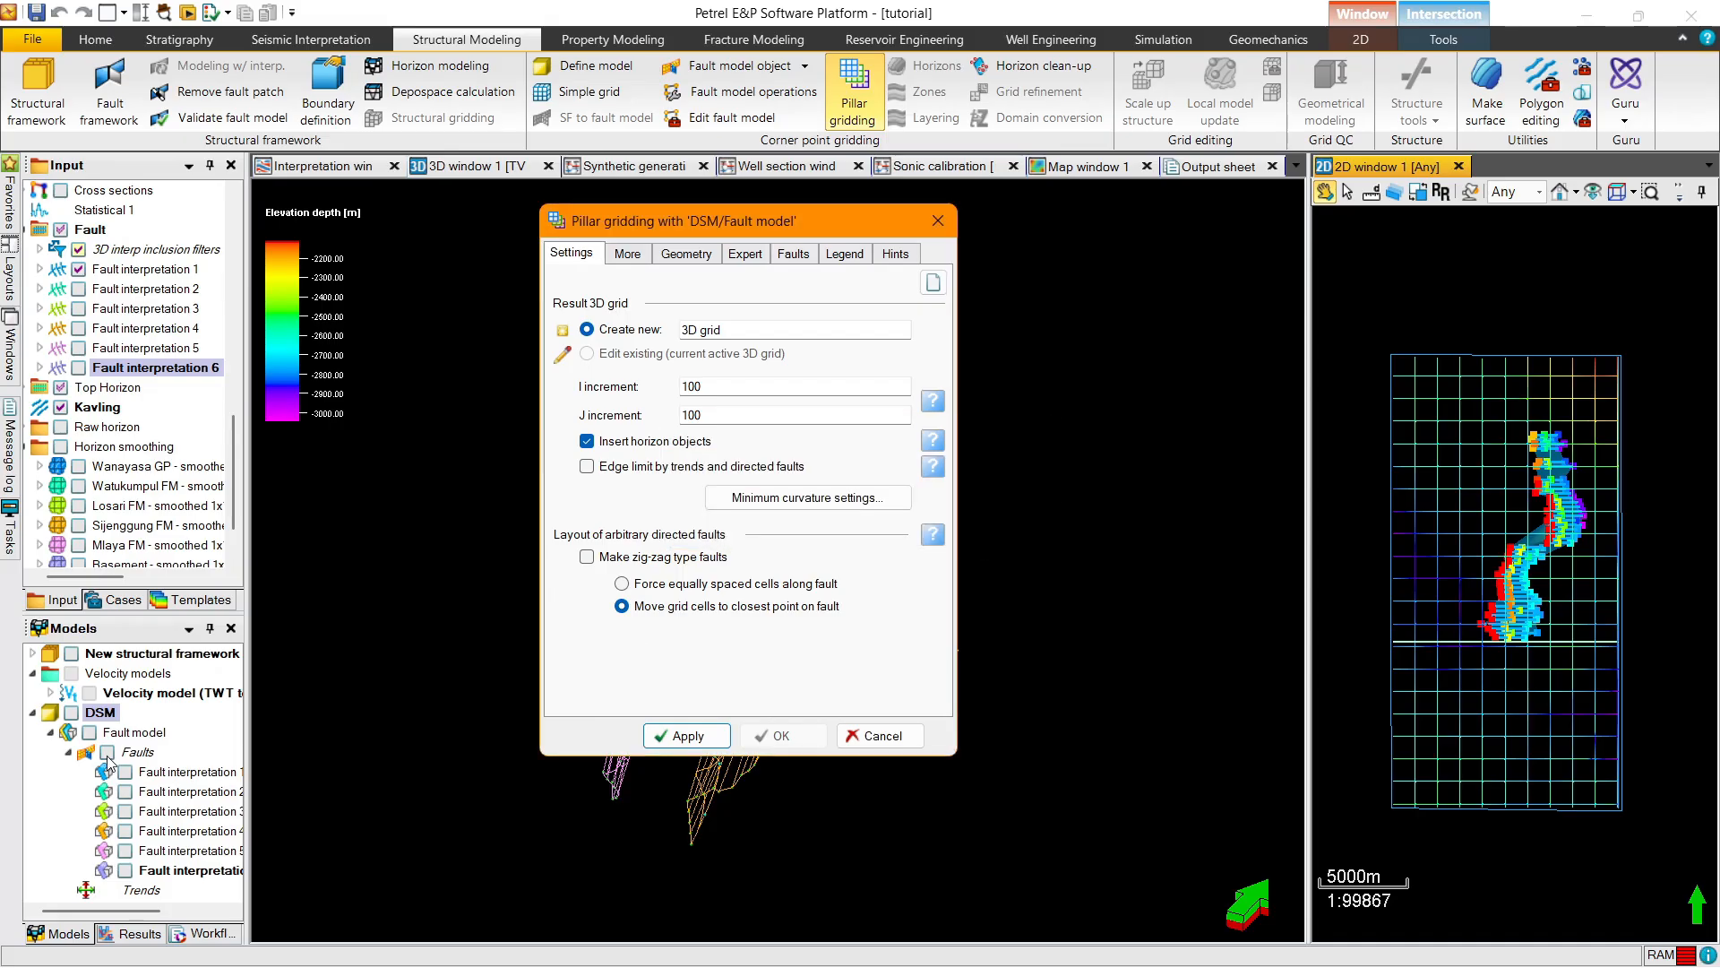
Display the DSM model's faults in the 2D window and try the pillar gridding again
click(106, 752)
click(688, 735)
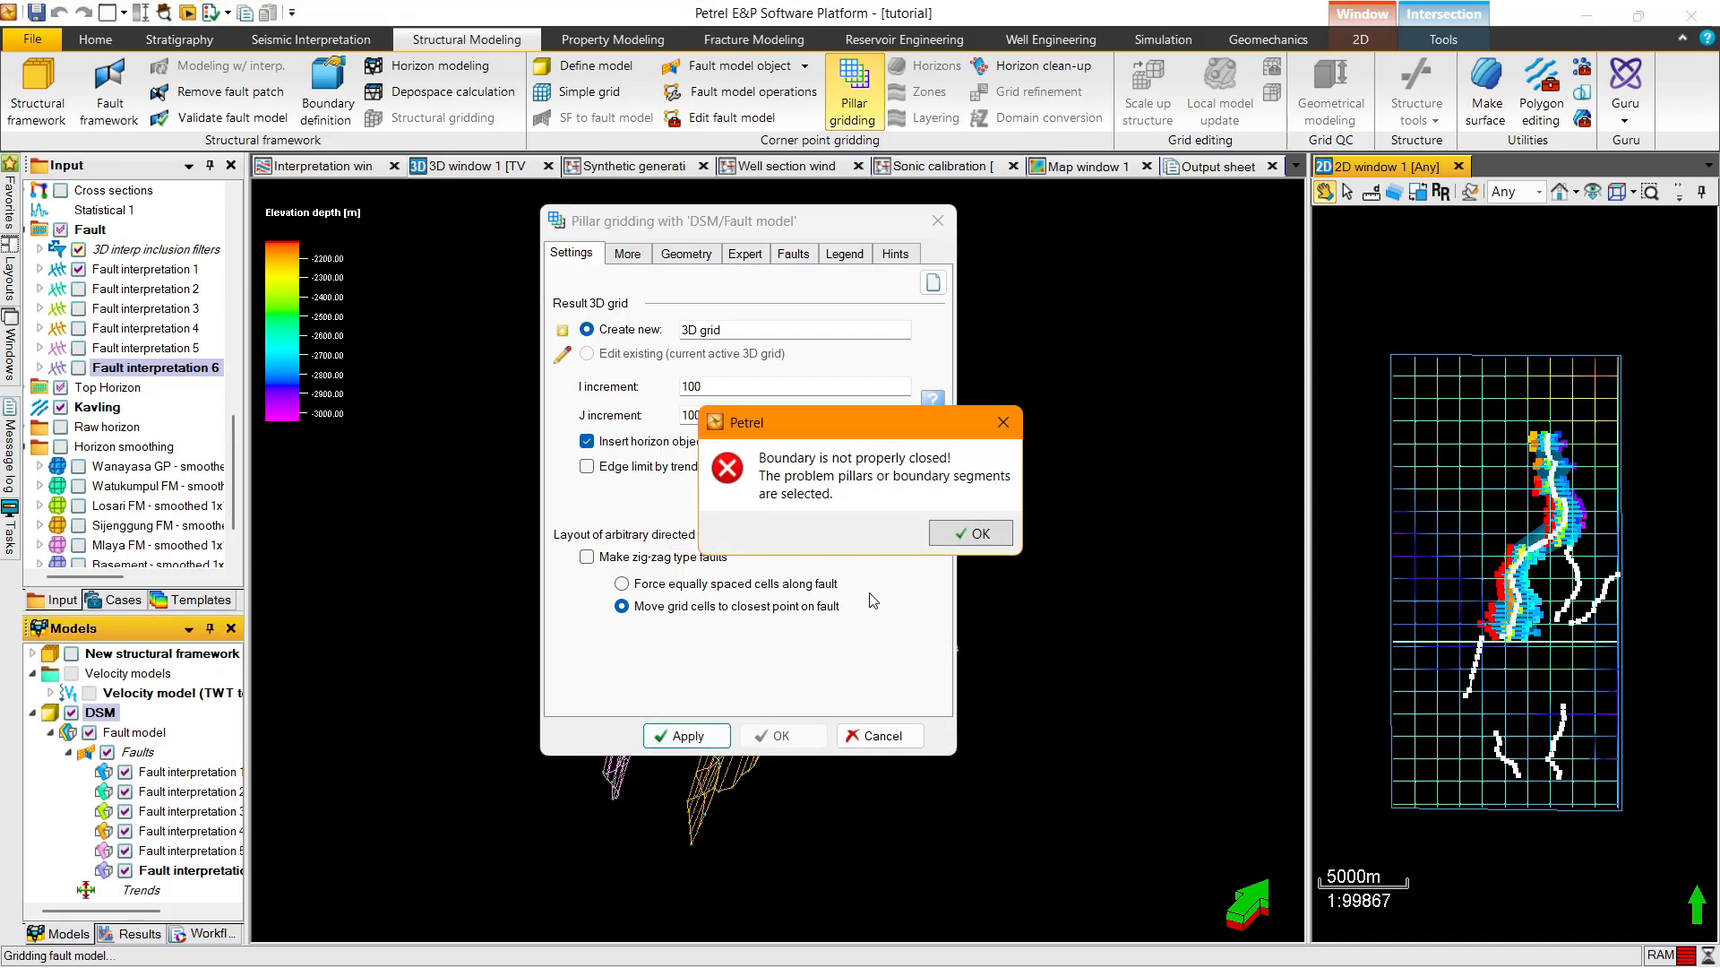
click(934, 533)
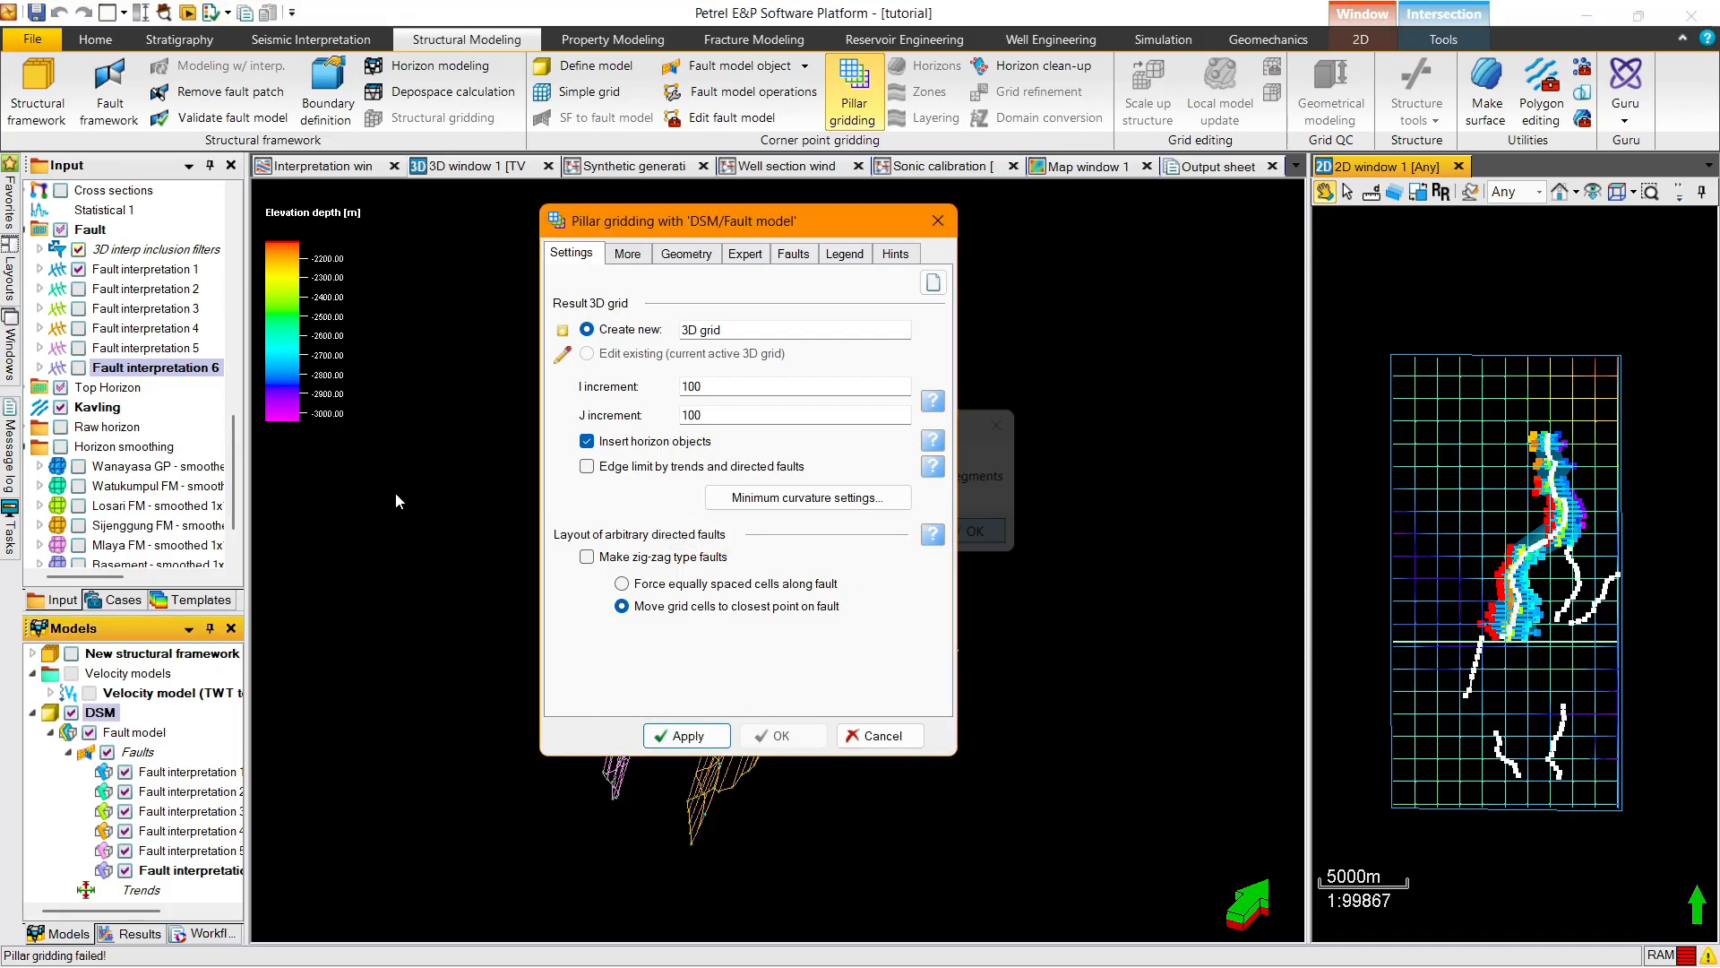
Convert the Kavling polygon to a grid boundary for the fault model
click(112, 414)
right_click(112, 414)
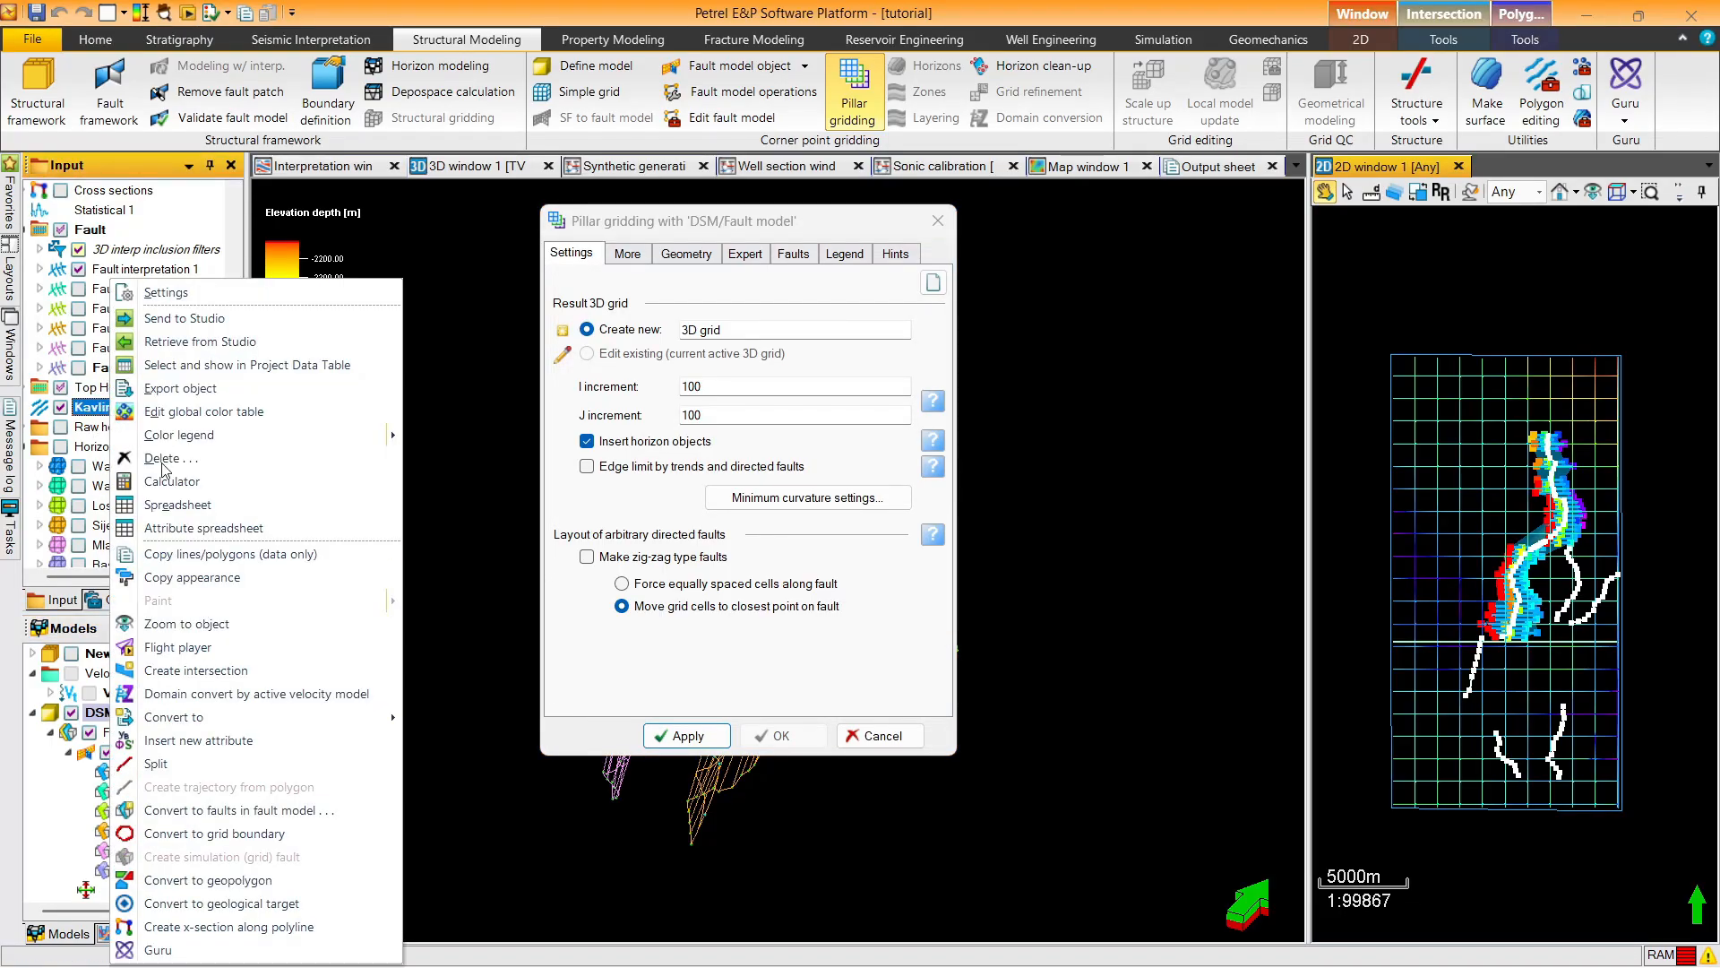
click(232, 834)
Run the pillar gridding to create the 3D grid, including its top and base skeleton grids
click(712, 738)
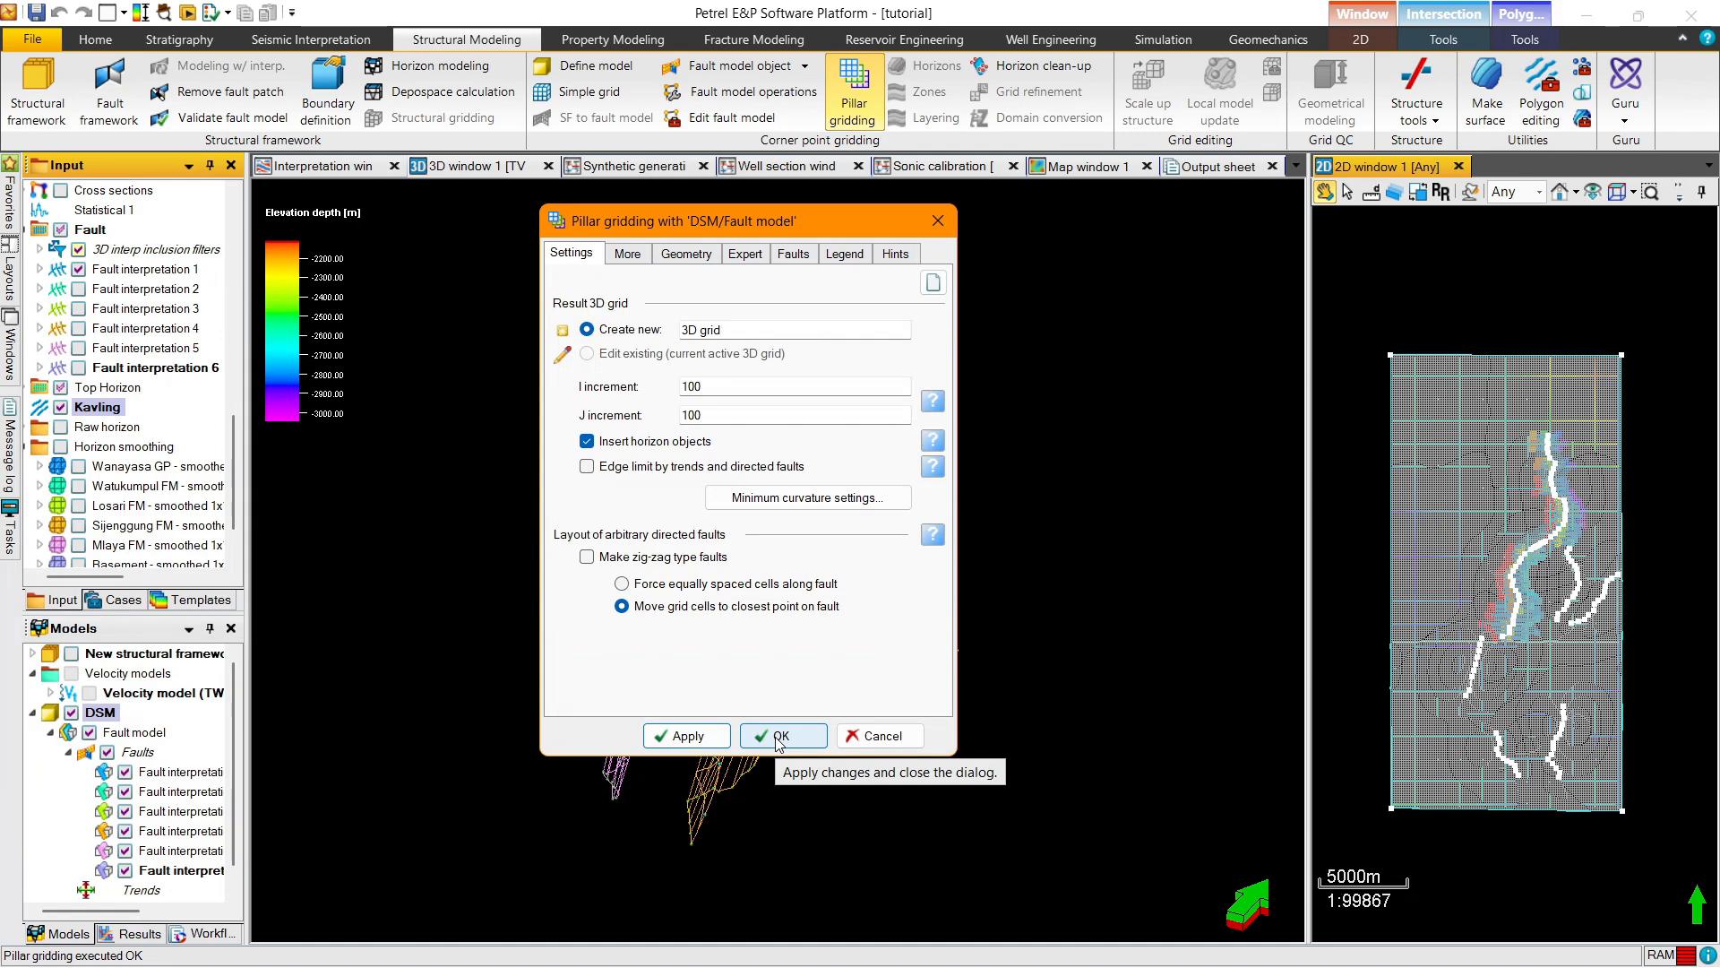
click(779, 737)
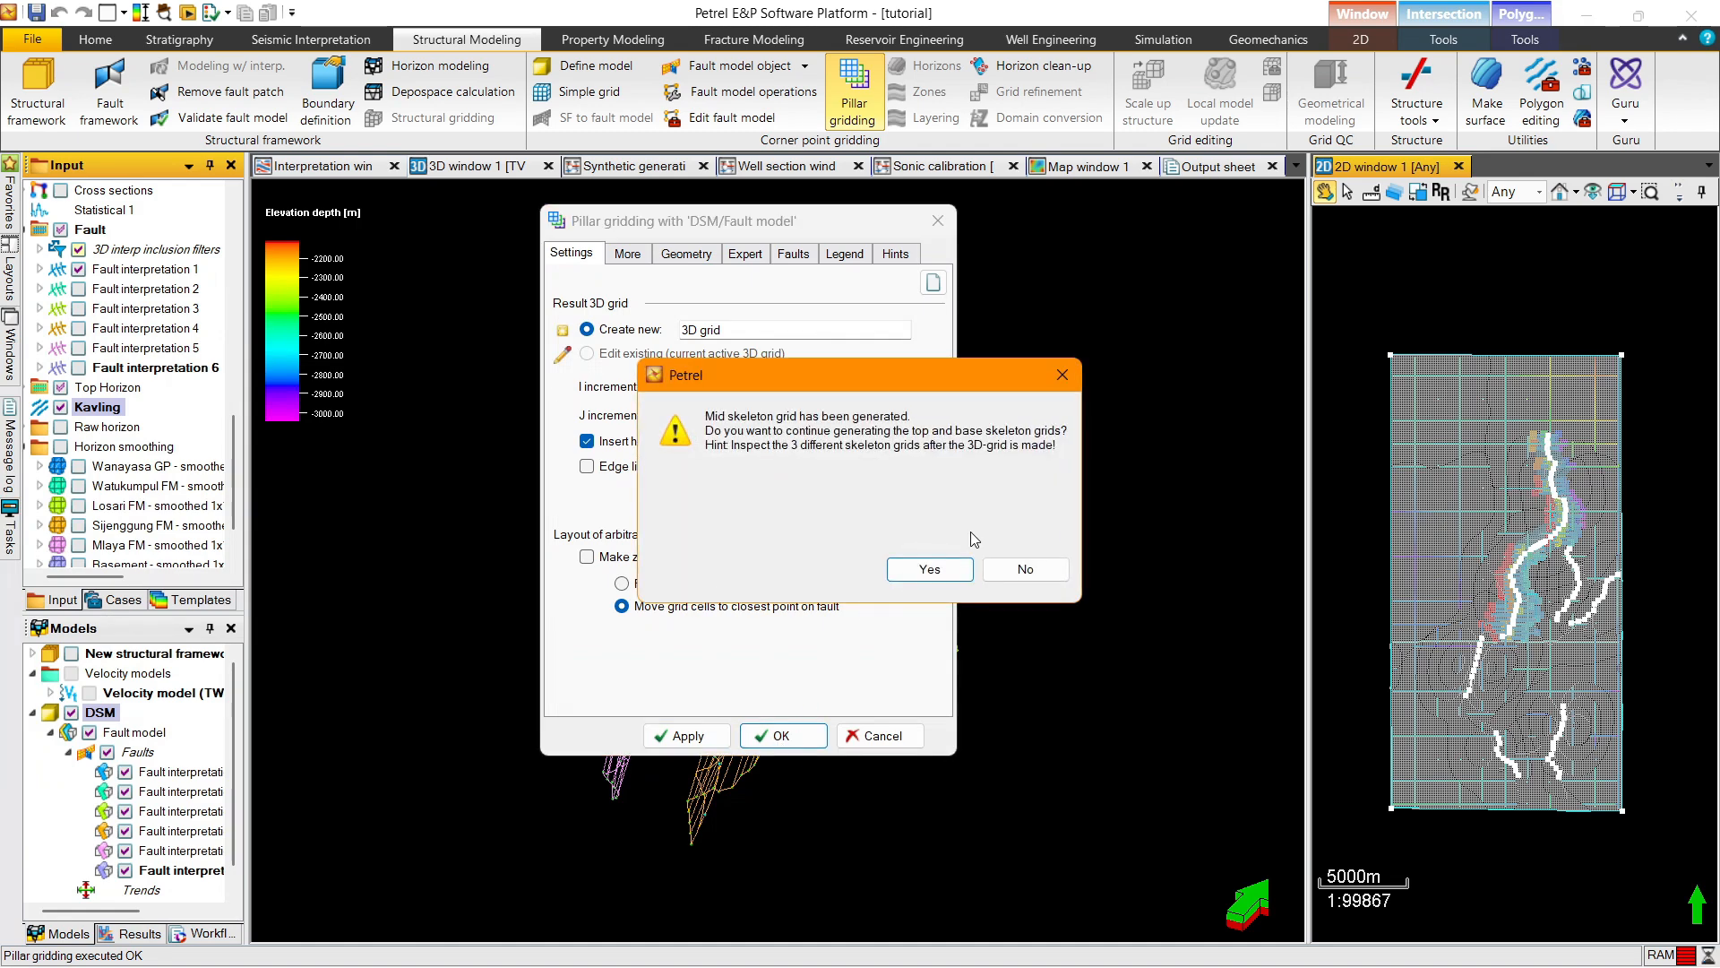
click(929, 569)
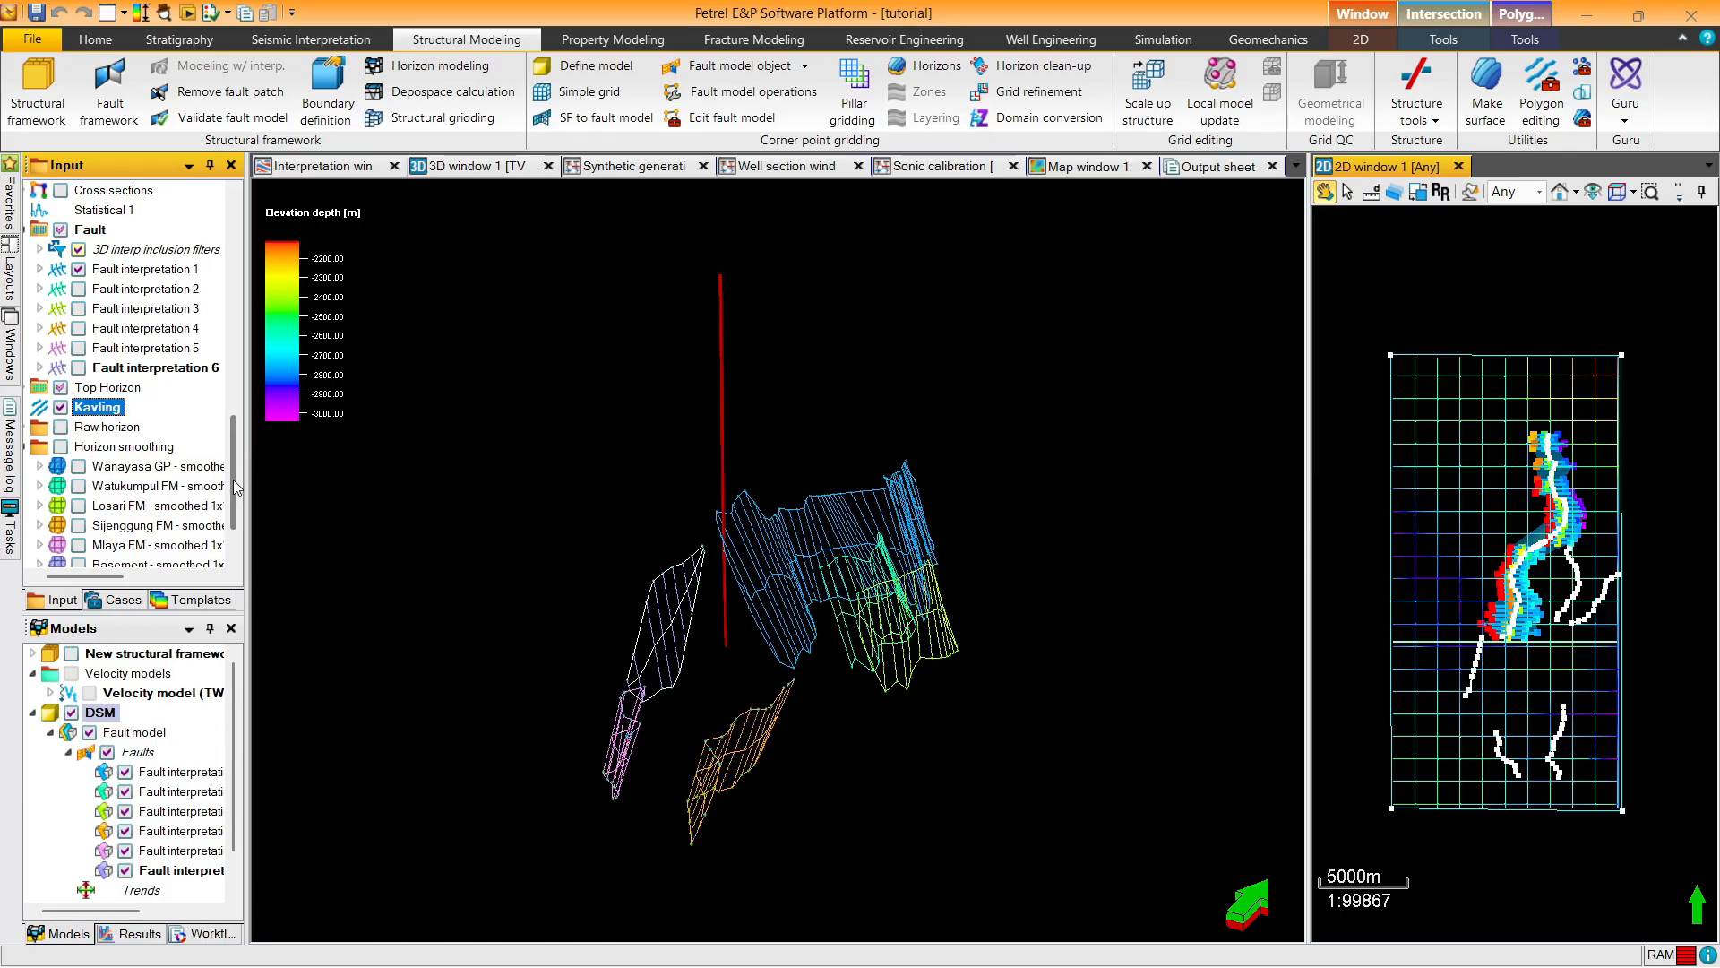
Expand the new 3D grid in the DSM model and inspect its gridded faults in the 3D window
drag(233, 486, 233, 508)
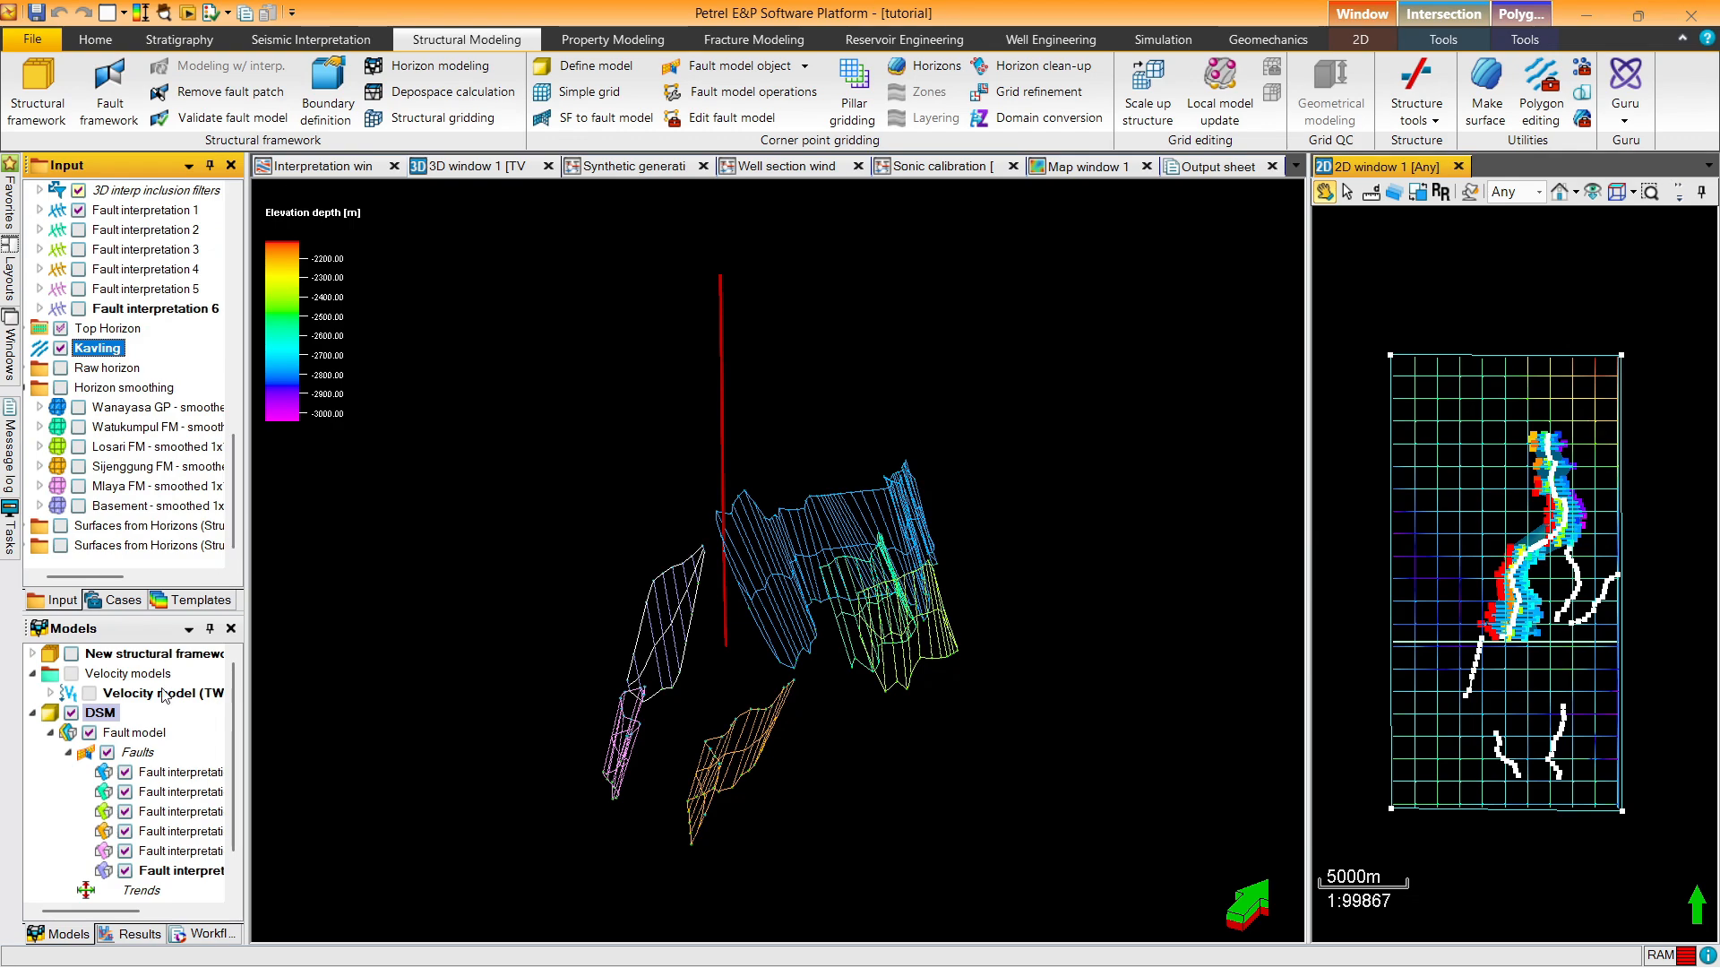
click(68, 754)
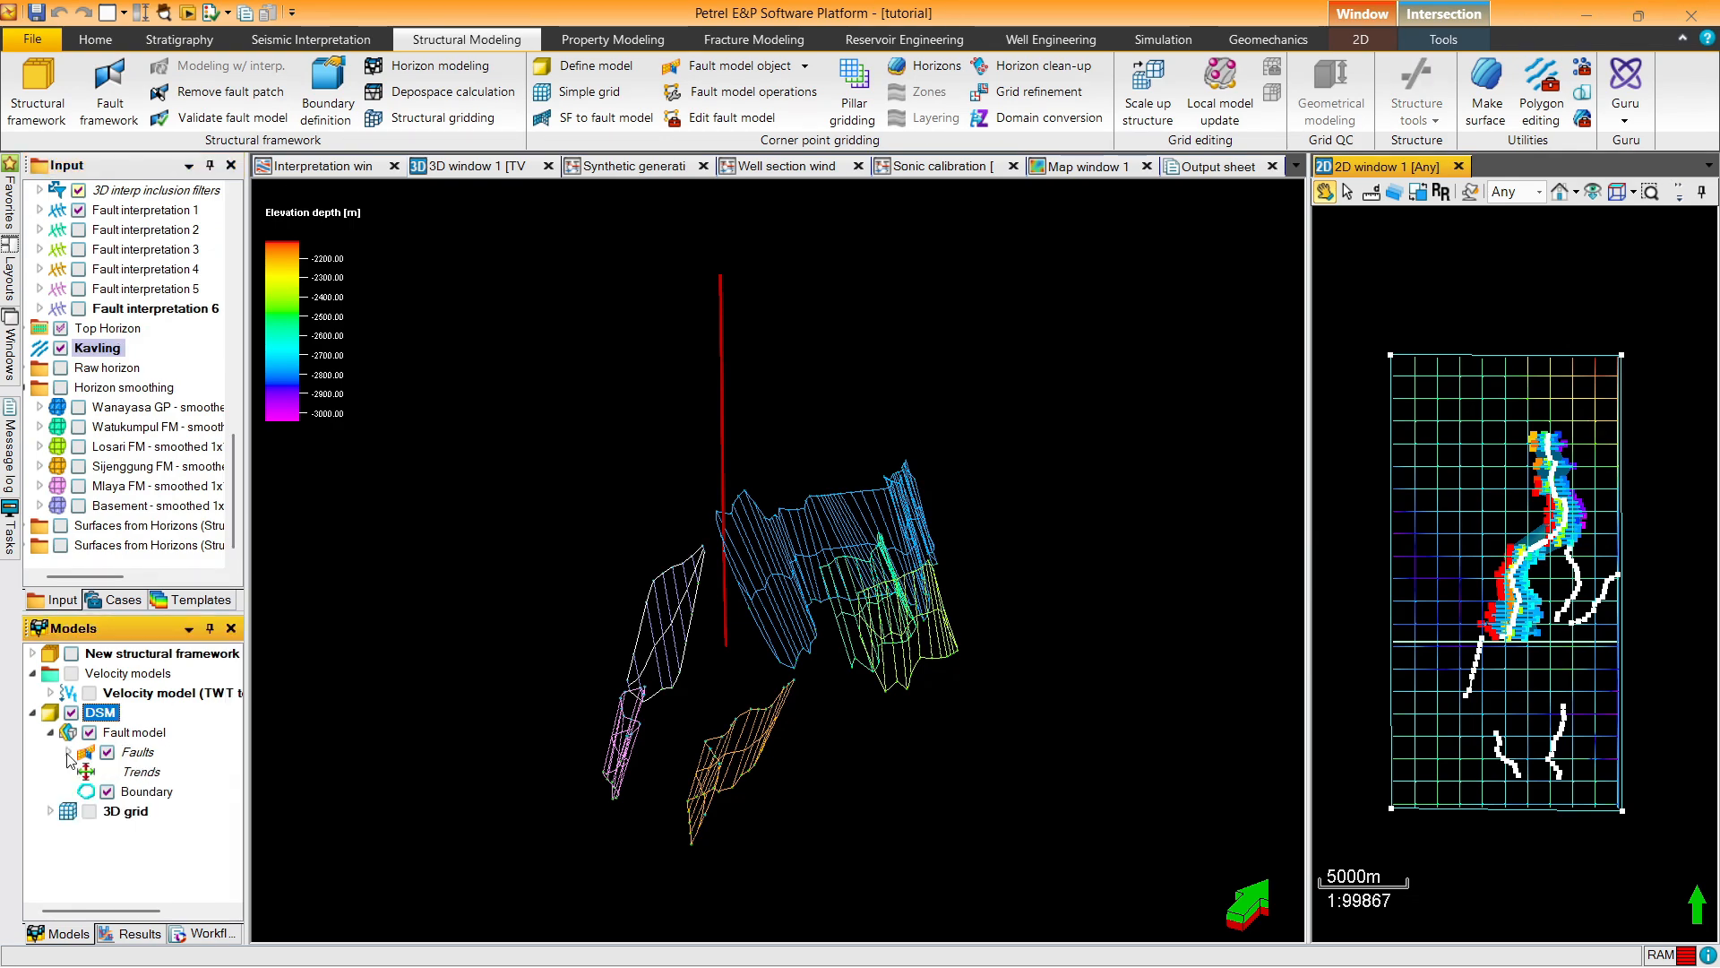
double_click(70, 816)
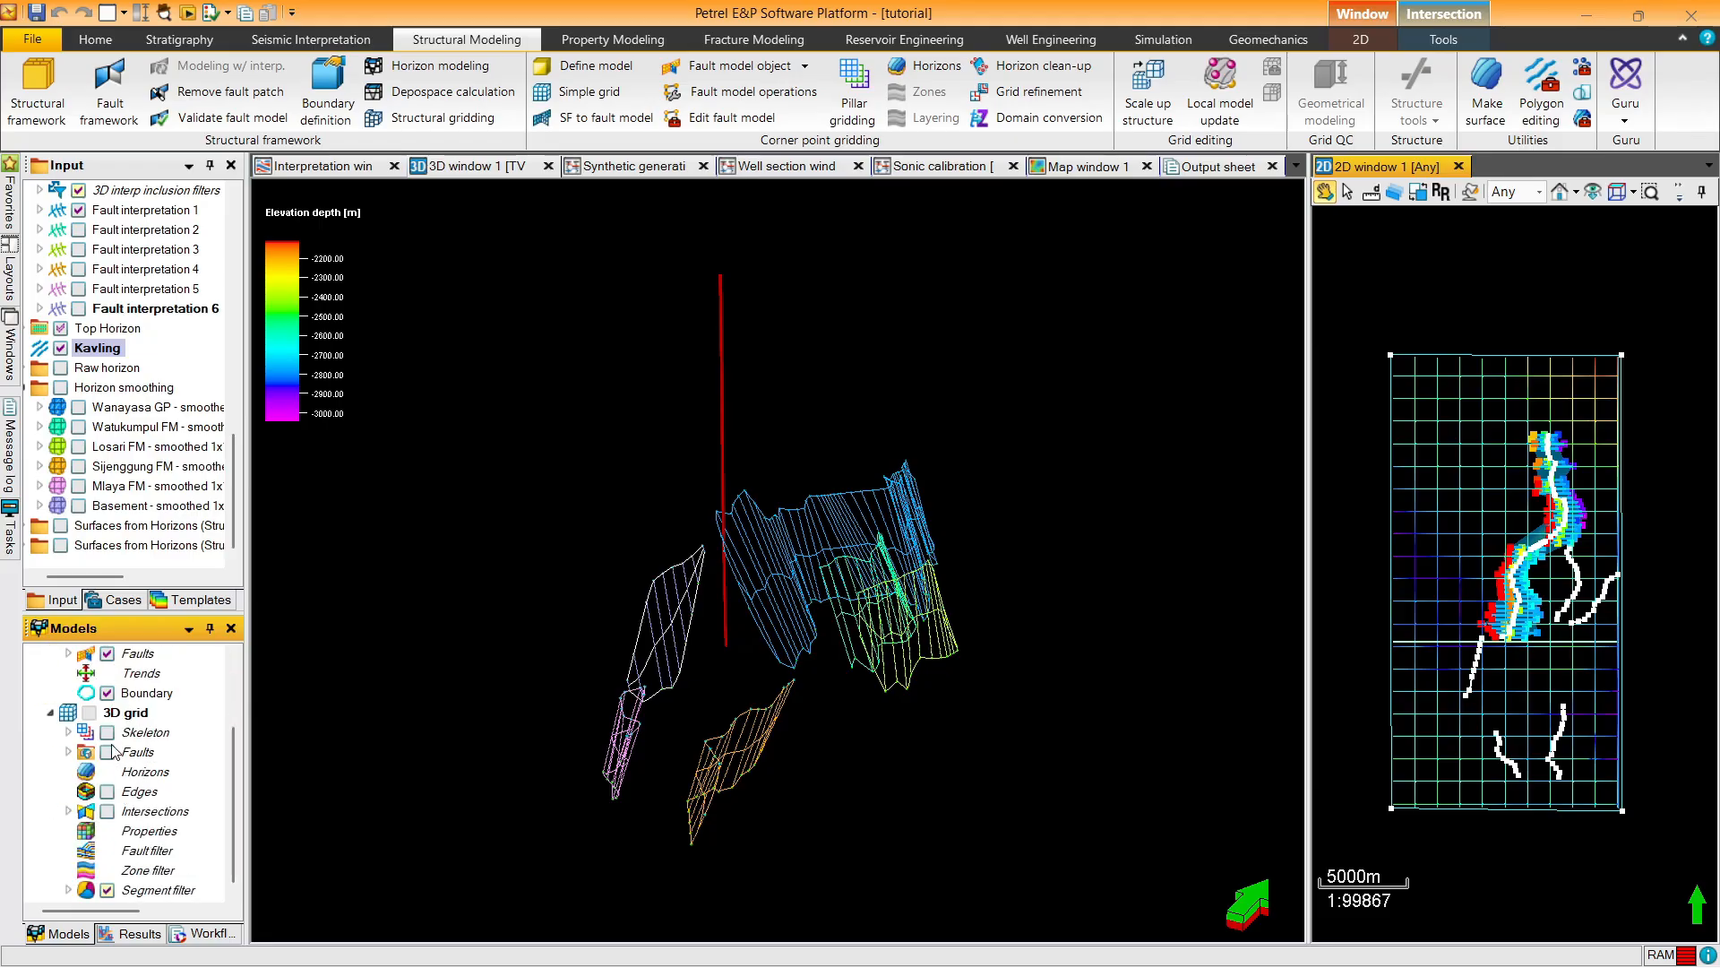
click(108, 752)
click(108, 752)
click(107, 752)
click(108, 753)
click(465, 184)
click(107, 753)
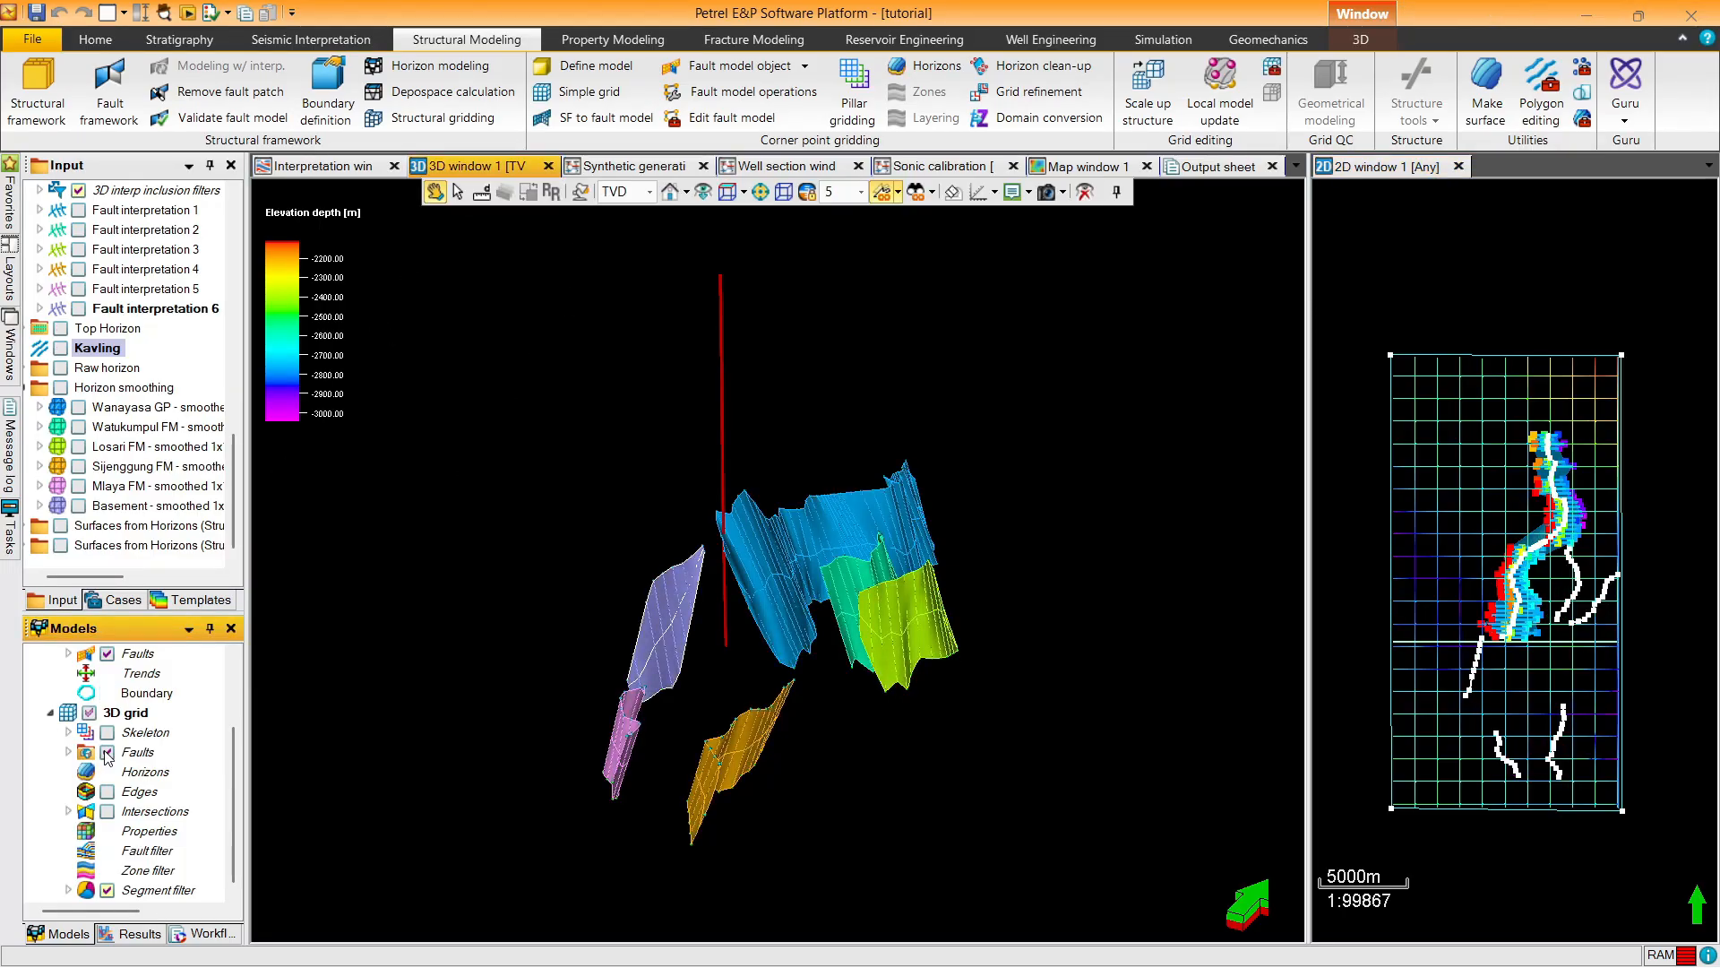
click(108, 752)
Hide the faults of the DSM fault model in the 3D window
scroll(108, 699, up, 2)
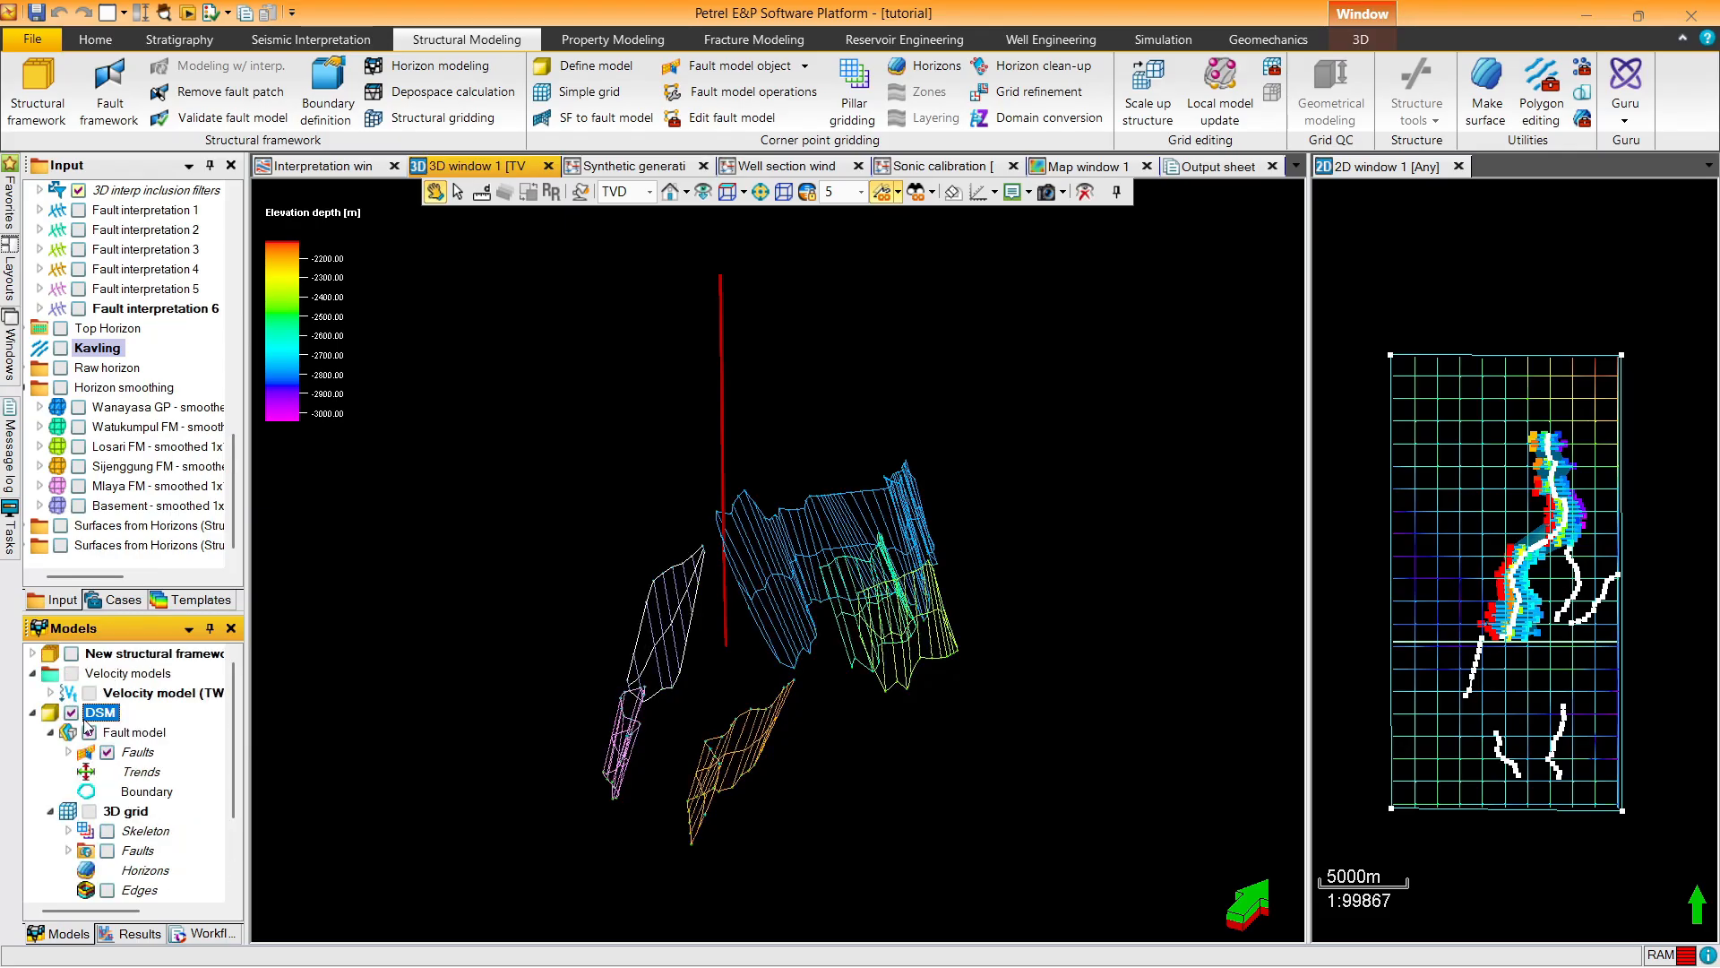
click(105, 752)
scroll(112, 783, down, 2)
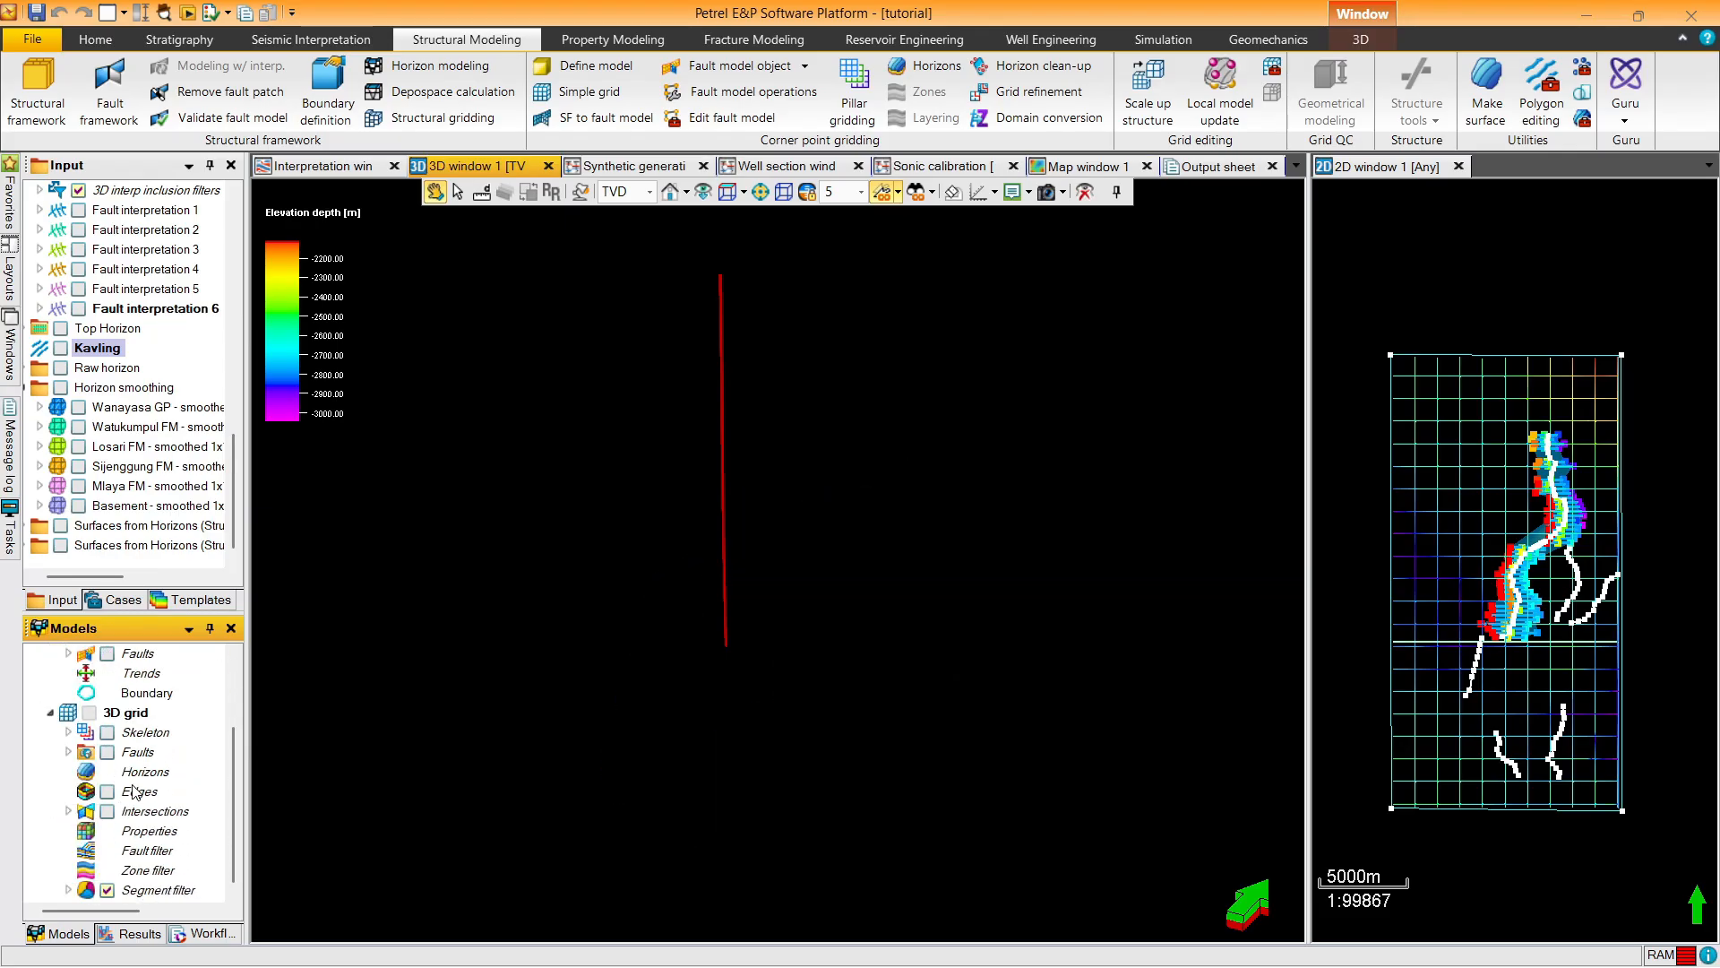
Start the Make horizons process for the DSM 3D grid and append two horizon rows to its table
click(140, 776)
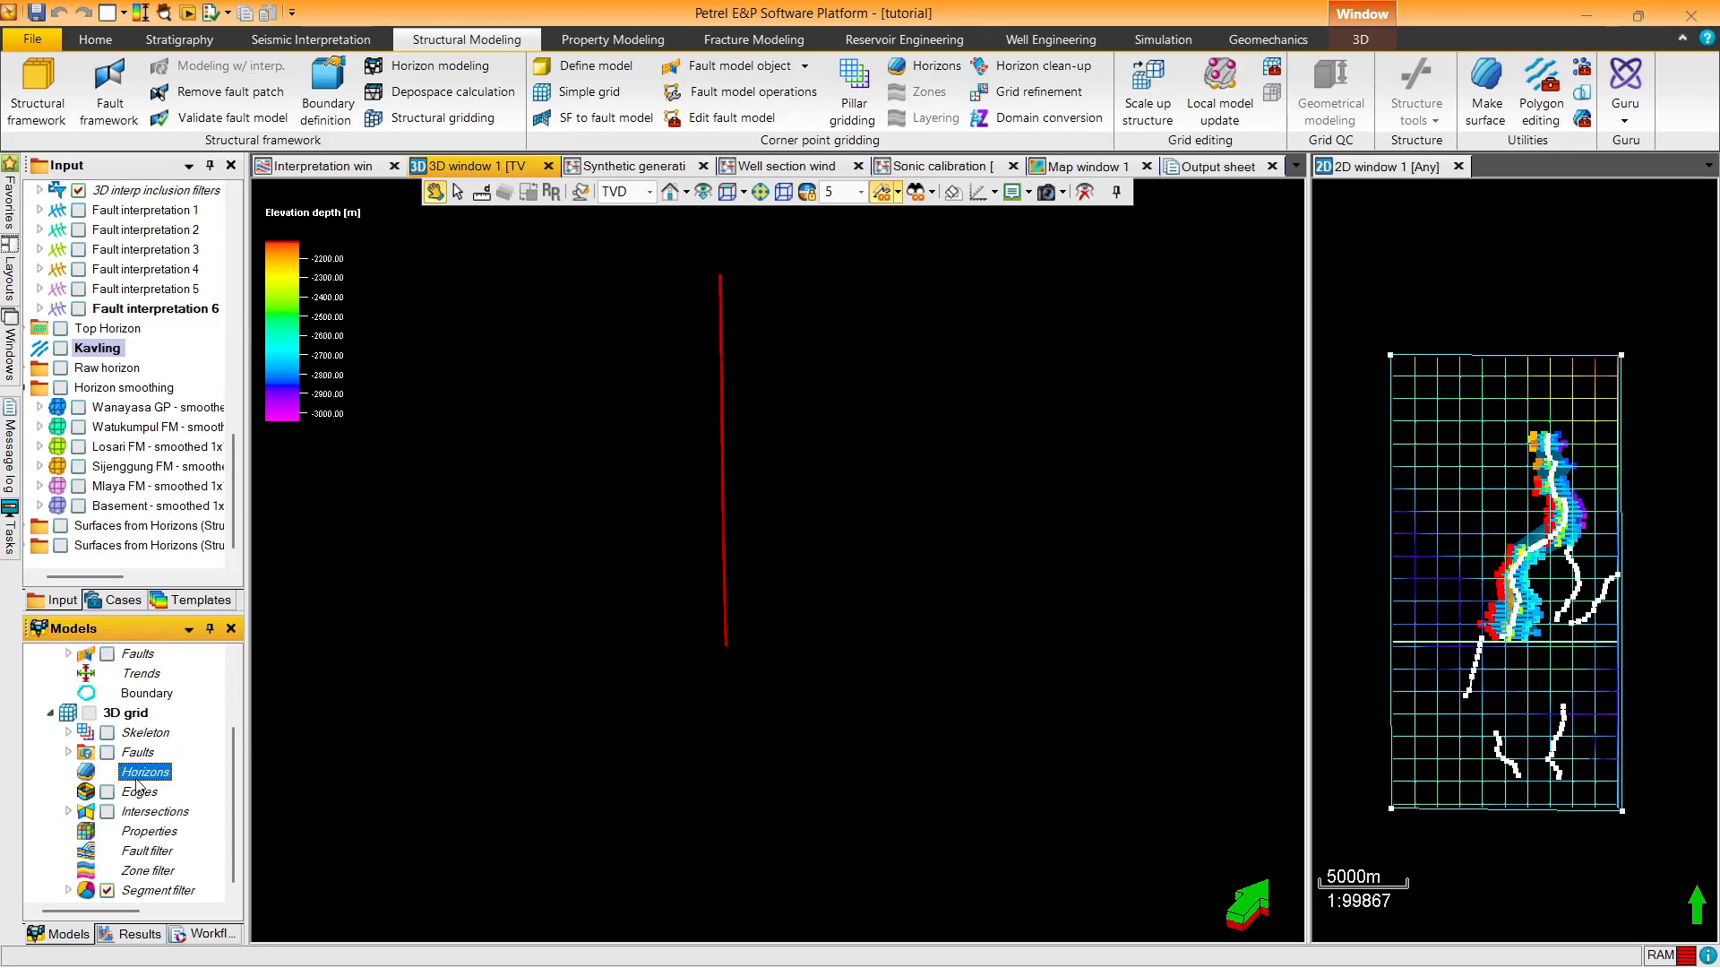
click(922, 66)
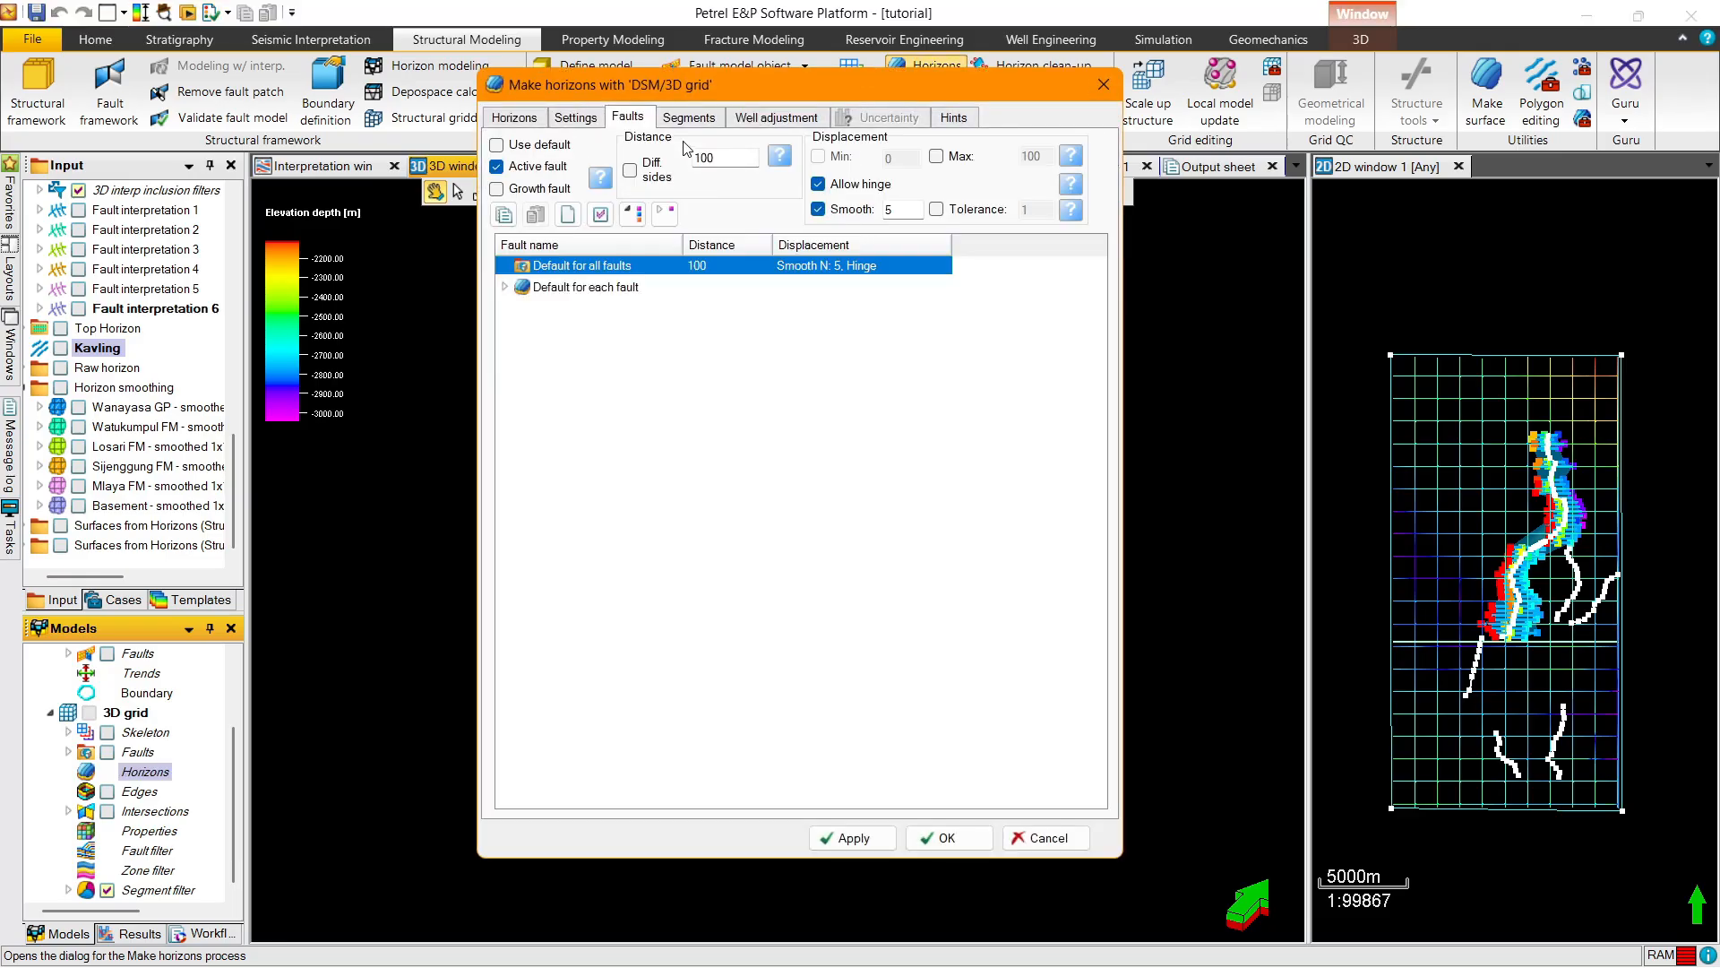
click(530, 117)
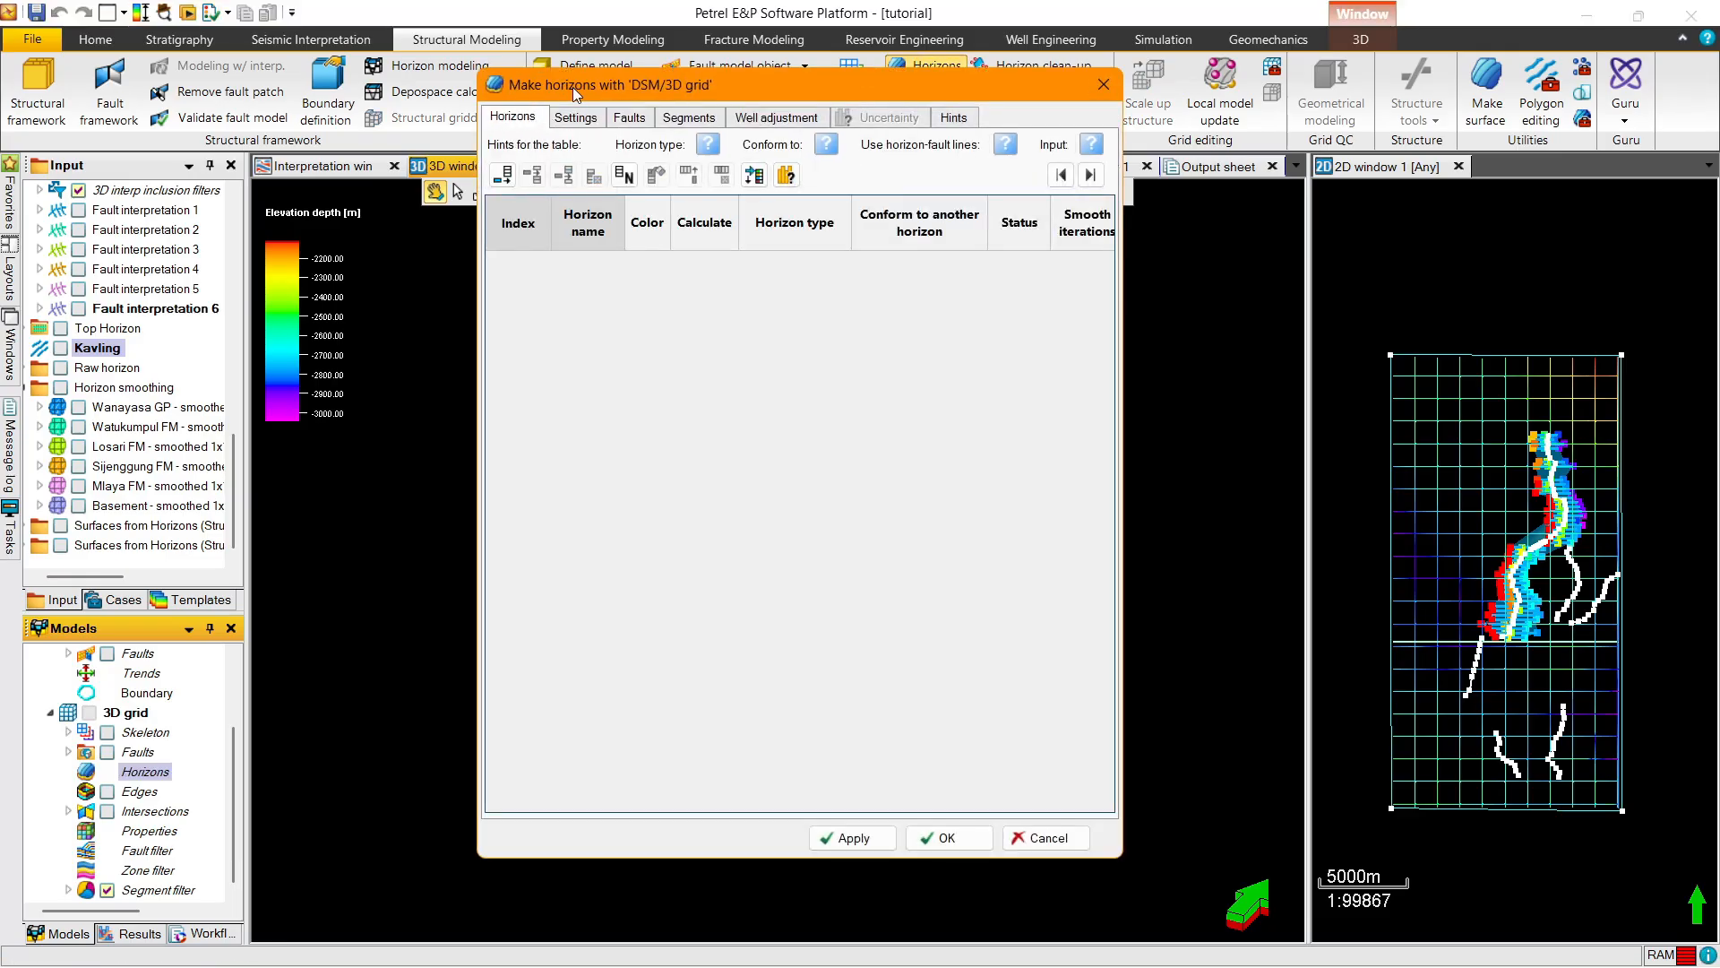
drag(572, 88, 609, 92)
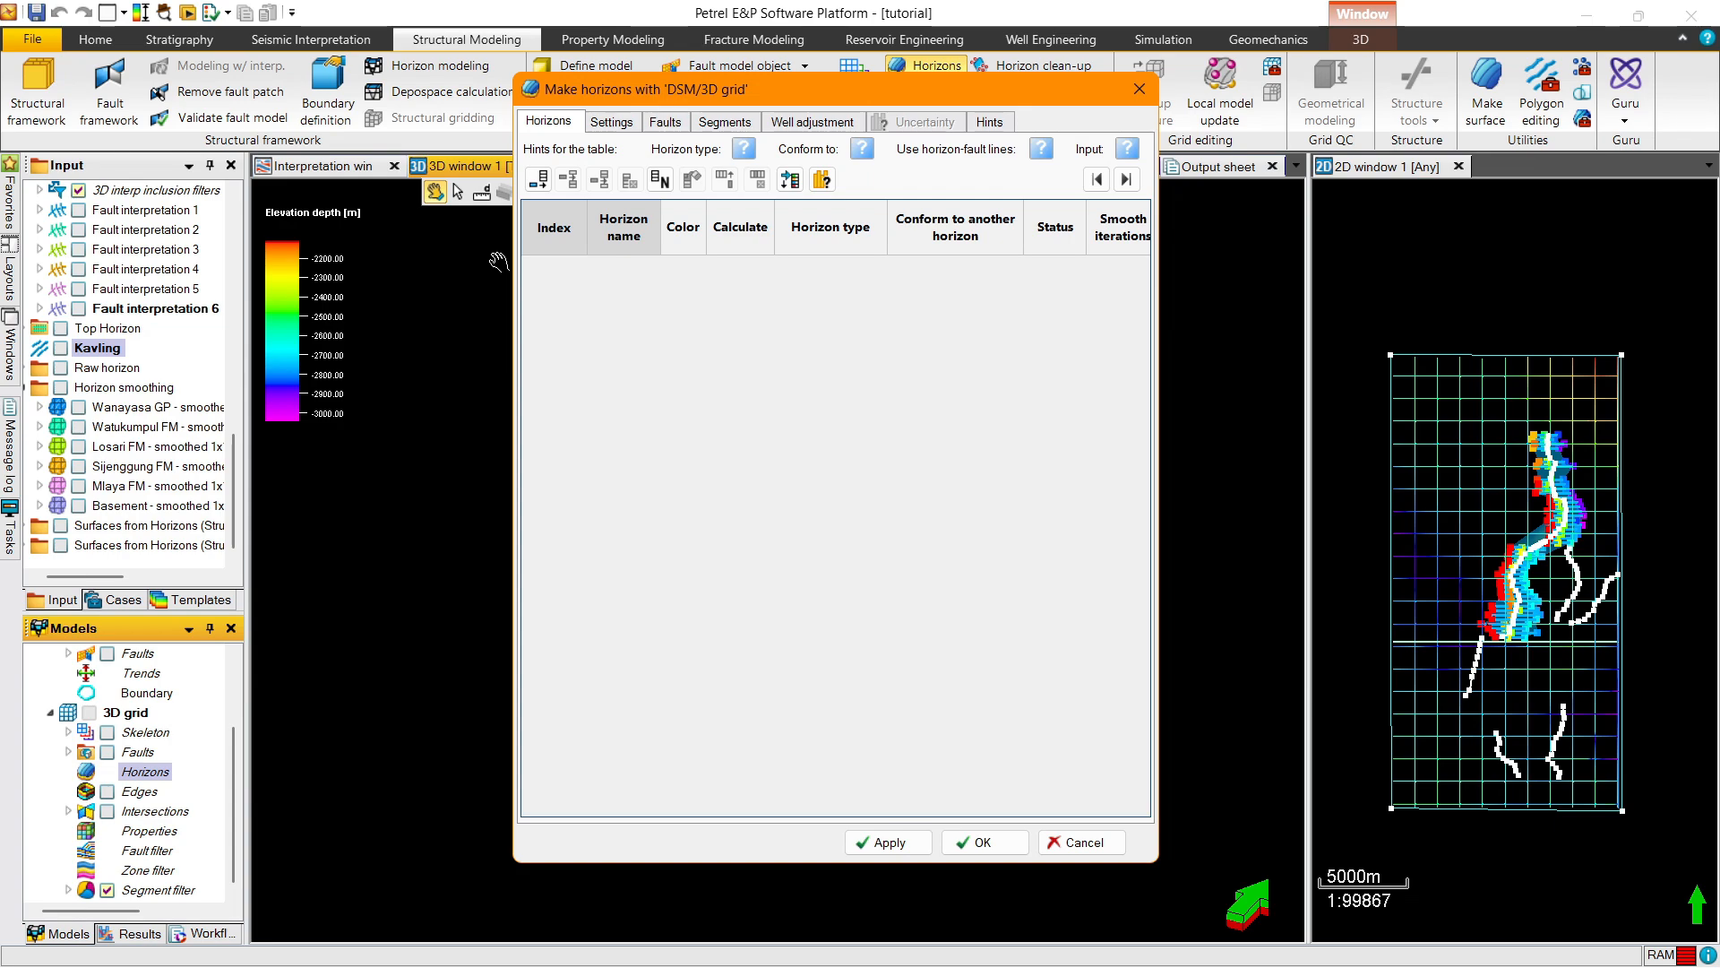
click(538, 180)
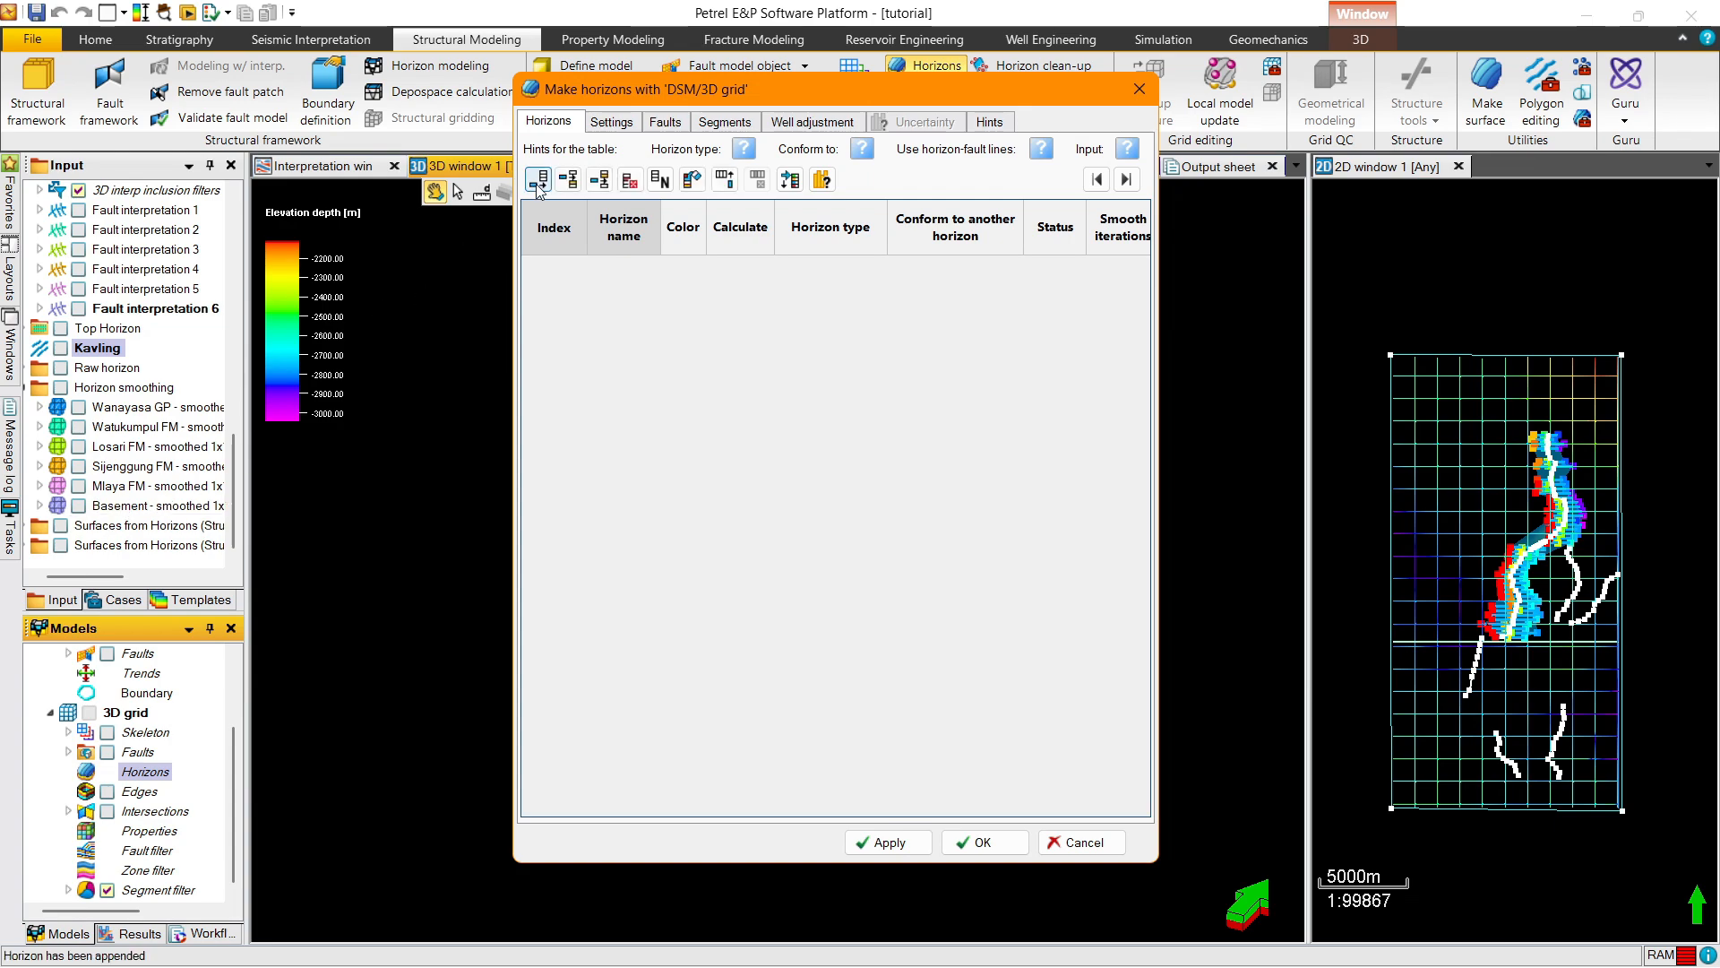
click(537, 180)
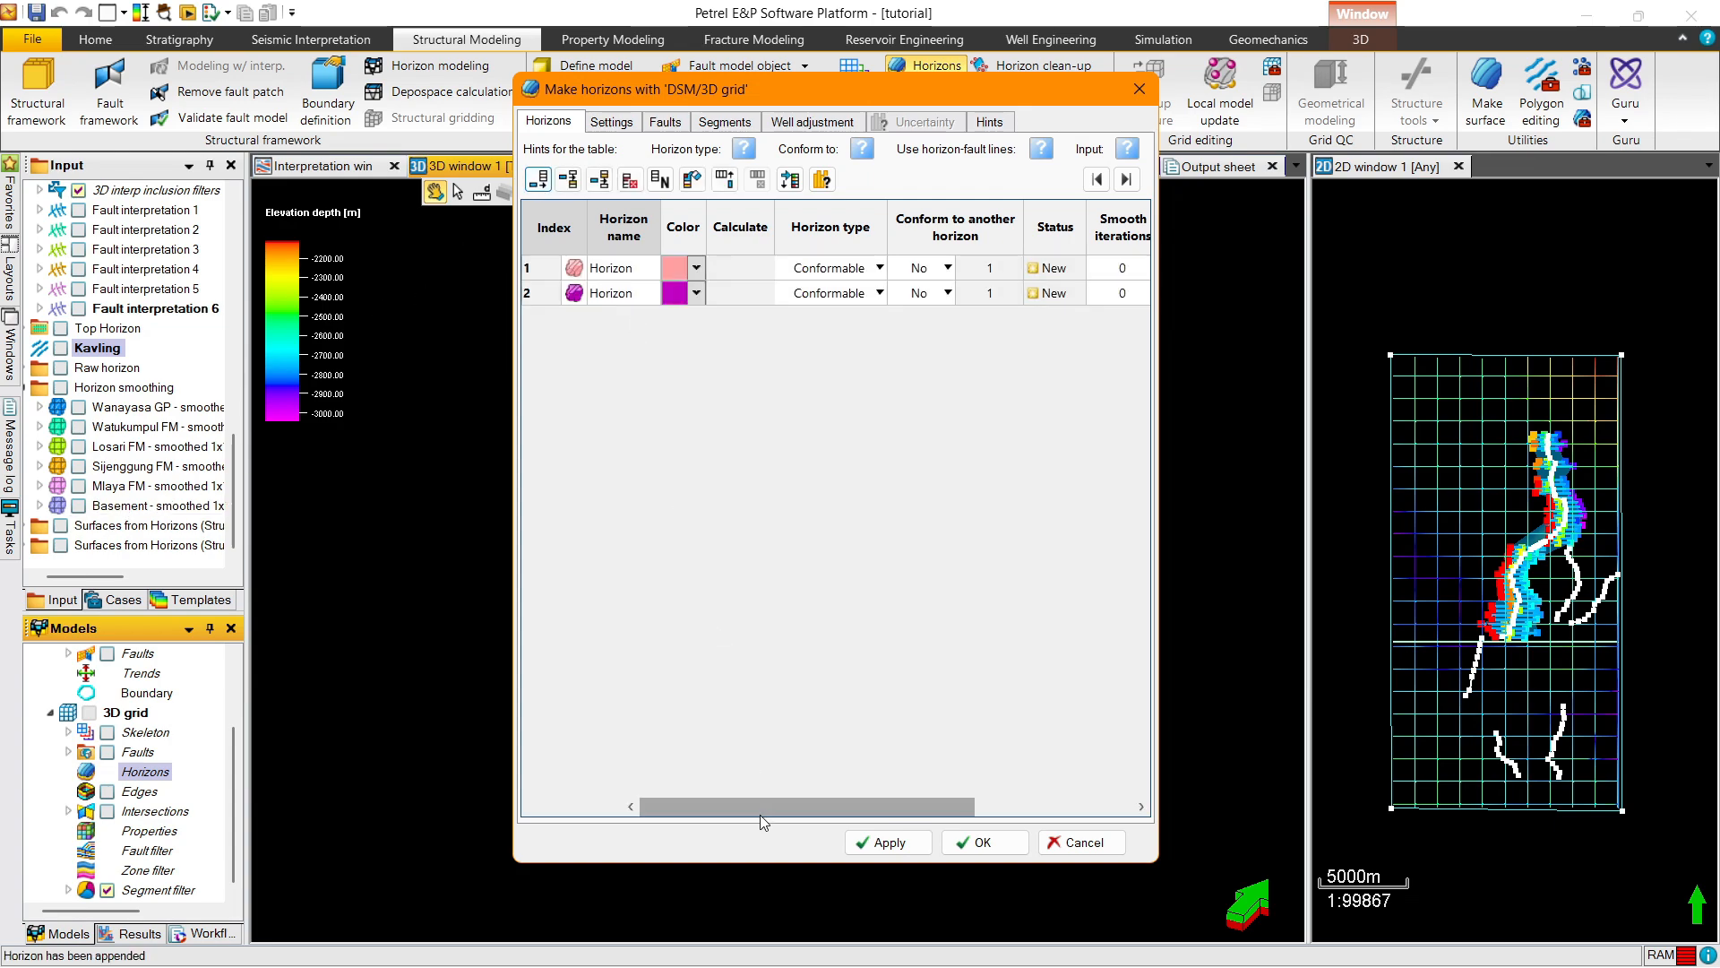
Assign the smoothed Mlaya FM surface as input of the first horizon and the smoothed Basement surface as input of the second
drag(758, 807, 1131, 797)
click(126, 487)
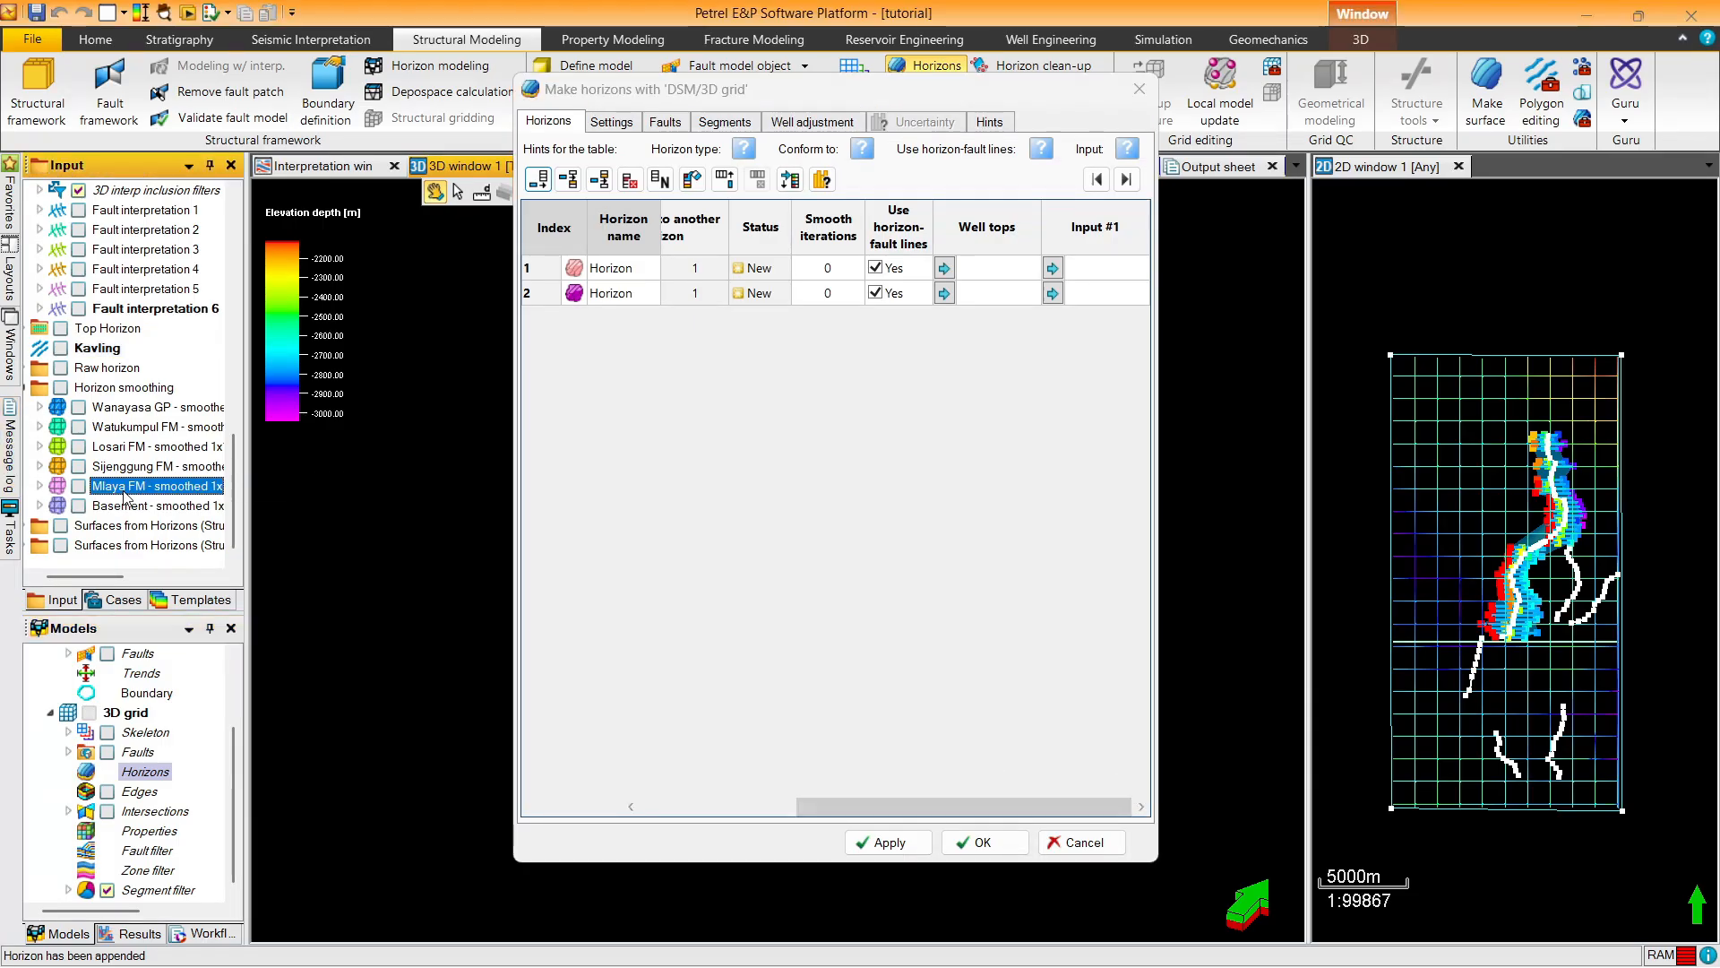
click(1051, 268)
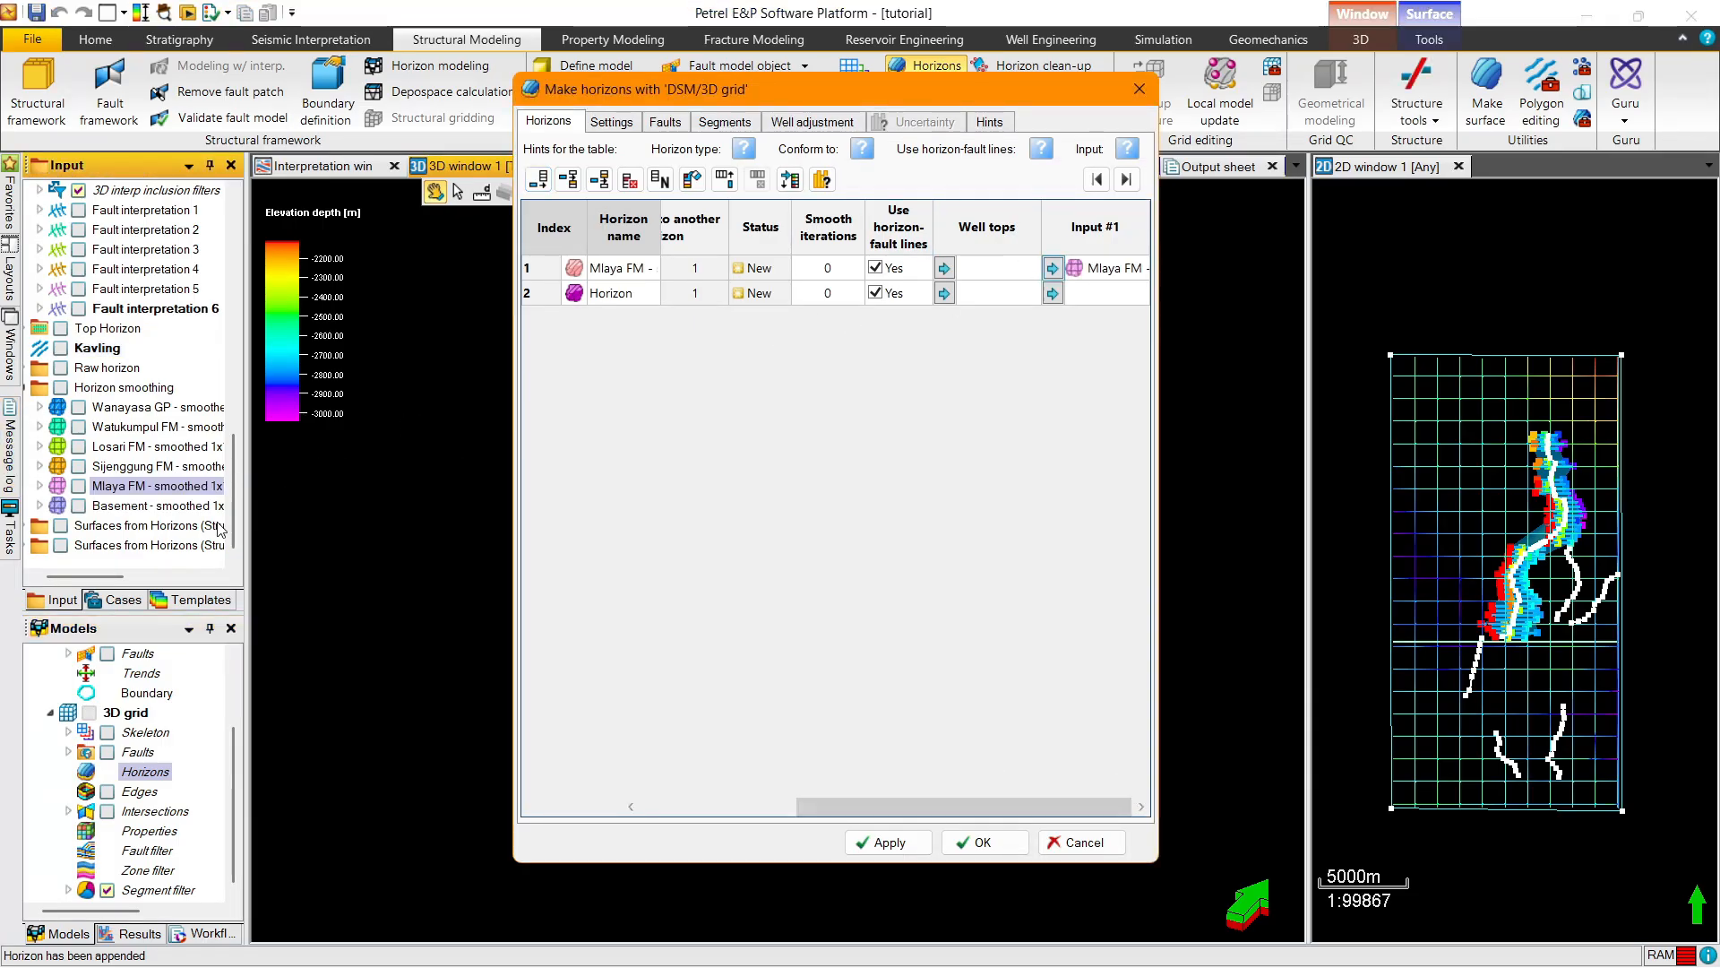
click(157, 505)
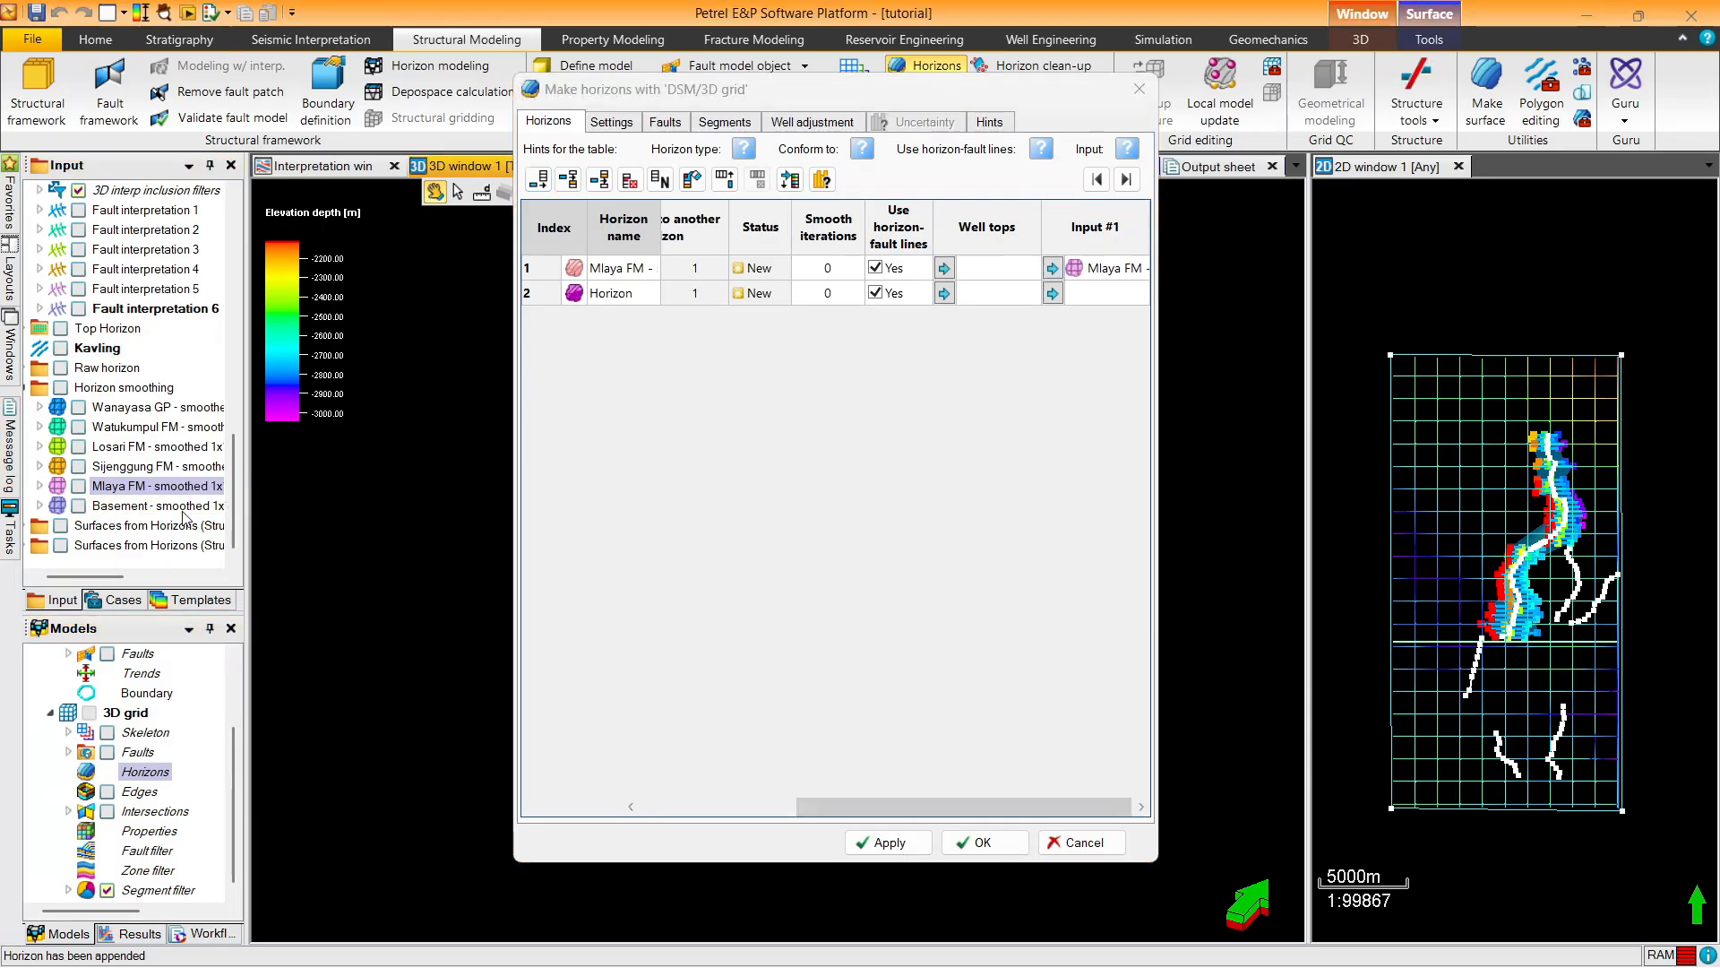
click(1053, 293)
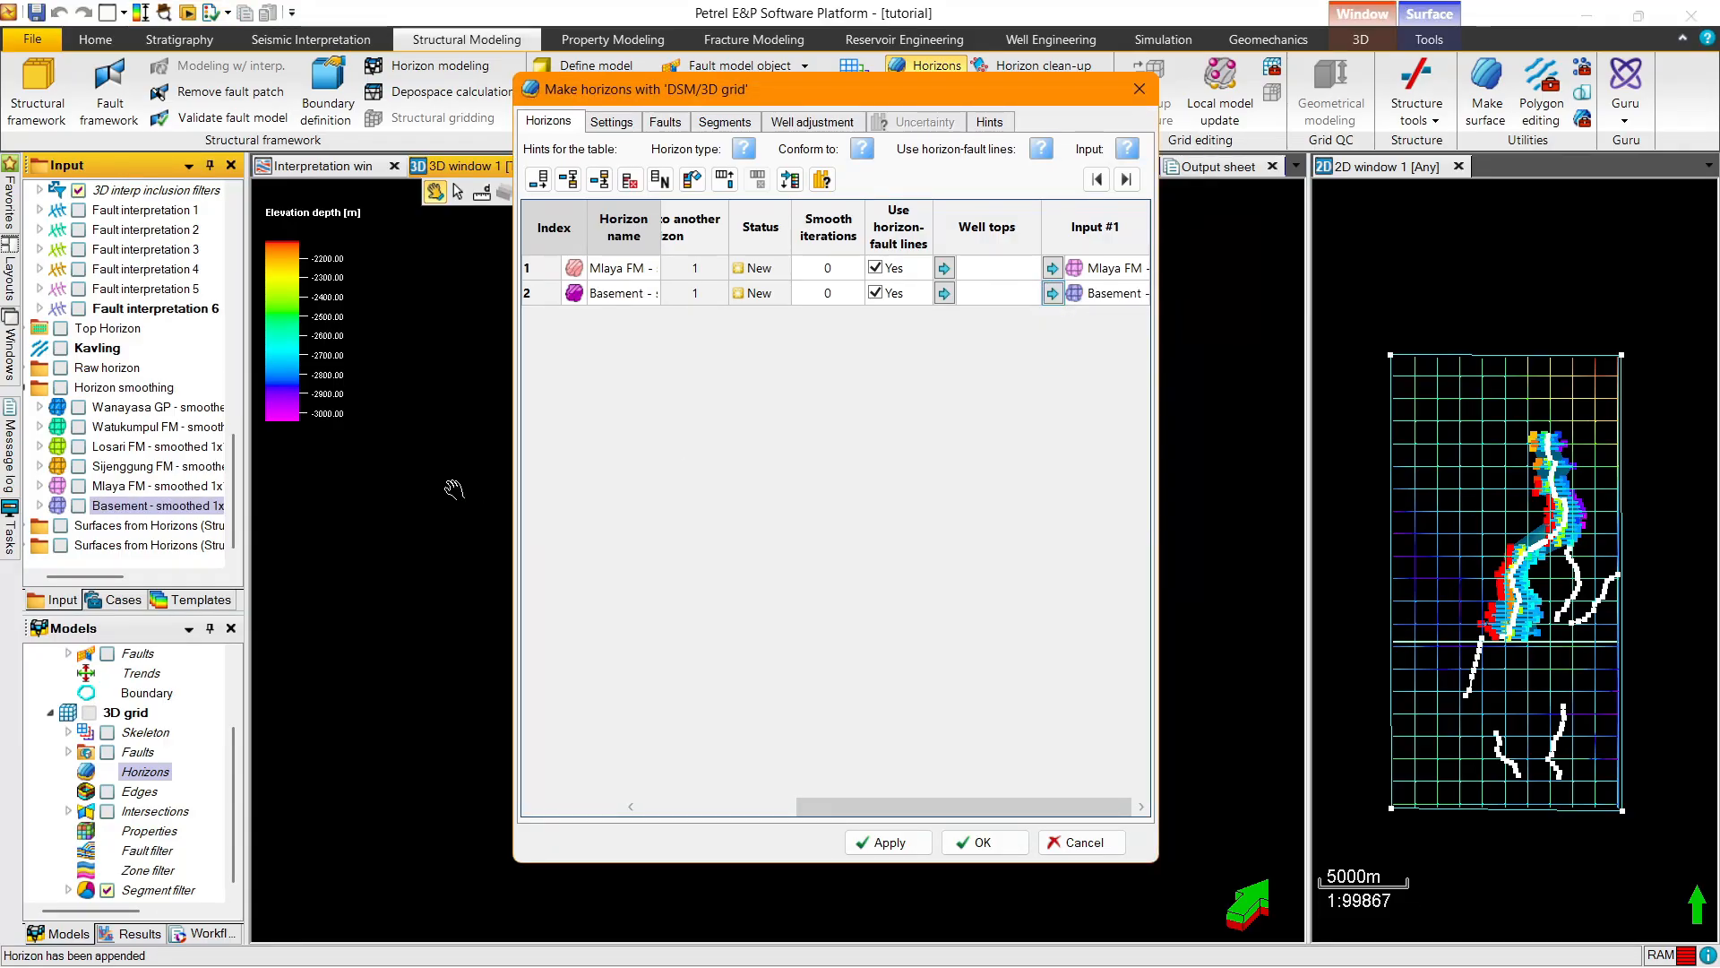
Assign the MLAYA FM and BASEMENT well tops to their matching horizons and run the horizon making
drag(233, 480, 242, 361)
click(40, 466)
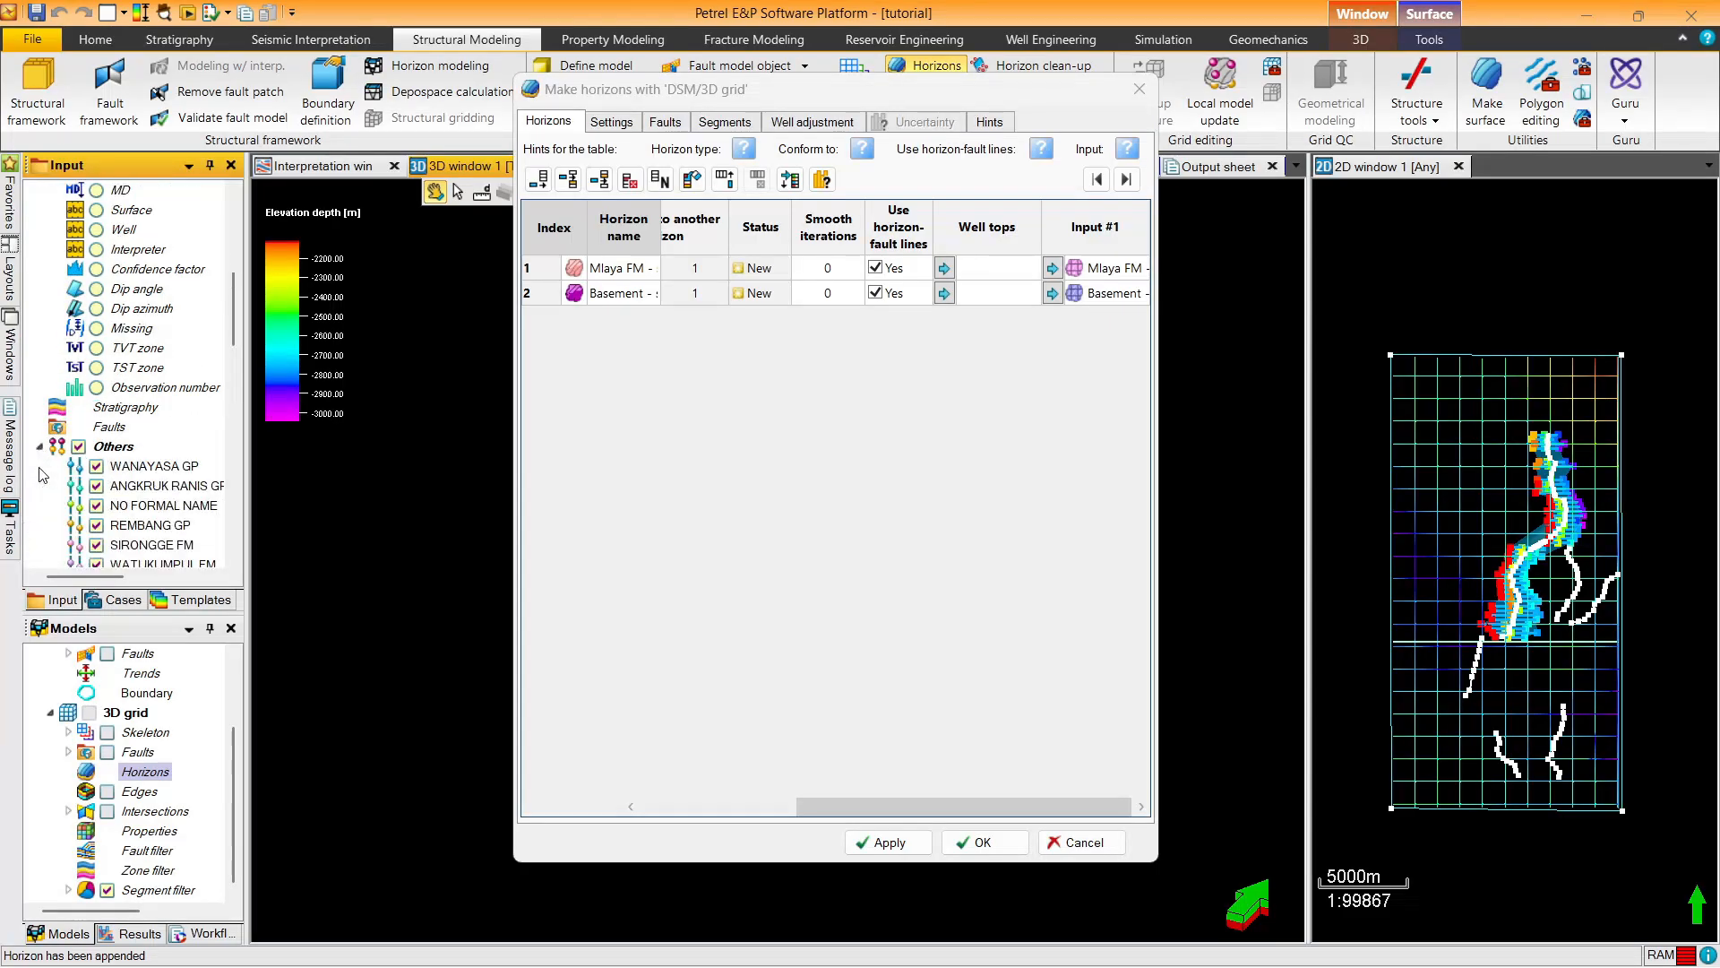
drag(239, 321, 224, 435)
click(147, 466)
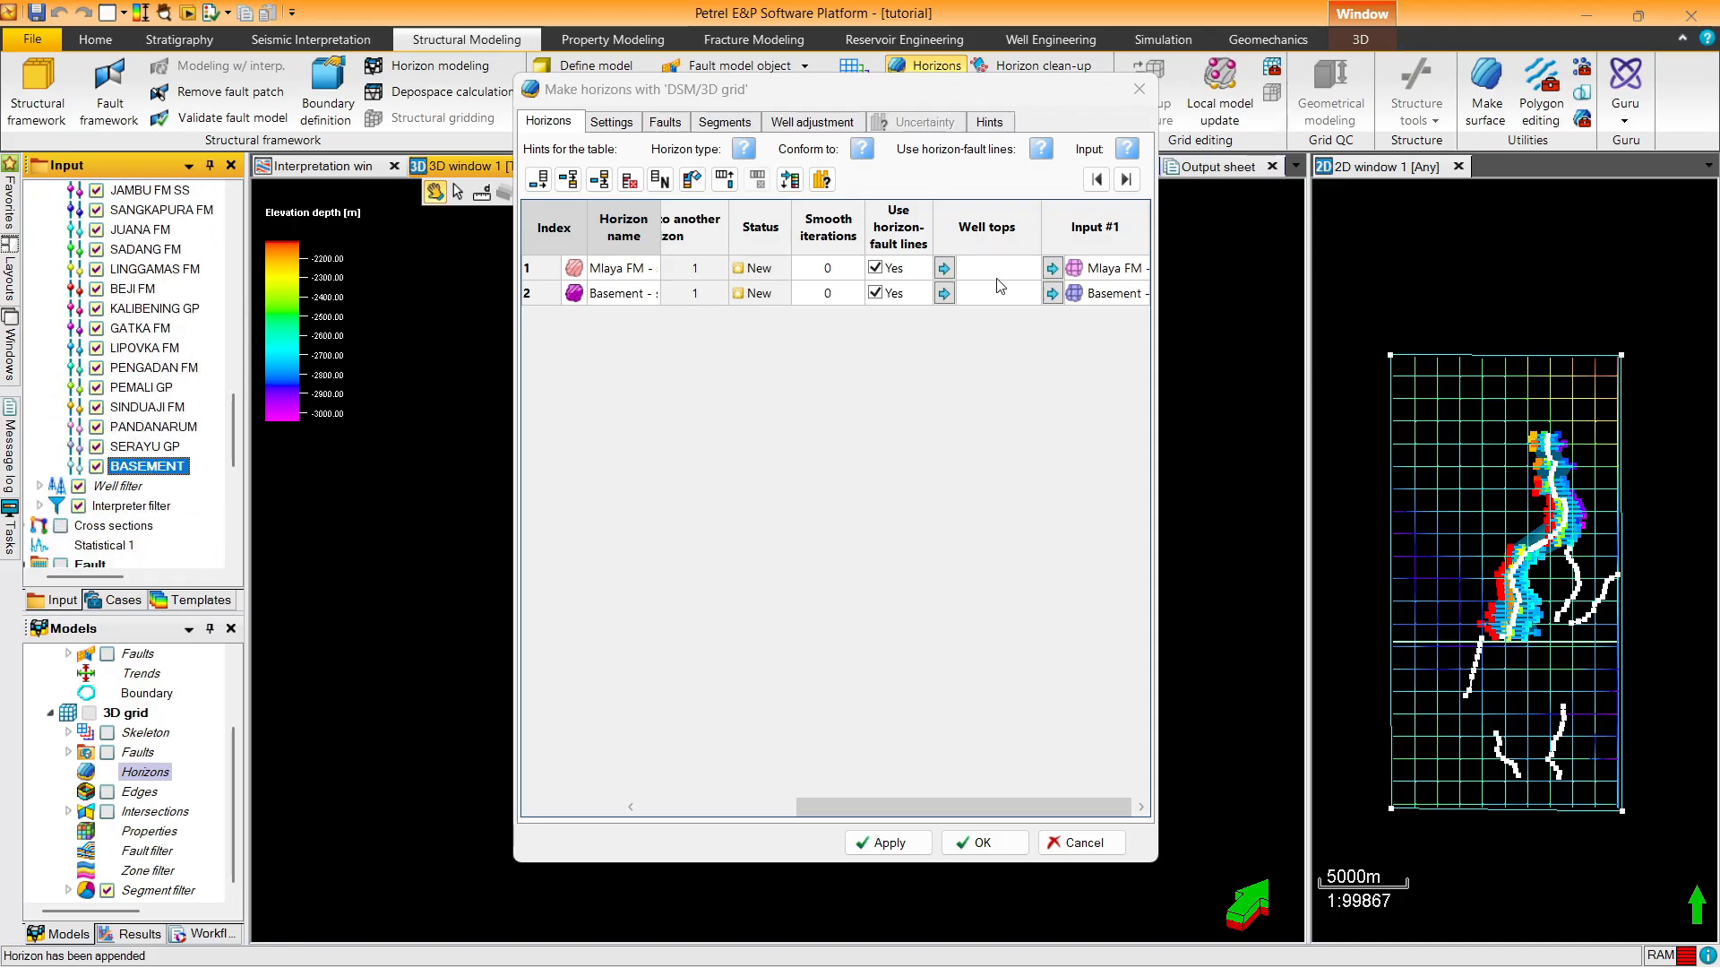
click(945, 293)
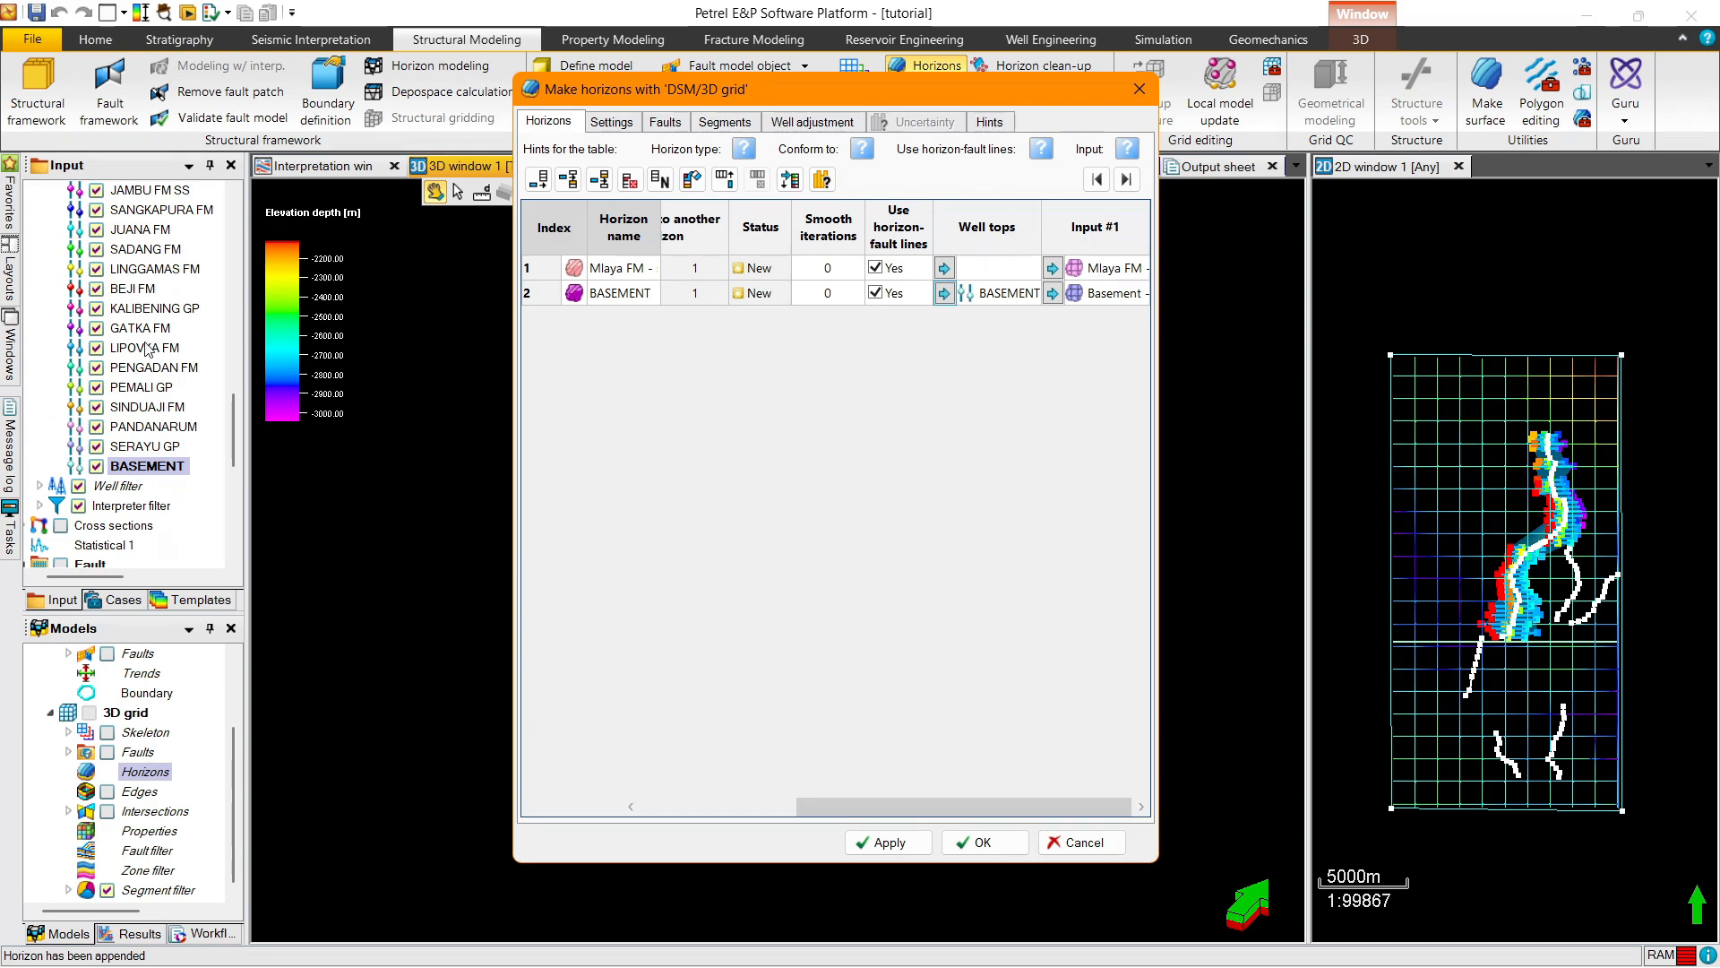
scroll(153, 313, up, 2)
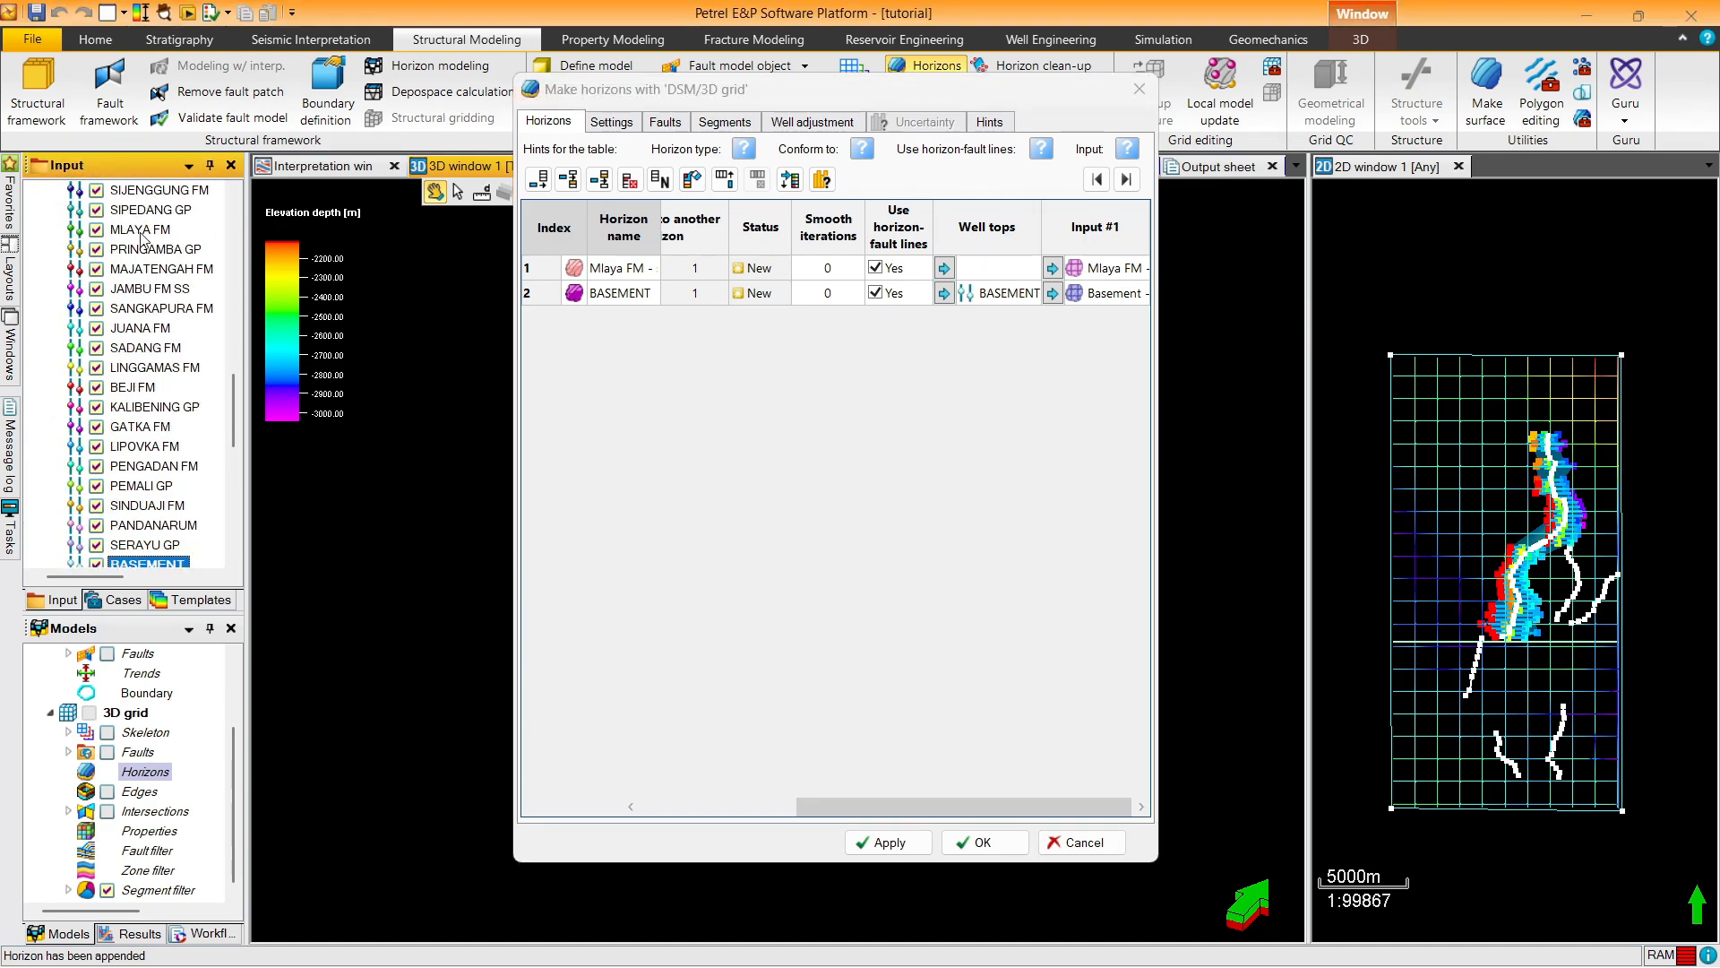
click(143, 230)
click(945, 267)
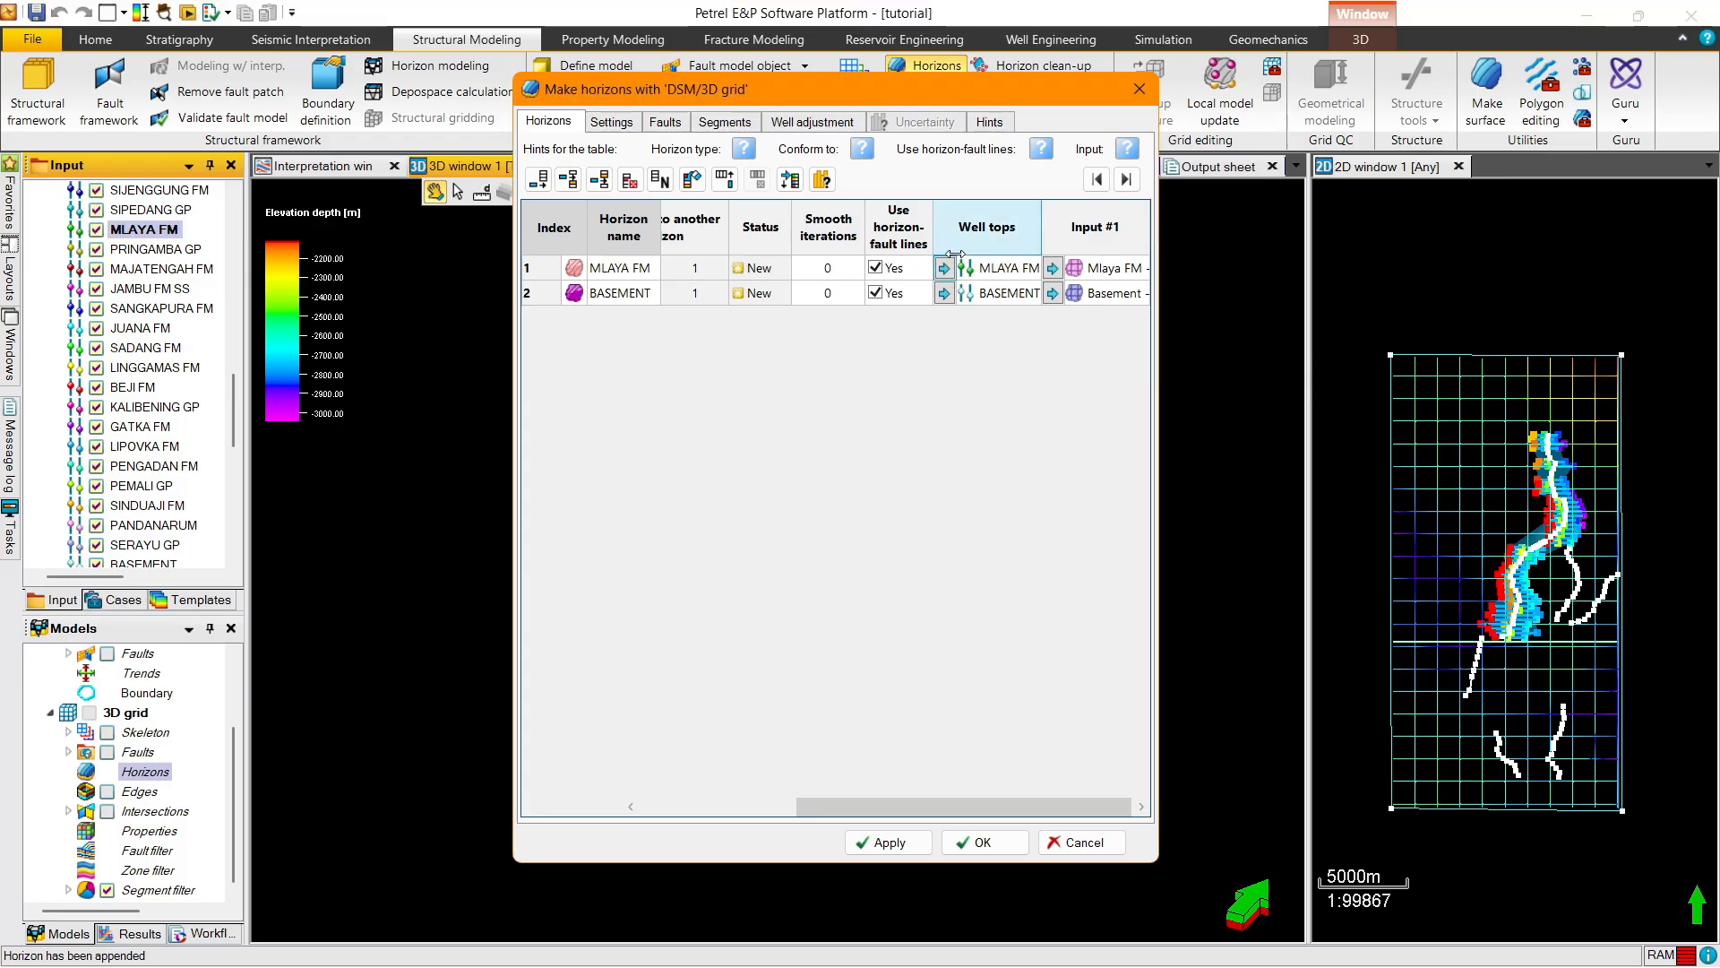
click(984, 843)
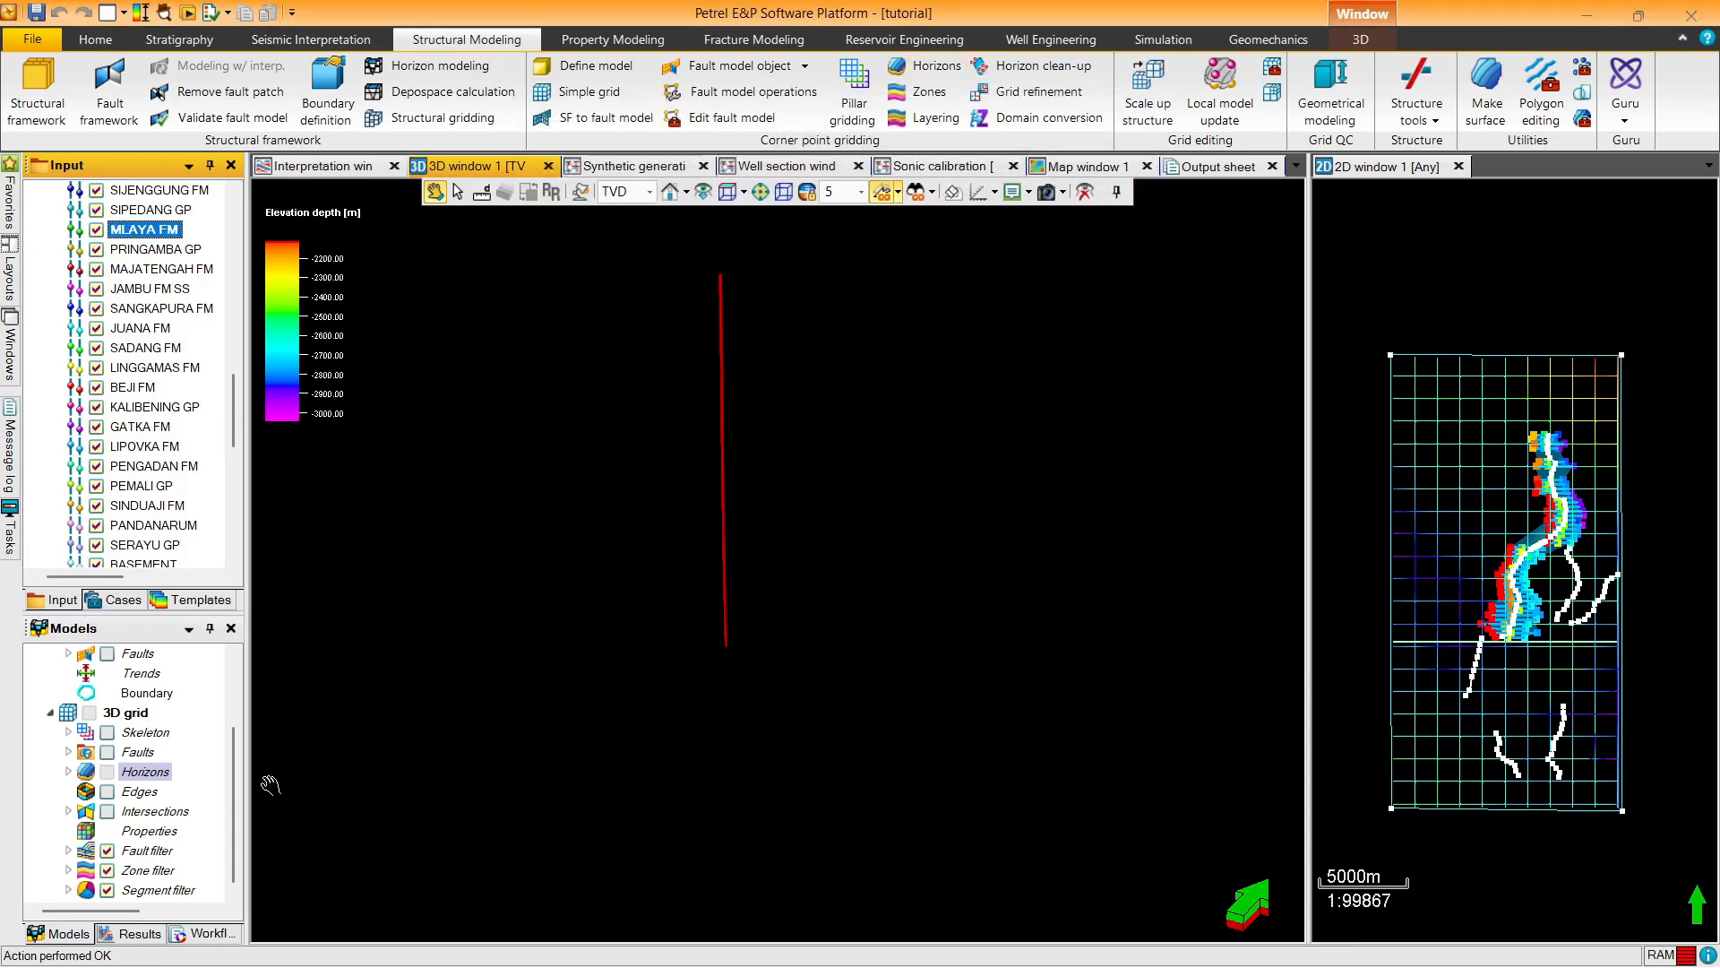
Display the 3D grid's MLAYA FM and BASEMENT horizons in the 3D window and inspect them from different angles
click(68, 771)
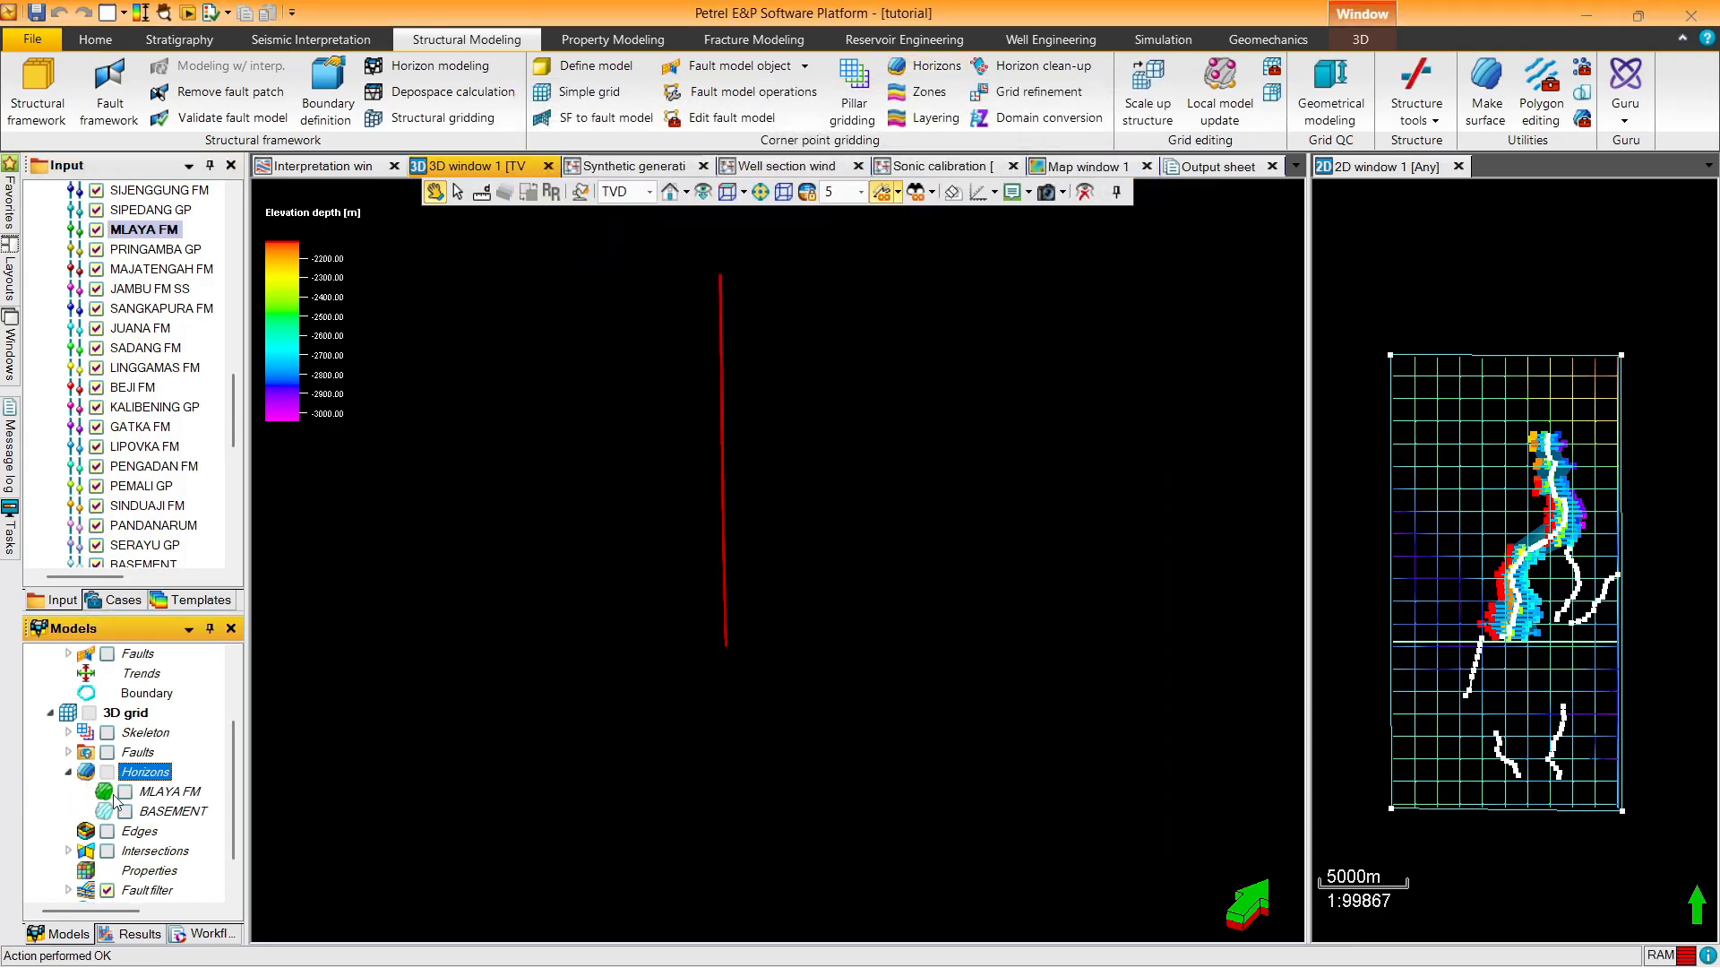
click(124, 792)
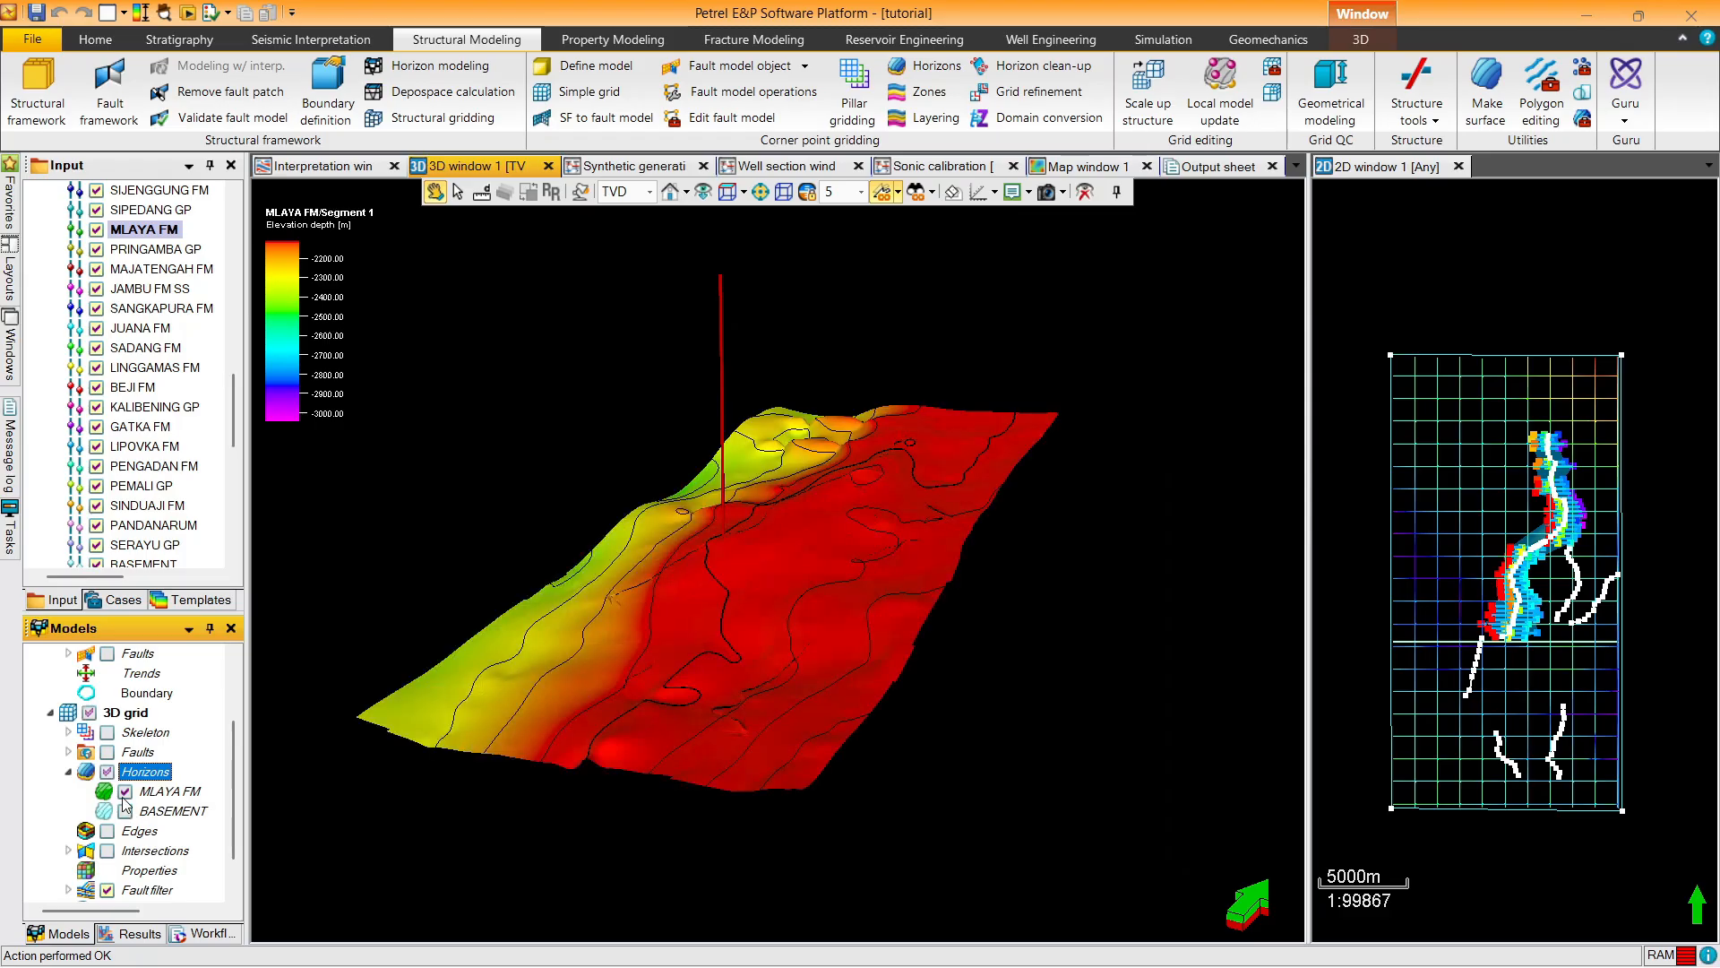
drag(910, 515, 729, 538)
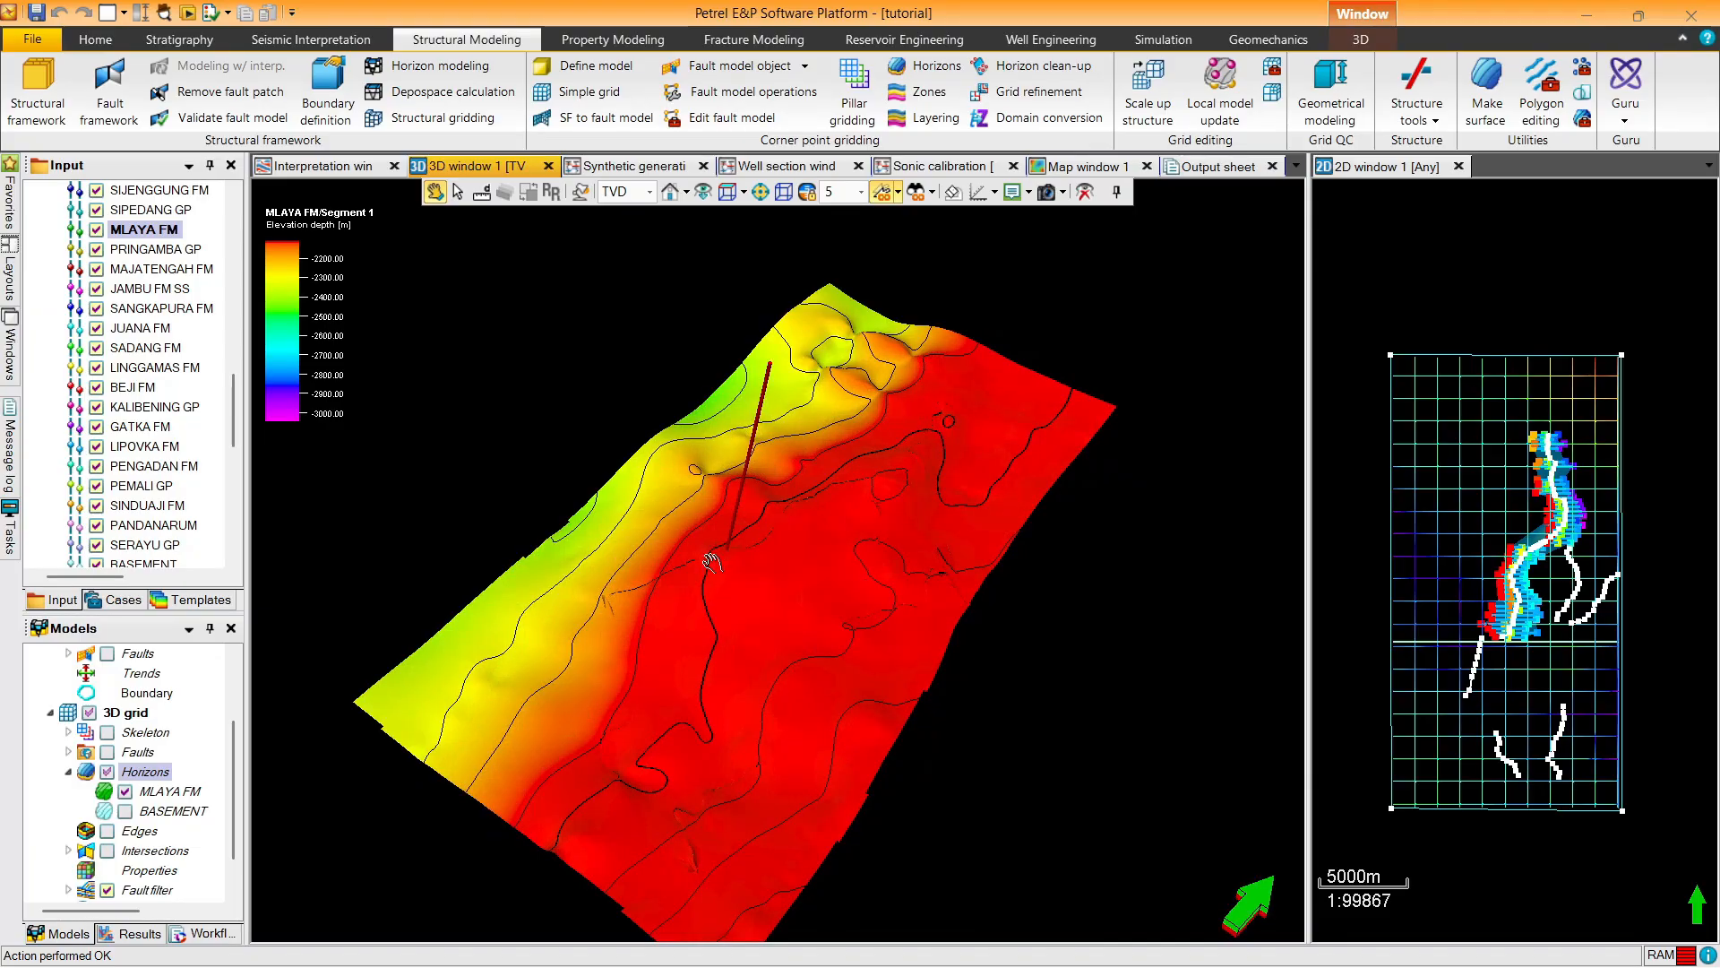
click(108, 764)
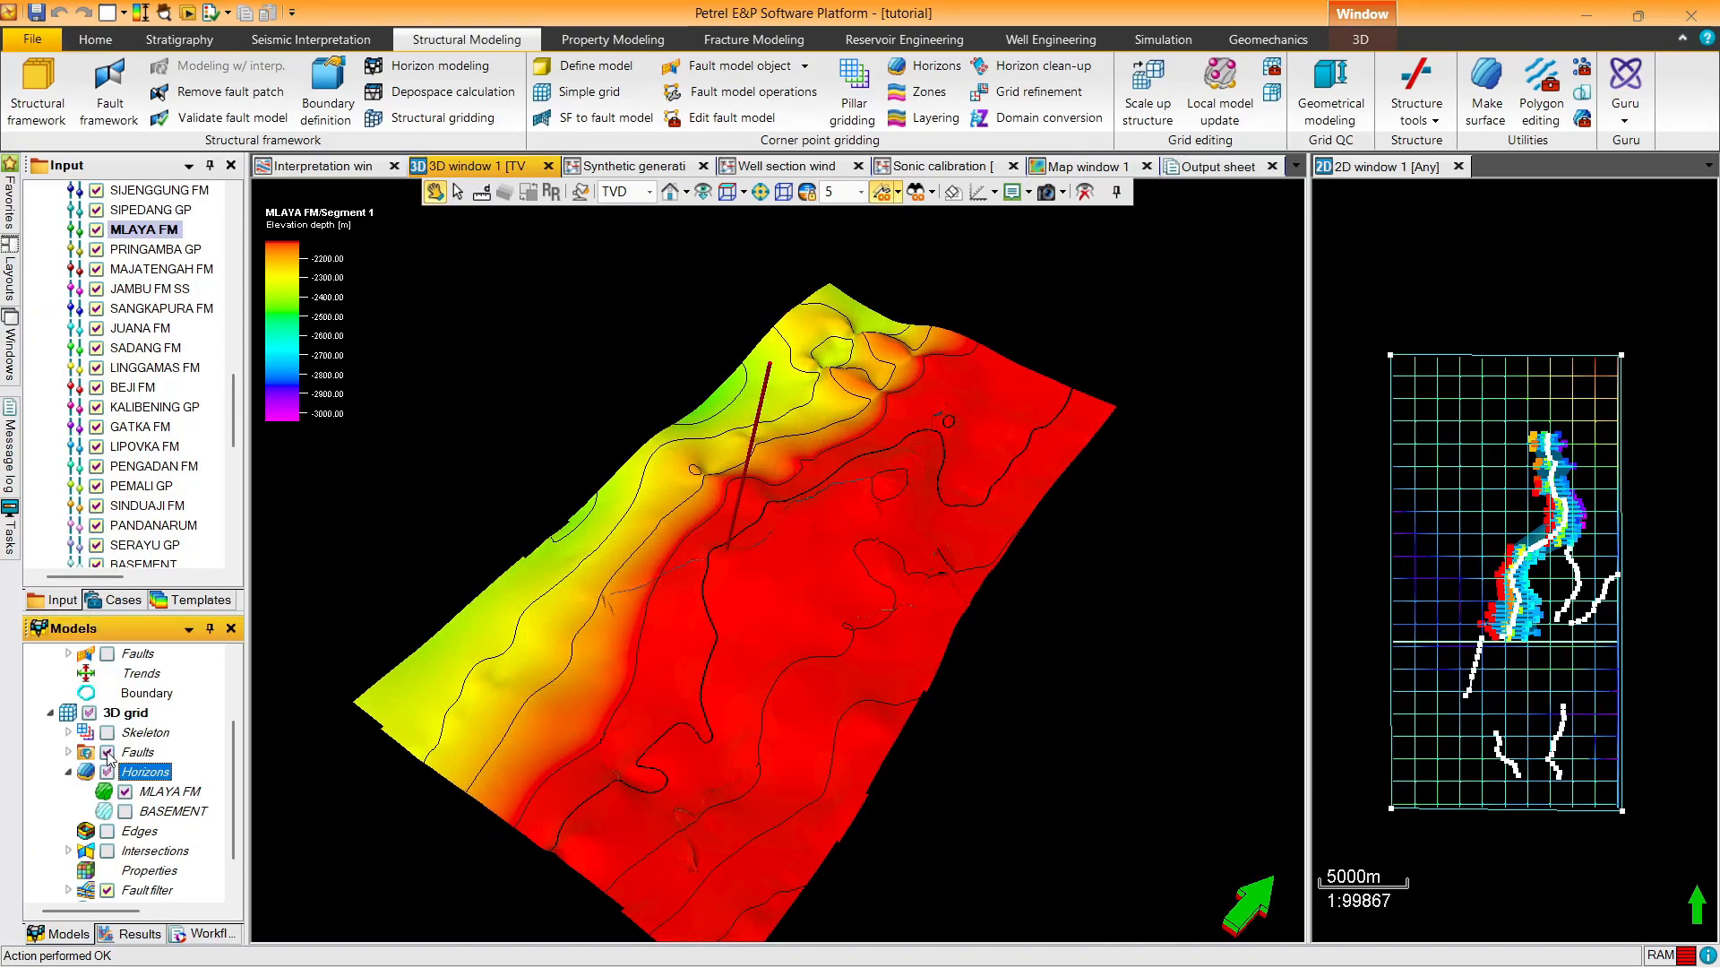
click(106, 751)
click(126, 811)
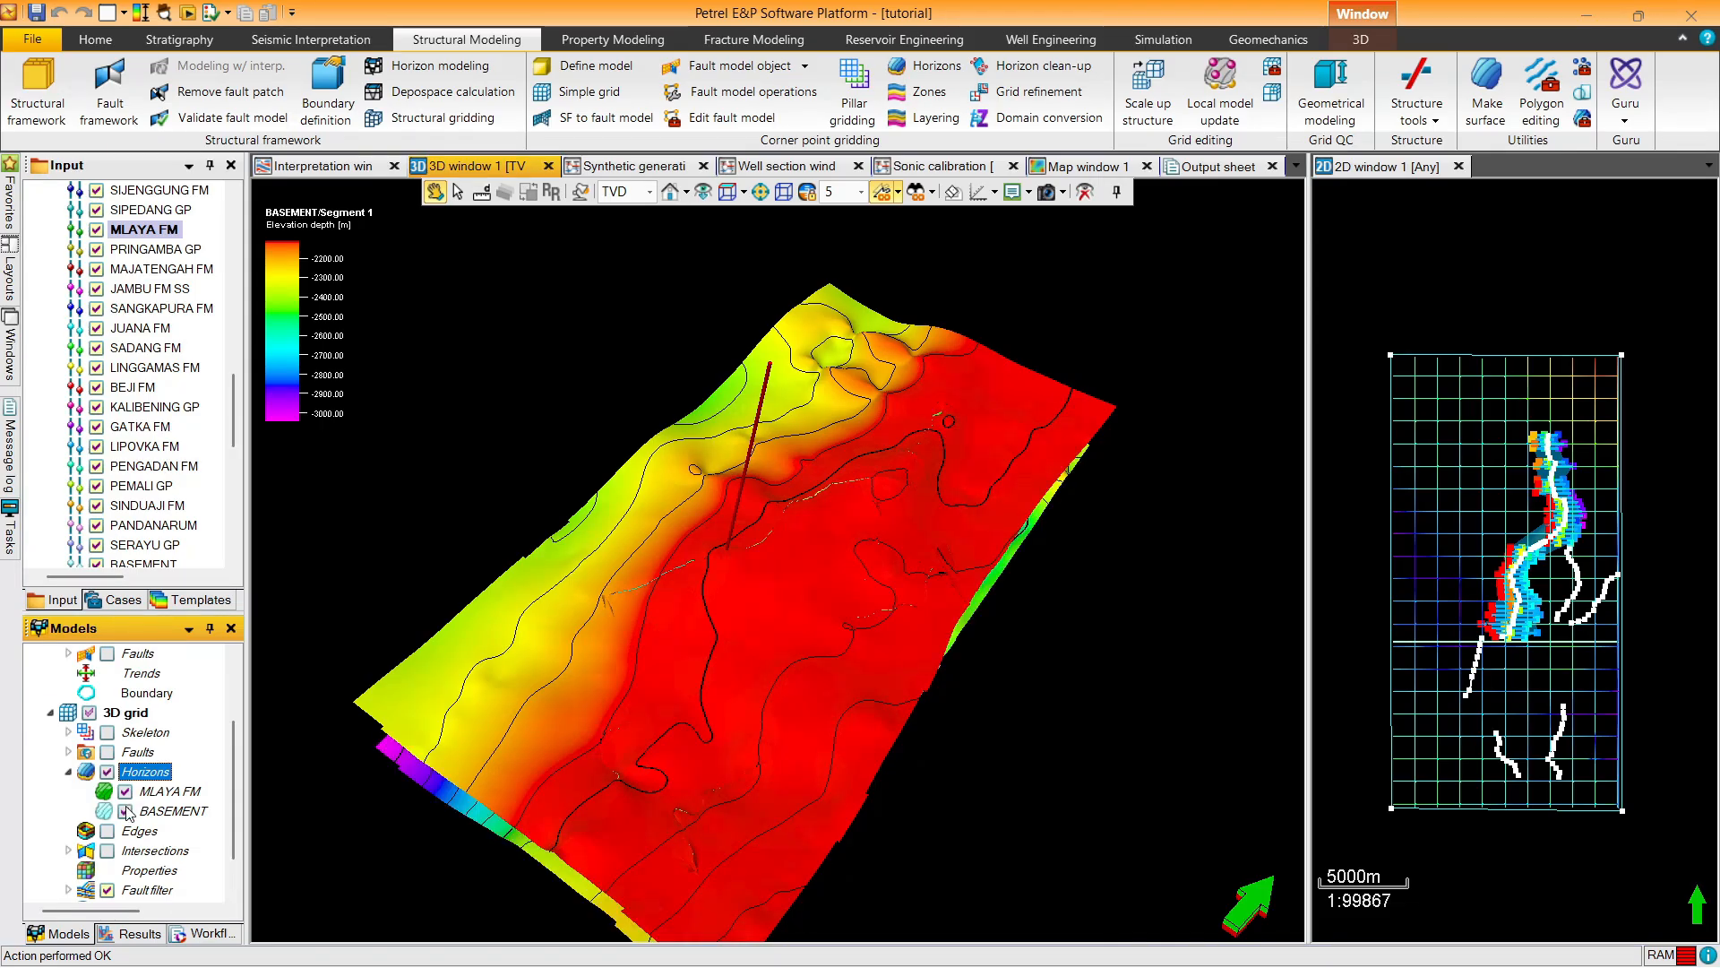
drag(938, 514, 880, 326)
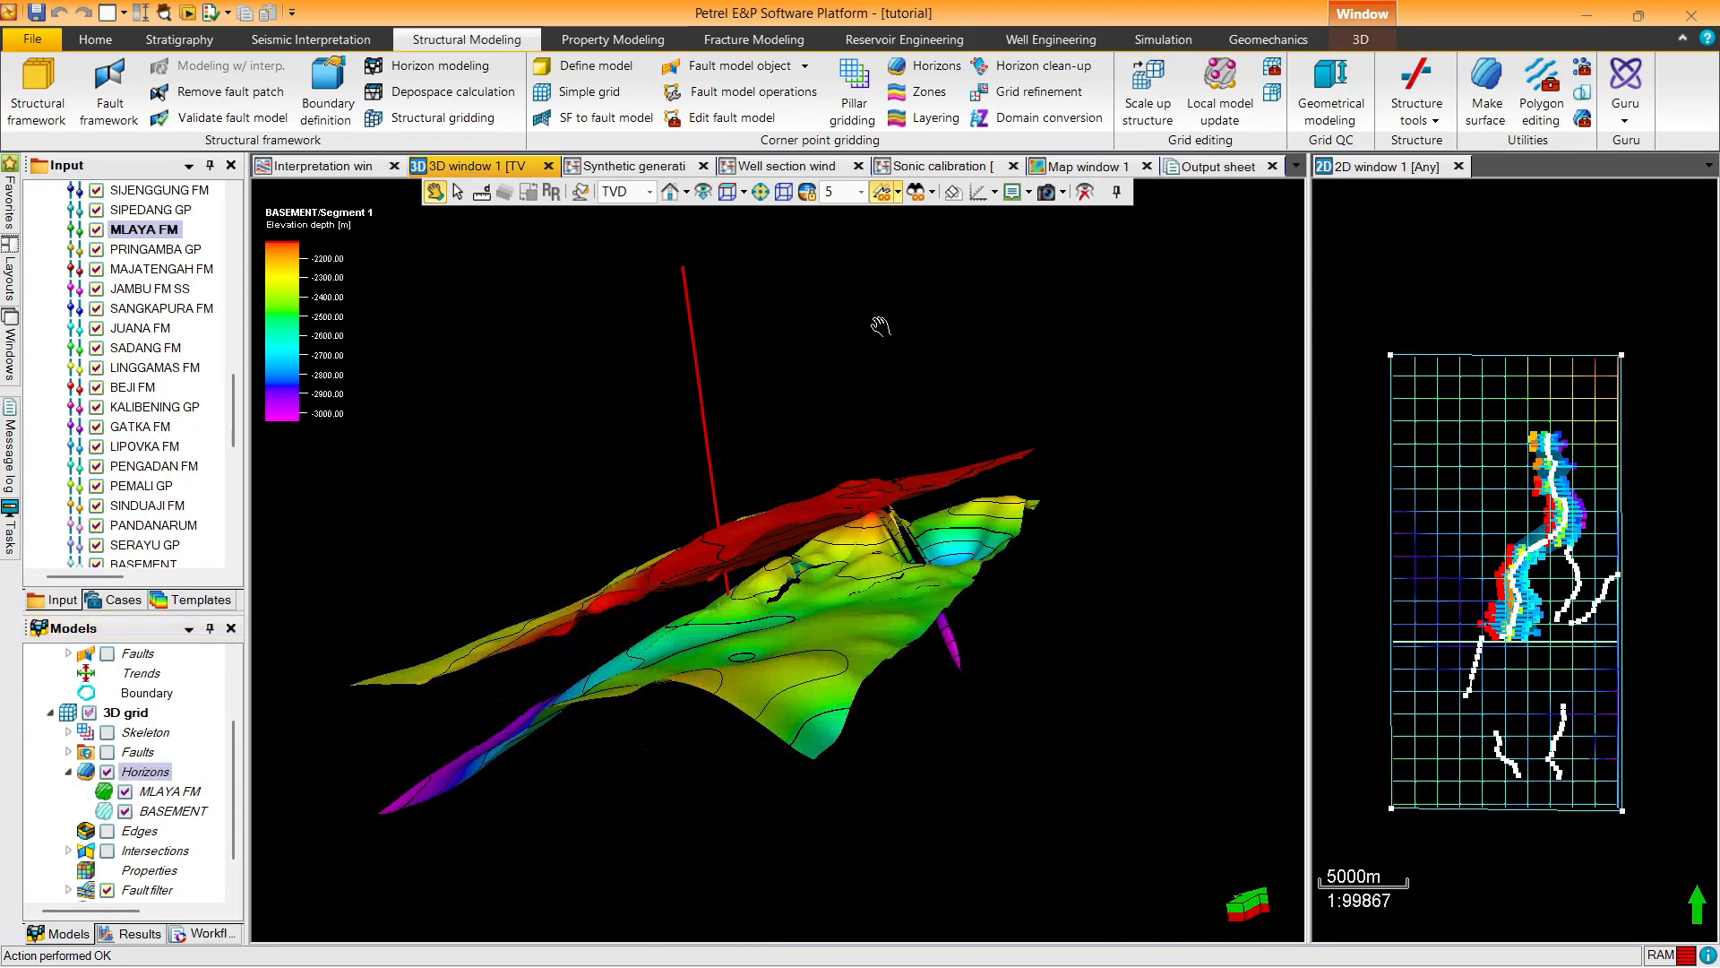
Hide the MLAYA FM horizon and examine the BASEMENT horizon together with the 3D grid's faults
click(127, 792)
drag(1109, 473, 432, 489)
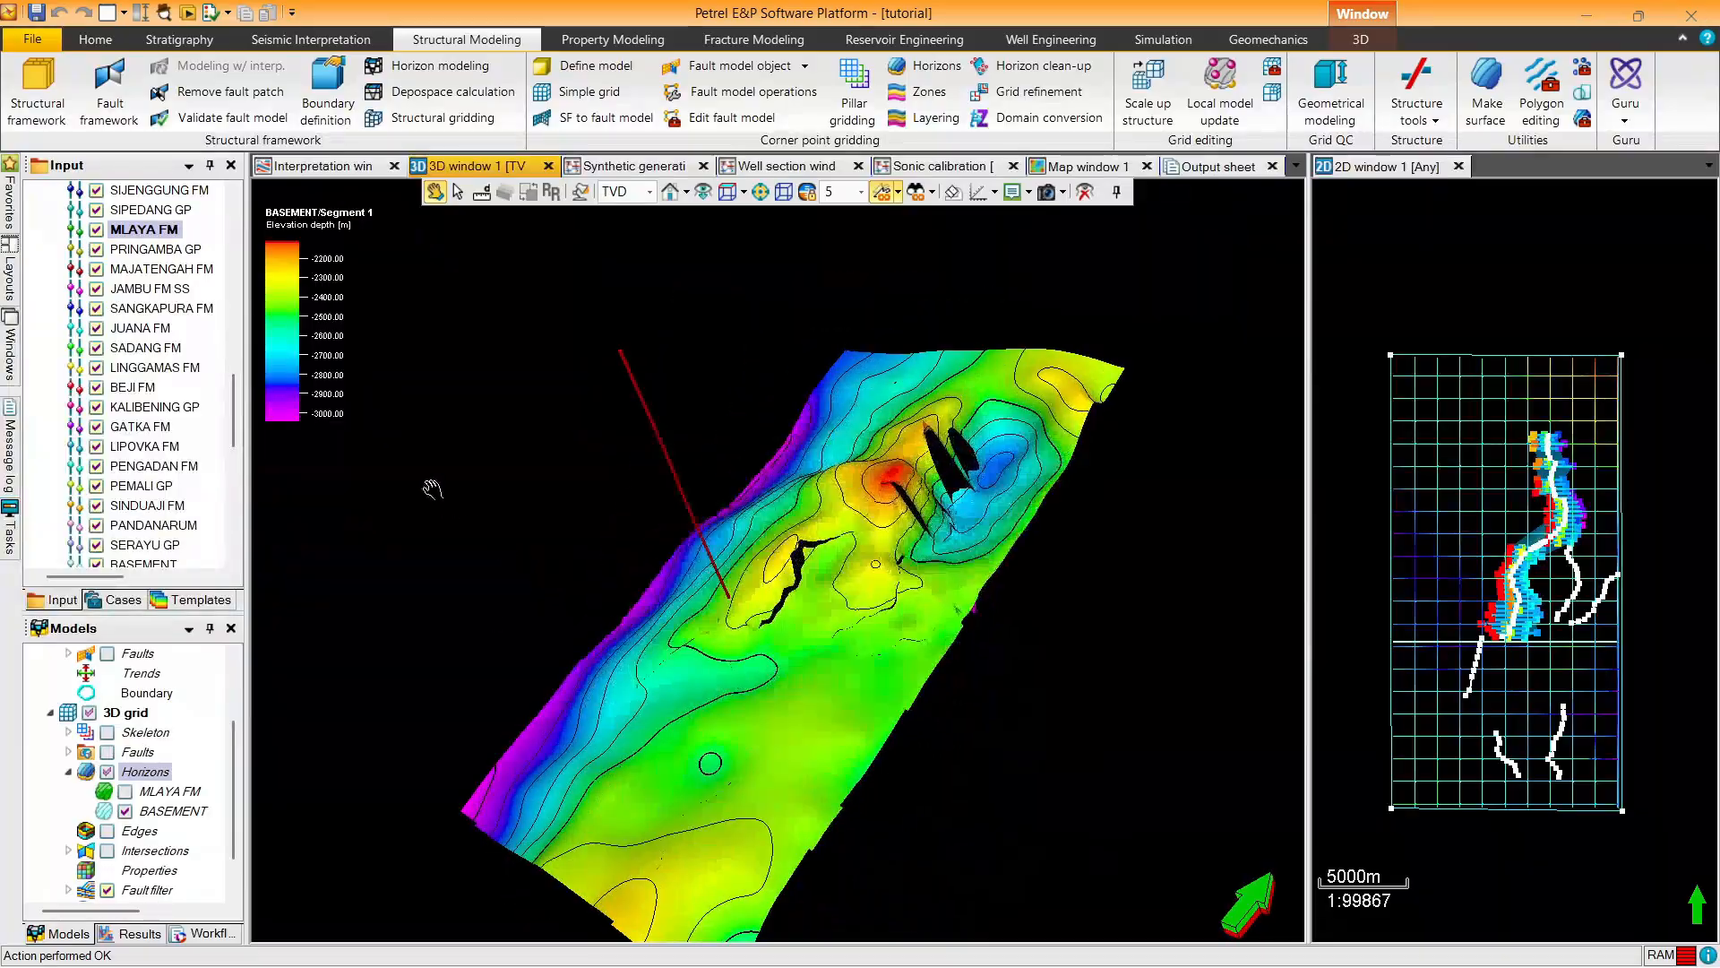
click(119, 739)
click(108, 752)
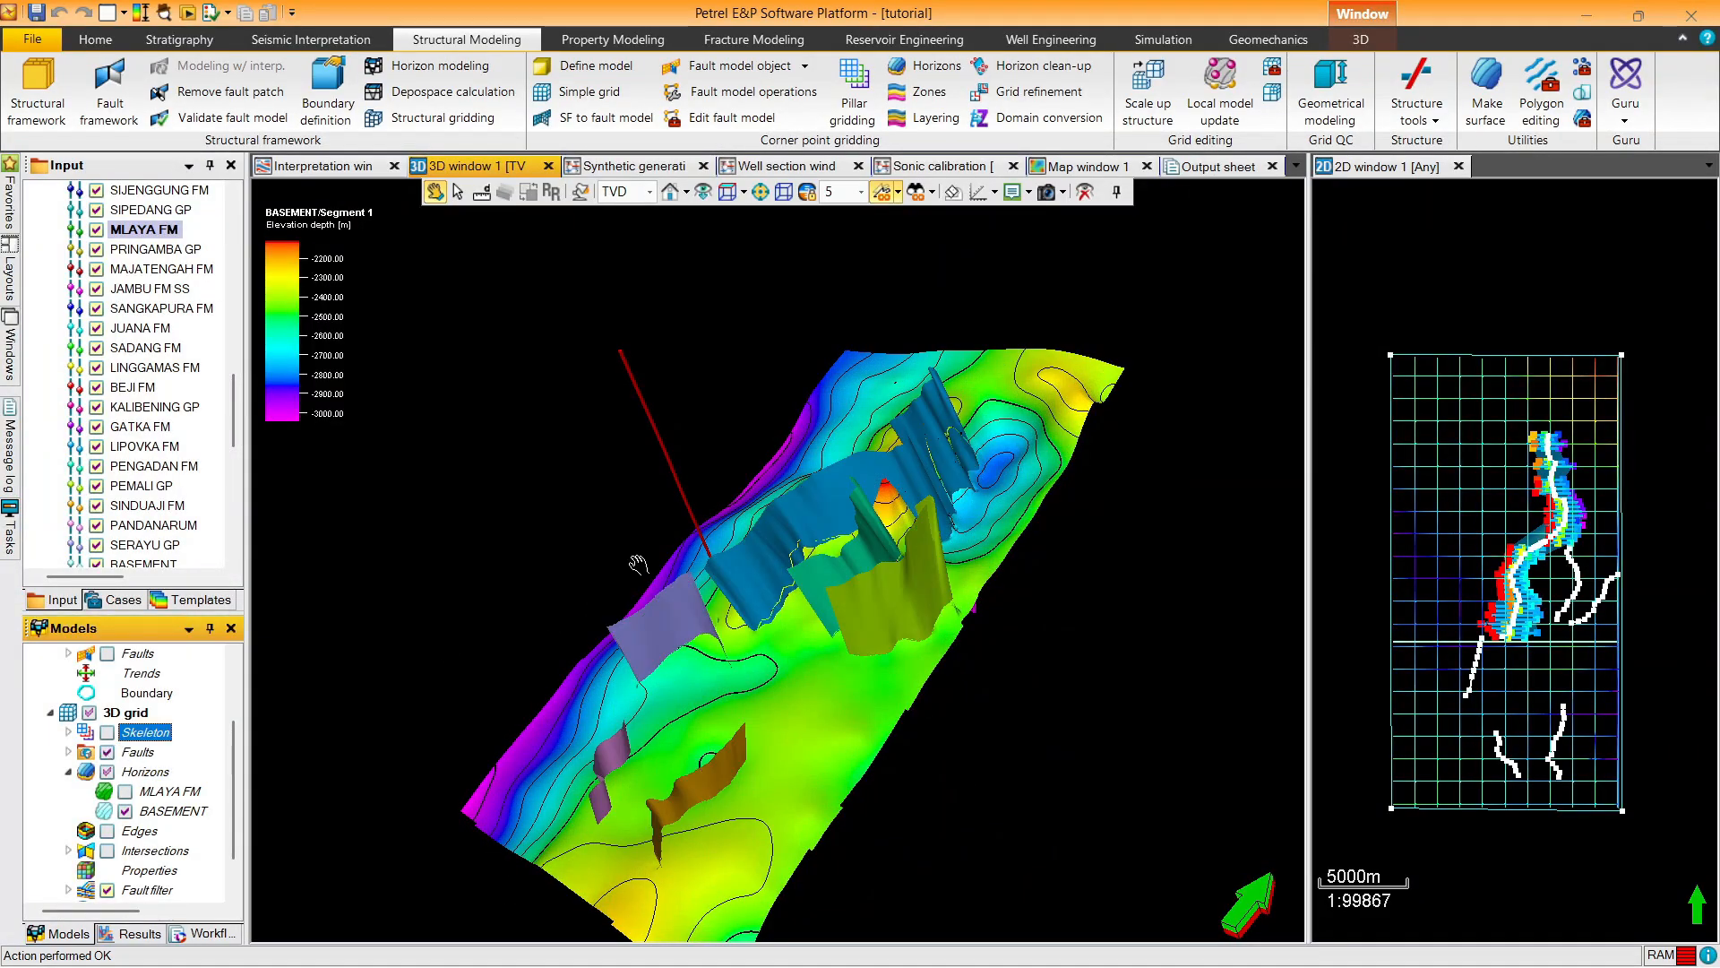
drag(638, 565, 558, 527)
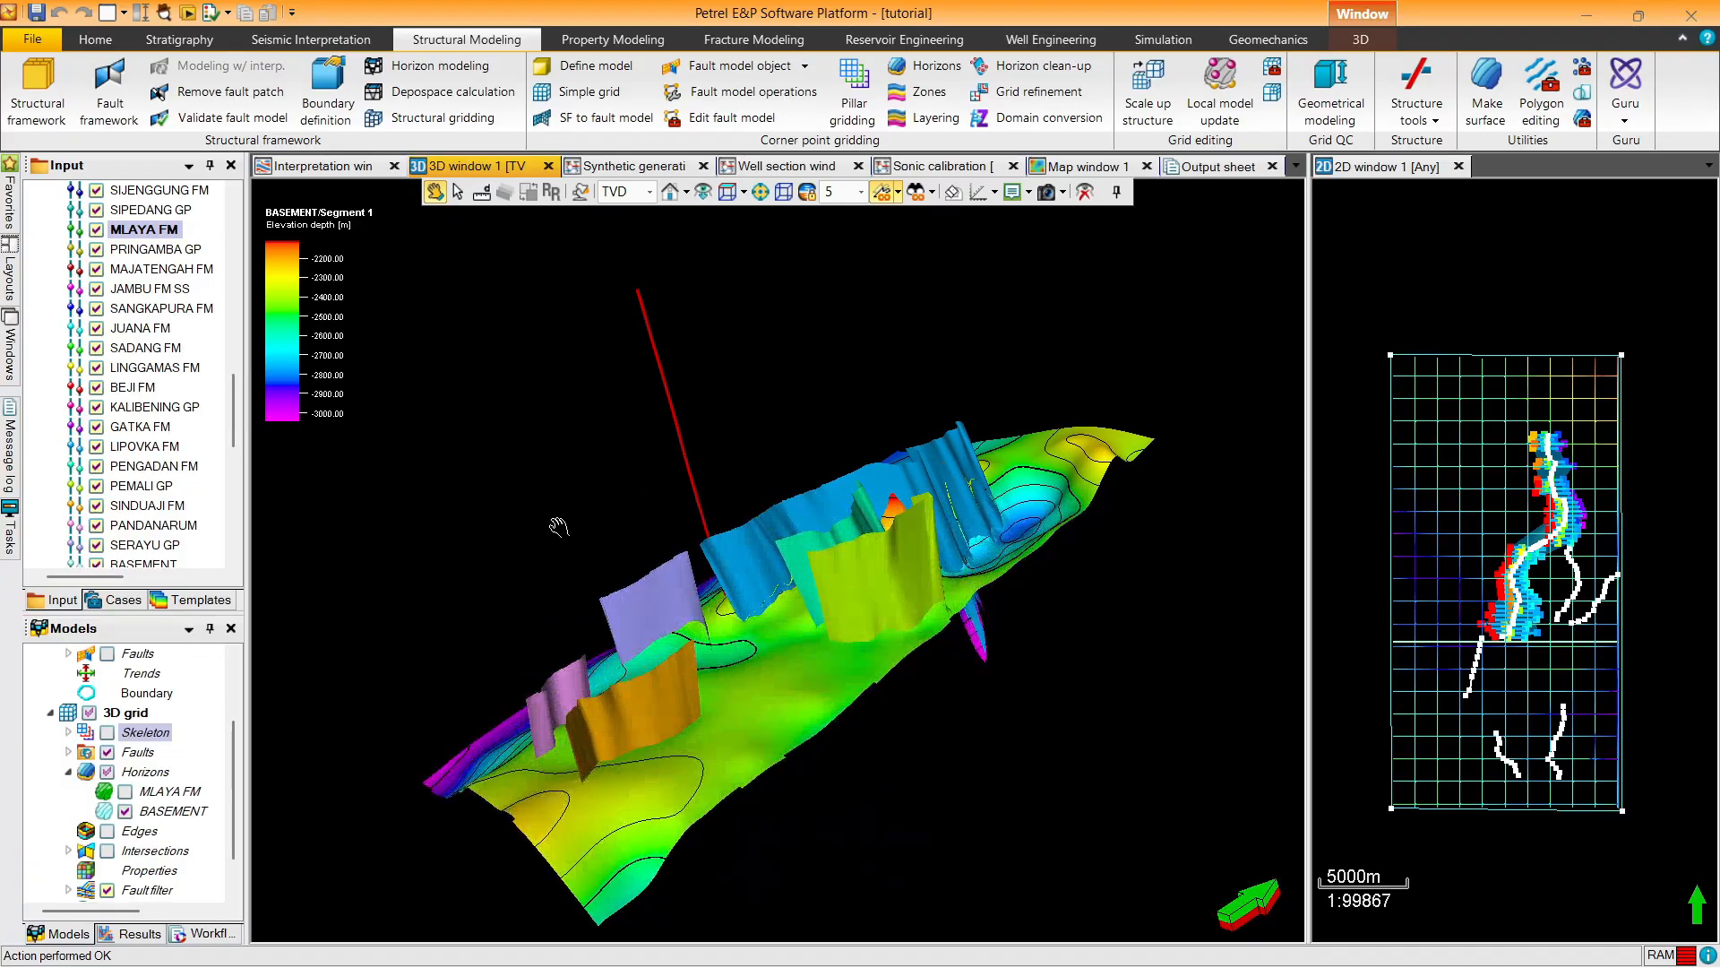
Redisplay the MLAYA FM horizon and examine how the gridded faults sit between it and the BASEMENT horizon
click(126, 792)
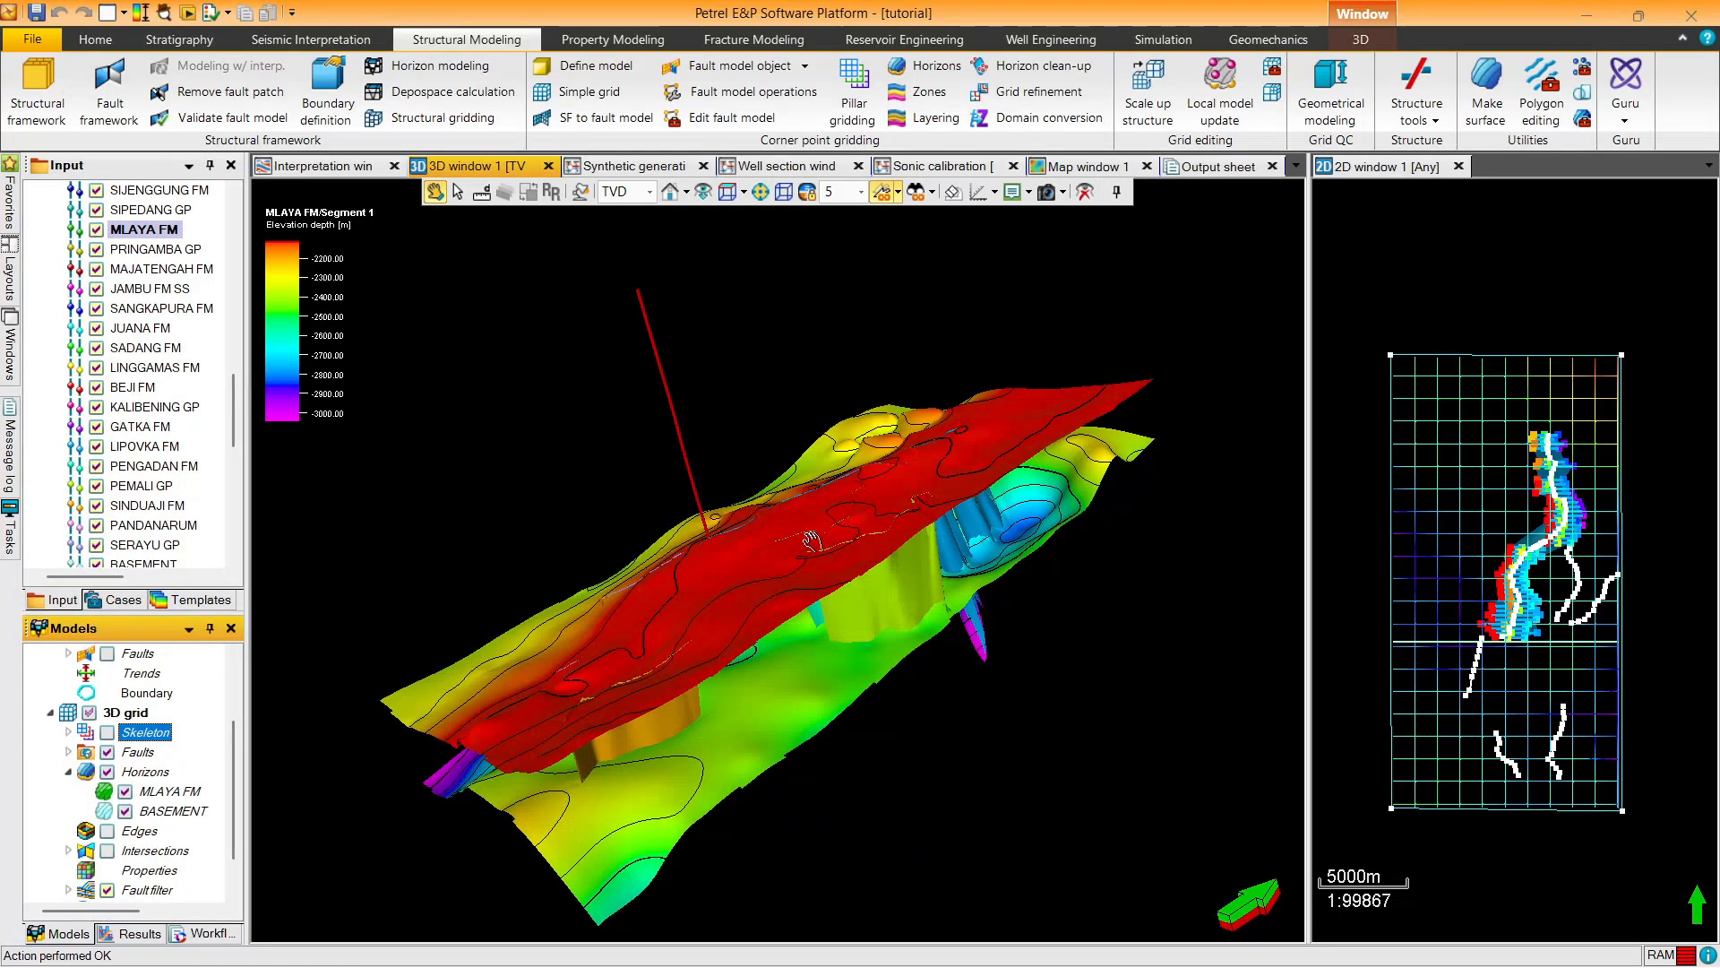
drag(810, 541, 883, 583)
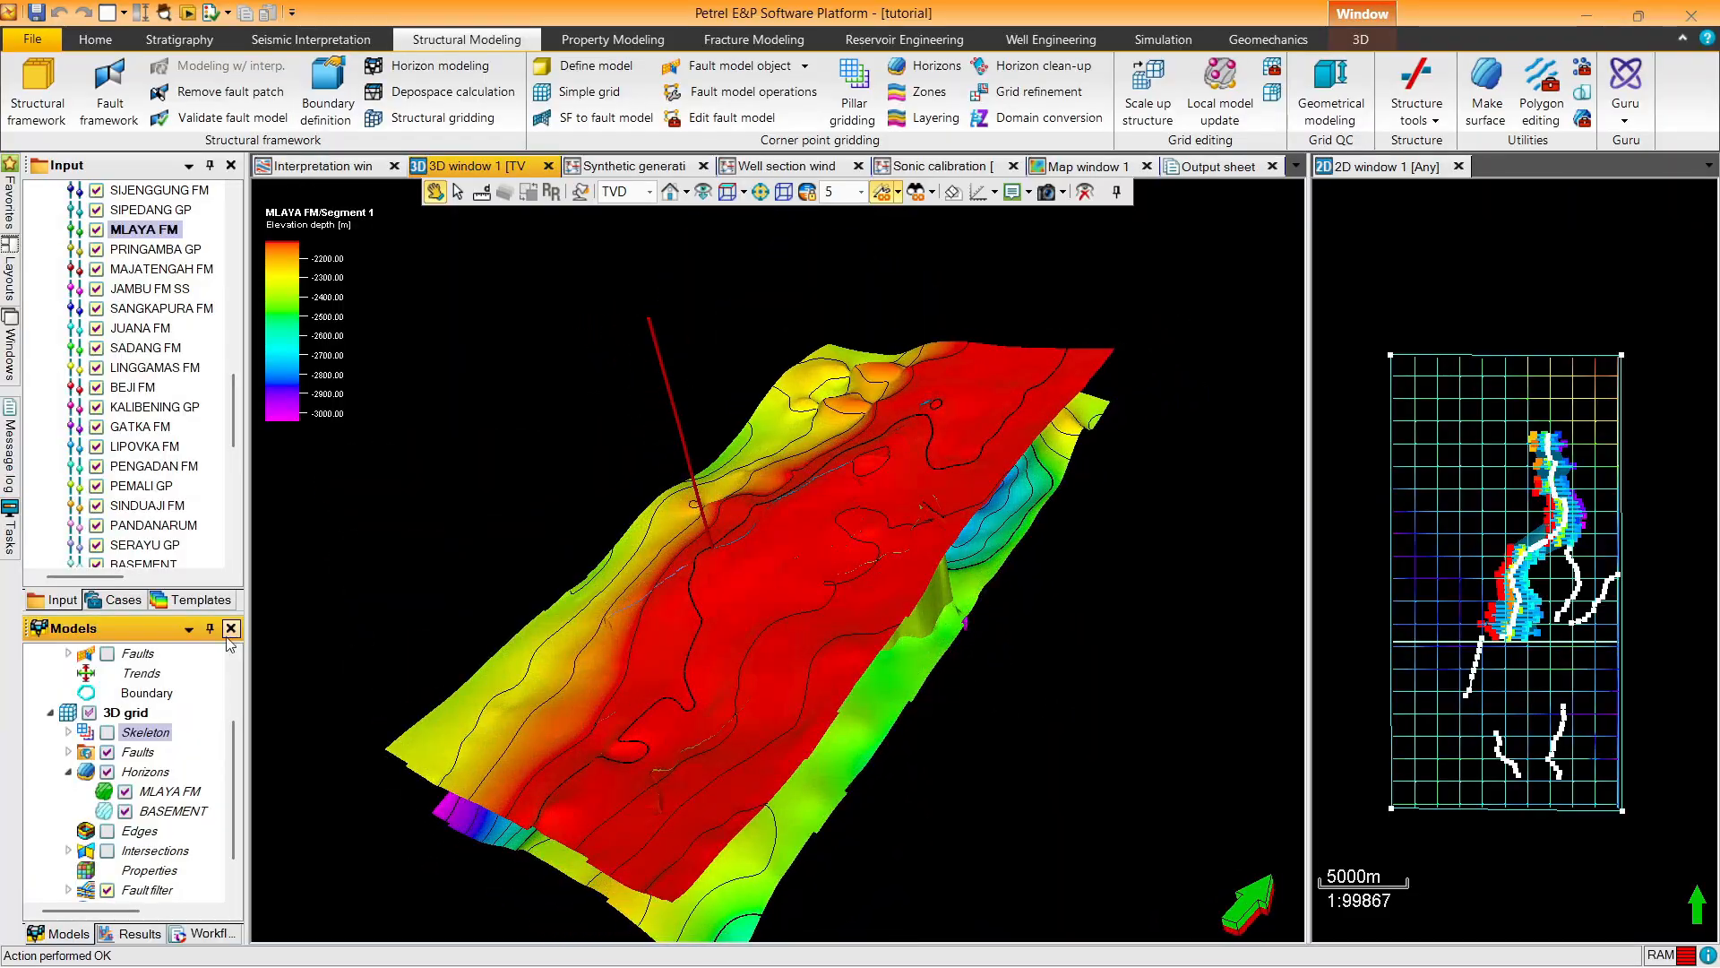
scroll(224, 672, up, 2)
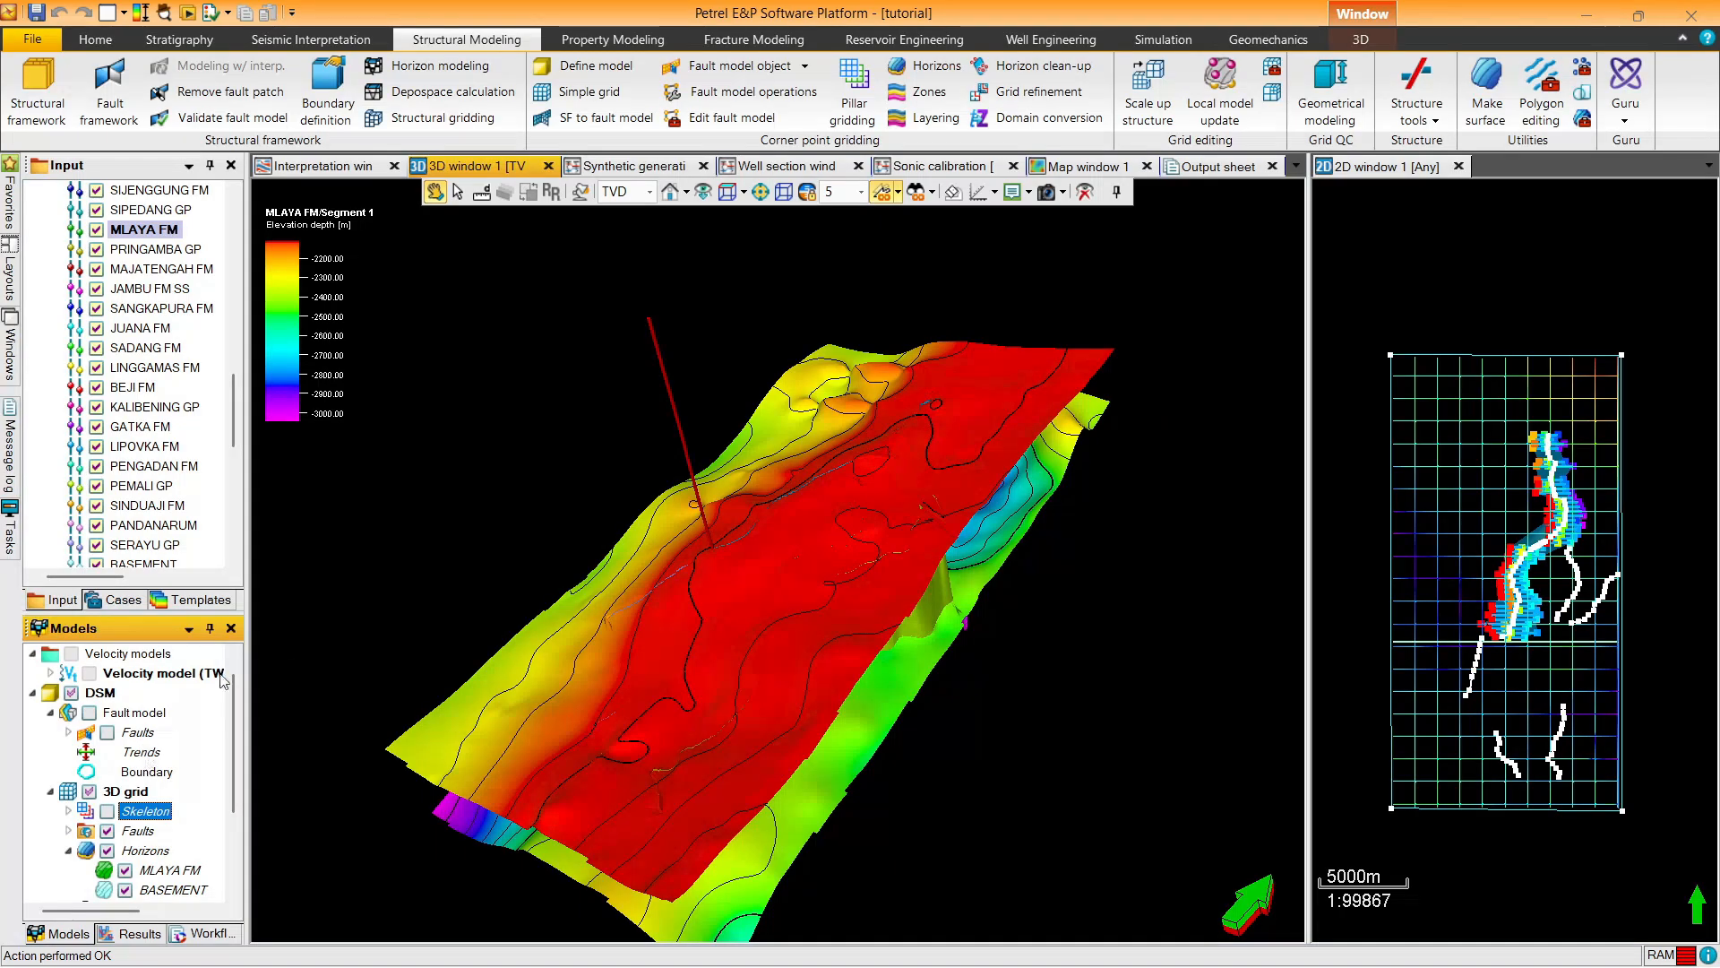
scroll(238, 718, up, 1)
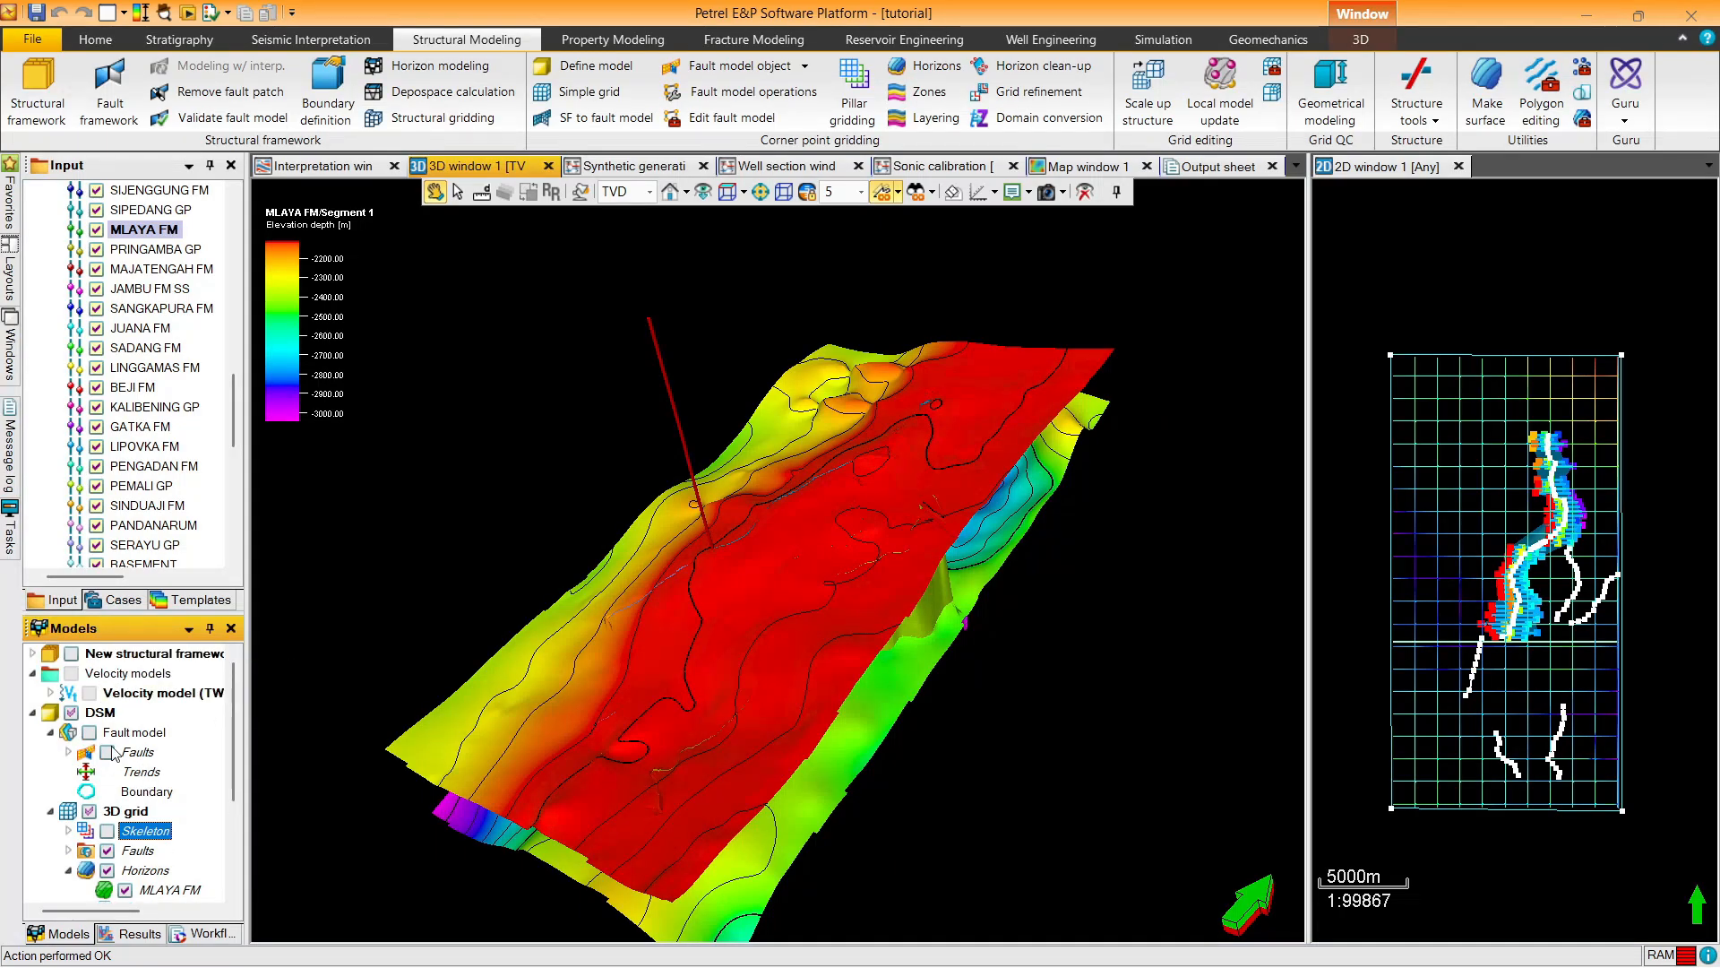
click(111, 752)
click(107, 752)
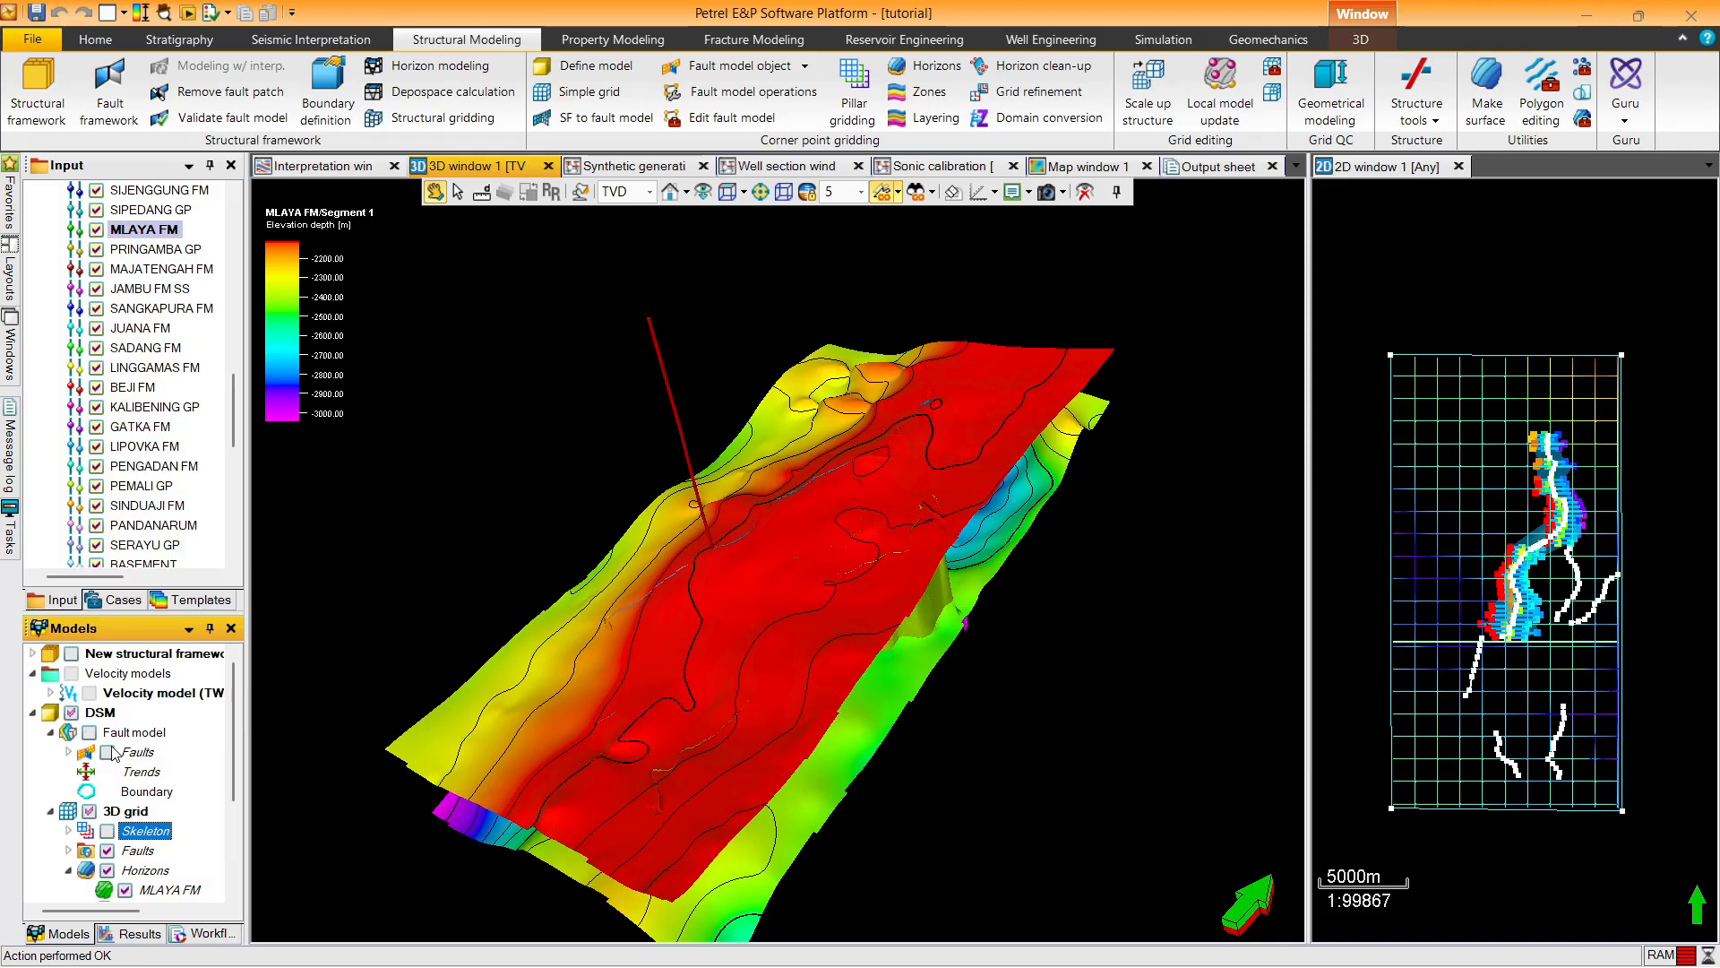
drag(400, 629, 640, 787)
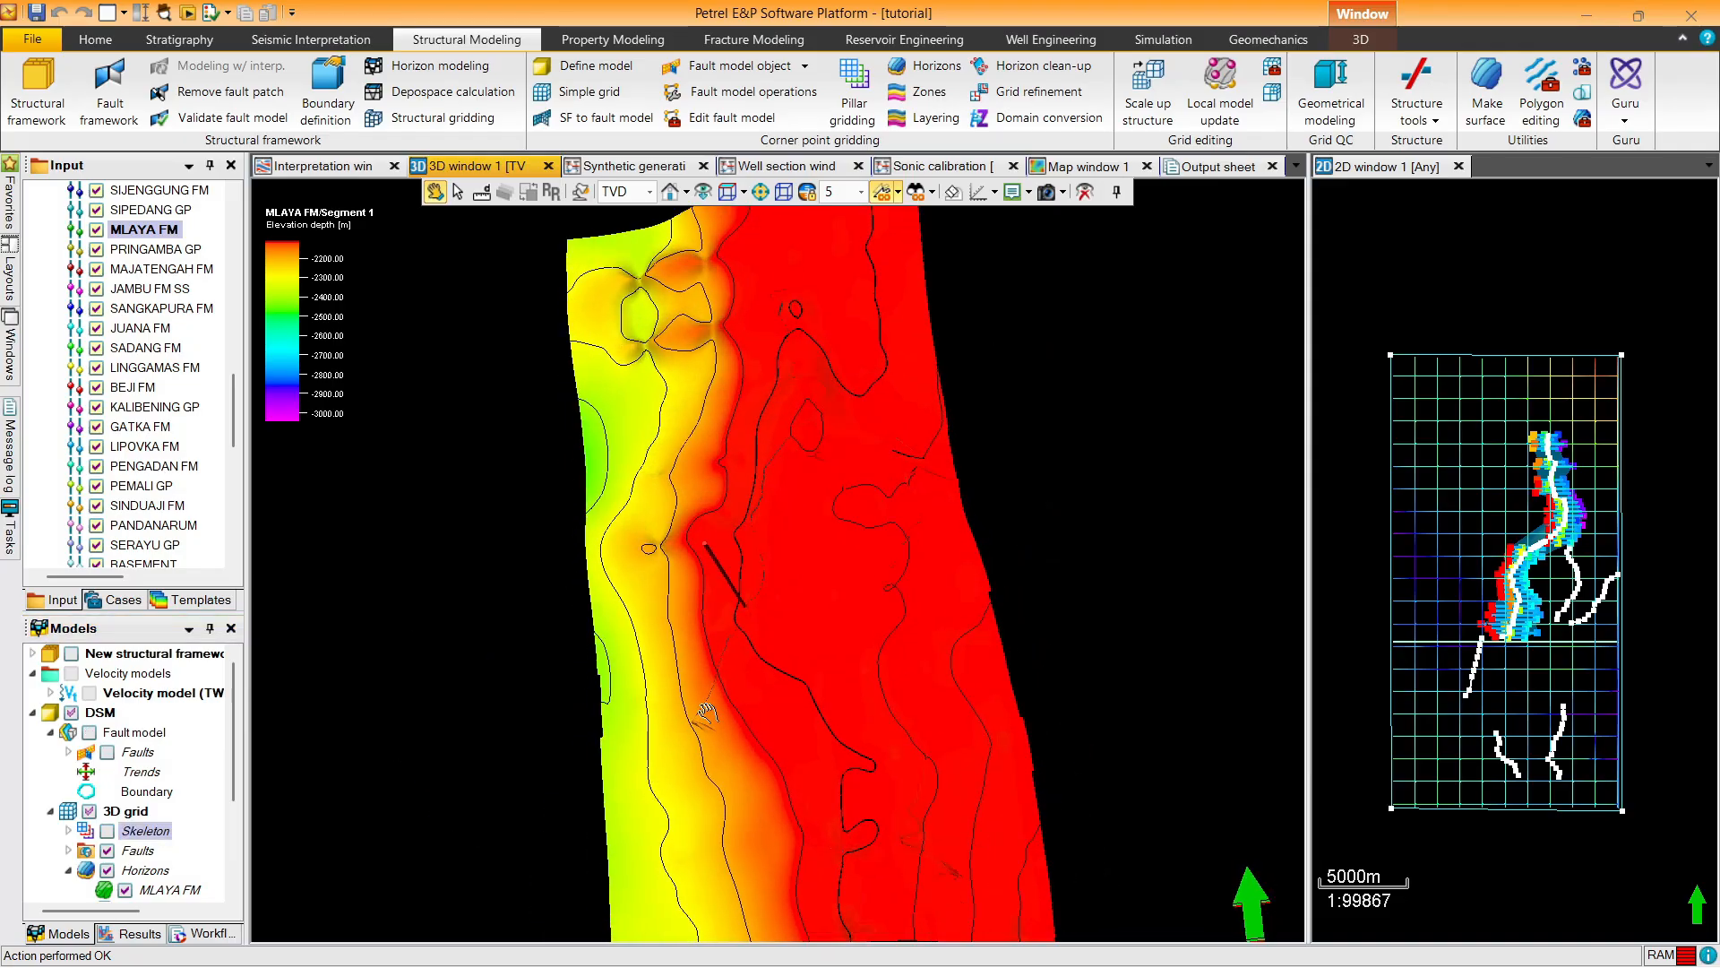
drag(798, 485, 648, 529)
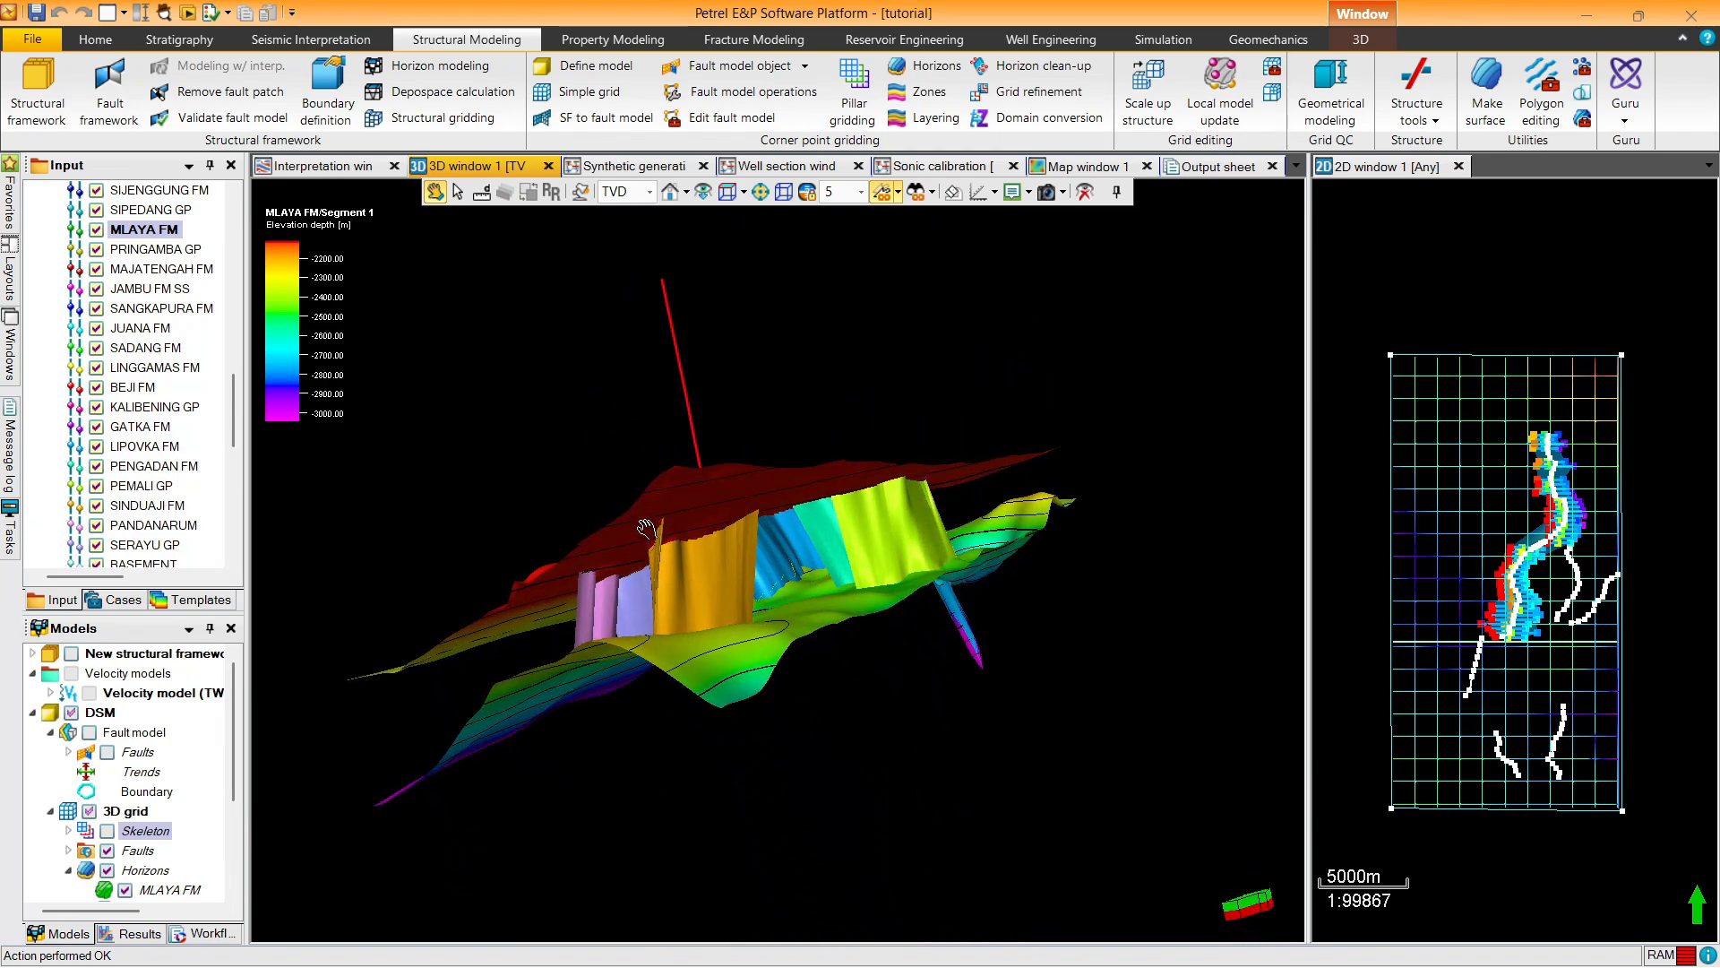
click(110, 760)
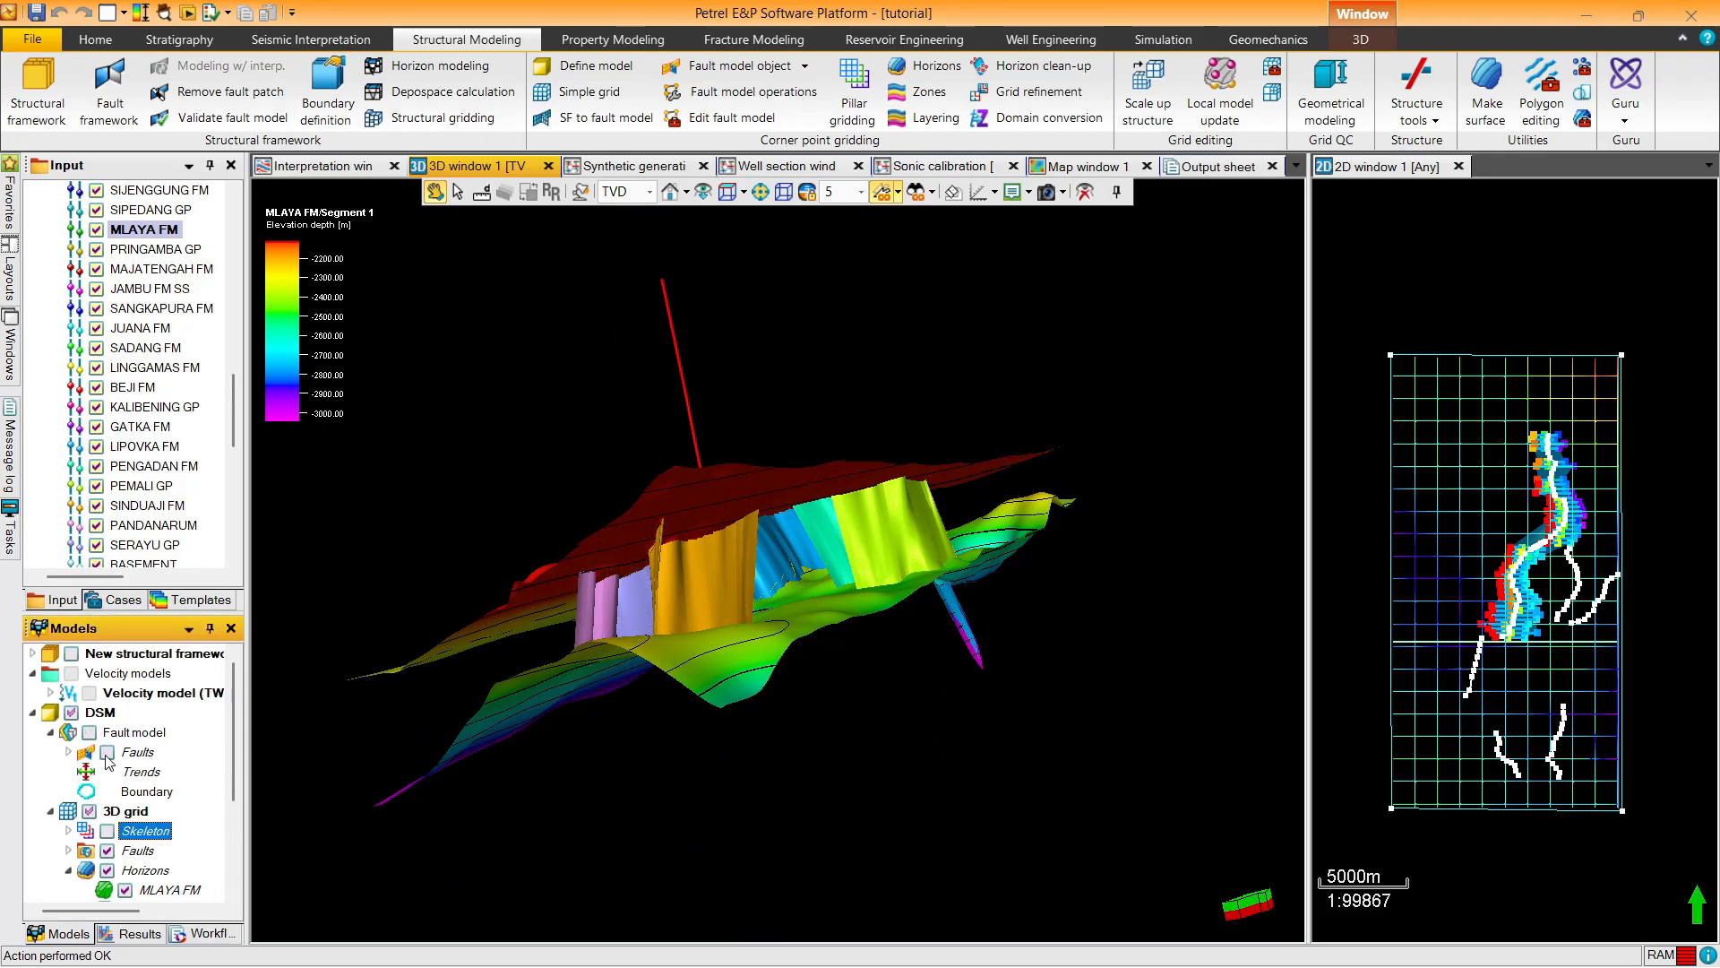
Toggle the 3D grid's faults and examine the MLAYA FM horizon from directly above
click(107, 851)
click(108, 851)
drag(851, 645, 794, 727)
drag(779, 625, 758, 656)
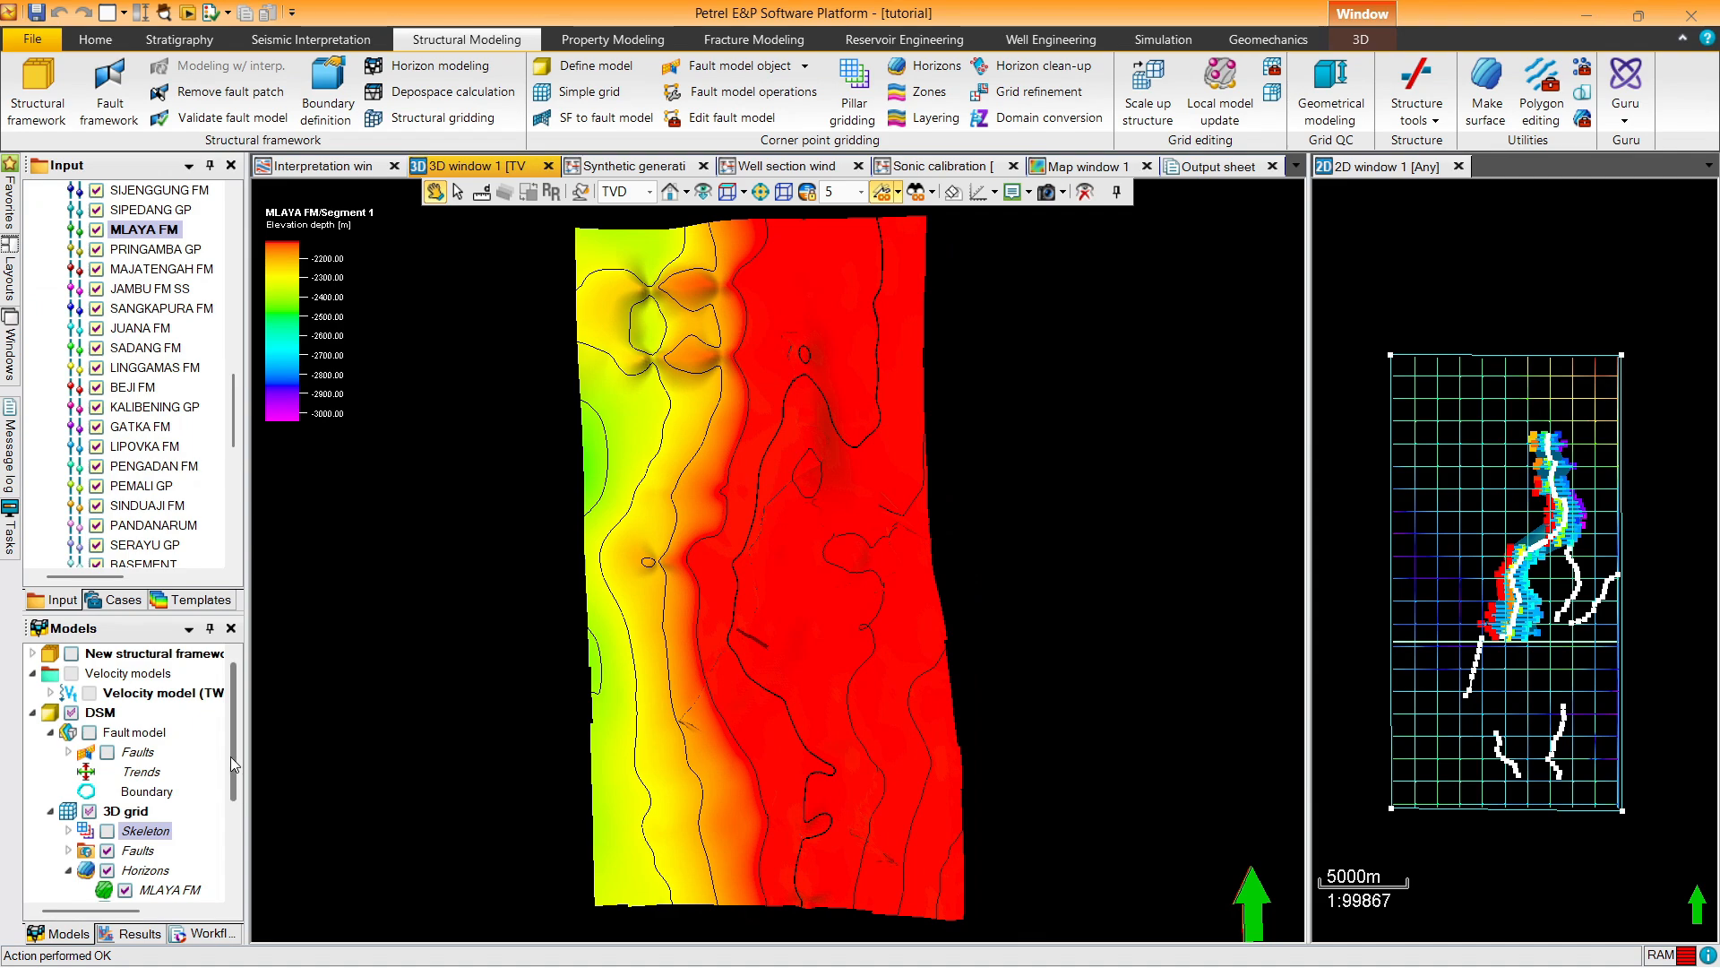
drag(229, 757, 205, 832)
click(153, 755)
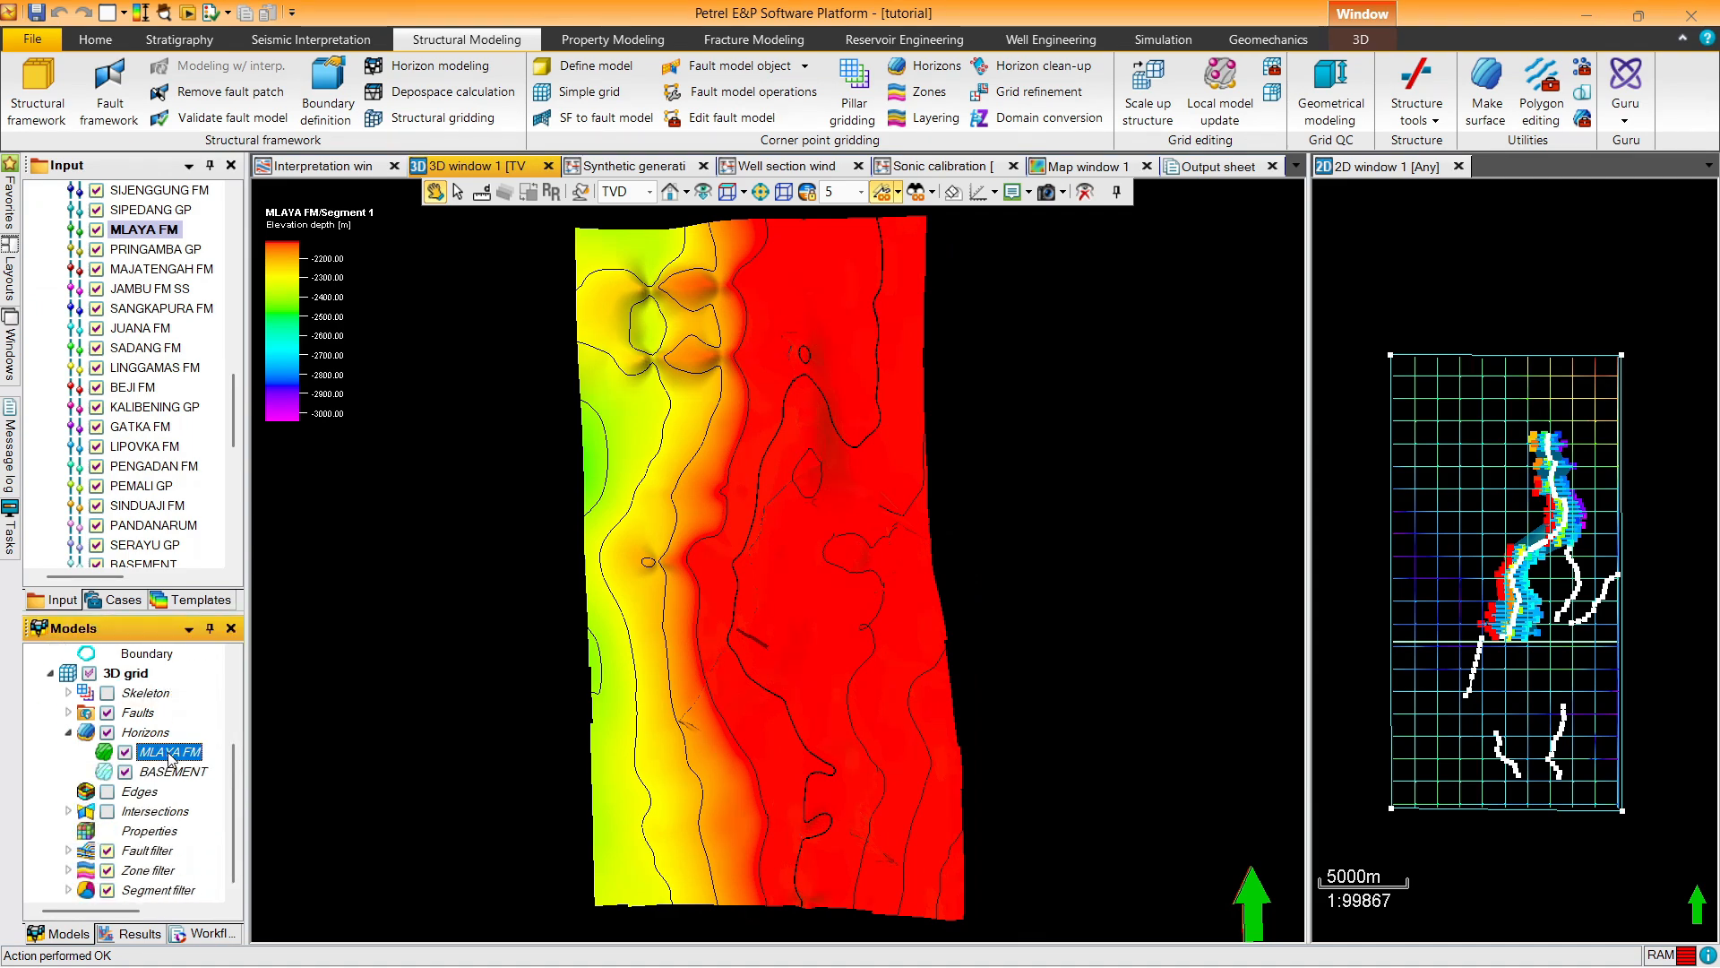
right_click(155, 763)
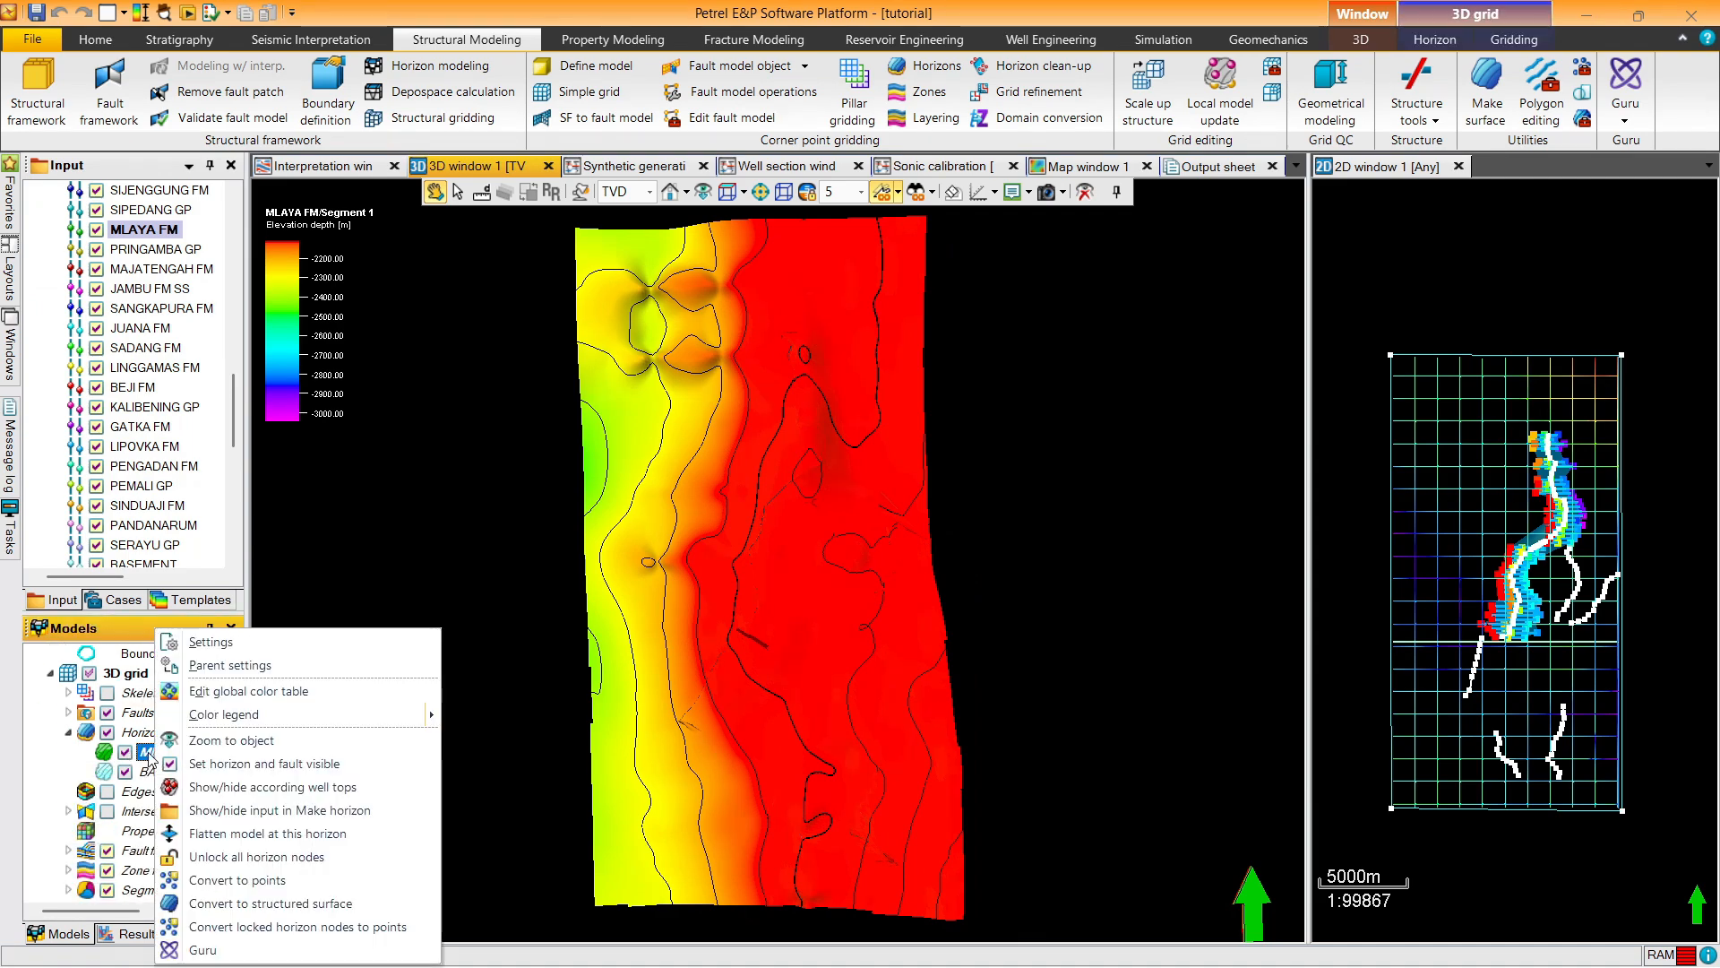
key(Escape)
drag(237, 439, 246, 589)
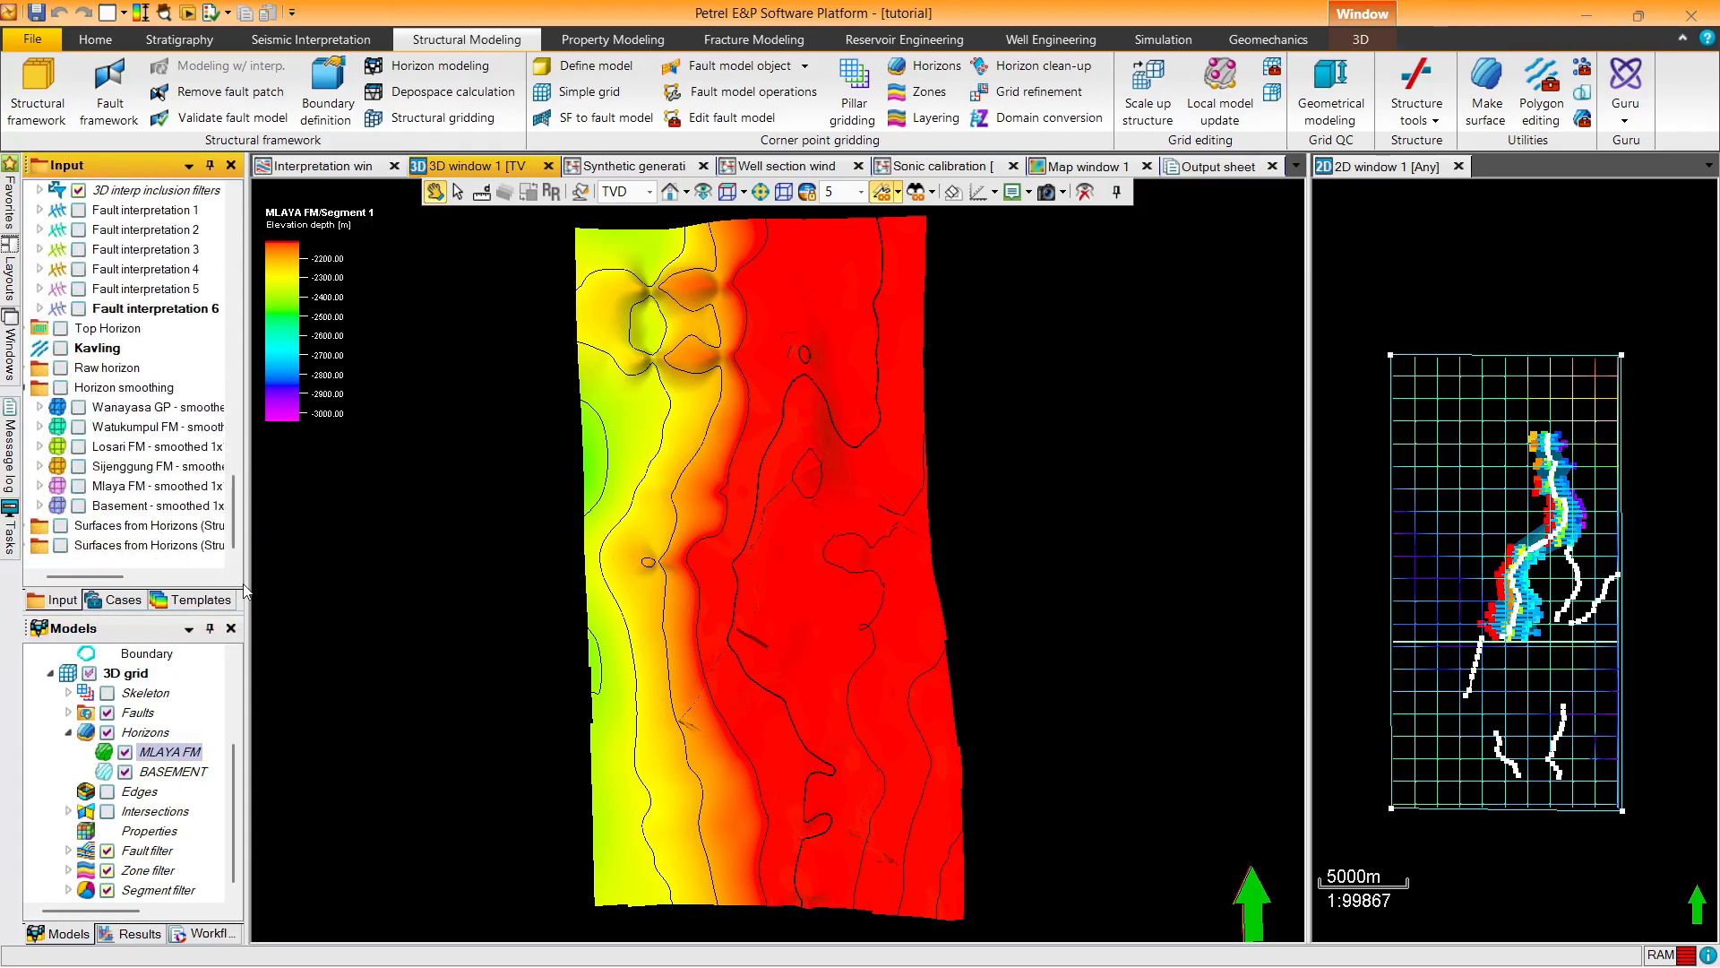
click(168, 772)
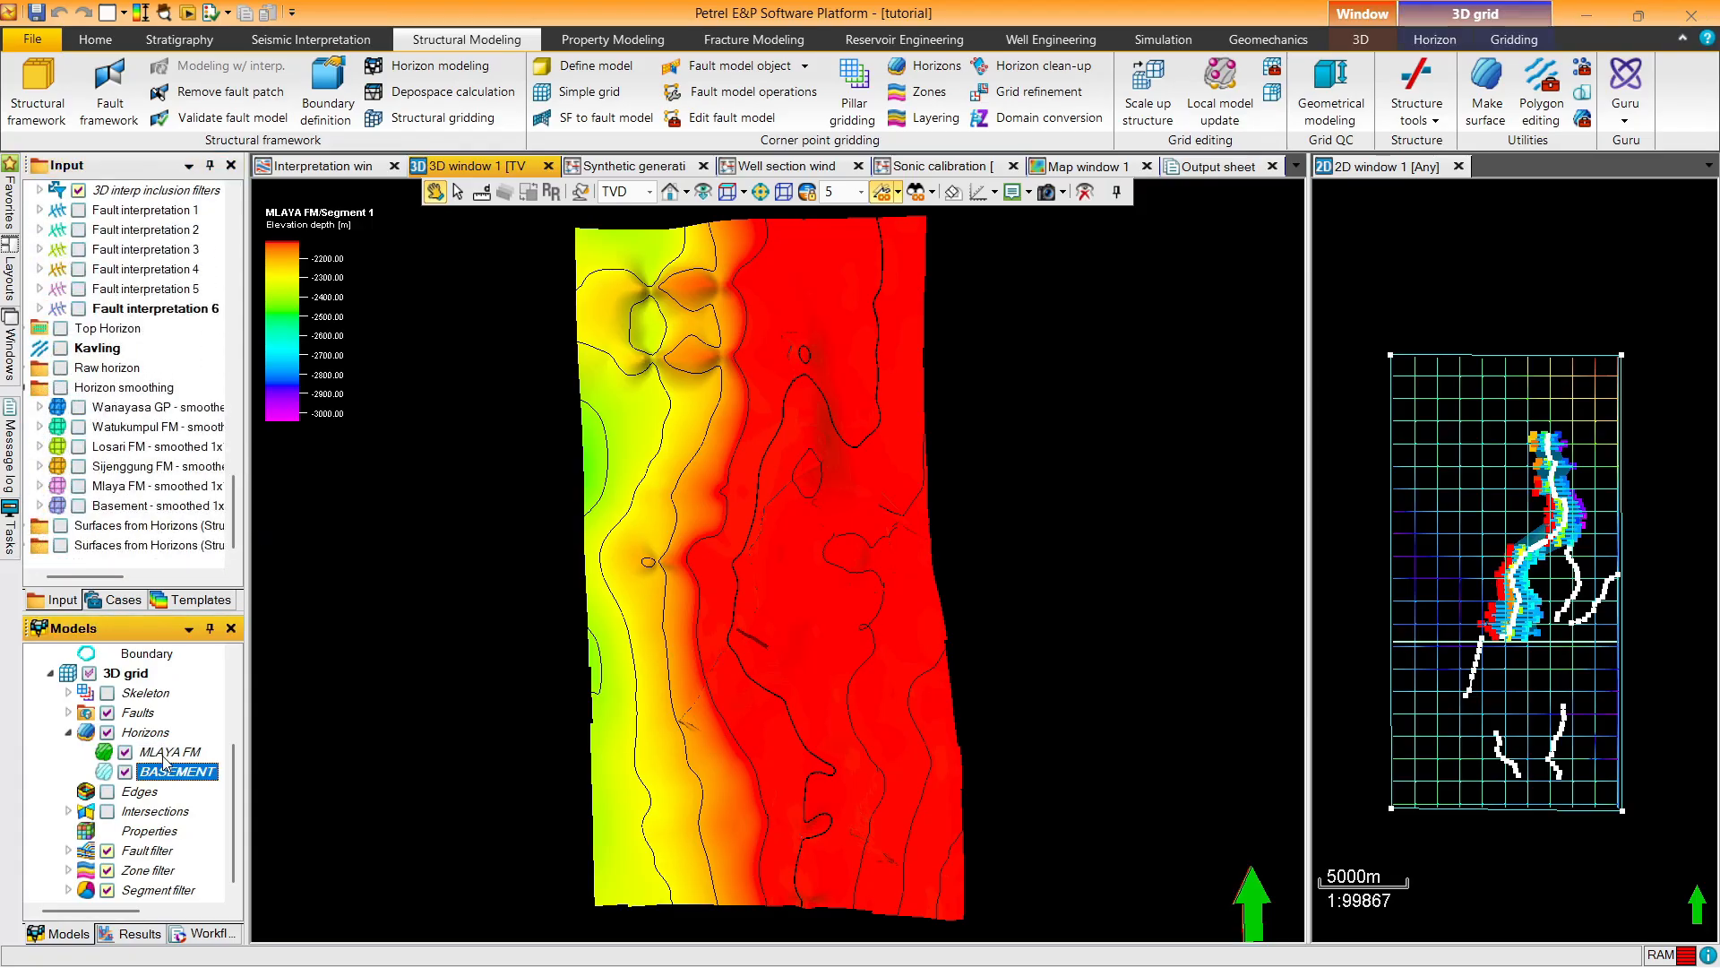
click(166, 752)
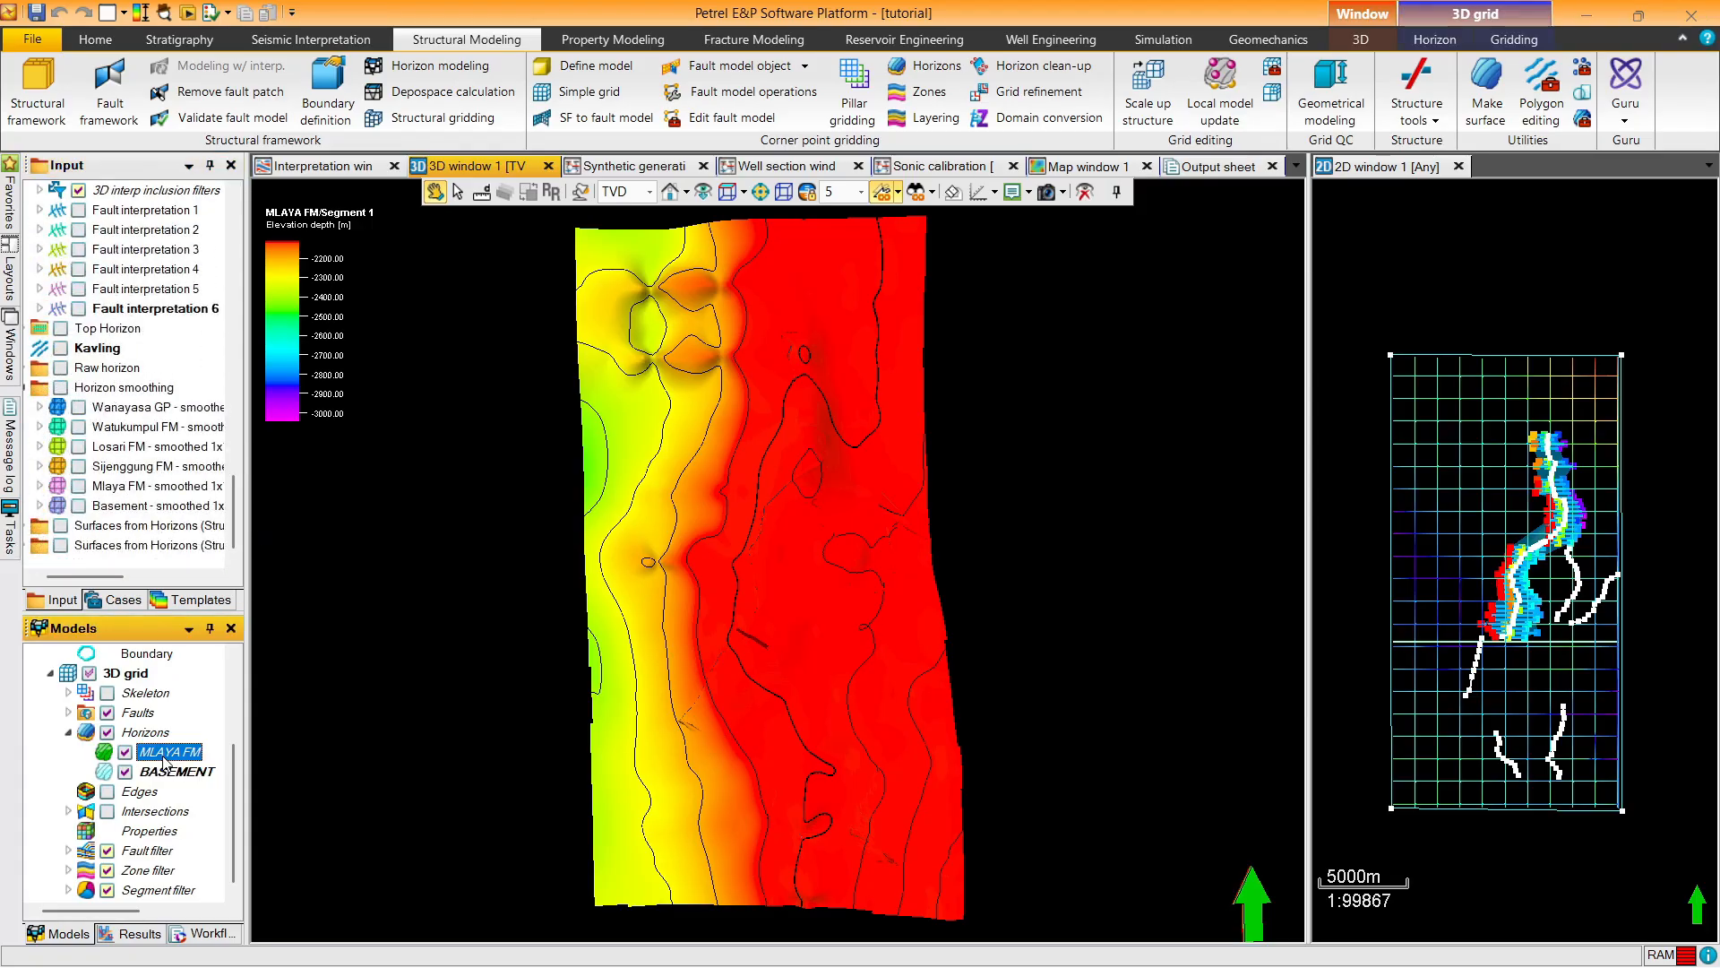
Display the smoothed Wanayasa GP surface in Map window 1 and change the map header to Wanayasa
click(1084, 168)
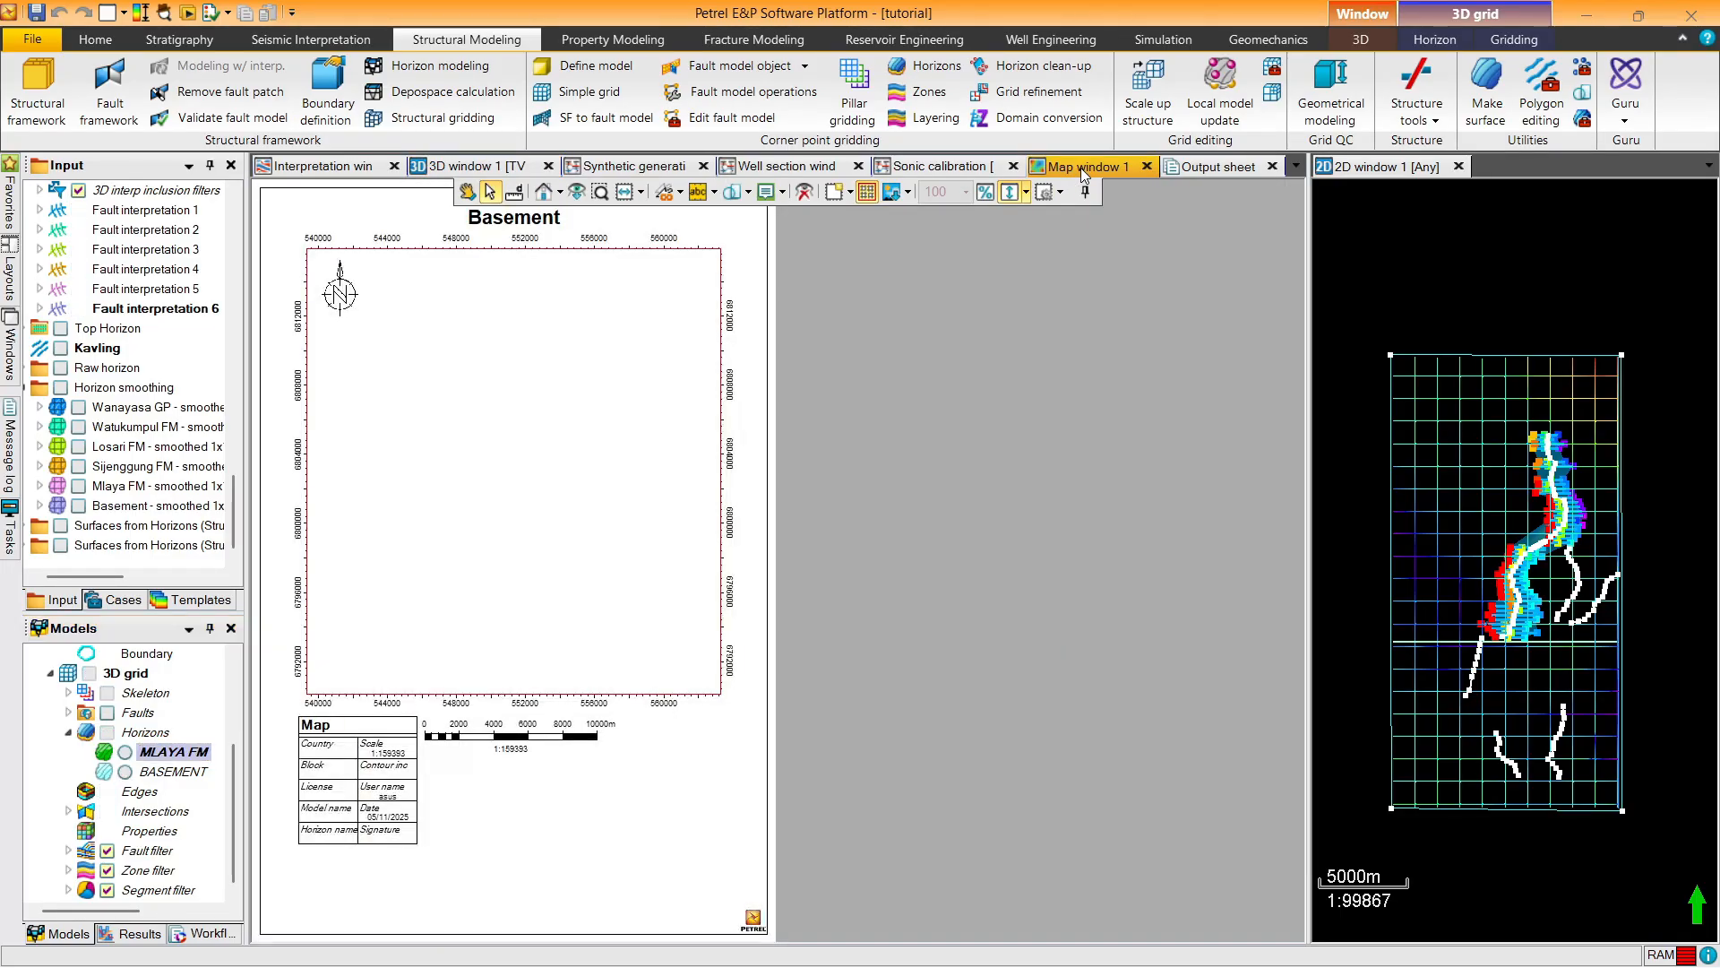
drag(236, 770, 229, 686)
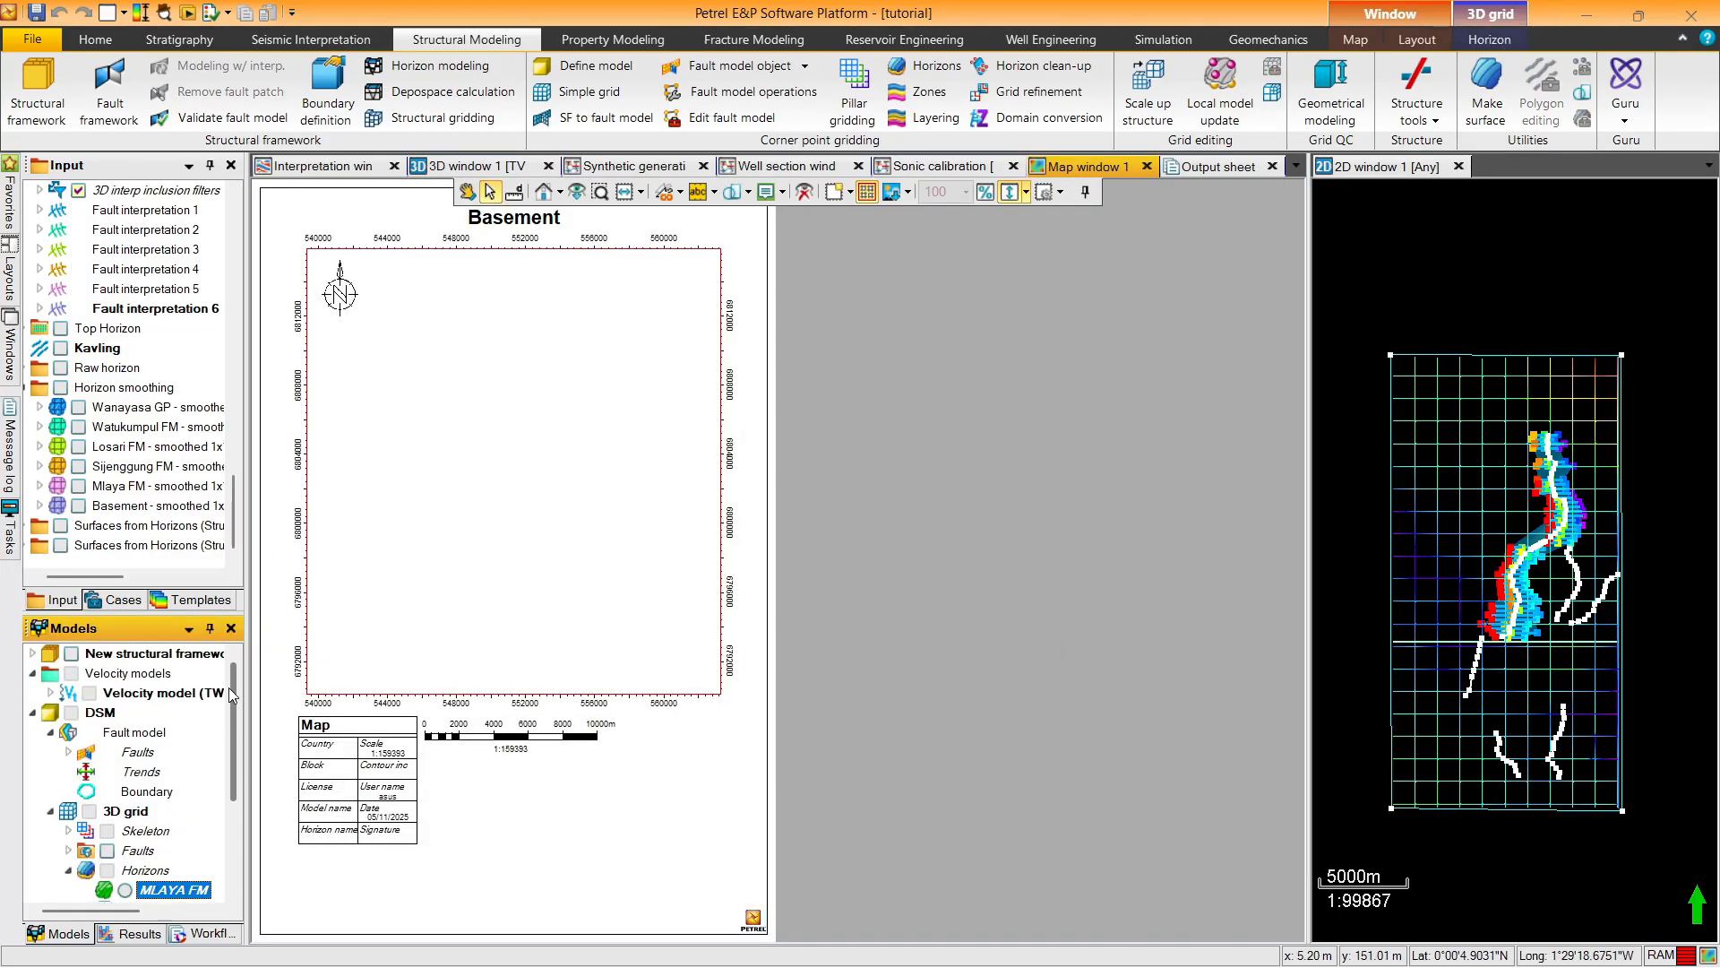
click(79, 407)
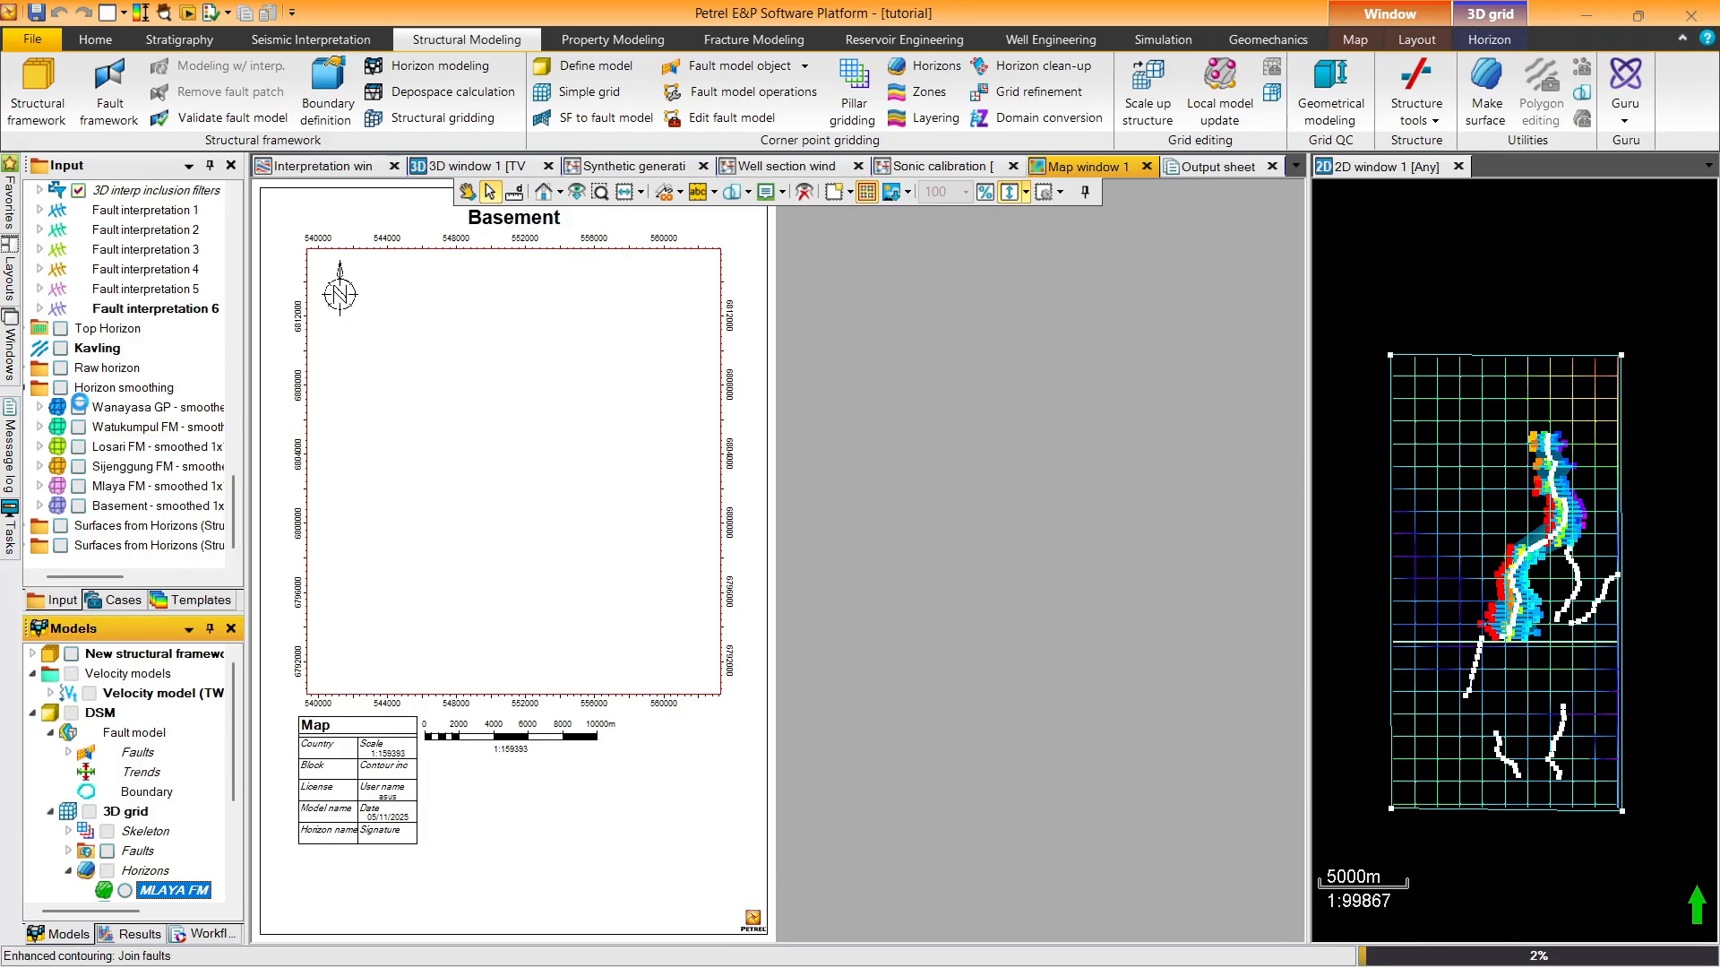
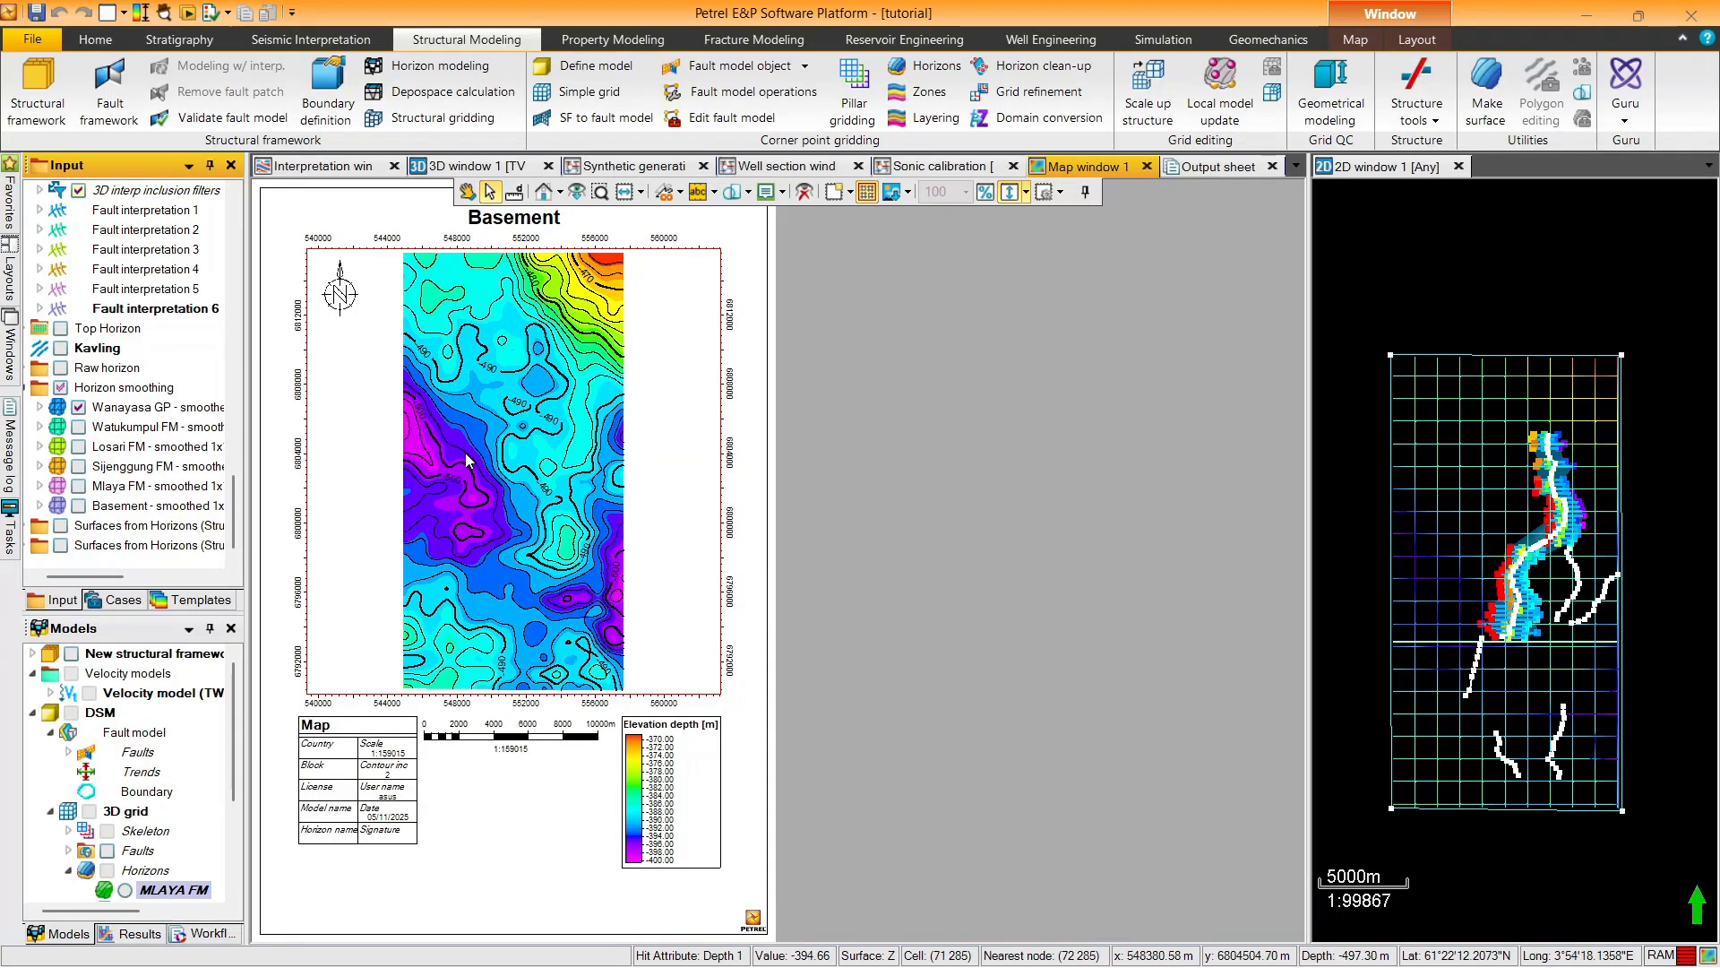
double_click(537, 220)
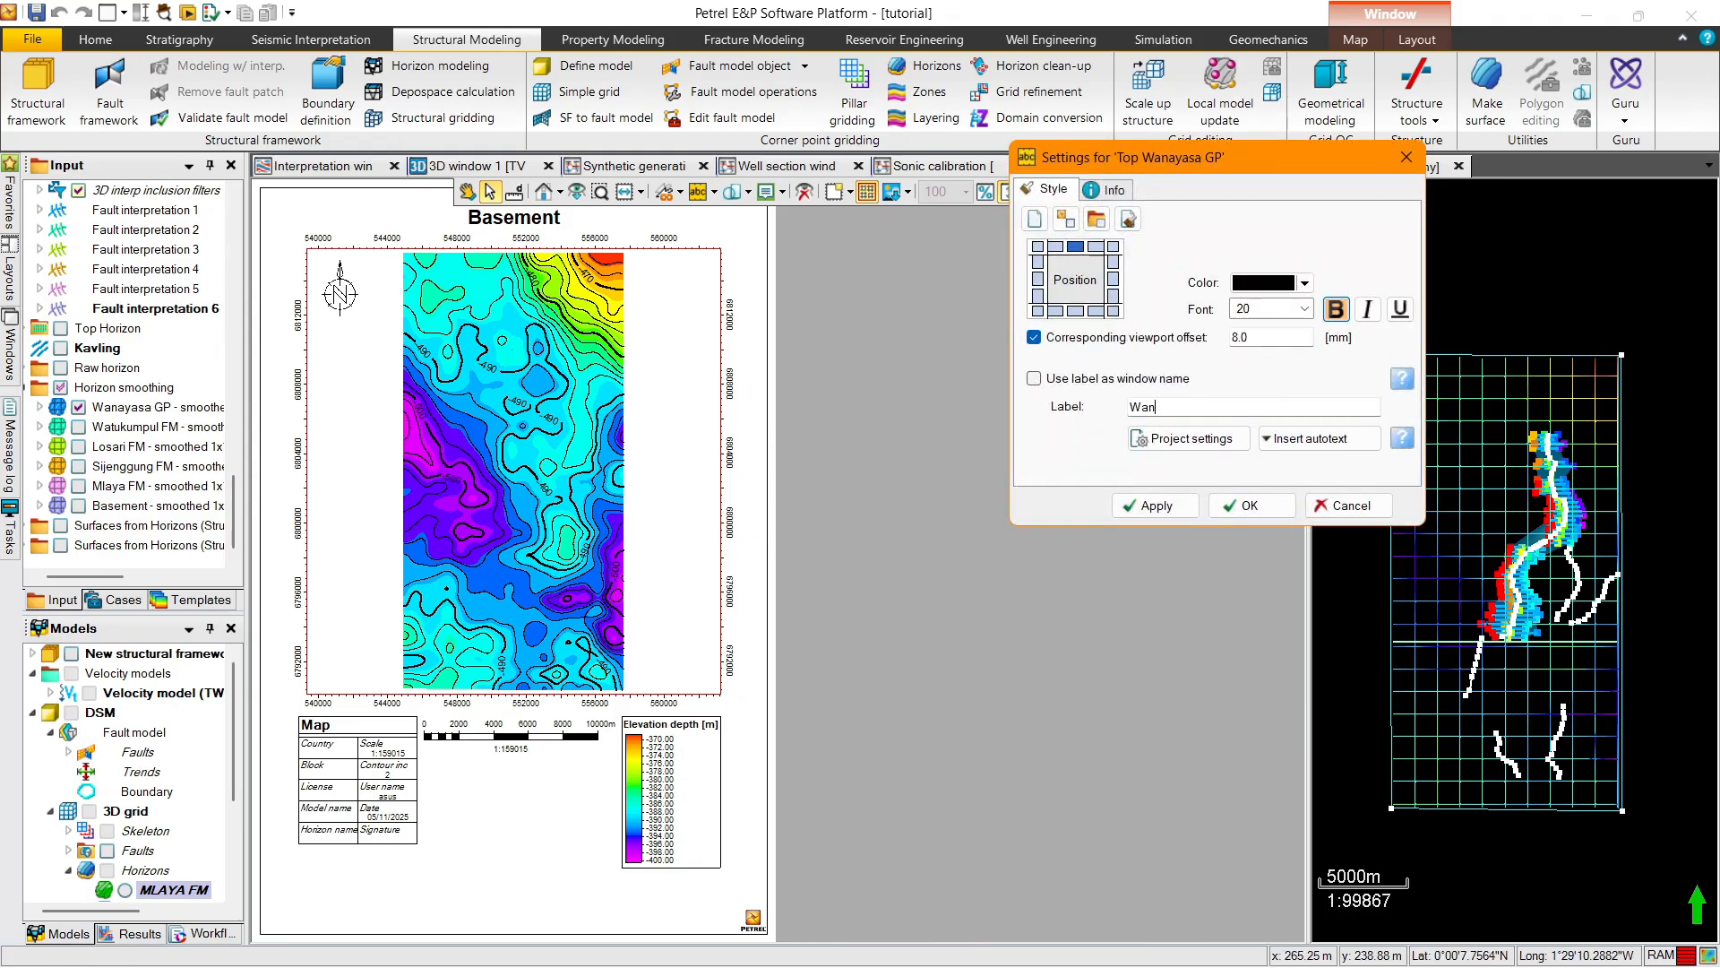
click(1249, 507)
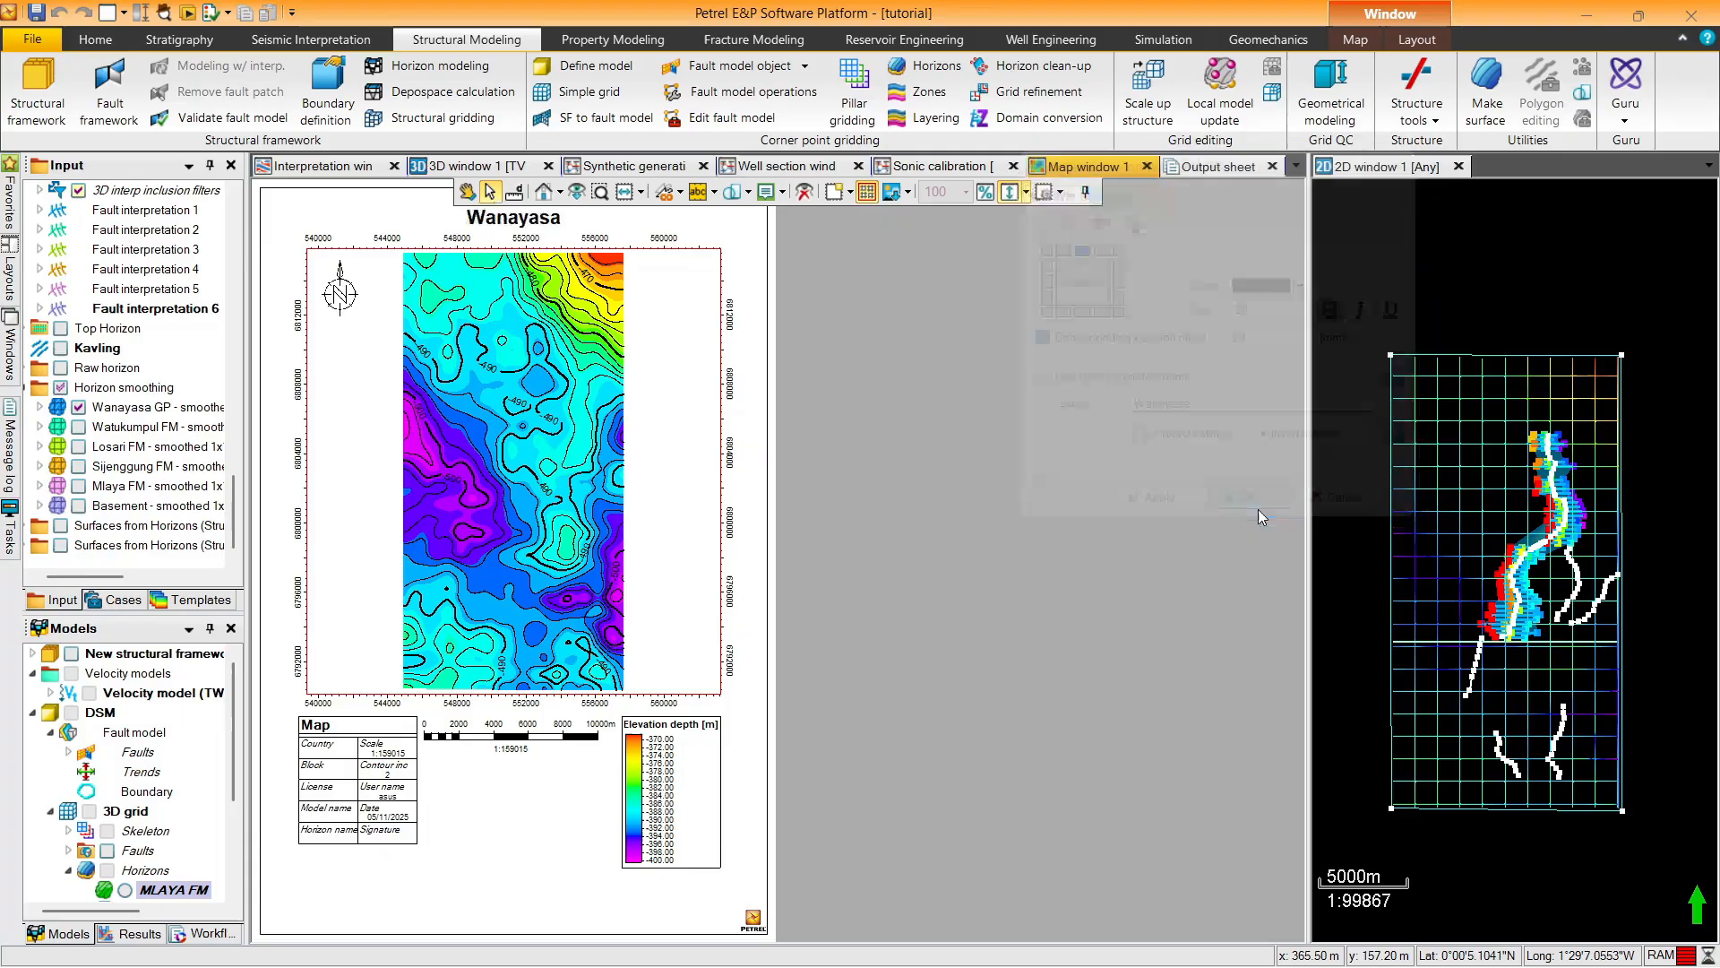
Replace Wanayasa GP with the smoothed Watukumpul FM surface on the map and apply a contour increment of 50 with the base limit enabled
click(79, 406)
click(79, 427)
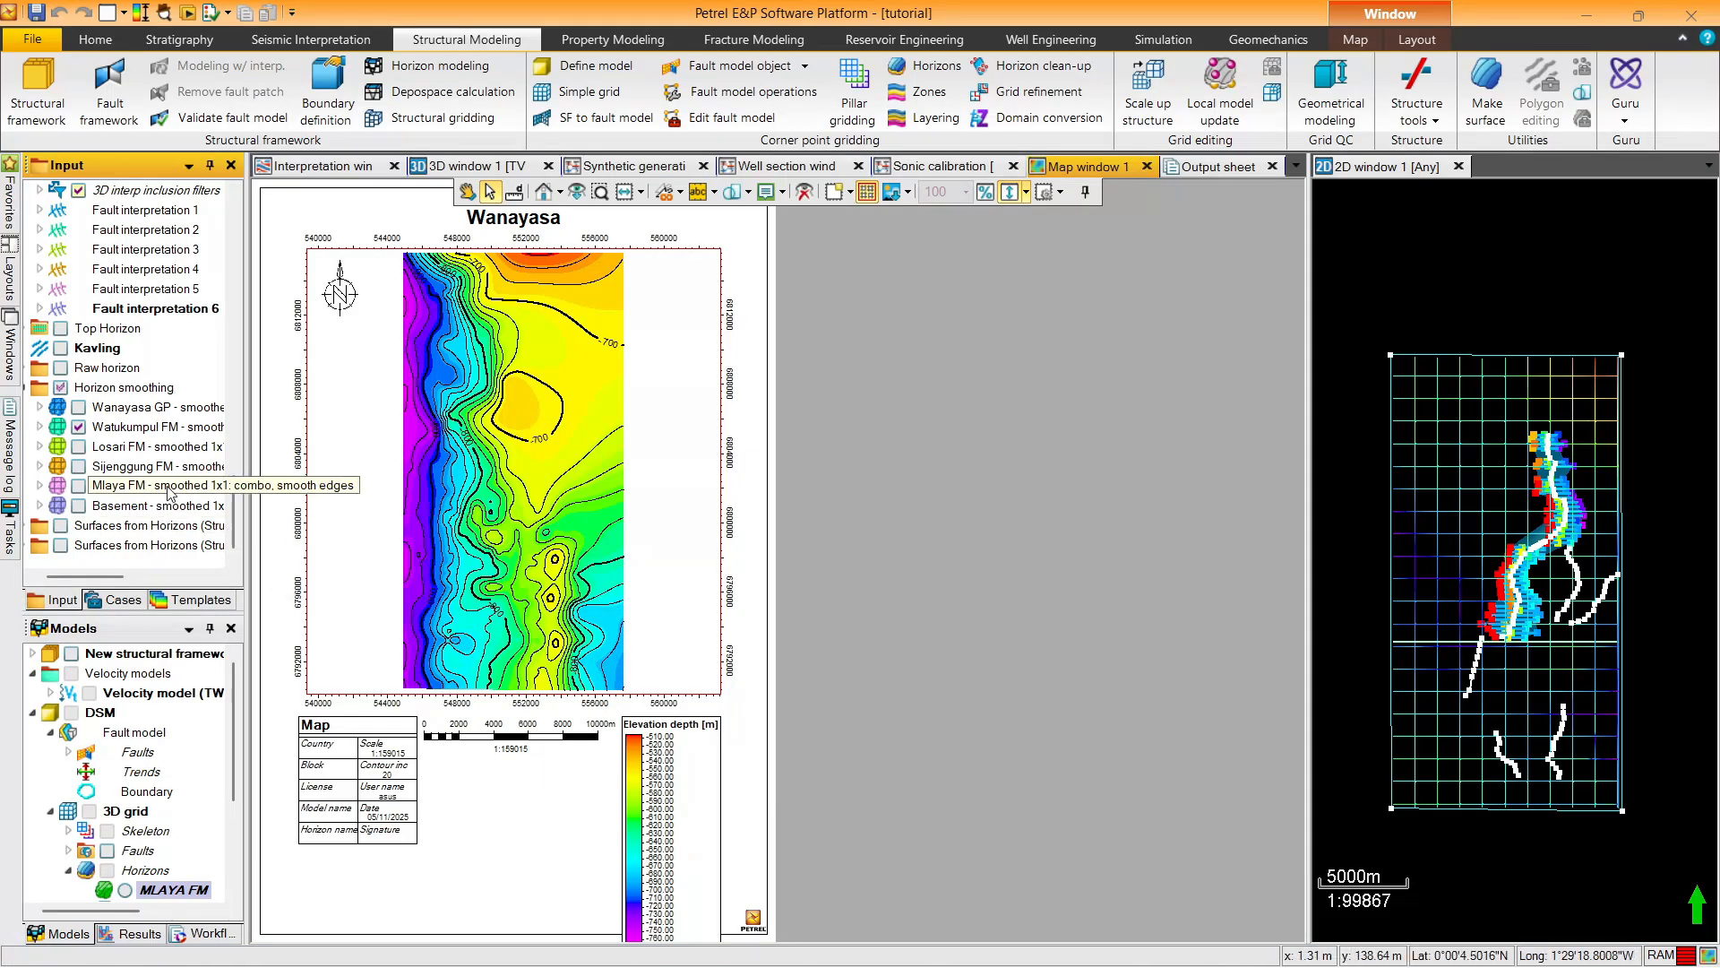
click(179, 428)
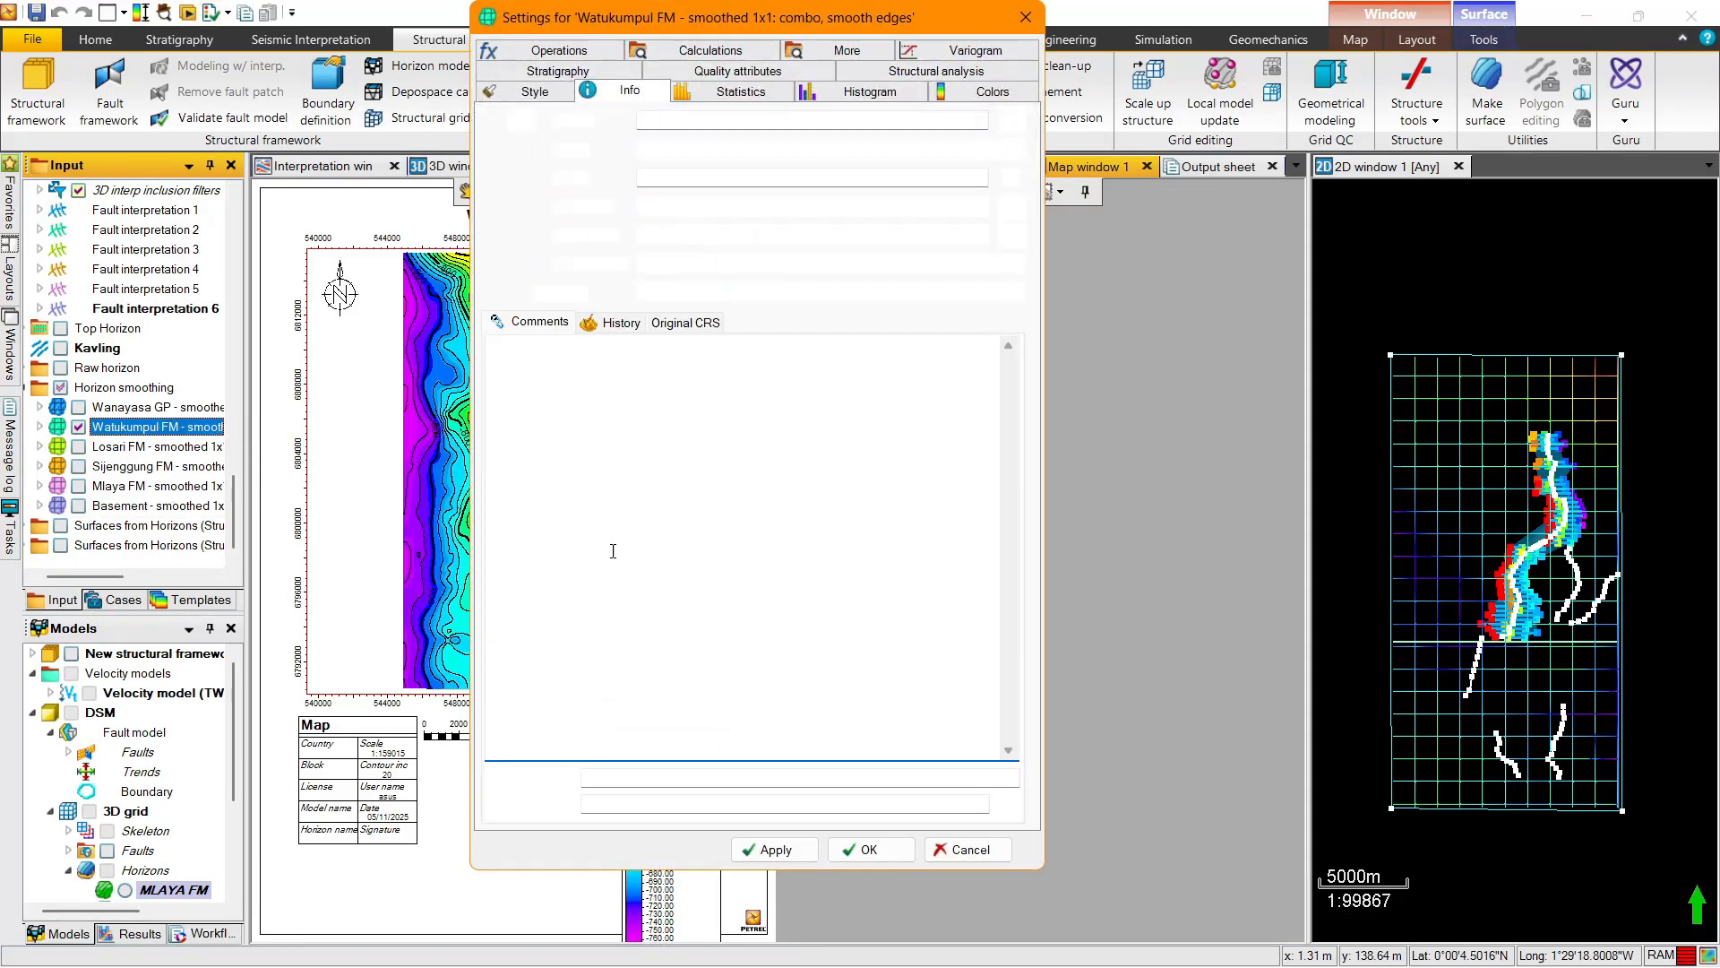
drag(889, 34, 1178, 73)
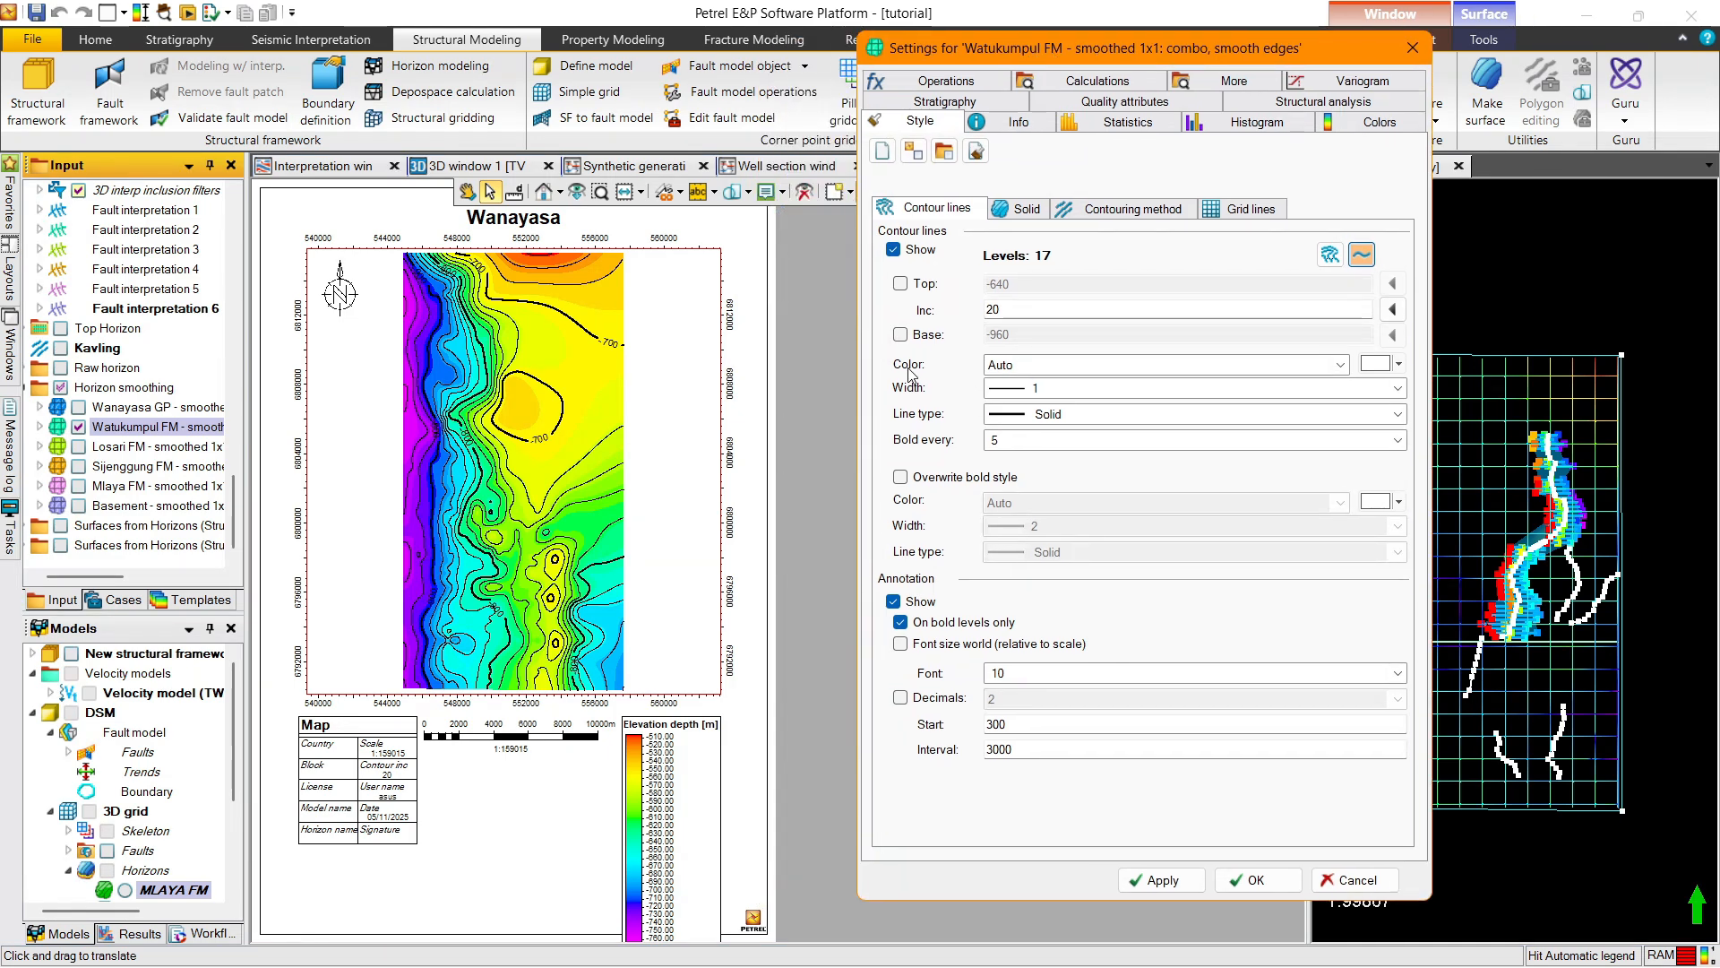
click(901, 335)
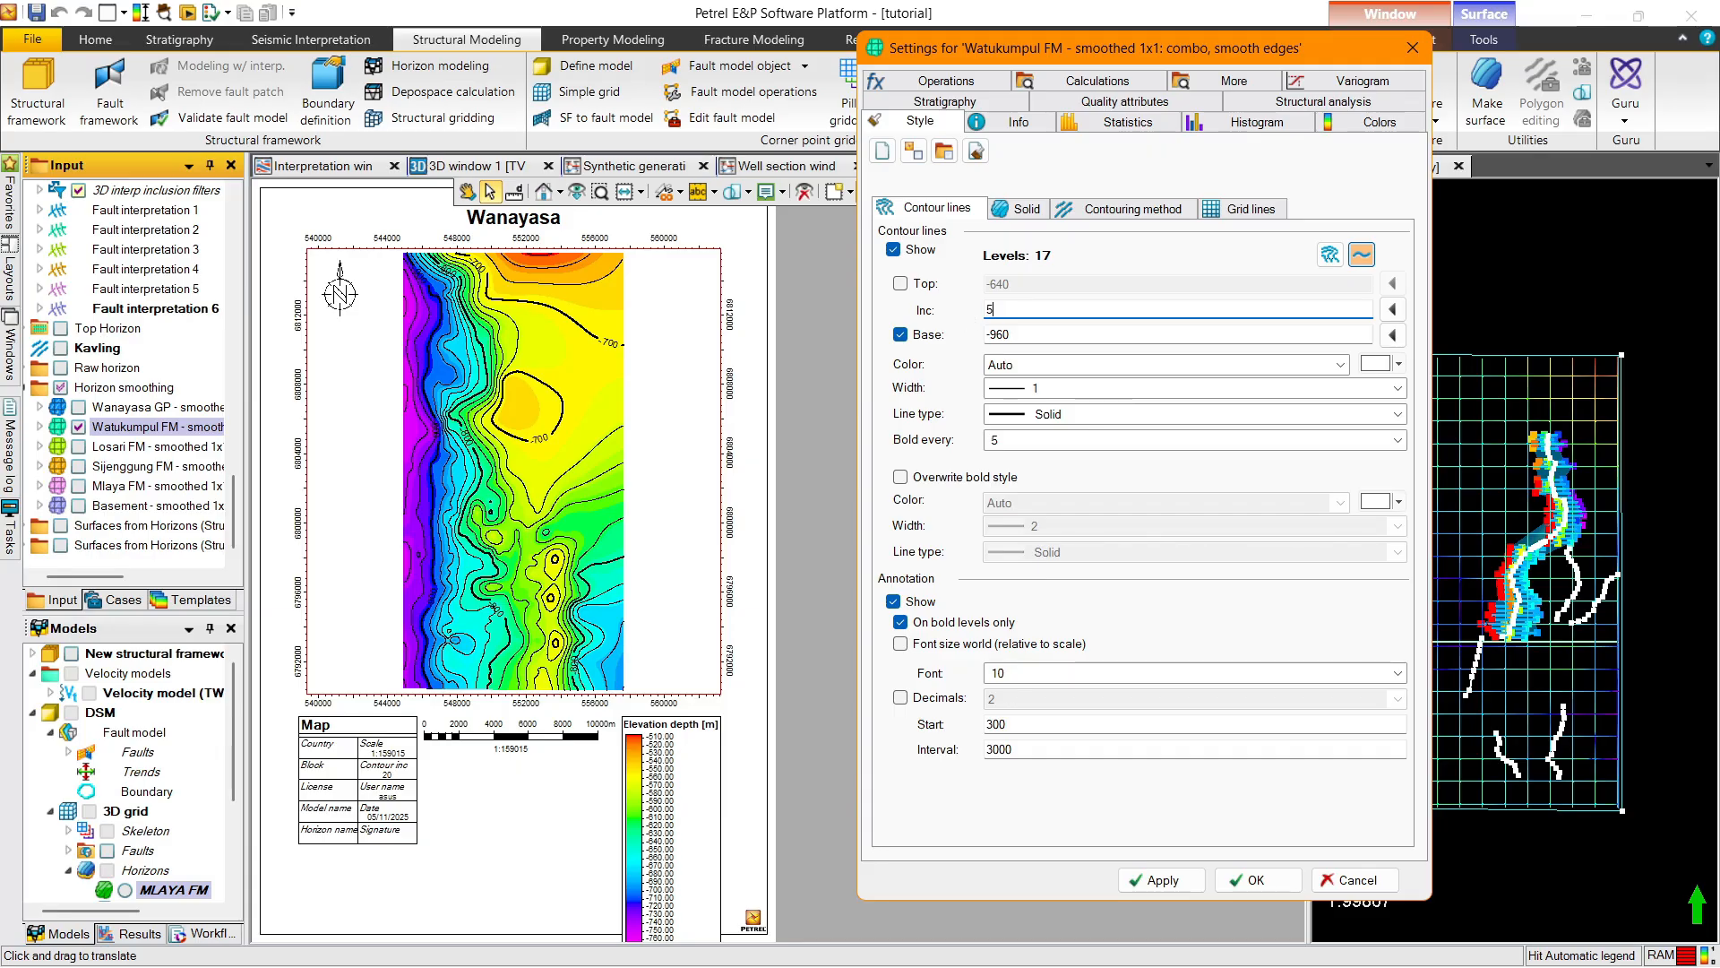
click(1116, 883)
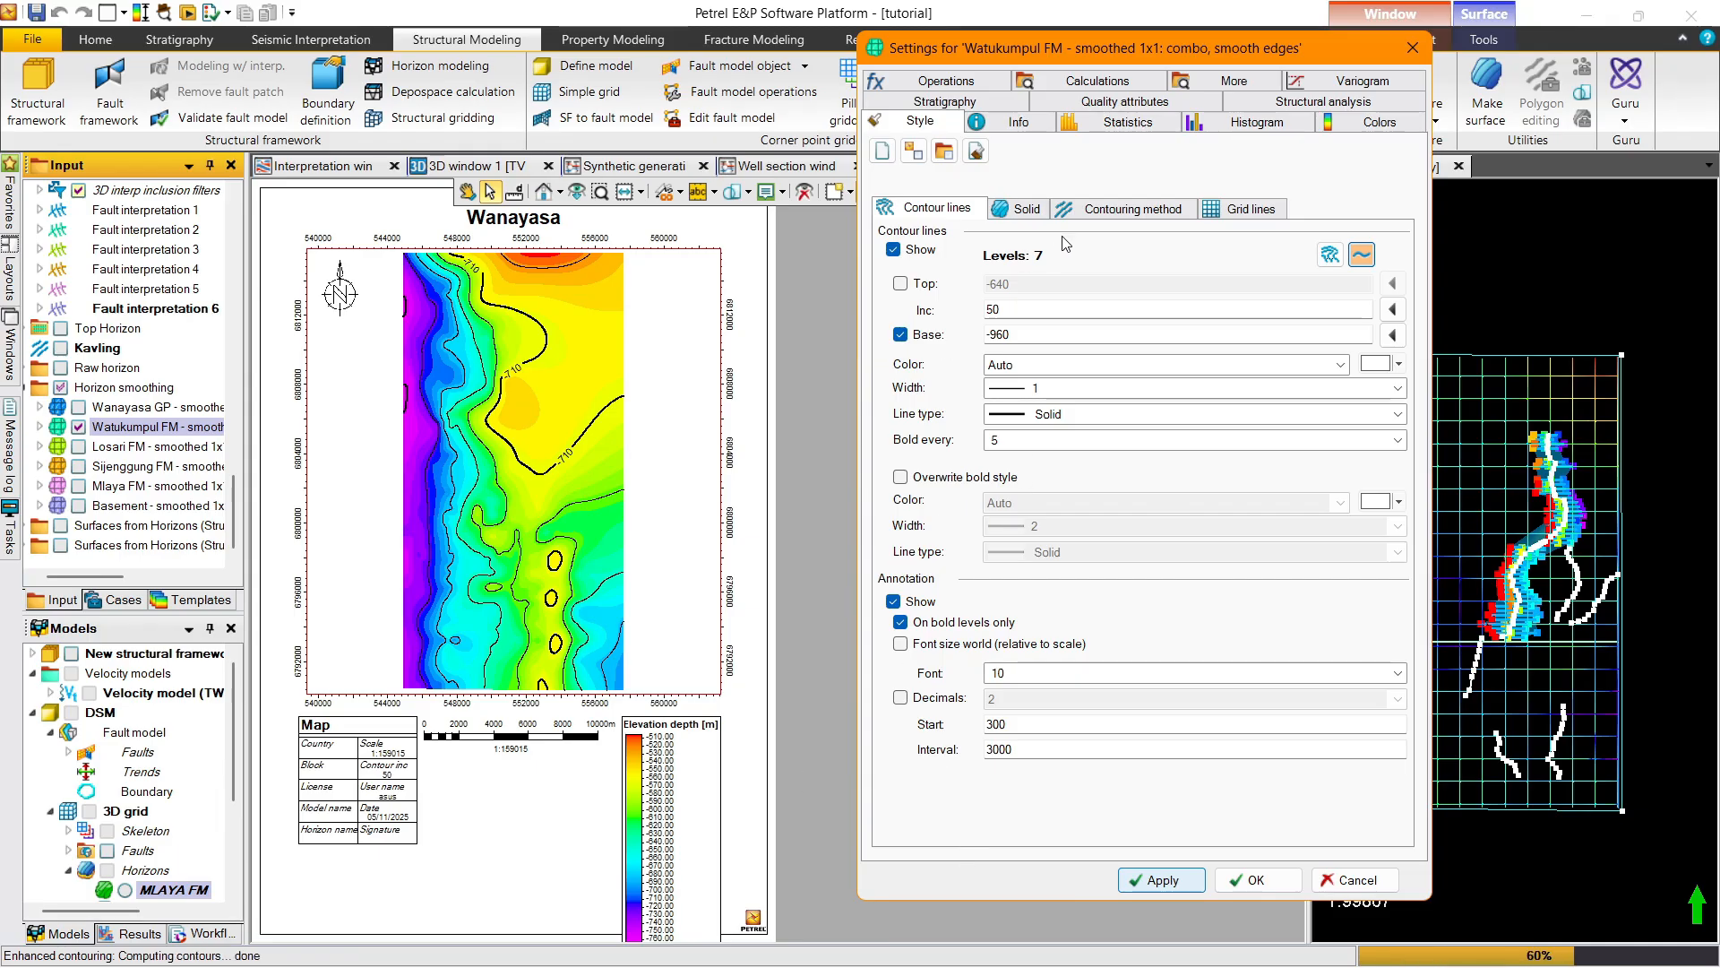
Set the Watukumpul FM contour increment to 20 and move the elevation depth legend fully onto the map page
drag(1046, 308, 972, 316)
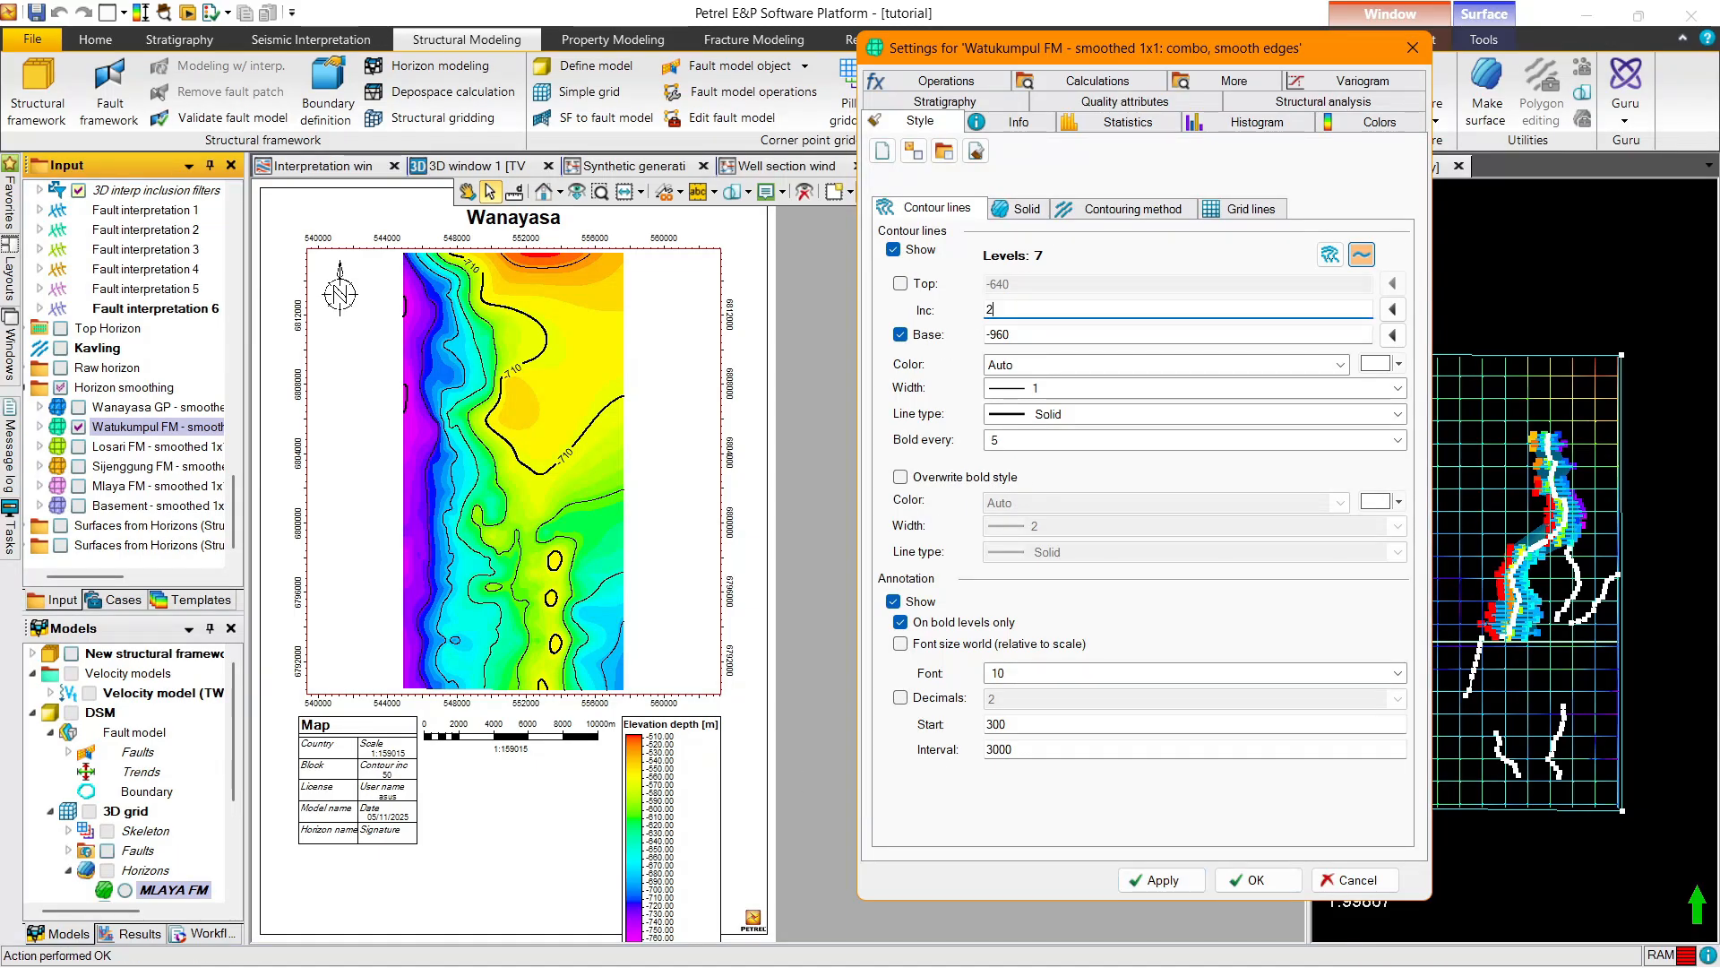
text(20)
click(1195, 876)
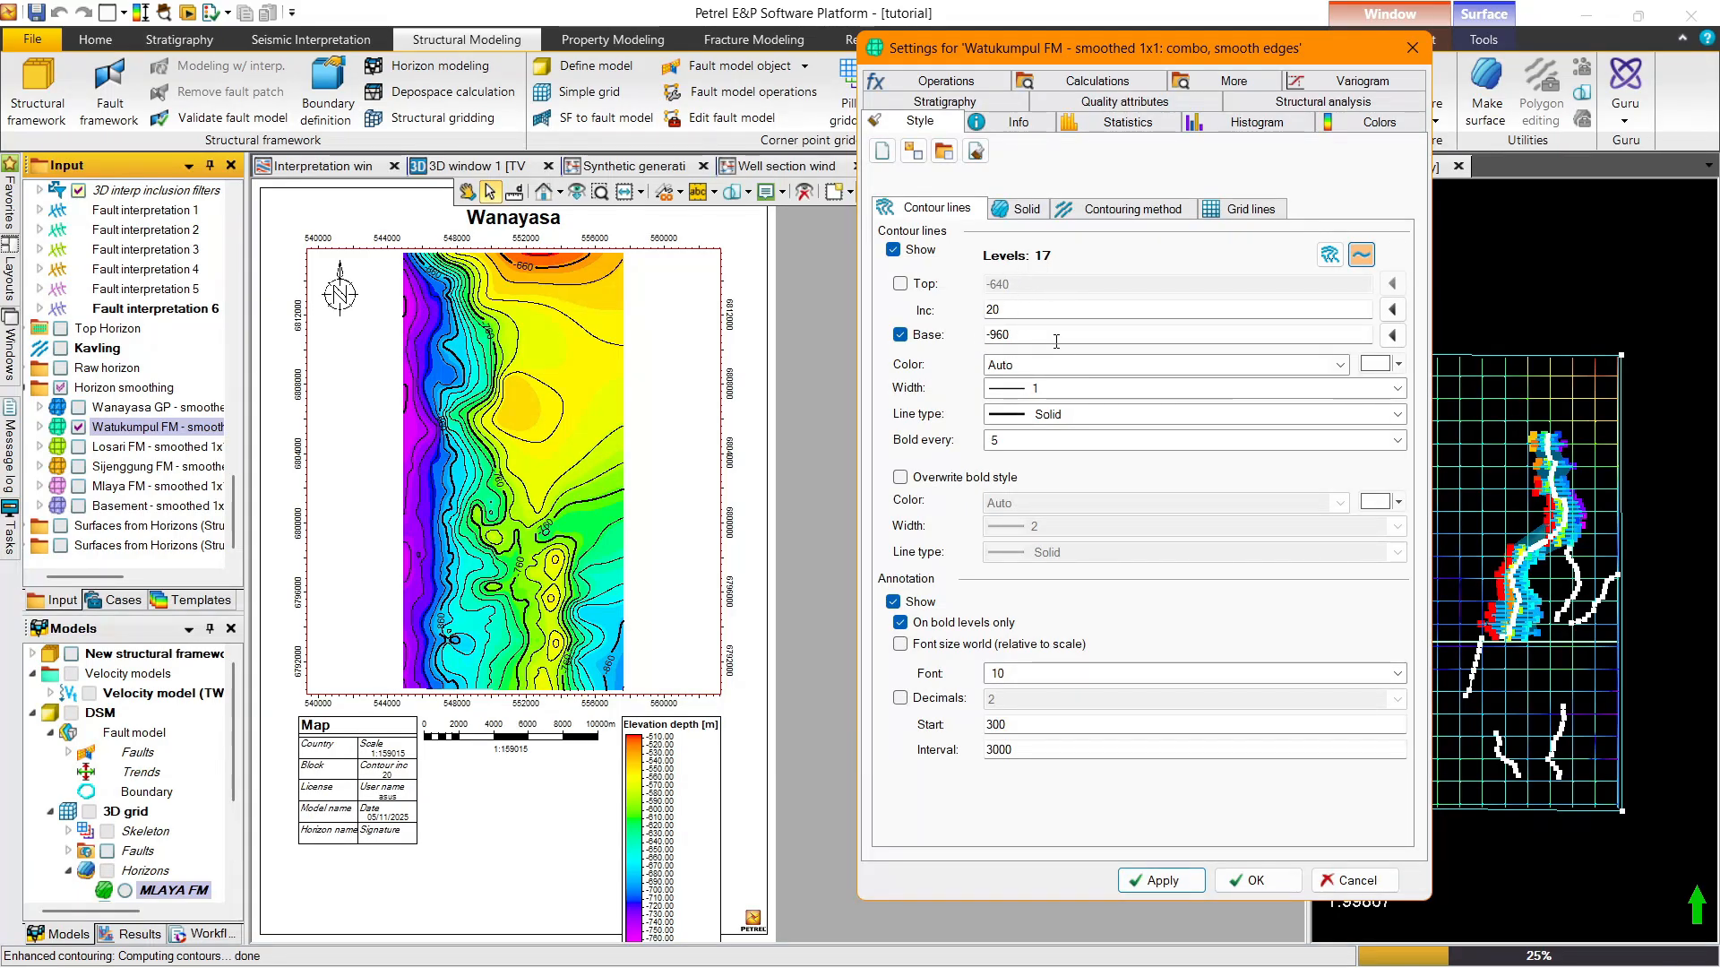
click(1011, 335)
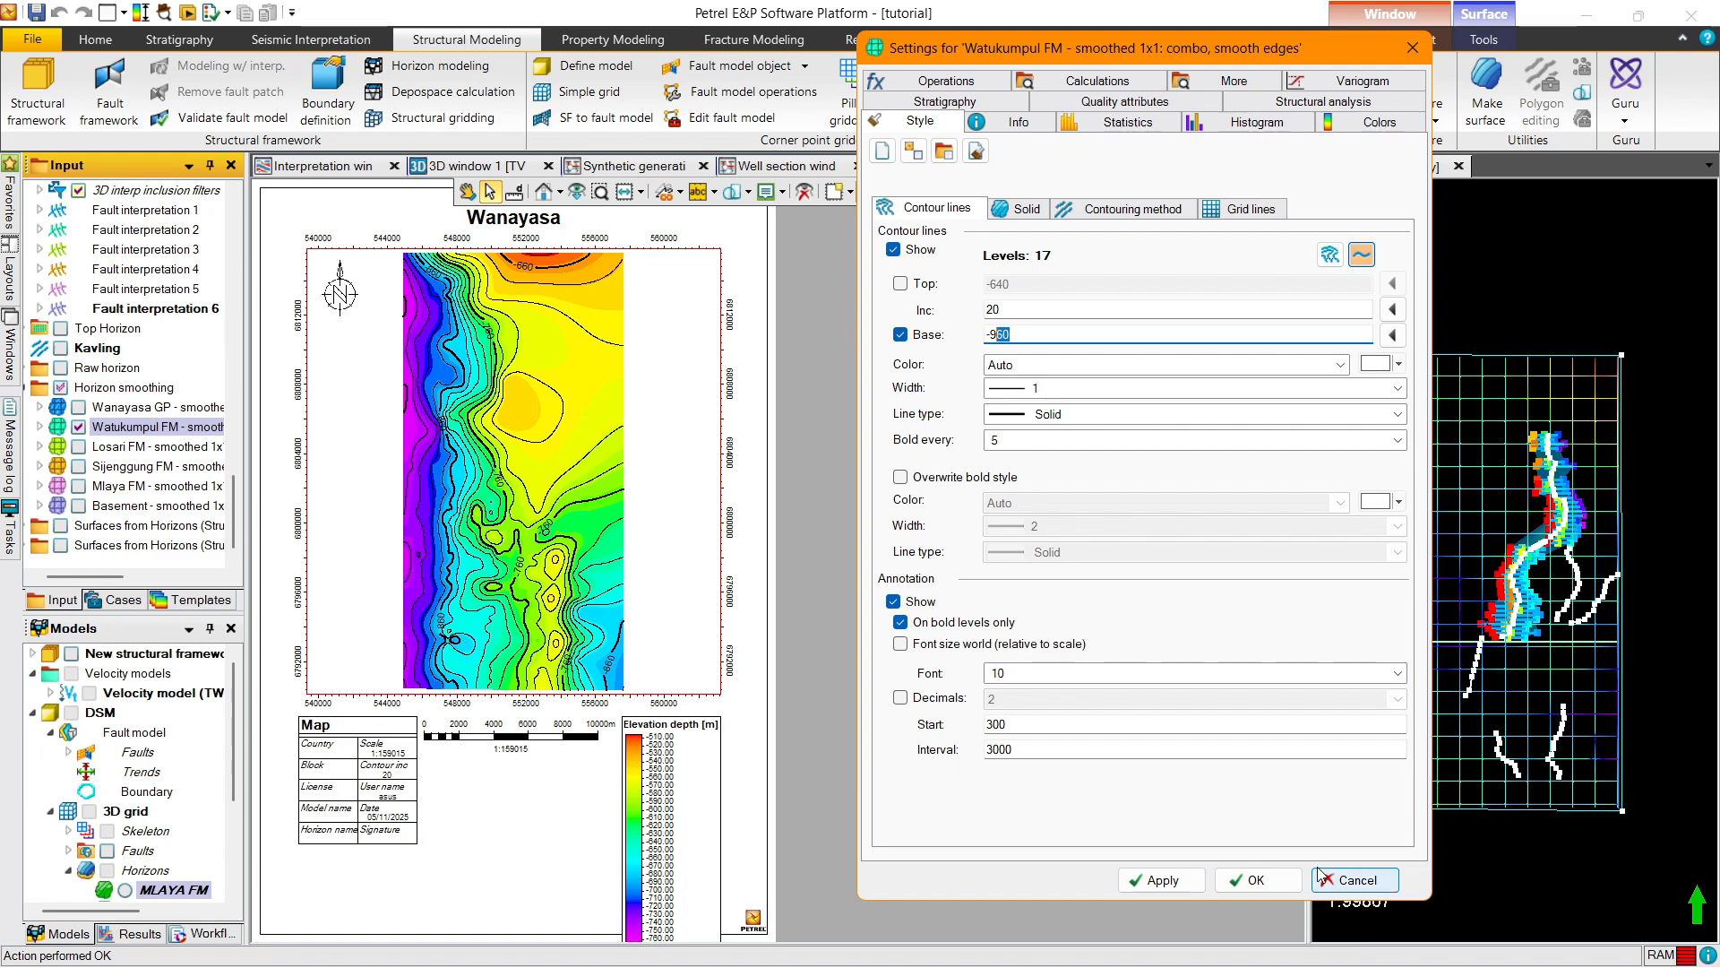
click(1355, 880)
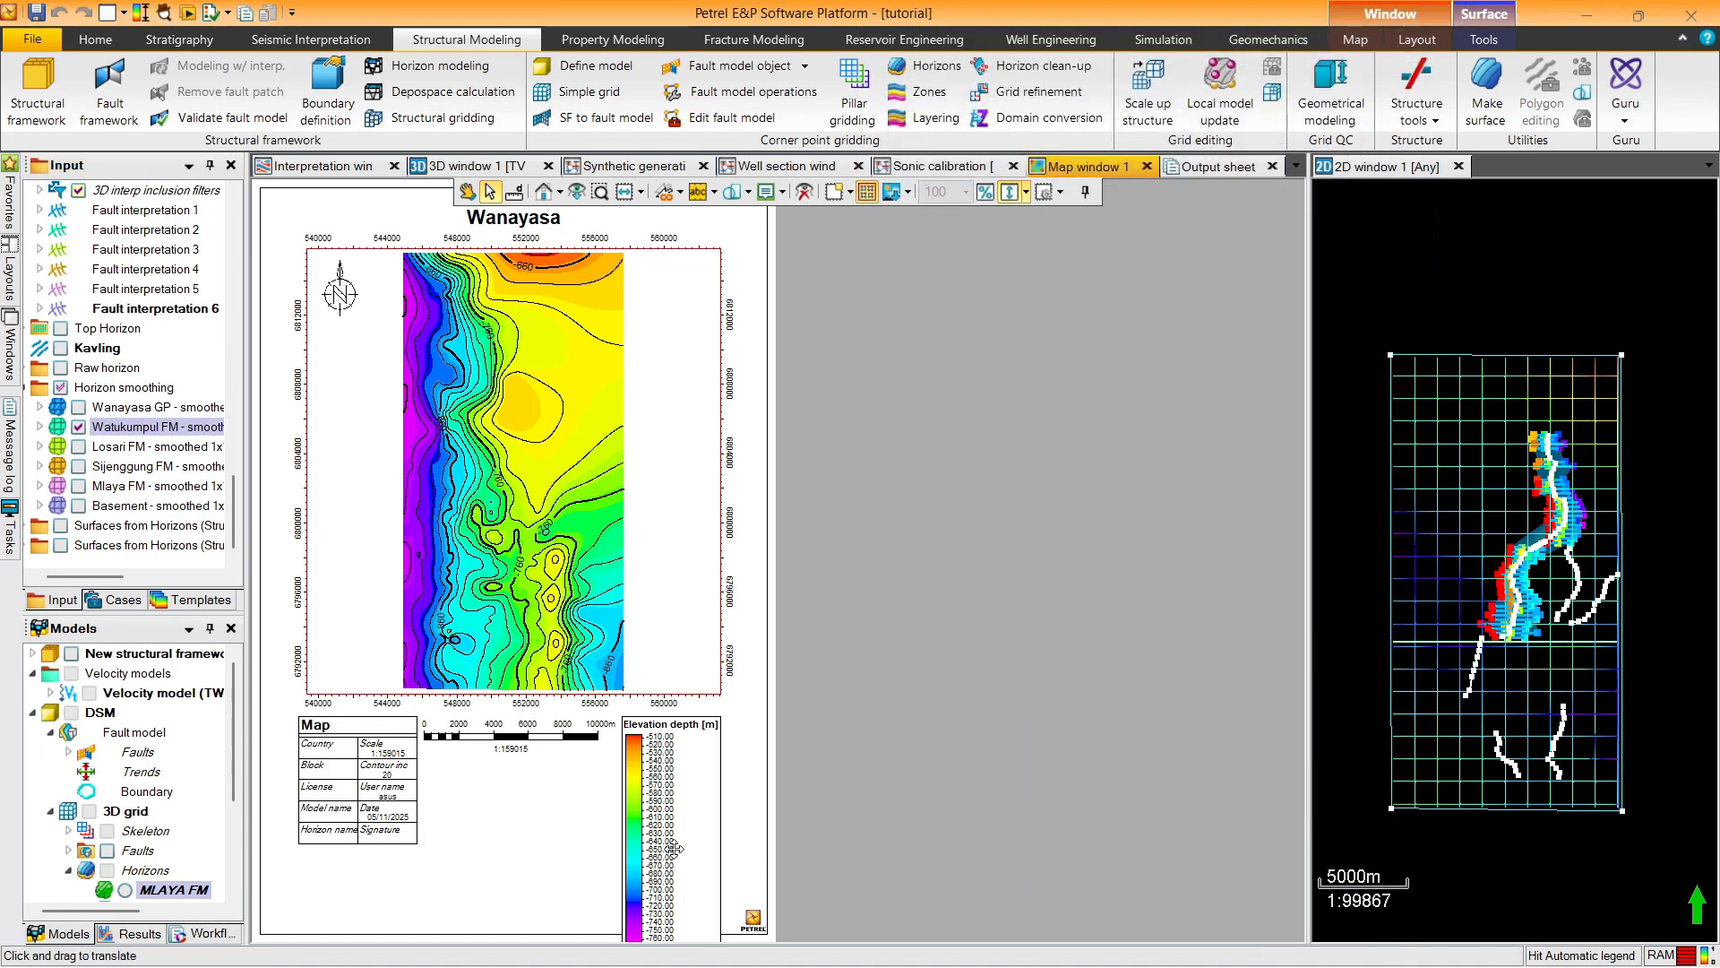
mouse_move(673, 891)
mouse_down()
mouse_move(664, 782)
mouse_move(687, 878)
mouse_up()
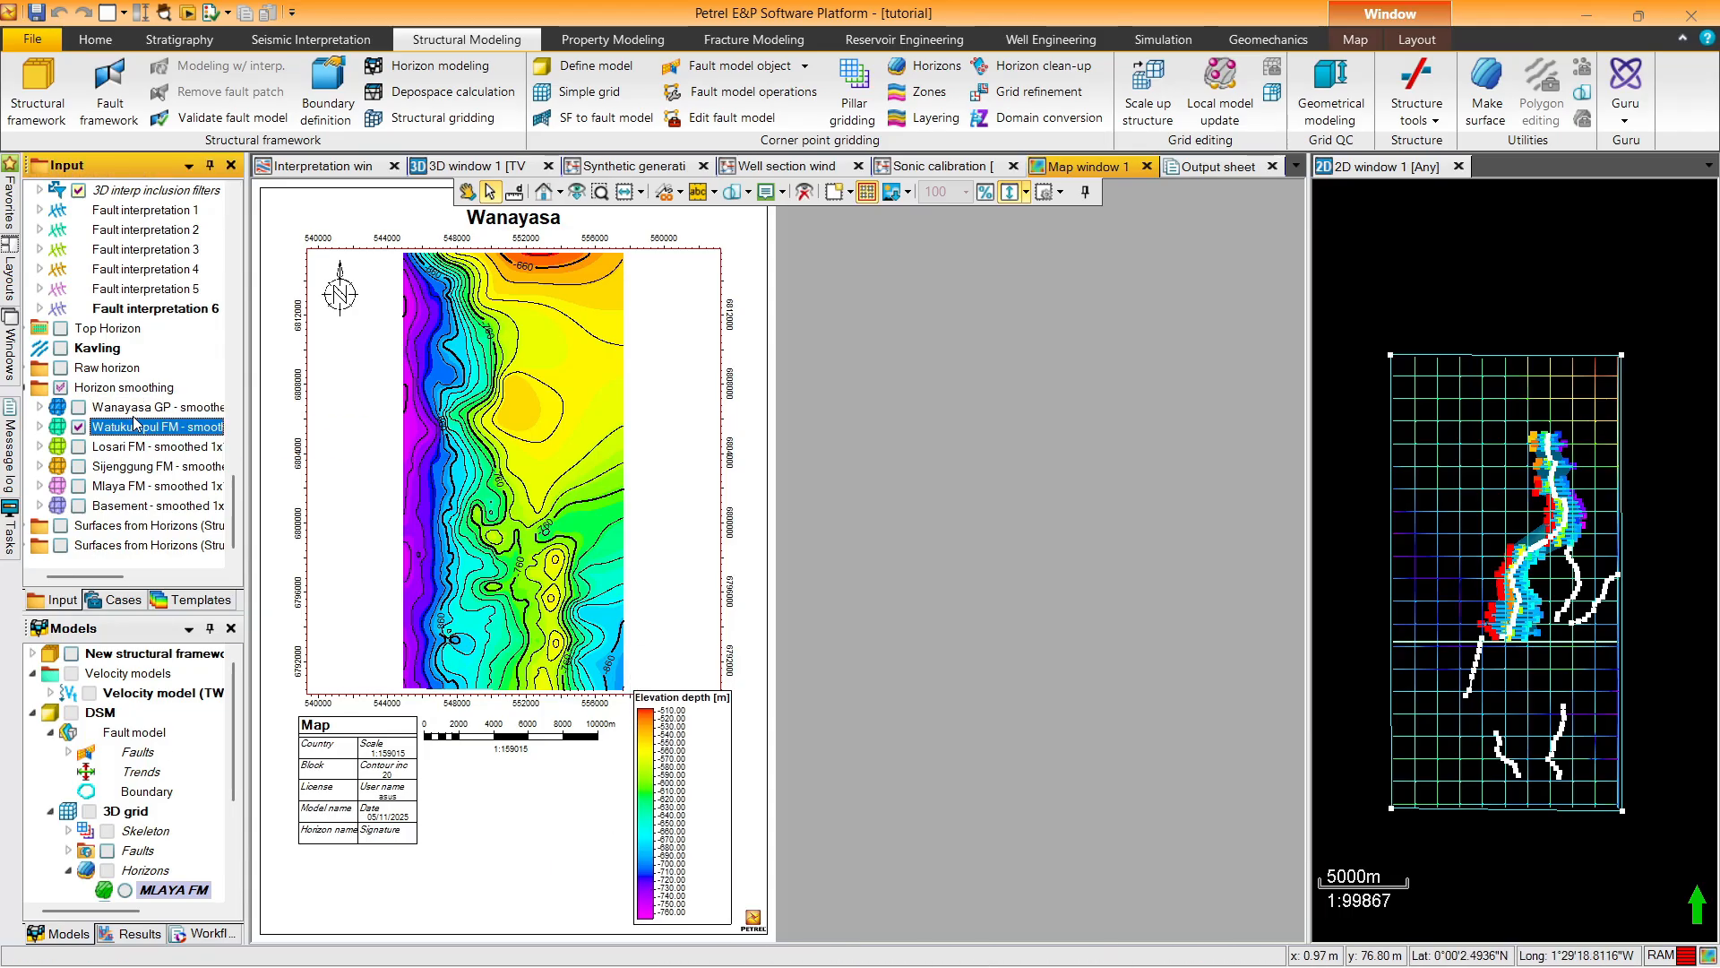
Inspect the Watukumpul FM contours up close and apply their top limit at -640
click(121, 427)
double_click(121, 426)
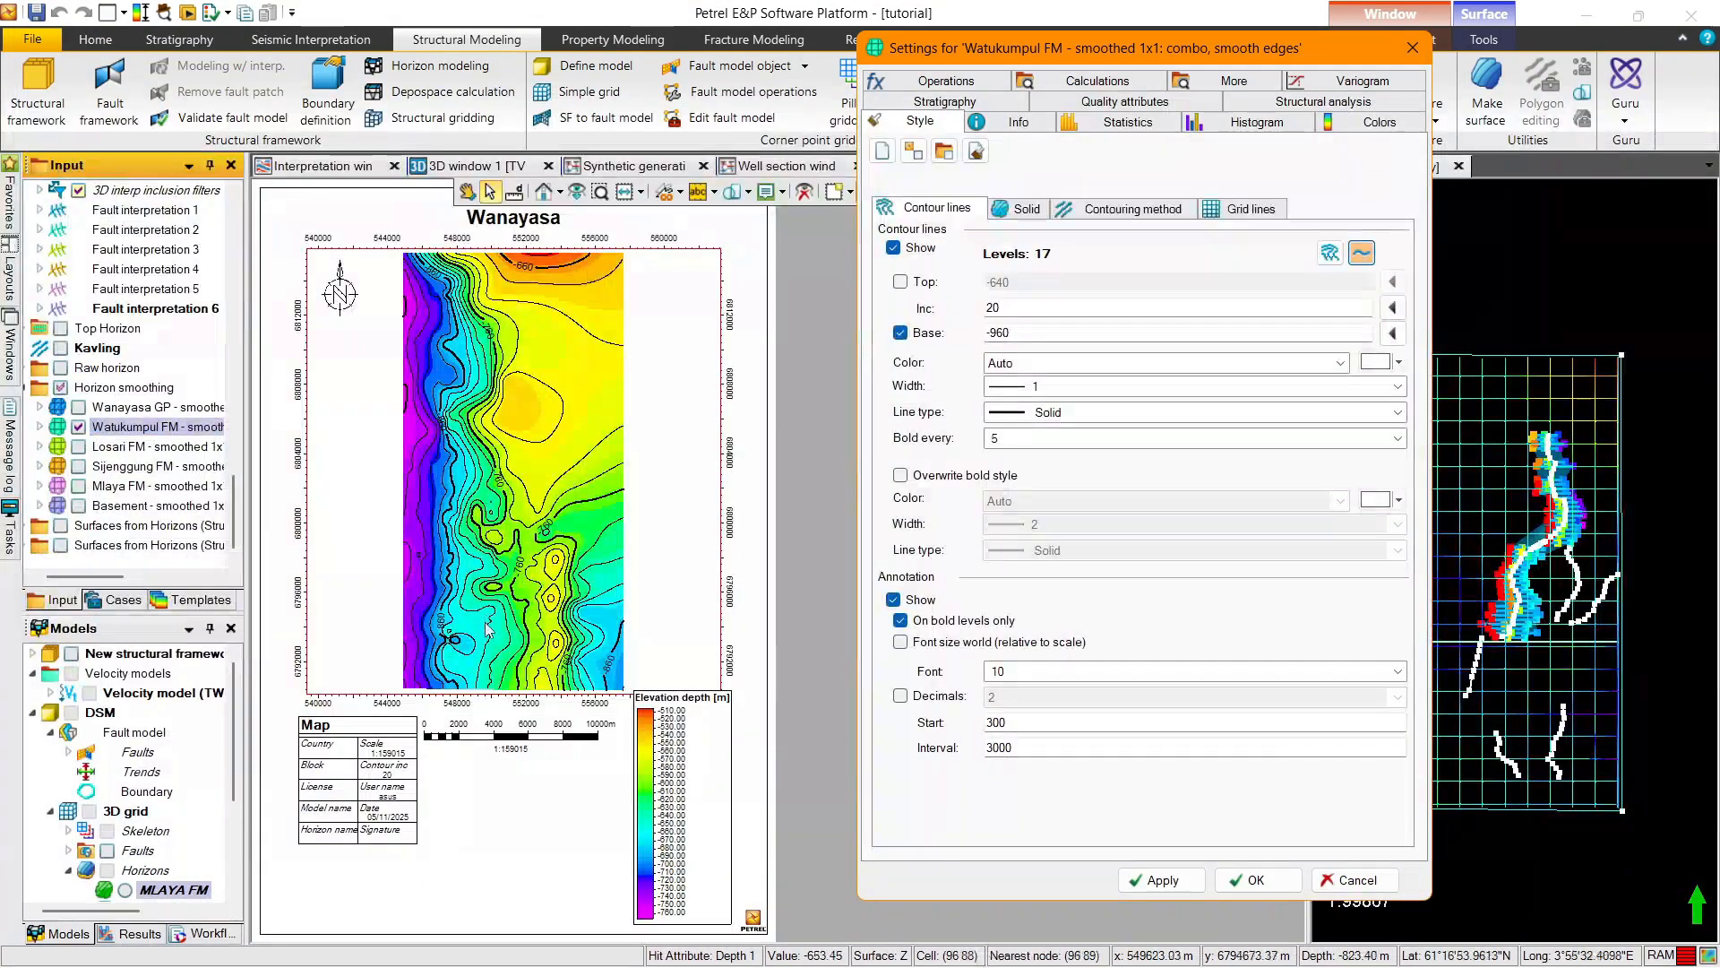
click(439, 515)
scroll(455, 442, up, 5)
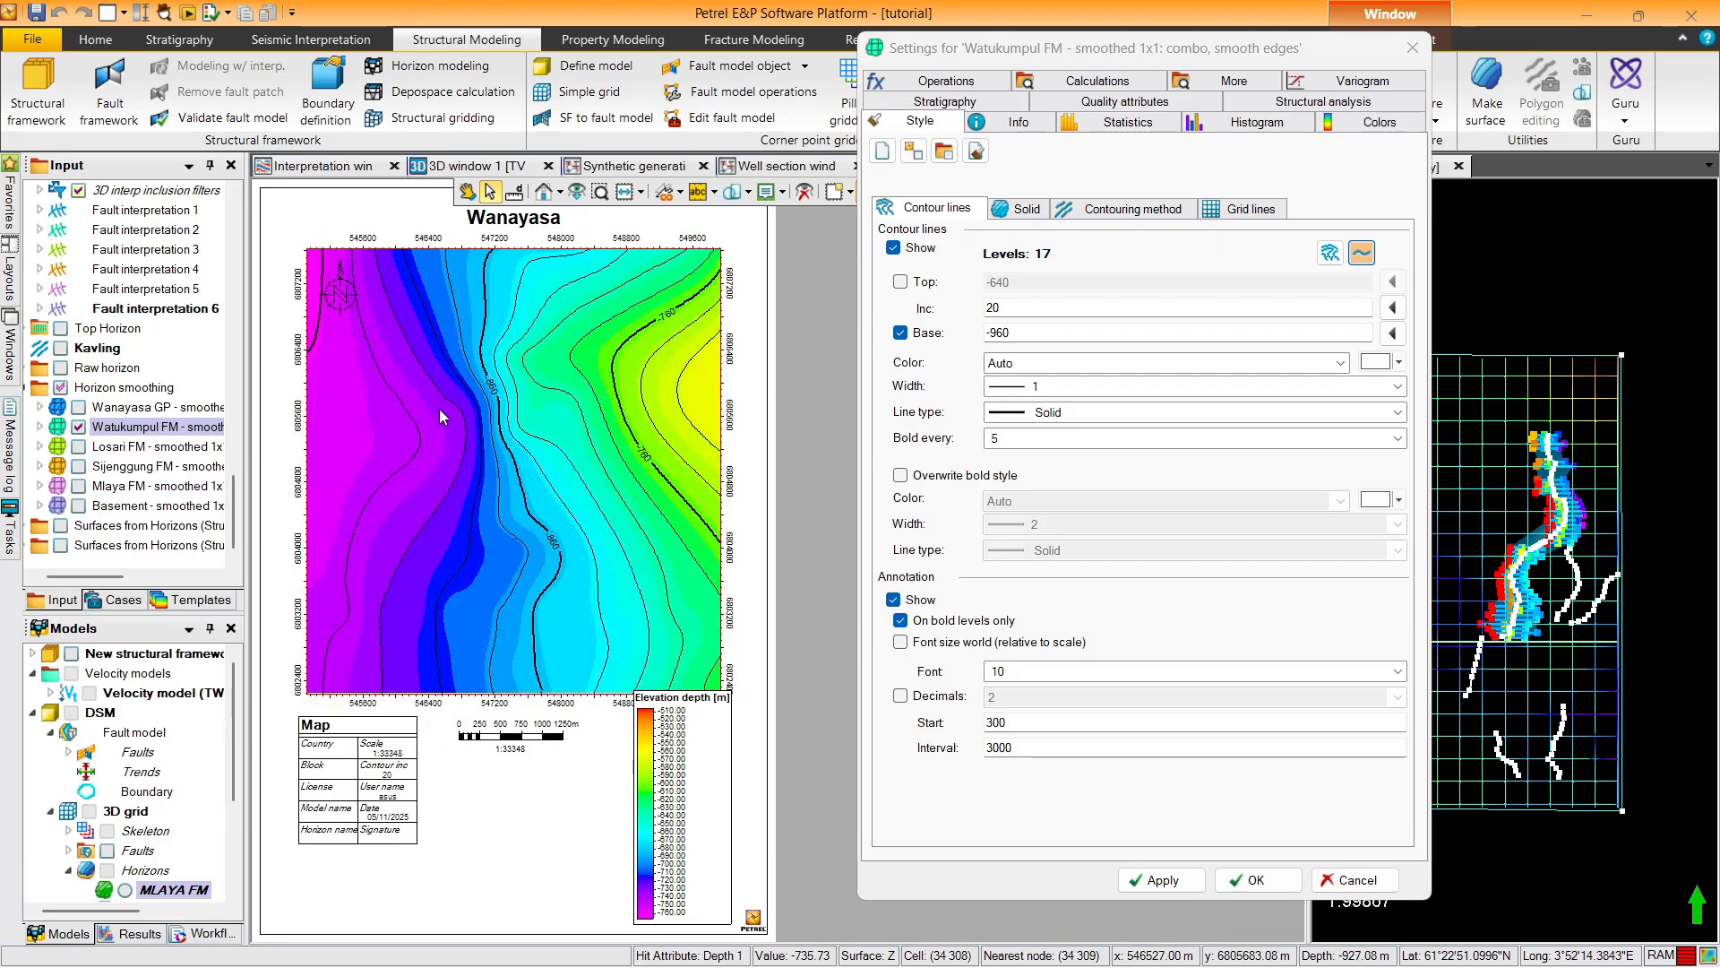
scroll(452, 412, down, 2)
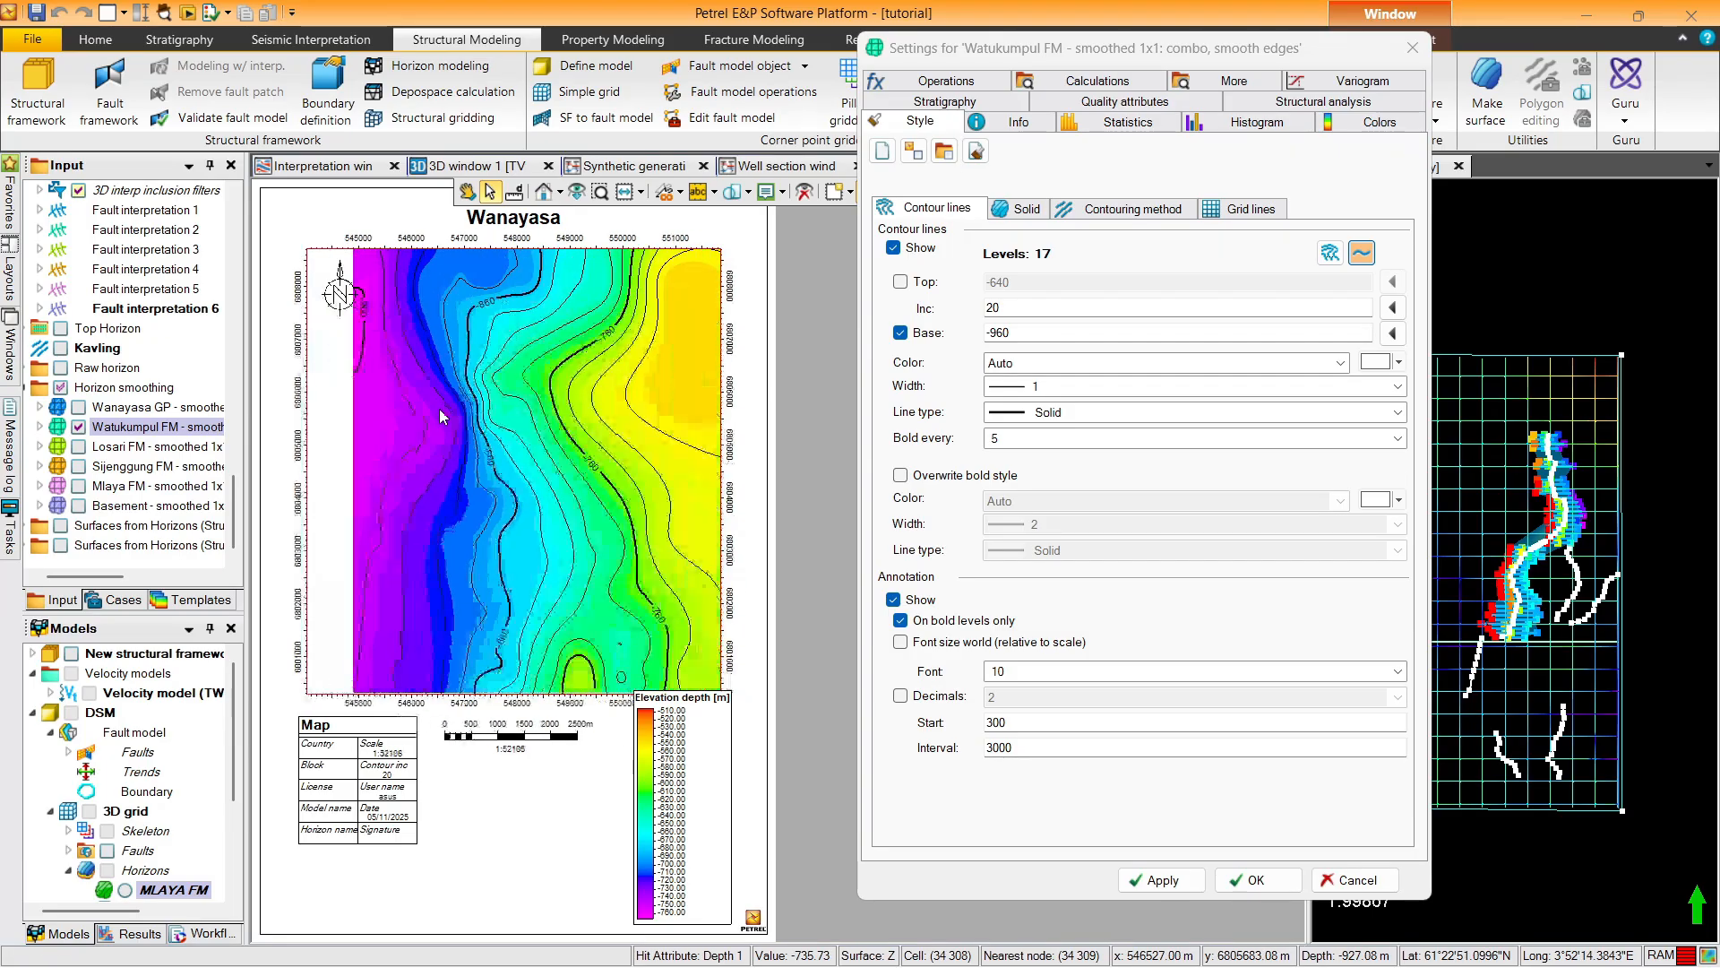
click(576, 192)
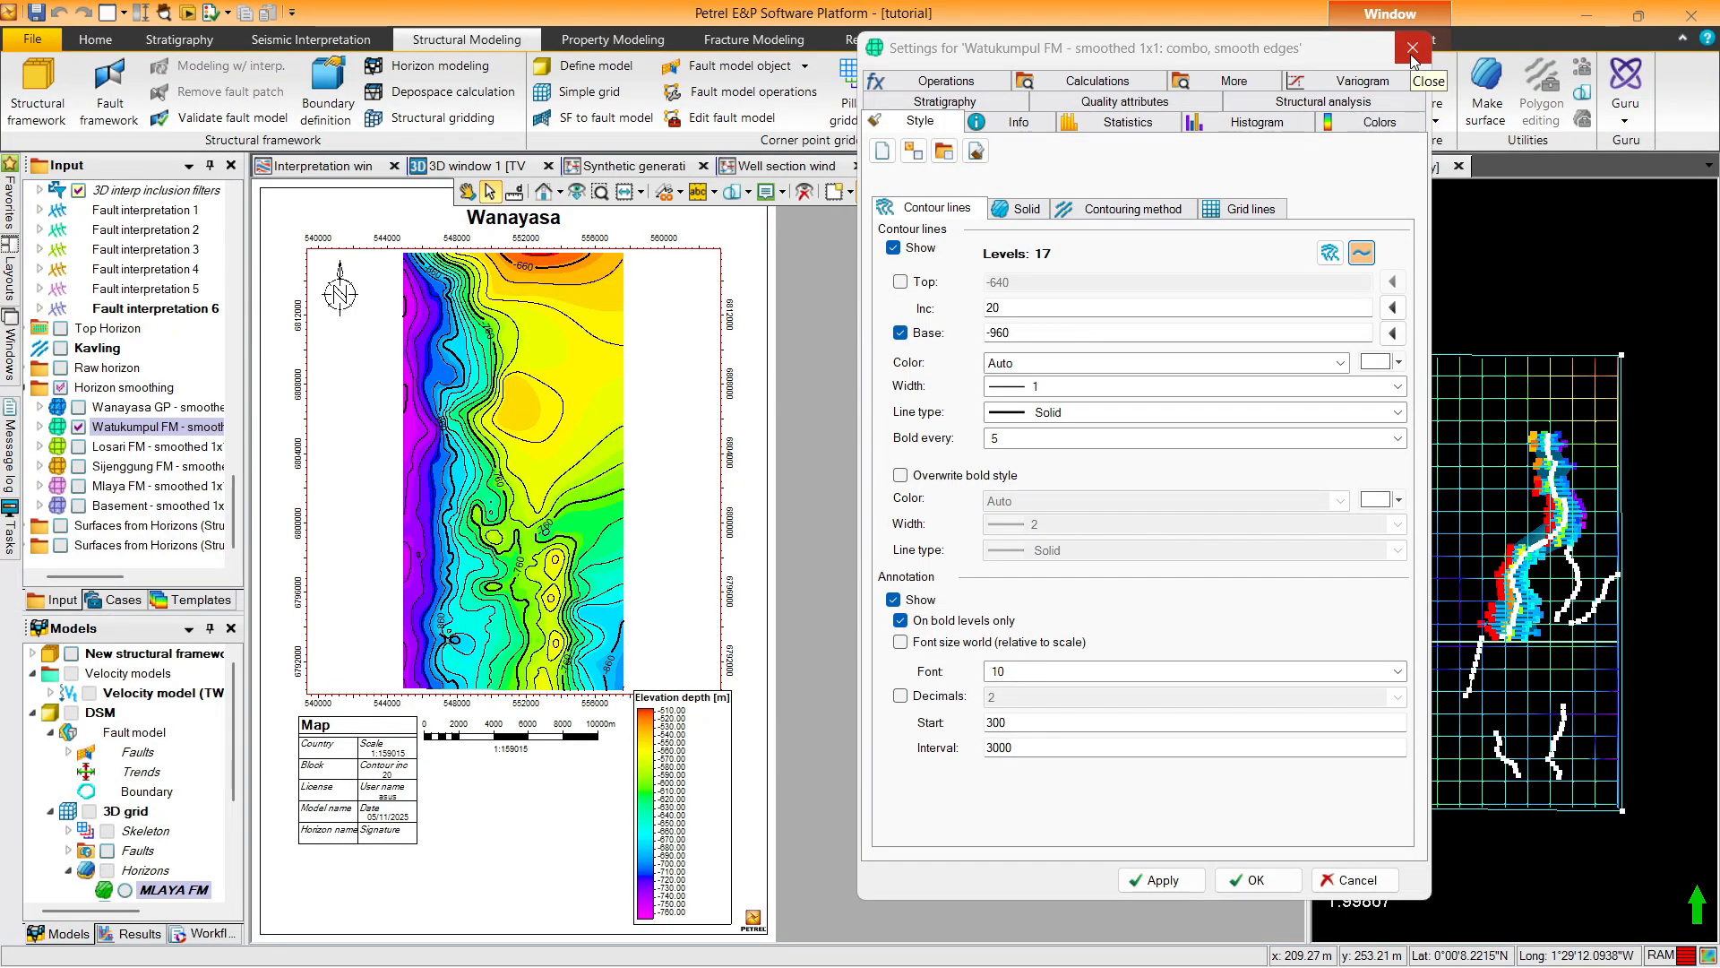
click(899, 282)
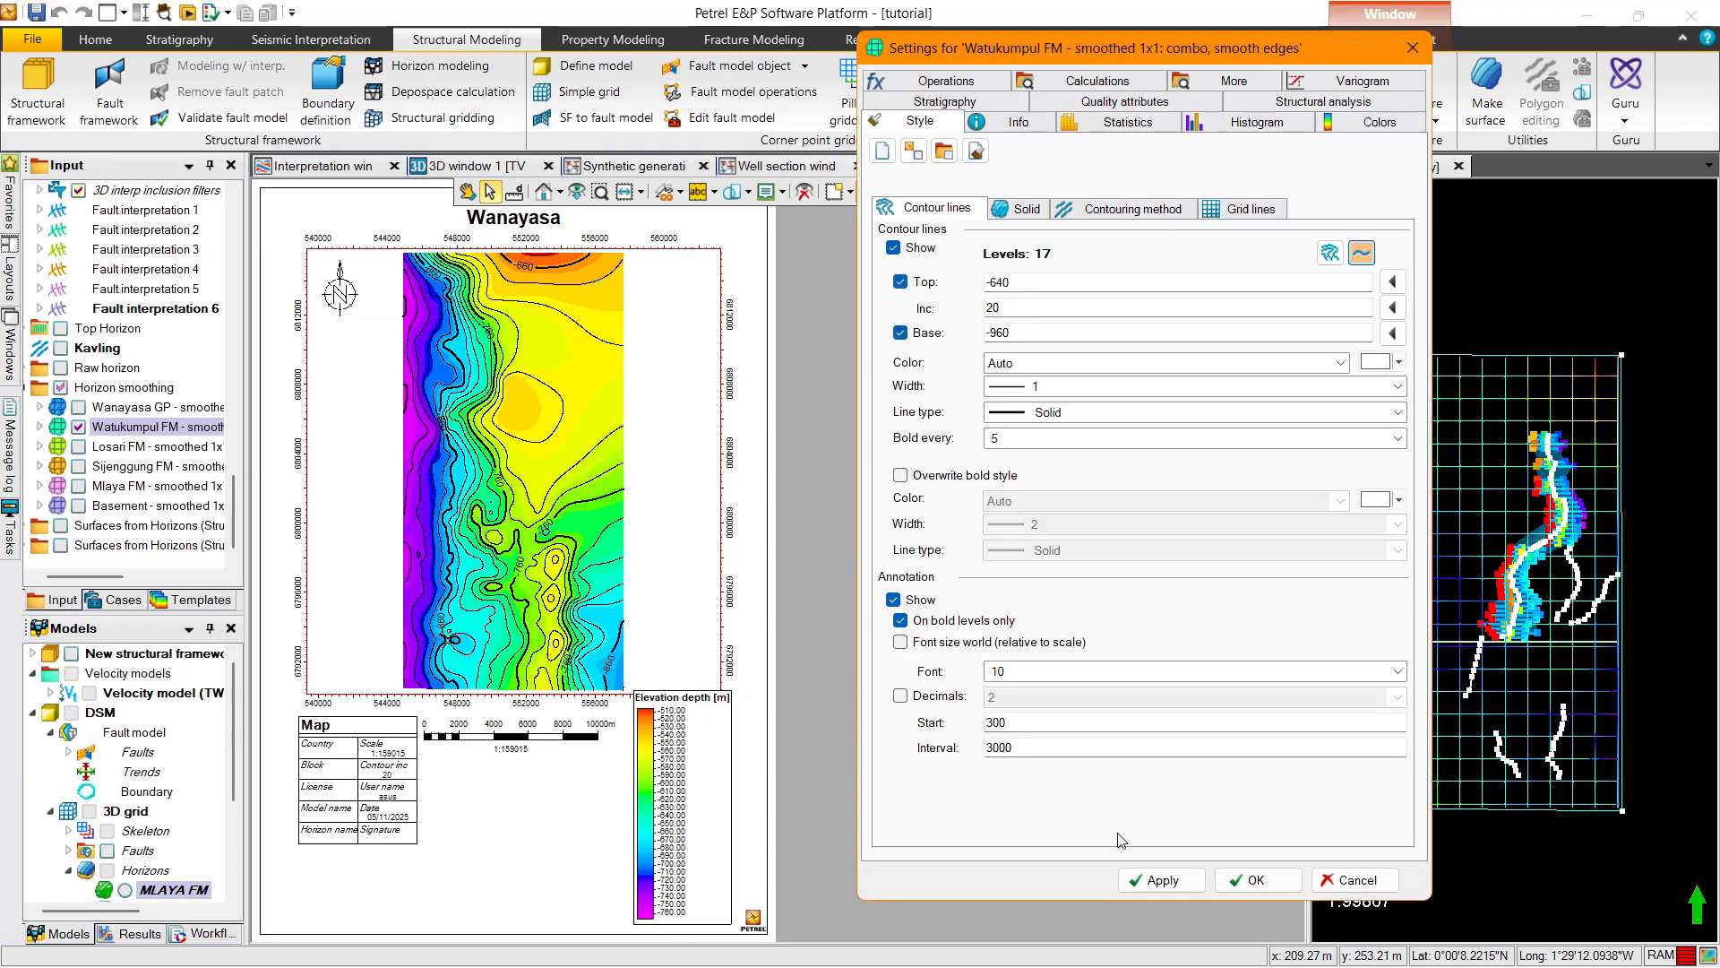
click(1156, 880)
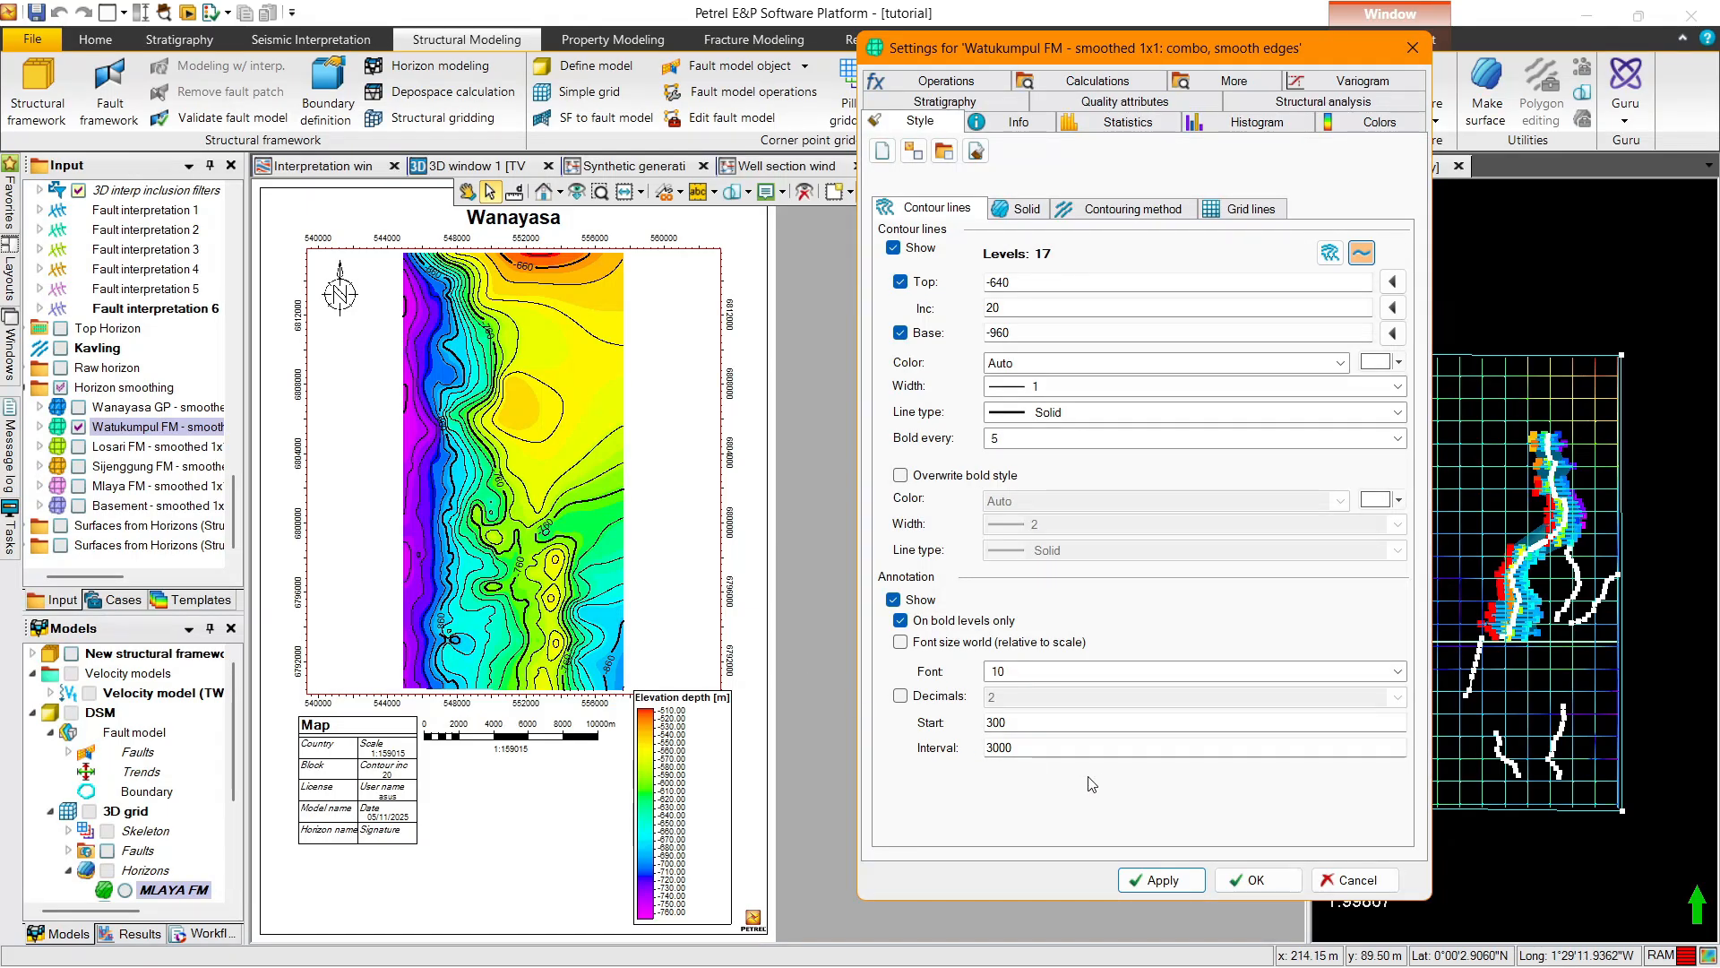
click(1352, 880)
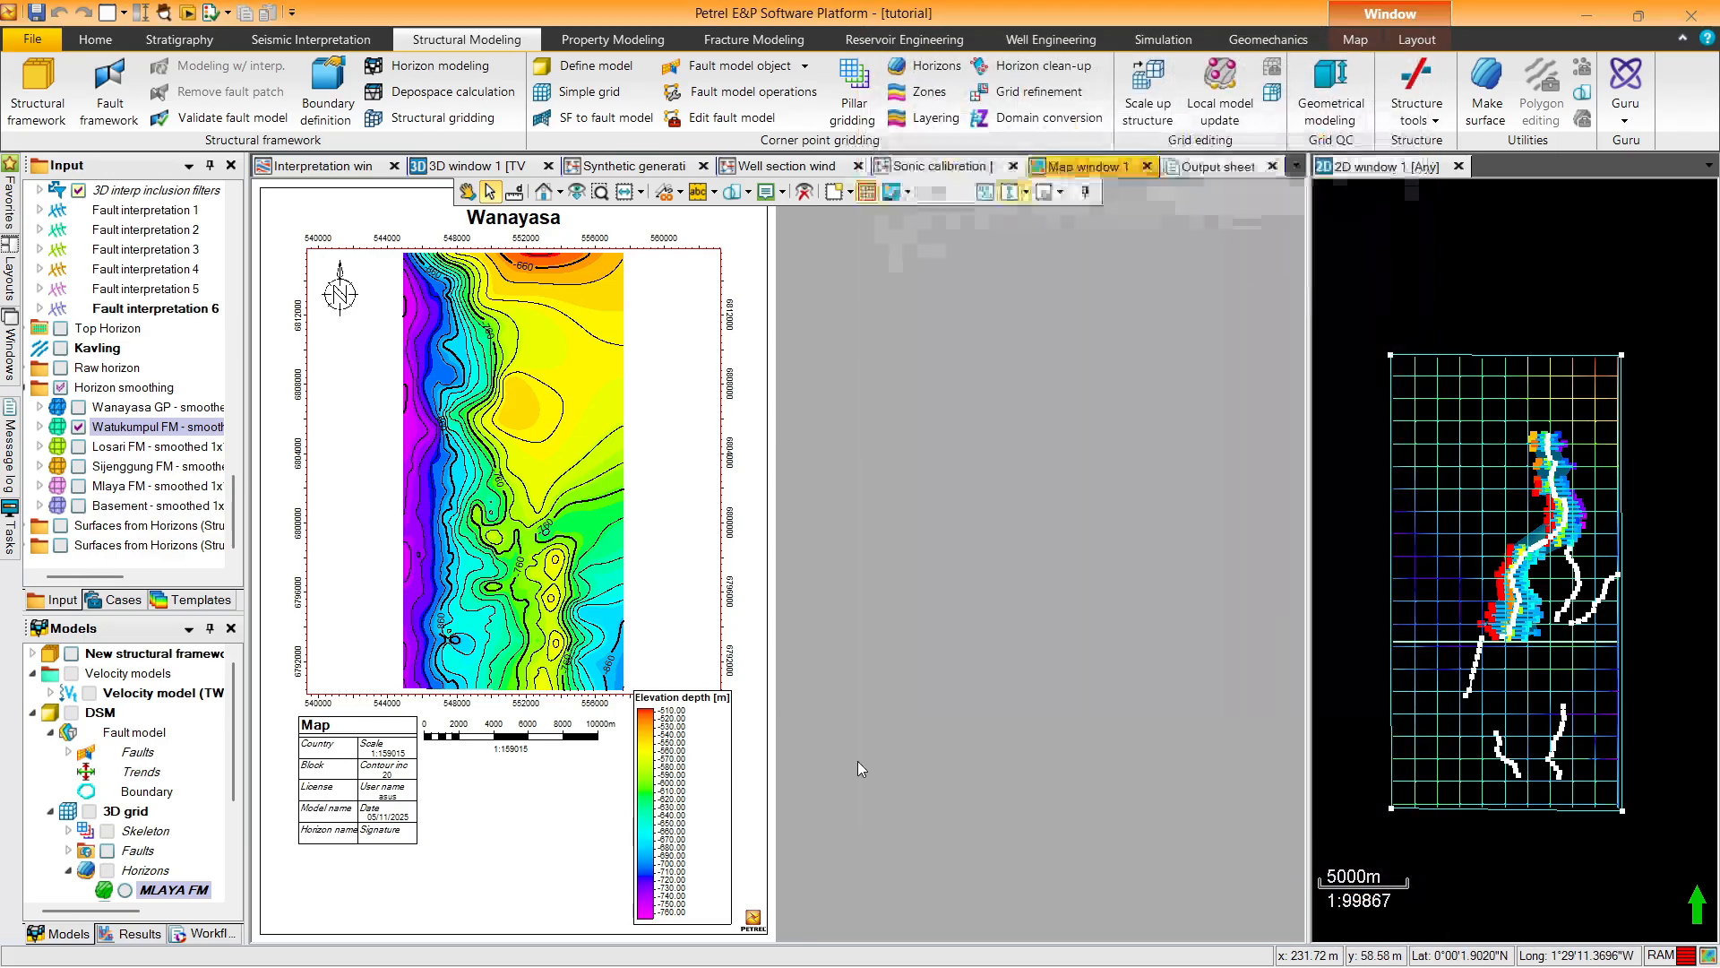
Turn the map's auto legend off and on again and shift it slightly lower on the page
click(714, 192)
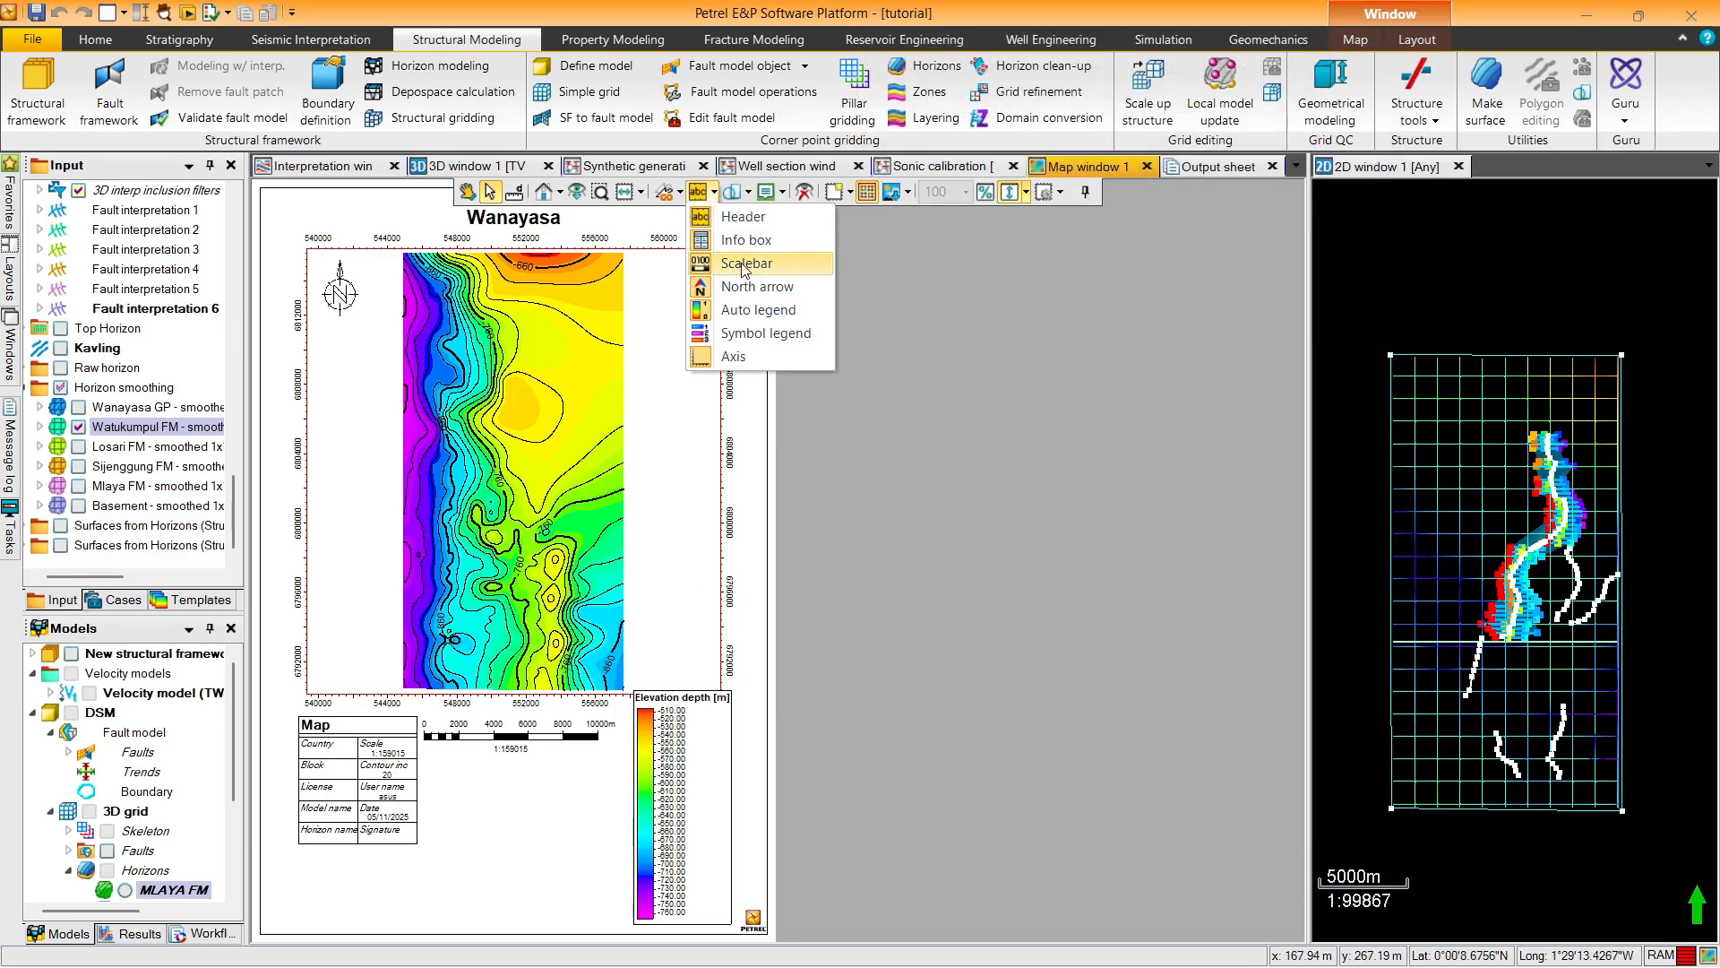
click(753, 314)
click(714, 193)
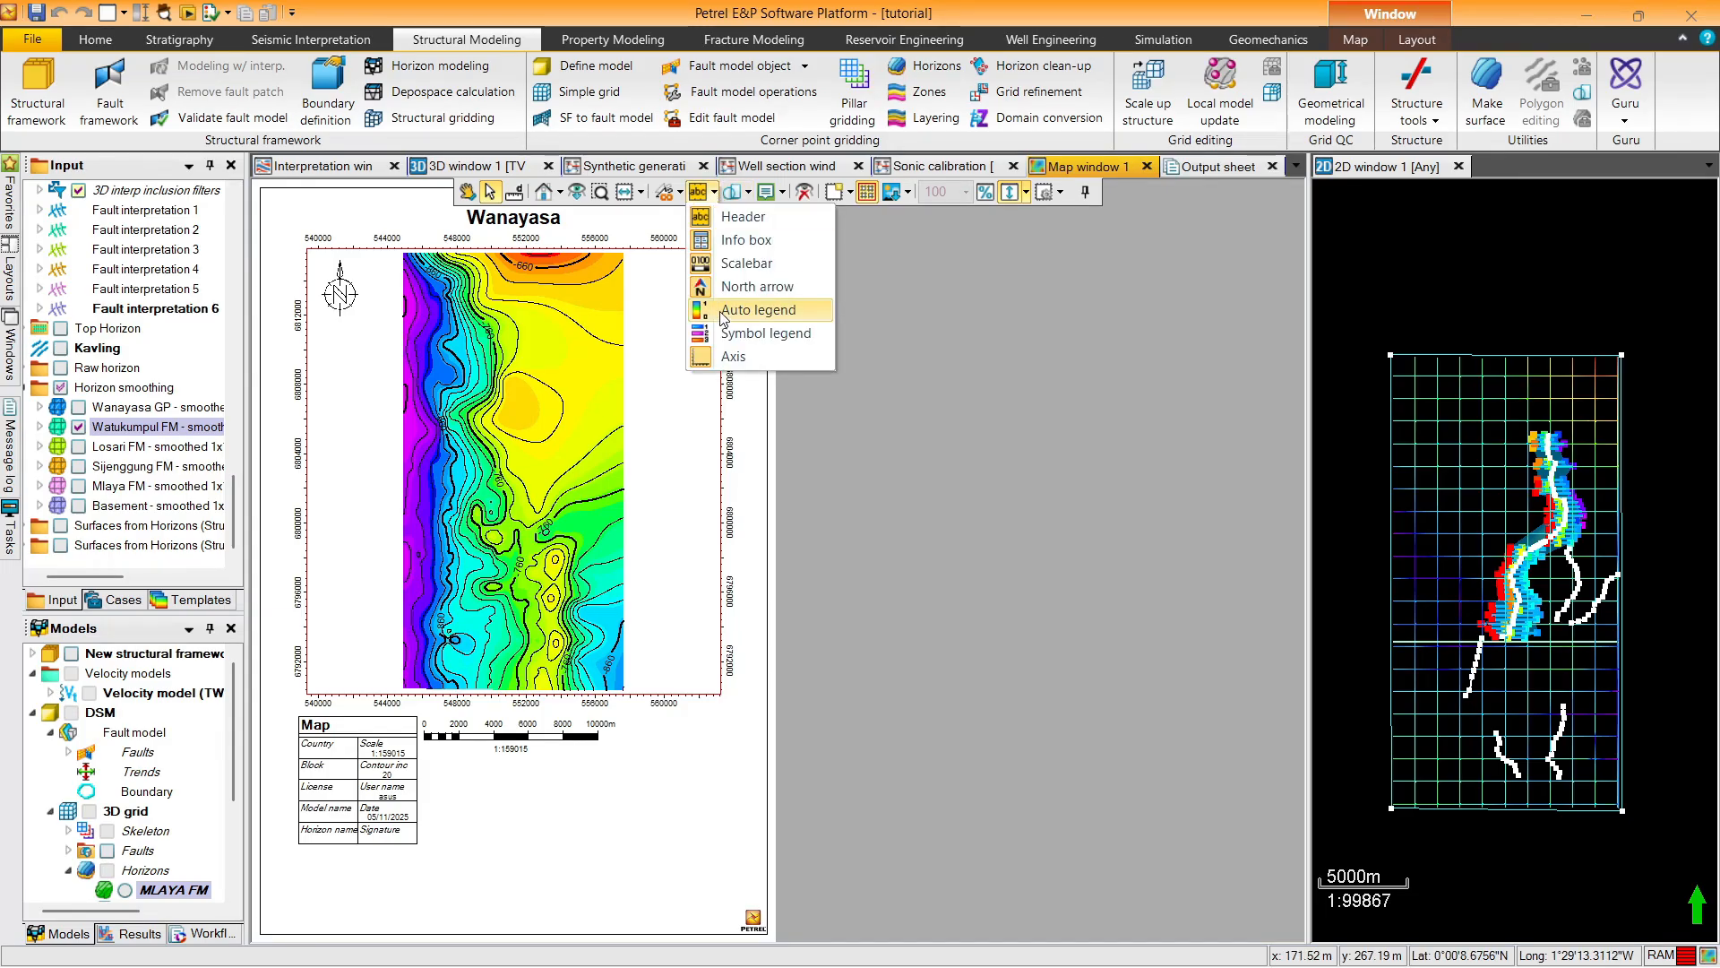
click(730, 315)
drag(678, 776, 678, 792)
Return to the 3D window and display the smoothed Wanayasa GP surface there
click(466, 166)
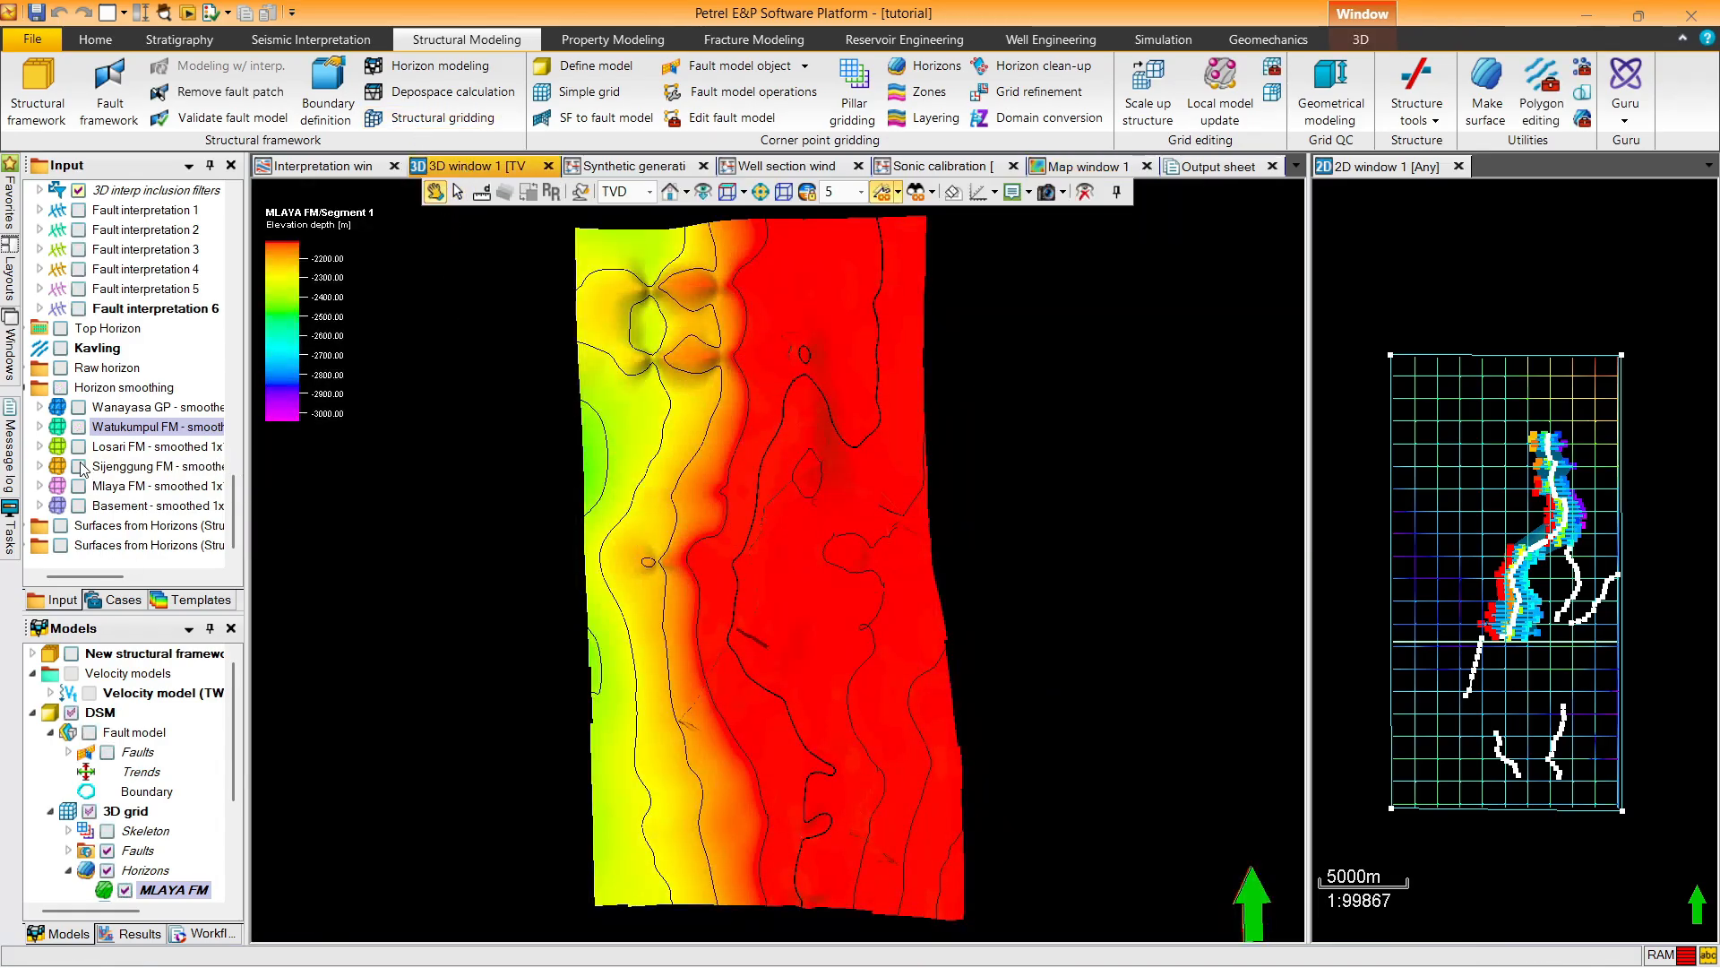
click(1086, 166)
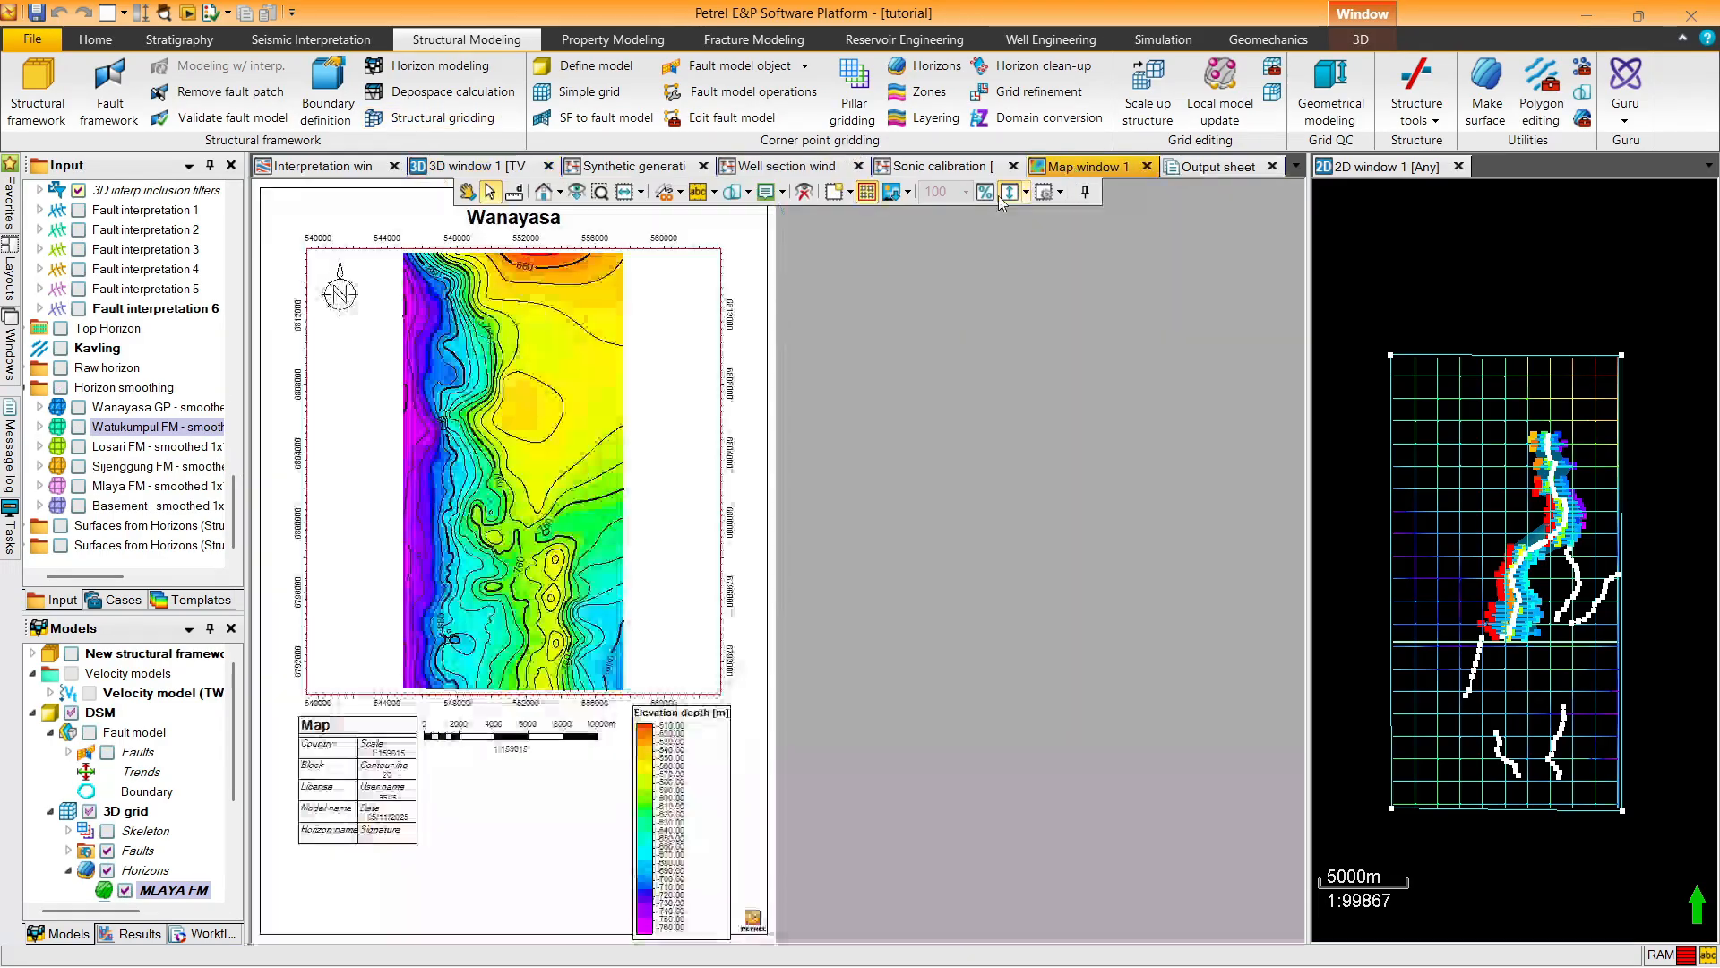
click(466, 166)
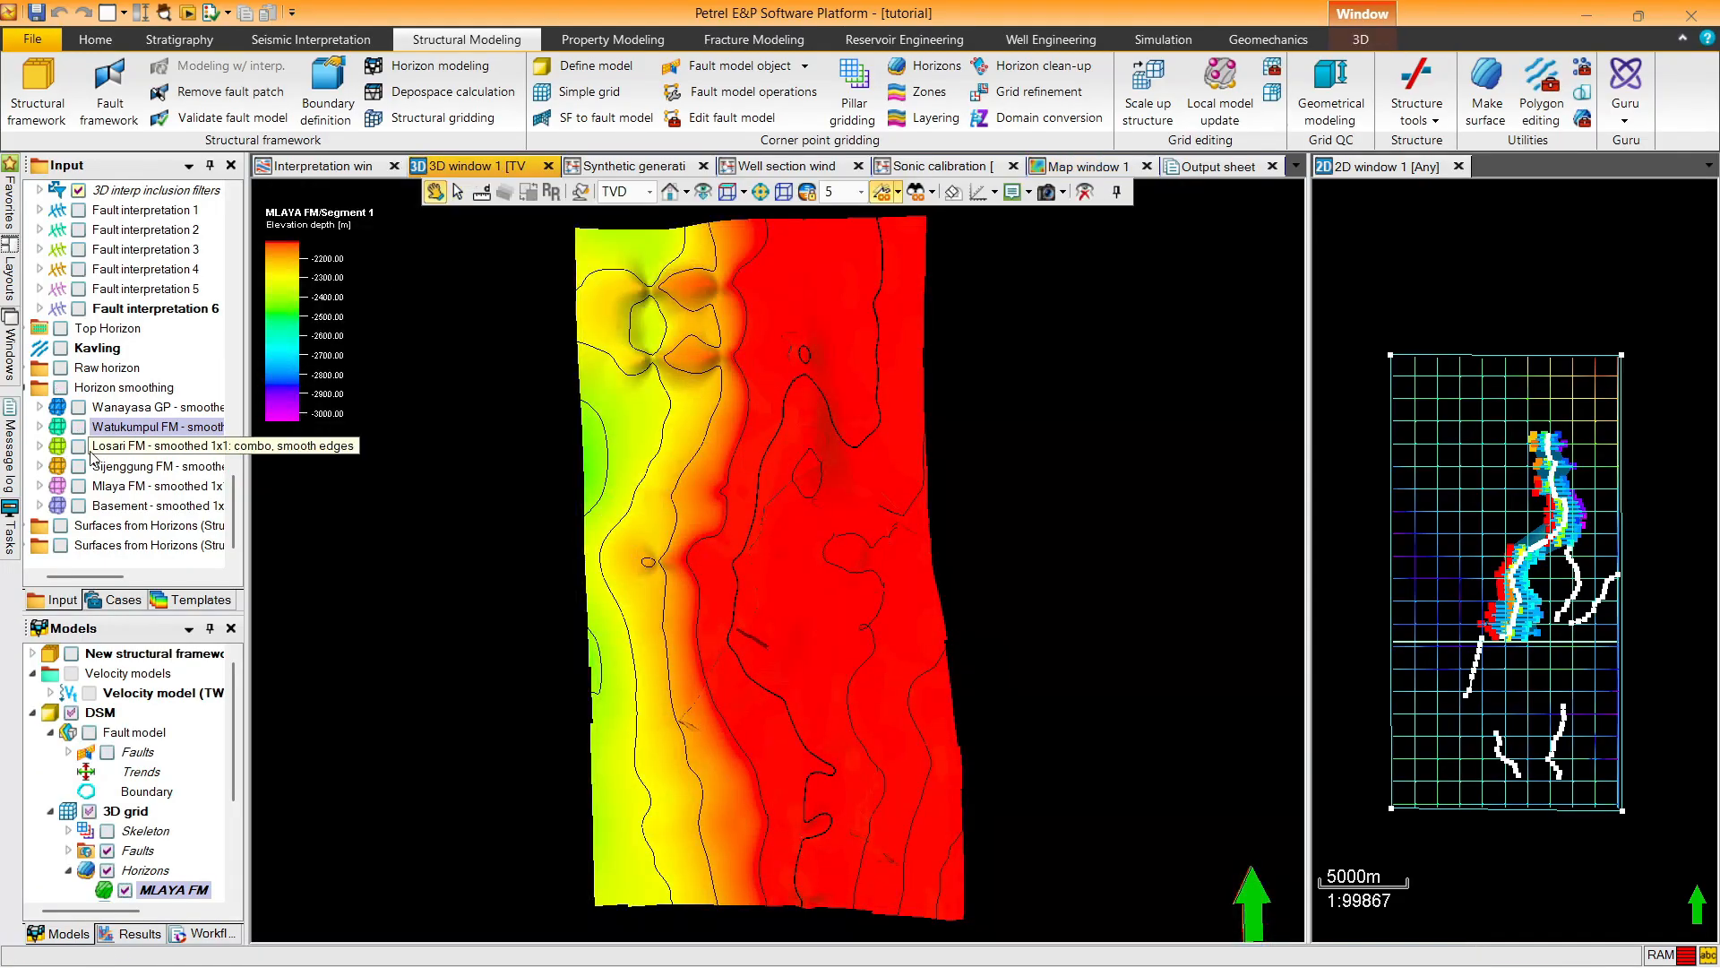
click(78, 408)
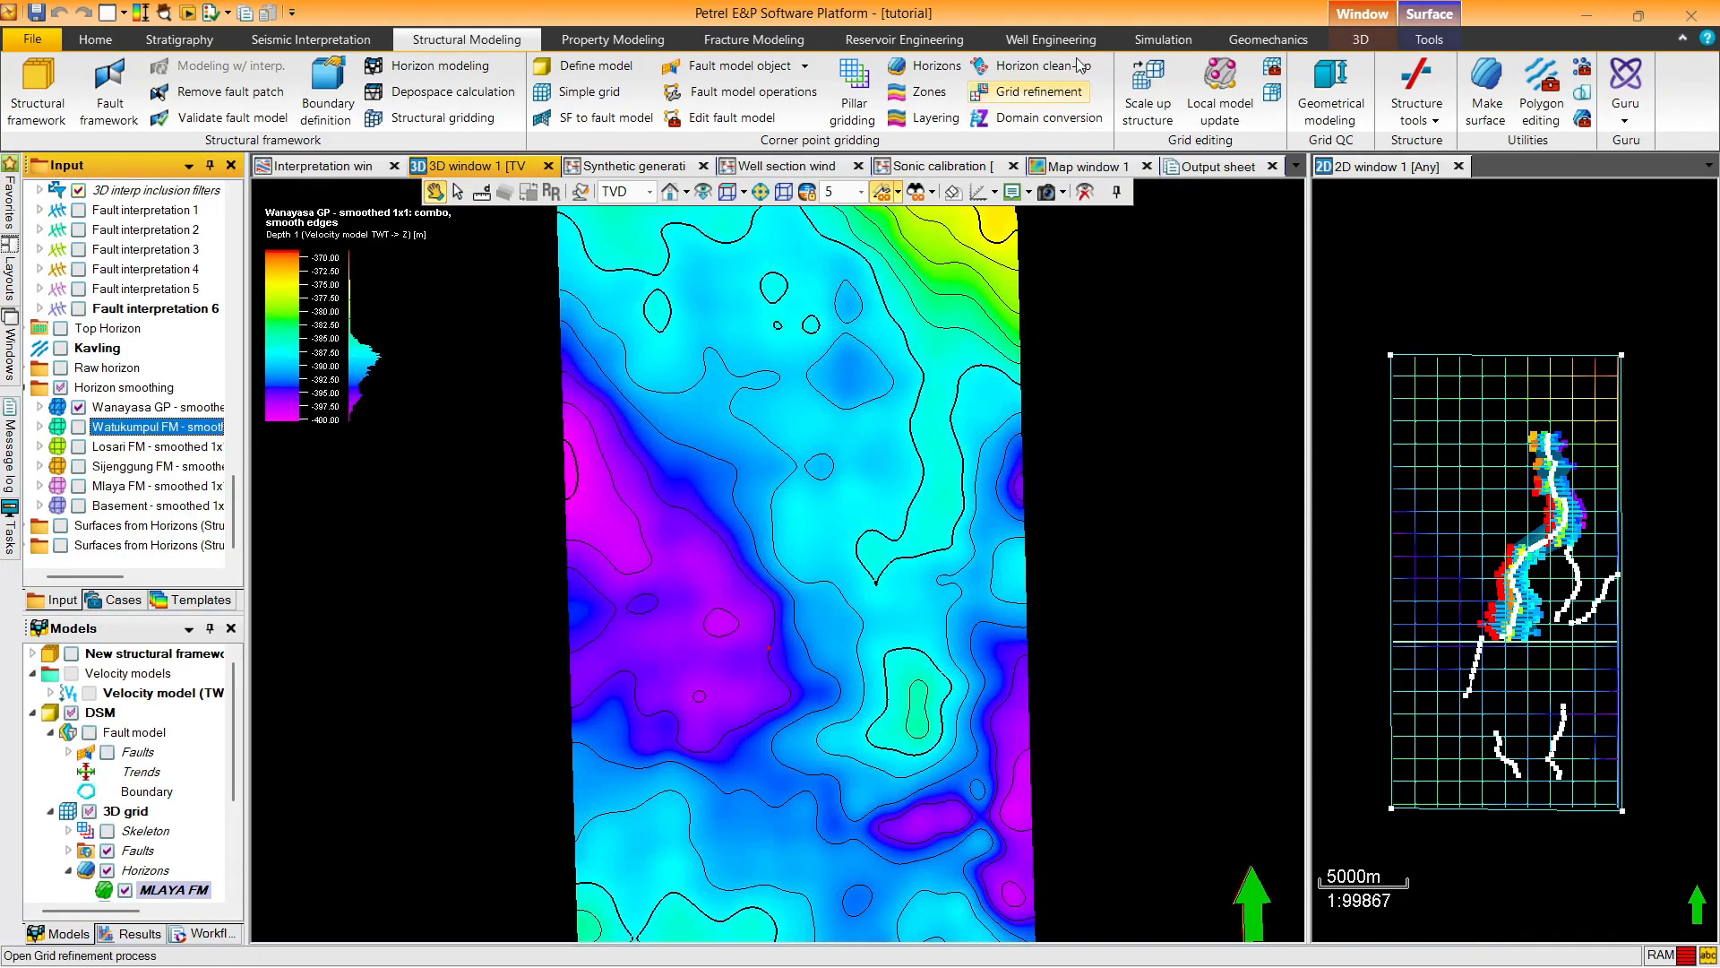
Display the smoothed Watukumpul FM surface in the 3D window and return to the map window
click(1074, 169)
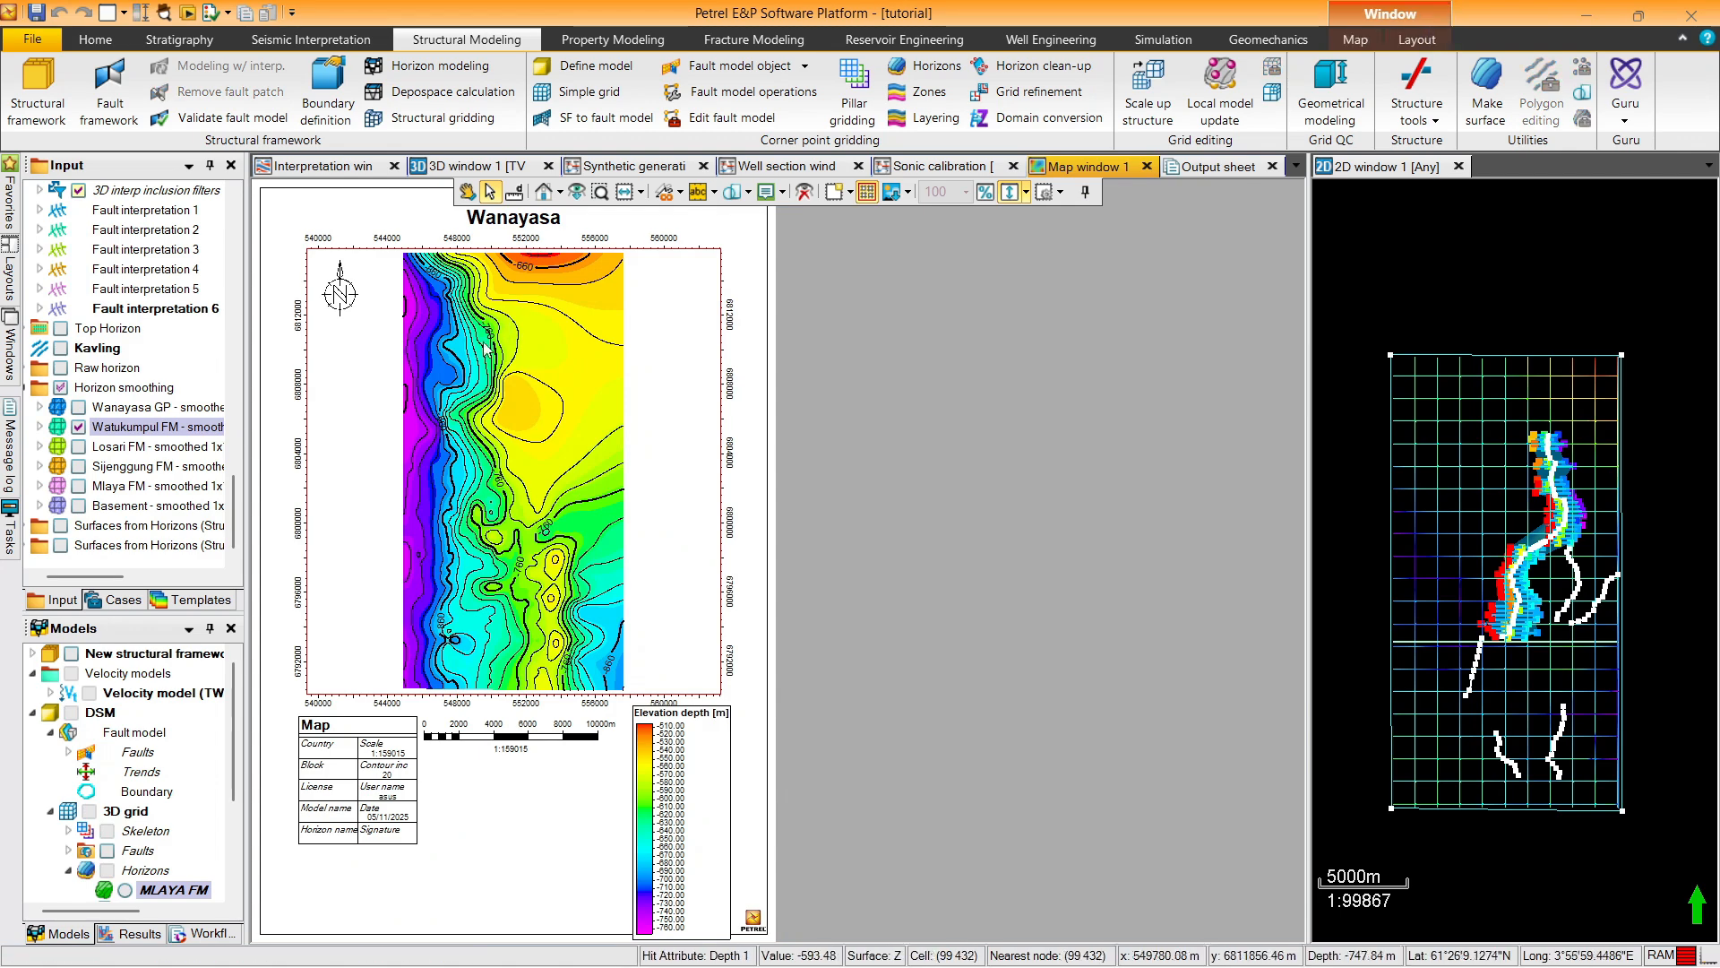
click(465, 166)
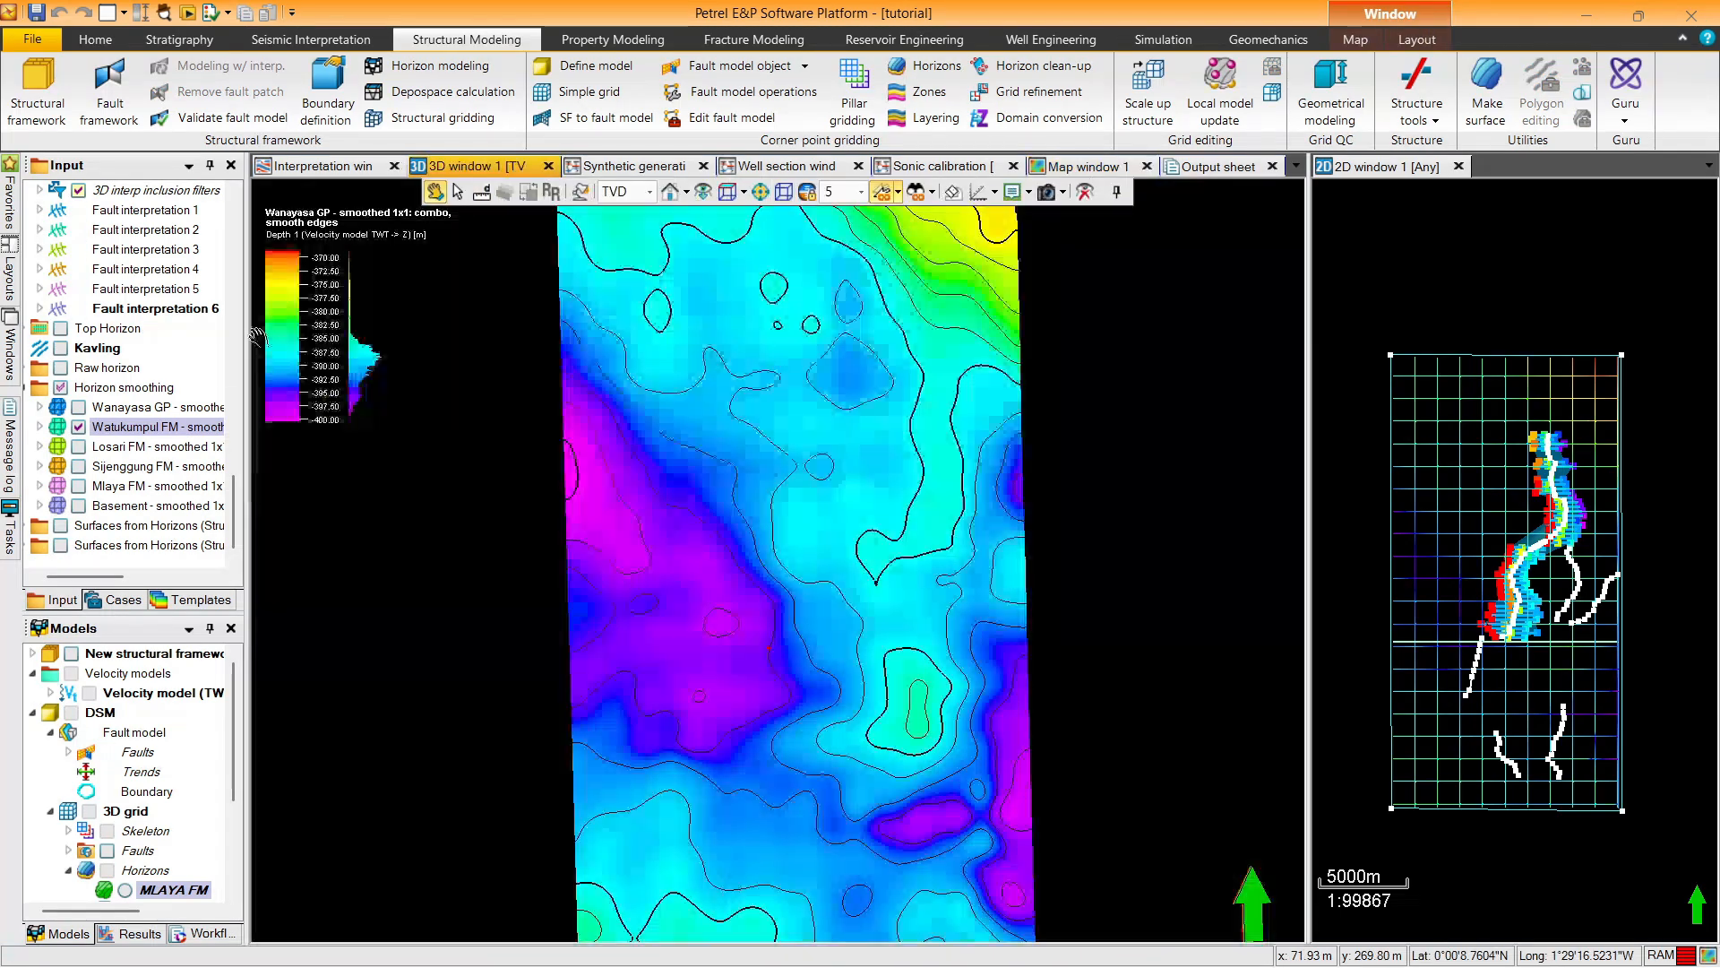
click(79, 426)
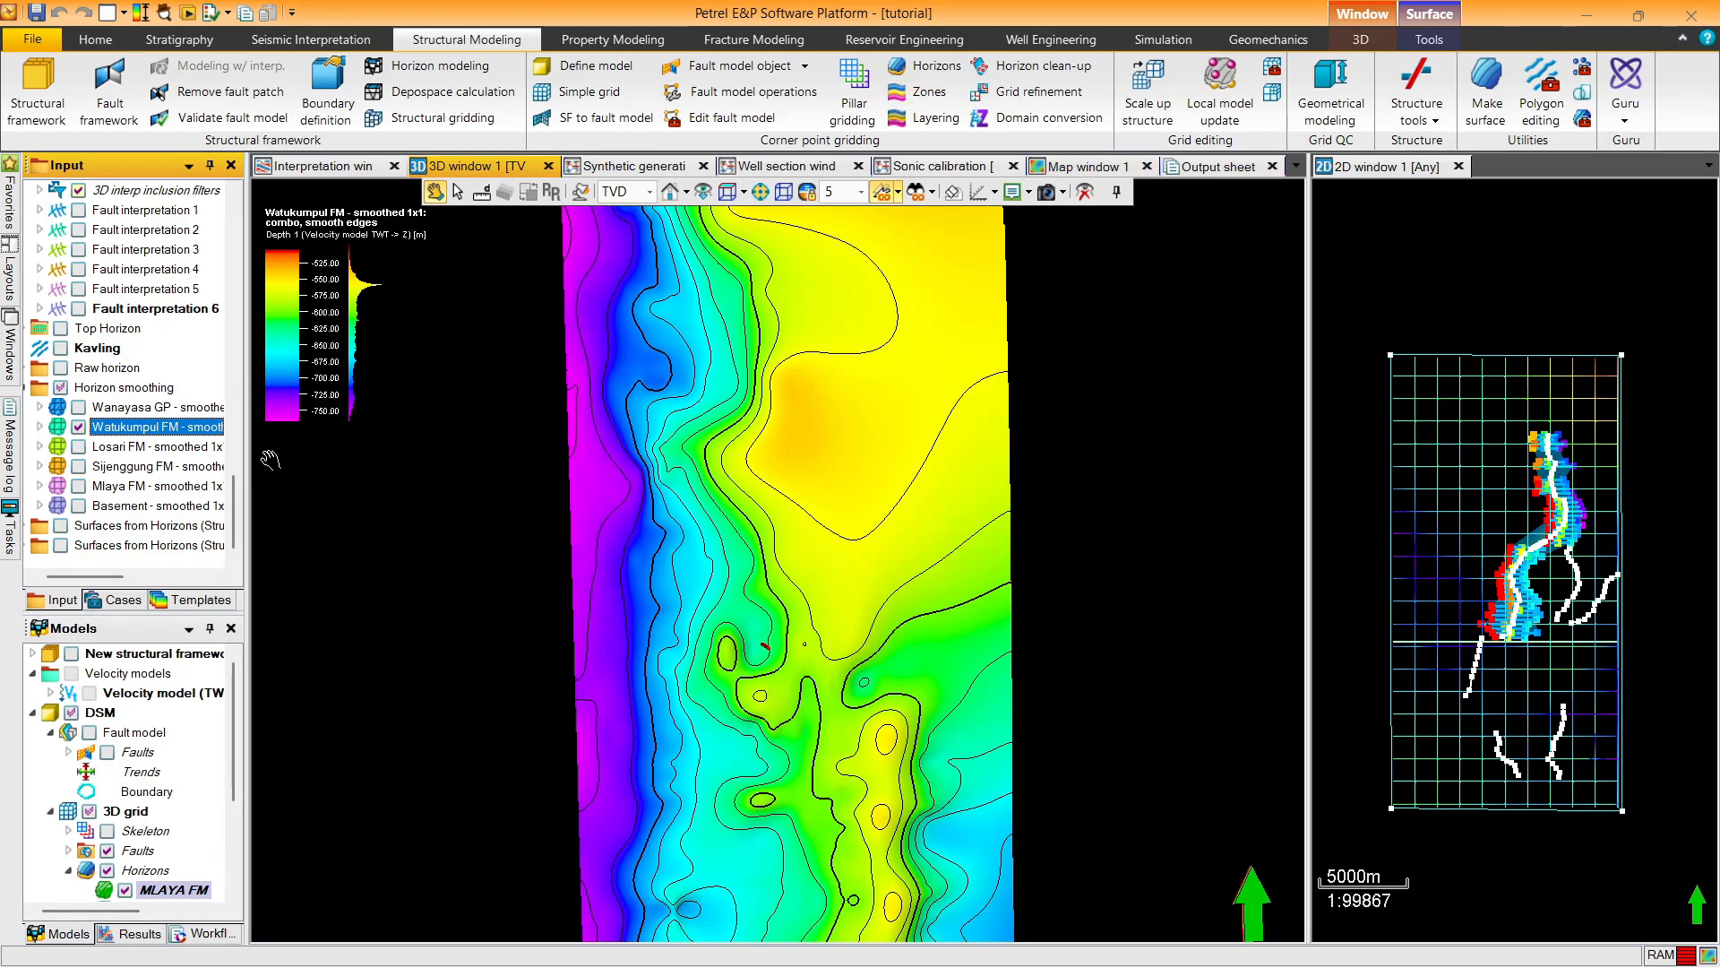
click(1085, 166)
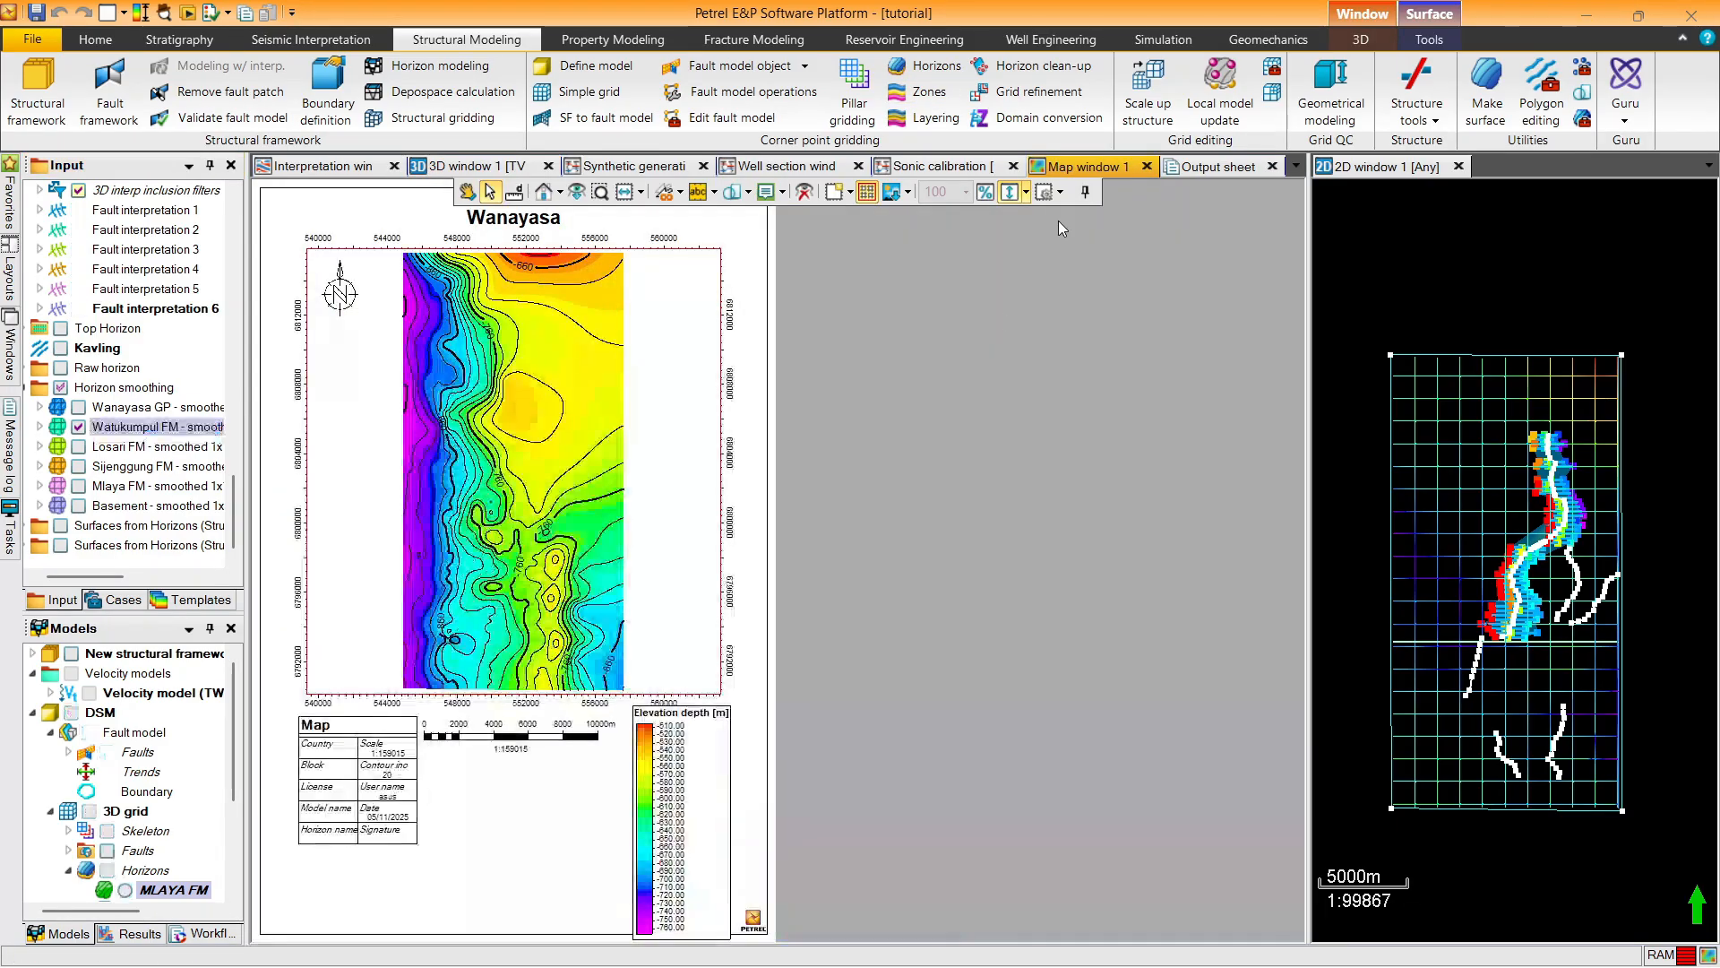
Reposition the elevation depth legend and replace Watukumpul FM with the smoothed Losari FM surface on the map
drag(672, 835, 685, 814)
drag(641, 867, 620, 899)
click(79, 427)
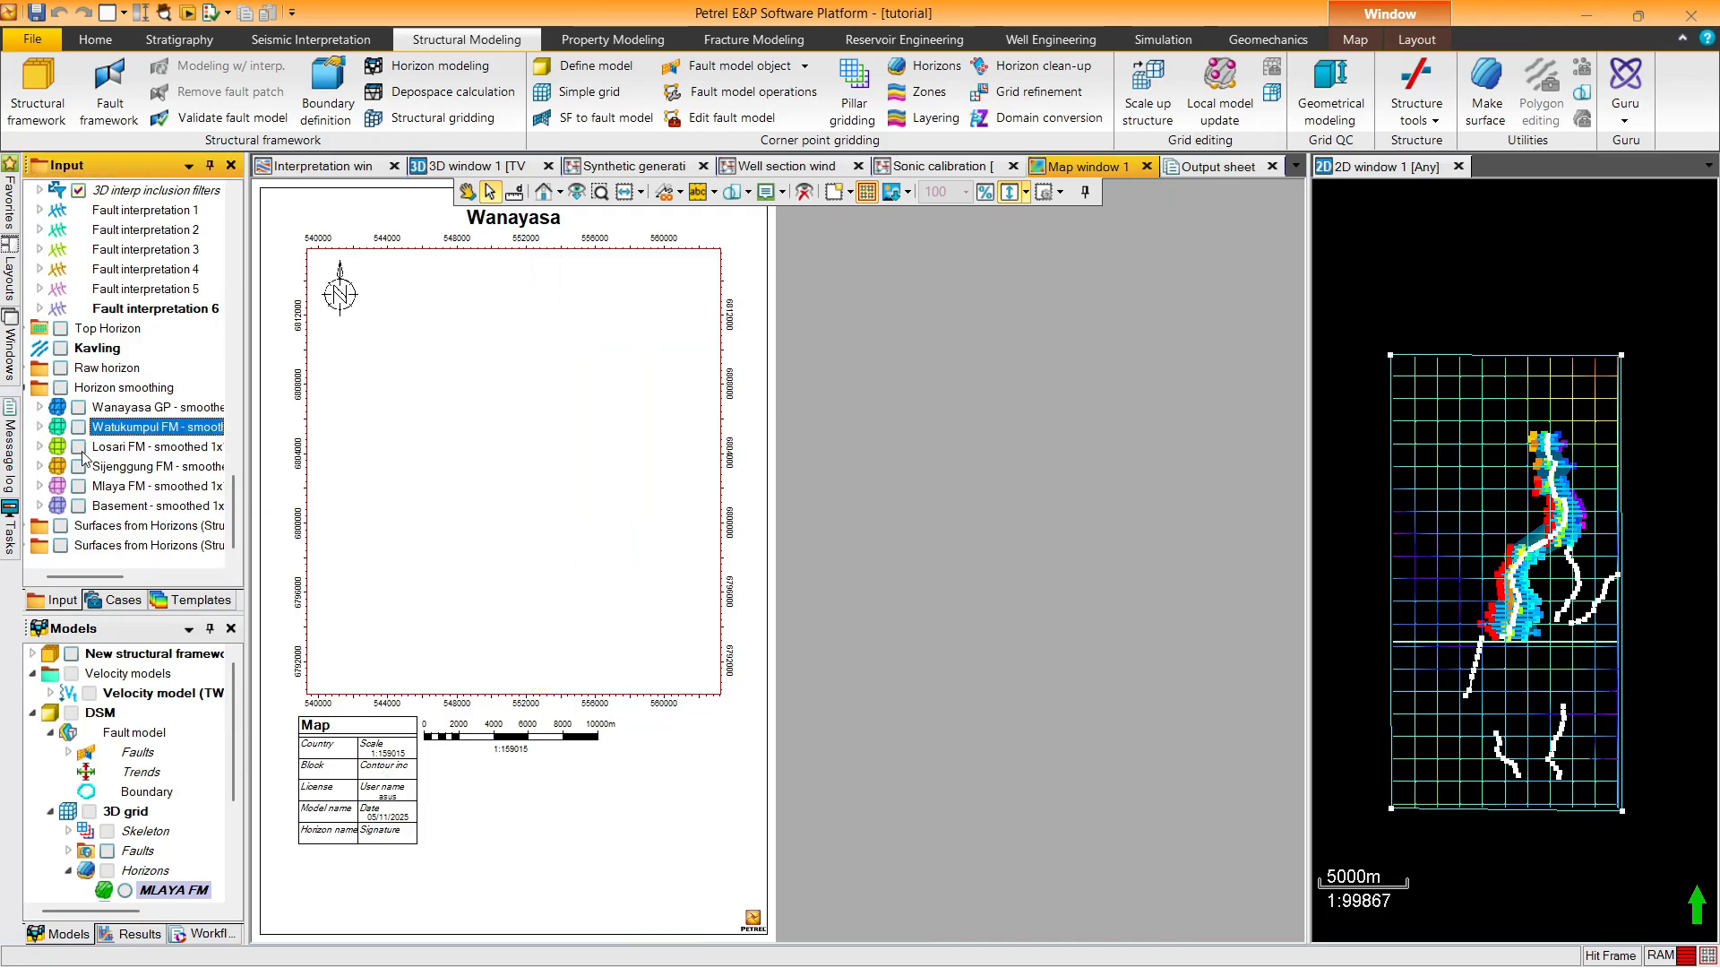
click(78, 446)
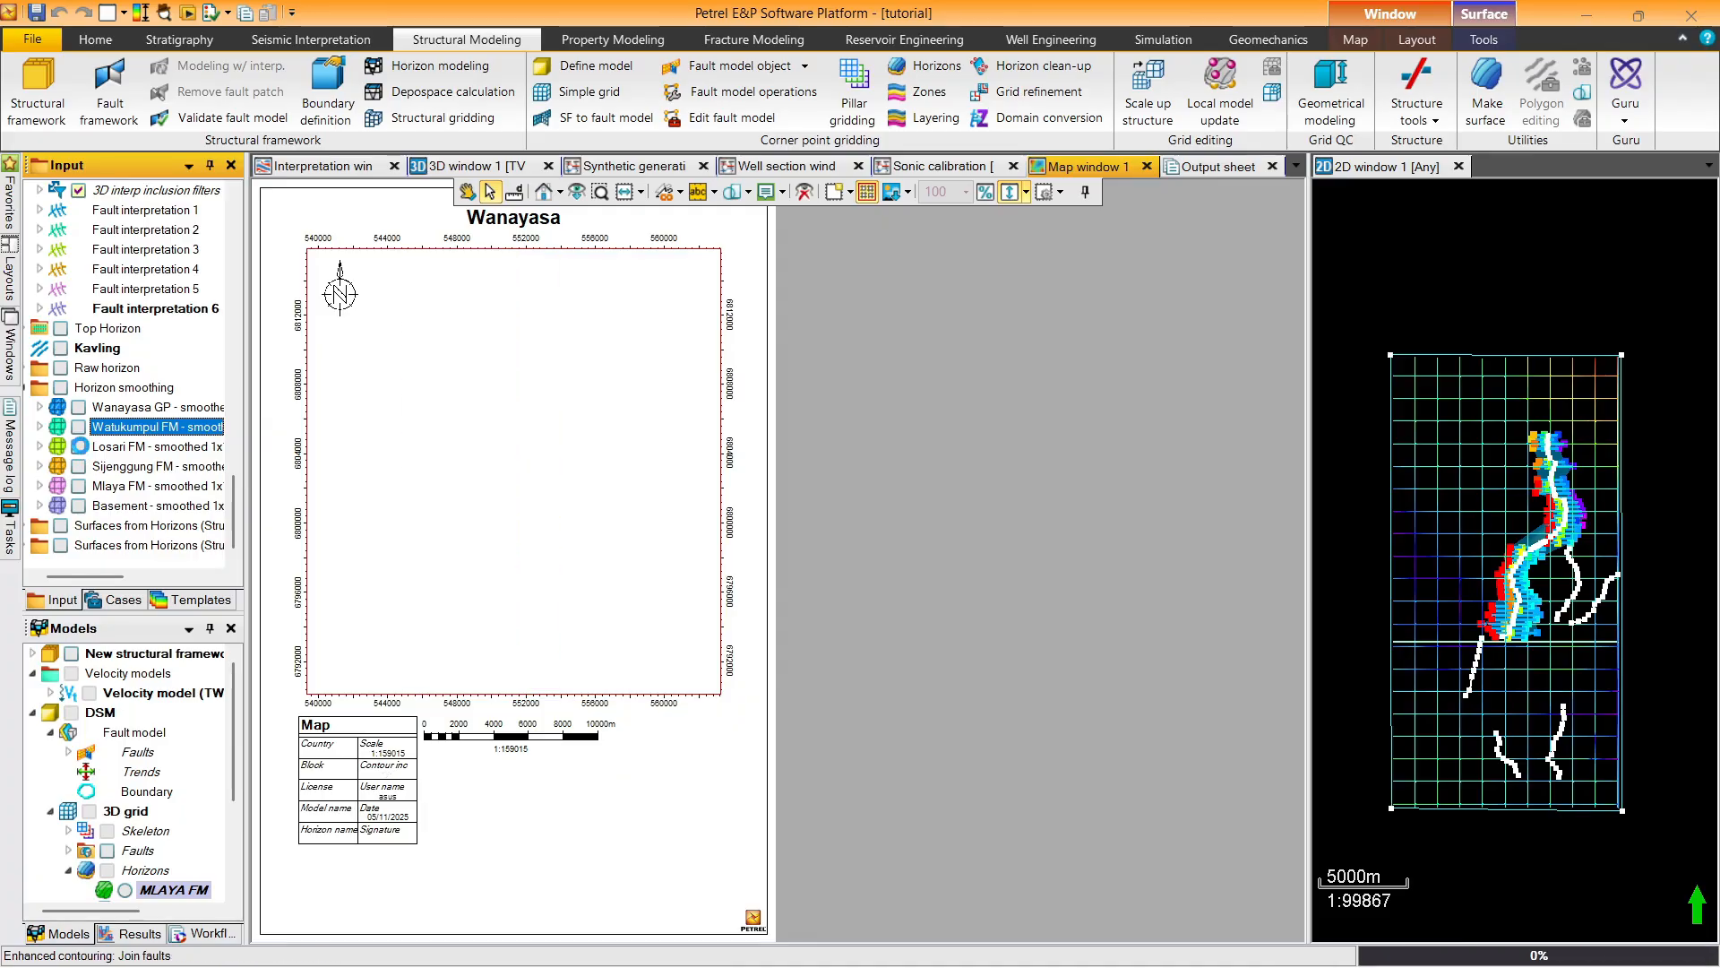
click(80, 447)
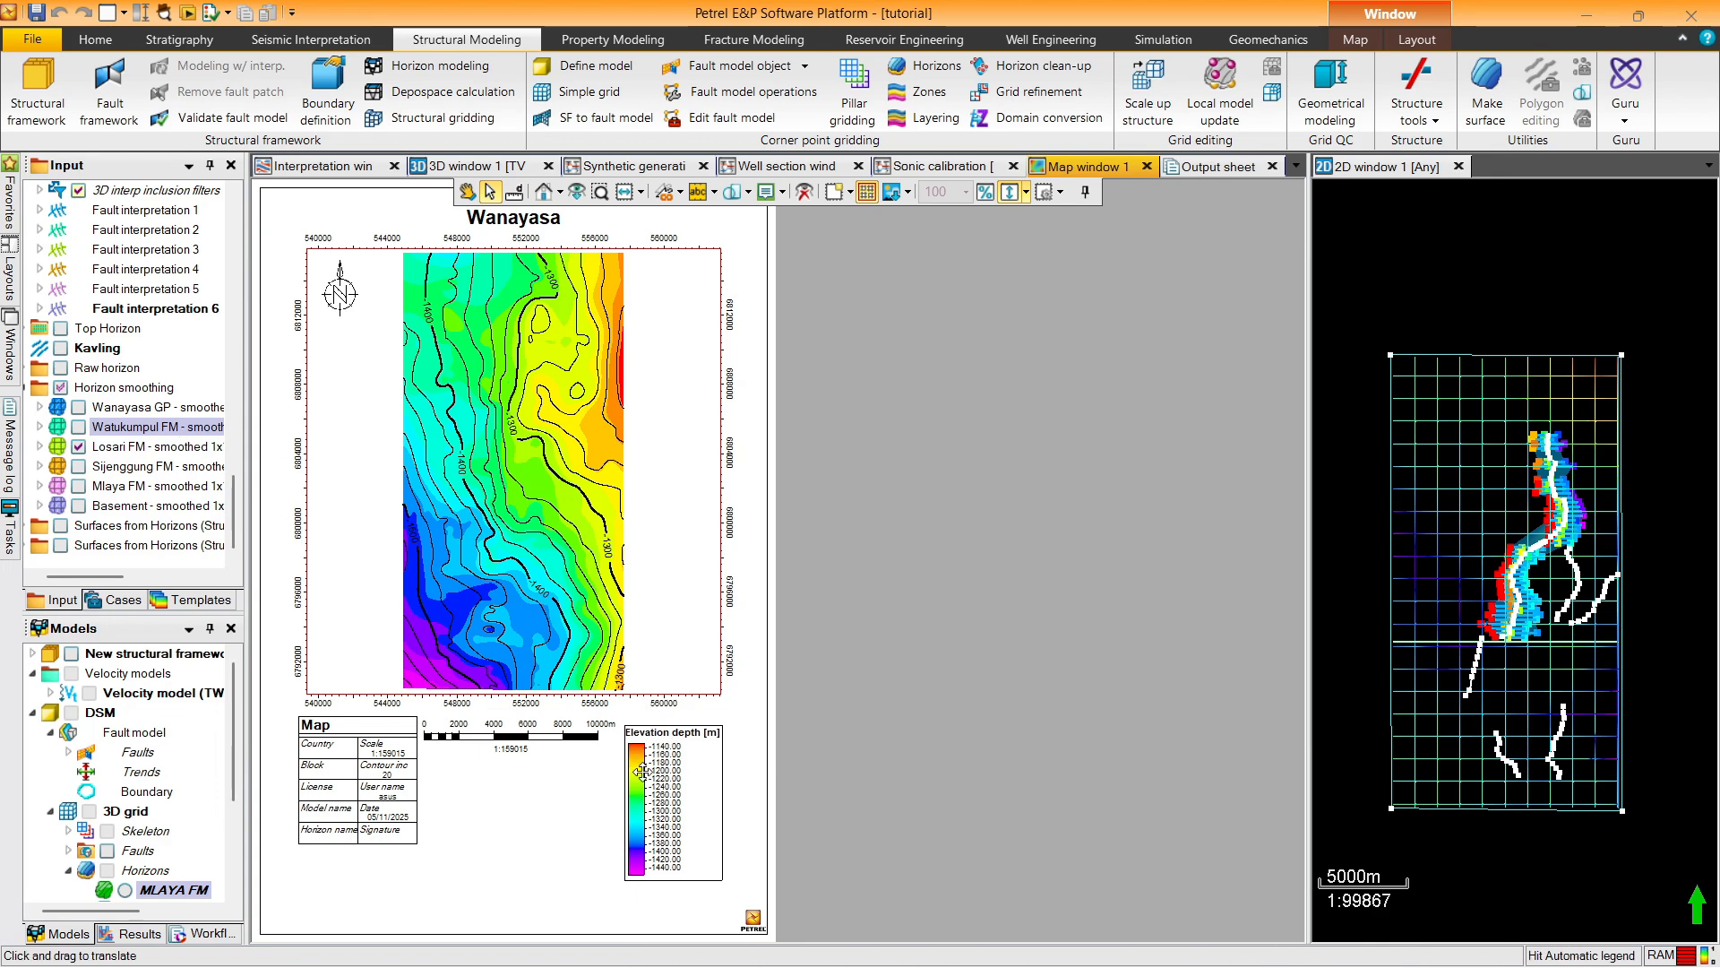
Review the depth statistics in the smoothed Losari FM surface's settings and close them without changes
right_click(154, 446)
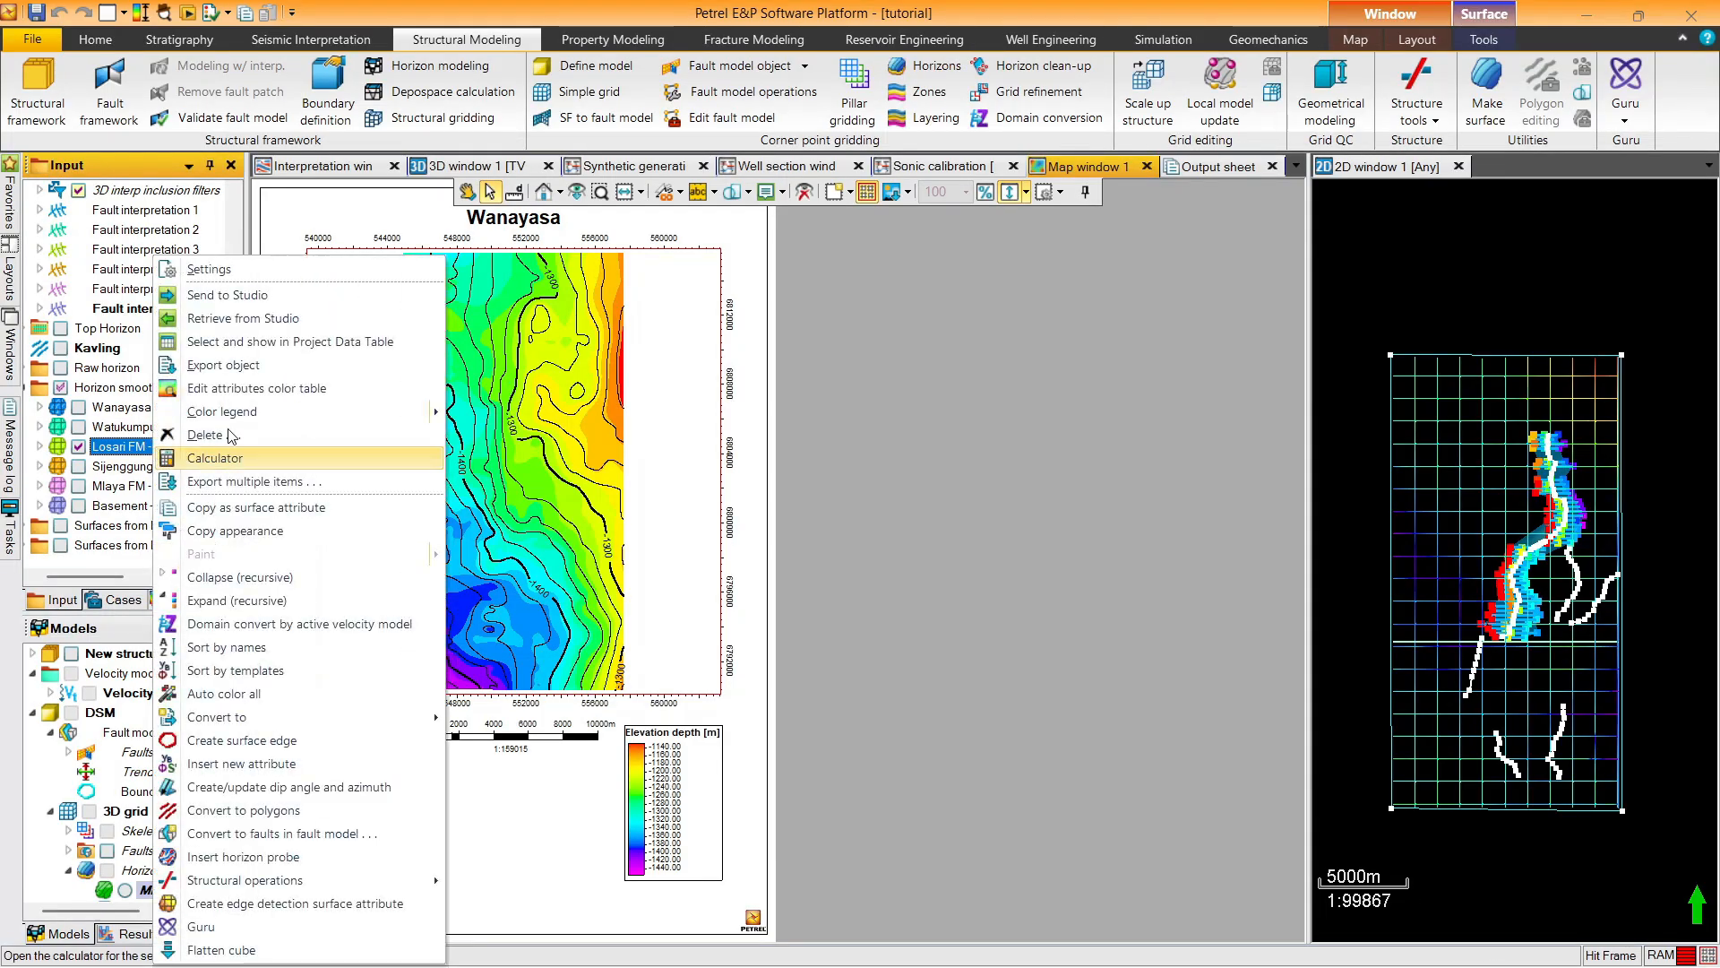
click(351, 271)
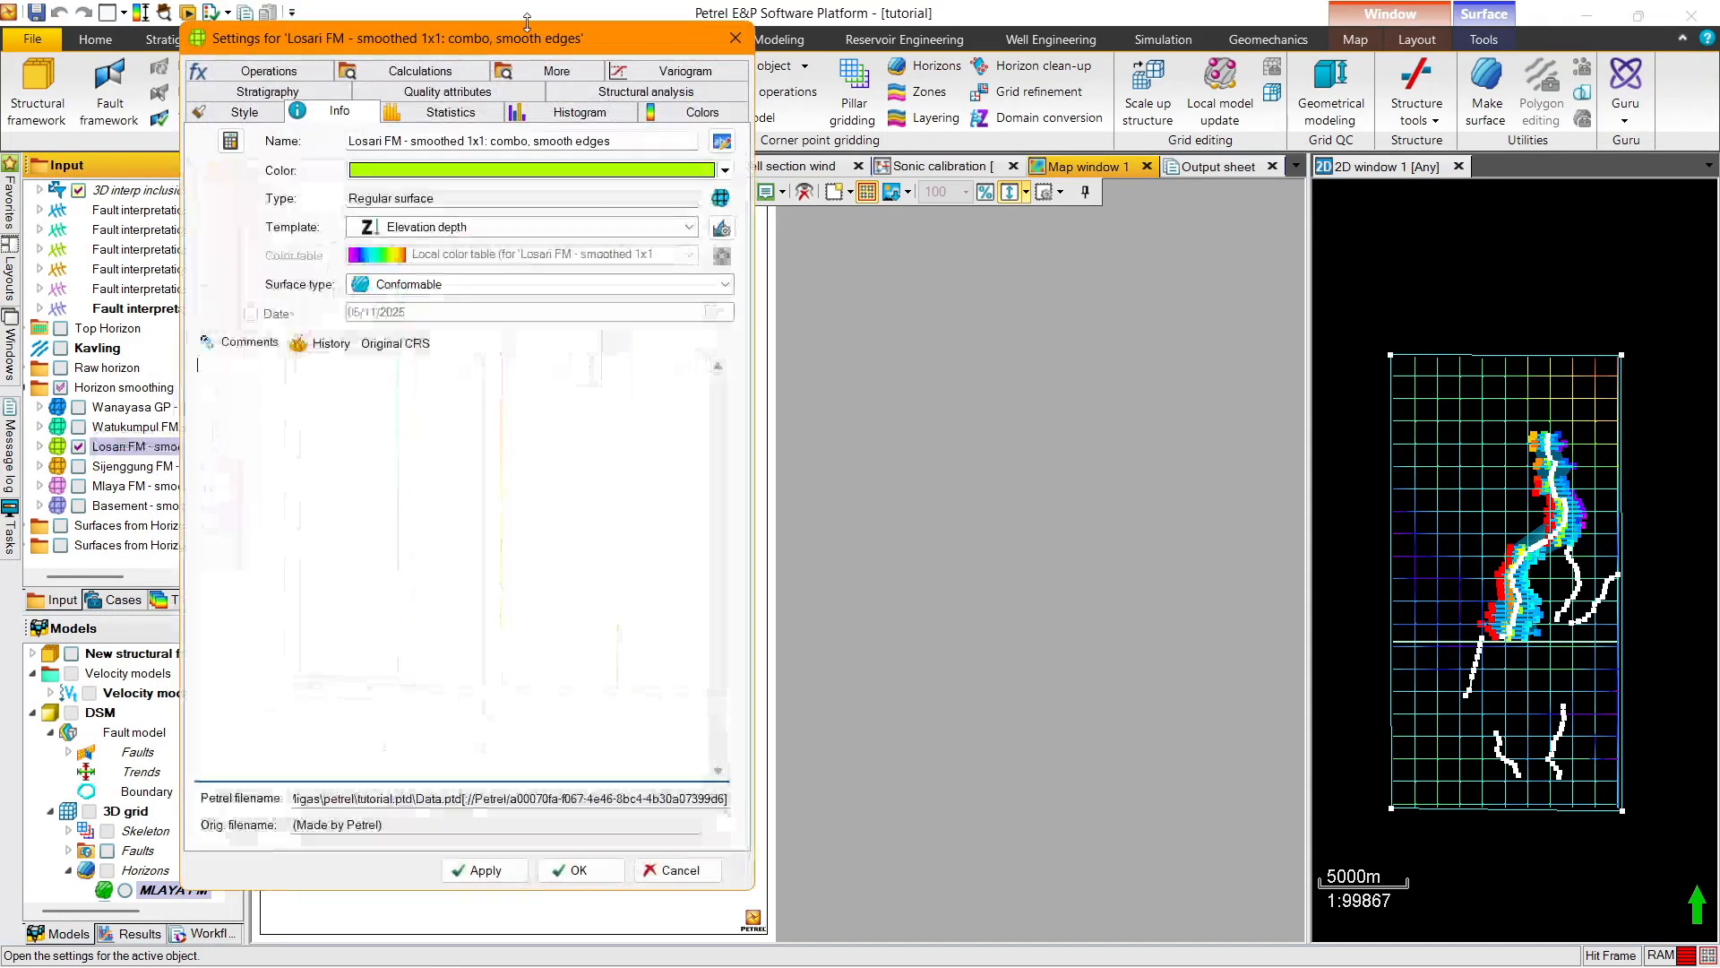
drag(509, 36, 1366, 15)
click(1306, 90)
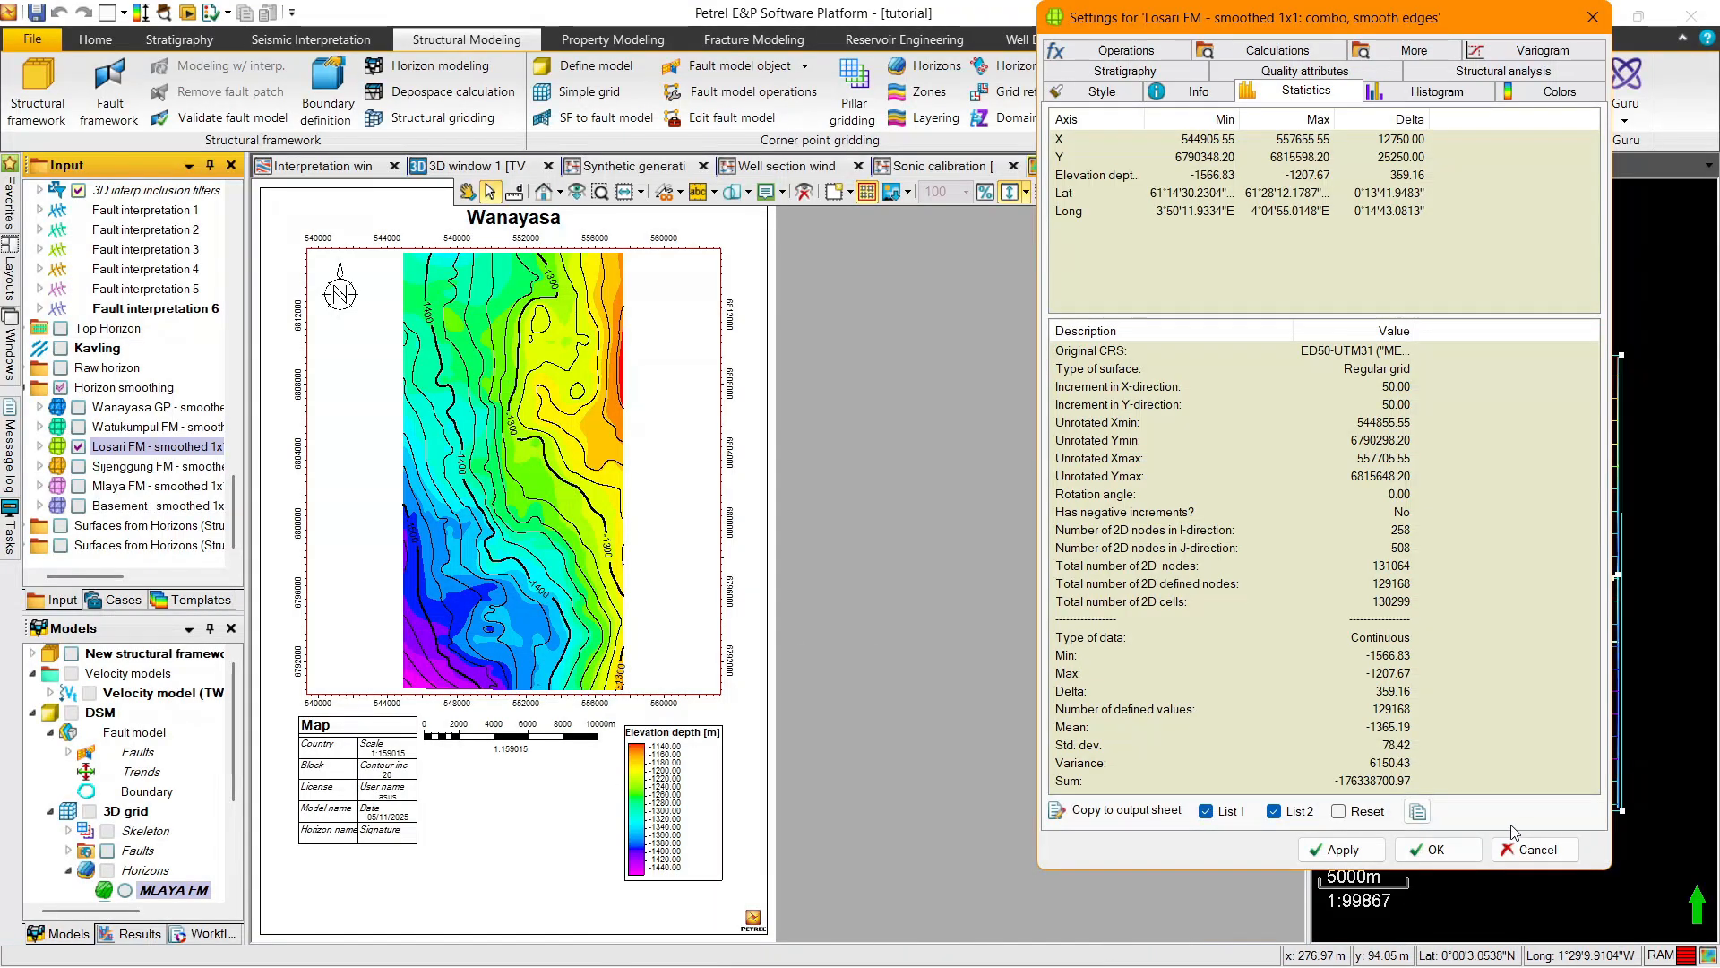
click(1527, 848)
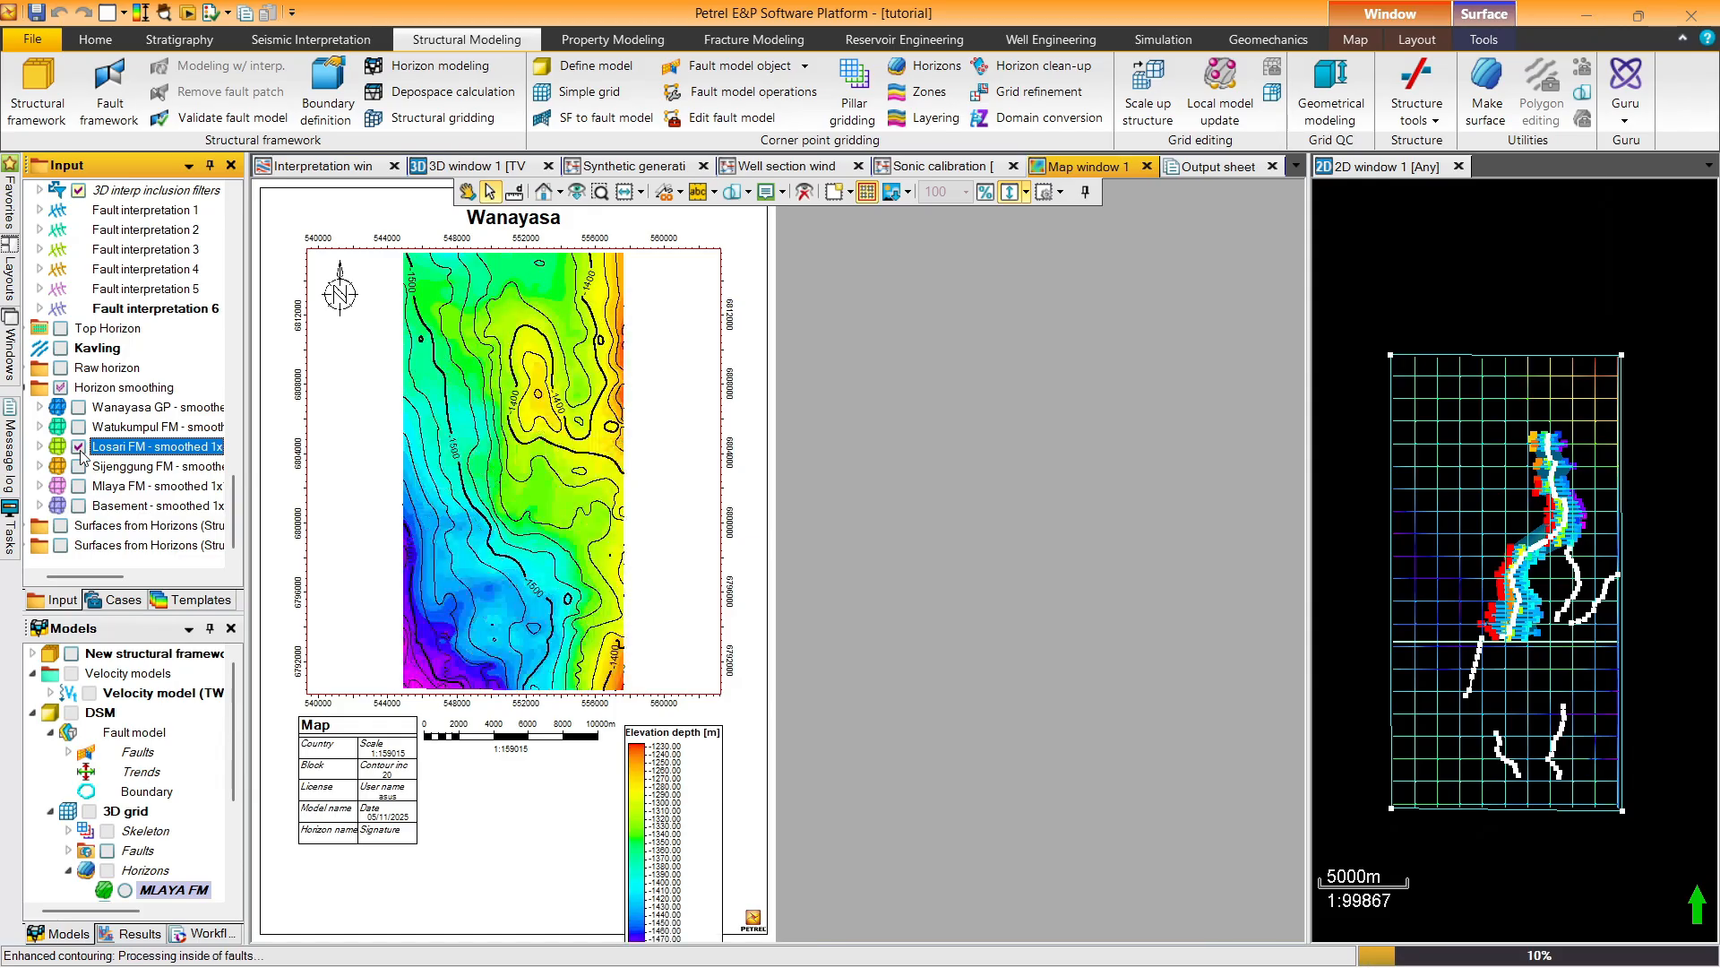
Show the smoothed Sijenggung FM surface instead of Losari FM, and move the map's depth legend higher with its settings open
click(78, 447)
click(79, 466)
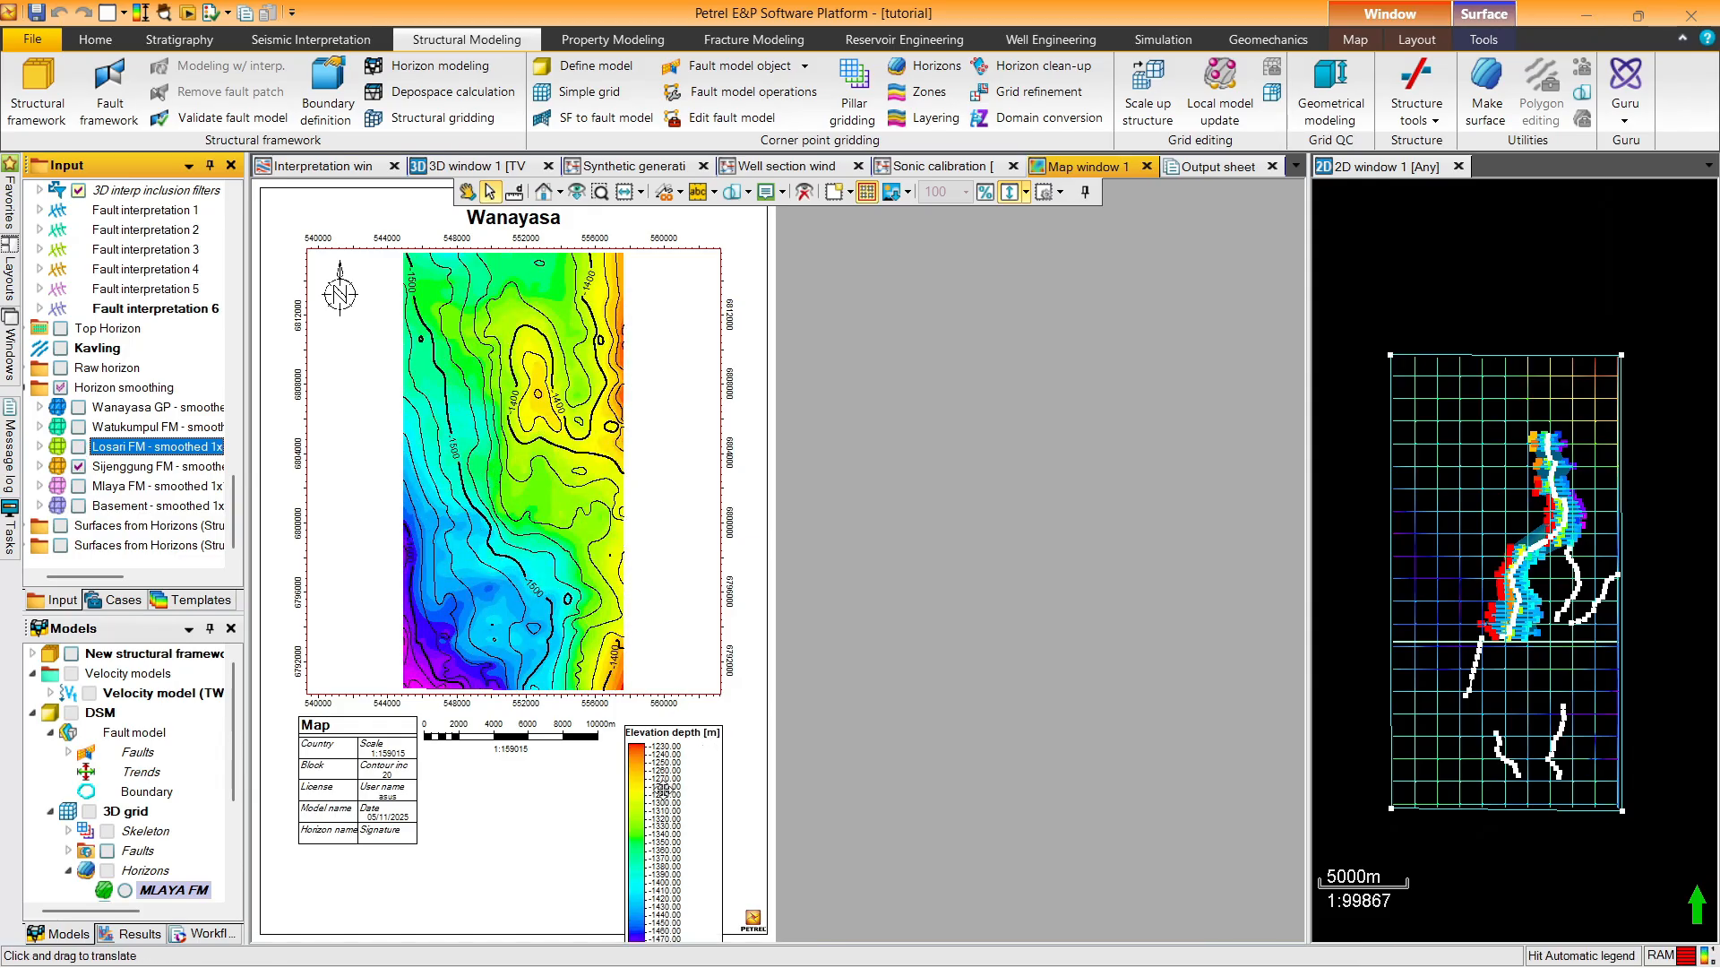
drag(663, 790, 655, 636)
double_click(654, 636)
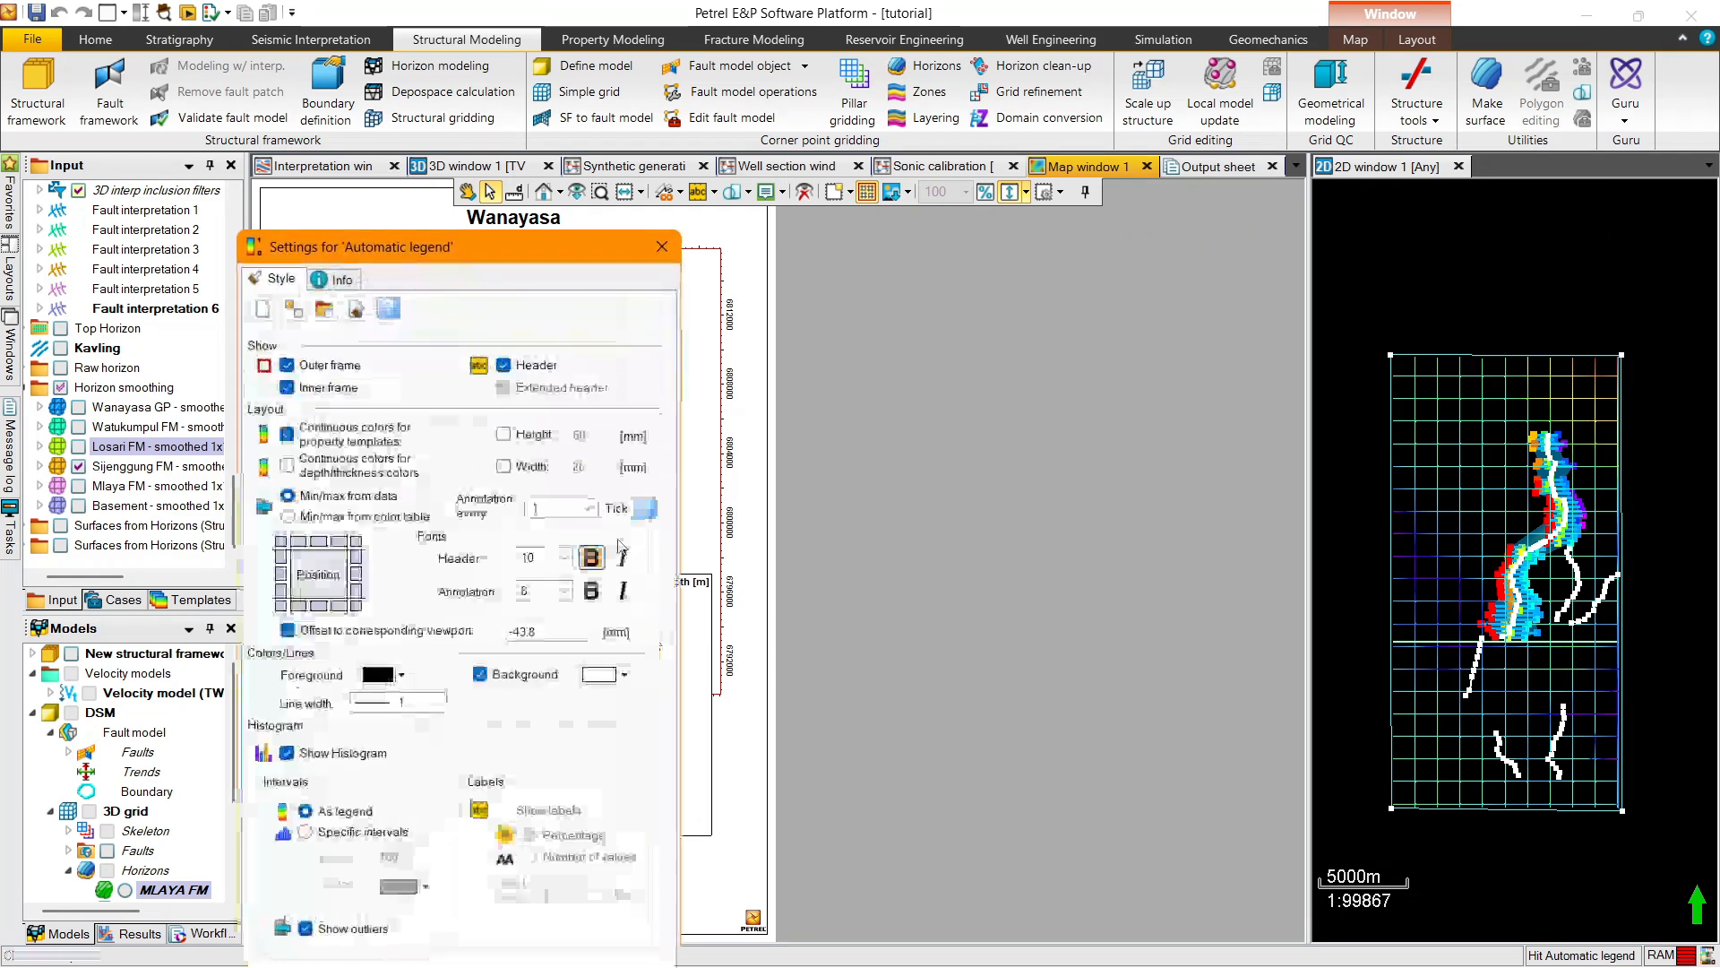
drag(455, 245, 1080, 66)
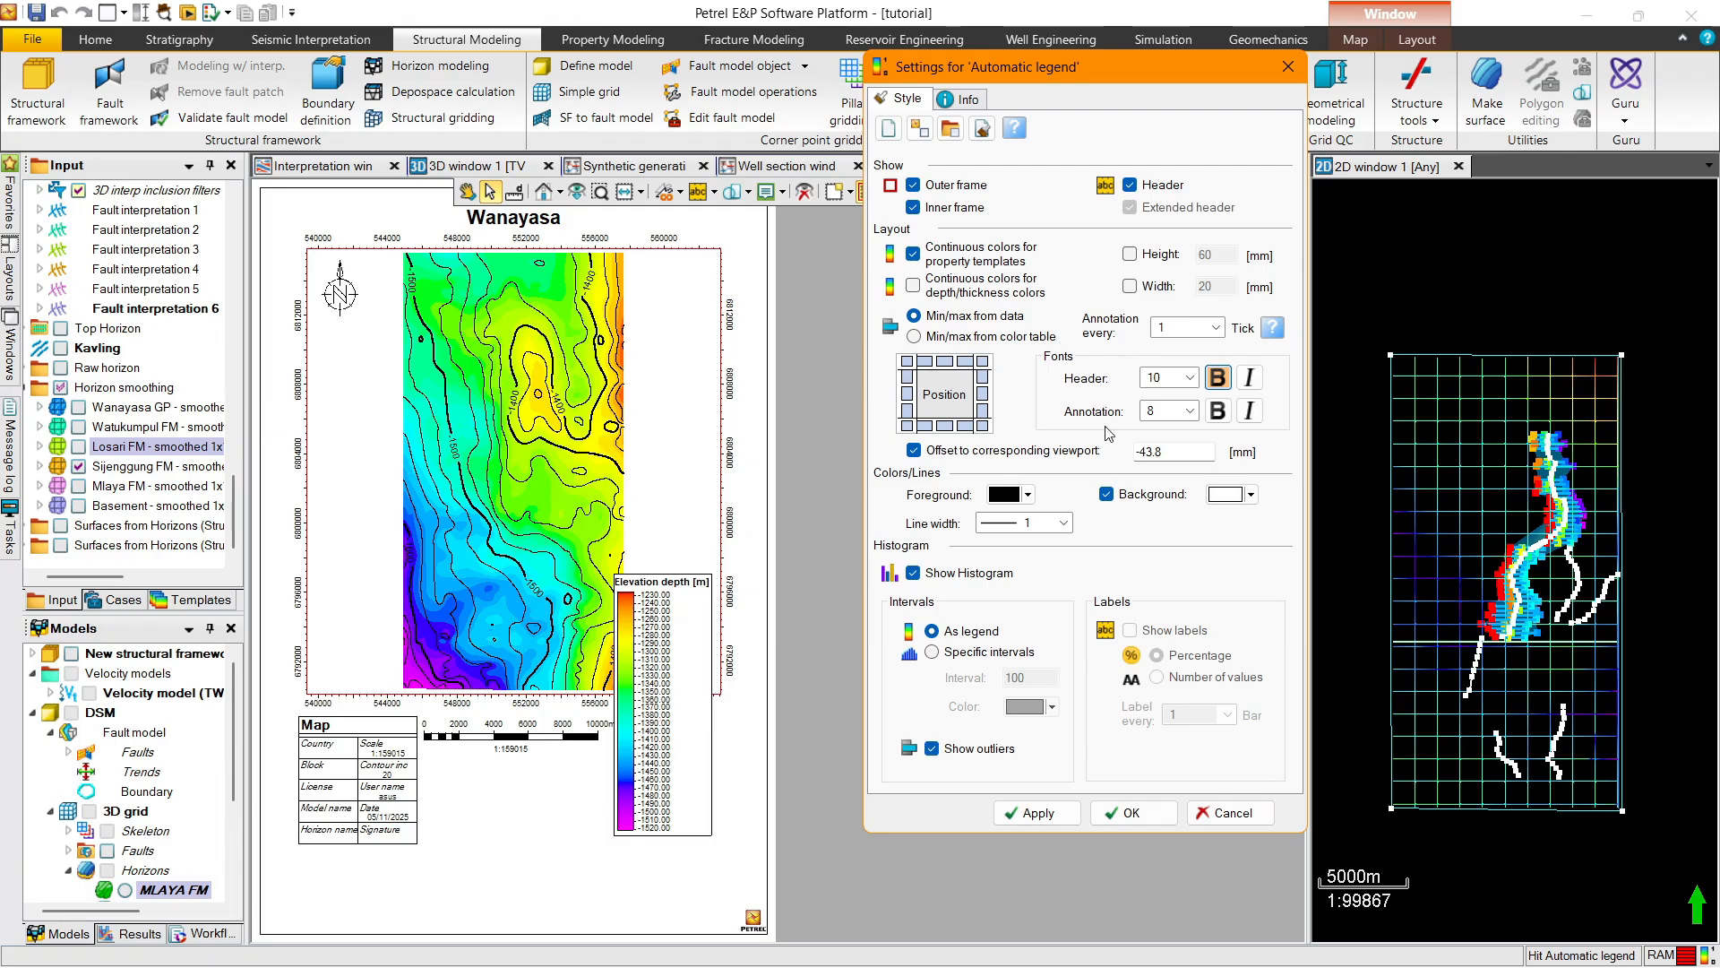
click(976, 655)
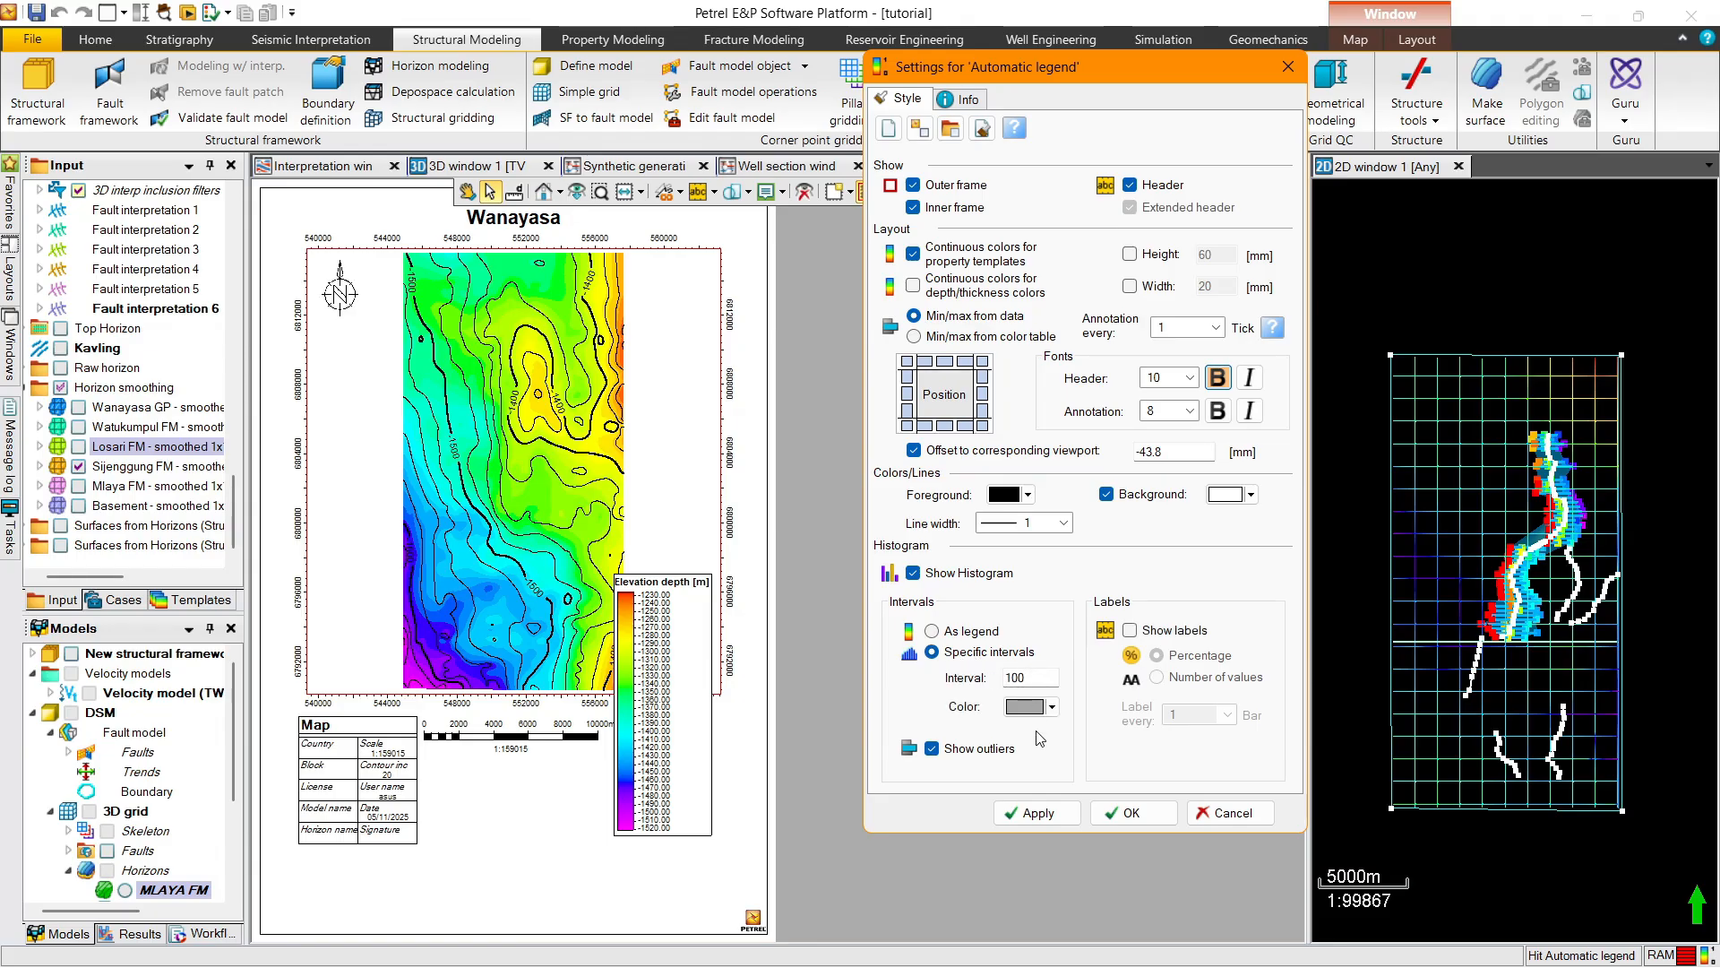
click(1035, 810)
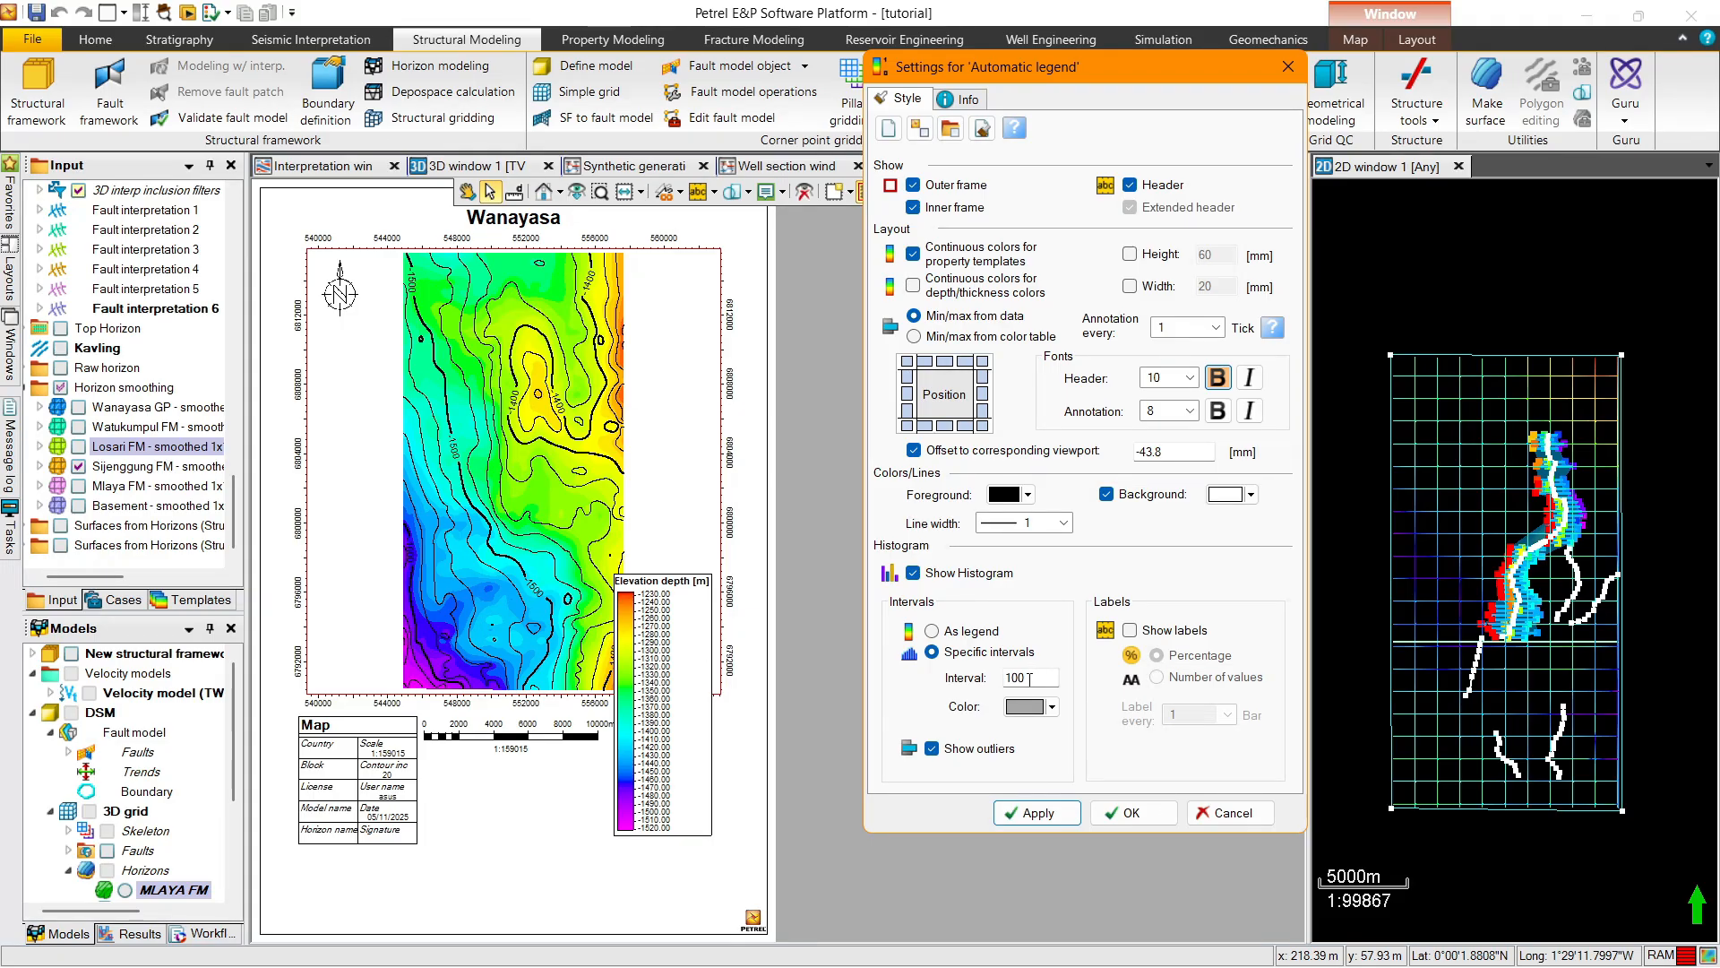
click(978, 633)
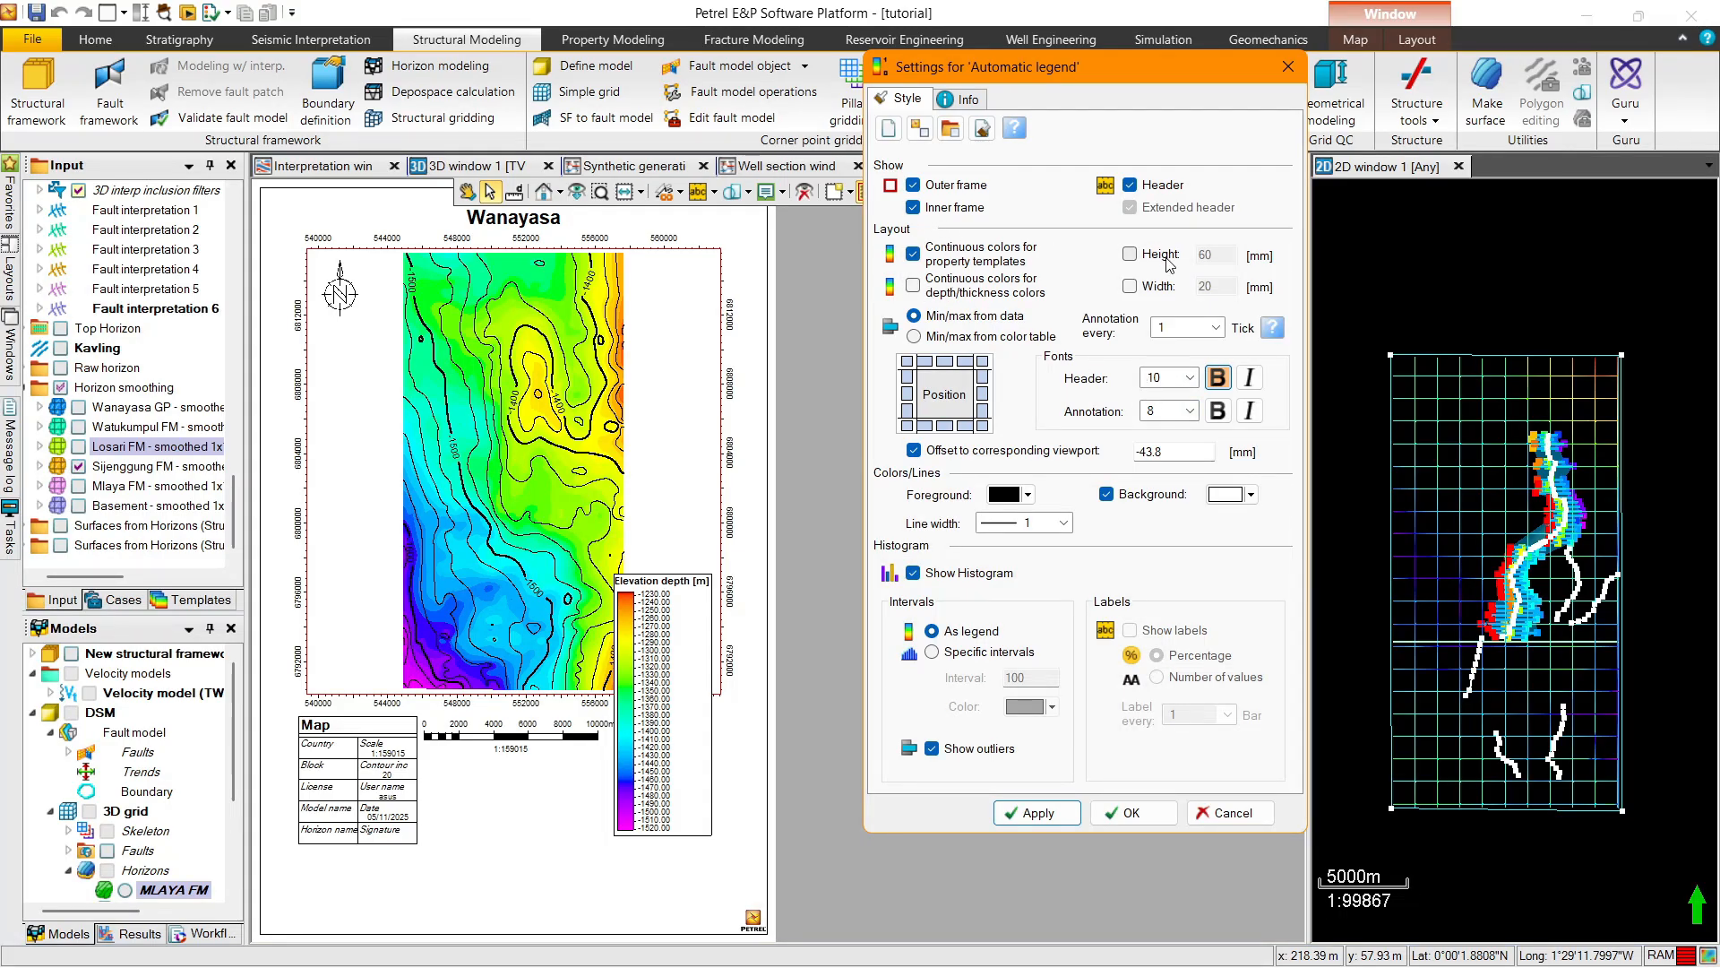
Fix the automatic legend's size at 60 mm high and 40 mm wide, and place it below the map frame
click(1132, 258)
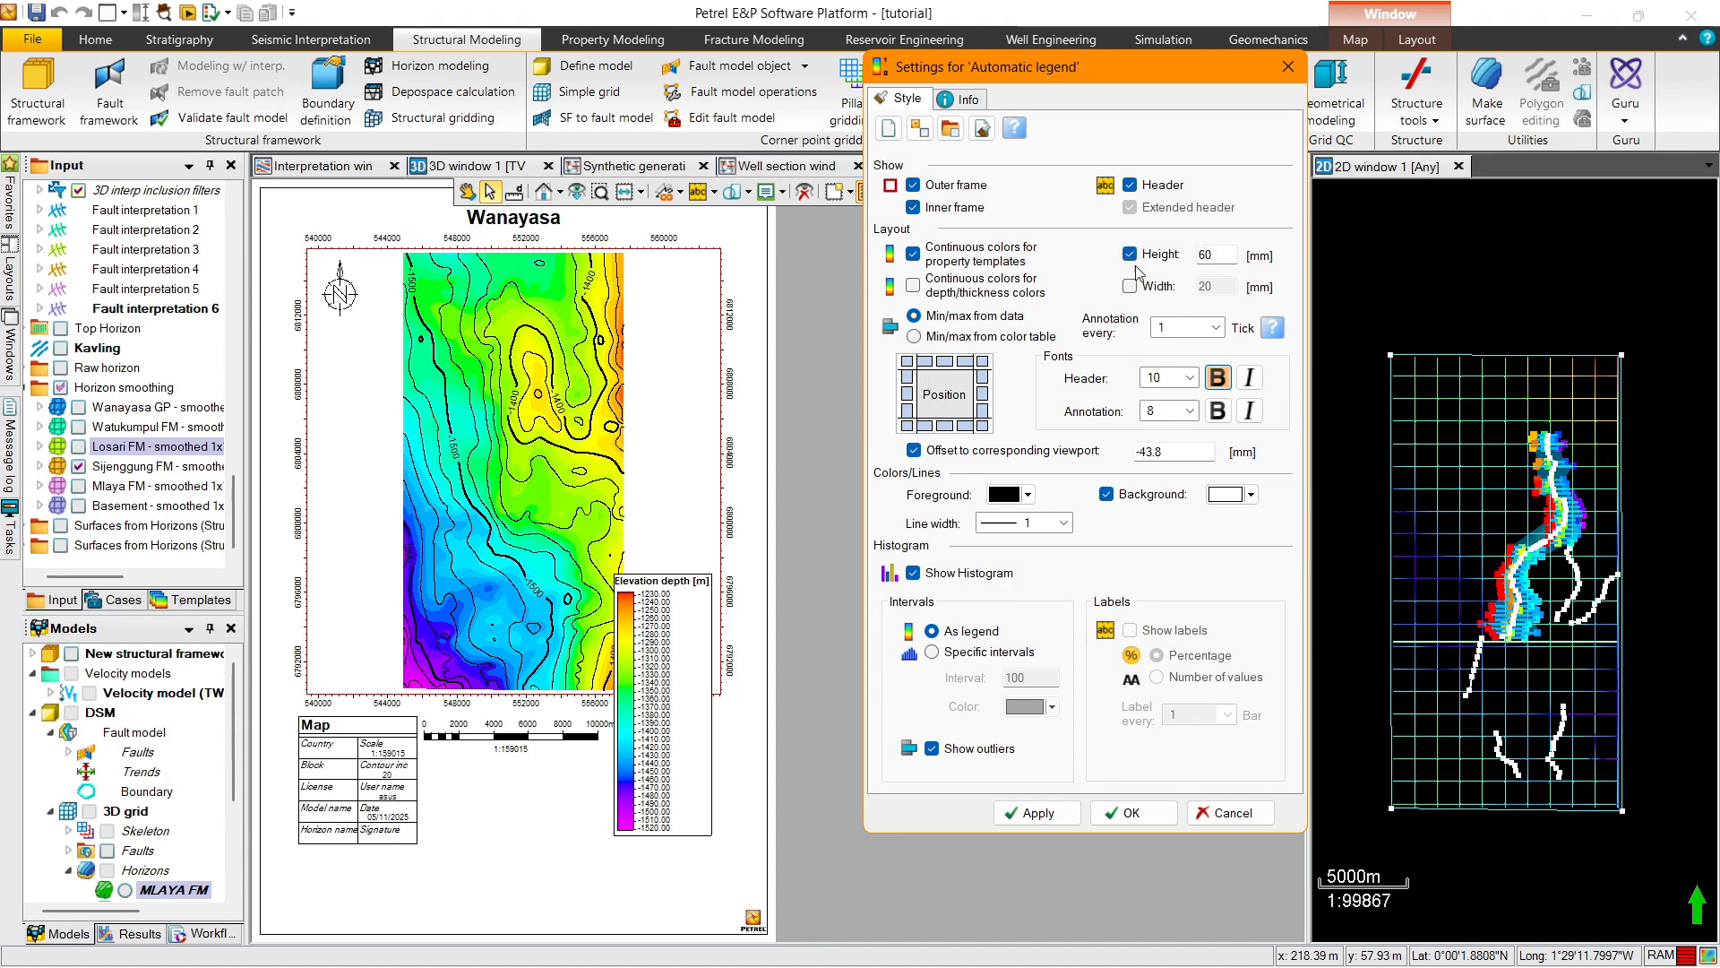
click(1045, 810)
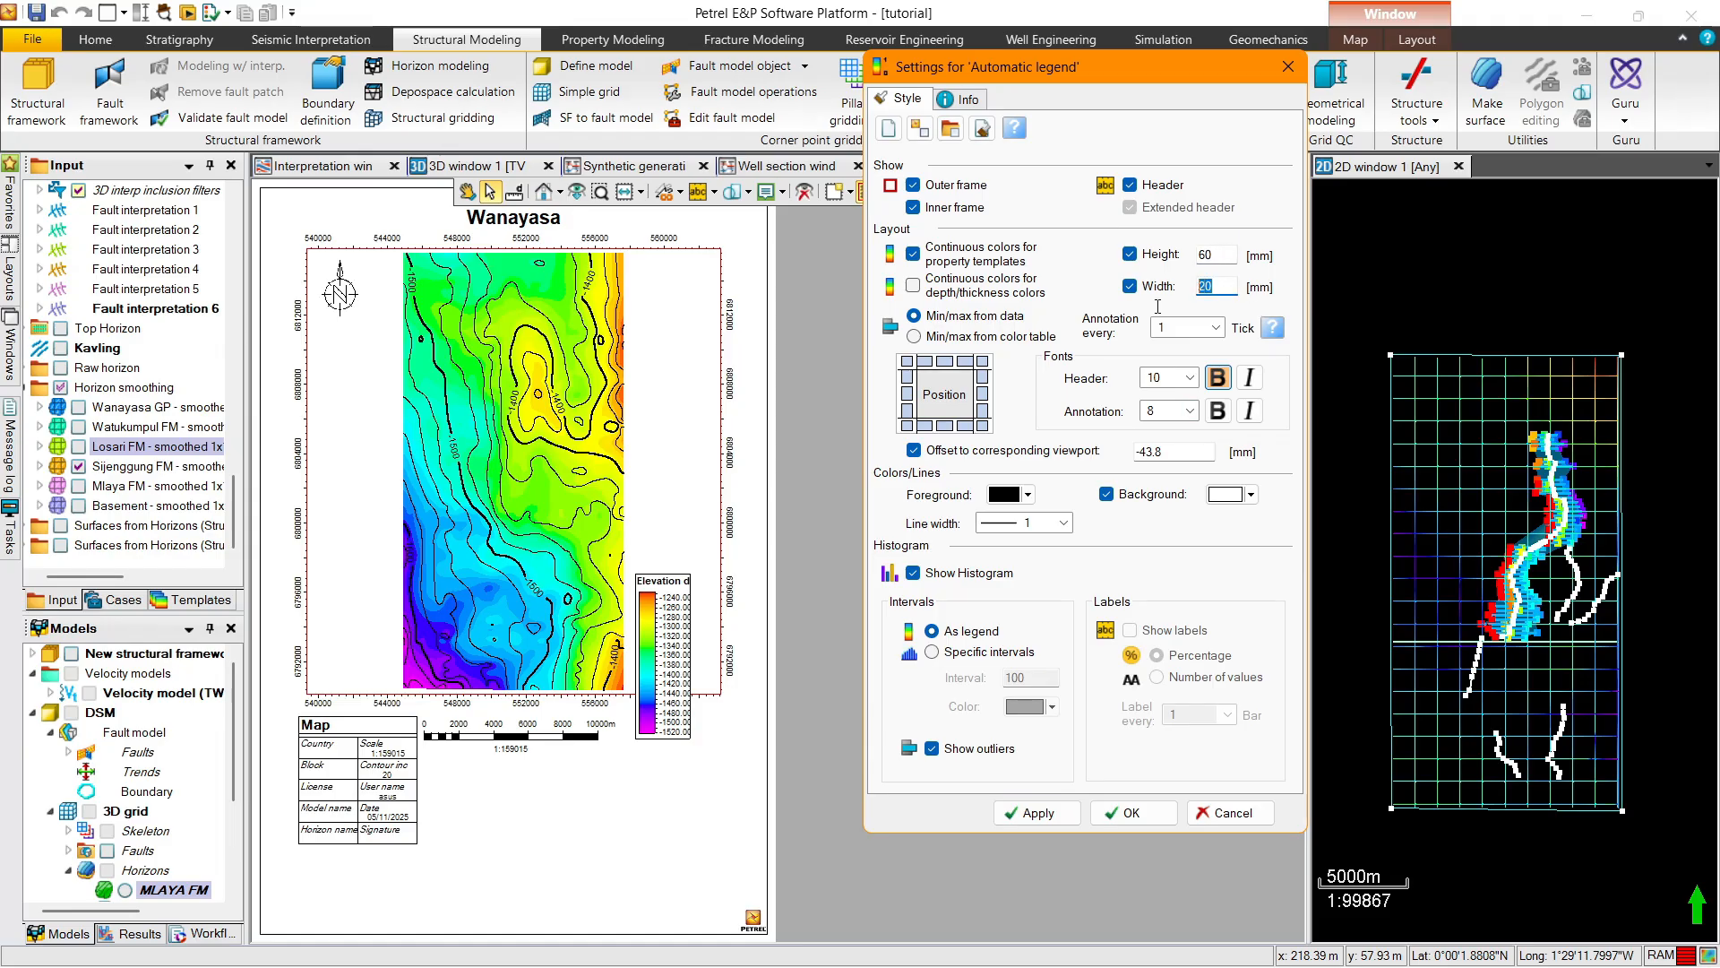
click(1053, 814)
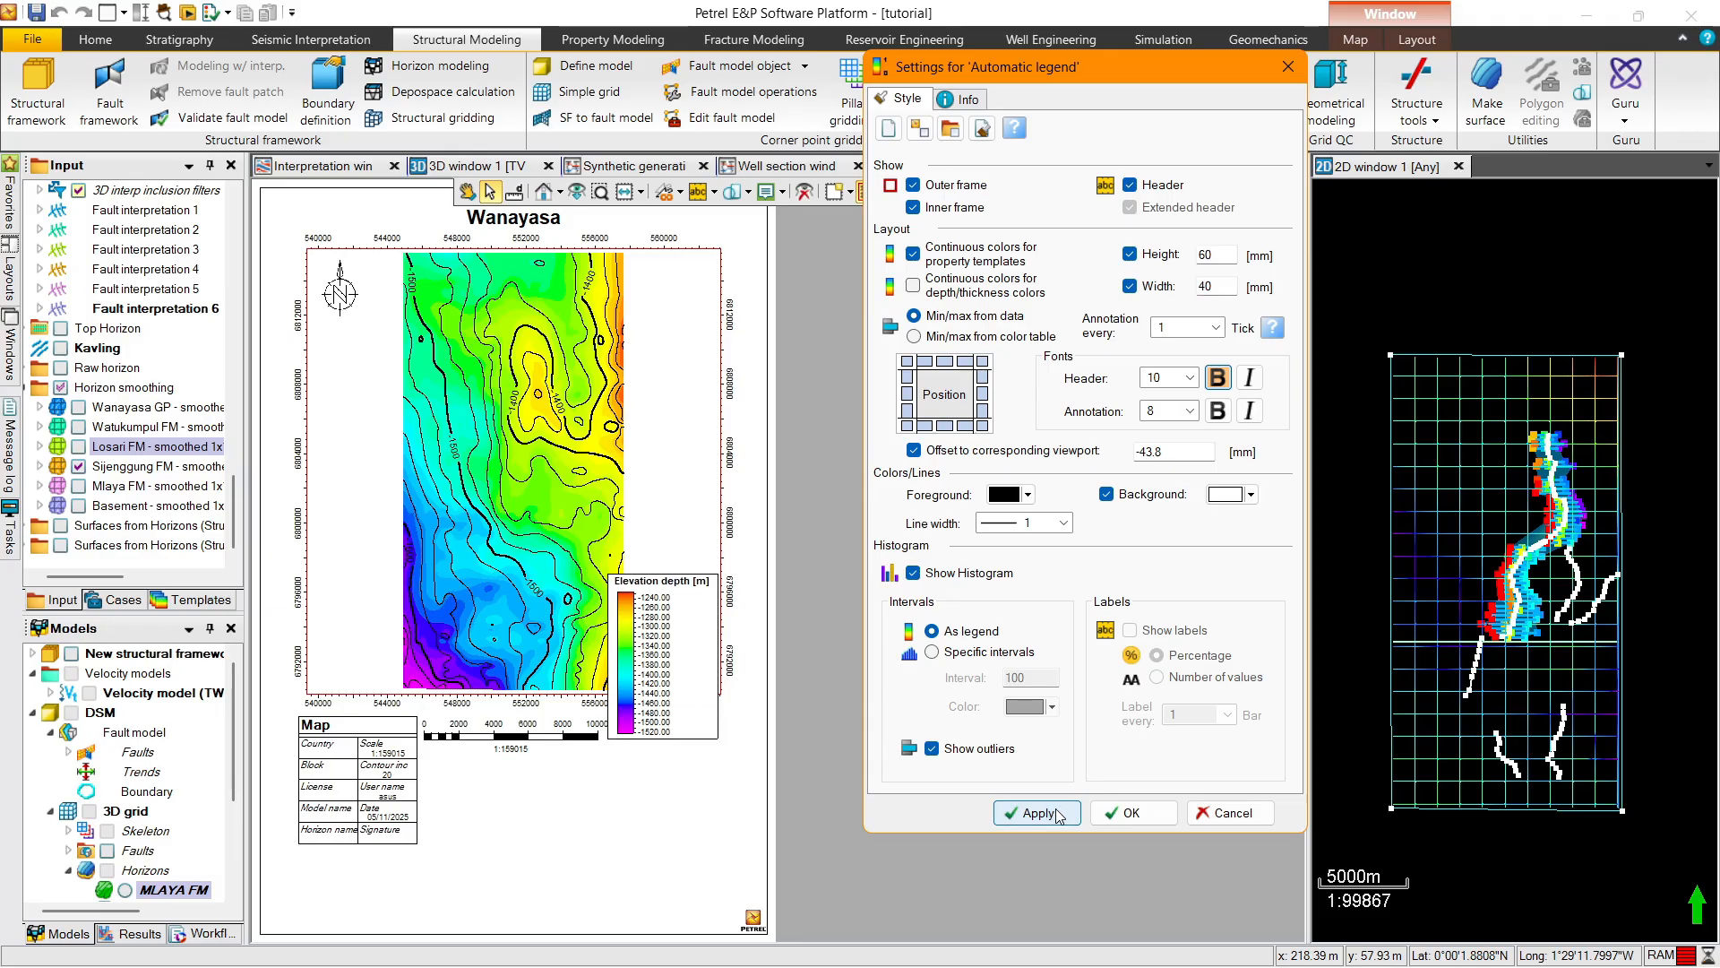
drag(645, 663, 665, 818)
click(1115, 812)
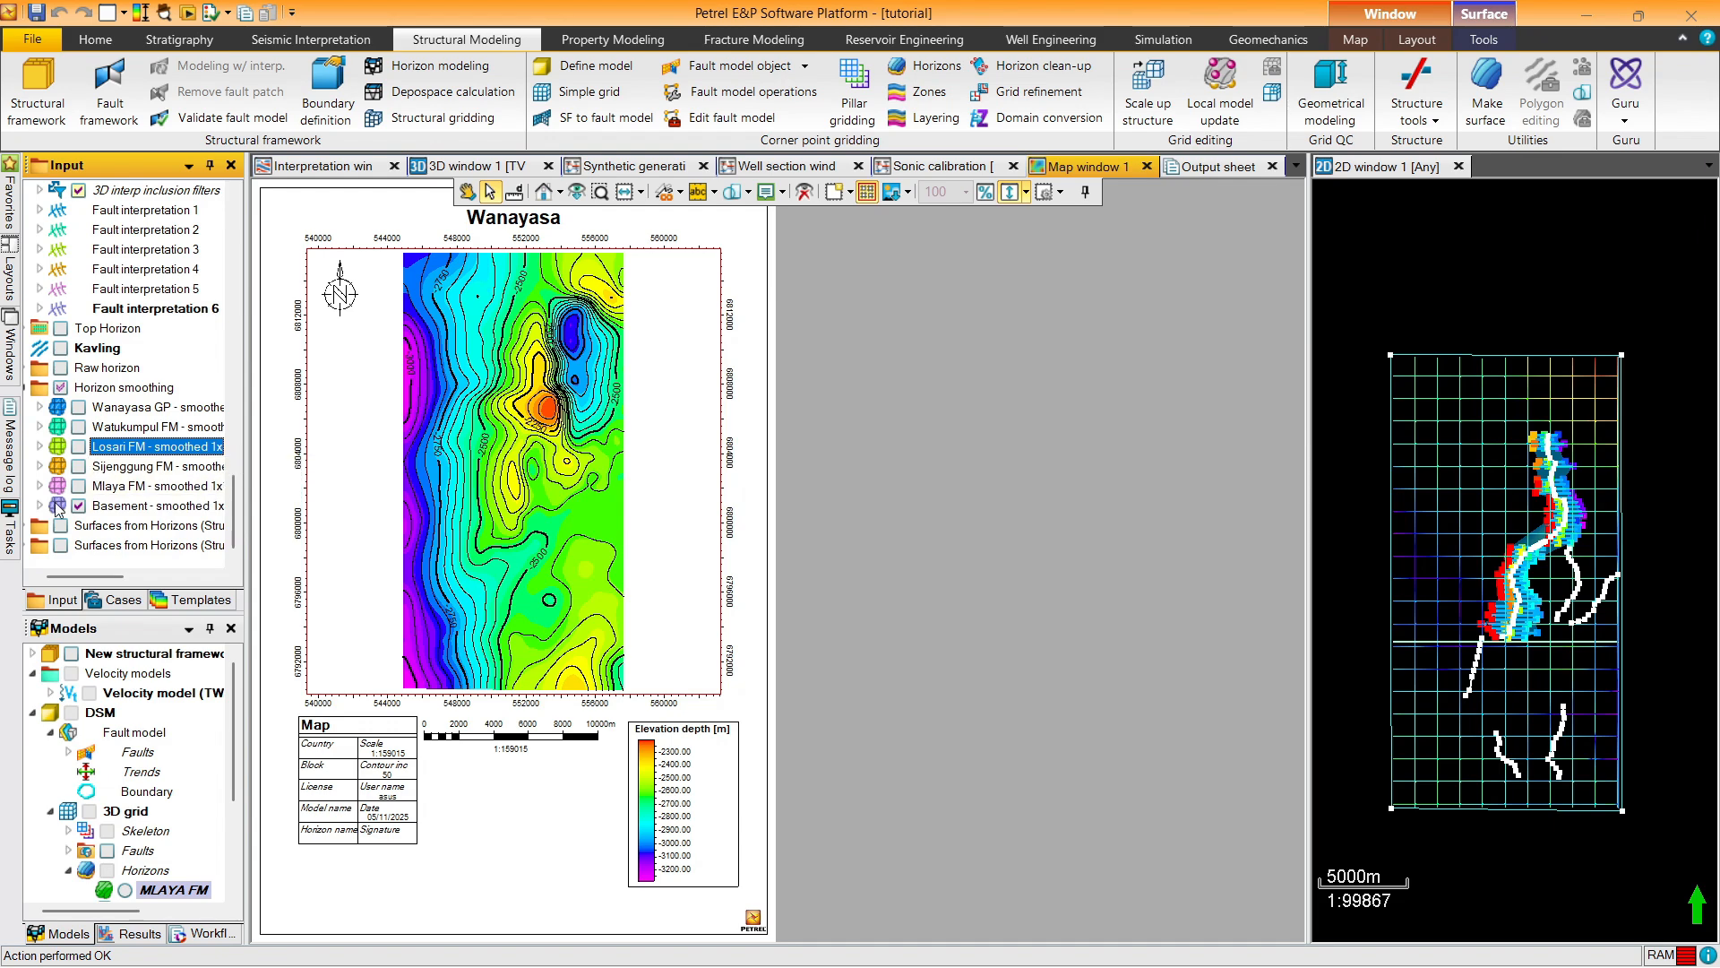
Replace the smoothed Basement surface on the map with the 3D grid's BASEMENT horizon
click(78, 507)
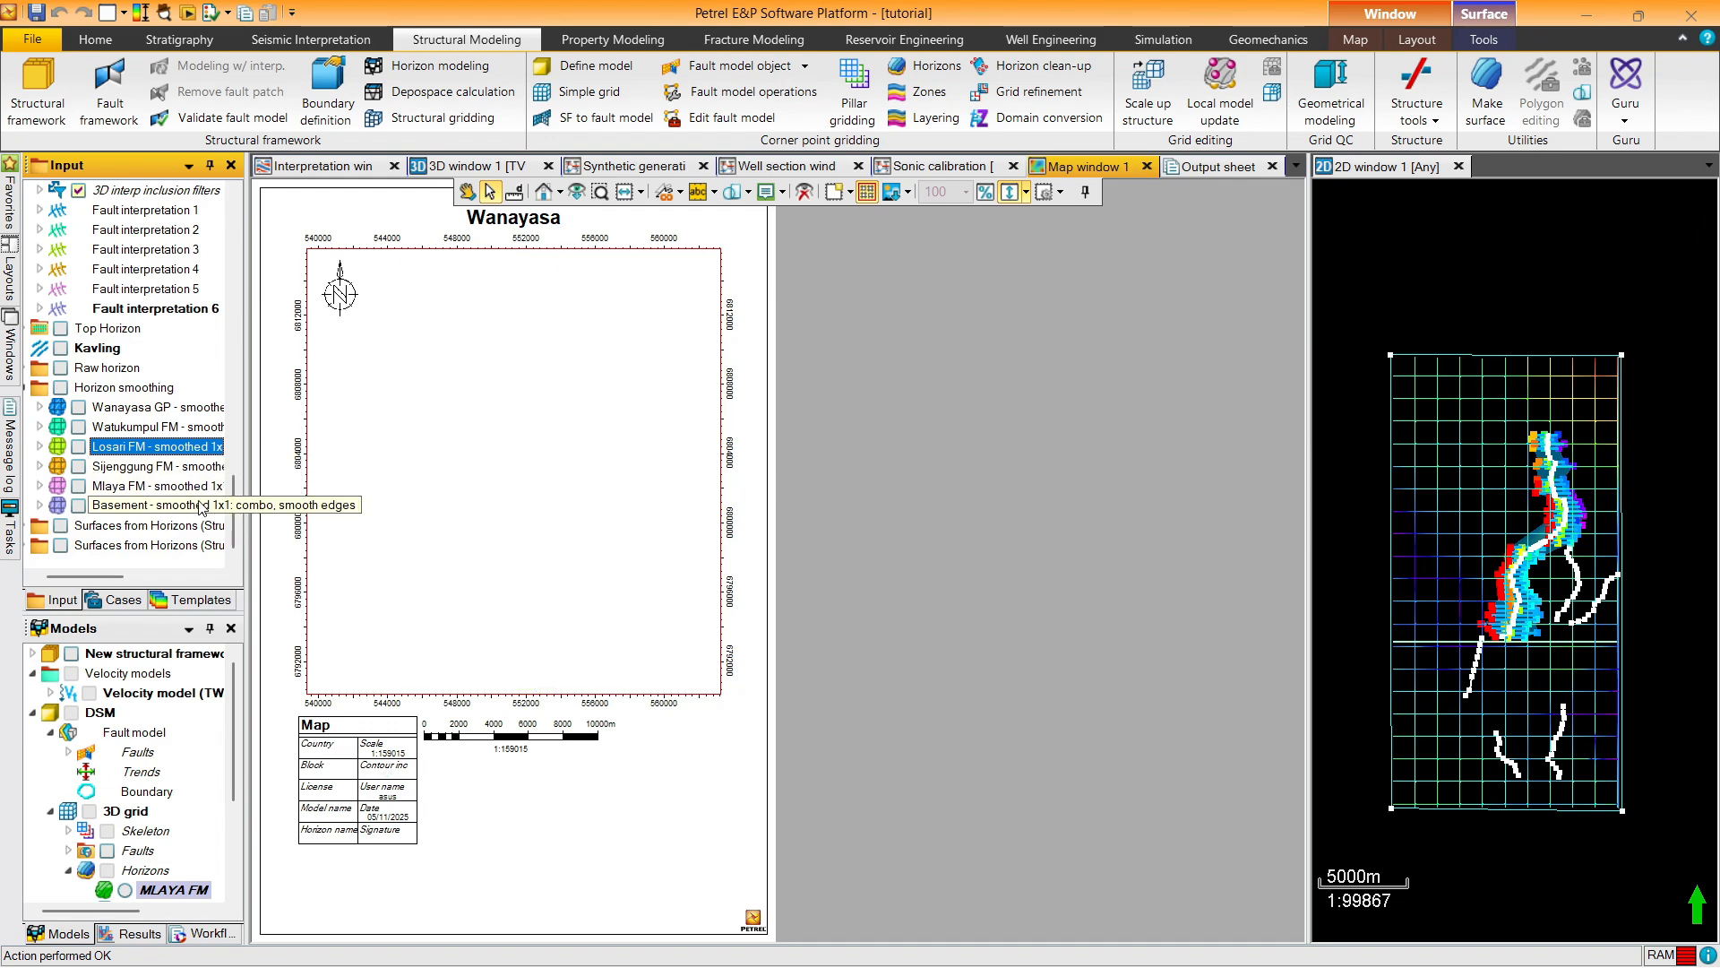
click(233, 774)
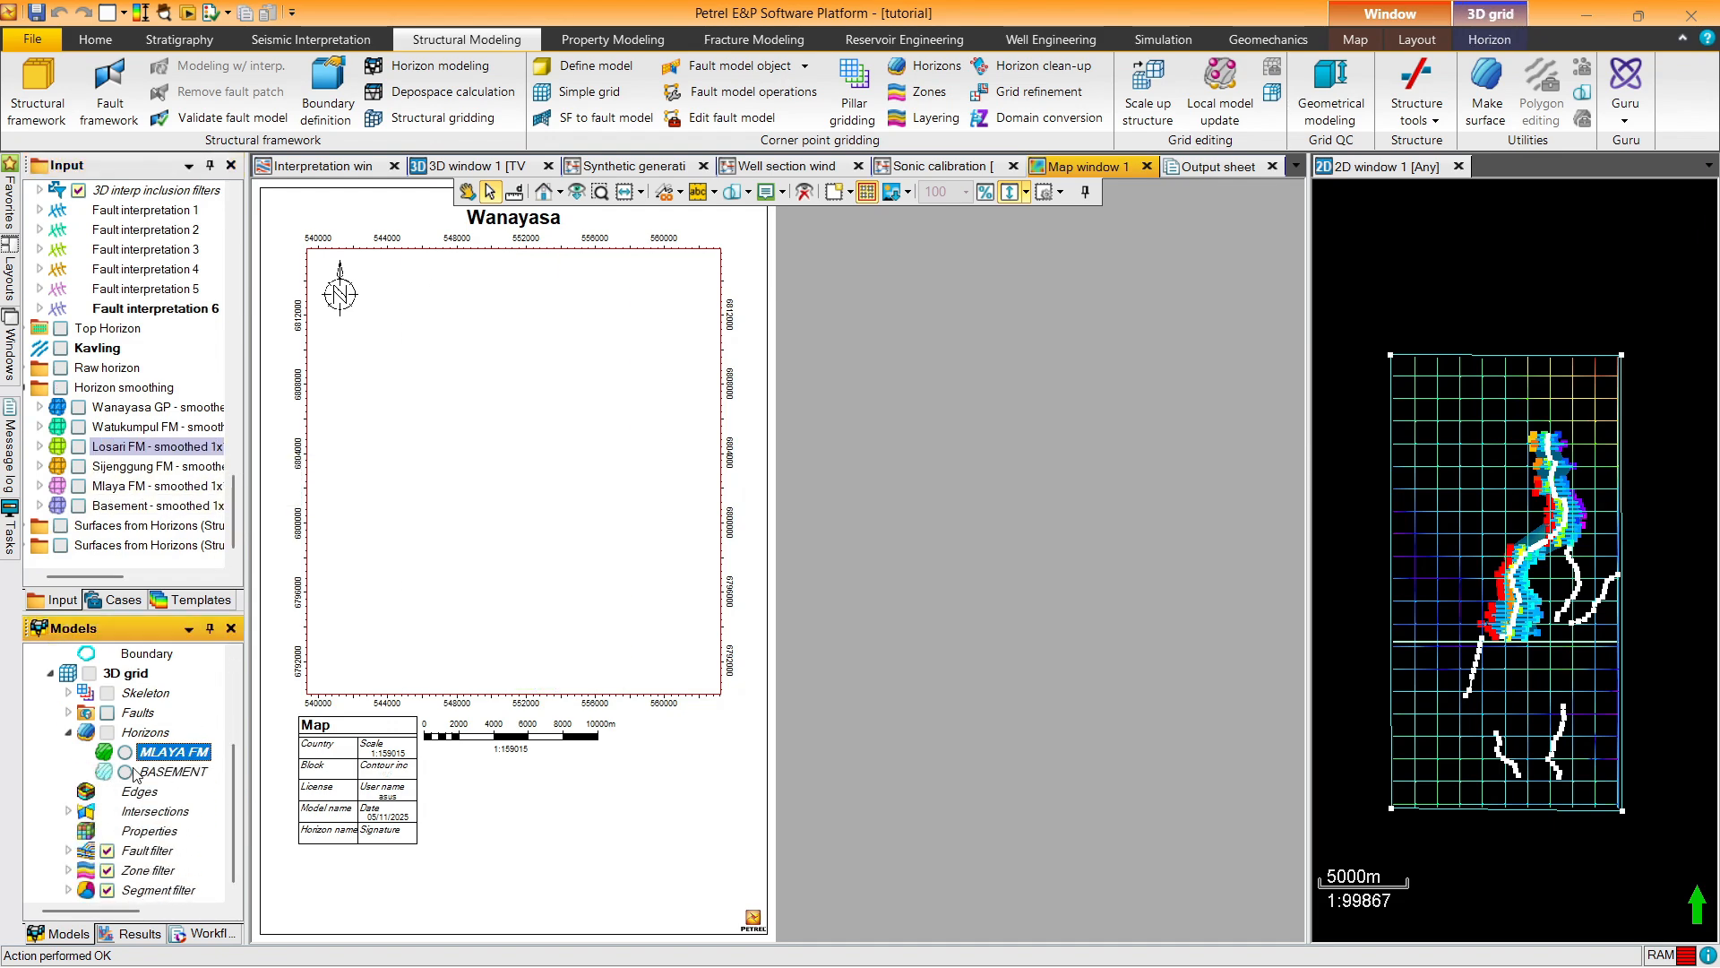
click(125, 772)
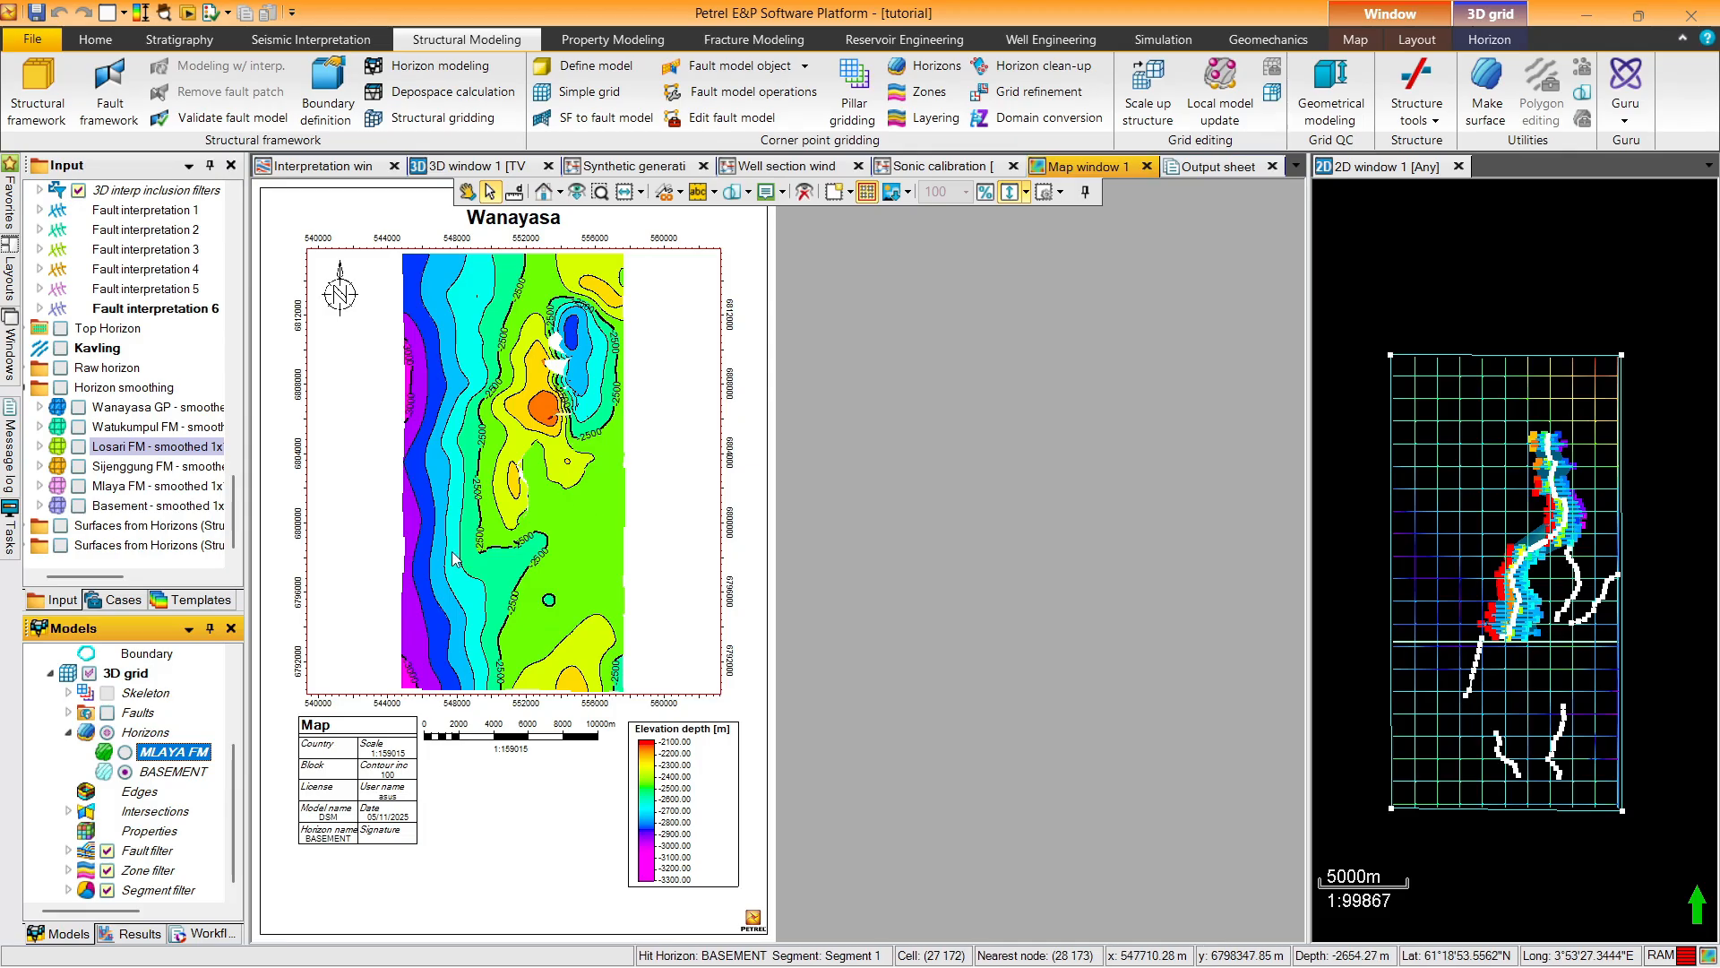
Set the maximum limit of the BASEMENT horizon's color table from the data, at -2071.69, and accept it
right_click(187, 772)
click(269, 714)
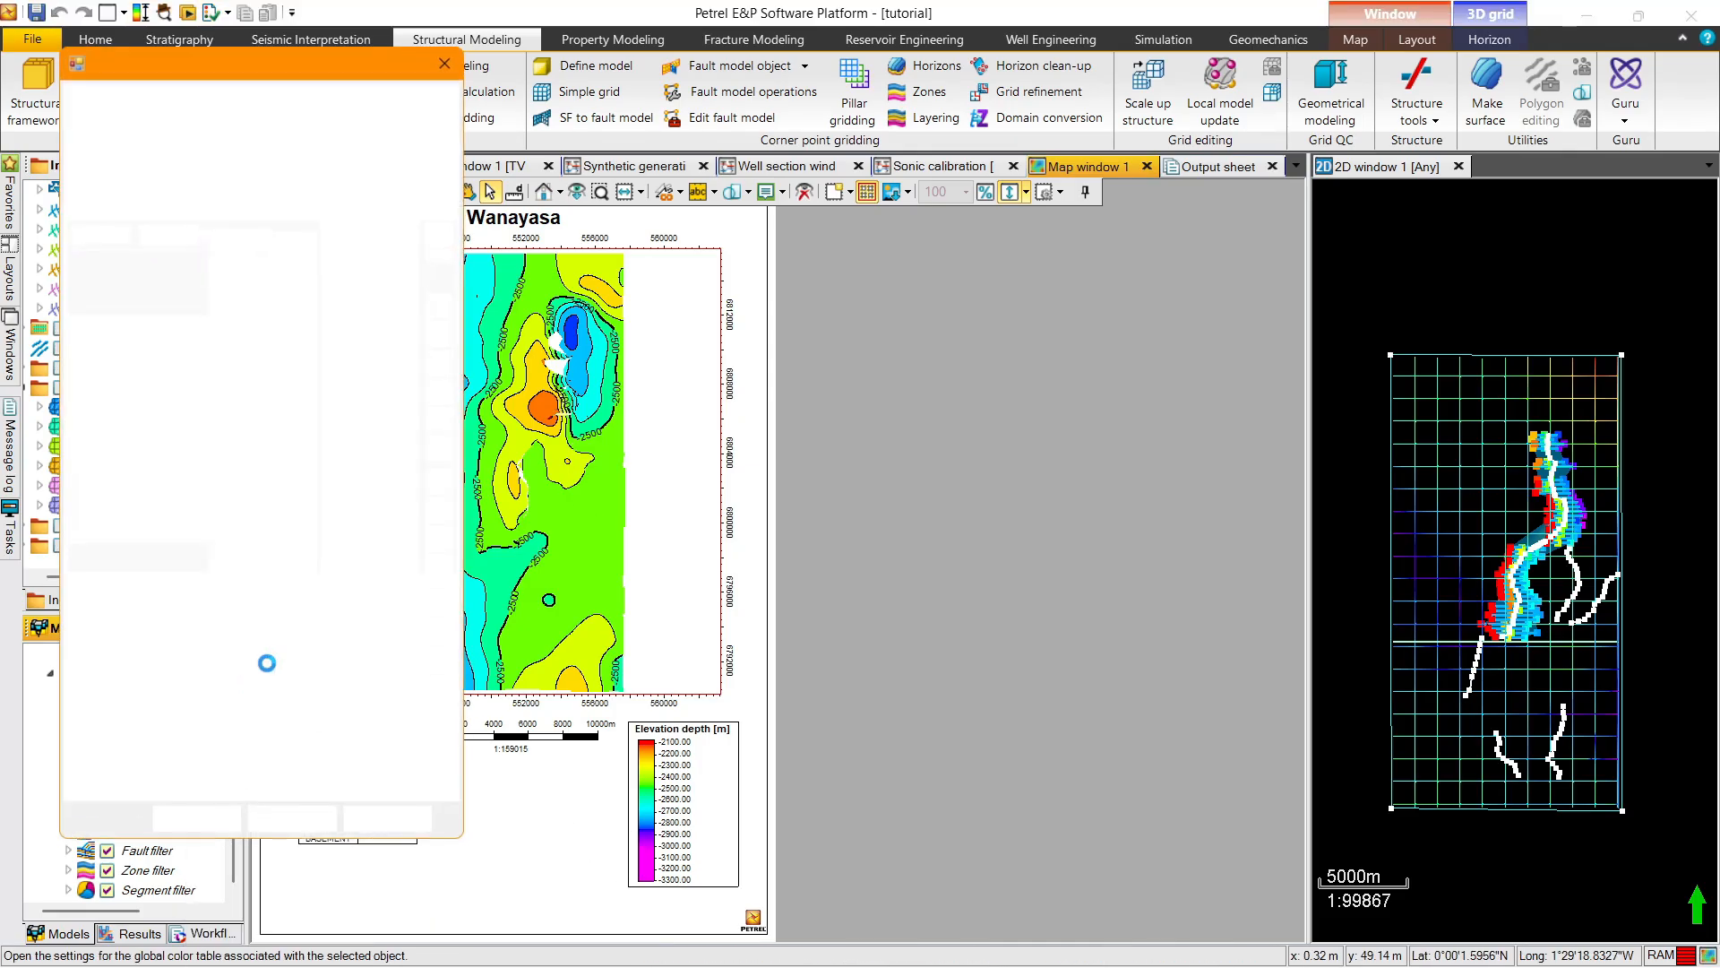
drag(293, 60, 793, 70)
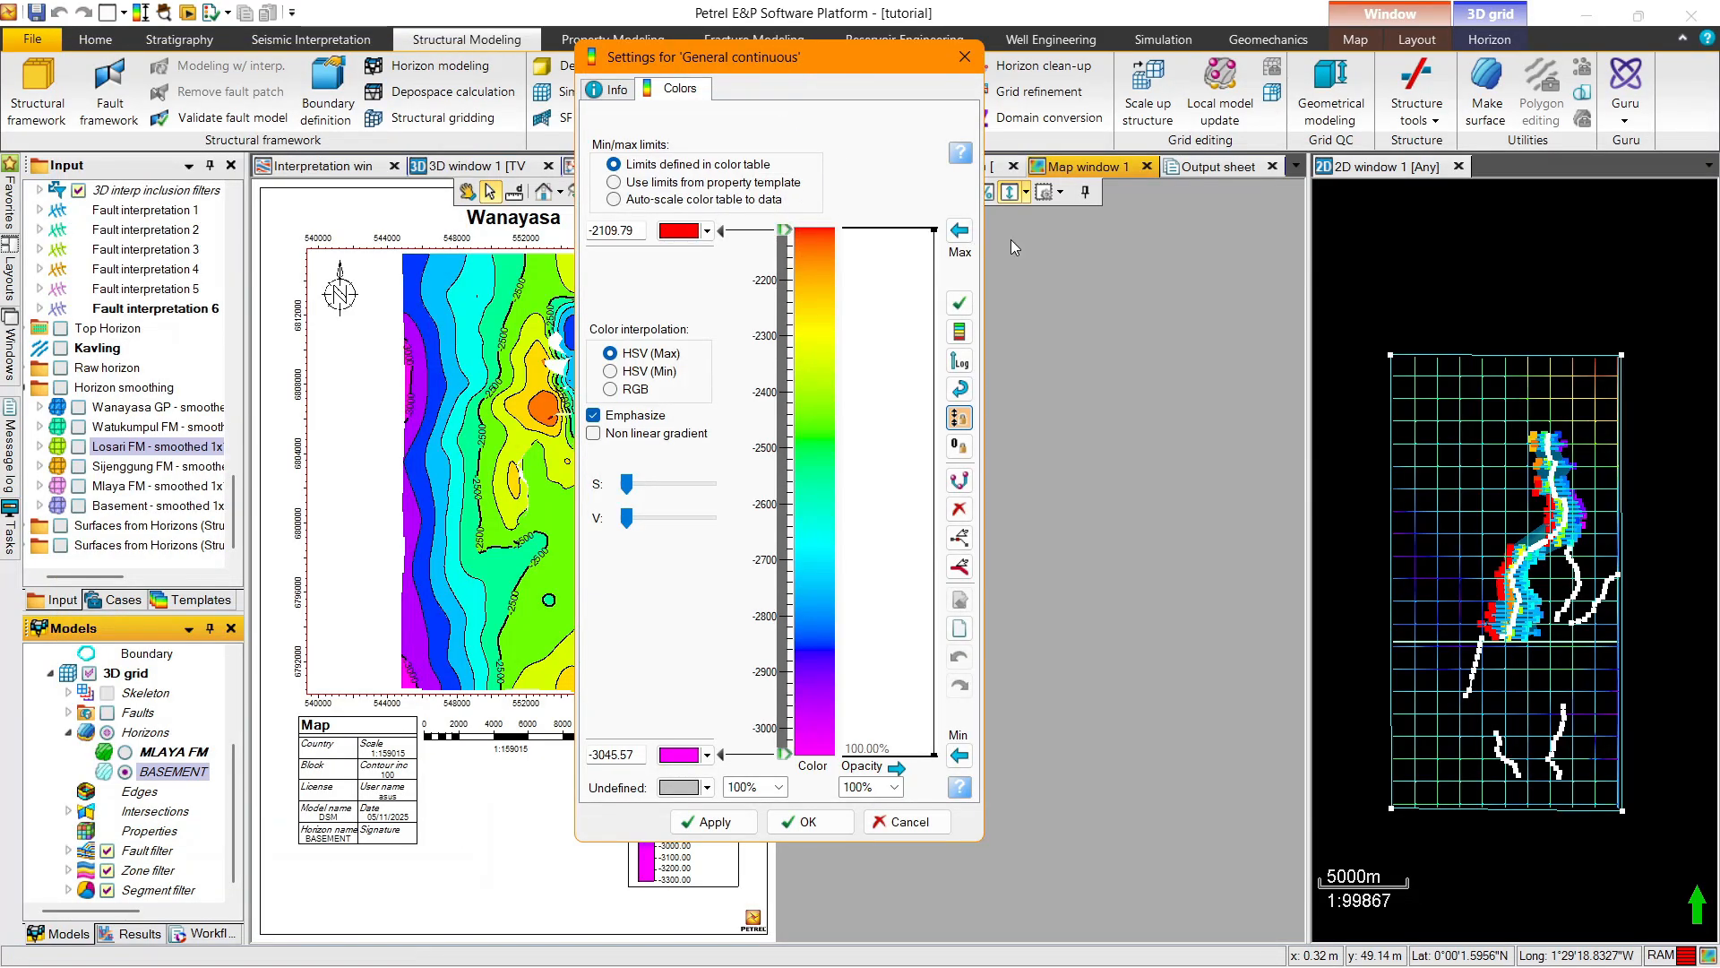
click(959, 235)
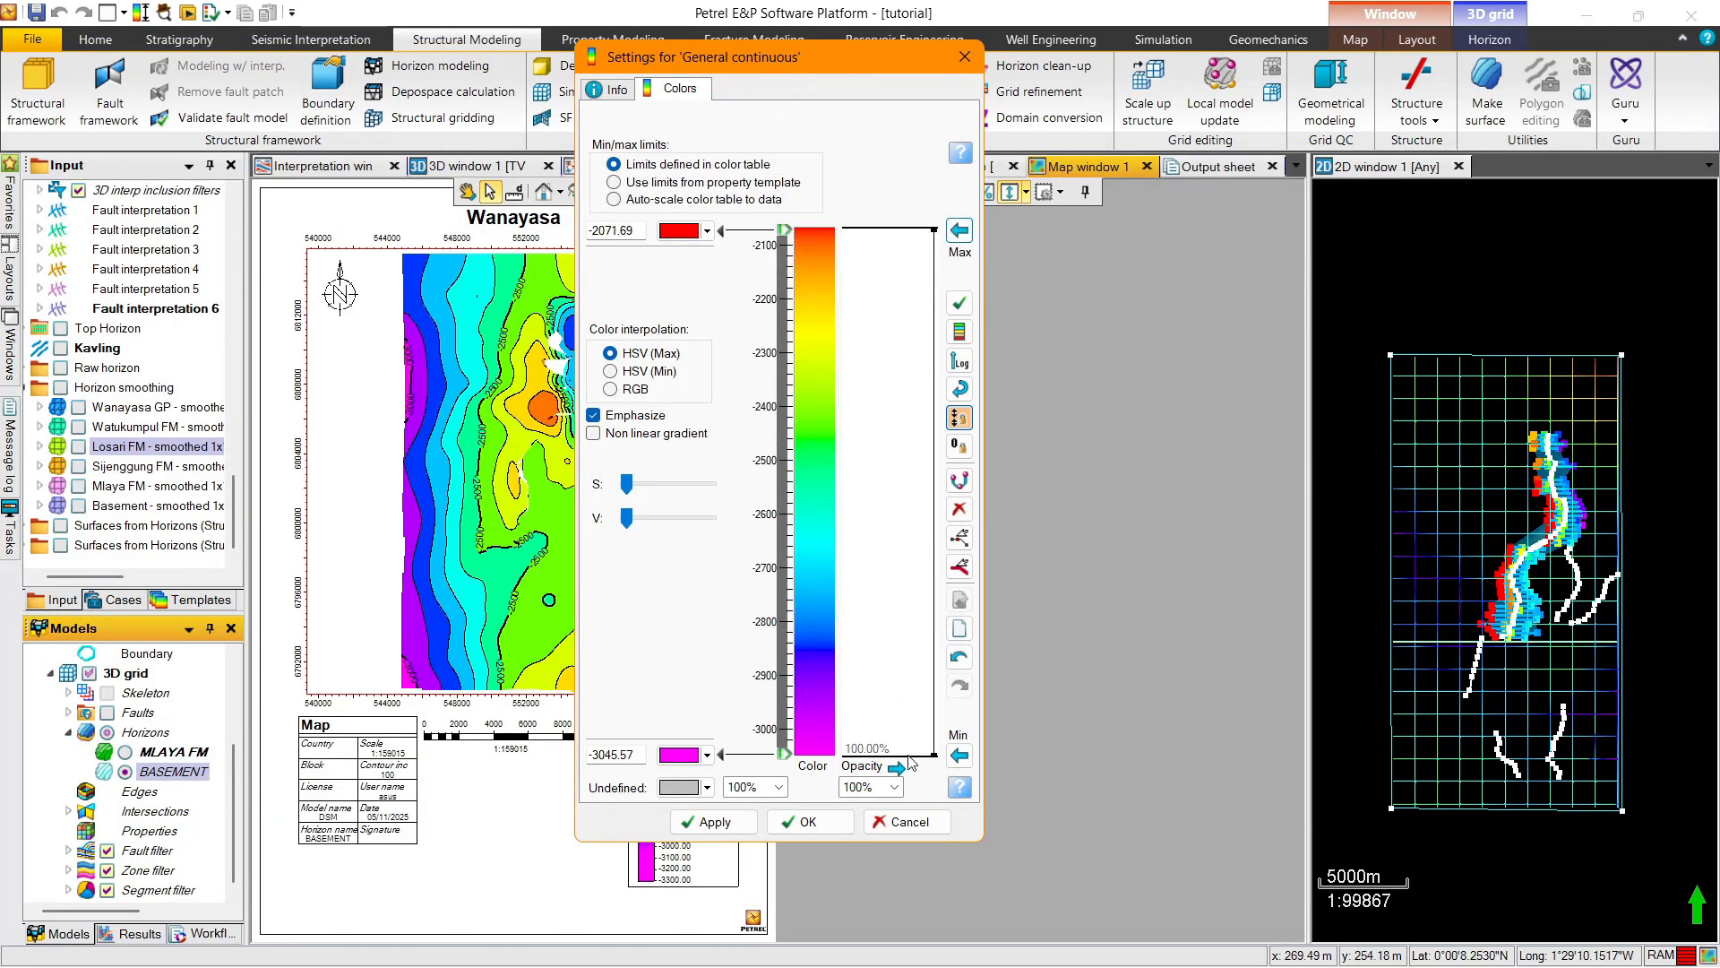
click(798, 822)
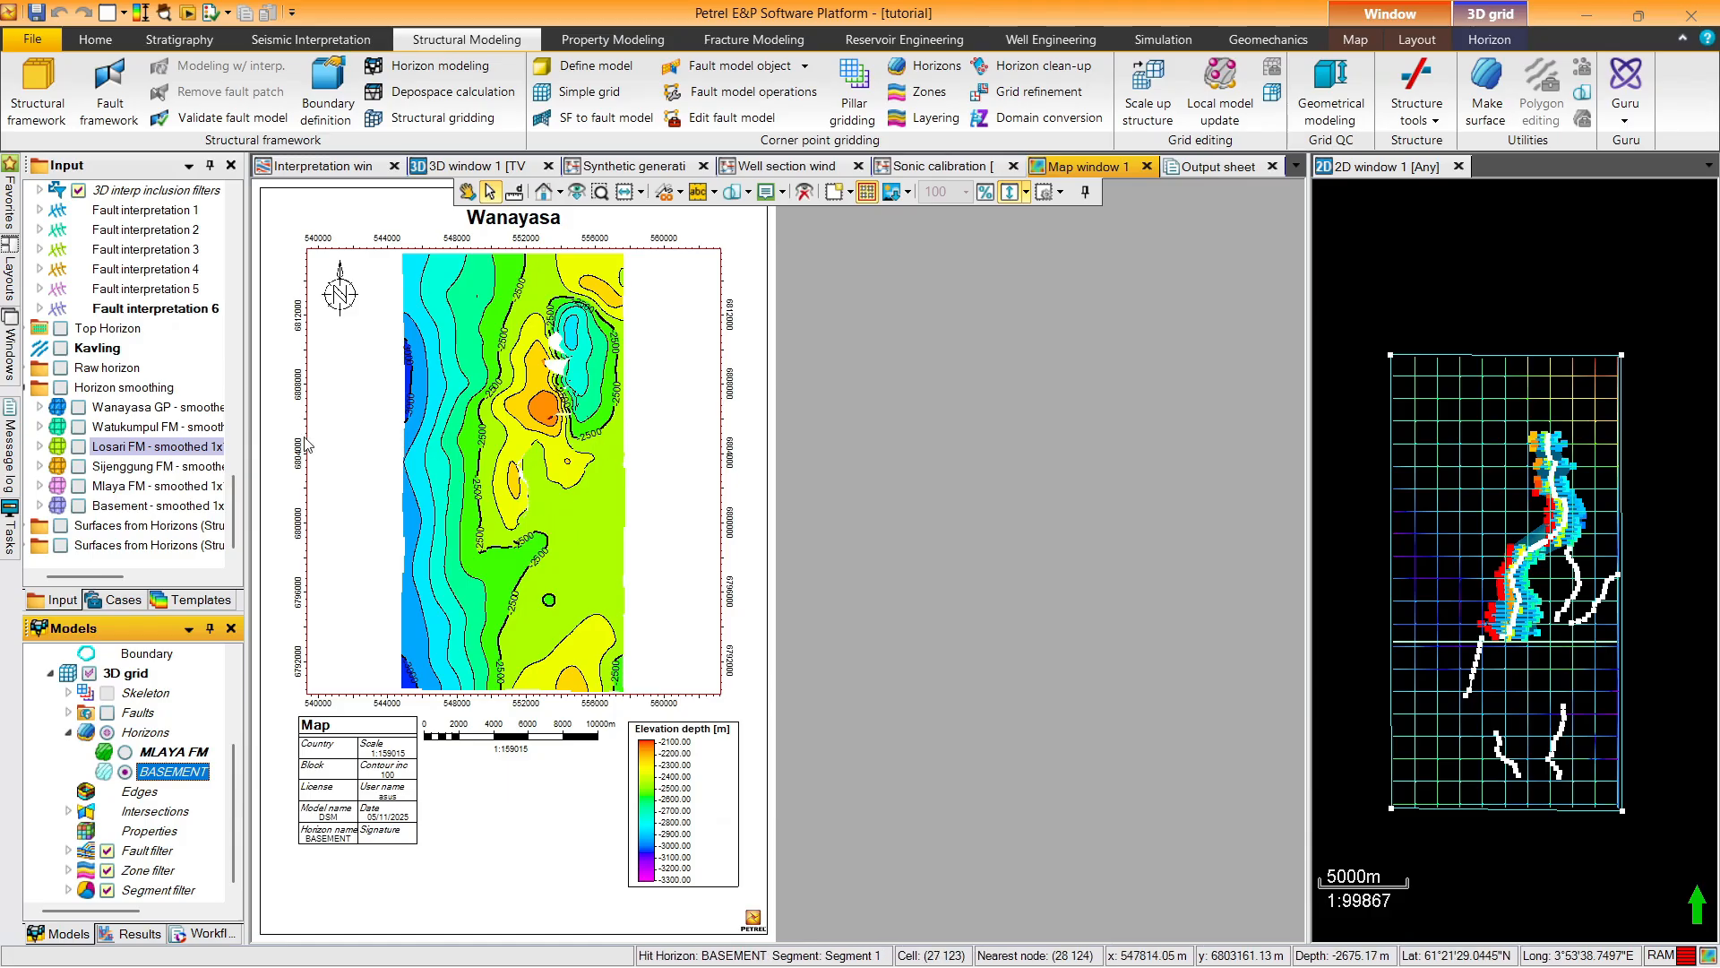
Compare the smoothed Basement surface with the grid's BASEMENT horizon by alternating their display on the map
click(77, 506)
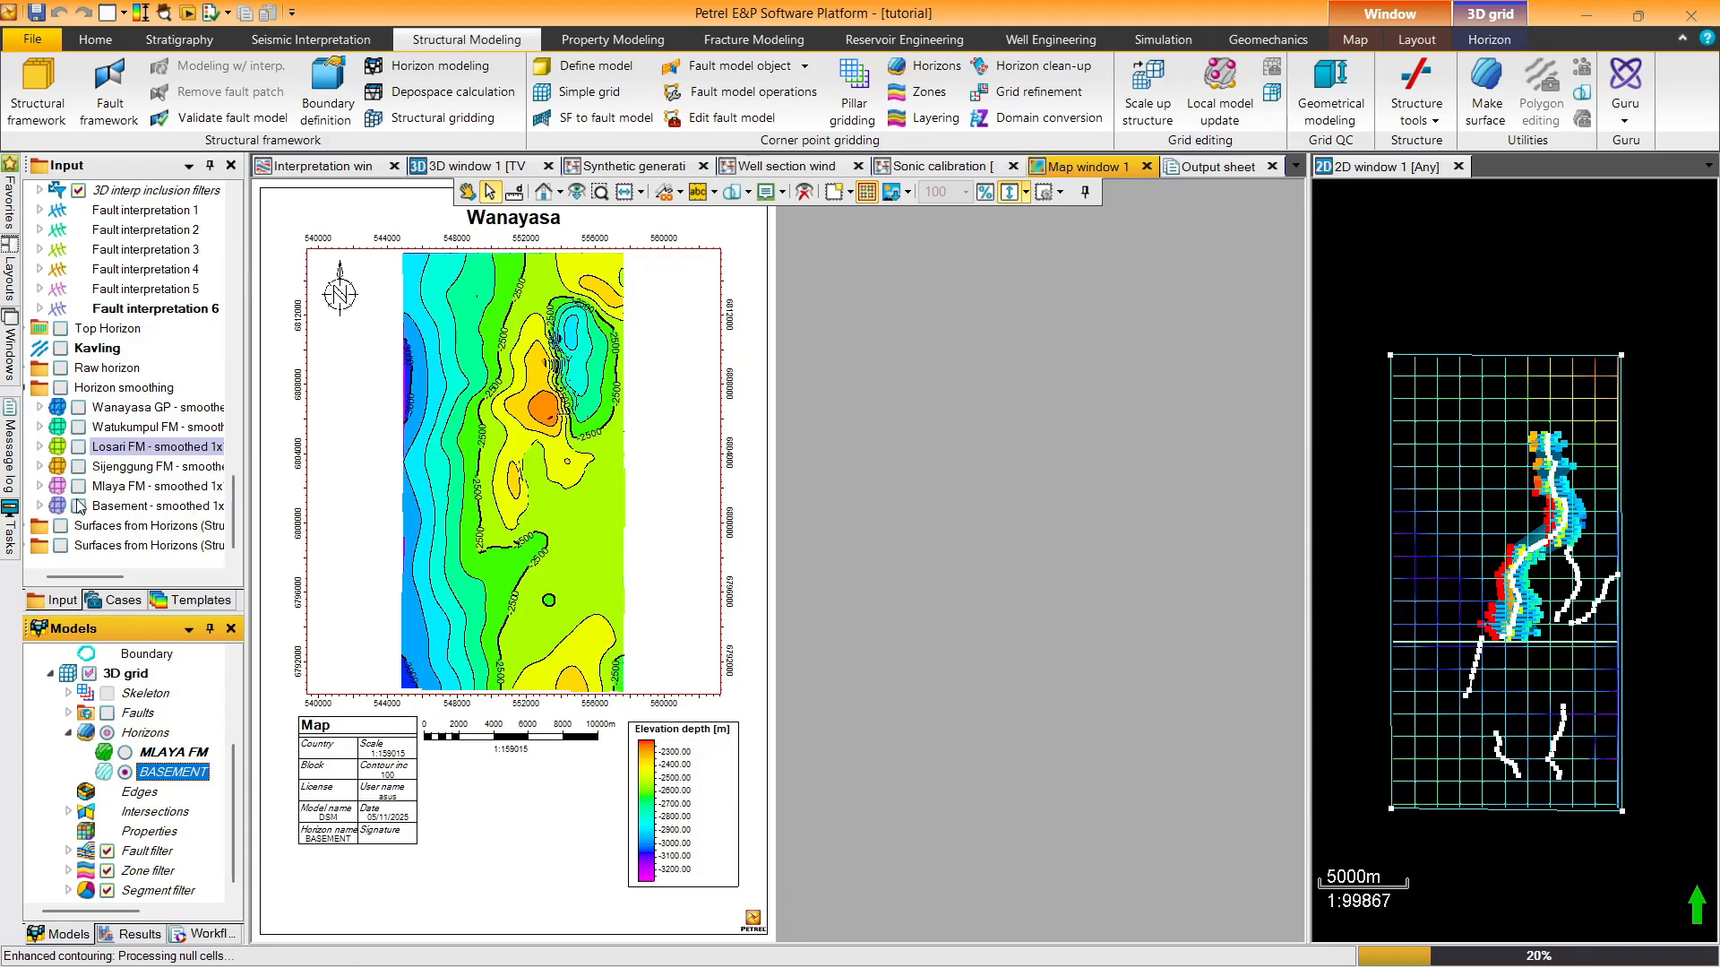
click(125, 773)
click(125, 772)
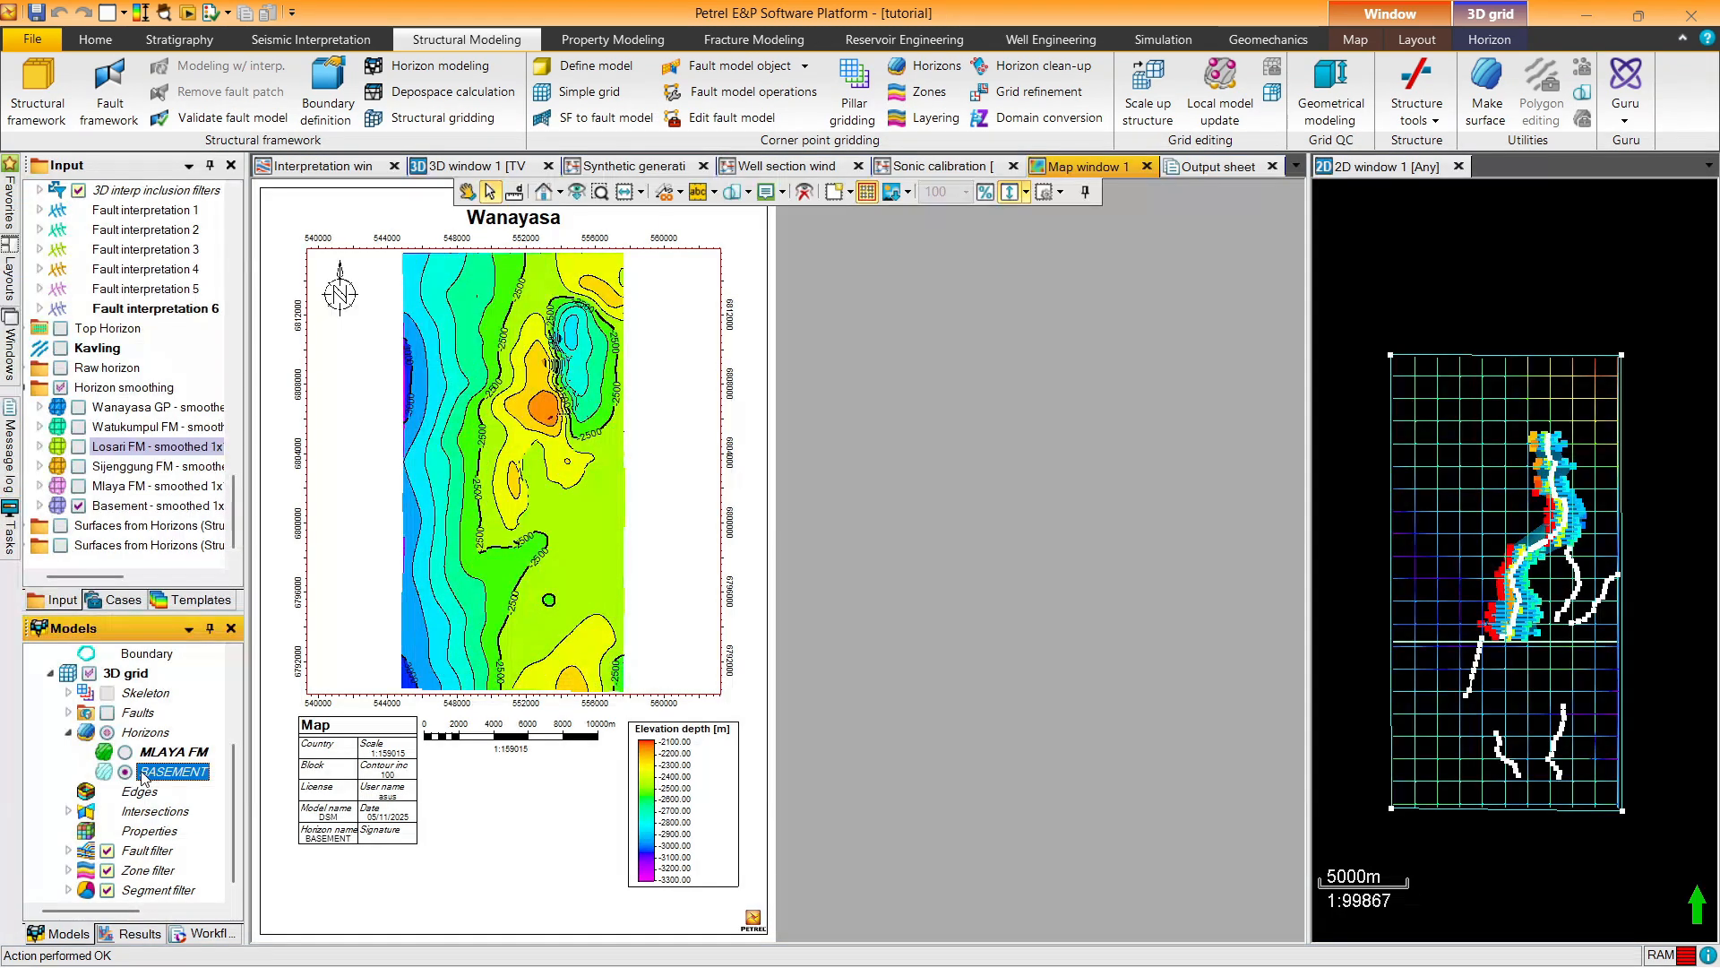
click(78, 506)
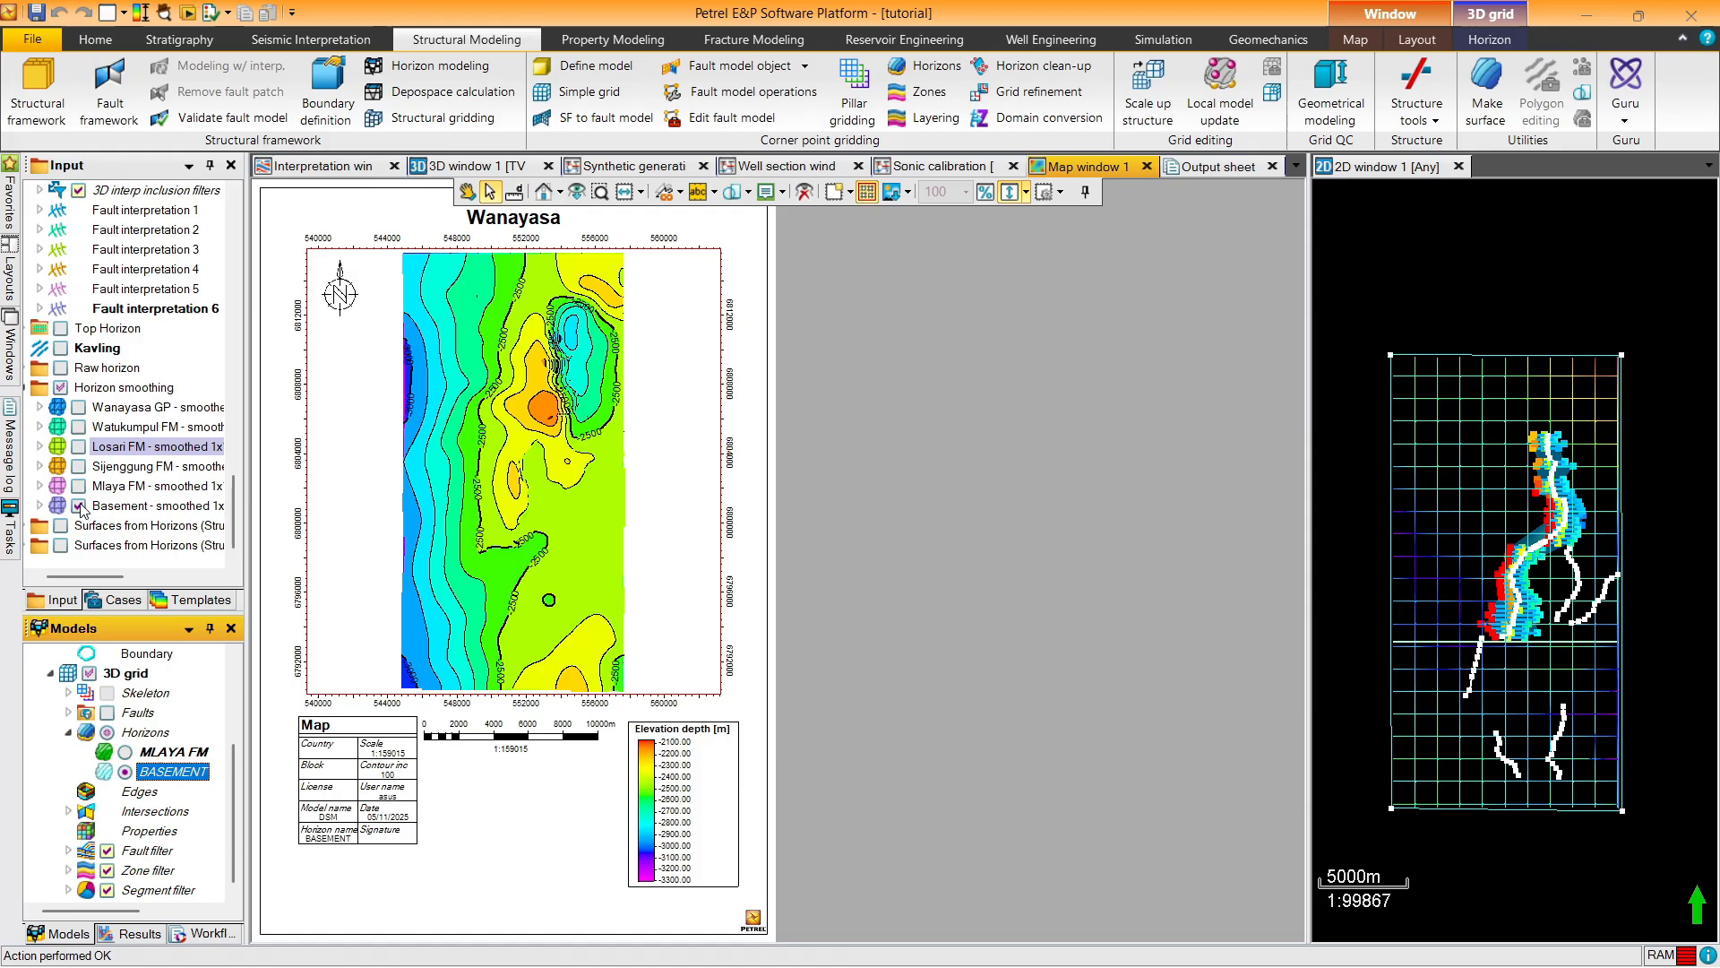
click(126, 774)
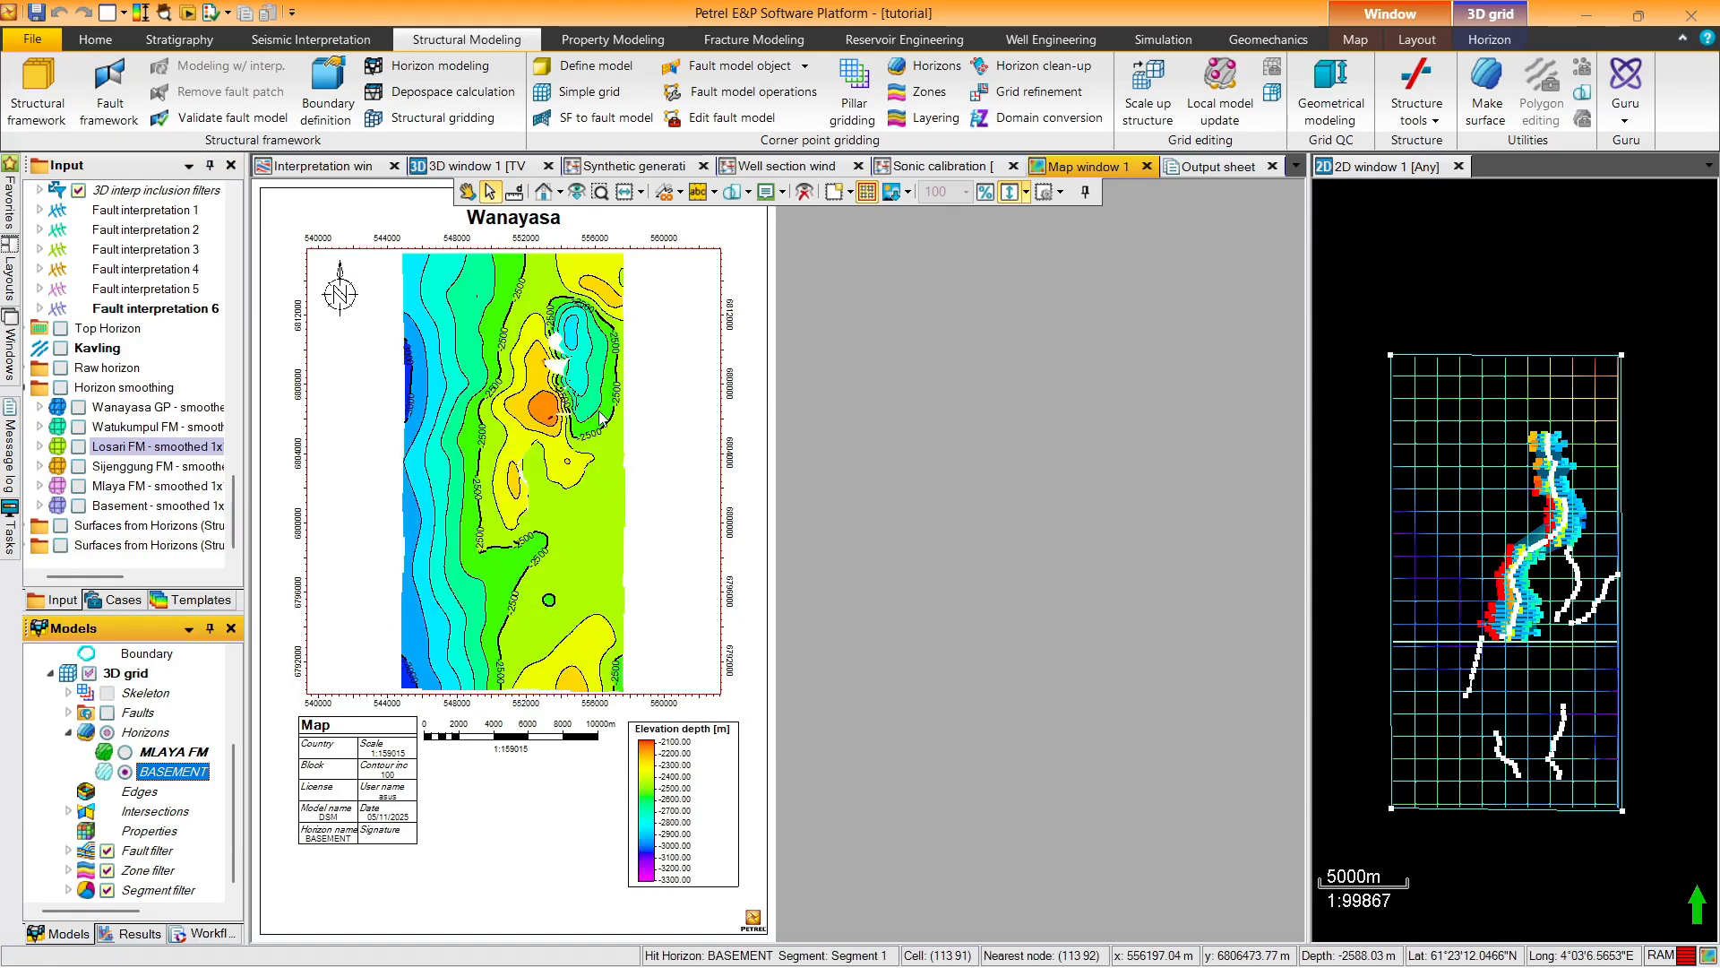
Overlay the 3D grid's faults on the BASEMENT horizon map and hide them again
click(602, 417)
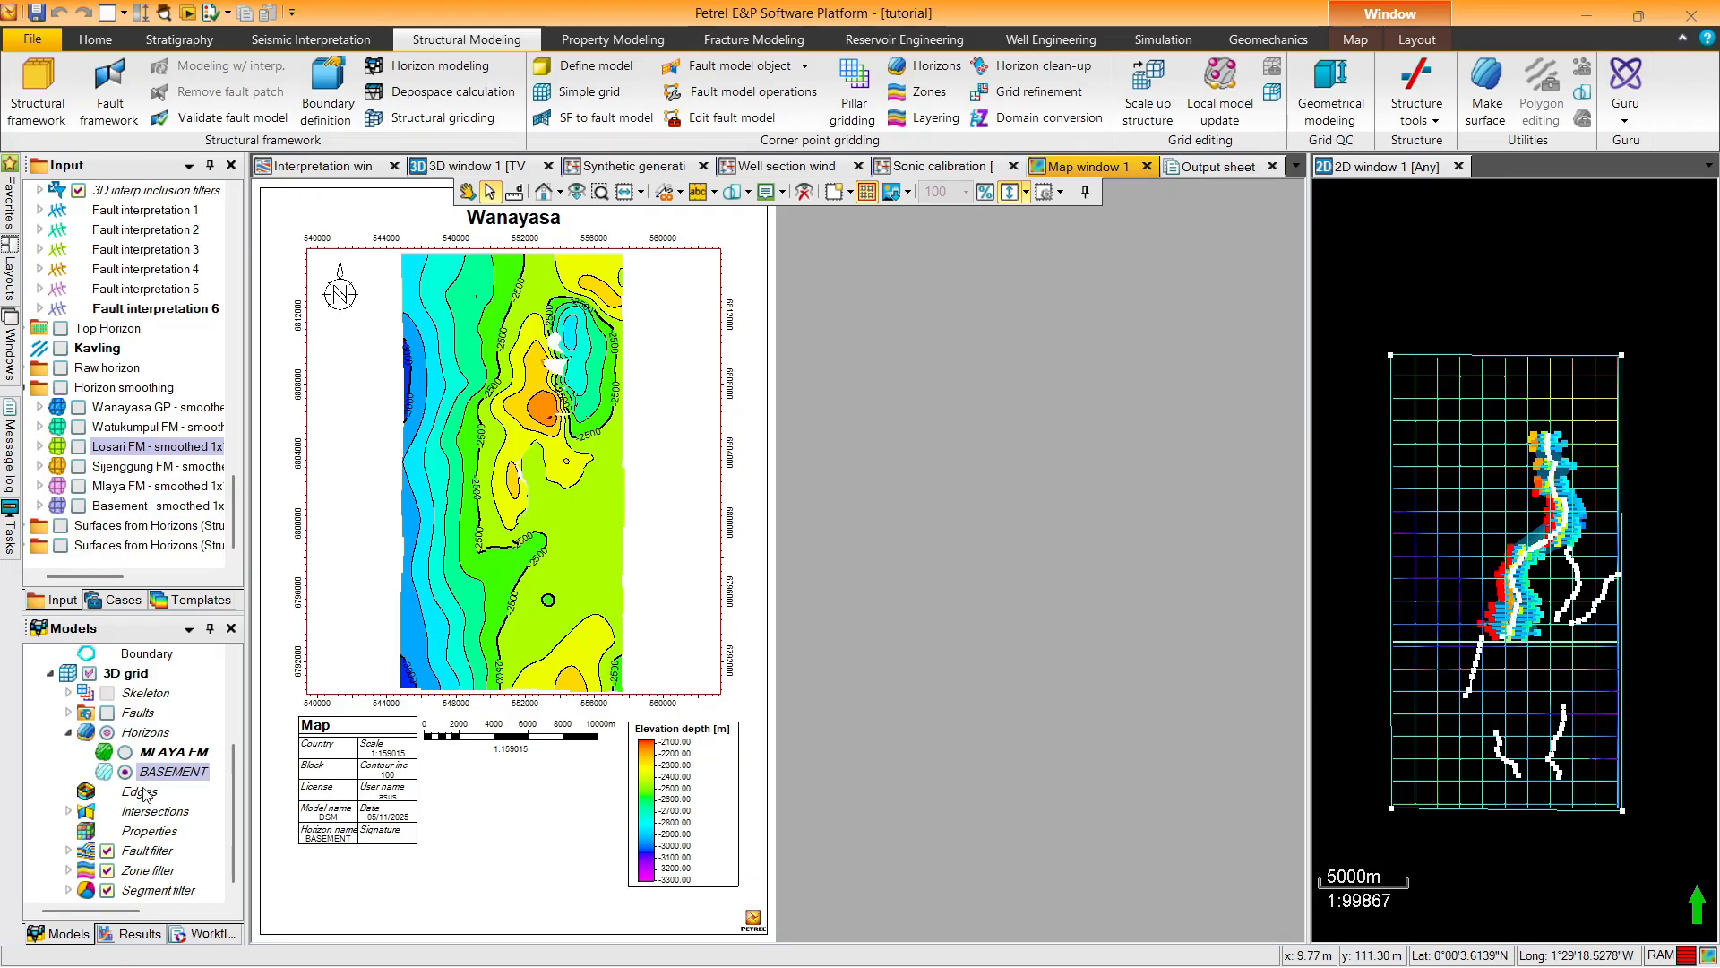
click(107, 713)
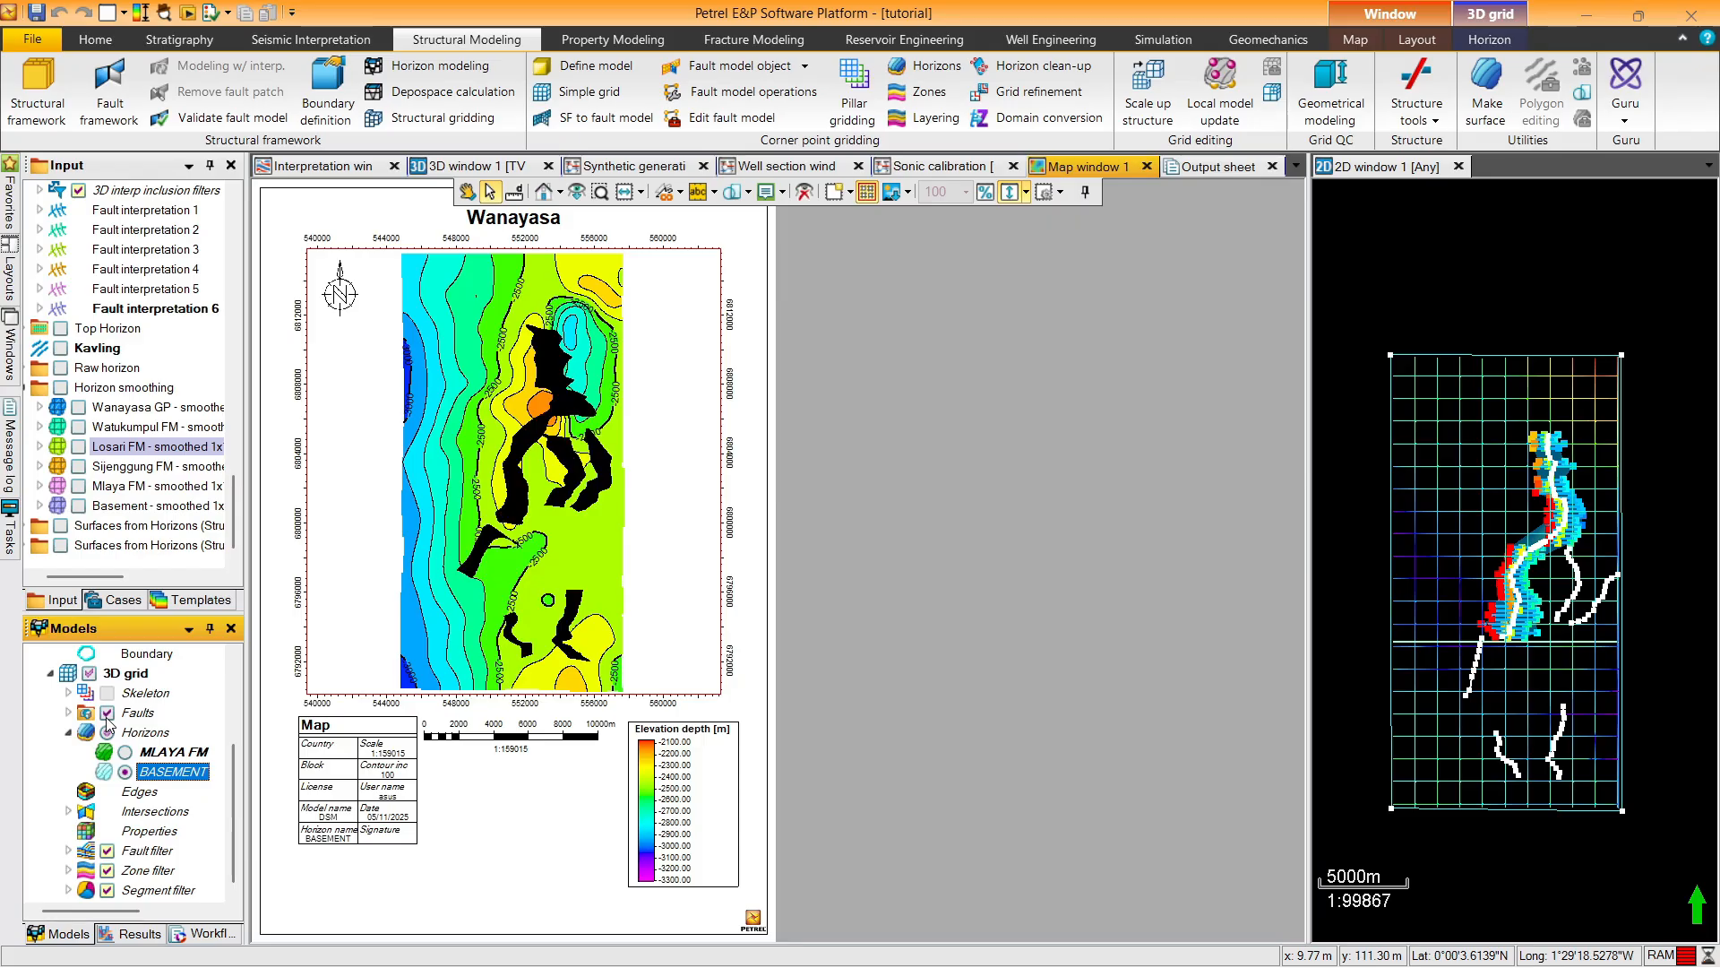
click(106, 715)
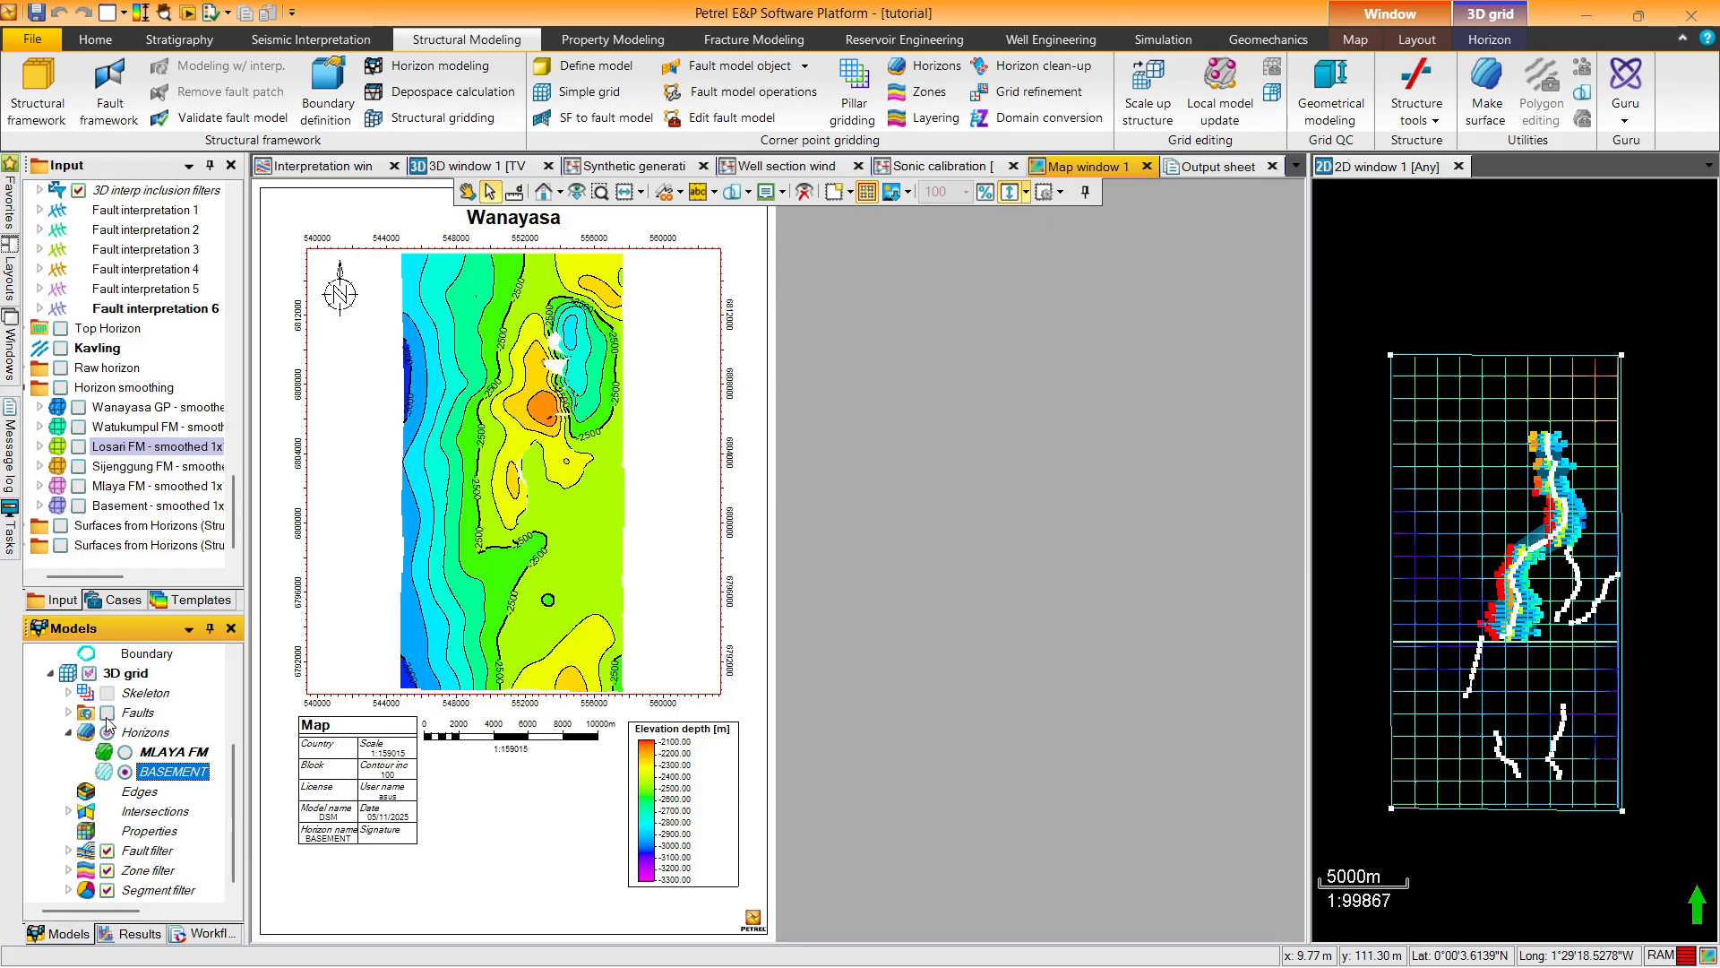
Examine the fault gaps in the central part of the BASEMENT horizon map at close range, and return to the full map extent
scroll(540, 530, up, 5)
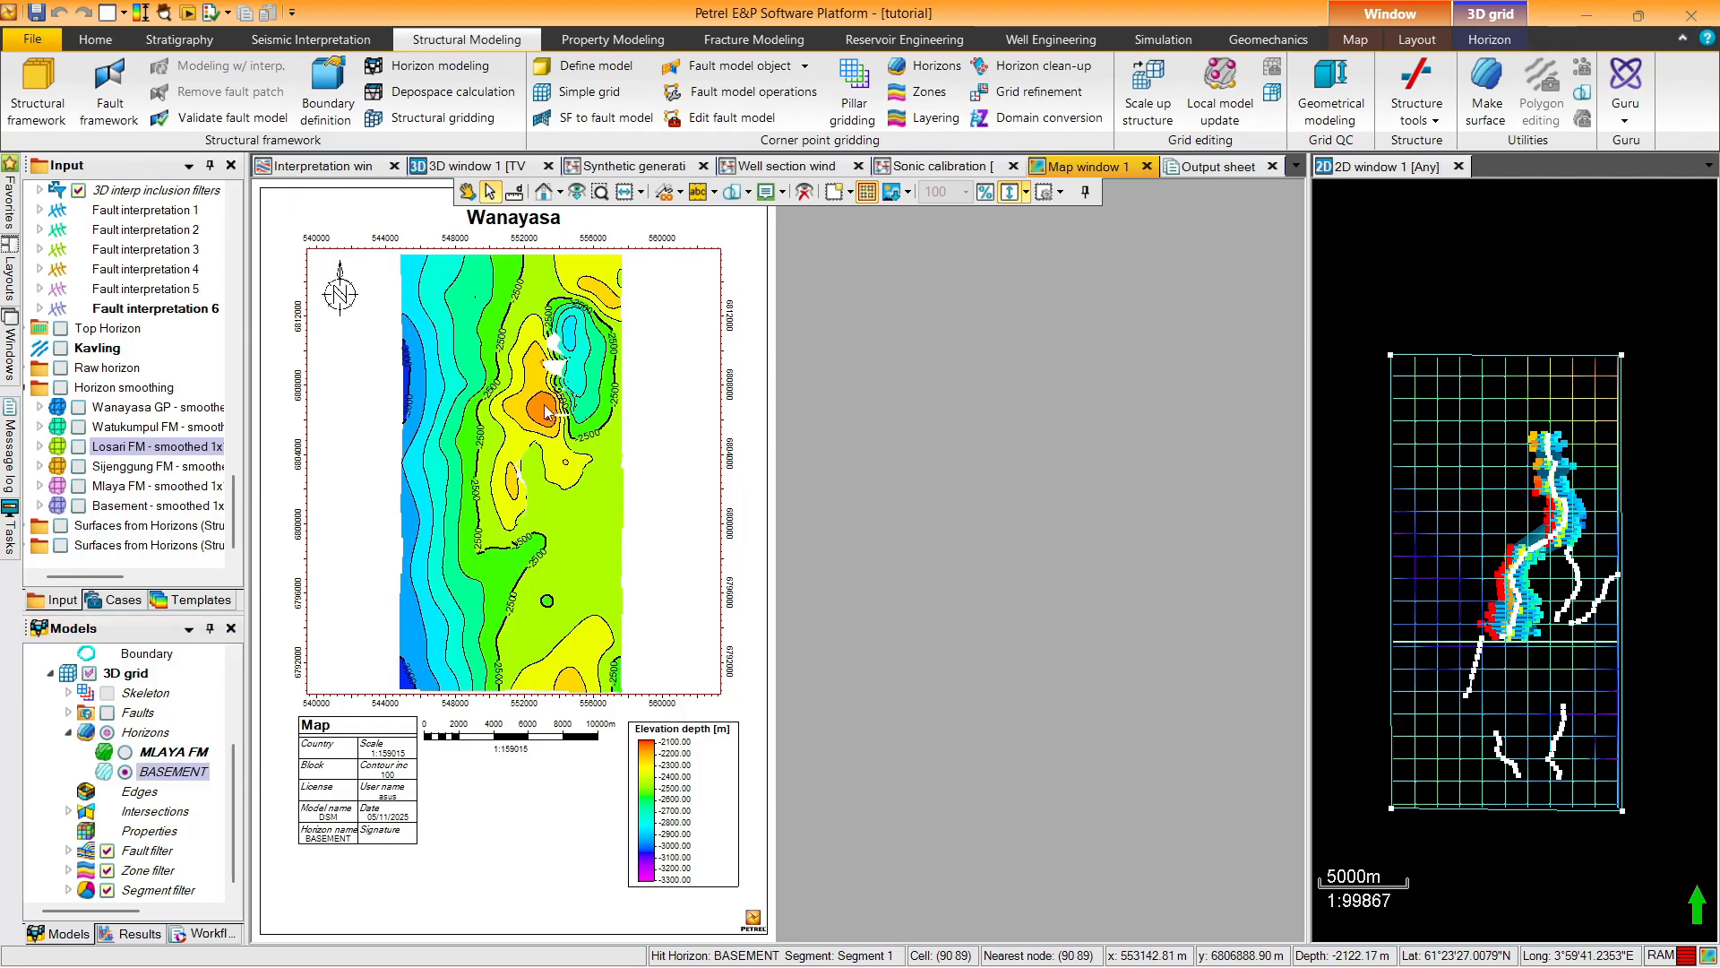
scroll(540, 530, up, 1)
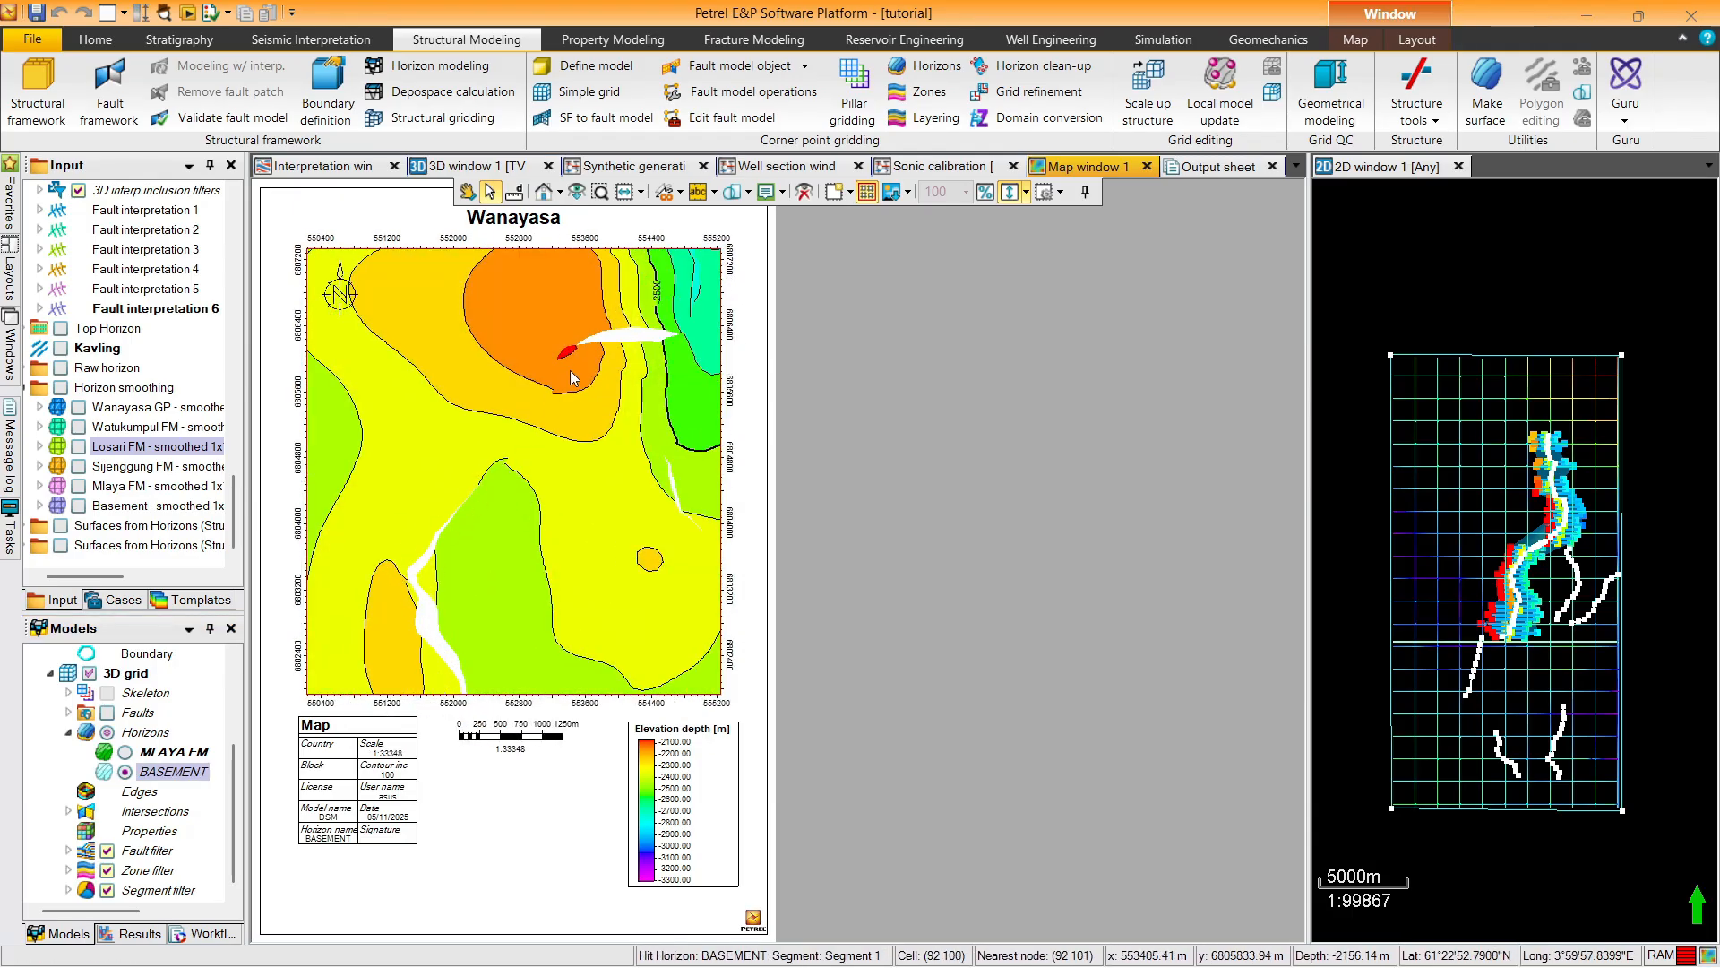
scroll(582, 352, down, 1)
middle_drag(581, 342, 539, 584)
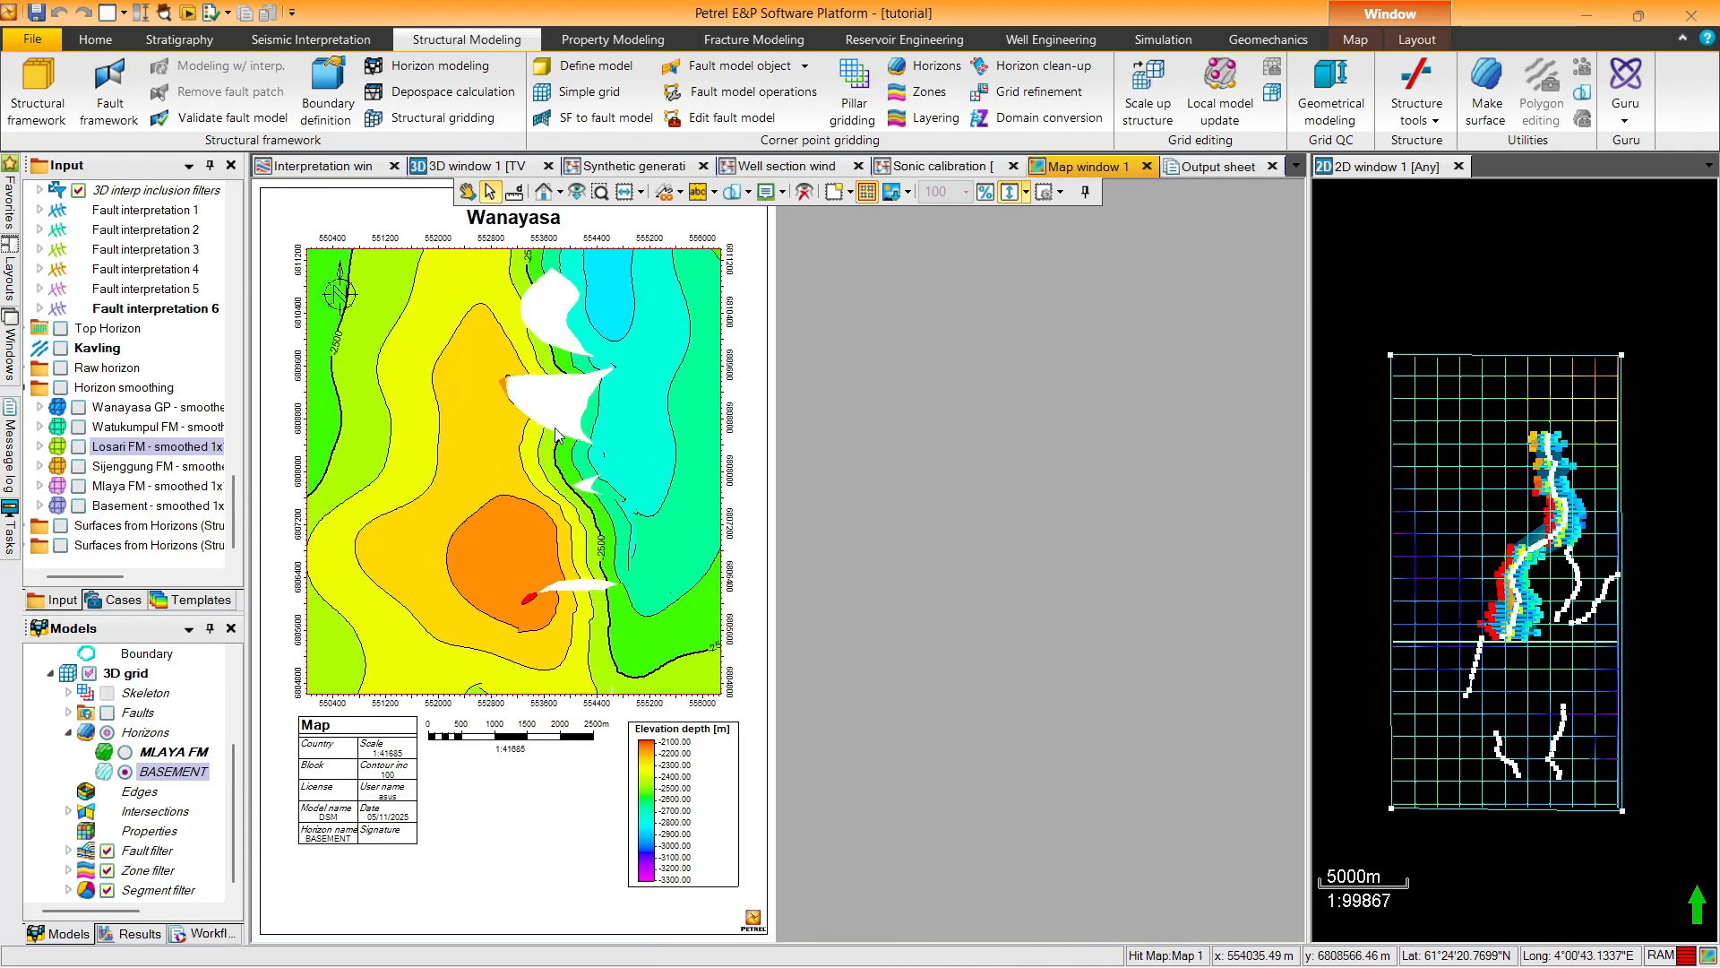
scroll(539, 541, down, 4)
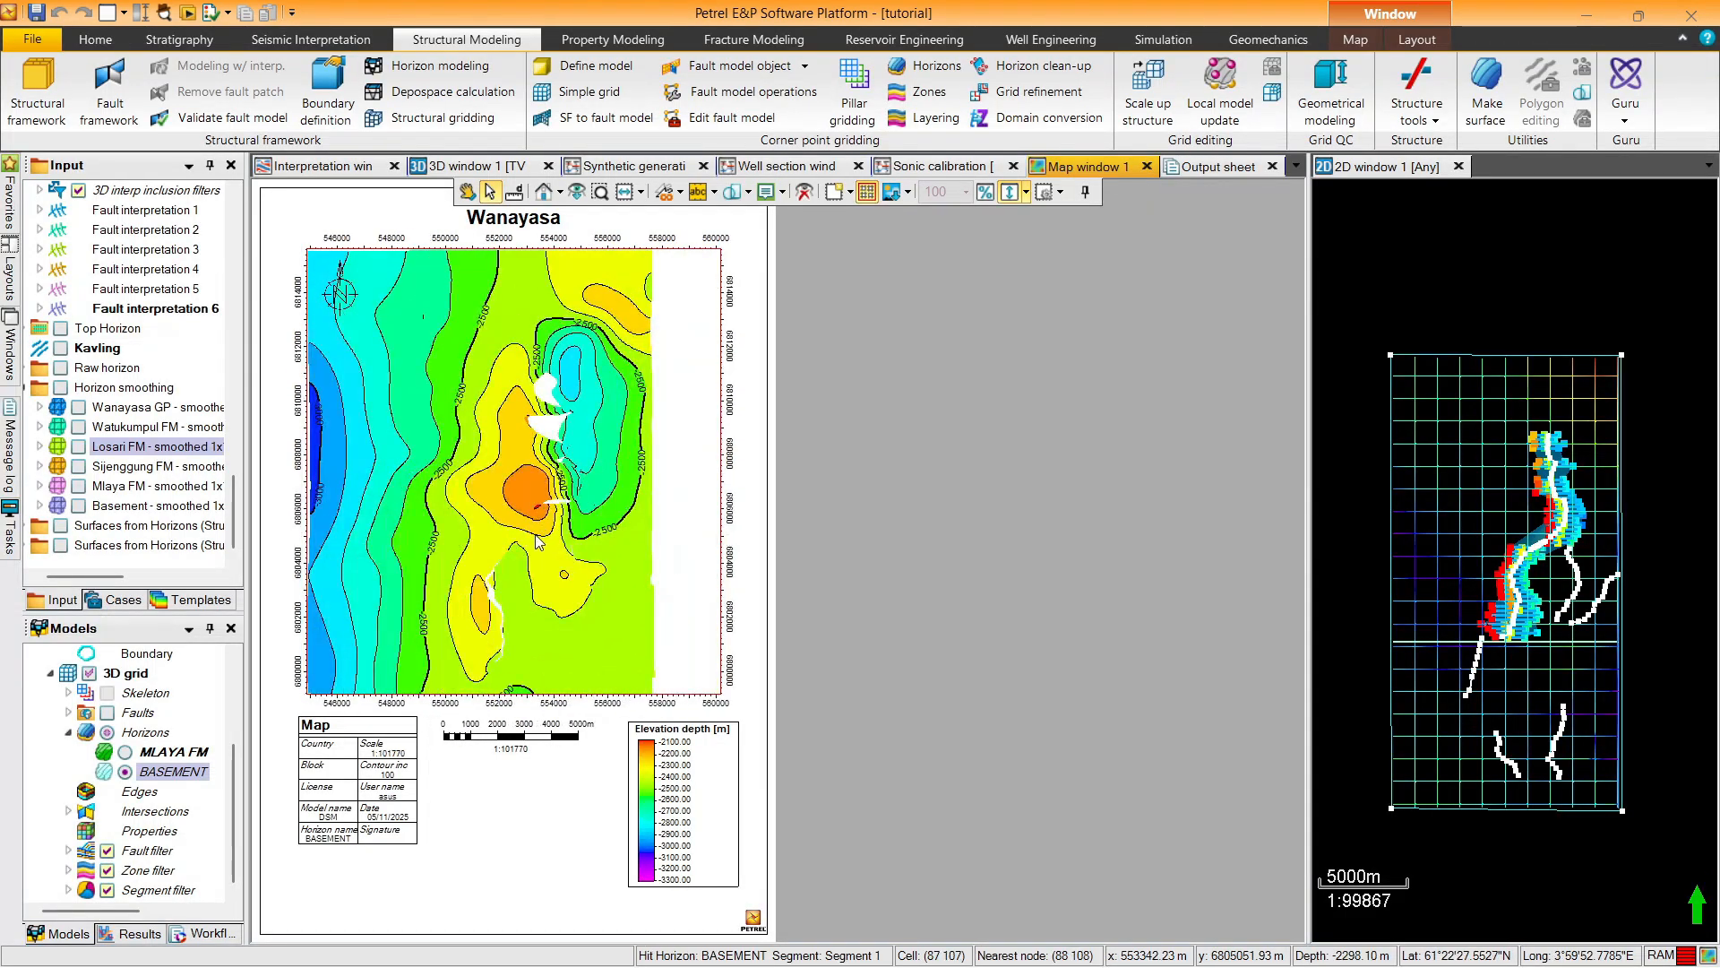
scroll(538, 541, down, 2)
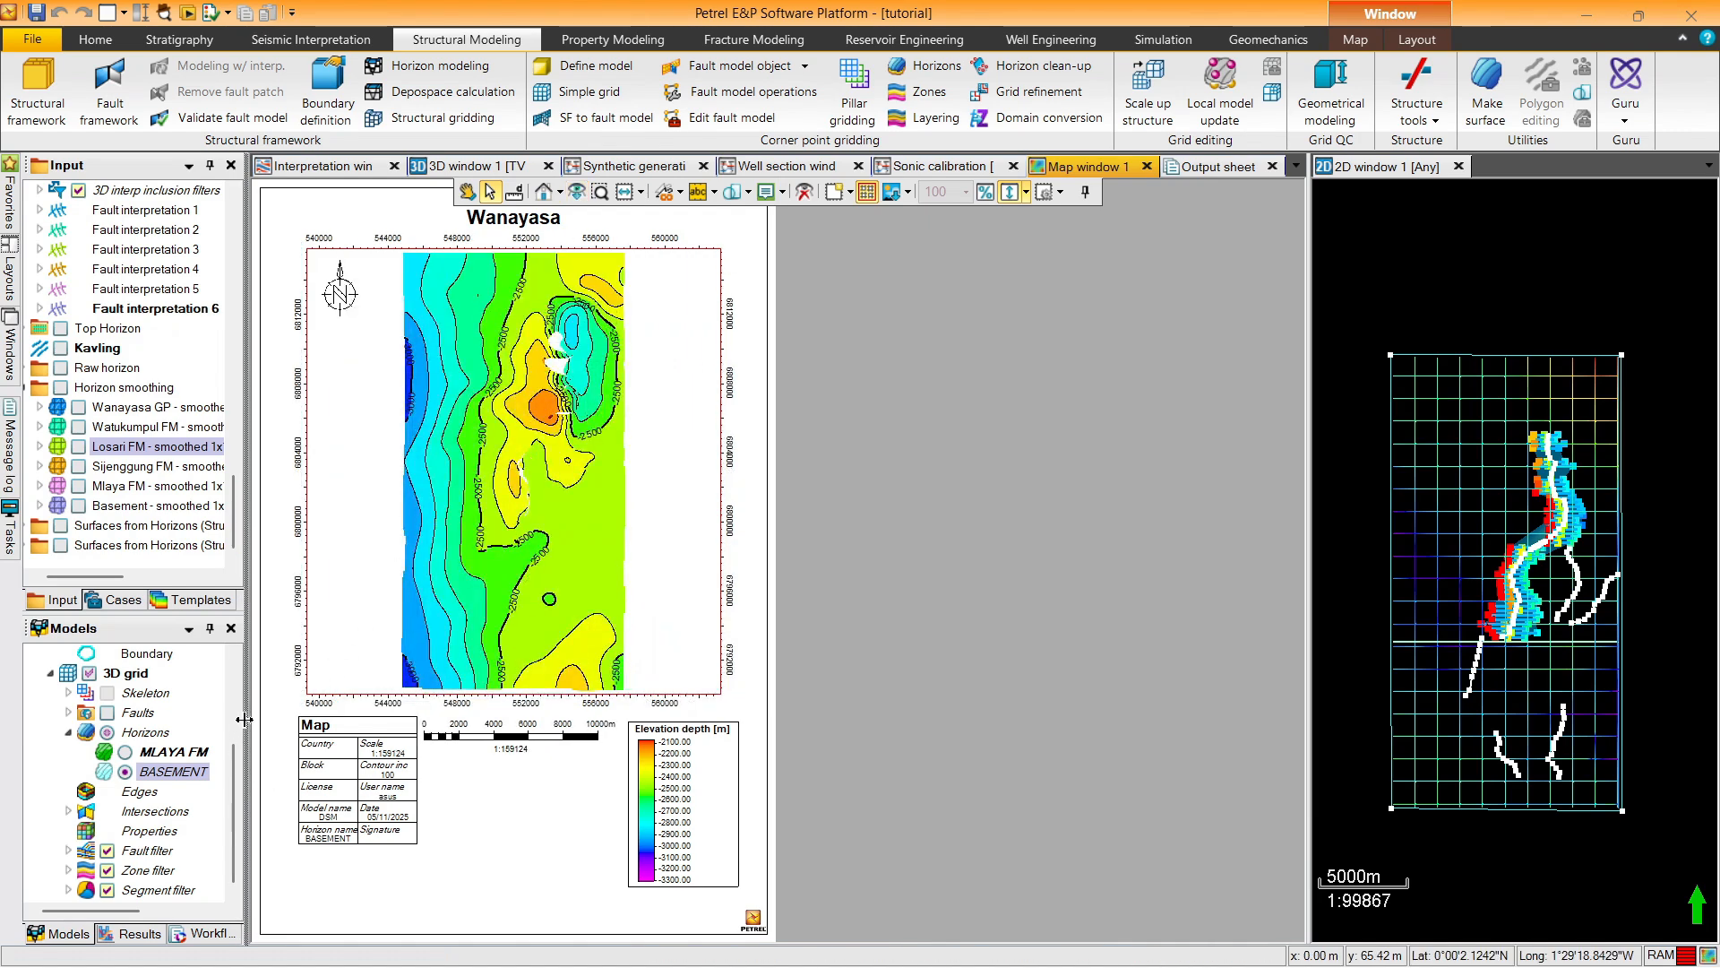
List the fault model's and 3D grid's individual faults, overlay the first grid fault on the BASEMENT map, and hide all faults again
drag(233, 756, 234, 661)
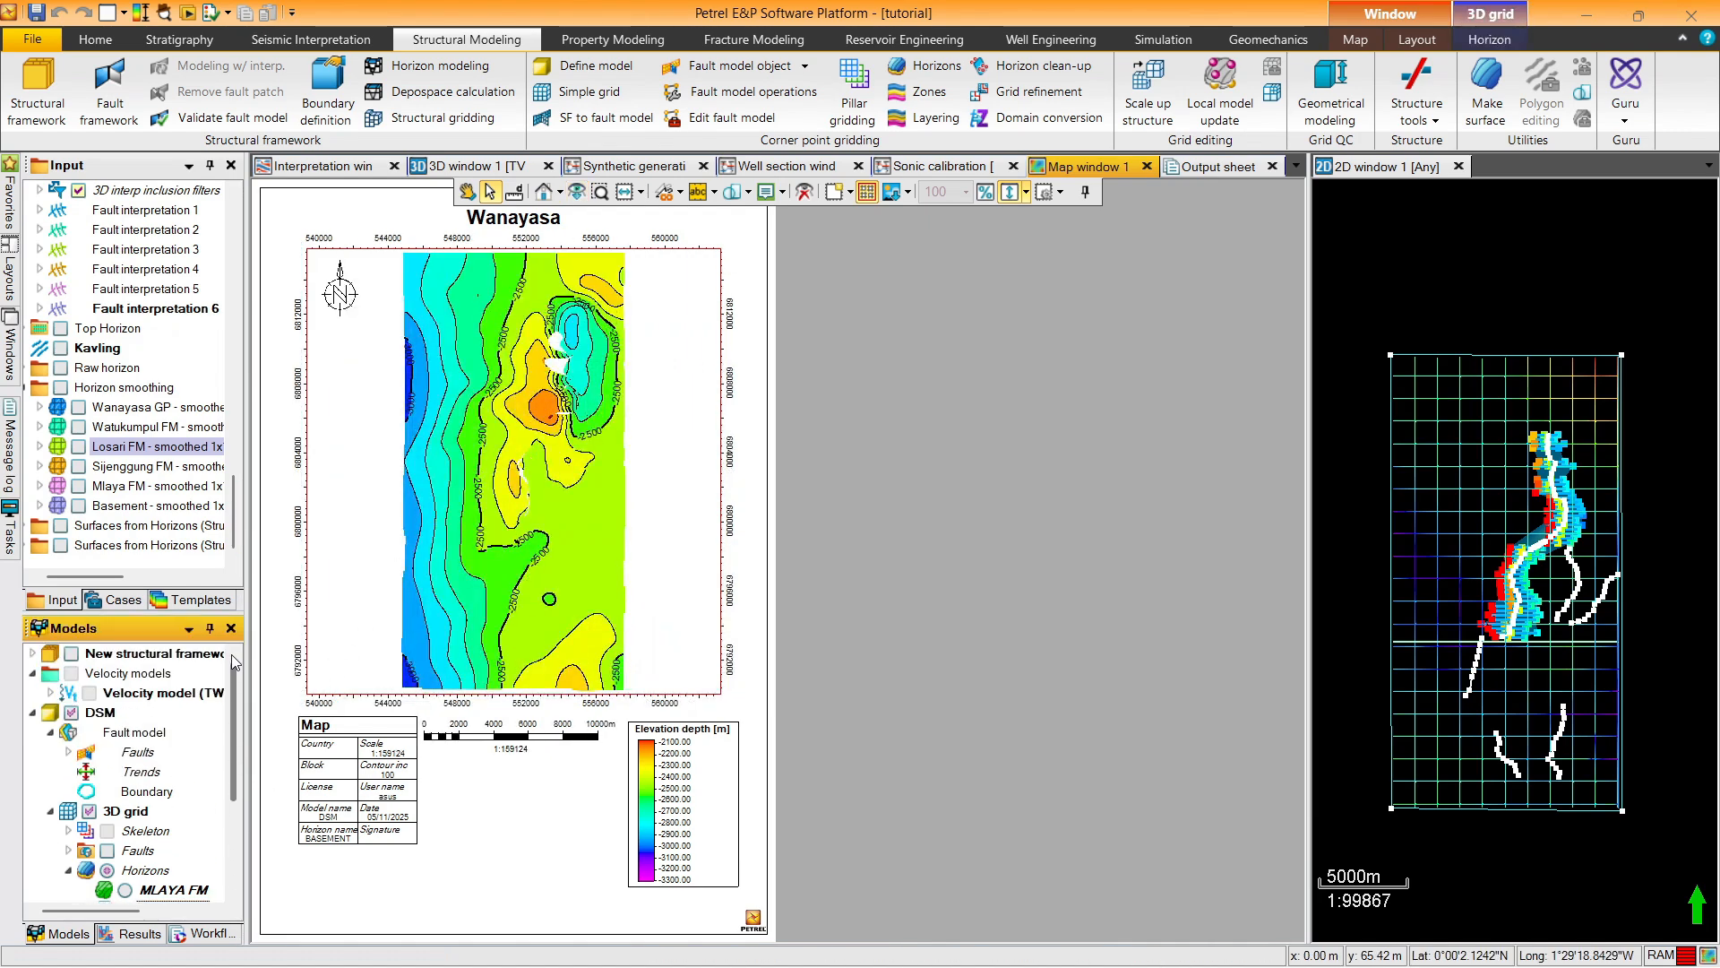
click(228, 492)
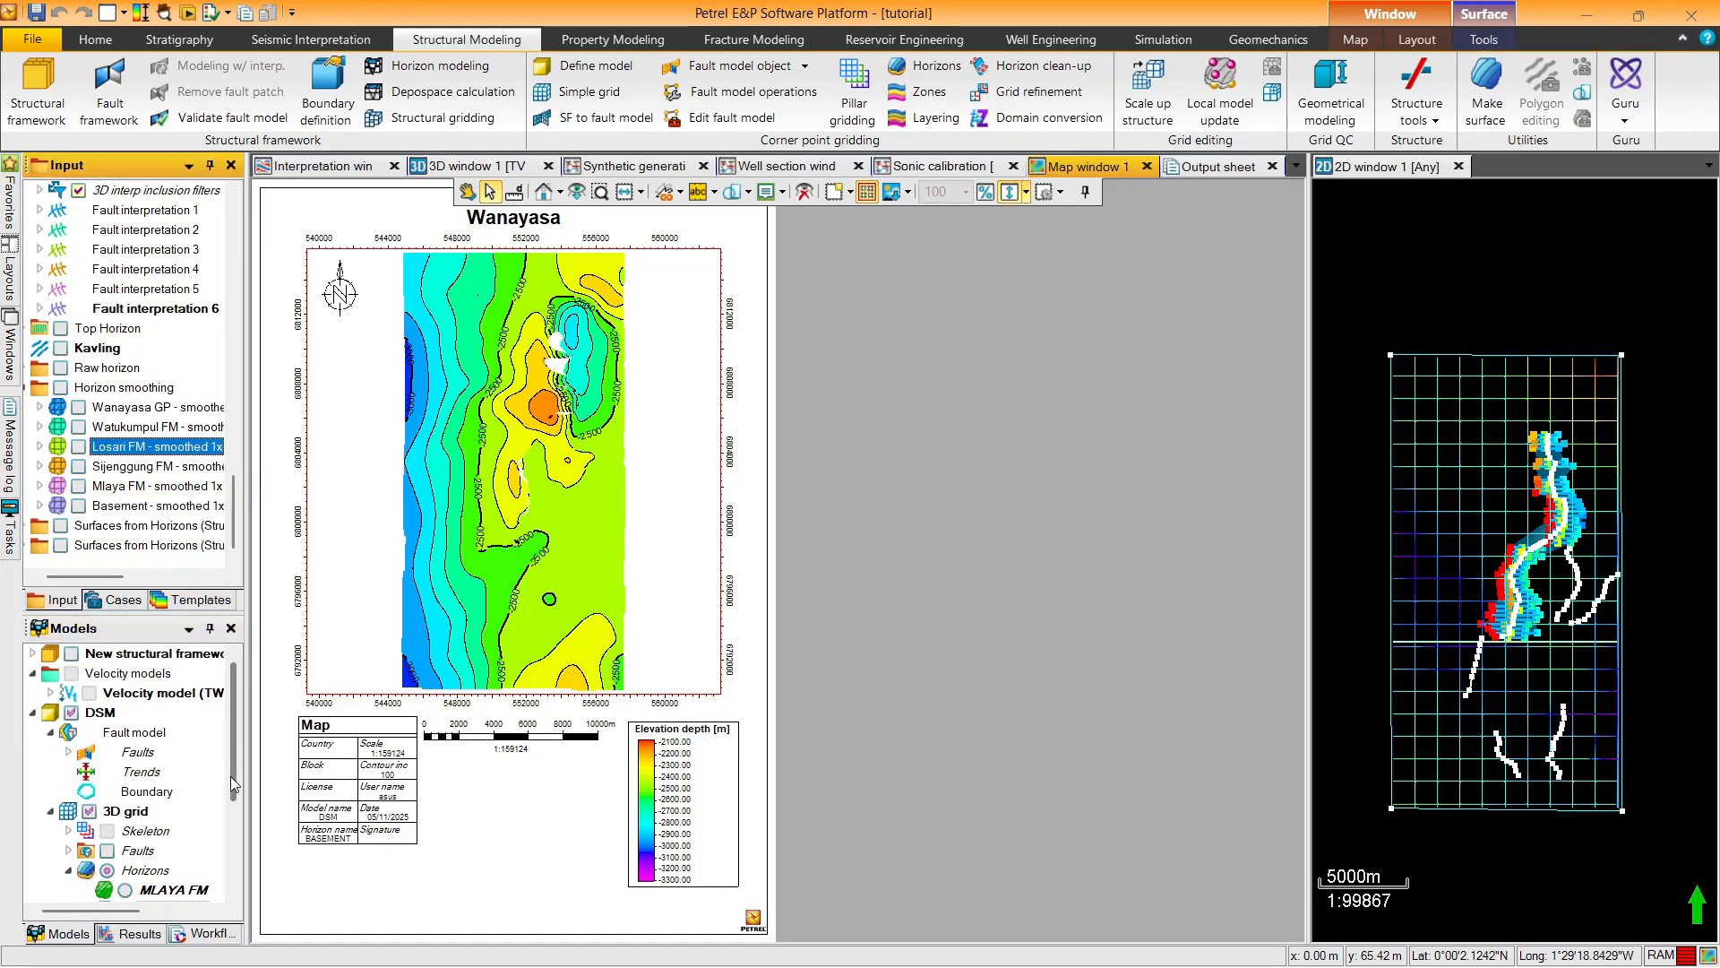
click(72, 755)
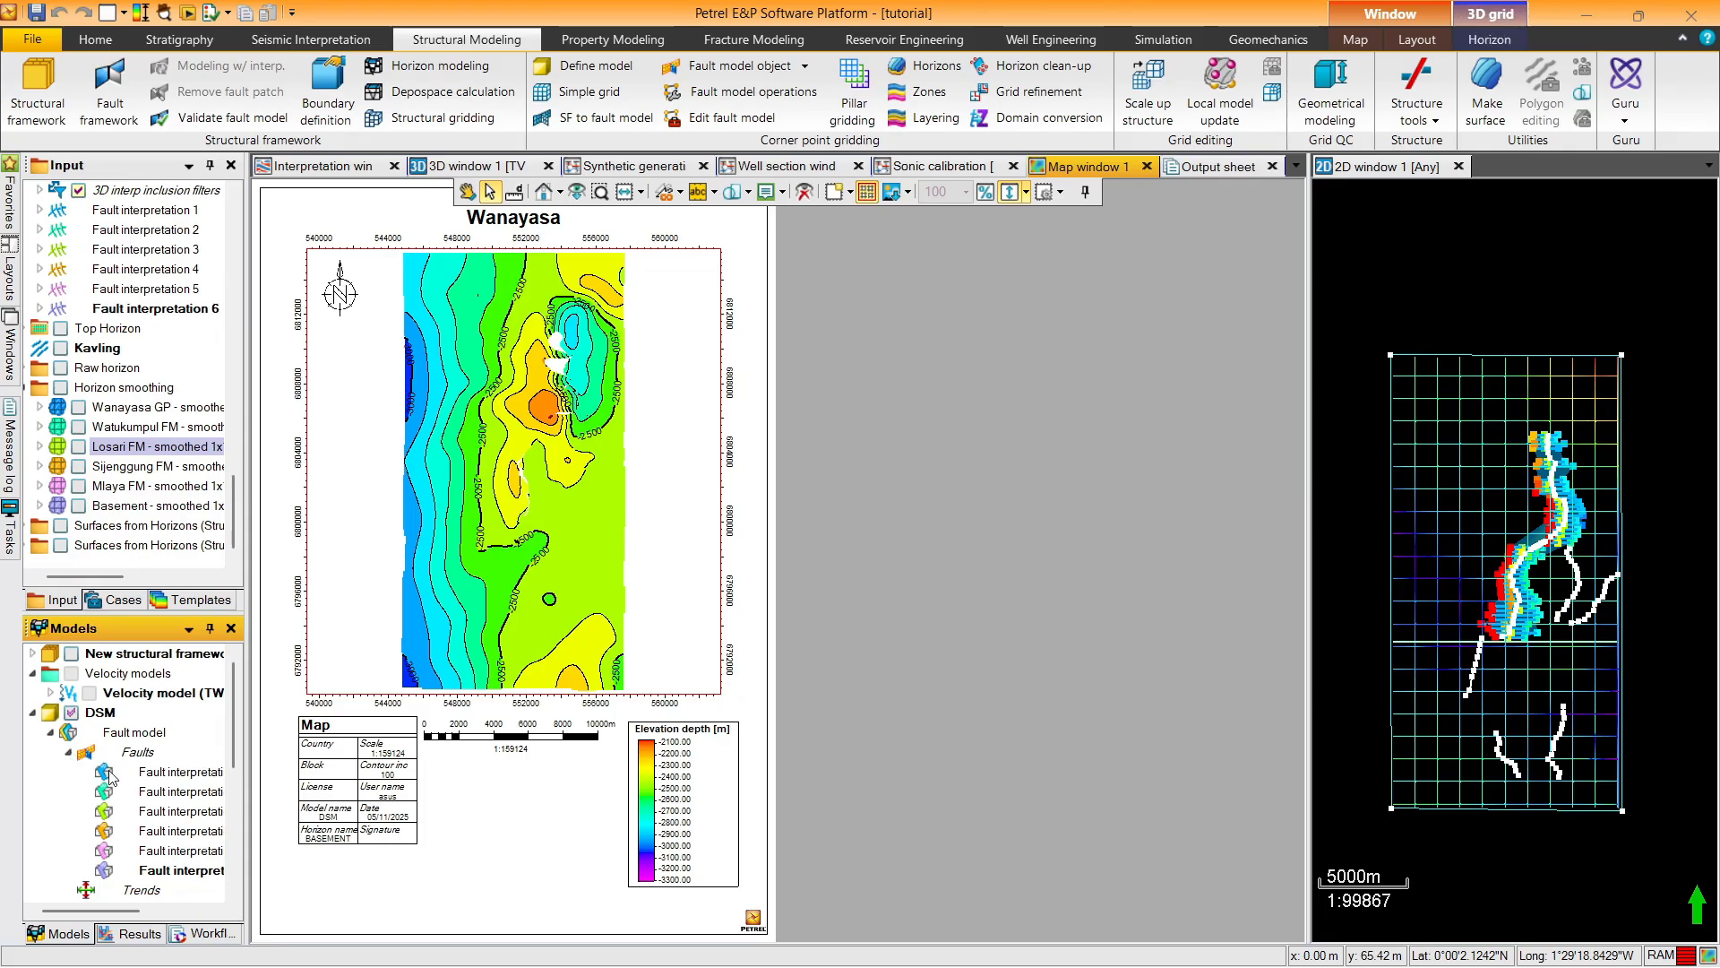
drag(229, 695, 166, 833)
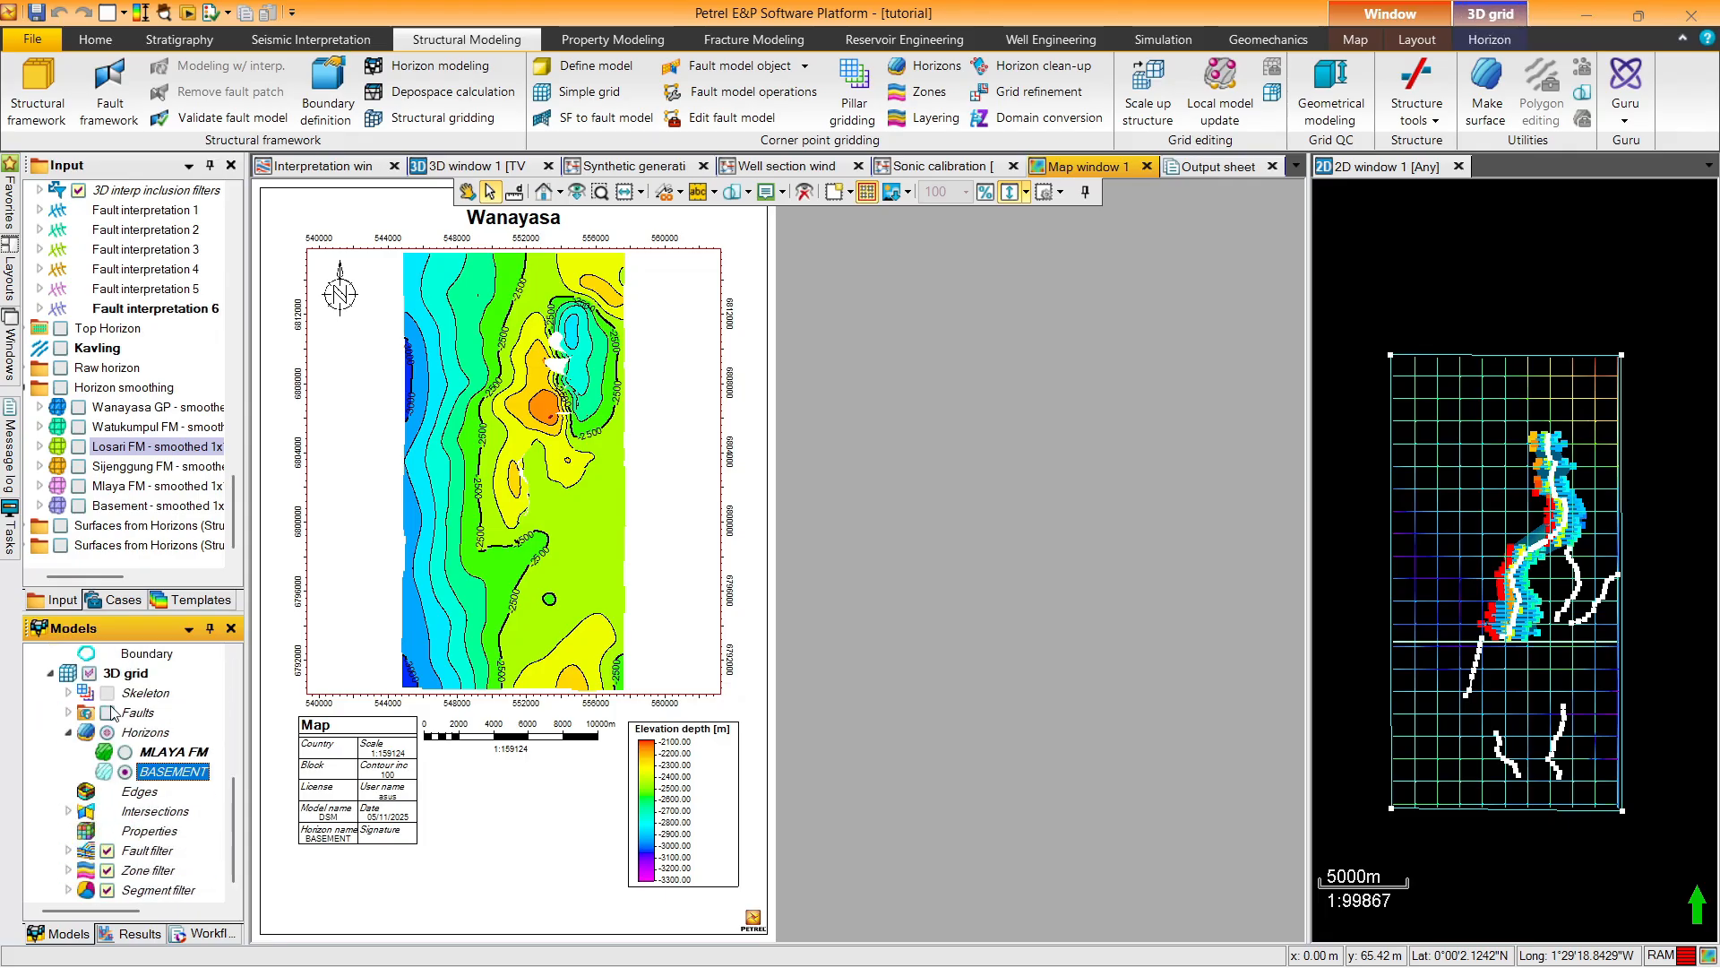
click(69, 712)
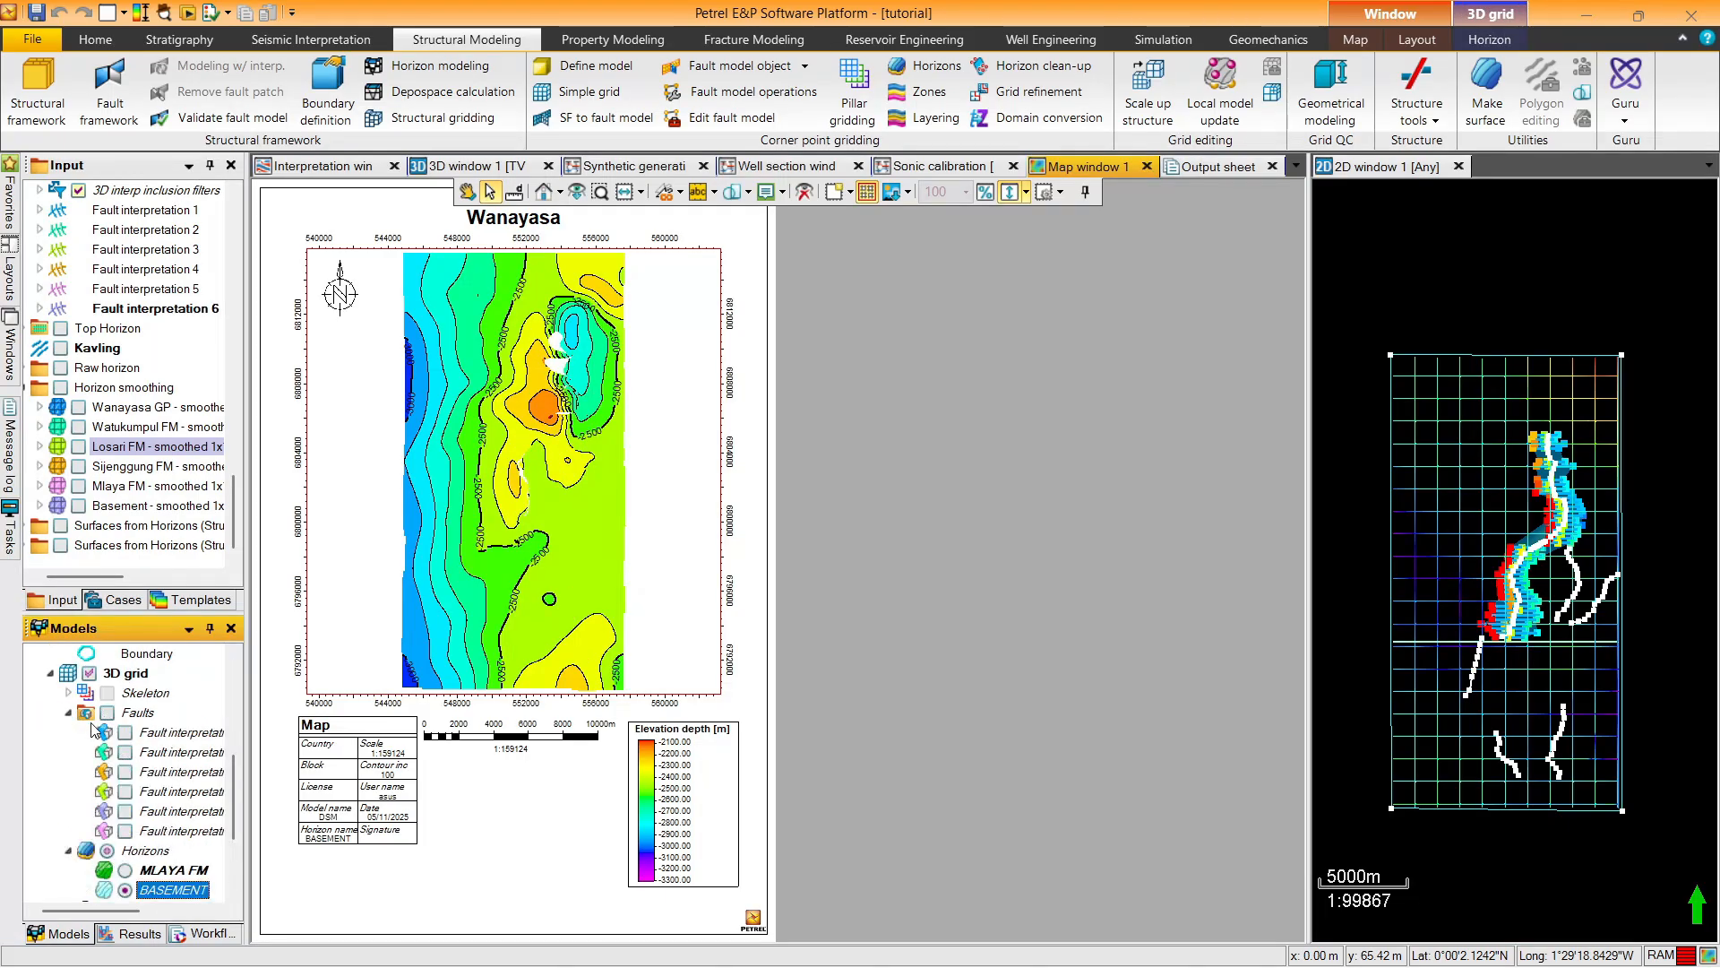
click(125, 732)
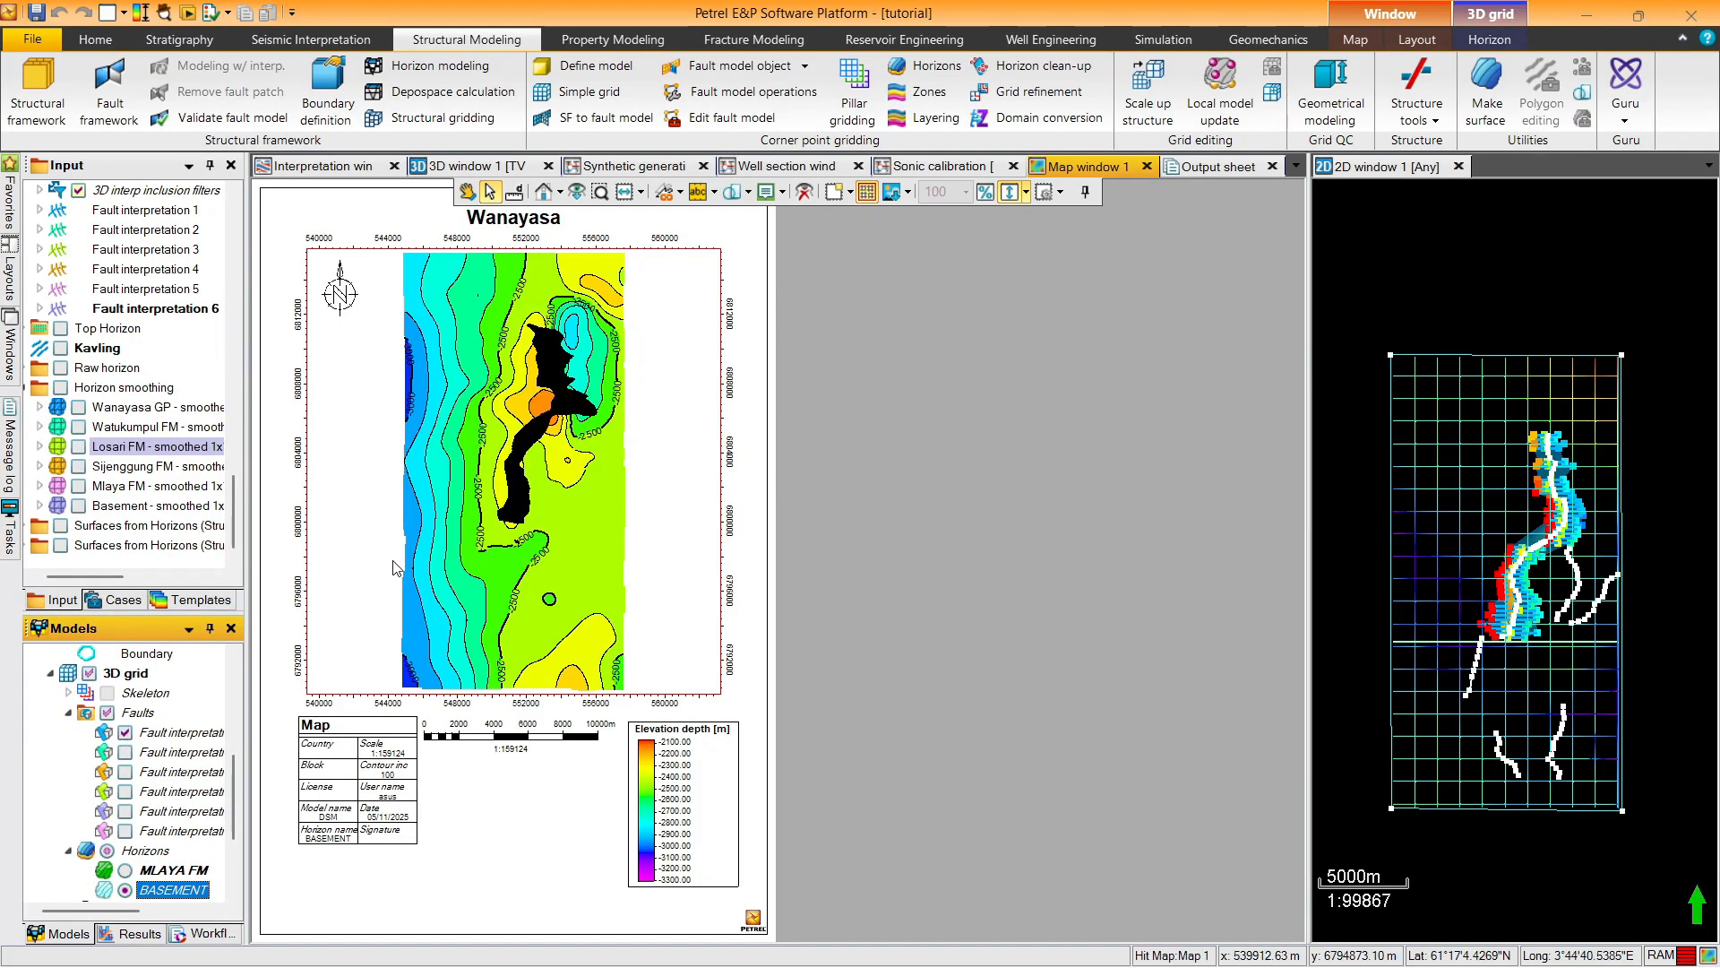
click(107, 712)
click(107, 712)
click(107, 713)
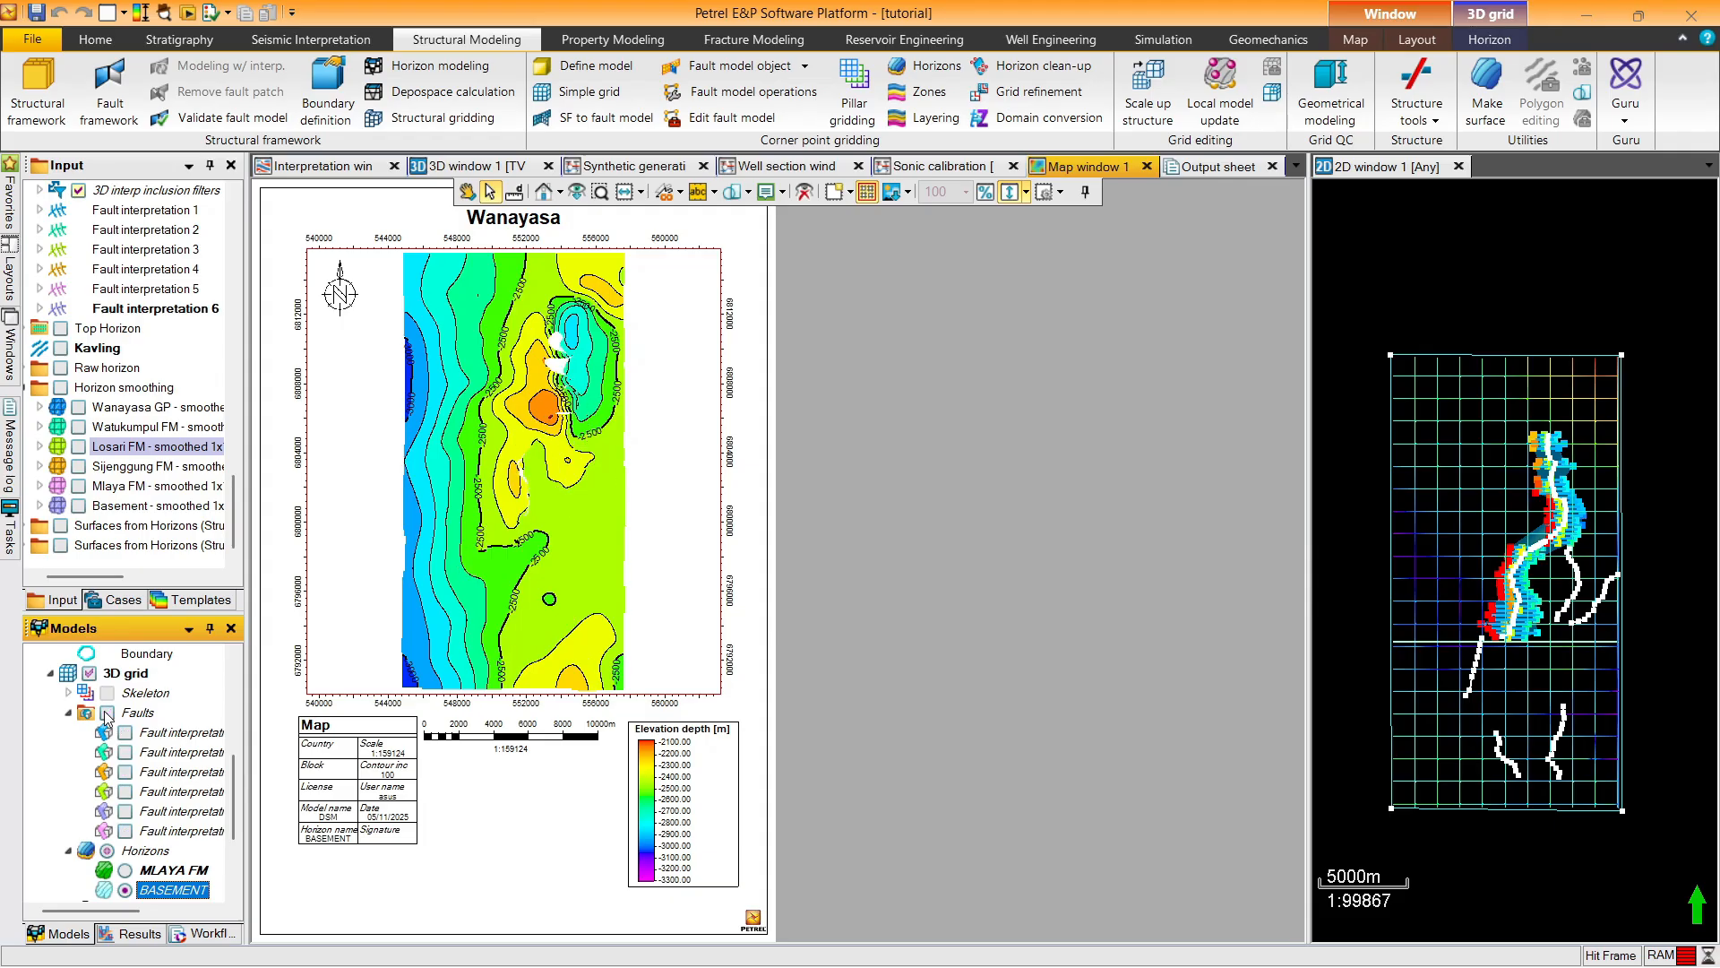
click(107, 712)
click(107, 713)
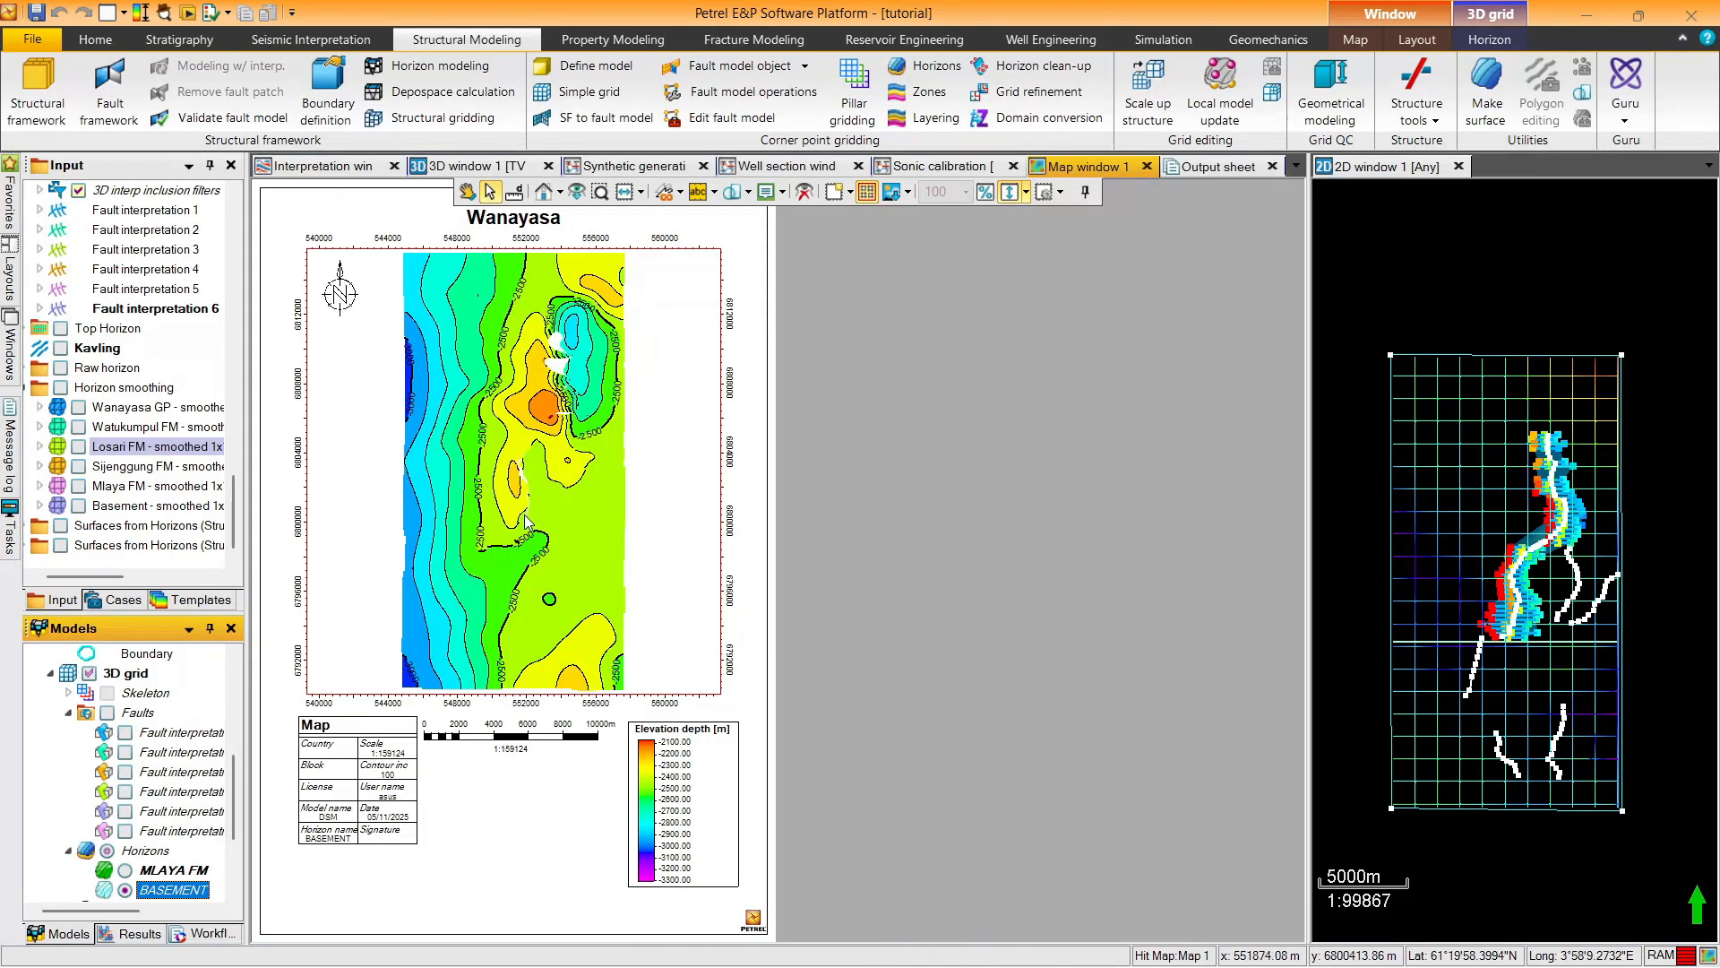
Inspect the southern fault gap on the BASEMENT map up close, checking it against the first grid fault
scroll(531, 506, up, 5)
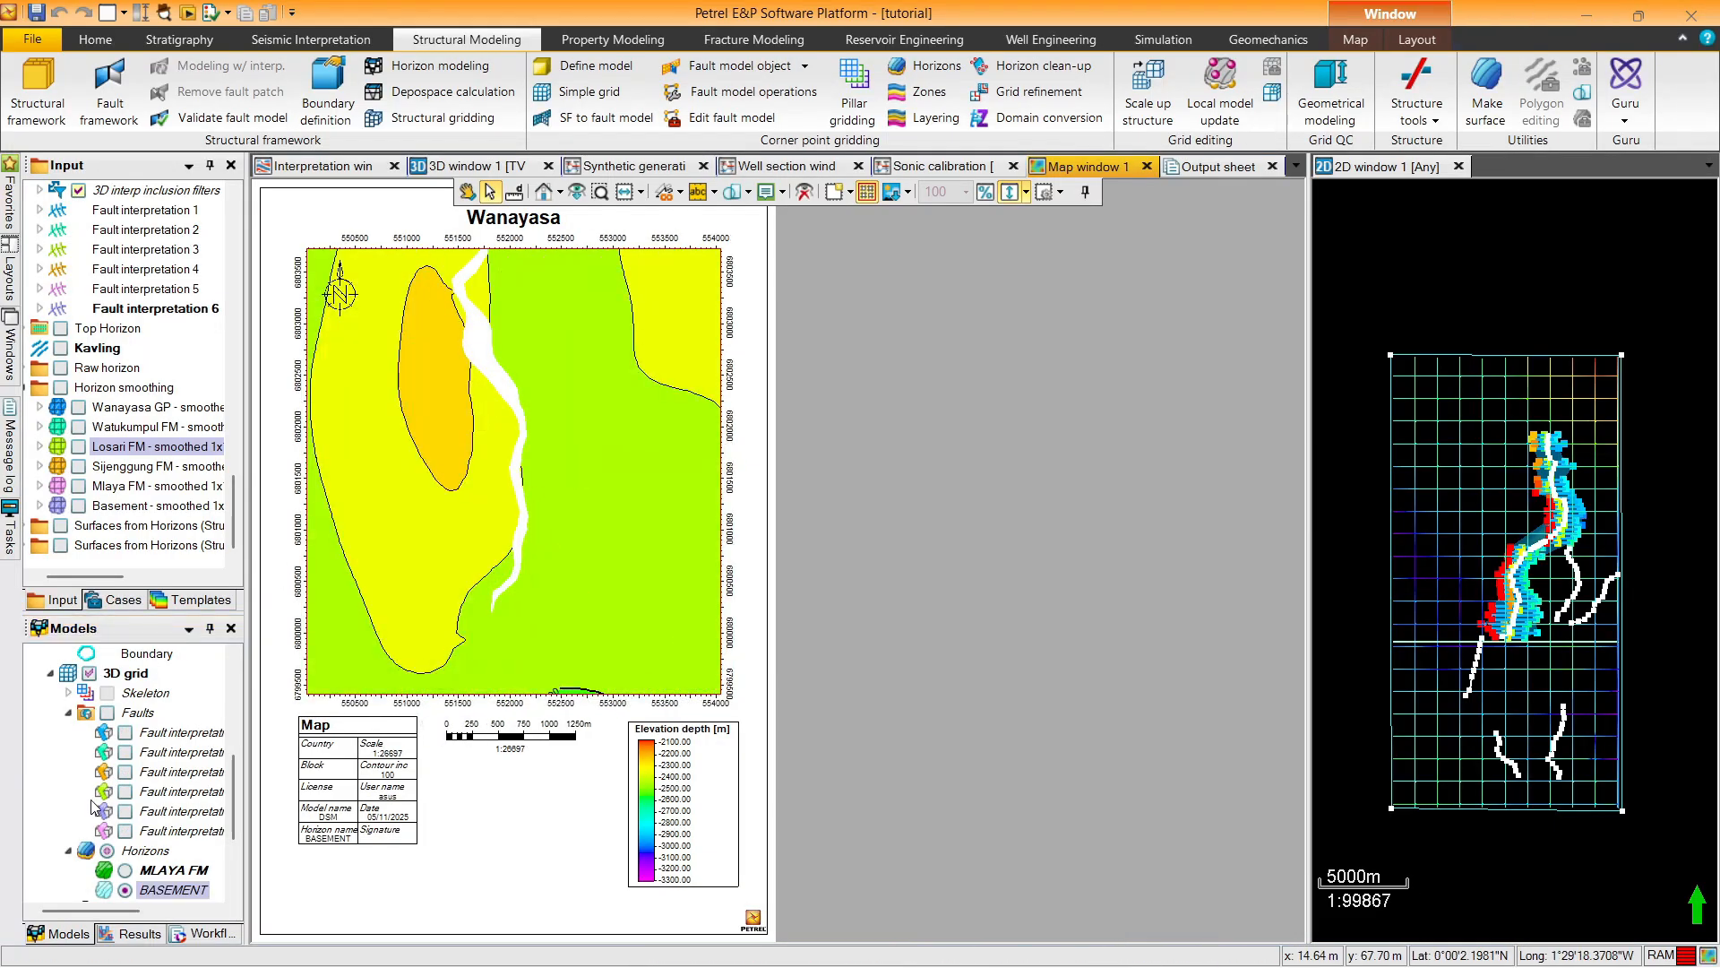
click(124, 733)
click(124, 733)
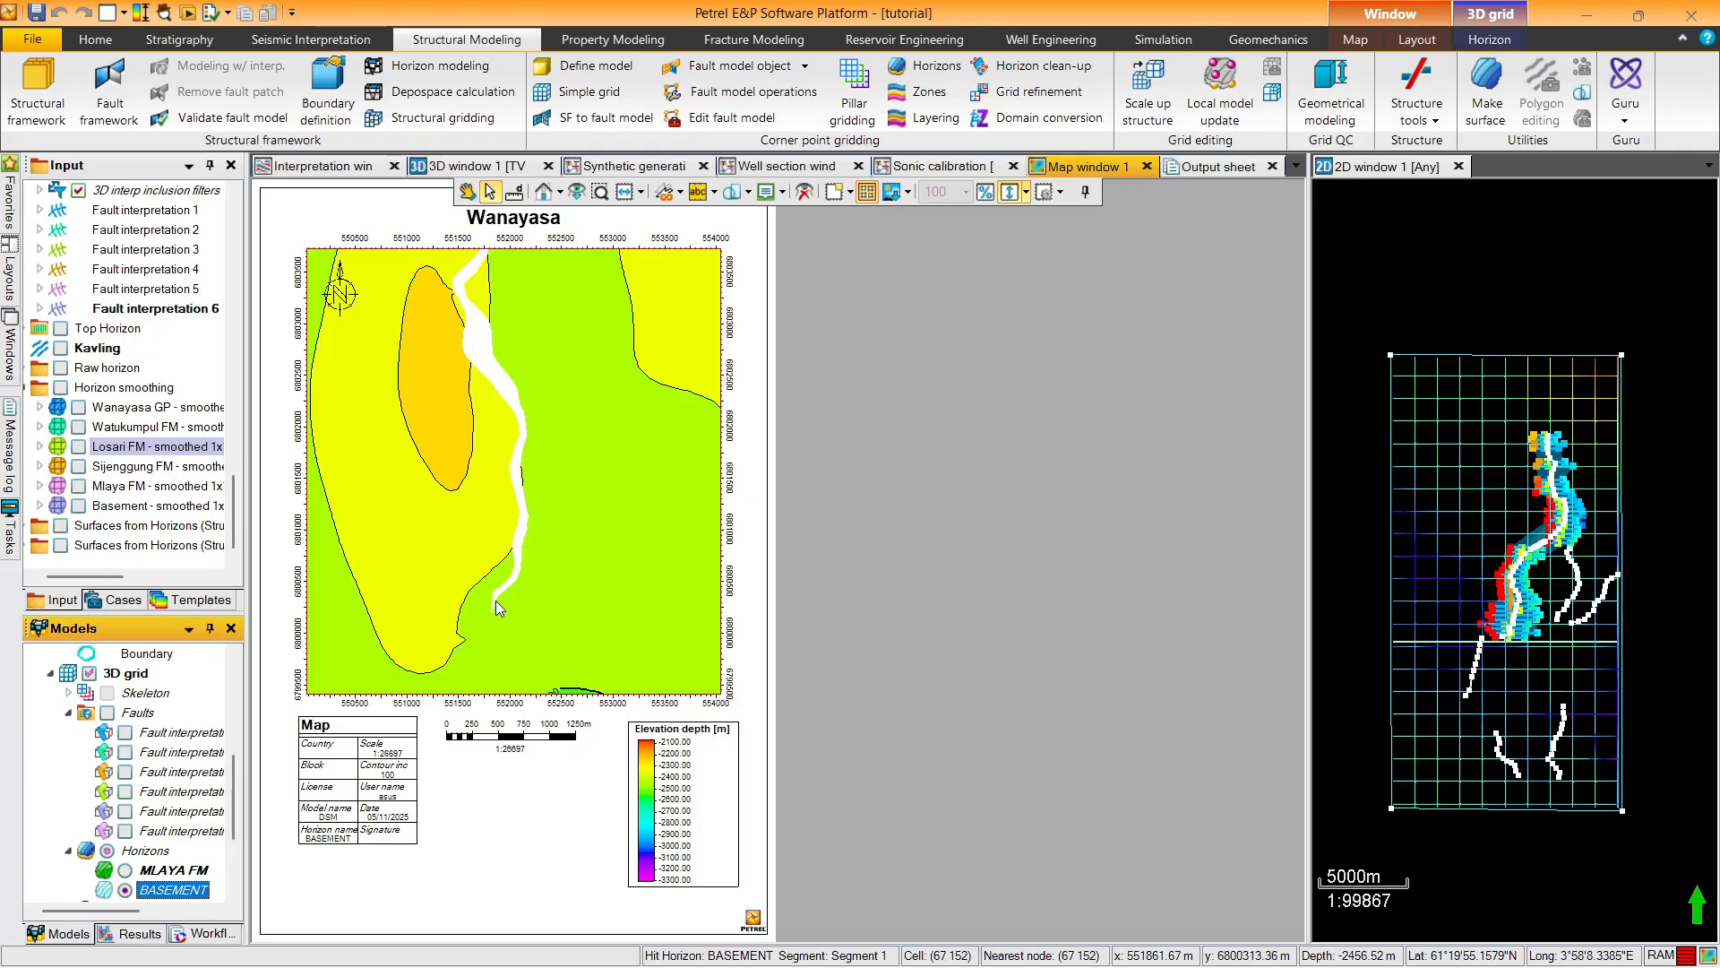
click(464, 353)
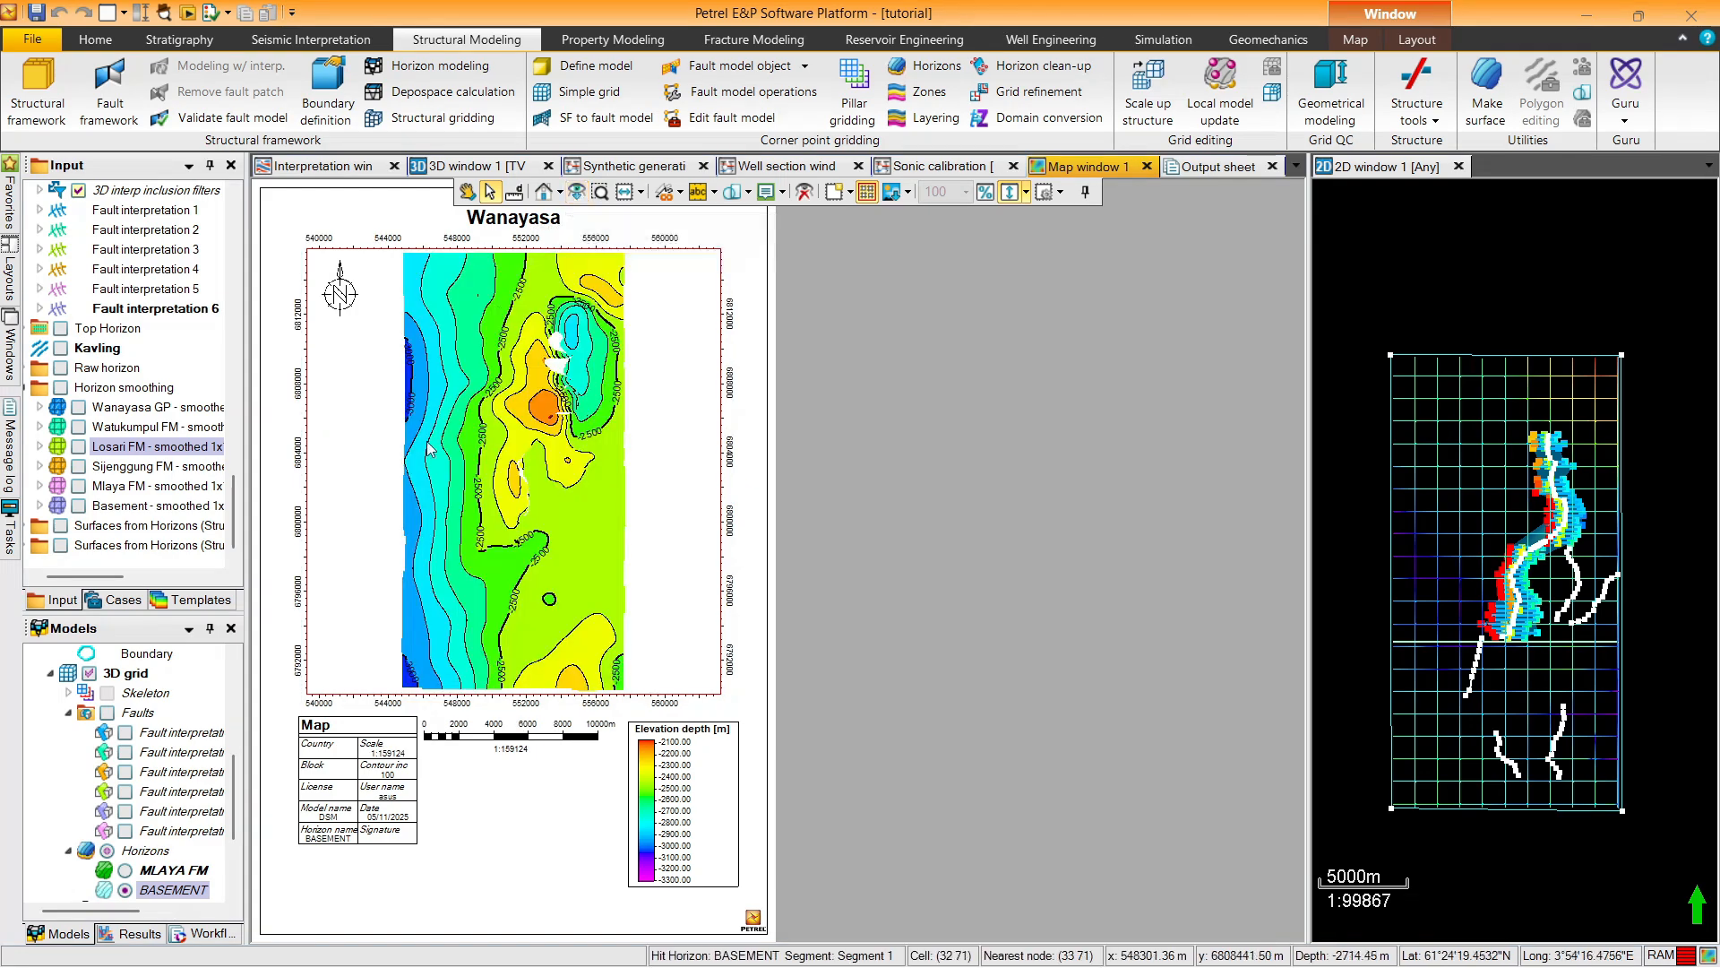
Display the MLAYA FM horizon on the map and set its color table's maximum, -1627.36, and minimum limits from the data
click(128, 888)
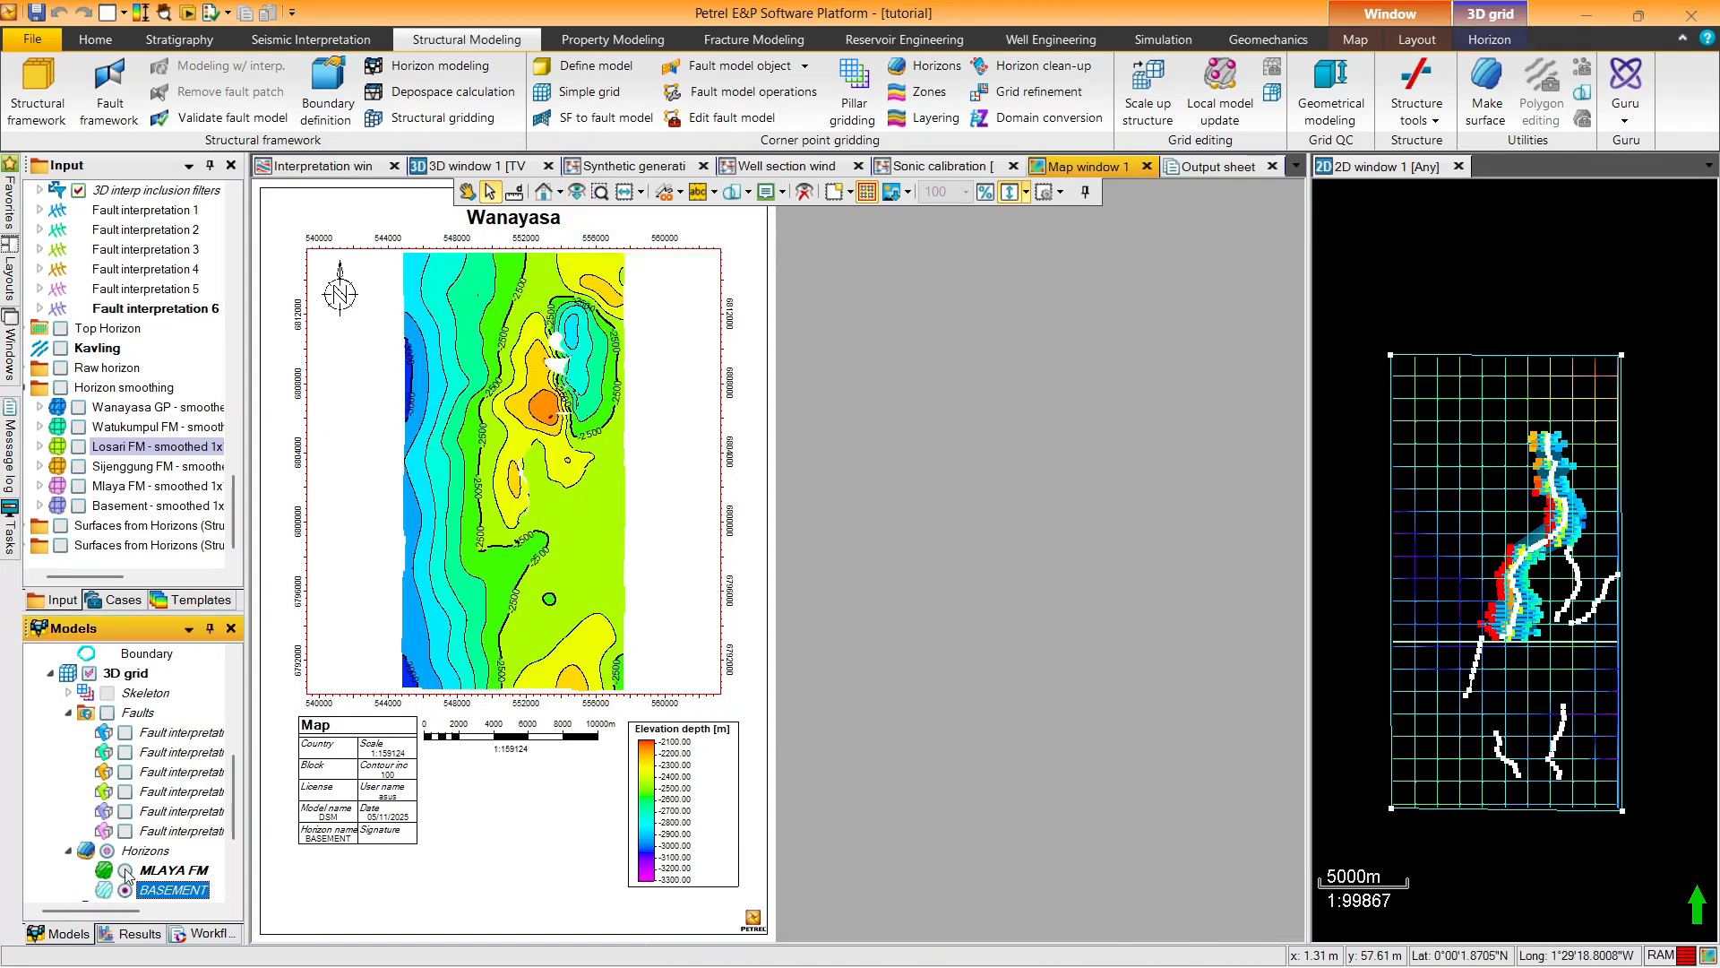
click(126, 871)
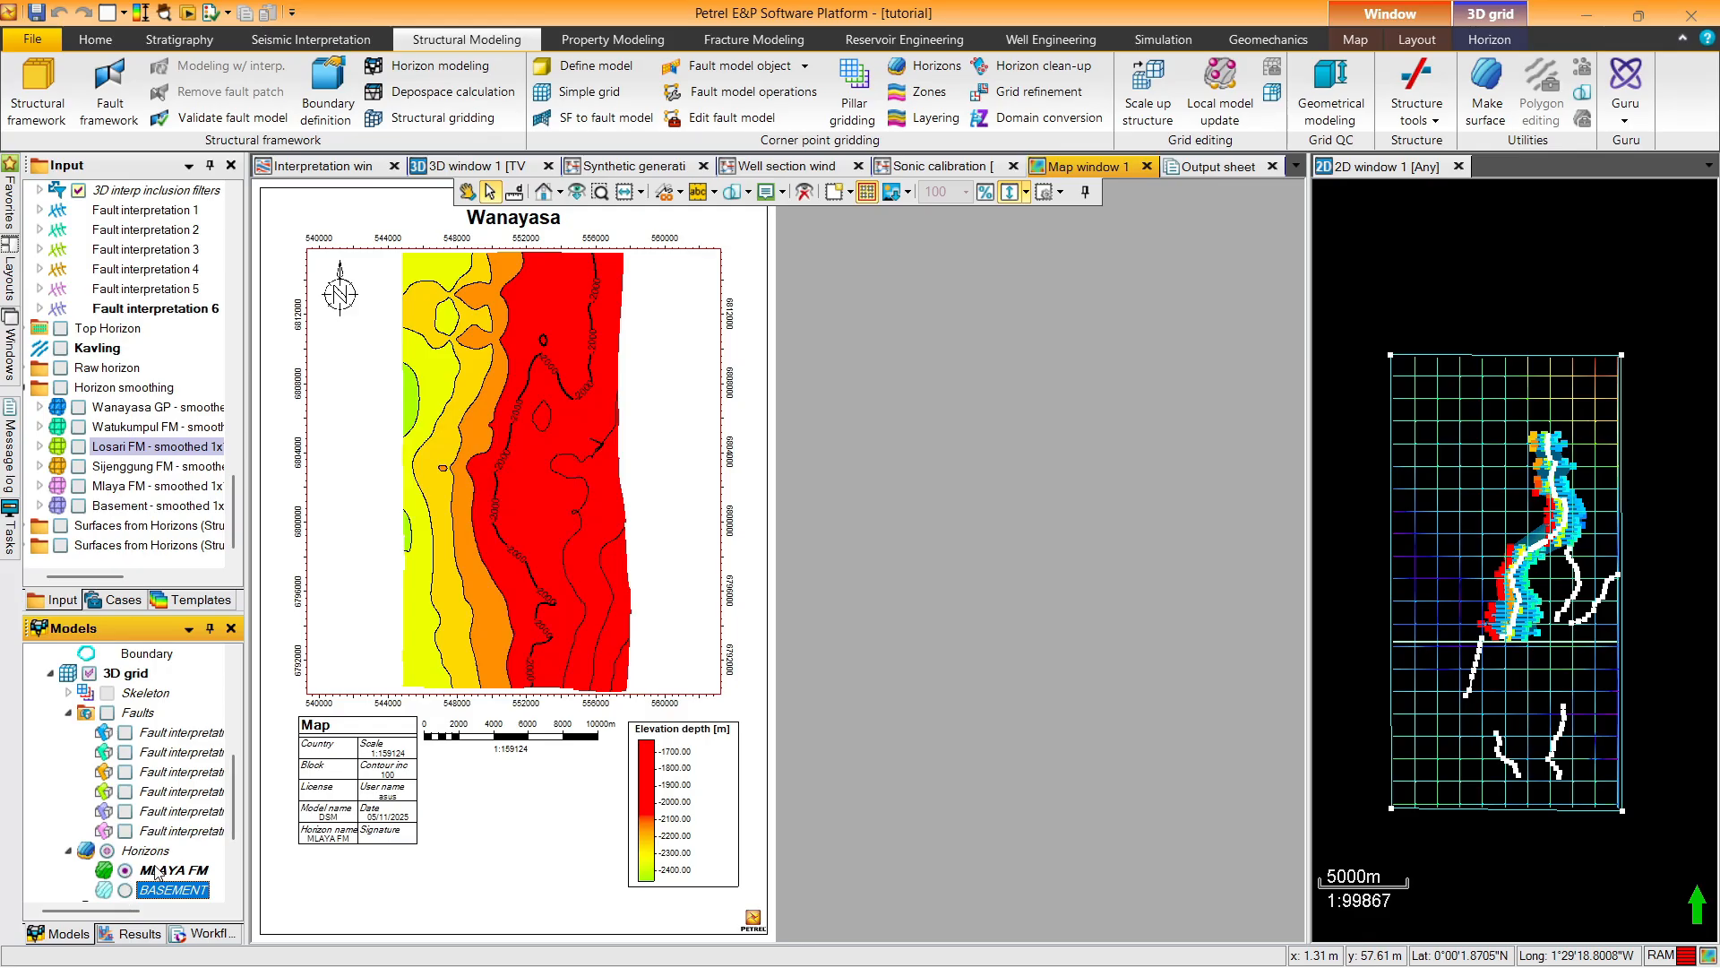
right_click(162, 881)
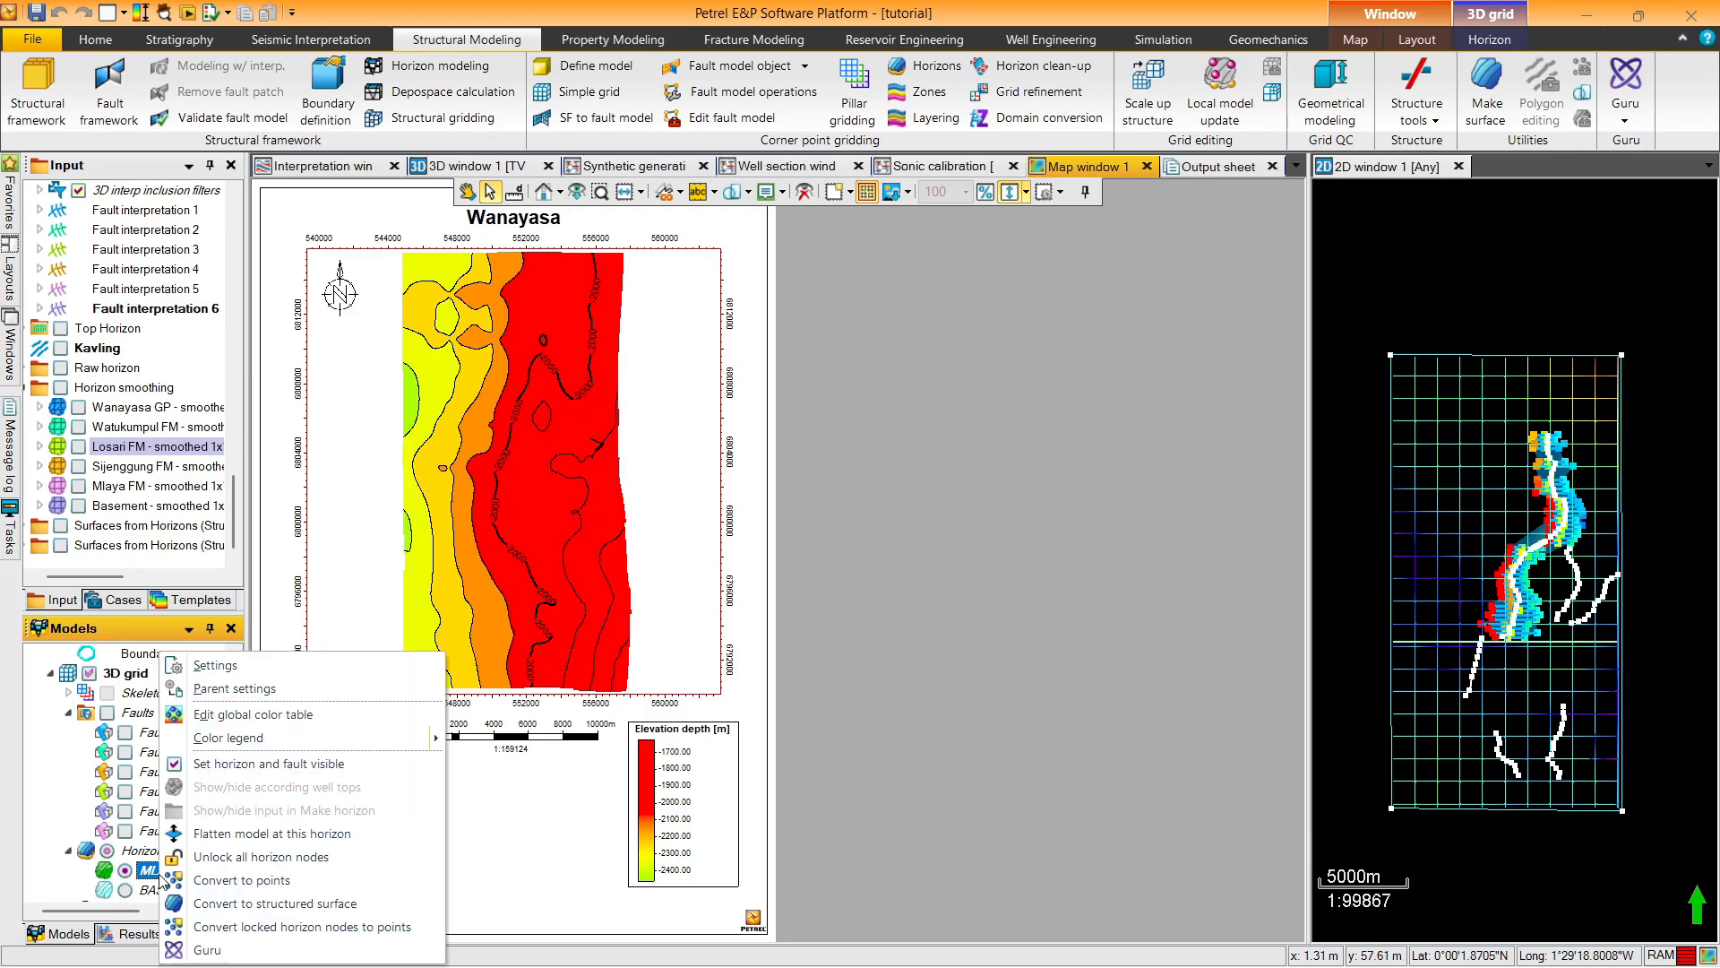
click(241, 714)
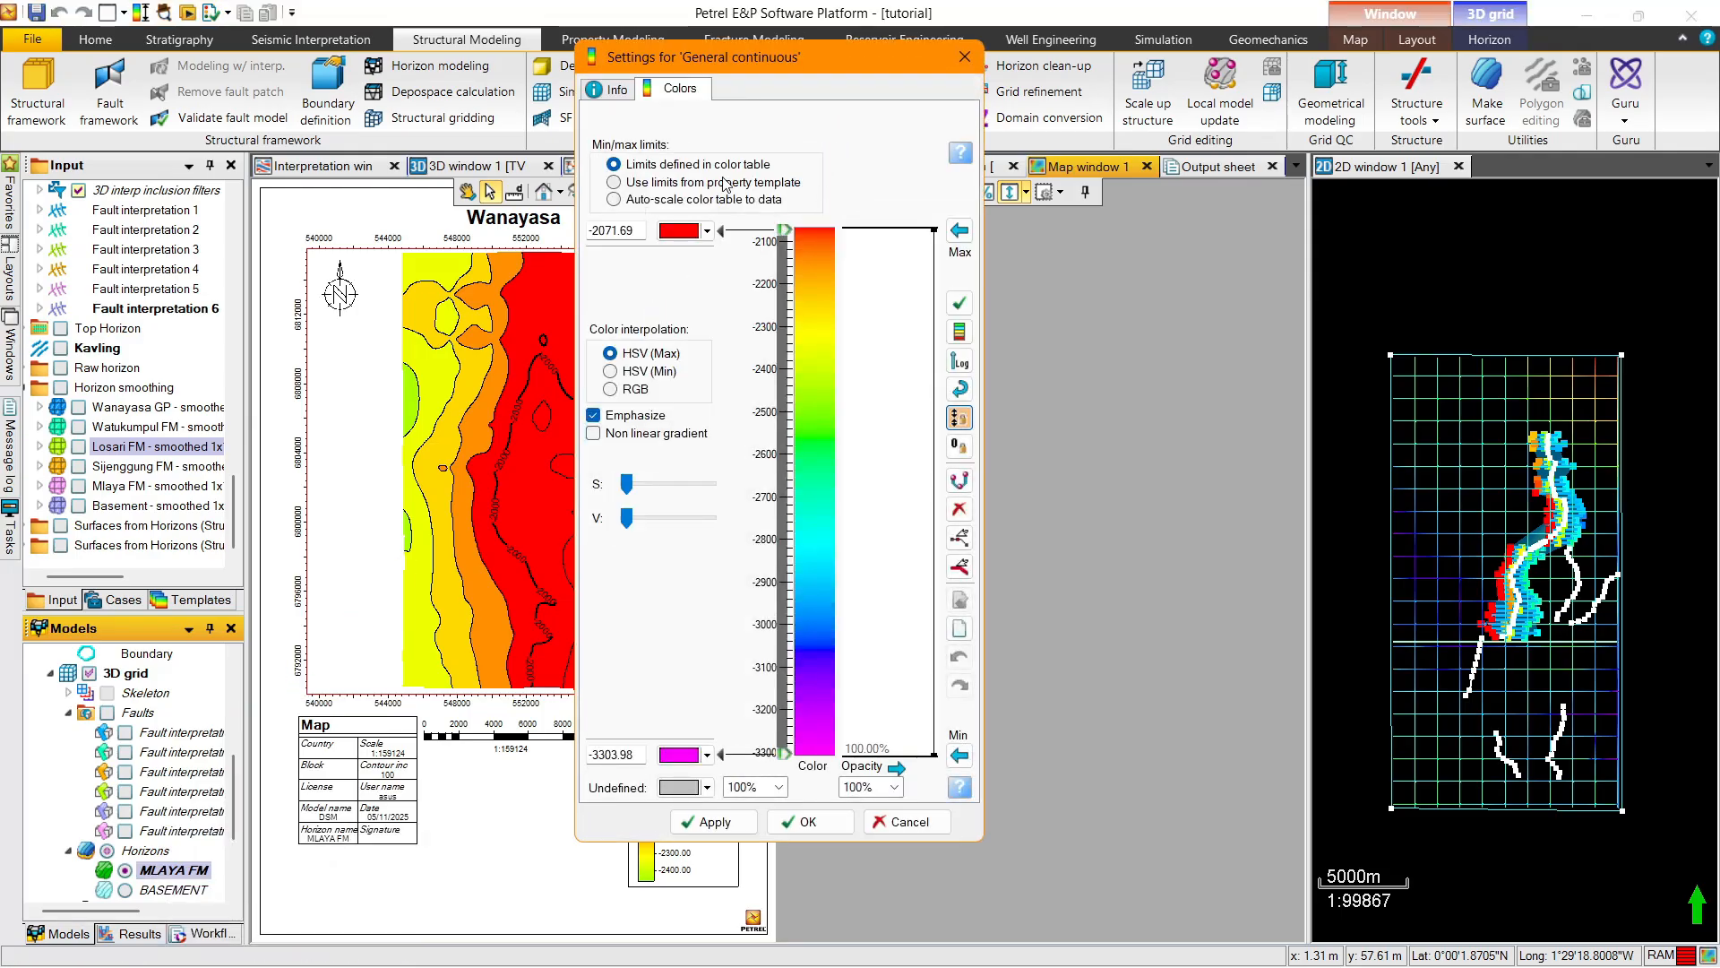
click(955, 232)
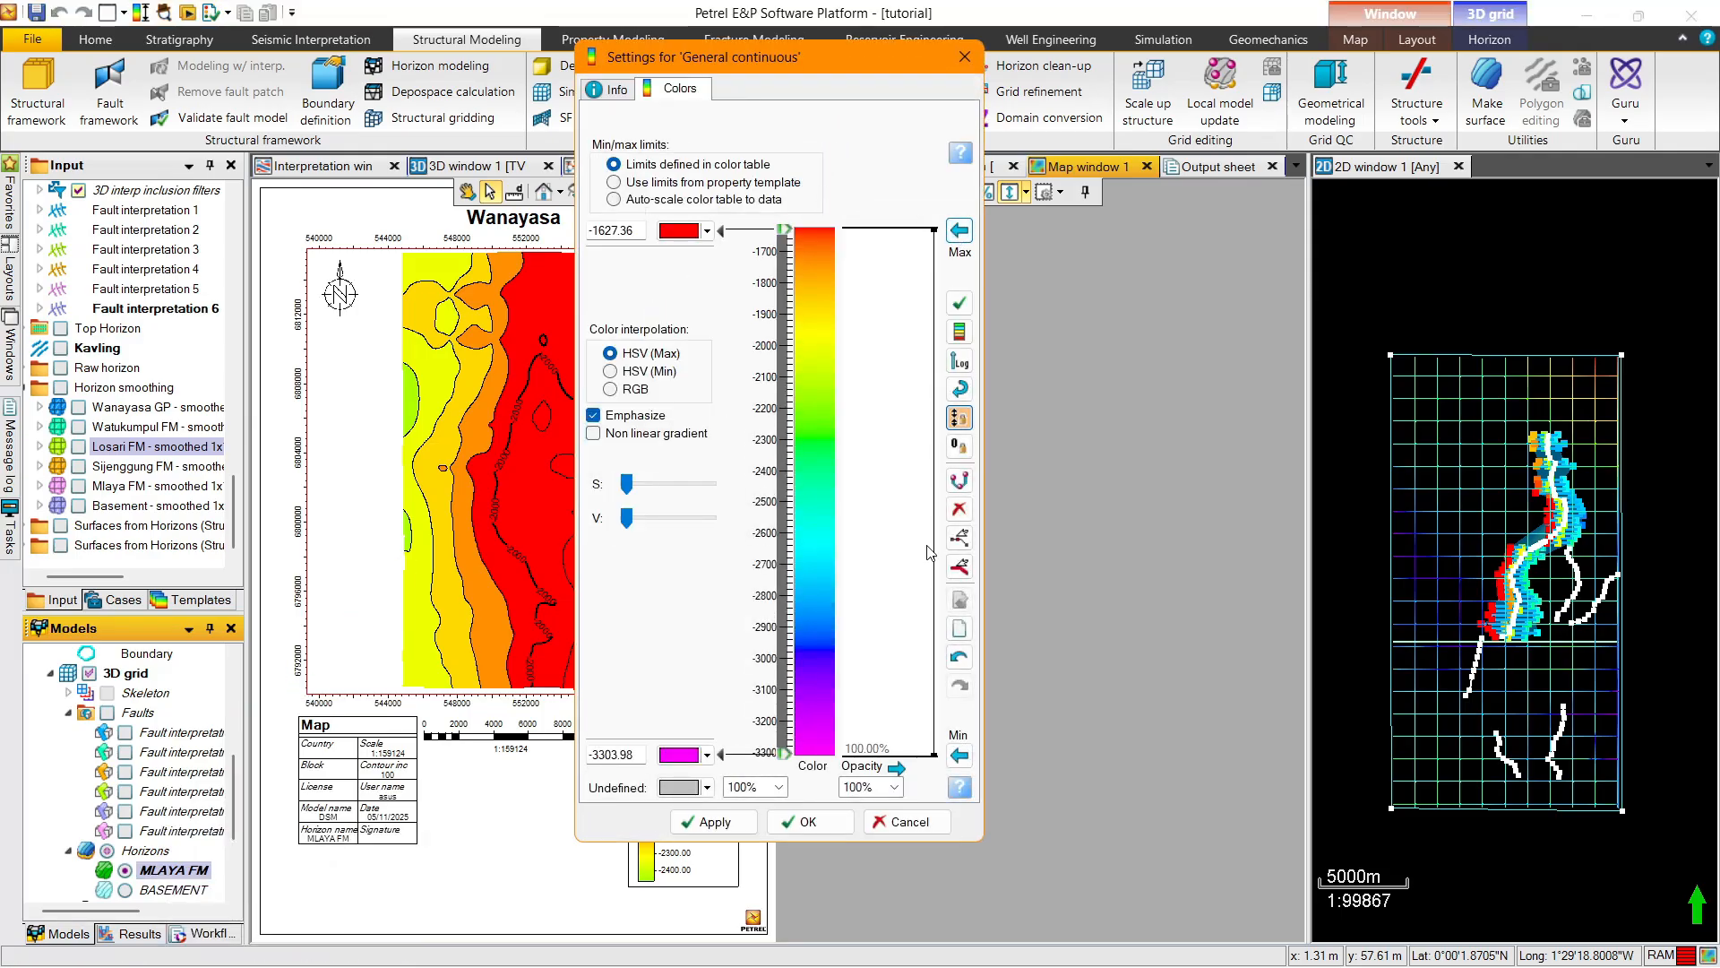
click(961, 755)
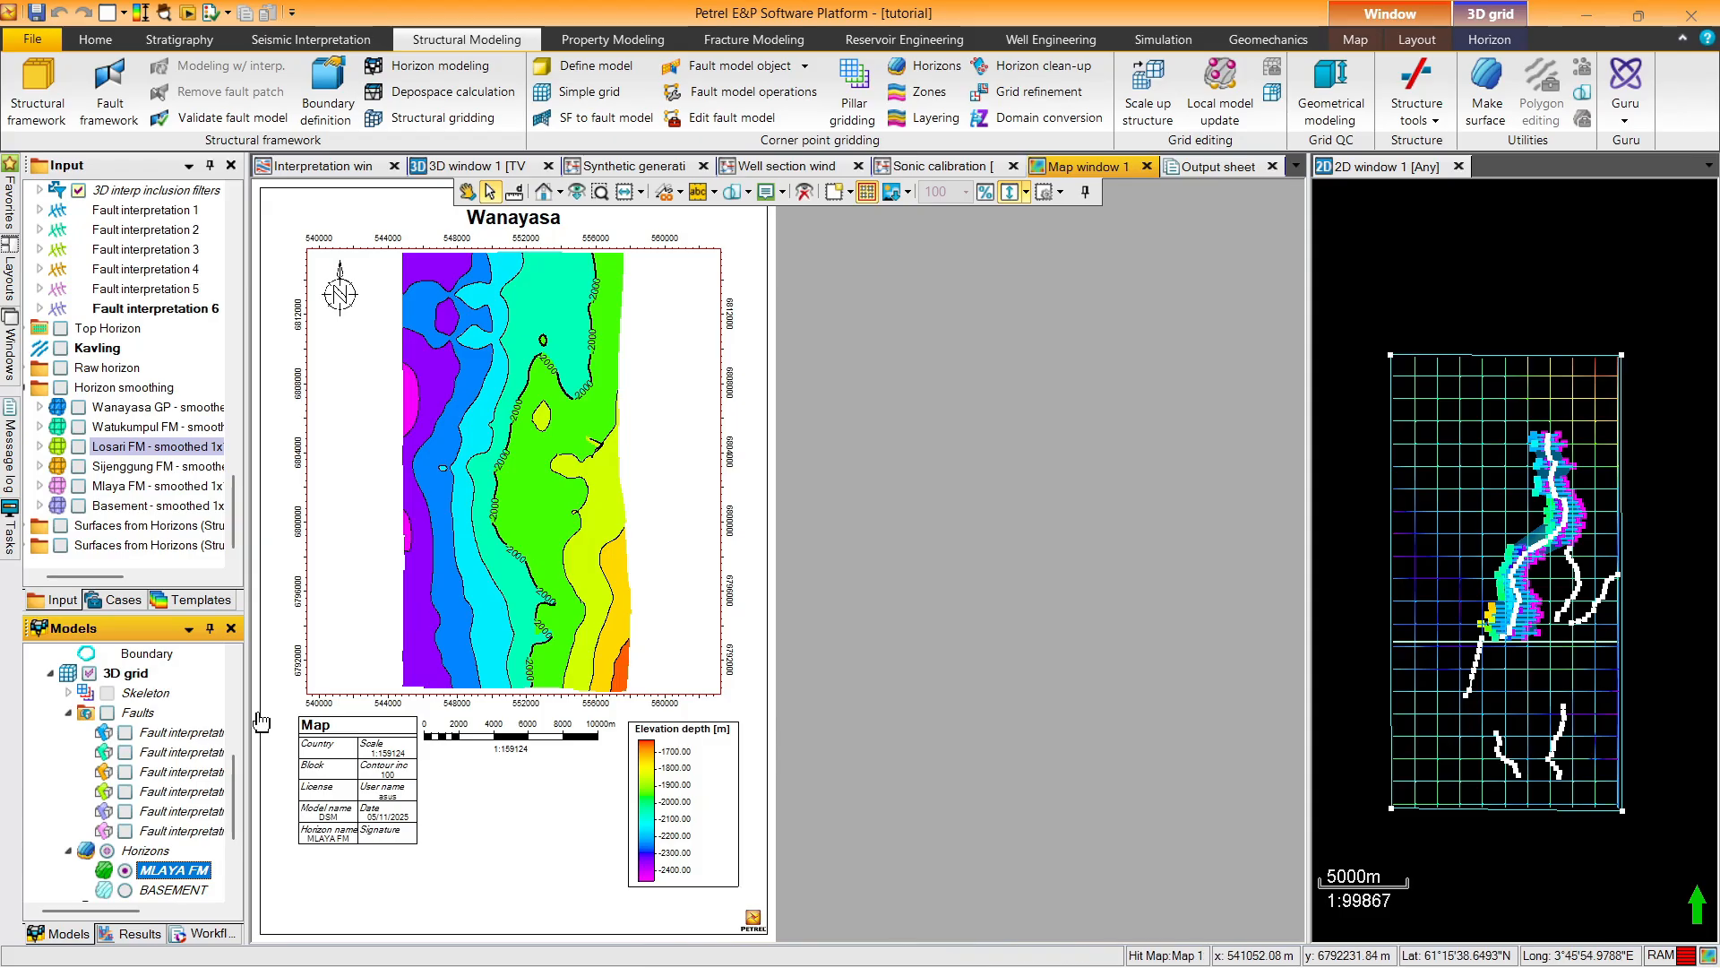
right_click(169, 878)
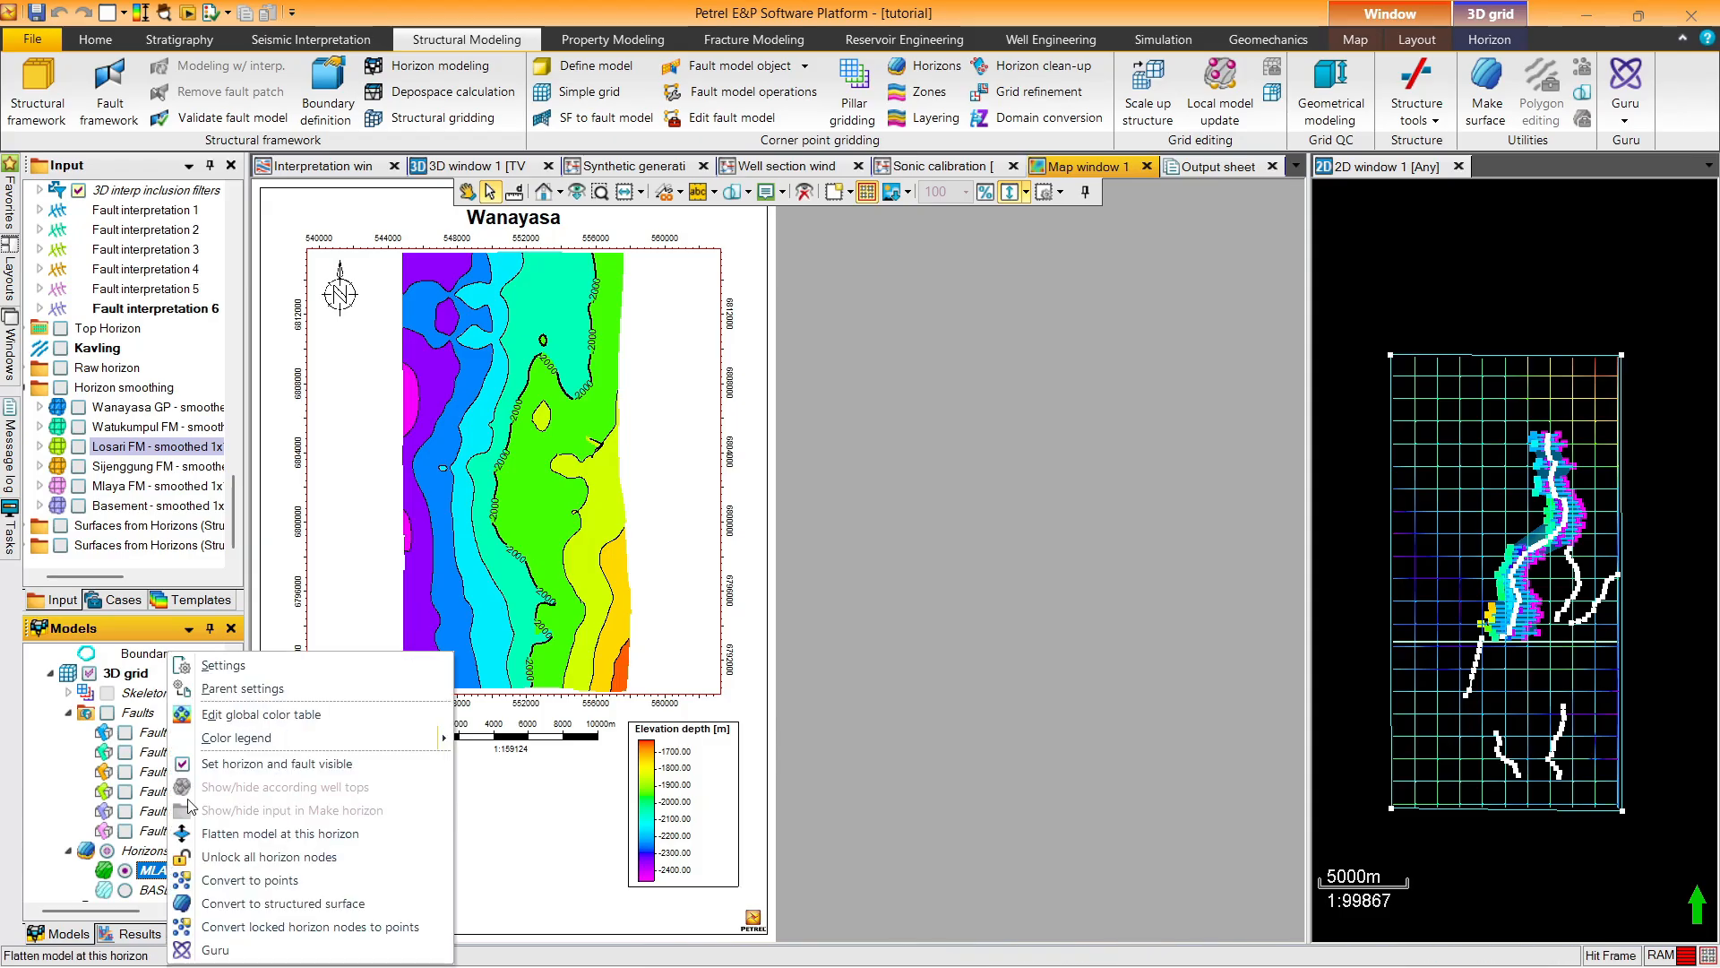
click(251, 664)
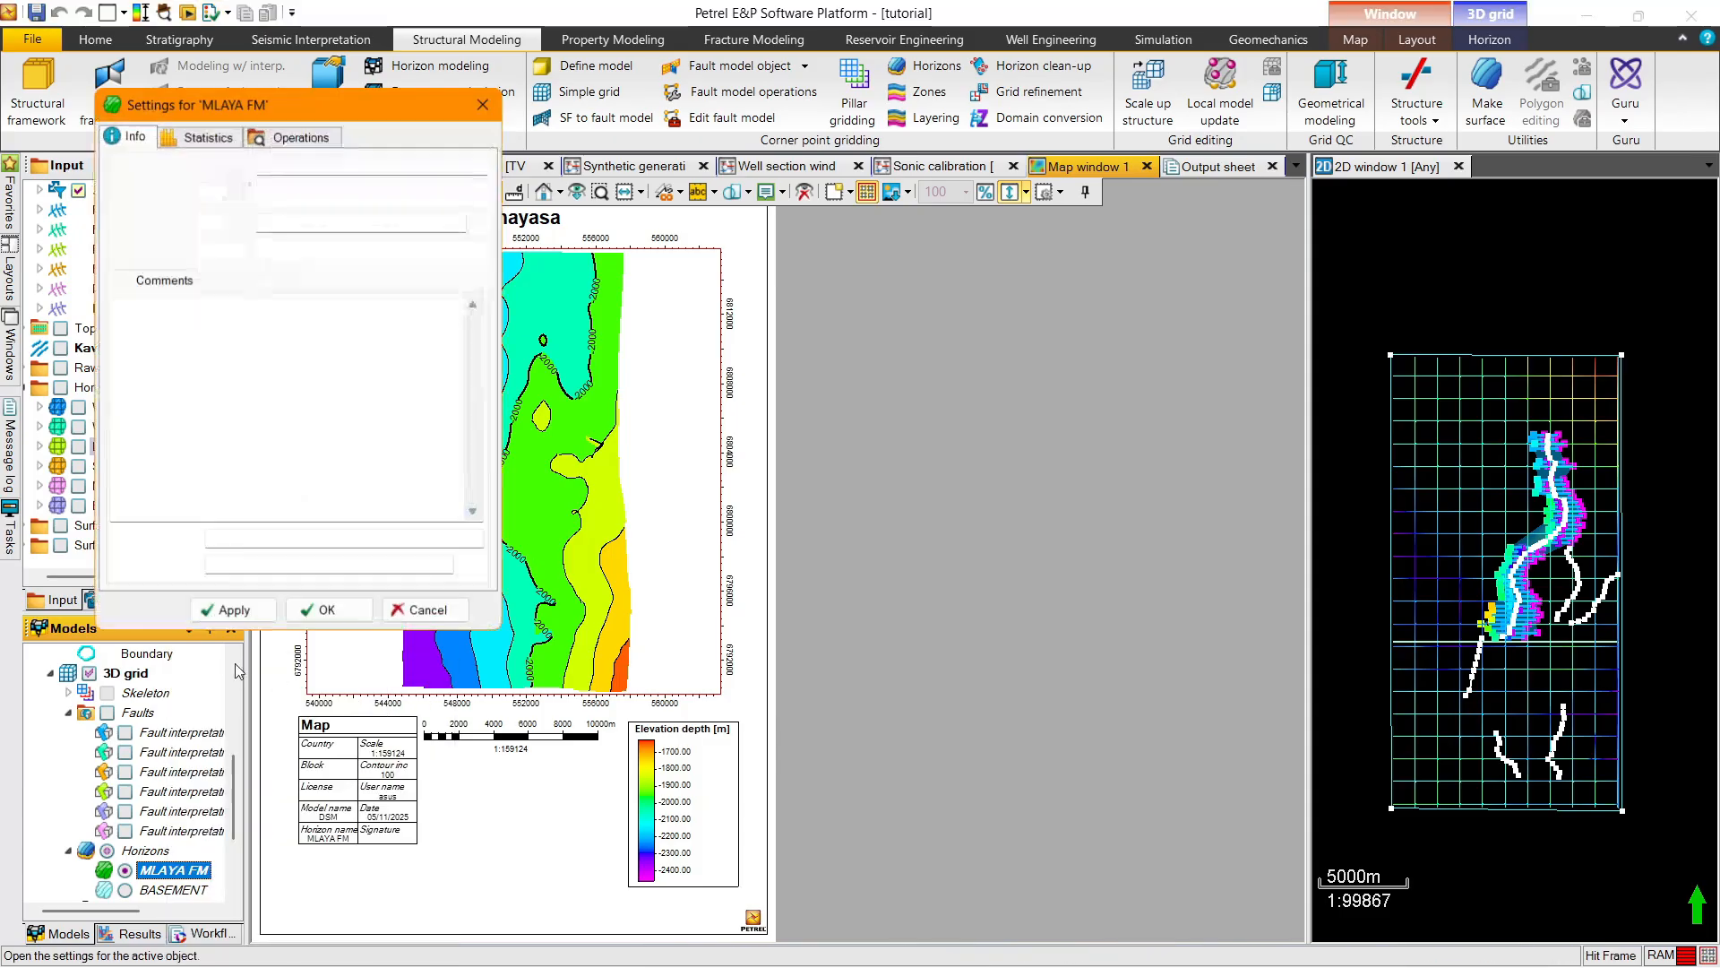
click(483, 104)
Set the MLAYA FM horizon and the grid faults visible together on the map, and hide the faults again
right_click(182, 880)
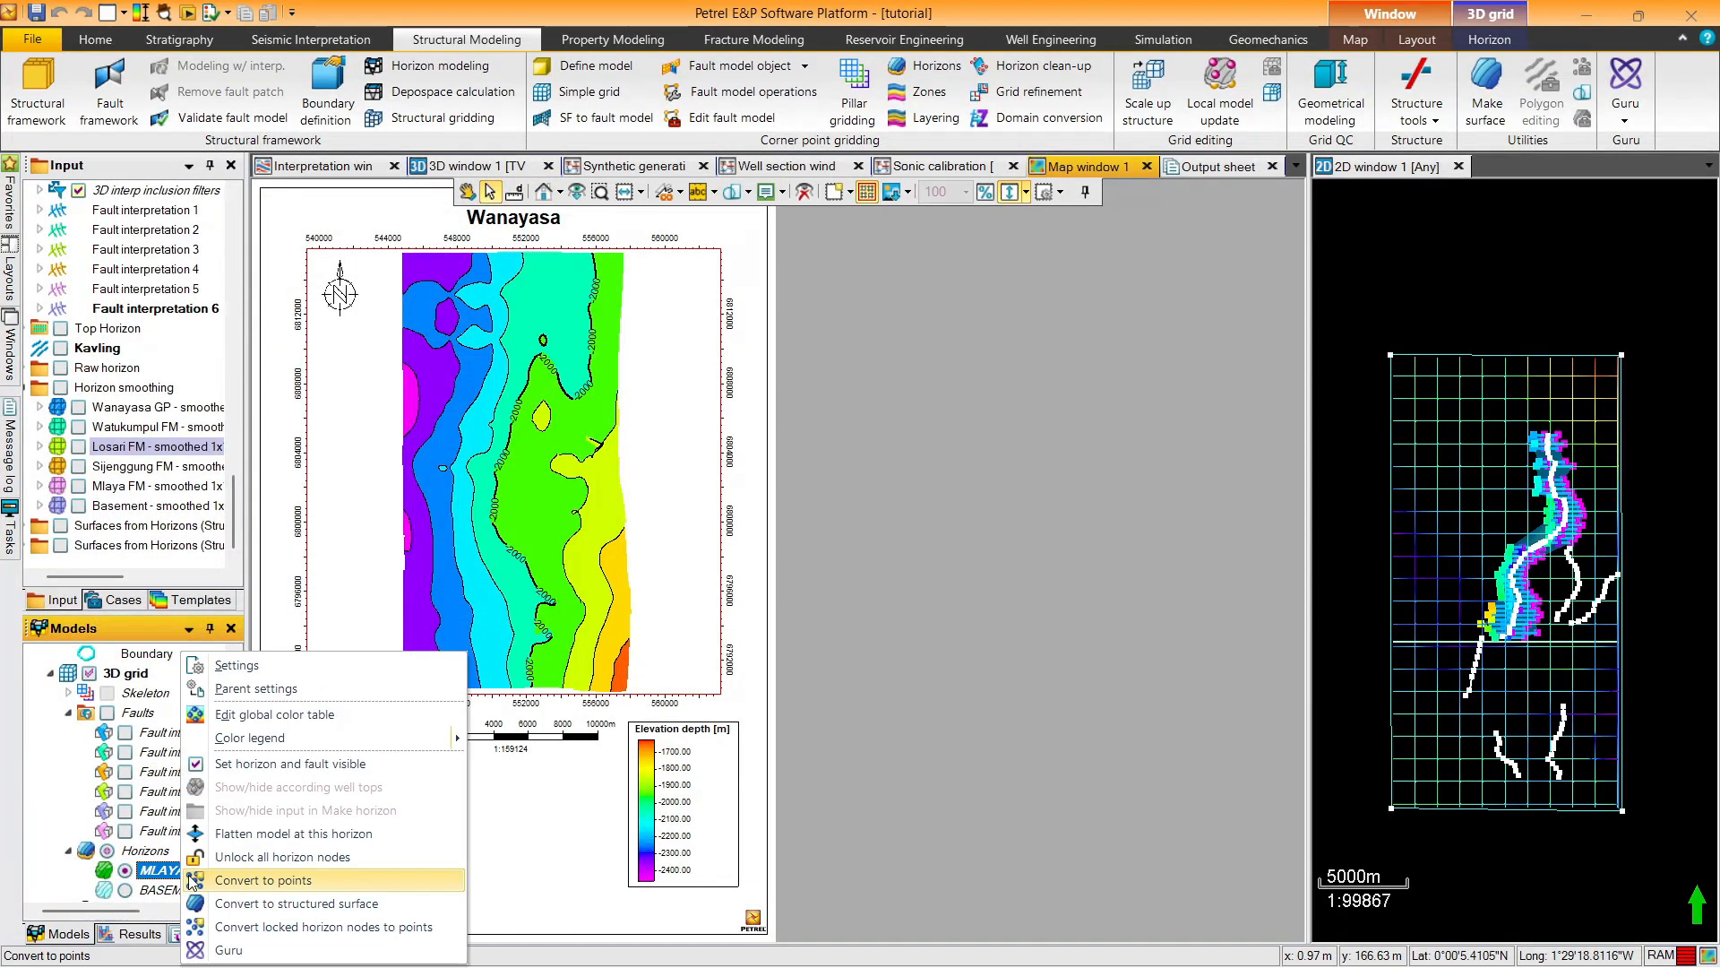
click(208, 766)
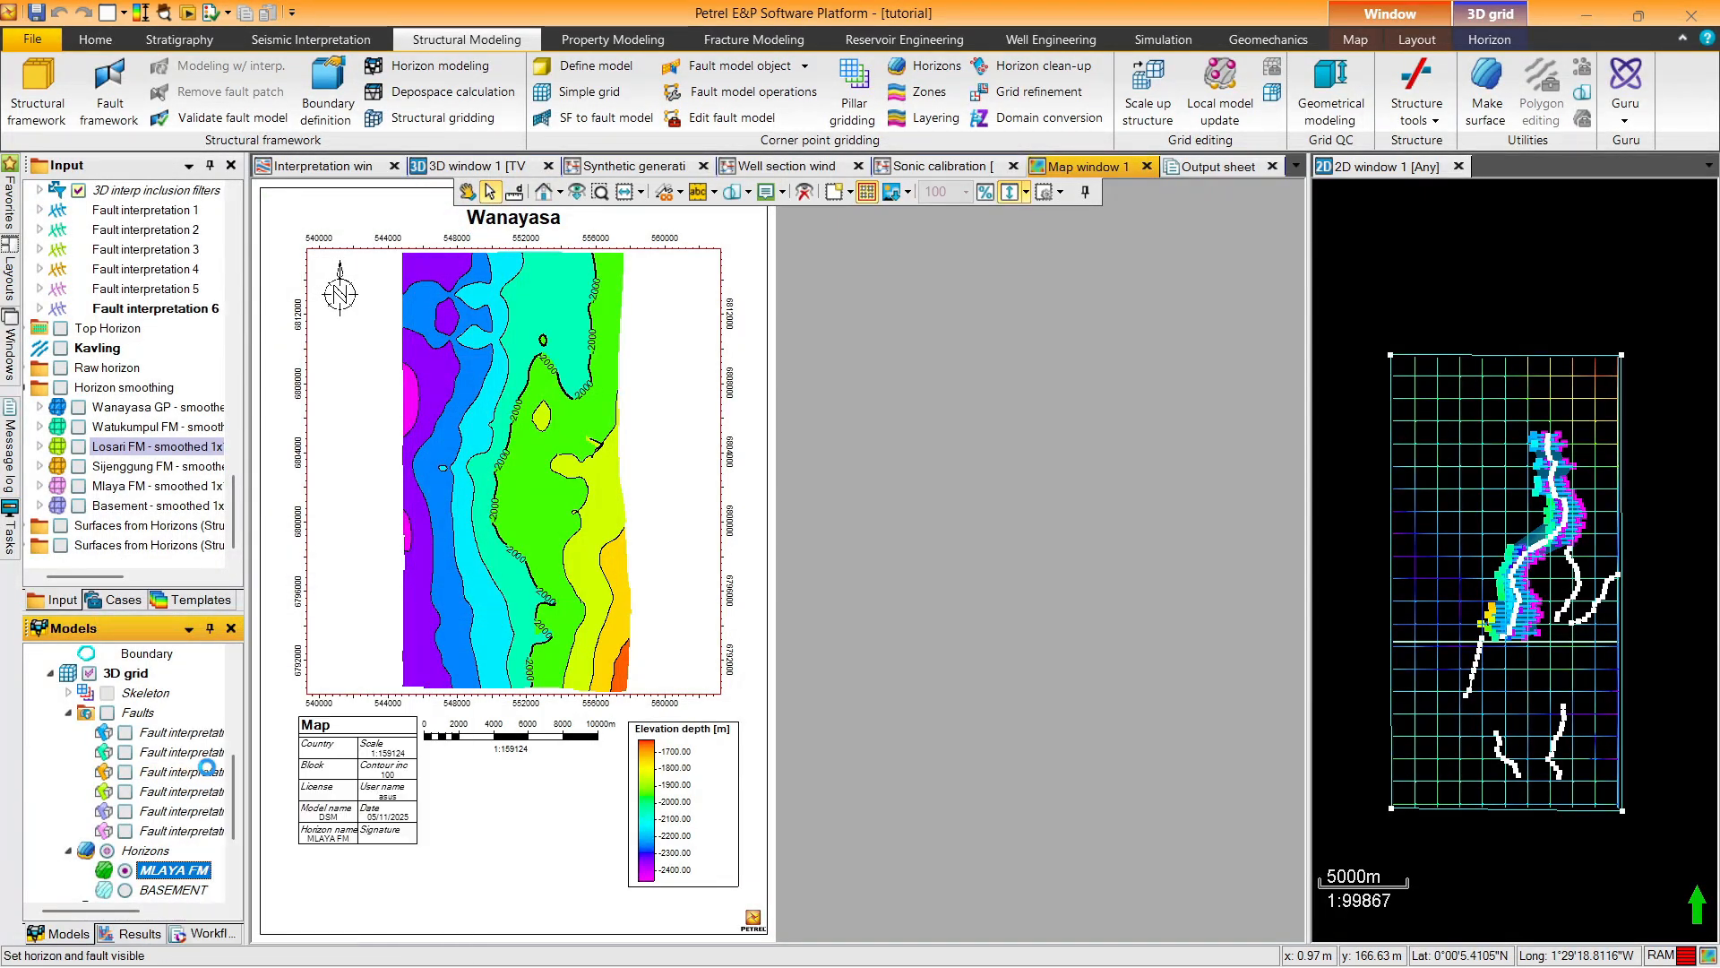
right_click(149, 872)
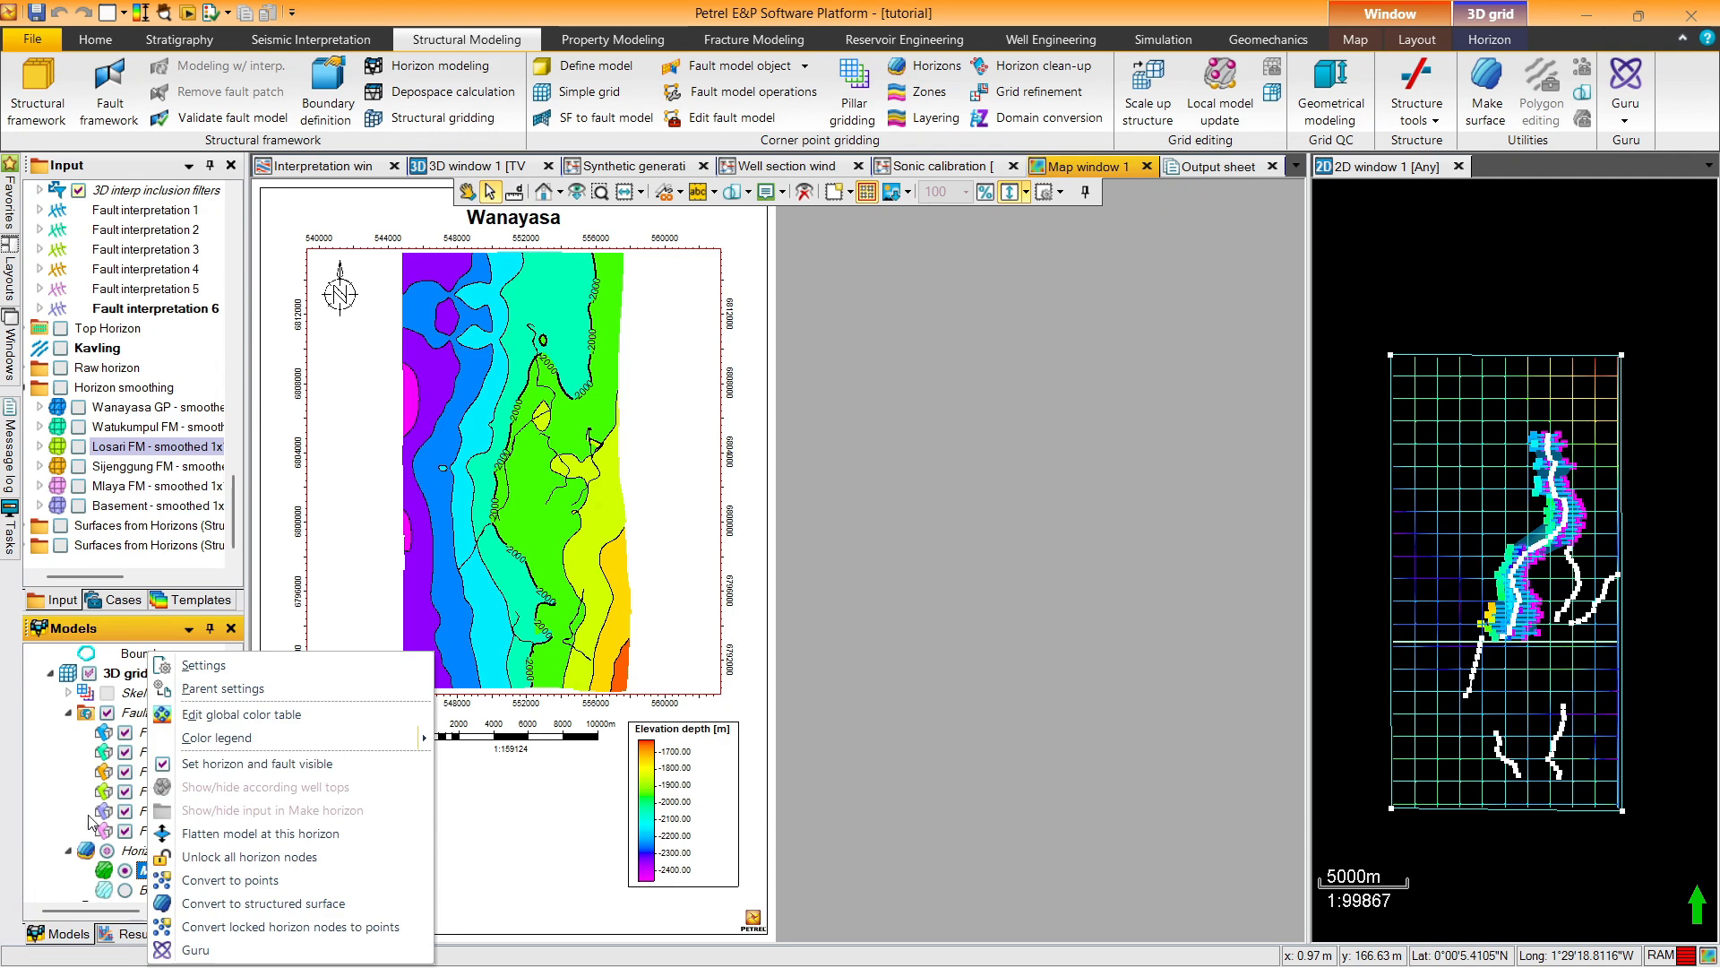
click(77, 765)
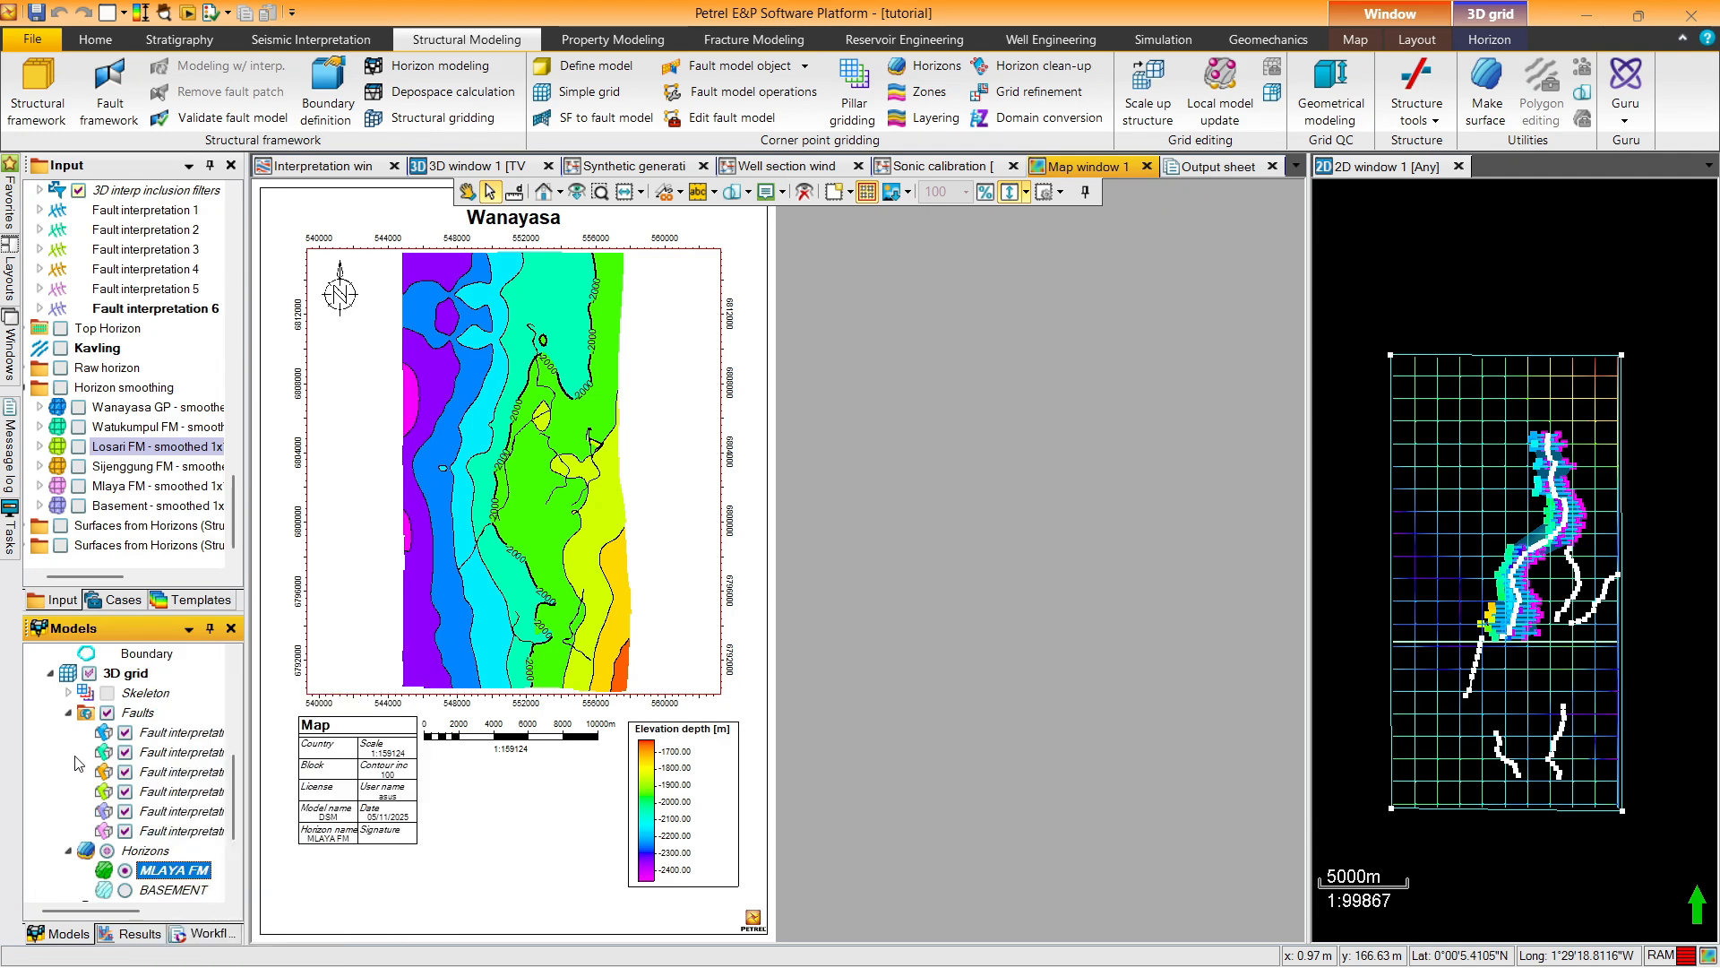
click(125, 870)
click(124, 870)
click(108, 713)
click(124, 733)
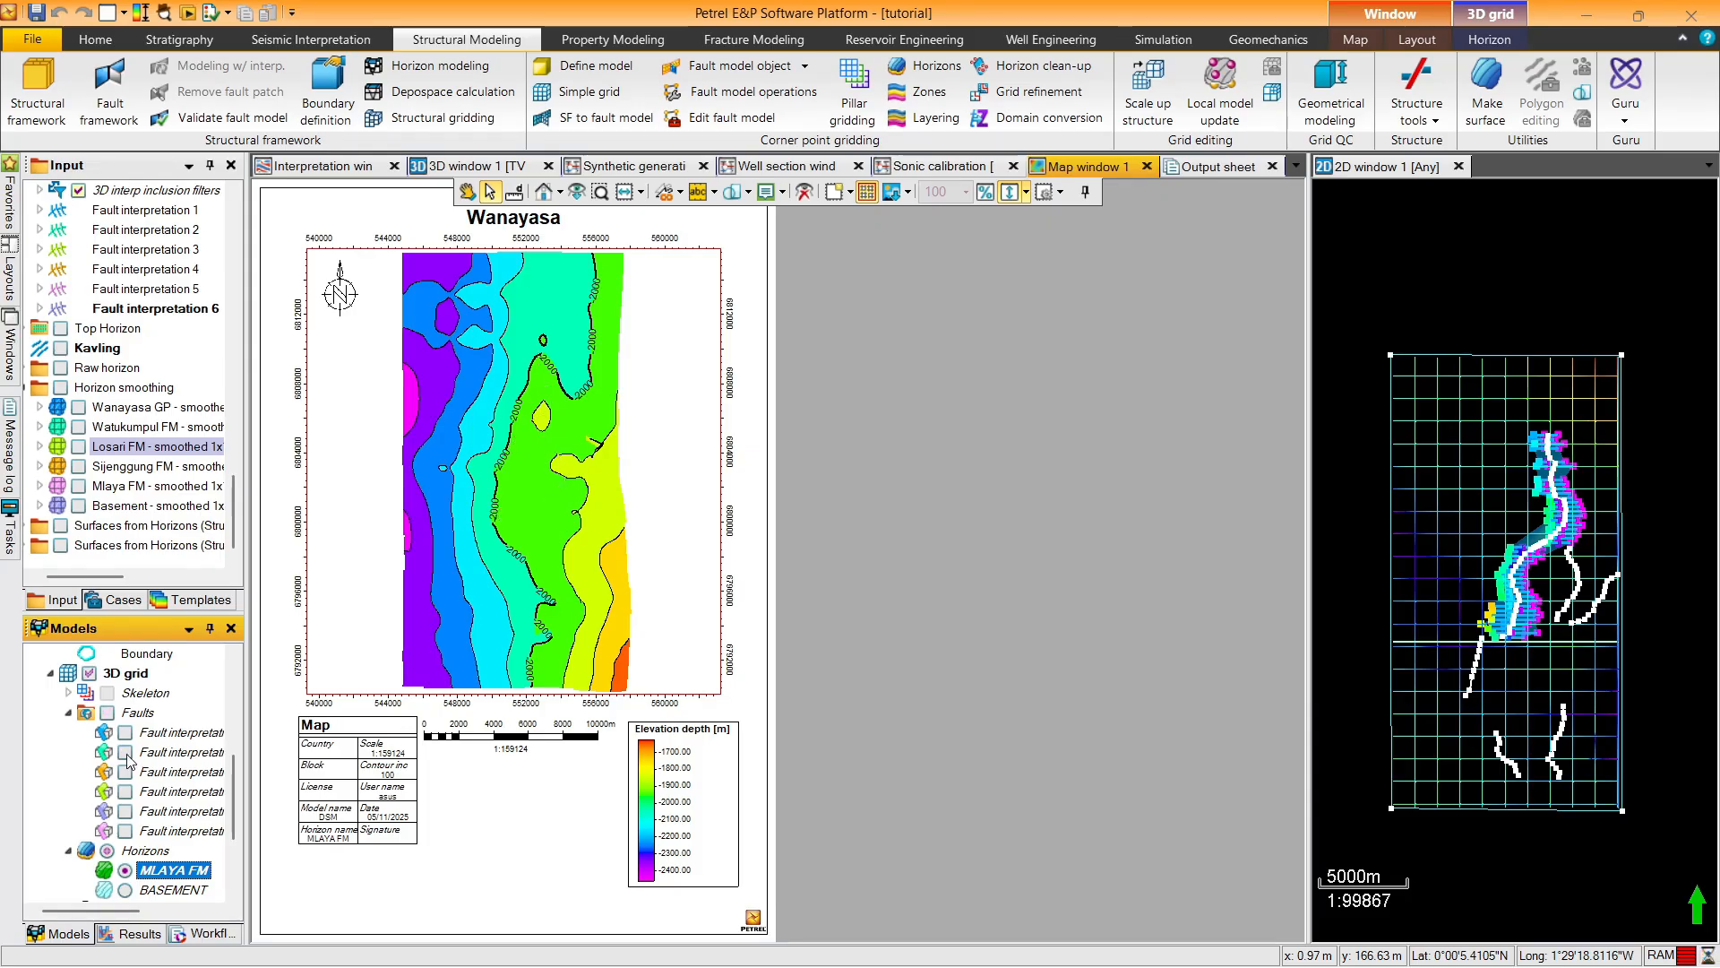
Compare the BASEMENT and MLAYA FM horizons on the map, and examine MLAYA FM's depth contours from close range to full extent
click(128, 890)
click(125, 869)
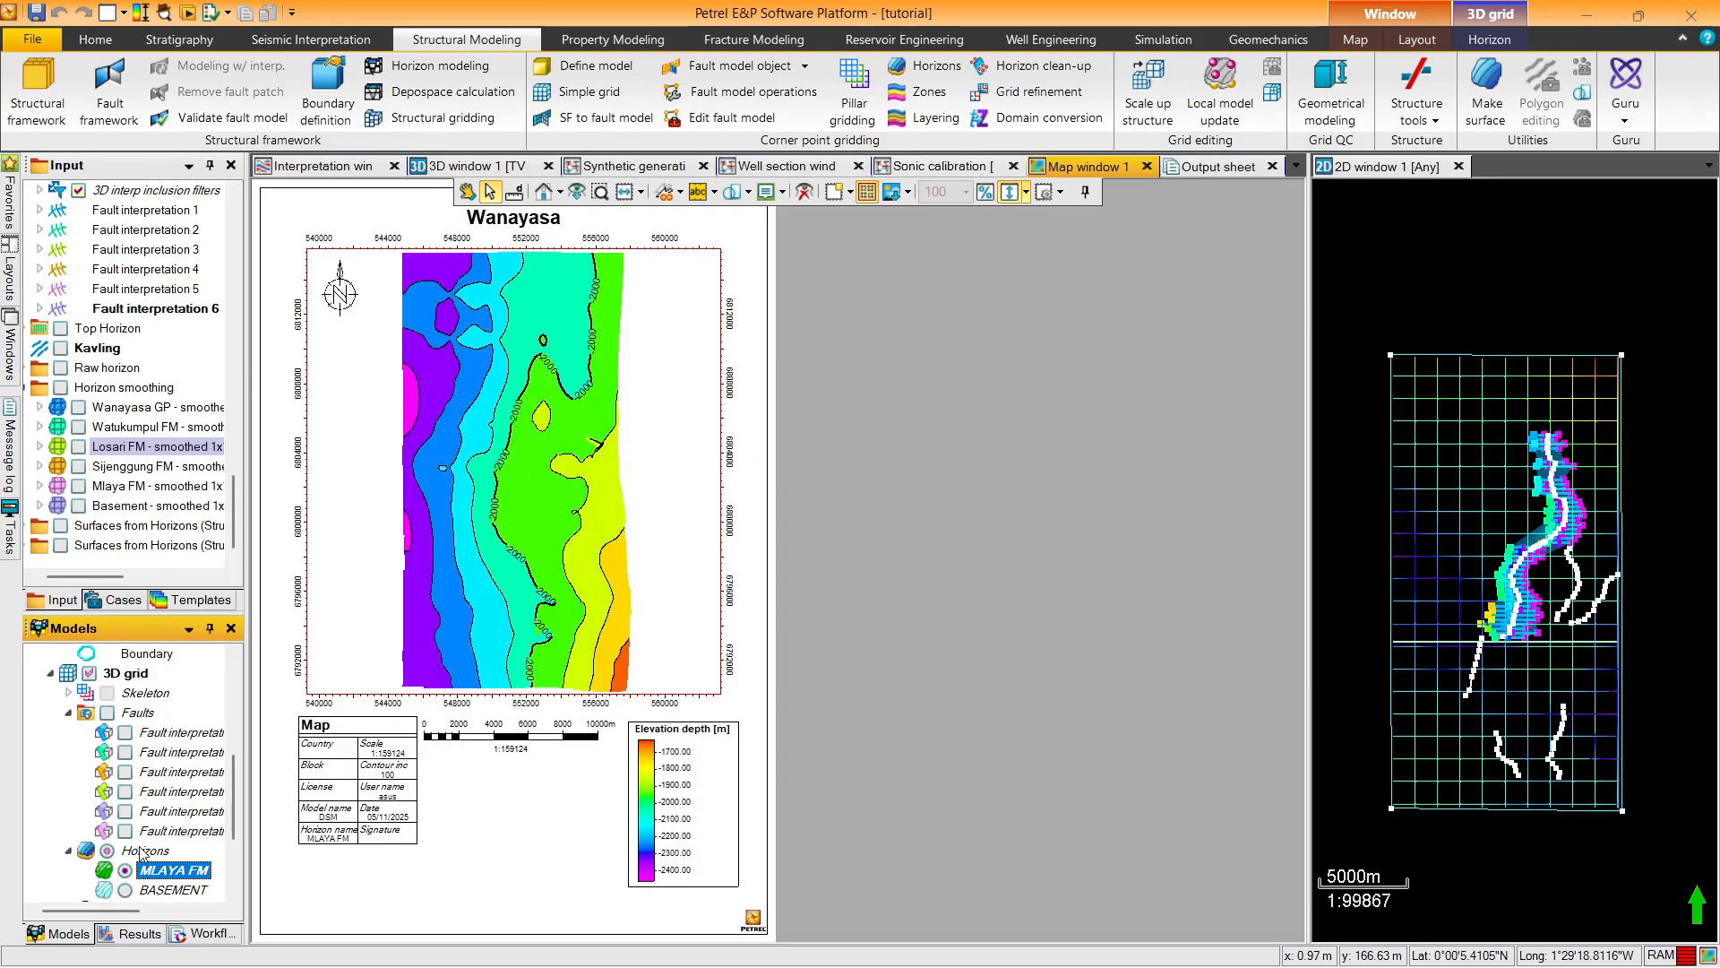
click(545, 511)
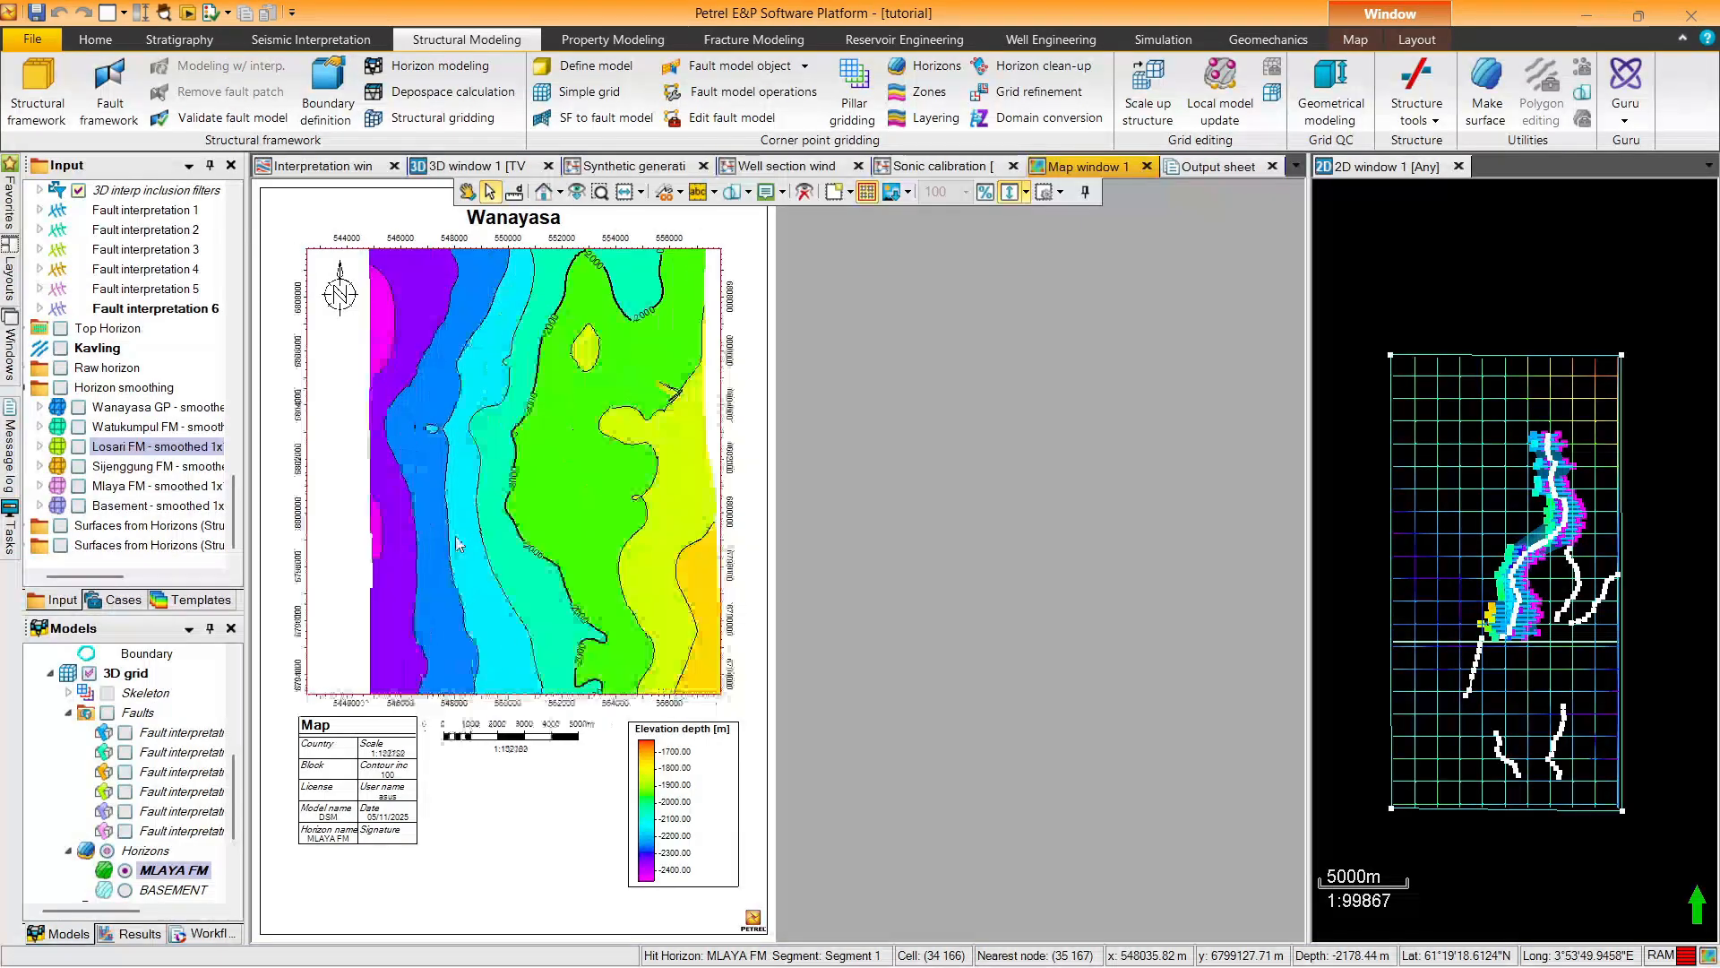
scroll(455, 536, up, 5)
scroll(455, 536, down, 1)
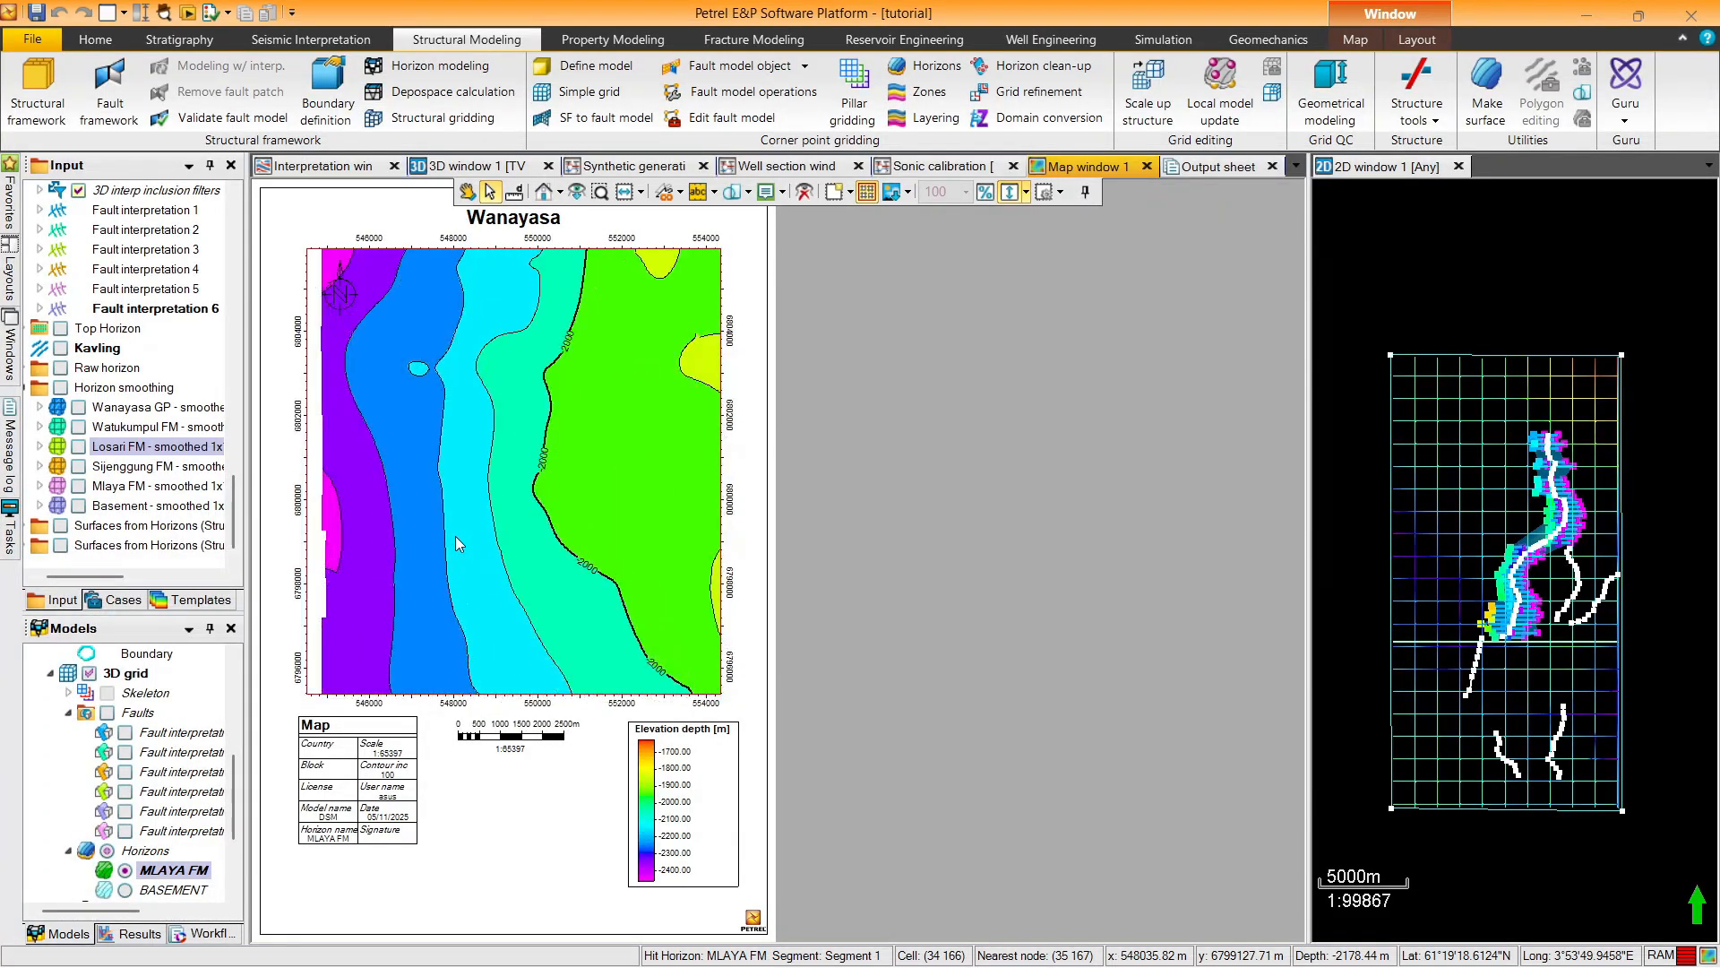
middle_drag(574, 466, 580, 378)
scroll(502, 500, down, 1)
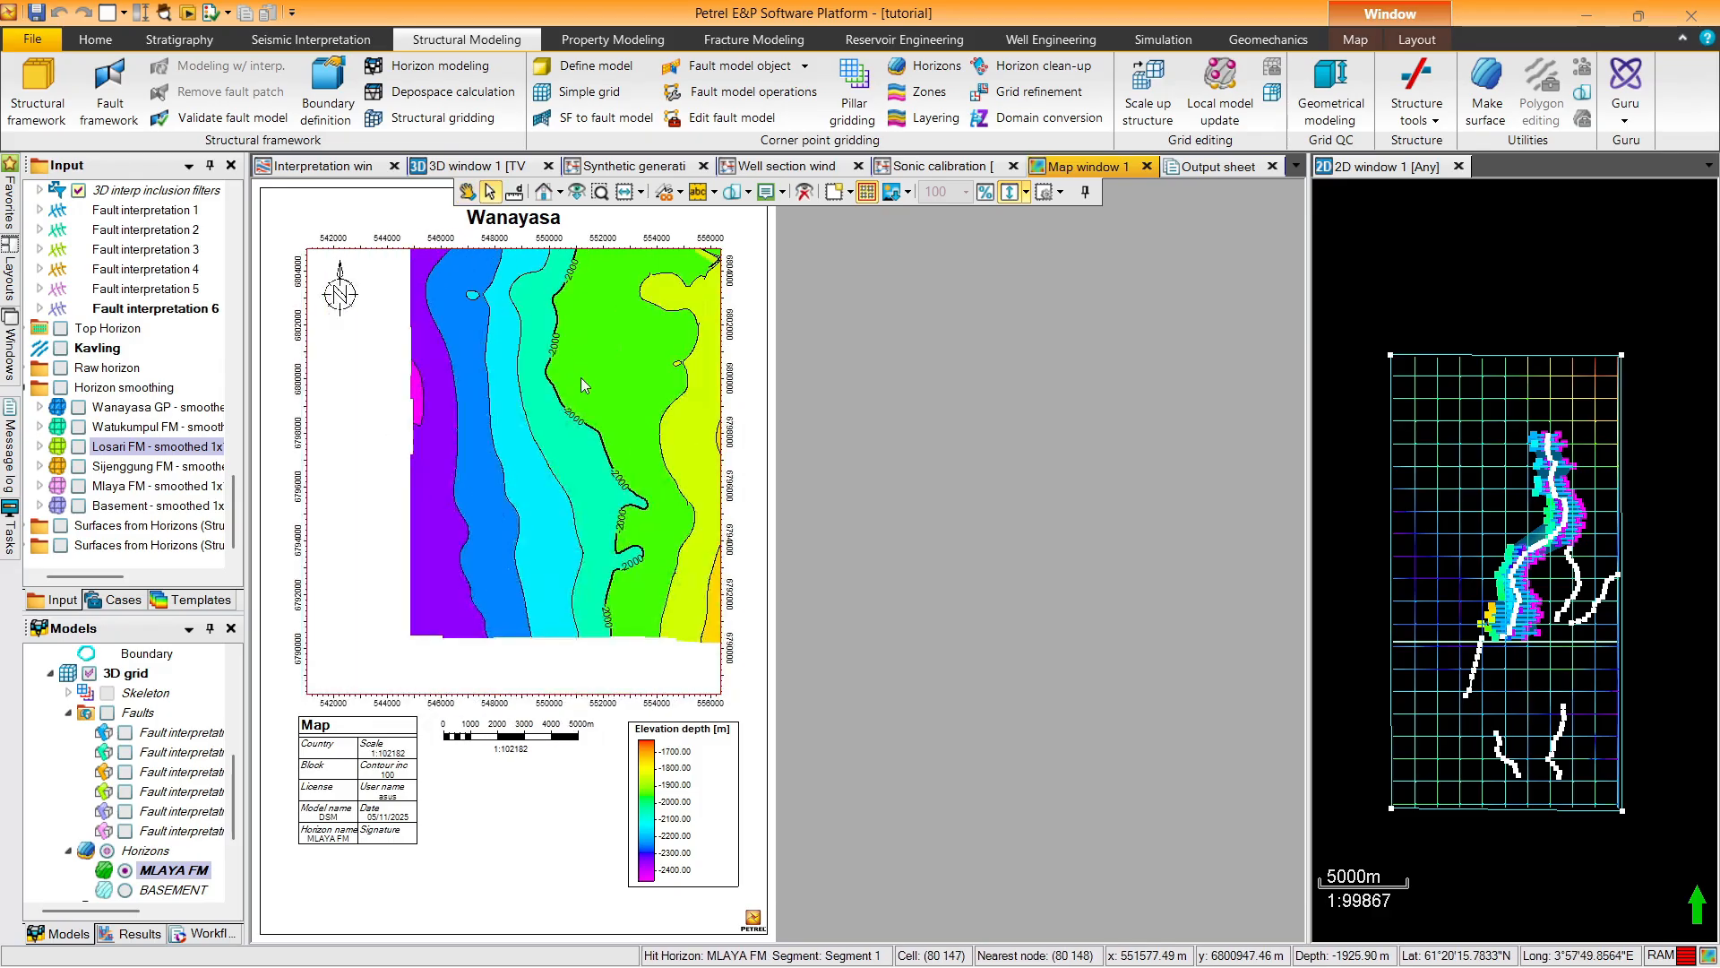
scroll(571, 438, down, 3)
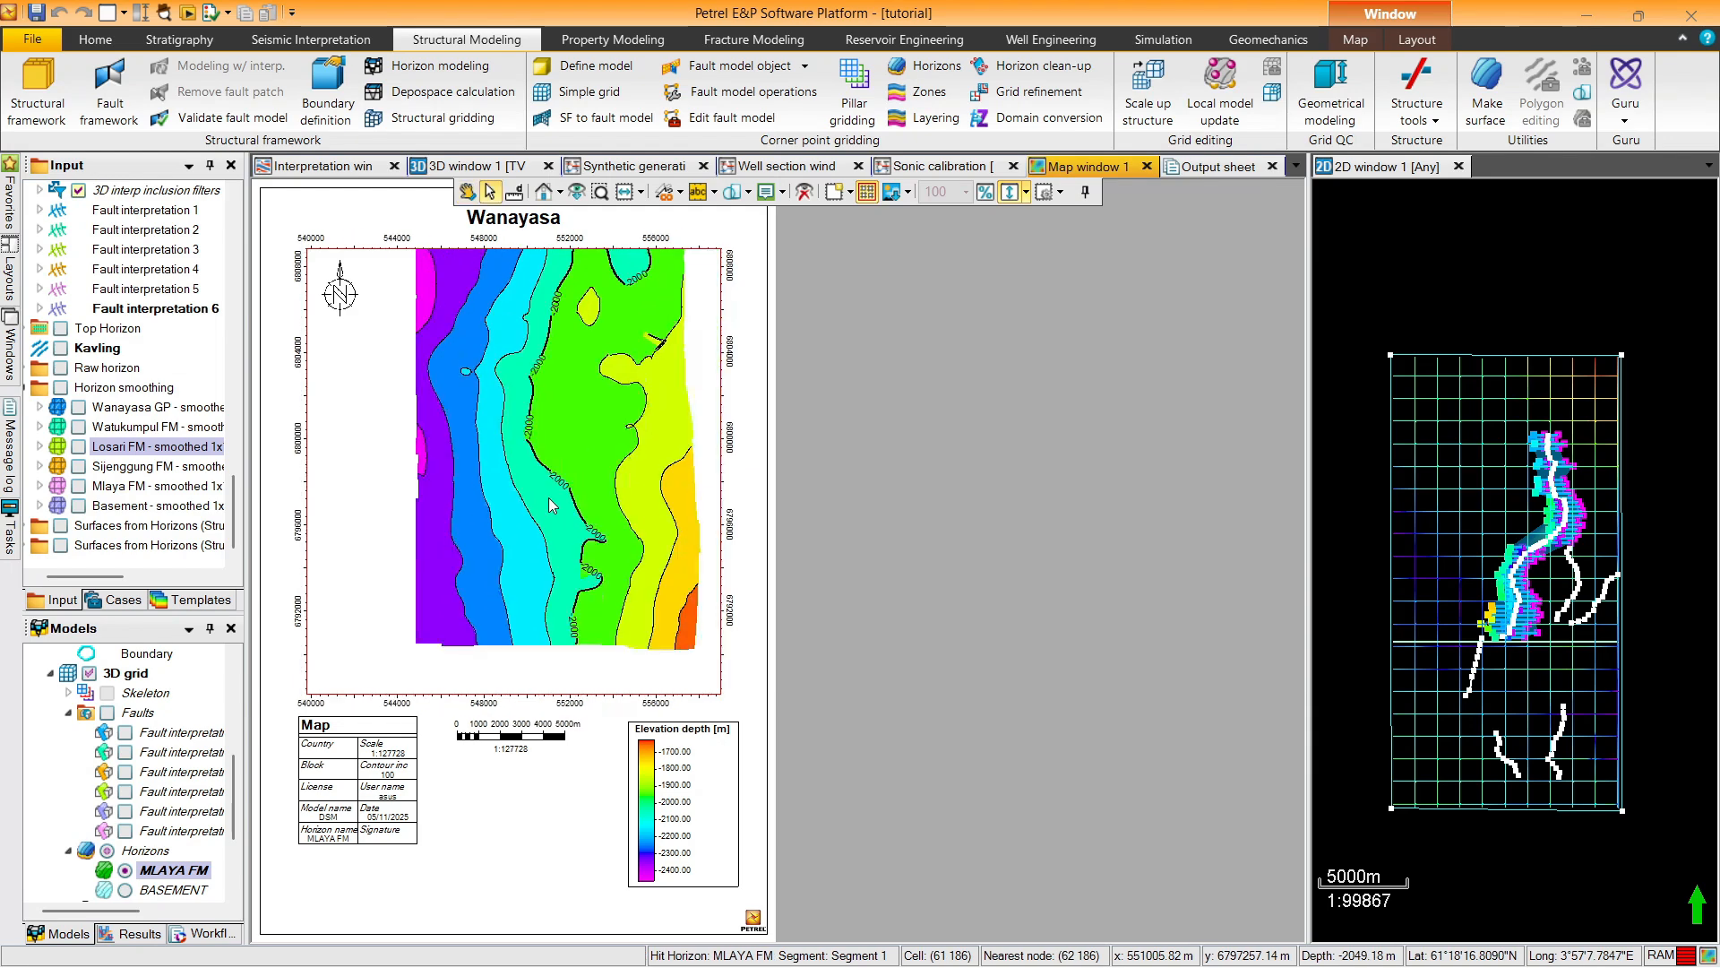
middle_drag(552, 504, 516, 565)
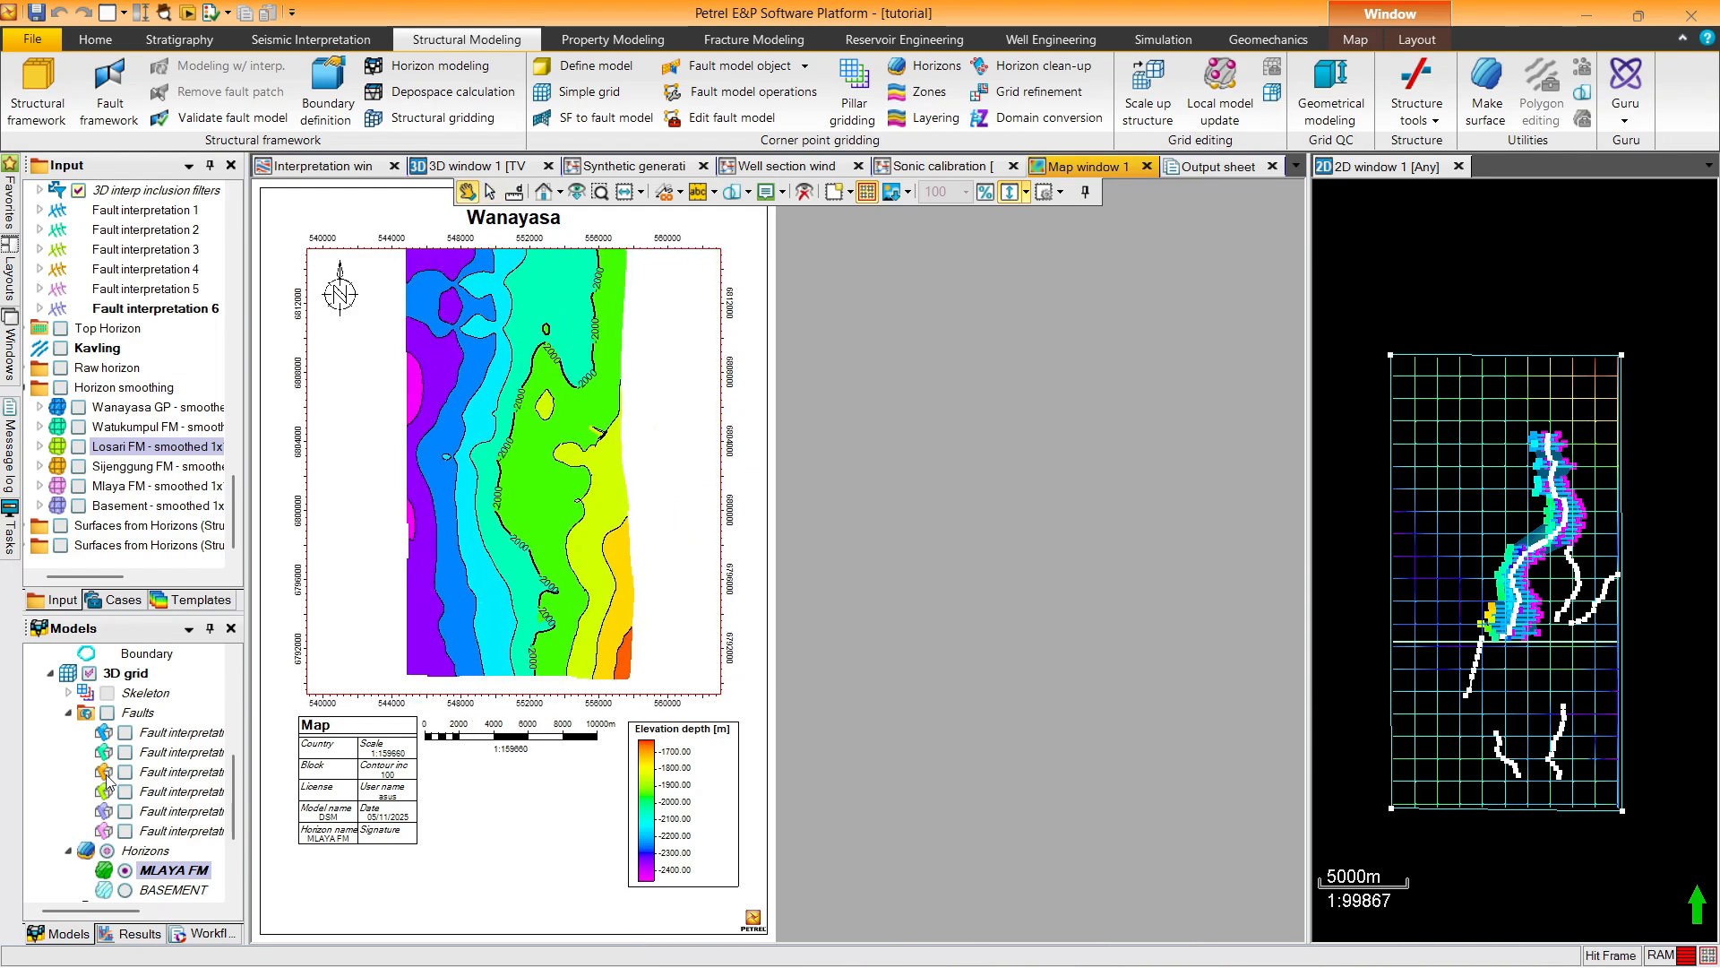
Display the BASEMENT horizon on the map and set its color table limits from the data, -2071.69 maximum and -3303.98 minimum
click(125, 890)
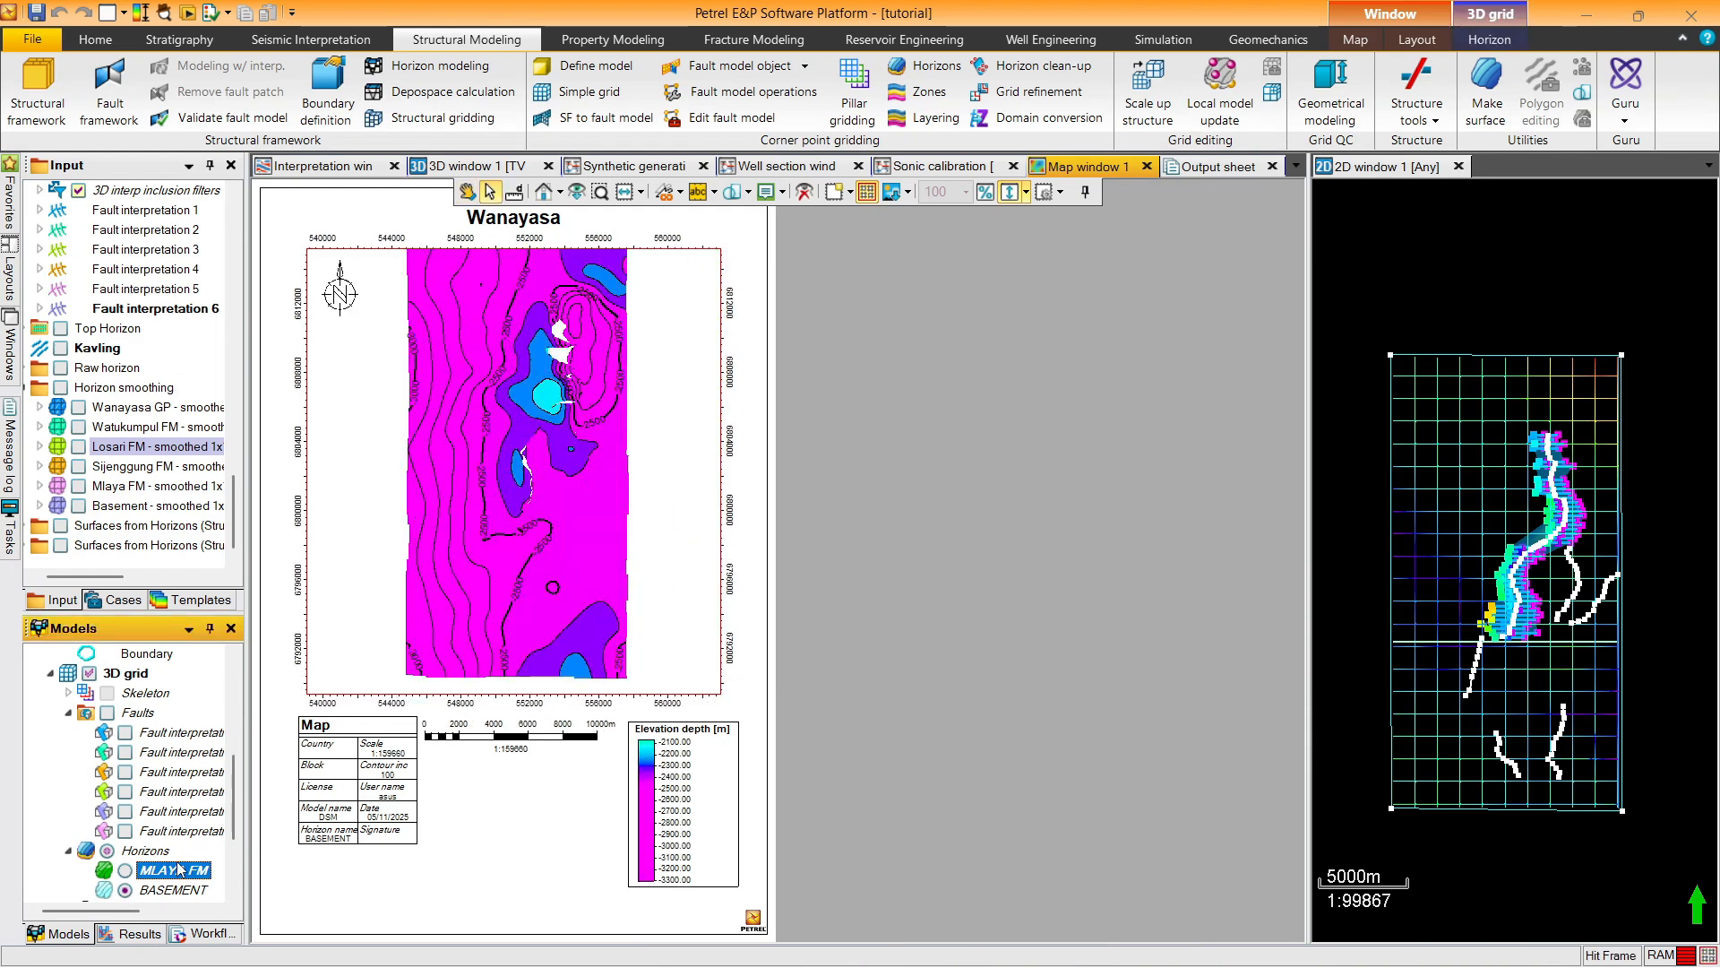
right_click(173, 892)
click(231, 721)
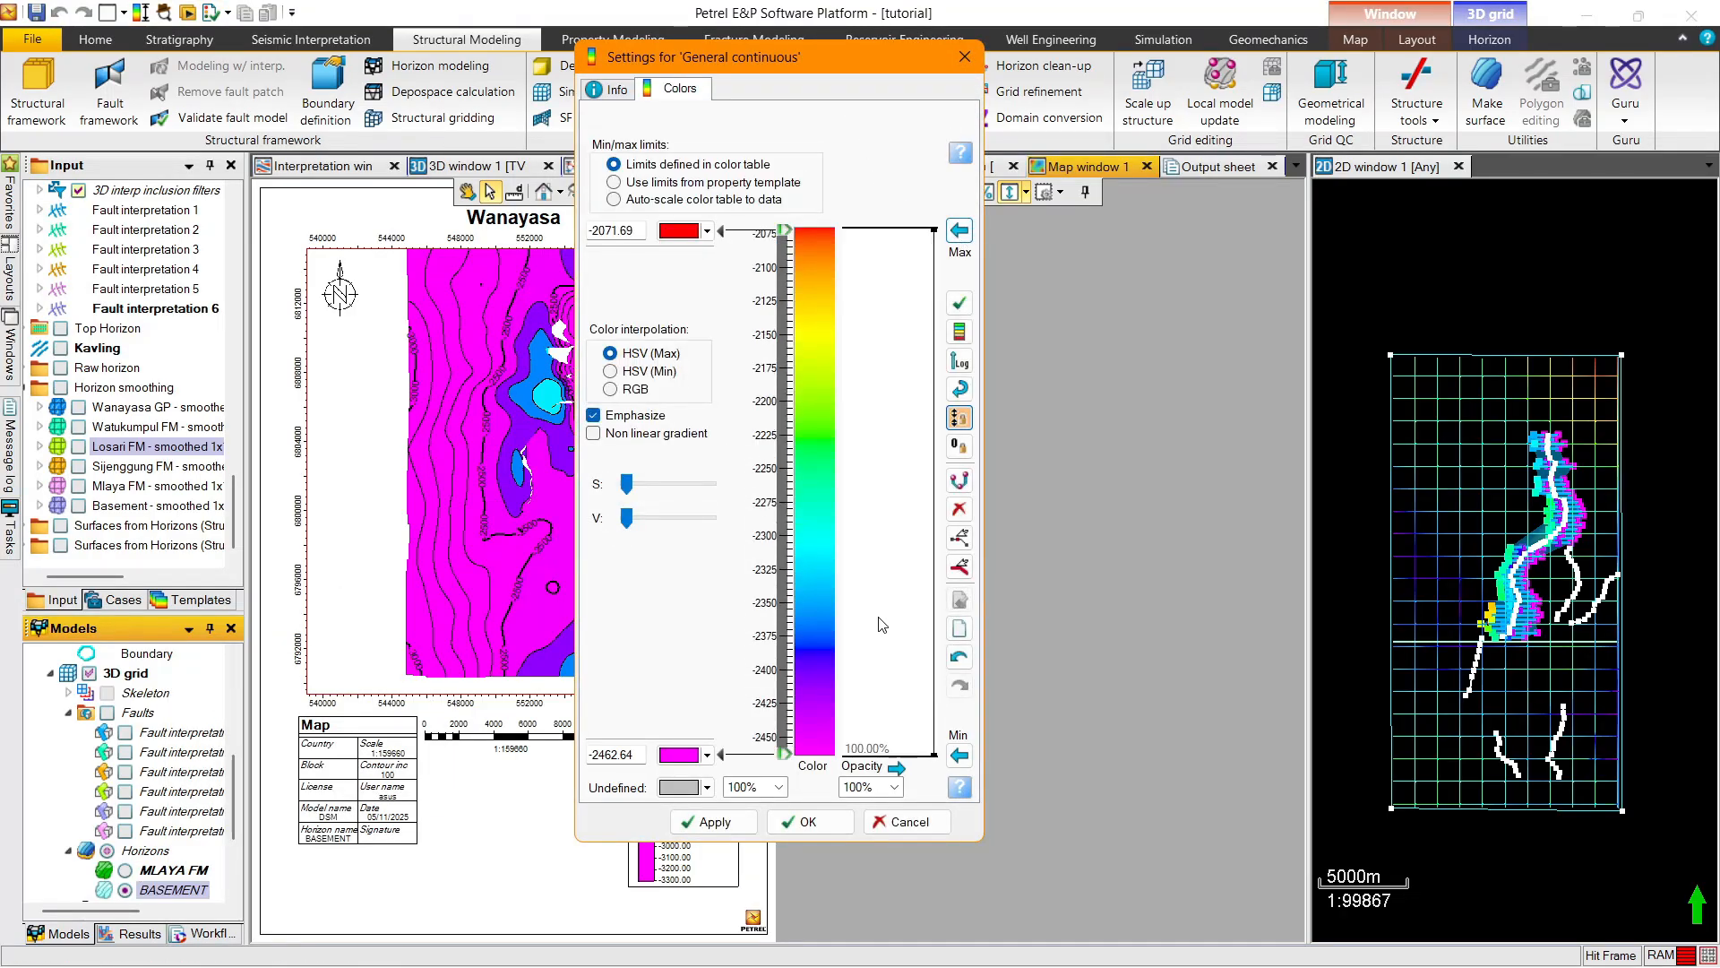
click(798, 821)
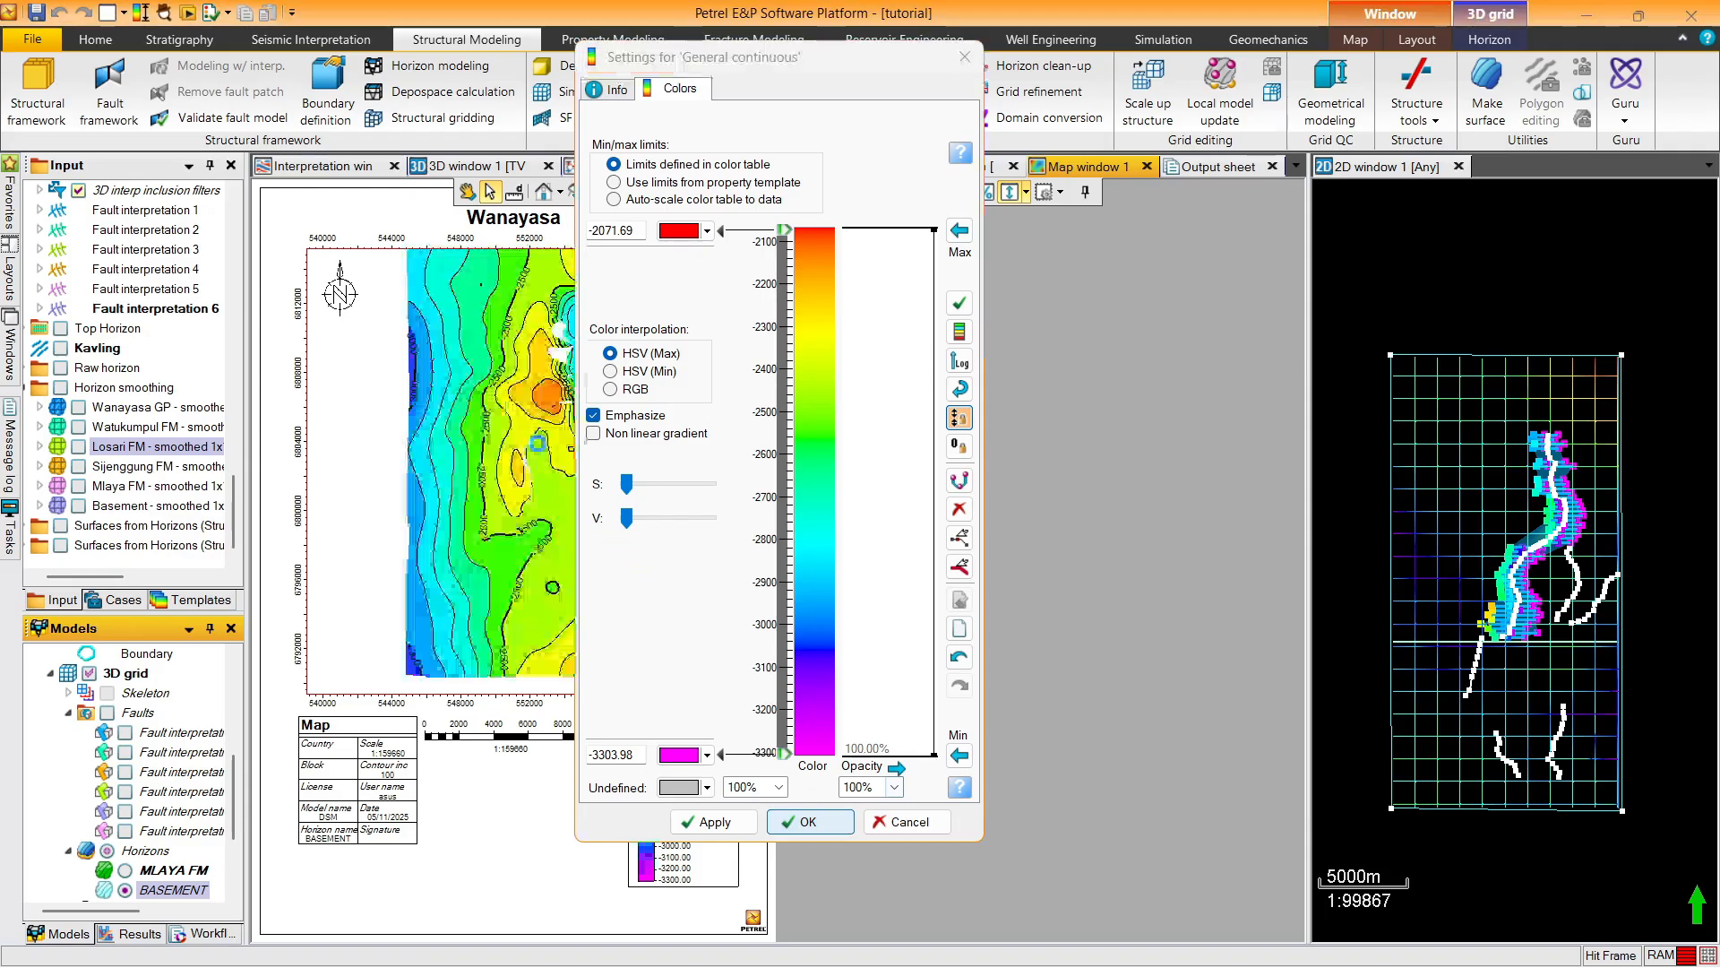
scroll(551, 455, up, 3)
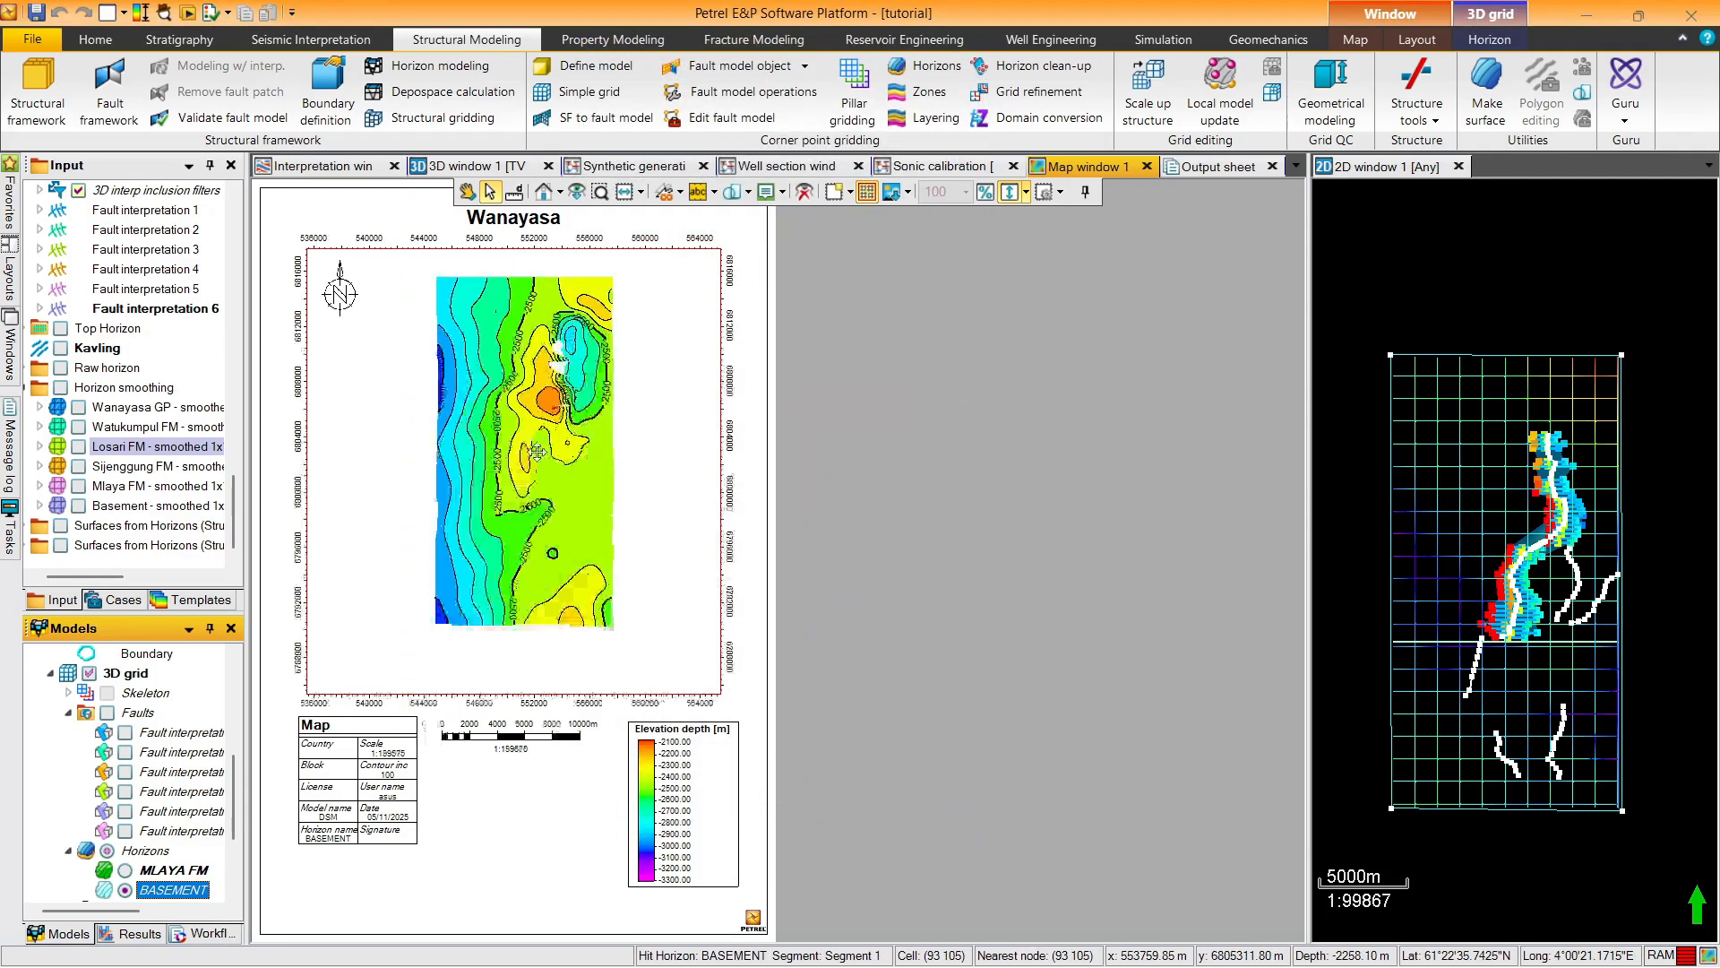
middle_drag(611, 255, 592, 367)
scroll(592, 368, down, 2)
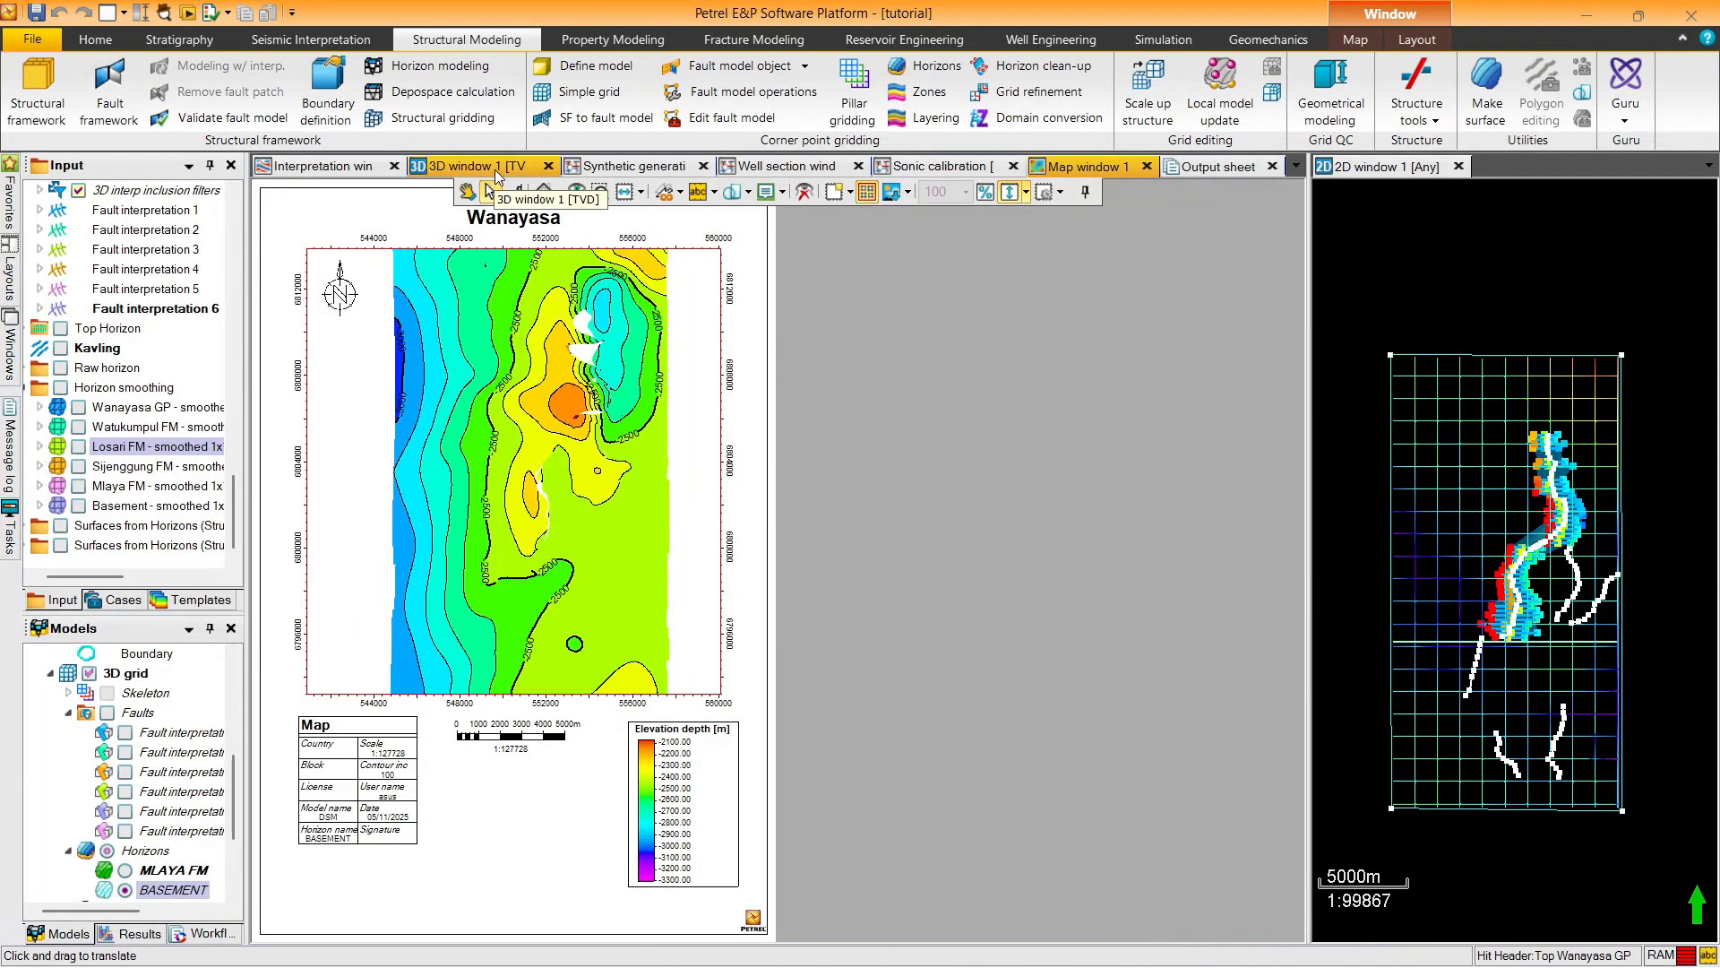
middle_drag(537, 430, 545, 439)
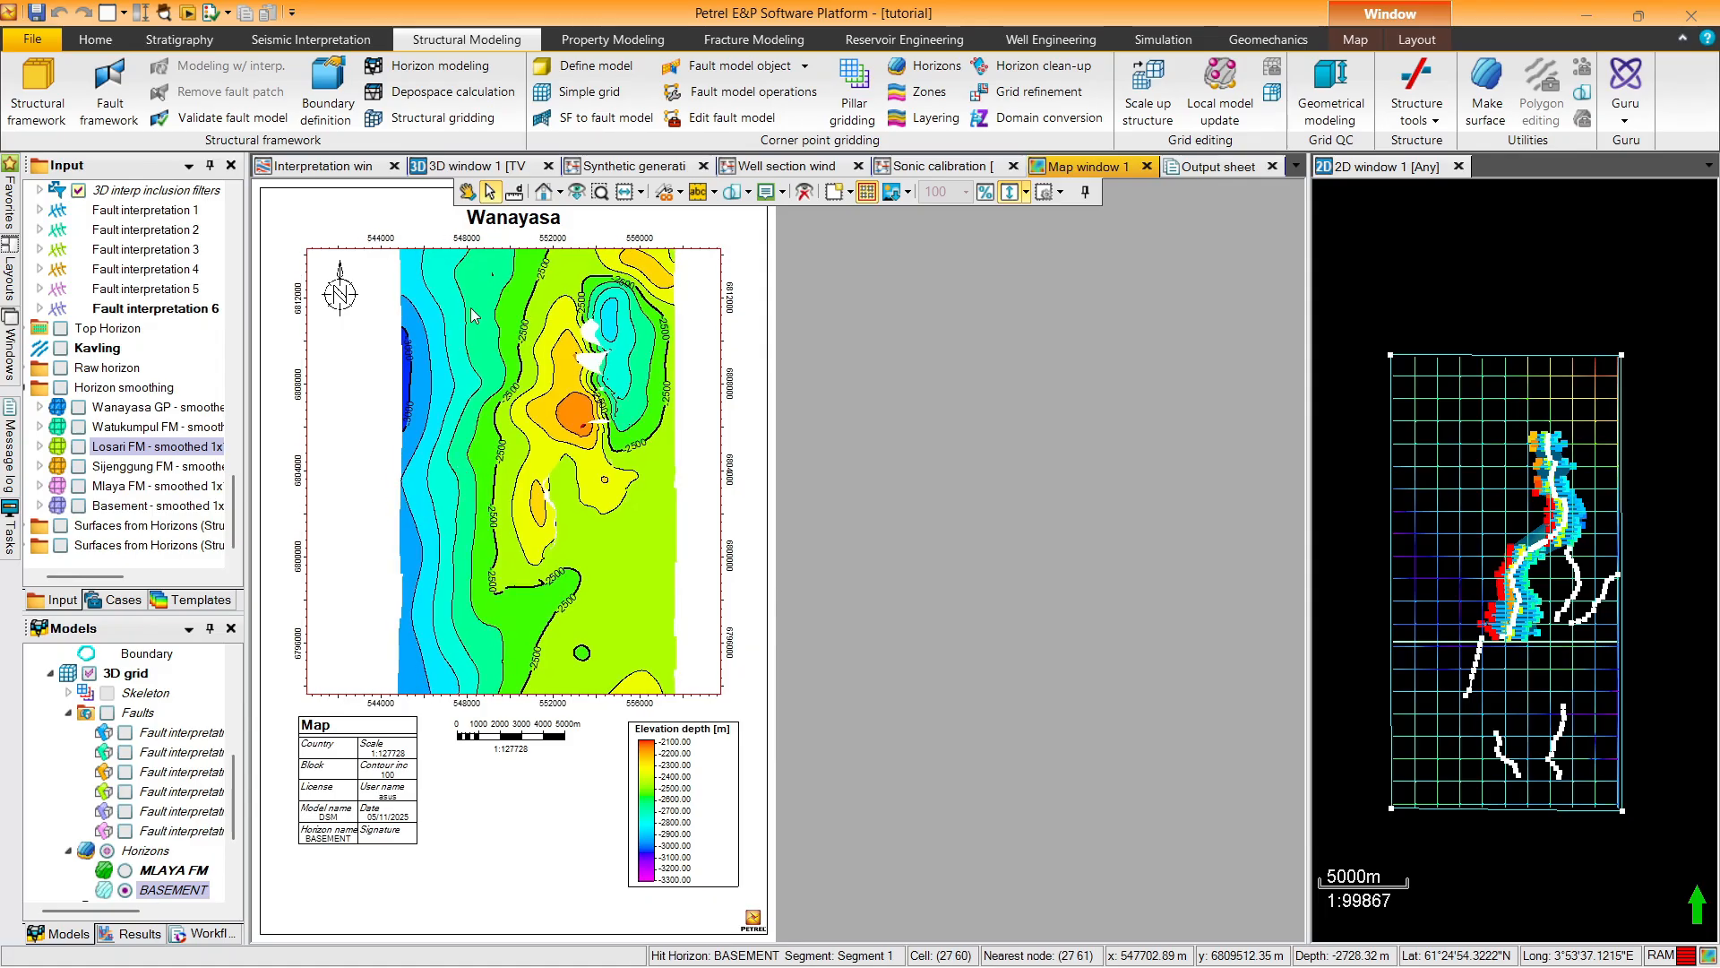
scroll(417, 381, down, 1)
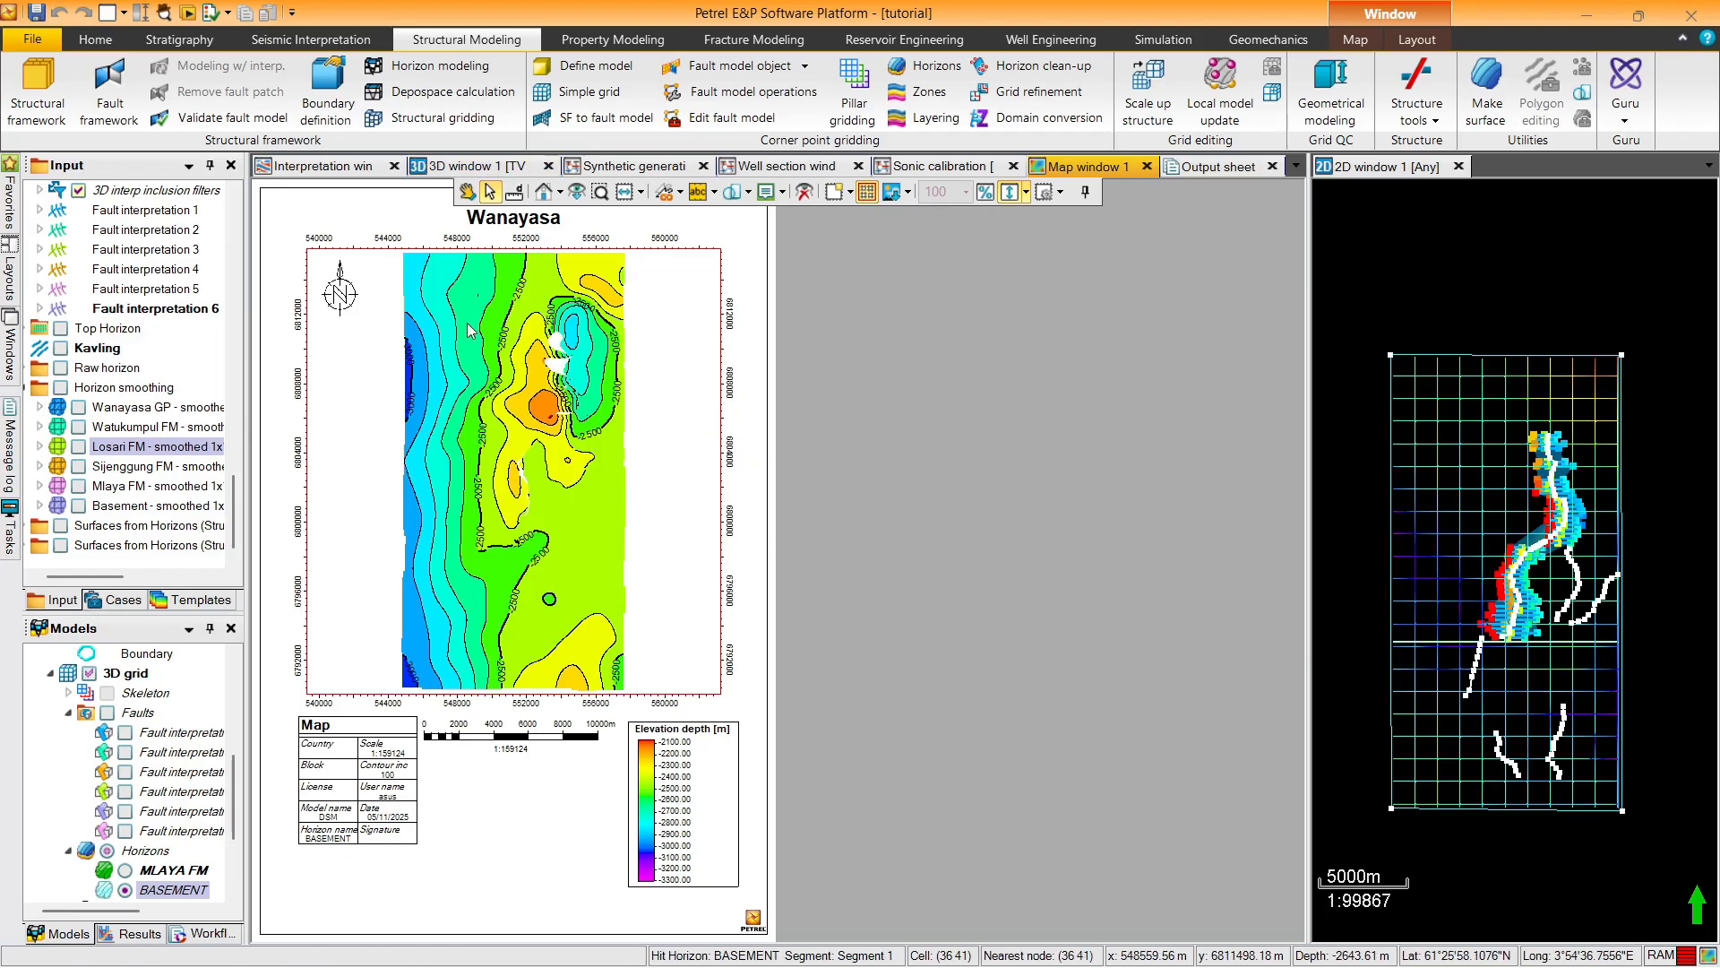
Clear the 3D window of the grid horizons, the grid faults and the smoothed Watukumpul FM surface
click(448, 167)
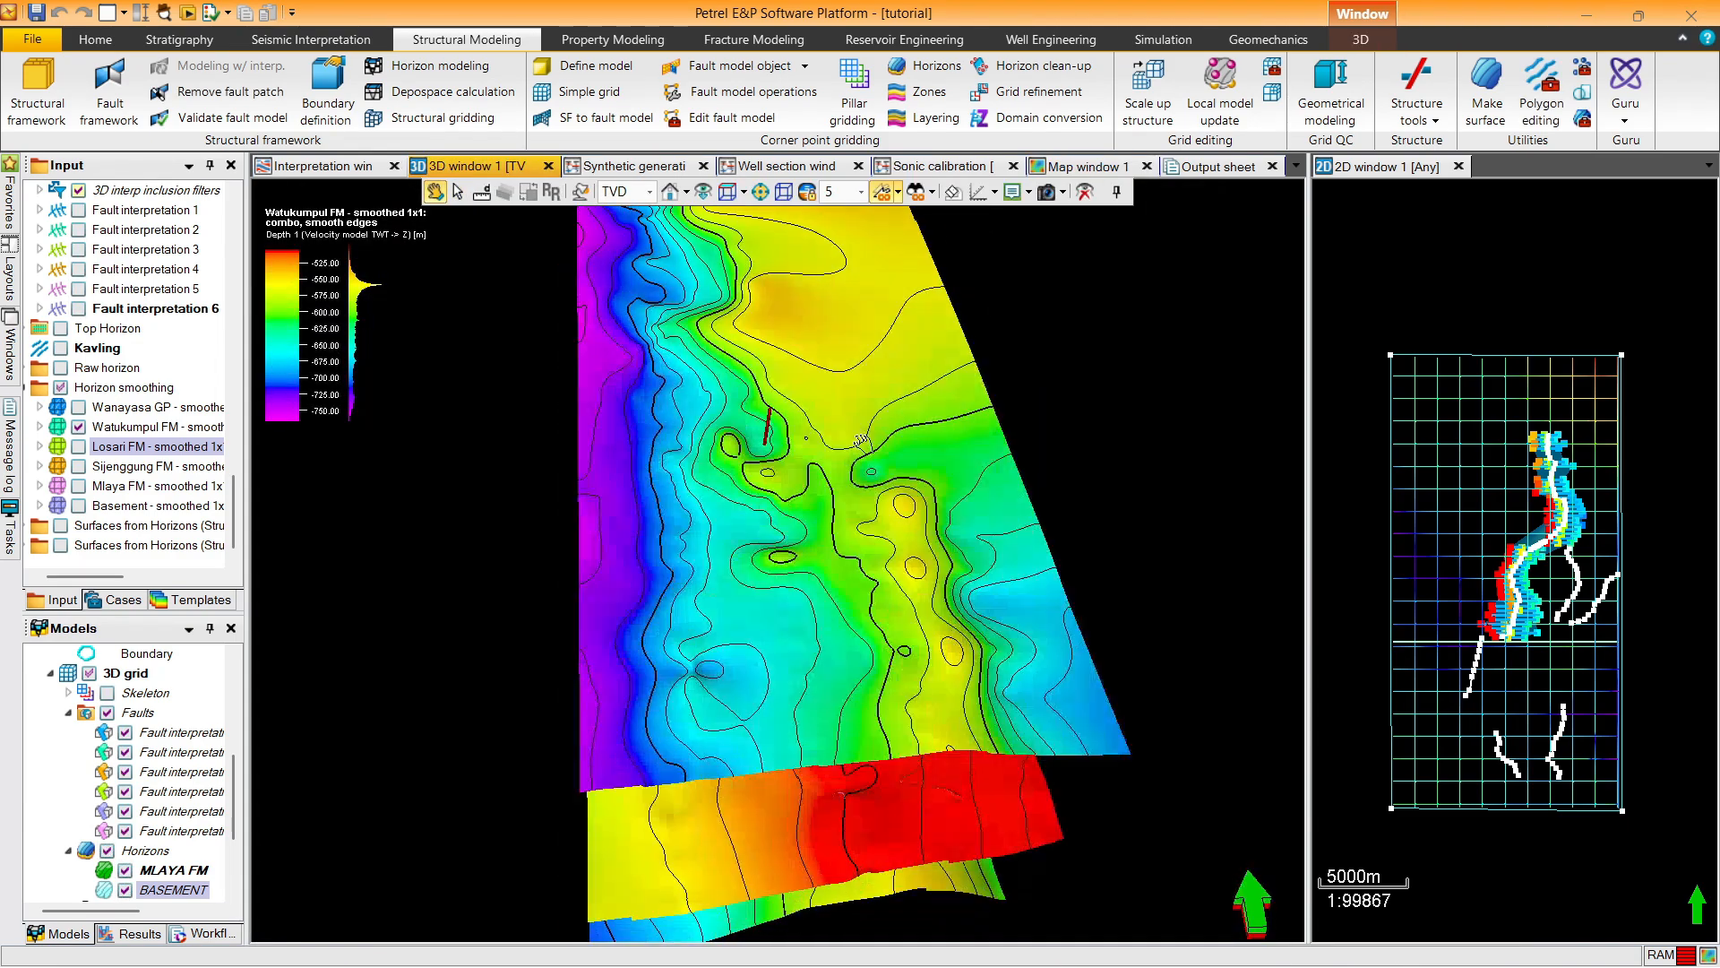
drag(860, 439, 709, 419)
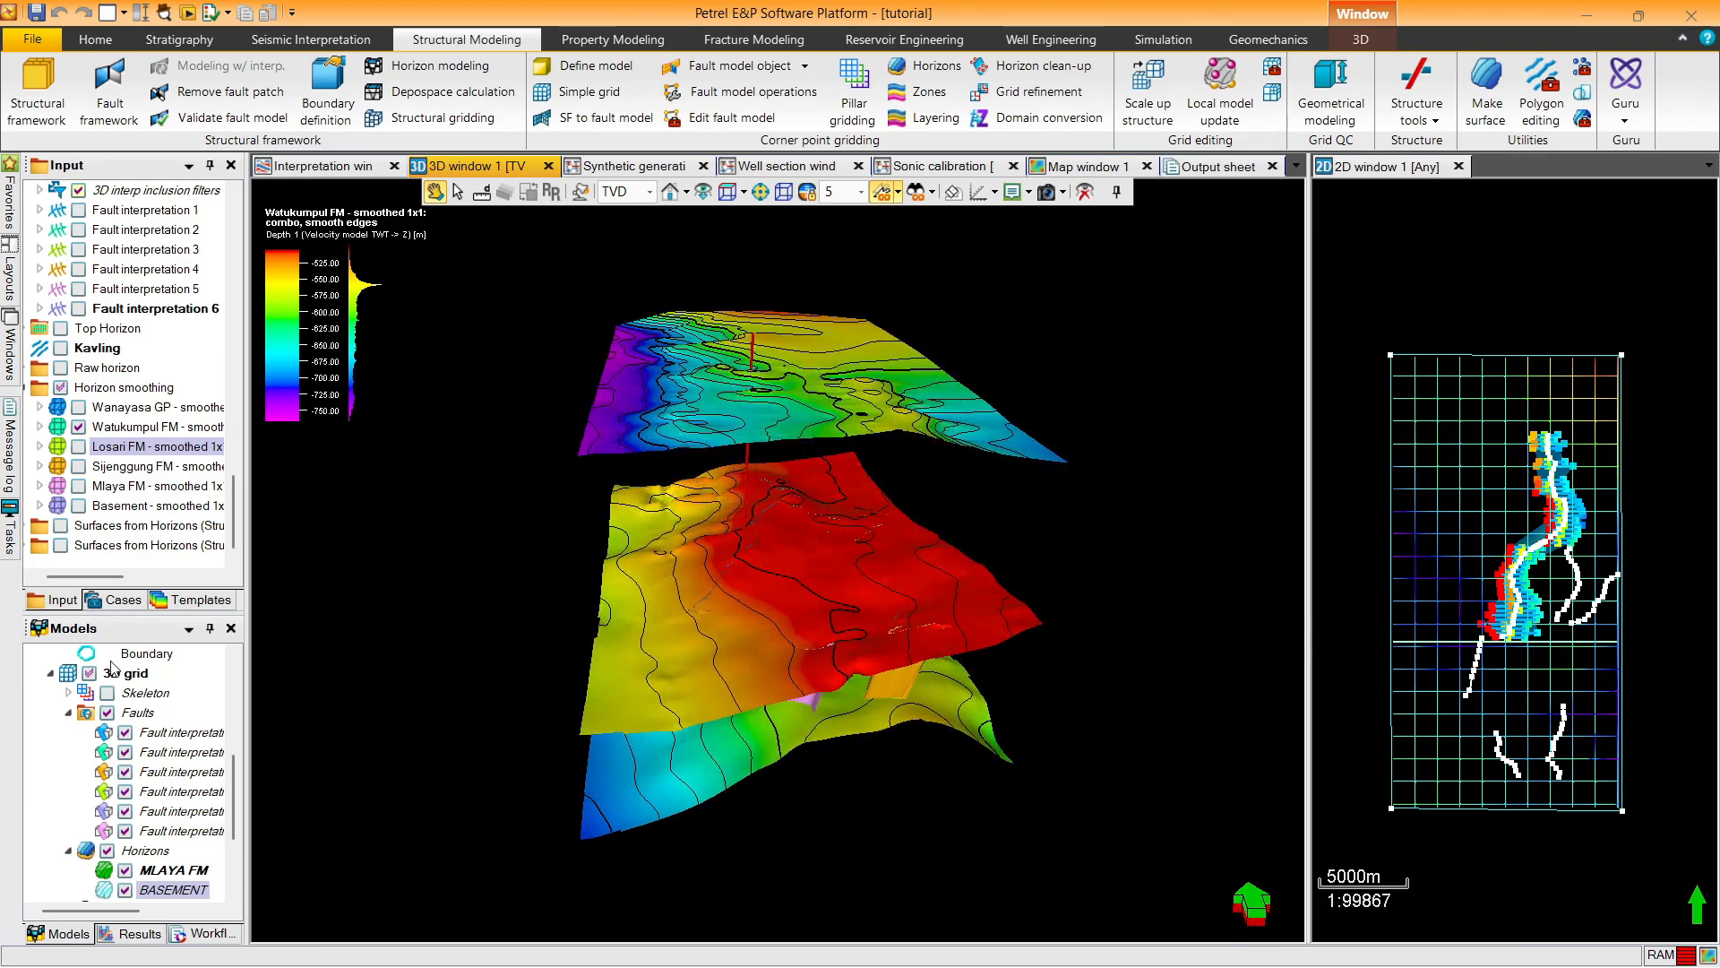
click(106, 851)
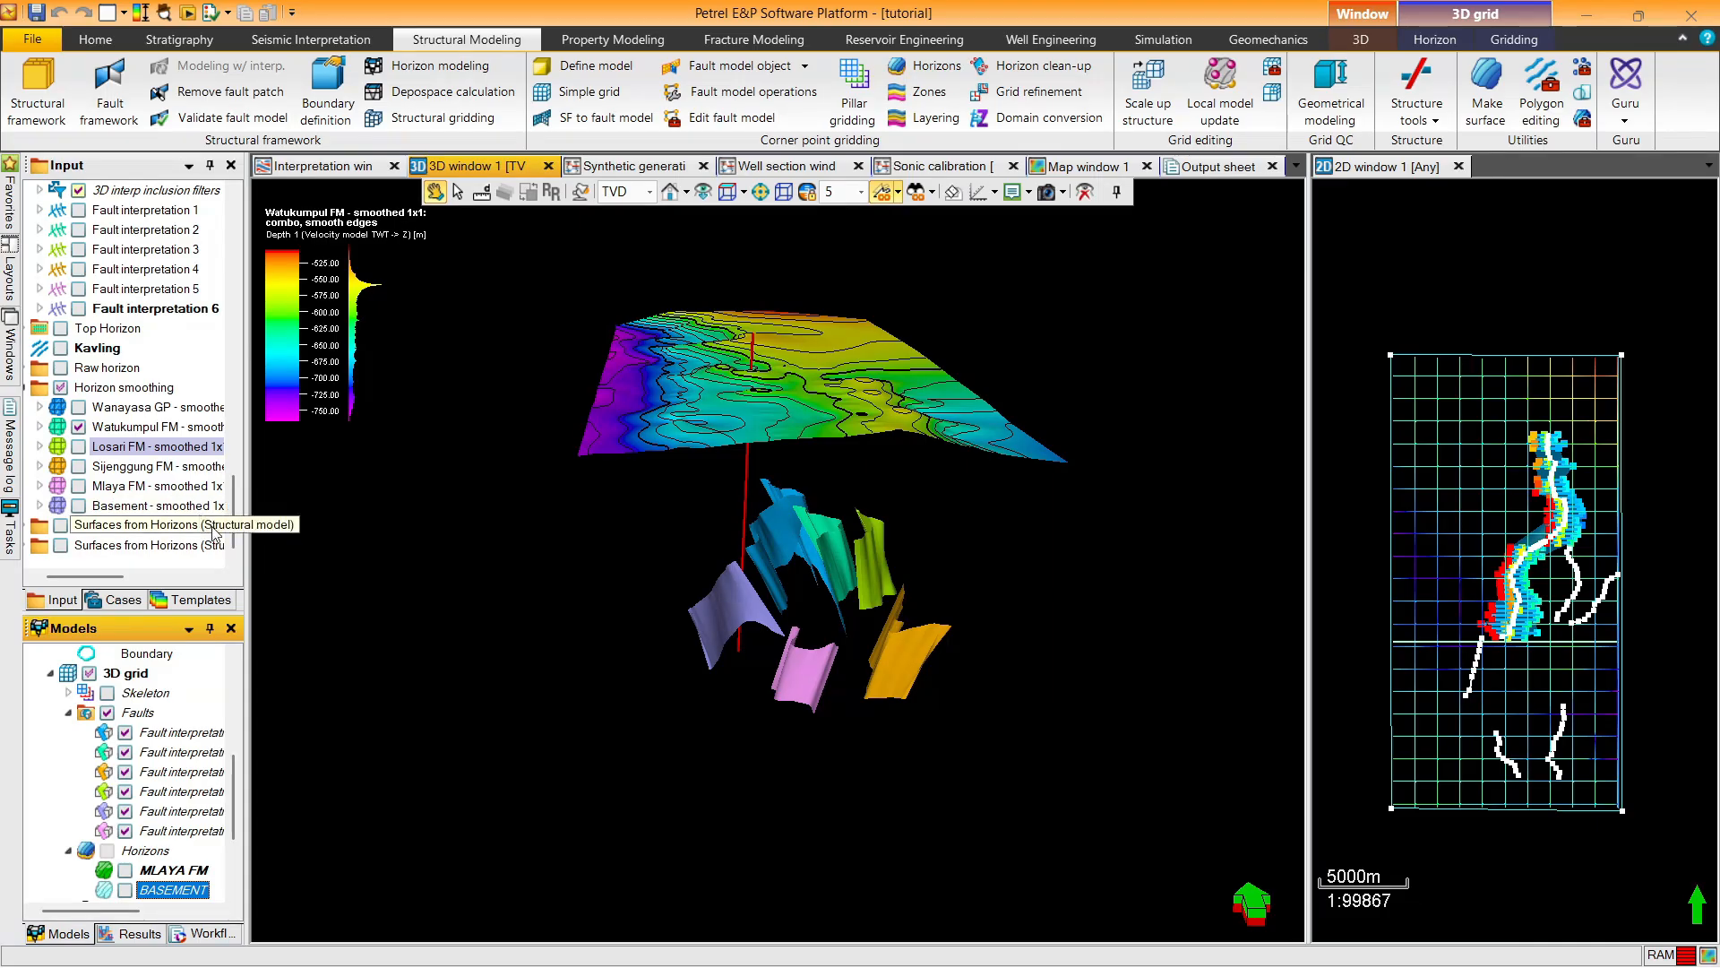
click(108, 714)
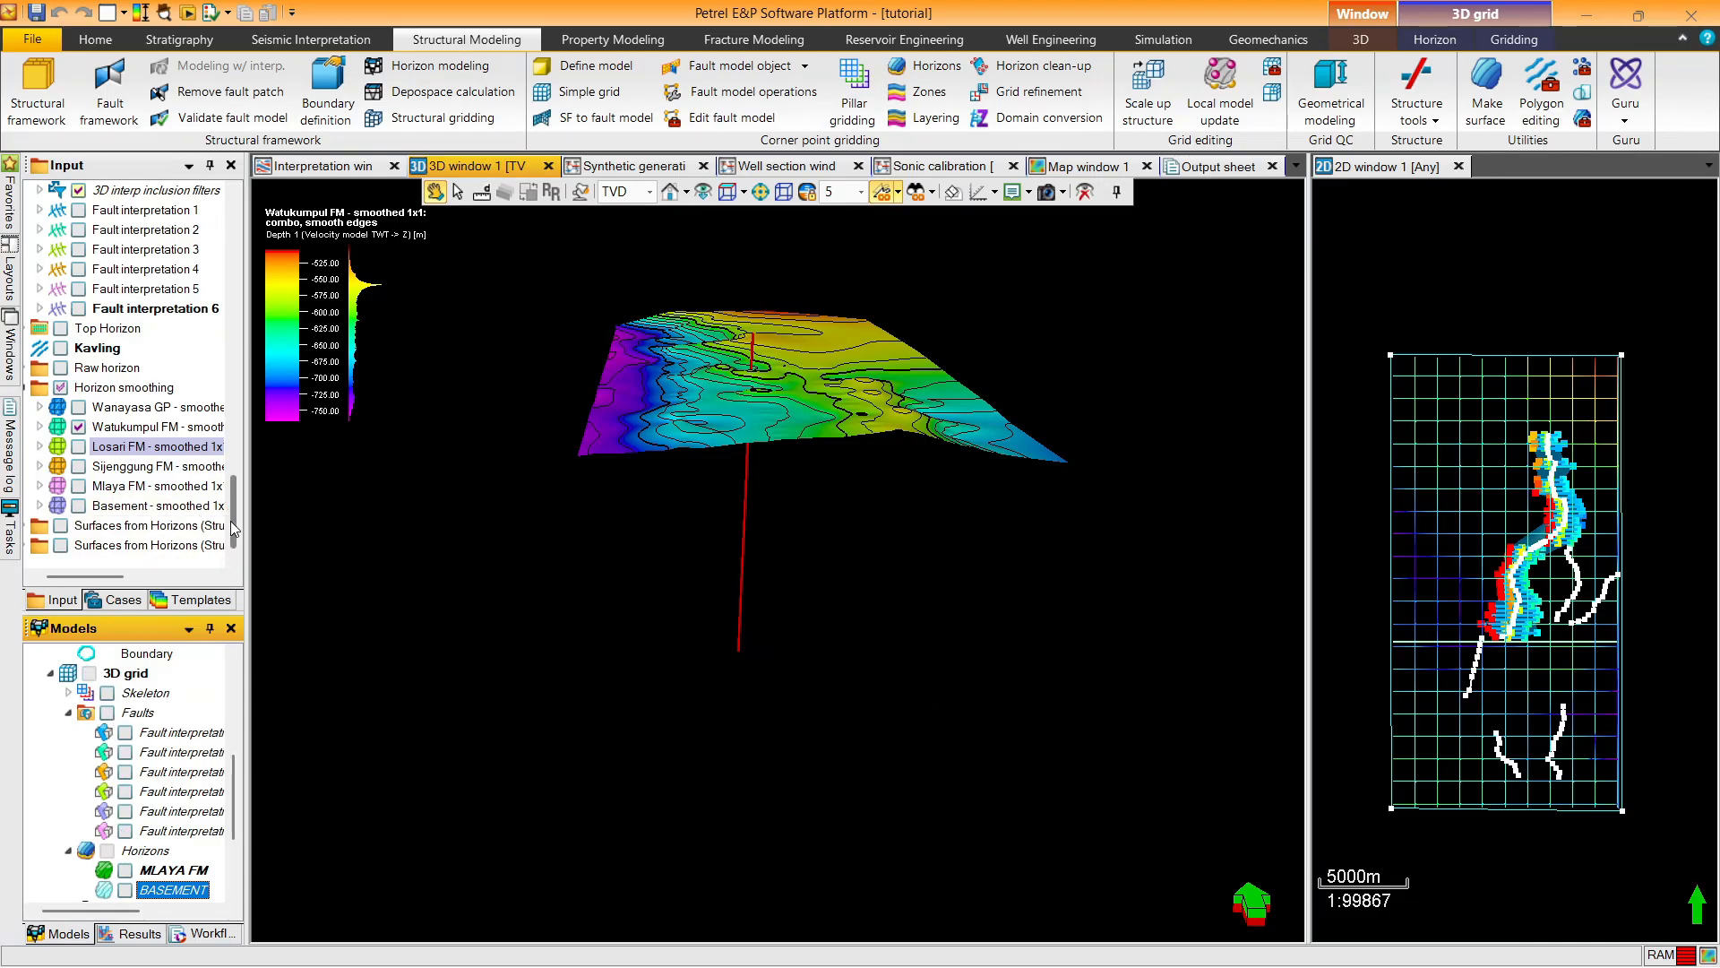
click(78, 426)
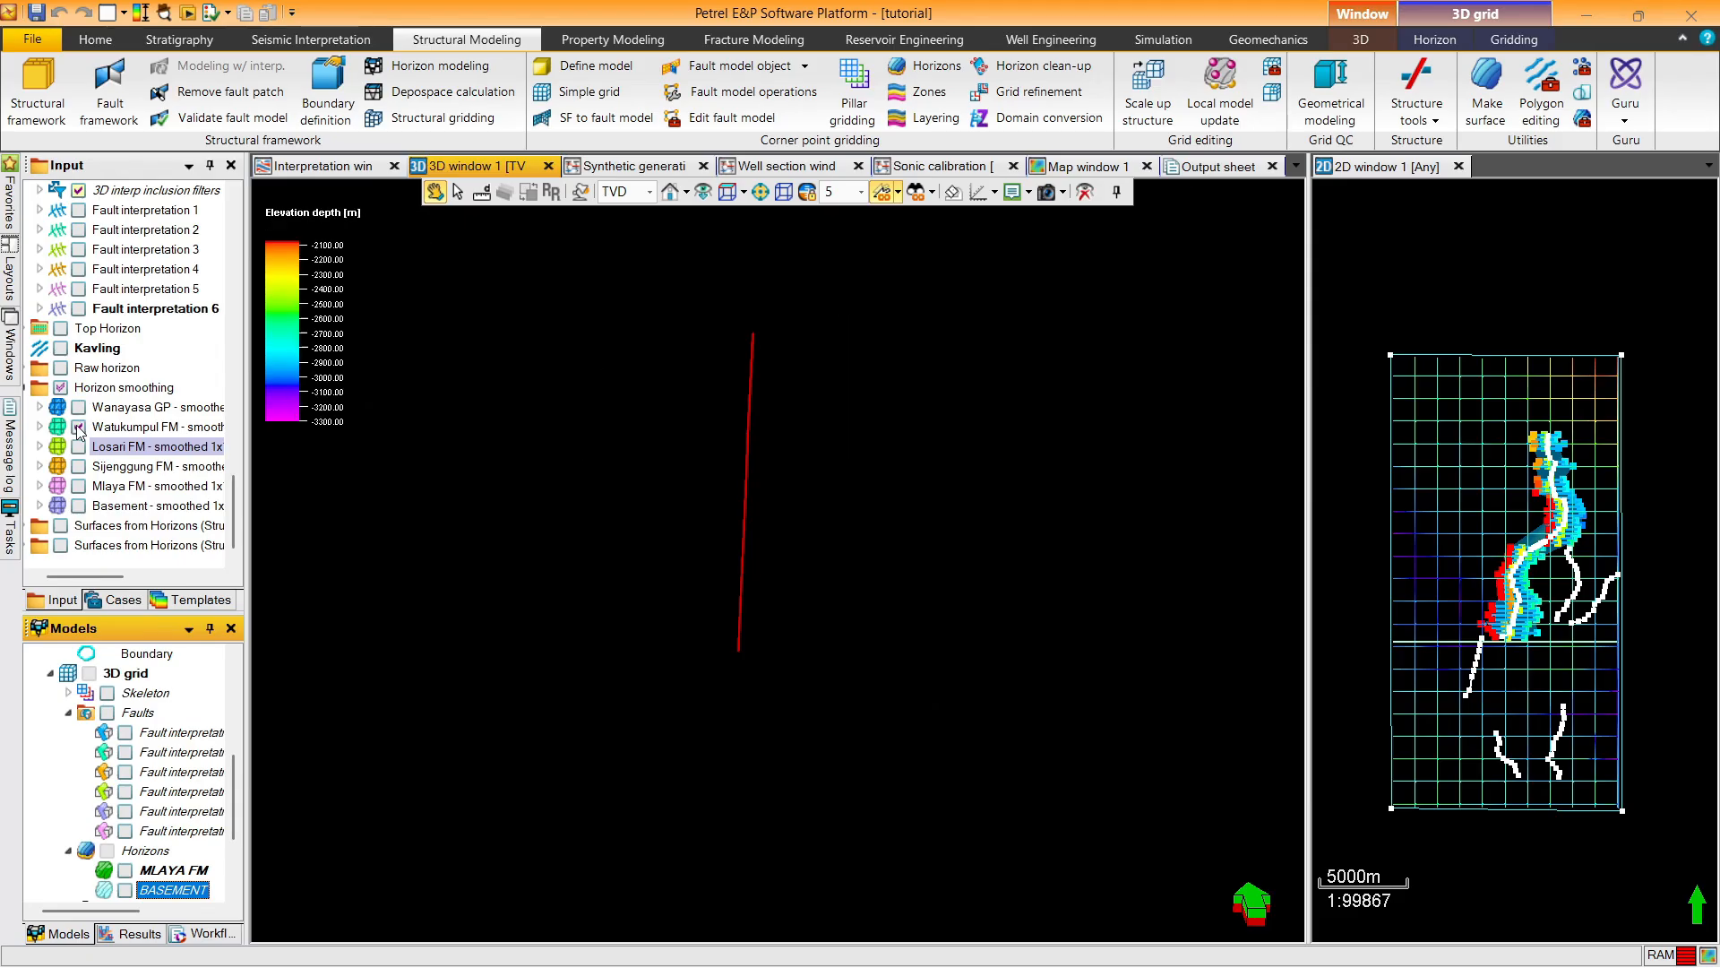
Review the sequence of smoothed horizon surfaces from Wanayasa GP down to Basement as candidate pairs for a thickness map
click(125, 409)
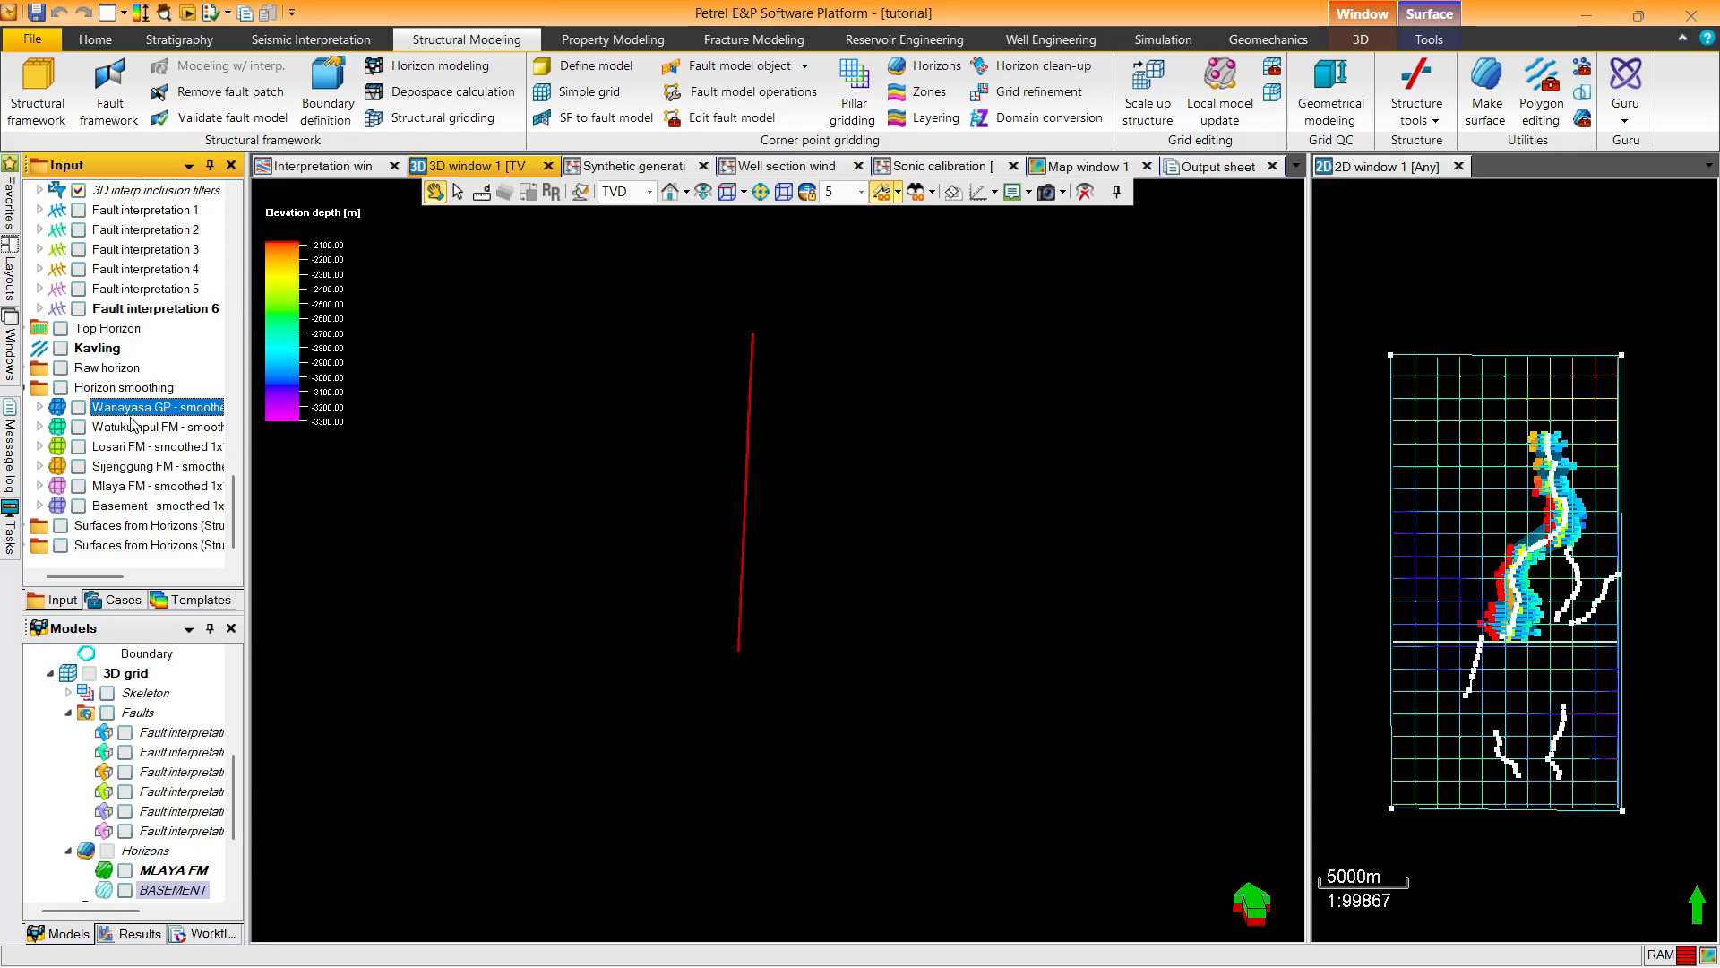
click(136, 428)
click(144, 444)
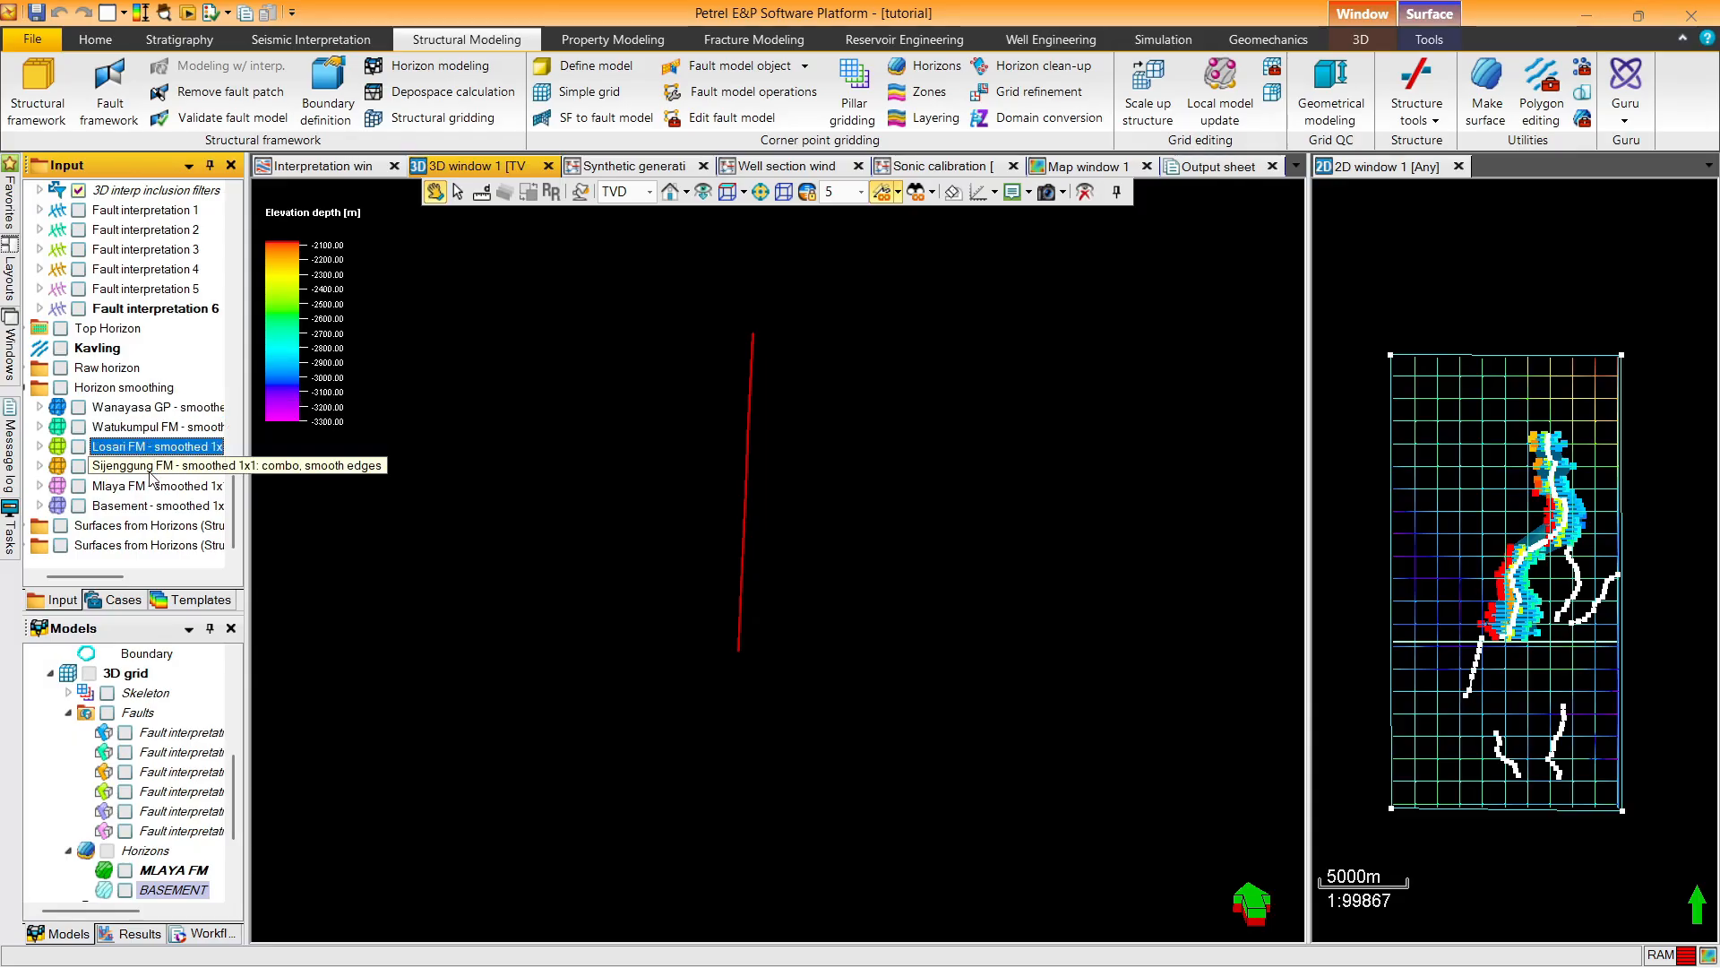
click(147, 467)
click(143, 486)
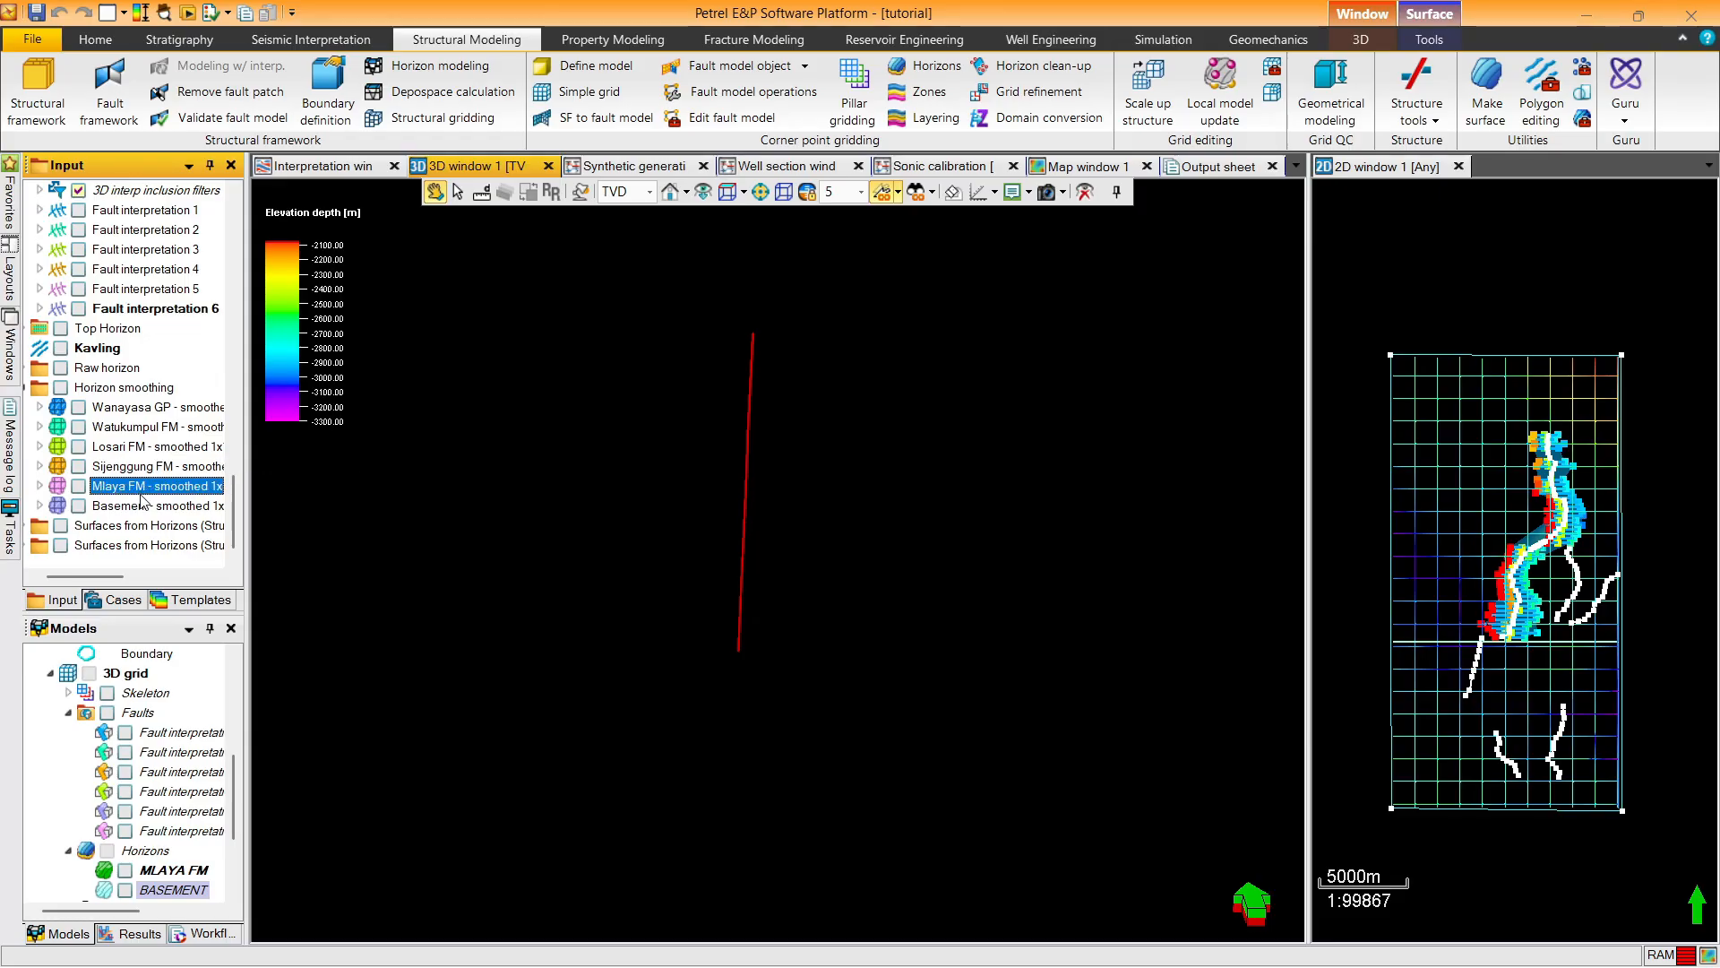
click(148, 507)
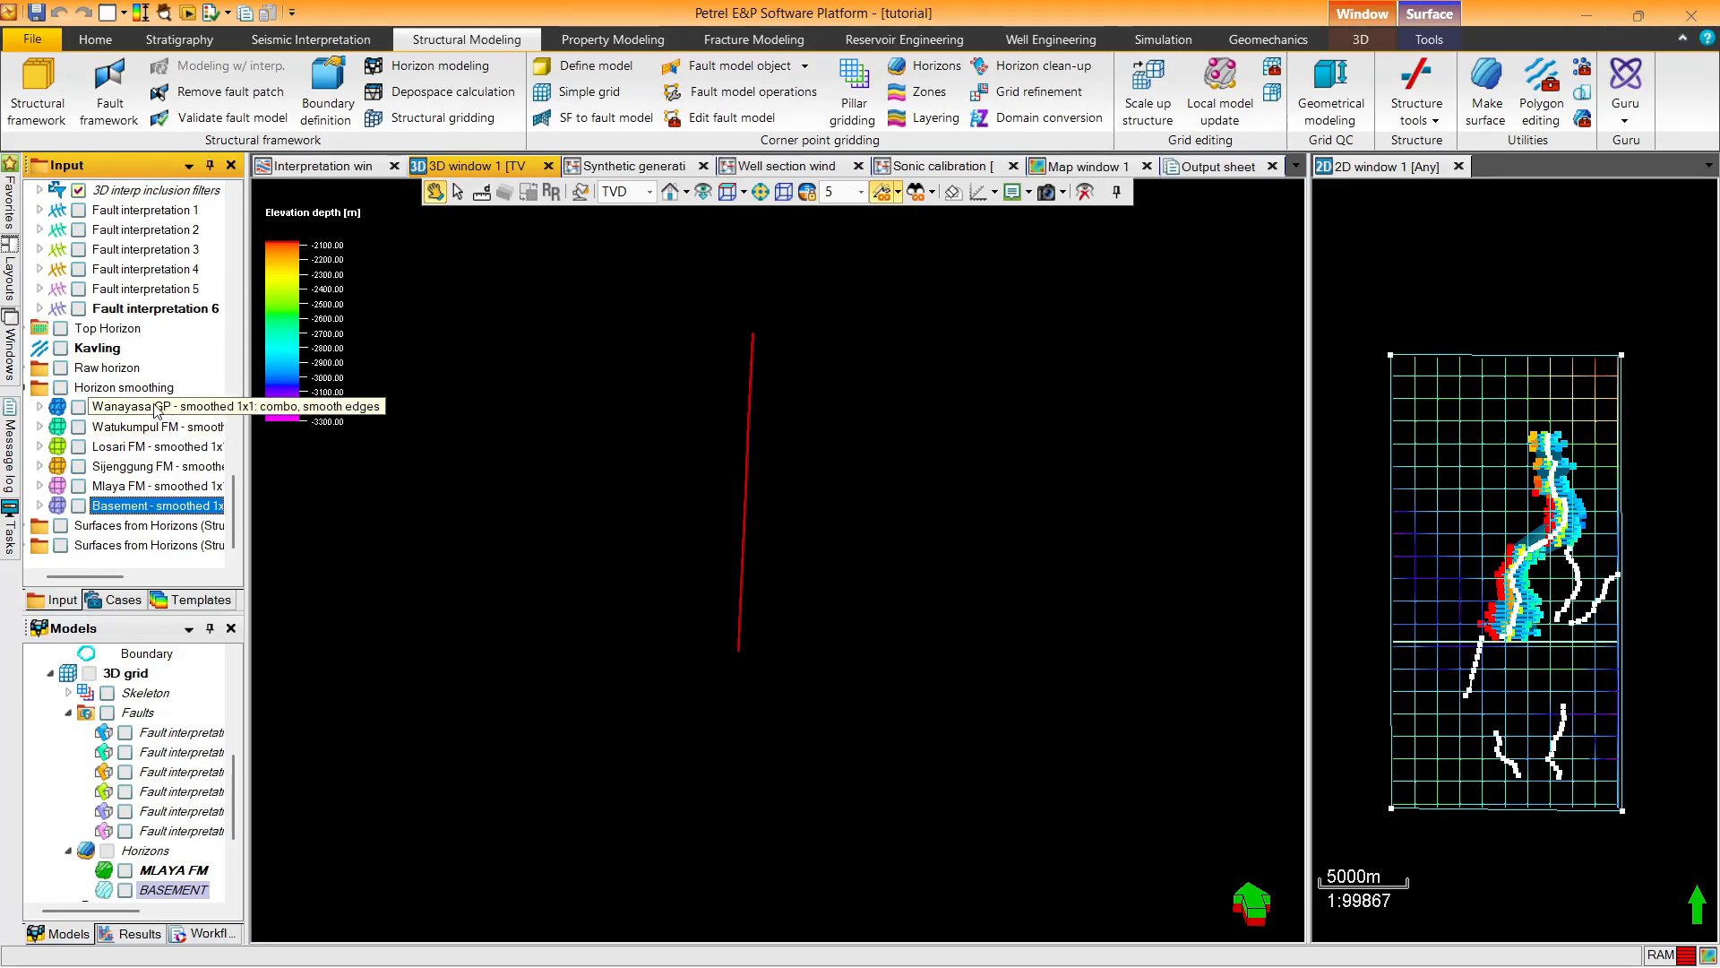
click(101, 411)
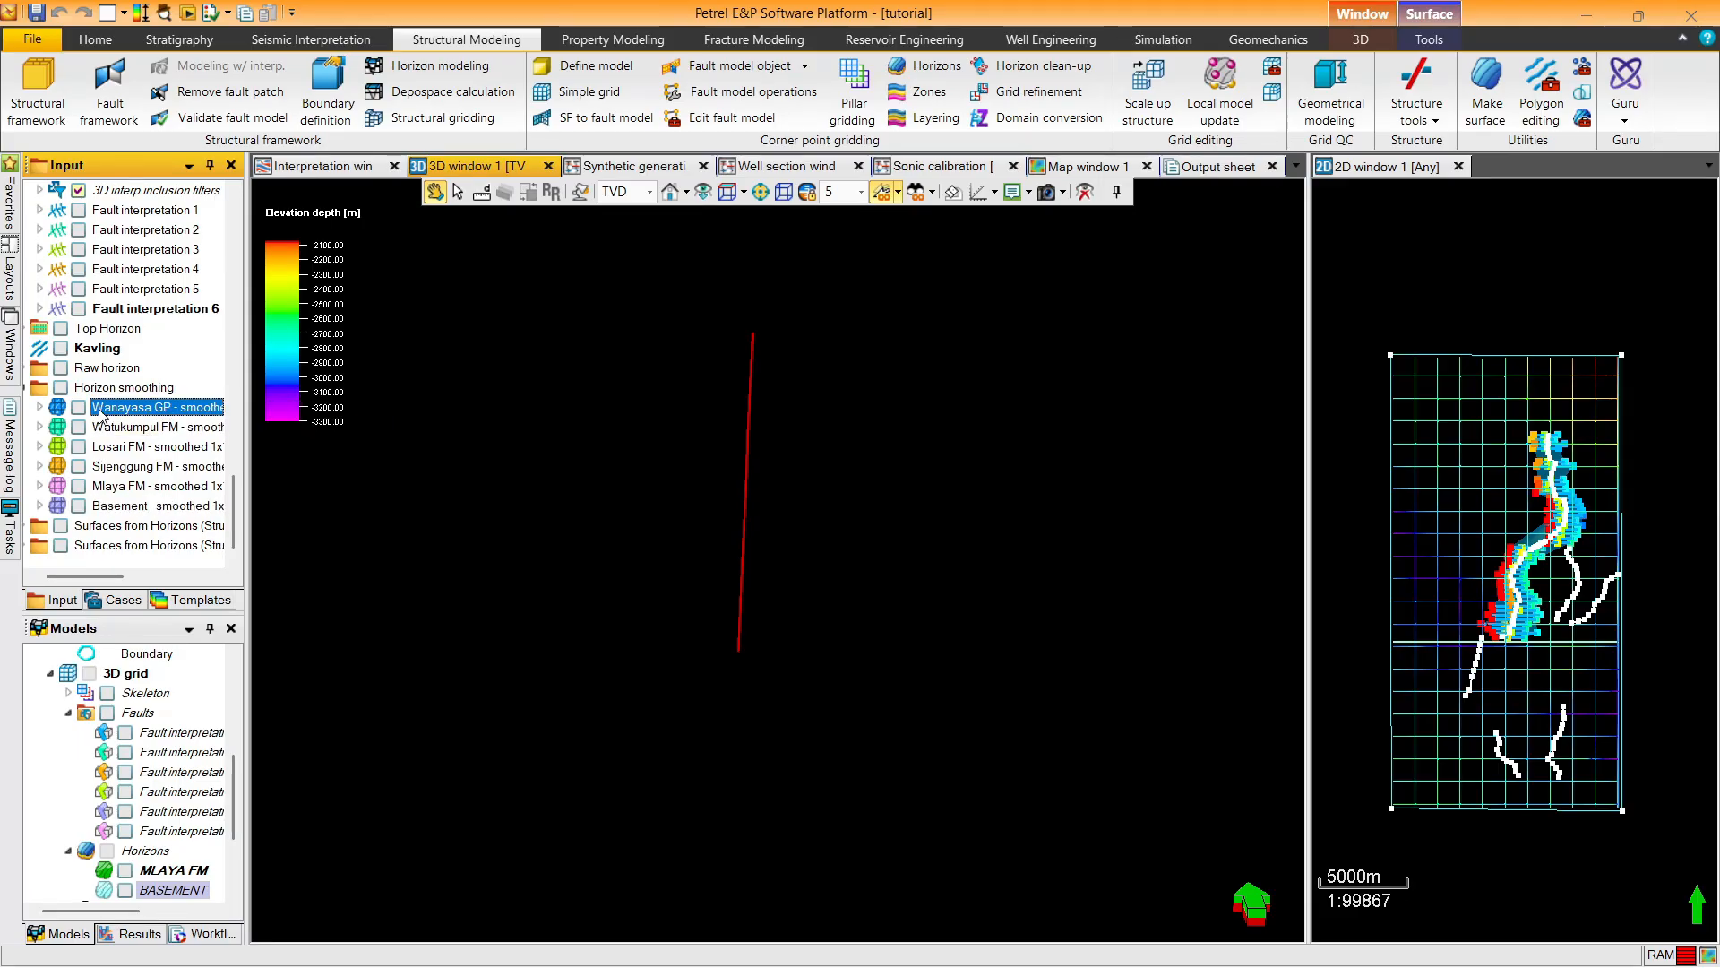
click(112, 503)
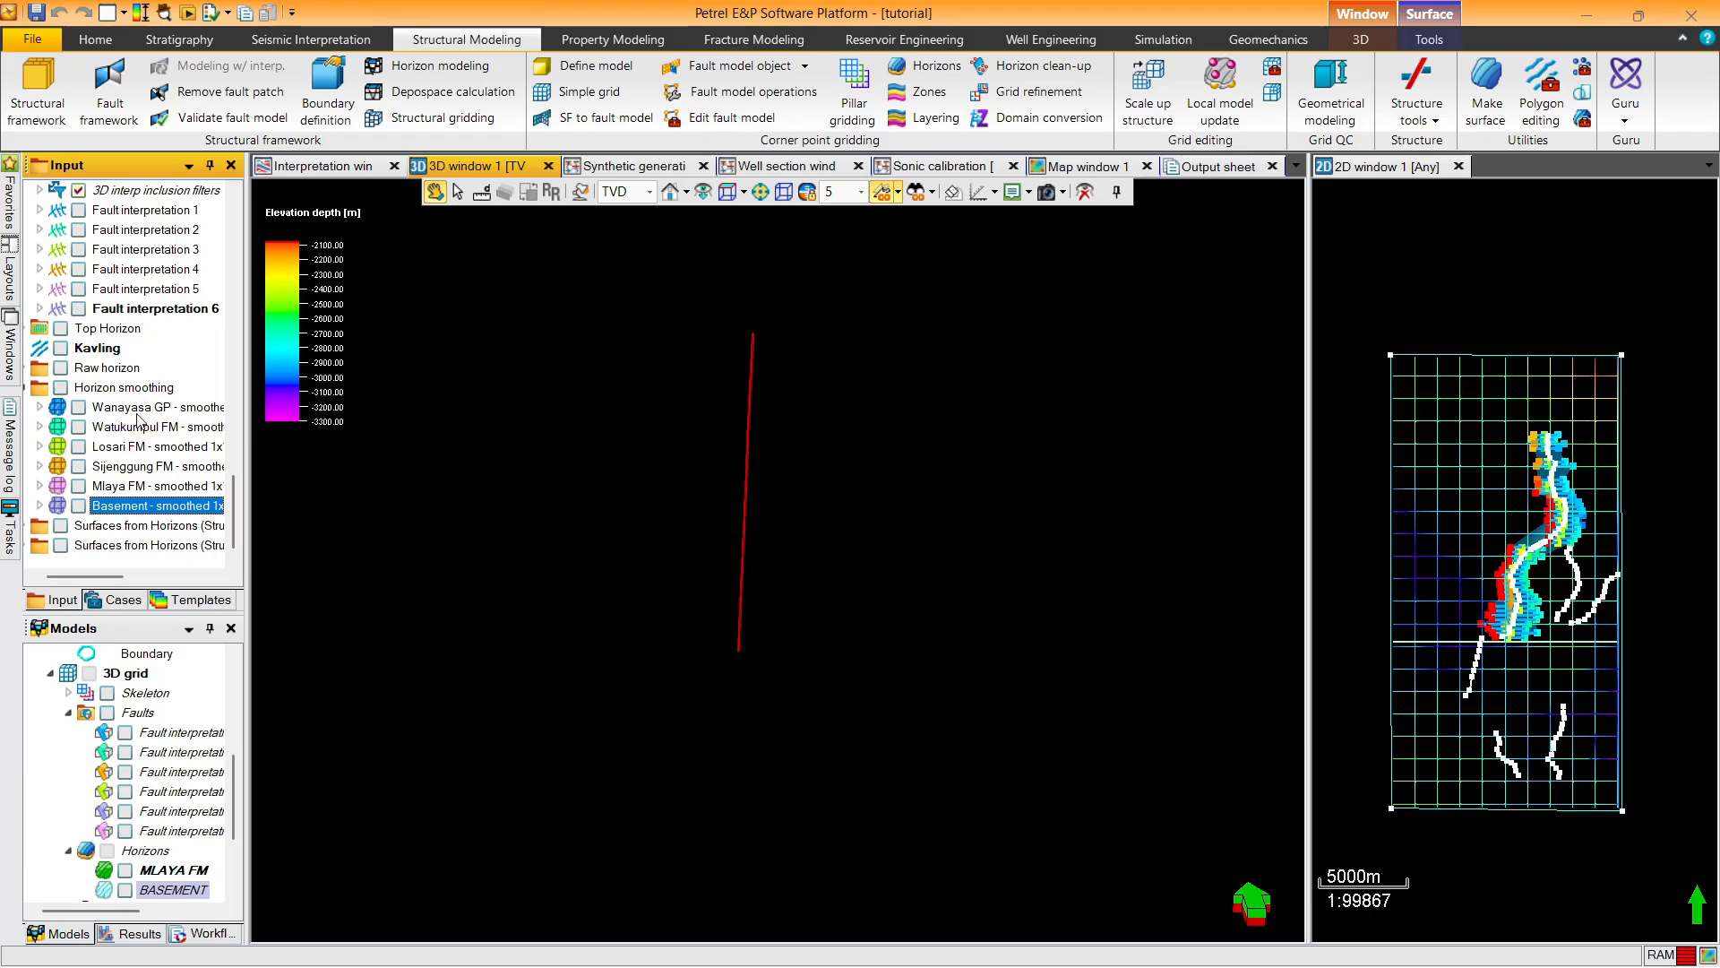
drag(697, 465, 702, 500)
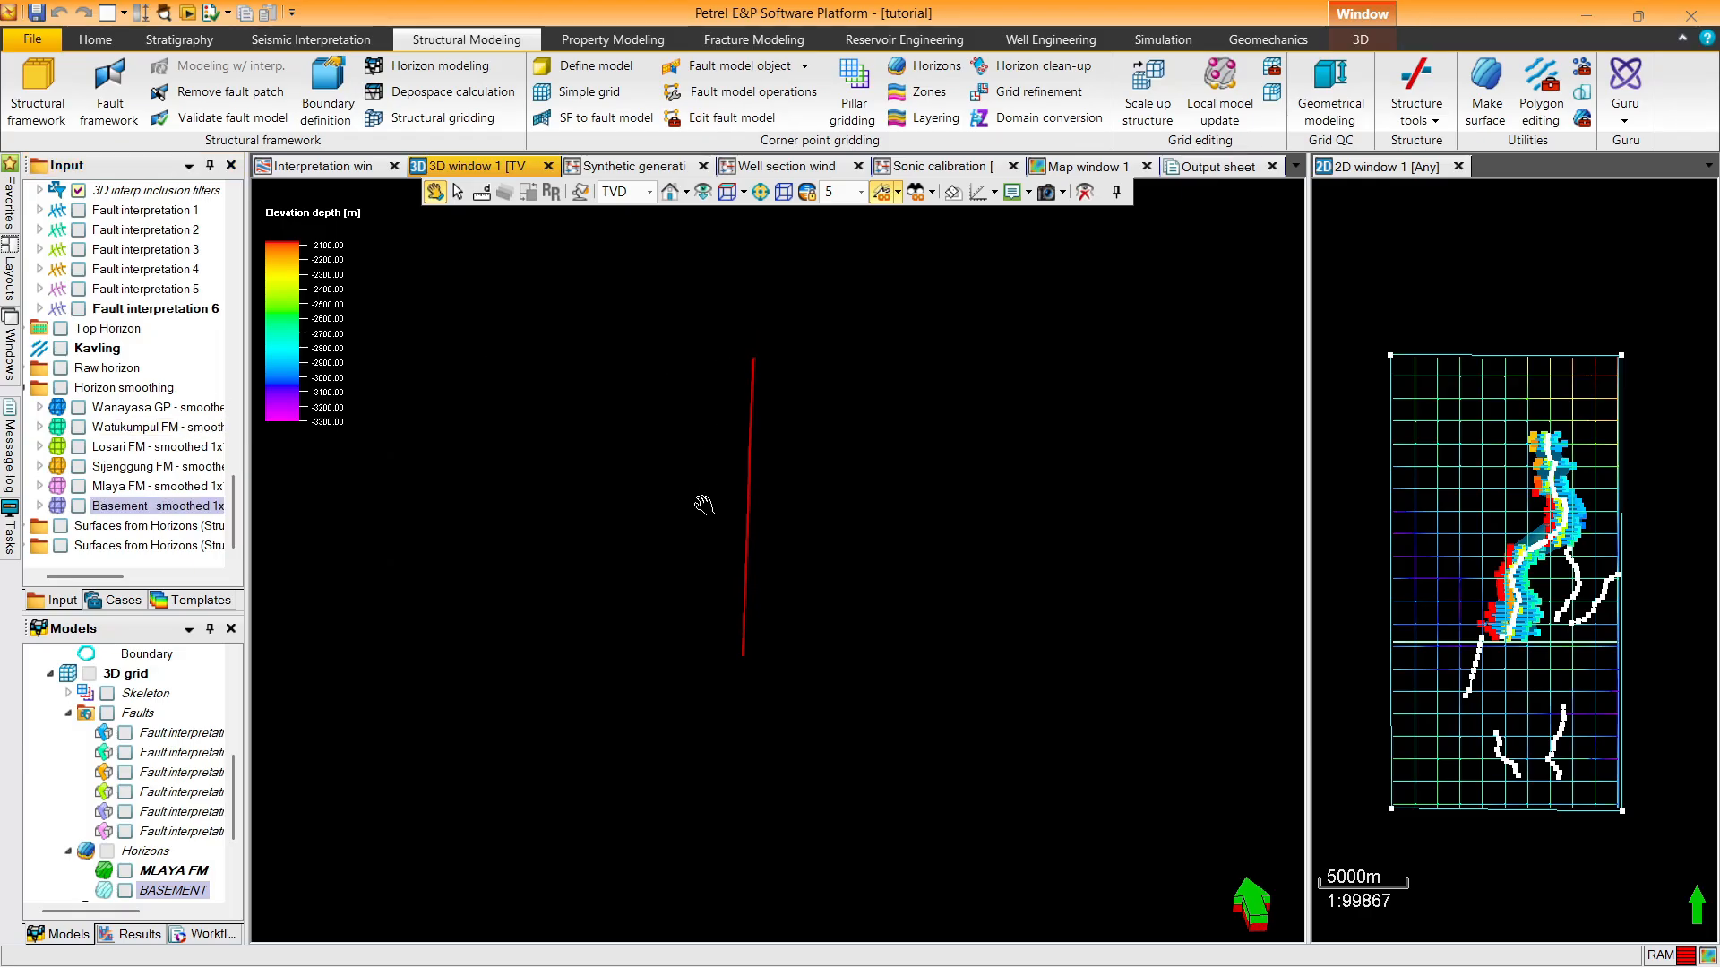
click(136, 409)
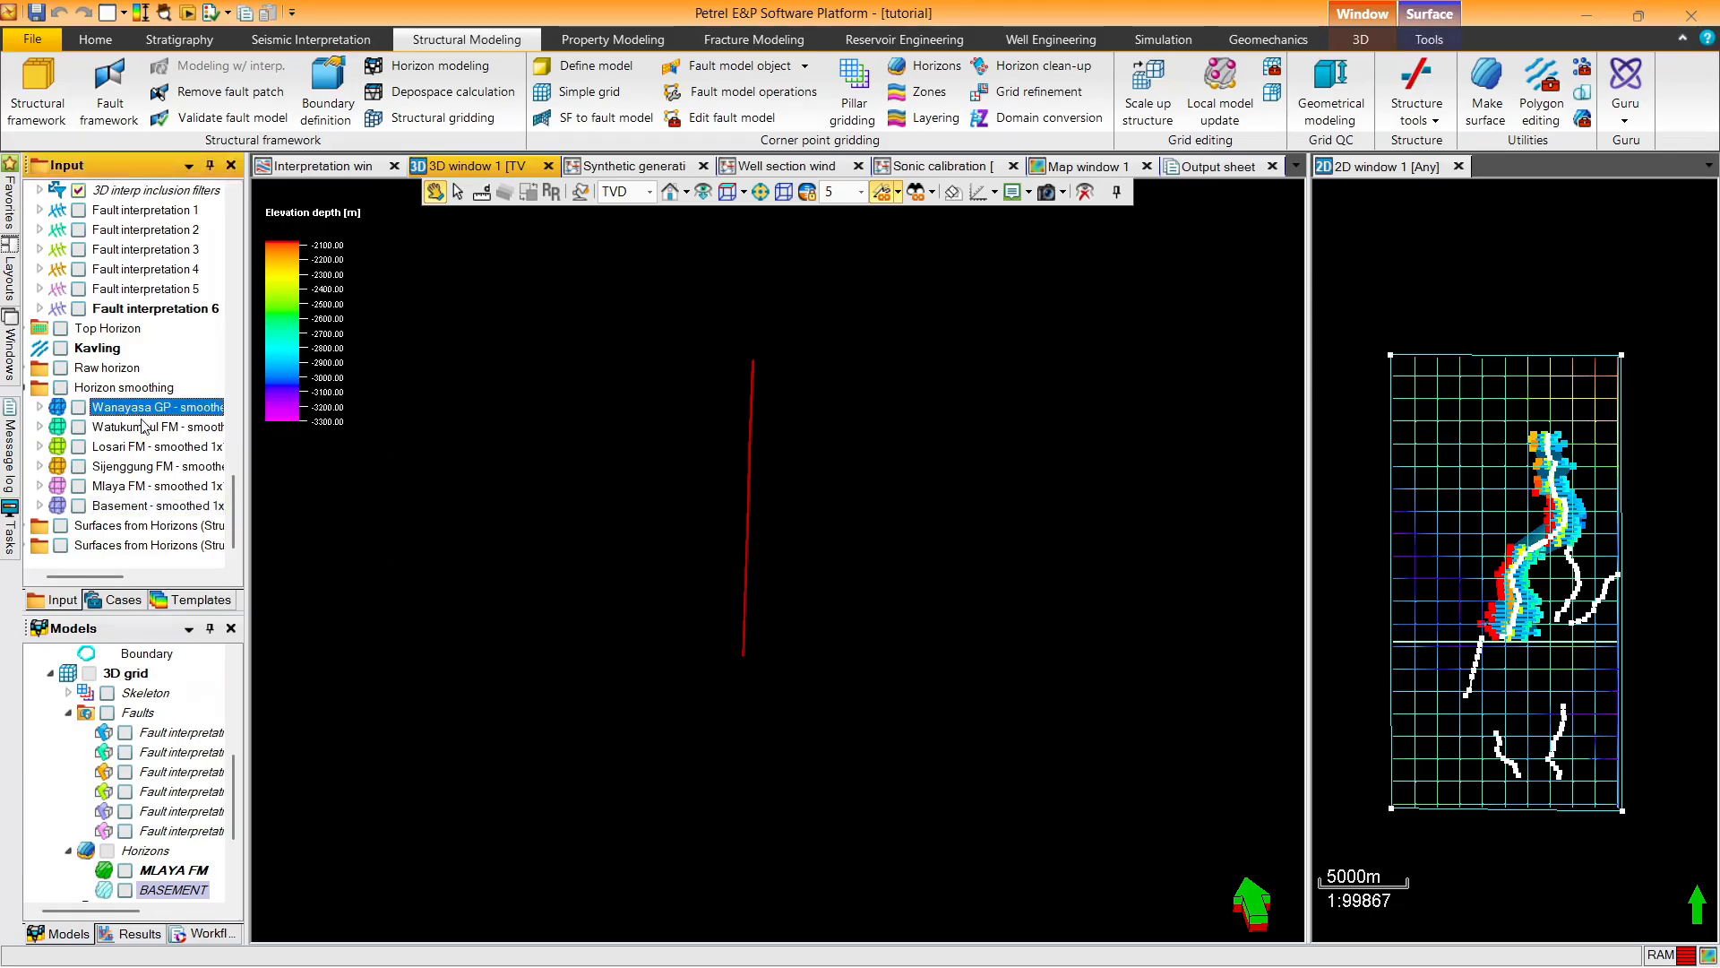
click(139, 447)
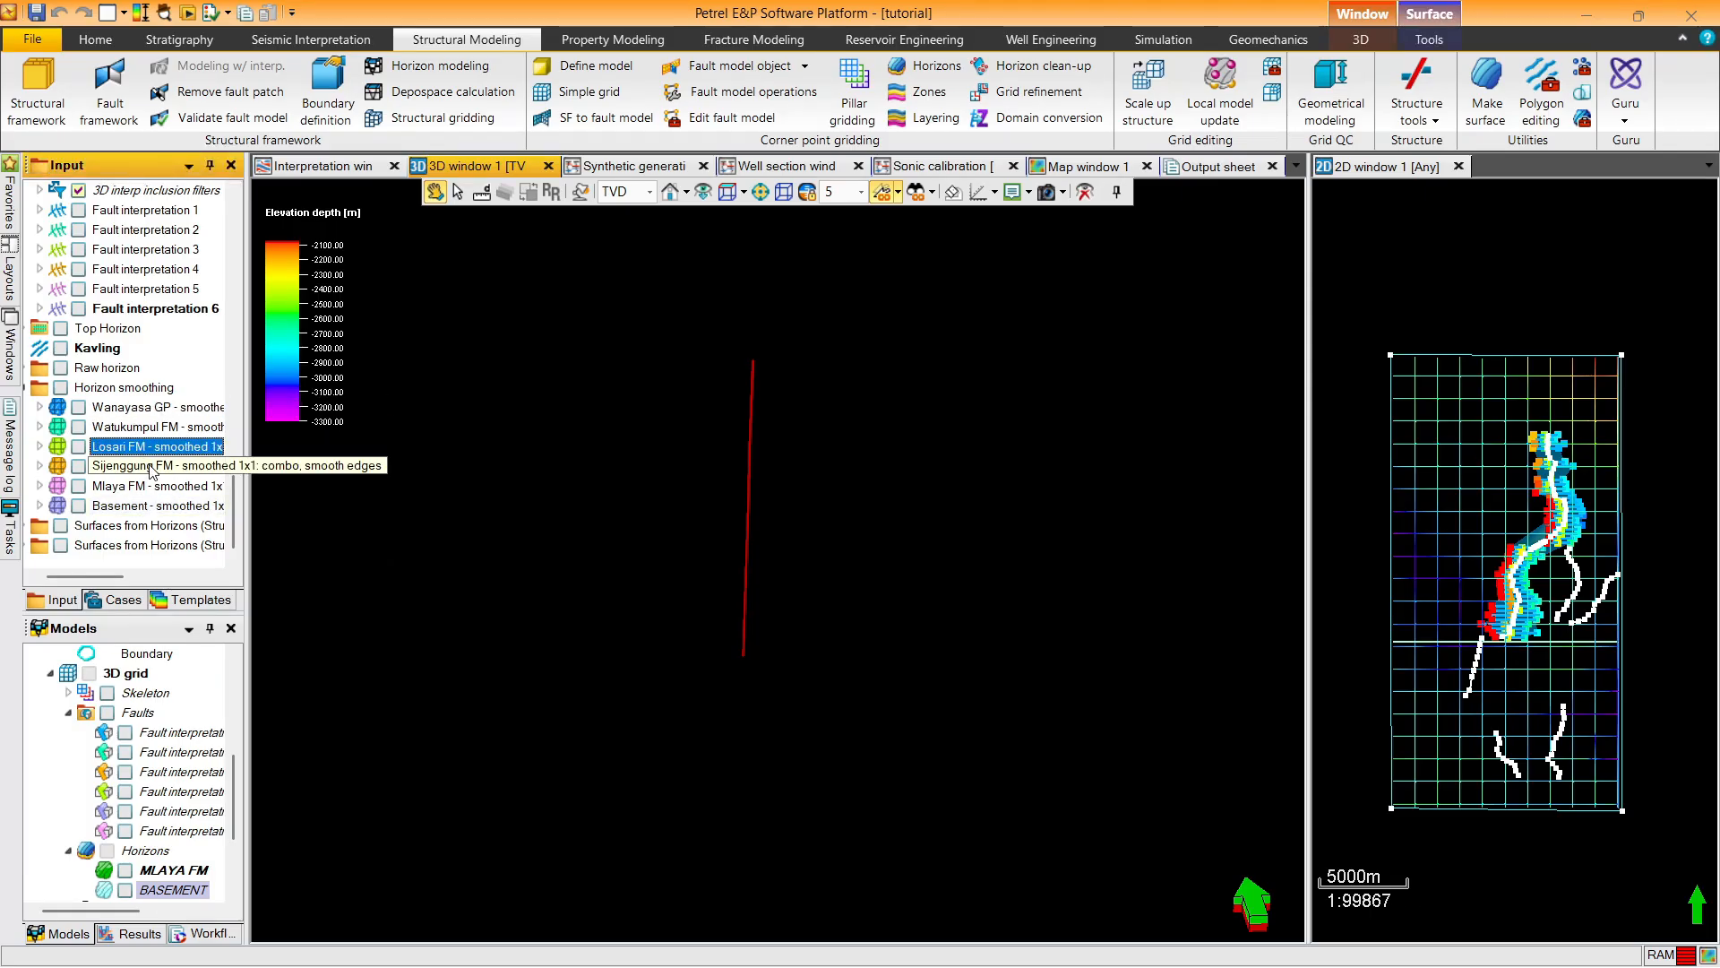
click(150, 467)
click(137, 506)
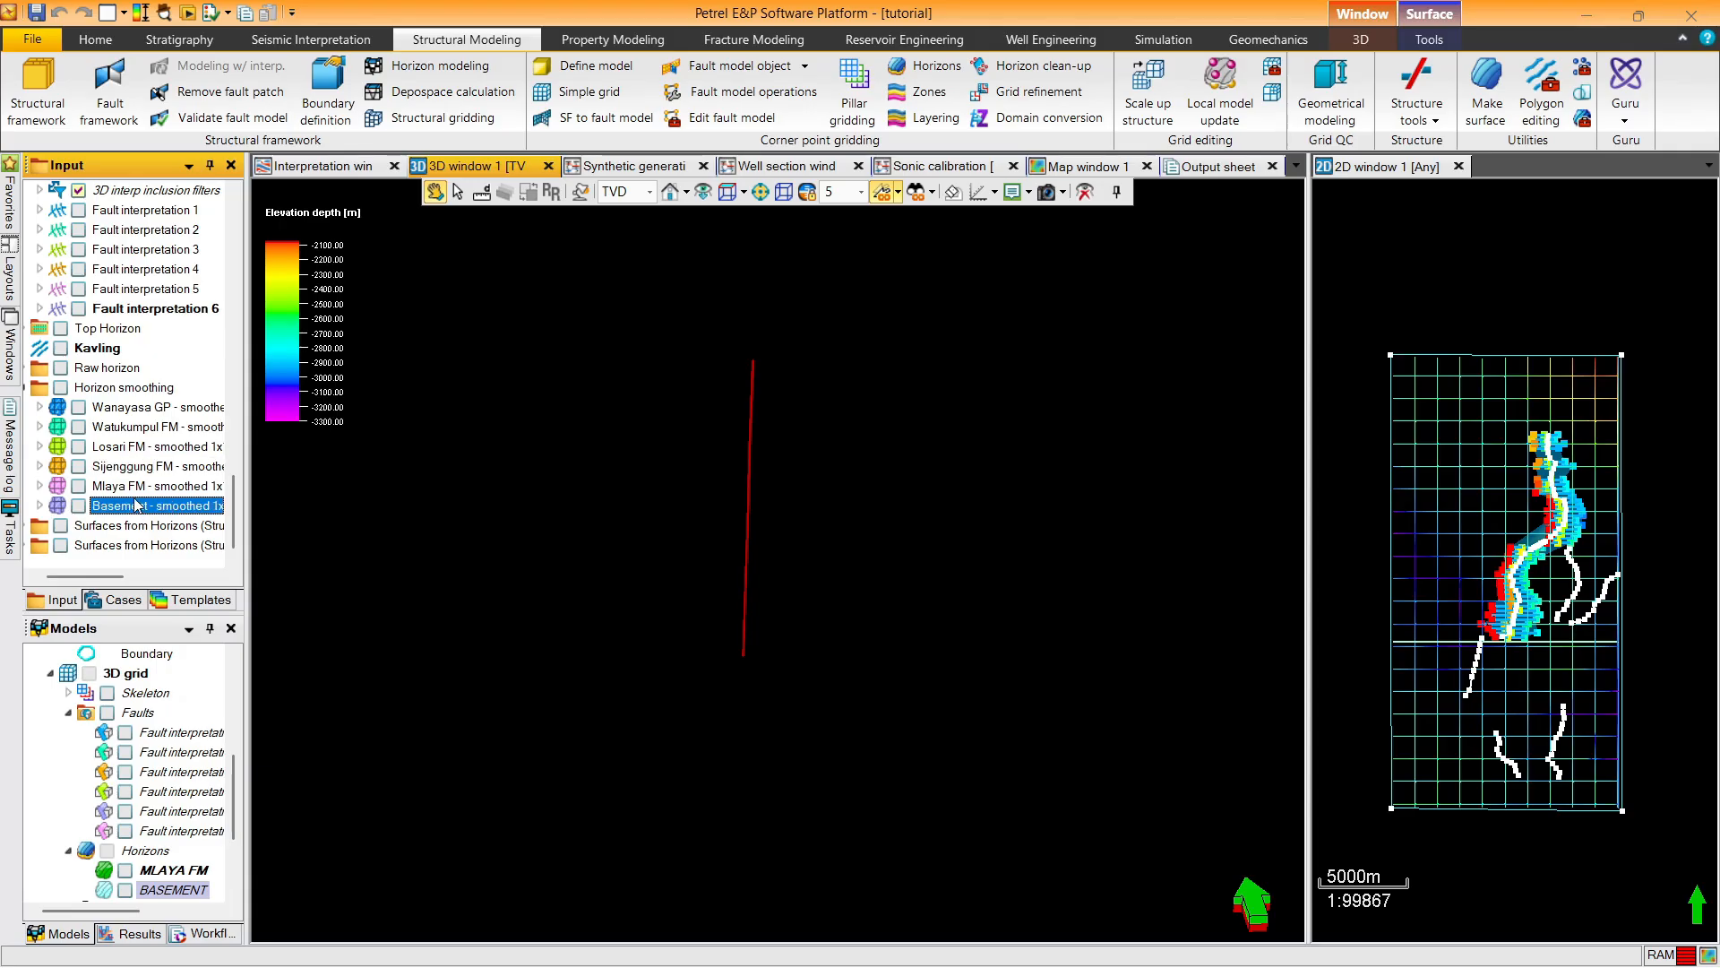
Open the settings of the smoothed Wanayasa GP surface and choose the Make thickness map operation among its calculations
click(131, 407)
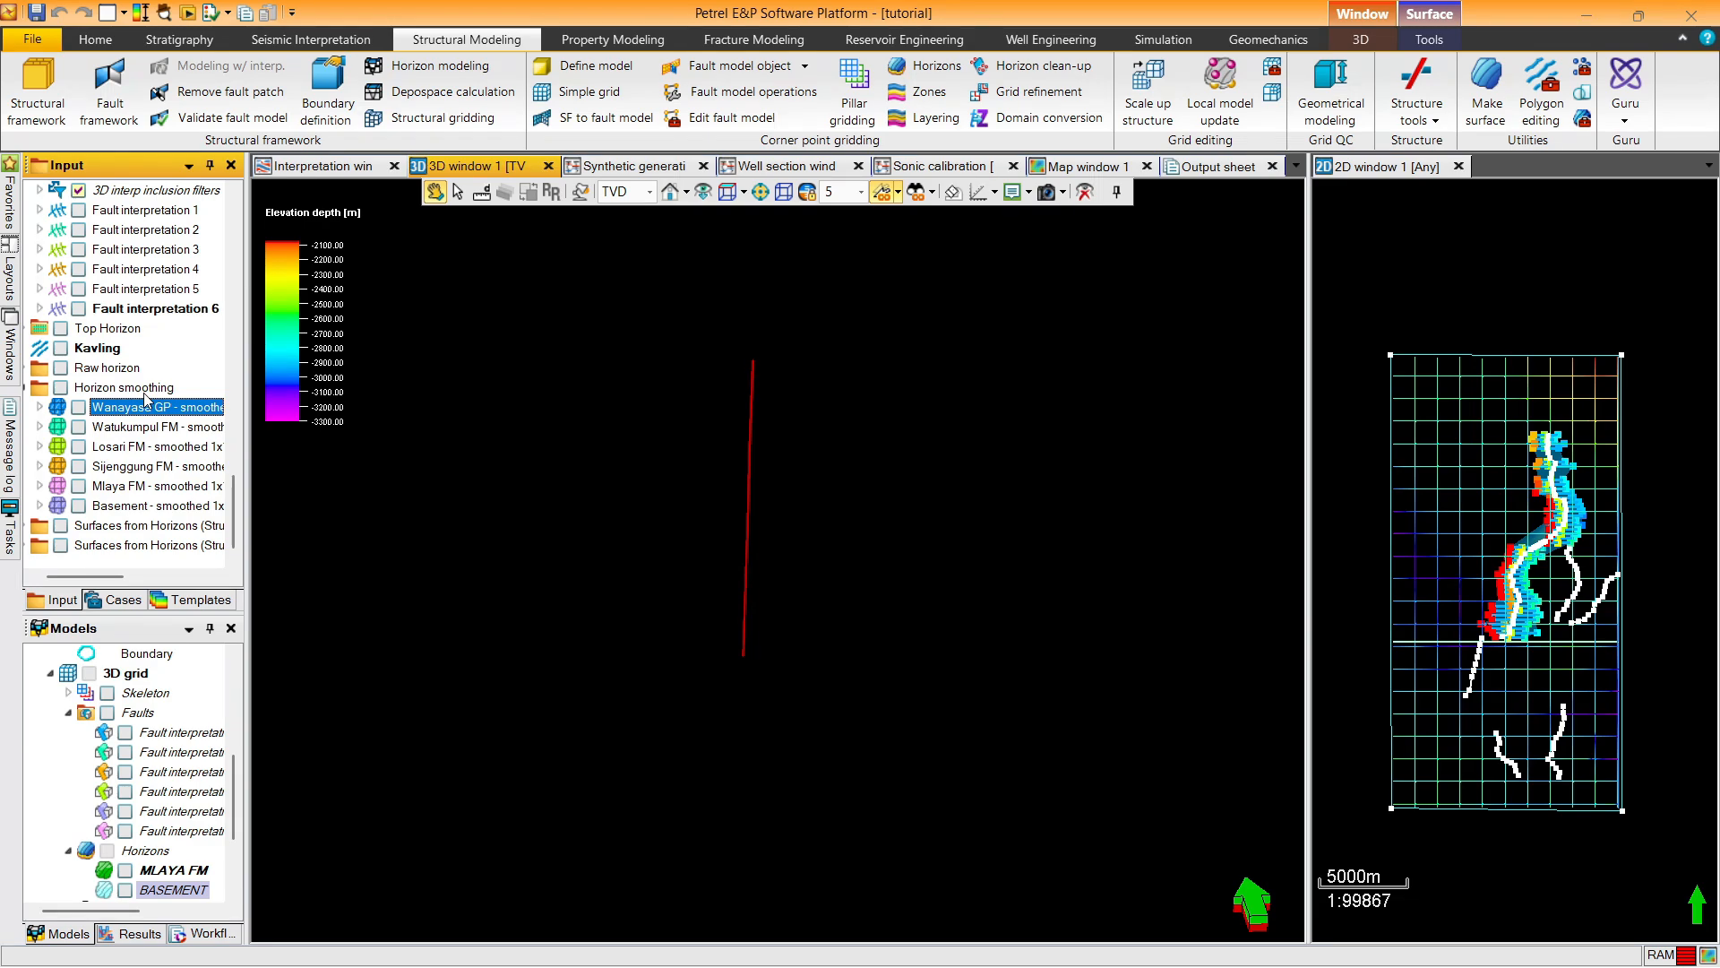
right_click(161, 410)
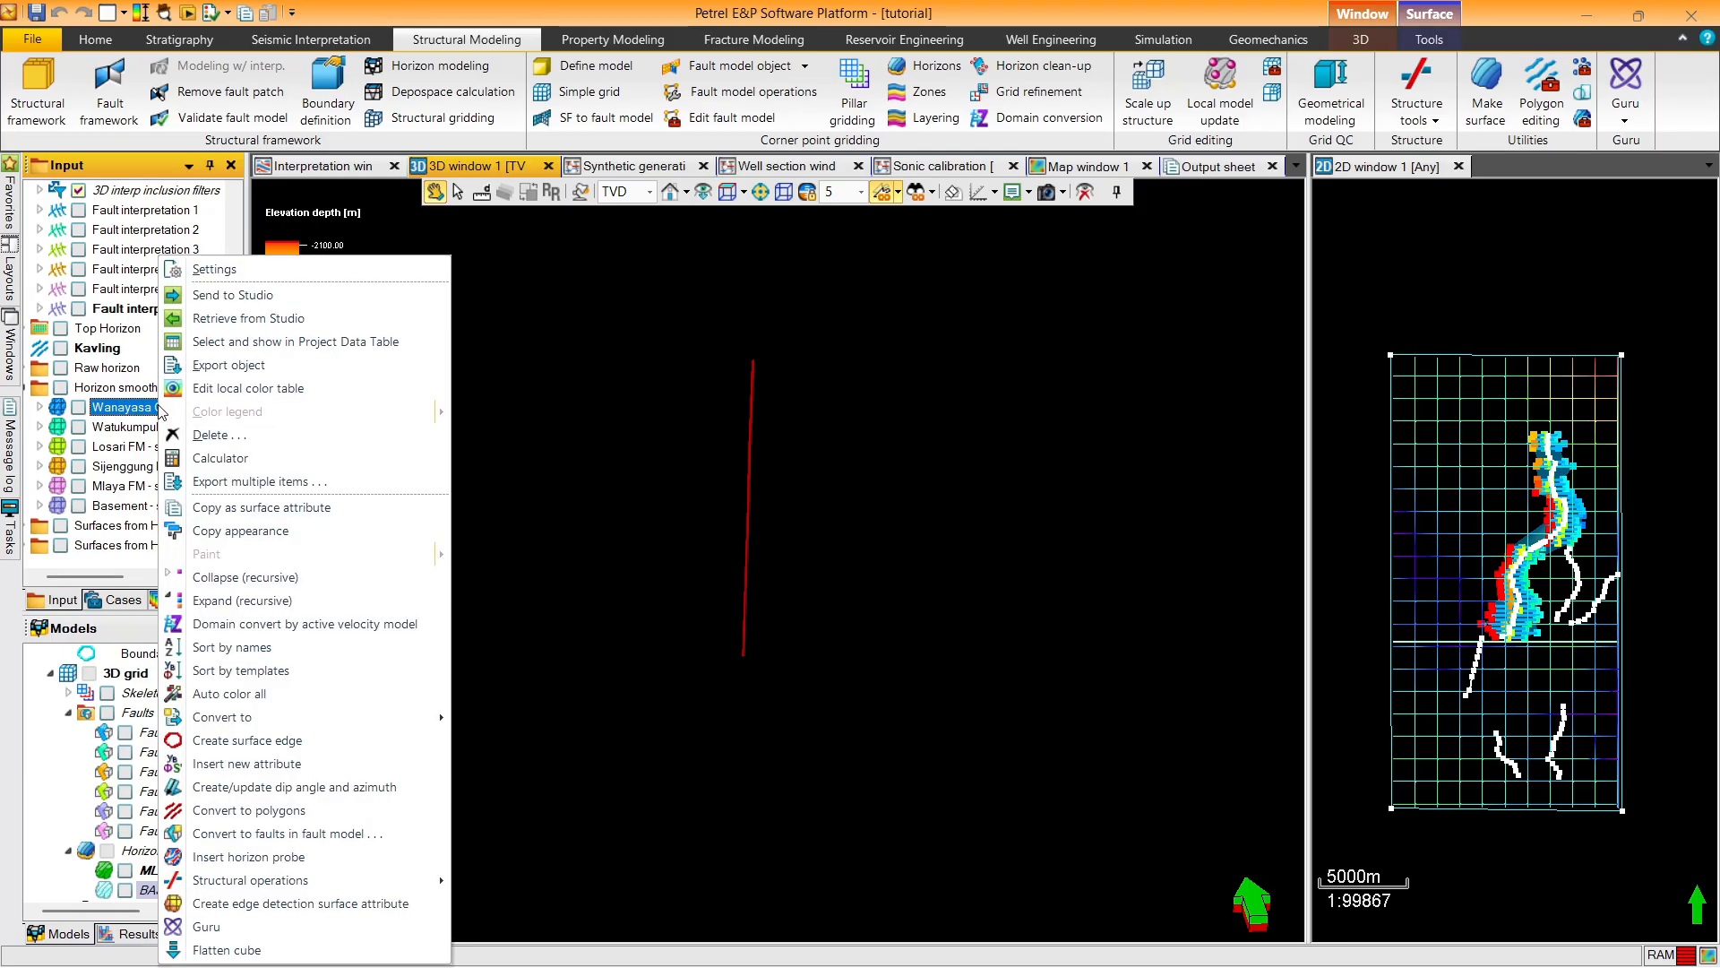
click(235, 269)
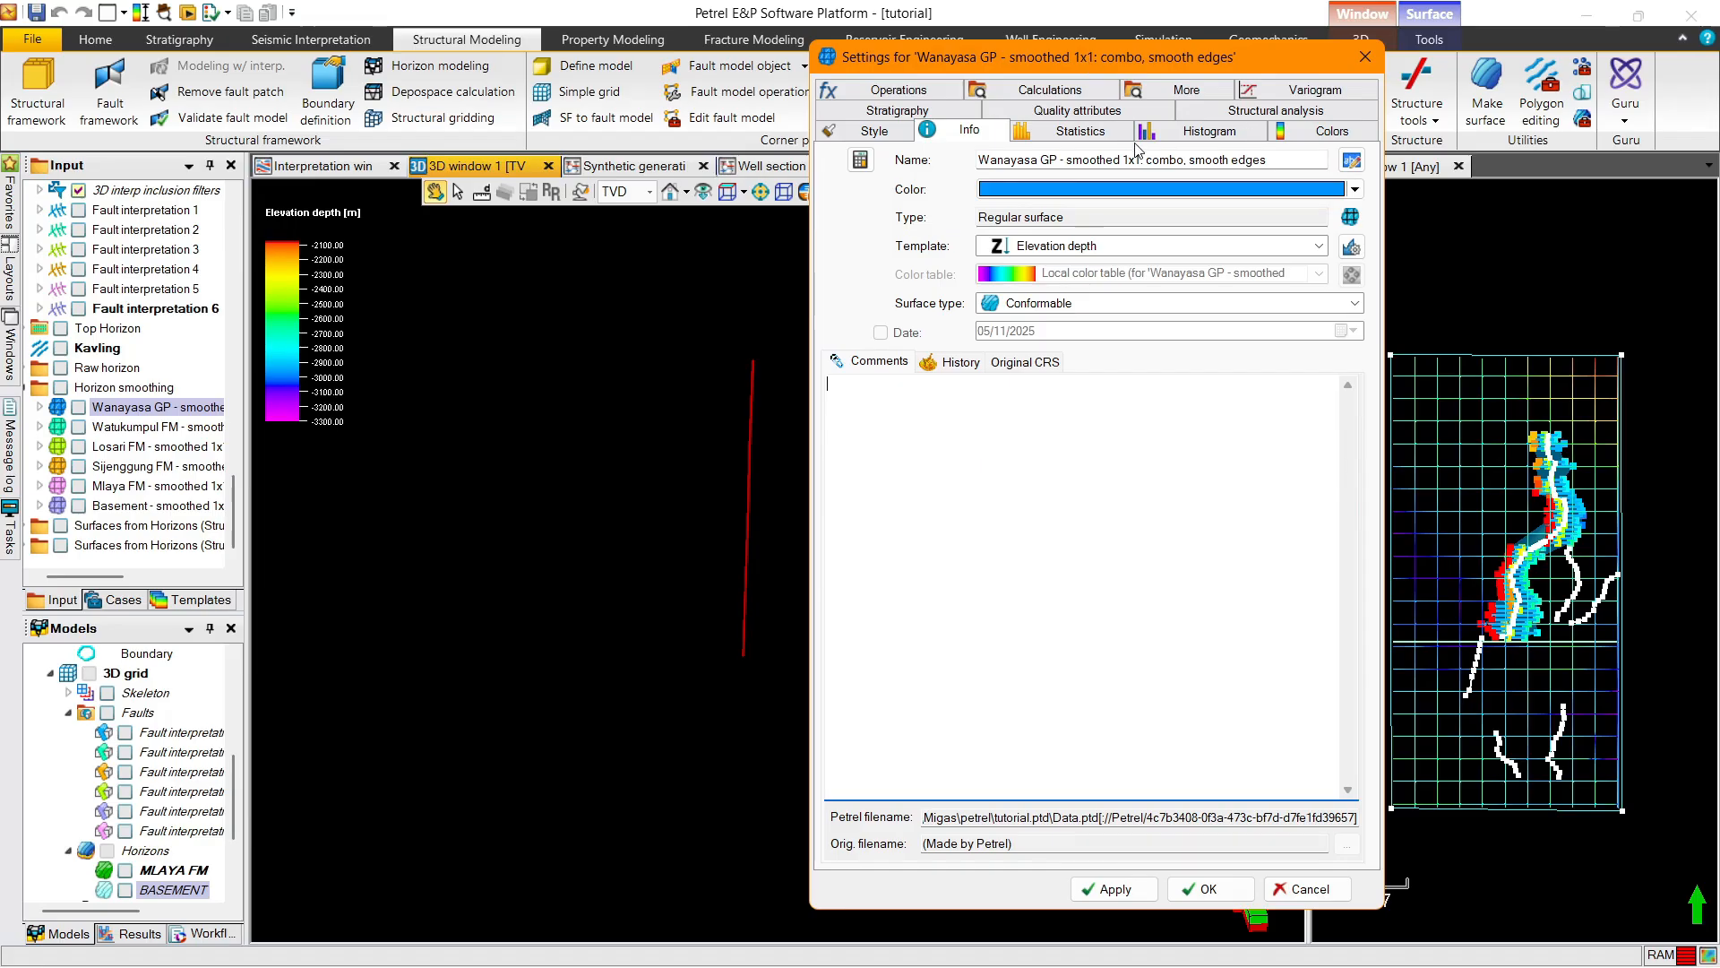
click(898, 89)
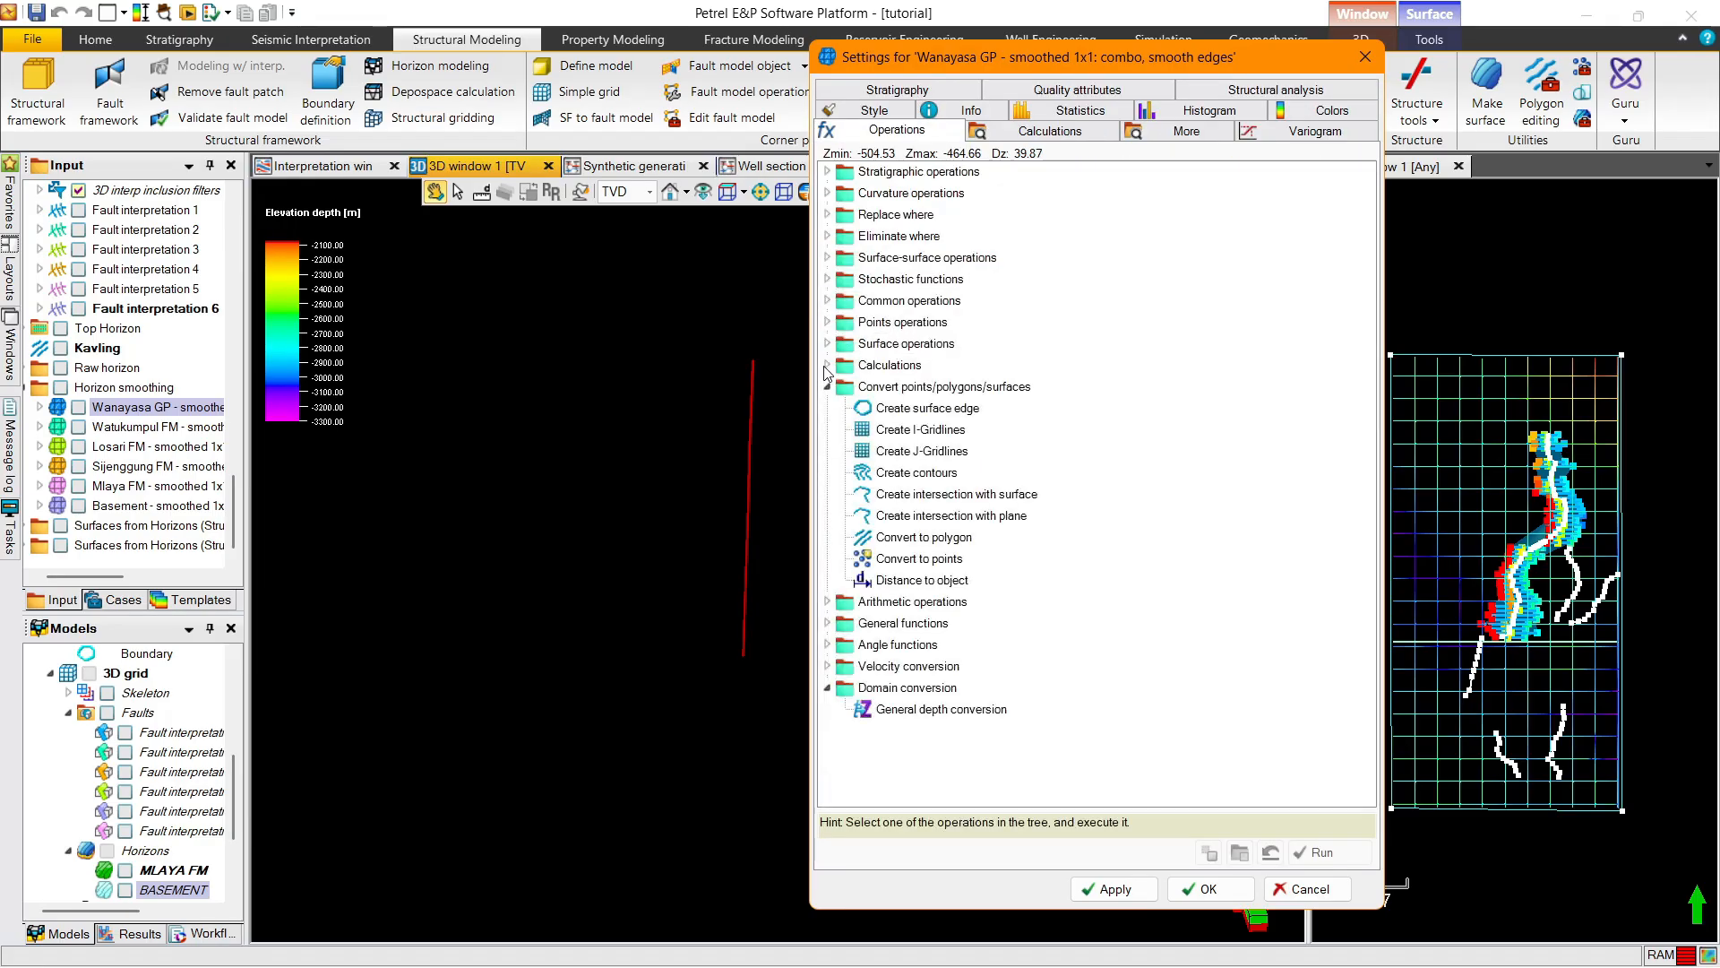
click(826, 365)
click(827, 343)
click(827, 343)
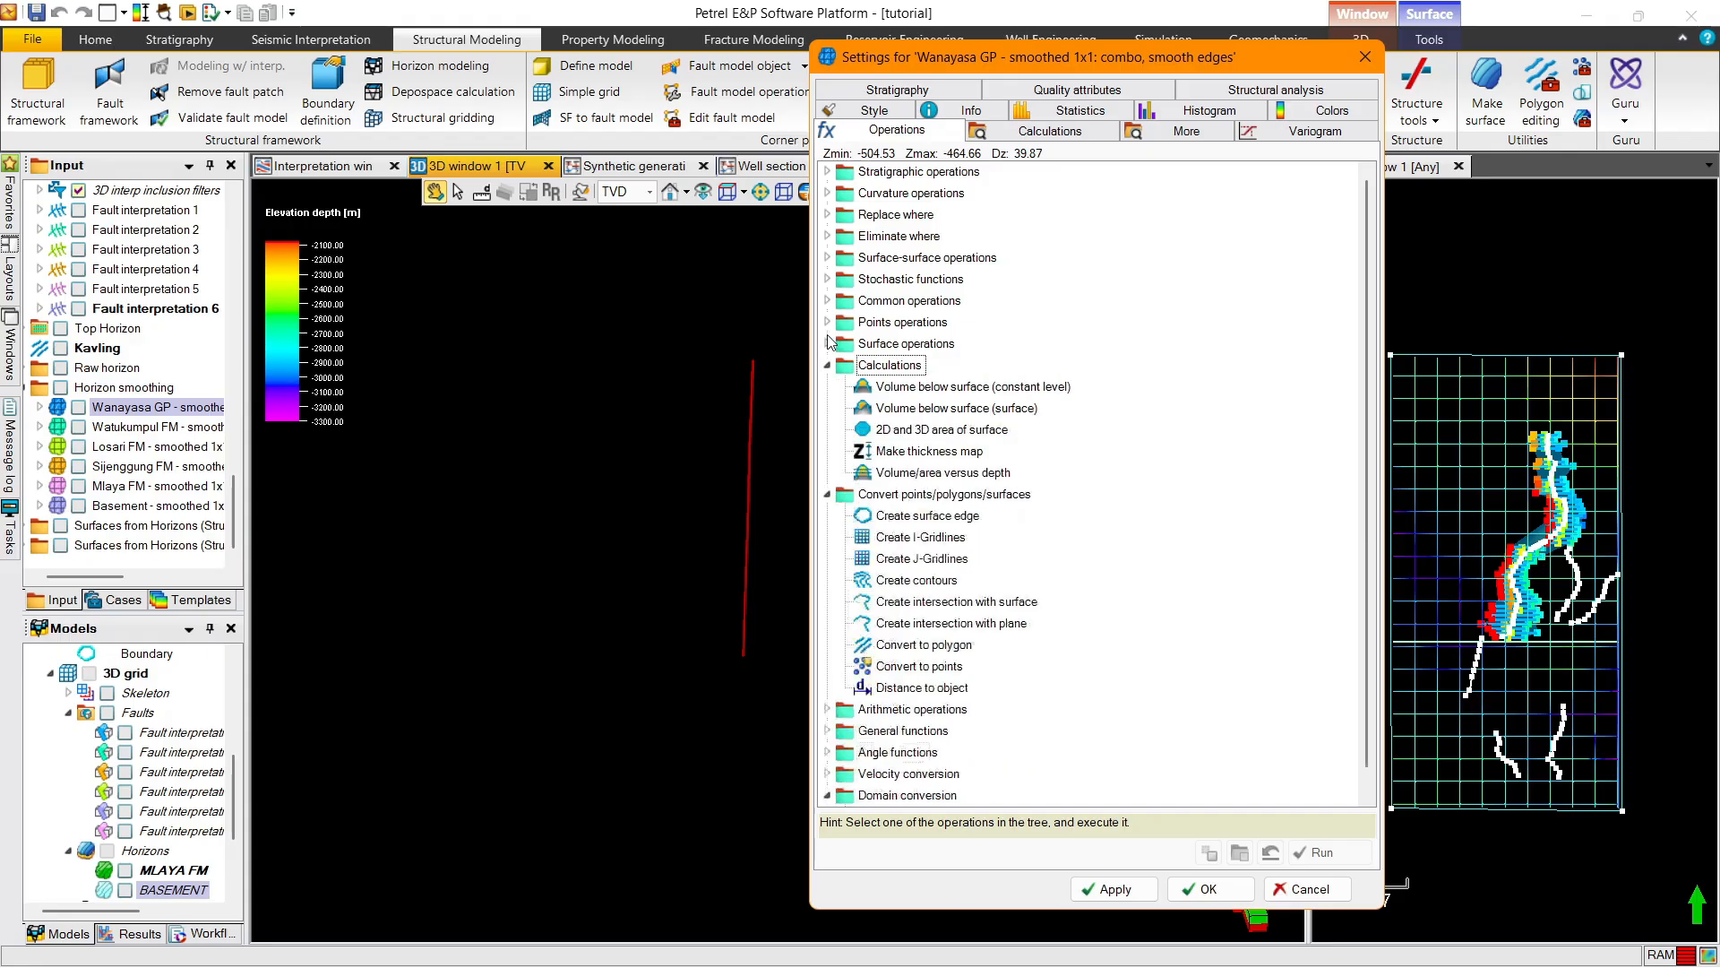
click(879, 367)
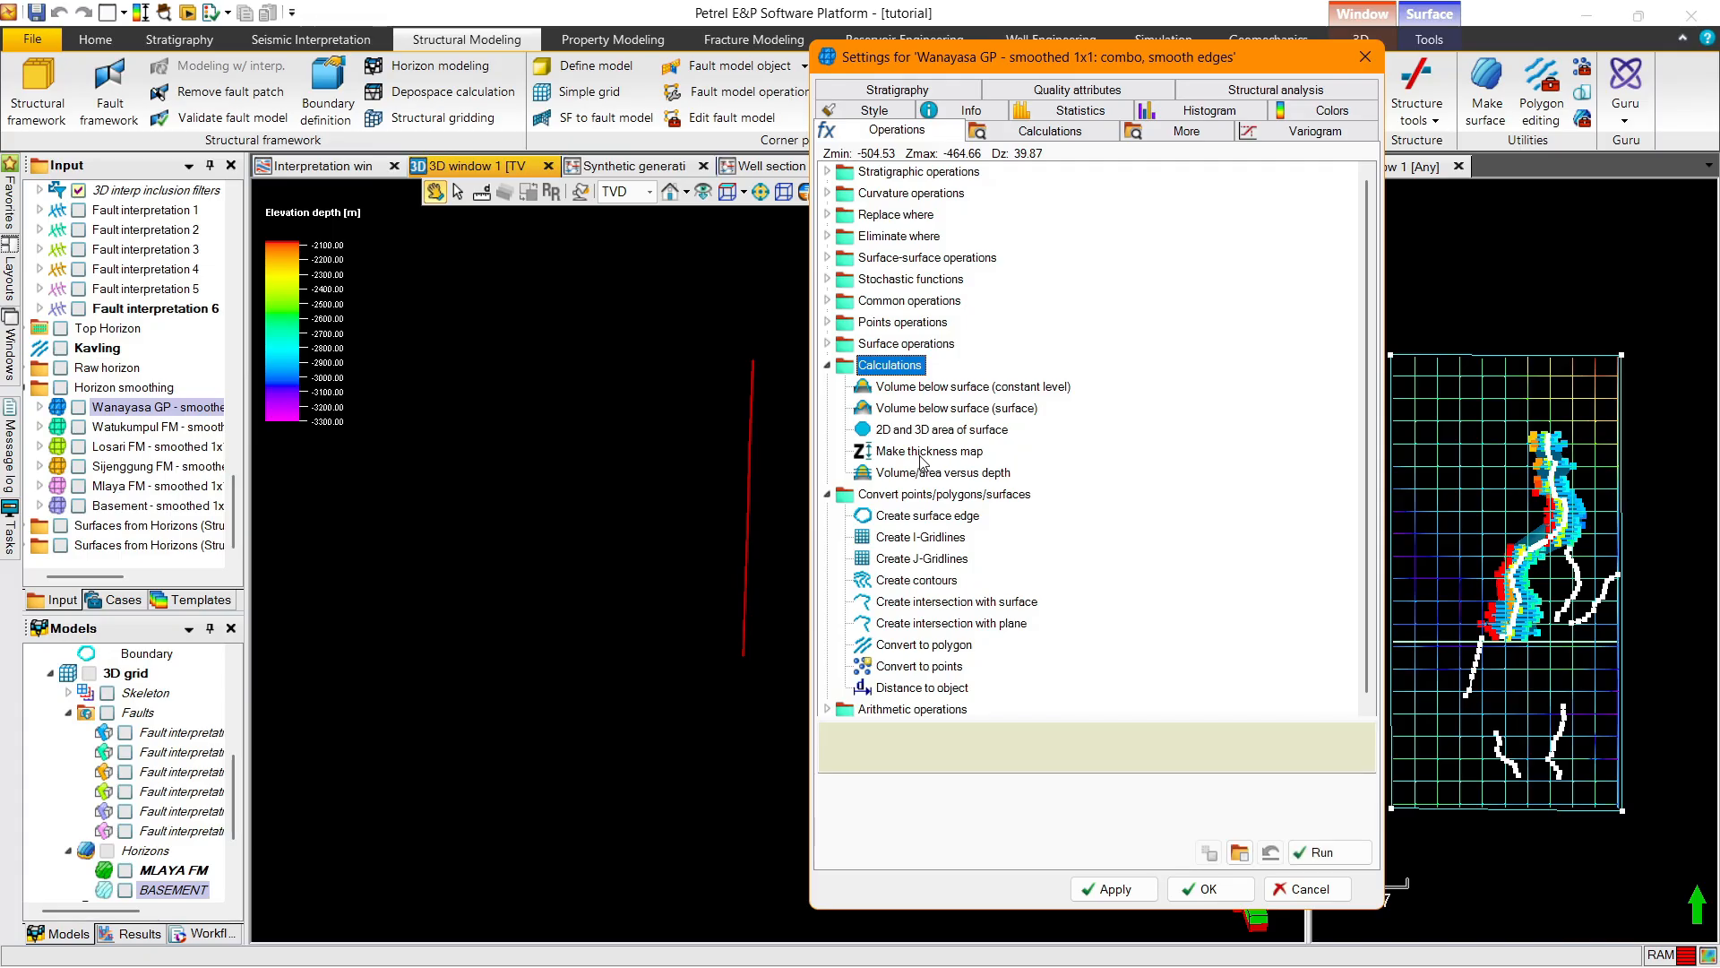
click(923, 454)
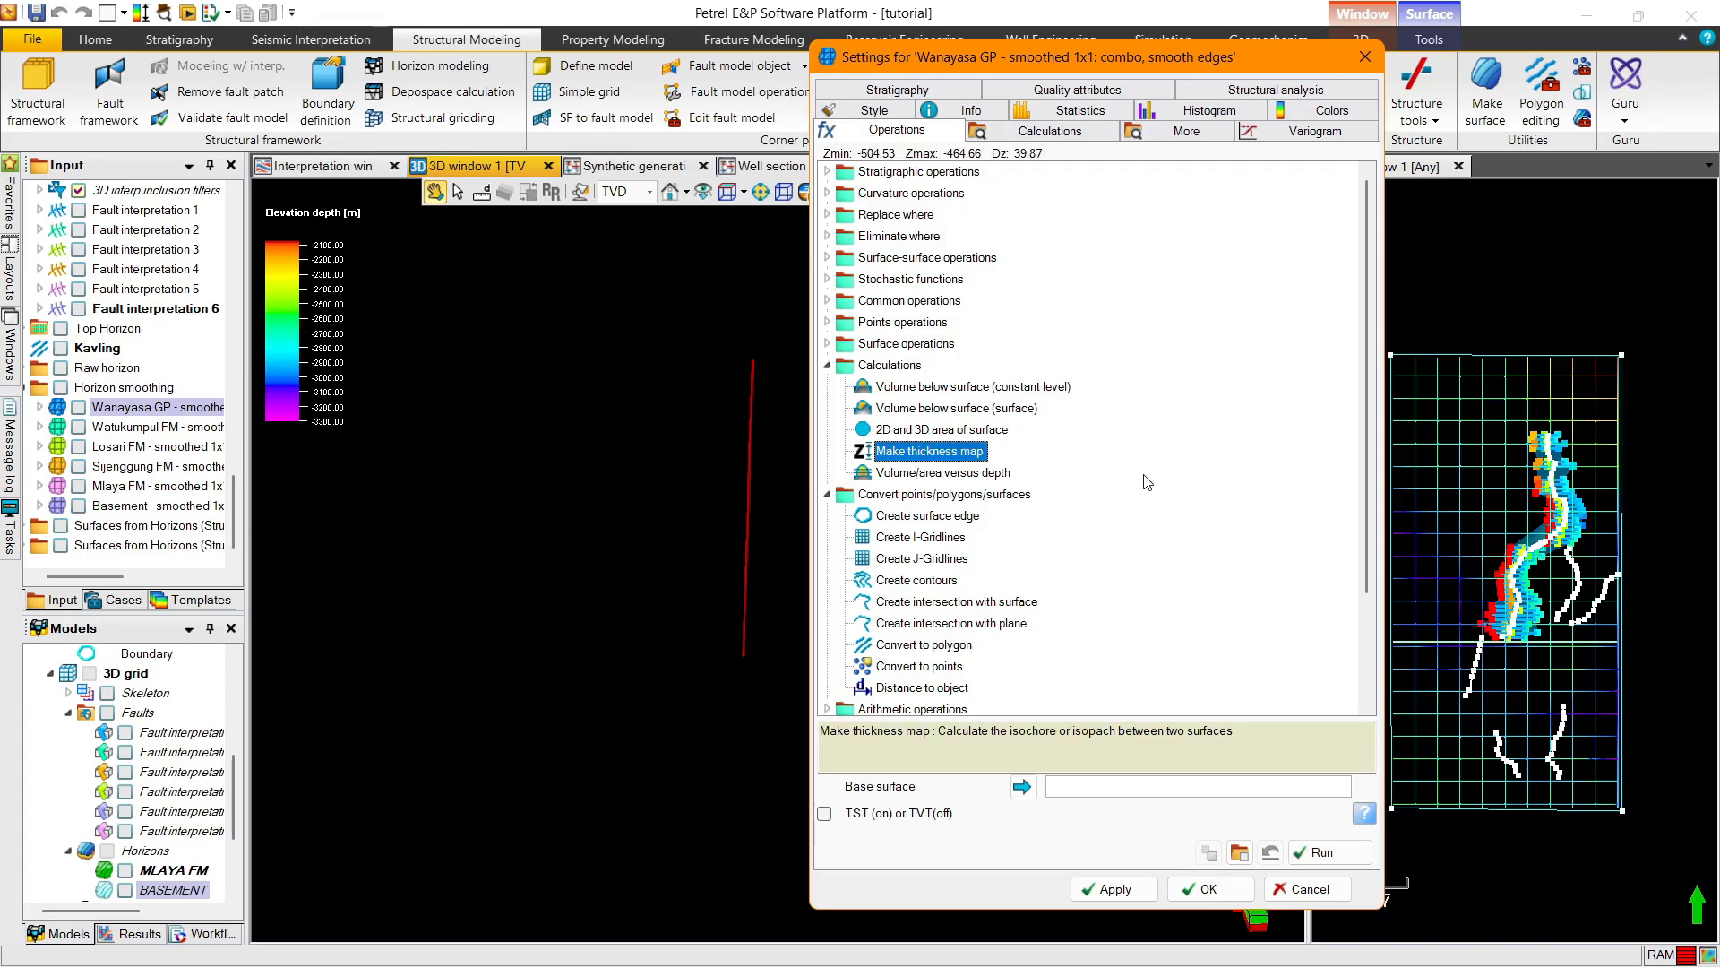
drag(1367, 423, 1367, 535)
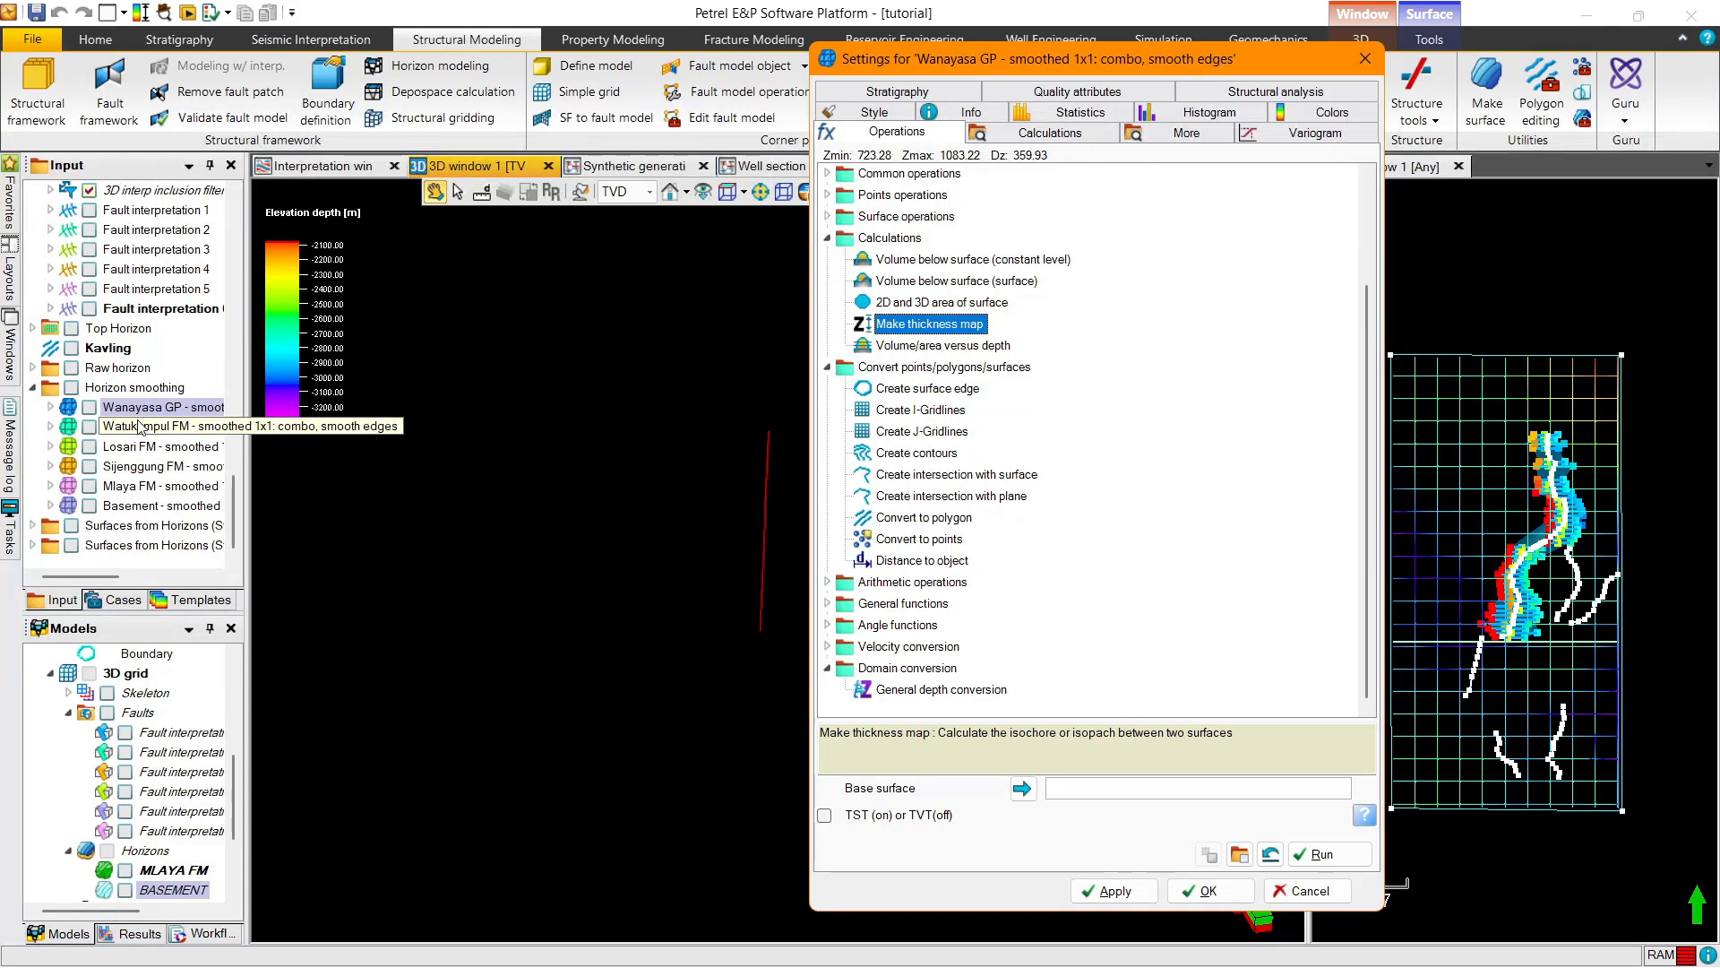
Assign the smoothed Losari FM surface as the base surface and run the thickness map calculation
click(159, 447)
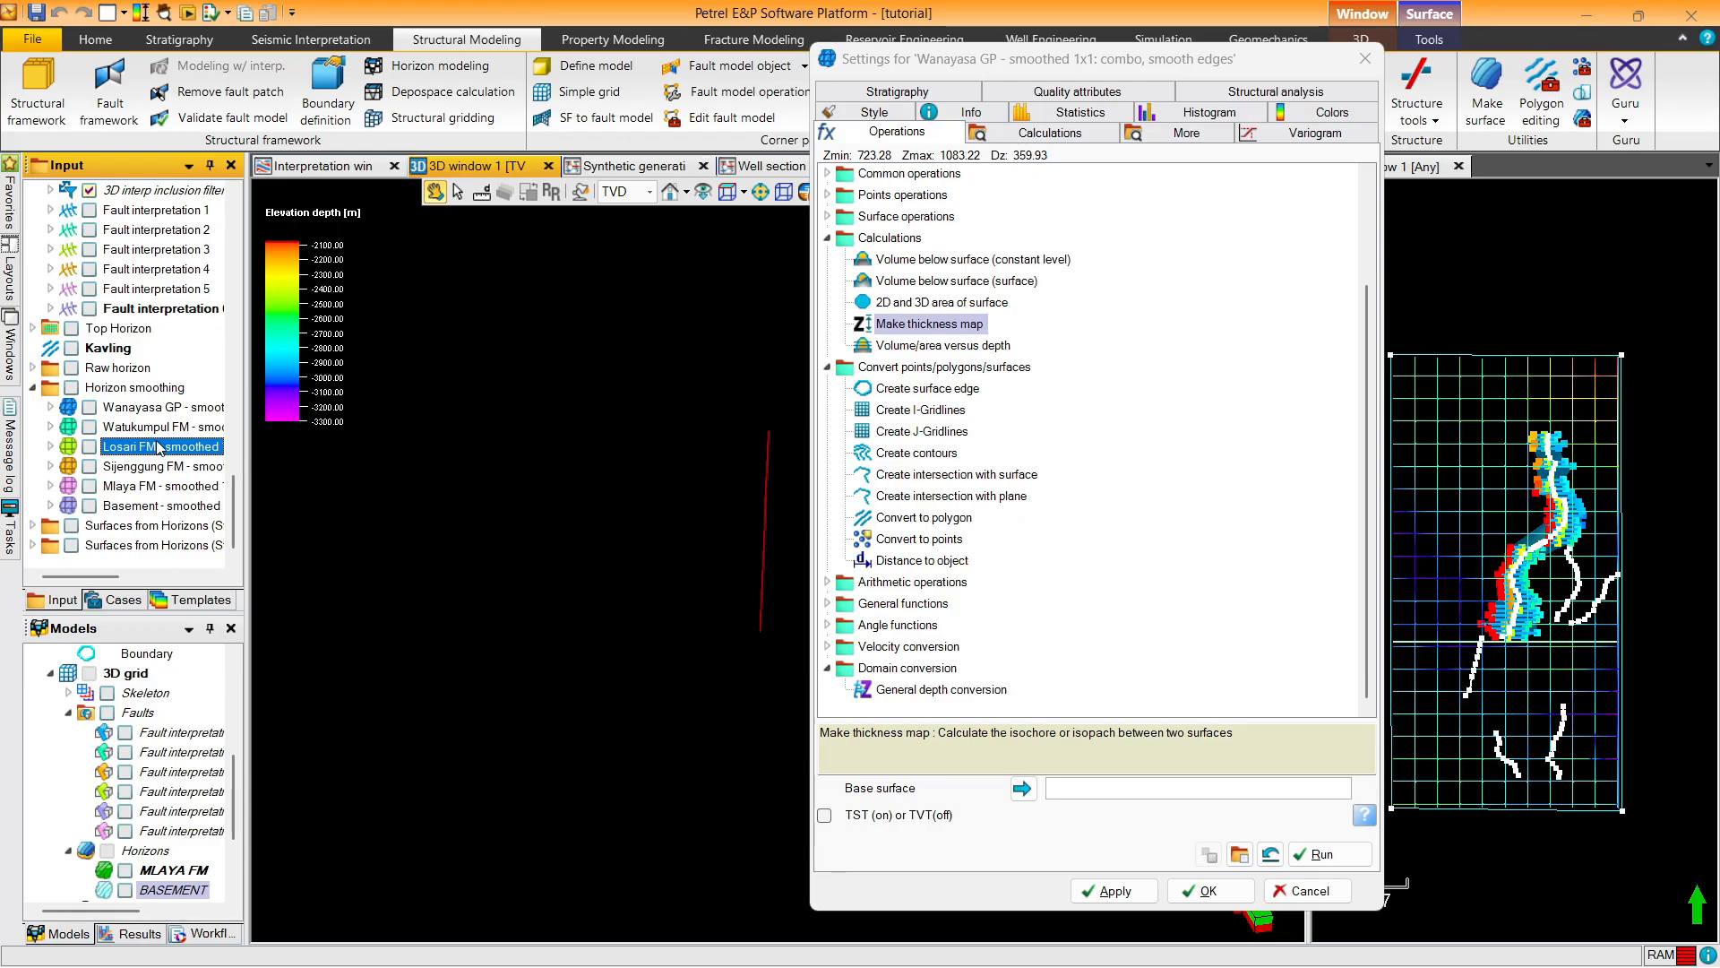
click(1022, 787)
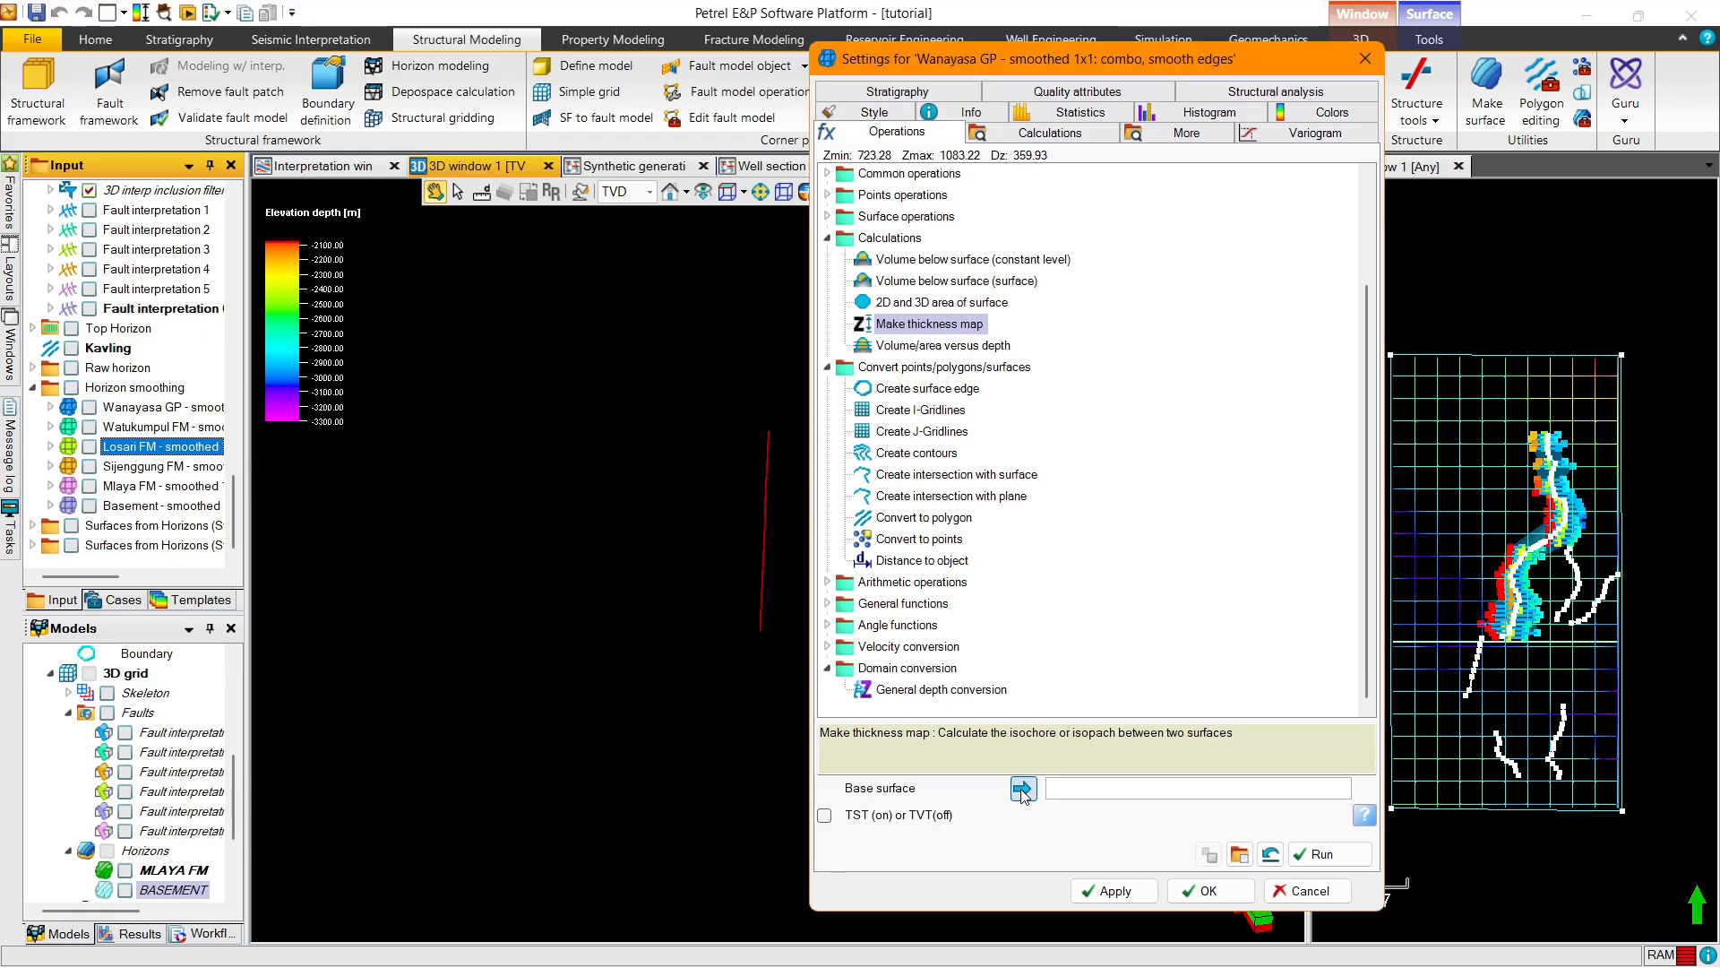
click(1317, 854)
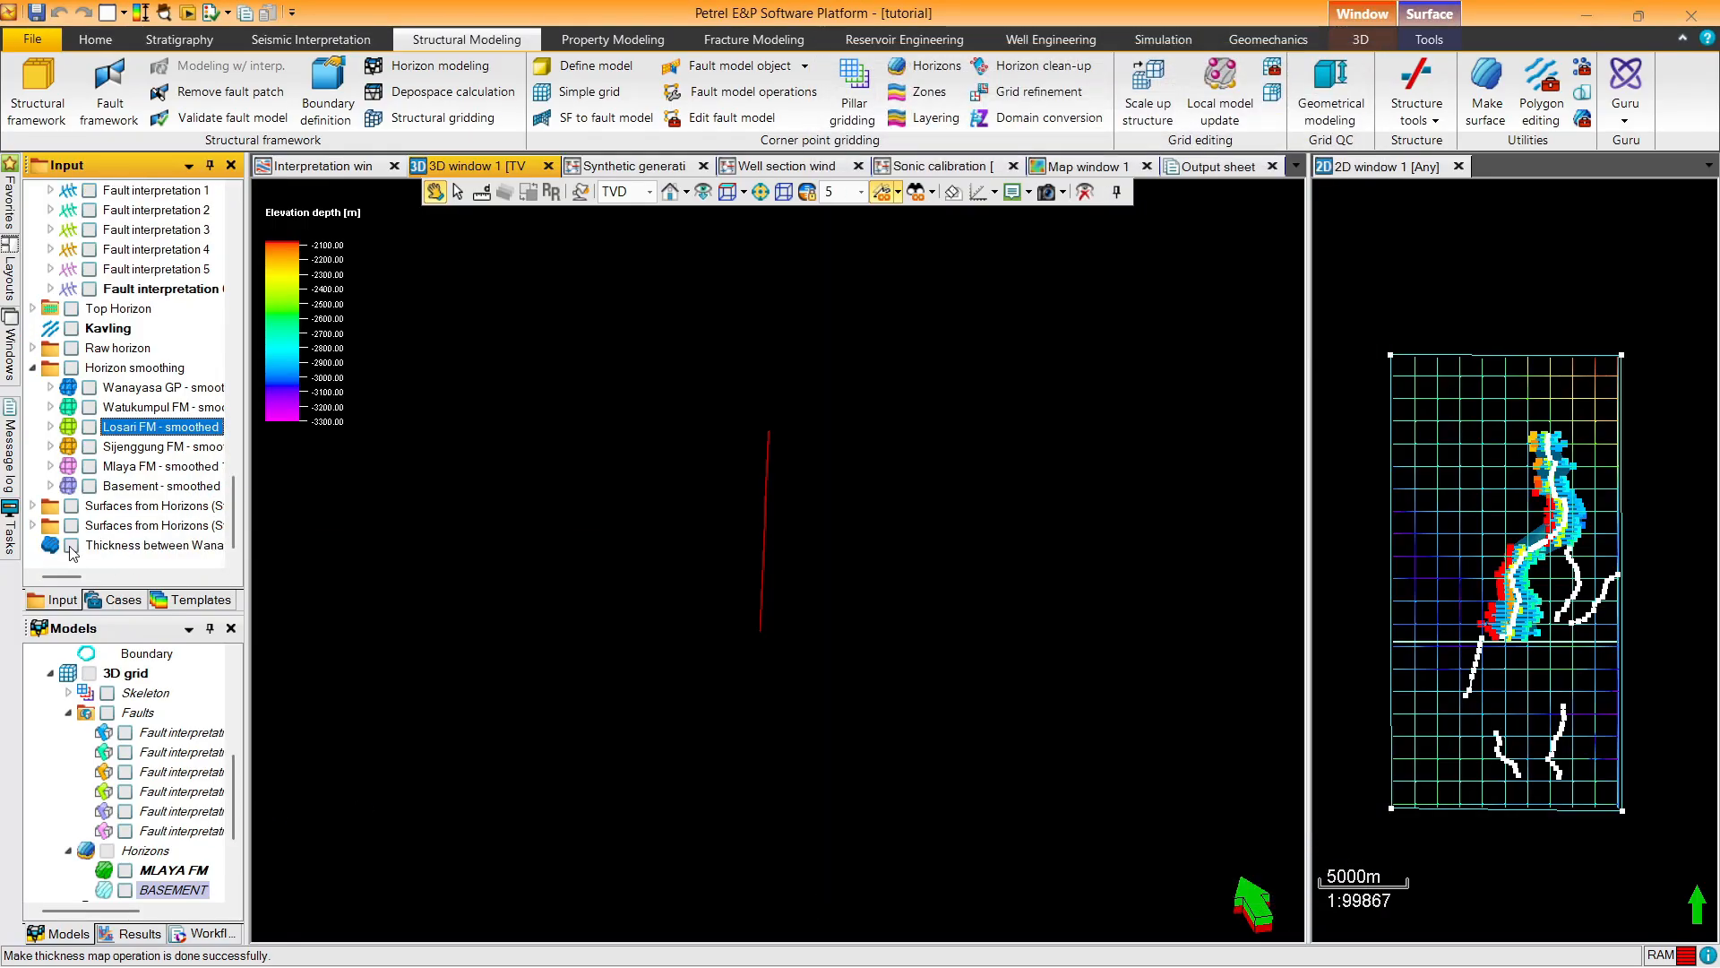
Display the Wanayasa GP to Losari FM thickness map in the 3D window and orient it to see its full extent
click(70, 546)
click(702, 422)
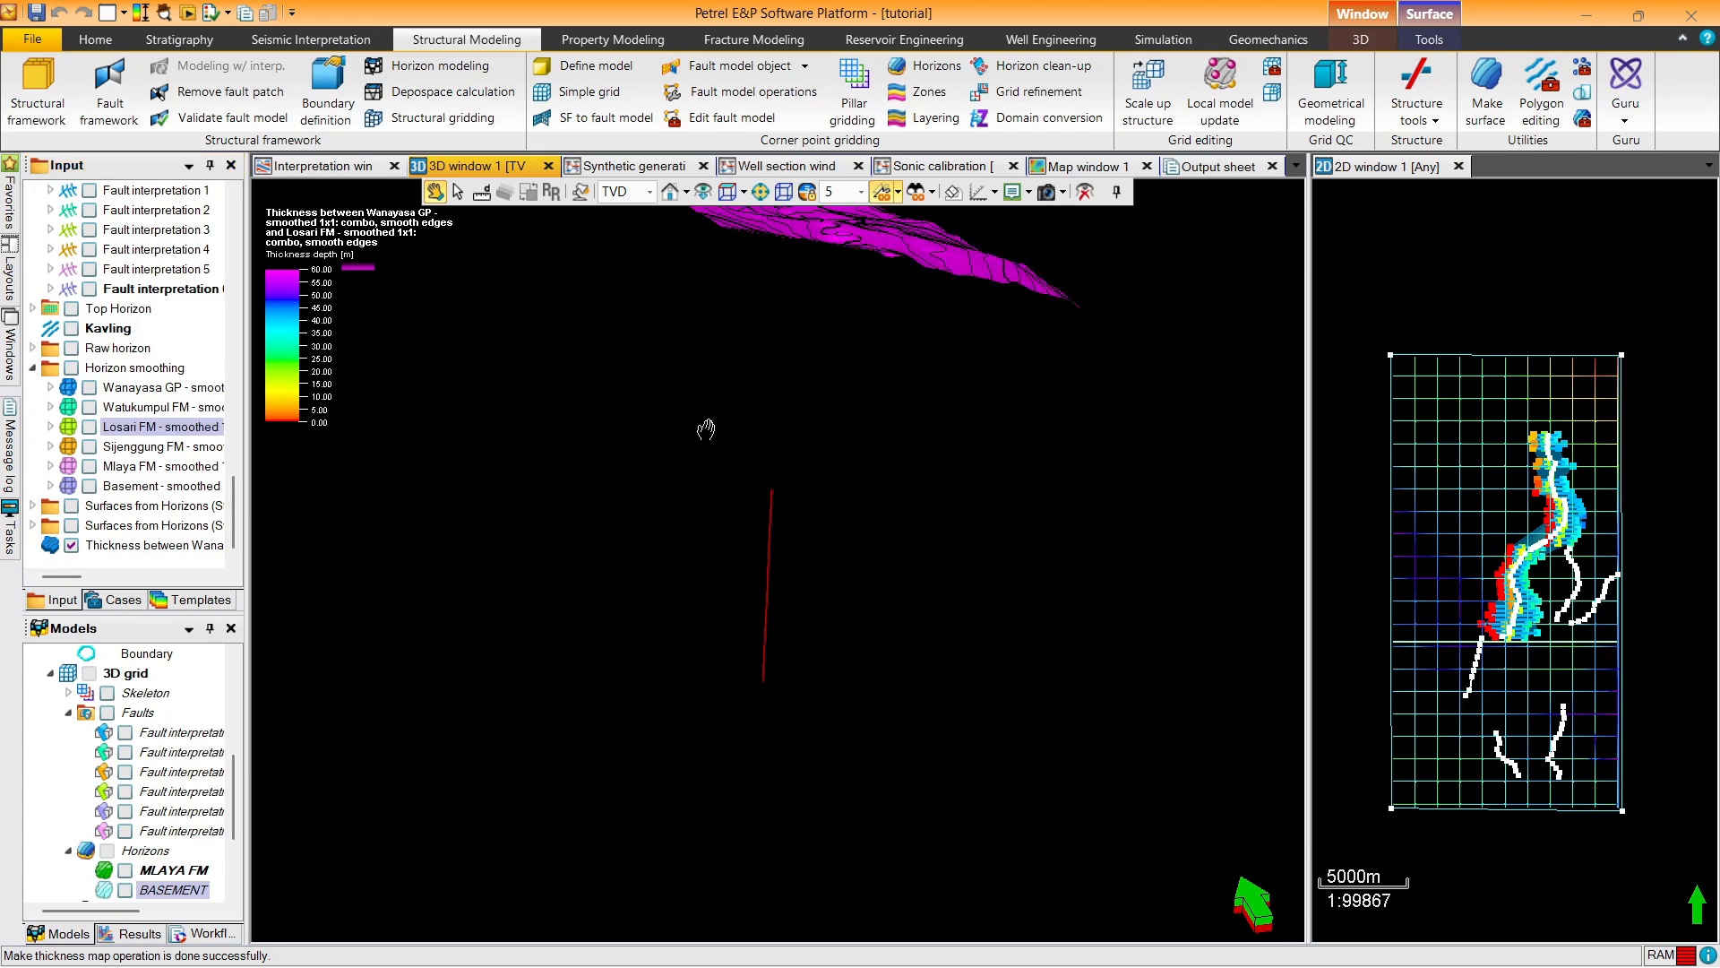
drag(714, 554, 720, 502)
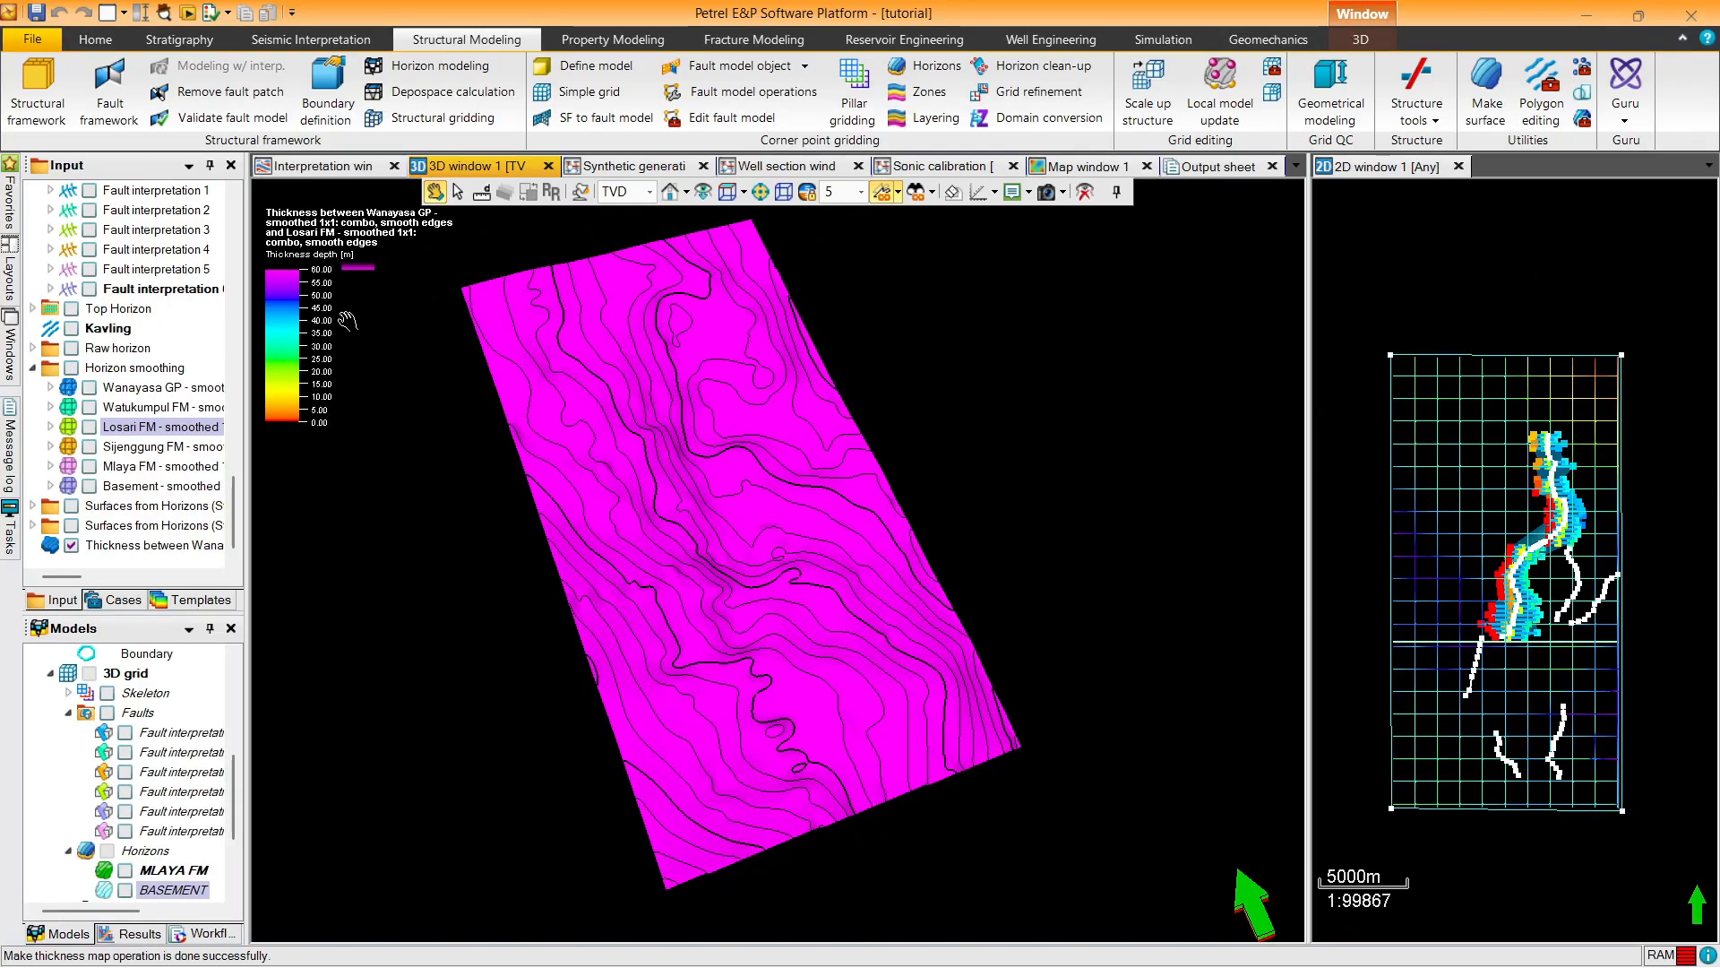
Open the settings of the smoothed Sijenggung FM surface and choose the Make thickness map operation among its calculations
right_click(132, 448)
click(238, 261)
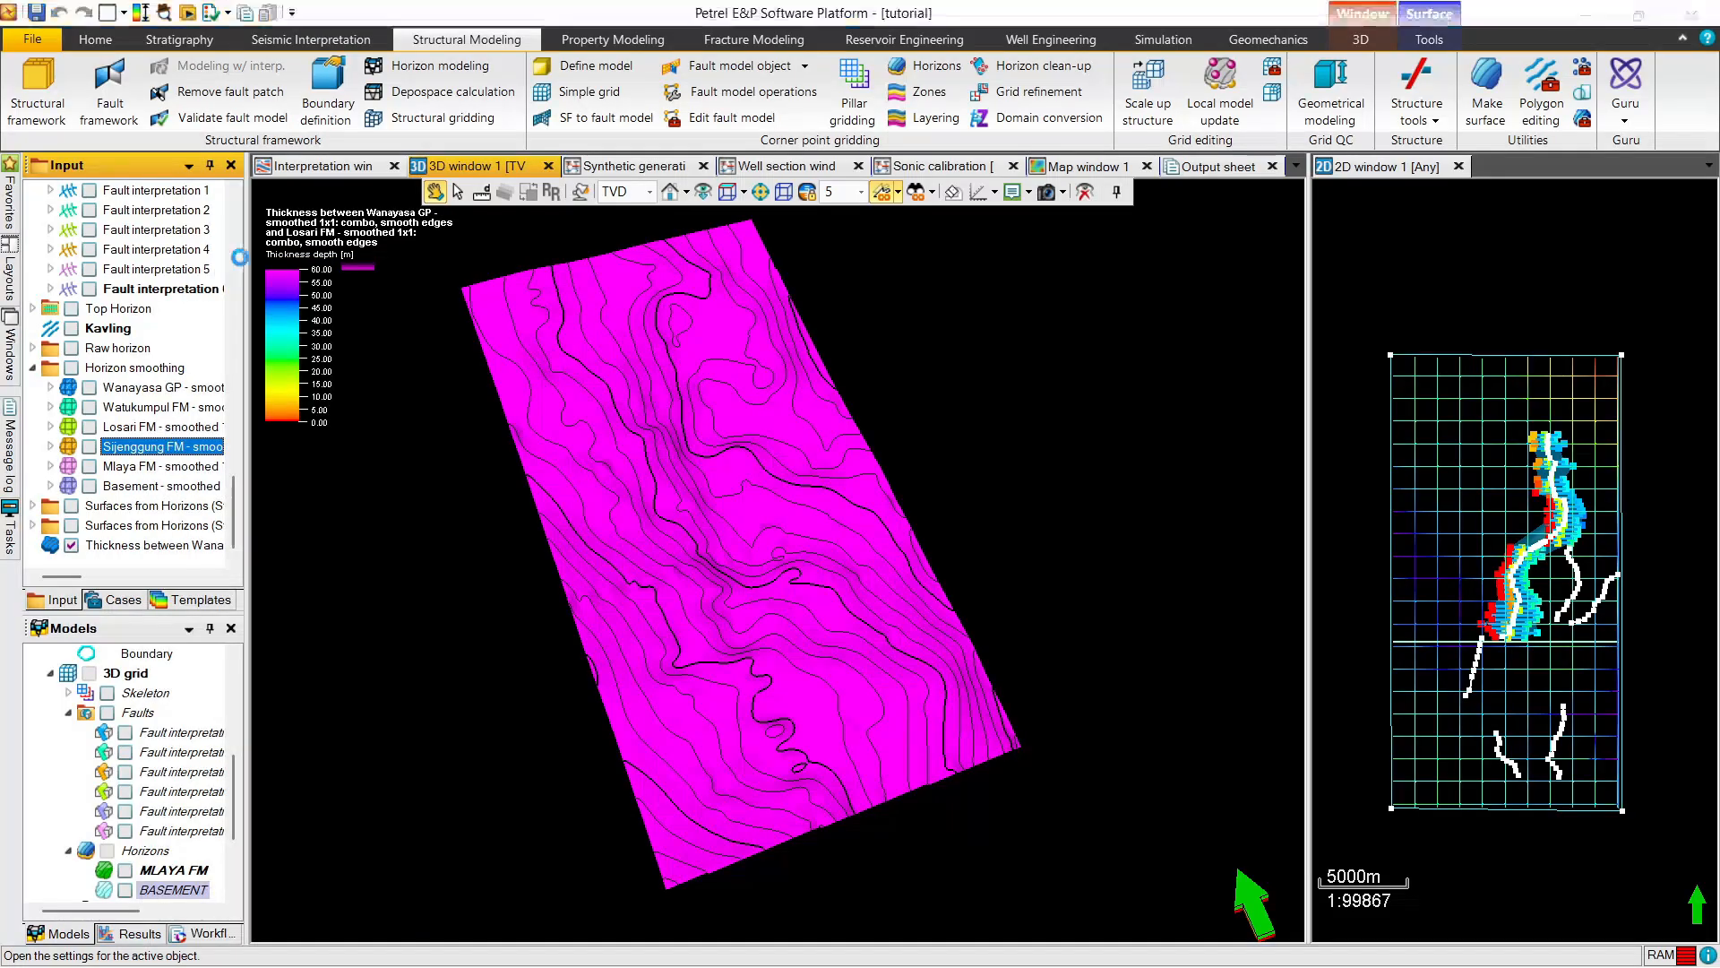
drag(466, 57, 865, 24)
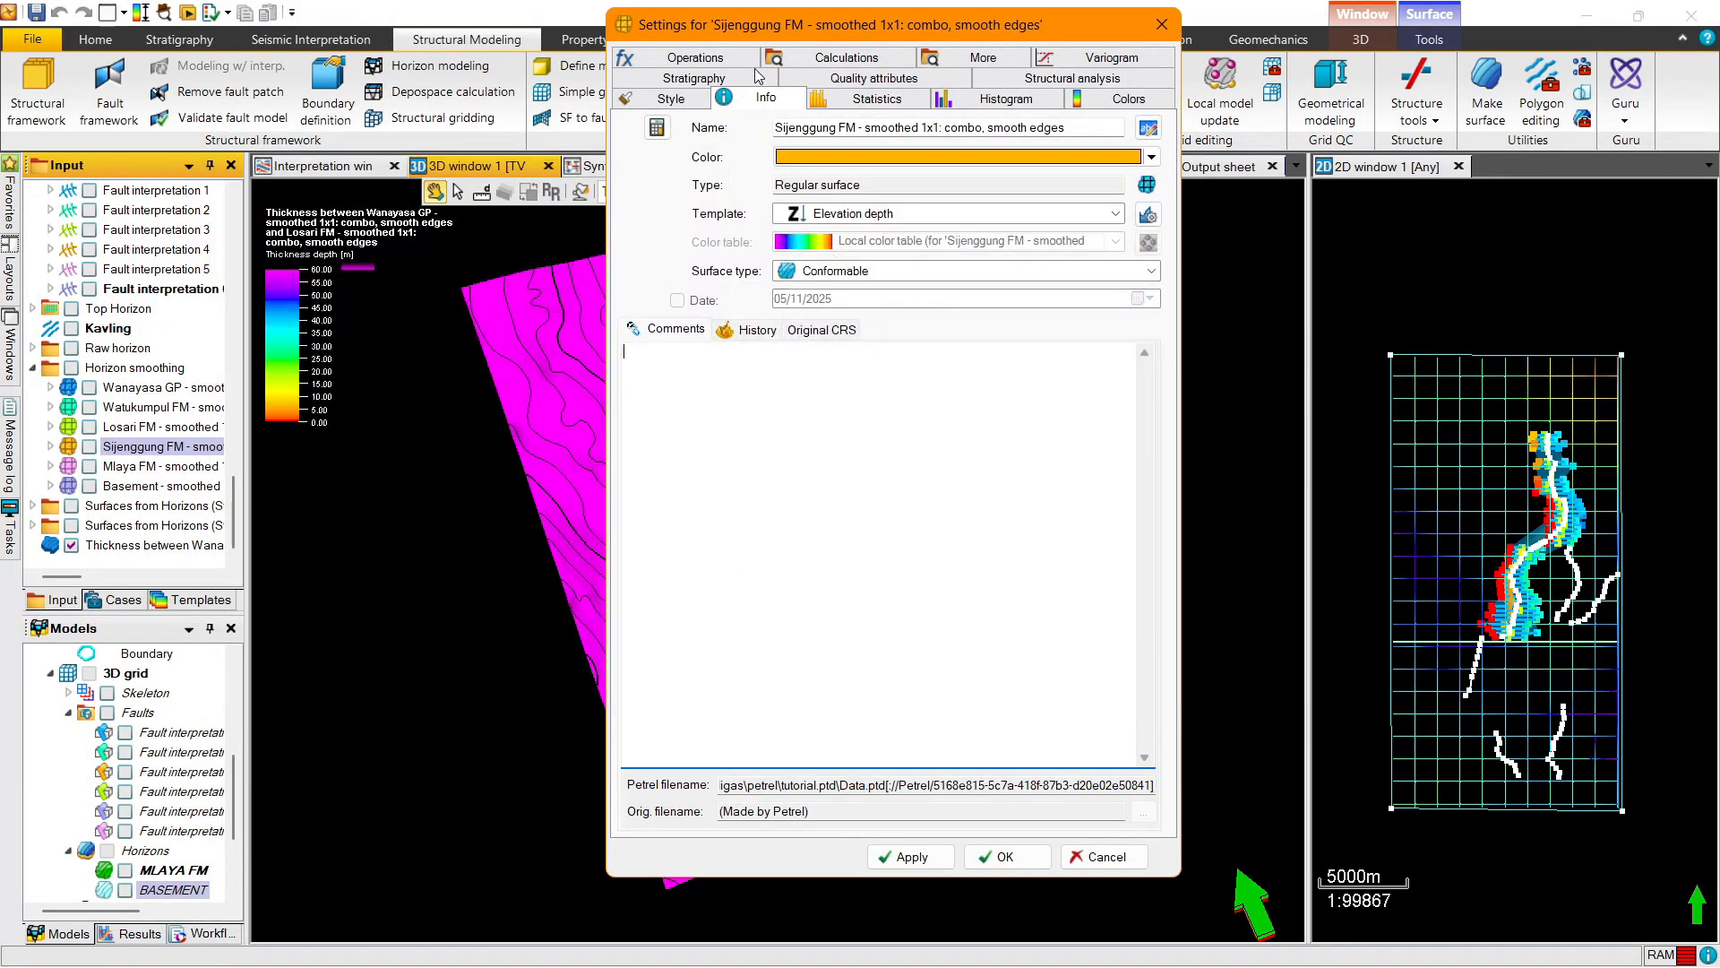
click(692, 63)
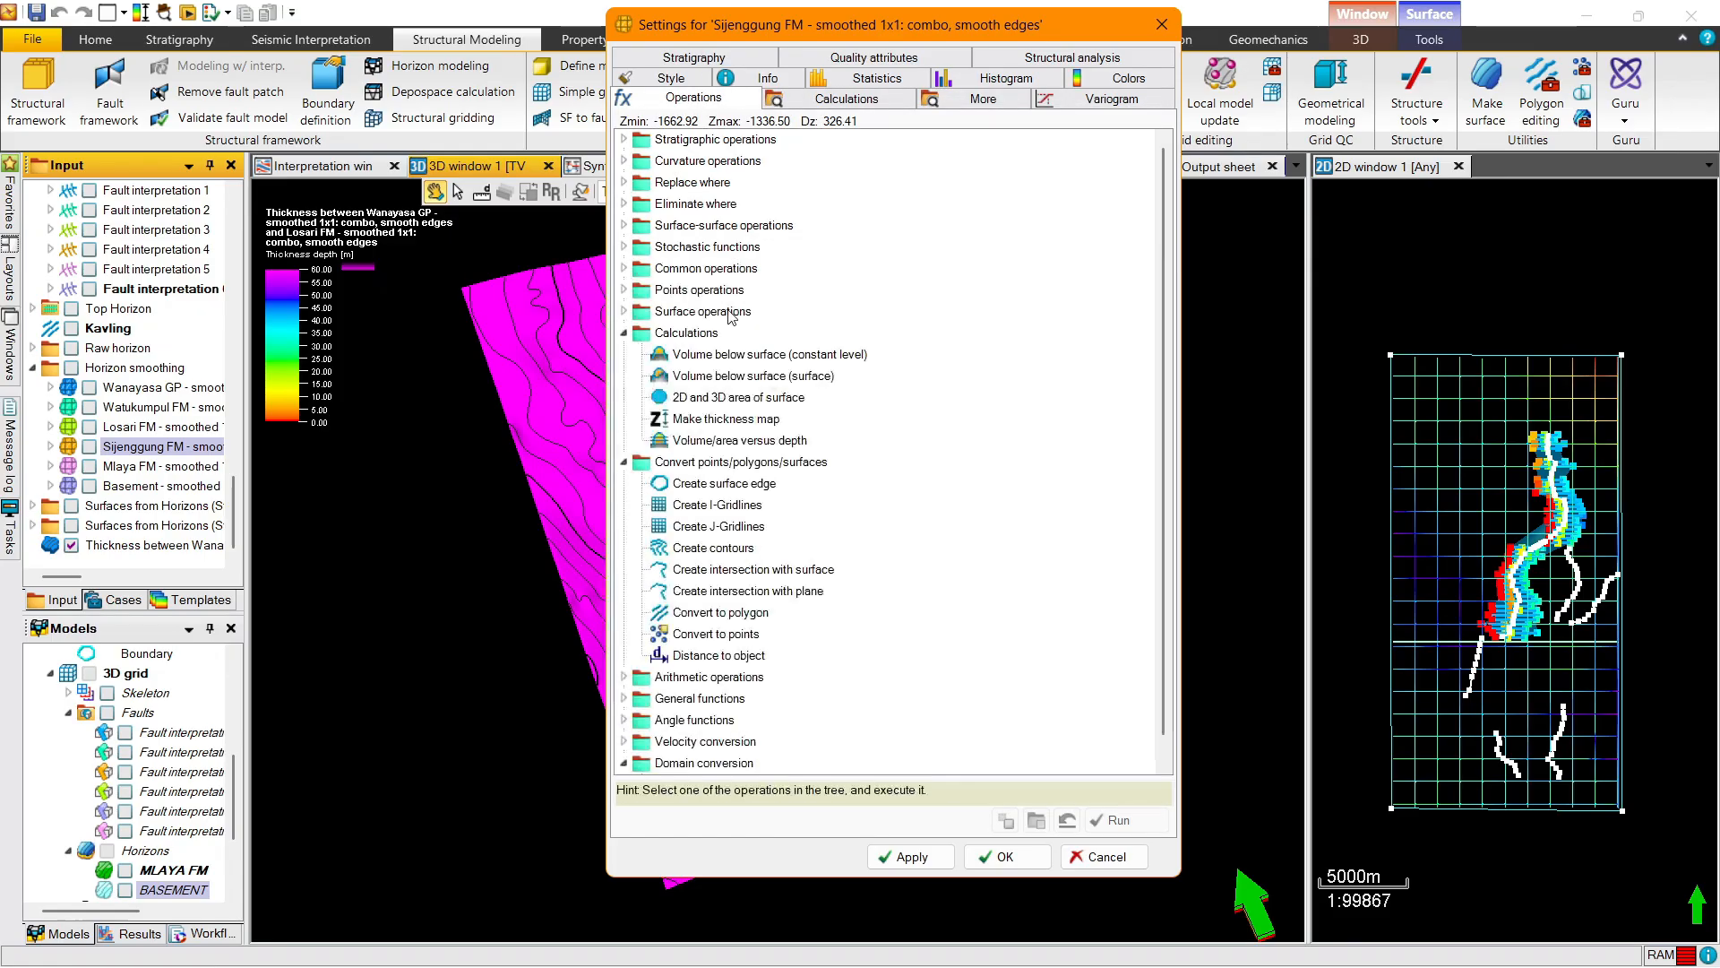
click(148, 447)
Assign the smoothed Basement surface as the base surface, run the thickness map calculation and close the settings
click(163, 486)
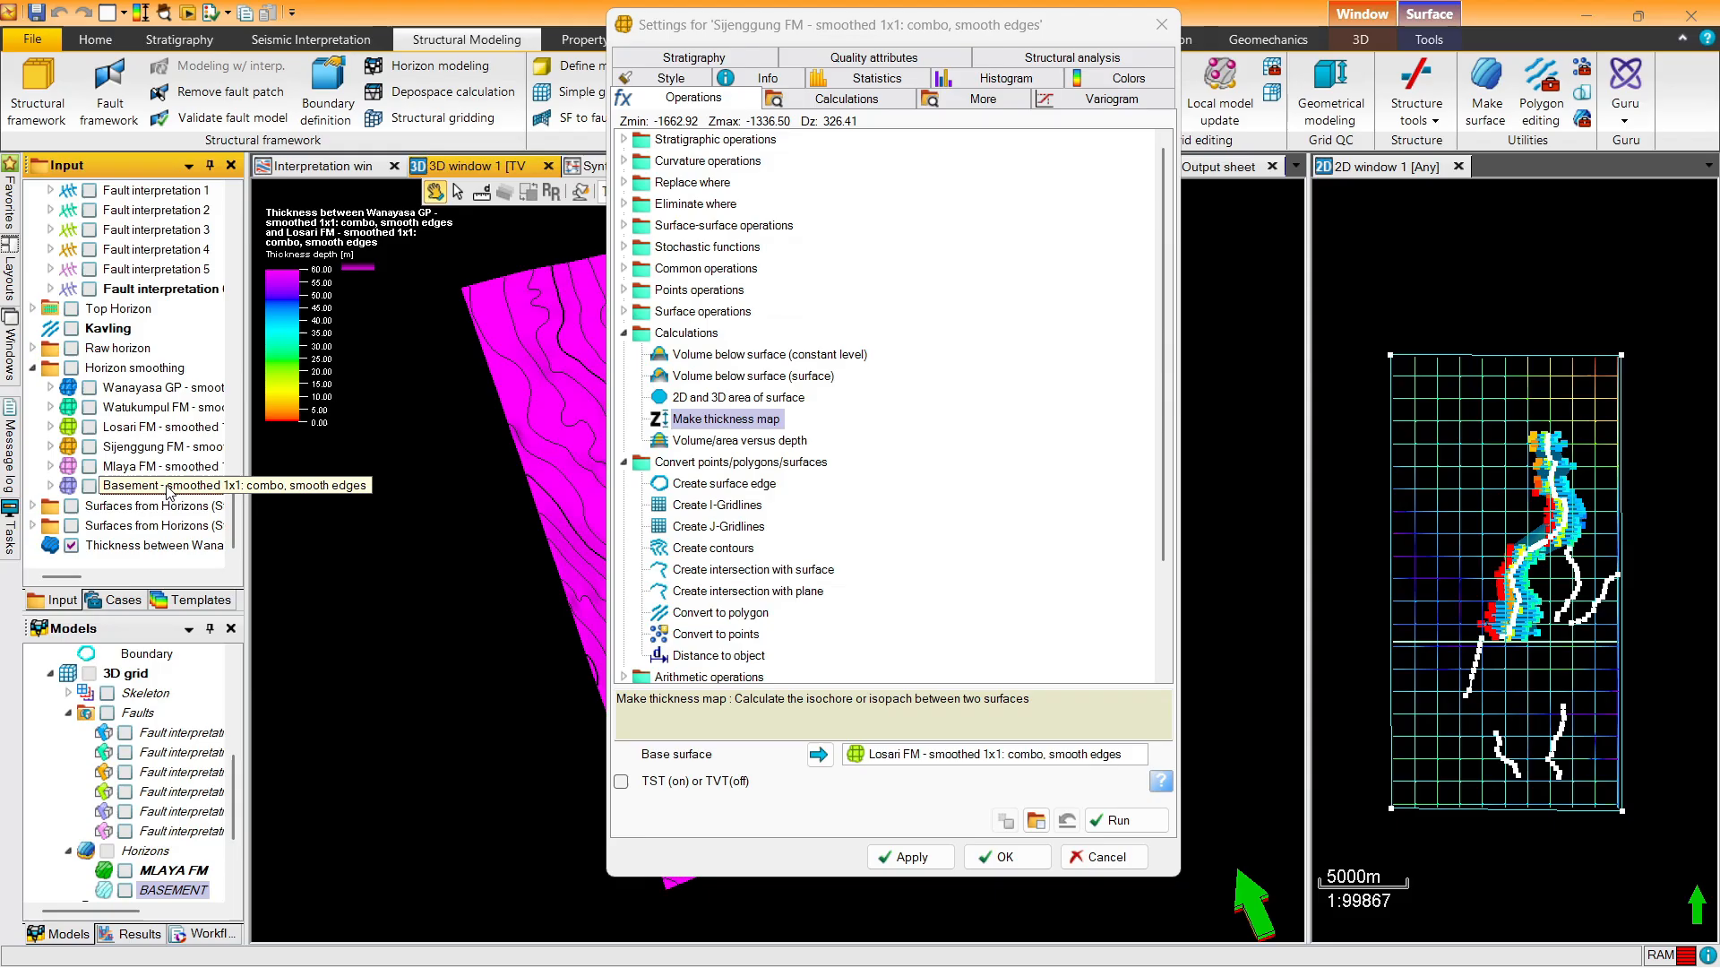
click(817, 754)
click(1120, 820)
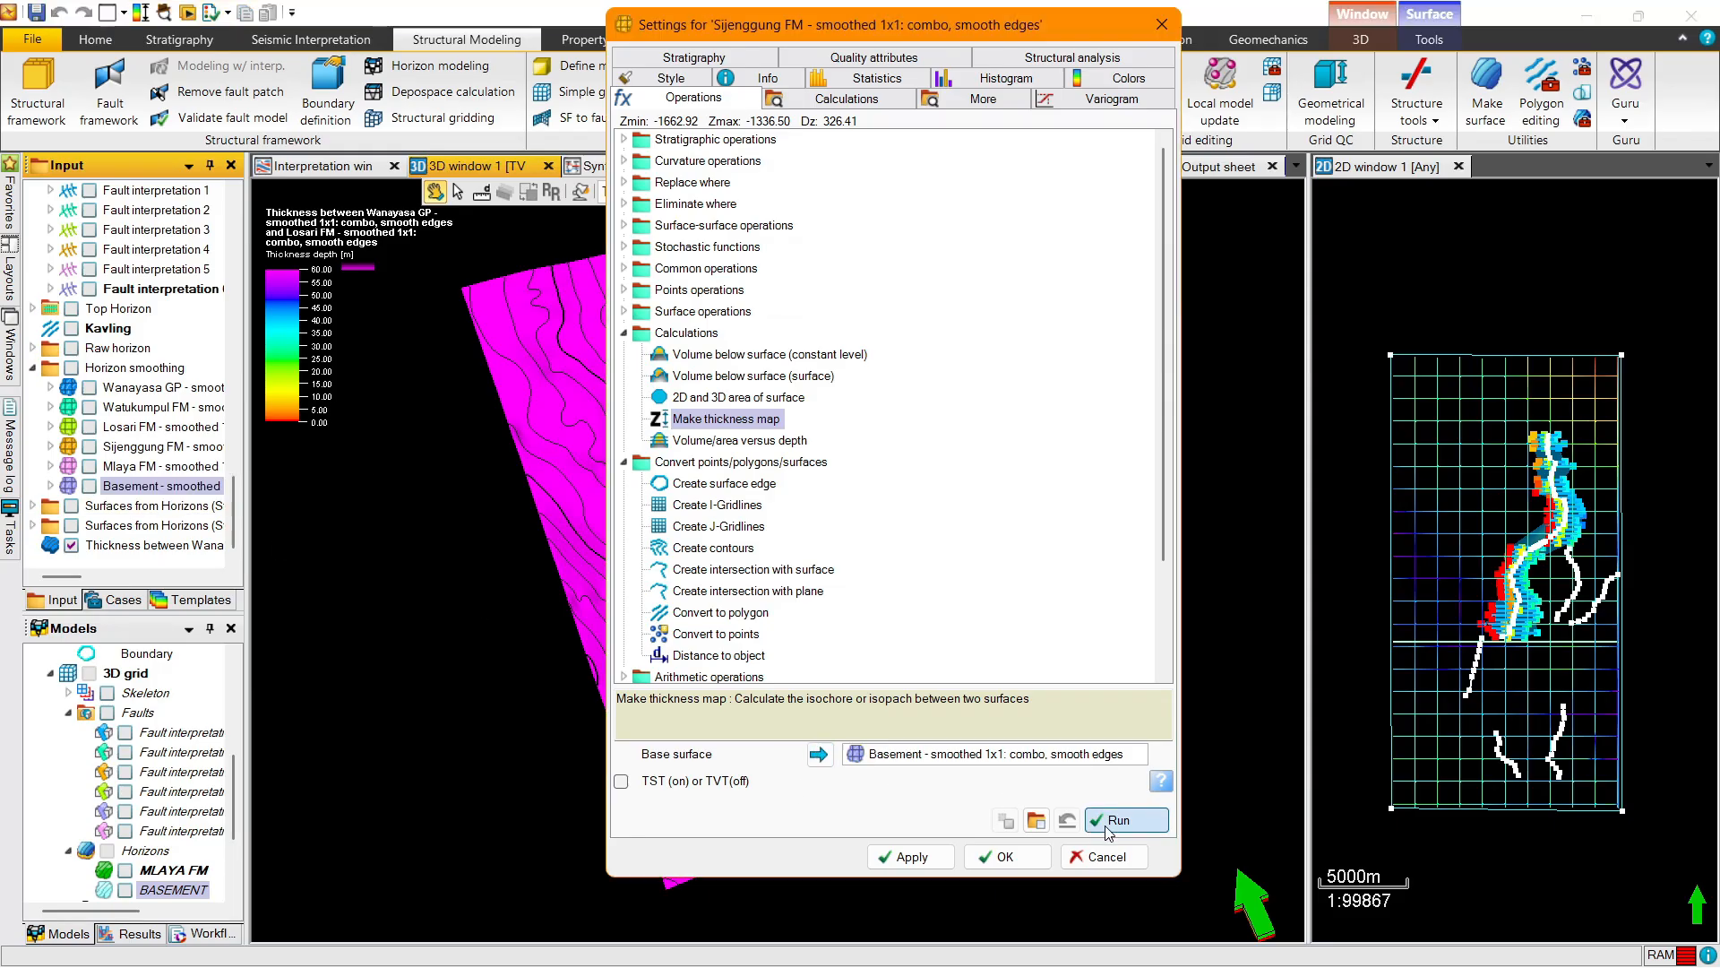
click(978, 860)
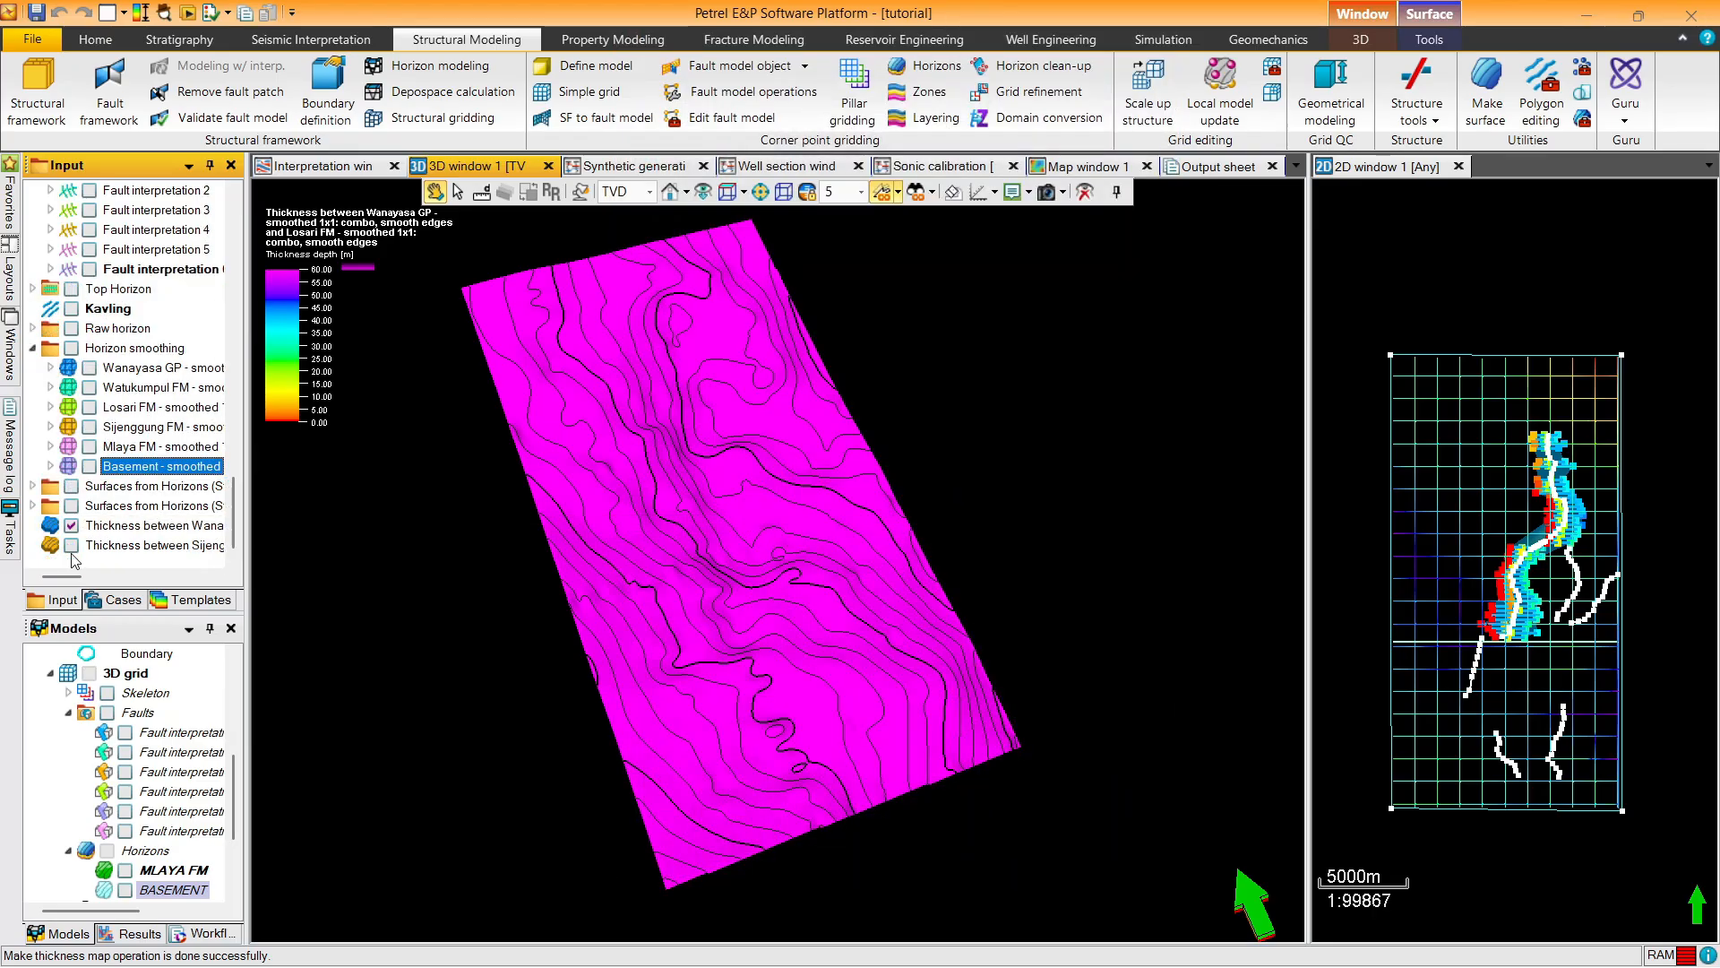
Display the Sijenggung FM to Basement thickness map in 3D, first alone and together with the Wanayasa GP to Losari FM map
click(70, 544)
drag(959, 592, 936, 432)
click(71, 525)
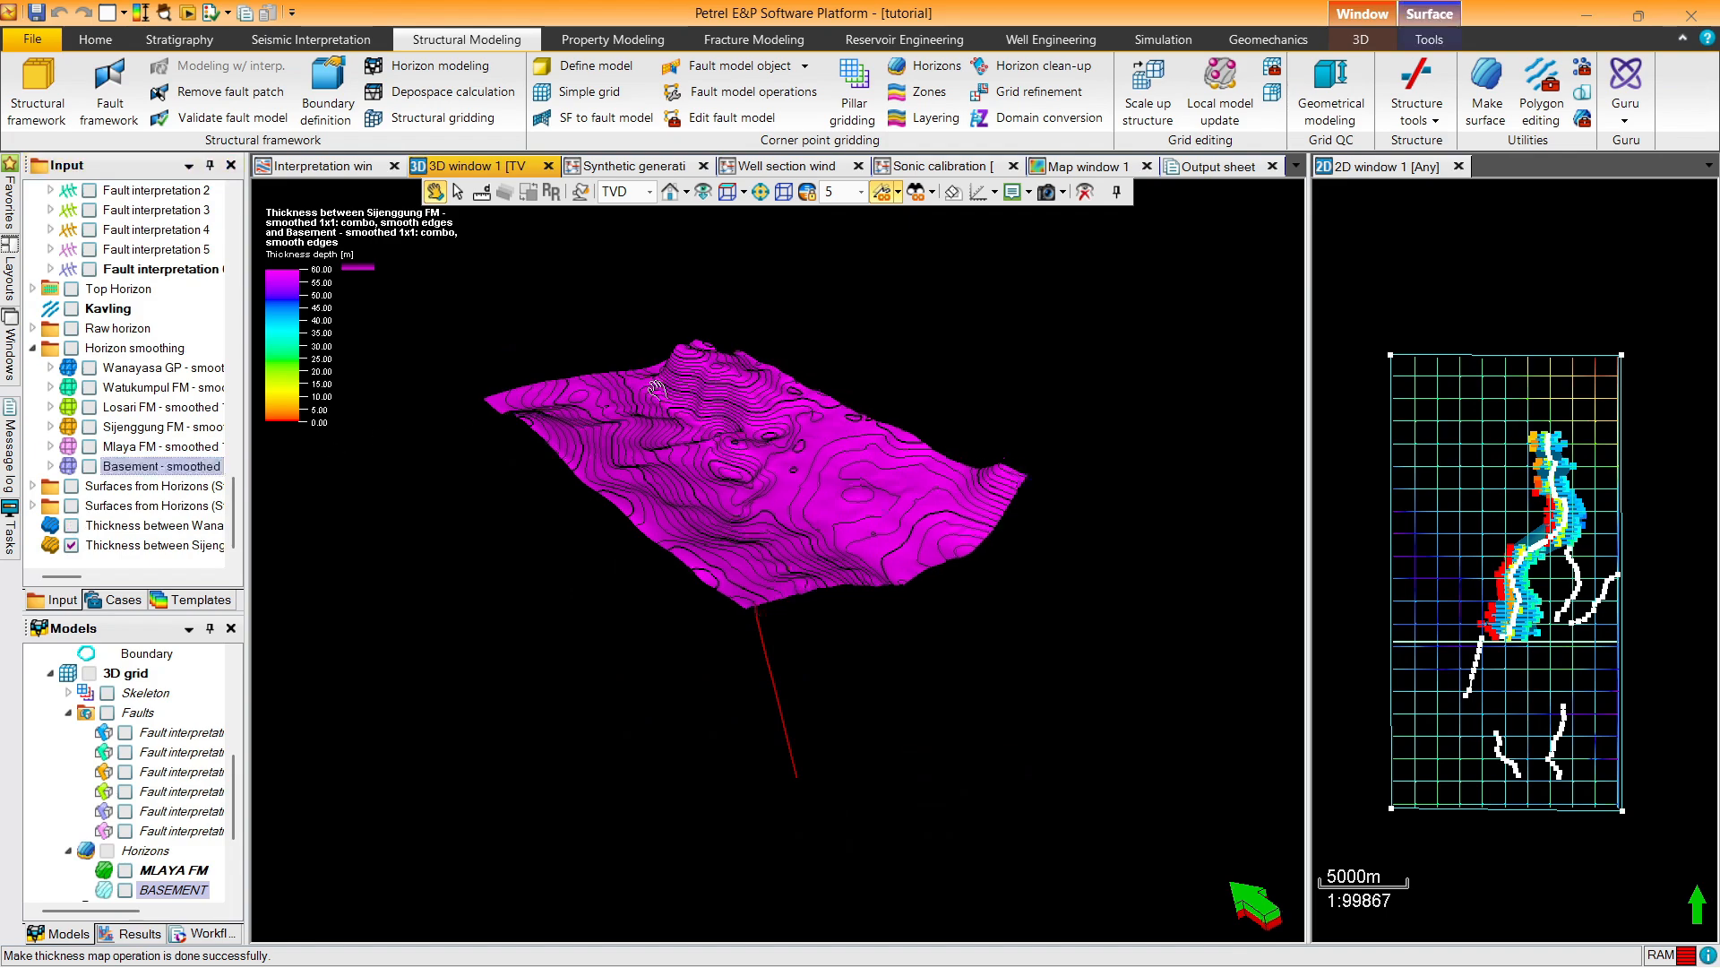
drag(385, 582, 376, 528)
click(128, 466)
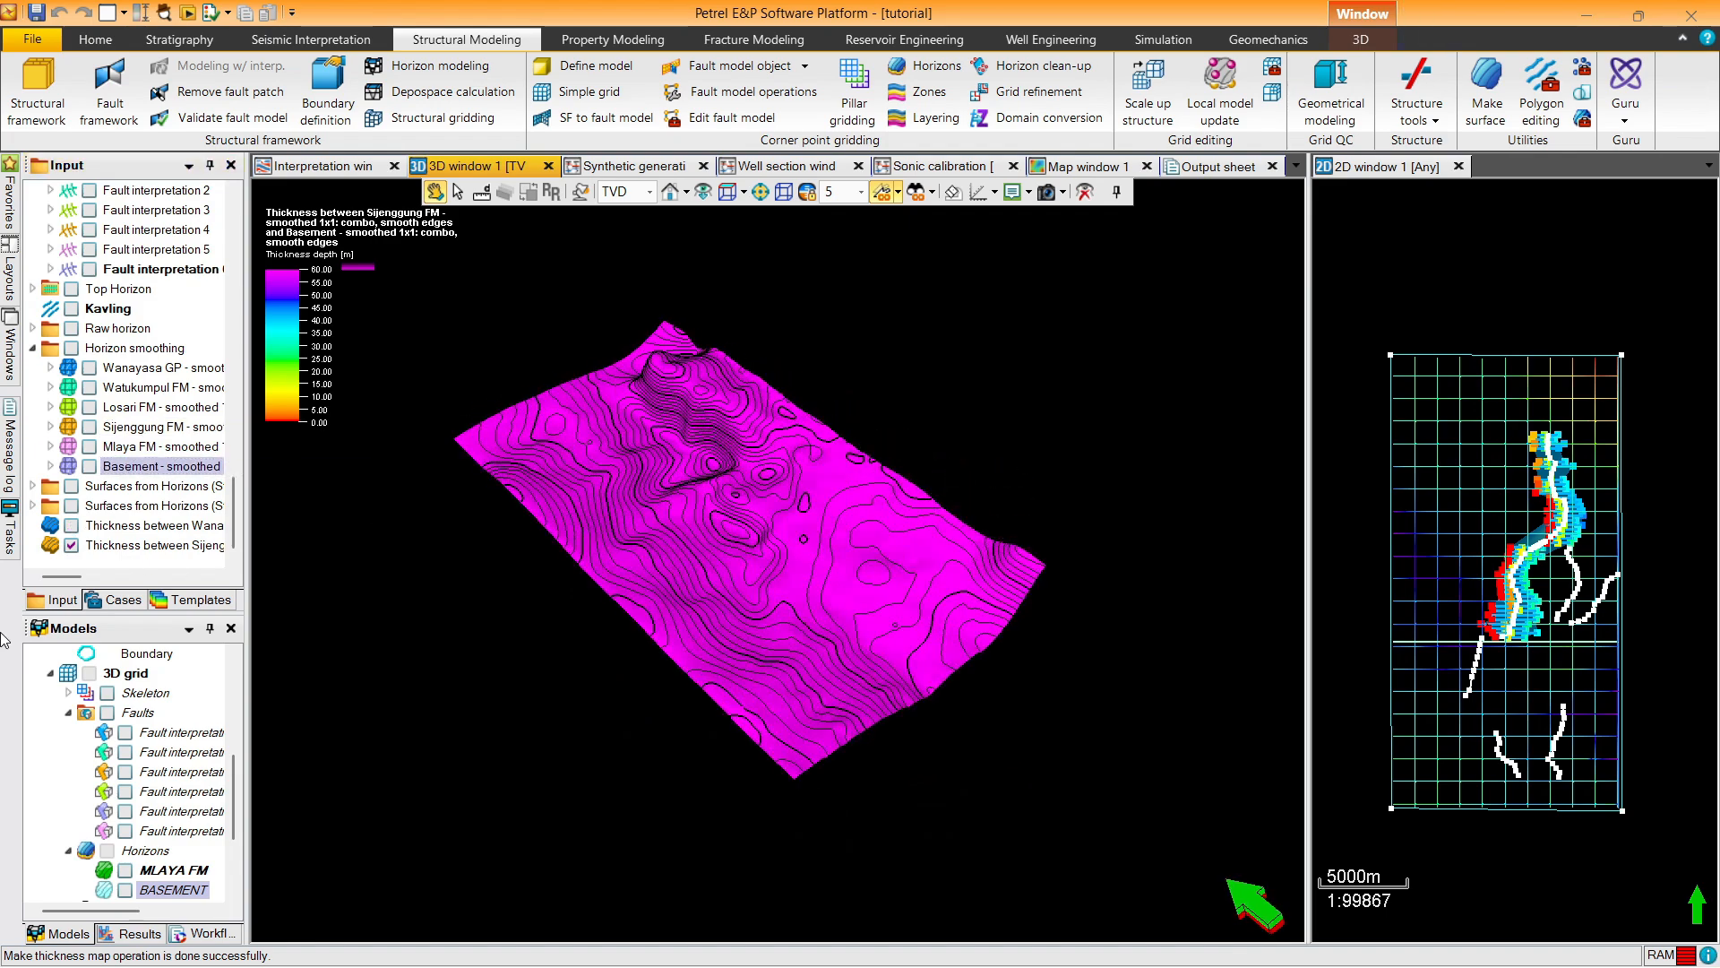
click(71, 525)
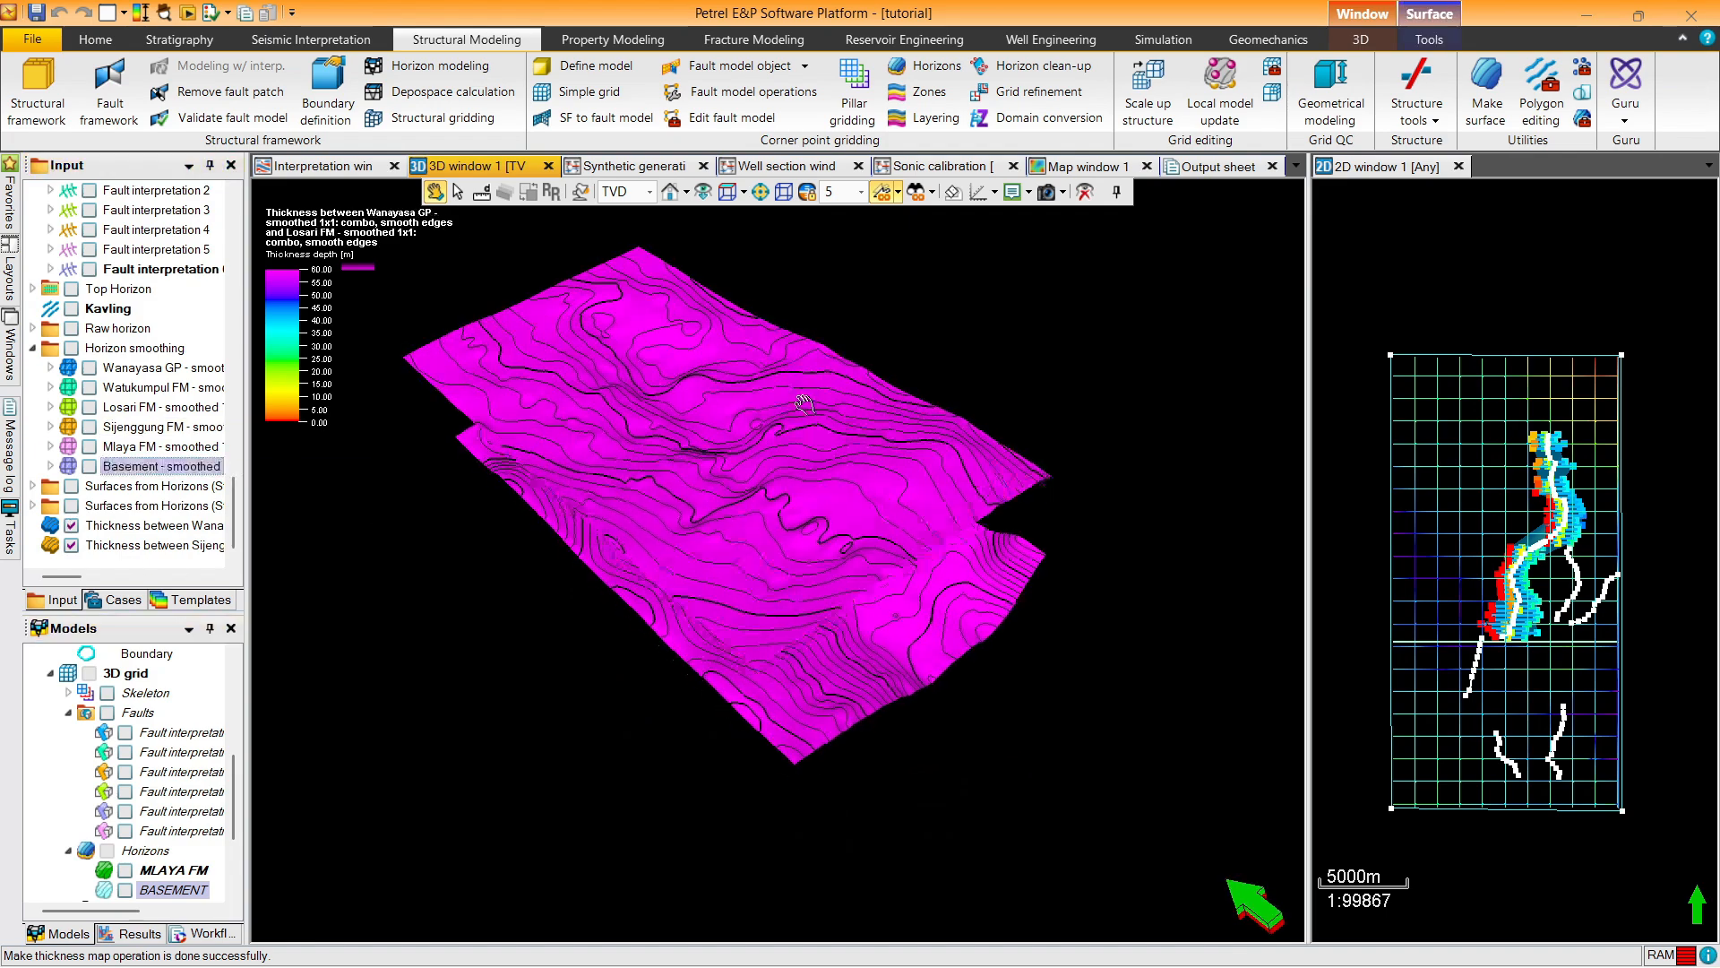
Give the Wanayasa GP to Losari FM thickness map a local color table with maximum and minimum limits taken from its data
click(101, 527)
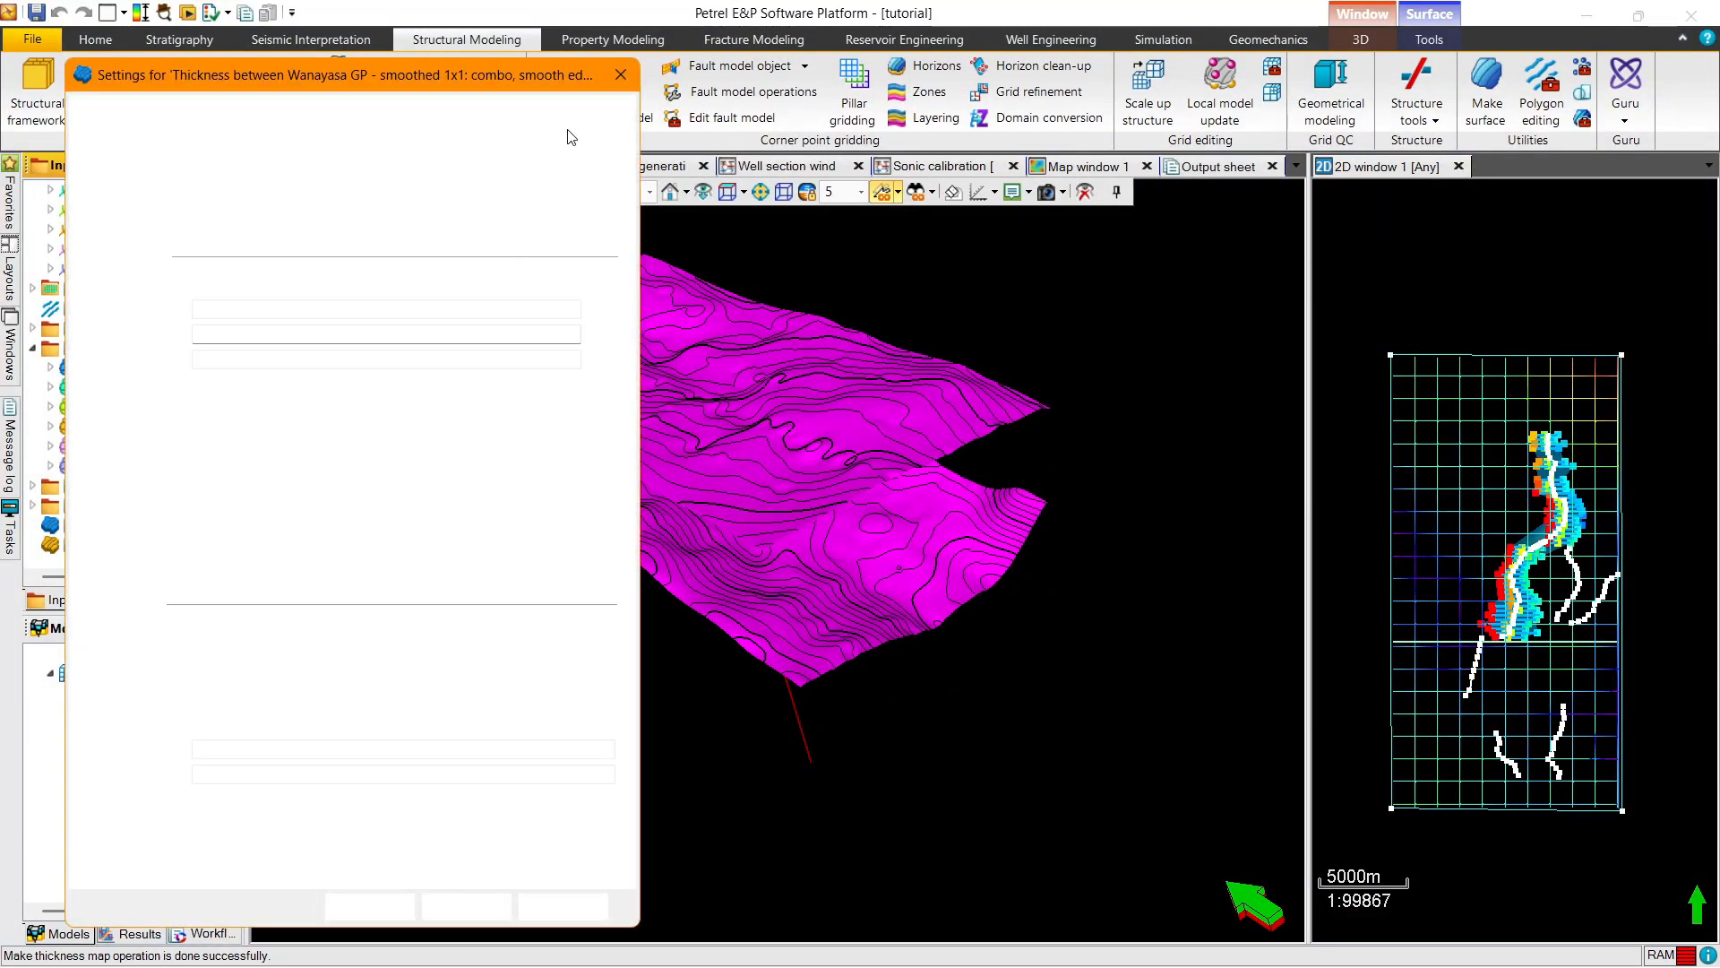
click(578, 147)
click(152, 219)
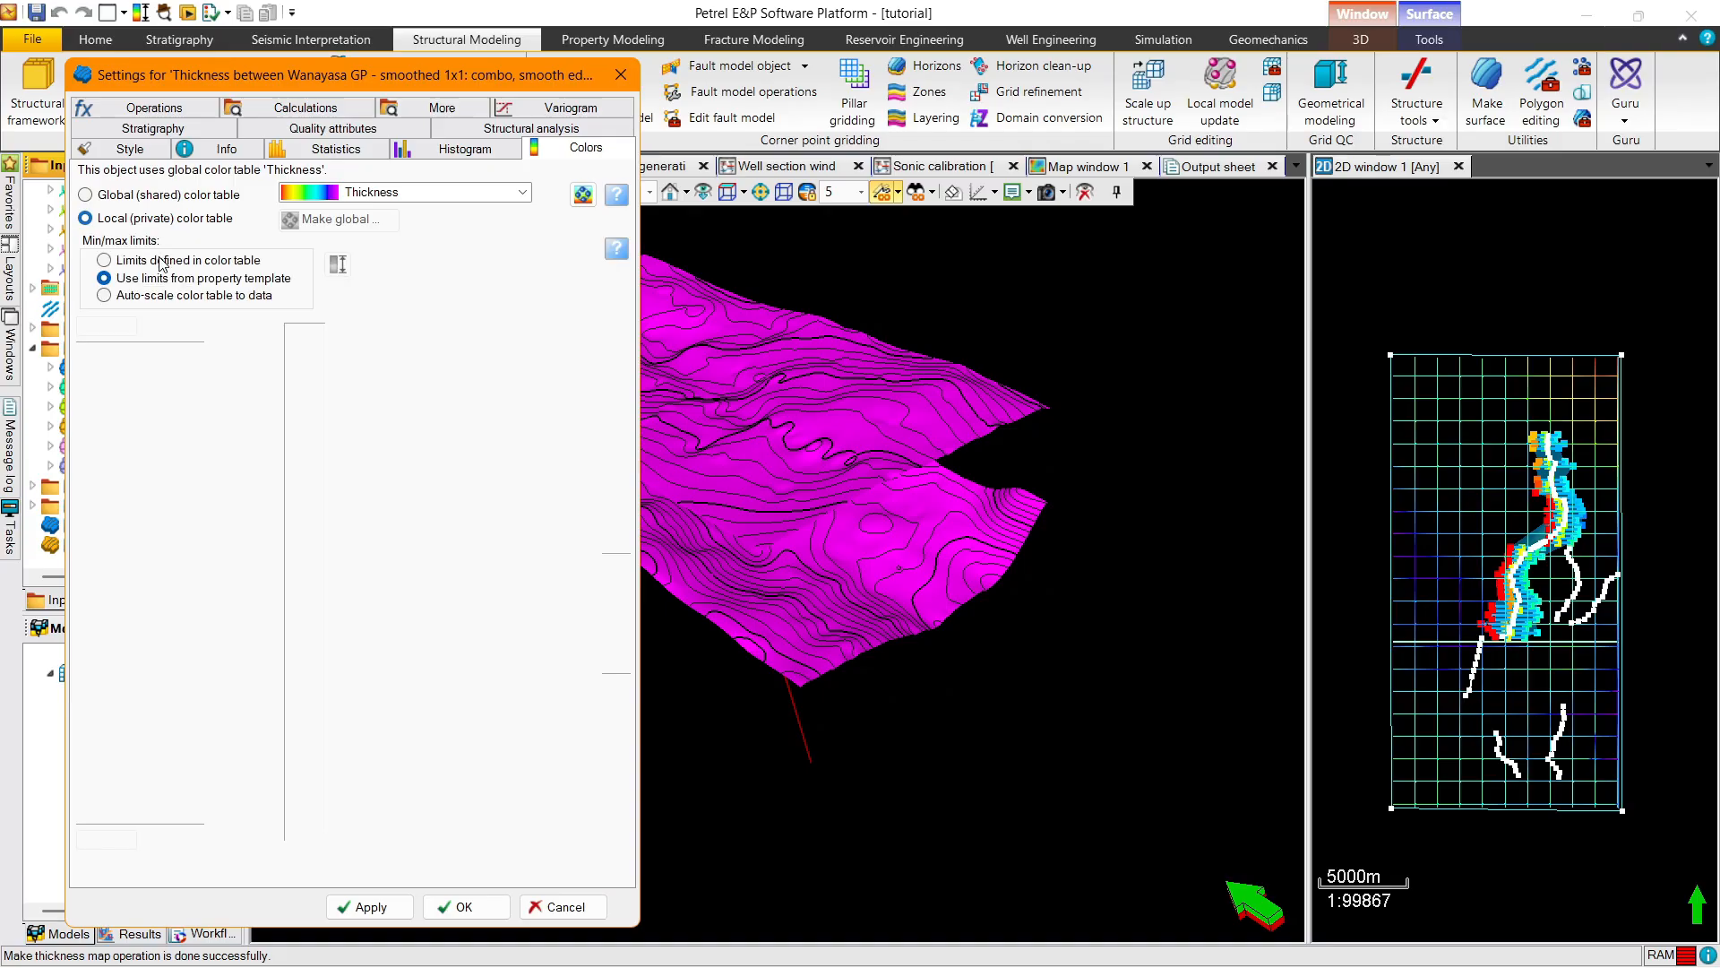
click(616, 326)
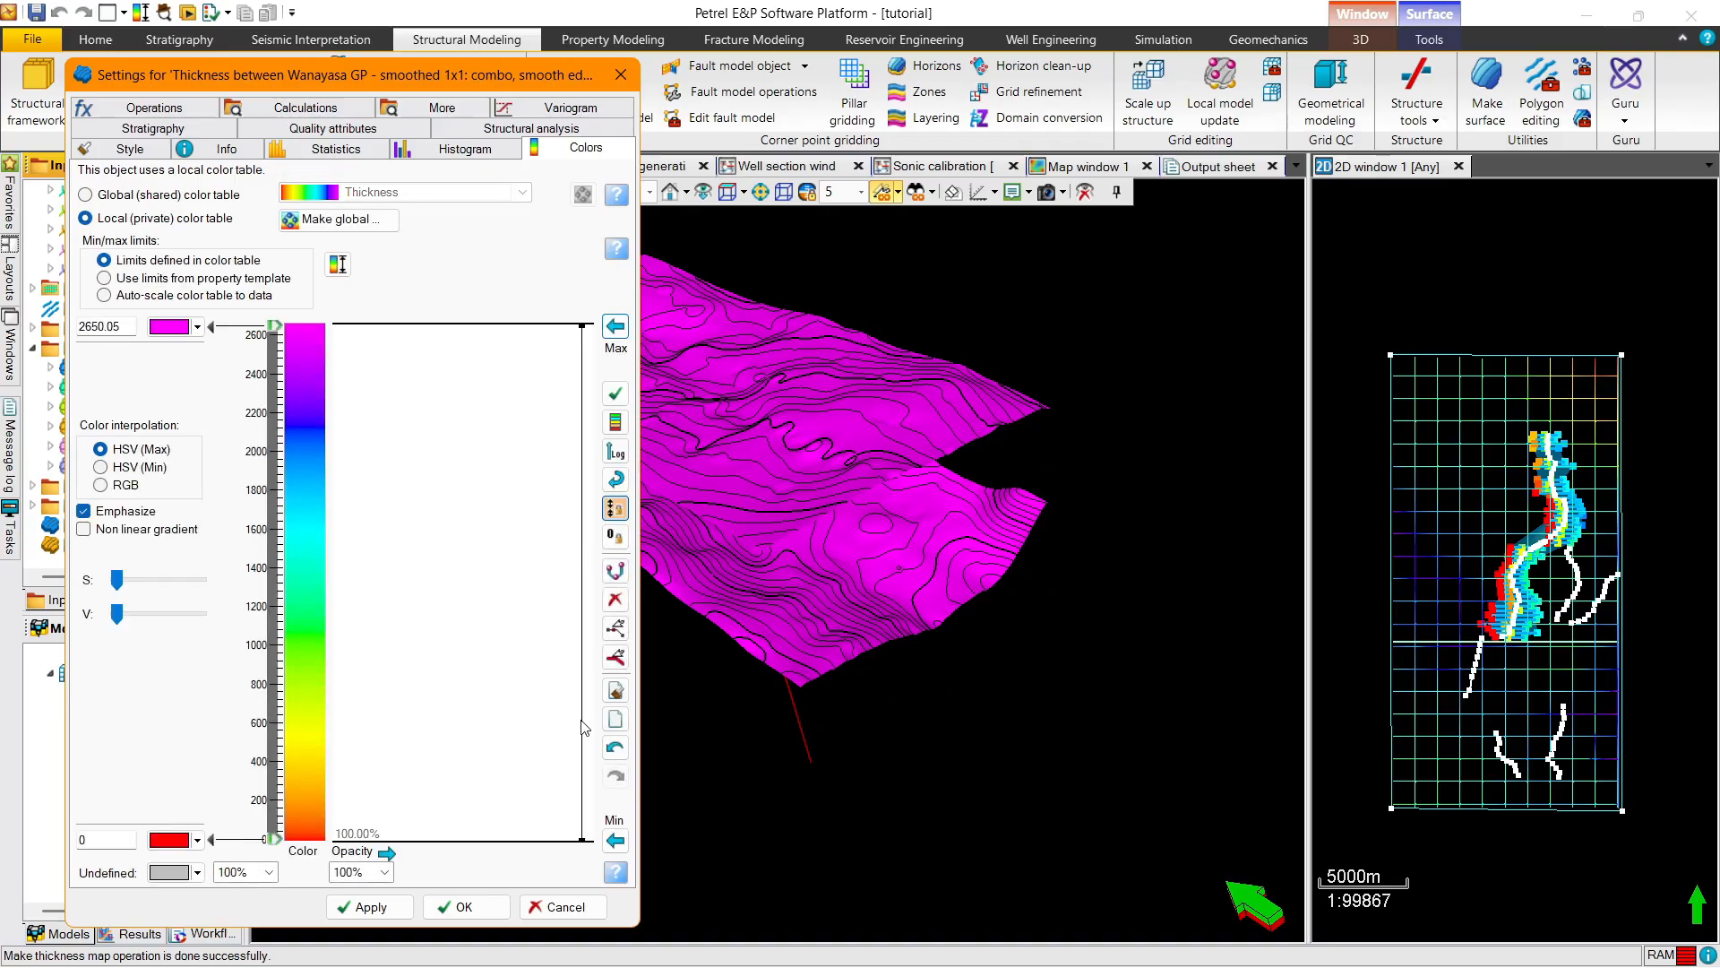
click(615, 840)
click(464, 906)
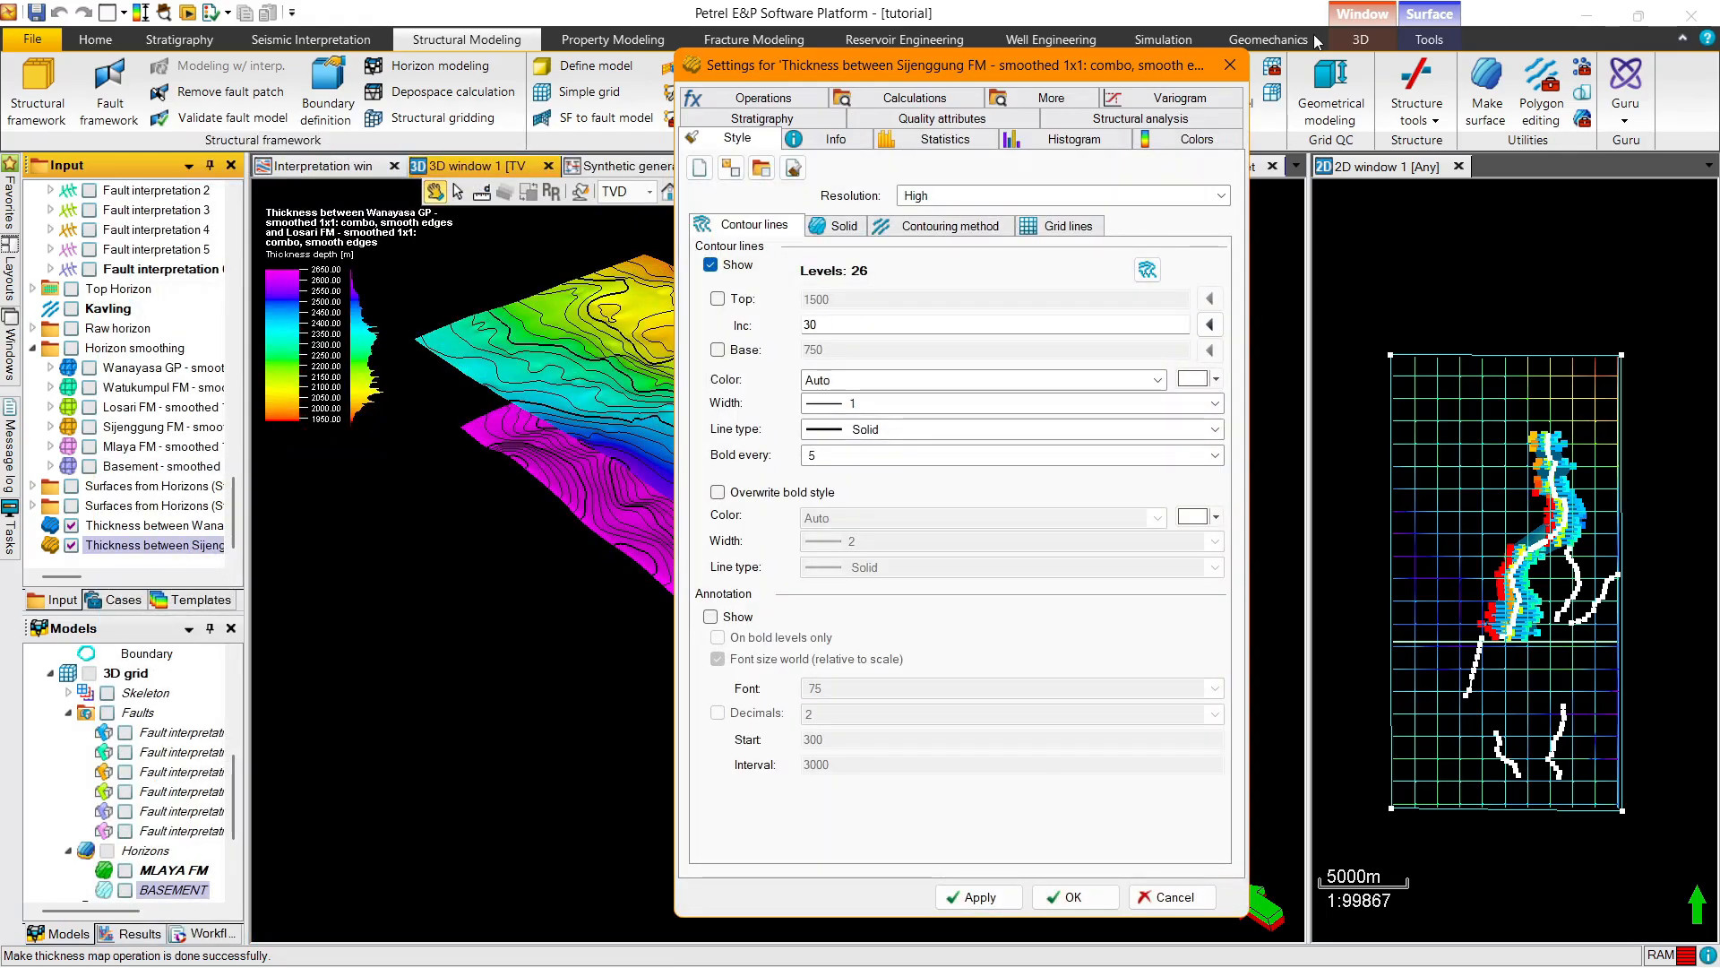
Switch the Sijenggung FM to Basement thickness map to a local color table and take its maximum and minimum limits from the data
click(930, 181)
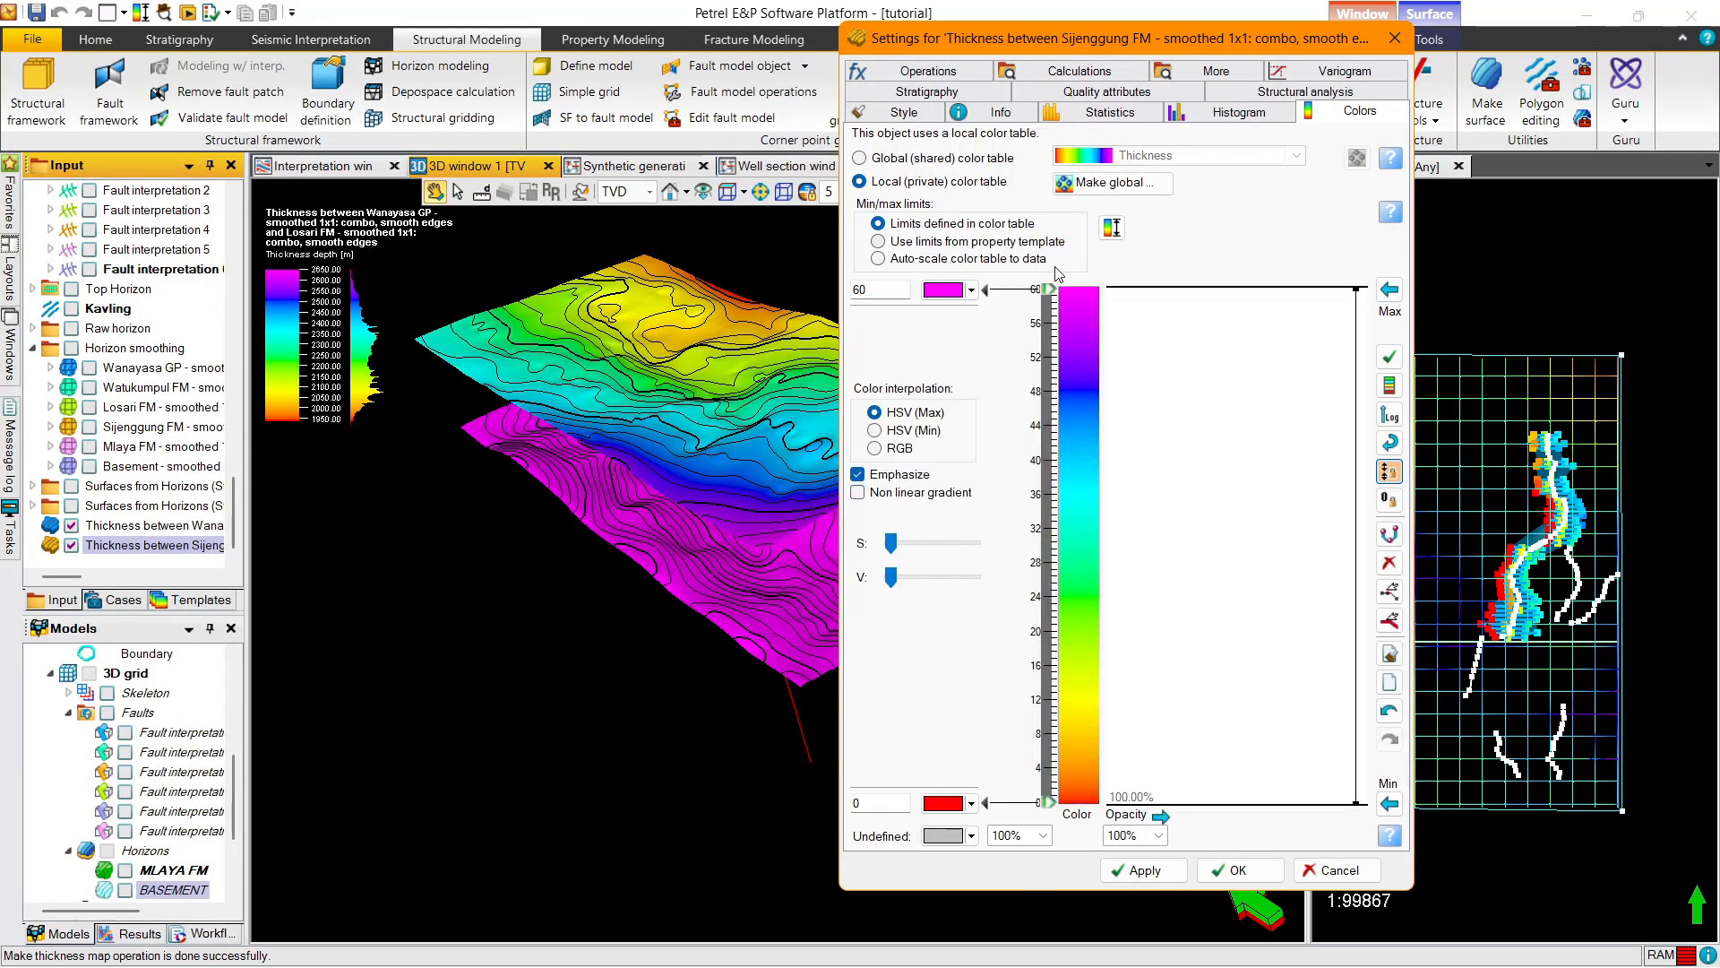
click(1390, 289)
click(1389, 803)
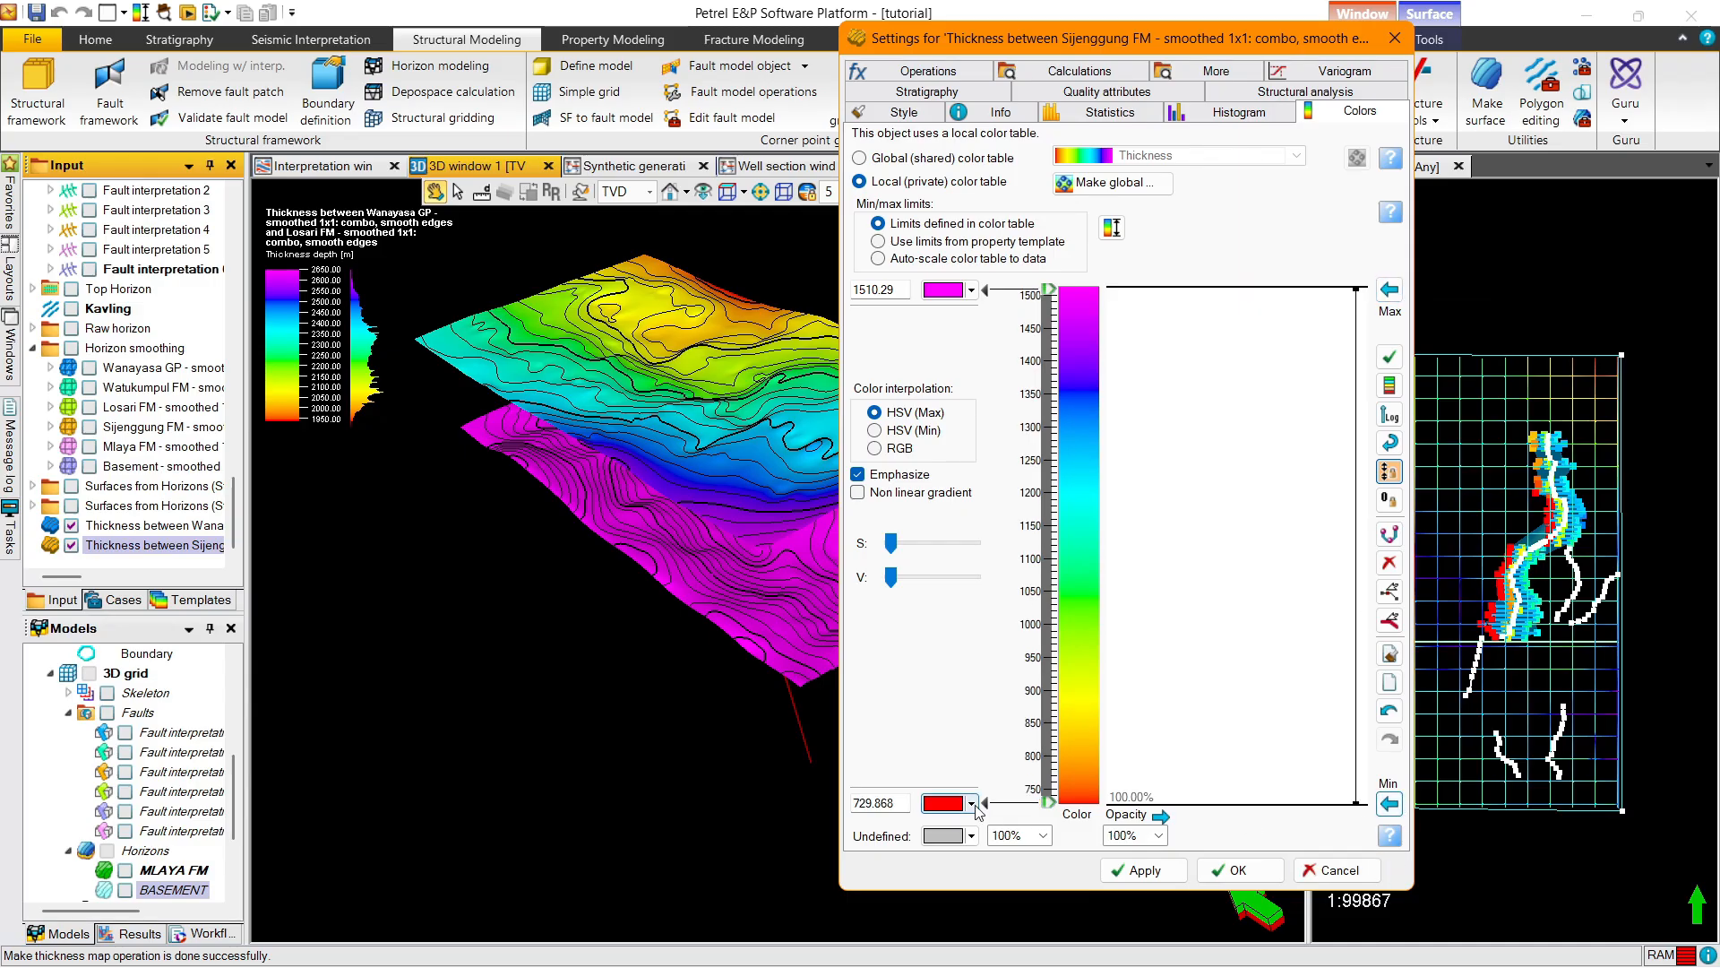
Reverse the Sijenggung FM to Basement map's colors, with red for the maximum thickness and magenta for the minimum, and apply them
click(945, 291)
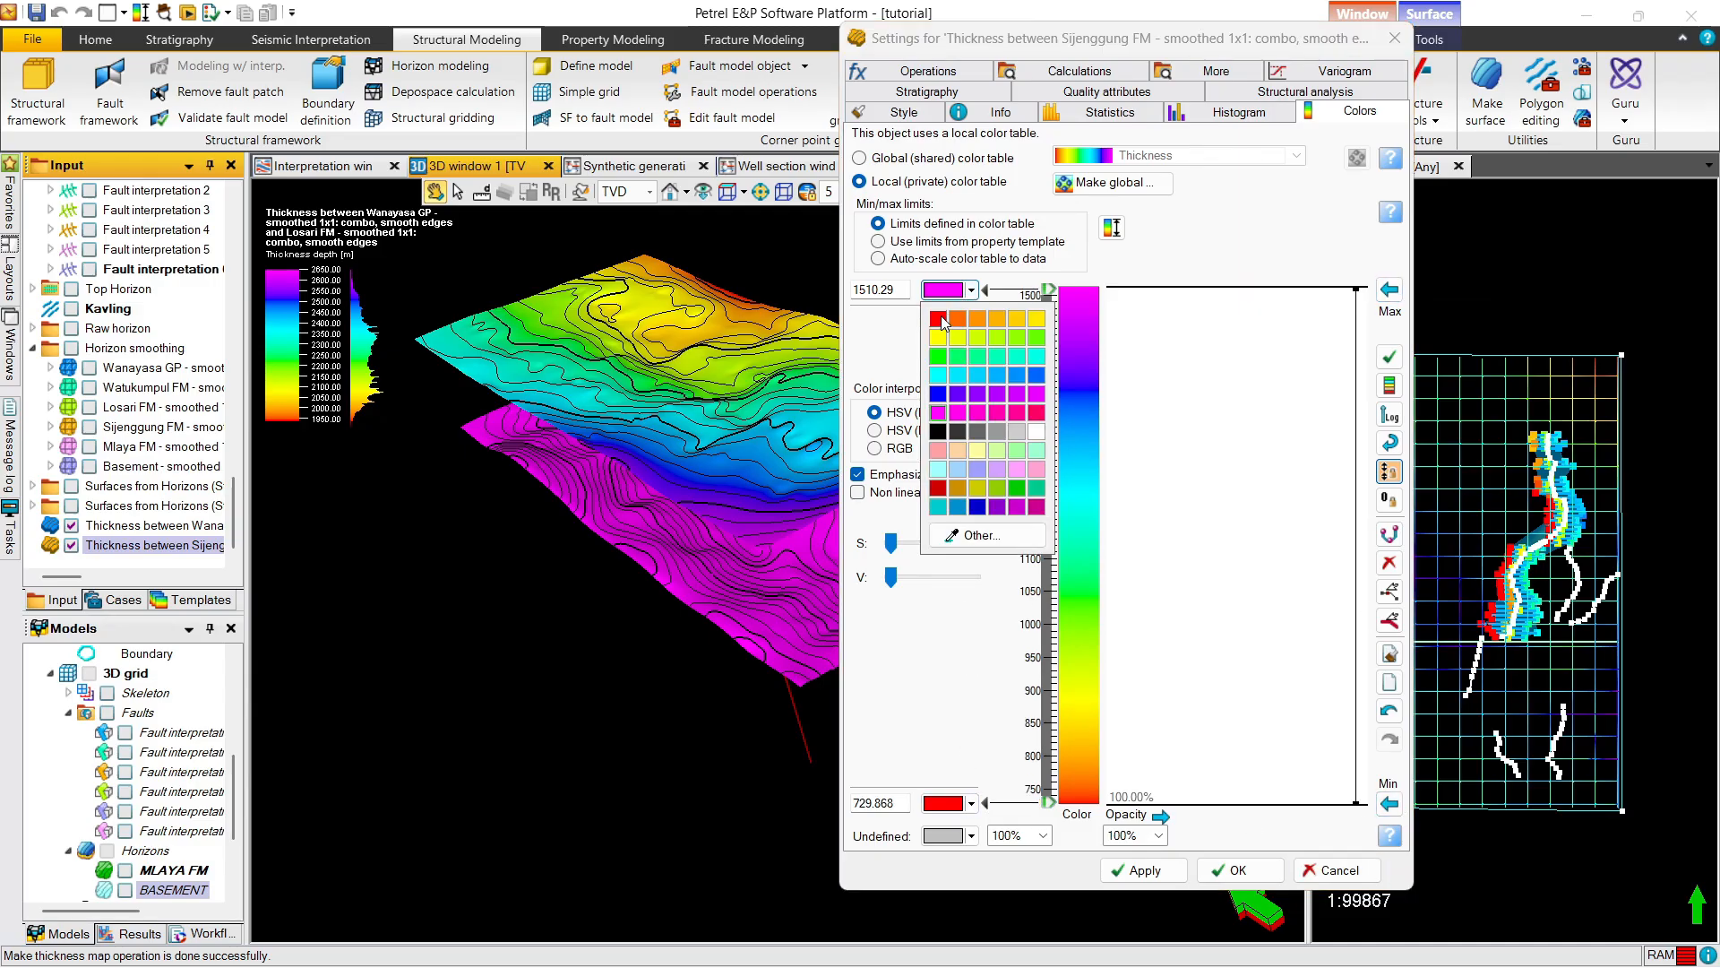
click(937, 319)
click(971, 803)
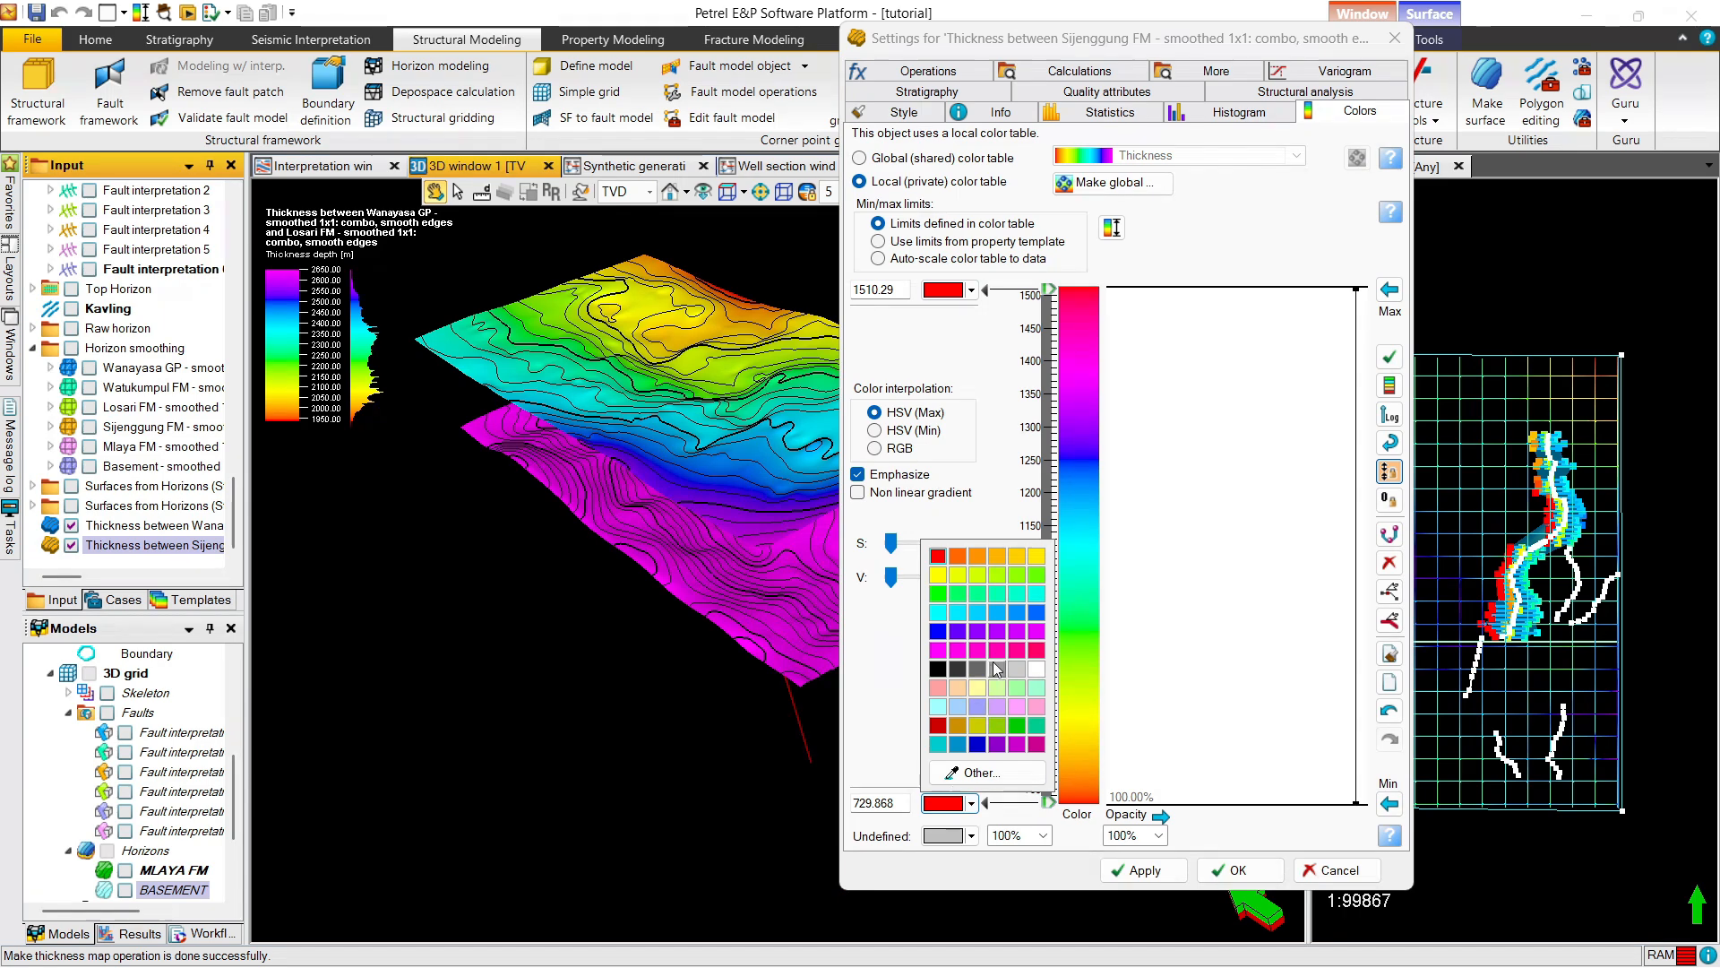
click(1035, 638)
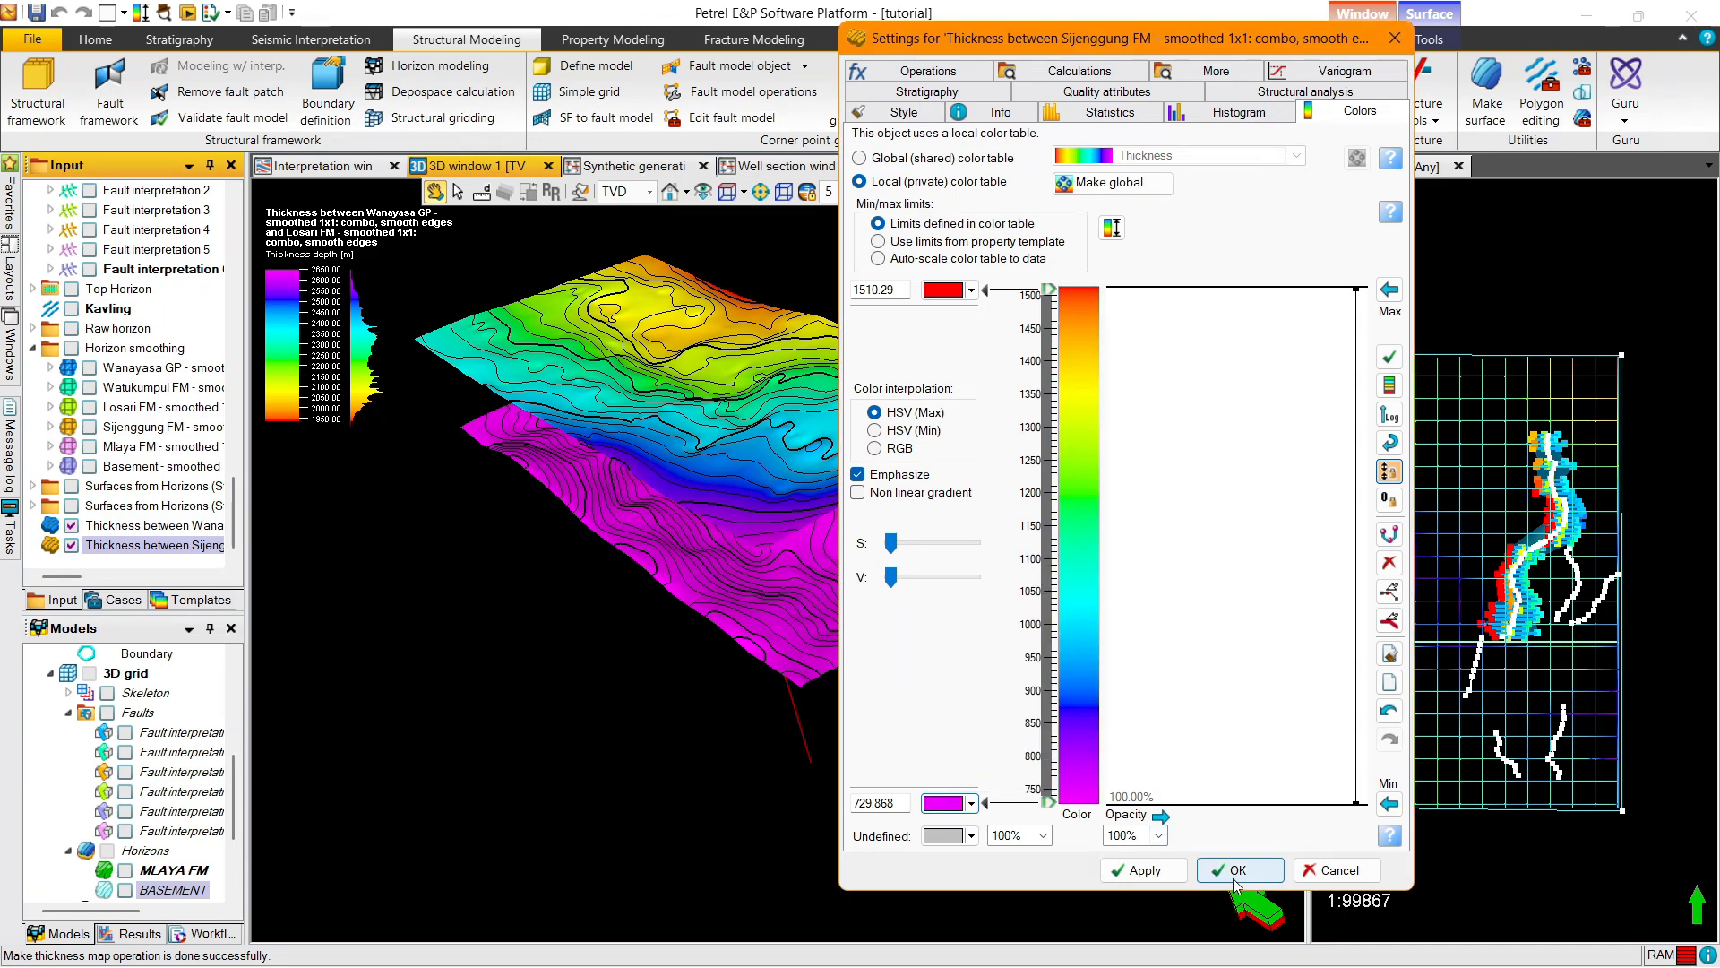
click(1126, 869)
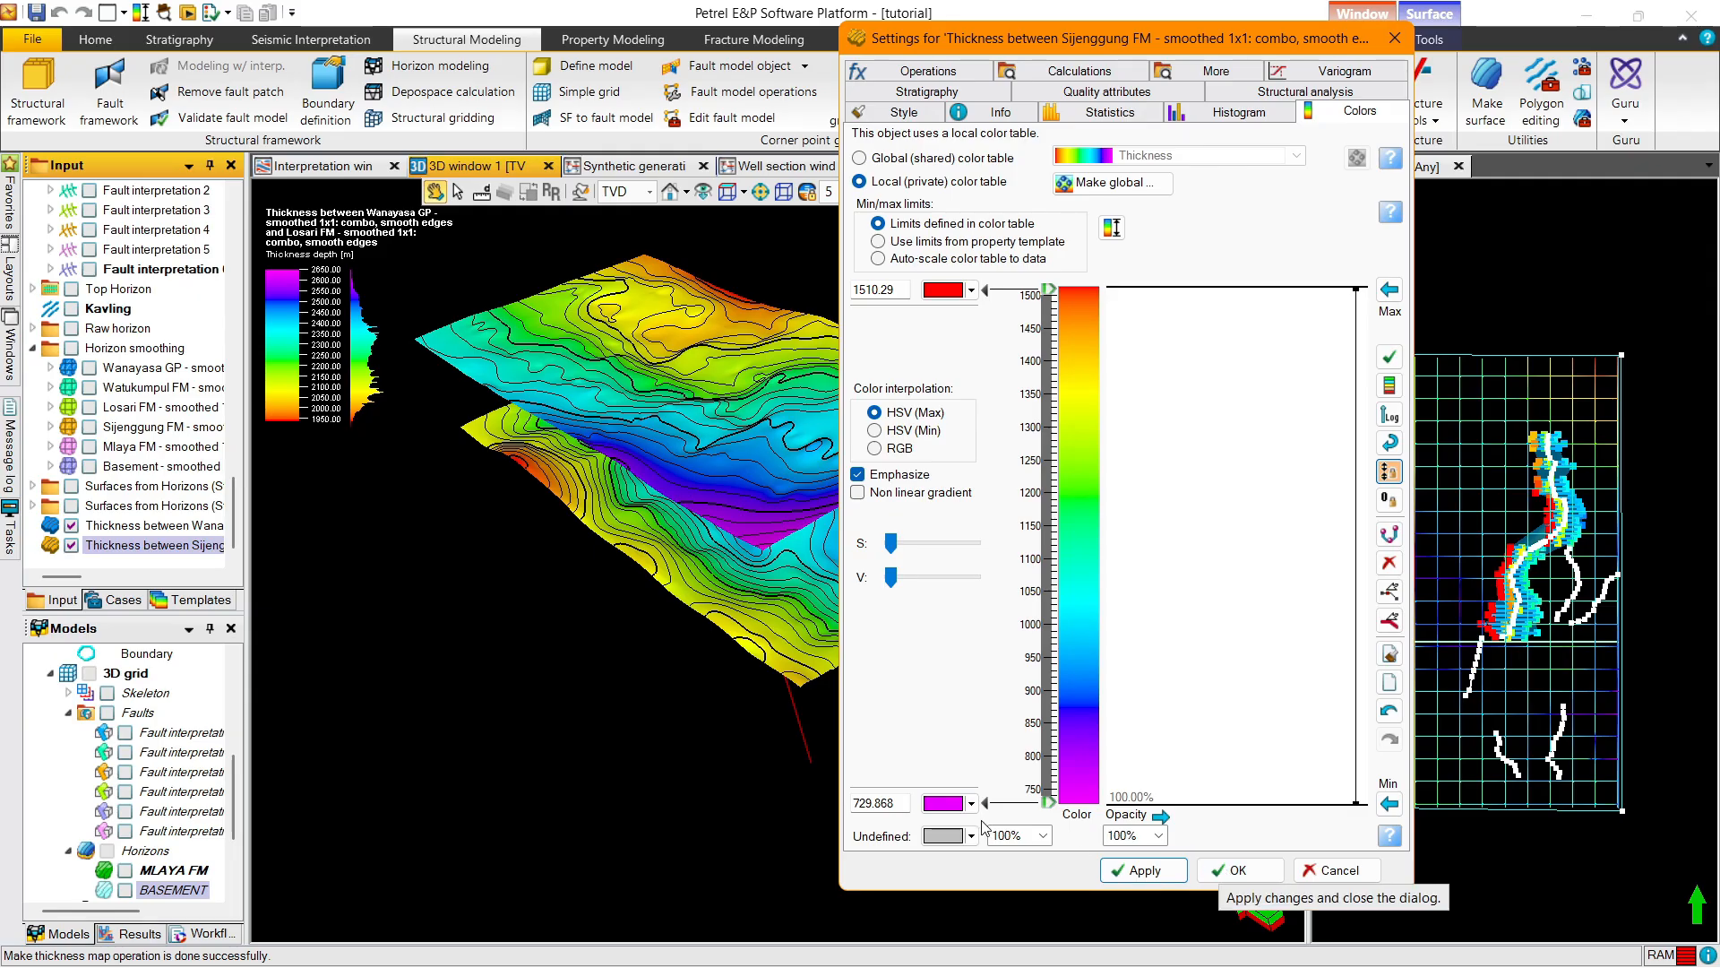
click(1233, 872)
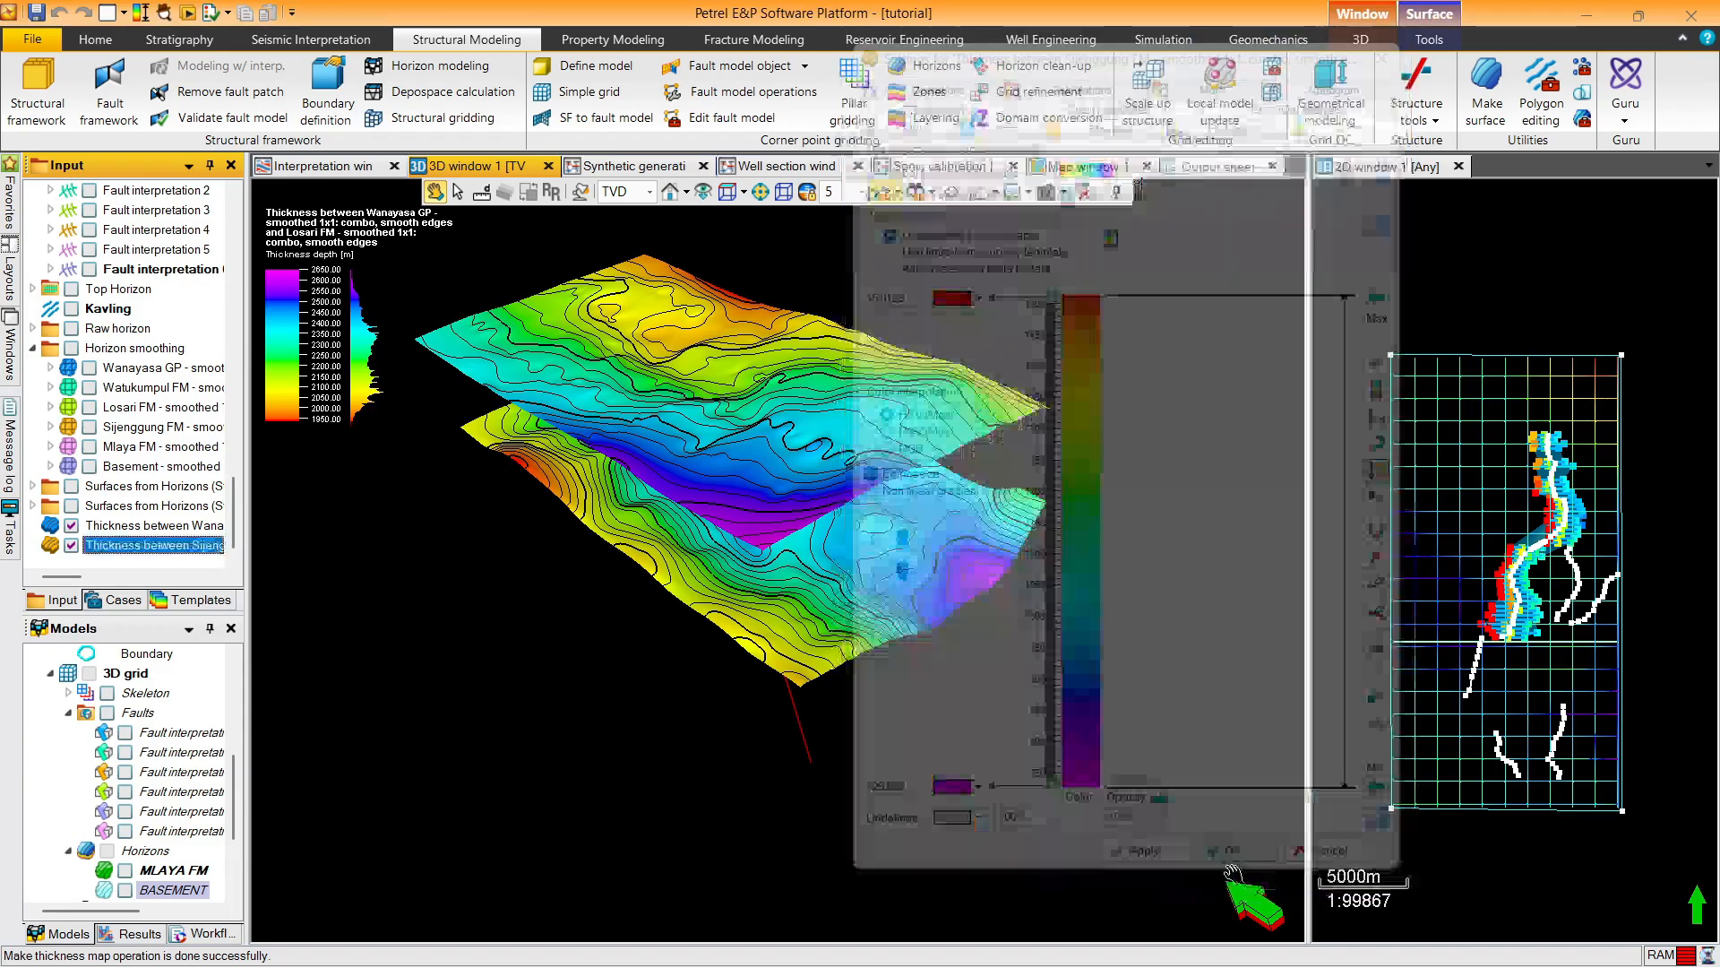
Examine each thickness map on its own in the 3D window, first Sijenggung FM to Basement and last Wanayasa GP to Losari FM
click(71, 525)
drag(805, 612, 687, 451)
drag(674, 464, 233, 650)
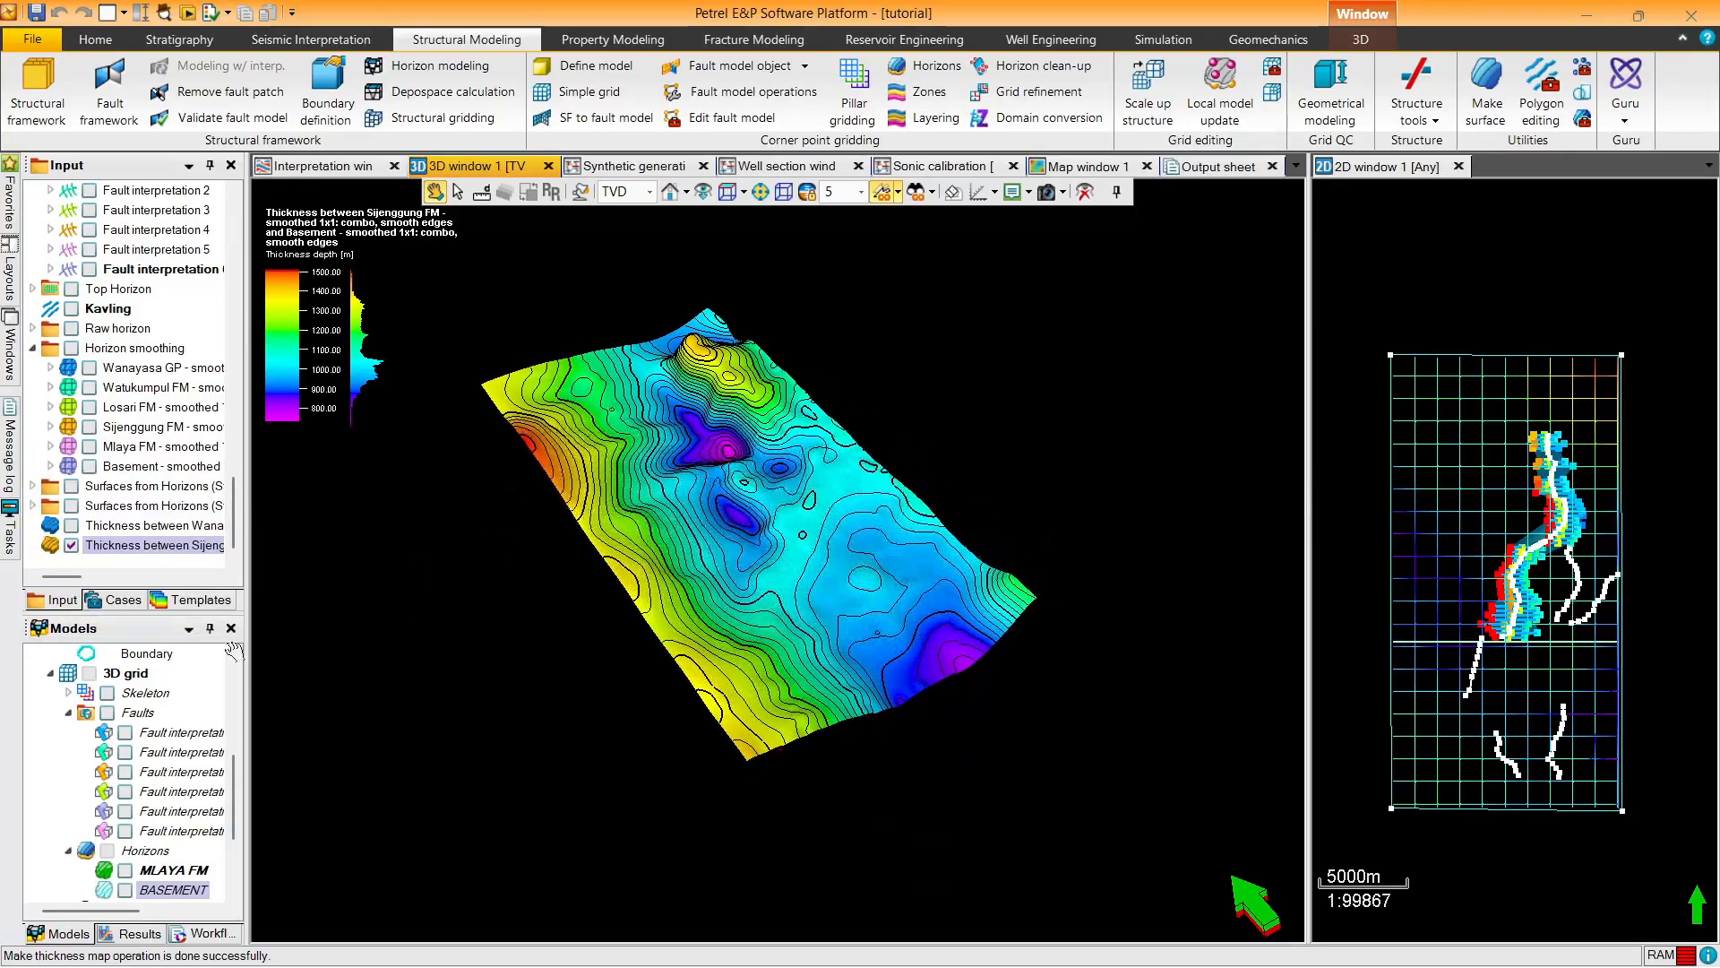
click(71, 525)
click(70, 545)
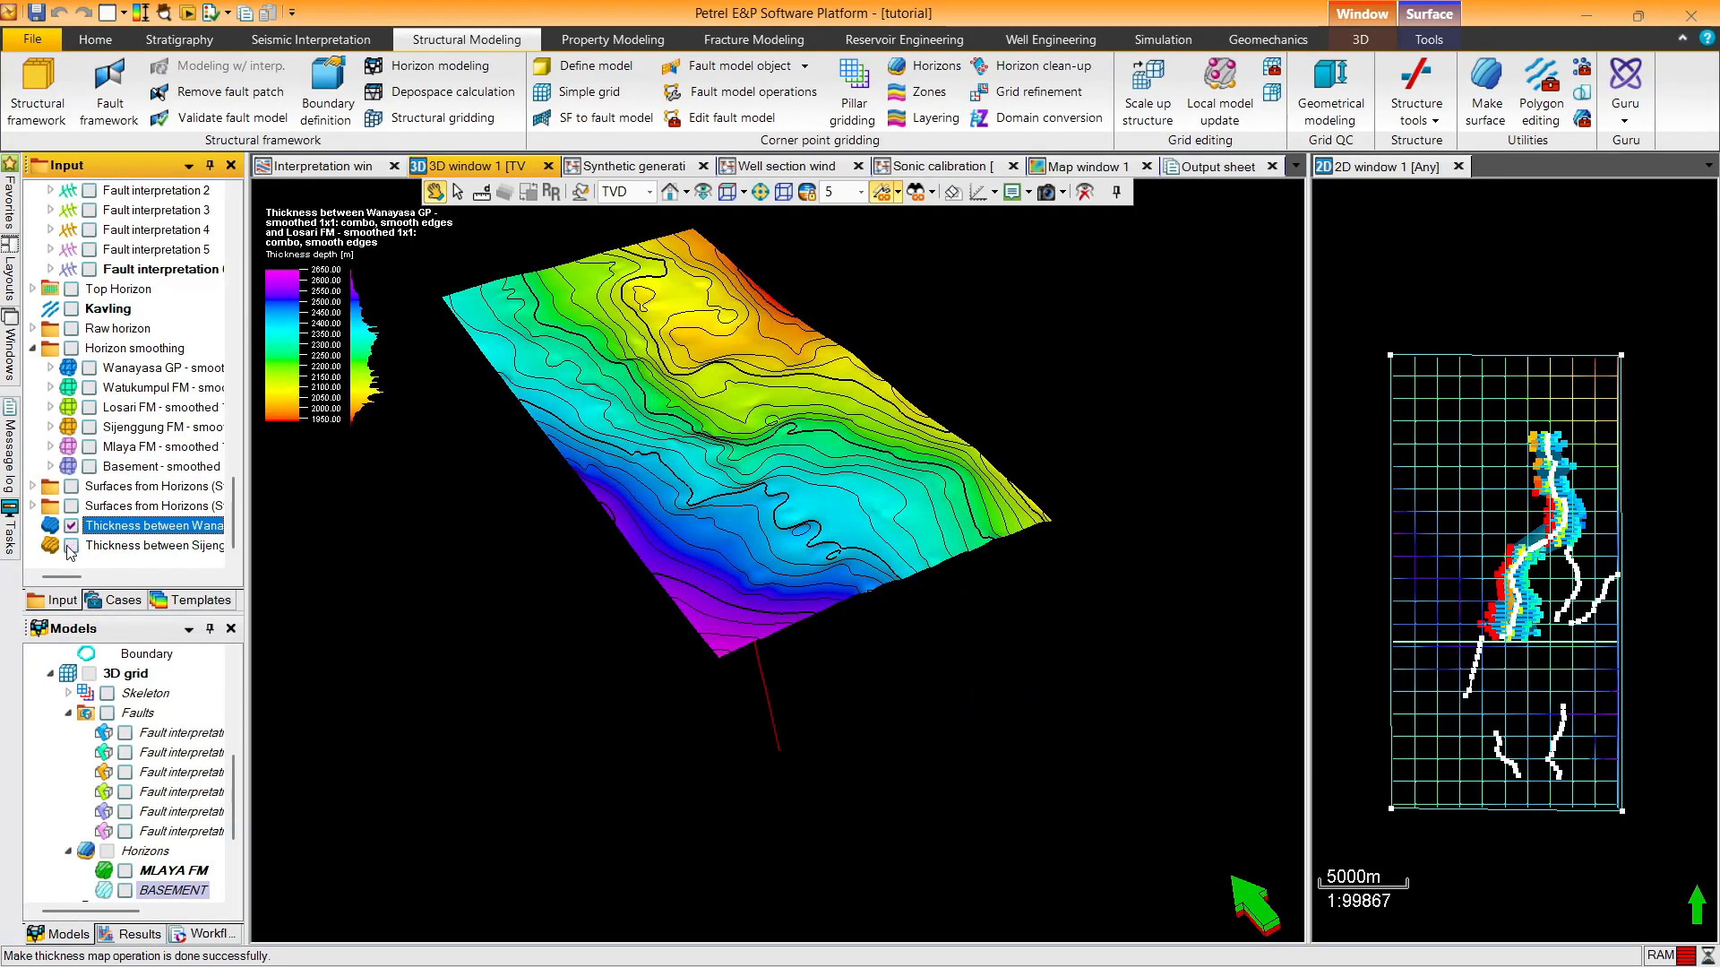
drag(740, 395, 757, 407)
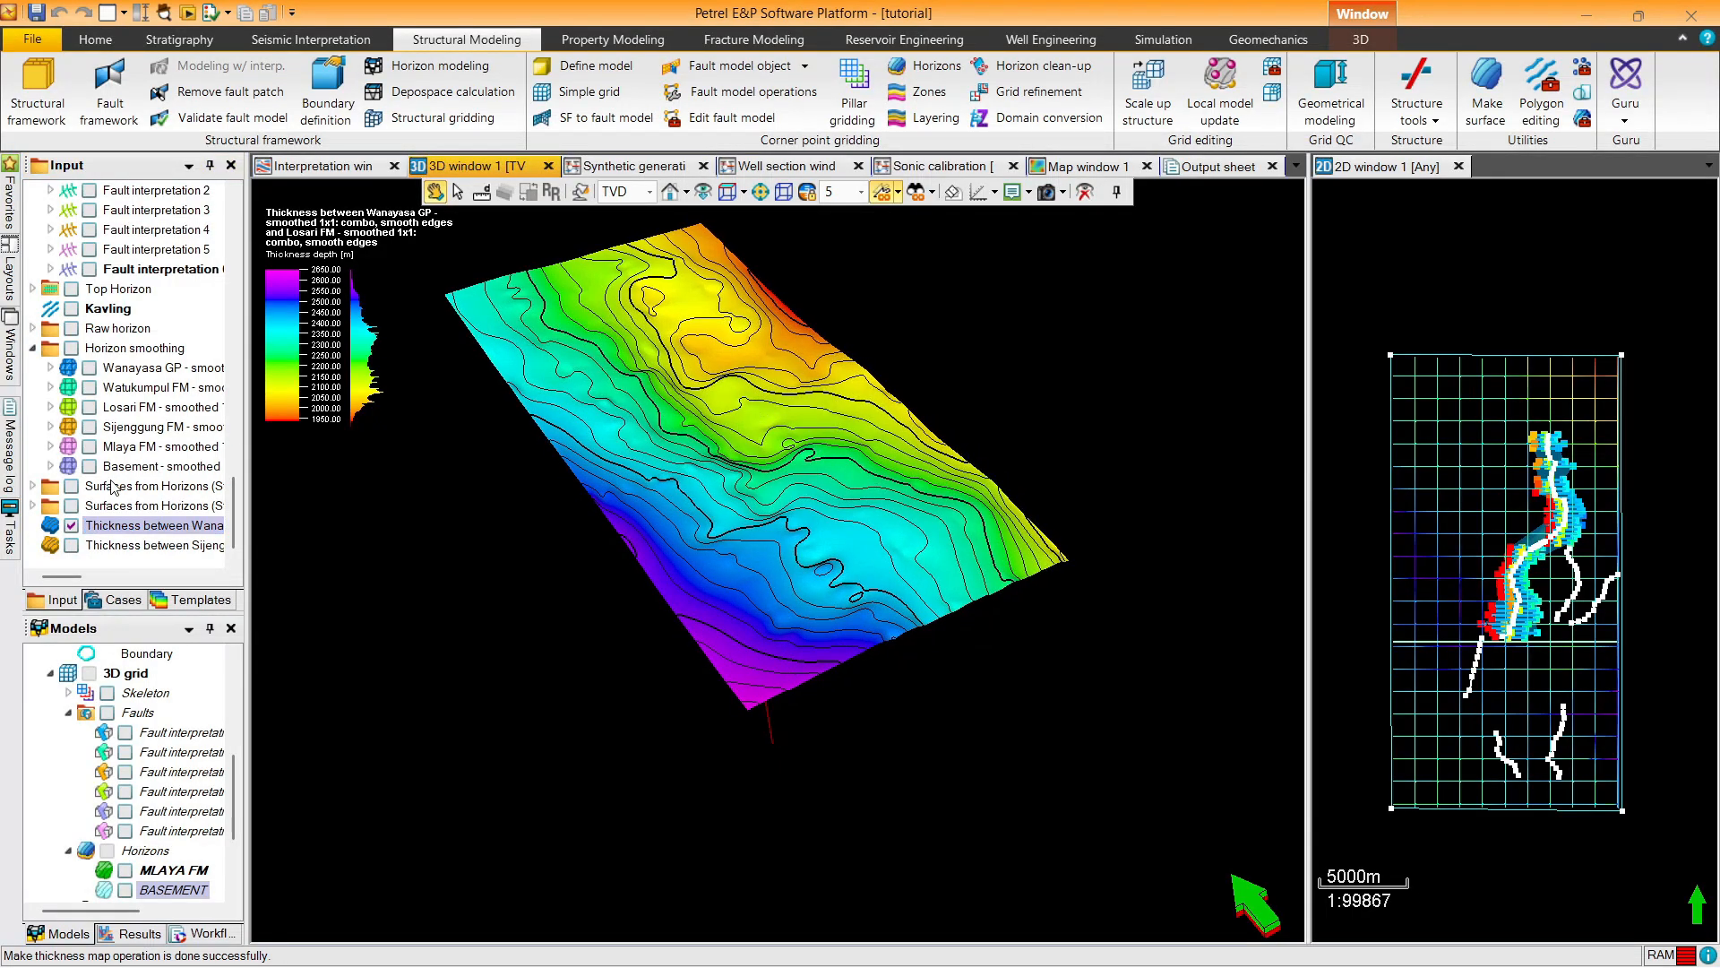
Reverse the Wanayasa GP to Losari FM thickness map's colors, with red for the maximum and magenta for the minimum
double_click(148, 527)
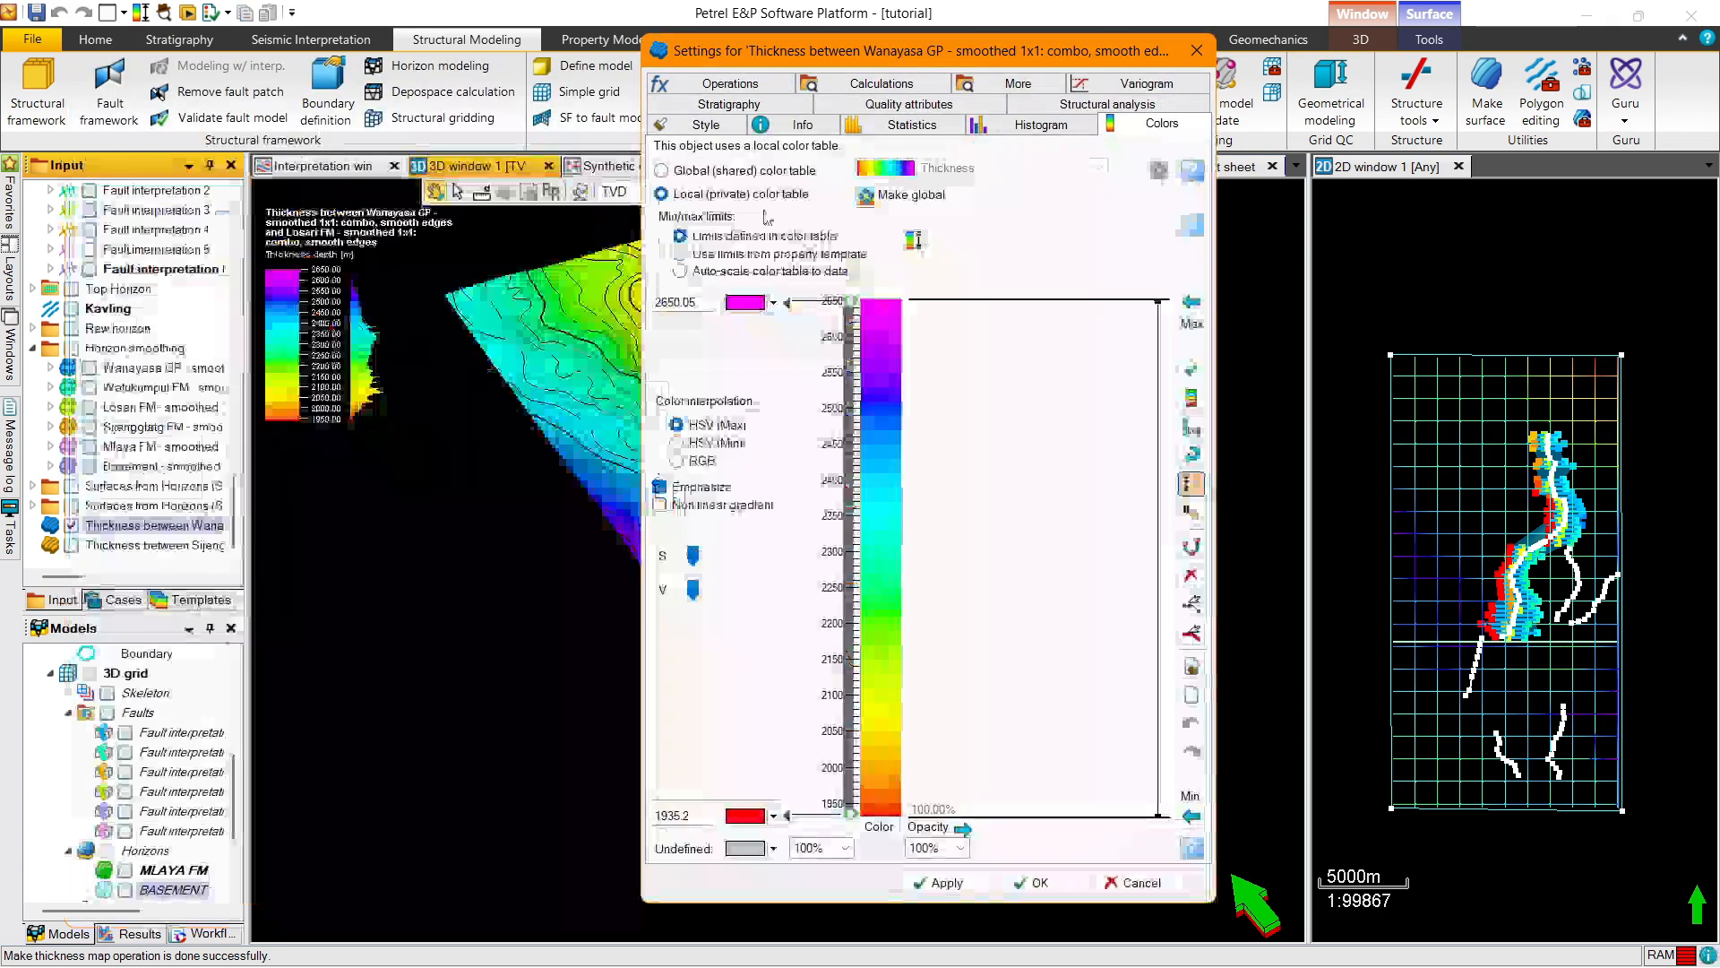
click(773, 302)
click(742, 334)
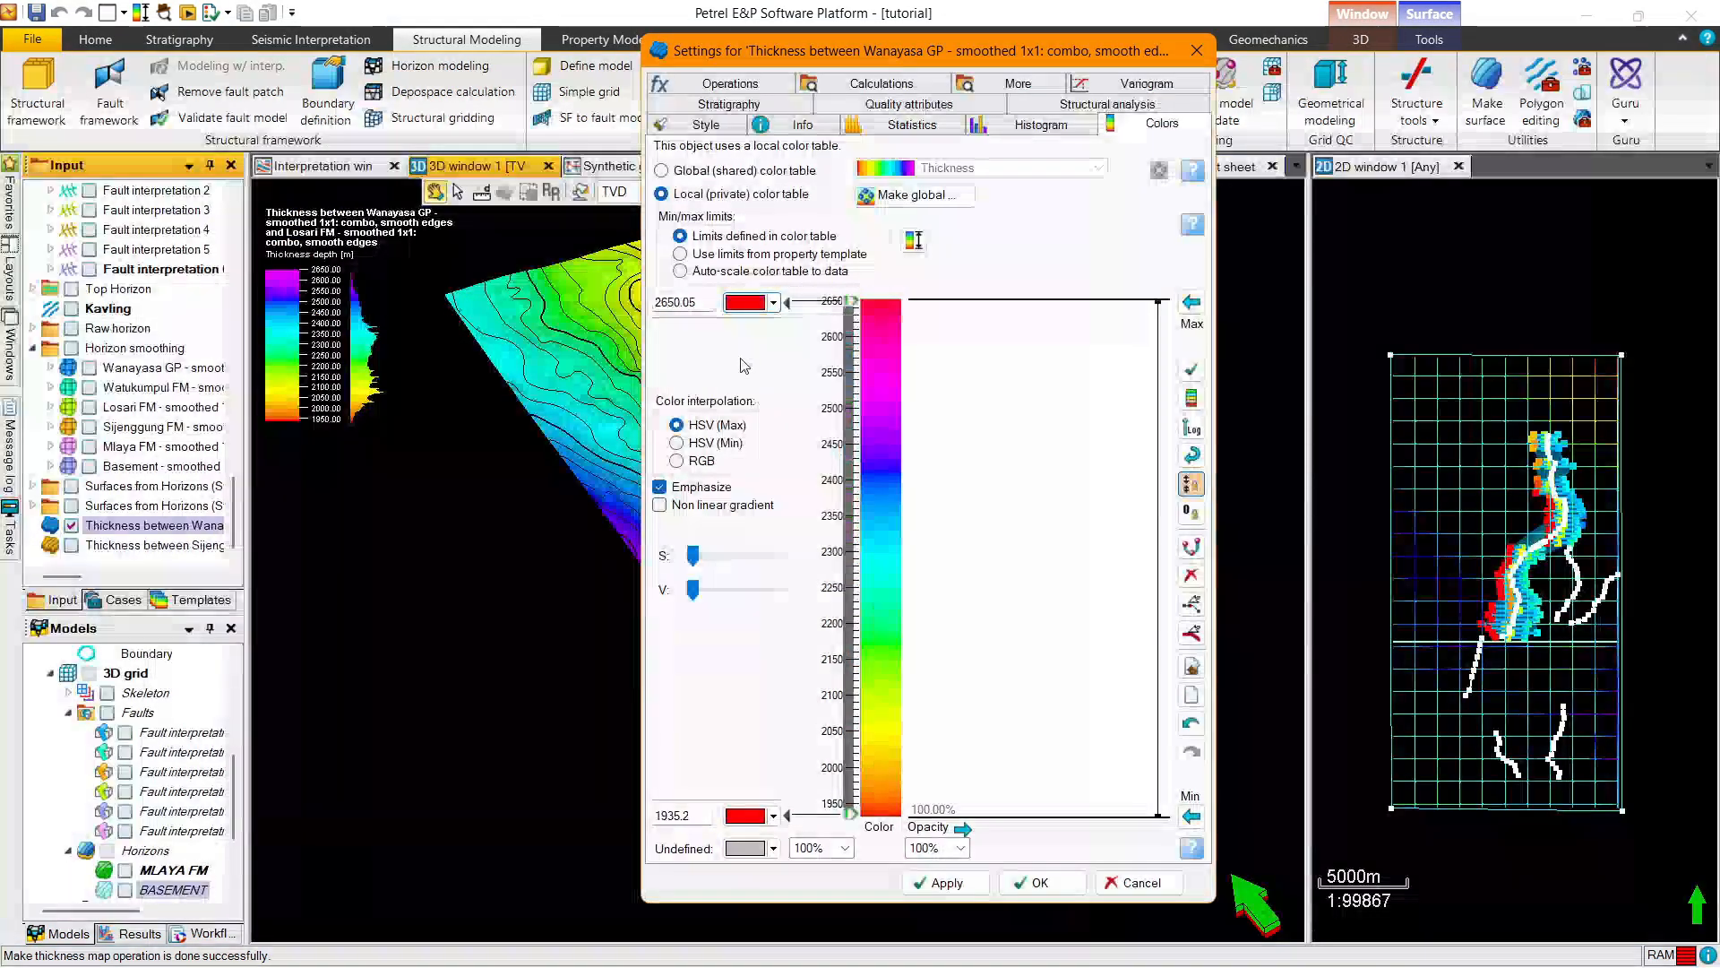
click(767, 817)
click(839, 645)
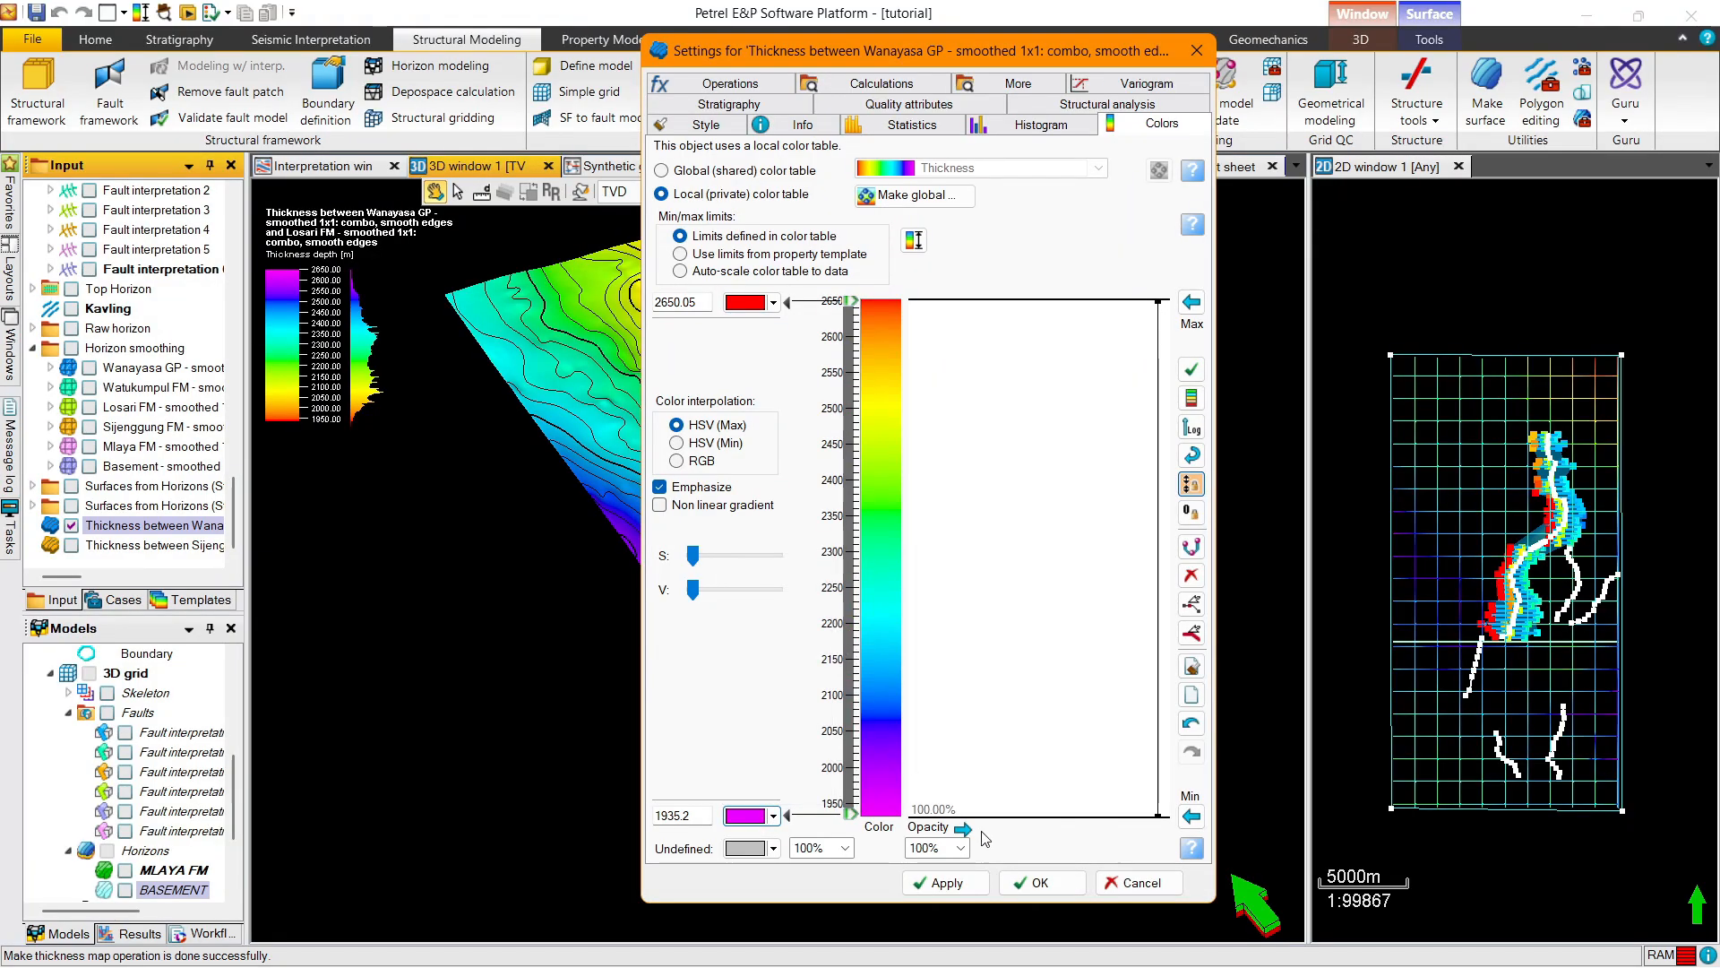
click(947, 883)
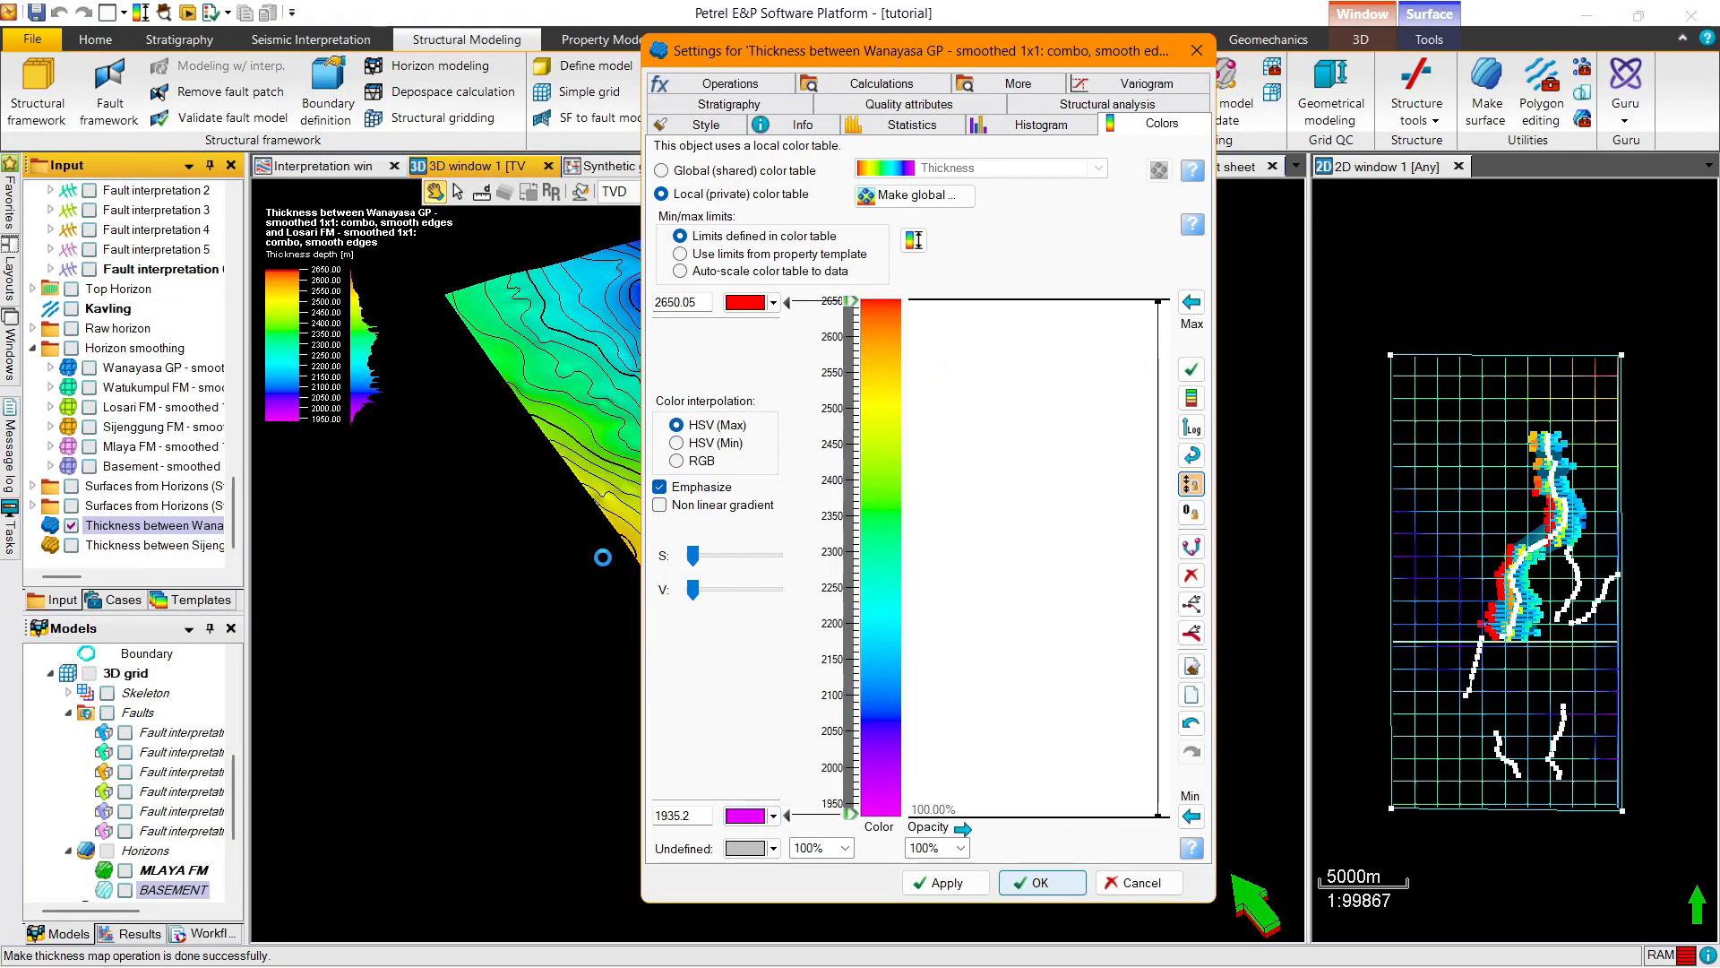
key(Return)
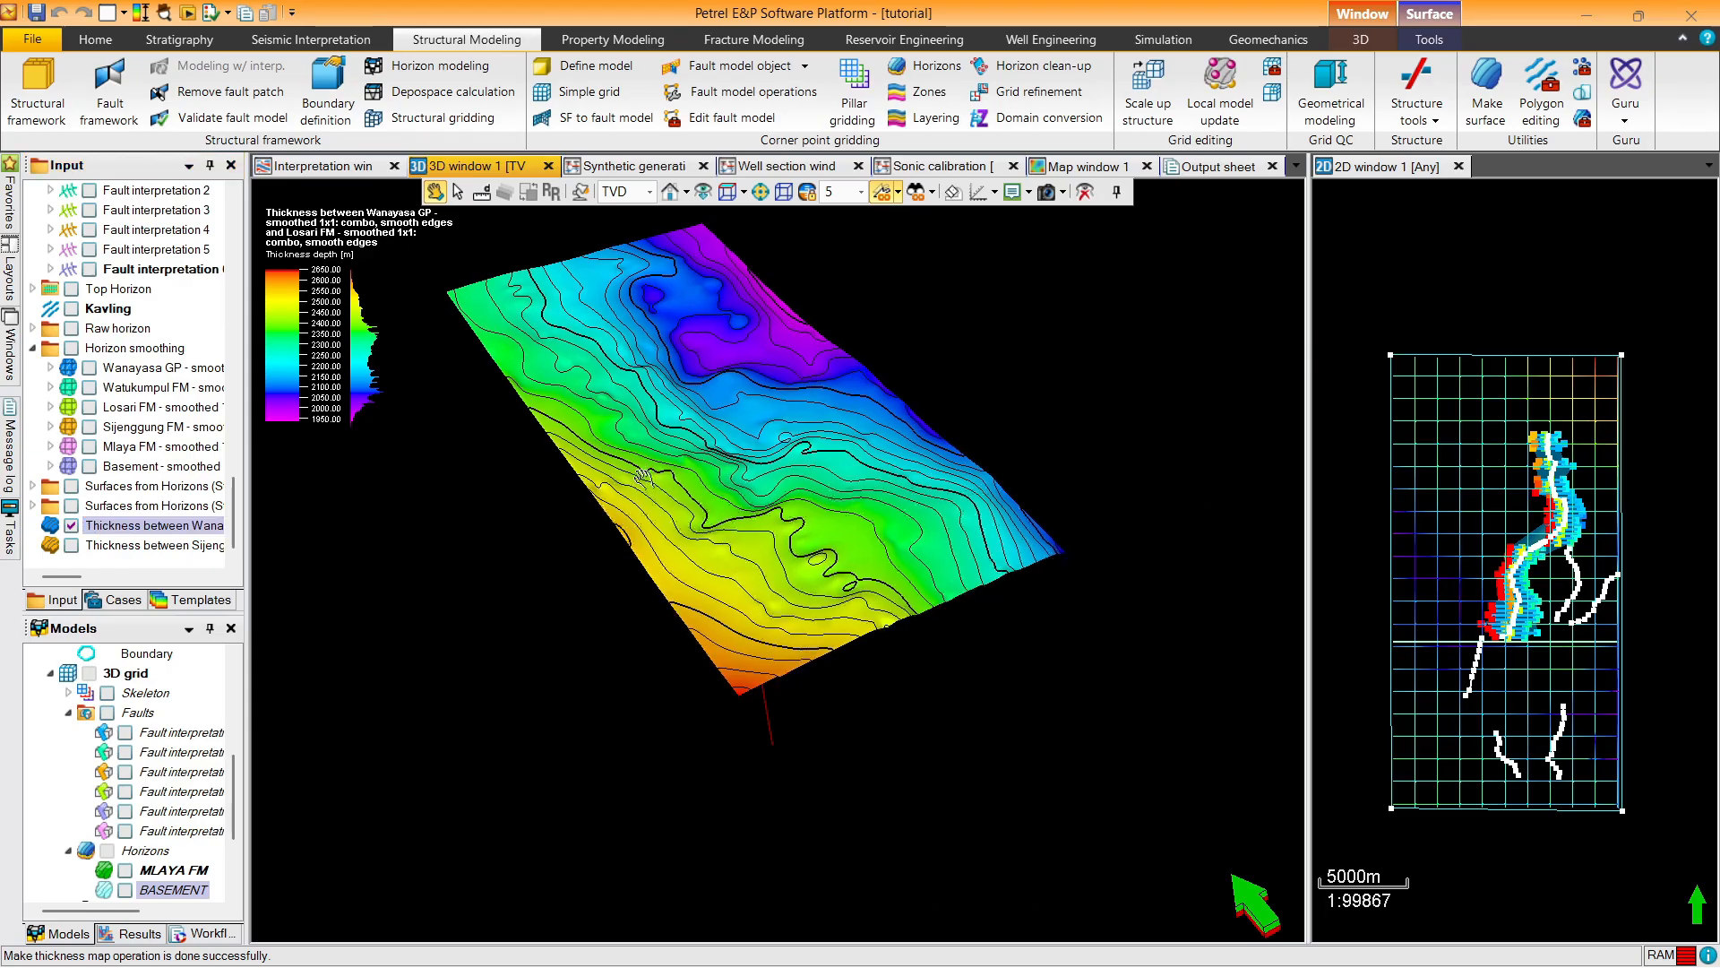
drag(641, 474, 641, 473)
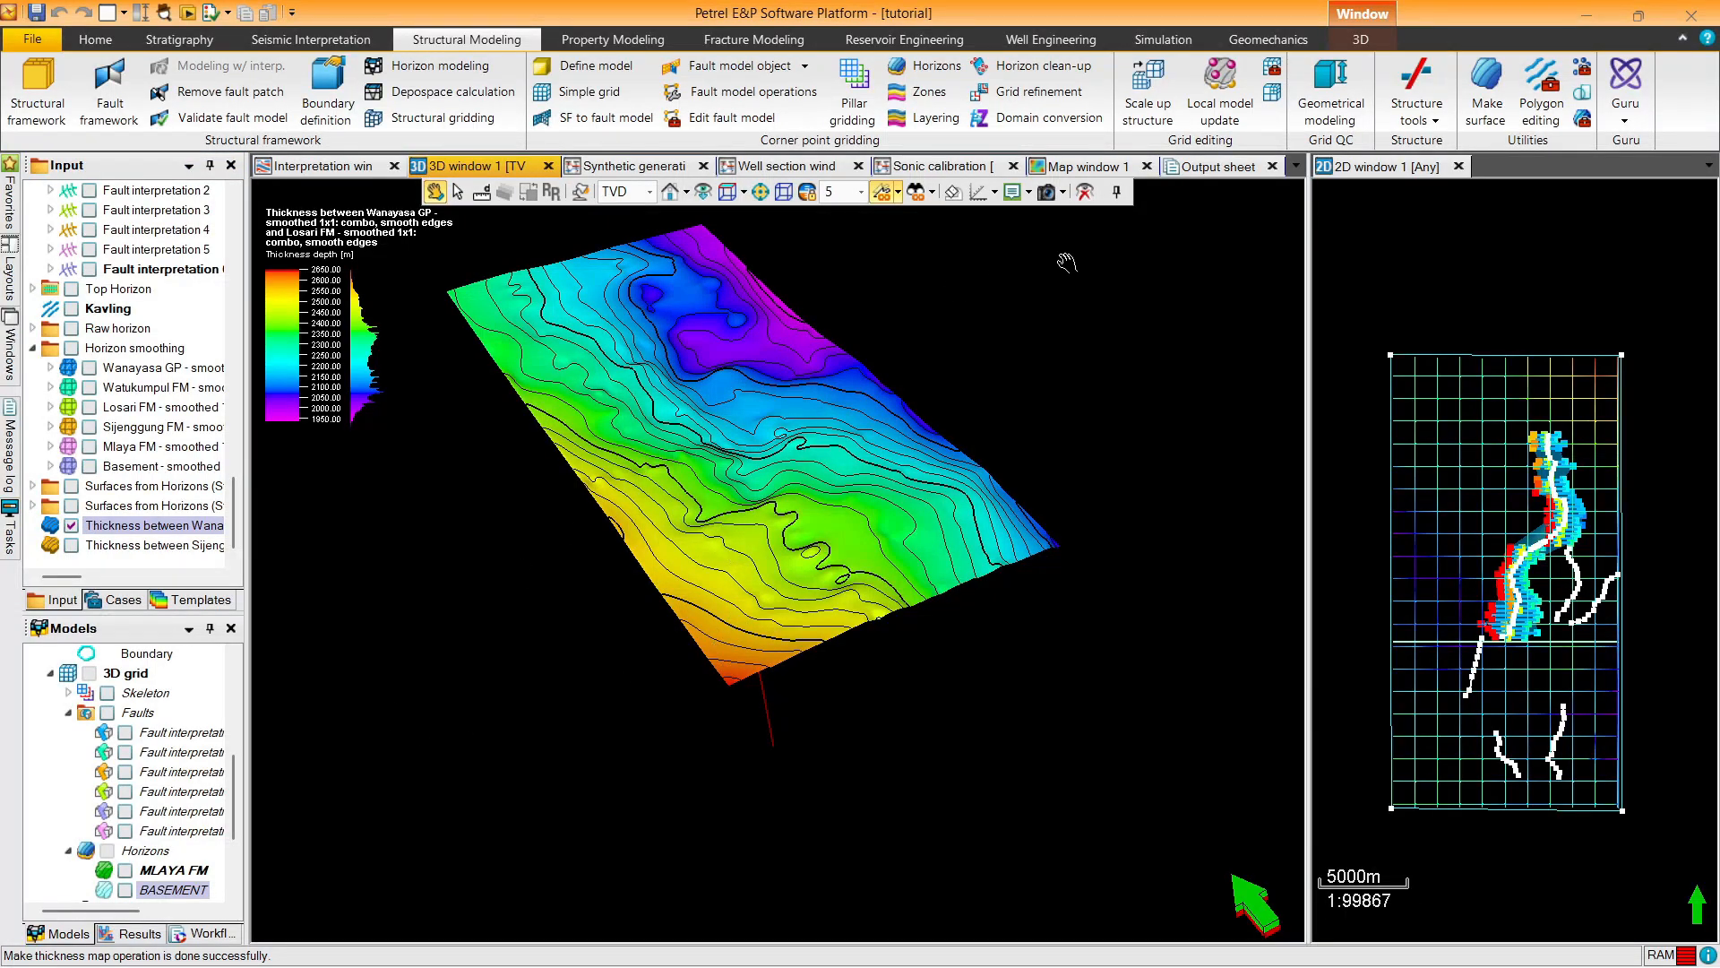
Display the Wanayasa GP to Losari FM thickness map in Map window 1, comparing it with the Sijenggung FM to Basement map
click(1050, 165)
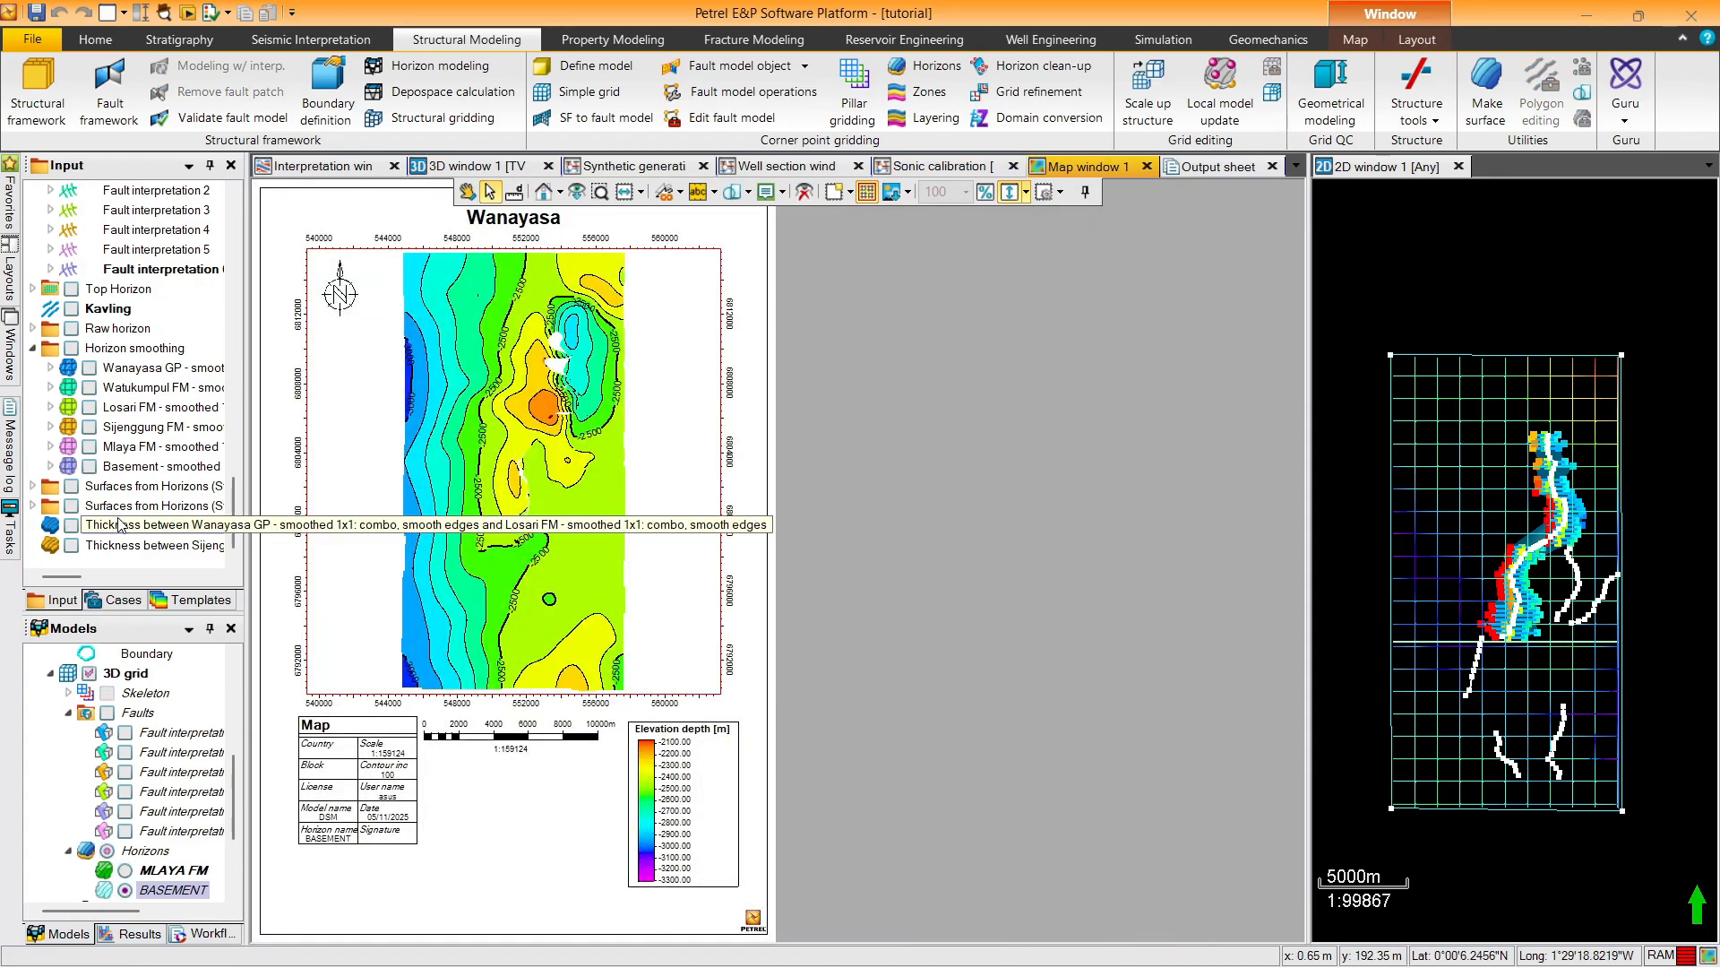
click(71, 526)
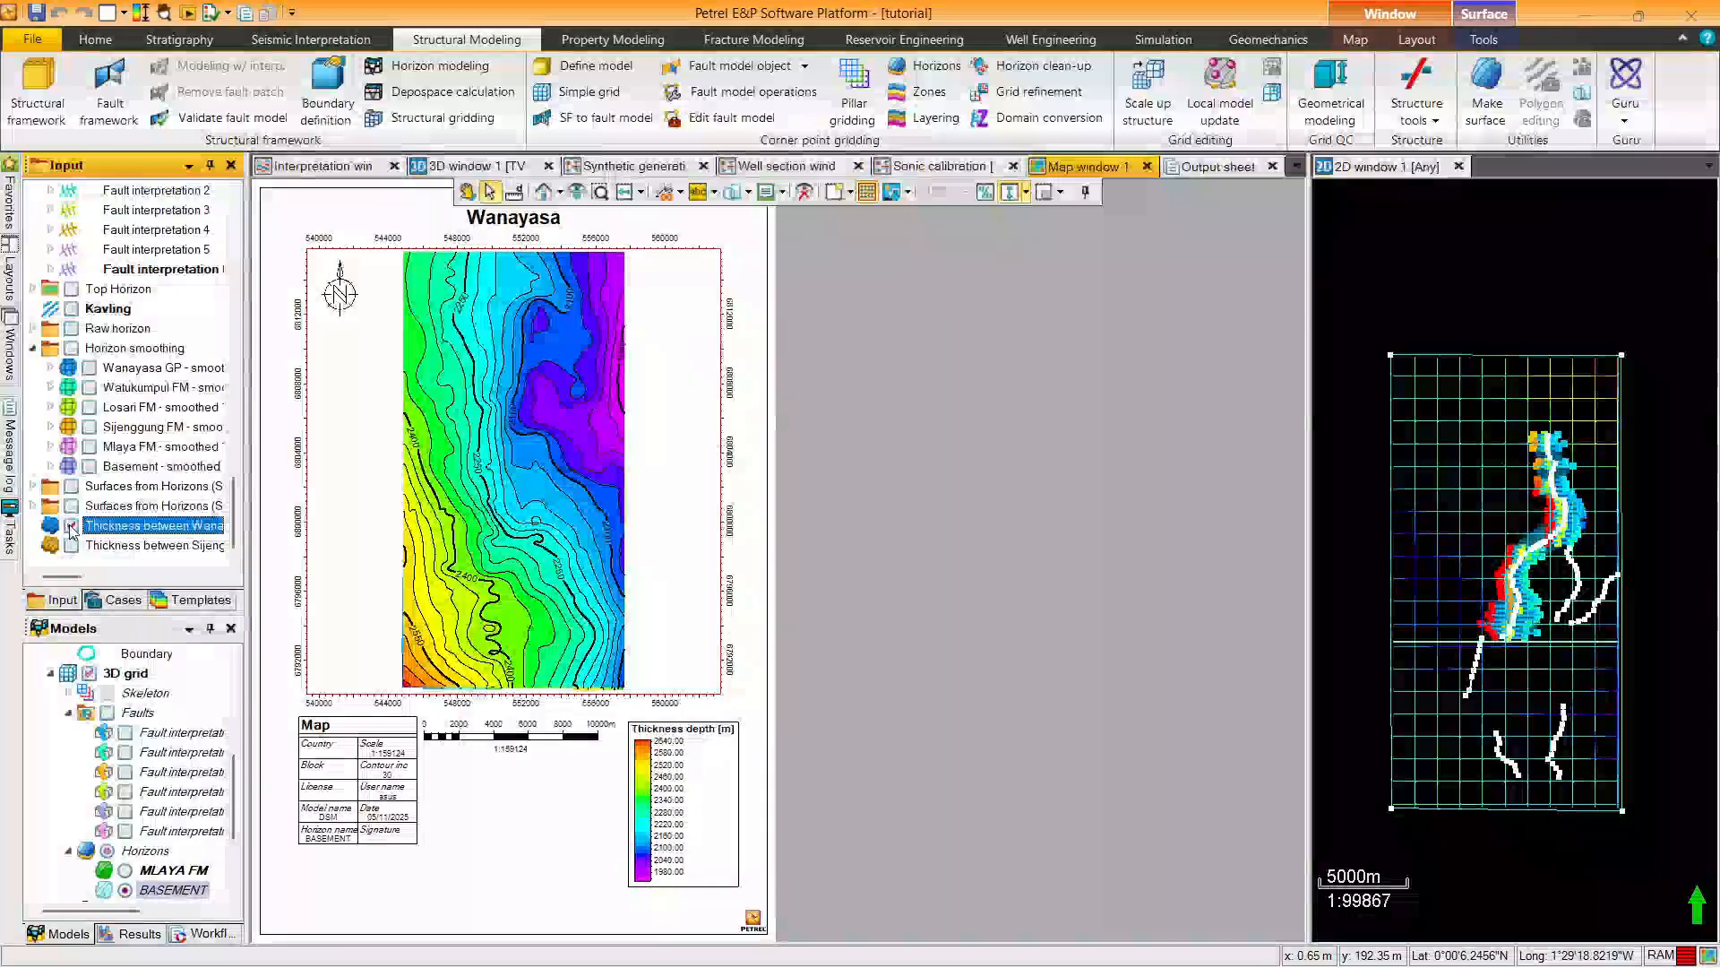
click(71, 545)
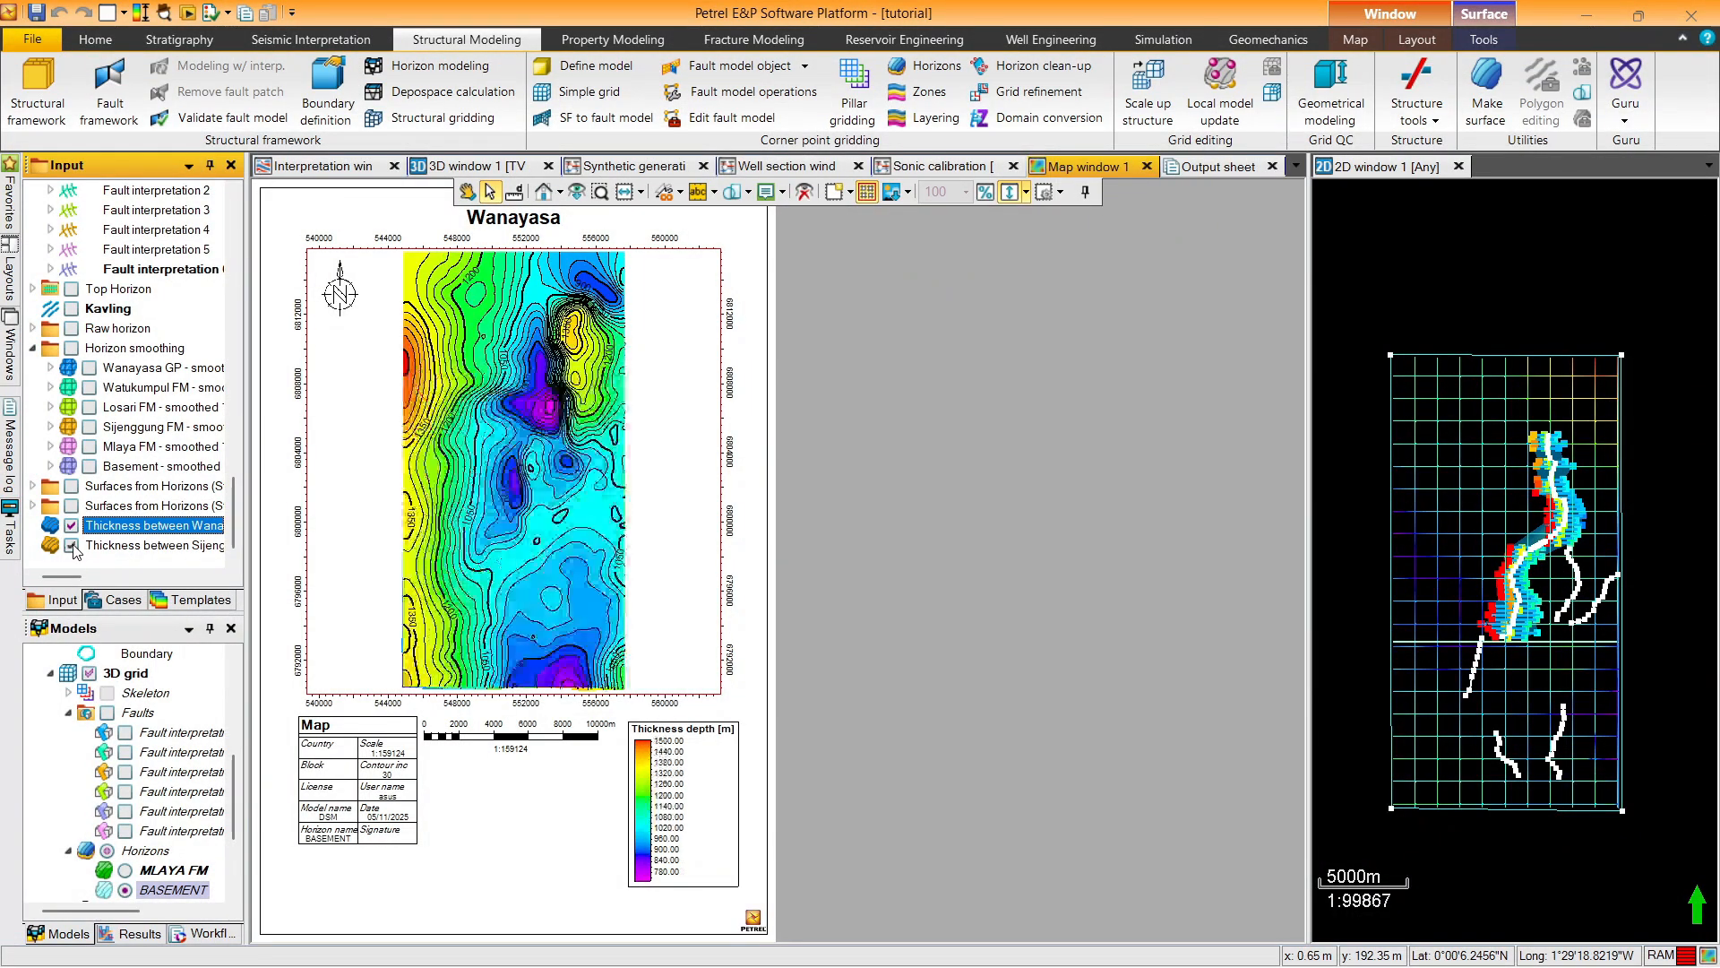
click(71, 545)
click(72, 545)
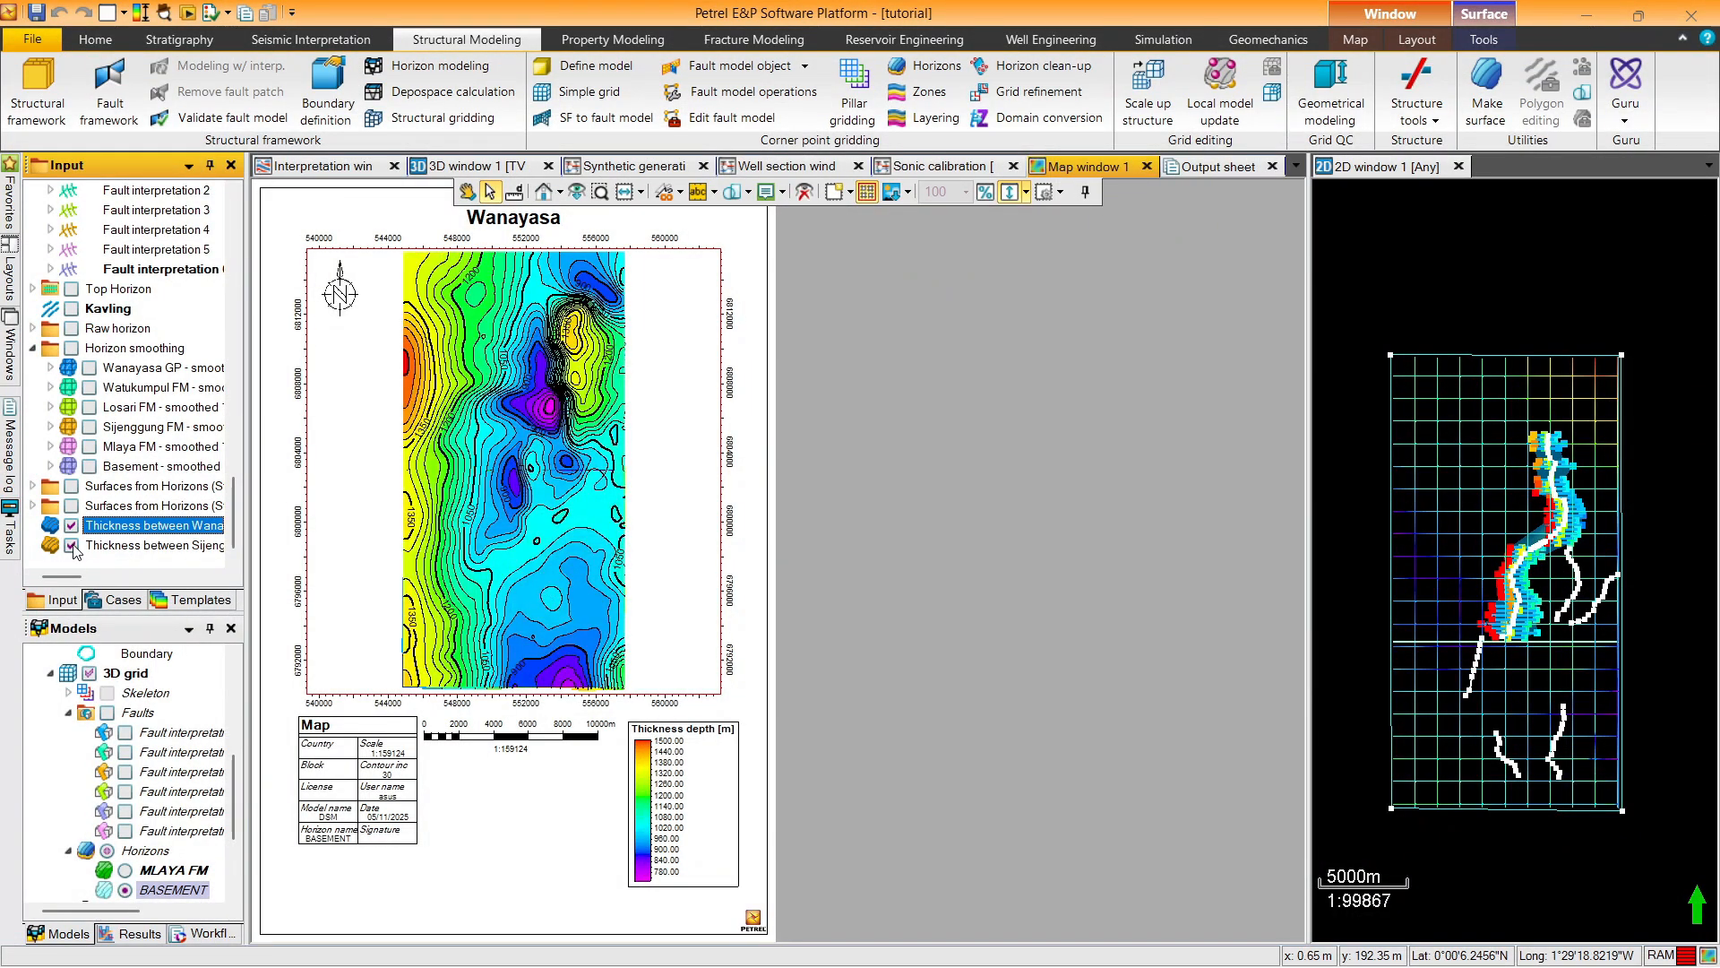
click(71, 546)
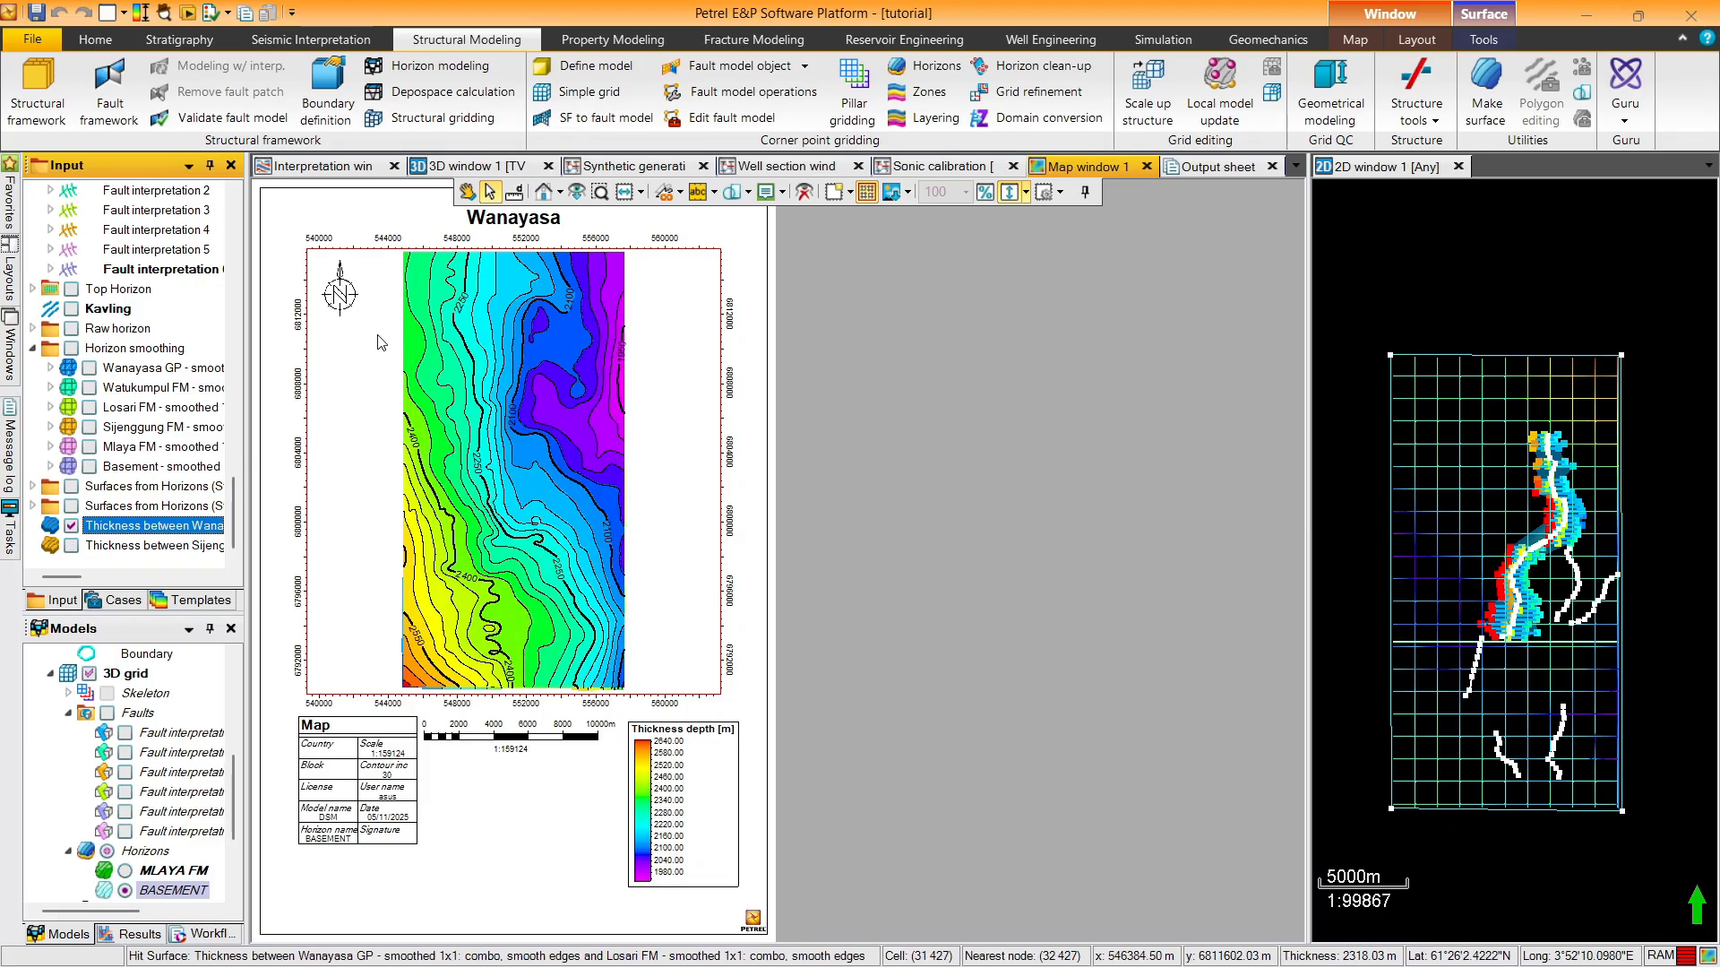
Change the map title label to "Isochore map Wanayasa-Losari" and apply it
click(500, 216)
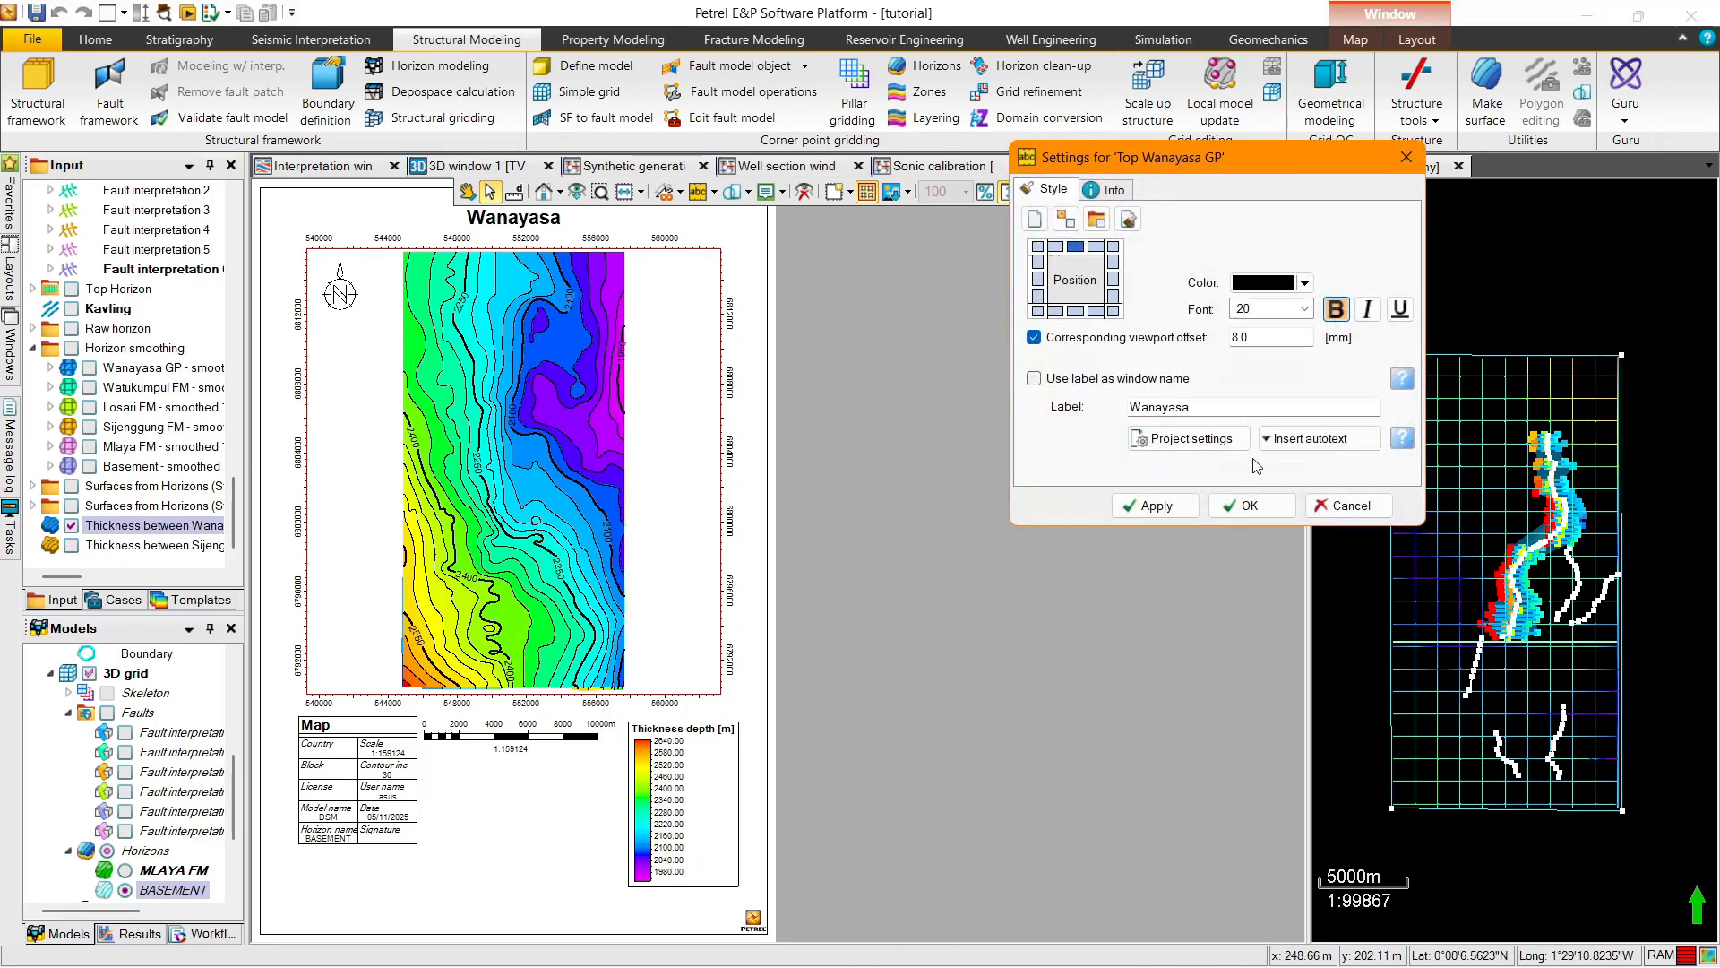
double_click(1336, 409)
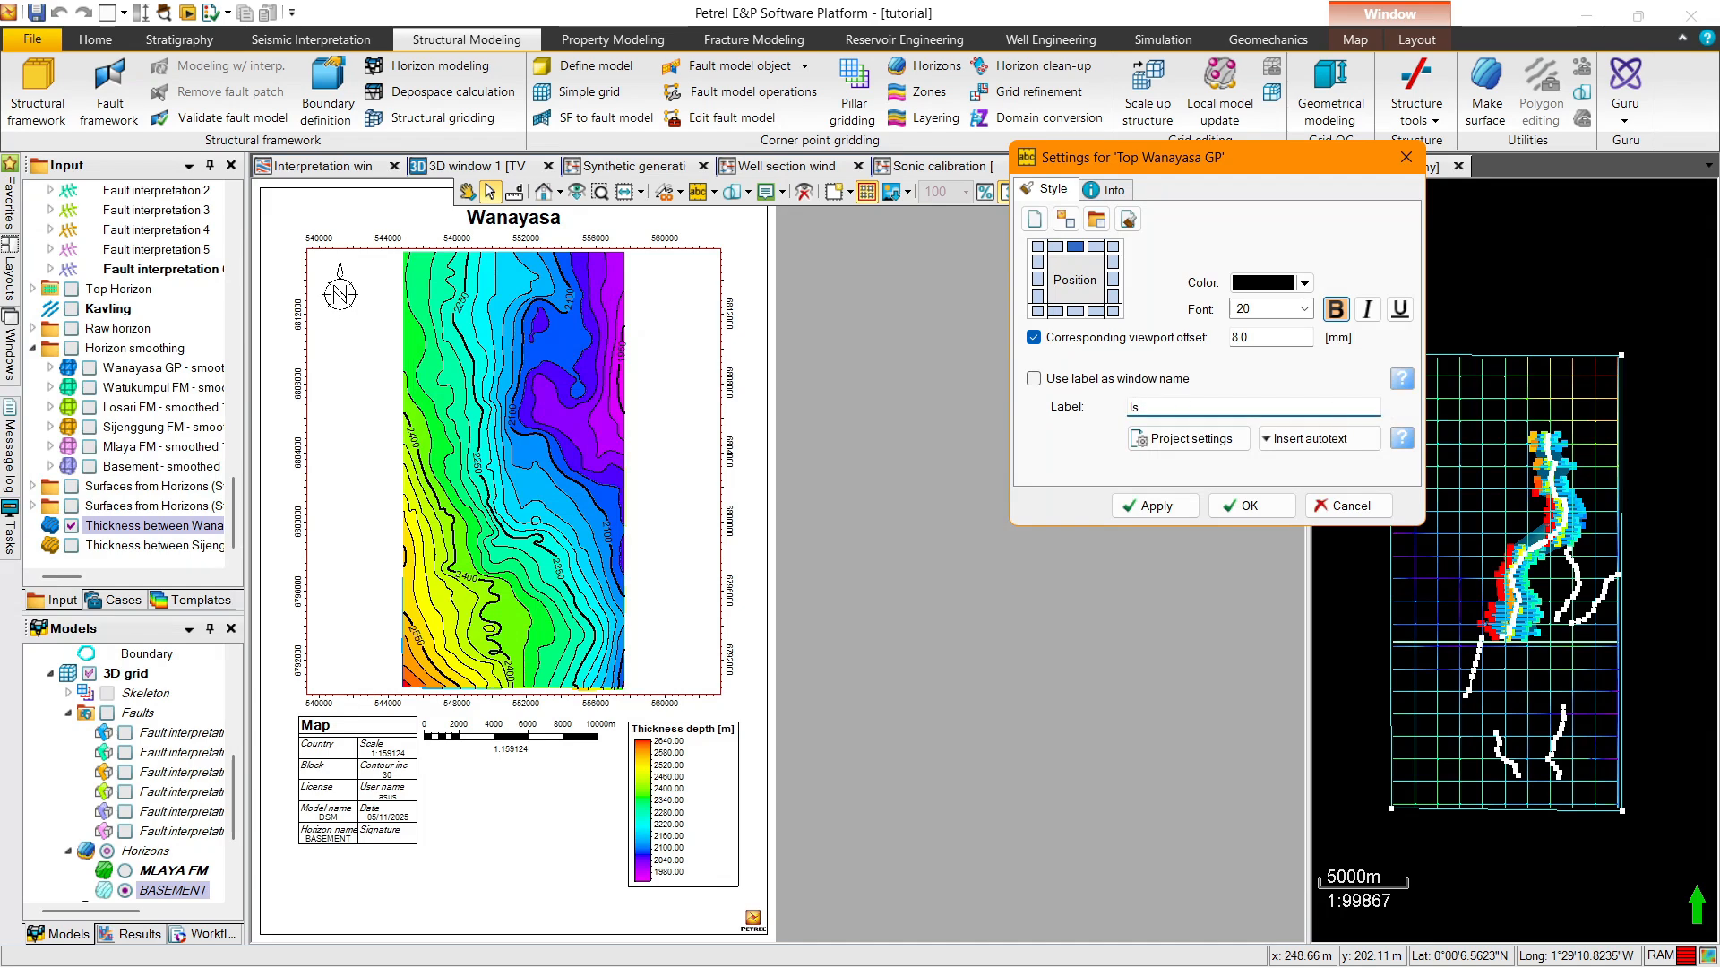
text(Isochore map Wanayasa-Losari)
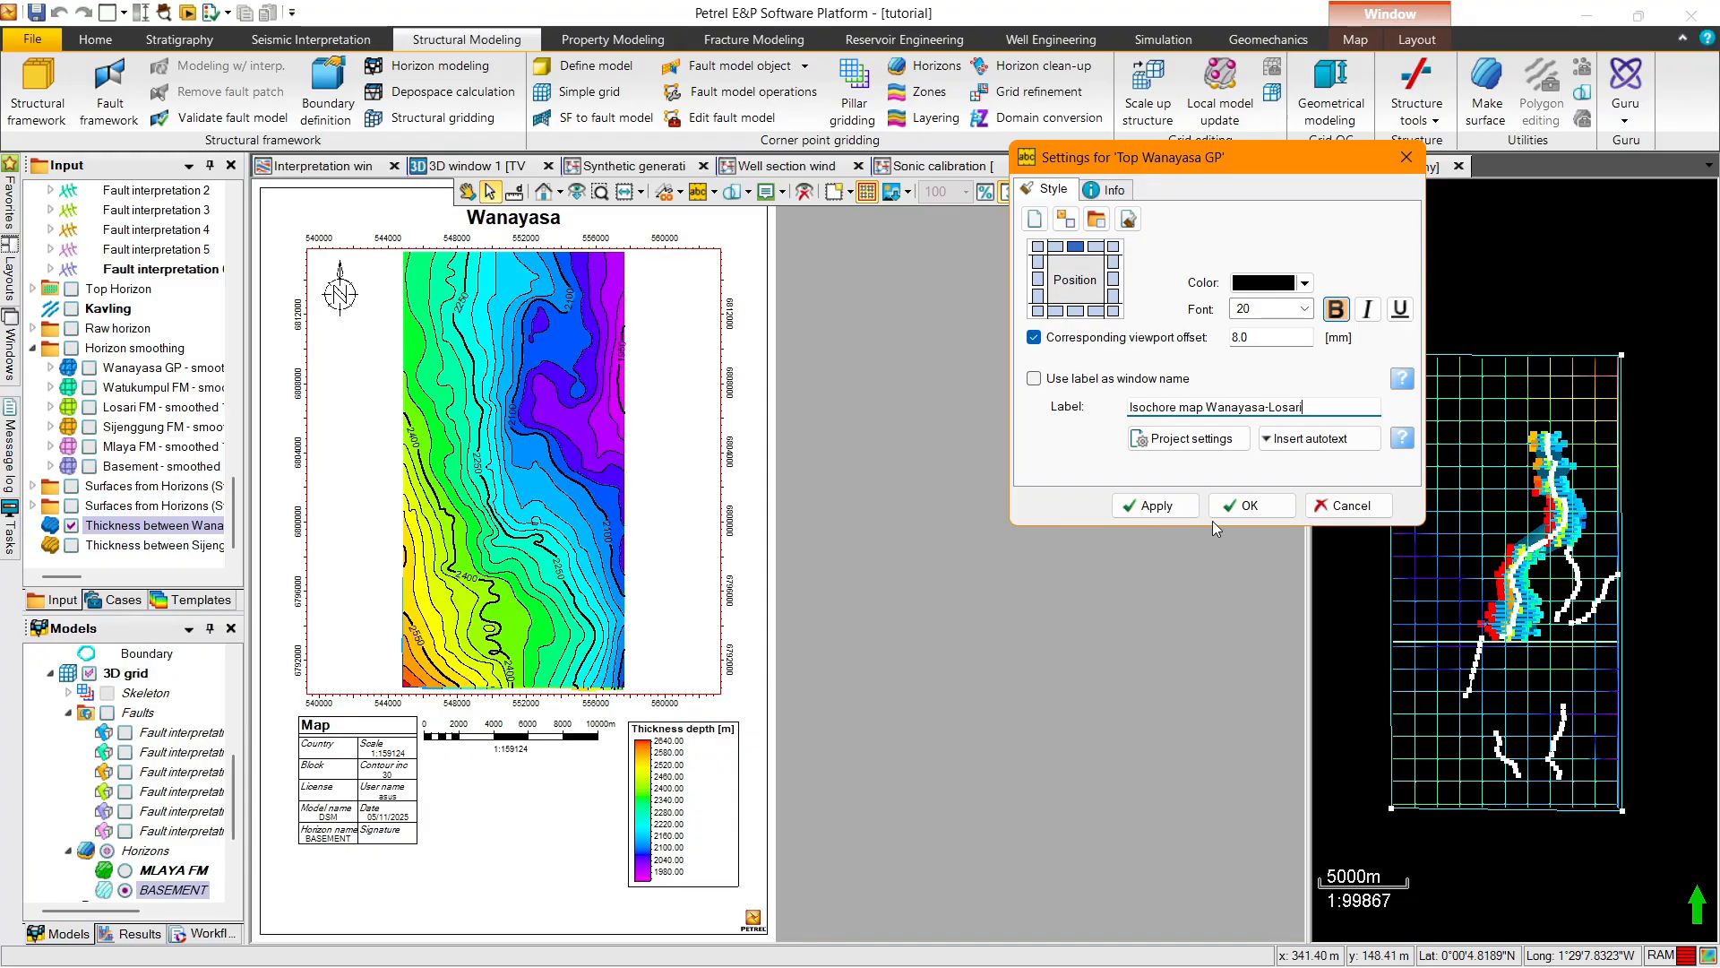
click(1237, 507)
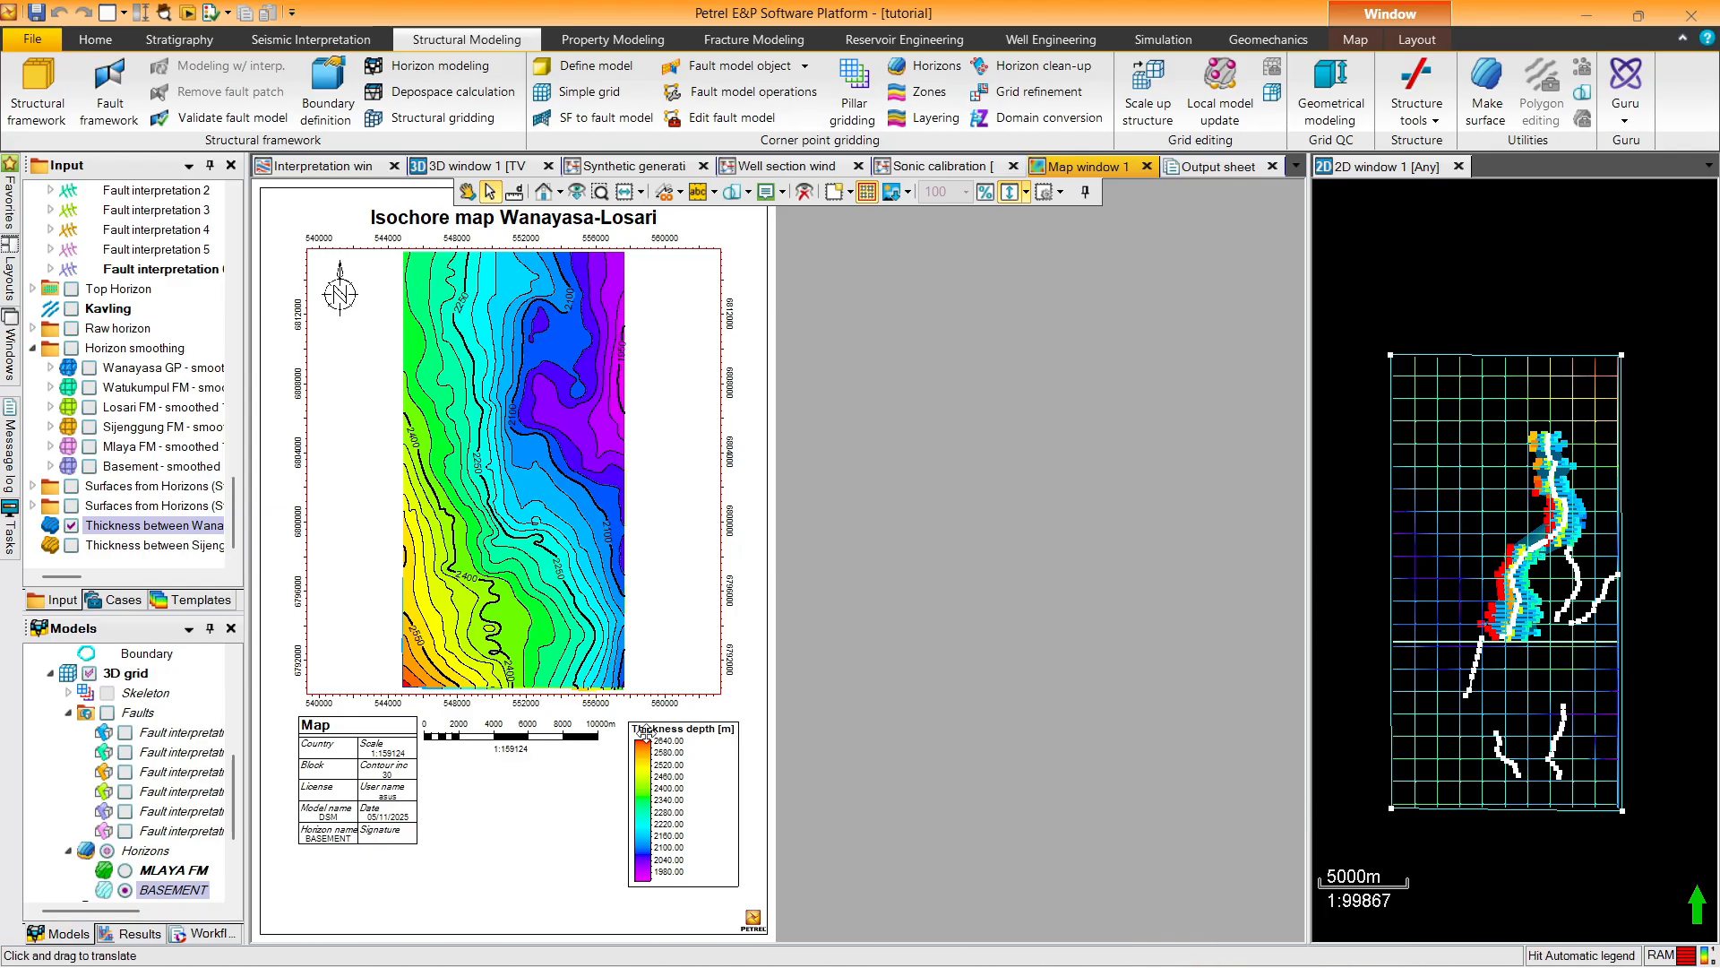
Compare the two thickness maps in Map window 1, leaving only the Sijenggung FM to Basement map displayed
click(72, 546)
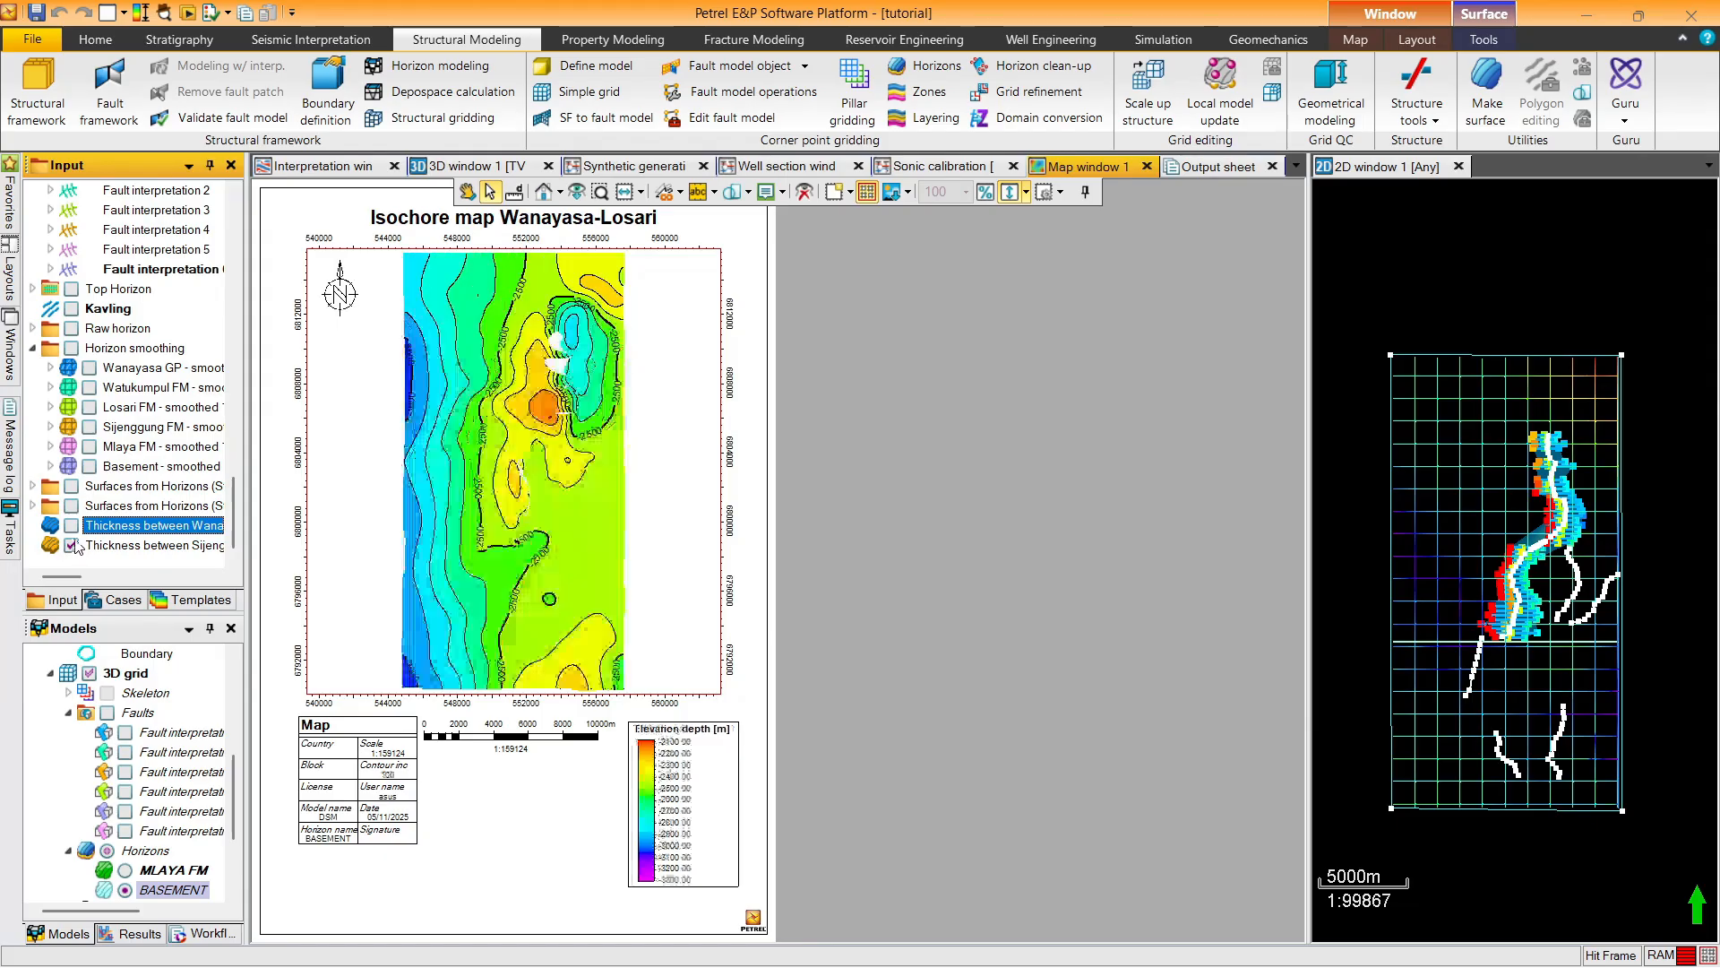
click(72, 526)
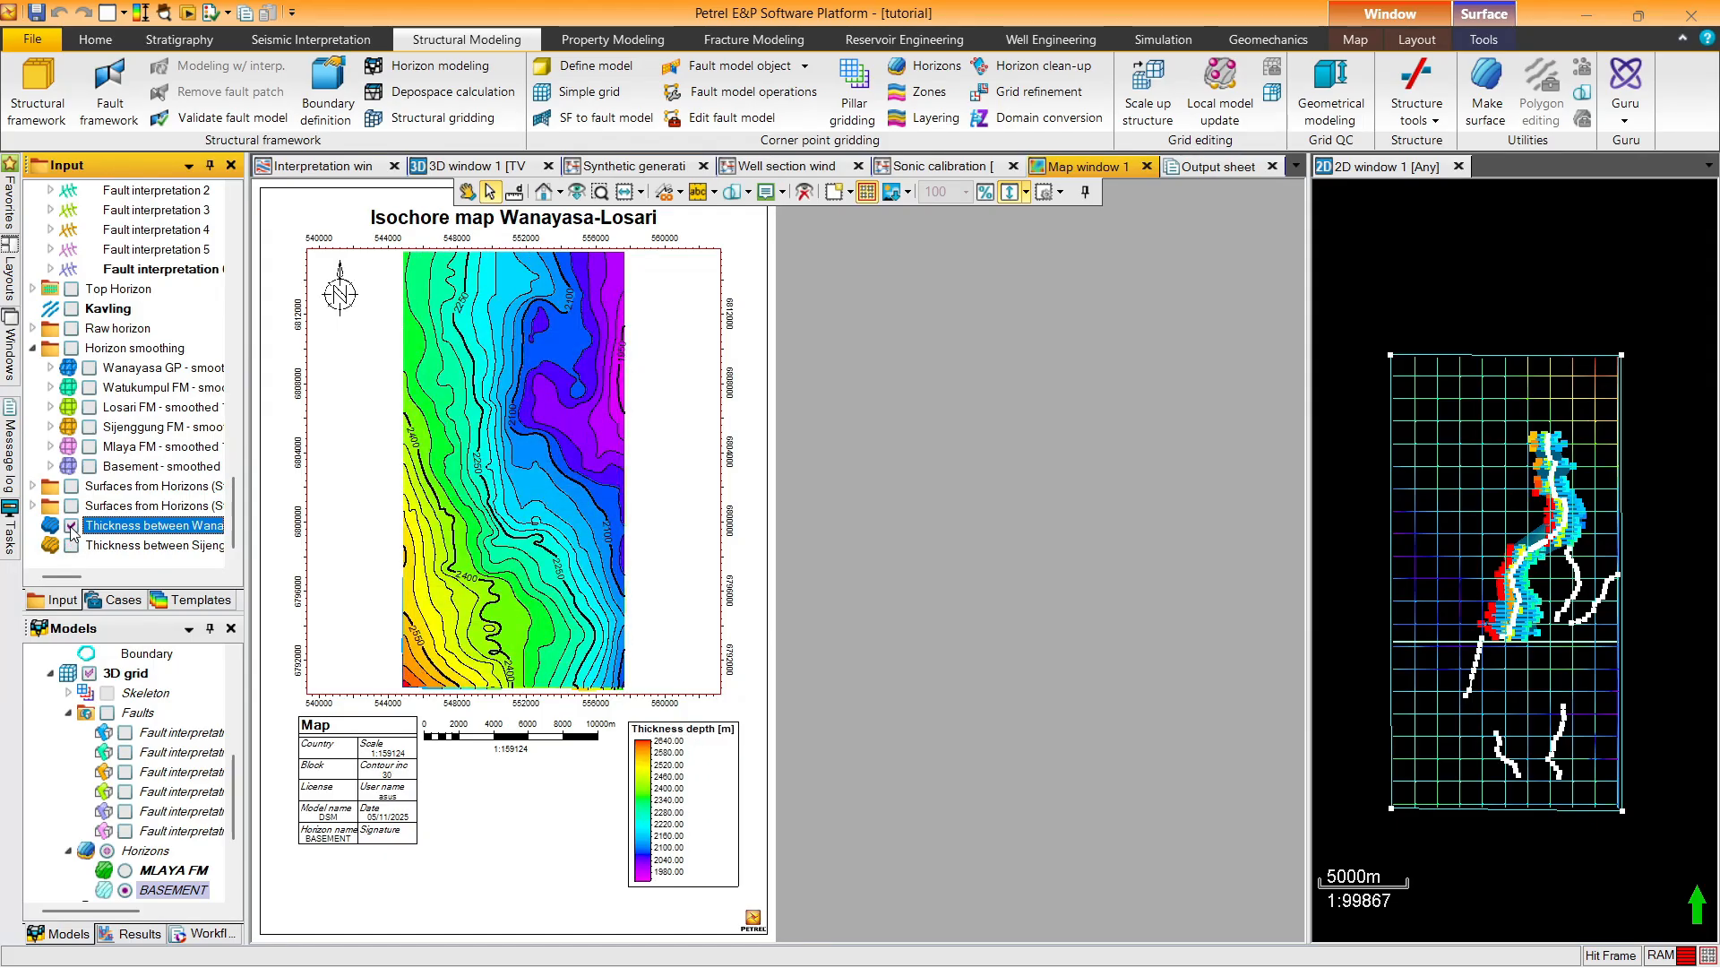
click(72, 526)
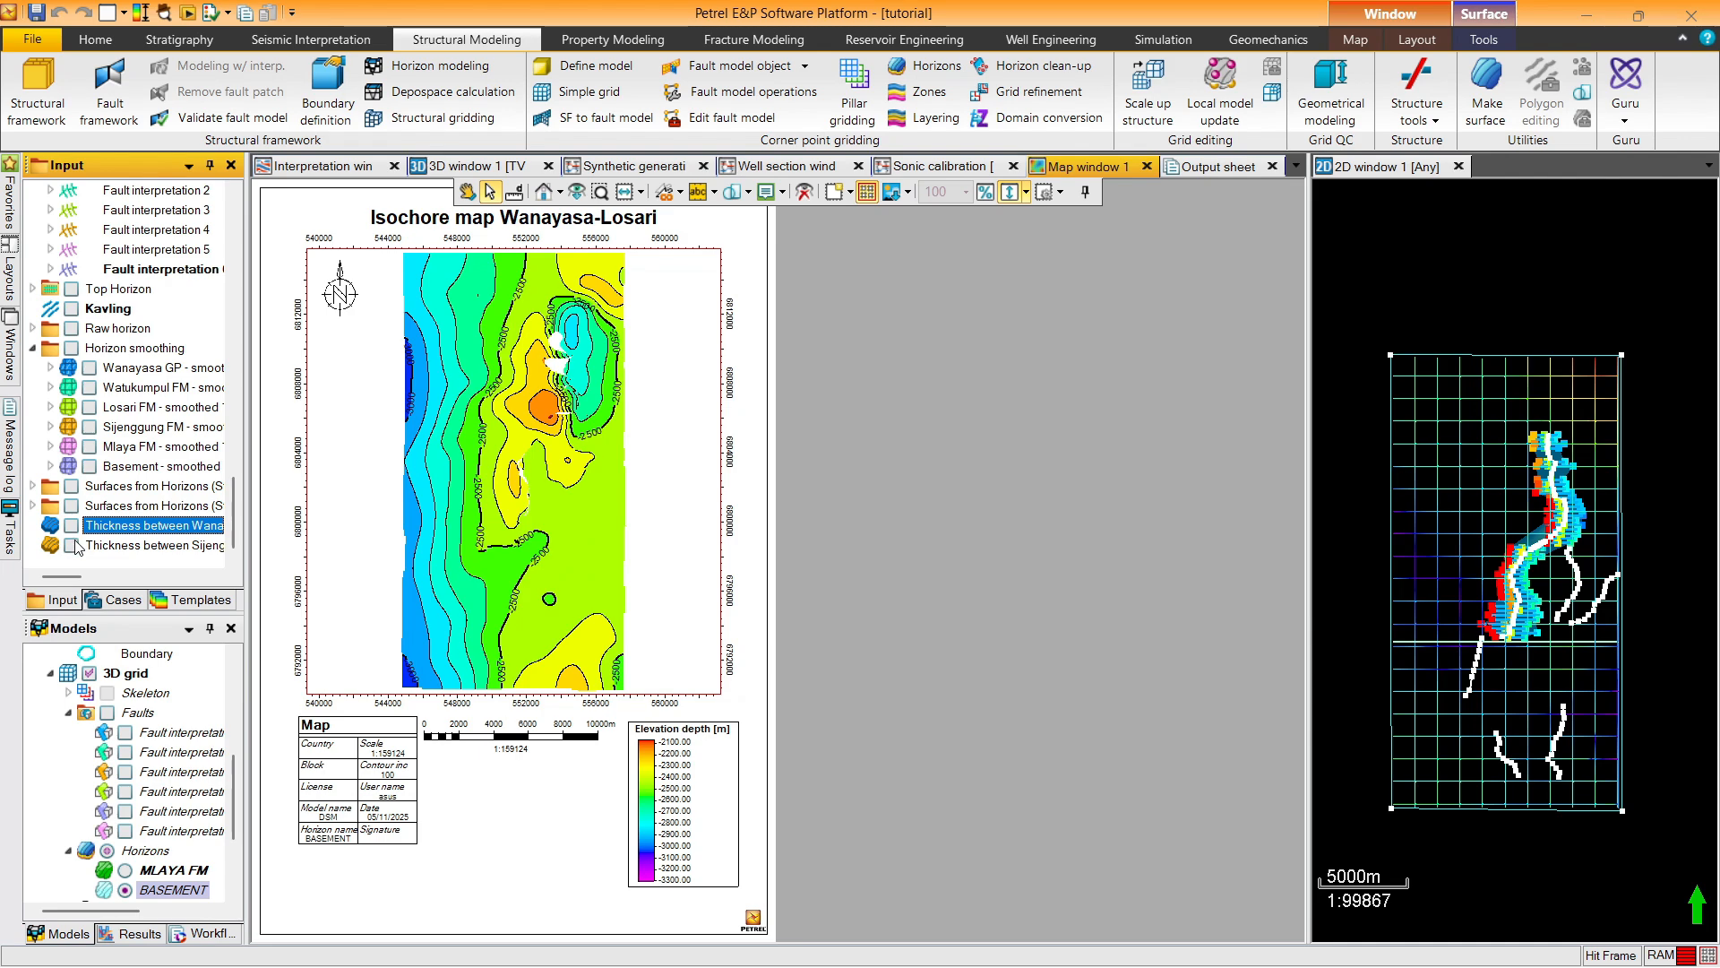
click(72, 546)
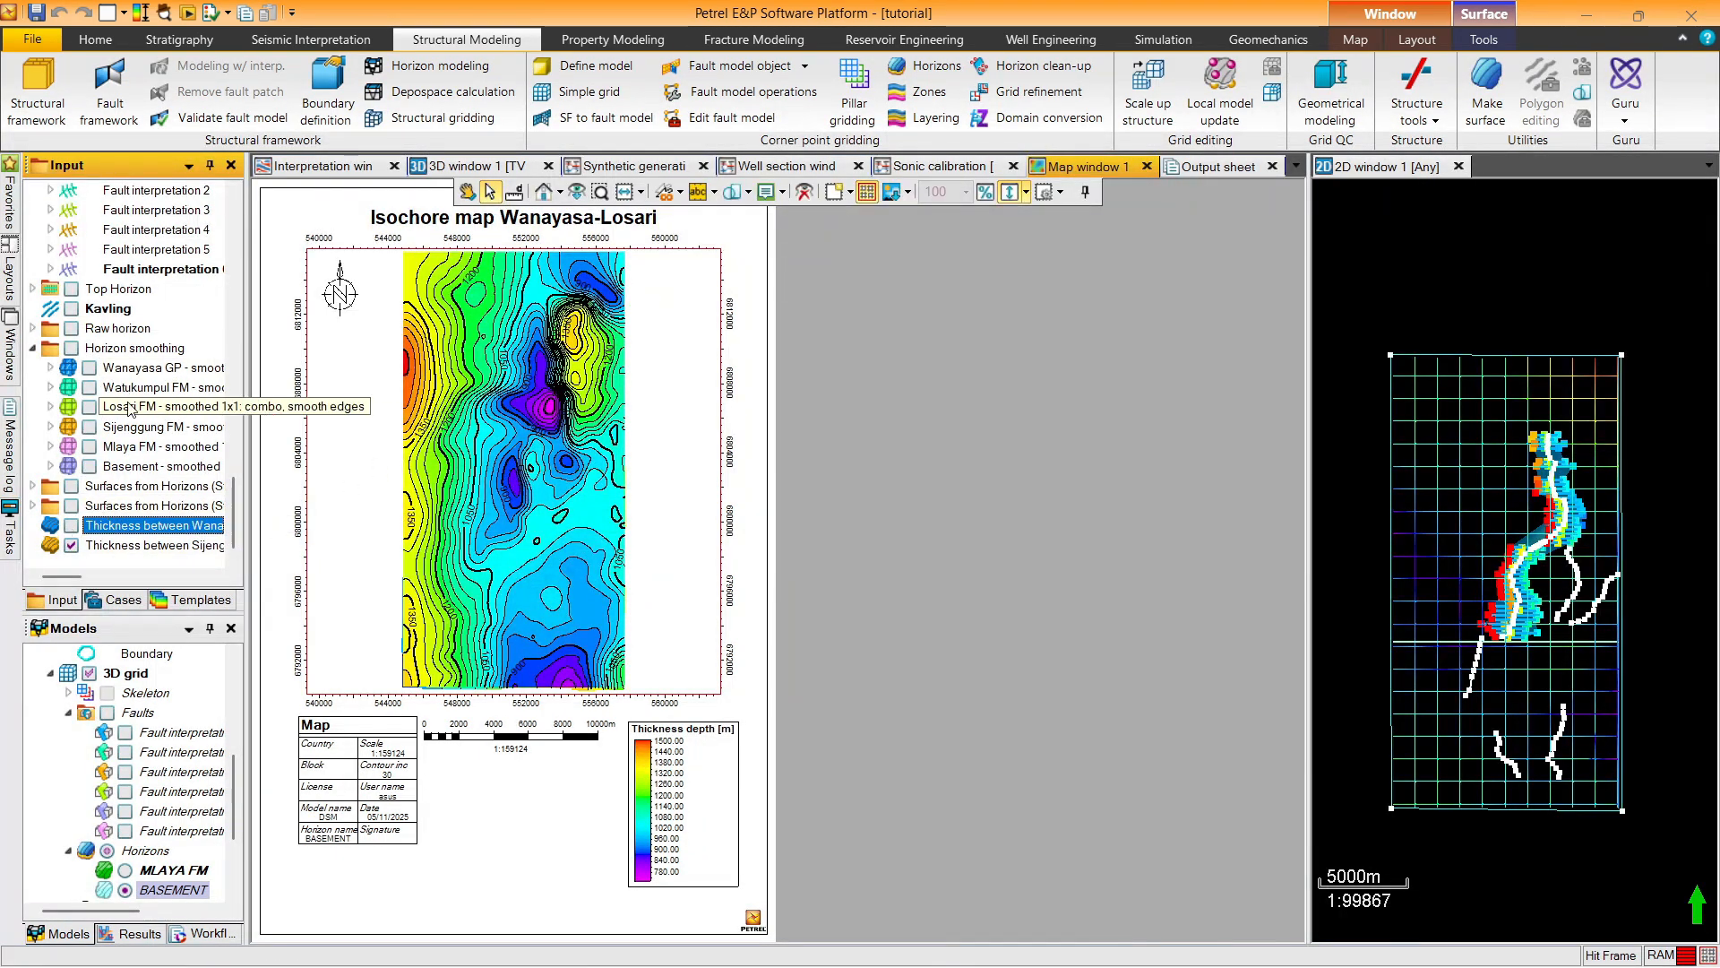
Show the smoothed Wanayasa GP and Losari FM surfaces in the 3D window instead of the thickness maps, and view them from the side
click(451, 168)
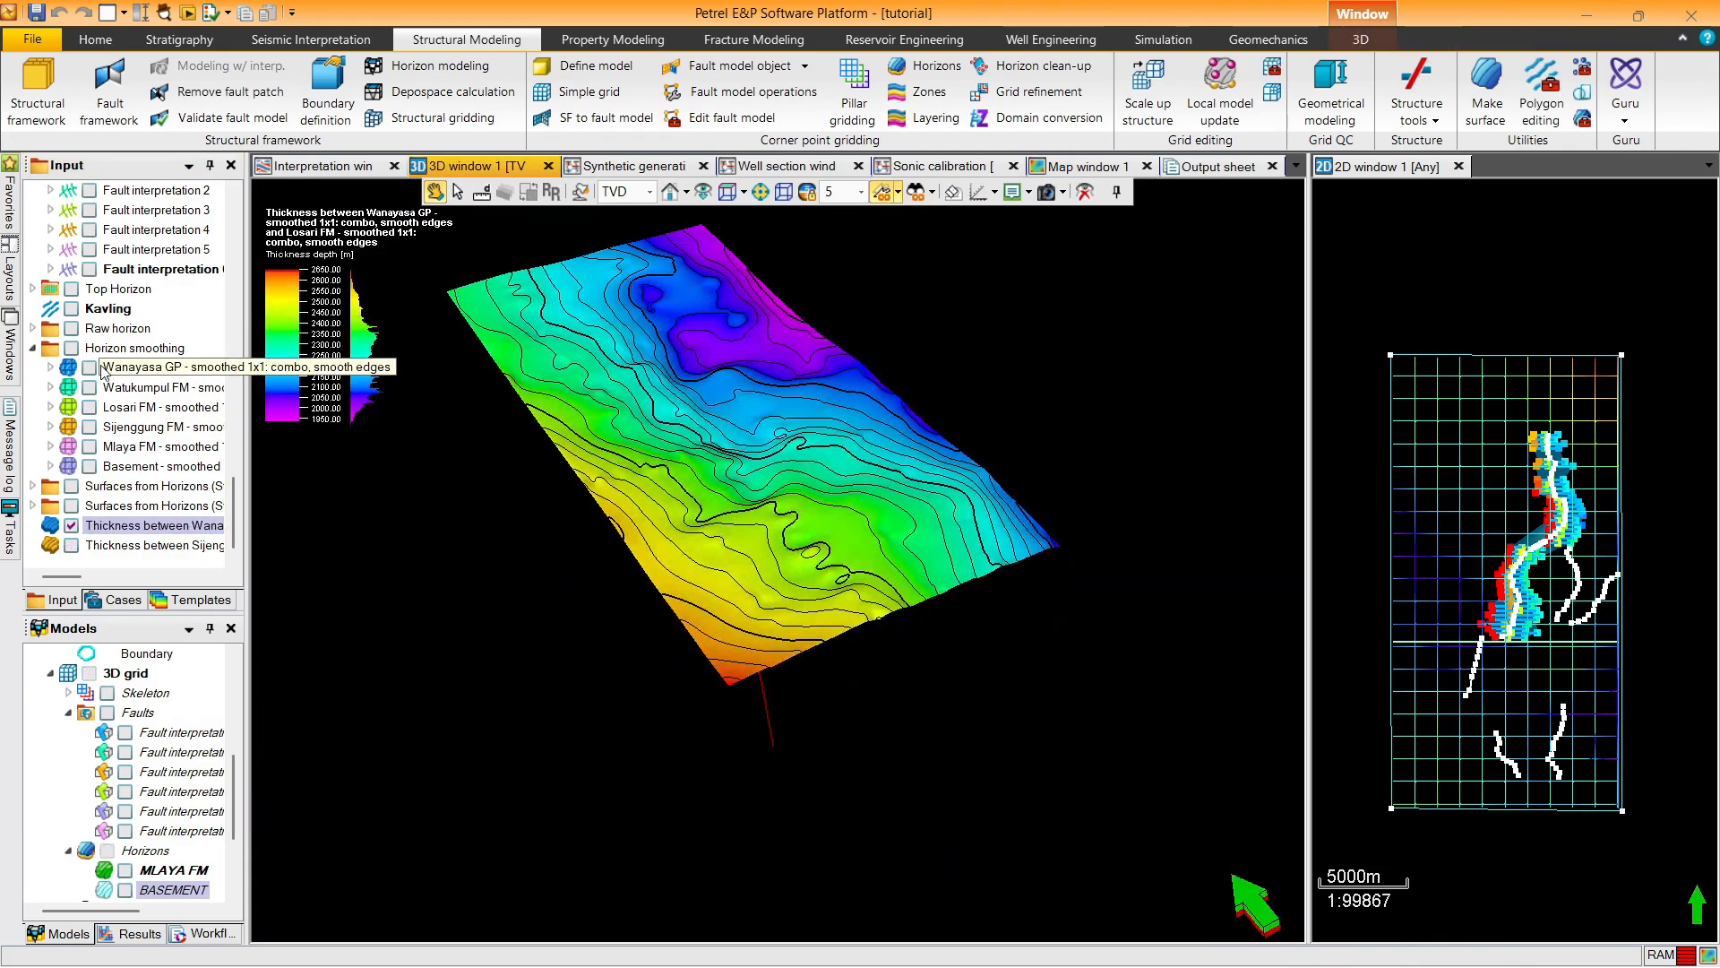
click(71, 544)
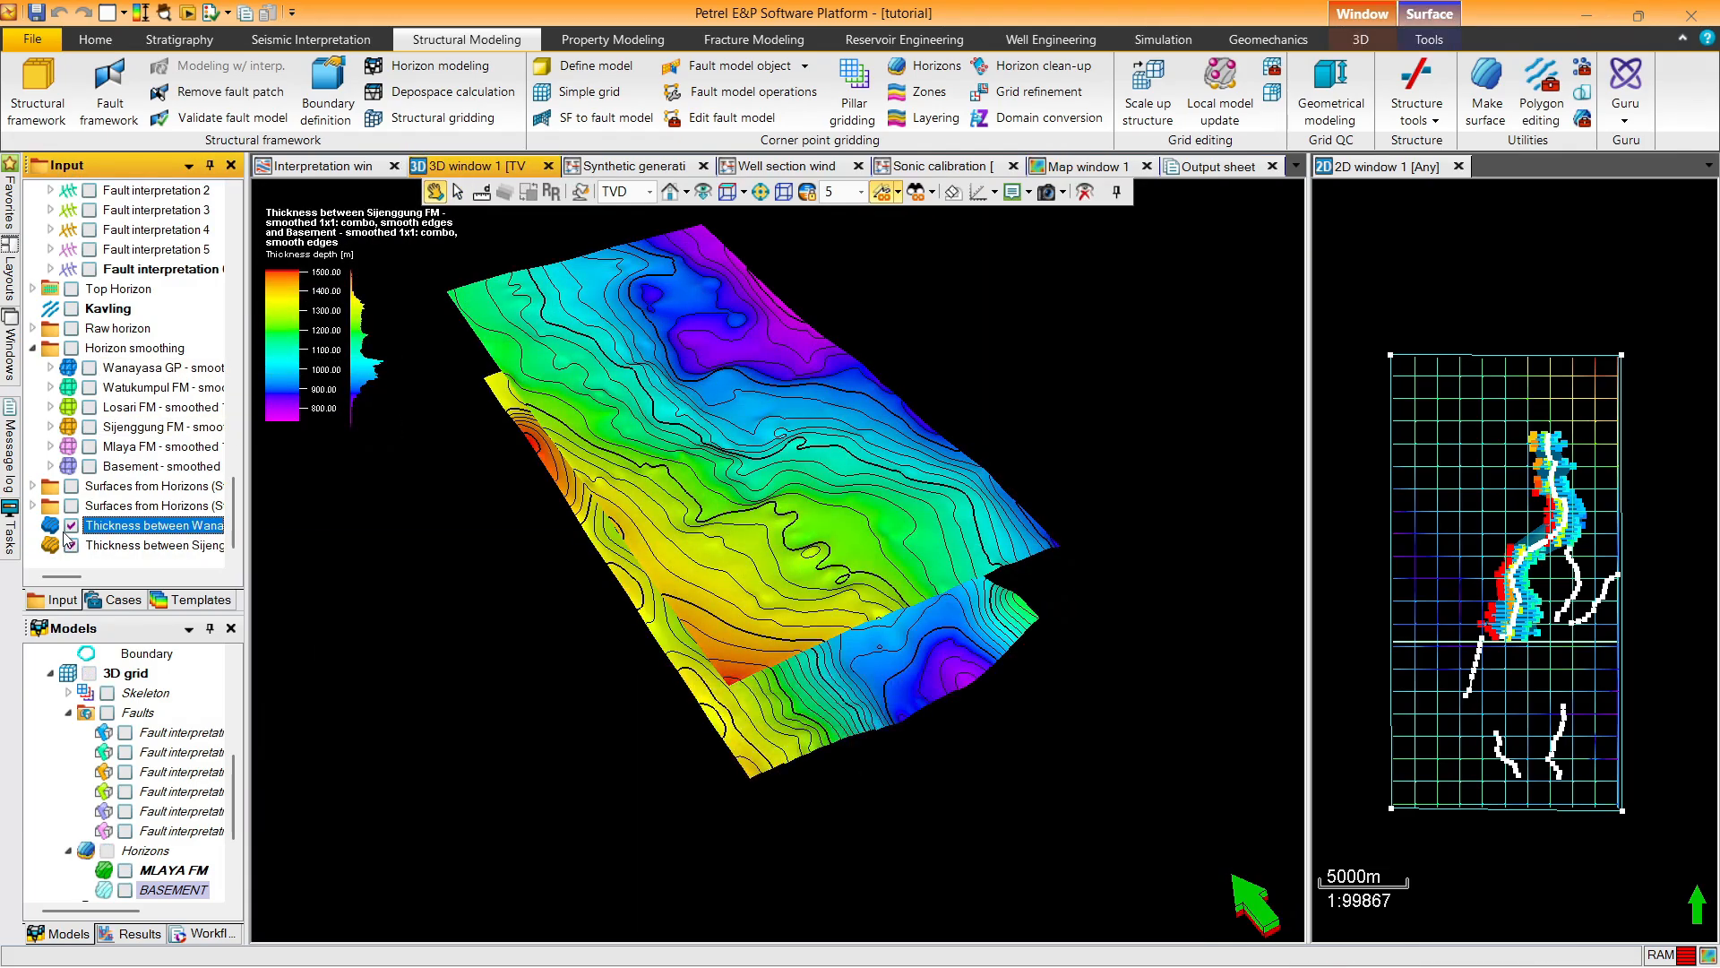
click(71, 544)
click(71, 525)
click(90, 368)
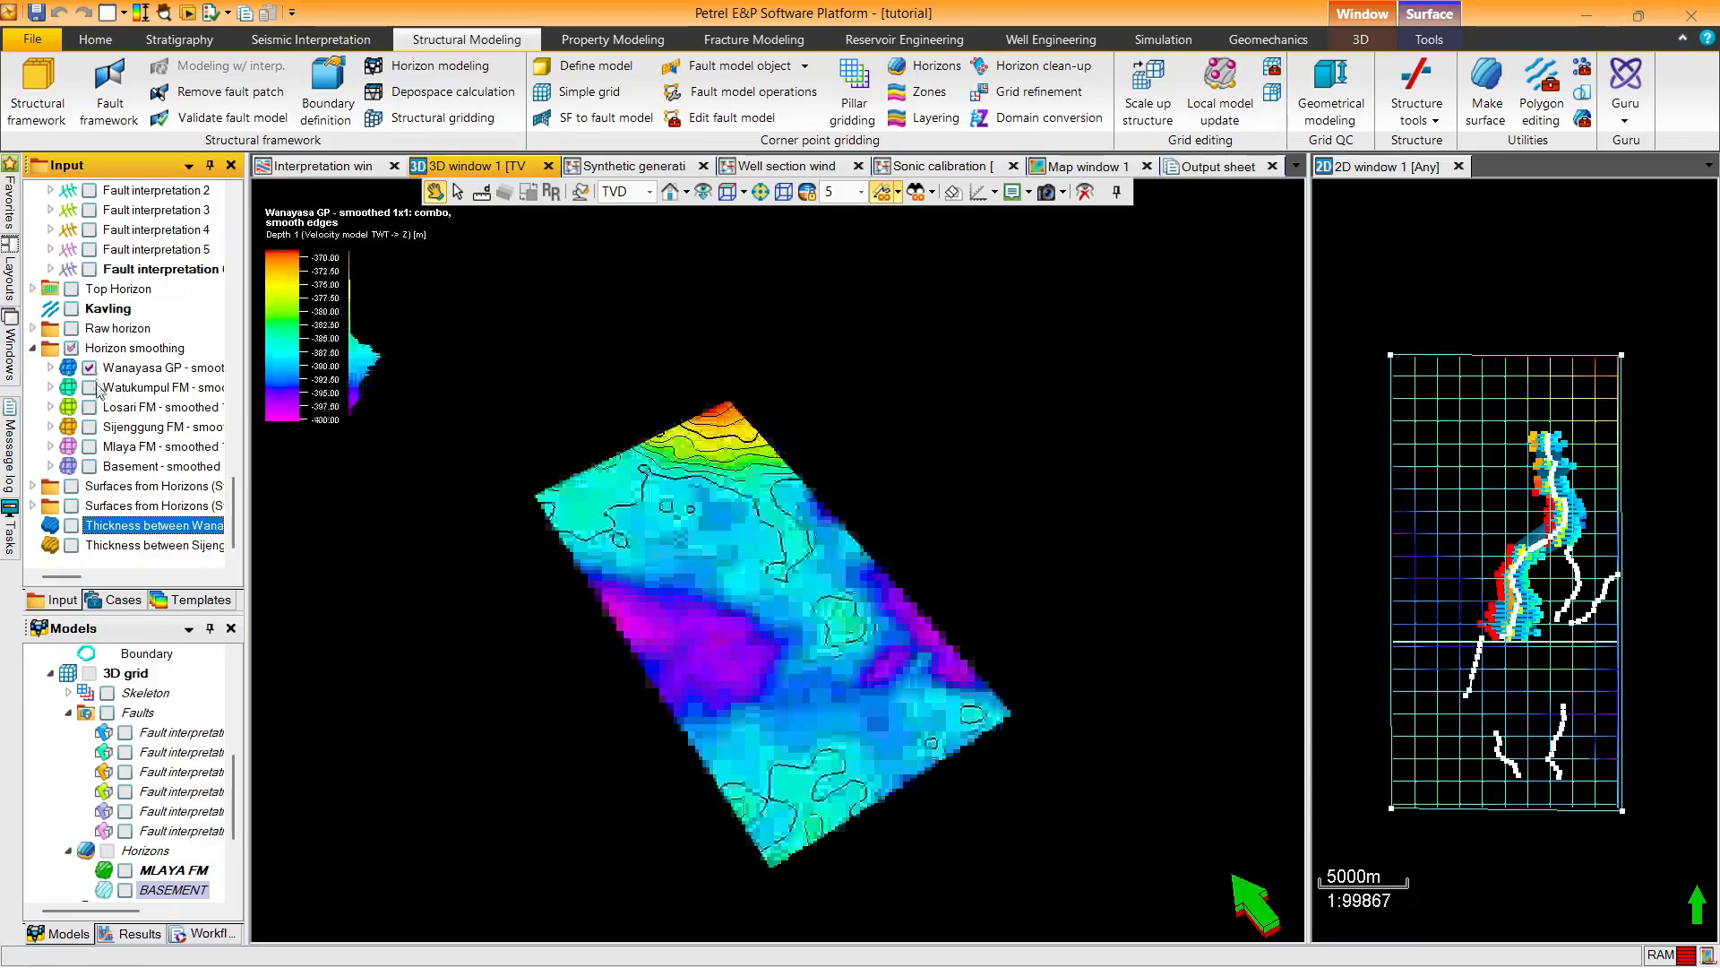
click(90, 406)
mouse_move(727, 524)
mouse_down()
mouse_move(745, 326)
mouse_move(747, 528)
mouse_up()
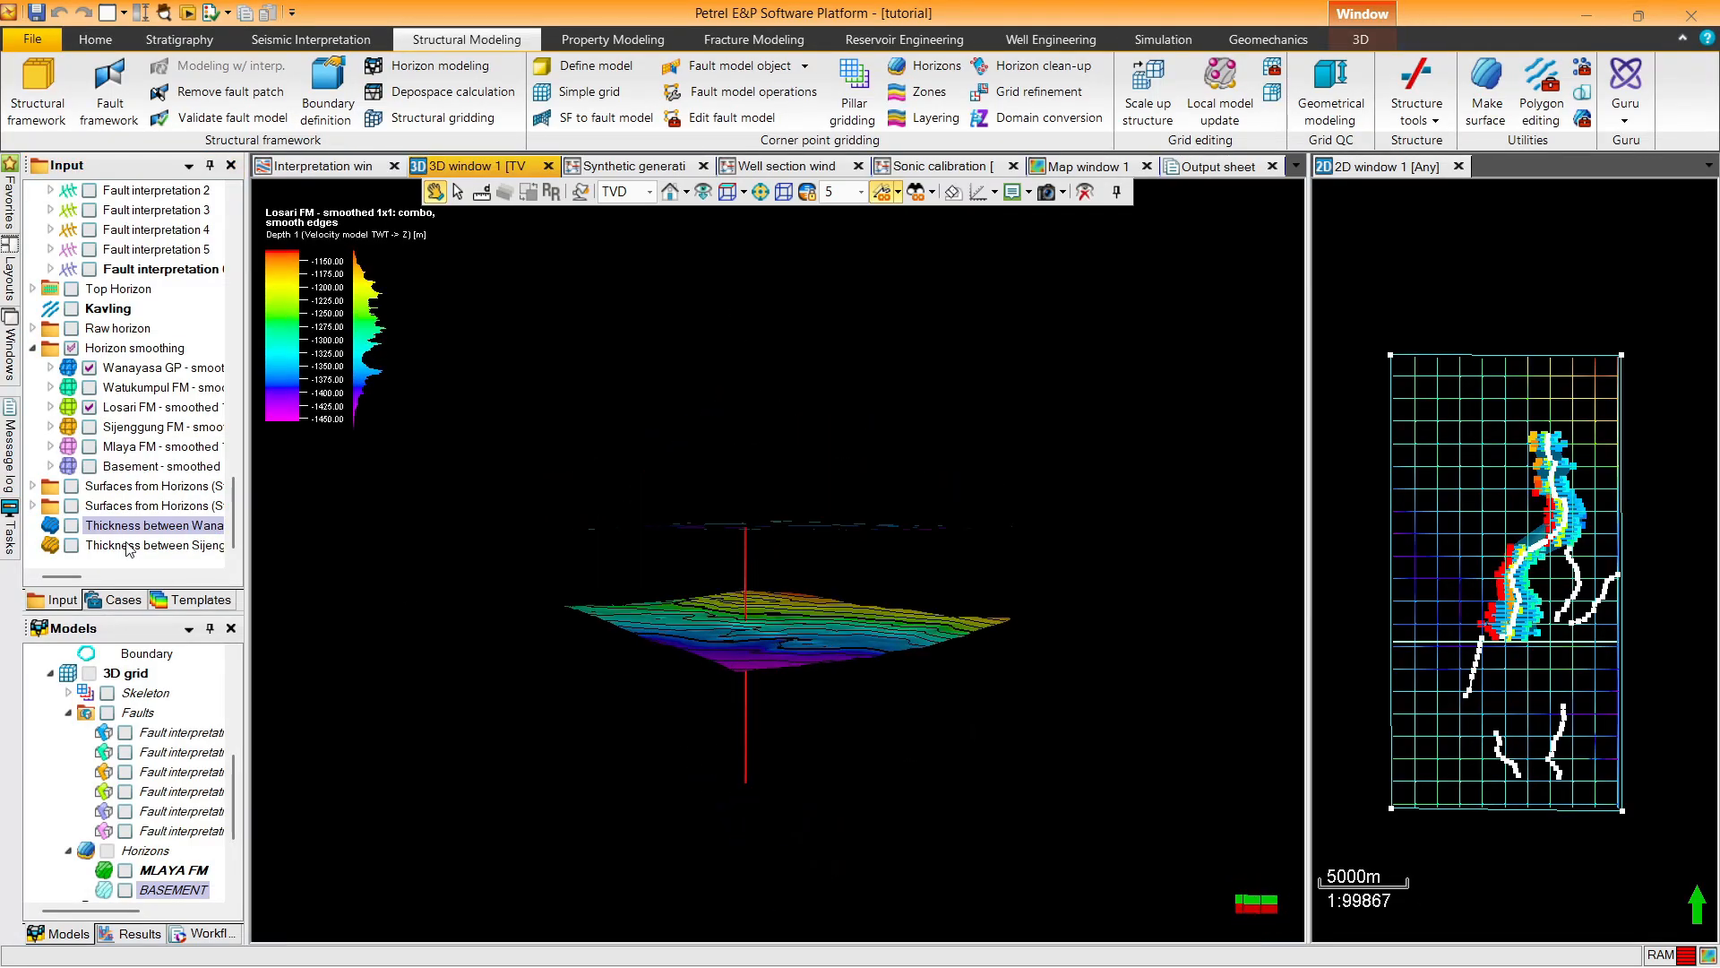
Add the smoothed Sijenggung FM and Basement surfaces to the 3D view and examine the vertical gaps between the surfaces
click(90, 427)
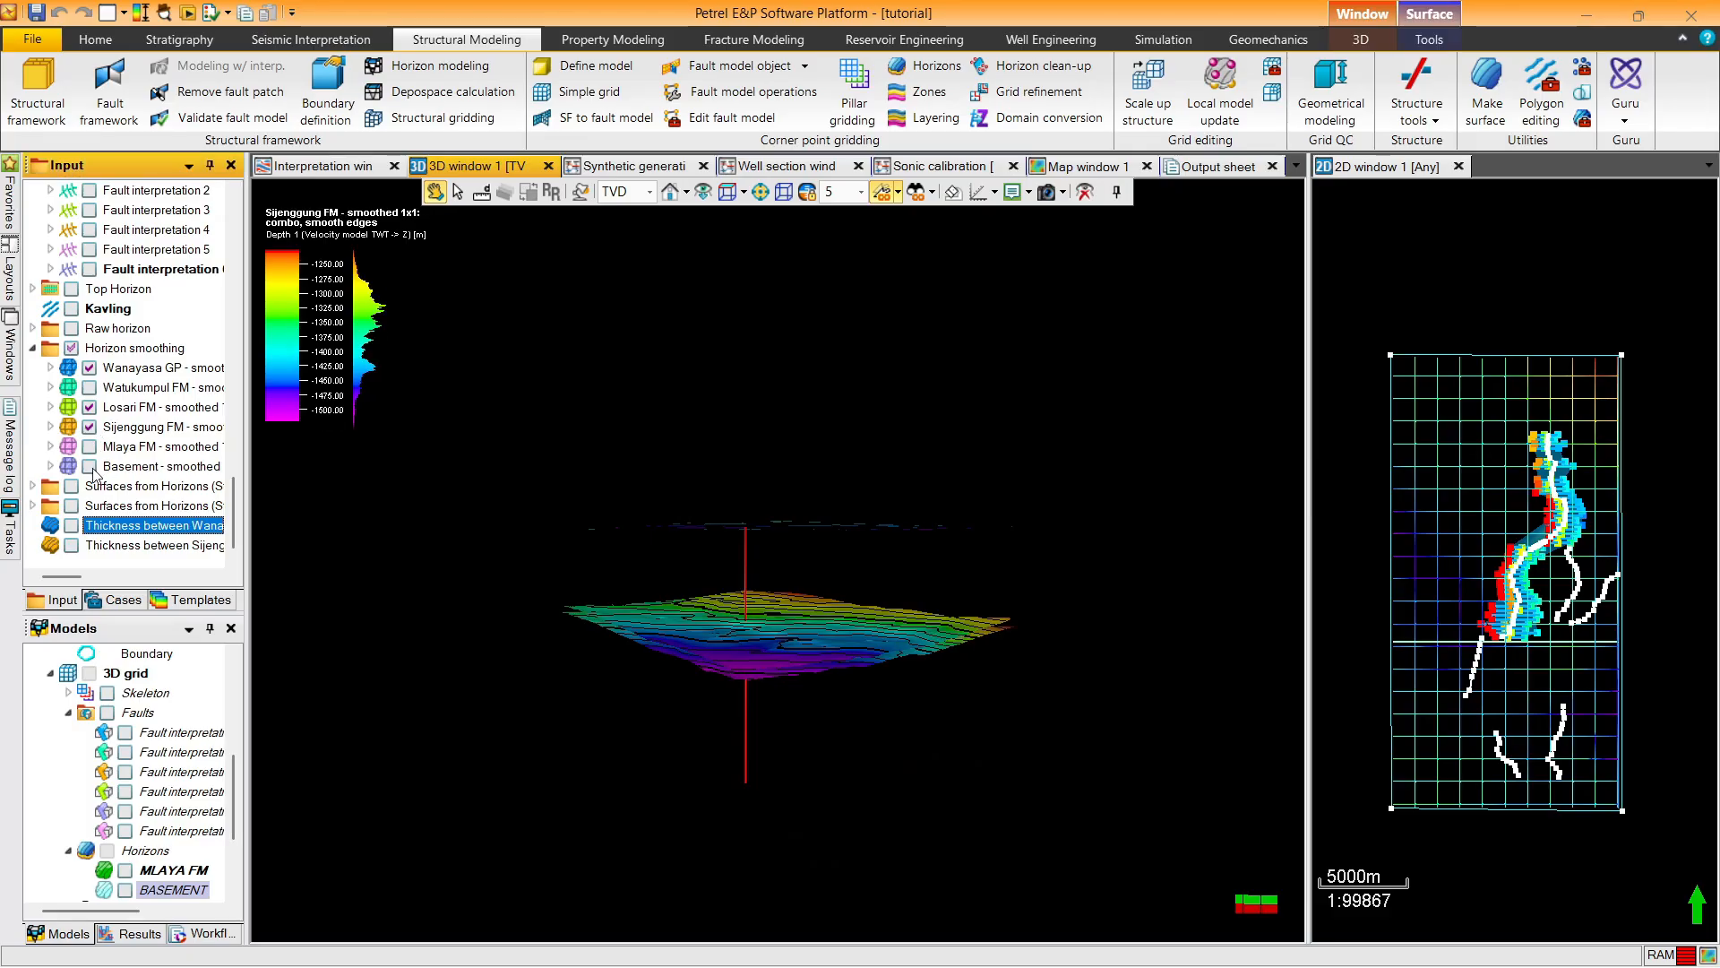
click(90, 466)
drag(675, 469, 681, 466)
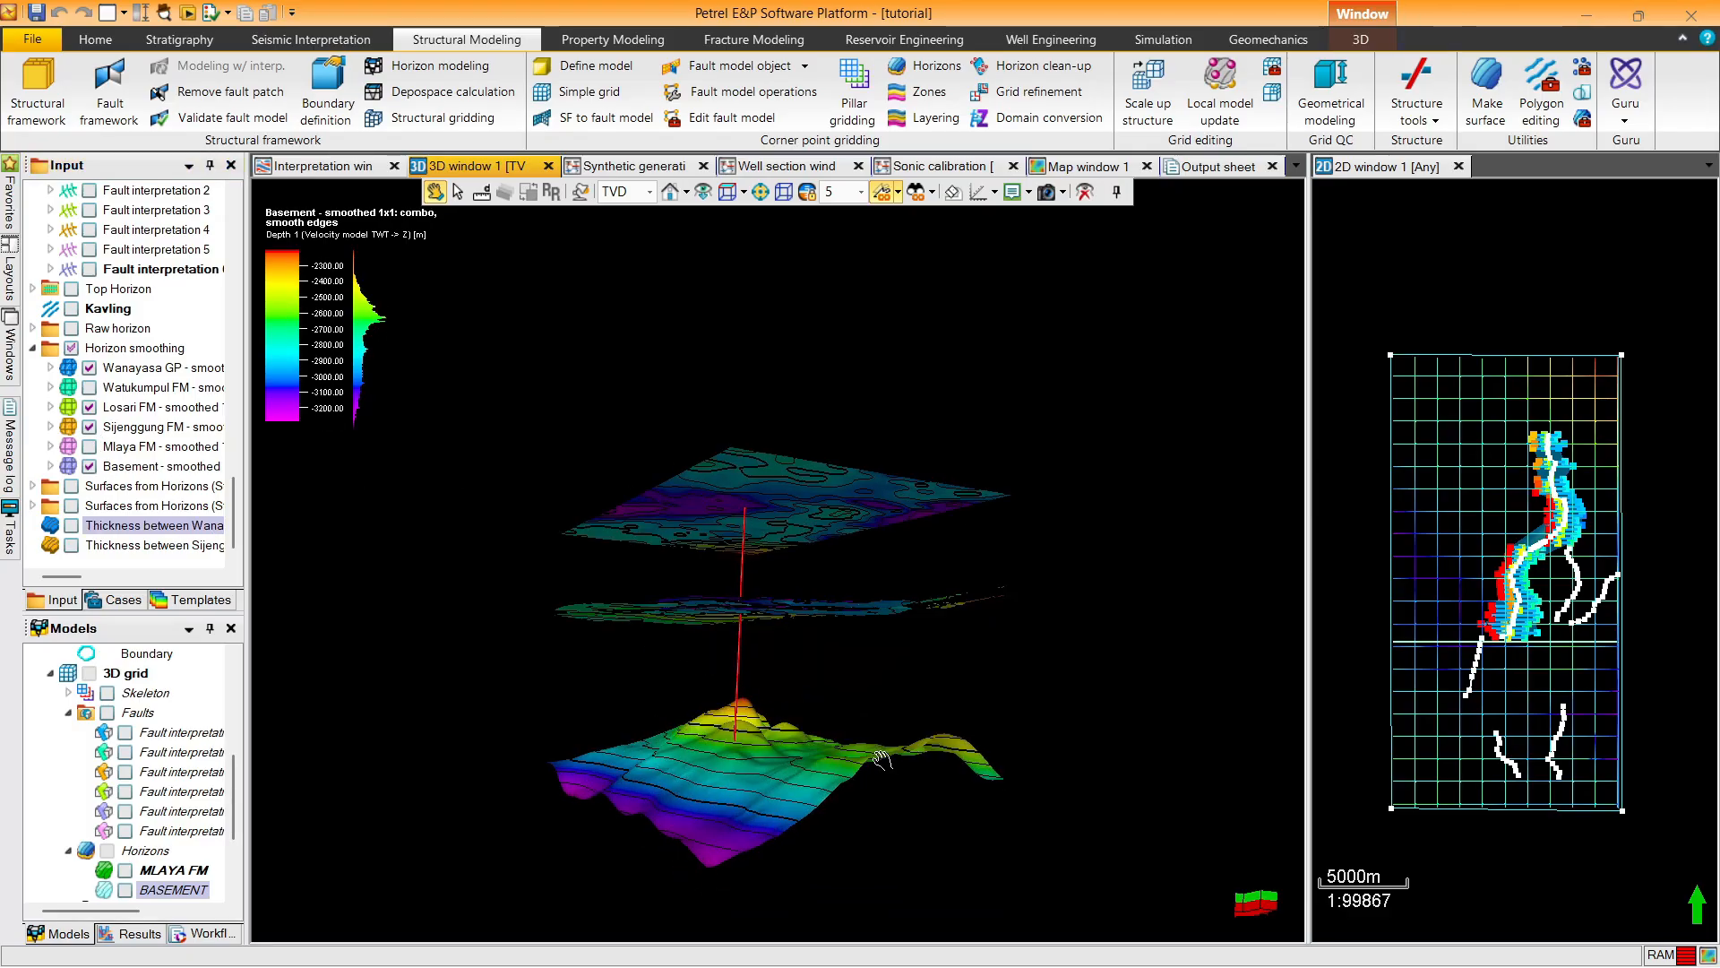
drag(882, 760, 728, 769)
drag(791, 471, 793, 594)
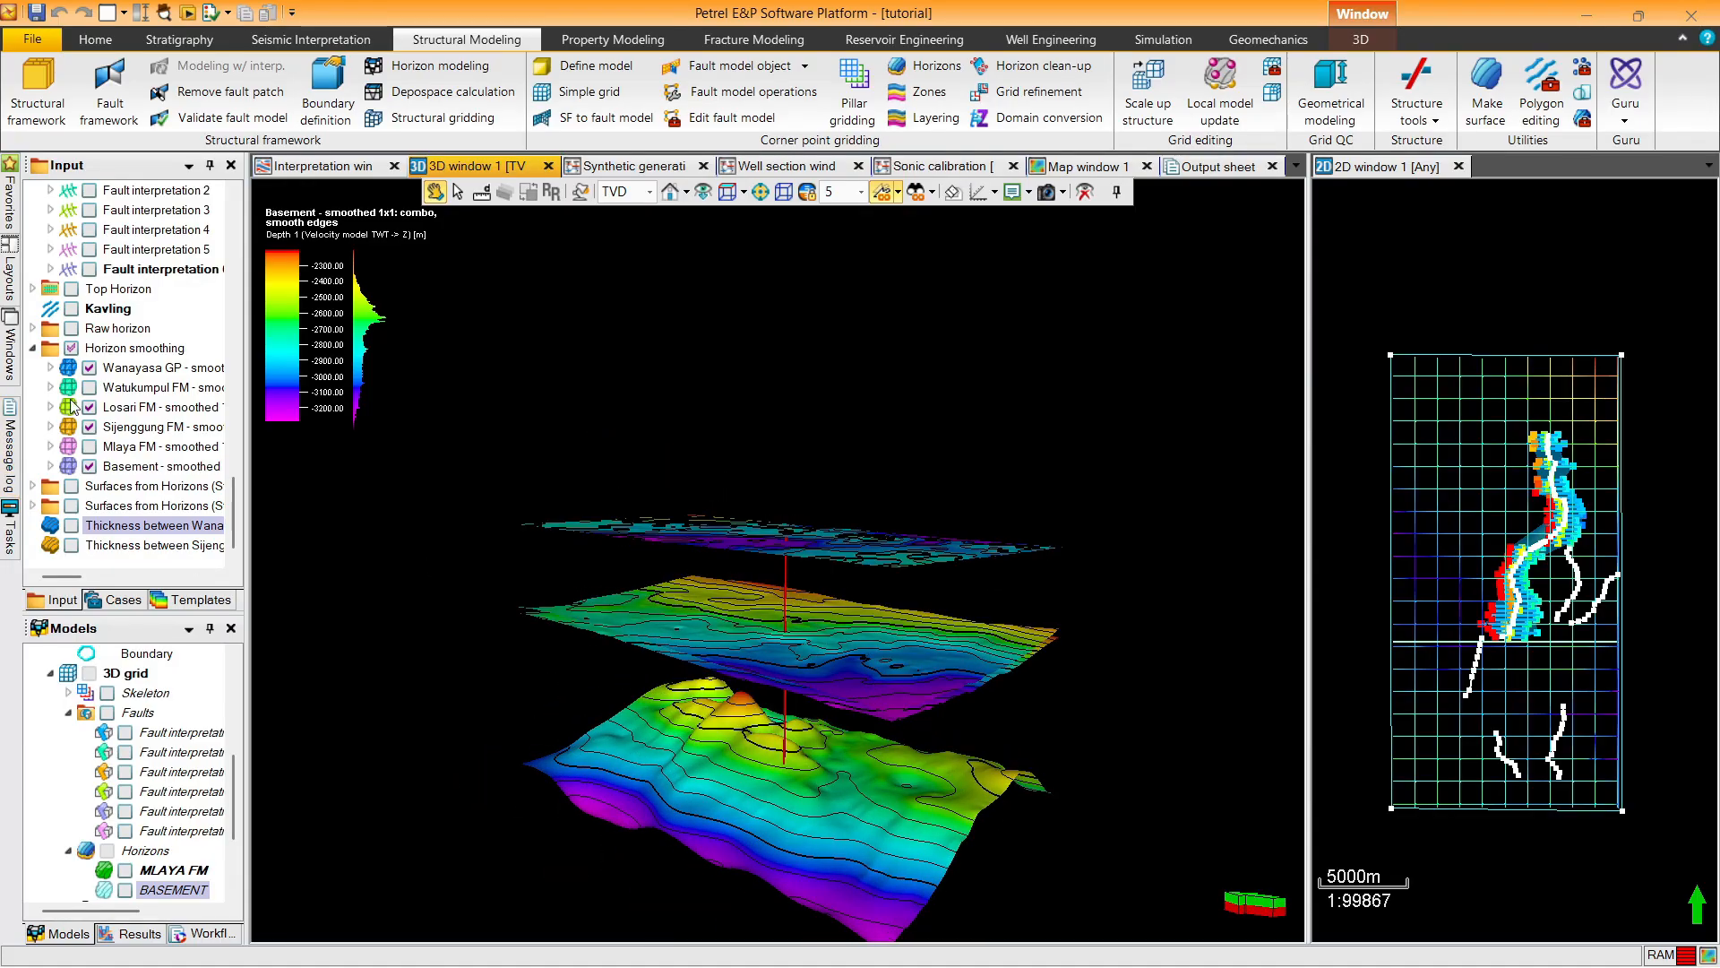
Hide the smoothed Wanayasa GP and Losari FM surfaces to examine the interval between Sijenggung FM and Basement
click(89, 368)
click(89, 406)
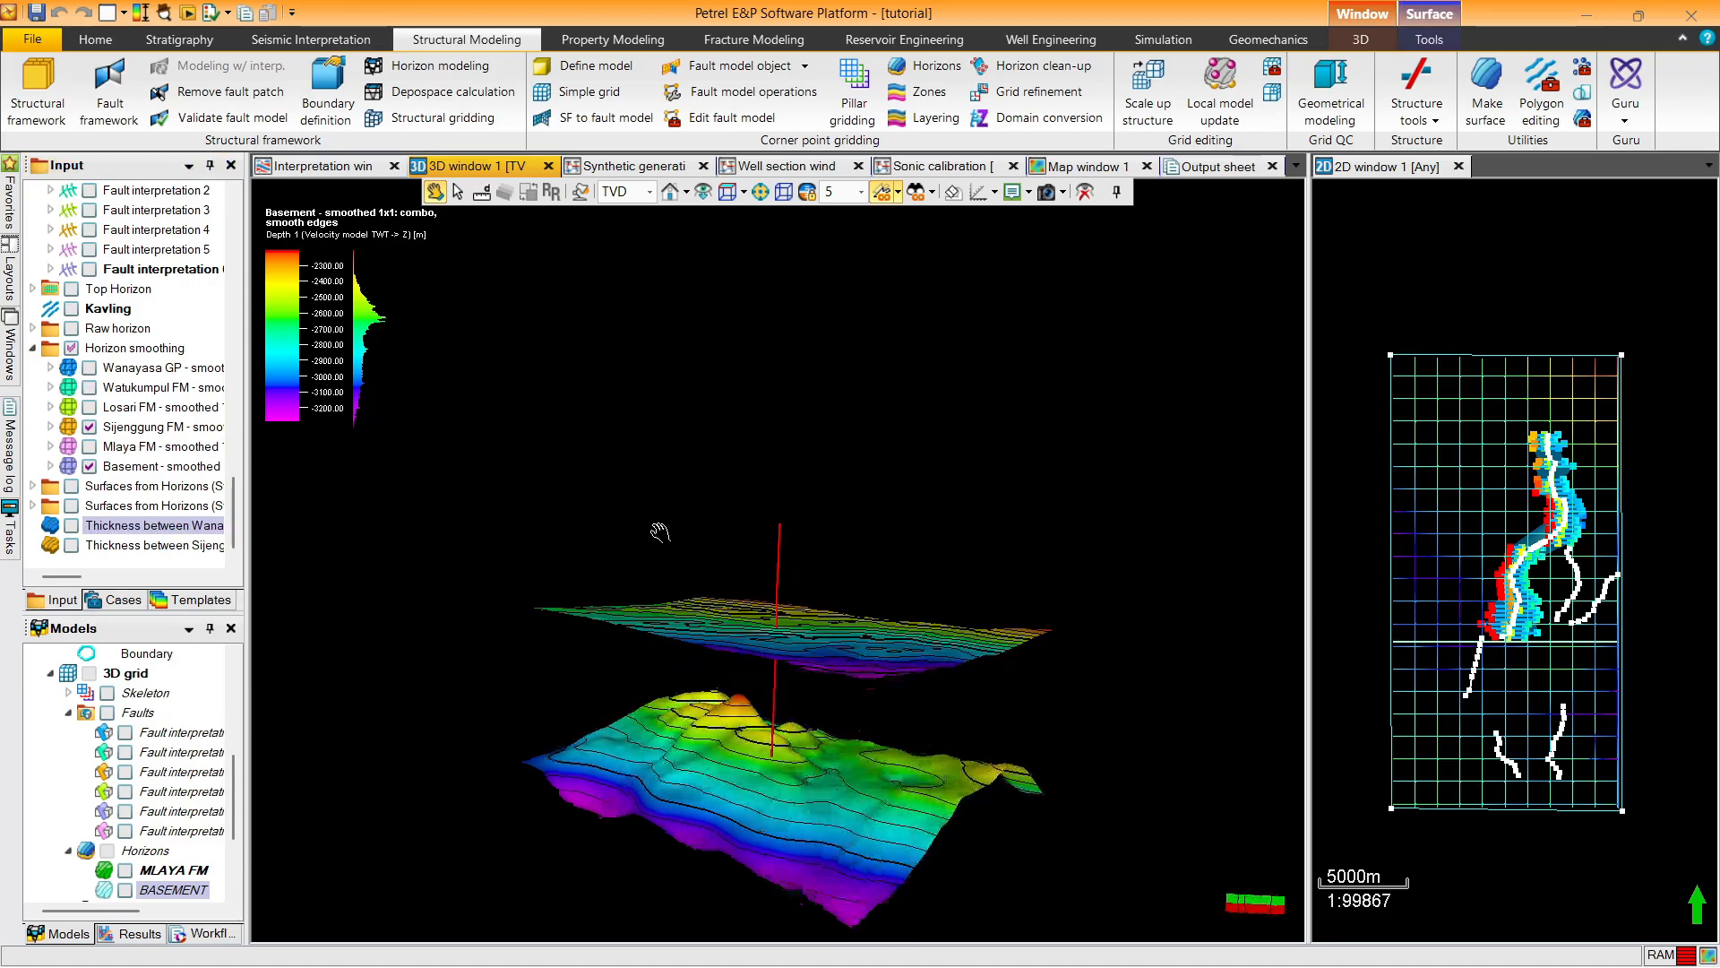
drag(641, 502, 498, 501)
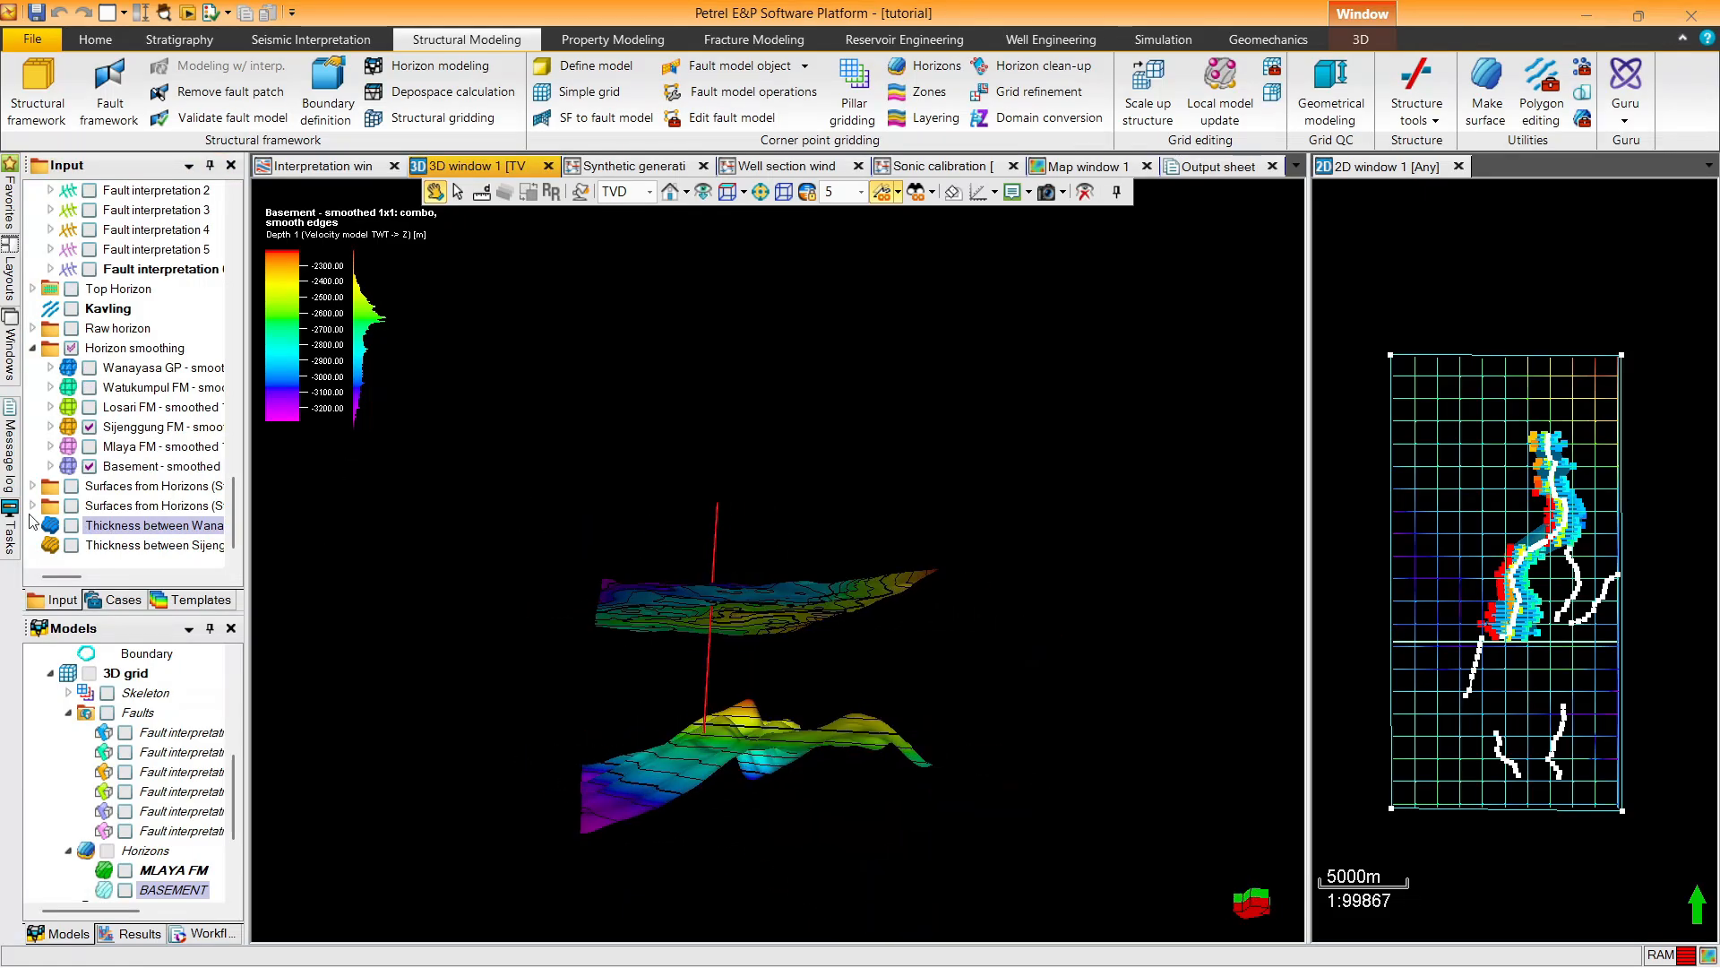
Display only the smoothed Wanayasa GP and Losari FM surfaces with their thickness map in 3D and examine them together
click(89, 466)
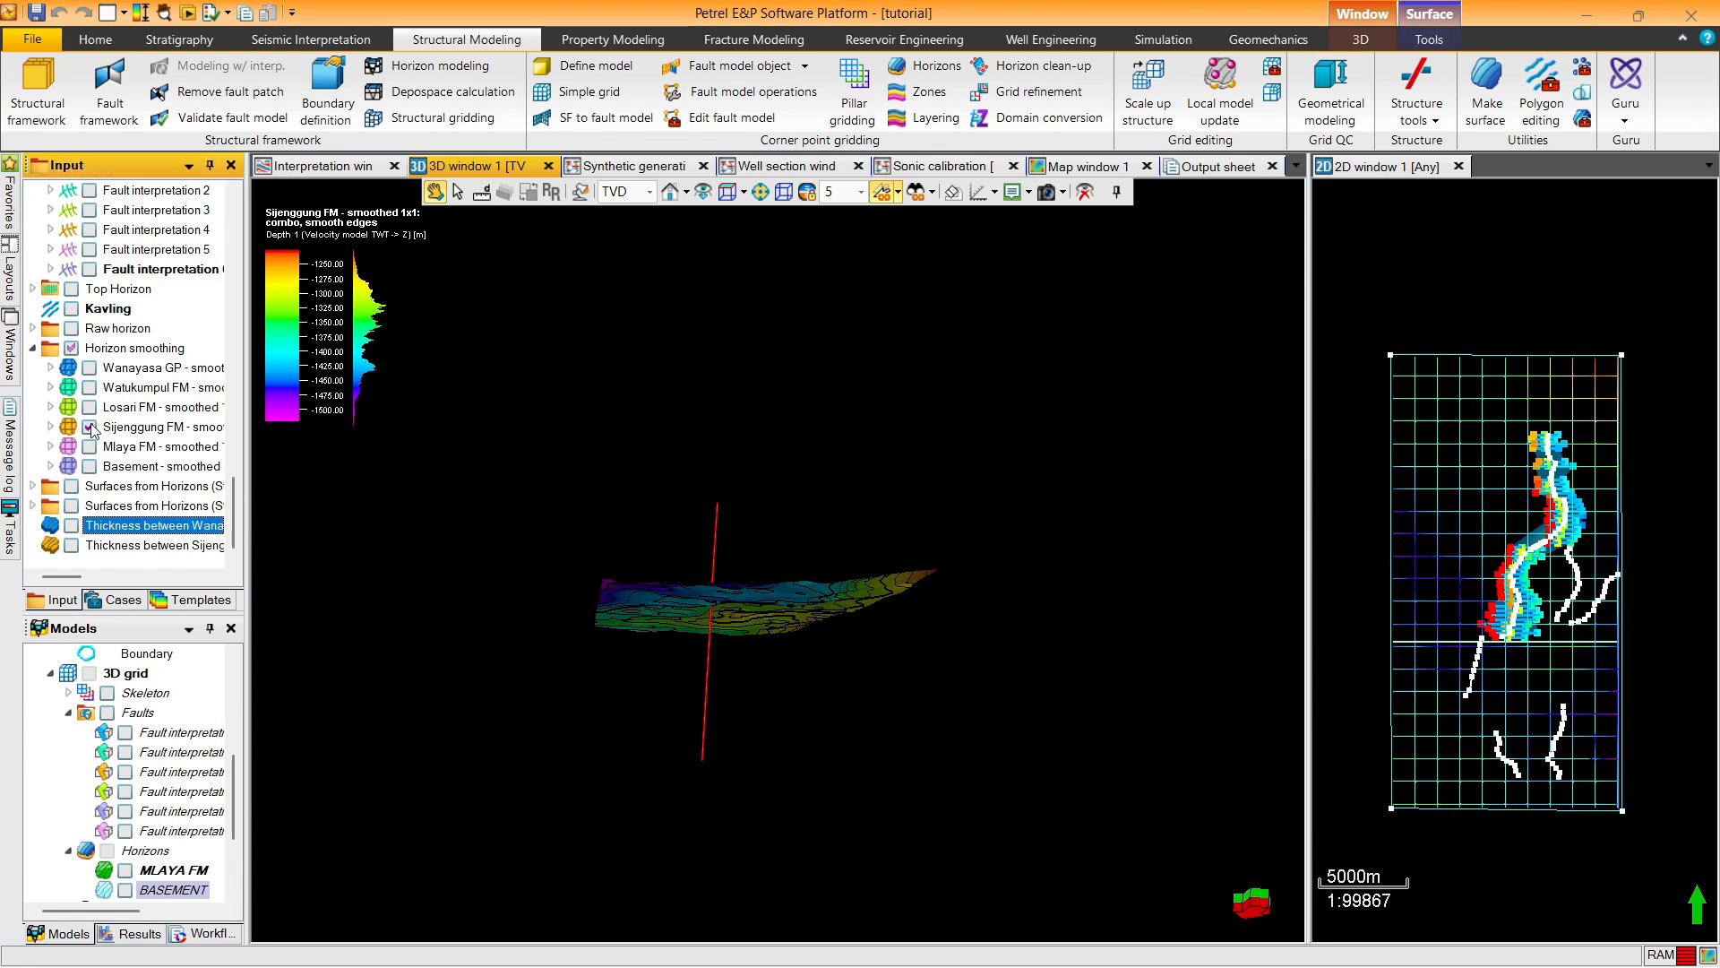
click(89, 427)
click(88, 407)
drag(641, 494, 727, 565)
click(72, 525)
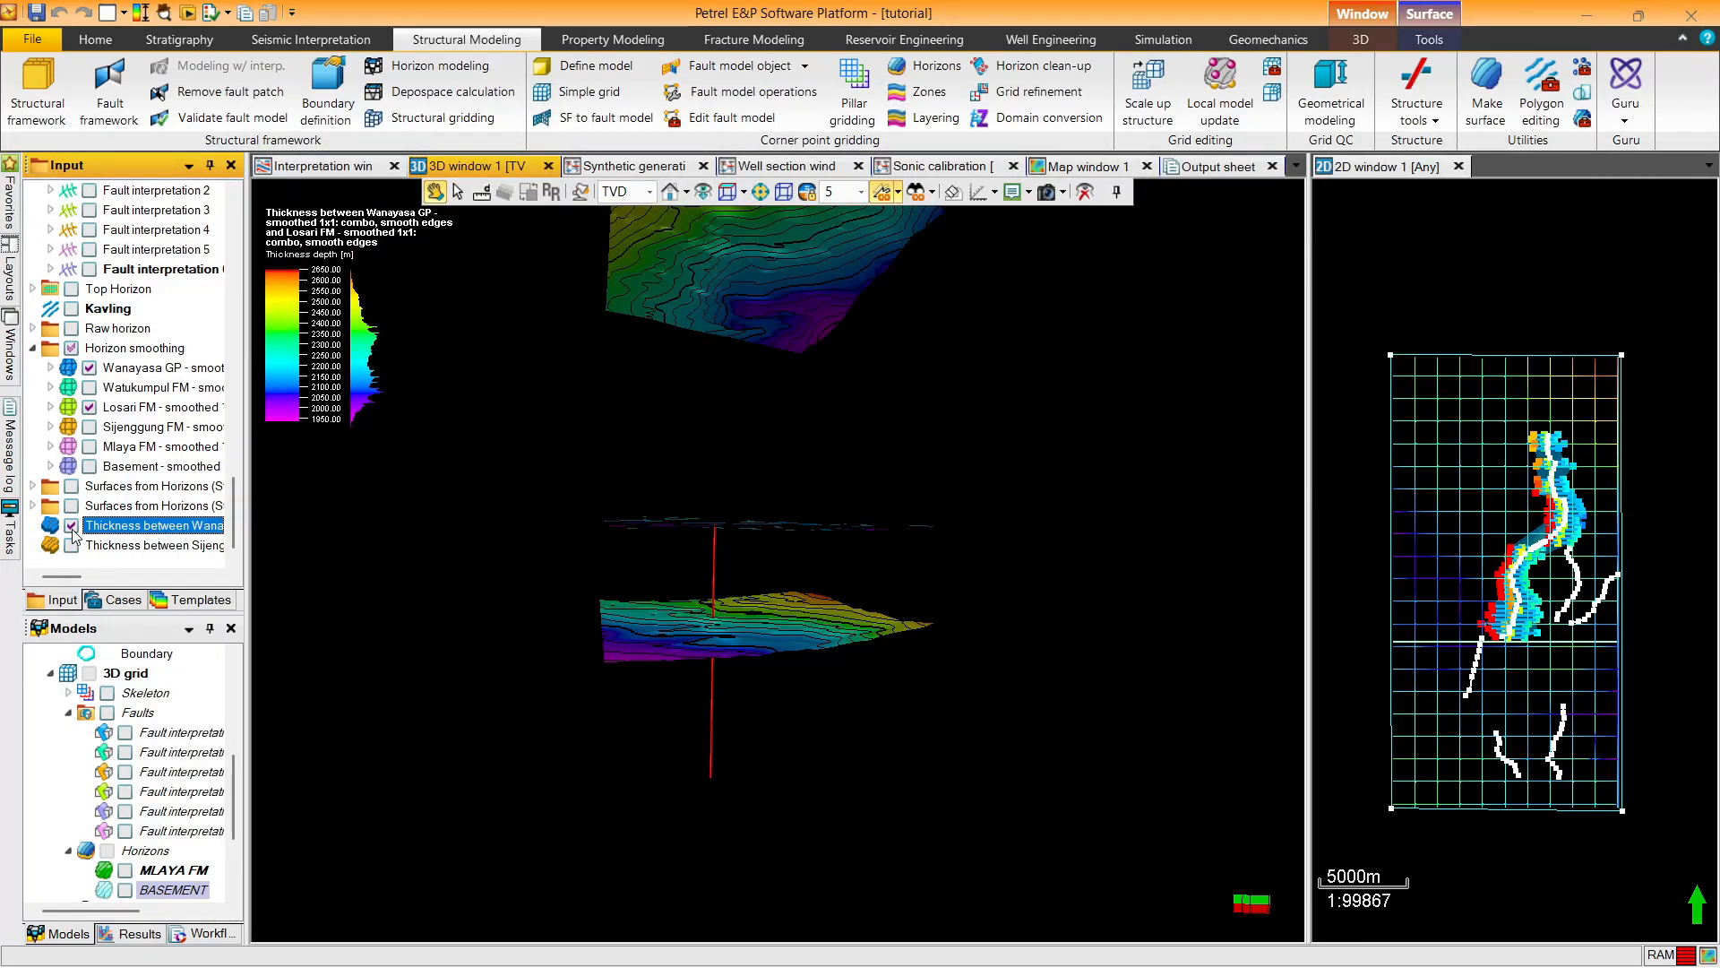
drag(634, 430, 639, 618)
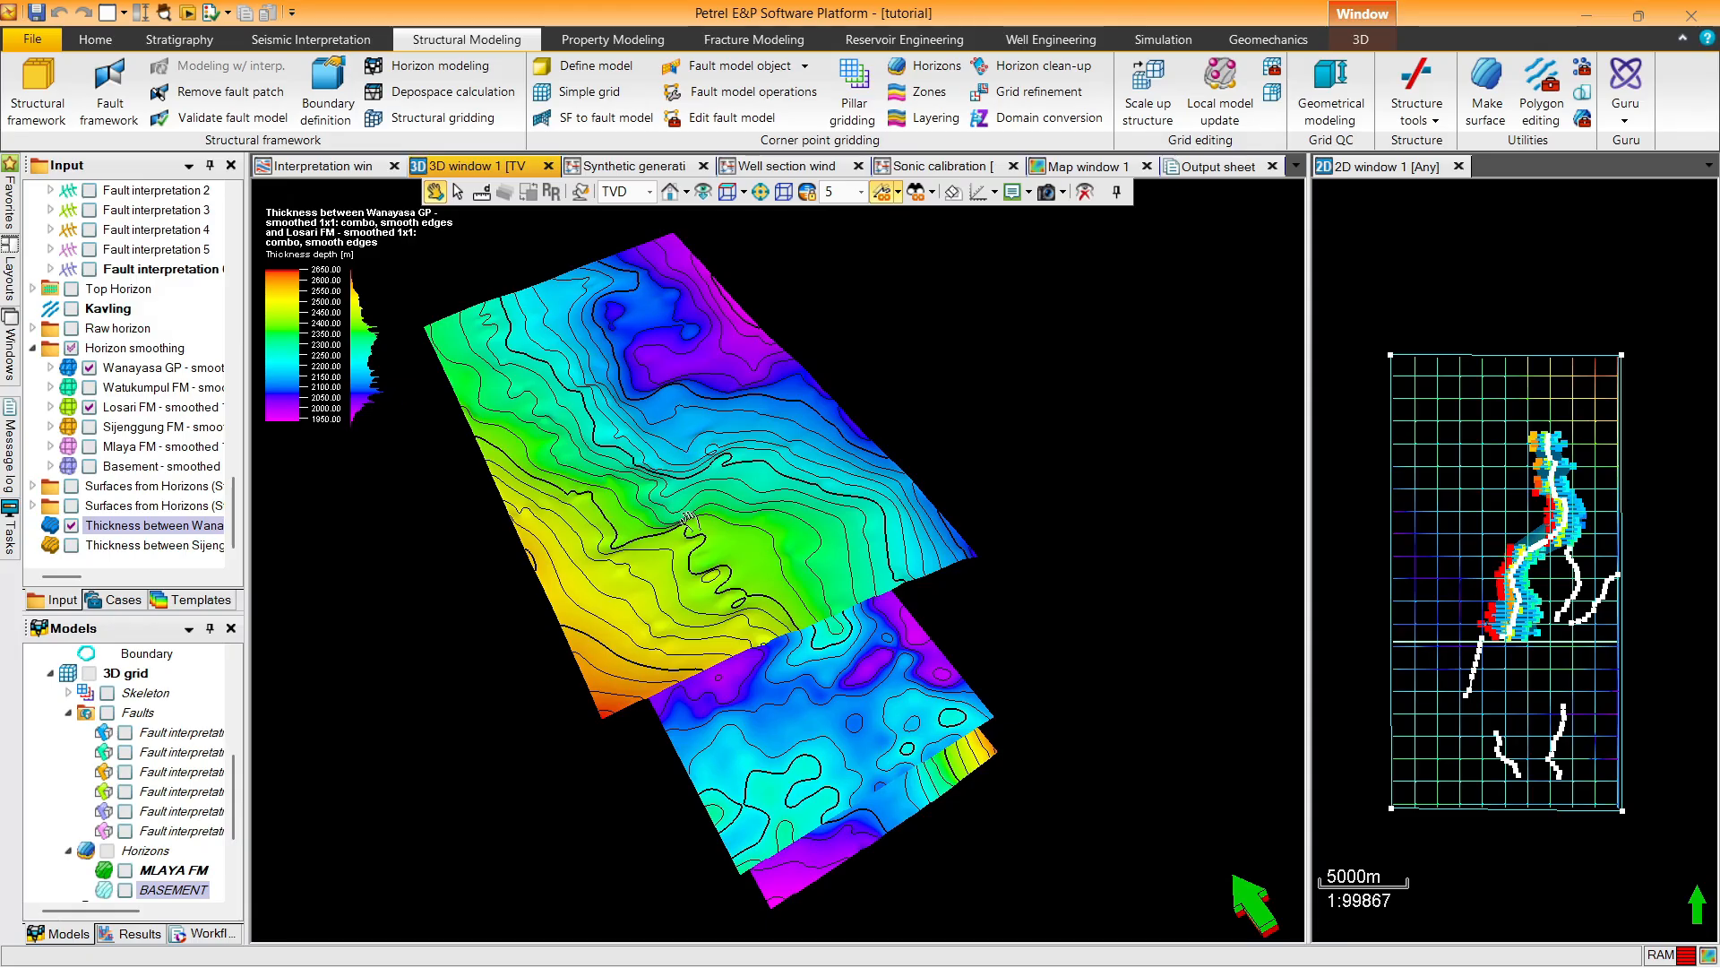
drag(603, 484, 616, 233)
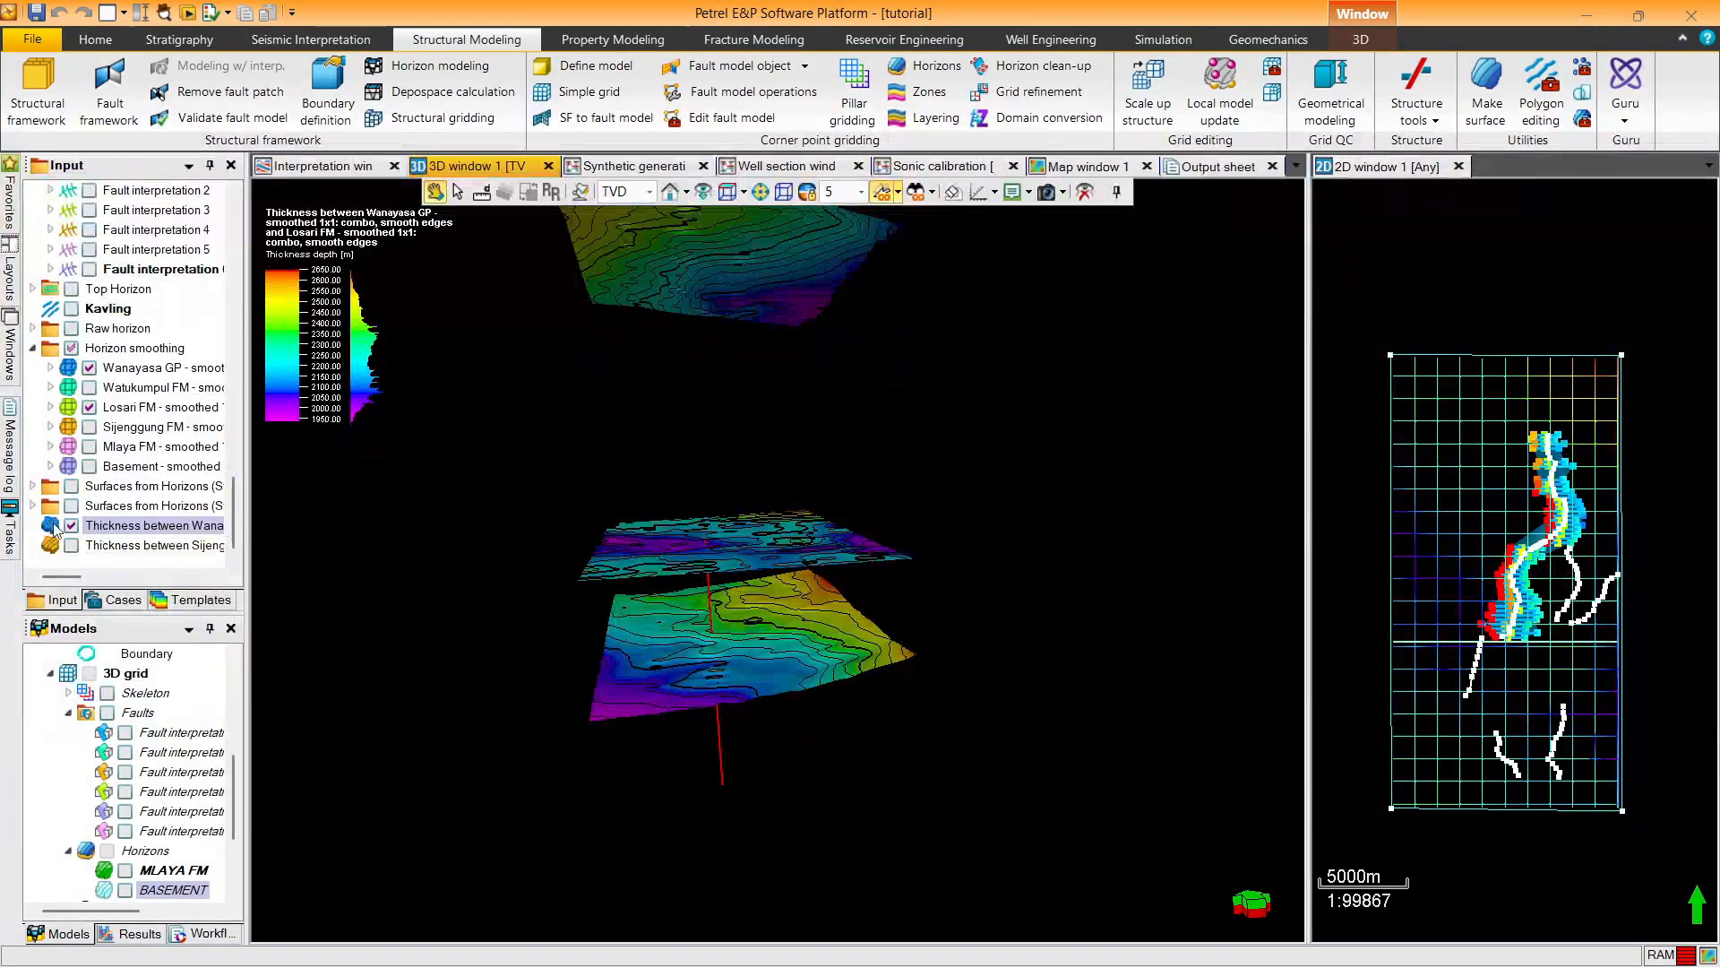
Display the Sijenggung FM to Basement thickness map with only its two smoothed bounding surfaces in 3D and examine them
click(72, 546)
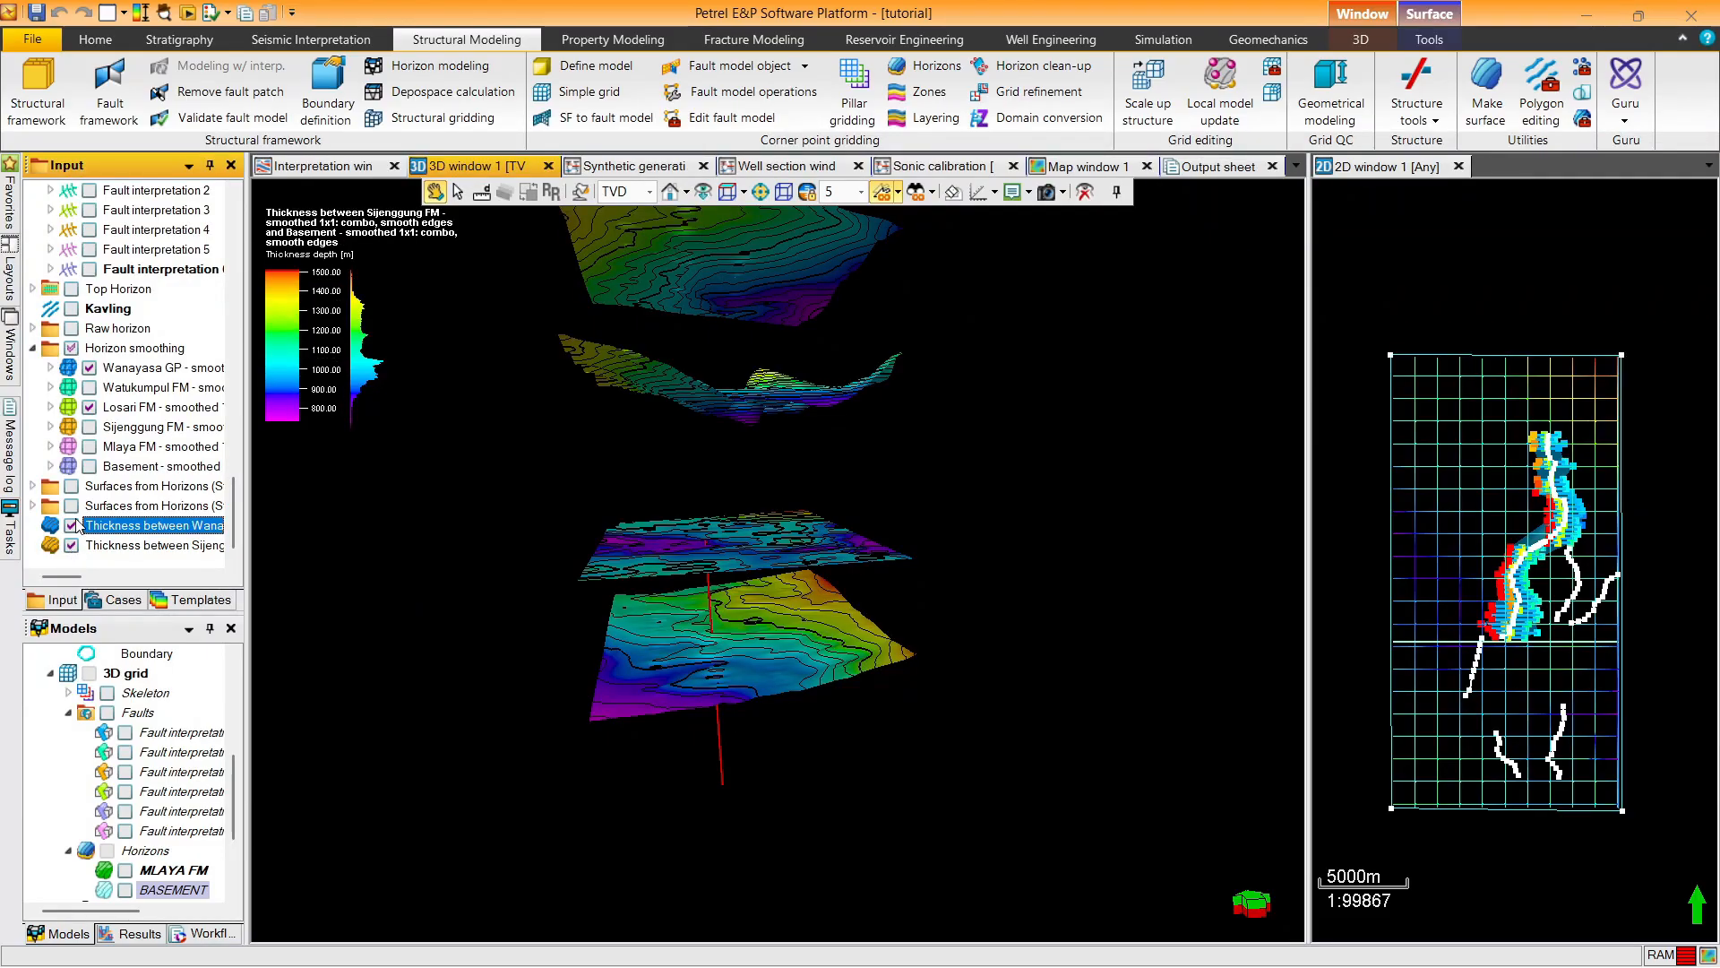
click(72, 525)
drag(702, 397, 706, 529)
click(89, 466)
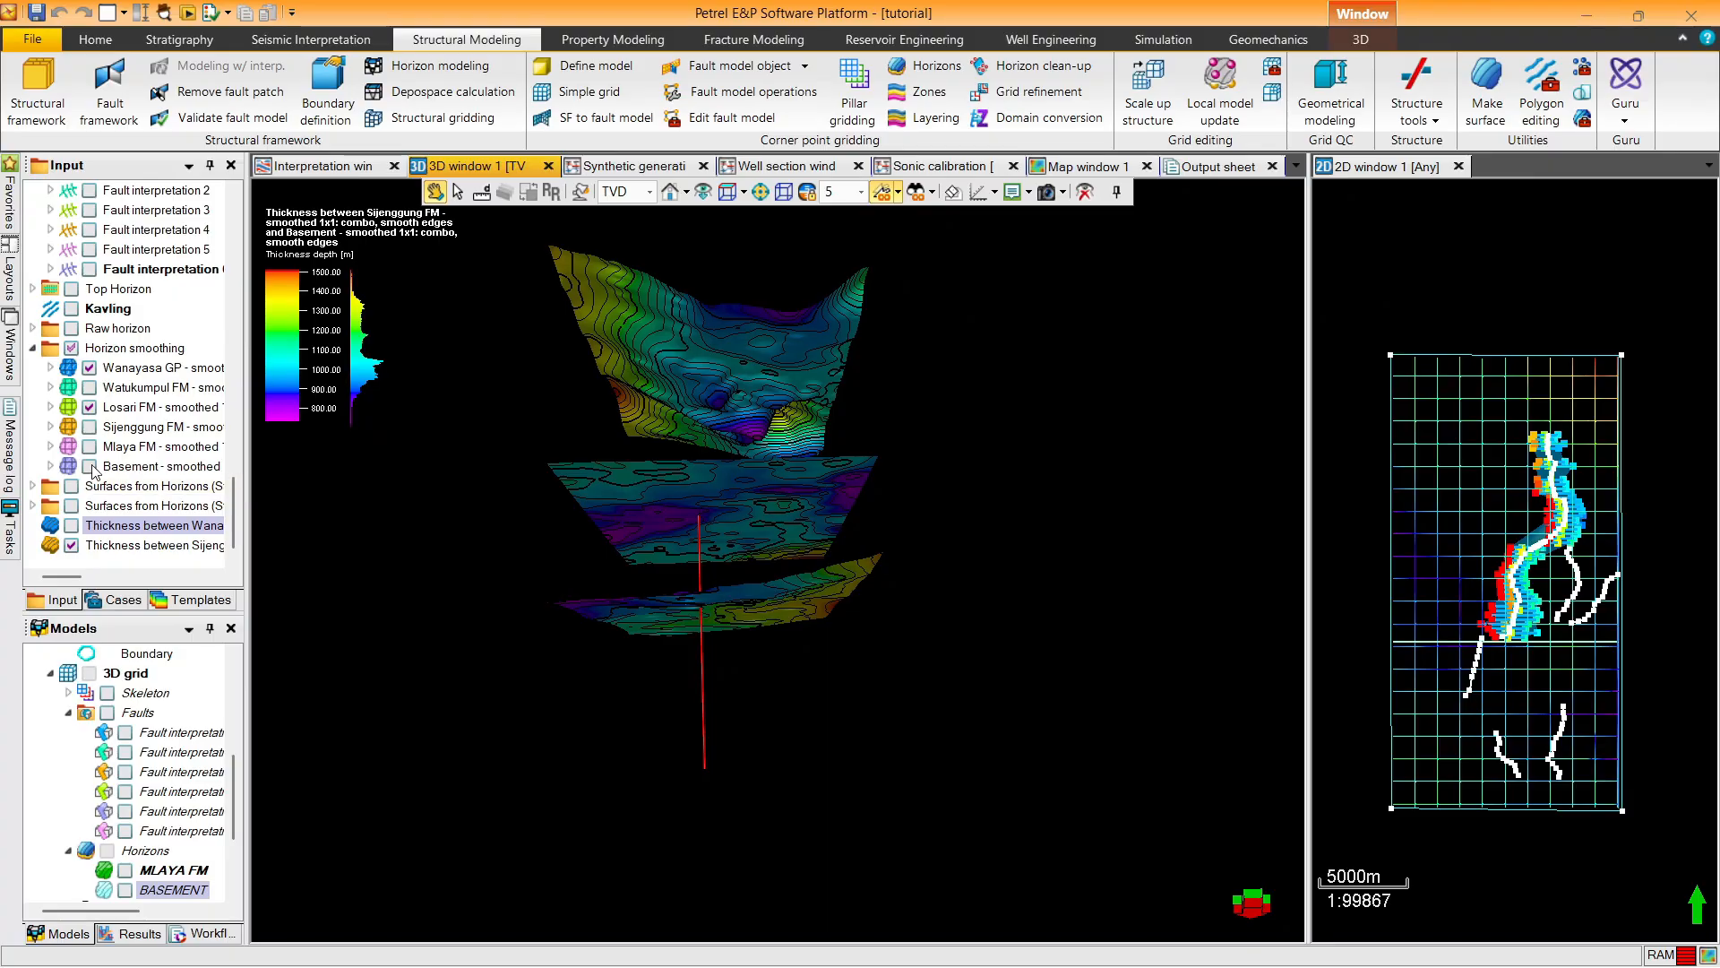
click(90, 426)
click(90, 368)
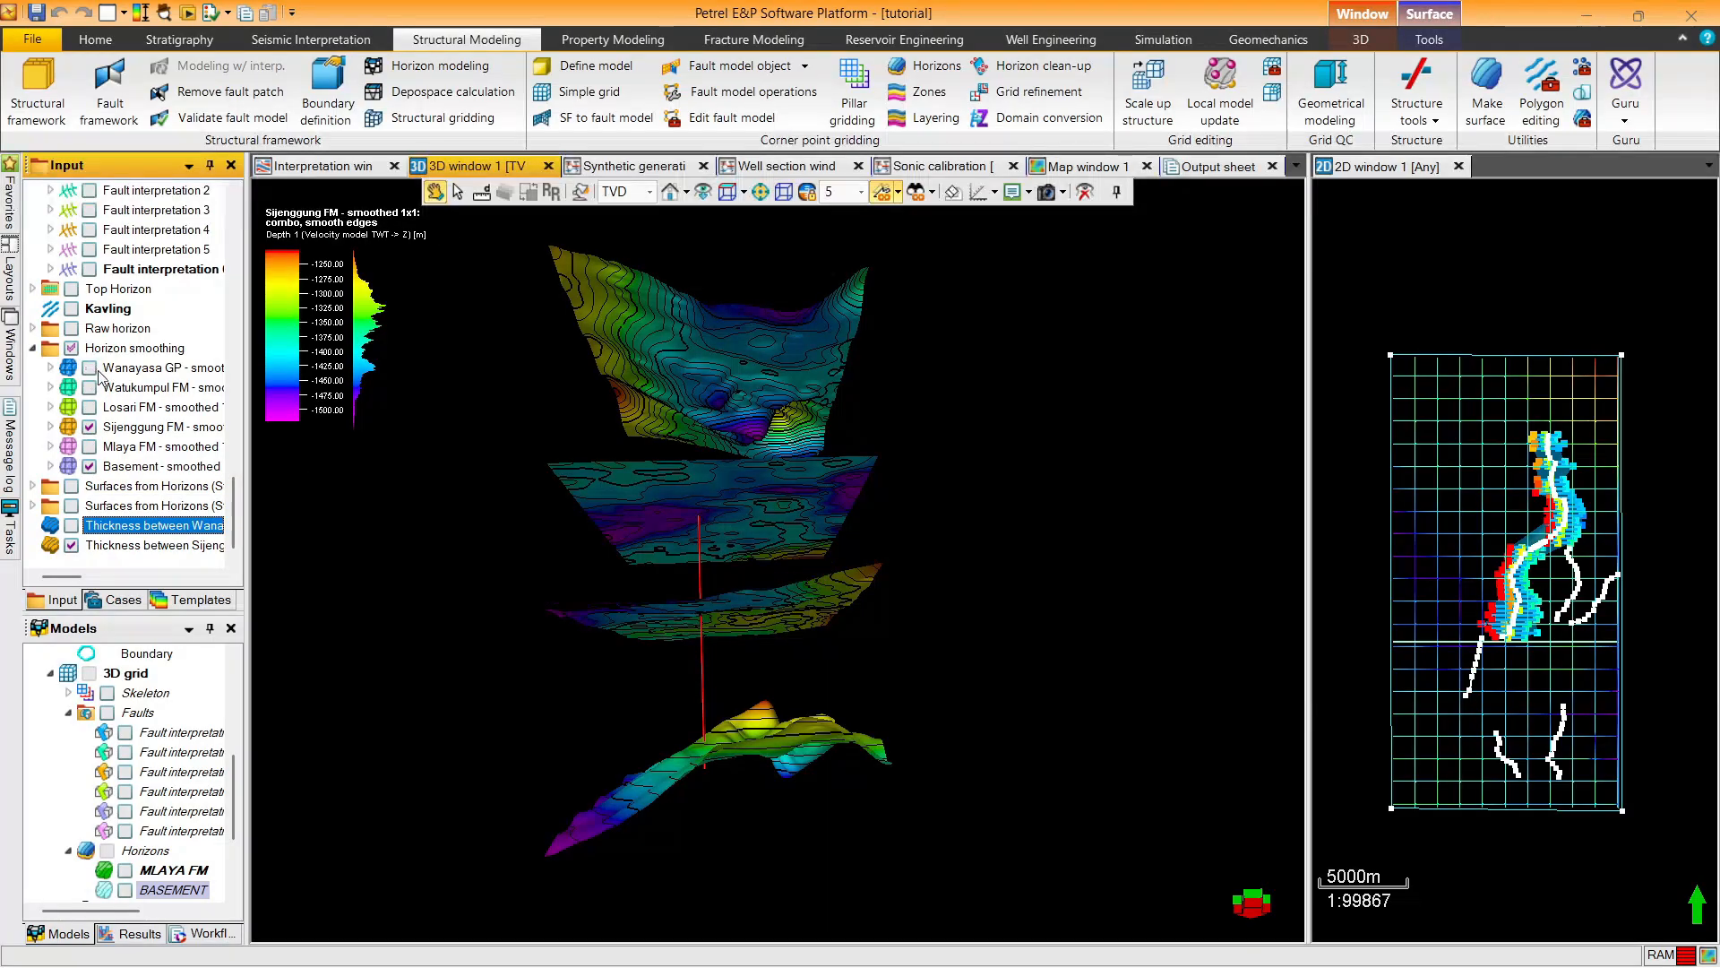
drag(749, 487, 770, 534)
Check the minimum and maximum thickness statistics of the Sijenggung FM to Basement and Wanayasa GP to Losari FM maps
click(137, 547)
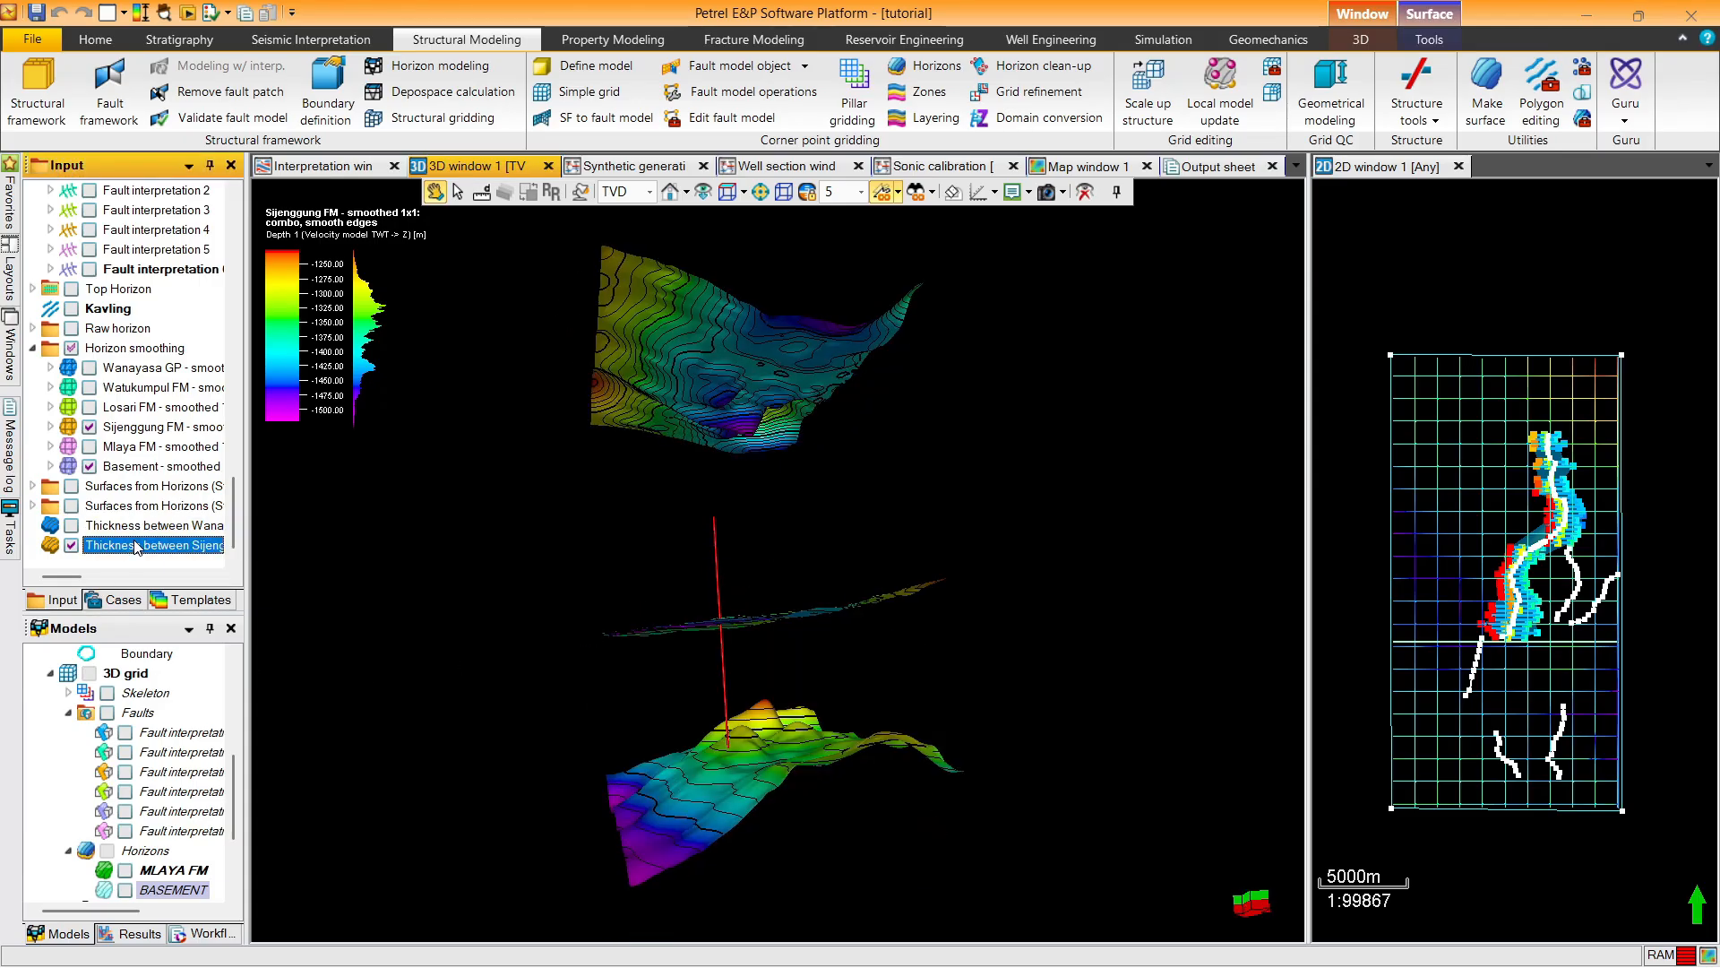
double_click(137, 546)
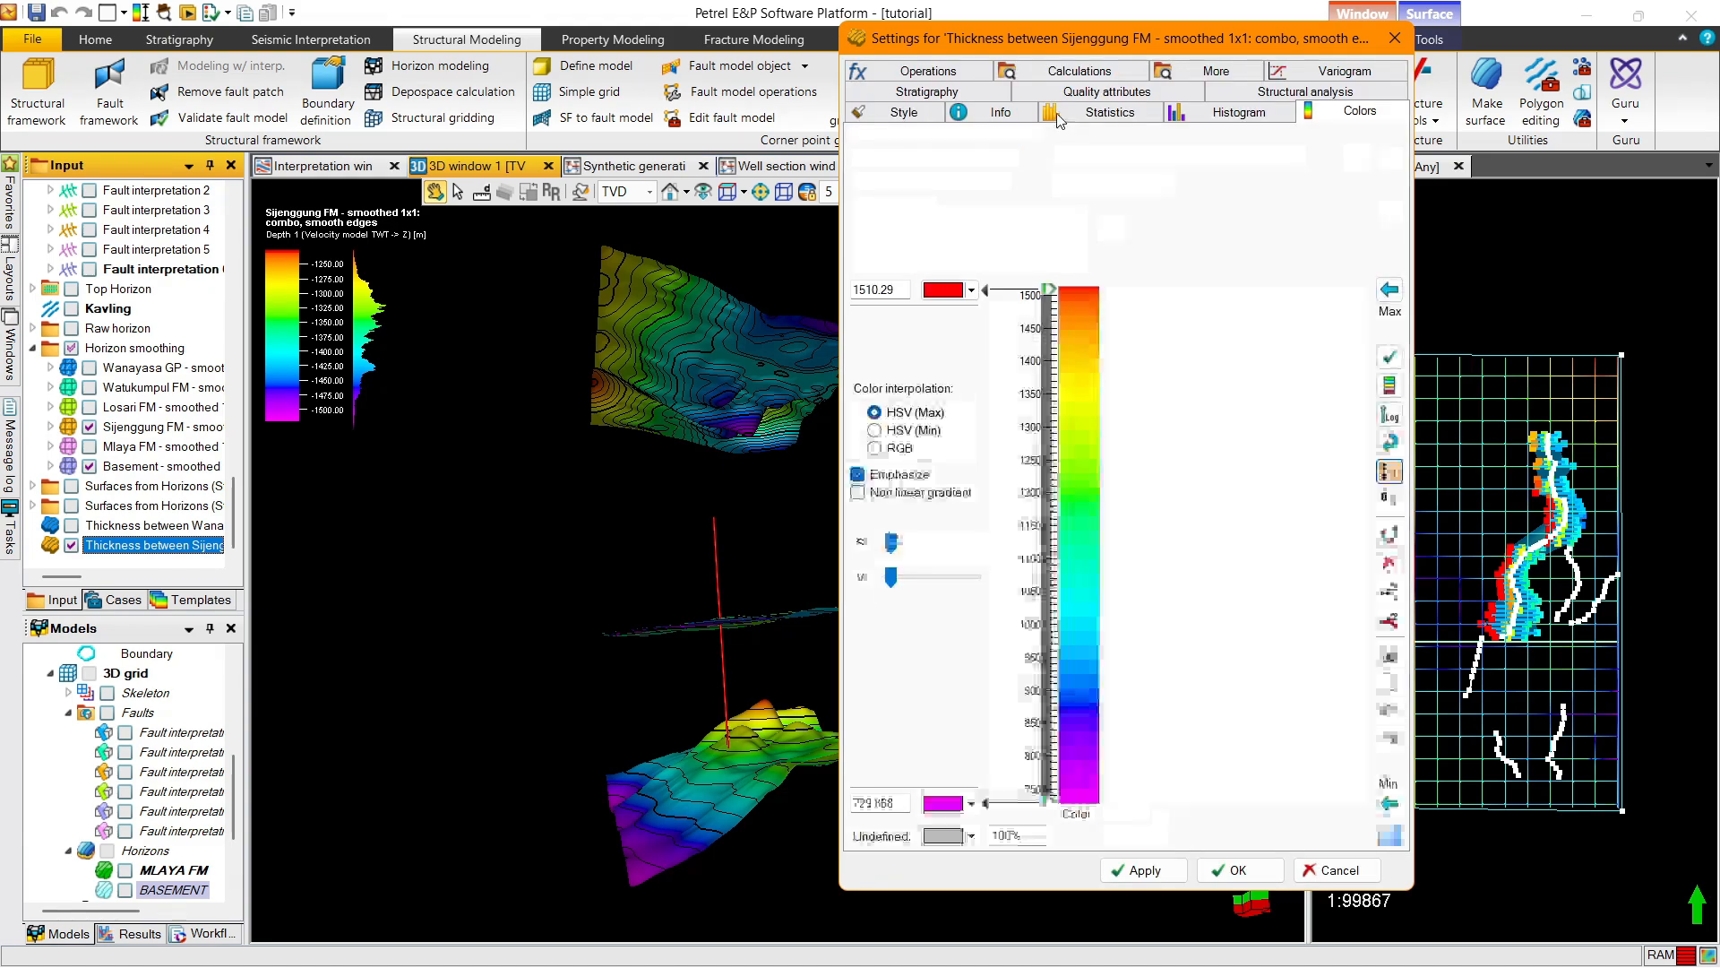
click(1060, 114)
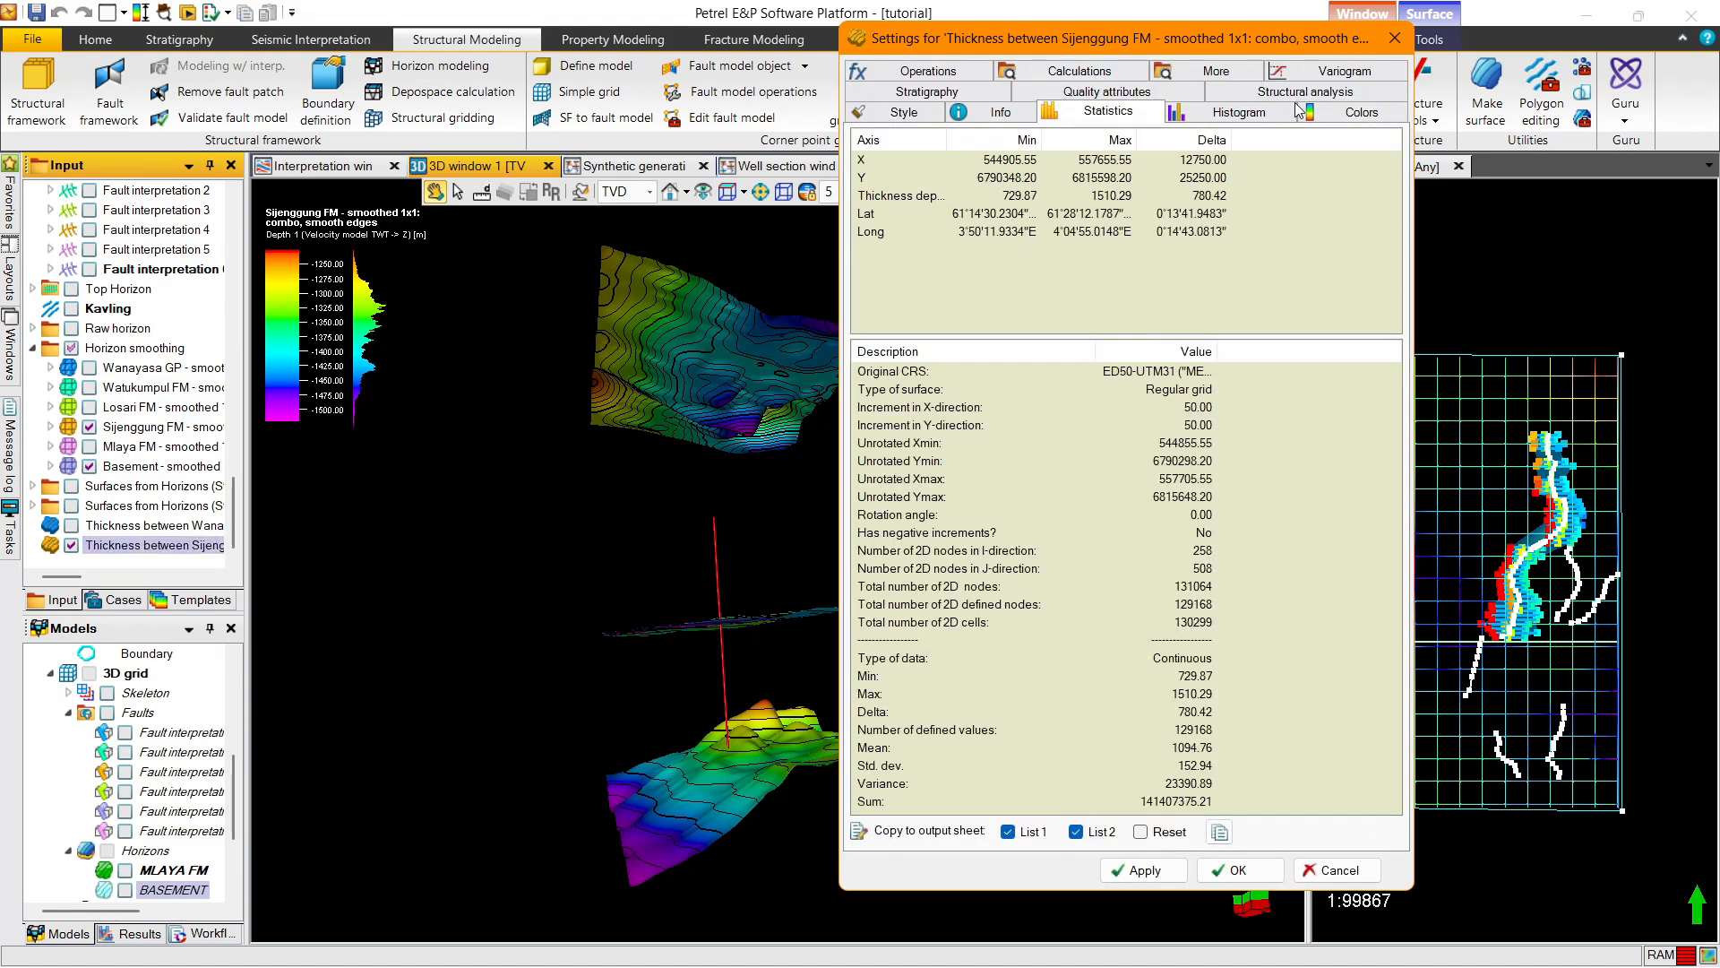
click(1396, 39)
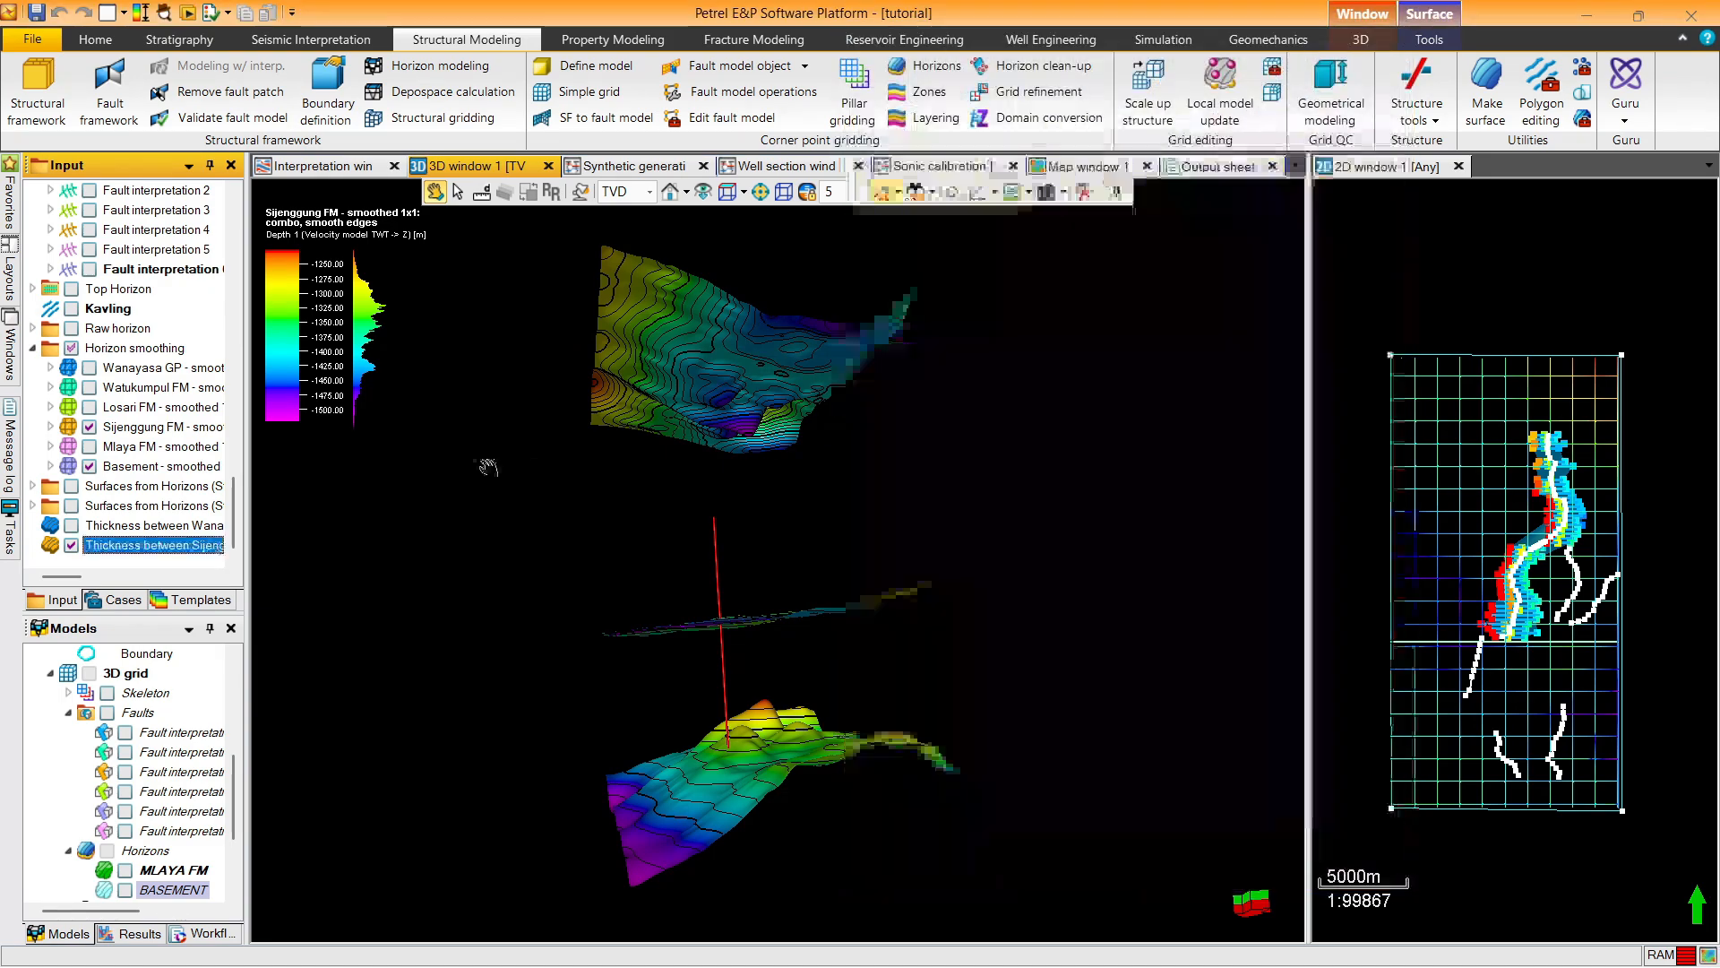
double_click(180, 525)
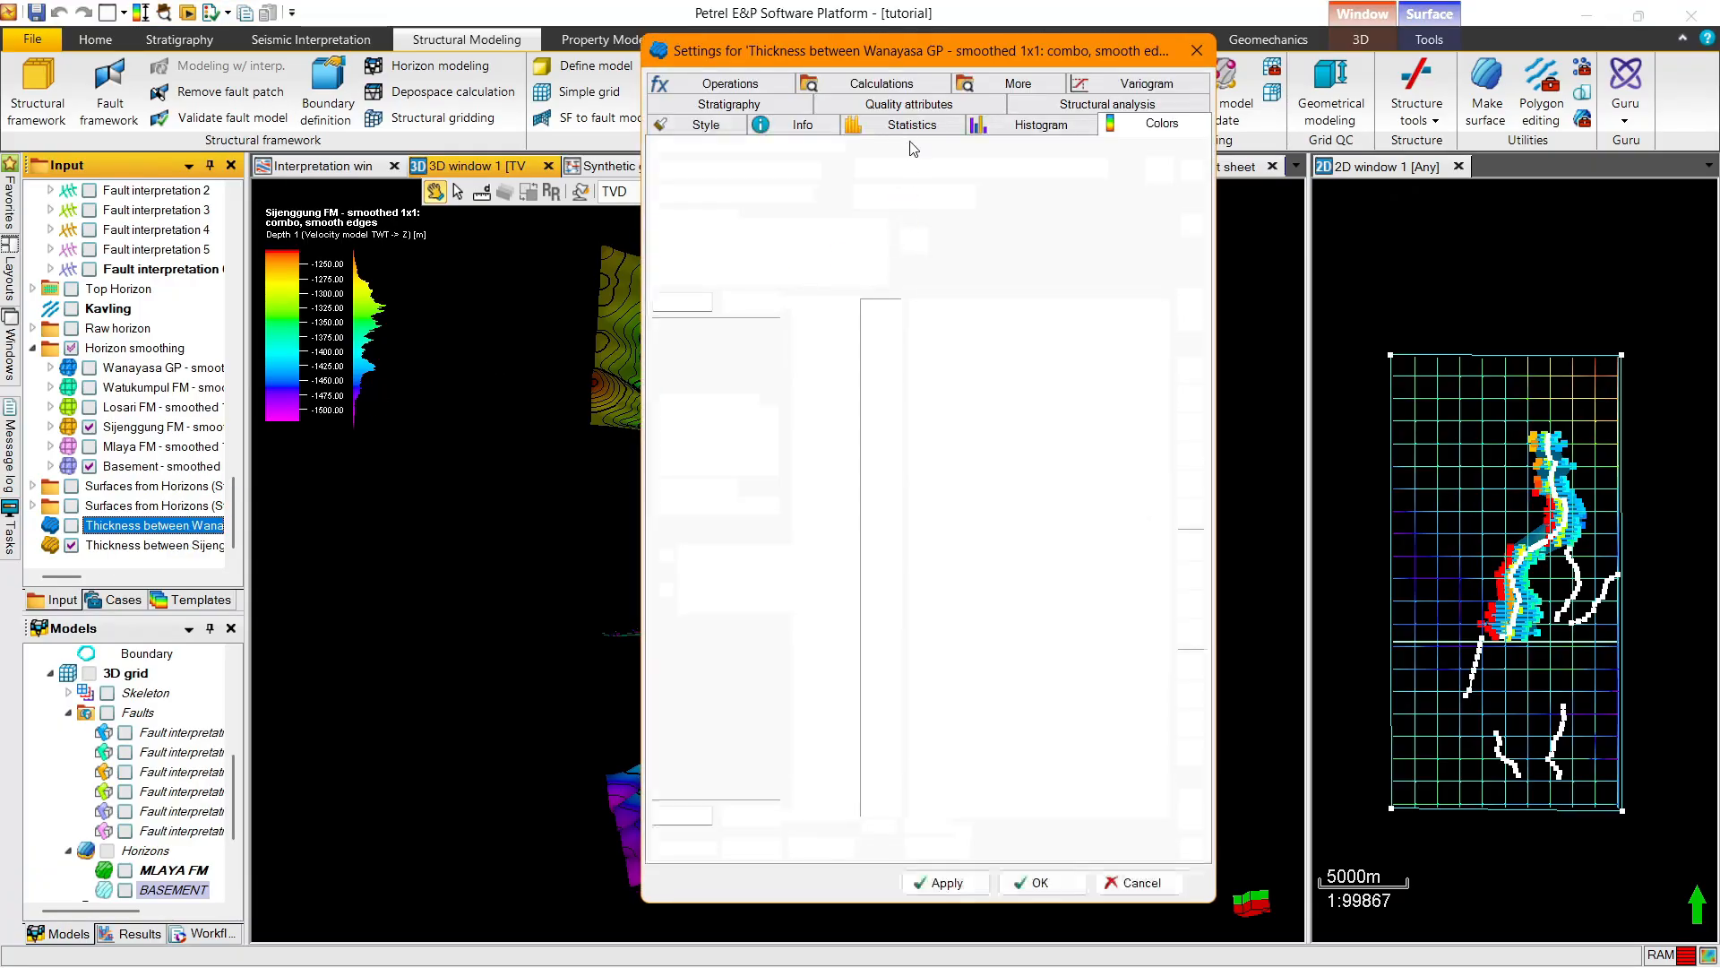
click(885, 124)
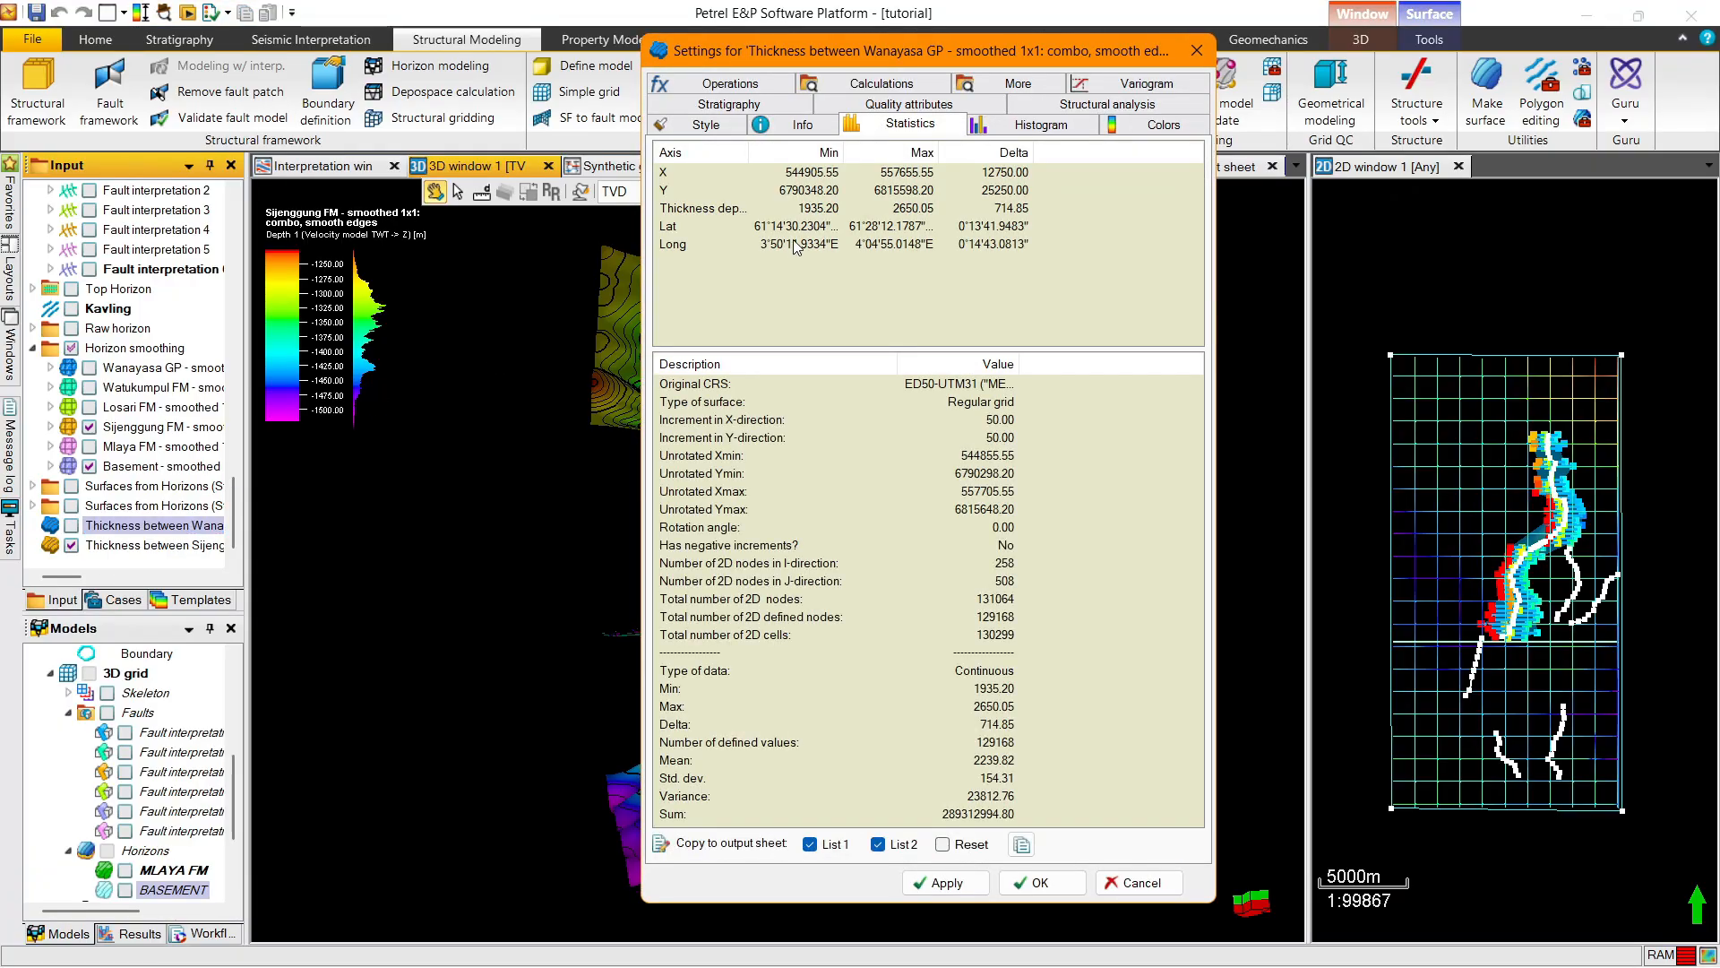
click(1196, 56)
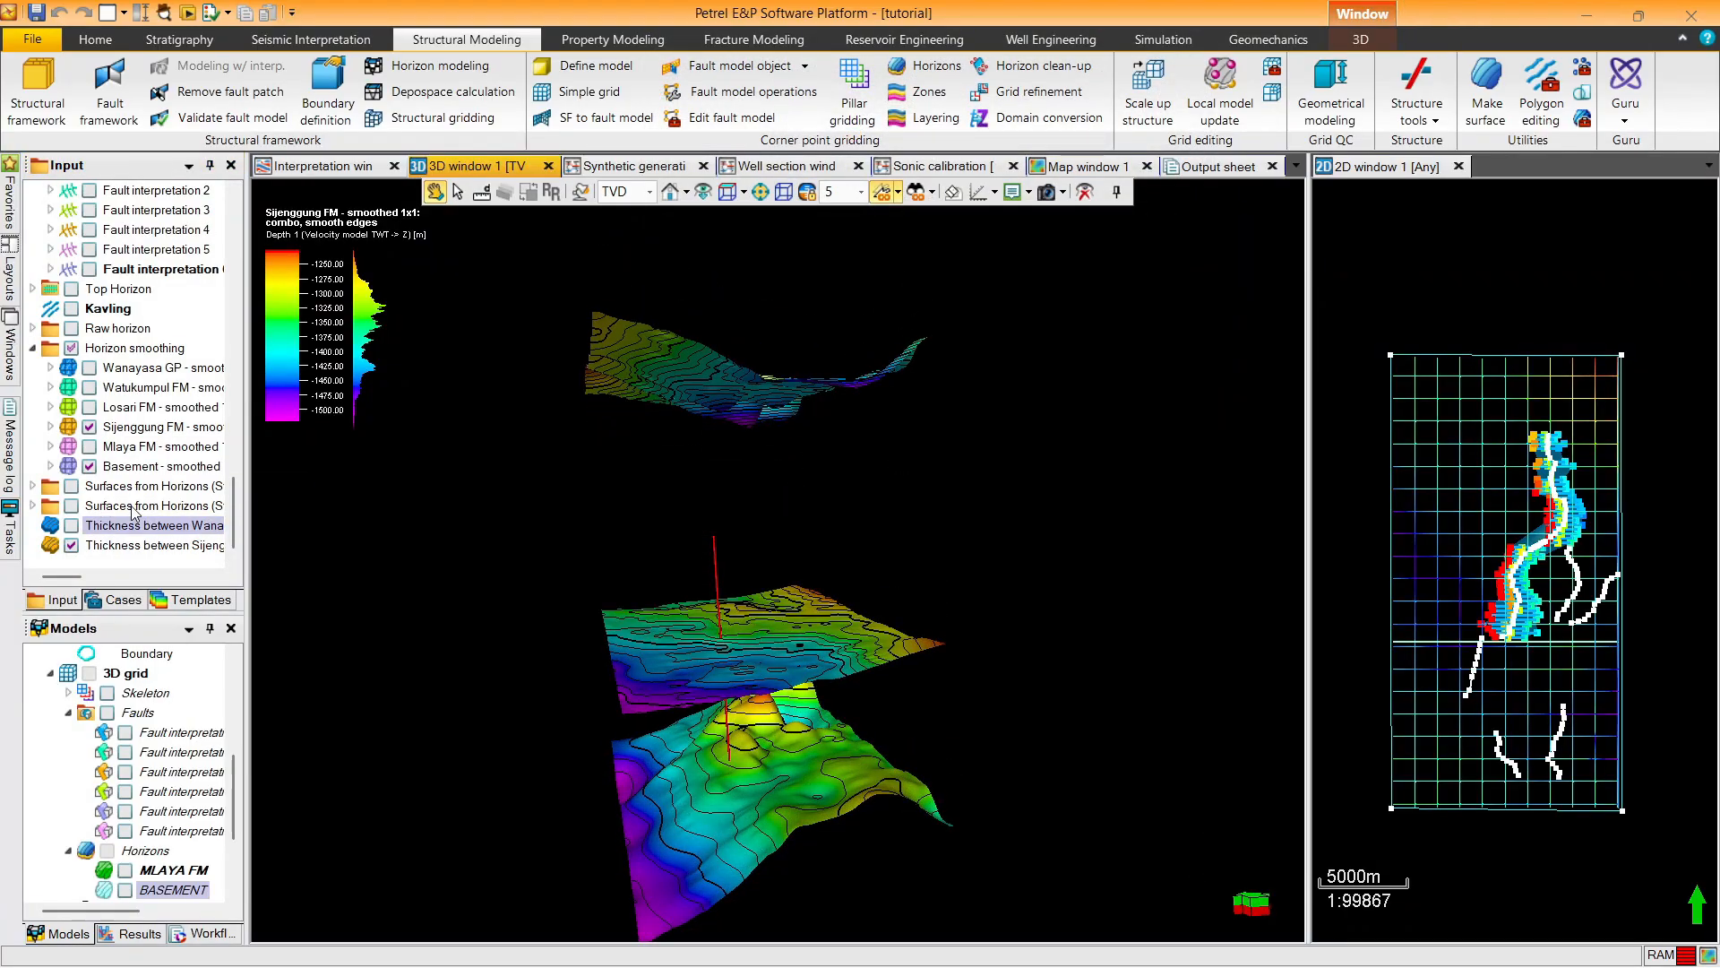
Show the smoothed Wanayasa GP and Losari FM surfaces alongside Sijenggung FM and Basement in 3D, and hide the remaining thickness map
click(90, 367)
click(89, 387)
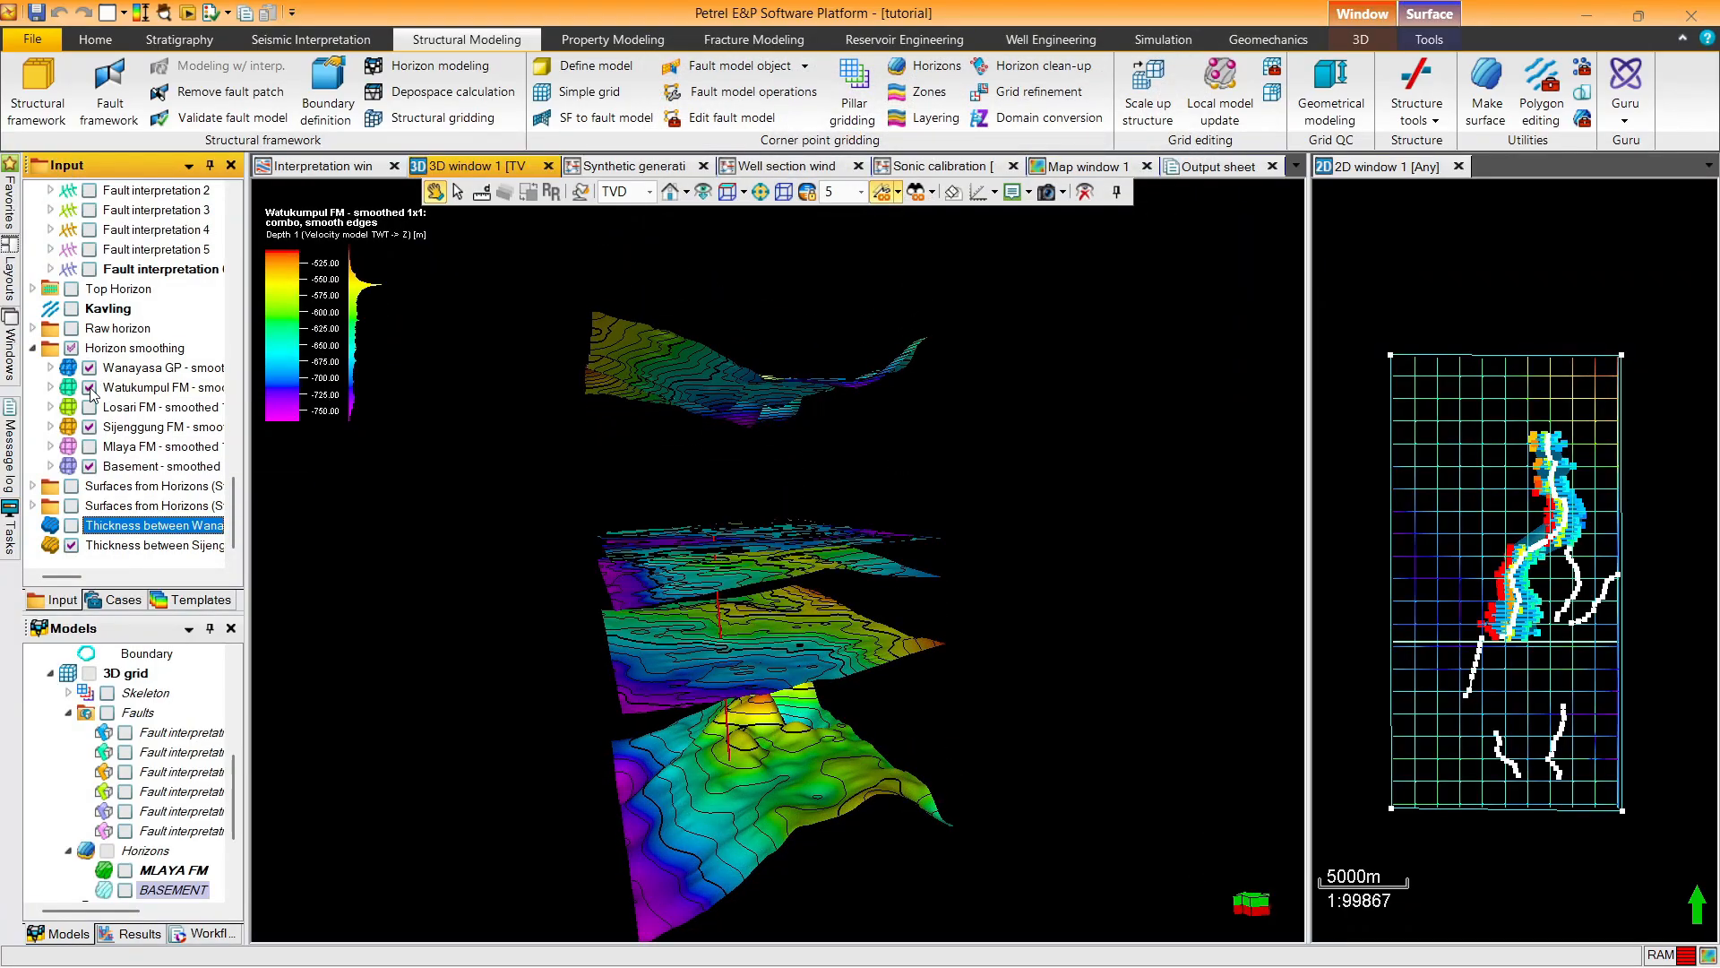
click(89, 388)
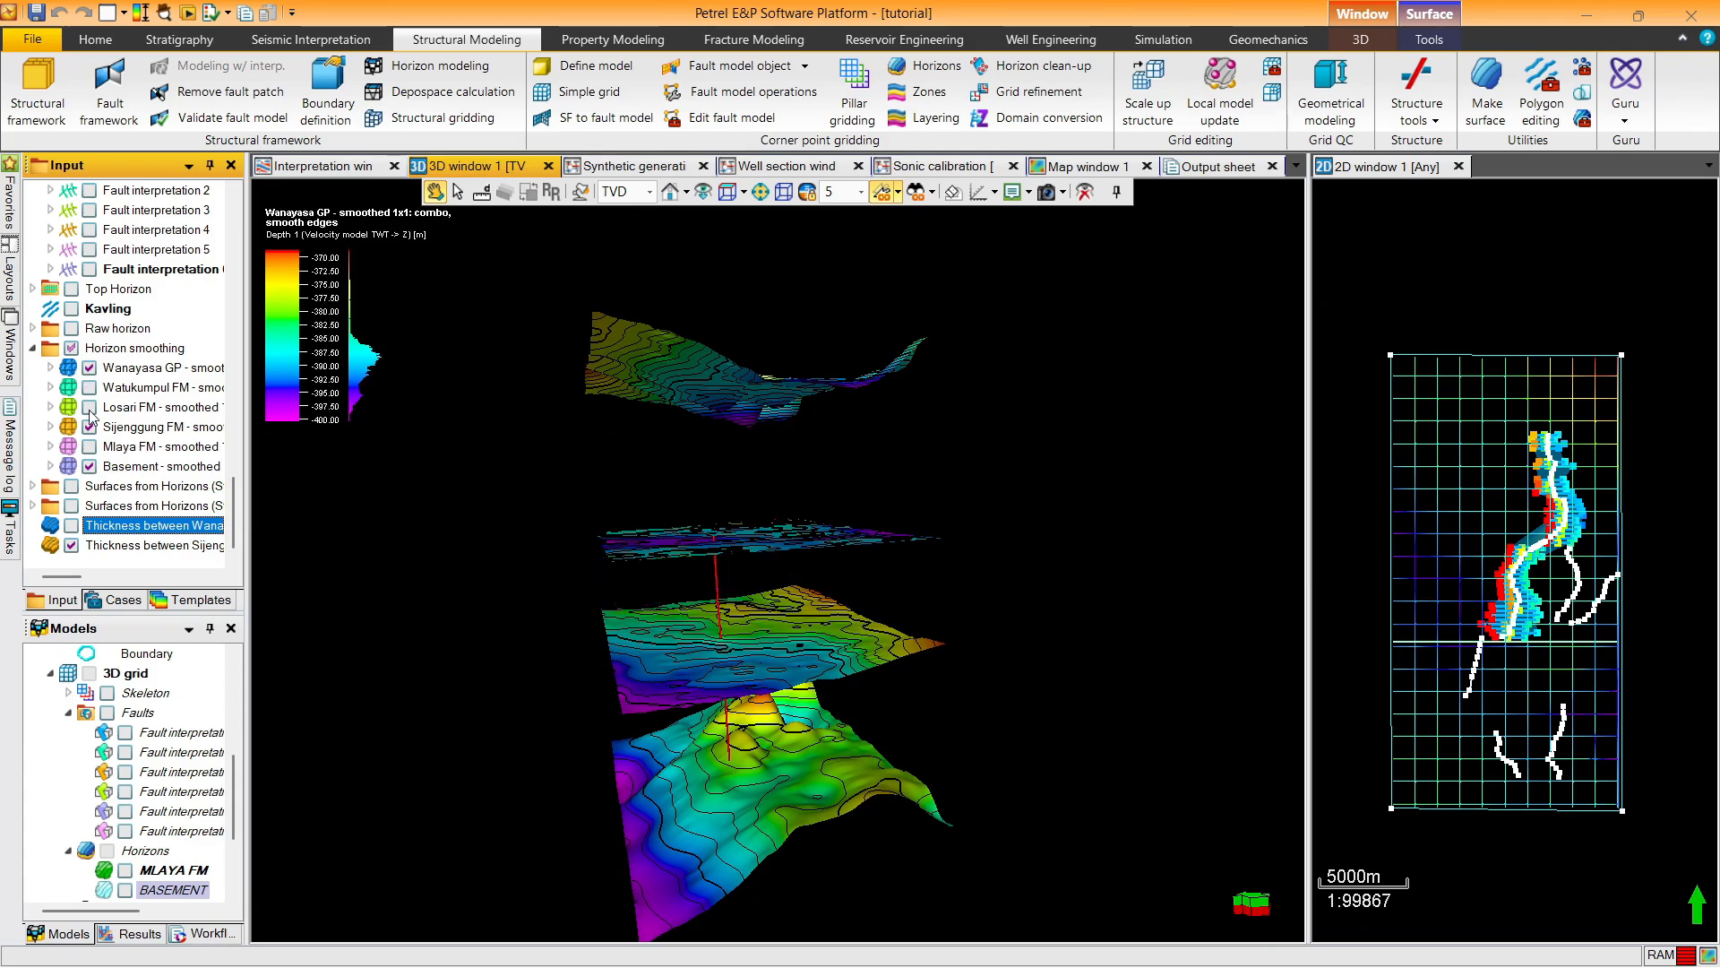
click(90, 427)
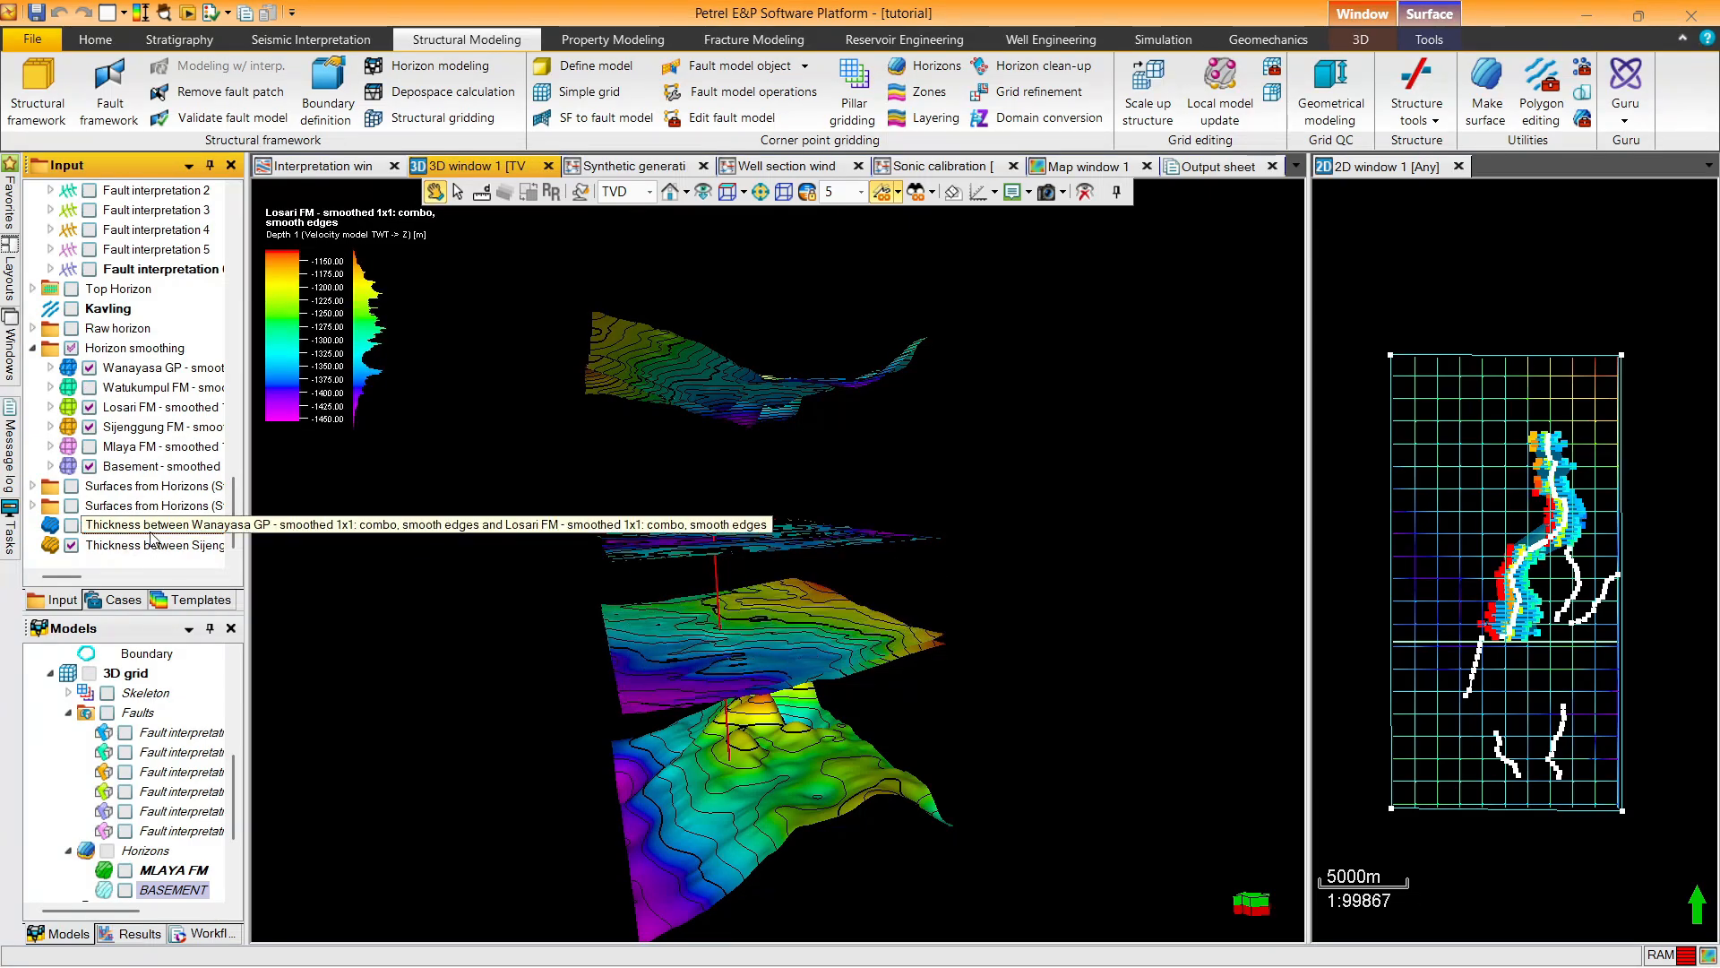
click(151, 532)
drag(718, 502, 721, 527)
click(72, 545)
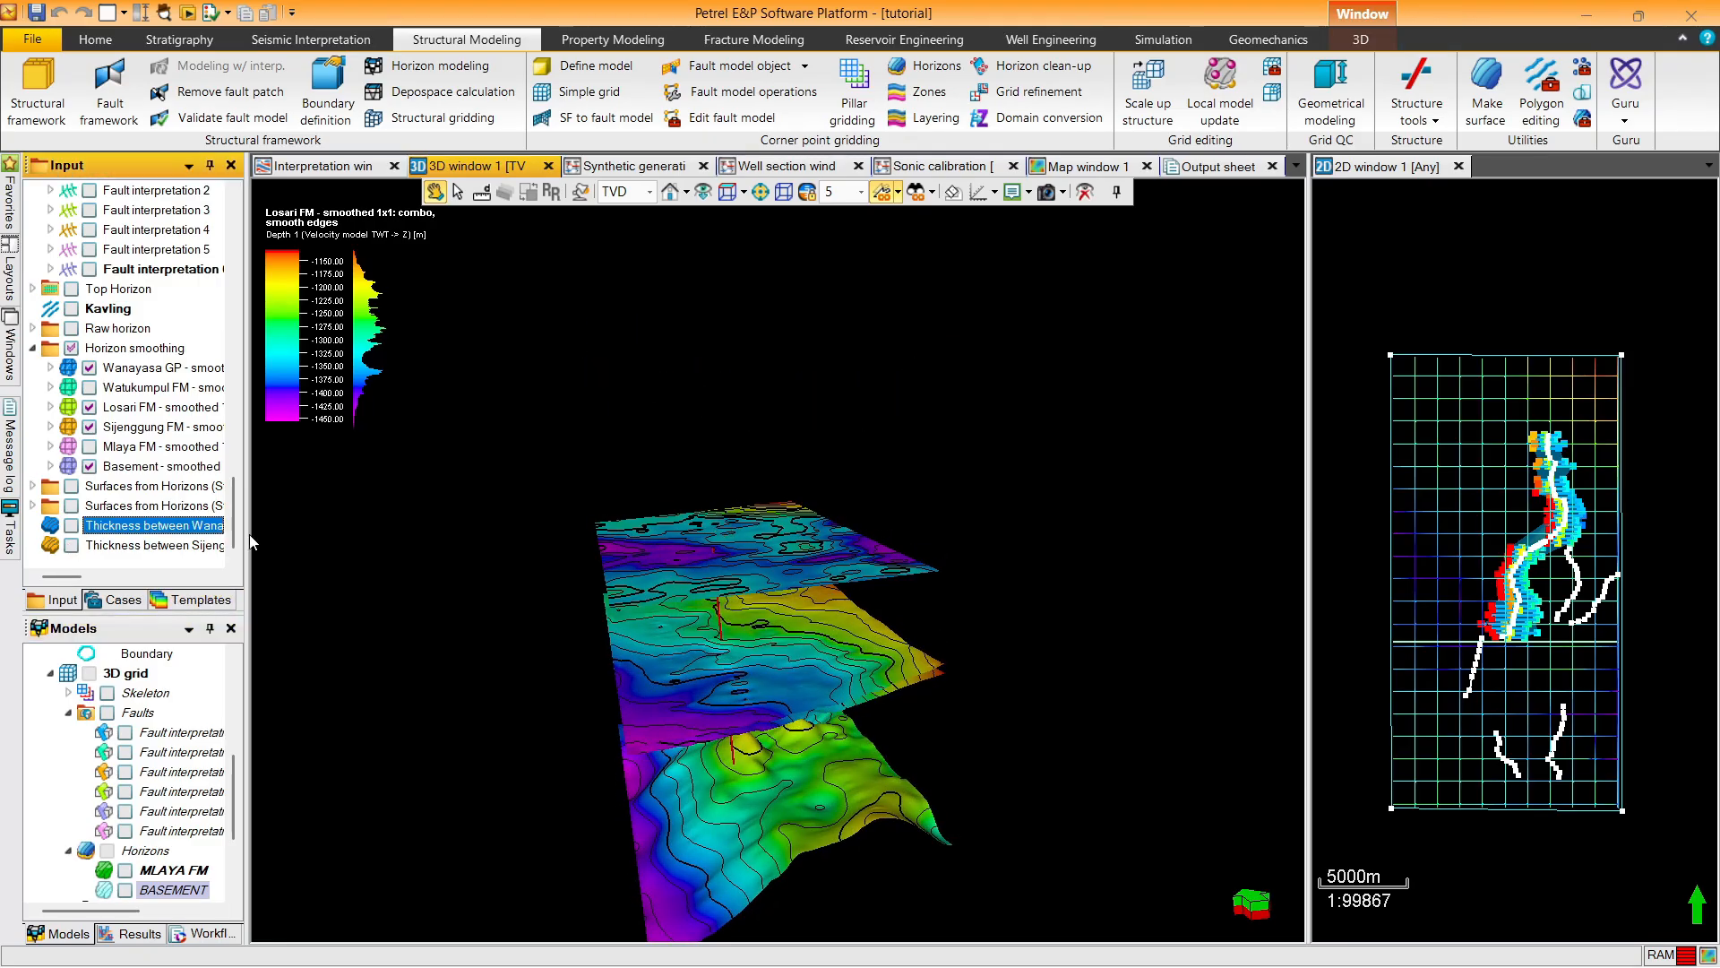
Examine the displayed smoothed surfaces in 3D and compare the Wanayasa GP to Losari FM and Sijenggung FM to Basement thickness maps on the map sheet
drag(613, 519, 686, 515)
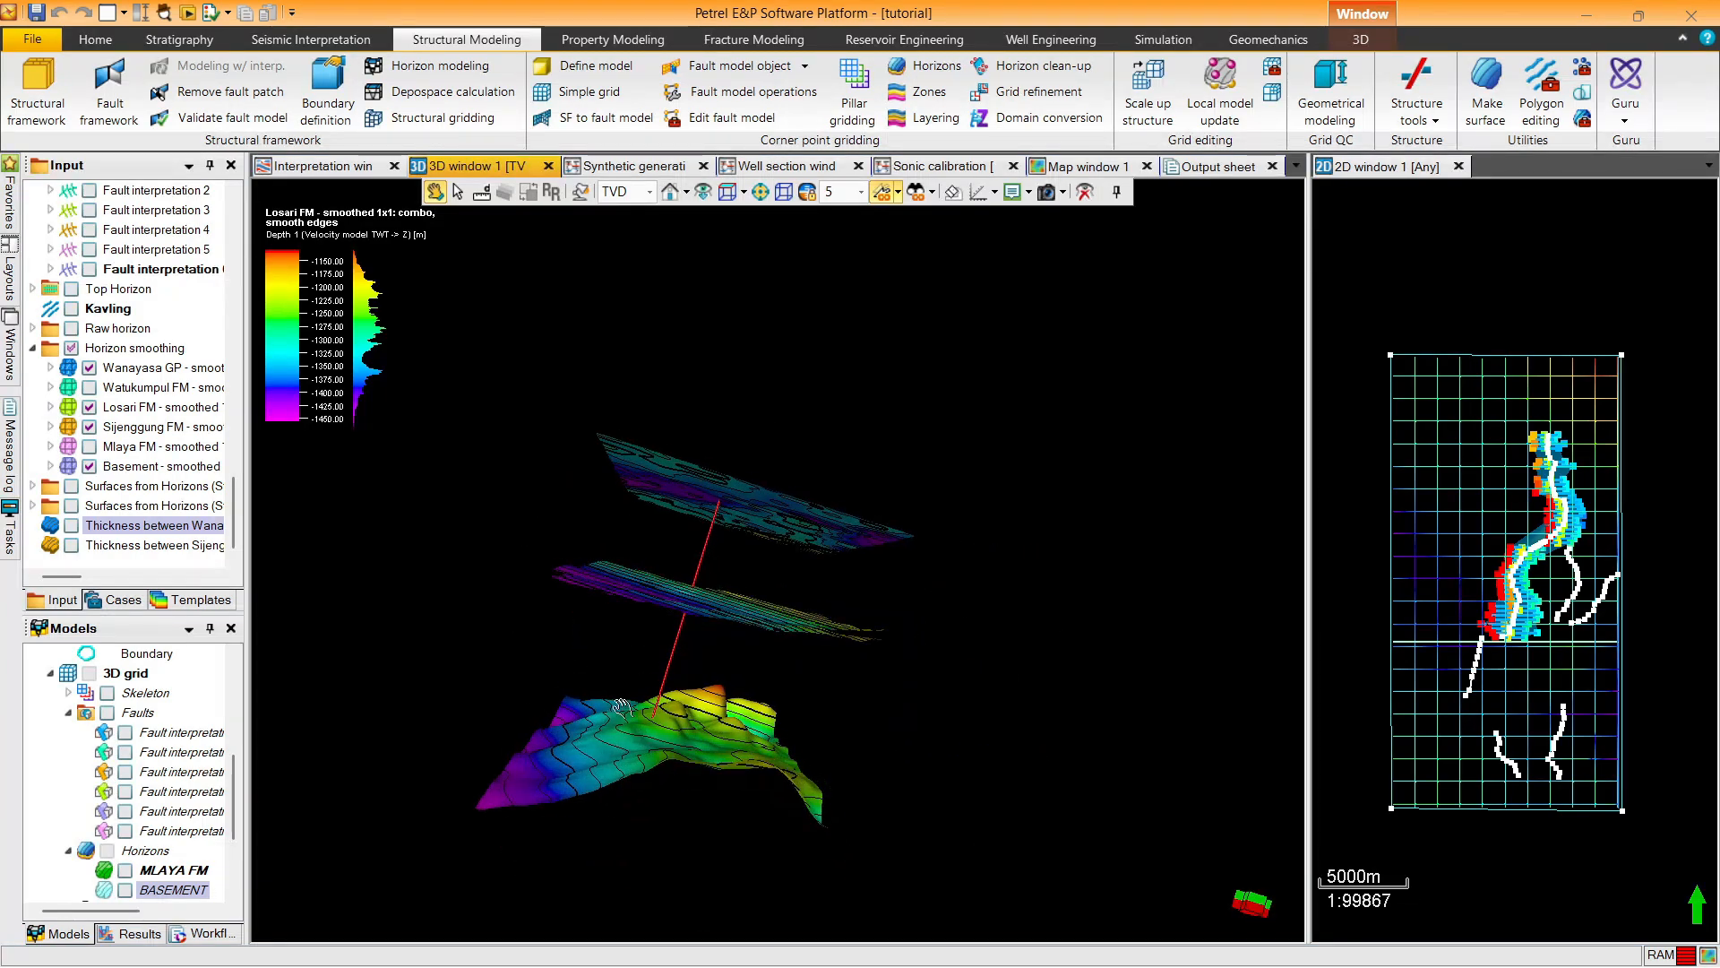
drag(663, 698, 1094, 310)
click(1086, 167)
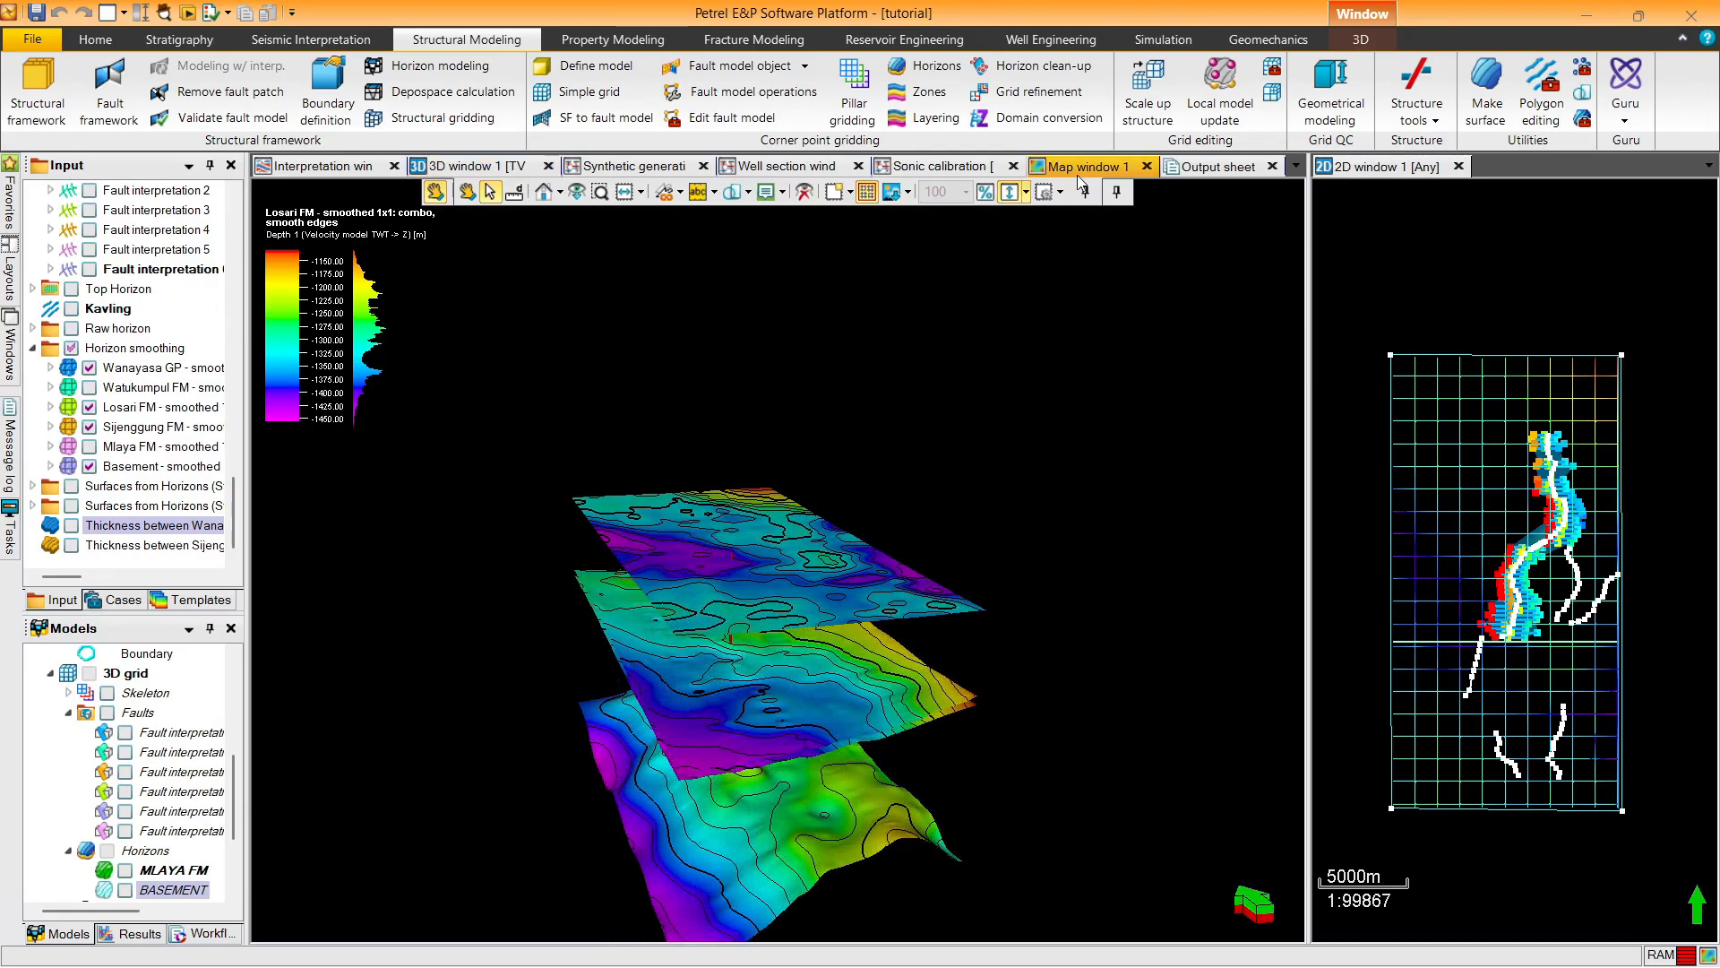
click(72, 545)
click(72, 545)
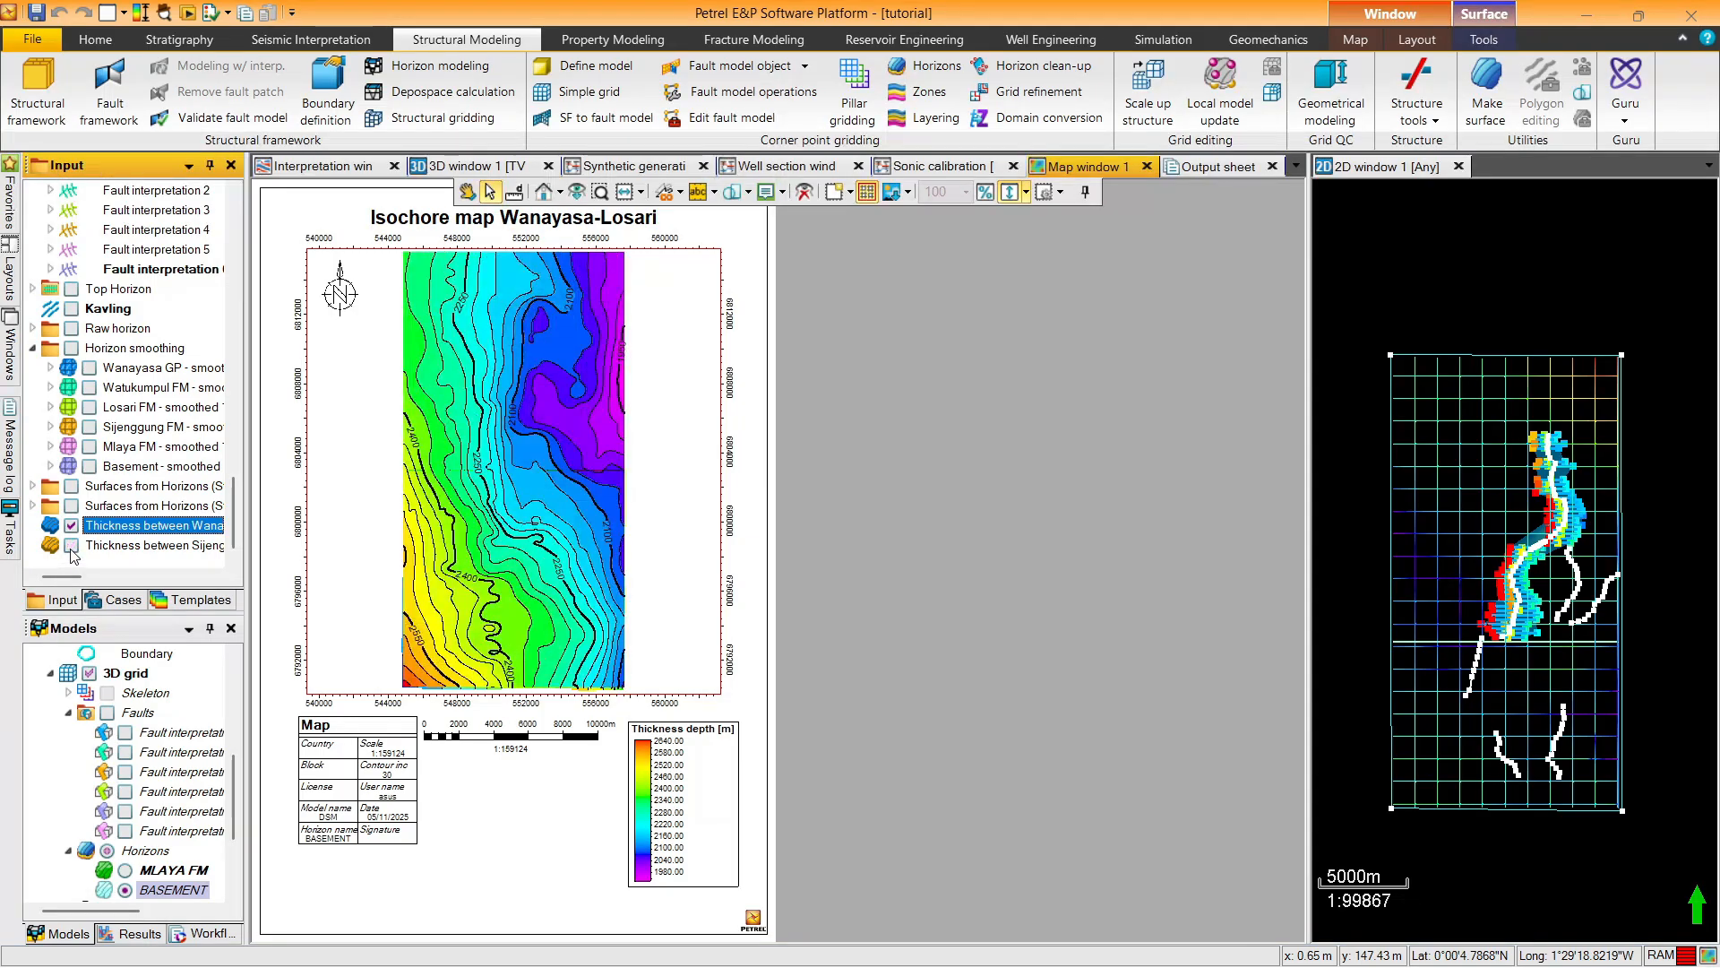
click(72, 545)
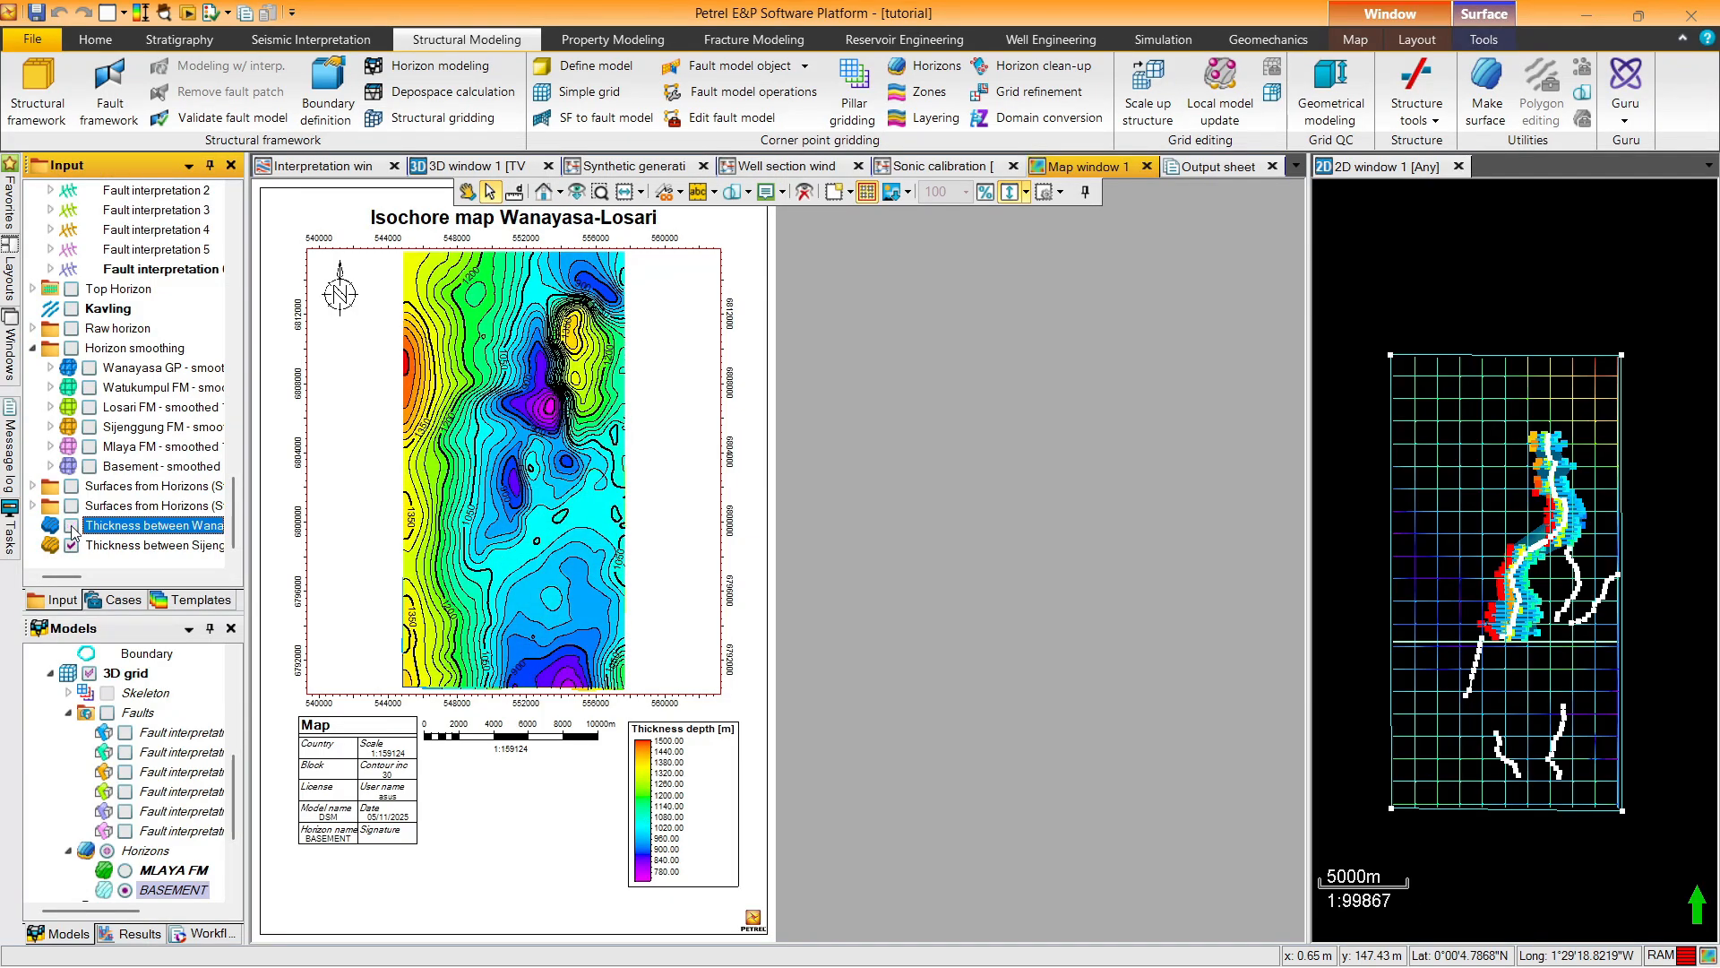
click(71, 526)
click(72, 546)
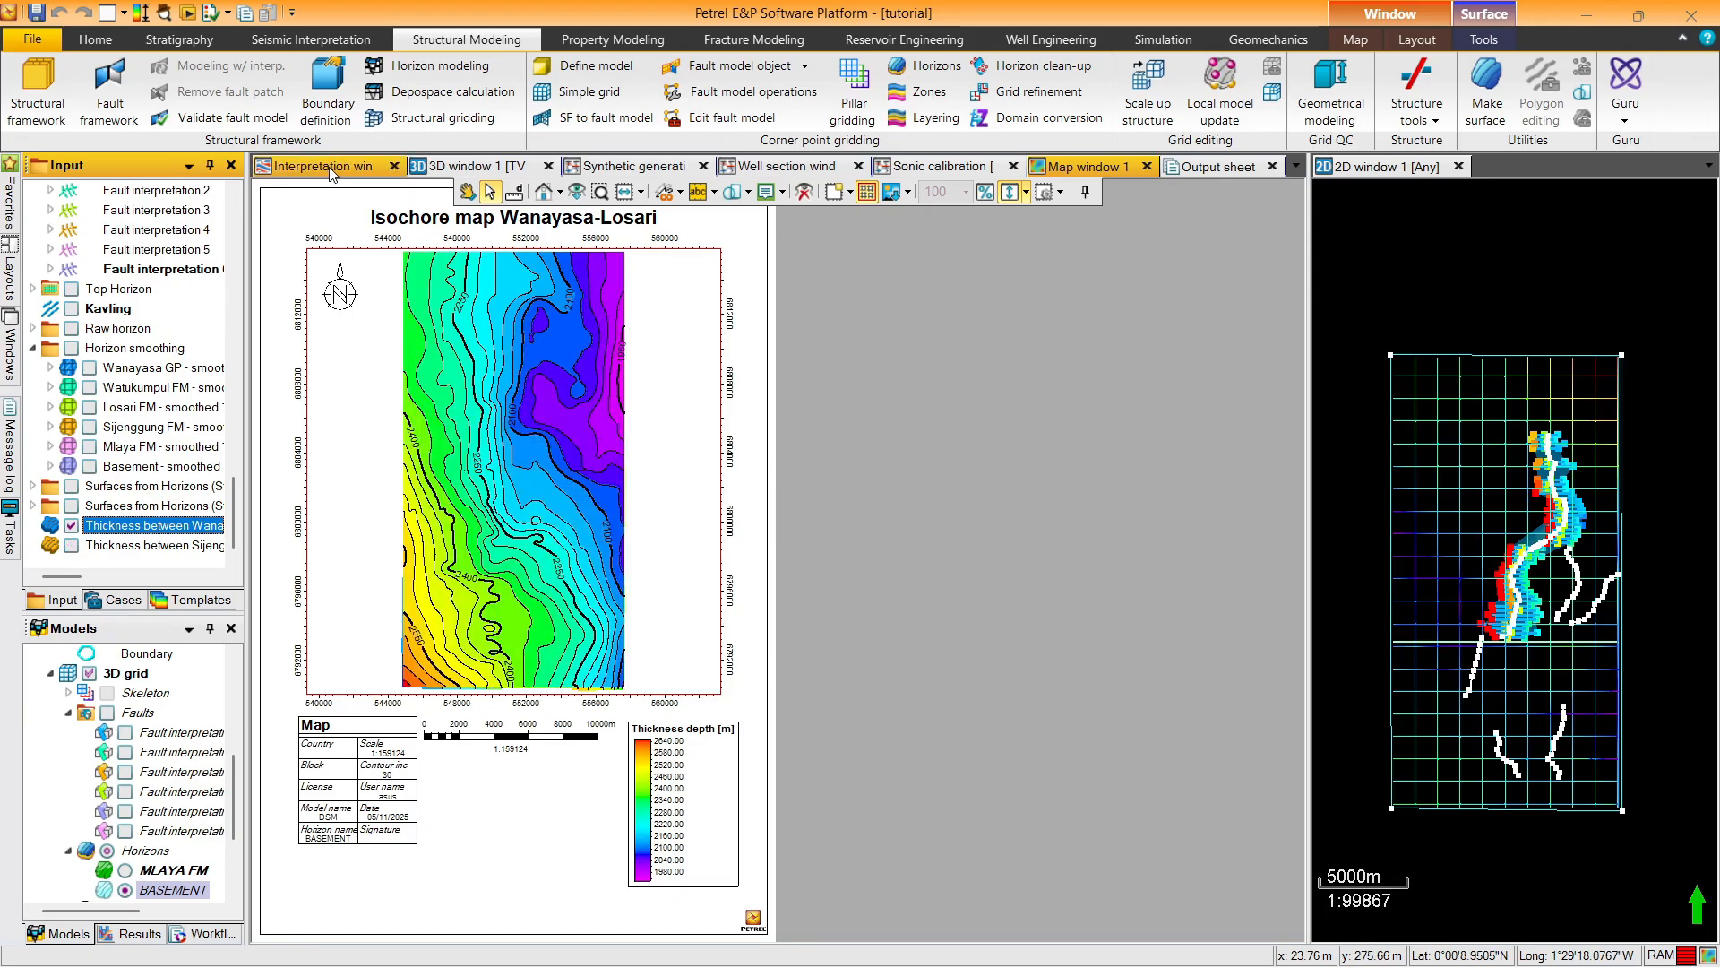
Make a thickness map from the smoothed Wanayasa GP surface with the smoothed Basement surface as base
click(448, 166)
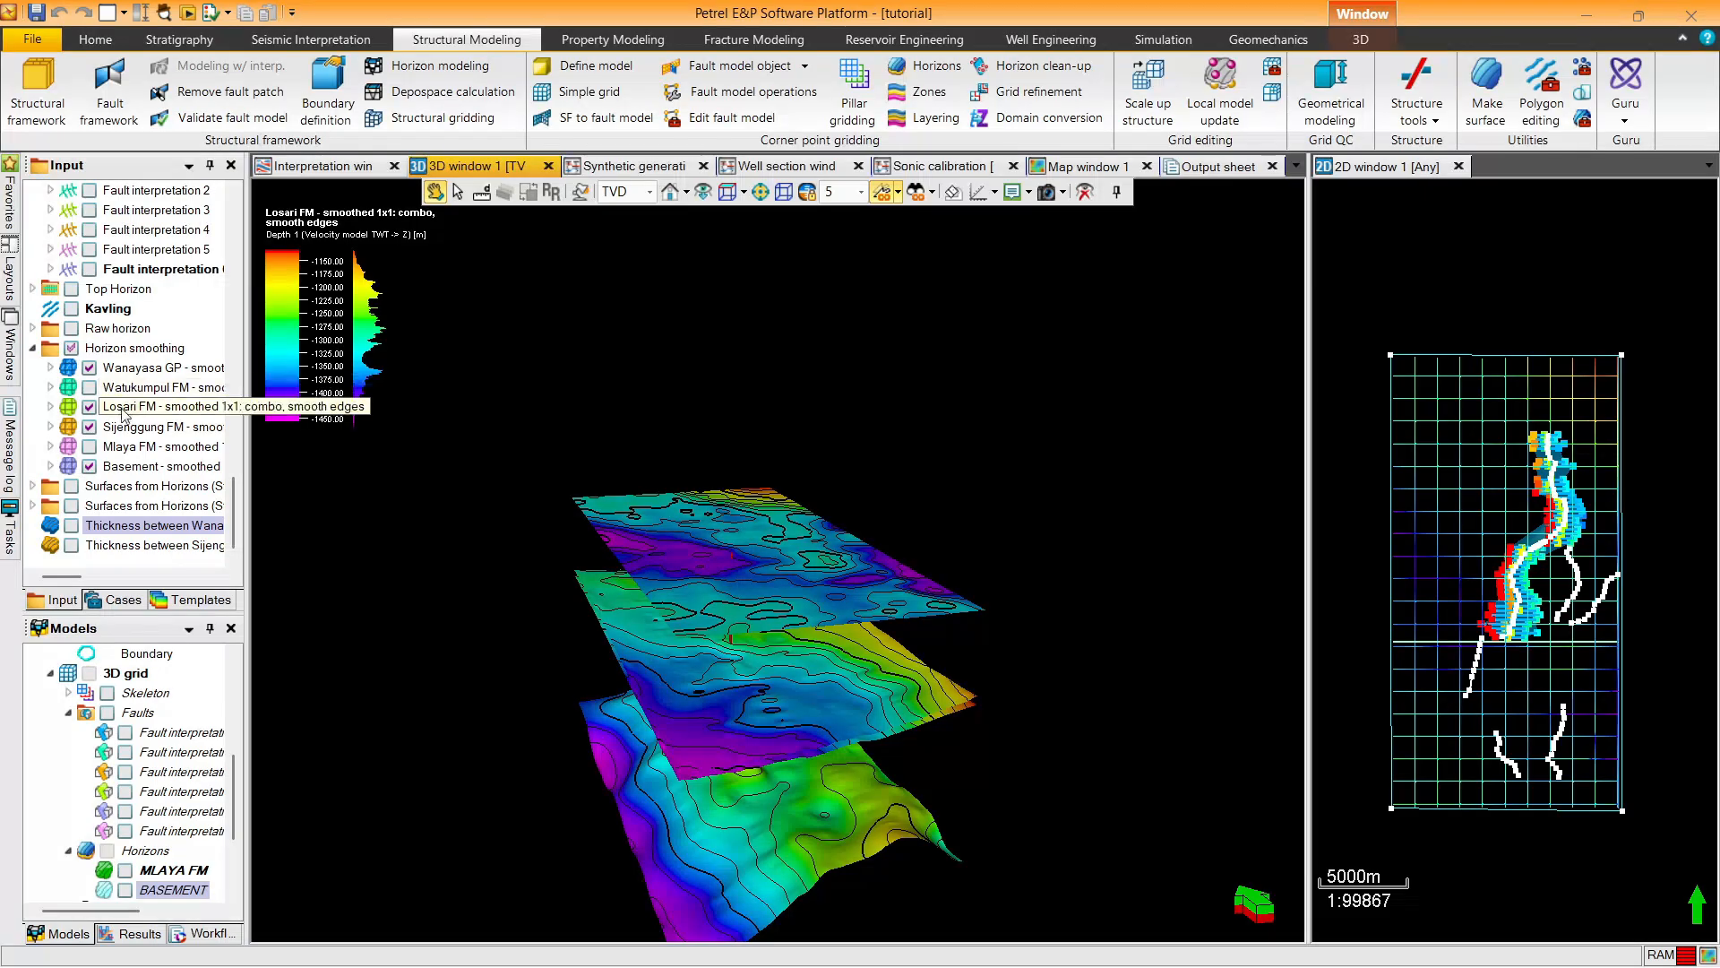
click(108, 429)
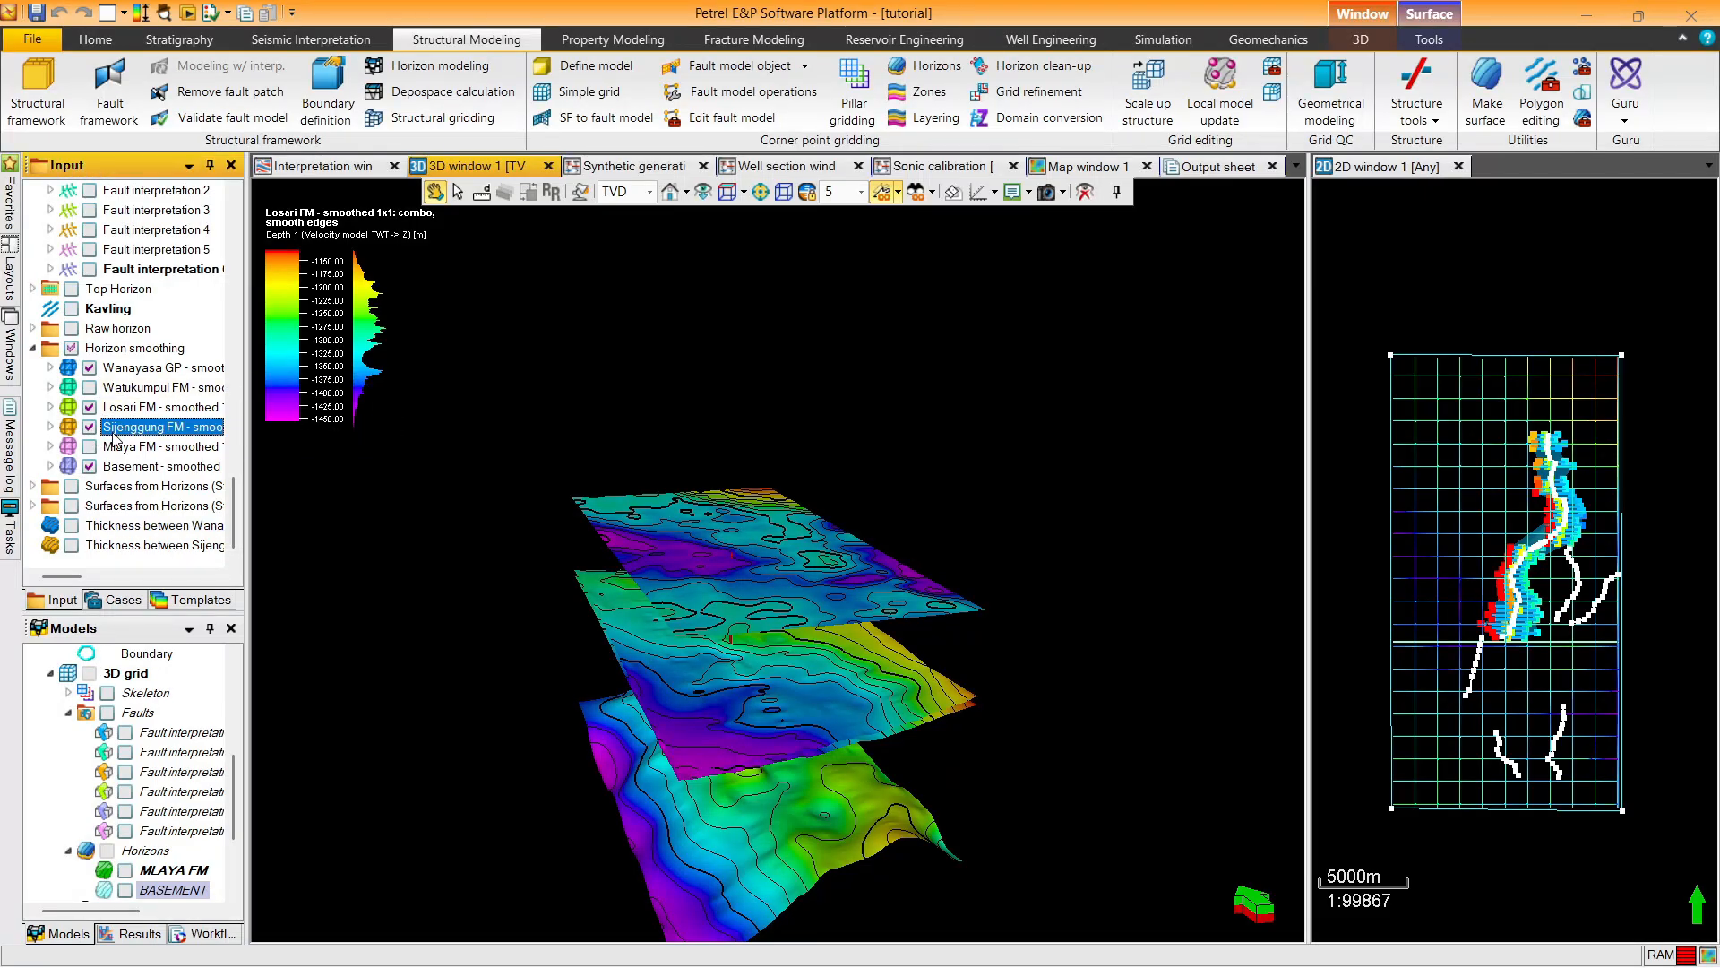
click(134, 367)
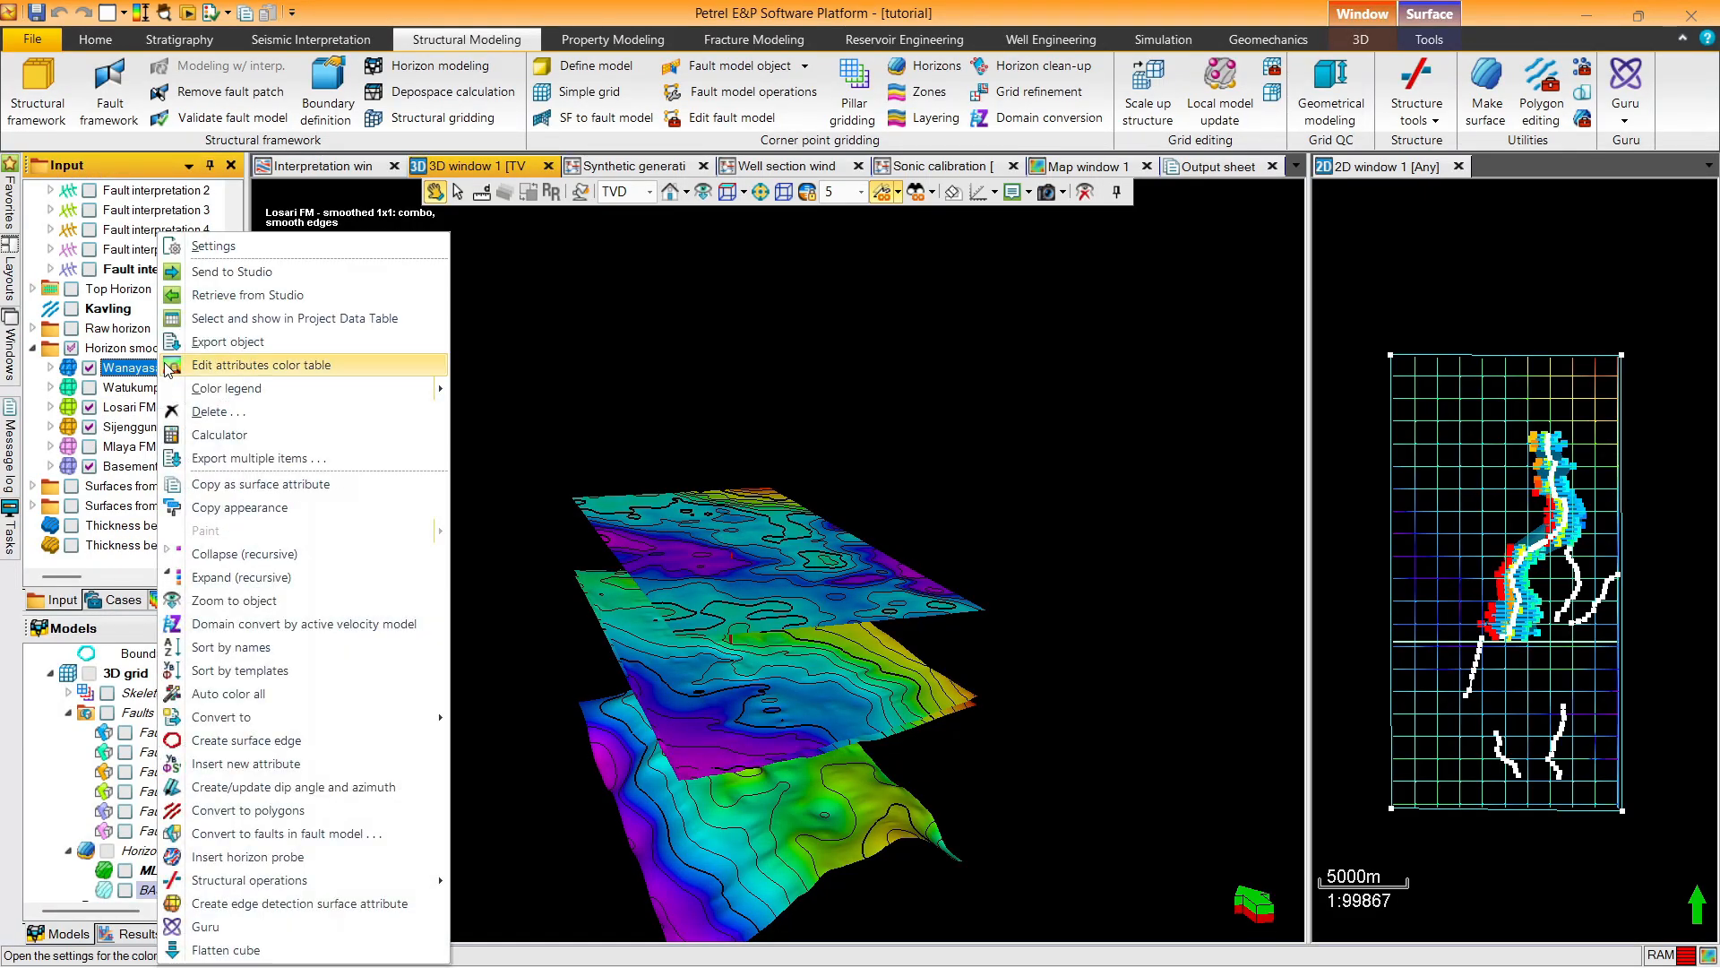
right_click(160, 368)
click(213, 245)
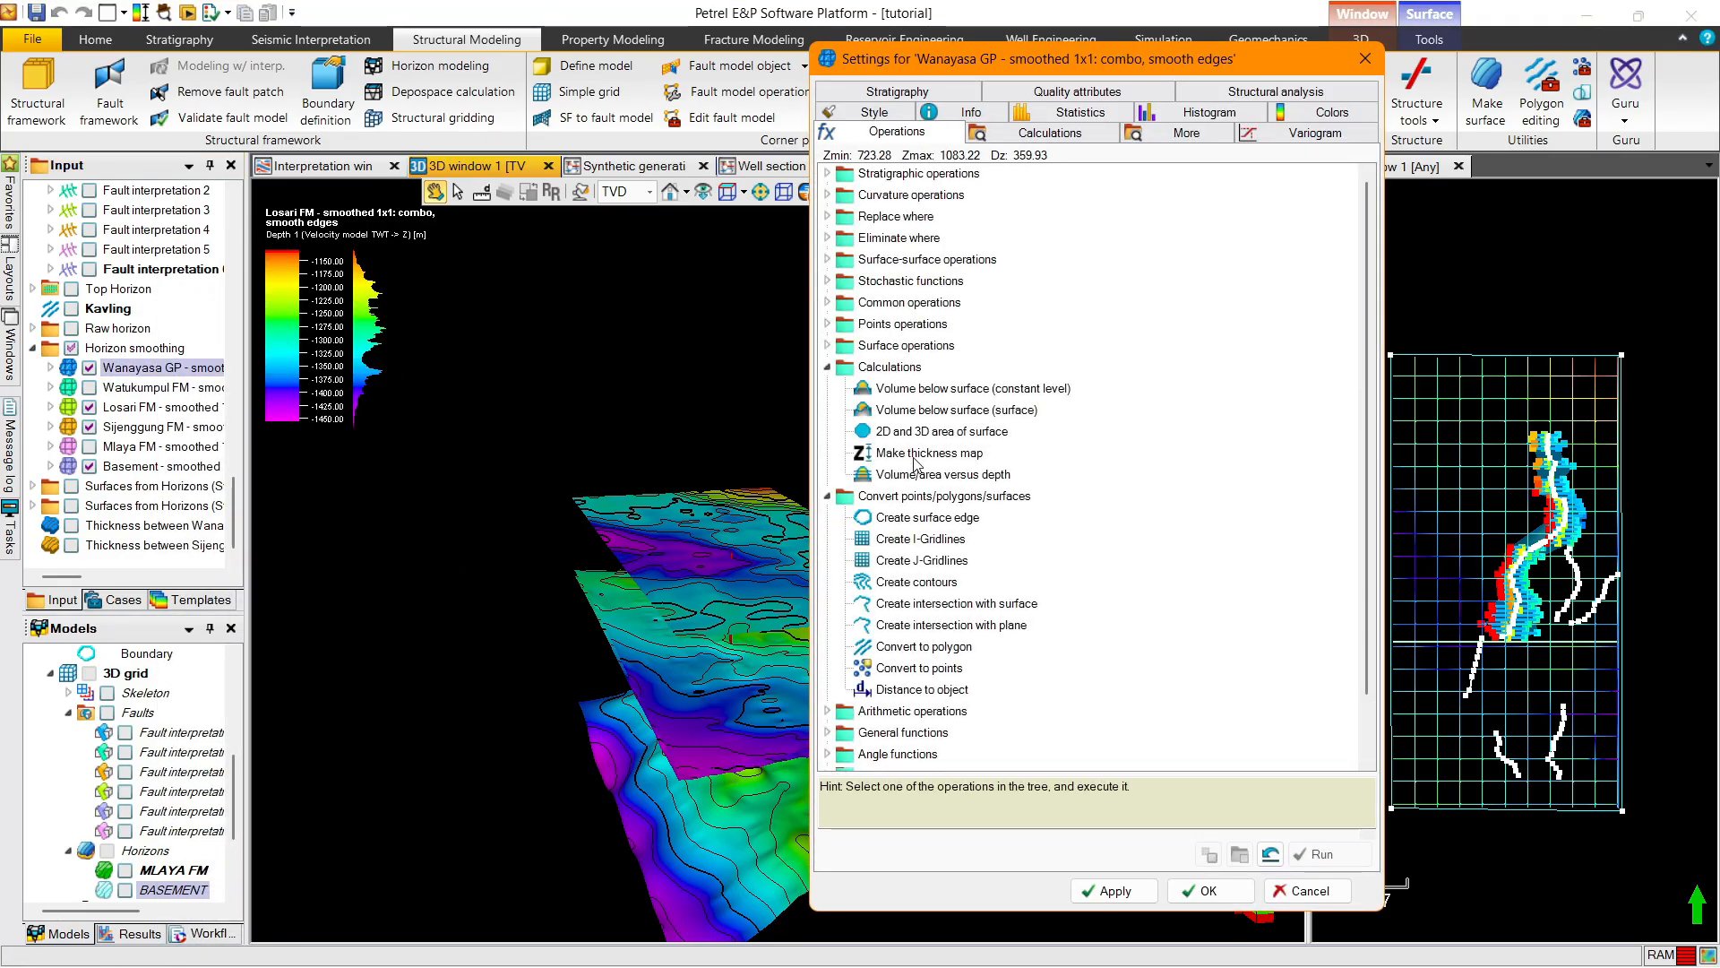
click(929, 452)
click(161, 466)
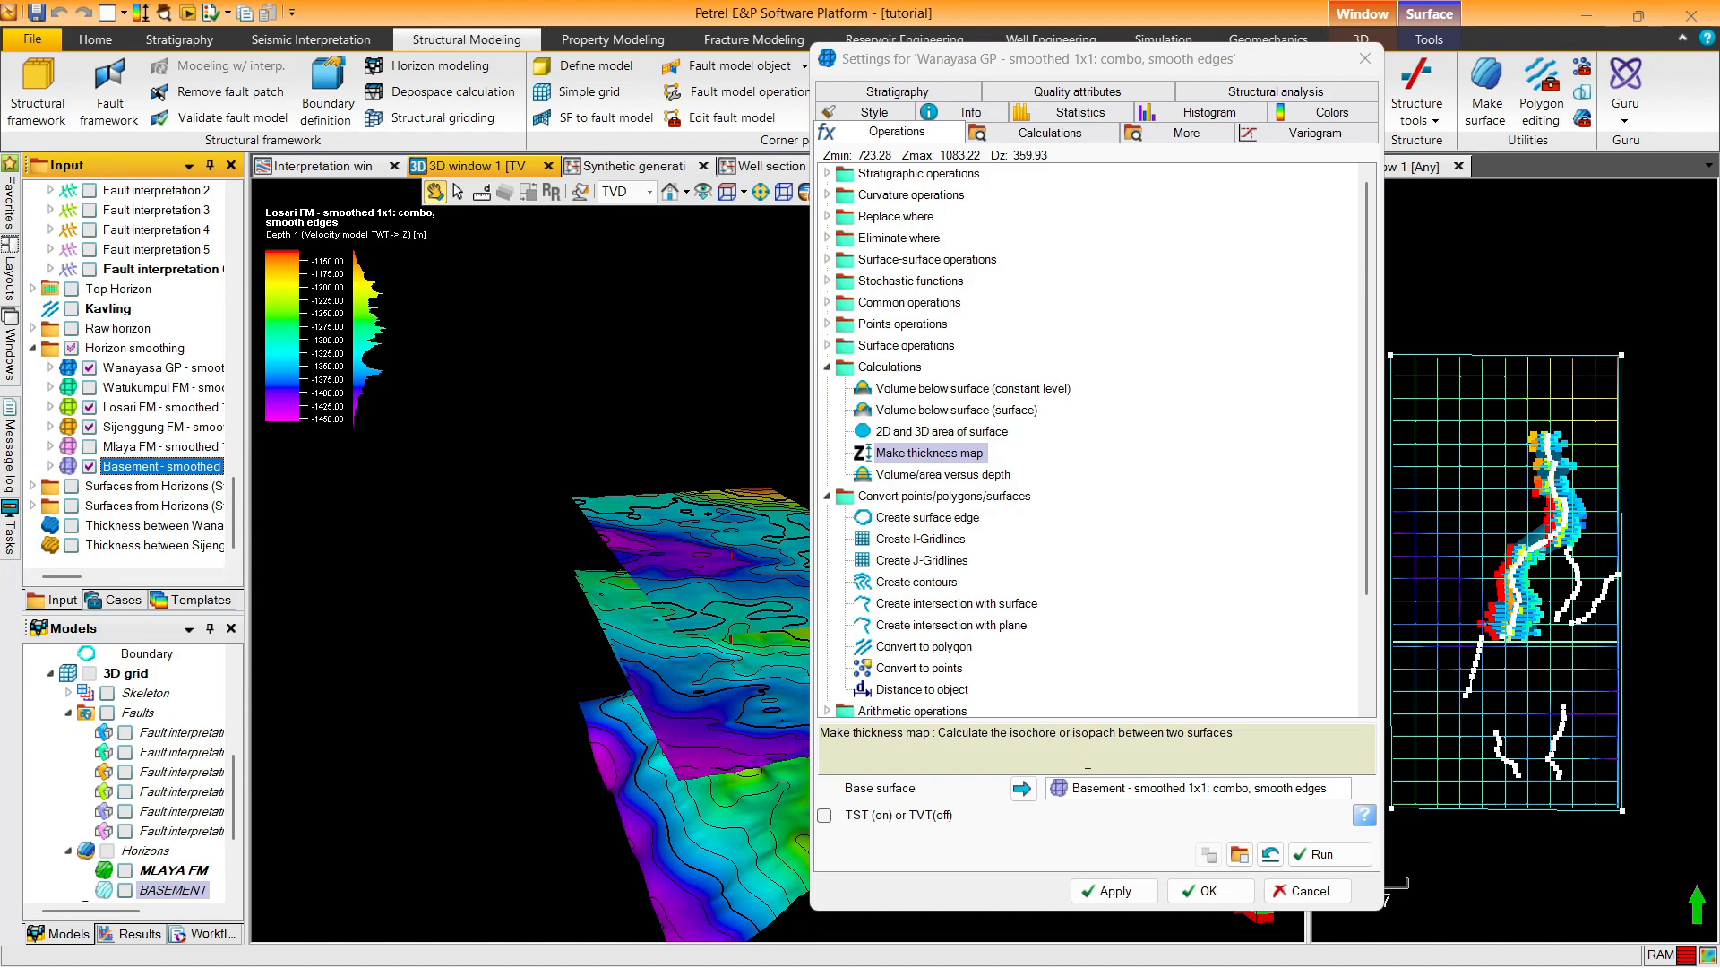
click(1026, 792)
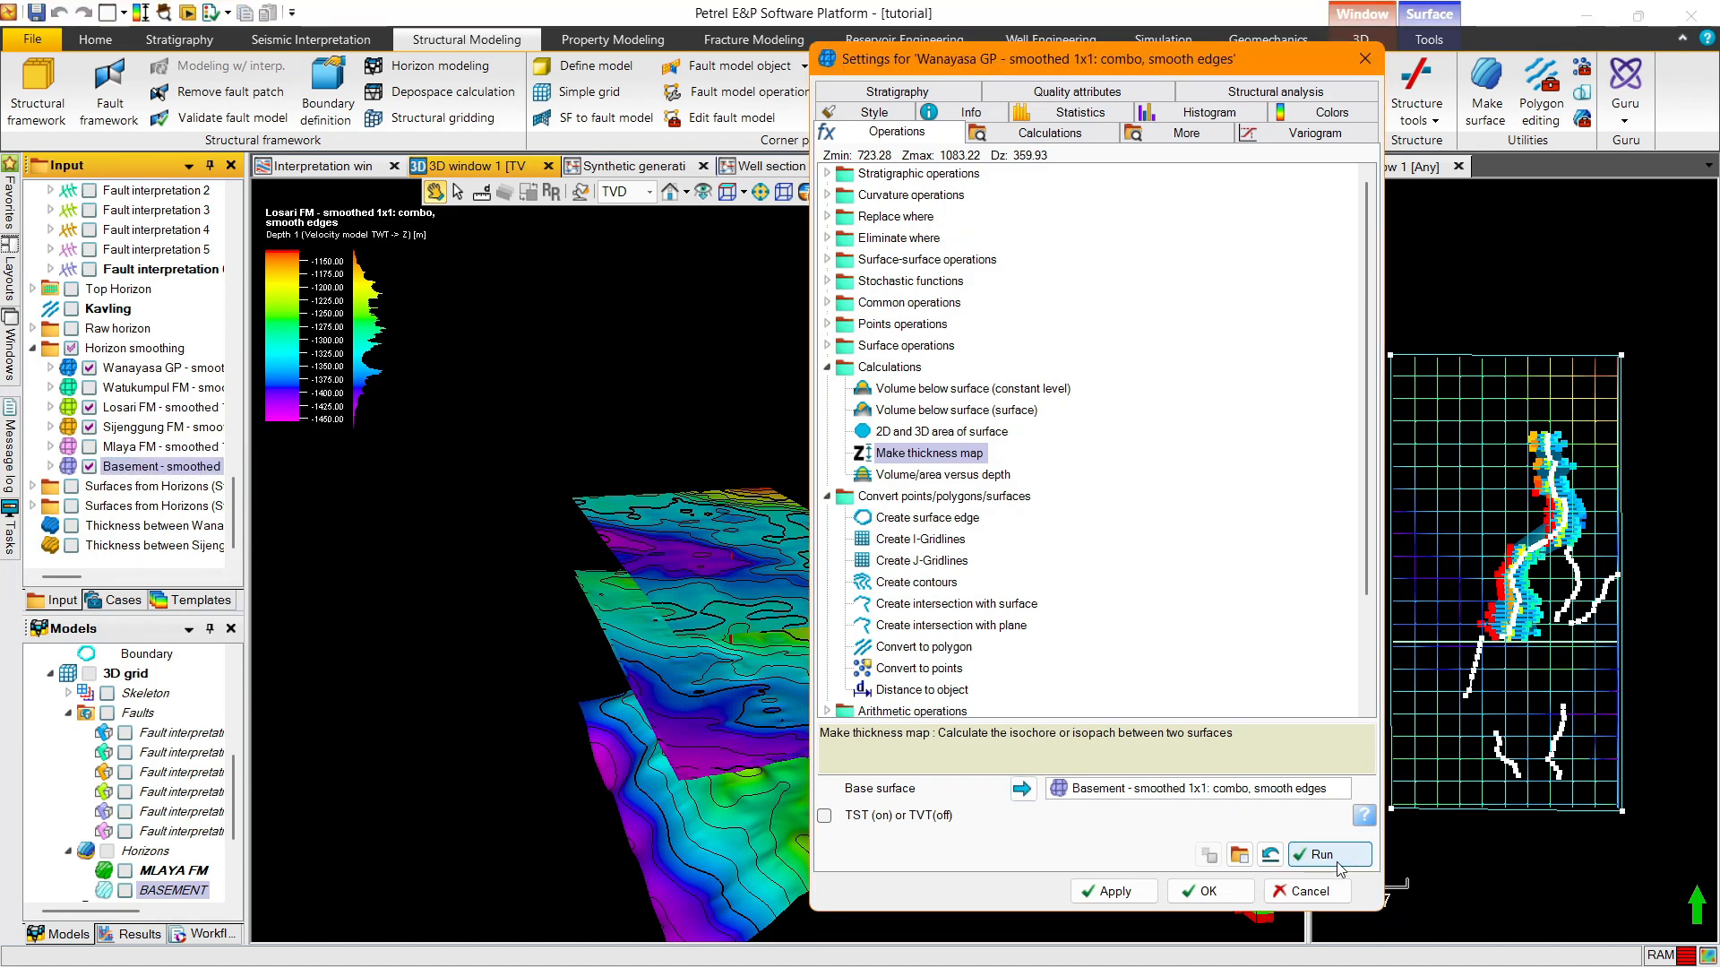
click(1335, 856)
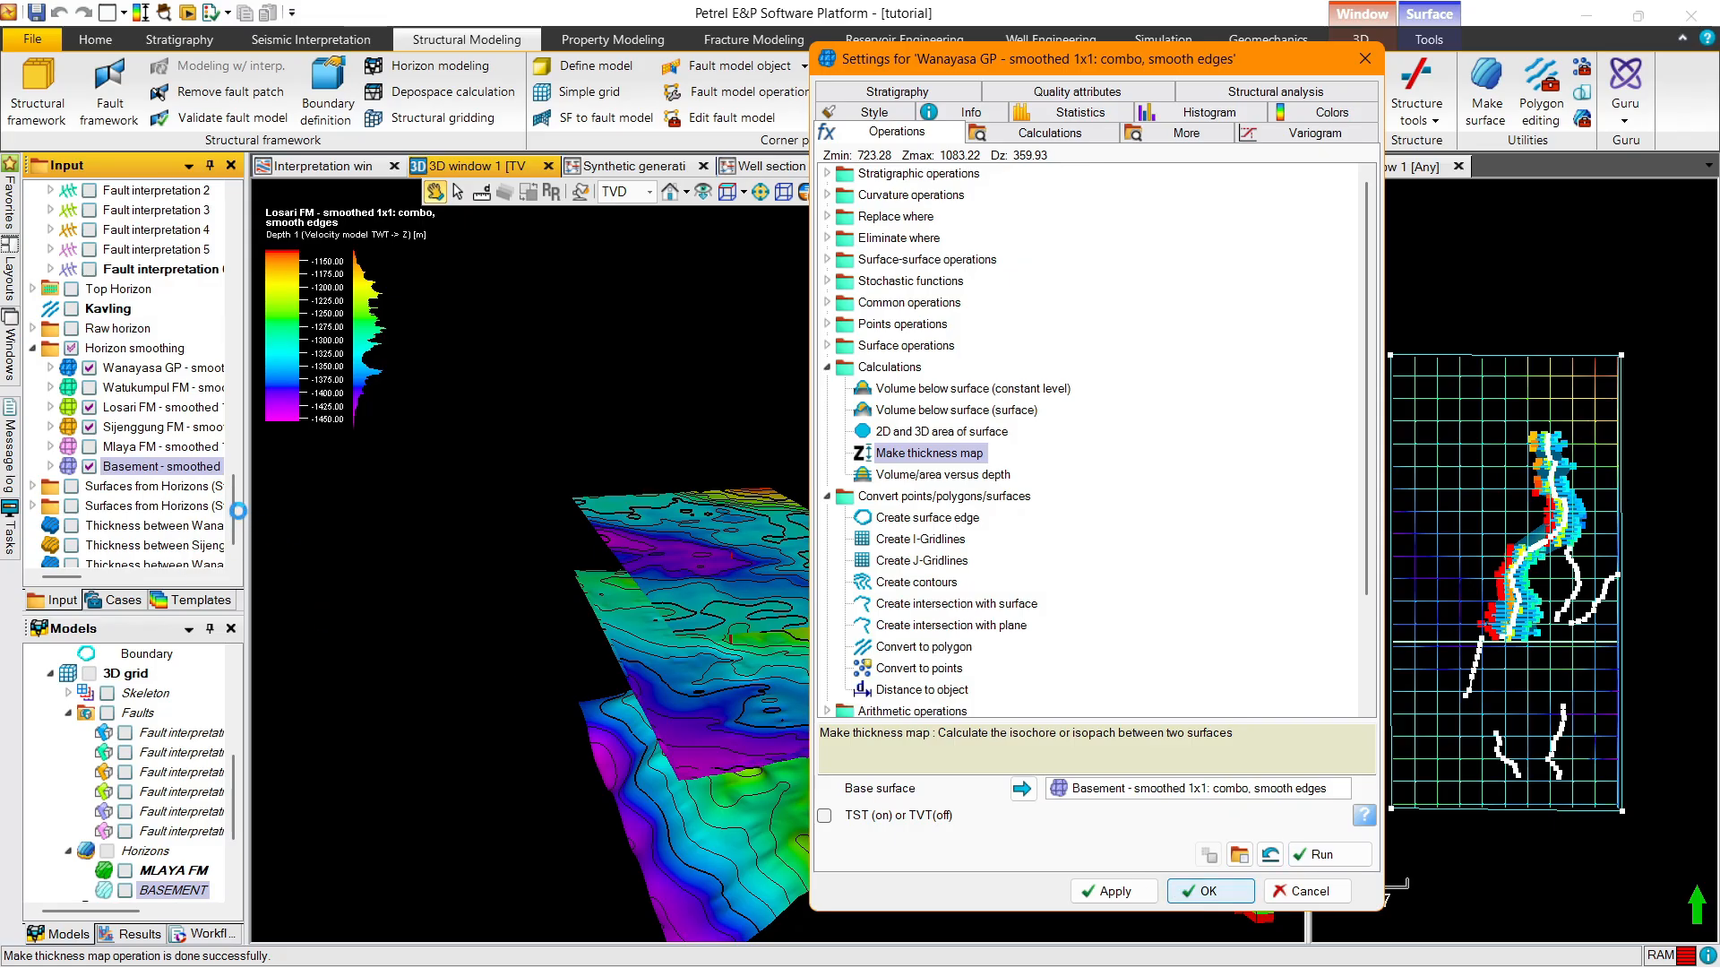
key(Return)
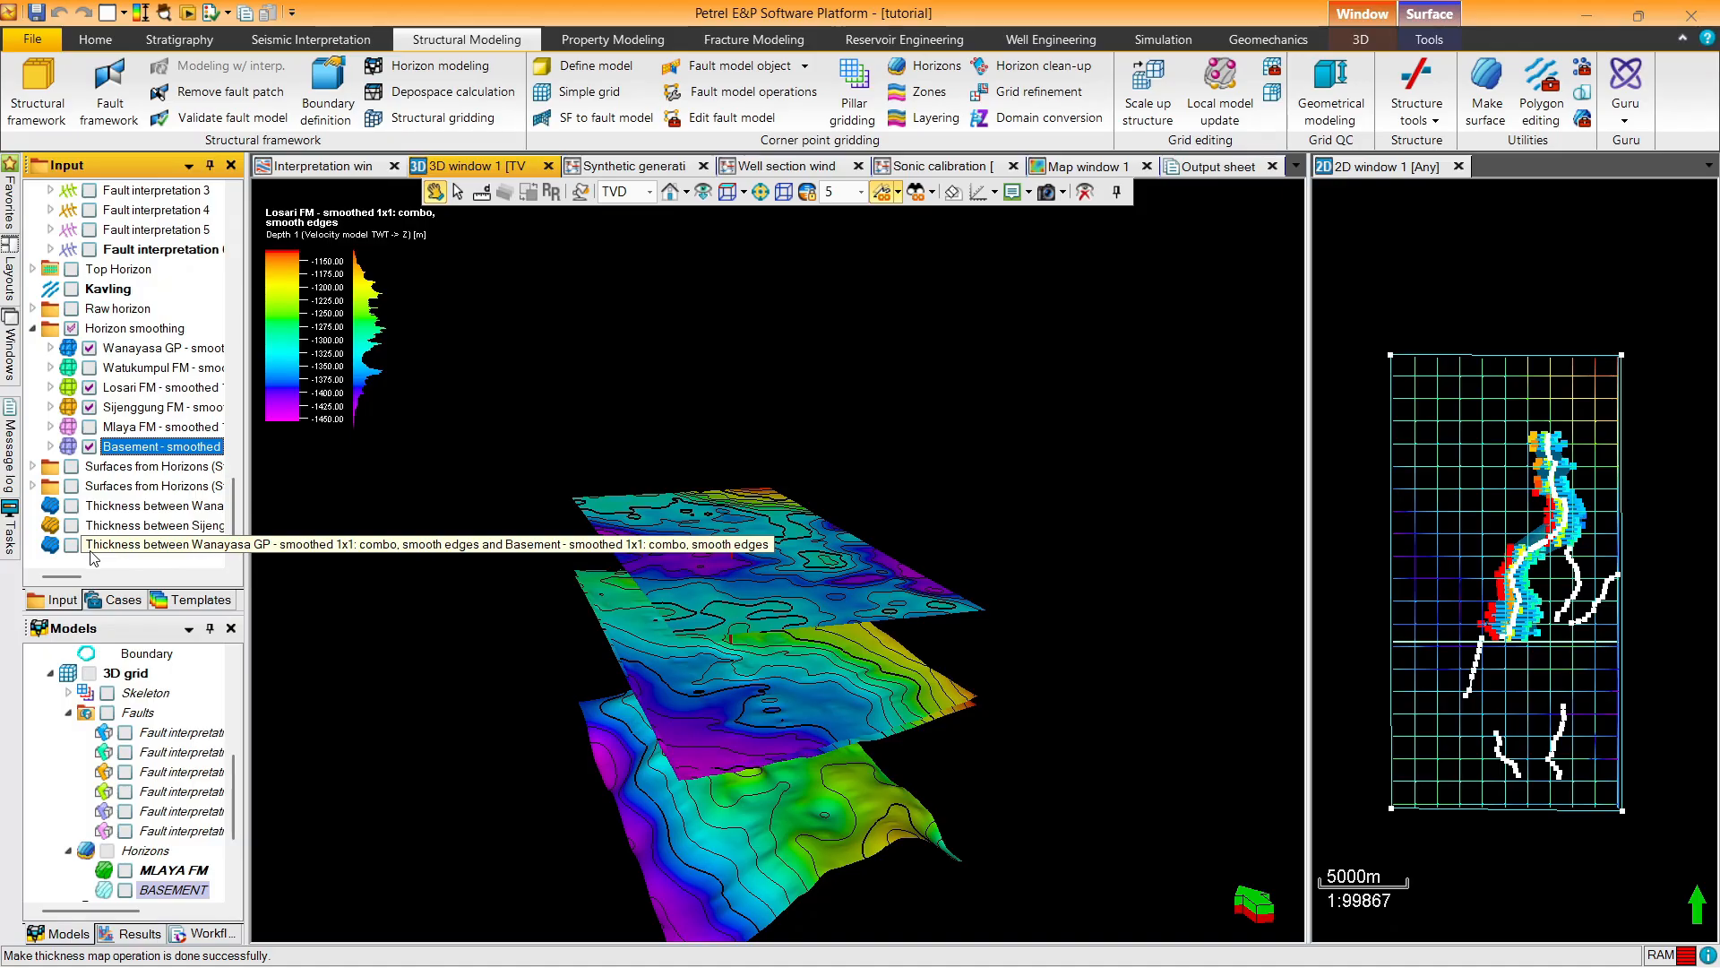
Examine the Wanayasa GP to Basement thickness map together with the smoothed surfaces in 3D, and hide the map again
click(71, 546)
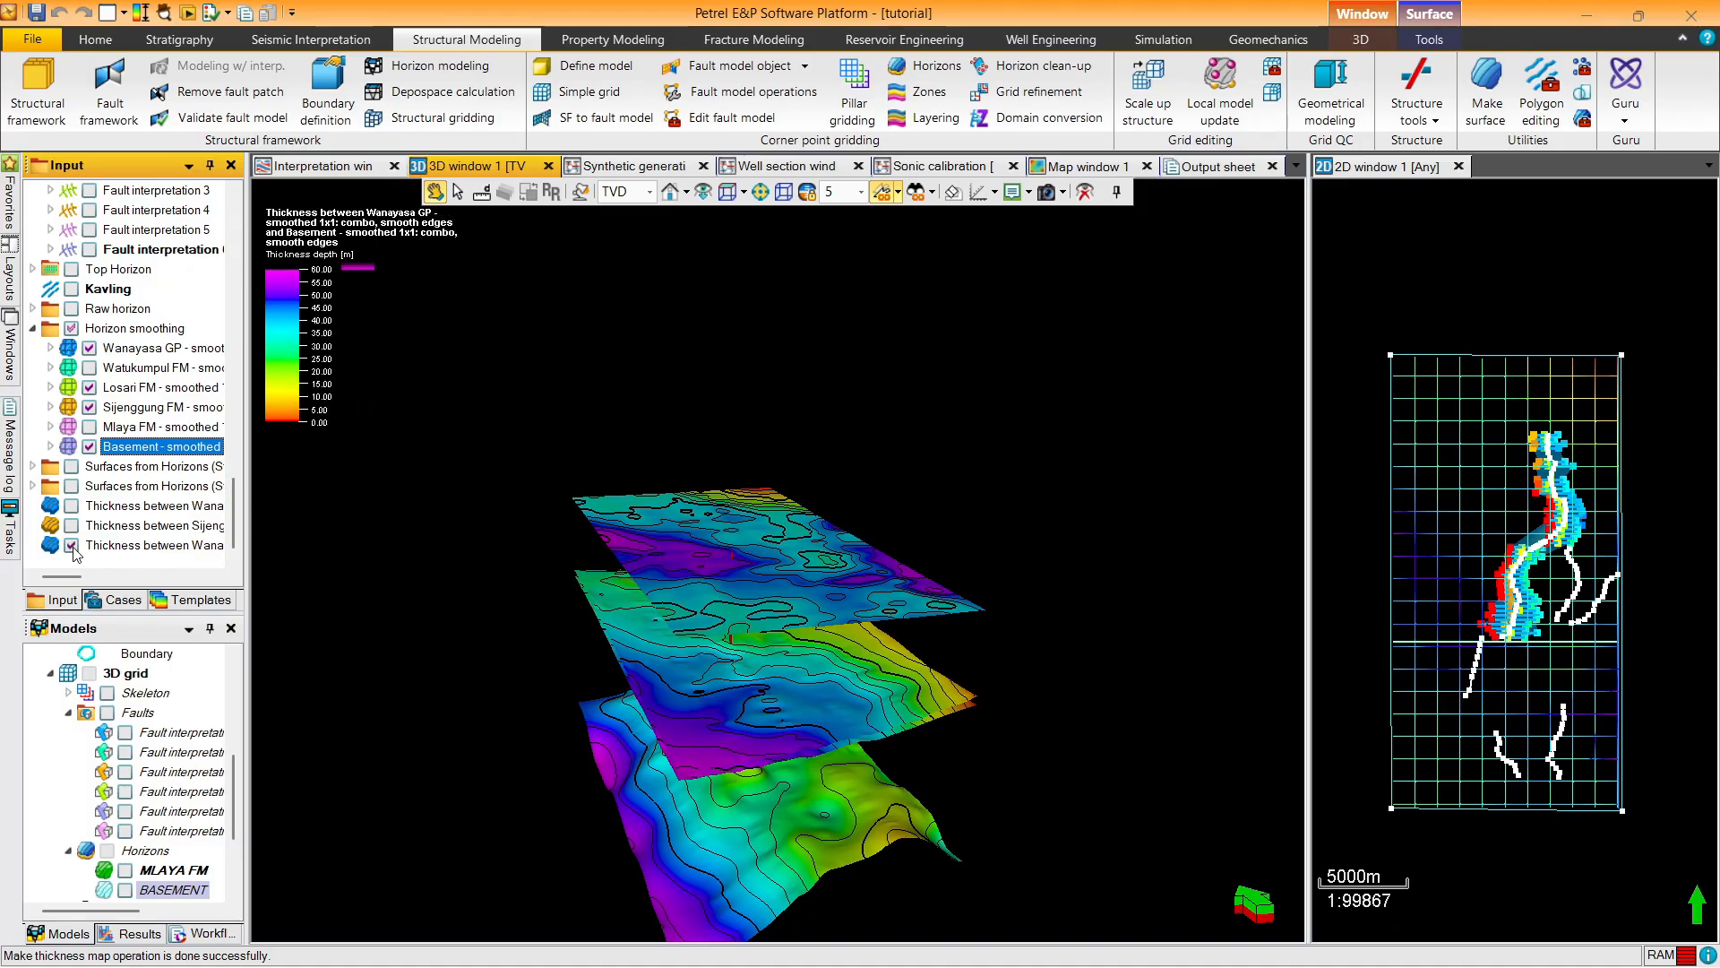
drag(838, 476, 466, 627)
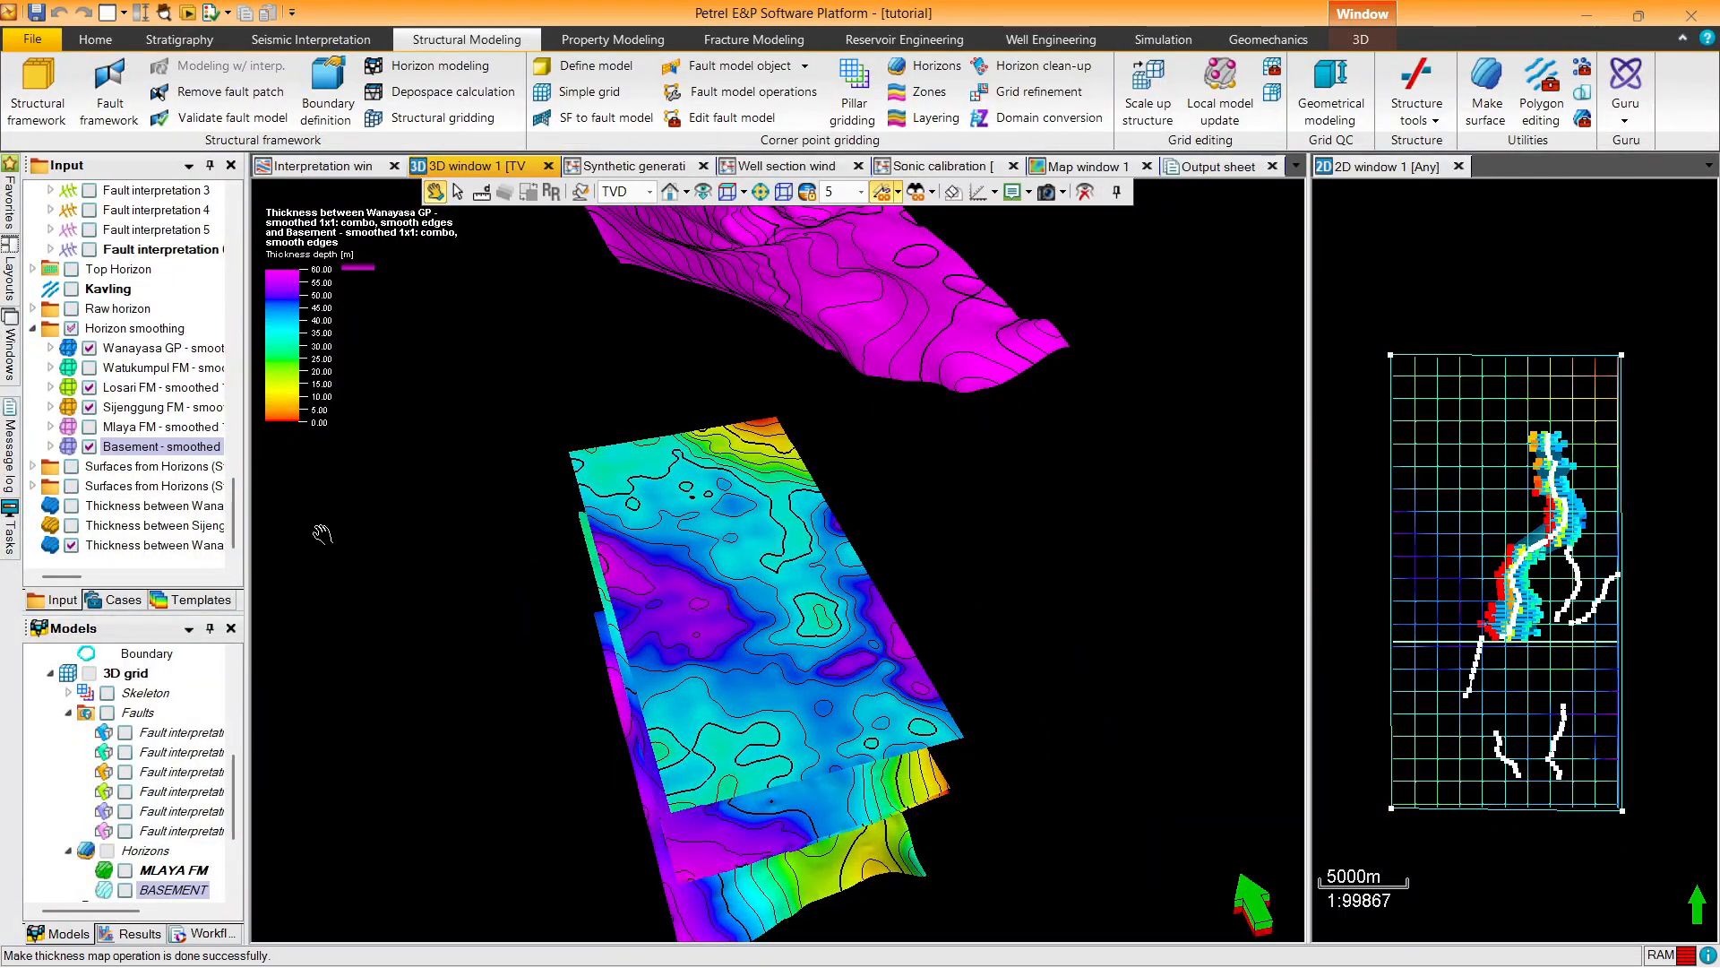
drag(793, 409, 499, 595)
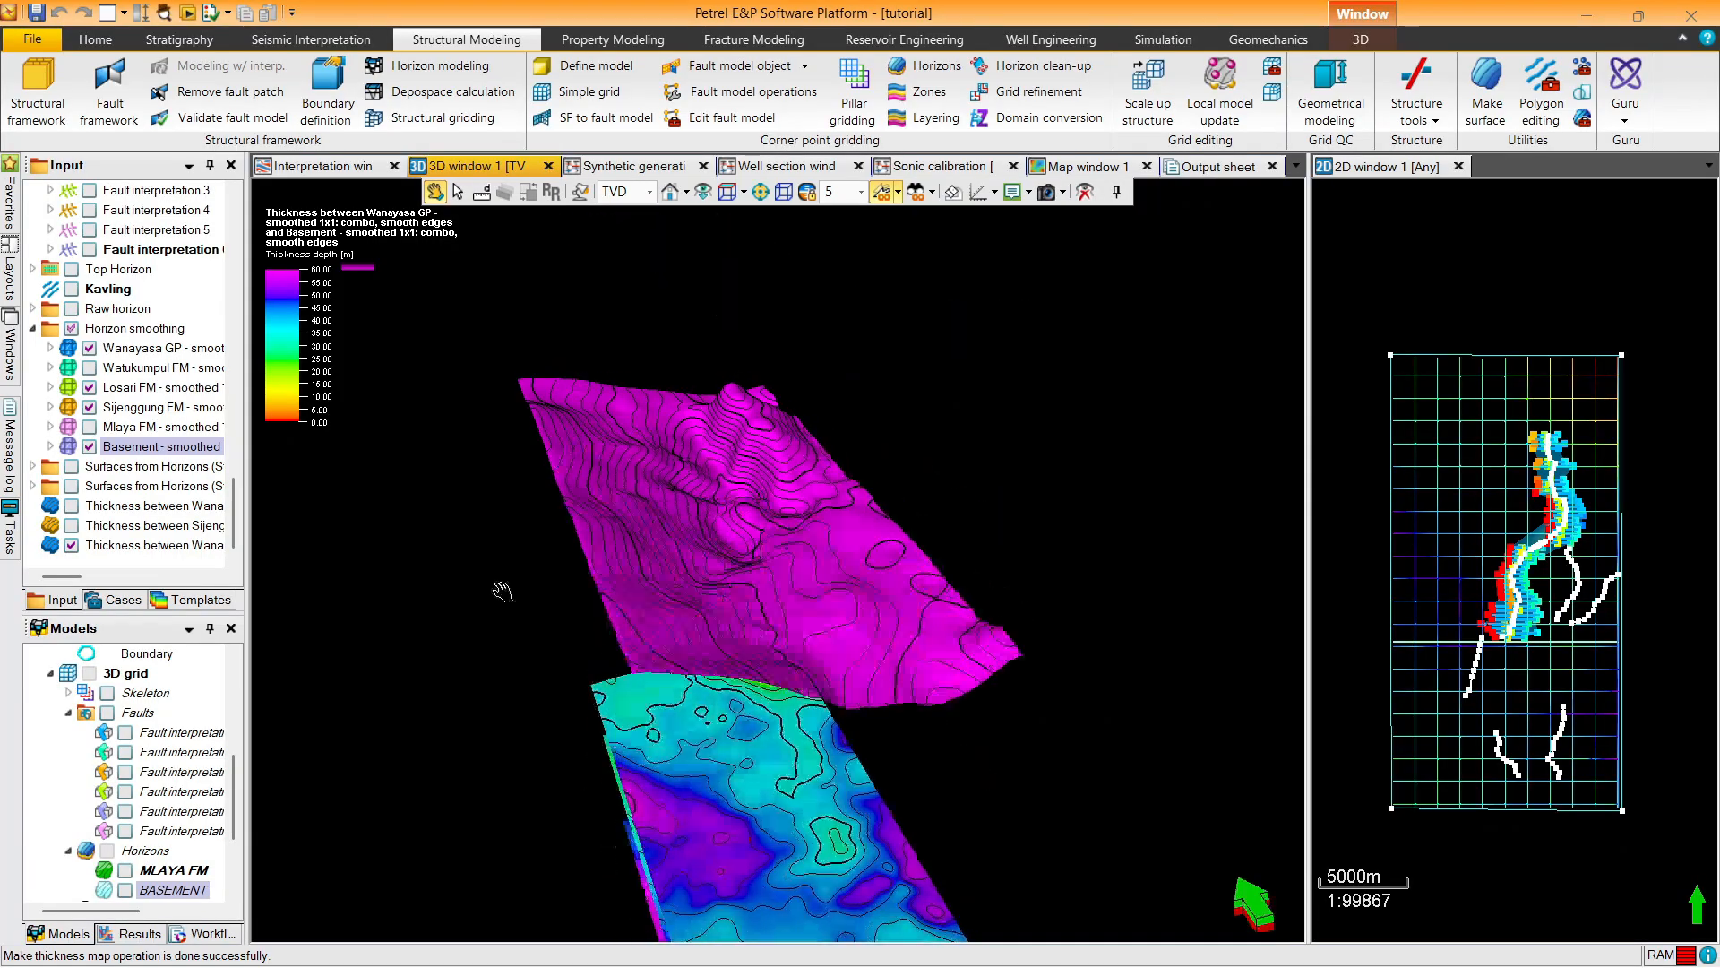
click(71, 545)
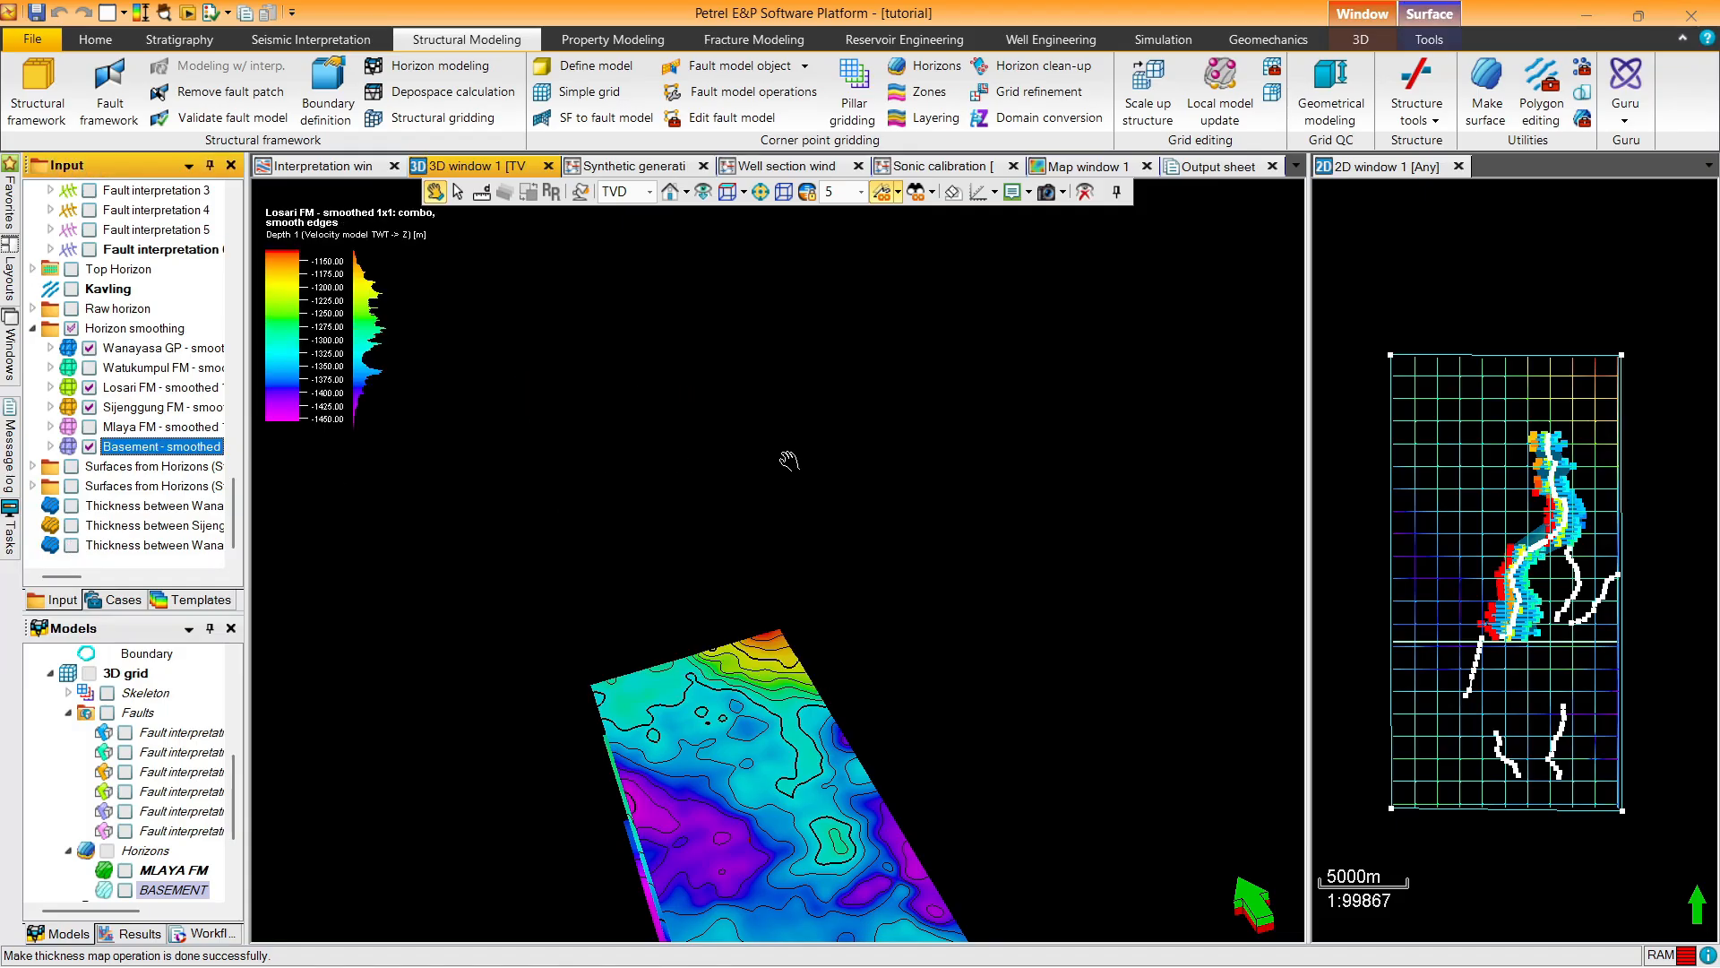
drag(788, 461, 864, 511)
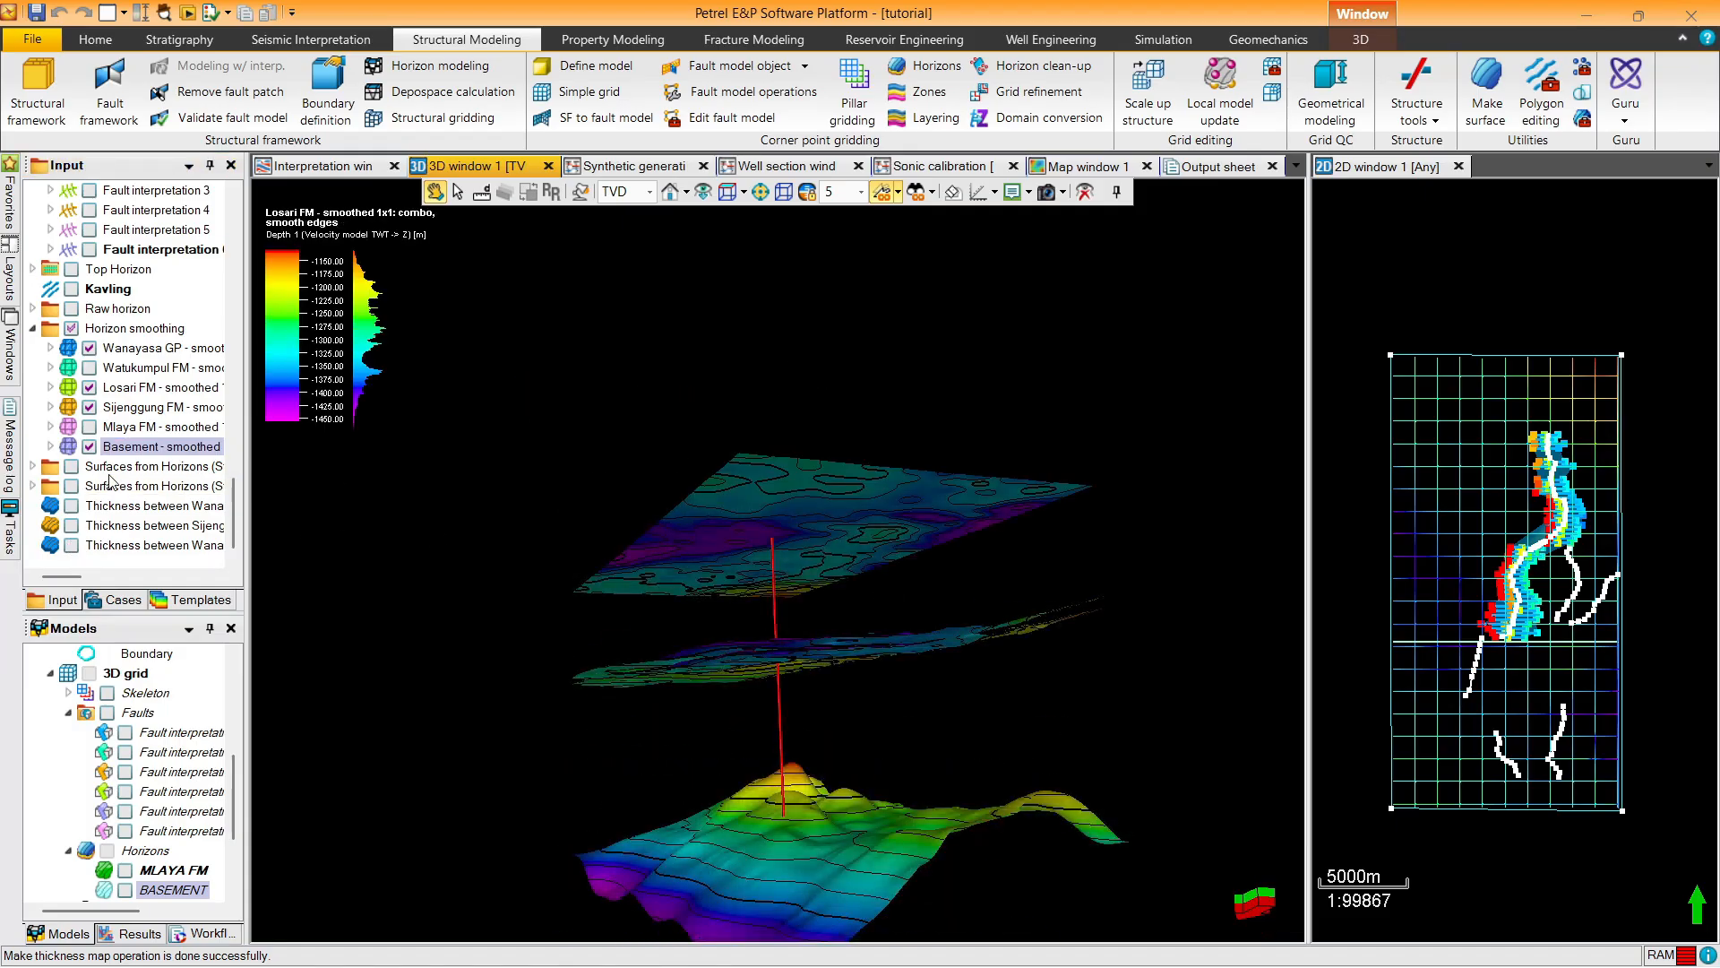
Hide all smoothed horizon surfaces and display only the Wanayasa GP to Basement thickness map in 3D
click(88, 446)
click(88, 407)
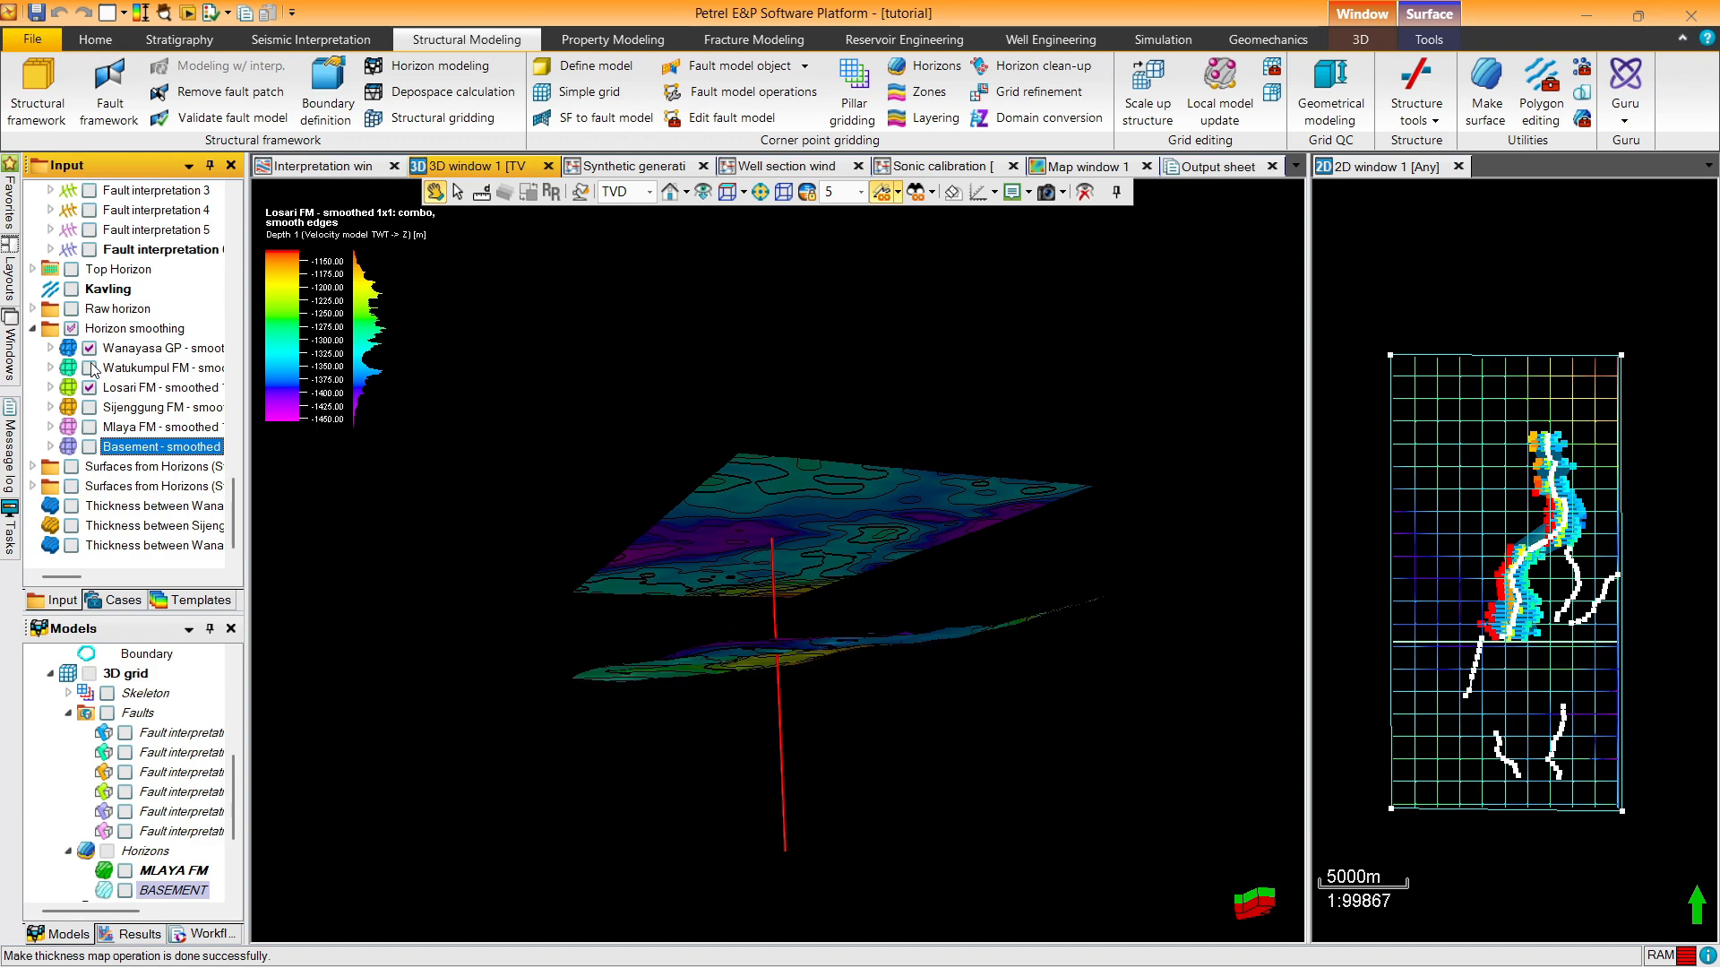
click(88, 387)
click(88, 348)
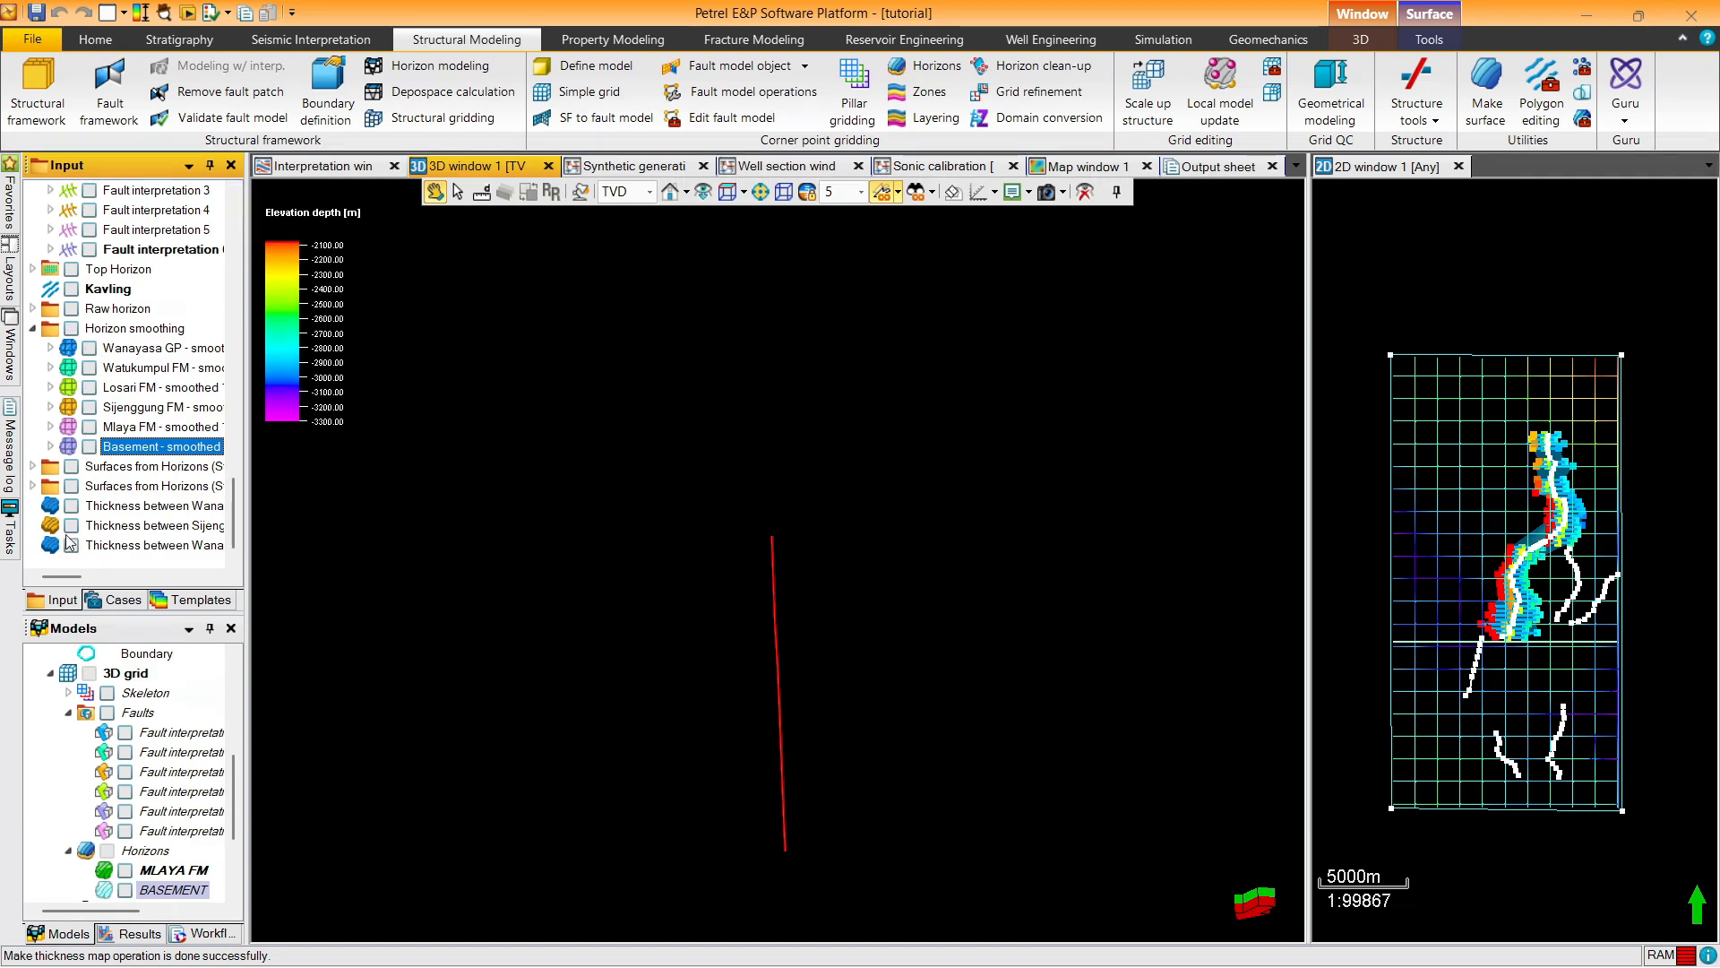
drag(755, 280, 798, 806)
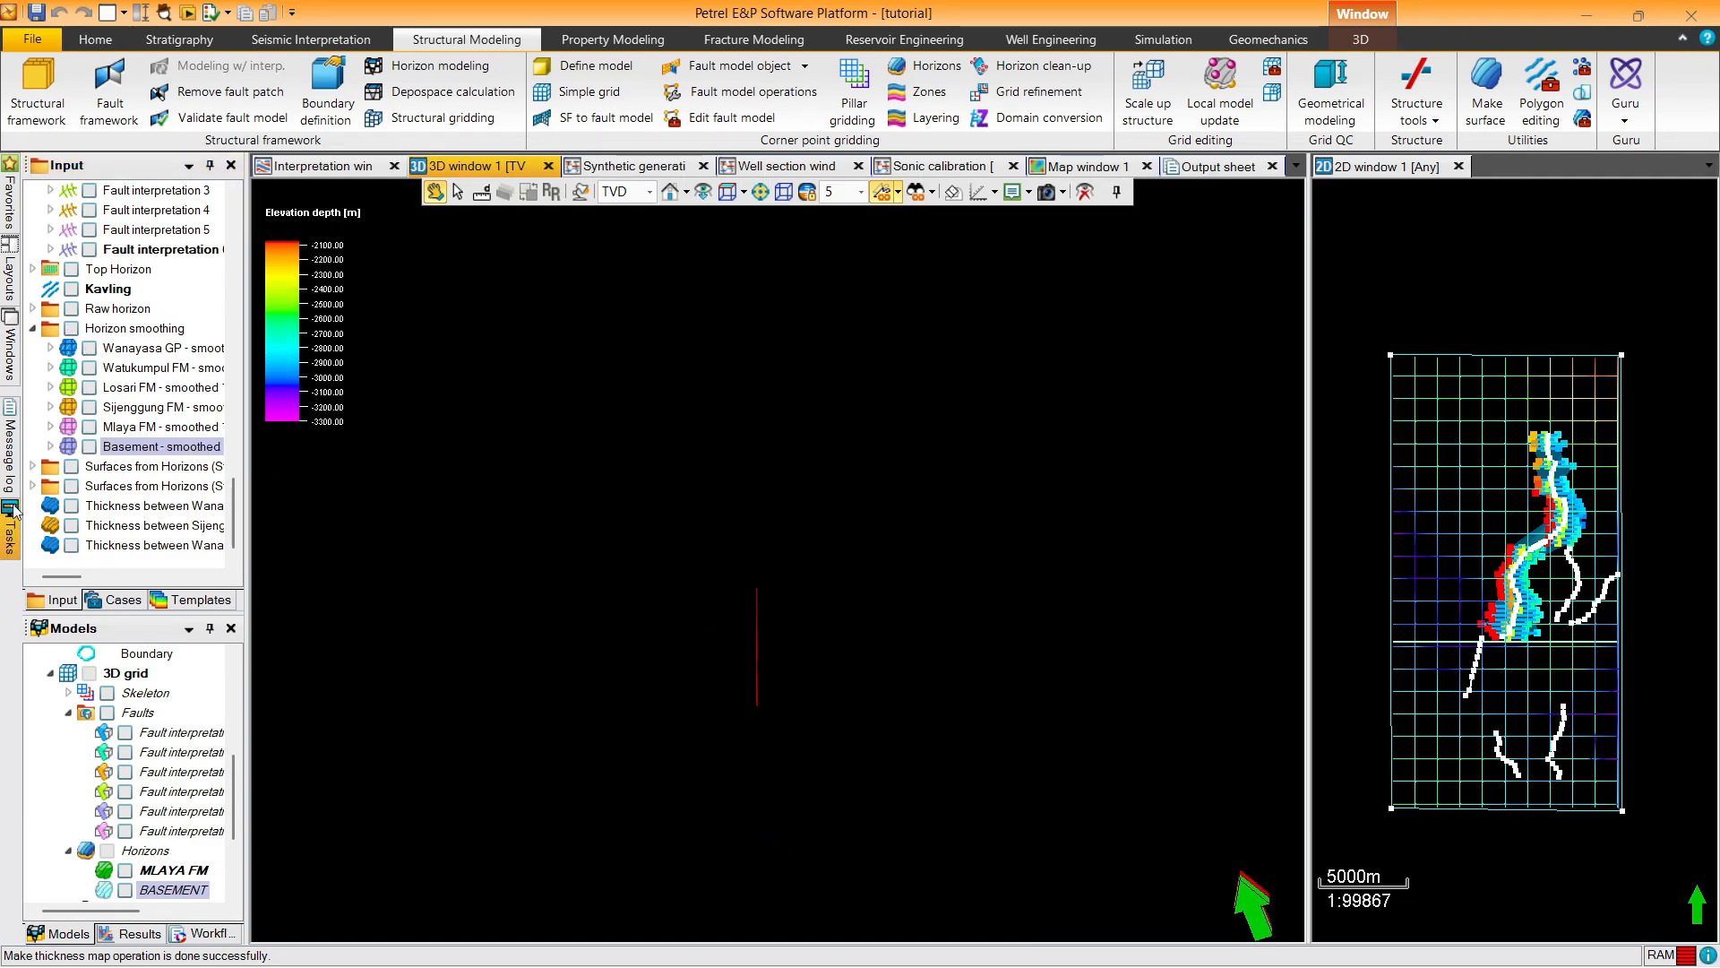
click(71, 545)
mouse_move(742, 435)
mouse_down()
mouse_move(890, 406)
mouse_move(900, 363)
mouse_up()
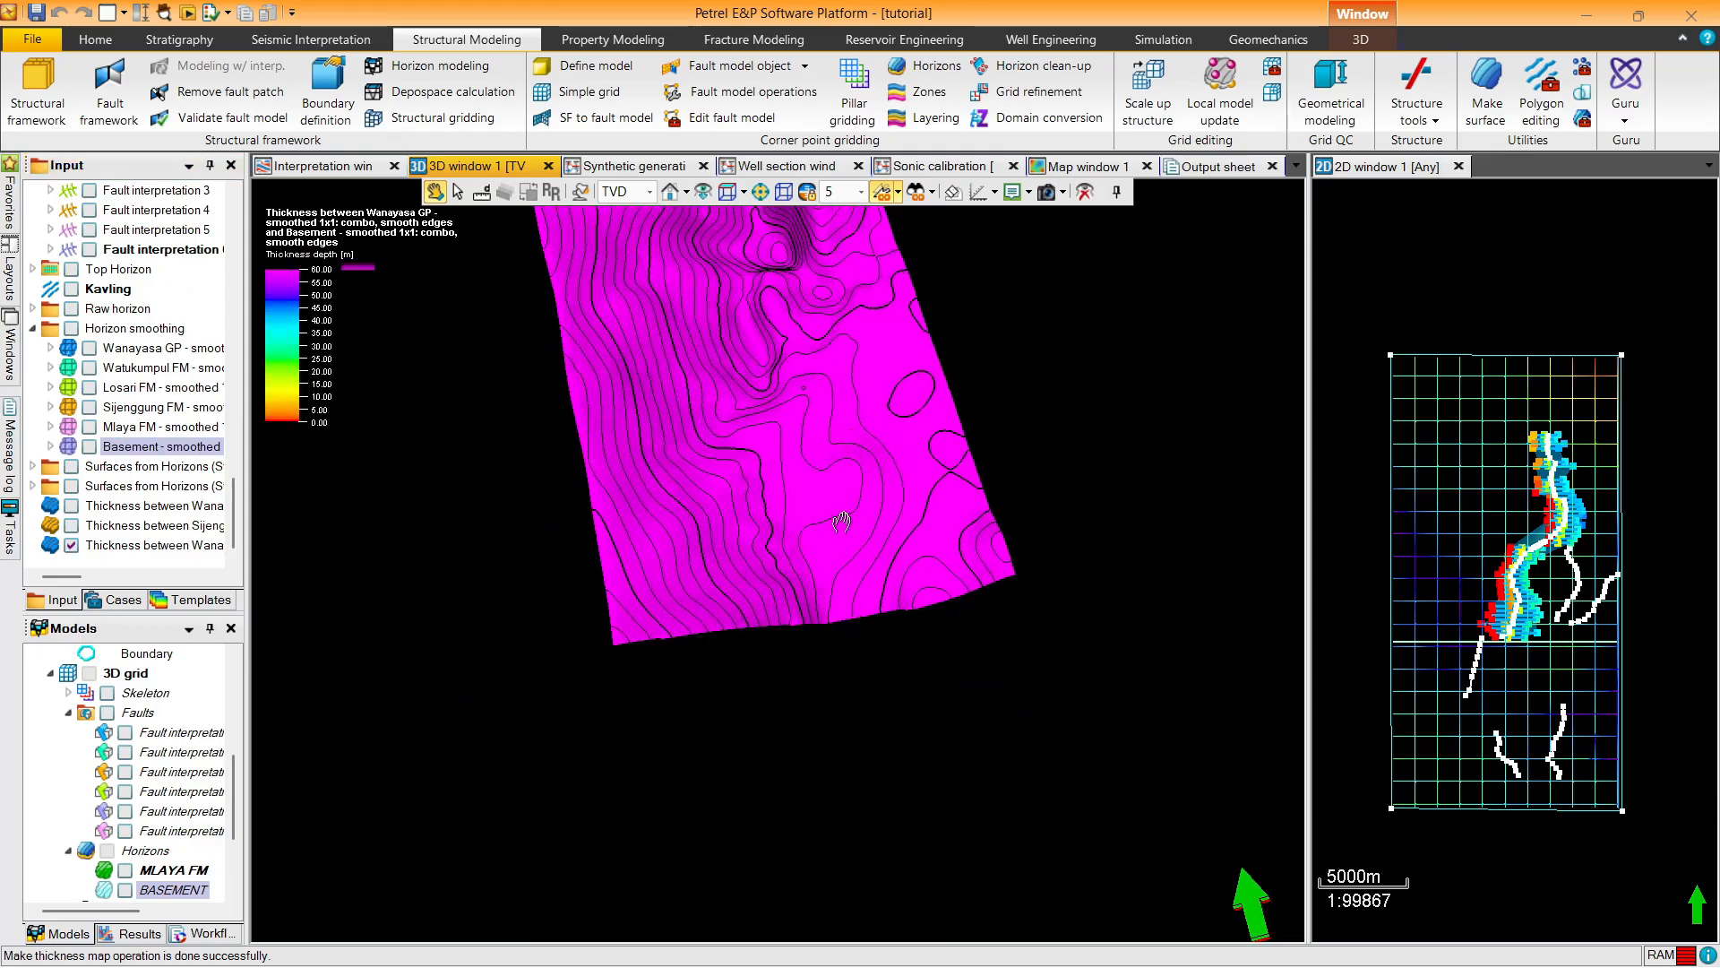
Give the Wanayasa GP to Basement thickness map a local color table with data limits 2874.66 to 4124.5, and inspect the recolored map in 3D
right_click(148, 550)
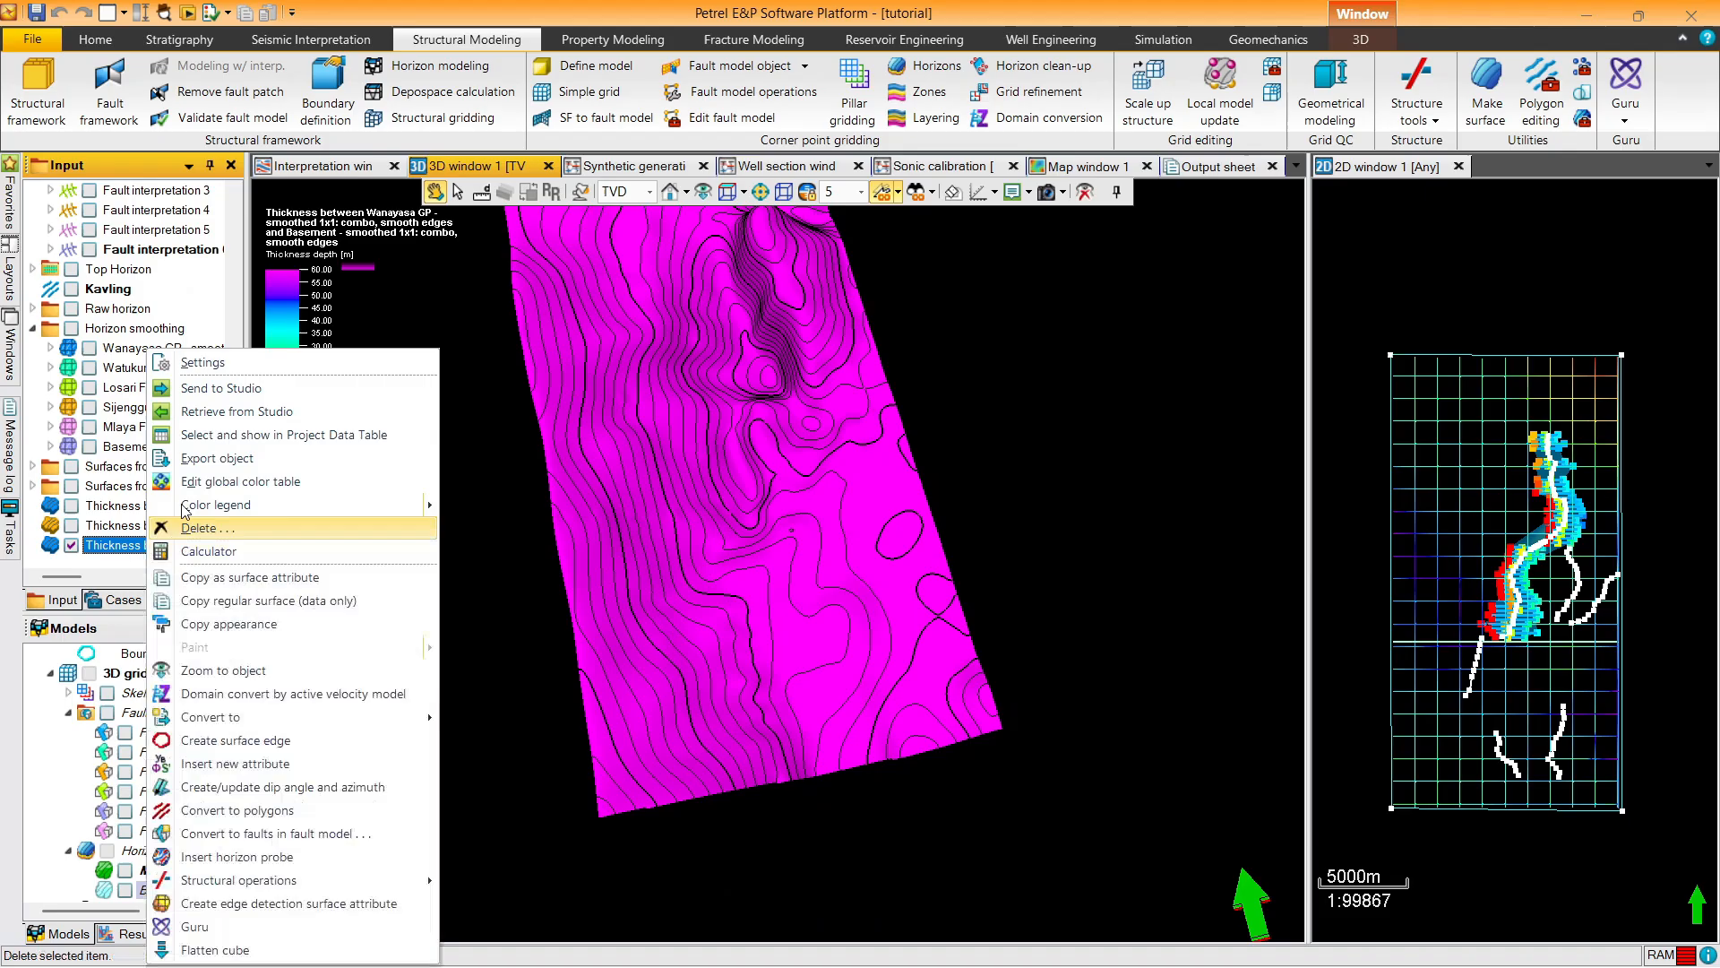
click(230, 355)
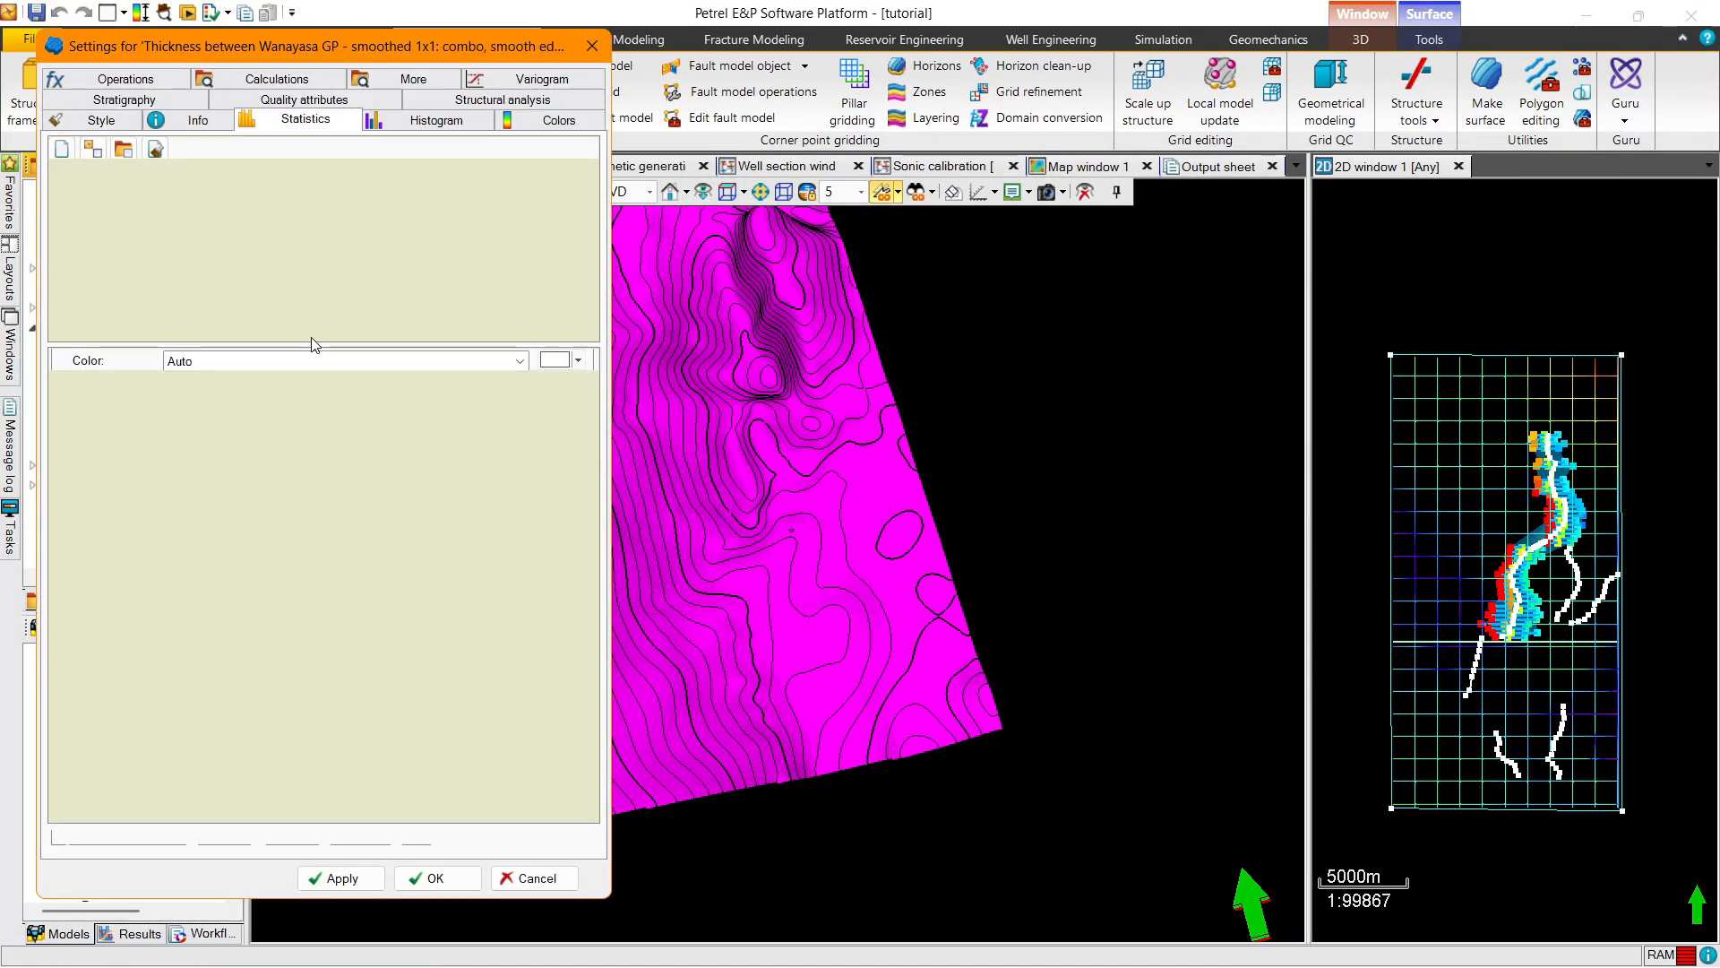
click(528, 120)
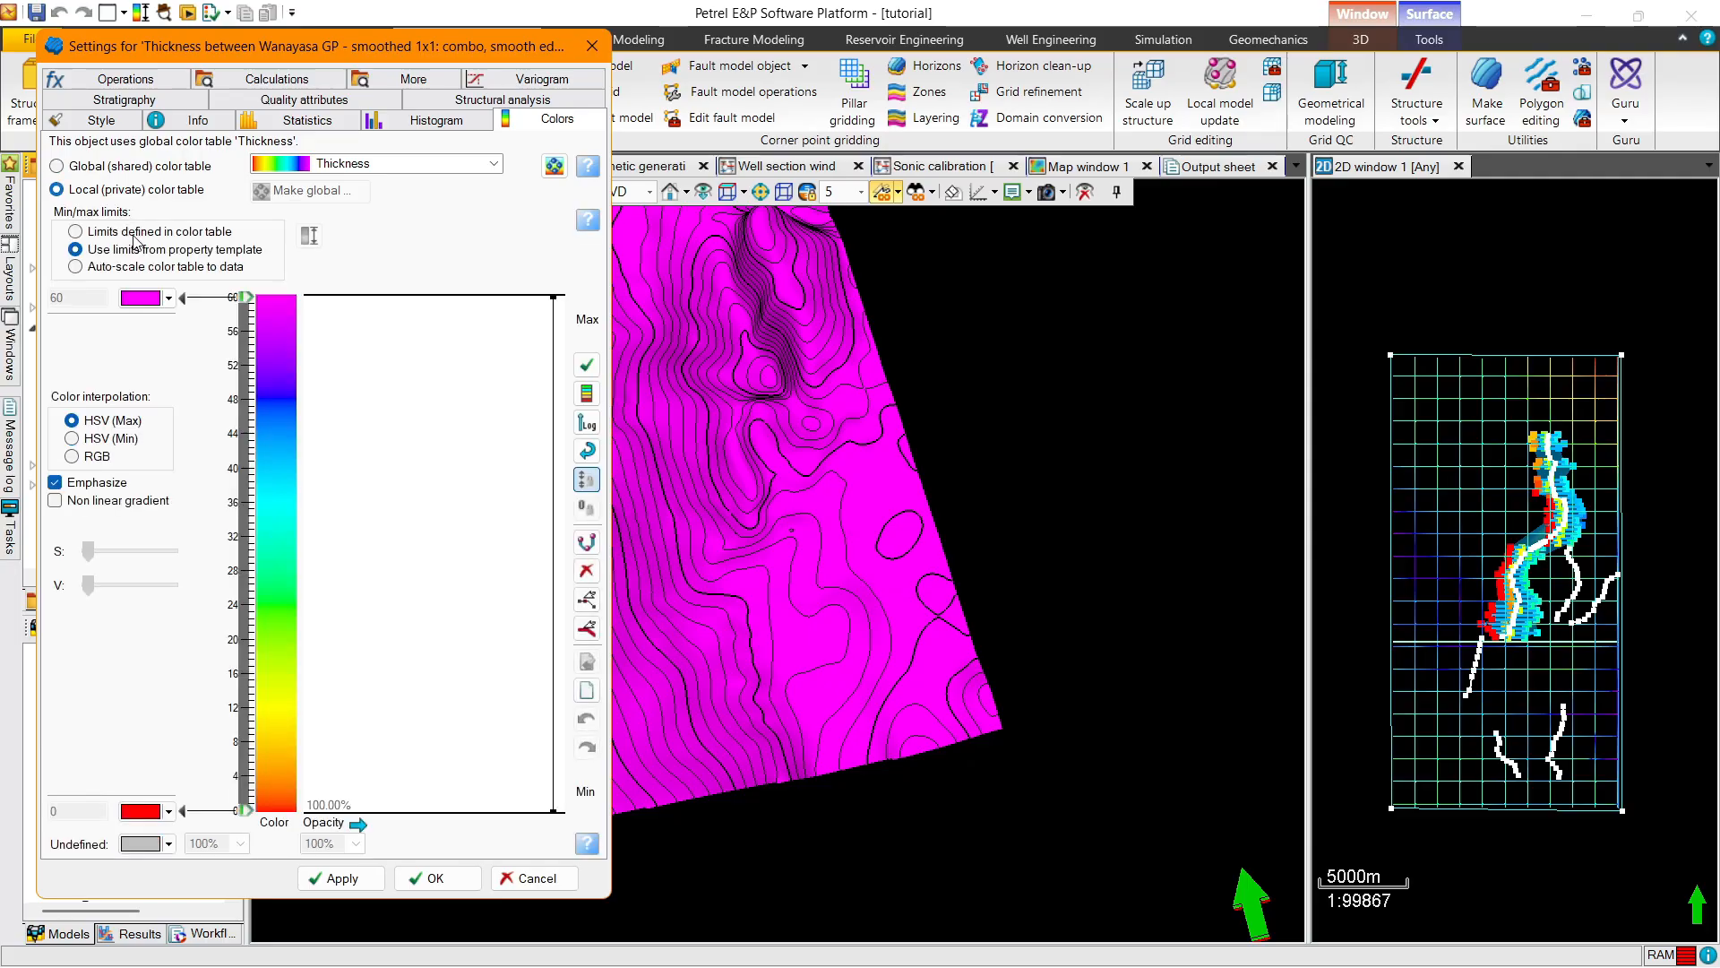
click(589, 305)
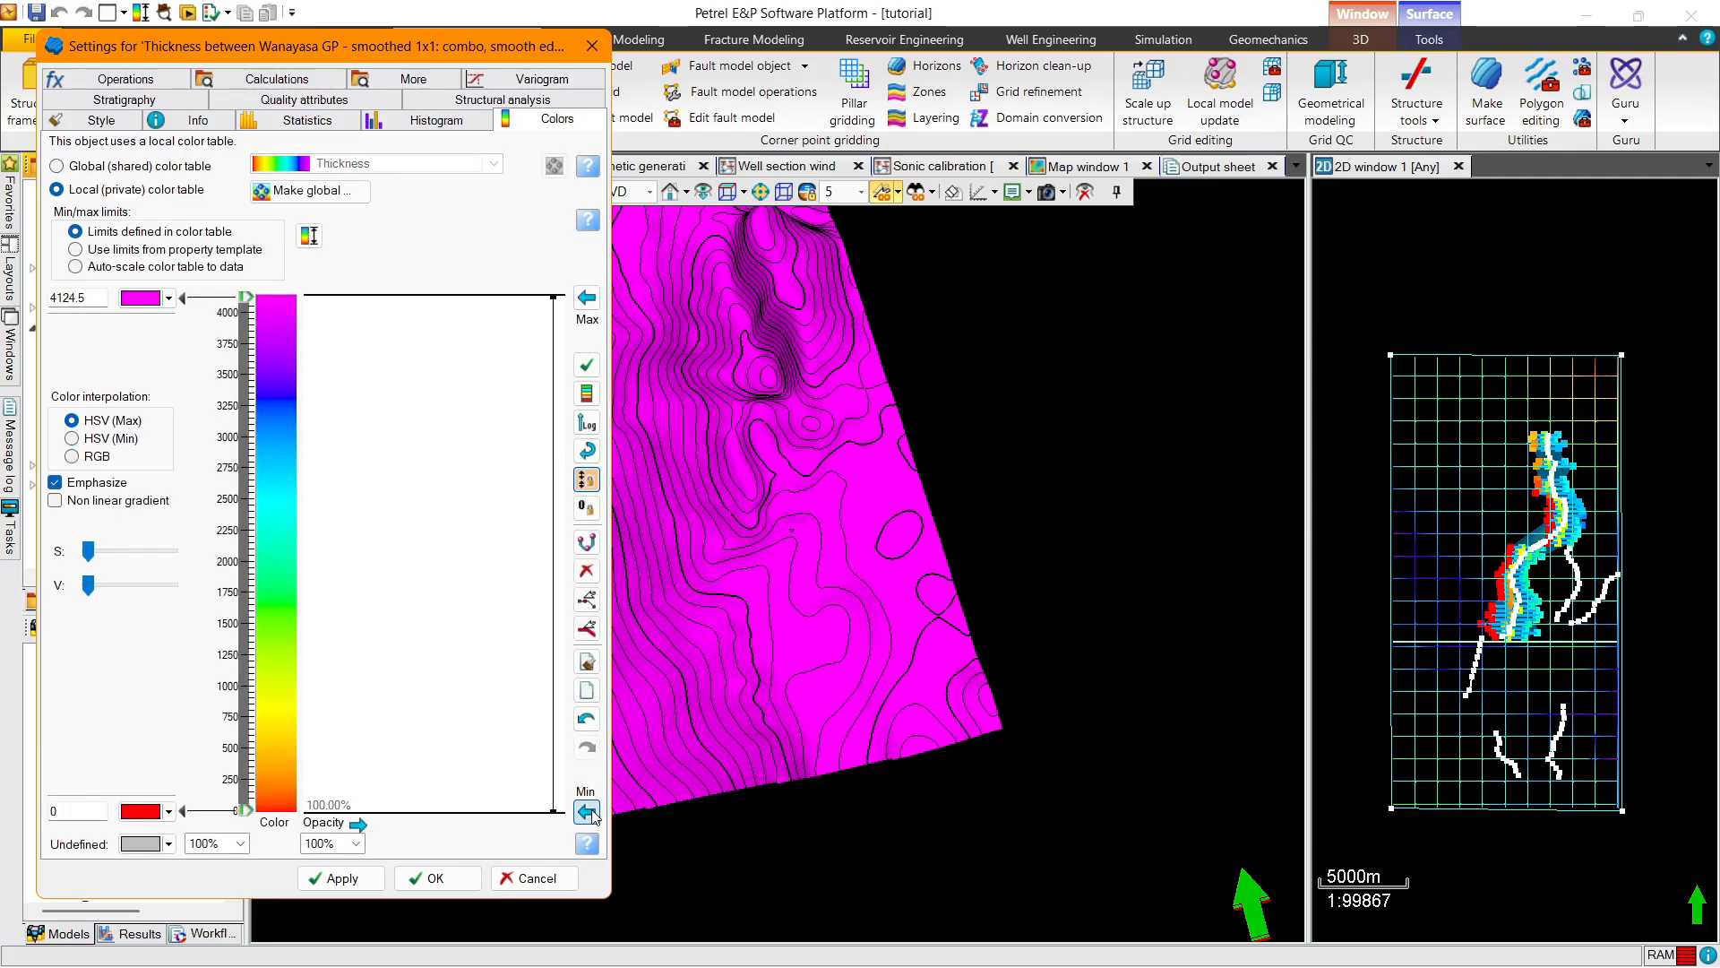
click(587, 812)
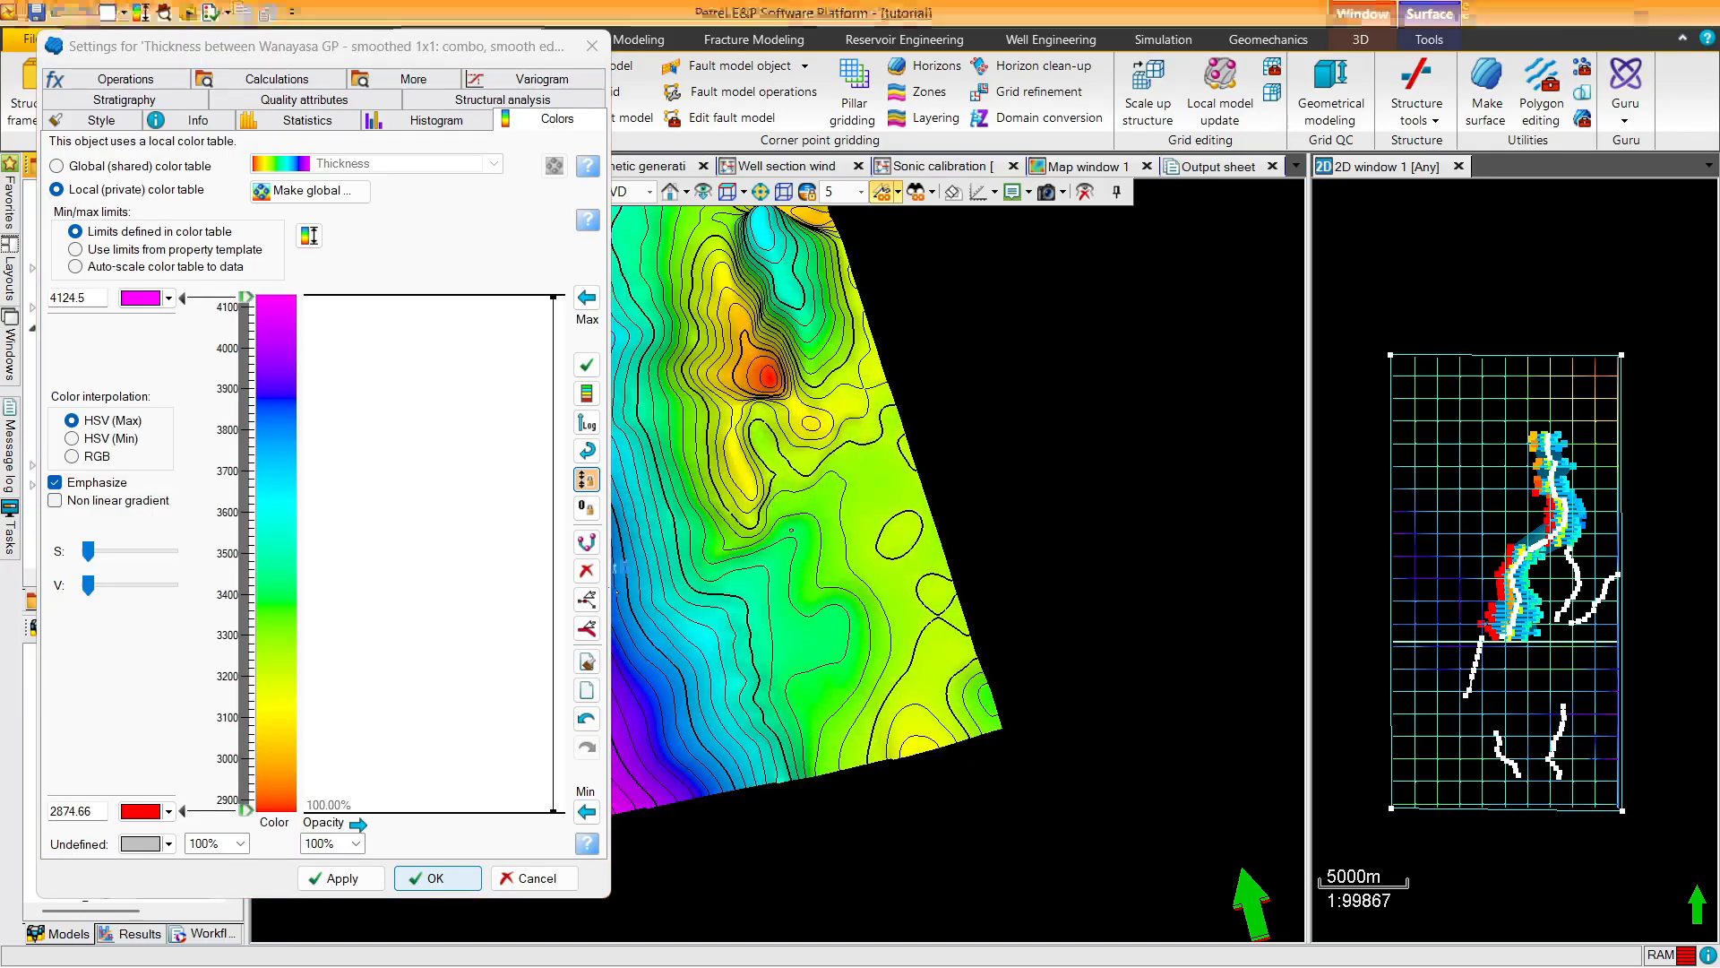
click(438, 878)
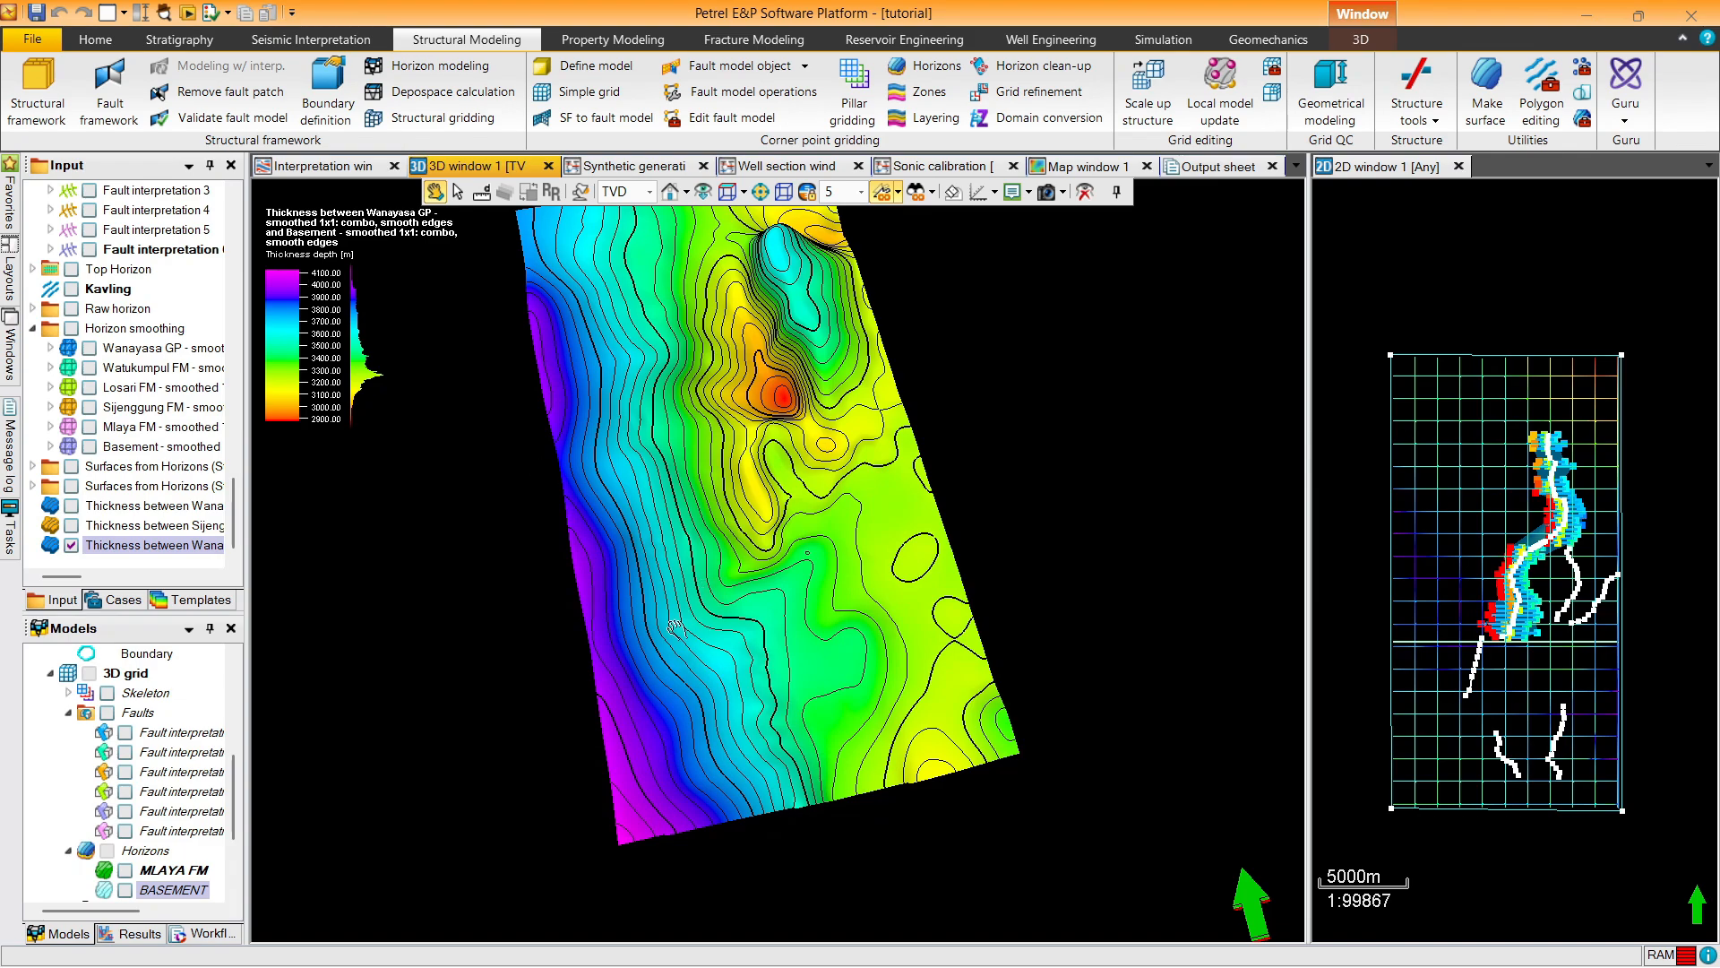
drag(699, 584, 301, 352)
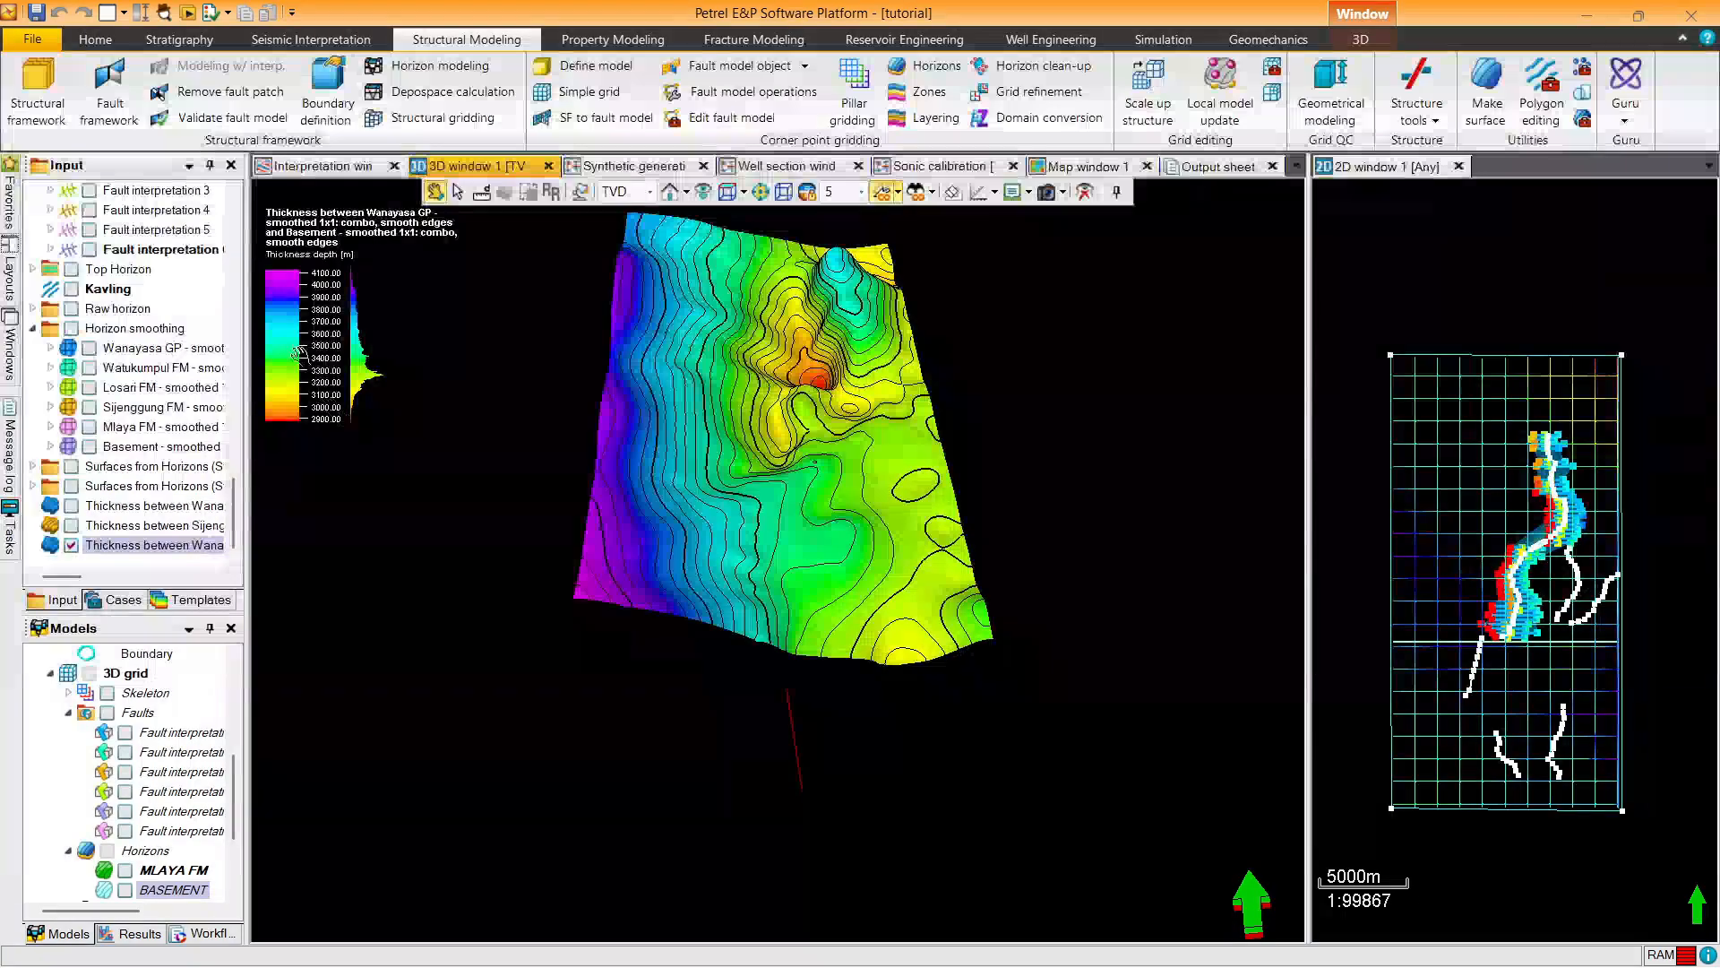
Replace the displayed Wanayasa GP to Basement thickness map with the Sijenggung FM to Basement thickness map in 3D
click(72, 545)
click(71, 525)
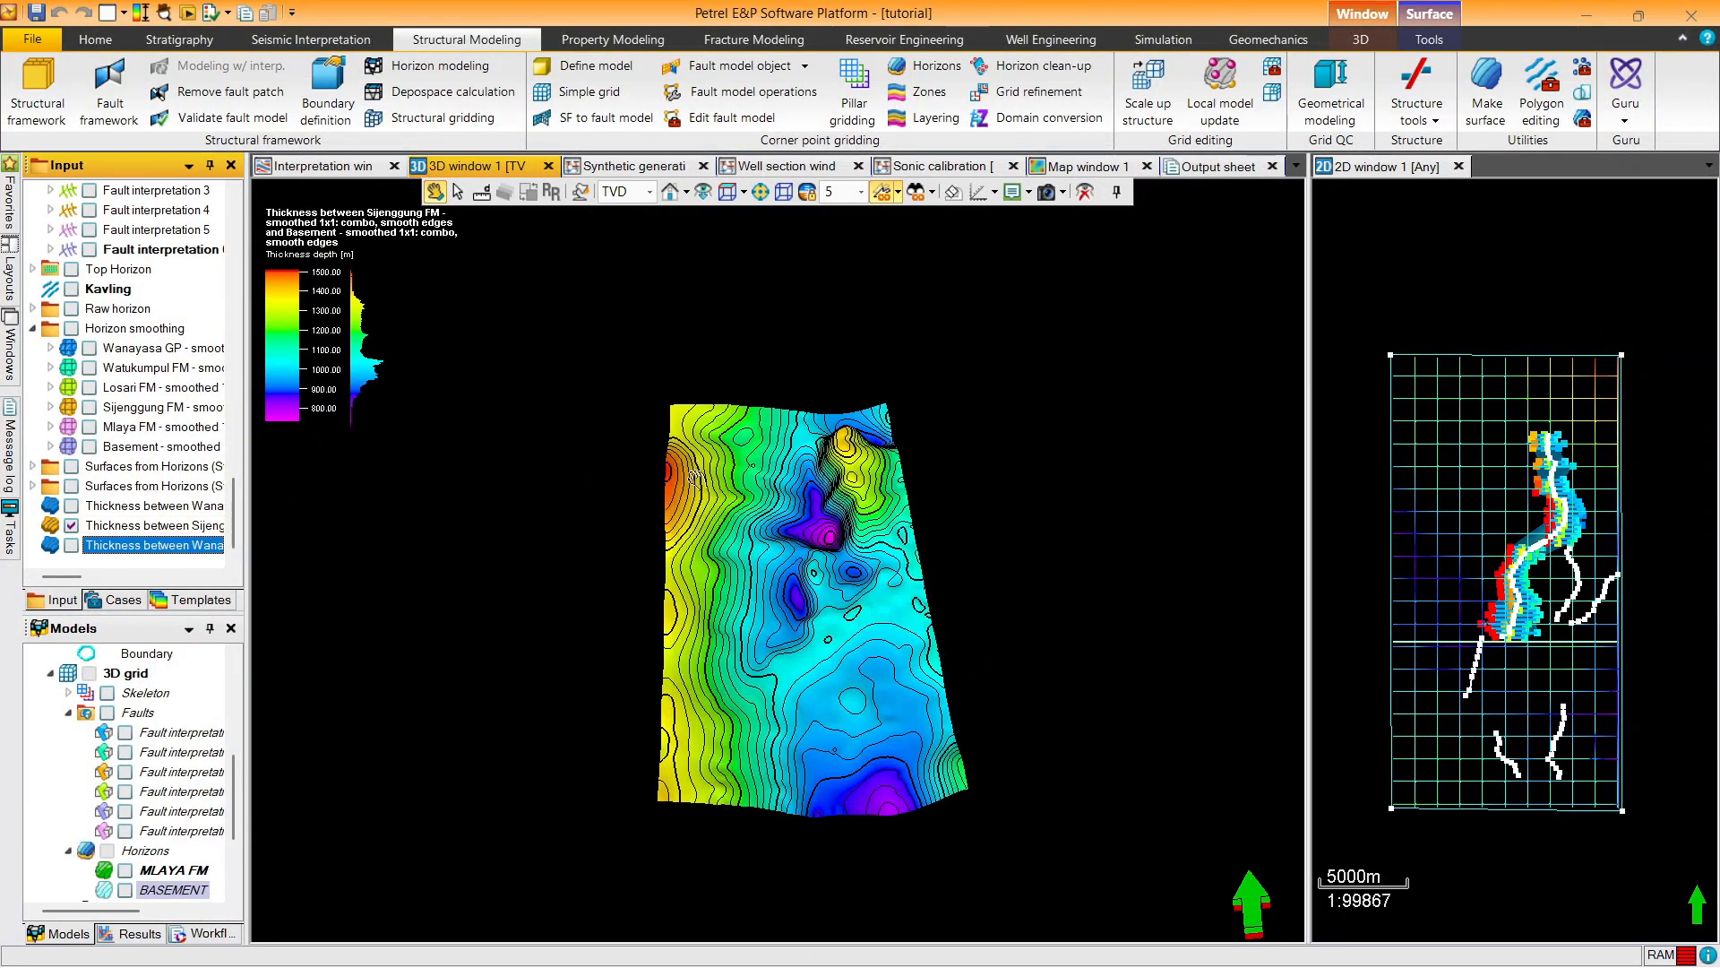
drag(681, 448, 690, 421)
Reverse the Sijenggung FM to Basement thickness map's local color table, with magenta at the maximum and red at the minimum
click(150, 527)
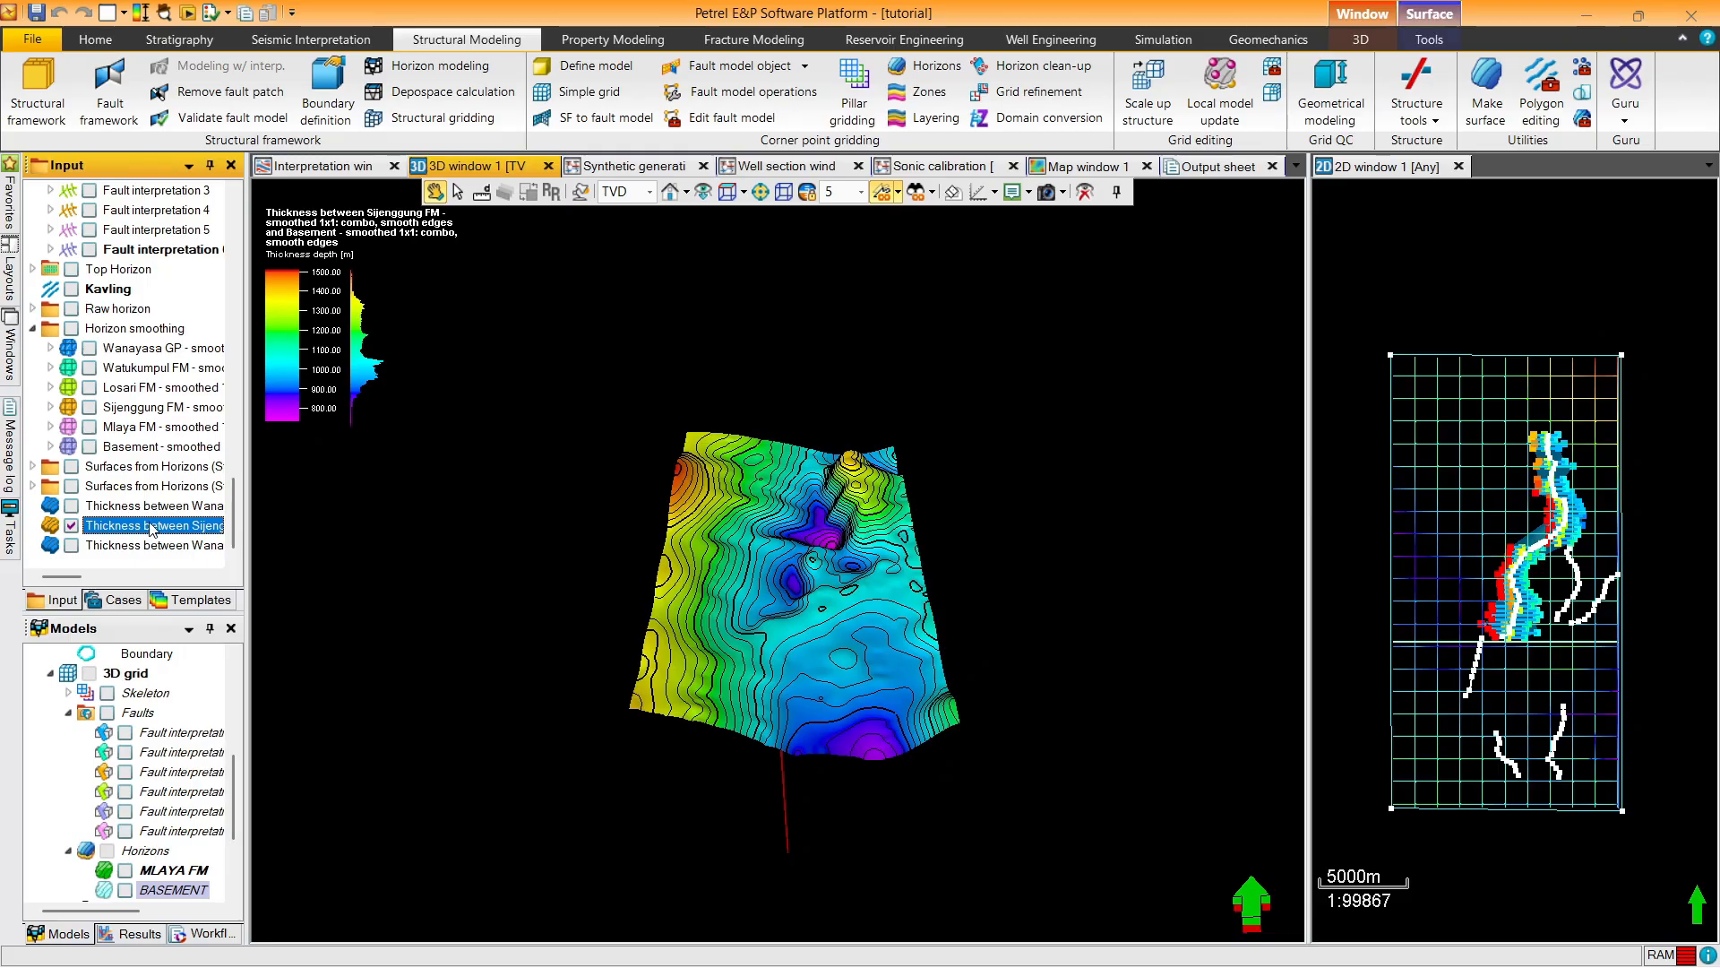
double_click(162, 526)
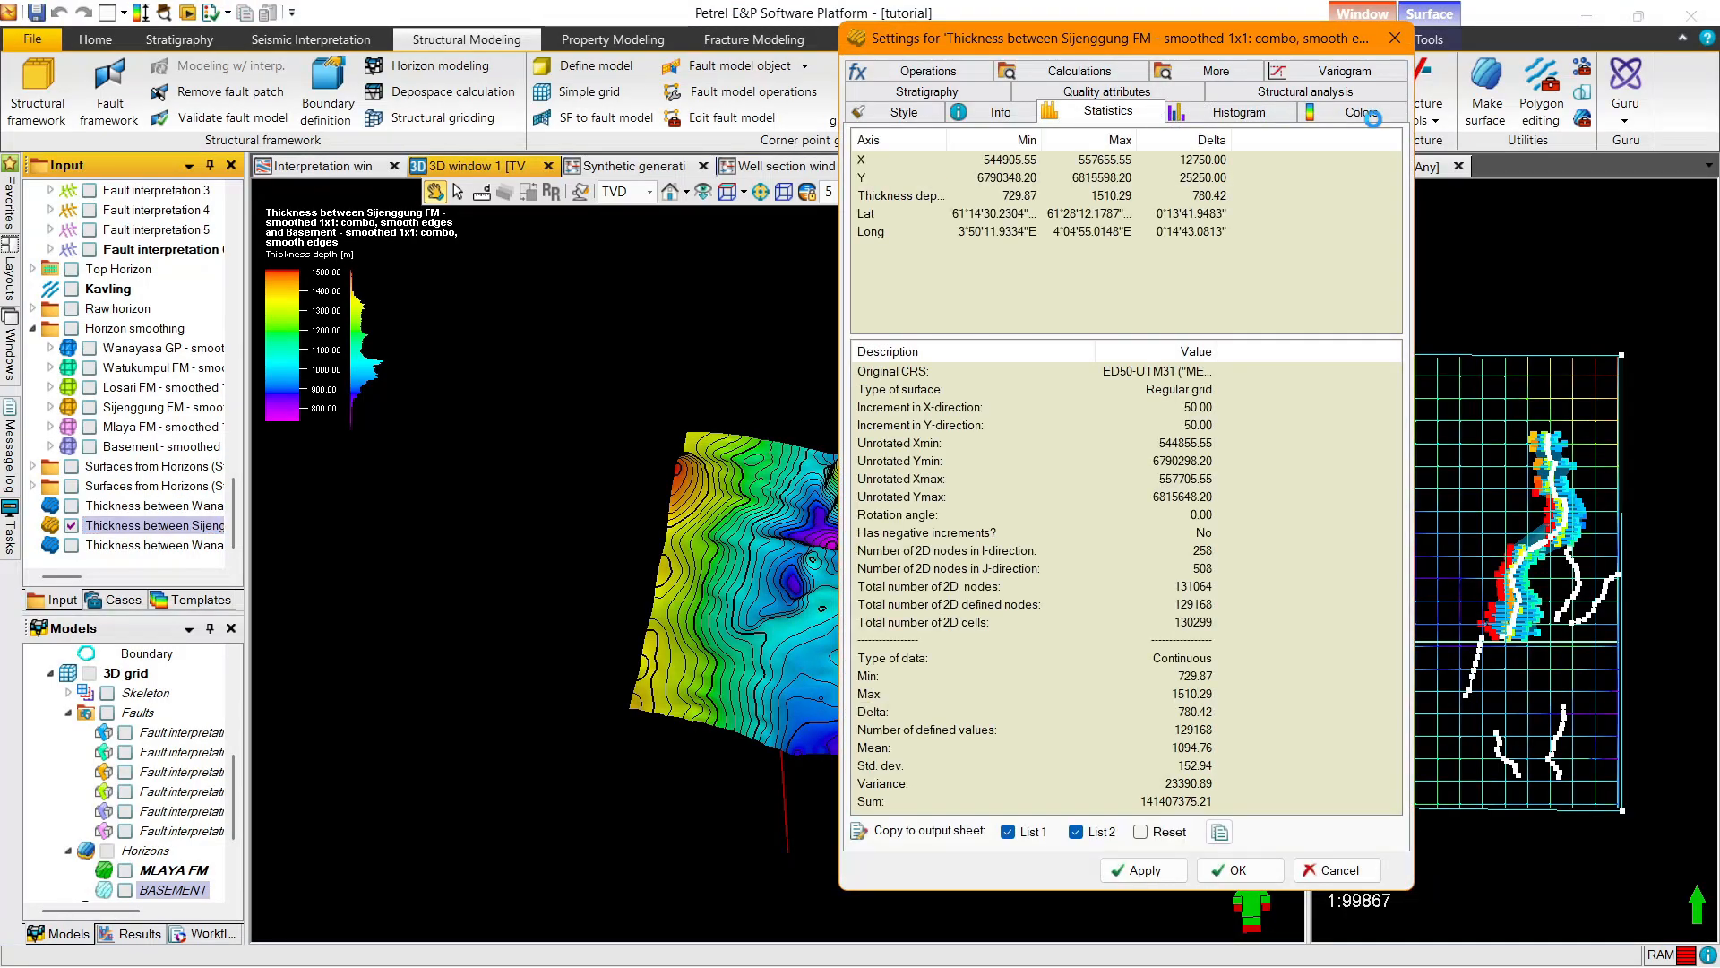
click(1371, 114)
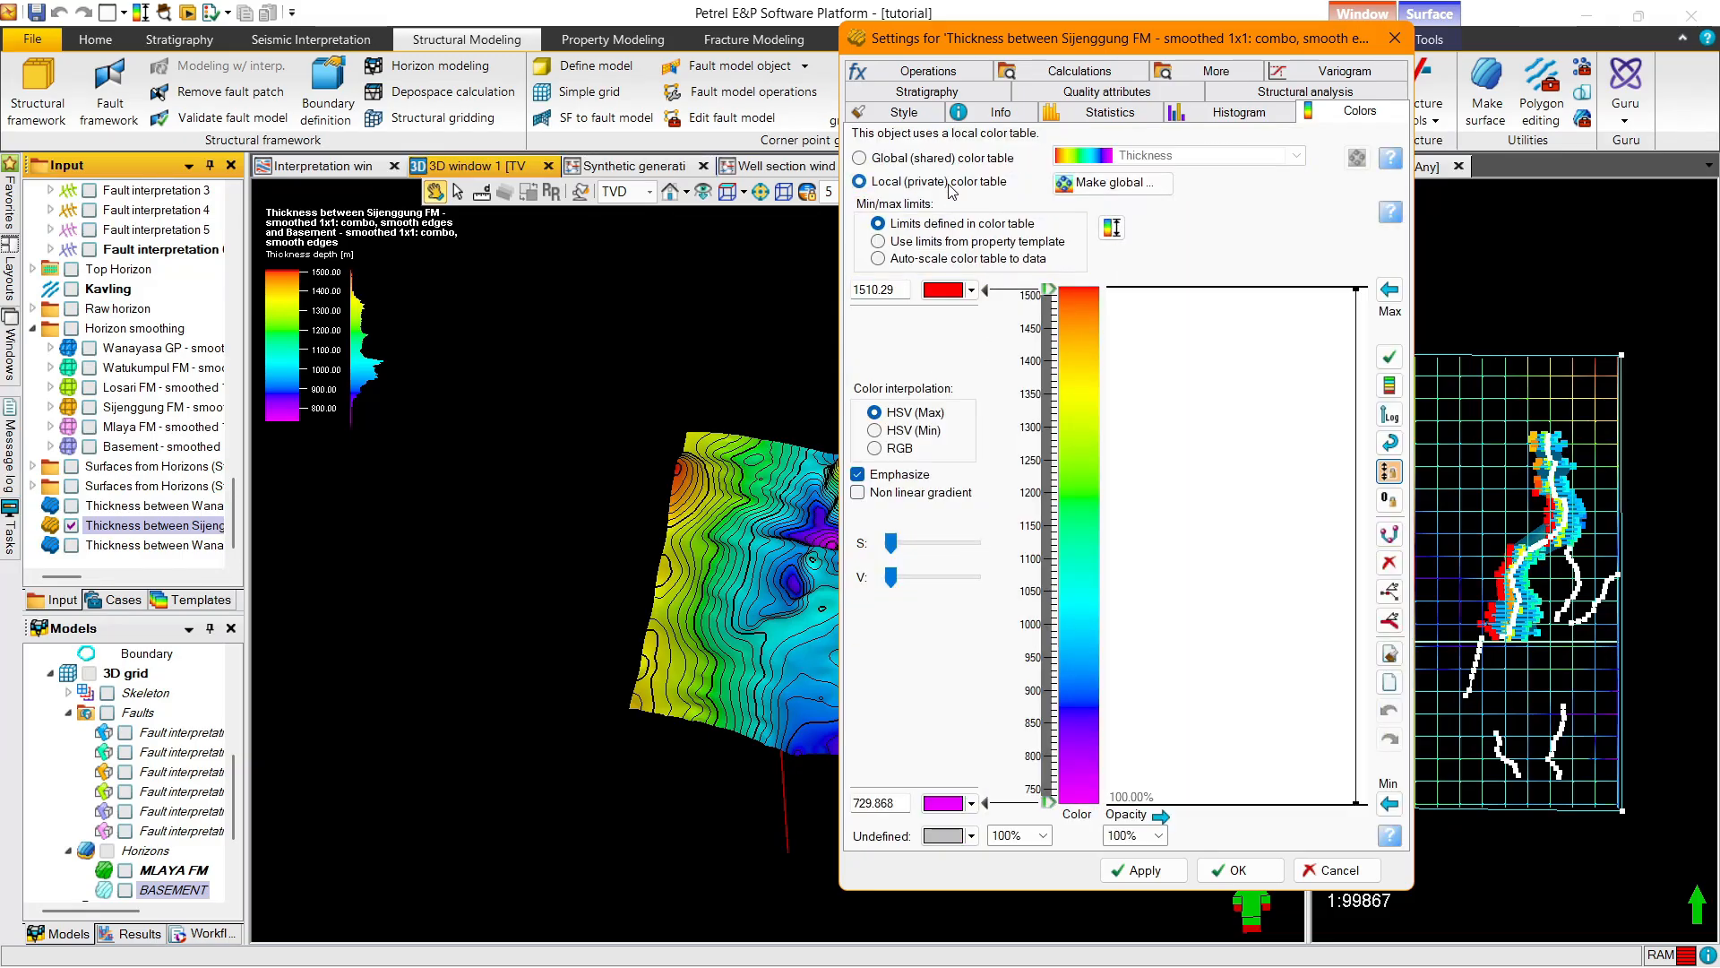
click(1396, 296)
click(938, 290)
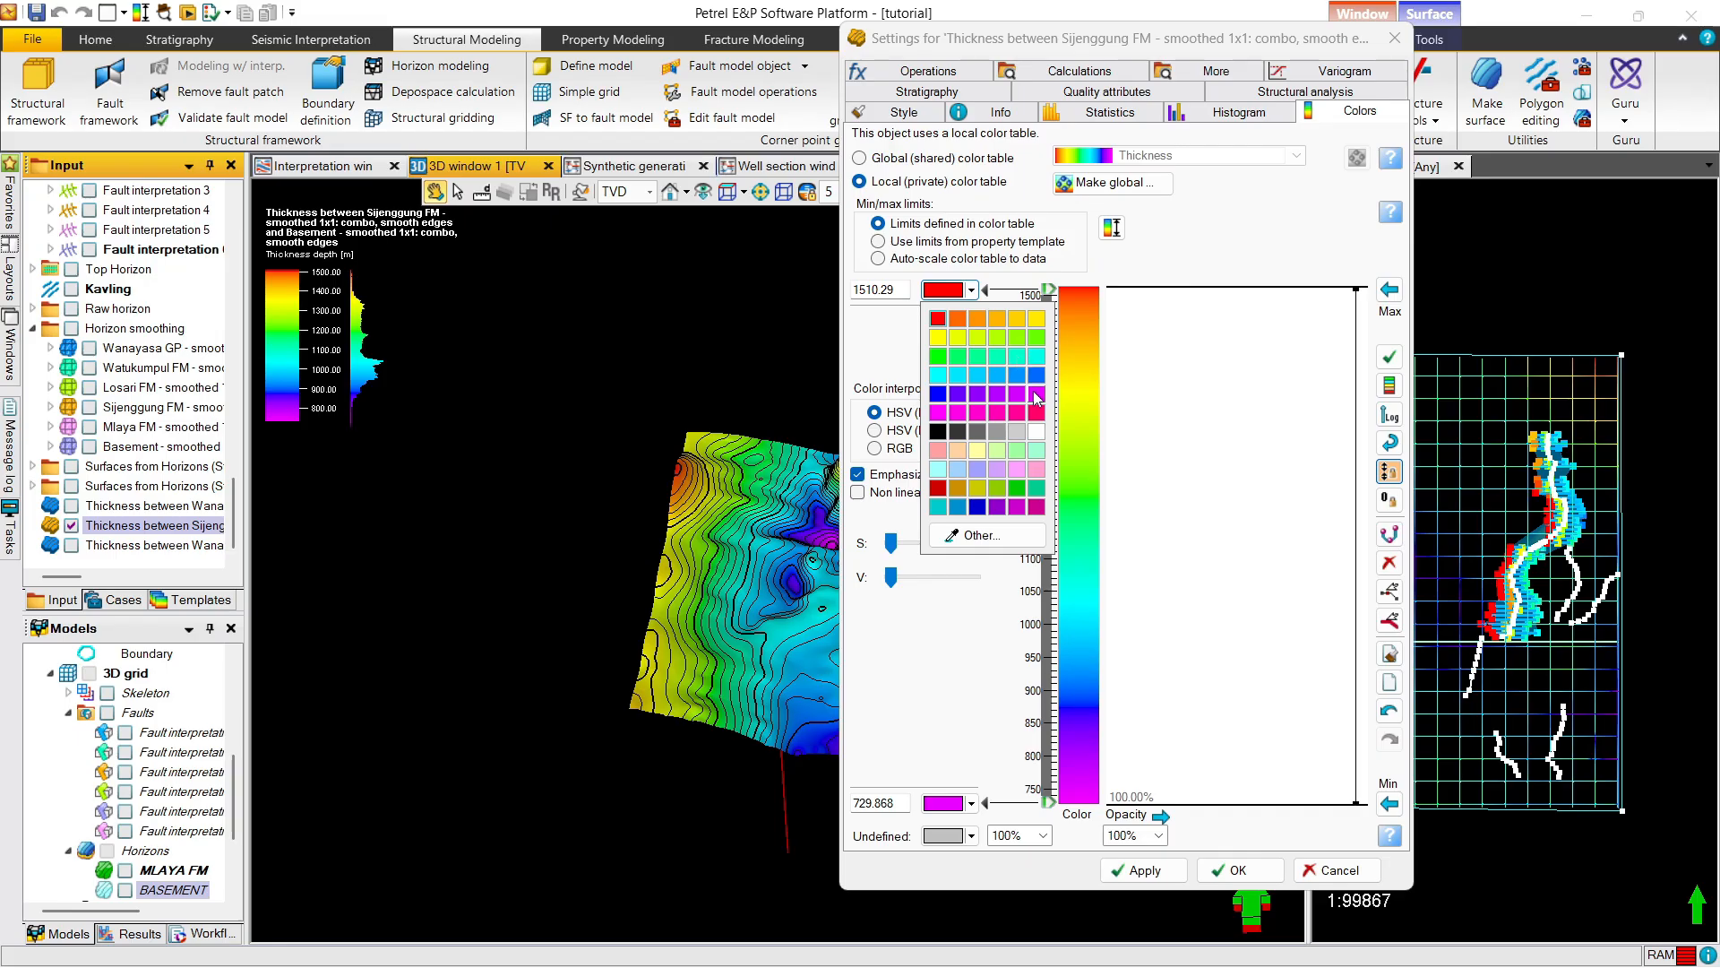
click(1034, 399)
click(973, 804)
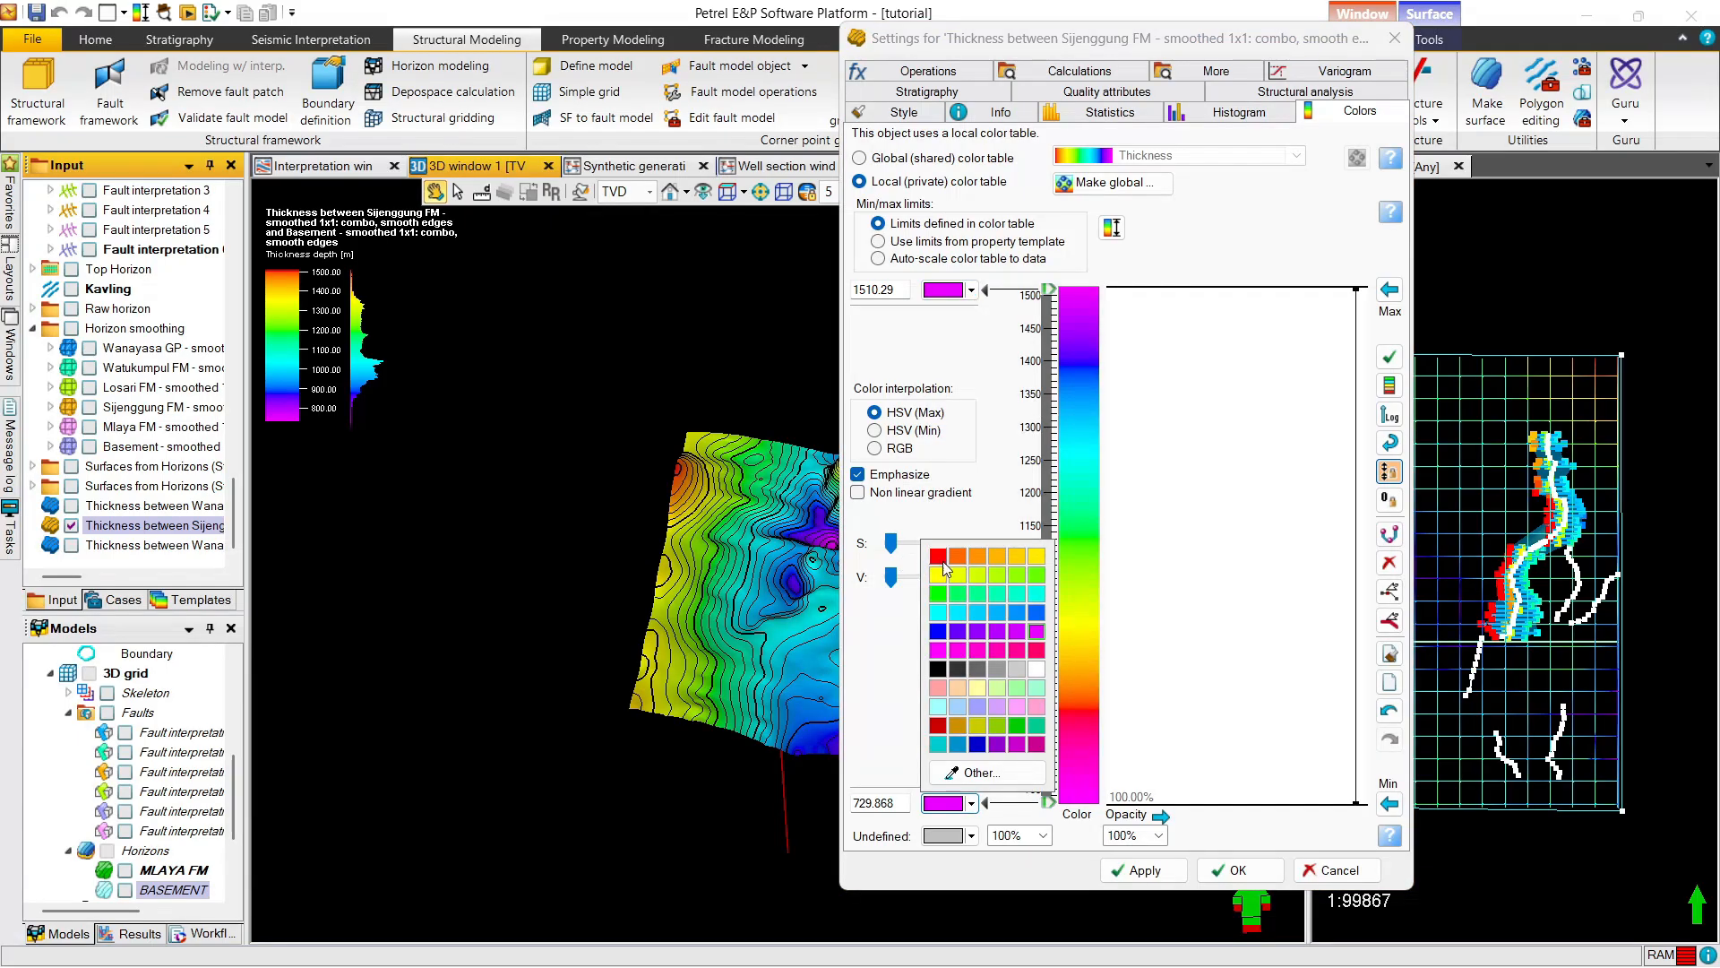
click(938, 558)
click(1174, 865)
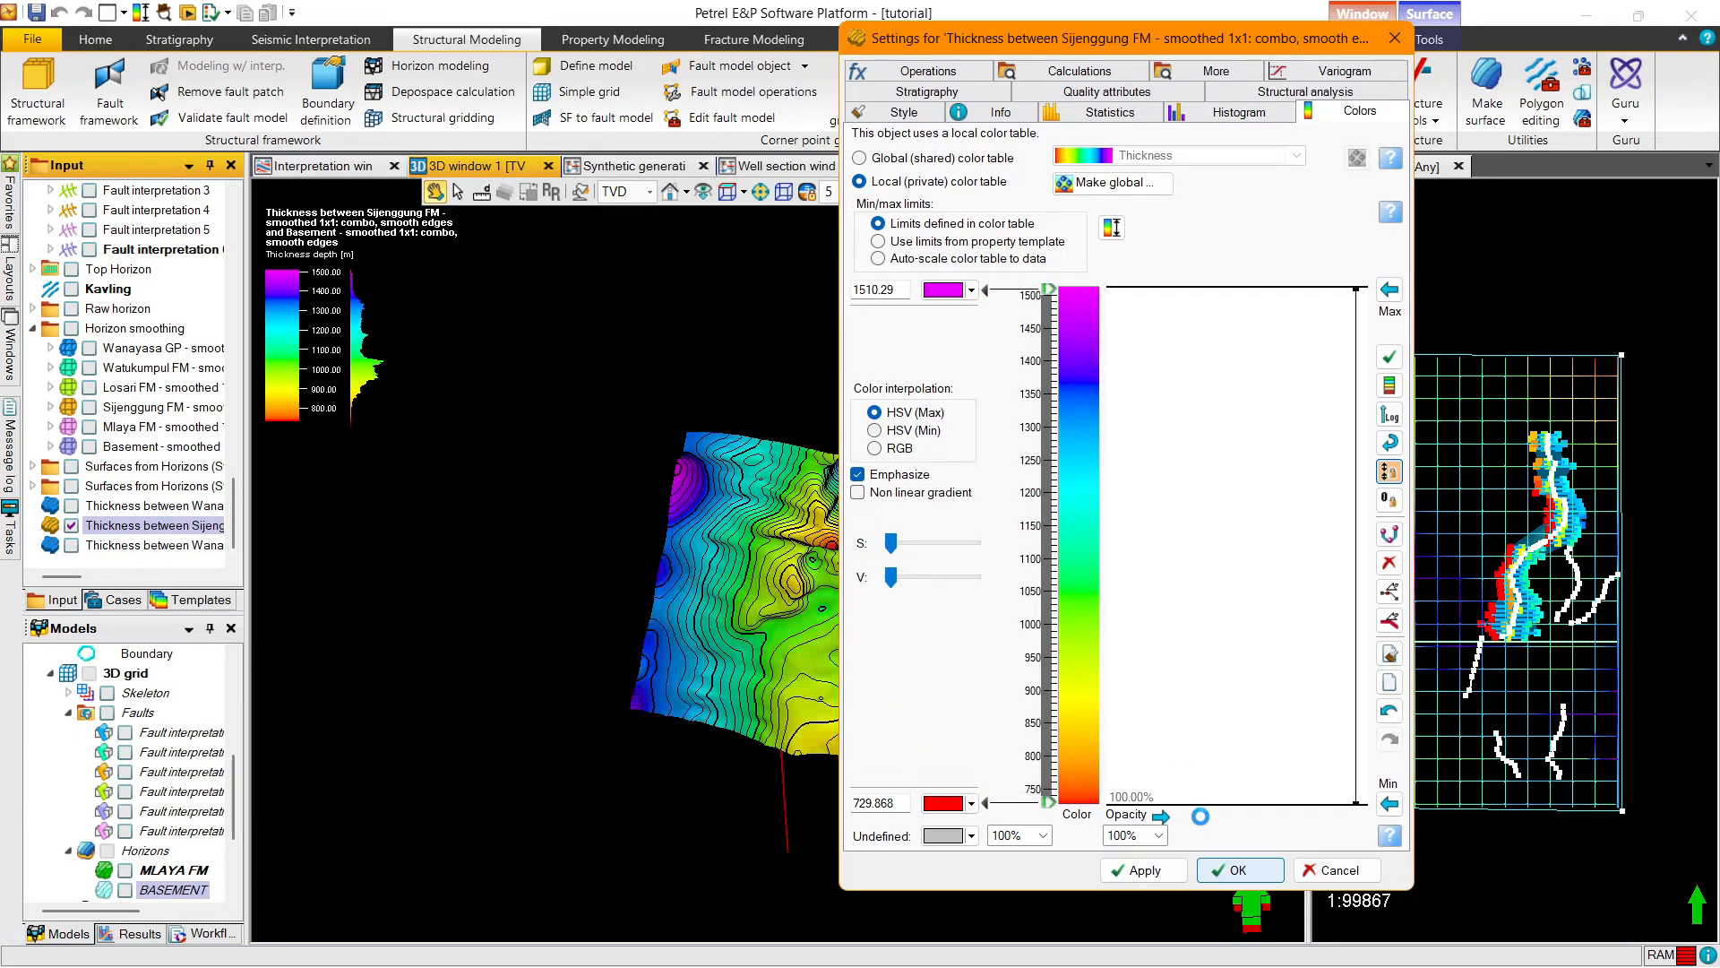
click(1239, 870)
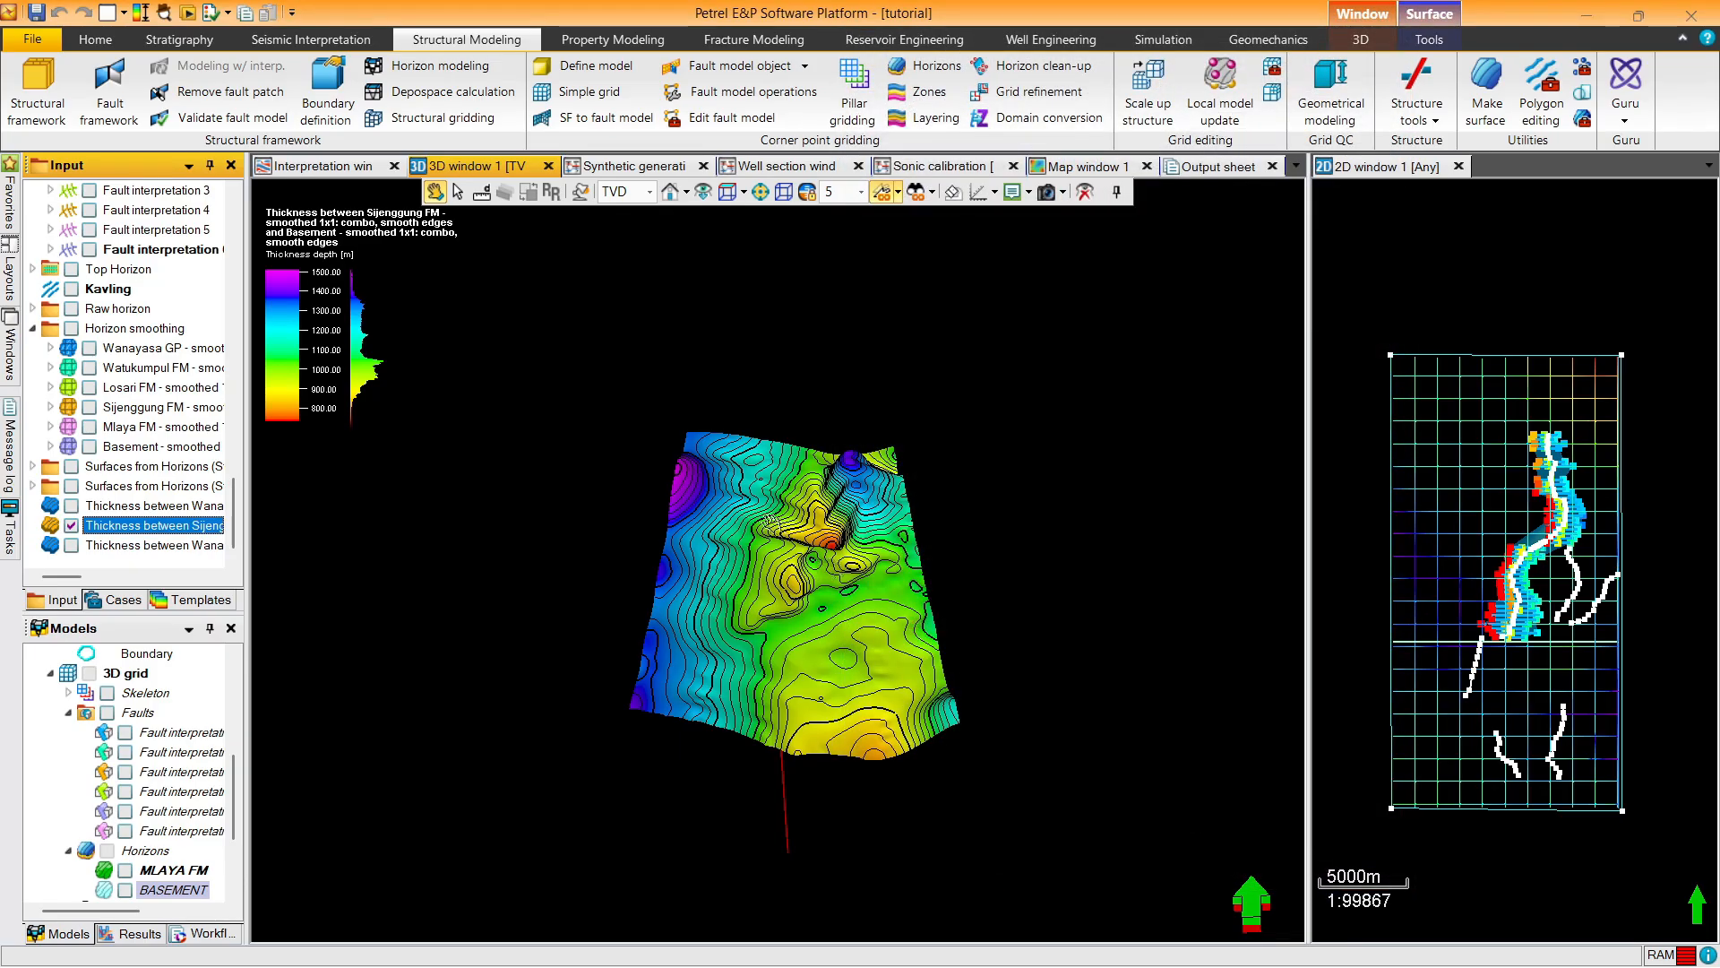
Display the Wanayasa GP to Losari FM thickness map instead, and set its color table to magenta at maximum and red at minimum
click(71, 525)
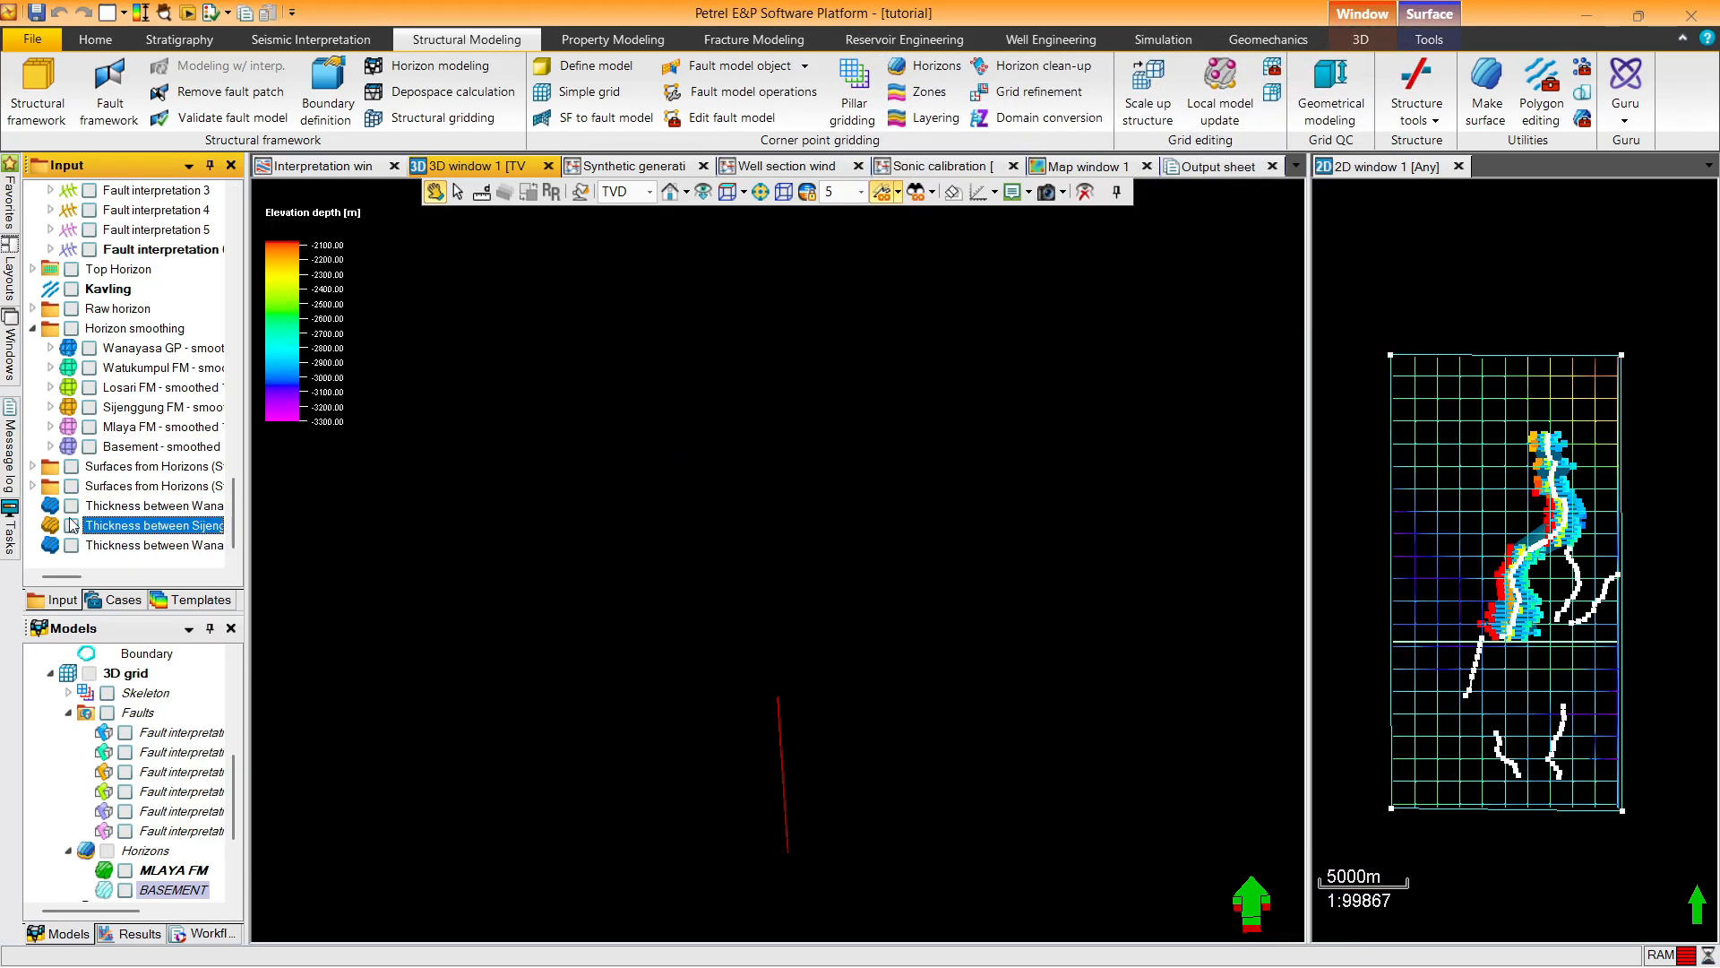
click(71, 505)
double_click(106, 507)
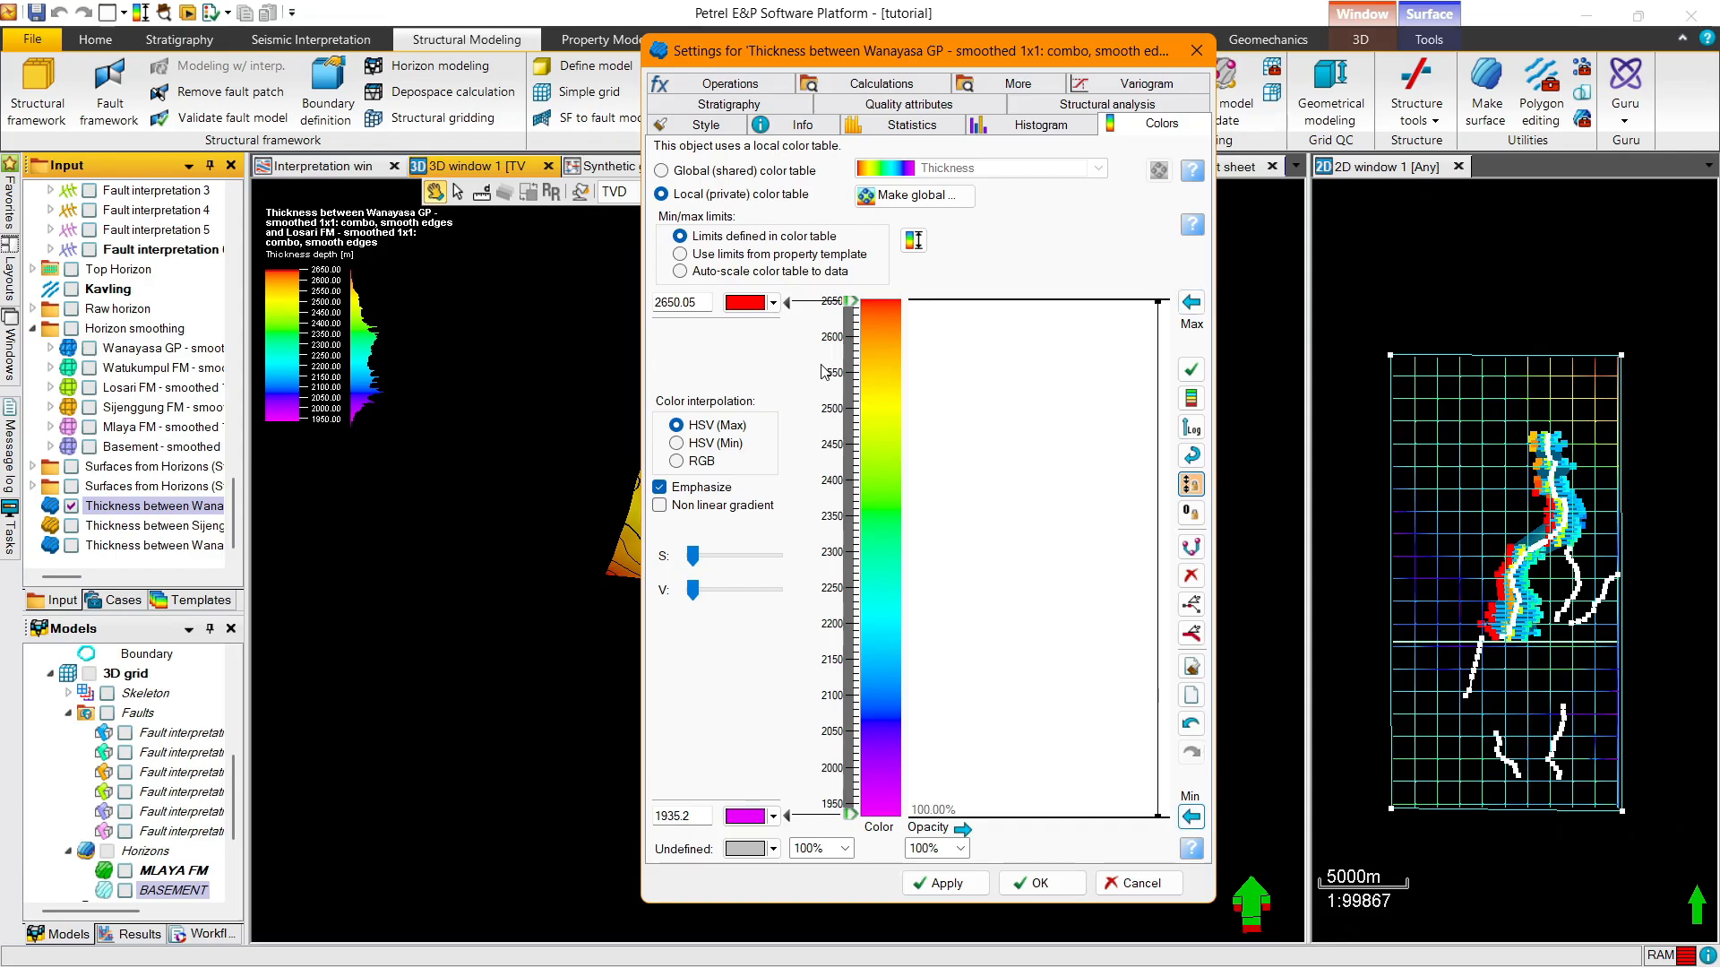
click(773, 302)
click(838, 406)
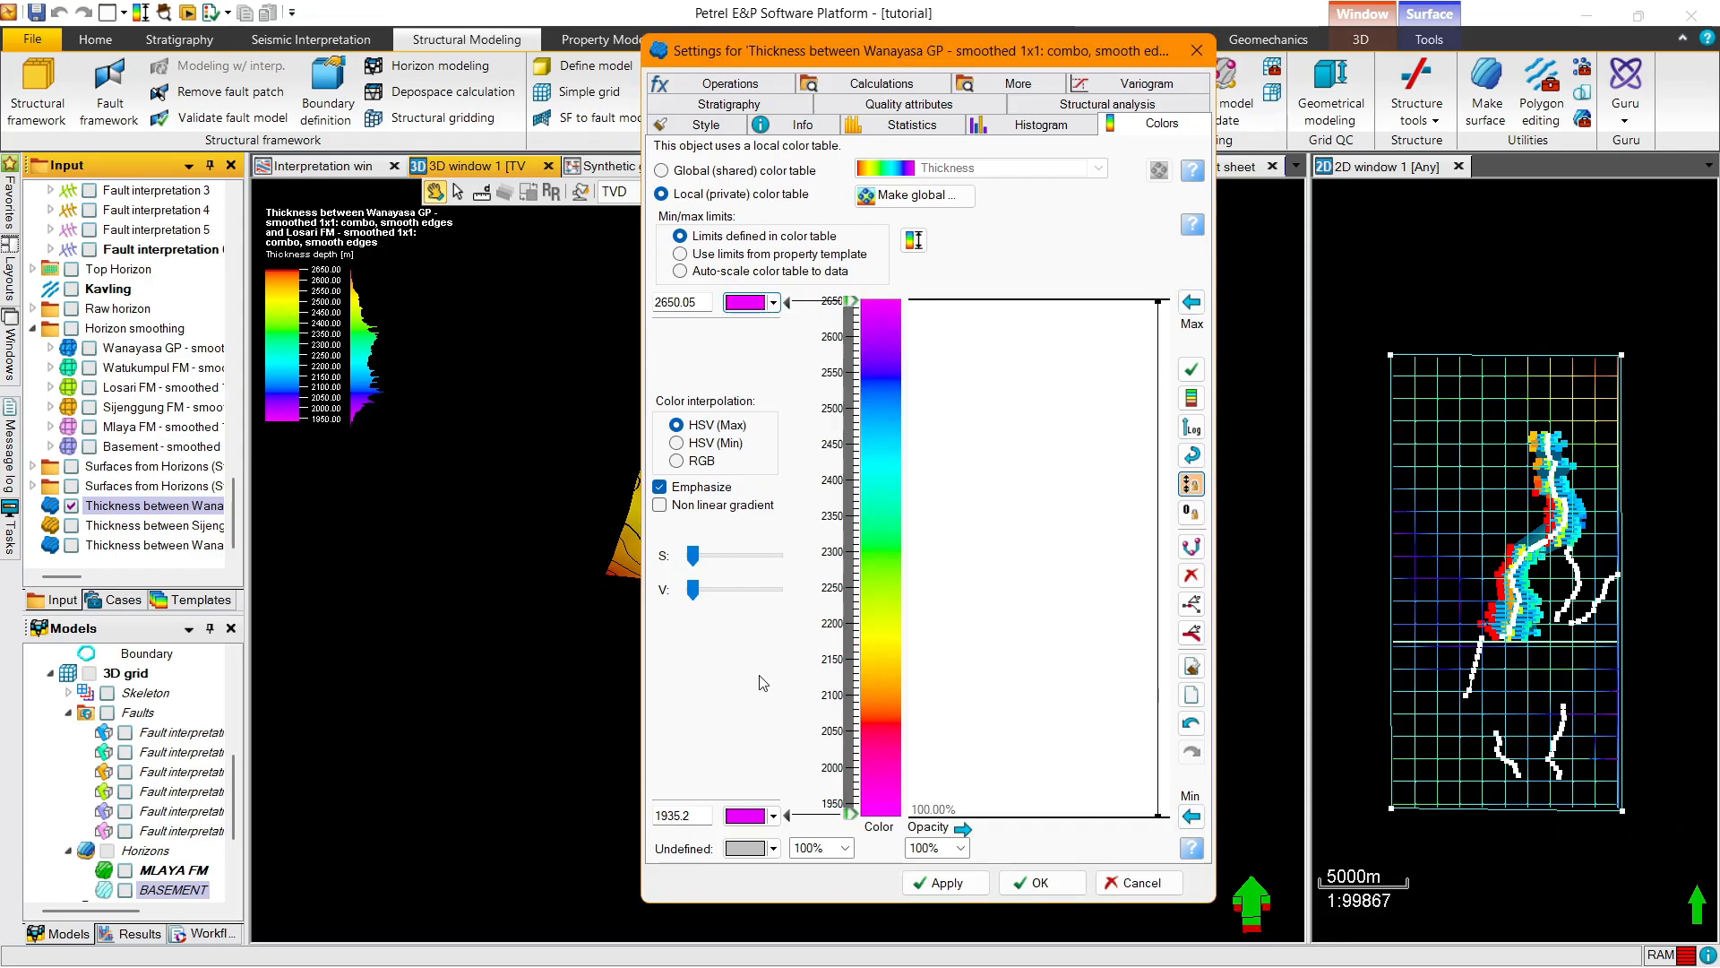
click(773, 816)
click(742, 571)
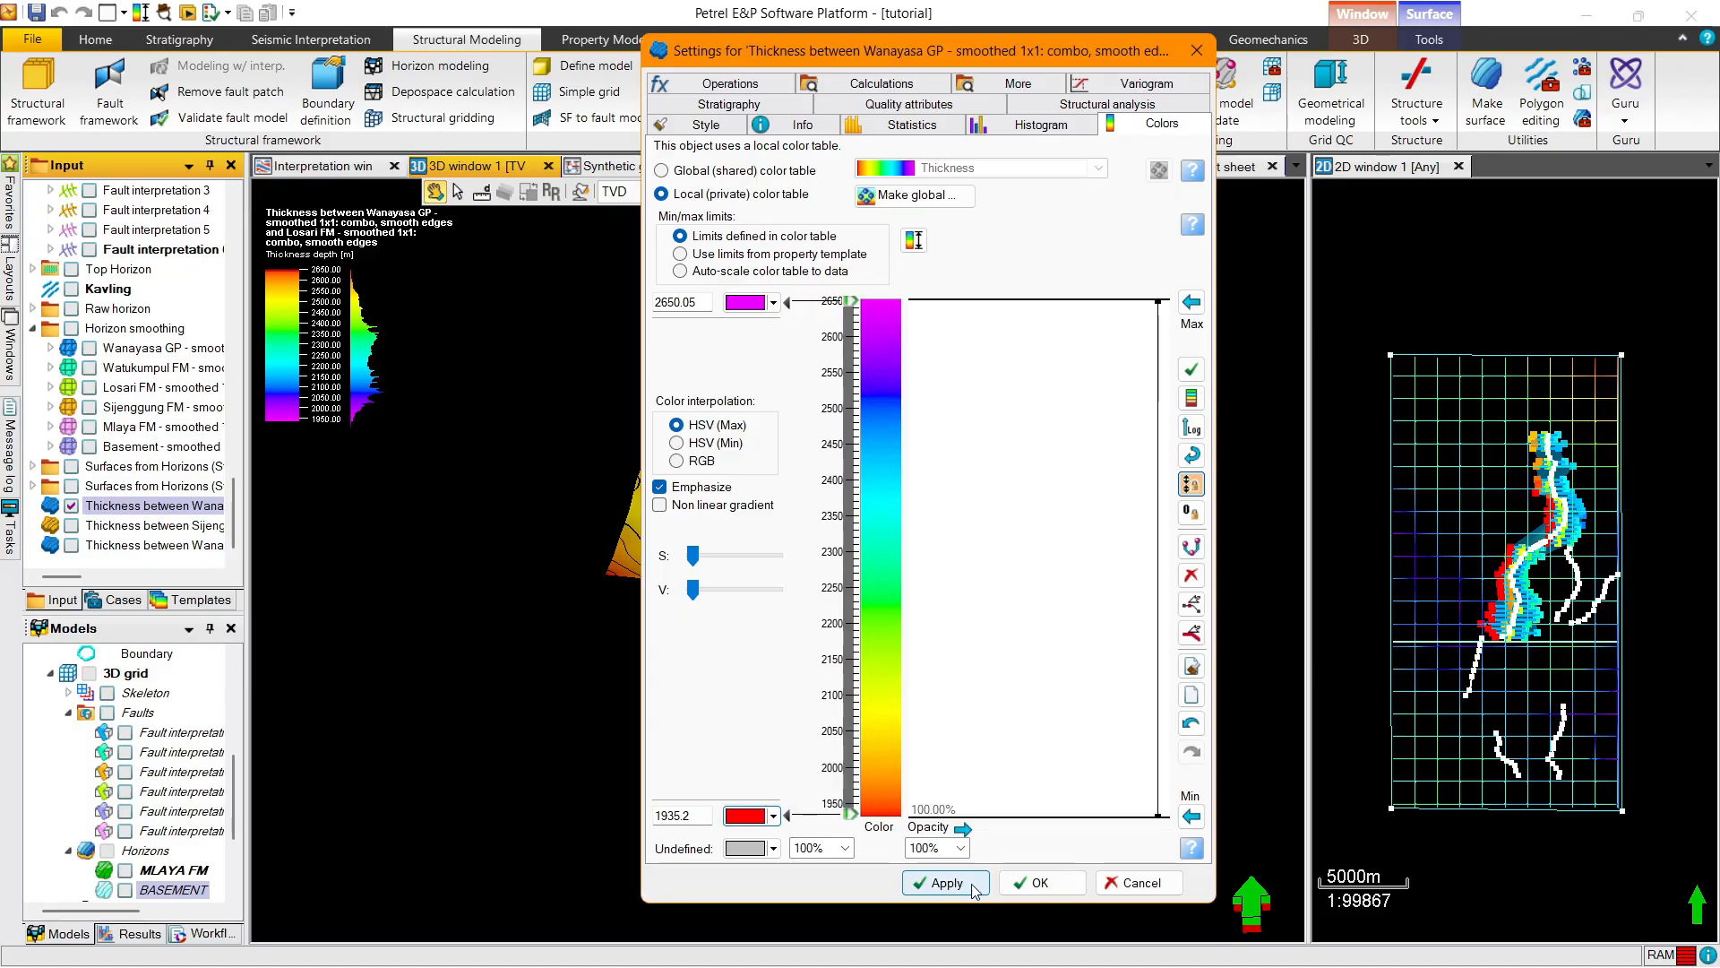
click(1030, 879)
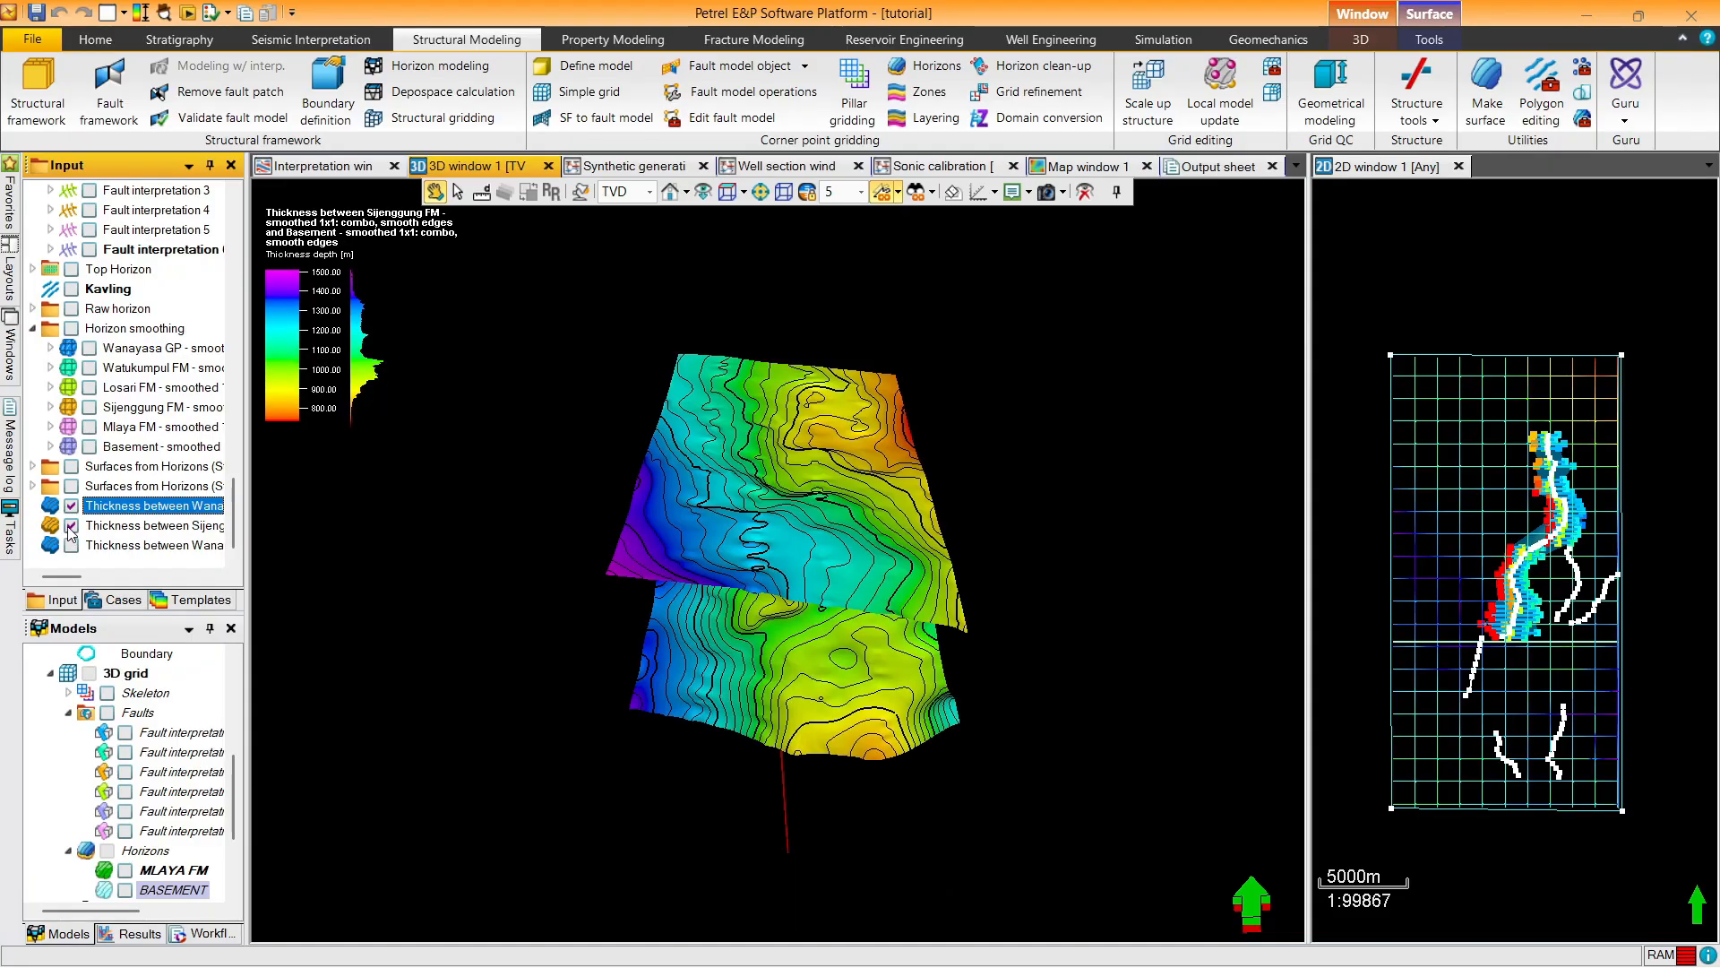
Display all three thickness maps together in 3D and examine them from a lower angle
click(69, 545)
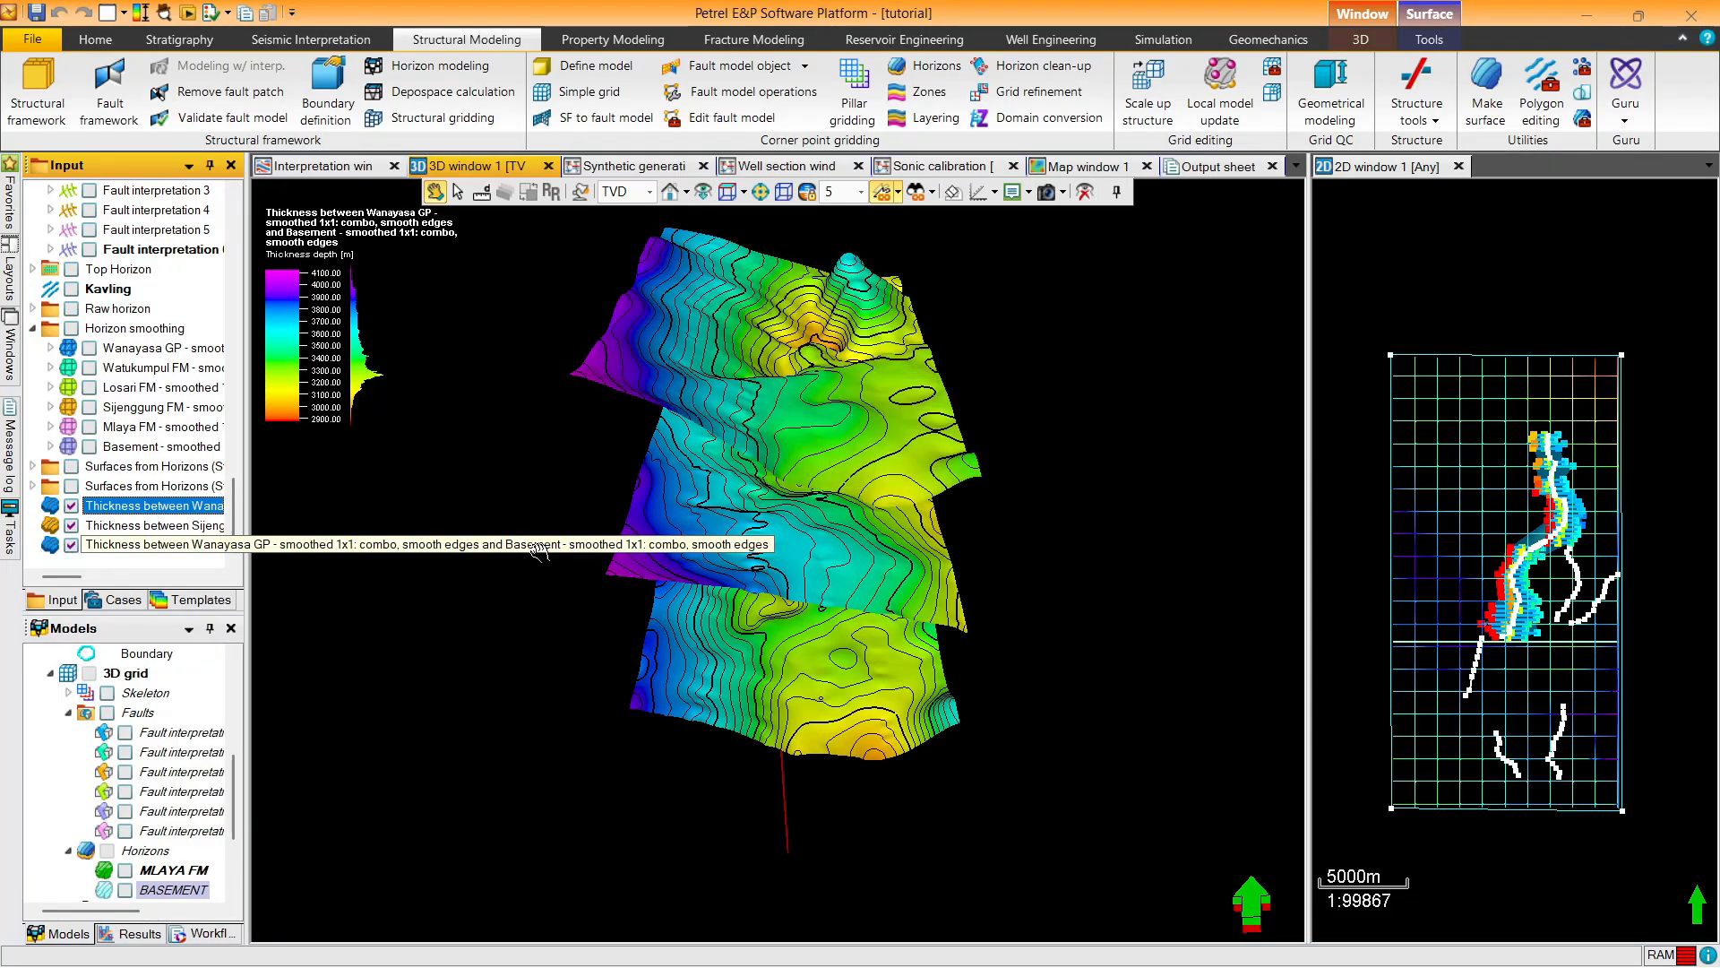
drag(887, 425, 891, 323)
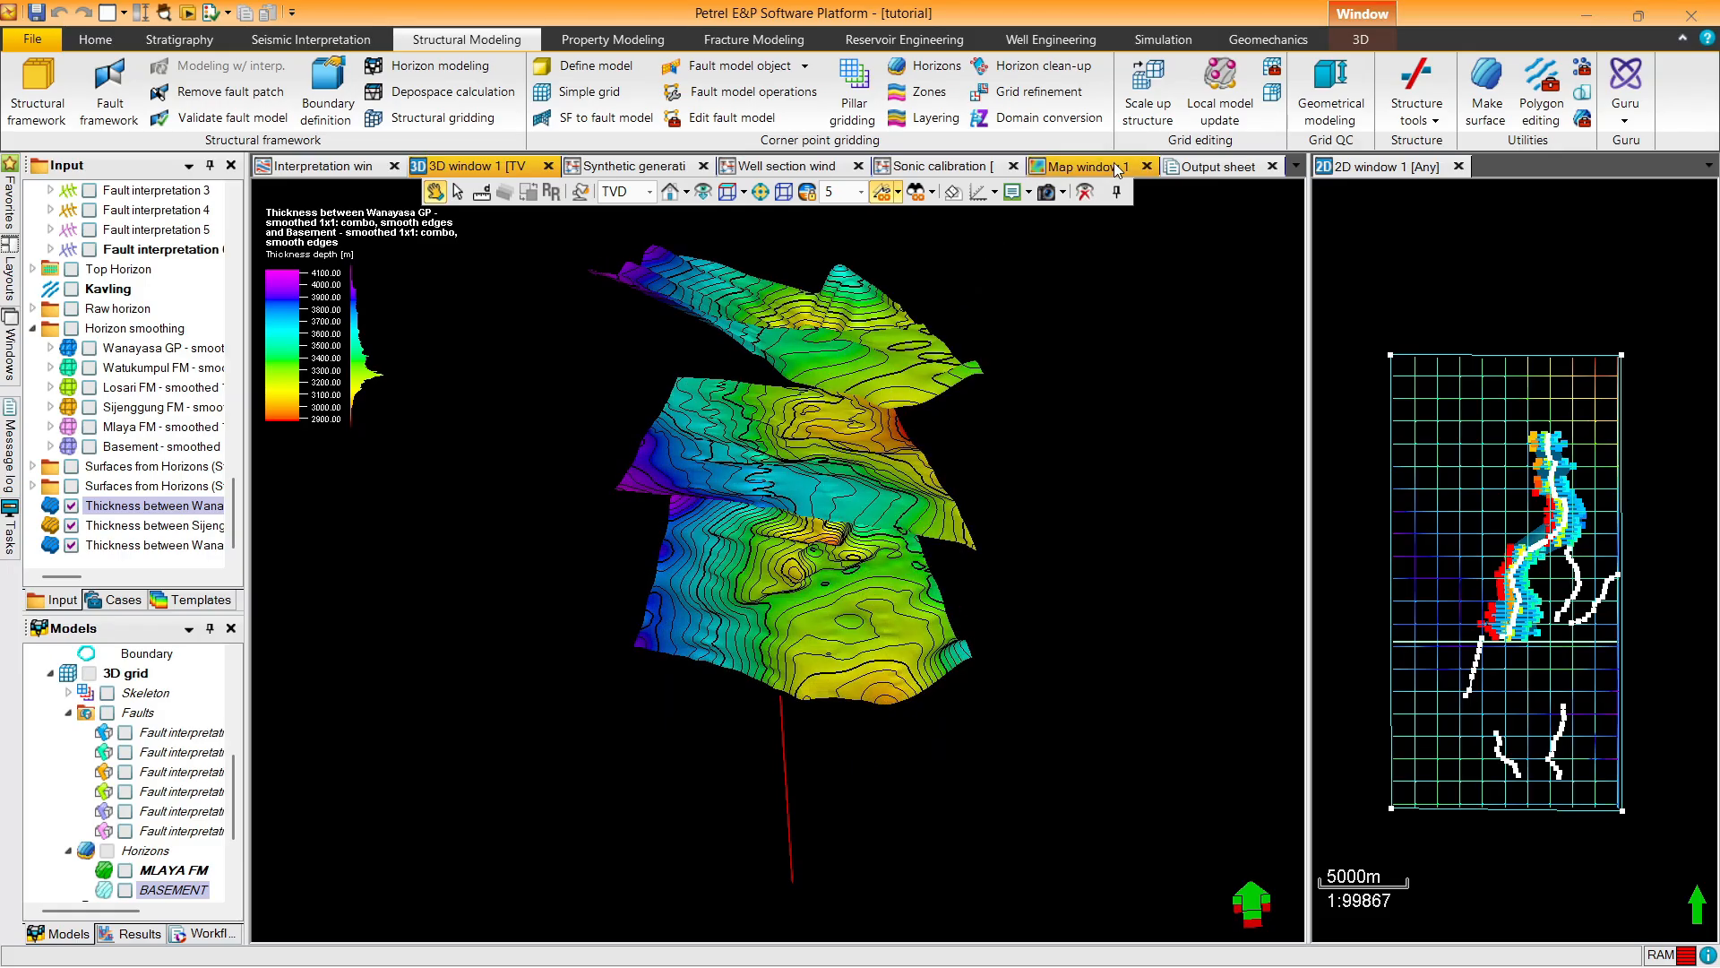
Compare the Wanayasa GP to Basement and Sijenggung FM to Basement thickness maps by alternating their display in the map window
click(1081, 166)
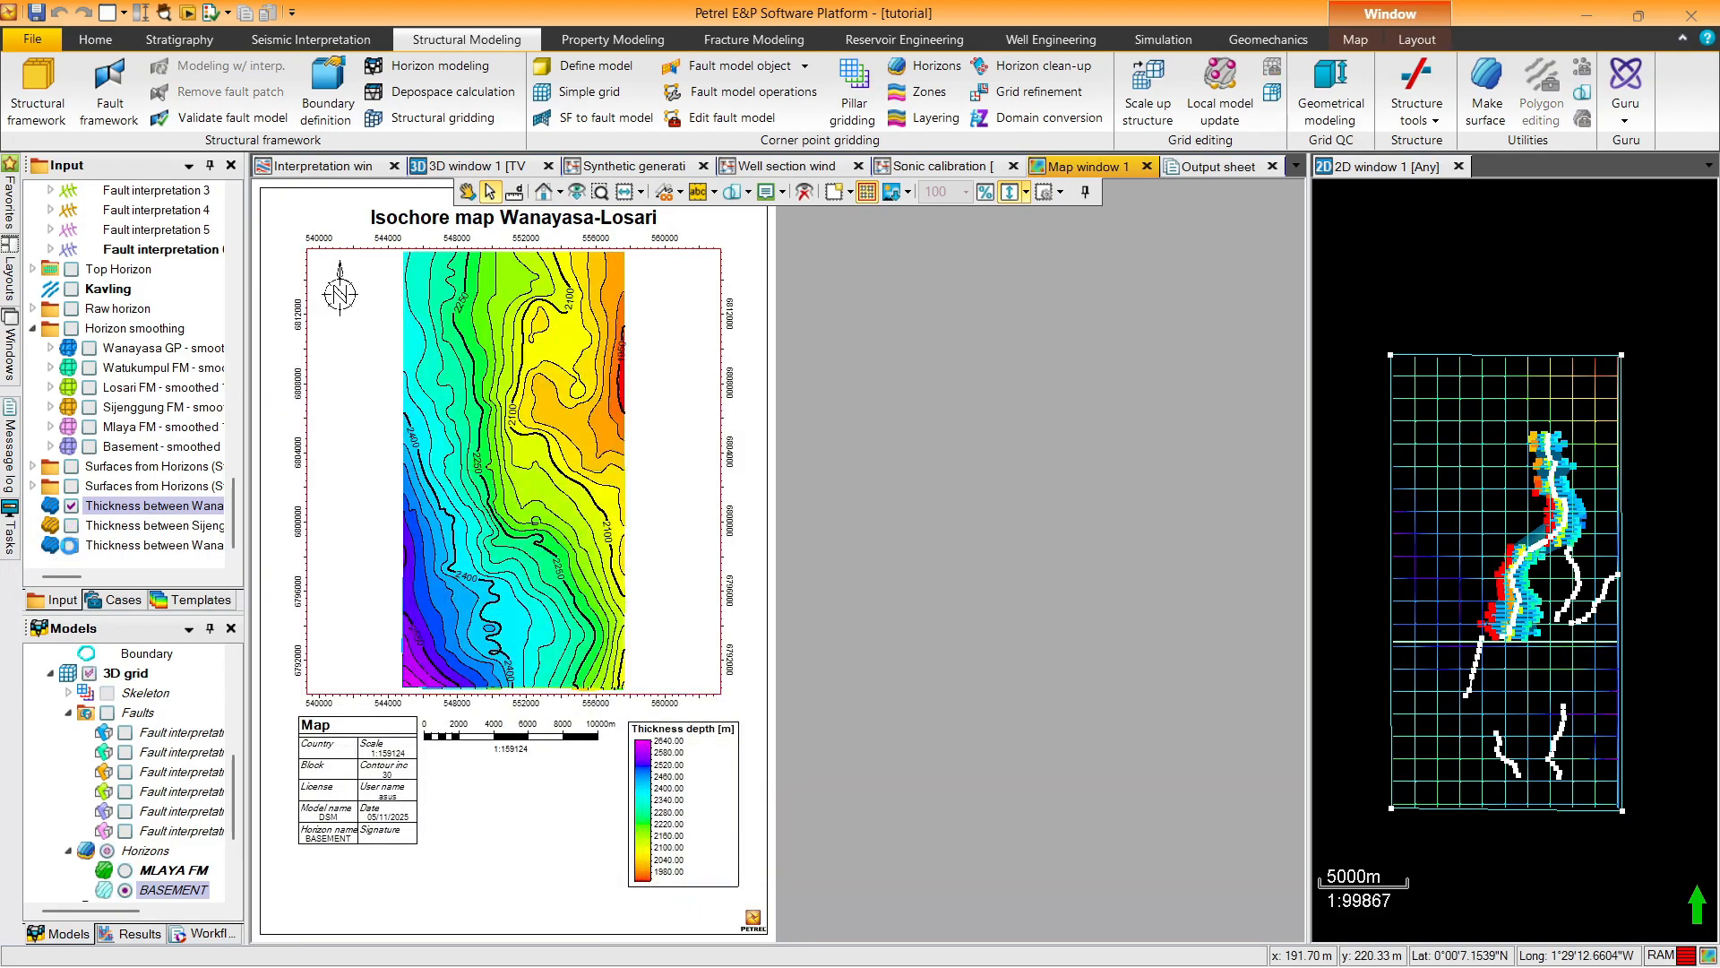
click(71, 544)
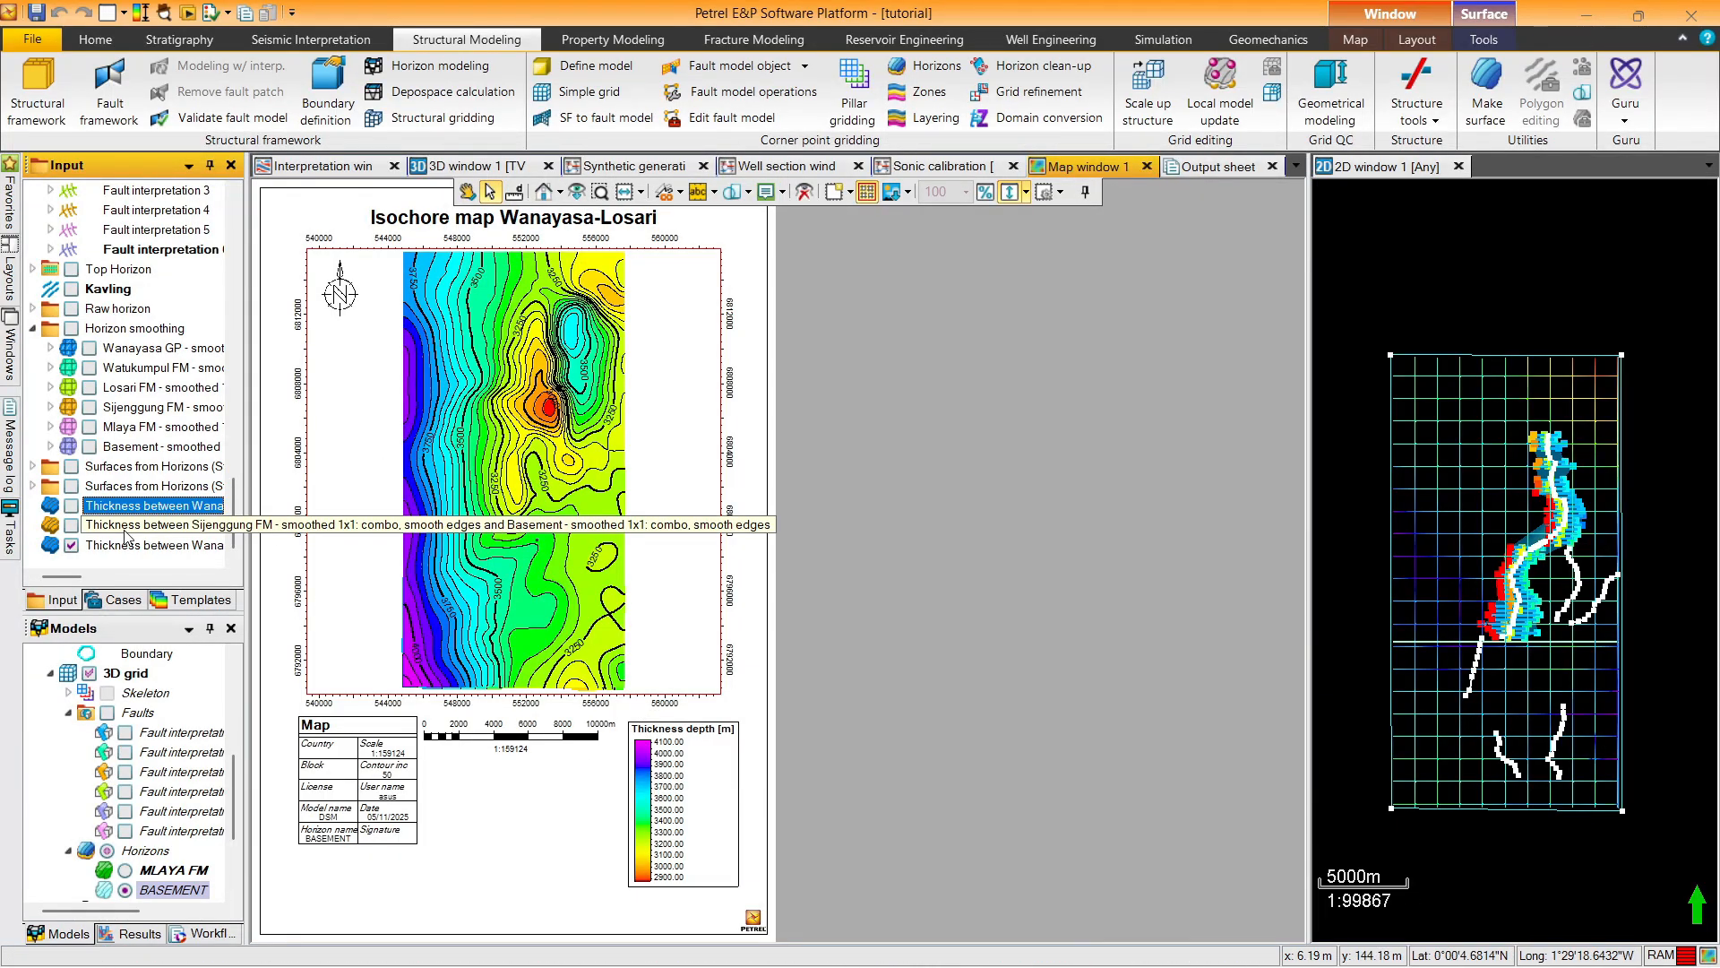
click(72, 526)
click(72, 546)
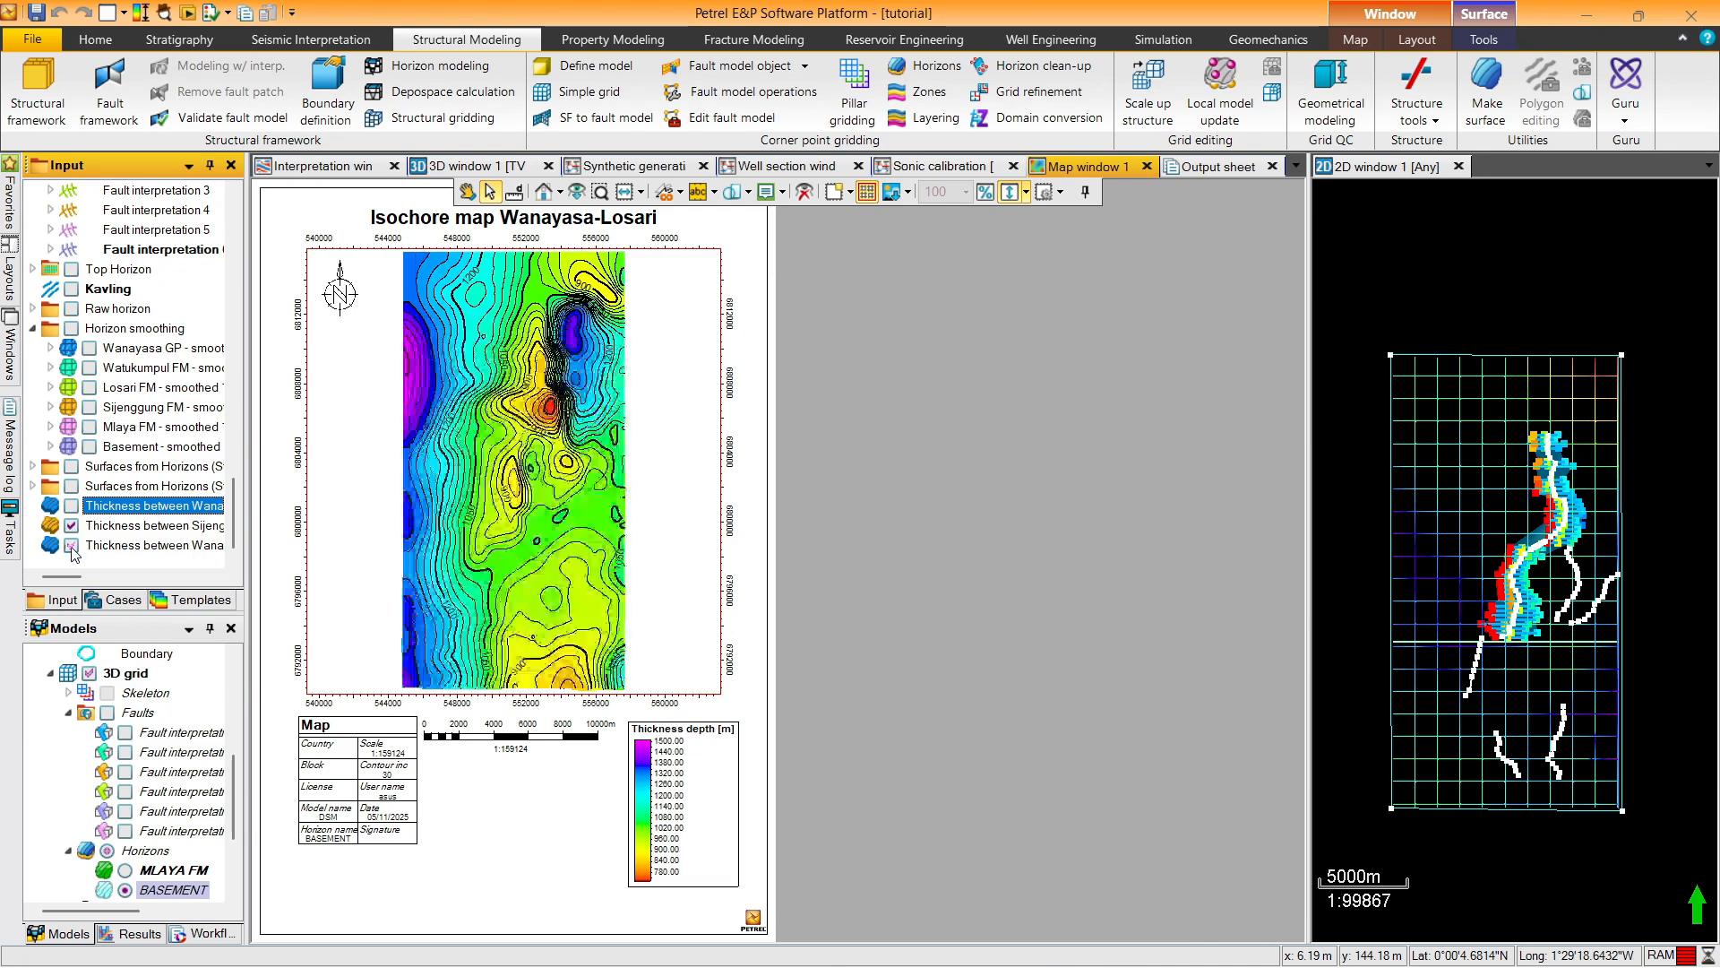
click(71, 546)
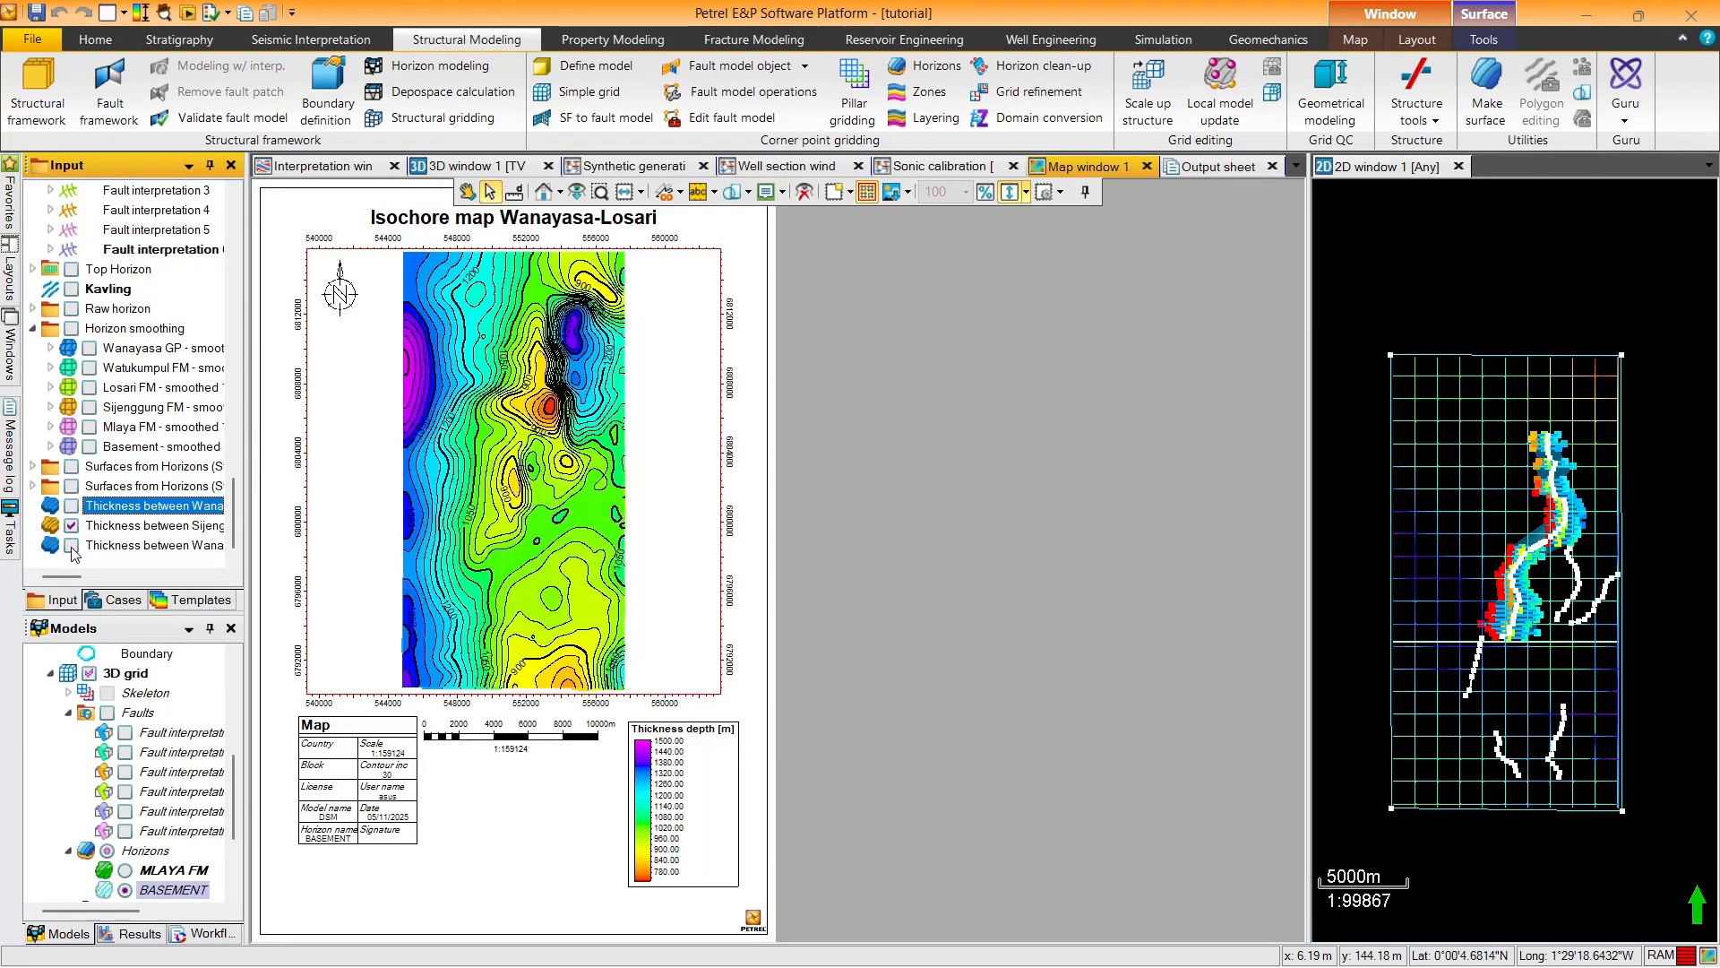
click(72, 546)
click(72, 545)
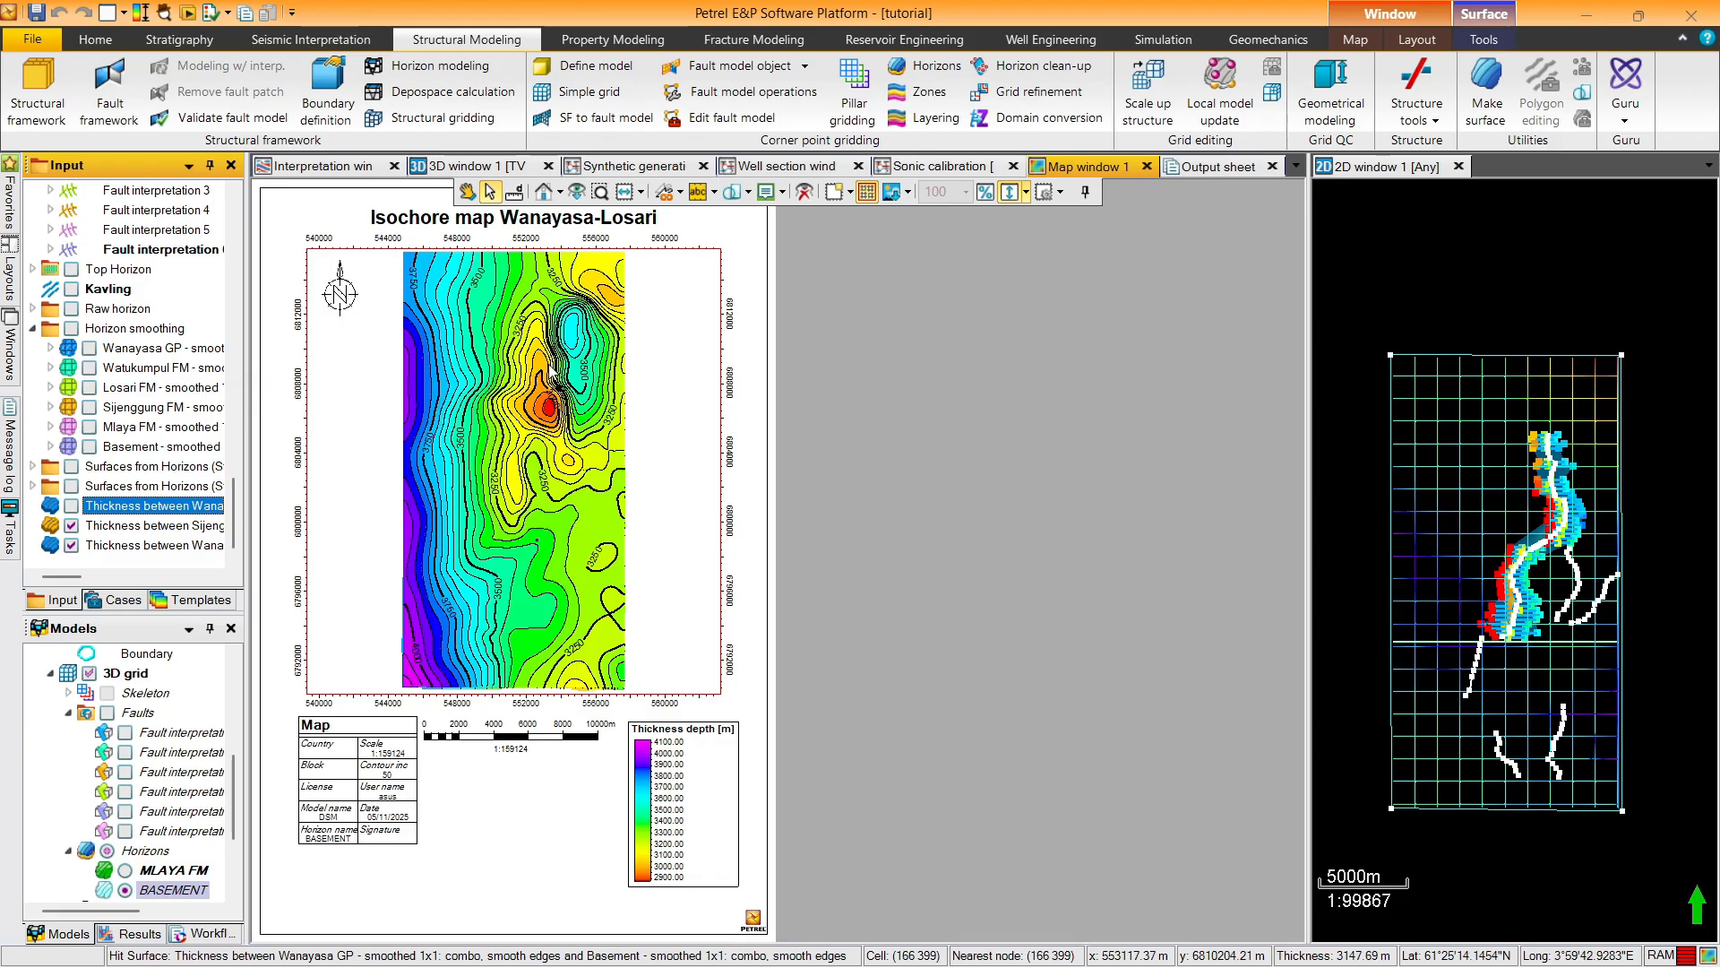
click(72, 546)
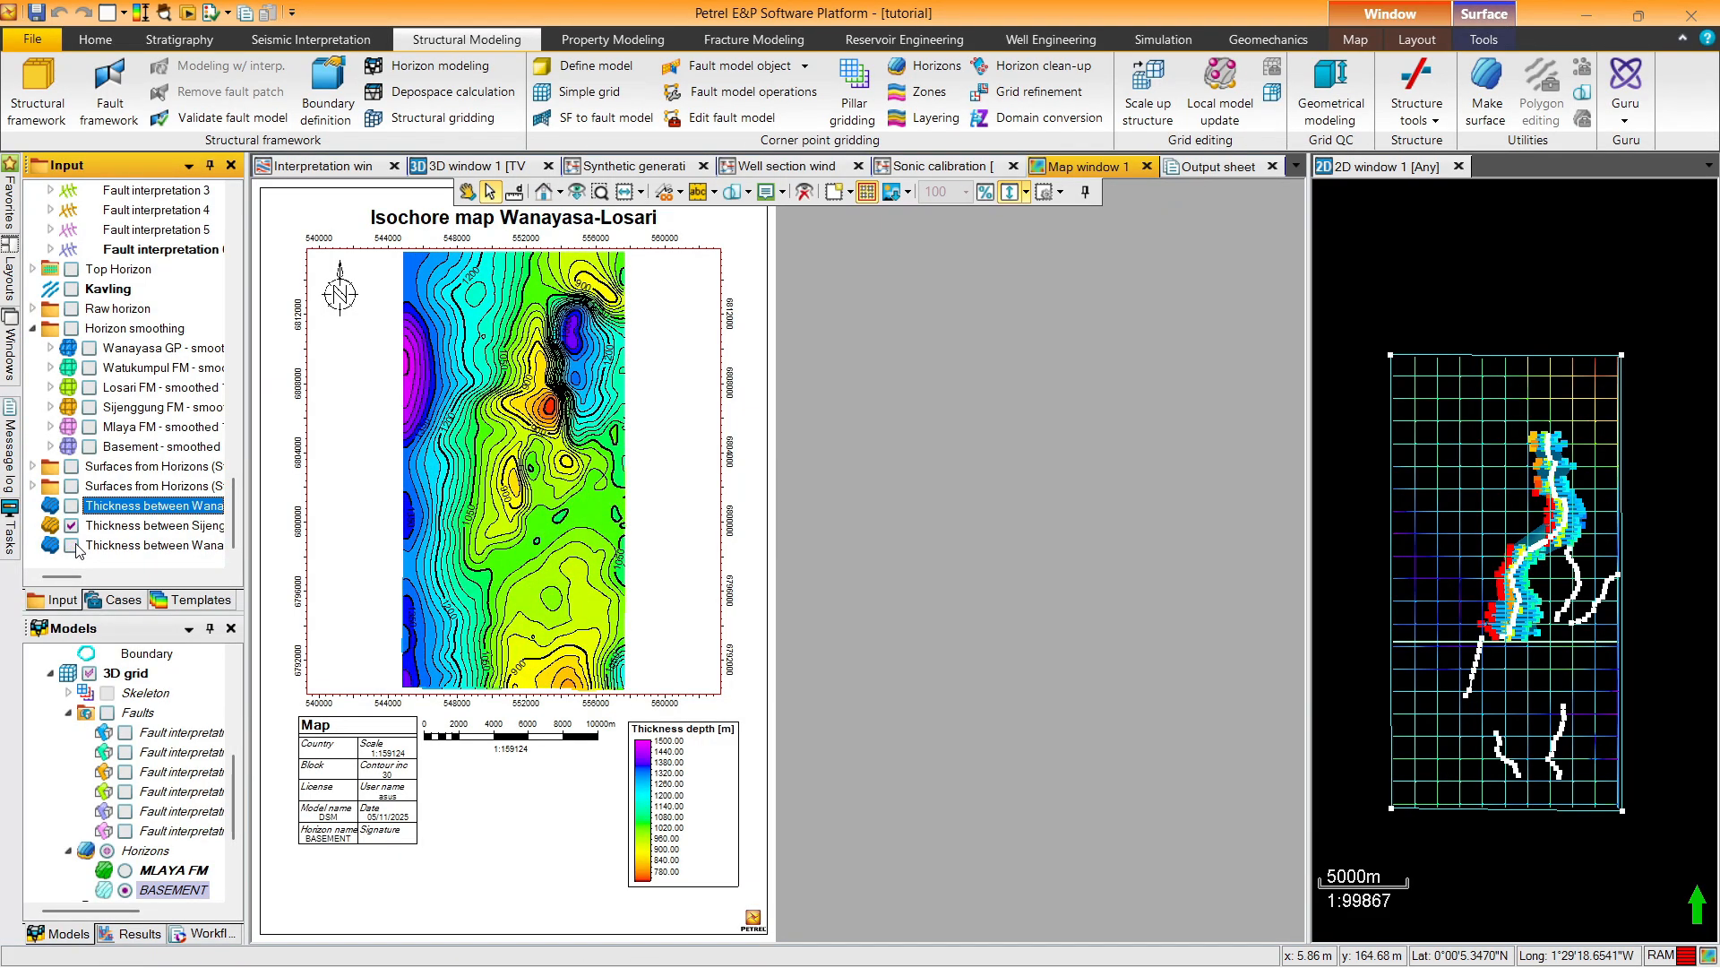
click(71, 546)
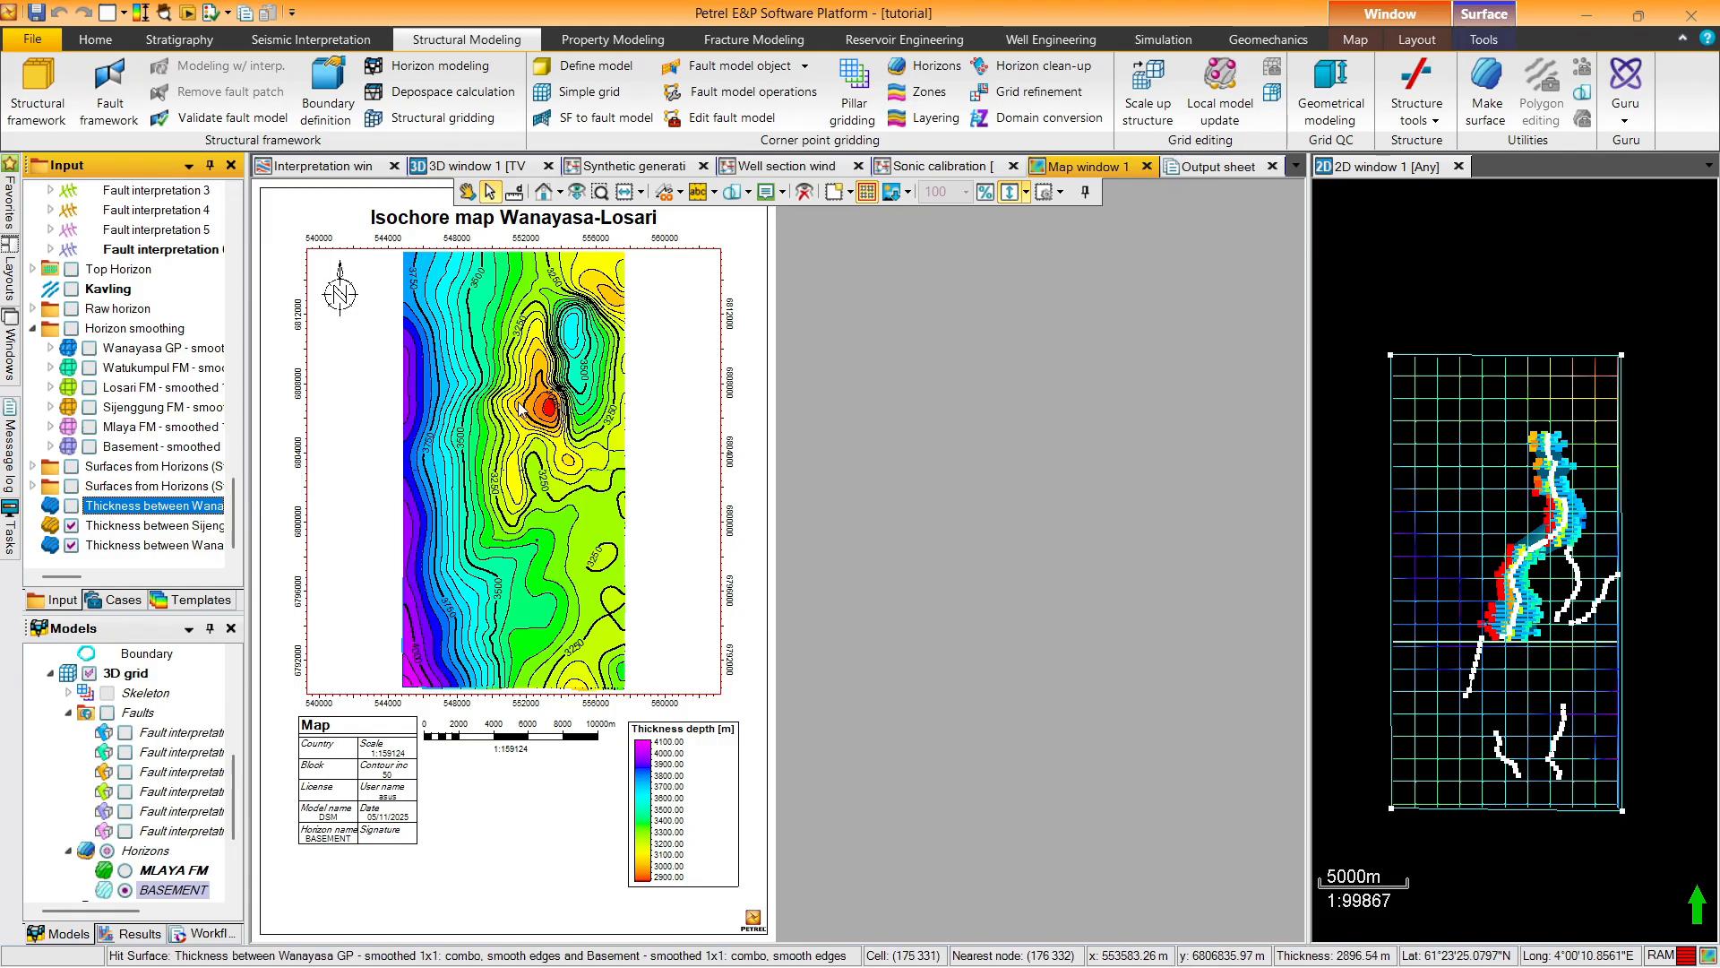
scroll(228, 502, up, 4)
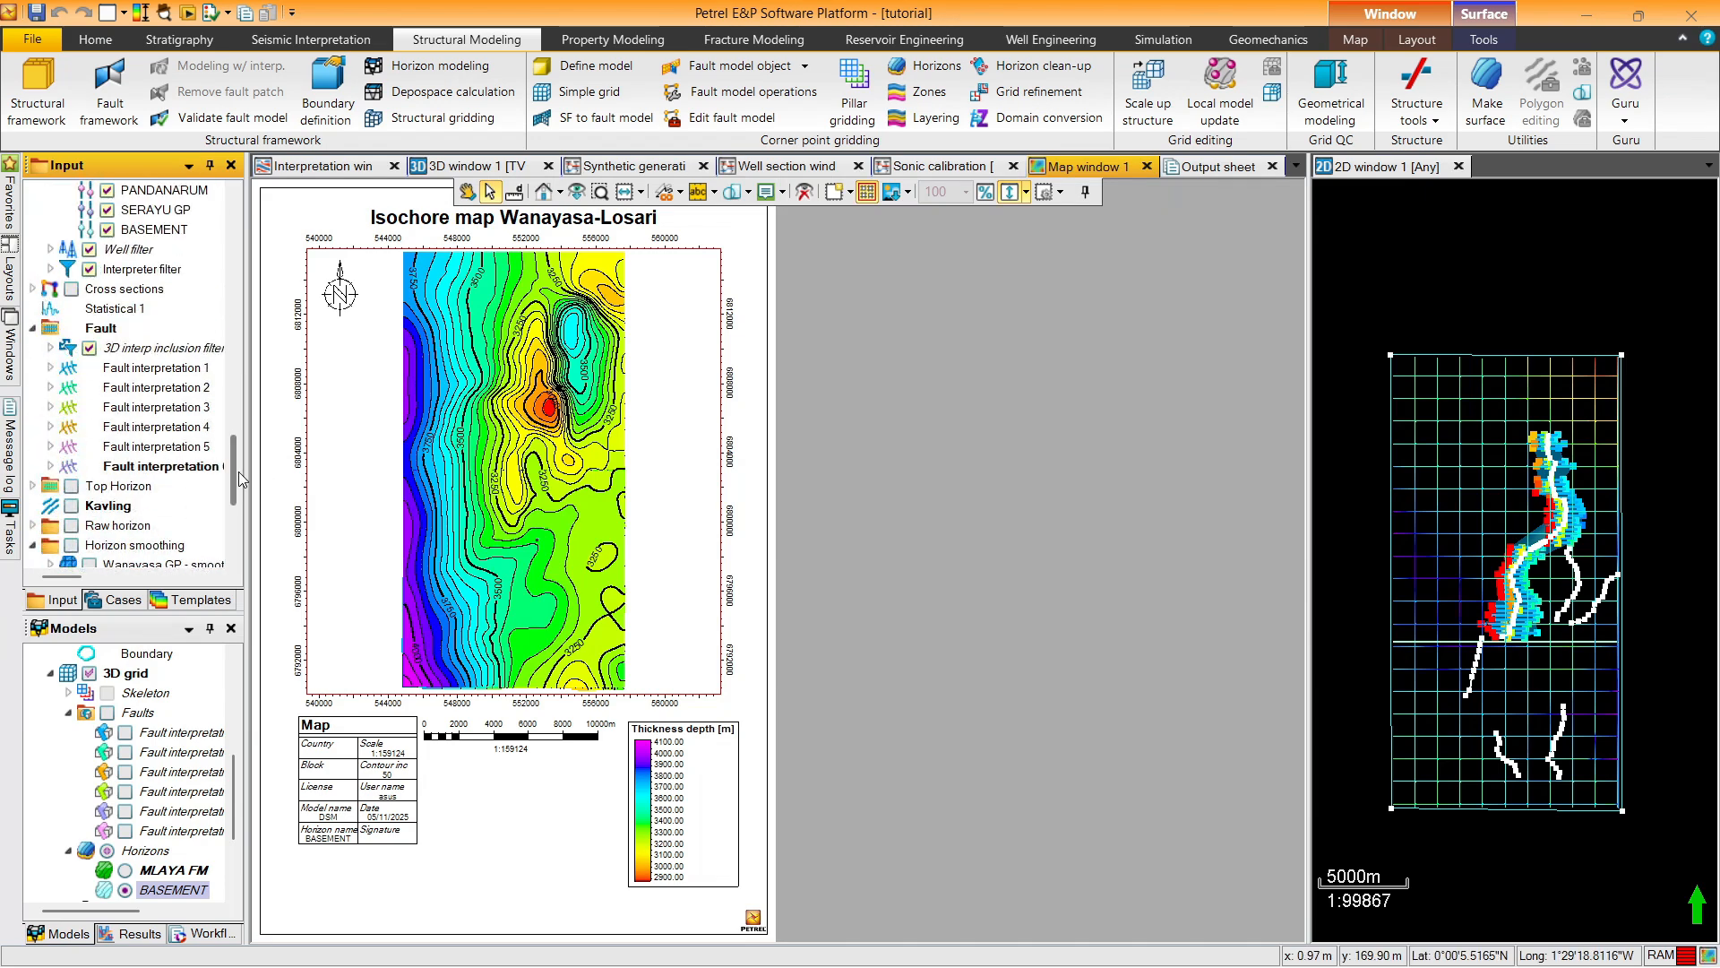
scroll(236, 479, down, 3)
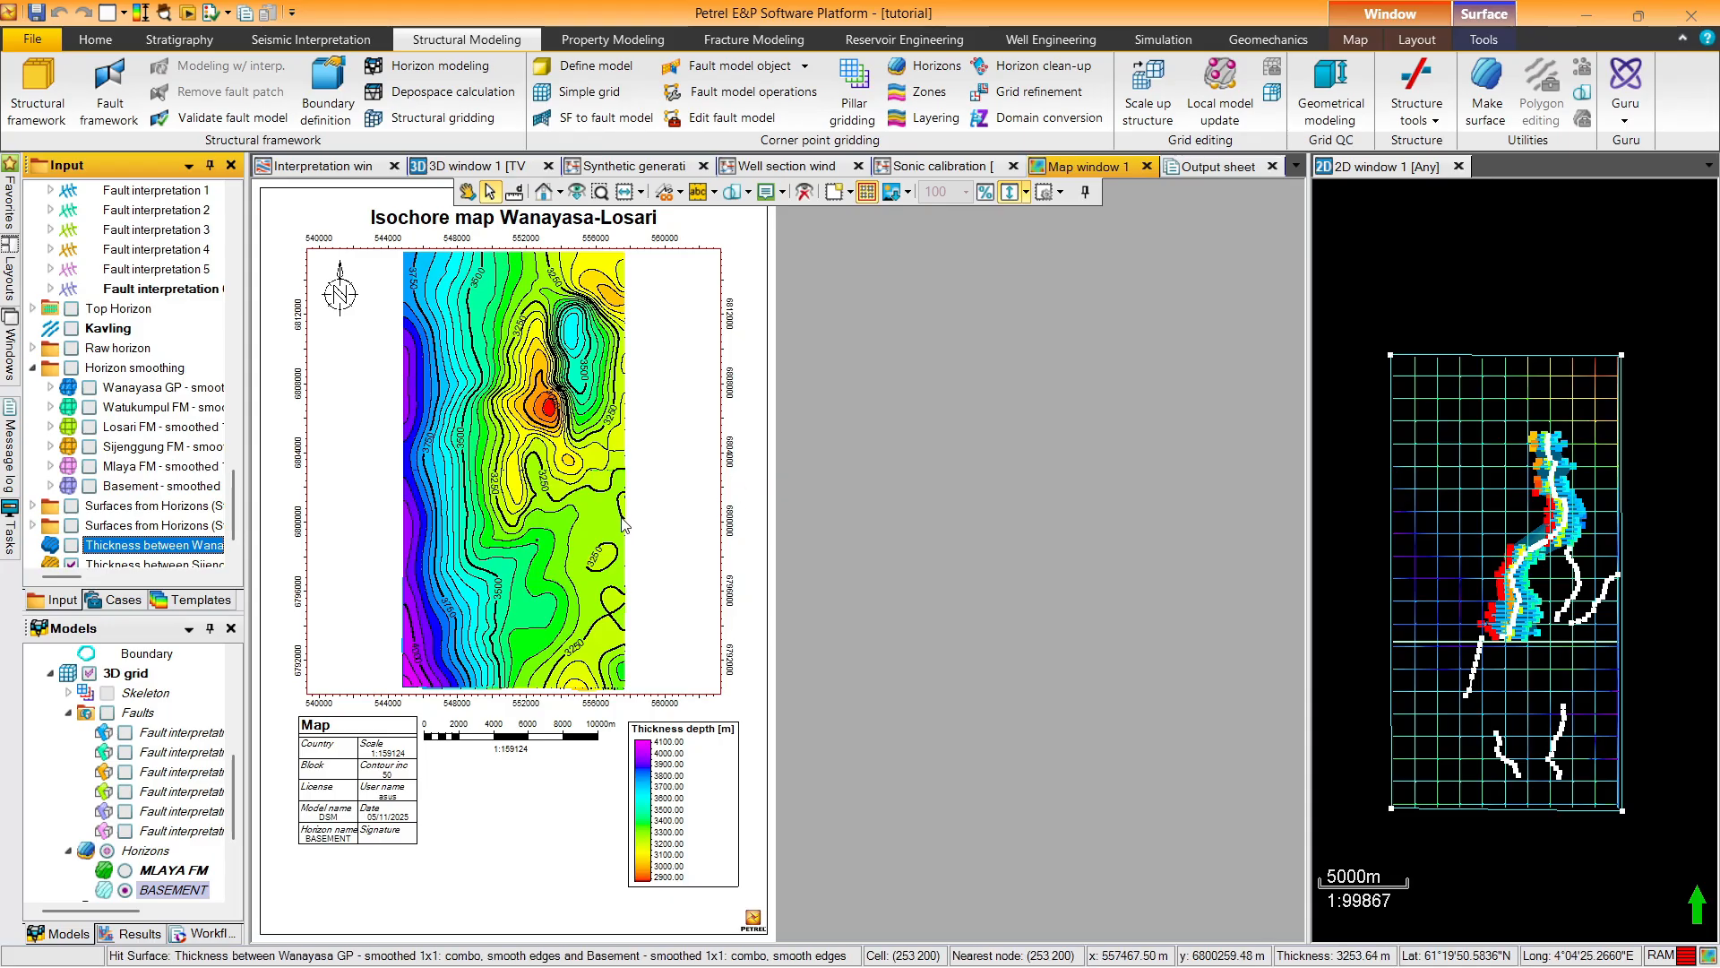
key(alt+Tab)
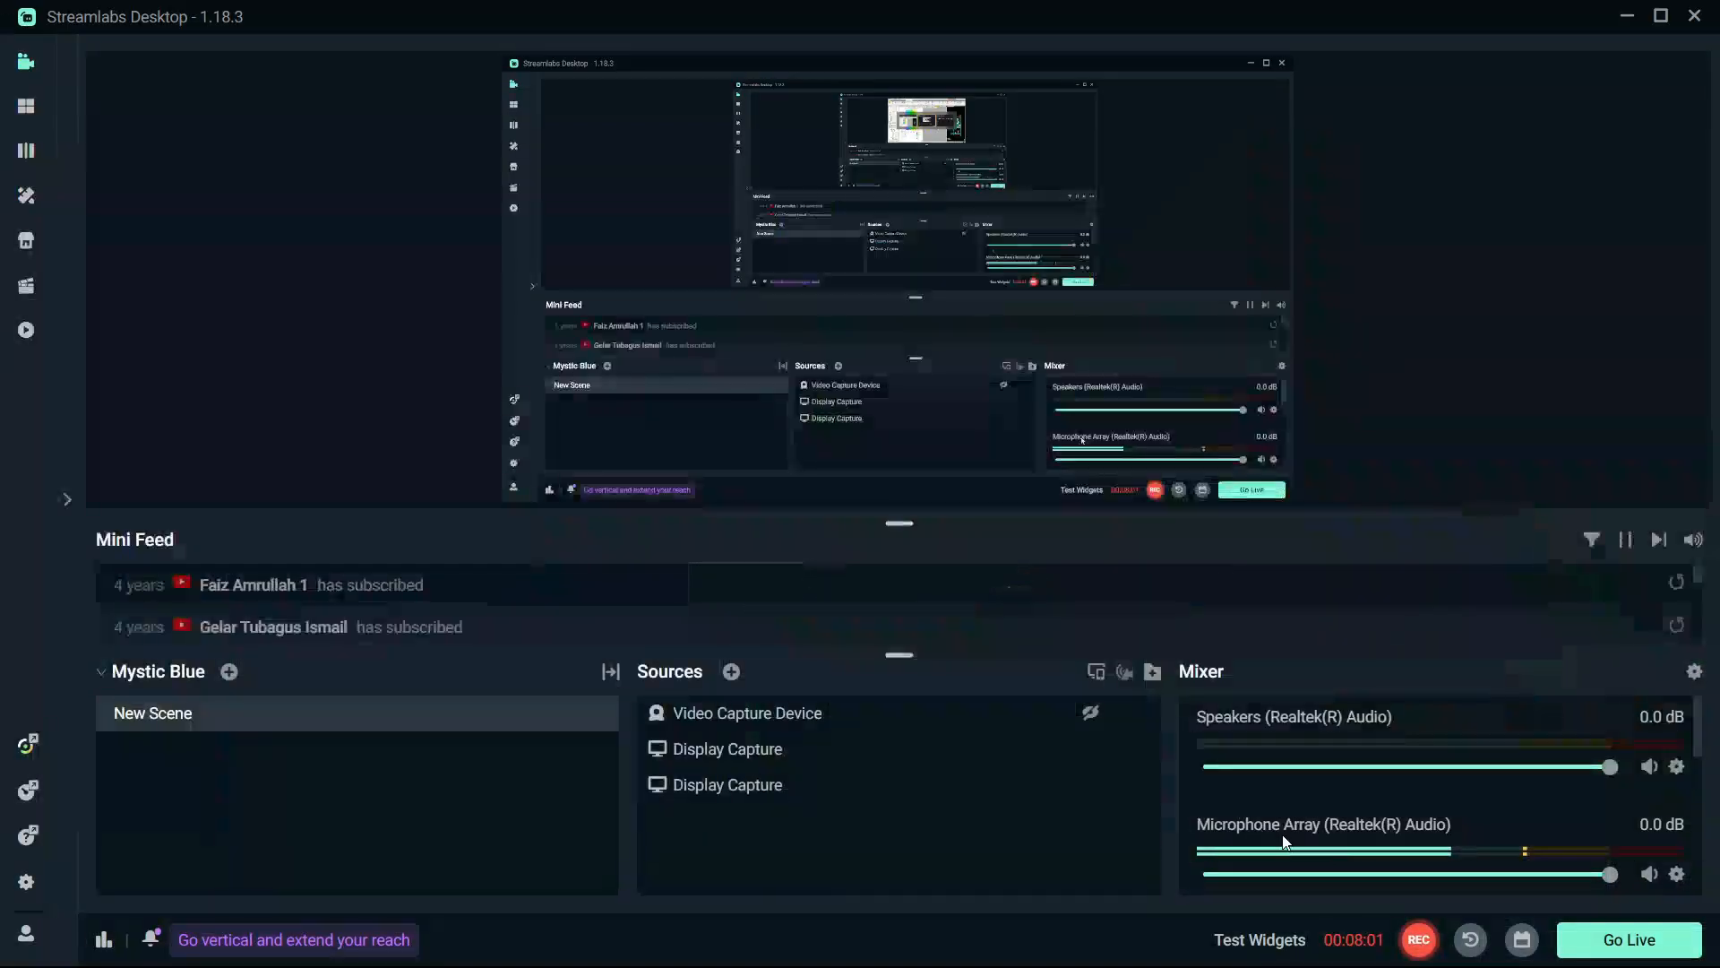